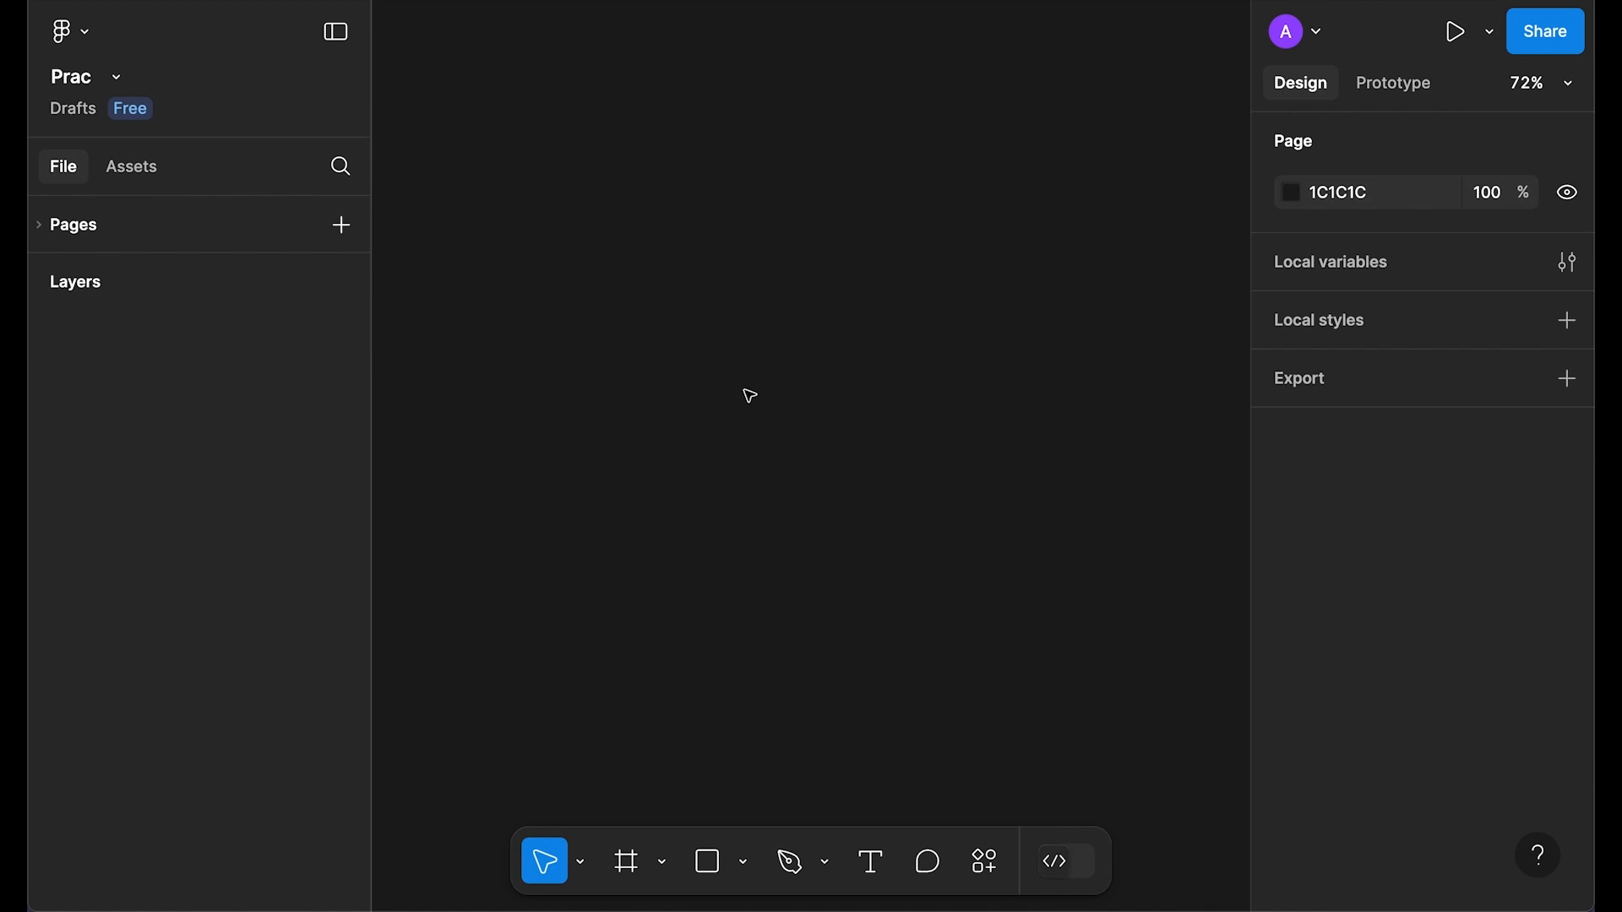
Step: Create a 393×852 iPhone 16 frame from the Phone presets
click(636, 870)
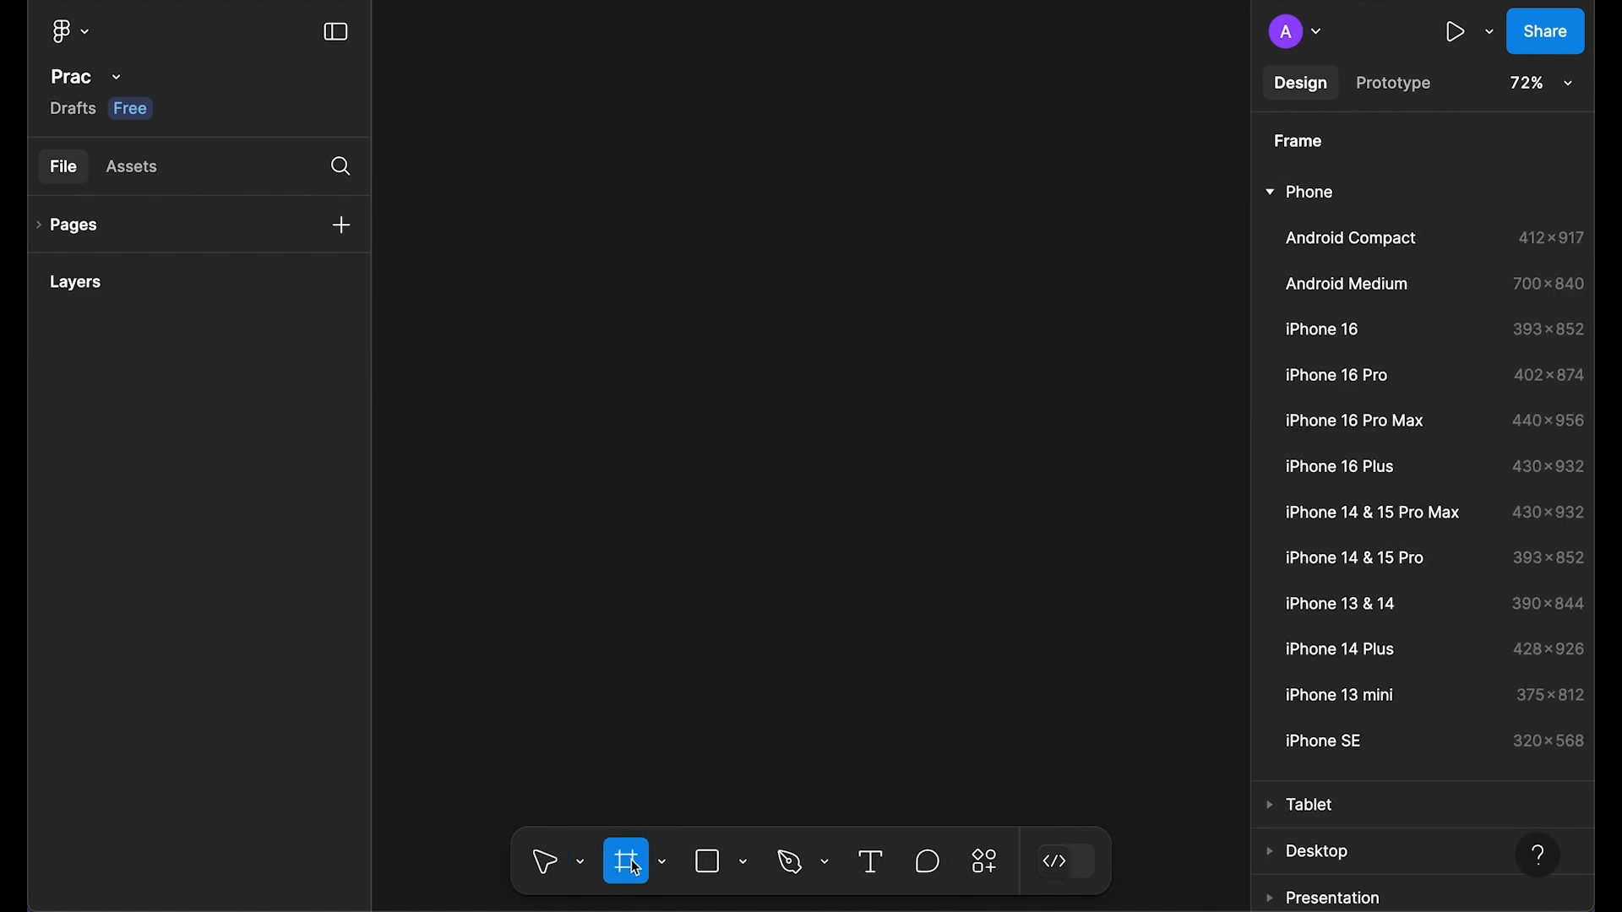
click(1273, 192)
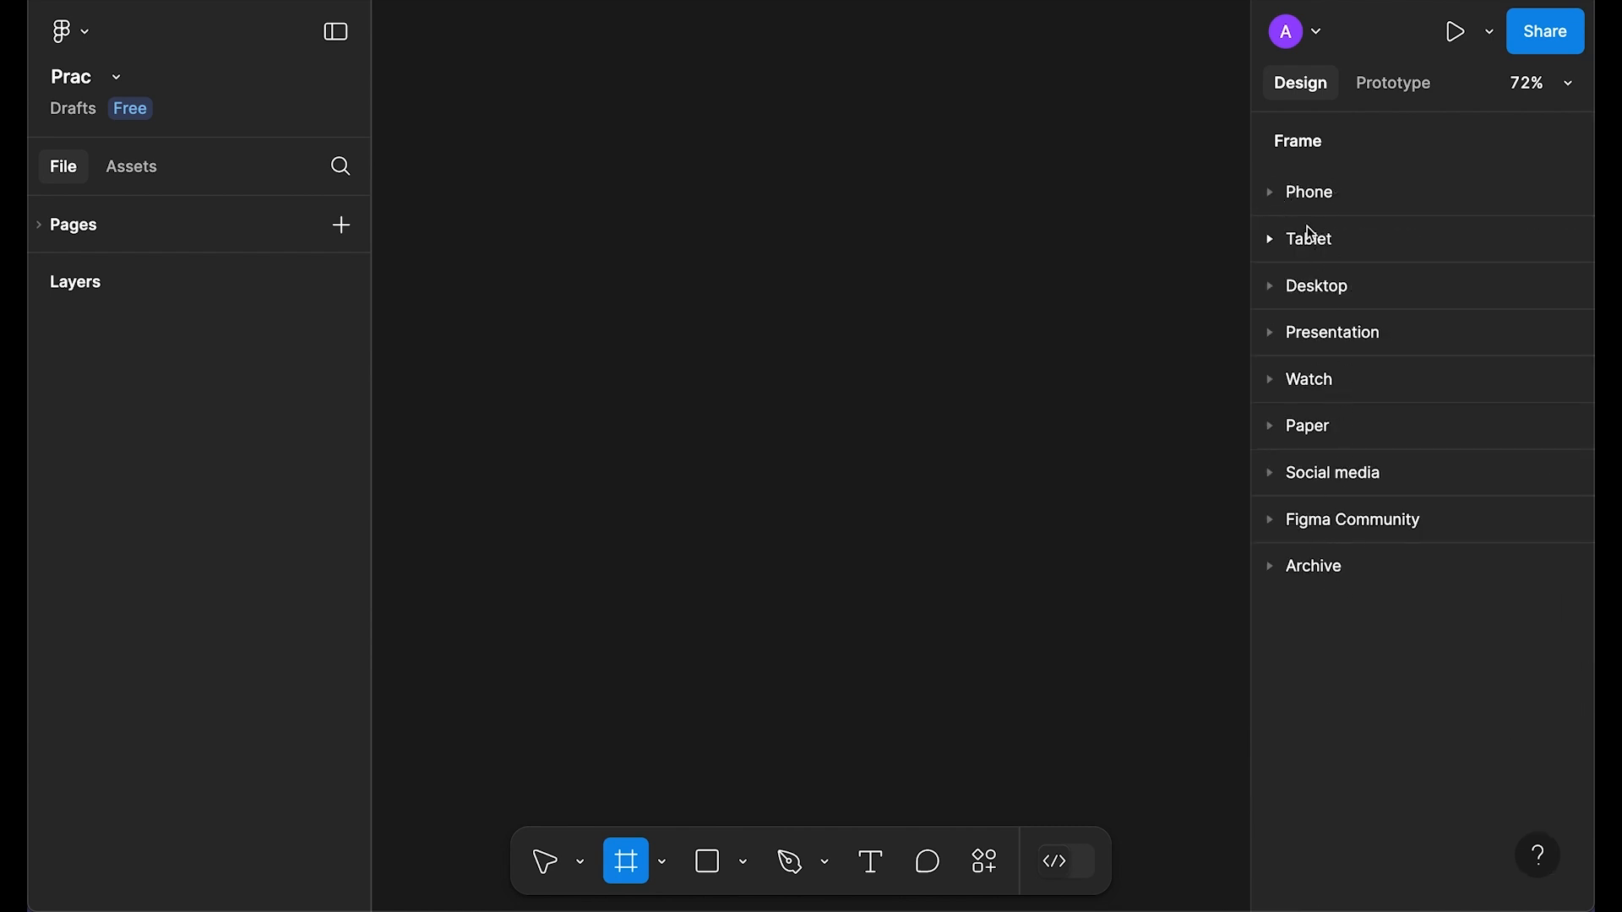
click(1274, 193)
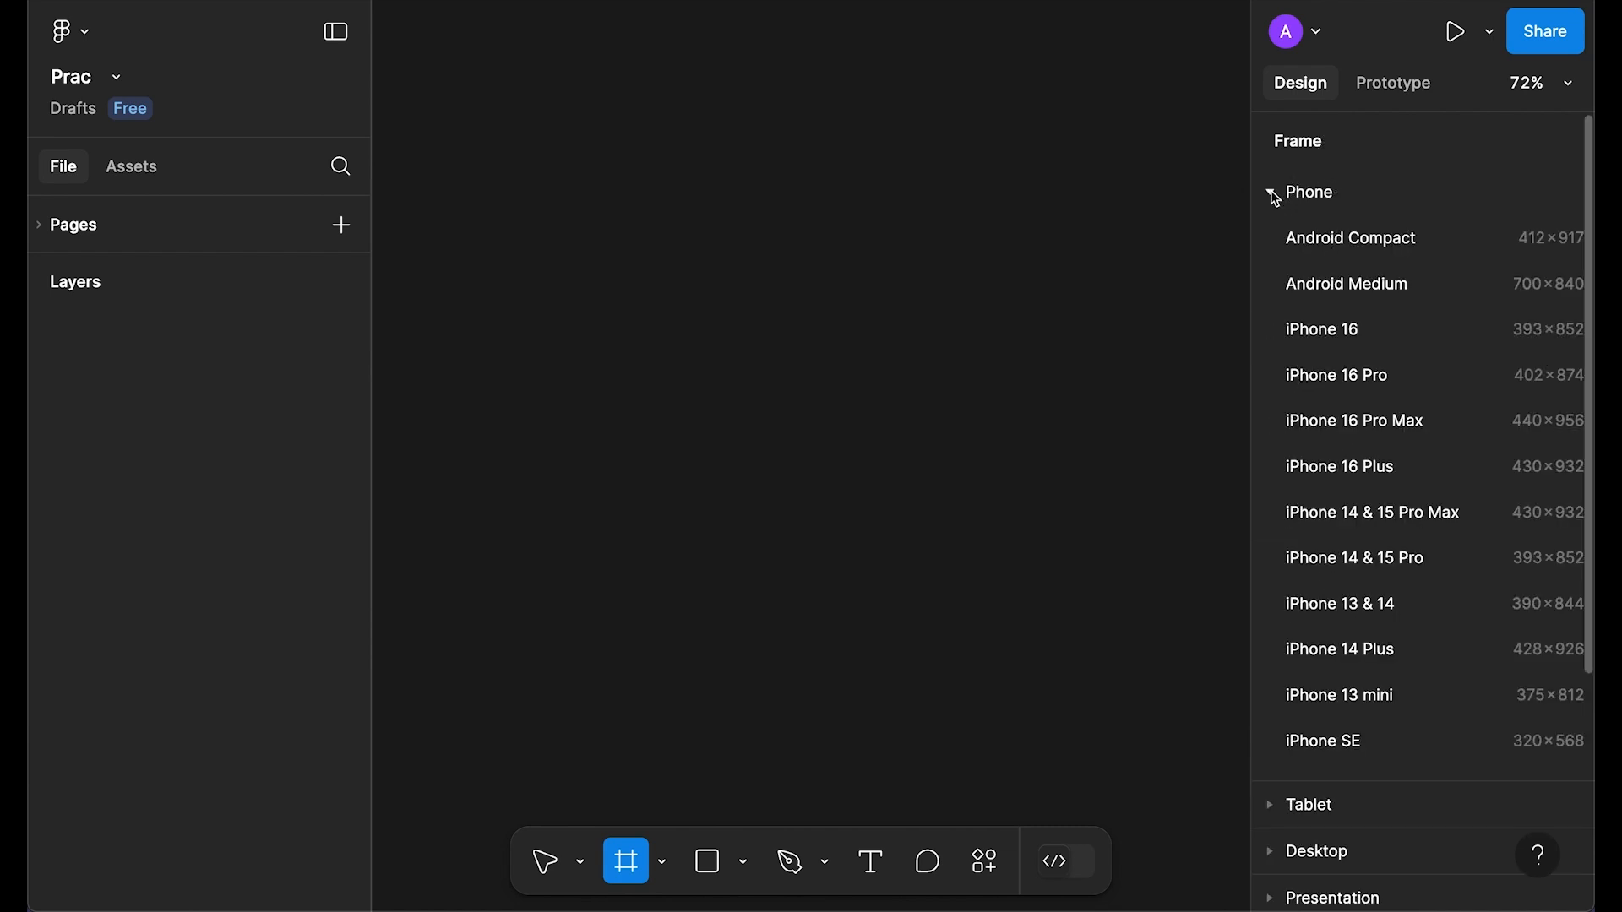
click(1318, 330)
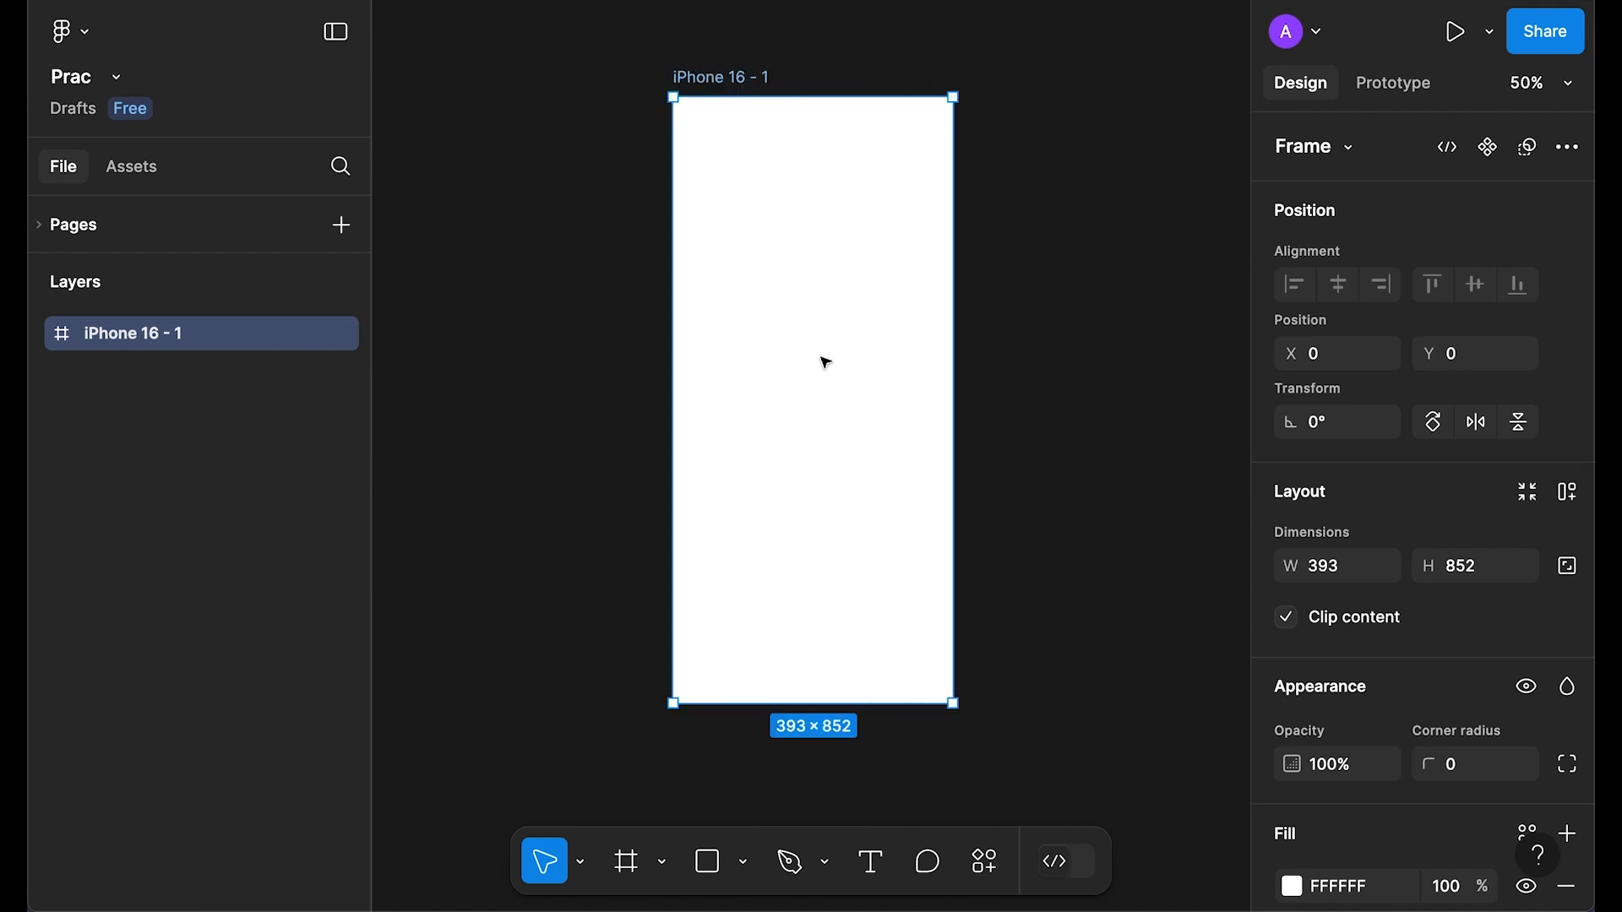
Step: Rename the new frame to 'screen 1'
double_click(736, 99)
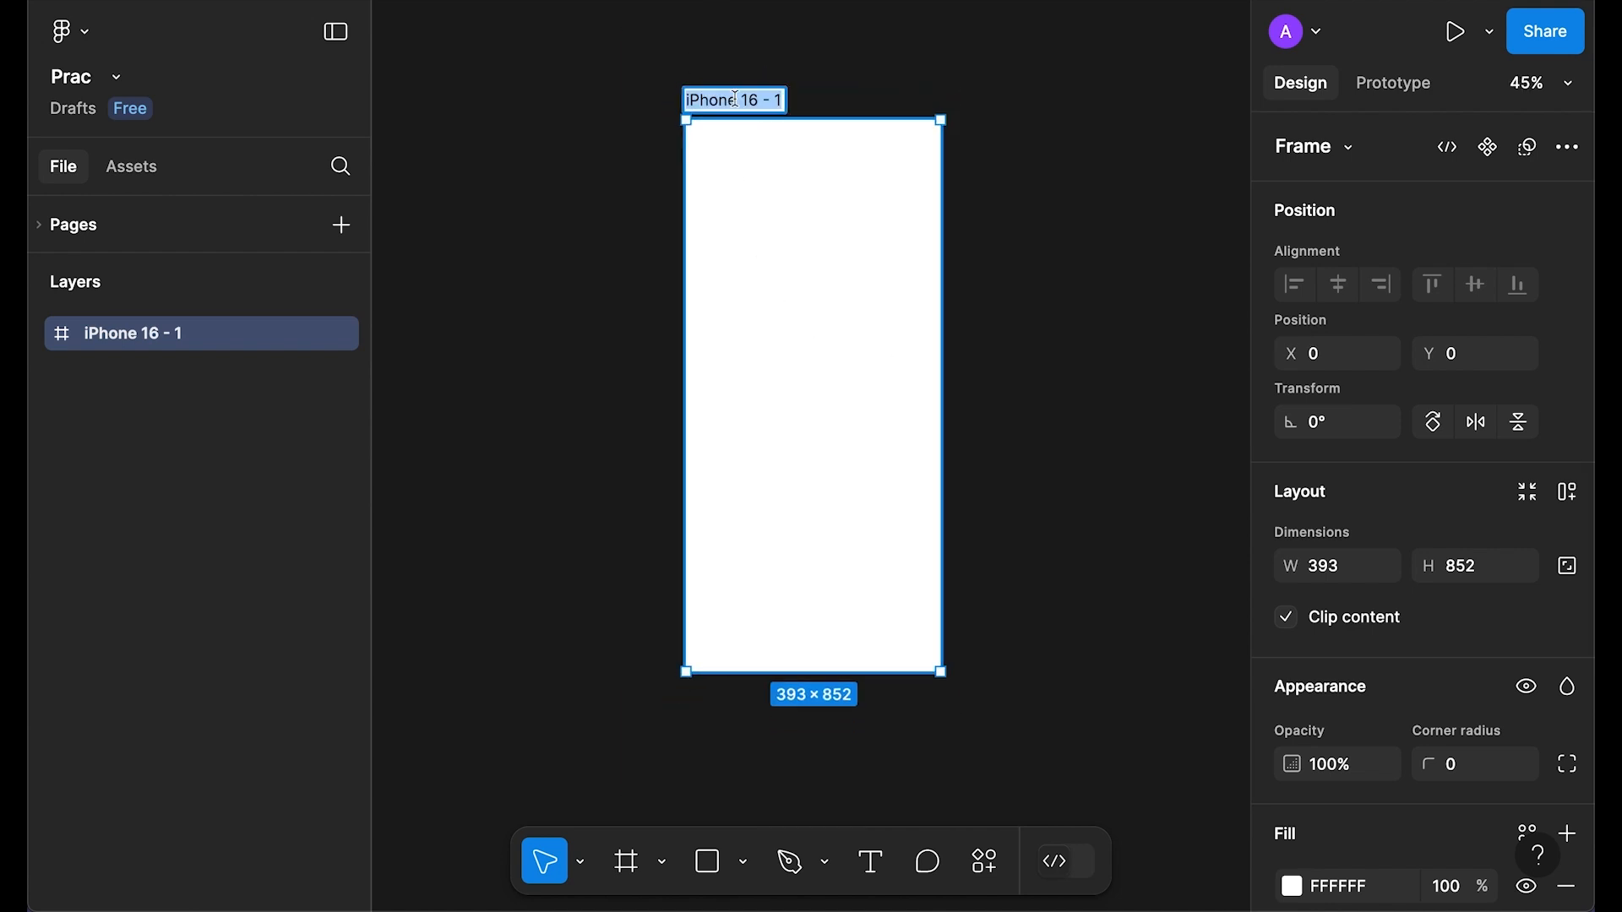
text(screen 1)
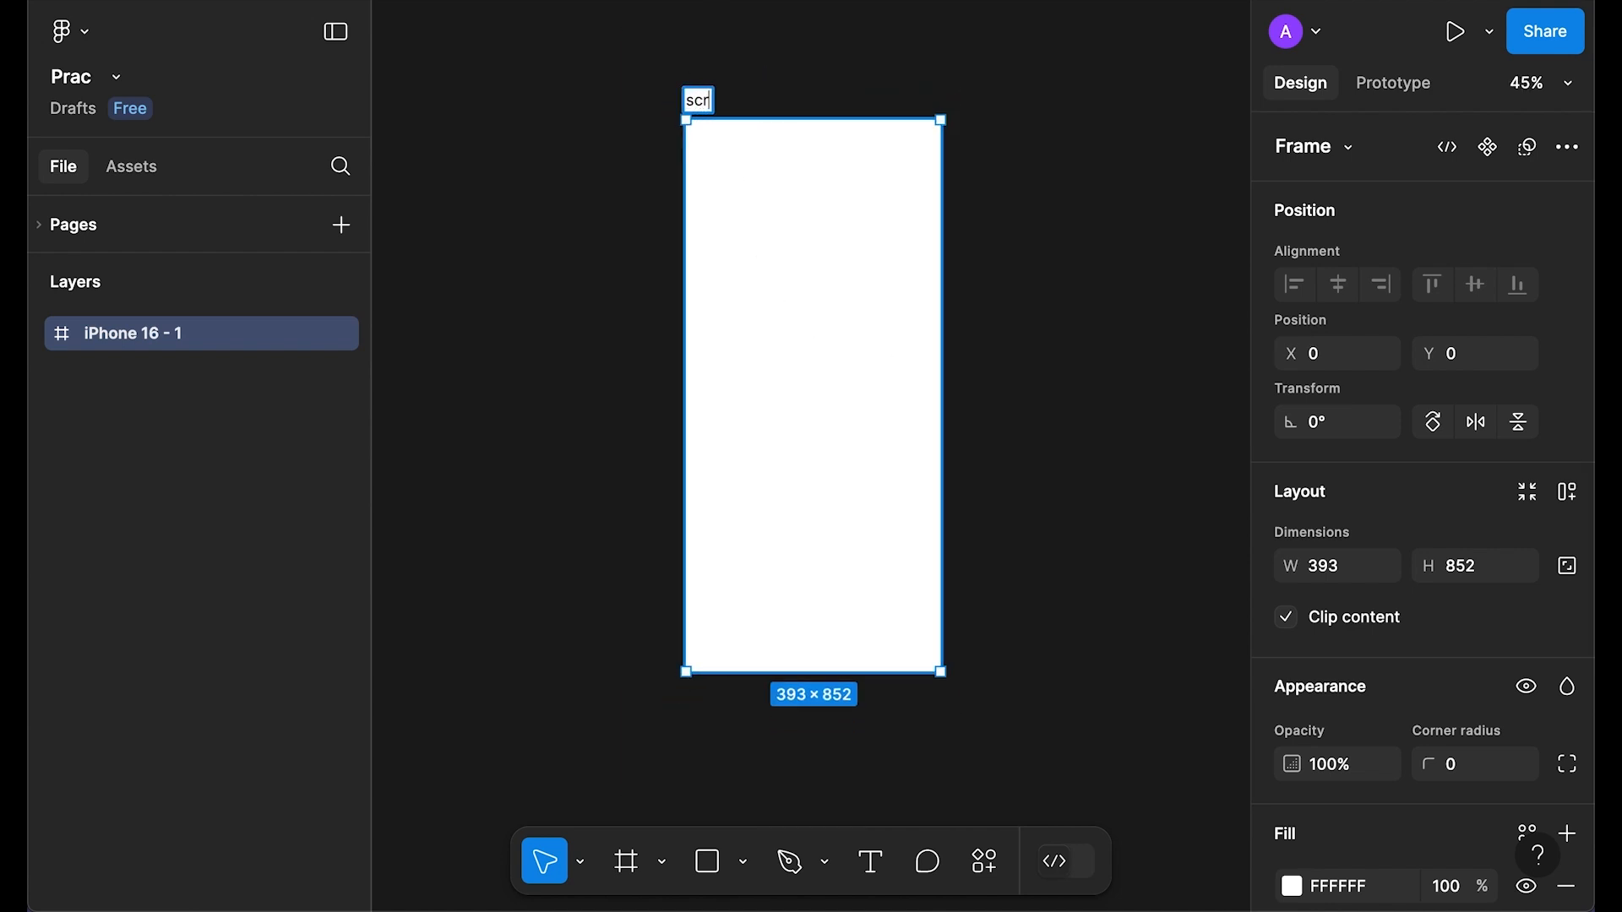
key(Return)
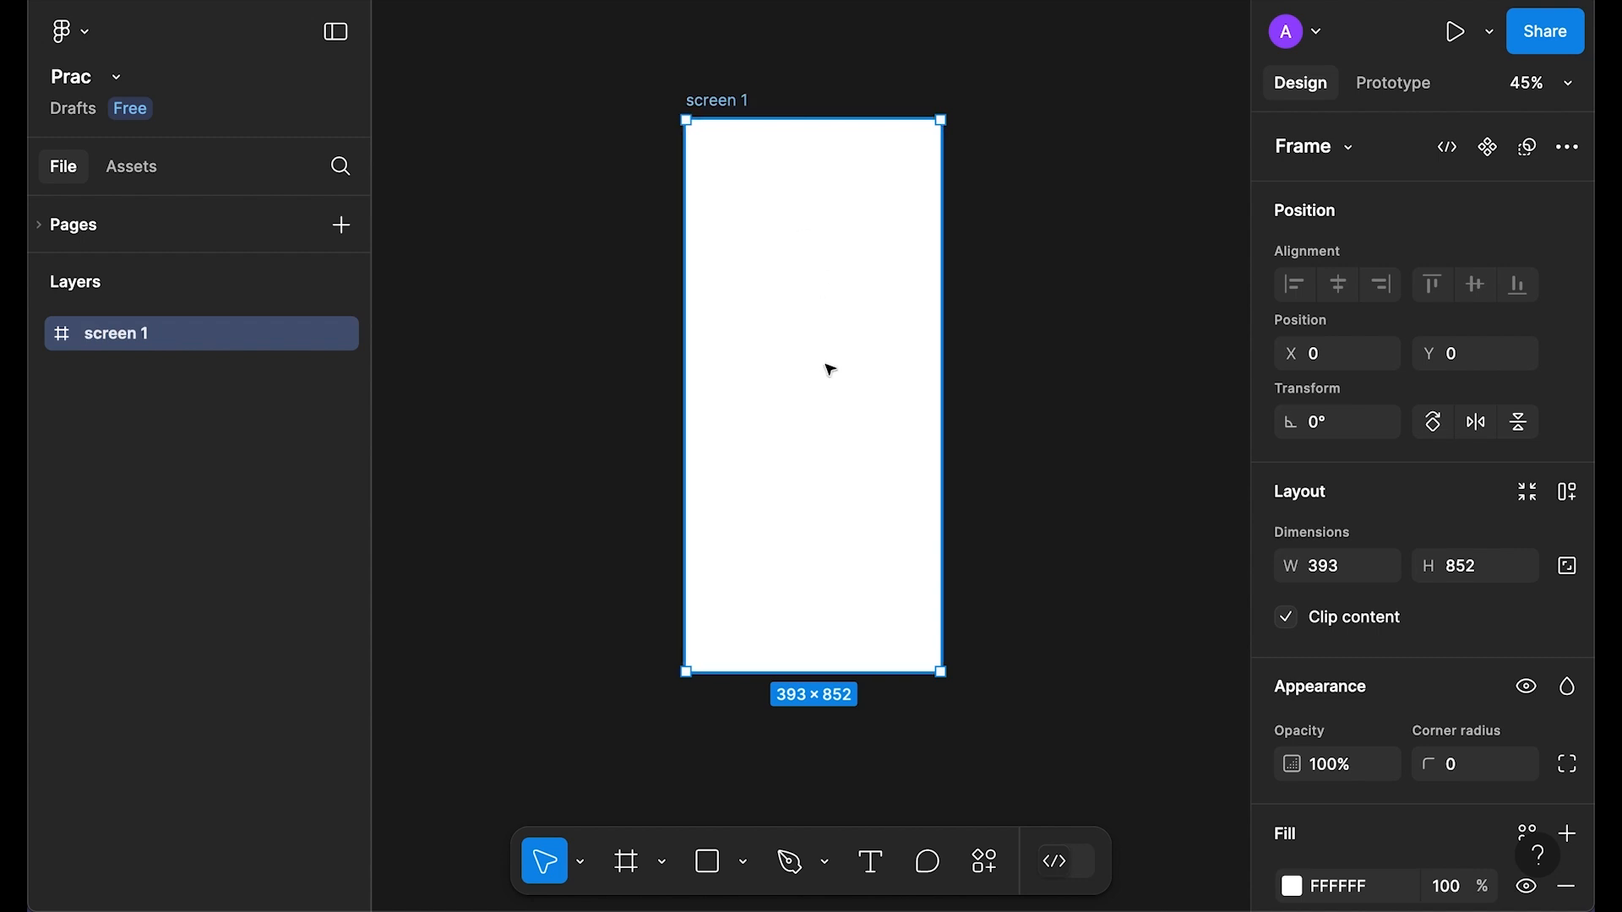
scroll(828, 369, up, 1)
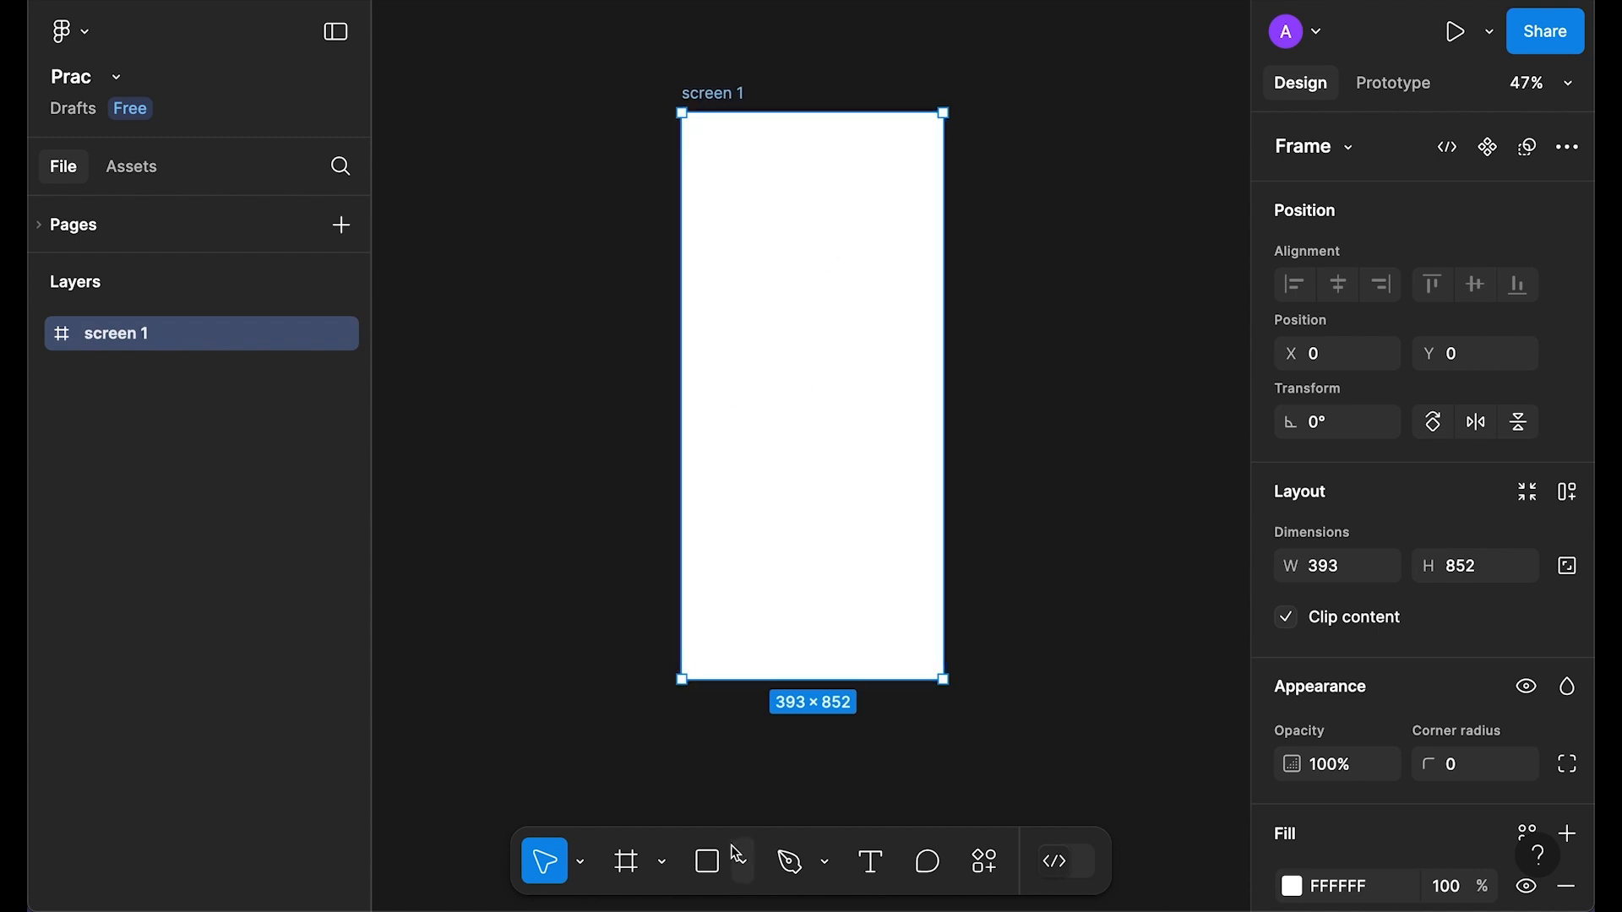
Step: Add a 256×256 rectangle inside screen 1, centred horizontally and vertically
key(r)
click(862, 423)
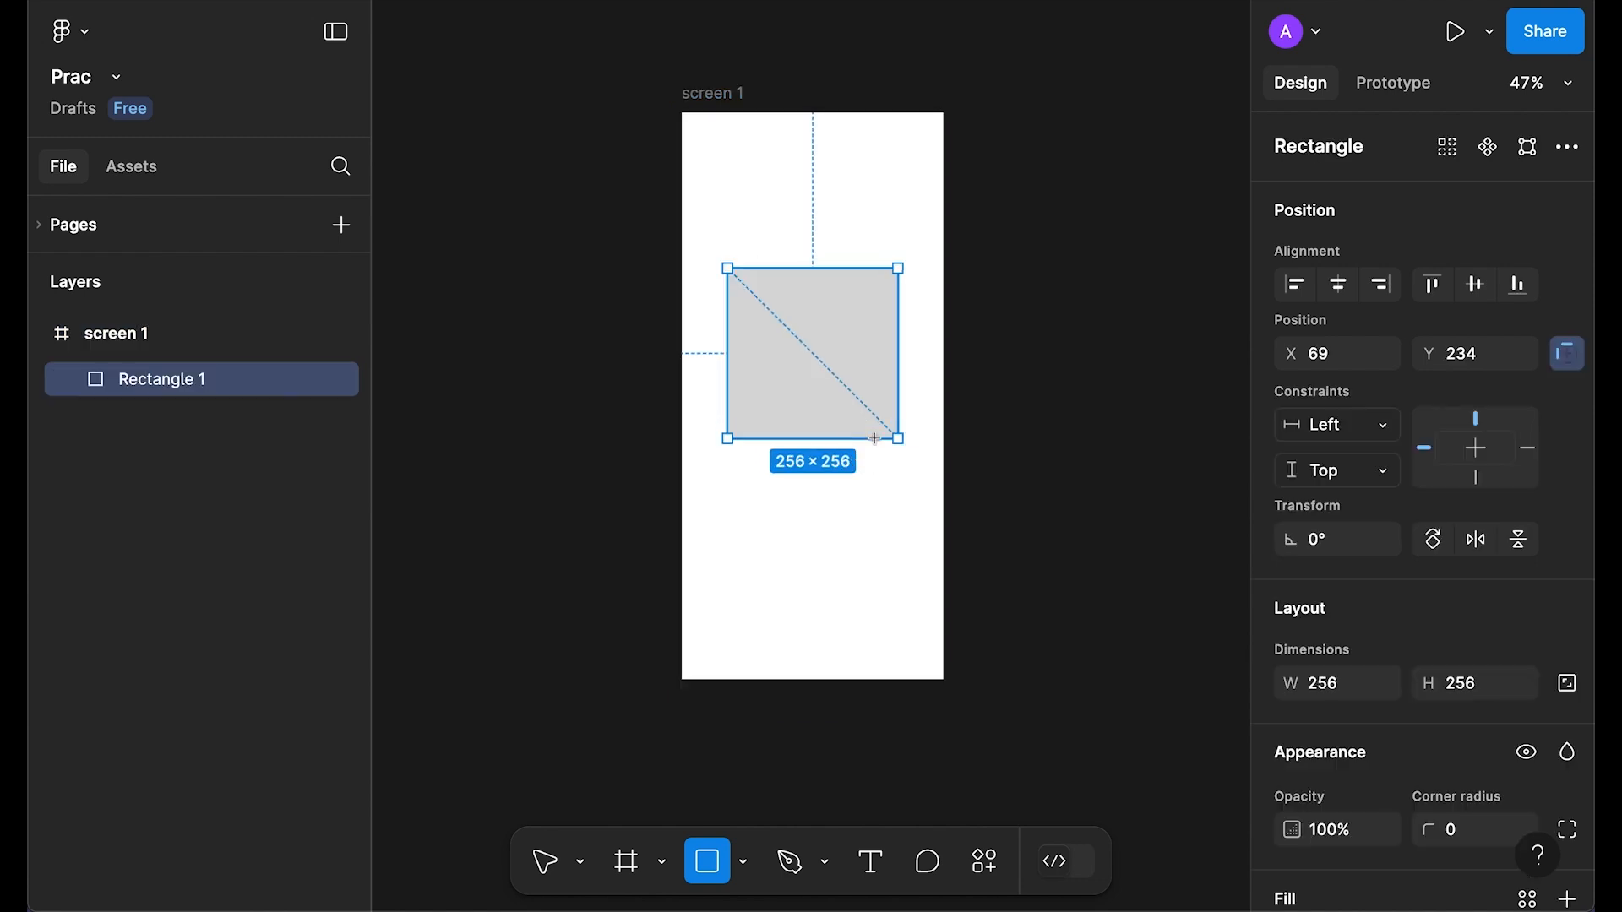
drag(844, 326, 839, 366)
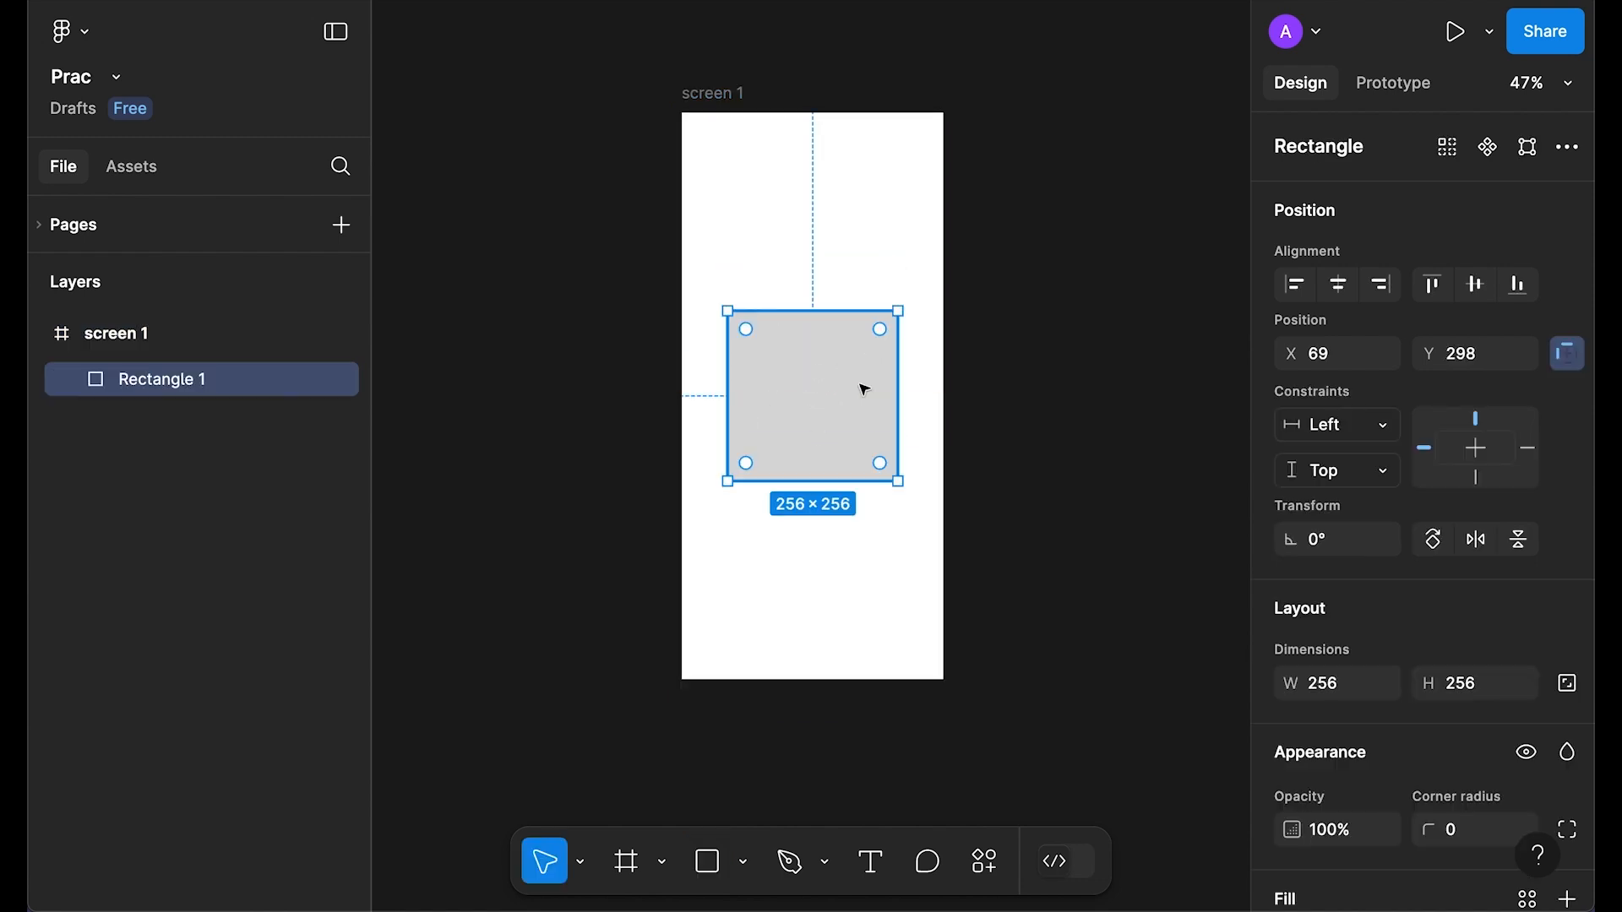
click(1339, 284)
click(1476, 285)
scroll(1400, 582, down, 4)
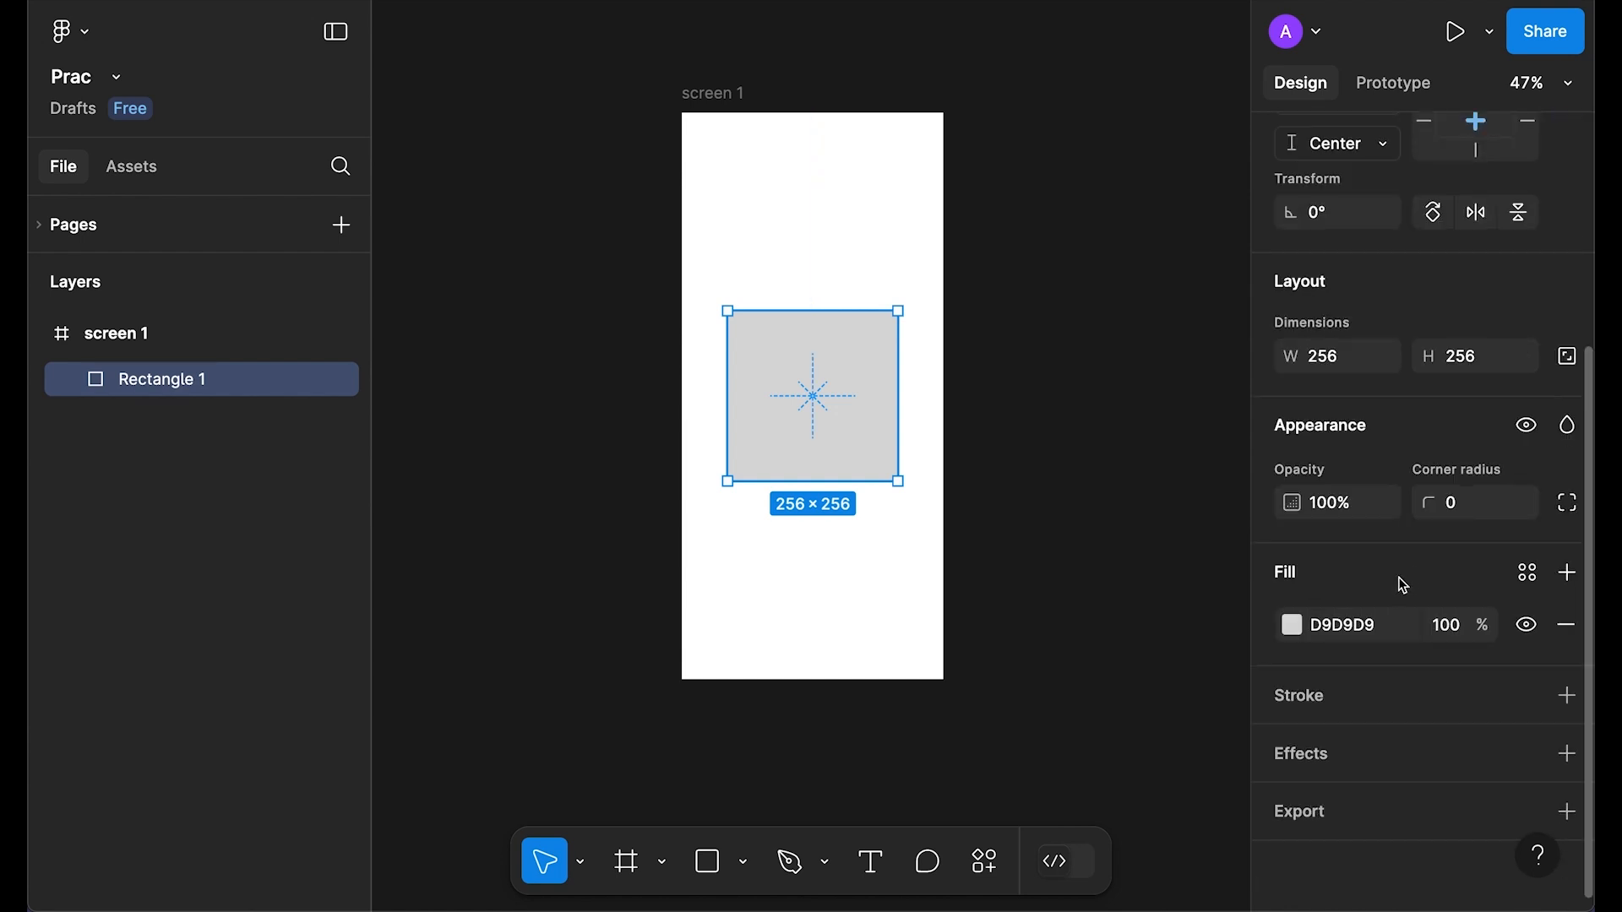
Step: Fill the rectangle red (EE5252)
click(1293, 625)
drag(1123, 246, 1138, 233)
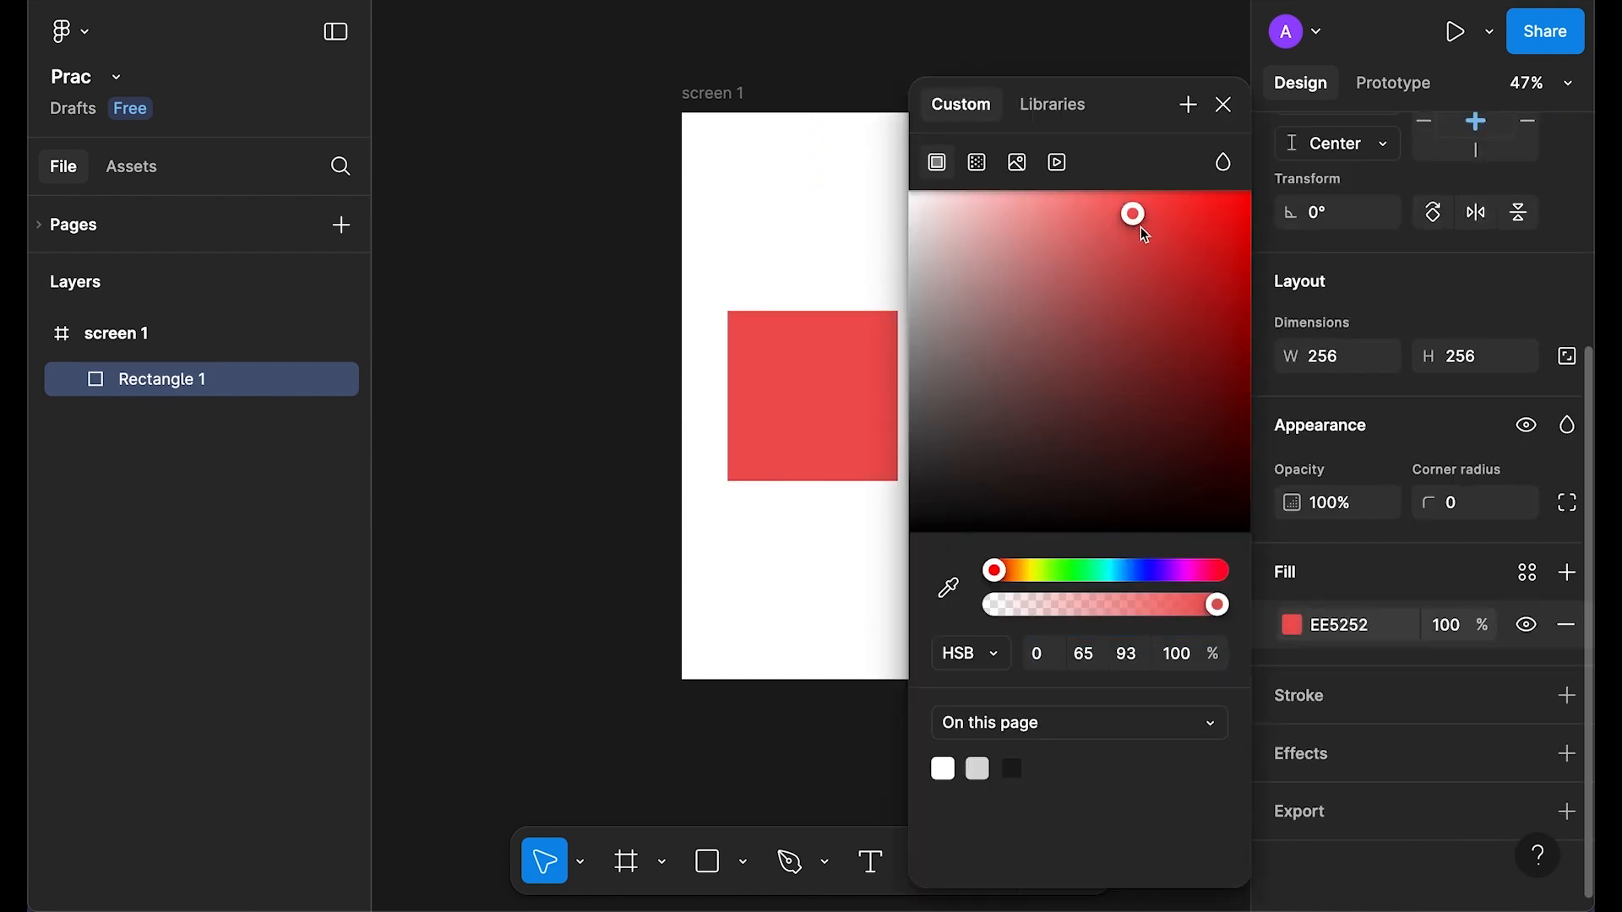
click(1067, 254)
click(723, 91)
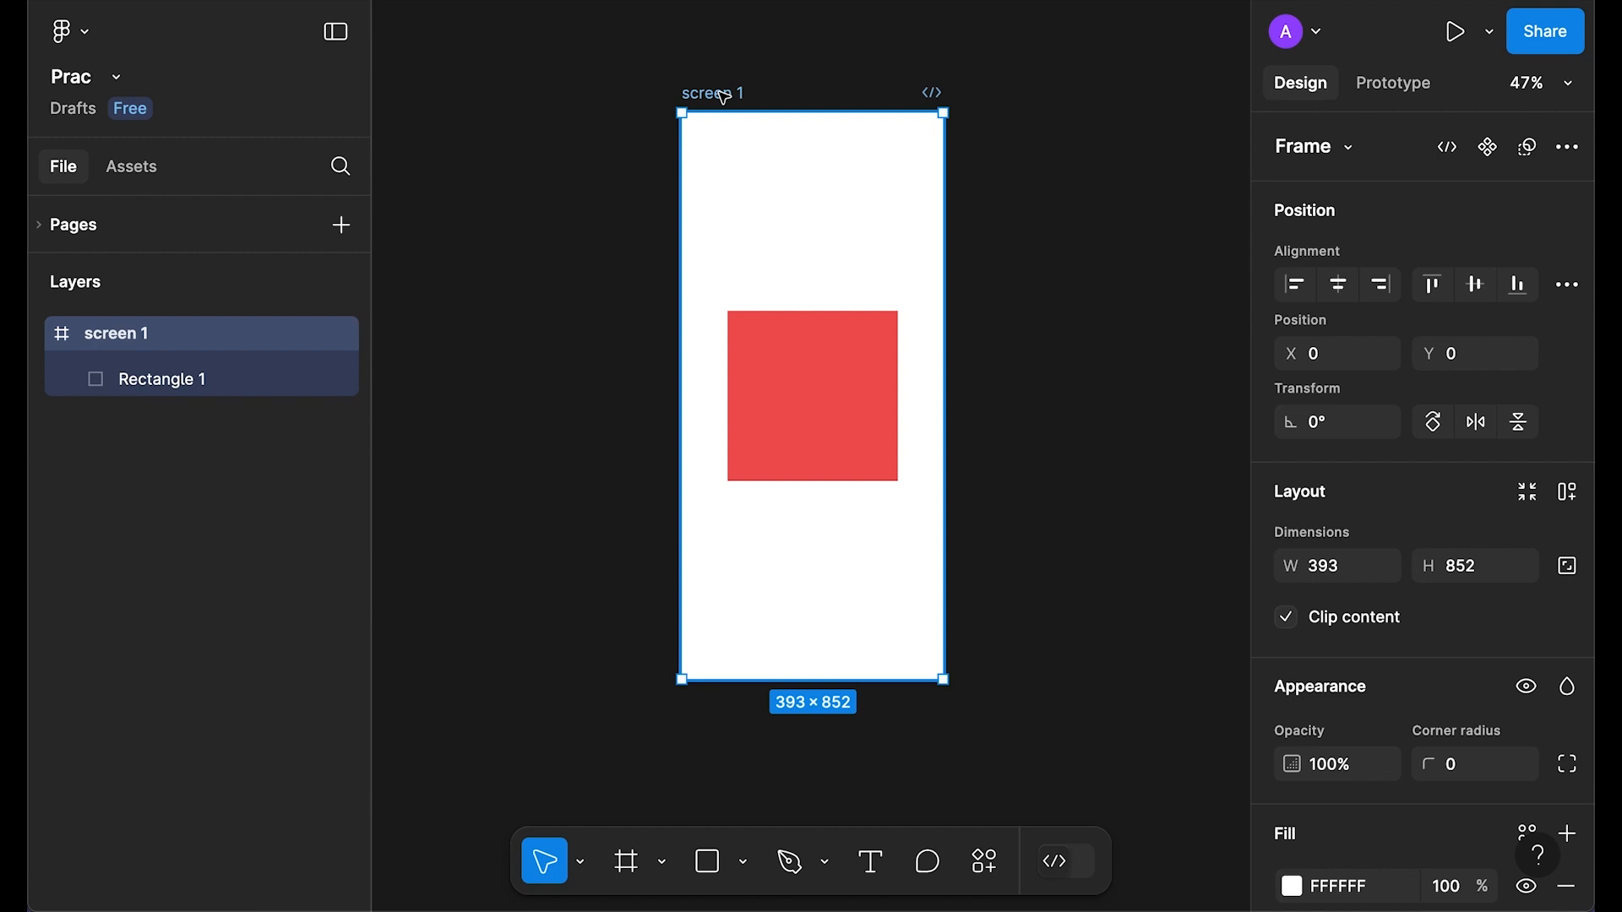
Step: Duplicate screen 1 as screen 2 beside it and stretch its rectangle to fill 393×852
key(ctrl+d)
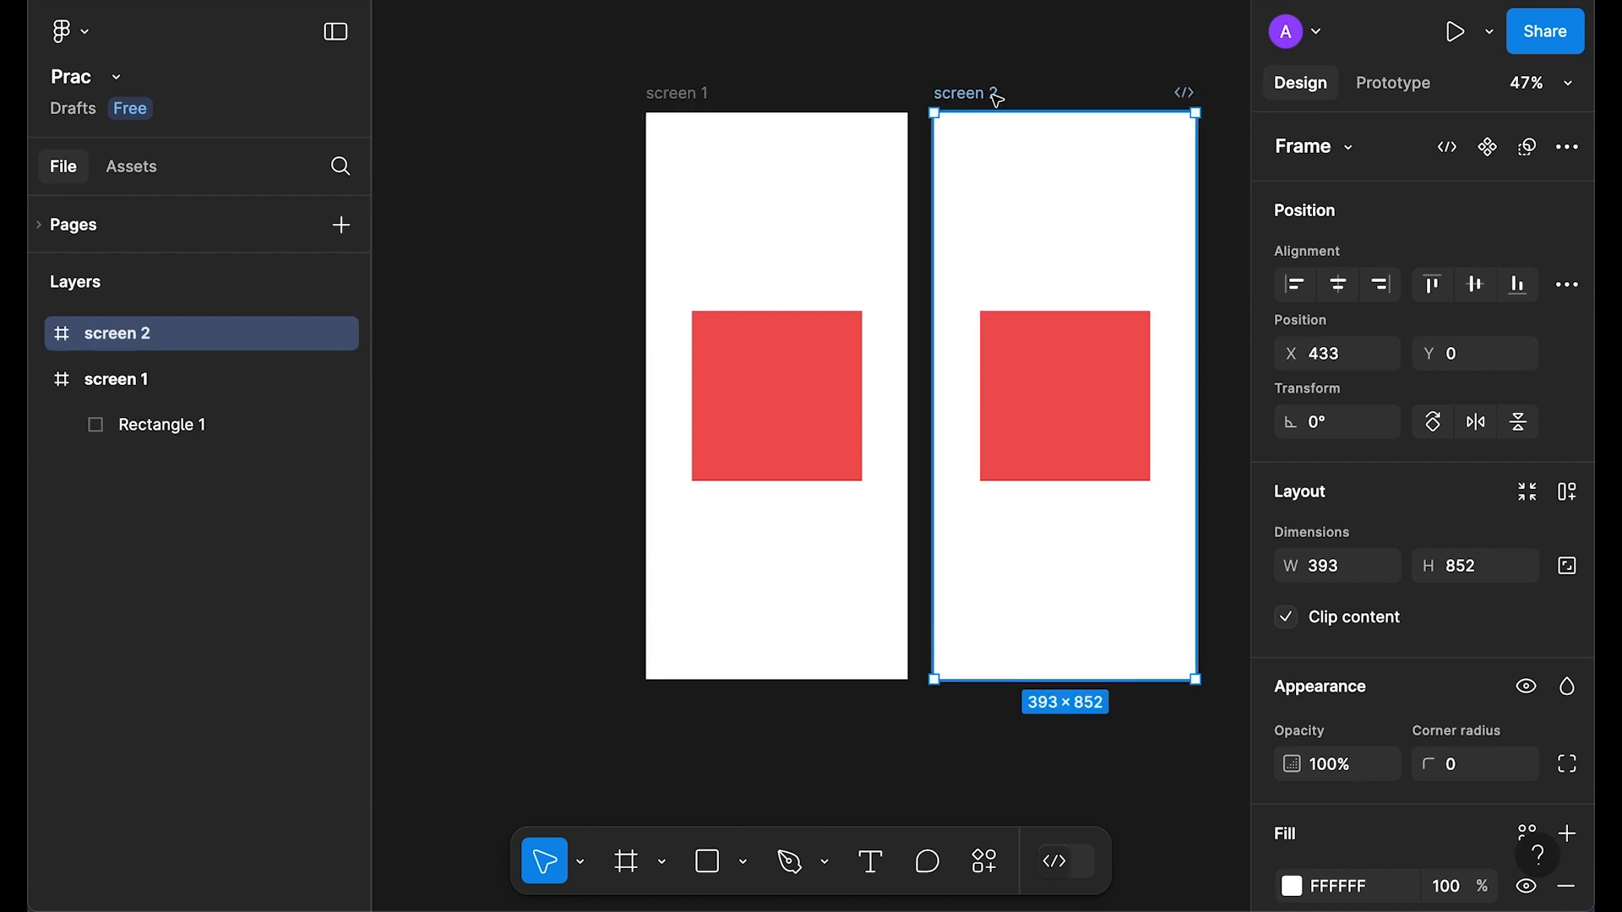
drag(995, 100, 1012, 100)
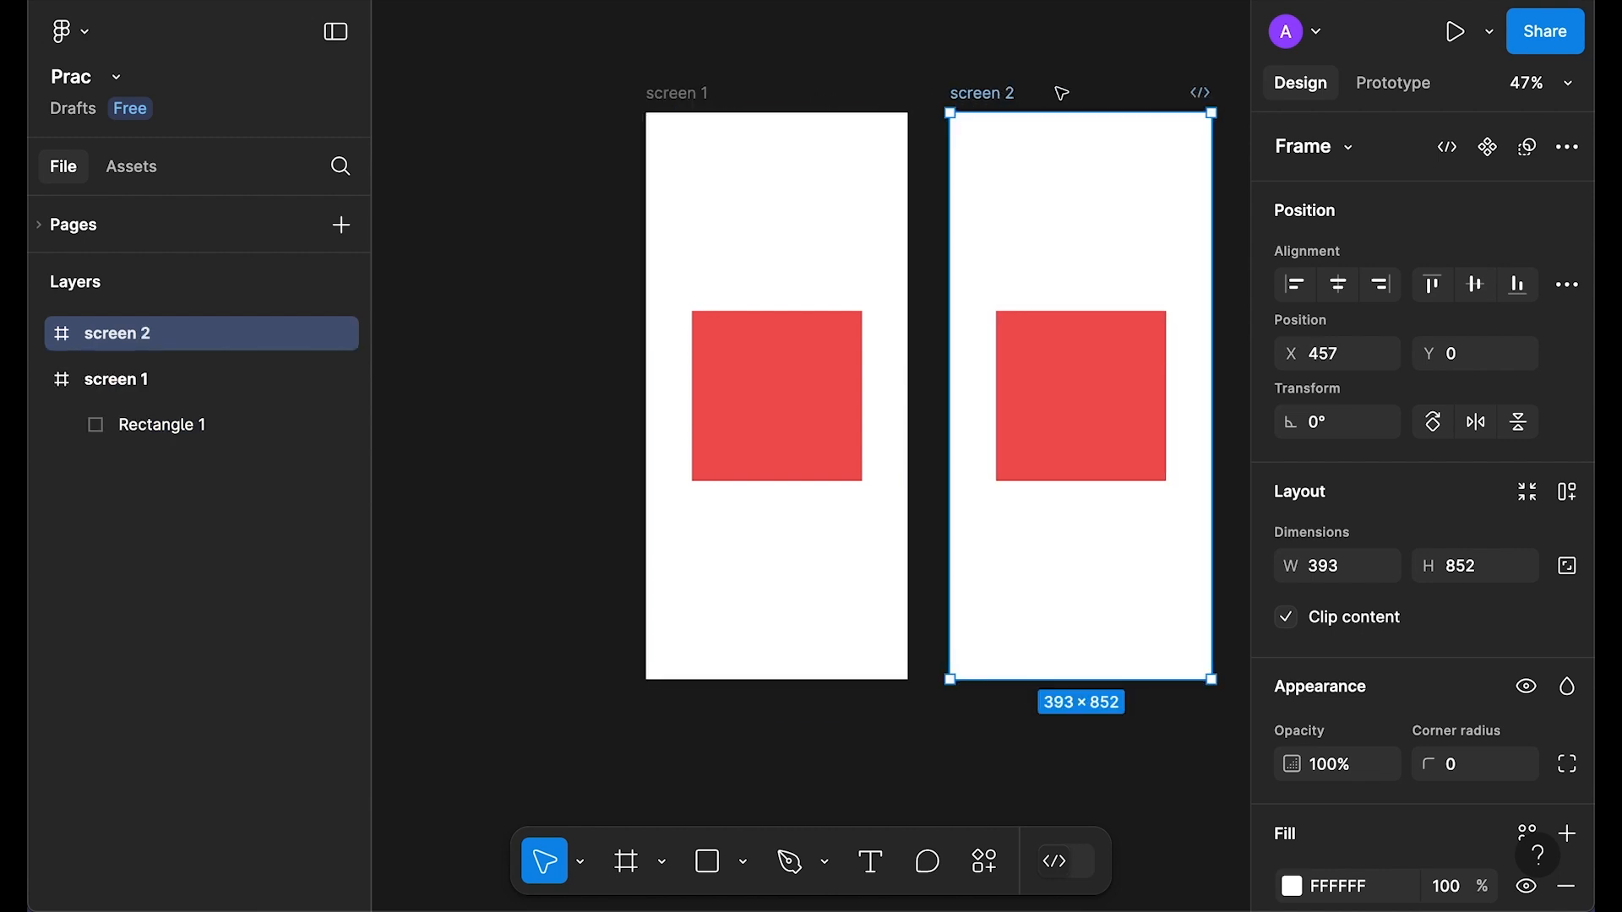
scroll(917, 406, right, 4)
click(916, 406)
drag(912, 402, 878, 221)
drag(964, 289, 1056, 686)
Step: Change screen 2's rectangle fill from red to lime green
scroll(1306, 681, down, 4)
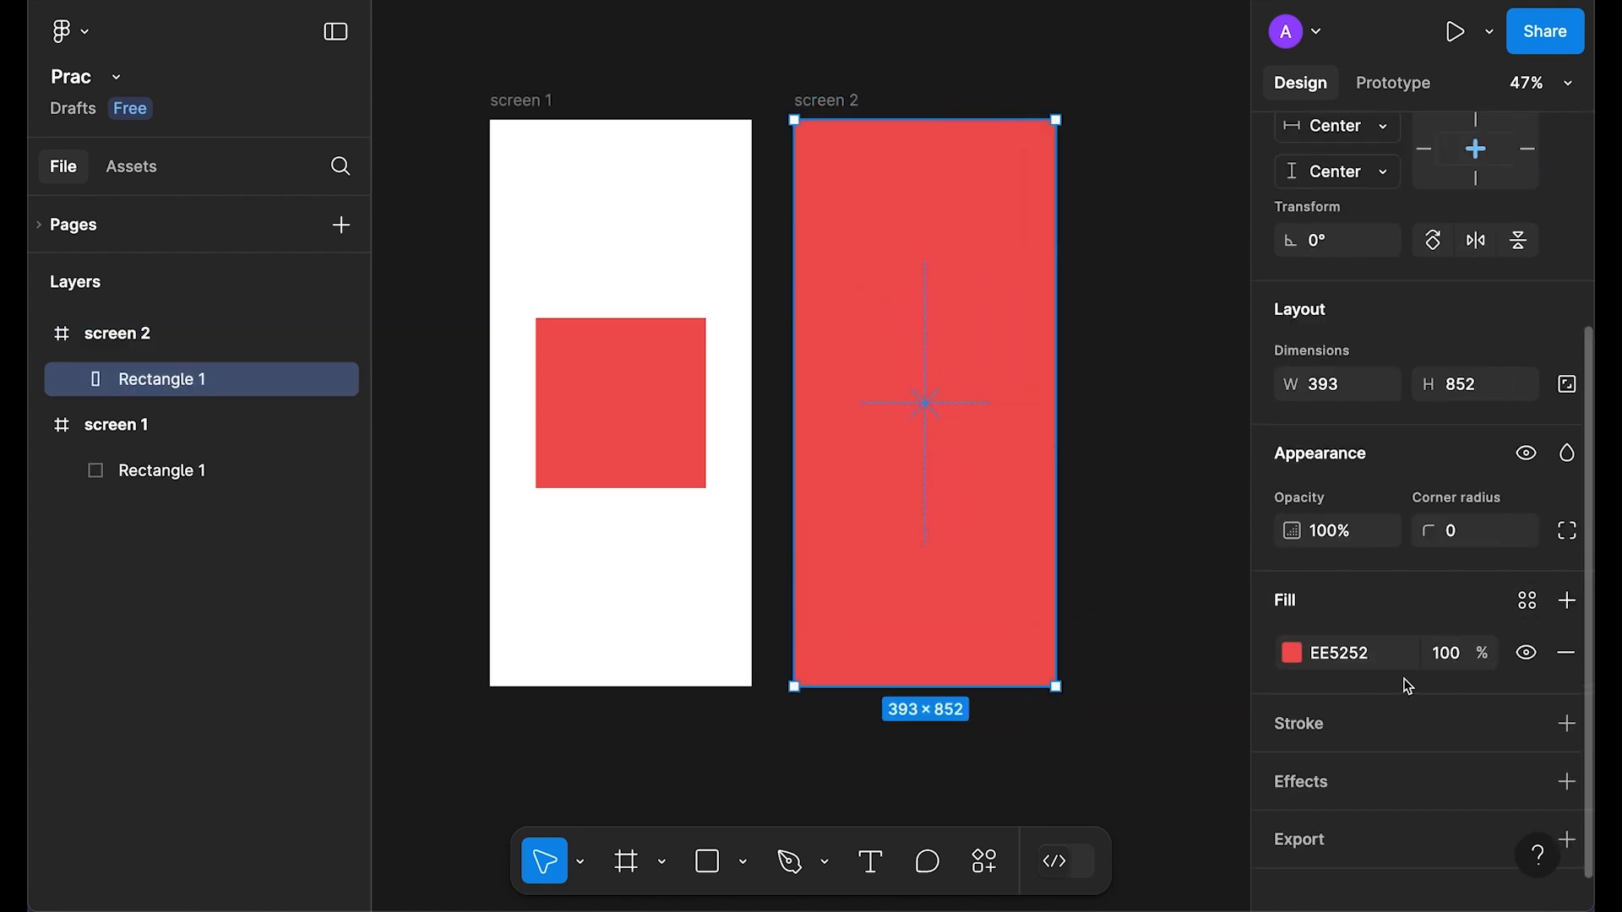
click(1292, 653)
drag(1036, 574, 1049, 578)
click(1223, 105)
click(1199, 271)
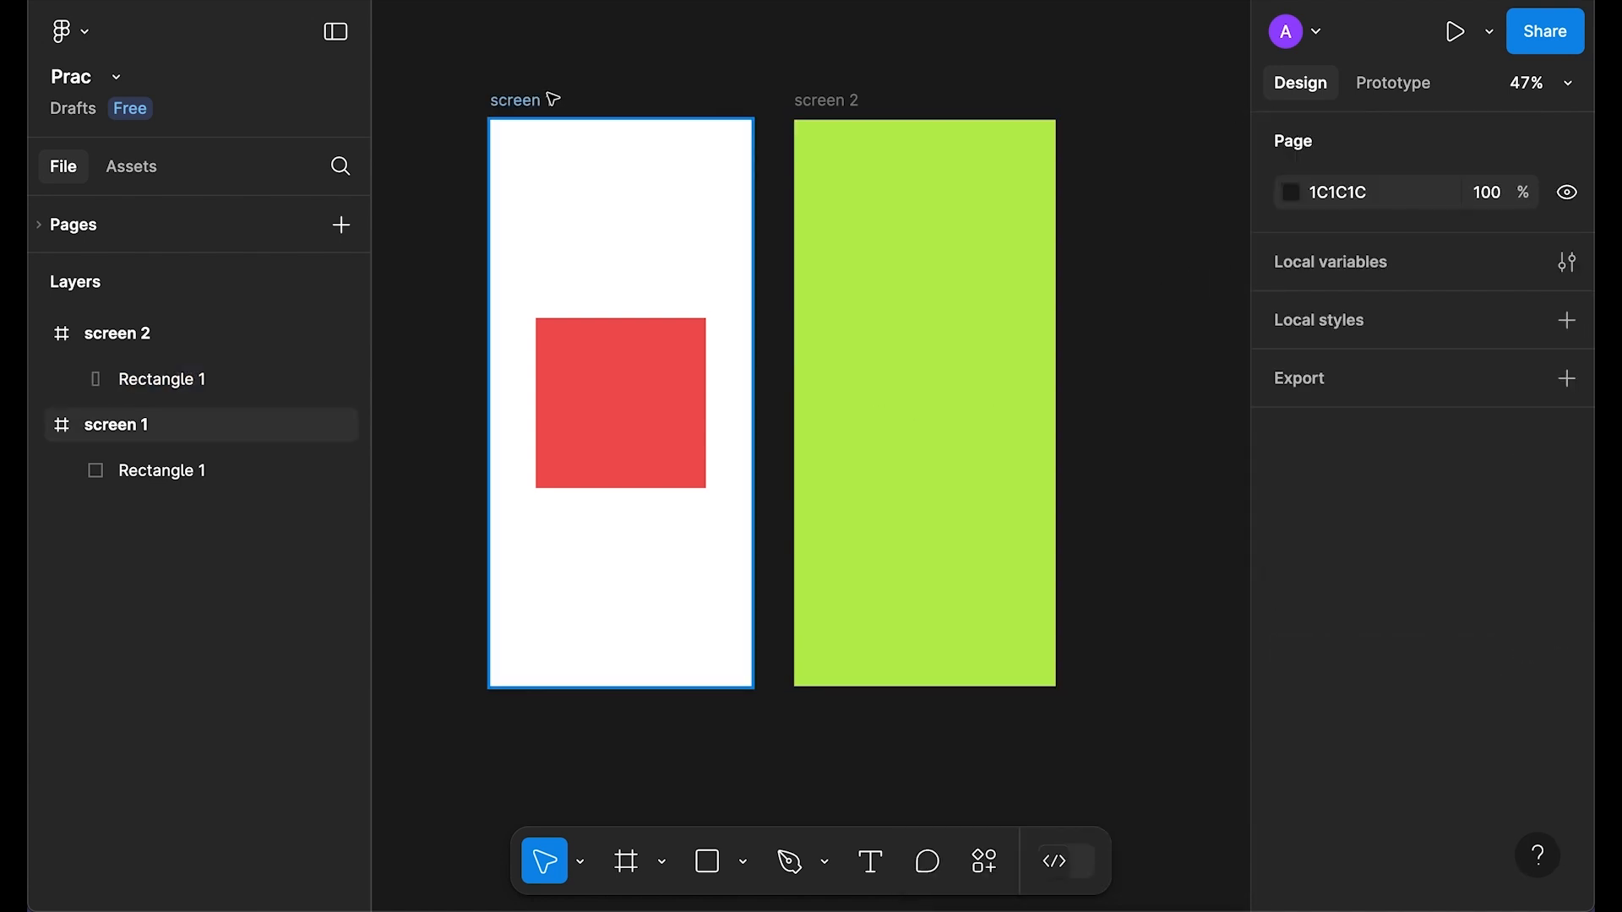
click(545, 100)
drag(585, 54, 631, 67)
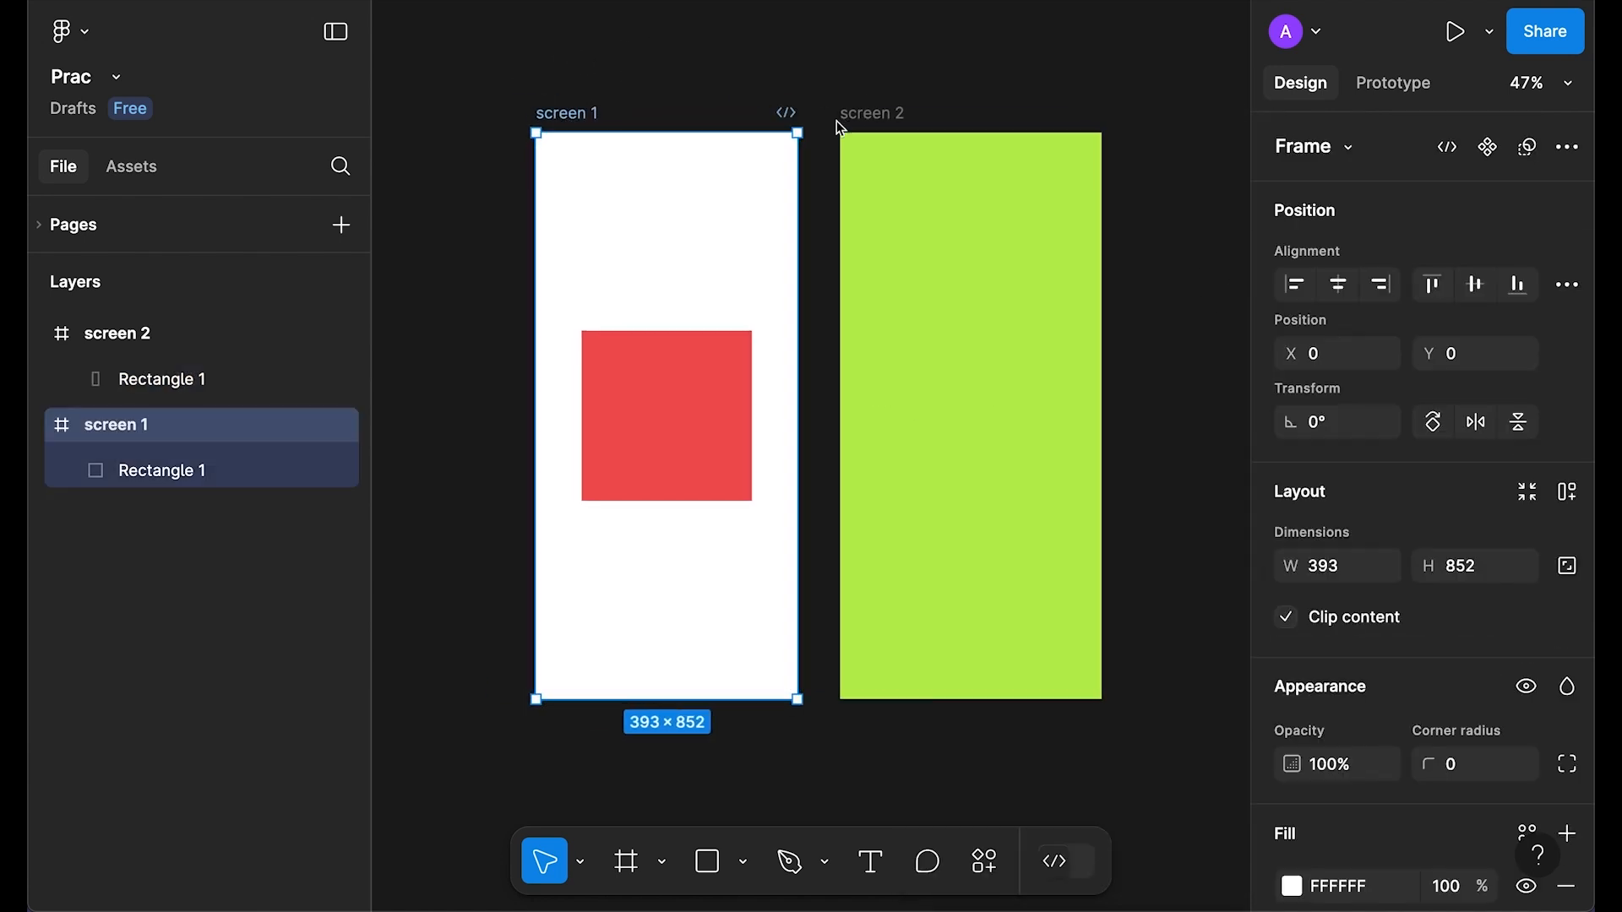
Step: Set the prototype preview background to lavender B0B3E8
click(1392, 96)
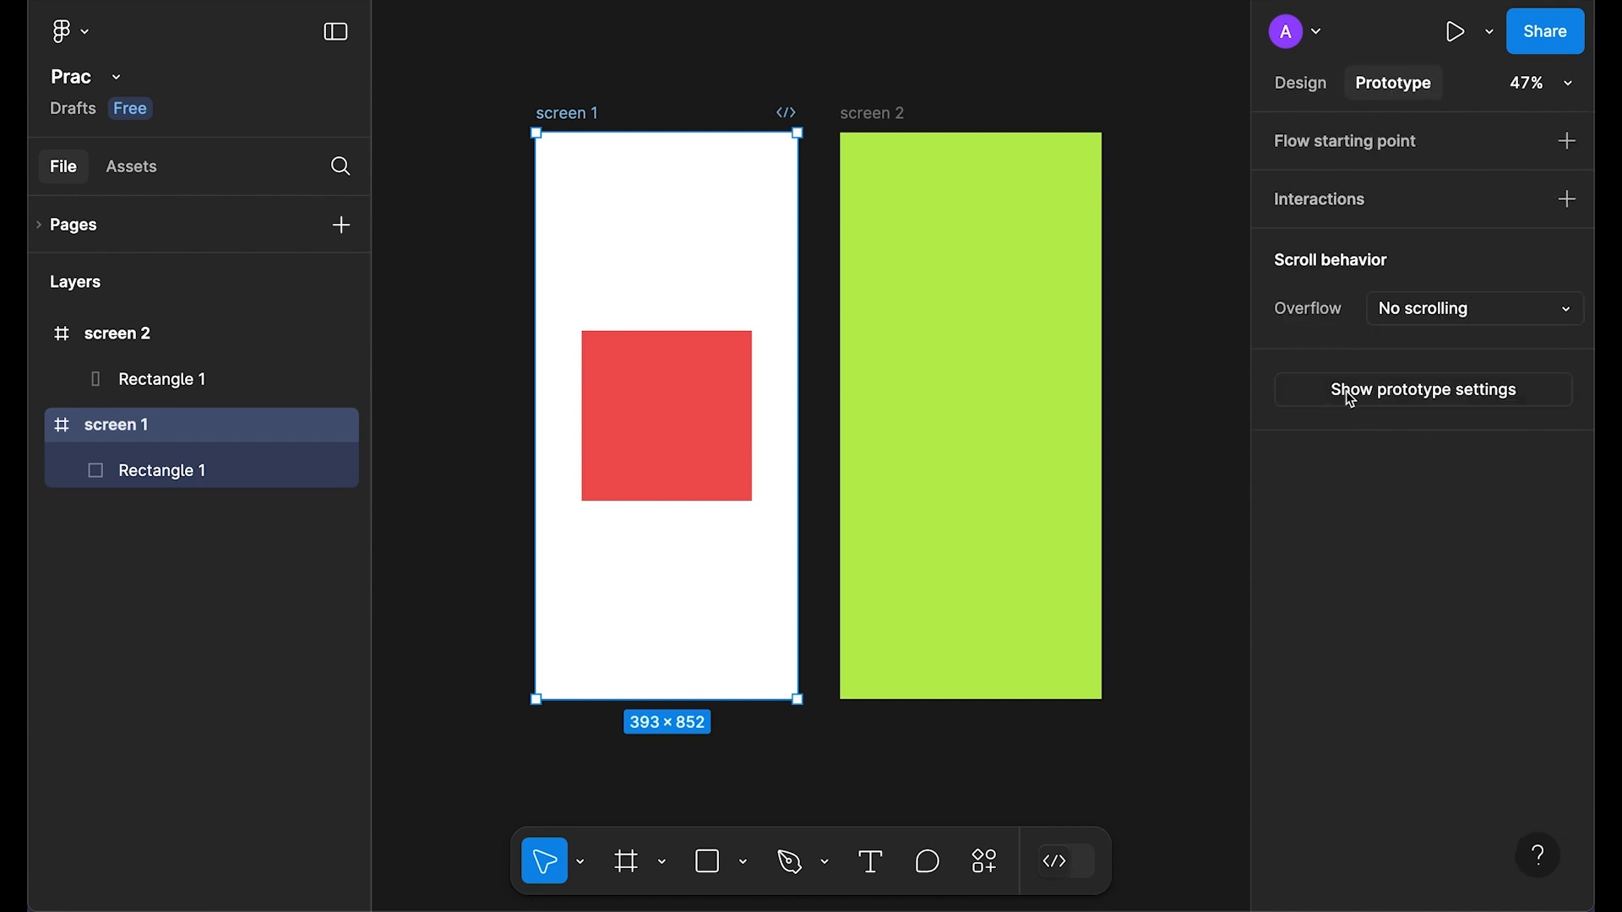
click(1437, 397)
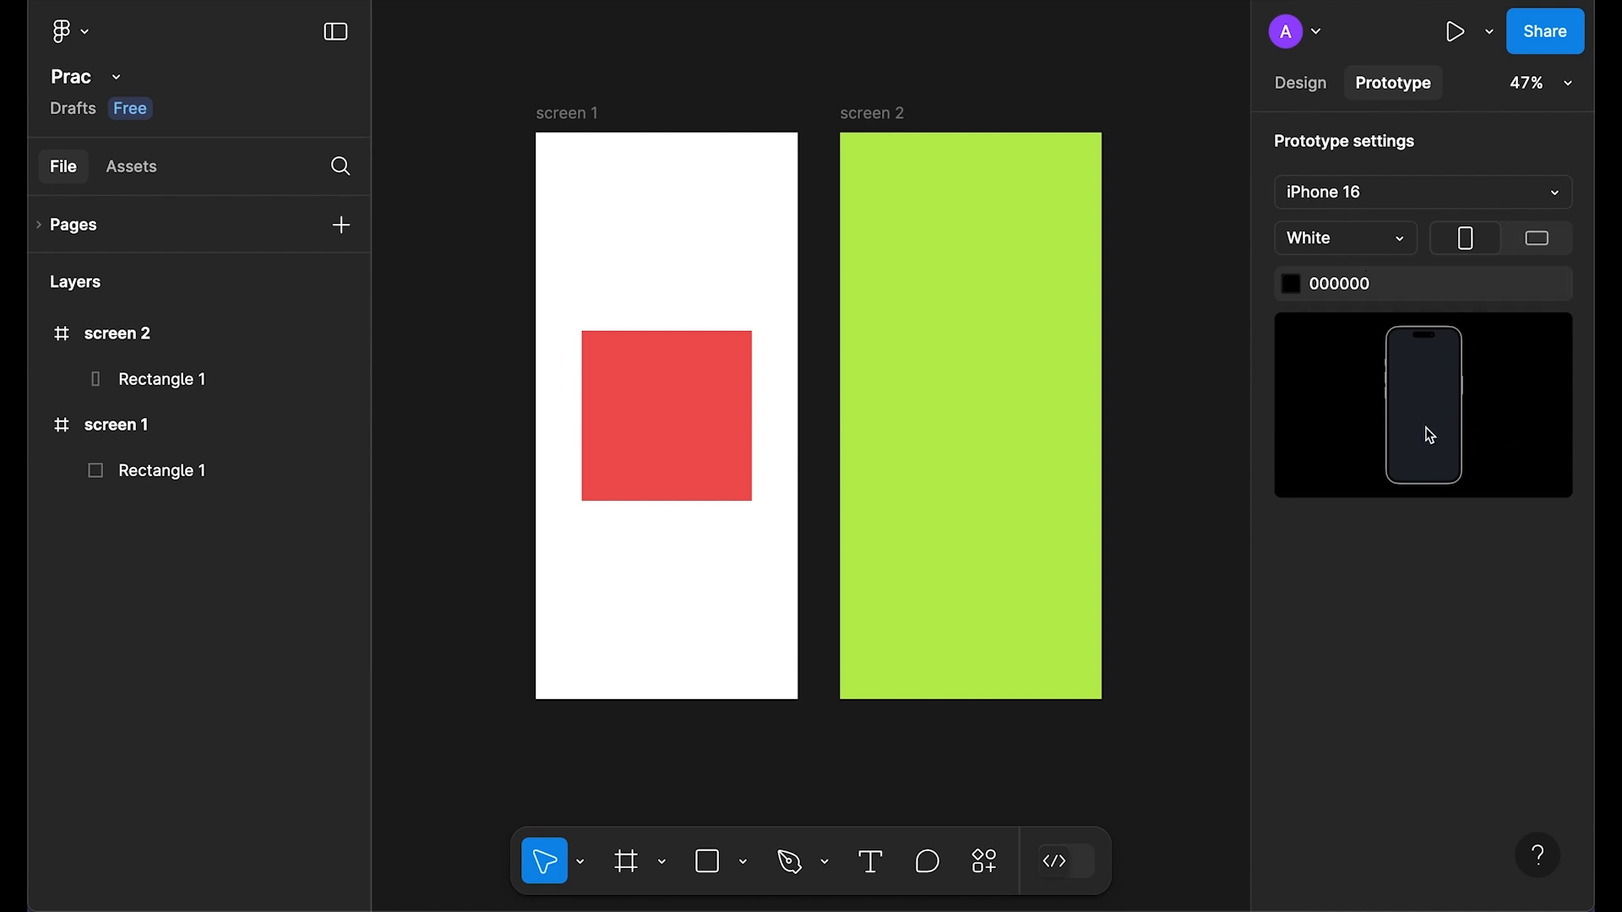
click(1291, 284)
click(1098, 240)
drag(1099, 244, 1096, 224)
drag(1128, 571, 1142, 571)
drag(1147, 394, 1115, 277)
click(993, 224)
click(956, 288)
click(986, 250)
click(990, 222)
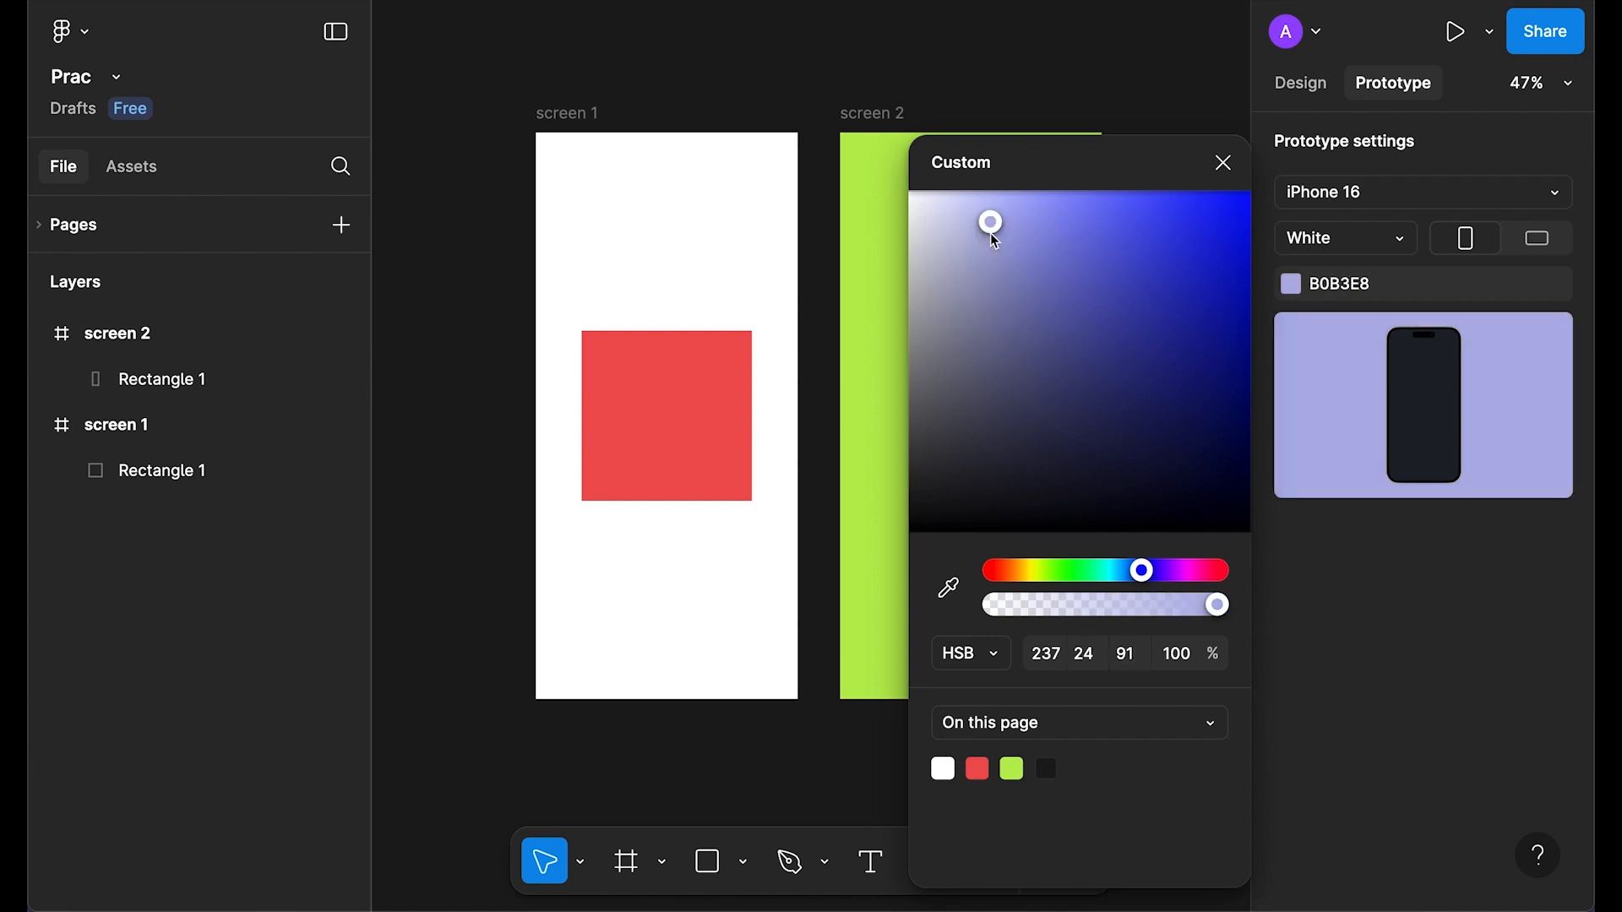
click(1225, 164)
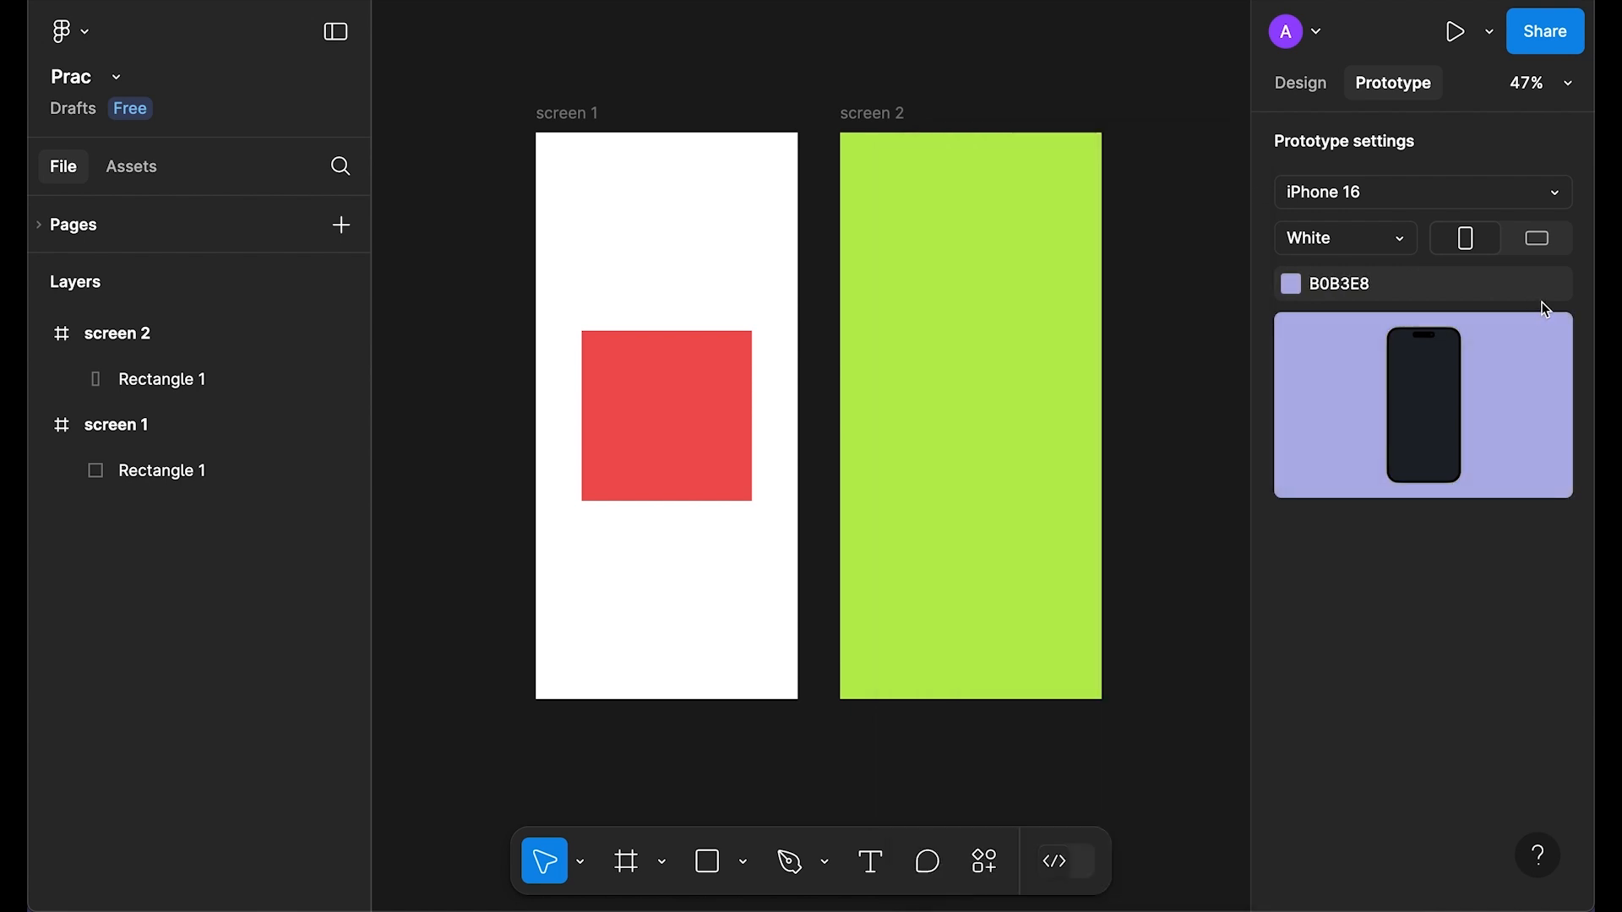
Step: Use a Pink iPhone 16 in portrait as the preview device
click(1541, 241)
click(1476, 243)
click(1381, 242)
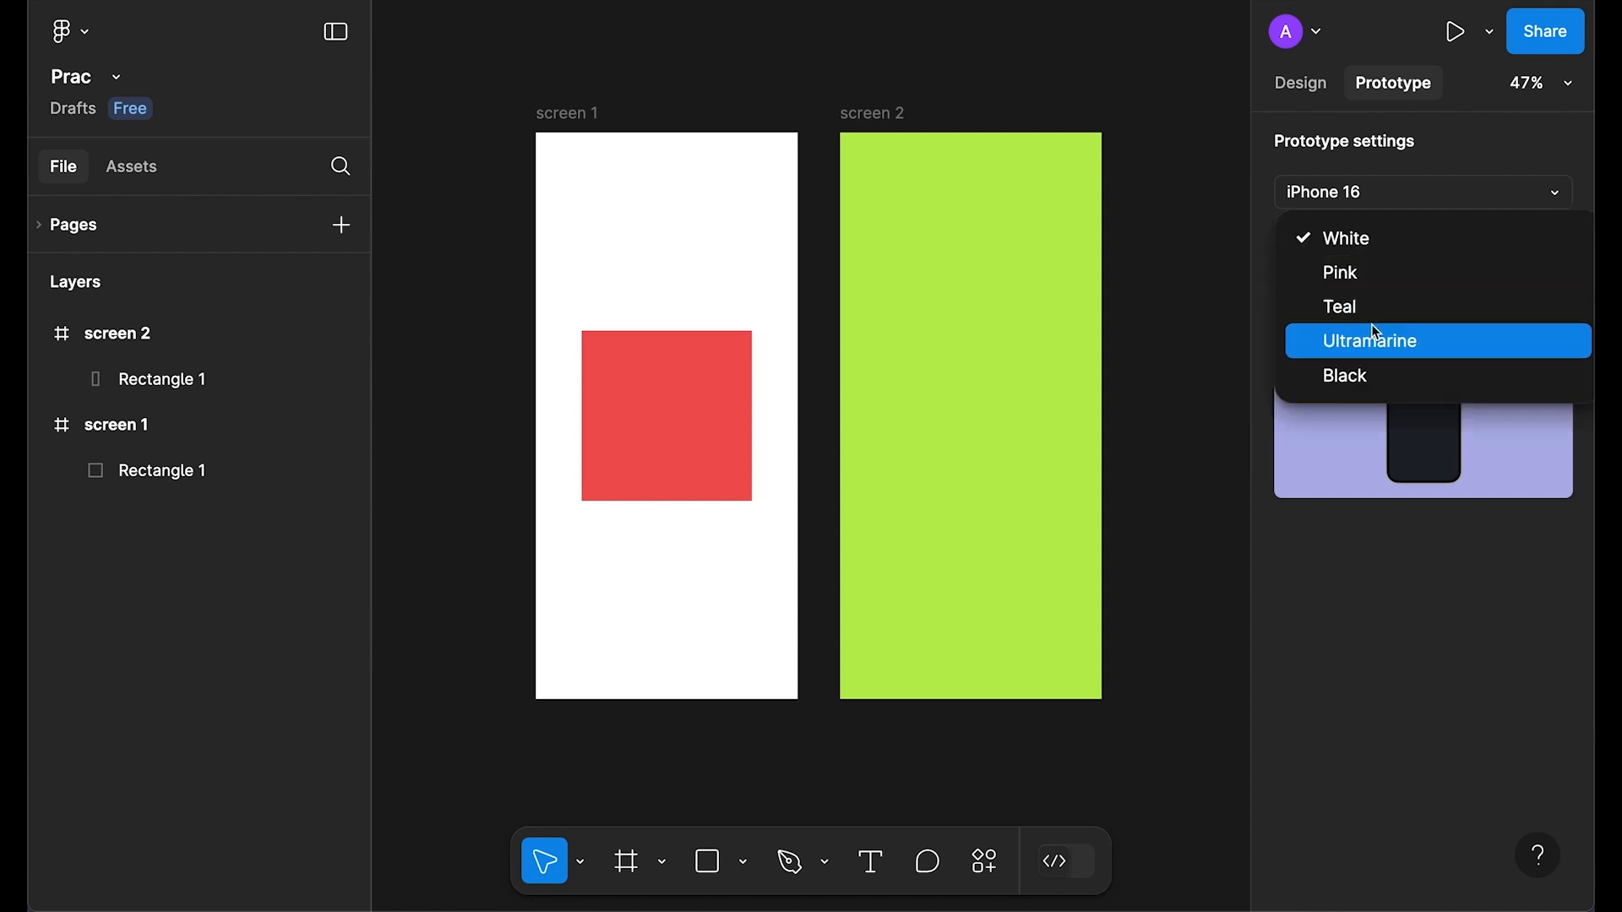
click(1374, 306)
click(1360, 240)
click(1343, 206)
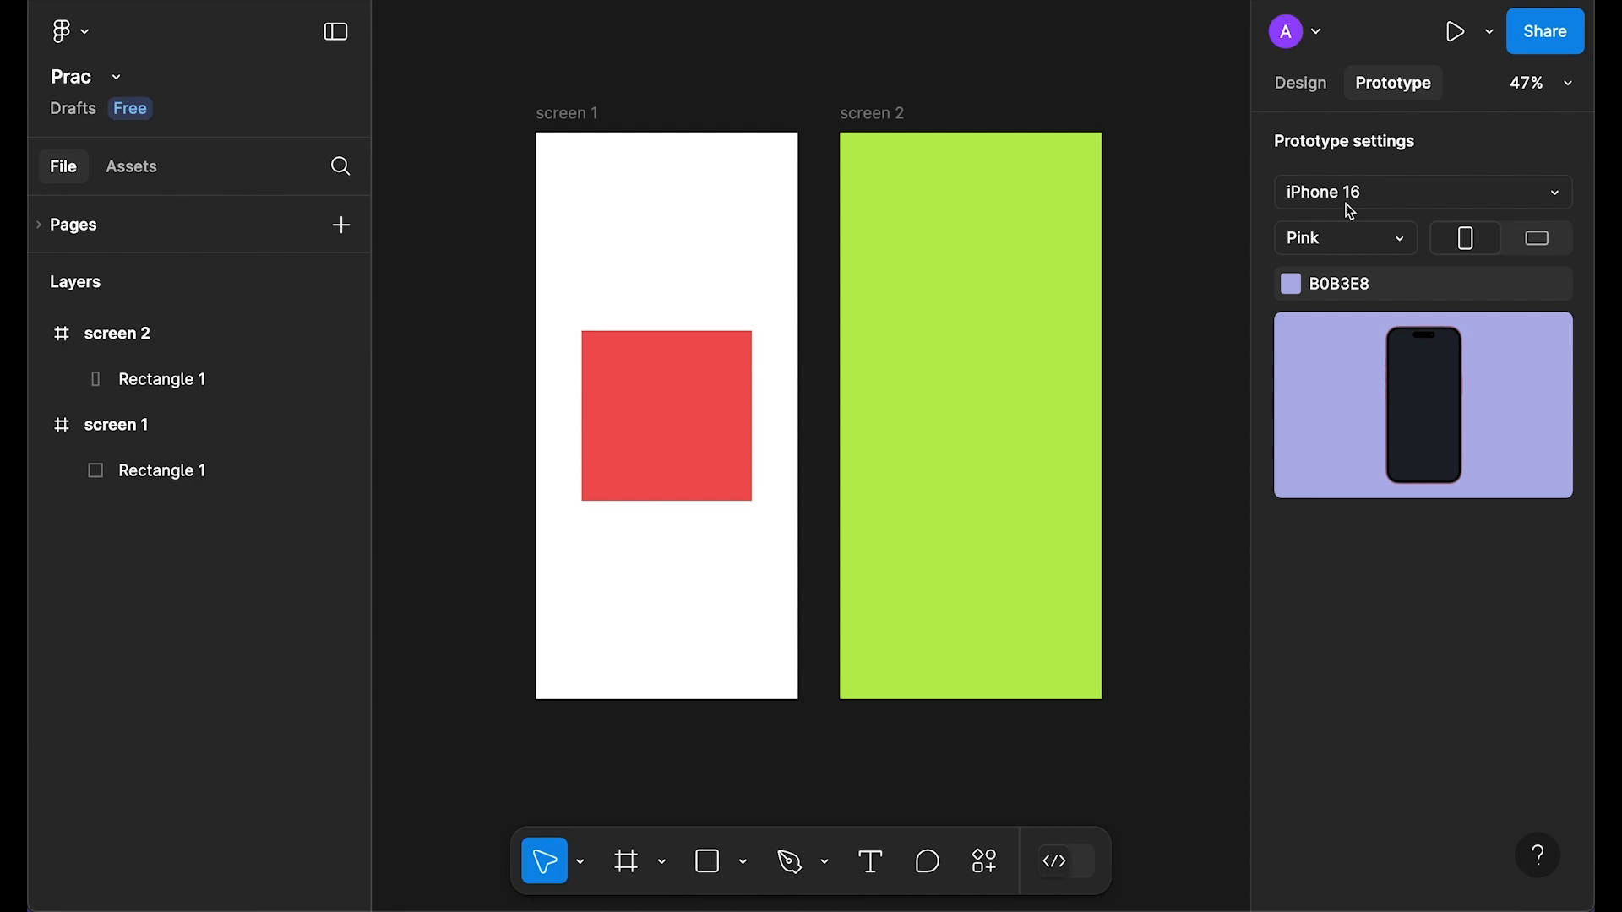
click(1369, 191)
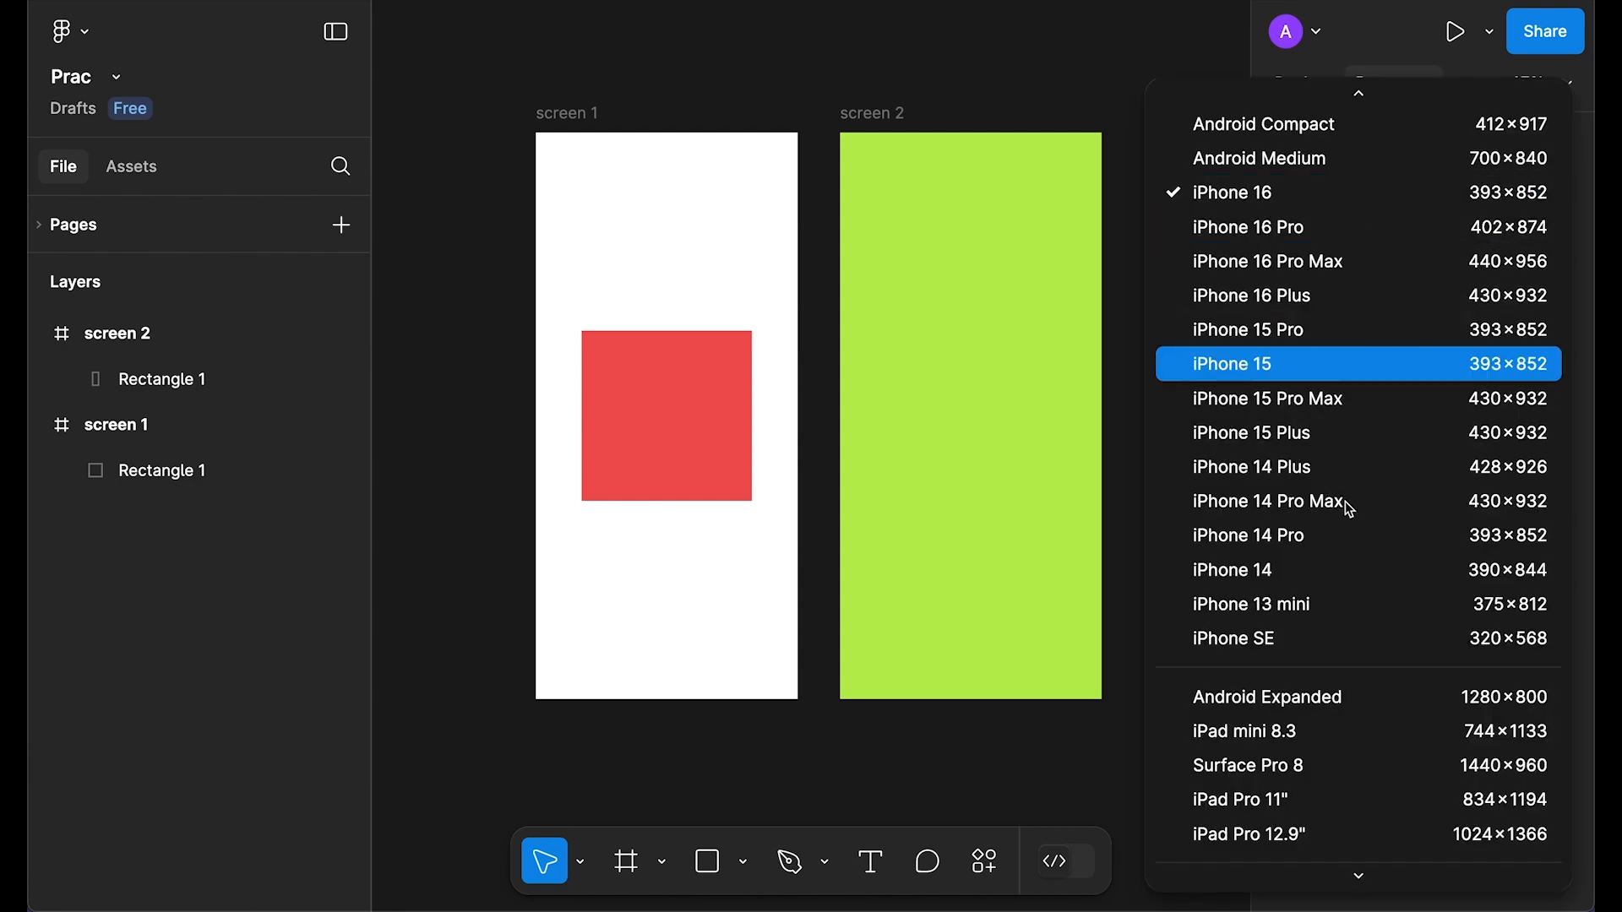
scroll(1348, 540, down, 10)
scroll(1350, 542, up, 10)
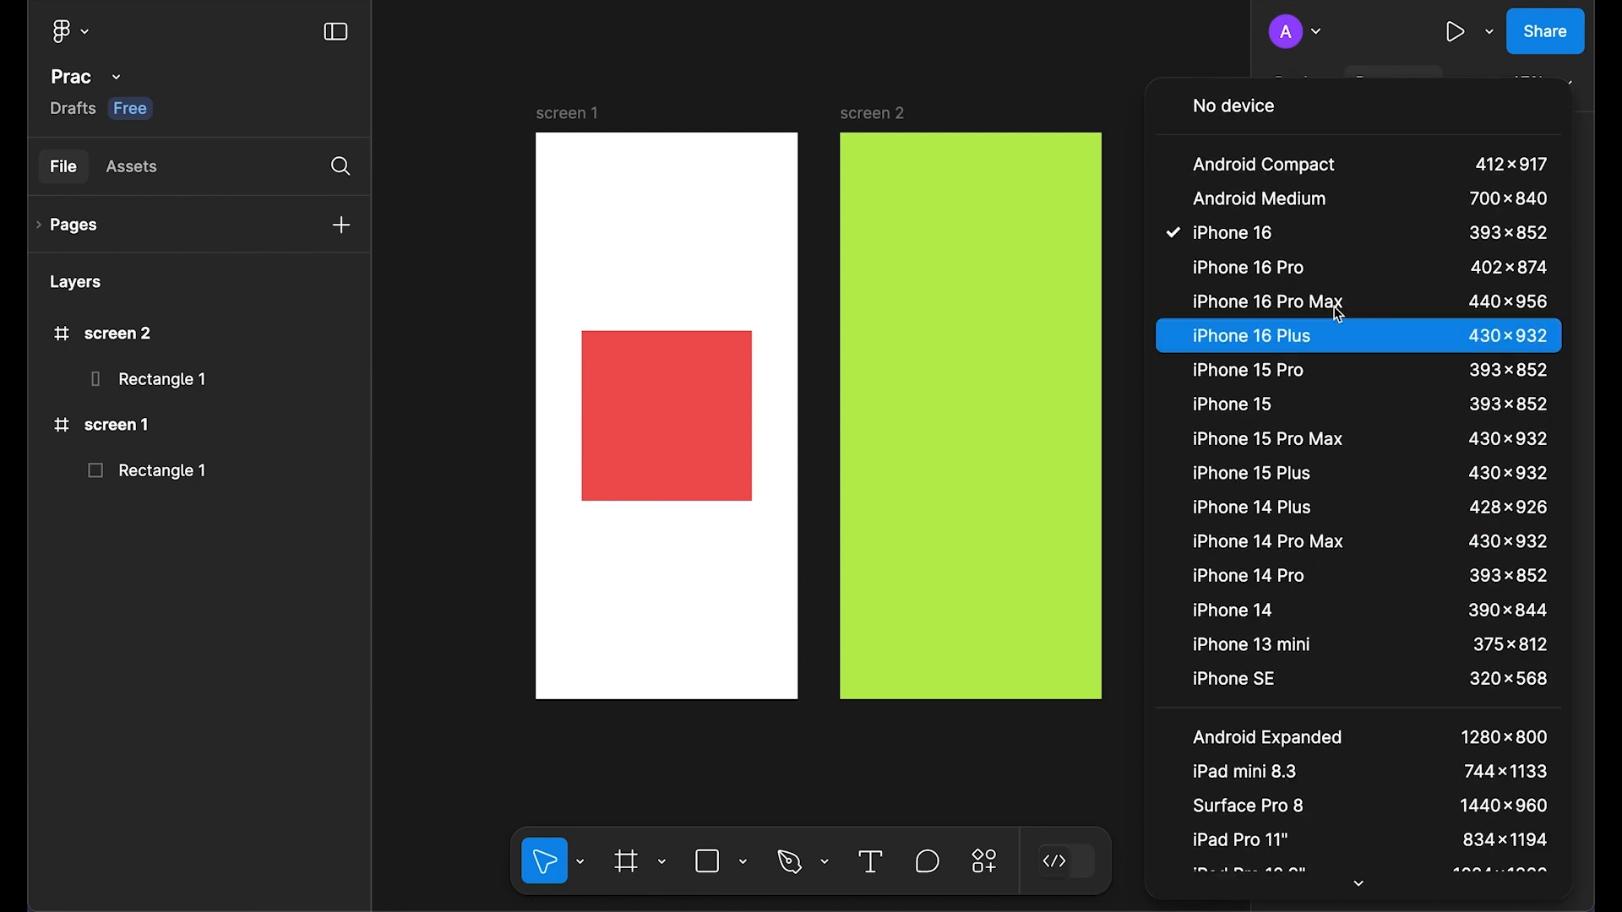
click(1279, 233)
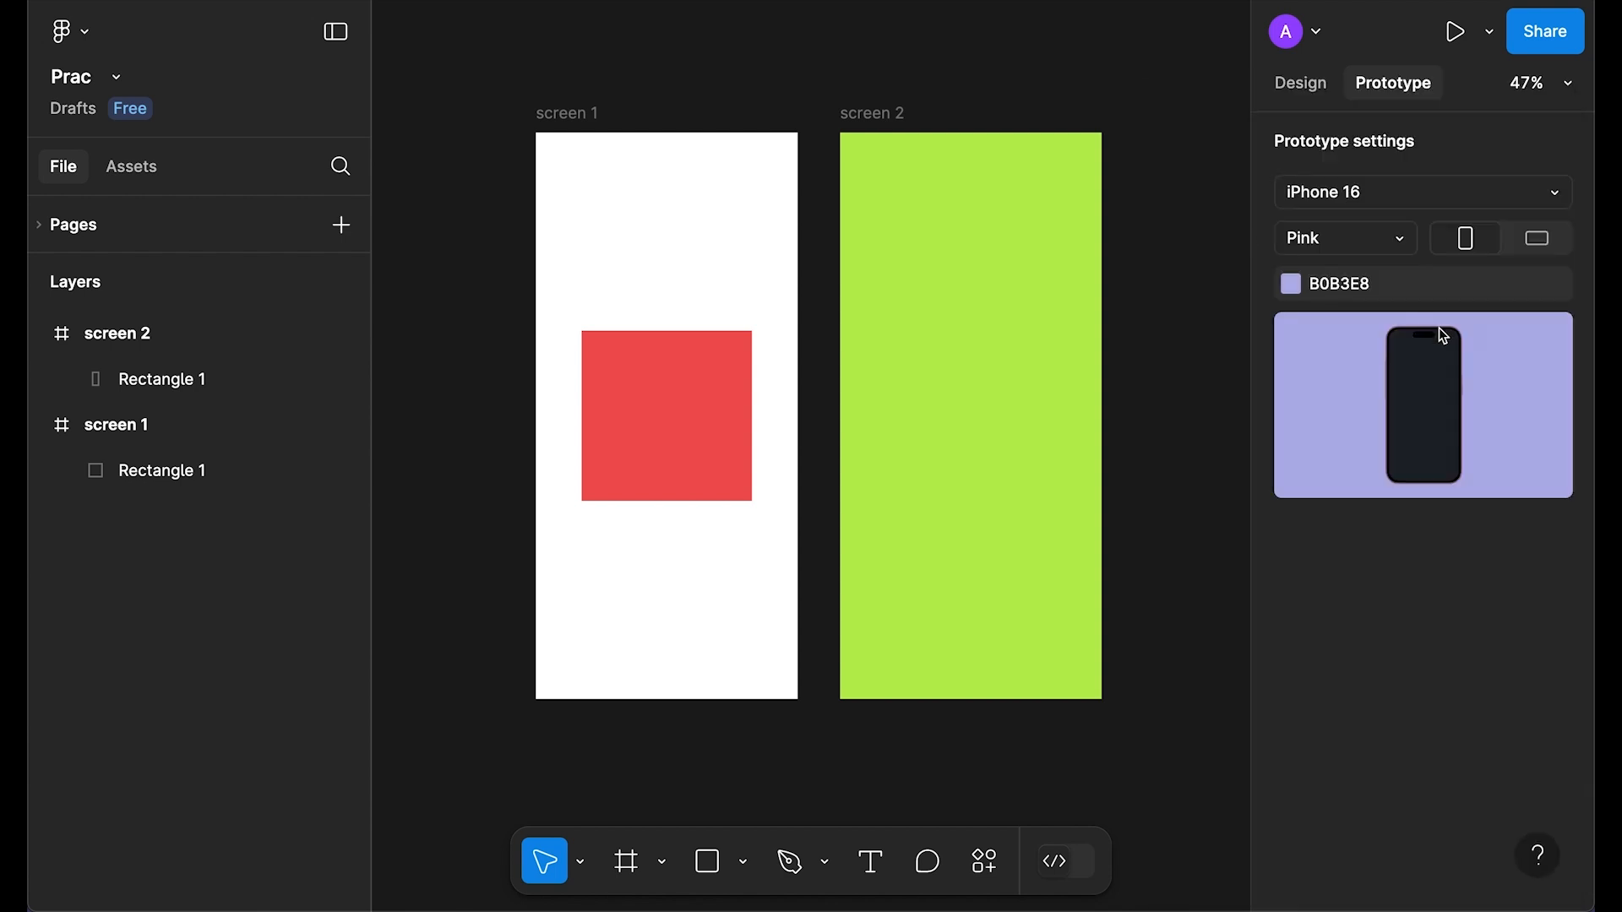
click(563, 115)
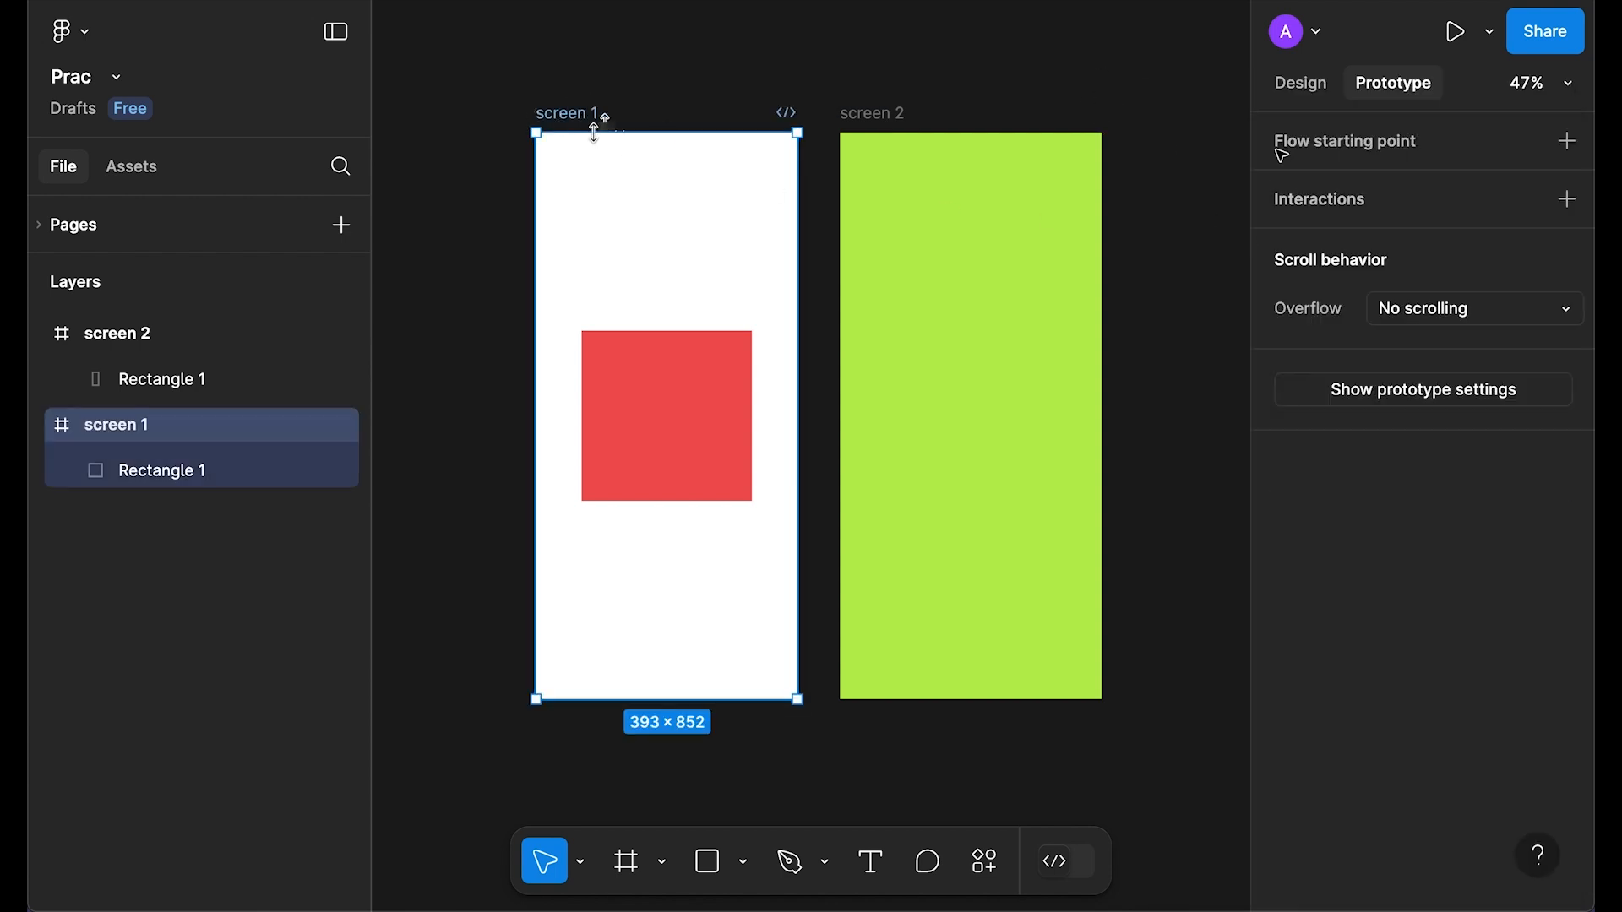
Step: Link screen 1 to screen 2 with an On tap, Smart animate, Ease out, 300ms interaction
mouse_move(801, 422)
drag(799, 417, 849, 402)
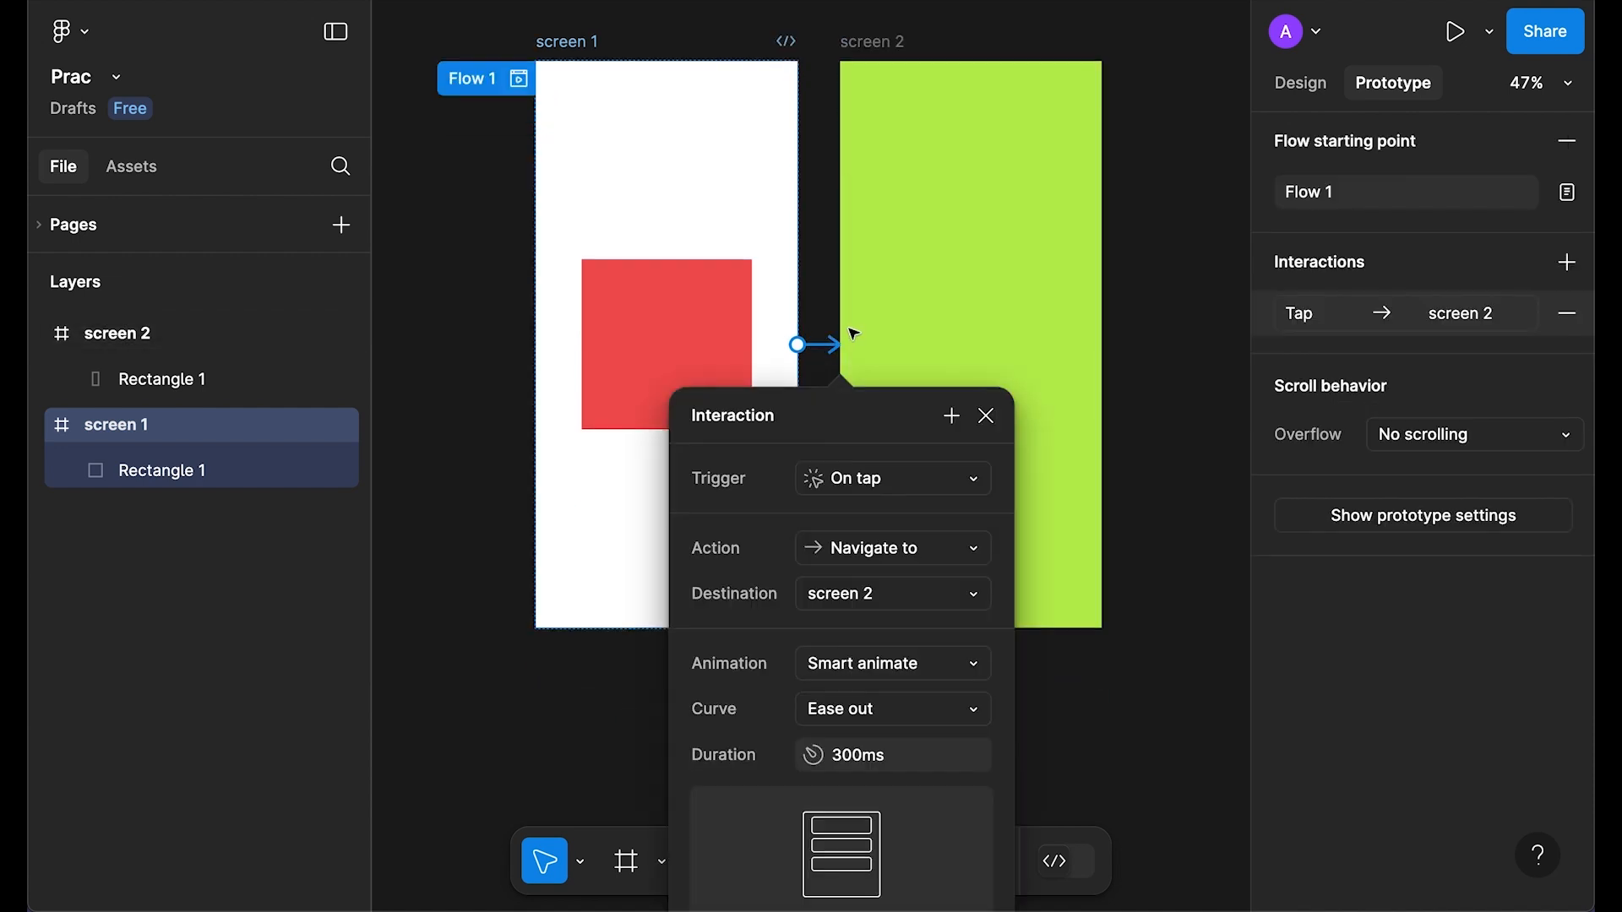
scroll(819, 341, down, 2)
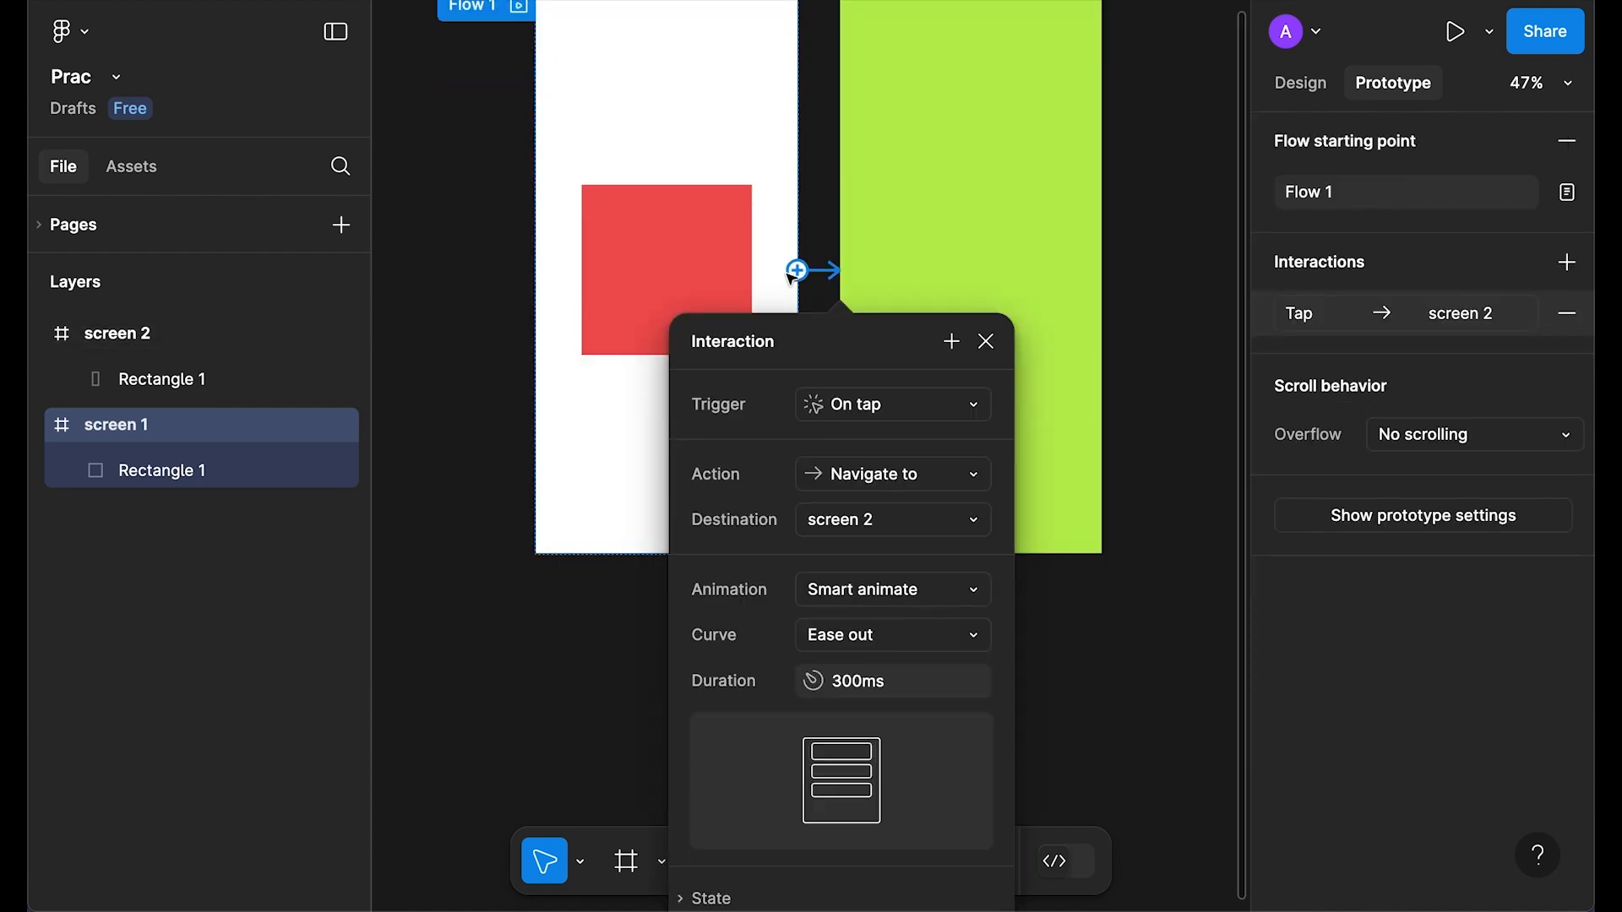
scroll(794, 275, up, 3)
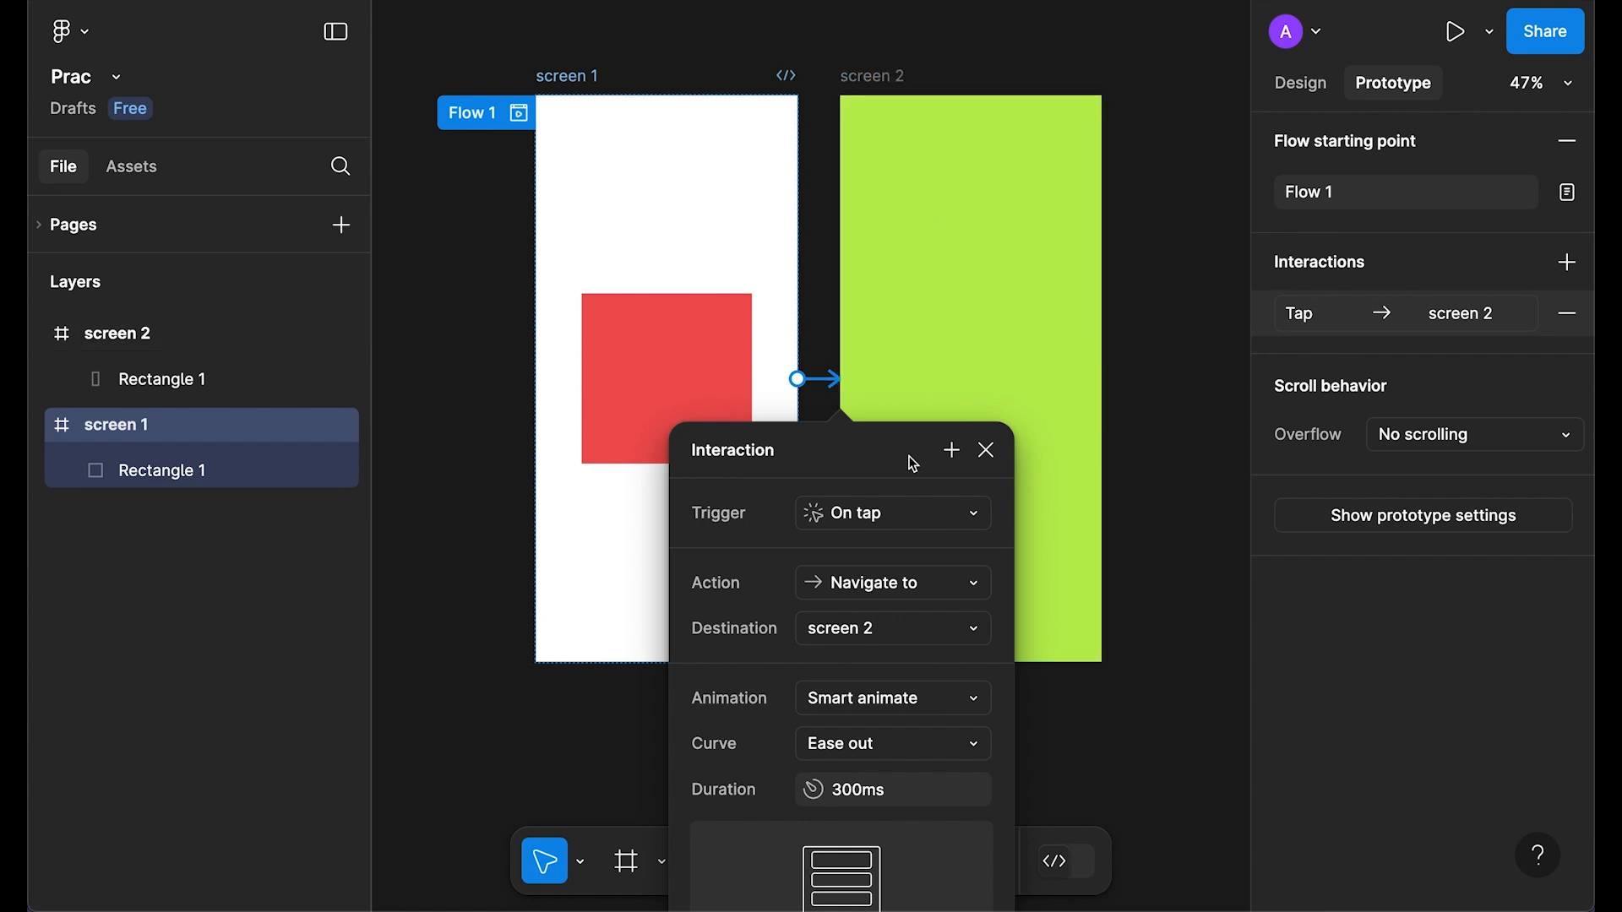
scroll(912, 460, down, 2)
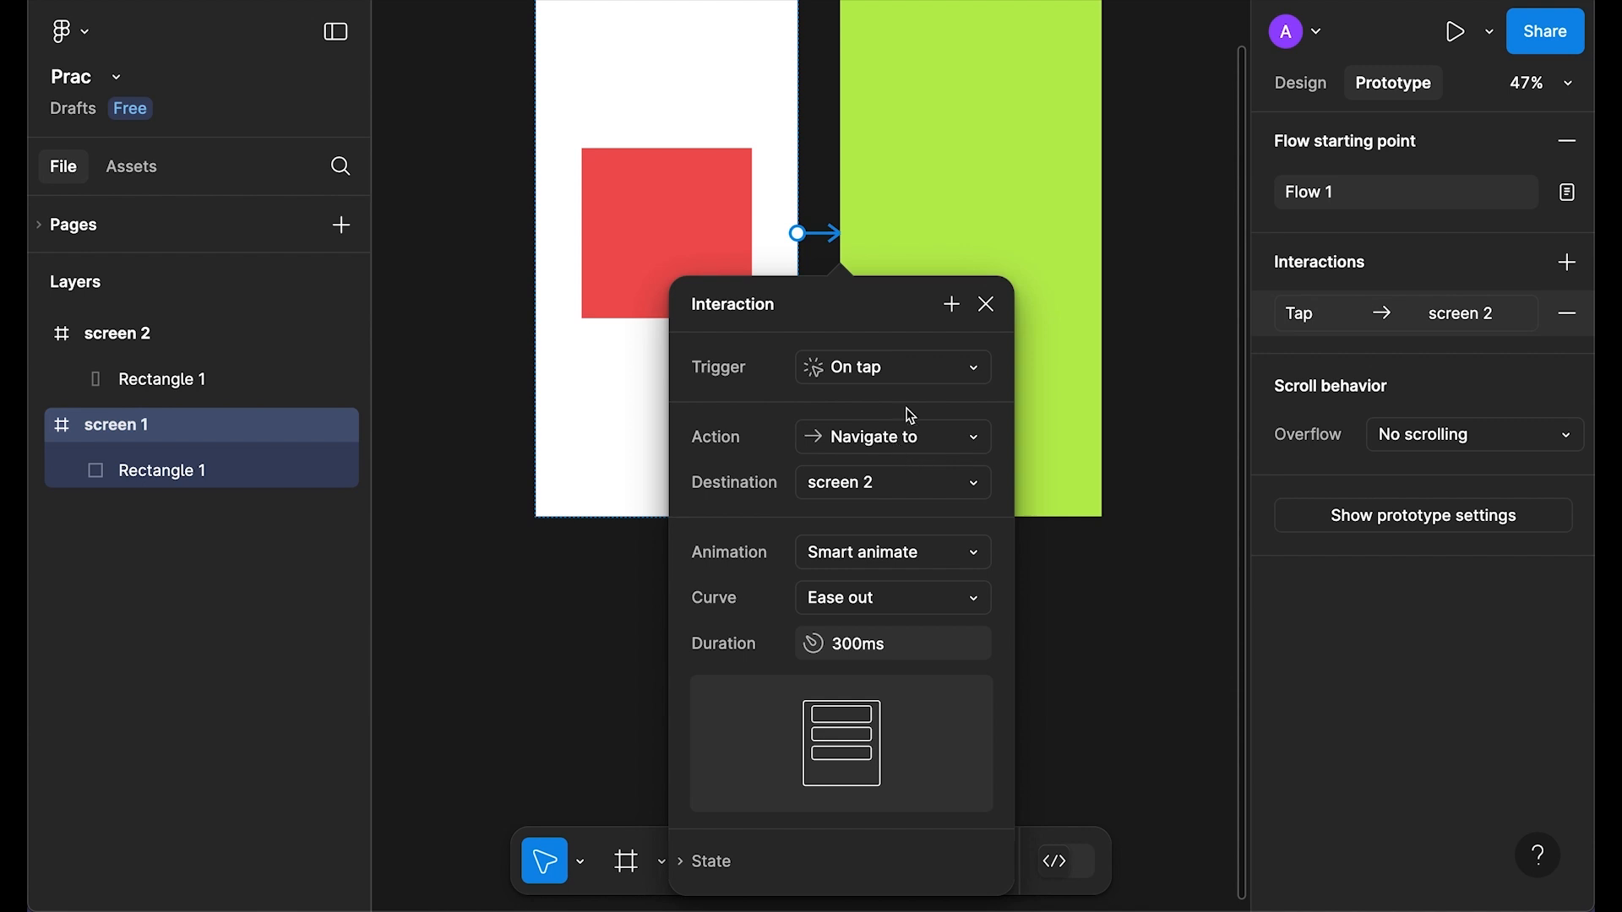
click(904, 368)
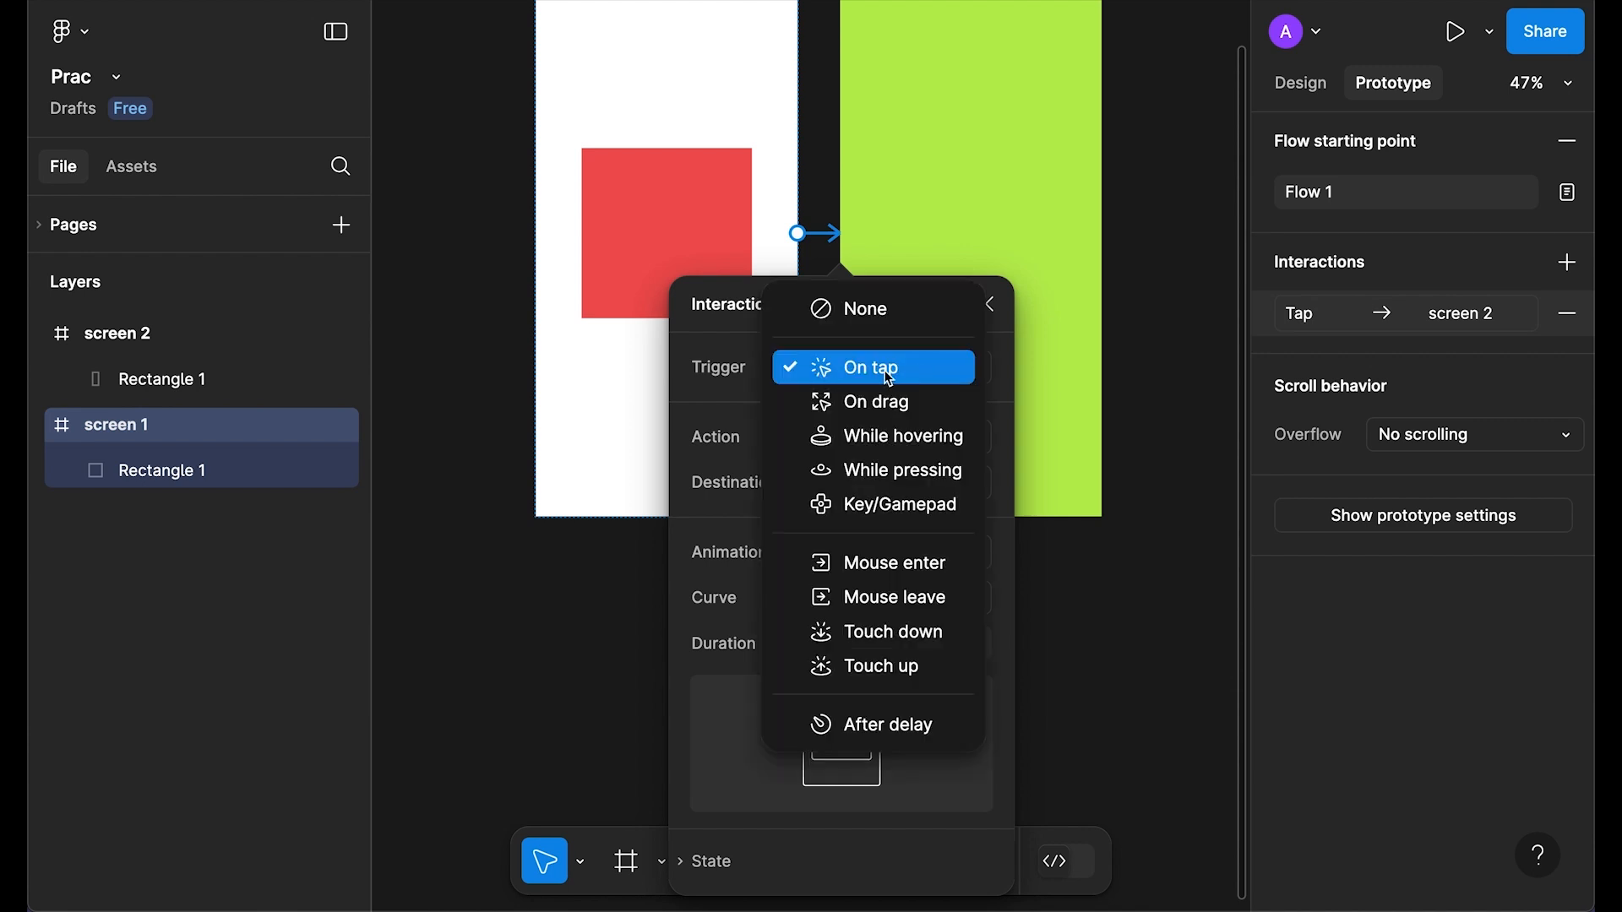
click(862, 373)
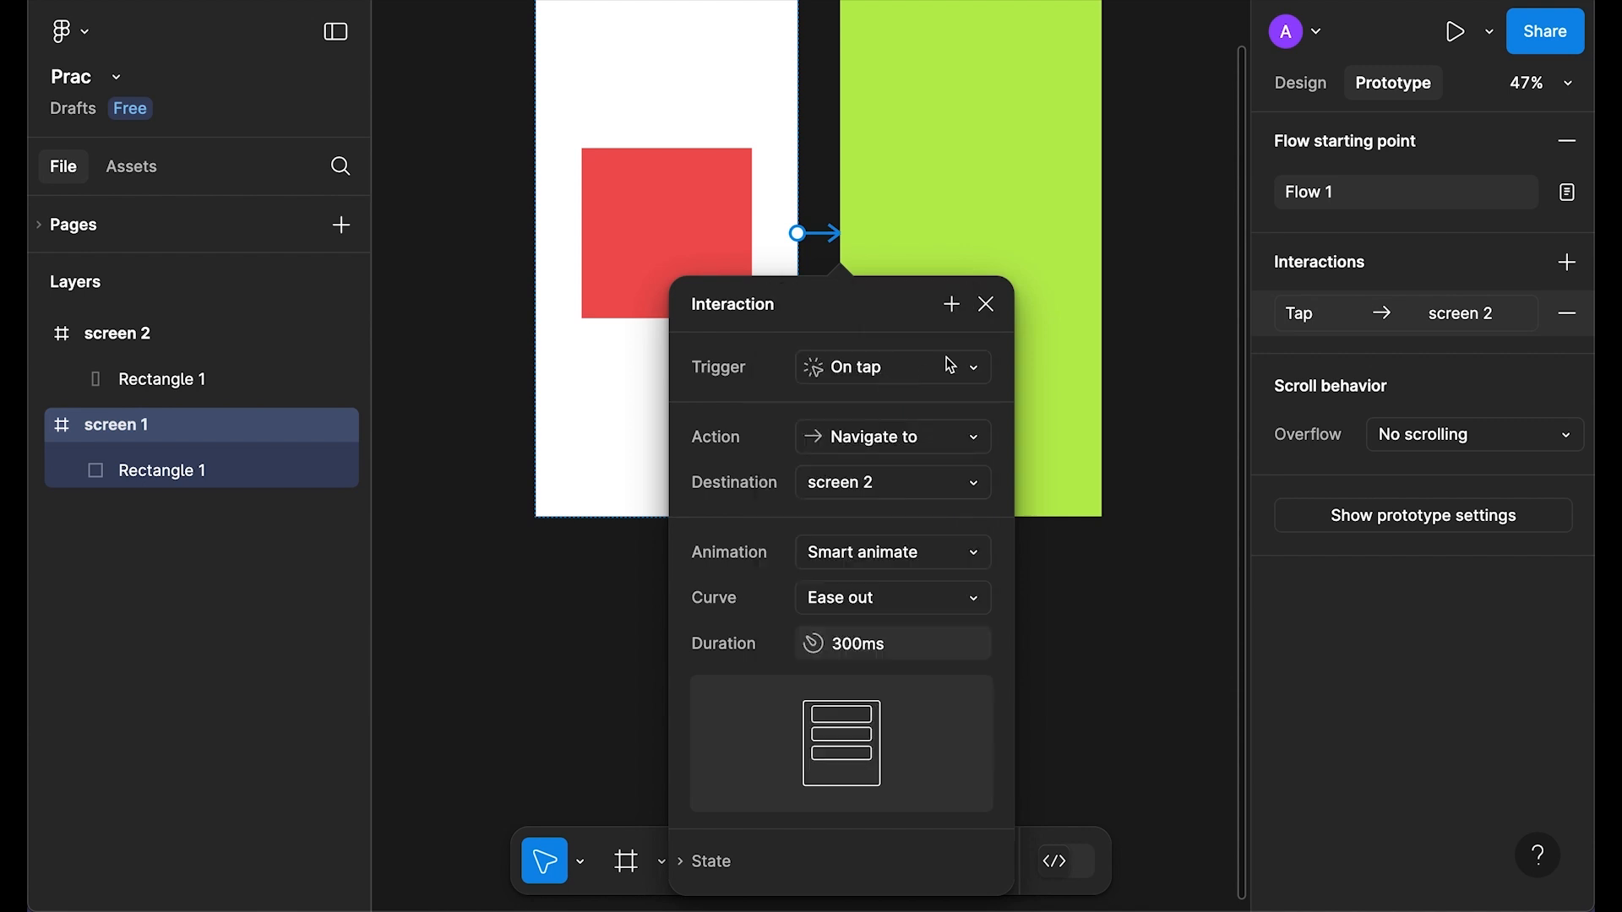
click(988, 306)
scroll(825, 554, up, 4)
scroll(826, 554, down, 2)
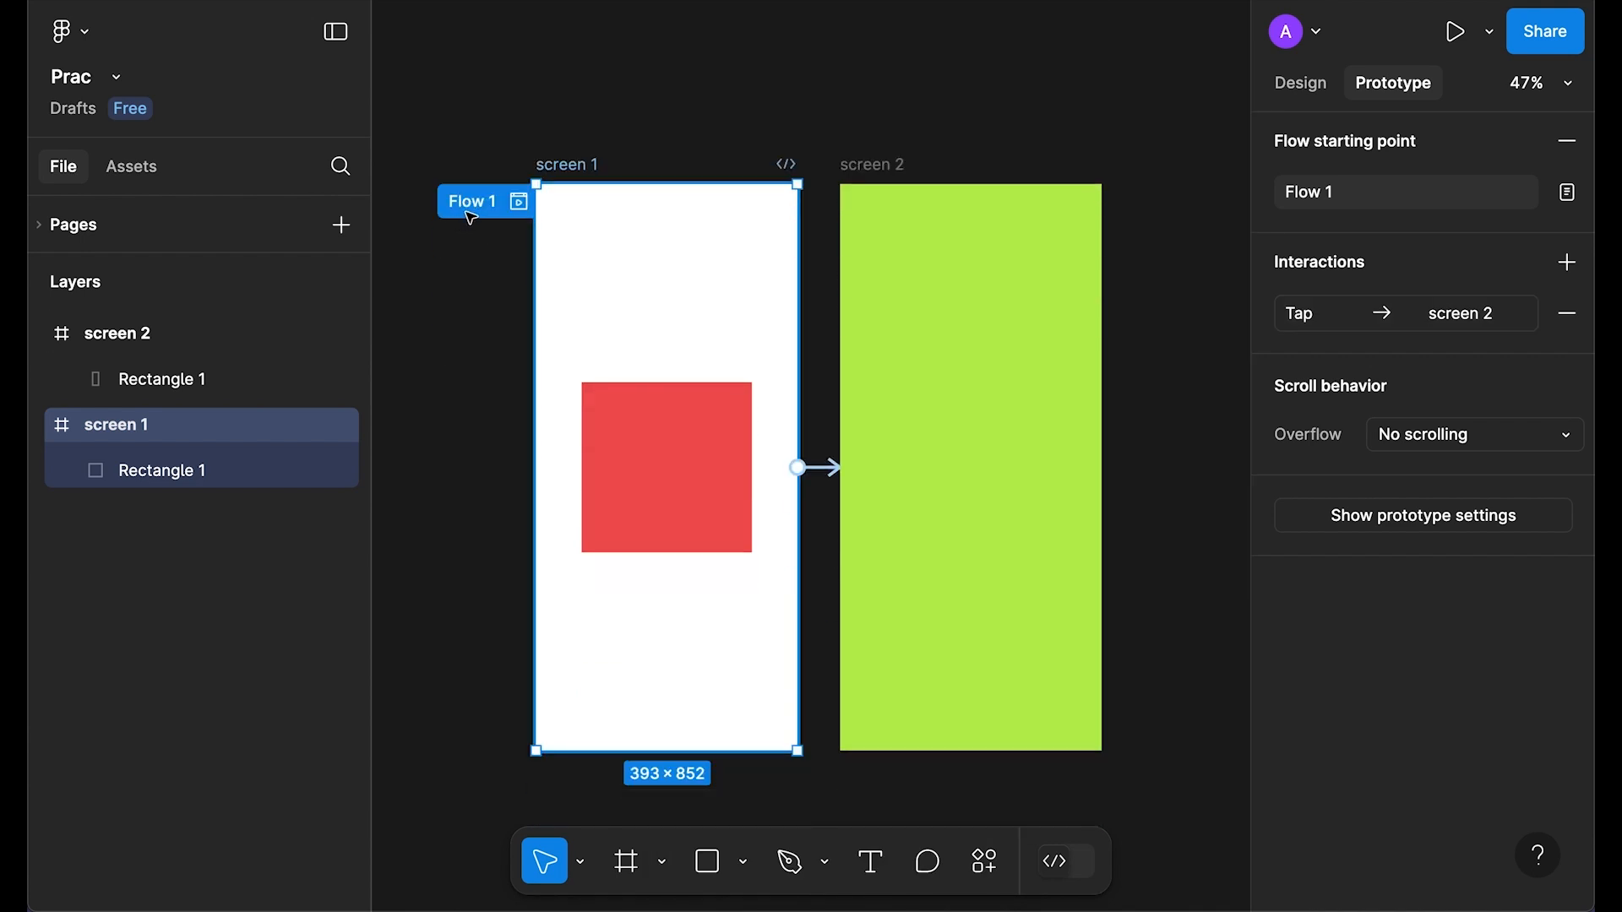
Step: Rename the flow starting point to 'prototype'
click(1314, 191)
text(prototyp)
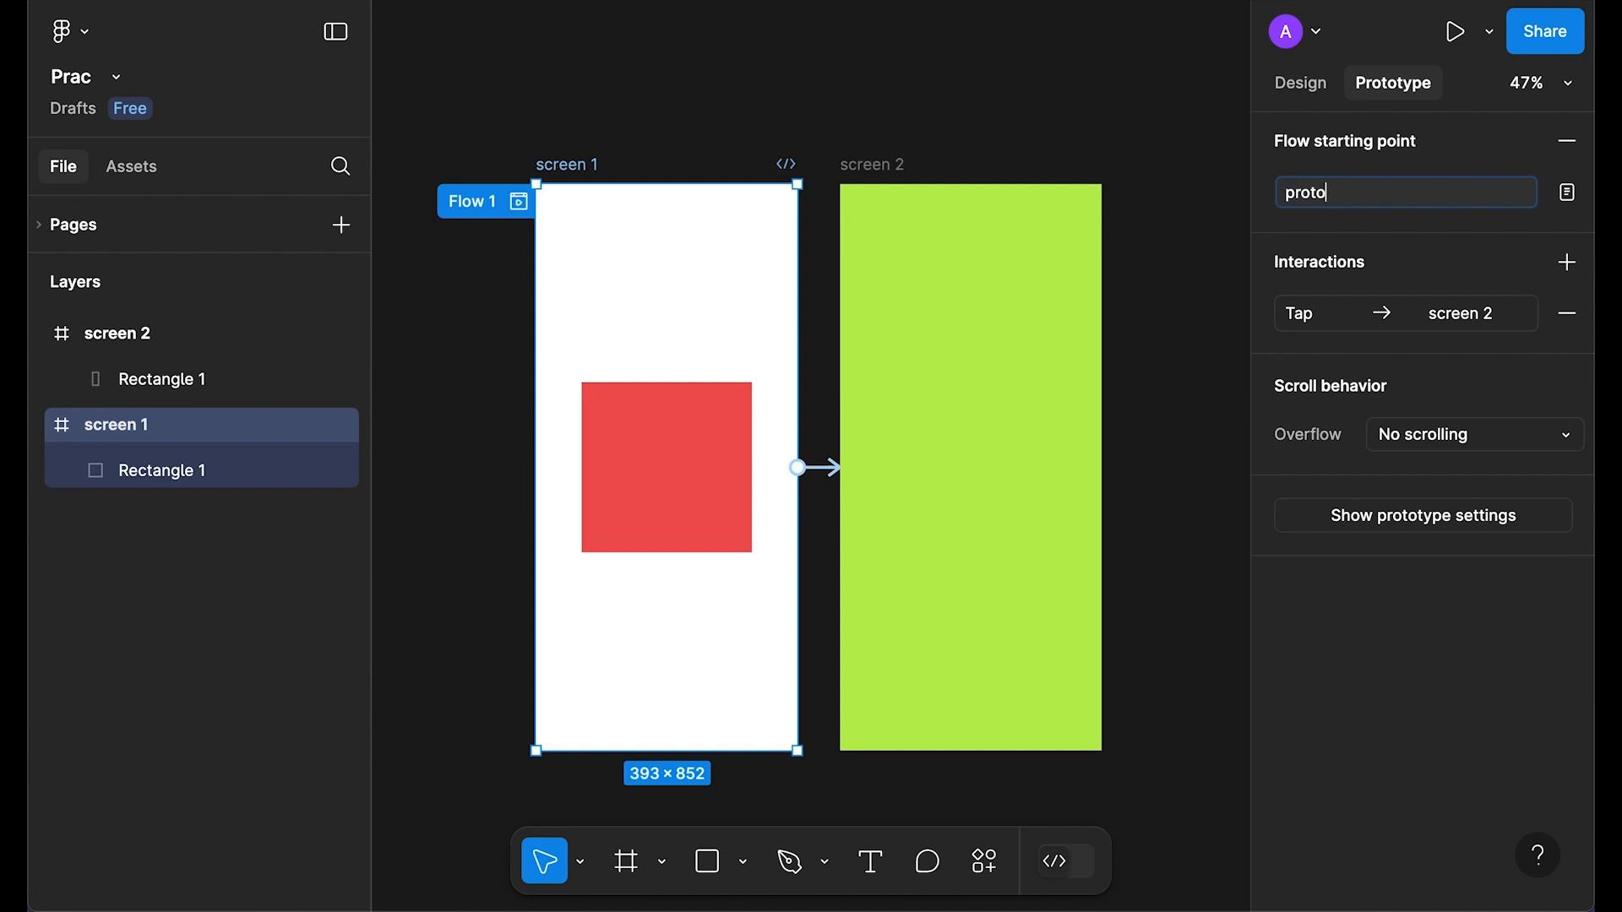
key(Return)
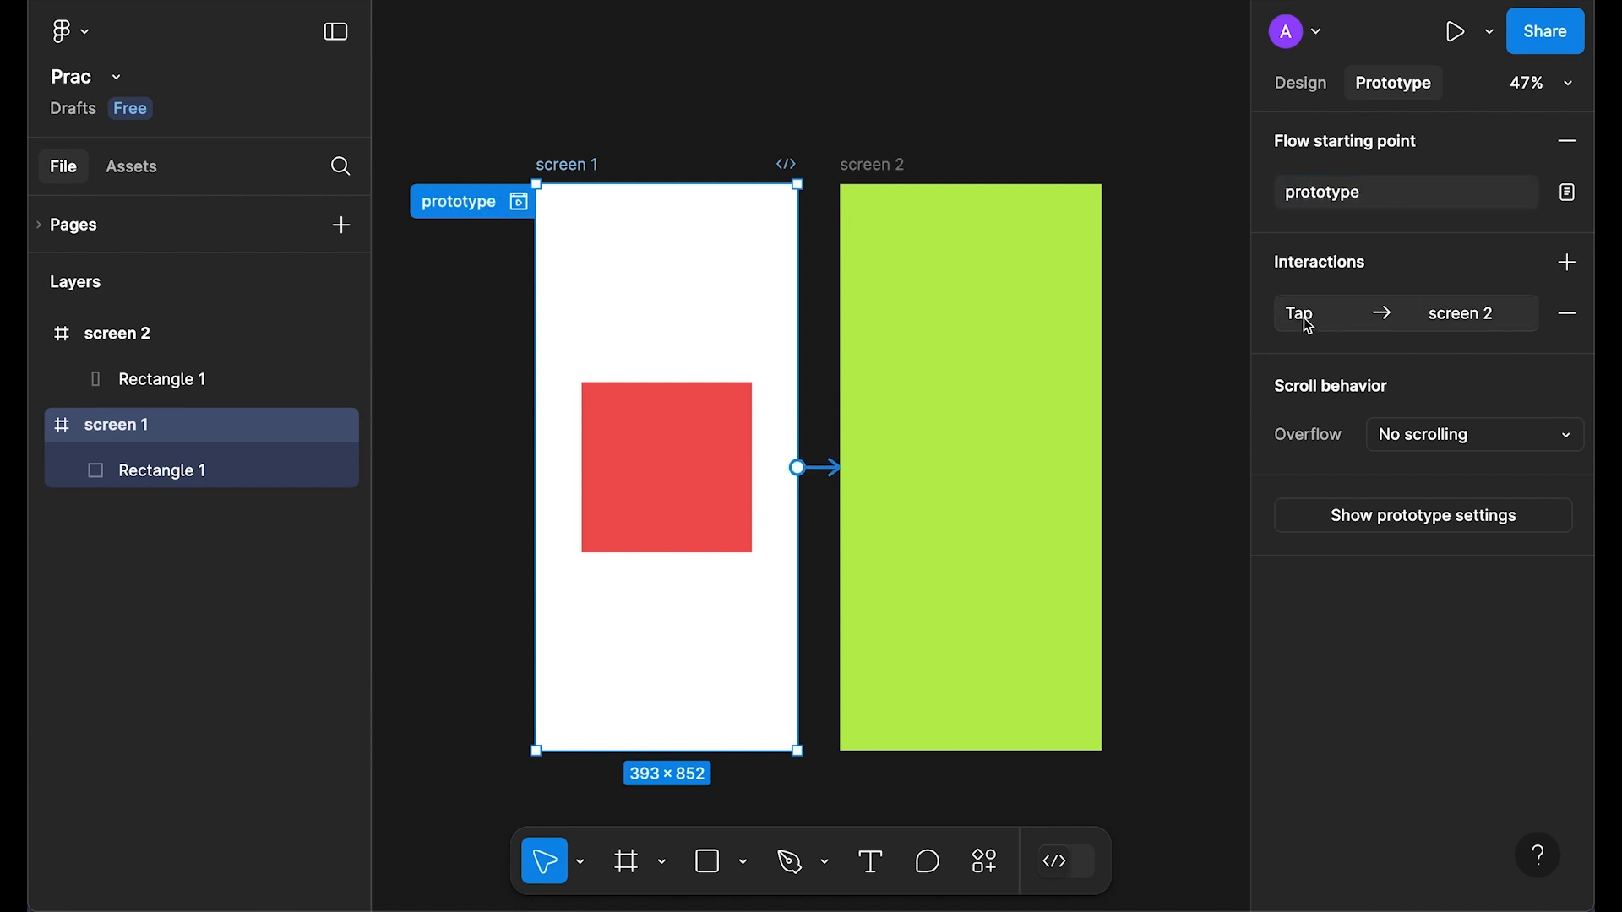
Step: Confirm the interaction trigger stays On tap, then launch the prototype preview
click(1309, 327)
click(1148, 382)
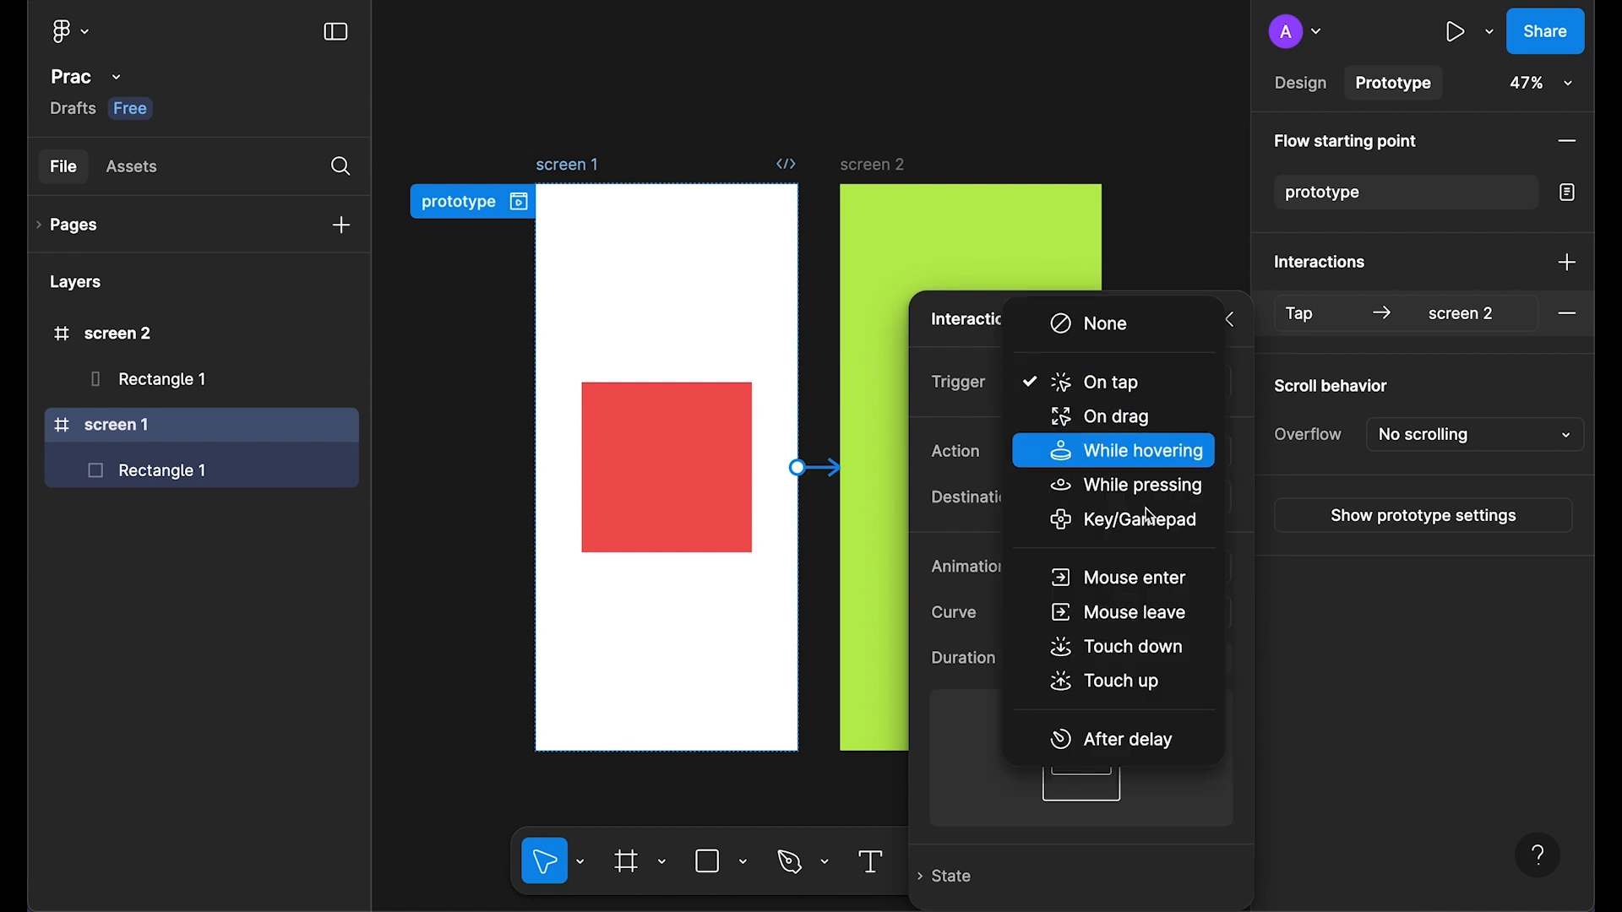
click(1099, 382)
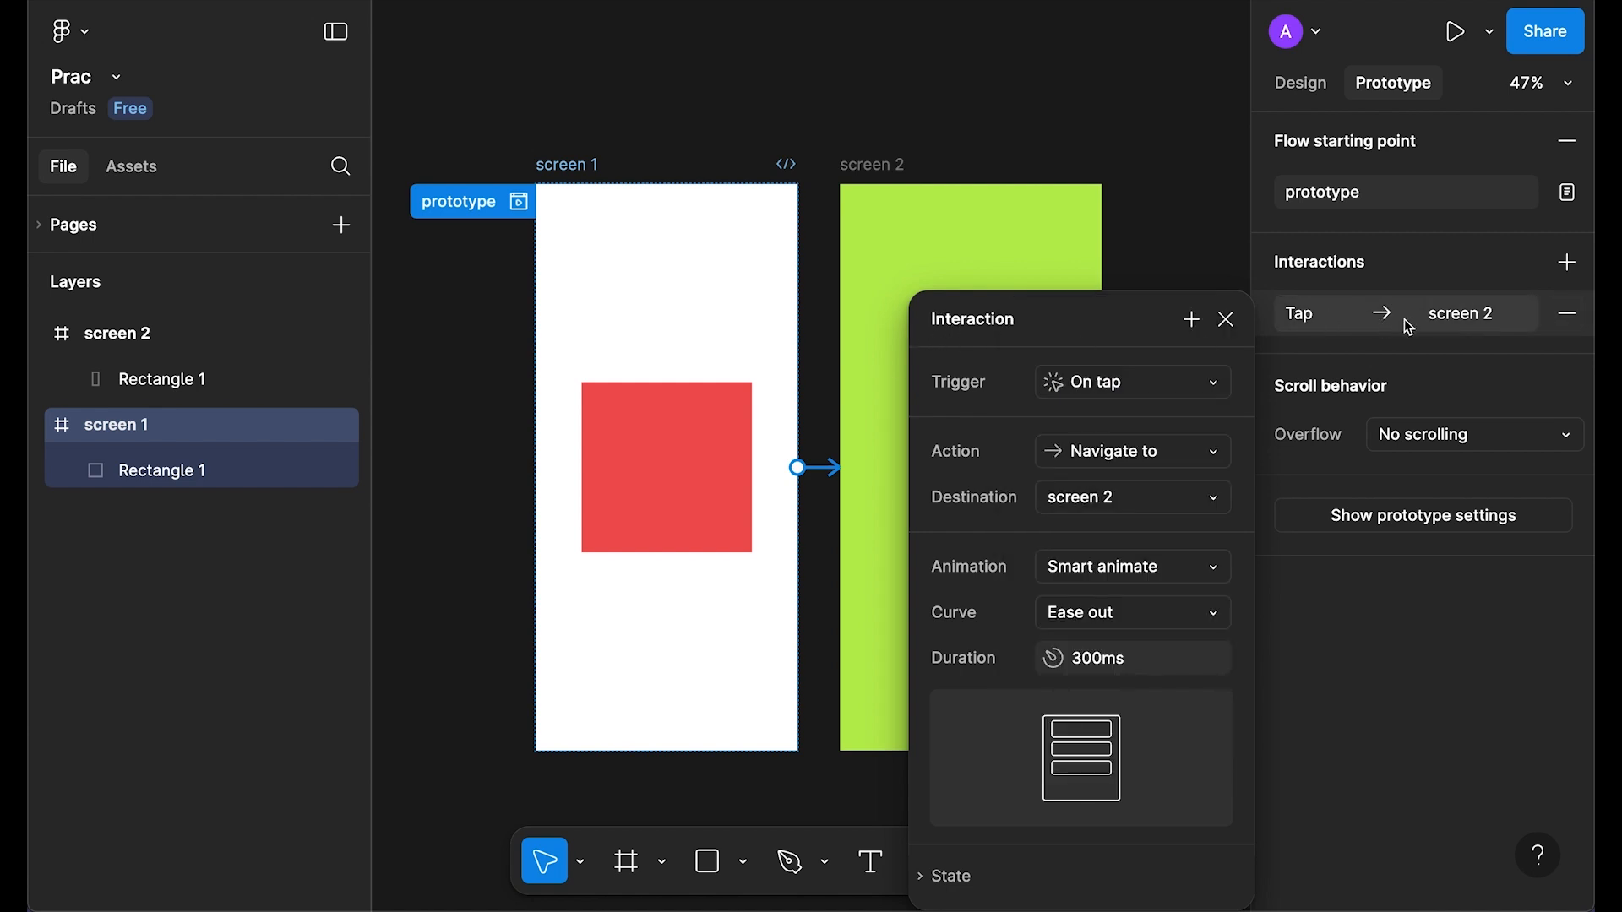
click(1226, 321)
click(520, 202)
Step: Tap the red square in the preview to reach green screen 2, then close the preview
drag(959, 43, 826, 36)
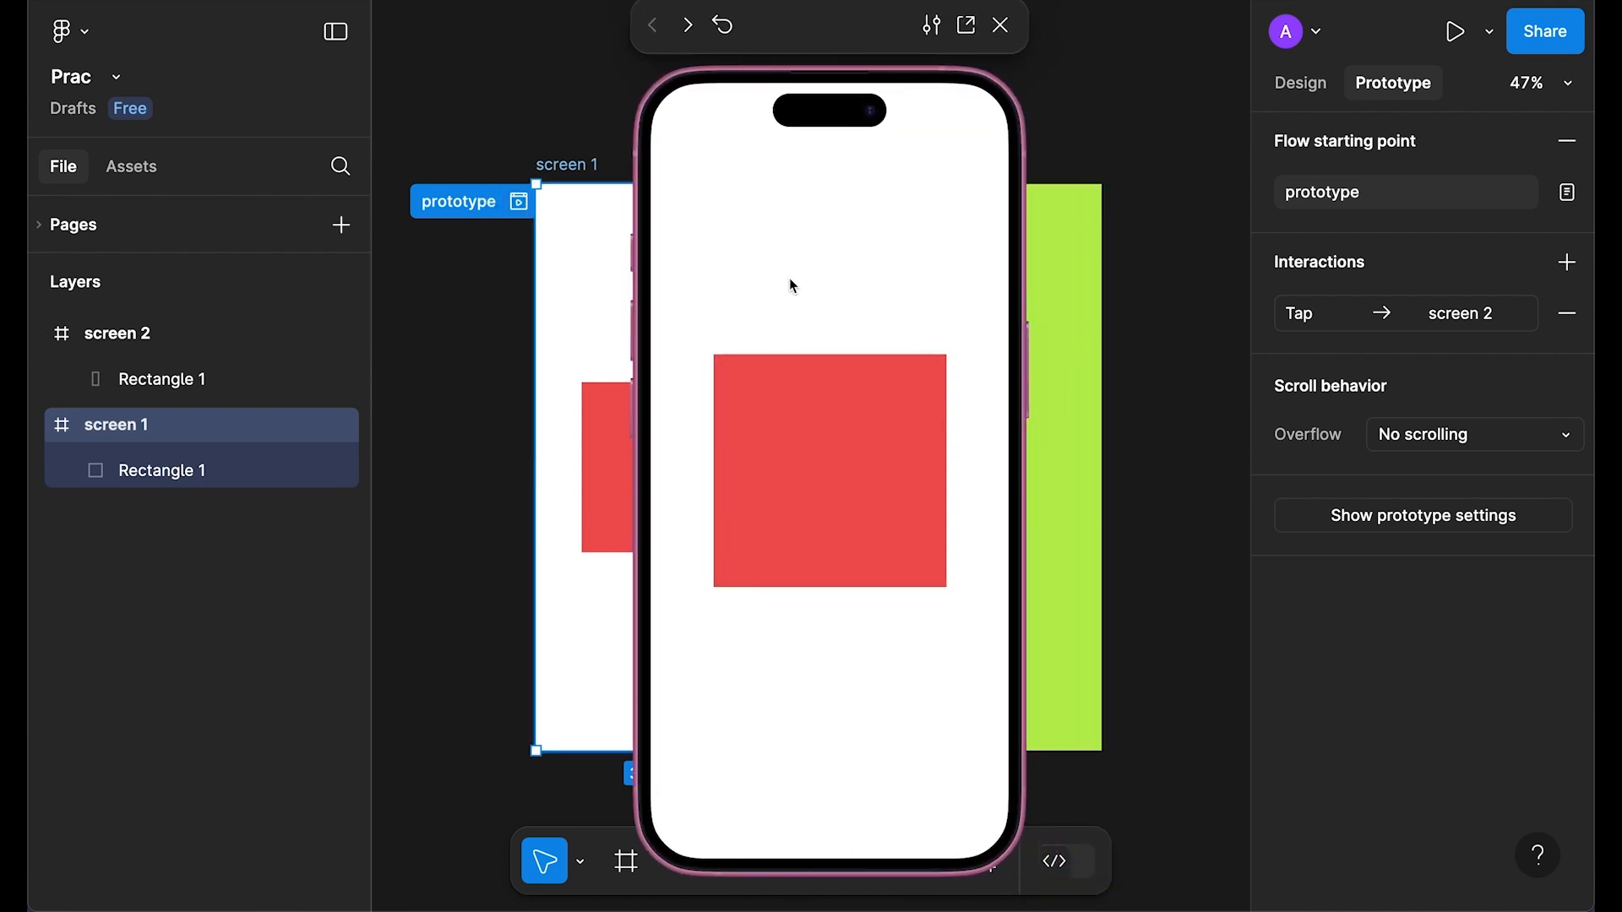
click(851, 471)
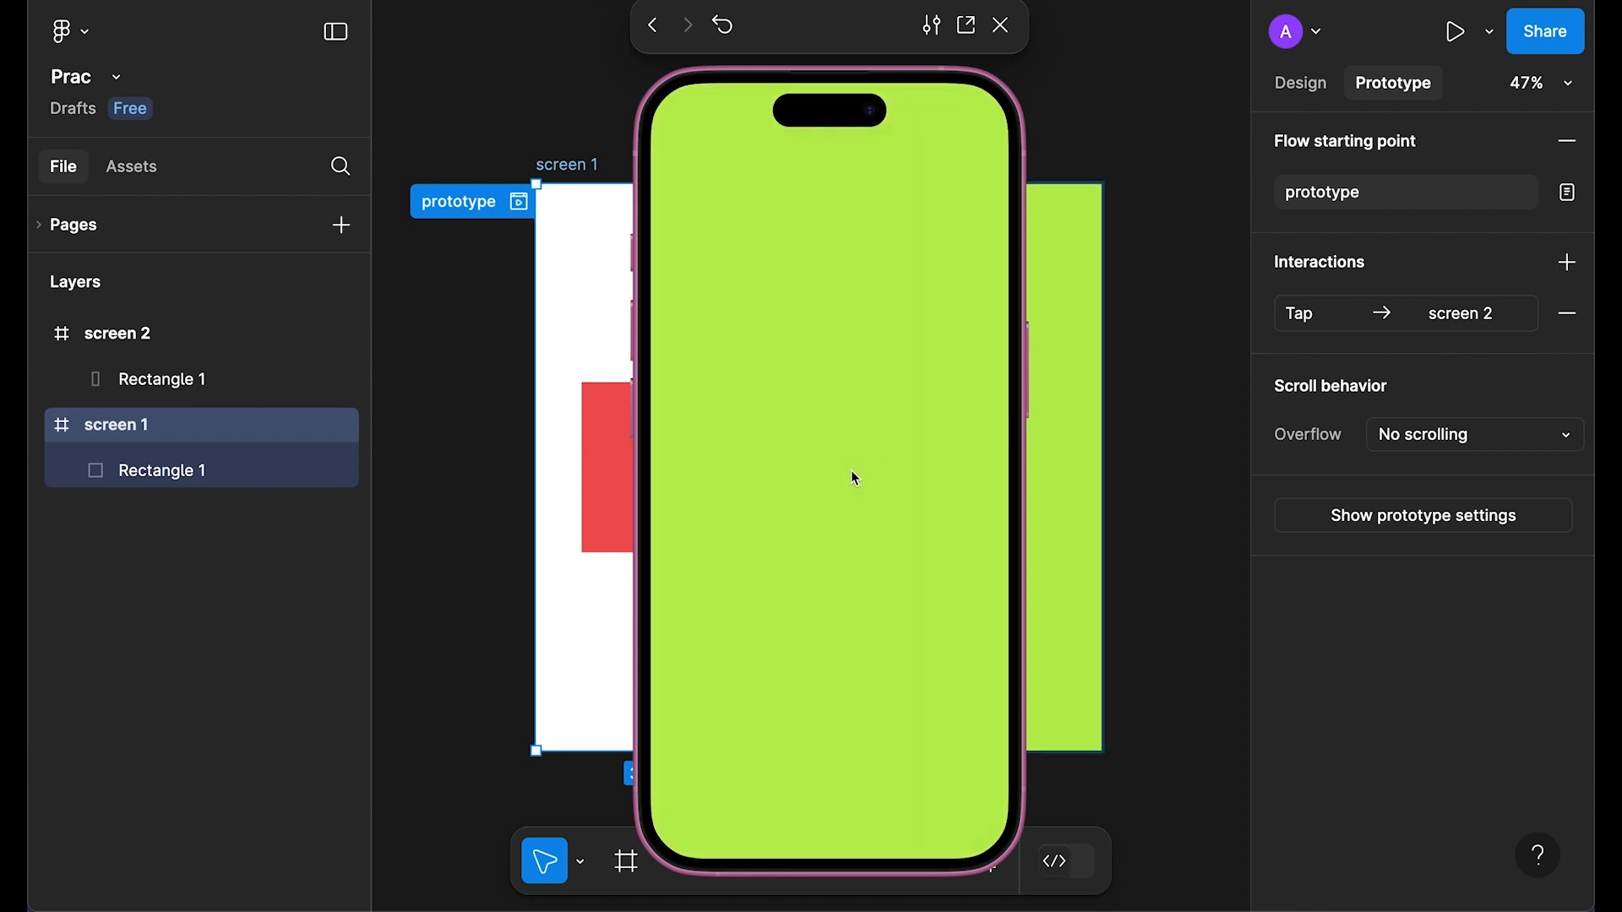
click(1002, 27)
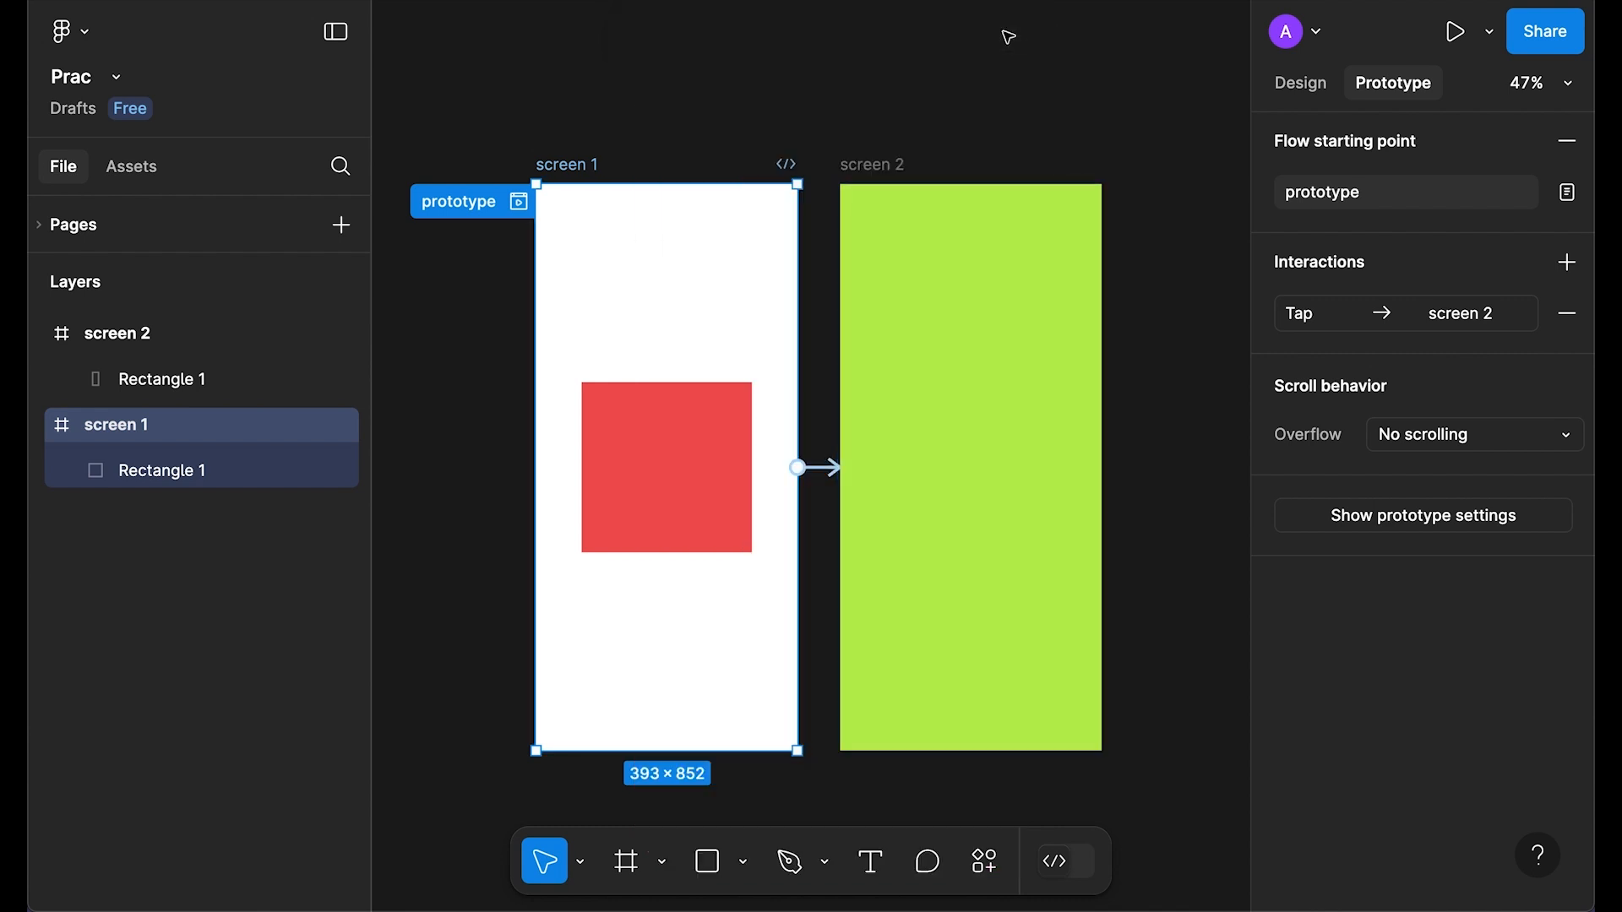
click(1331, 322)
Step: Switch the interaction trigger to On drag and test it by dragging the red square
click(1157, 390)
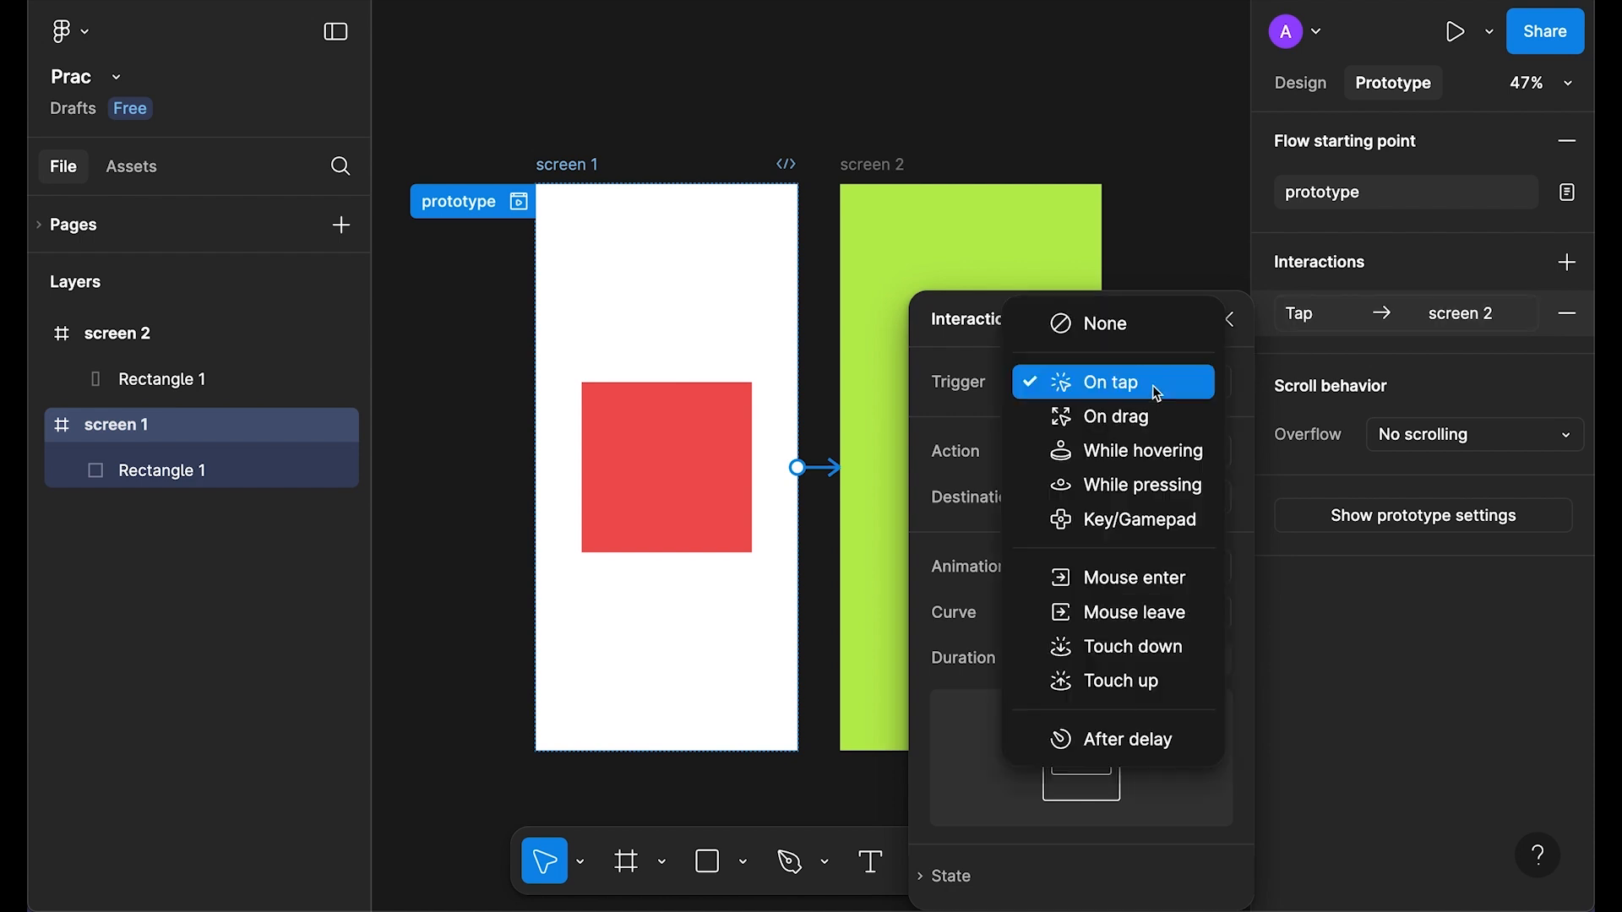
click(1157, 424)
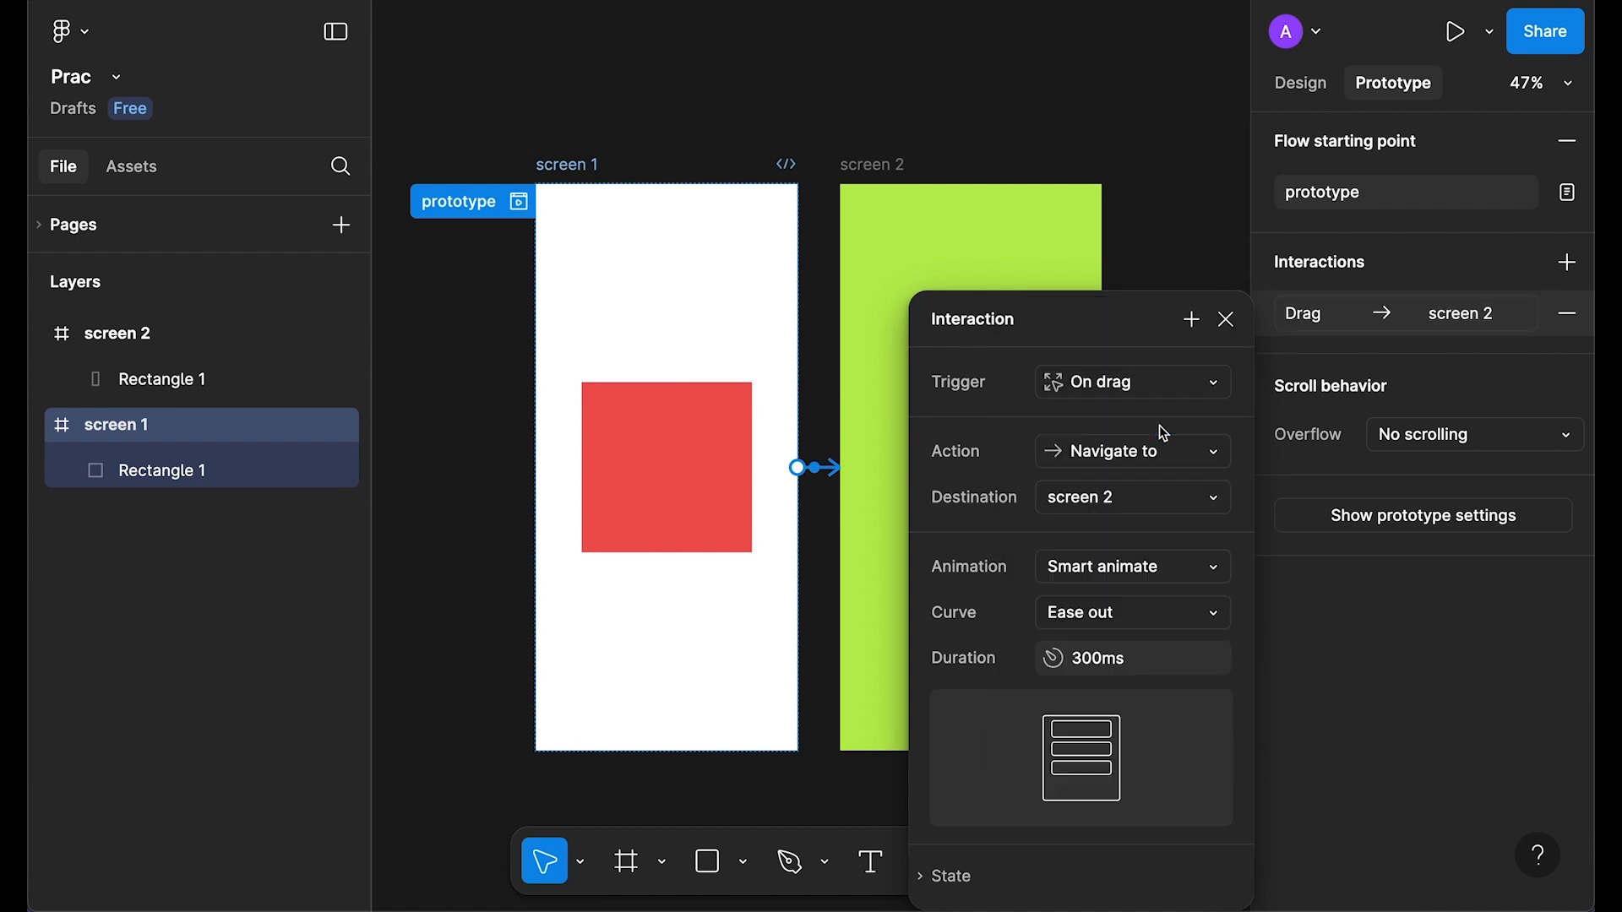
click(1227, 321)
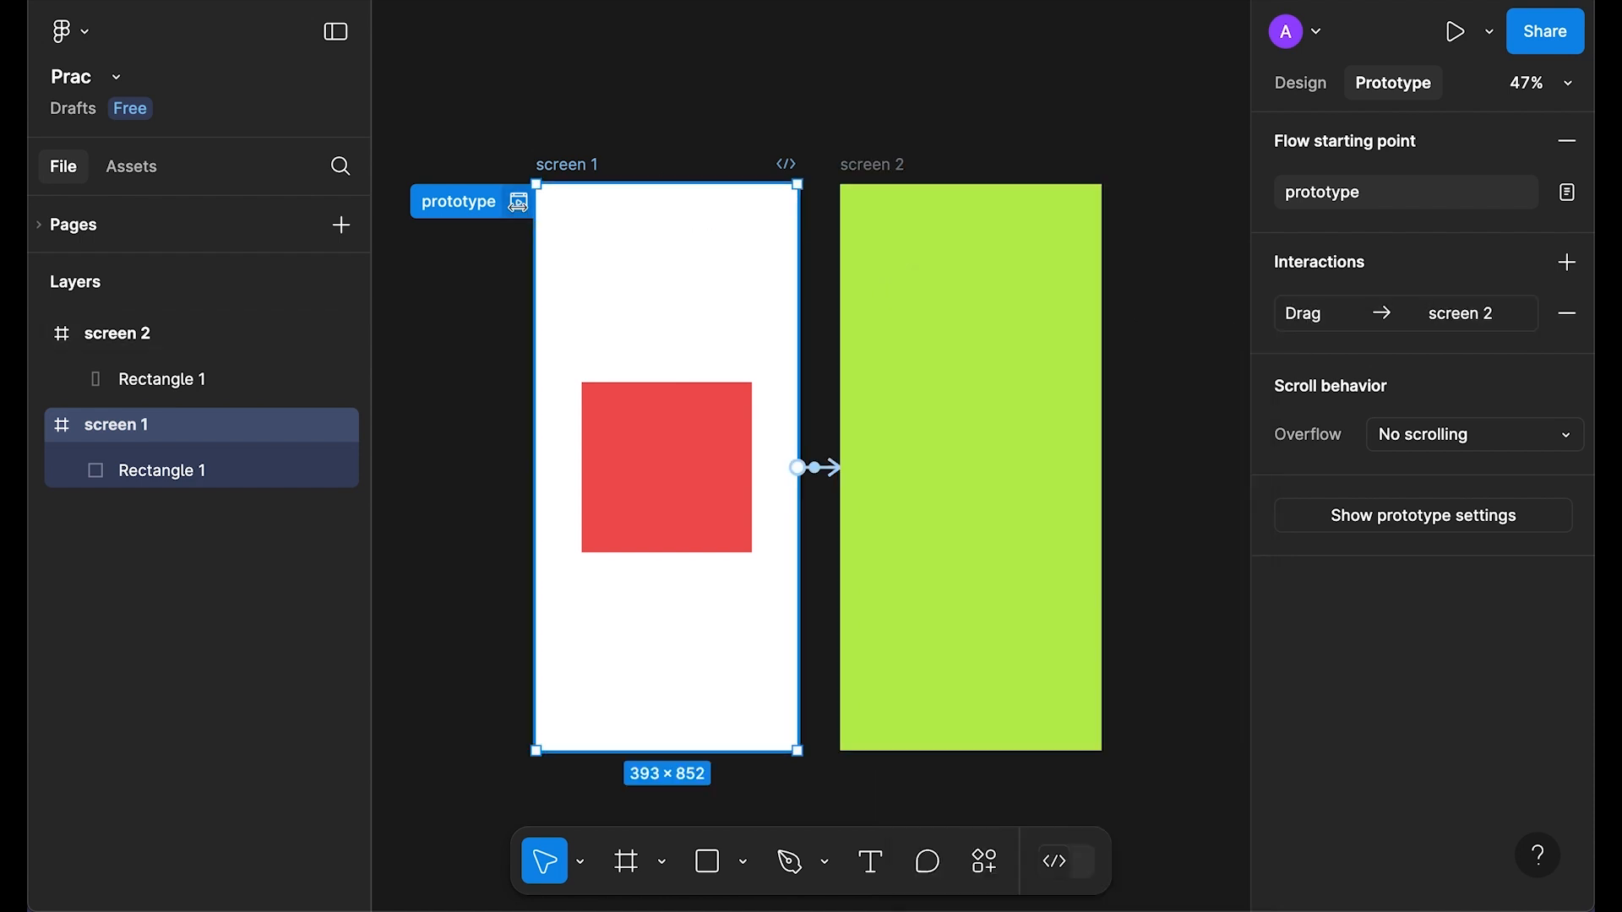
click(520, 202)
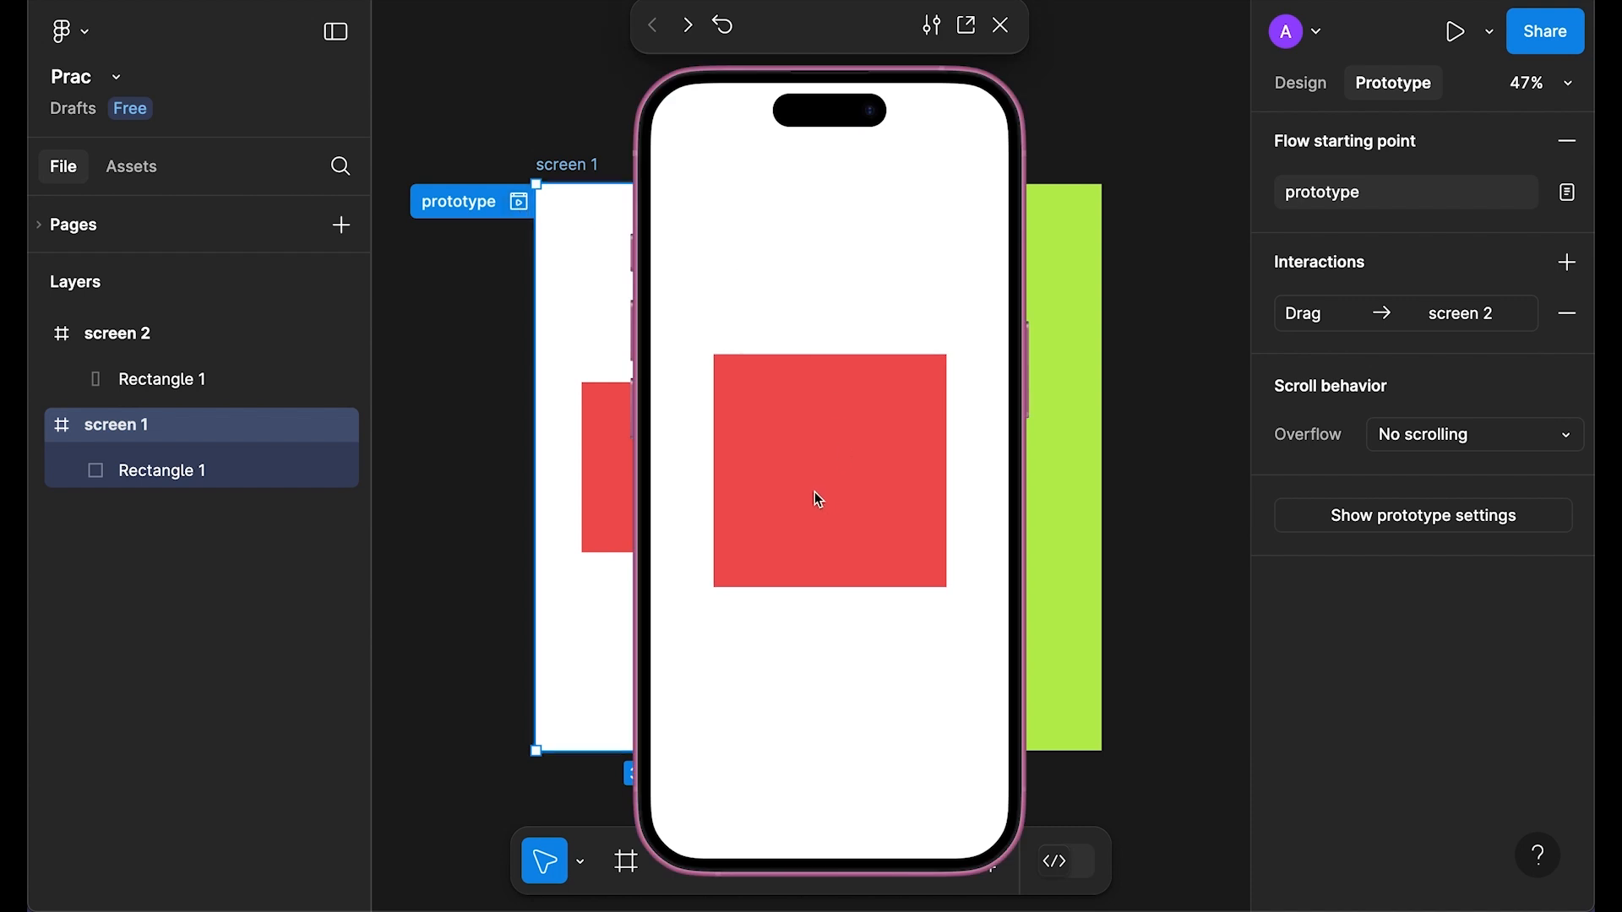
drag(818, 486, 825, 391)
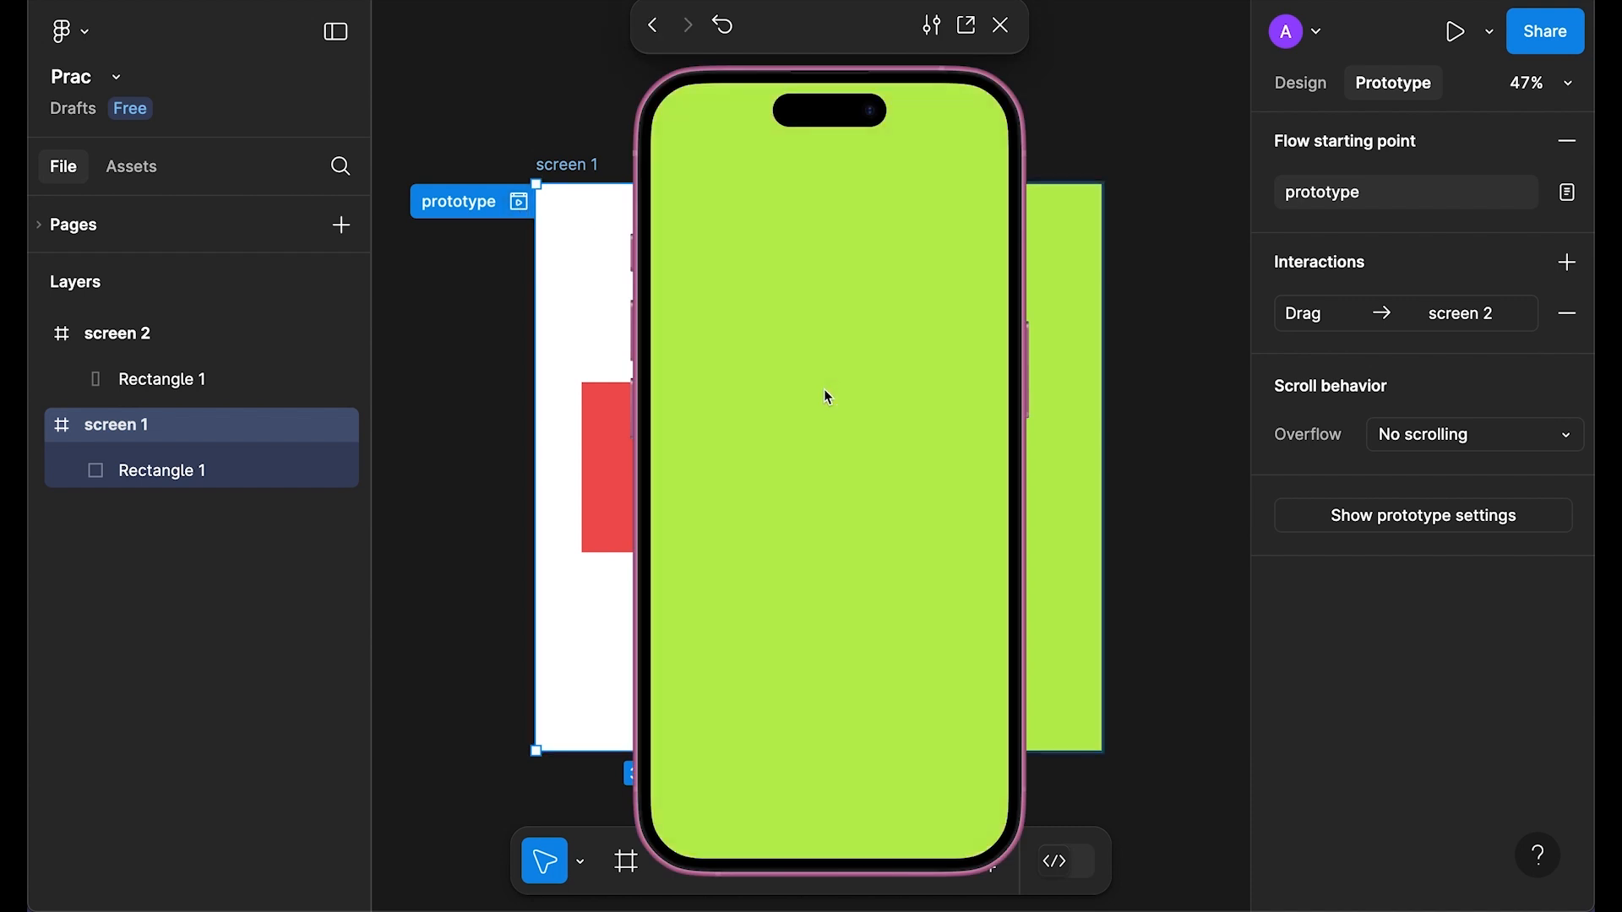
click(1000, 25)
Step: Change the trigger to While hovering and test the hover transition in preview
click(1325, 314)
click(1094, 394)
click(1112, 410)
click(1226, 319)
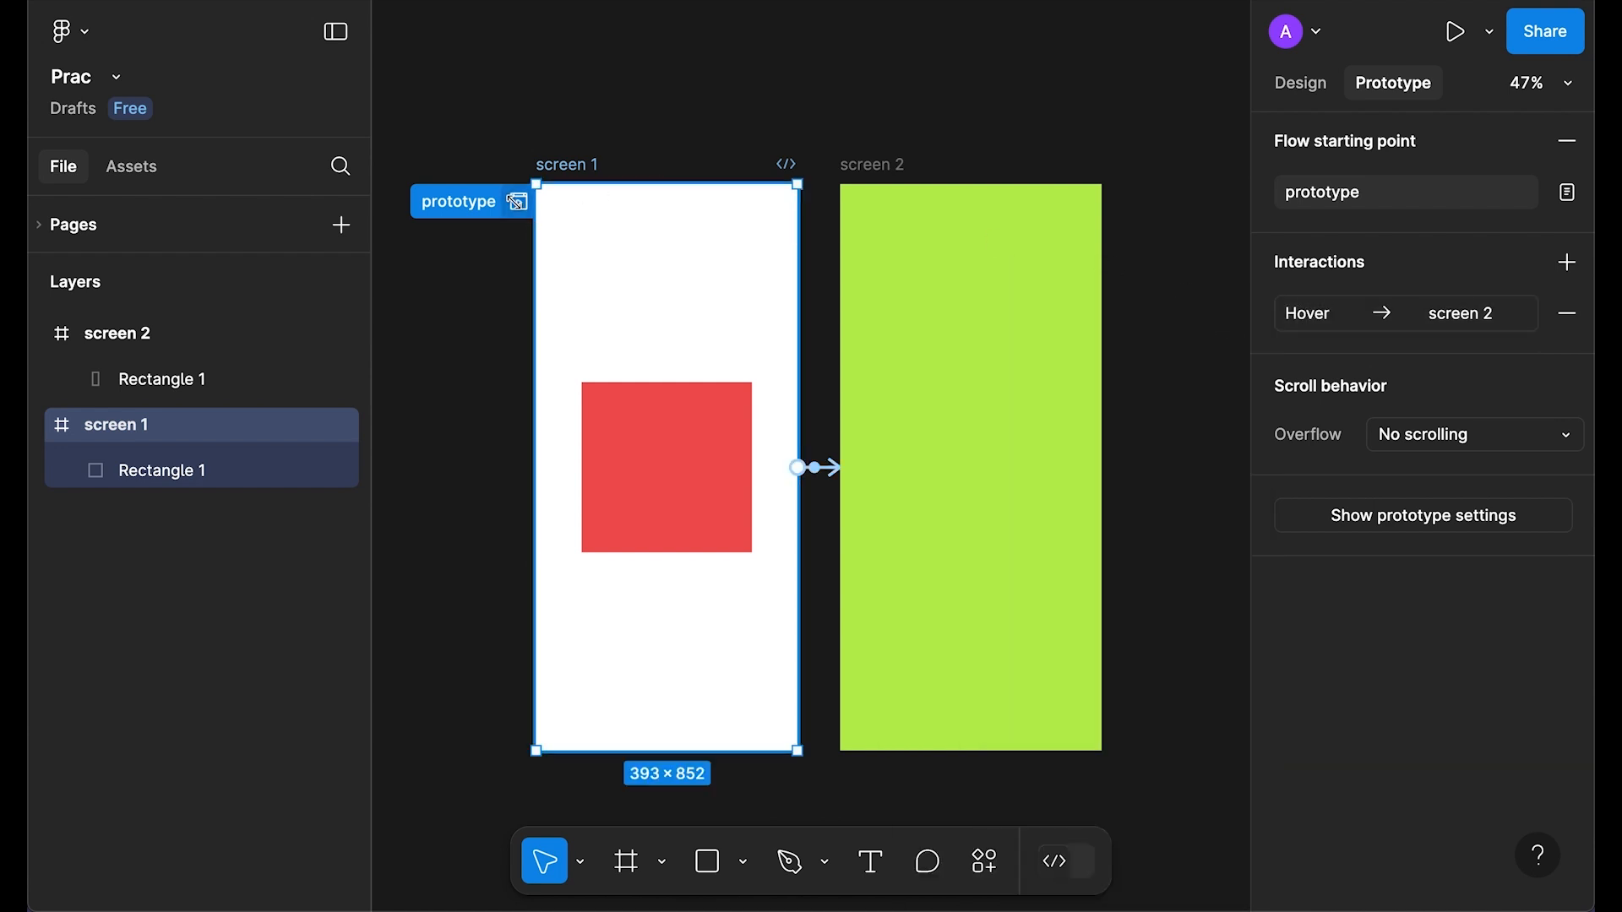
click(518, 203)
mouse_move(742, 372)
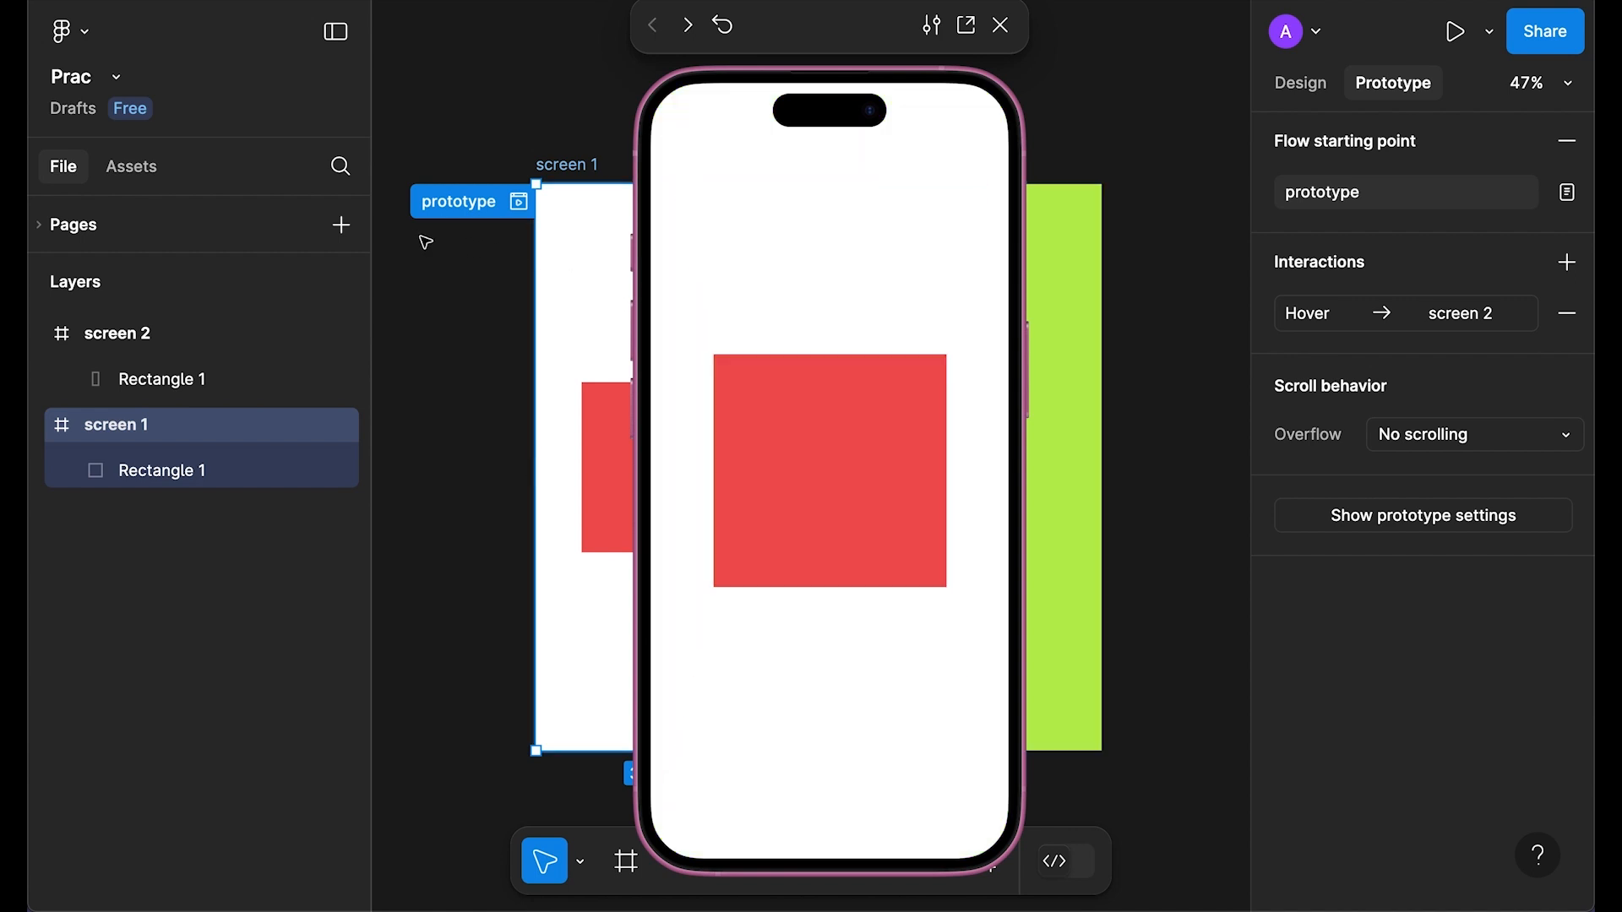
mouse_move(793, 426)
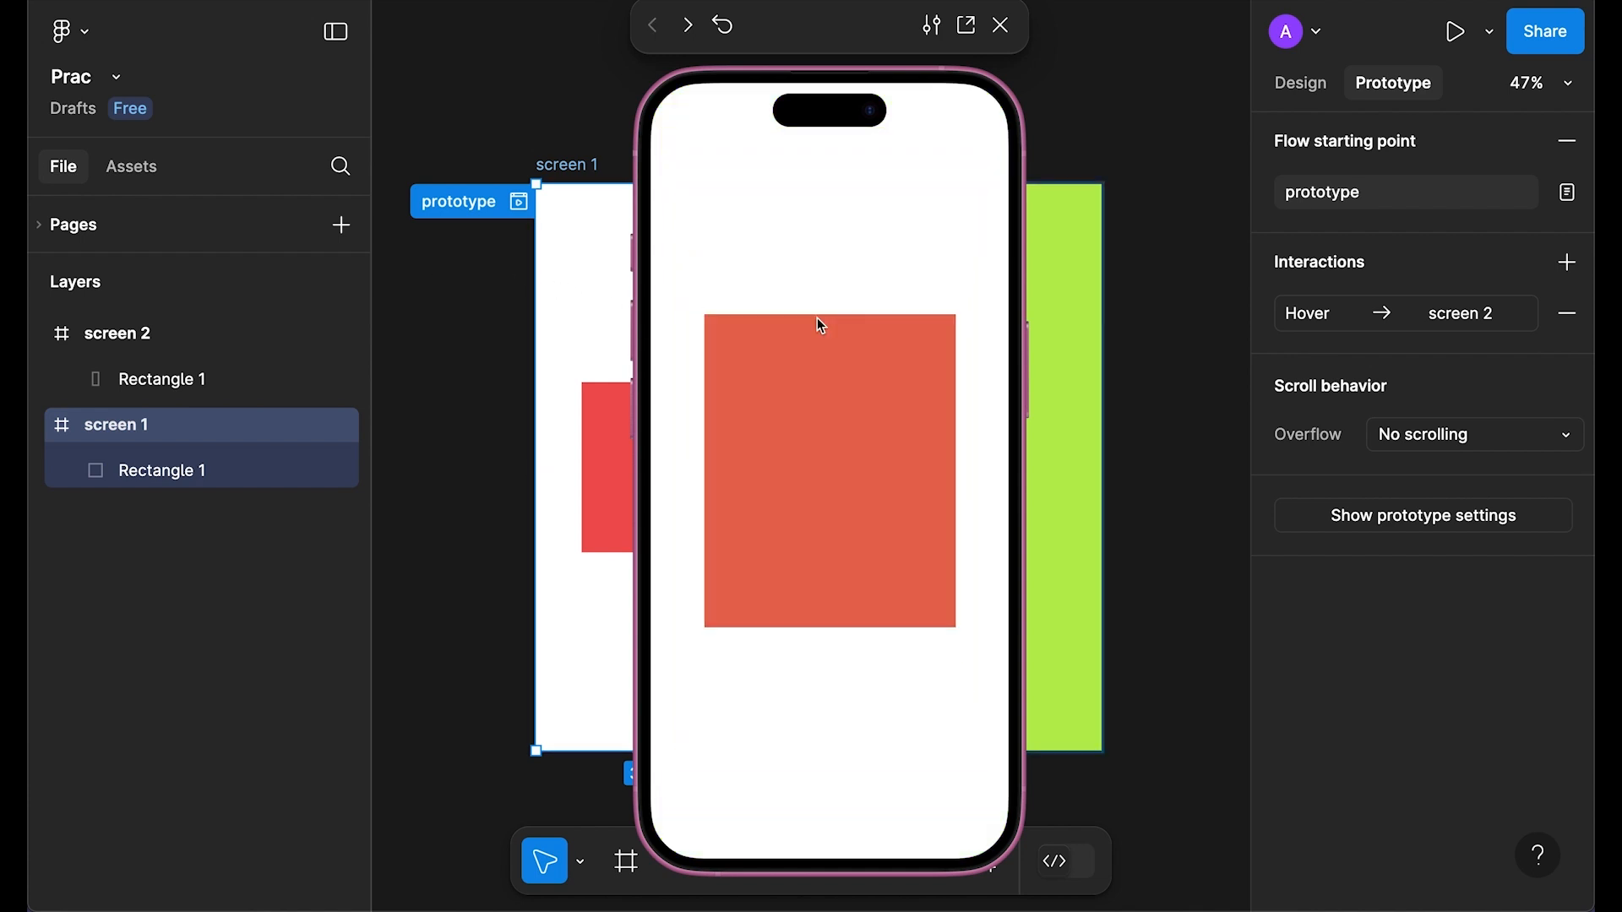
mouse_move(893, 421)
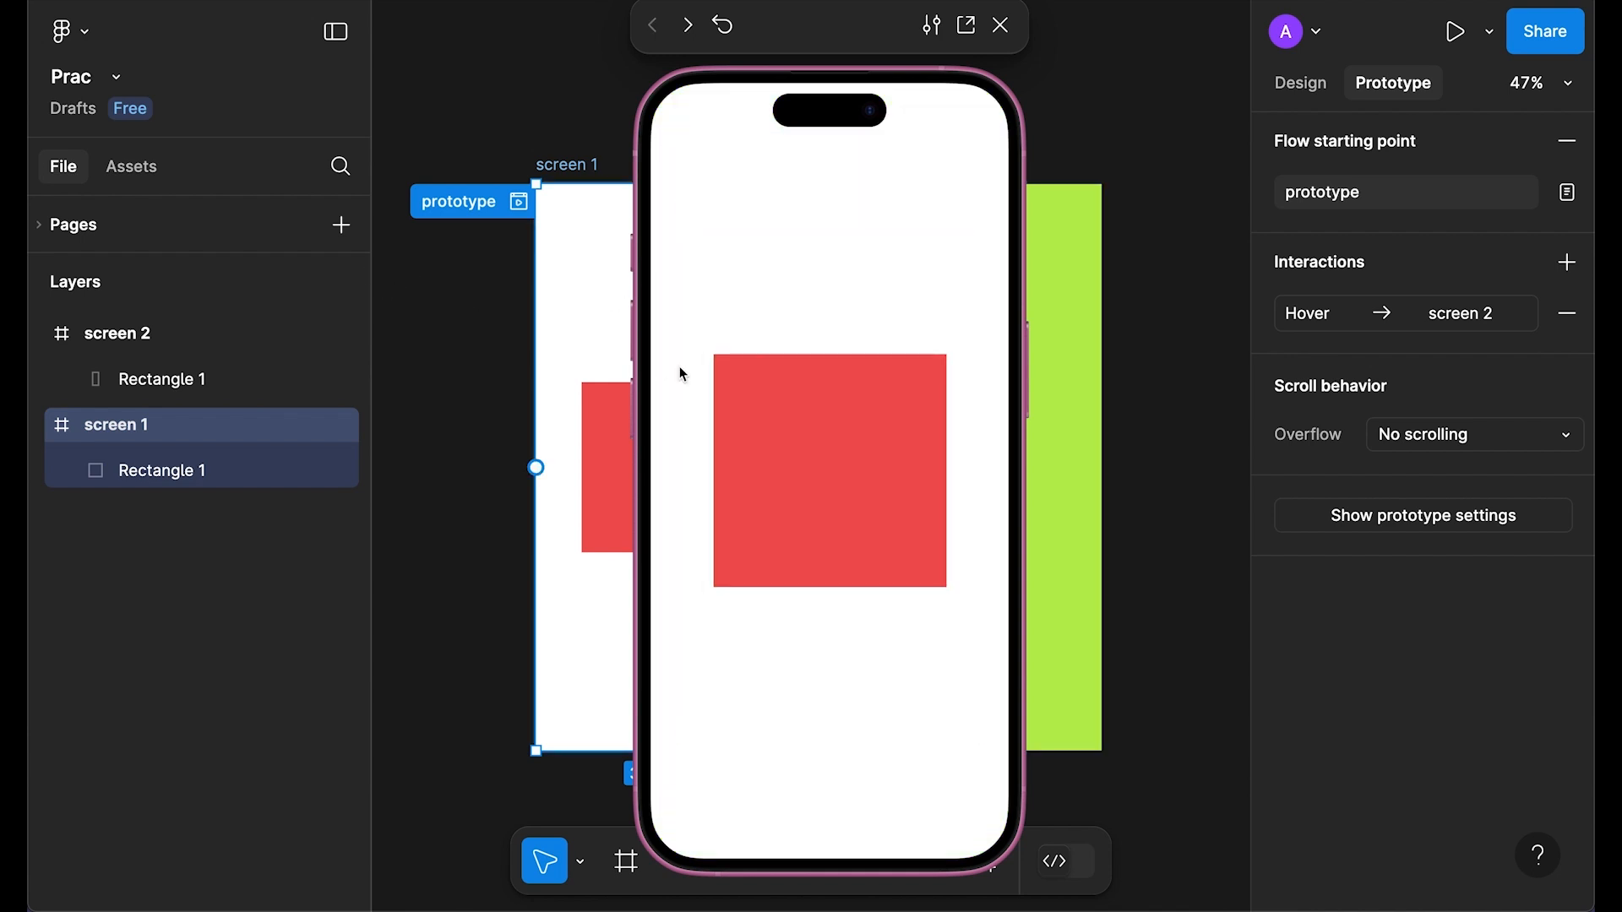
key(Escape)
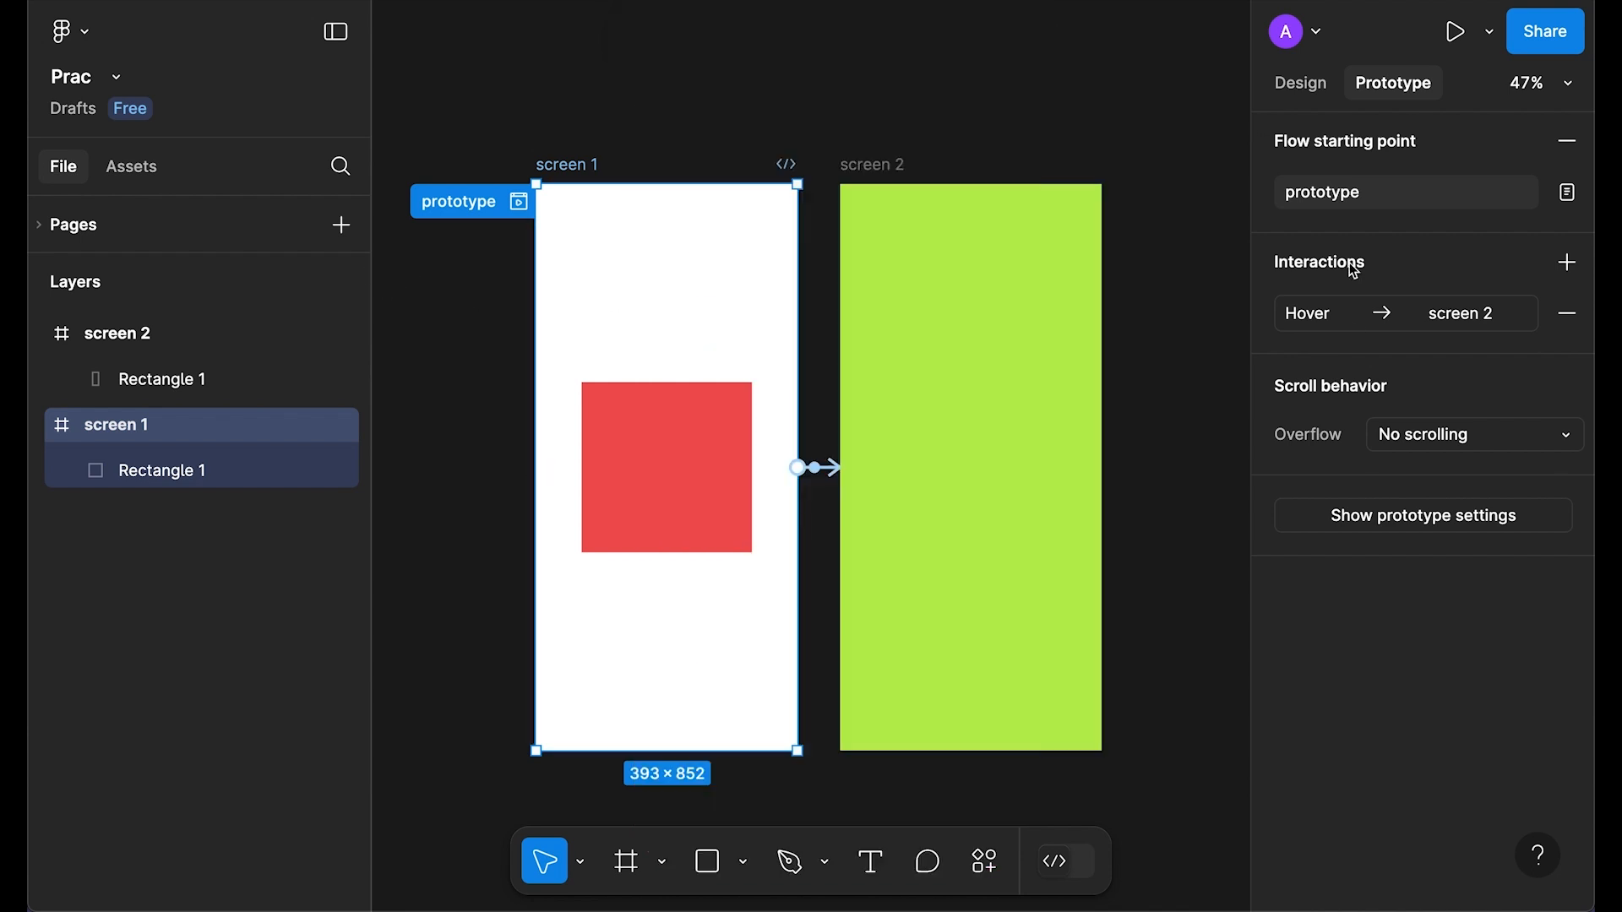
Step: Change the trigger to While pressing and test it by pressing the red square
click(1307, 314)
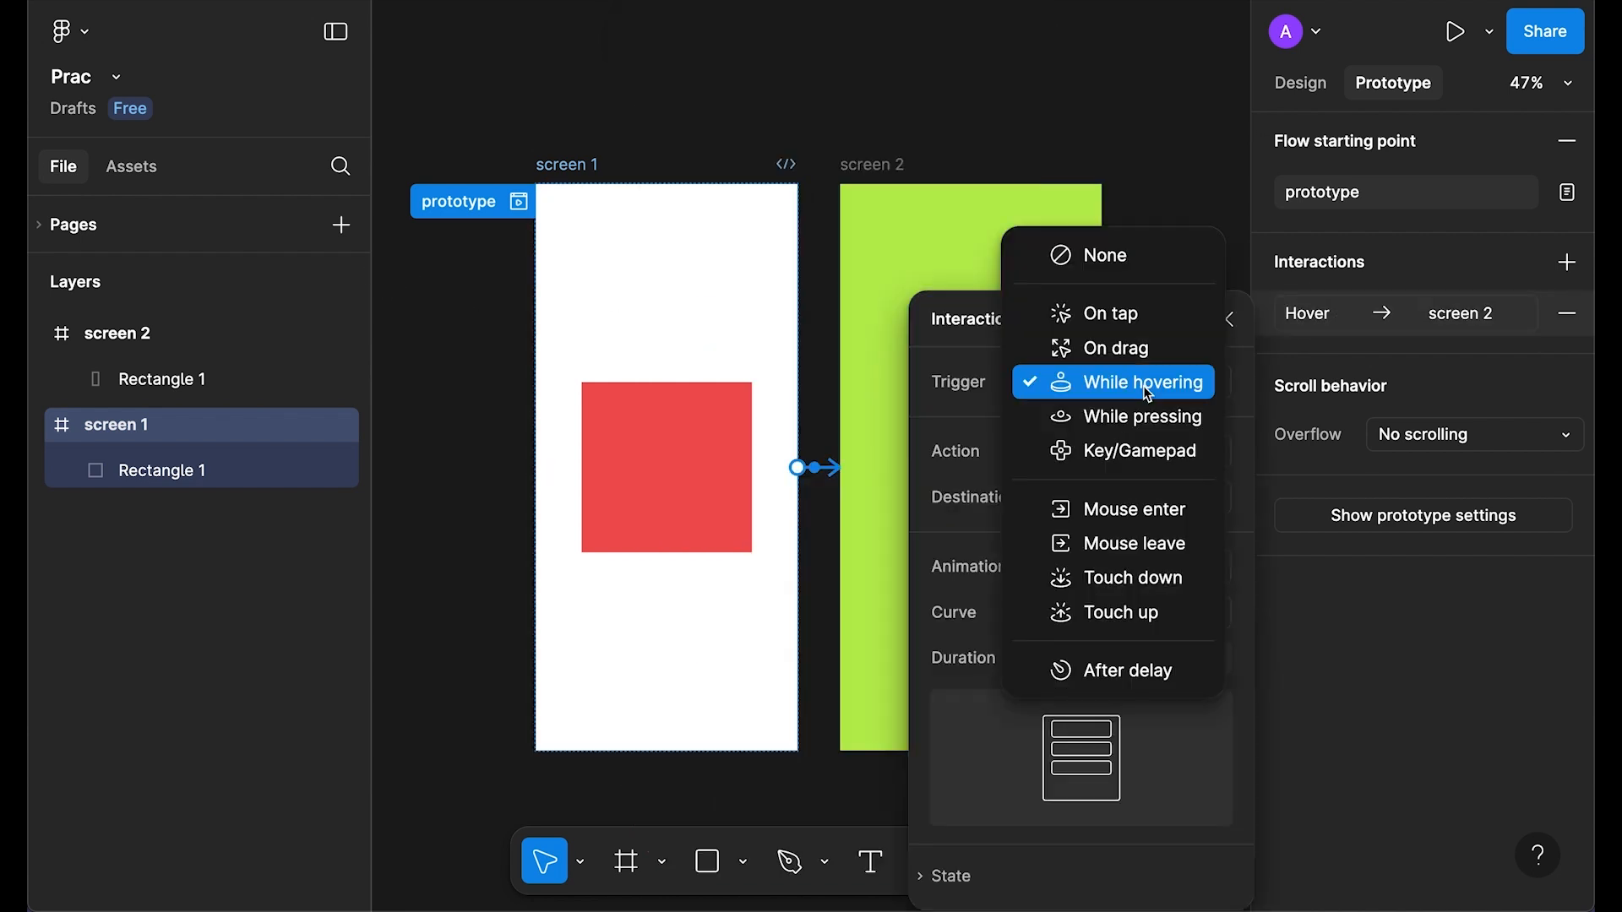
click(1099, 416)
click(518, 202)
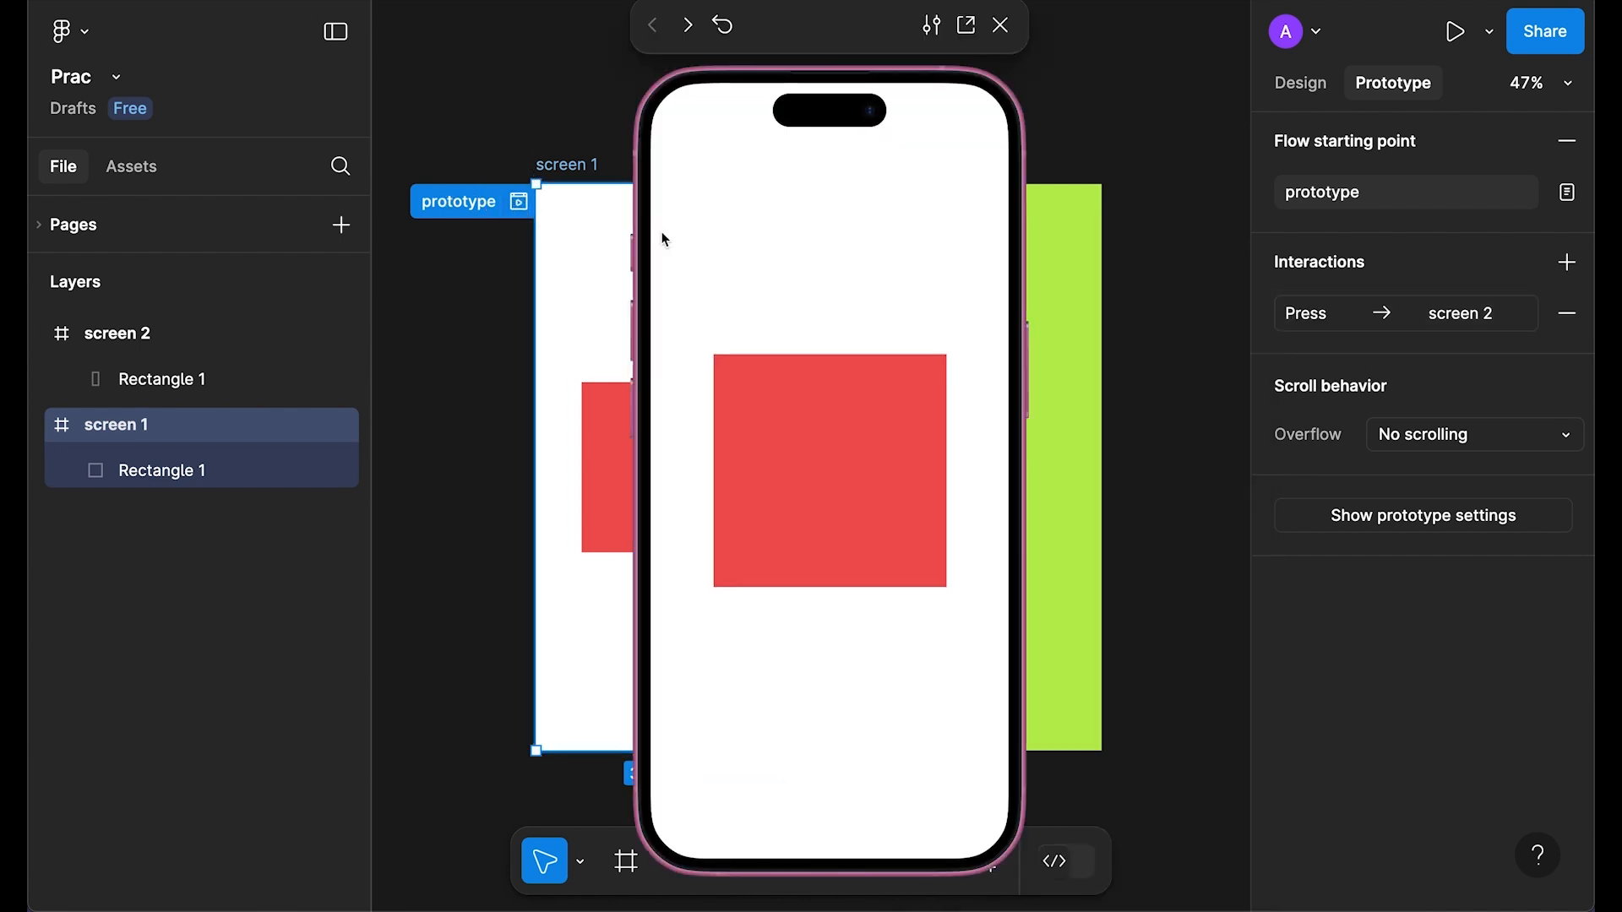
click(832, 454)
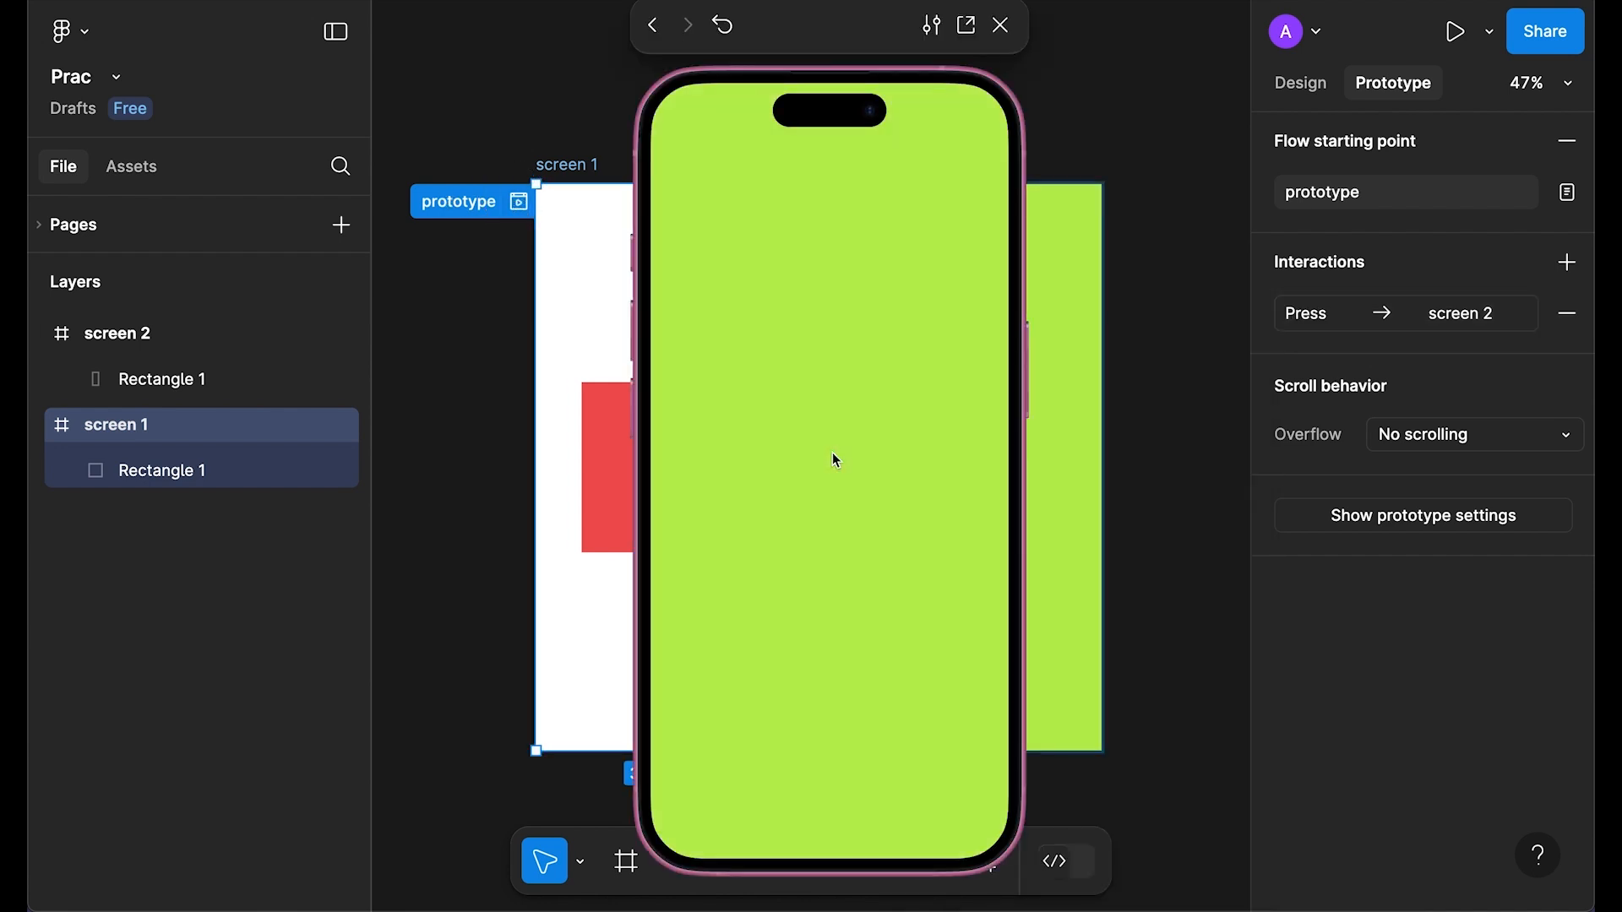
click(1013, 35)
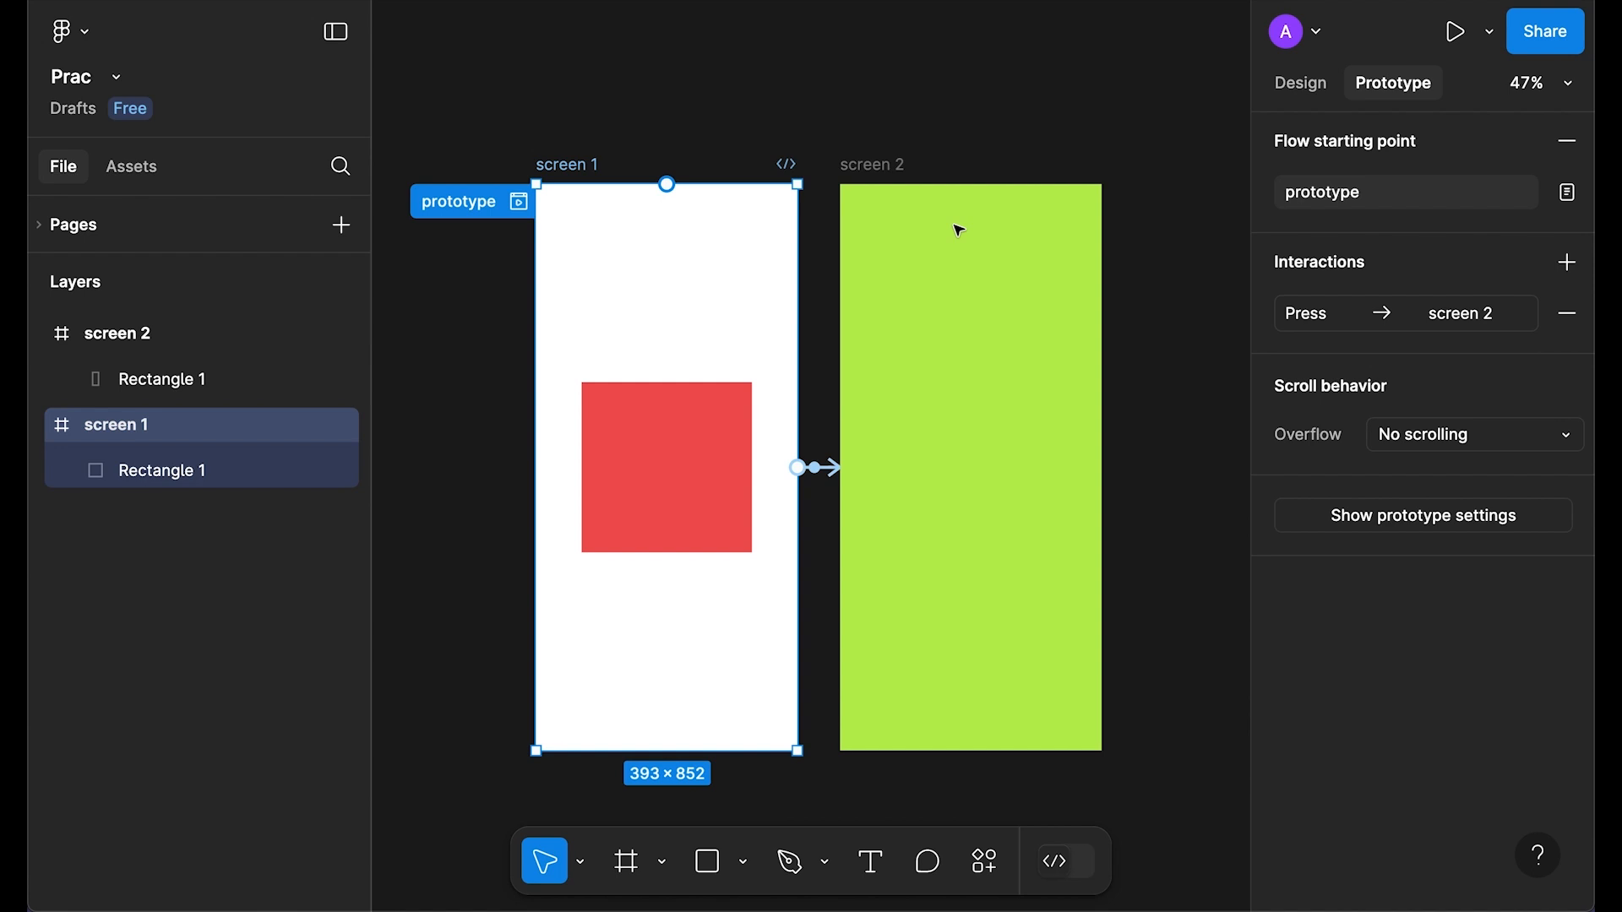
Step: Set the trigger to Key/Gamepad with the Space key
click(1347, 322)
click(1153, 382)
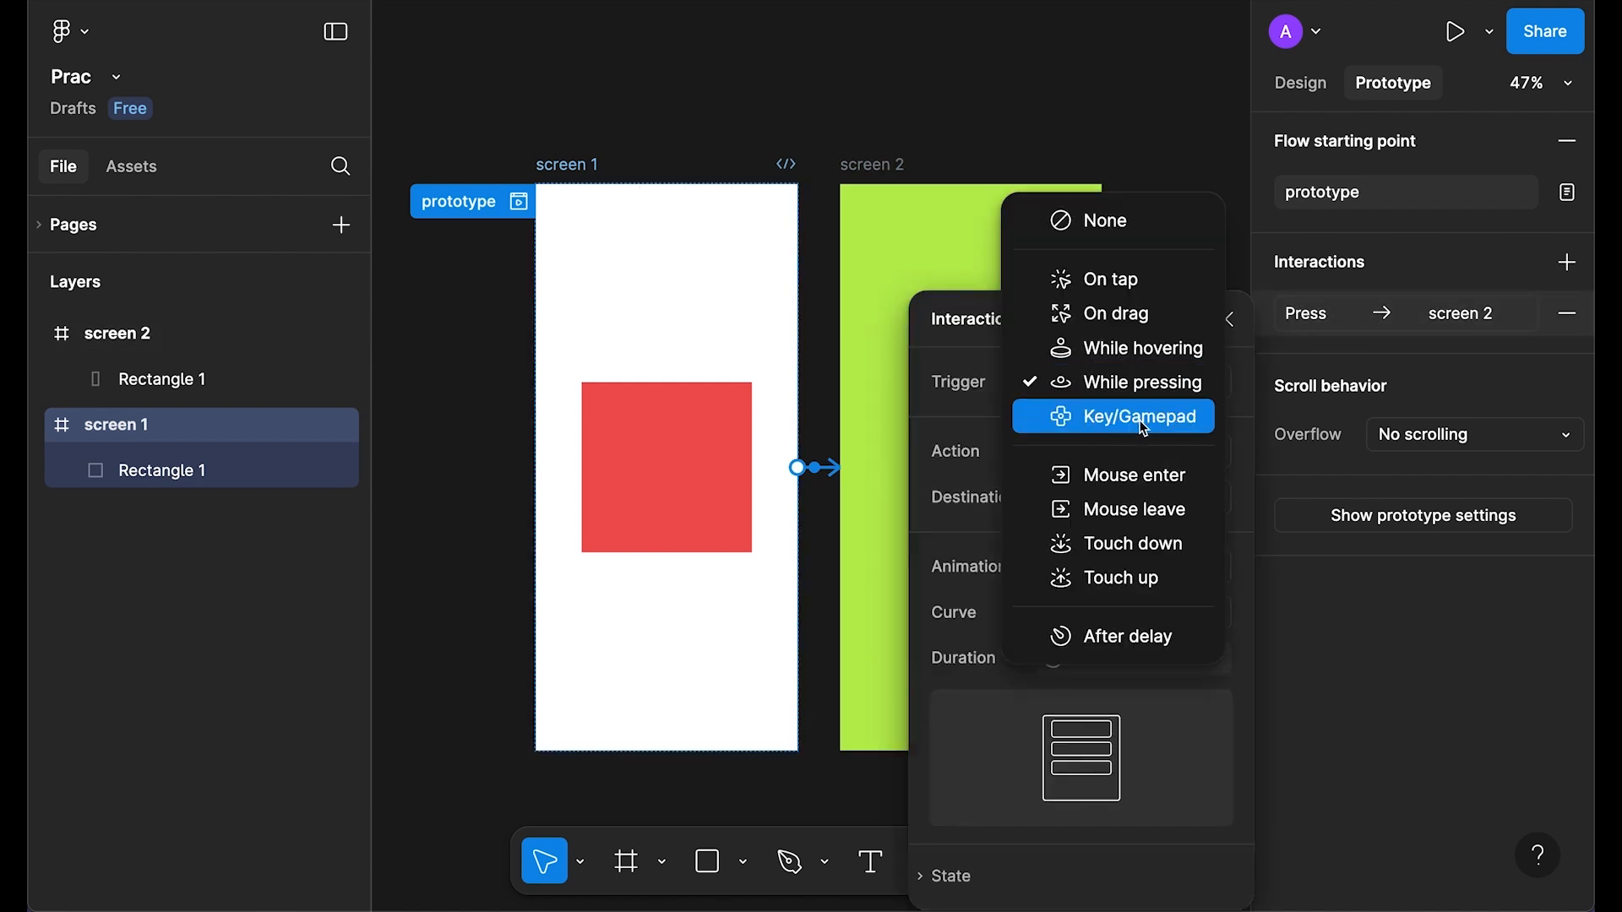
click(1140, 419)
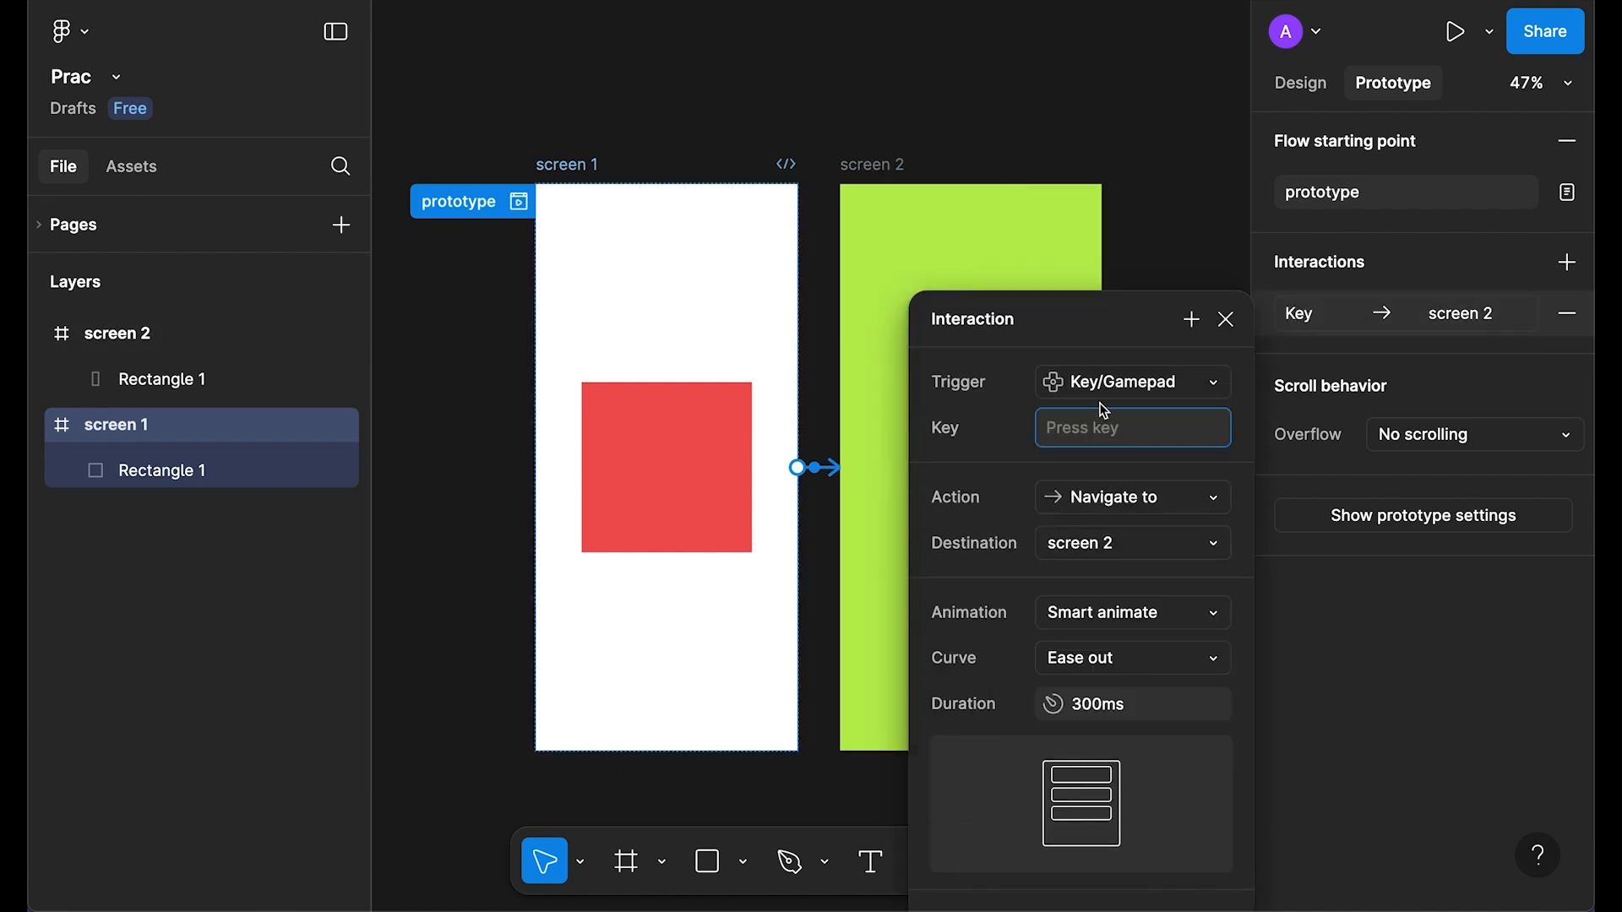
click(988, 439)
click(1061, 435)
key(space)
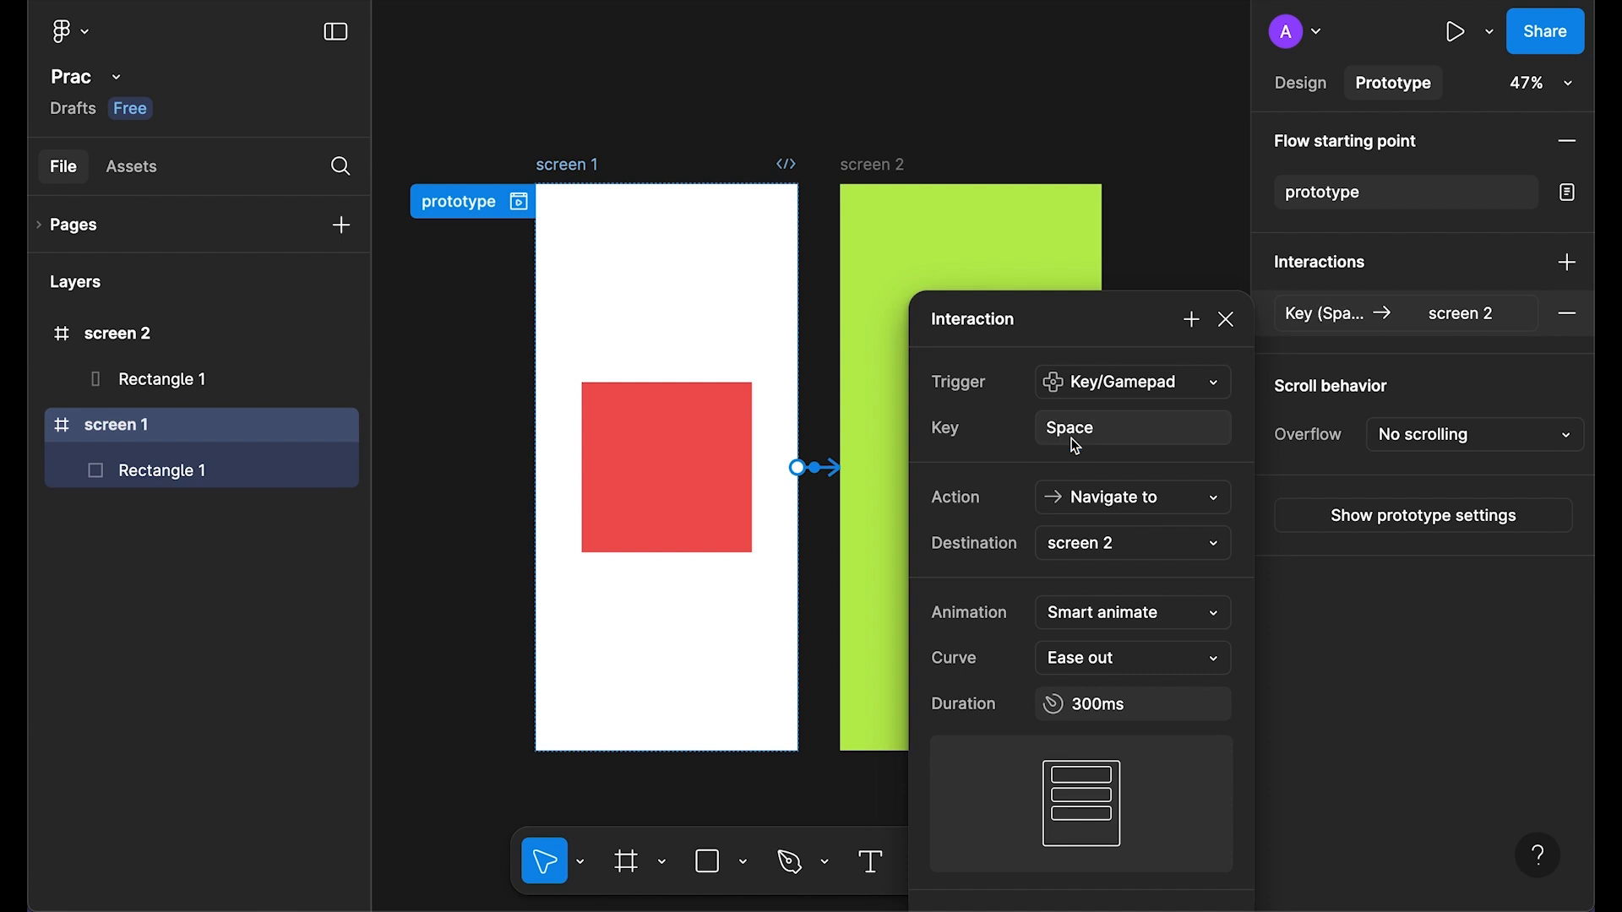
click(1227, 319)
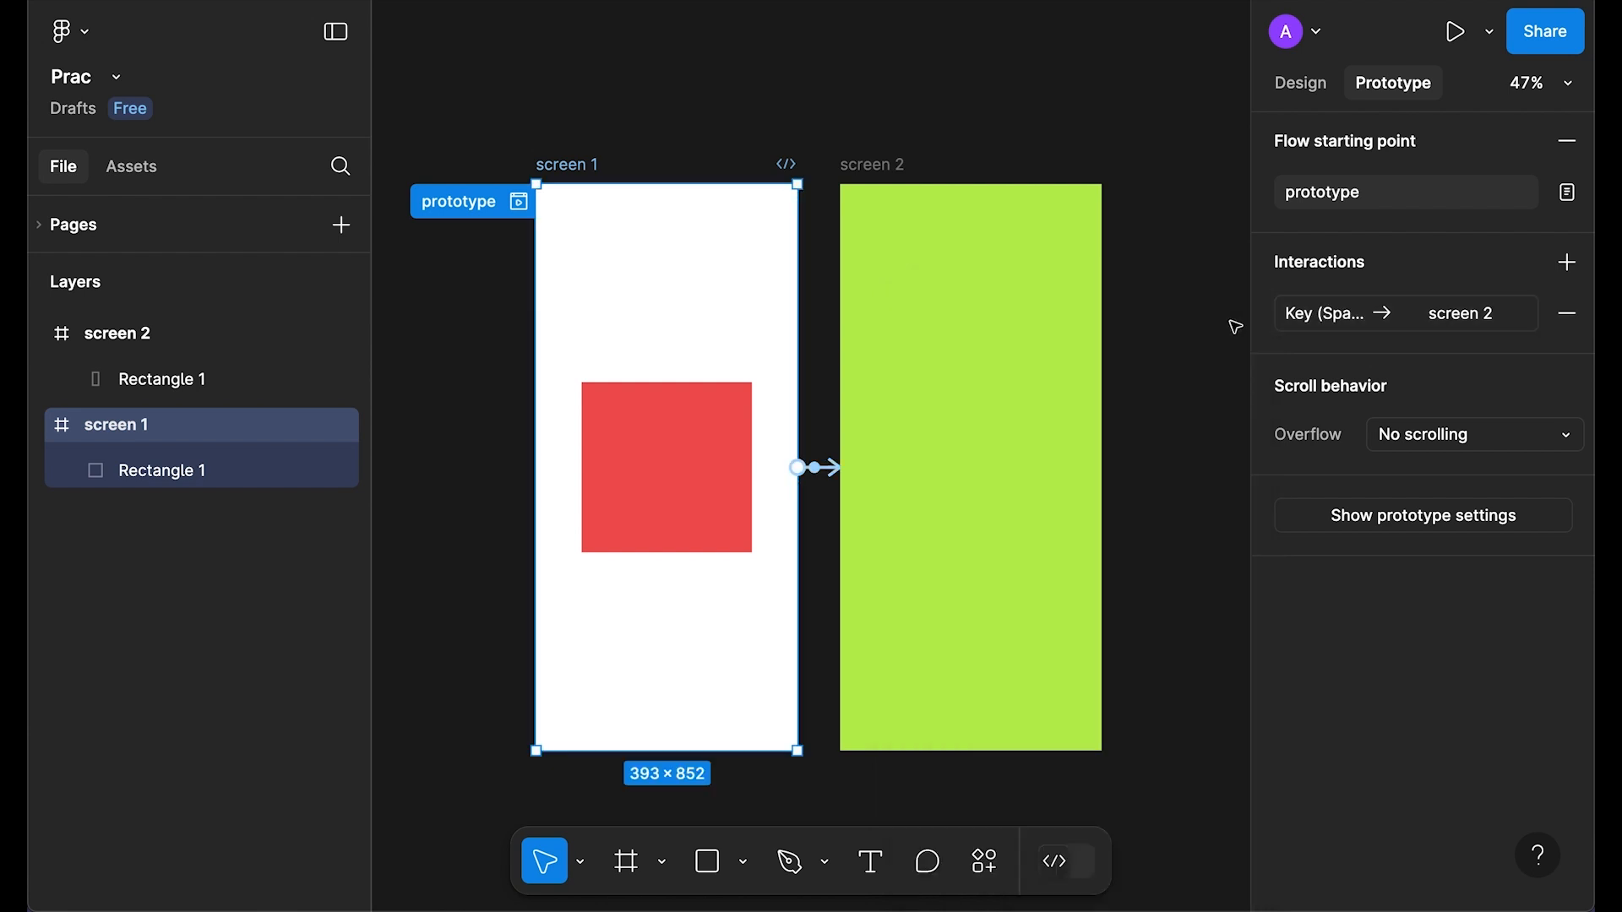
click(1452, 34)
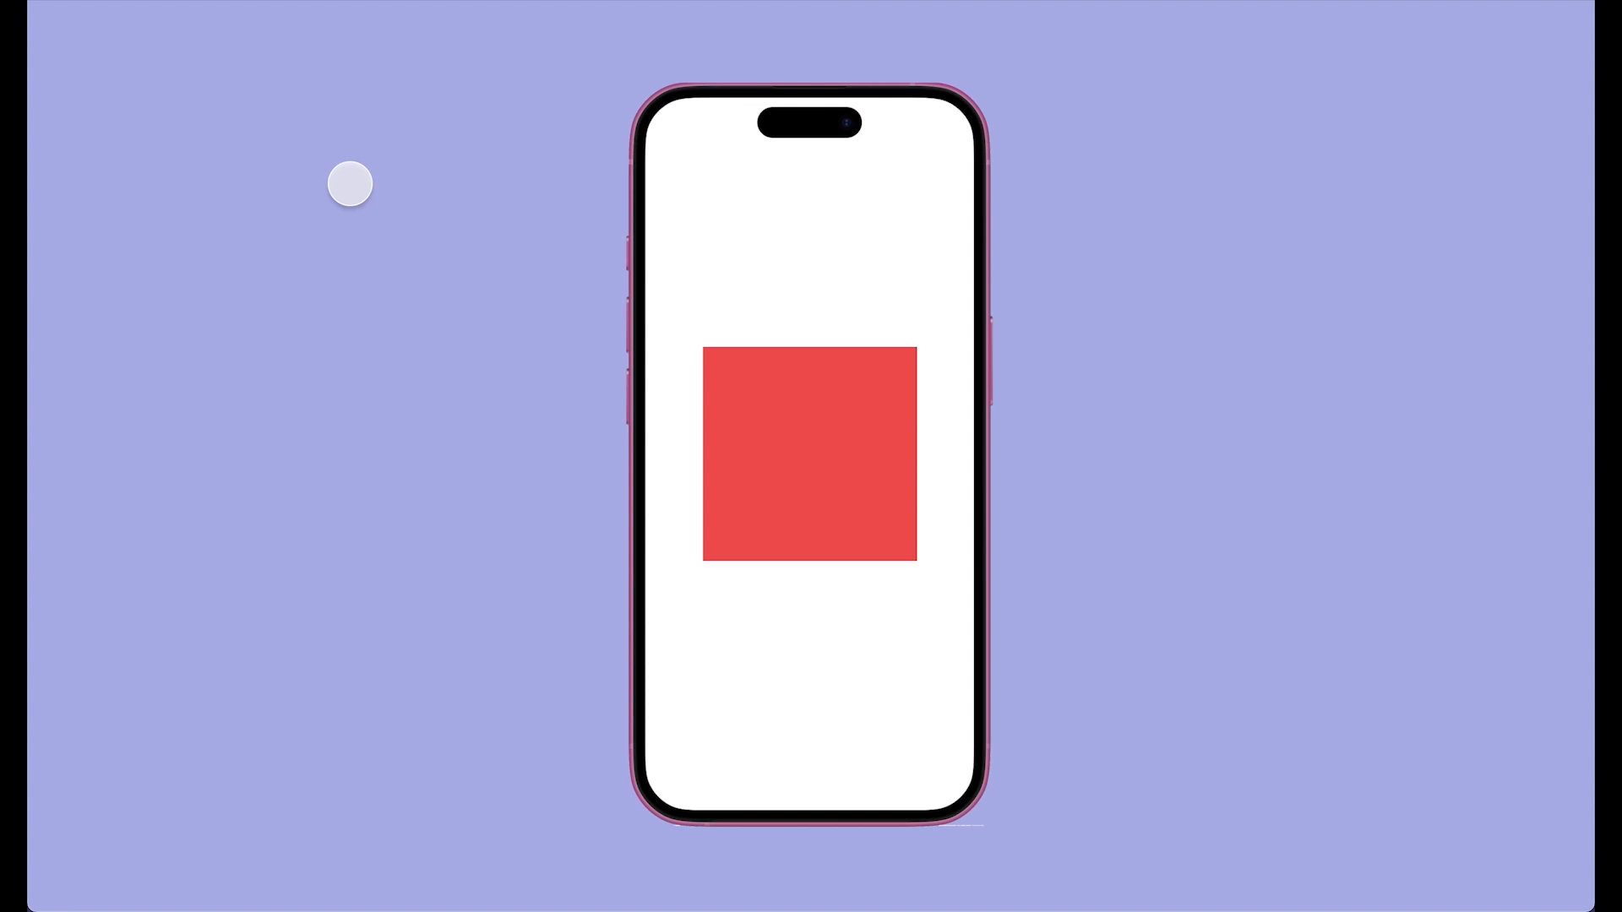
Step: In presentation view, tap the red square to advance to green screen 2, then return to the editor
click(847, 446)
click(847, 446)
click(847, 446)
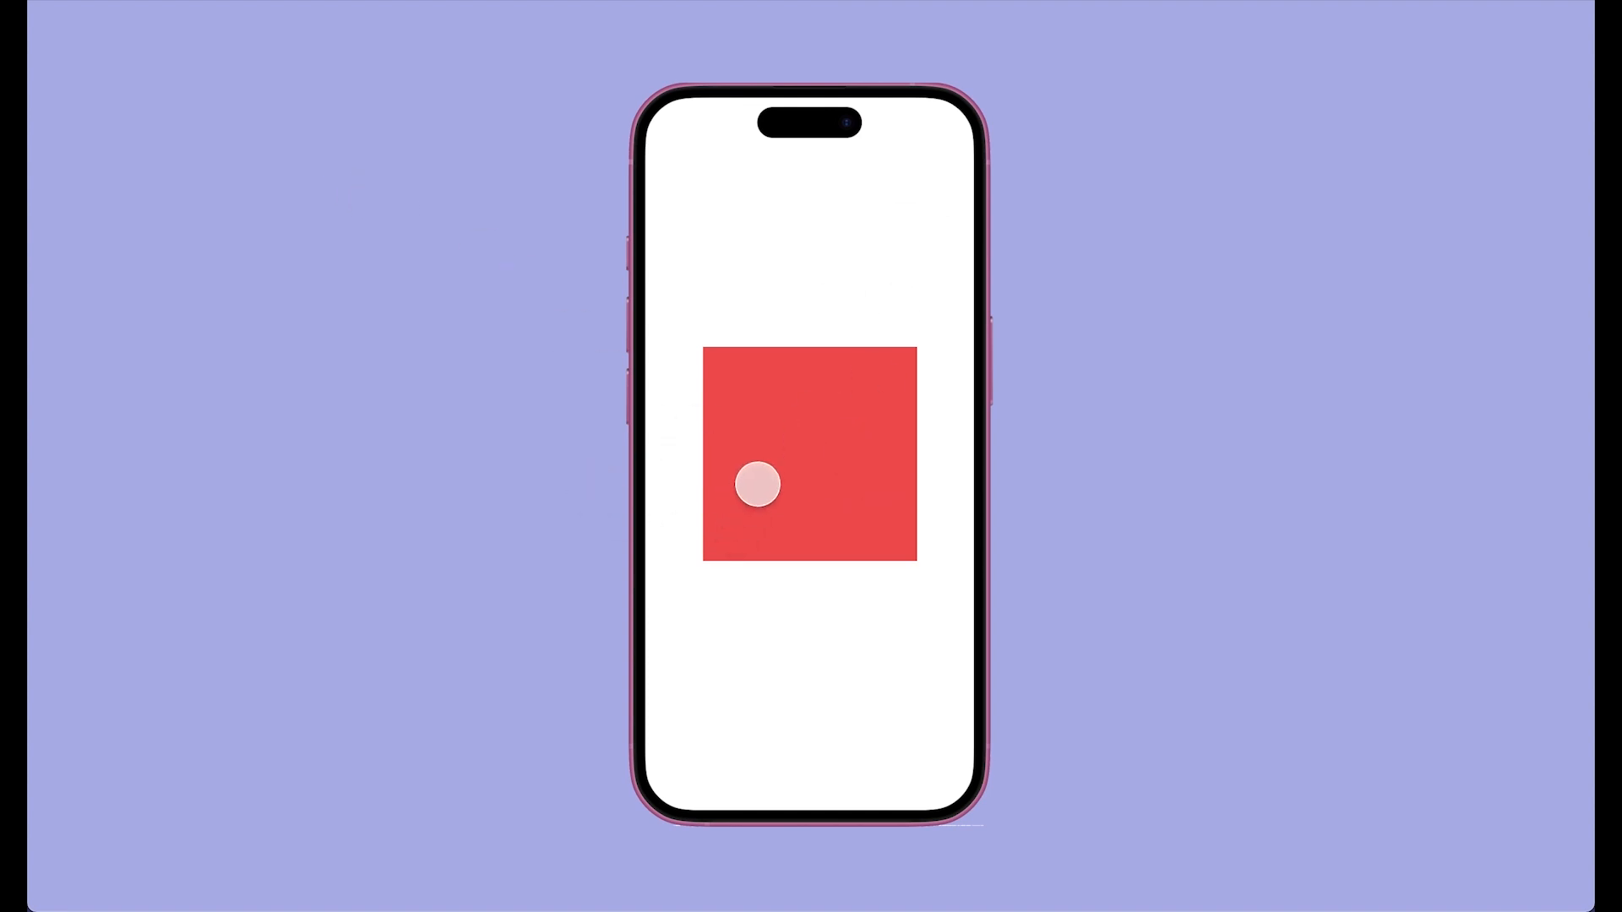
click(758, 484)
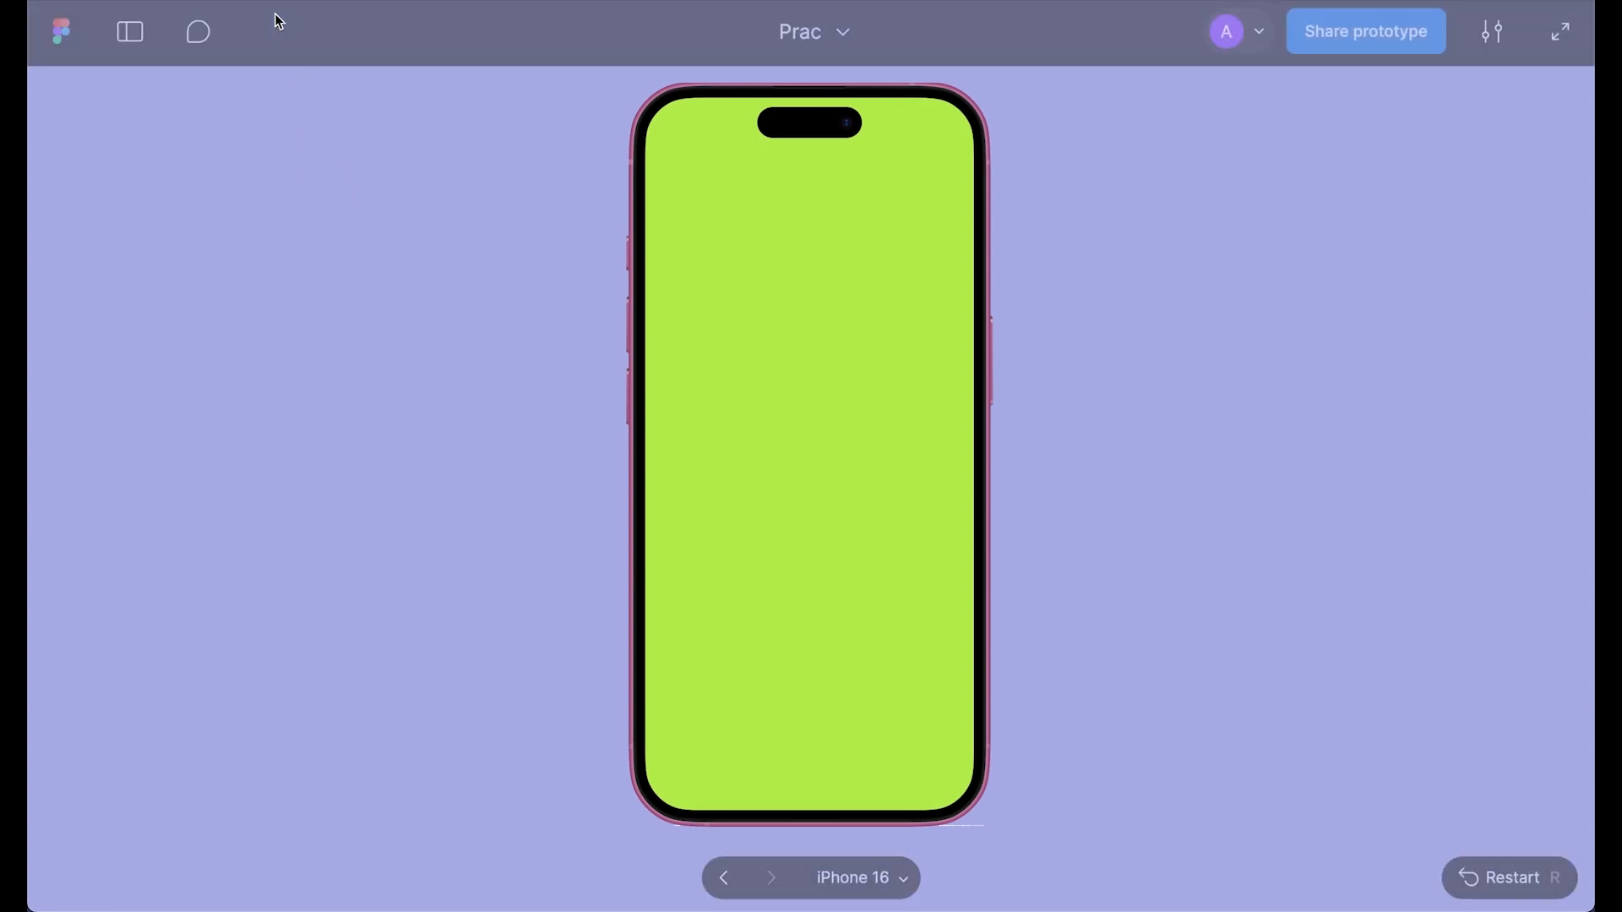
click(277, 2)
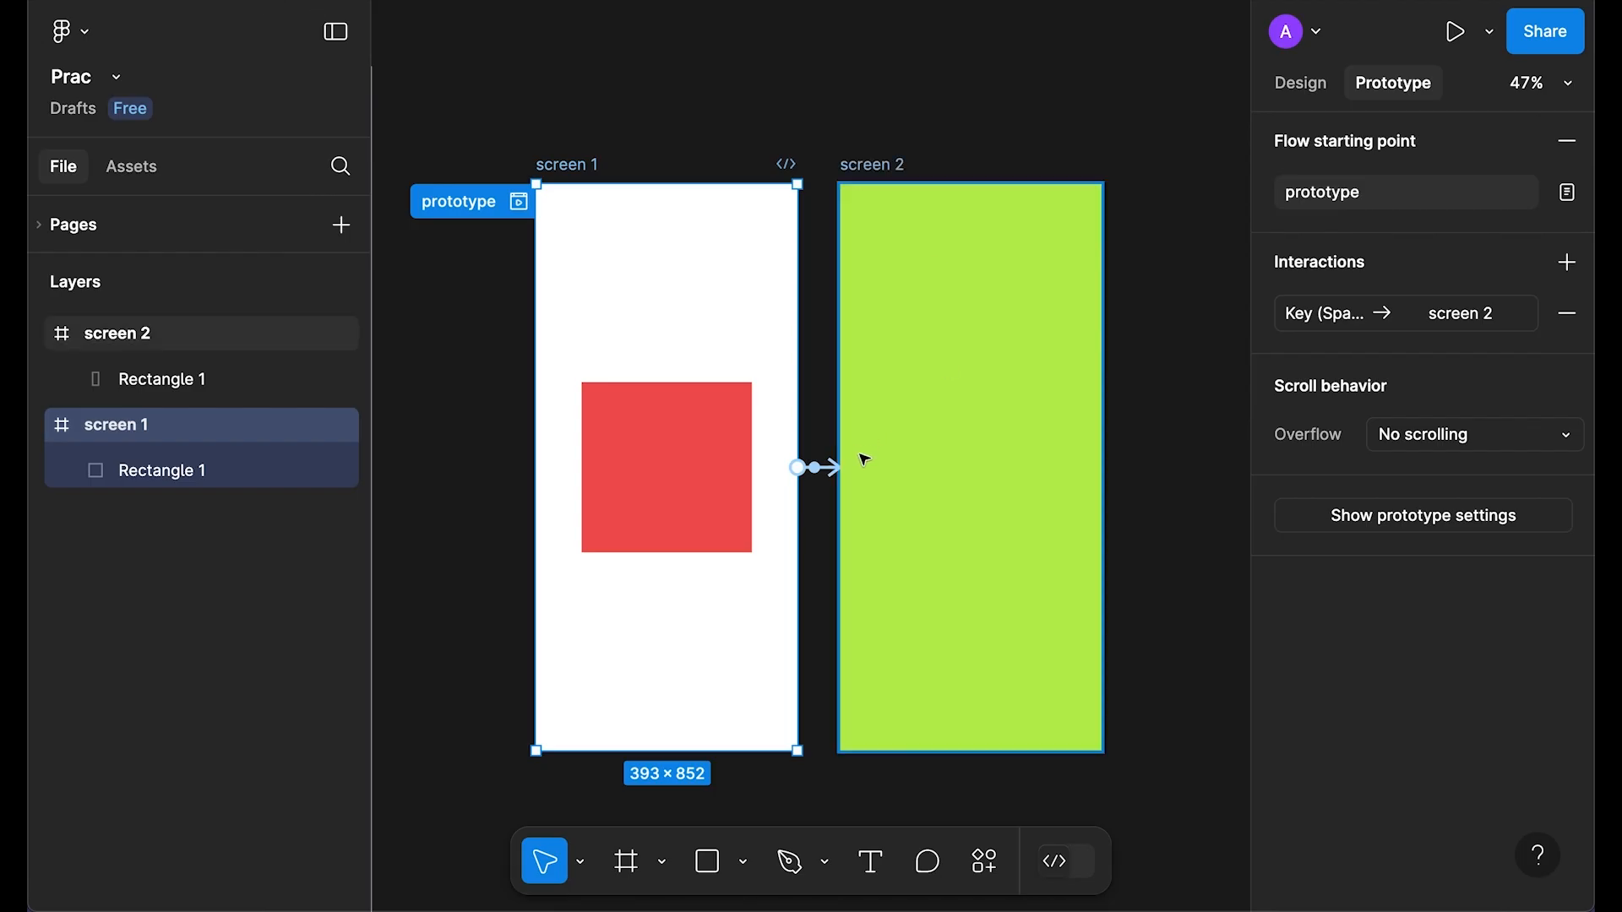
Step: Set screen 1's interaction trigger to After delay with a 1000ms delay
click(1325, 315)
click(1128, 382)
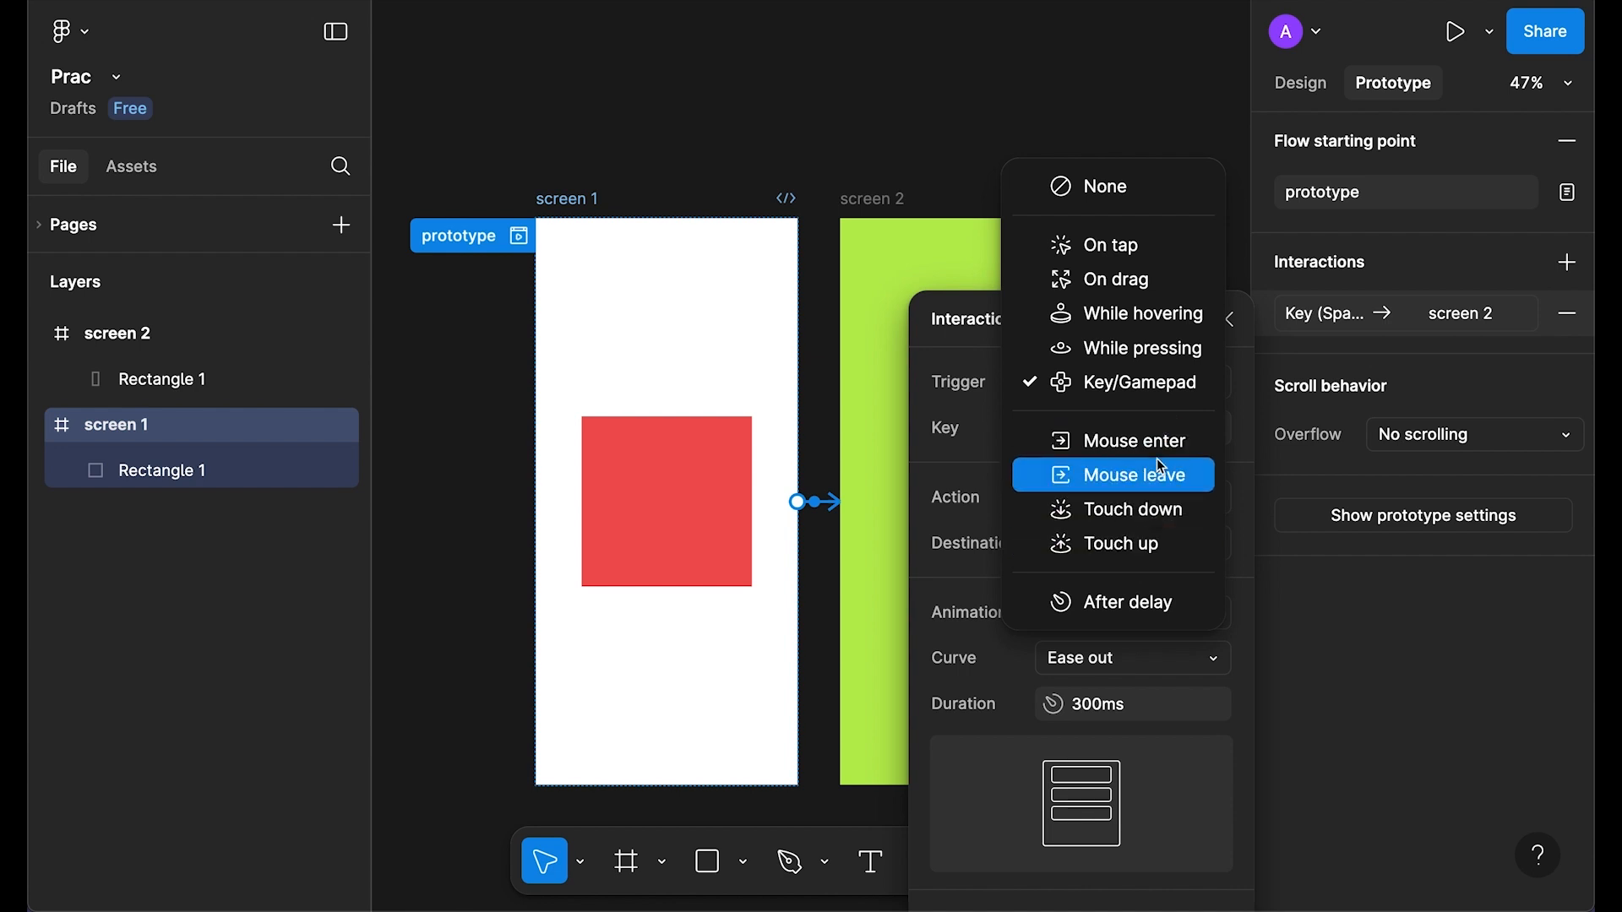
click(1112, 610)
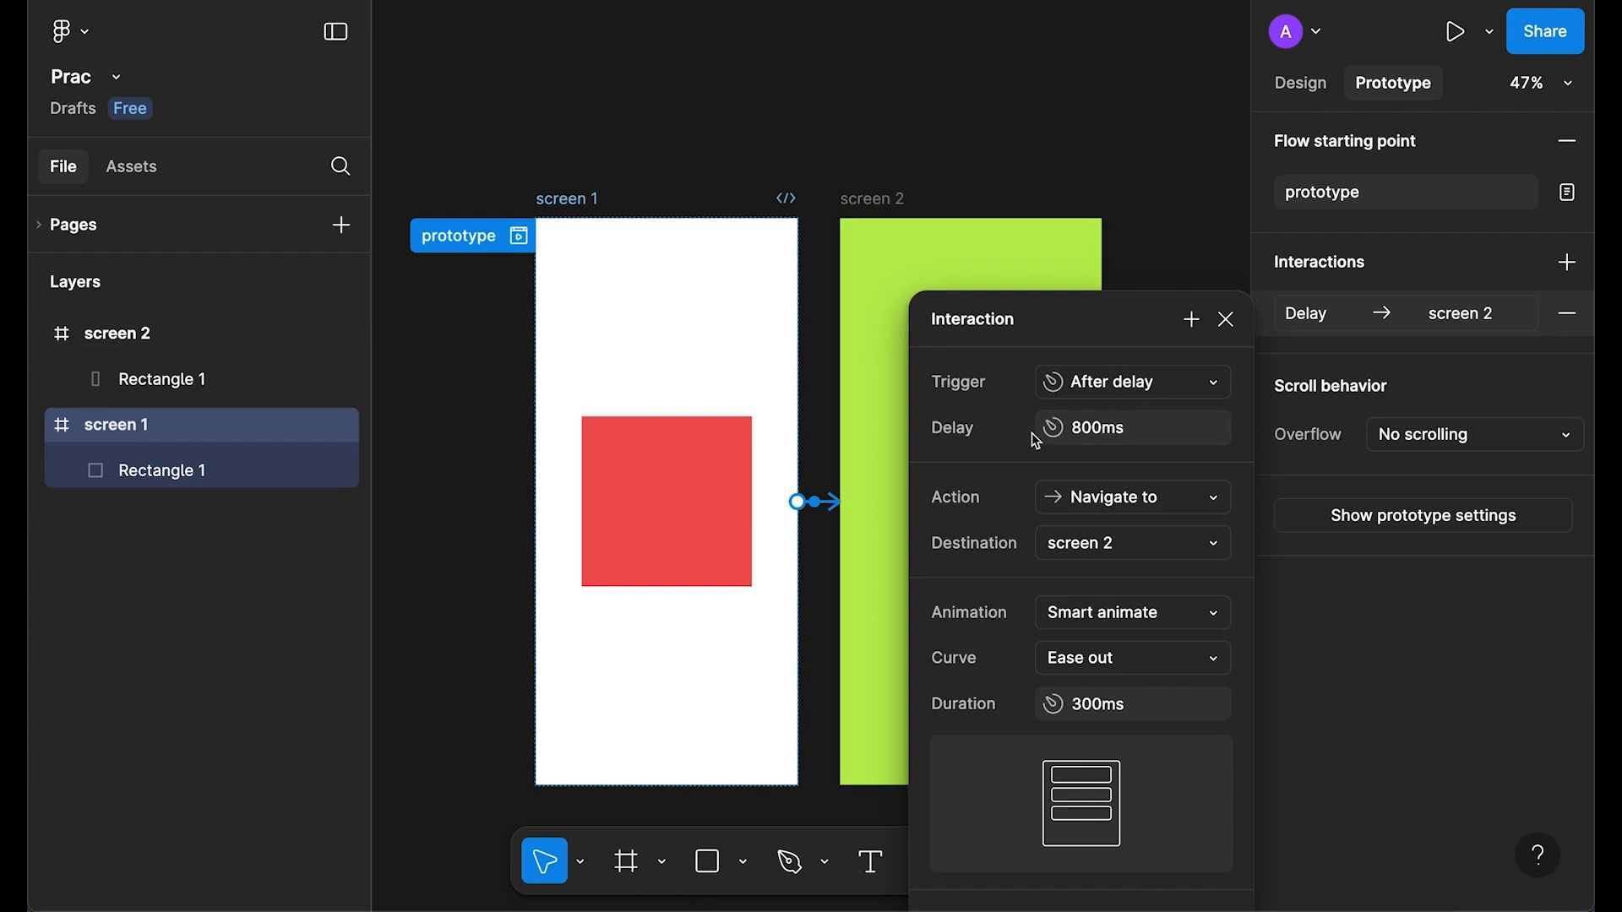
click(1136, 432)
key(Left)
key(Delete)
text(10)
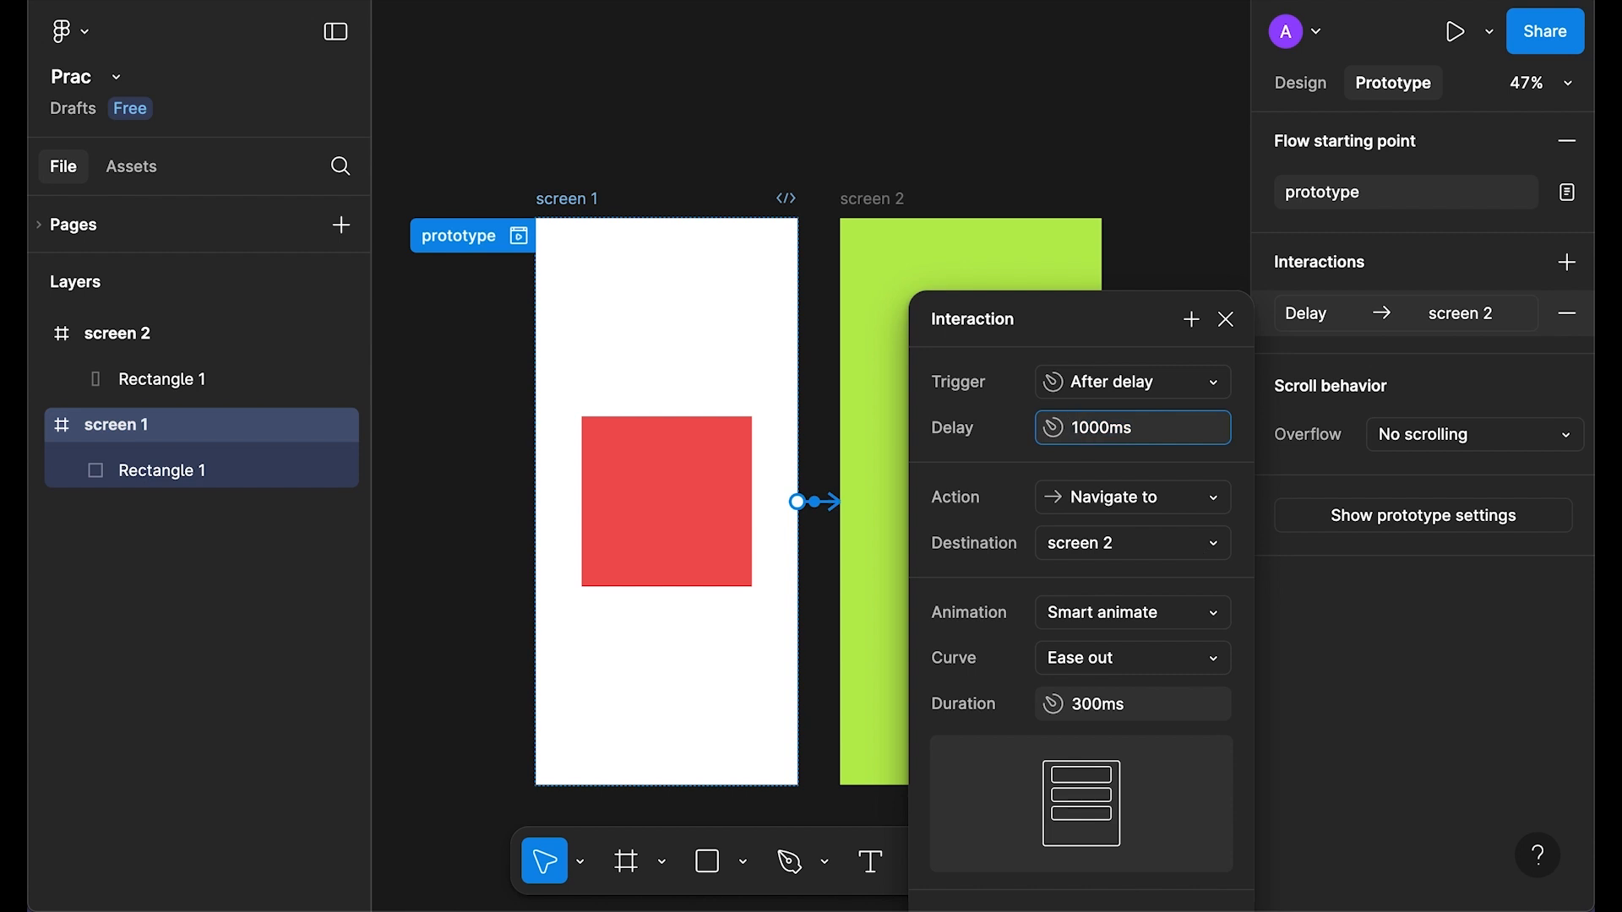
key(Return)
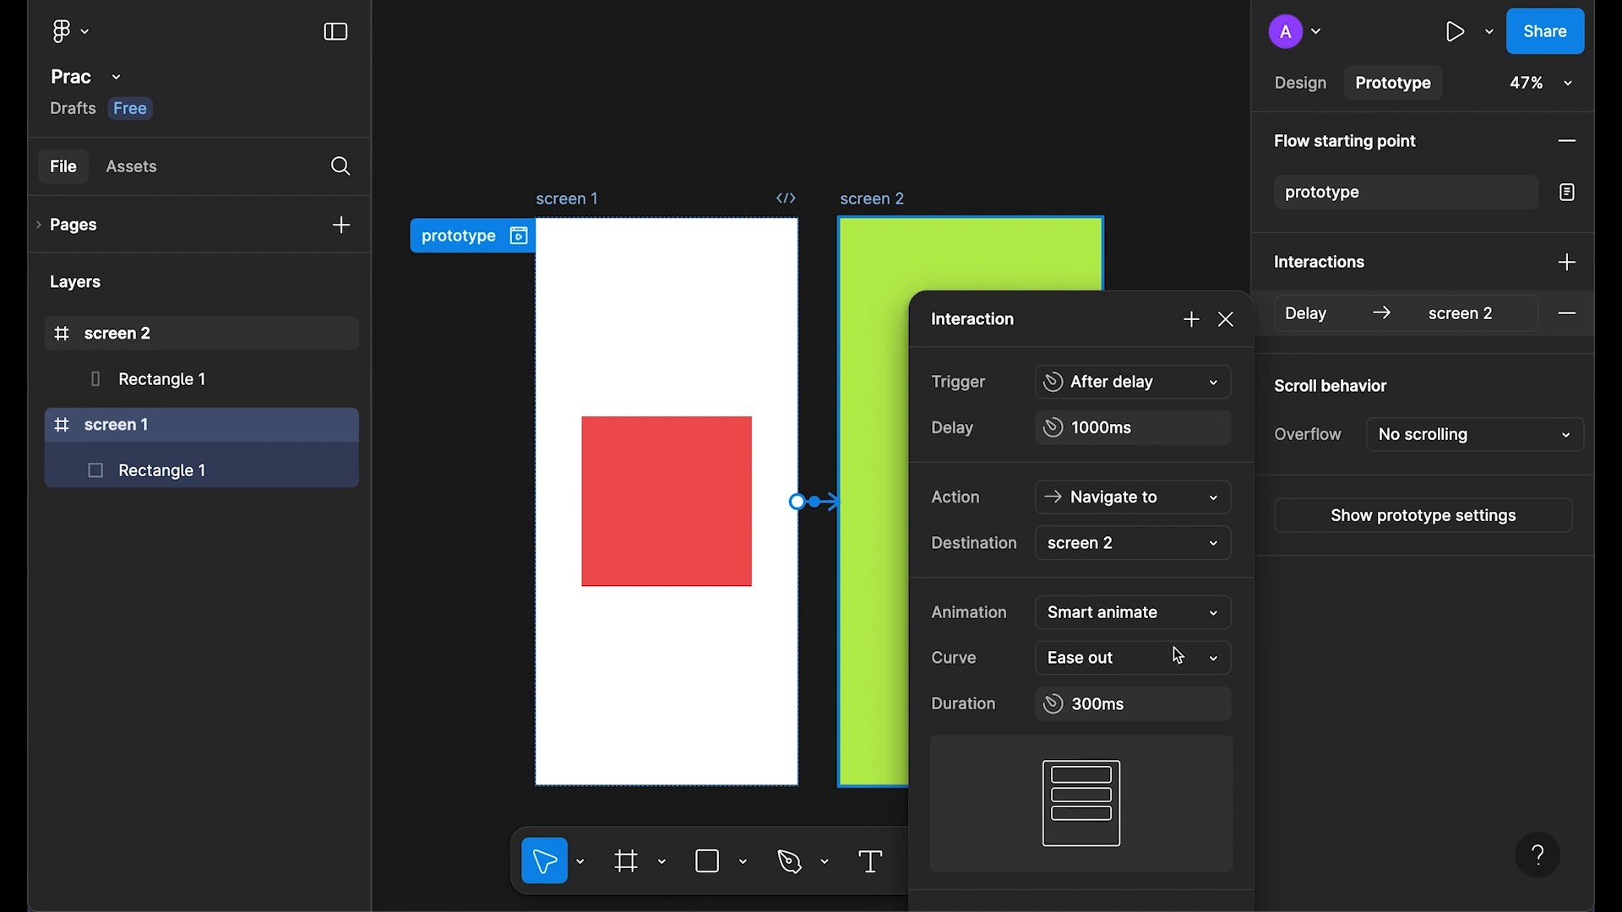
click(1226, 319)
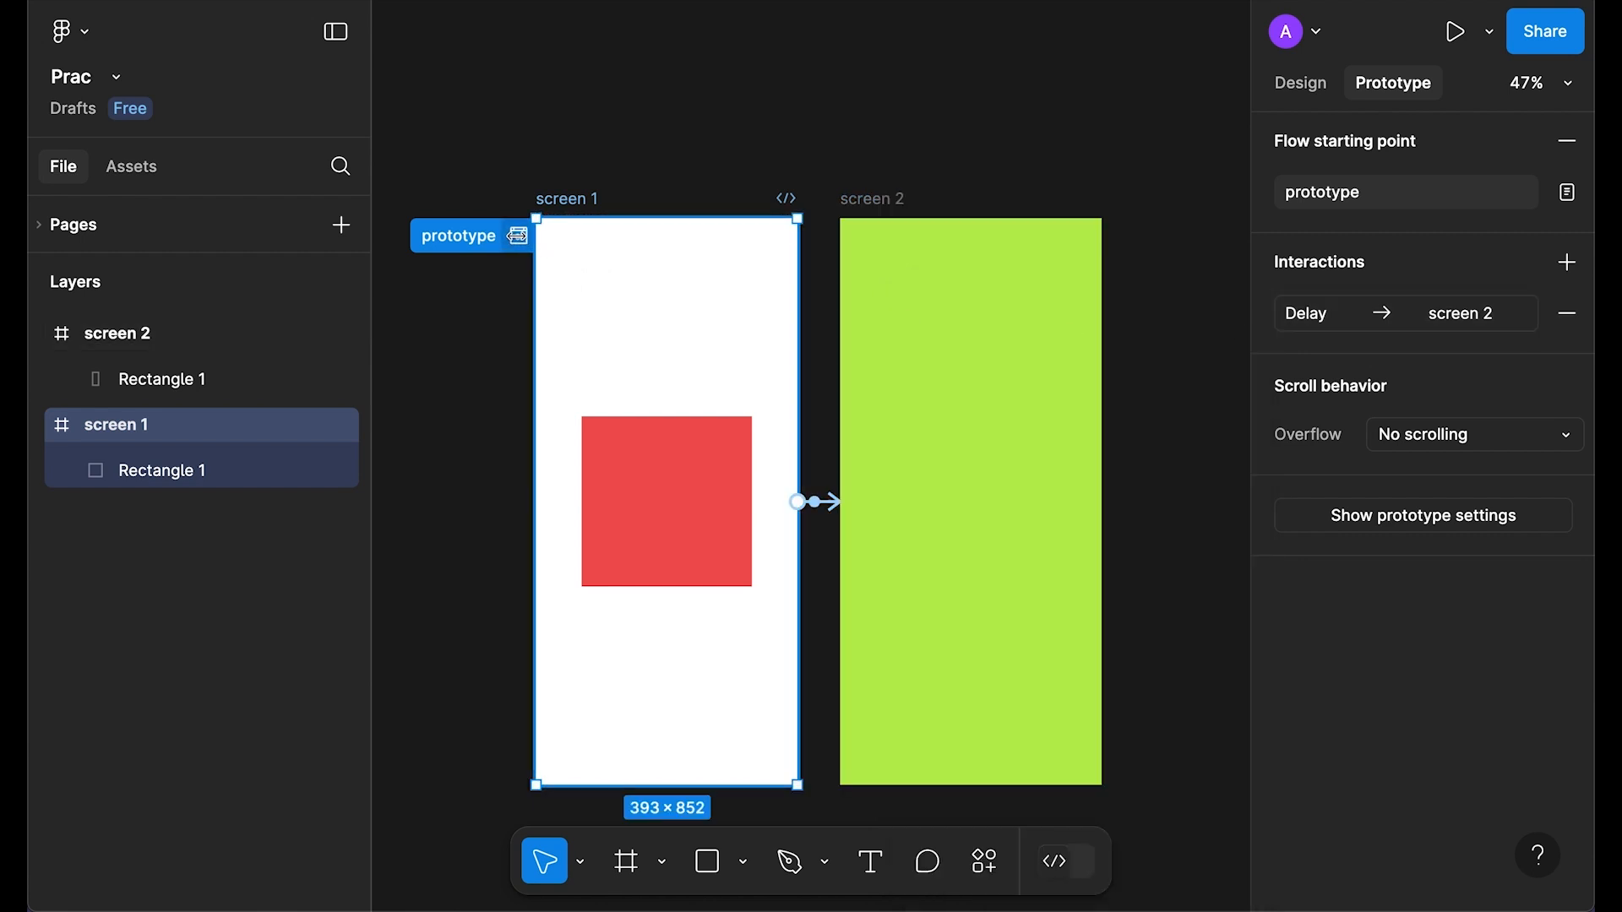
Step: Preview the delayed transition to screen 2, then reopen the interaction settings
click(520, 237)
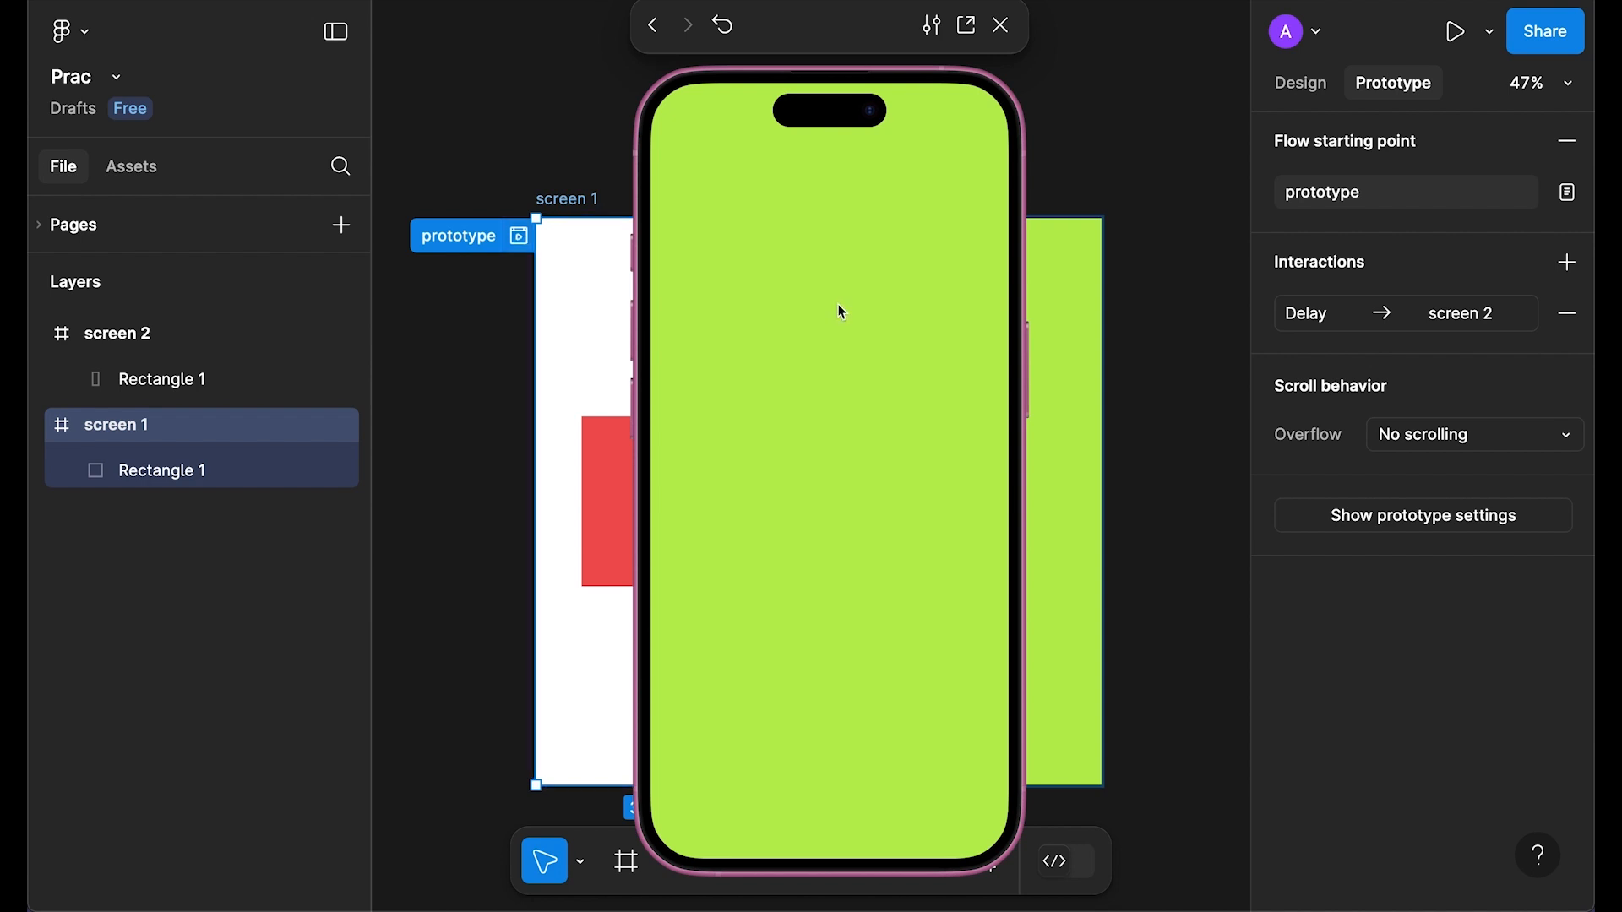
click(1001, 25)
click(1310, 314)
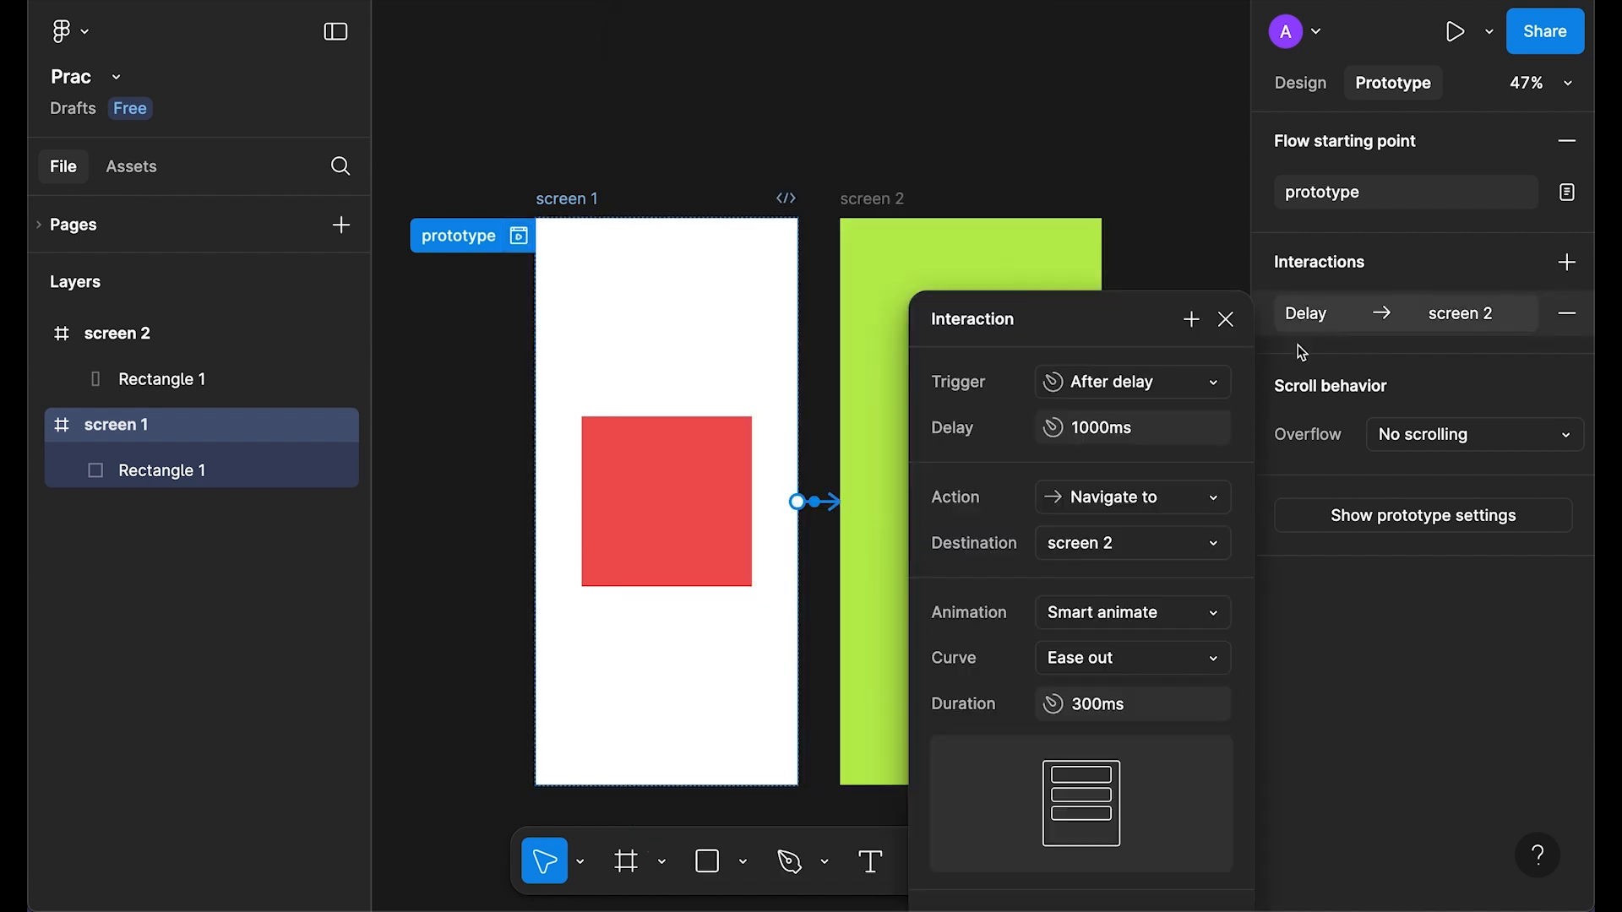
Step: Confirm the interaction keeps After delay, Navigate to, and screen 2 as destination
click(1132, 382)
click(939, 382)
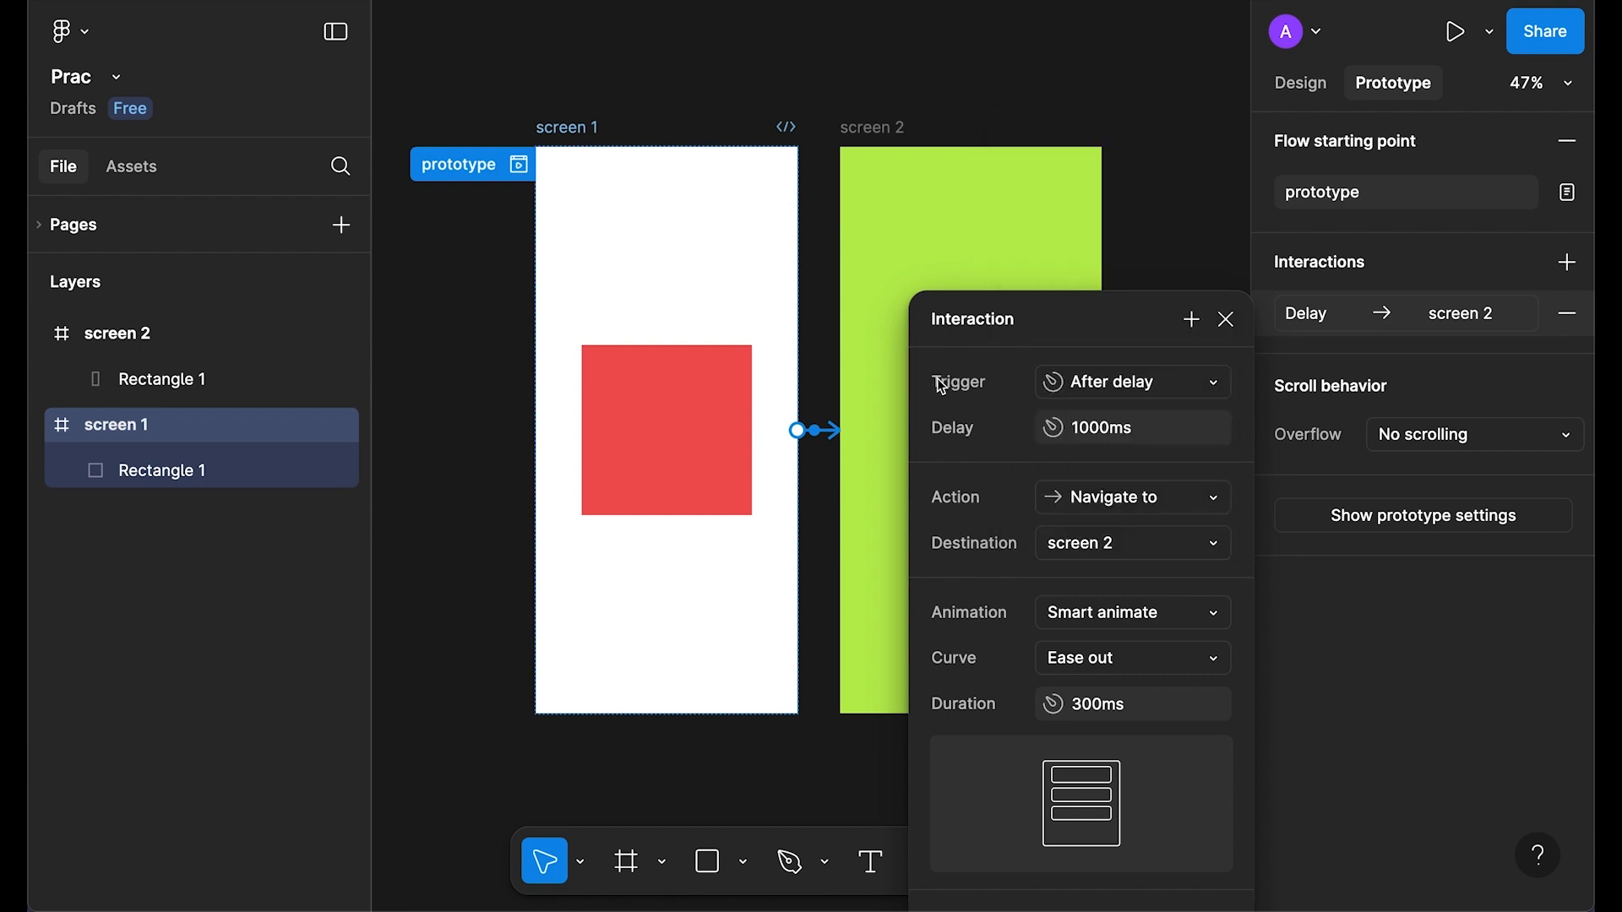
click(1124, 507)
scroll(1190, 549, down, 1)
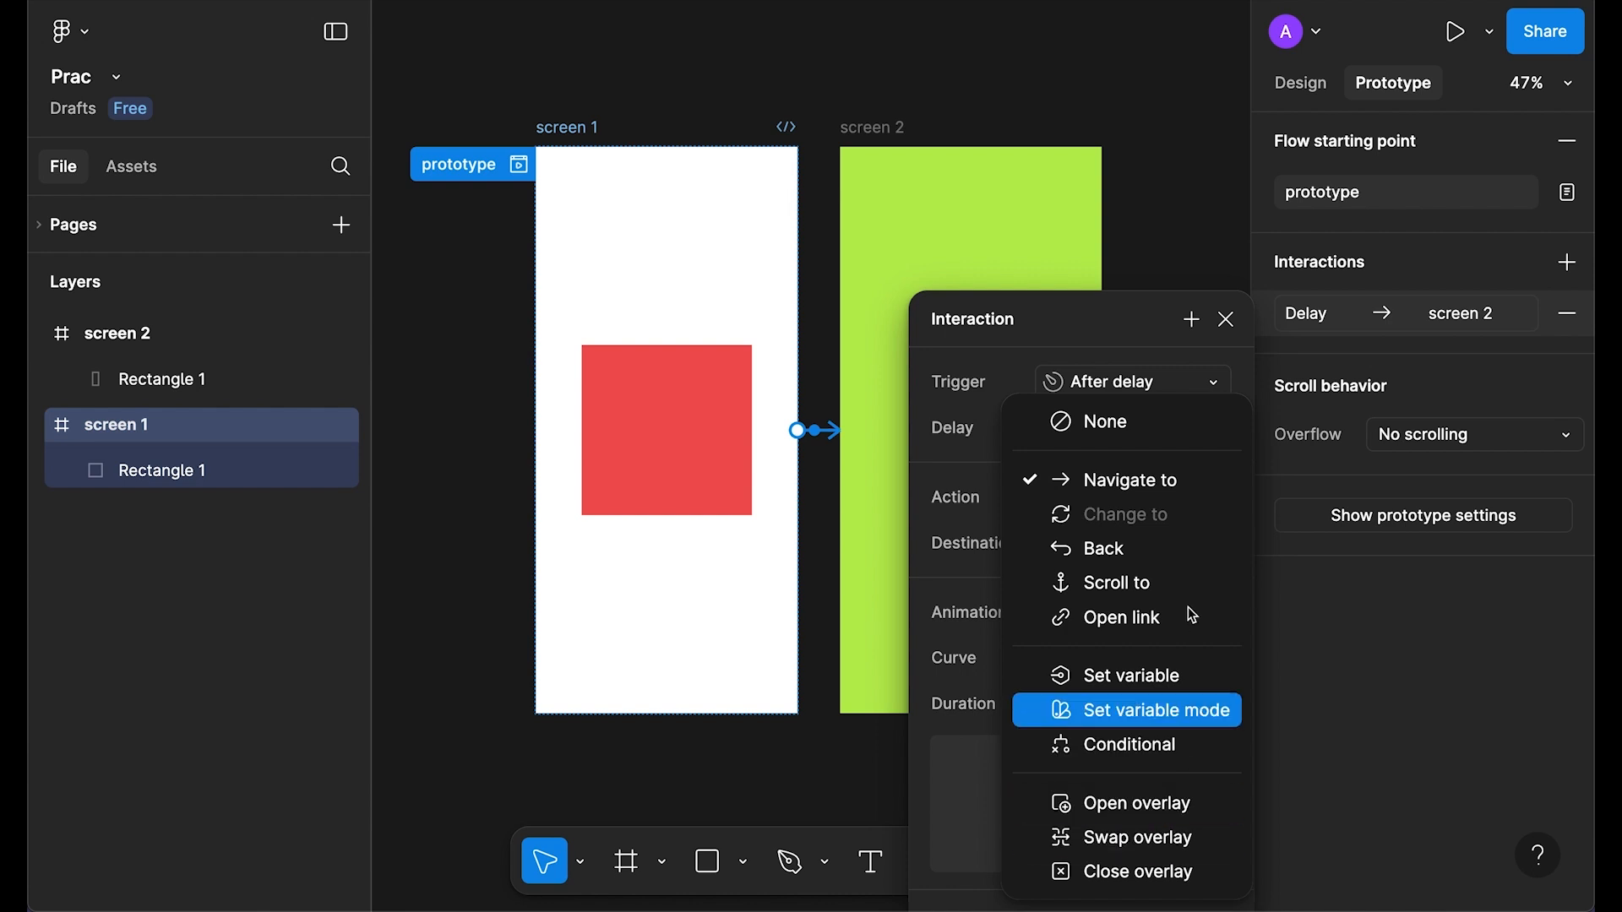
click(1154, 484)
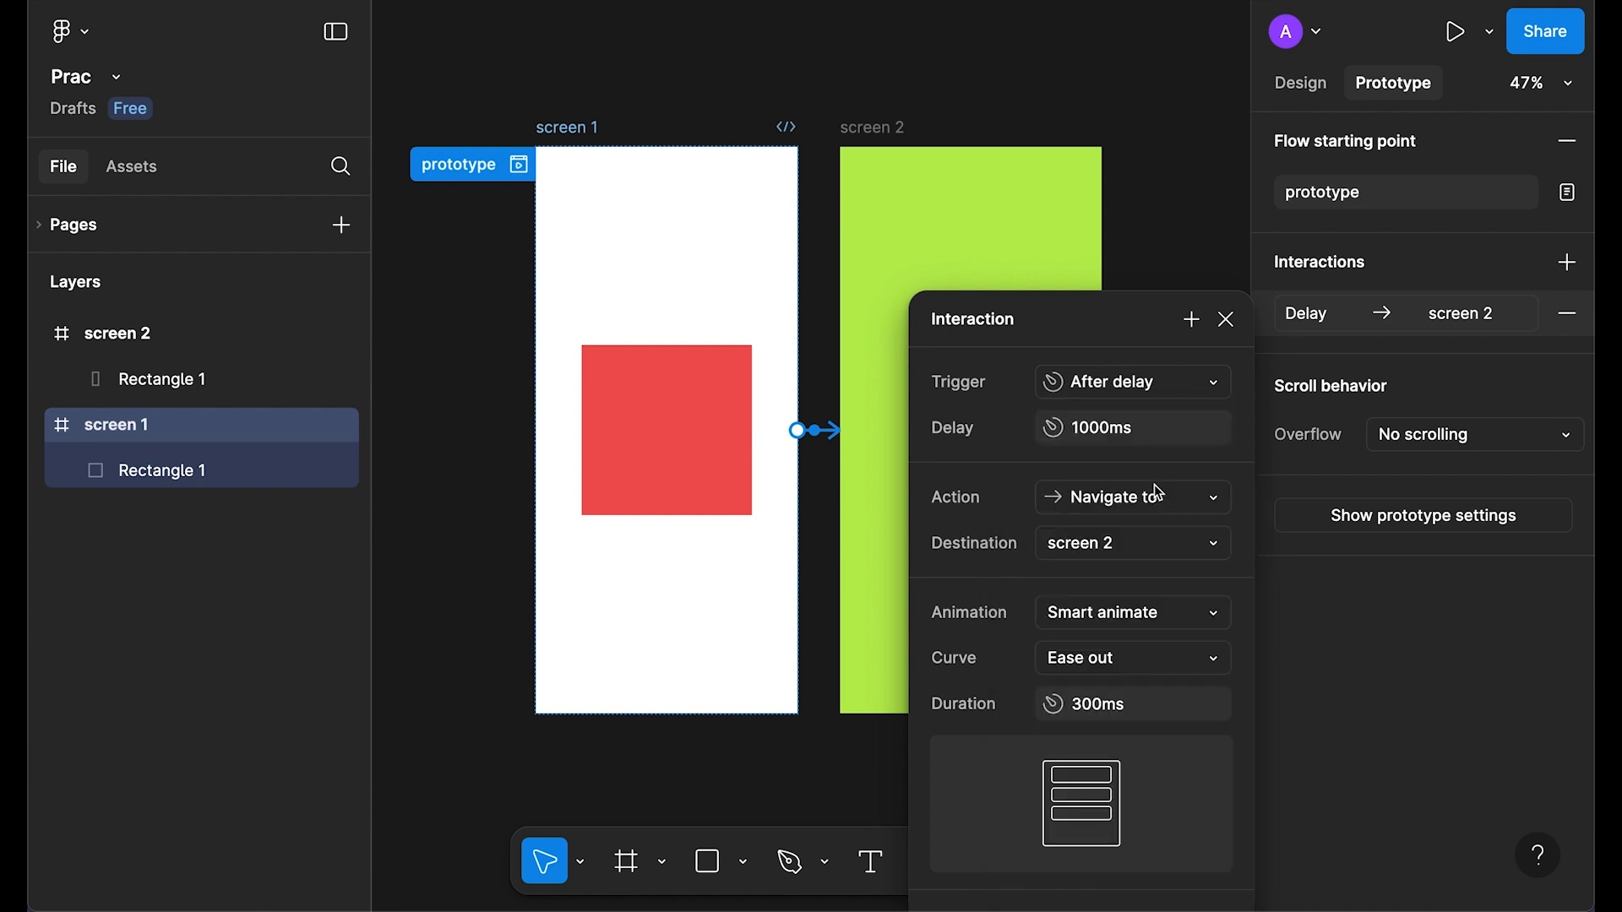
click(1127, 545)
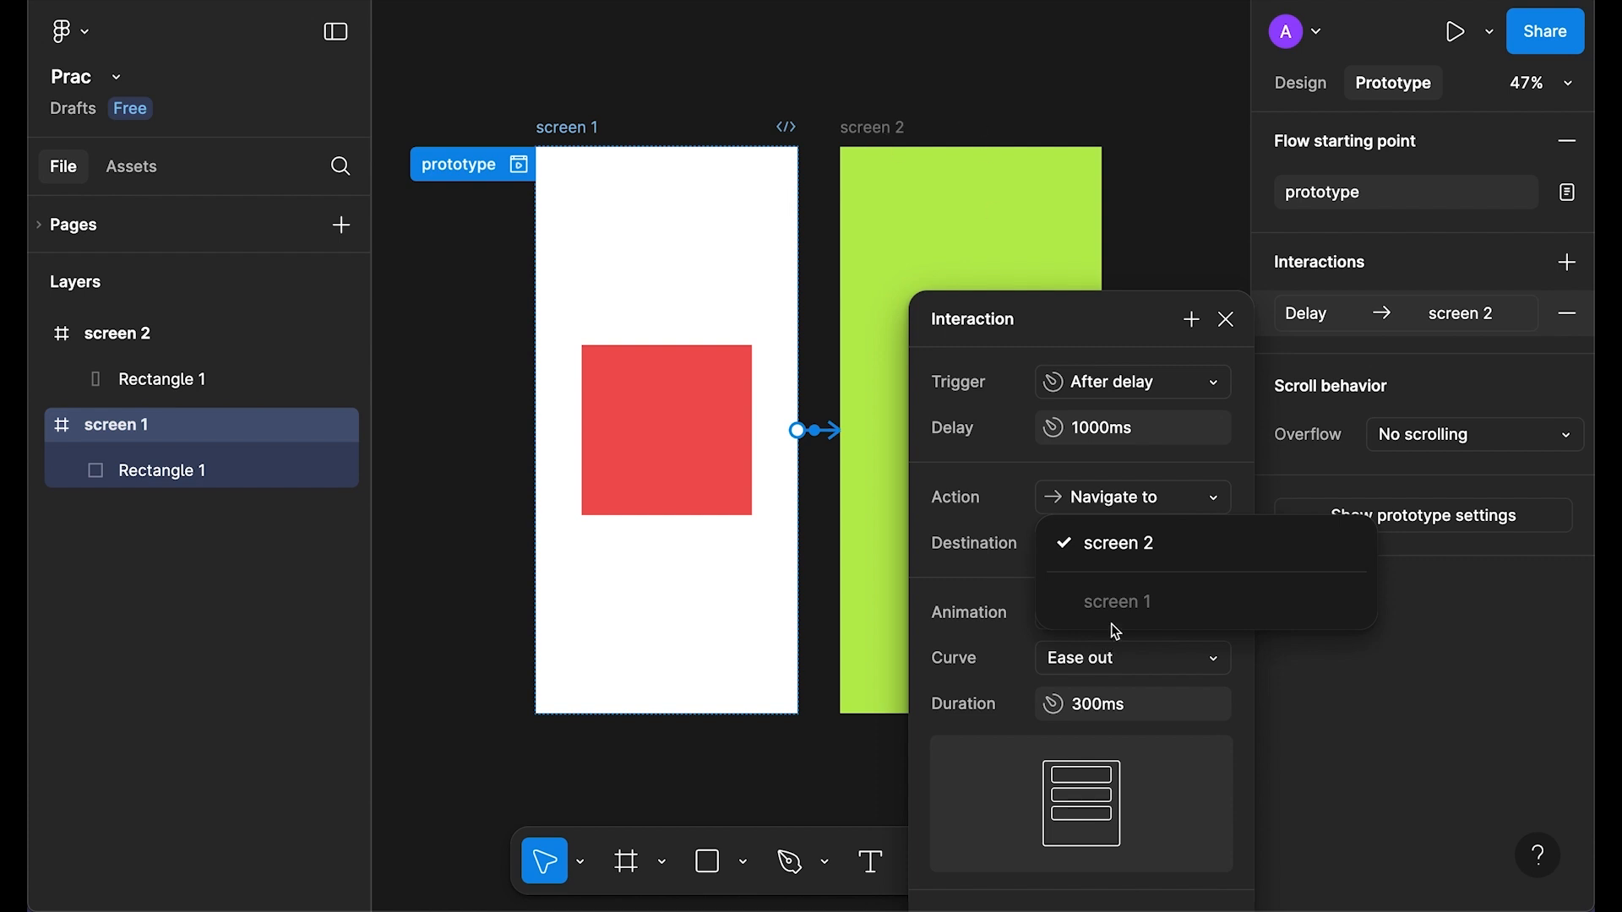
click(1136, 548)
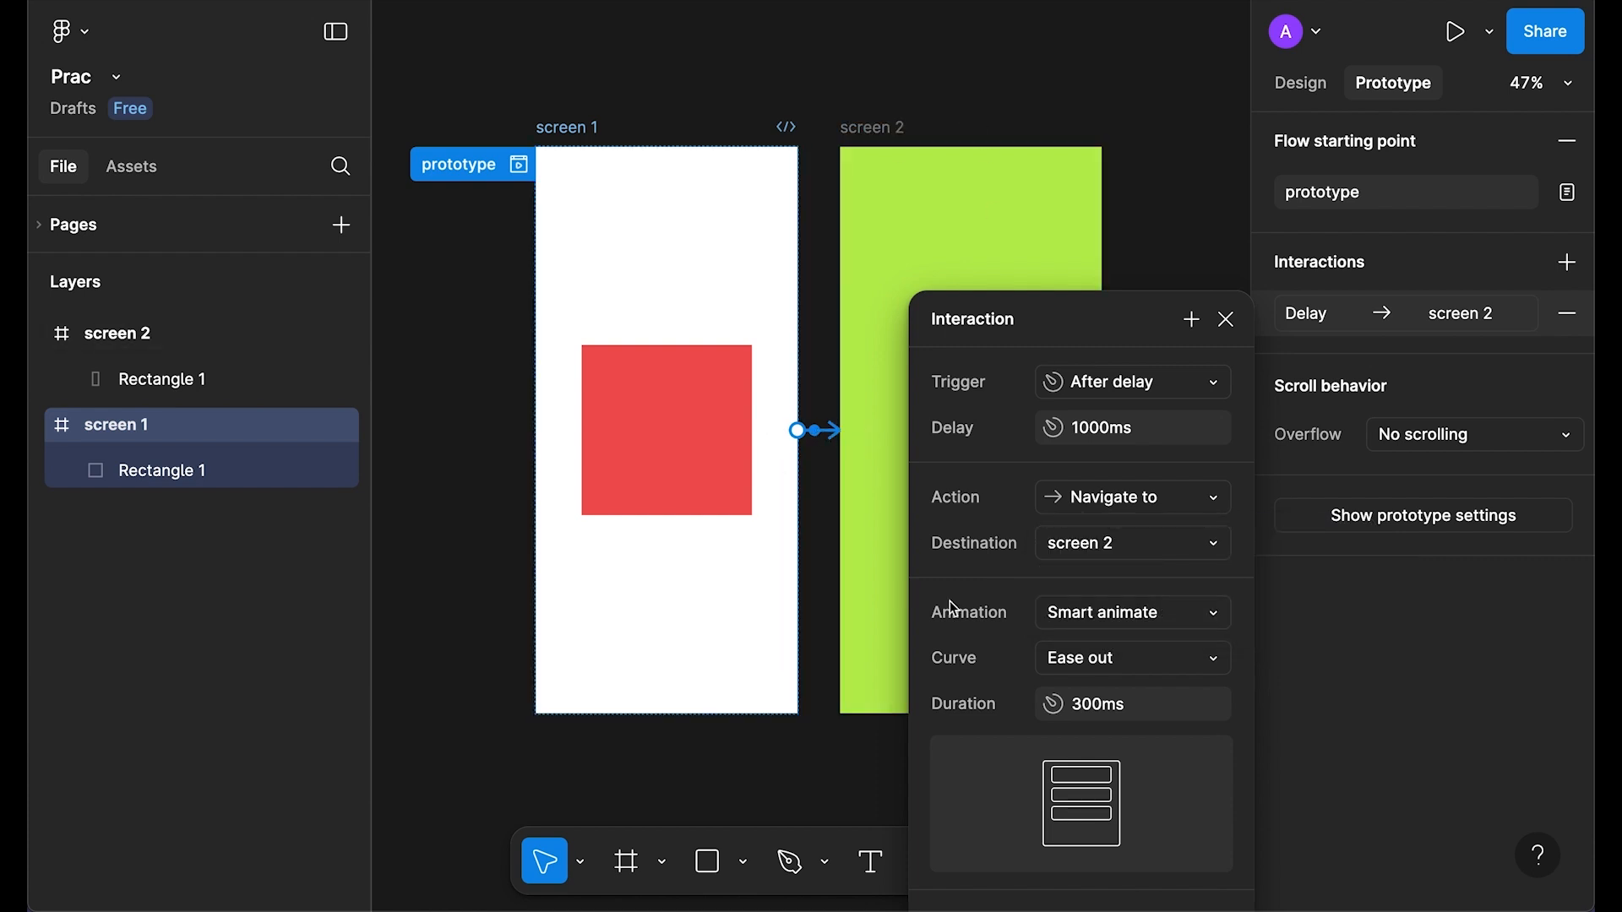
Step: Change the transition animation to Instant and preview the flow
click(1154, 619)
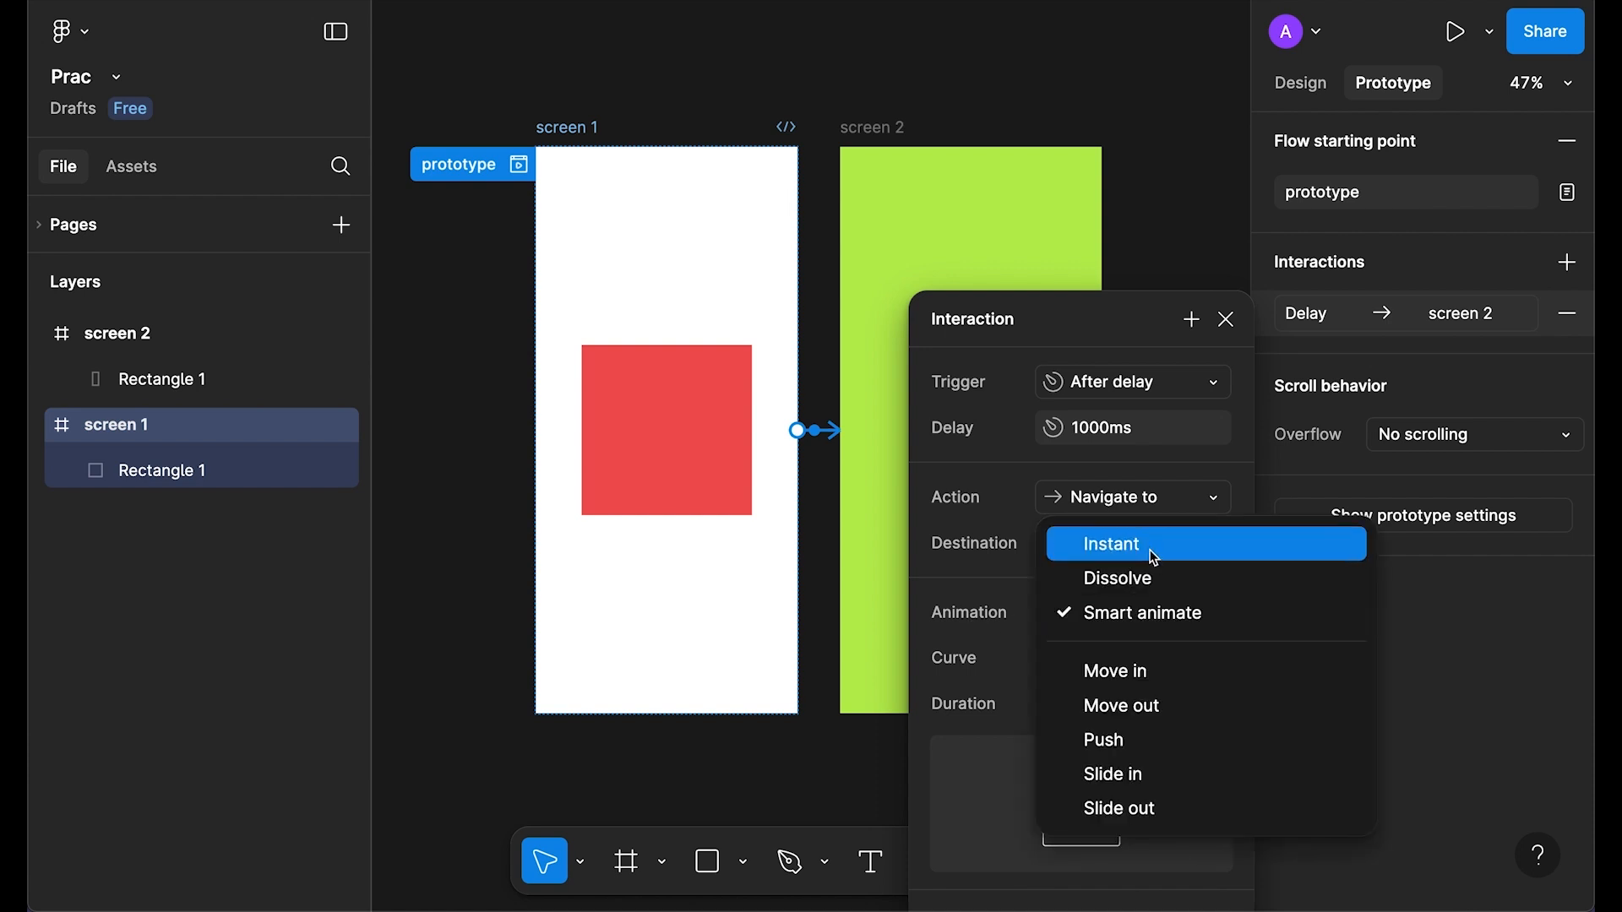
click(1155, 559)
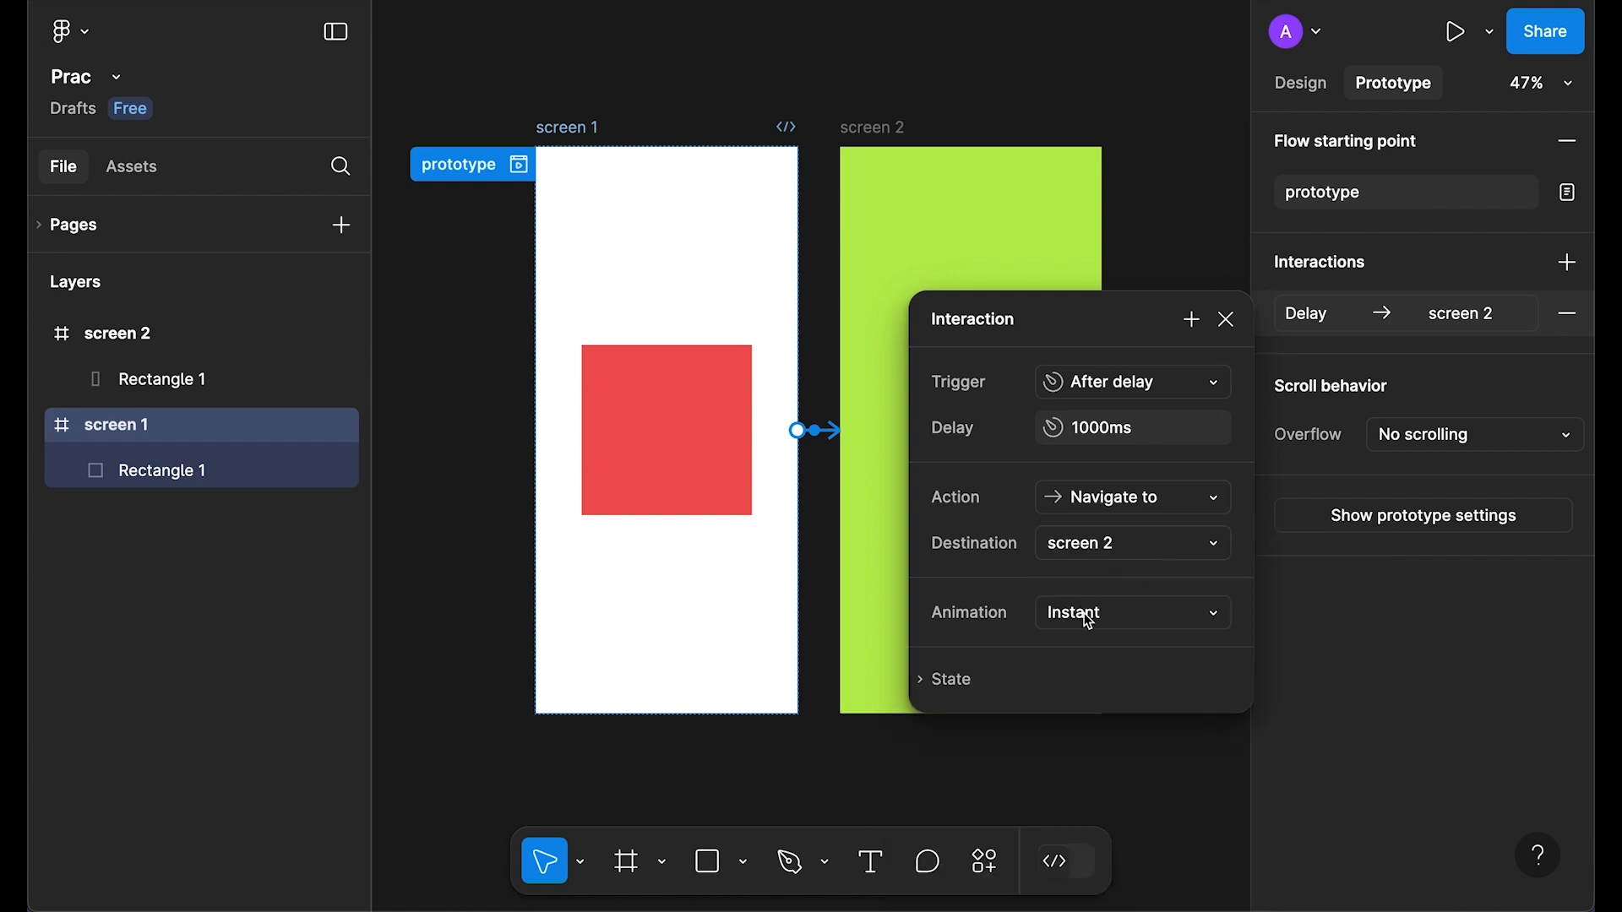
click(1226, 320)
click(519, 164)
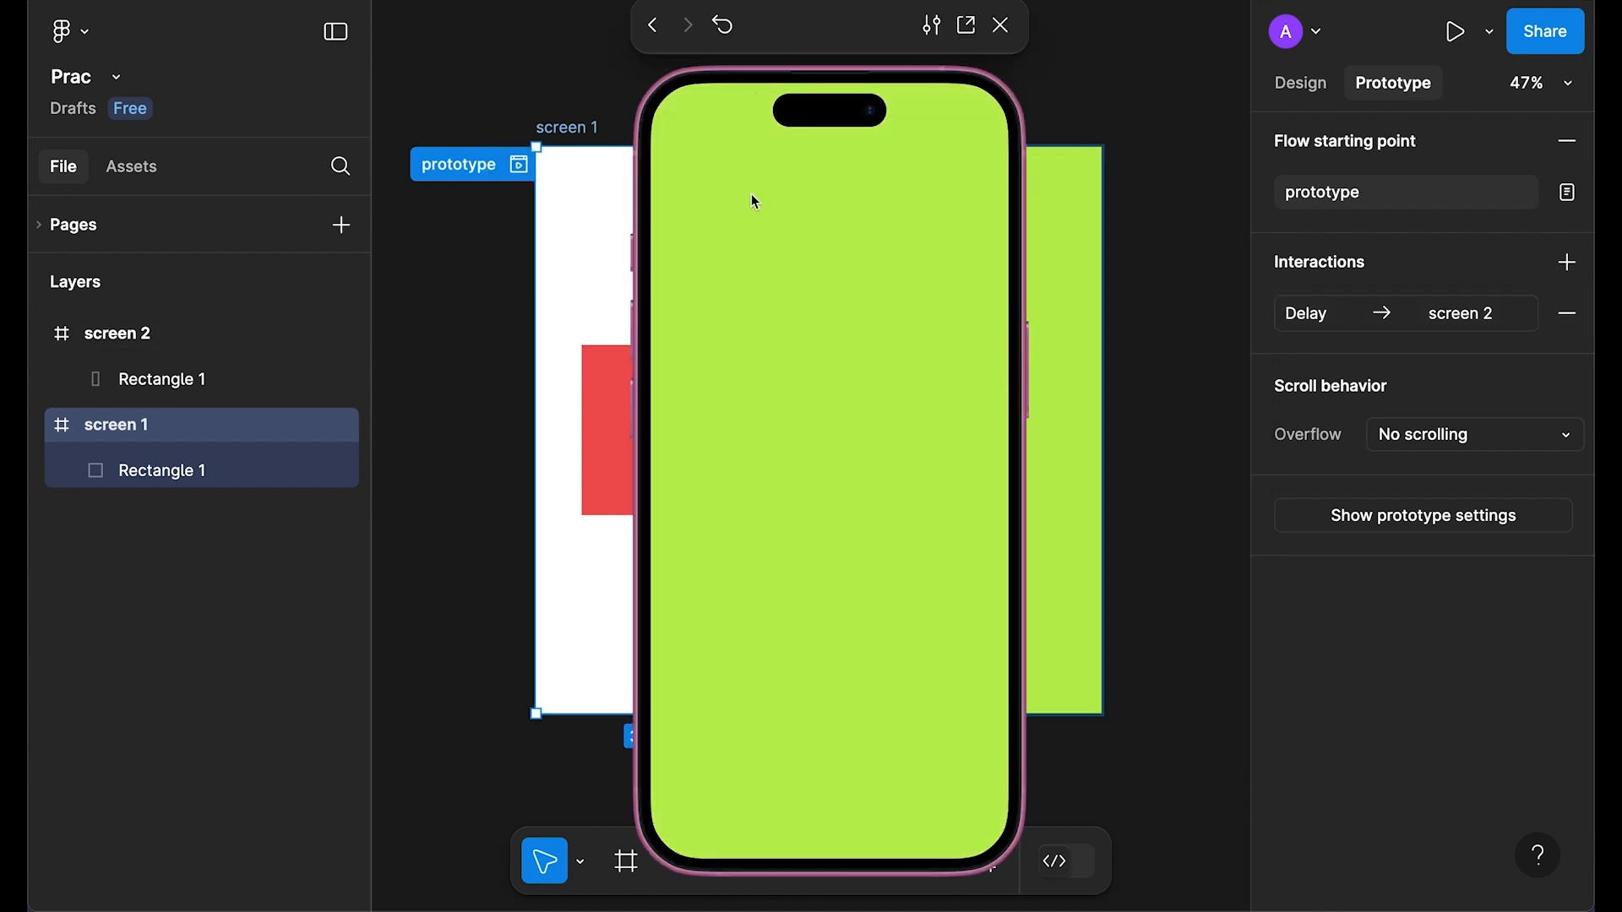
click(1000, 26)
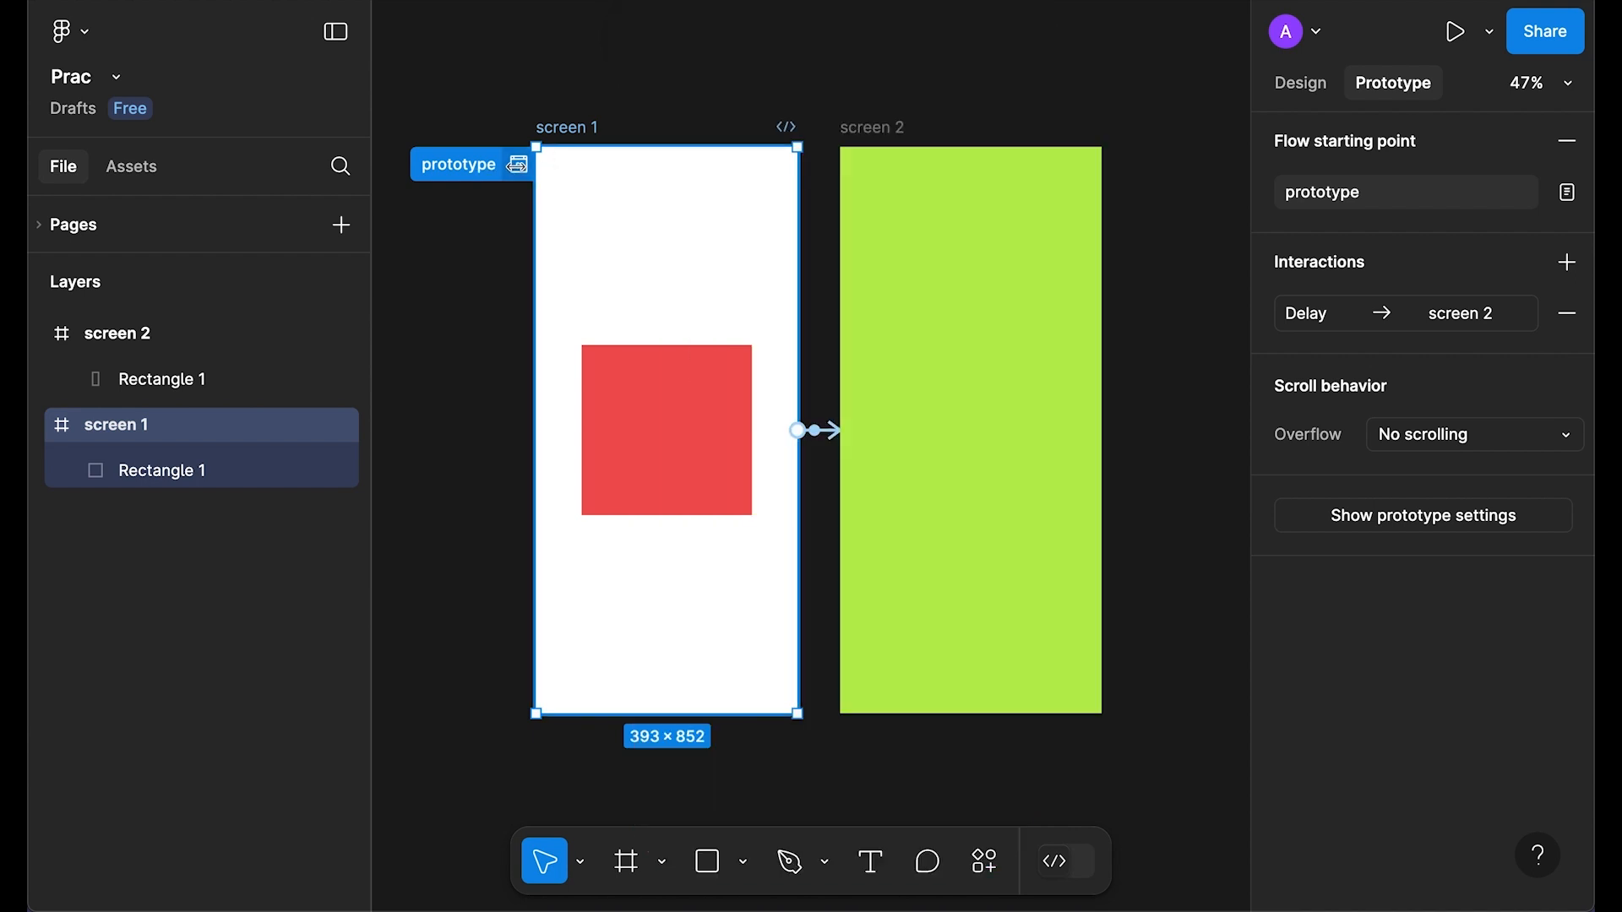
Step: Replay the preview, then switch the delayed transition to Dissolve and play it again
click(519, 164)
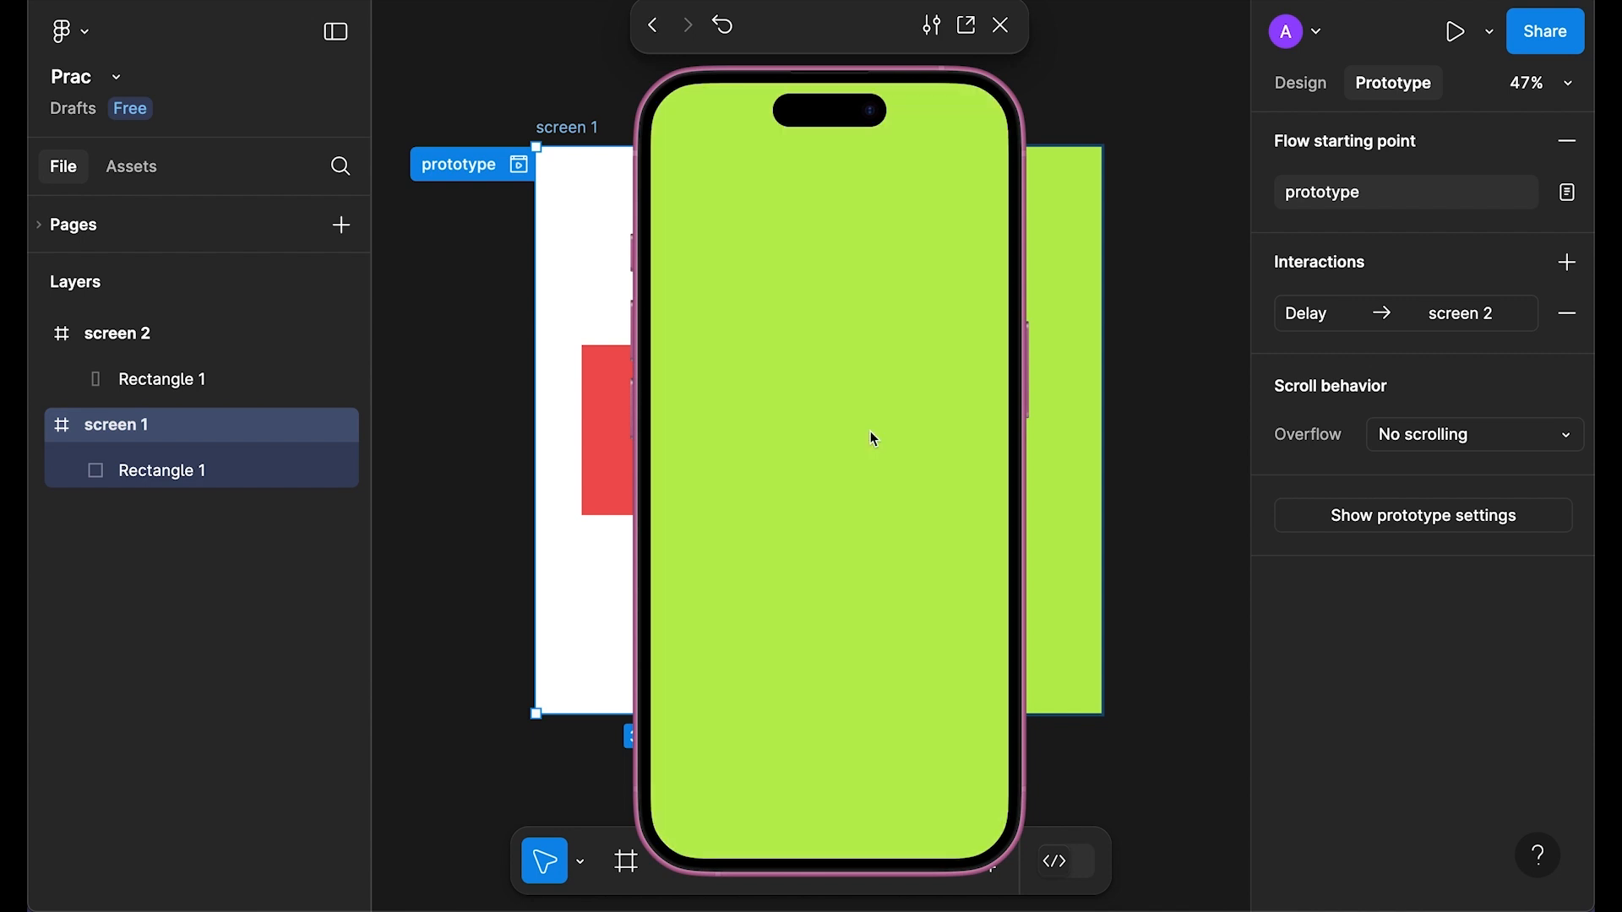
click(1000, 26)
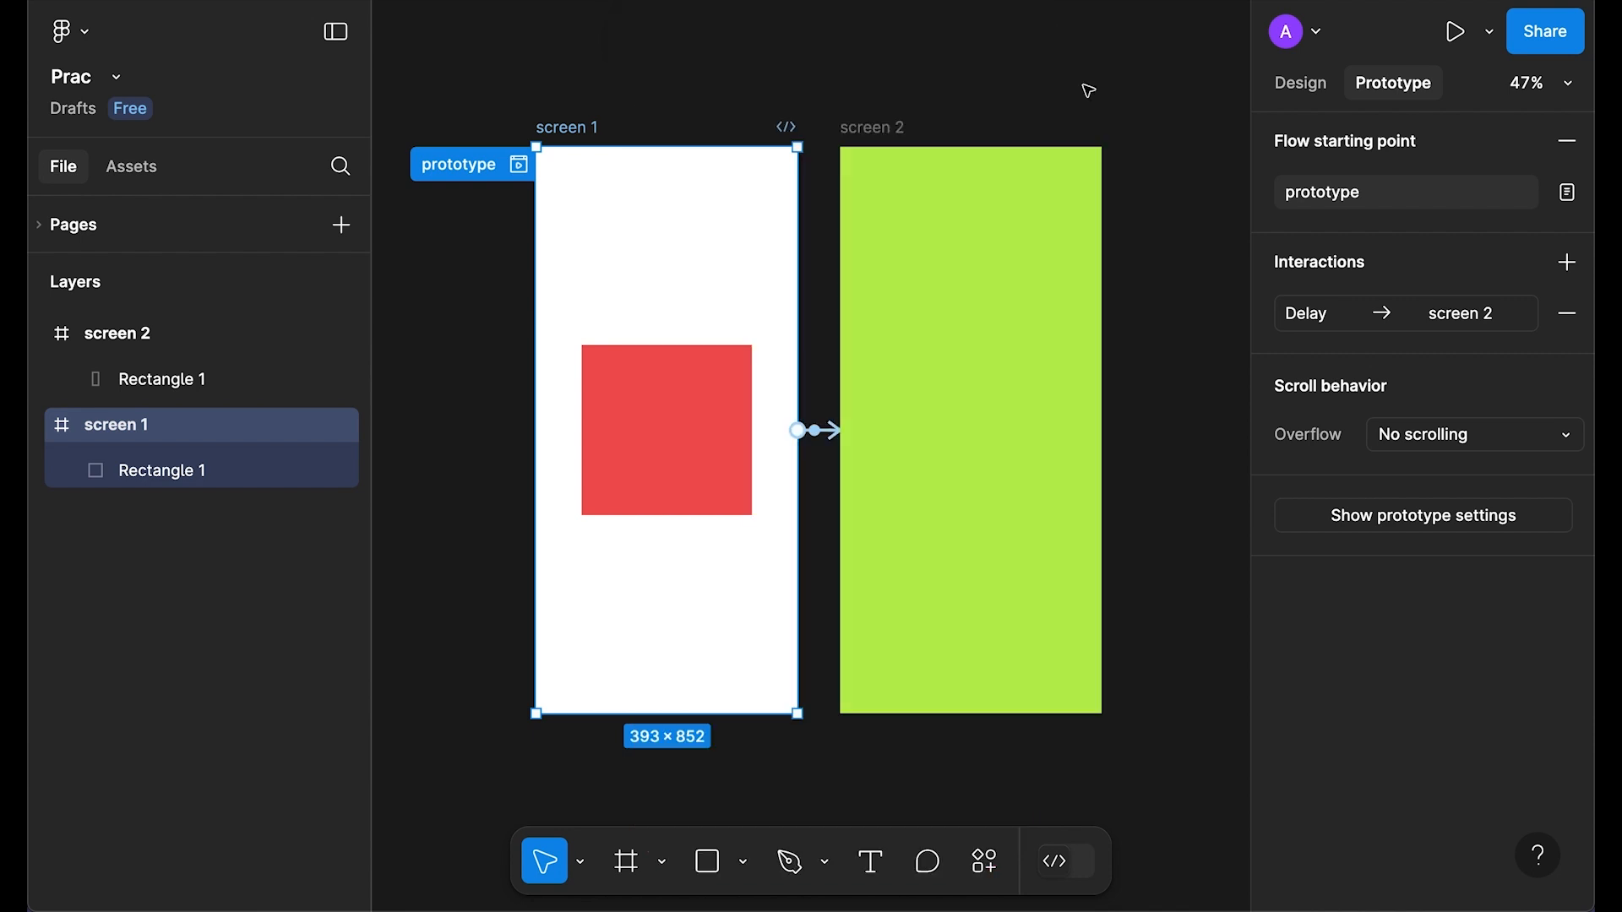
click(1305, 315)
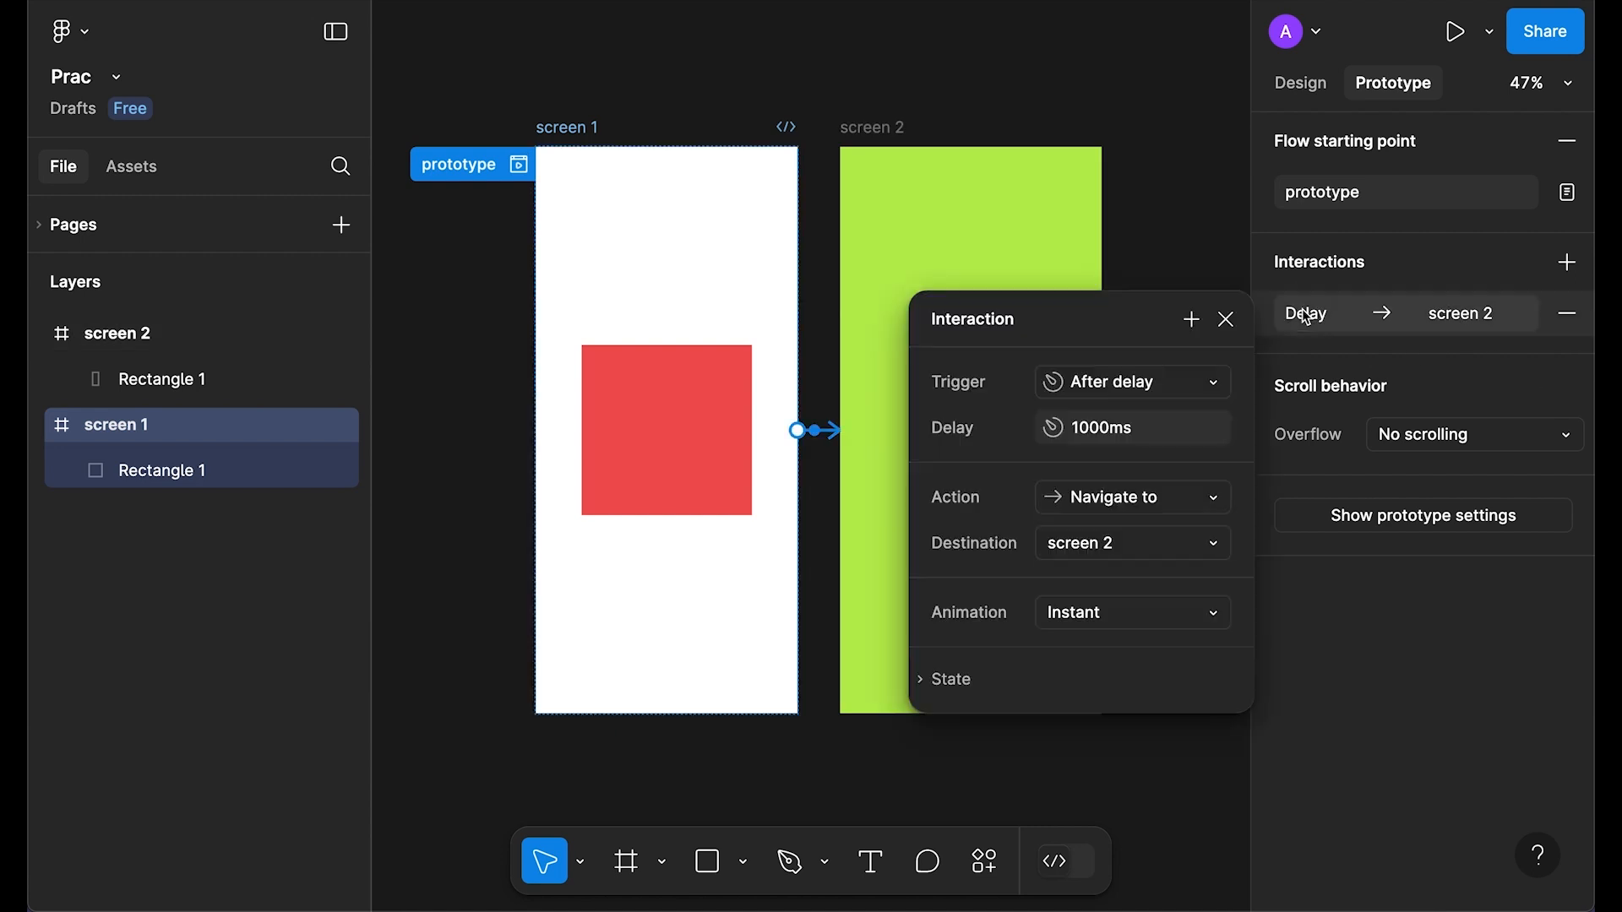
click(1141, 613)
click(1136, 648)
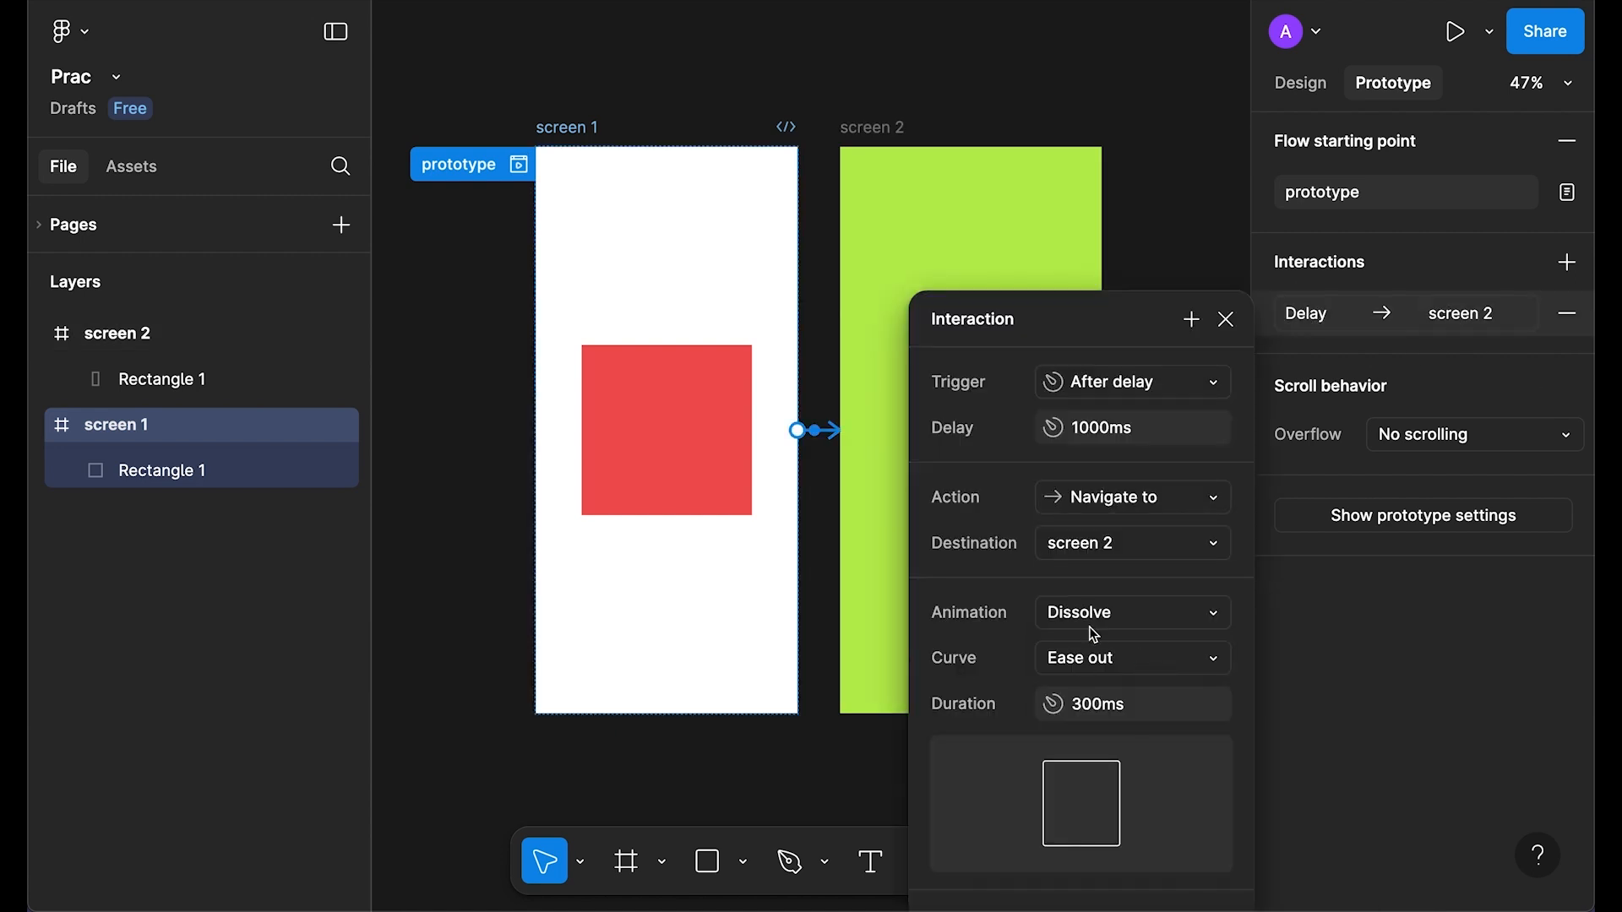
click(518, 163)
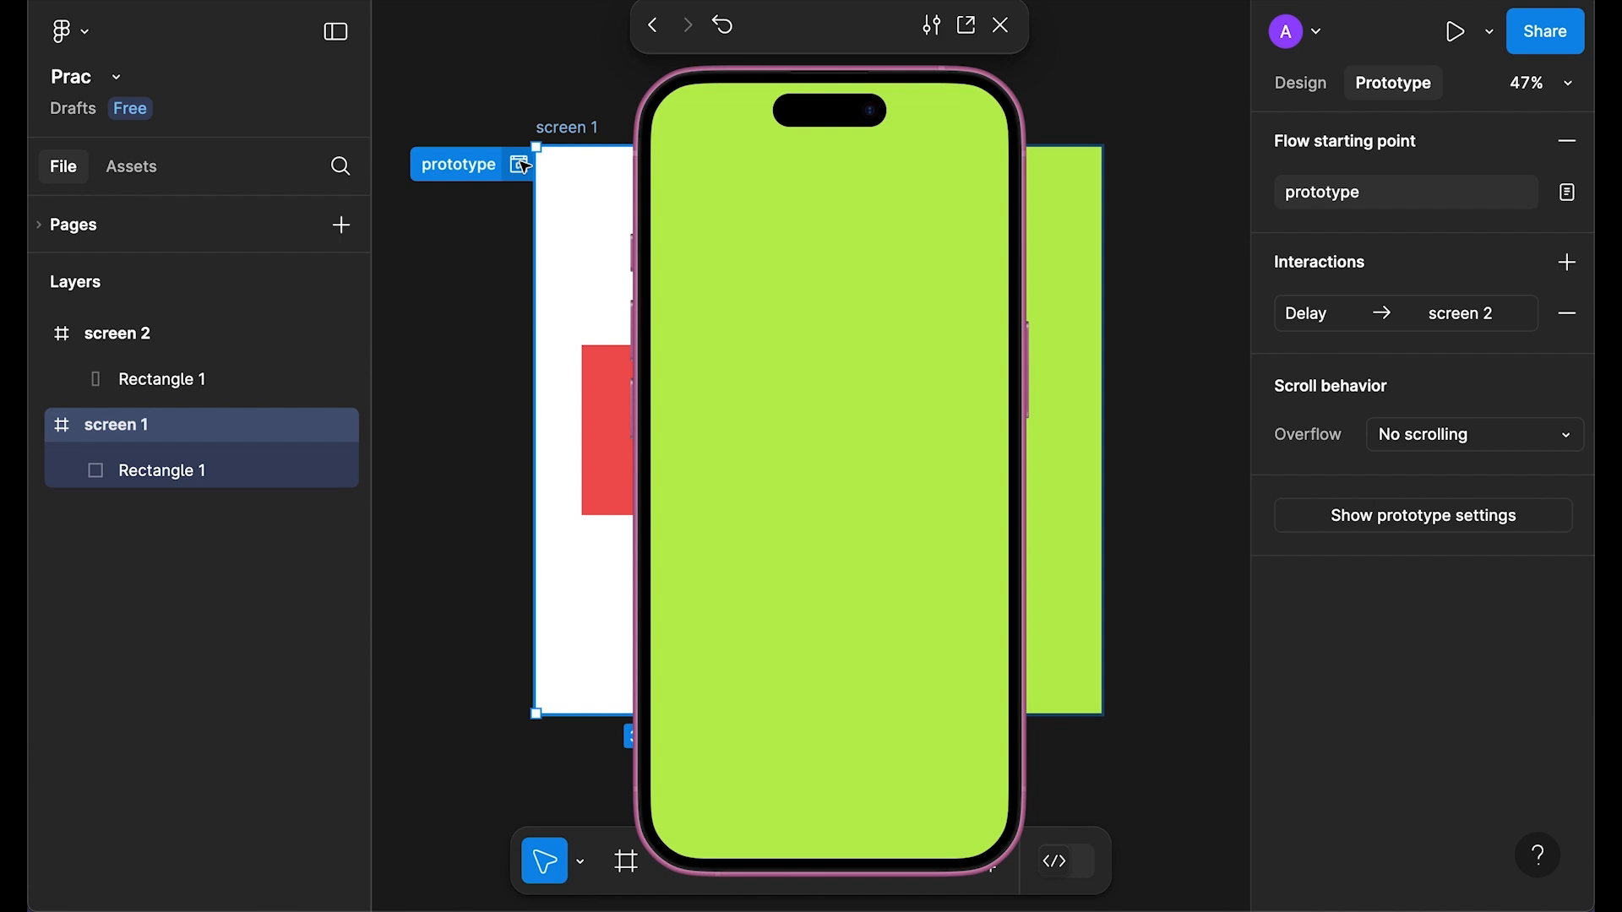
Step: Switch the delay transition back to Smart animate and preview it, restarting from screen 1
click(1000, 24)
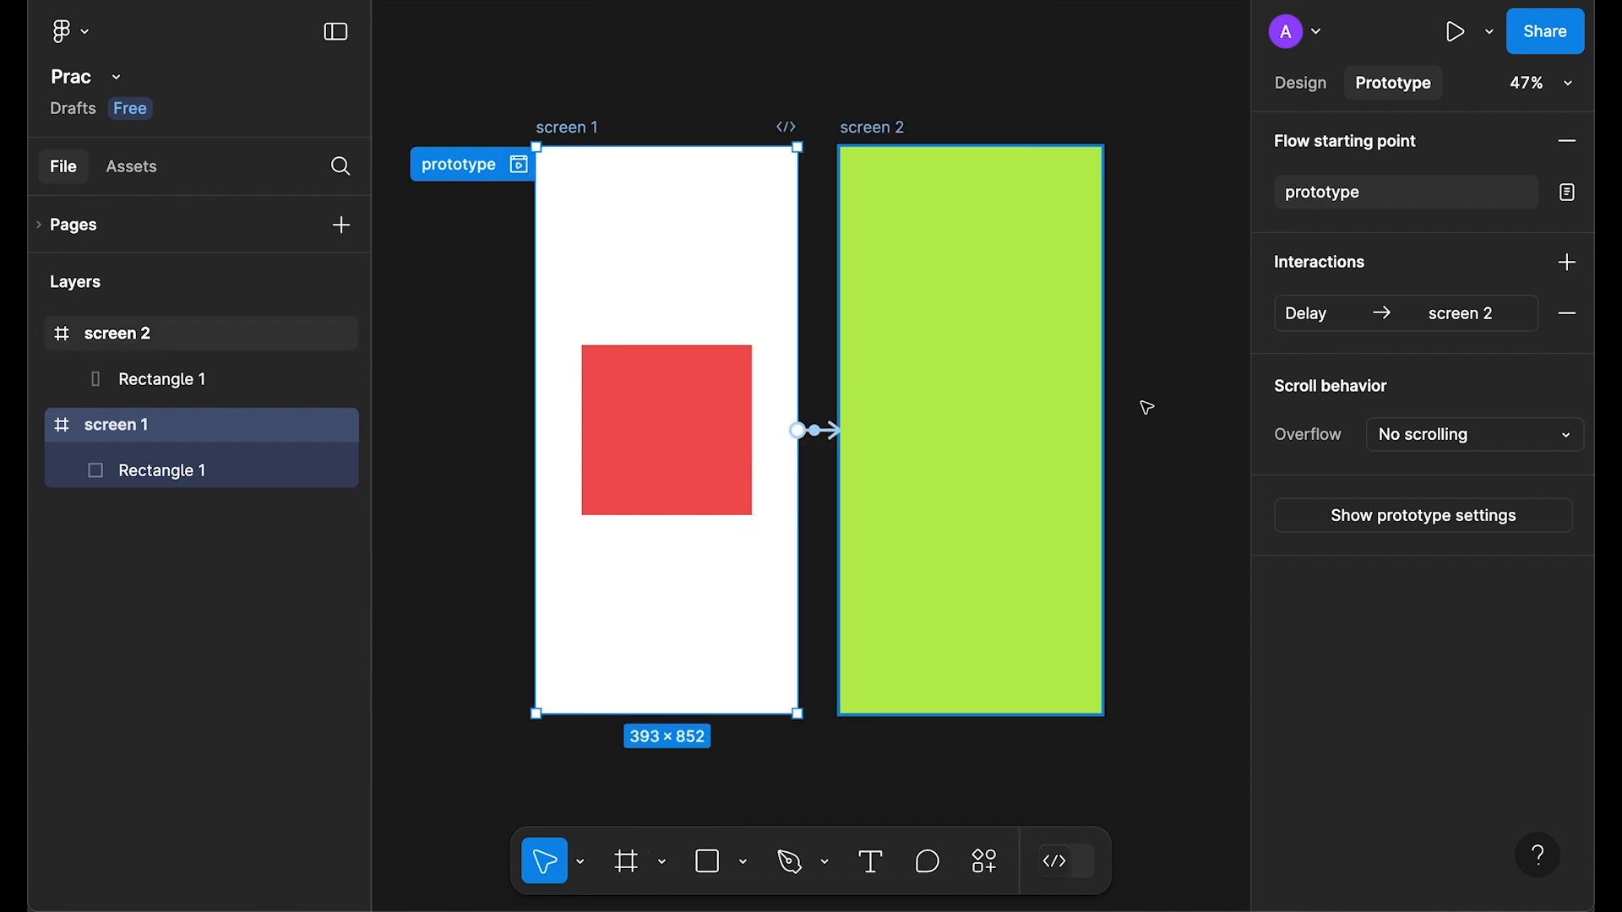
click(1322, 312)
click(1122, 625)
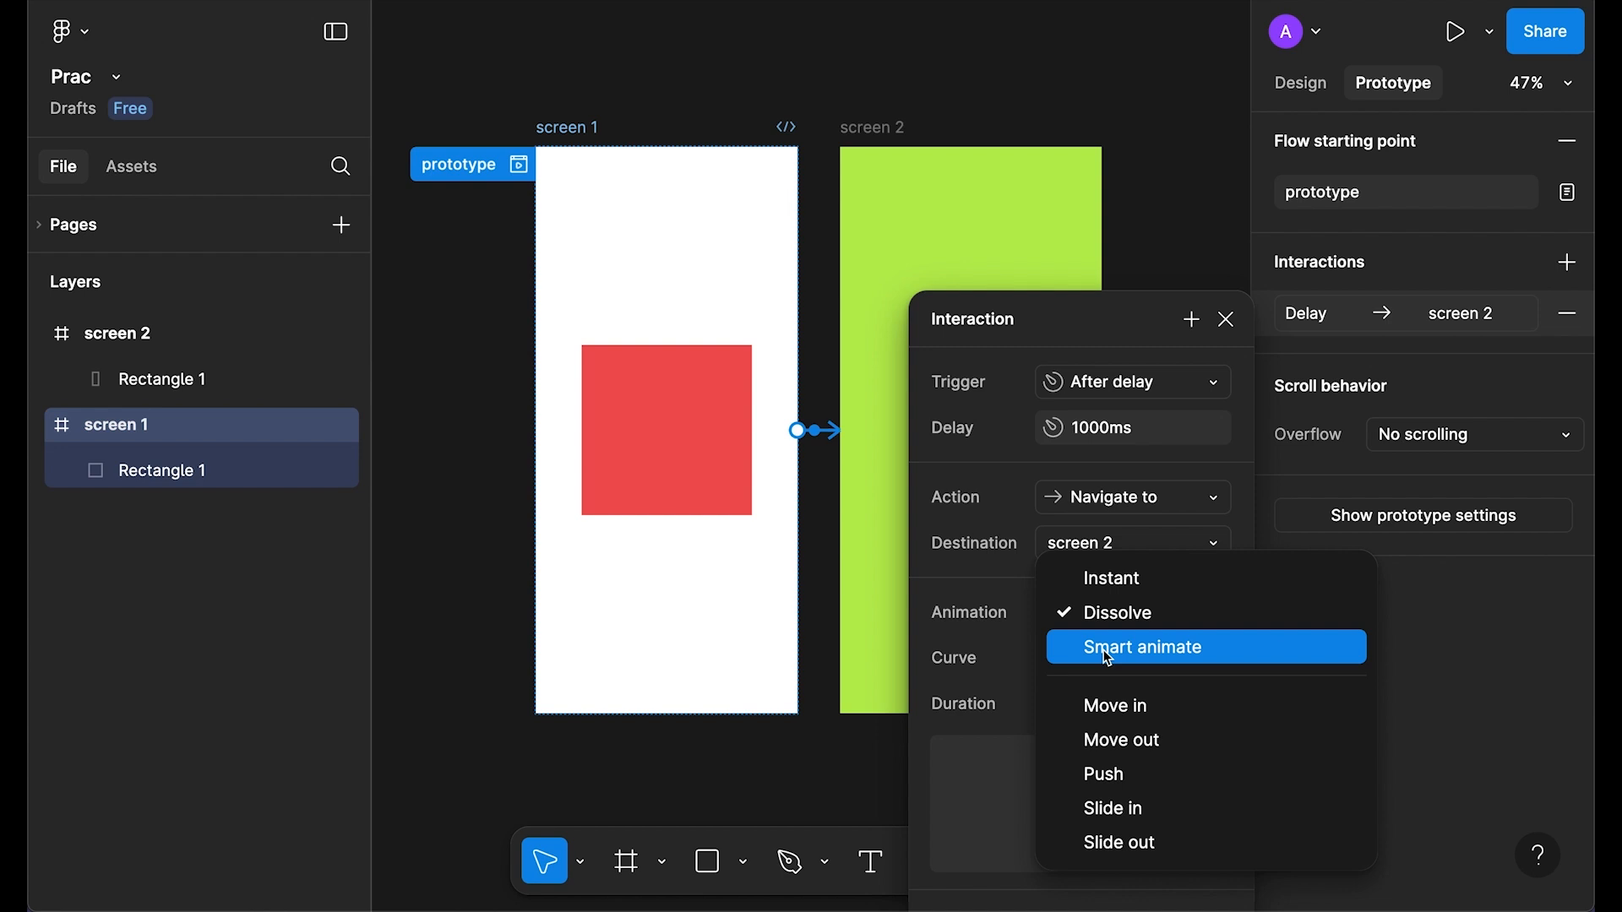
click(1108, 658)
click(1226, 320)
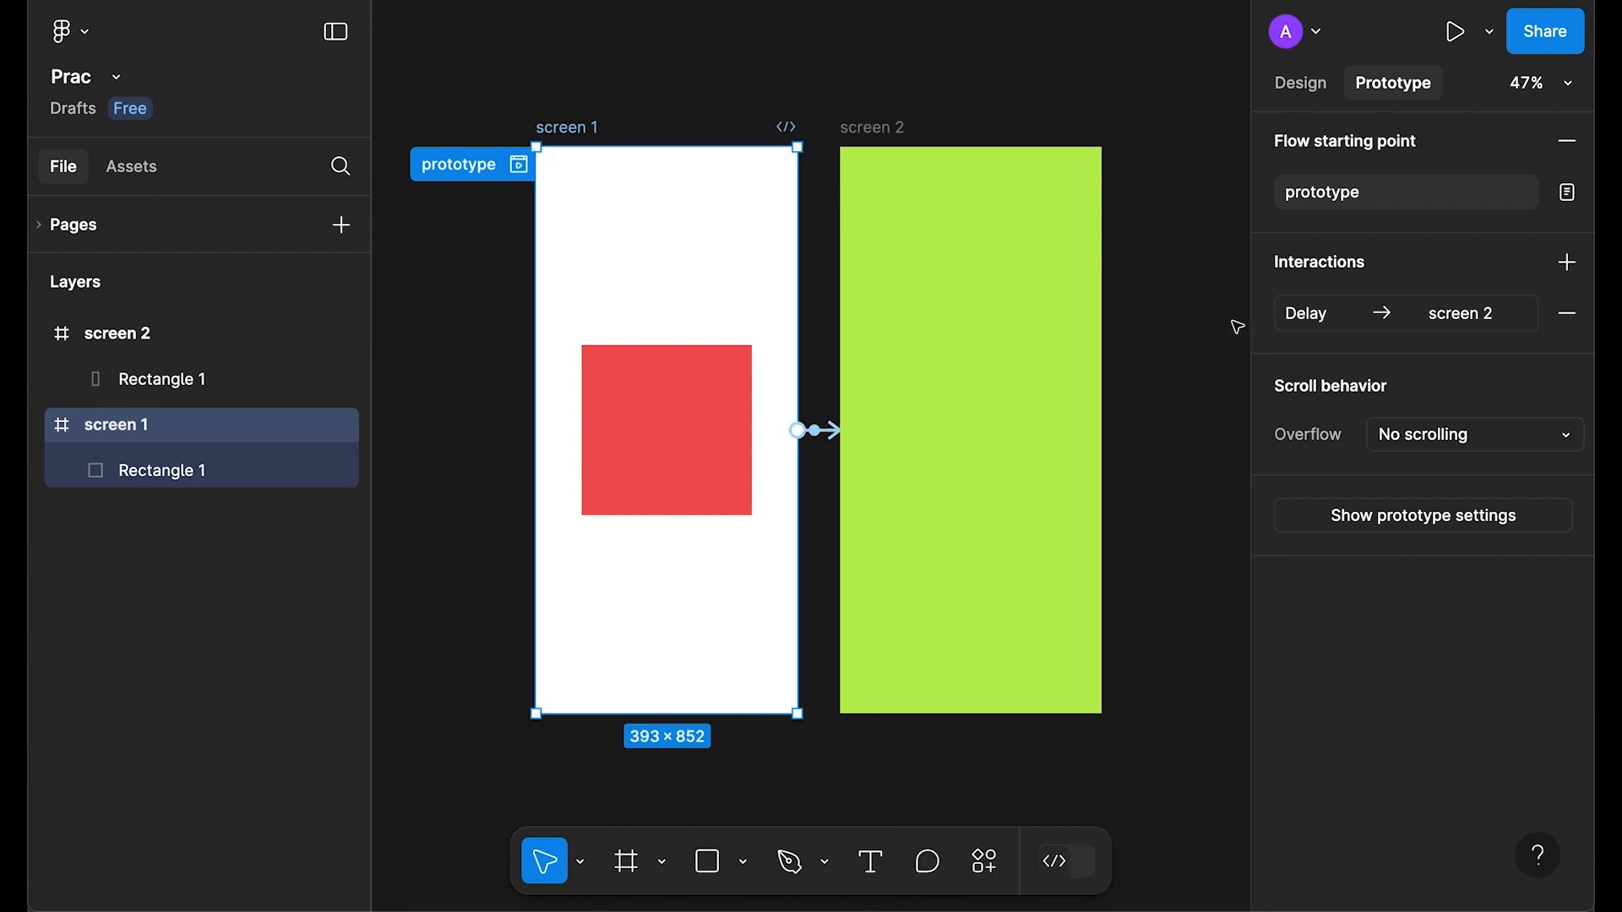
click(519, 165)
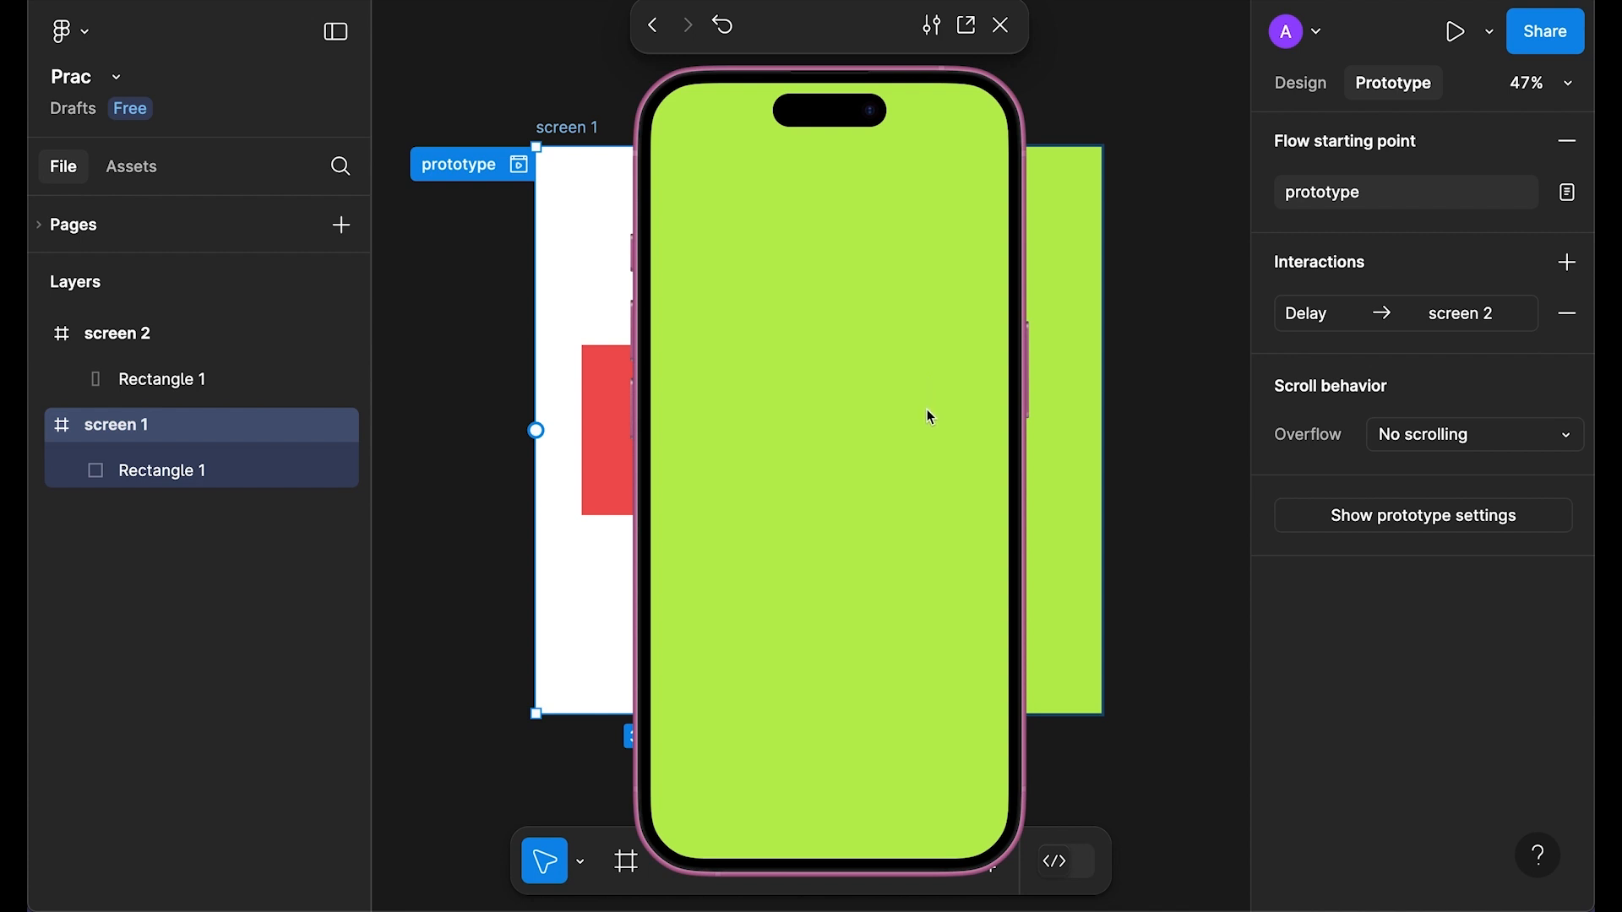
click(893, 448)
key(r)
key(r)
Step: Rename screen 2's rectangle layer to 'Rectangle 2'
click(1003, 27)
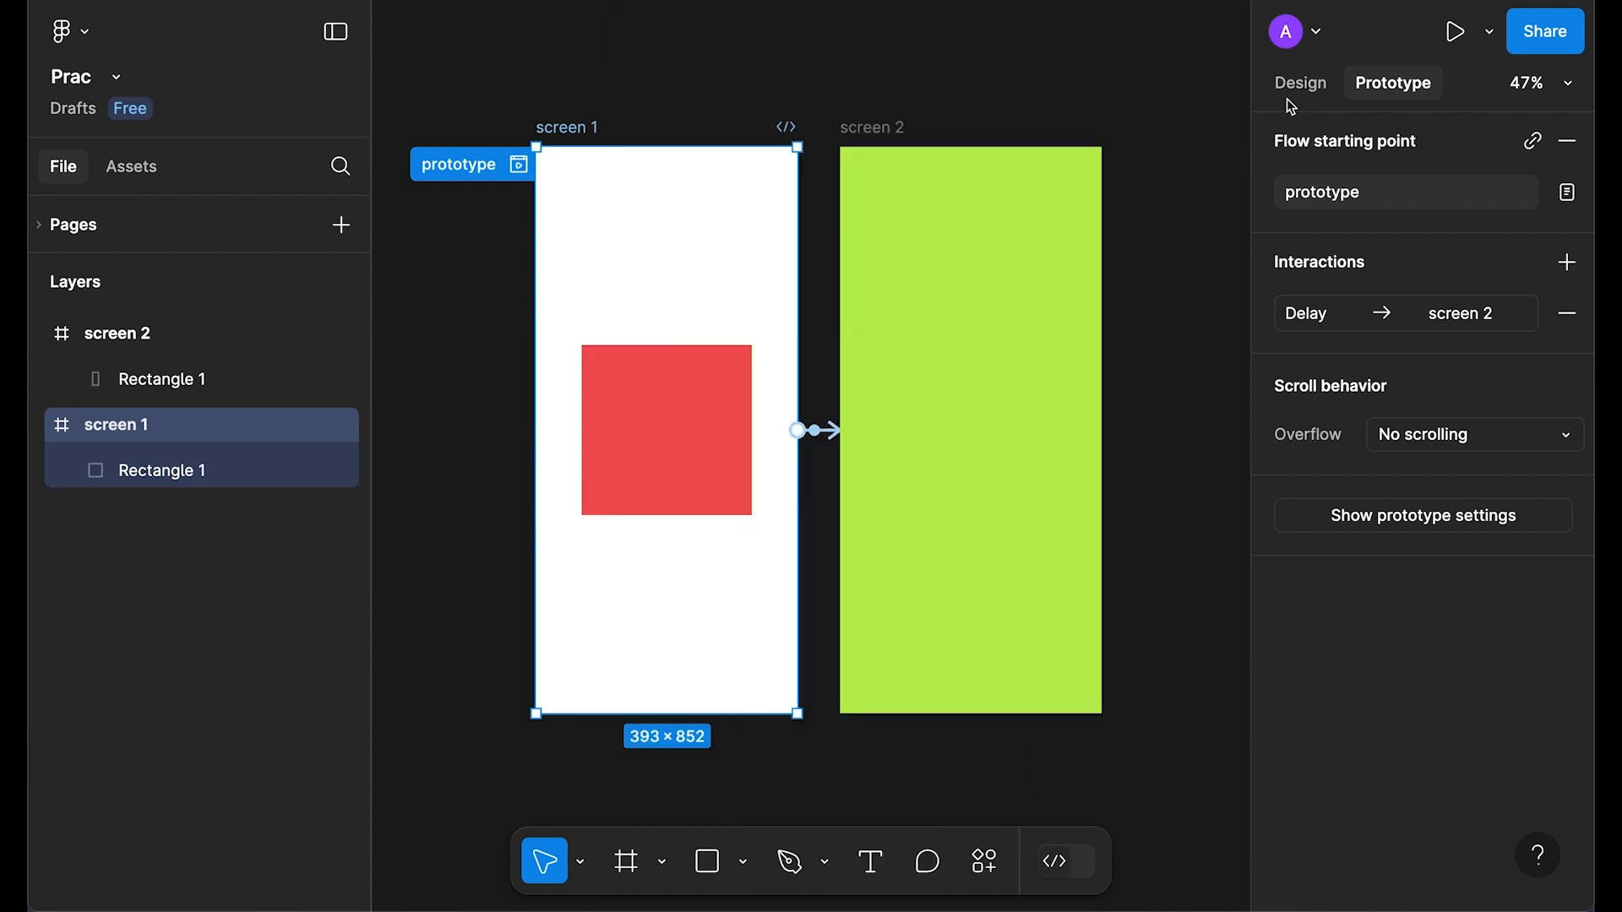
key(shift+e)
click(702, 463)
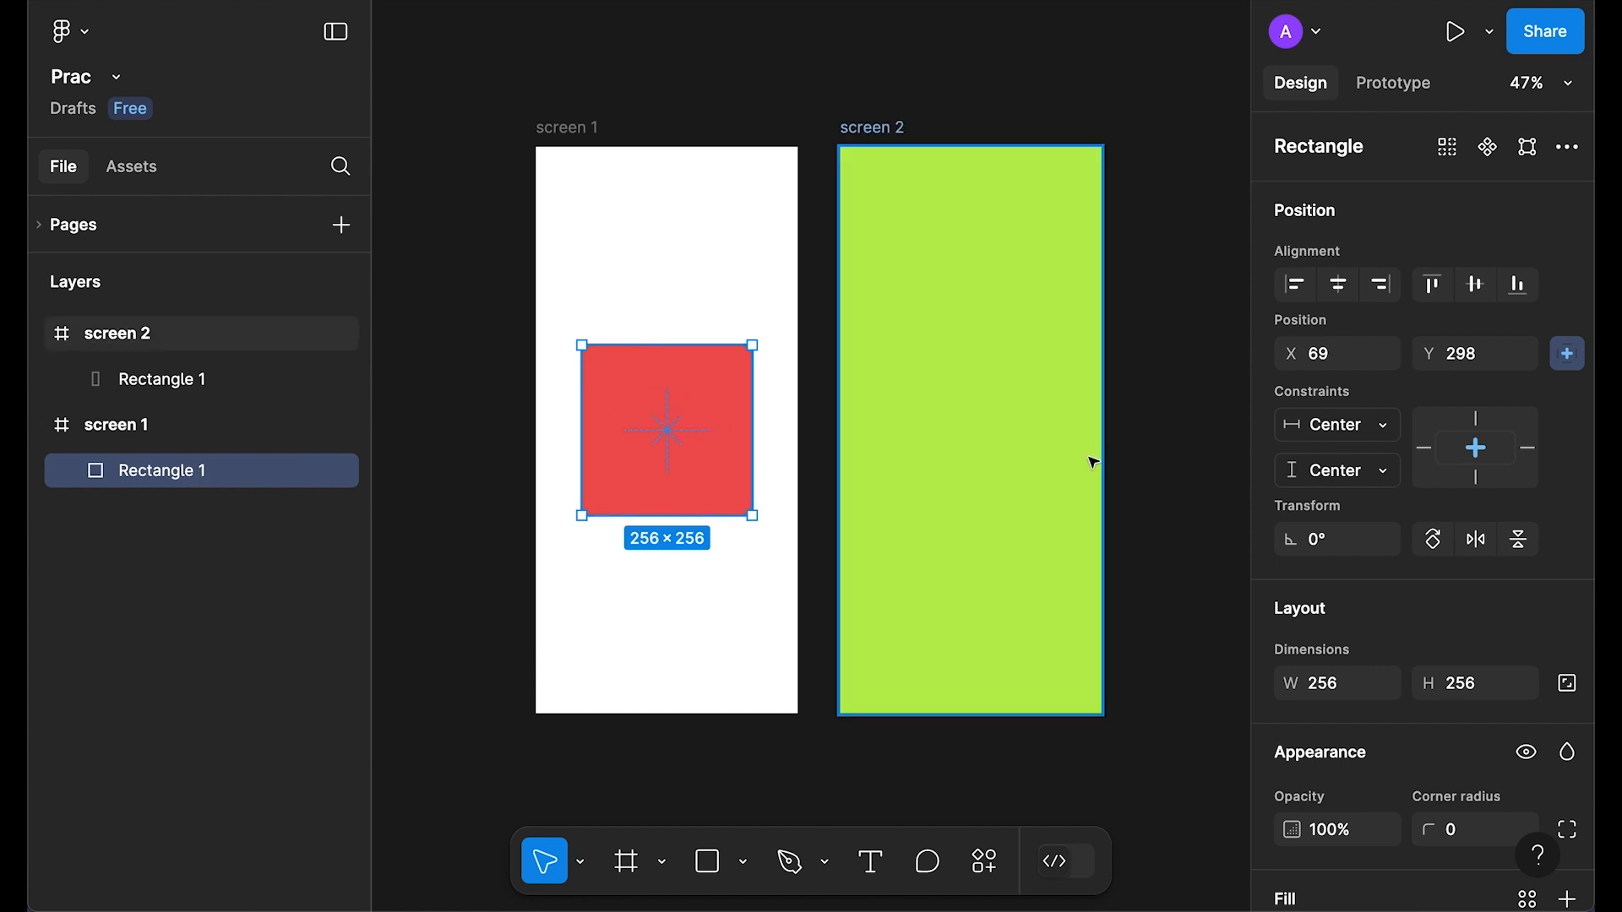
click(976, 406)
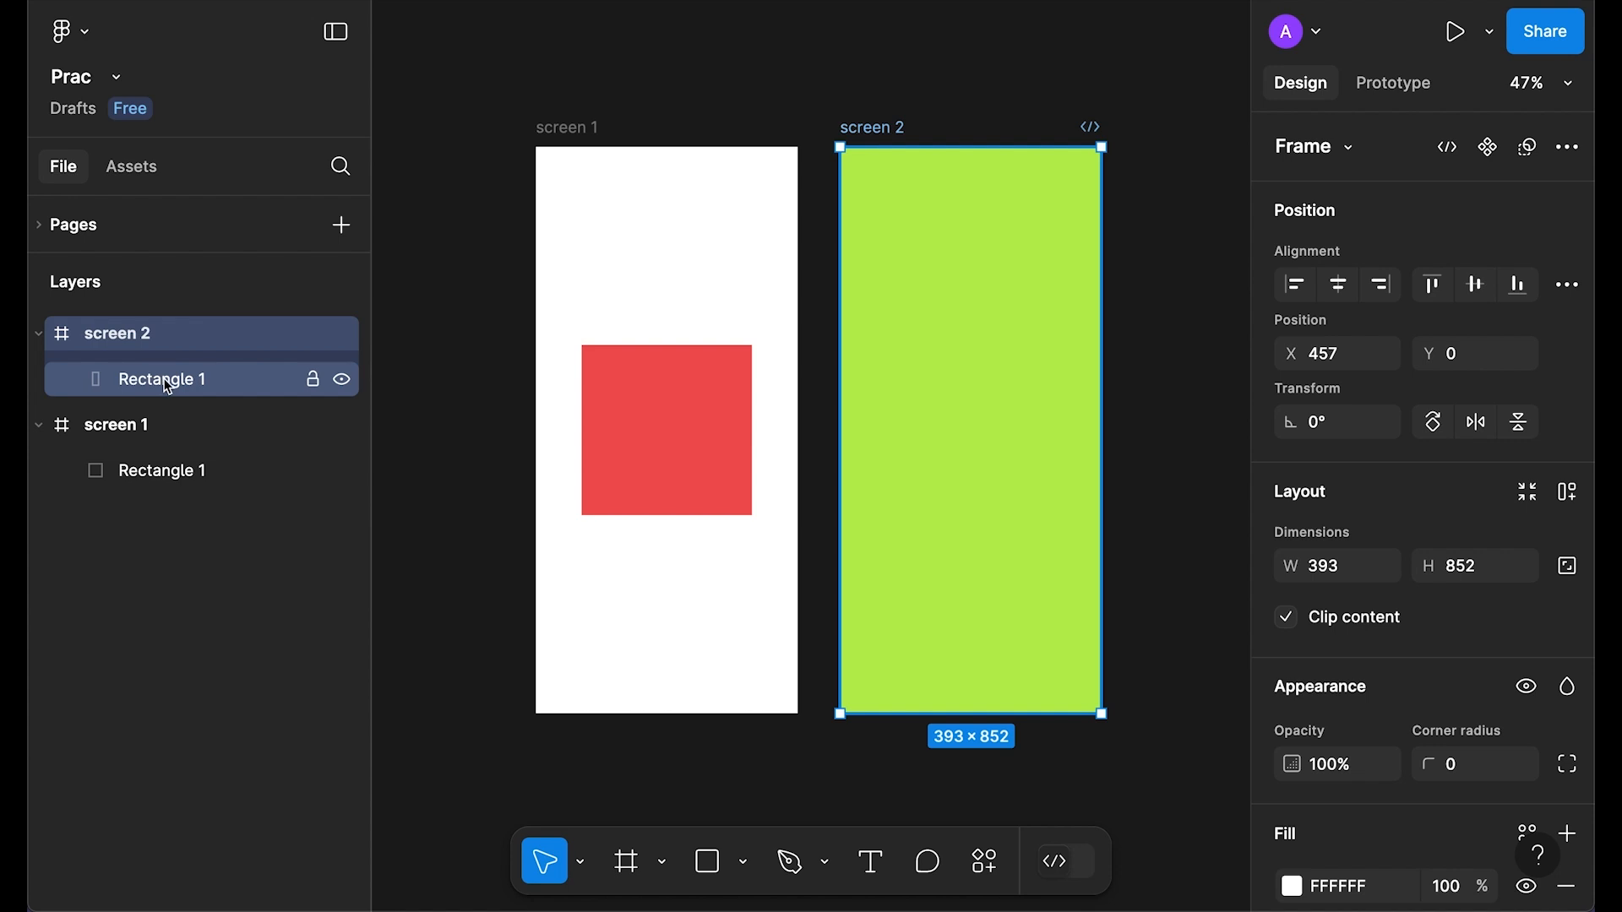
double_click(203, 381)
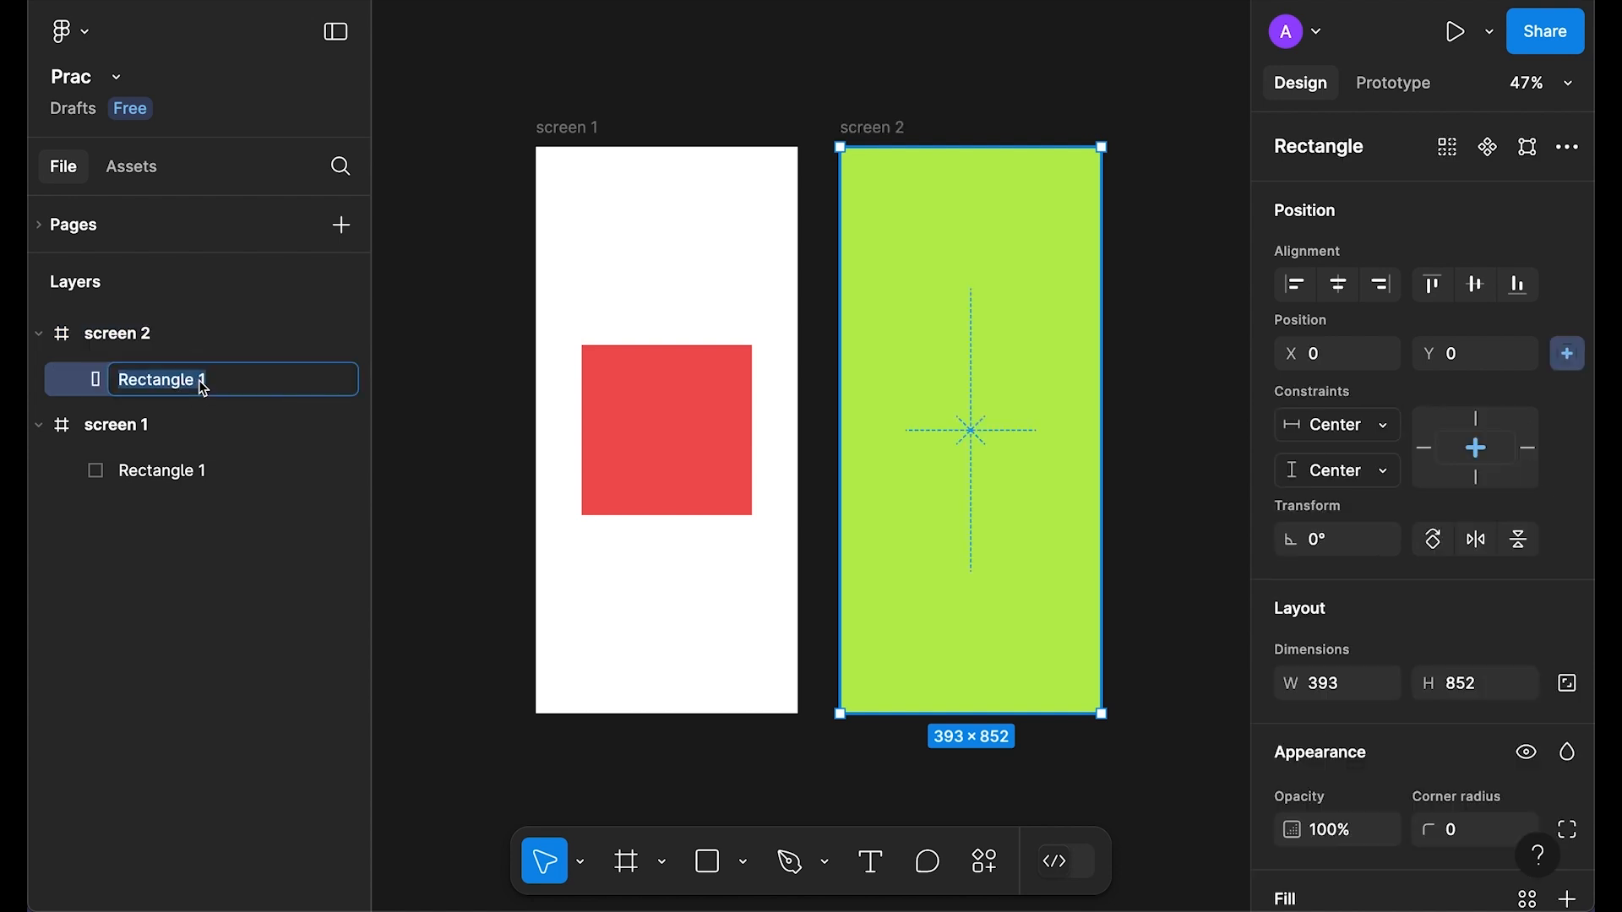
click(206, 380)
text(2)
key(Return)
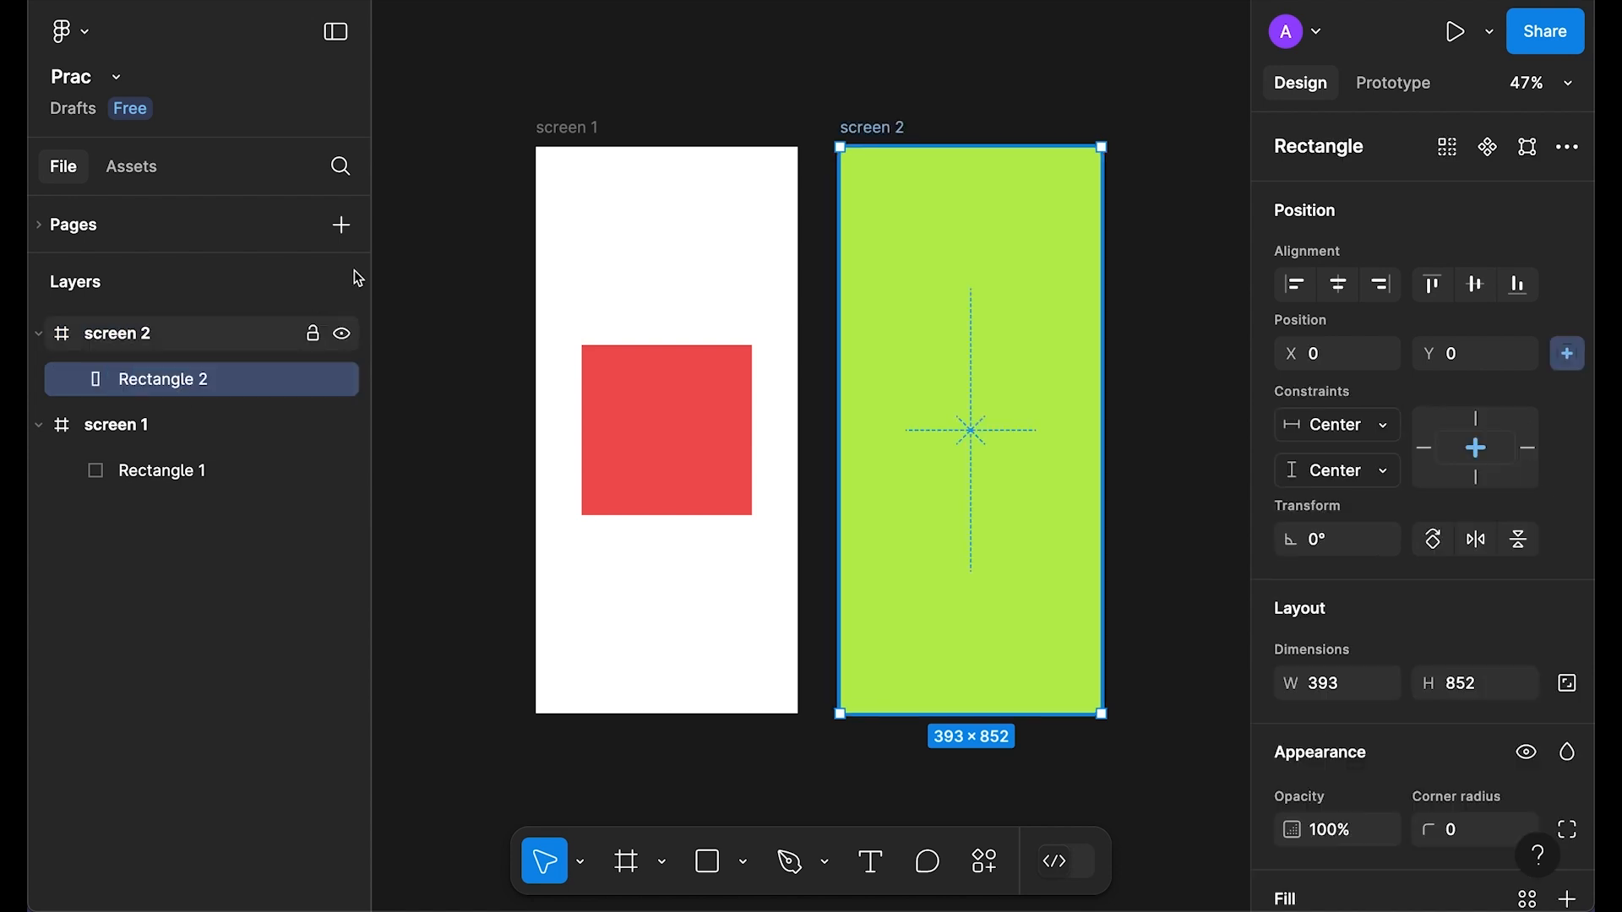
Step: Select screen 1 and preview the prototype flow
click(578, 135)
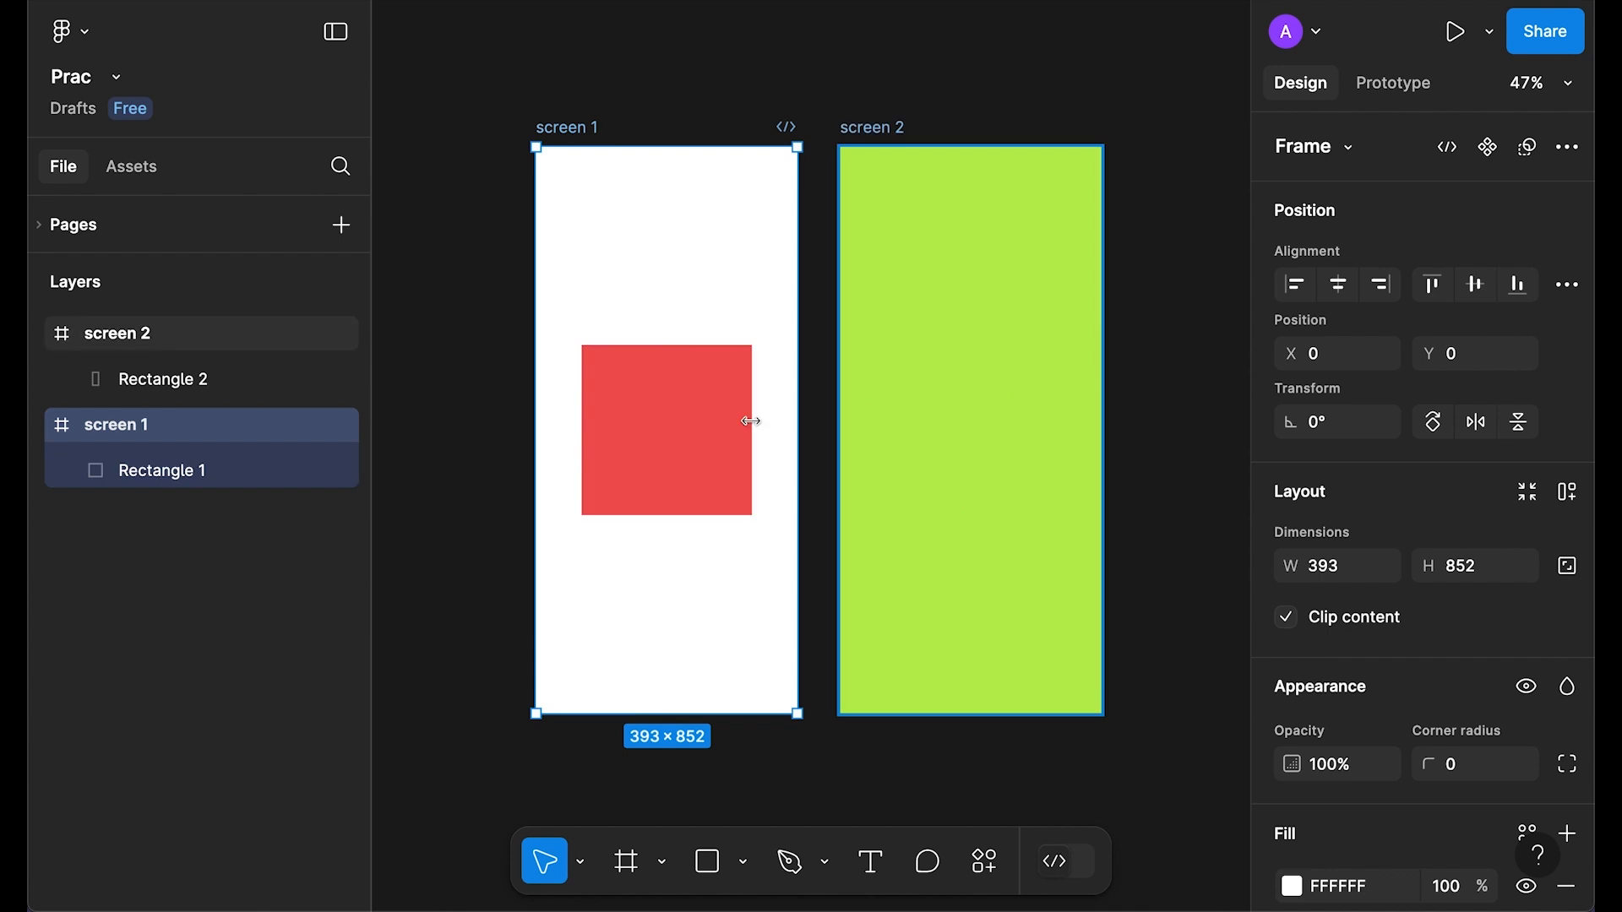
click(1393, 83)
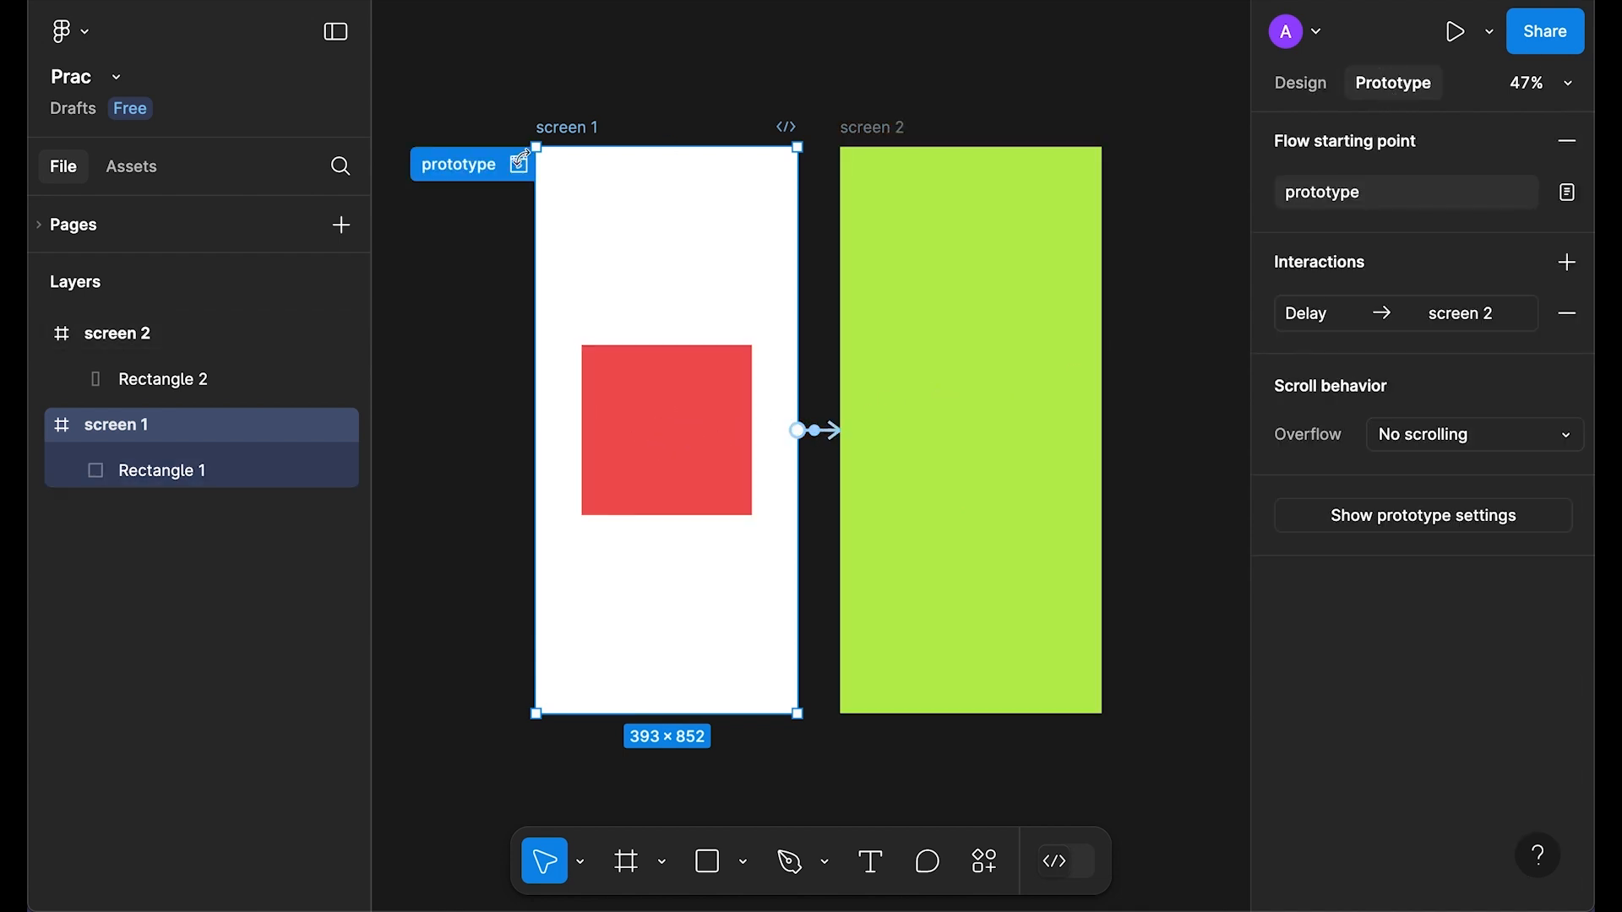
click(520, 167)
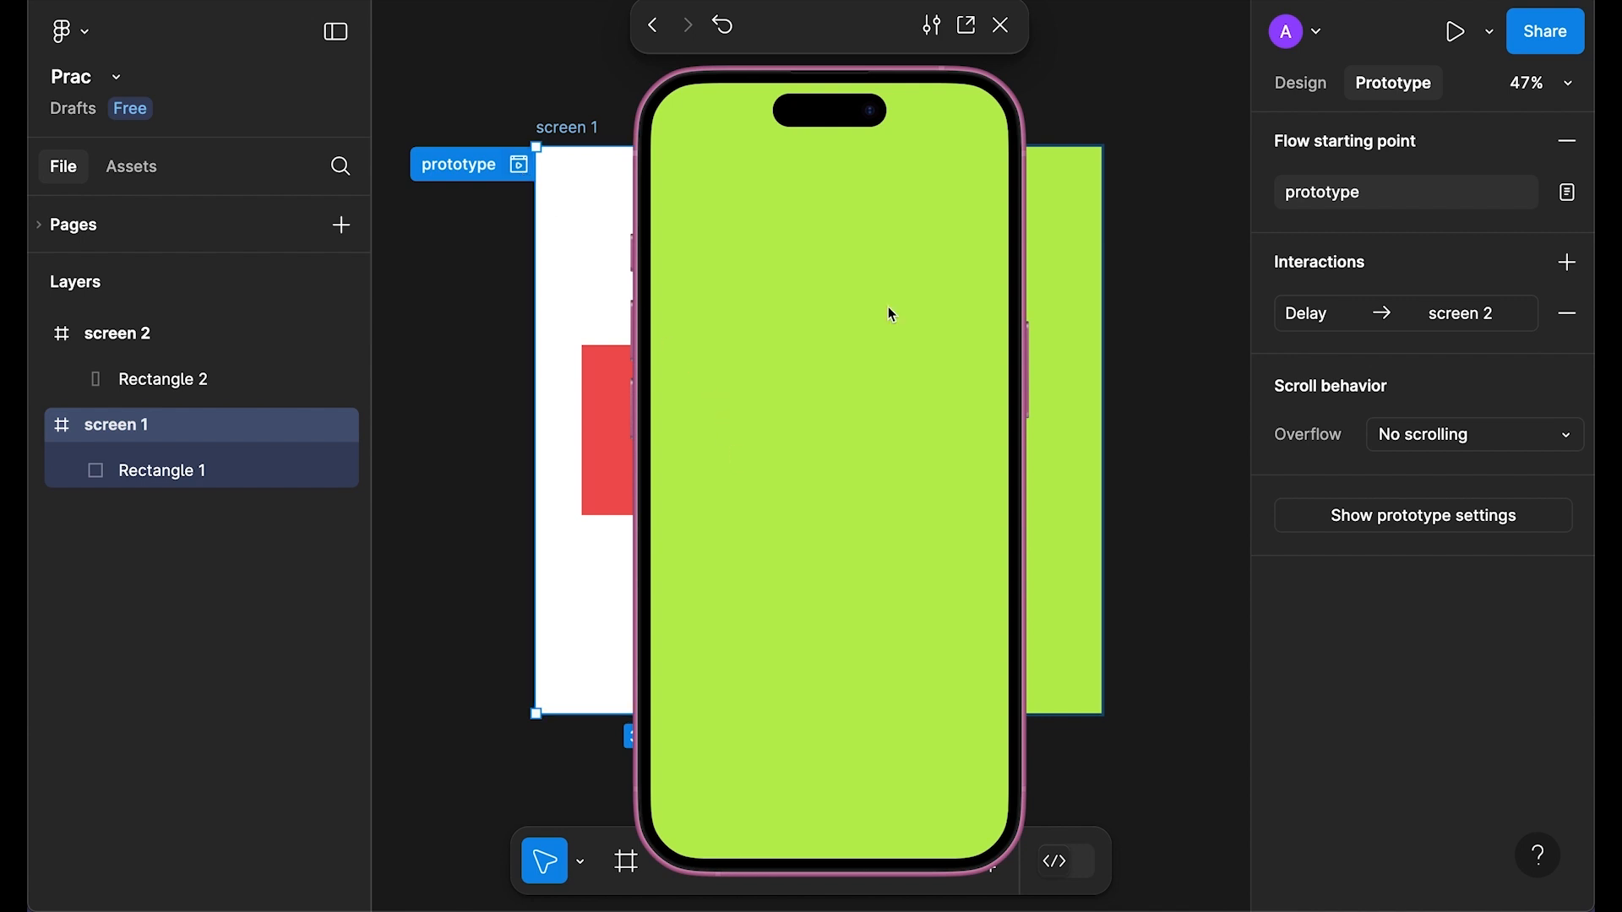
click(1001, 25)
Step: Rename screen 2's rectangle layer to 'Rectangle 1' and preview the flow again
click(177, 380)
double_click(177, 380)
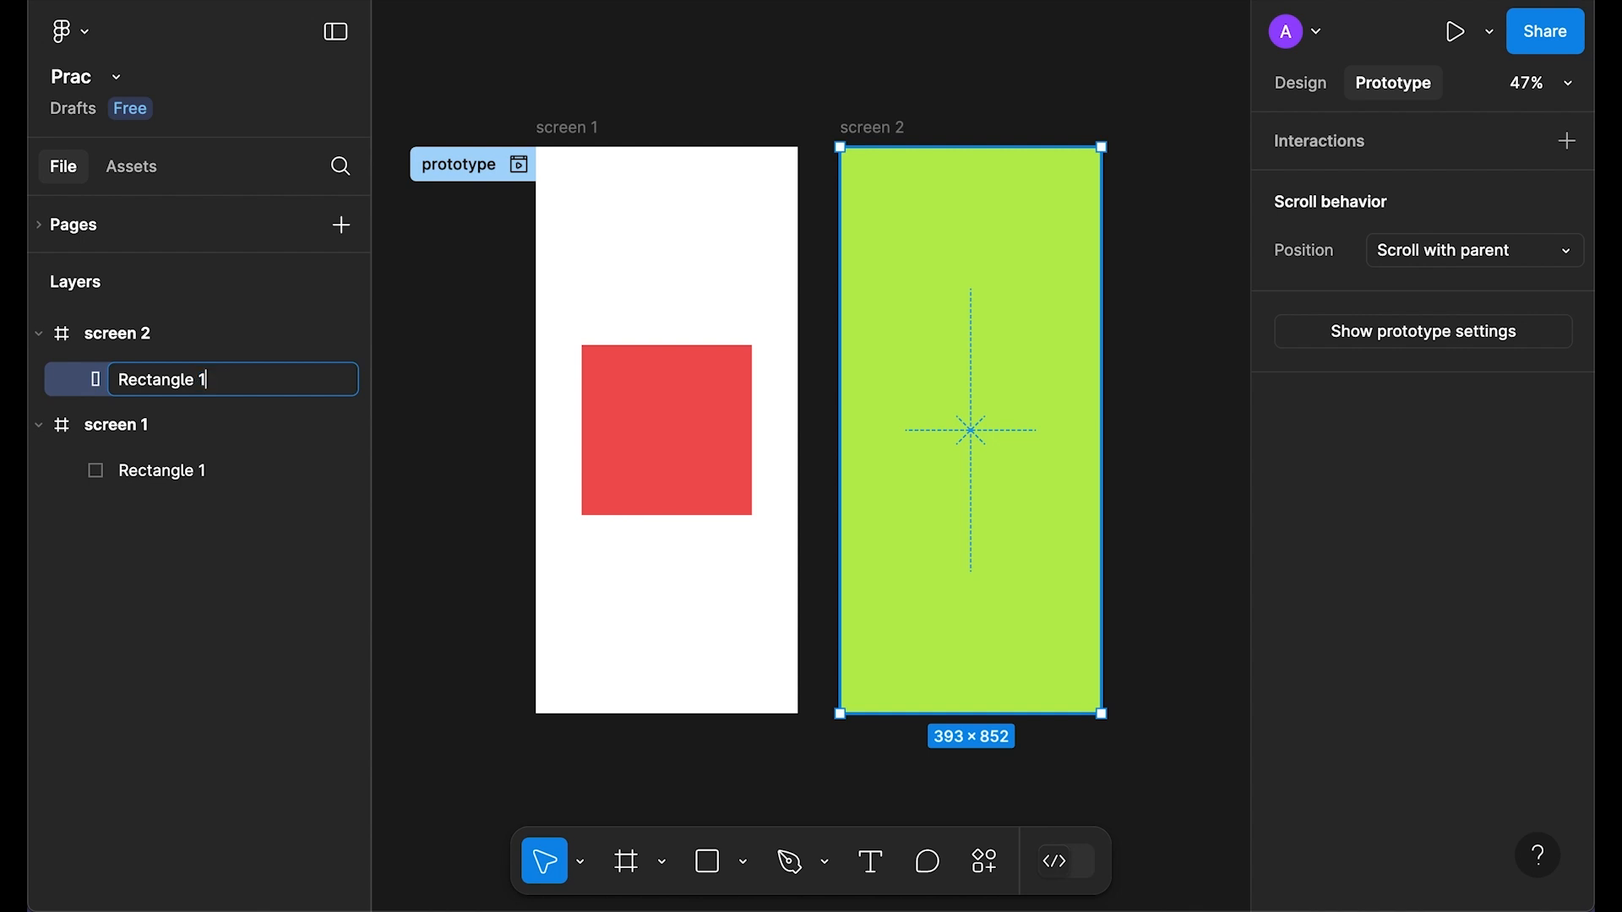
text(1)
key(Return)
click(519, 164)
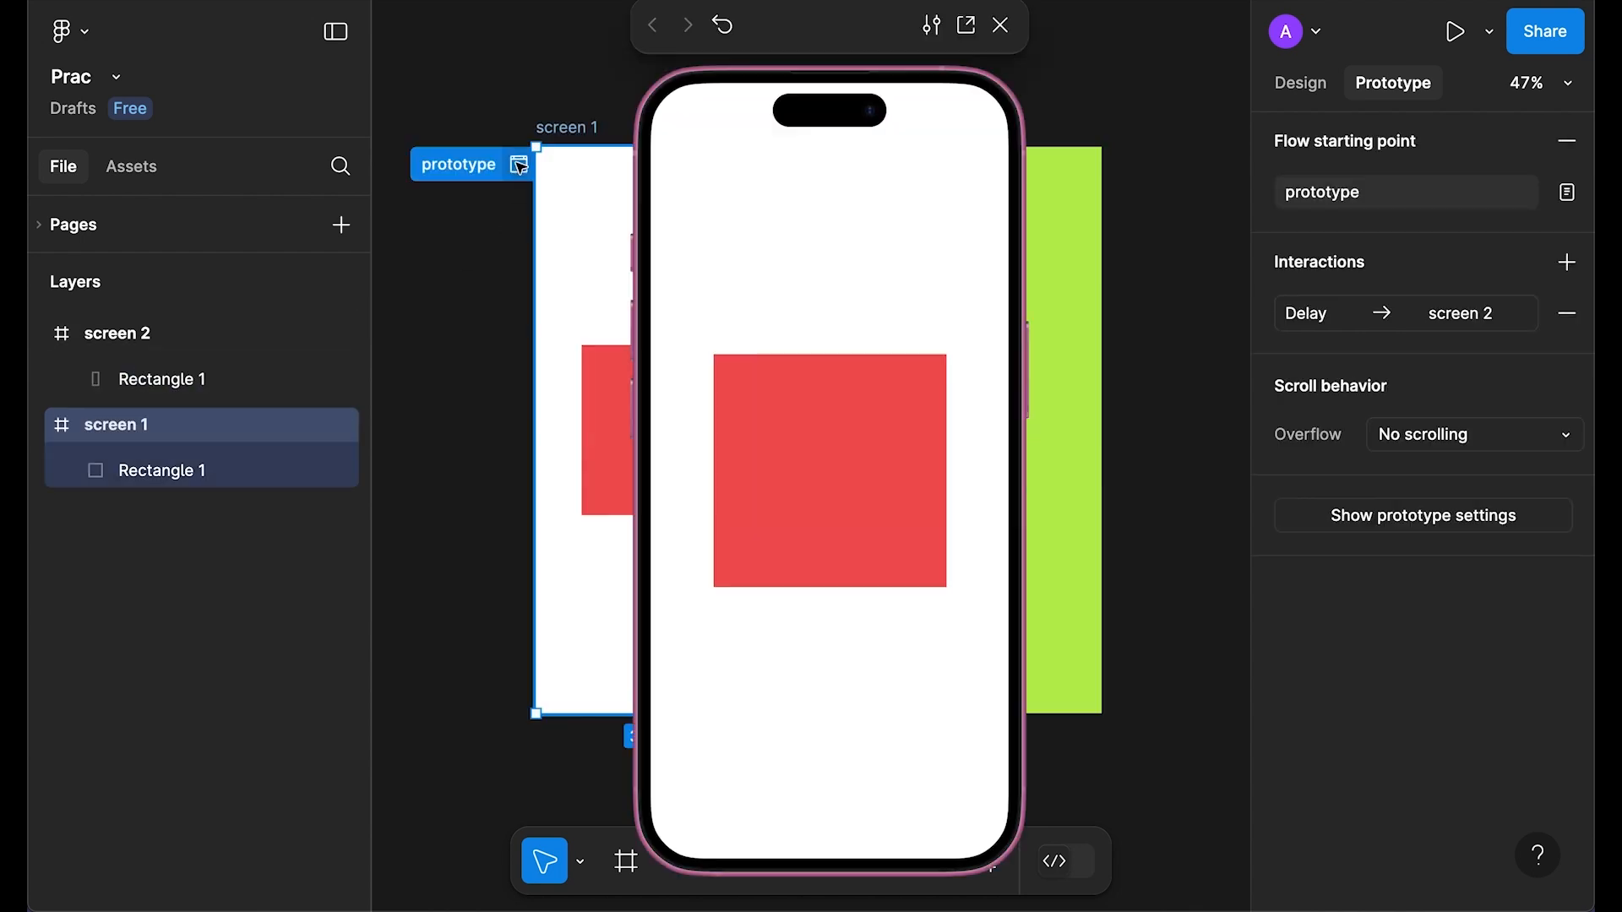
click(1000, 25)
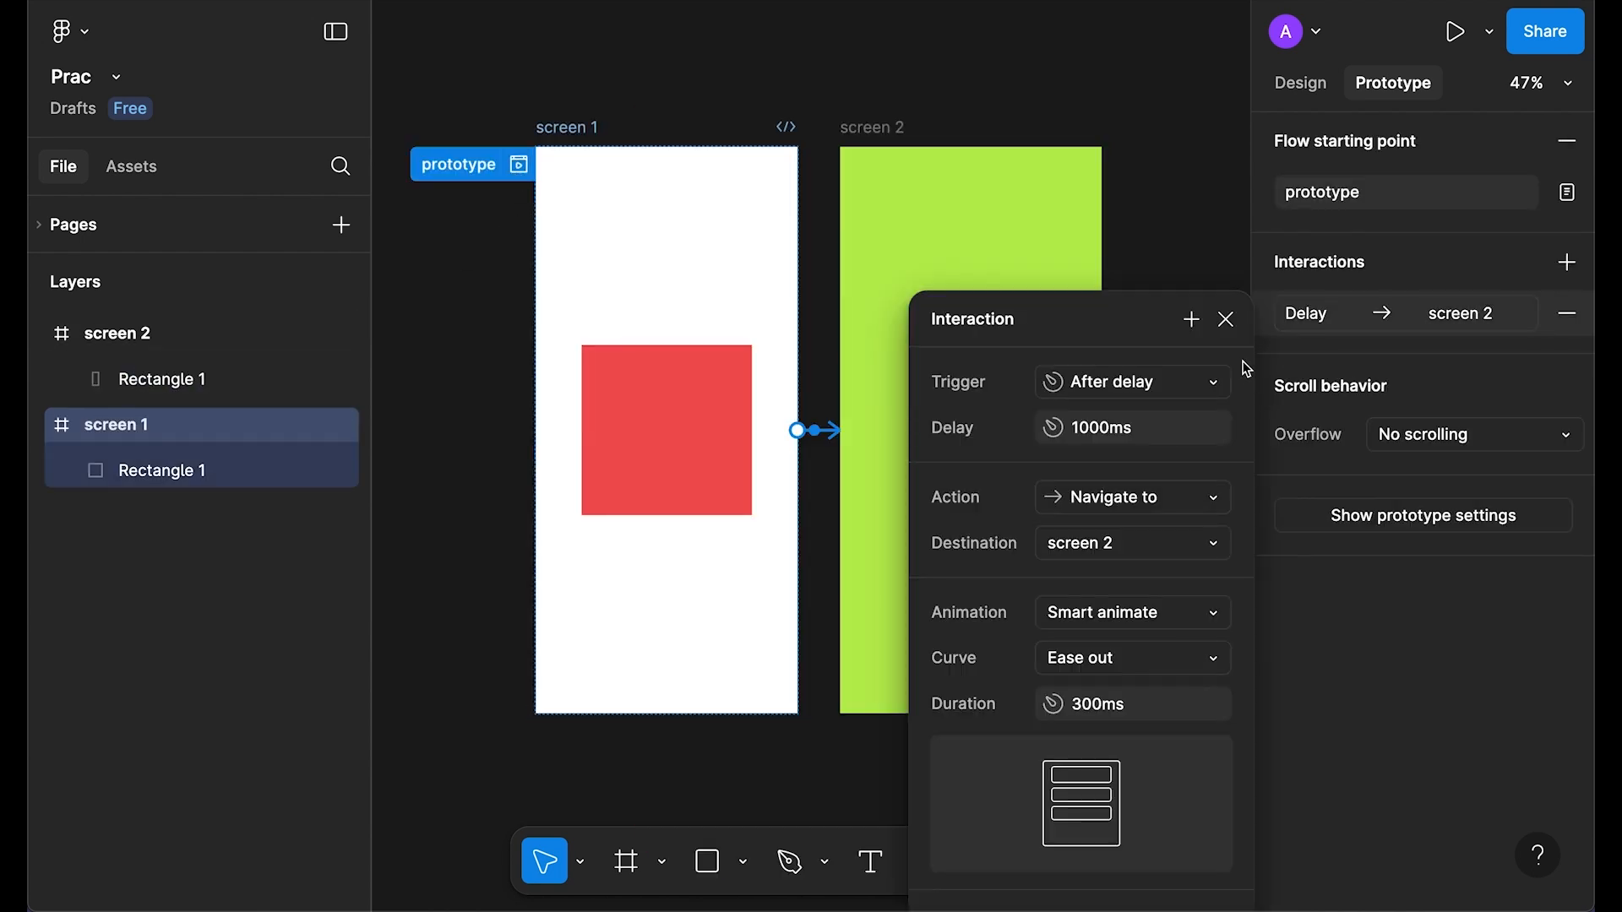
Step: Give screen 1's red square a corner radius of 99, making it a circle
click(1225, 322)
click(1303, 90)
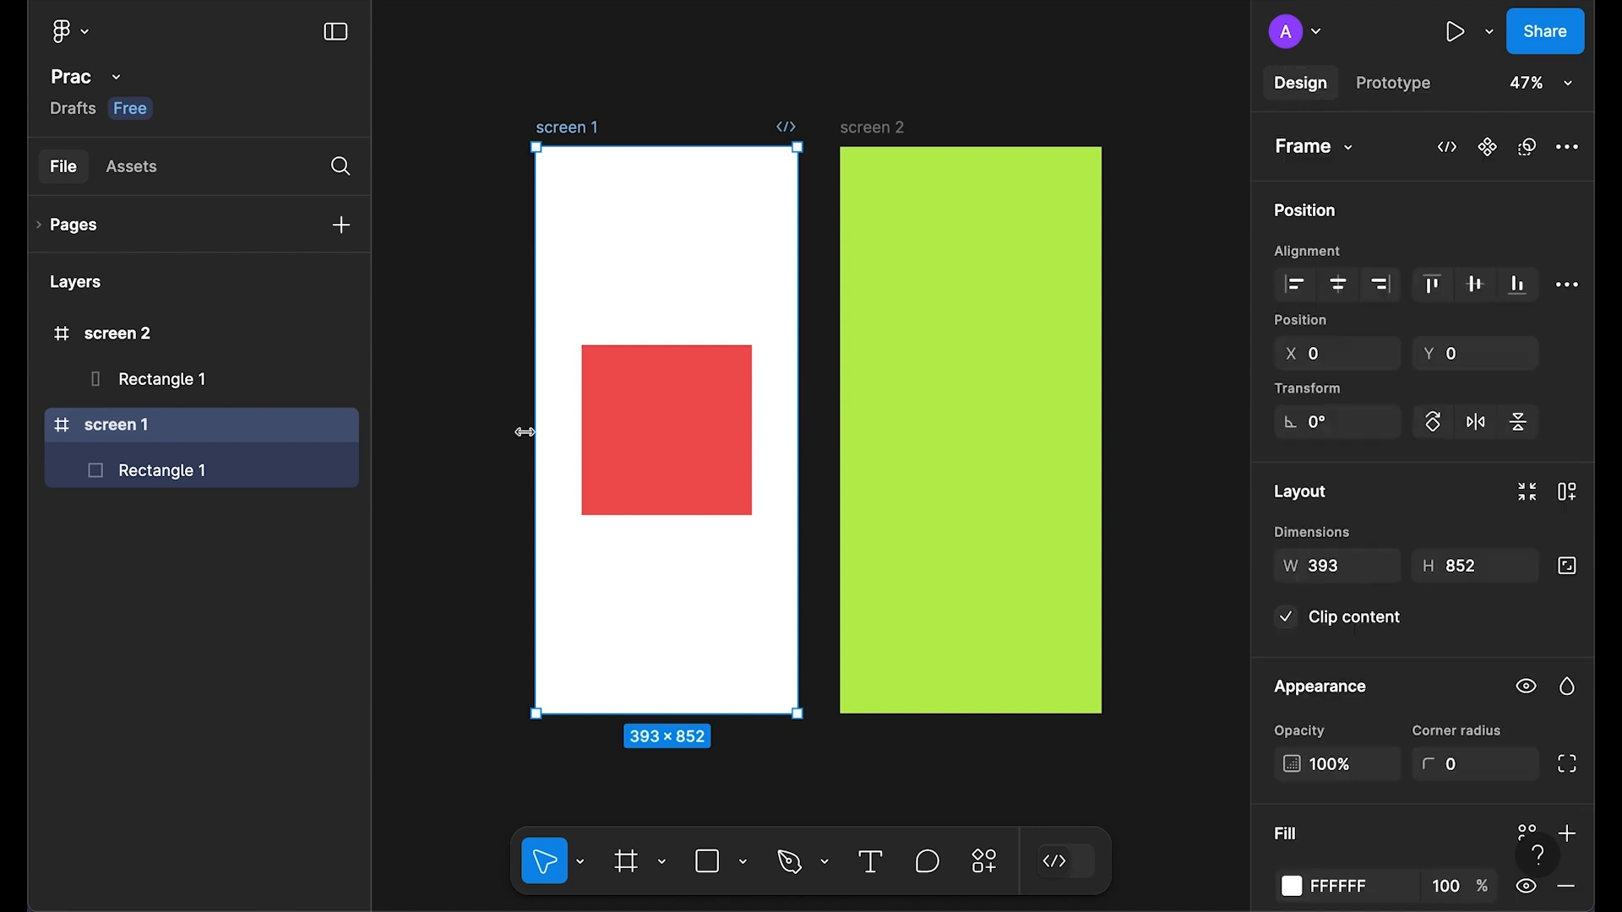
click(689, 427)
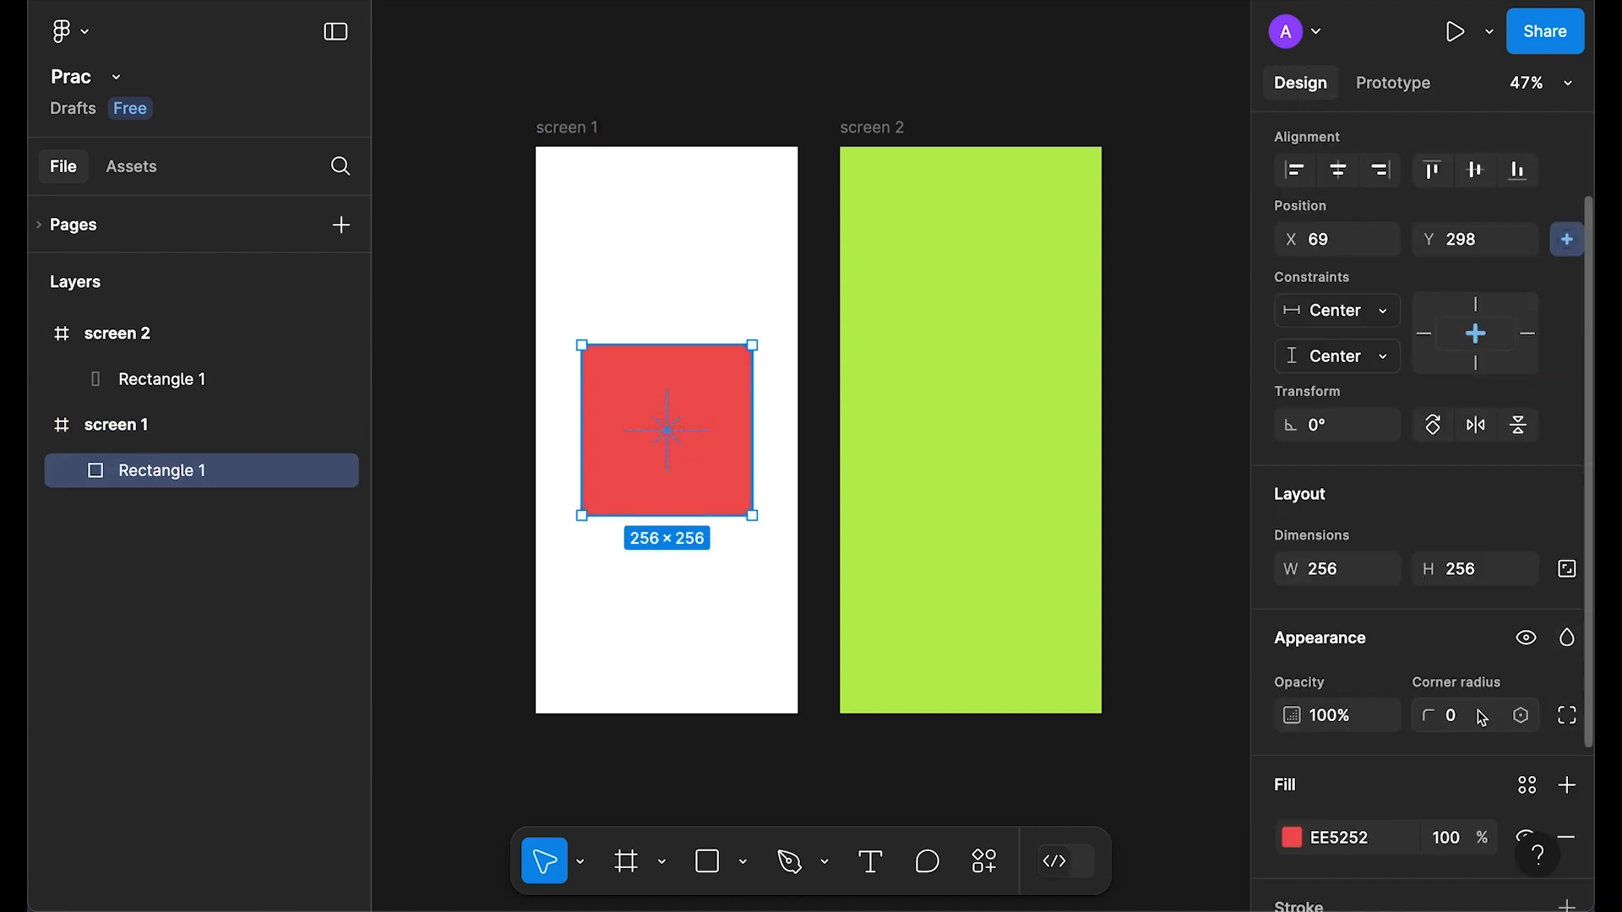
text(99)
key(Return)
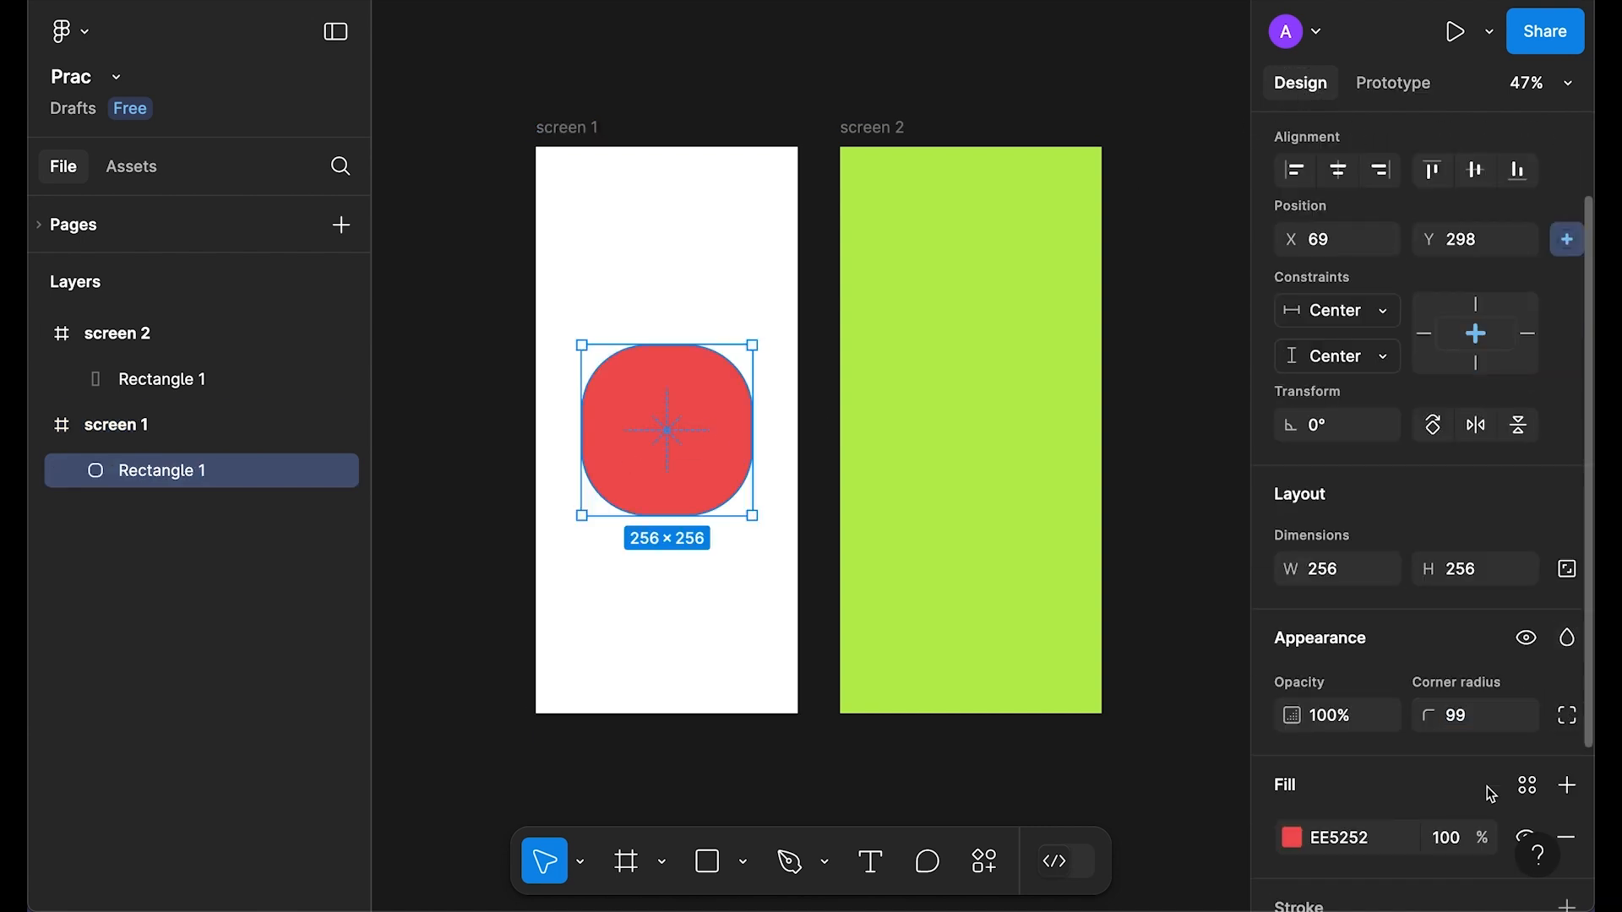
drag(686, 409, 473, 620)
Step: Preview the prototype from screen 1 to see the circle animate
click(567, 127)
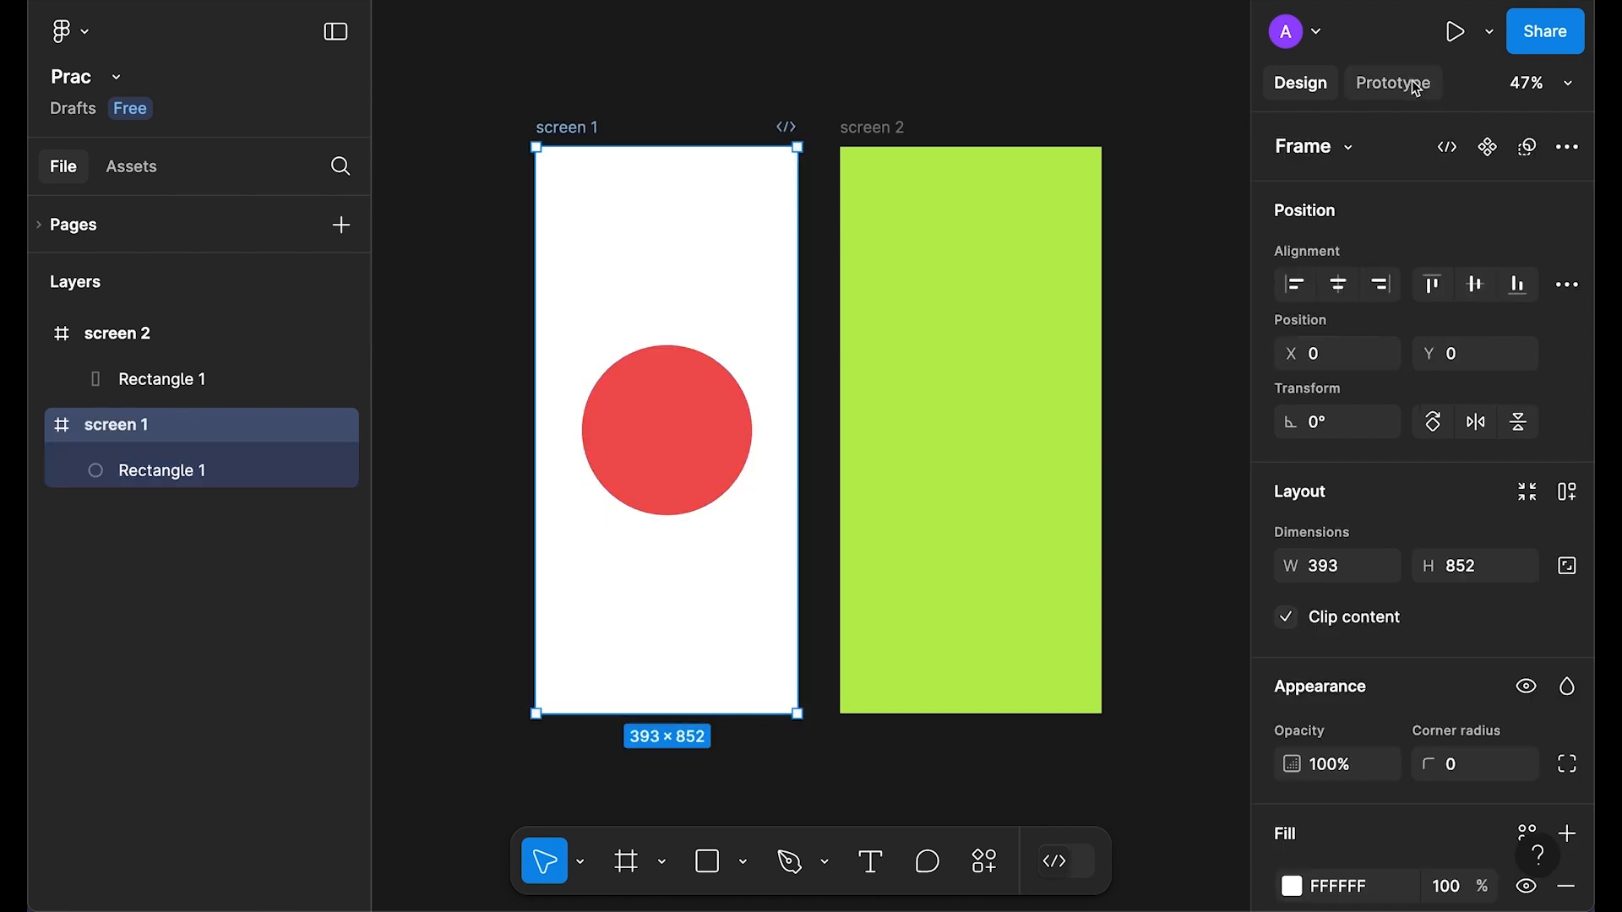
click(1414, 85)
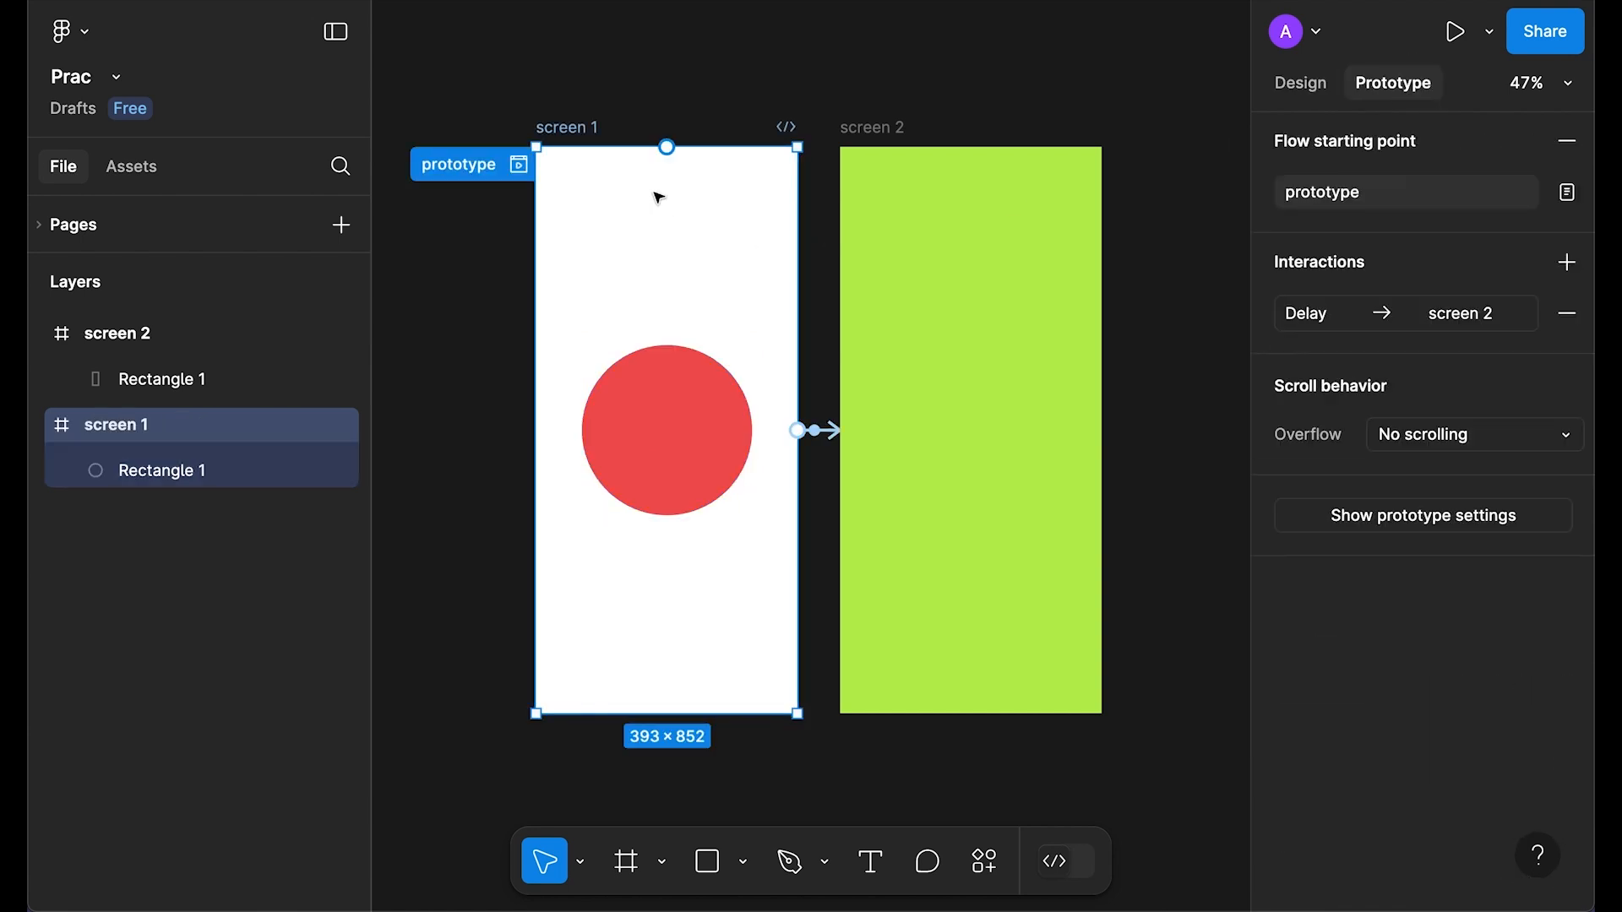
key(shift+space)
key(shift+space)
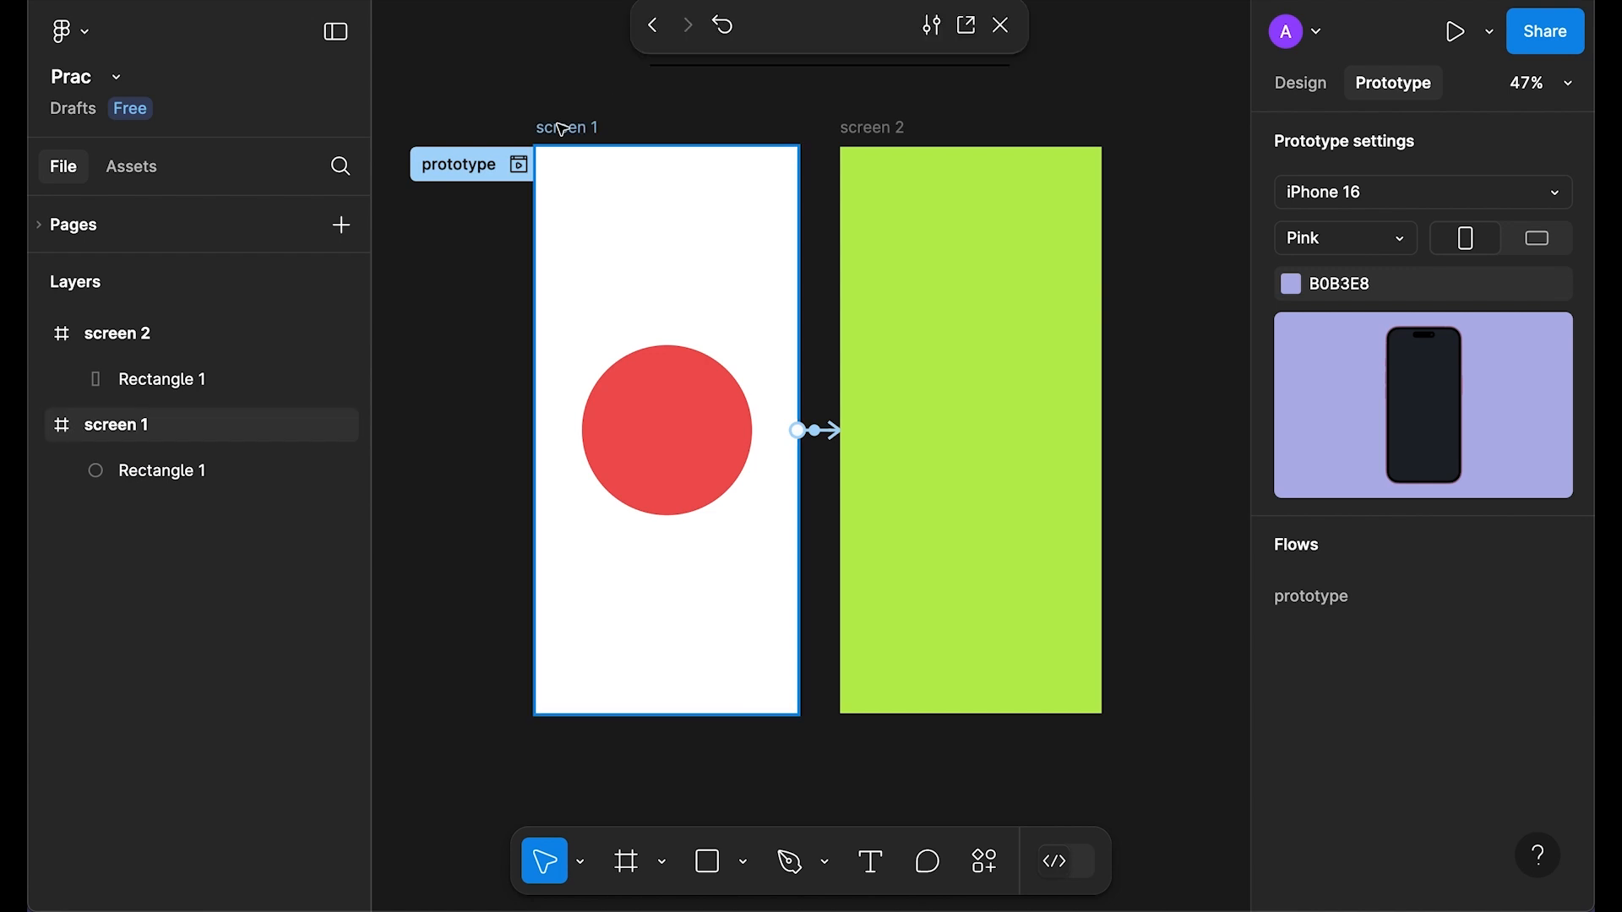
click(722, 25)
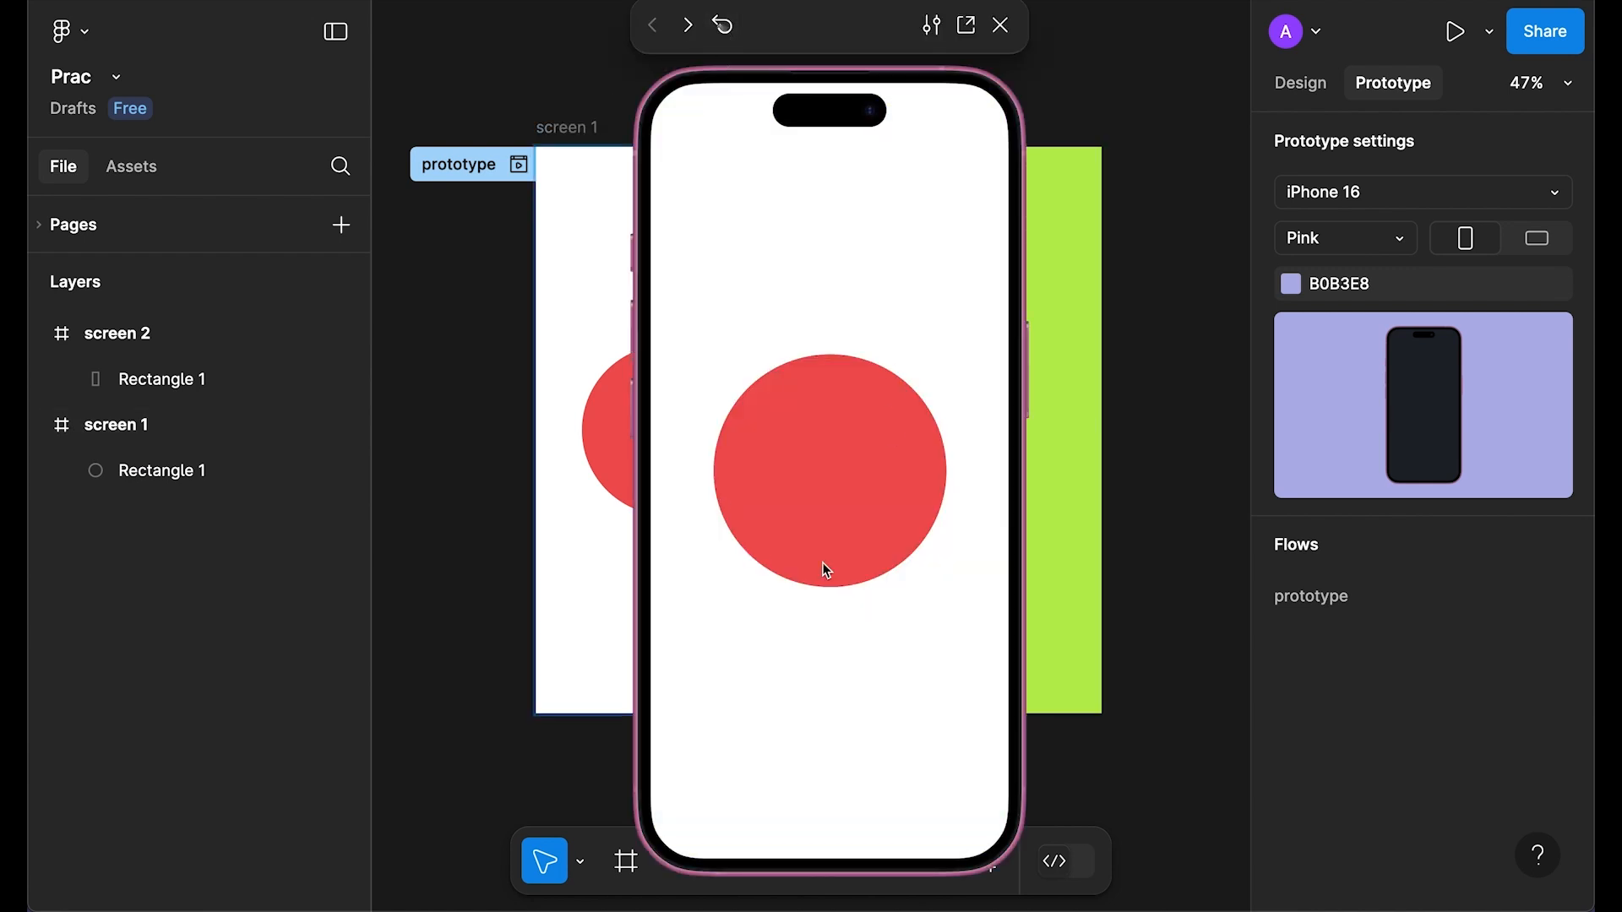
click(1000, 26)
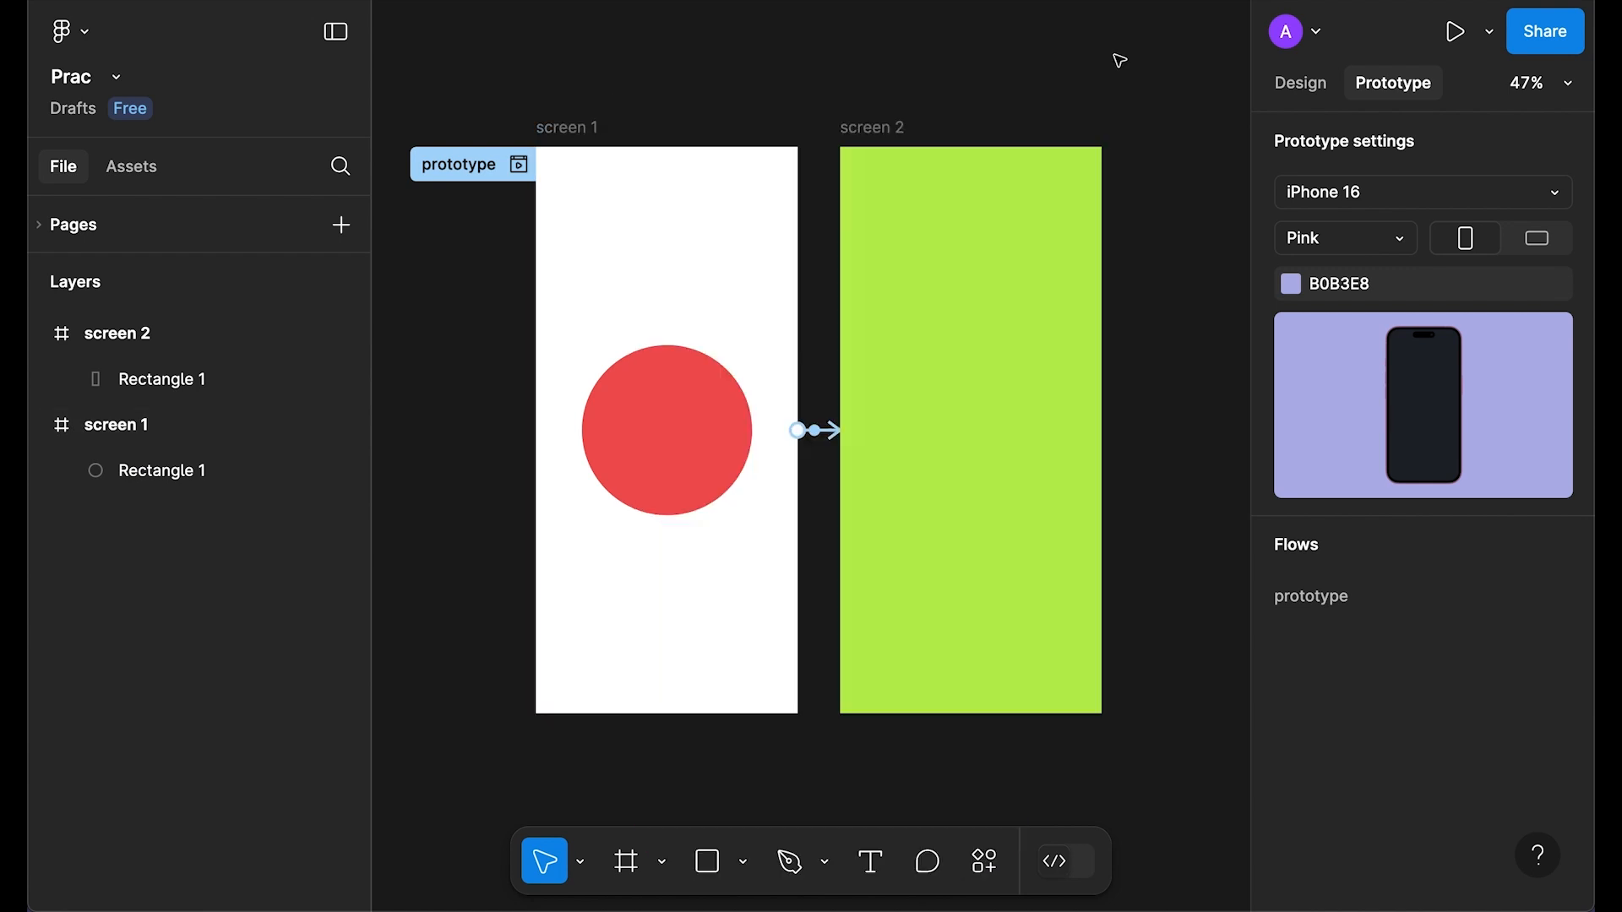
Step: Keep Smart animate on the delay interaction, set its curve to Linear, and preview it
click(447, 165)
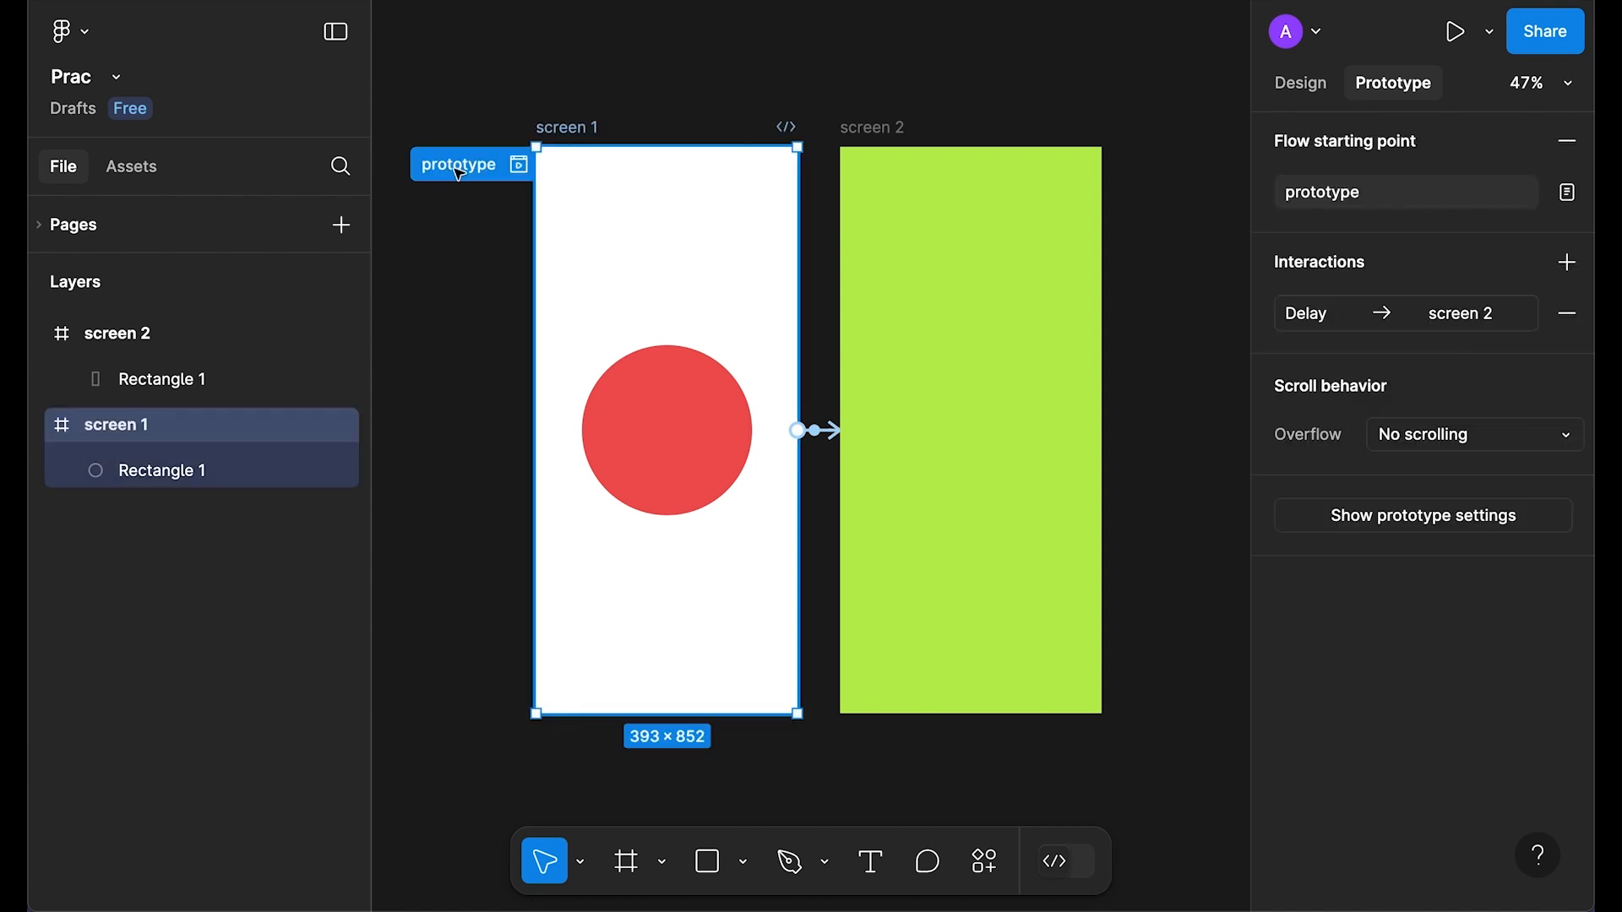
click(1334, 319)
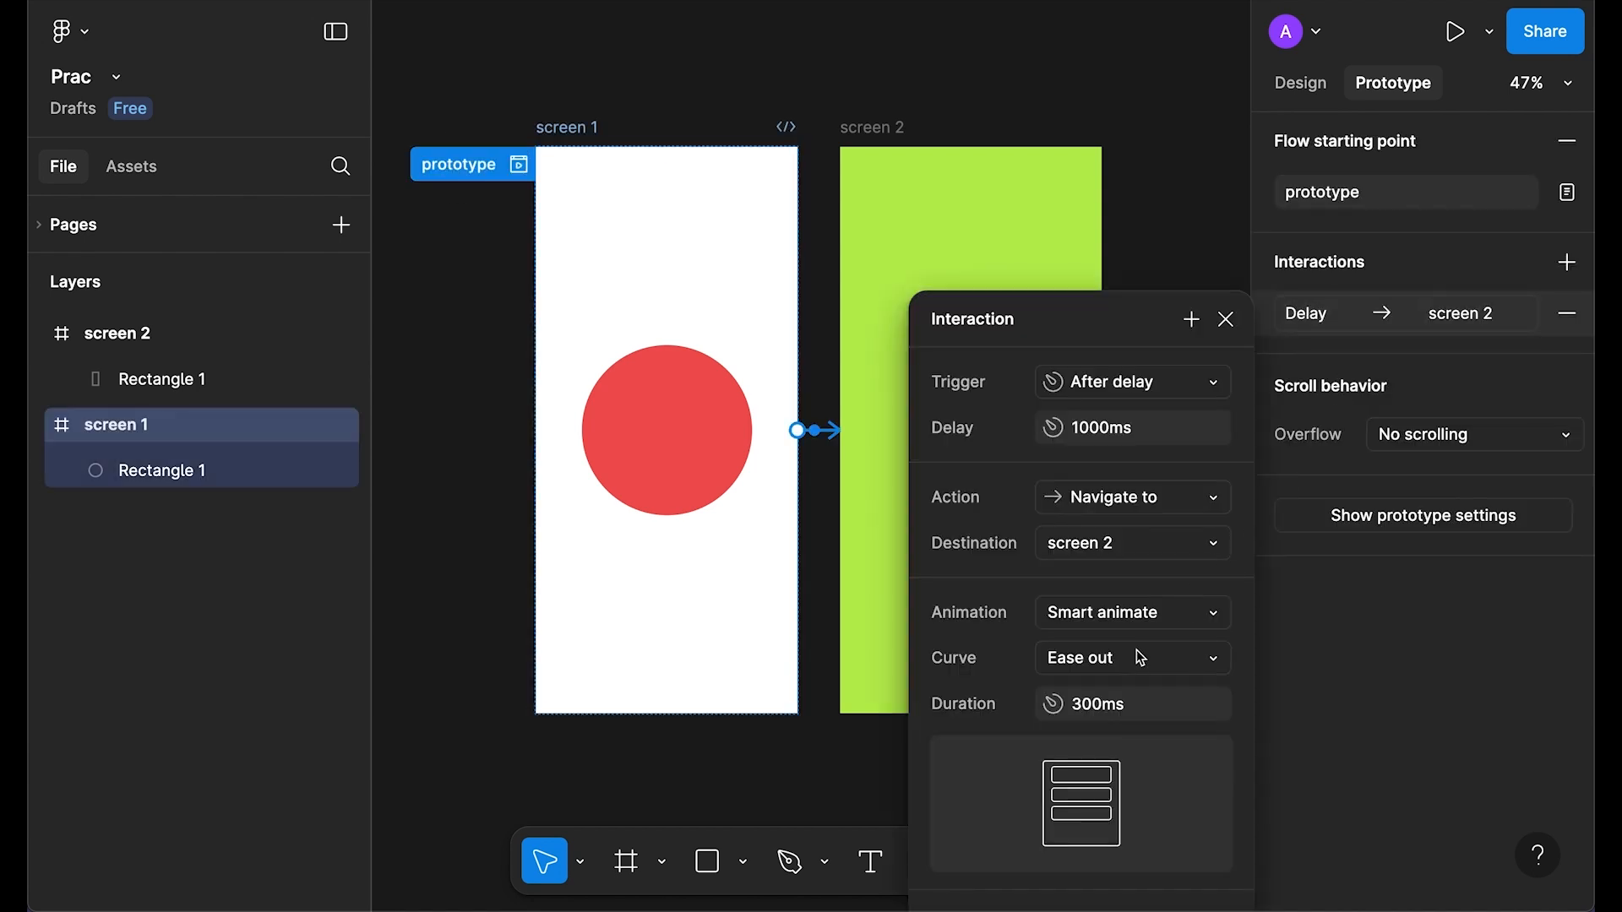
click(1168, 616)
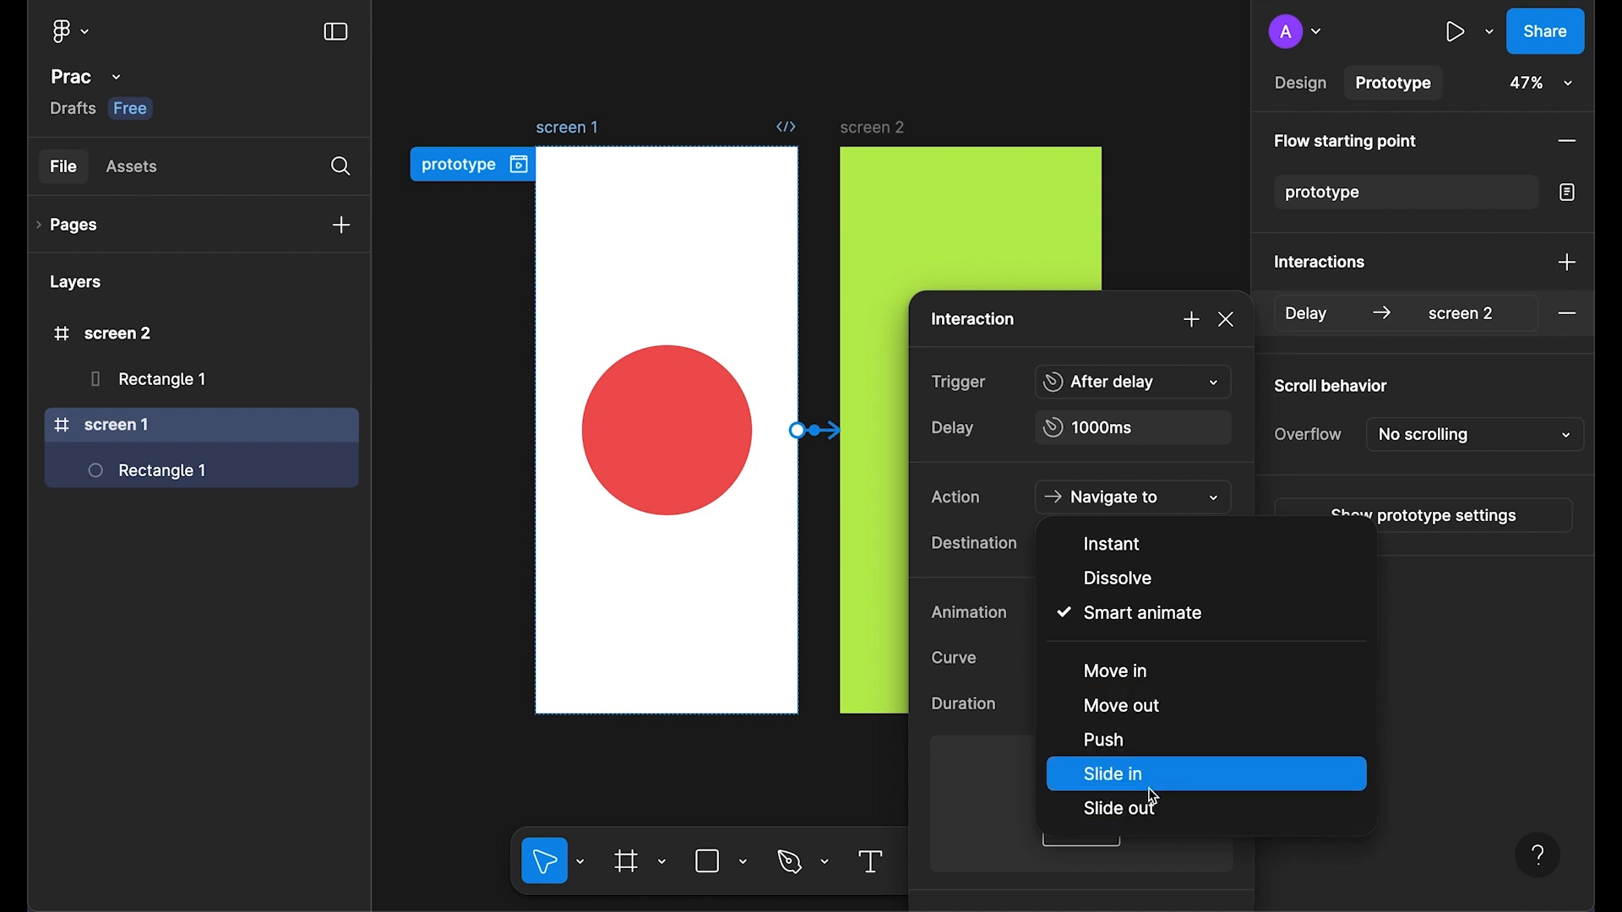
click(1012, 440)
click(1126, 662)
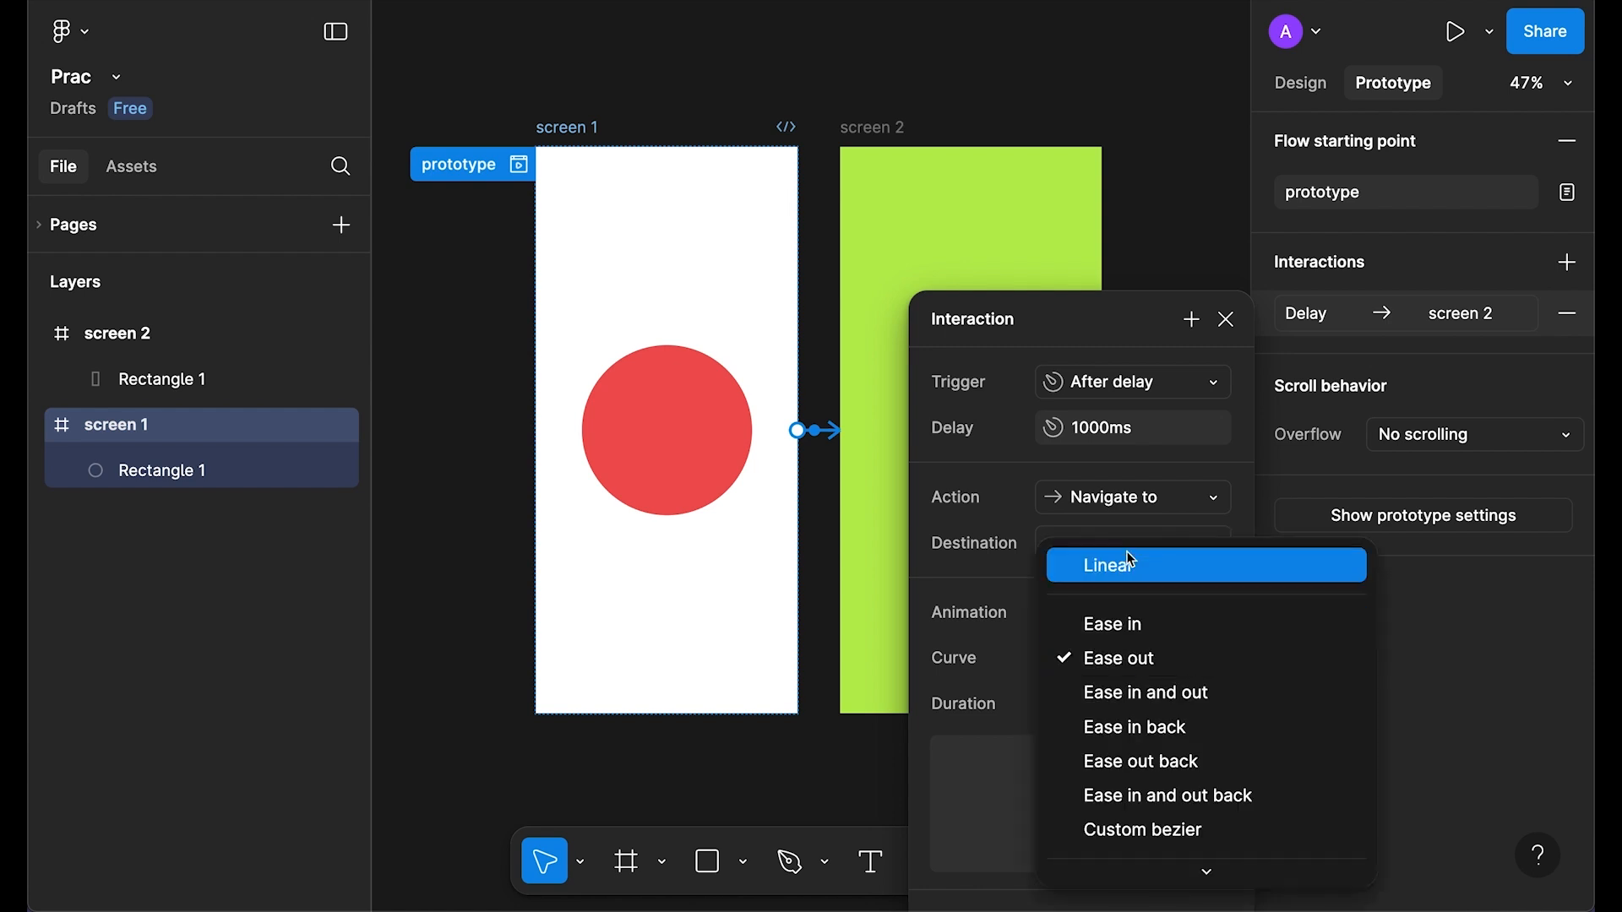
scroll(1169, 801, down, 2)
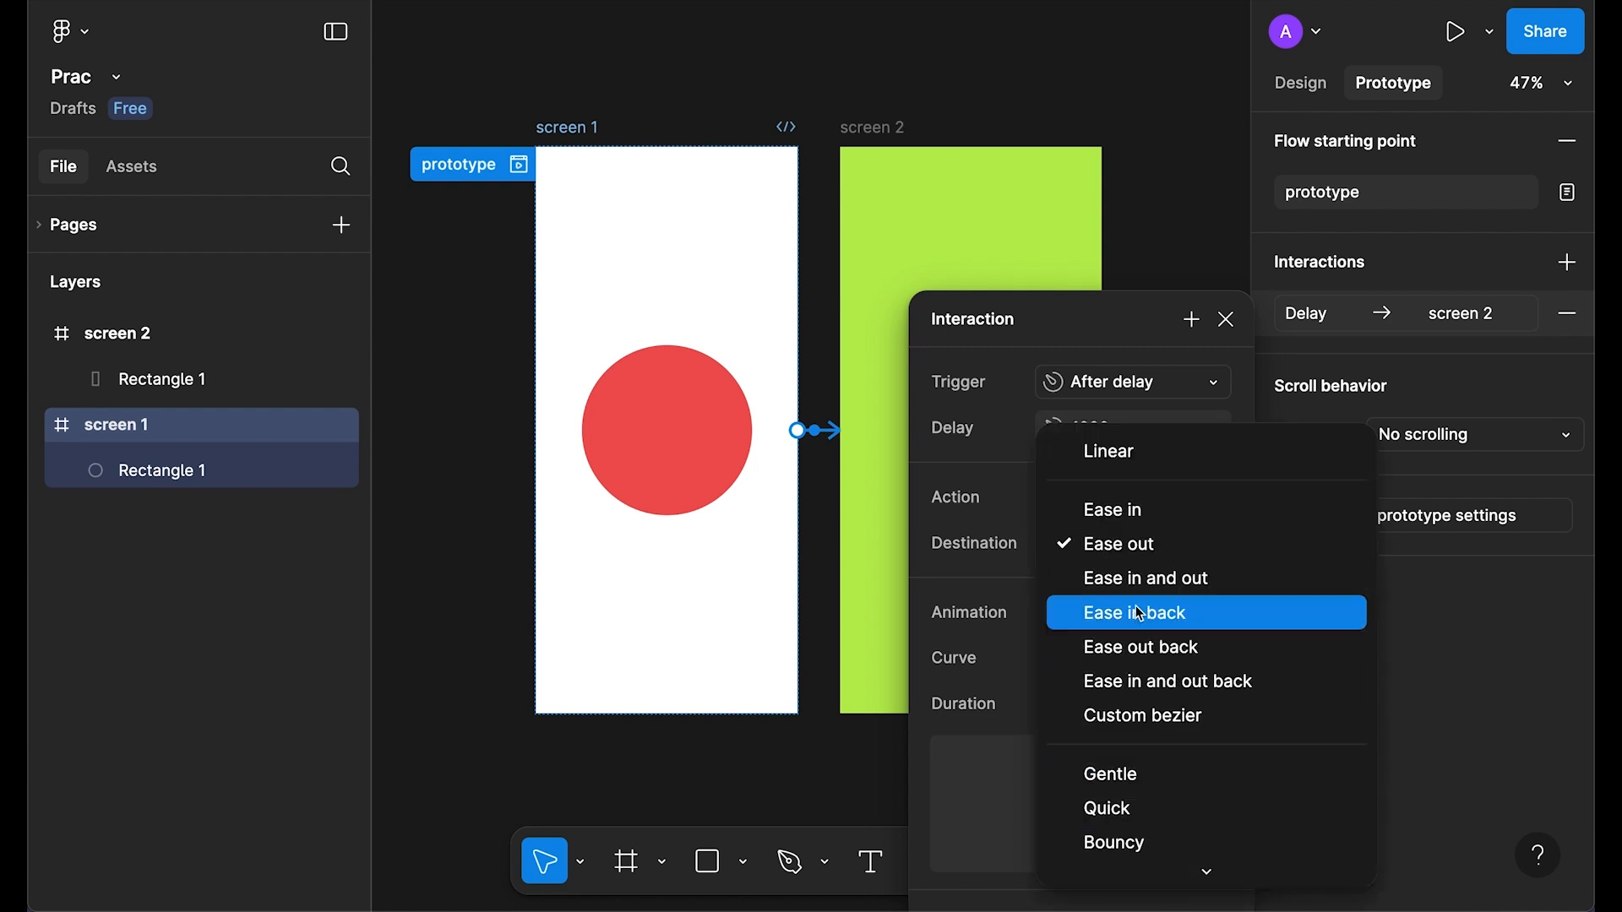
click(1113, 453)
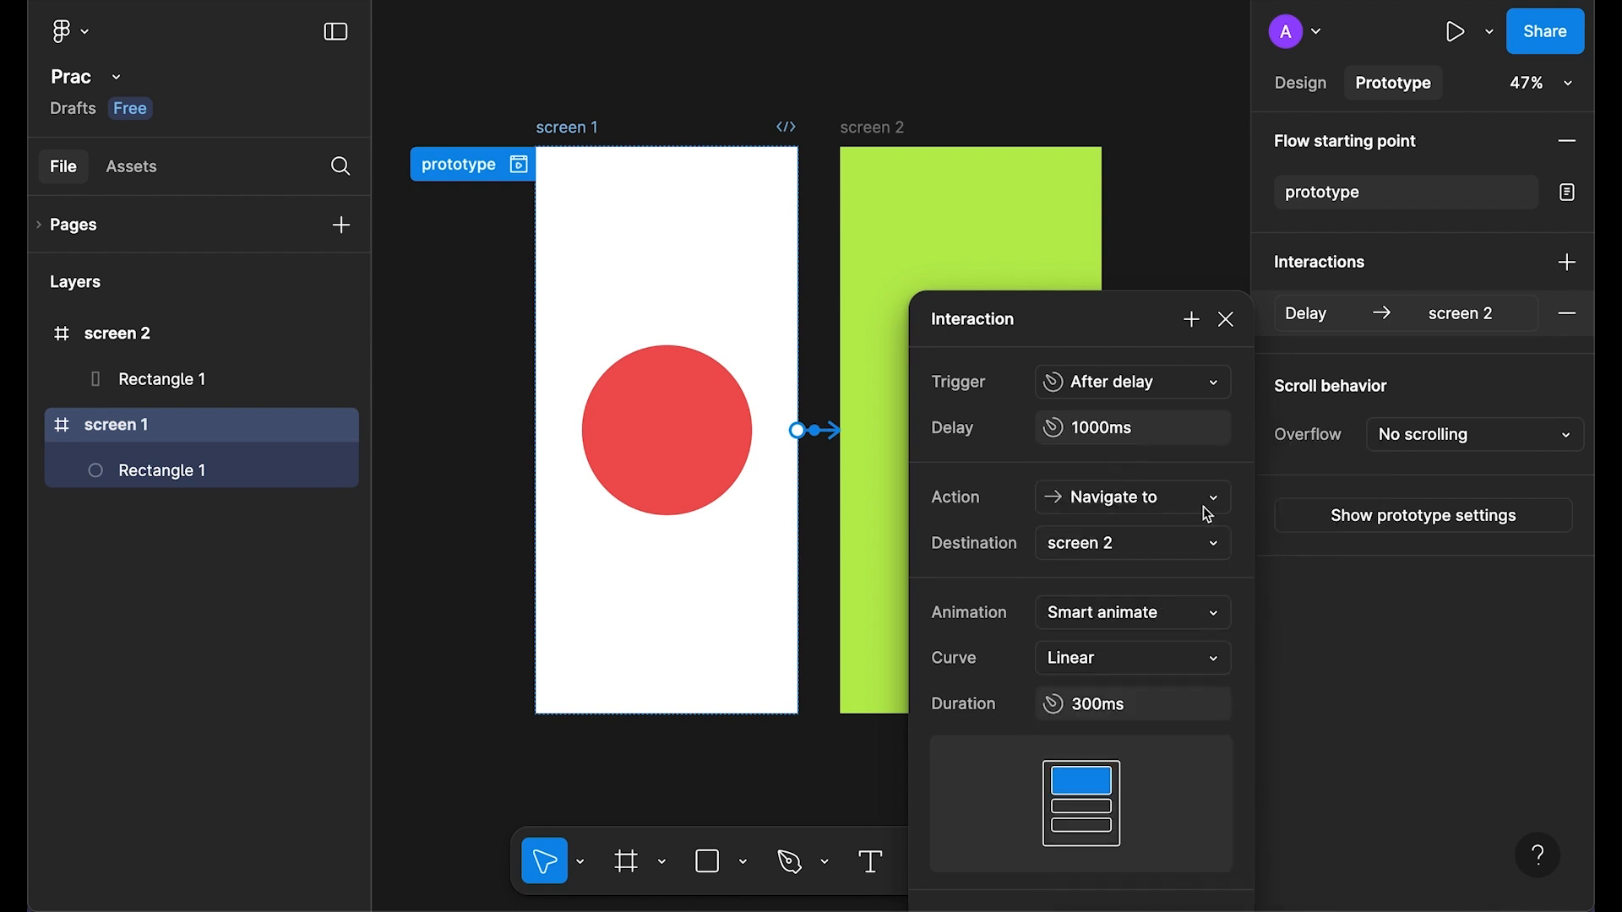
click(1225, 319)
click(519, 164)
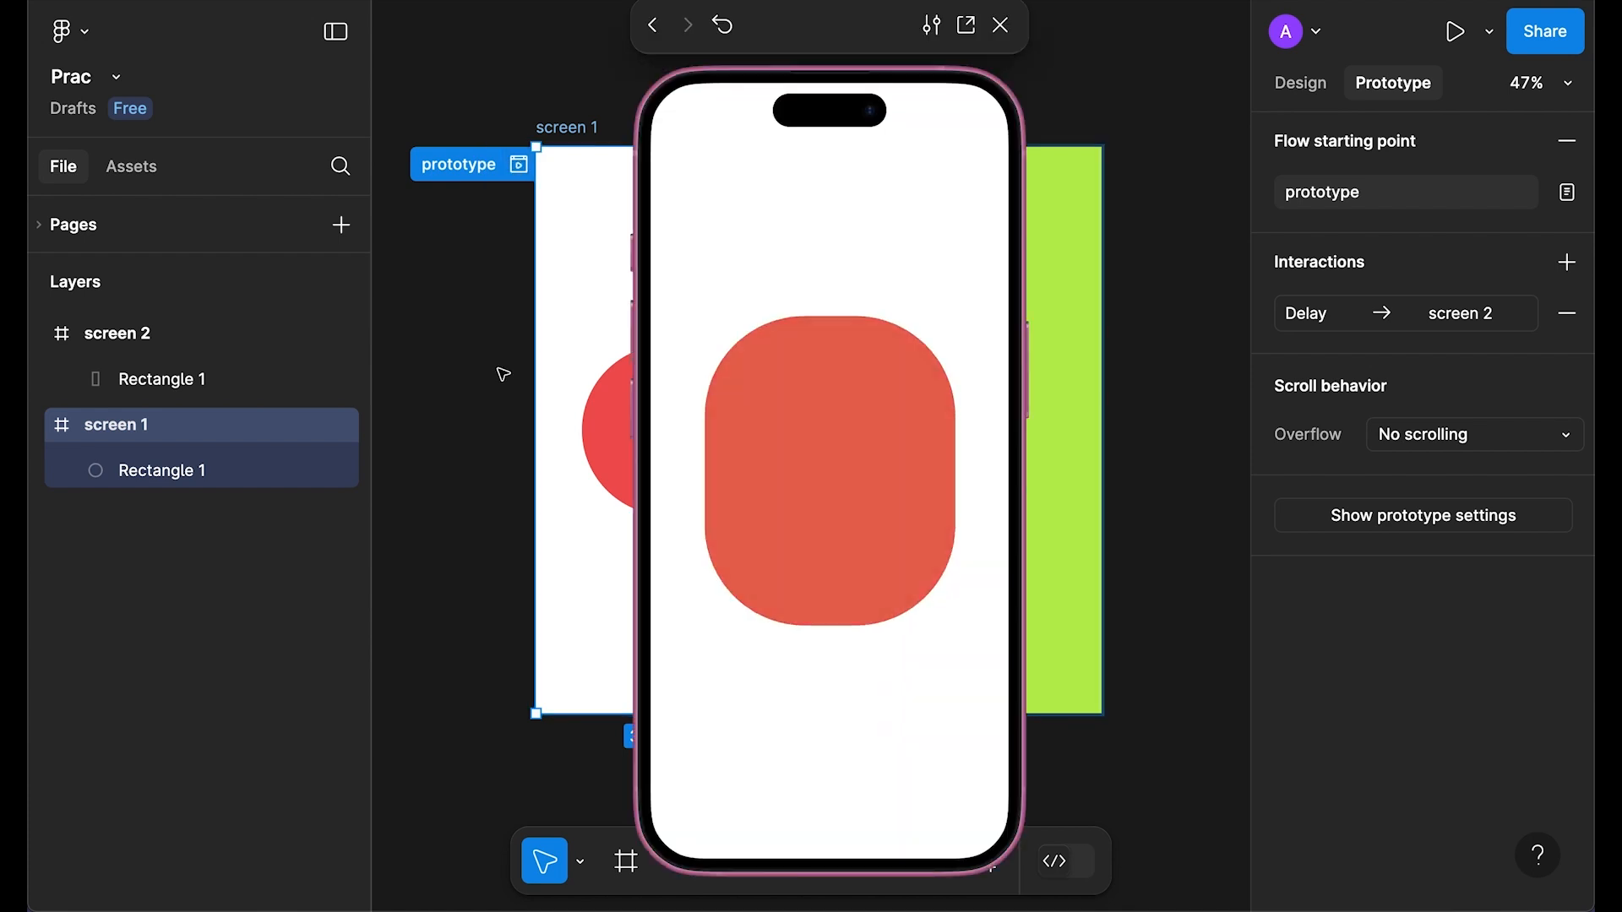
click(1000, 26)
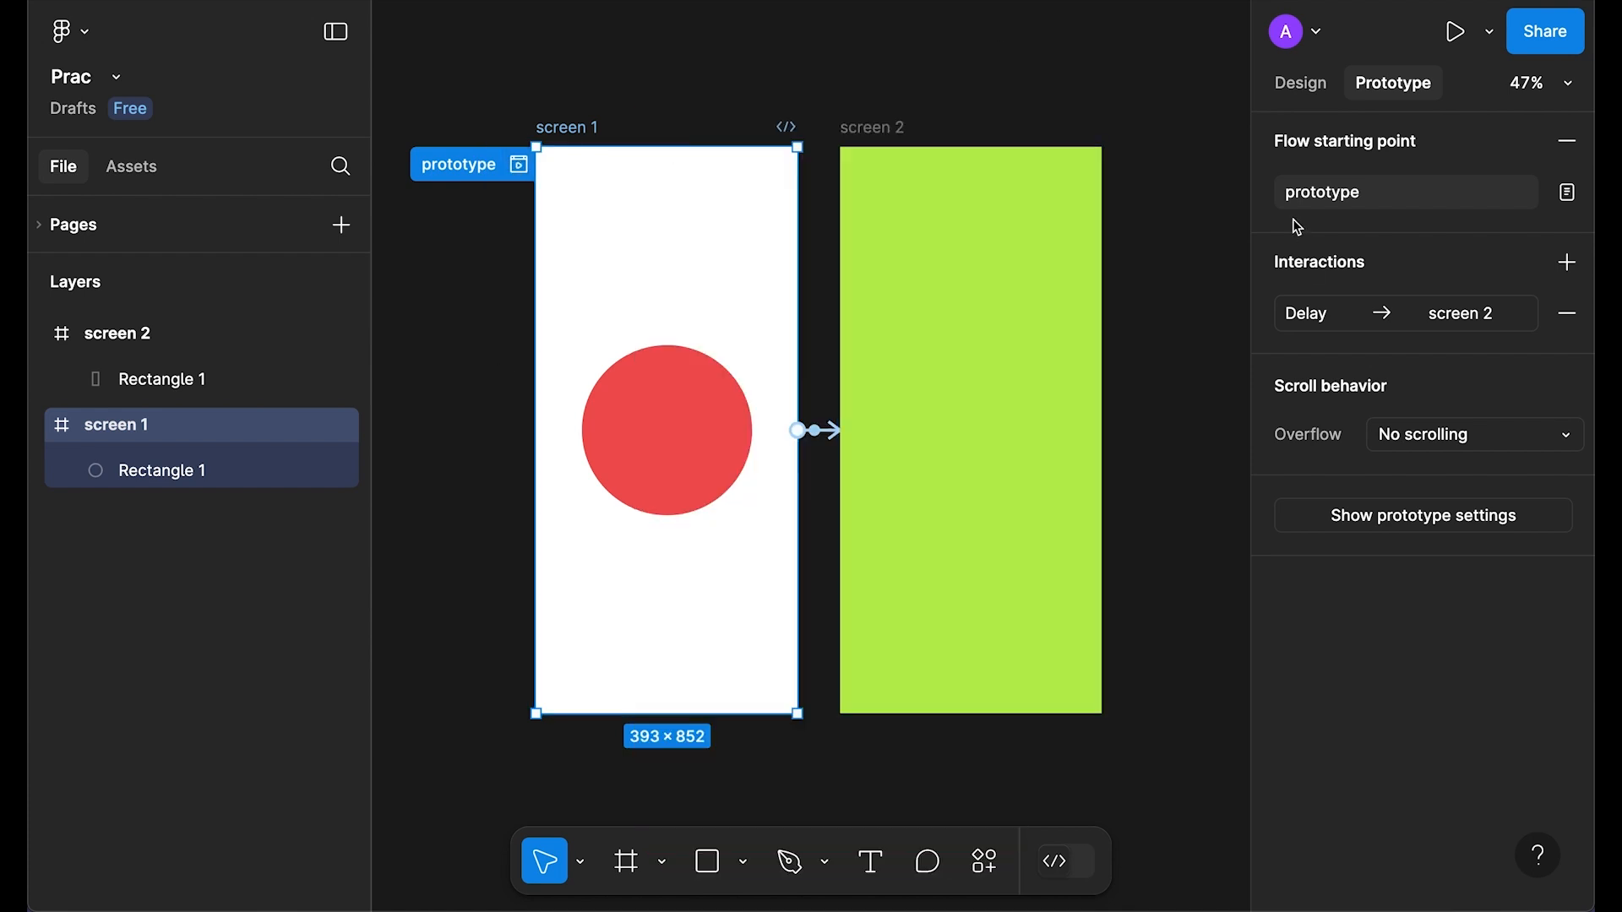
Step: Change the delay transition's curve from Linear to Ease in and preview it
click(1315, 314)
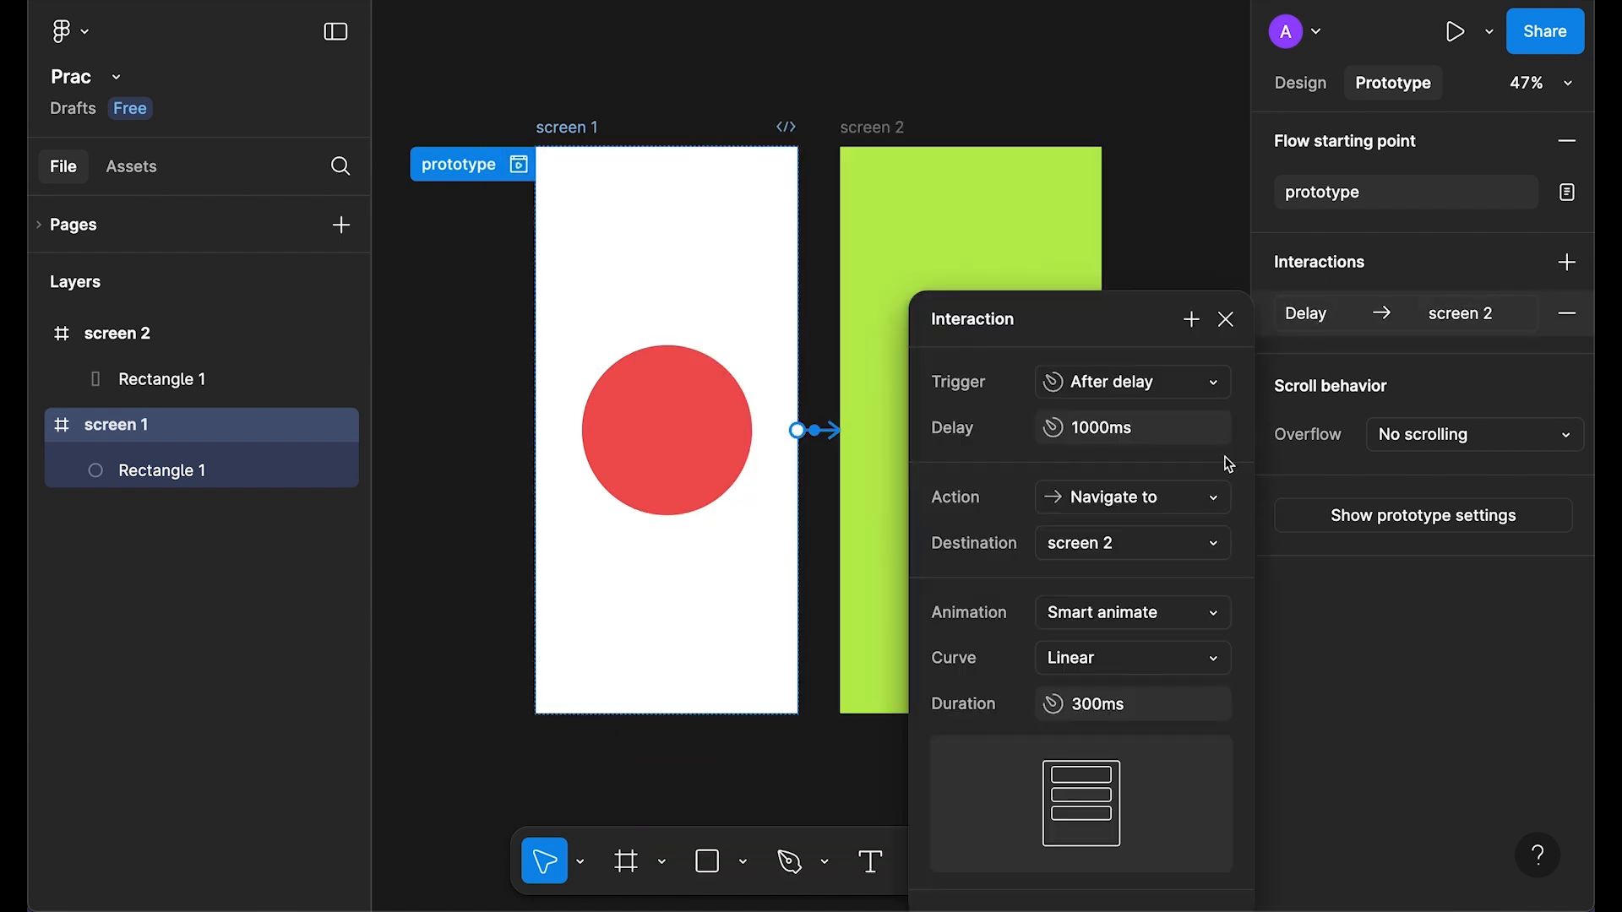
click(1132, 665)
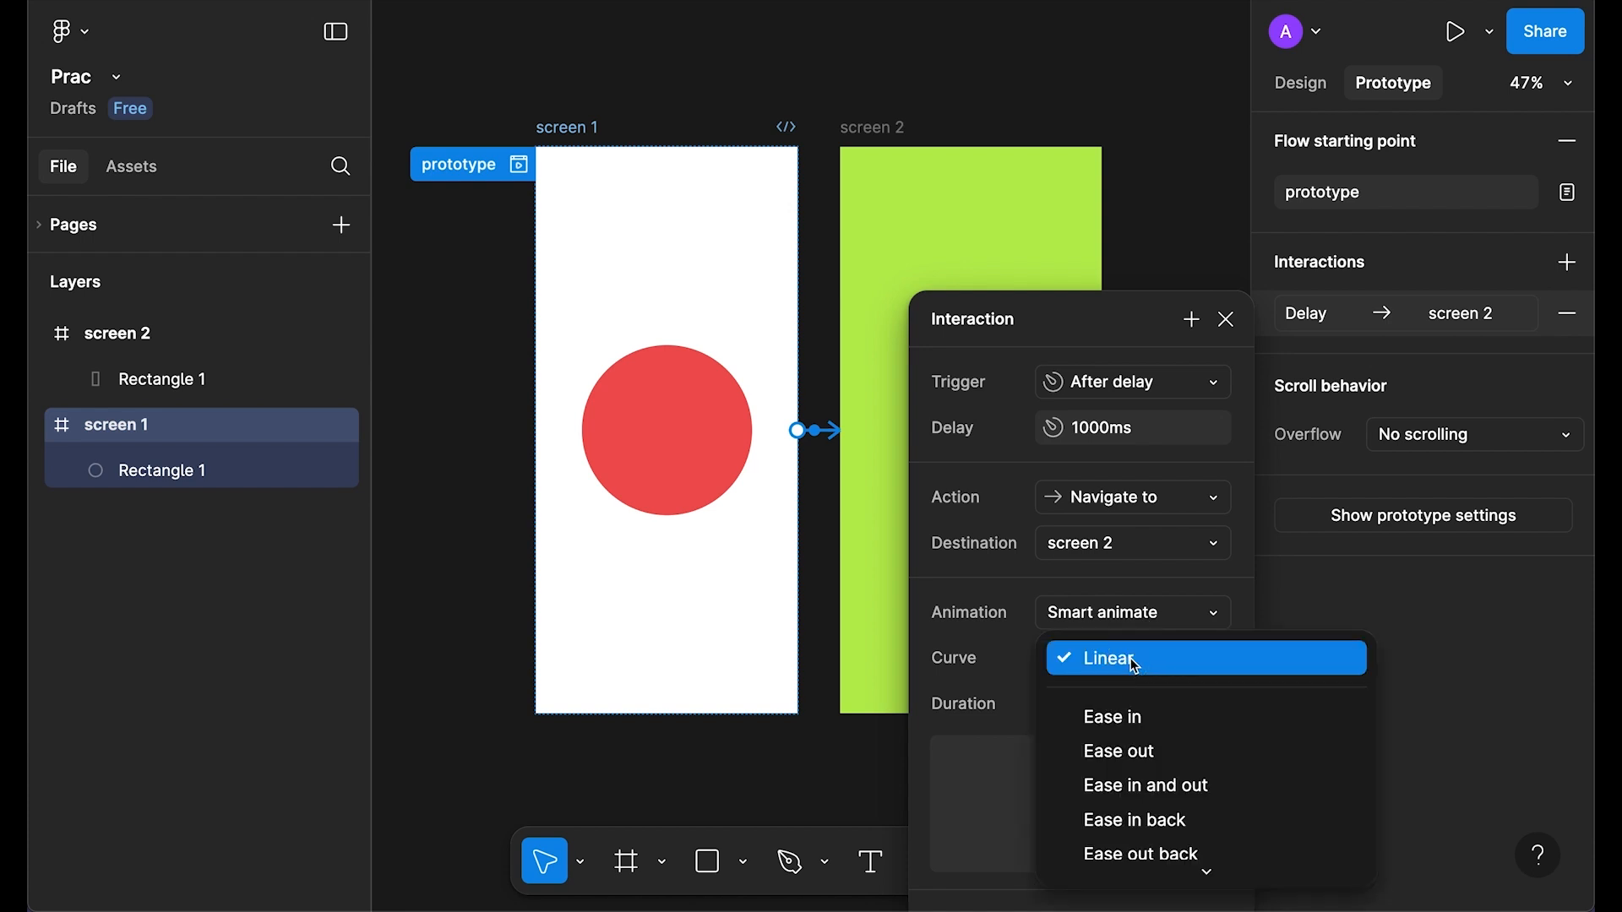
scroll(1132, 663, down, 2)
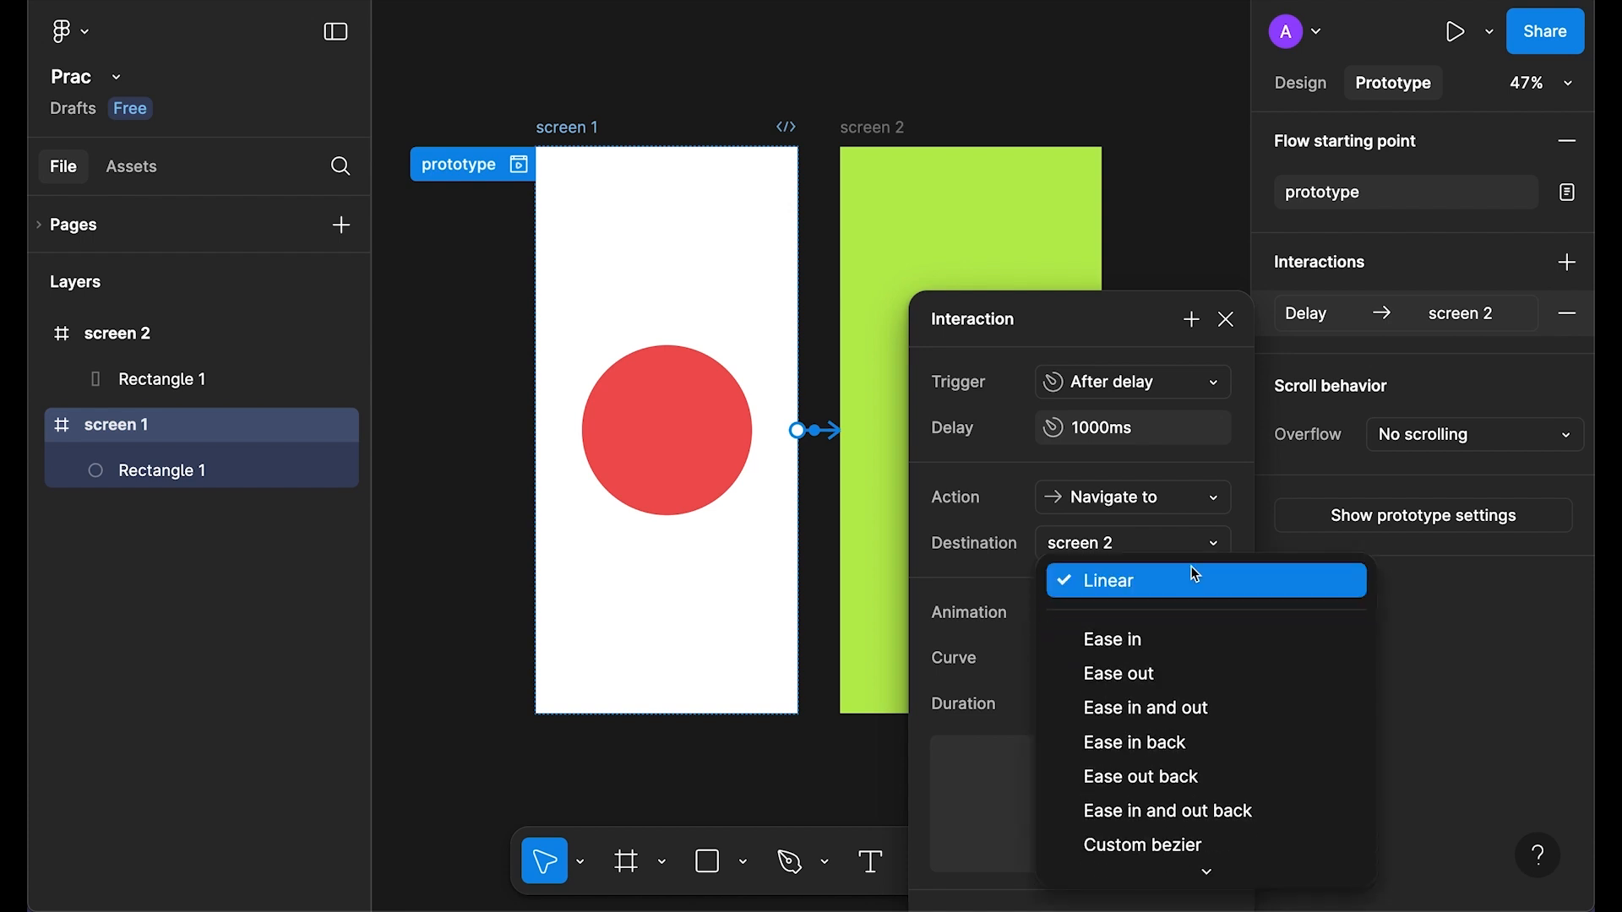
scroll(1213, 621, down, 2)
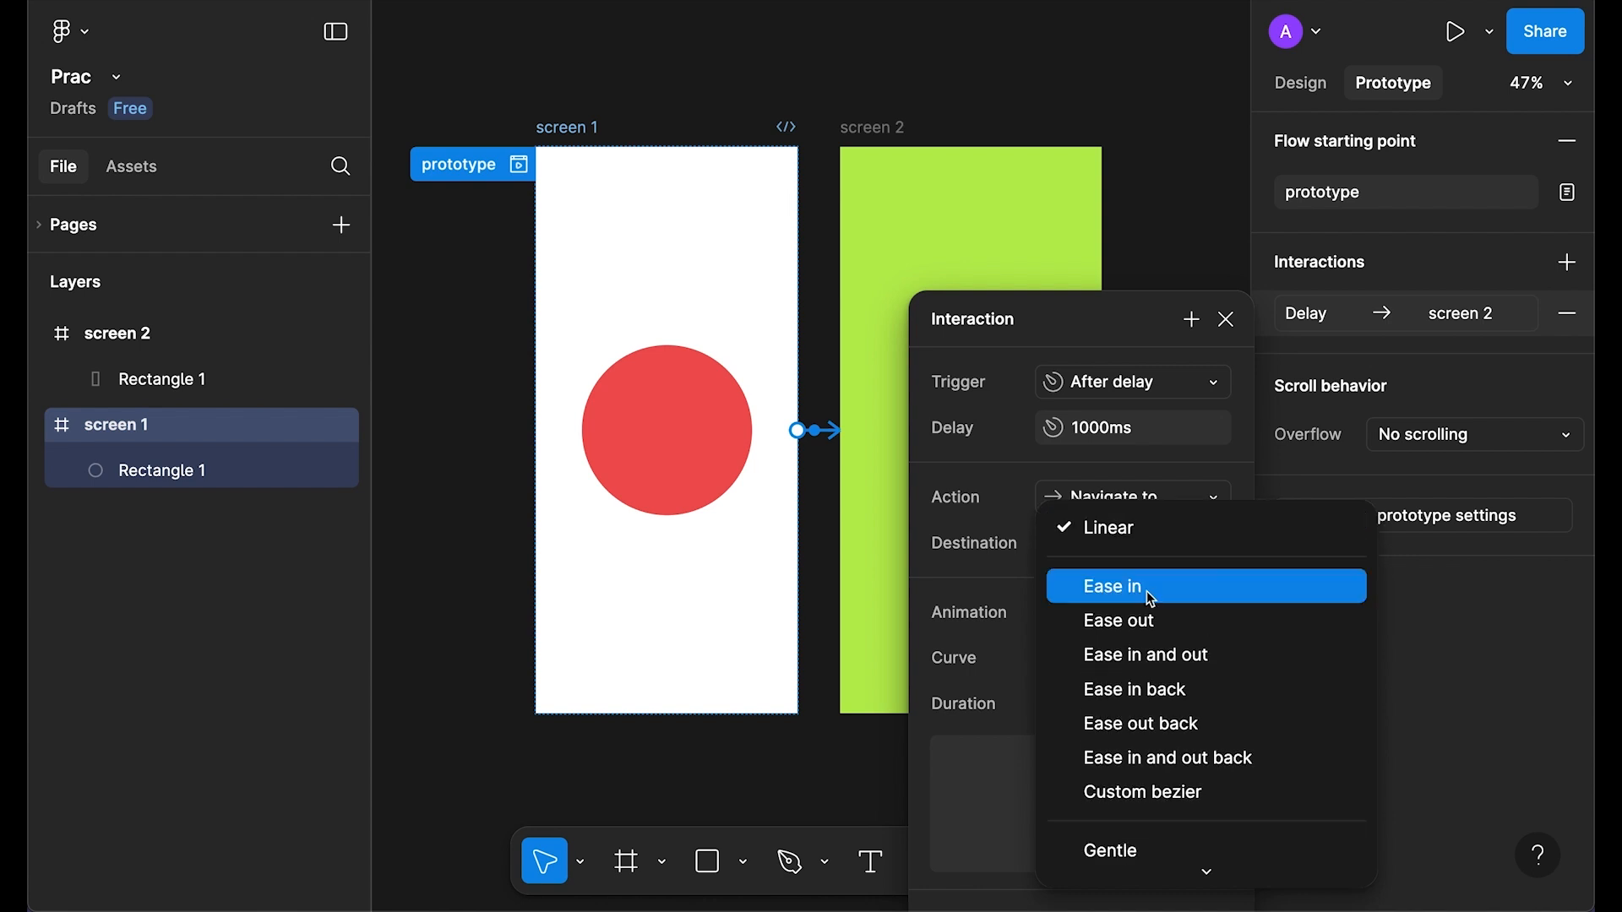
click(1106, 596)
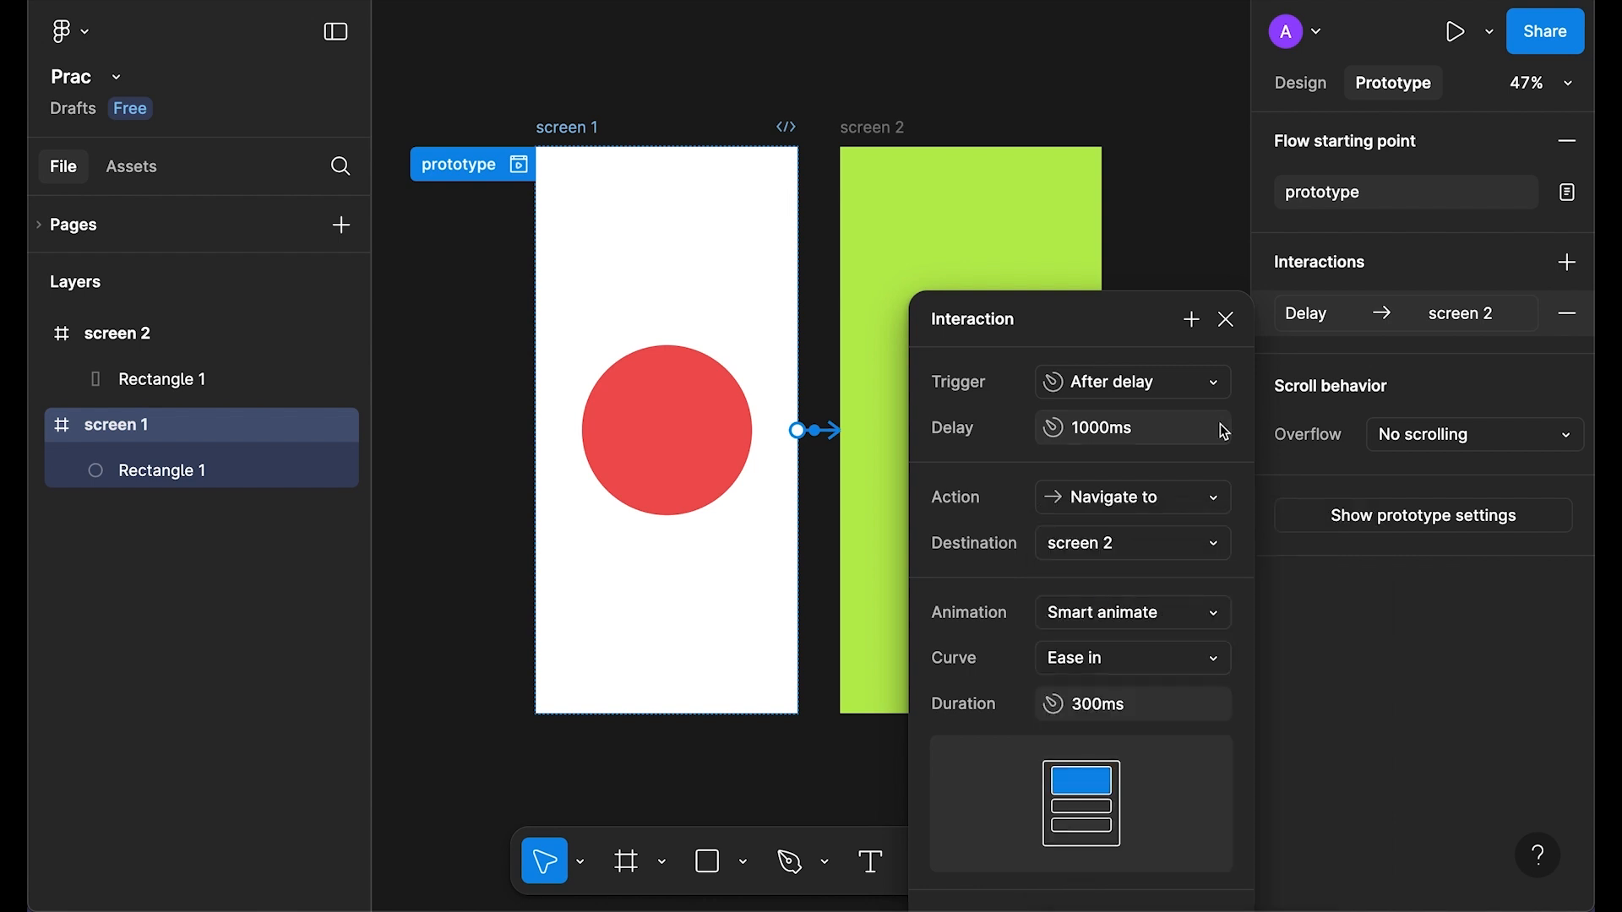
click(1225, 319)
click(520, 165)
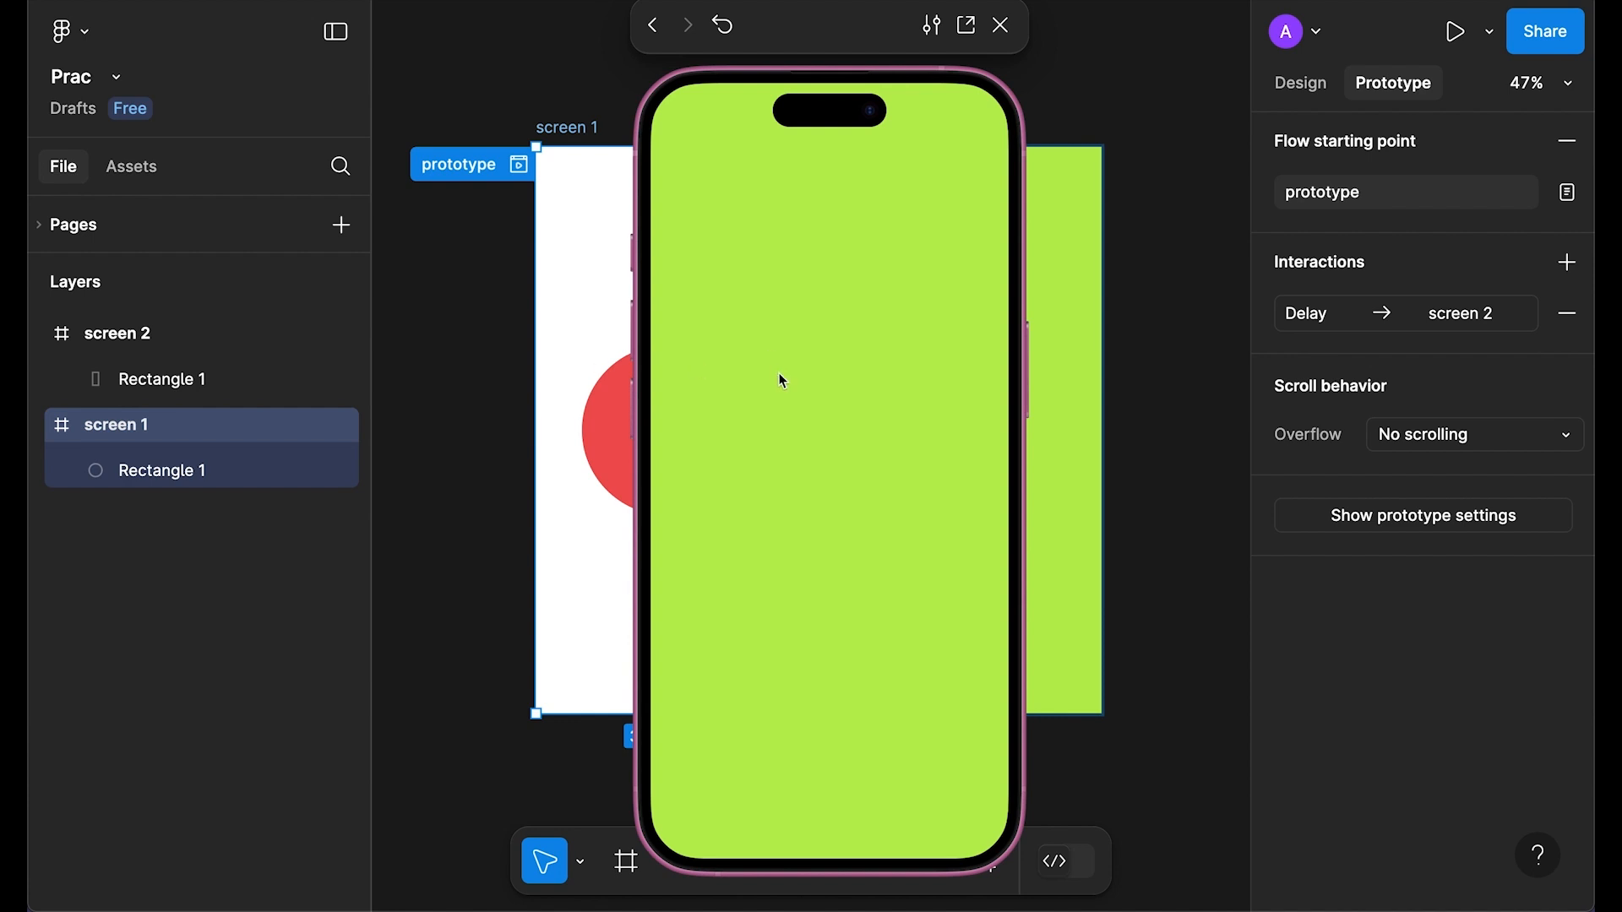
click(1000, 26)
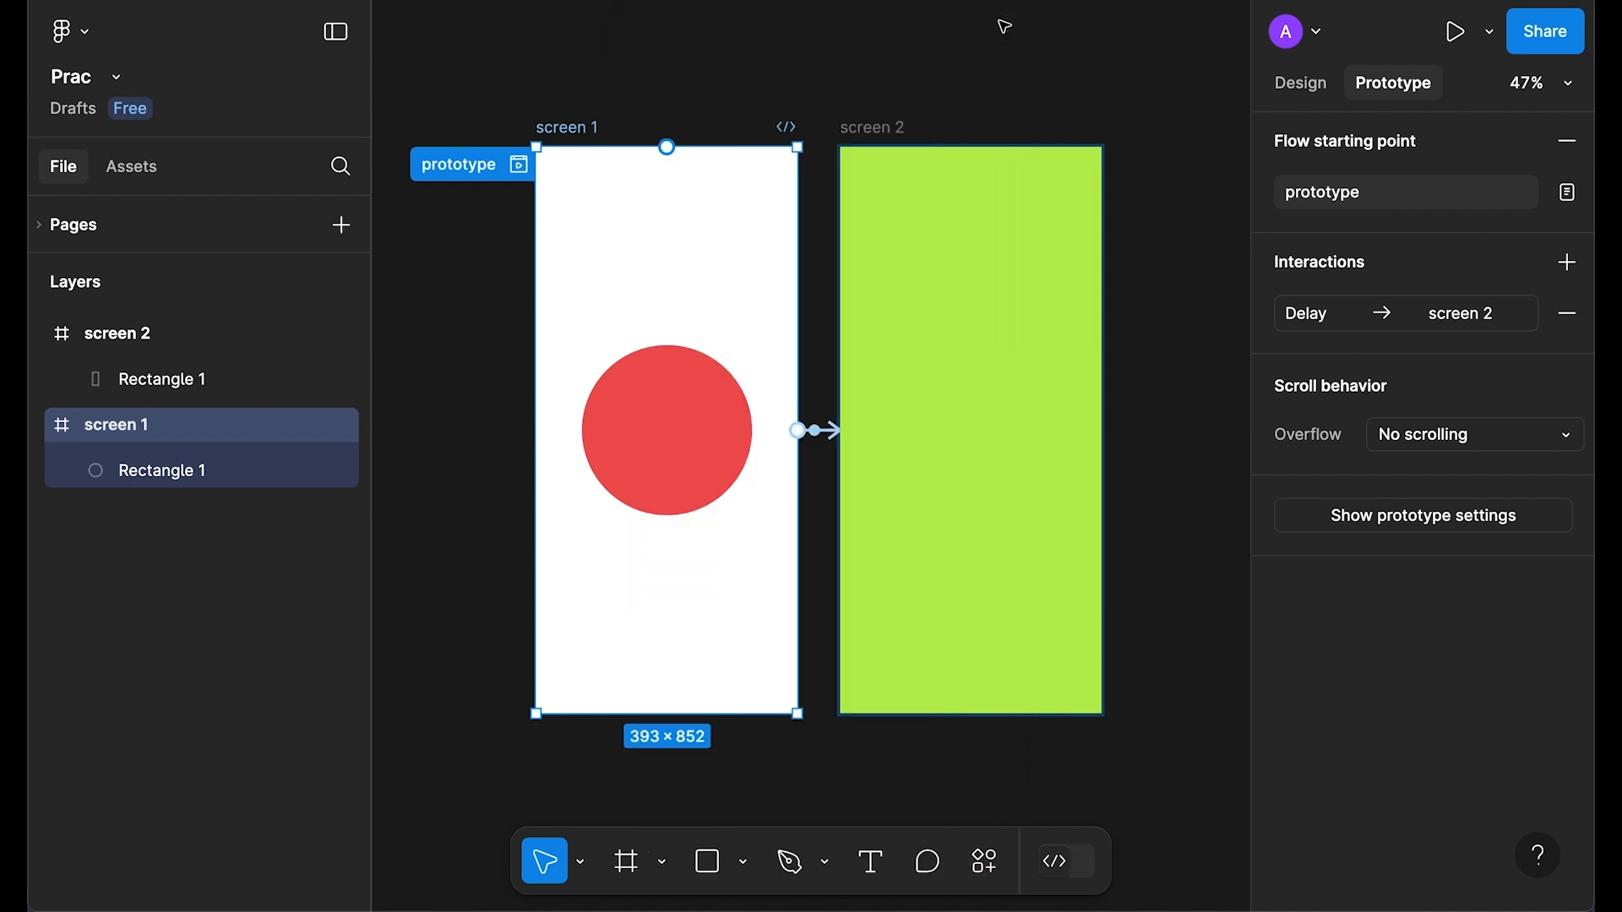
Step: Set the delay transition's curve to Ease out and preview it
click(1354, 315)
click(1098, 658)
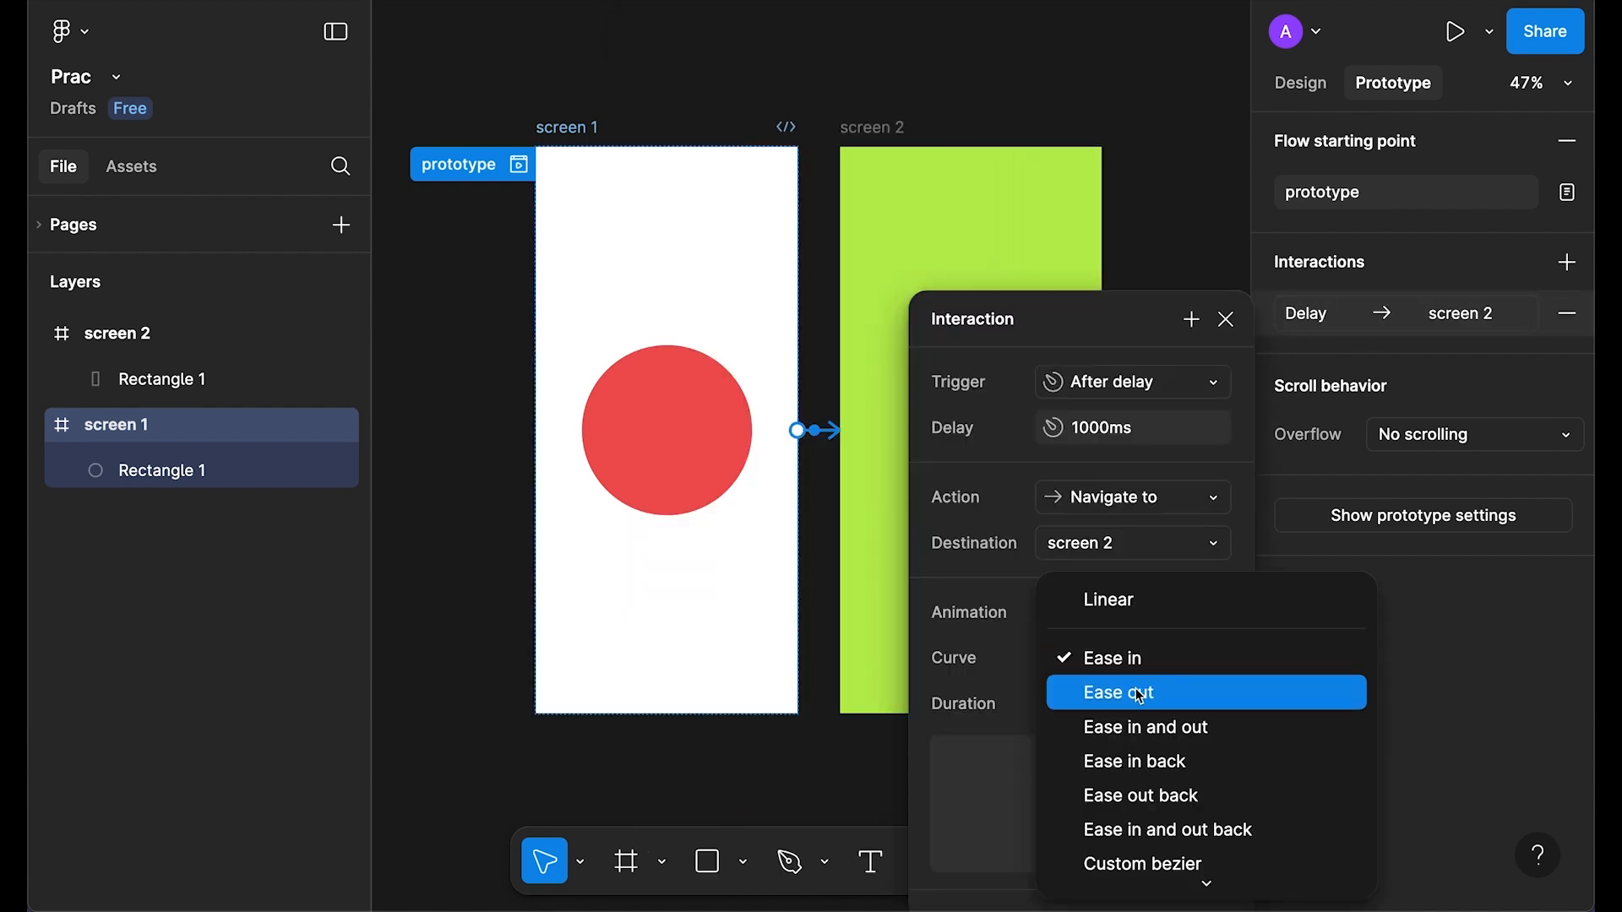
click(1139, 693)
click(1225, 320)
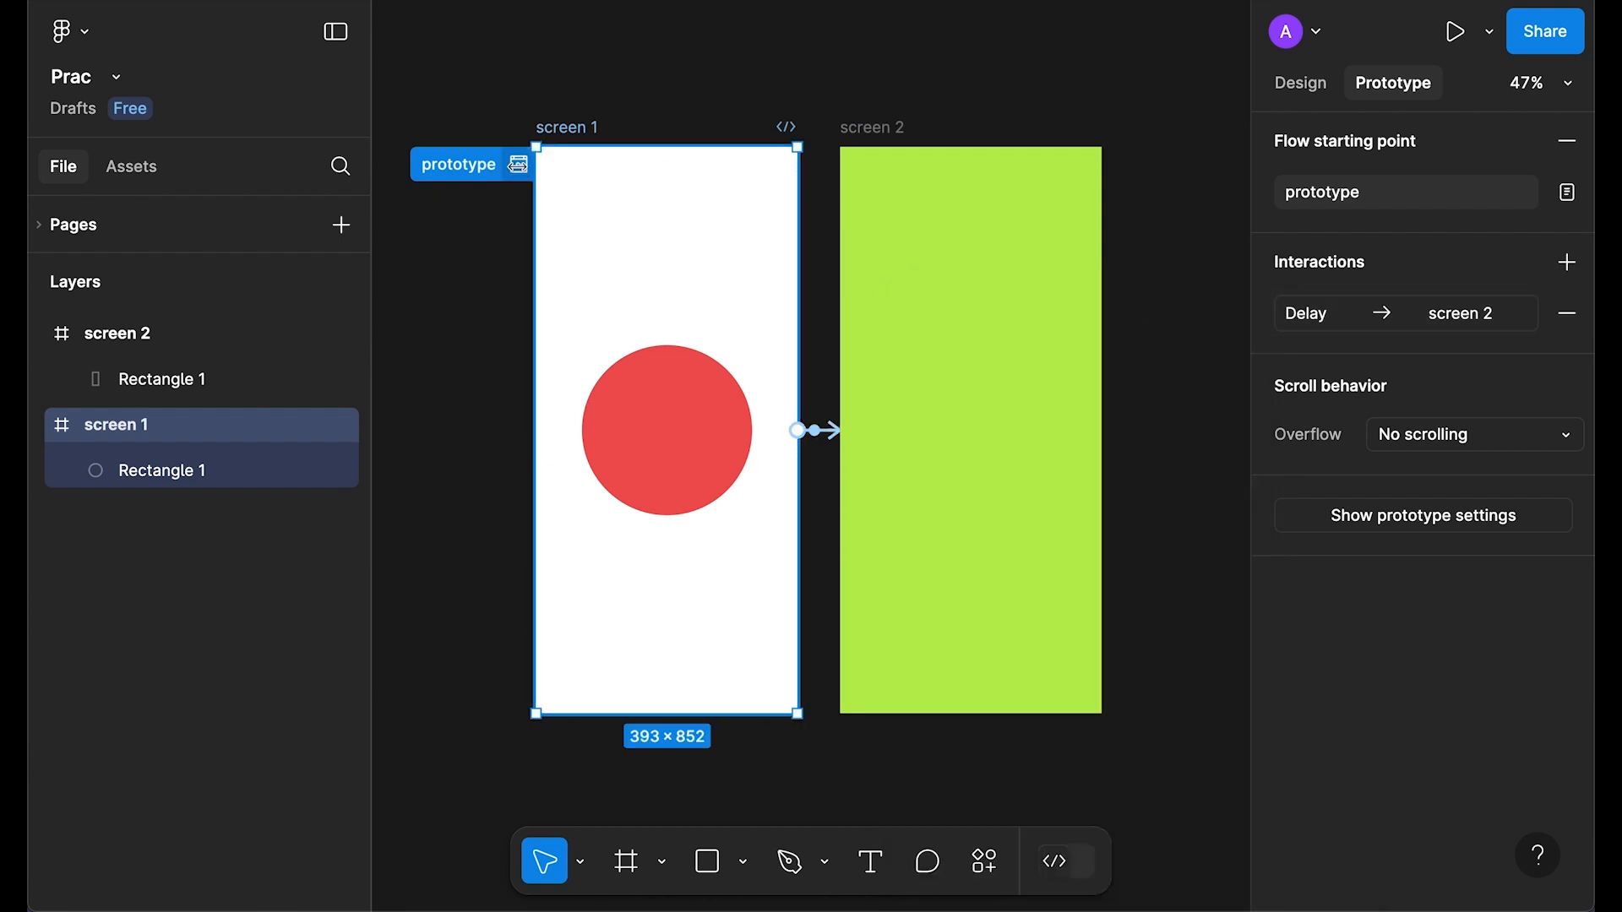
click(518, 164)
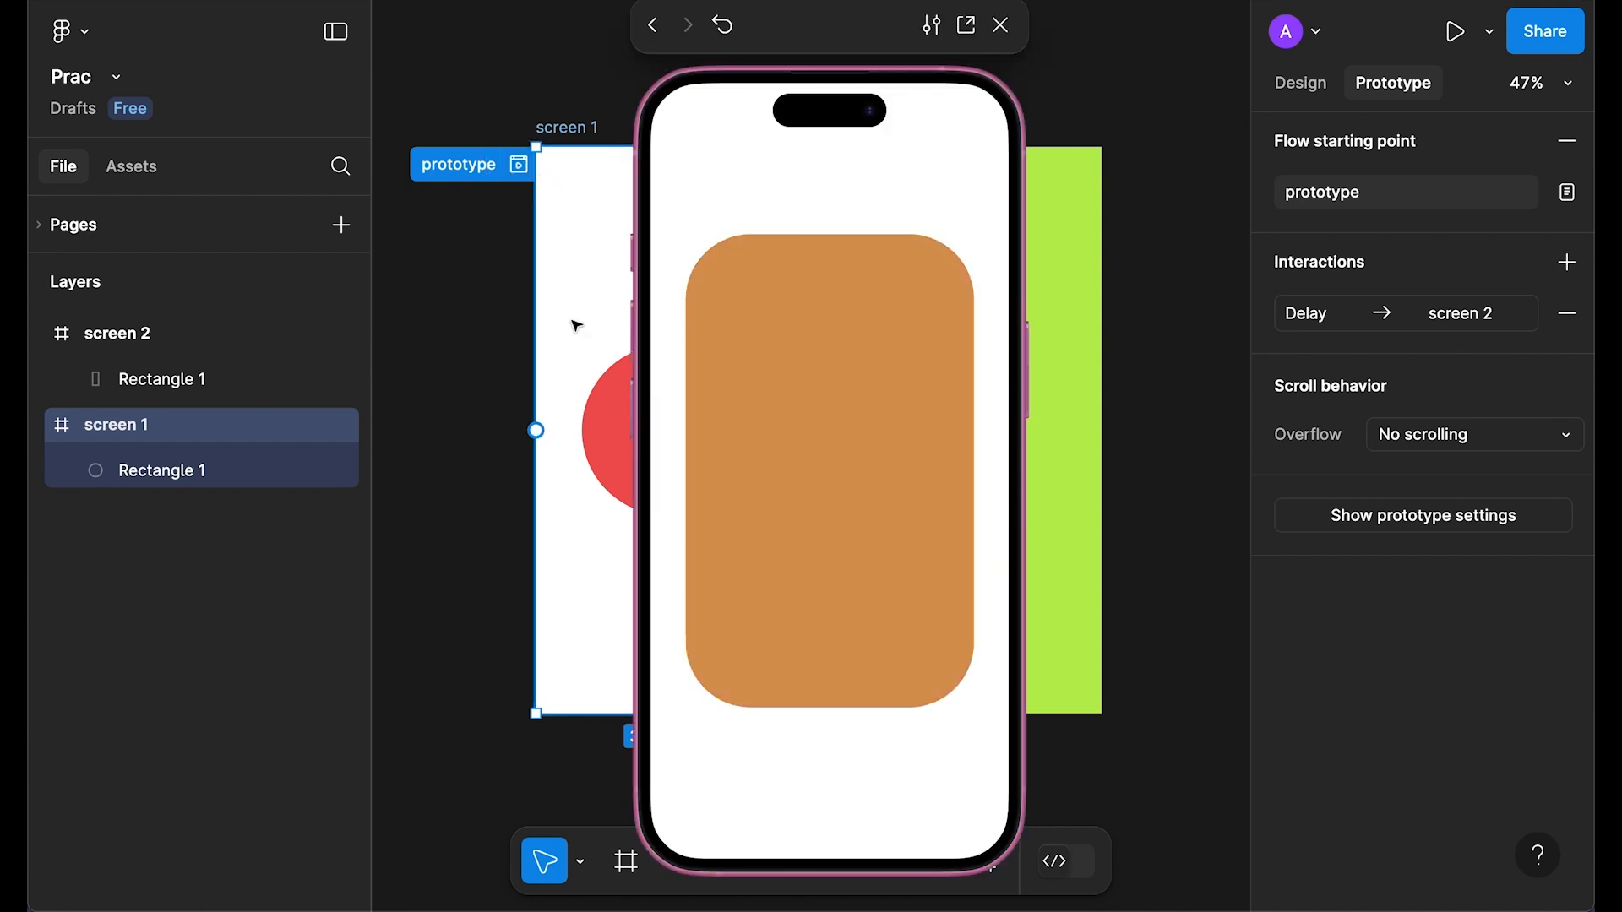
click(1000, 26)
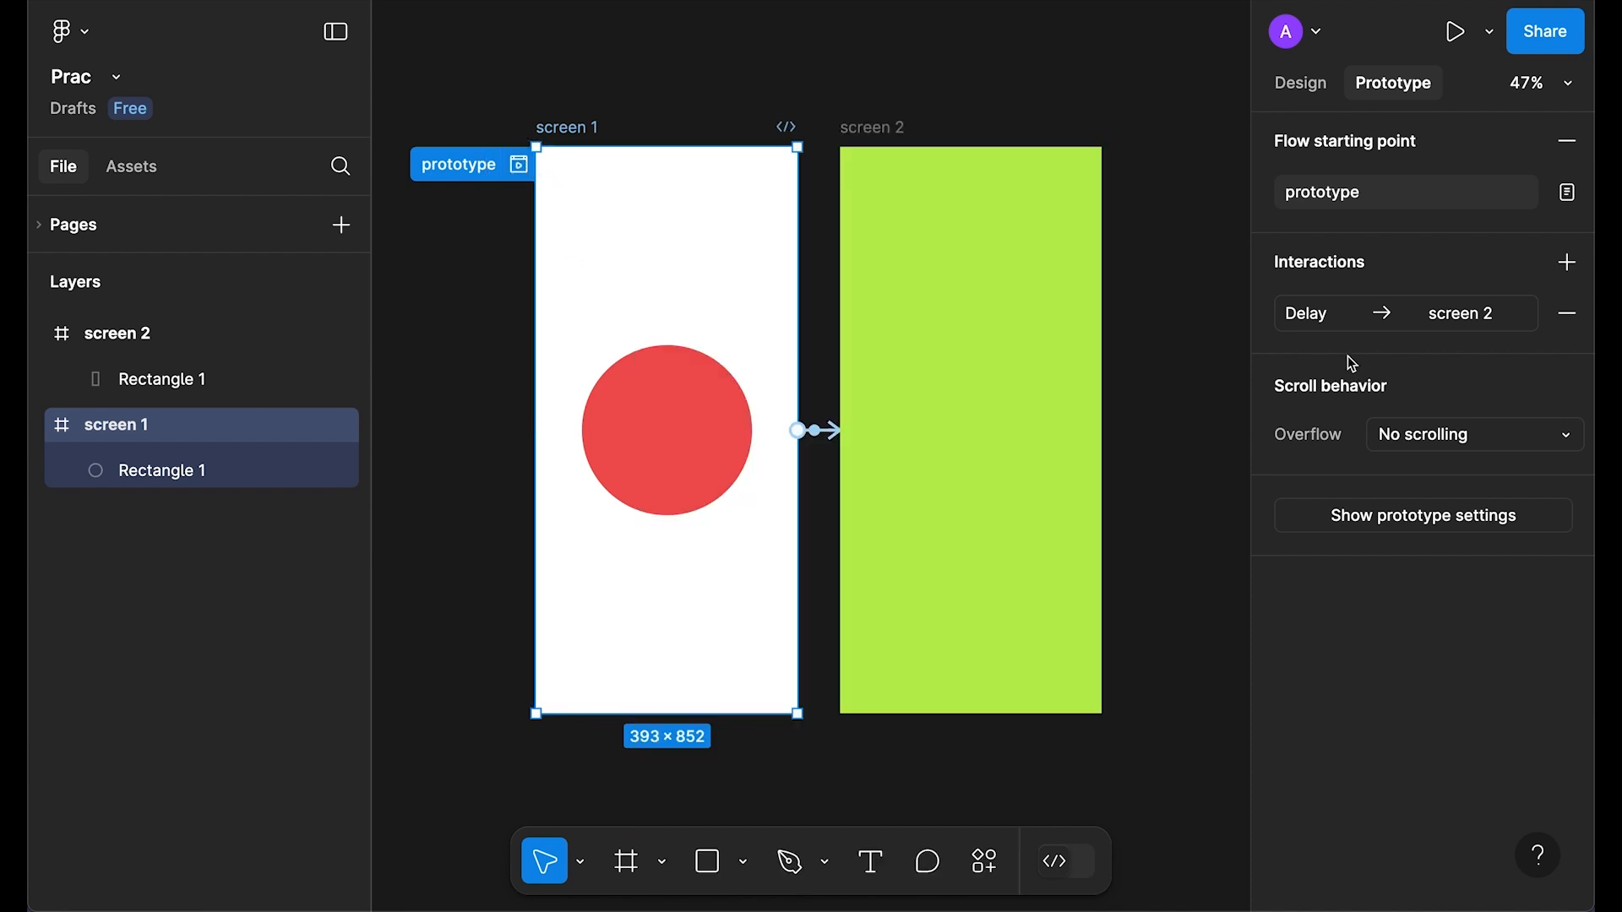
Step: Switch the curve to Ease in and out and preview the transition
click(1315, 316)
click(1145, 659)
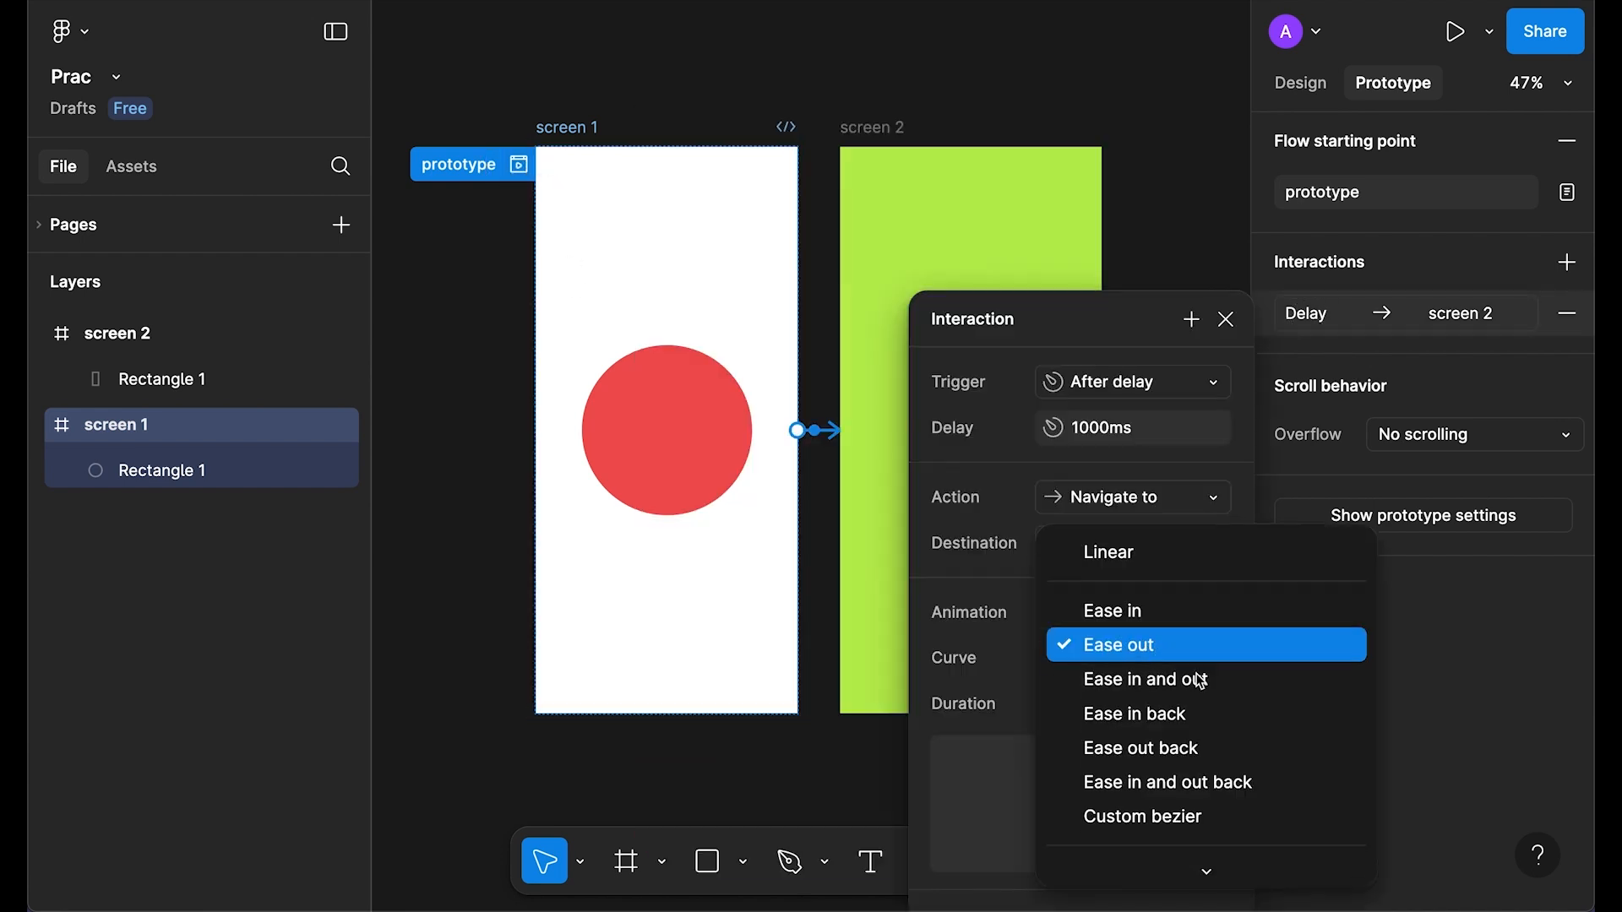
scroll(1202, 682, down, 1)
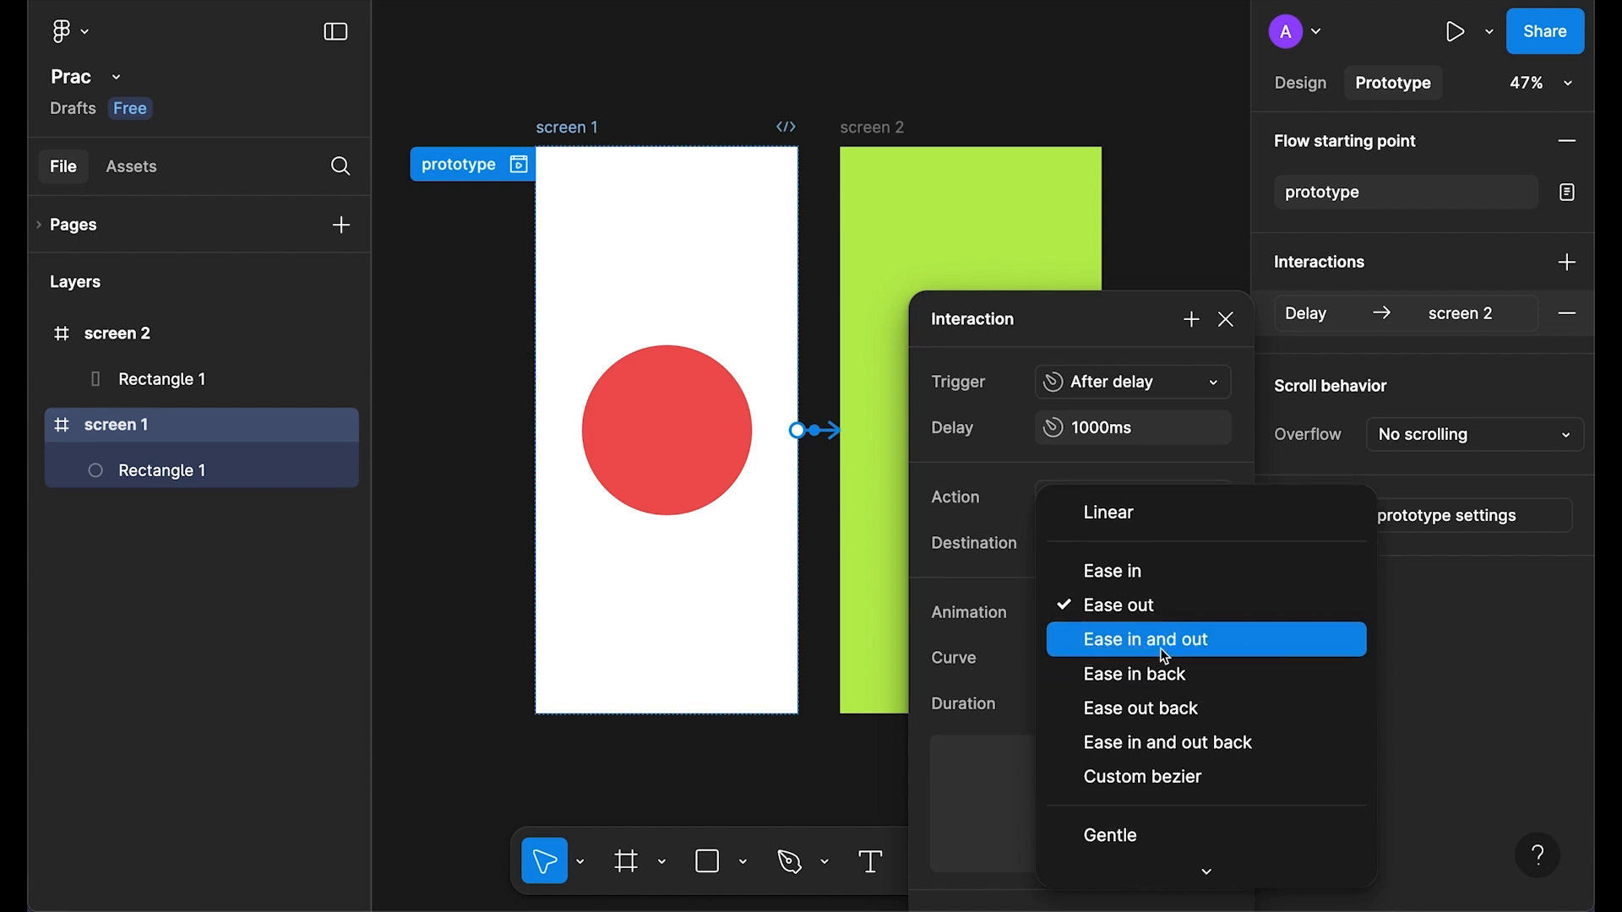
click(1201, 646)
click(1225, 323)
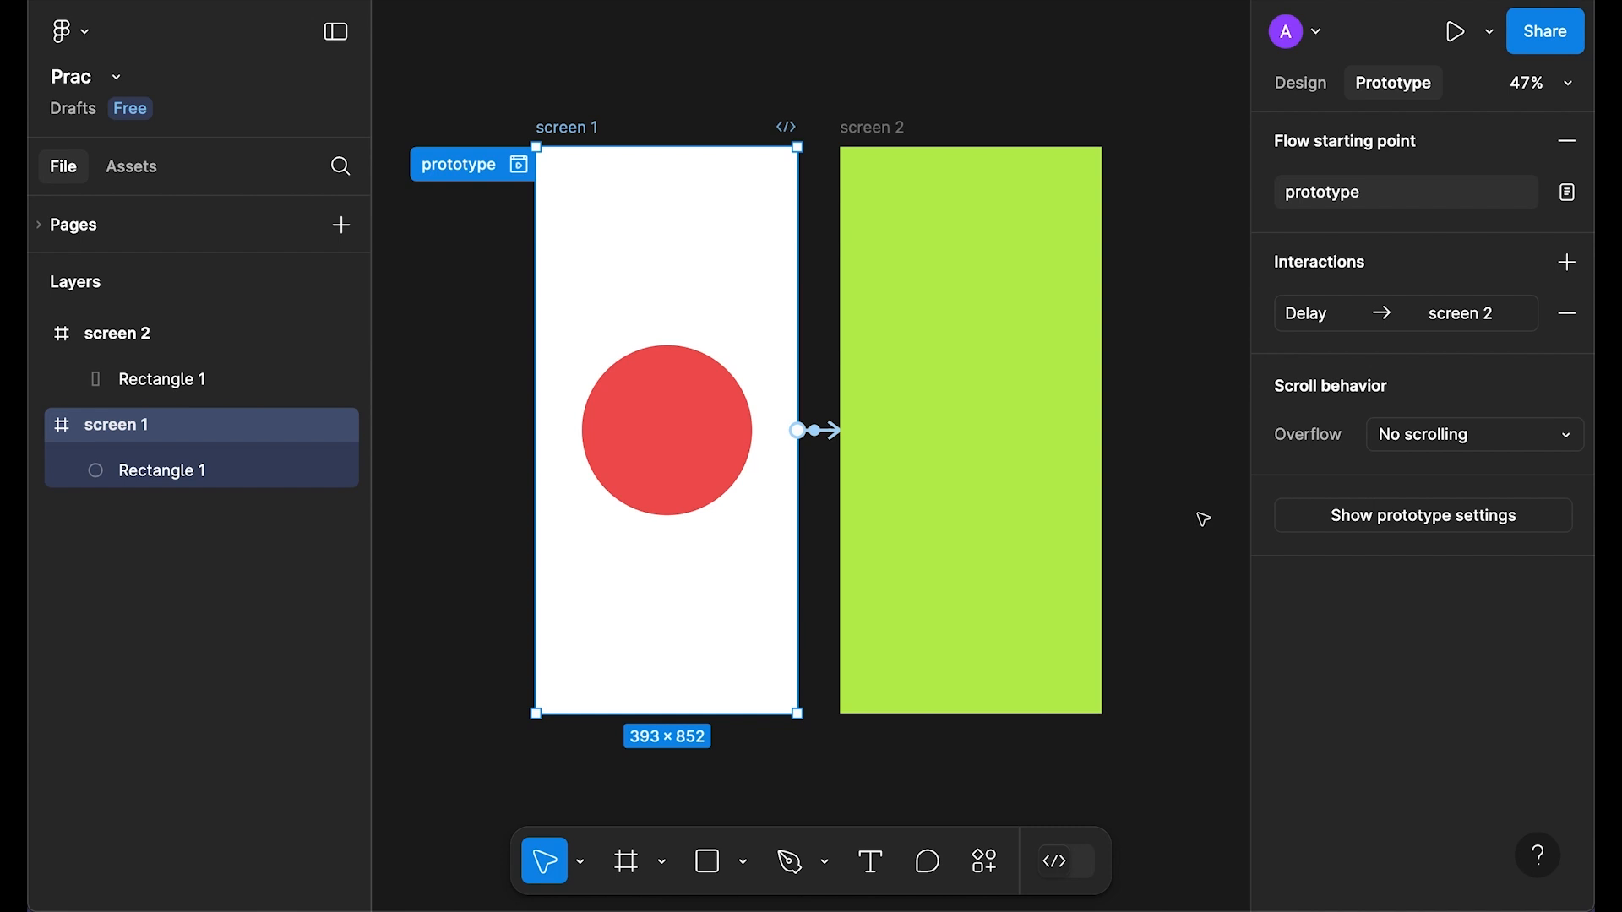
key(shift+space)
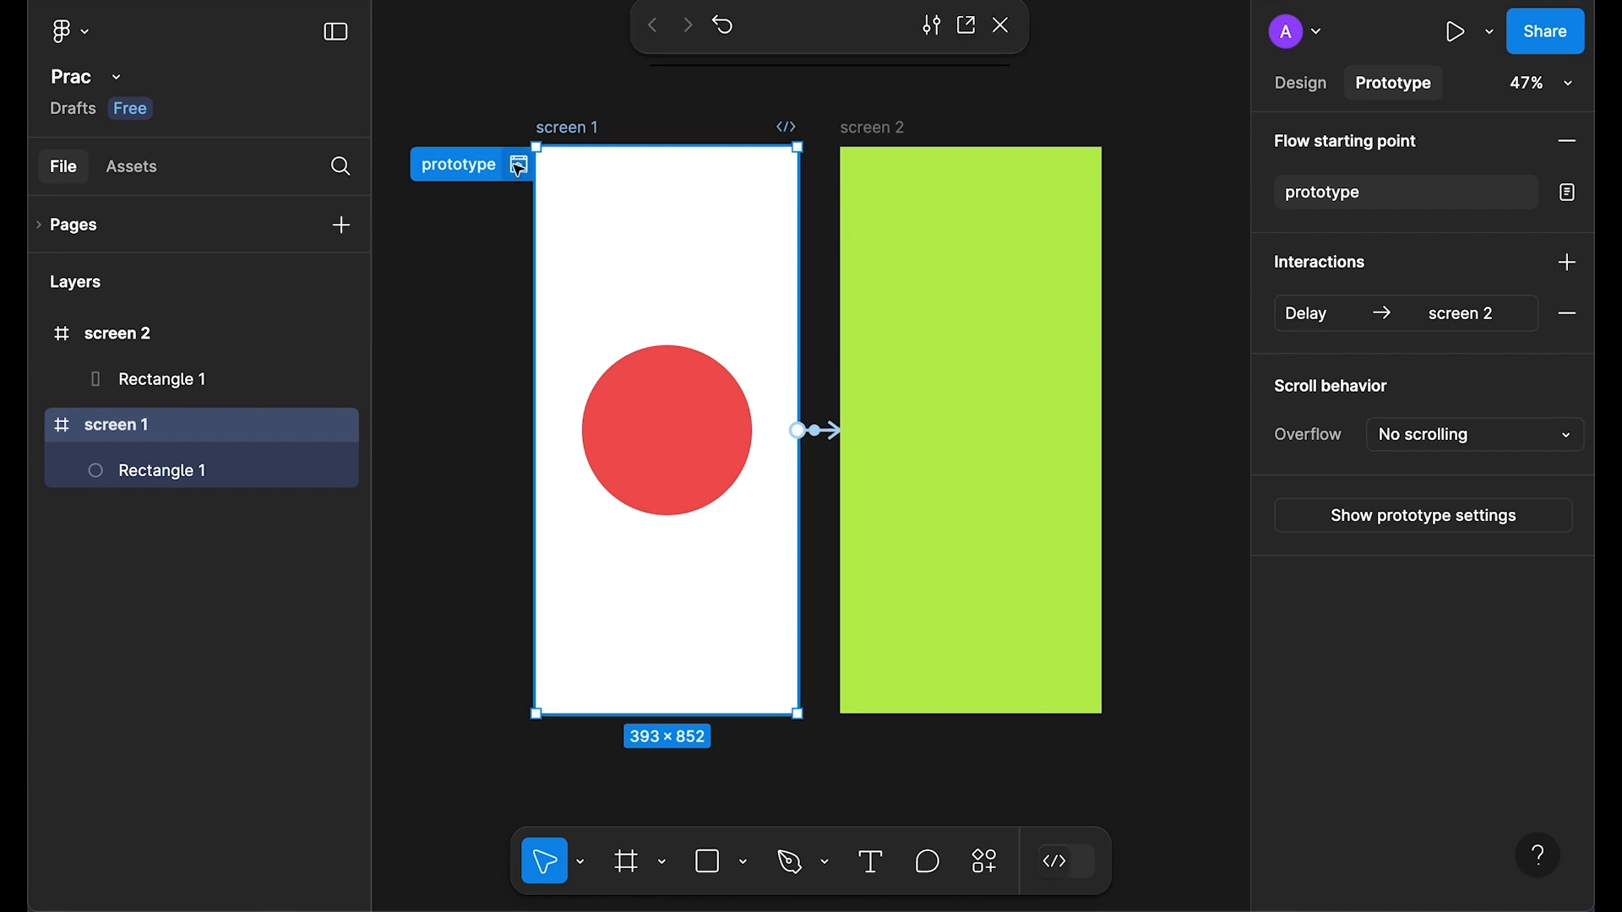
click(1001, 25)
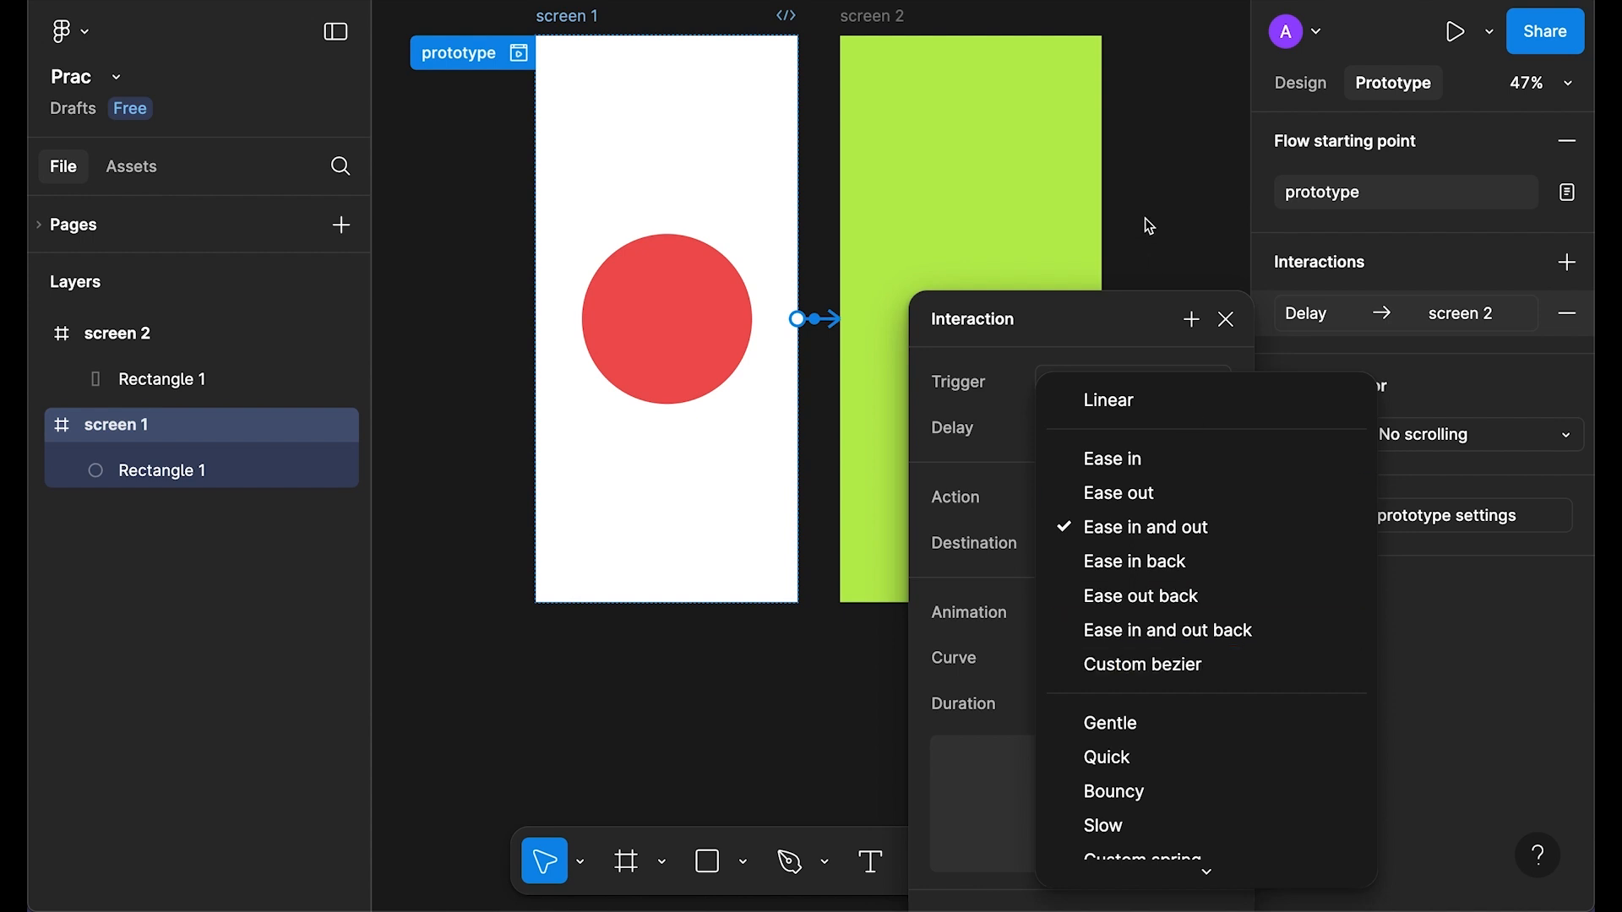
Step: Close the curve list and interaction settings, returning to the canvas
click(1061, 319)
click(1226, 319)
scroll(1201, 351, up, 3)
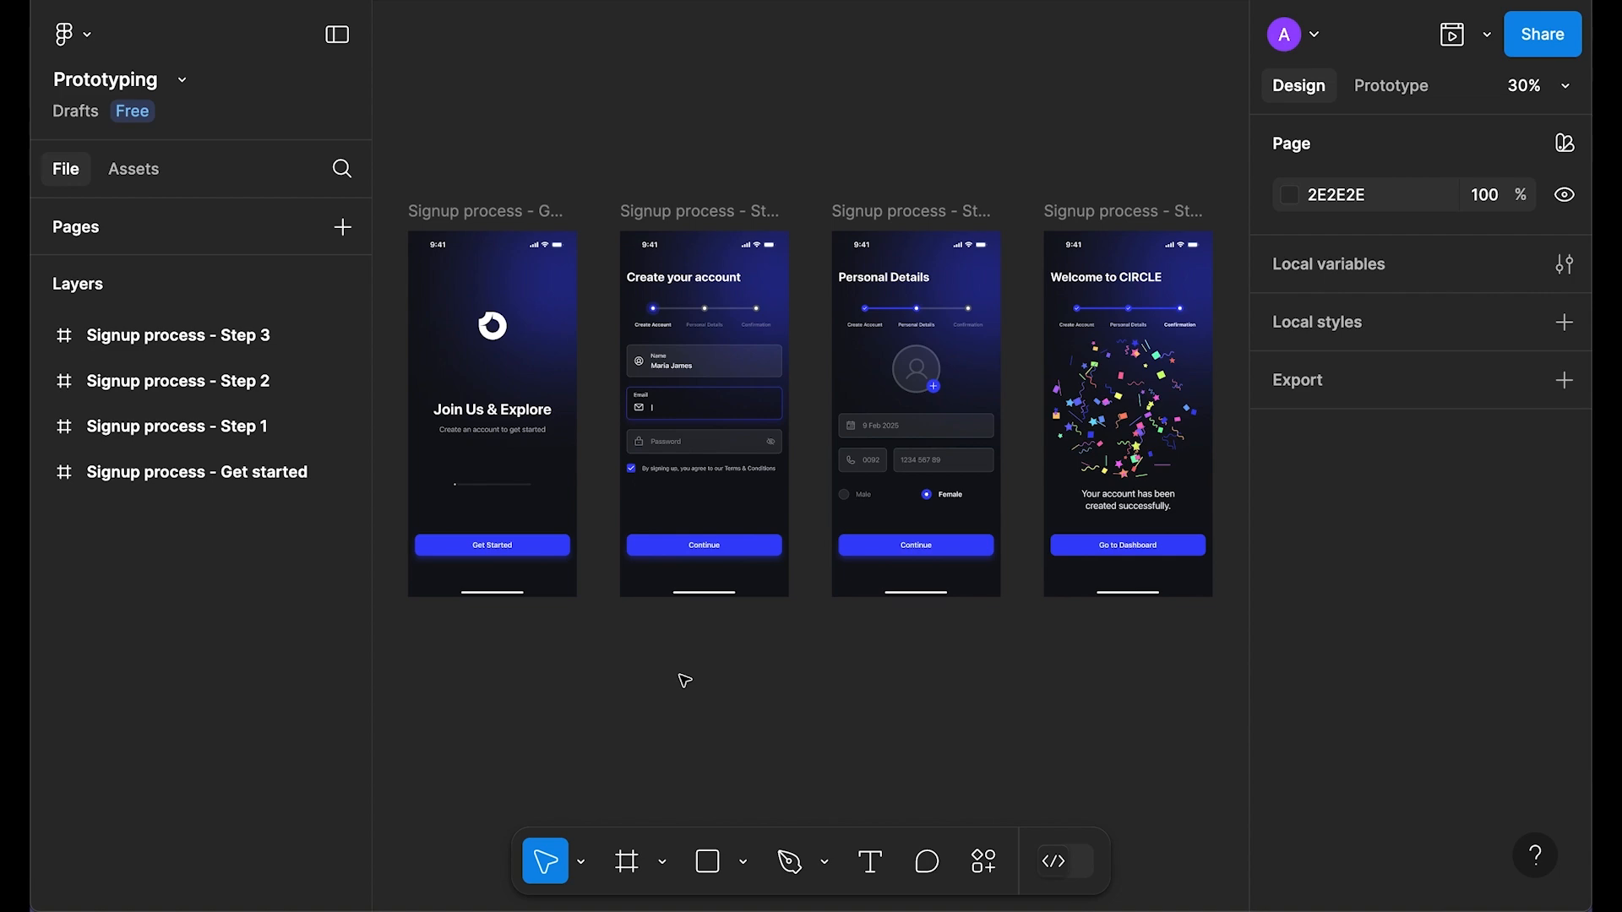
Step: Select the four signup screens, rotate them into a column, and reset rotation to 0°
drag(384, 152, 1232, 686)
drag(829, 674, 845, 661)
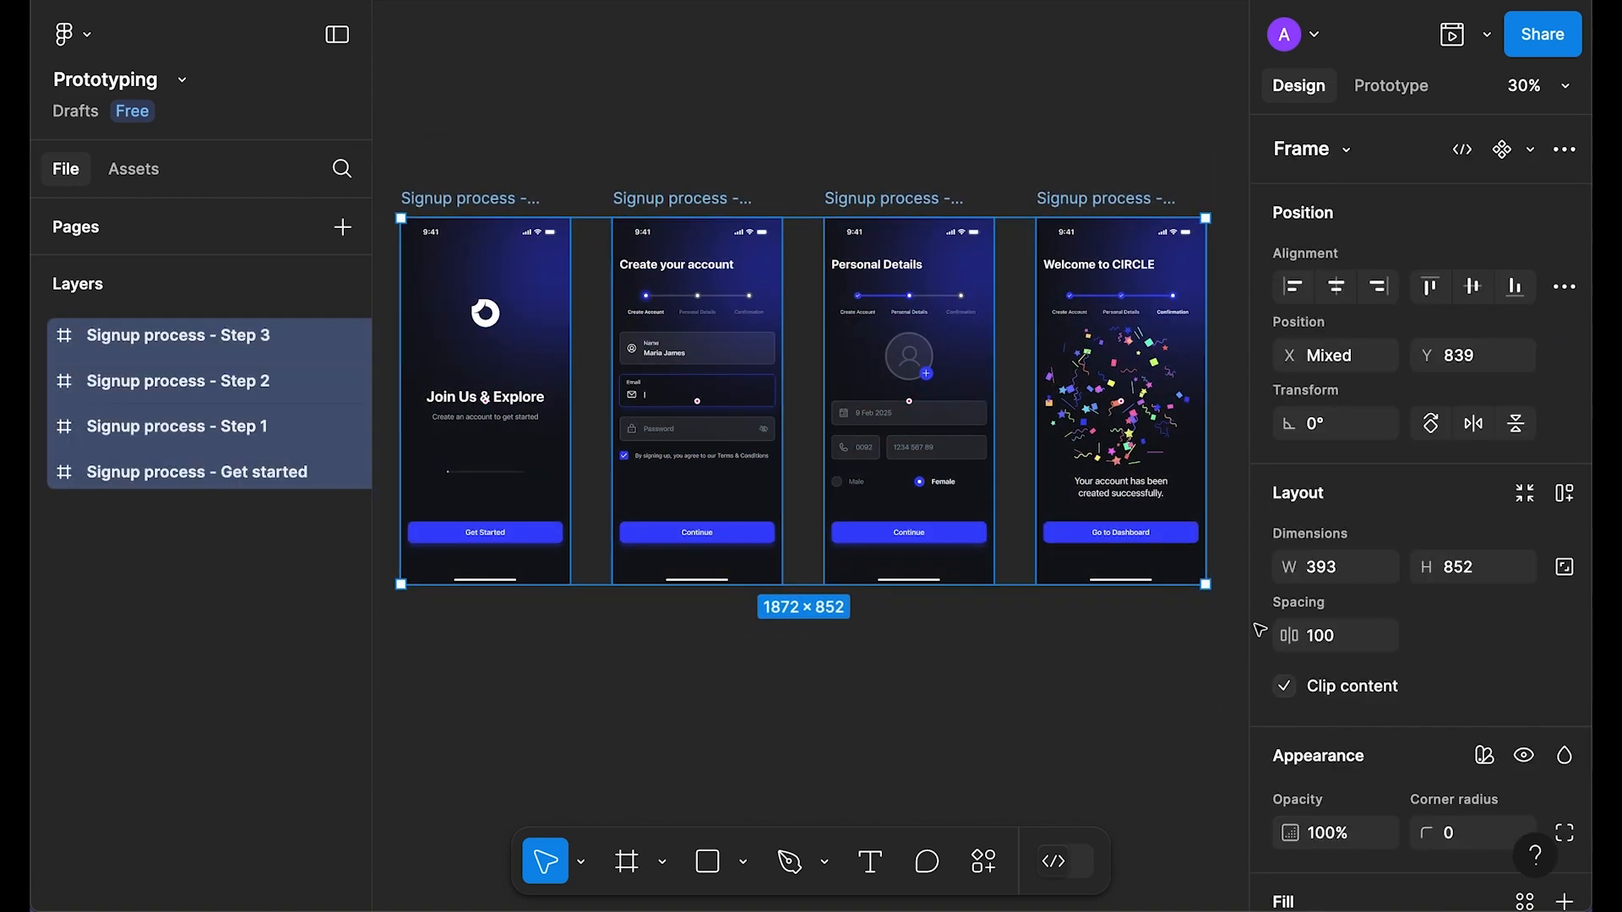
click(1431, 423)
scroll(938, 492, up, 1)
click(1377, 427)
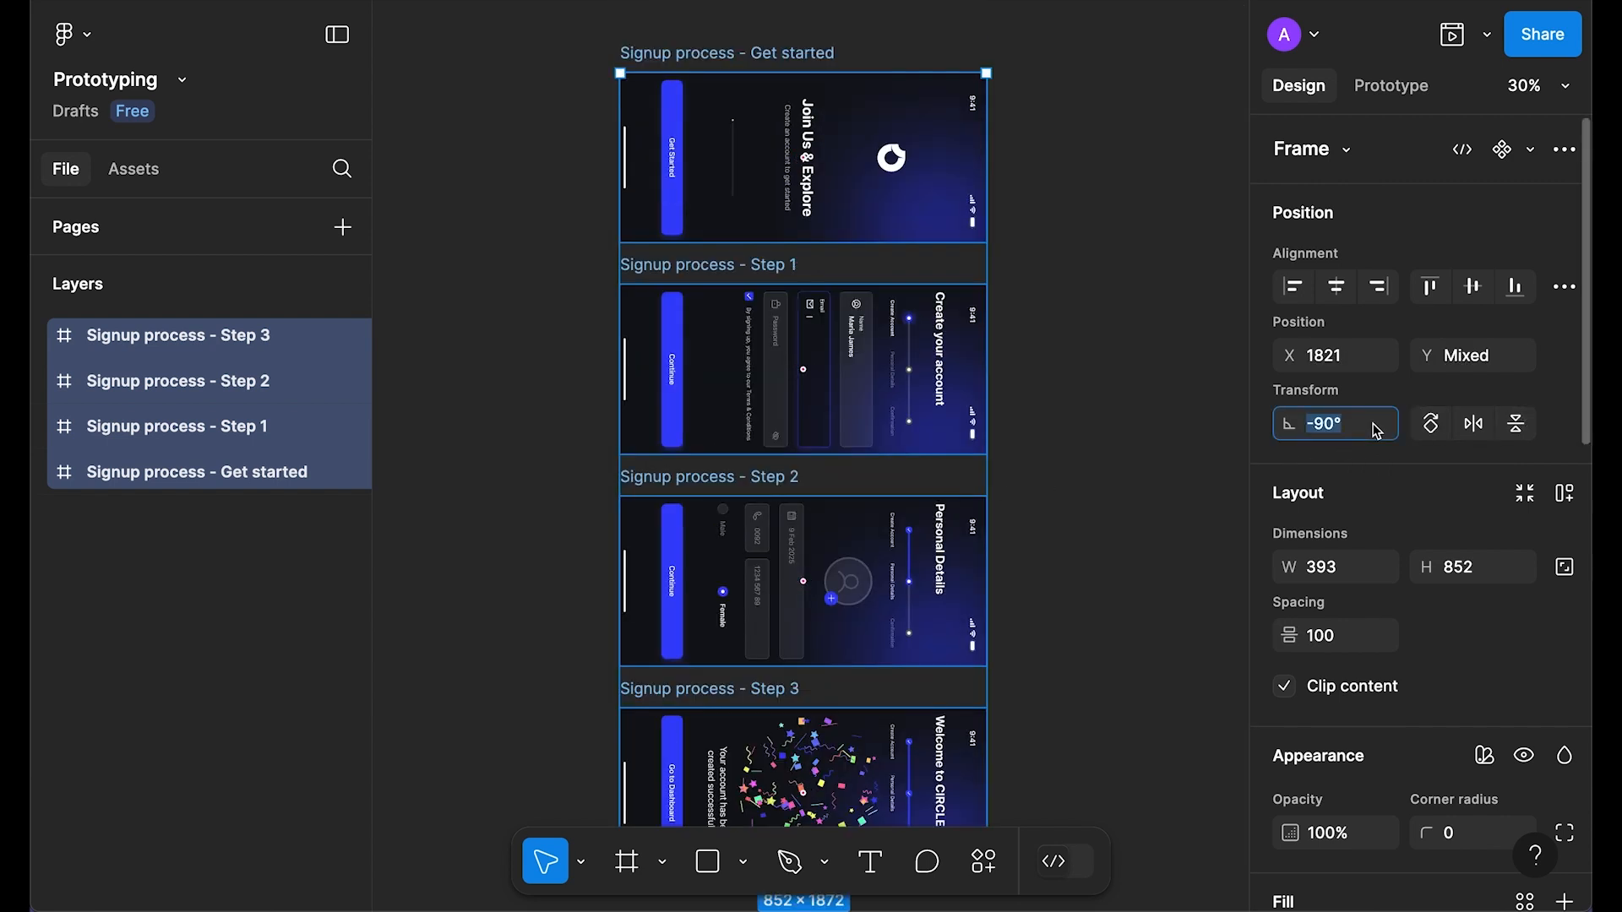
text(0)
key(Return)
Step: Set the spacing between the stacked screens to 200
click(1347, 647)
text(200)
key(Return)
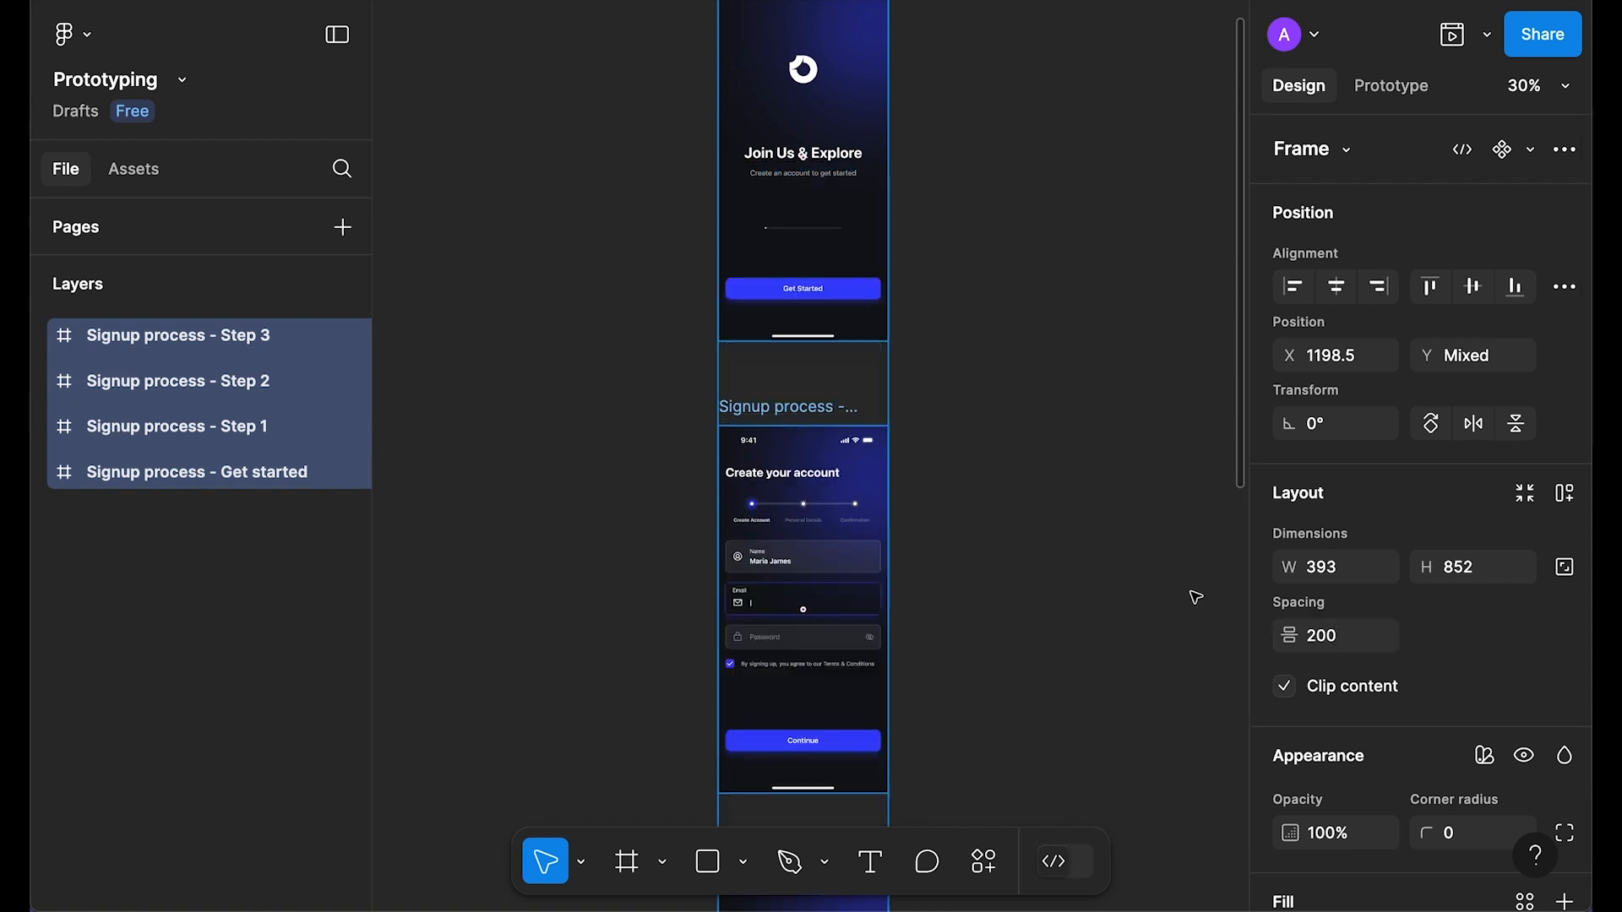
Step: Deselect the screens, look over the column, and select the Get started screen
scroll(1170, 557, up, 1)
click(1109, 403)
scroll(960, 329, down, 8)
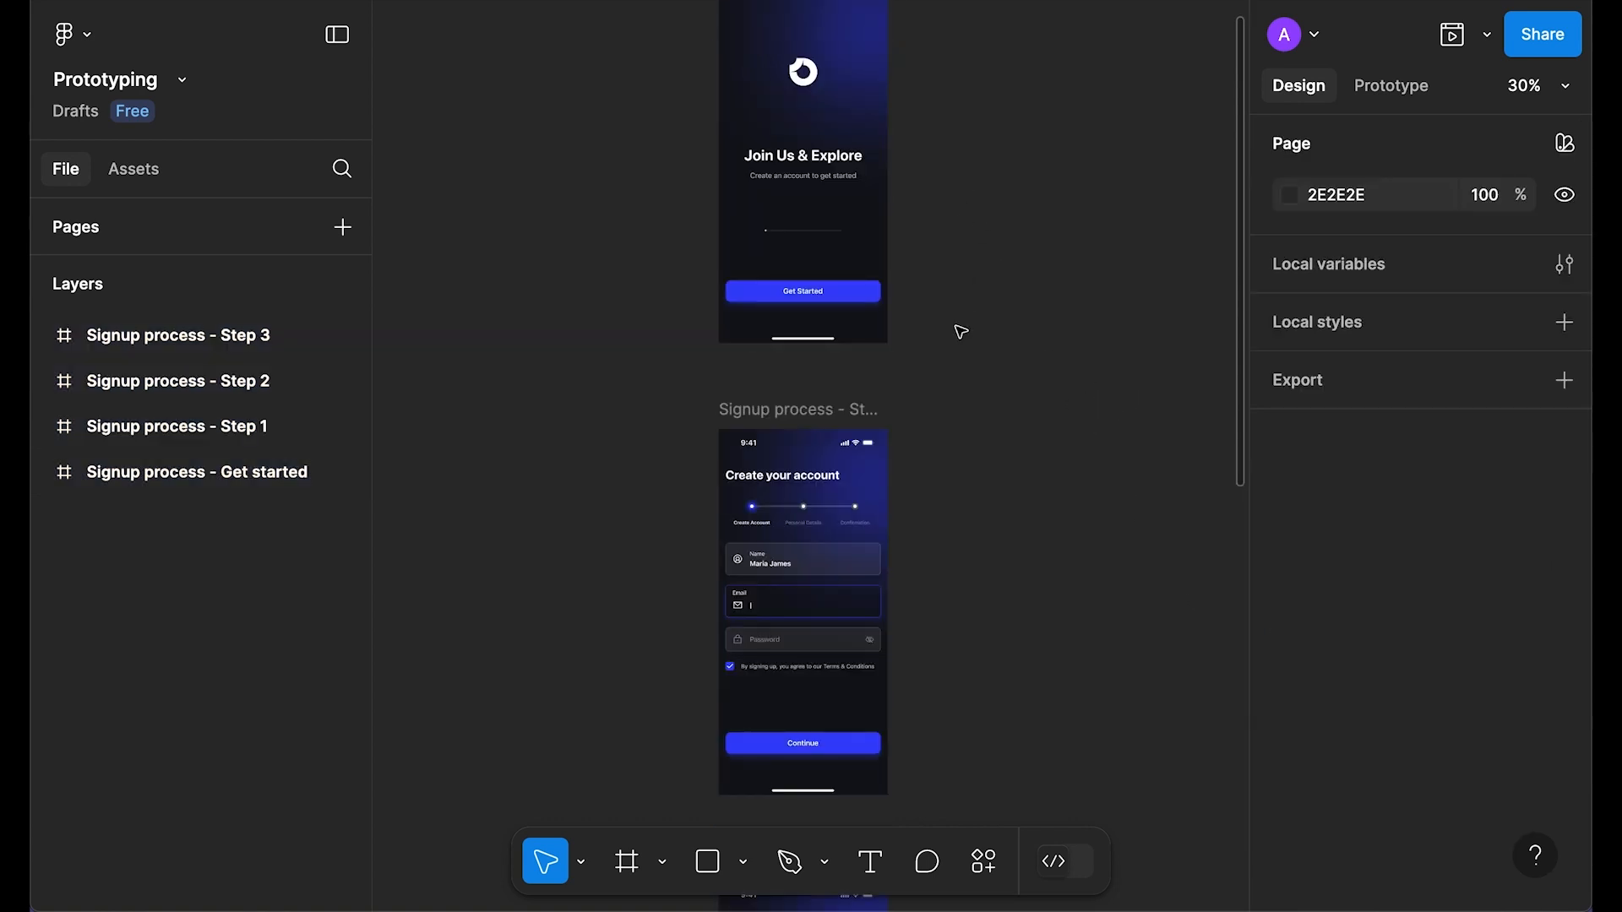
scroll(949, 533, down, 5)
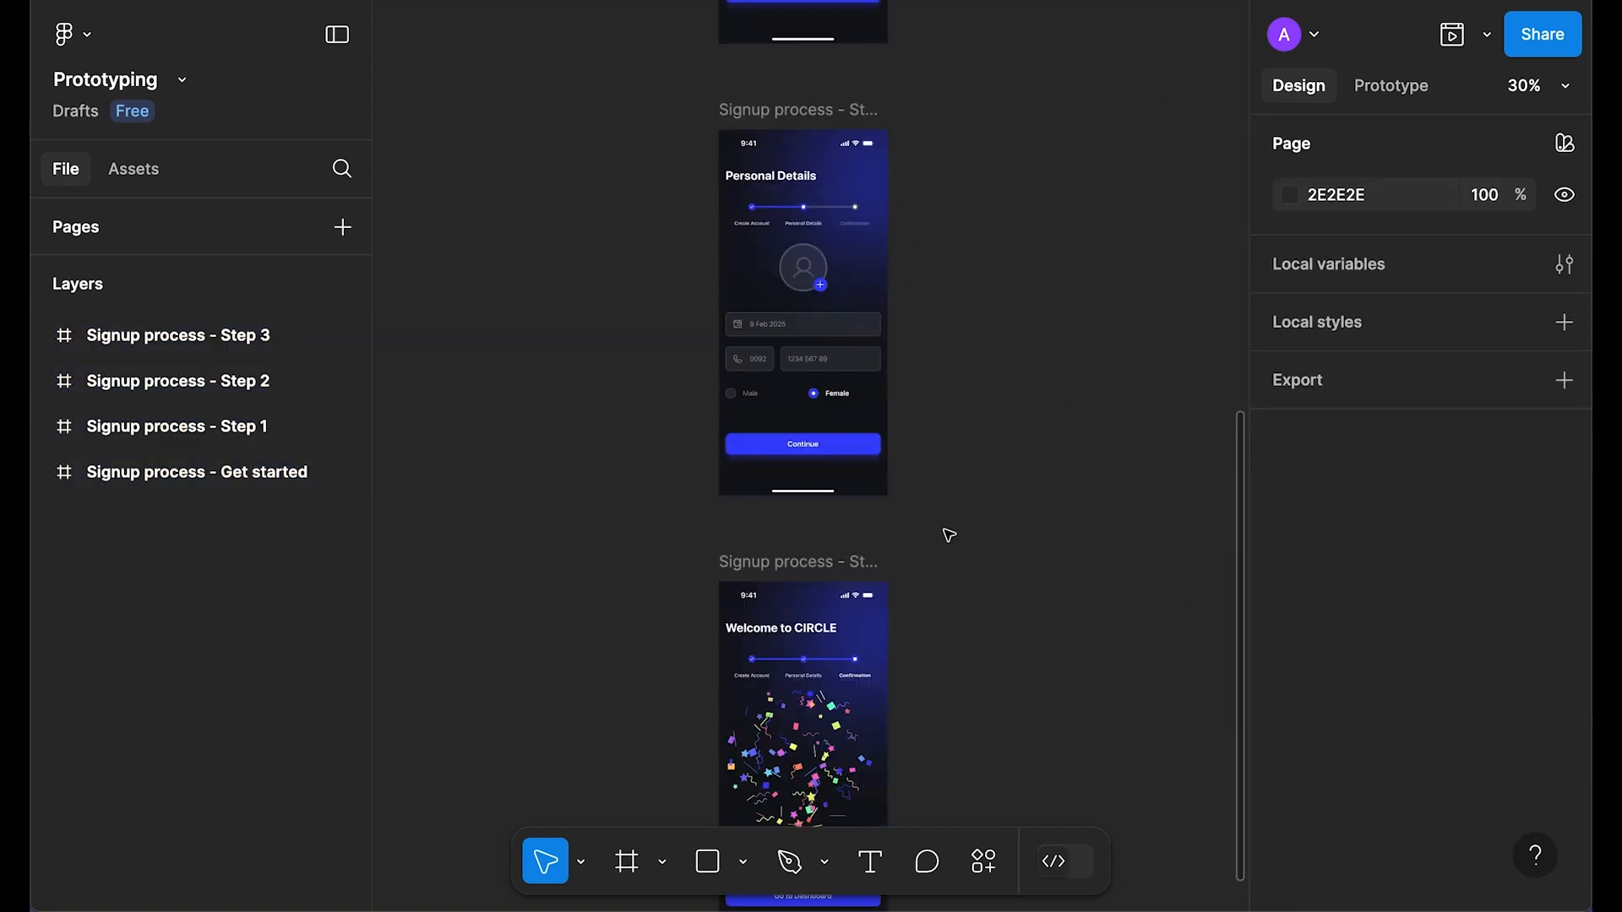
scroll(951, 538, up, 12)
scroll(951, 538, up, 2)
scroll(901, 456, right, 2)
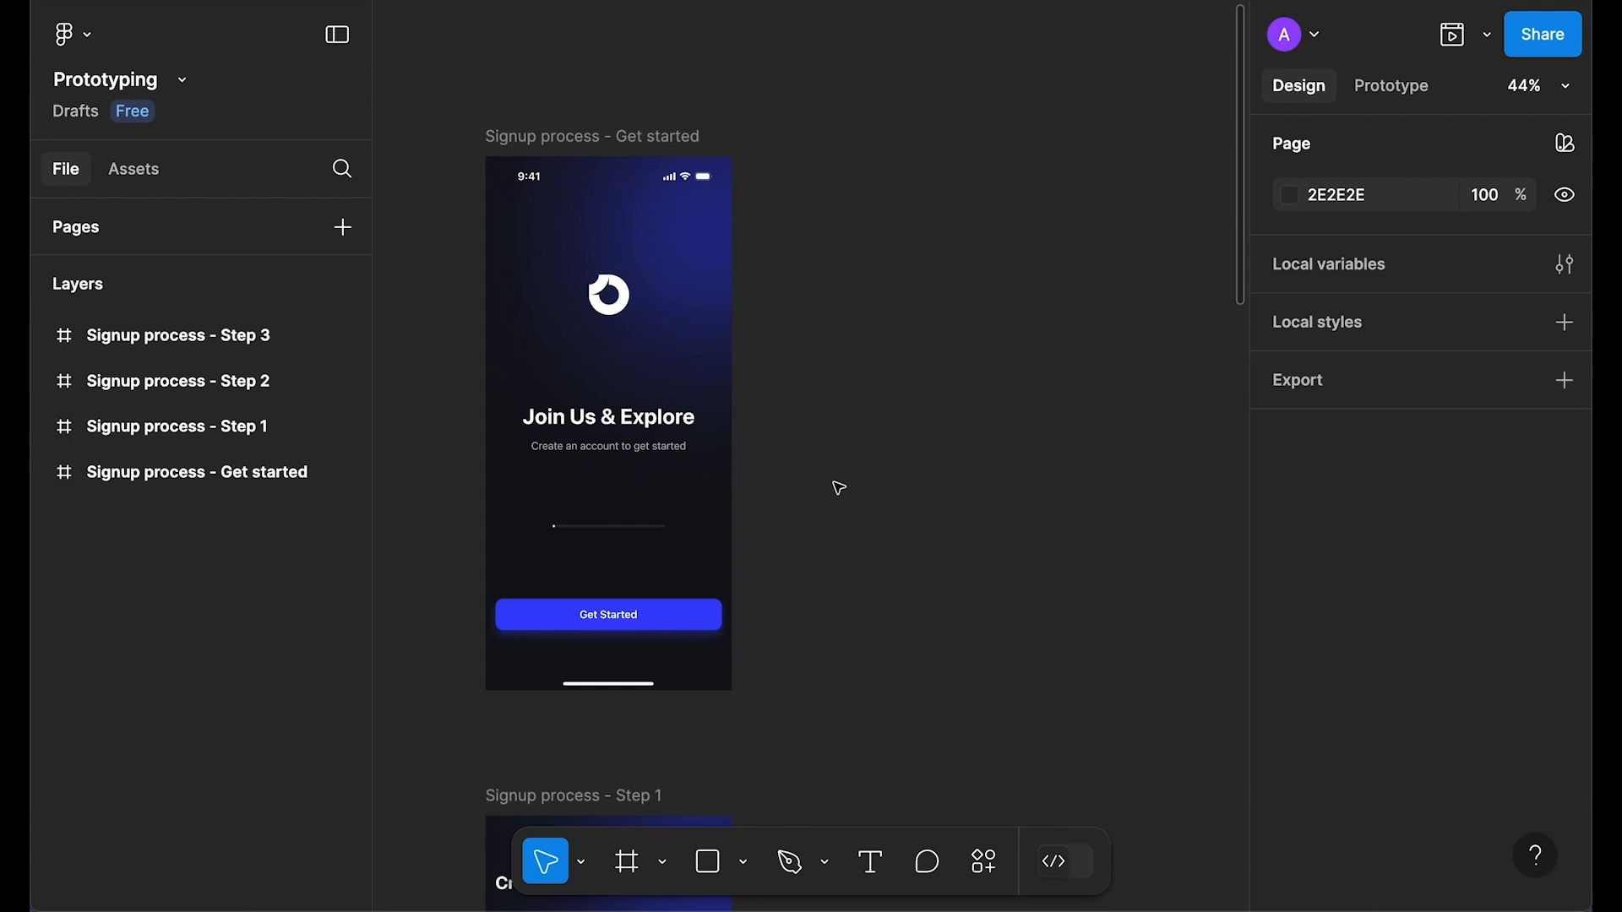
click(582, 144)
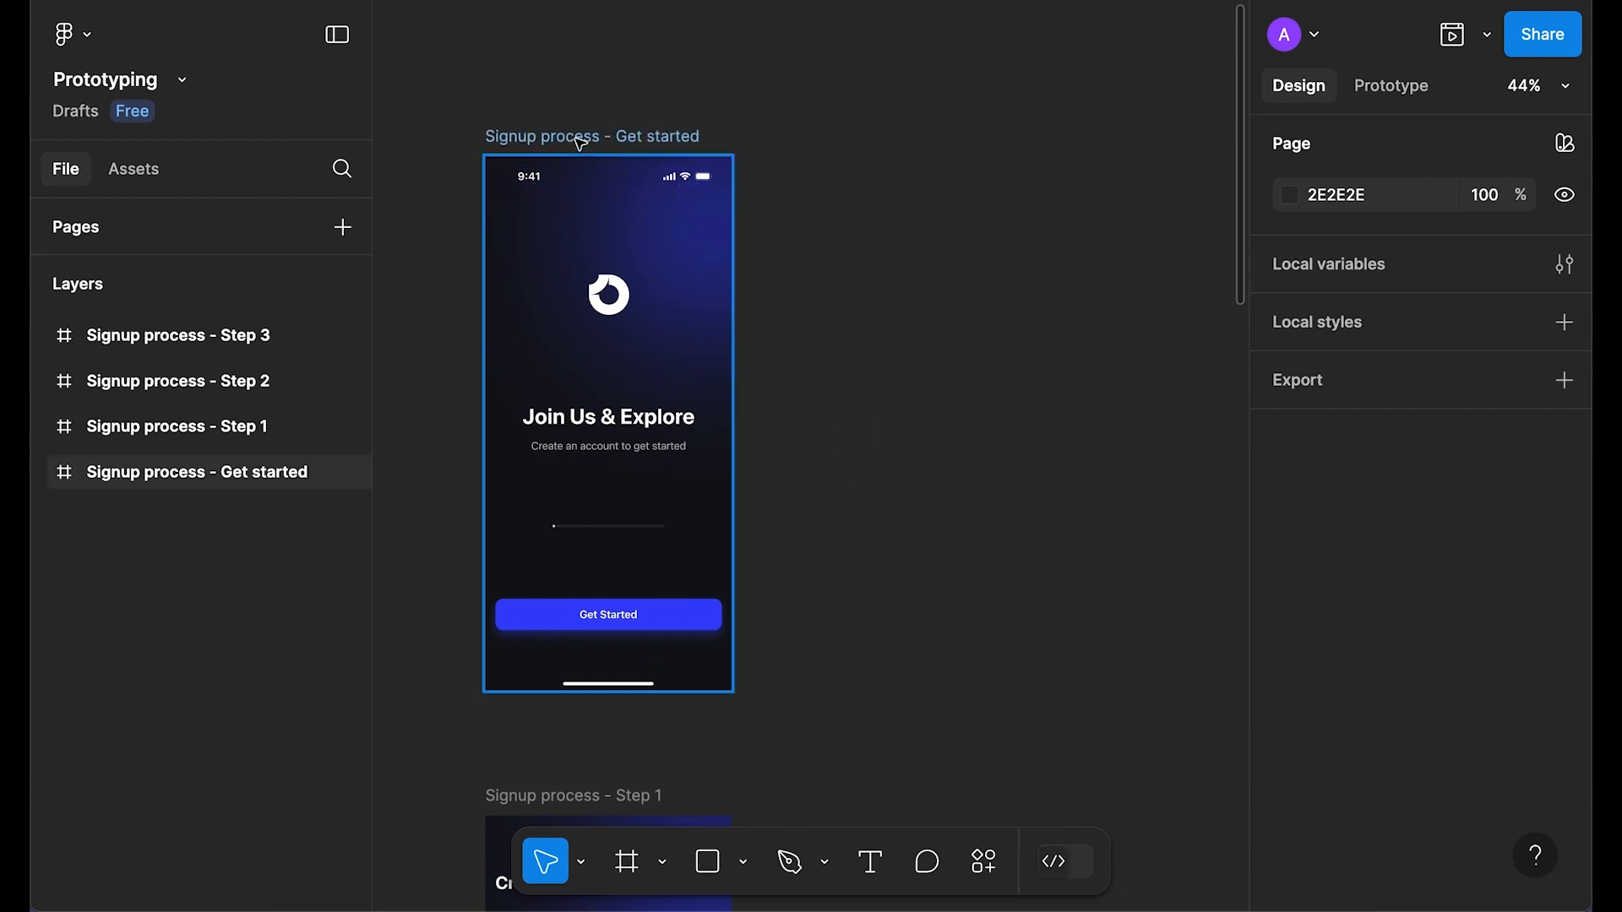
Step: Duplicate the Get started screen twice to the right, nudging the first copy further right
click(582, 143)
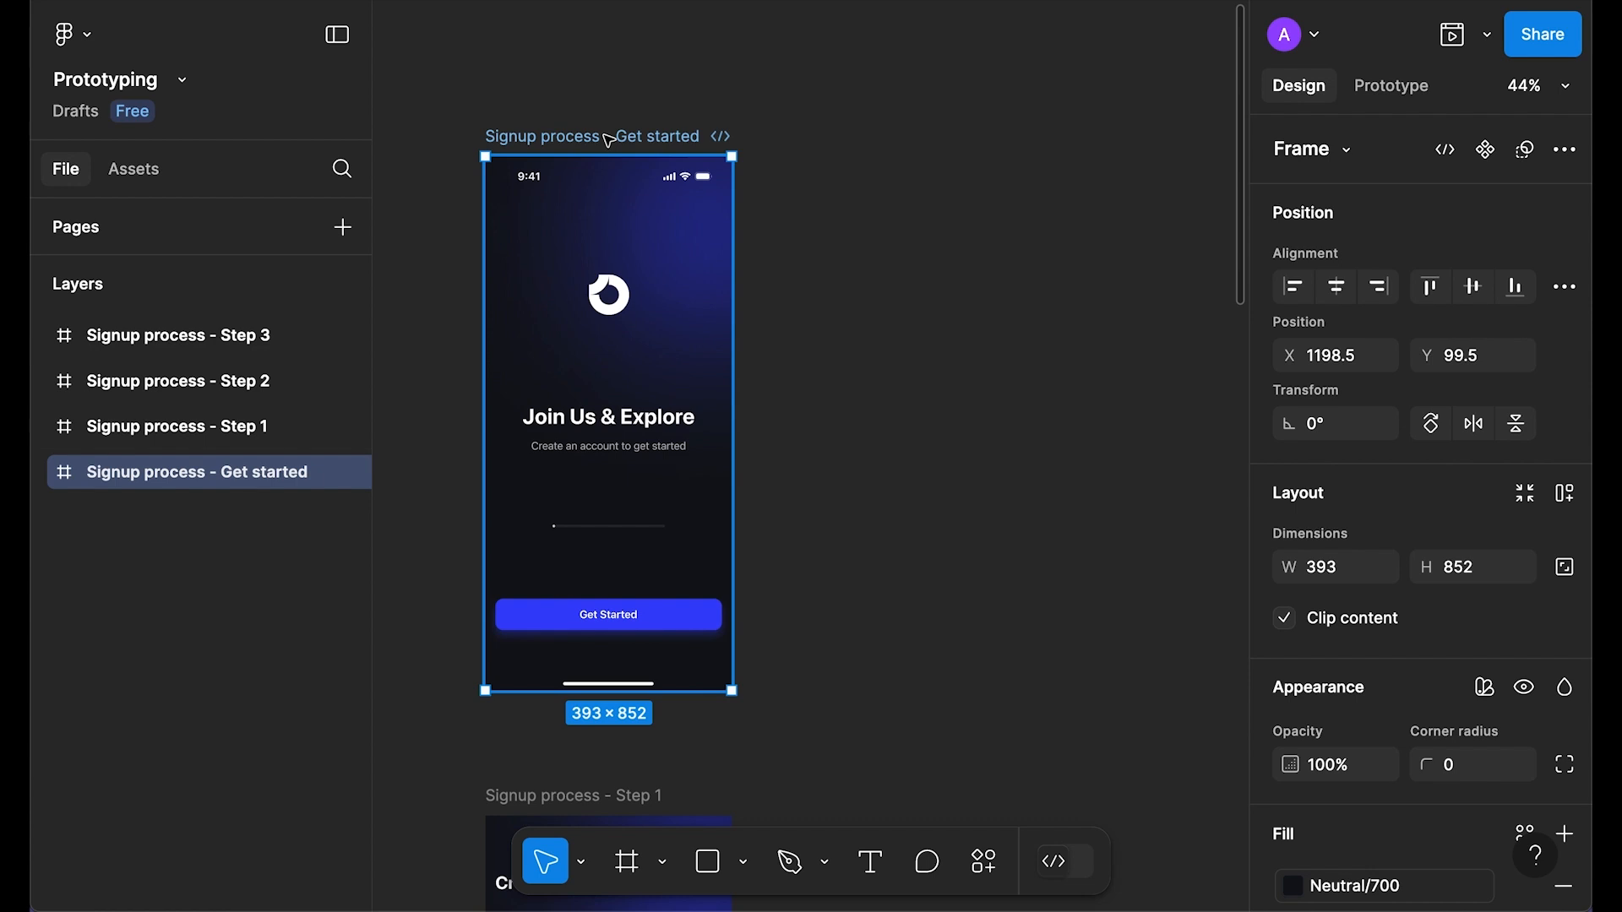
key(f)
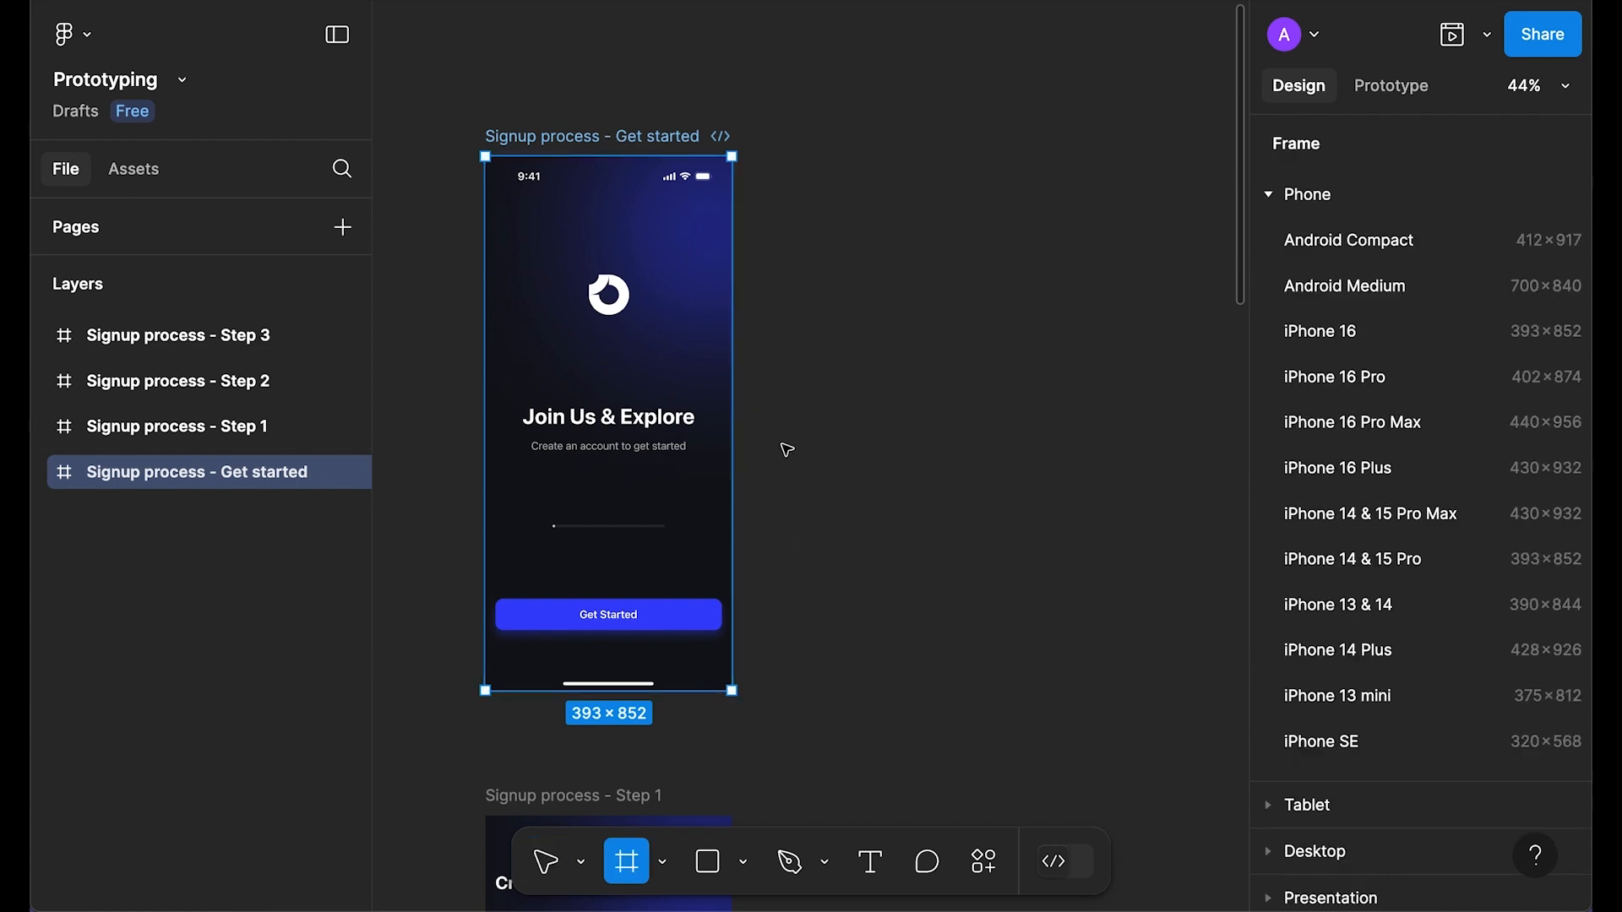
mouse_move(765, 432)
click(759, 425)
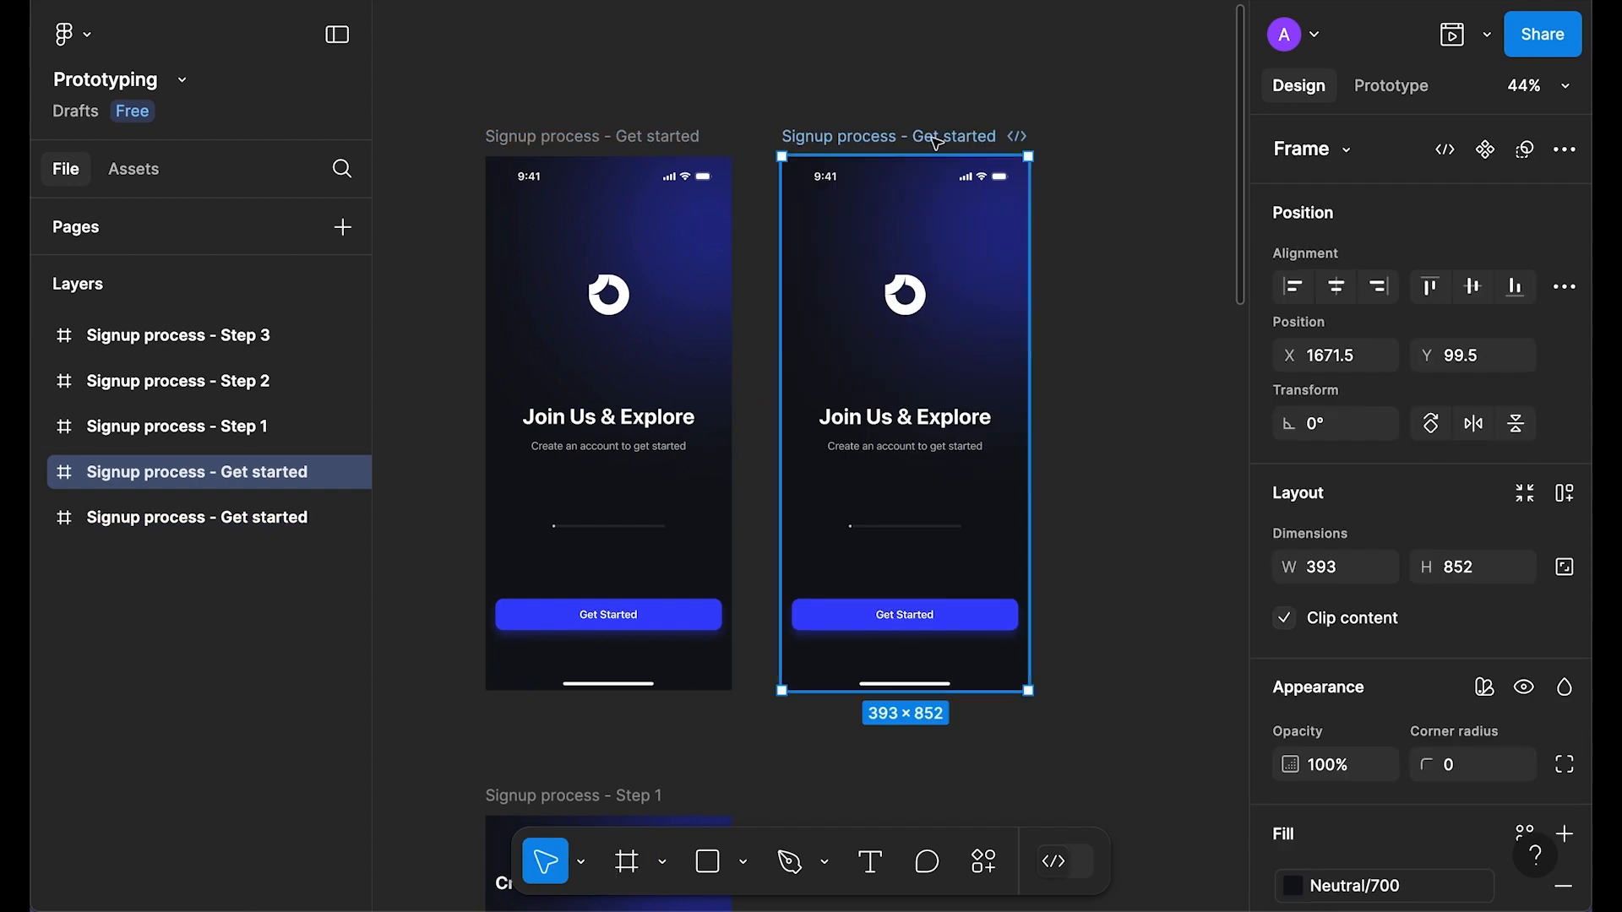
drag(851, 141, 887, 88)
scroll(915, 372, down, 2)
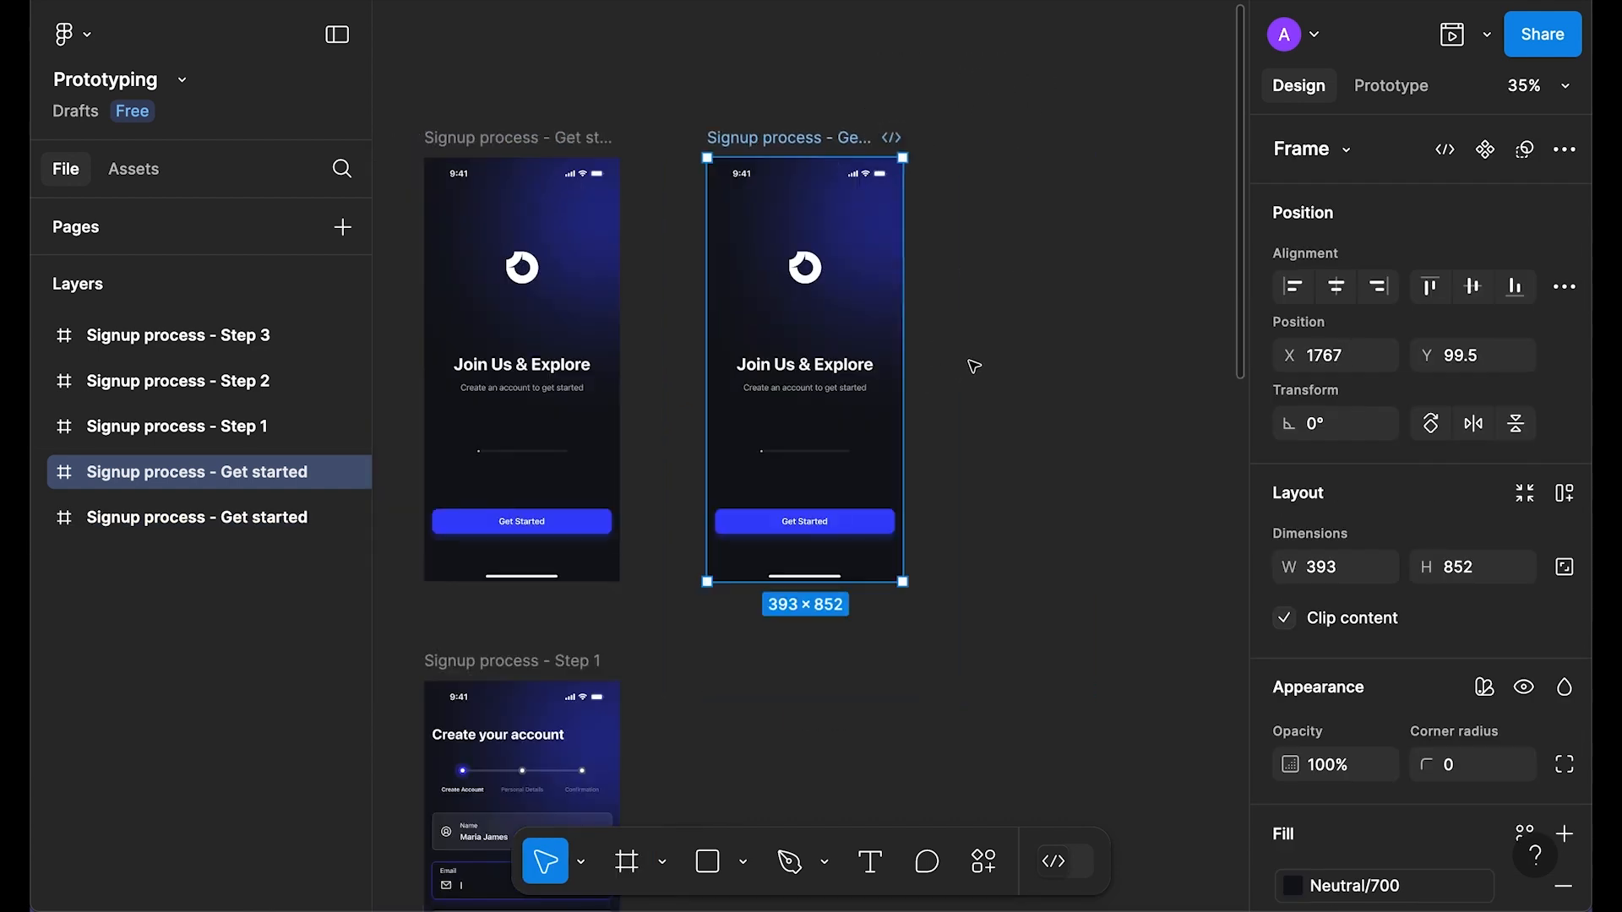
key(f)
click(954, 373)
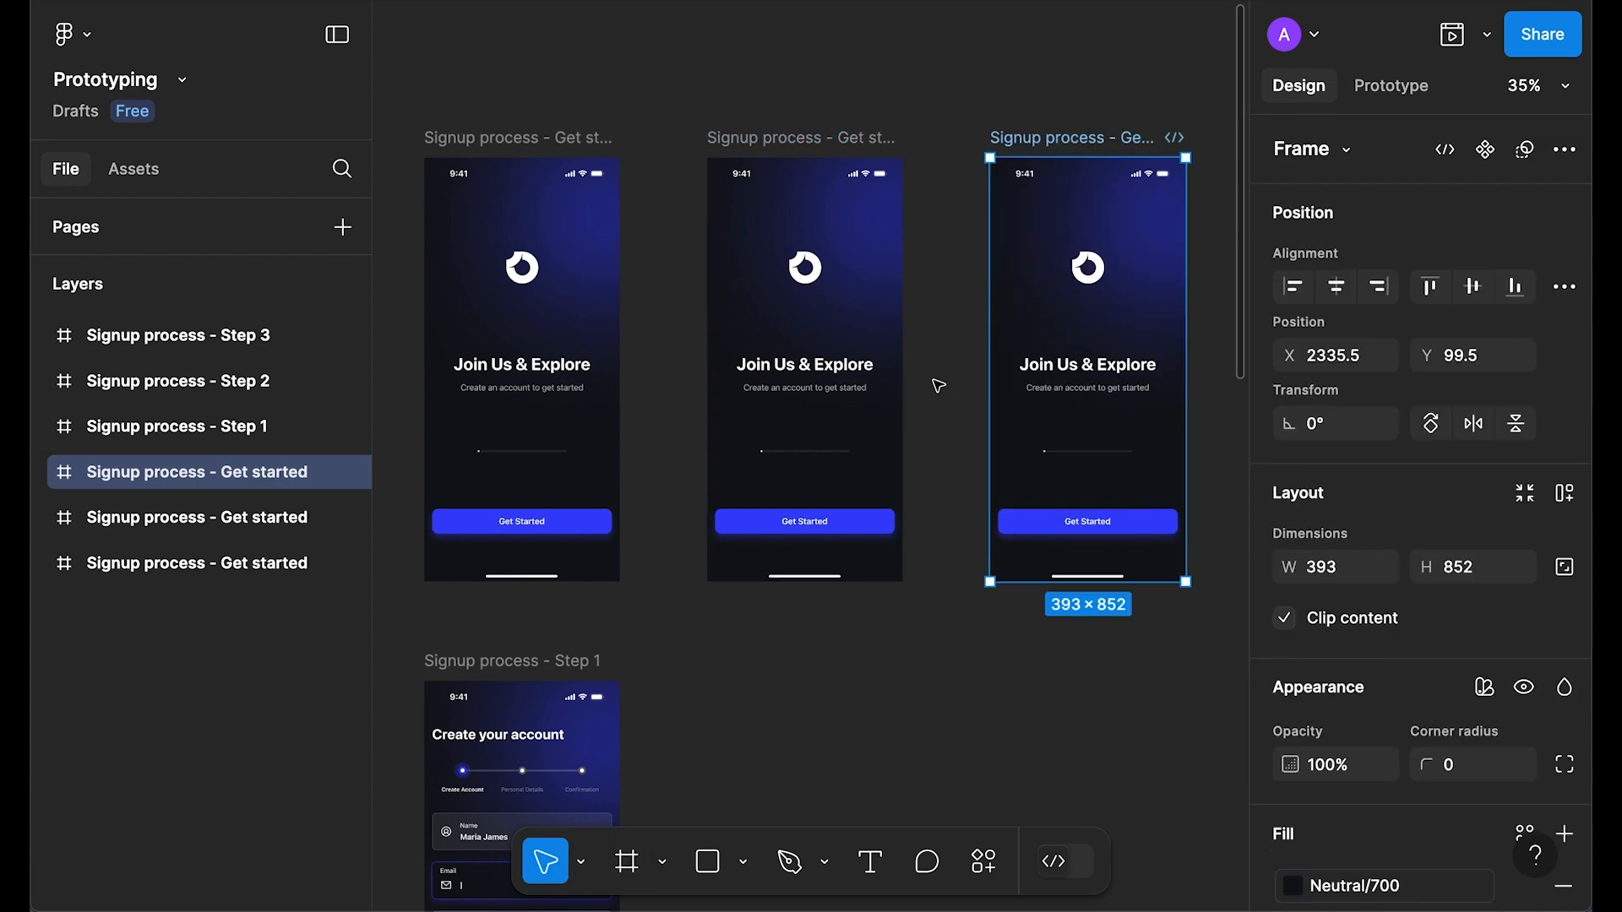
Step: Add four more Get started copies in the row to the right
scroll(938, 386, down, 1)
scroll(1068, 637, right, 3)
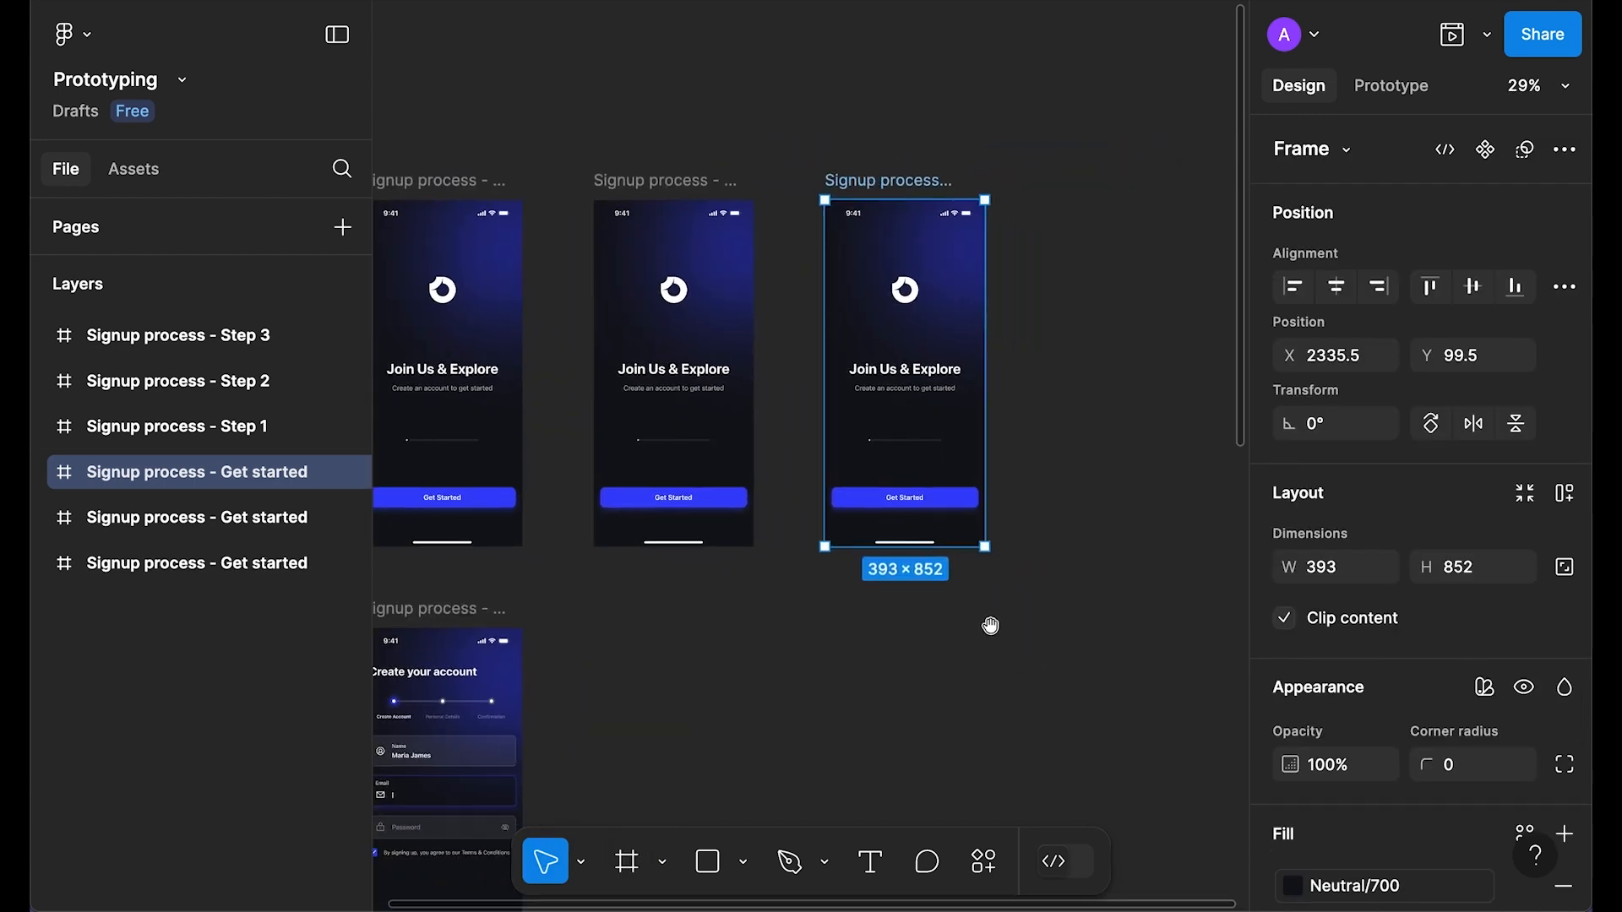
key(f)
click(1022, 374)
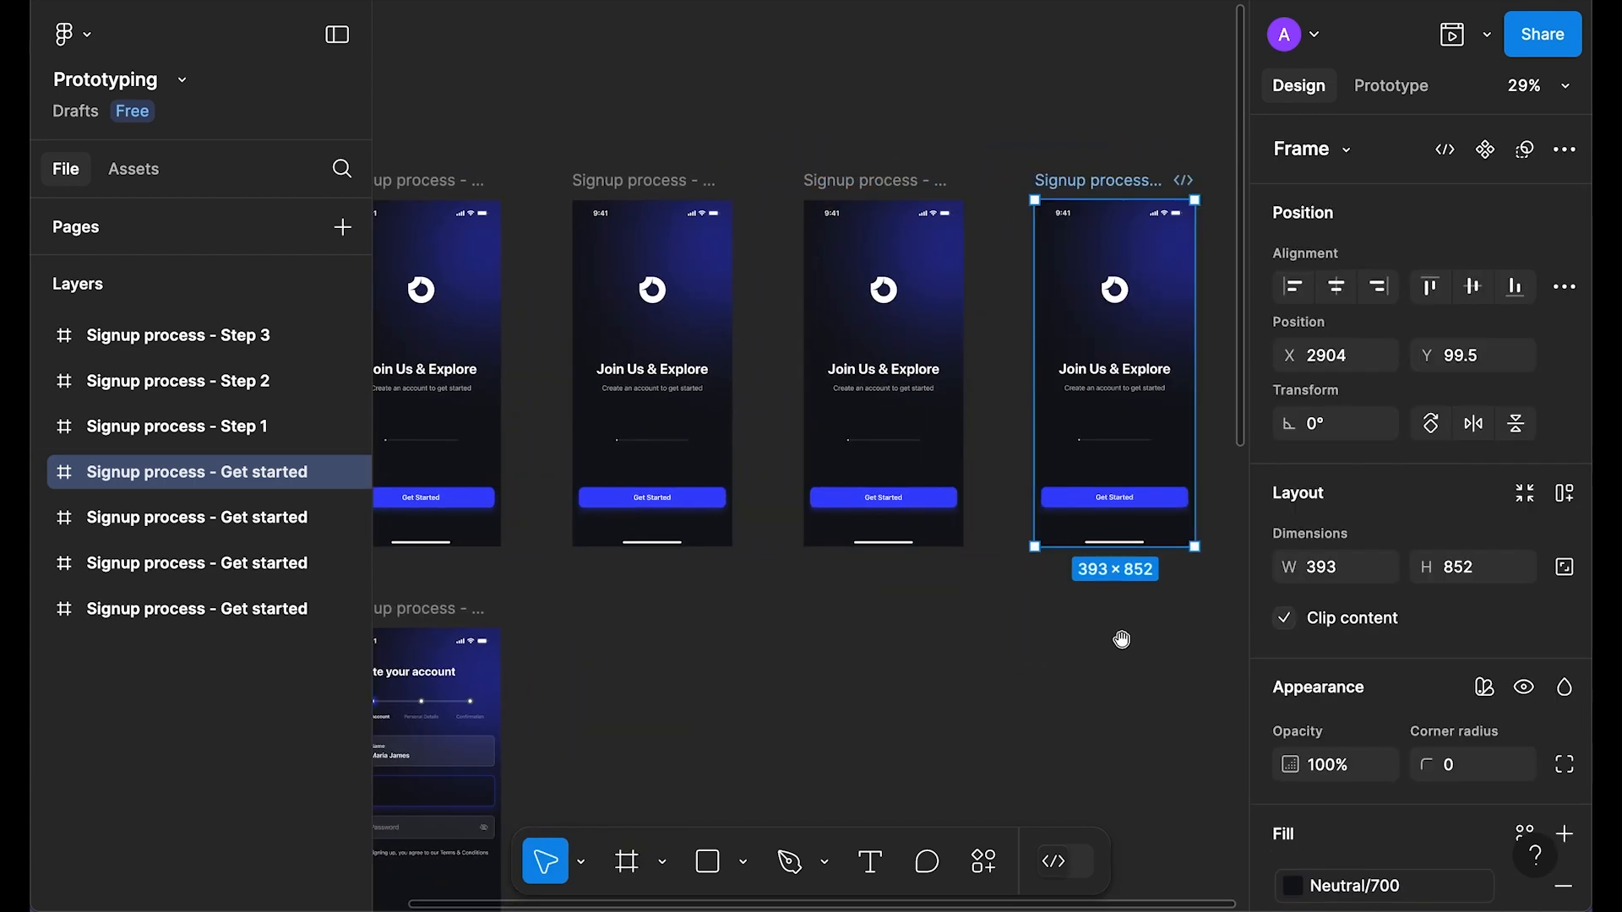
scroll(1003, 612, right, 5)
key(f)
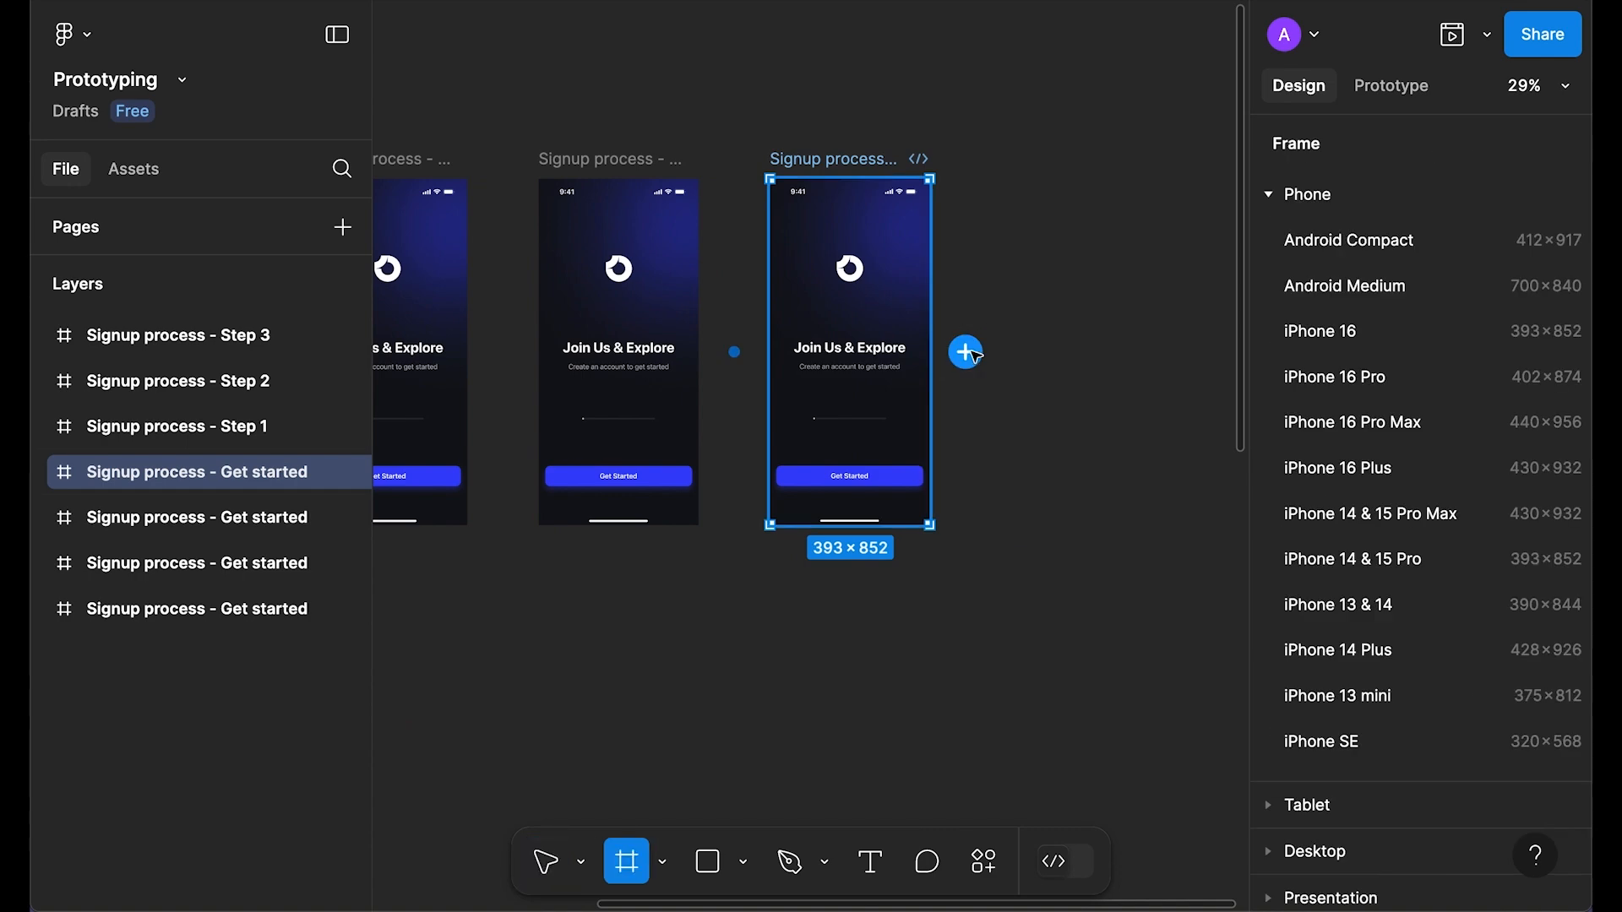
click(968, 353)
scroll(1056, 625, right, 5)
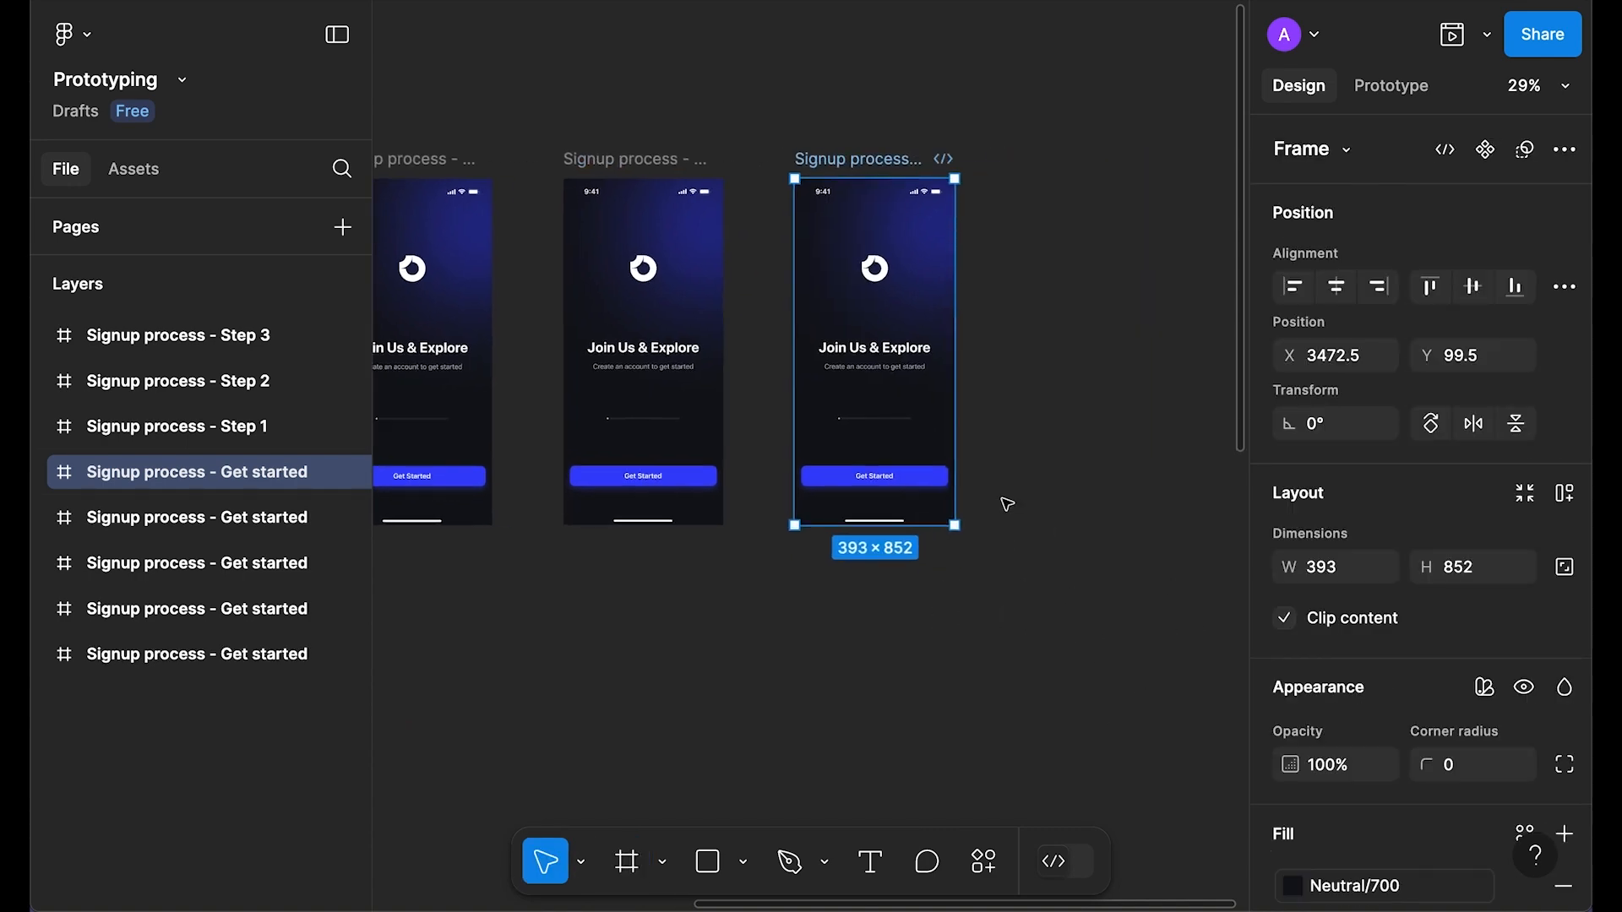
key(f)
click(990, 353)
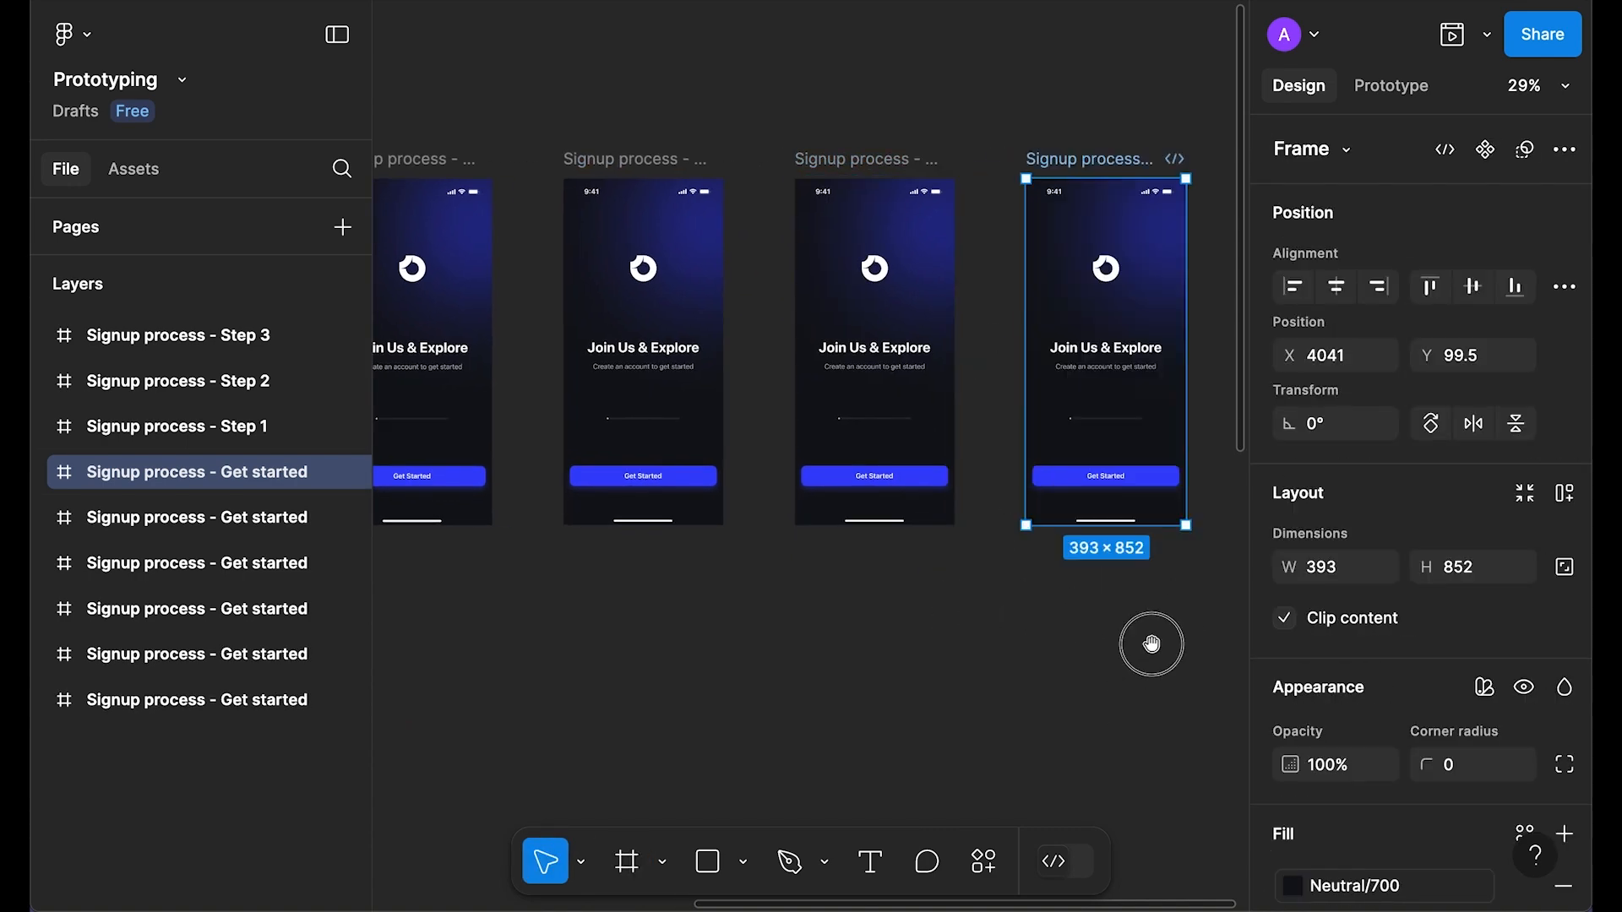
scroll(1151, 644, right, 4)
key(f)
click(1035, 362)
Step: Pan back to the earlier copies and select the first duplicate
click(1014, 679)
drag(629, 652, 967, 630)
drag(712, 652, 954, 666)
scroll(854, 135, up, 5)
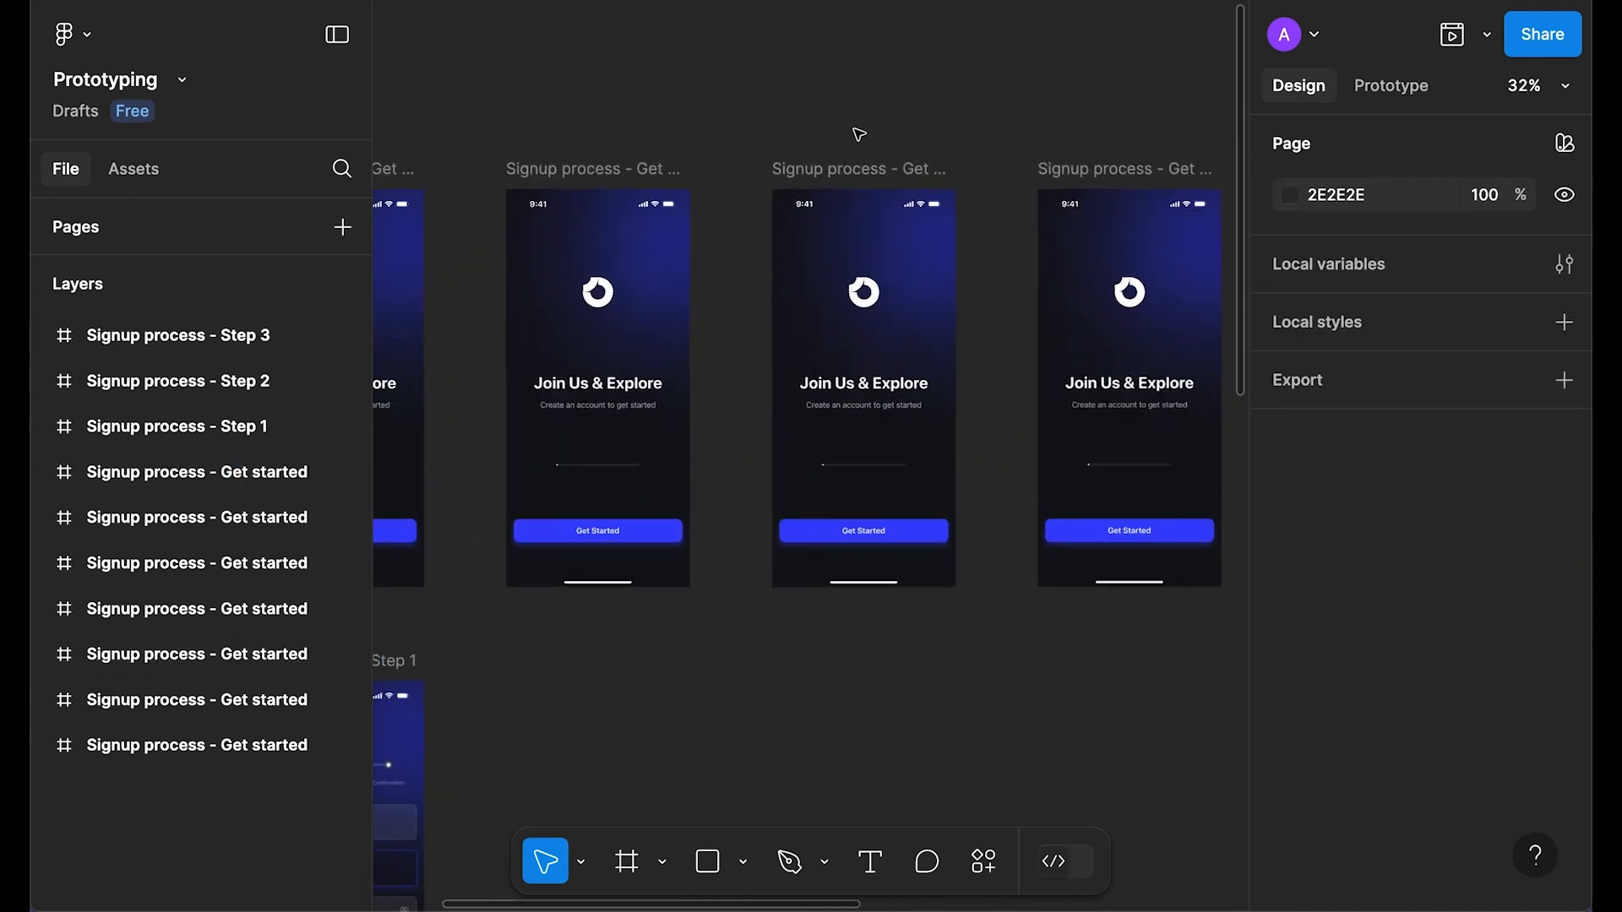
click(849, 181)
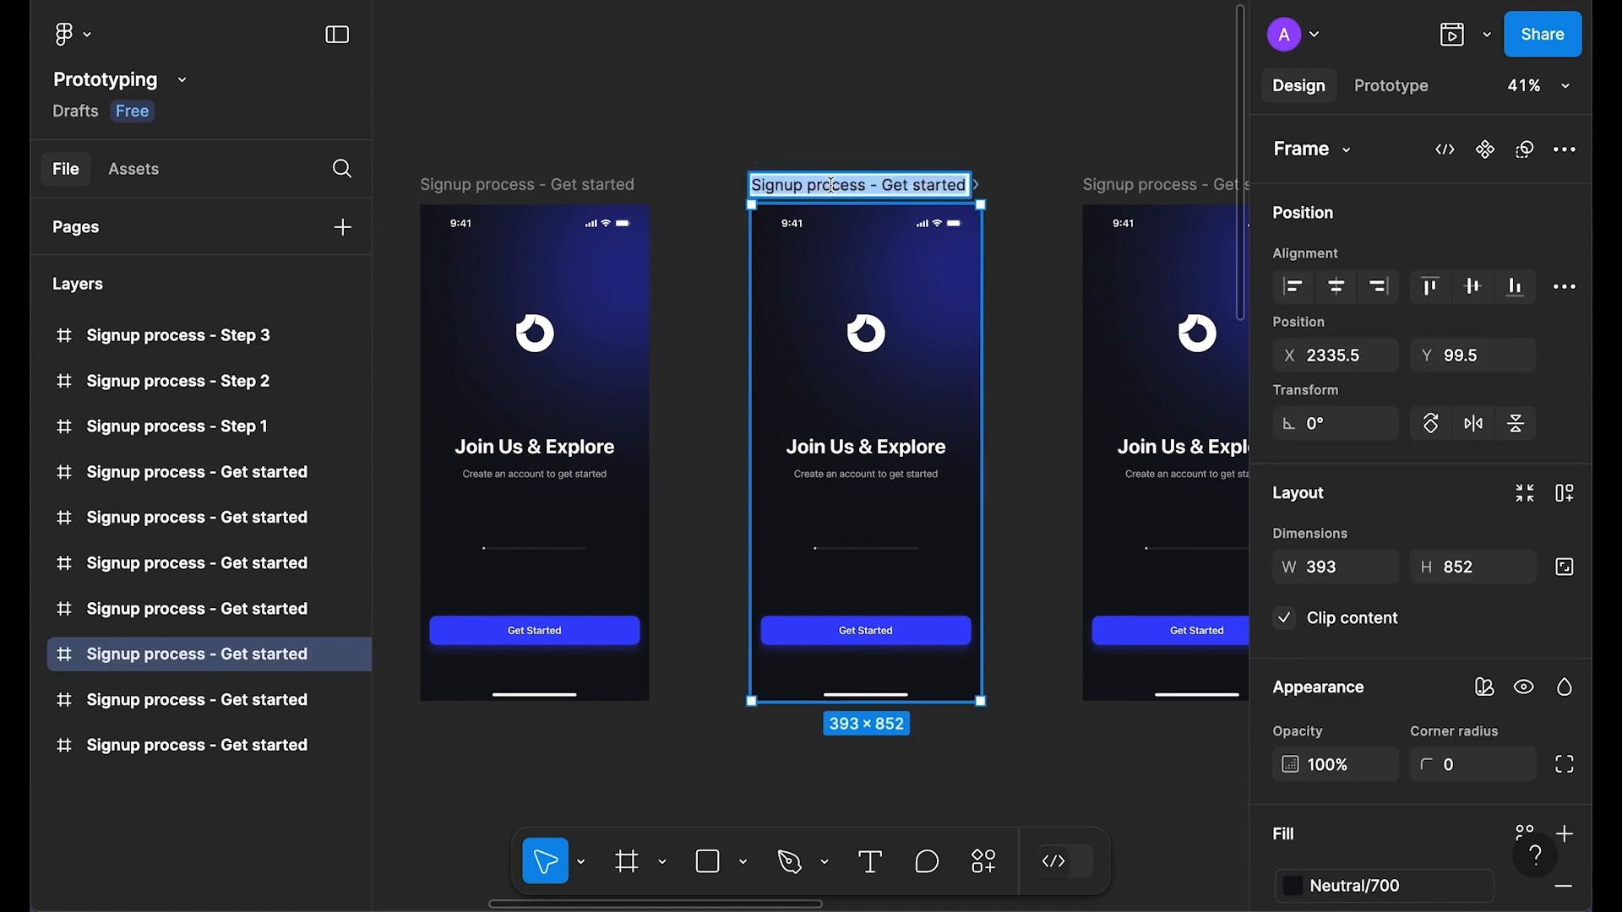
Step: Rename the first three copies background, progressbar and logo
text(background)
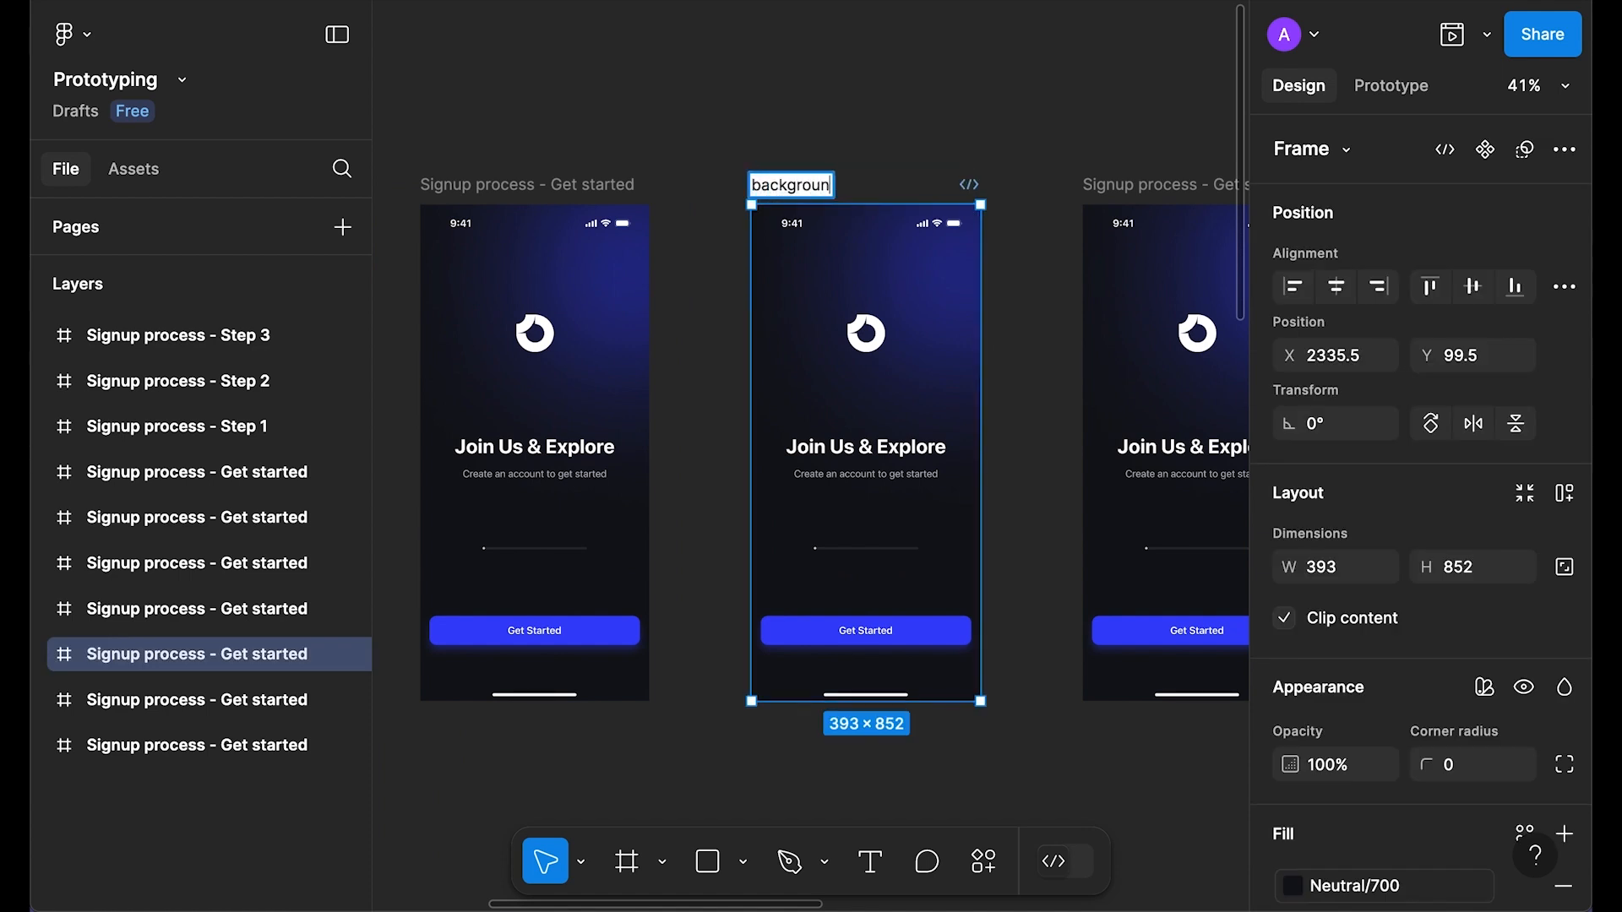
key(Return)
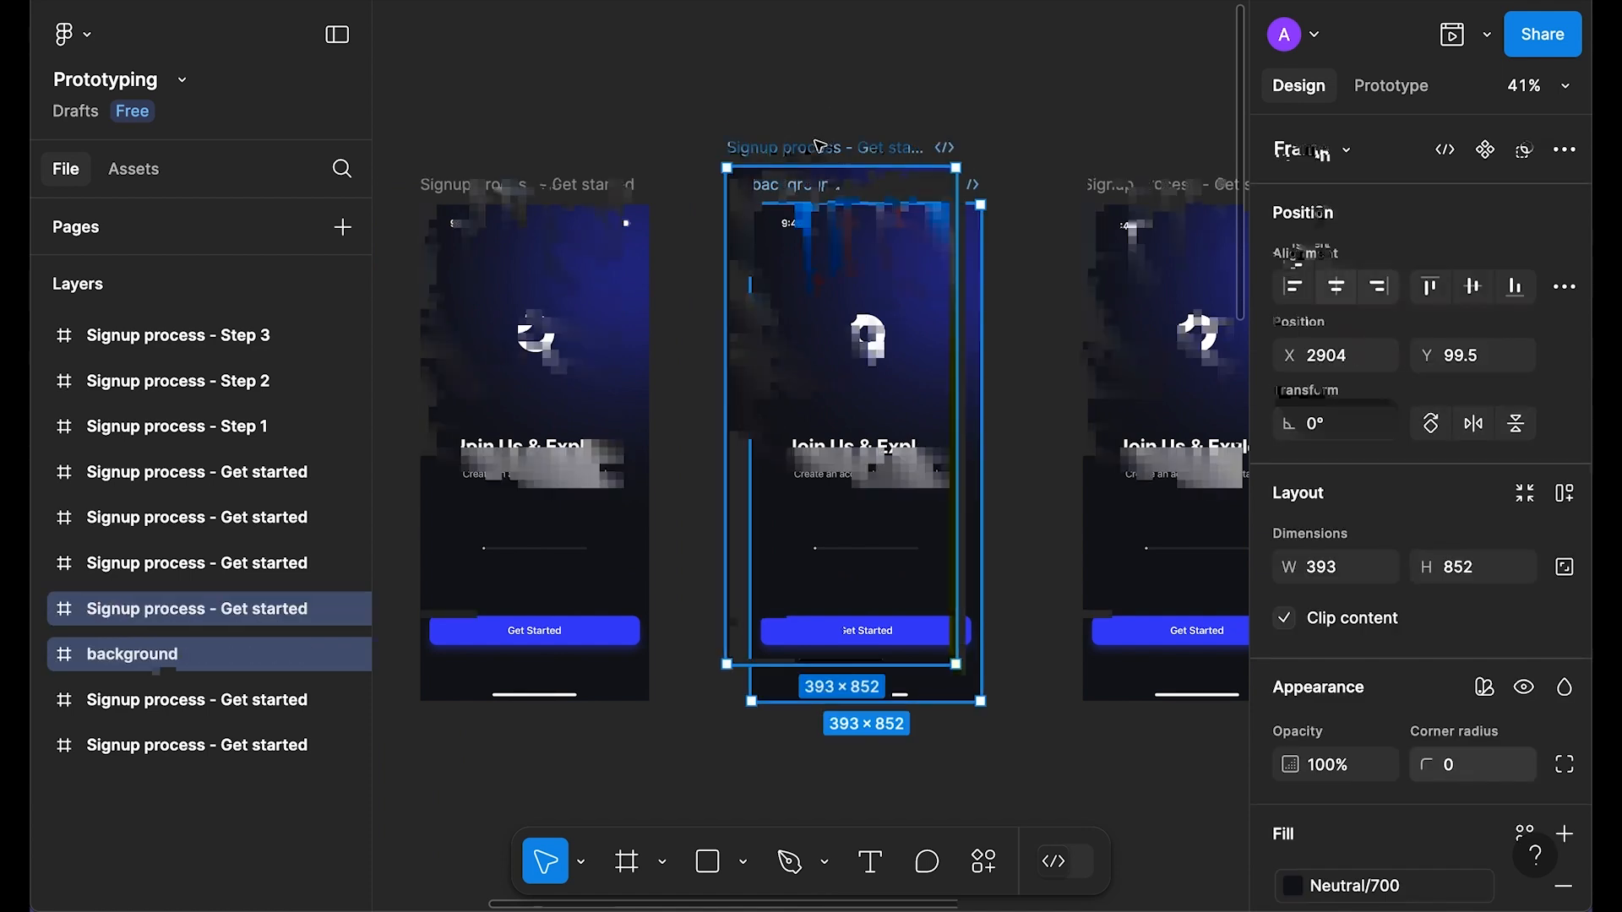
double_click(818, 147)
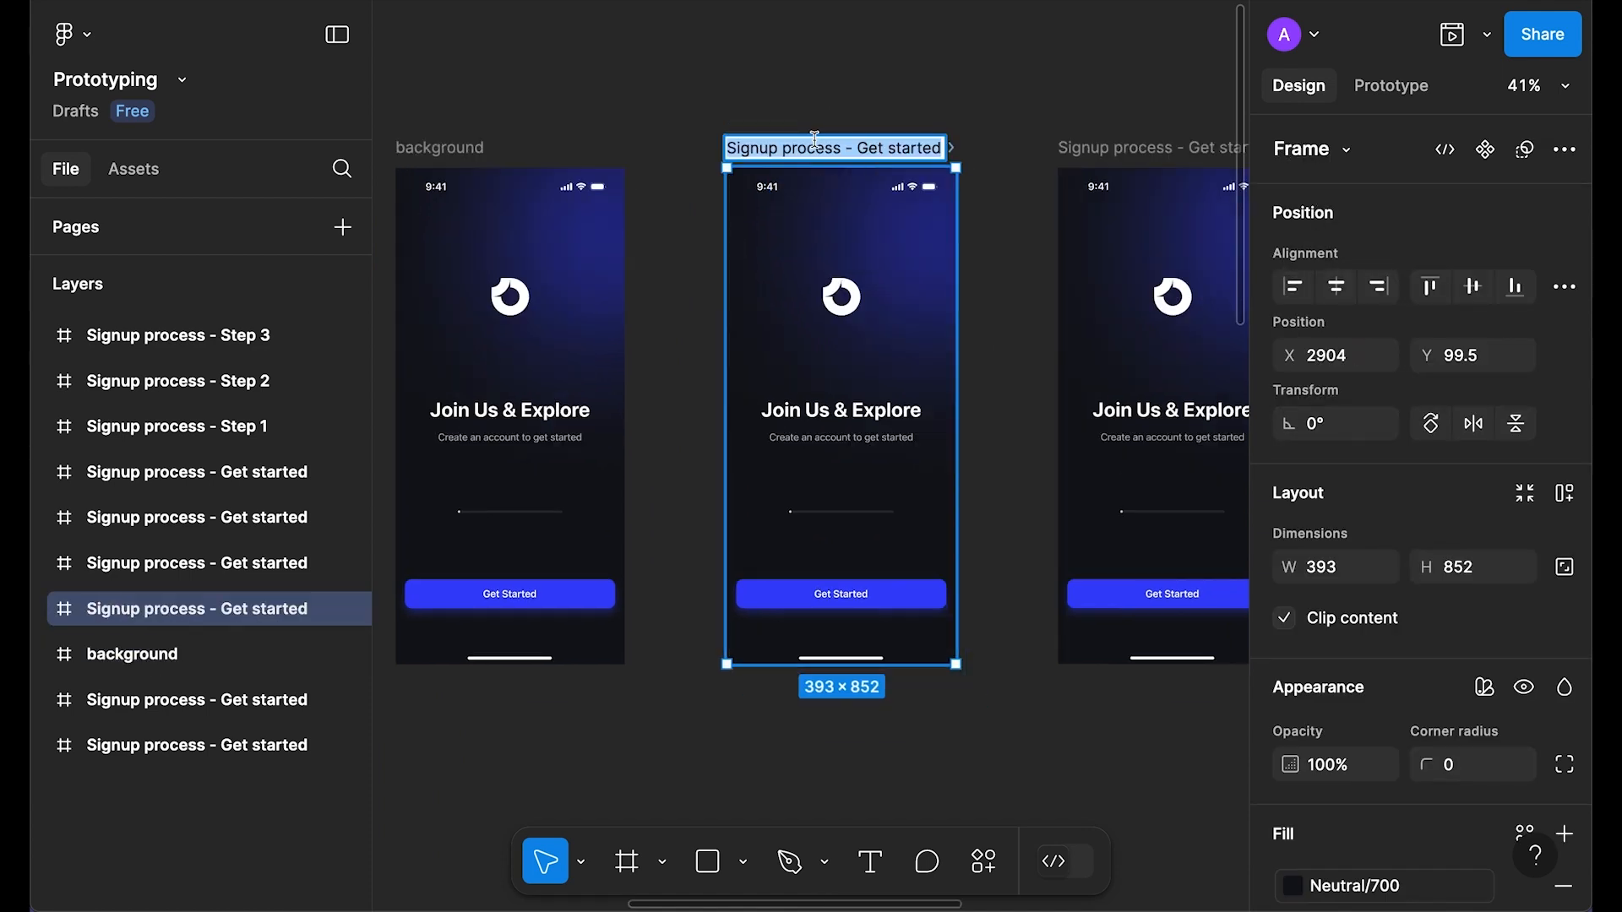
text(progressbar)
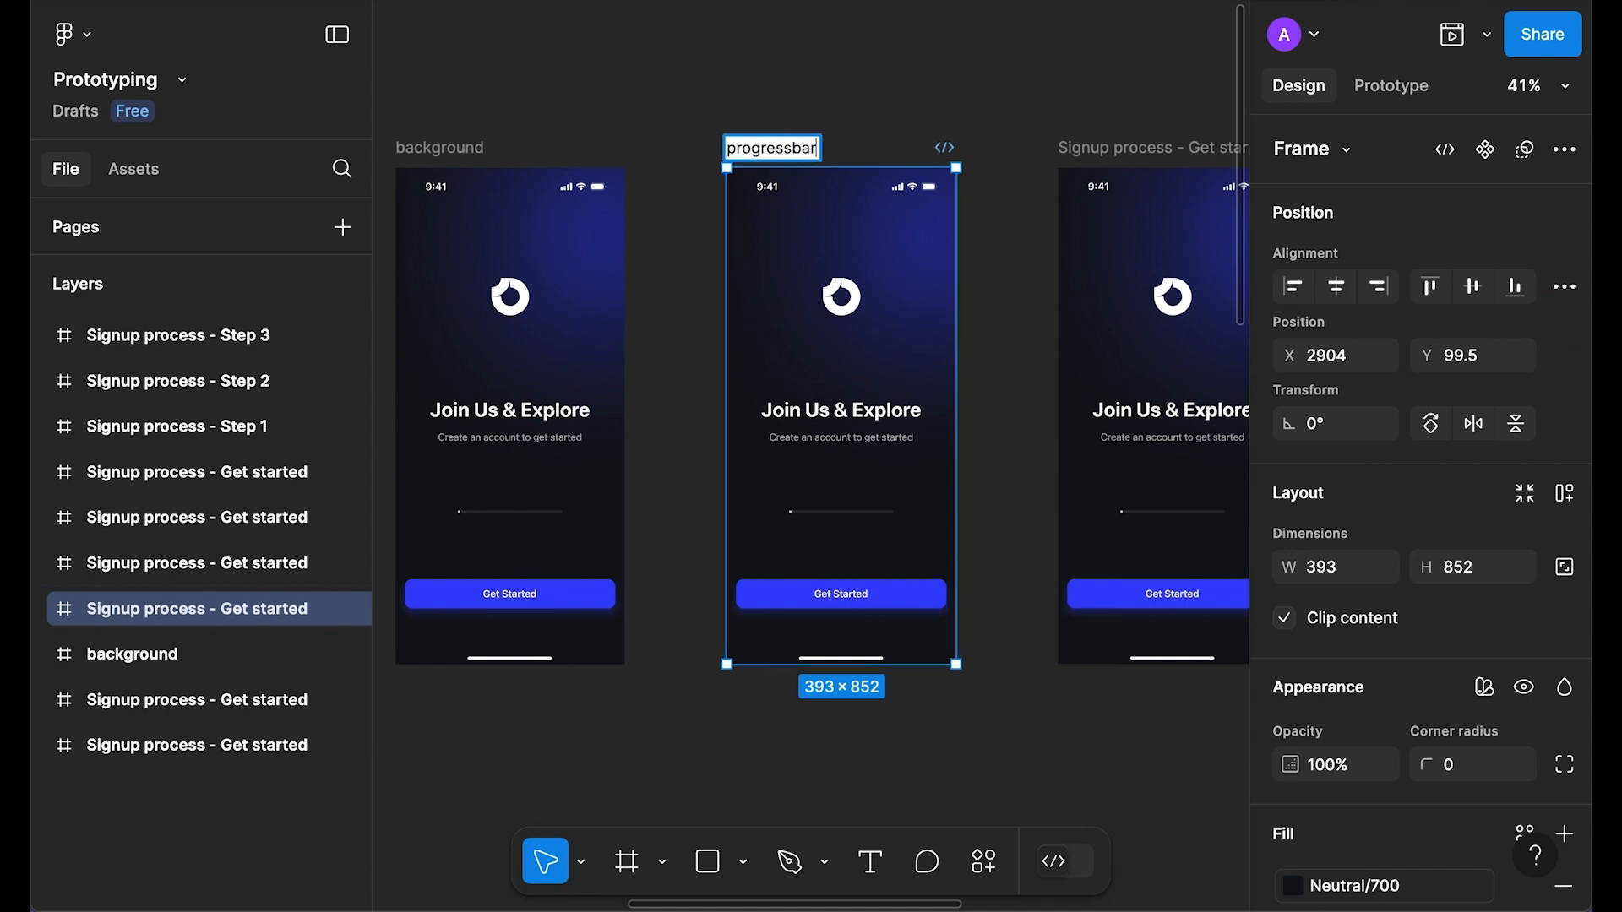
click(804, 73)
scroll(804, 73, right, 1)
click(803, 133)
double_click(787, 135)
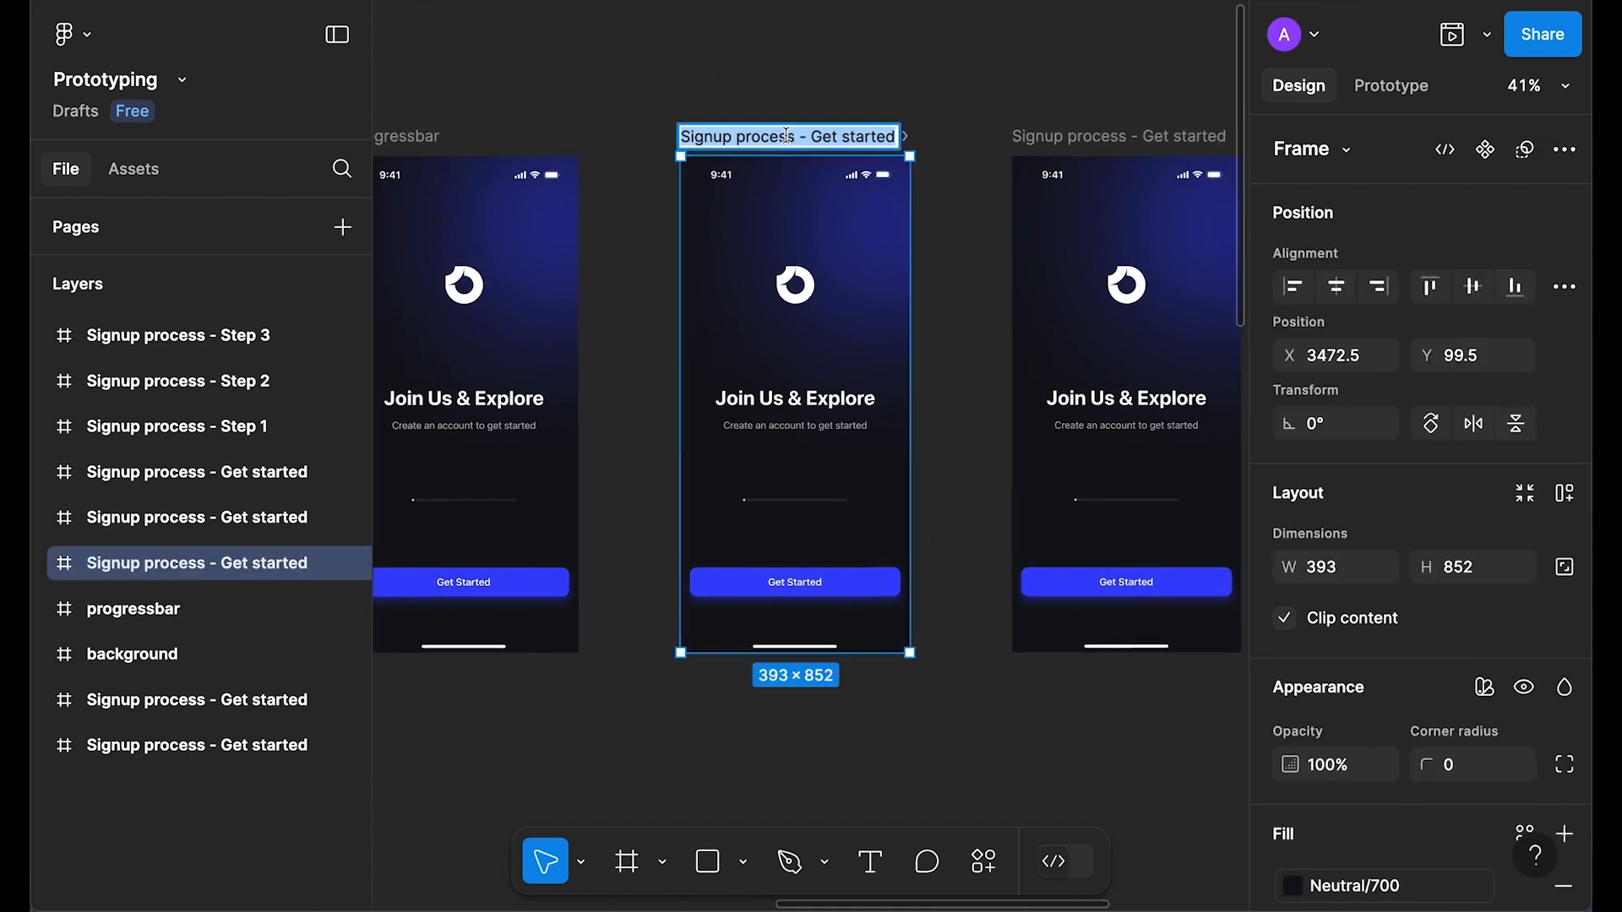
text(logo)
key(Return)
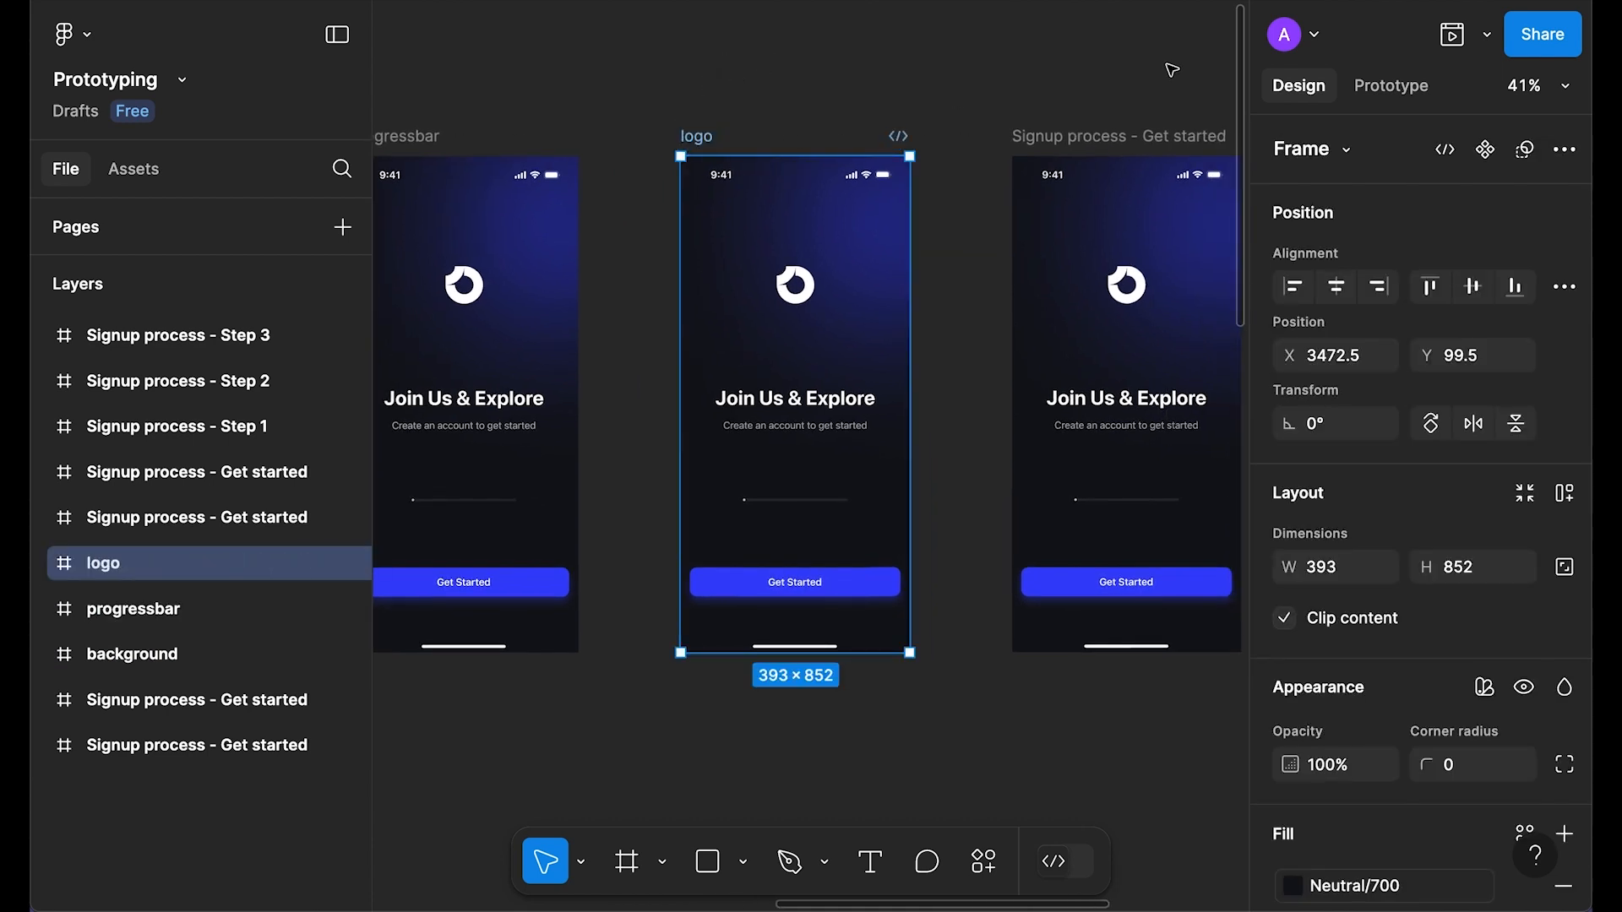
Step: Rename the next two copies title and button
click(1046, 73)
scroll(1046, 73, right, 1)
click(724, 124)
double_click(728, 125)
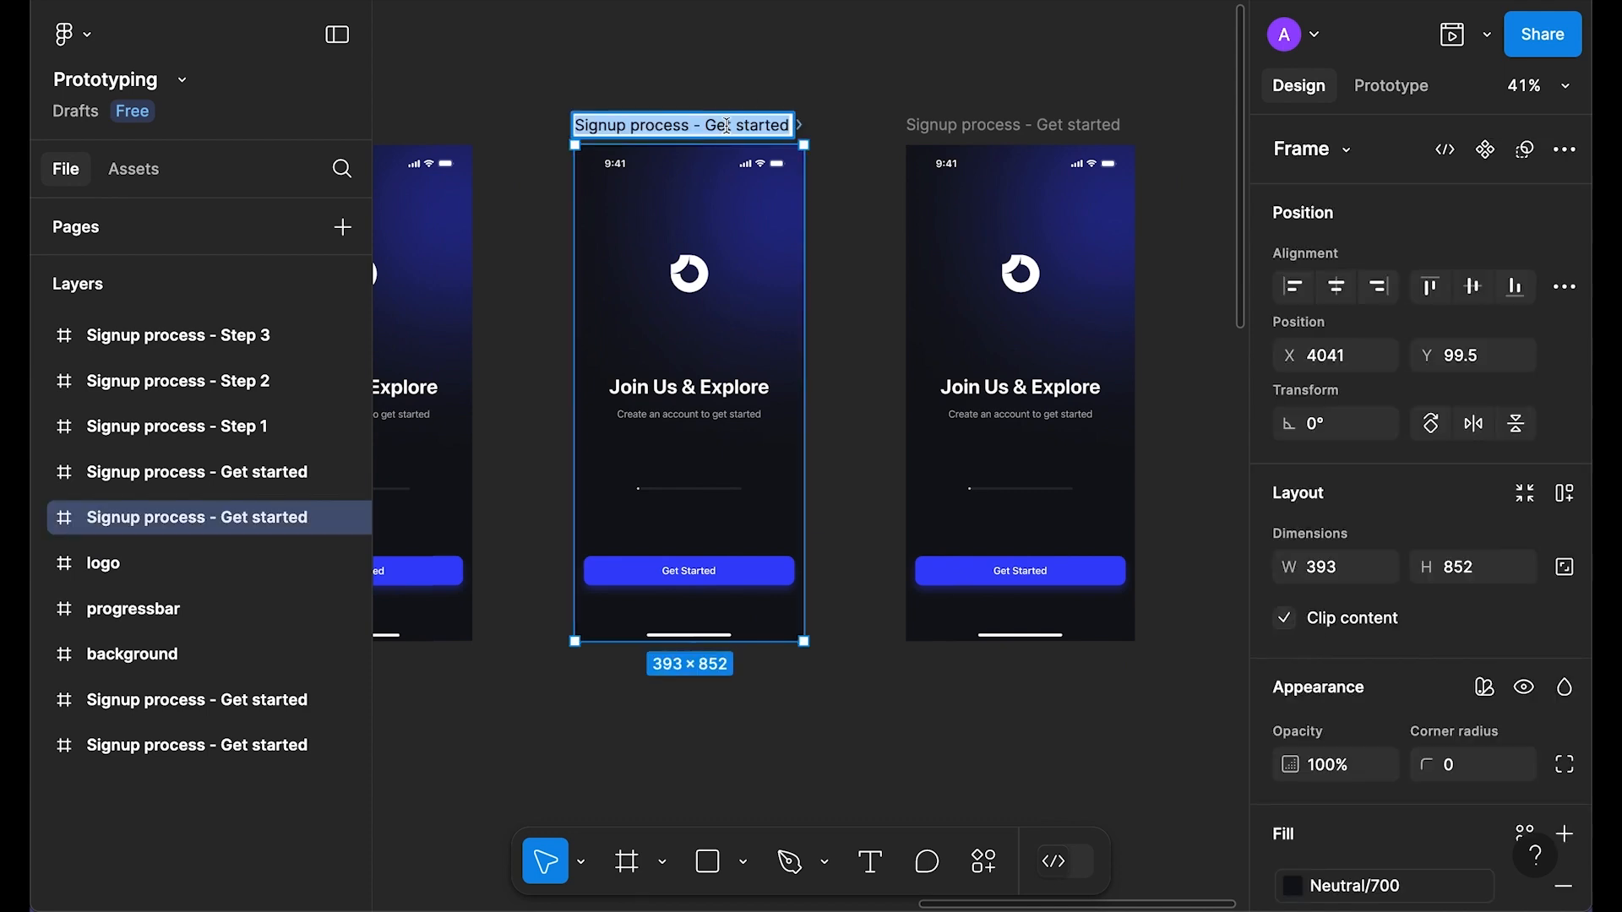
text(title)
key(Return)
double_click(1038, 124)
text(button)
key(Return)
key(Escape)
scroll(521, 595, down, 3)
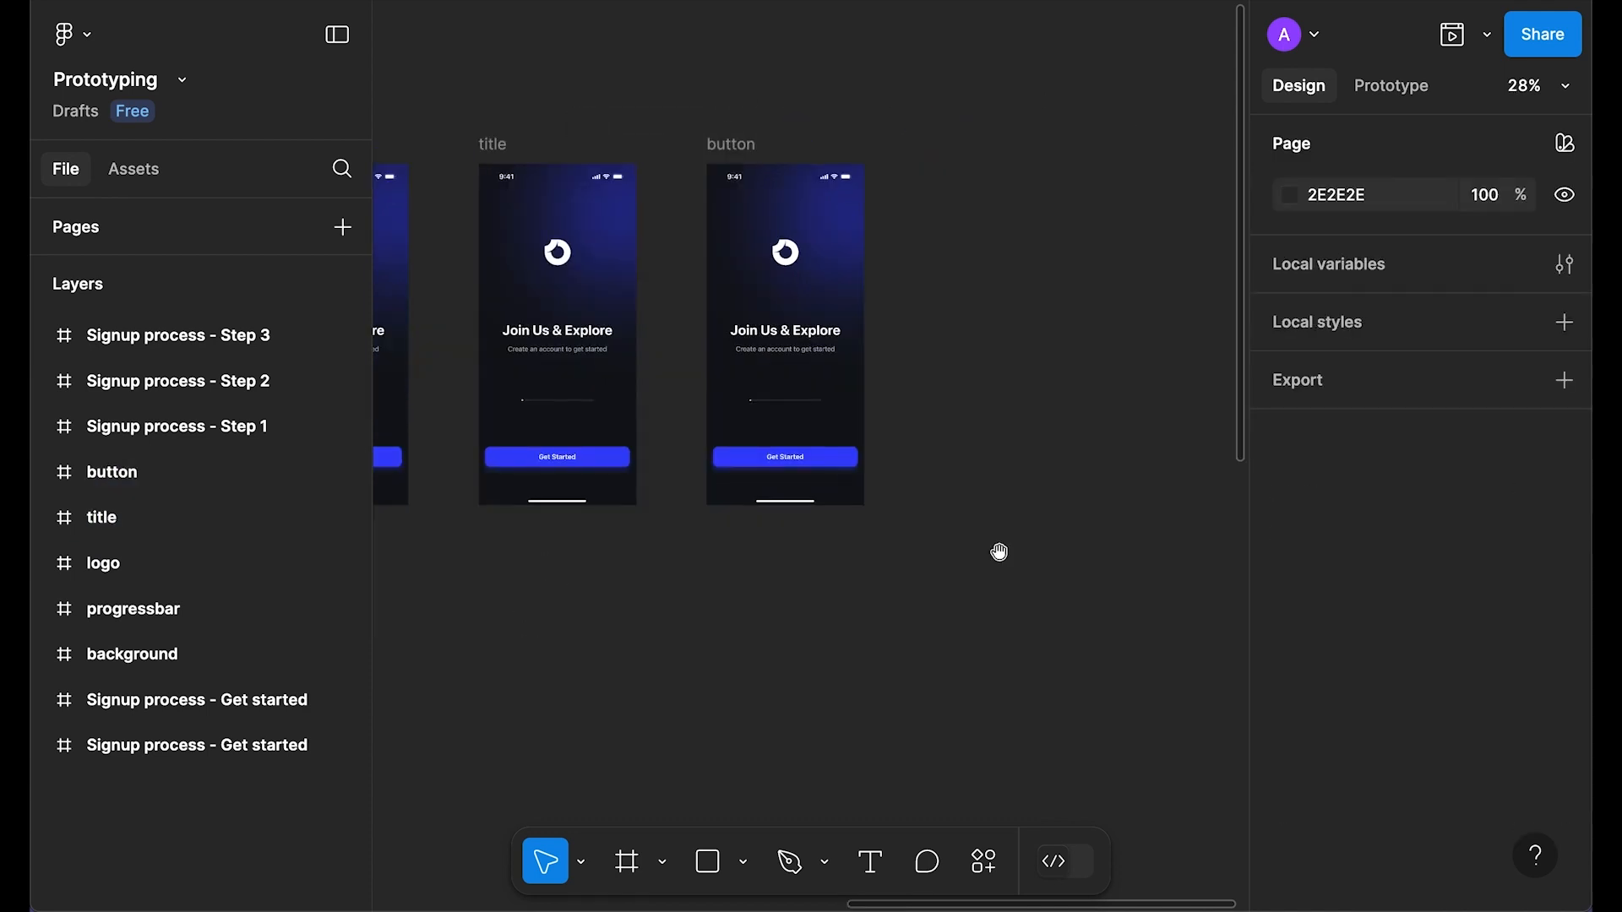
Step: In the background frame, delete everything except the glow ellipse
scroll(999, 550, left, 10)
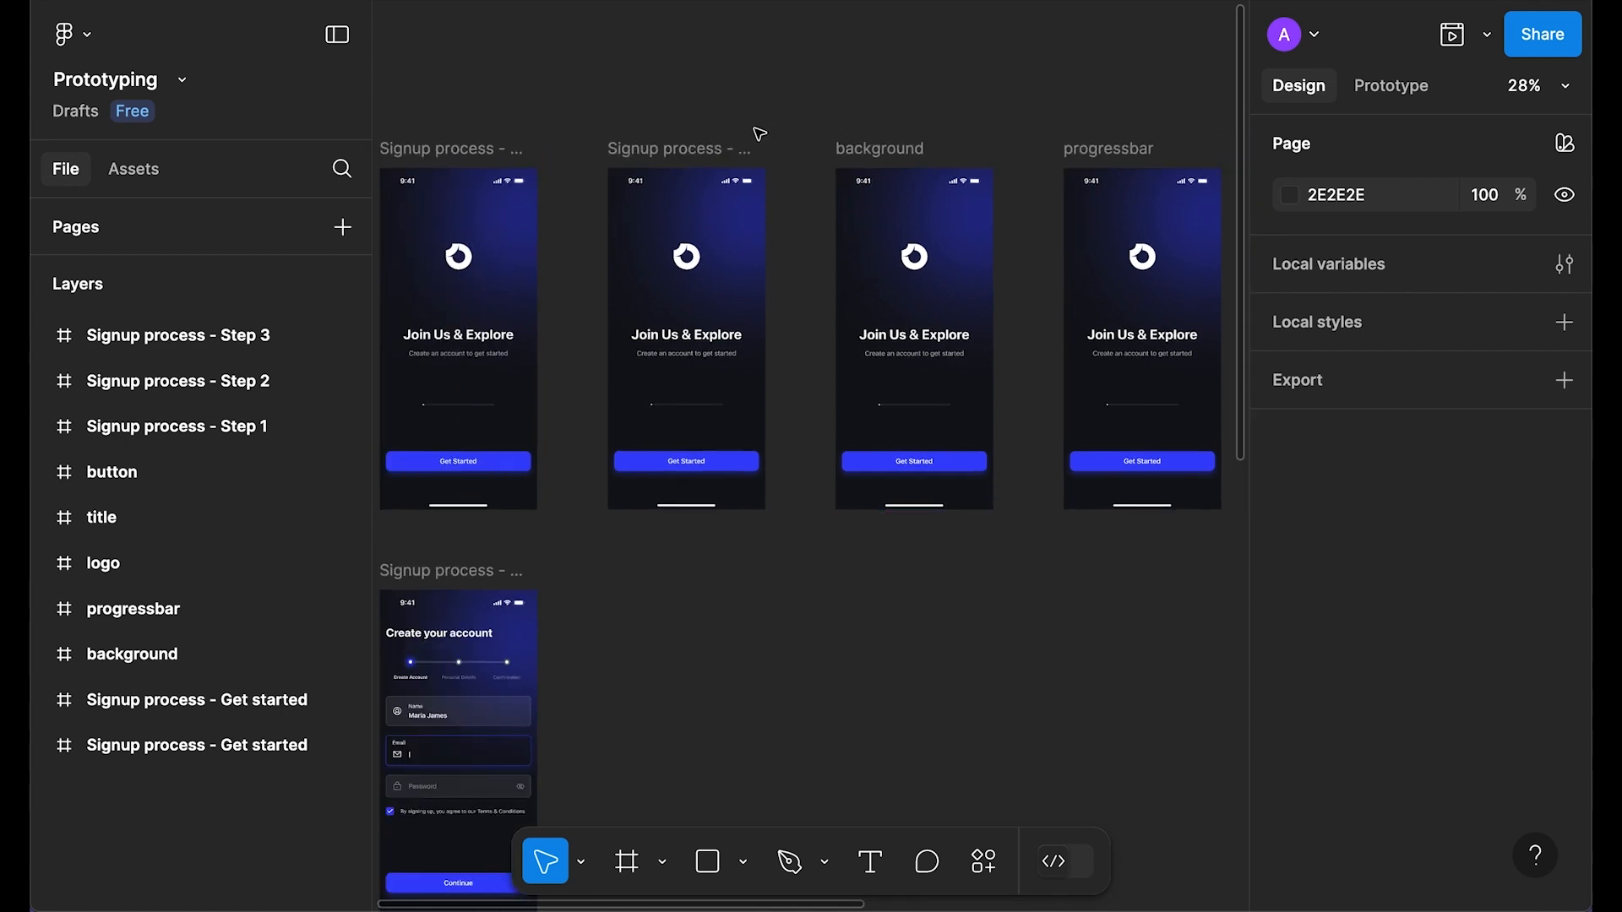
scroll(1050, 333, up, 5)
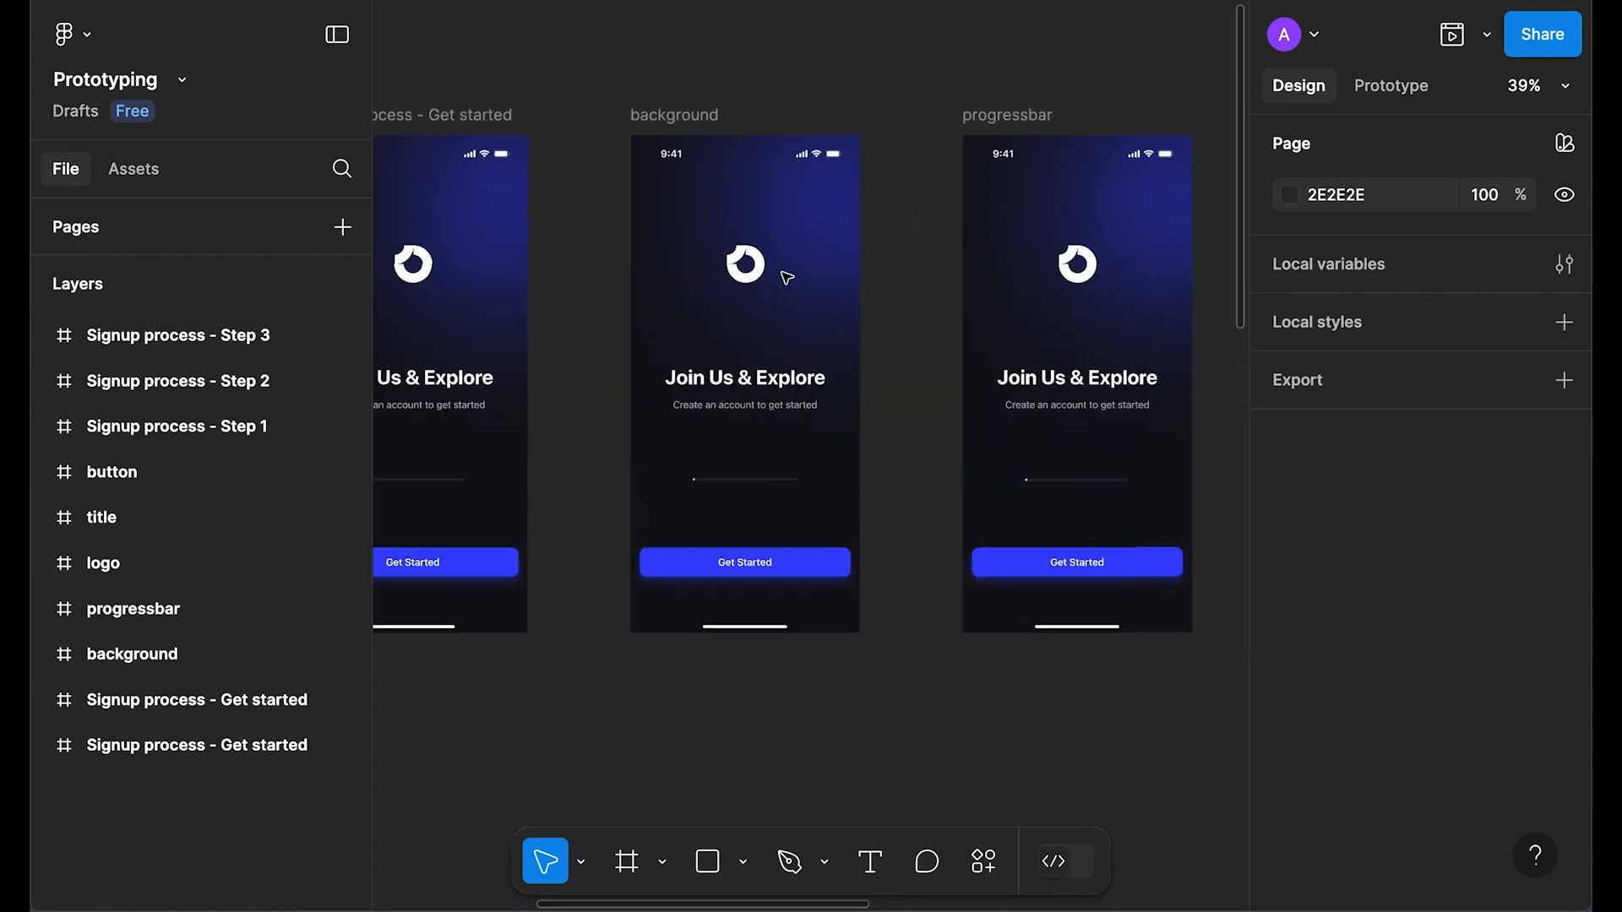
scroll(785, 277, up, 3)
click(671, 181)
key(Delete)
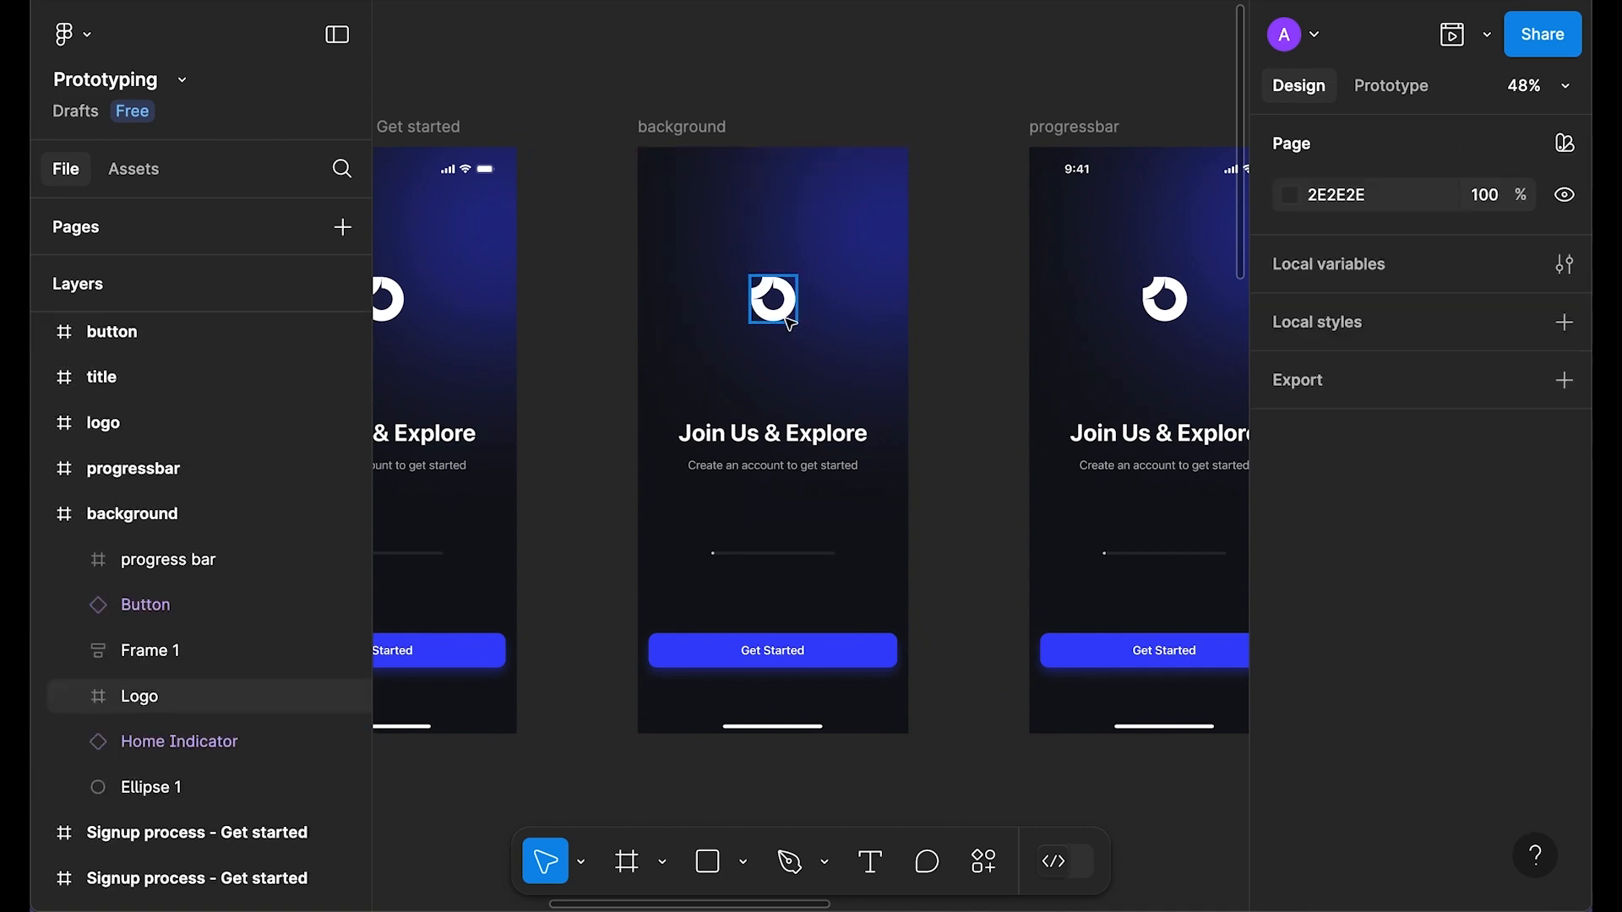
click(790, 321)
key(Delete)
click(773, 453)
shift+click(773, 554)
key(Delete)
click(754, 658)
key(Delete)
click(771, 725)
key(Delete)
Step: Delete the status bar, logo, title text and Get Started button from the progressbar frame
drag(910, 497, 634, 423)
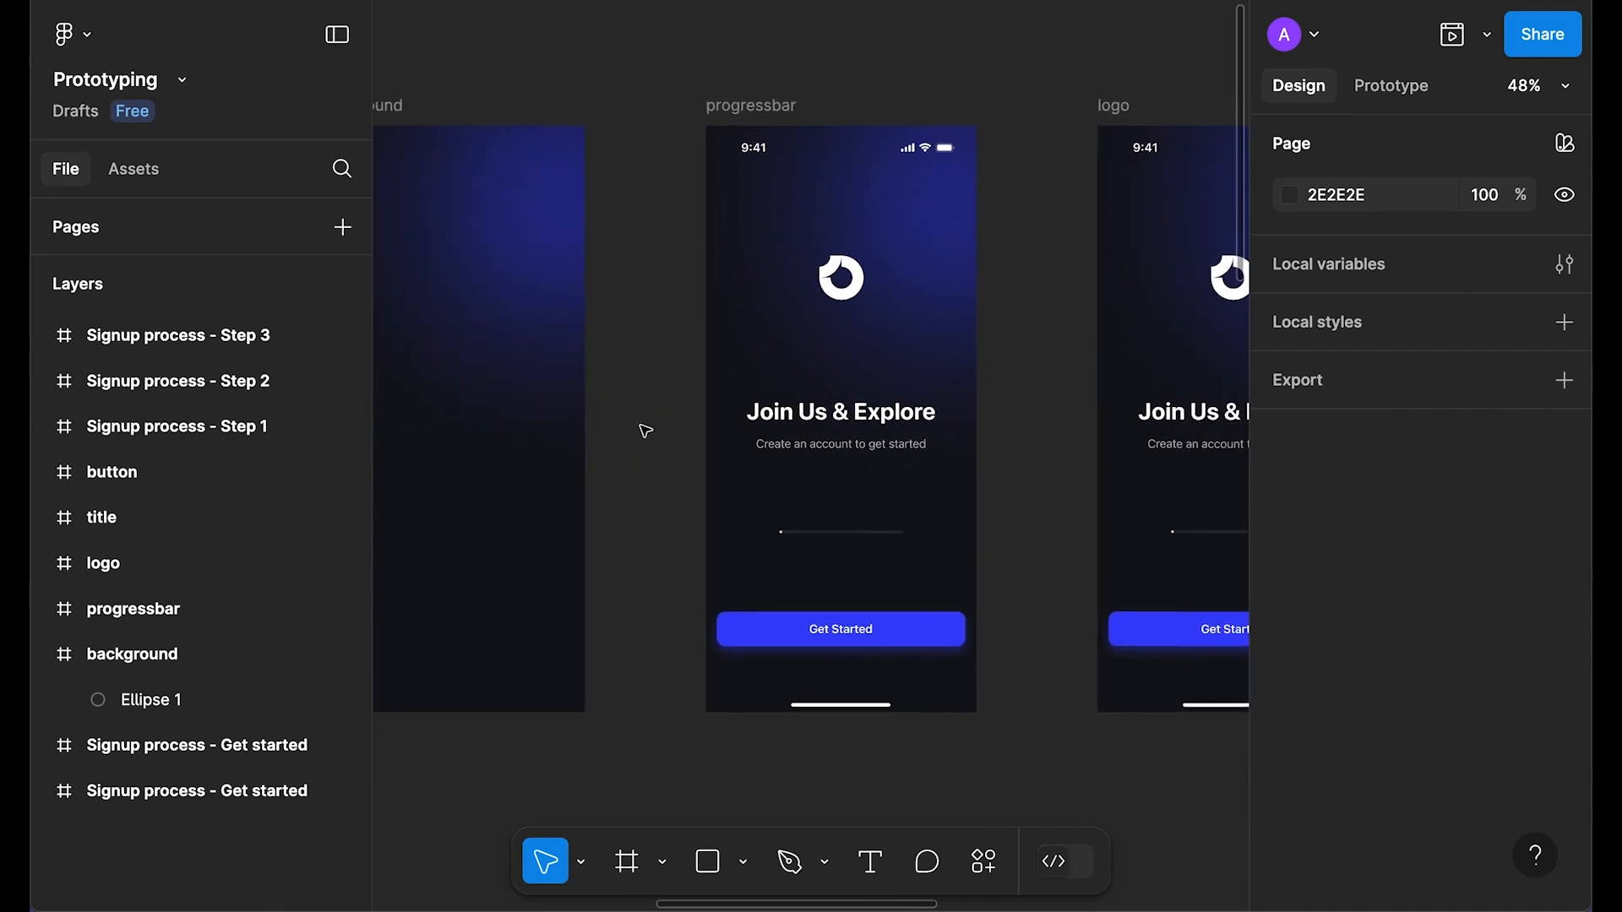
click(775, 145)
key(Delete)
click(838, 288)
key(Delete)
click(840, 427)
key(Delete)
click(824, 642)
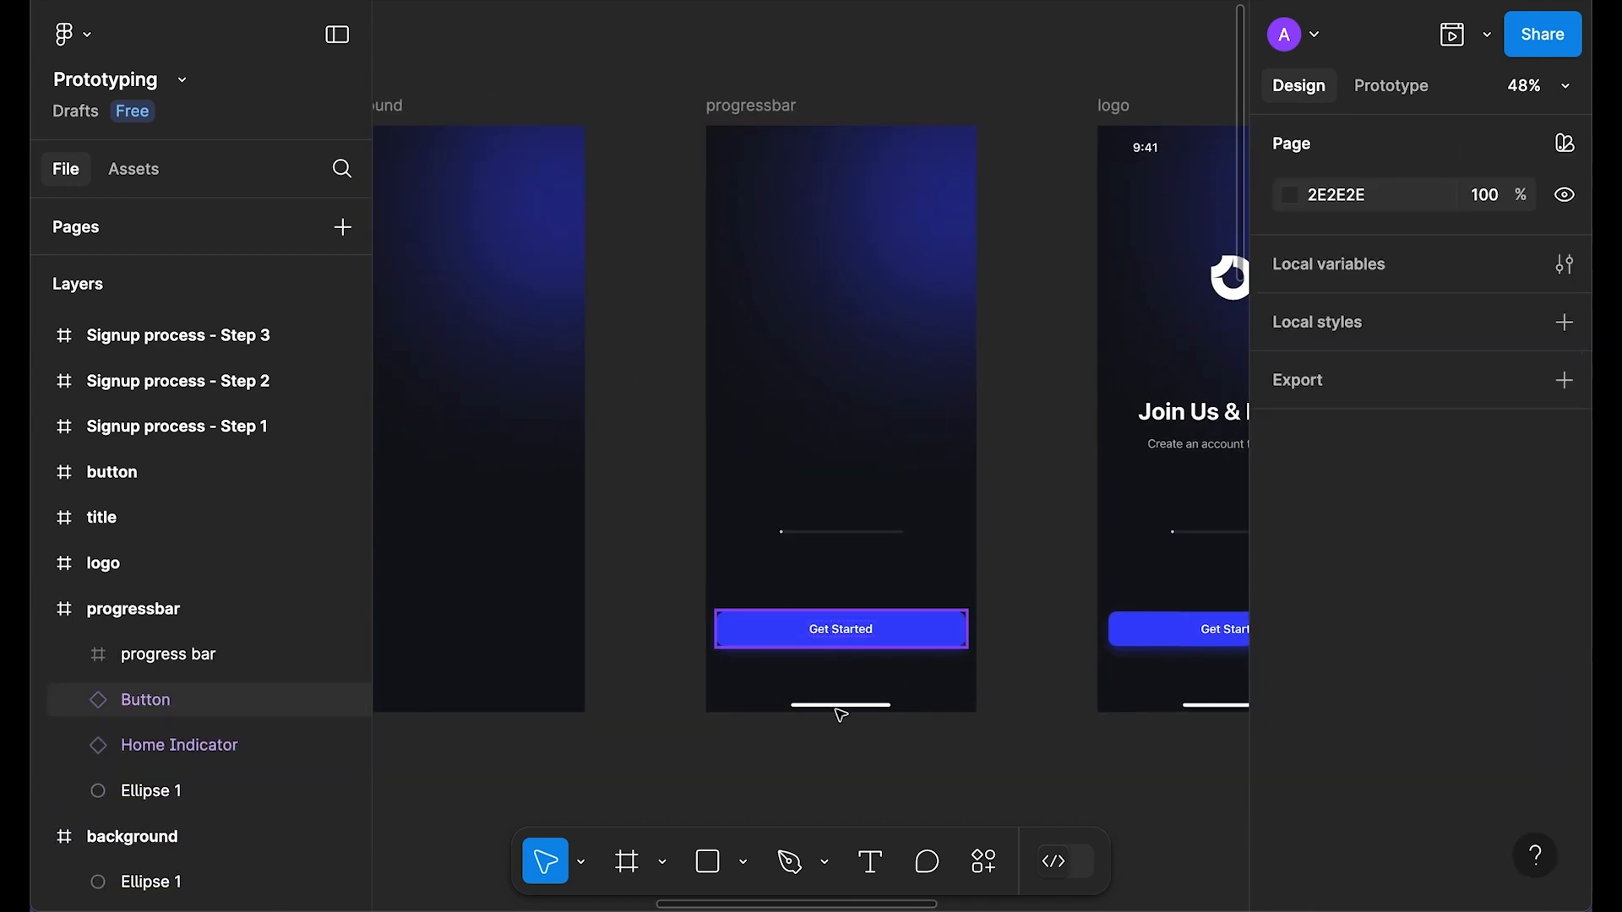
key(Delete)
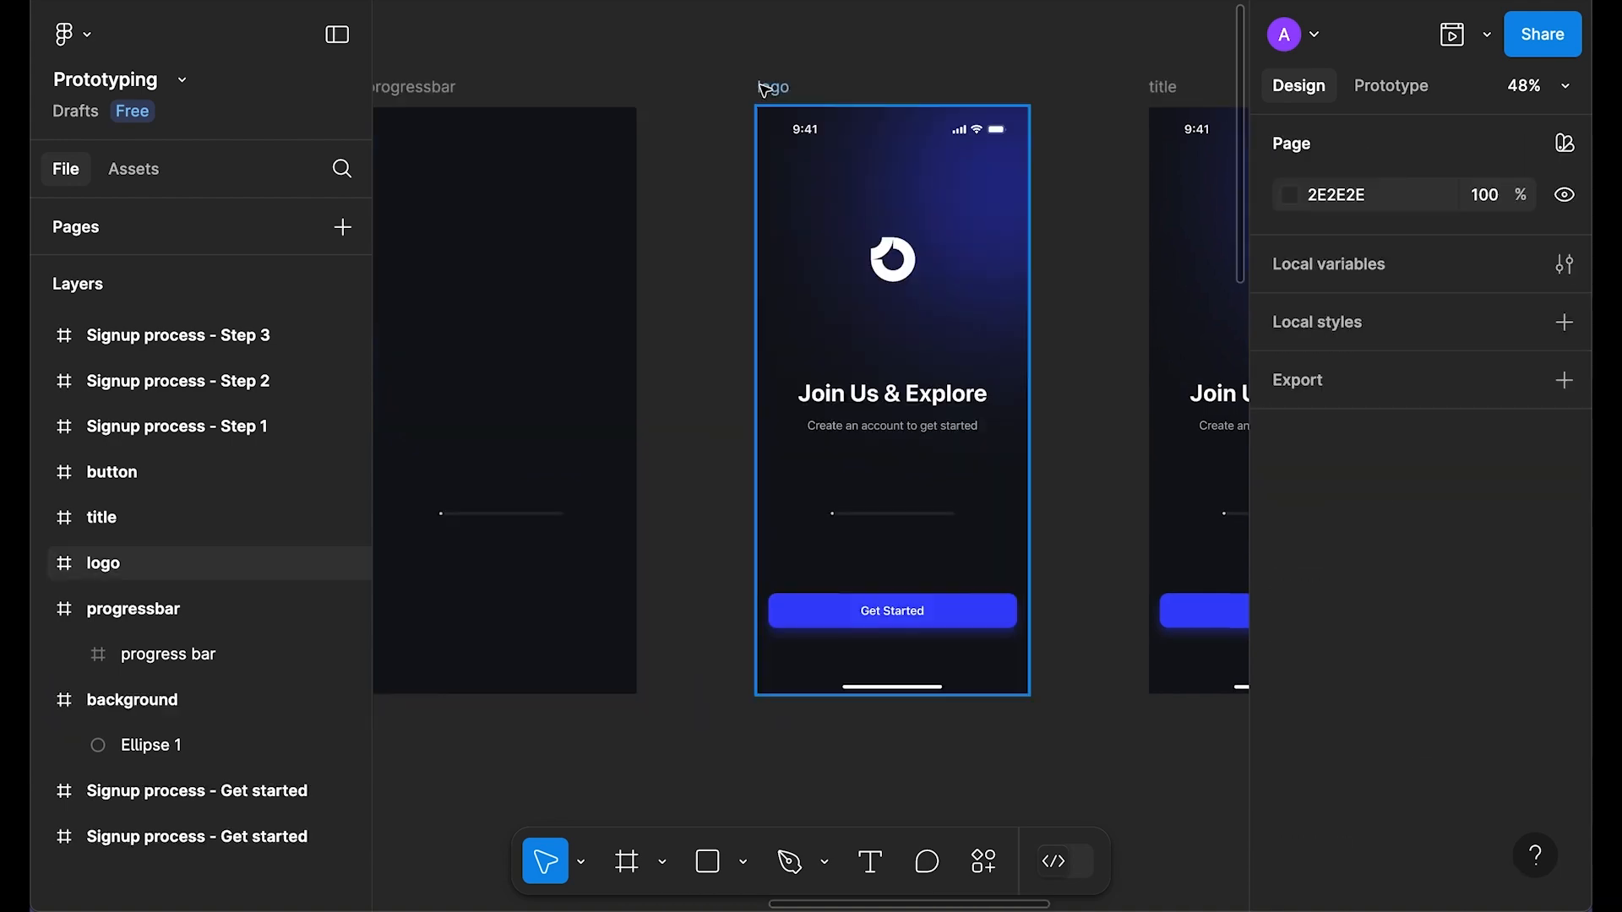
Step: Clear the logo frame of its status bar, glow ellipse, title, button and home indicator
click(765, 90)
click(825, 136)
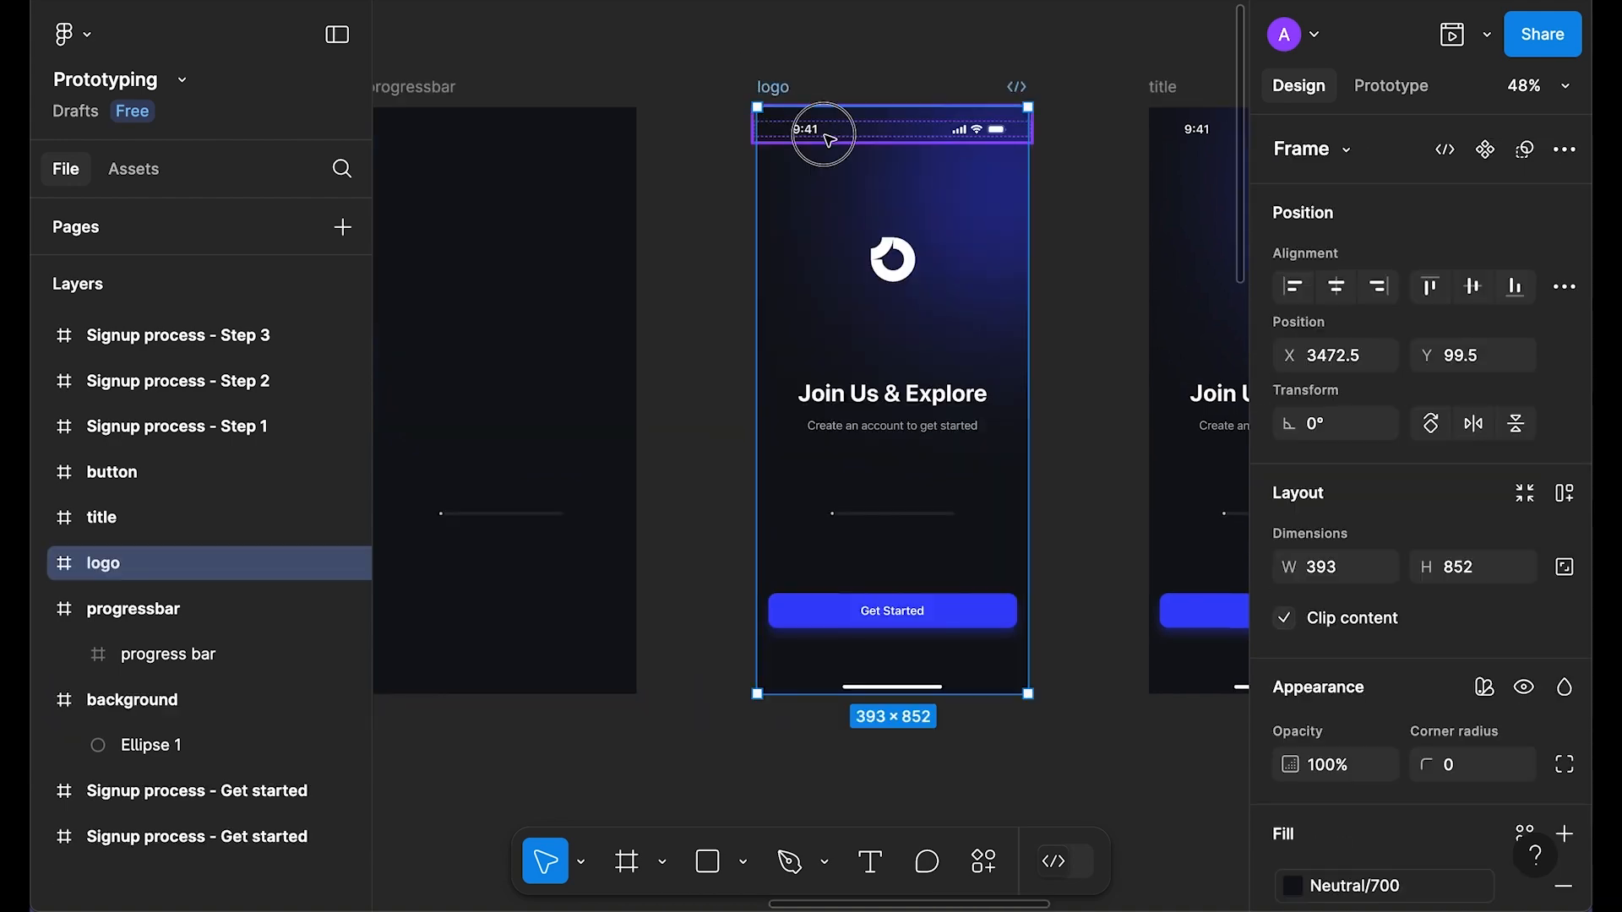
key(Delete)
click(986, 207)
key(Delete)
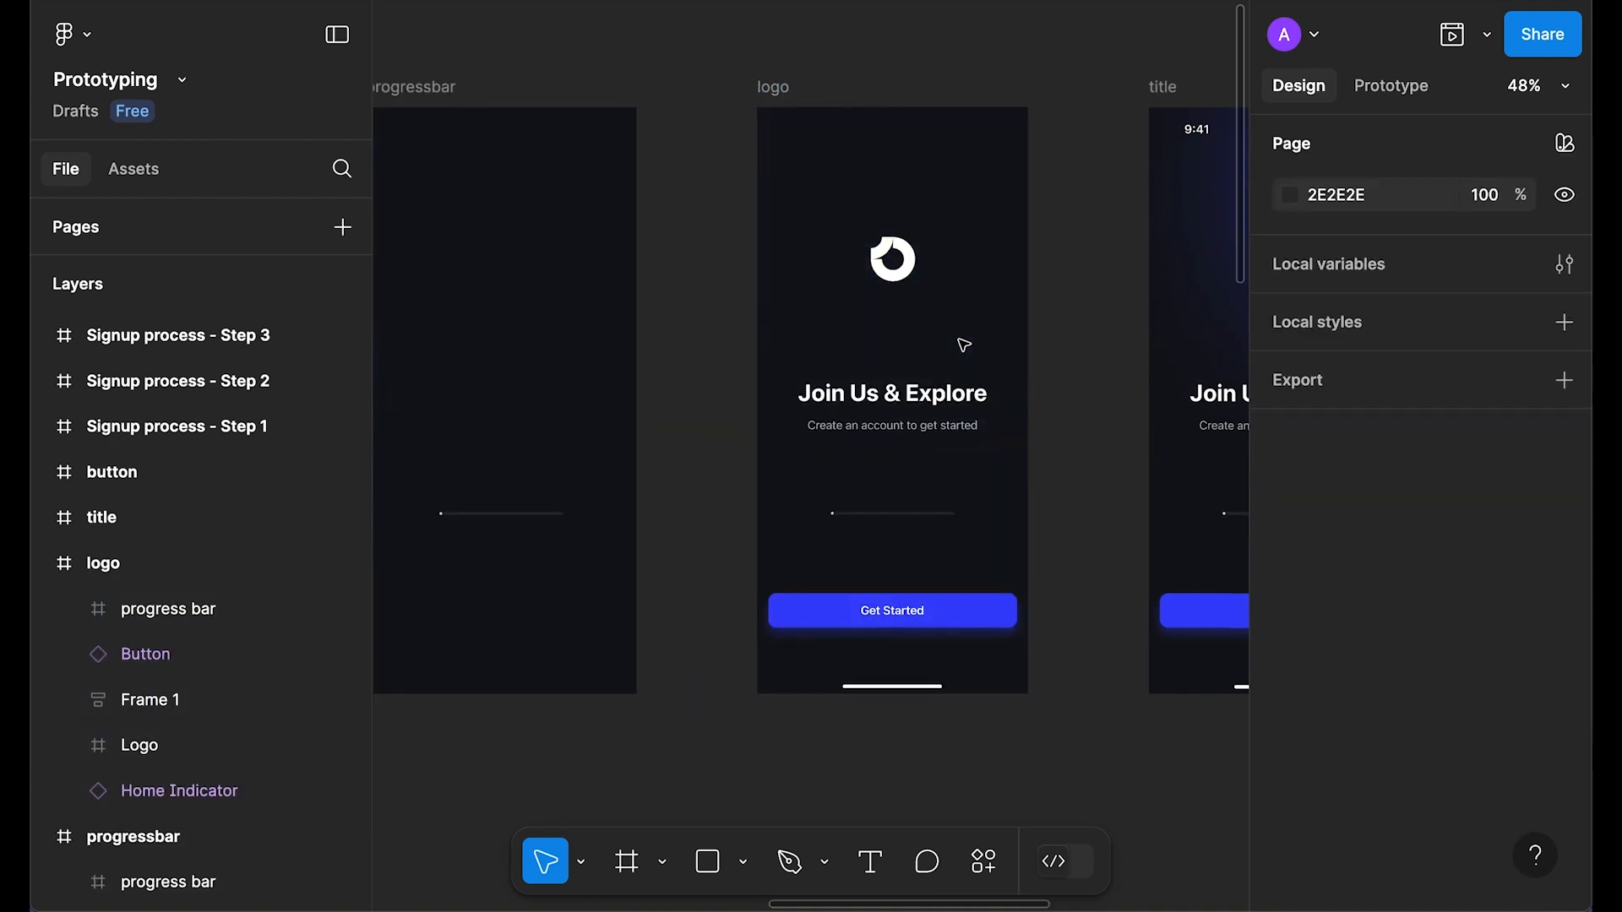
click(937, 435)
key(Delete)
click(910, 623)
key(Delete)
click(908, 688)
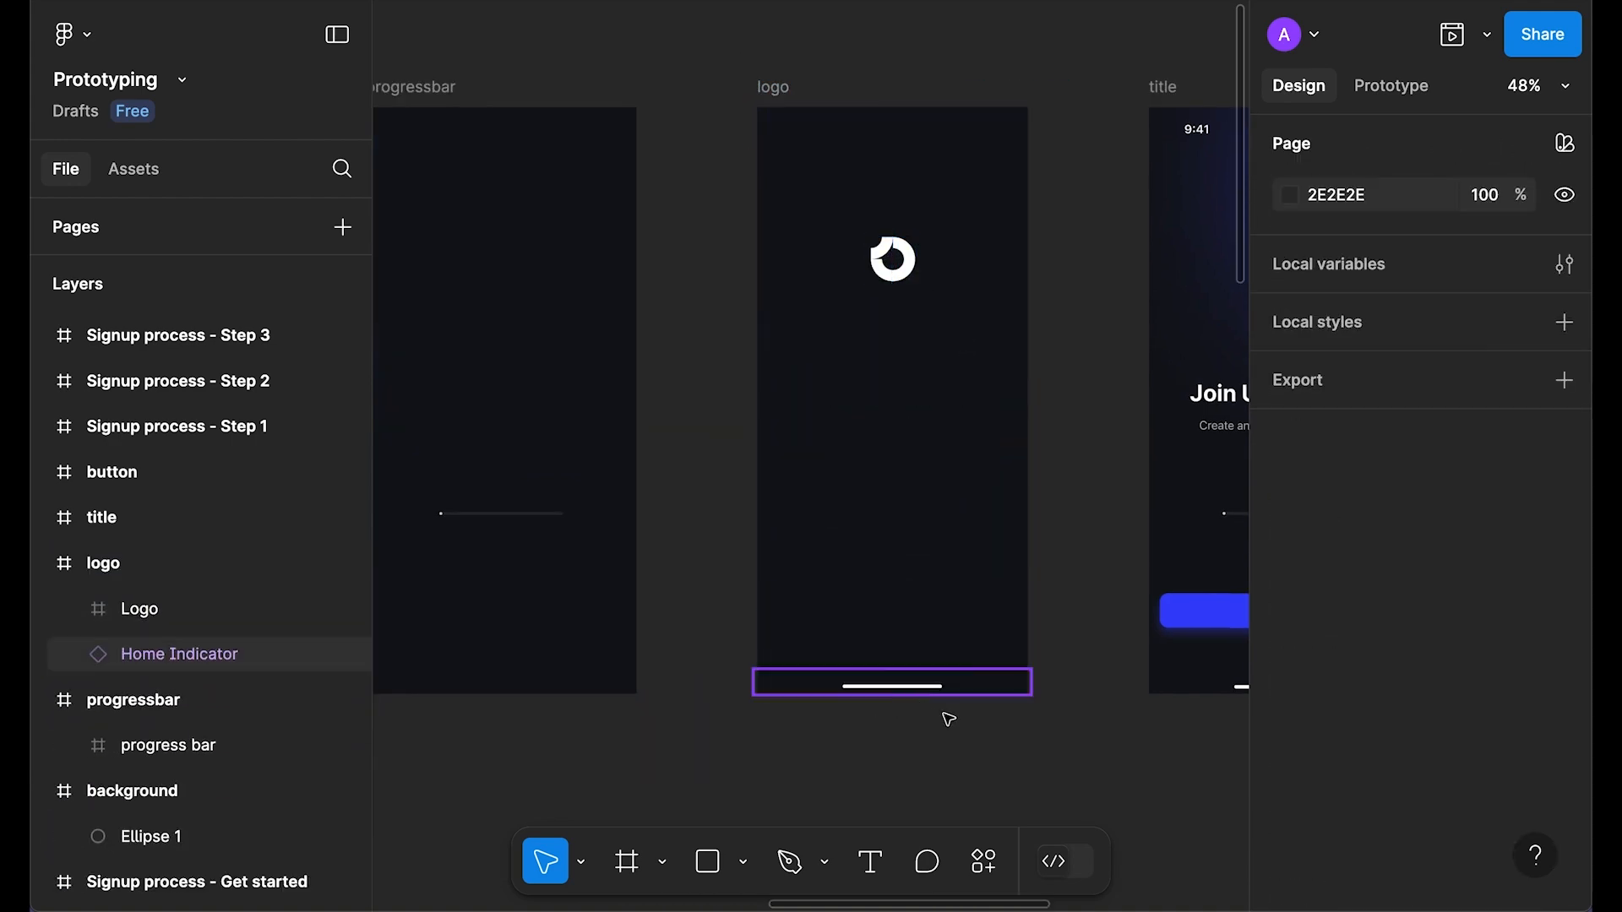
key(Delete)
Step: Remove the status bar, logo, progress bar, button and glow ellipse from the title frame
scroll(642, 366, right, 5)
click(767, 127)
key(Delete)
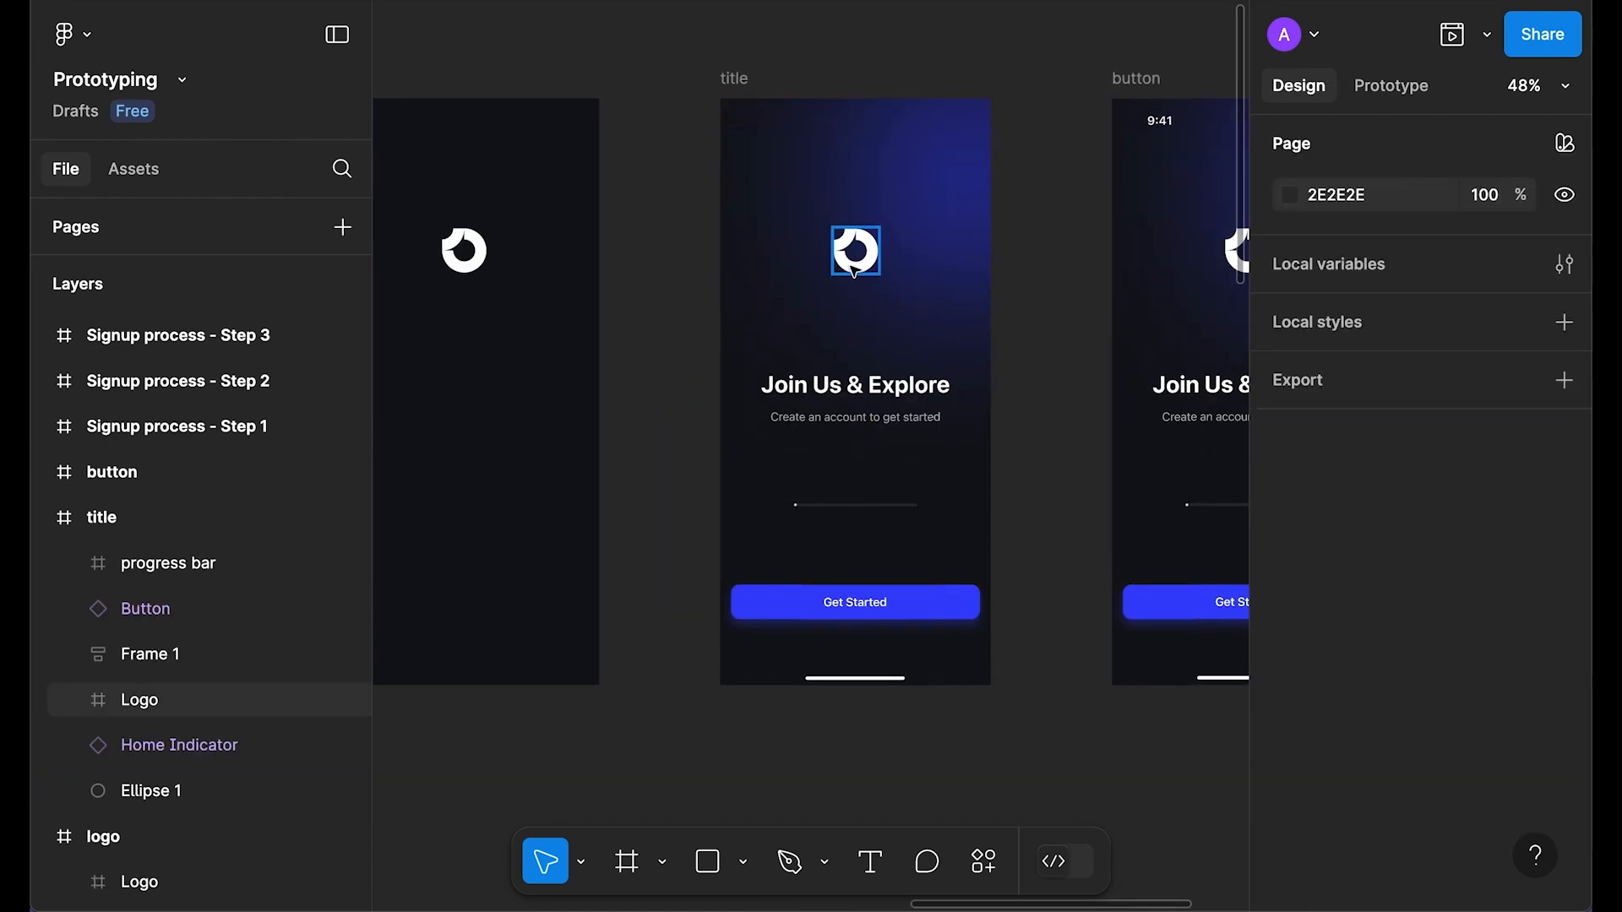
click(855, 250)
key(Delete)
click(853, 505)
key(Delete)
key(Delete)
click(856, 679)
Step: Strip the button frame of logo, status bar, title, progress bar, home indicator and glow ellipse
key(Delete)
click(938, 242)
key(Delete)
scroll(634, 273, right, 5)
click(856, 245)
key(Delete)
click(923, 118)
key(Delete)
click(870, 406)
key(Delete)
click(835, 500)
key(Delete)
click(857, 673)
key(Delete)
click(952, 254)
key(Delete)
Step: Return to the background frame to check its remaining glow ellipse
drag(572, 419, 1140, 435)
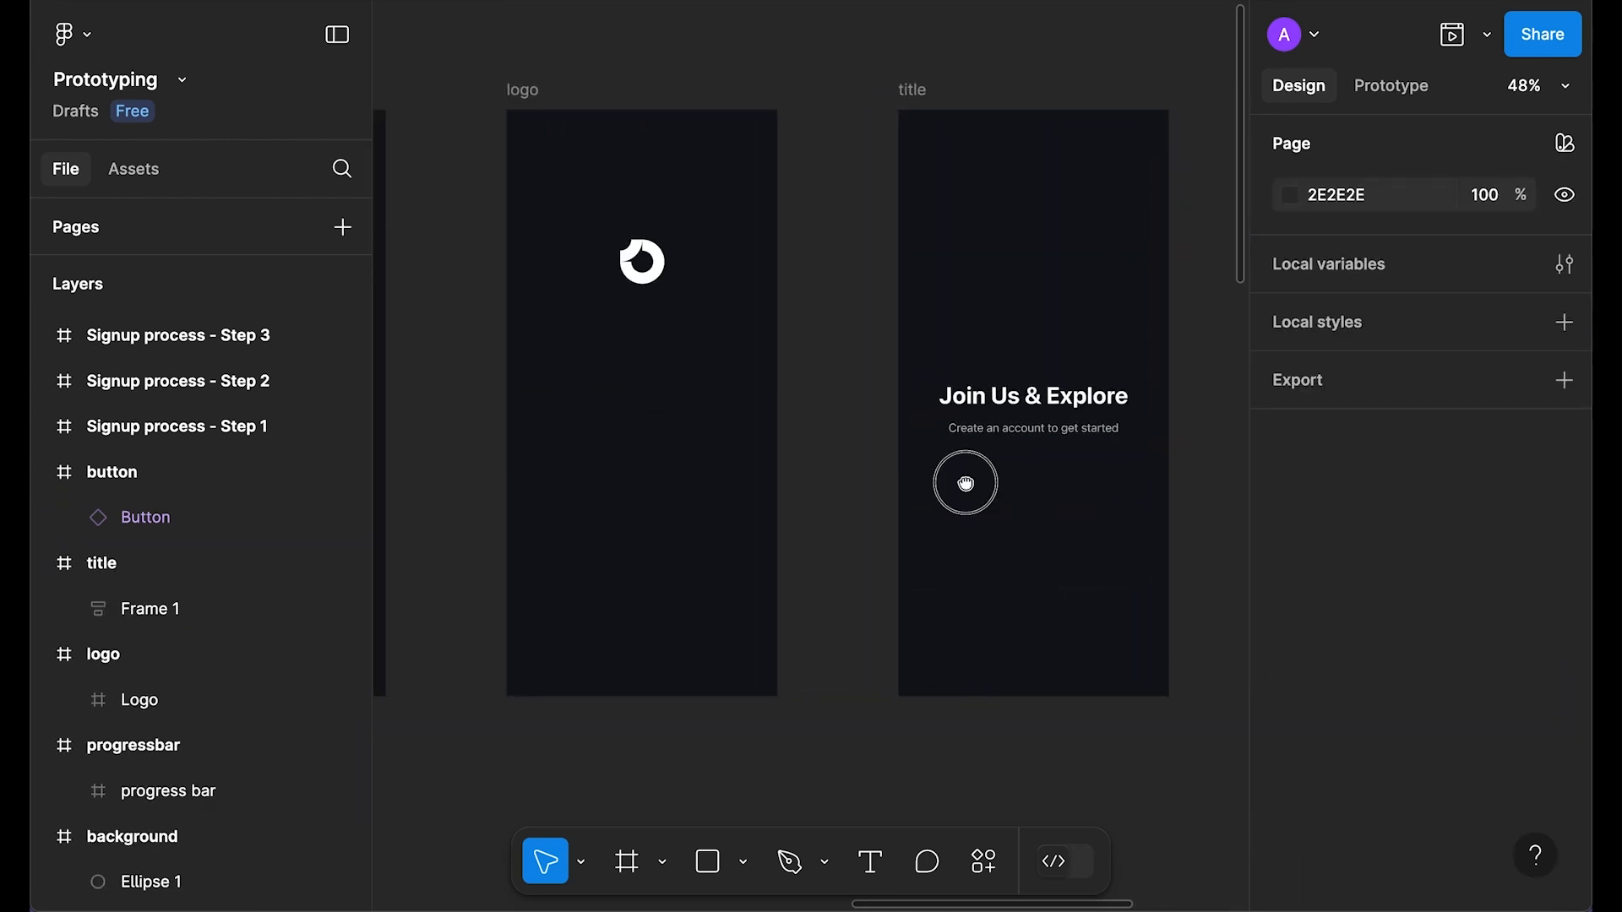
drag(847, 489, 1182, 473)
drag(850, 536, 930, 534)
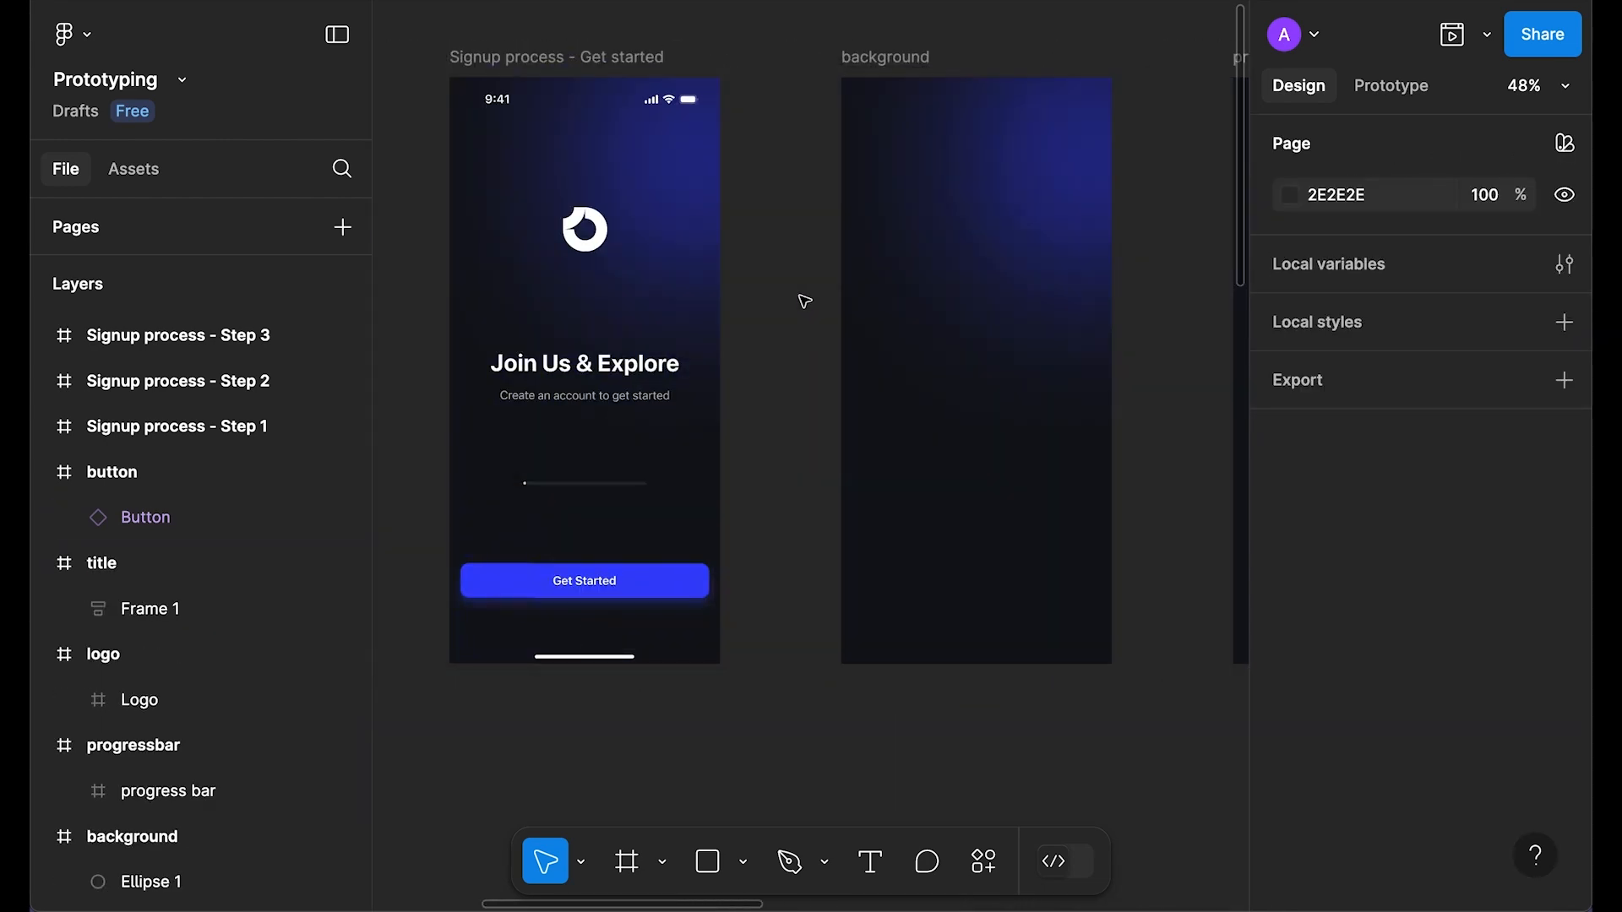
click(1081, 190)
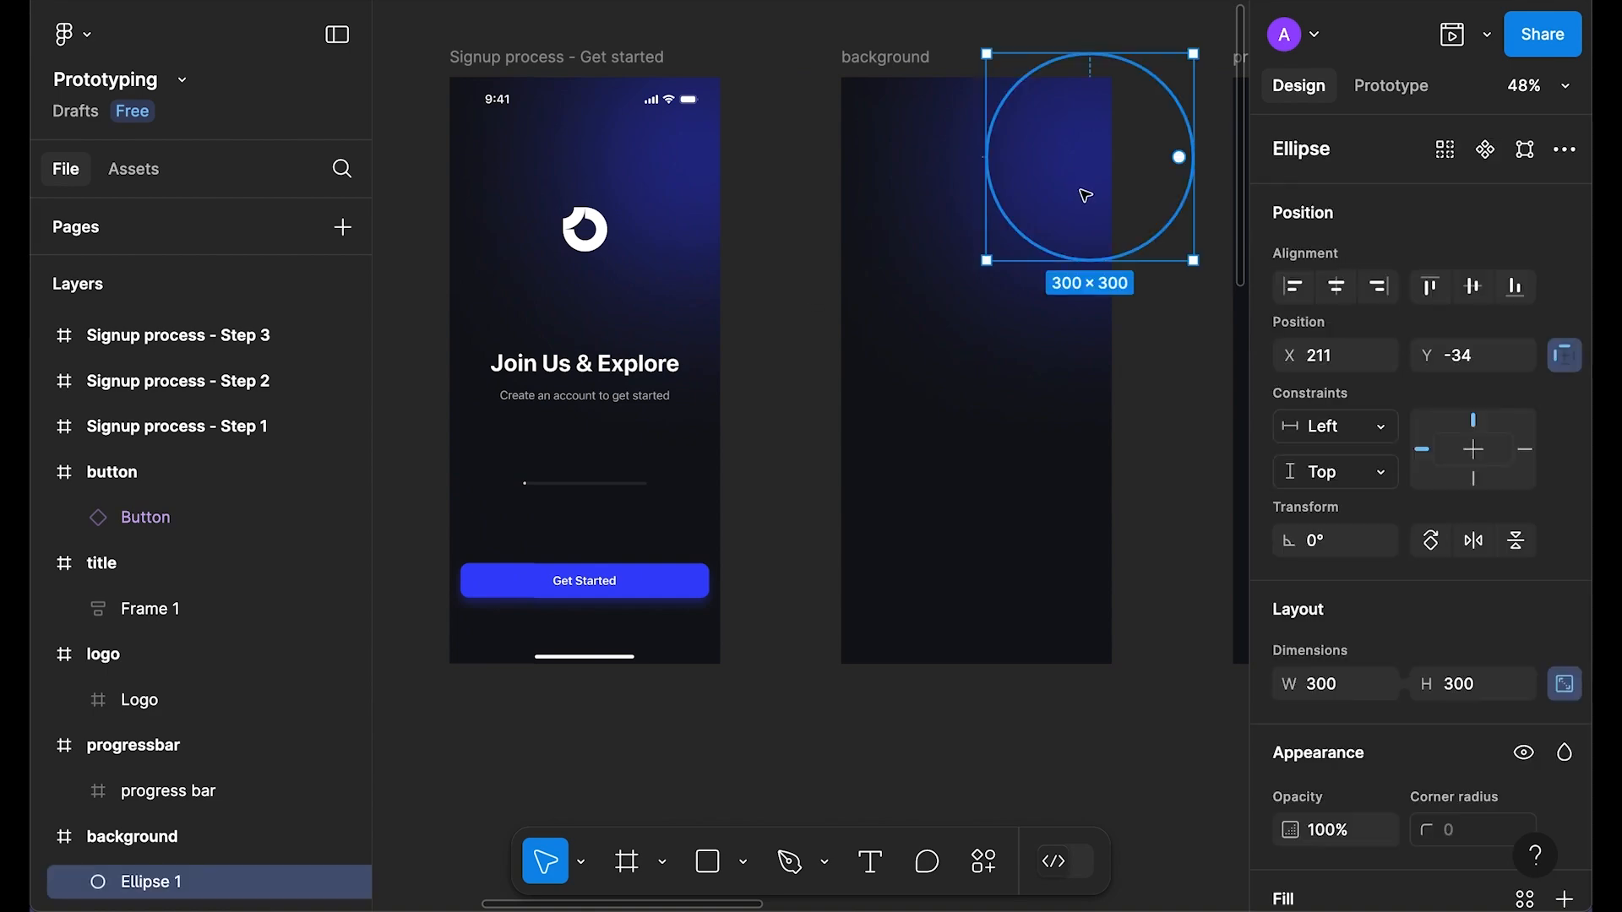
click(916, 302)
scroll(896, 439, right, 3)
click(869, 568)
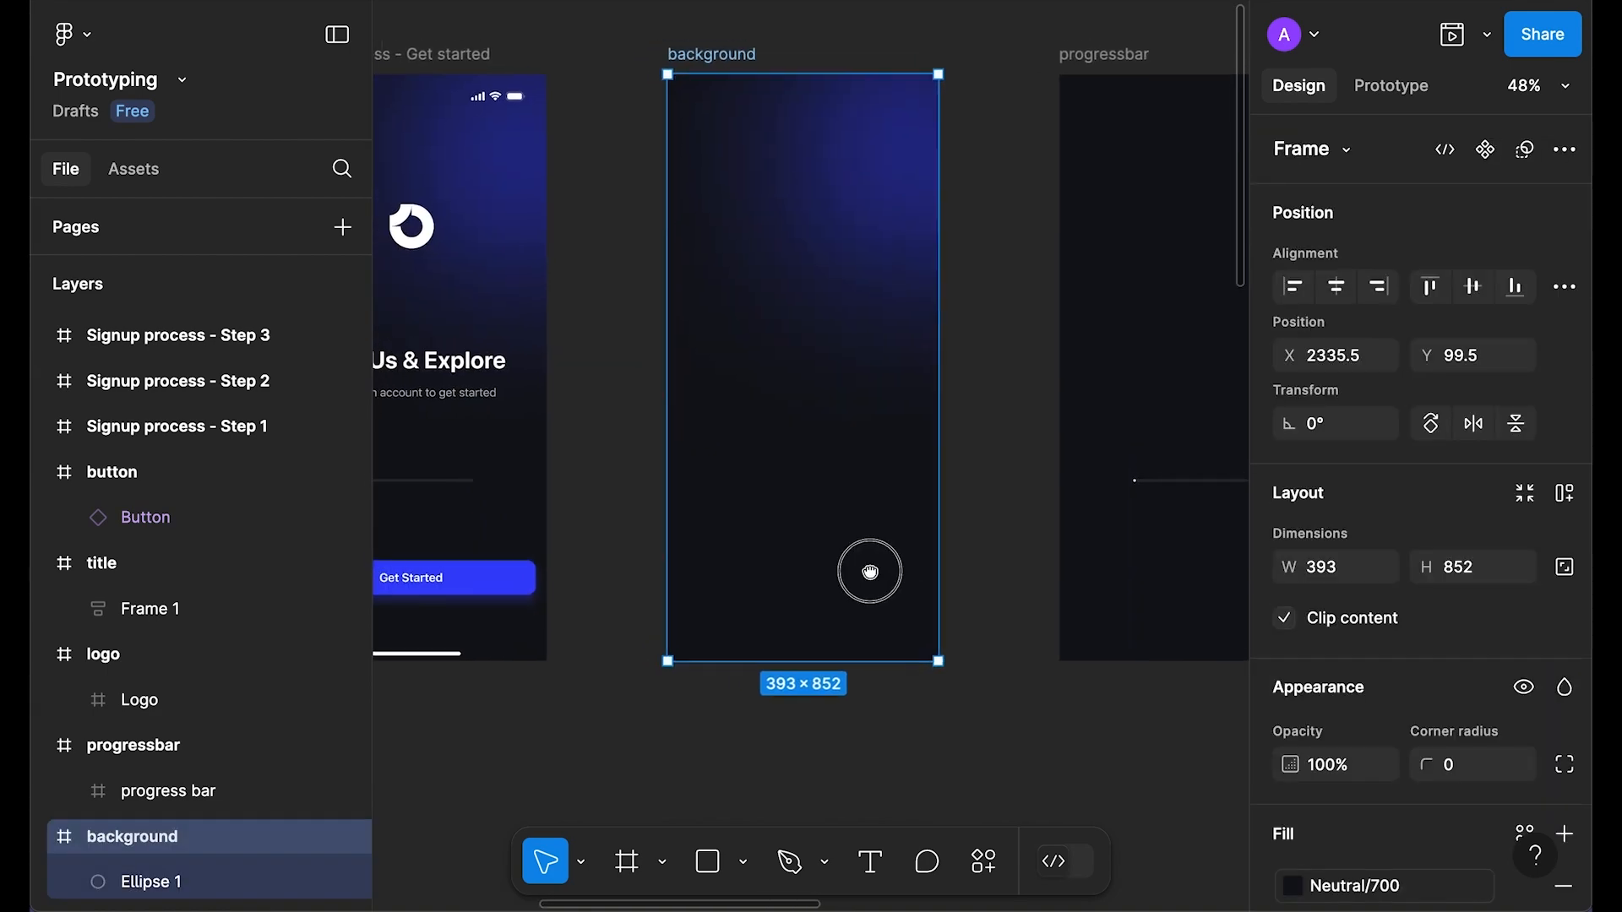
click(872, 206)
scroll(1351, 549, down, 5)
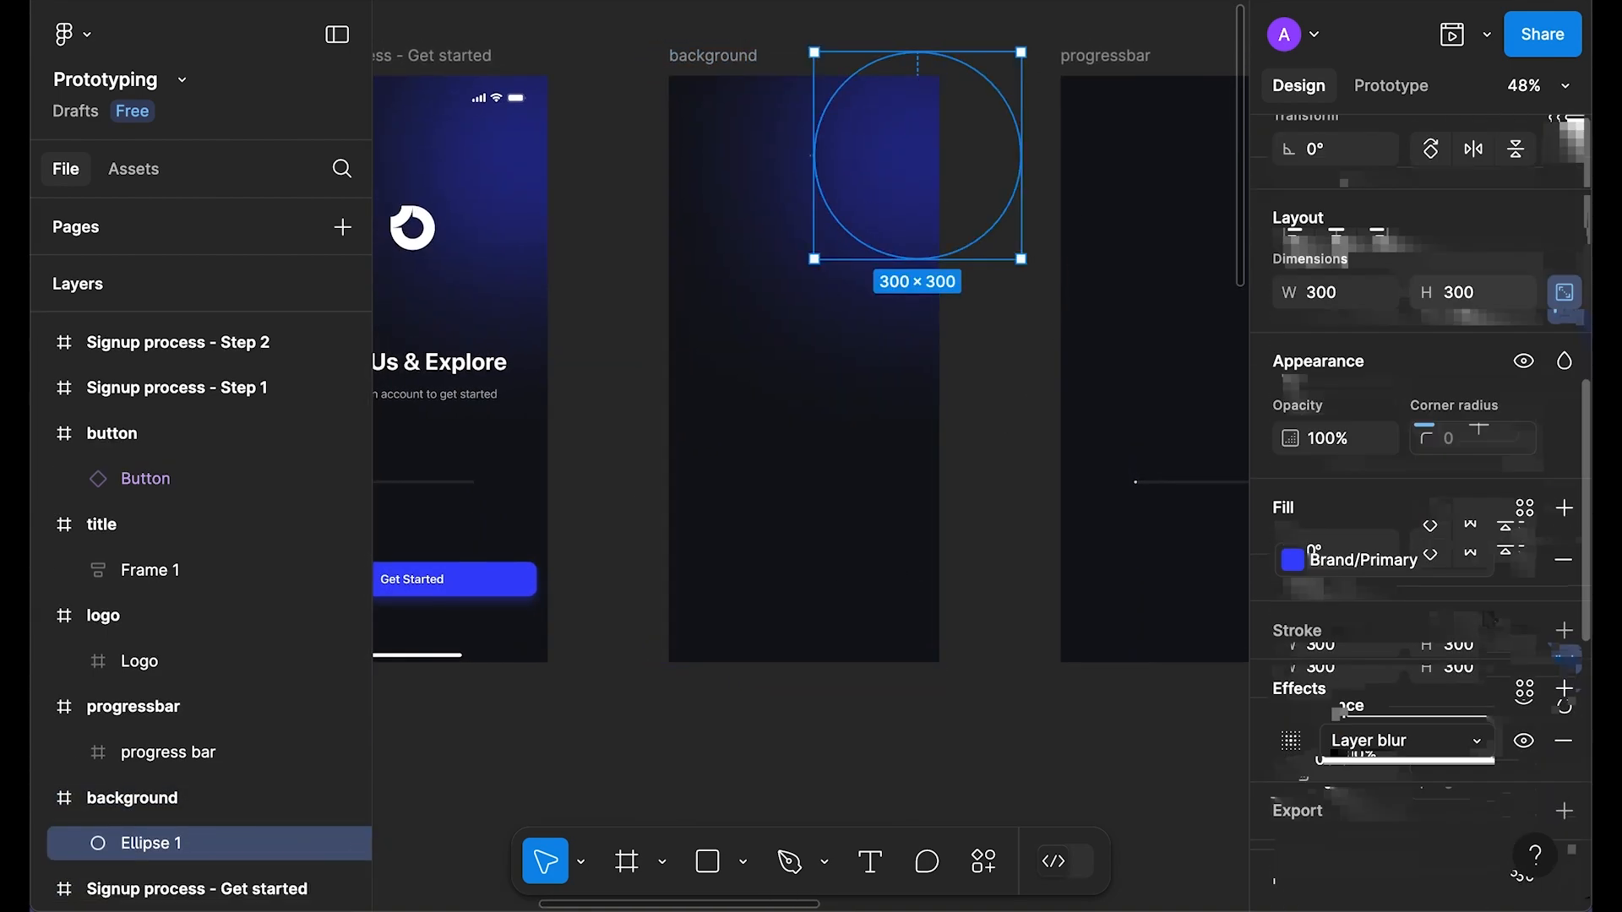
click(1291, 741)
click(1071, 816)
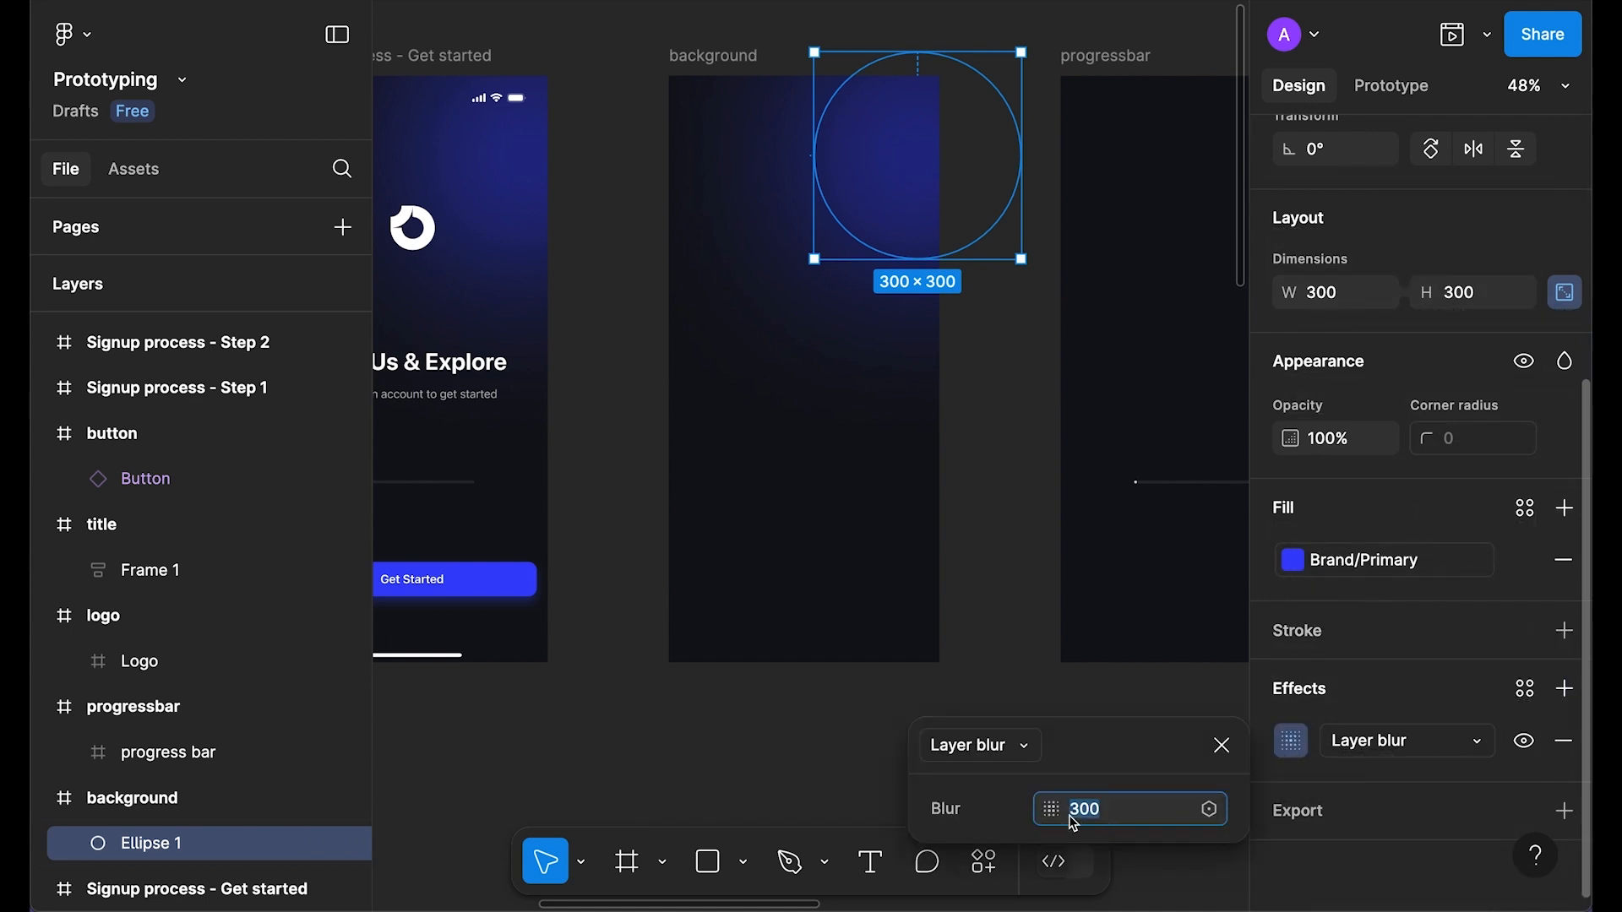
click(1221, 746)
click(844, 767)
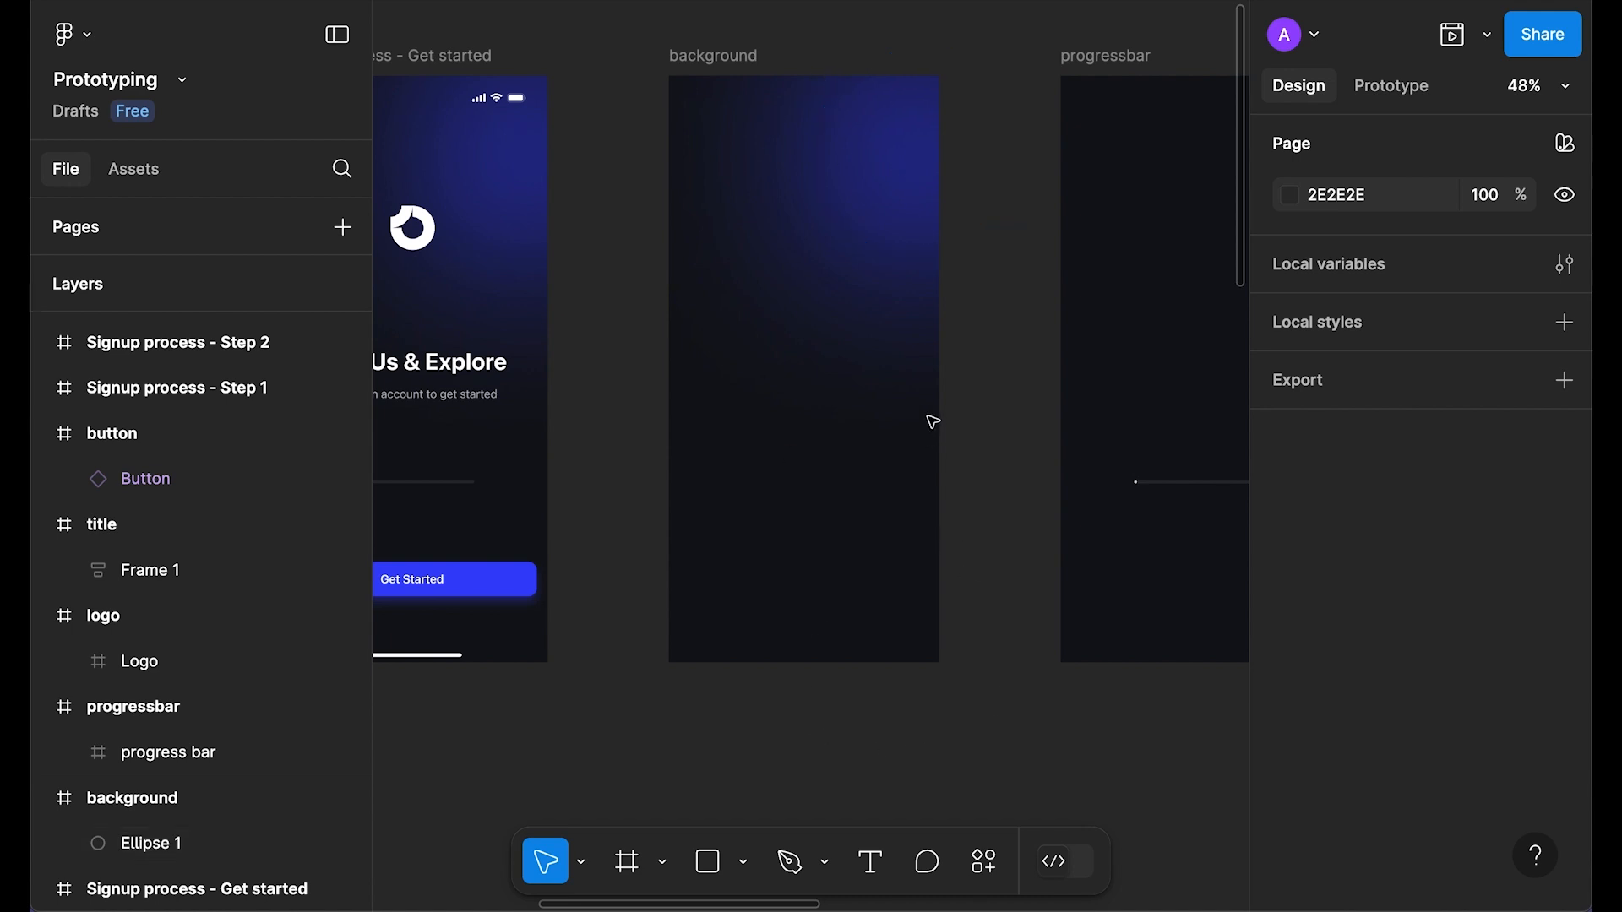
click(691, 59)
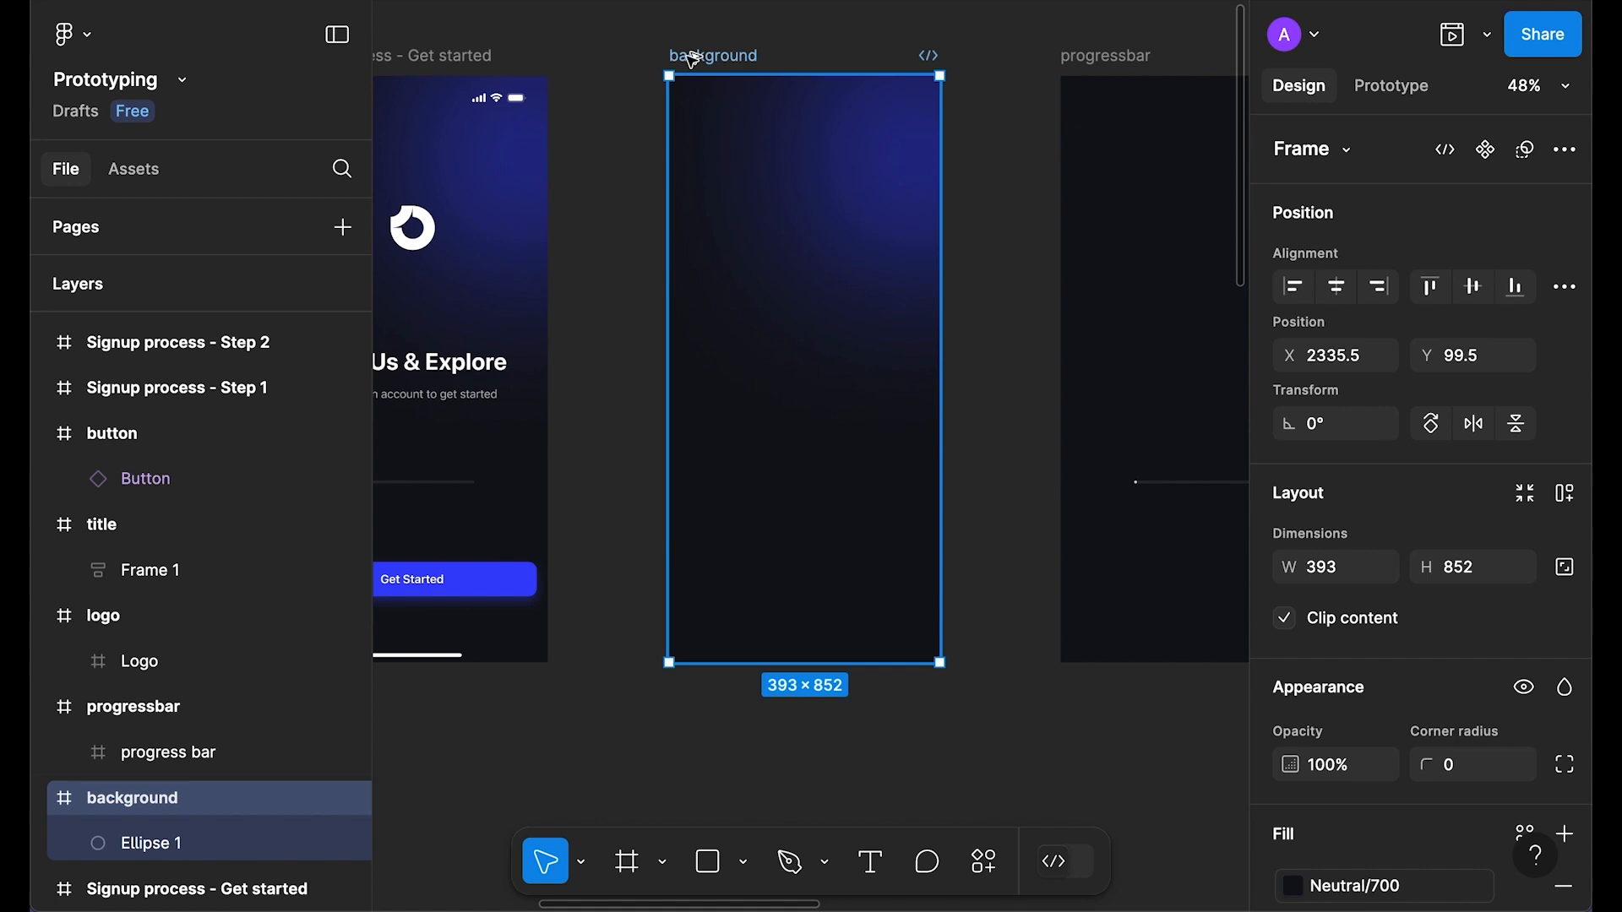
Step: Make the background frame a component with the create-component shortcut
key(ctrl+alt+k)
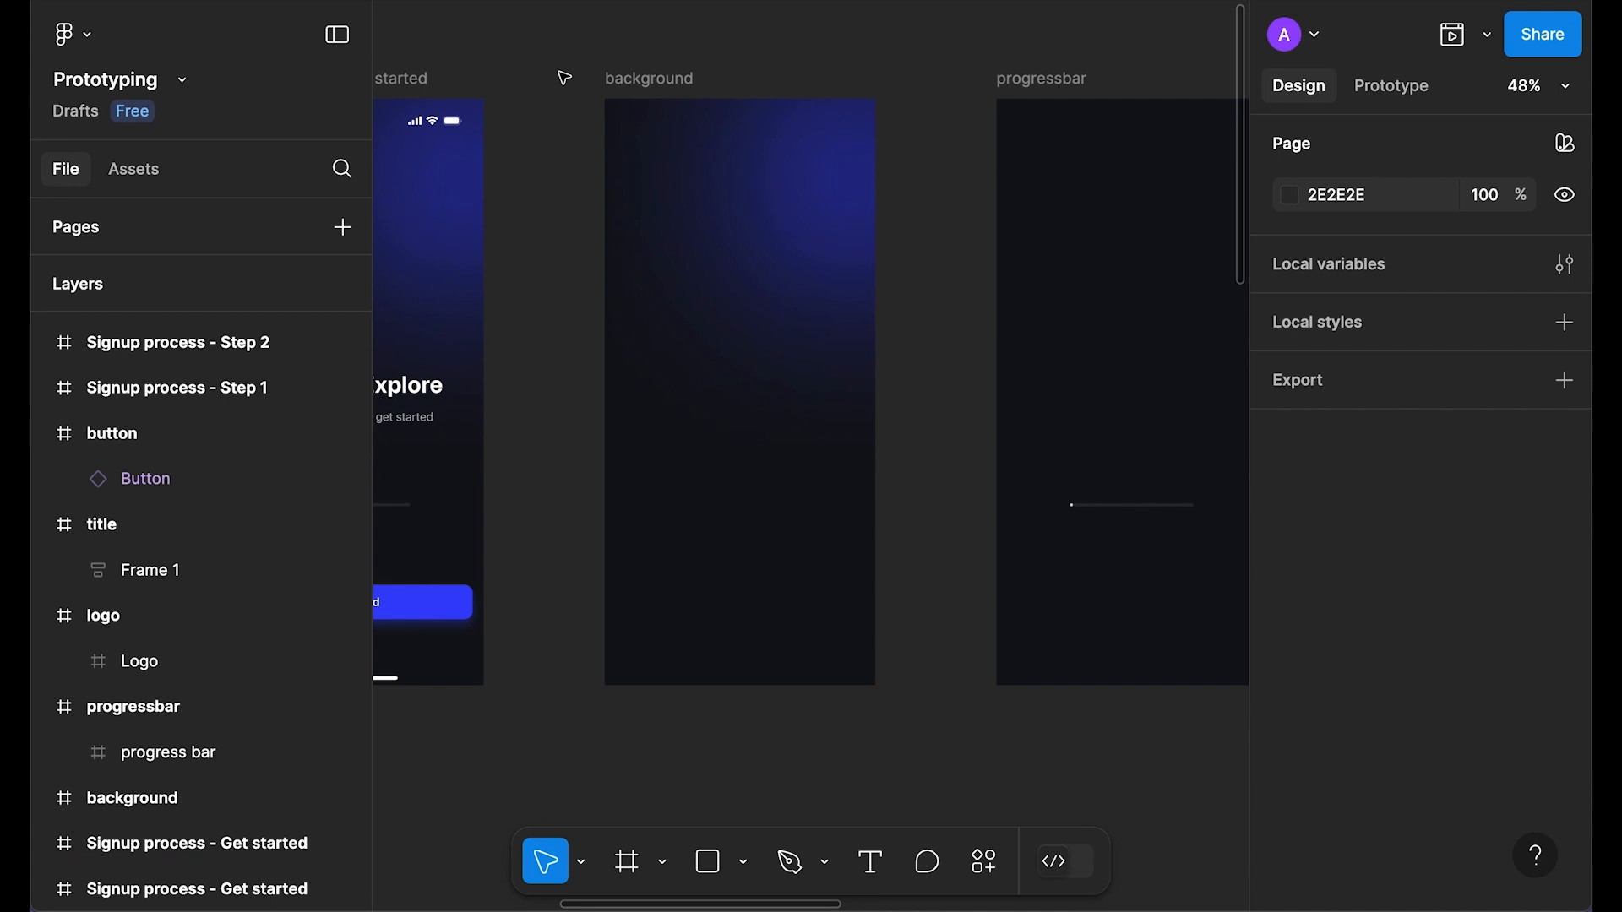
click(663, 81)
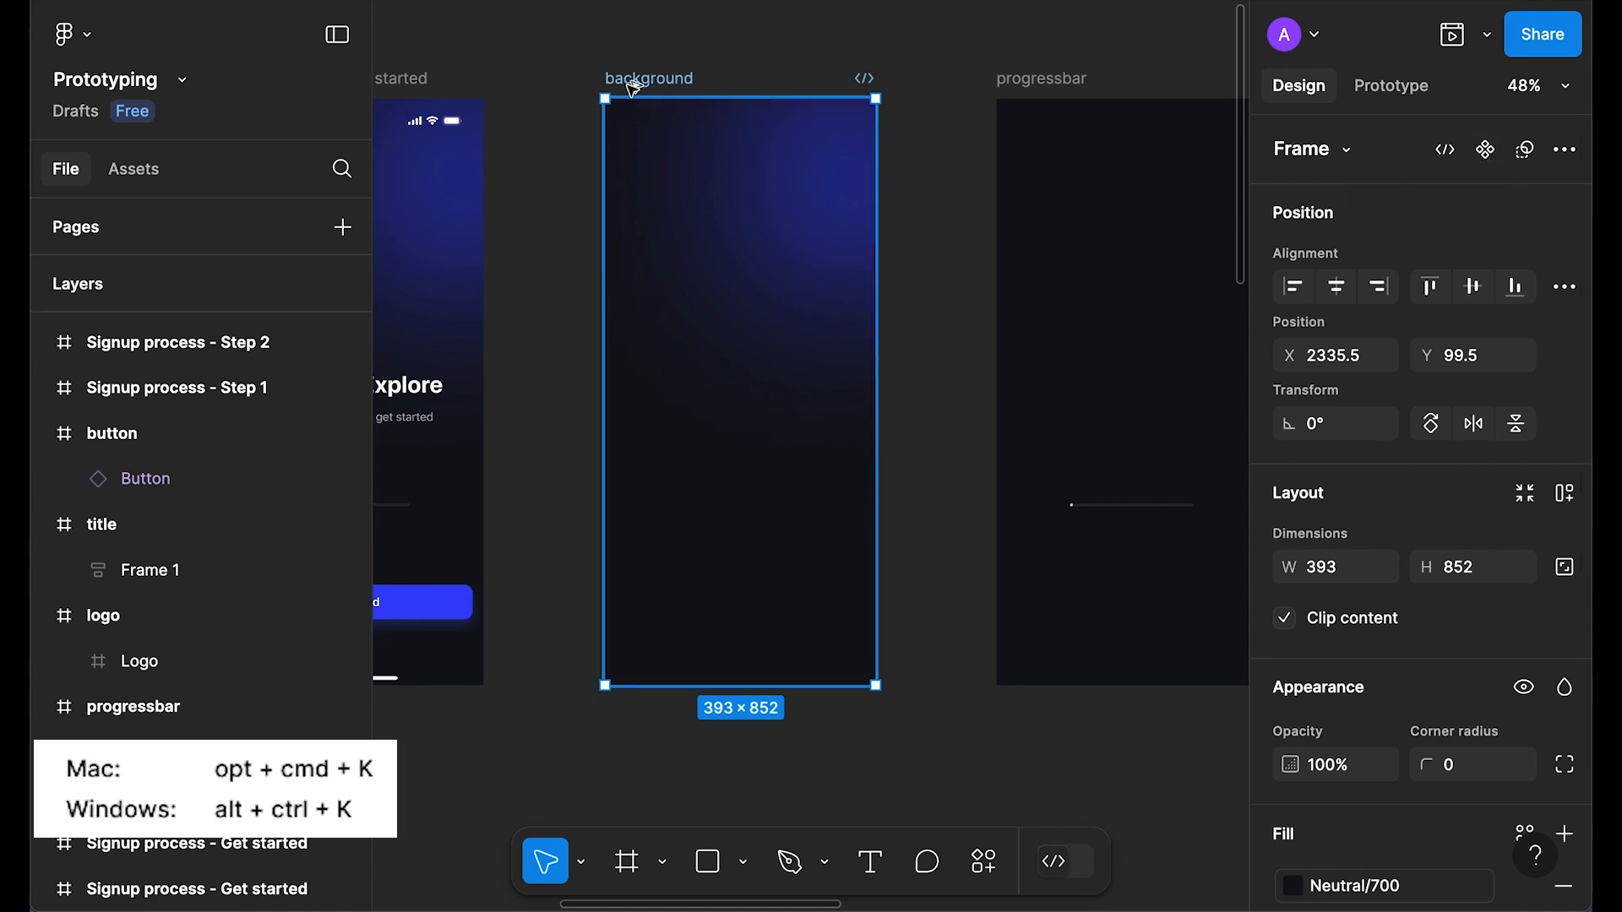
key(alt+super+k)
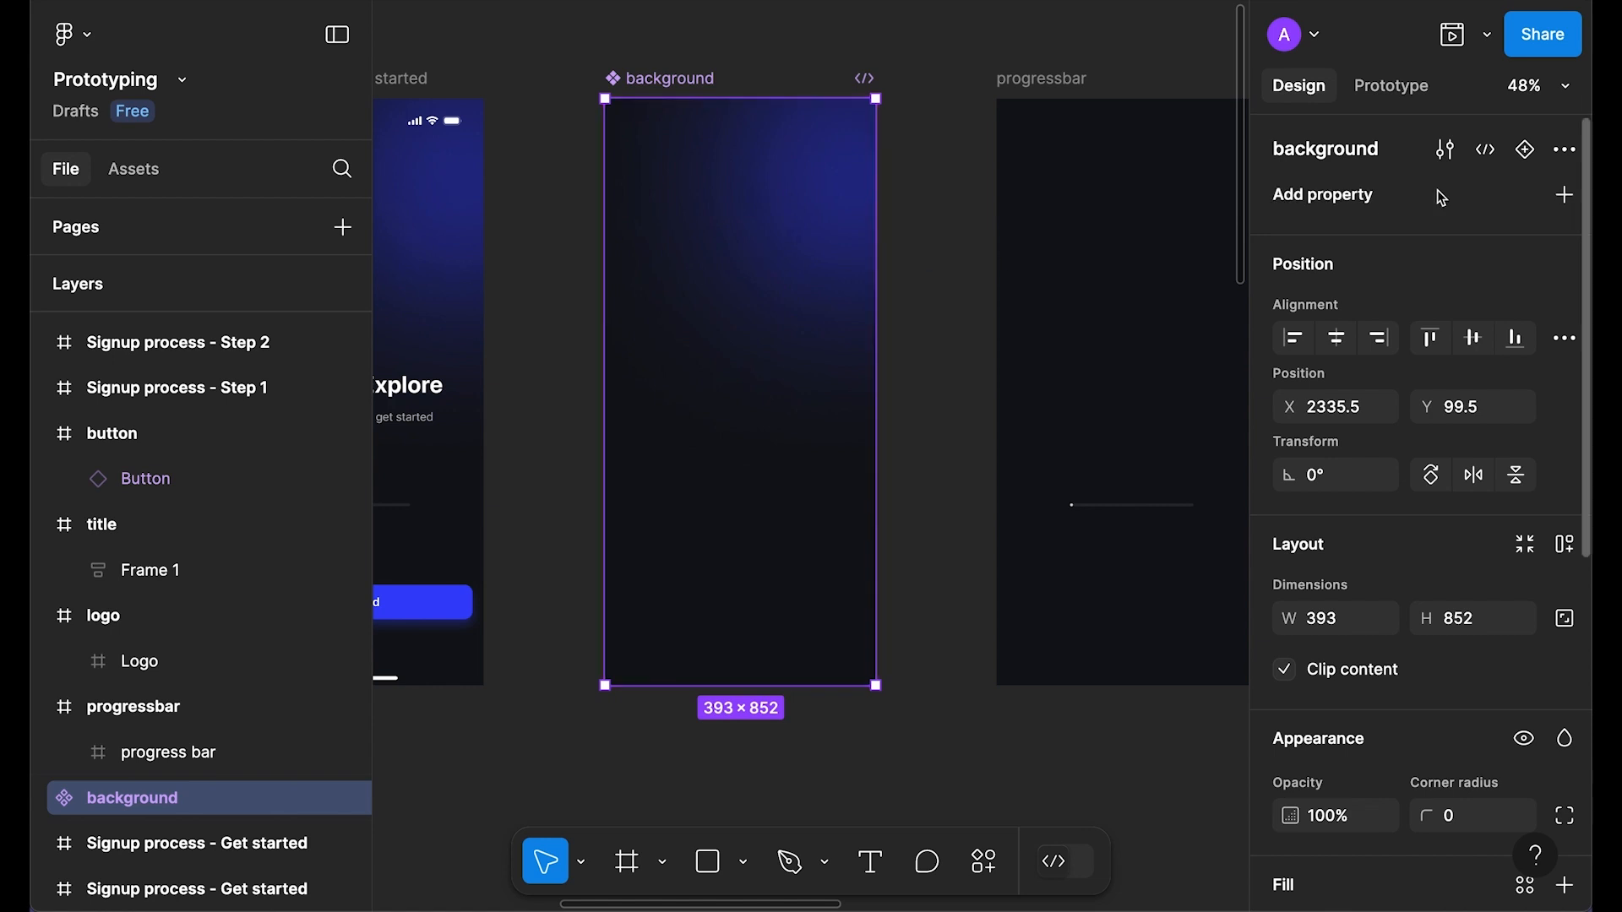
Step: Add three variants to the background component, giving Variant2, Variant3 and Variant4
click(1527, 152)
scroll(783, 464, down, 3)
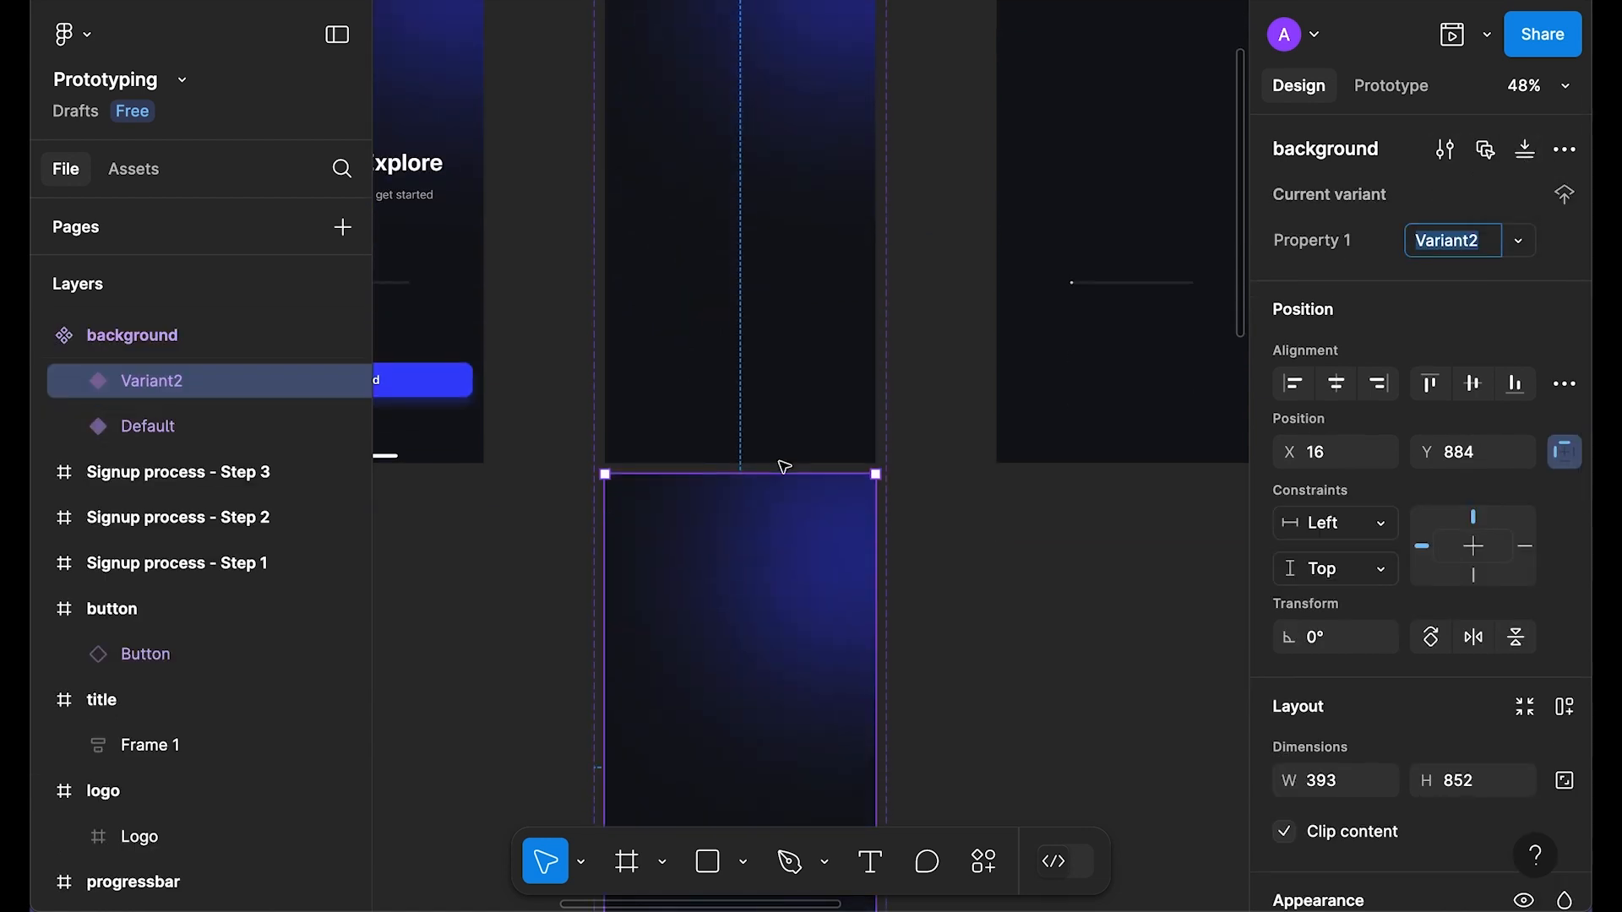
key(ctrl+d)
scroll(785, 466, down, 5)
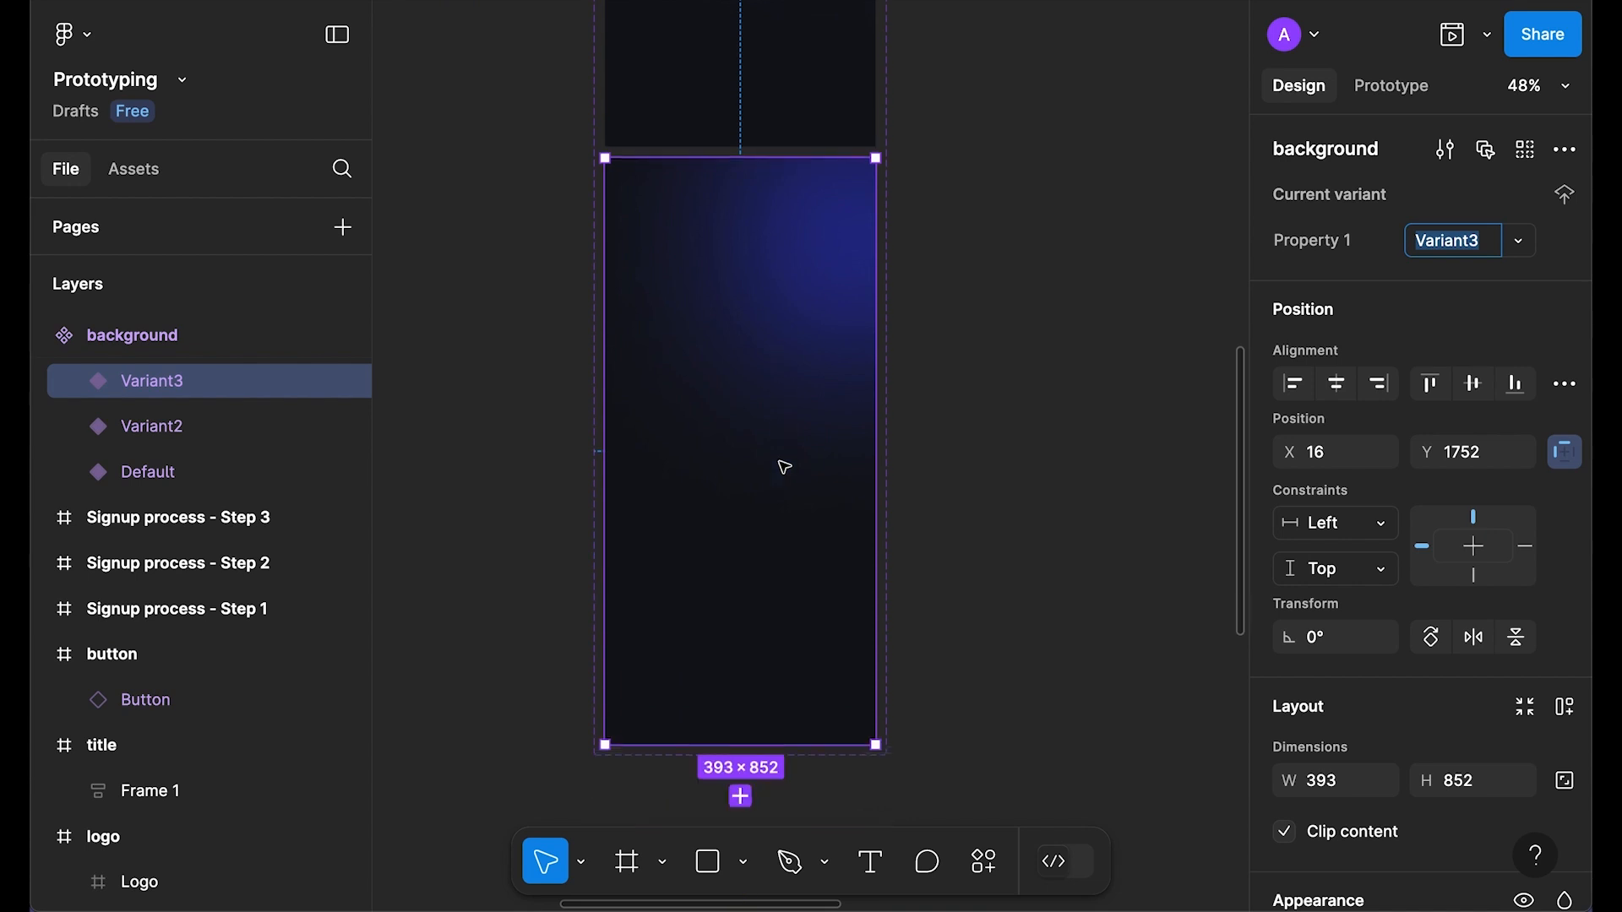
key(ctrl+d)
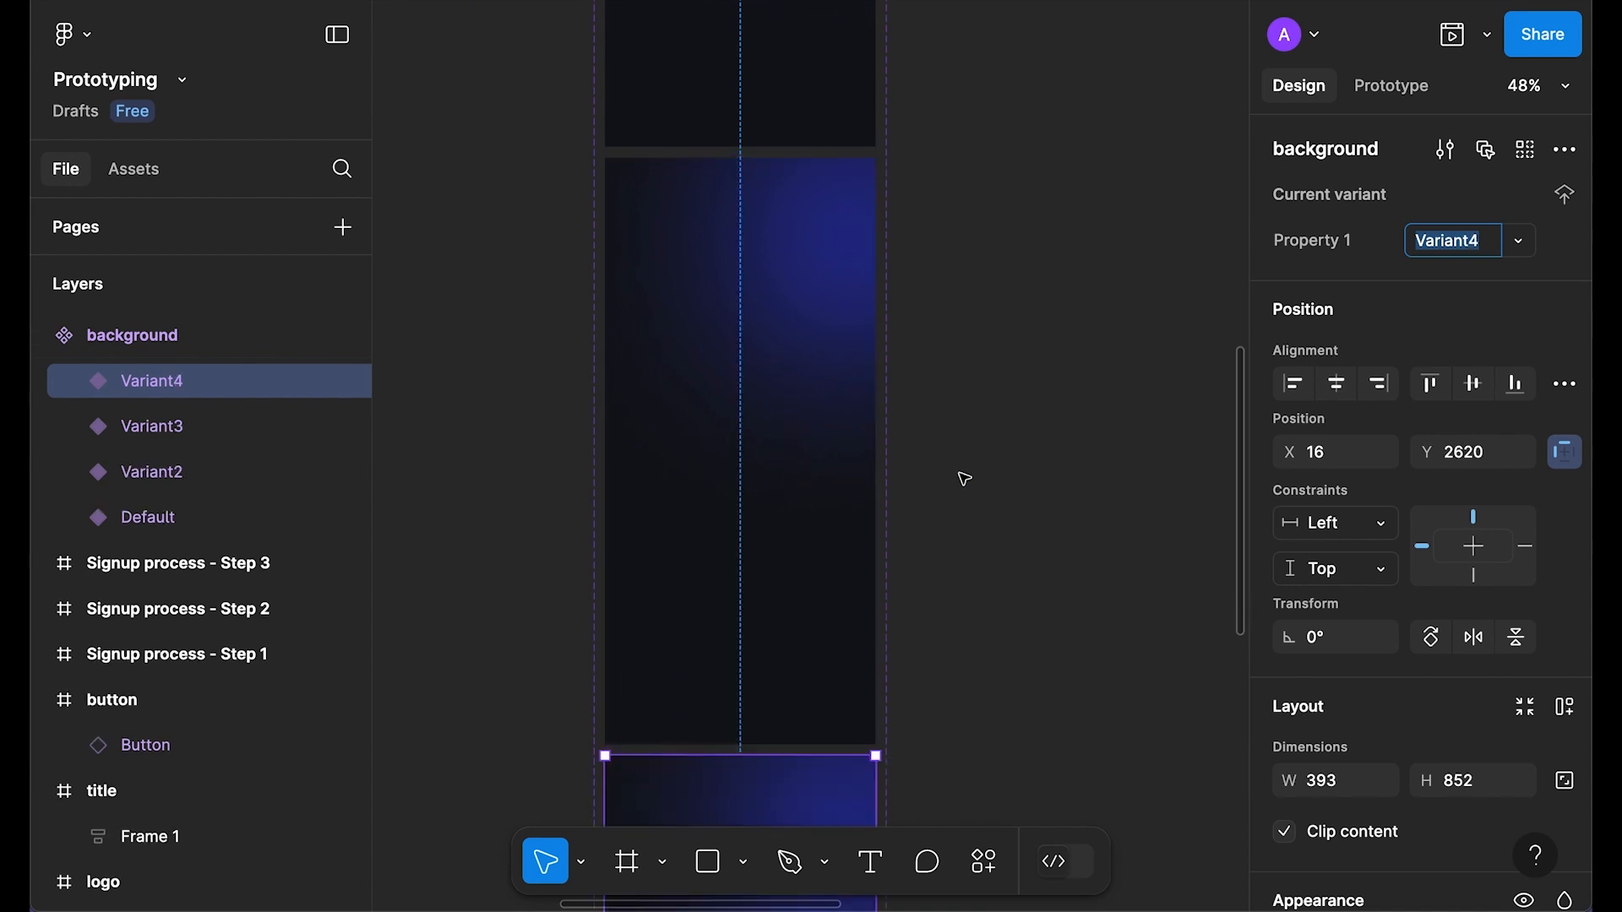
scroll(879, 479, down, 5)
click(987, 322)
drag(987, 323, 918, 566)
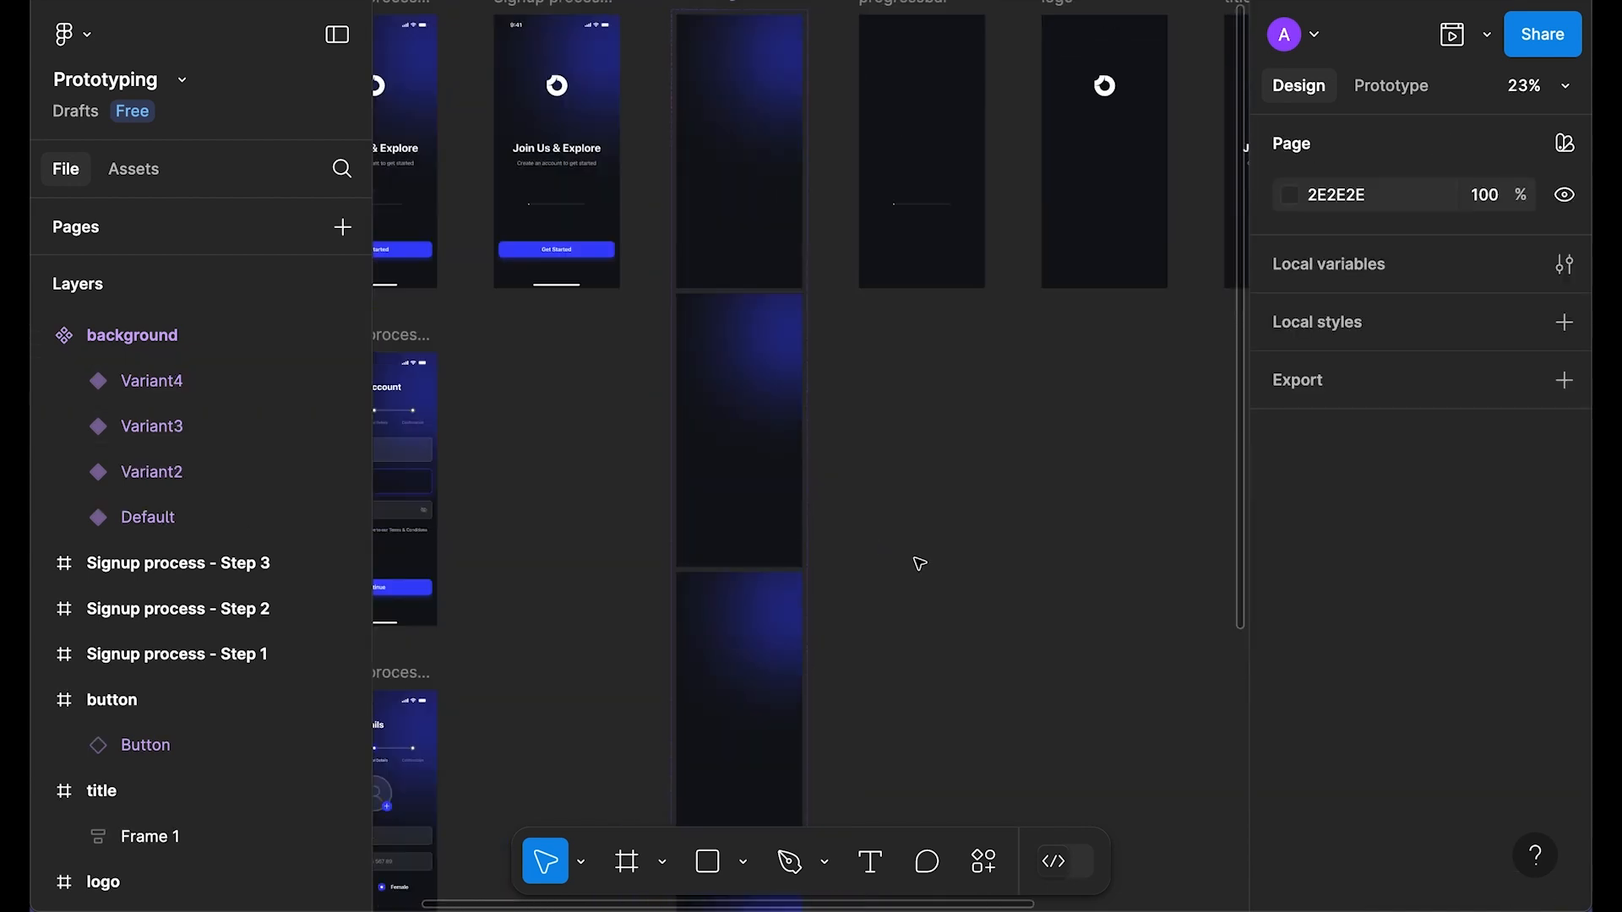
scroll(916, 562, down, 5)
scroll(900, 556, up, 8)
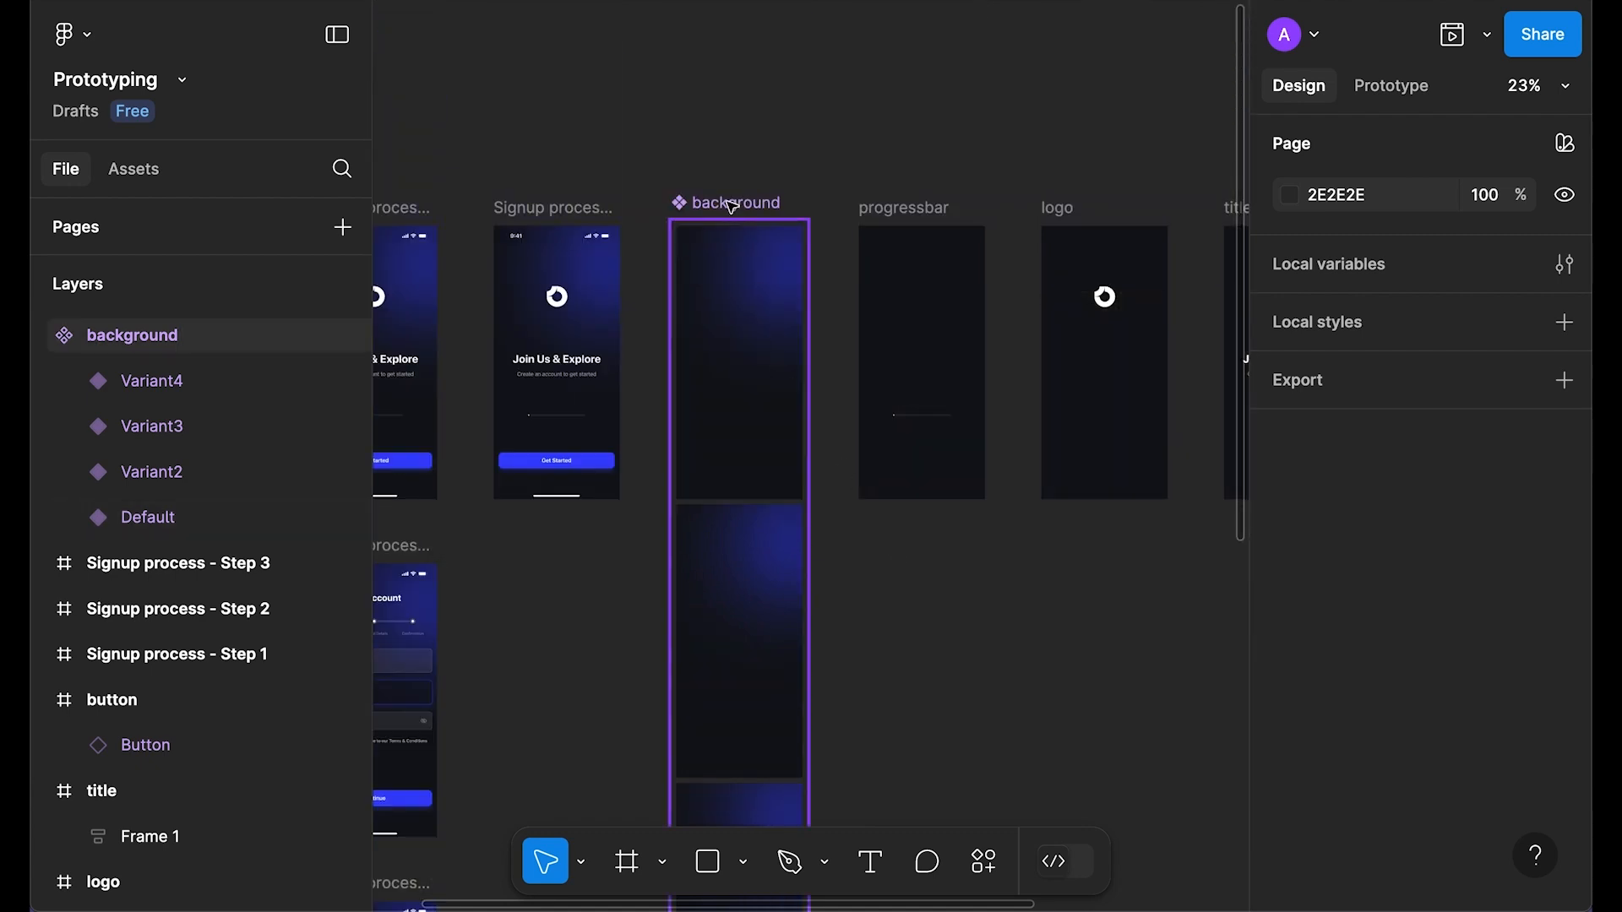
Step: Set the component set's spacing to 100 and resize it to fit
click(732, 205)
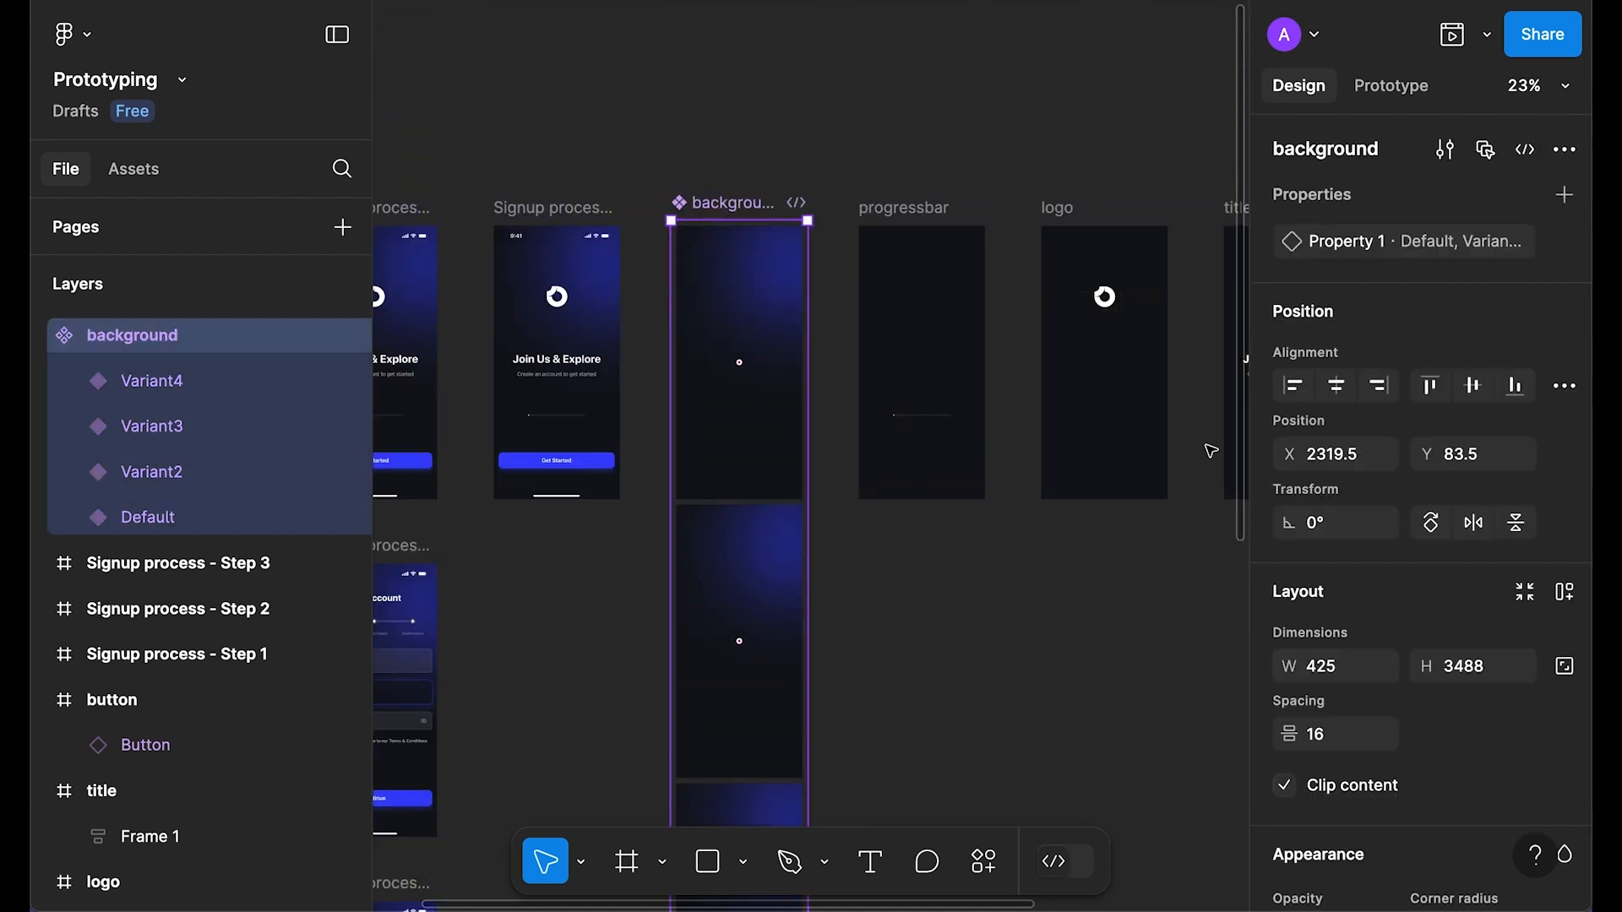
scroll(1421, 452, down, 2)
click(1346, 621)
text(1)
key(Return)
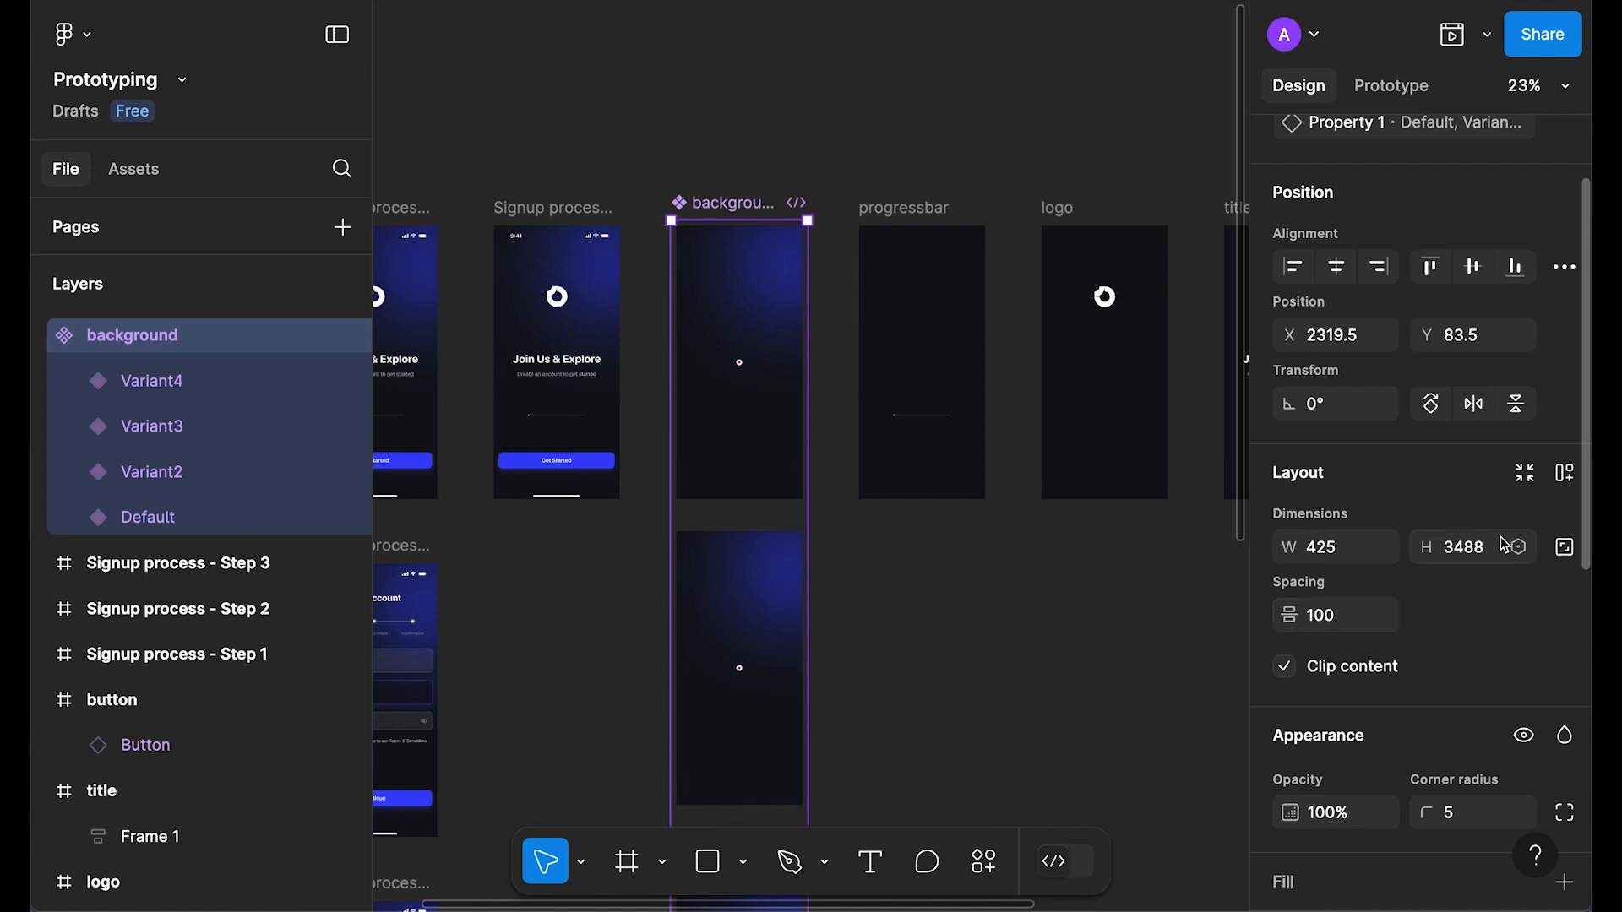
click(1527, 476)
scroll(1006, 649, down, 8)
scroll(862, 624, up, 4)
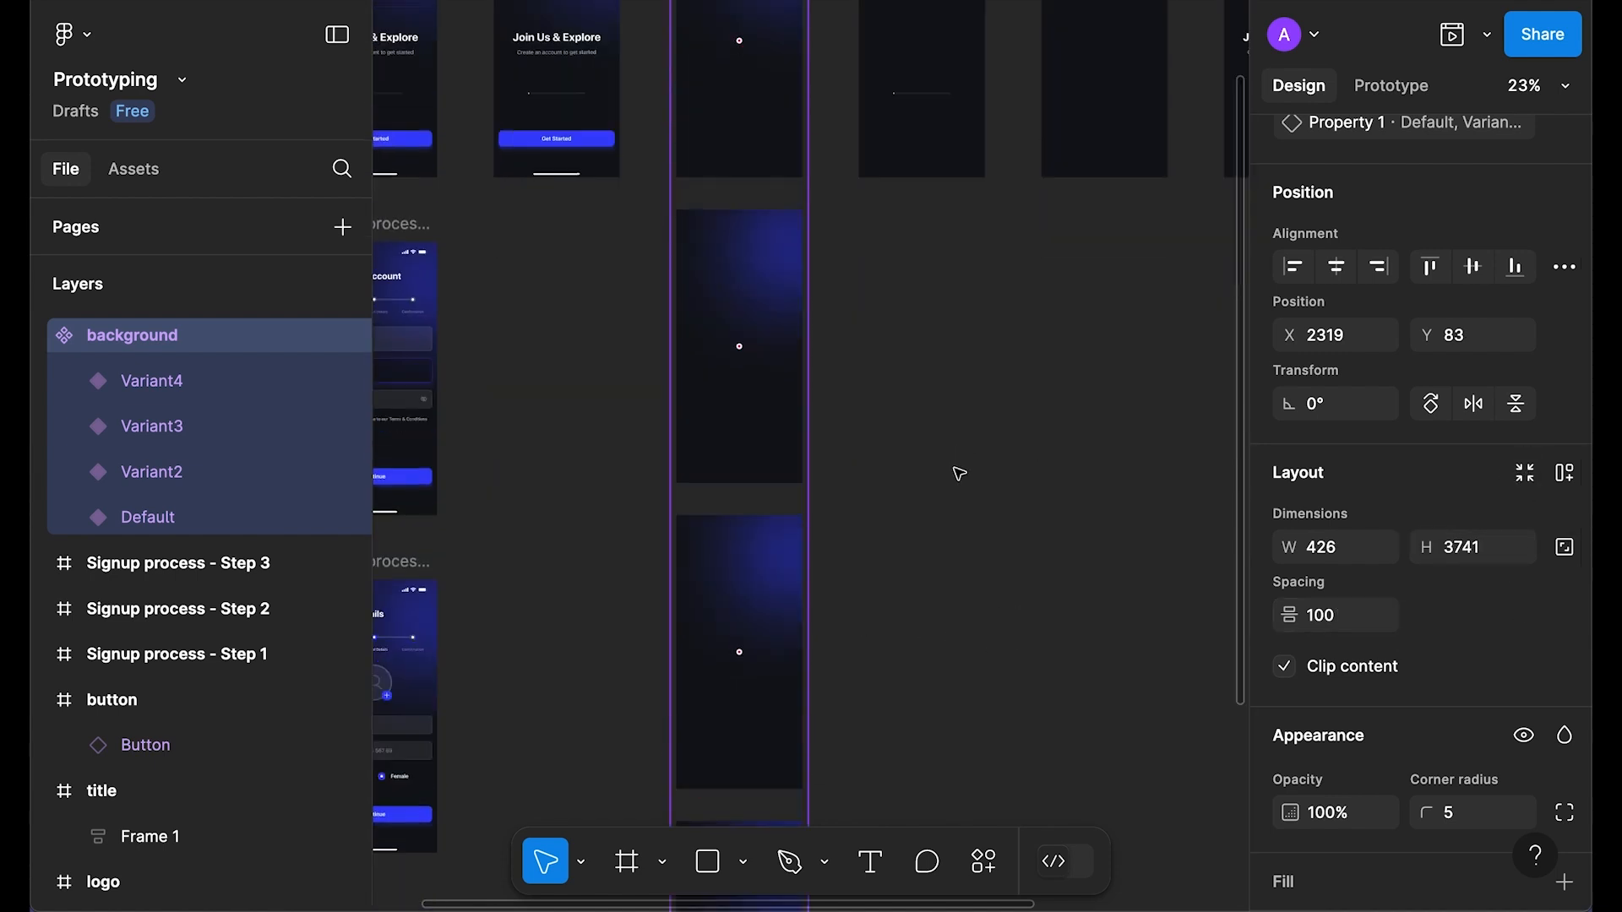
scroll(896, 598, up, 2)
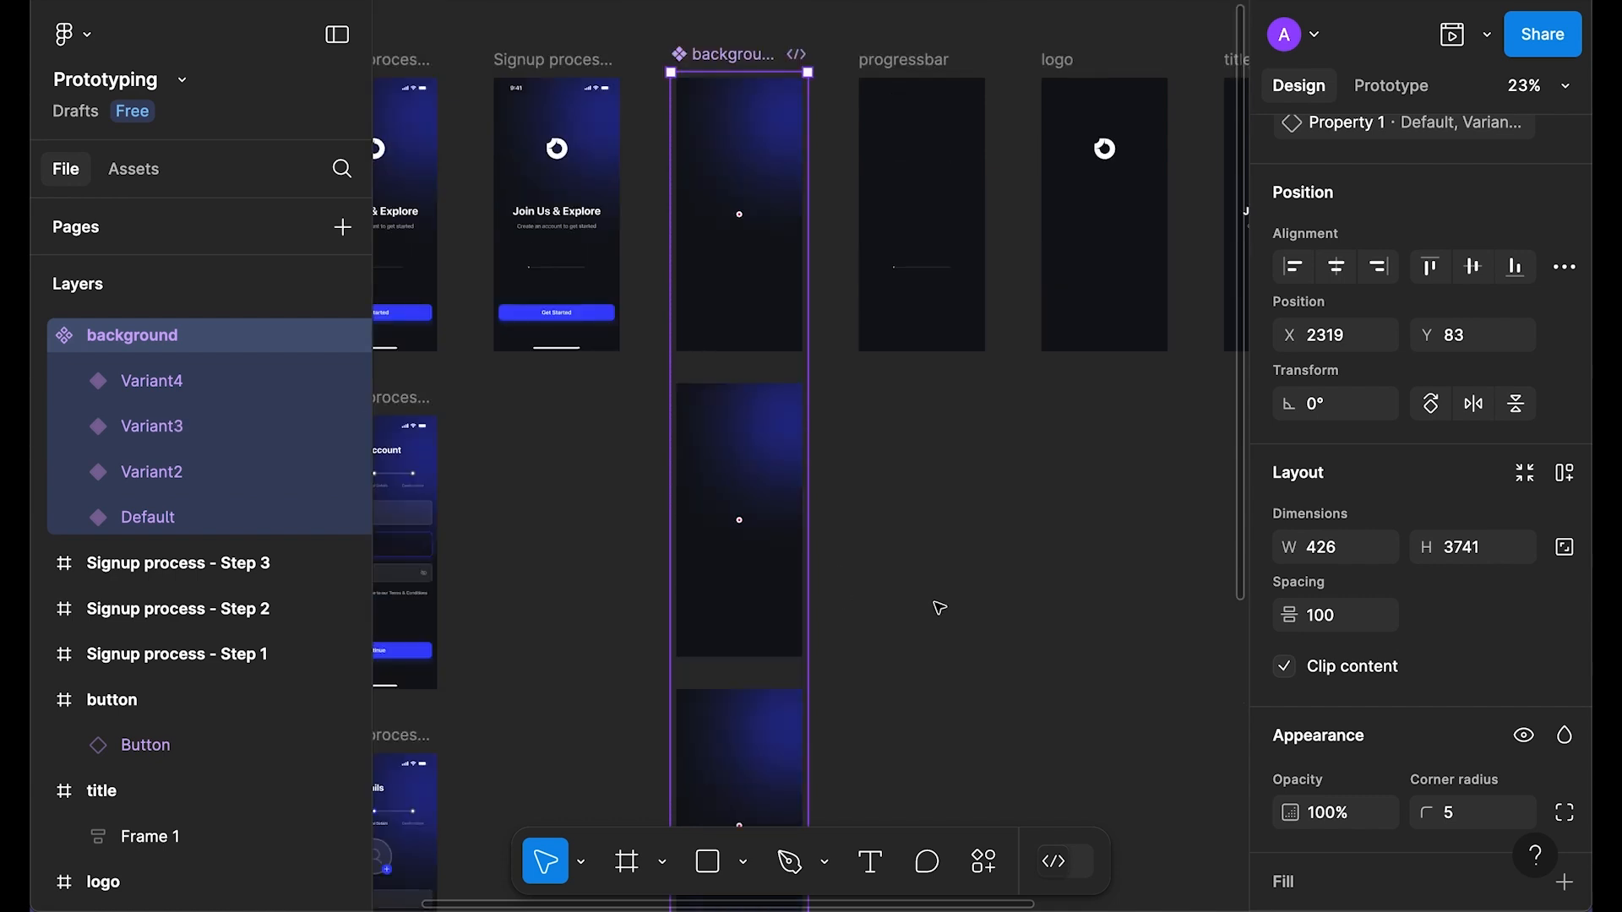
click(946, 594)
scroll(955, 591, up, 3)
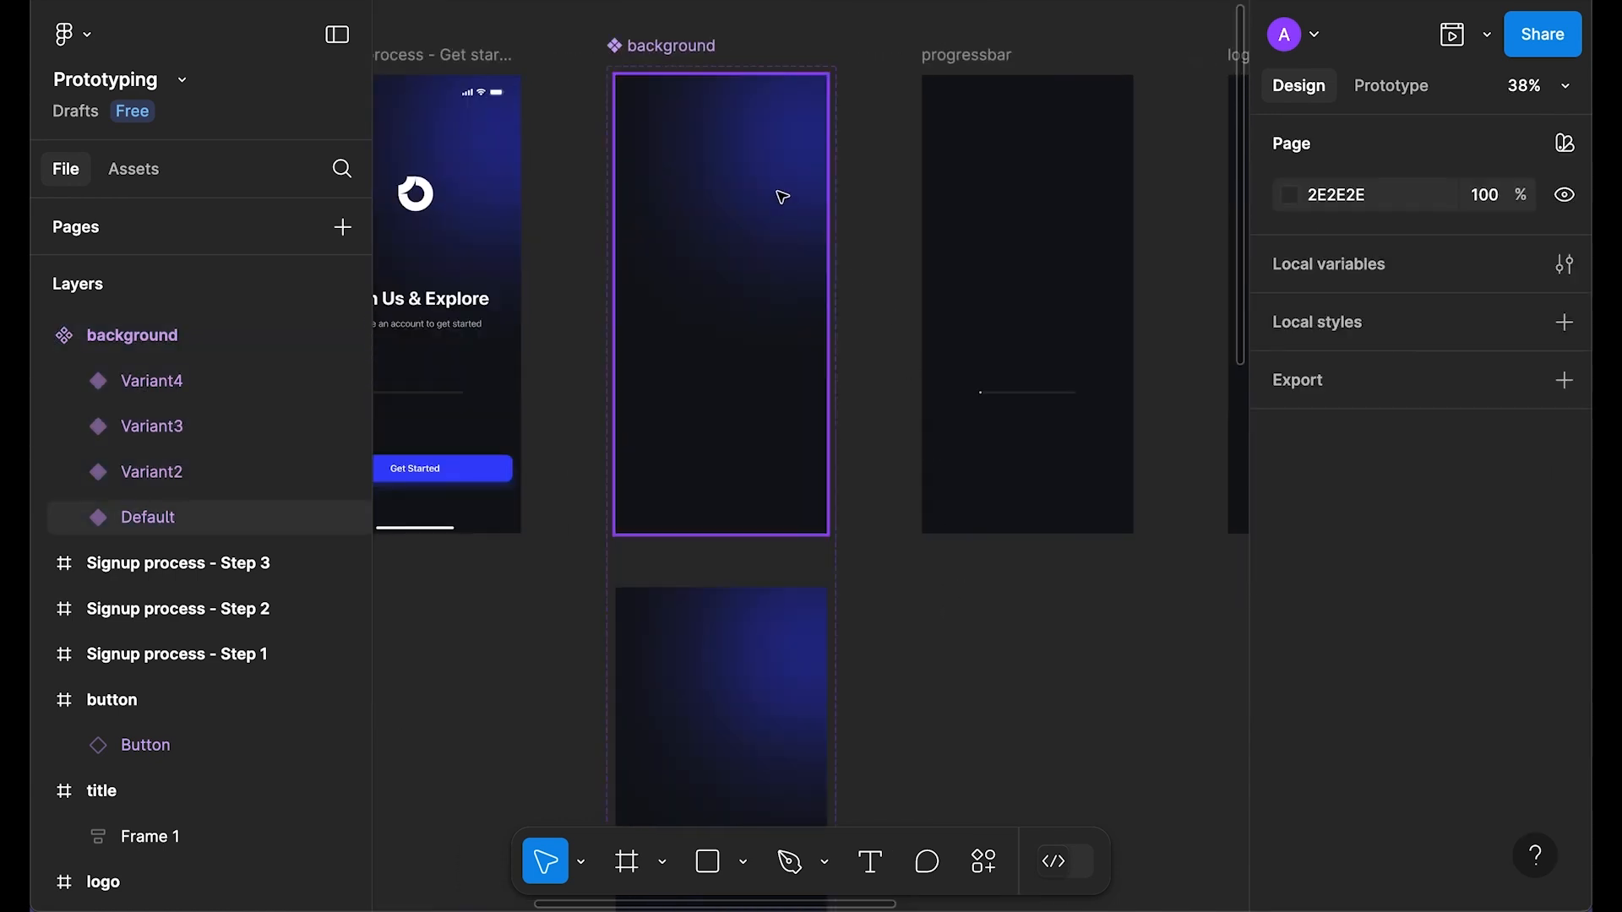
Step: Paste the blurred ellipse into the Default variant frame and nudge it to the right
click(763, 156)
key(ctrl+v)
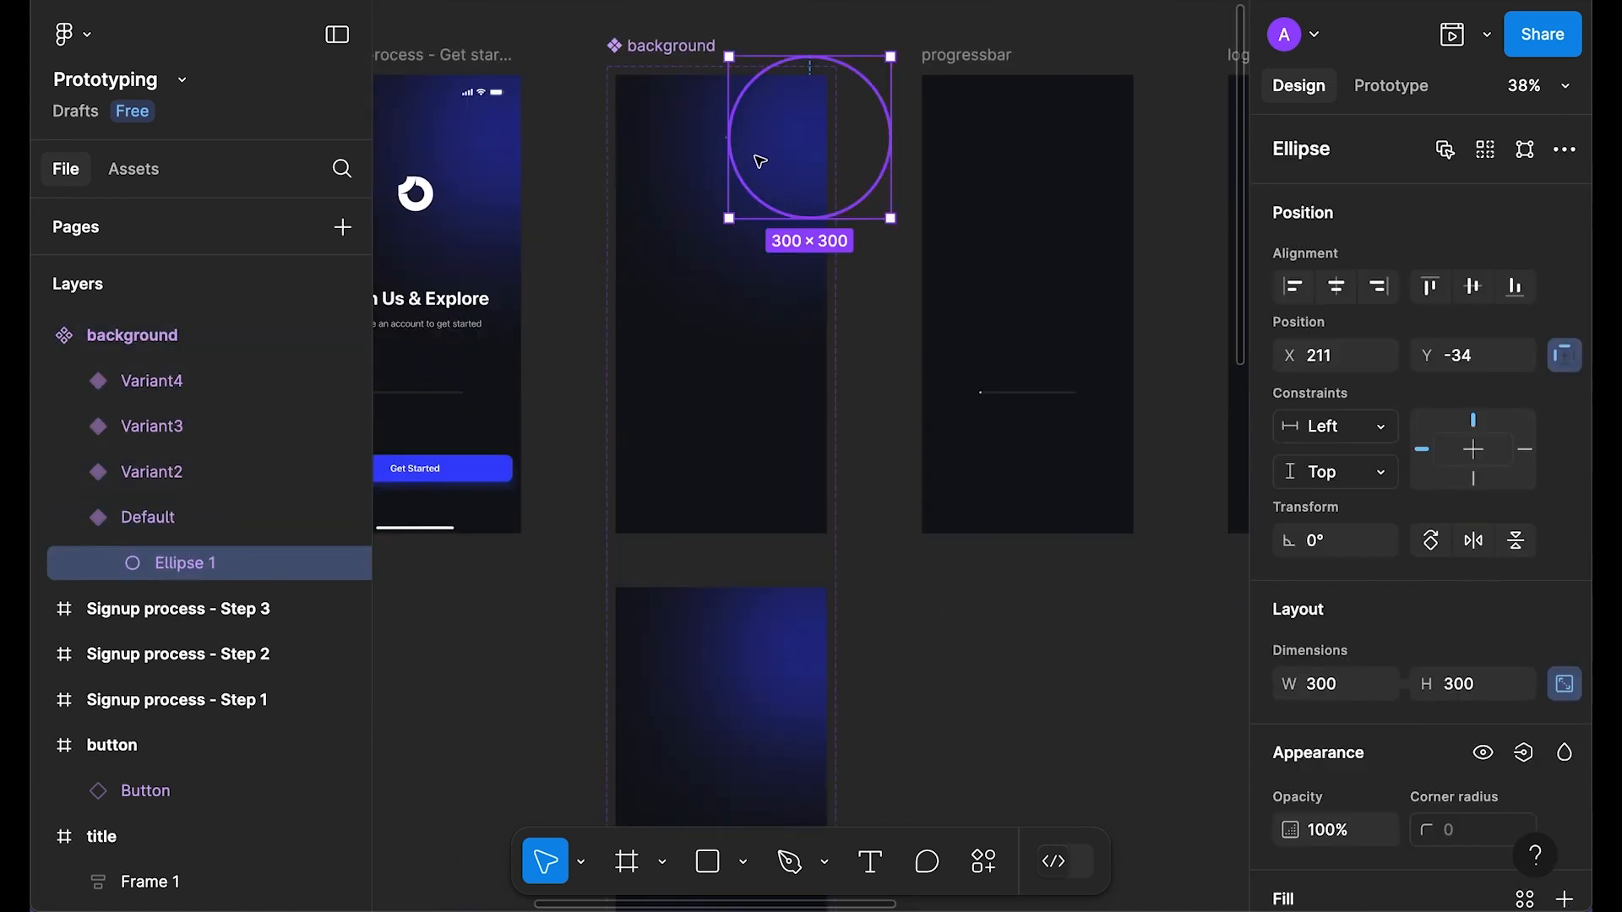
key(shift+Right)
key(shift+Right)
key(shift+Right)
key(shift+Right)
key(shift+Right)
key(shift+Right)
key(shift+Right)
key(shift+Right)
key(shift+Right)
key(shift+Right)
key(shift+Right)
key(shift+Right)
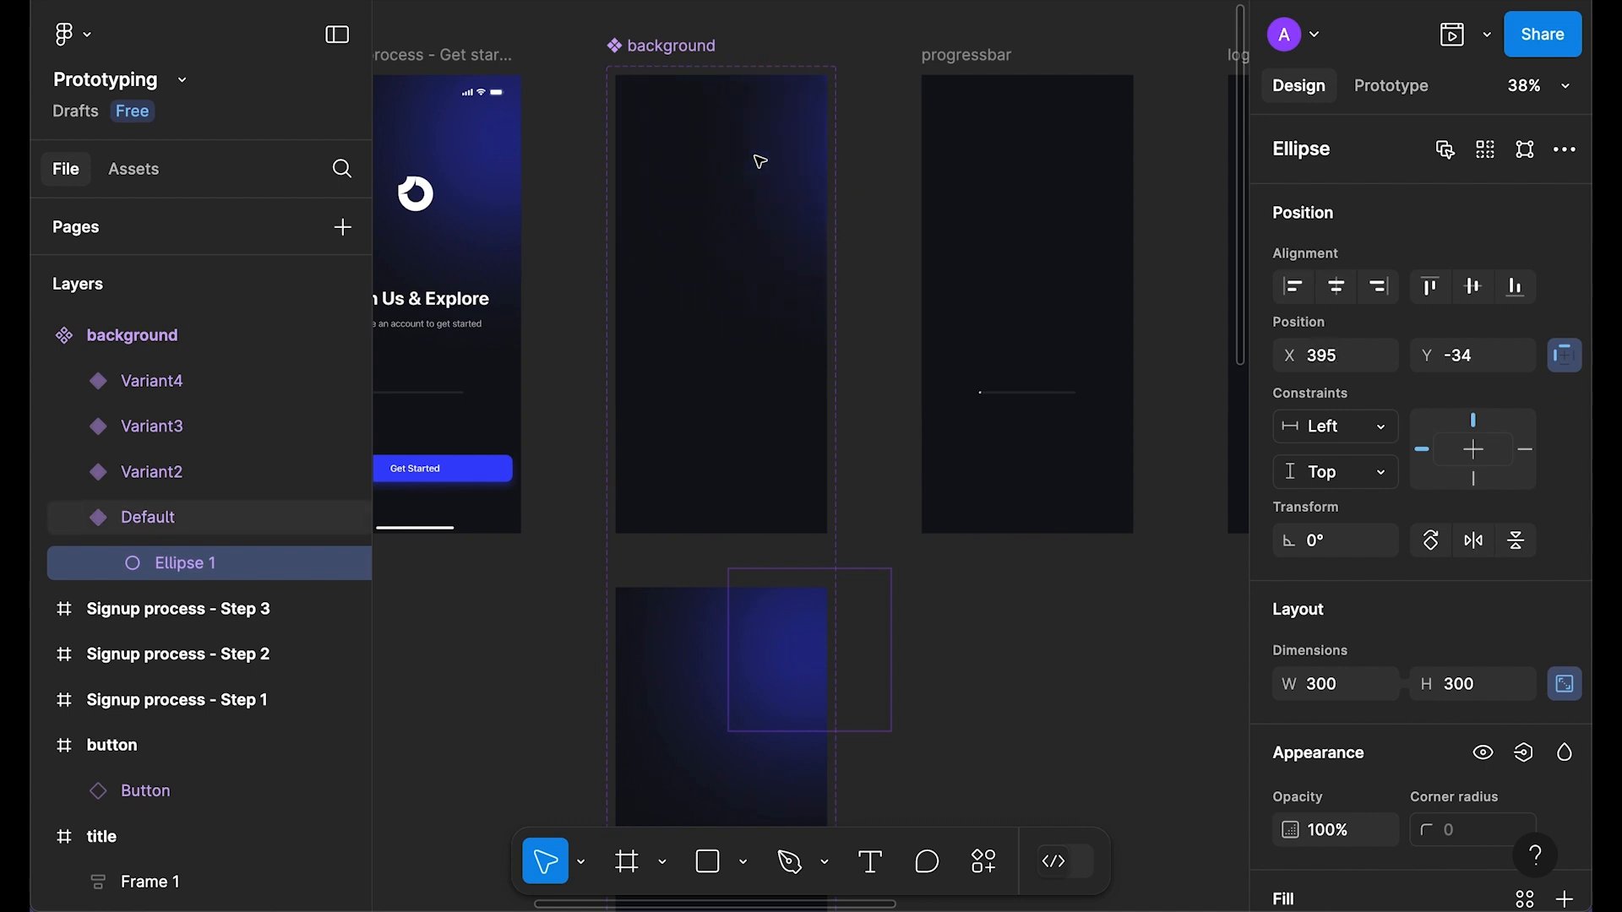
key(shift+Right)
key(shift+Right)
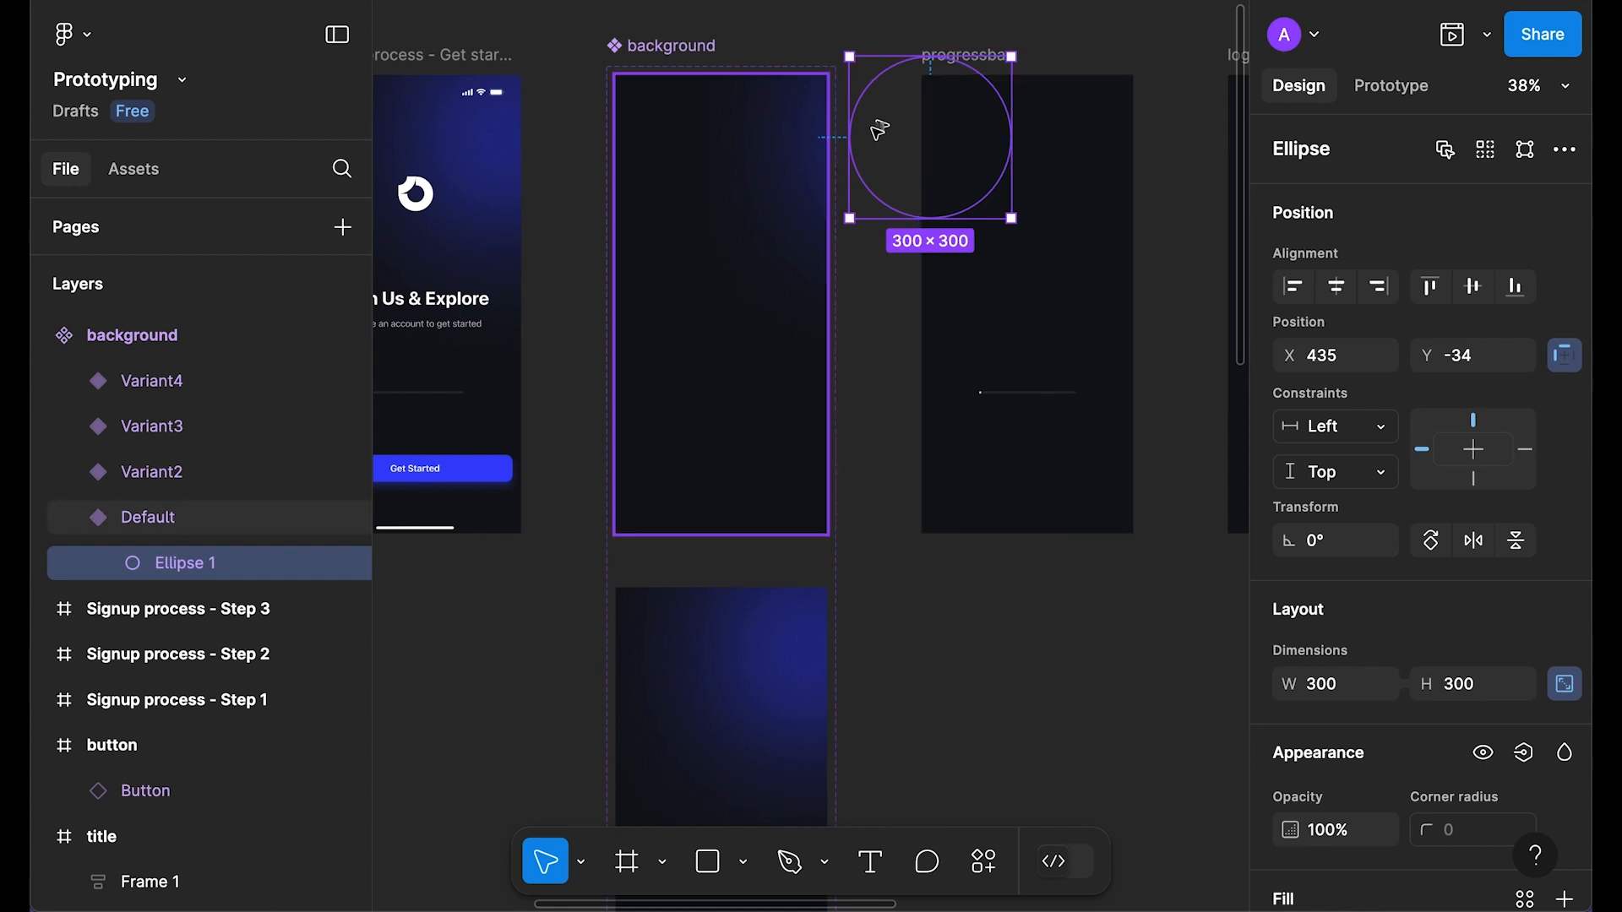
key(shift+Right)
key(shift+Right)
scroll(803, 536, down, 2)
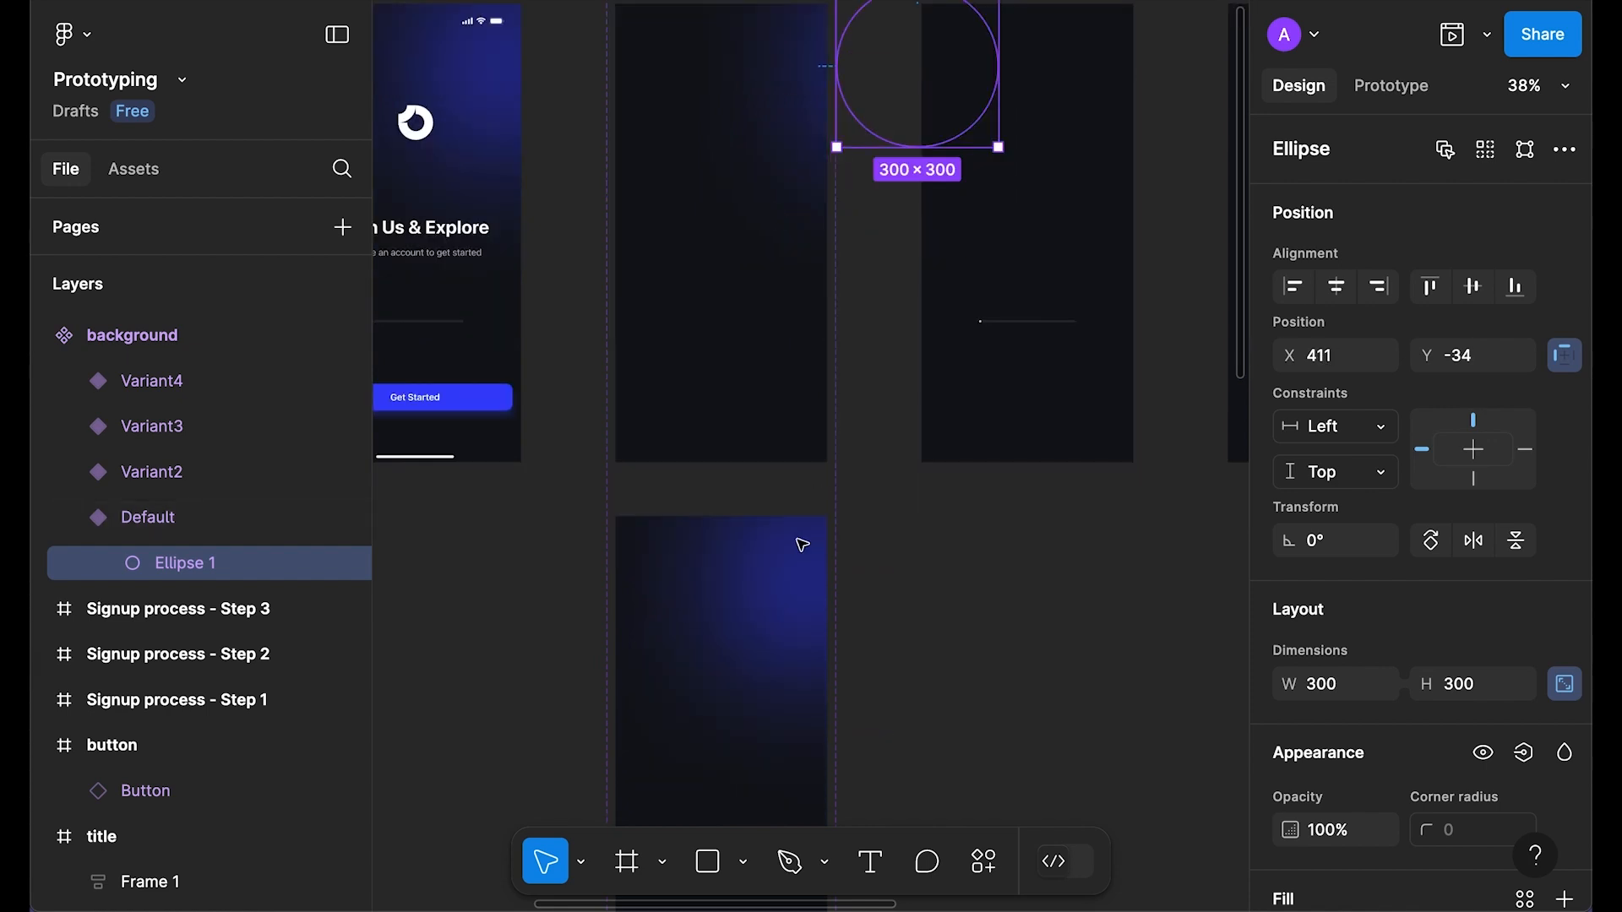
Step: Move the Variant2 ellipse toward the frame's top-left corner
click(769, 629)
double_click(769, 629)
drag(789, 590, 644, 562)
key(Escape)
click(775, 594)
key(shift+Up)
key(shift+Up)
key(shift+Up)
key(shift+Up)
key(shift+Up)
key(shift+Up)
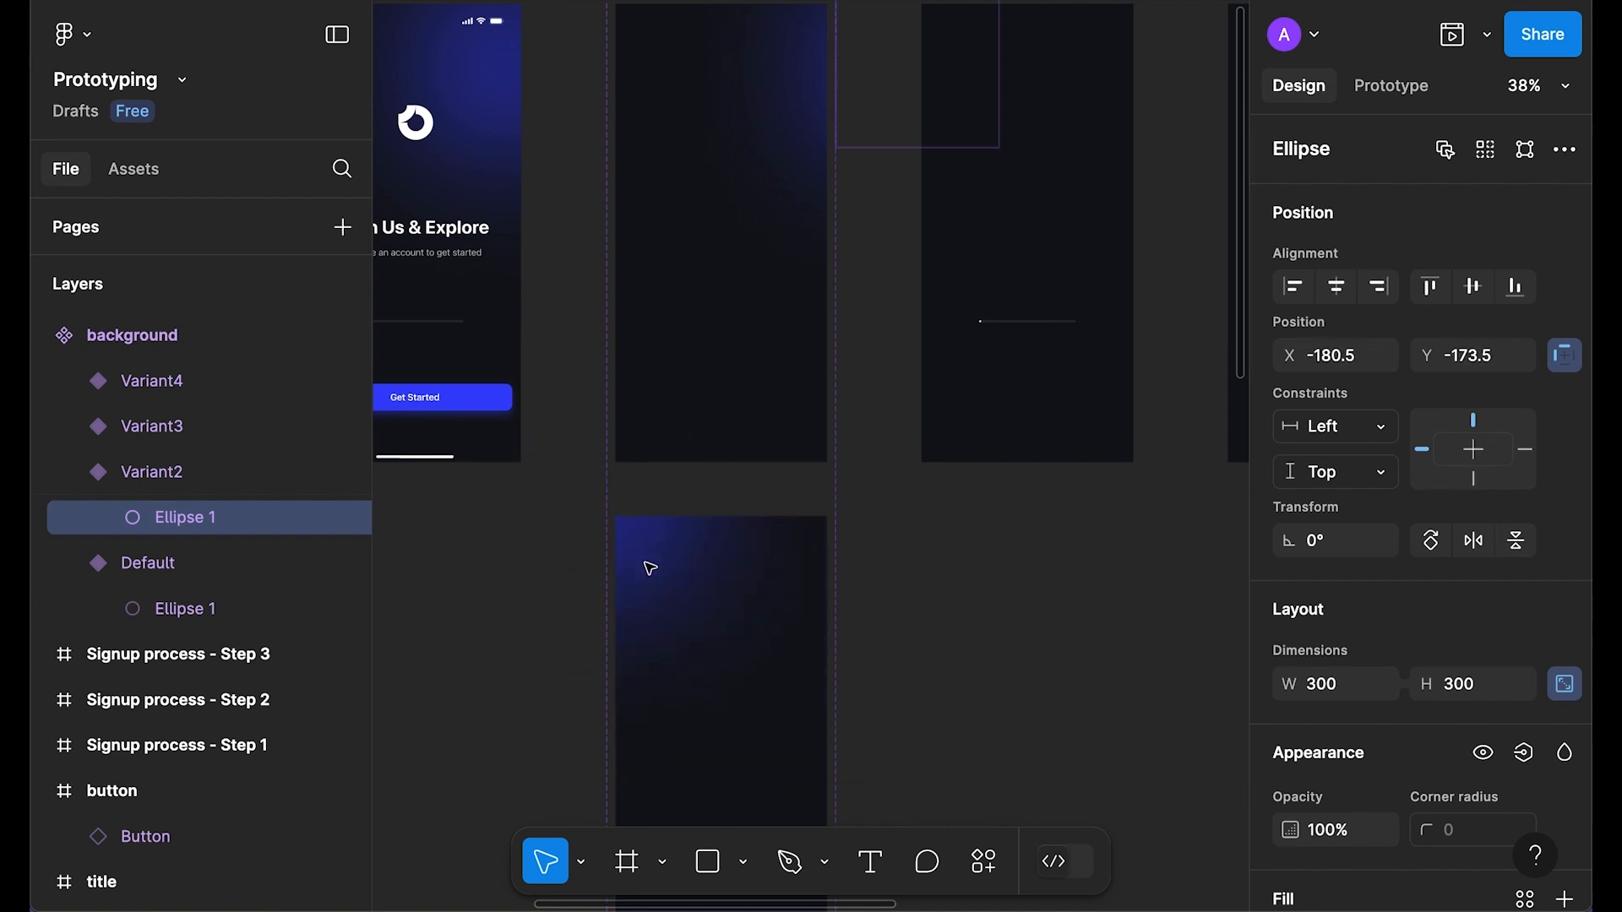
key(shift+Left)
key(shift+Left)
scroll(801, 563, down, 5)
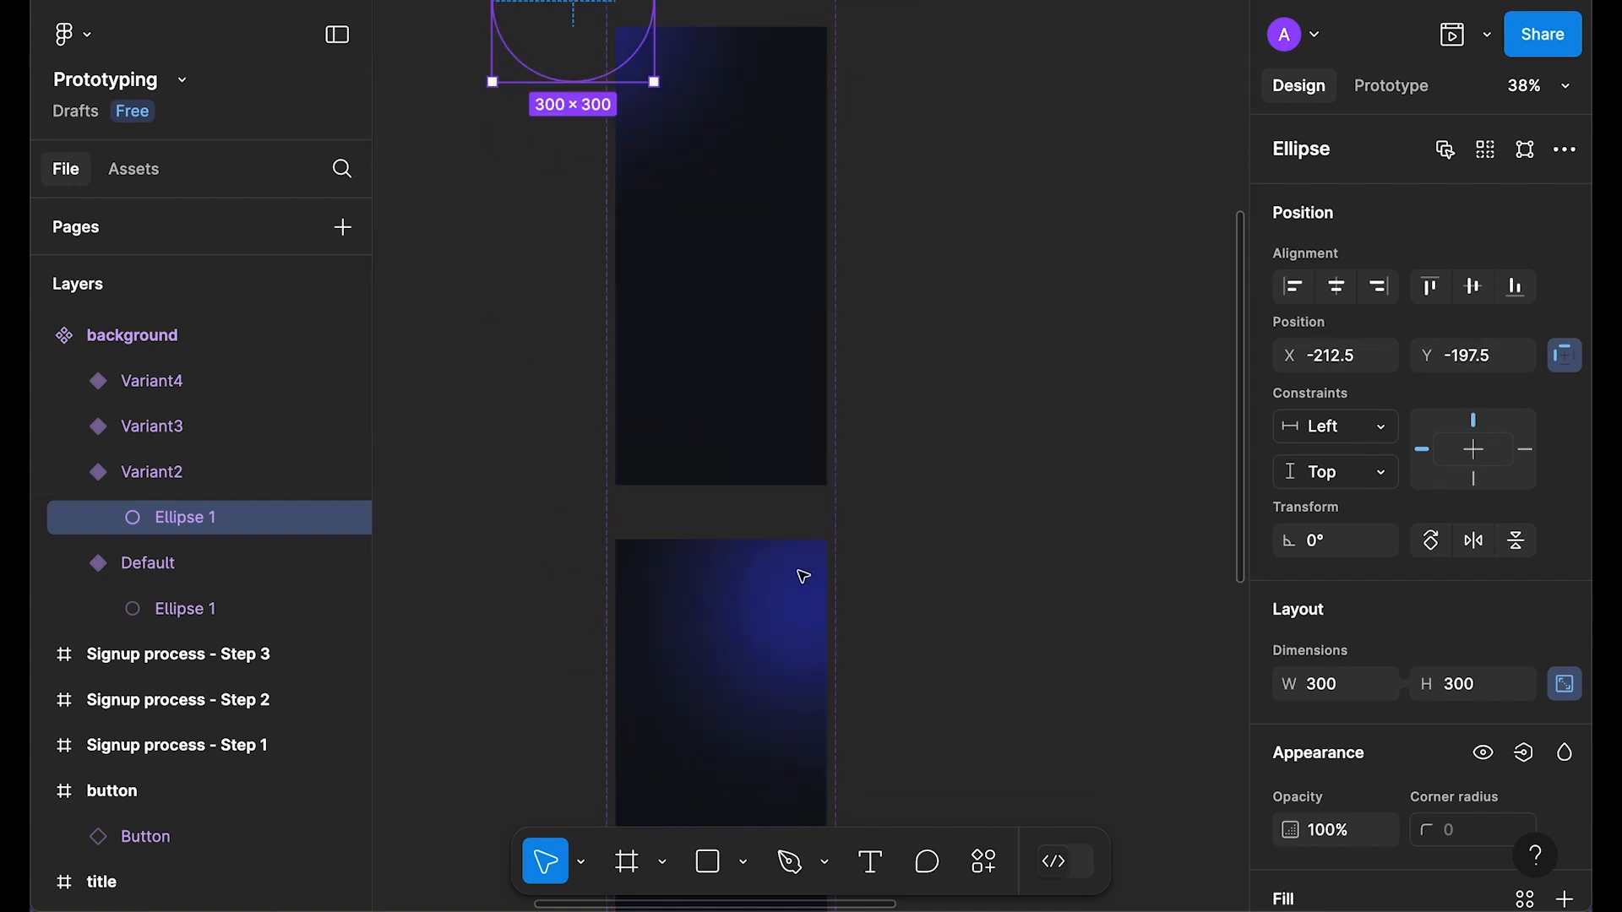
key(shift+Left)
key(shift+Left)
Step: Paste an ellipse copy into Variant3 and move it to the bottom-right
key(ctrl+v)
drag(789, 366, 794, 622)
key(shift+Right)
key(shift+Right)
key(shift+Right)
key(shift+Right)
key(shift+Right)
key(shift+Right)
key(shift+Right)
key(shift+Right)
key(shift+Right)
key(shift+Down)
key(shift+Down)
key(shift+Down)
key(shift+Down)
key(shift+Down)
key(shift+Down)
key(shift+Down)
key(shift+Down)
key(shift+Down)
key(shift+Down)
key(shift+Down)
key(shift+Down)
key(shift+Down)
key(shift+Down)
key(shift+Down)
key(shift+Down)
key(shift+Down)
key(shift+Down)
key(shift+Down)
key(shift+Down)
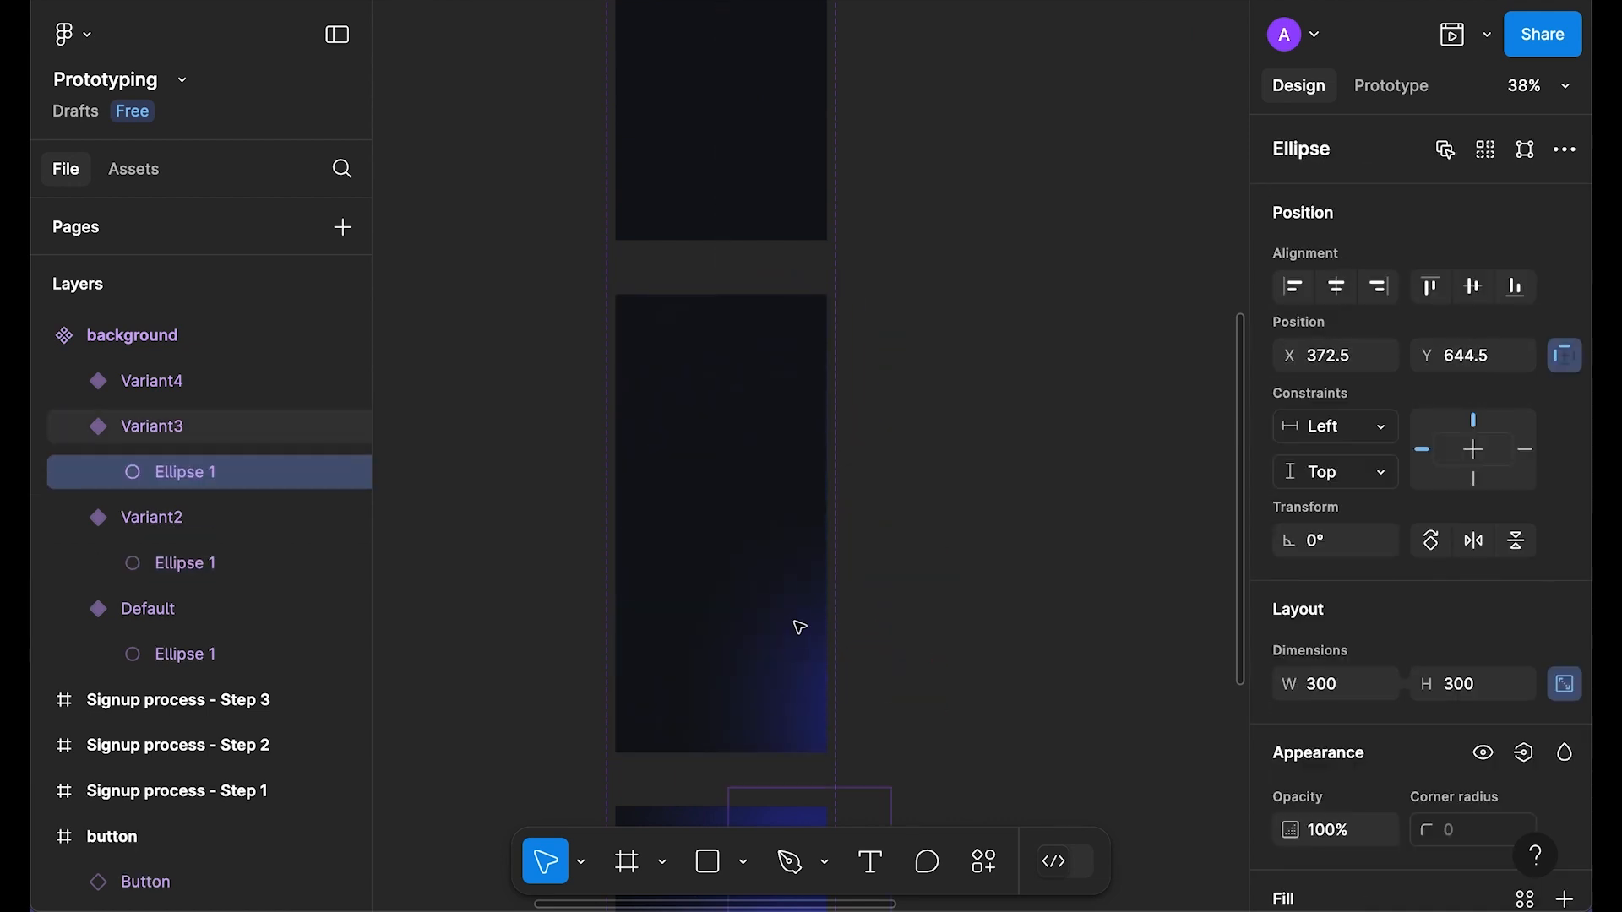
key(shift+Down)
key(shift+Down)
key(shift+Down)
key(shift+Down)
Step: Paste an ellipse copy into Variant4 and place it at the frame's left edge
scroll(796, 623, down, 5)
click(768, 405)
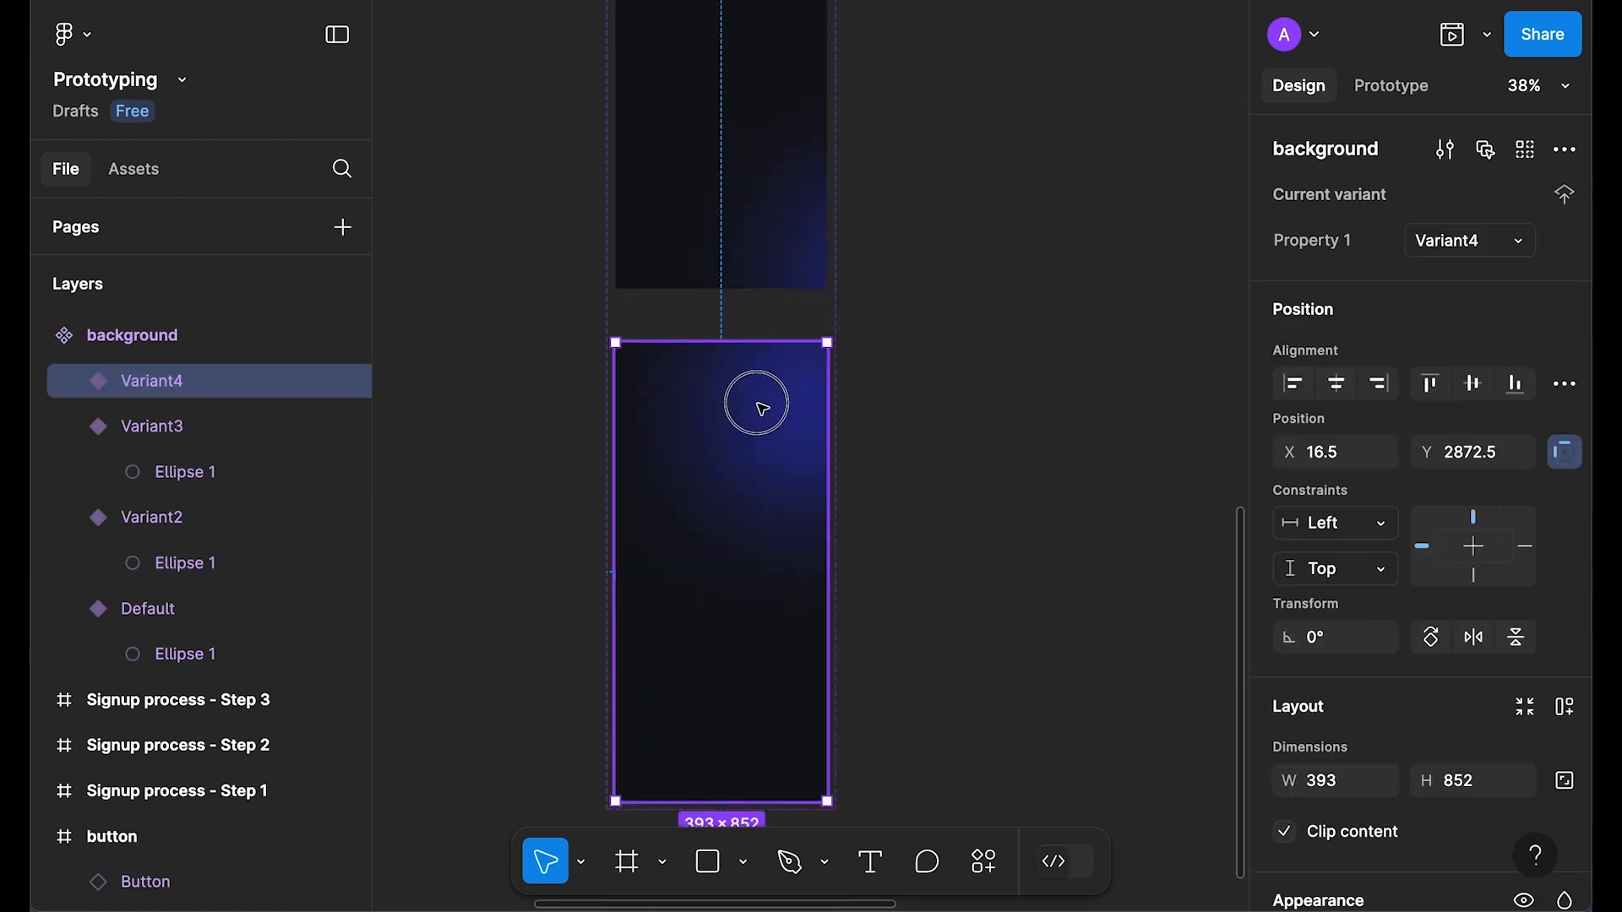
key(ctrl+v)
drag(749, 434, 591, 550)
Step: Clear the selection, then select the ellipse inside Variant2
scroll(1047, 429, up, 1)
click(1047, 430)
scroll(1044, 447, up, 8)
scroll(1036, 445, down, 3)
drag(1002, 252, 931, 397)
scroll(710, 207, up, 2)
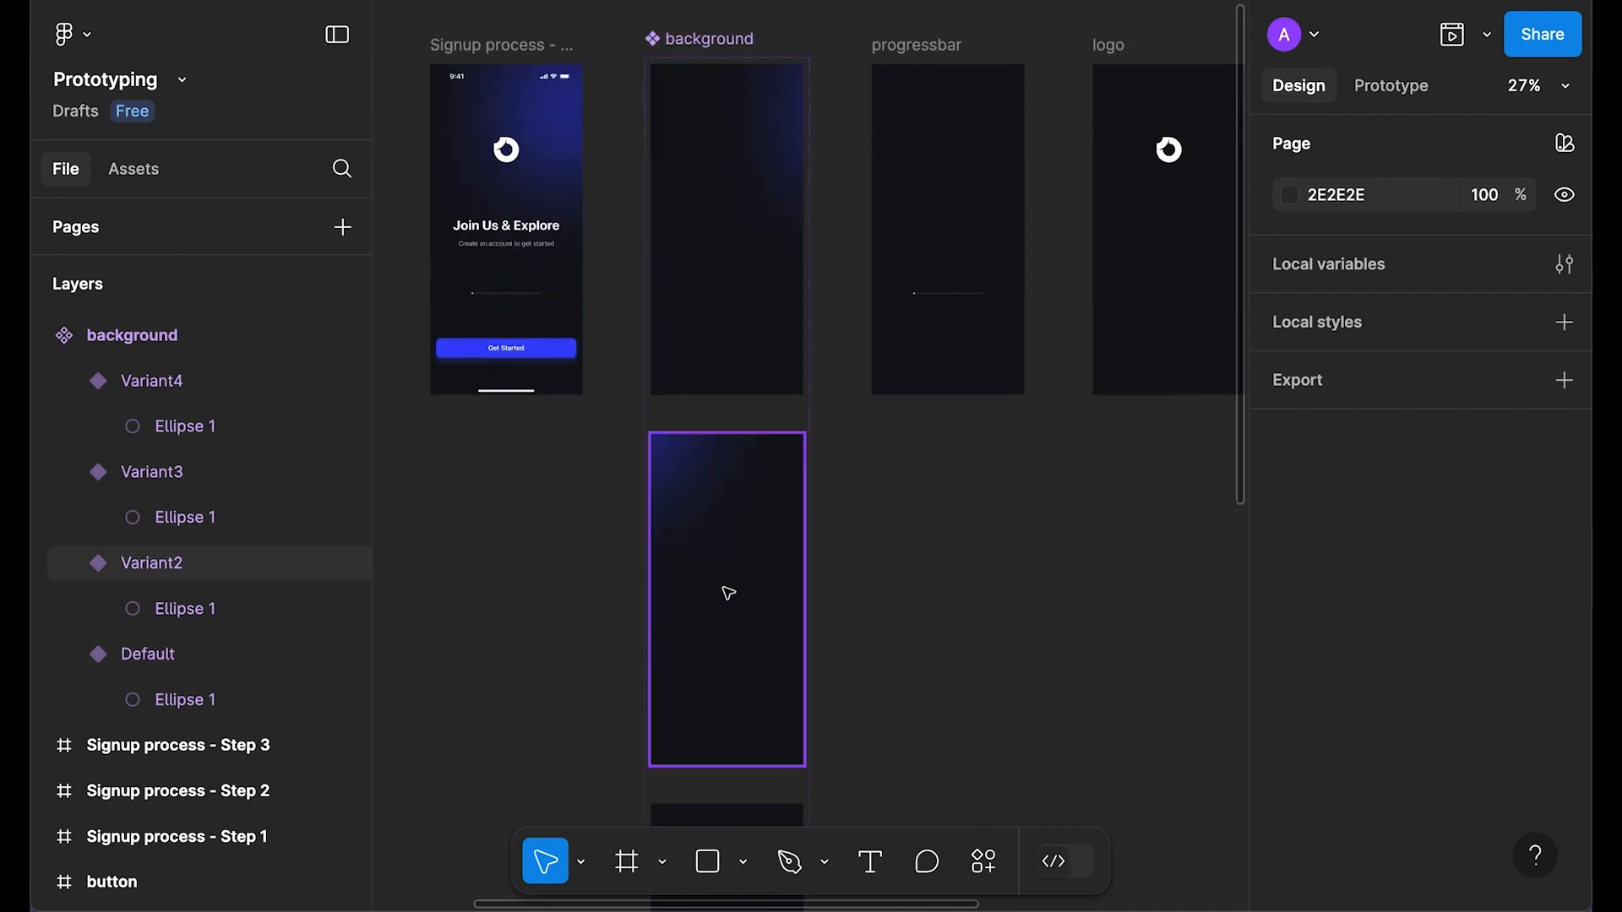
click(676, 466)
click(207, 611)
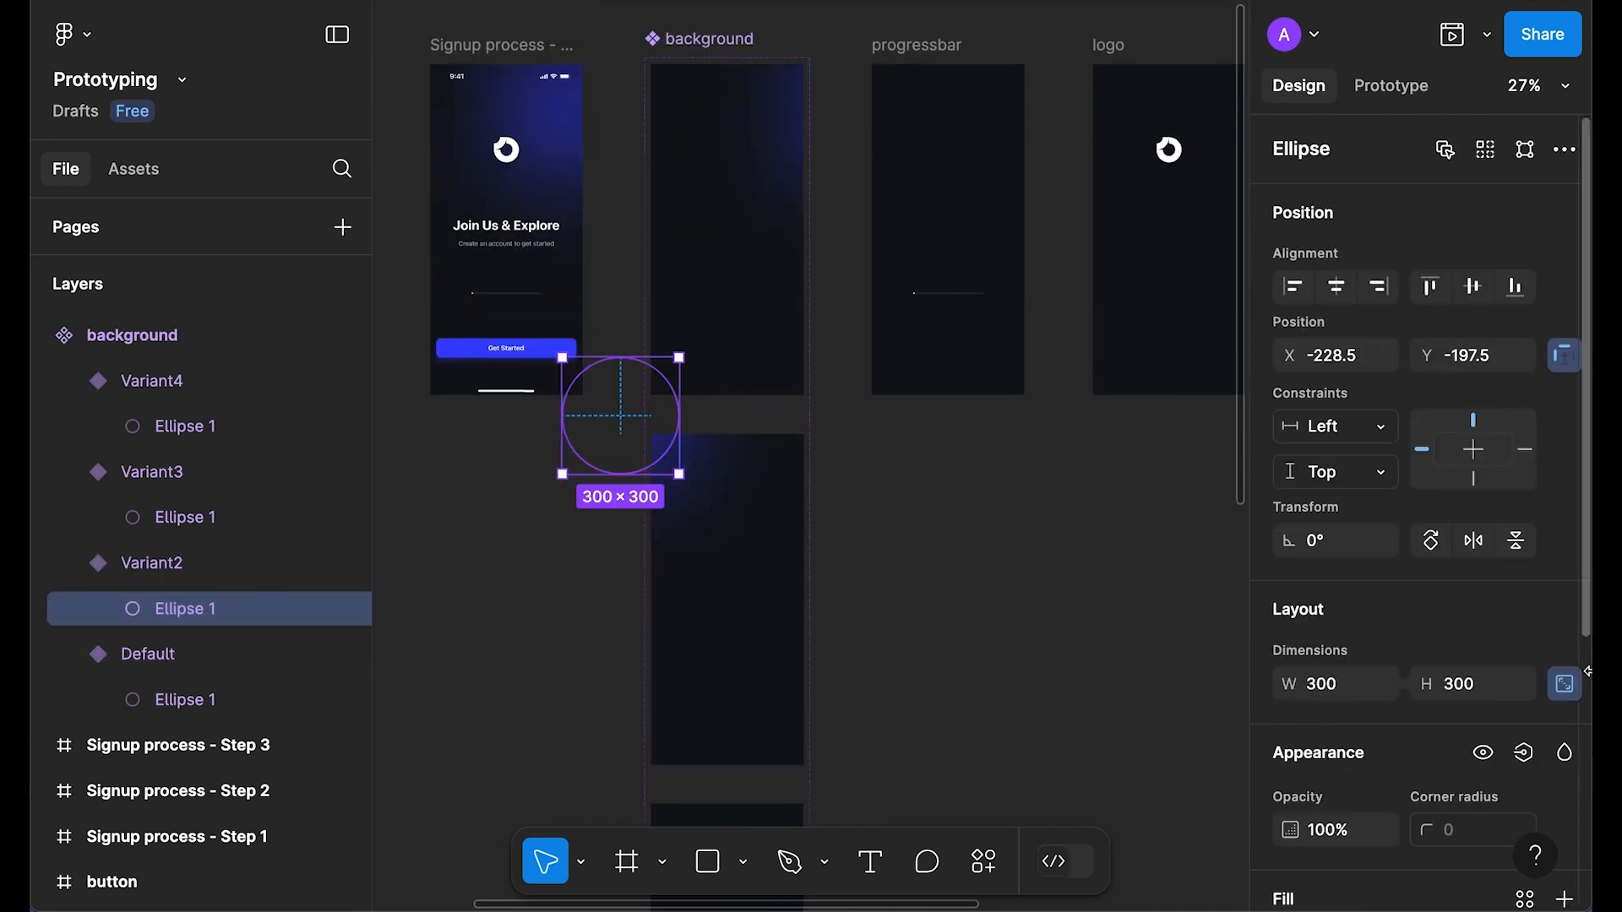
Step: Set the Variant2 ellipse's layer blur to 500 and its opacity to 60%
scroll(1283, 776, down, 5)
click(1303, 766)
click(1111, 832)
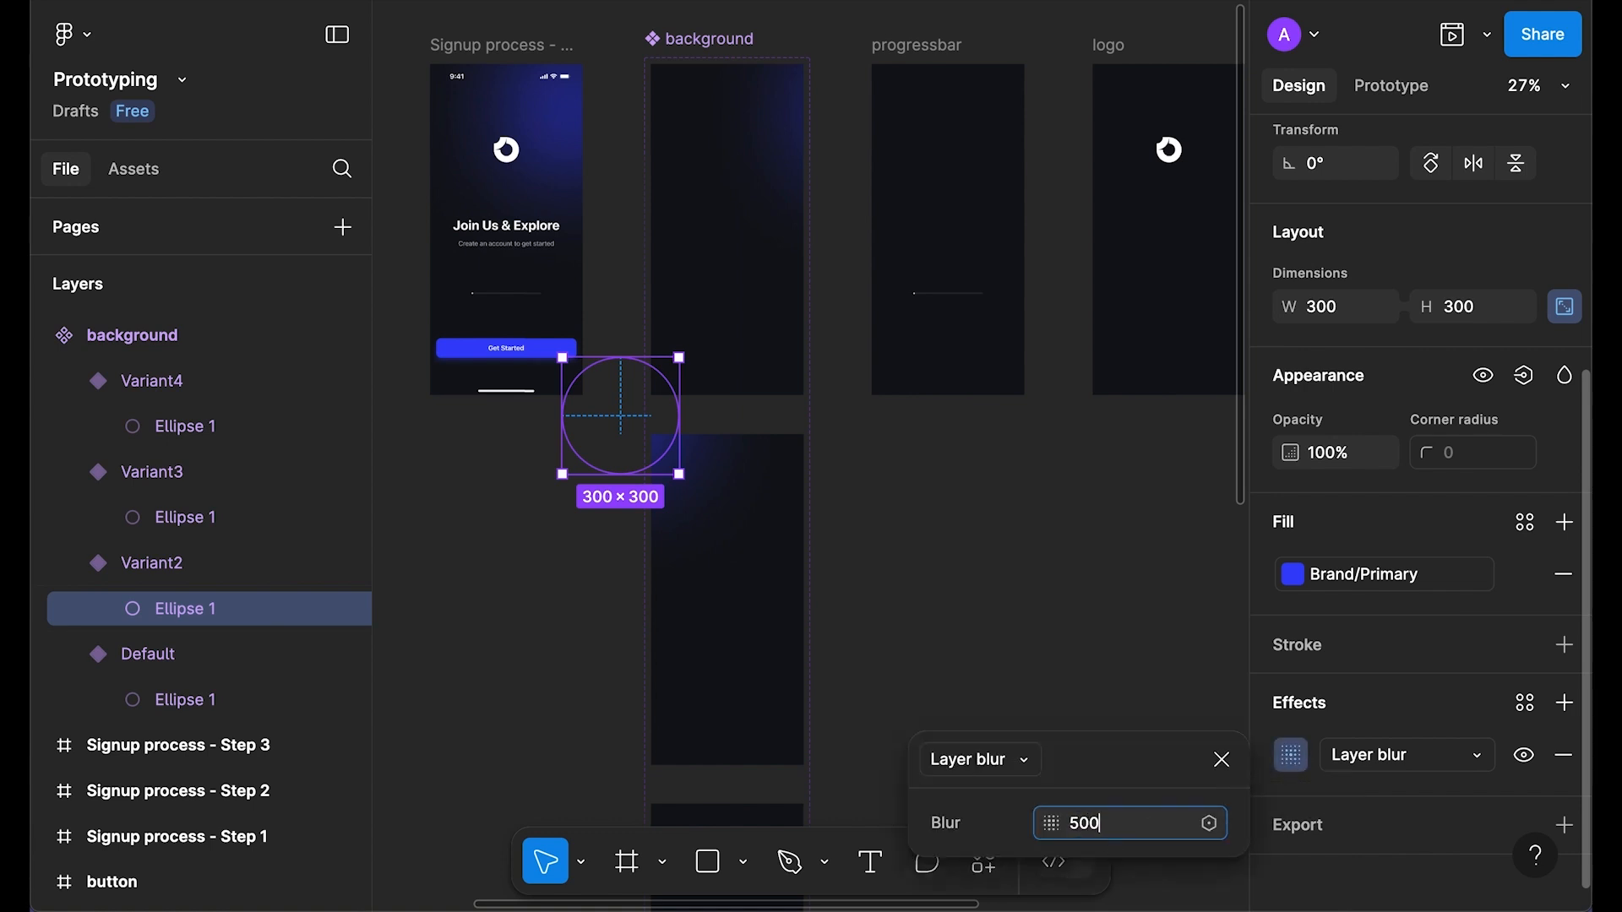
click(1221, 759)
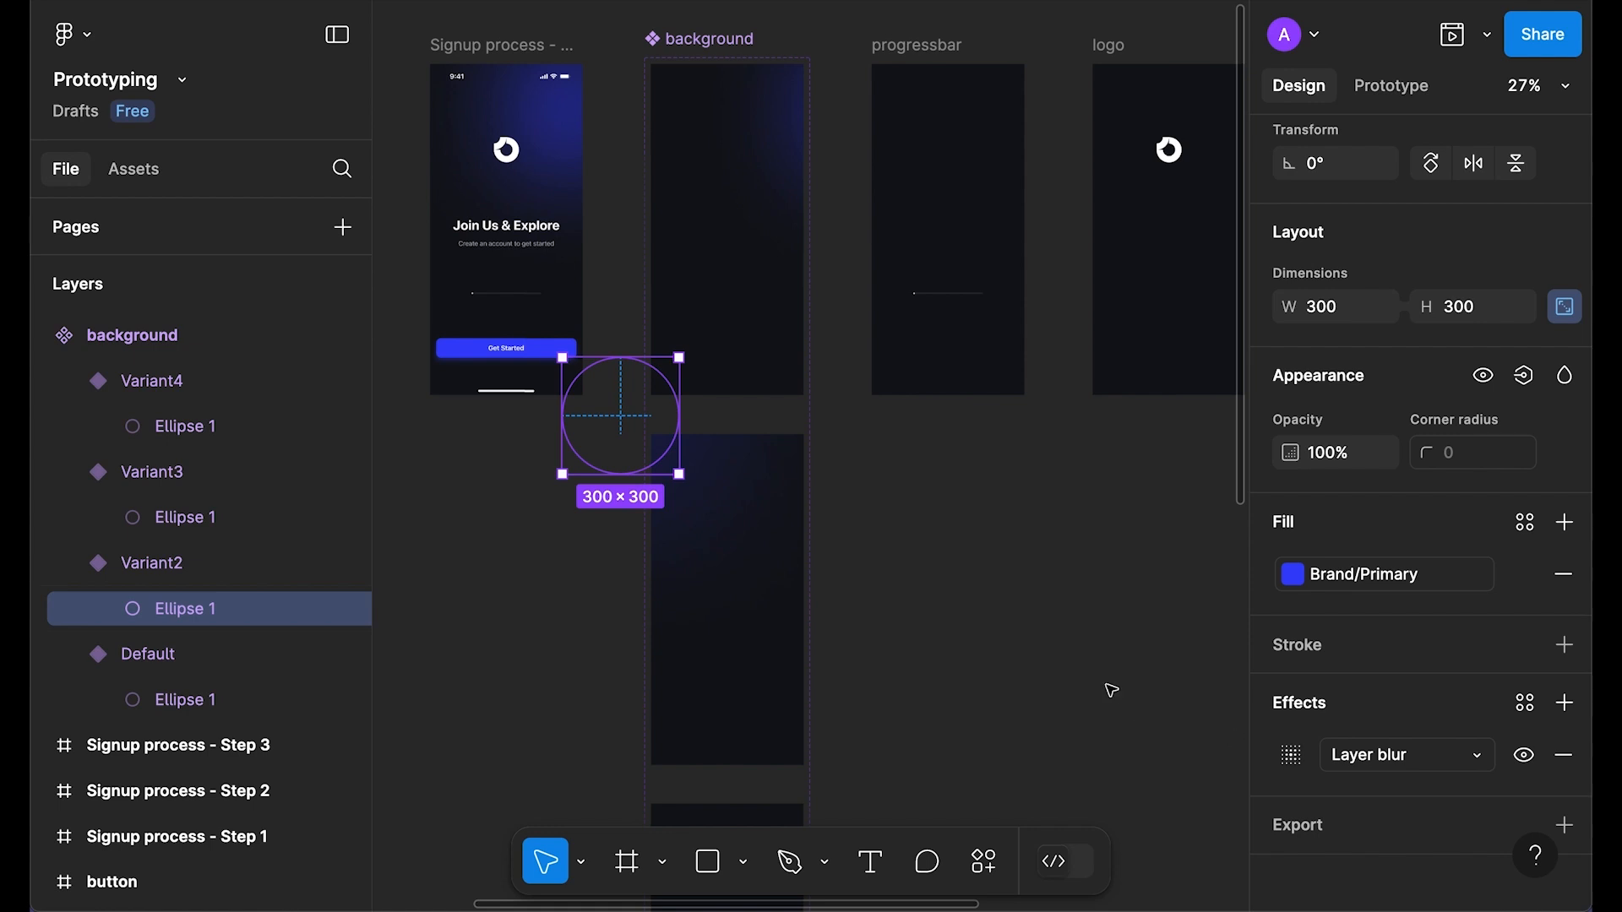
key(7)
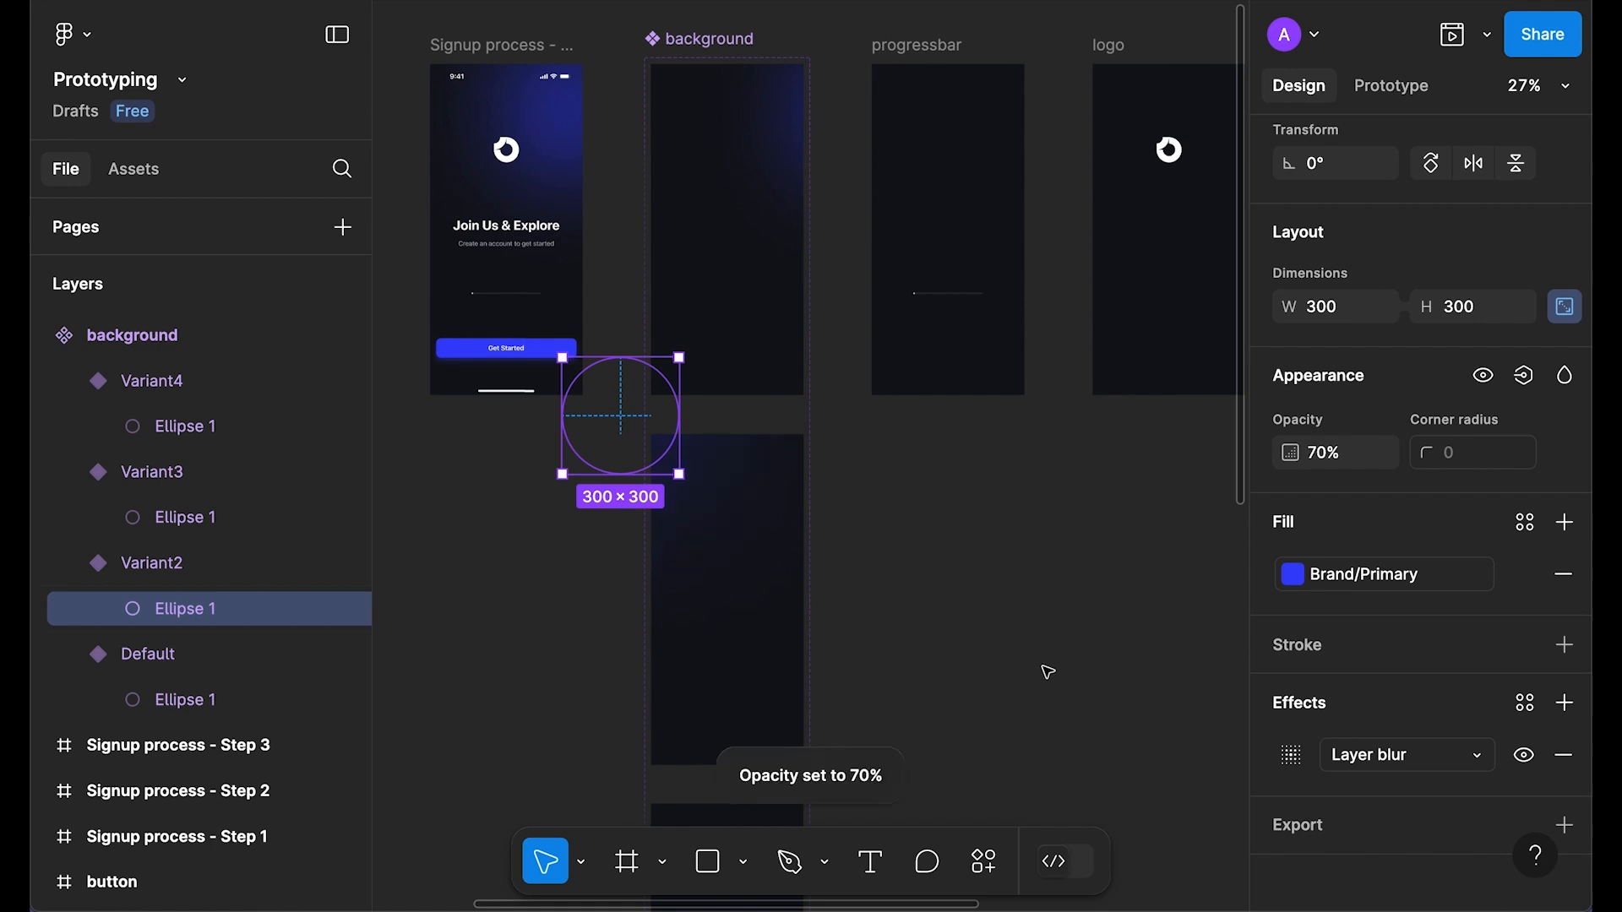
key(6)
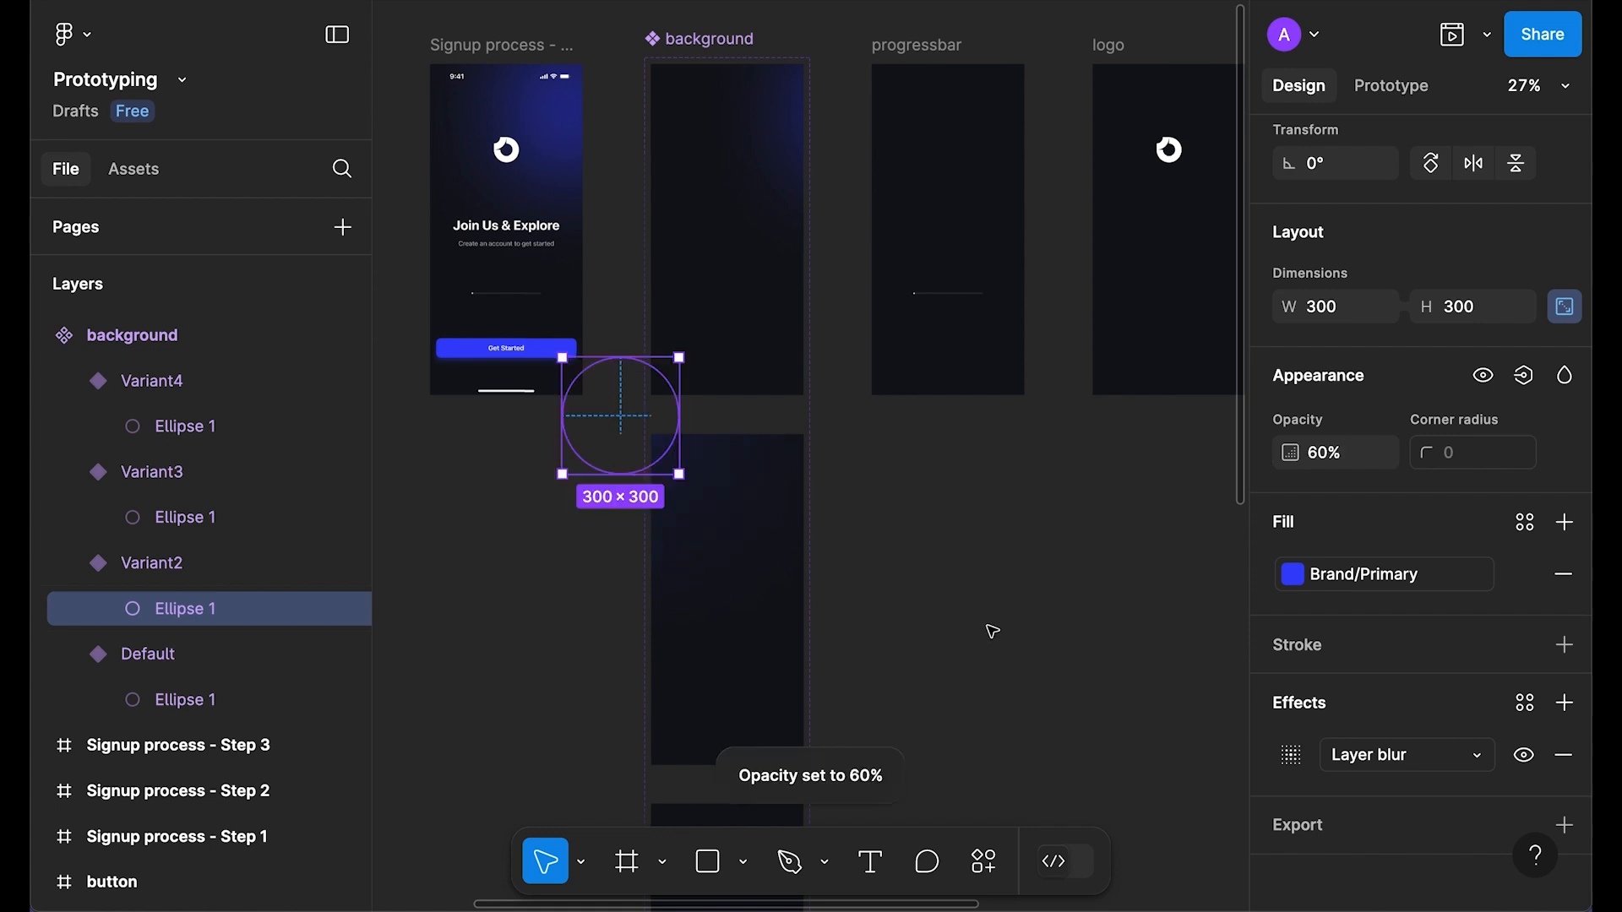
scroll(988, 634, down, 5)
Step: Set the Variant3 ellipse's opacity to 50%, leaving its blur unchanged
click(784, 613)
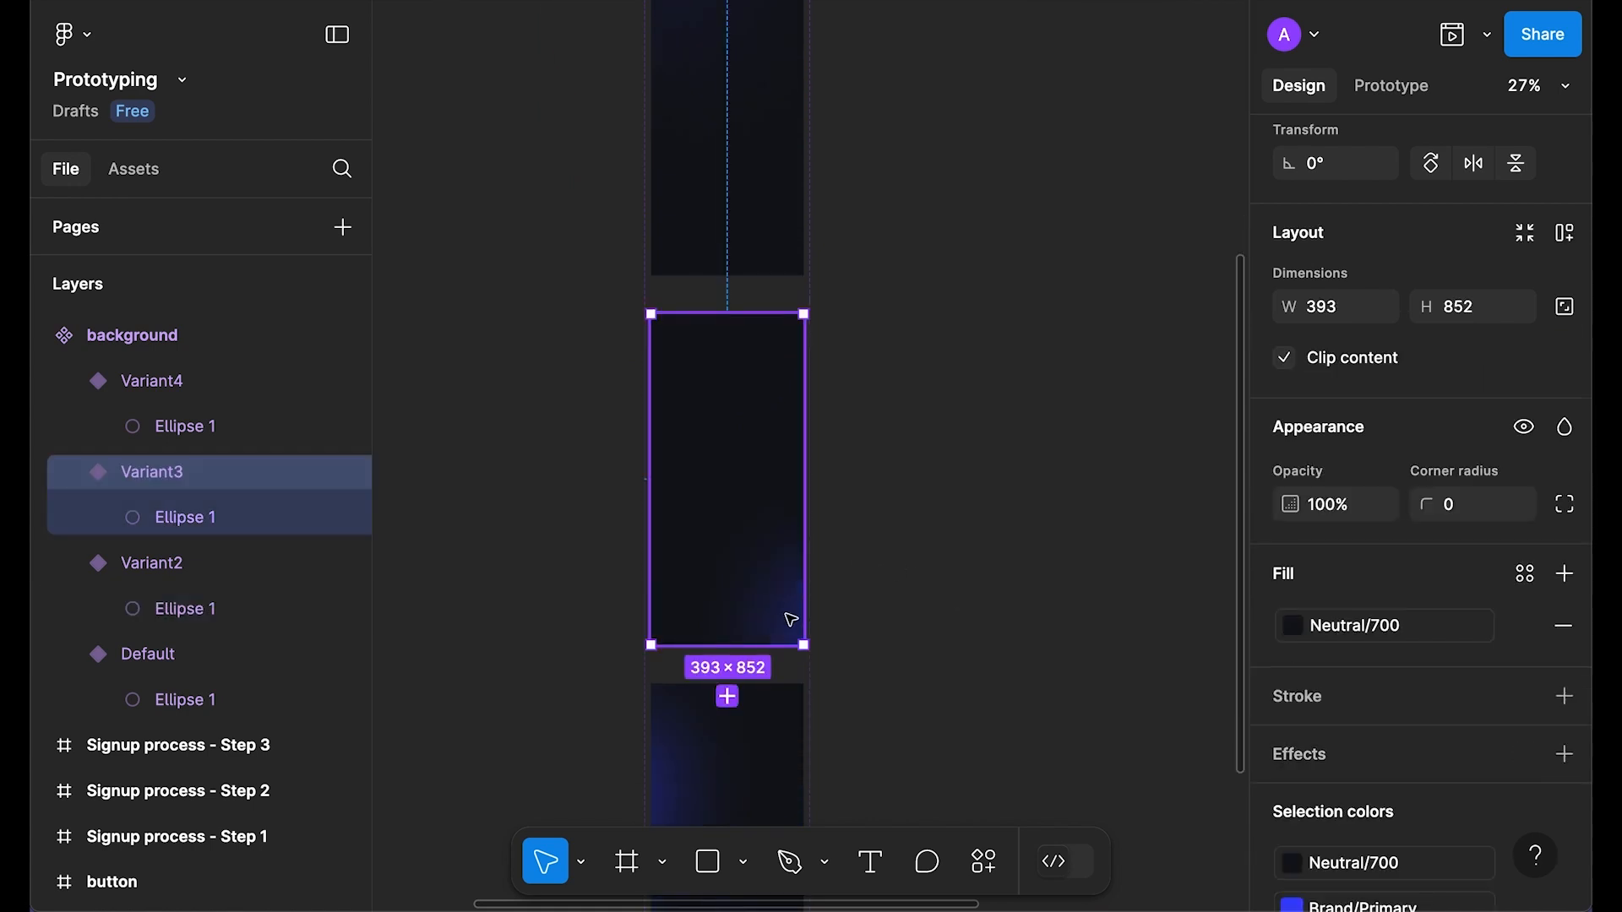
click(292, 526)
scroll(1419, 591, down, 1)
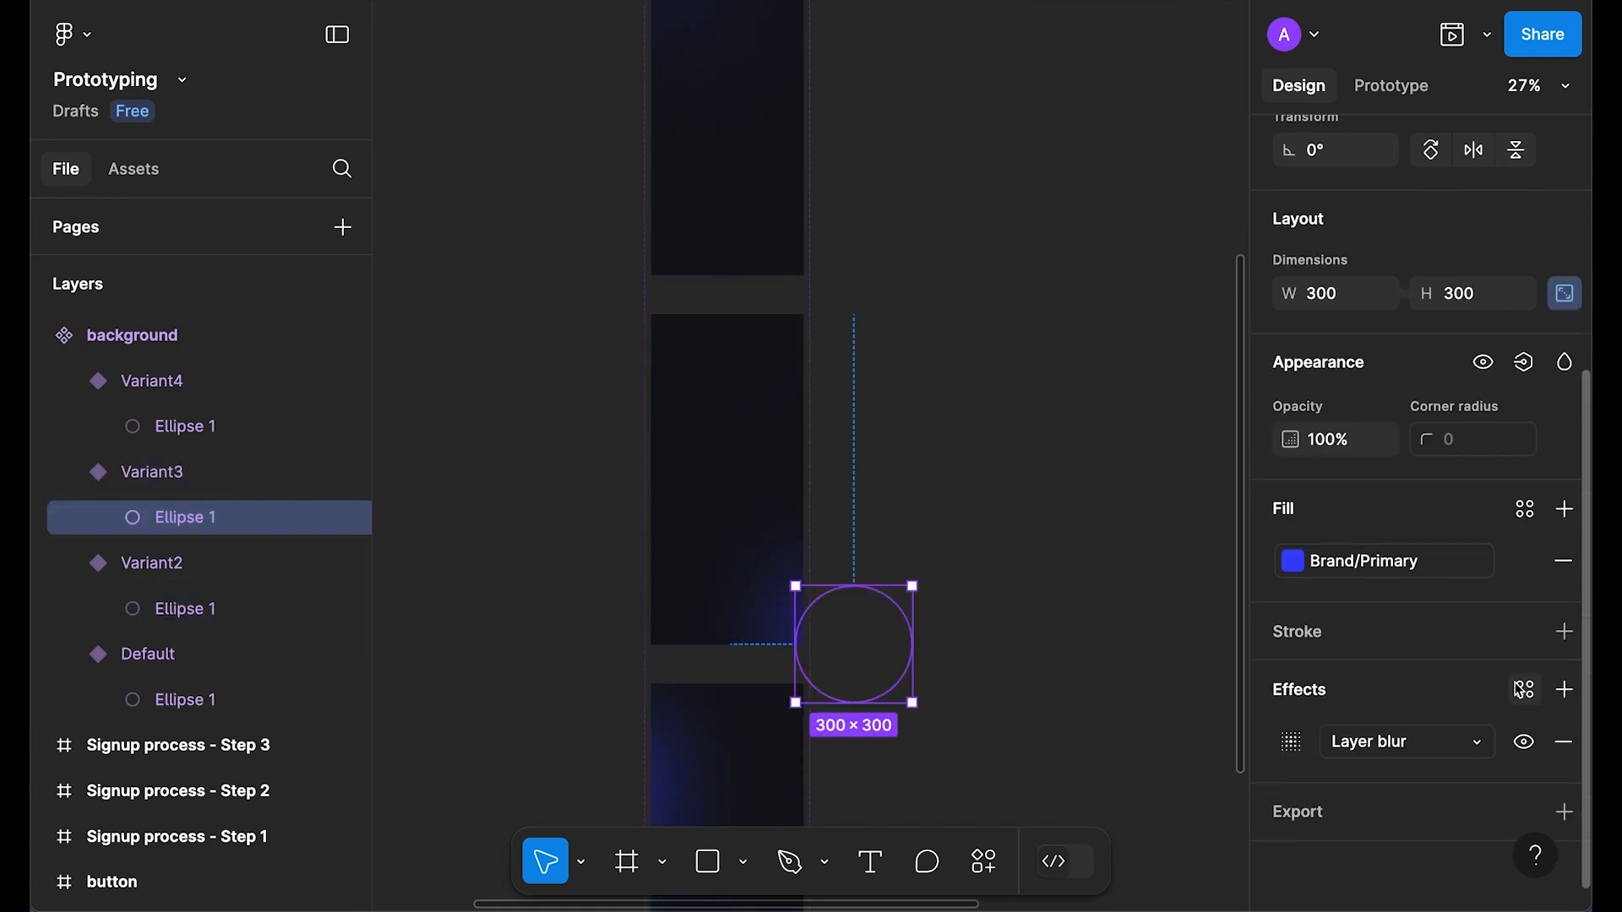
click(1291, 741)
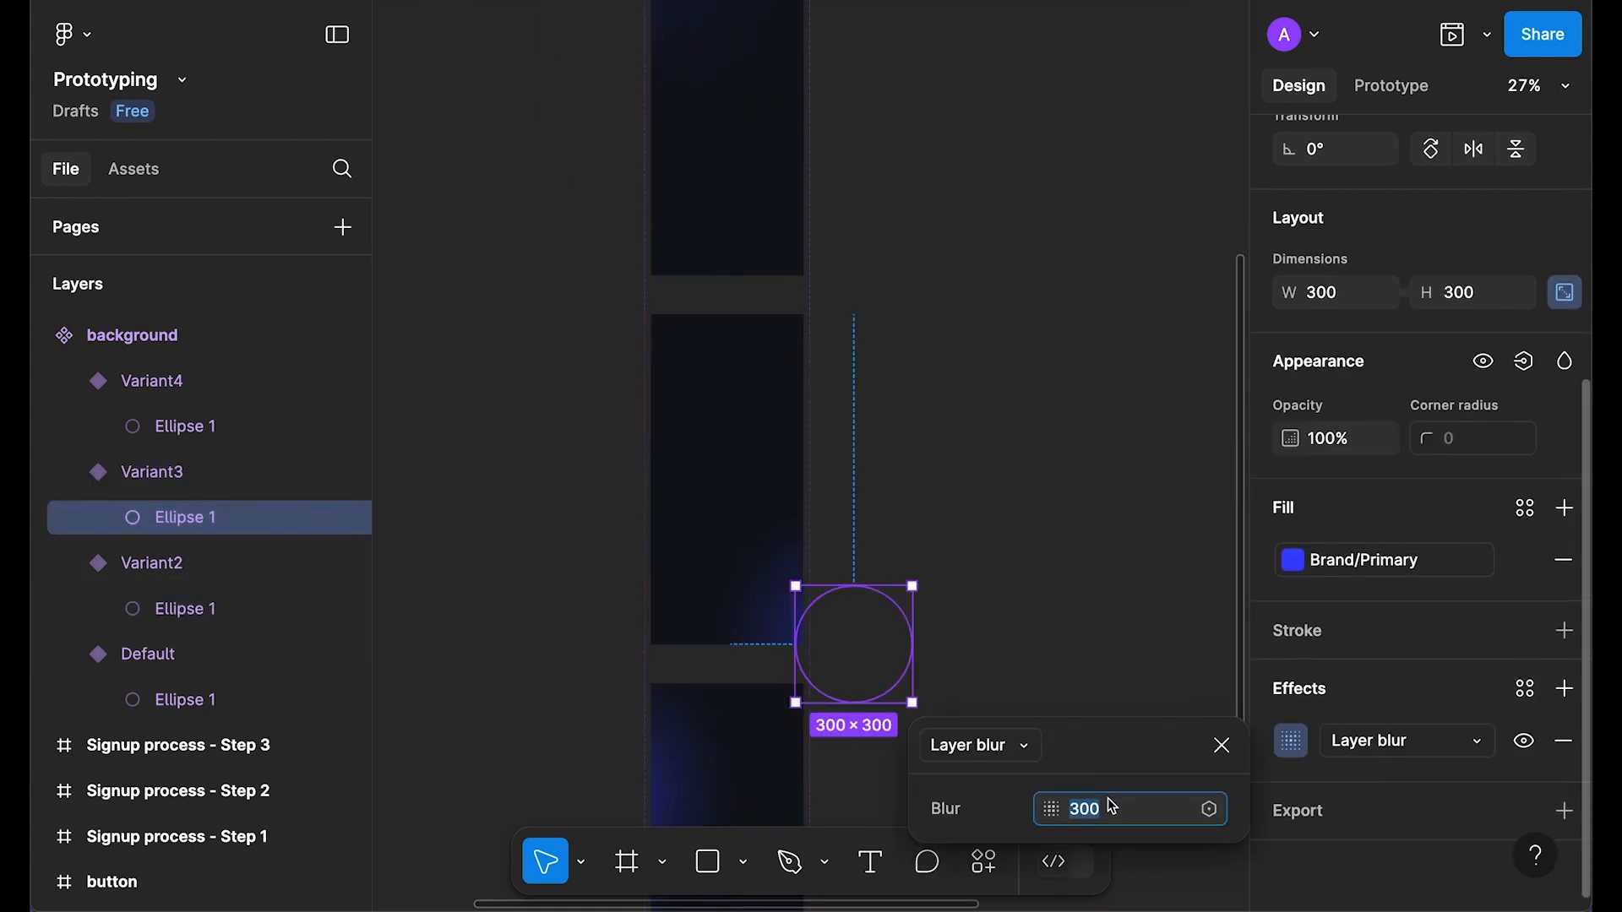
click(1219, 747)
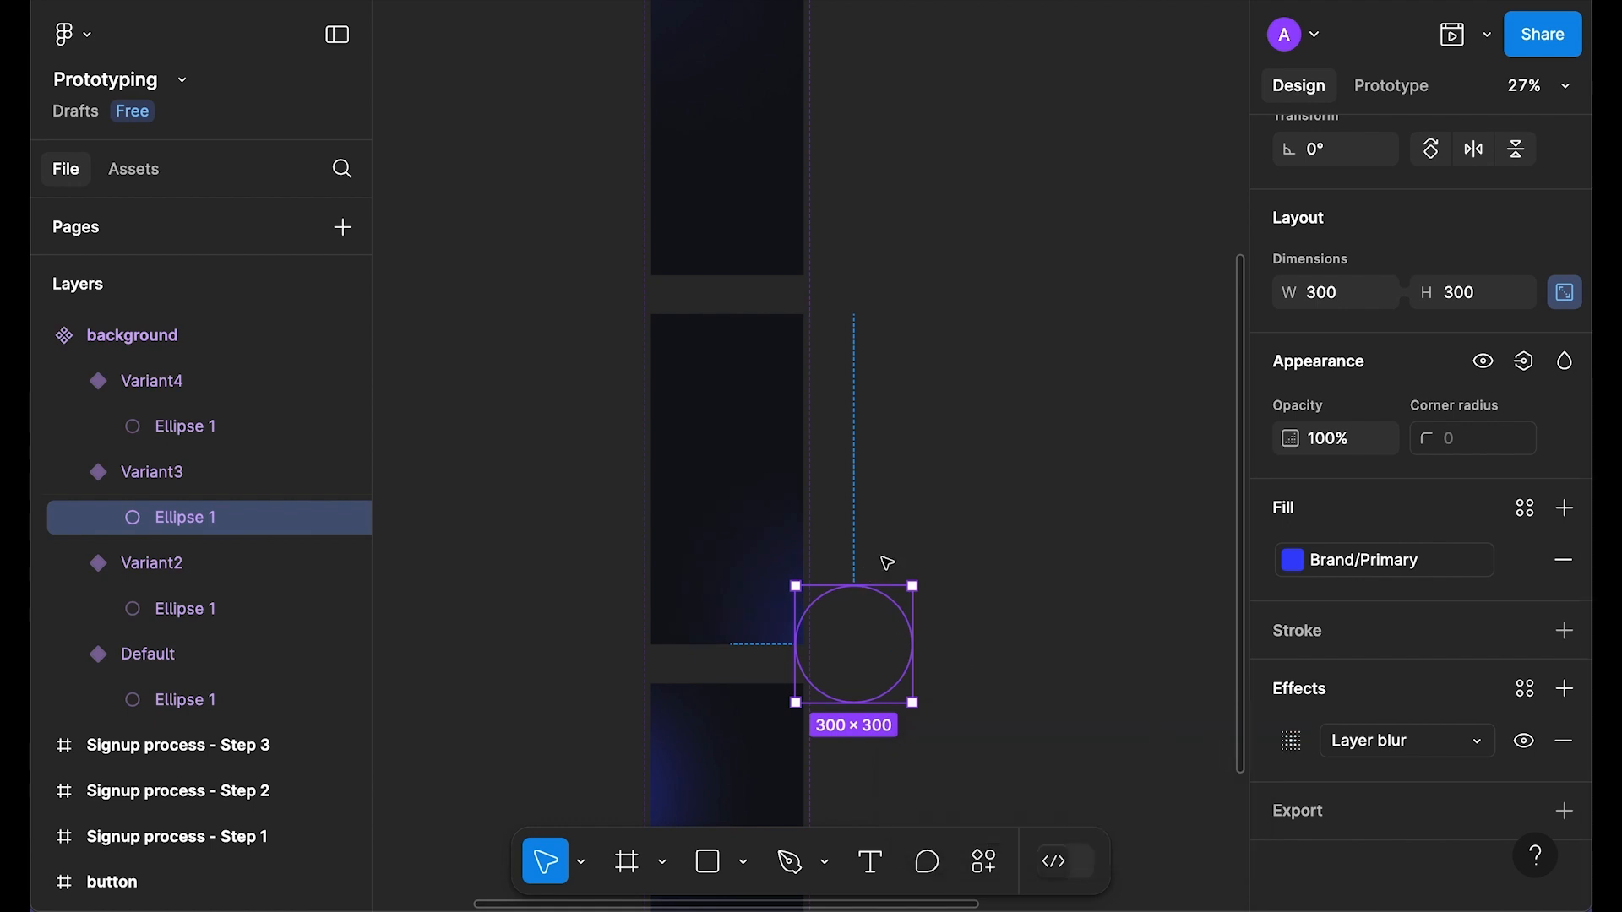
key(5)
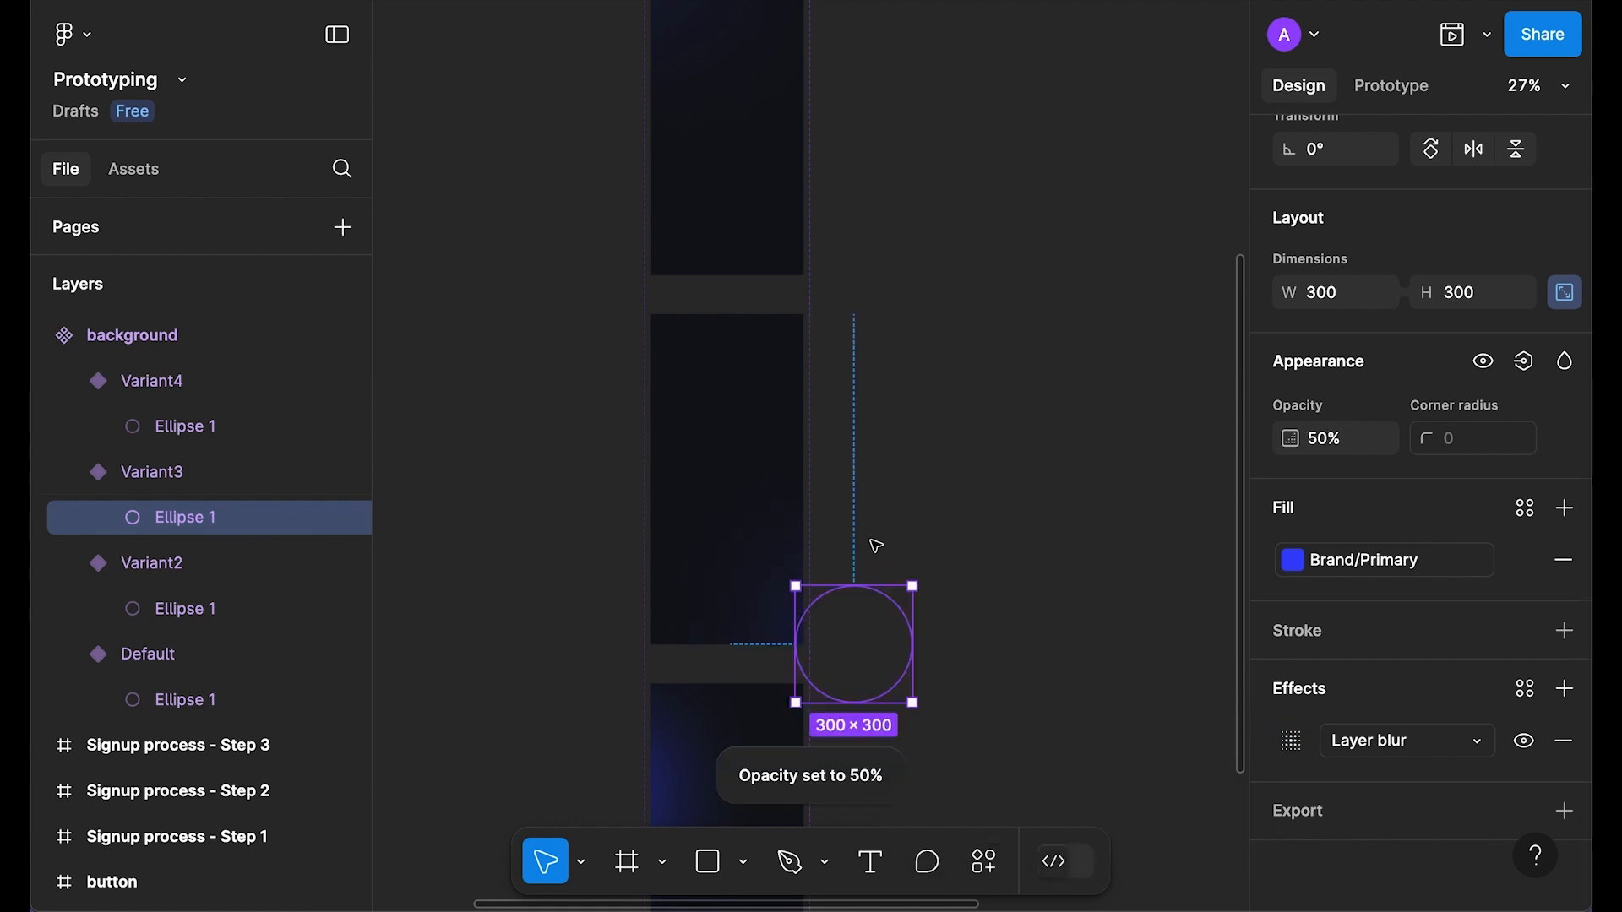
Step: Raise the Variant4 ellipse's layer blur from 300 to 700
scroll(875, 549, down, 5)
click(699, 380)
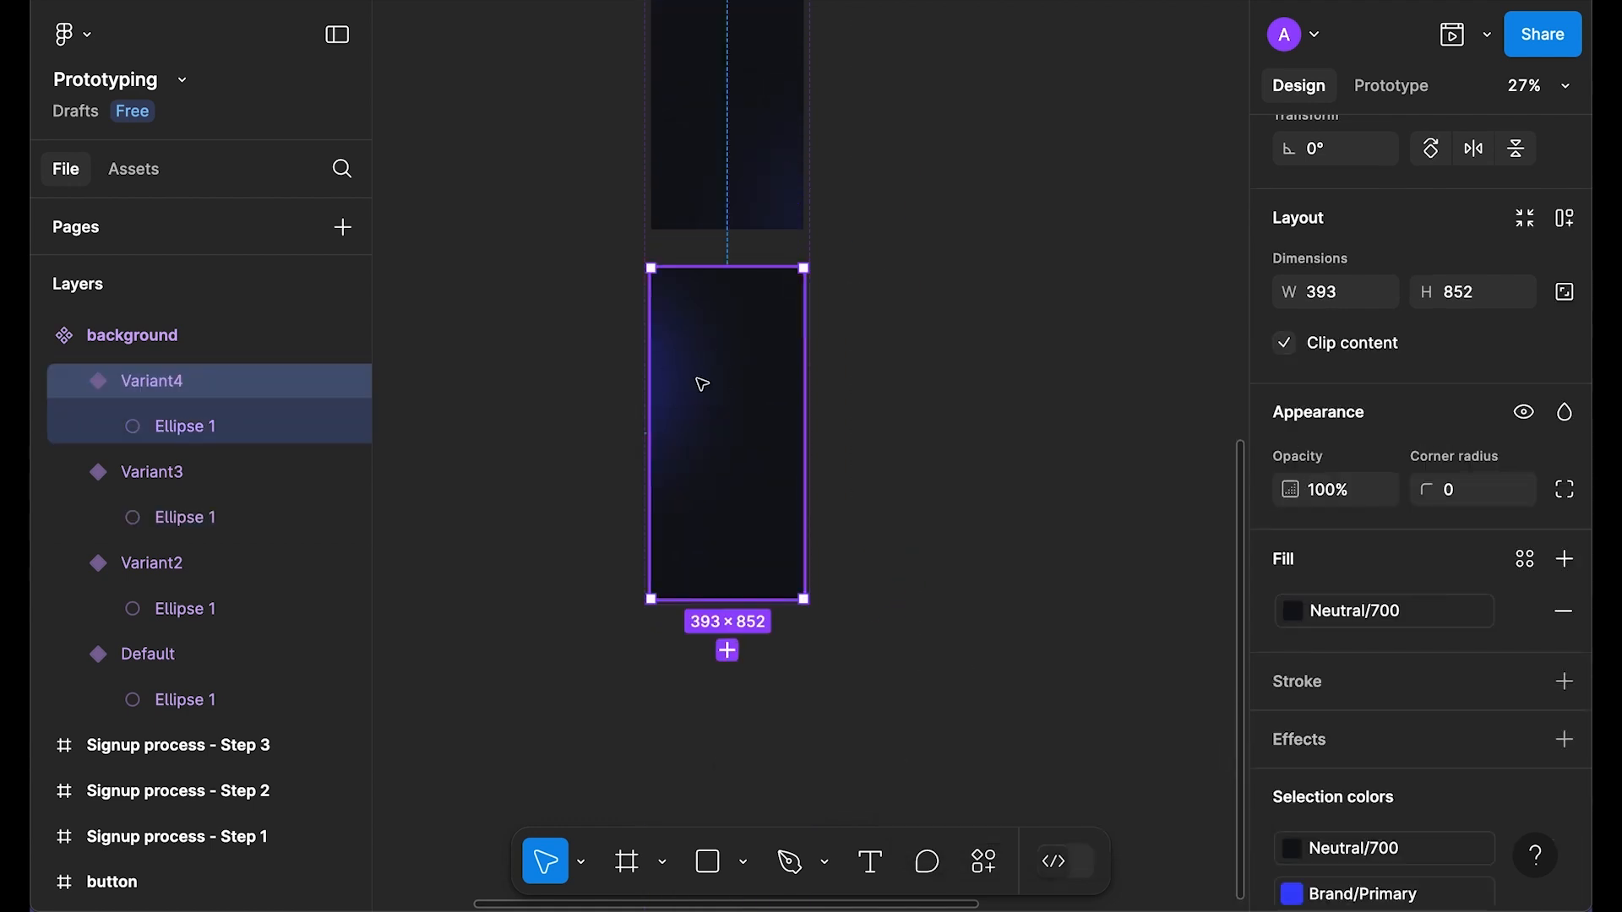
click(137, 422)
click(1291, 741)
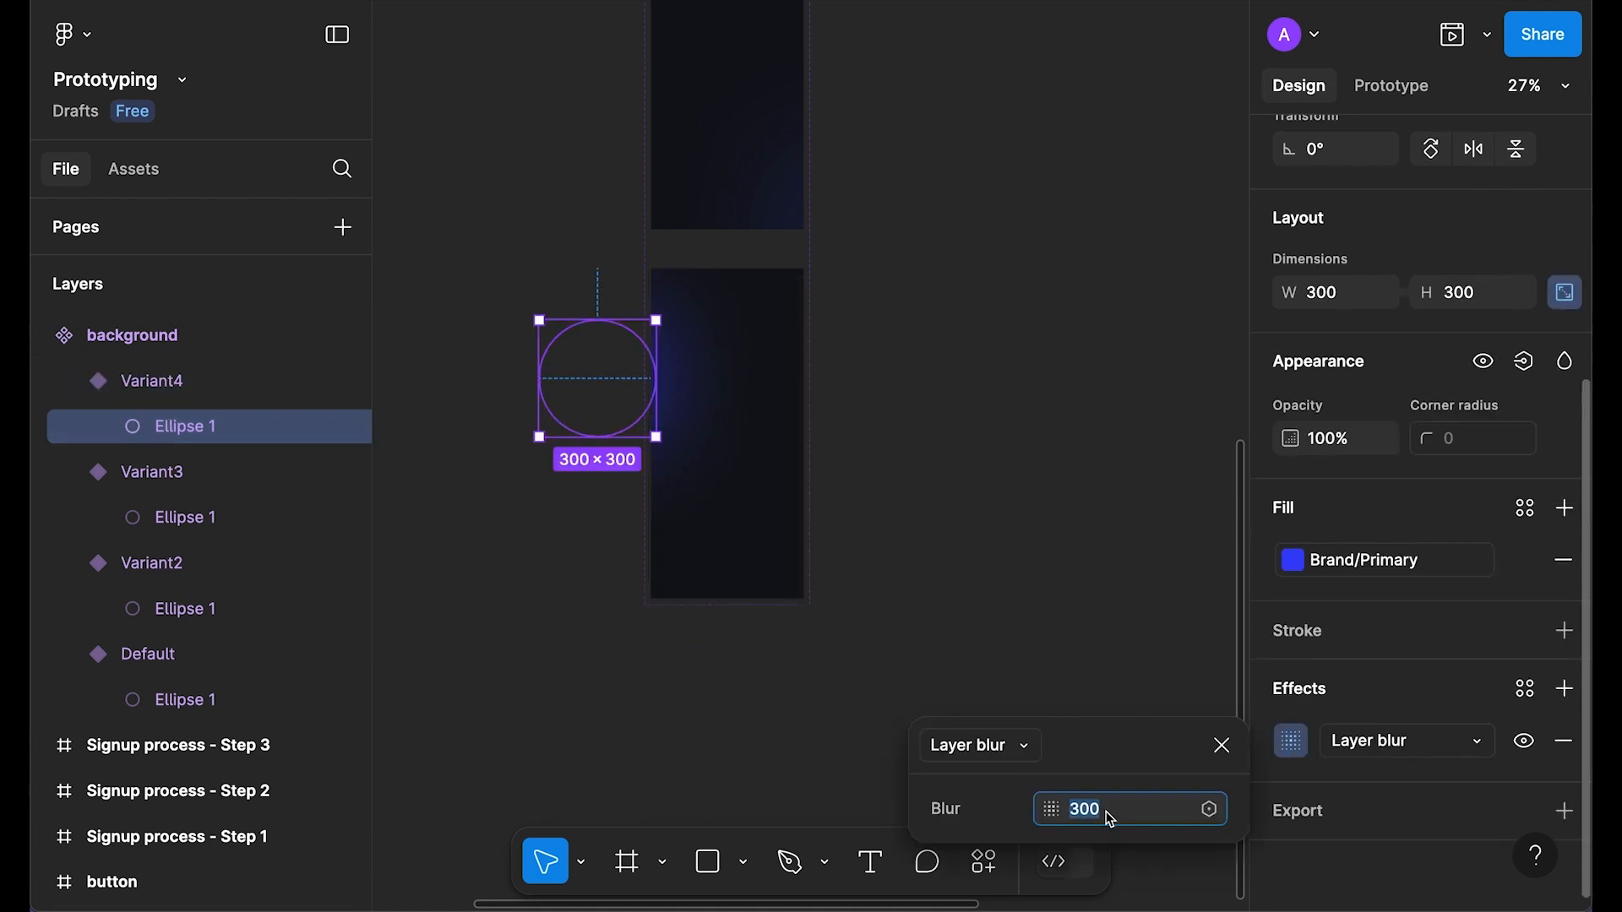
text(700)
key(Return)
click(1222, 745)
scroll(1025, 268, up, 5)
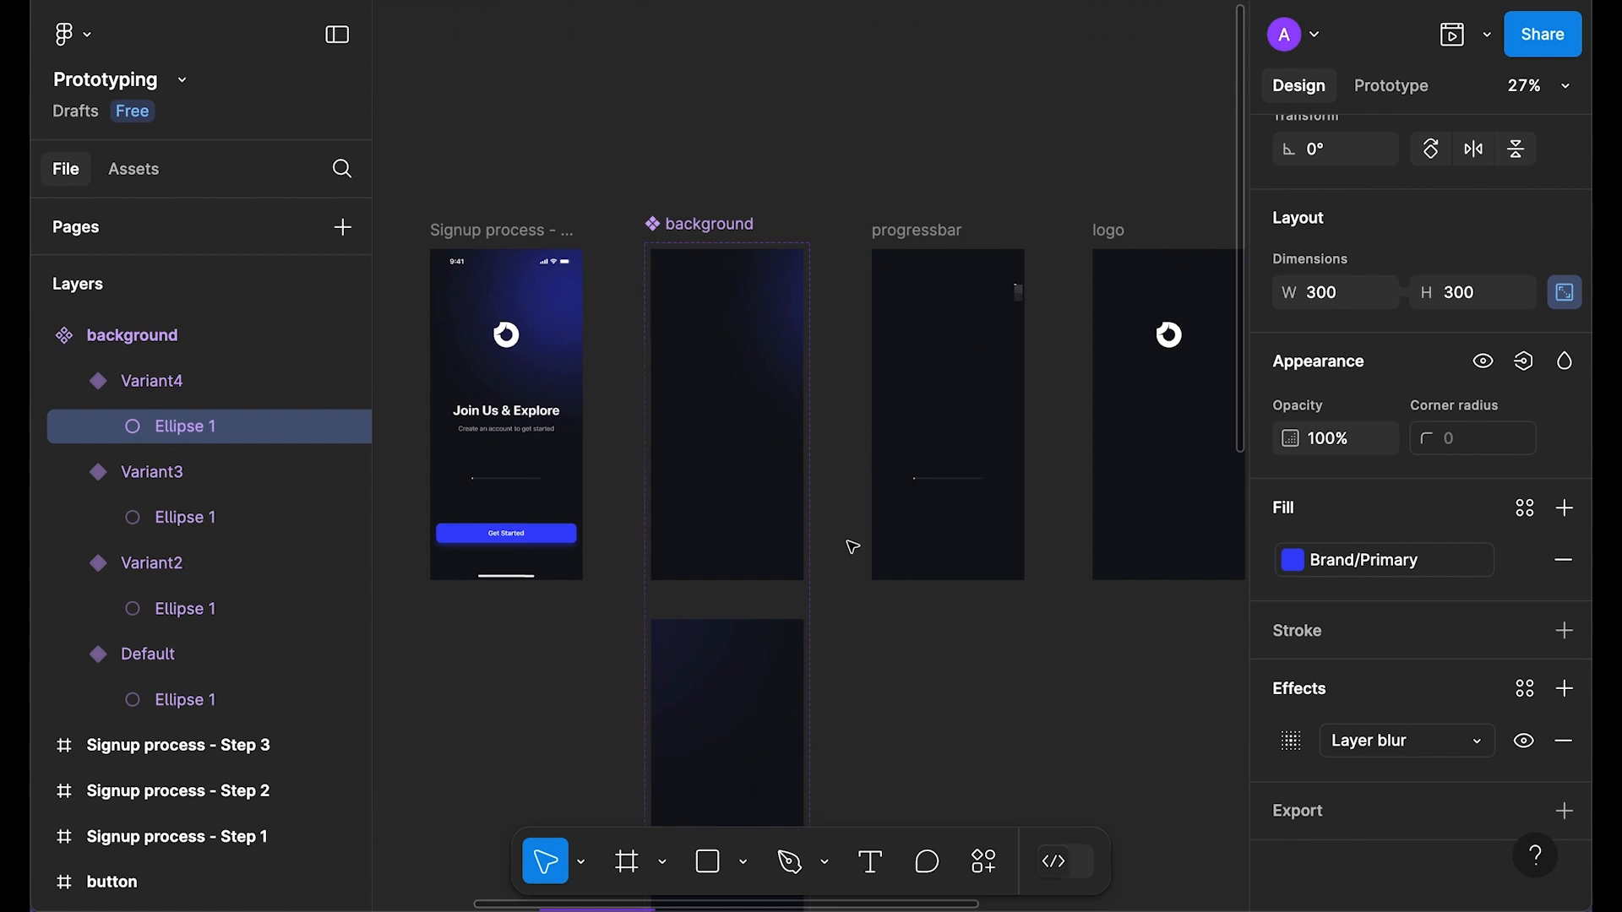
click(866, 604)
scroll(809, 621, down, 3)
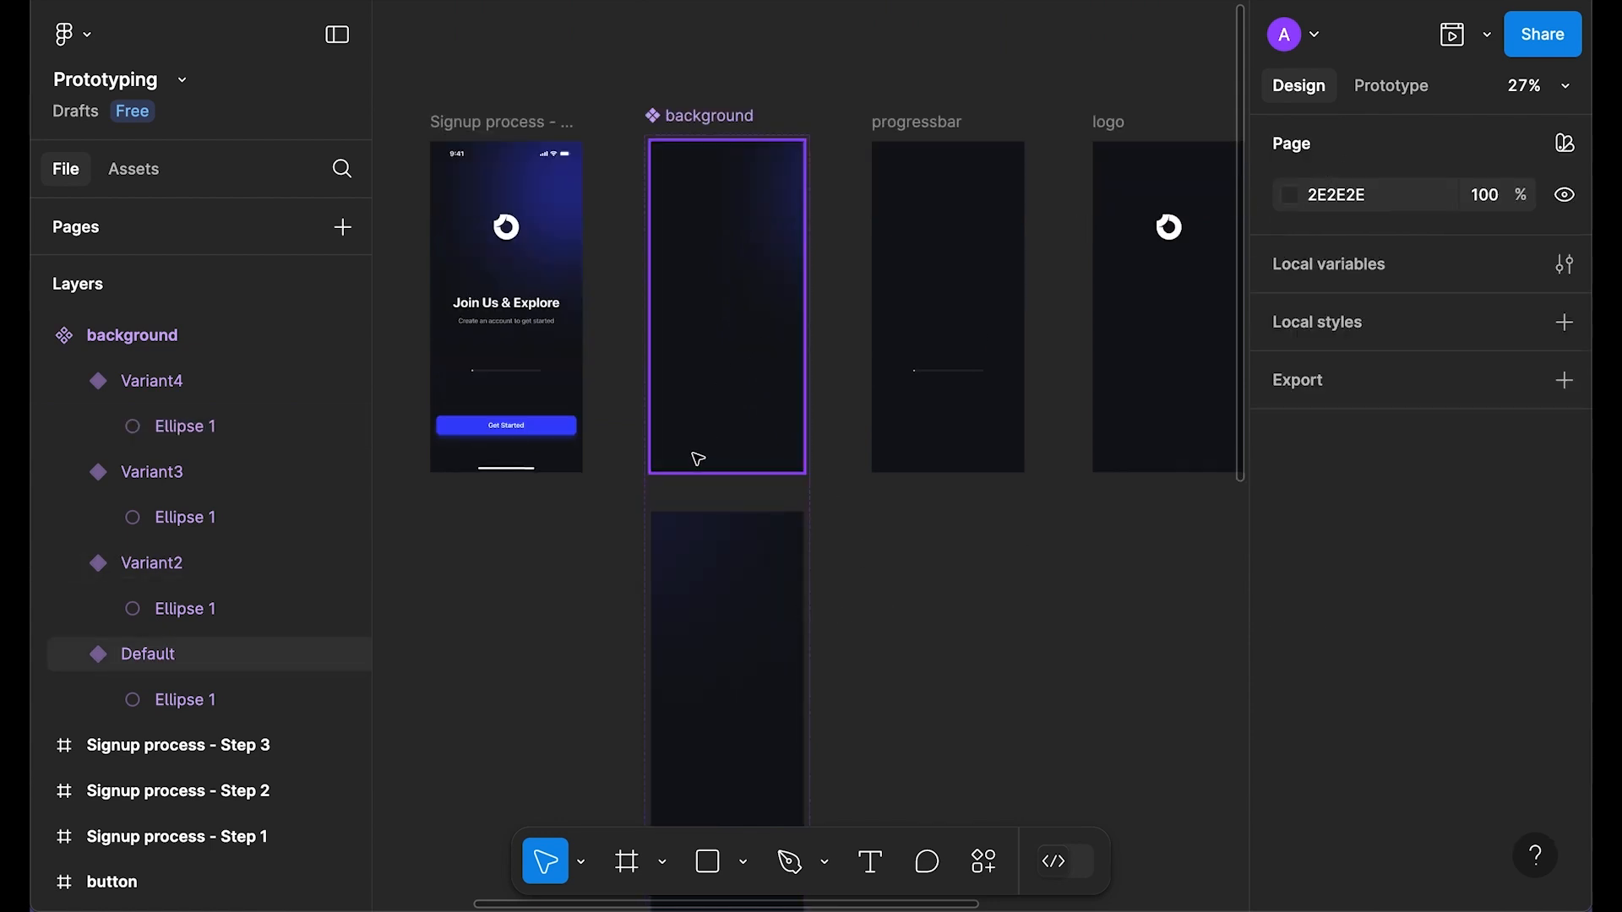
Step: Connect Default to Variant2 with an After delay trigger of 1ms
click(1409, 88)
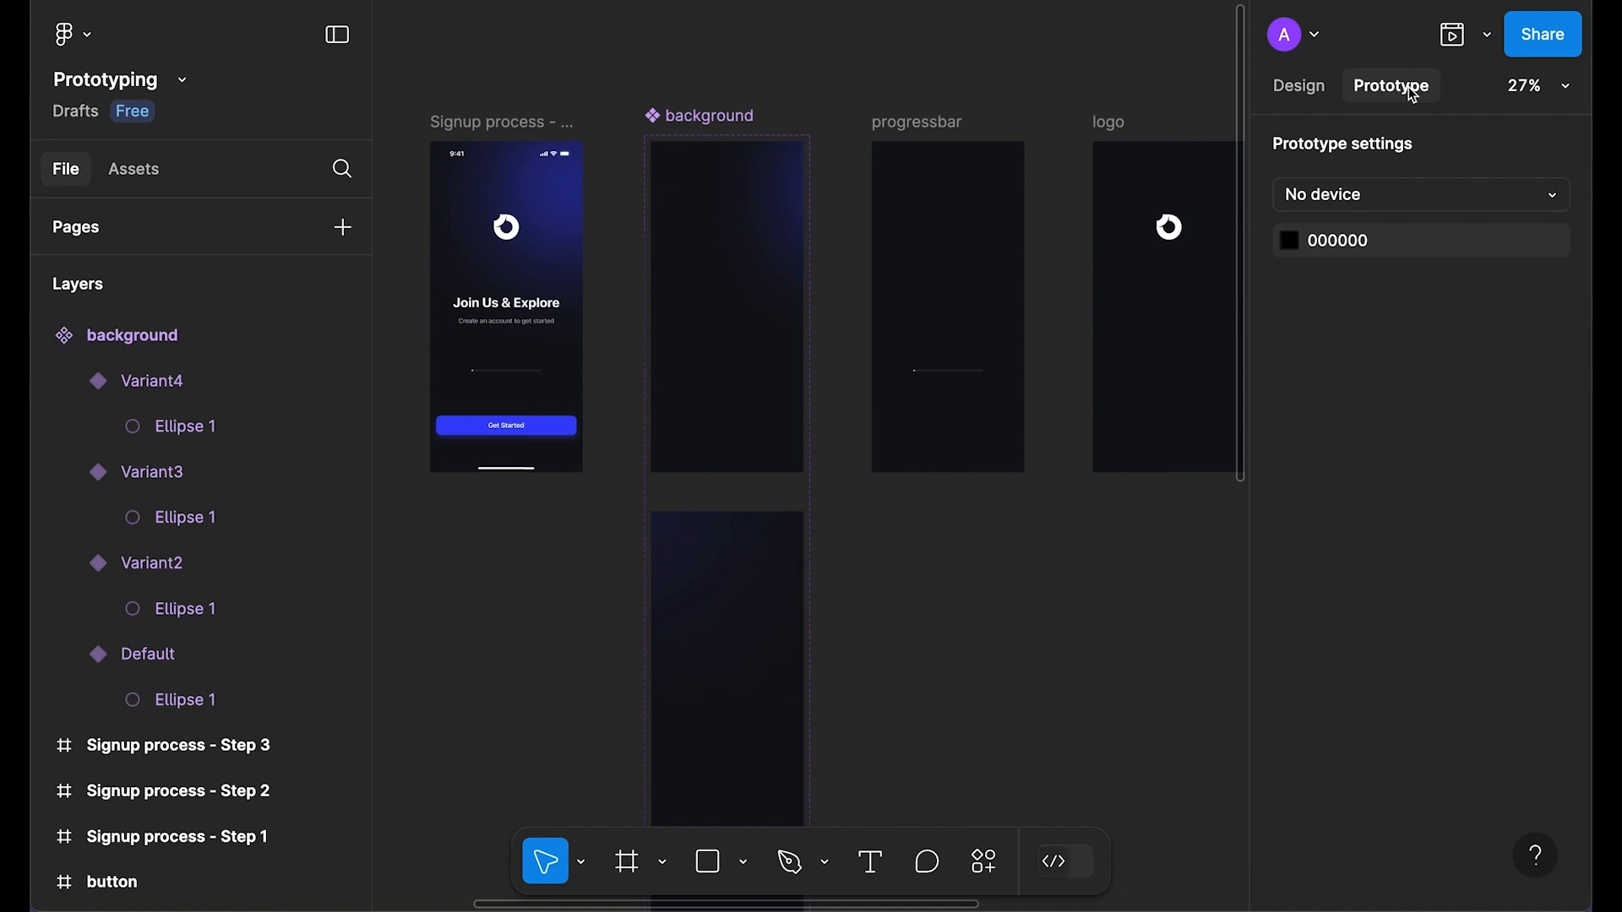
scroll(877, 287, down, 2)
drag(727, 397, 753, 452)
click(745, 452)
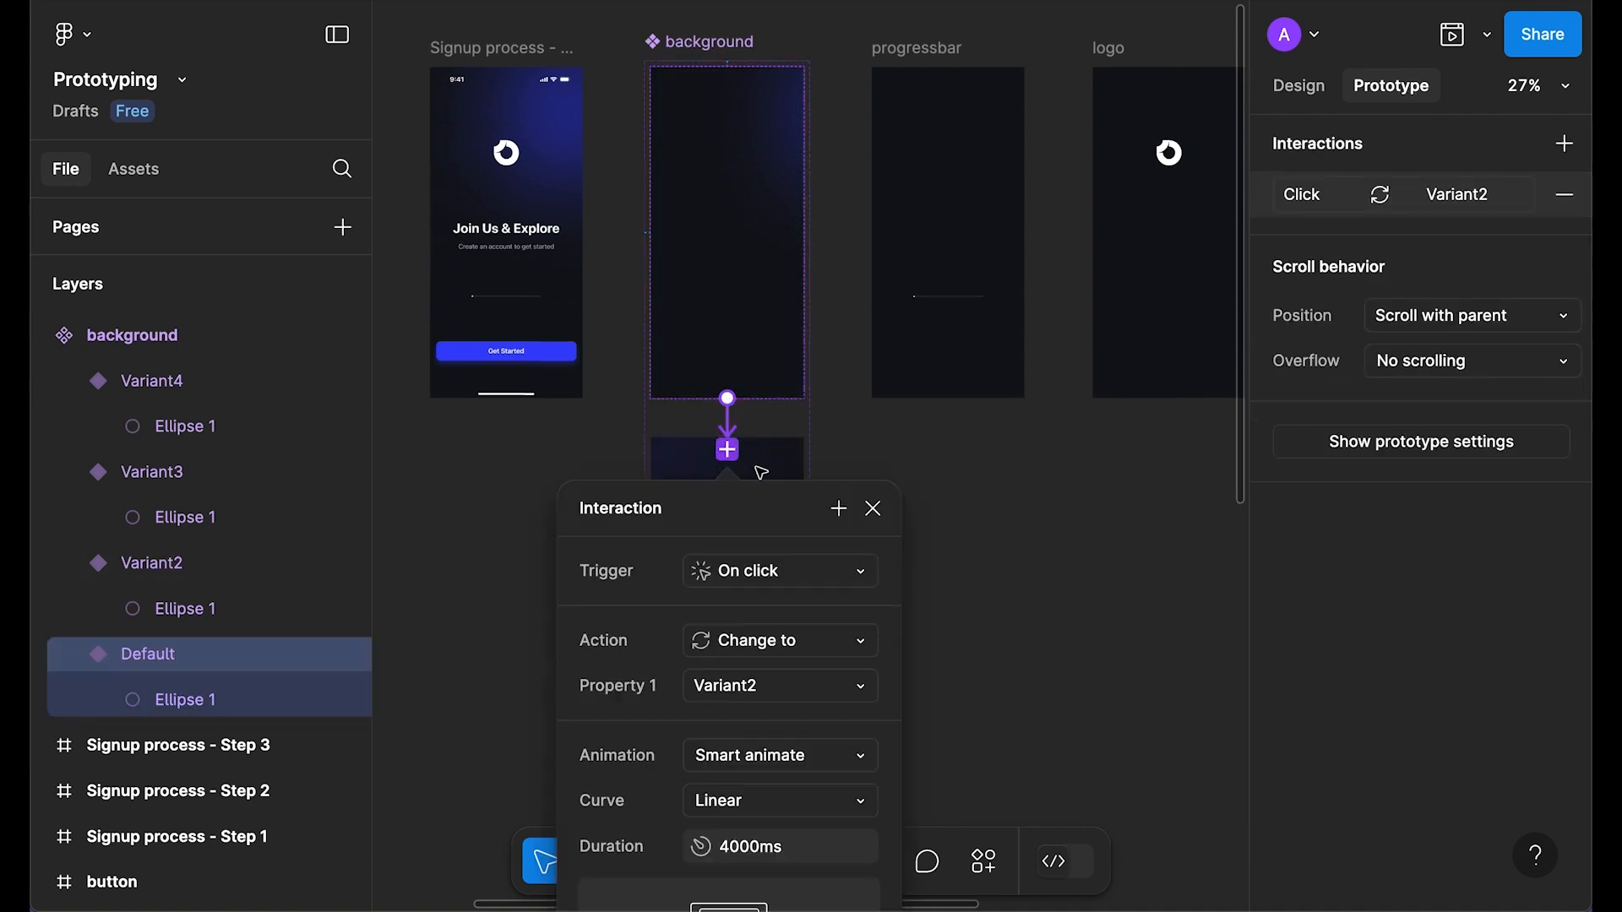
scroll(775, 345, down, 2)
scroll(789, 281, down, 2)
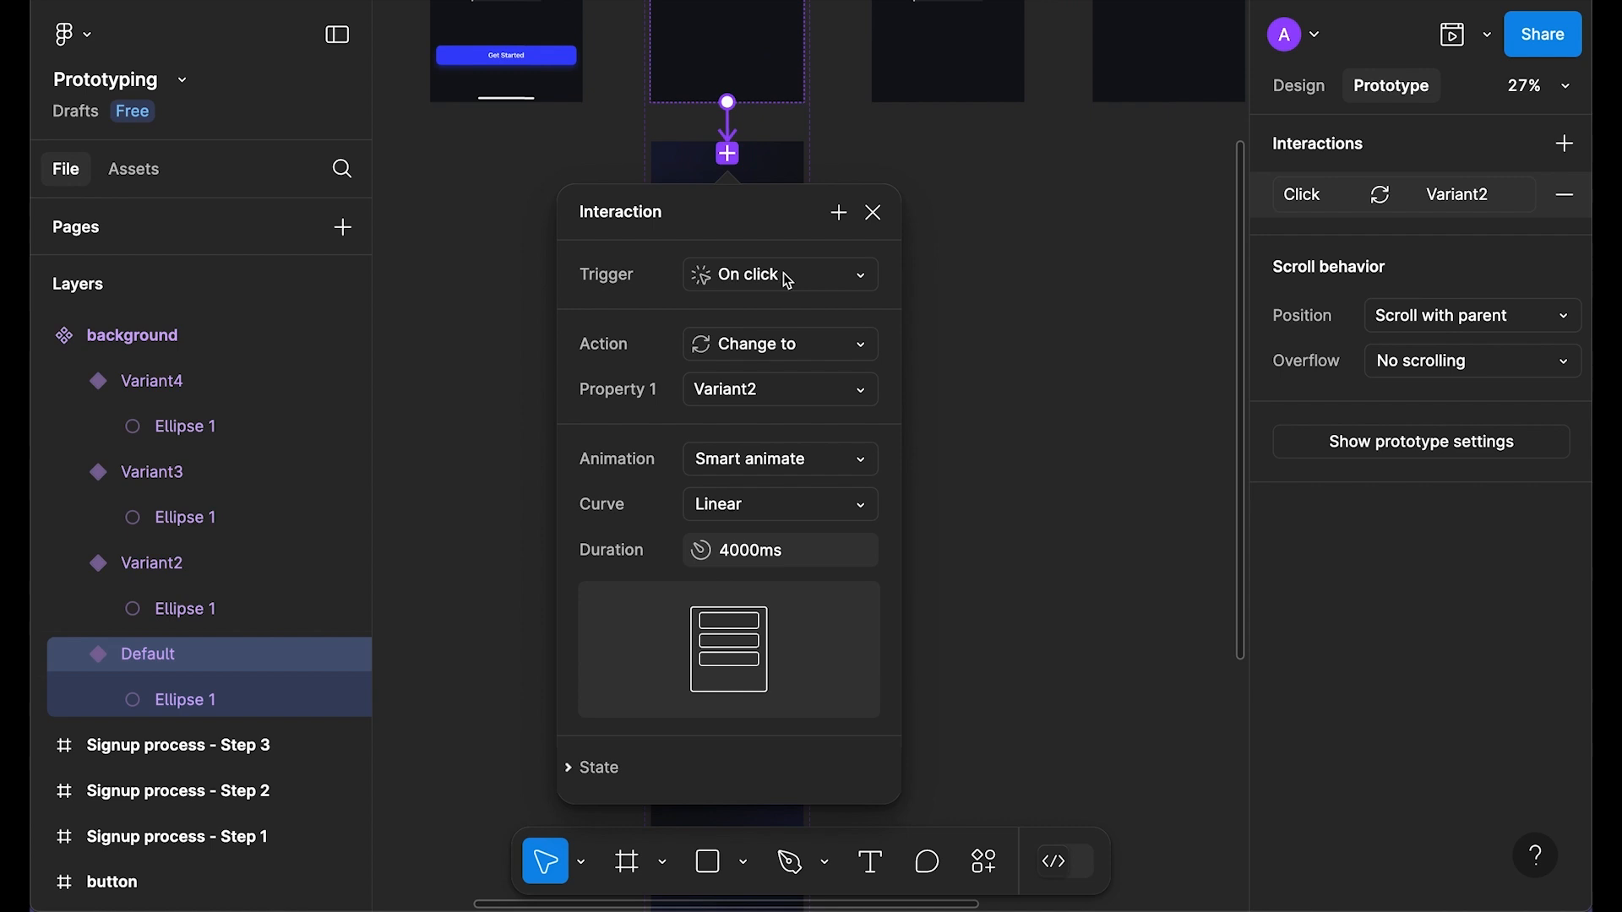
click(813, 284)
click(794, 629)
click(802, 323)
text(1)
key(Return)
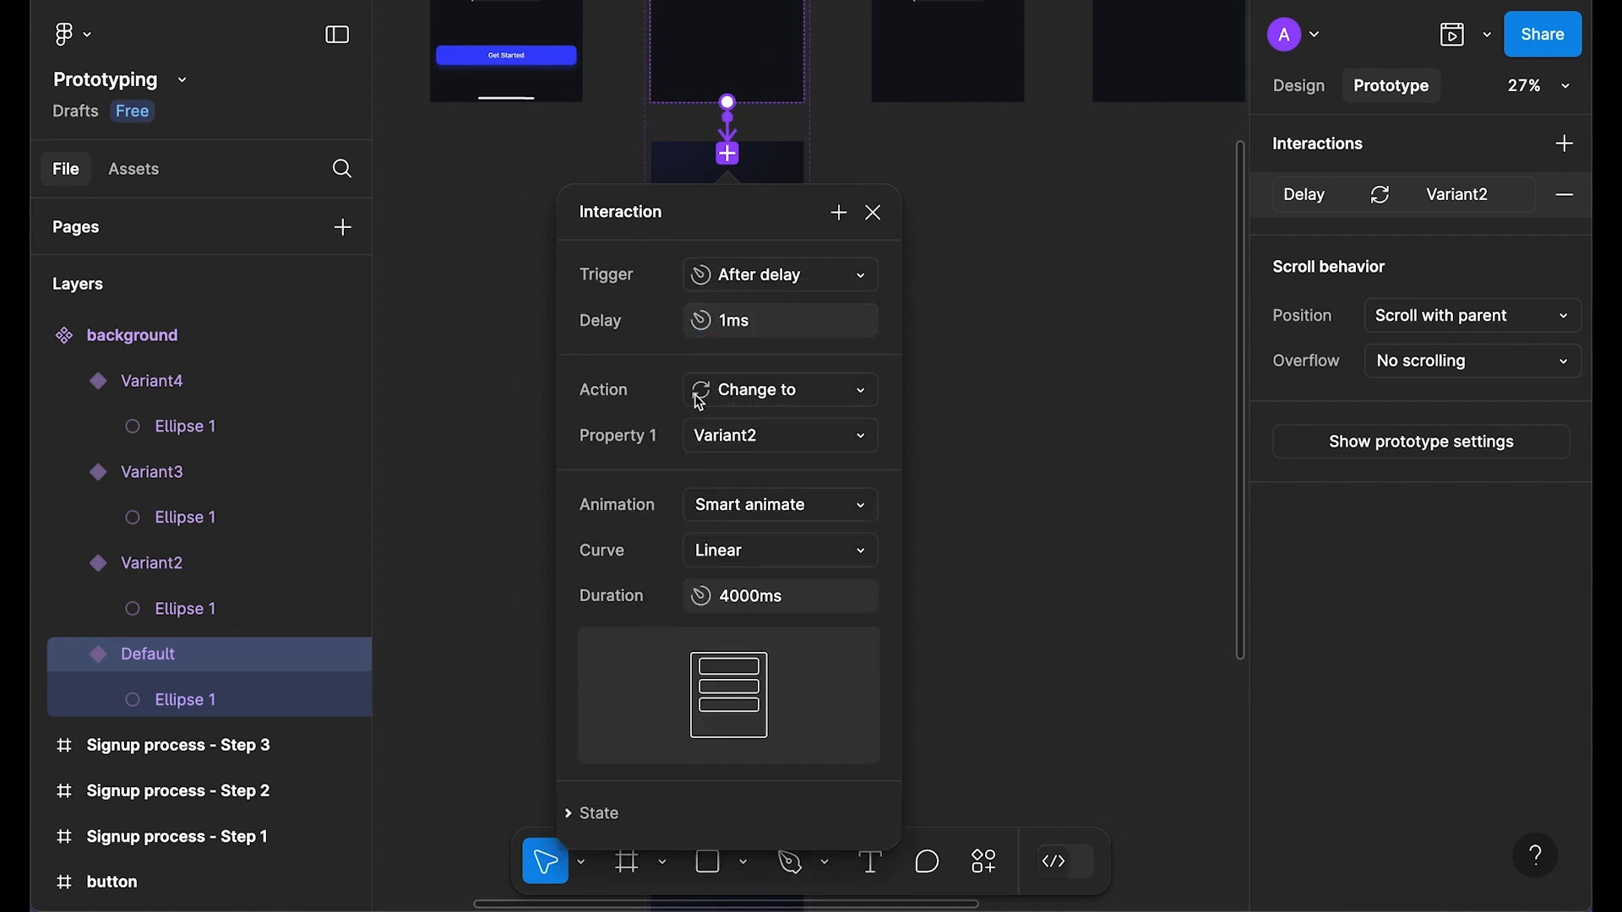
Step: Give the Default-to-Variant2 transition Smart animate, a Linear curve and 300ms duration
scroll(752, 443, down, 2)
click(778, 435)
click(773, 429)
click(870, 474)
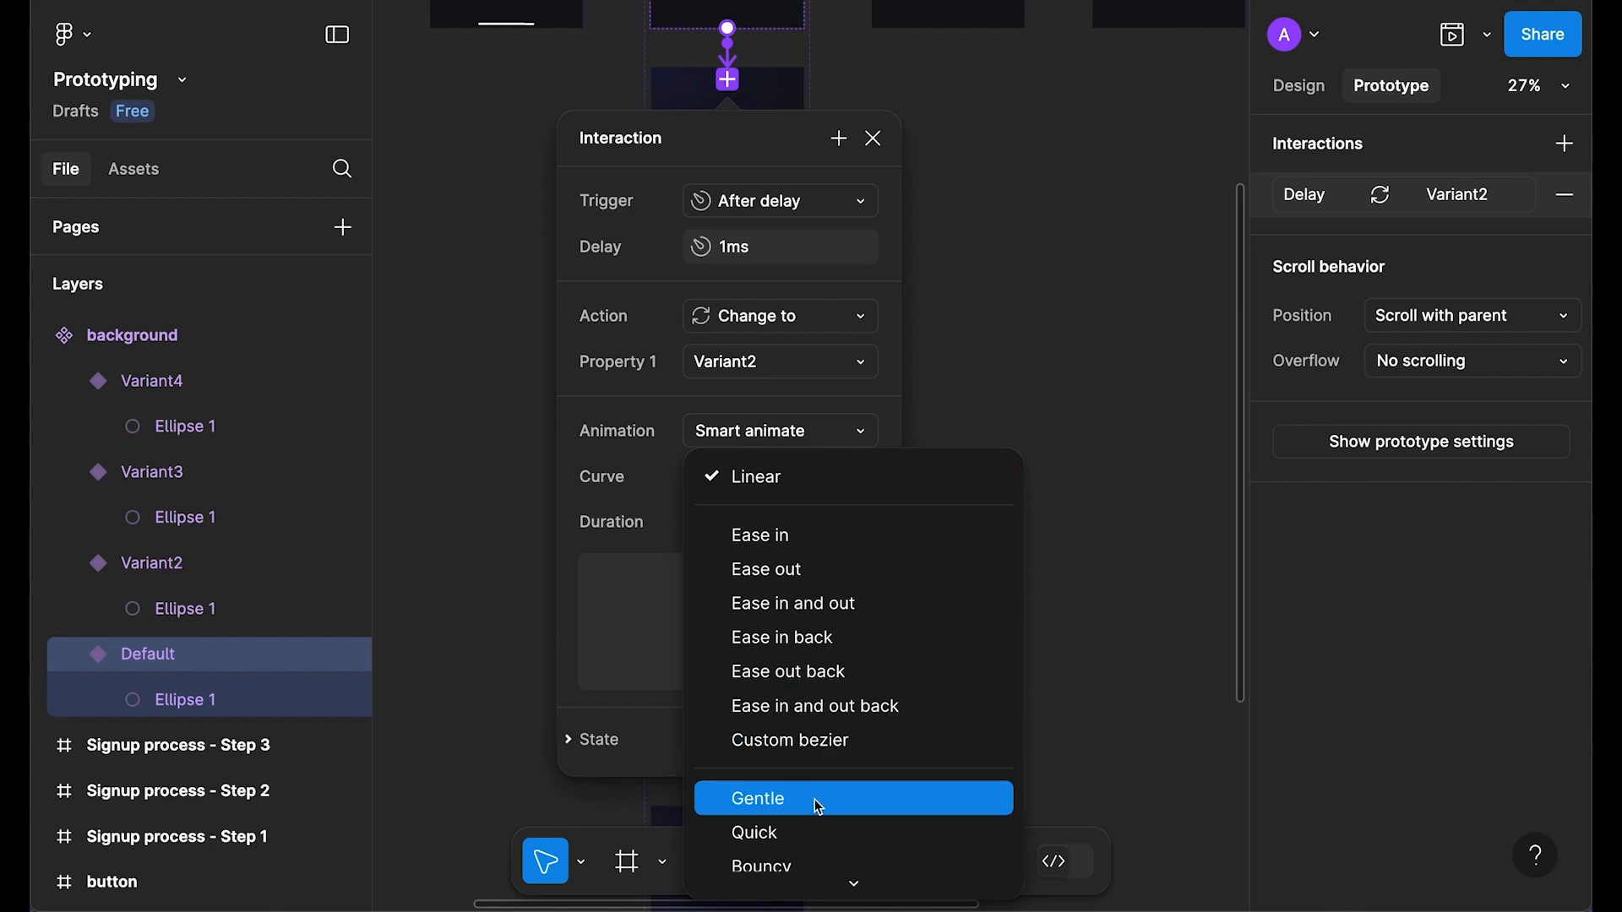
click(767, 486)
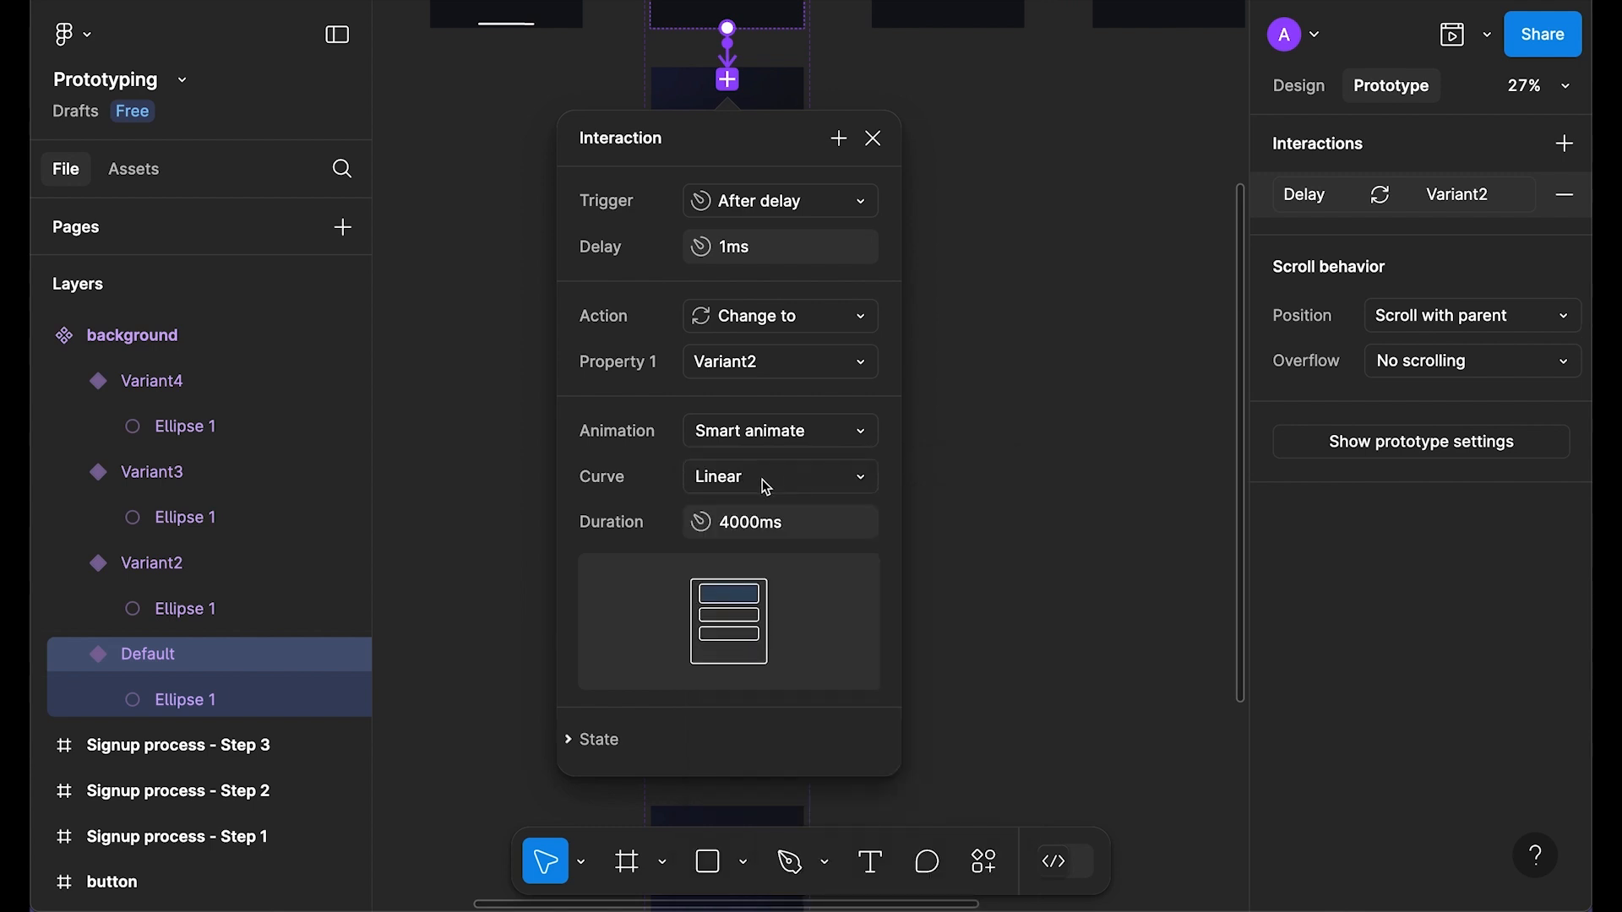
click(813, 522)
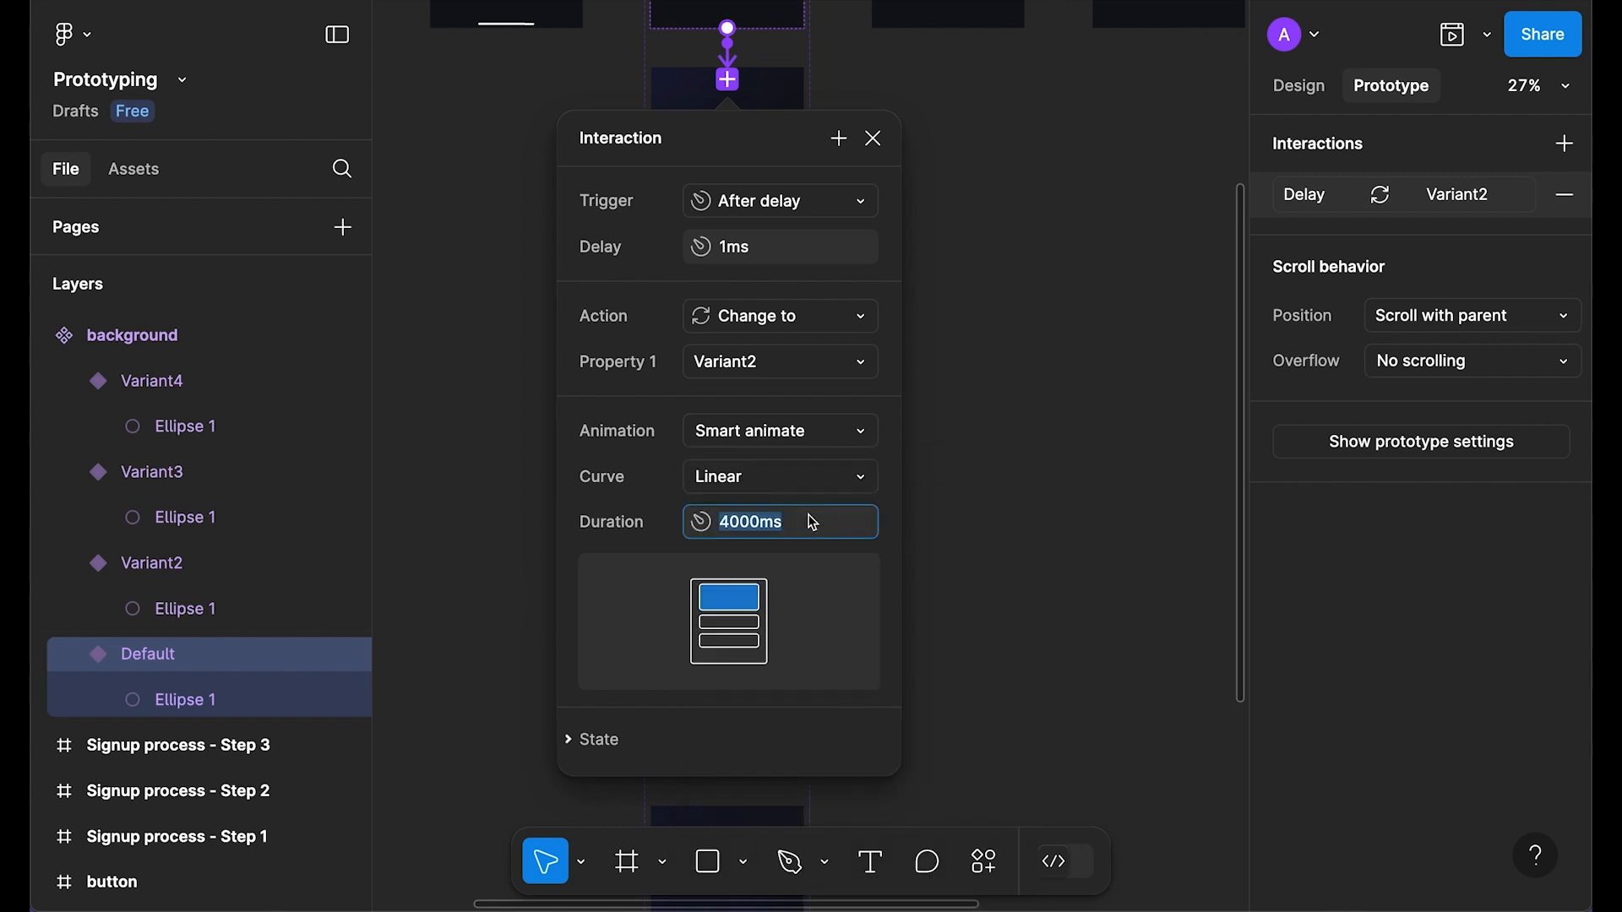
text(2)
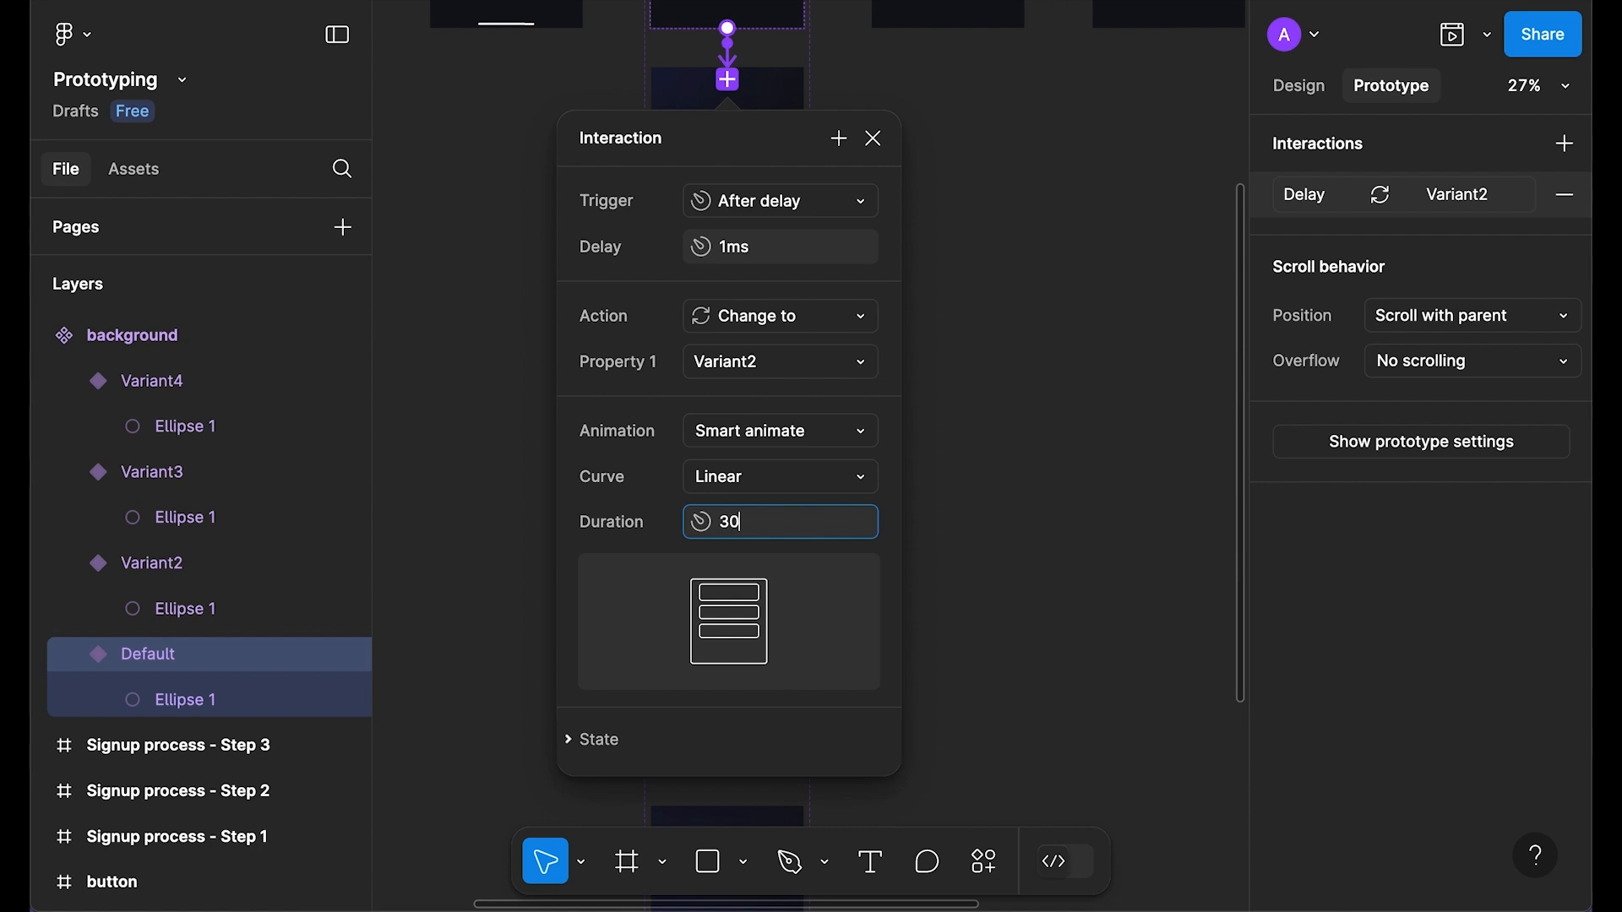
text(00)
key(Return)
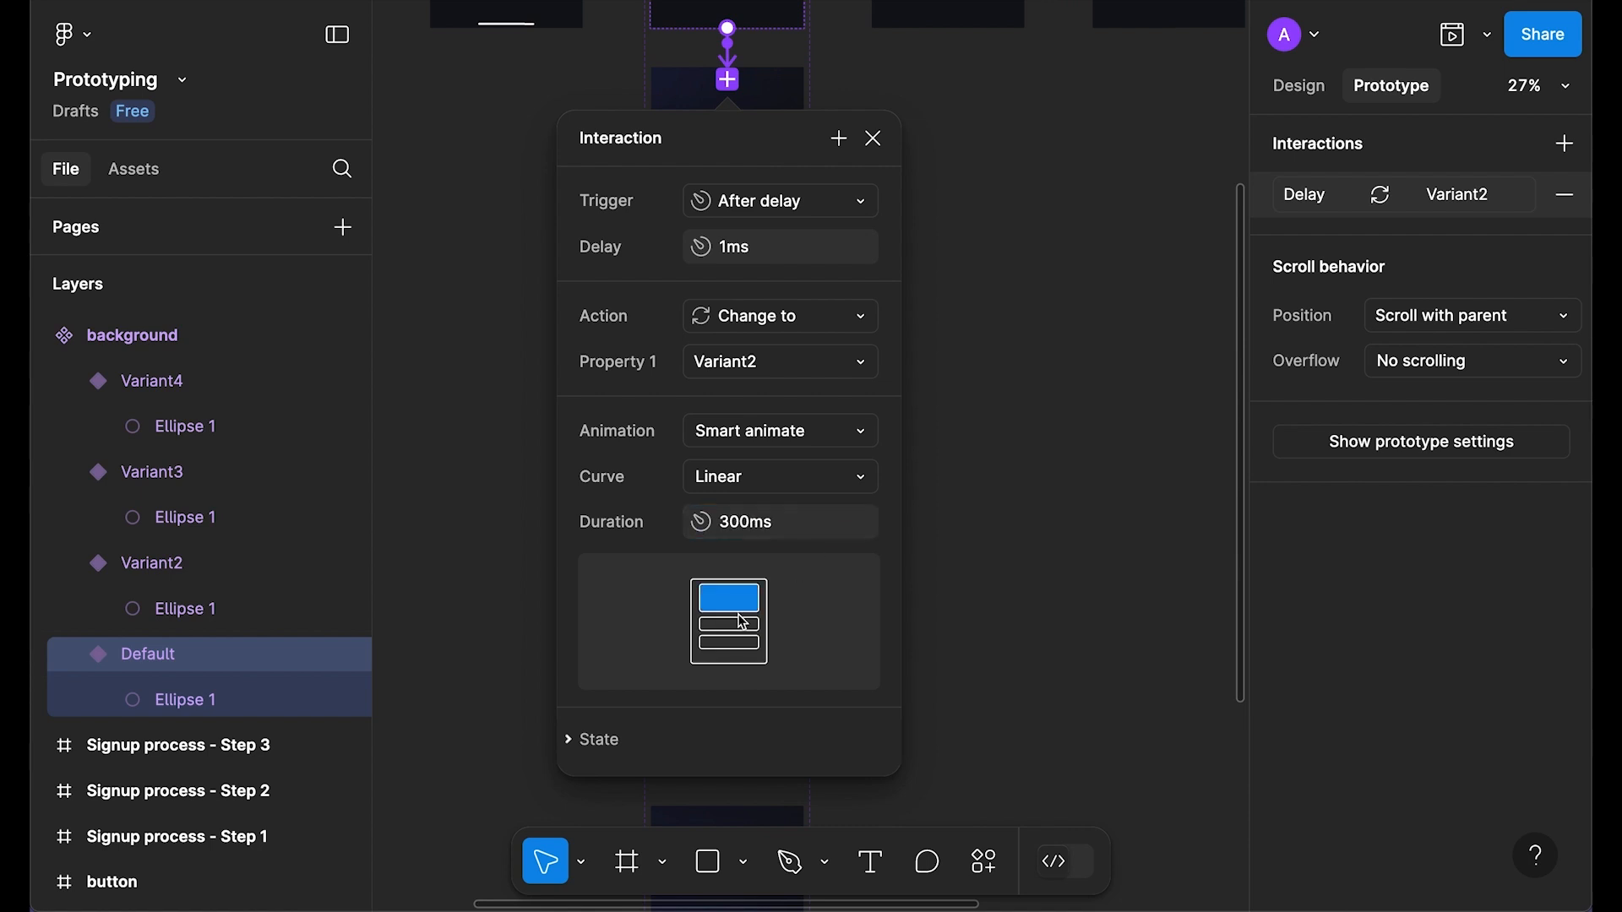
click(873, 137)
scroll(853, 199, up, 2)
scroll(776, 155, down, 1)
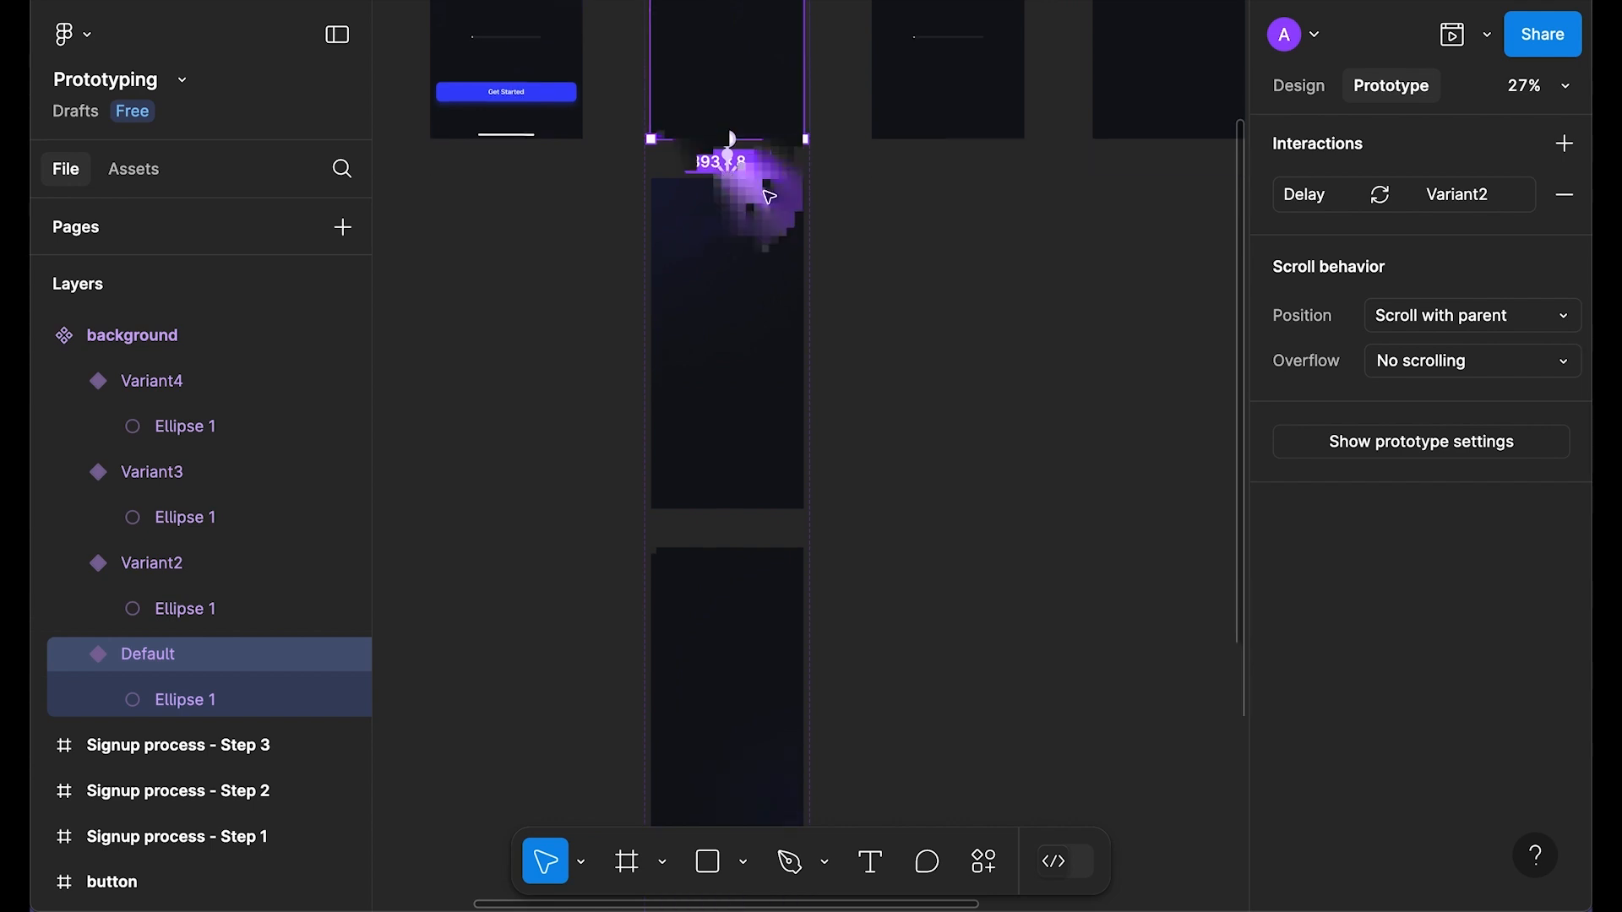
Step: Make Variant2 change to Variant3 after a 1ms delay
scroll(760, 257, down, 1)
click(726, 251)
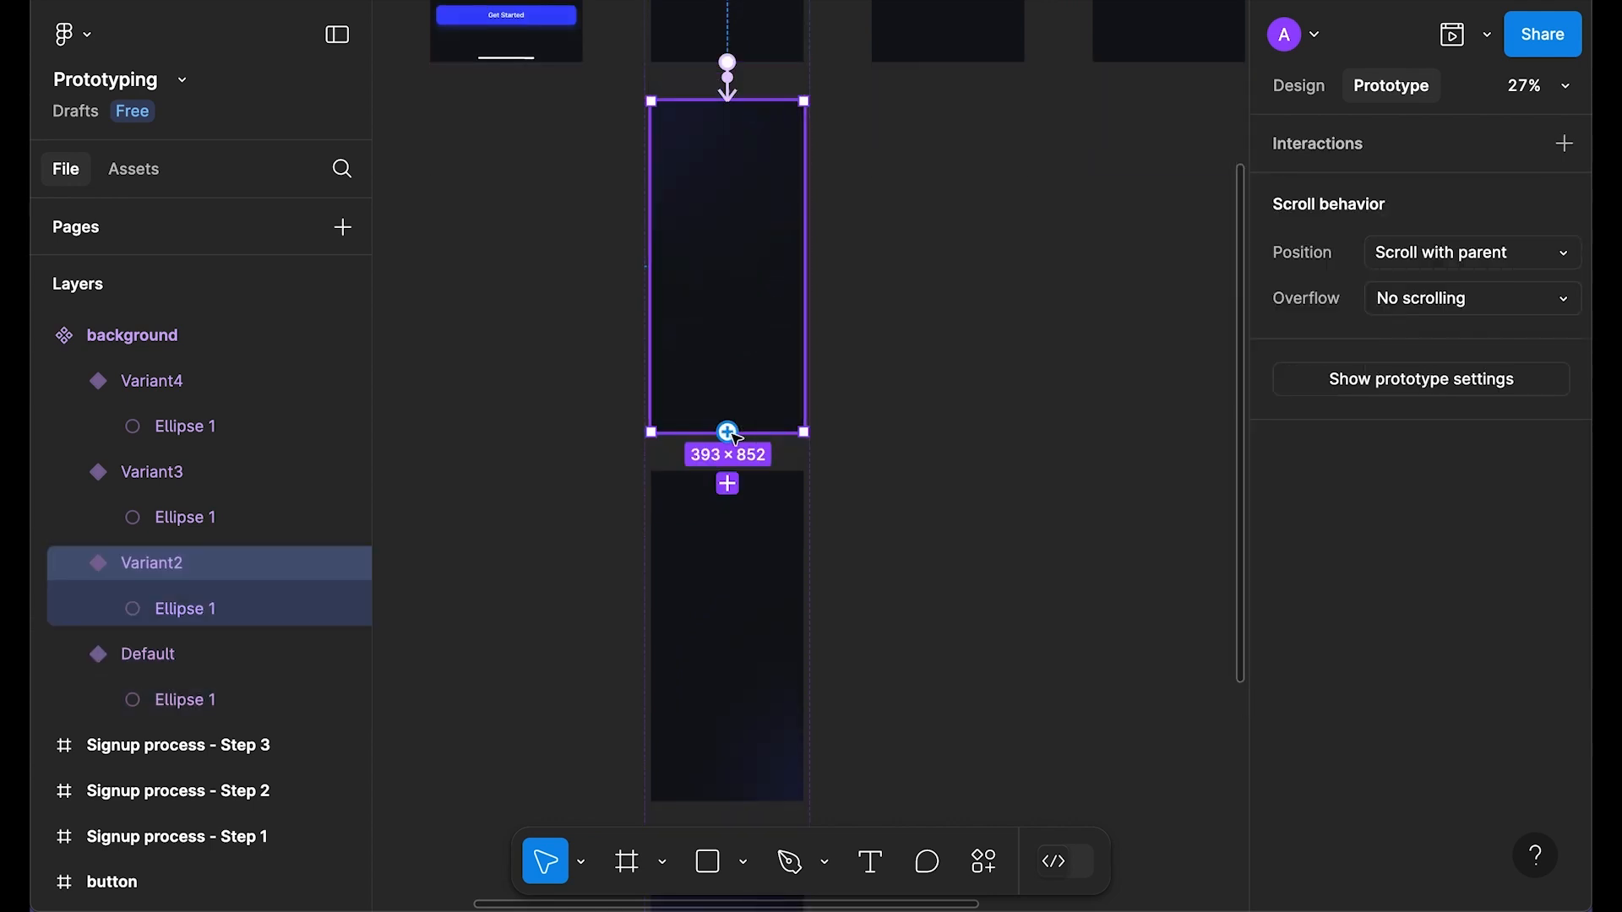
click(727, 484)
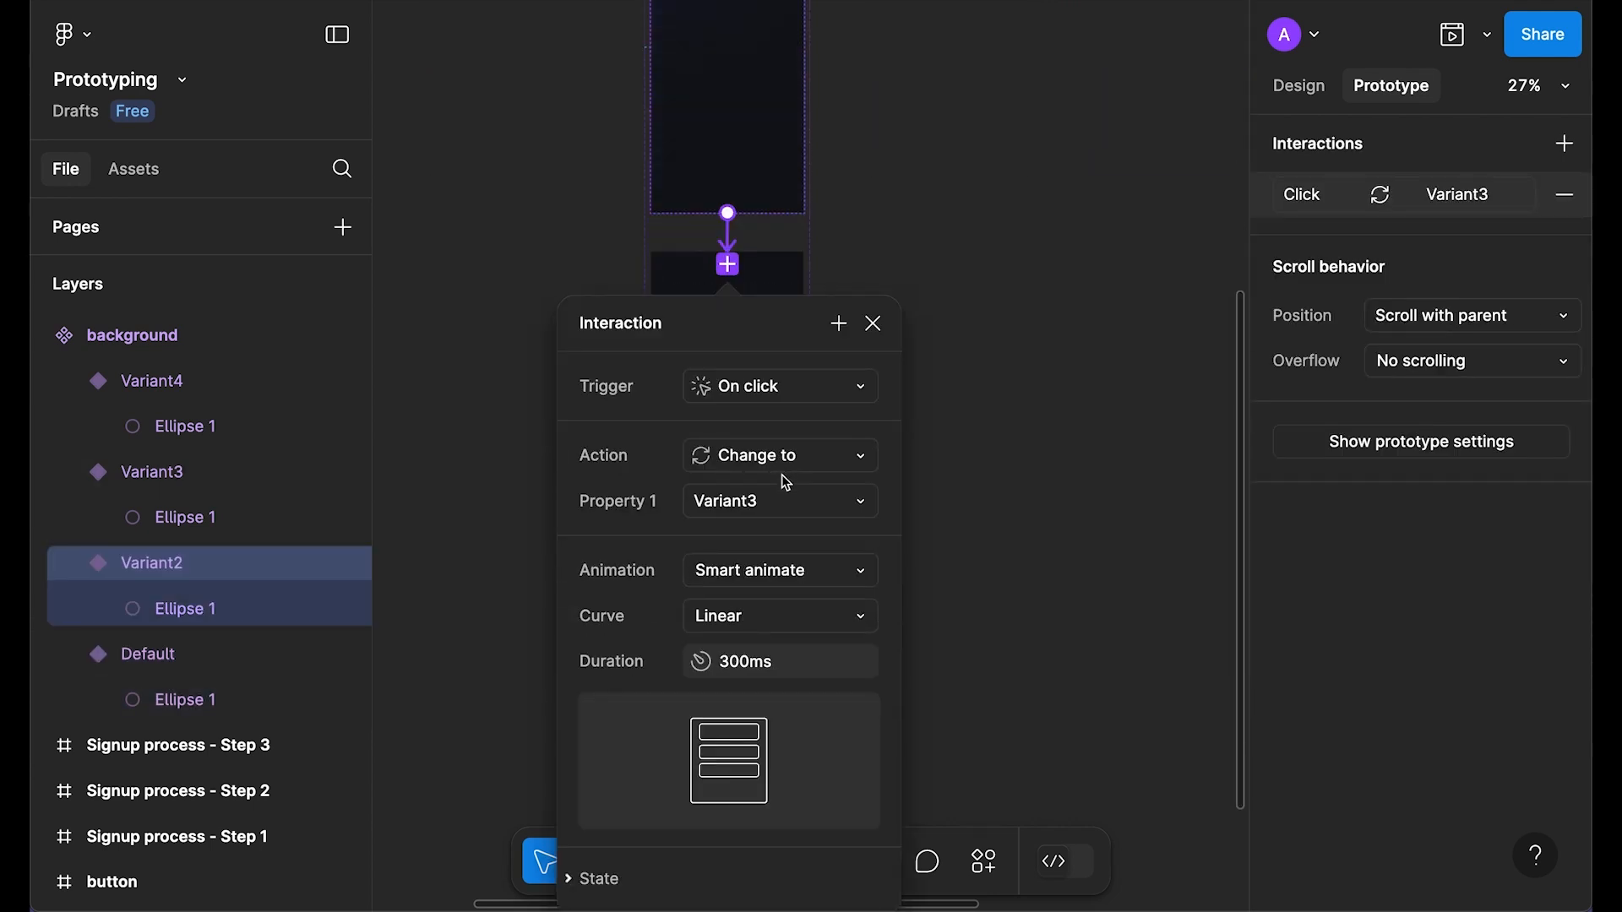
click(744, 390)
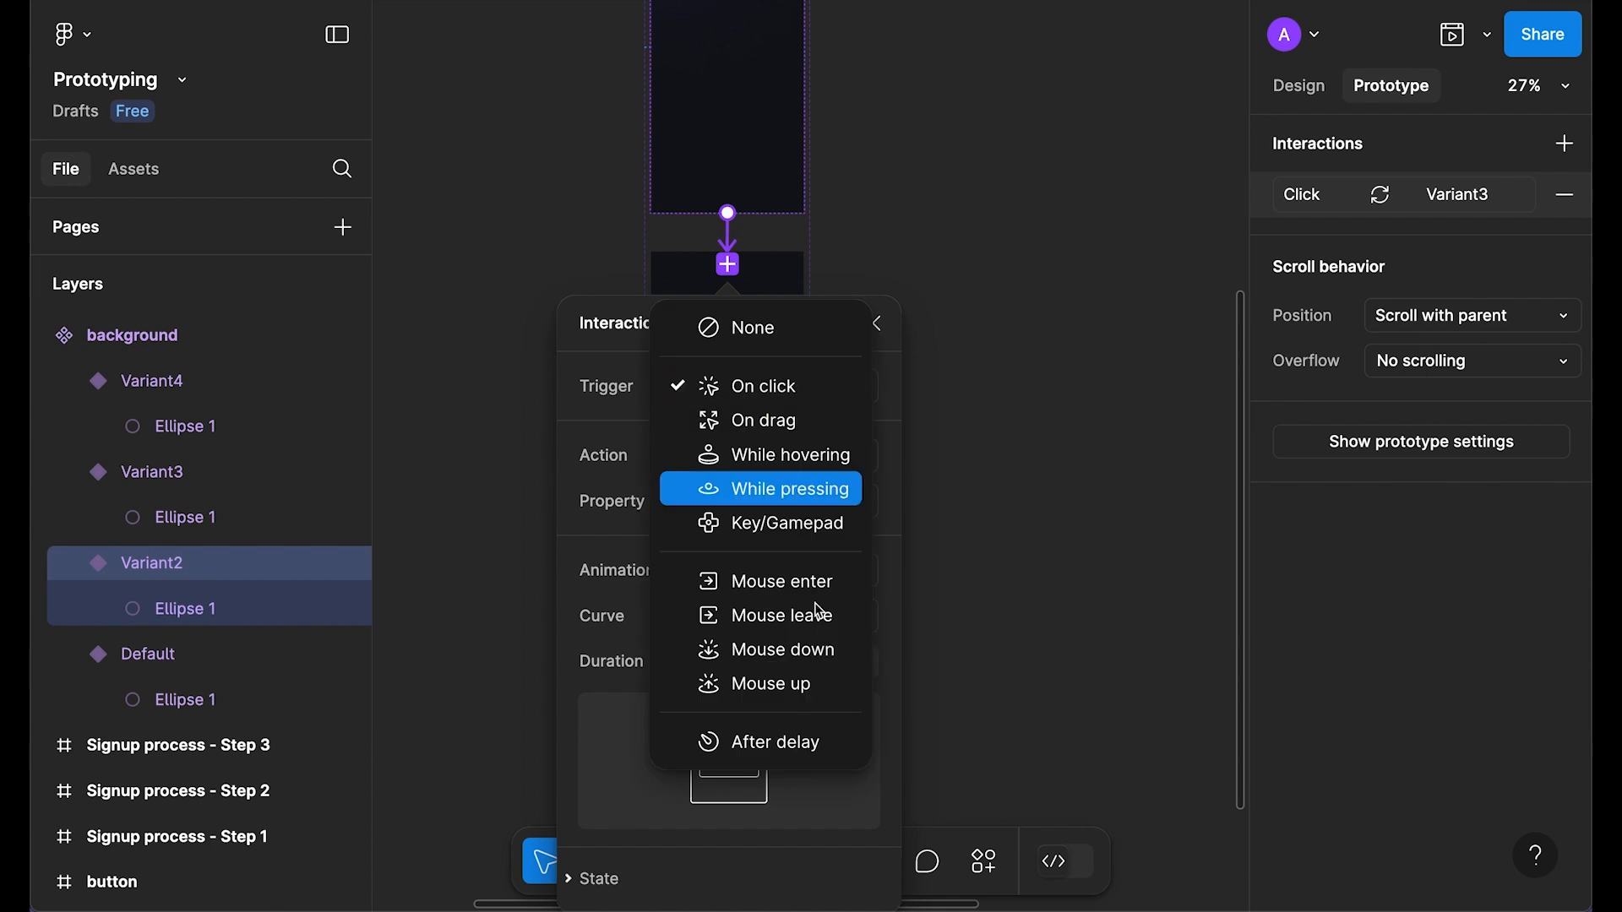
click(784, 747)
click(786, 431)
text(1)
key(Return)
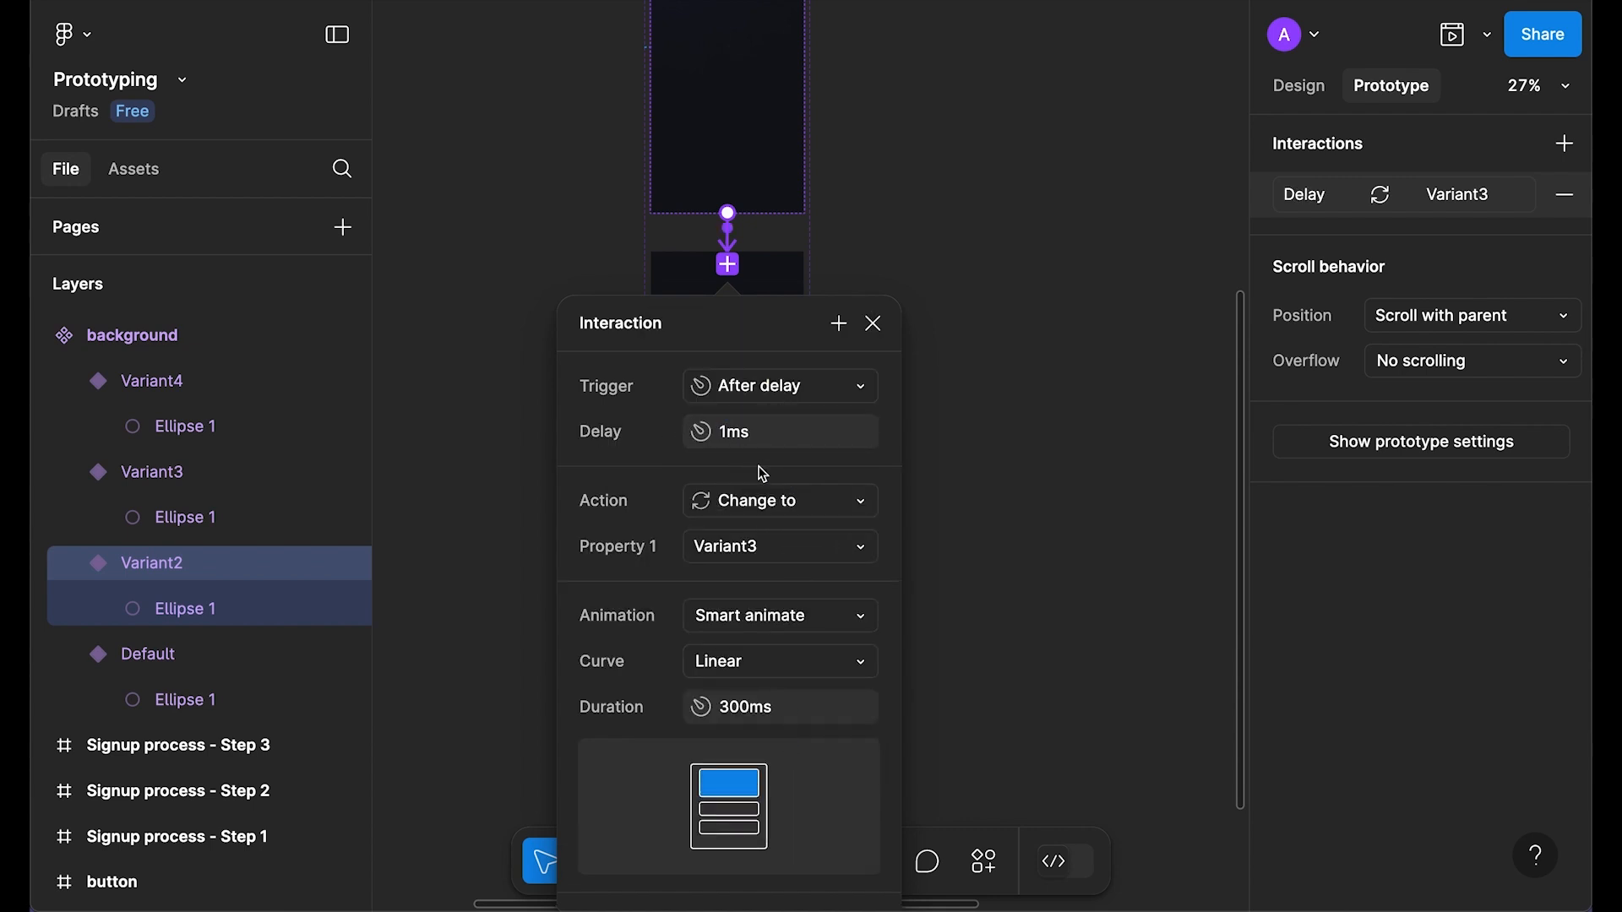
scroll(769, 473, down, 1)
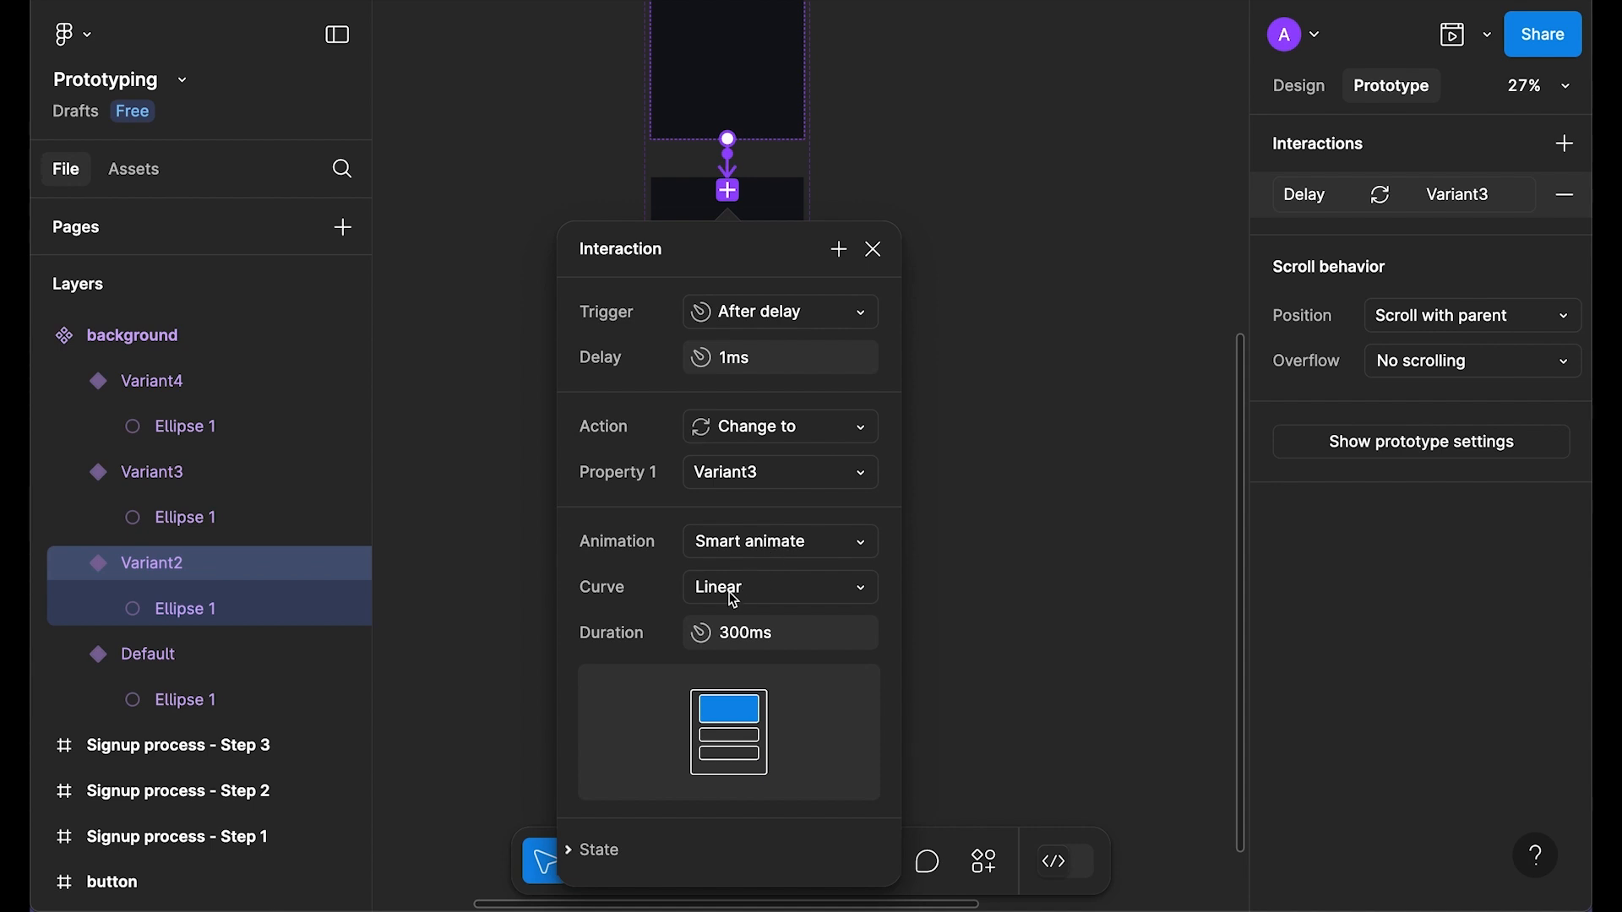
click(874, 250)
scroll(724, 304, down, 1)
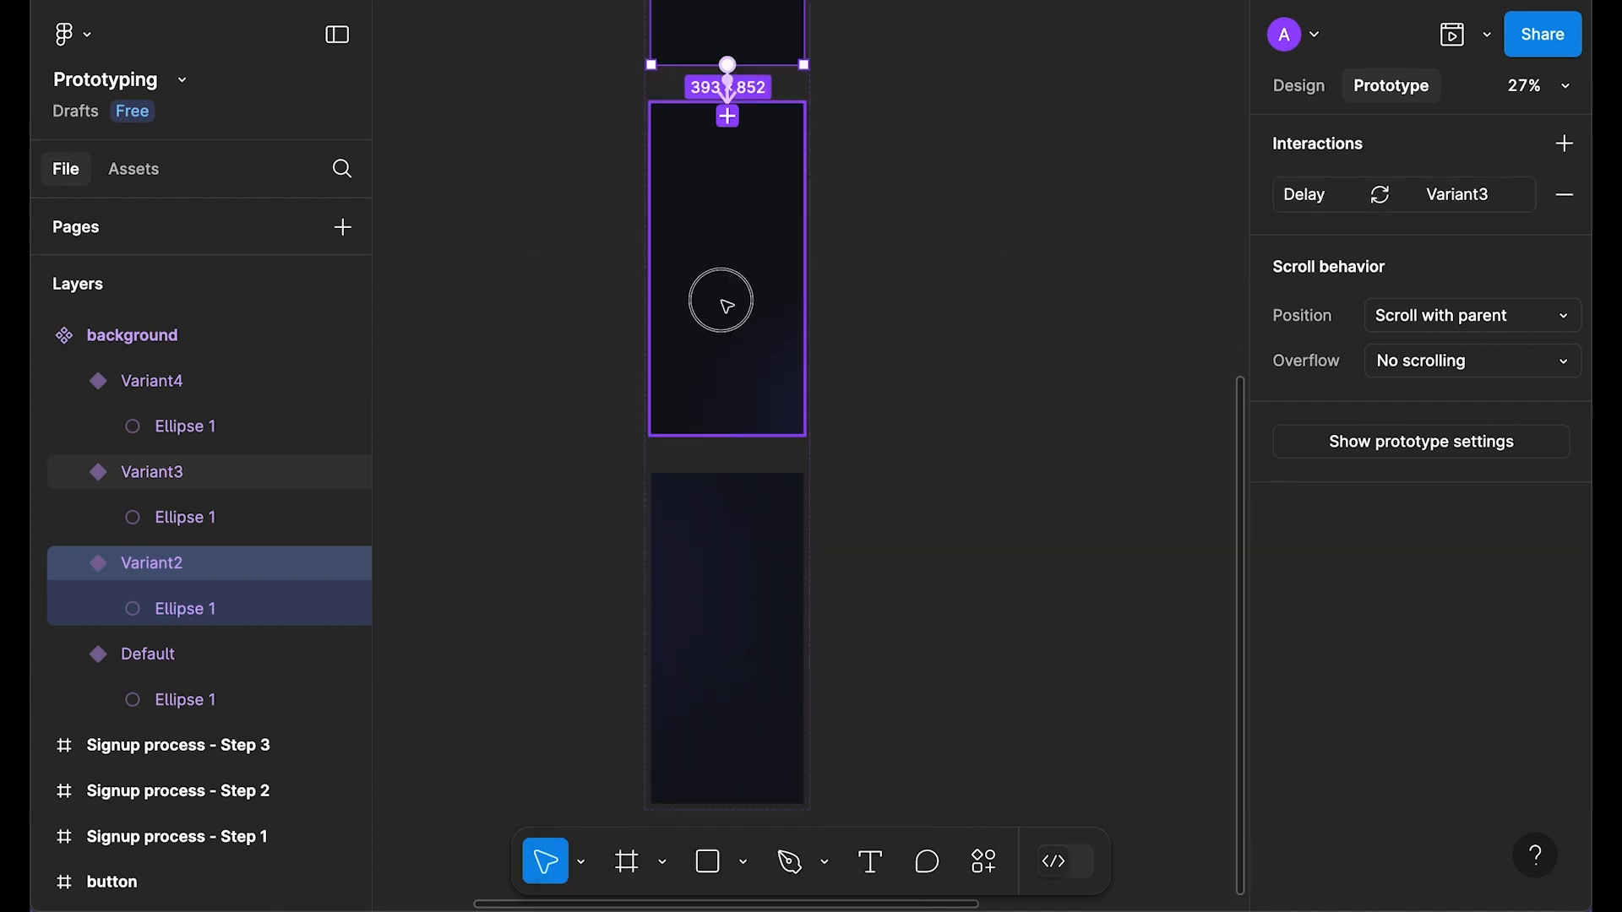
Step: Connect Variant3 to Variant4 with an After delay trigger of 1ms
click(724, 304)
drag(729, 435, 729, 534)
scroll(744, 534, down, 4)
click(863, 261)
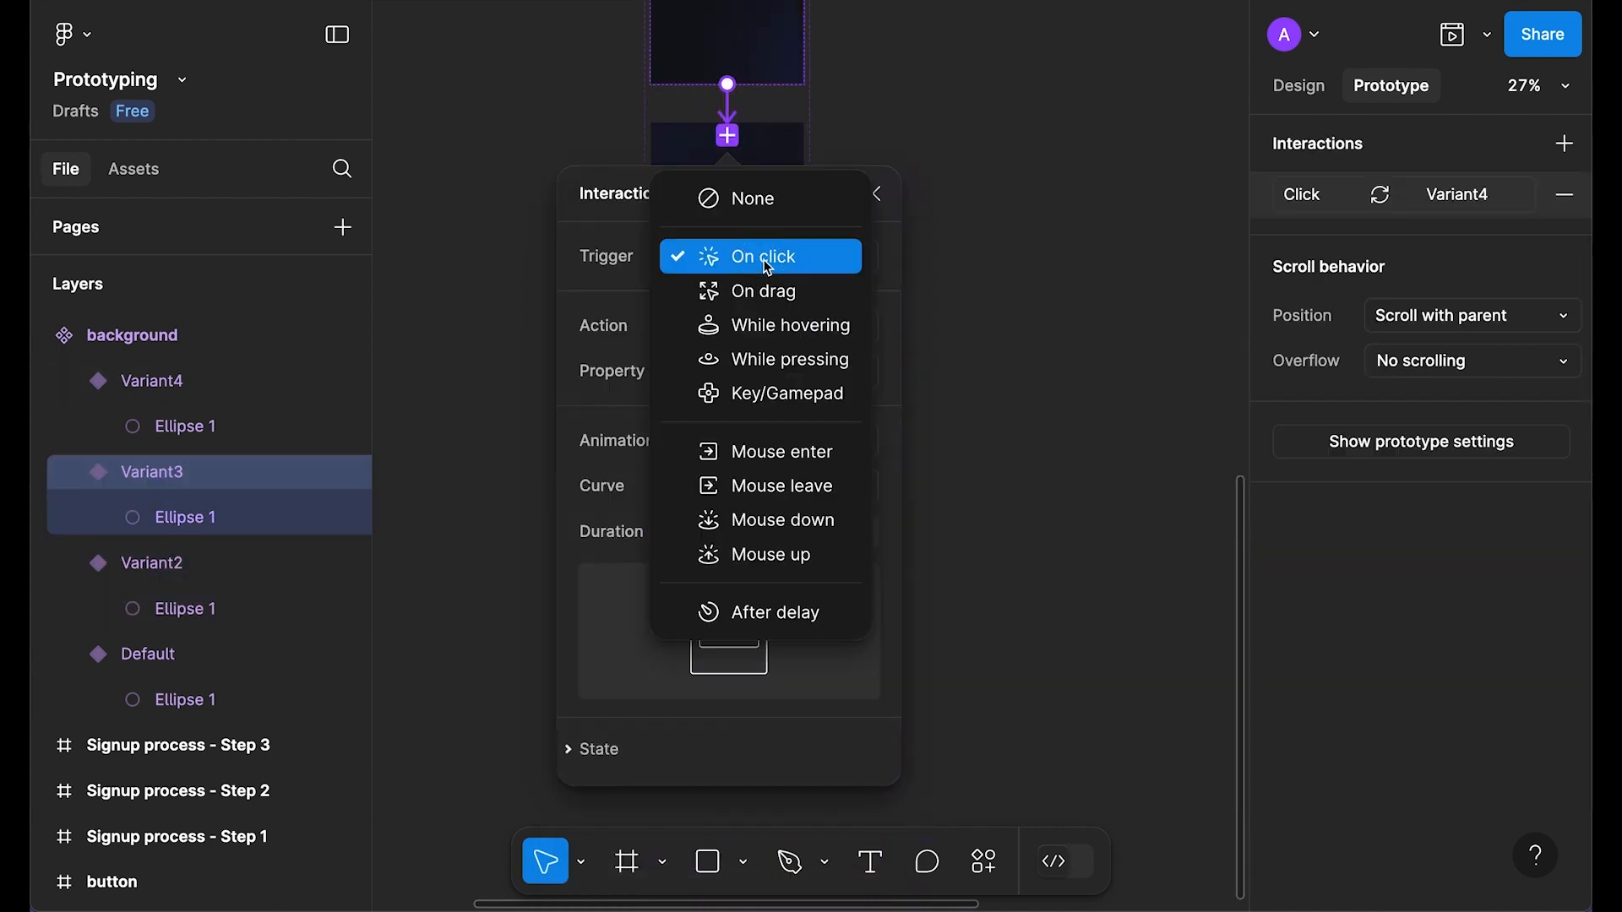
click(777, 619)
click(774, 304)
text(1)
key(Return)
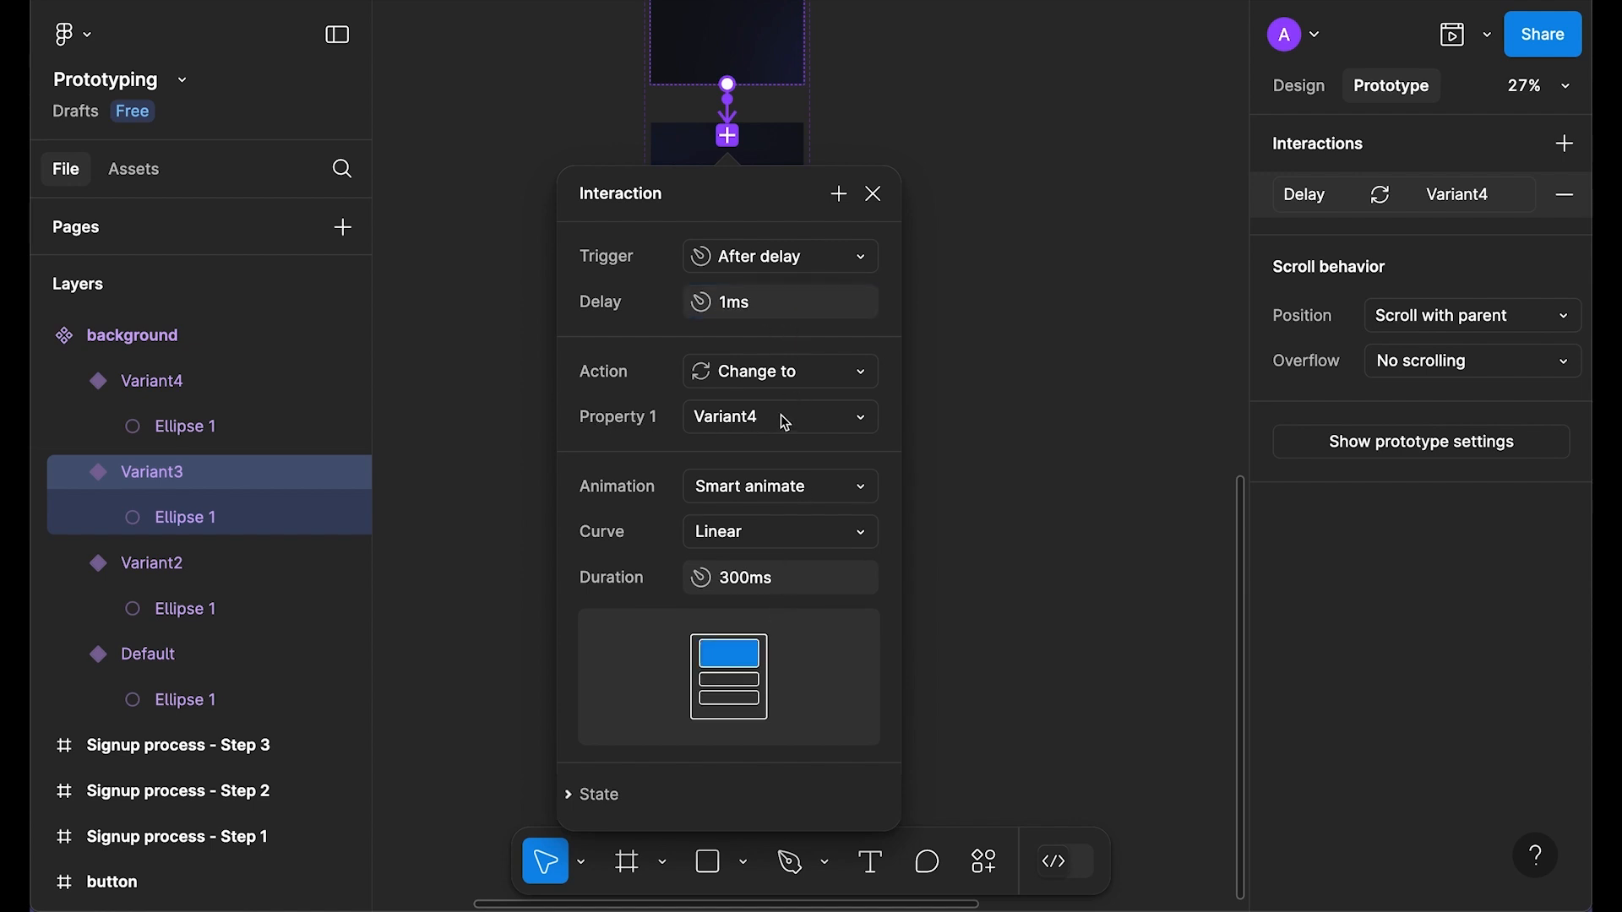
scroll(785, 423, down, 2)
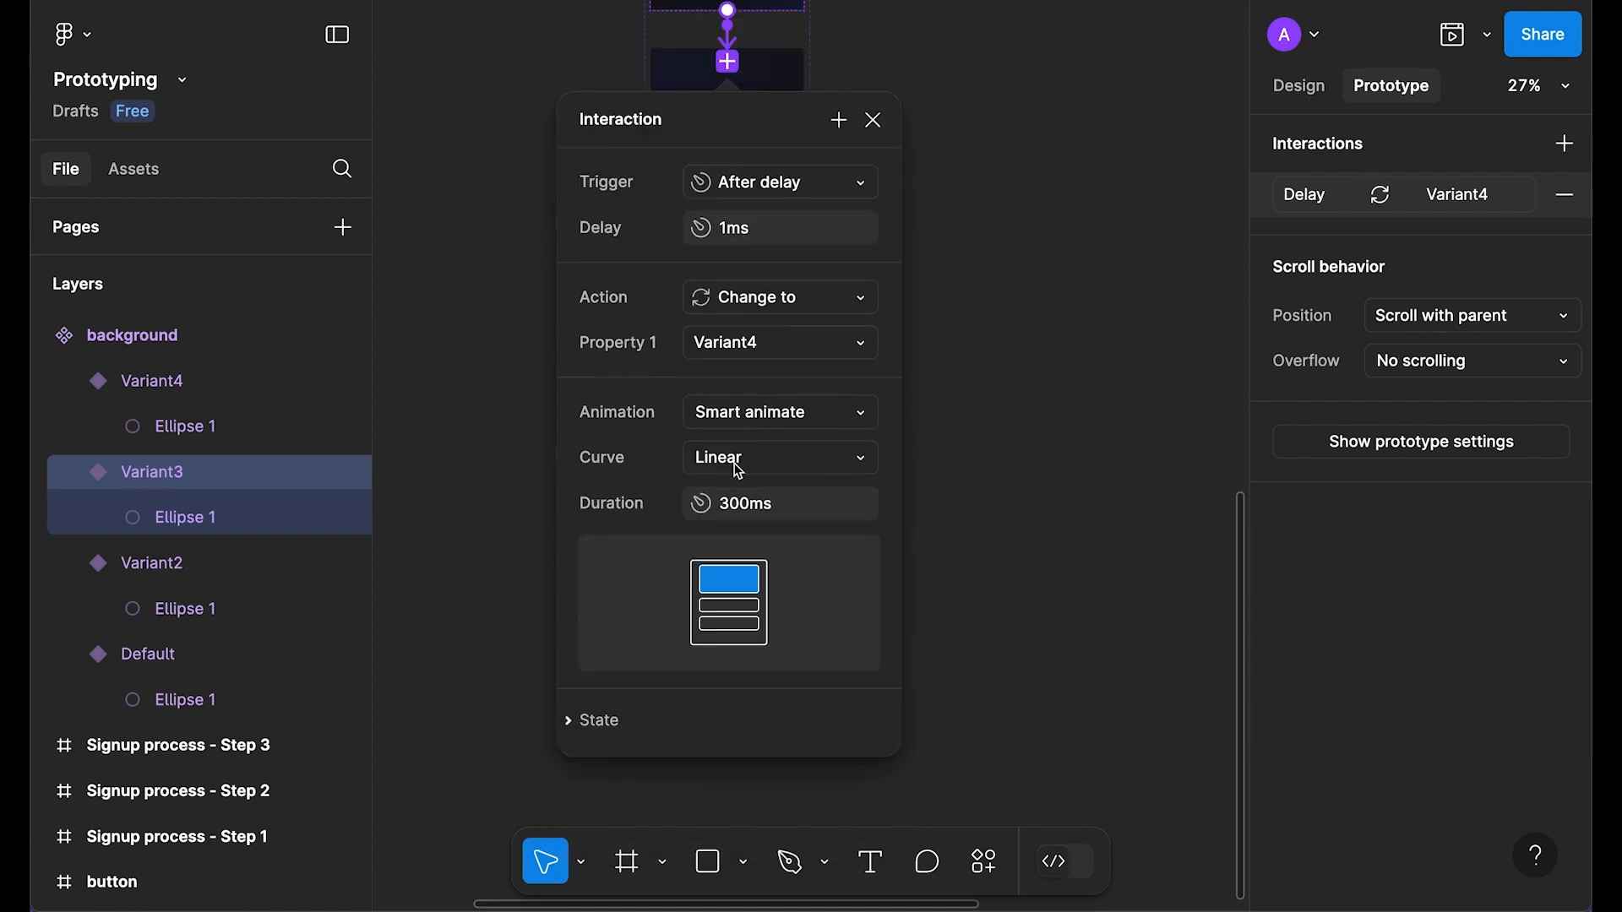
Step: Create a 393×852 background instance by Alt-dragging the Default variant below and right of the variants
click(873, 120)
scroll(960, 351, up, 10)
scroll(873, 496, right, 4)
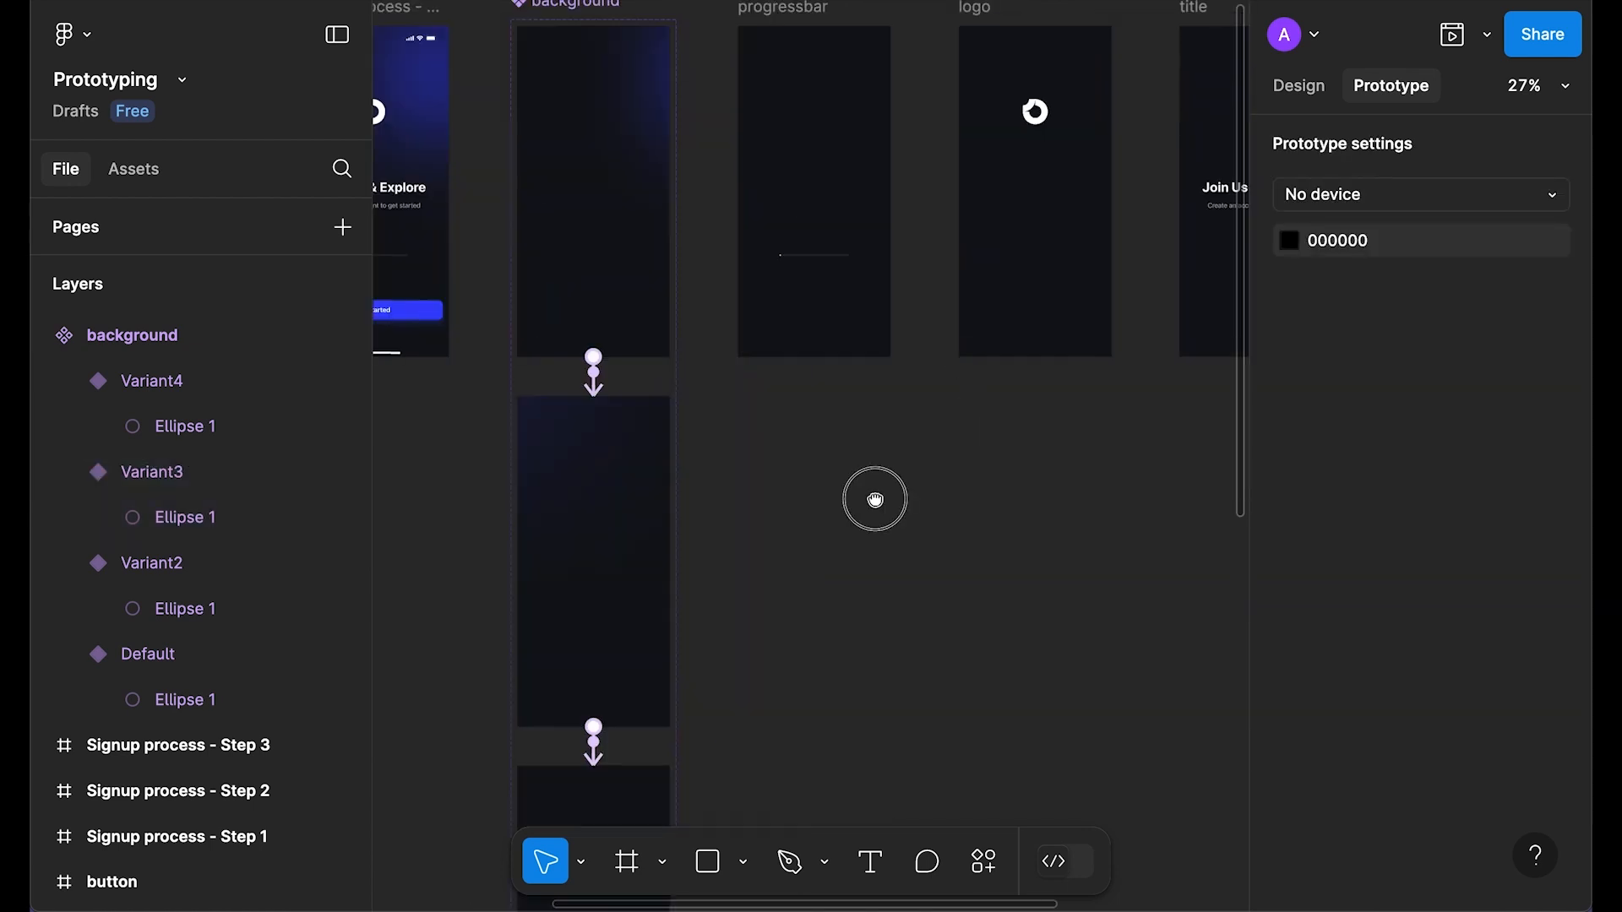
key(alt+8)
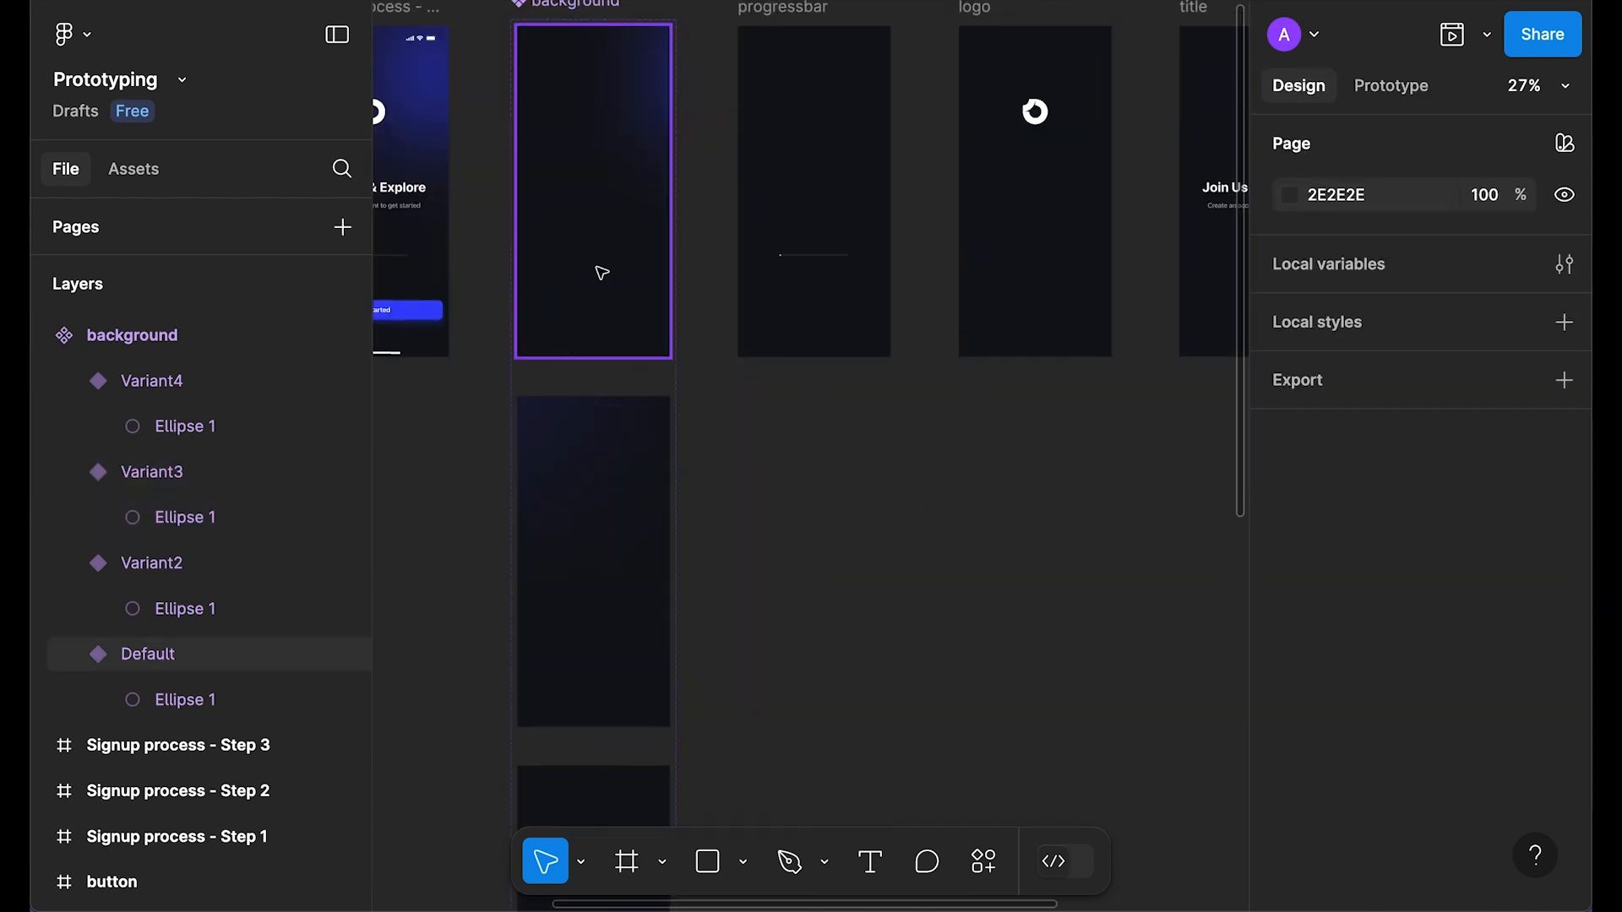
scroll(608, 257, up, 2)
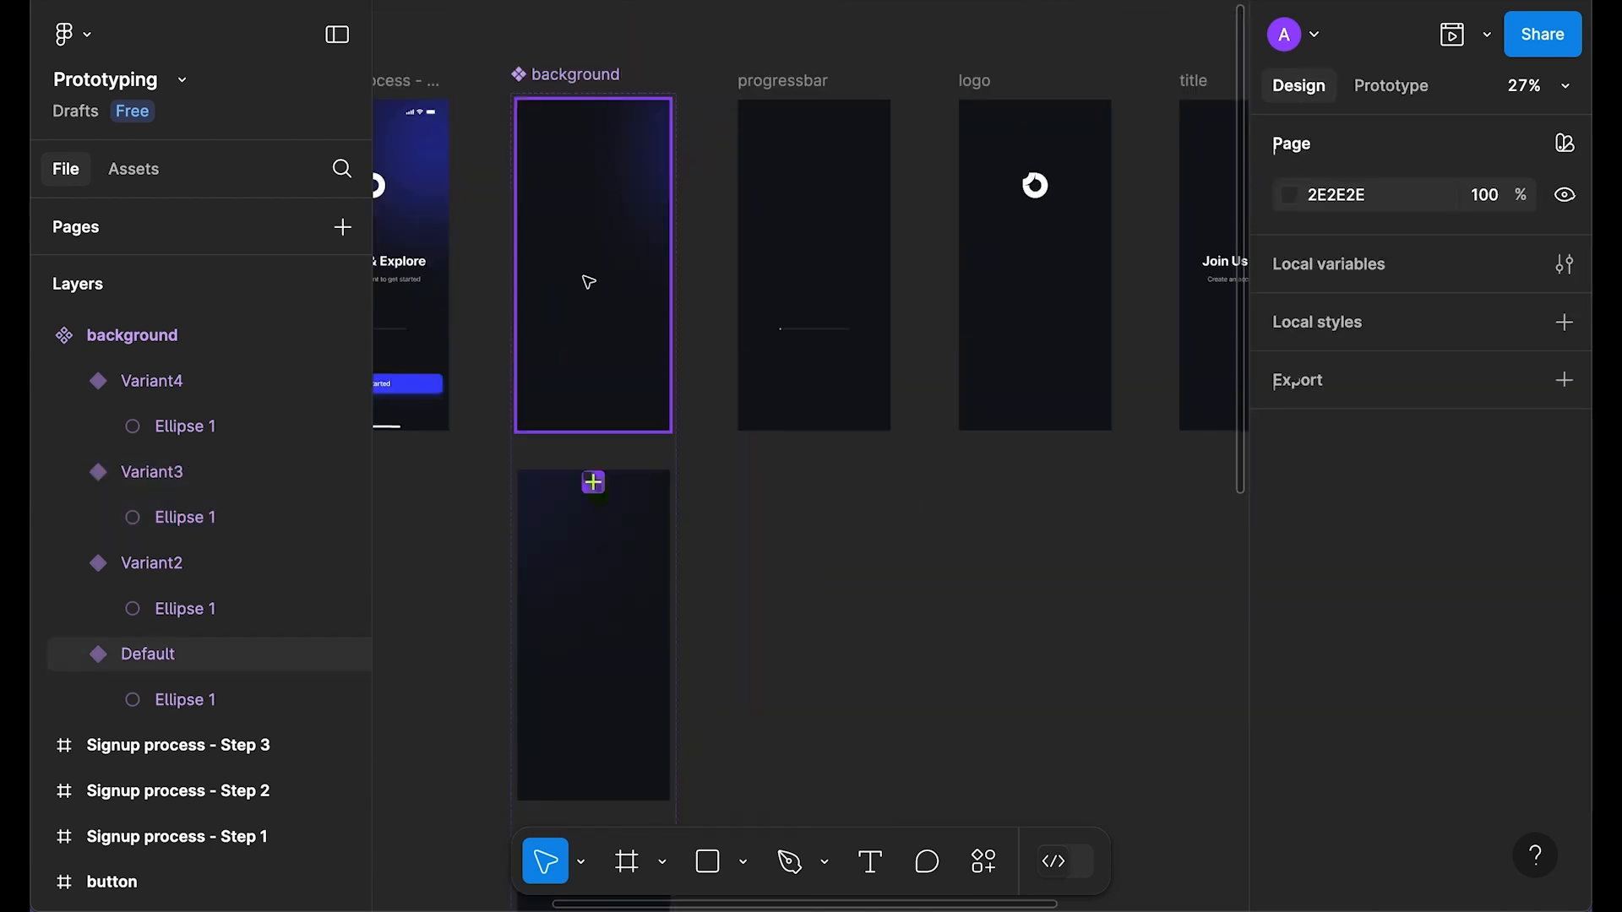
click(587, 275)
drag(634, 326, 790, 616)
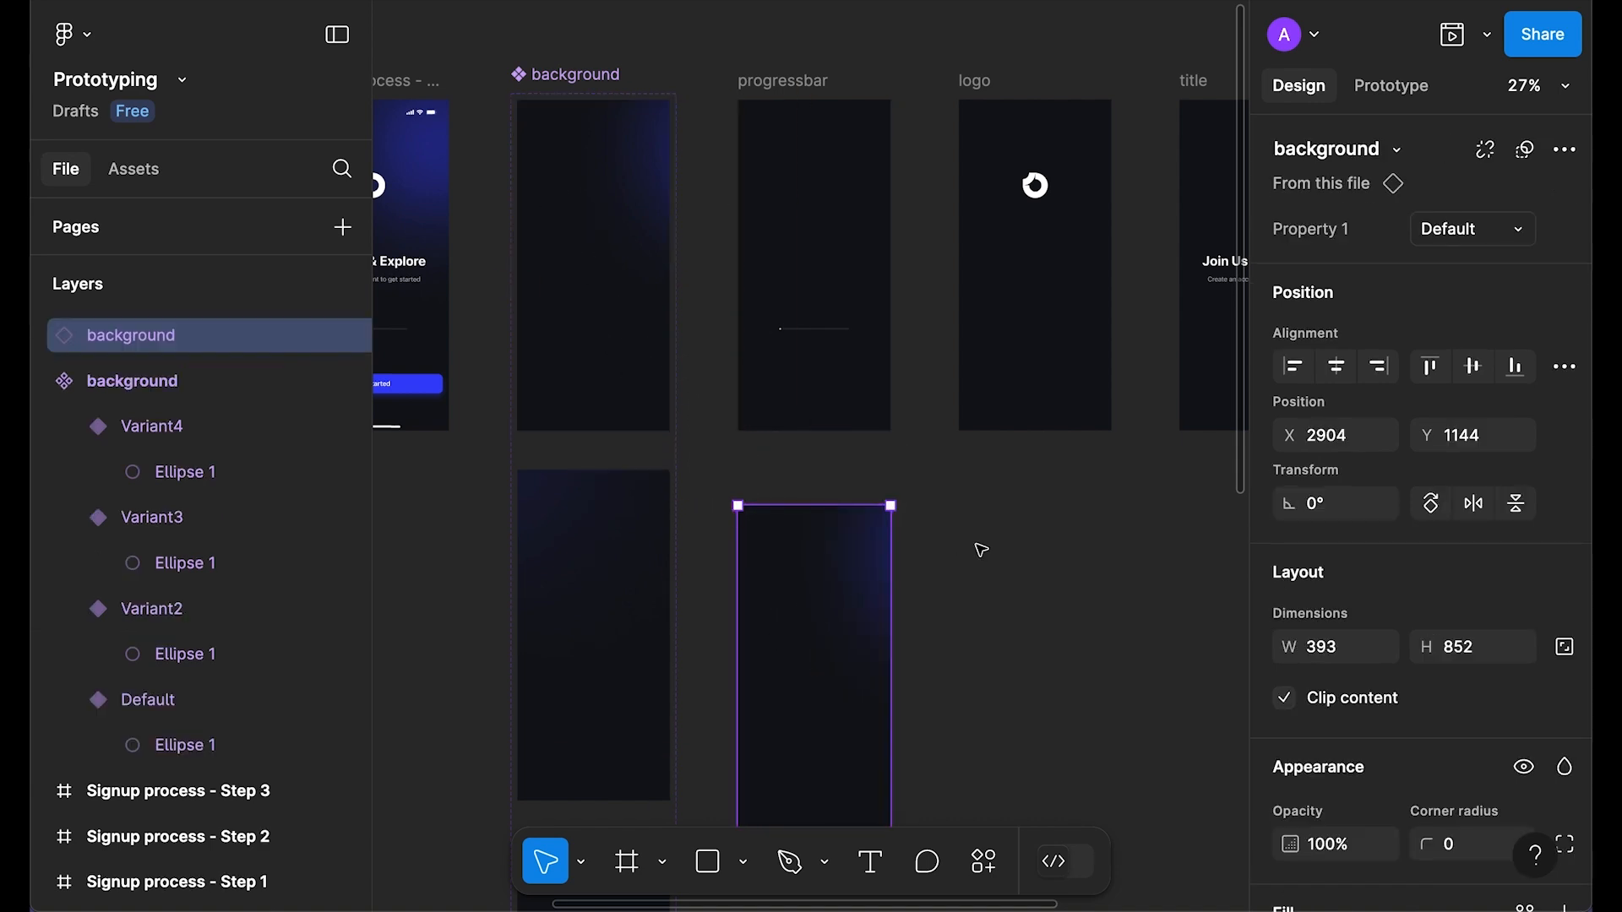
scroll(978, 532, down, 5)
scroll(950, 472, up, 3)
scroll(949, 289, up, 3)
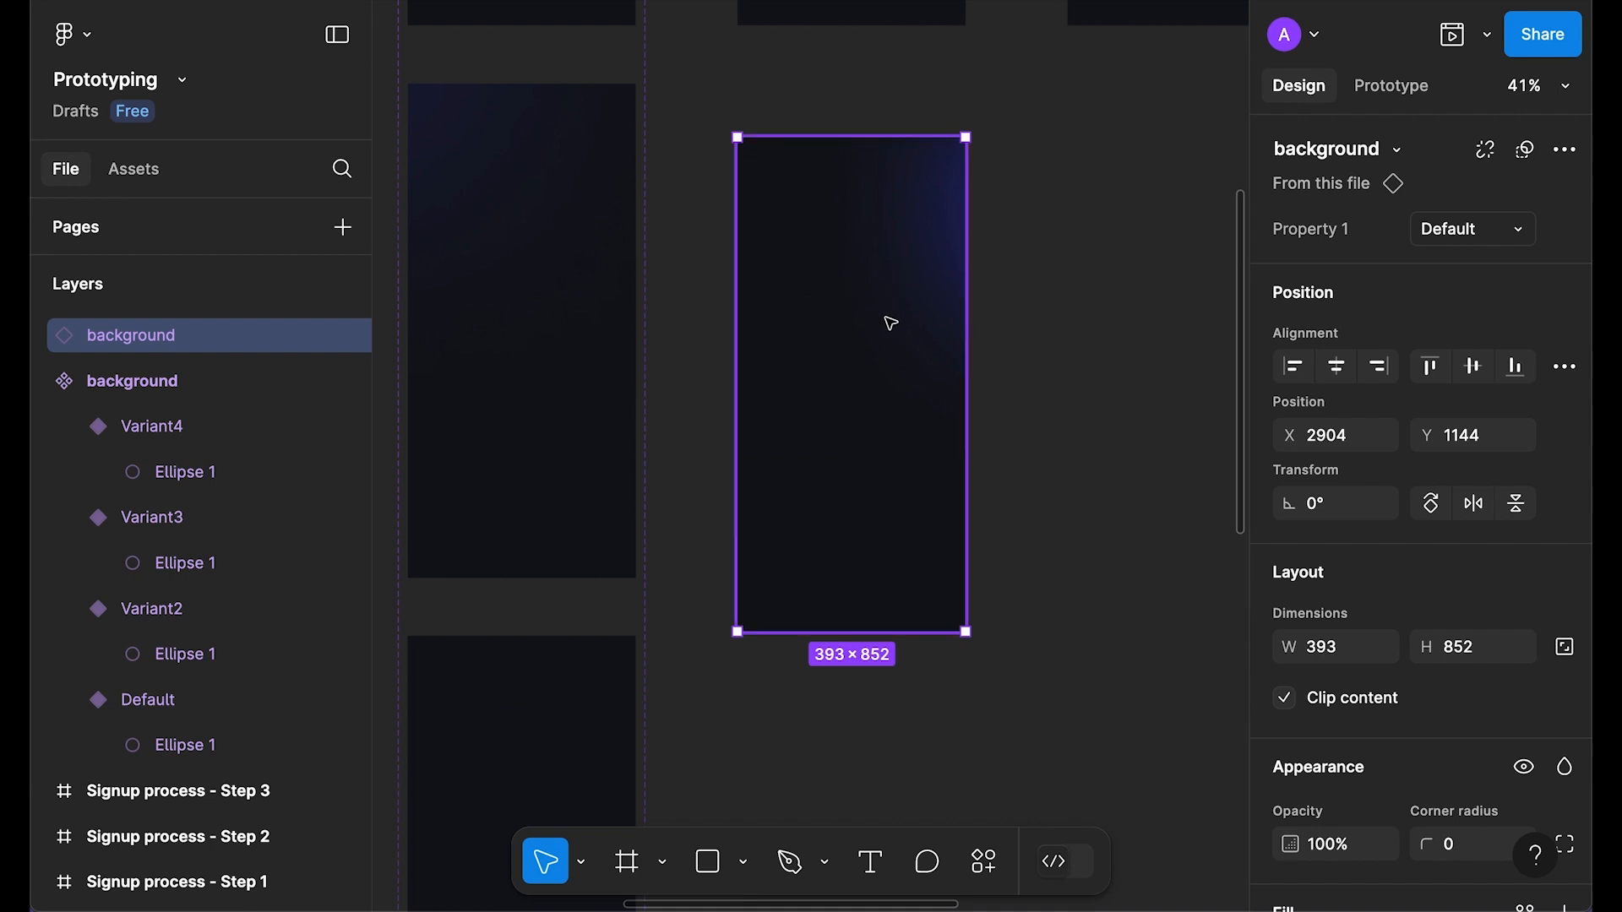
Step: Preview the instance's glow animation with Shift+Space, then close the preview
key(shift+space)
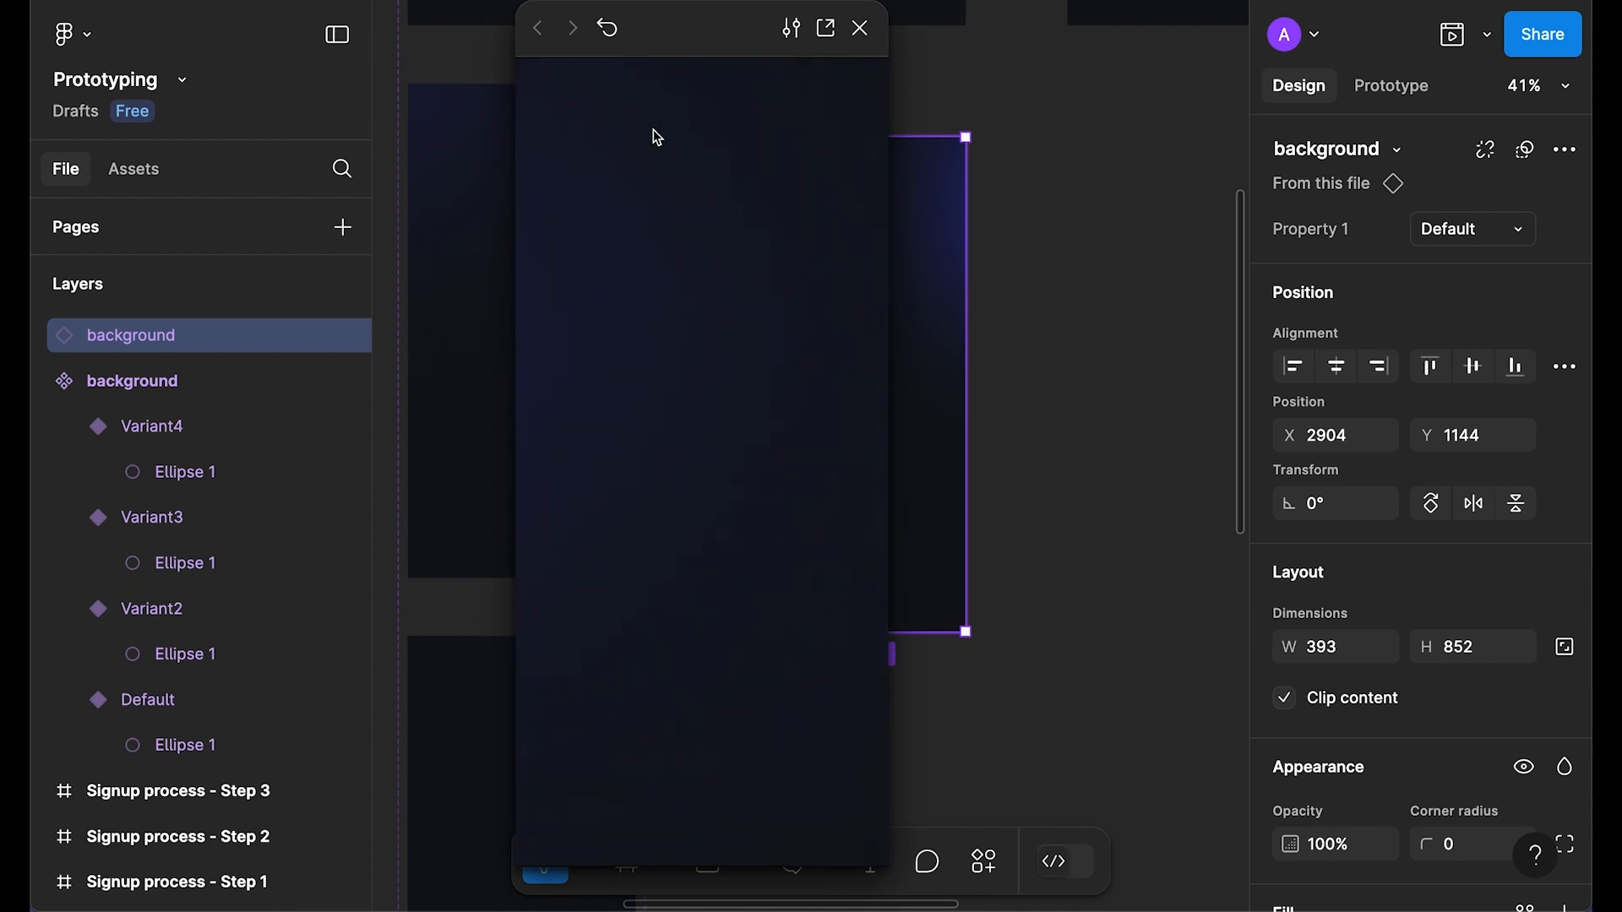
click(861, 29)
scroll(778, 225, up, 5)
scroll(778, 225, left, 3)
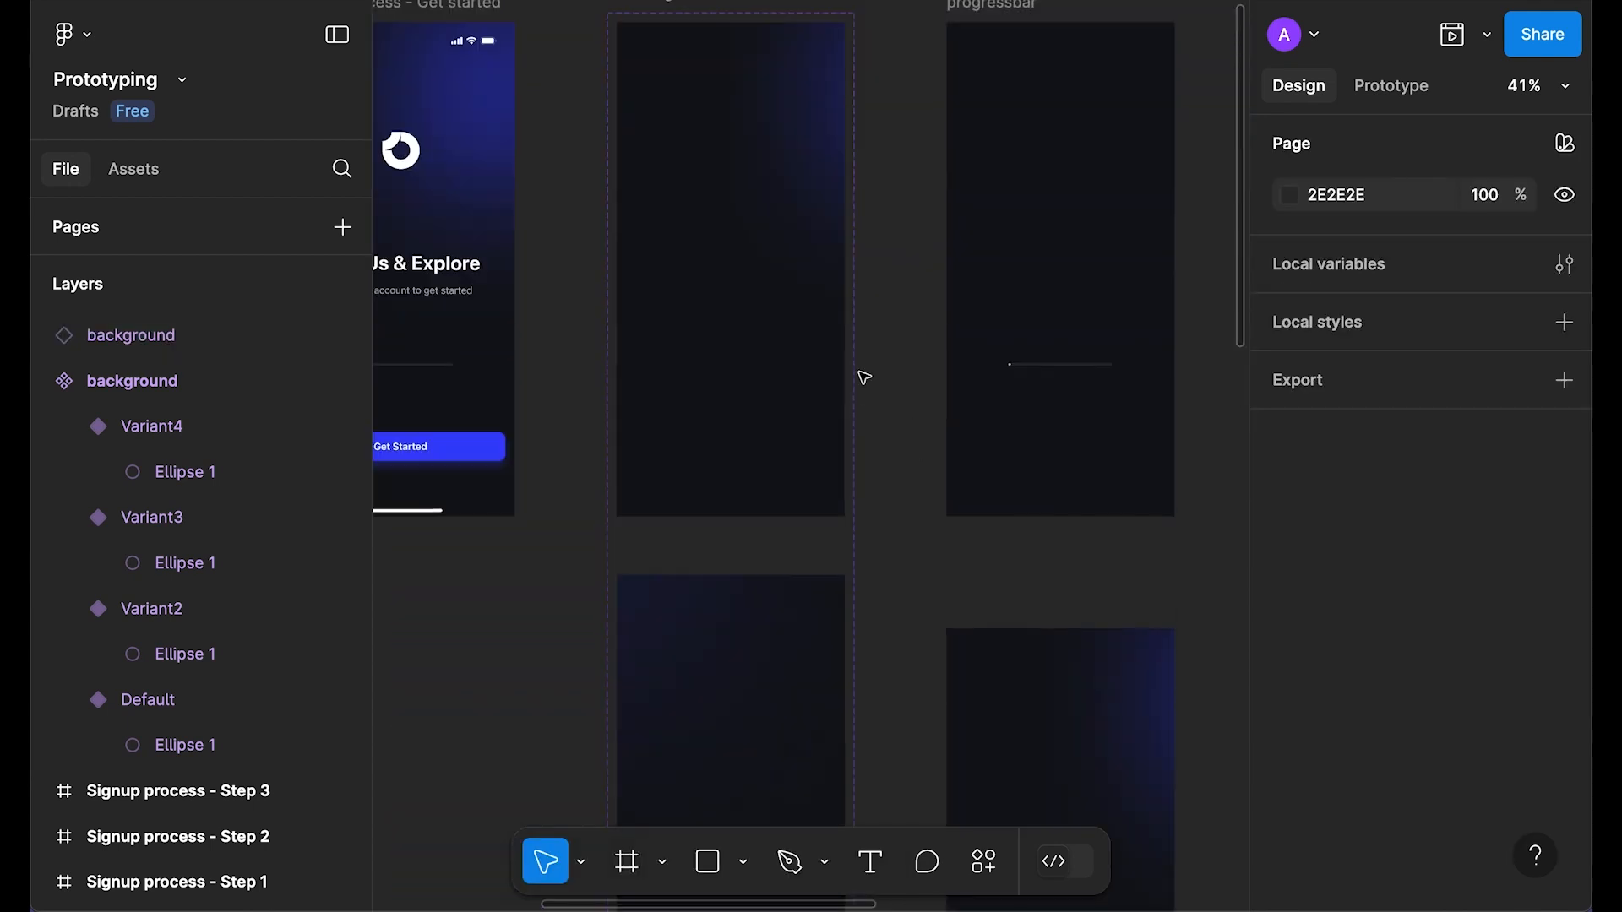
Step: In Prototype mode, lengthen the Default variant's after-delay transition from 300ms to 3000ms
click(1398, 84)
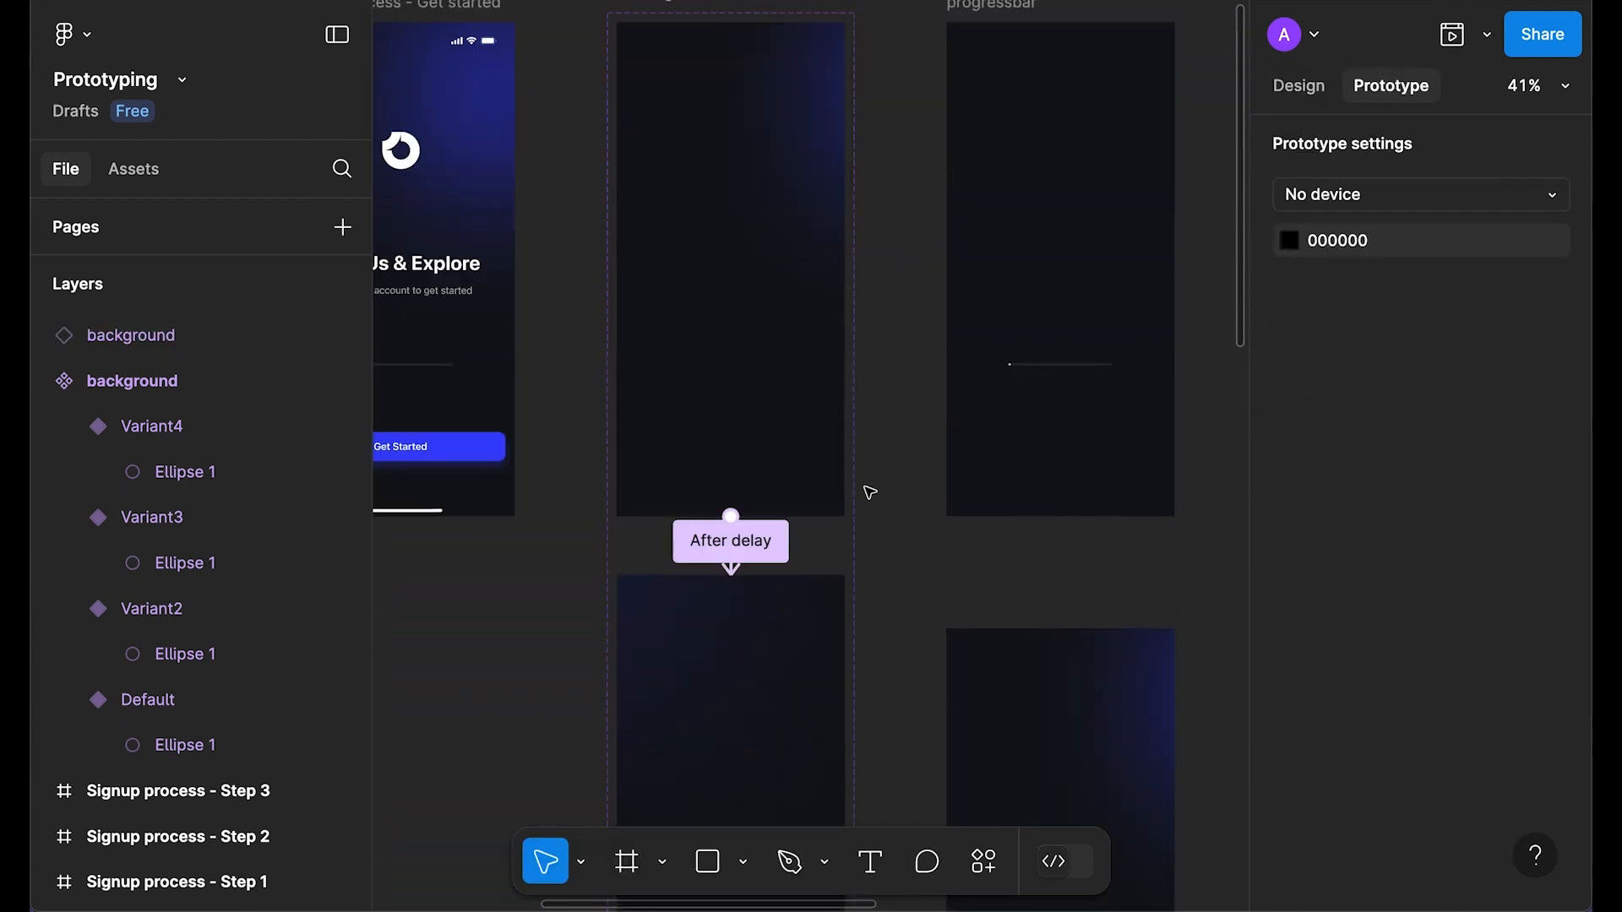
click(759, 542)
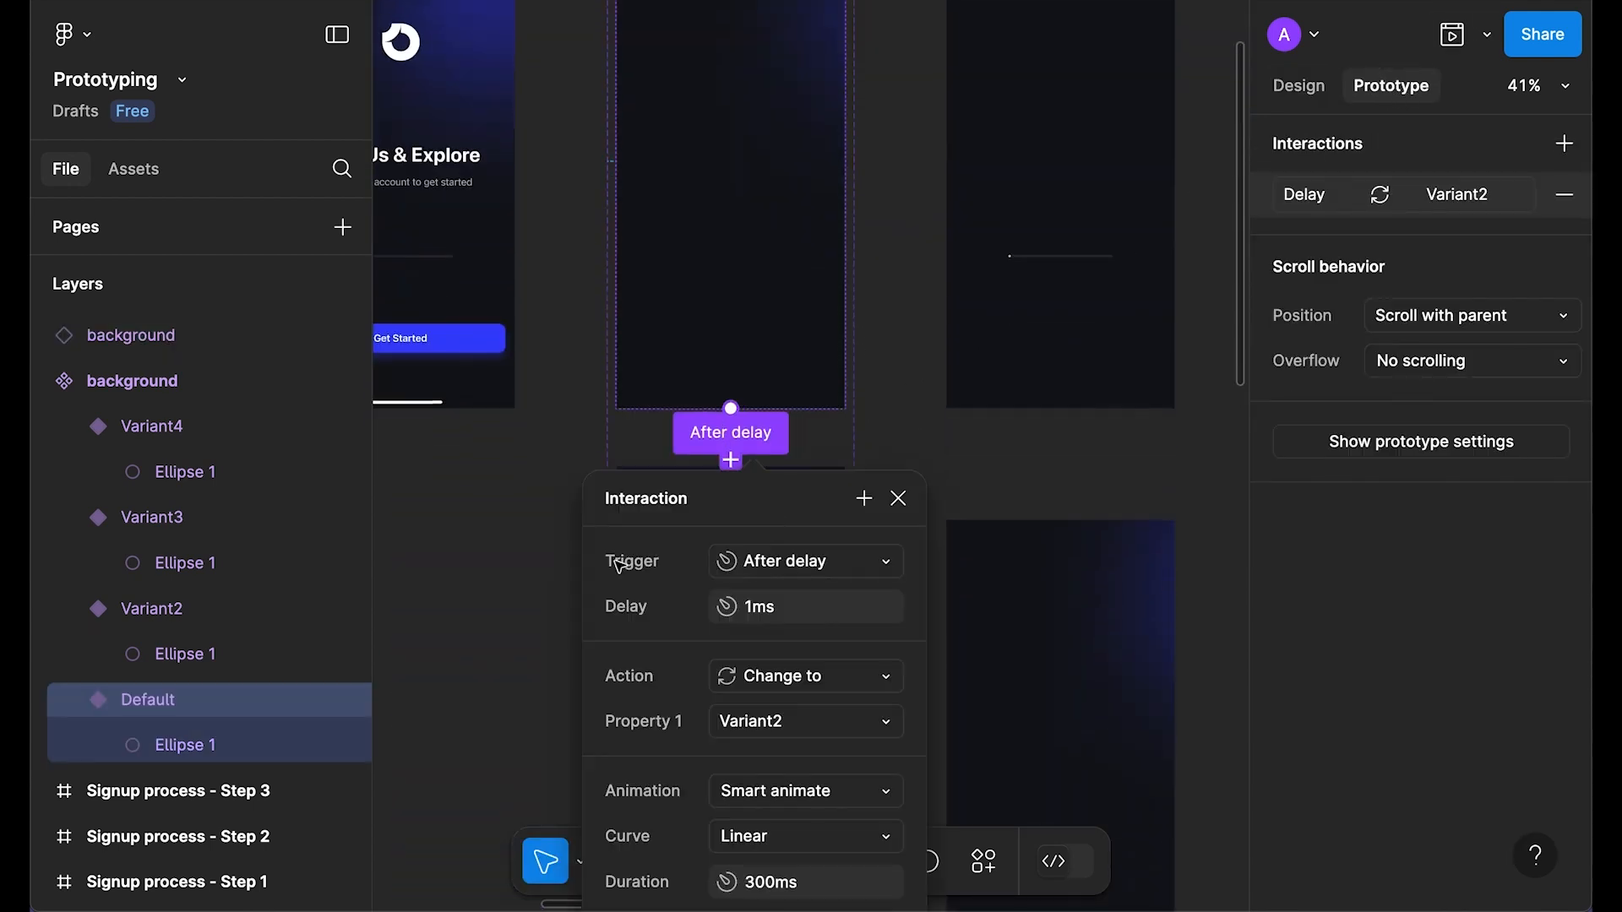
click(754, 668)
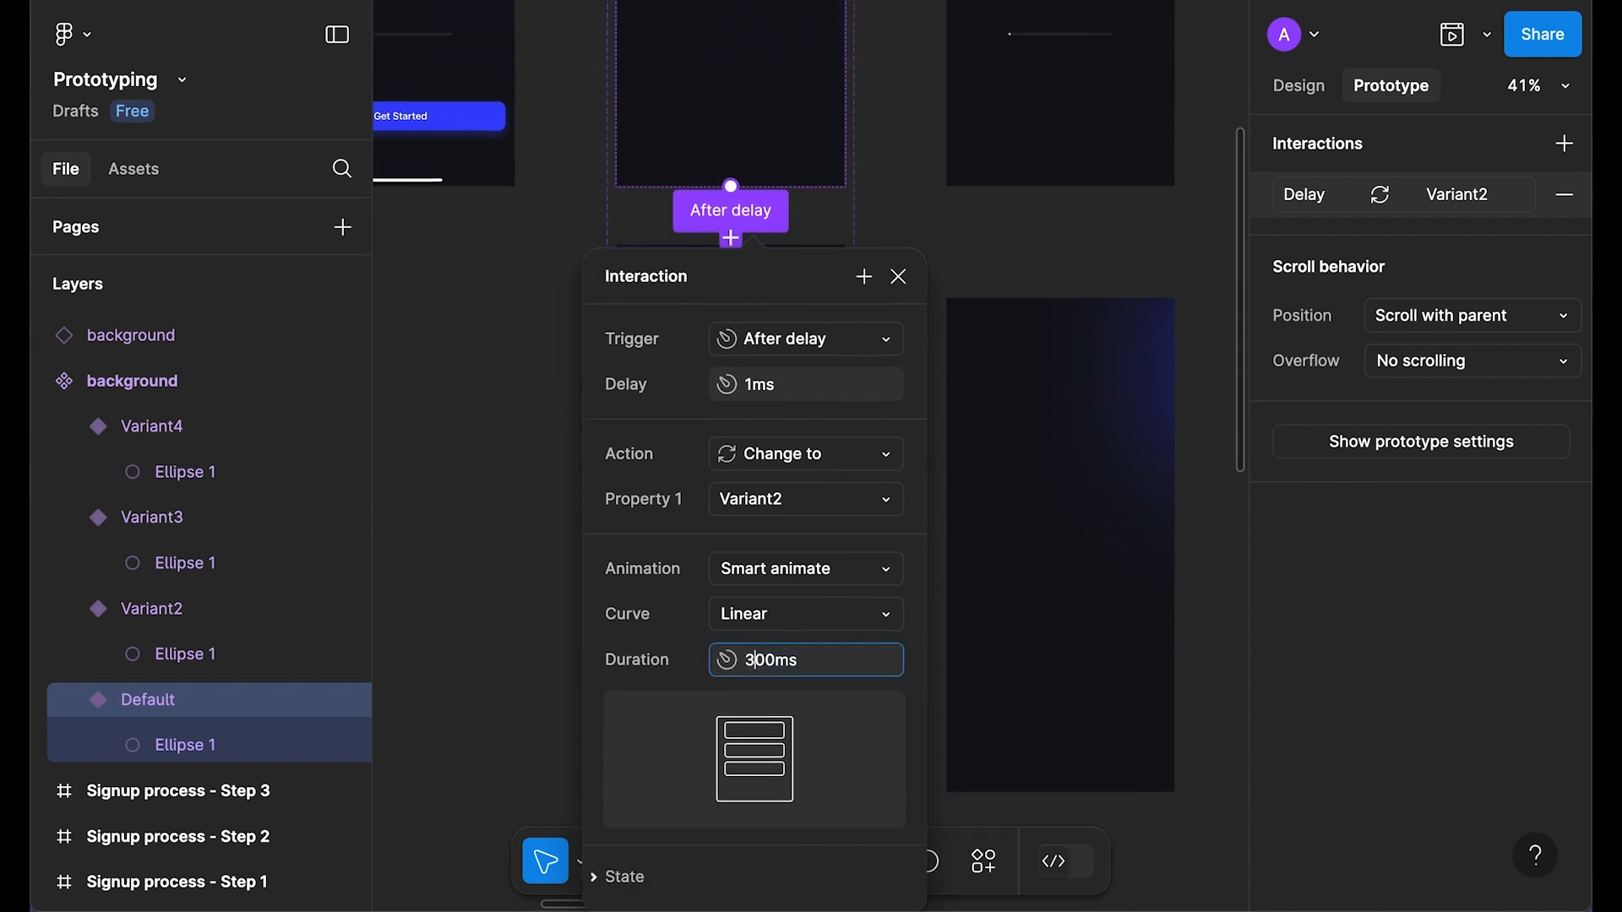
text(0)
key(Return)
click(898, 276)
Step: Change Variant2's after-delay transition duration to 3000ms
scroll(954, 314, down, 4)
click(765, 306)
click(723, 375)
click(743, 830)
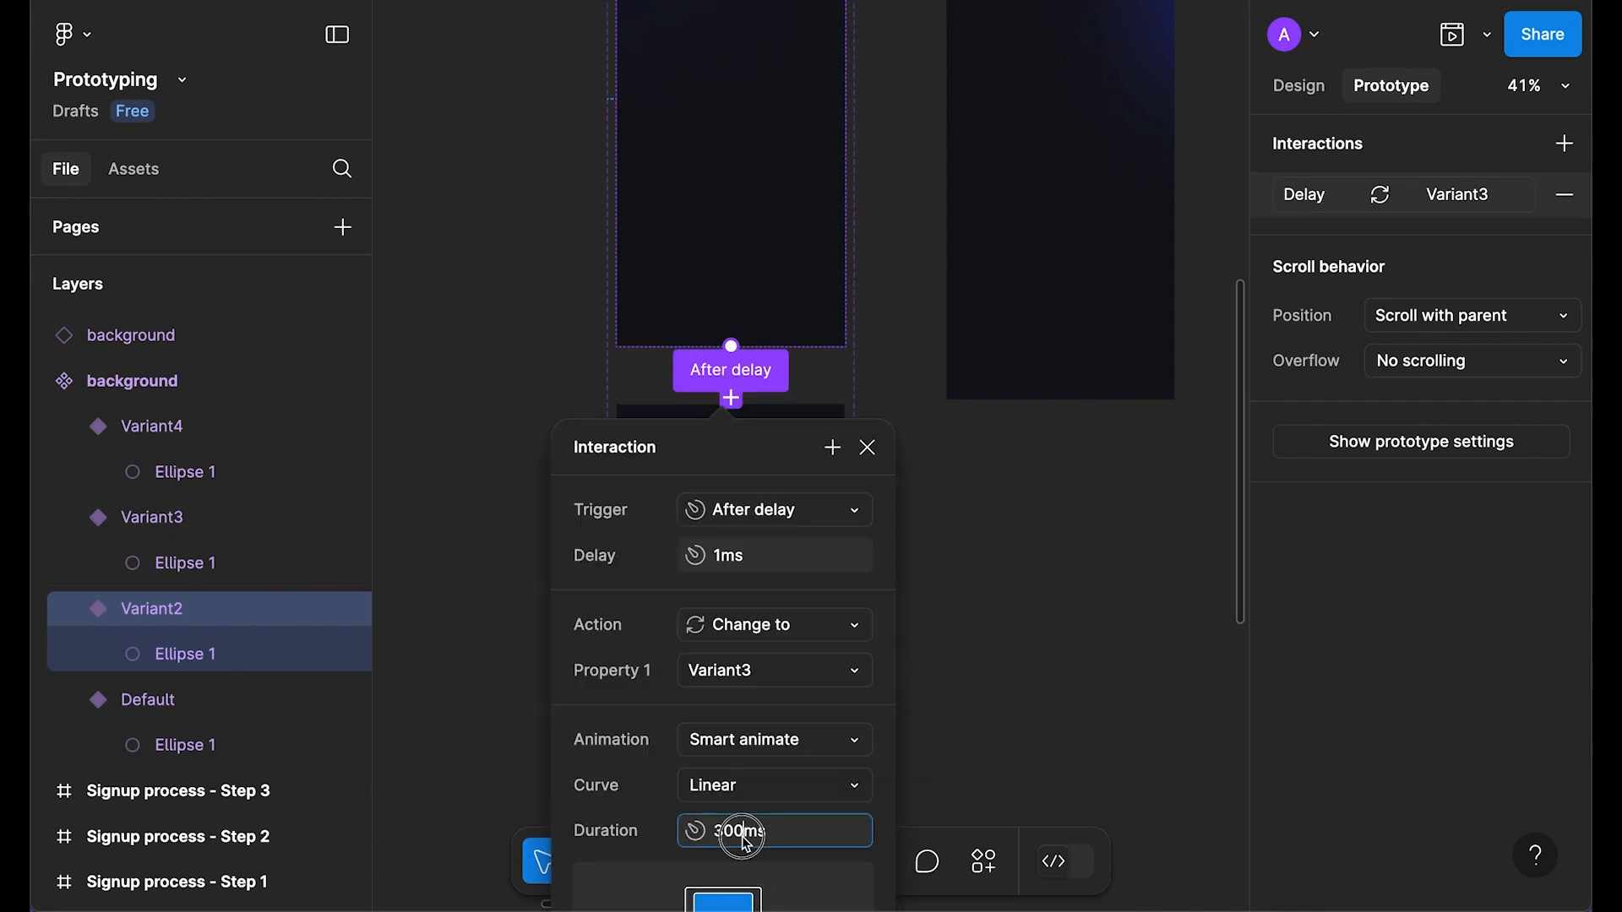
click(734, 830)
text(0)
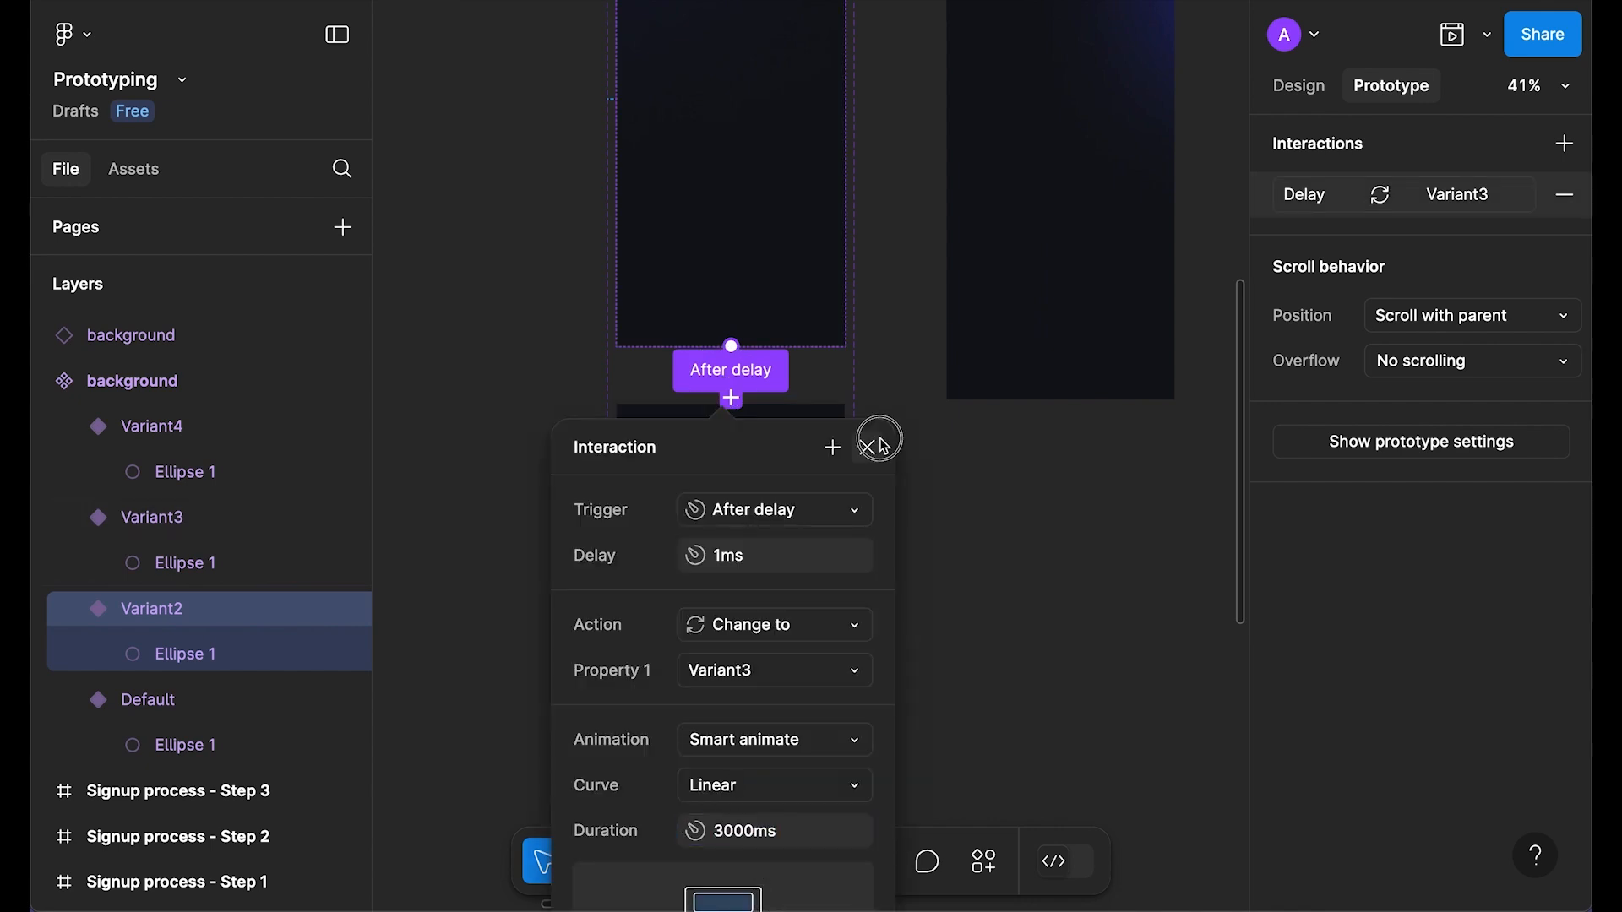
click(867, 447)
Step: Change Variant3's after-delay transition duration to 3000ms
scroll(935, 373, down, 6)
click(737, 380)
click(732, 438)
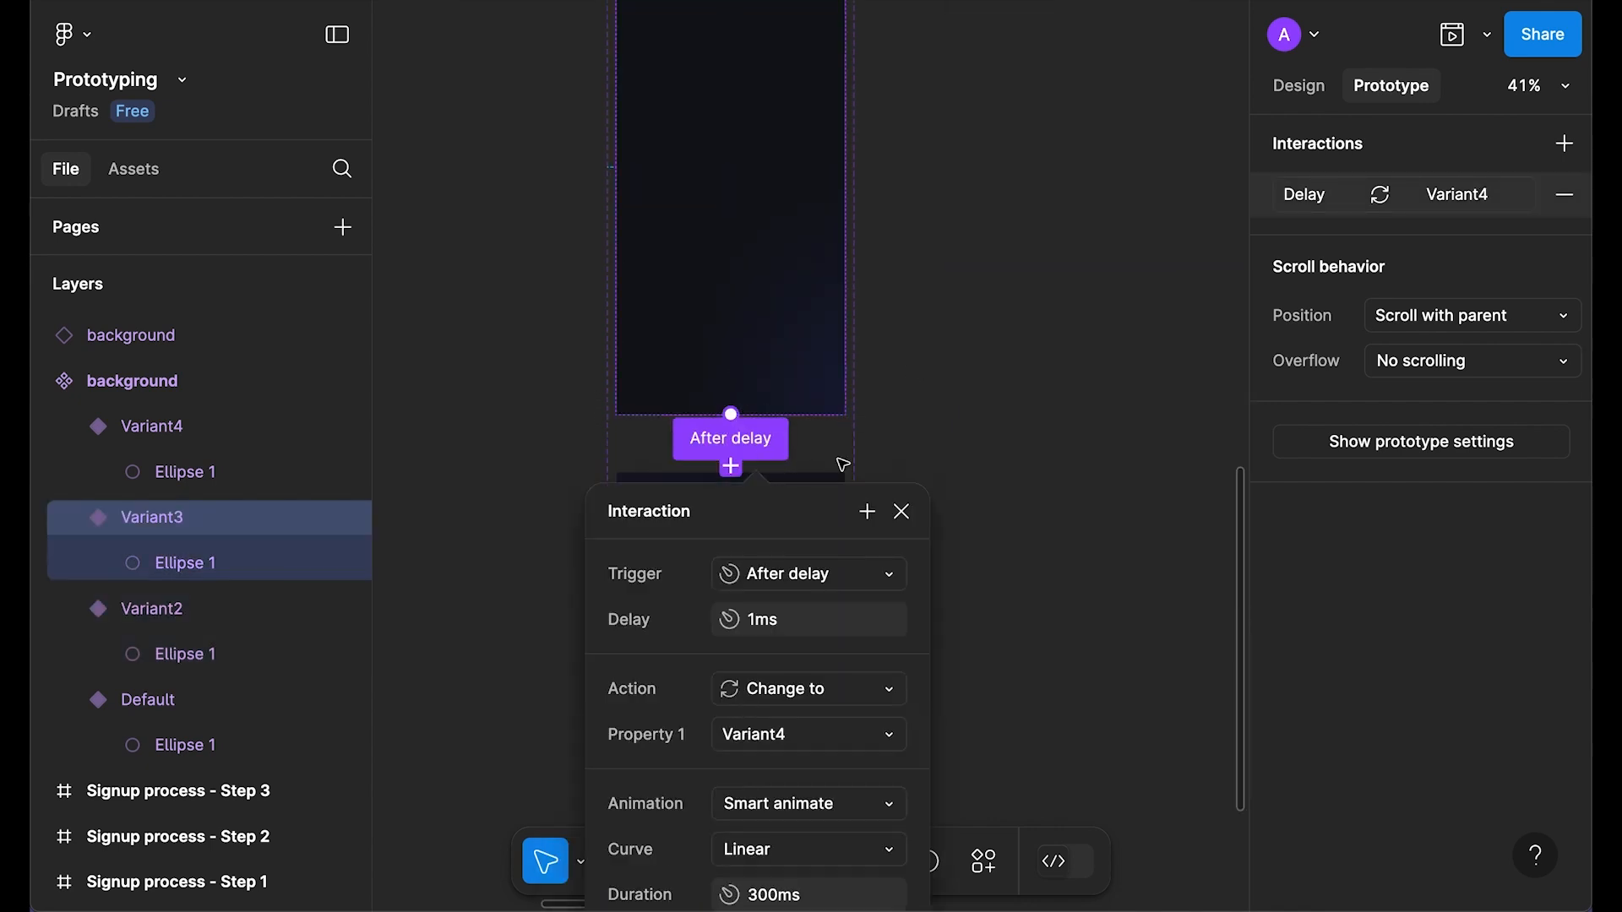
scroll(840, 460, down, 6)
click(773, 425)
click(758, 425)
text(0)
key(Return)
click(901, 41)
Step: Bring the lower variants into view and select the Variant4 frame
scroll(1005, 465, down, 5)
drag(1054, 275, 860, 502)
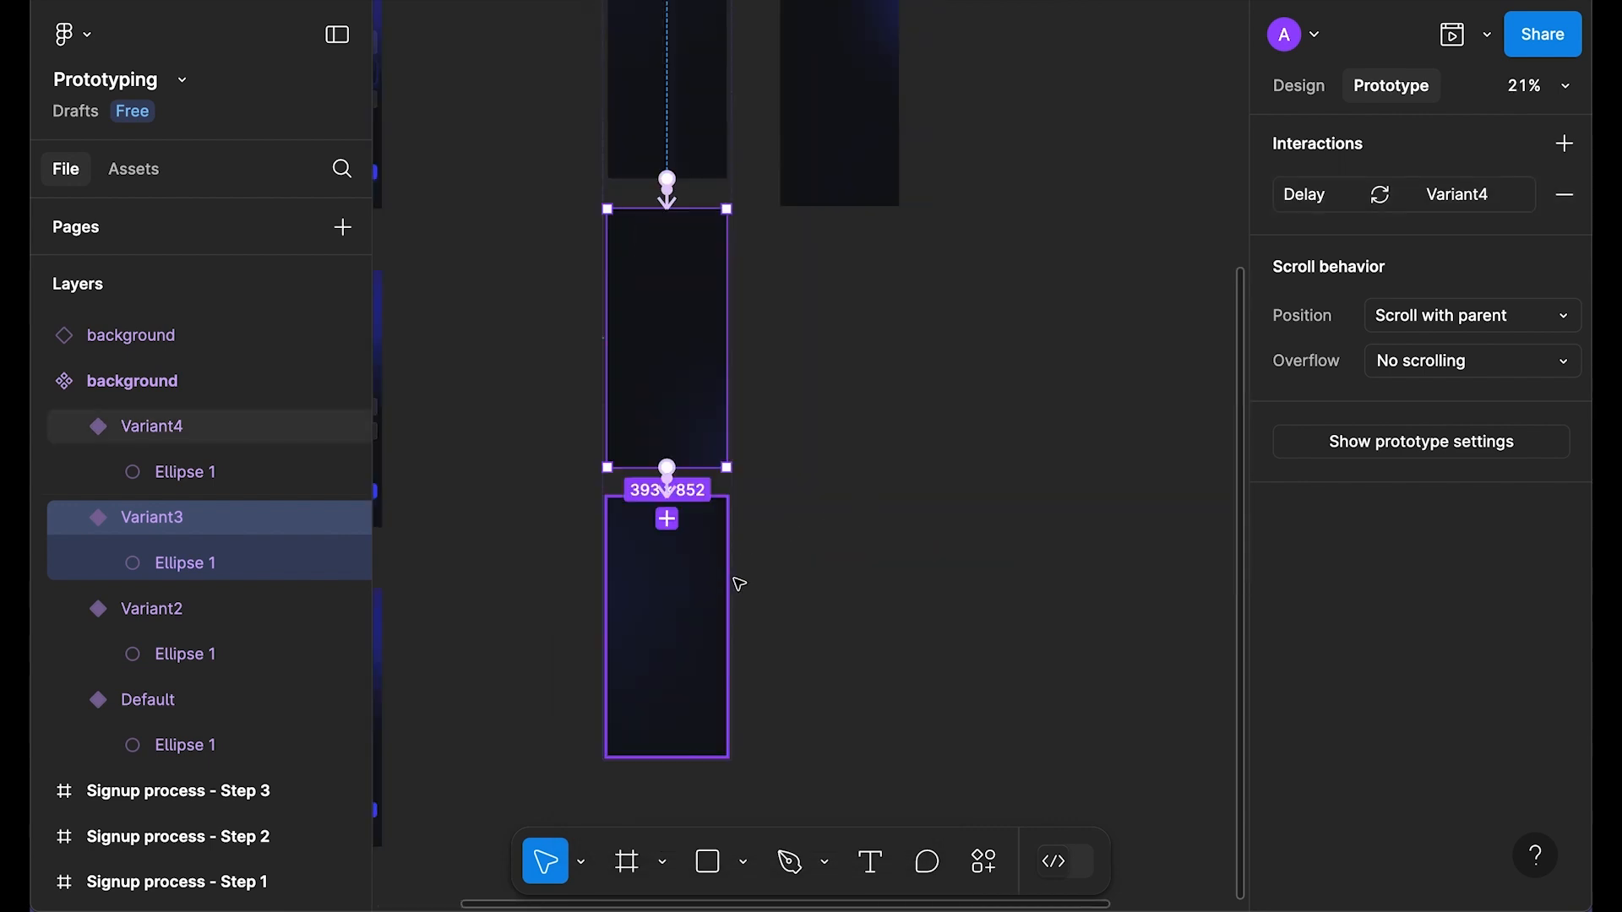
click(688, 588)
scroll(718, 125, up, 2)
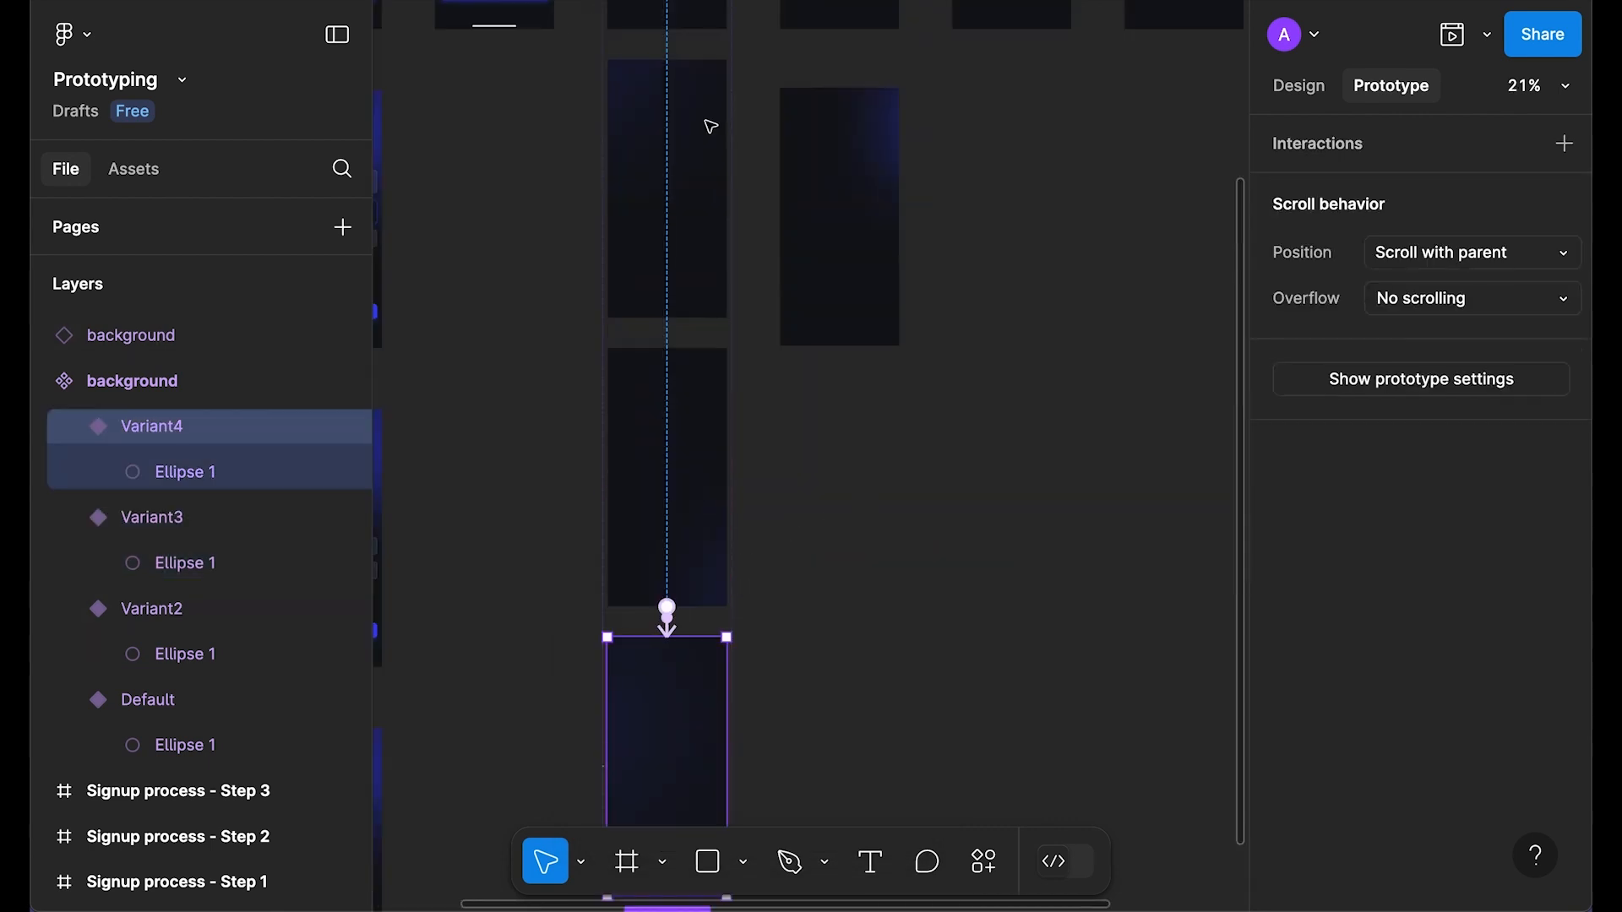
scroll(673, 116, down, 3)
scroll(738, 250, up, 1)
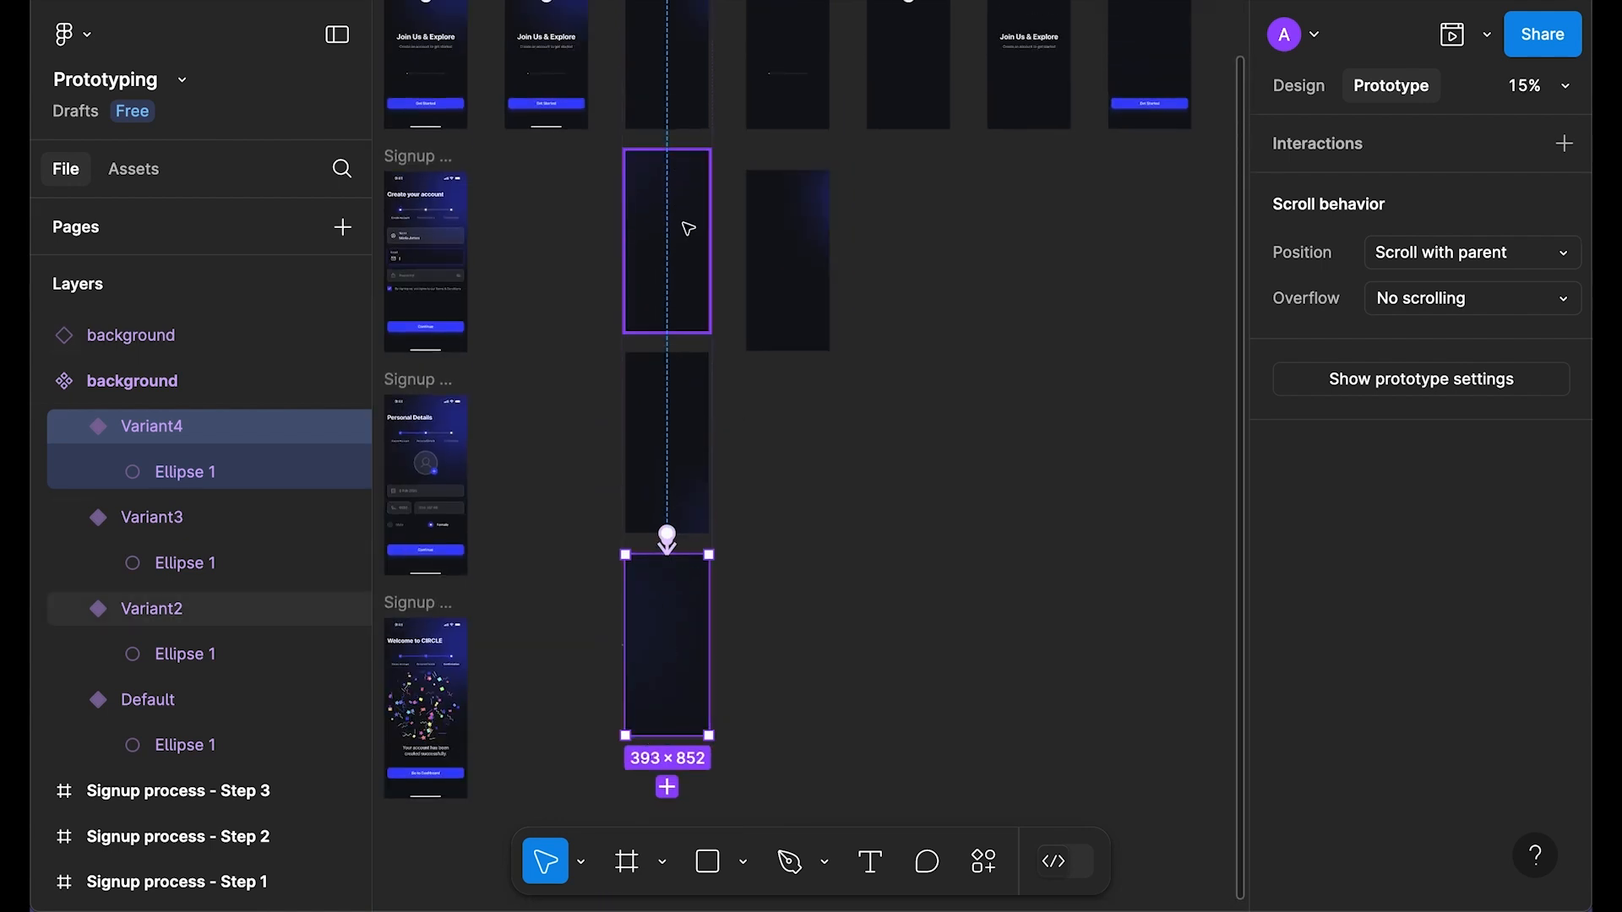
scroll(752, 651, up, 2)
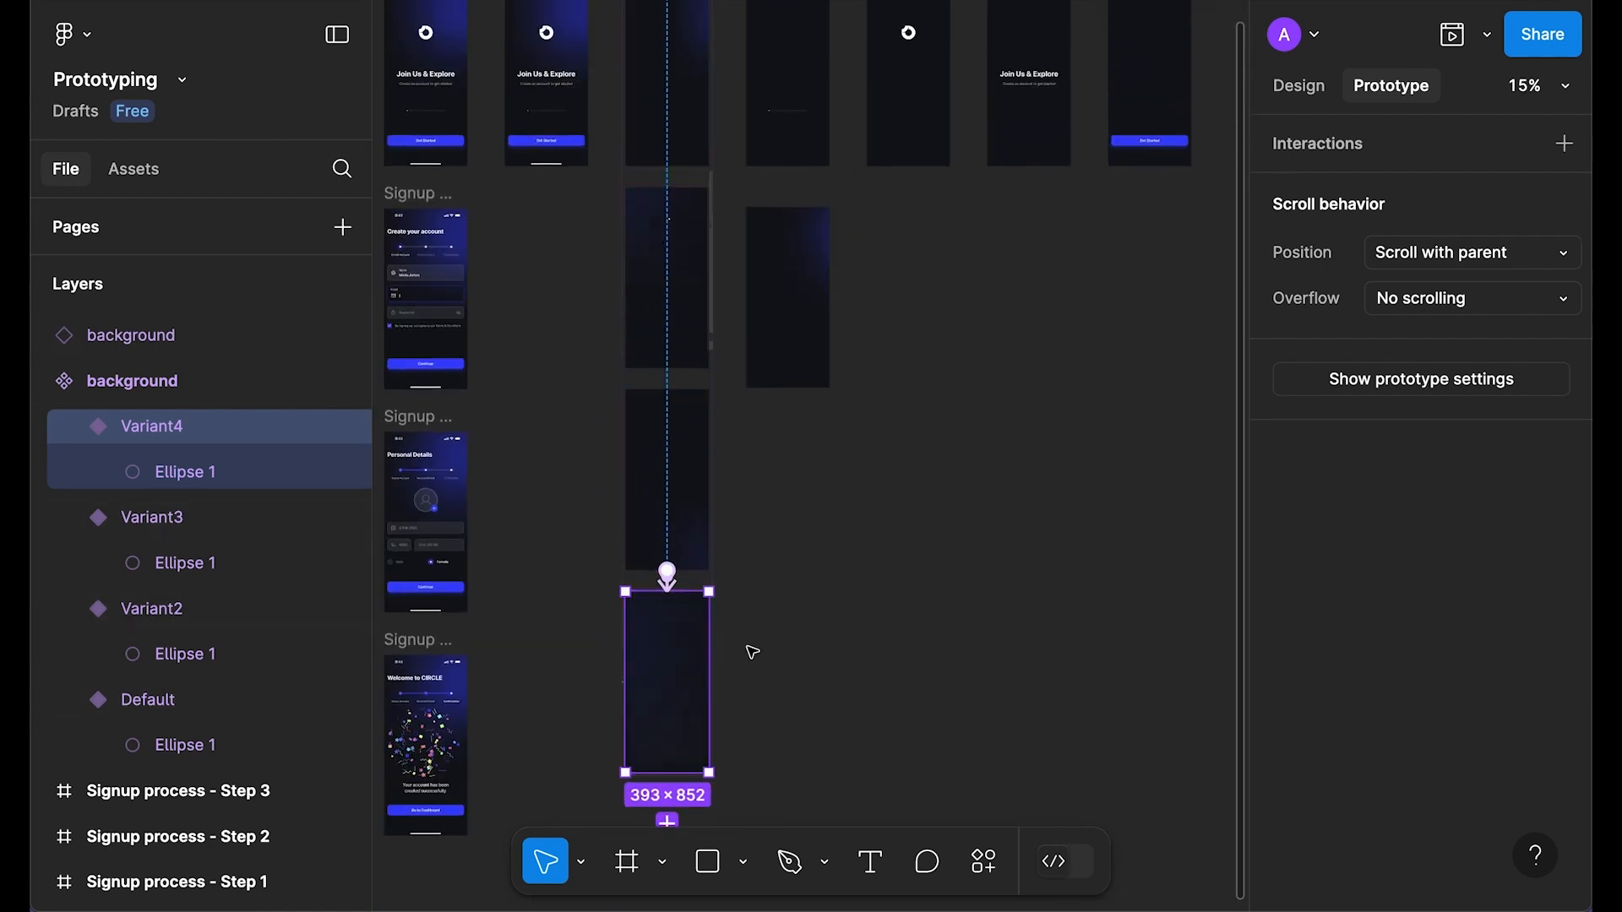
scroll(766, 247, down, 1)
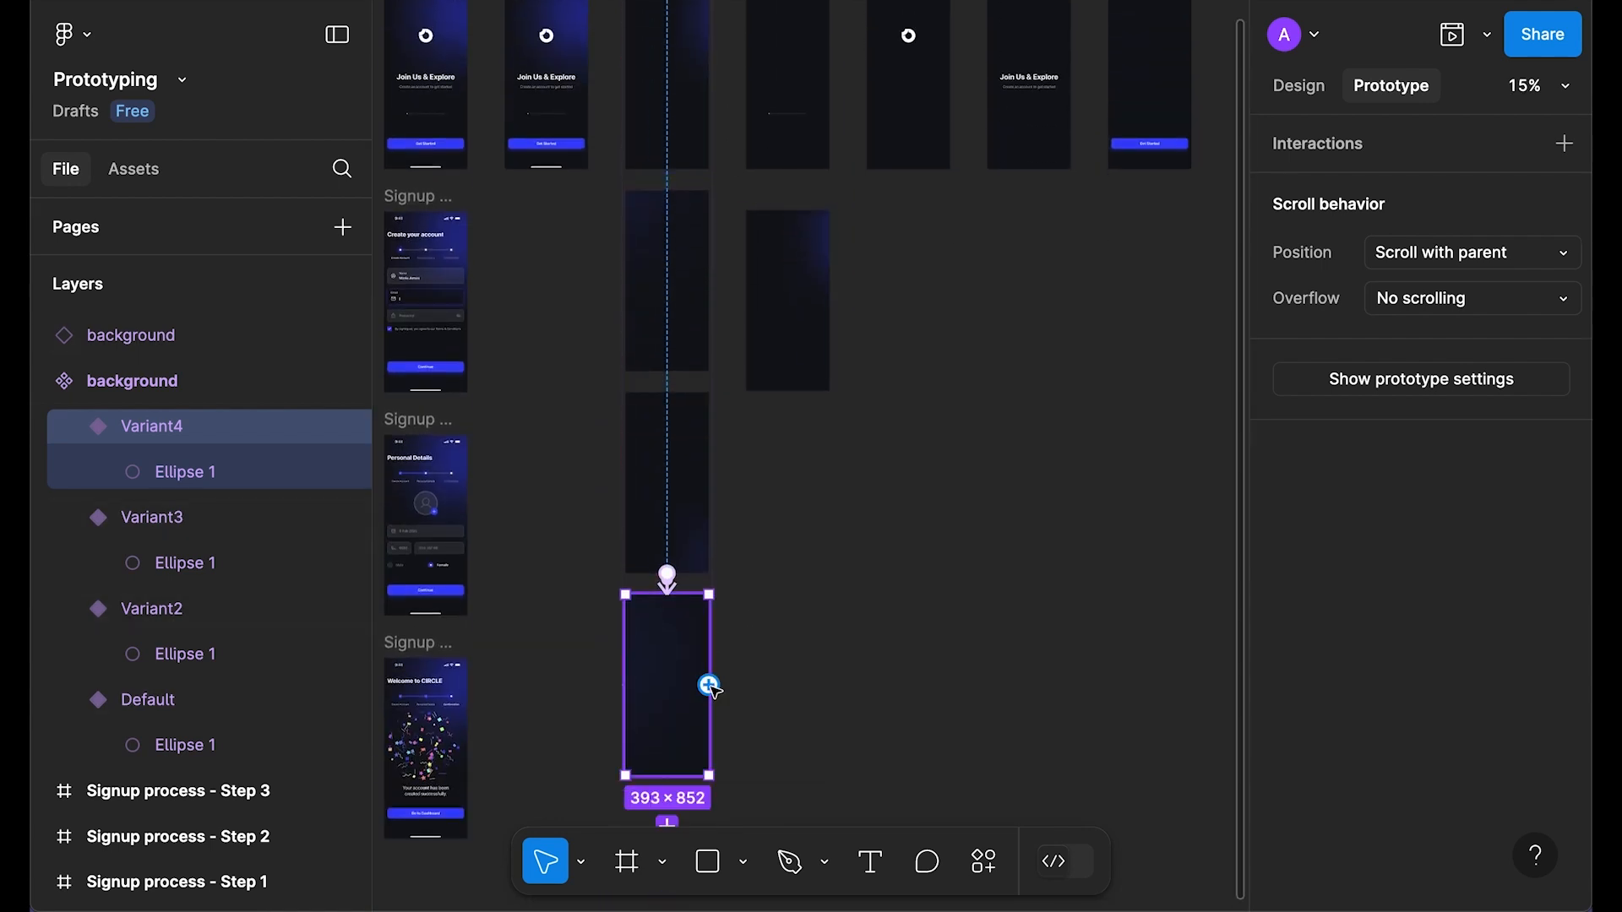
Step: Connect Variant4 back to Default with an After delay trigger of 1ms
drag(710, 686, 706, 71)
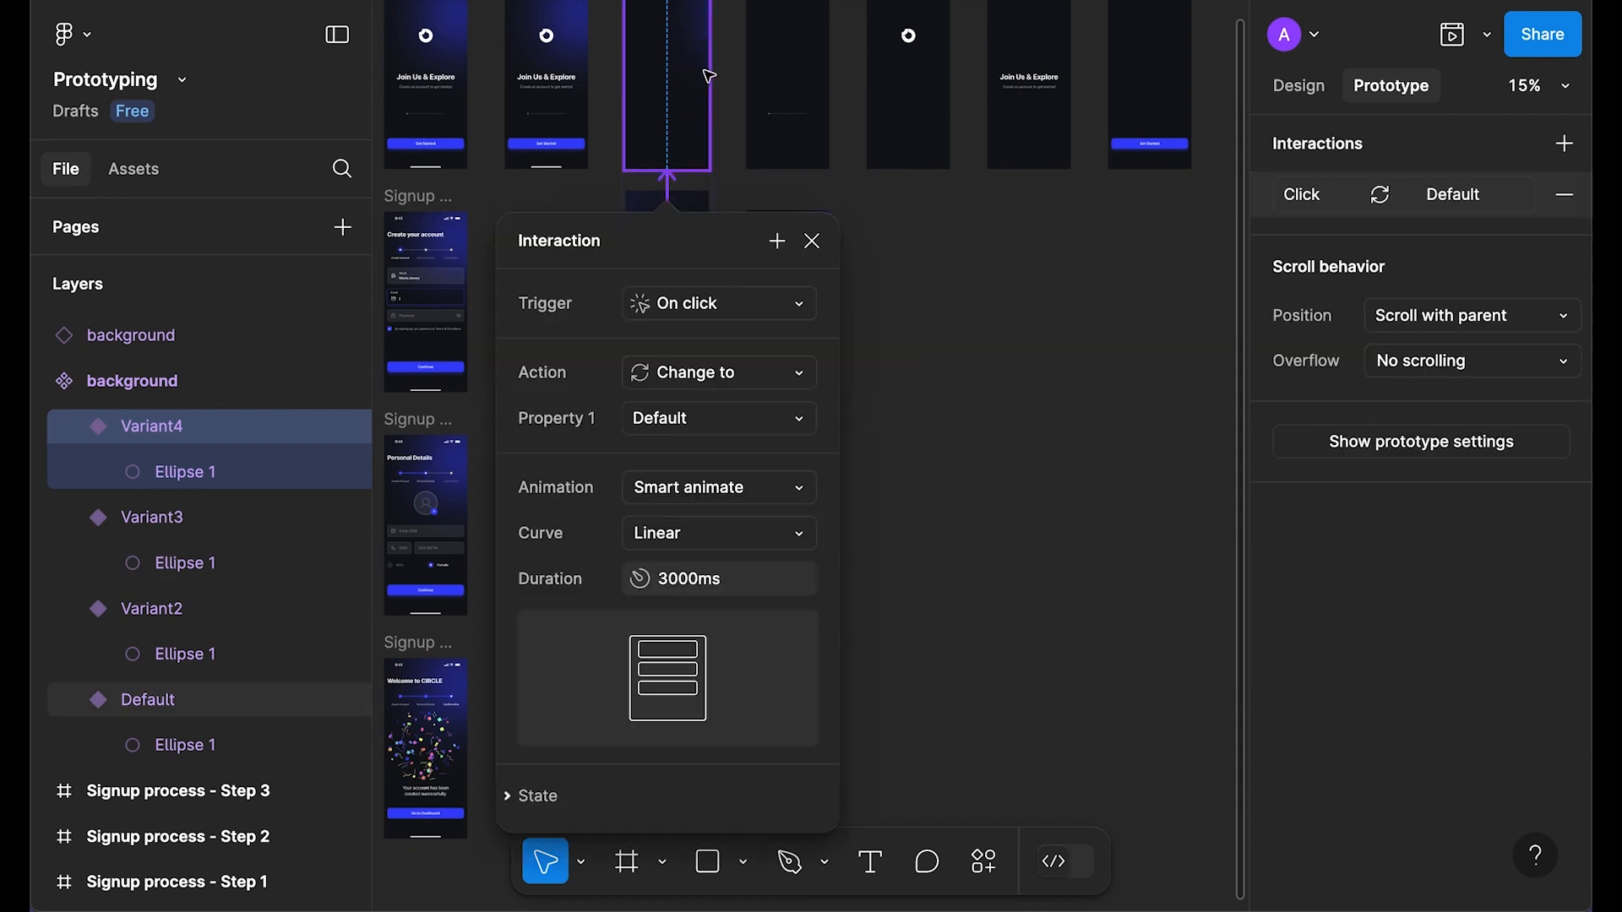
click(716, 307)
click(726, 660)
click(720, 355)
text(1)
key(Return)
click(700, 636)
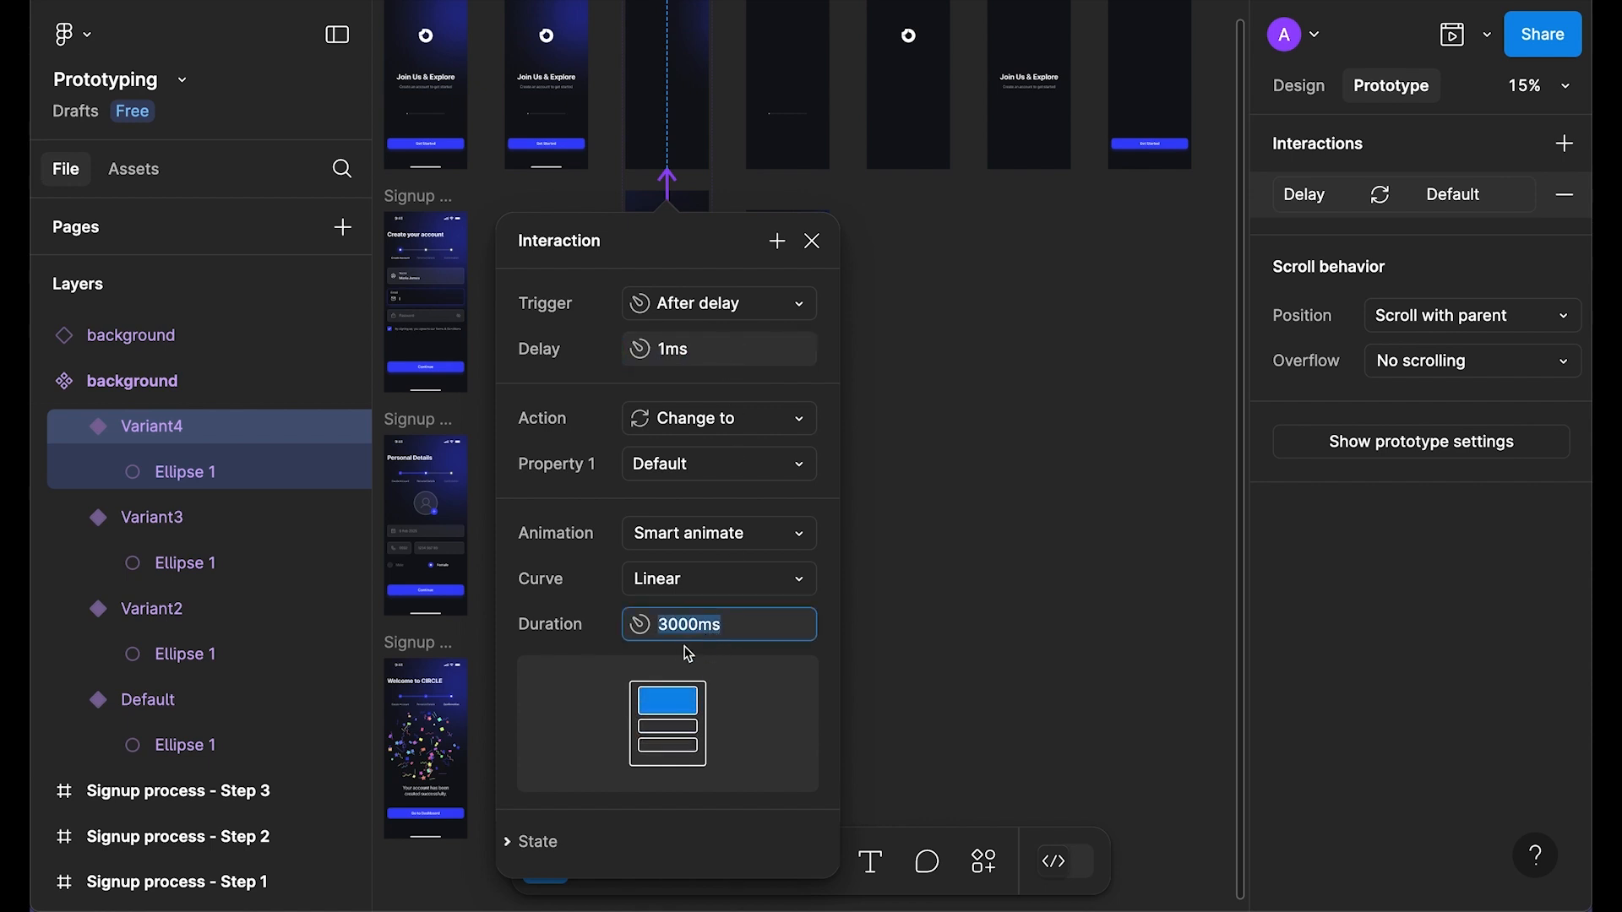
click(811, 241)
Step: Select the separate background instance and preview its looping animation with Shift+Space
scroll(791, 301, up, 2)
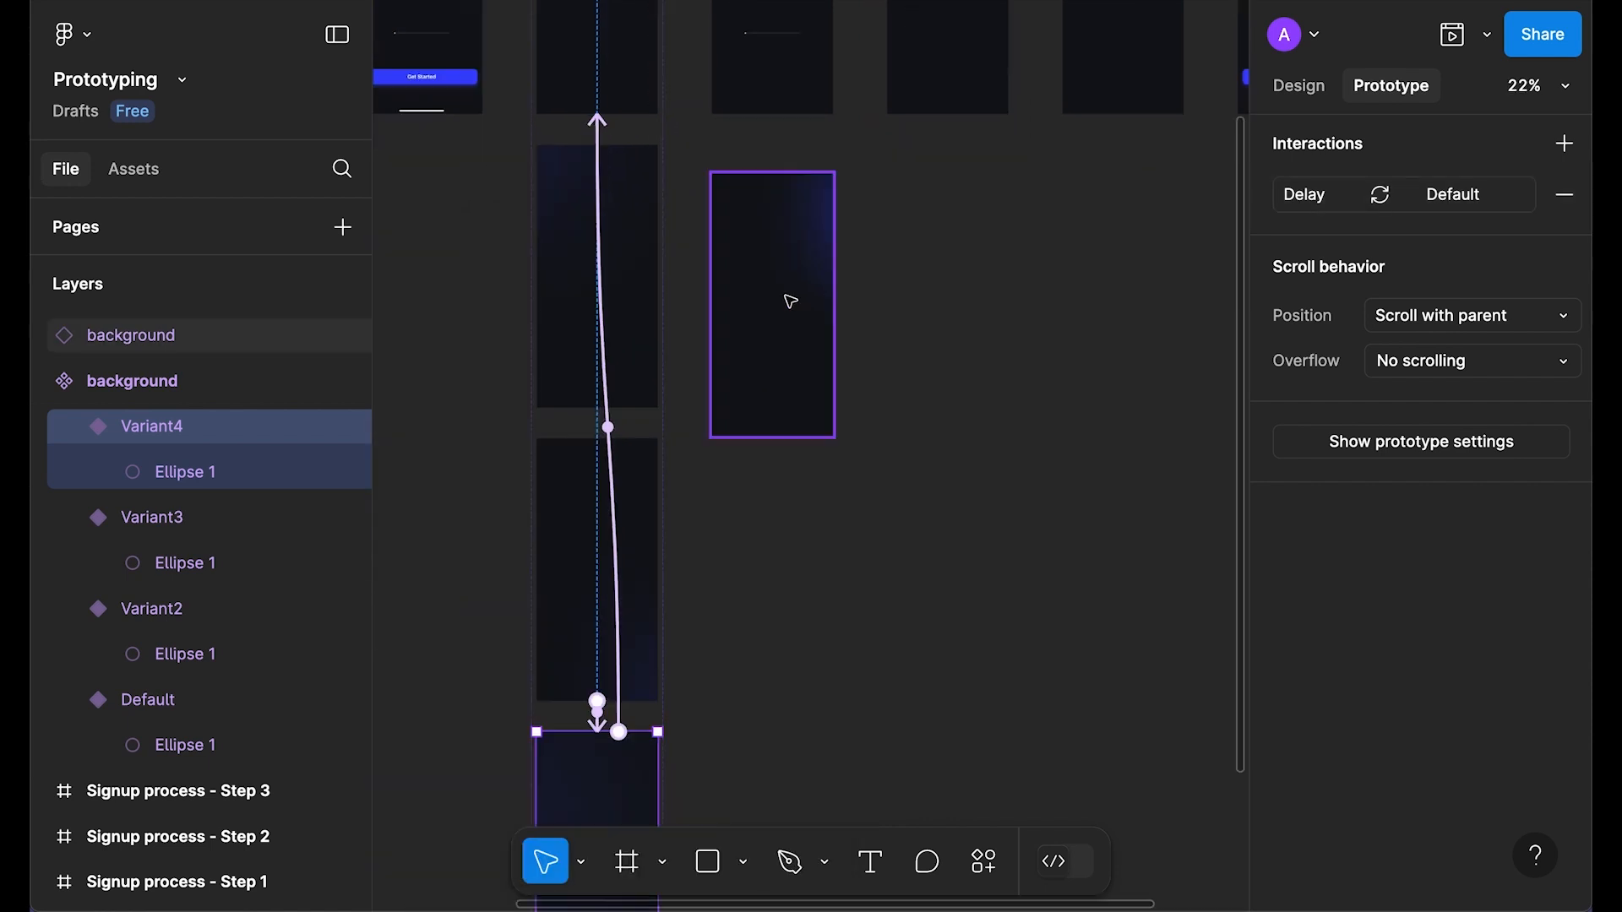
click(791, 301)
scroll(791, 301, up, 2)
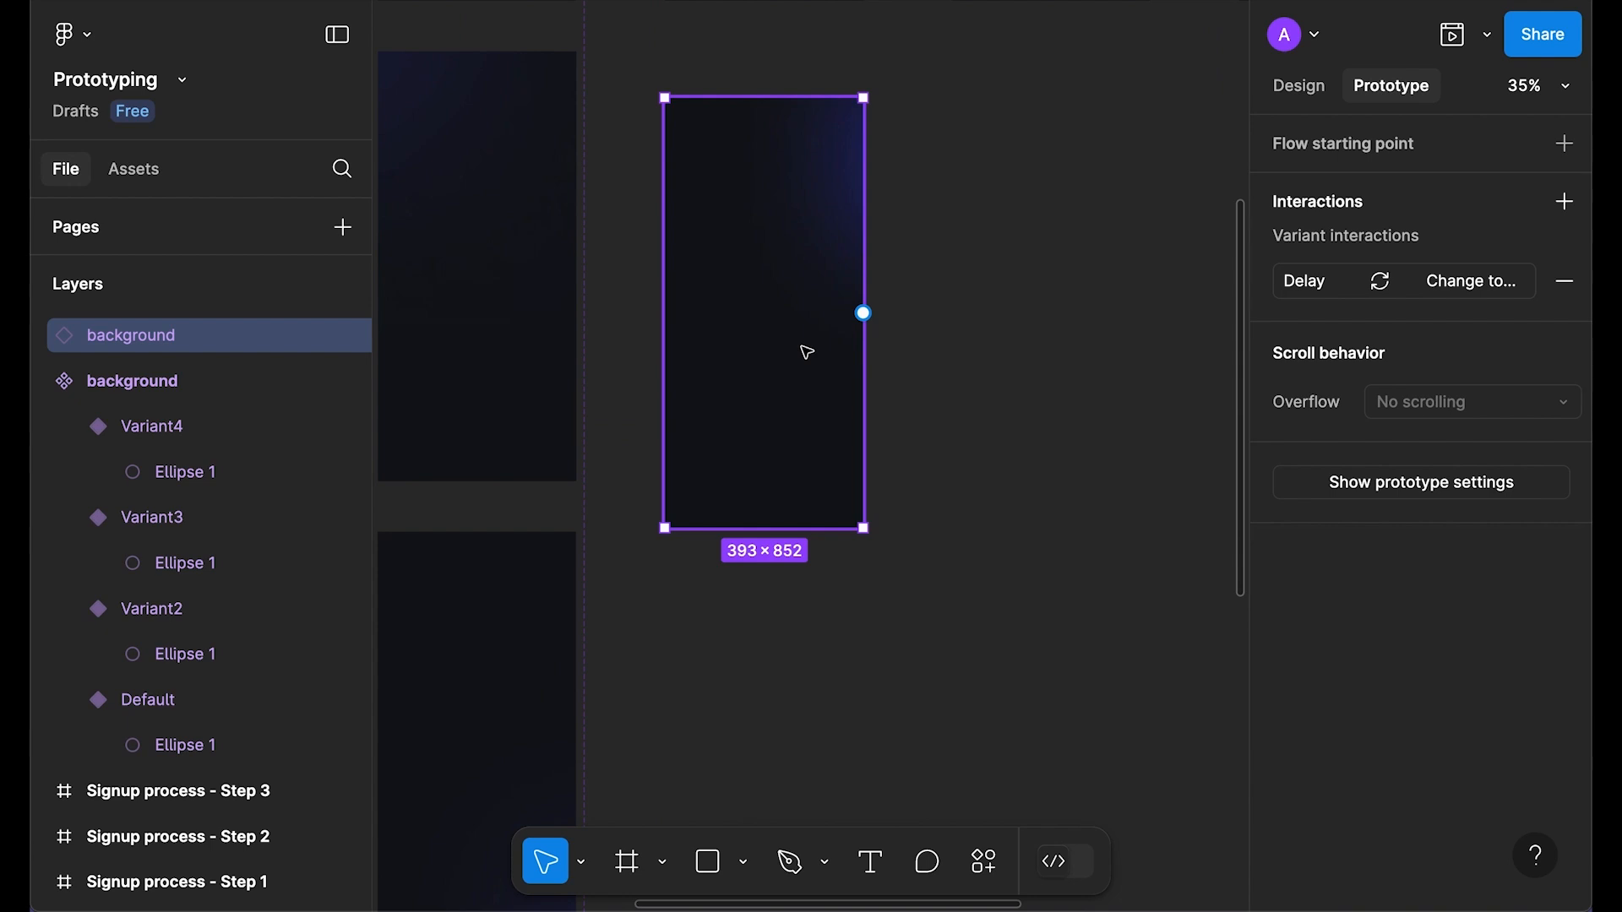
key(shift+space)
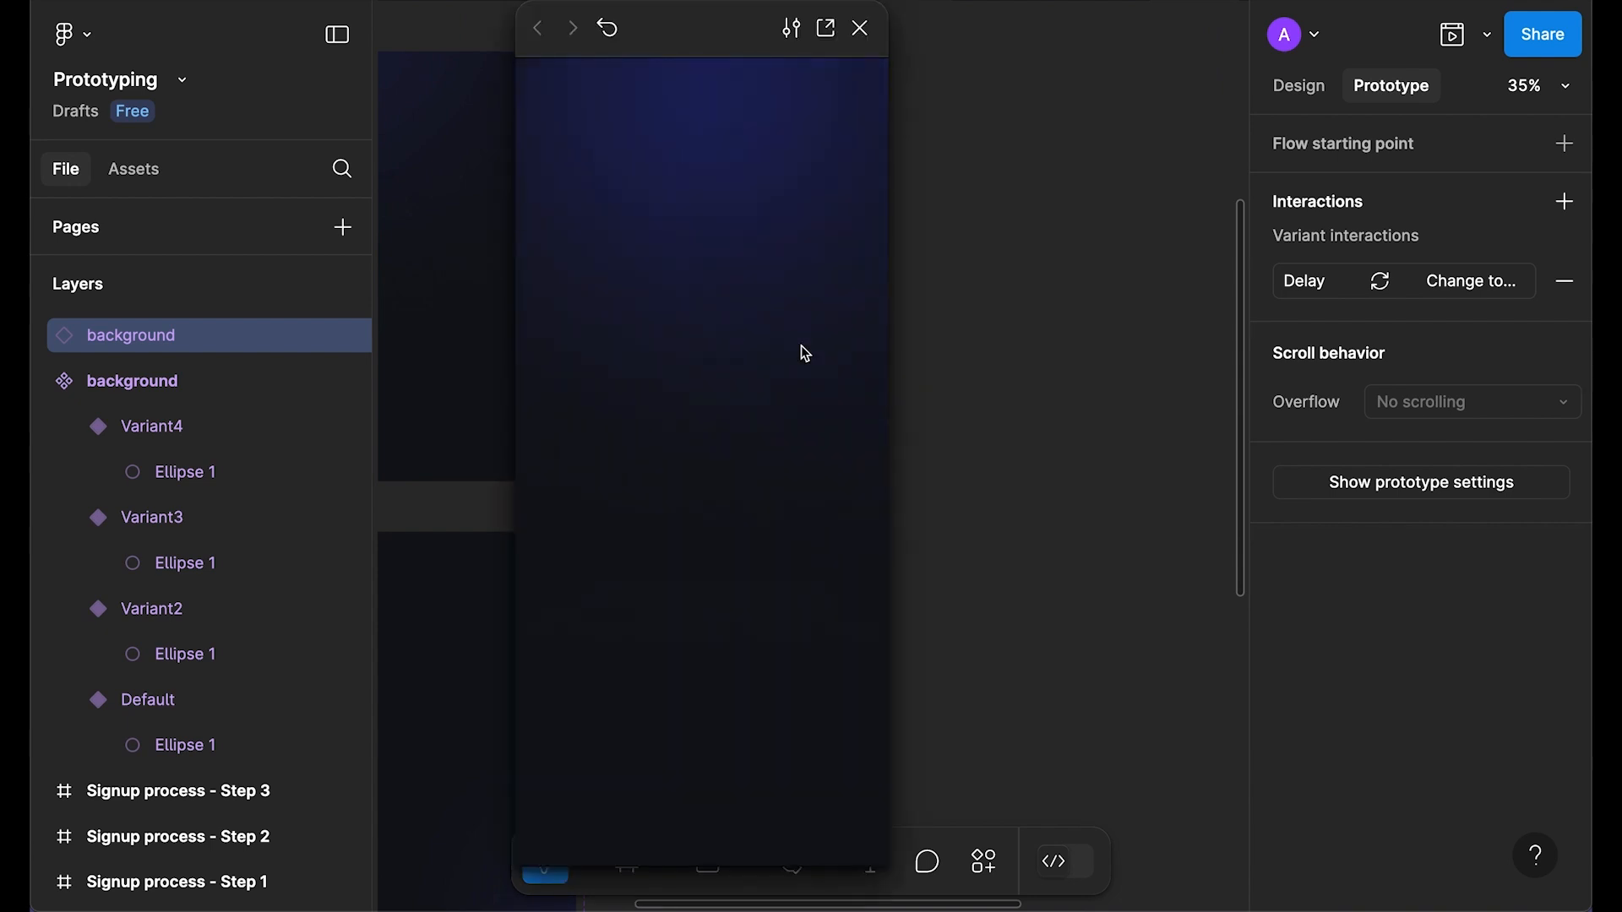
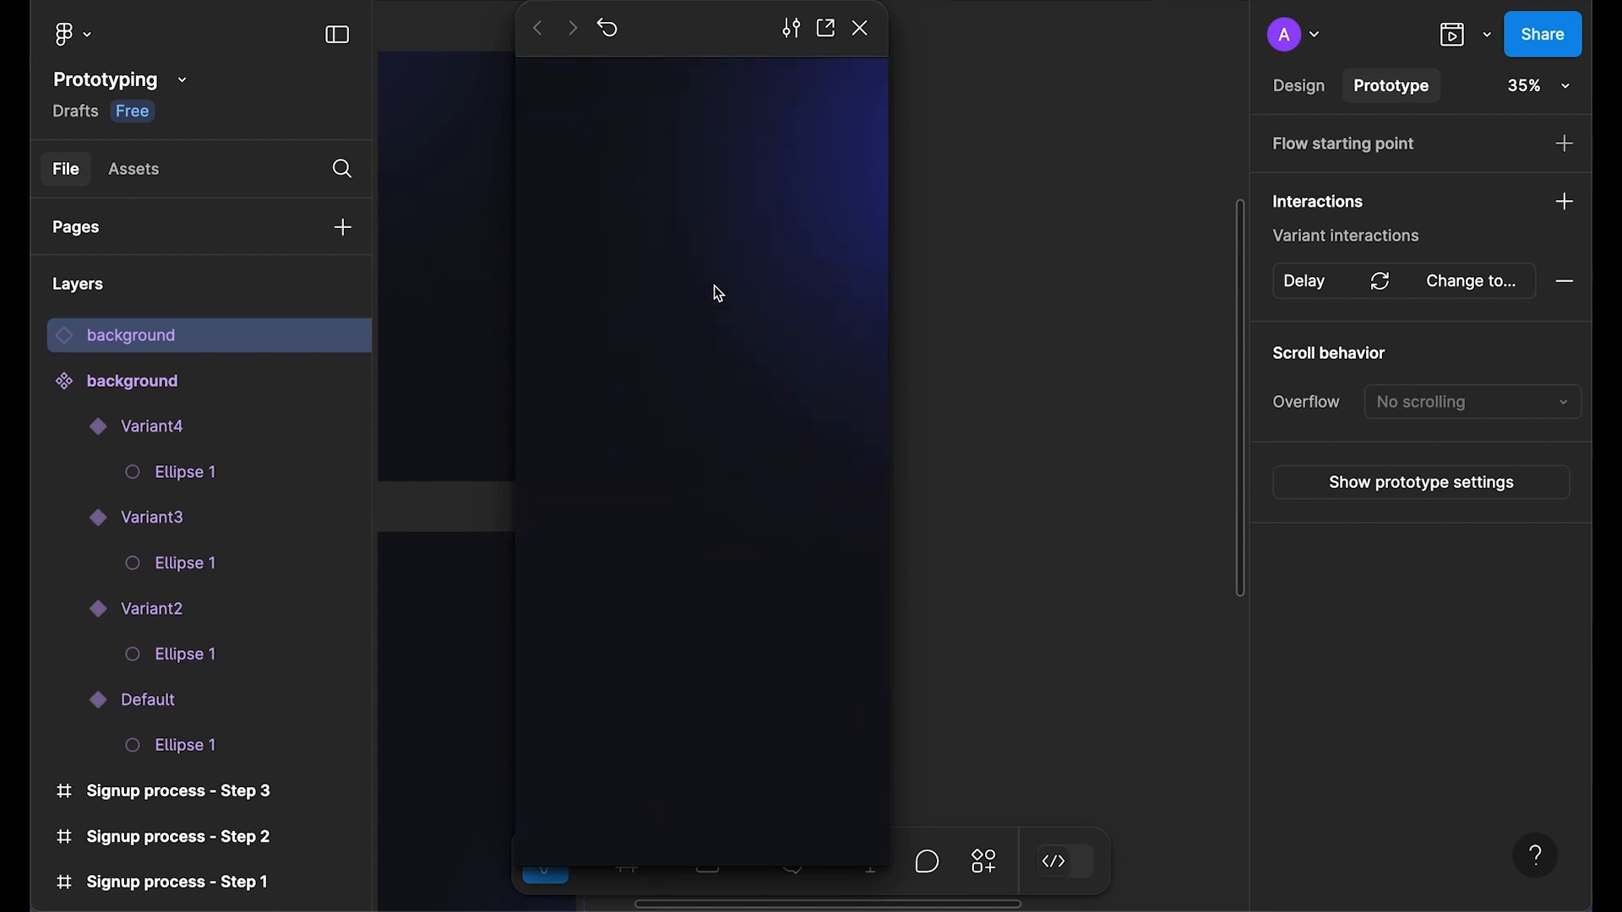
Step: Close the prototype preview and return to the design properties with nothing selected
click(861, 28)
click(948, 214)
click(1299, 98)
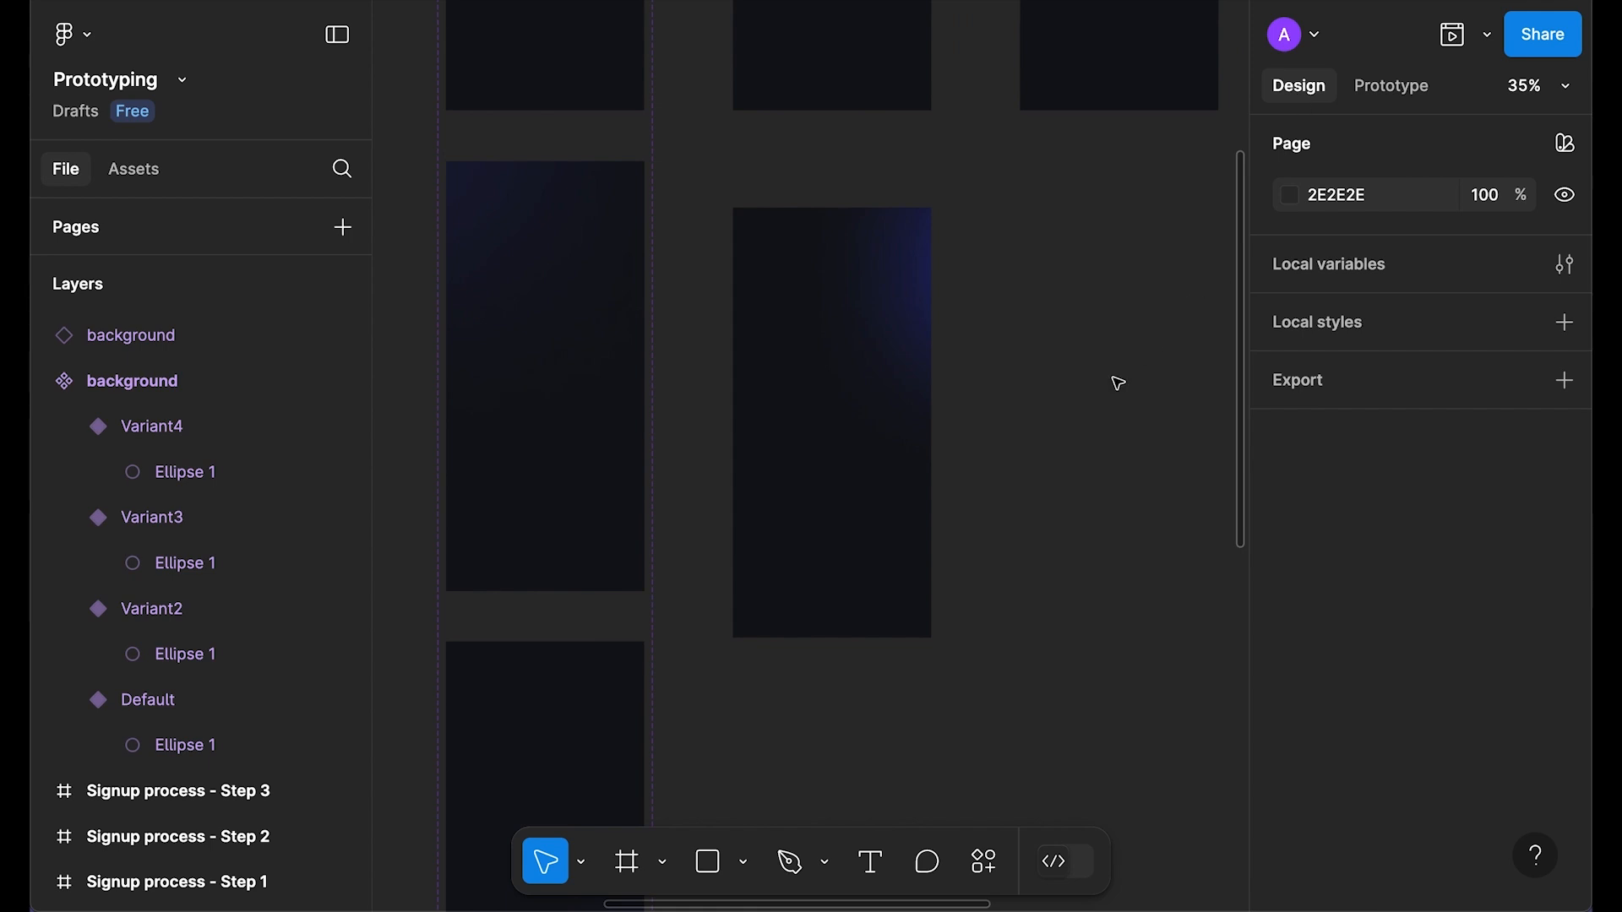
Step: Cut the spare background instance and bring the Get started frames into view
click(807, 387)
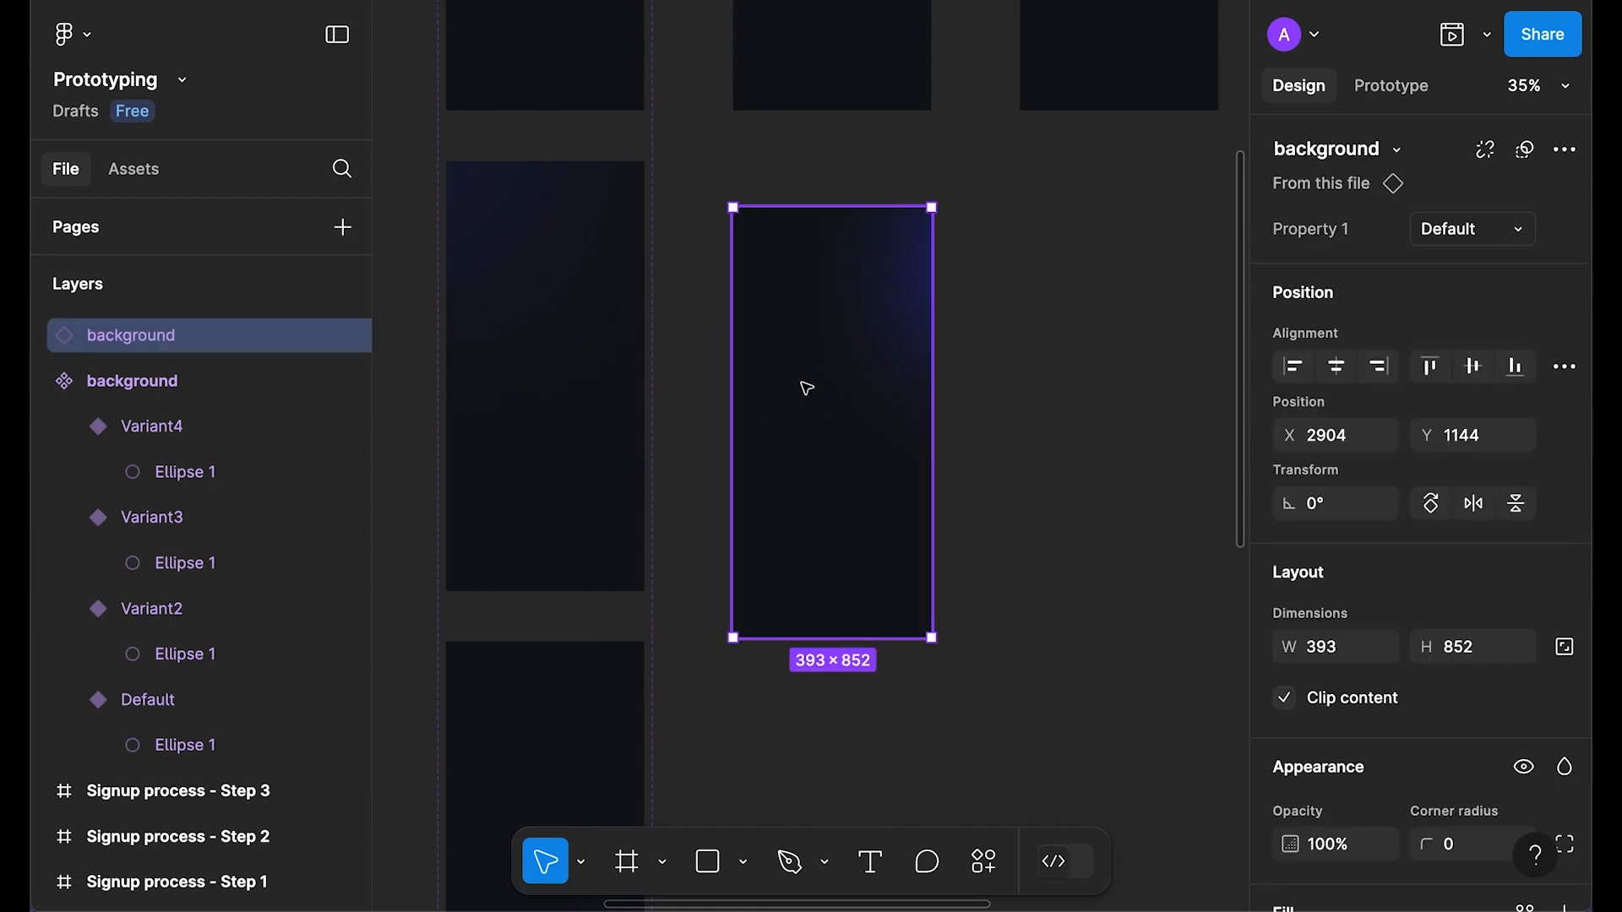
key(ctrl+x)
drag(768, 176, 1050, 496)
drag(581, 291, 749, 425)
click(792, 192)
Step: Replace Ellipse 1 with the background instance, centre it both ways, and preview the Get started frame
right_click(767, 203)
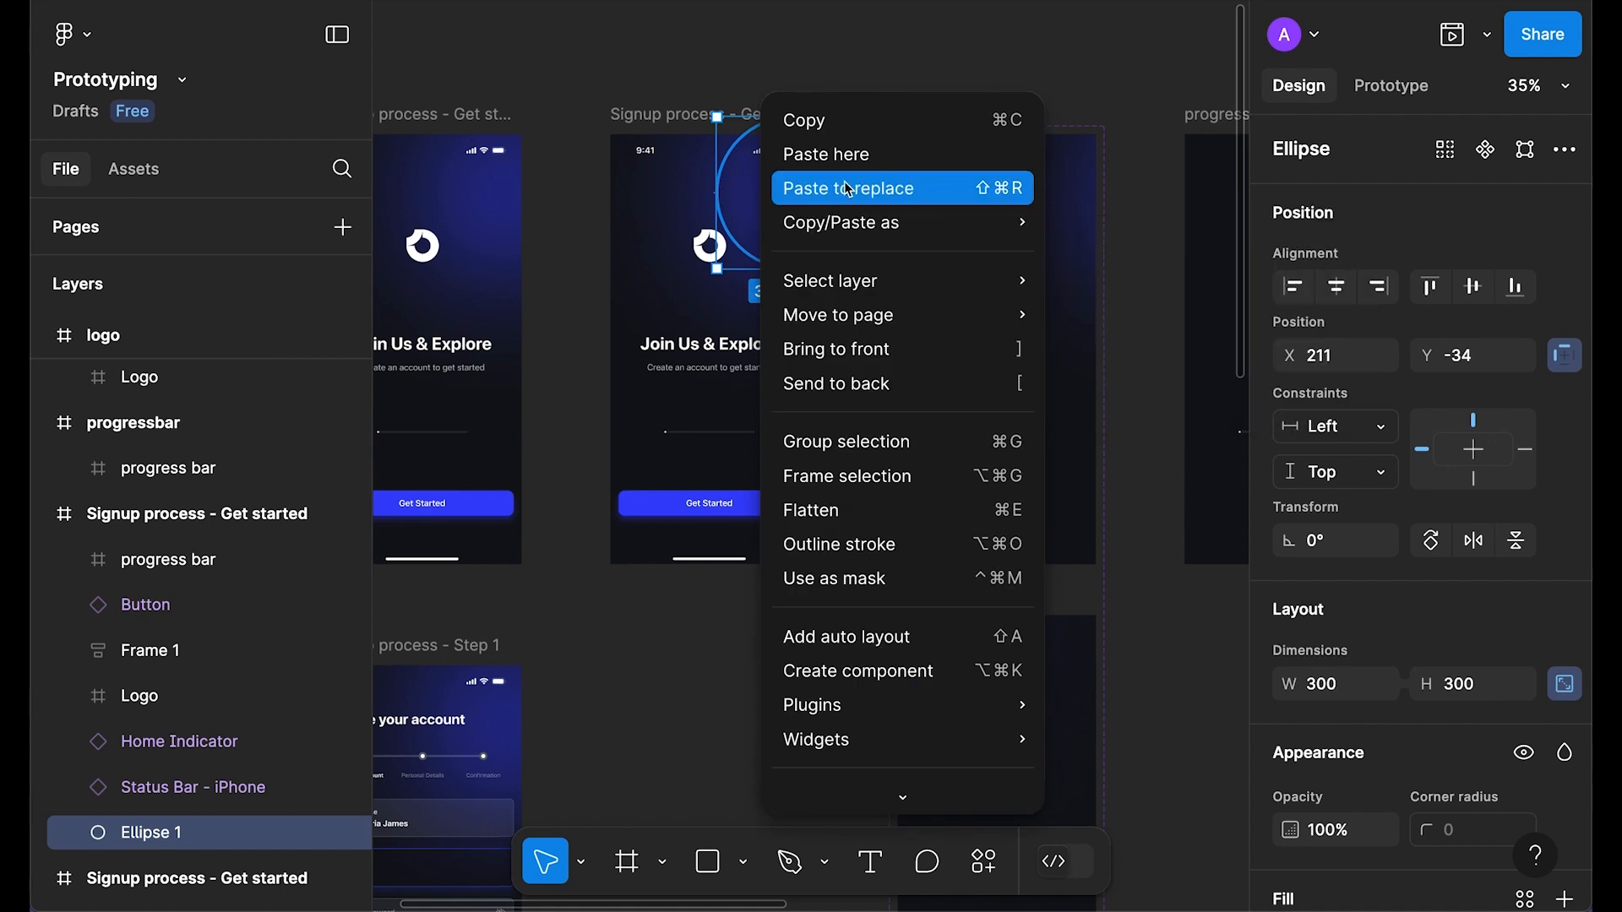
click(813, 195)
click(1337, 365)
click(1470, 368)
click(682, 116)
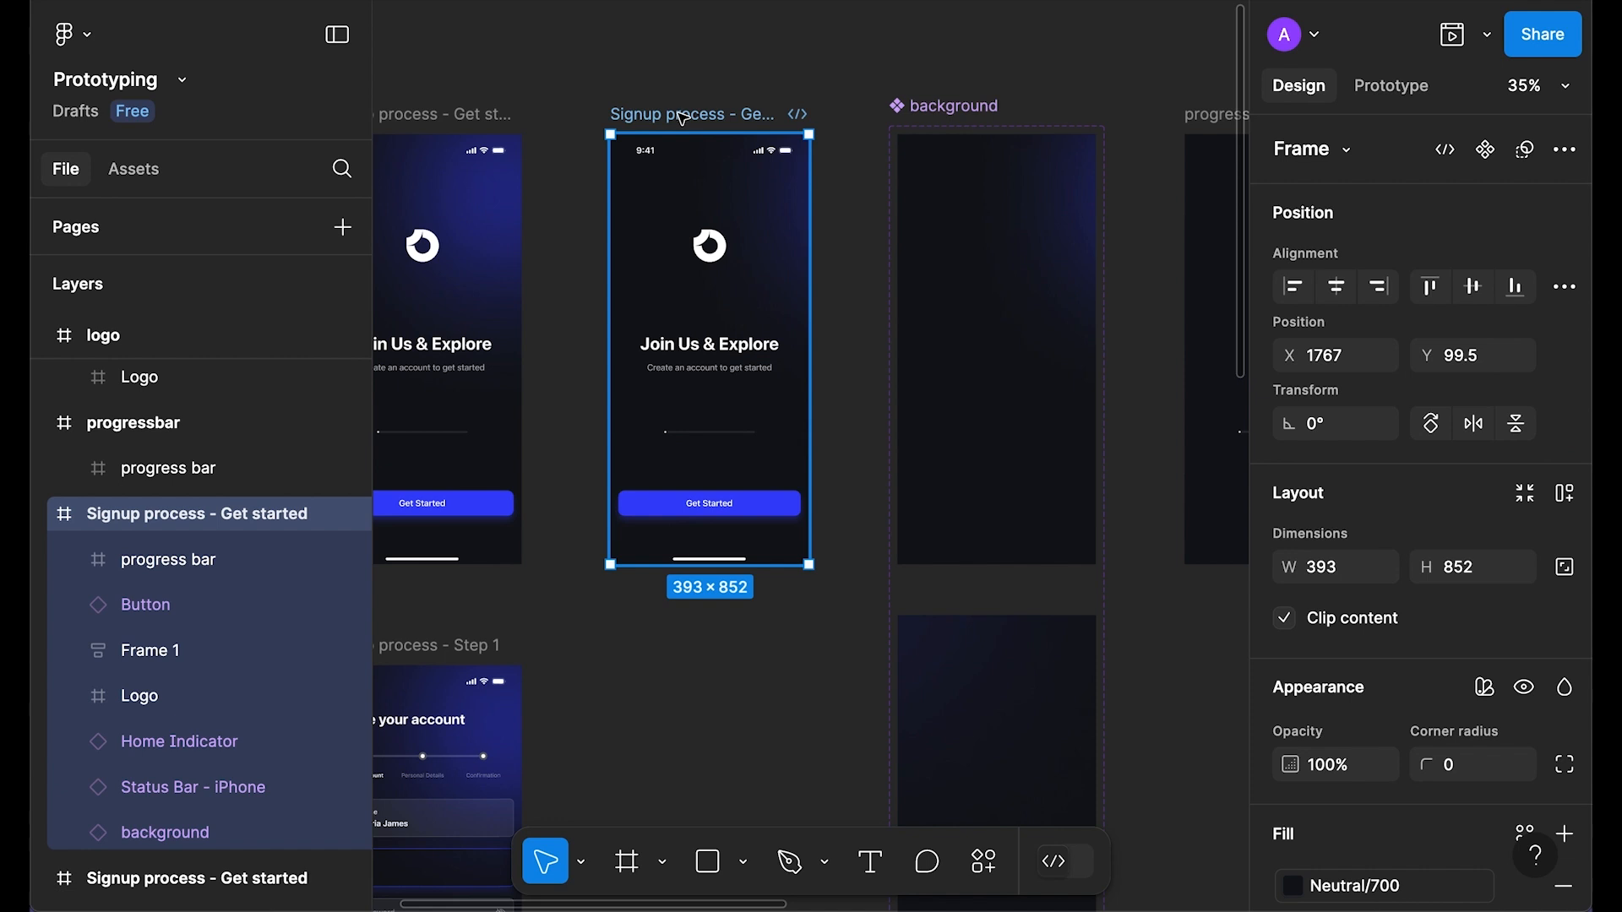
key(shift+space)
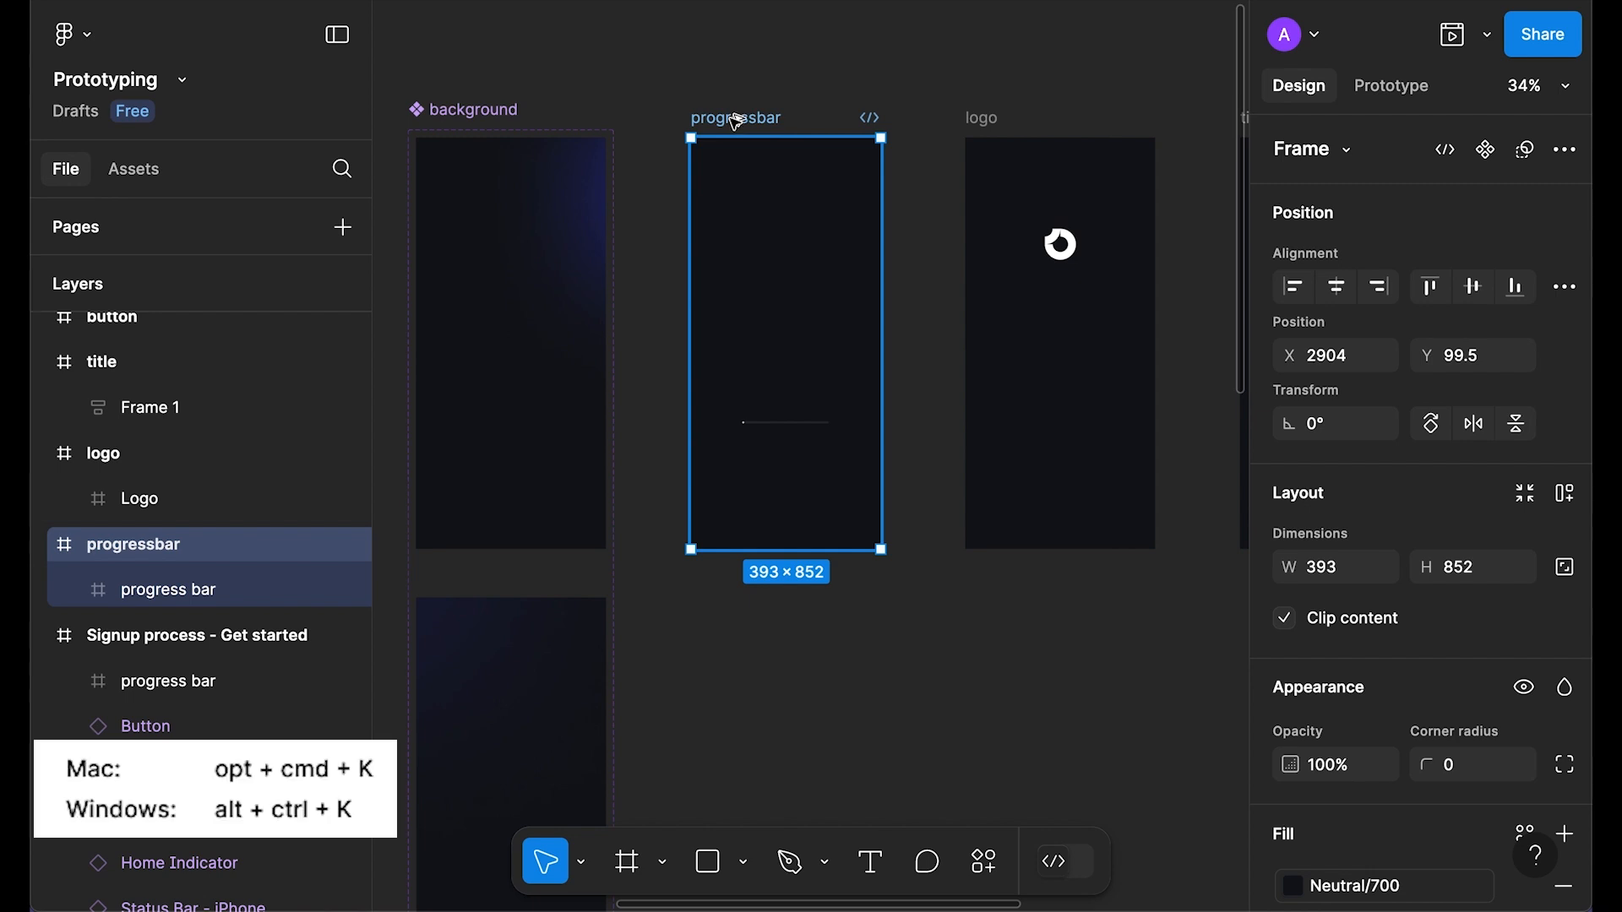
Step: Make progressbar a component and add Variant2 and Variant3
key(ctrl+alt+k)
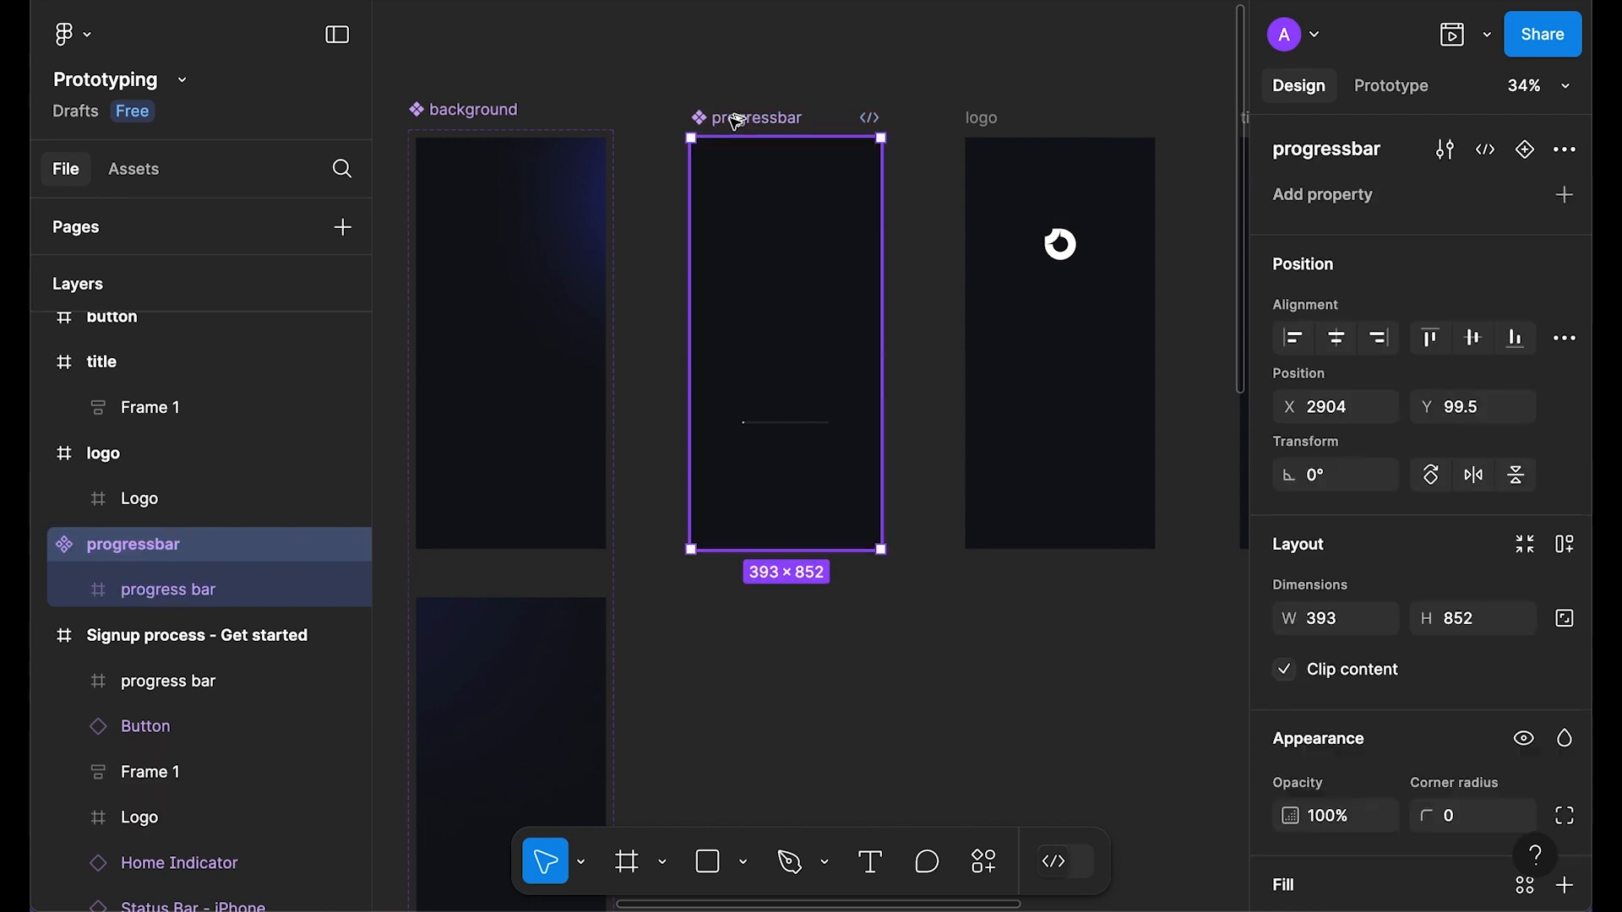
click(1527, 156)
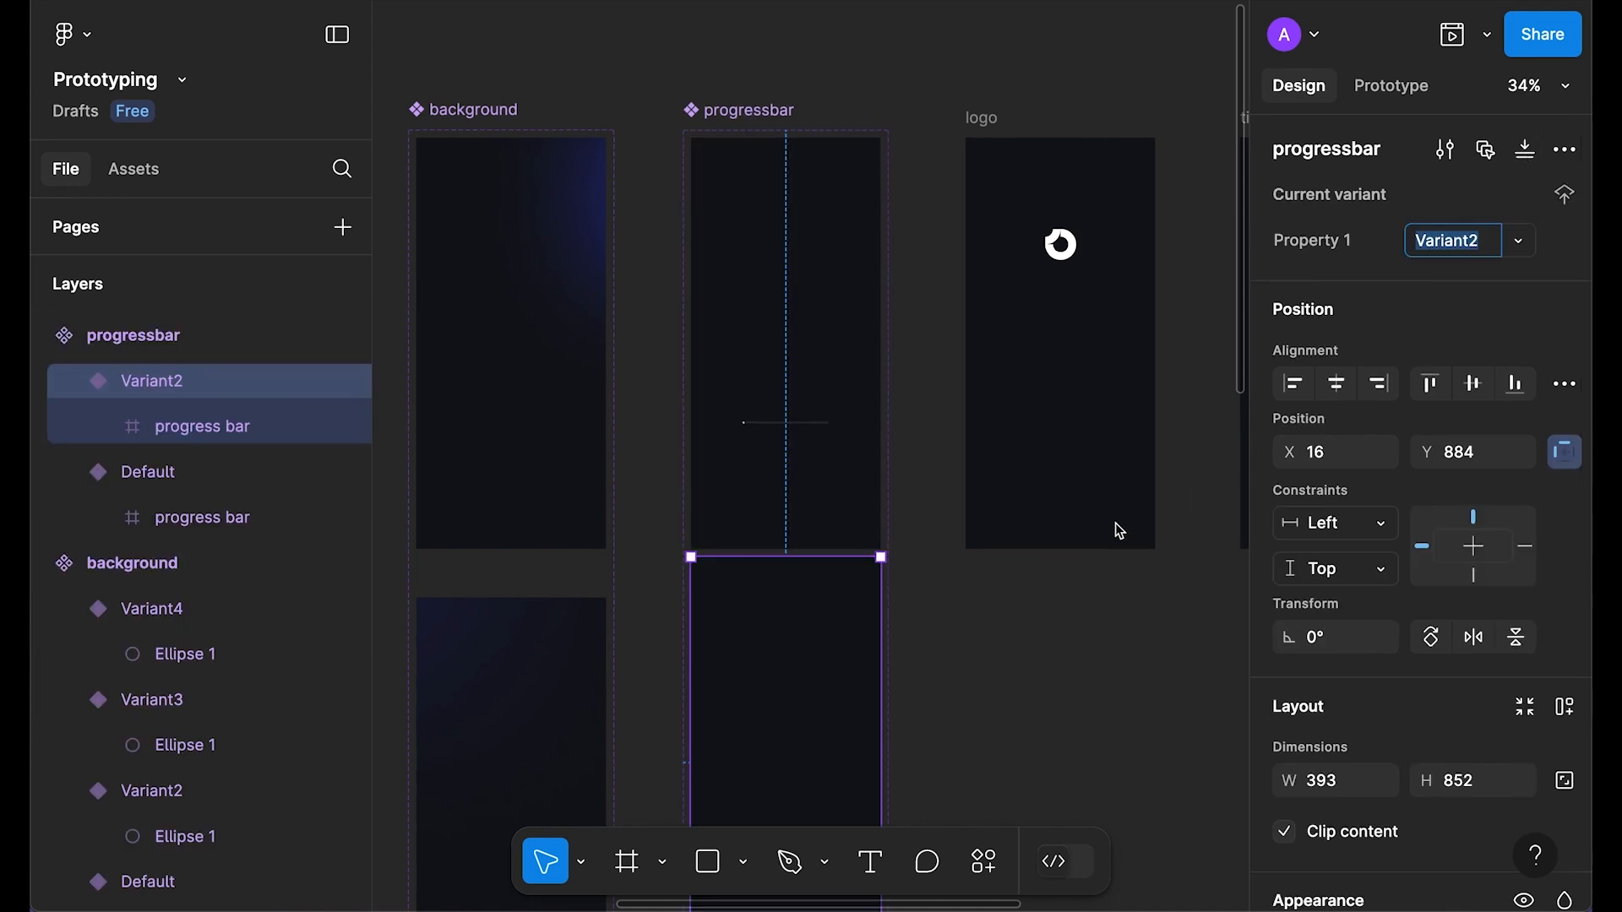
scroll(1098, 532, down, 5)
scroll(1031, 546, up, 2)
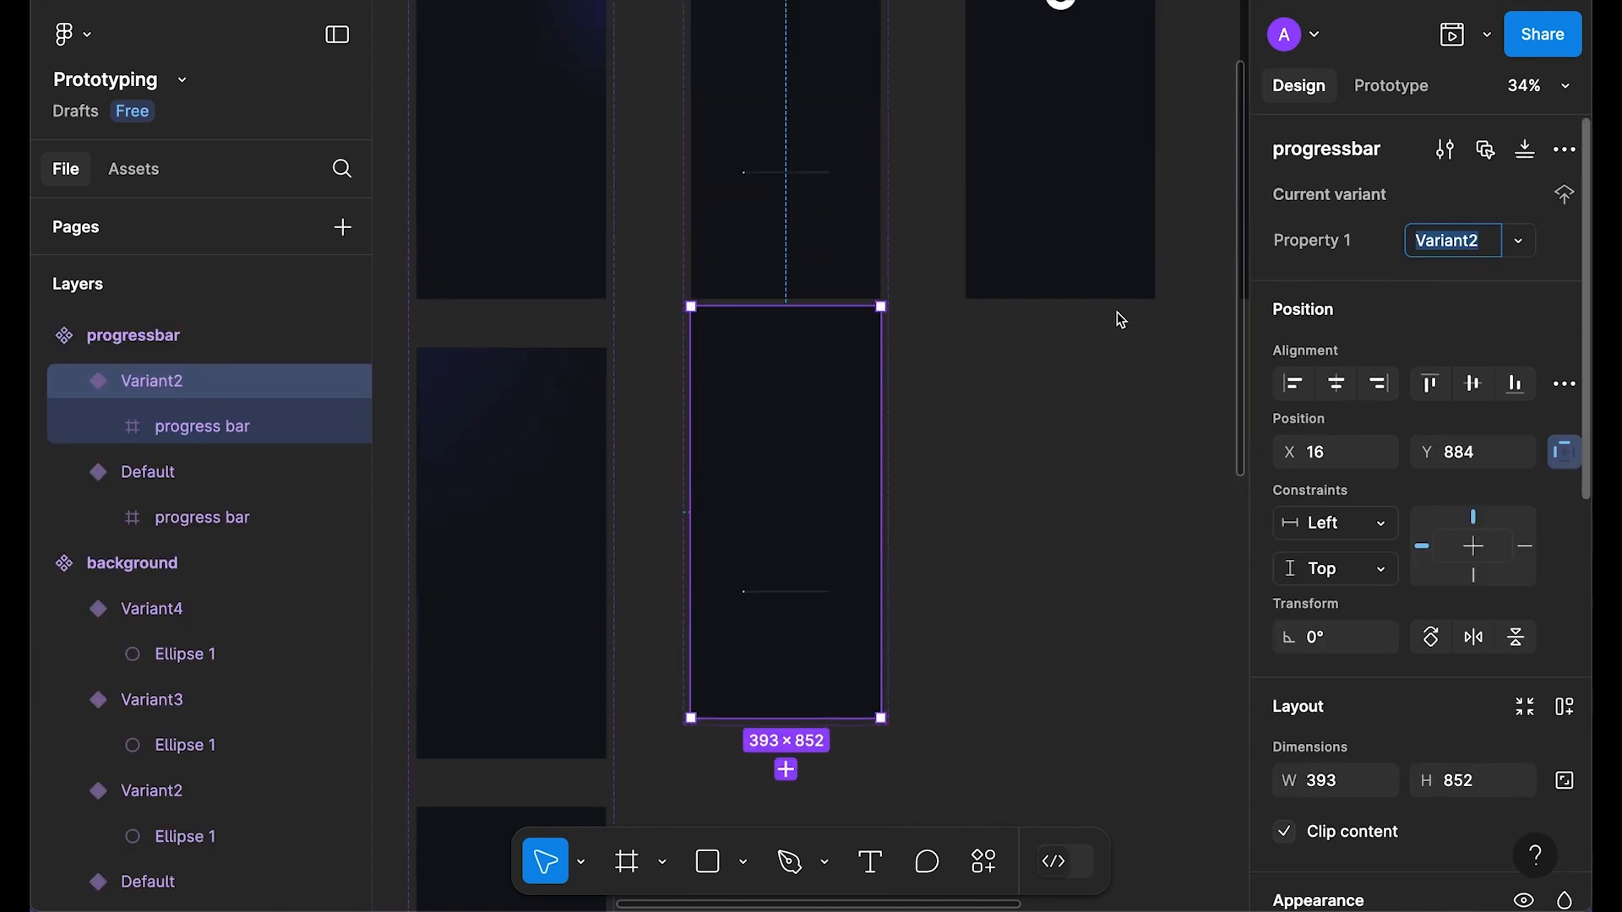
key(ctrl+d)
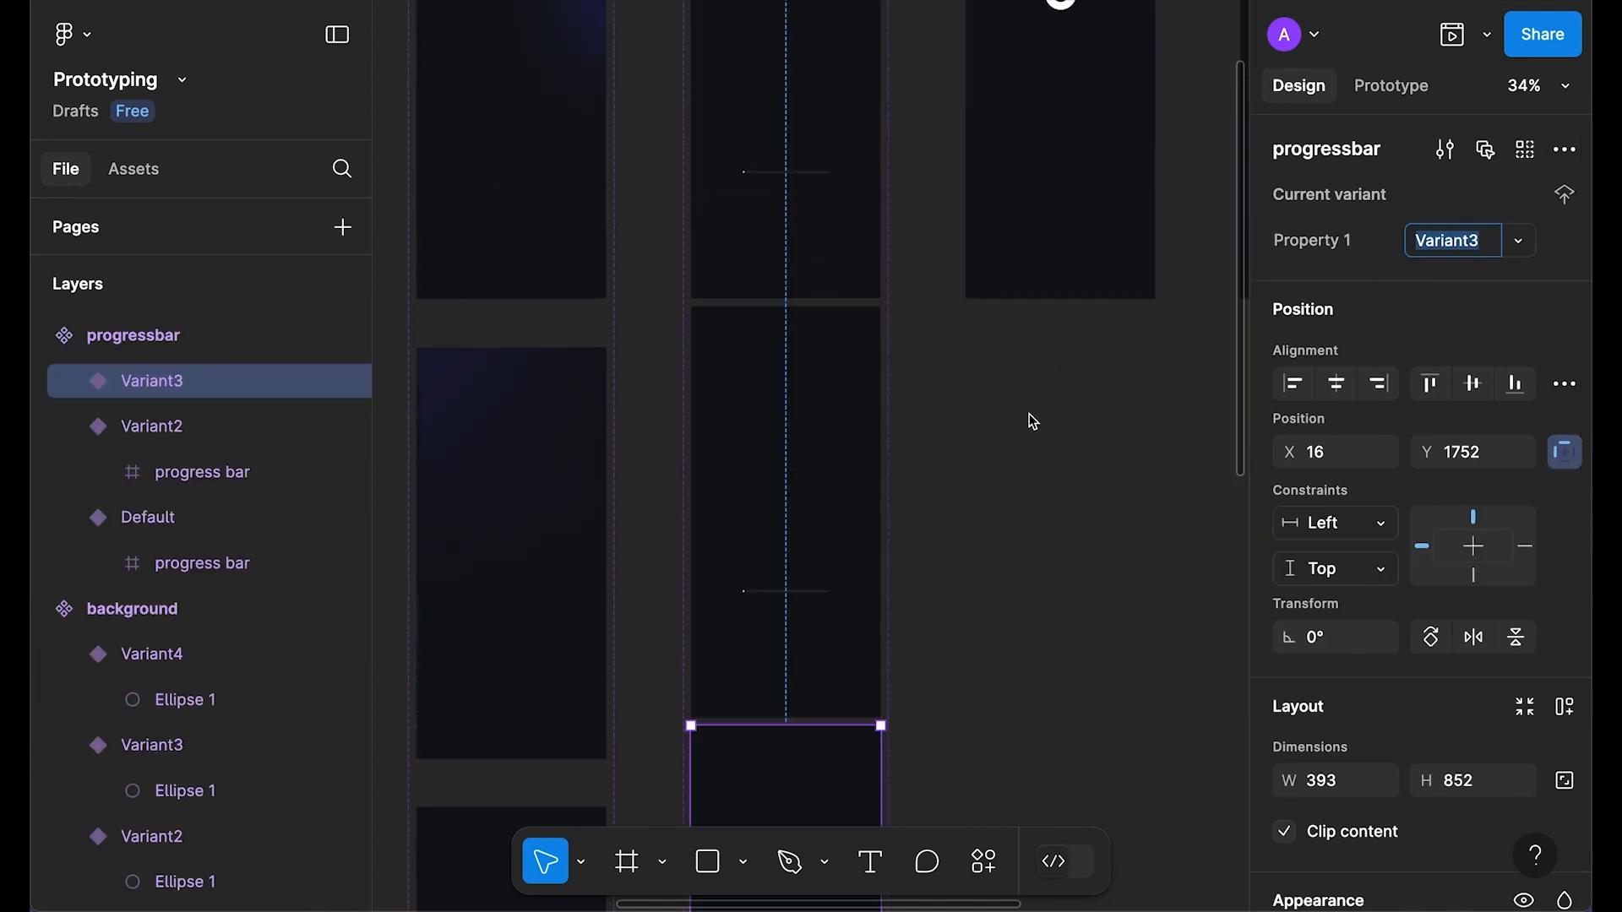
click(1034, 498)
scroll(884, 431, down, 3)
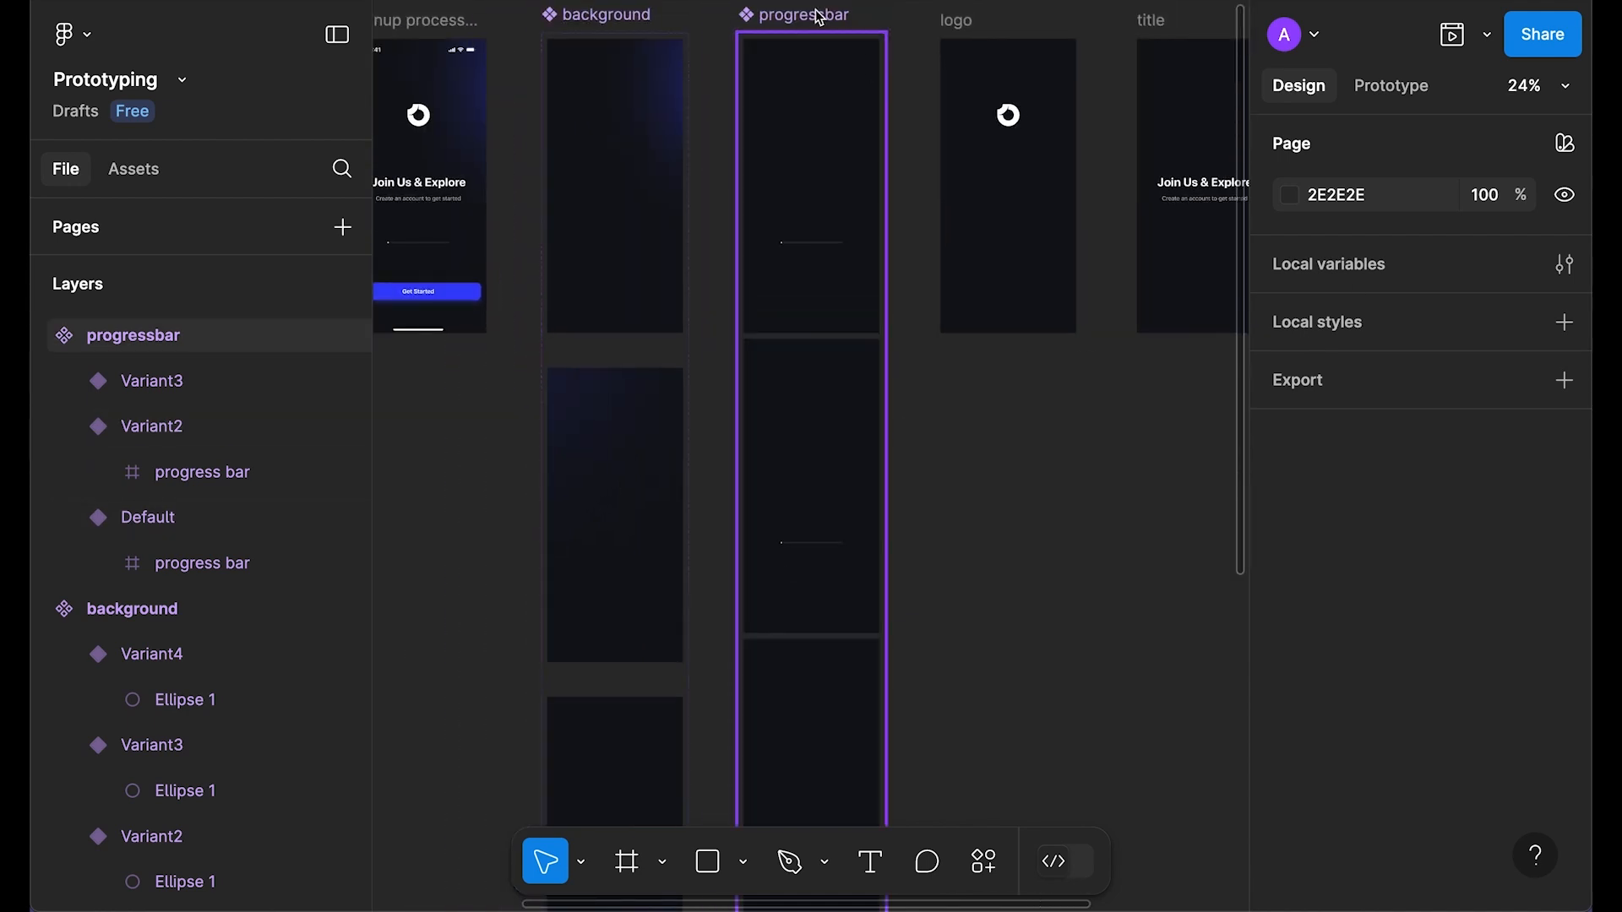
Step: Set the component set's variant spacing to 100 and resize it to fit
click(853, 41)
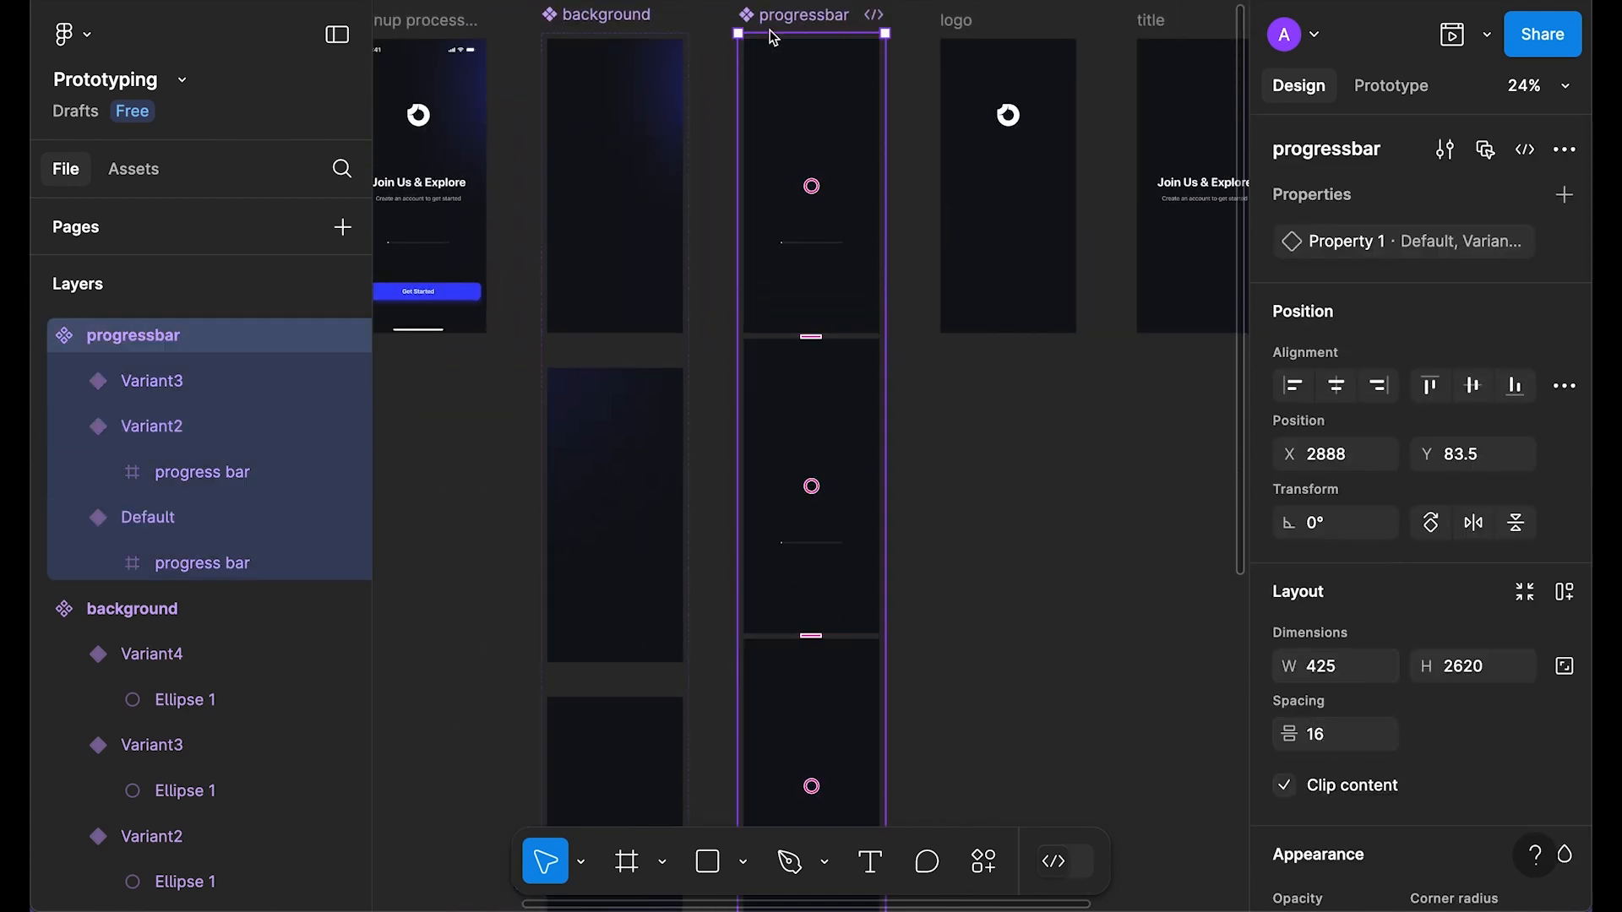
click(1337, 739)
text(1)
key(Return)
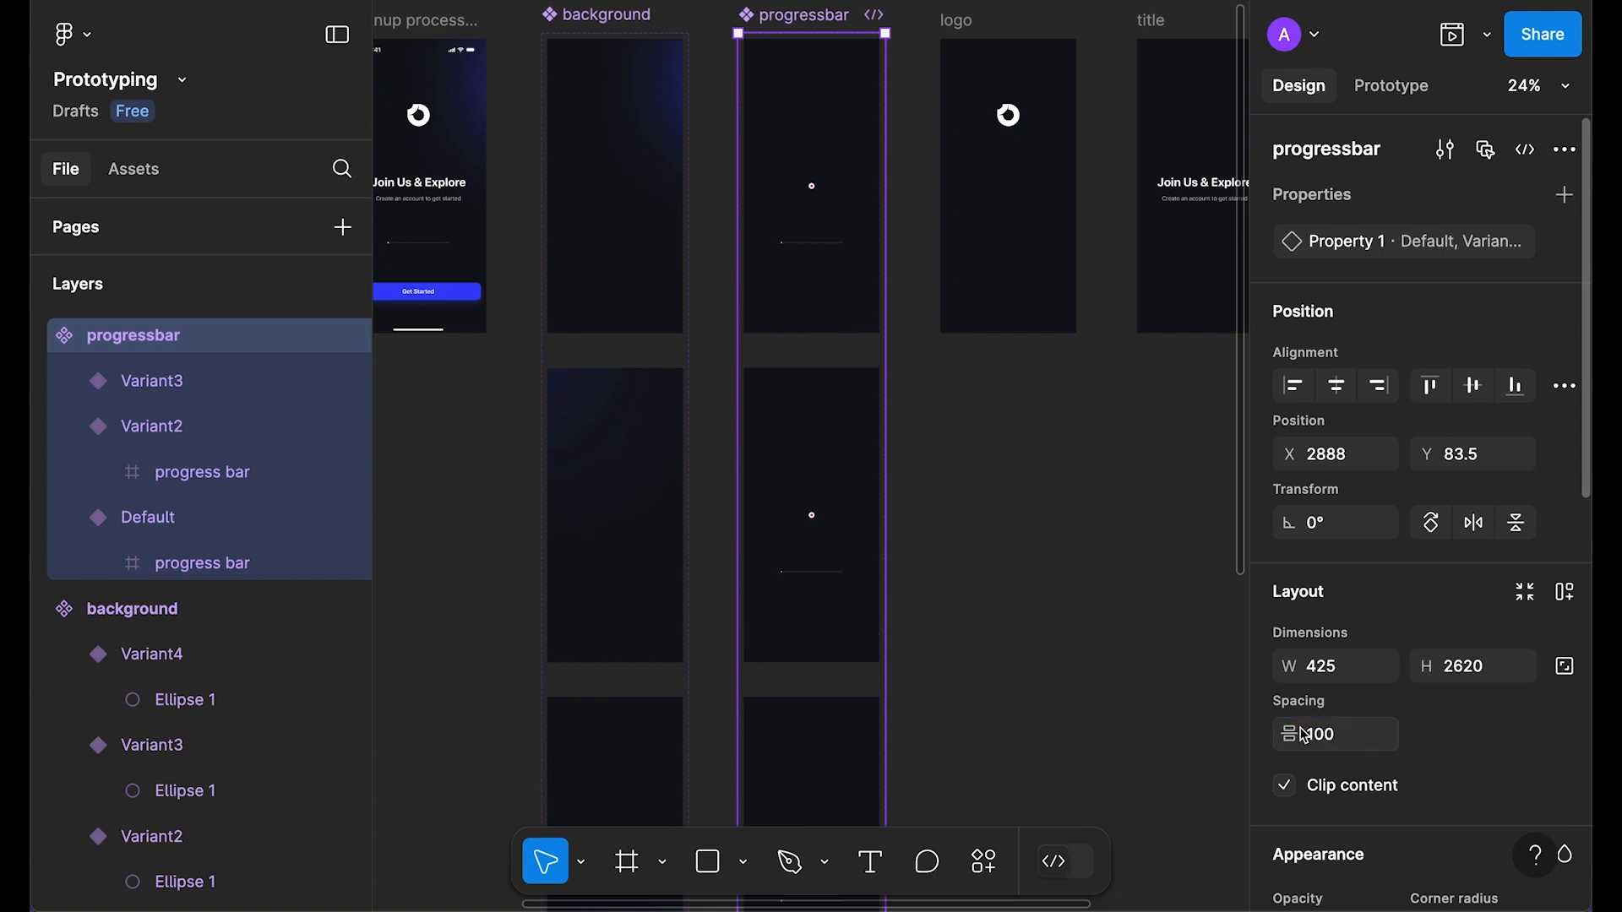
scroll(1031, 414, down, 3)
scroll(896, 346, up, 1)
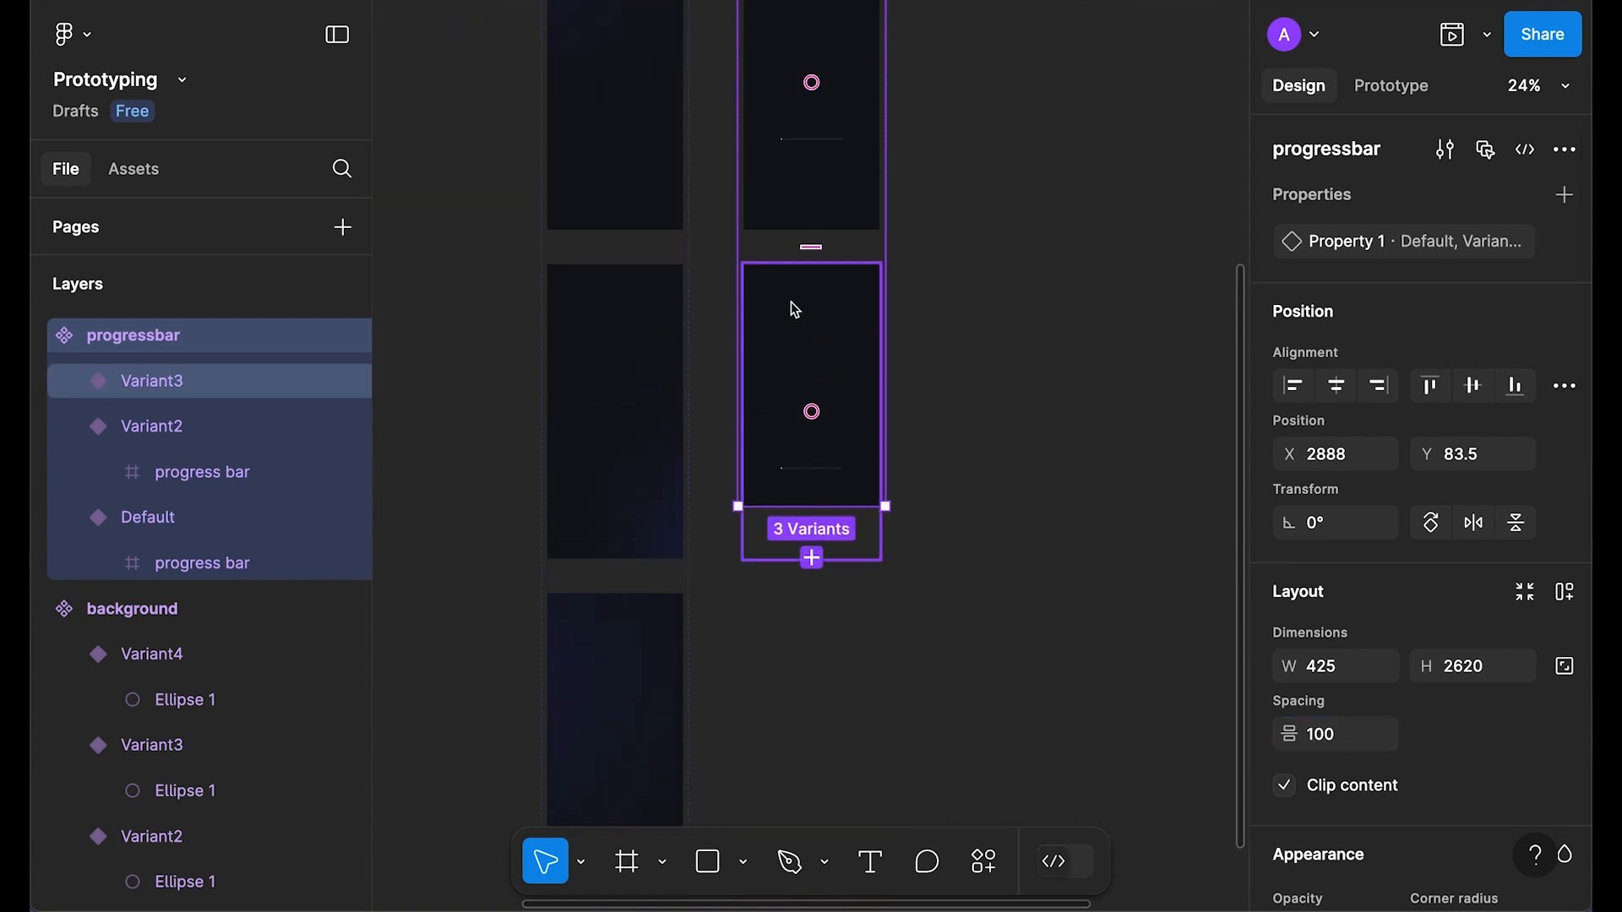
scroll(794, 310, up, 3)
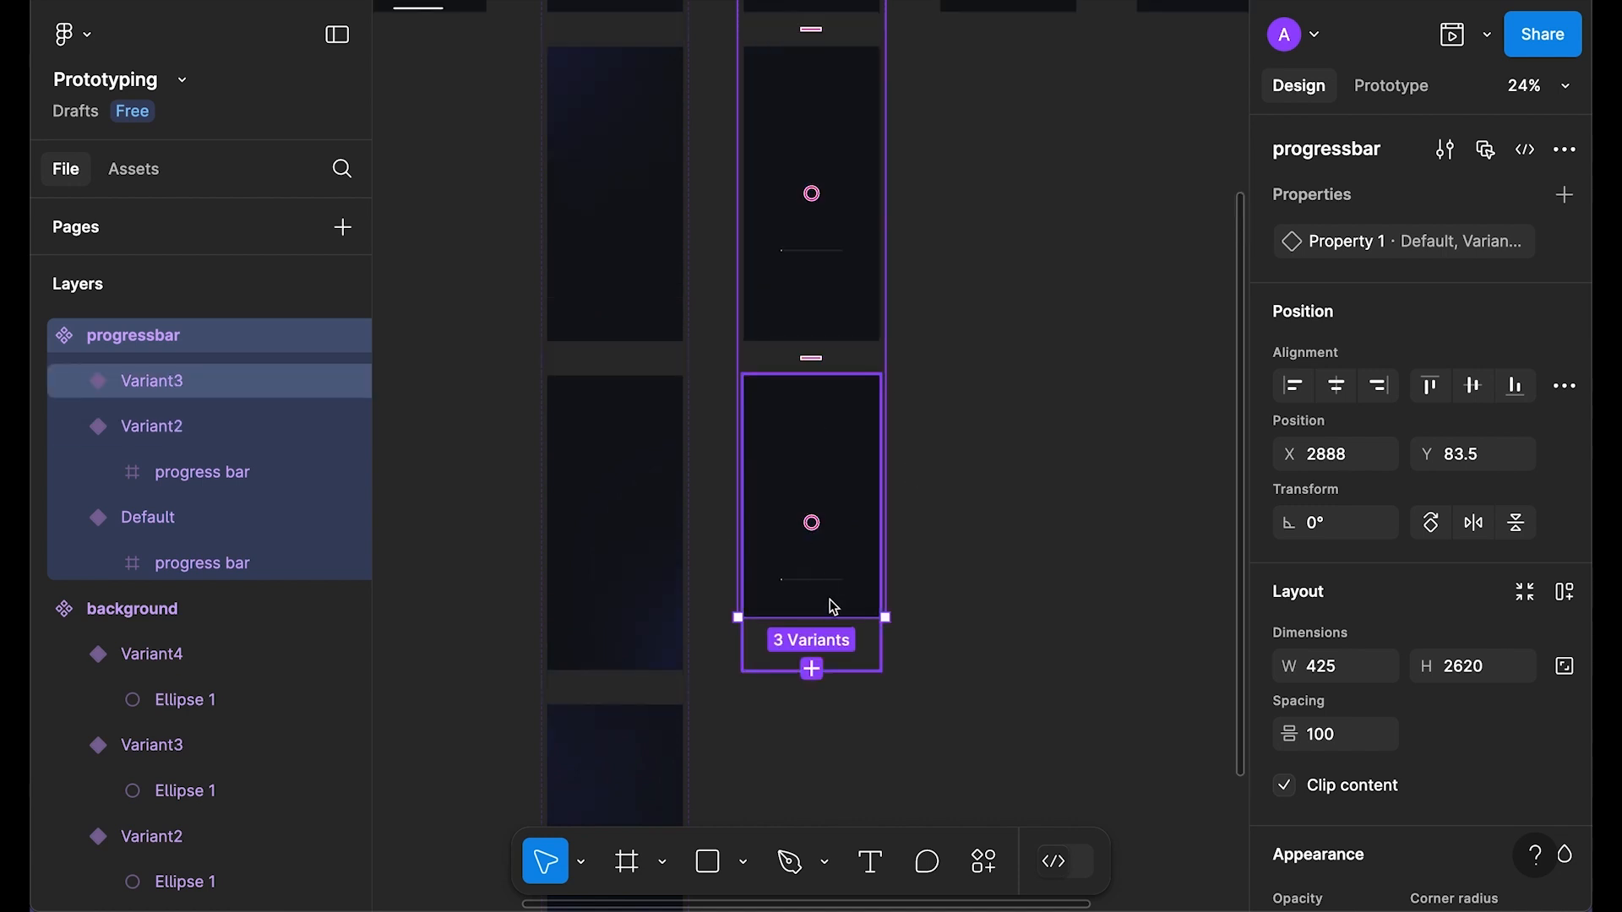
scroll(891, 549, up, 8)
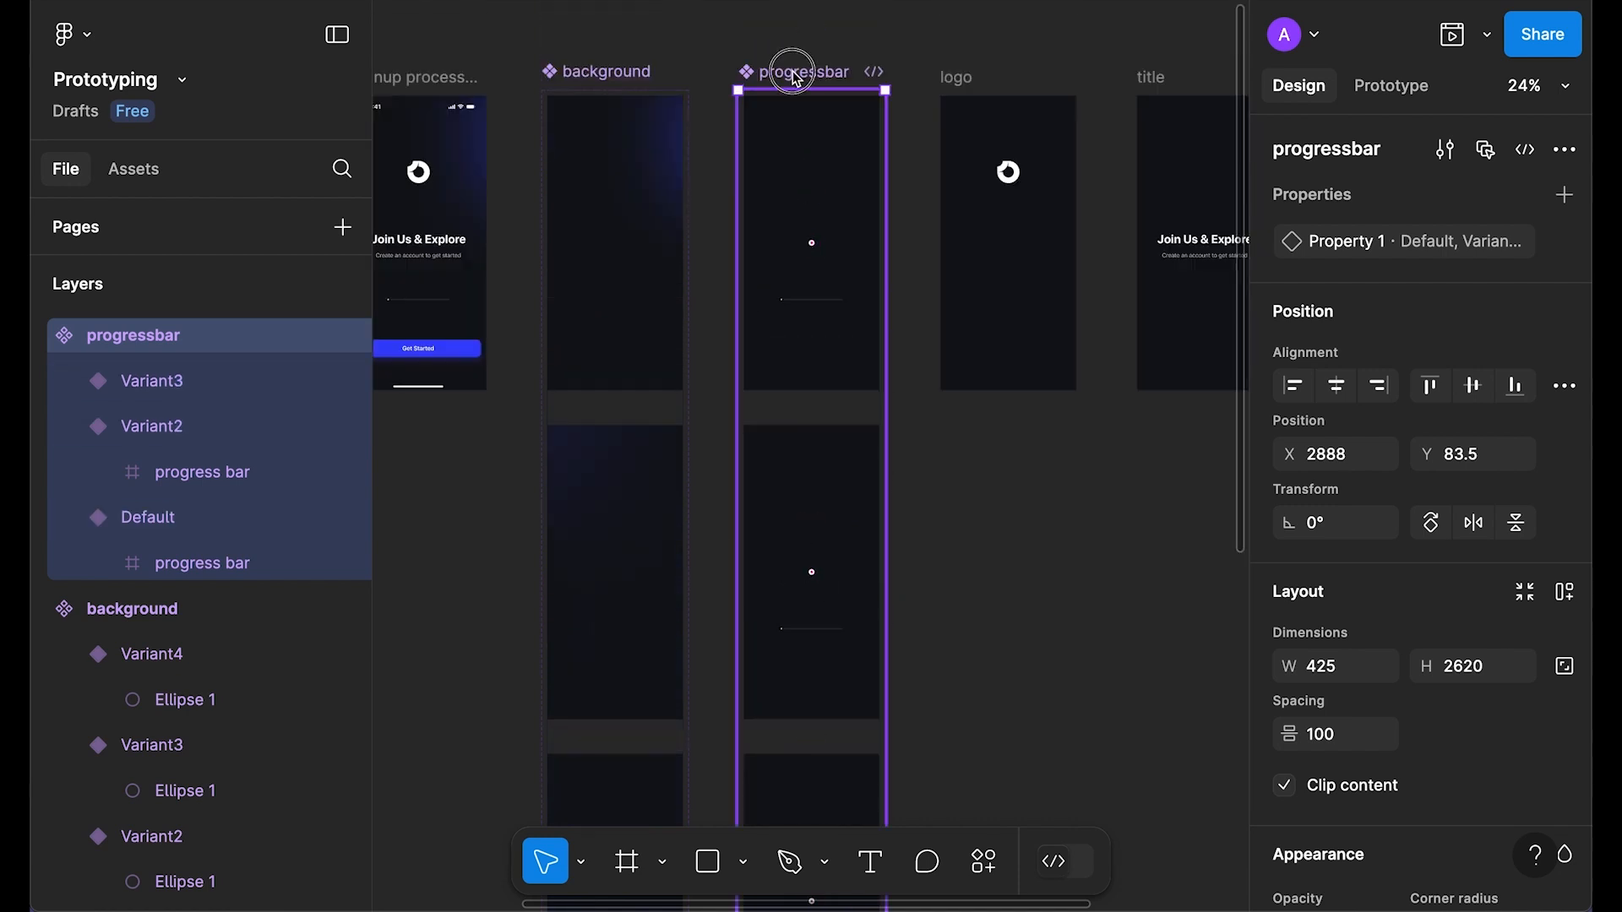
scroll(977, 536, down, 5)
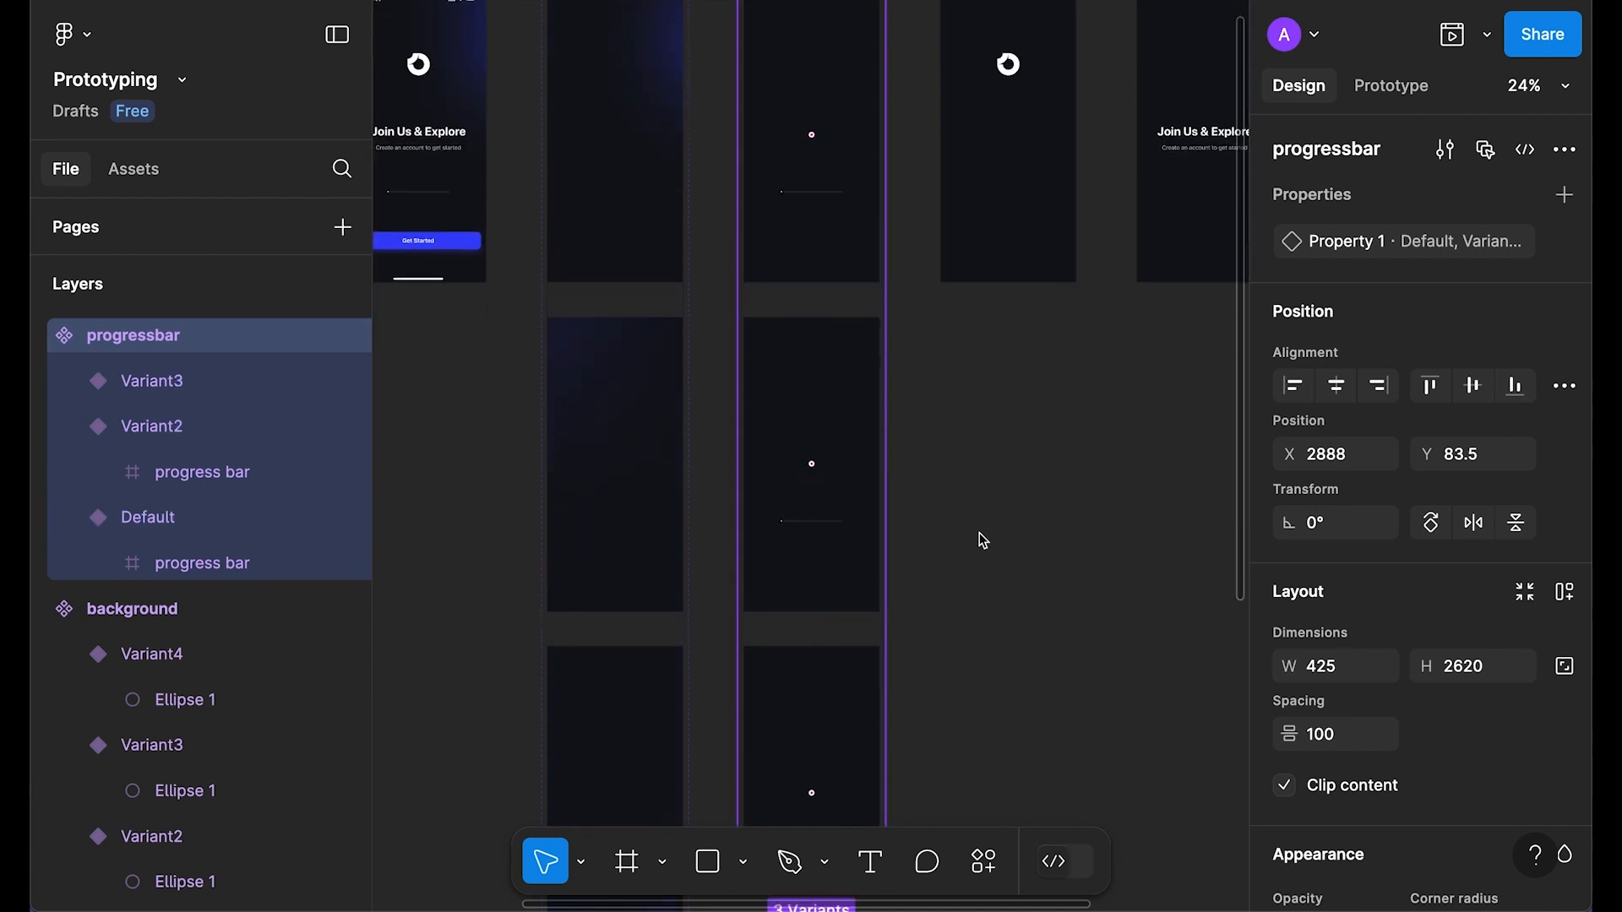
click(1523, 599)
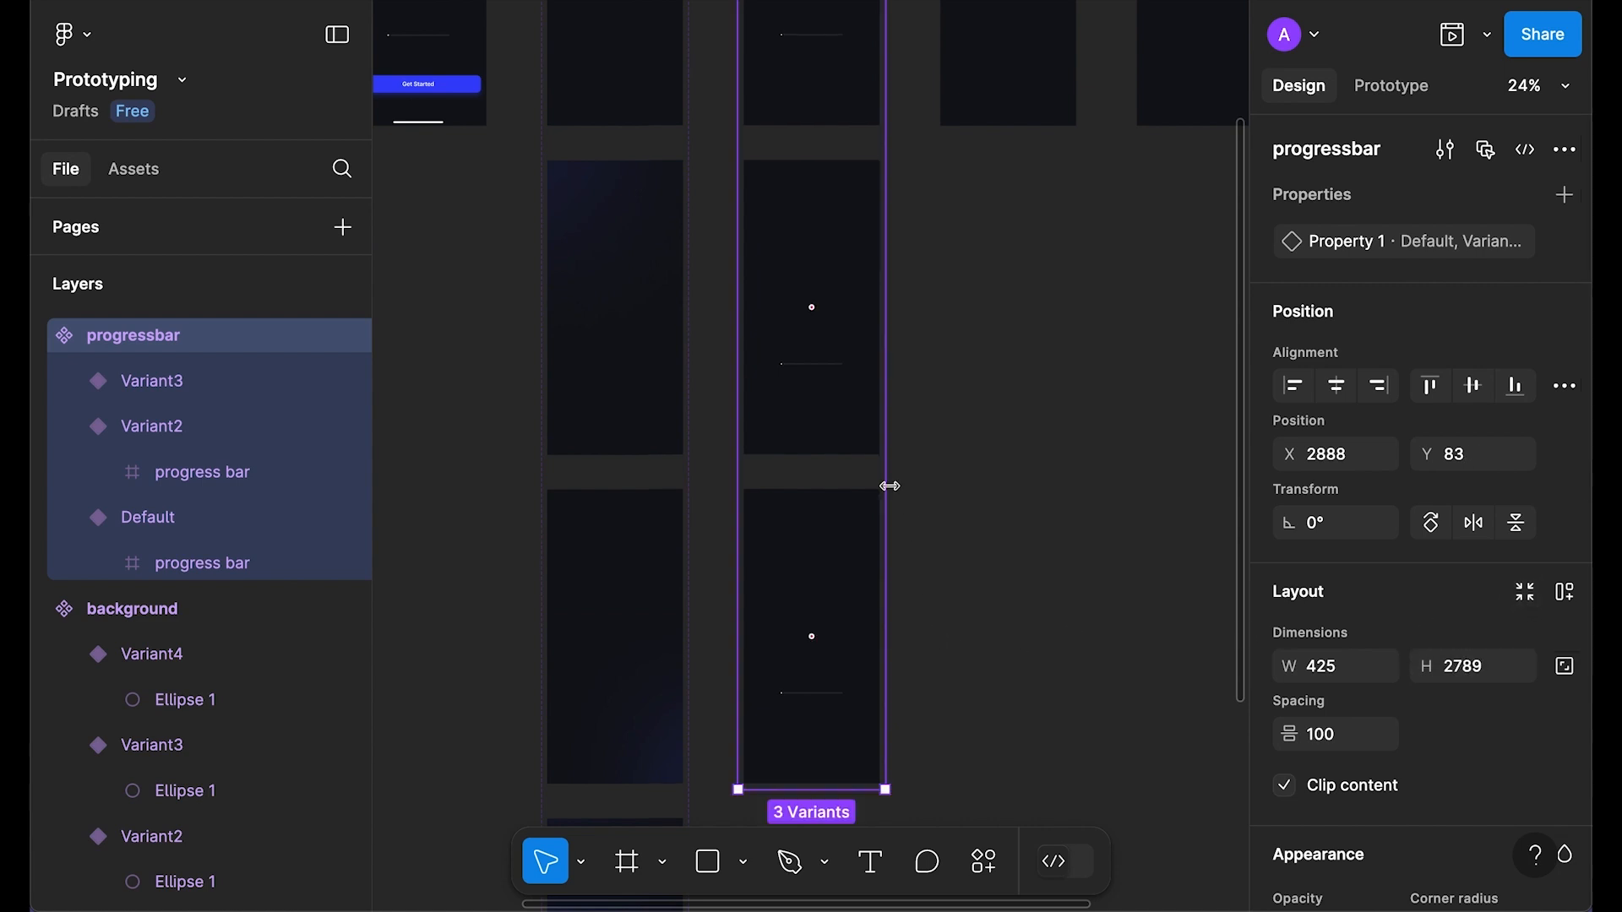
Step: Set the progress bar in the Default variant to 180 wide
key(Escape)
scroll(843, 253, up, 3)
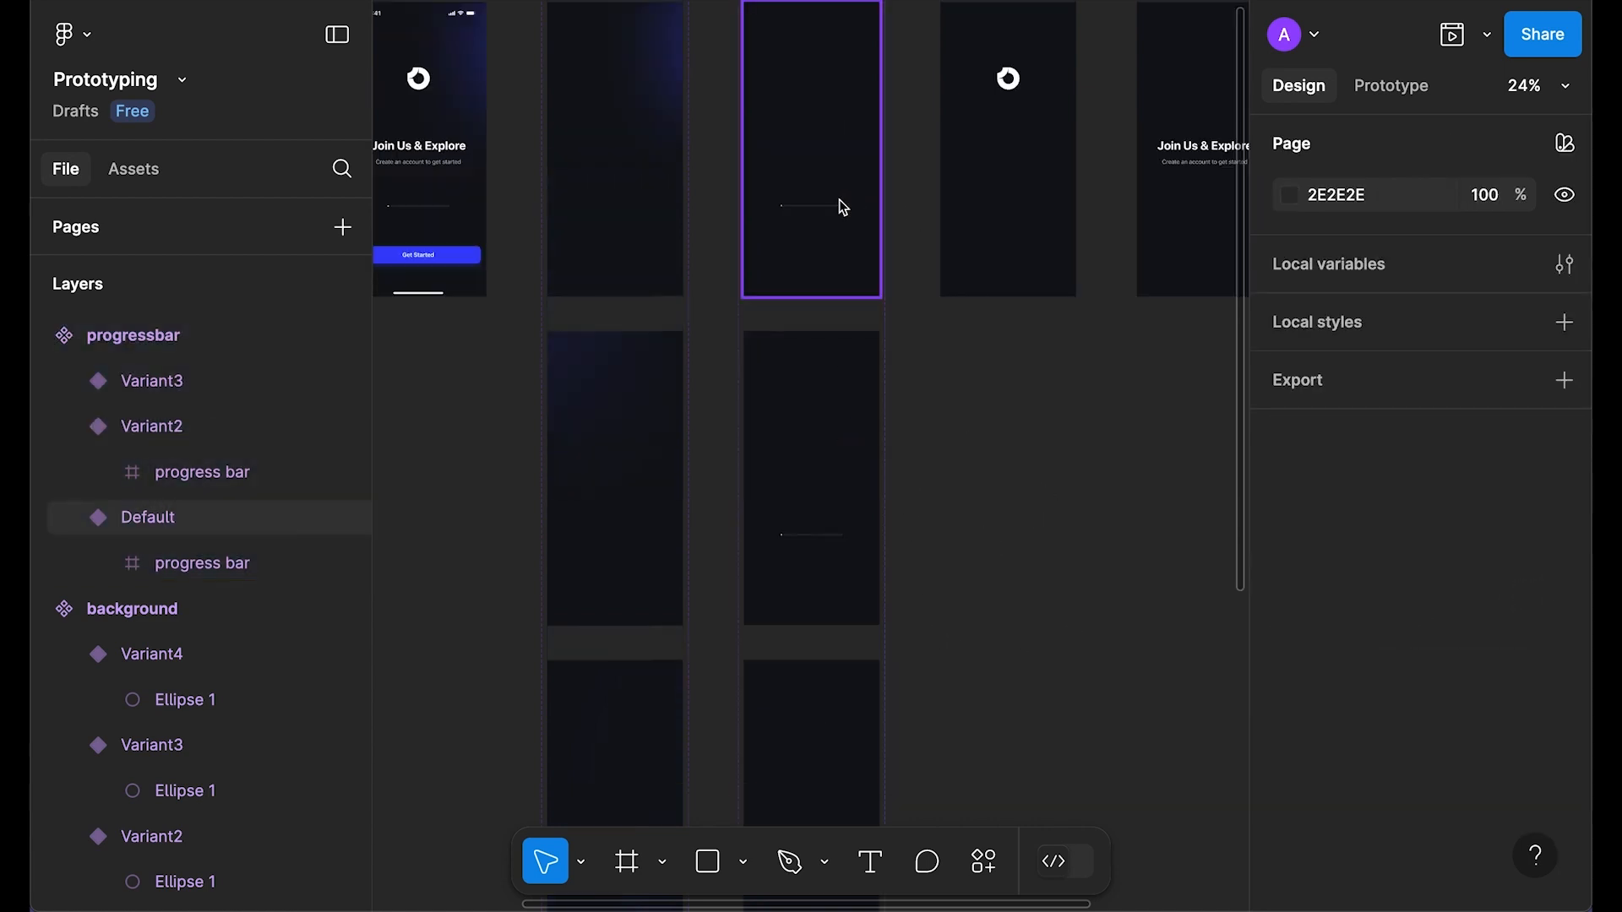
scroll(843, 207, up, 2)
scroll(860, 400, up, 2)
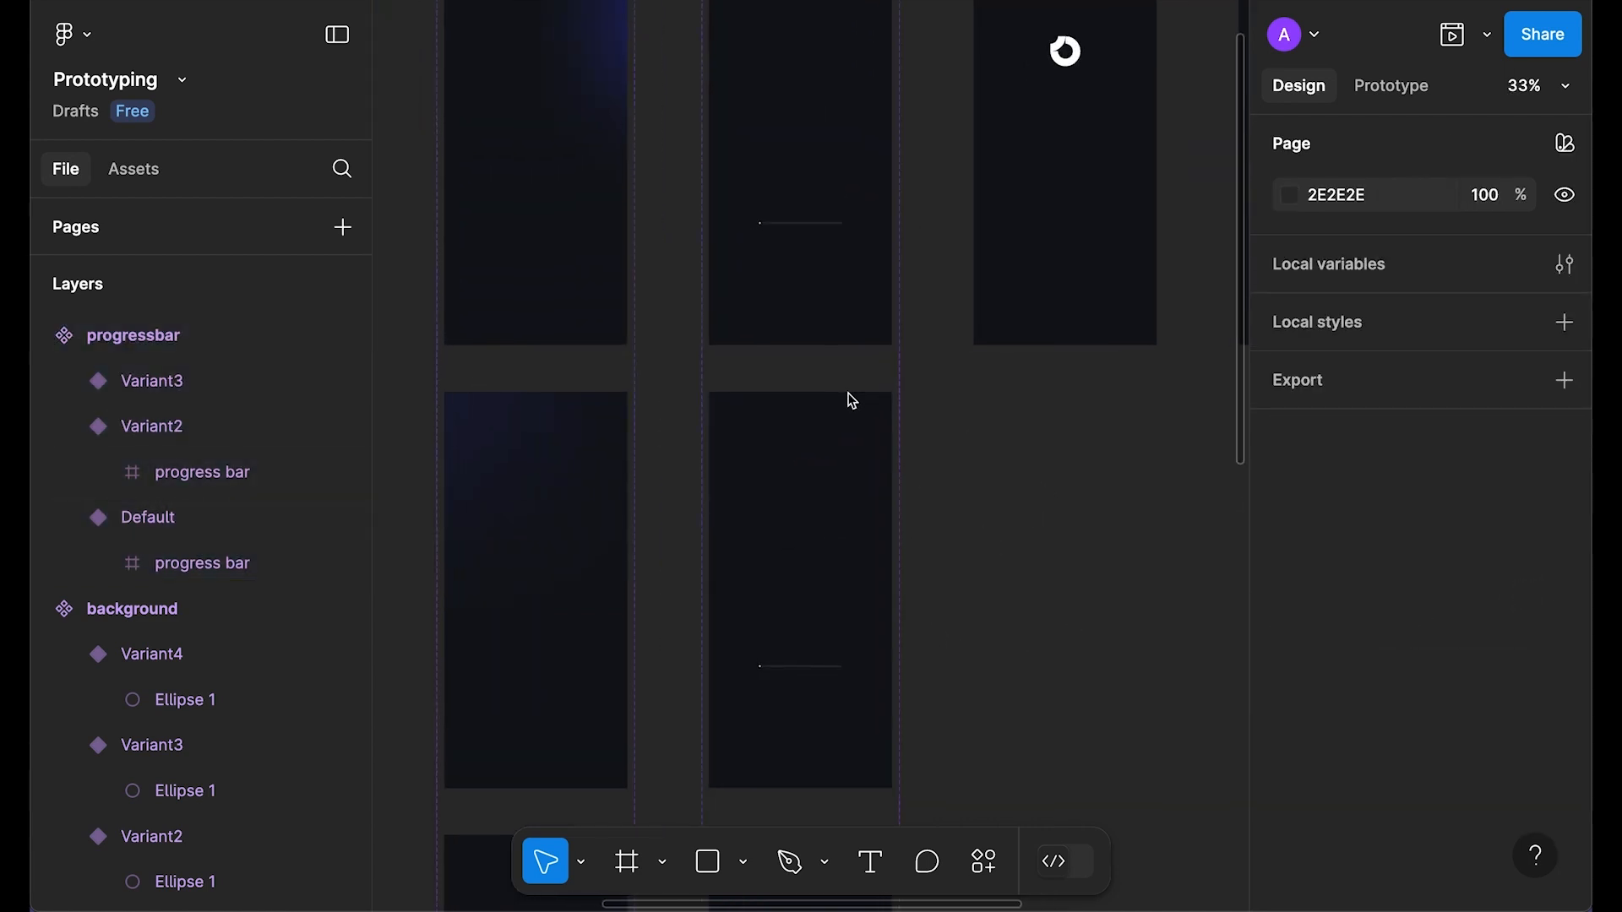
scroll(847, 398, down, 2)
scroll(839, 402, up, 2)
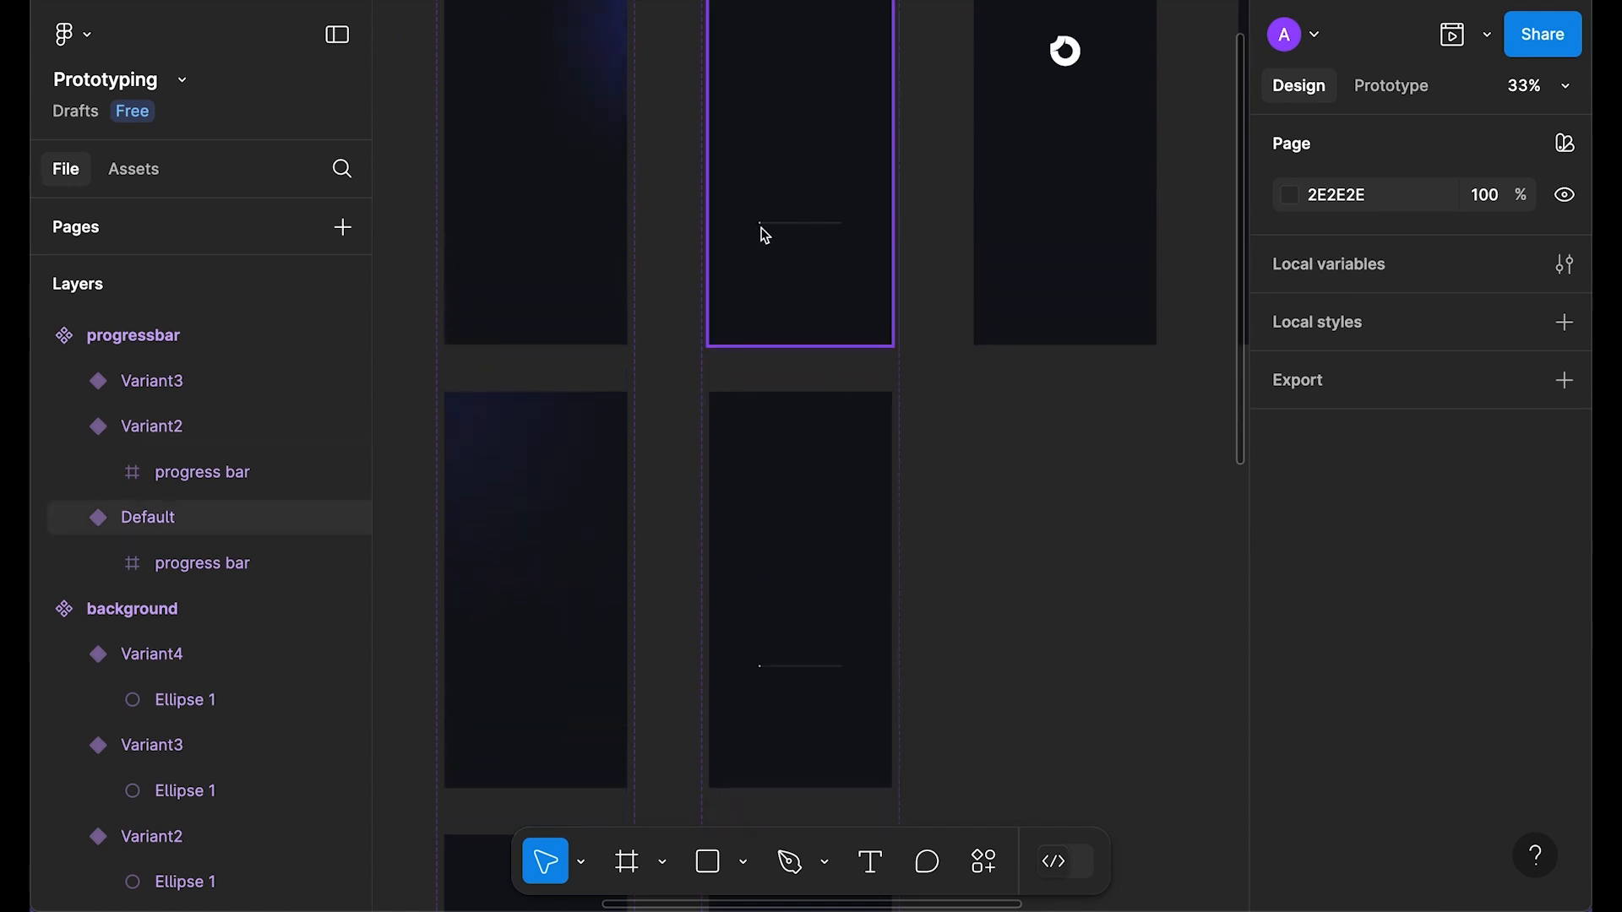
scroll(786, 550, down, 3)
scroll(845, 493, down, 4)
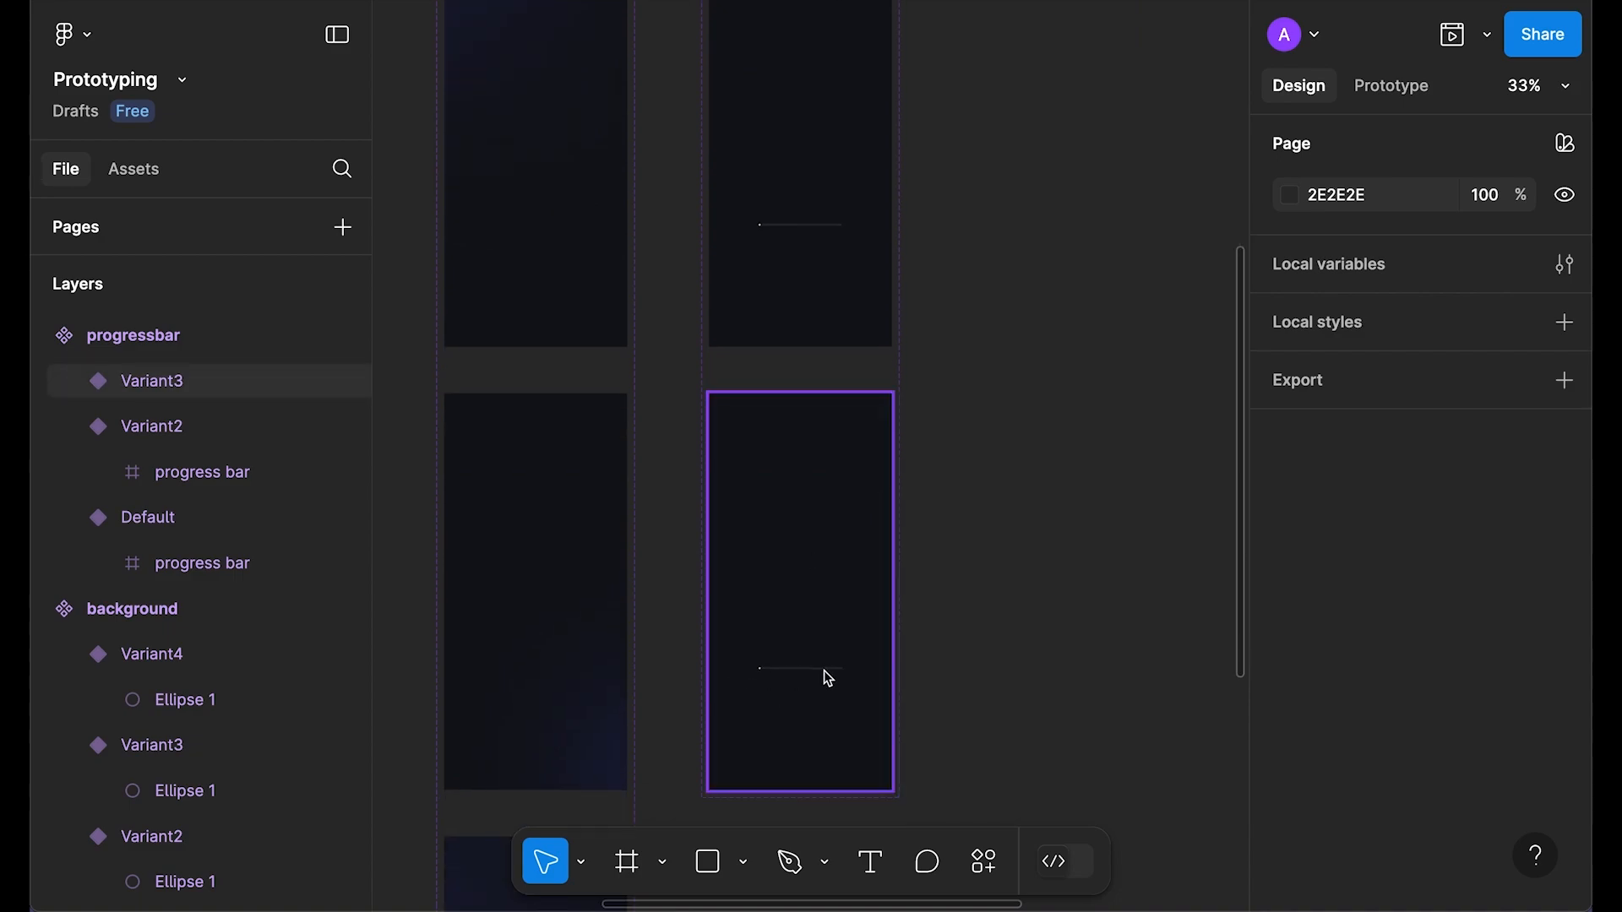
scroll(930, 544, down, 2)
scroll(905, 536, up, 5)
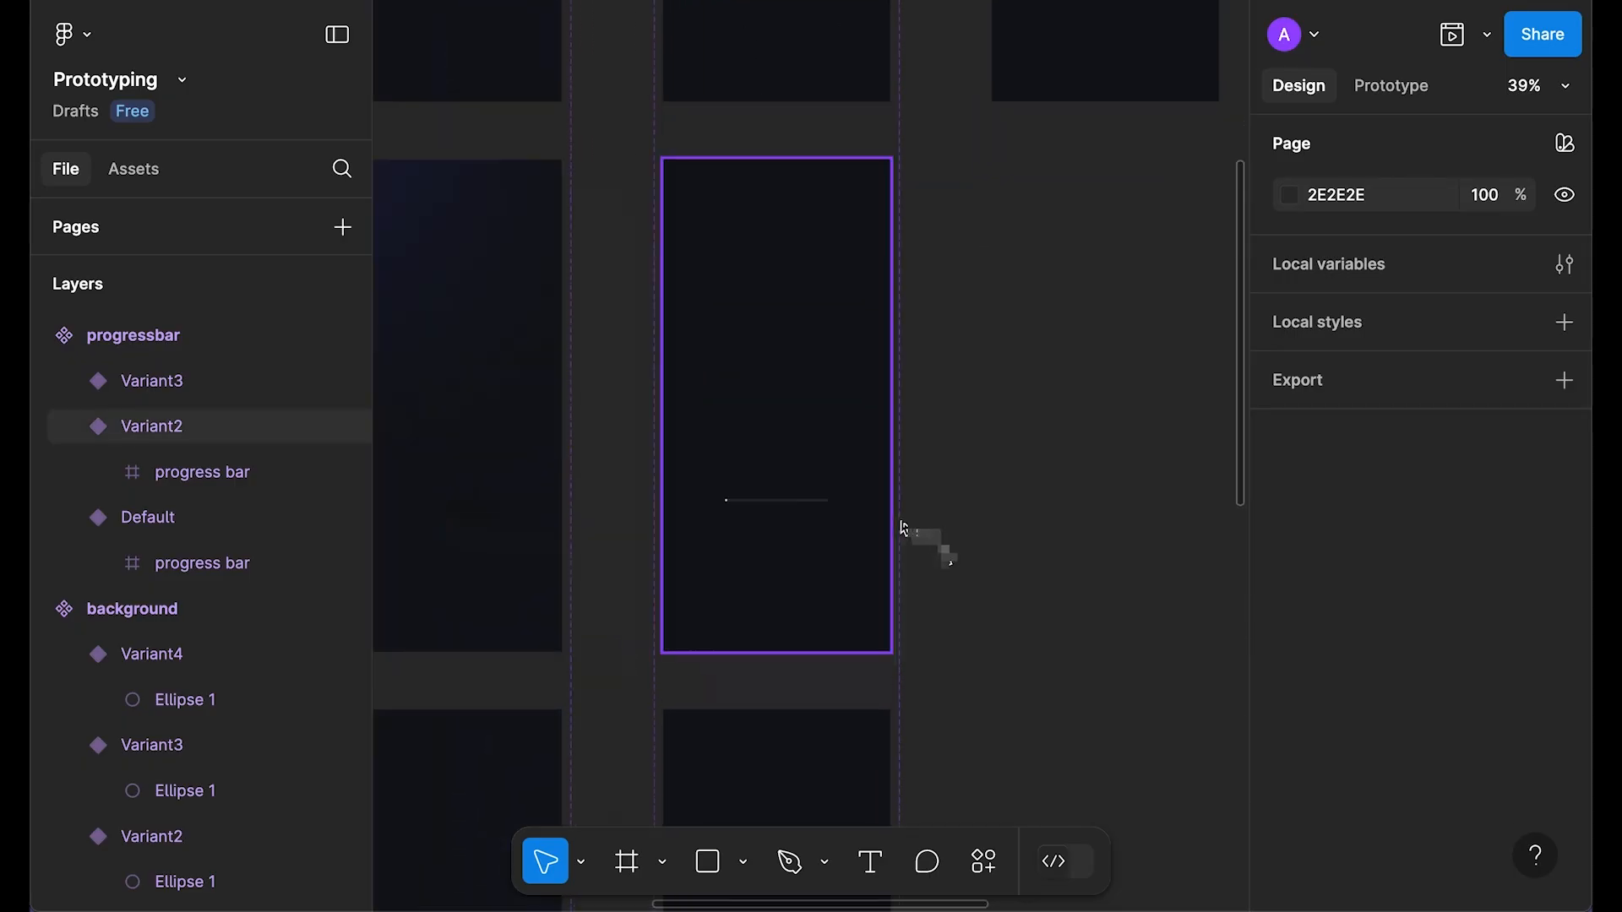
scroll(834, 427, down, 2)
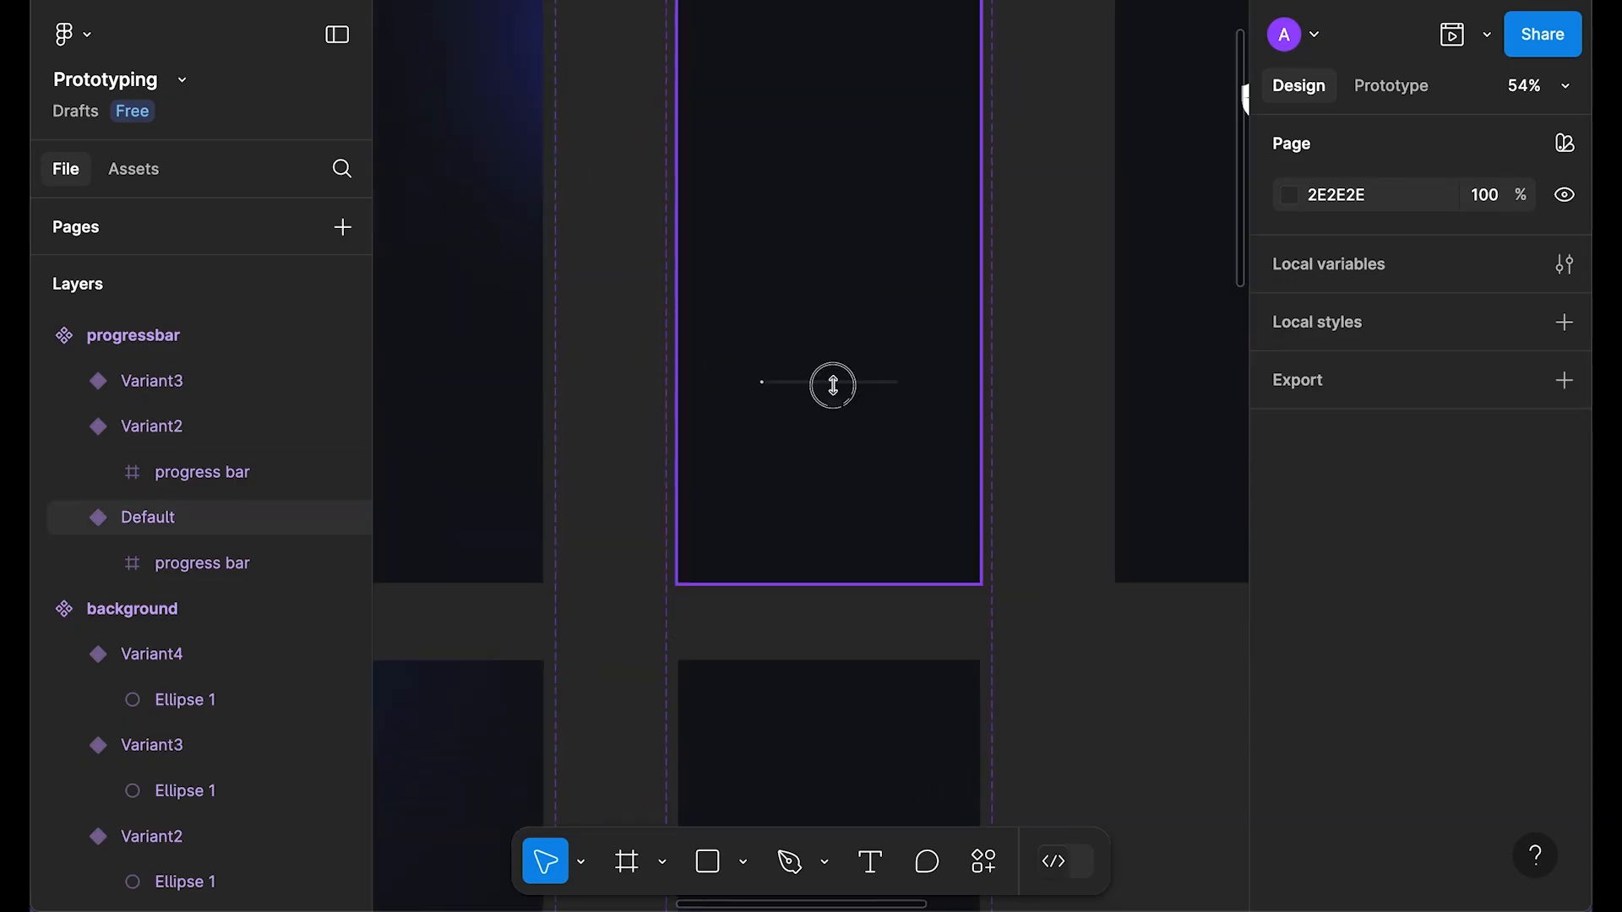
click(831, 381)
scroll(1419, 624, down, 1)
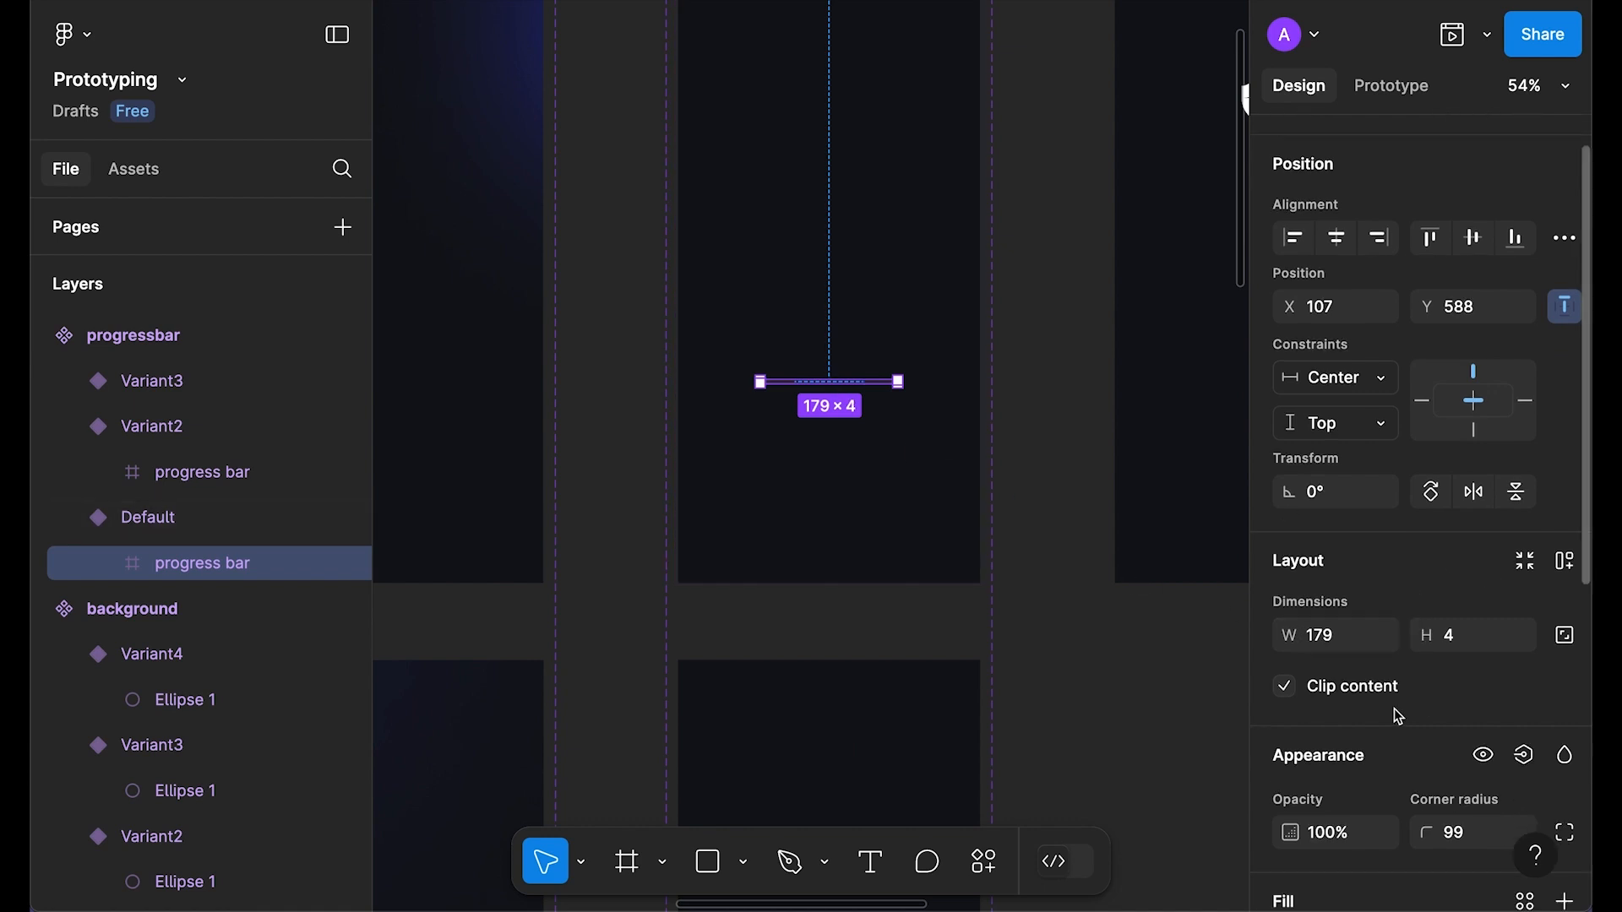
text(180)
key(Return)
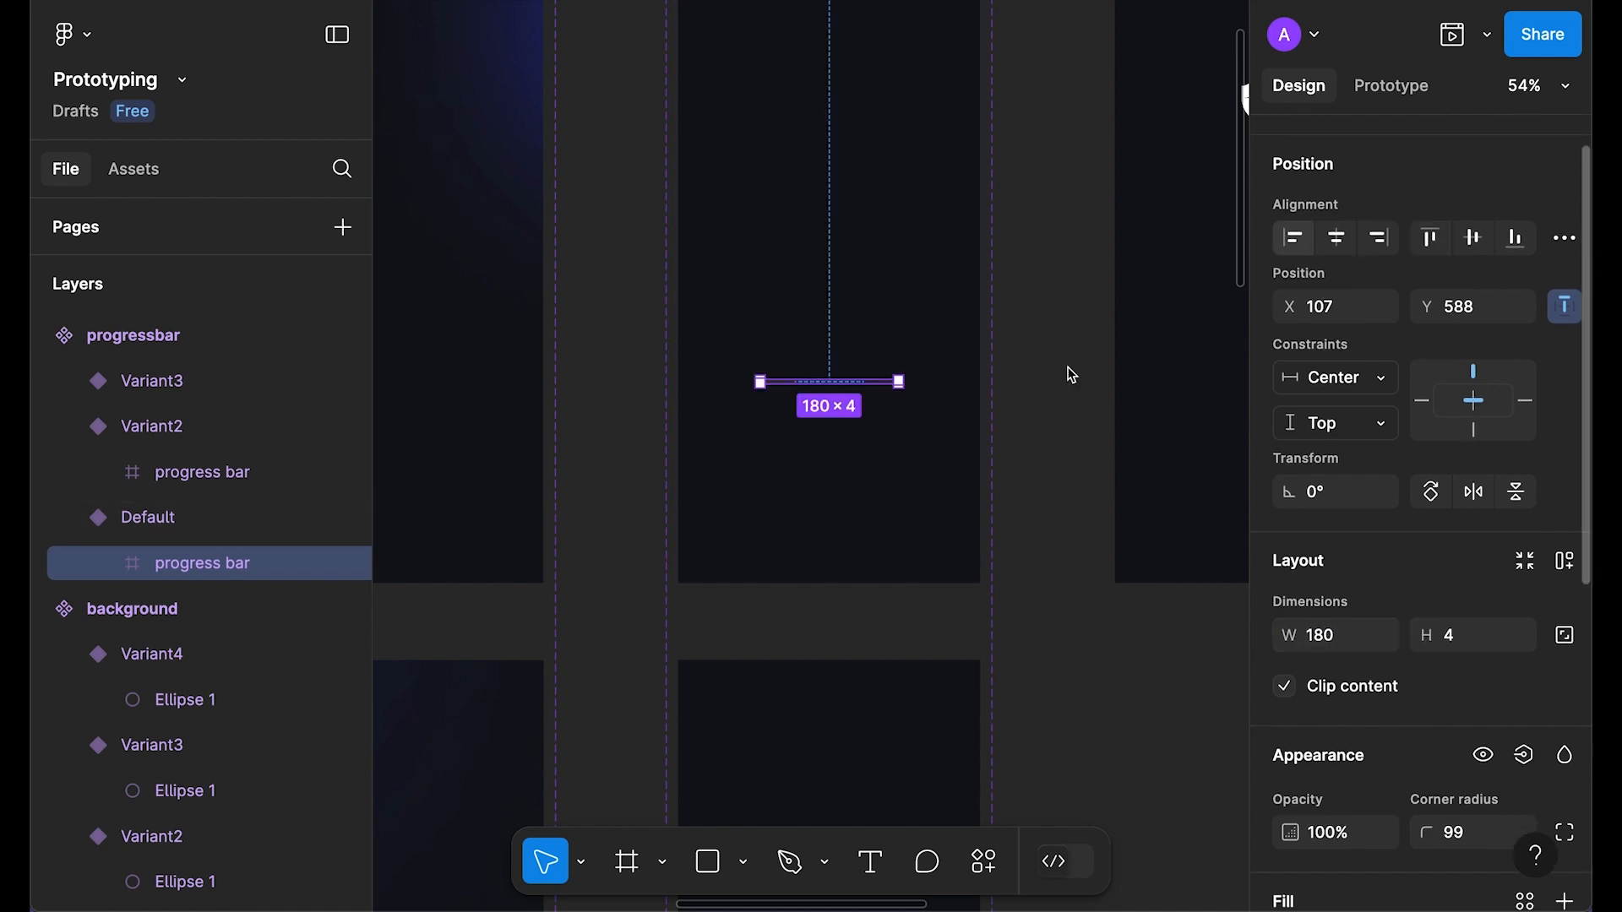
Step: Set the progress bar width in Variant2 and Variant3 to 180
scroll(1050, 391, up, 2)
click(839, 491)
click(833, 475)
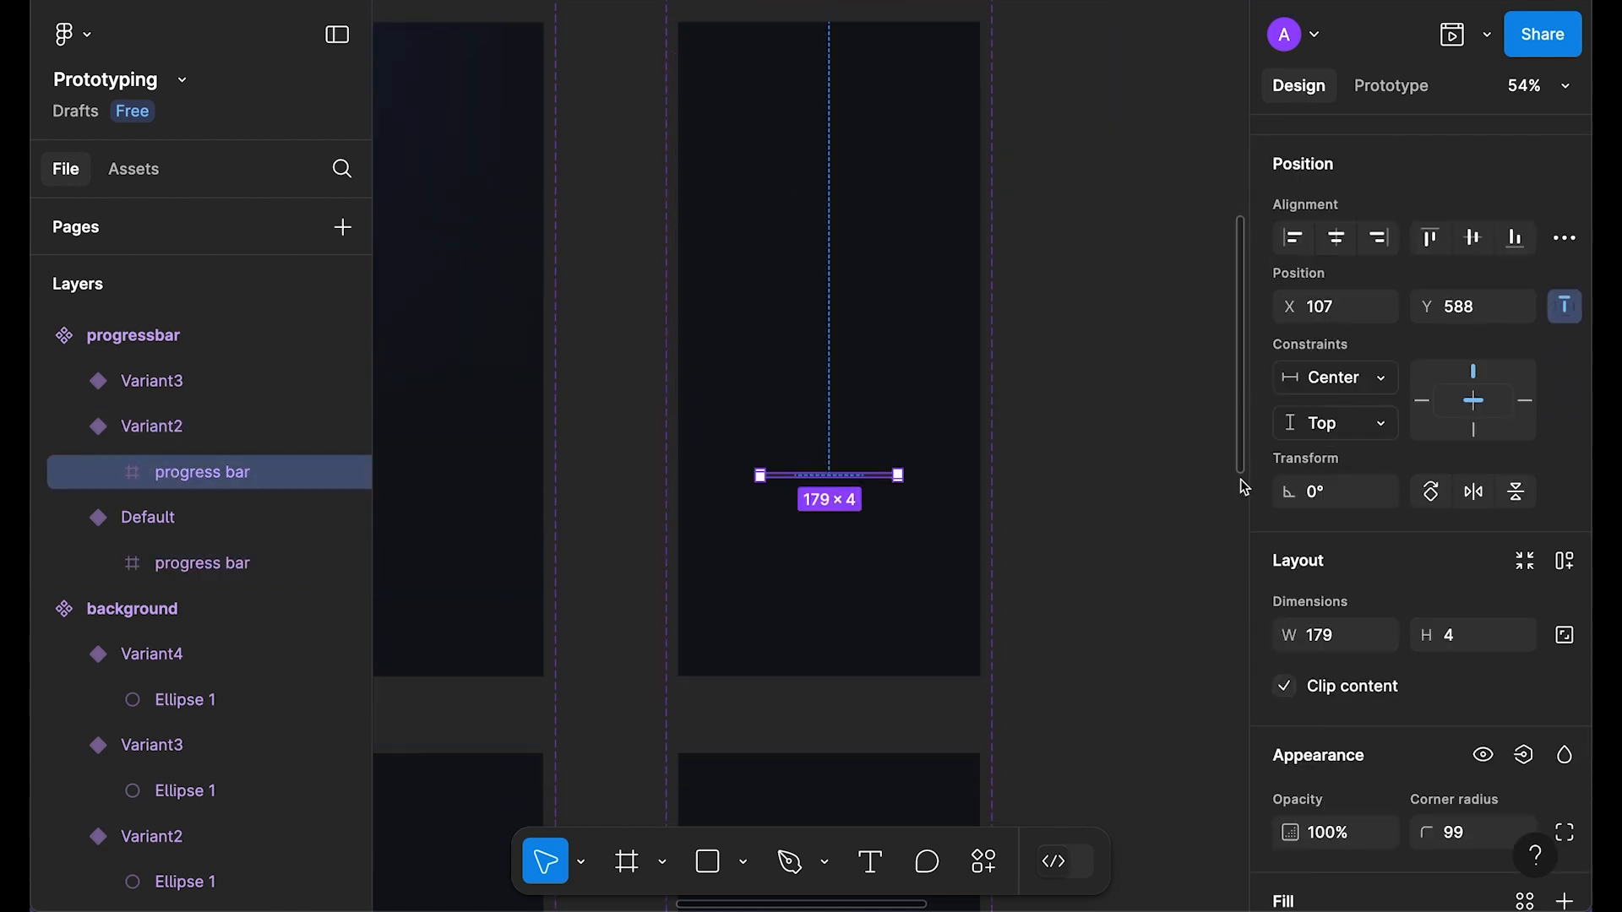
click(1338, 650)
text(180)
key(Return)
scroll(1002, 450, down, 1)
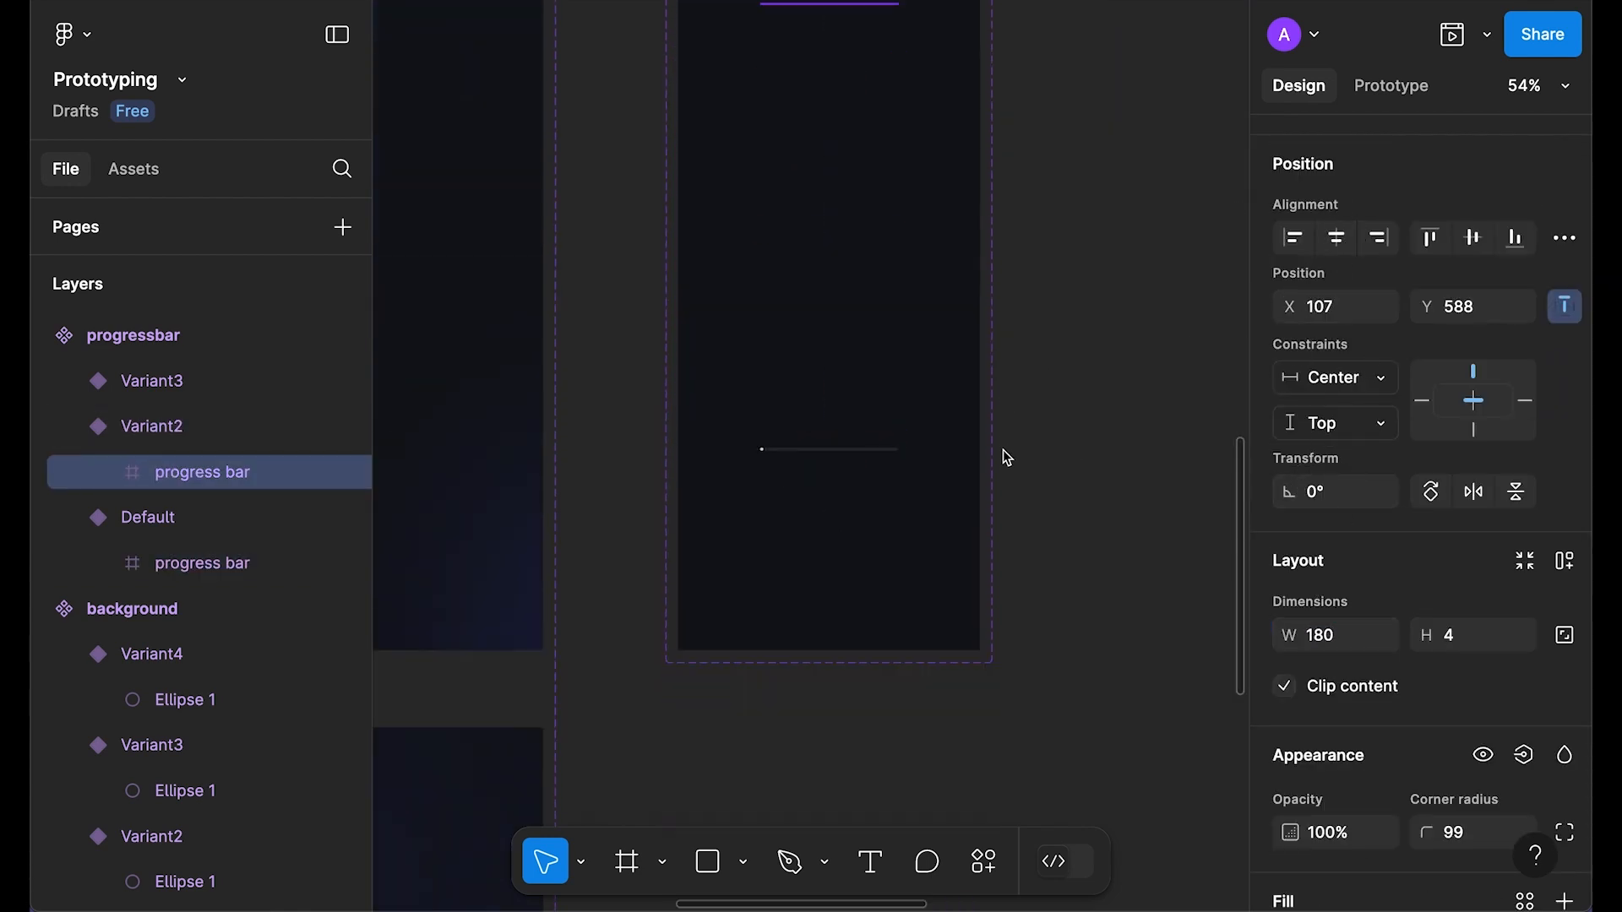
click(817, 452)
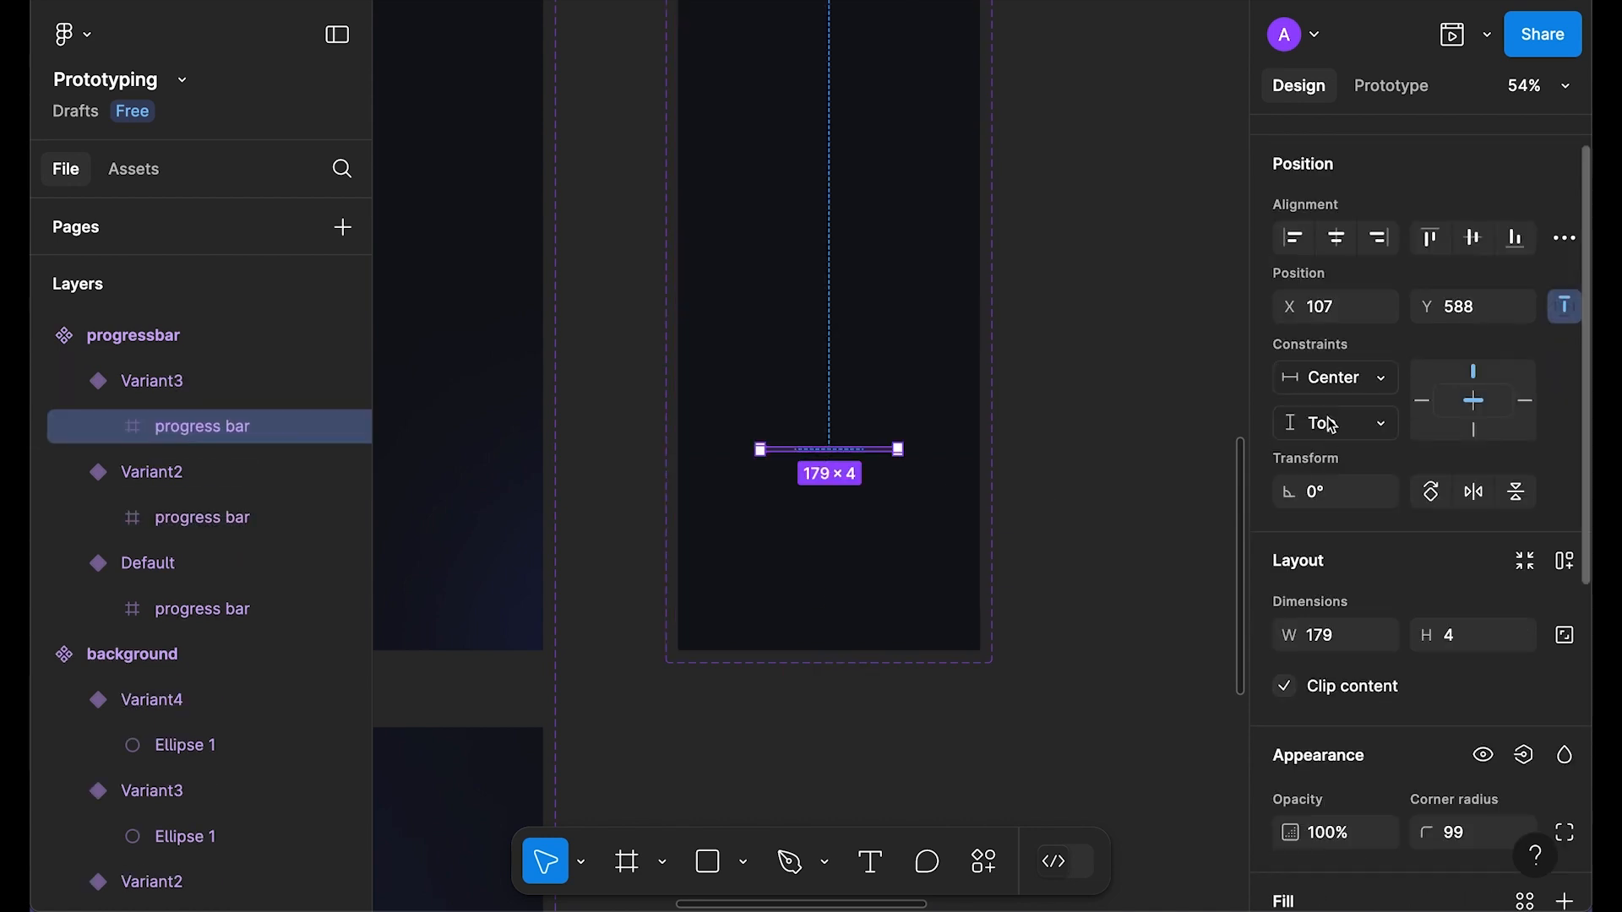
click(1349, 648)
text(1)
key(Return)
Step: Widen Variant2's inner bar rectangle to 180 so it fills the bar
click(1107, 431)
scroll(1104, 445, down, 4)
scroll(1098, 473, up, 3)
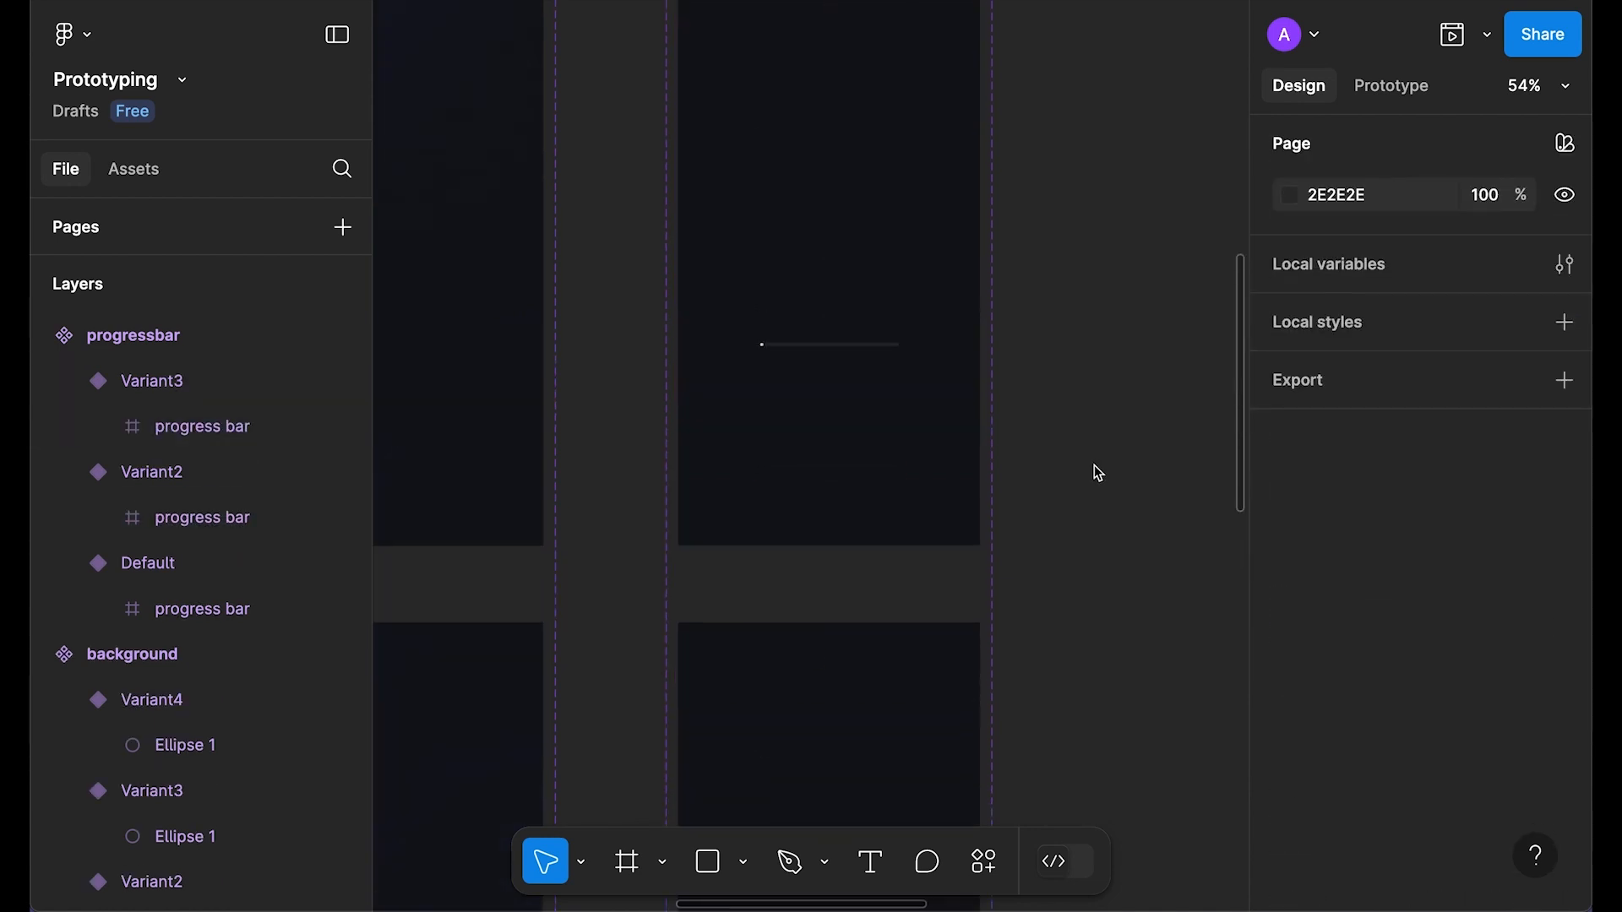
scroll(742, 609, up, 2)
scroll(921, 507, down, 3)
scroll(825, 241, down, 3)
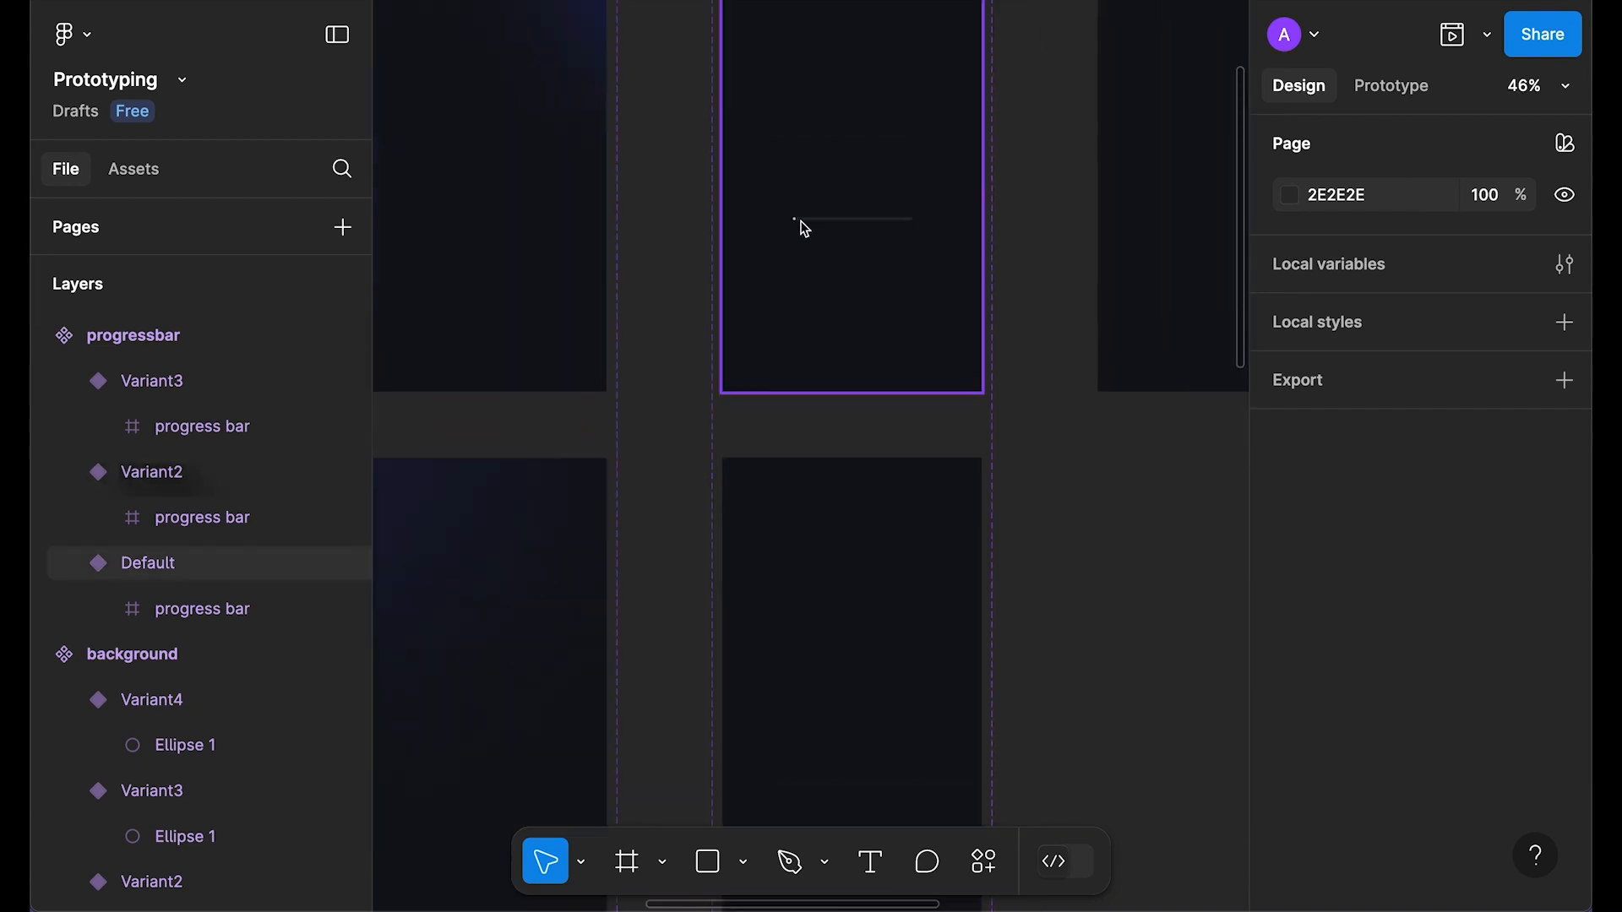
scroll(801, 245, up, 1)
scroll(791, 265, up, 3)
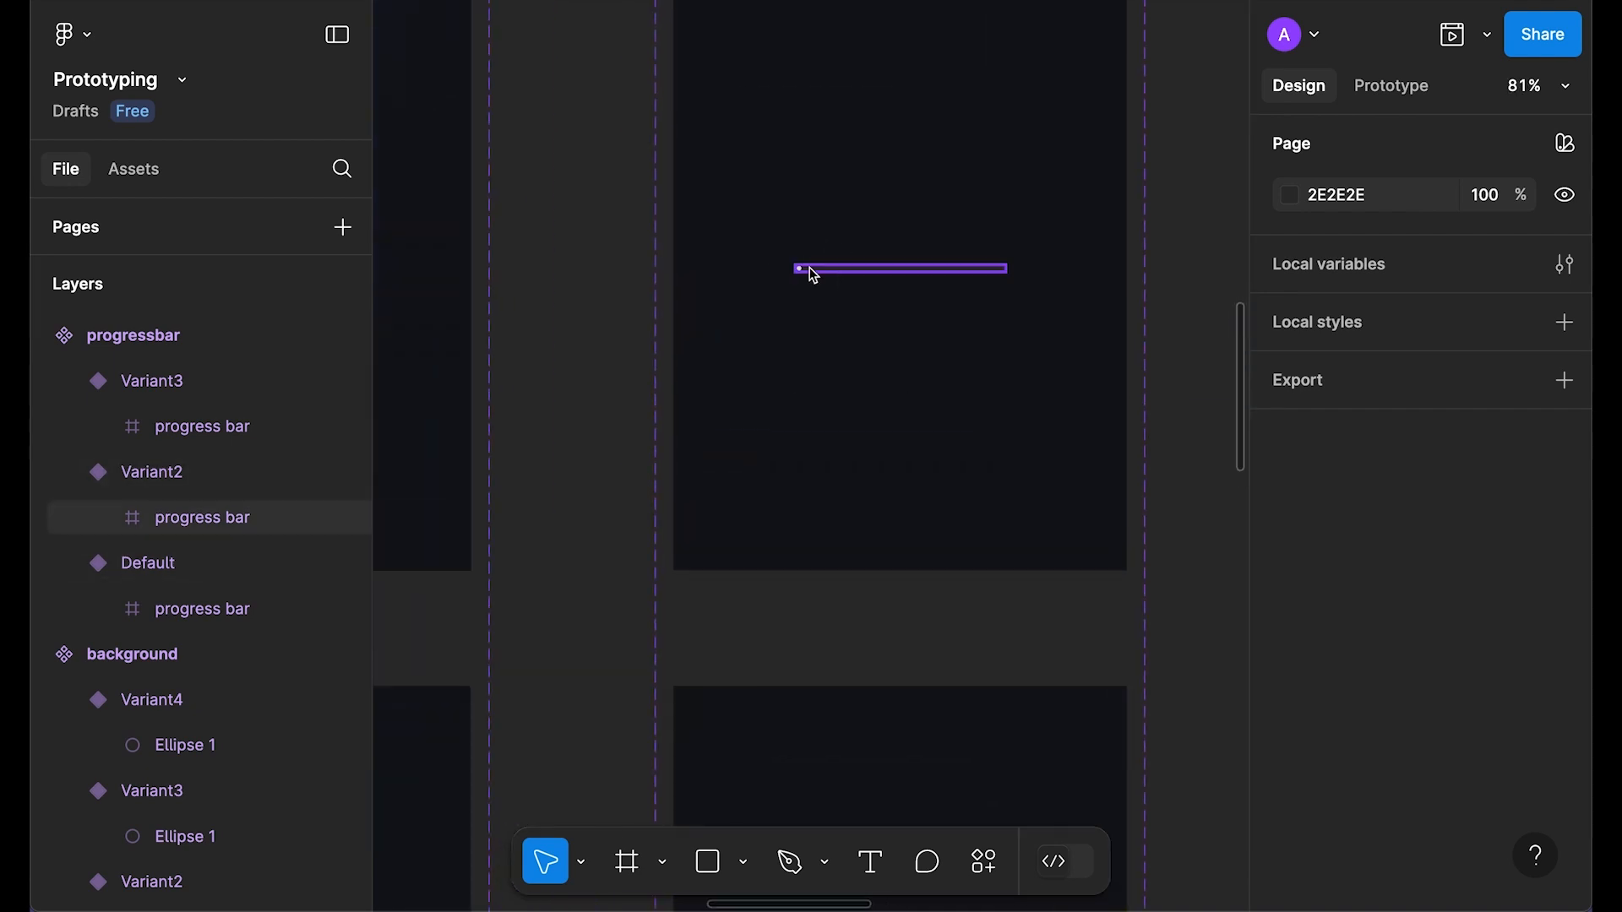
super+click(798, 269)
drag(978, 451, 907, 464)
scroll(1350, 752, down, 1)
click(1323, 669)
text(180)
key(Return)
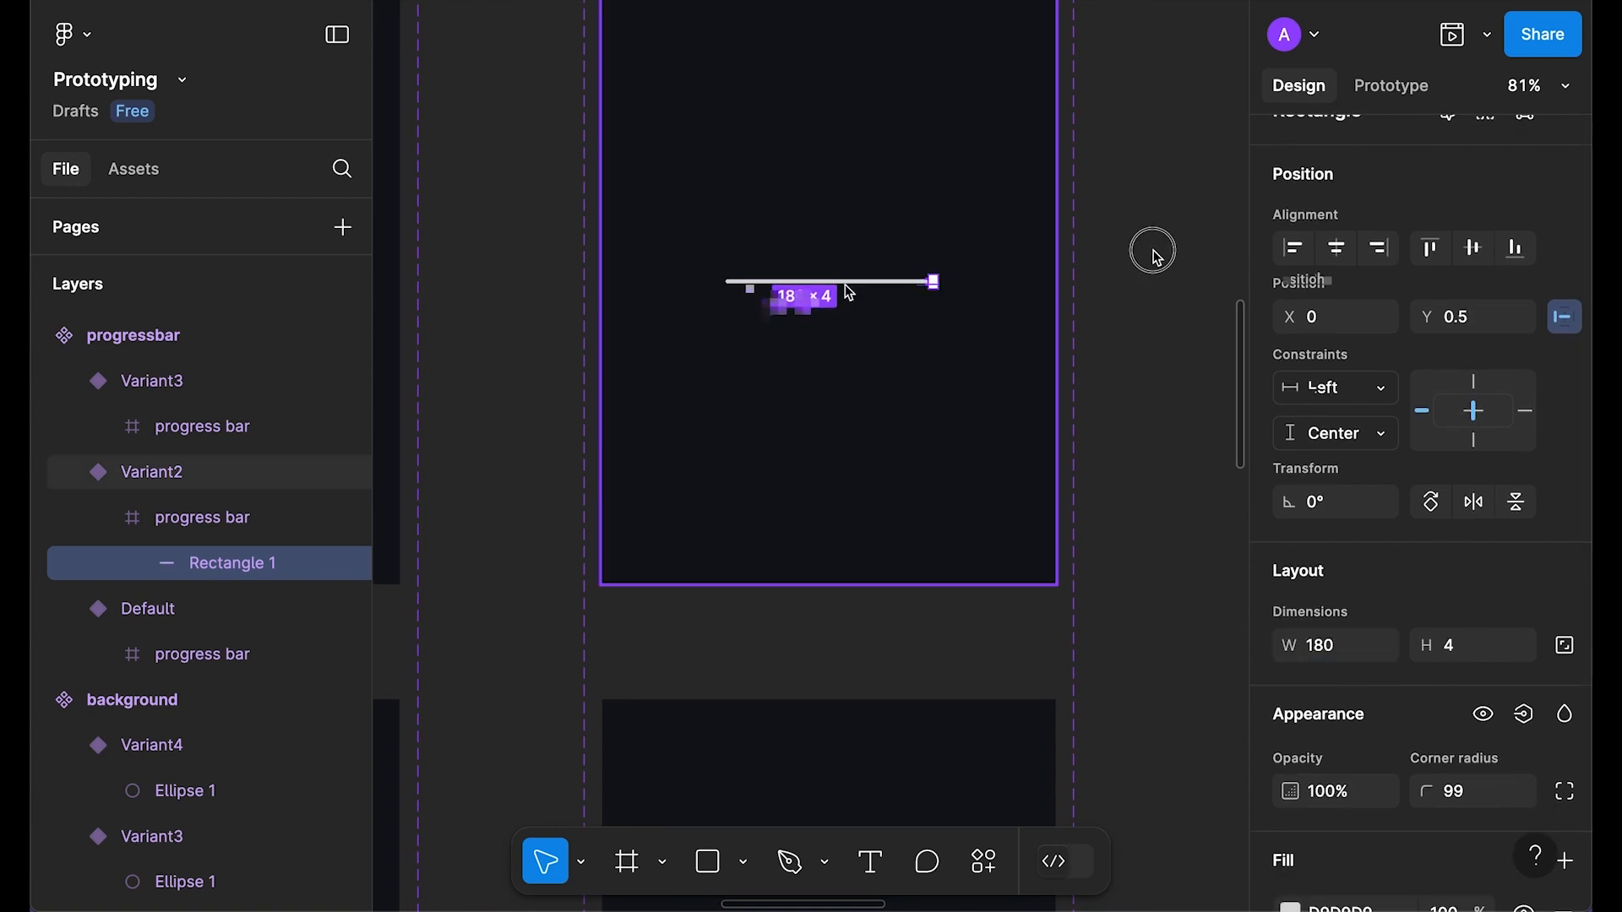
key(ctrl+minus)
Step: Set the Variant3 progress bar's opacity to 0%
scroll(904, 314, down, 4)
click(829, 679)
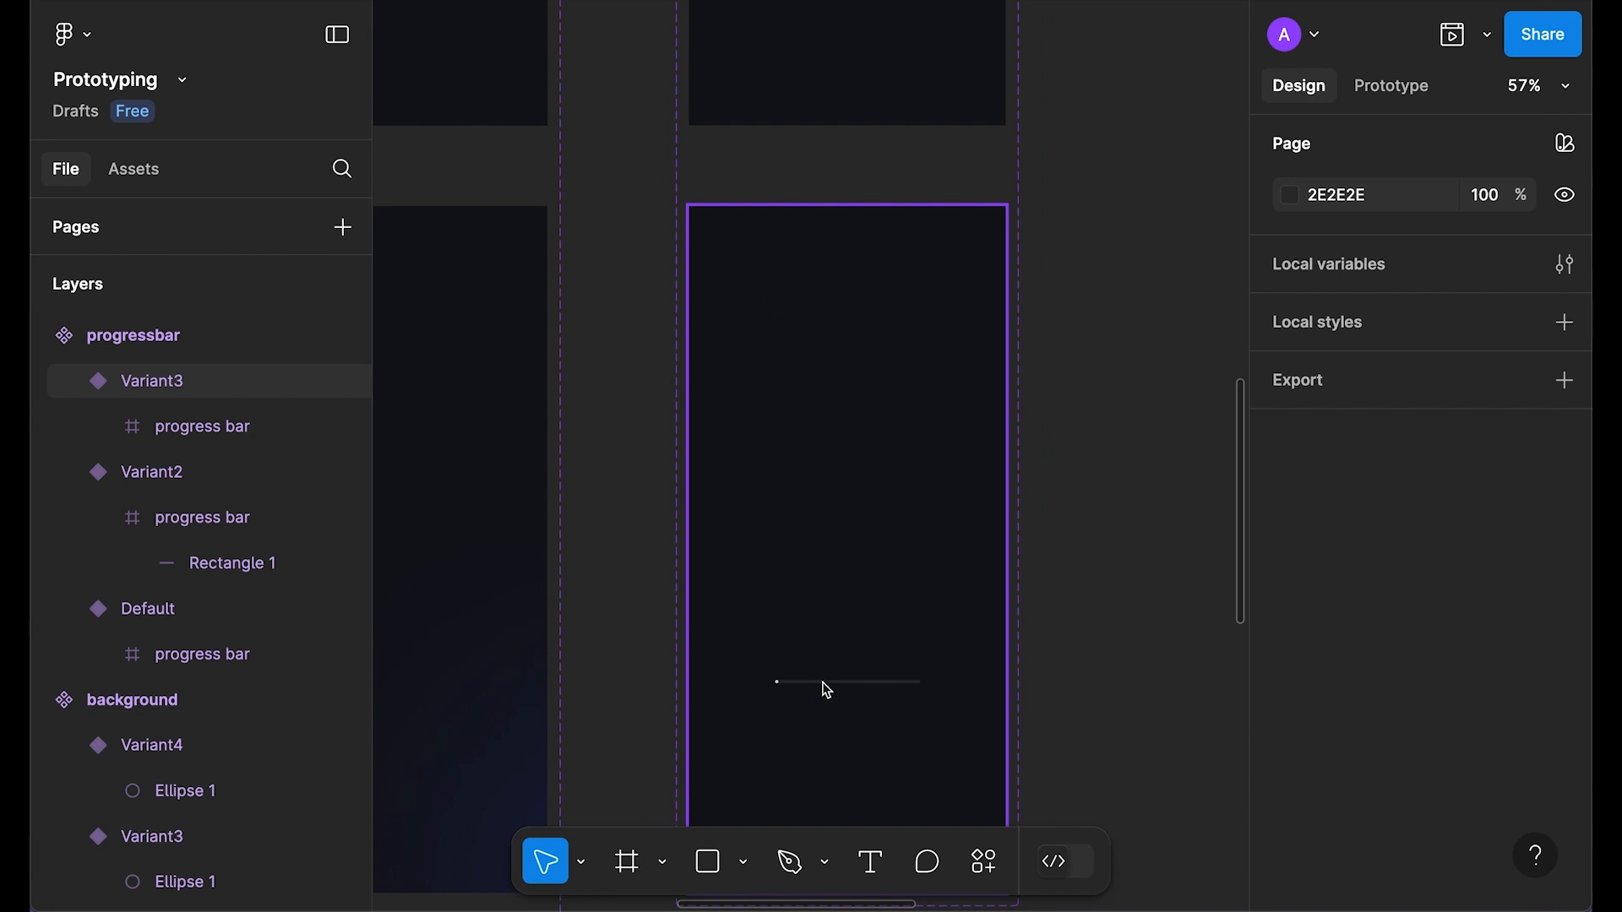
click(823, 681)
scroll(1354, 670, down, 3)
click(1356, 672)
text(0)
key(Return)
click(1157, 179)
scroll(1157, 179, down, 3)
drag(1172, 173, 982, 373)
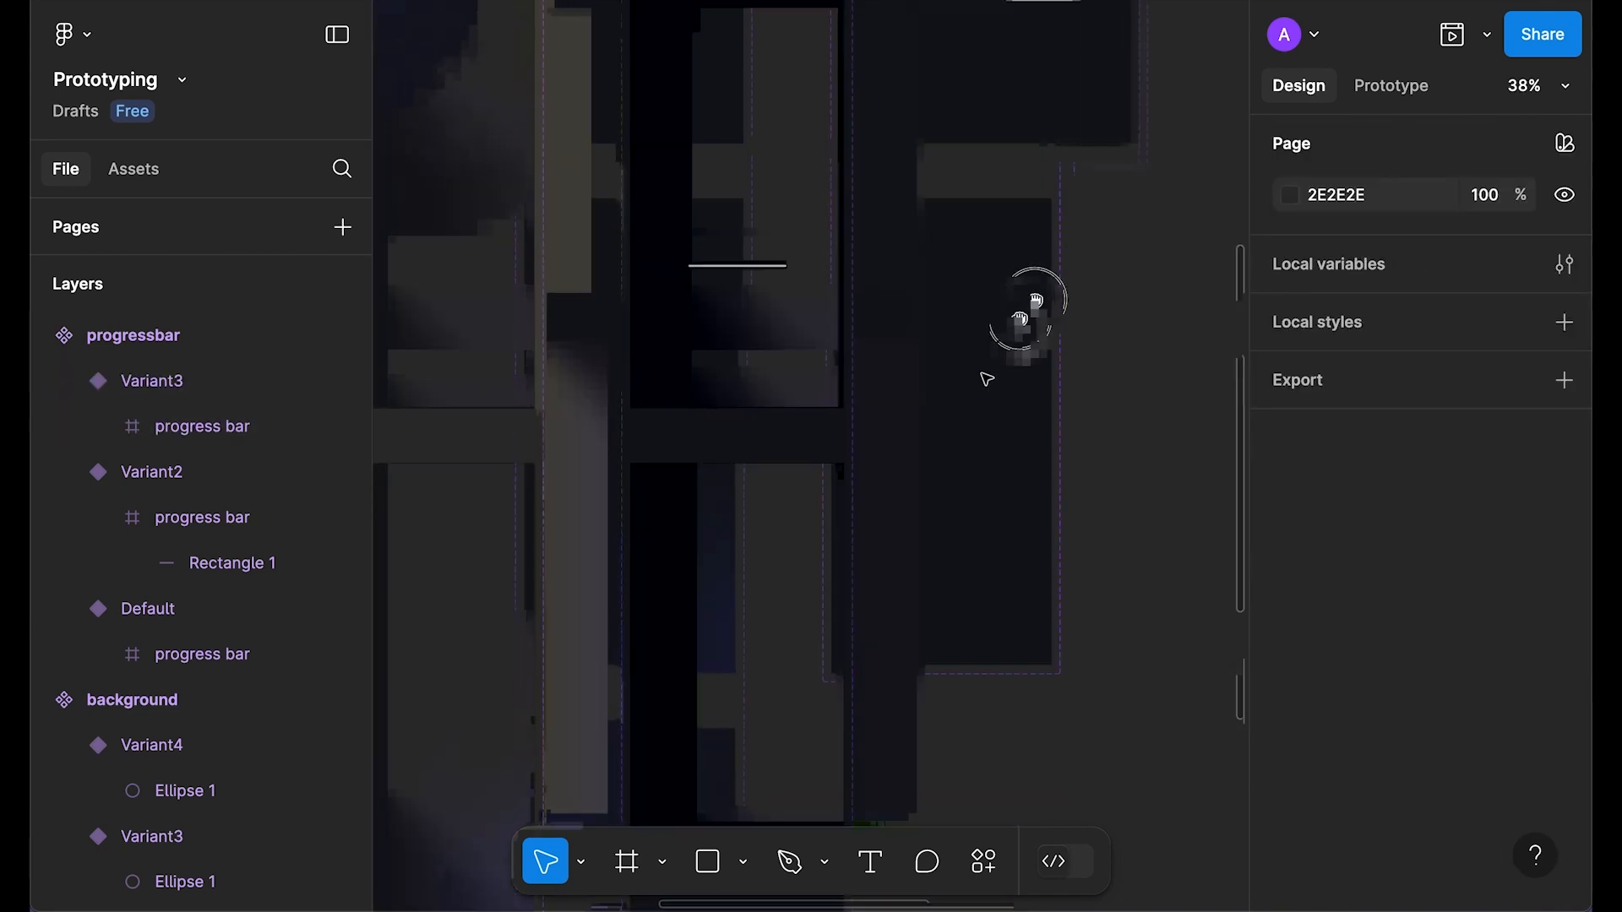
scroll(984, 378, down, 3)
scroll(1006, 363, up, 1)
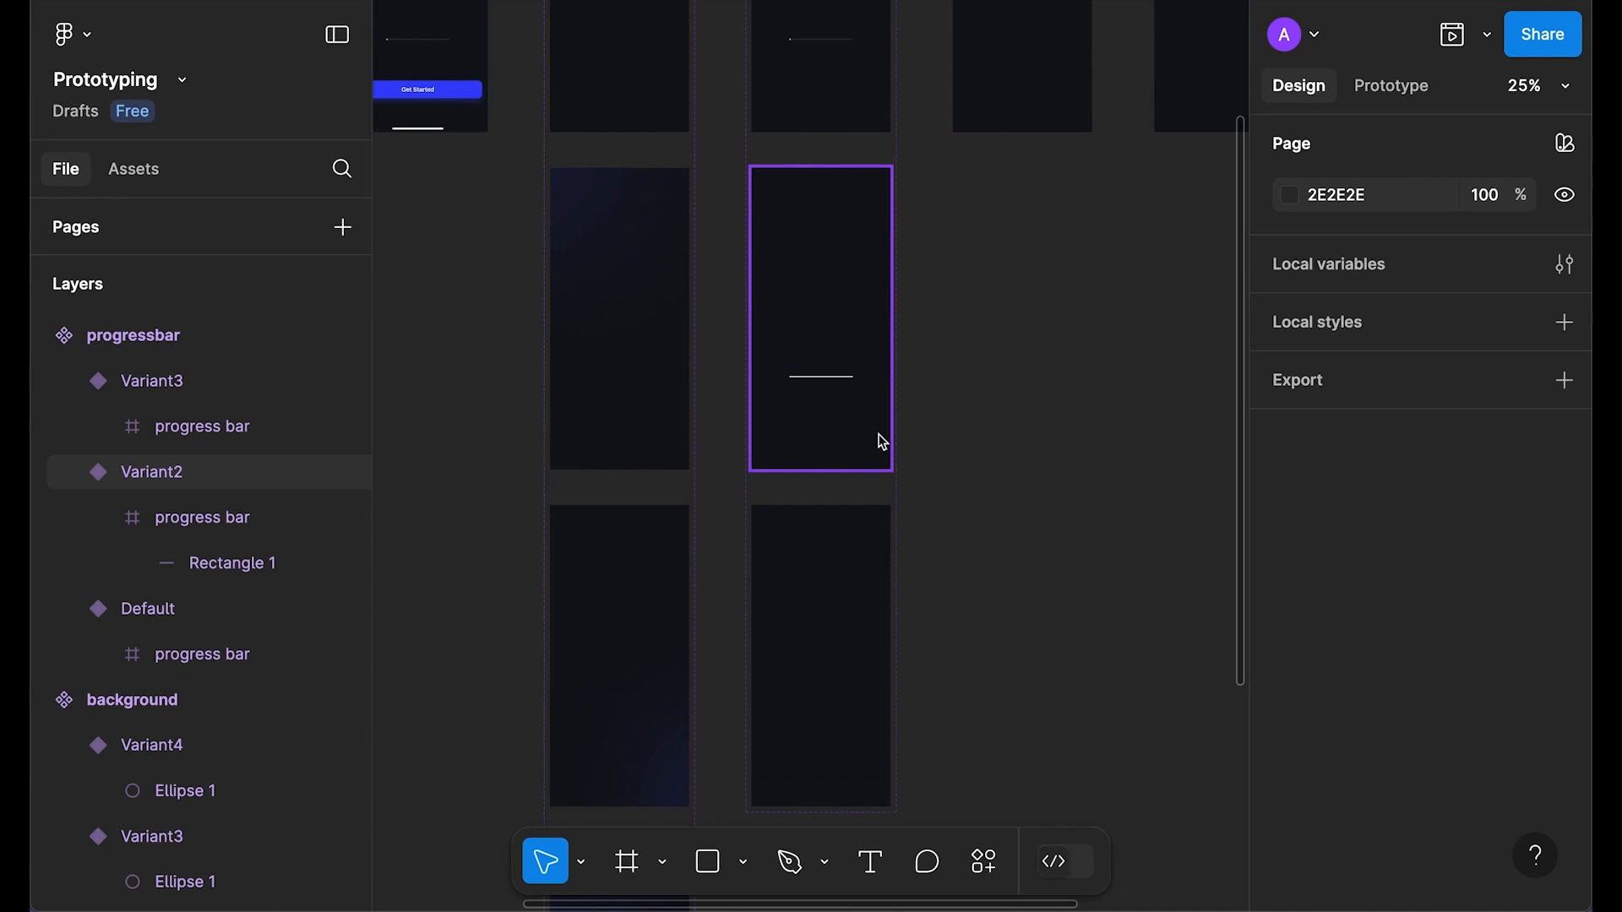
scroll(1010, 329, up, 3)
Step: Link the Default variant to Variant2 with an After delay trigger of 1ms
click(1386, 82)
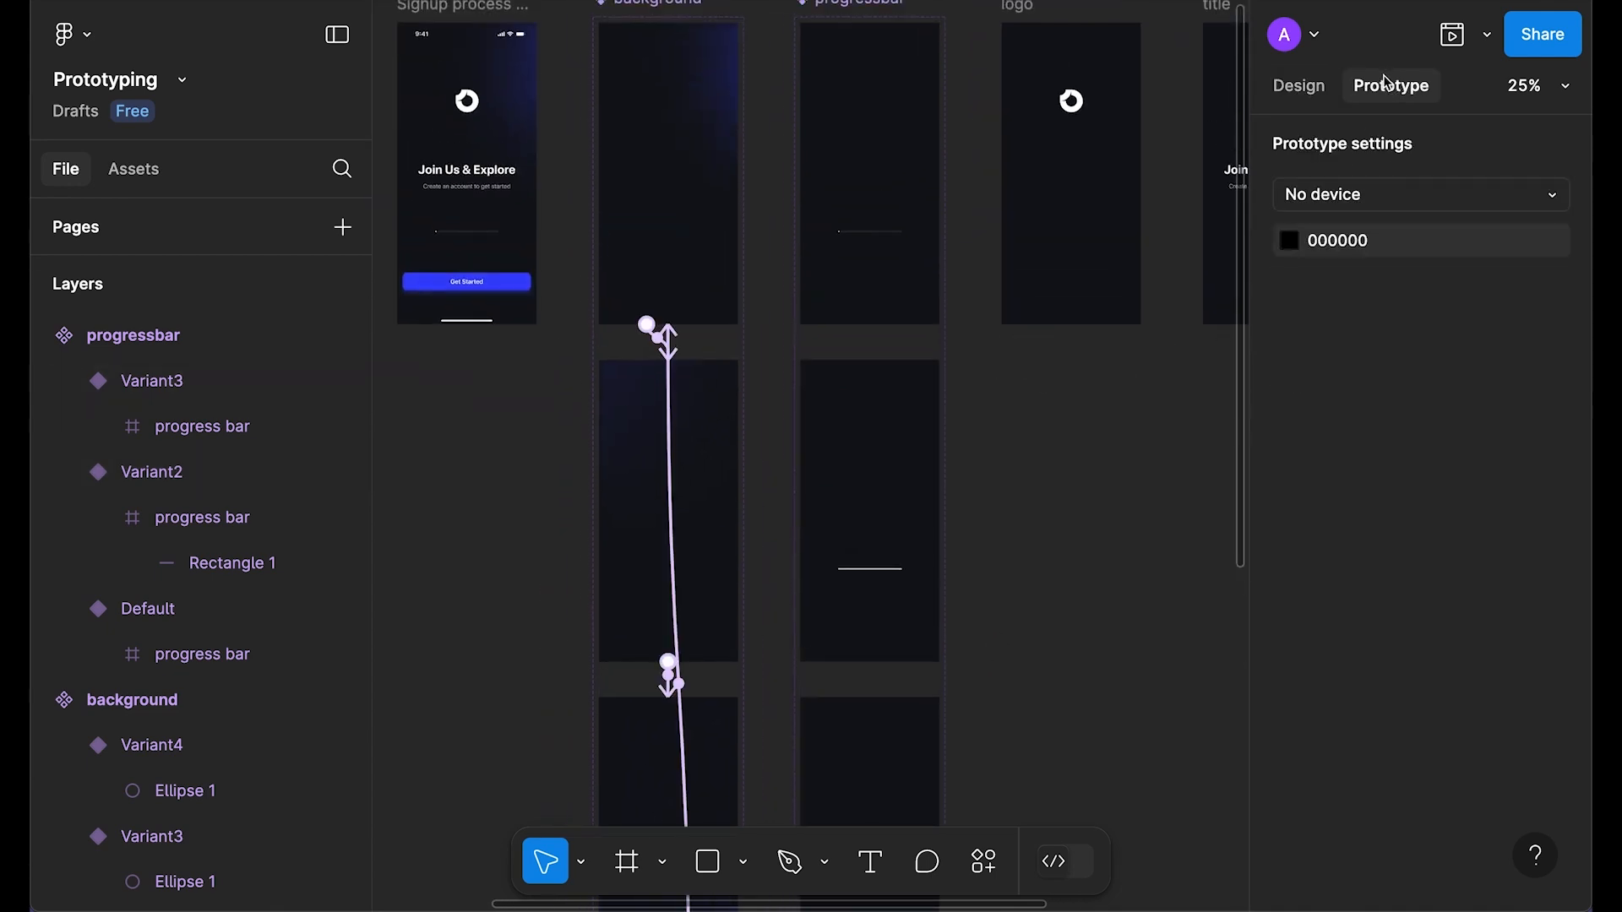
click(852, 275)
drag(870, 325, 893, 390)
scroll(921, 447, down, 1)
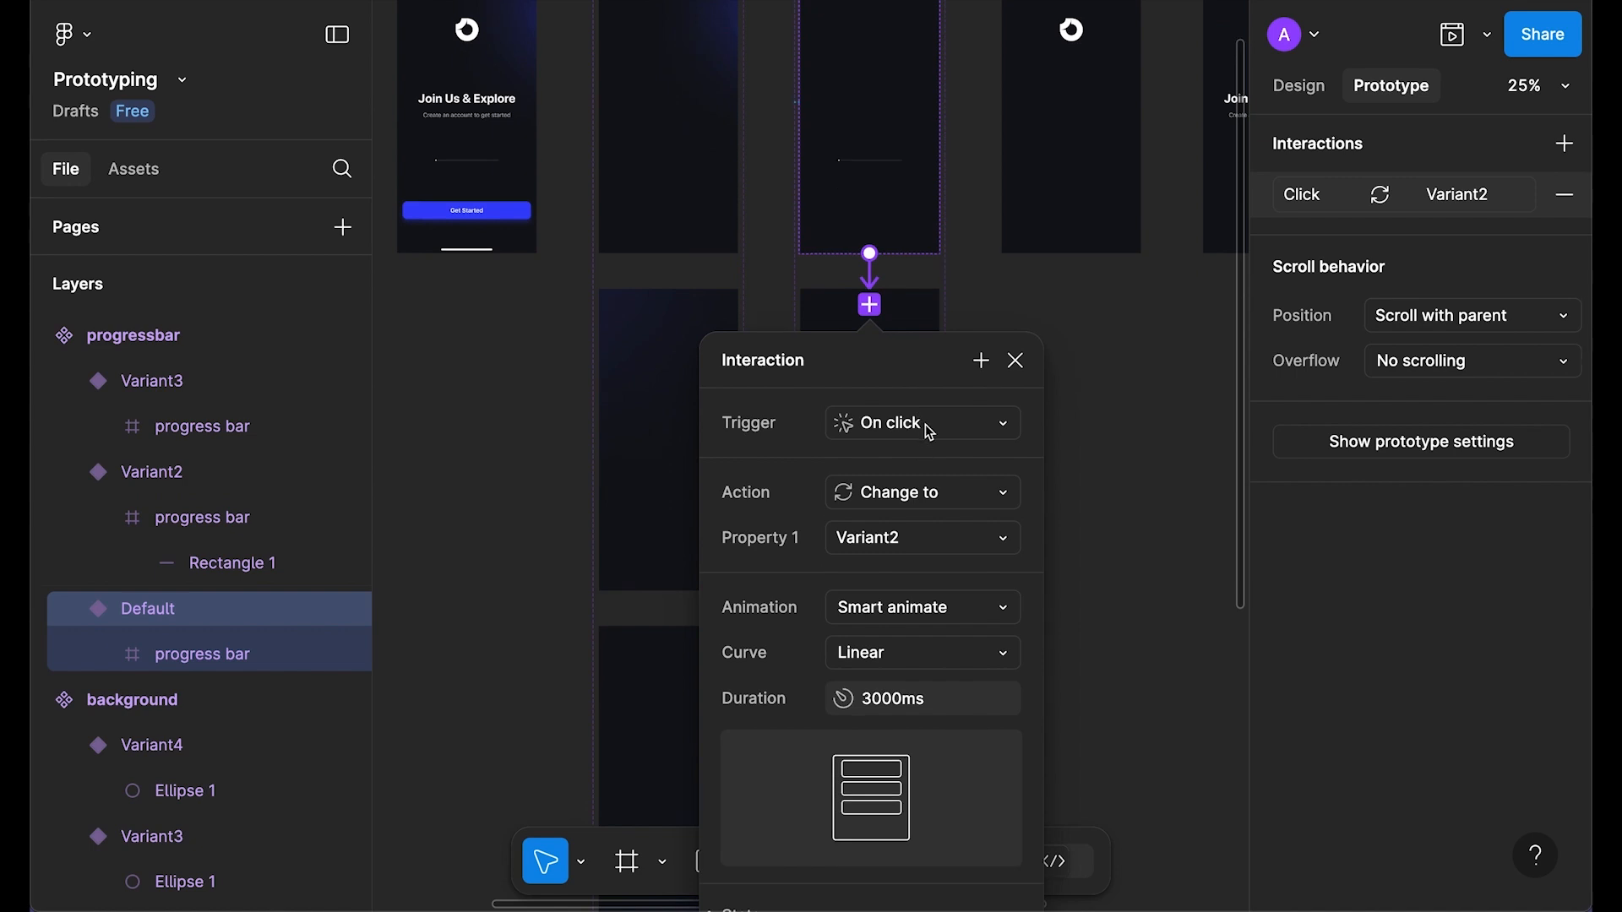
click(924, 438)
click(934, 772)
click(929, 472)
text(1)
key(Return)
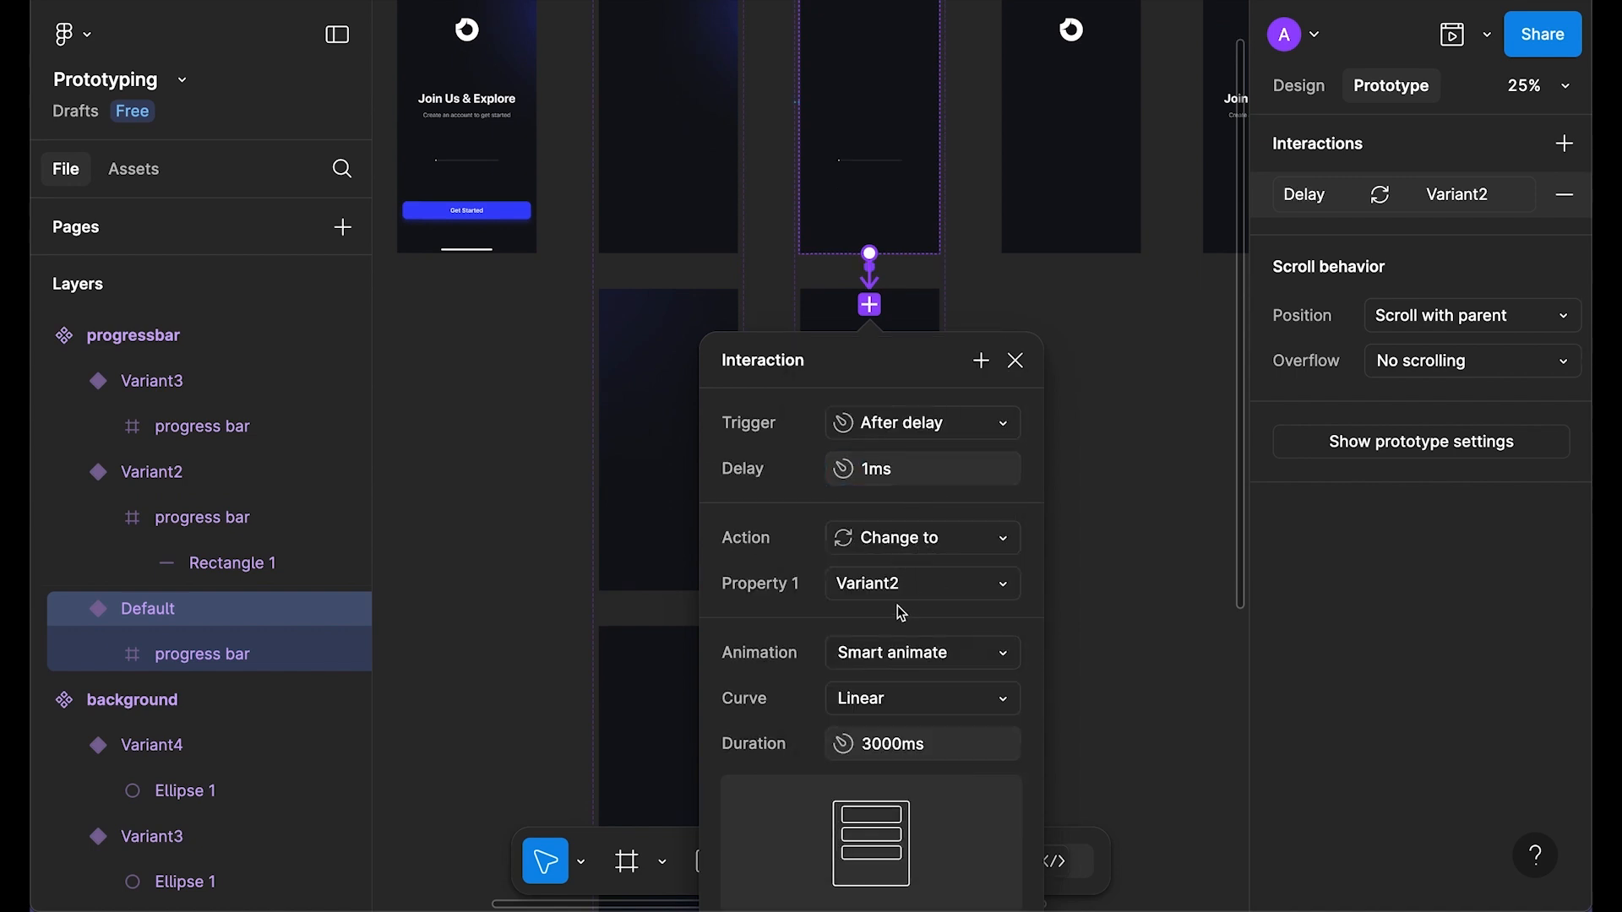
Step: Link Variant2 to Variant3 with an After delay trigger of 1ms
scroll(871, 687, down, 2)
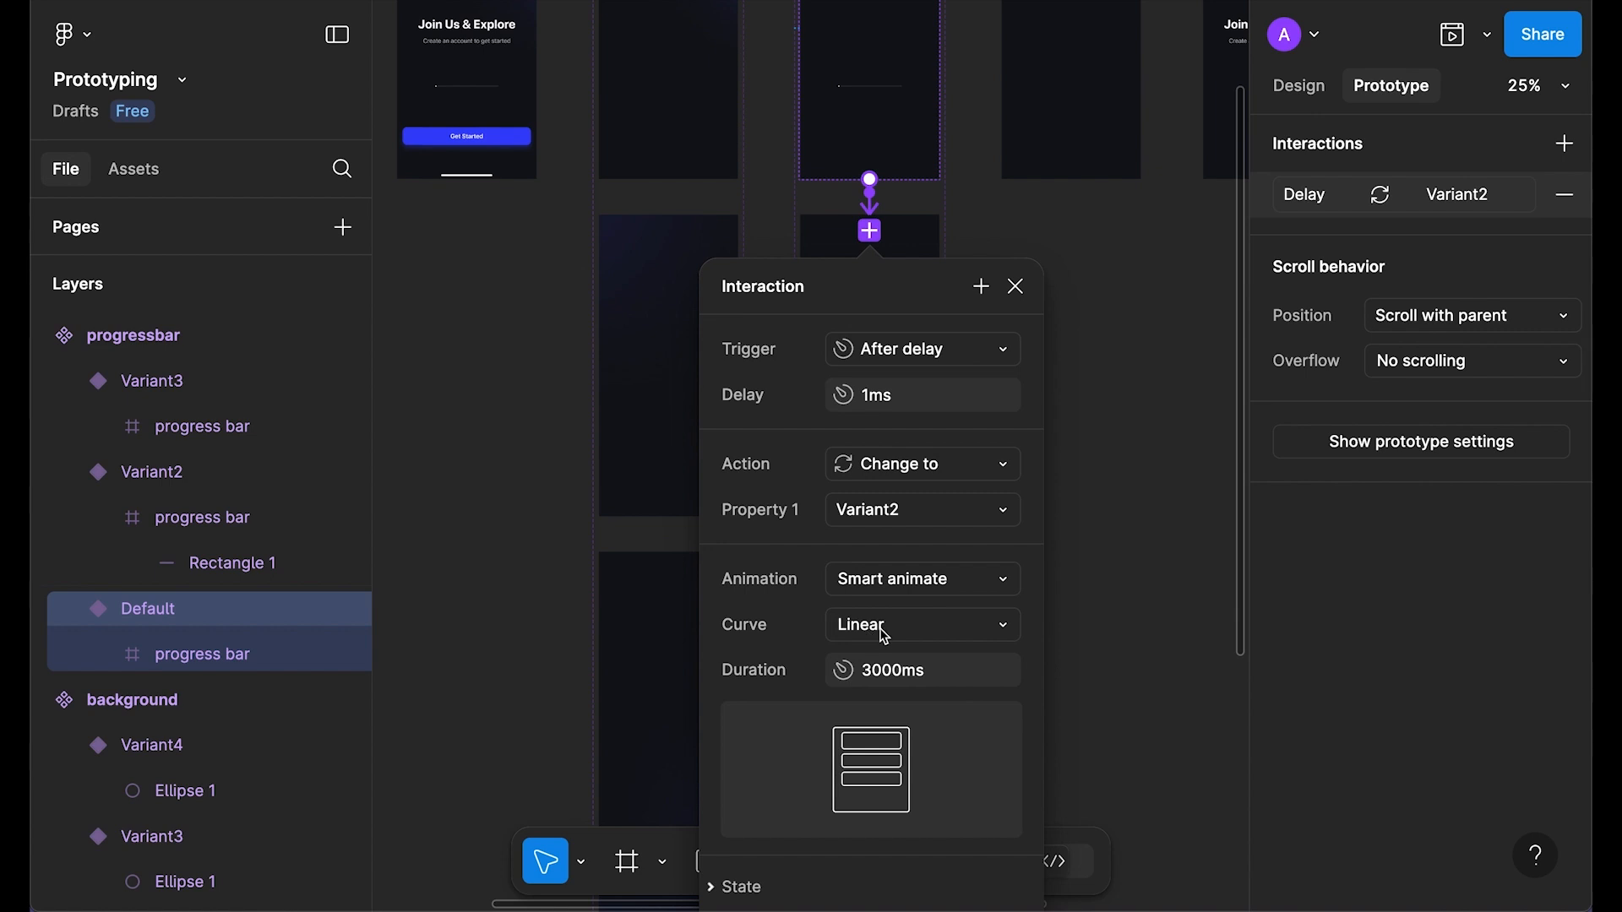
scroll(885, 637, down, 1)
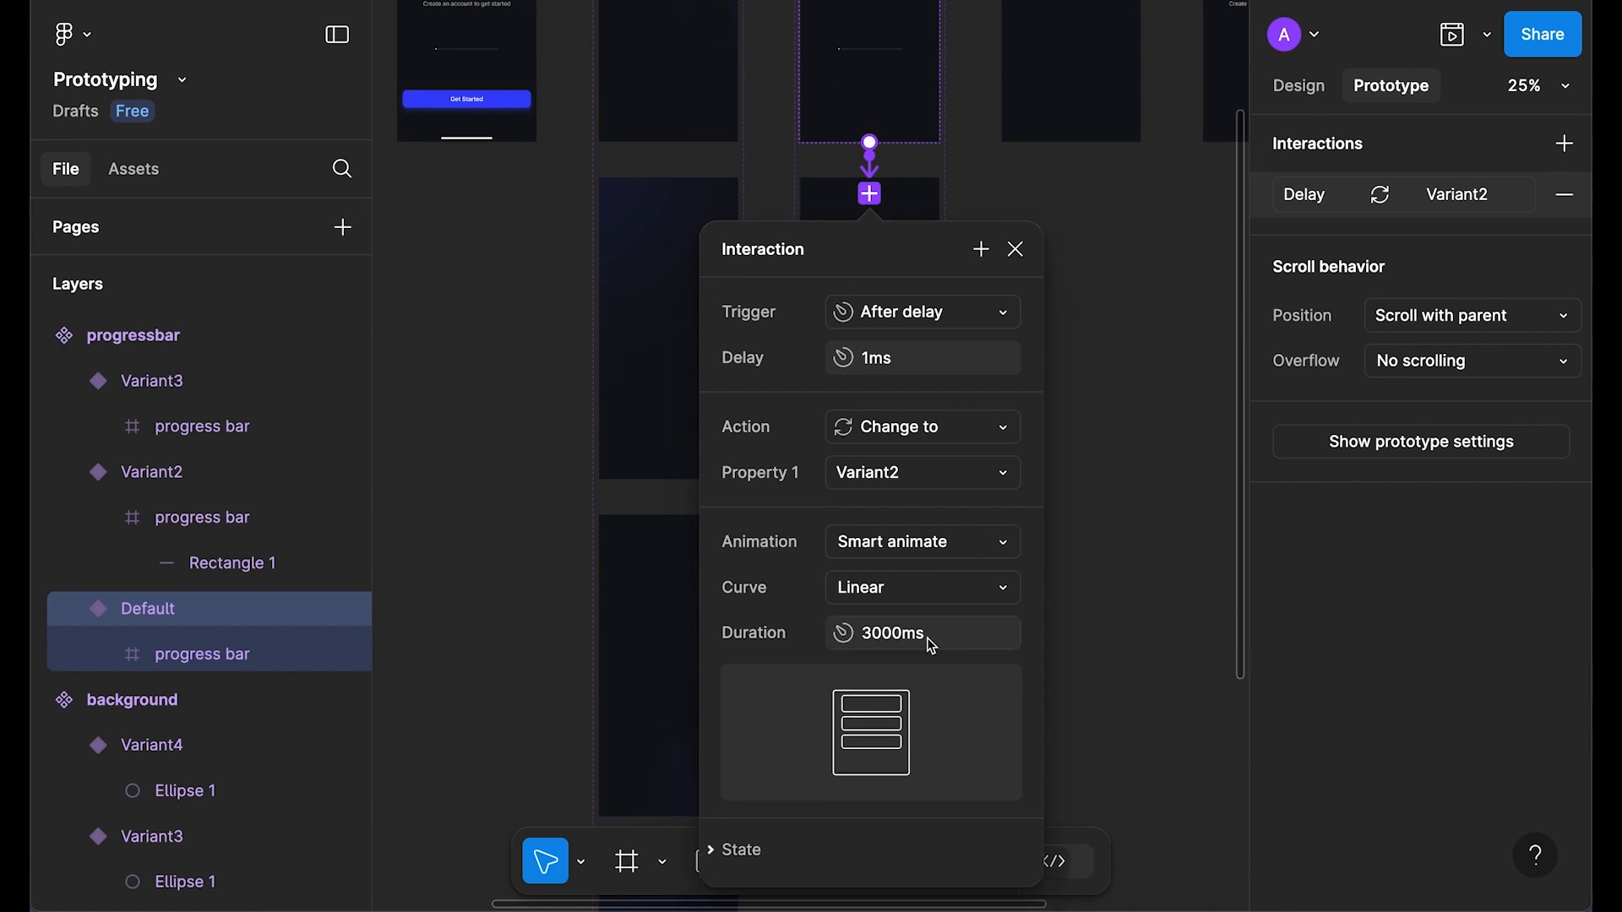
click(1015, 249)
scroll(898, 322, down, 3)
click(906, 338)
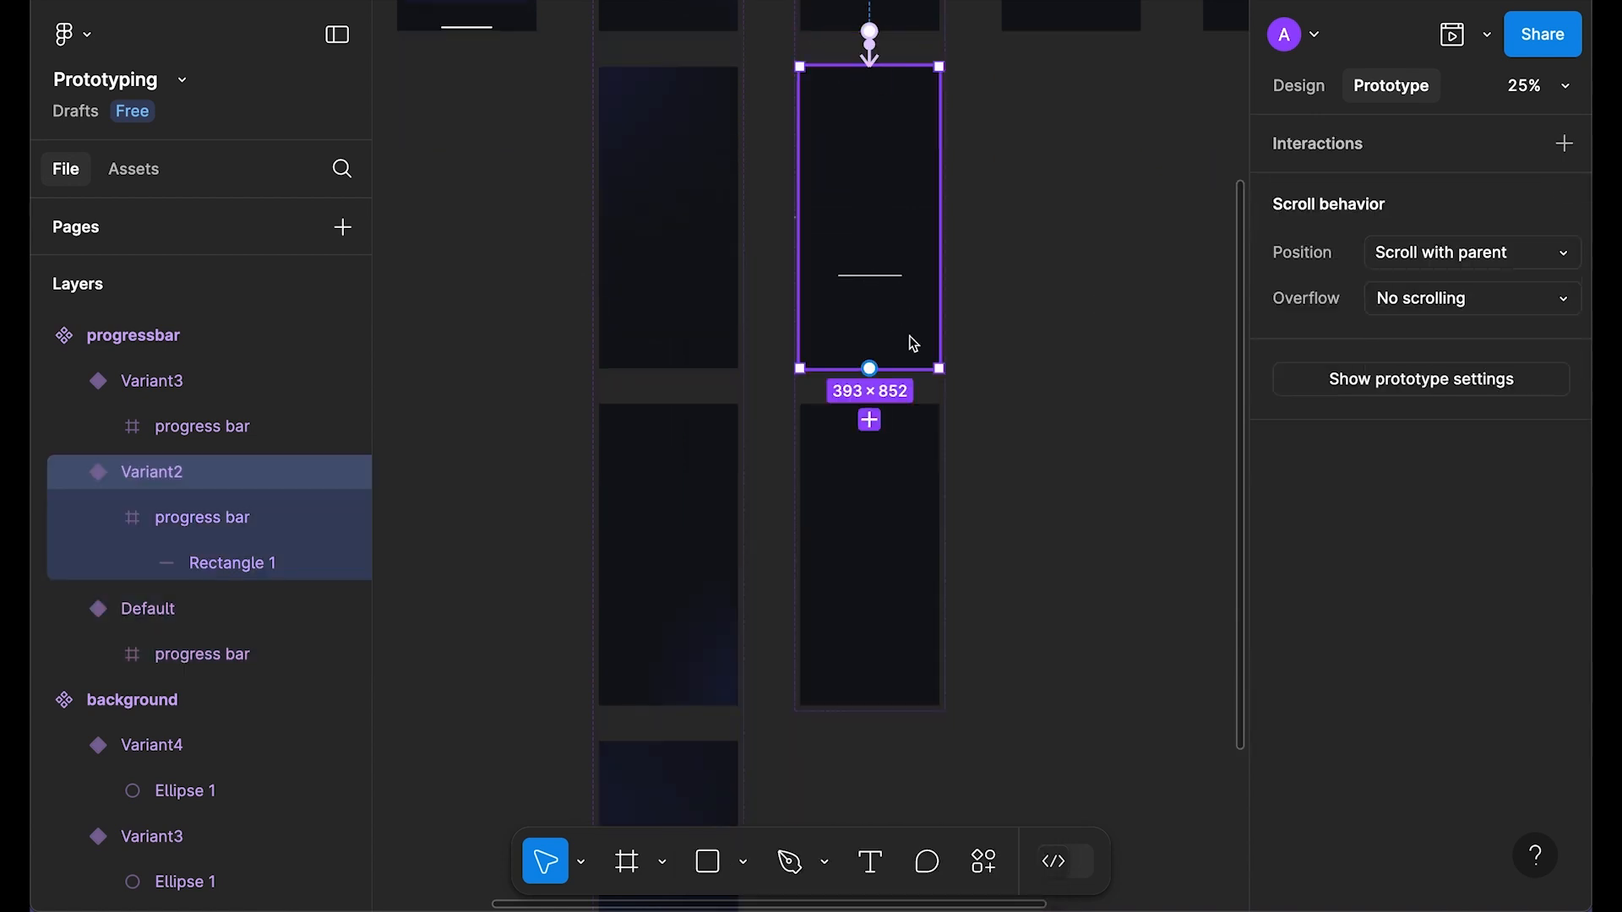
drag(868, 370, 905, 425)
click(921, 171)
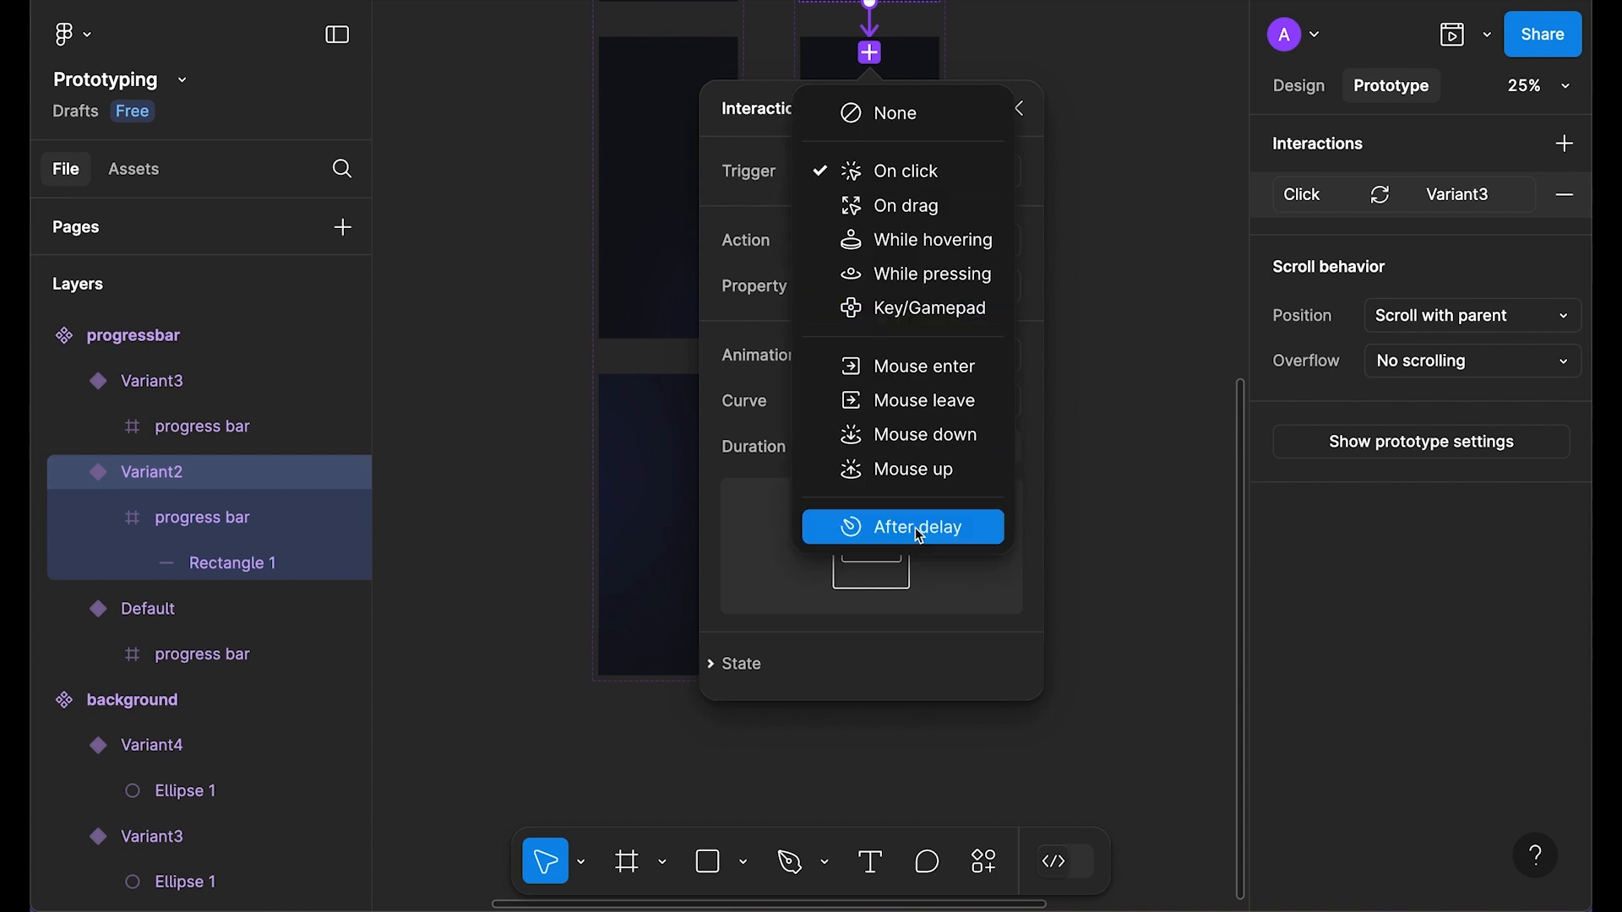
click(898, 524)
click(929, 217)
text(1)
key(Return)
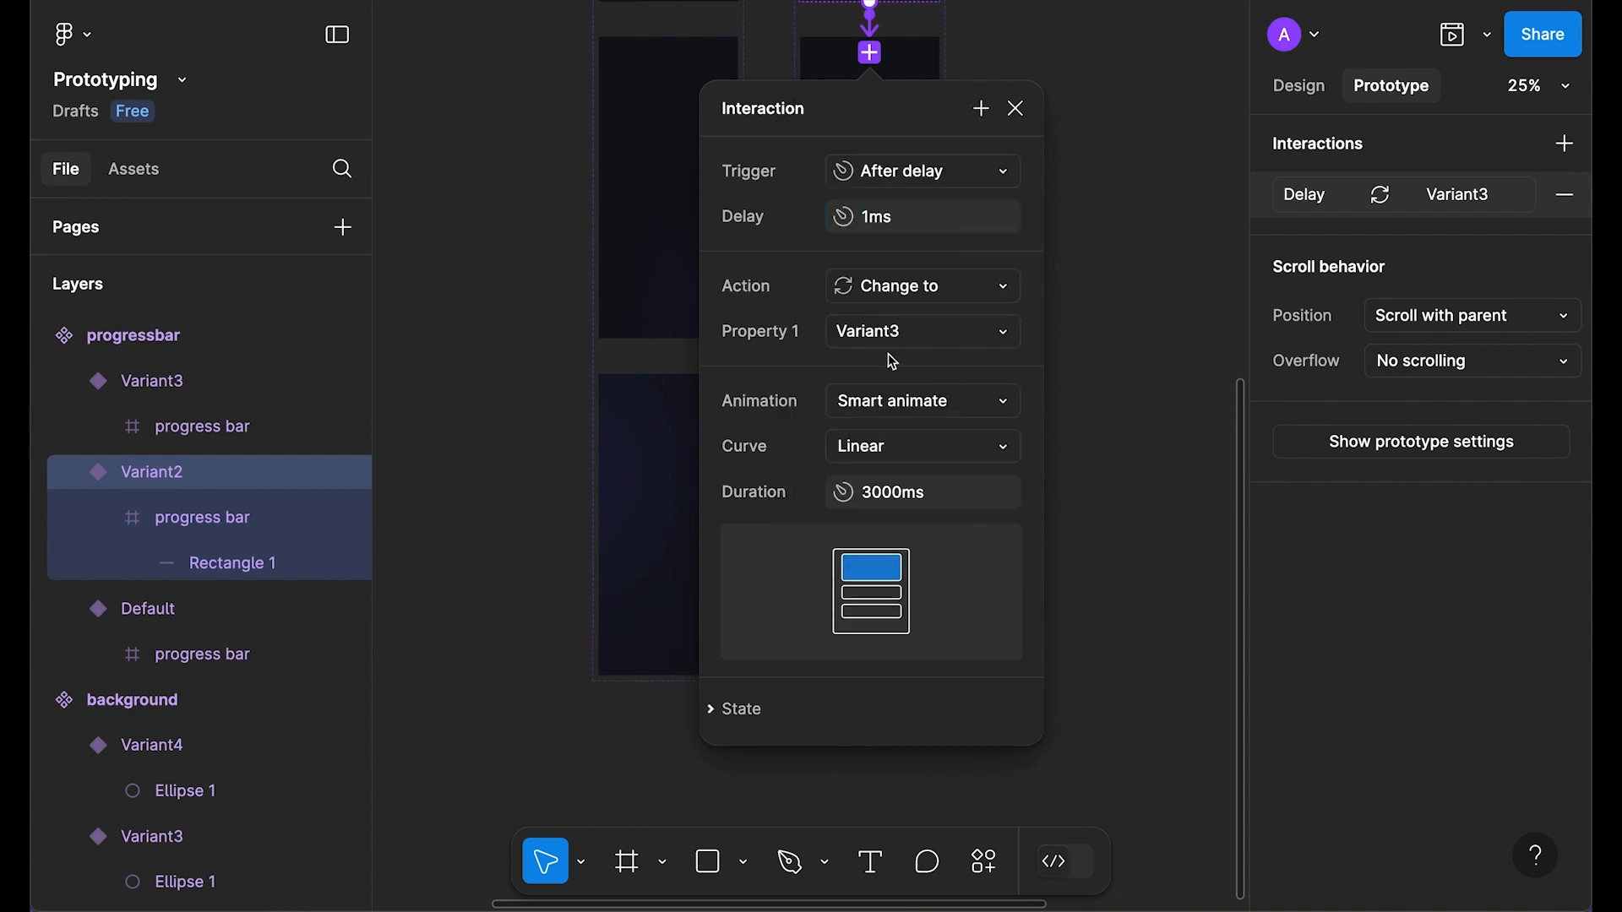
Step: Make the Variant2-to-Variant3 change Instant, keeping the Linear curve
click(914, 446)
click(914, 447)
click(936, 405)
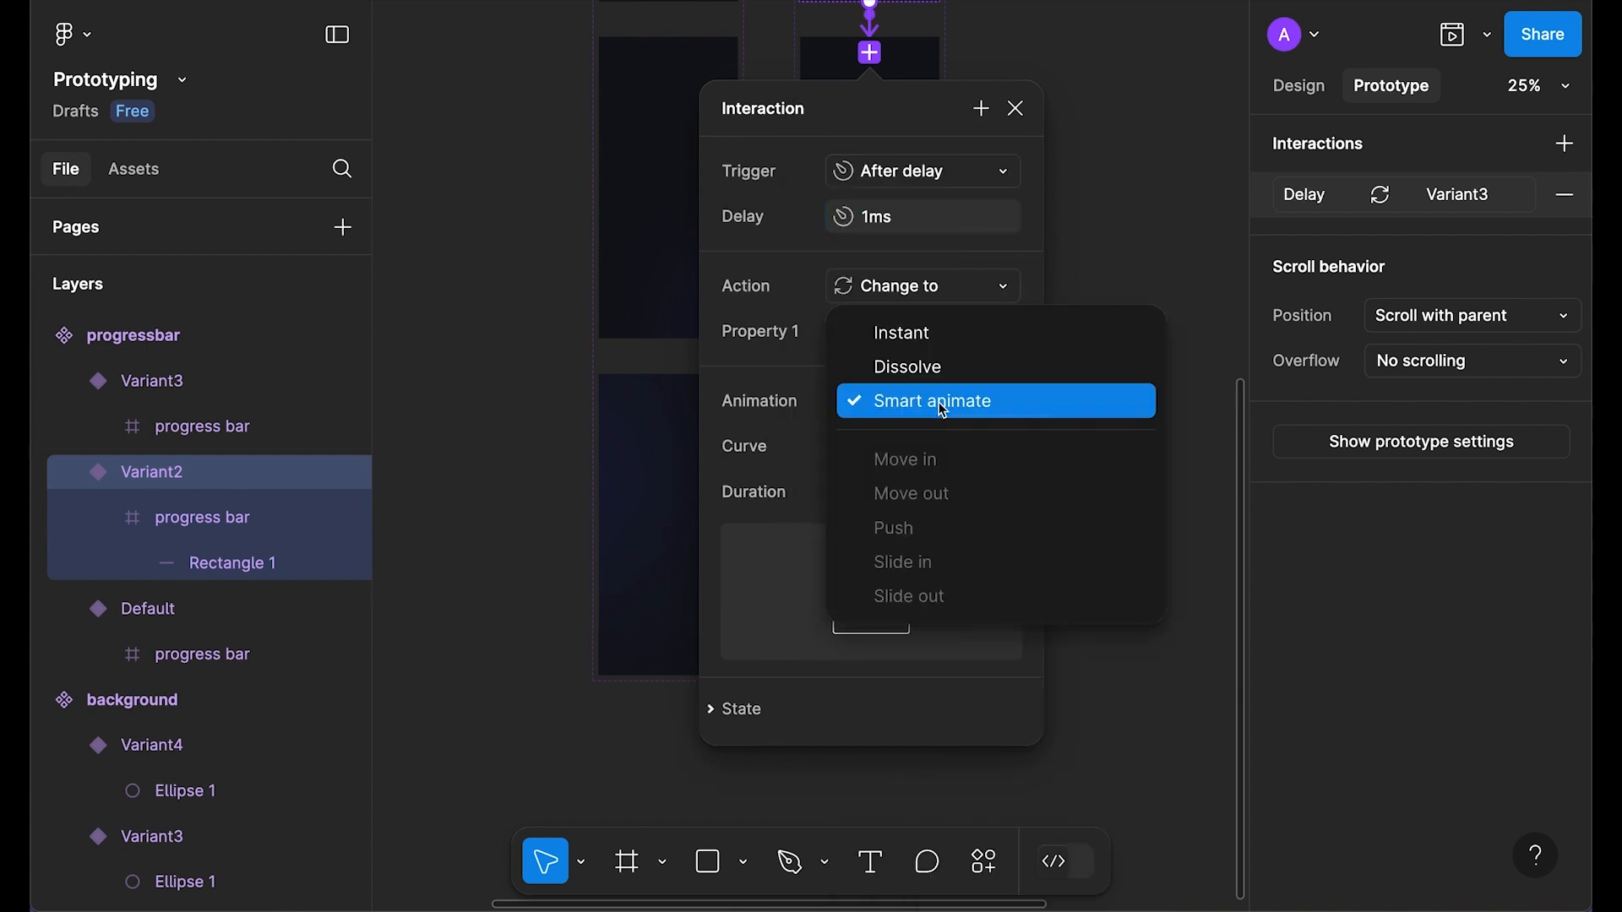
click(944, 339)
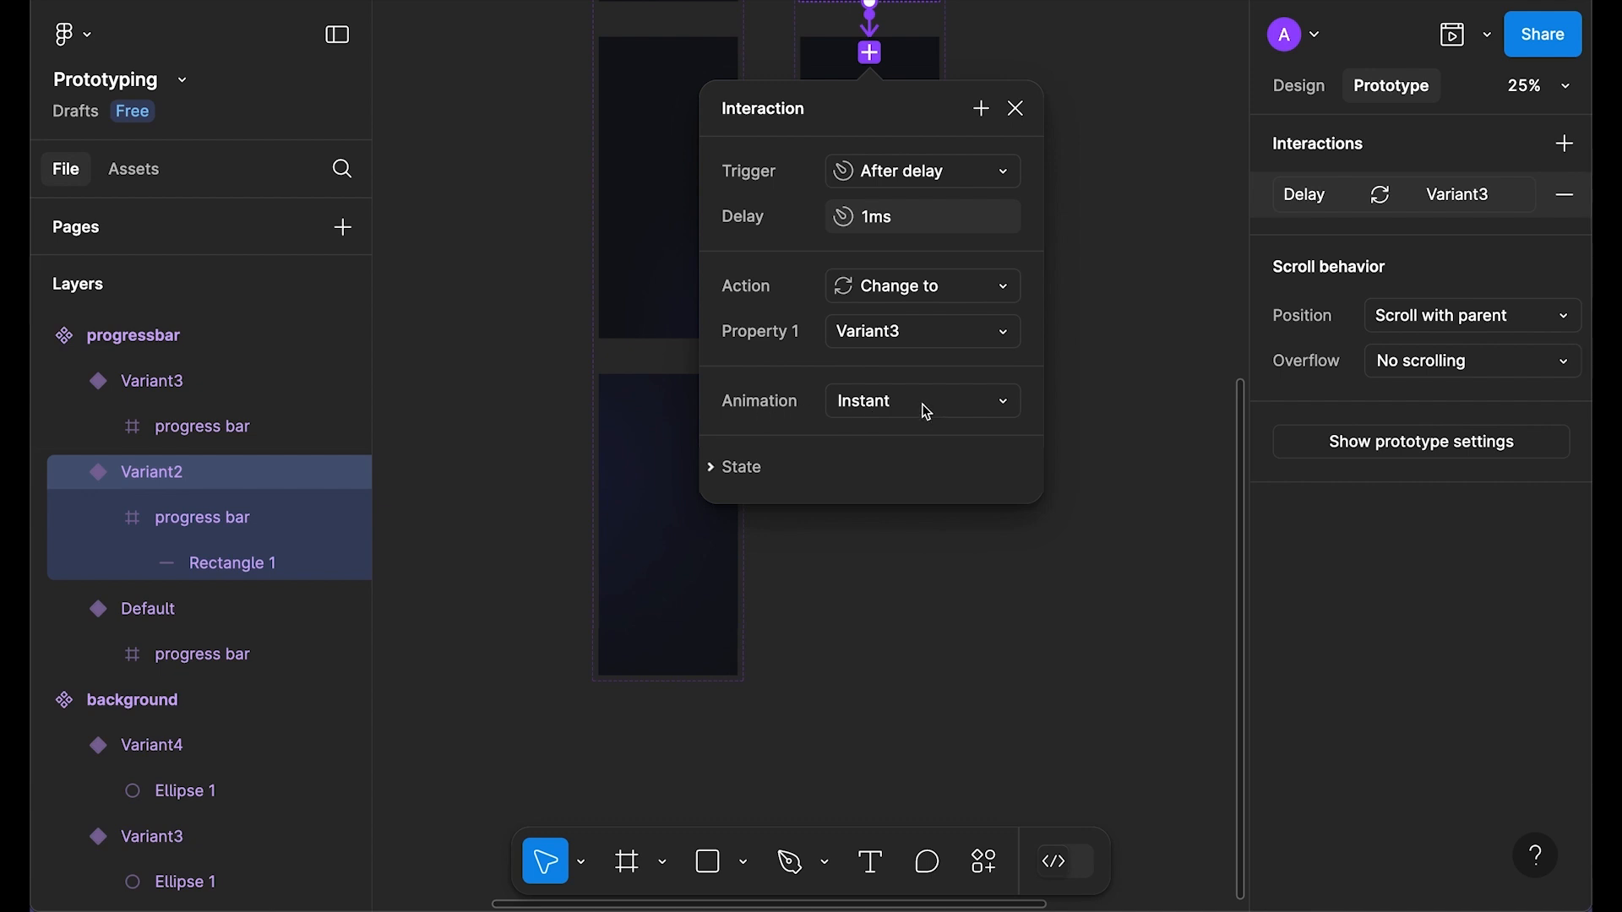
scroll(927, 412, up, 1)
scroll(815, 452, up, 3)
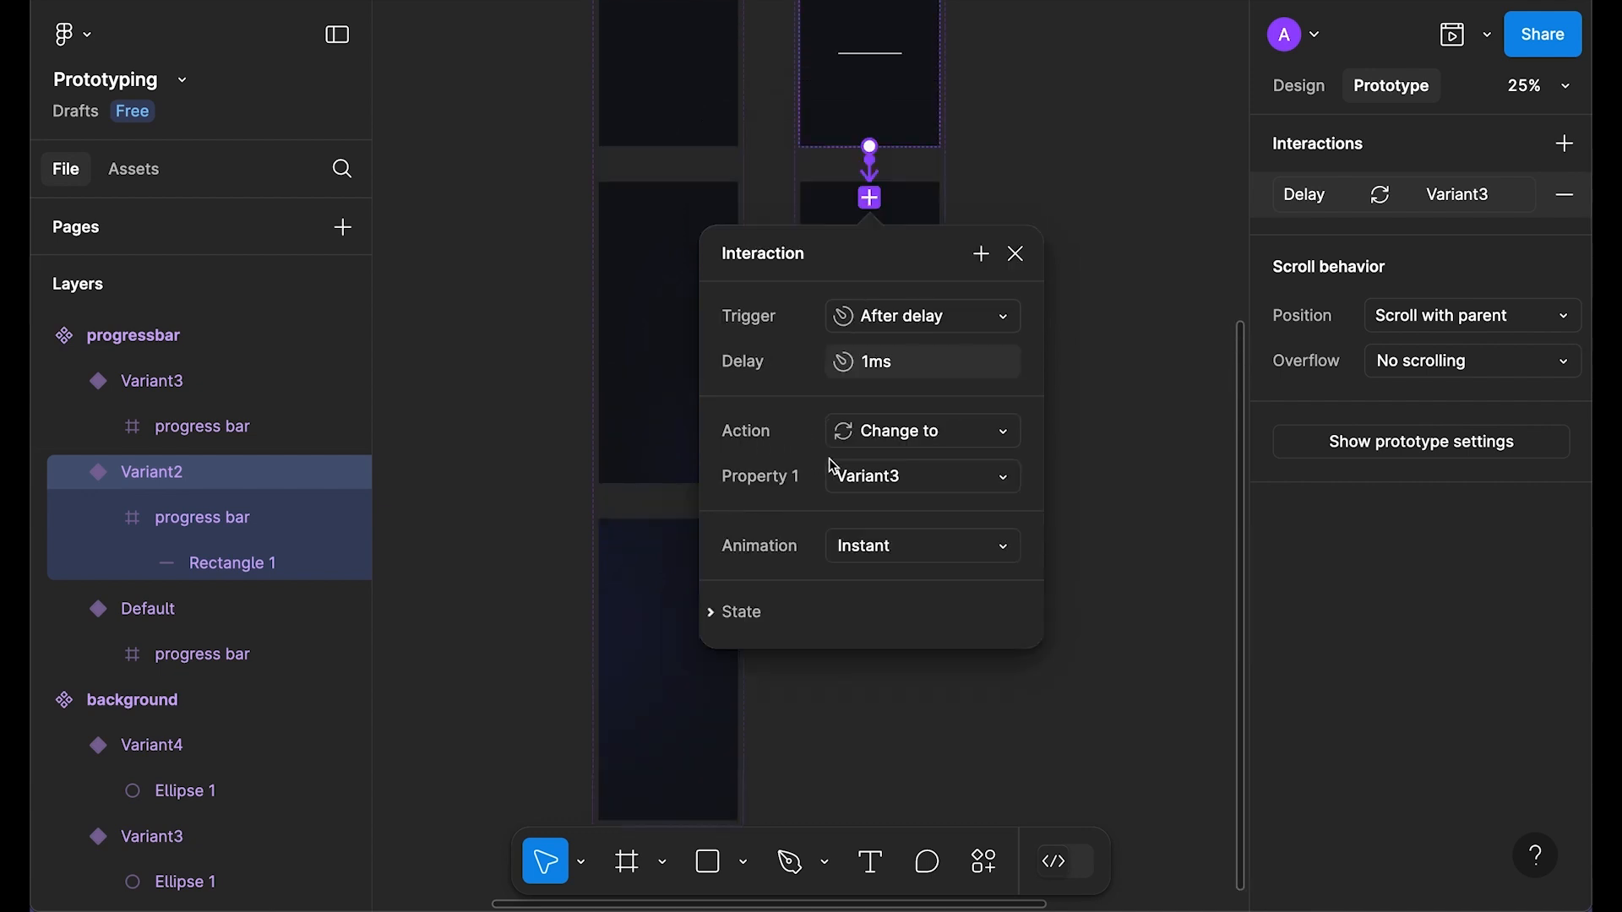
click(1018, 257)
Step: Place a progressbar instance on the canvas and preview its filling animation
scroll(1044, 370, up, 8)
click(1089, 246)
drag(1089, 246, 917, 417)
scroll(919, 419, up, 1)
drag(698, 80, 899, 415)
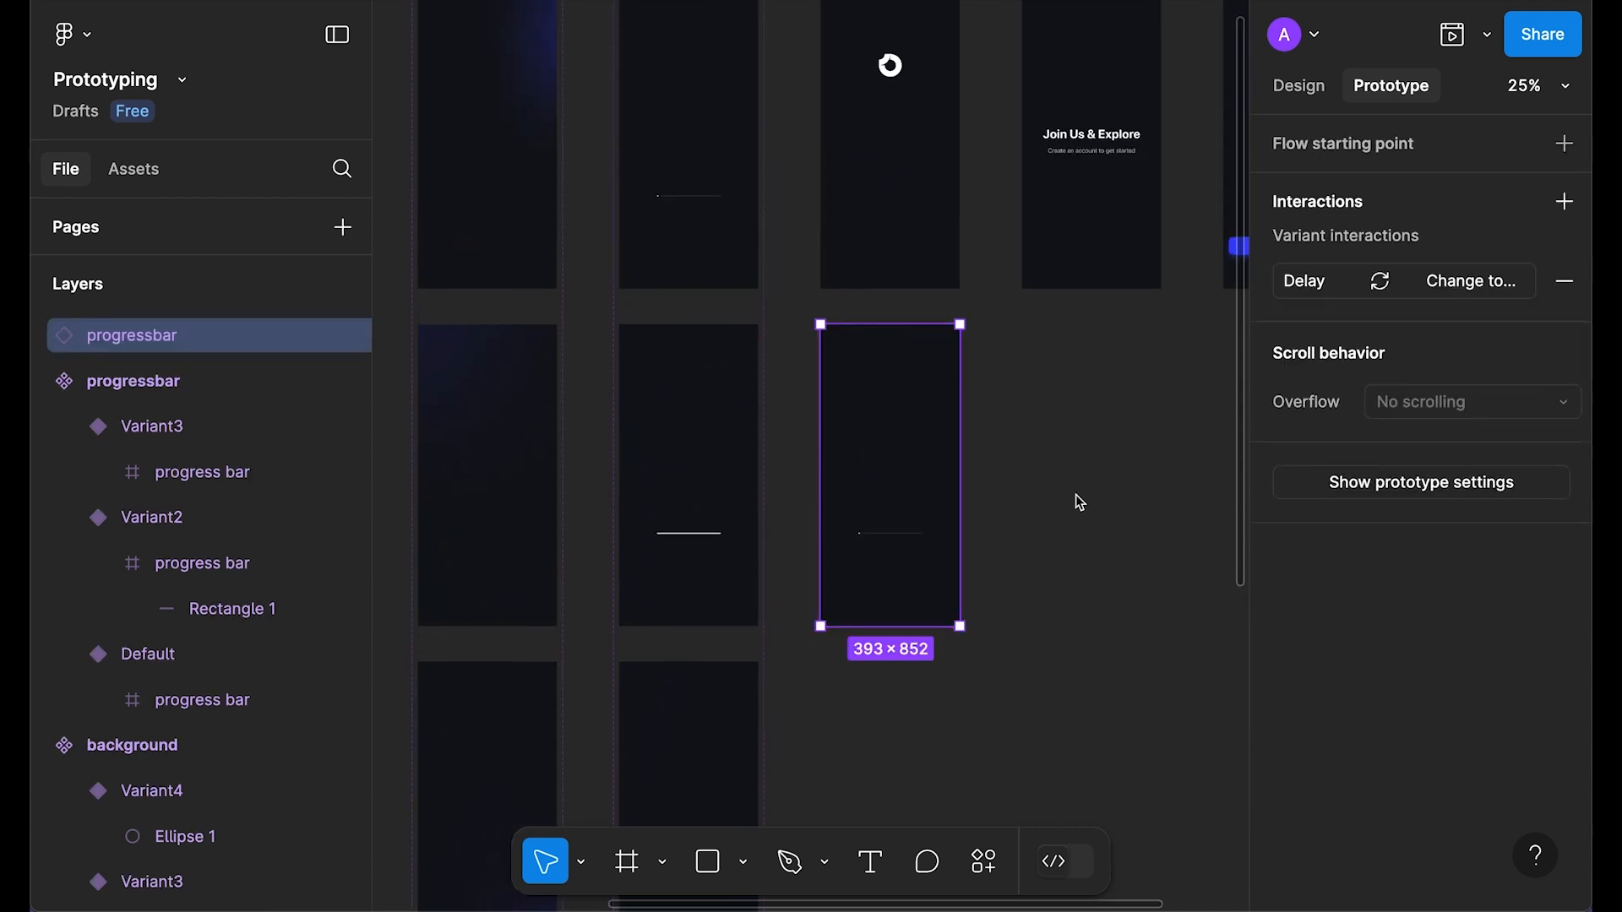
scroll(1075, 499, up, 2)
key(shift+space)
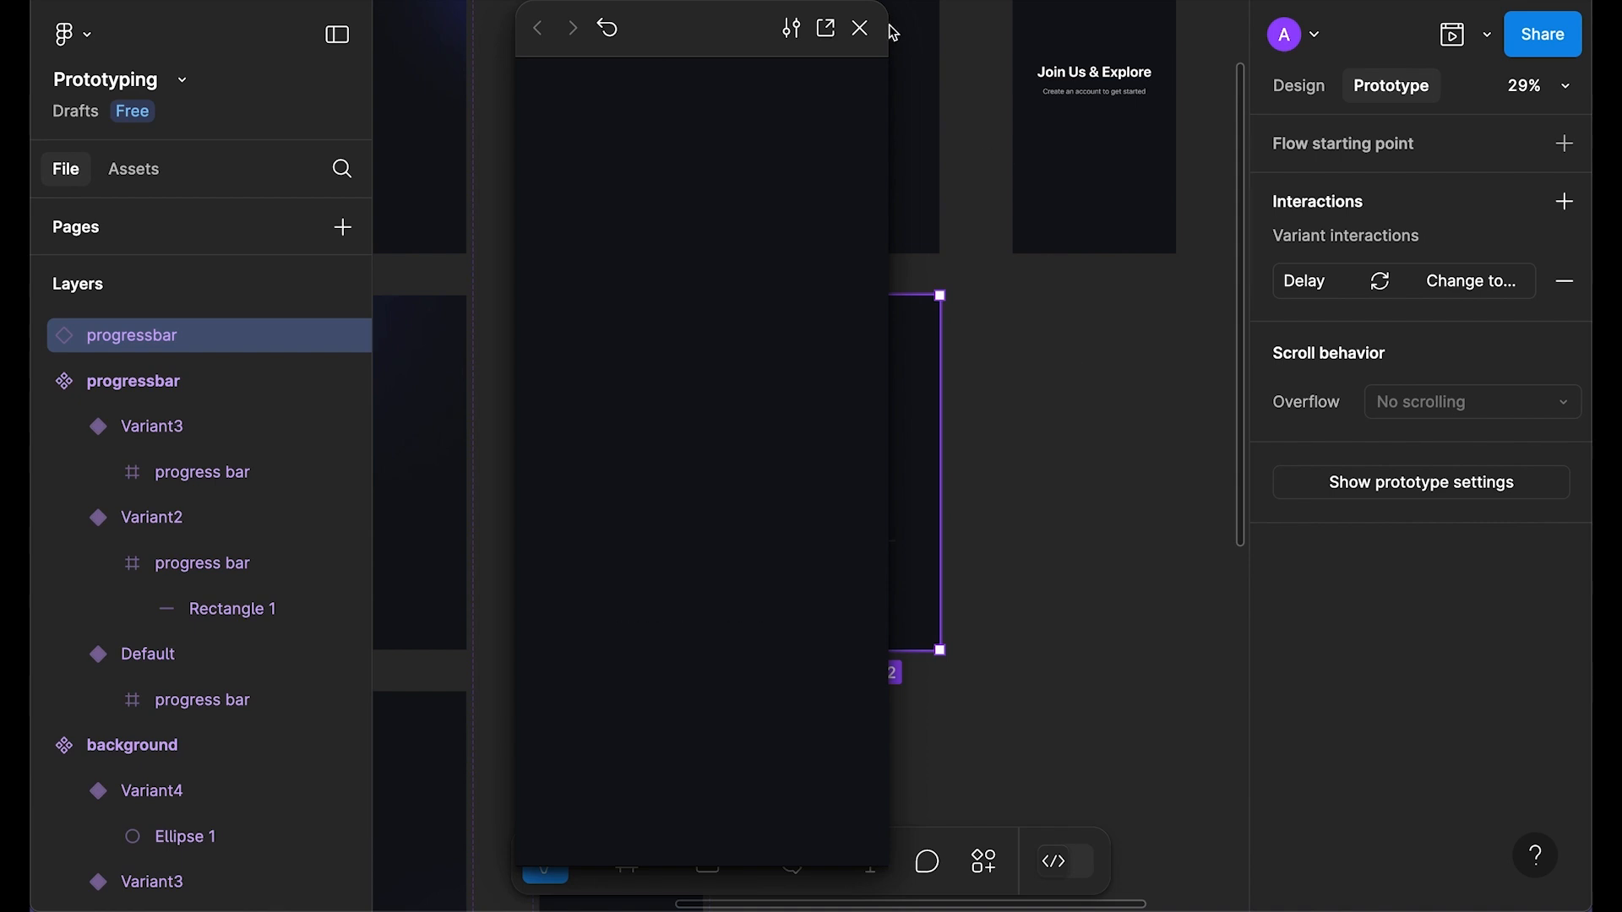
Step: Close the preview and select the new progressbar instance
click(860, 28)
click(879, 421)
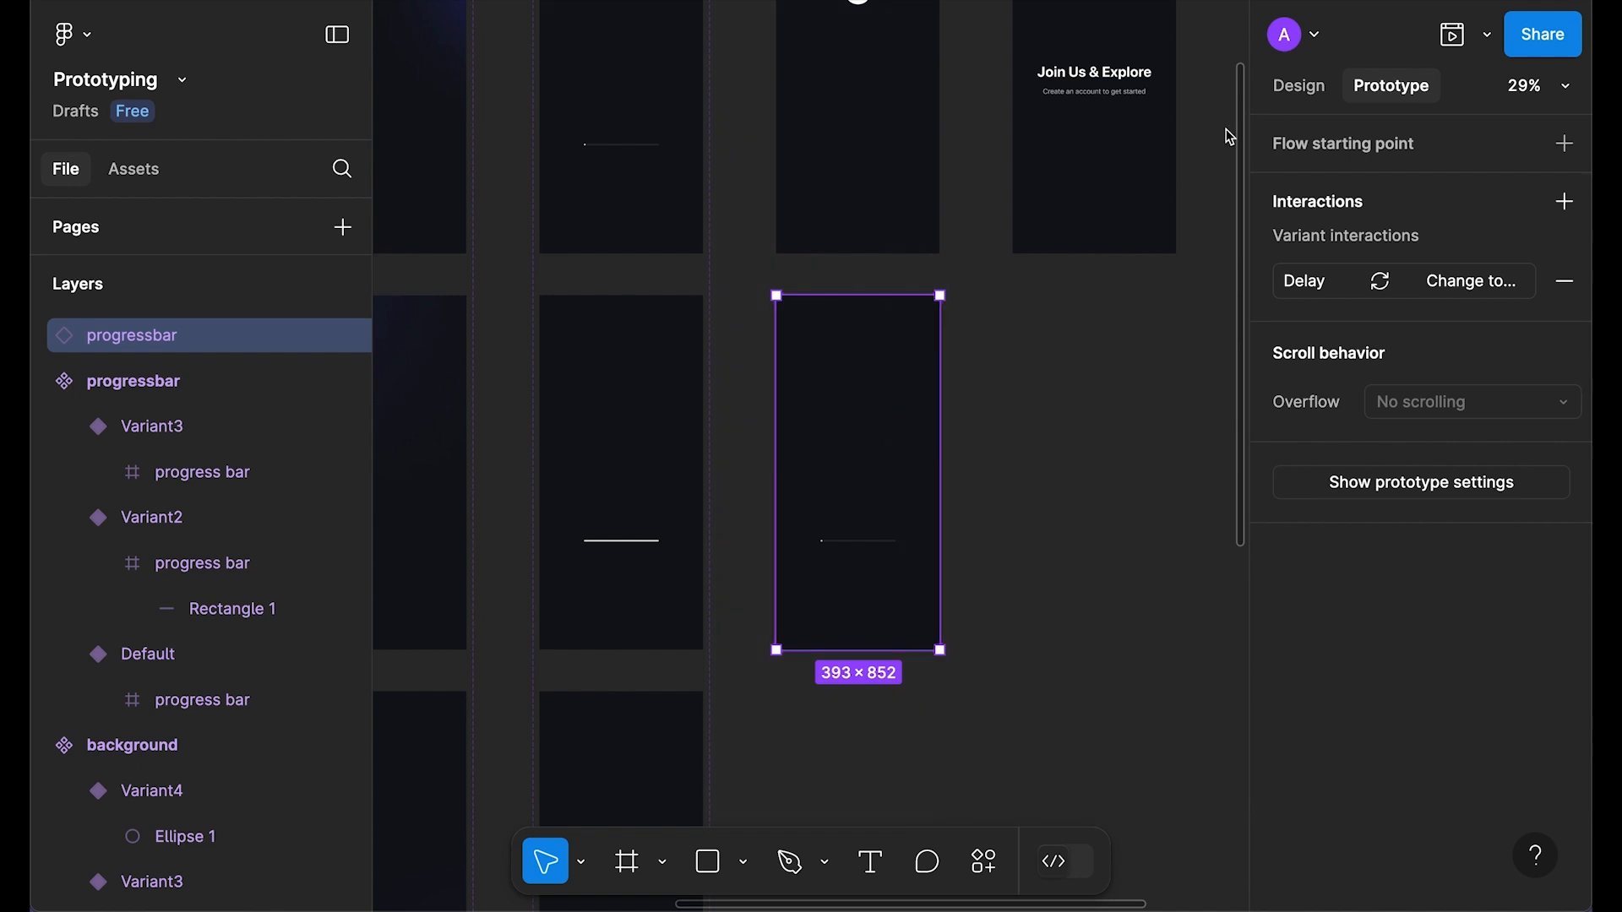
click(1288, 86)
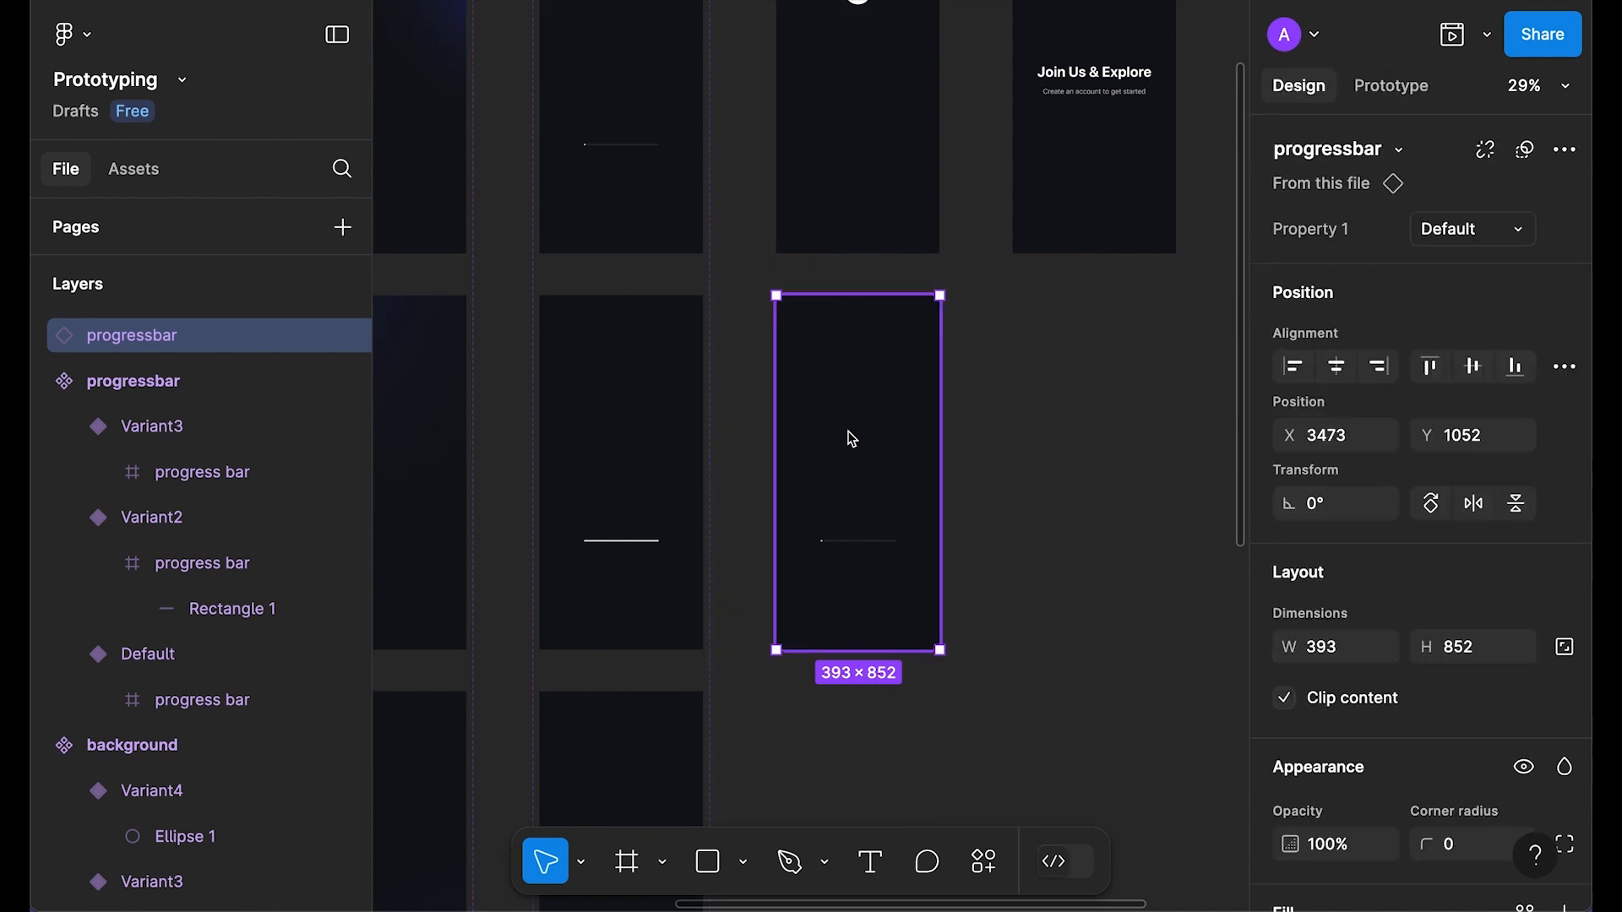
Step: Delete the test instance, replace the old bar with the progressbar instance, and centre it vertically
key(Delete)
drag(988, 428, 1545, 686)
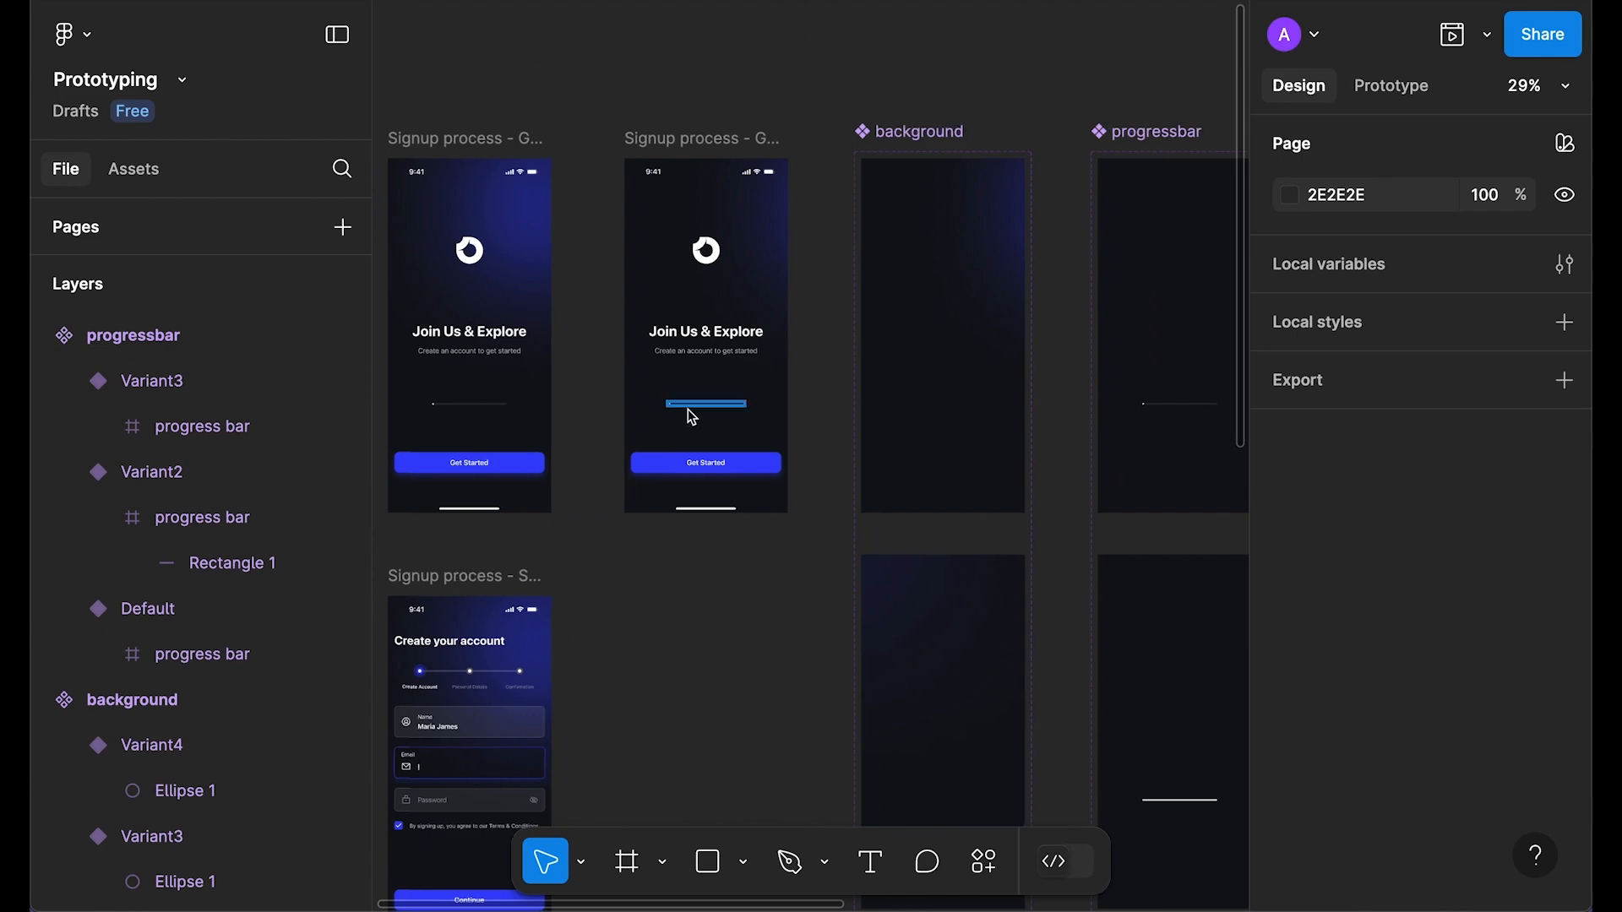
scroll(688, 408, up, 2)
right_click(690, 403)
click(788, 185)
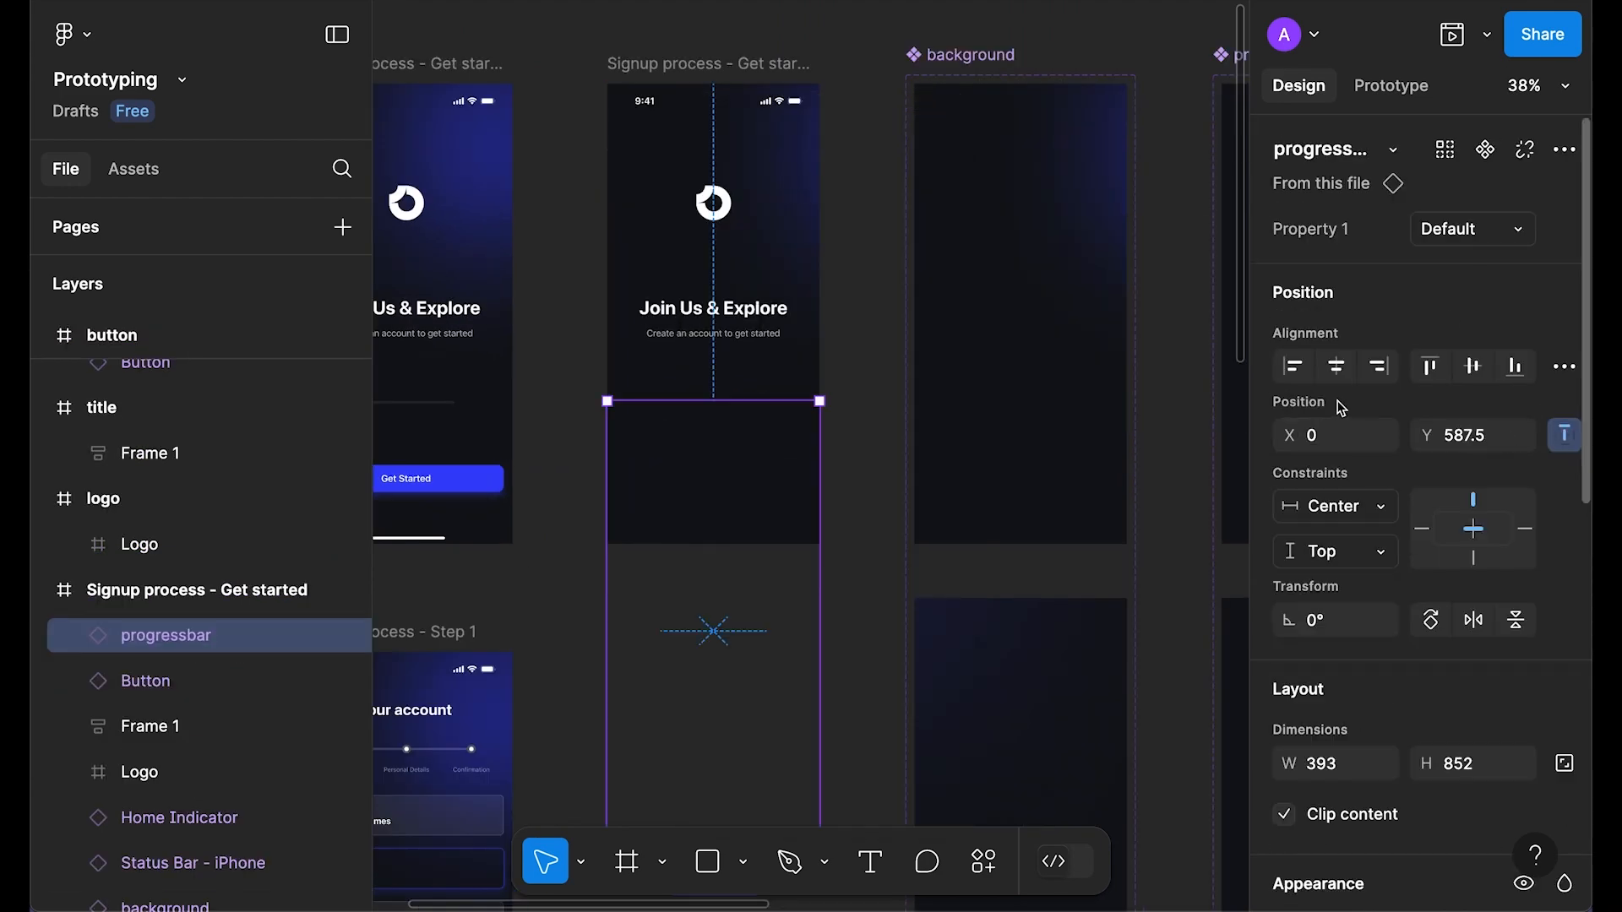
click(1473, 366)
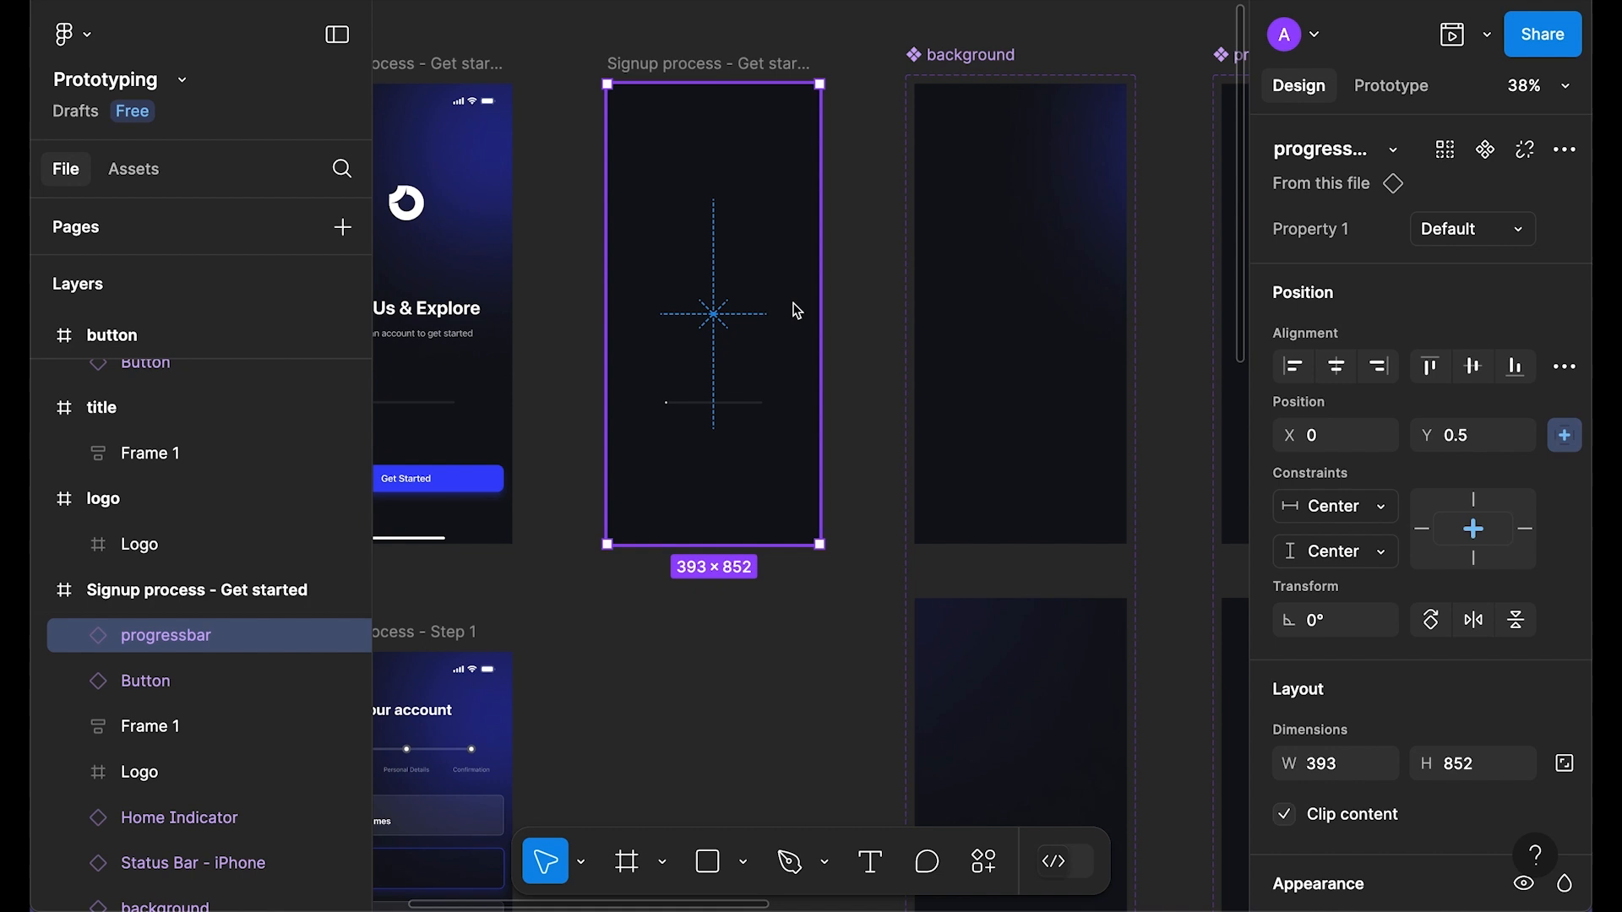
Step: Remove the dark fill from all three progressbar variants
drag(1112, 423, 756, 409)
click(855, 31)
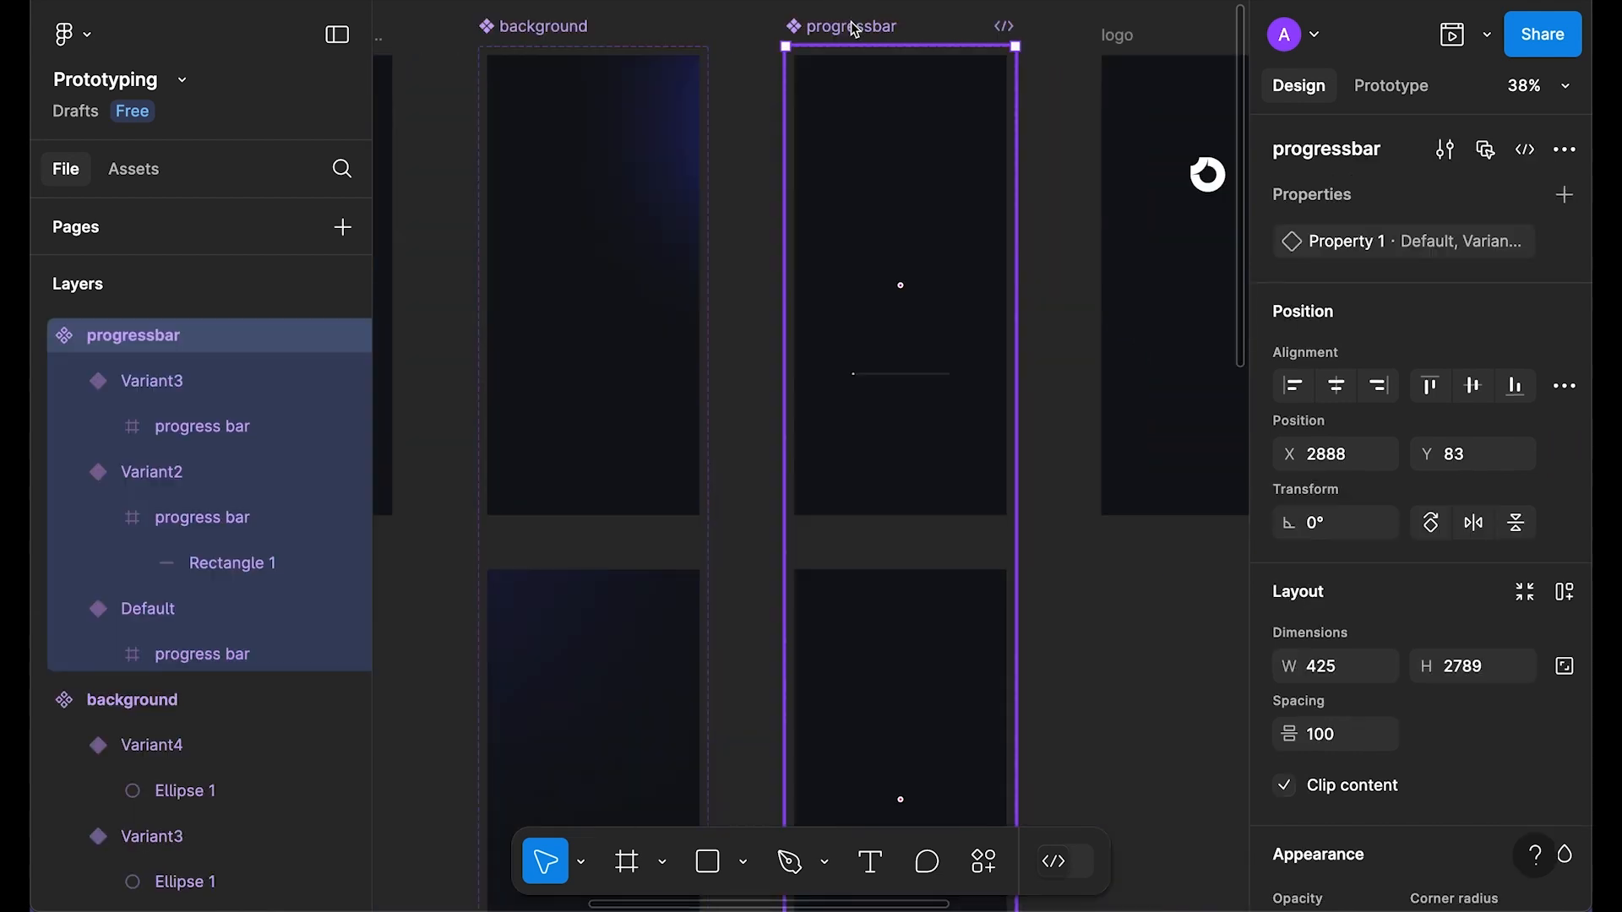
key(Return)
scroll(1417, 534, down, 4)
scroll(1416, 534, down, 4)
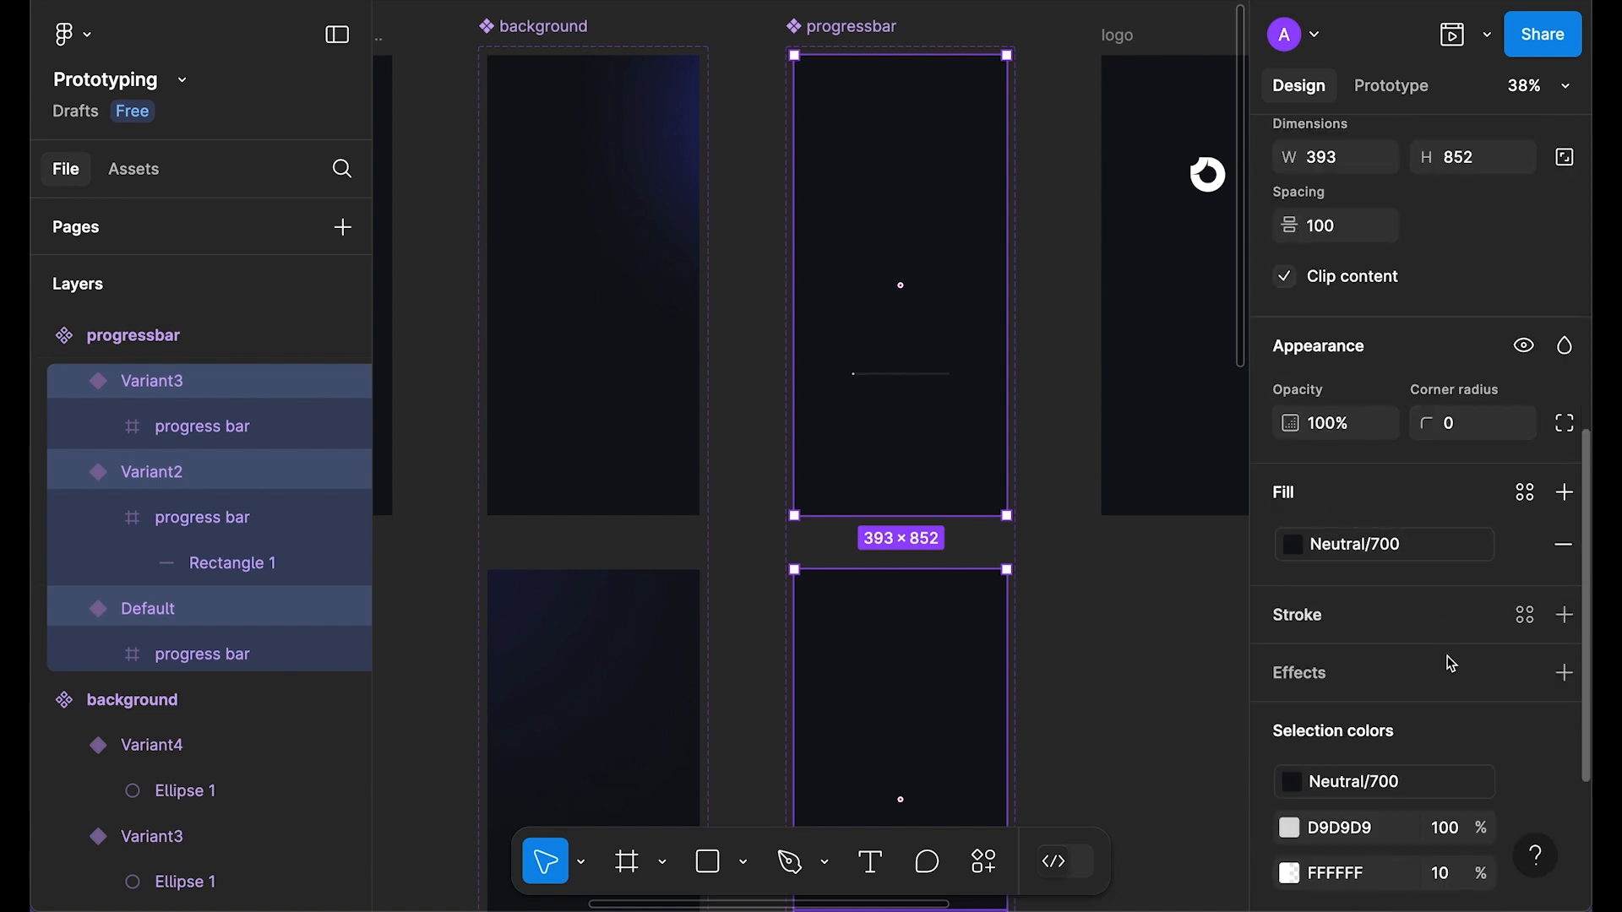
click(1570, 549)
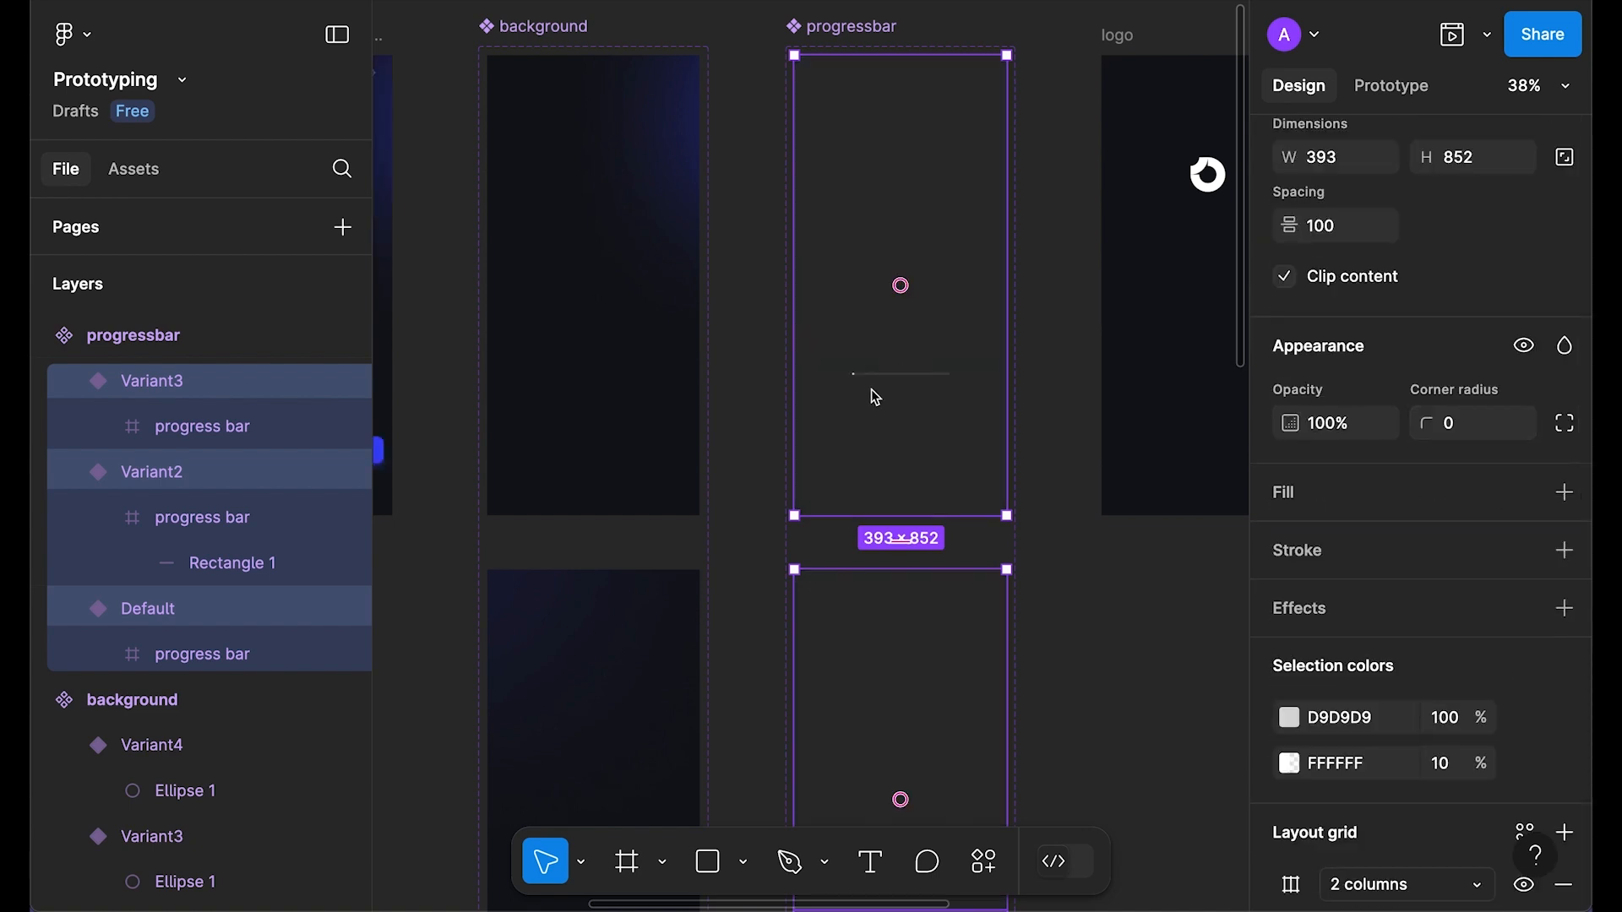
click(1068, 577)
Step: Preview the Signup process - Get started frame and restart the prototype
drag(662, 357, 1180, 486)
drag(839, 508, 839, 457)
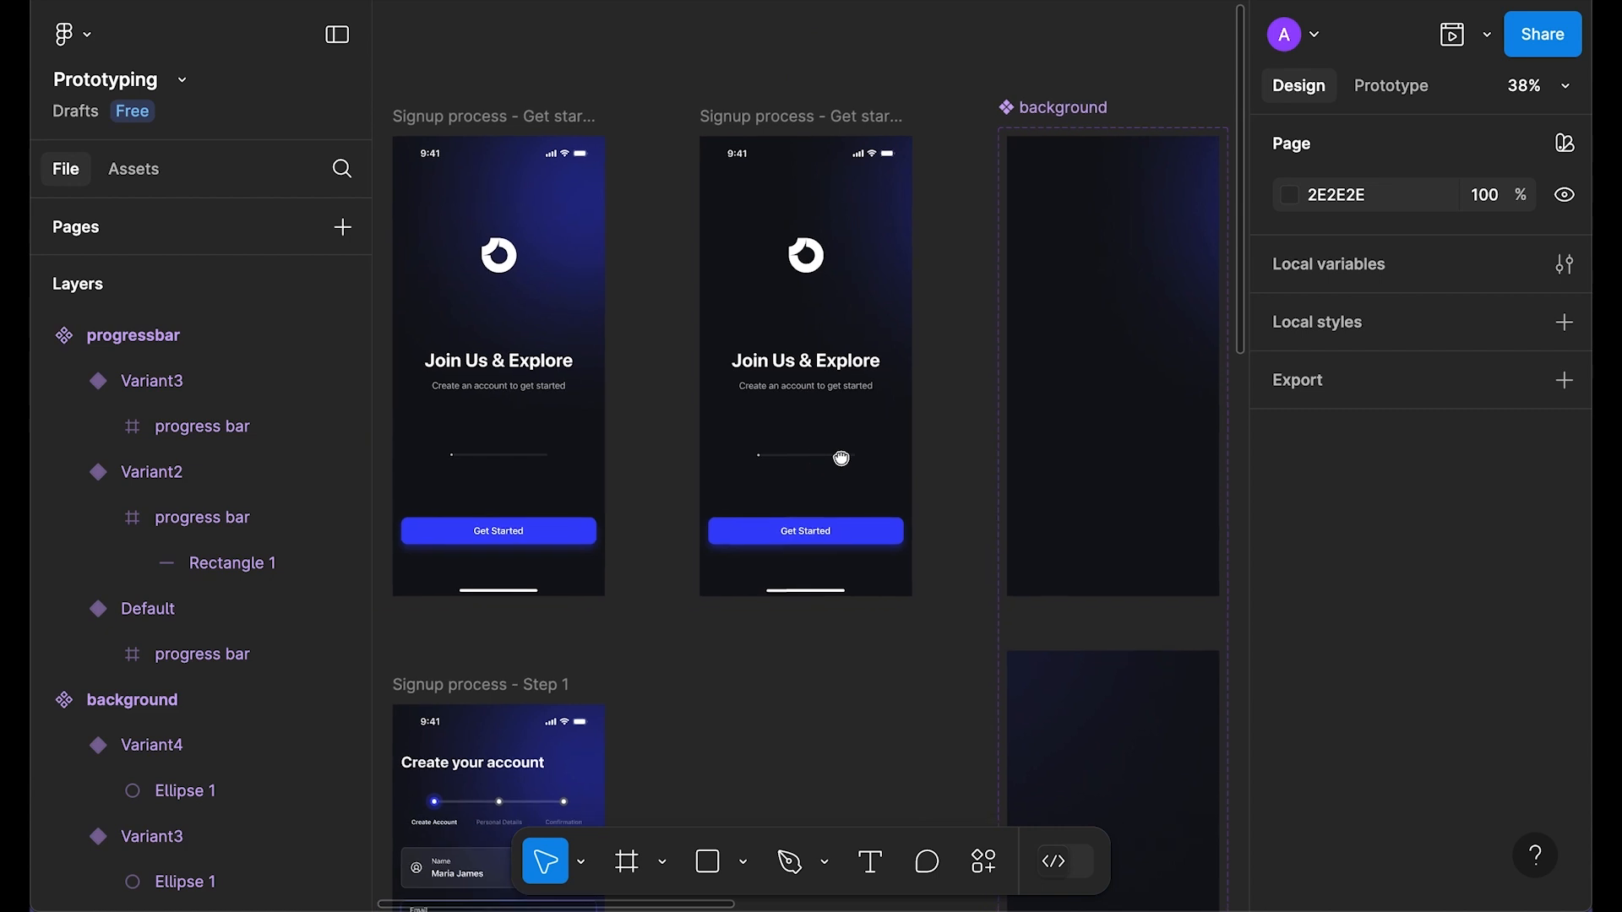
click(768, 122)
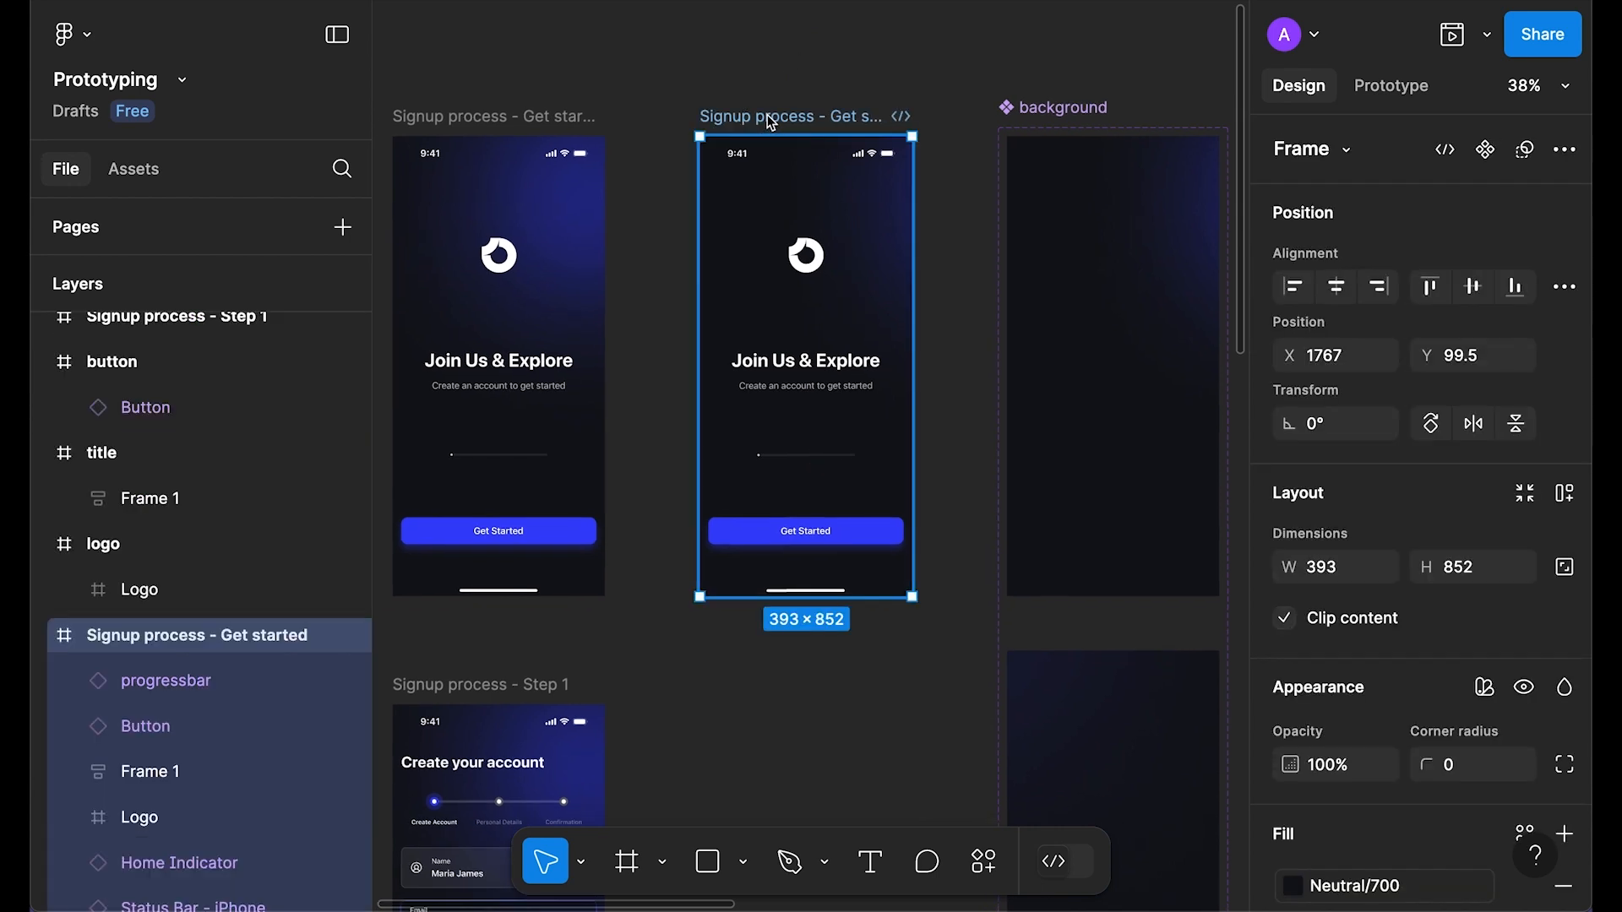
key(shift+space)
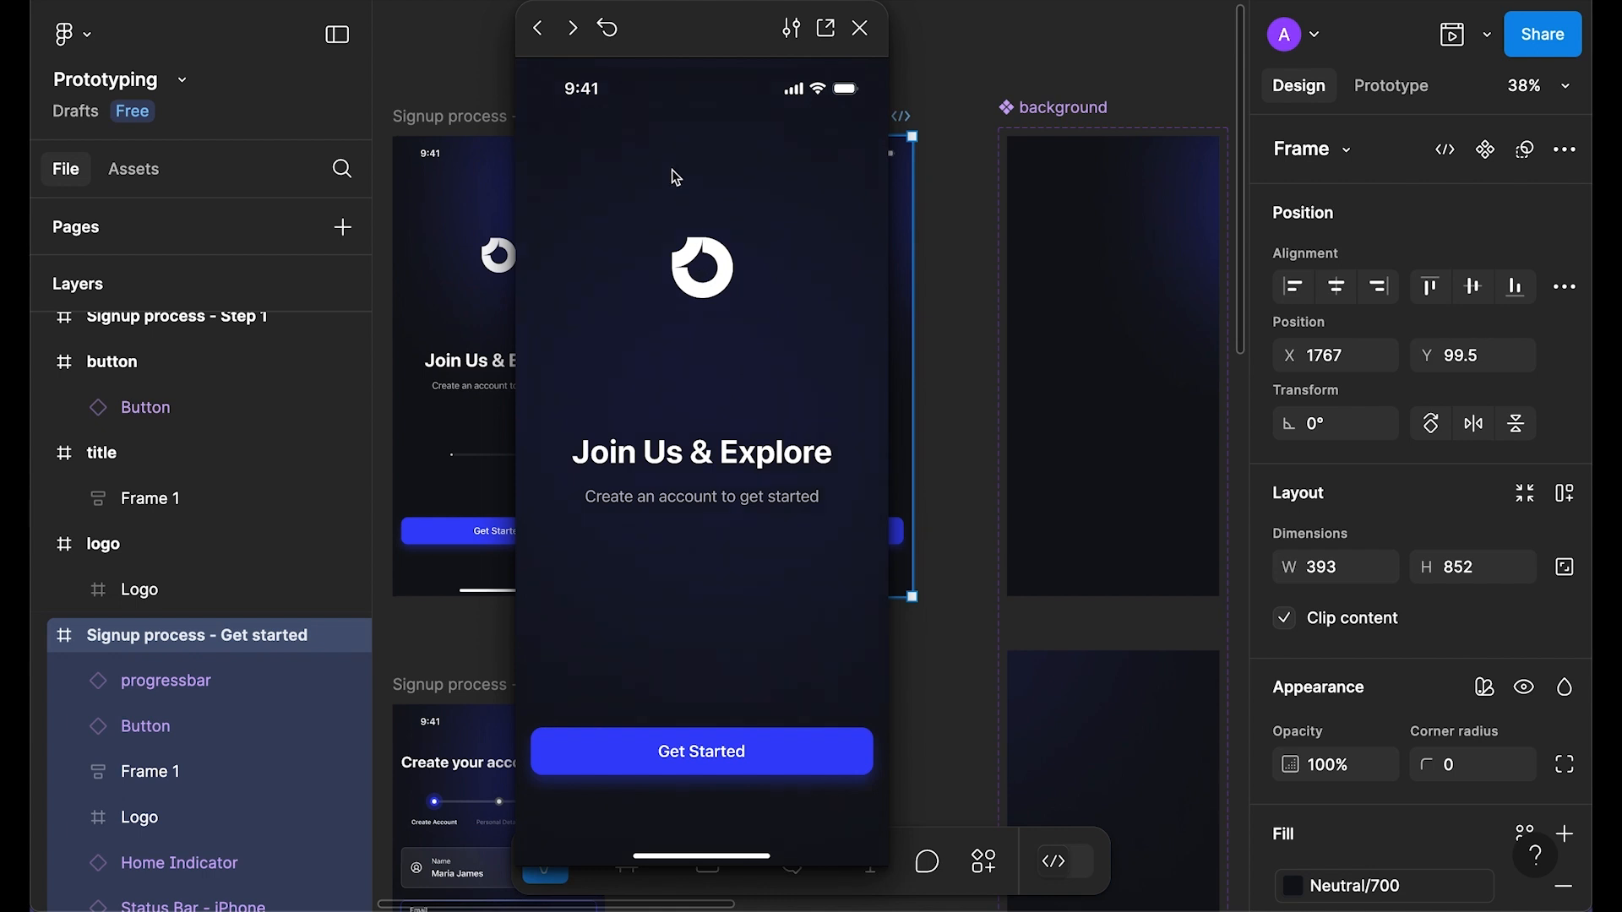
click(608, 38)
Step: Close the prototype preview and turn the logo frame into a component
click(860, 28)
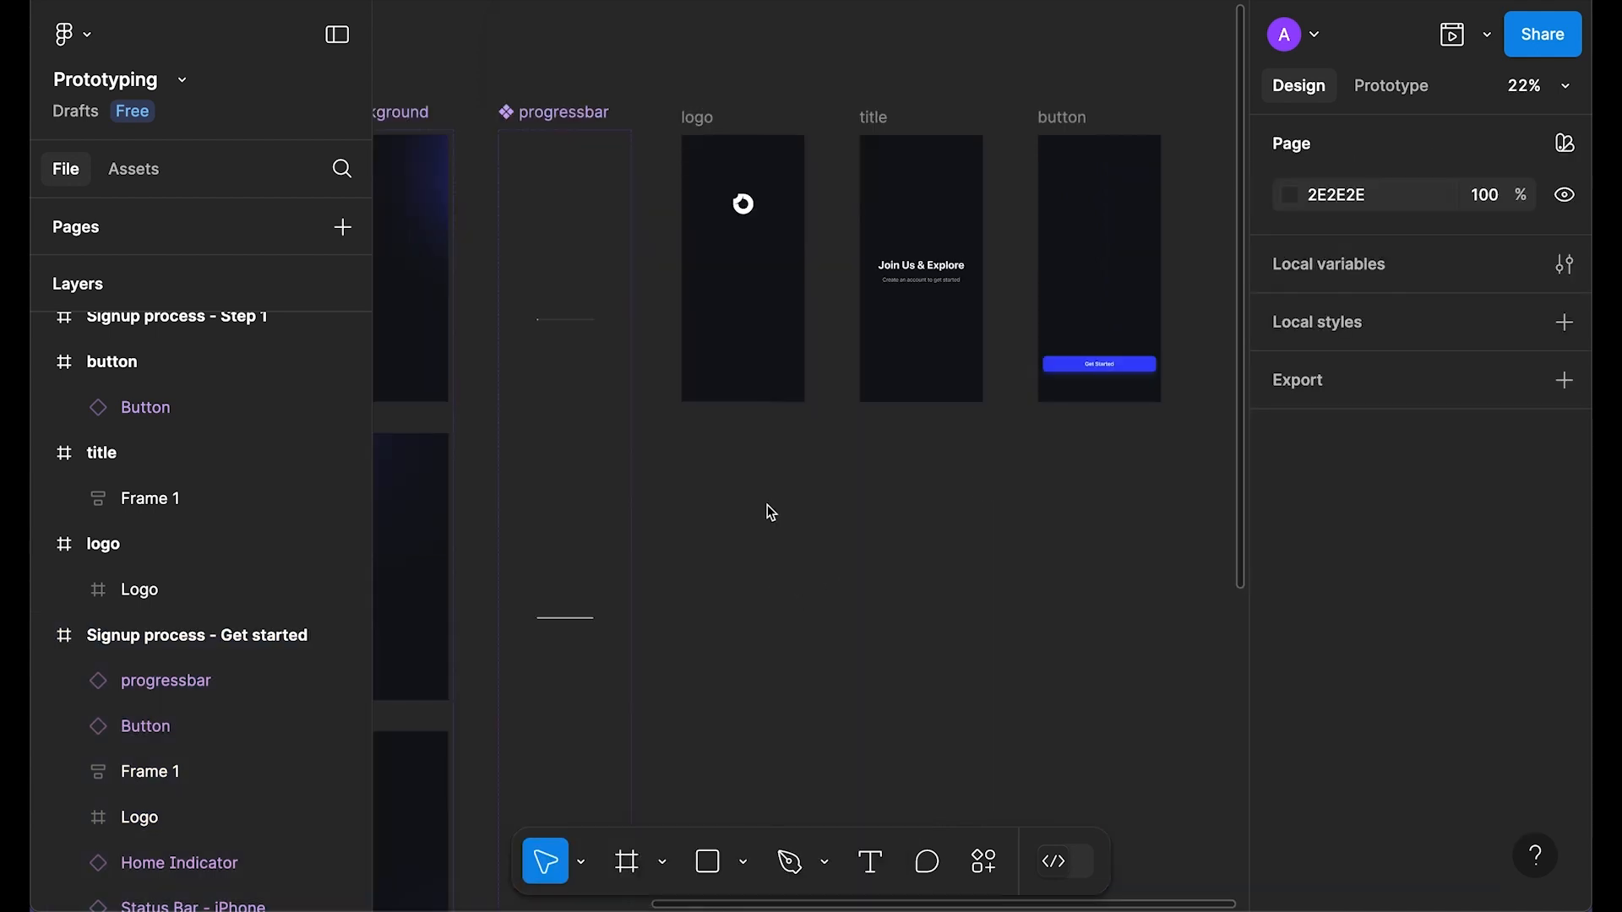
scroll(771, 513, up, 3)
scroll(870, 370, up, 1)
scroll(870, 369, left, 2)
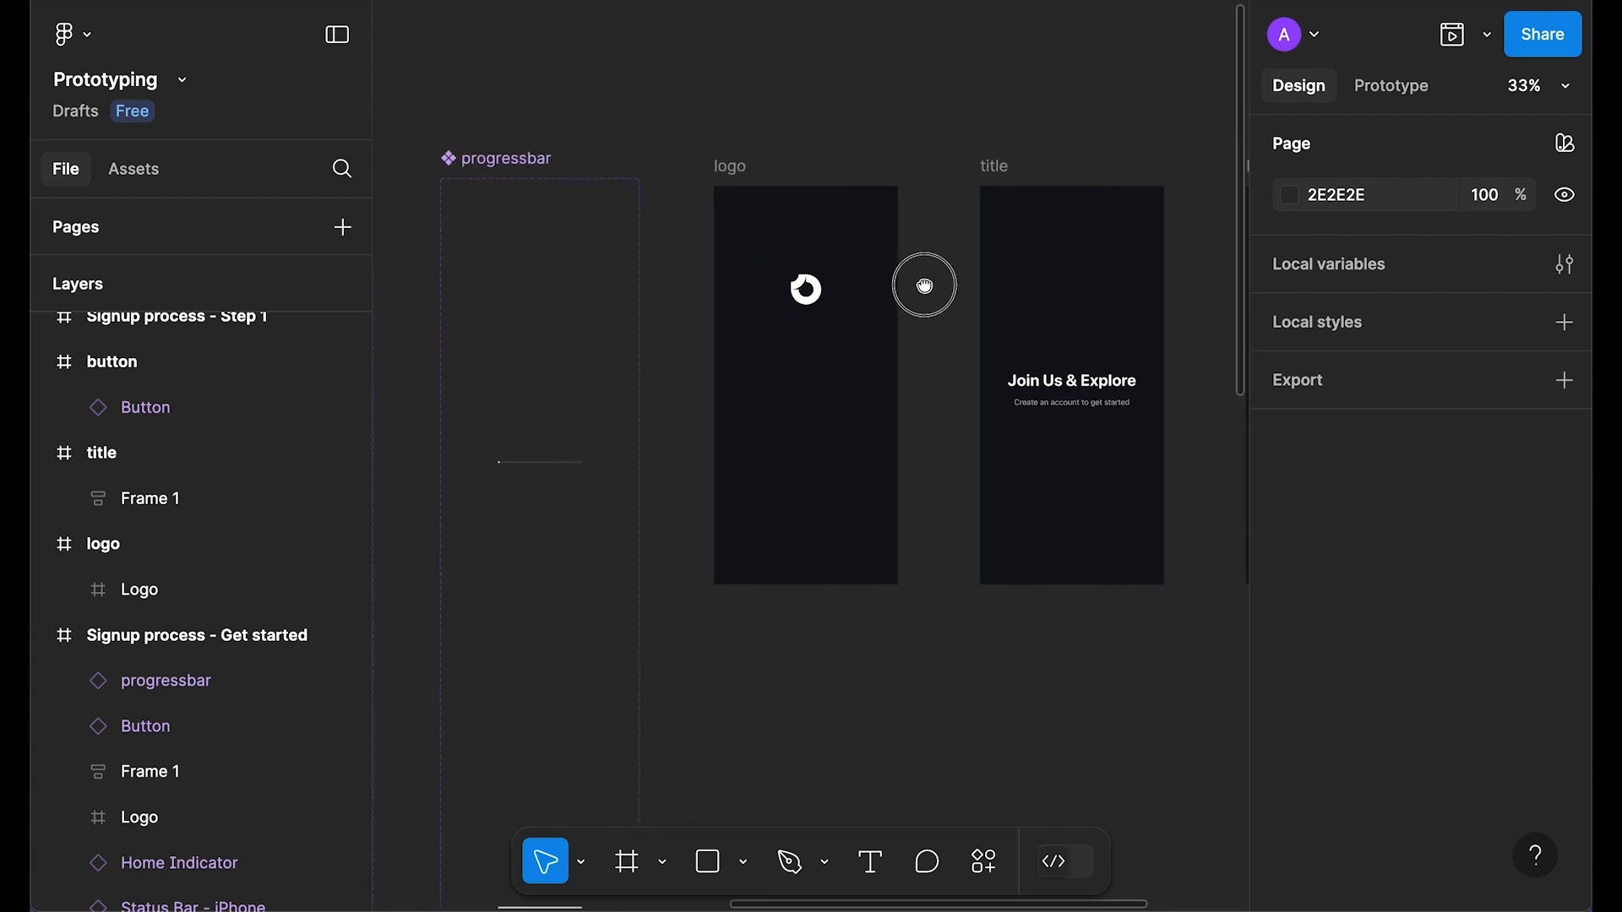
click(743, 183)
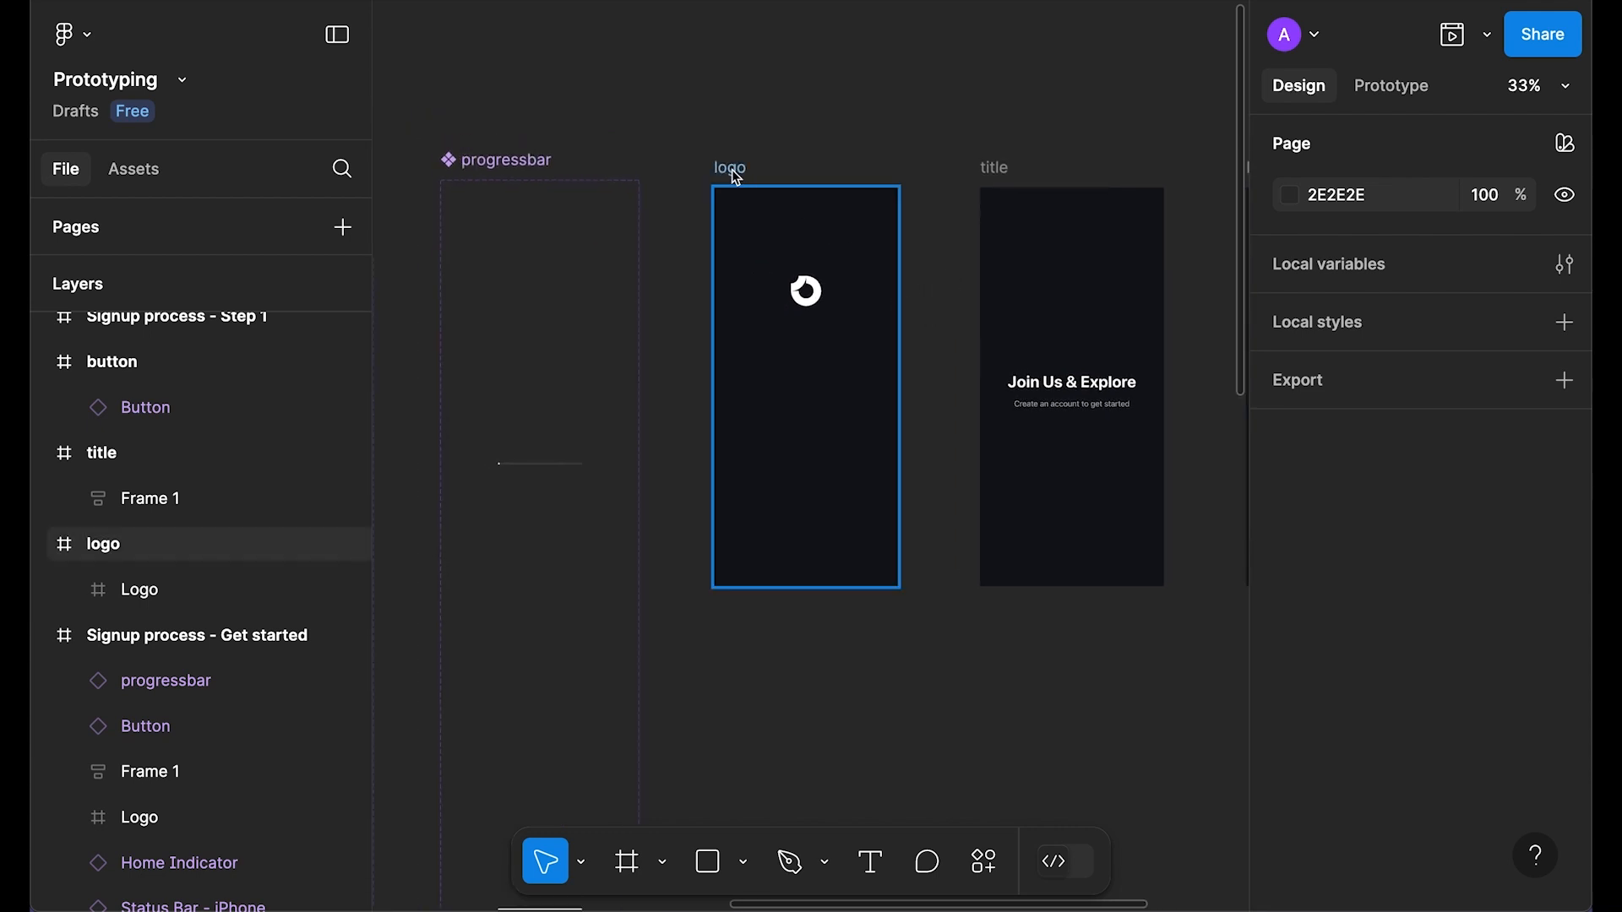
click(737, 177)
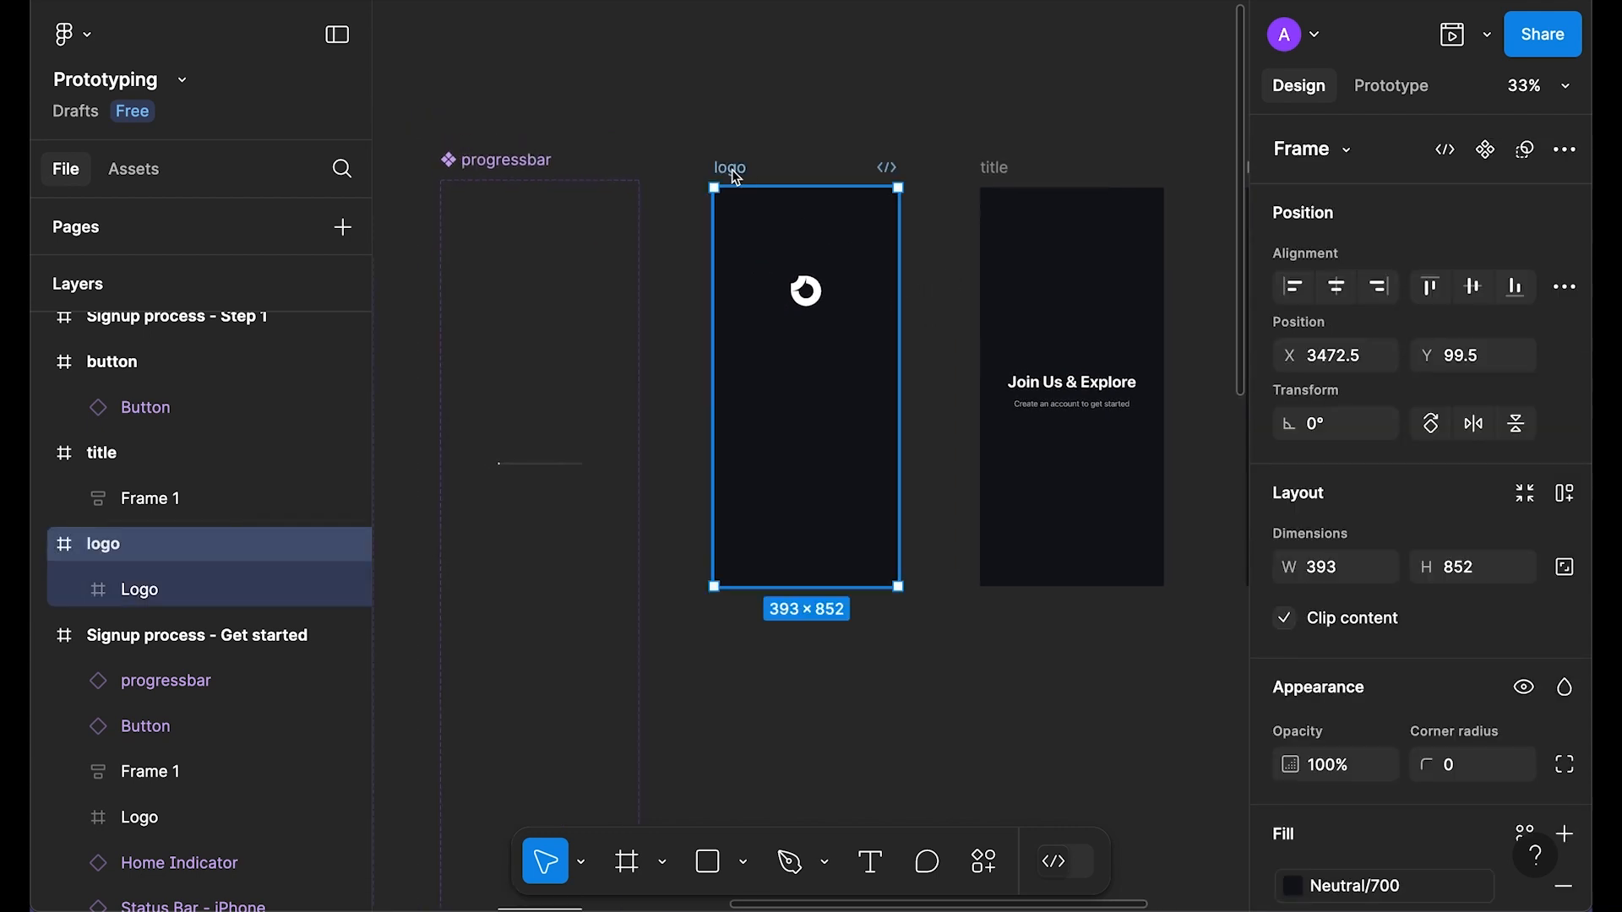
key(ctrl+alt+k)
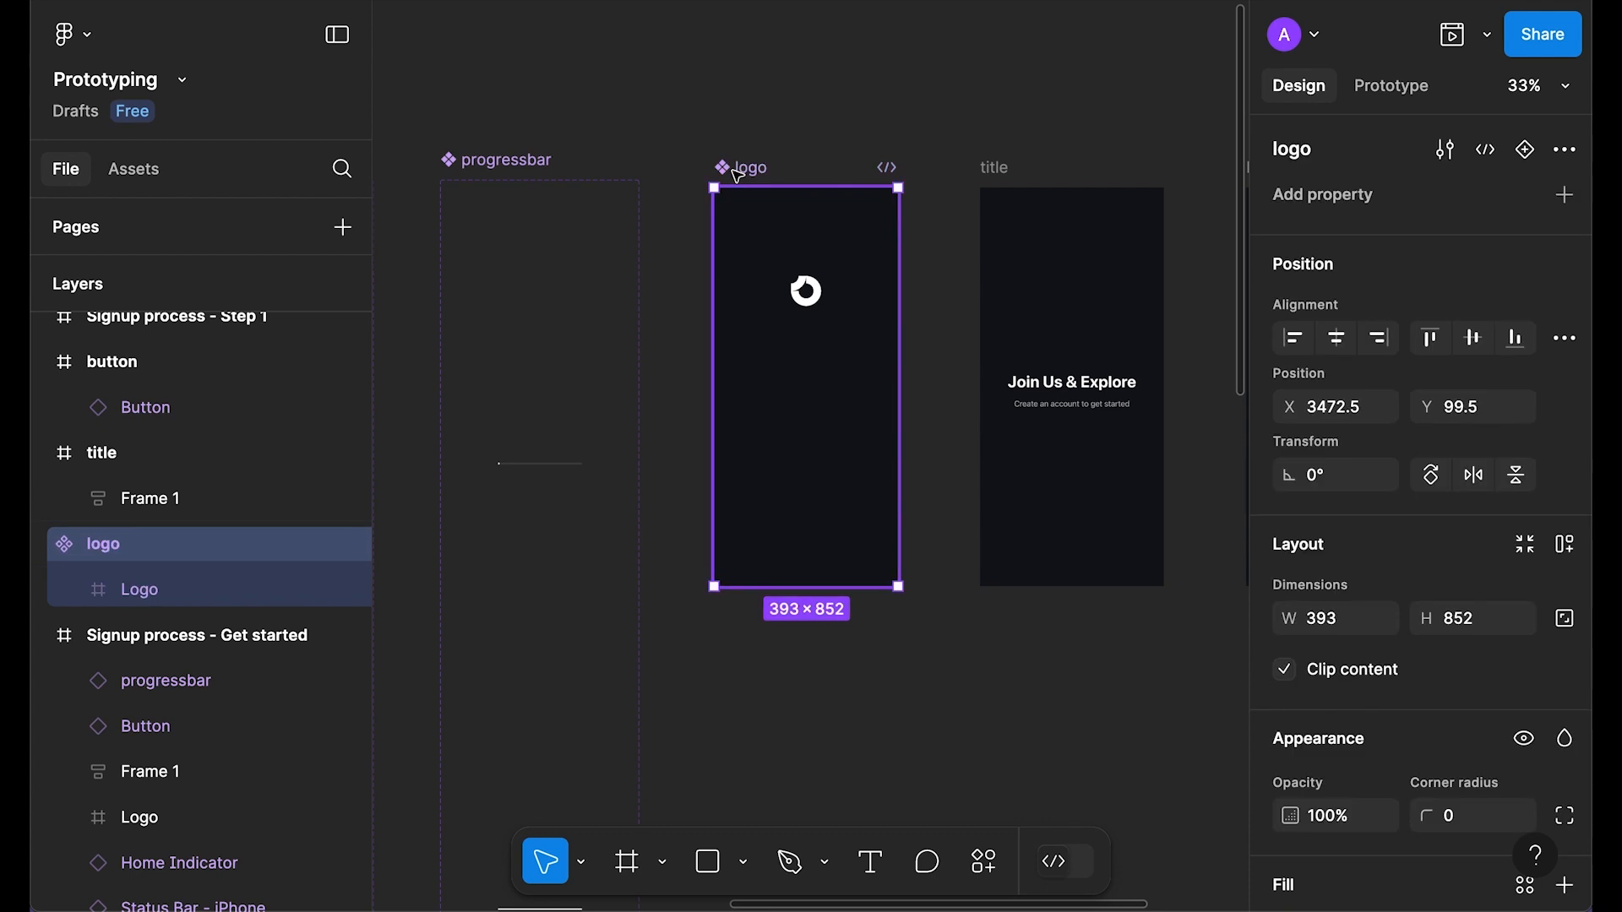
Step: Add variants until the logo component has four, Default through Variant4
click(1526, 150)
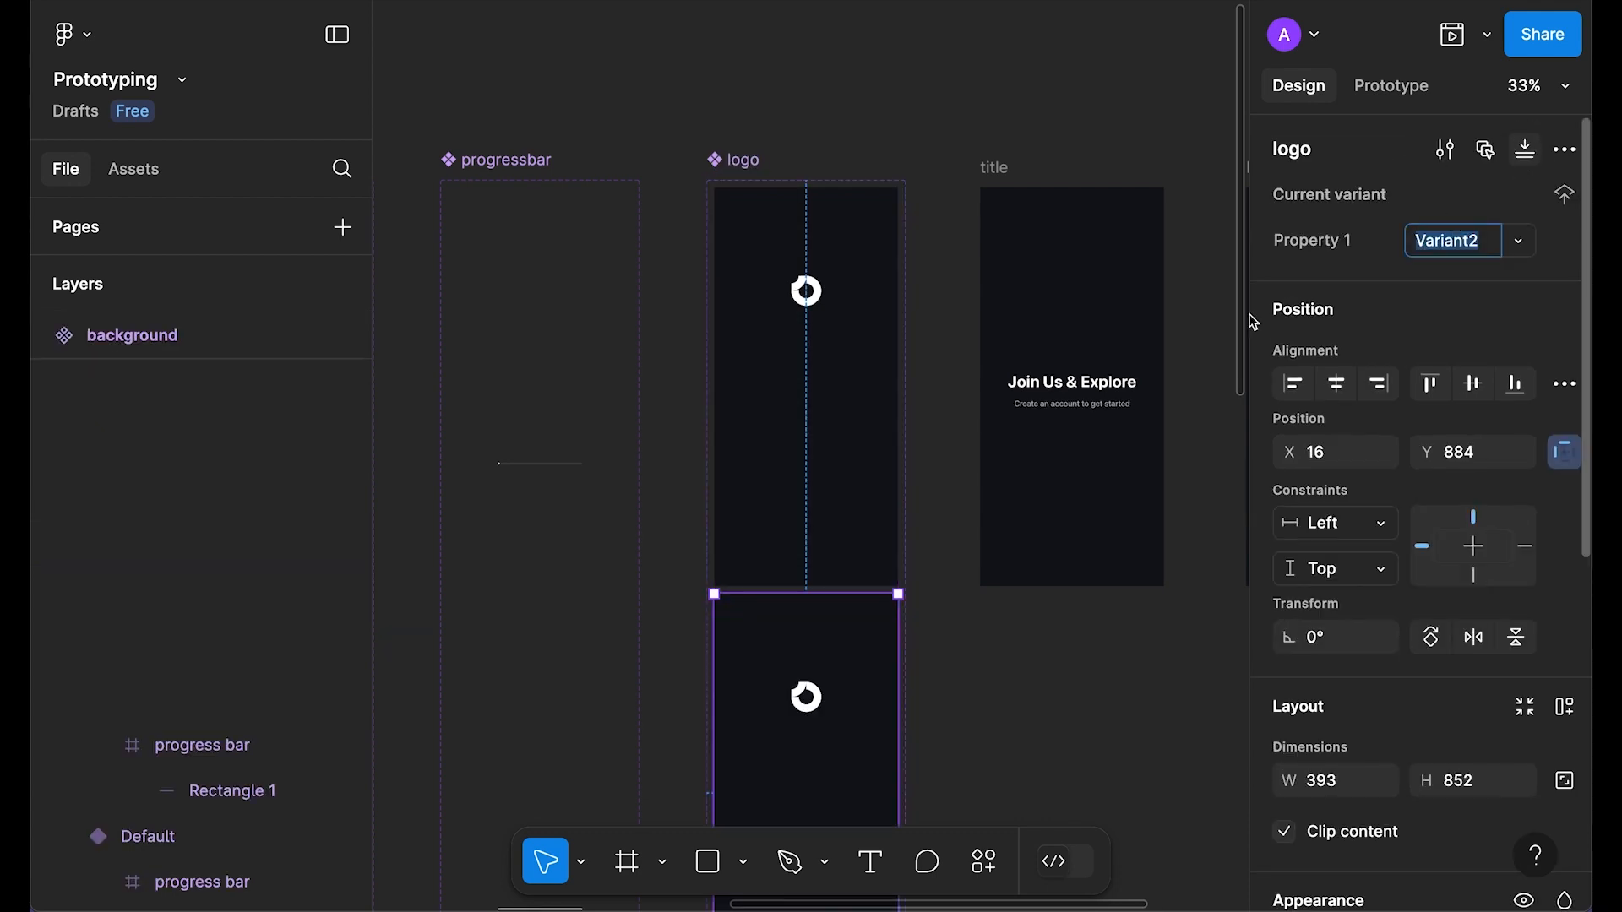
scroll(906, 498, down, 5)
key(ctrl+d)
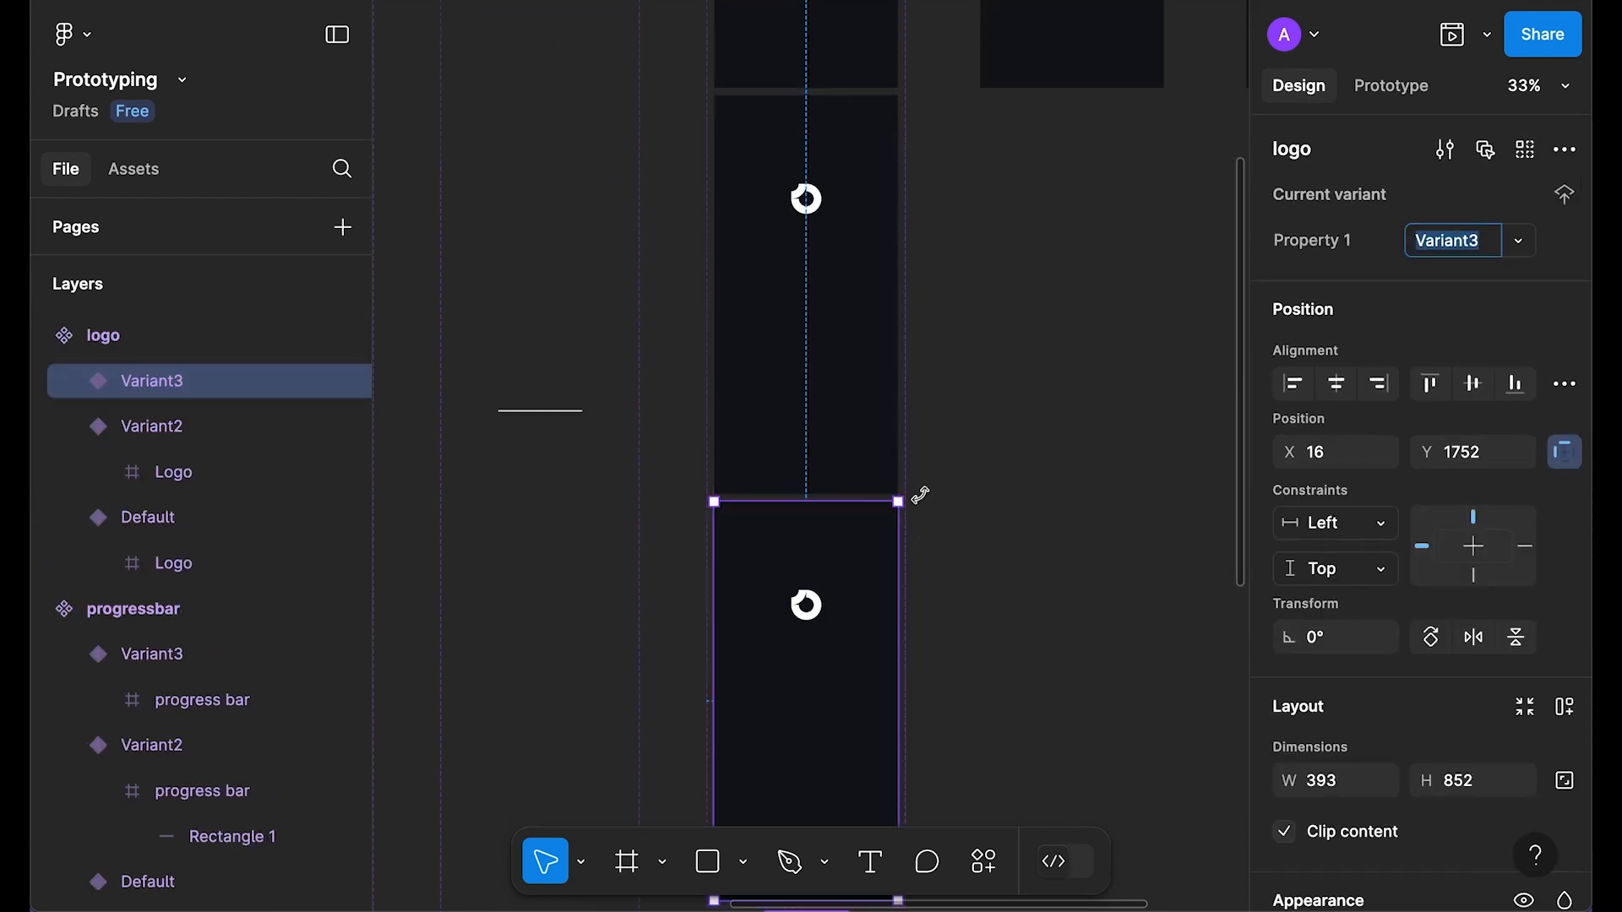
key(ctrl+d)
scroll(987, 497, down, 5)
scroll(957, 495, down, 3)
Step: Set 100 spacing between the variants of the logo component set
click(1093, 366)
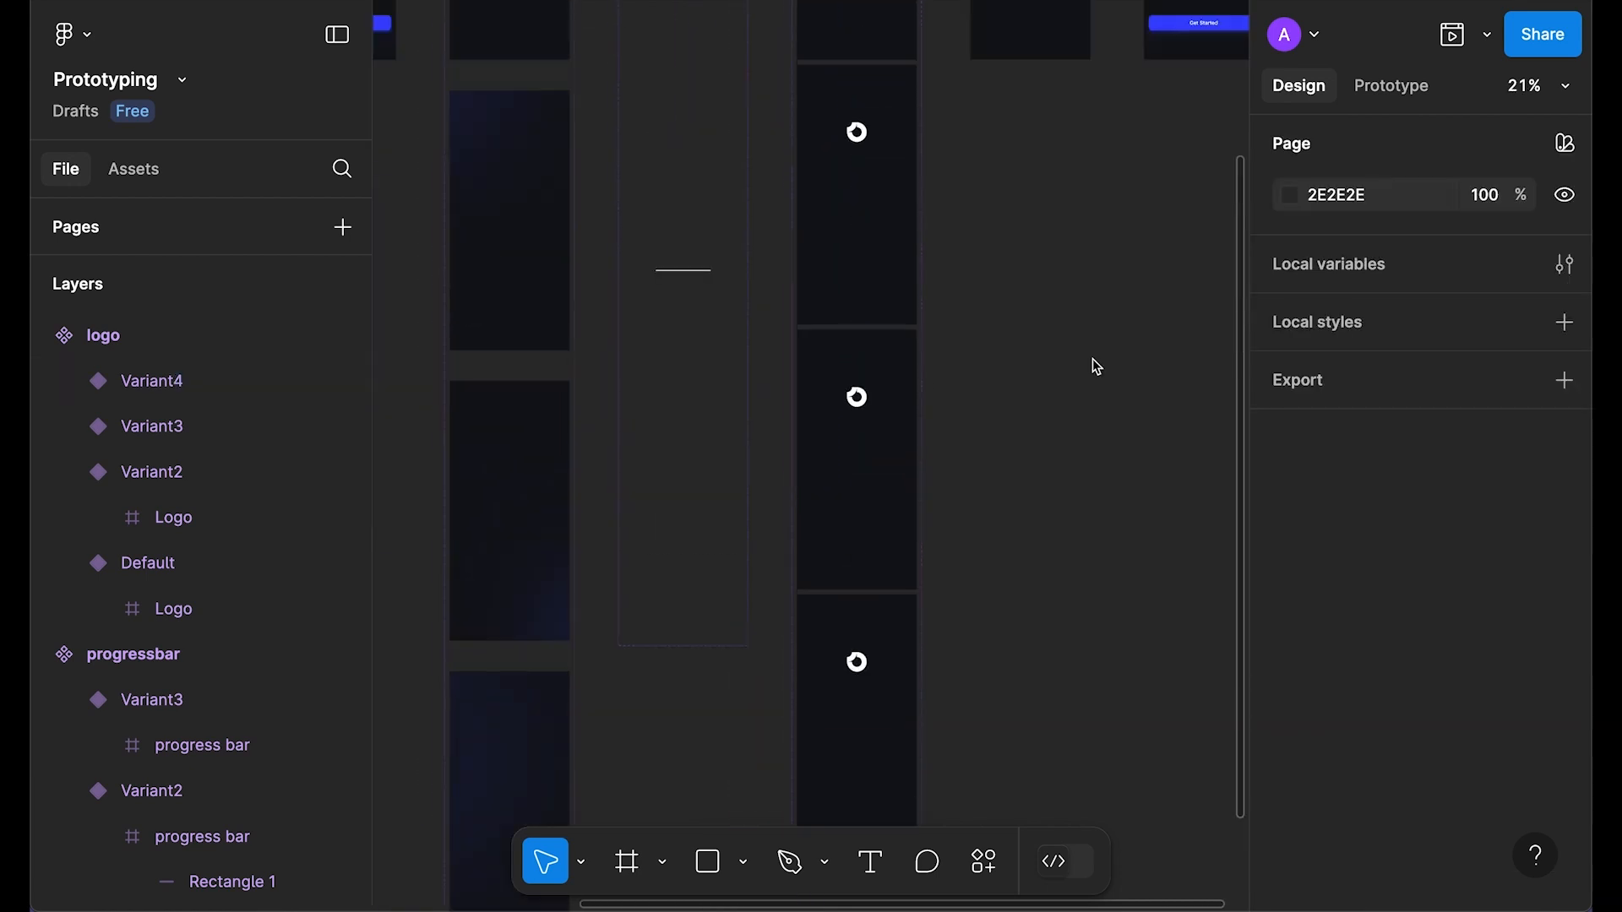
scroll(1093, 365, up, 3)
scroll(898, 743, up, 3)
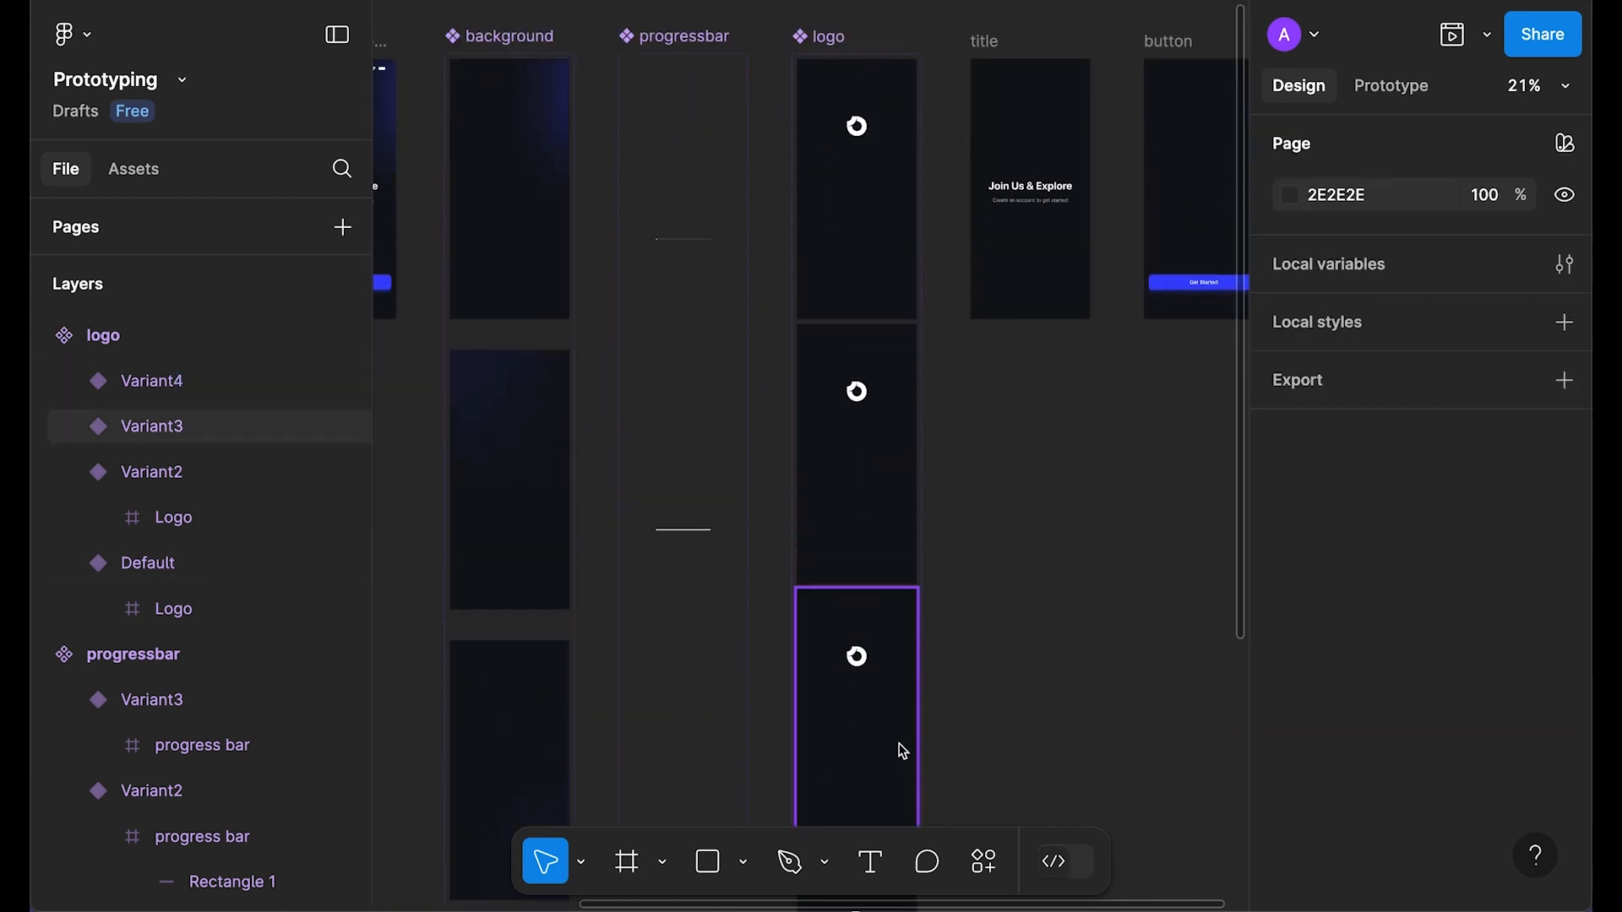
scroll(819, 72, up, 1)
click(828, 74)
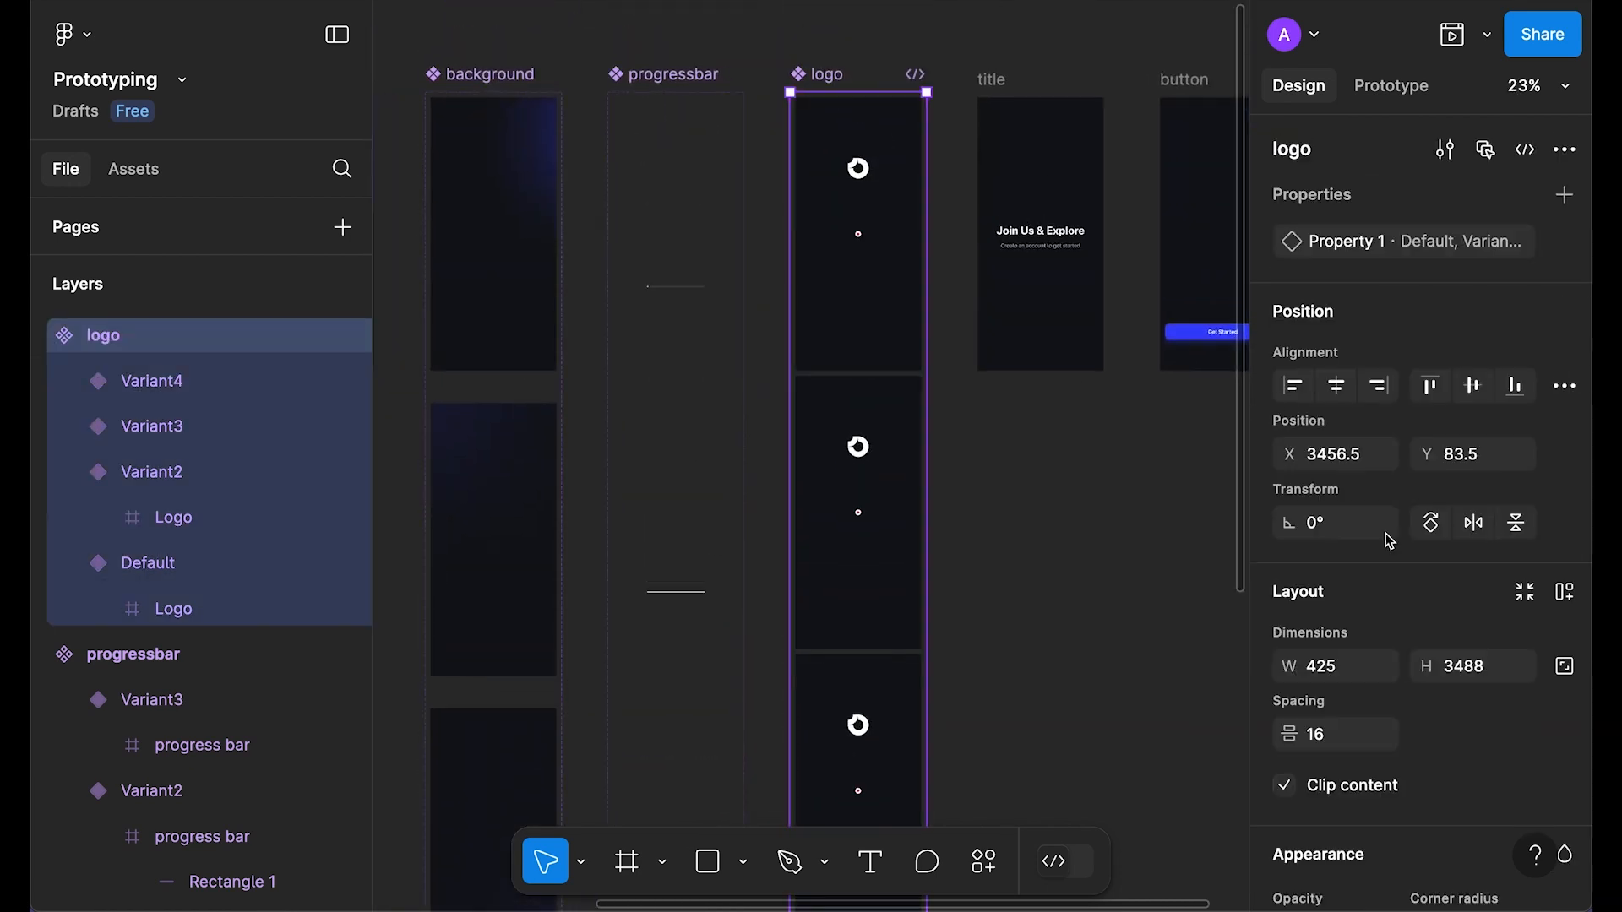
scroll(1328, 380, down, 1)
click(1351, 690)
text(100)
key(Return)
scroll(1134, 645, down, 2)
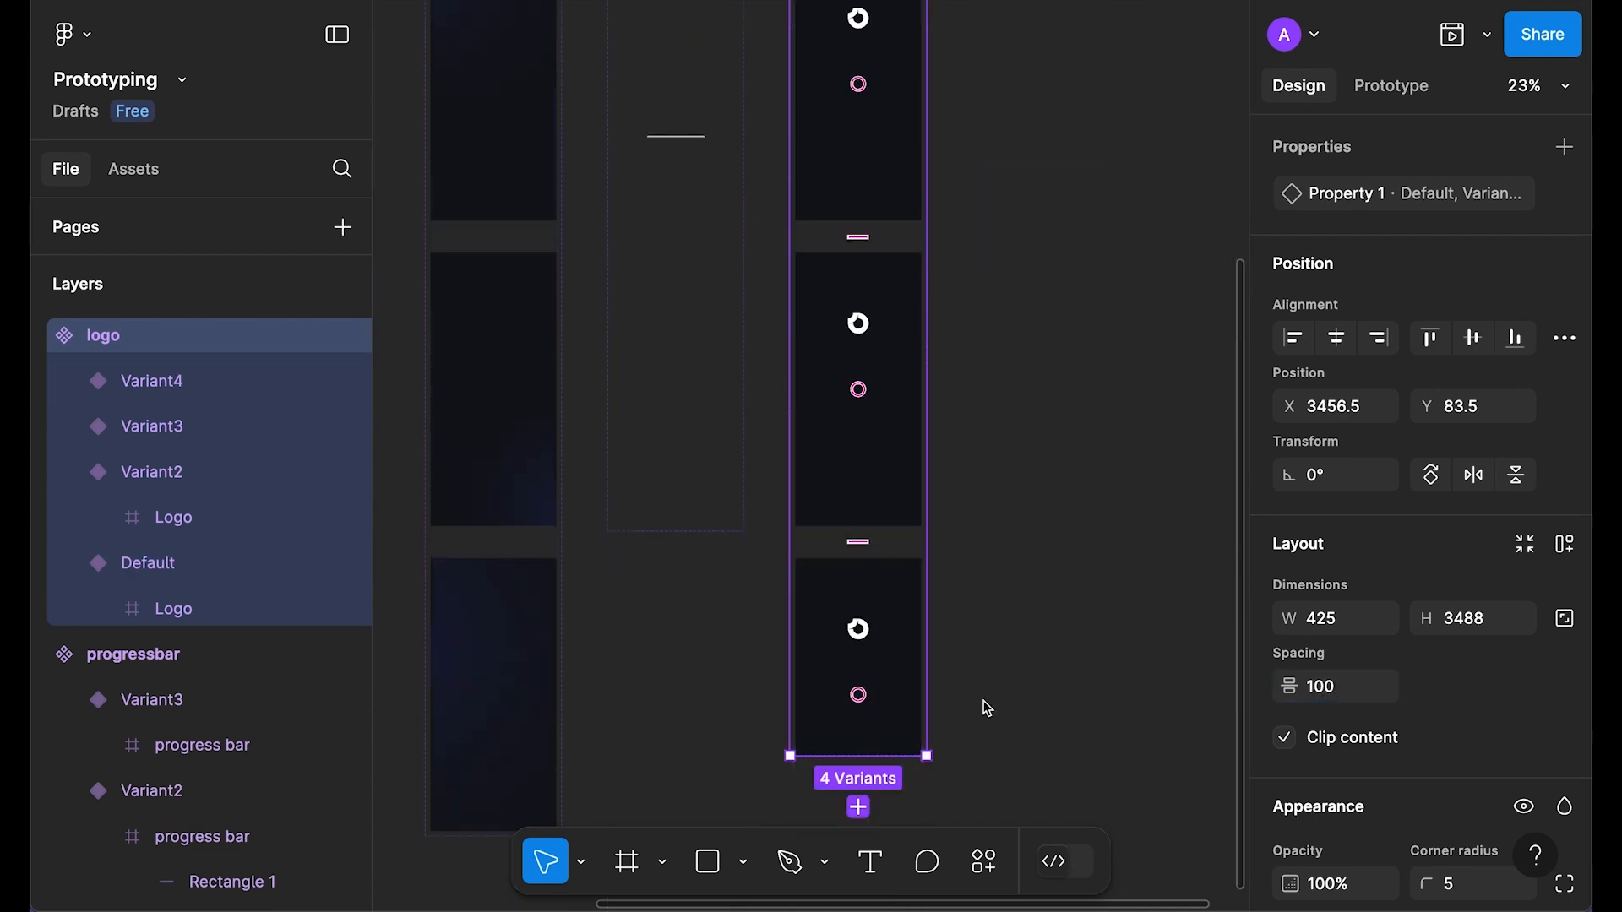
scroll(1055, 658, up, 1)
scroll(1031, 597, down, 4)
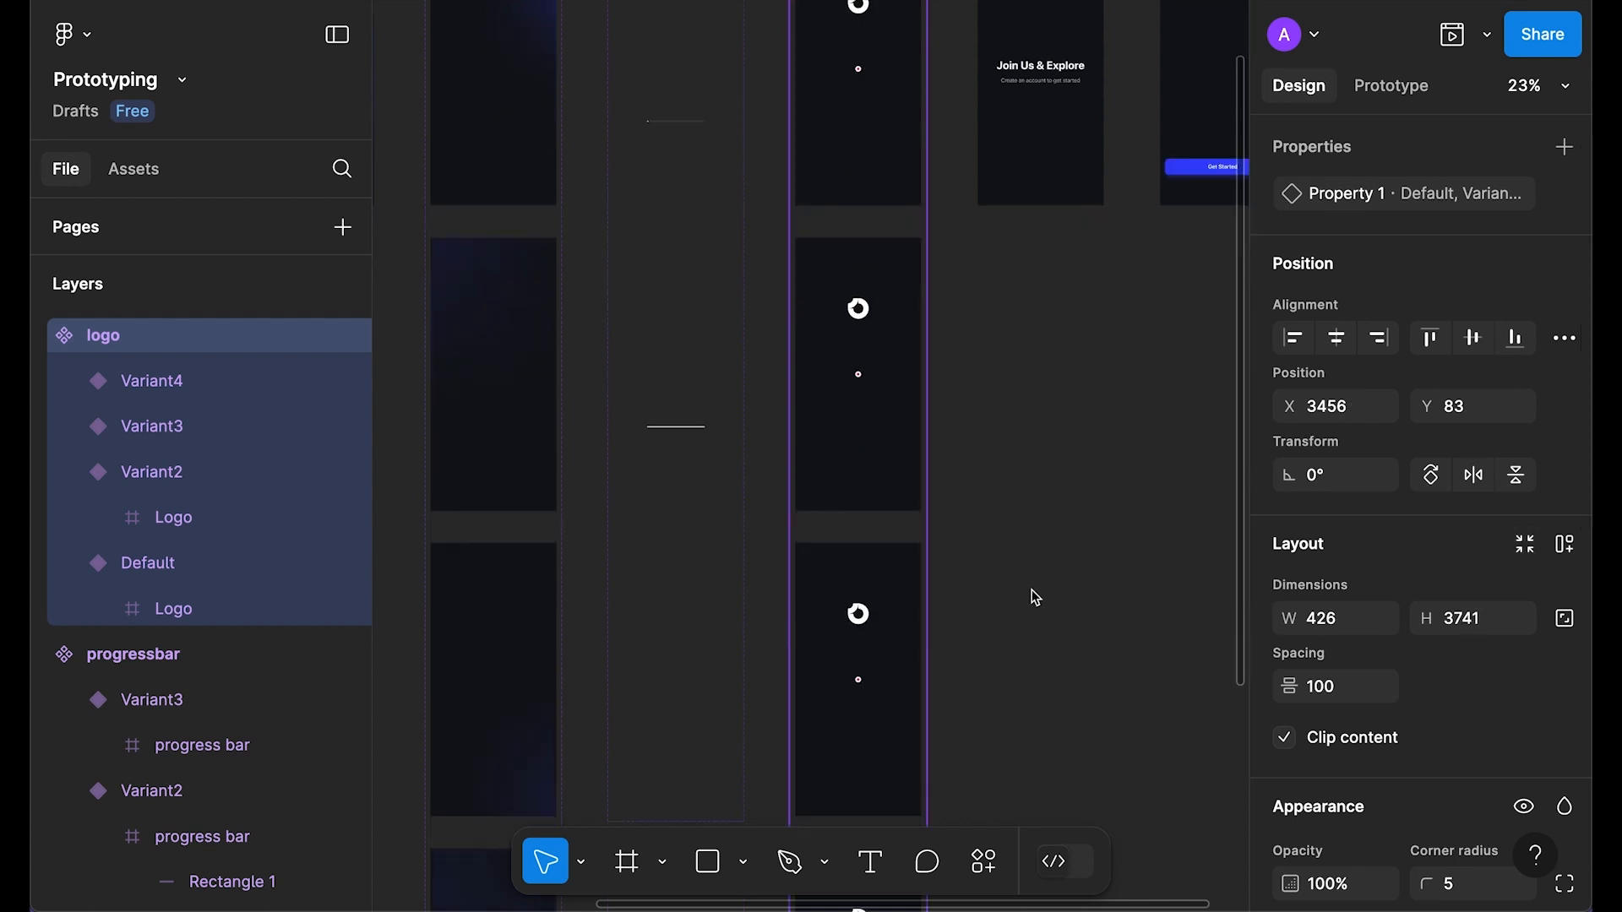
scroll(1031, 597, up, 3)
scroll(884, 577, down, 3)
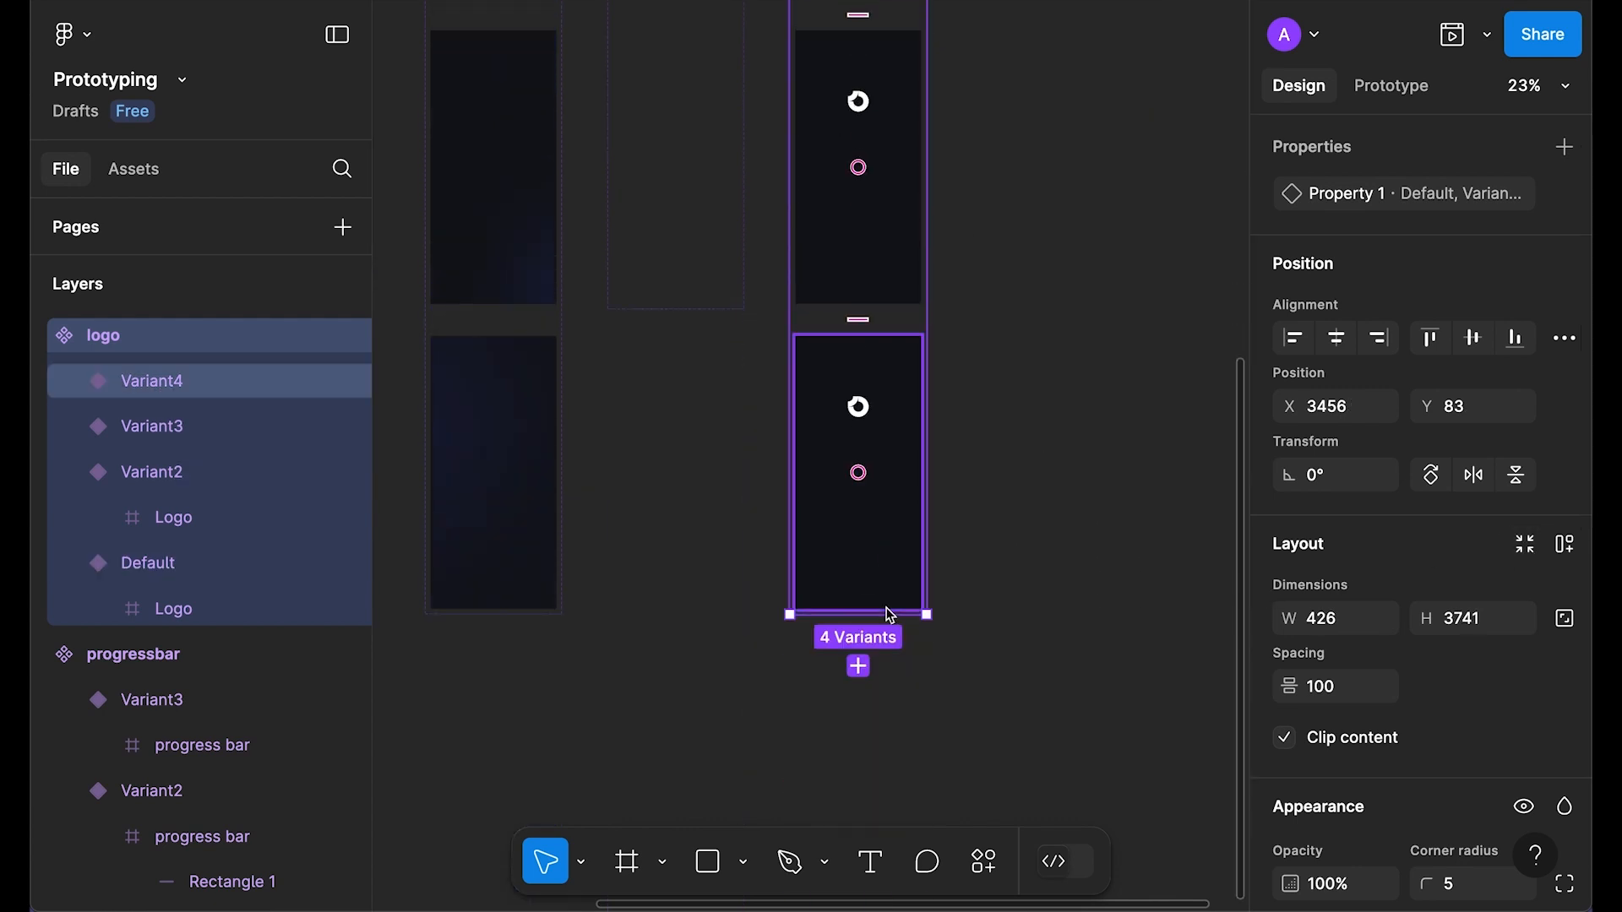
scroll(986, 503, up, 5)
click(1022, 386)
scroll(858, 356, up, 1)
scroll(859, 356, up, 3)
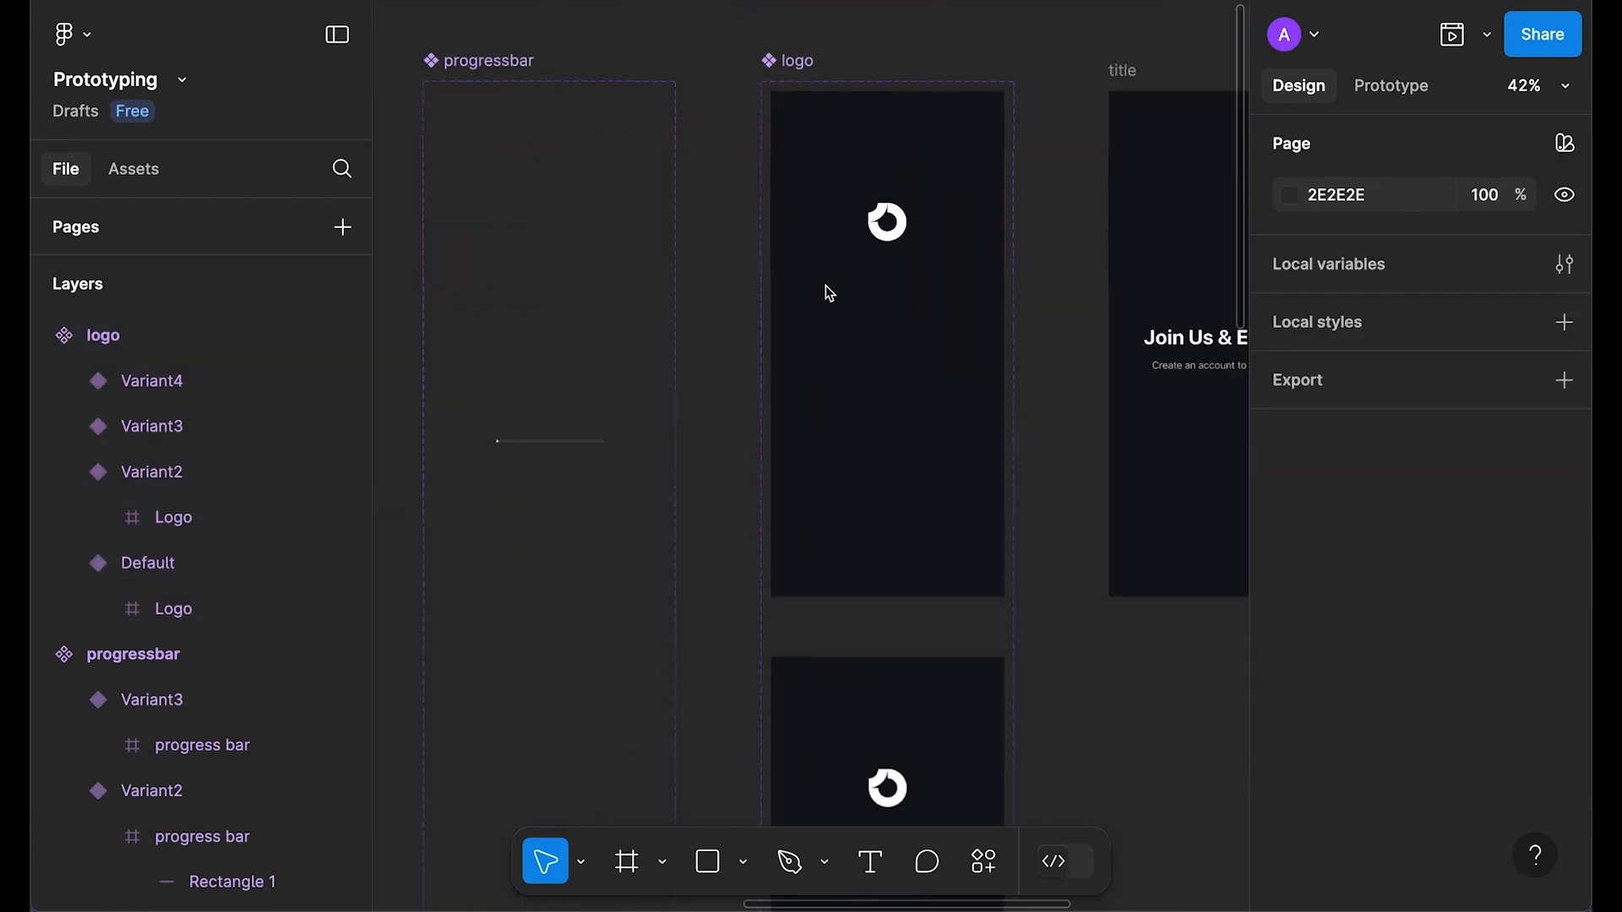
Step: Show the Default variant Logo's white fill and round it into a circle with radius 99
drag(1037, 202, 1012, 245)
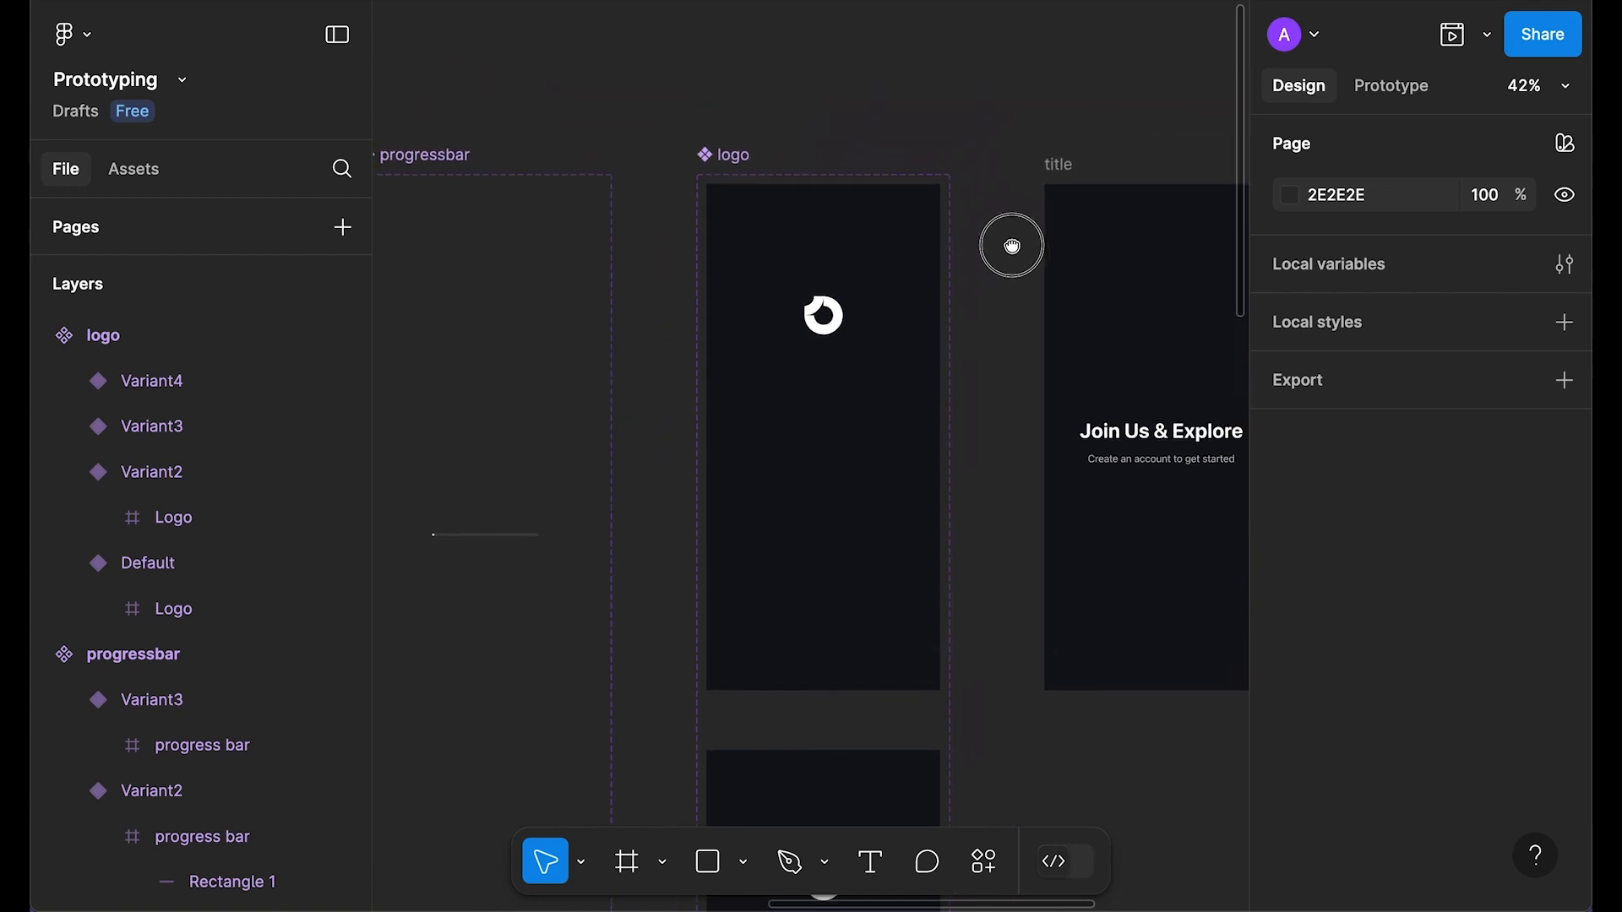
scroll(917, 302, up, 1)
scroll(809, 468, down, 1)
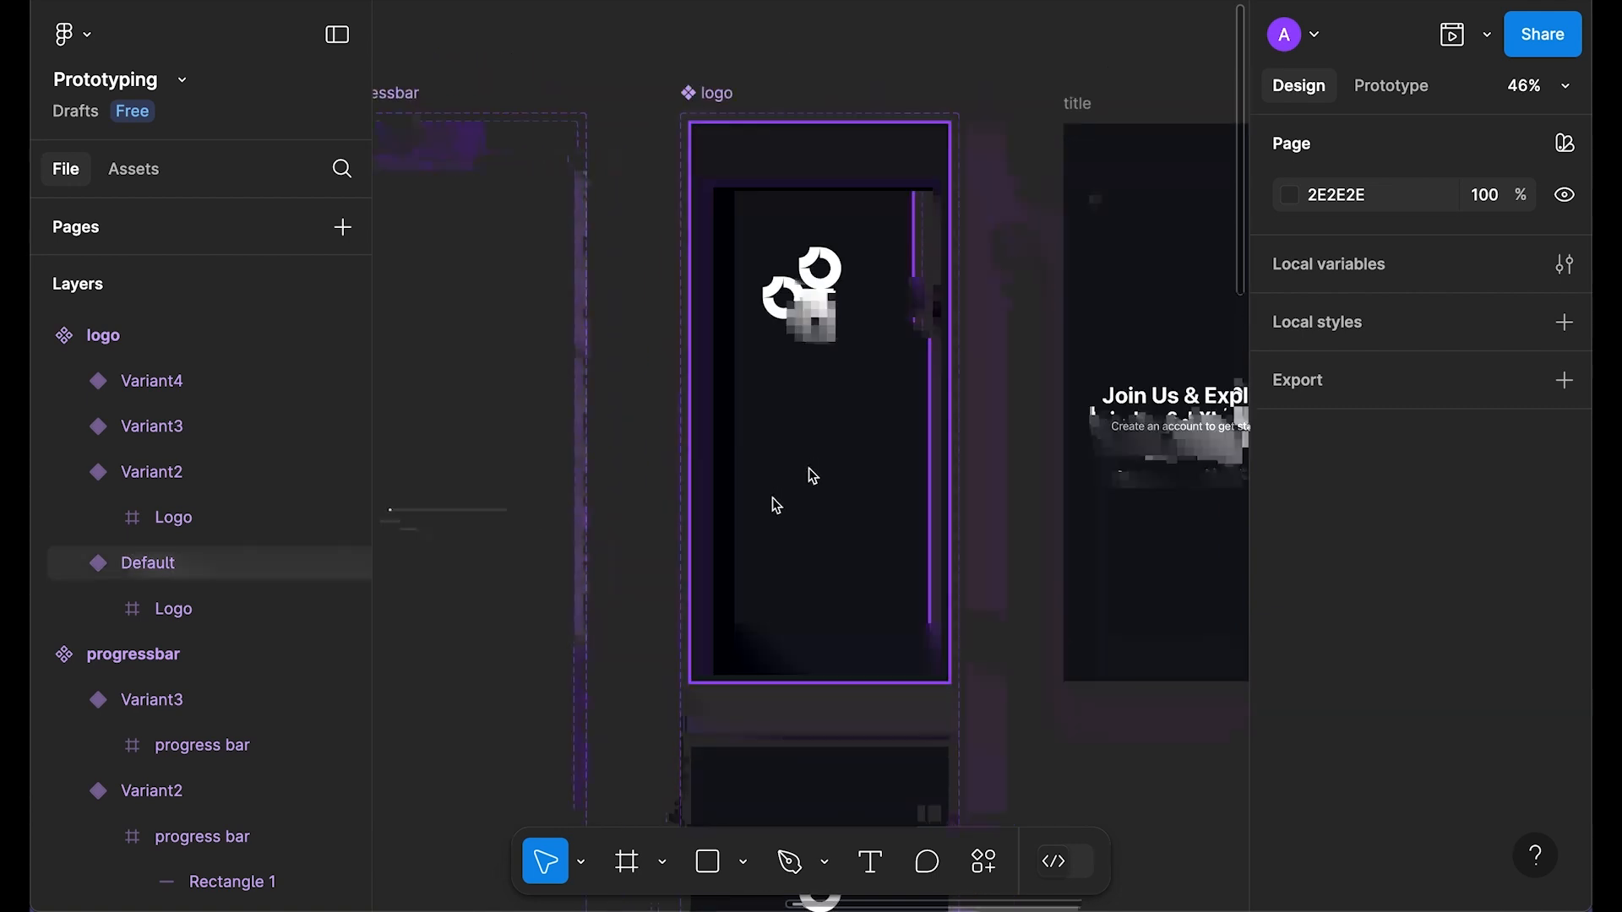
click(818, 292)
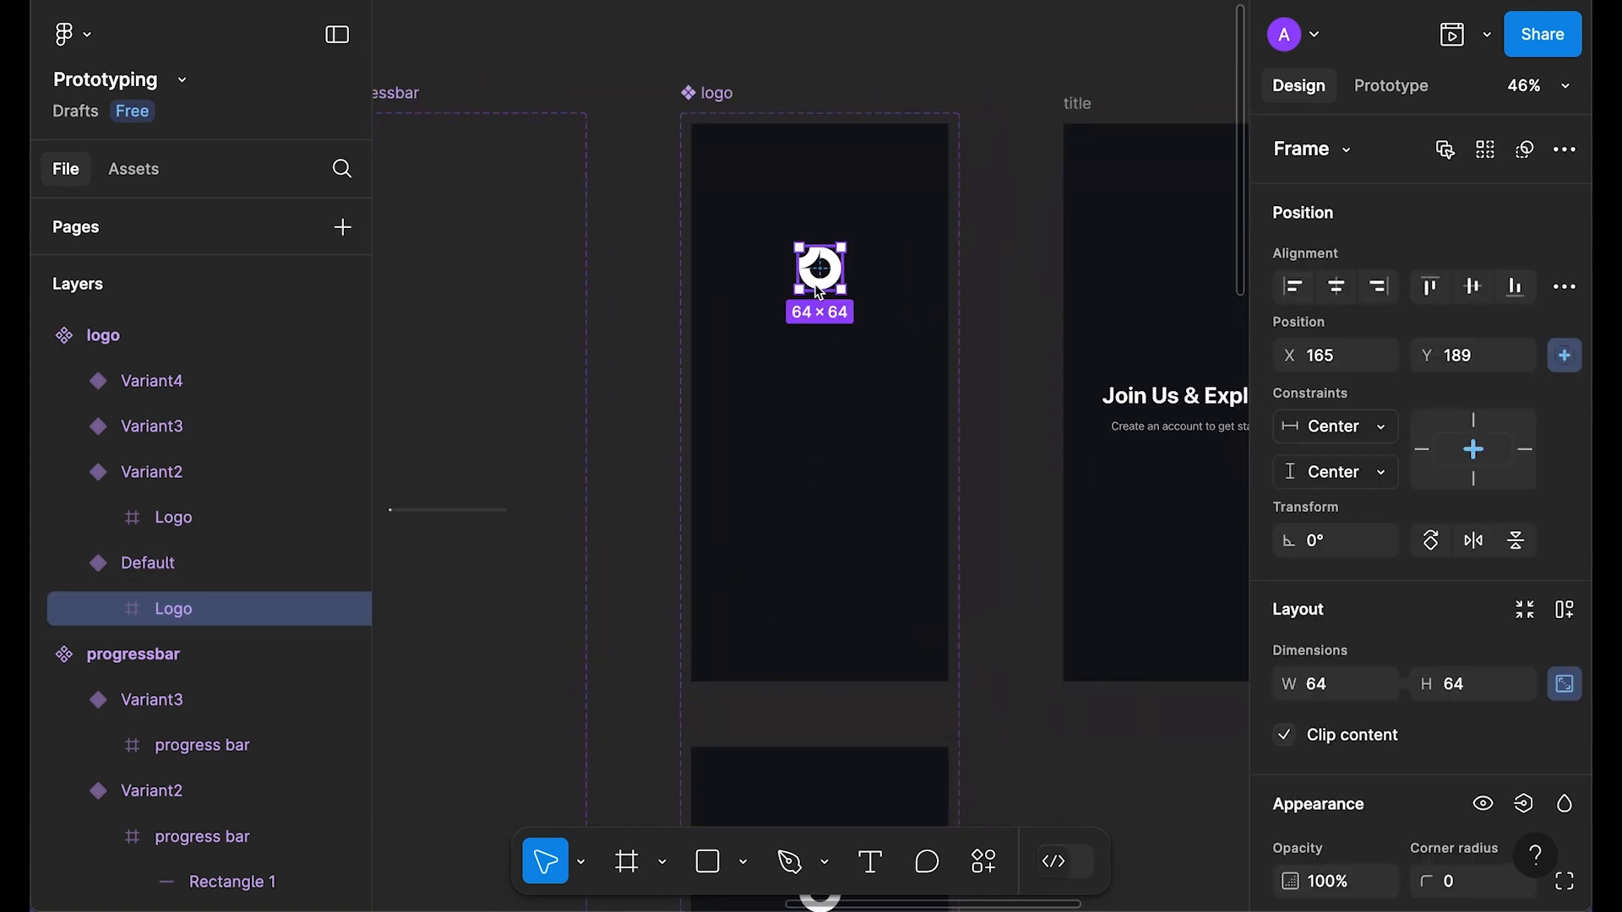
scroll(1426, 605, down, 6)
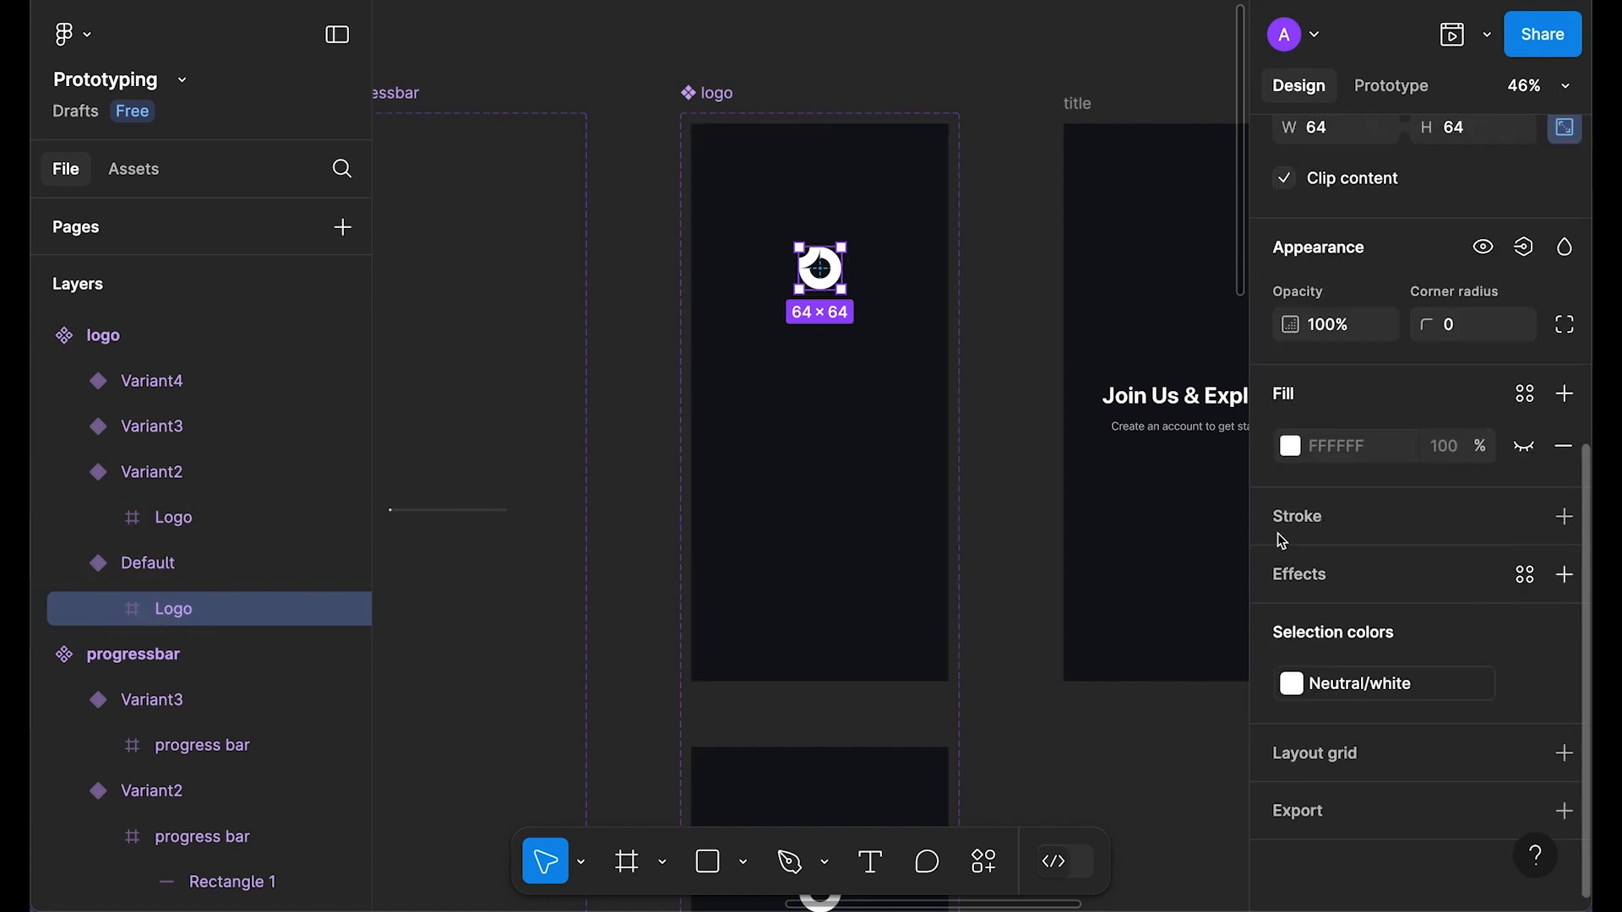
click(1526, 447)
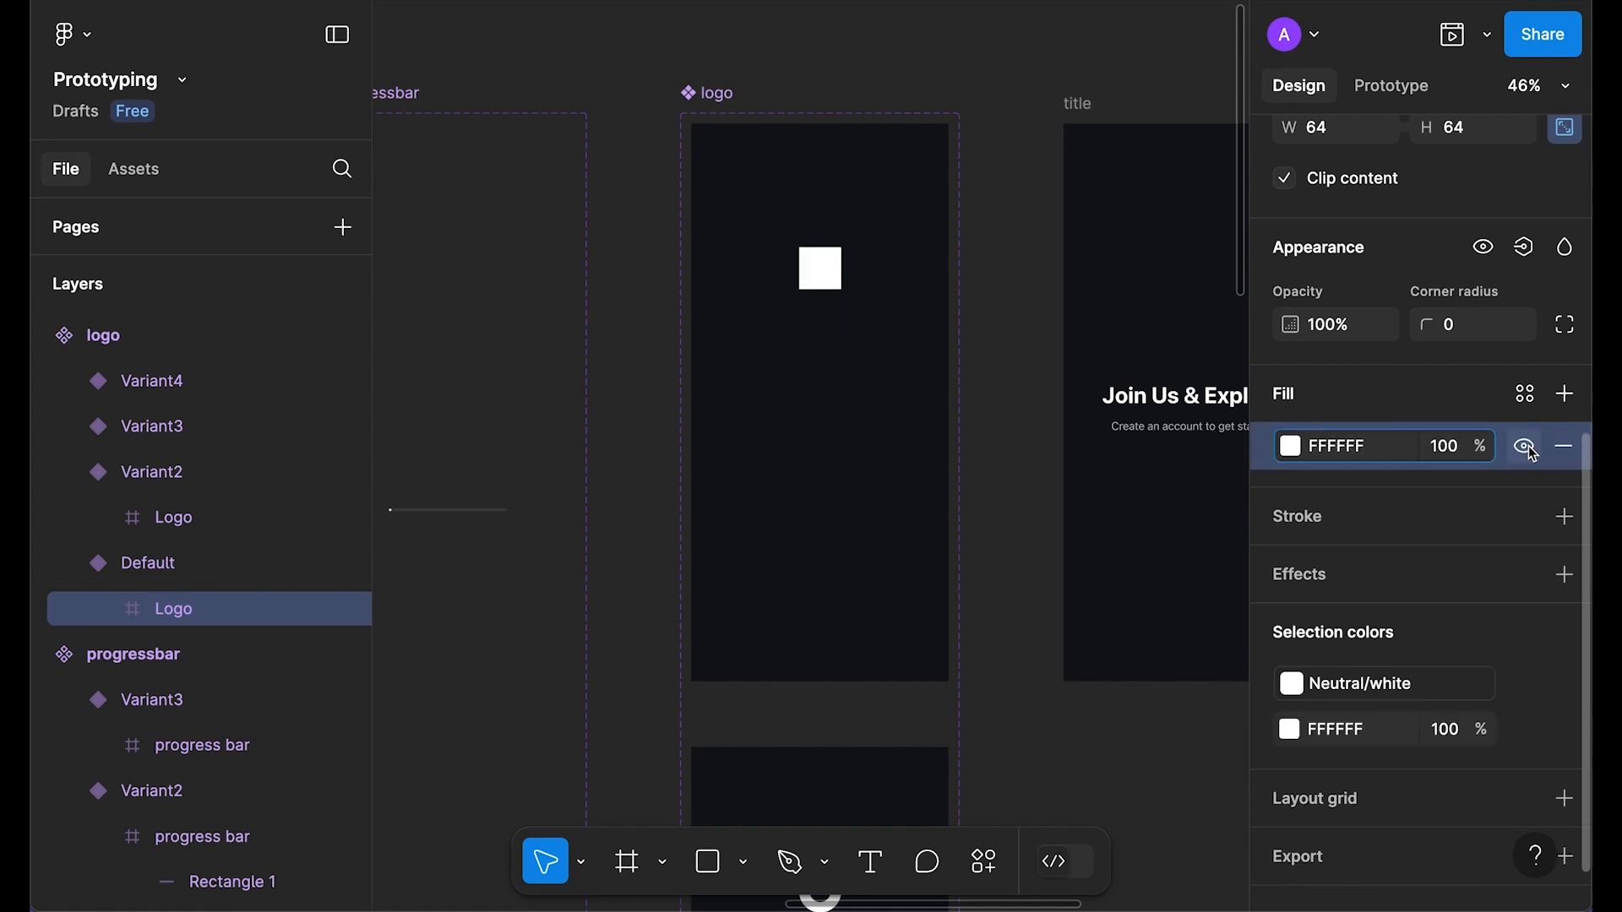
scroll(1495, 423, up, 1)
click(1477, 365)
text(99)
key(Return)
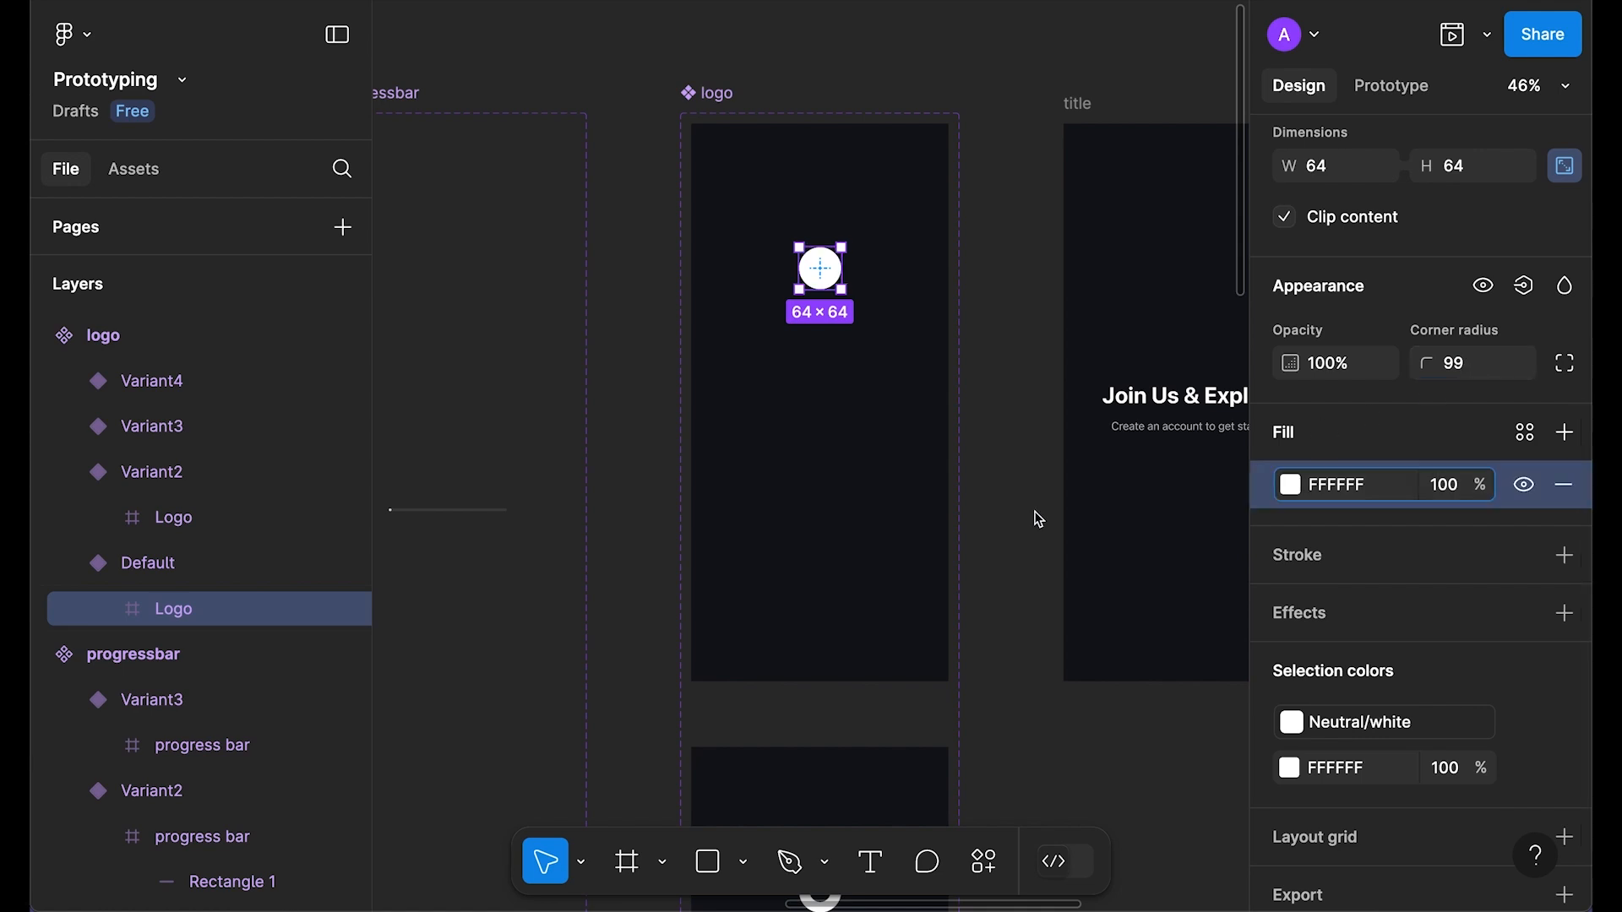
Step: Push the circle above the frame's top edge, shrink it to 24×24 and centre it horizontally
scroll(1094, 500, up, 1)
scroll(929, 448, up, 2)
drag(826, 397, 826, 372)
key(shift+Up)
key(shift+Up)
key(shift+Up)
key(shift+Up)
key(shift+Up)
key(shift+Up)
key(shift+Up)
key(shift+Up)
key(shift+Up)
key(shift+Up)
key(shift+Up)
key(shift+Up)
key(shift+Up)
key(shift+Up)
key(shift+Up)
key(shift+Up)
key(shift+Up)
key(shift+Up)
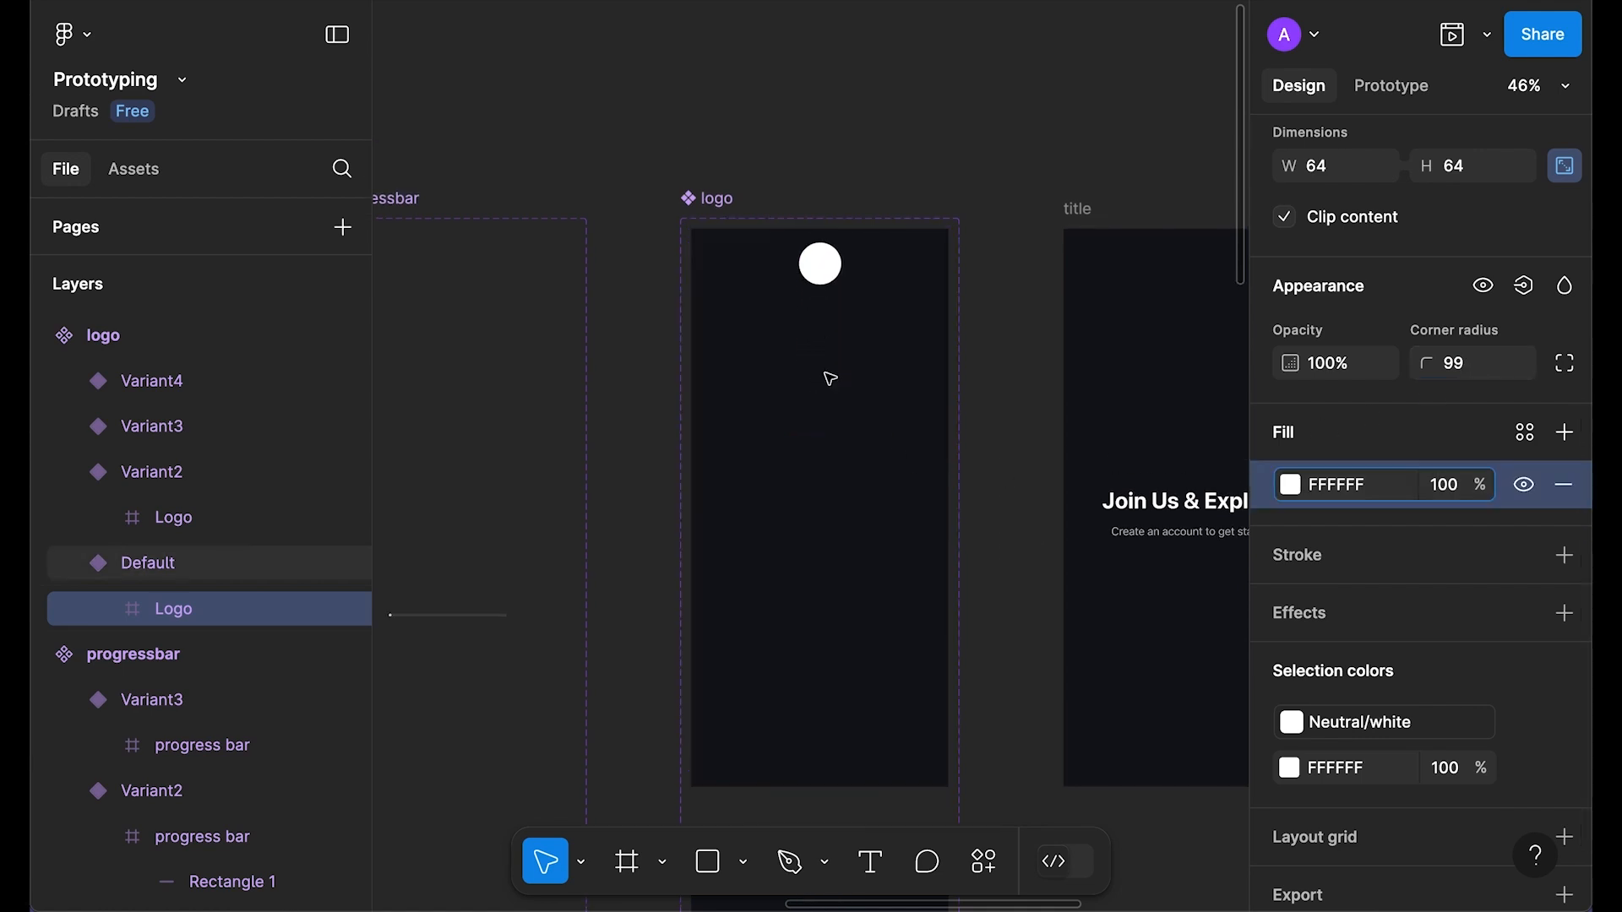
key(shift+Up)
key(shift+Up)
key(shift+Up)
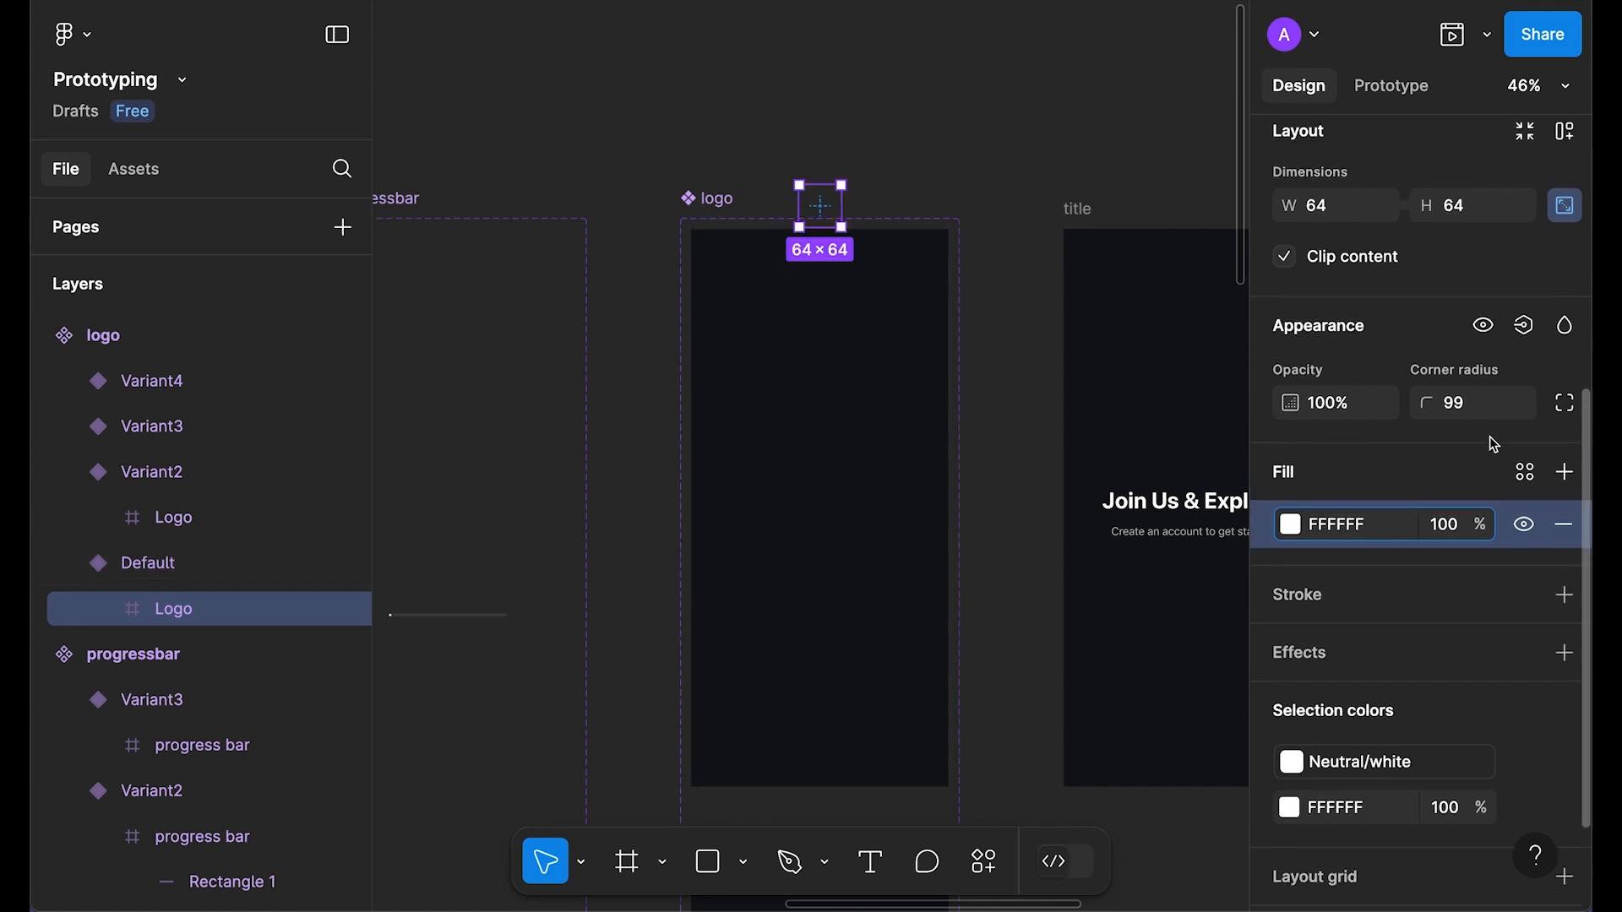
scroll(1495, 450, up, 3)
click(1480, 457)
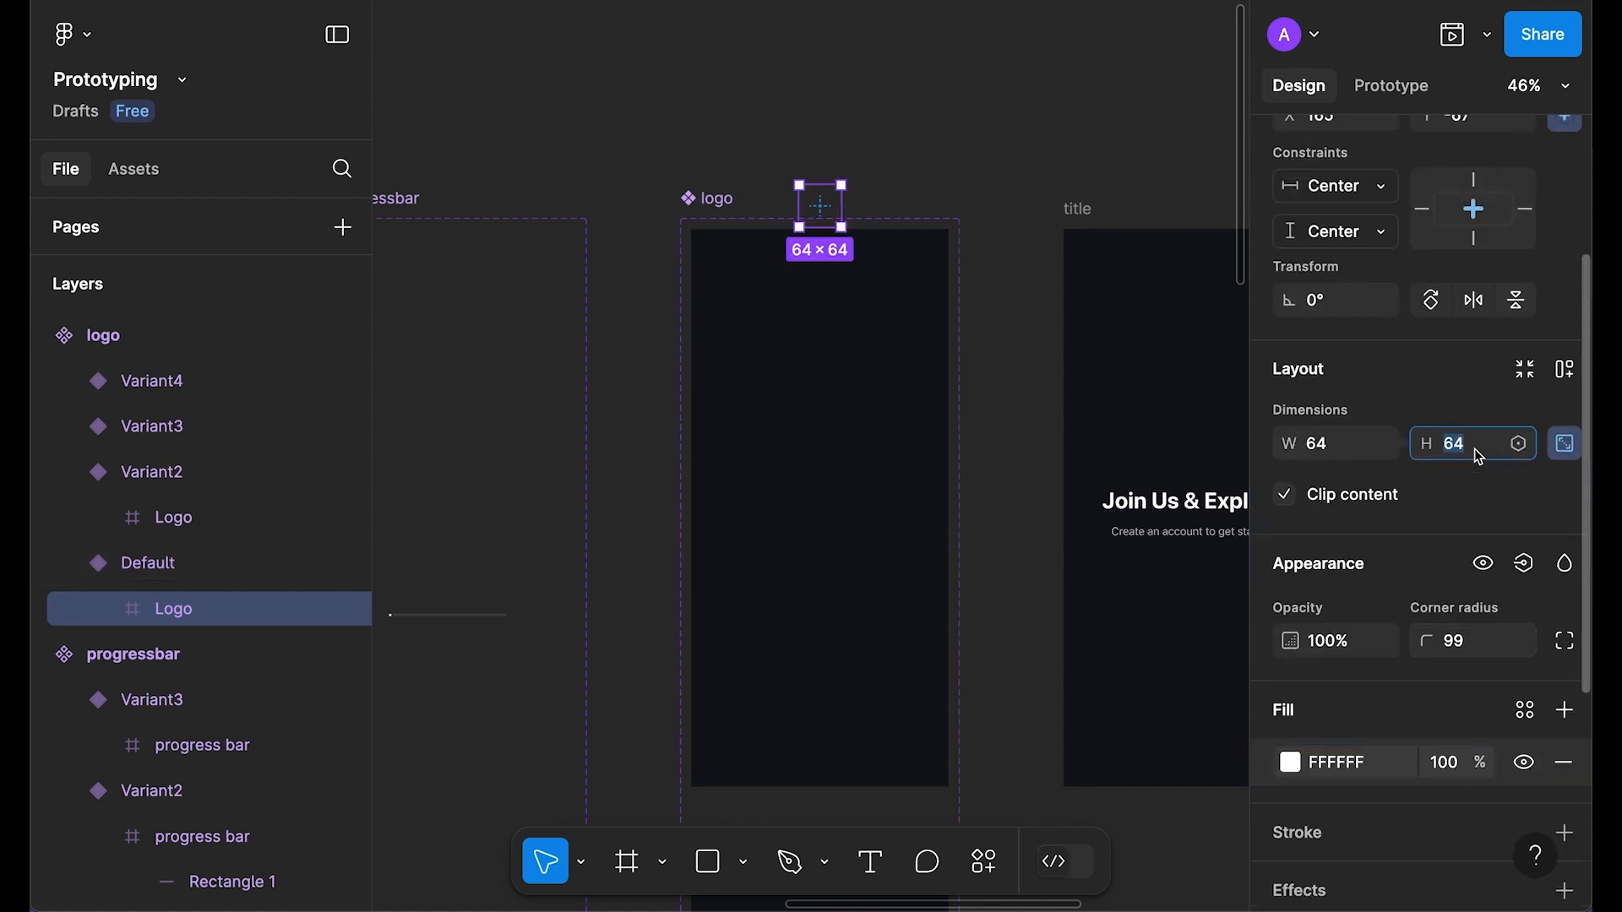
text(24)
key(Return)
scroll(1372, 189, up, 3)
click(1335, 288)
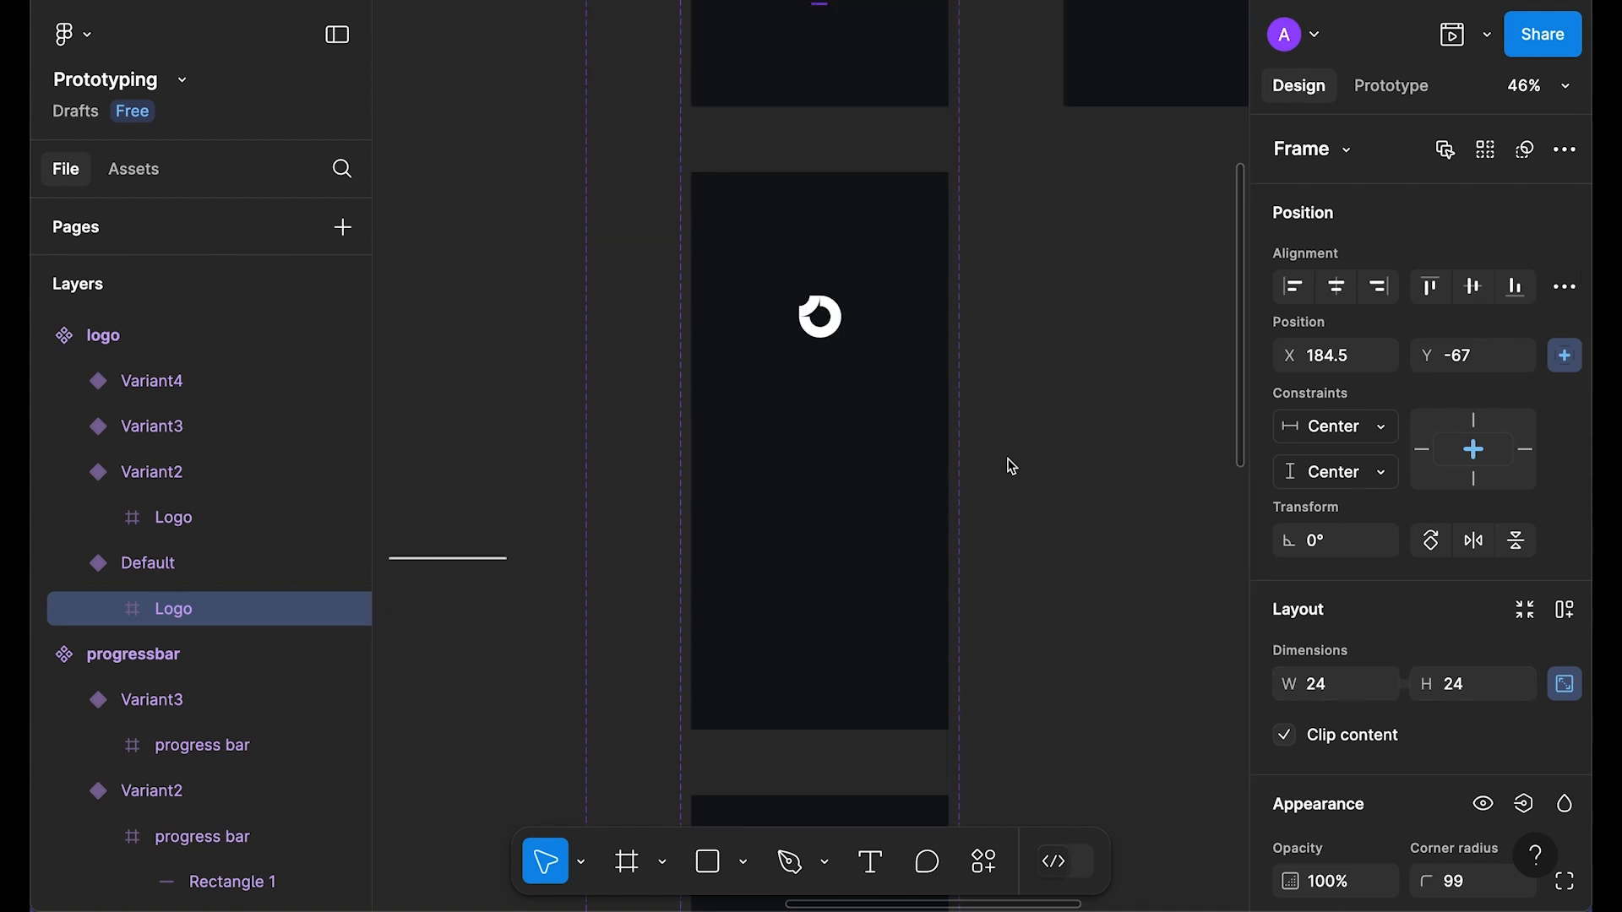
scroll(1013, 466, up, 3)
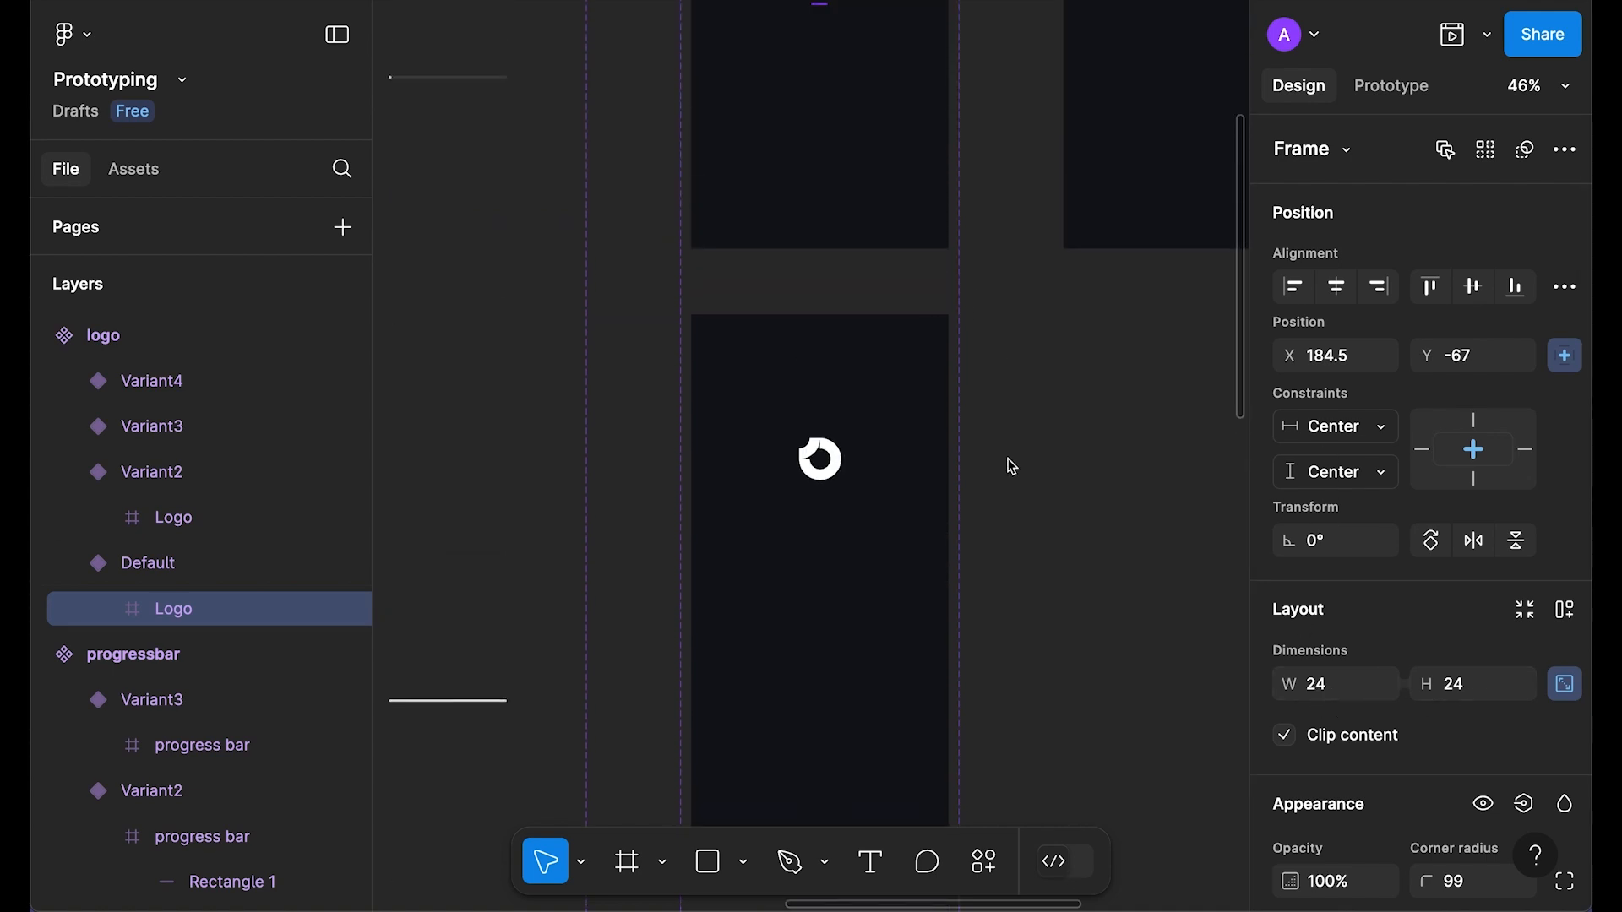
Step: Show Variant2's Logo fill and give it corner radius 99 to make a circle
click(821, 478)
scroll(1381, 569, down, 5)
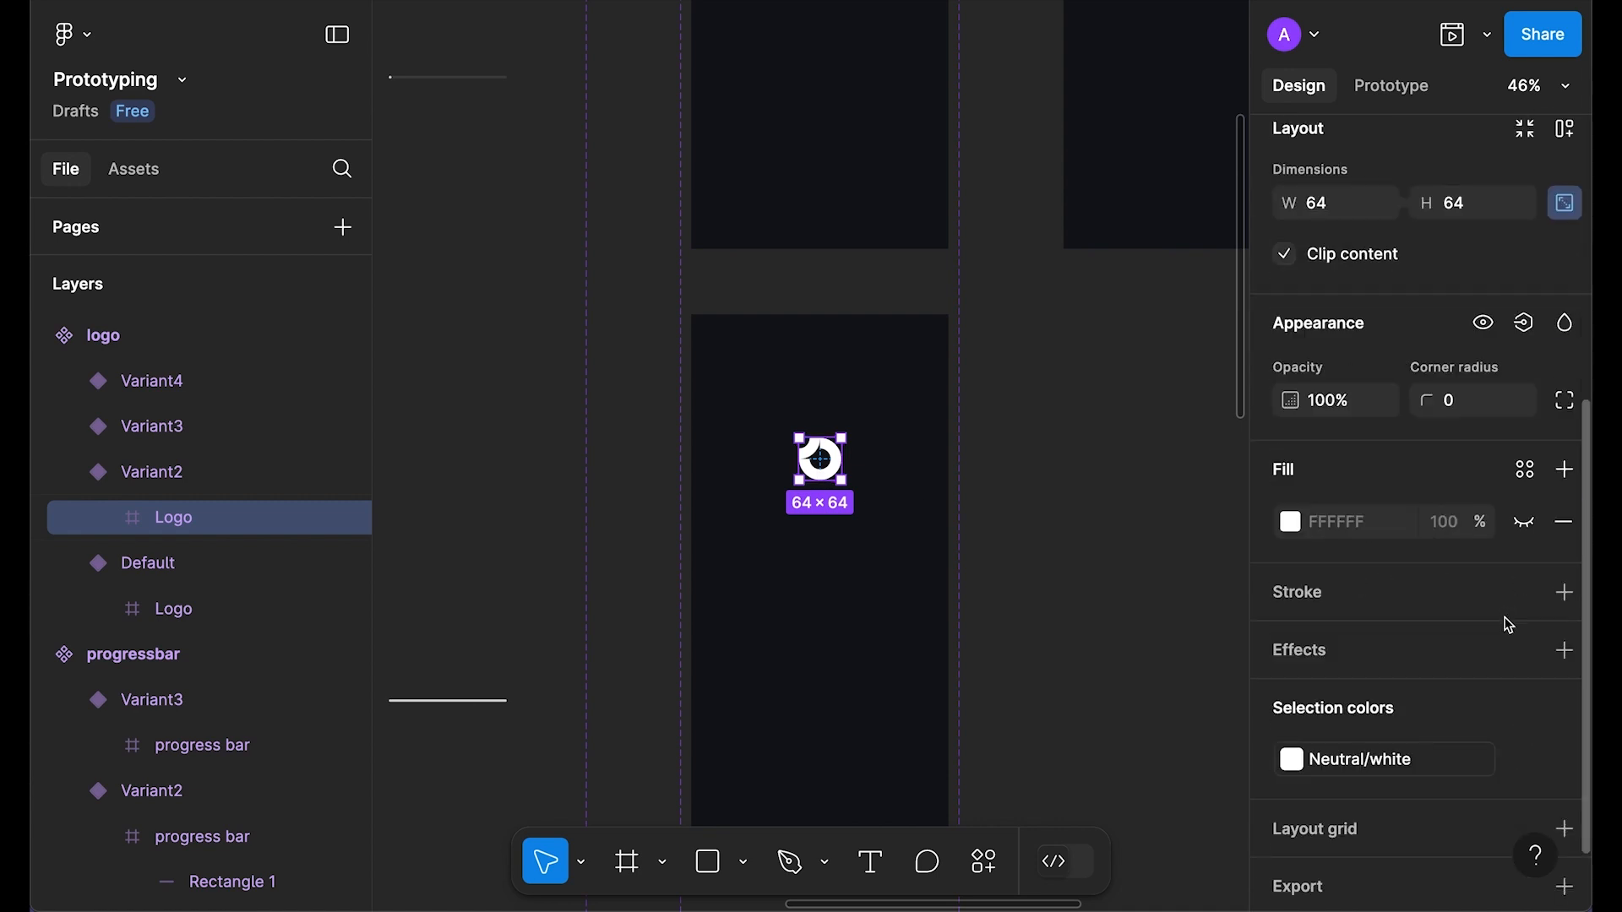
click(1520, 532)
click(1457, 401)
text(99)
key(Tab)
scroll(1151, 524, down, 5)
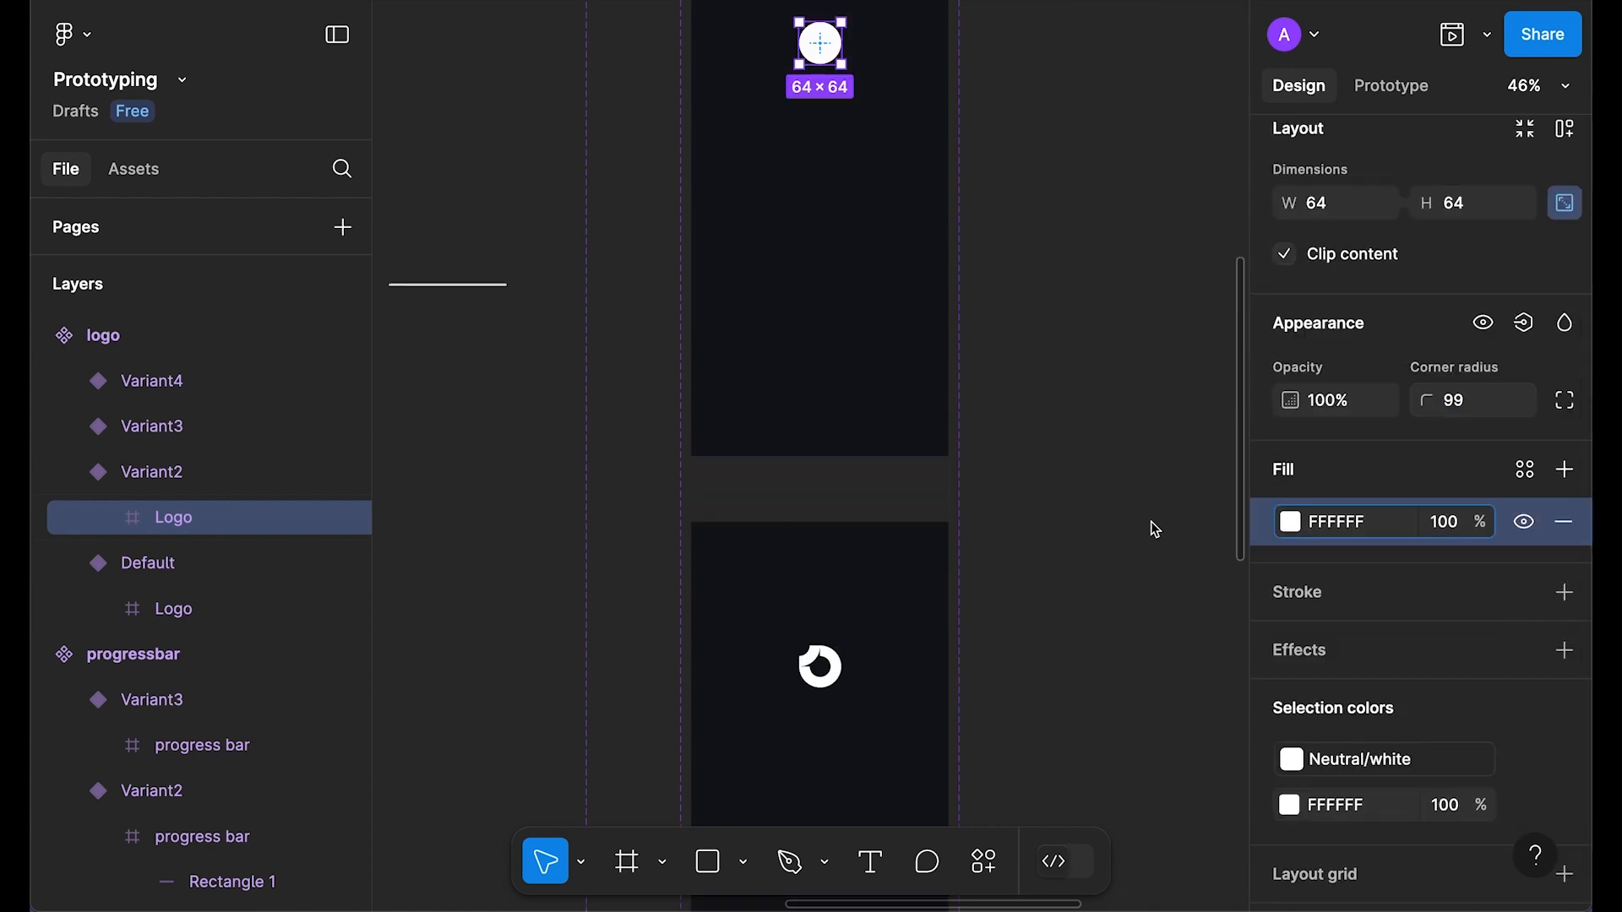
scroll(1151, 473, up, 3)
Step: Shrink Variant2's circle to 40×40, centred horizontally at the frame's bottom
scroll(1472, 353, up, 5)
click(1515, 243)
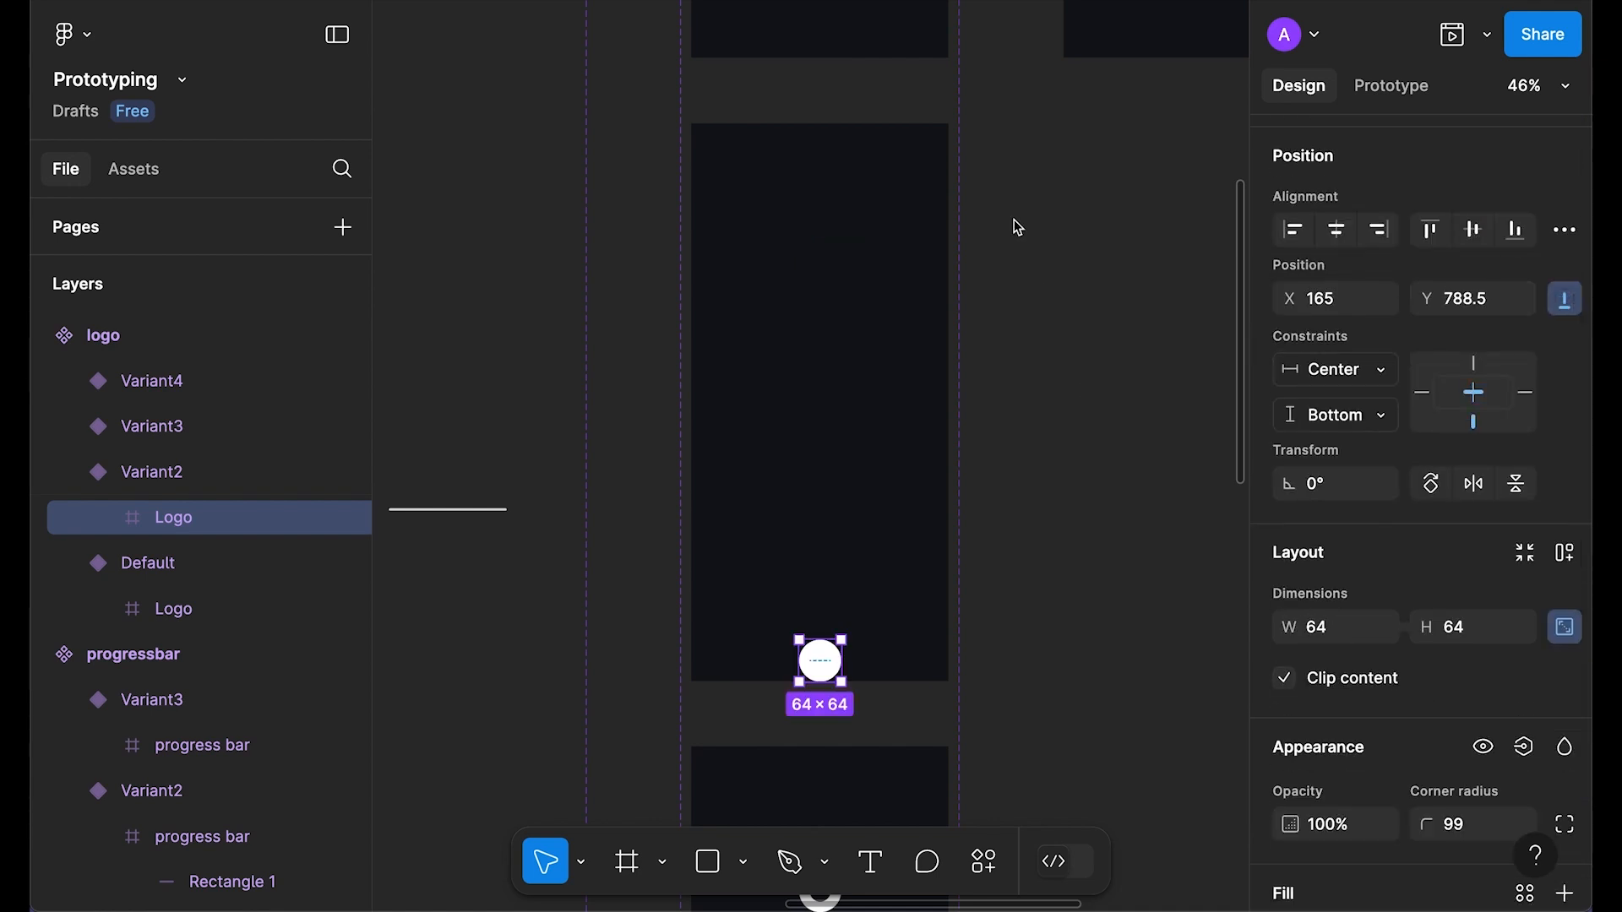
scroll(825, 170, up, 7)
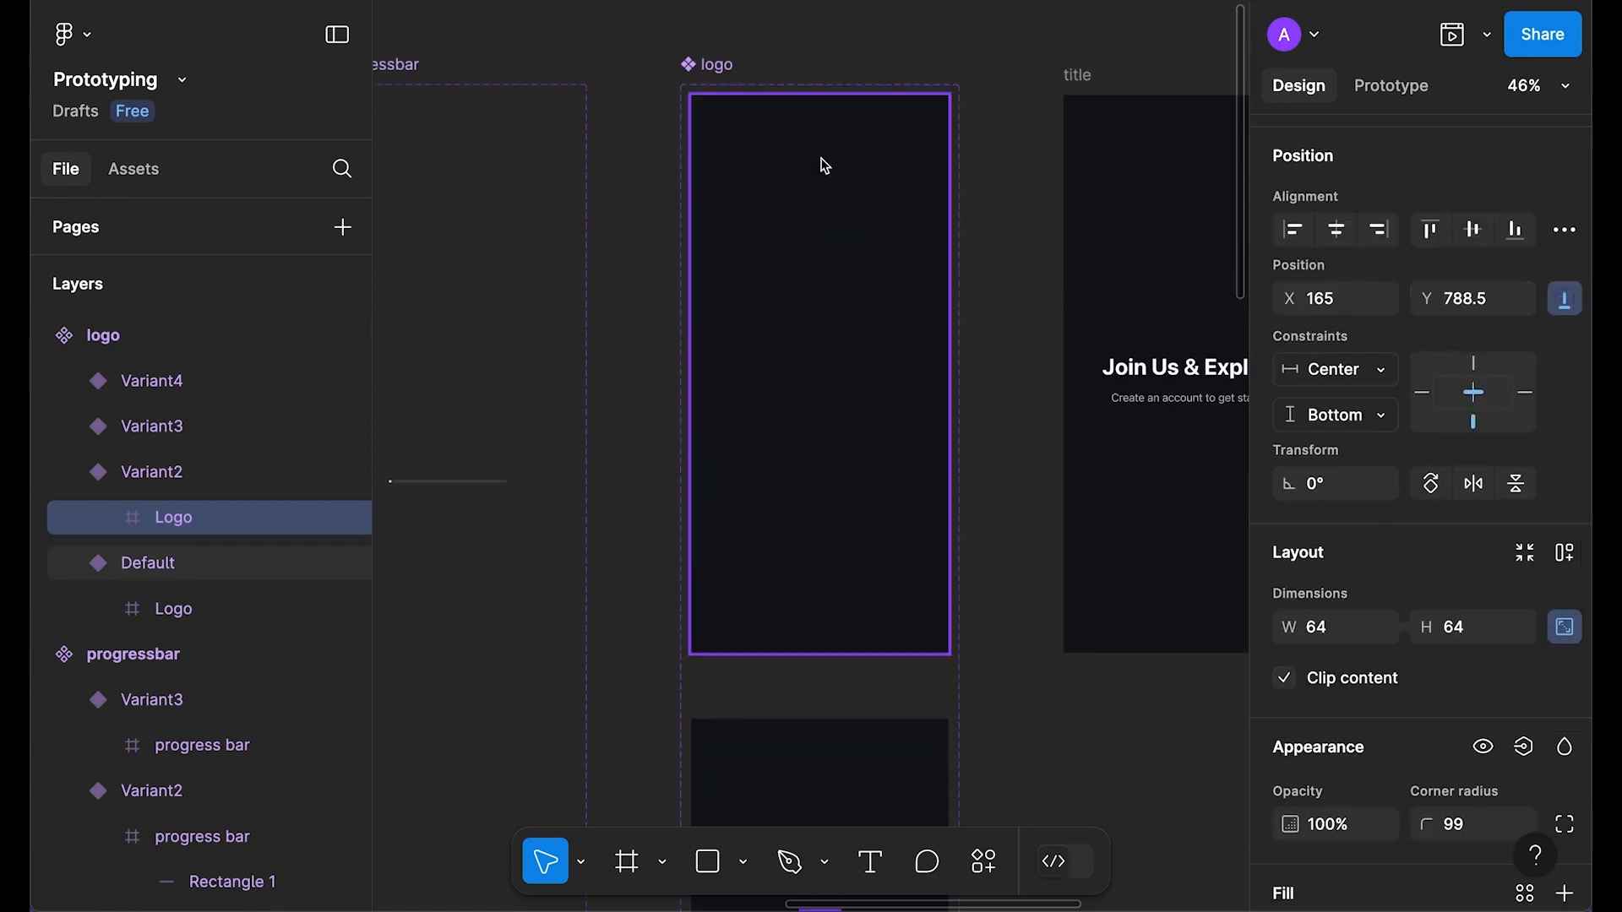
scroll(816, 353, down, 3)
scroll(821, 439, up, 2)
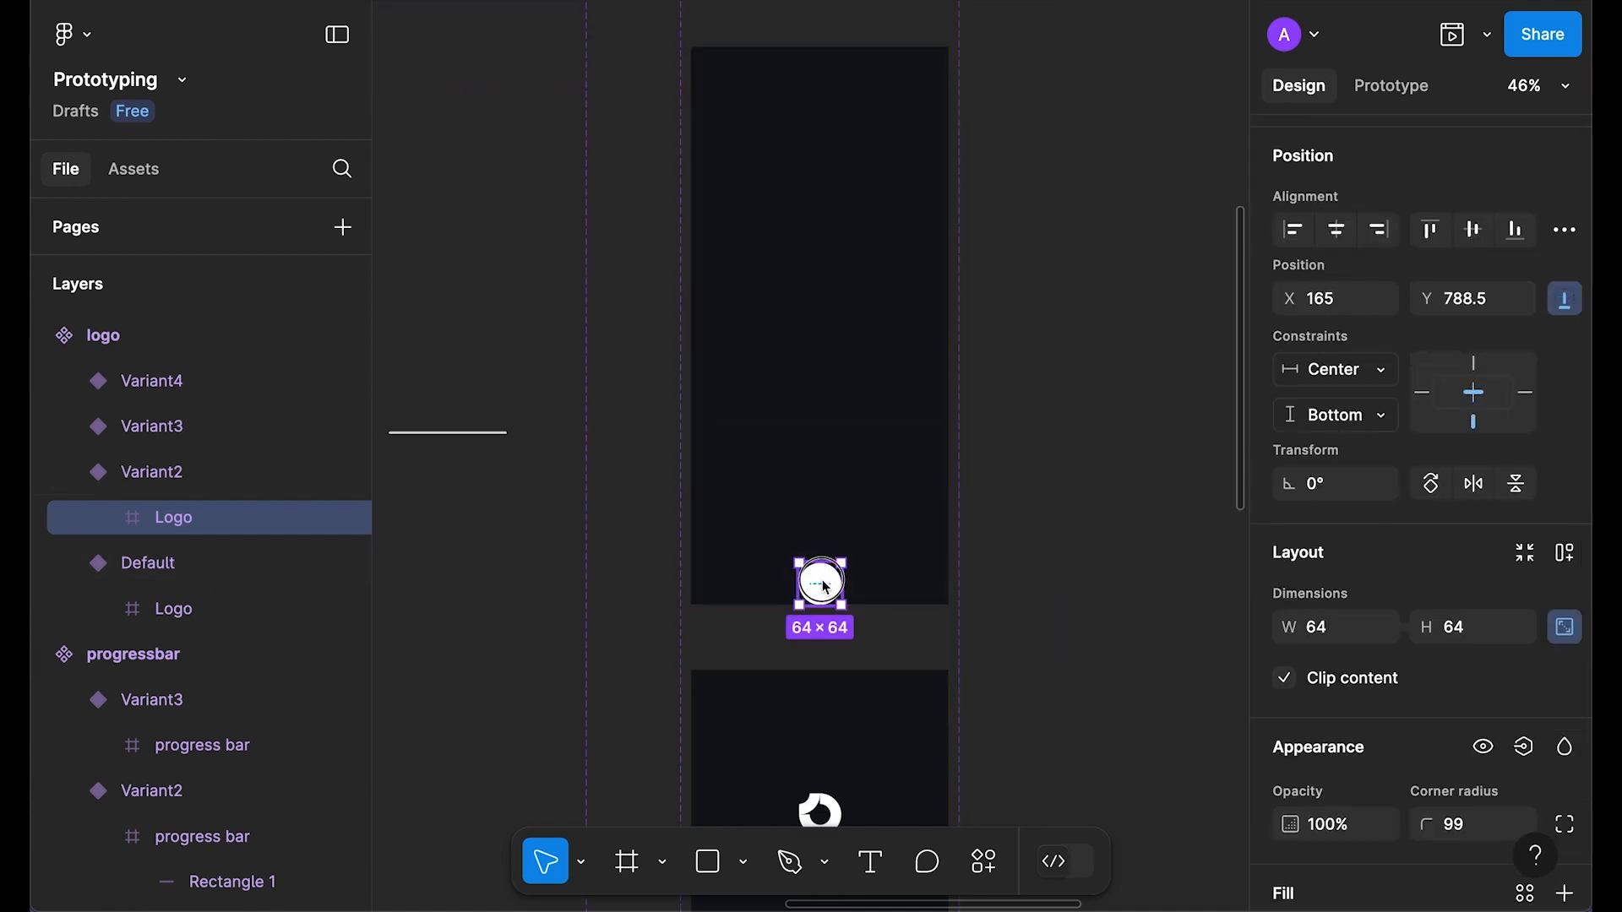
click(1470, 631)
text(40)
key(Return)
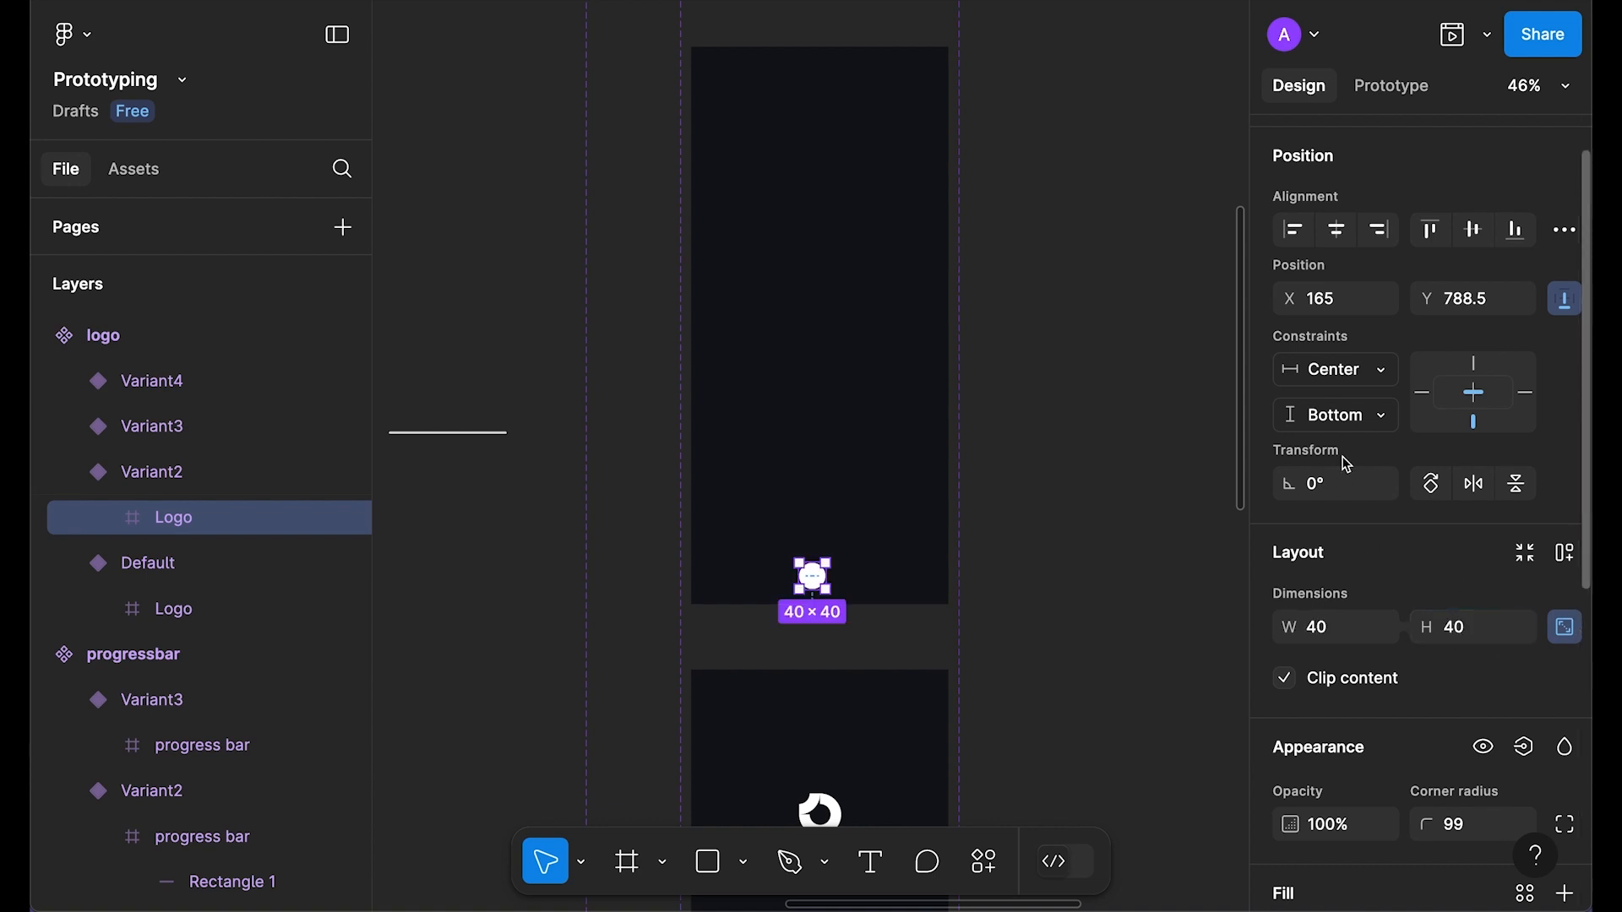
scroll(1352, 389, up, 1)
click(1340, 285)
click(1516, 285)
scroll(1180, 488, down, 5)
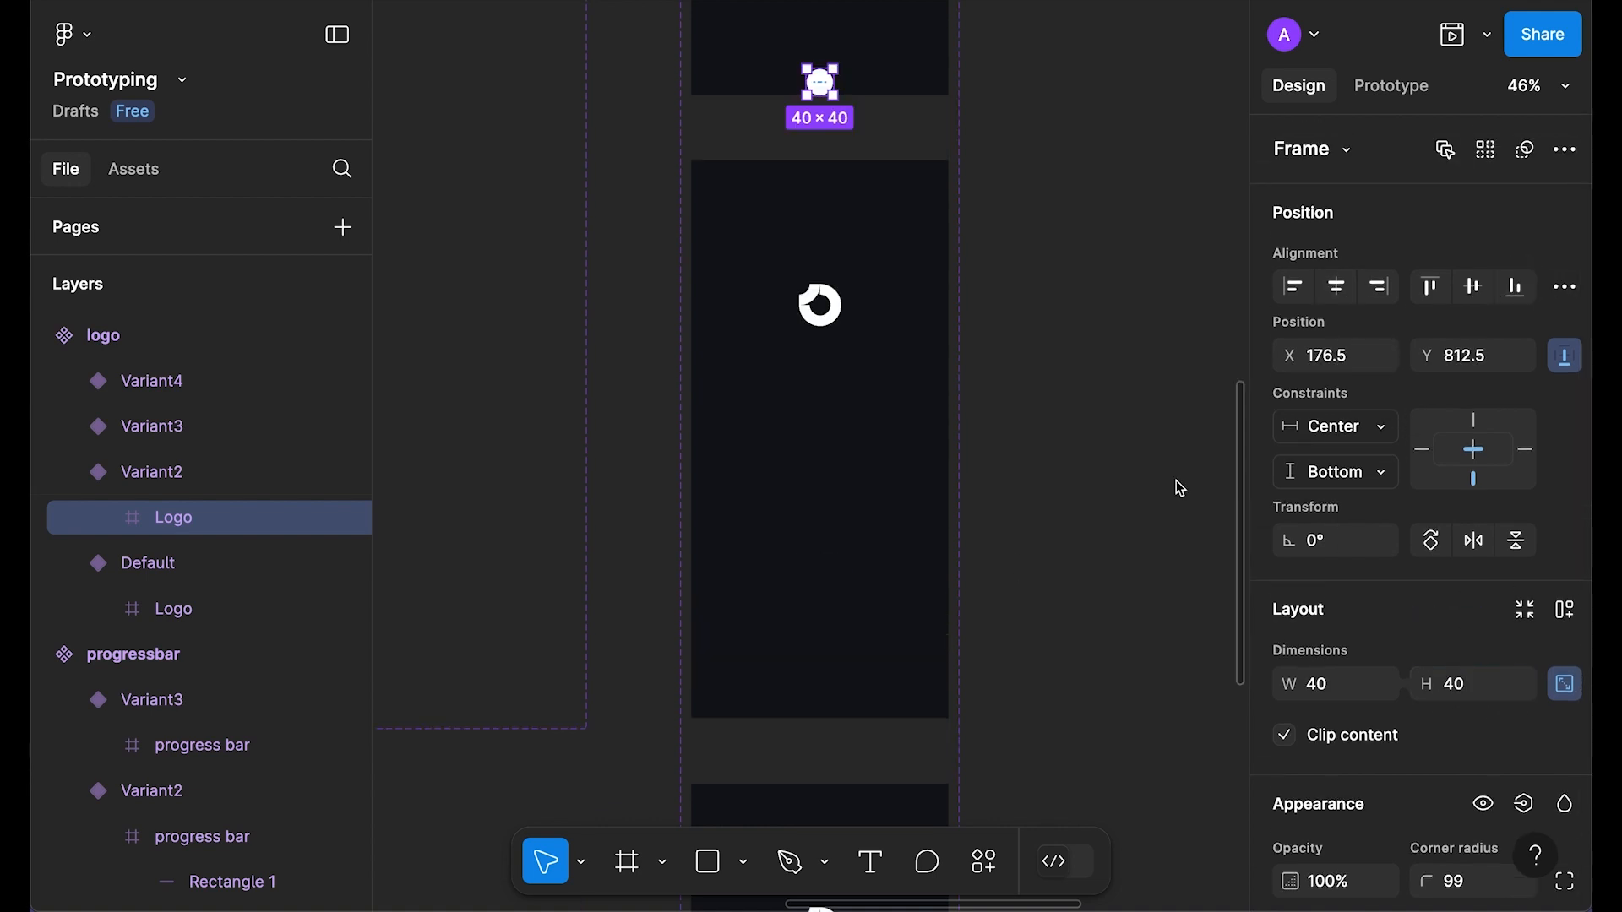
scroll(1180, 488, up, 1)
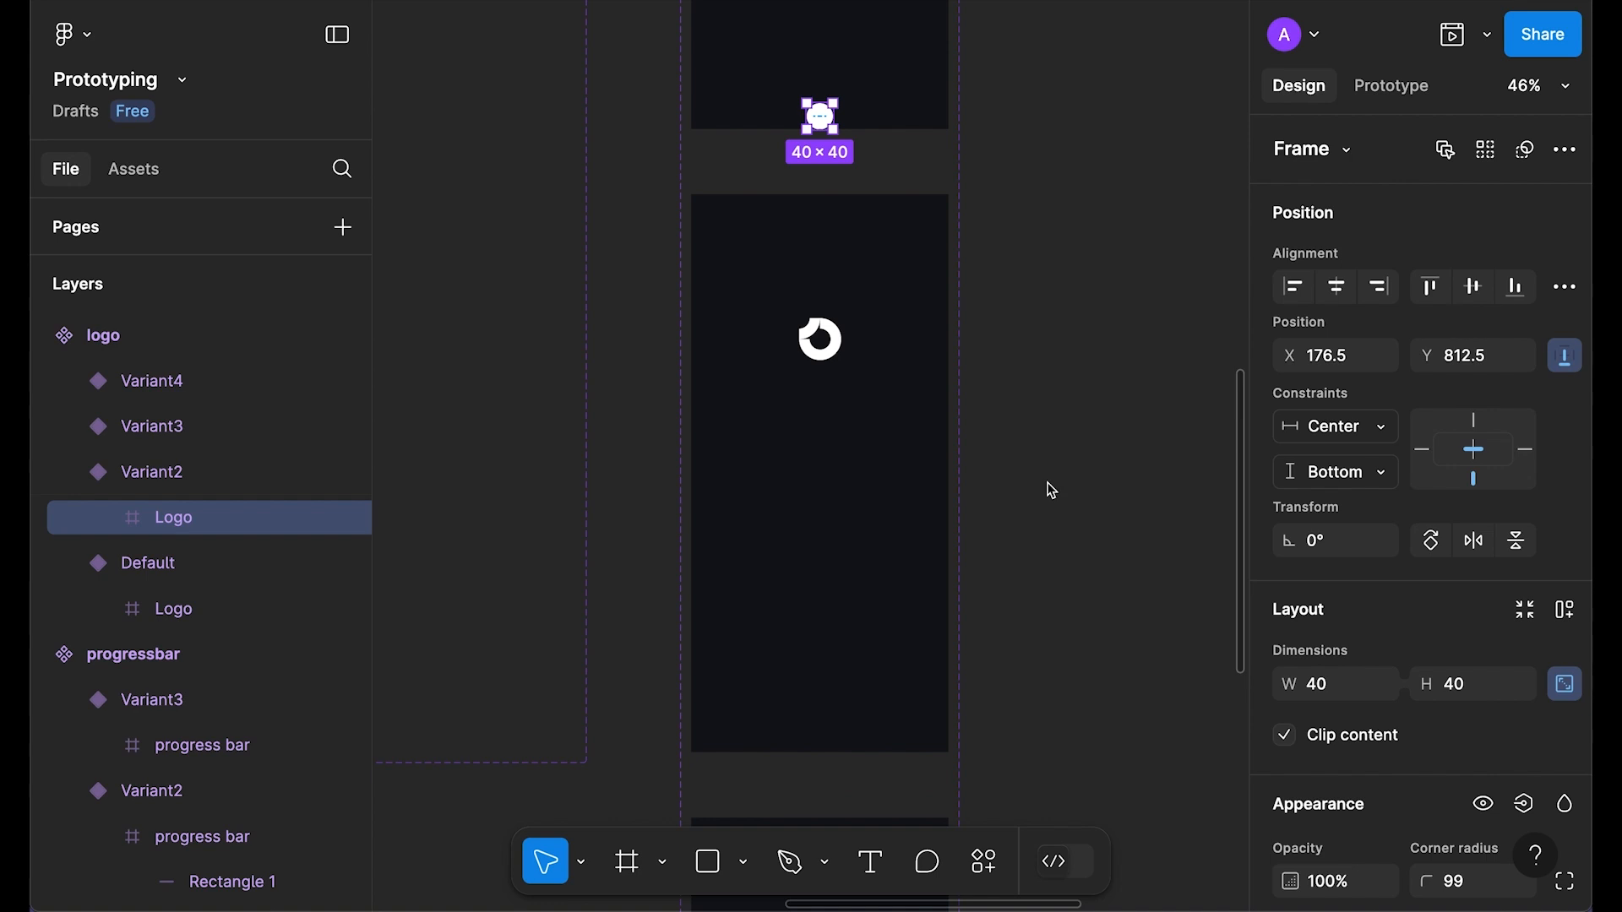
Step: Show Variant3's Logo fill and round it into a circle with radius 99
double_click(820, 356)
scroll(1005, 389, down, 2)
scroll(1504, 591, down, 5)
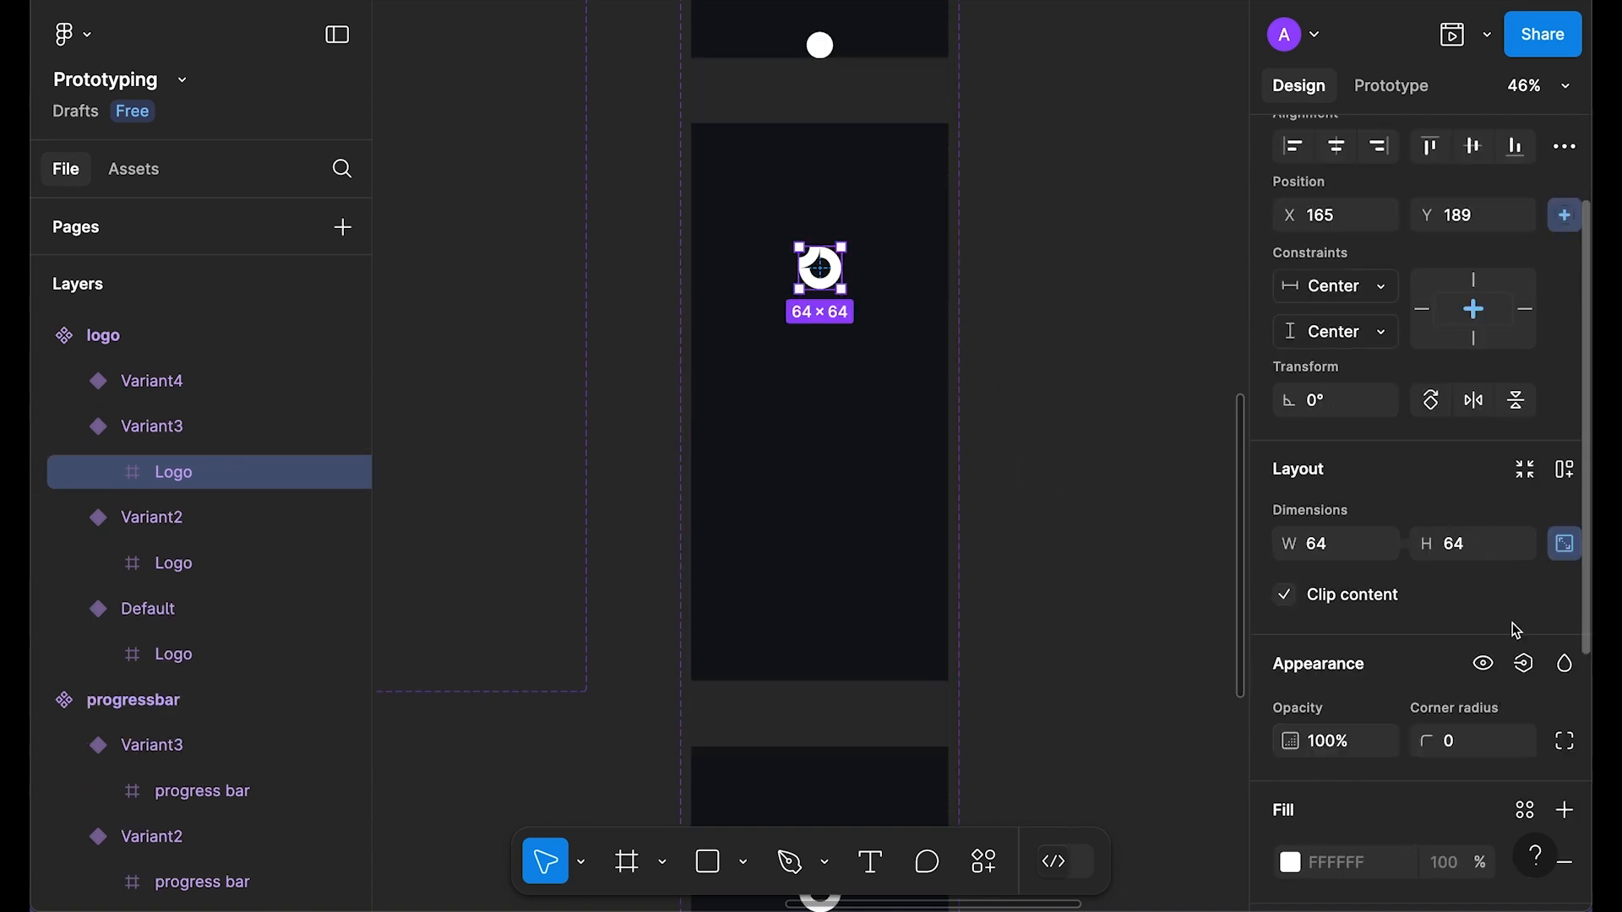
click(1525, 581)
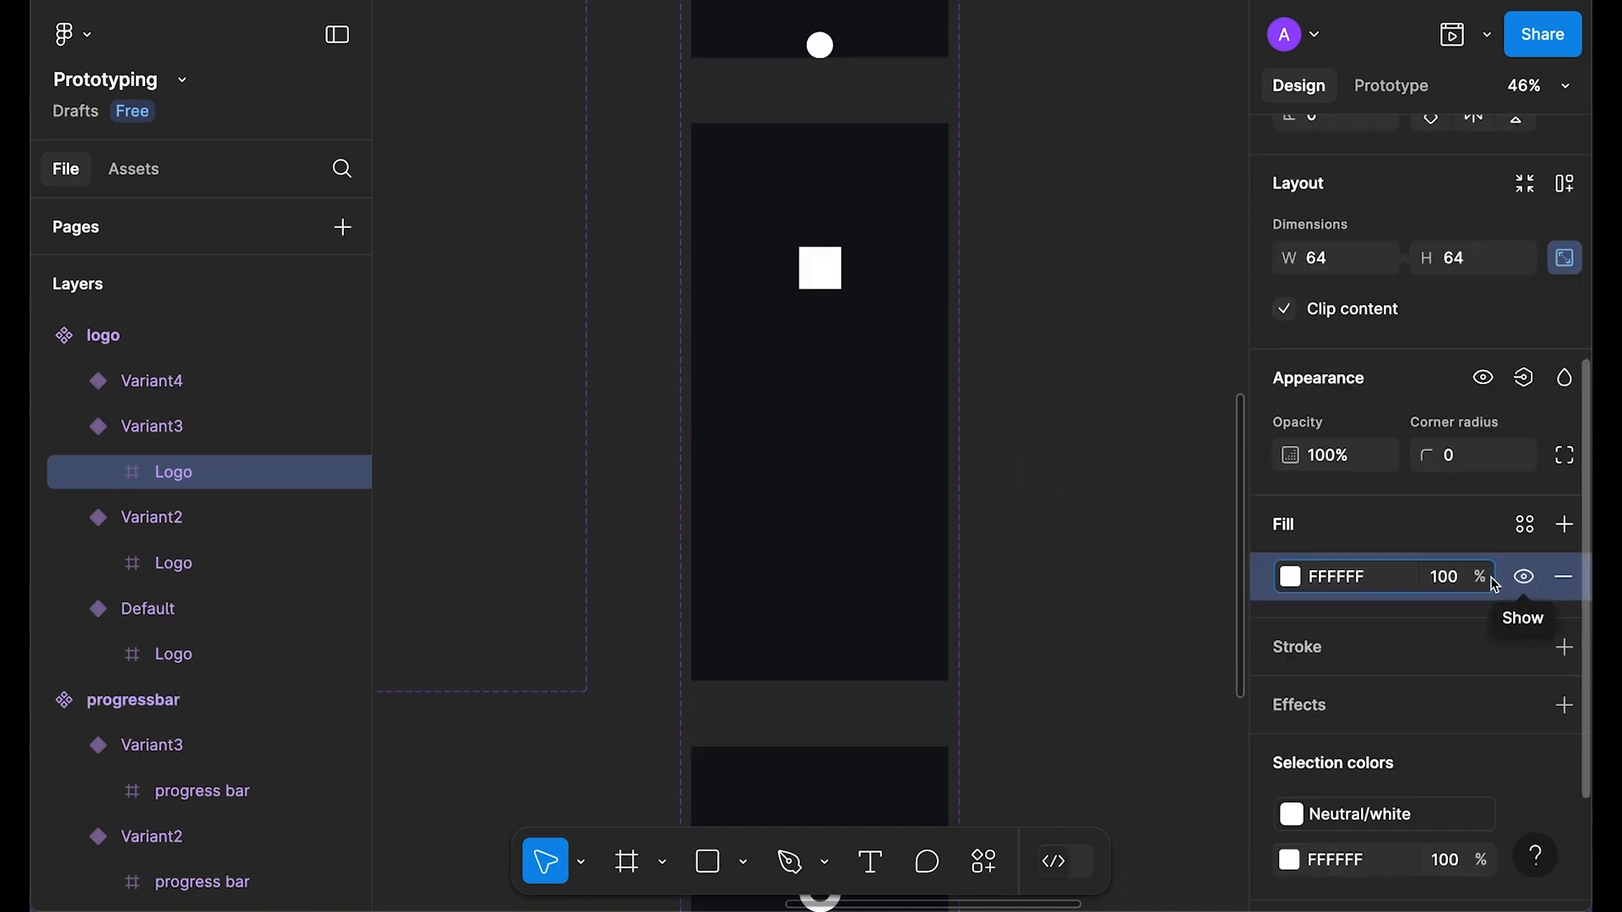
scroll(1503, 558, up, 1)
click(1462, 520)
text(99)
key(Tab)
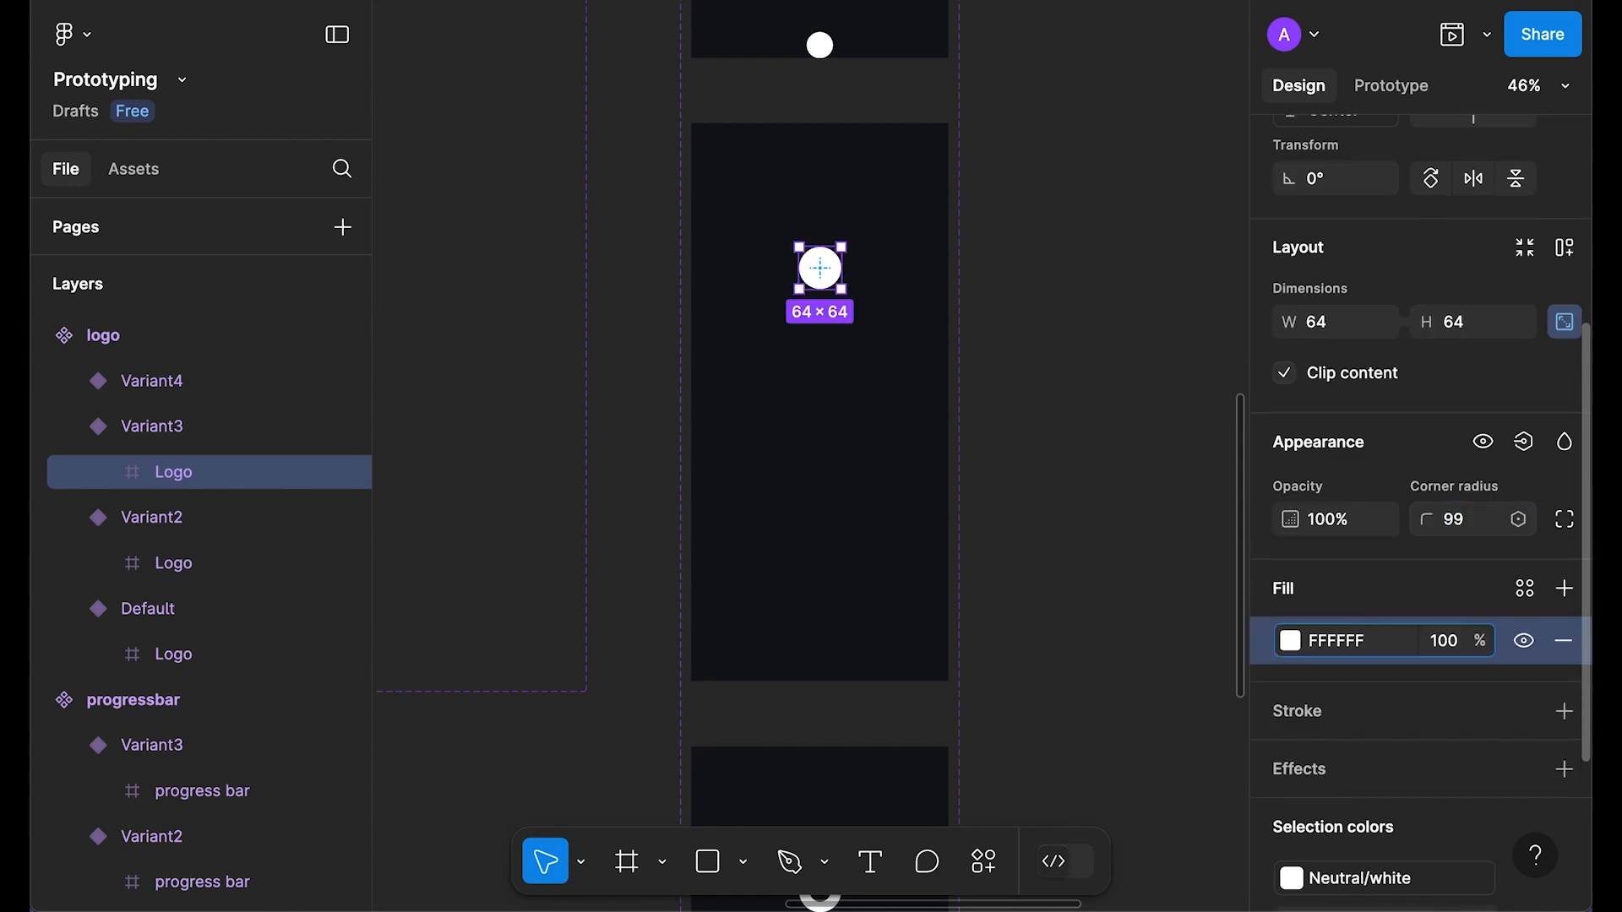
Step: Rotate Variant3's Logo circle by 180°
scroll(1074, 544, up, 2)
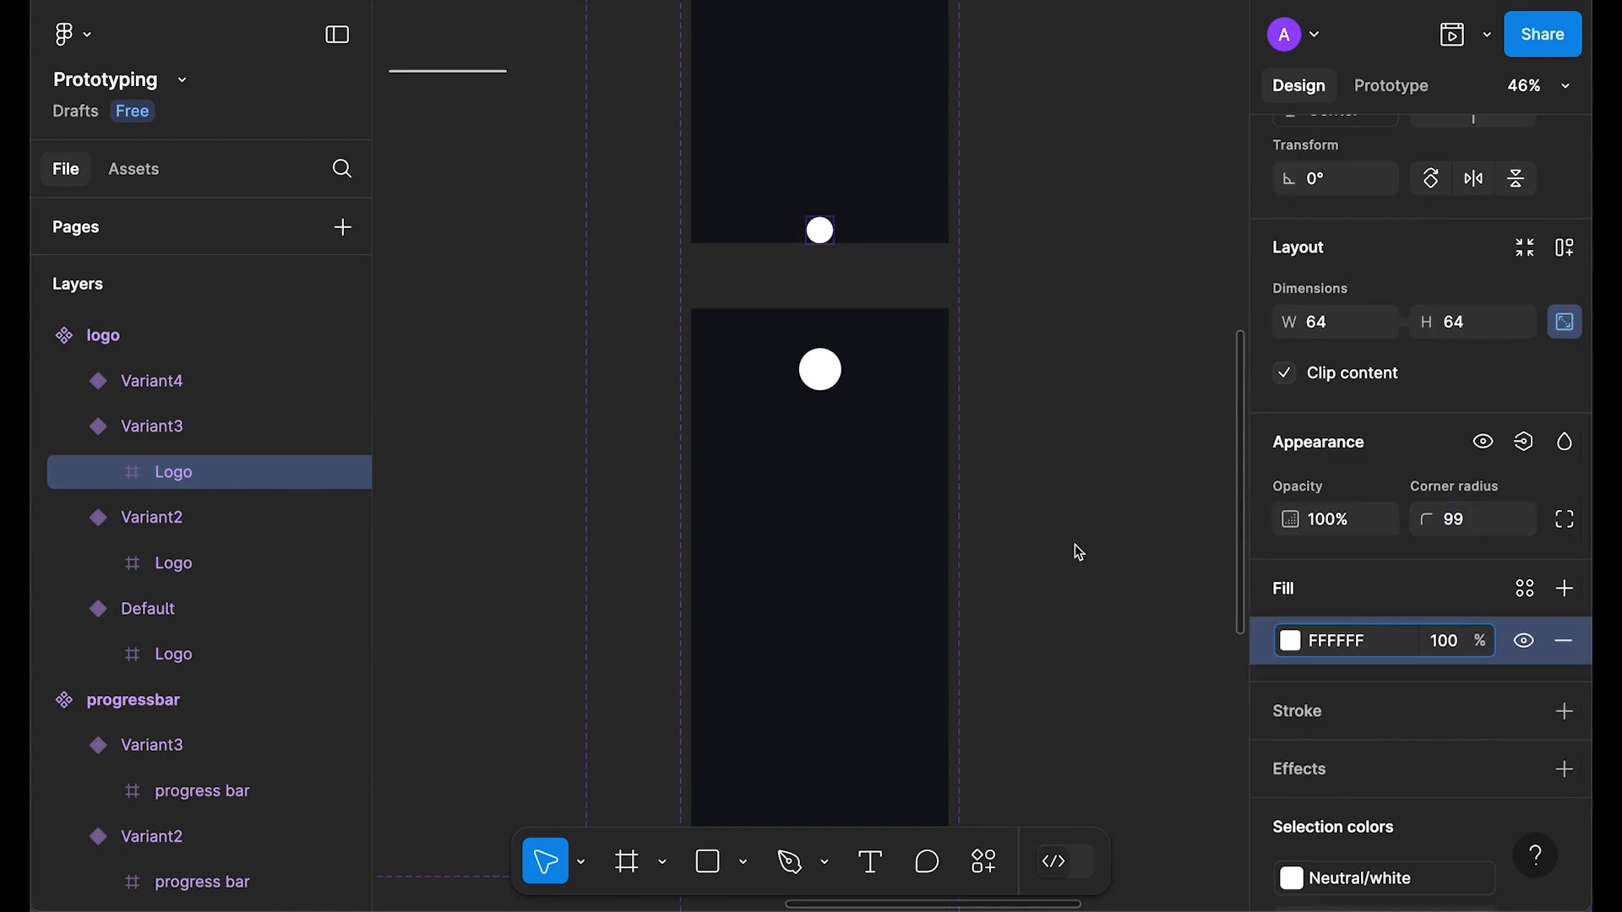
scroll(1076, 539, up, 2)
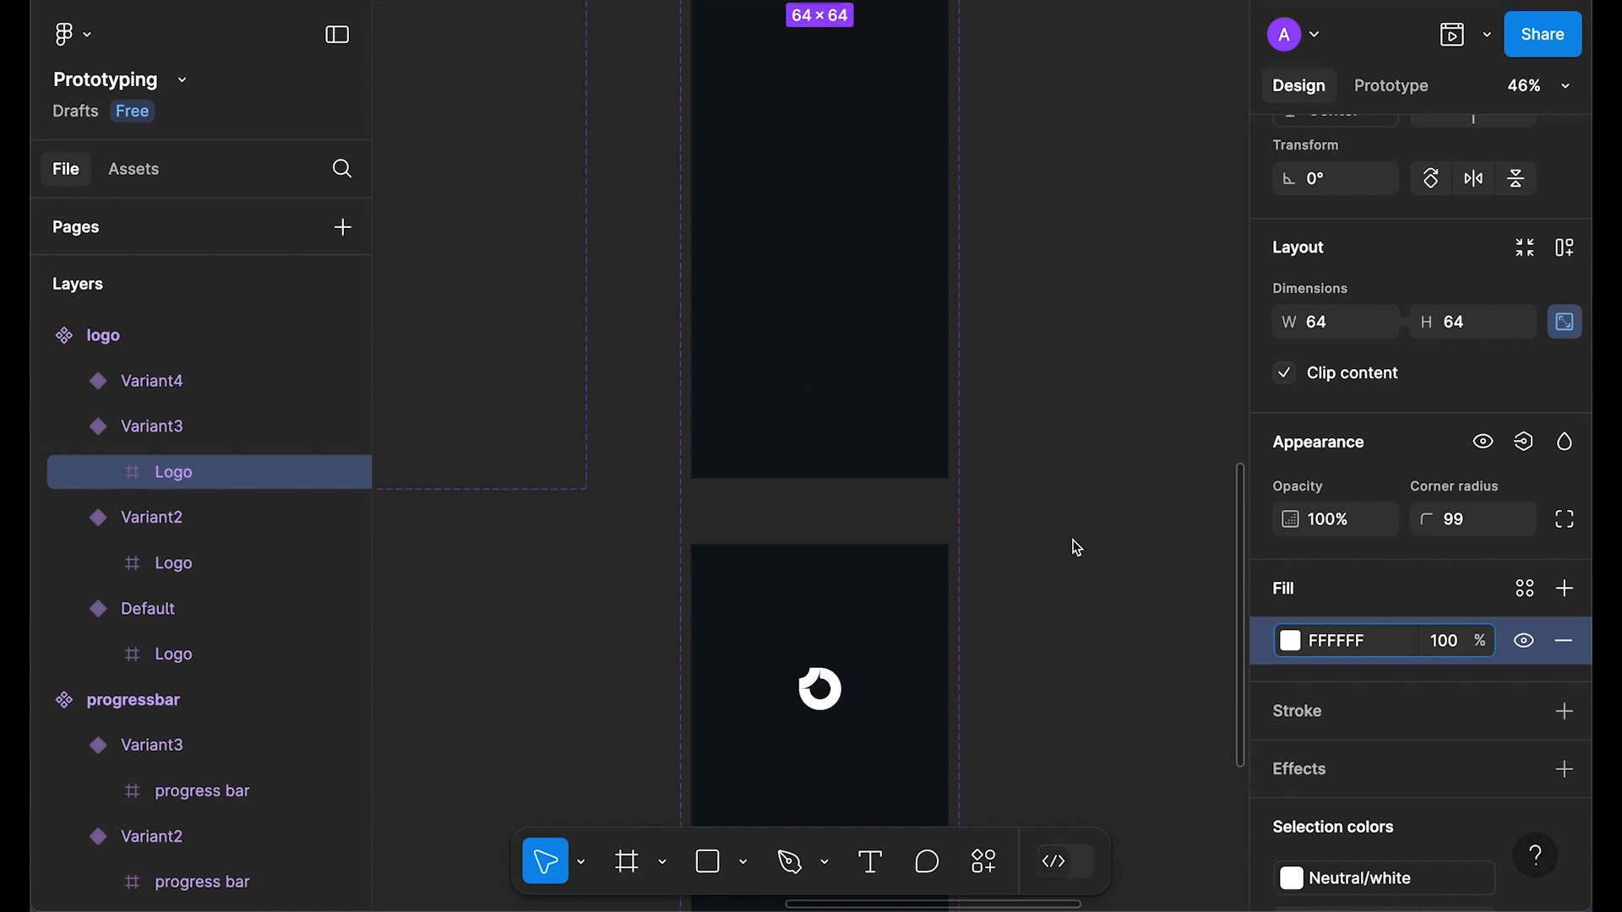
scroll(1076, 547, down, 3)
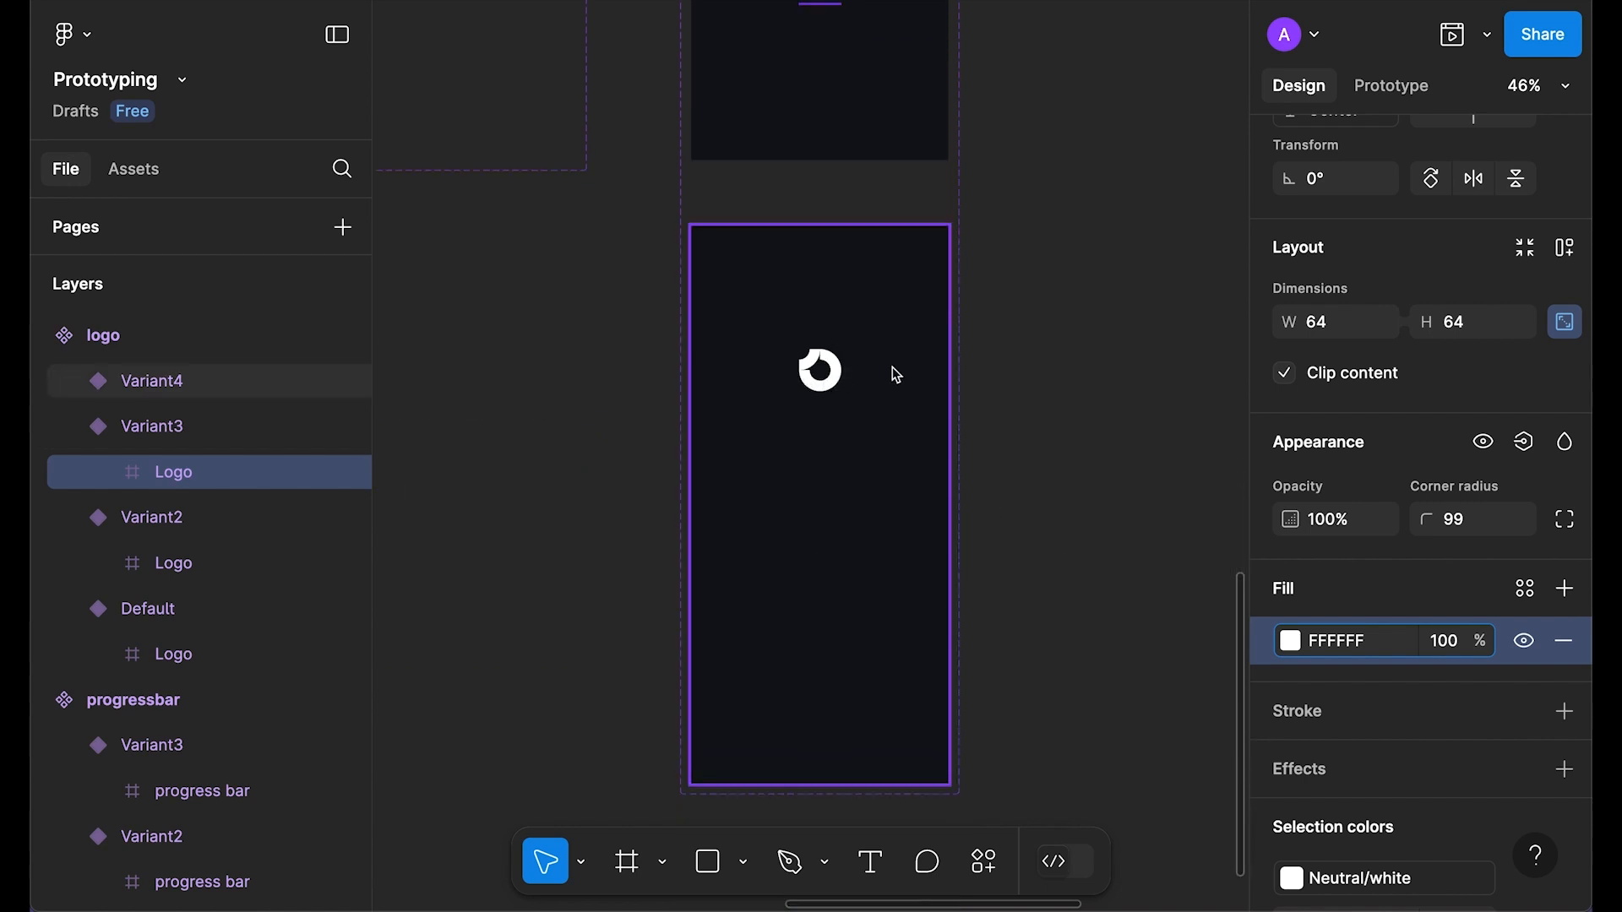
scroll(819, 378, up, 8)
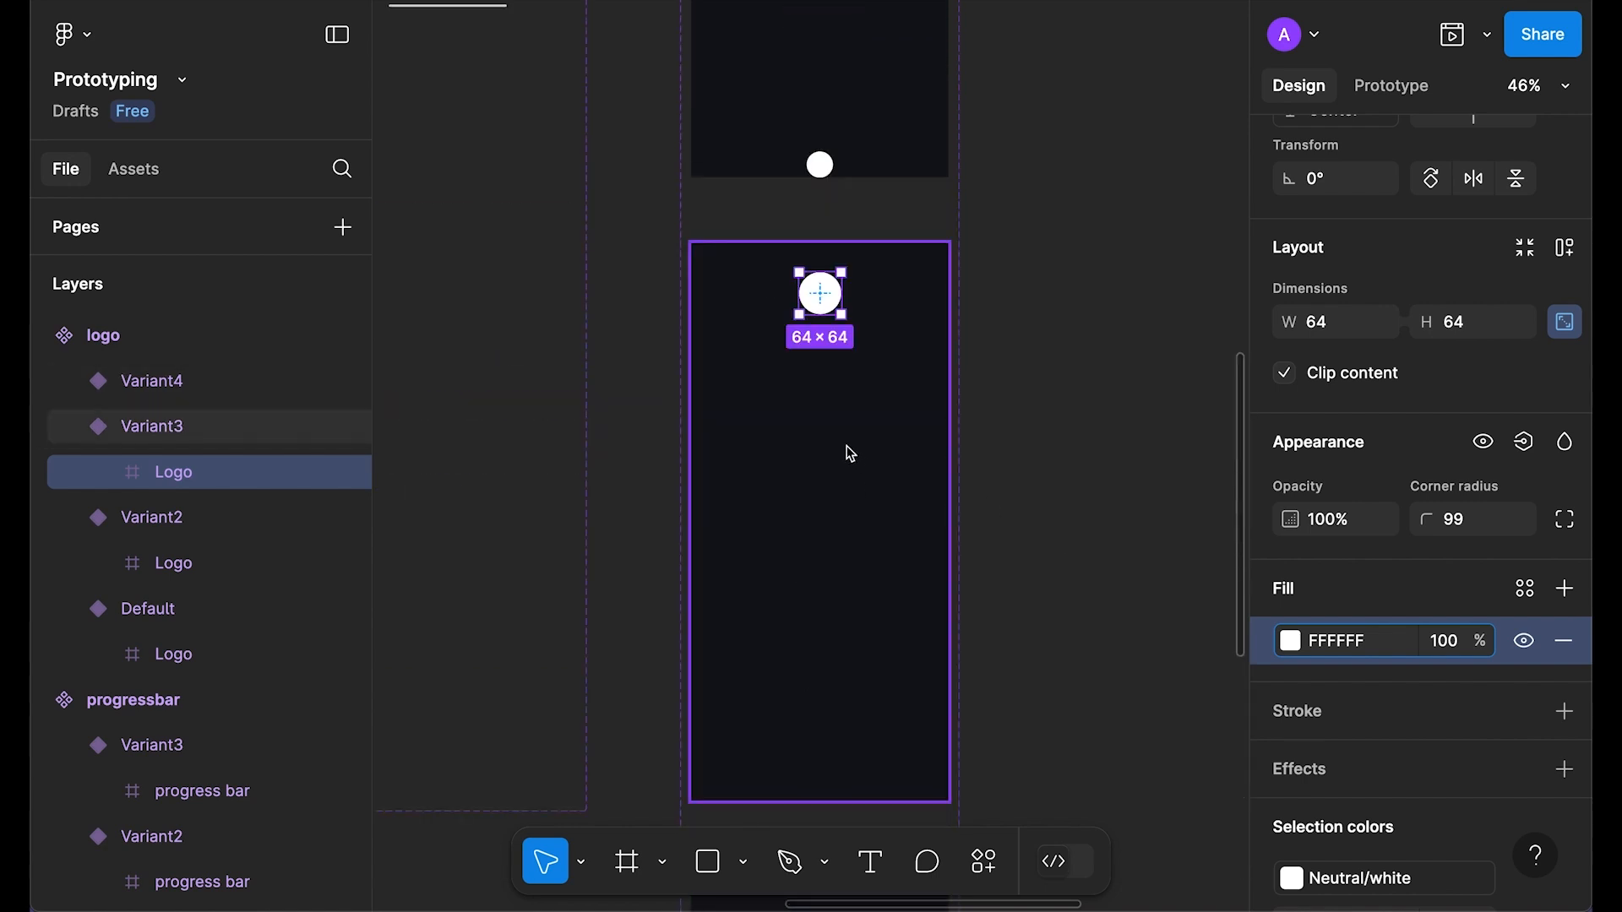
scroll(1394, 544, up, 3)
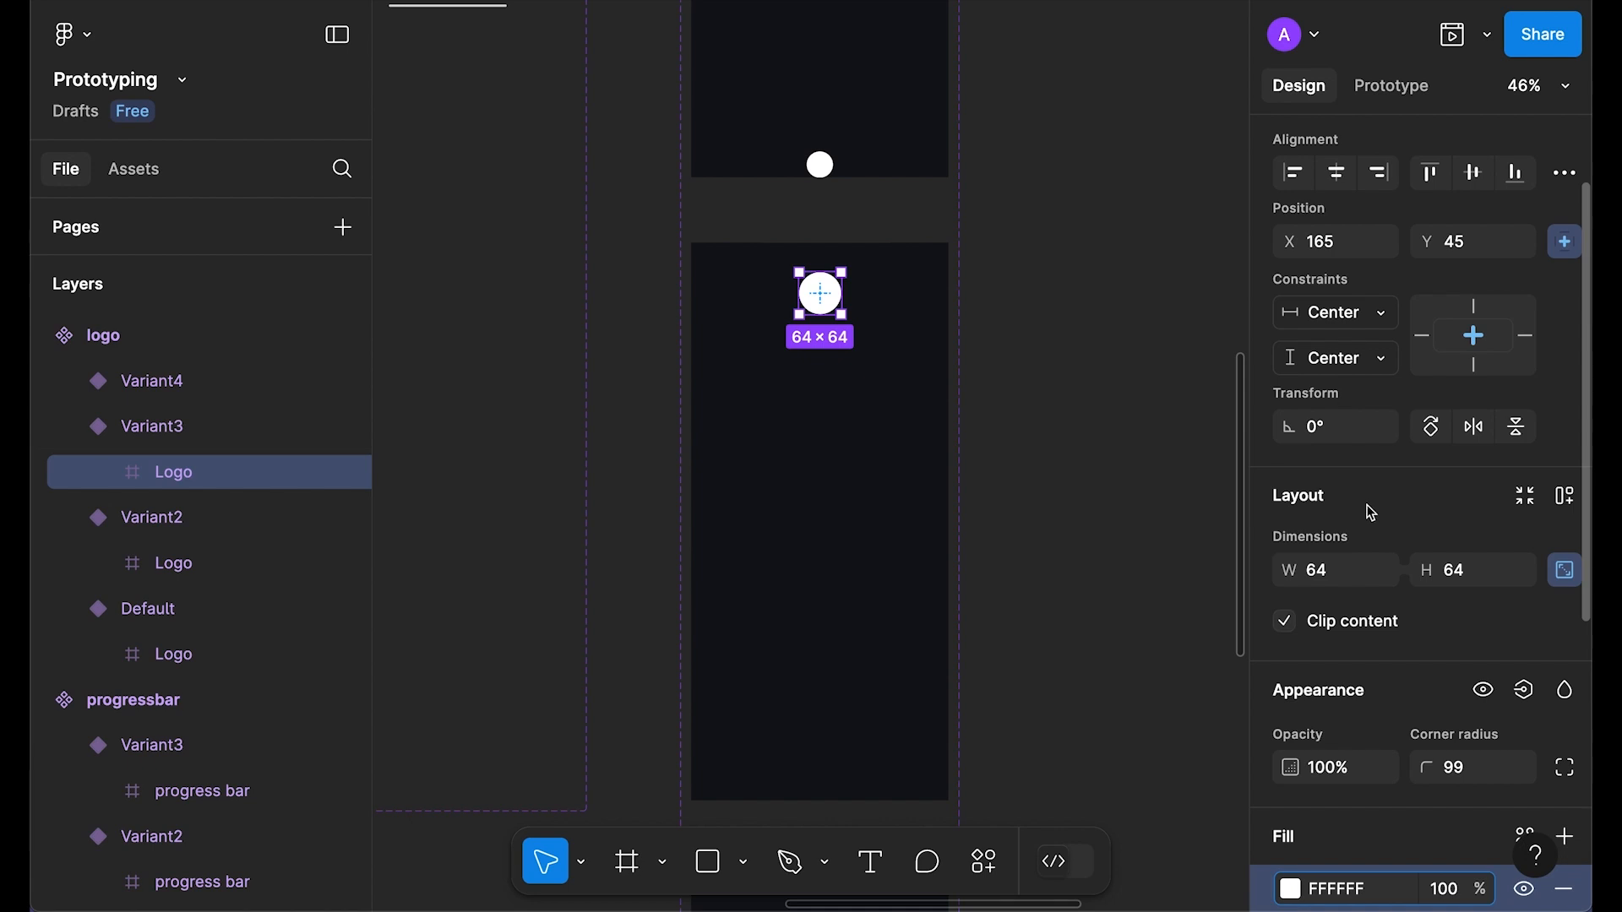
click(1326, 497)
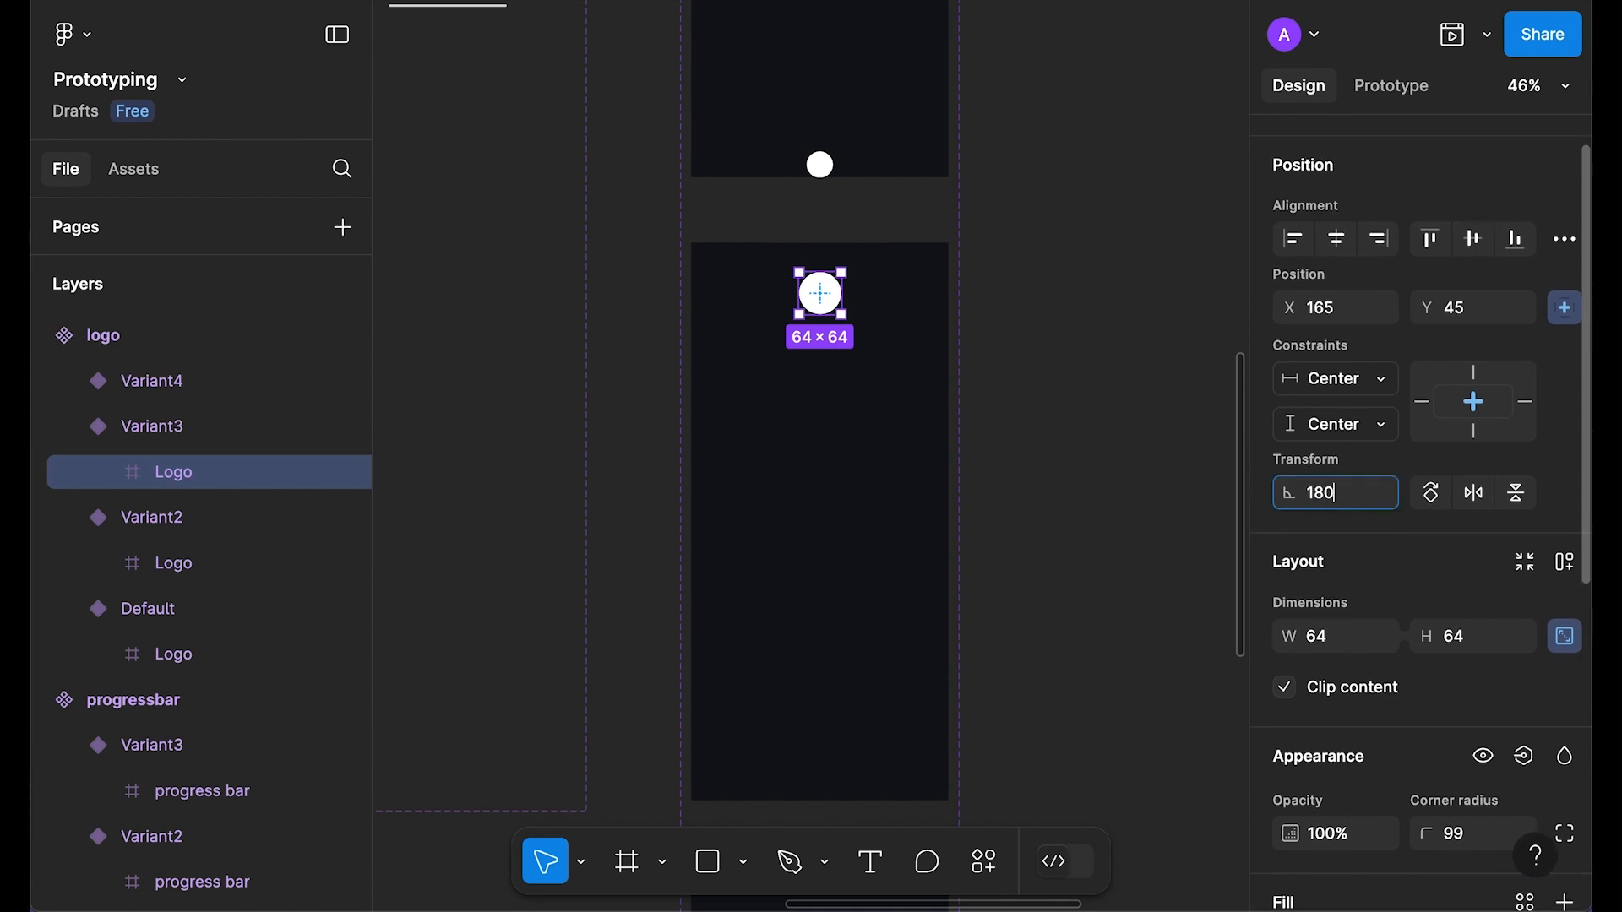
click(1082, 408)
scroll(1081, 409, down, 8)
drag(1105, 270, 954, 677)
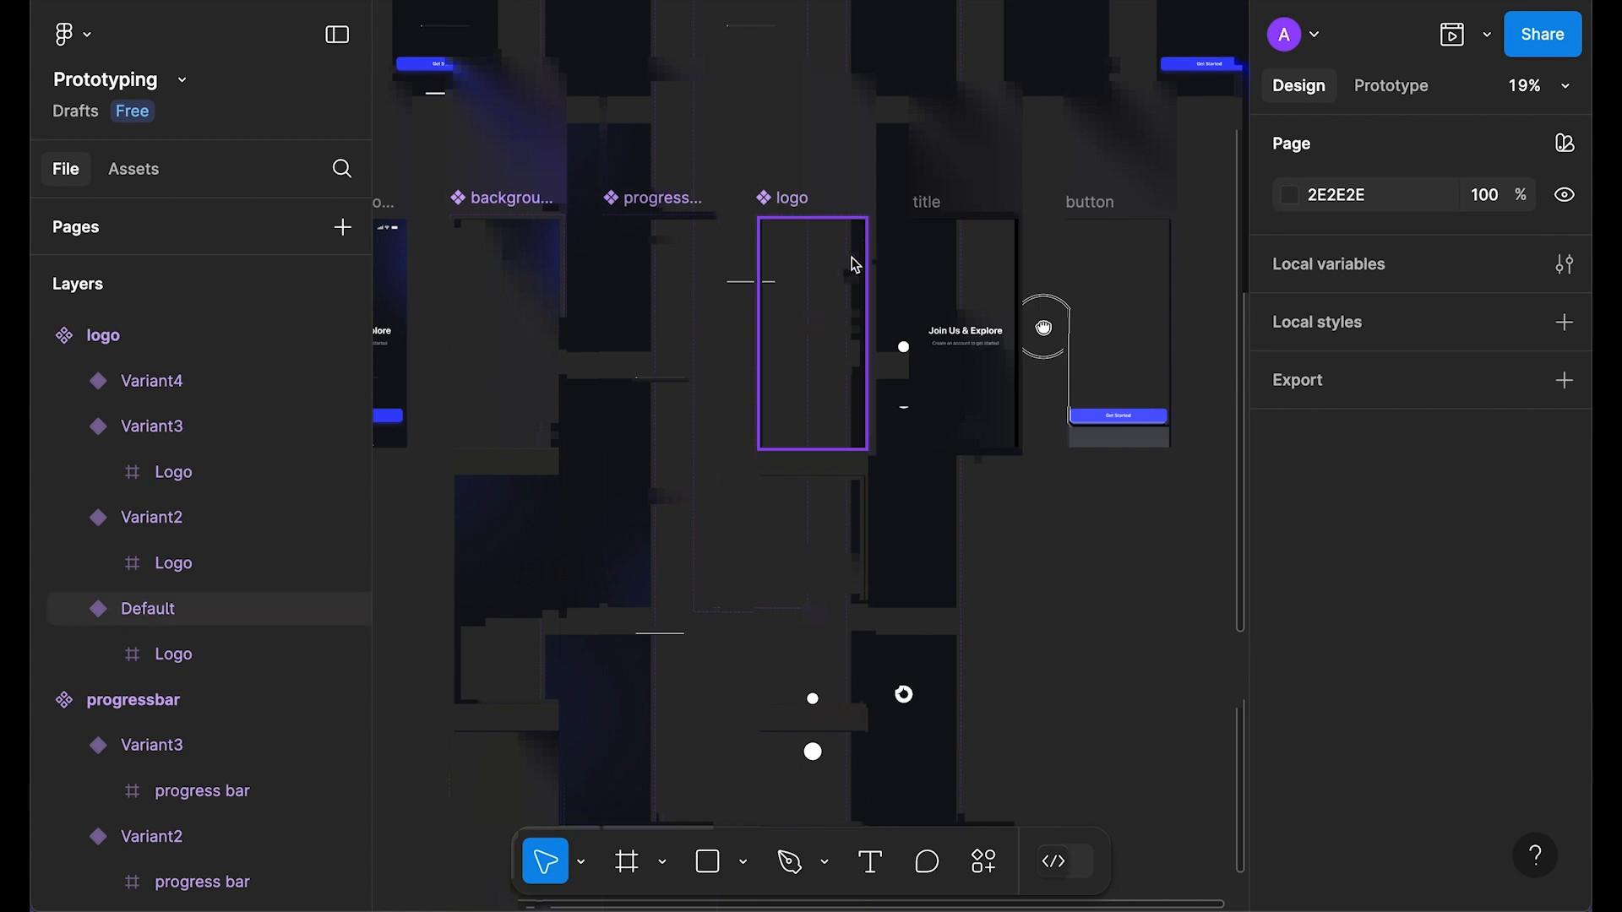
Step: Link the Default logo variant to Variant2, triggered after a 1ms delay
click(1389, 99)
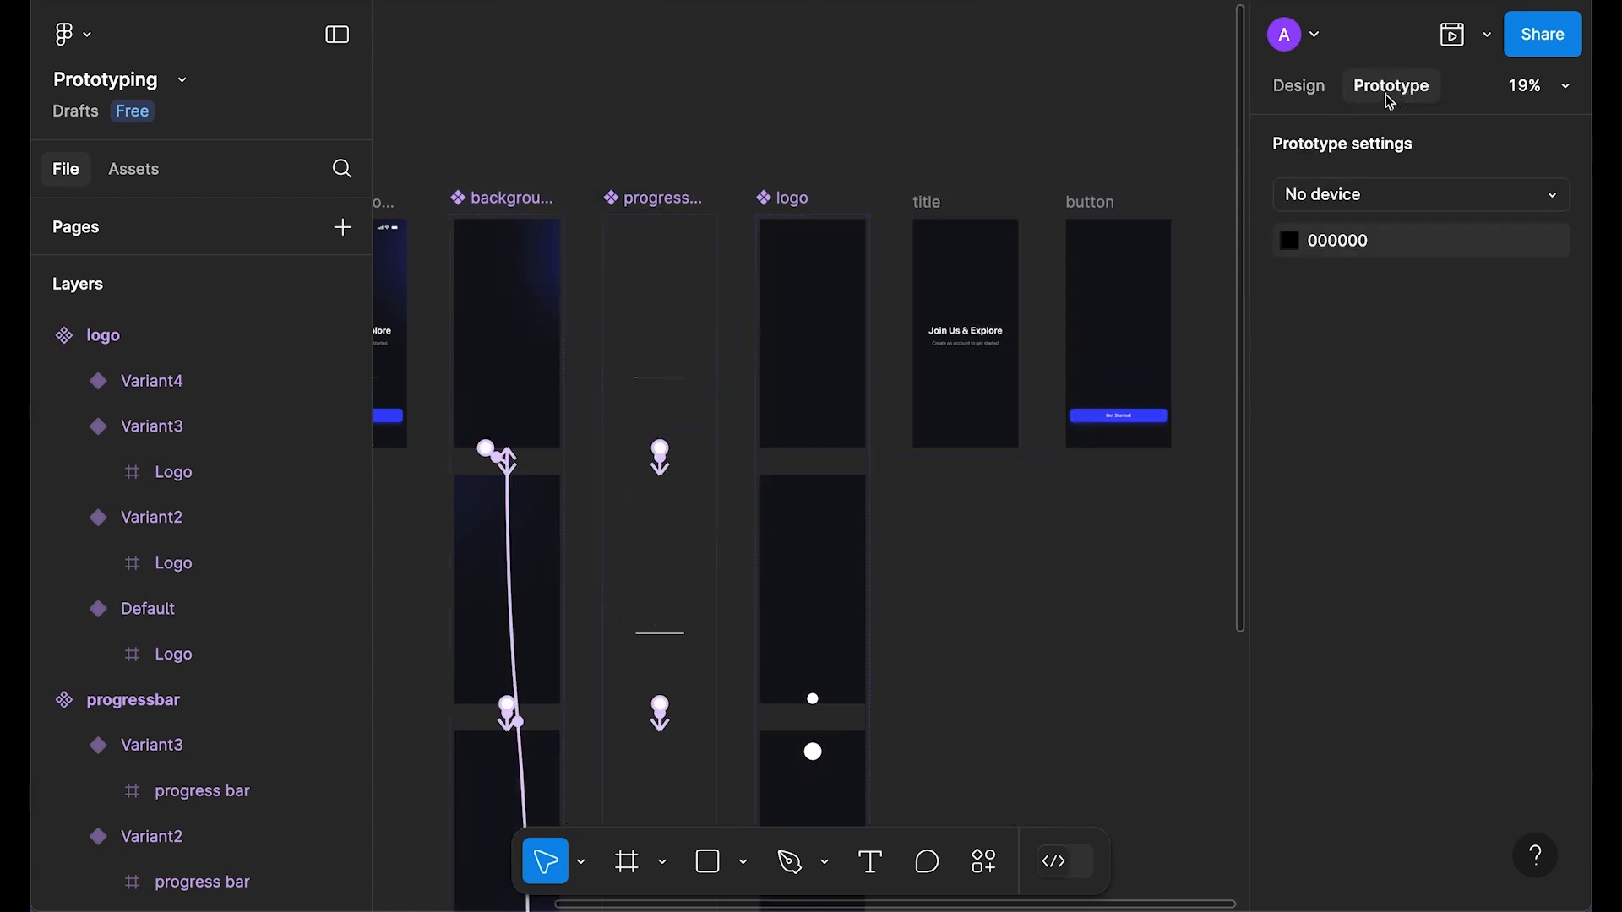
click(811, 410)
drag(813, 448, 814, 516)
click(845, 507)
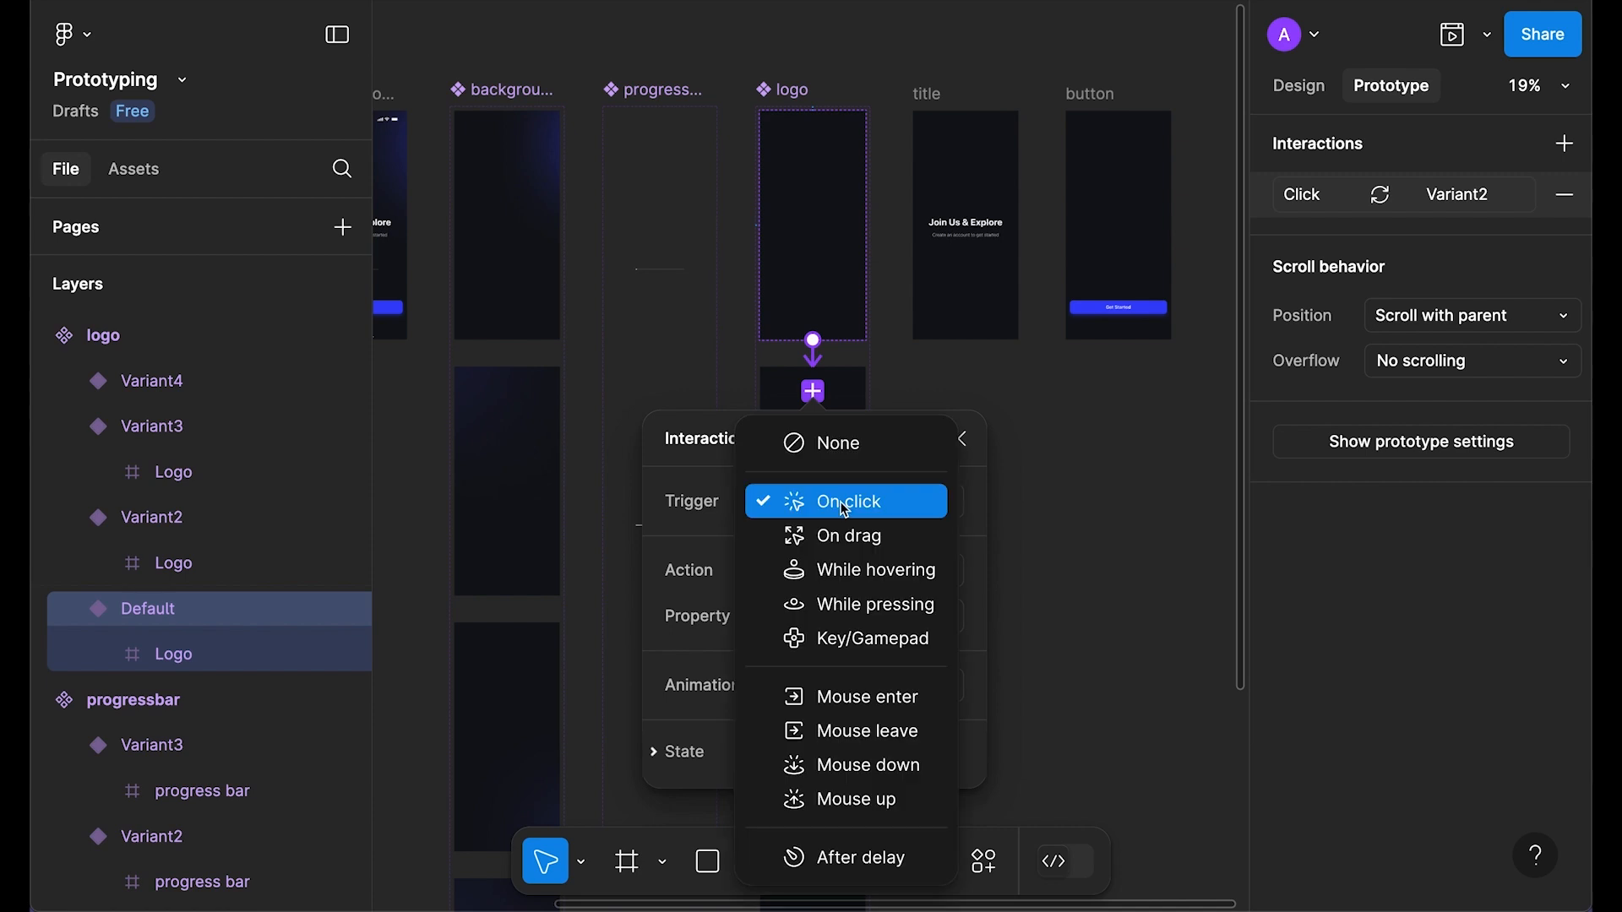
click(849, 858)
click(870, 564)
text(1)
key(Return)
Step: Animate that transition with Smart animate, Ease in and out, over 600ms
click(847, 729)
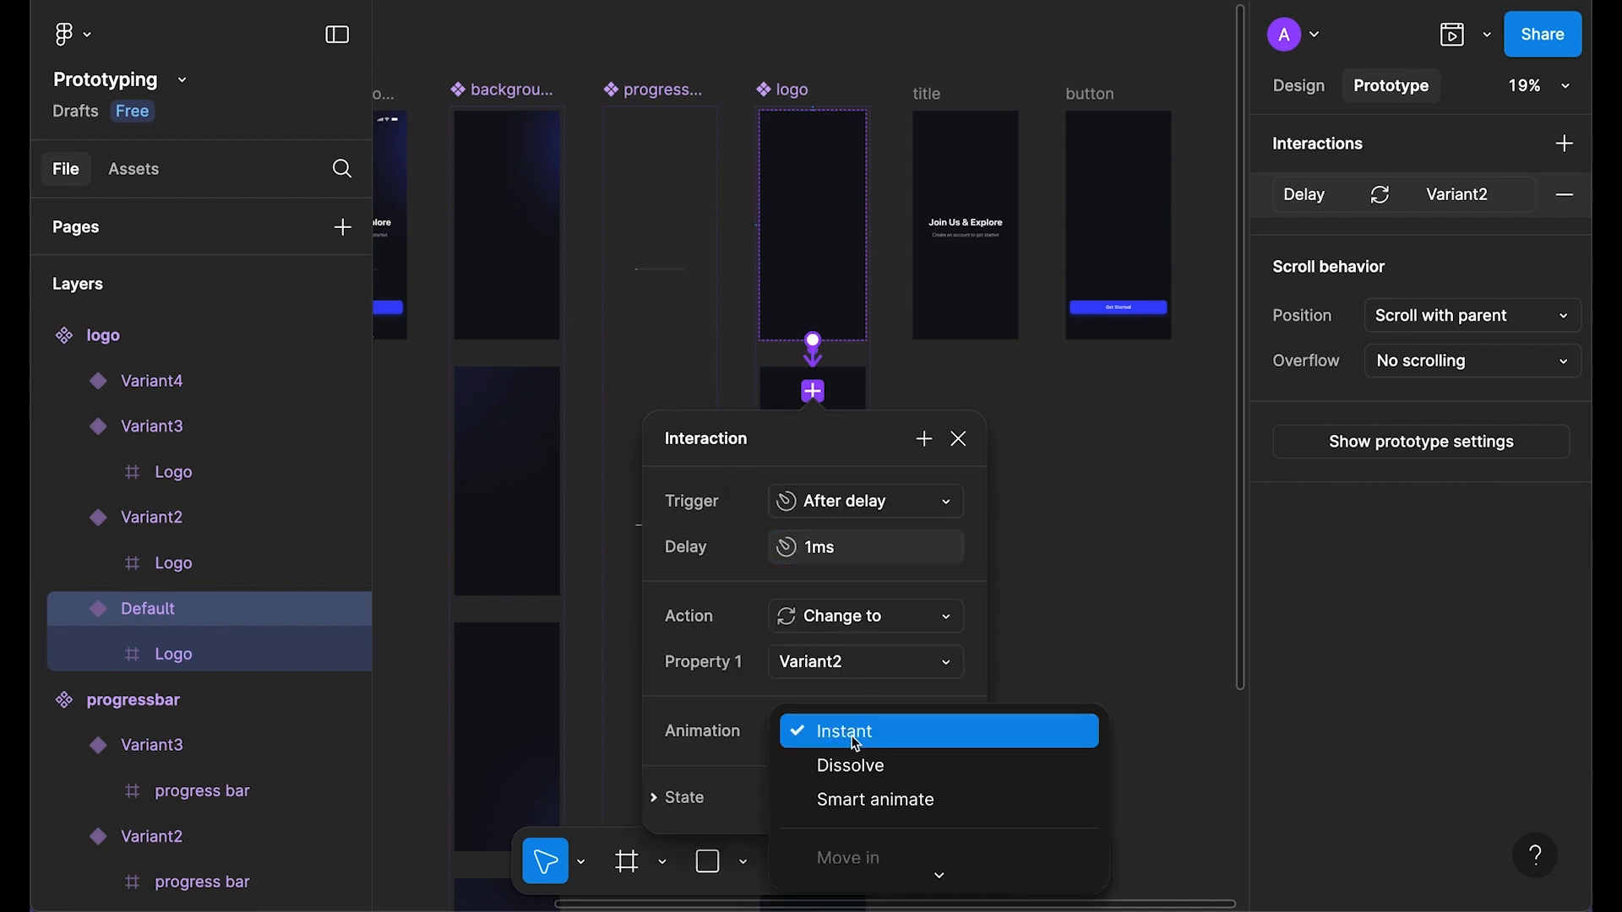
click(872, 796)
scroll(890, 591, down, 3)
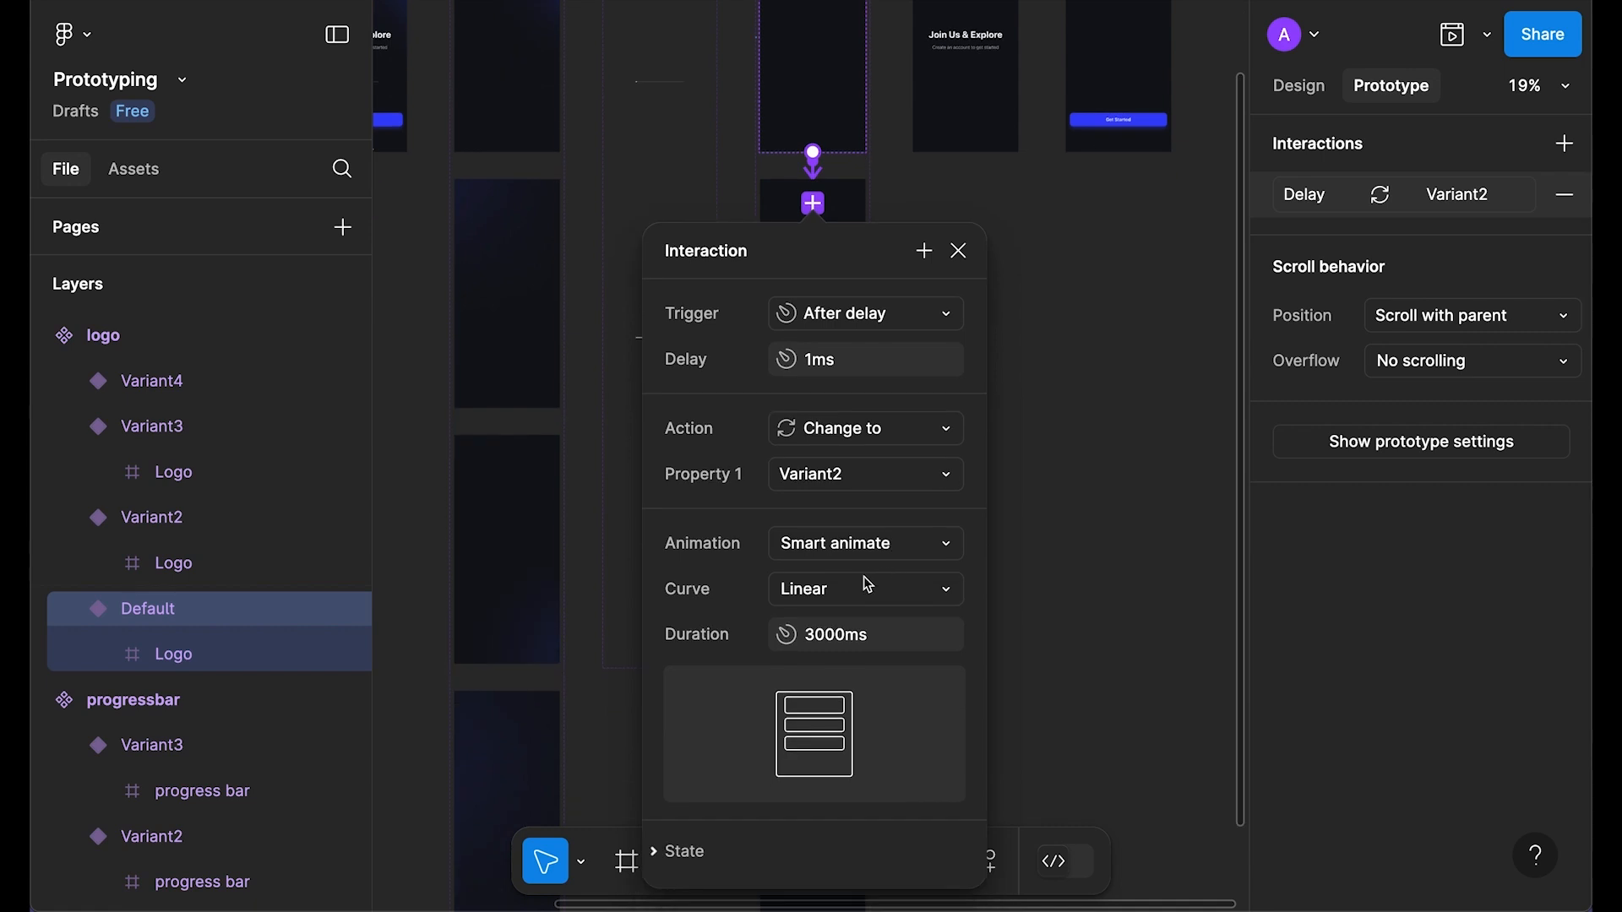
click(863, 583)
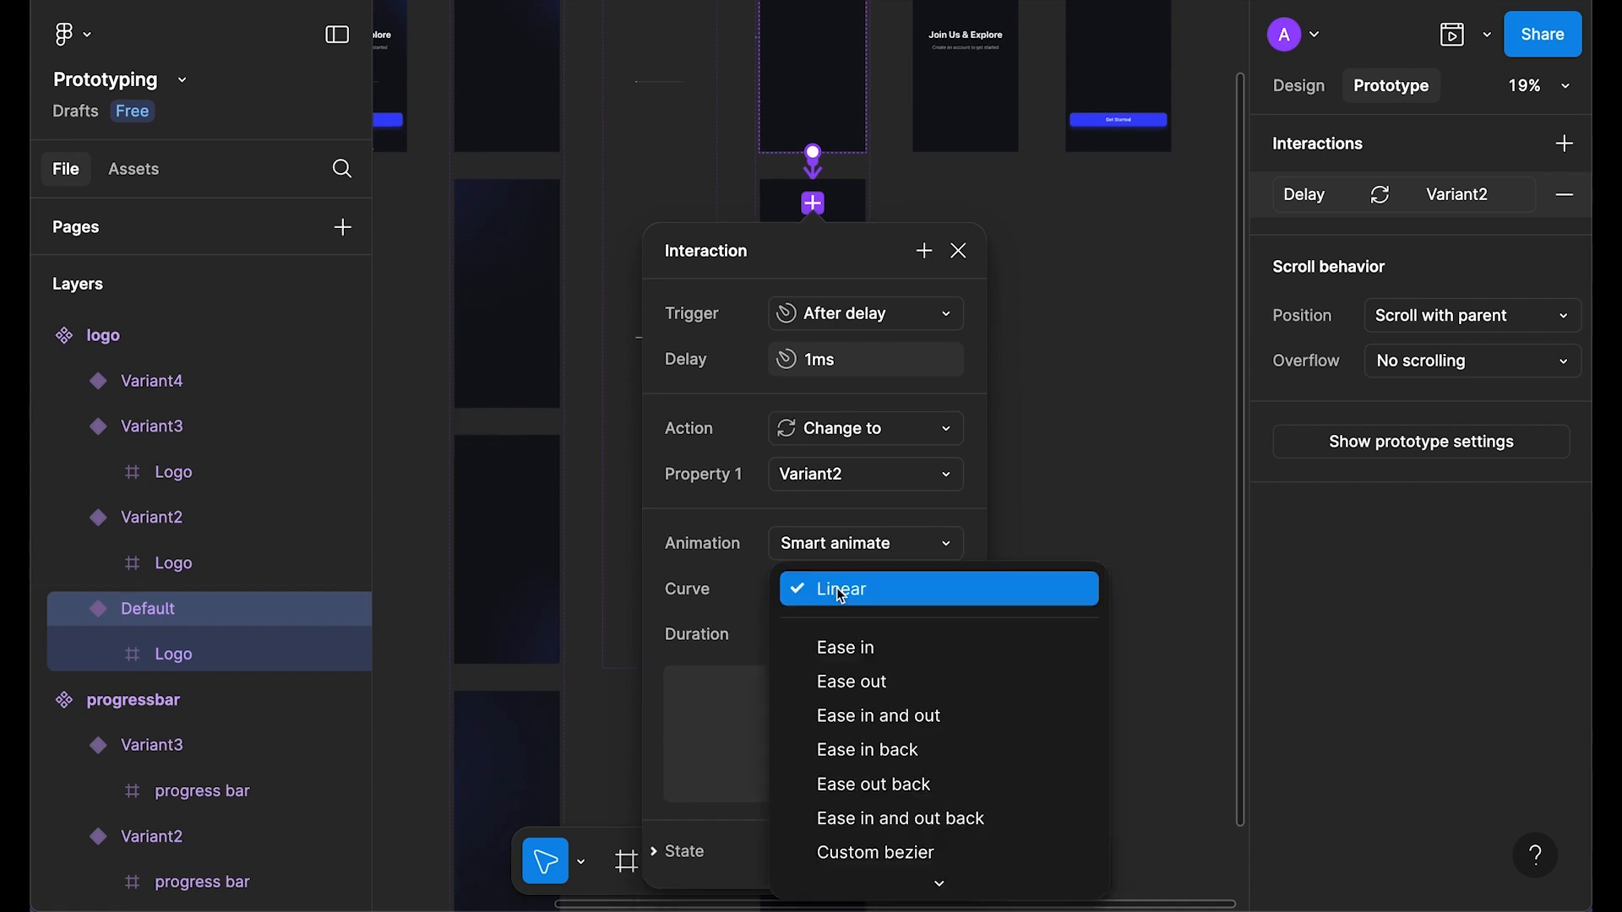
click(940, 723)
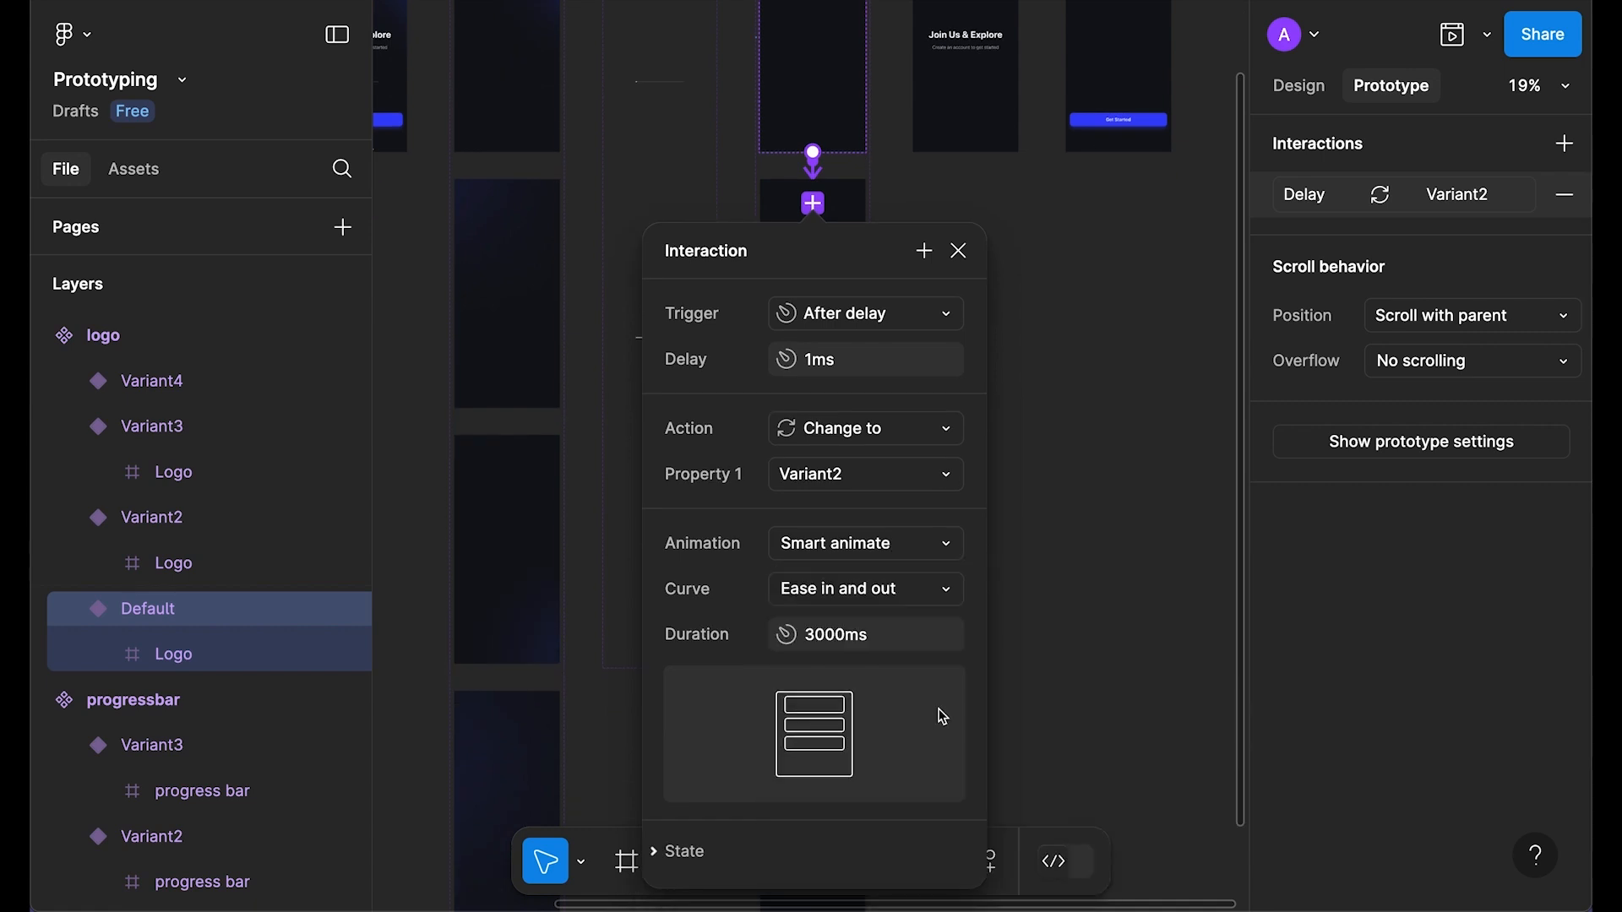
click(879, 635)
key(Left)
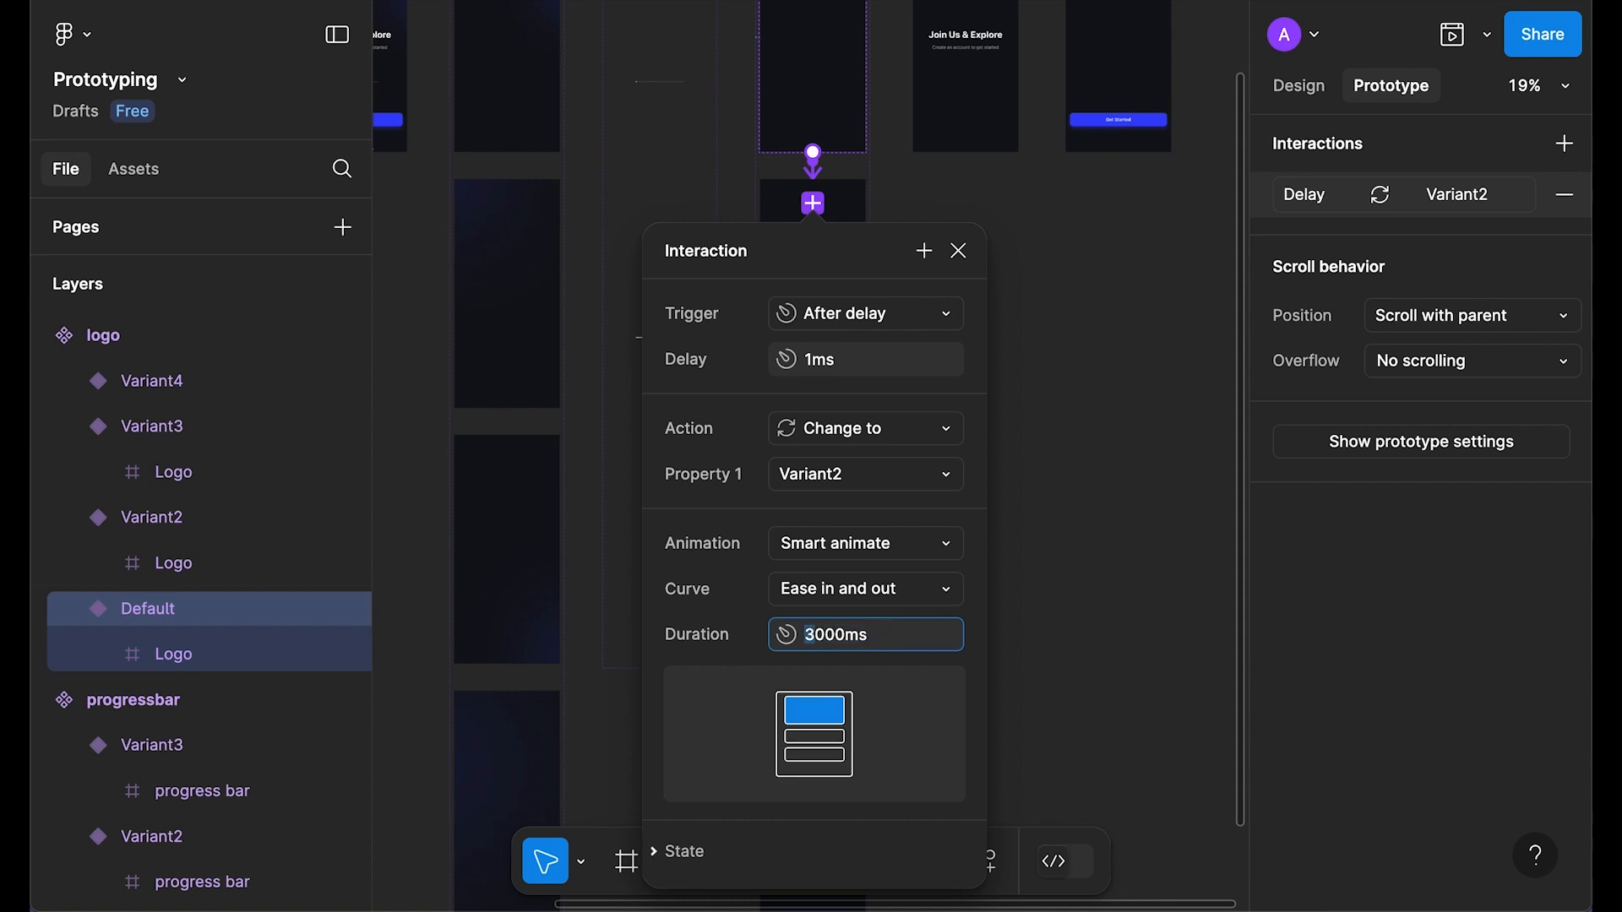
text(6)
Step: Link Variant2 to Variant3 after a 1ms delay
click(816, 313)
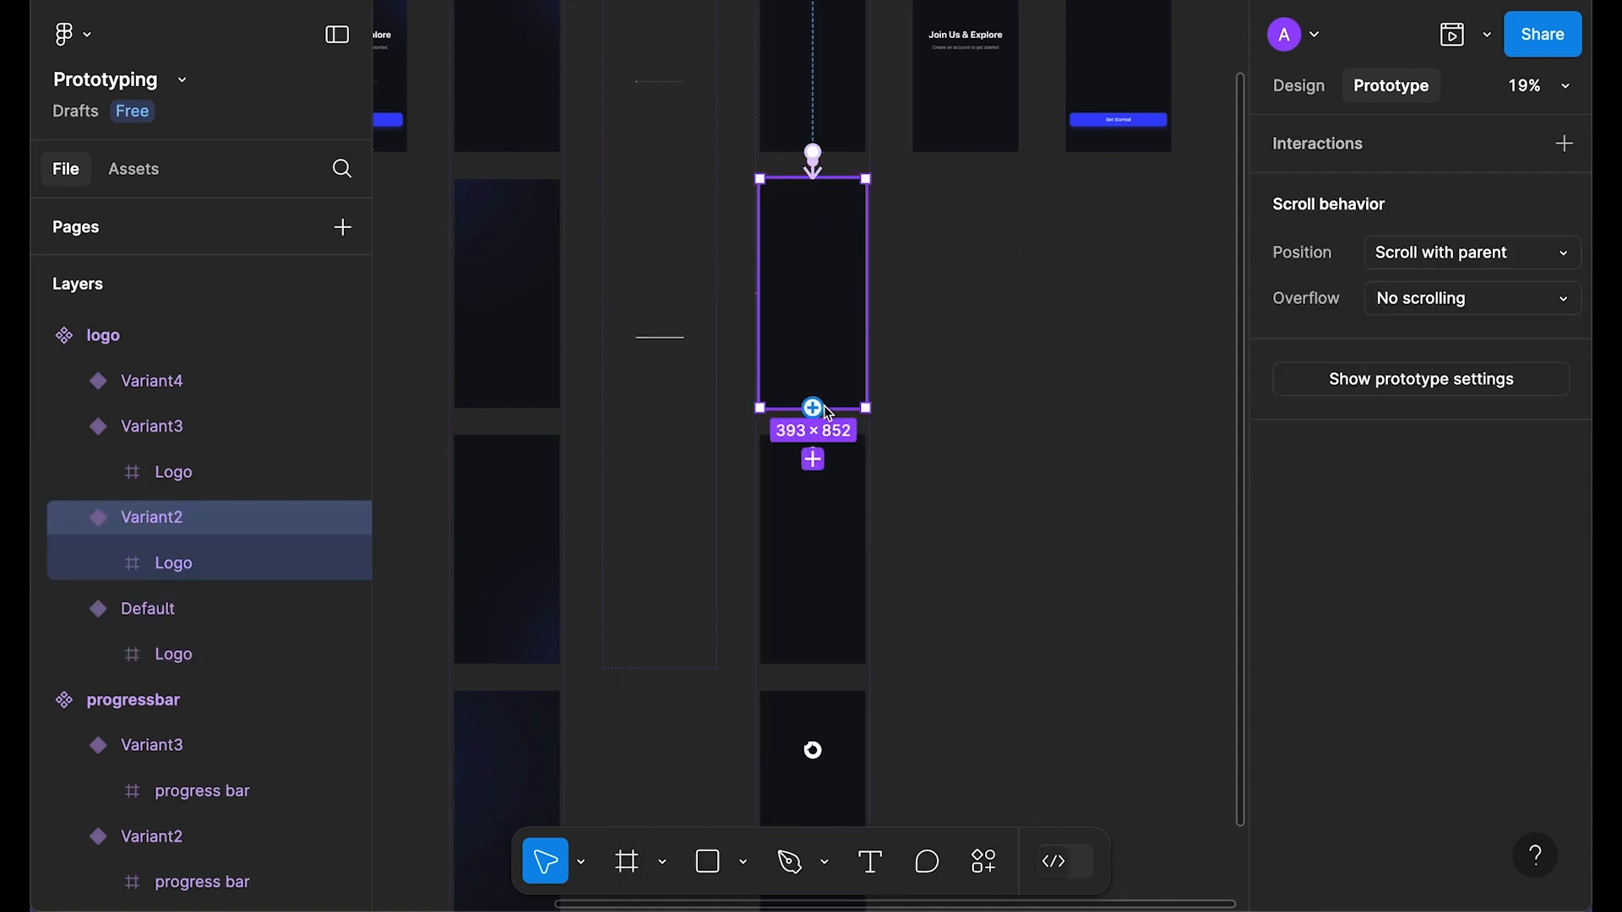
click(840, 479)
click(845, 457)
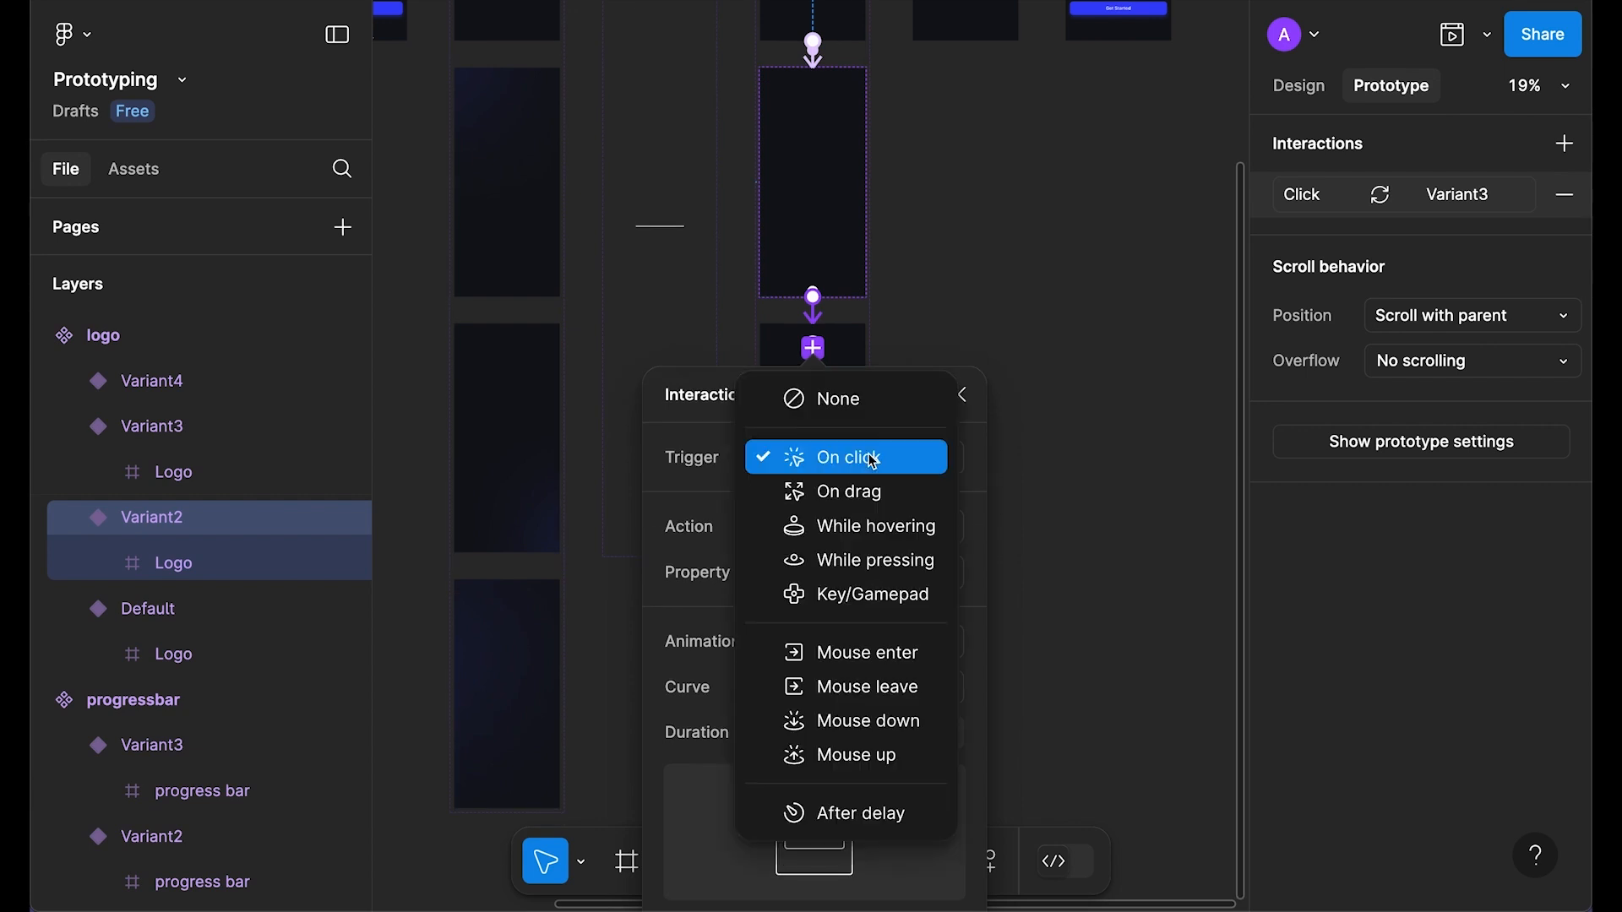
click(882, 815)
click(870, 505)
text(1)
key(Return)
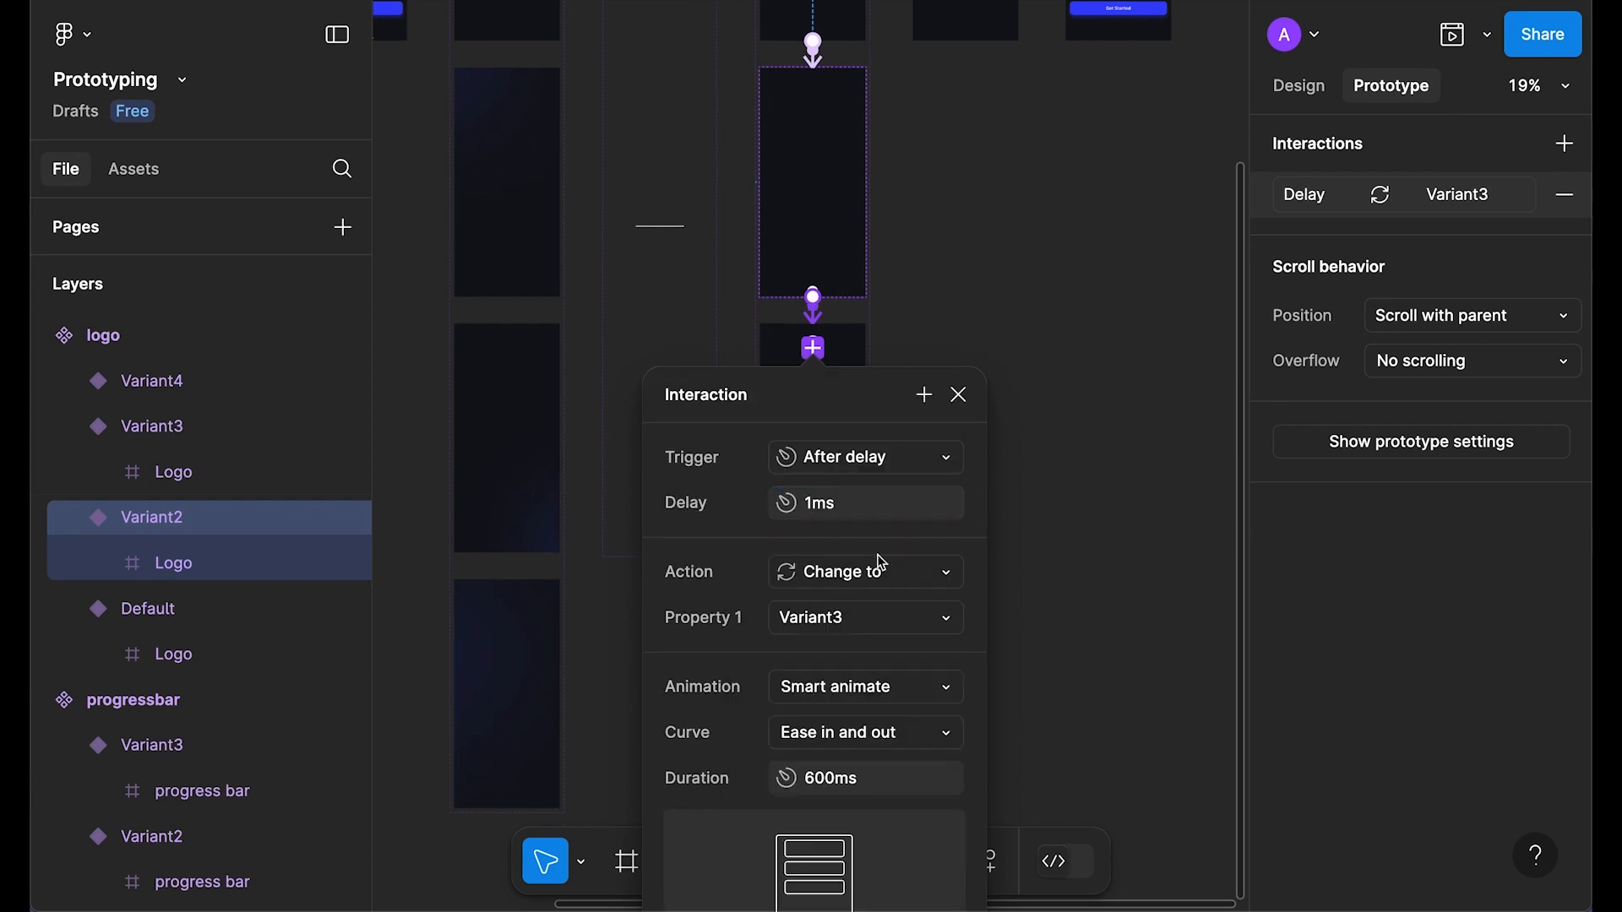
scroll(867, 621, down, 3)
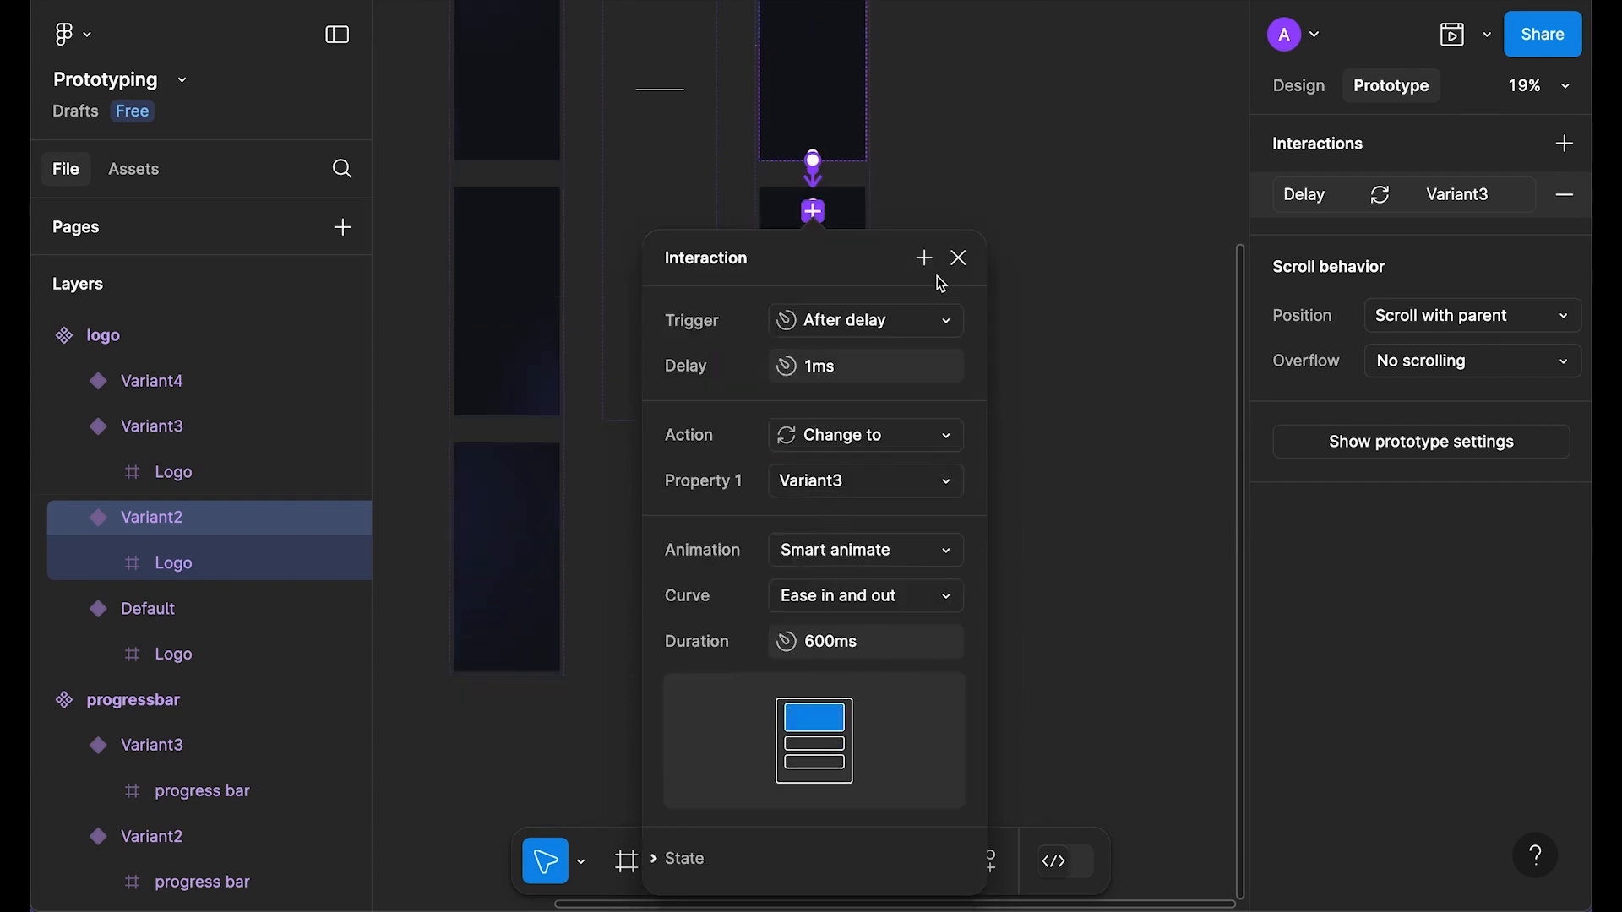
click(957, 257)
Step: Link Variant3 to Variant4 after a 1ms delay
scroll(1009, 404, down, 2)
click(829, 265)
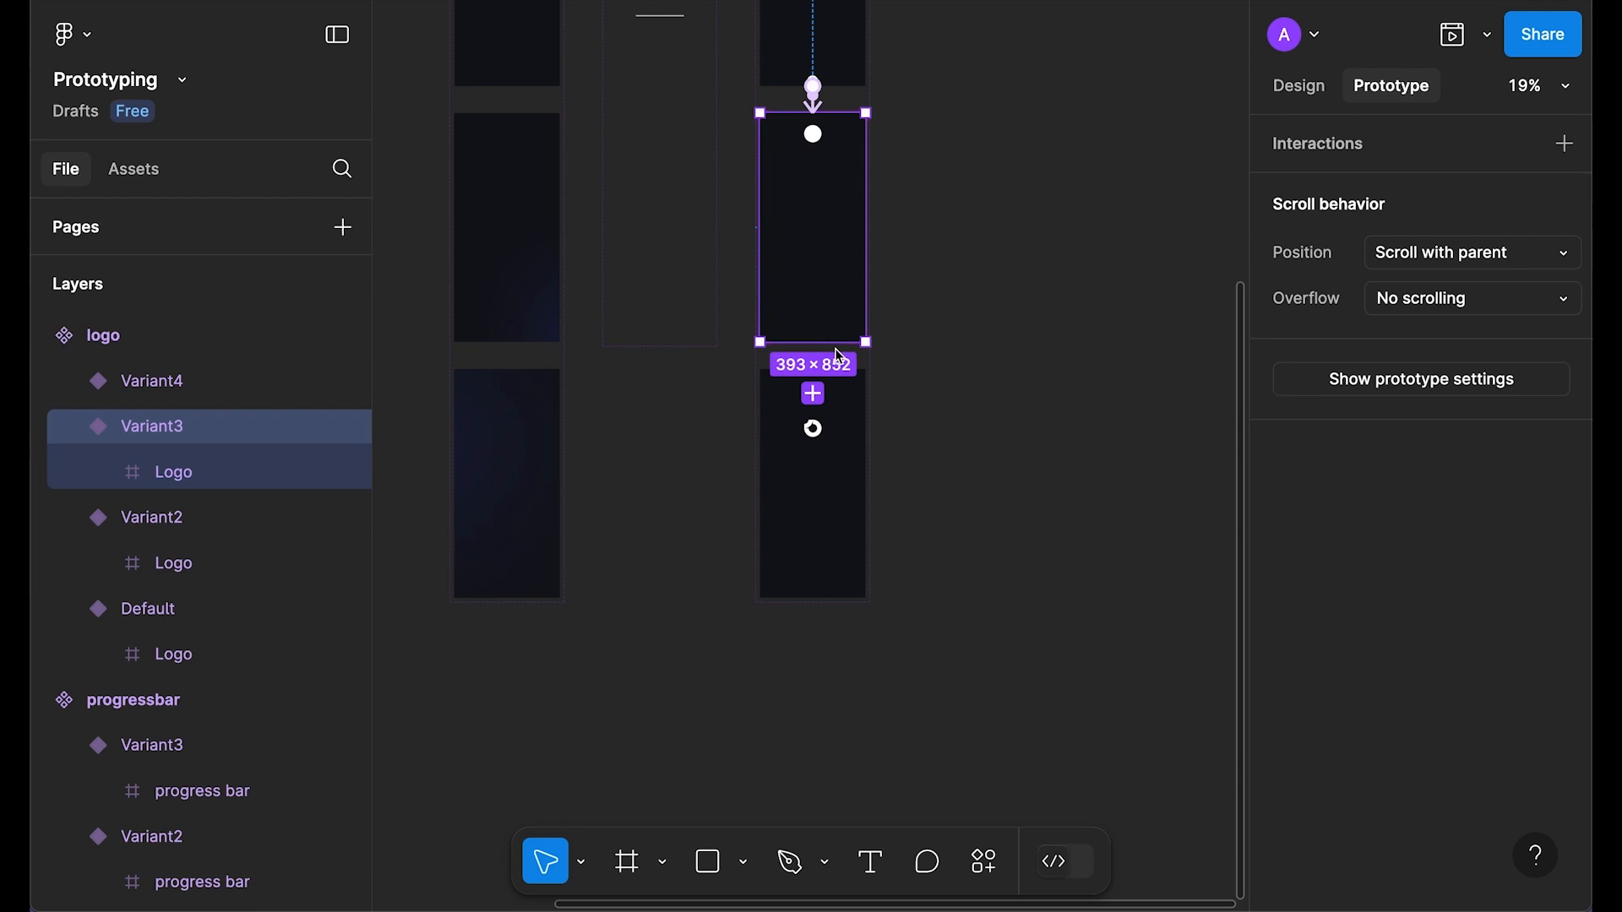
click(814, 393)
scroll(870, 454, down, 2)
click(866, 428)
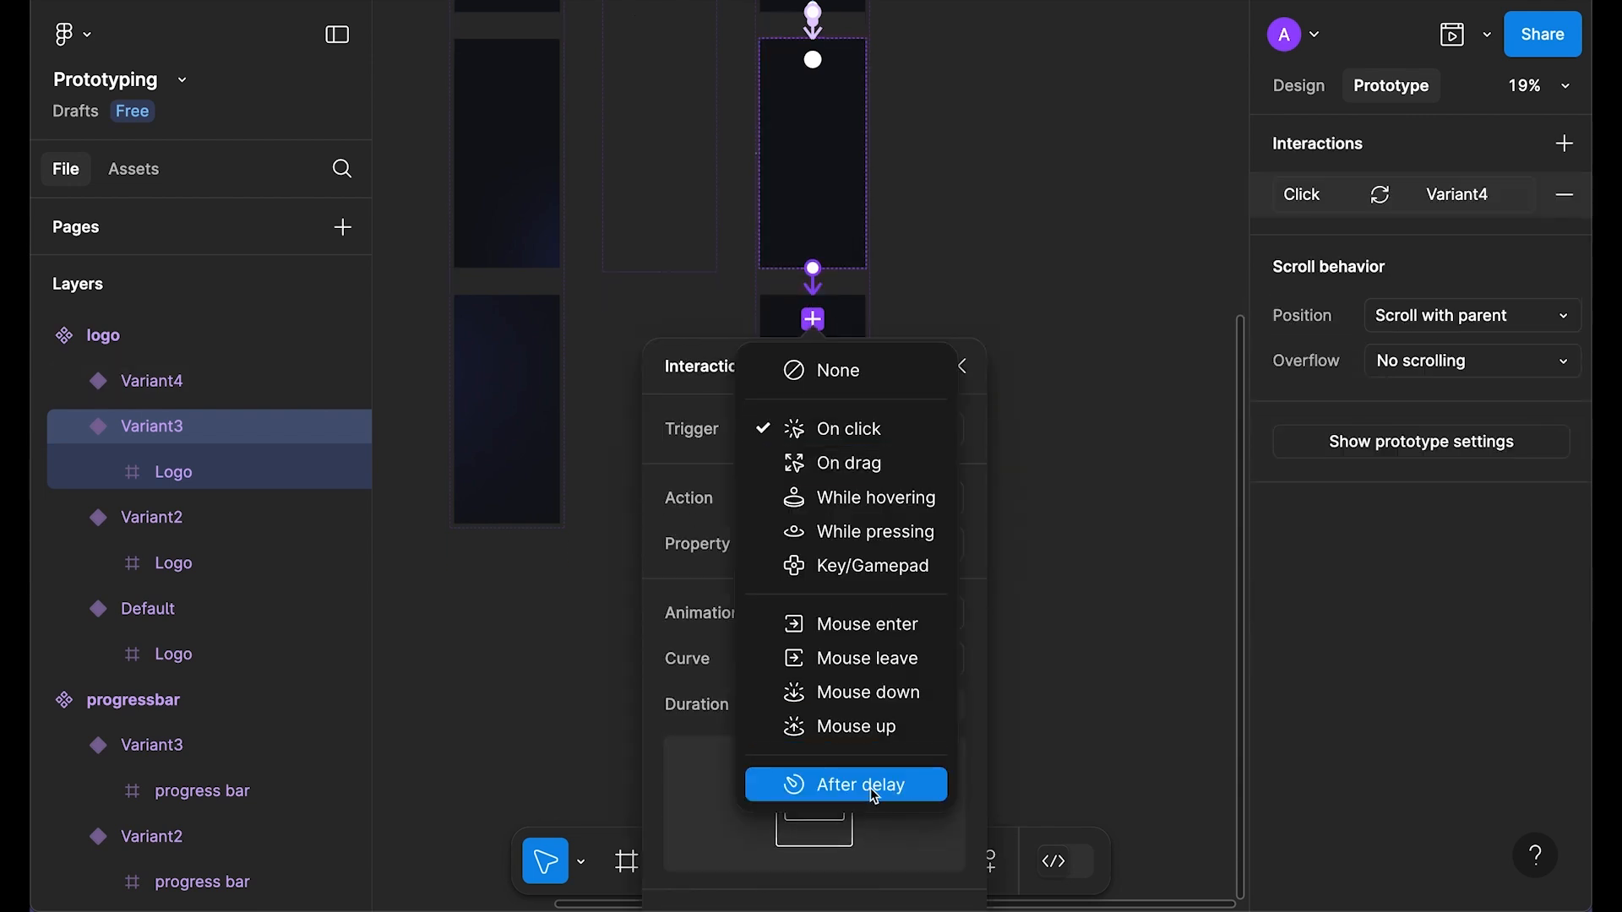
click(870, 786)
click(880, 484)
text(1)
key(Return)
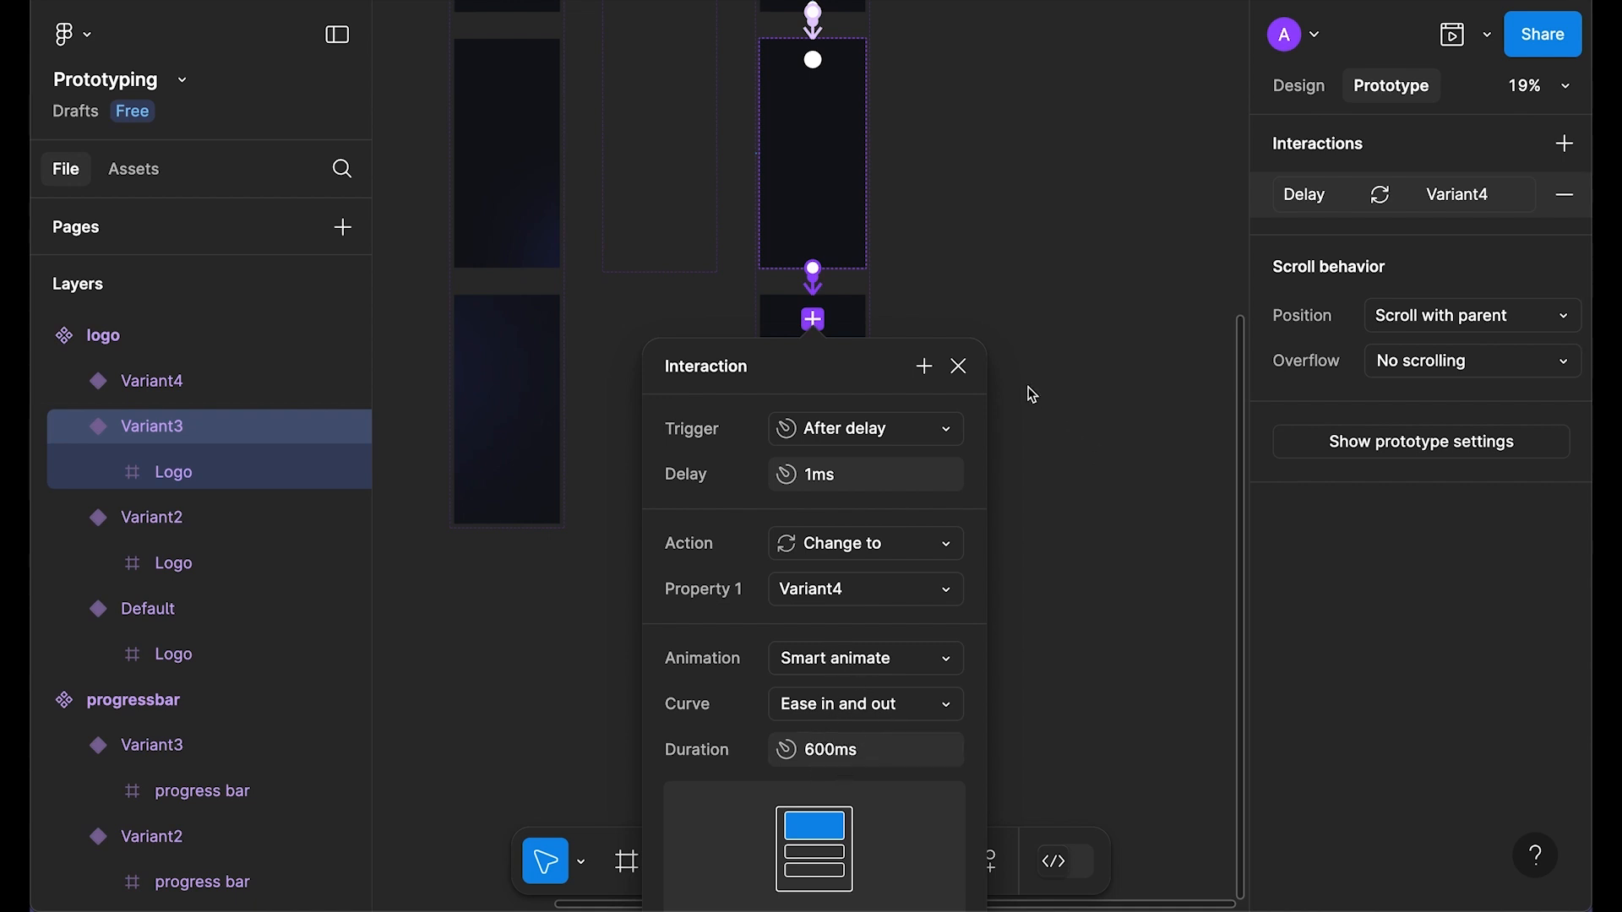
click(960, 366)
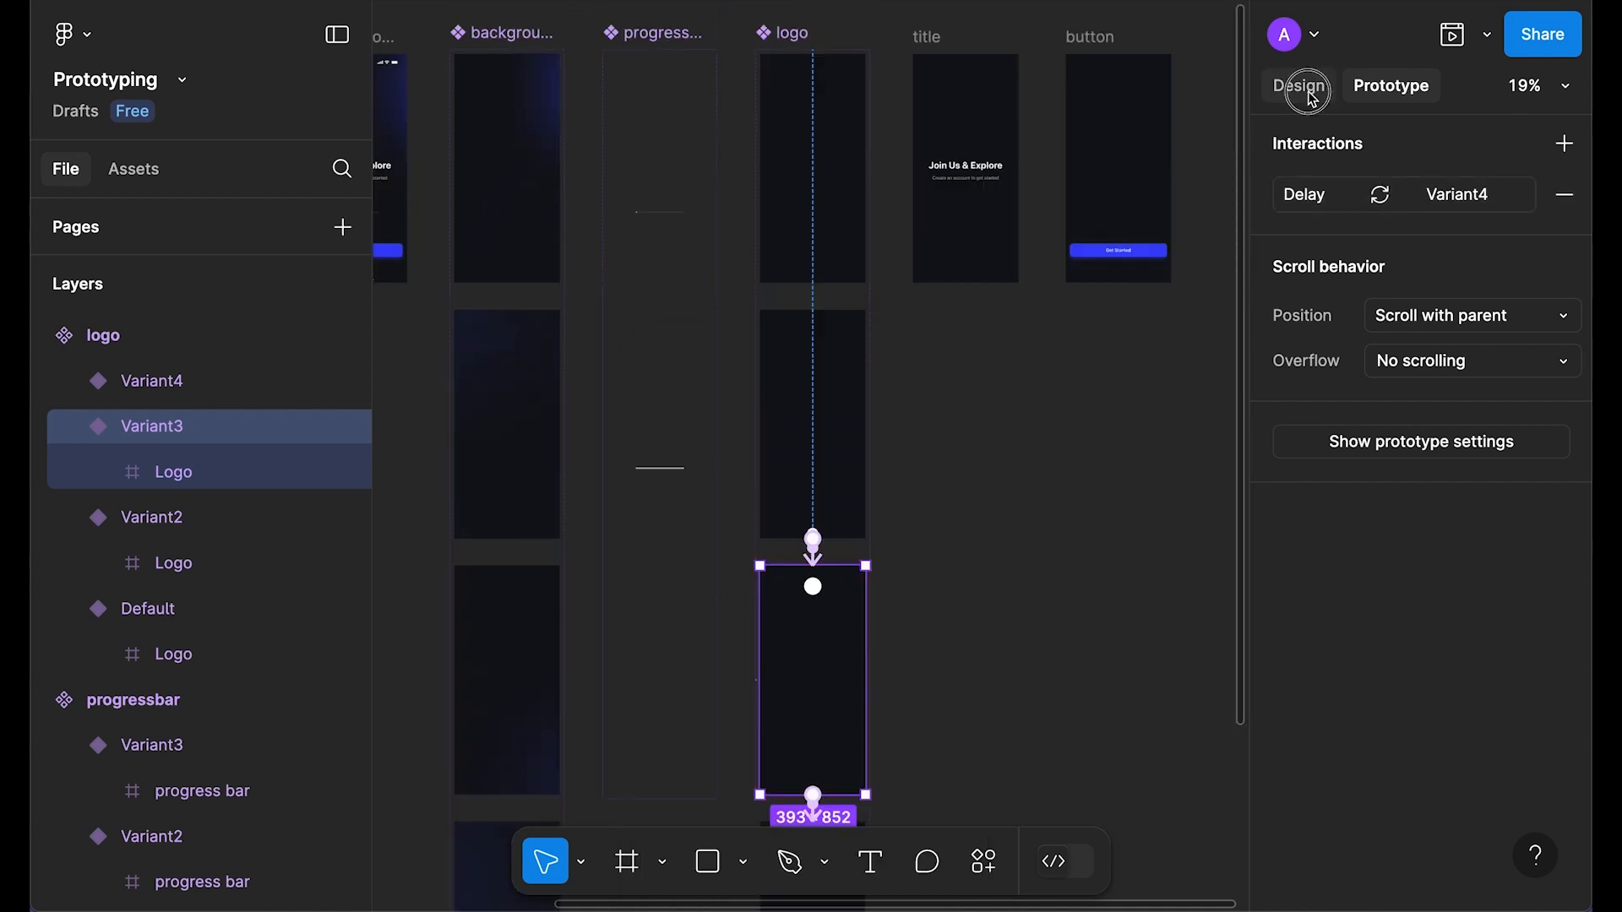
Step: Place a copy of the Default logo variant below the title frame and preview its animation
click(1298, 85)
click(842, 240)
drag(794, 183, 973, 441)
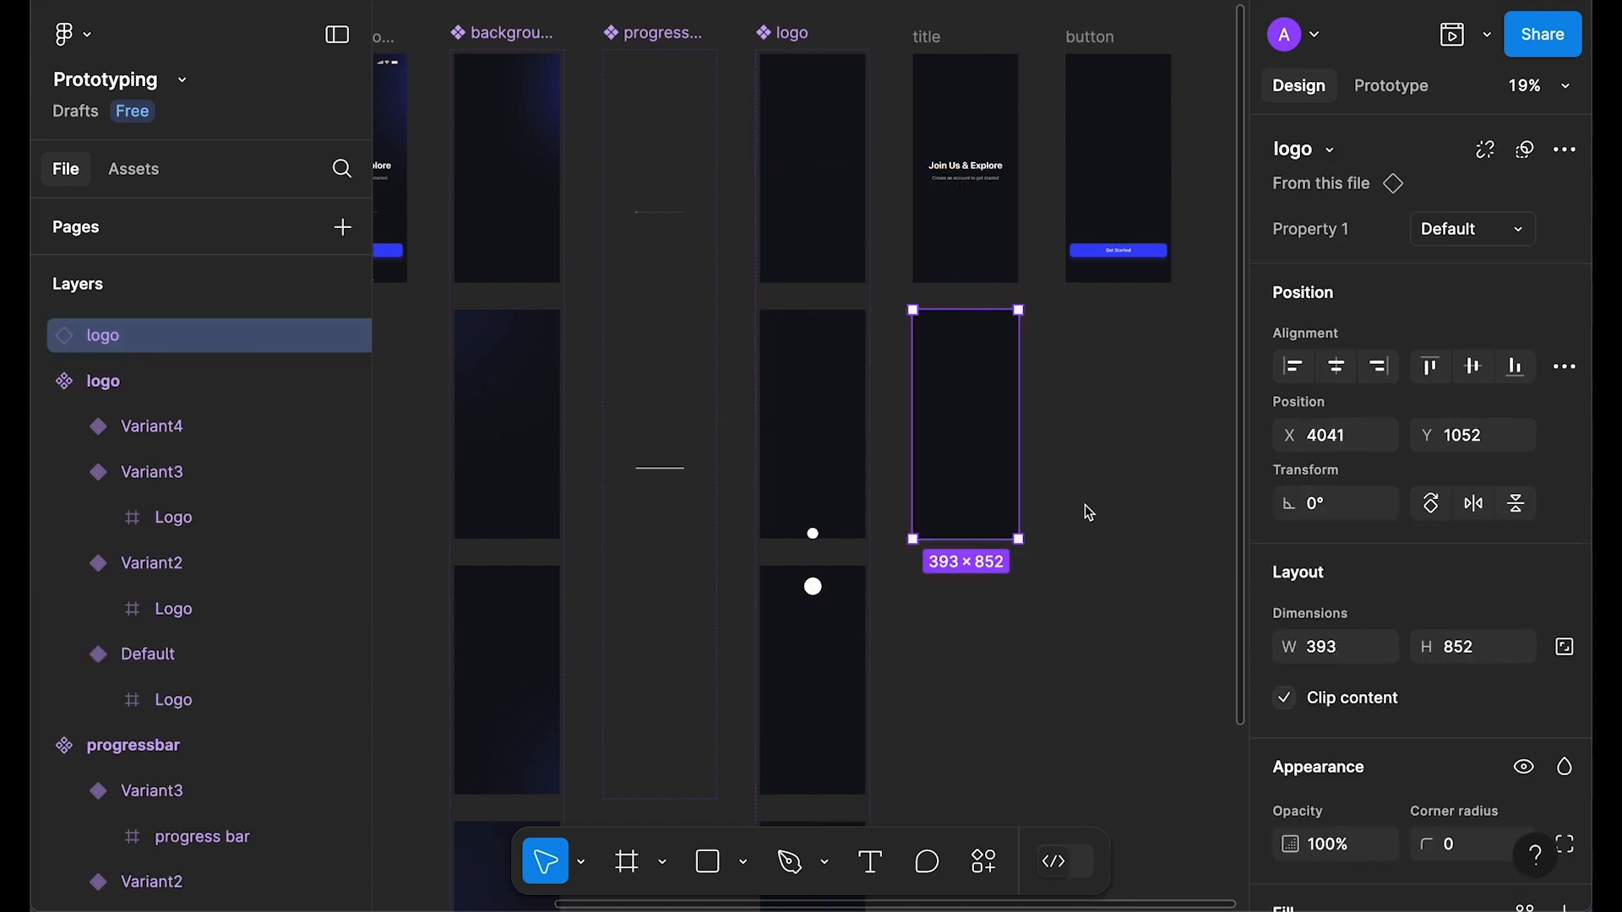
key(shift+space)
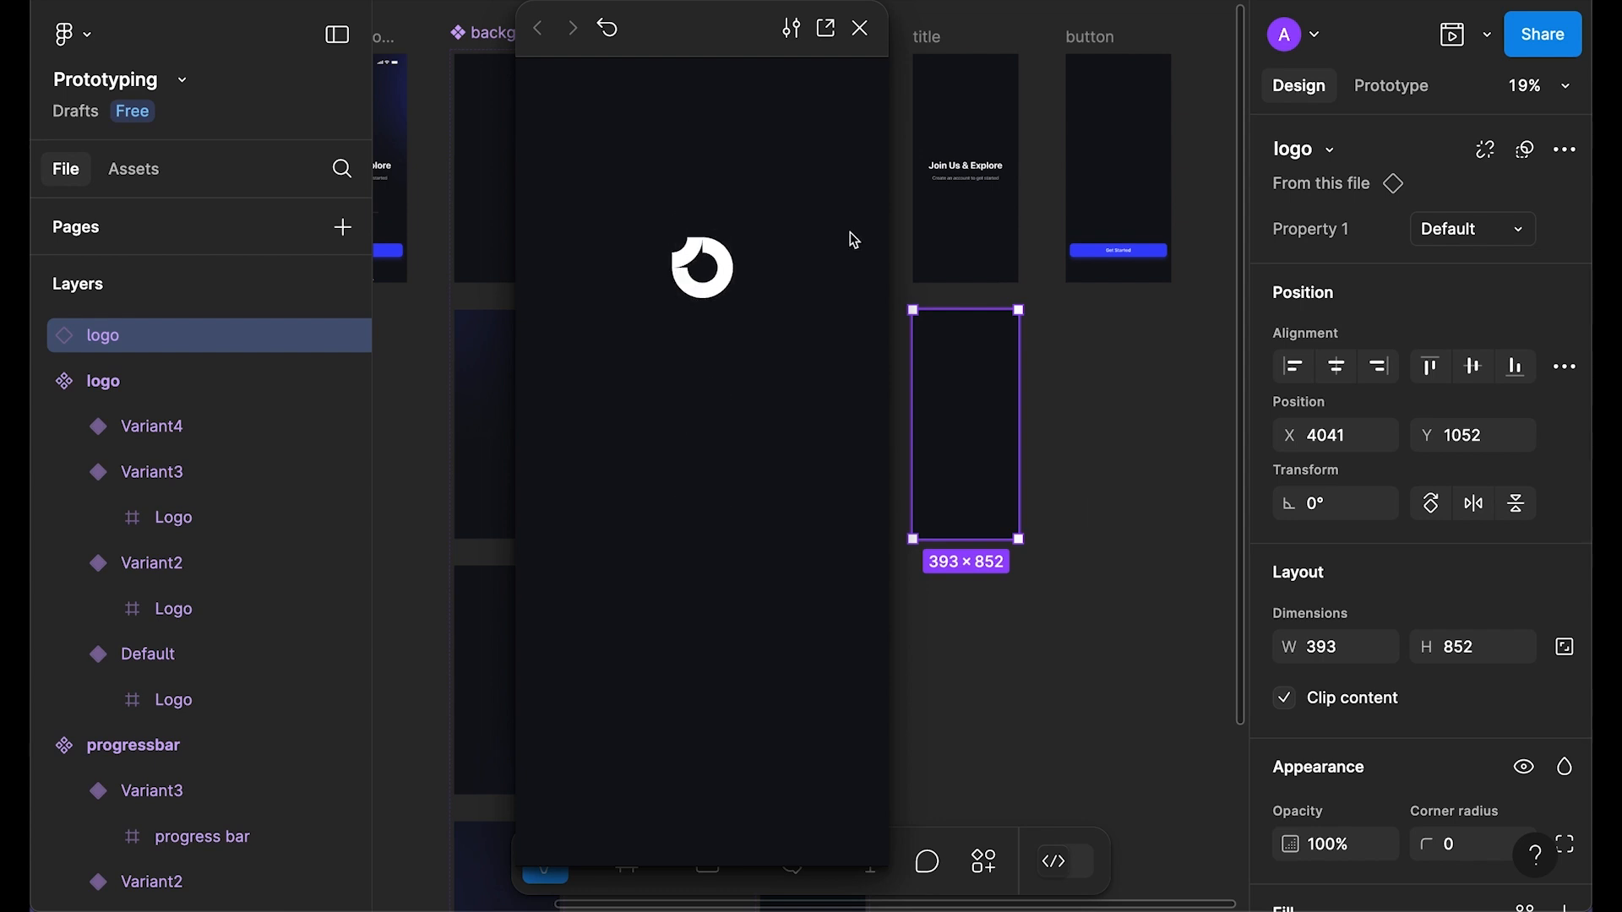
click(860, 28)
Step: Remove the dark background fill from all four logo variants
key(Escape)
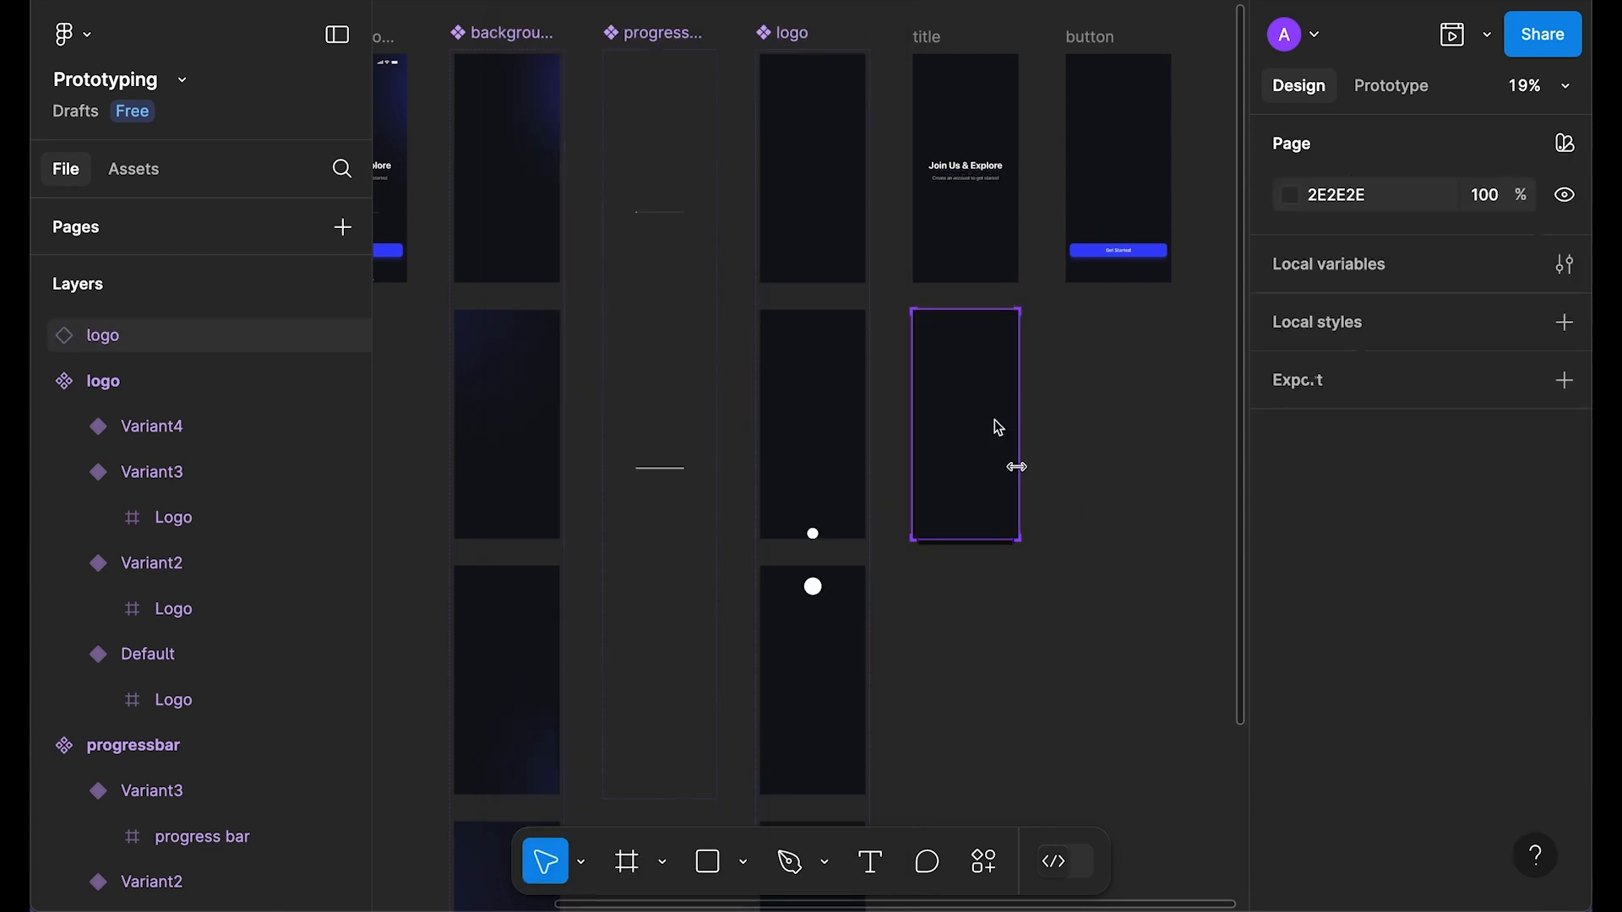
click(996, 419)
click(791, 39)
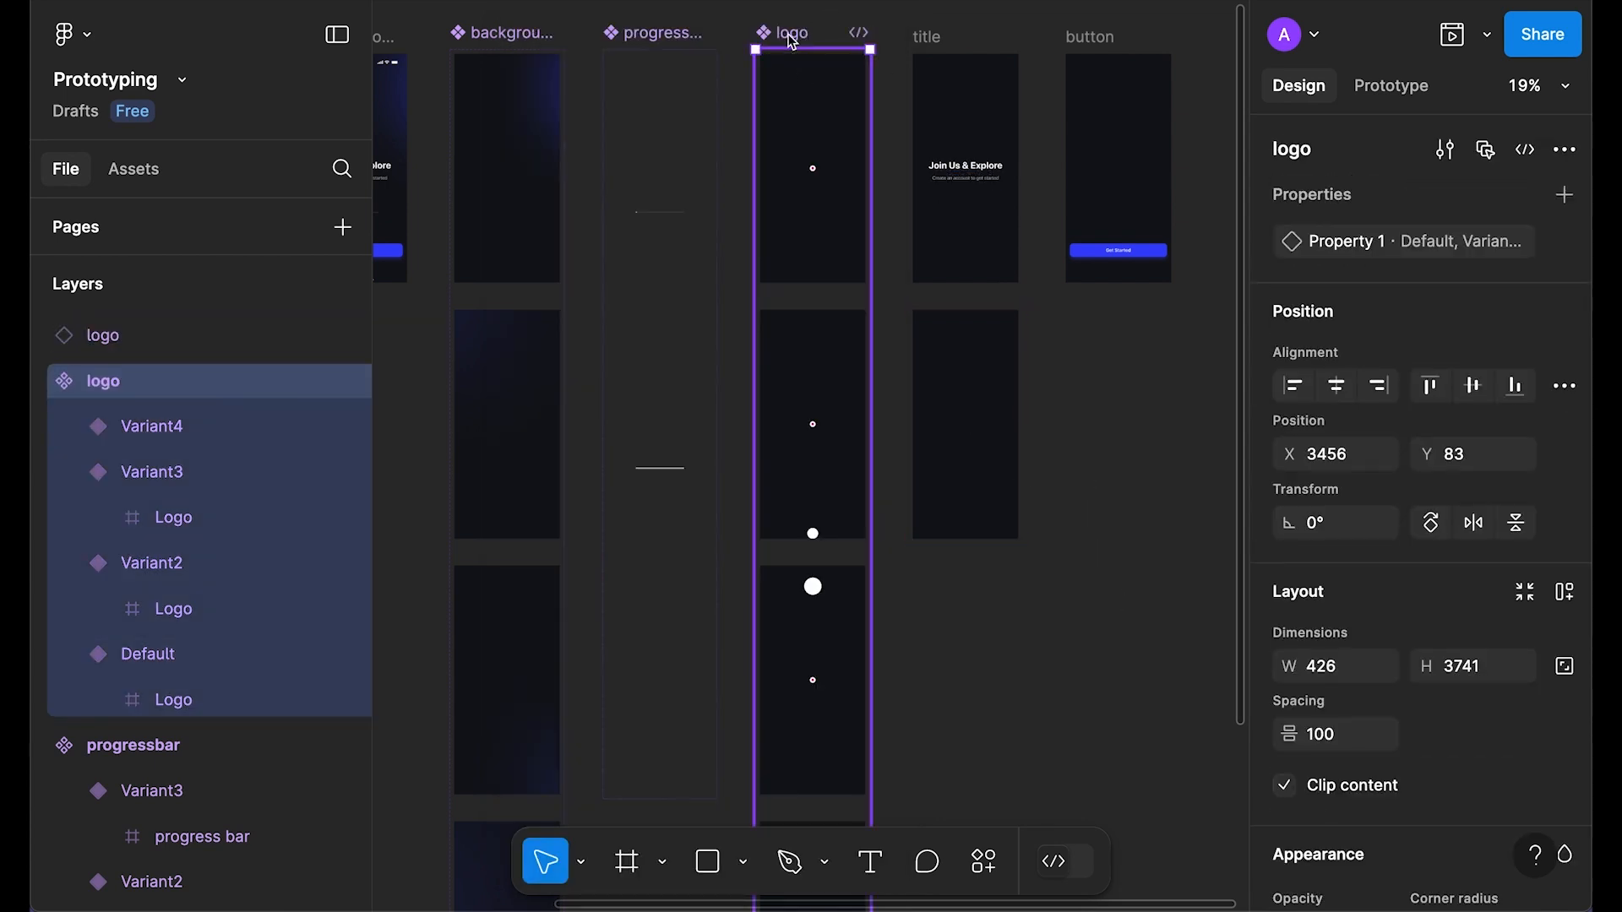
key(Return)
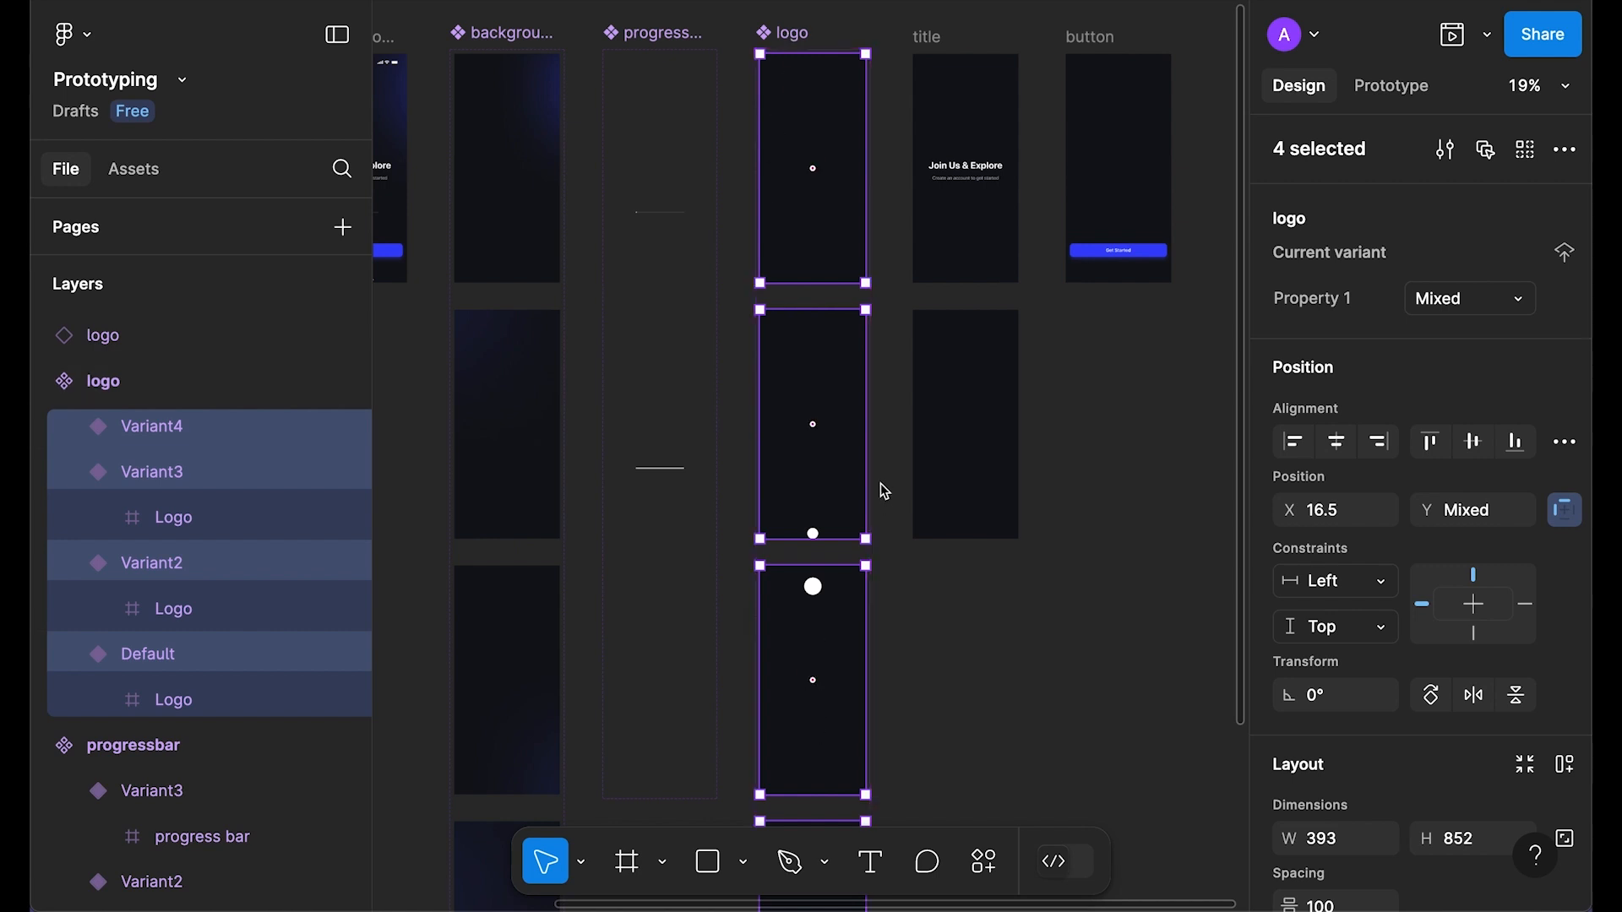
scroll(870, 524, down, 2)
scroll(879, 557, down, 4)
scroll(919, 571, up, 2)
scroll(1535, 737, down, 6)
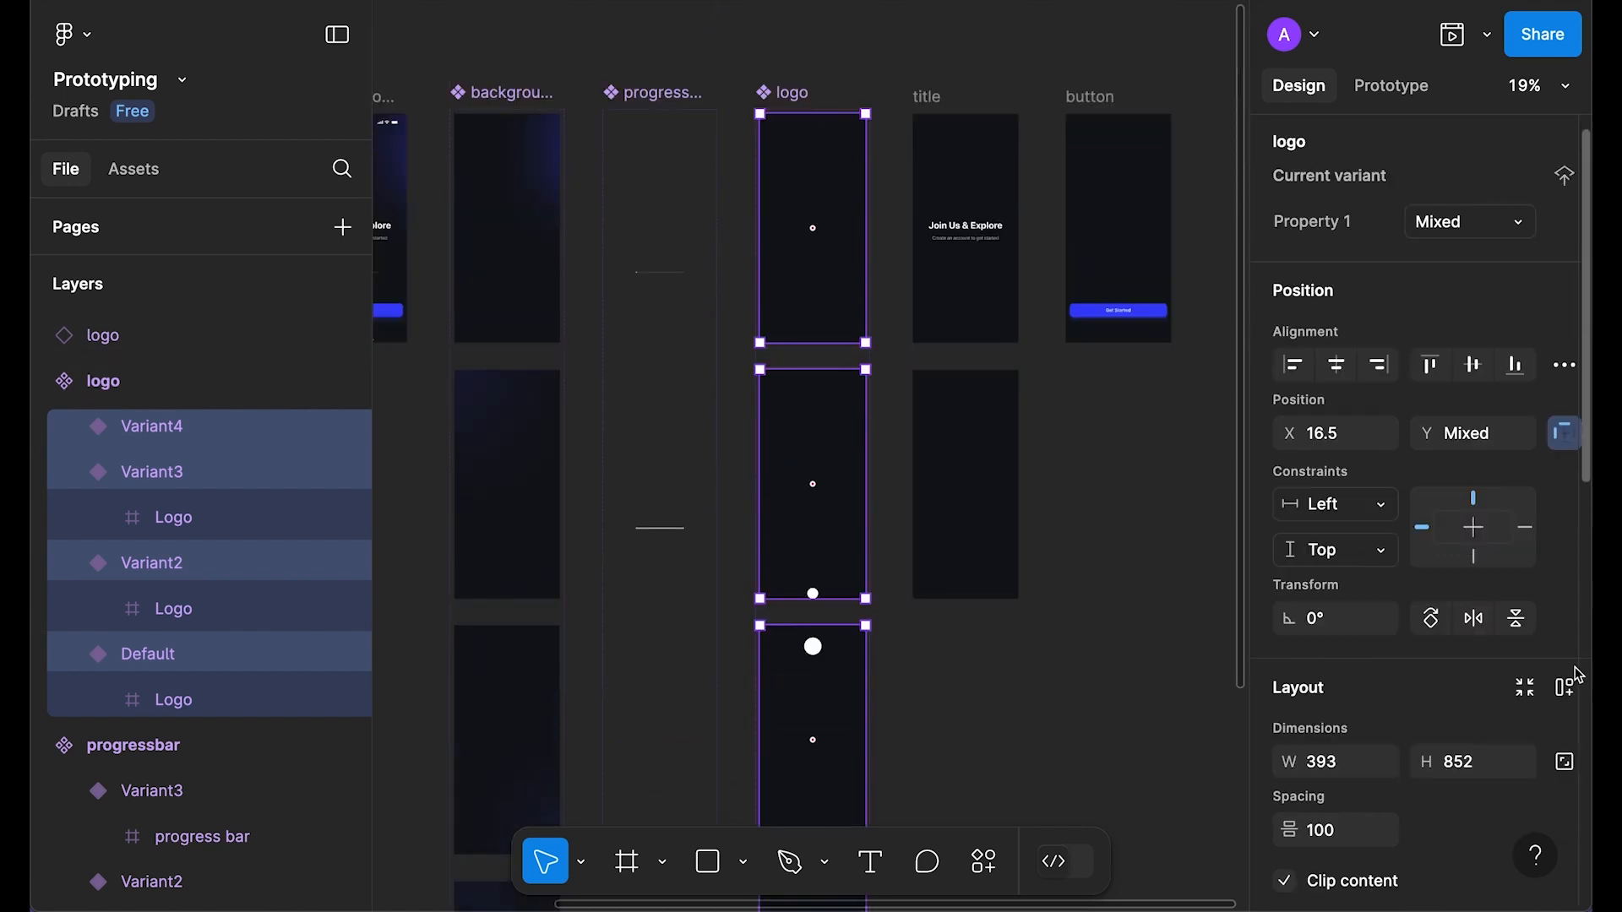
click(1563, 695)
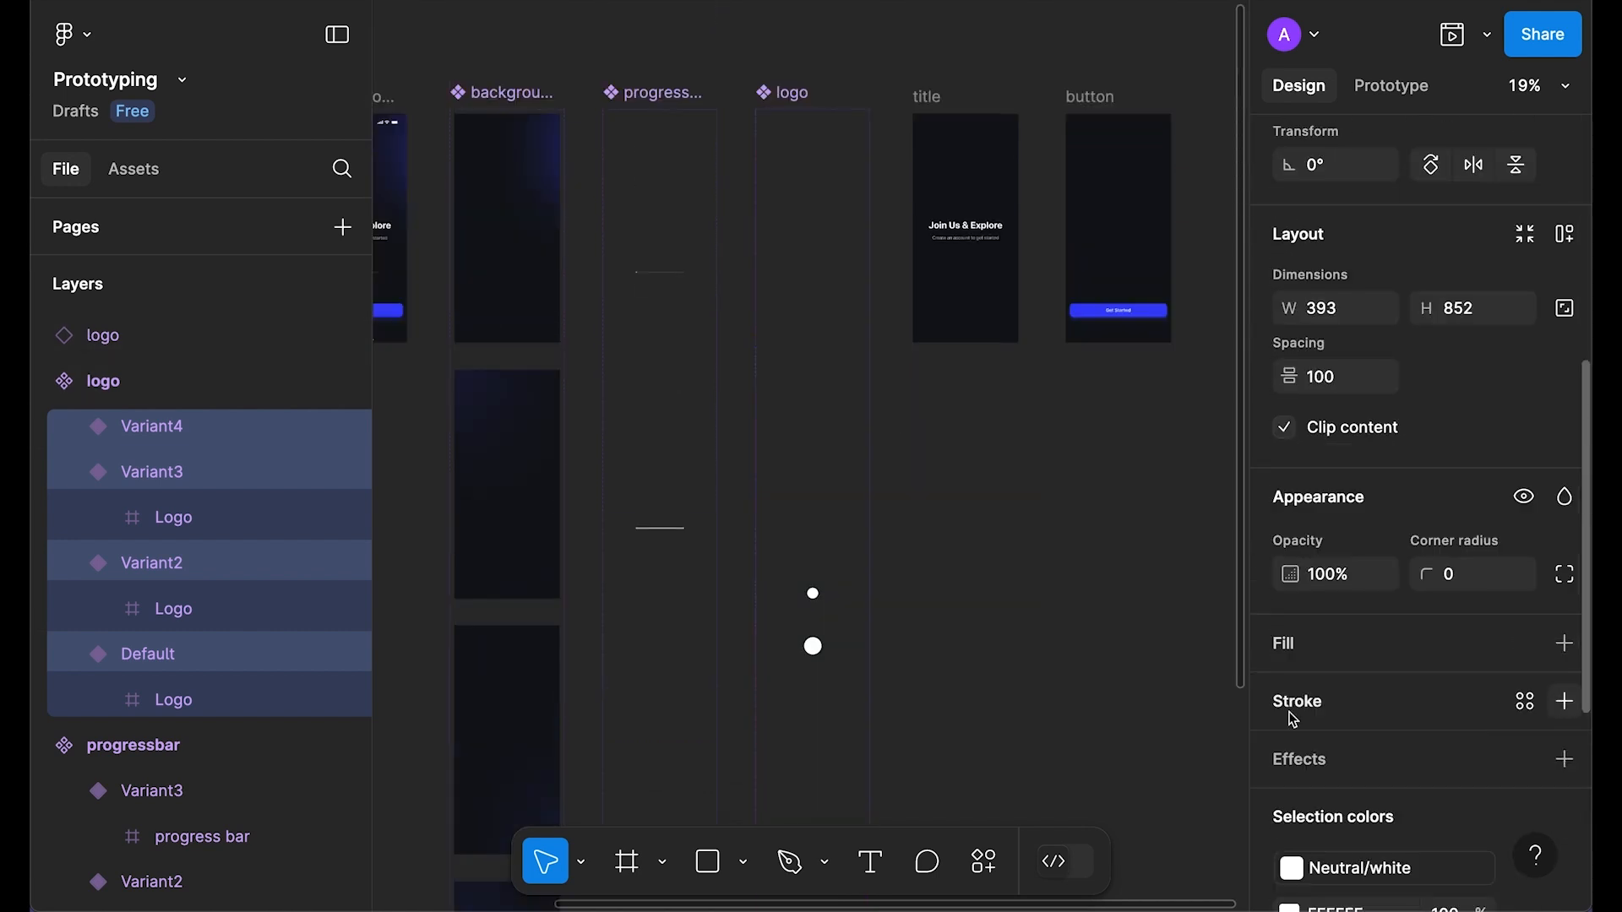
scroll(1047, 717, up, 5)
scroll(1046, 718, down, 3)
Step: Delete the test logo copy below the title frame
click(1112, 634)
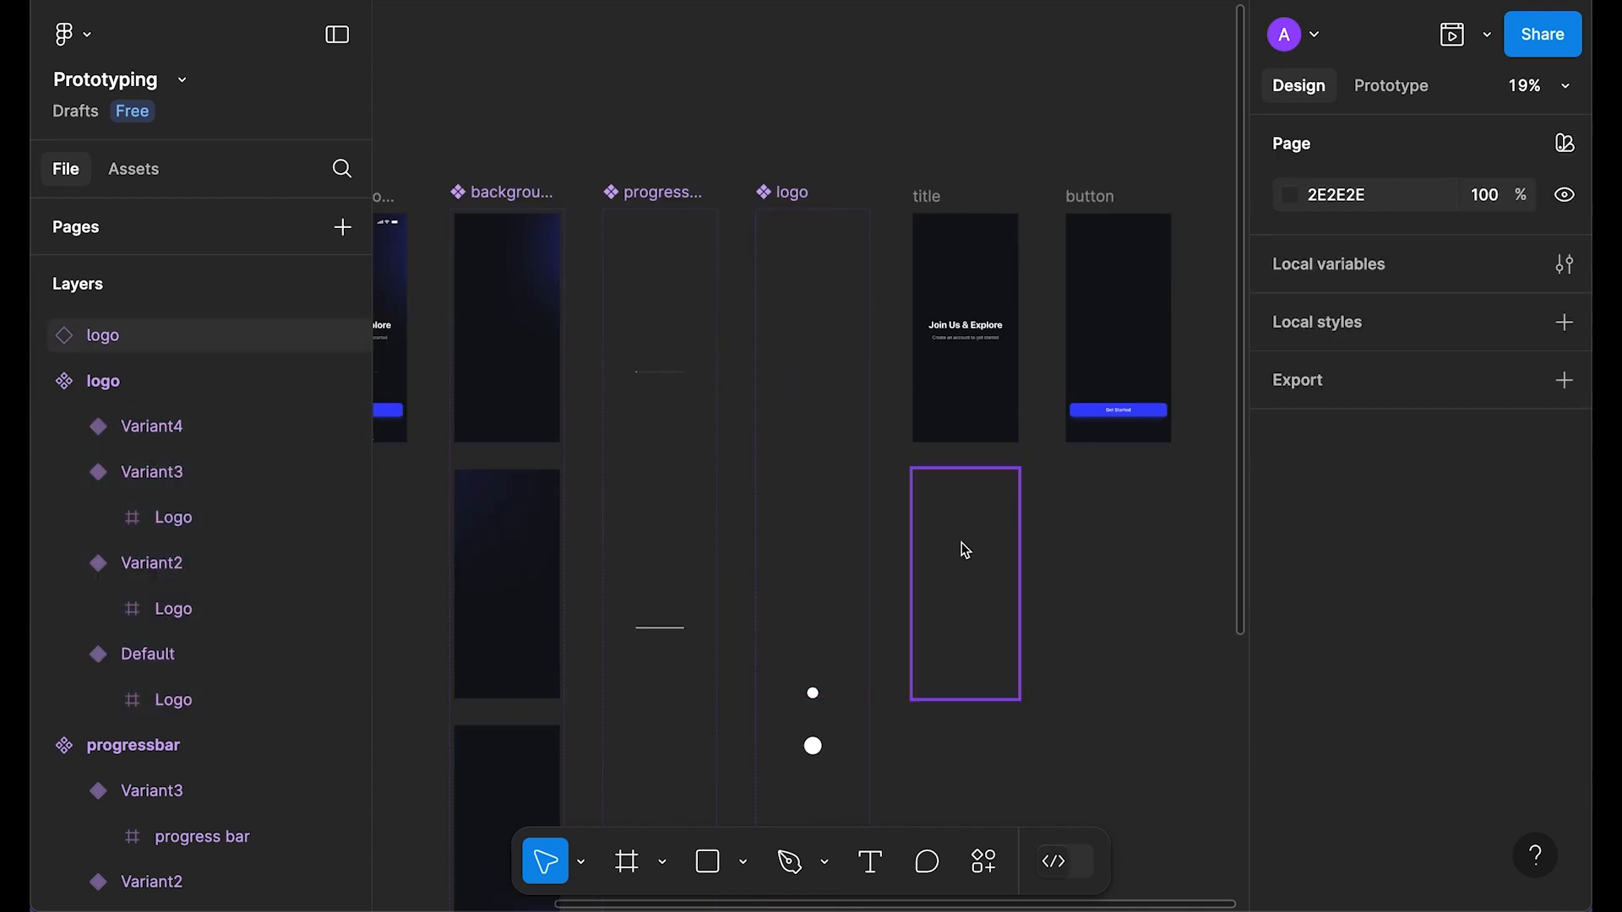
click(966, 550)
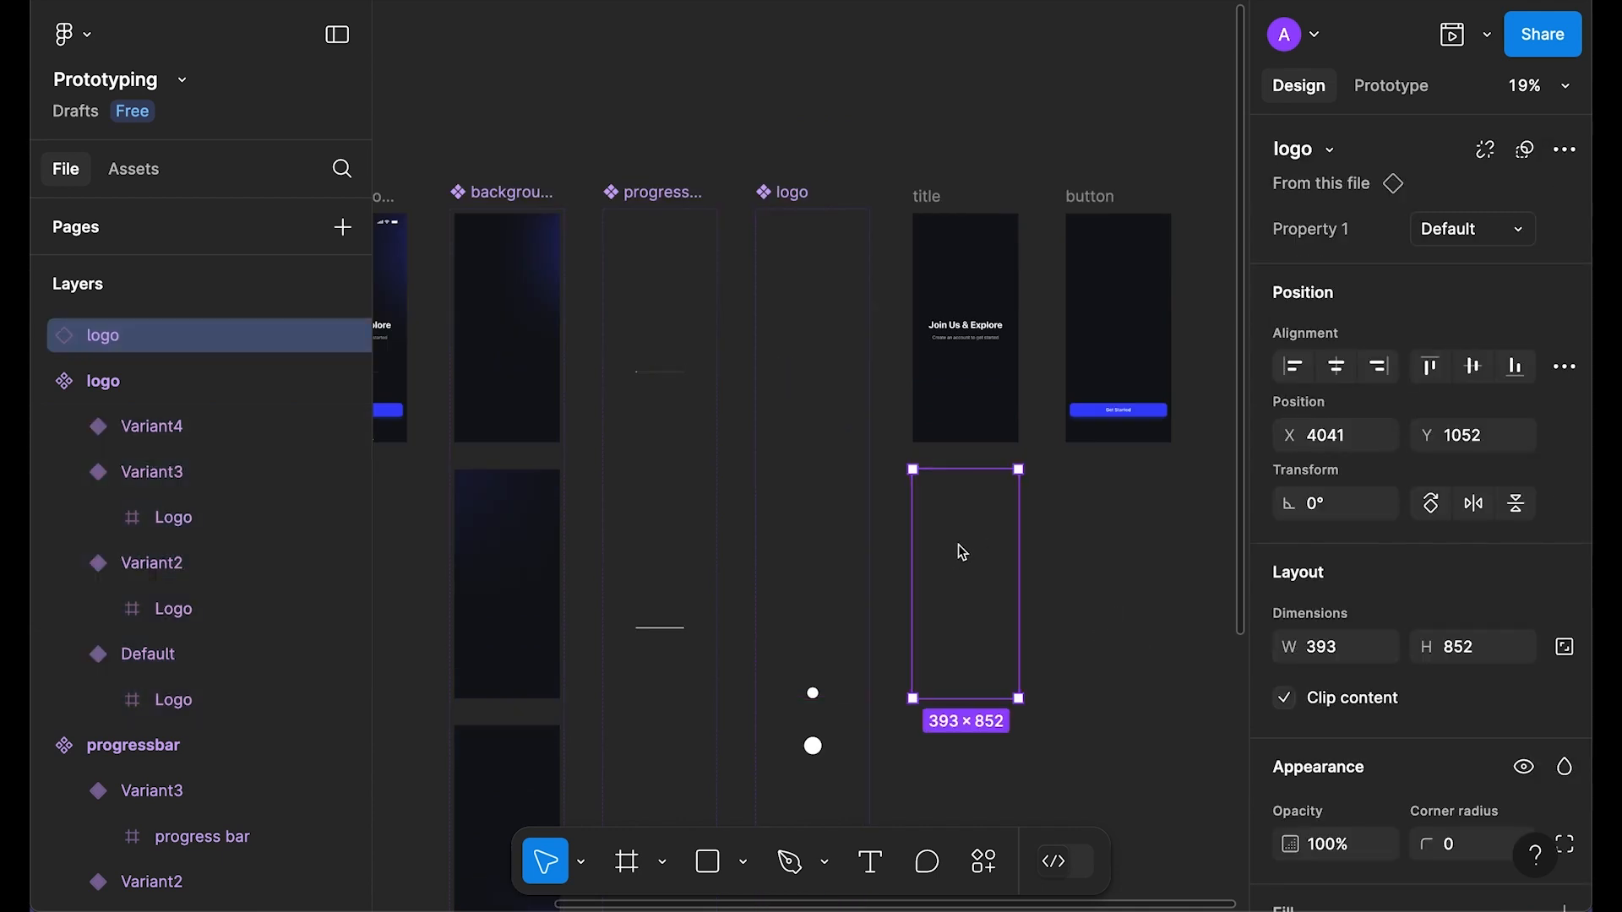
key(Delete)
Step: Move the Get started screen's progressbar layer just above the background layer
scroll(938, 383, left, 5)
scroll(836, 344, up, 5)
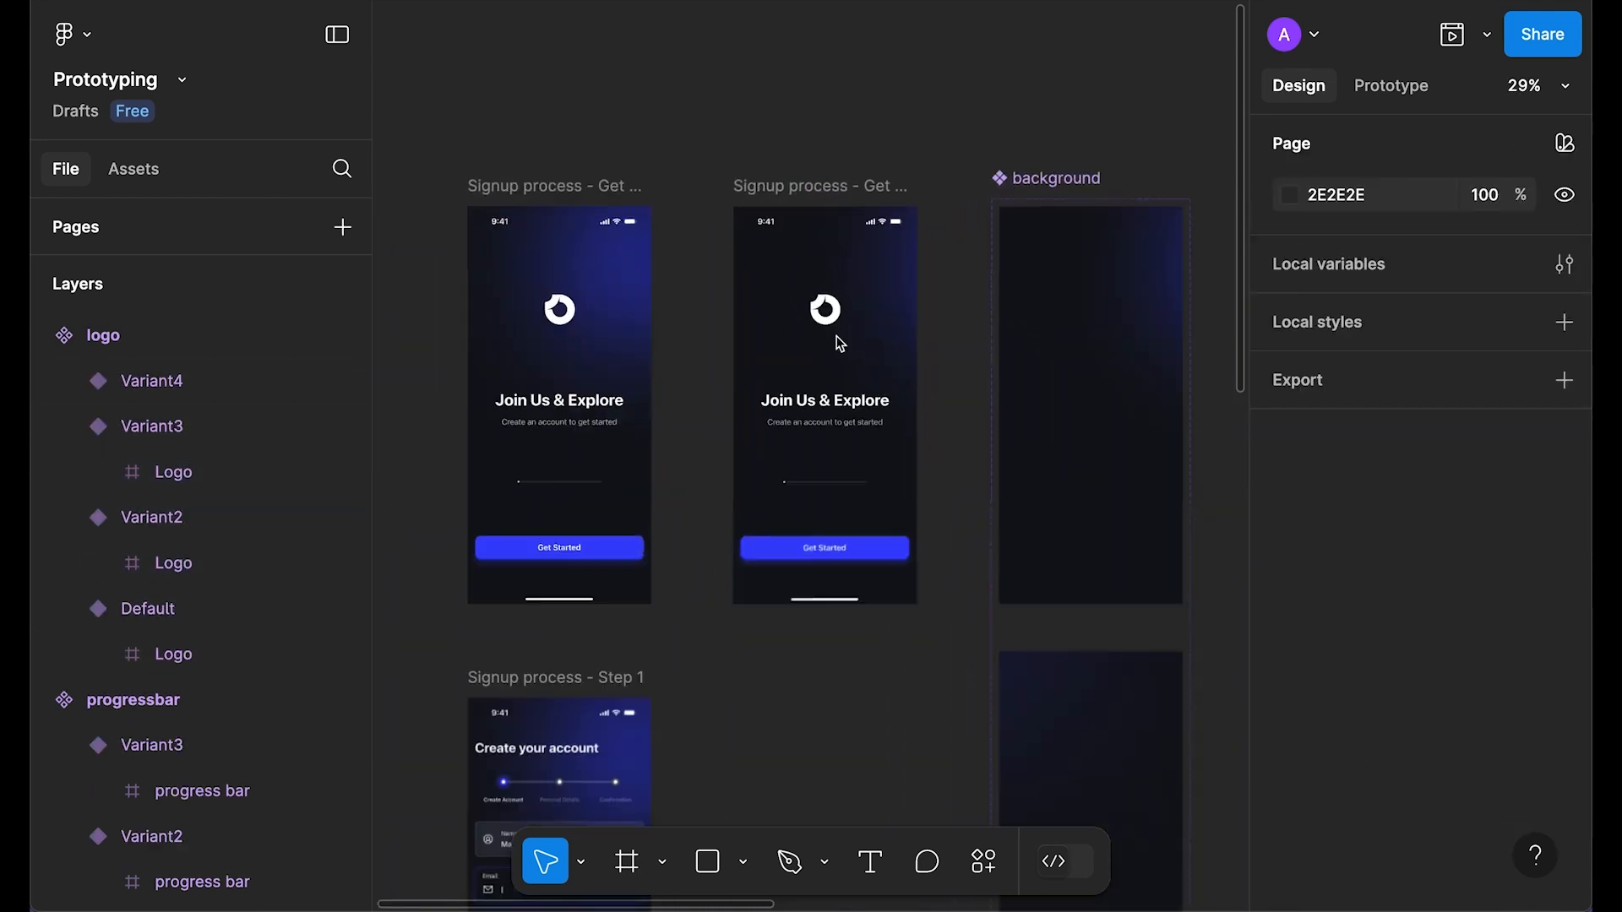
click(830, 325)
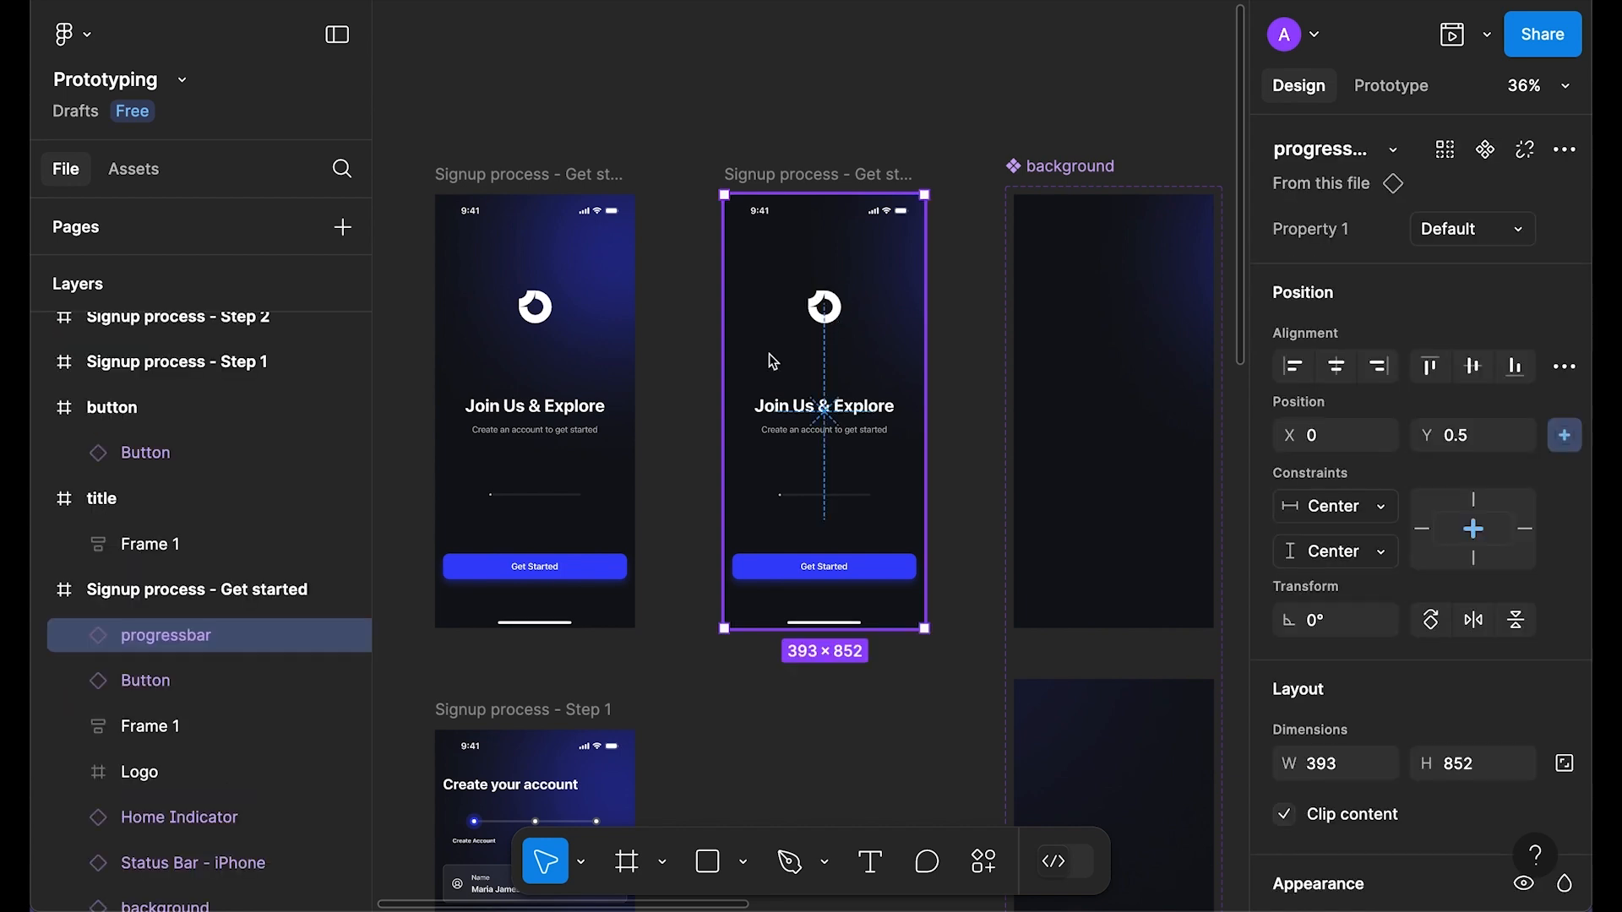
scroll(182, 680, down, 1)
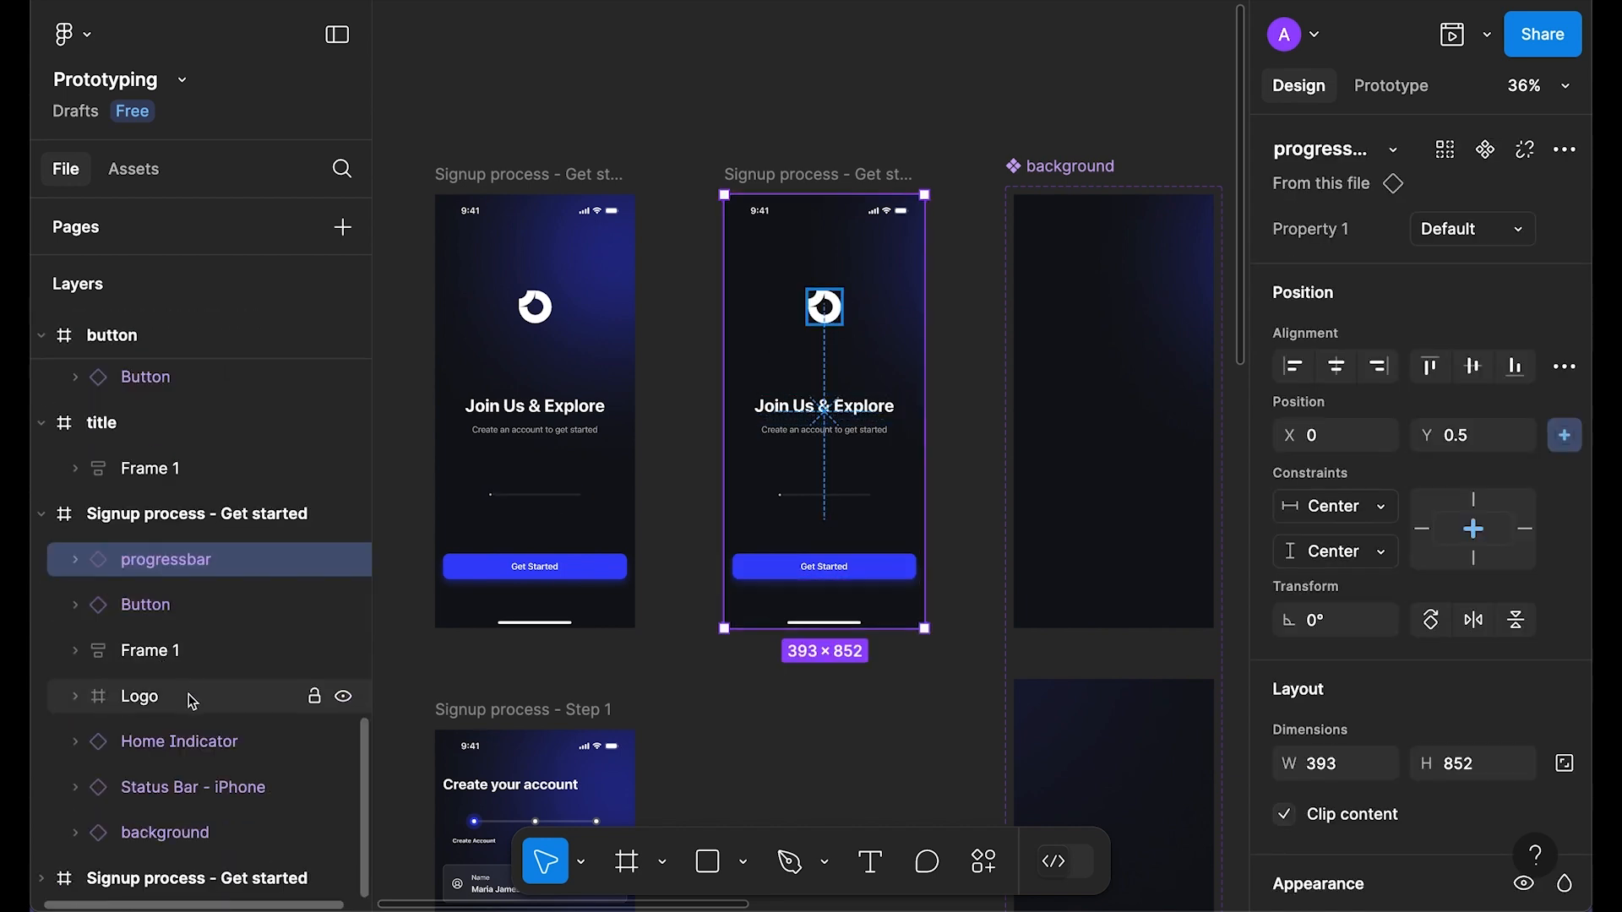
click(174, 834)
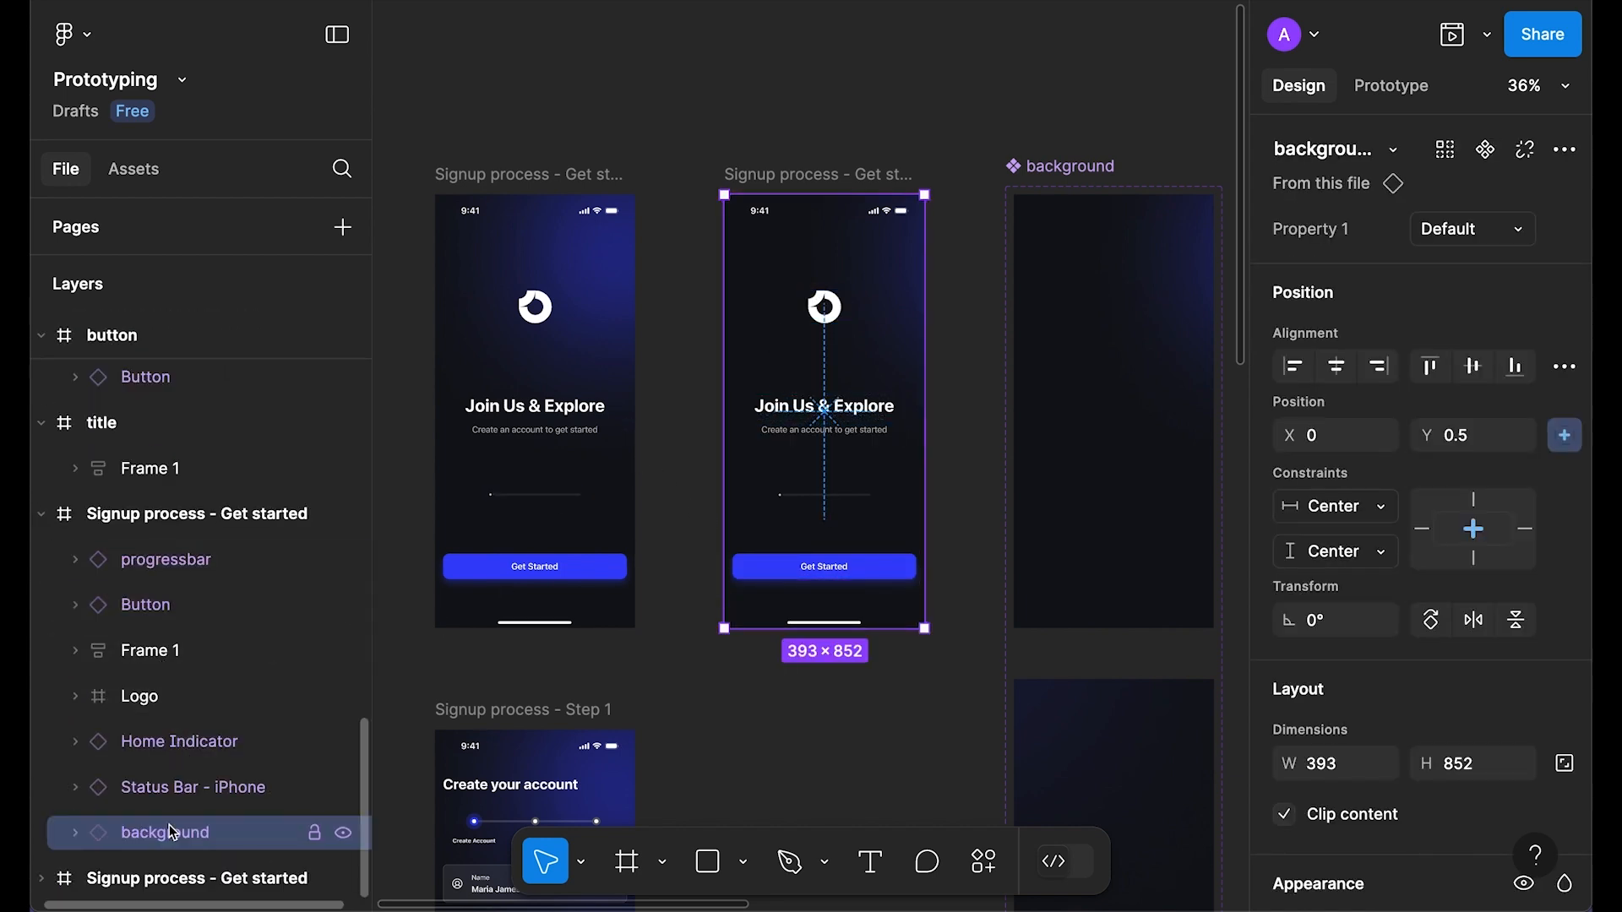
click(176, 574)
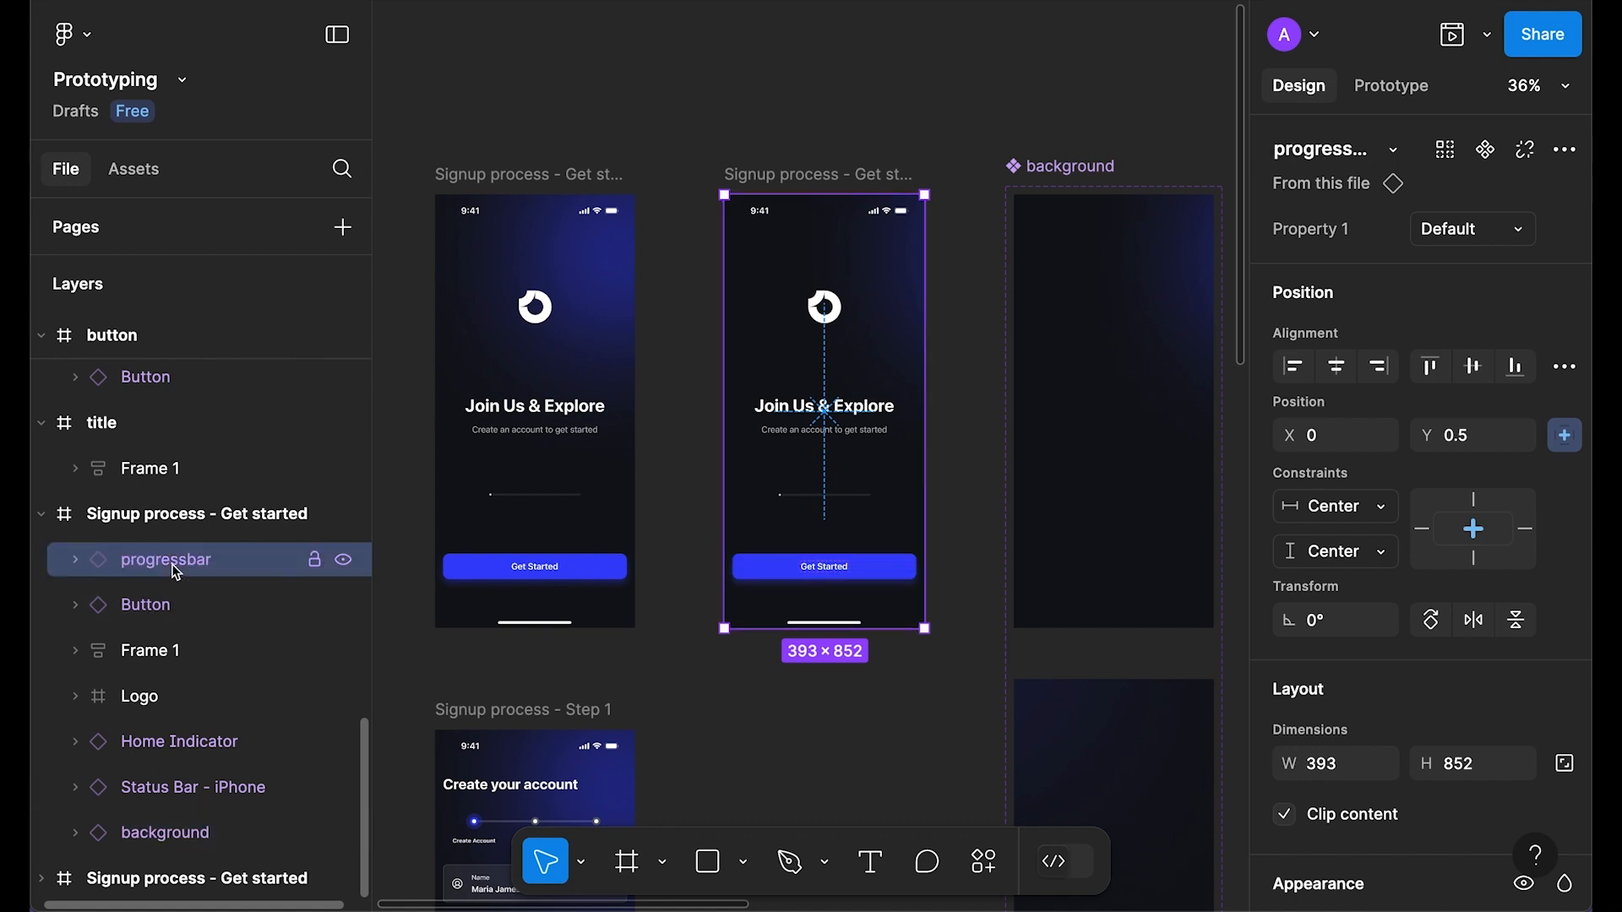
drag(168, 571, 140, 824)
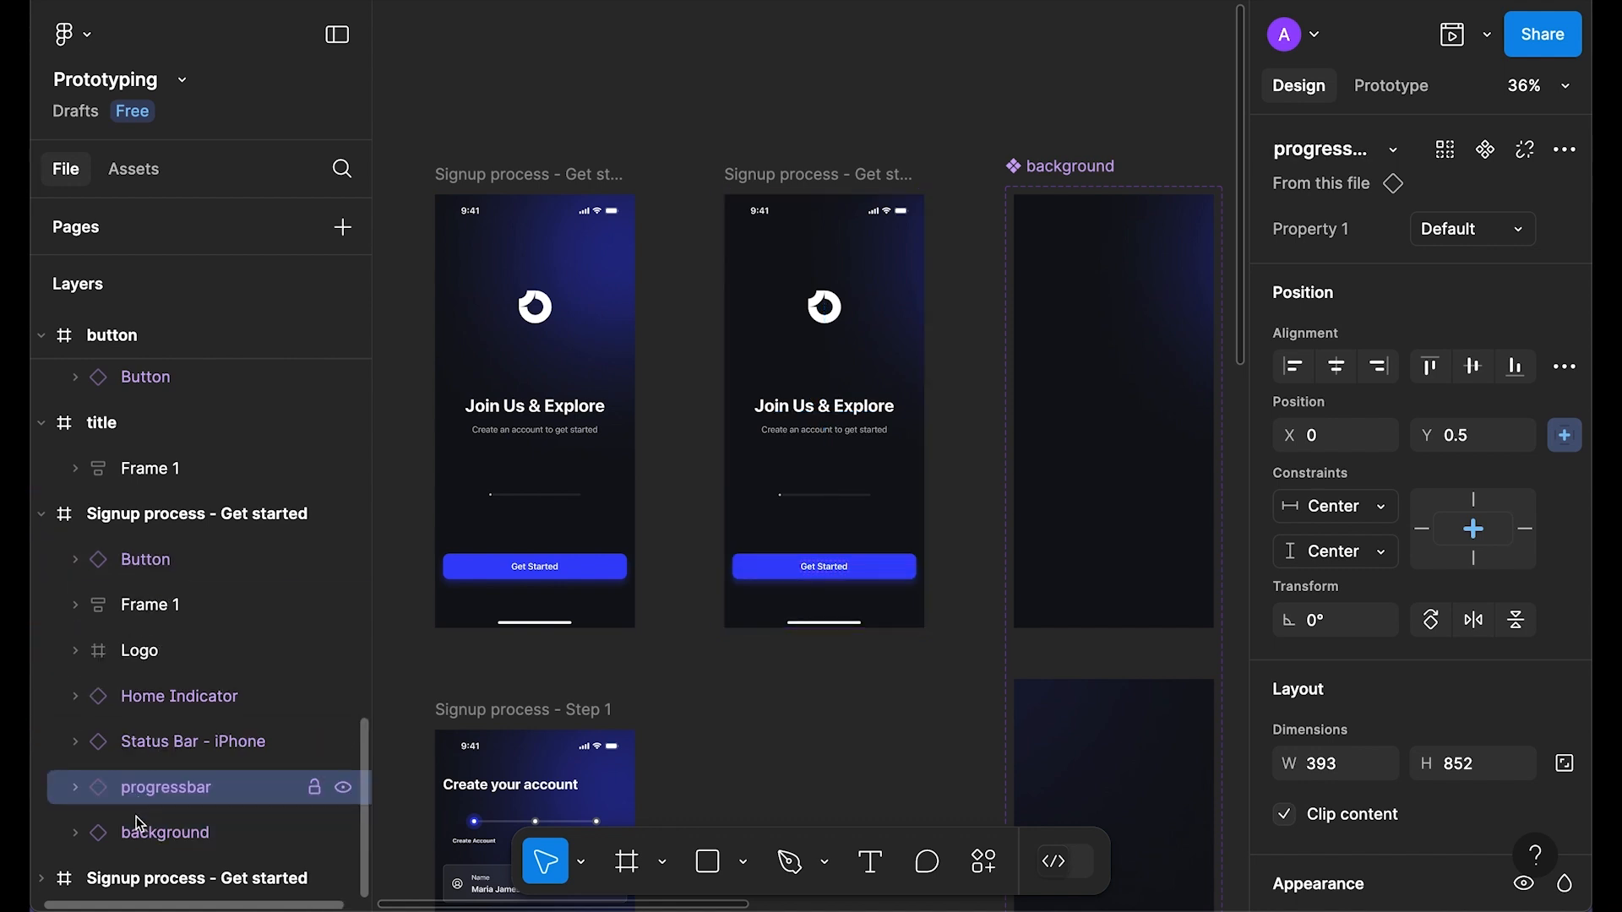
Step: Replace the old logo with the copied logo component, centre it vertically, and move its layer below Status Bar
click(836, 316)
right_click(836, 316)
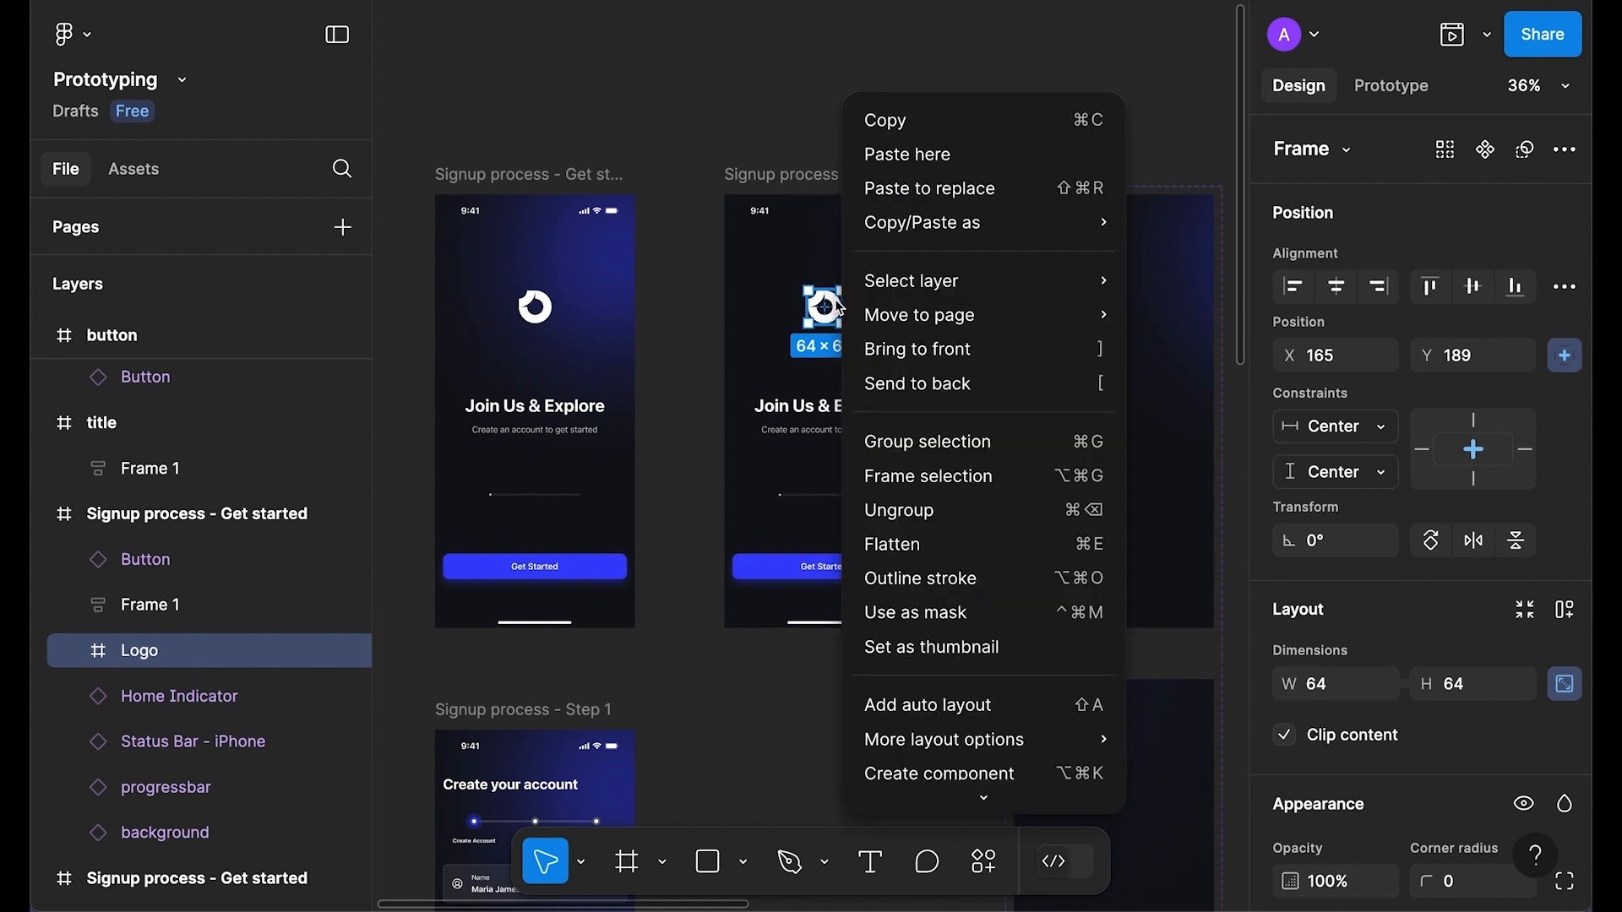
click(937, 190)
click(1465, 365)
drag(167, 659, 154, 758)
Step: Preview the Get started screen as a prototype and replay its intro animation
click(825, 174)
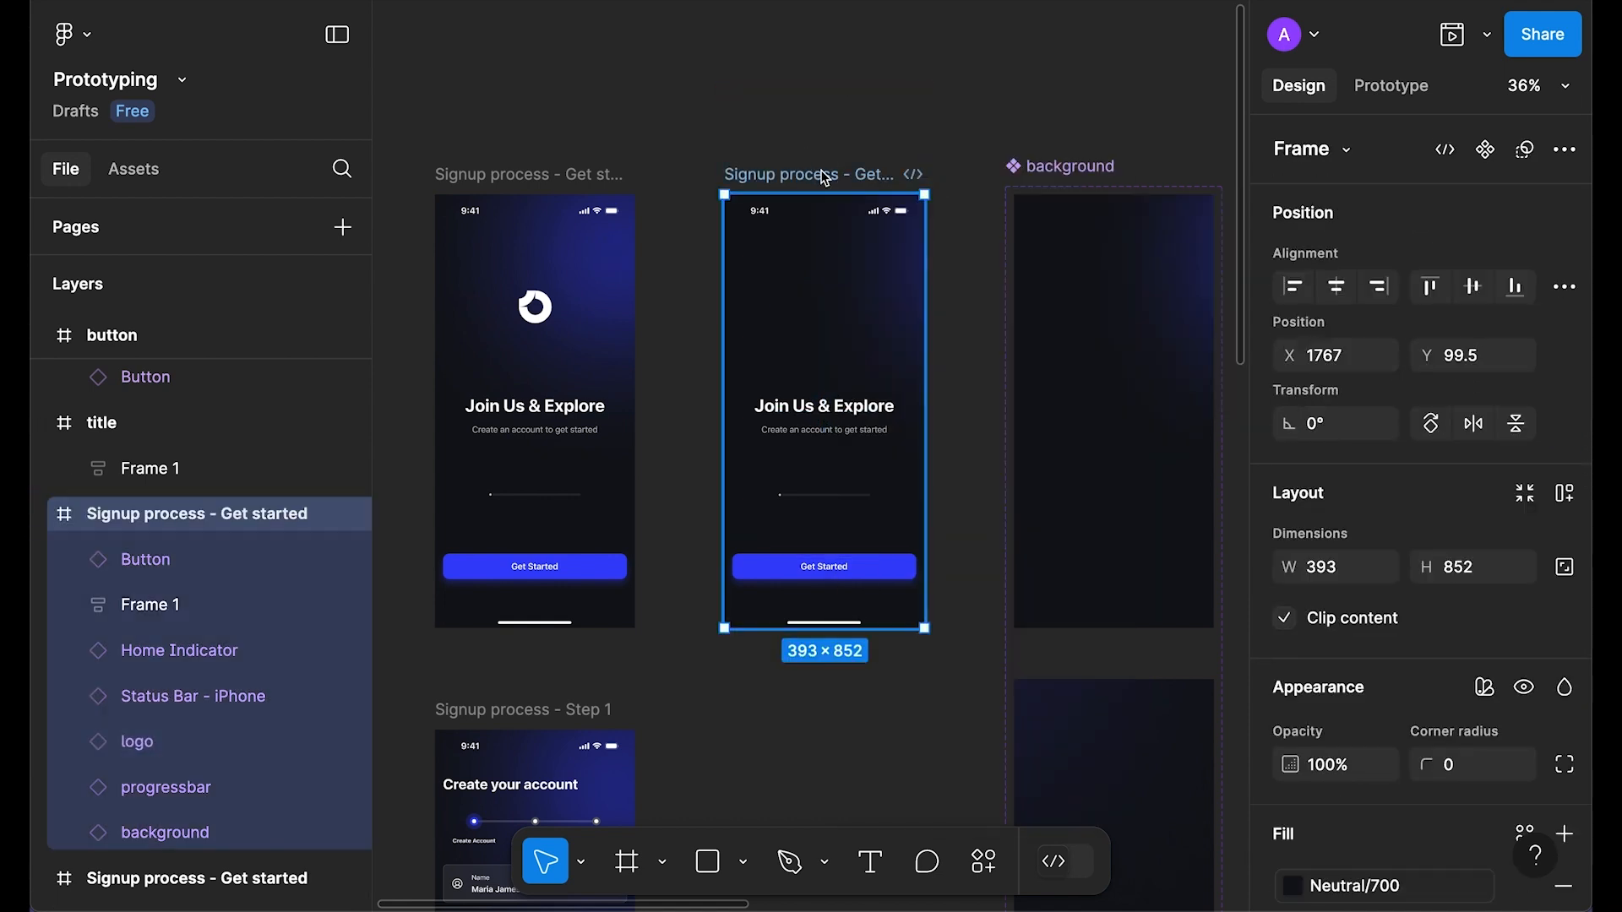
key(shift+space)
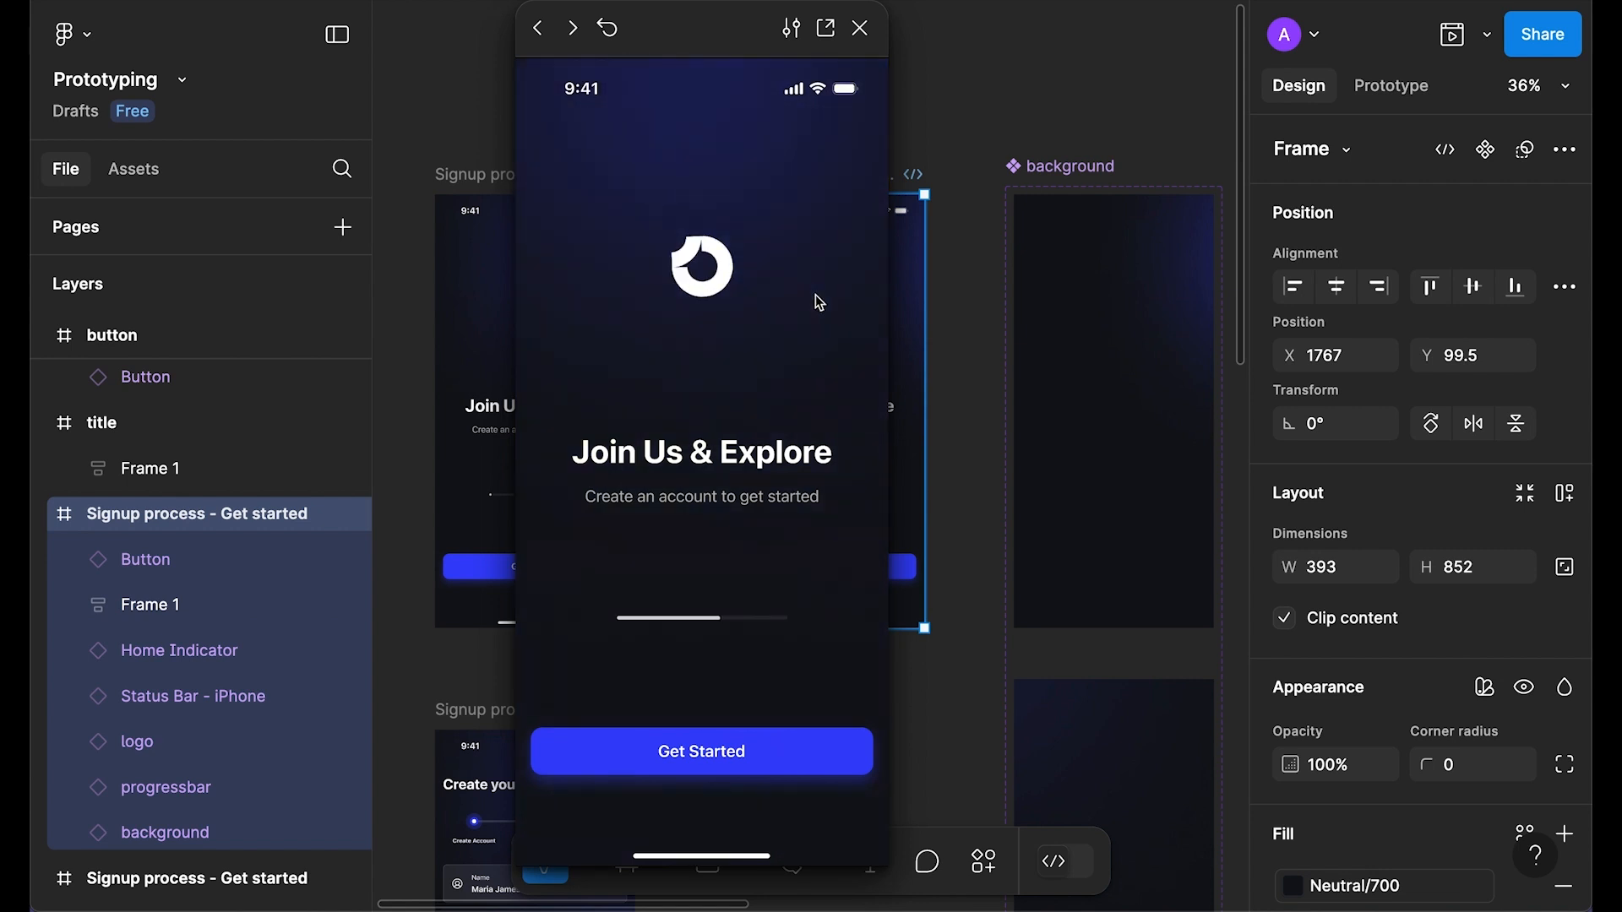
click(609, 30)
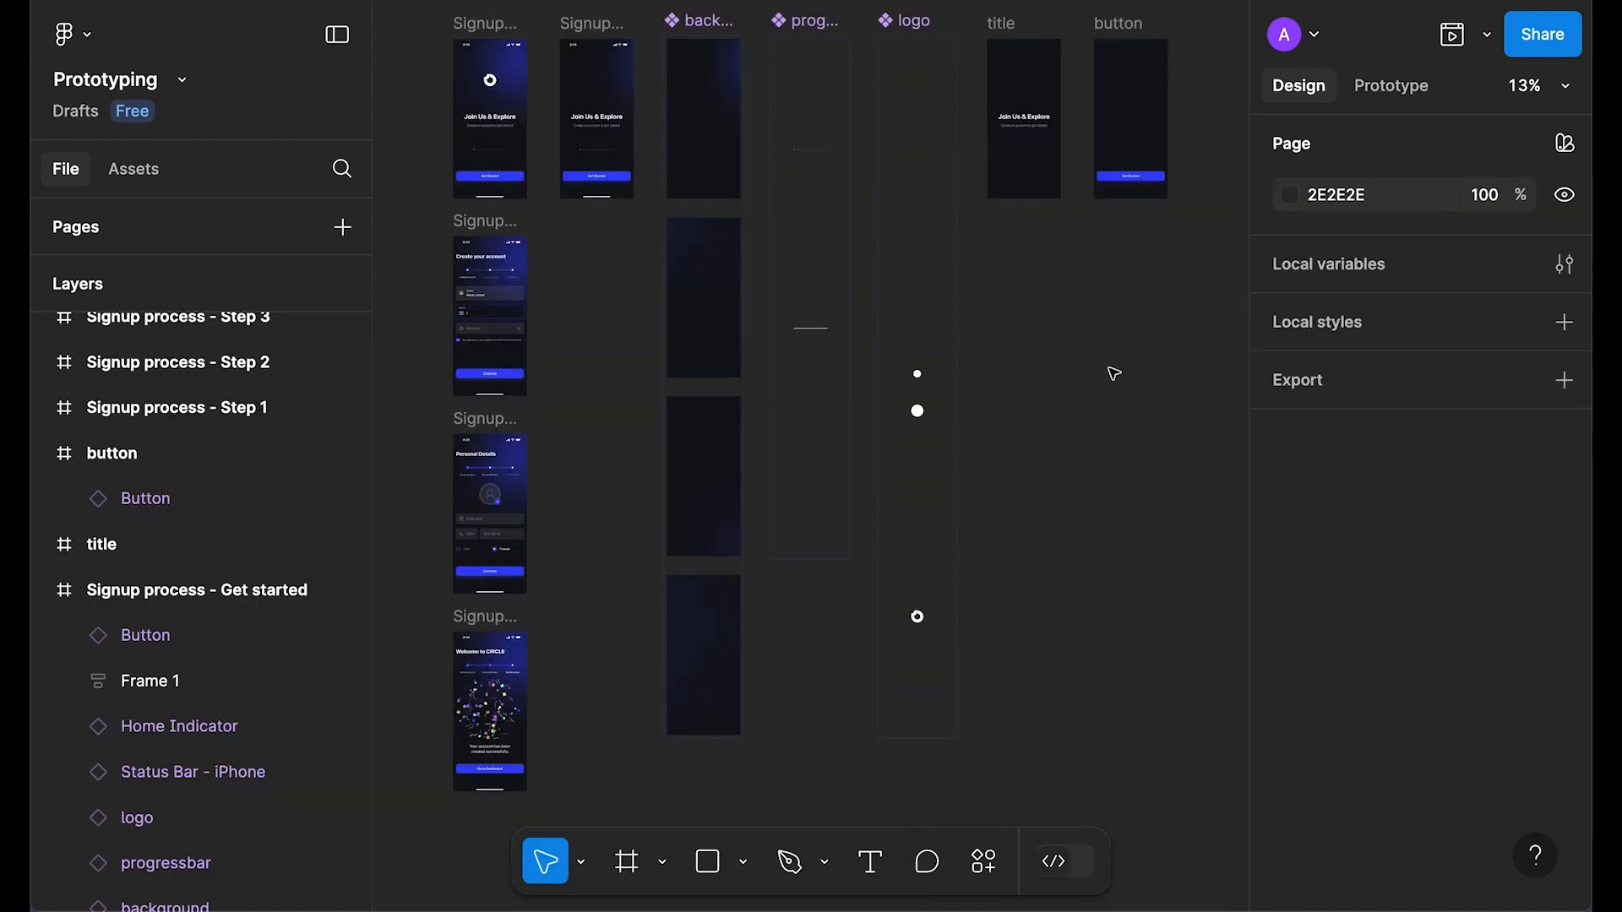
scroll(1111, 355, up, 1)
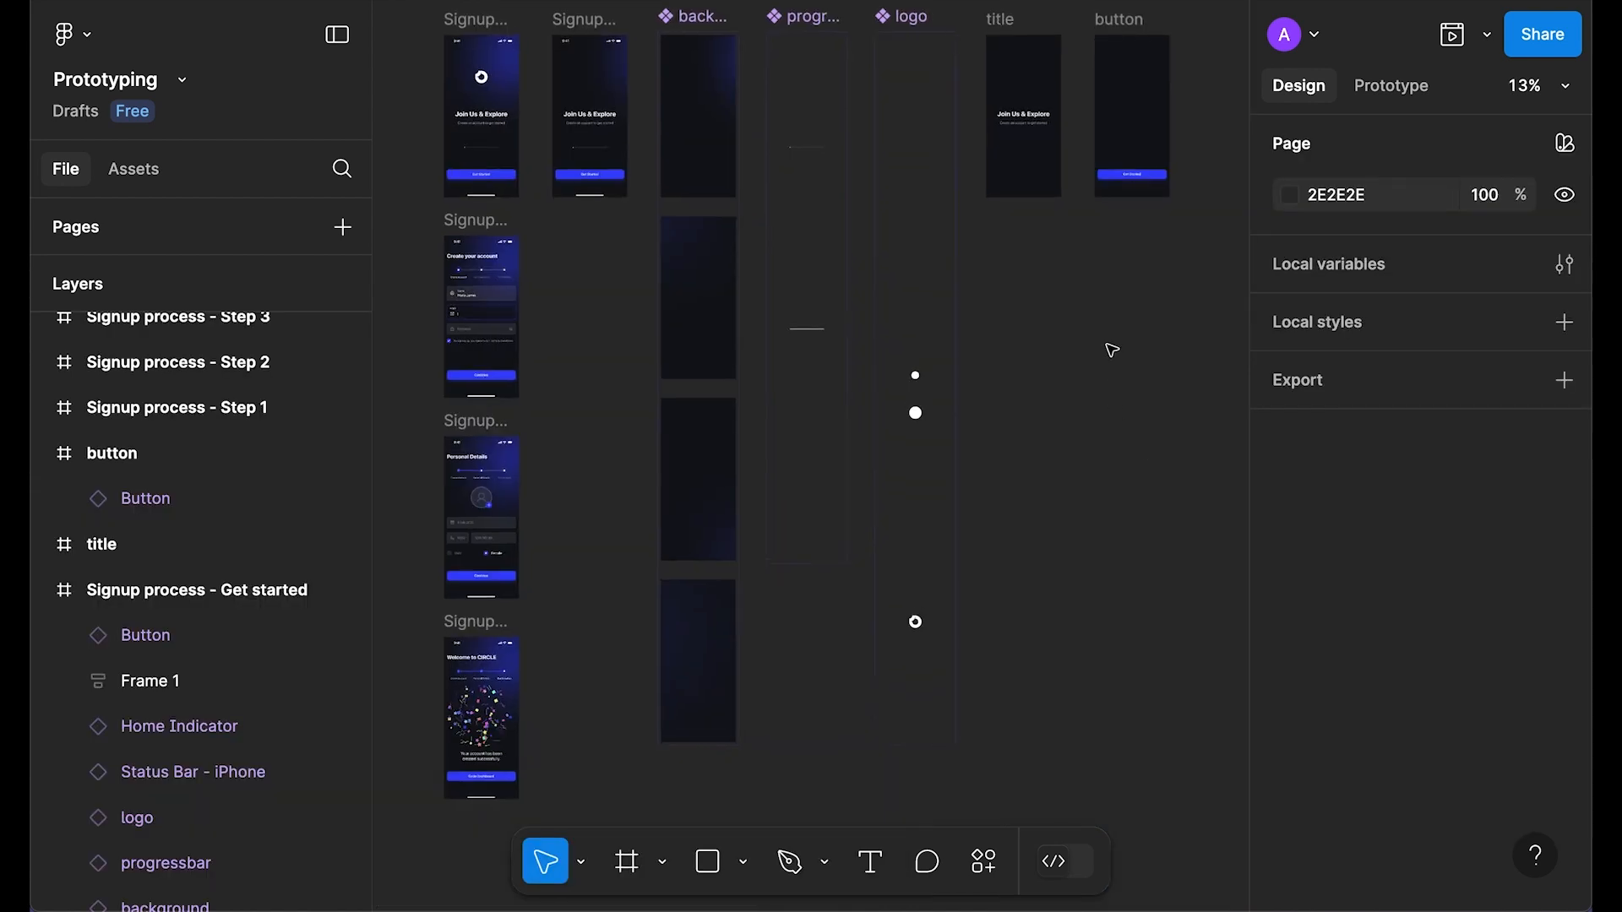
Step: Zoom to the title frame and turn it into a component
click(1001, 20)
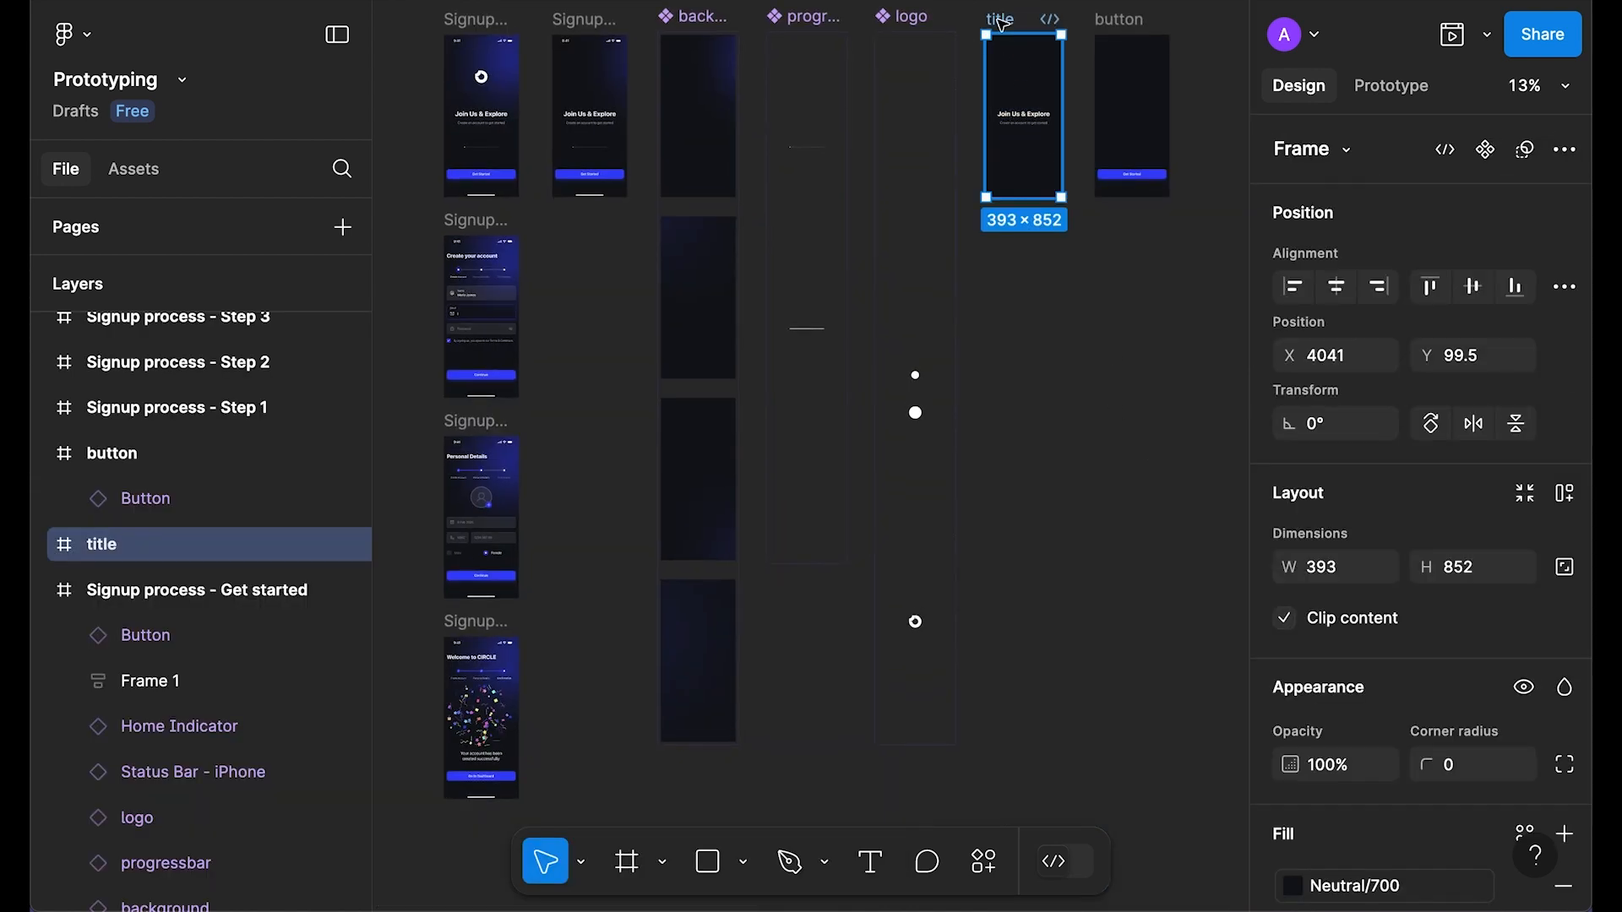
key(shift+2)
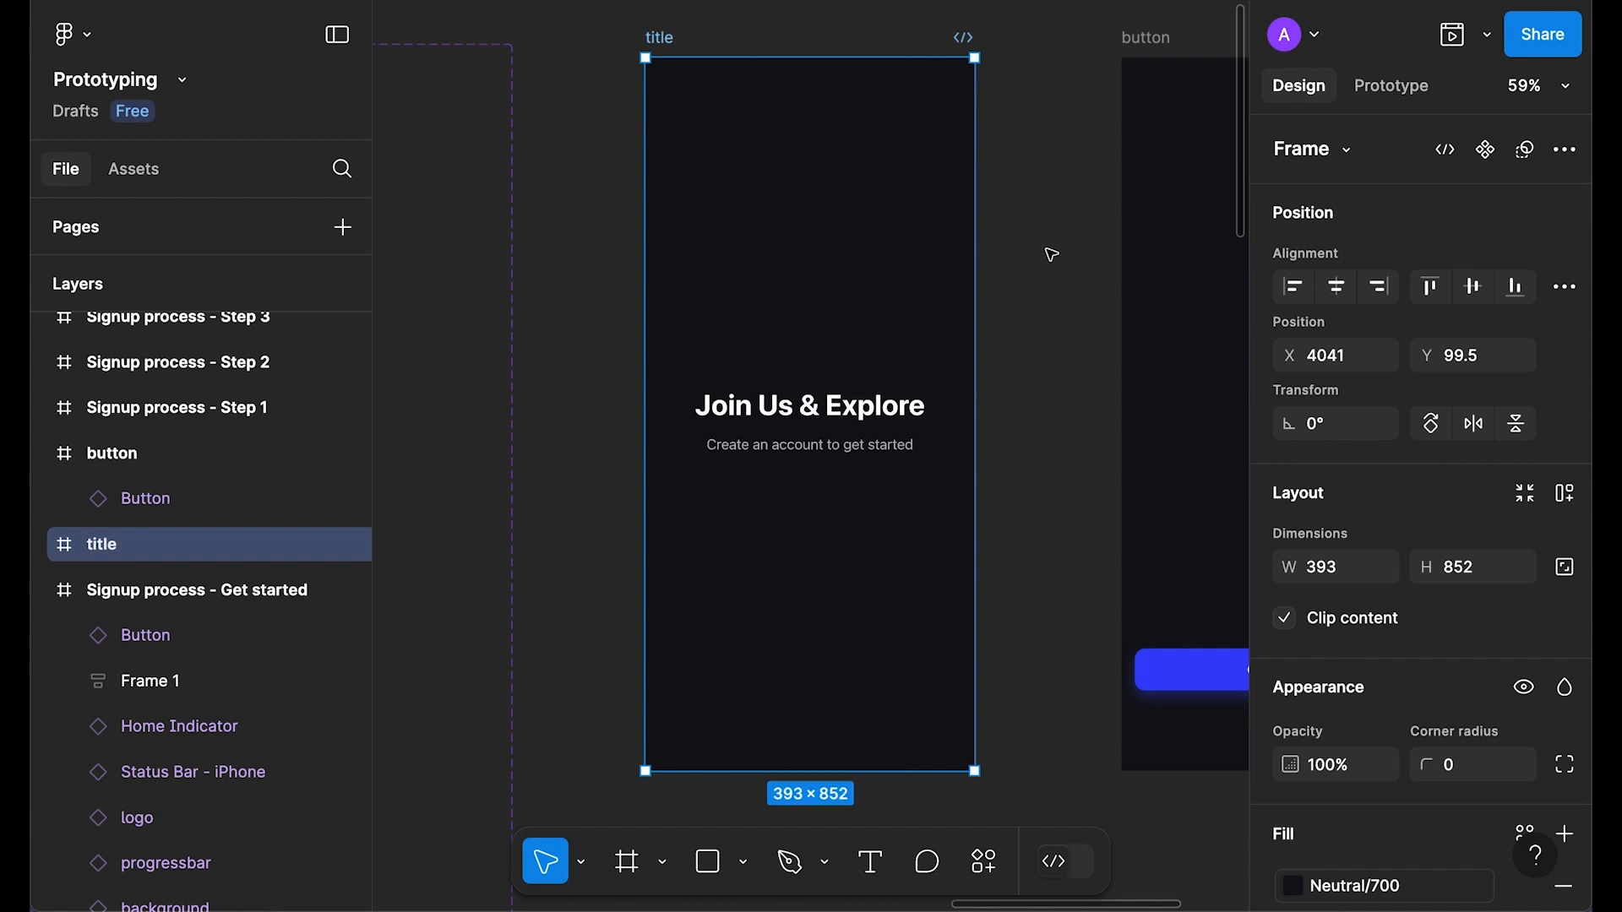
key(ctrl+alt+k)
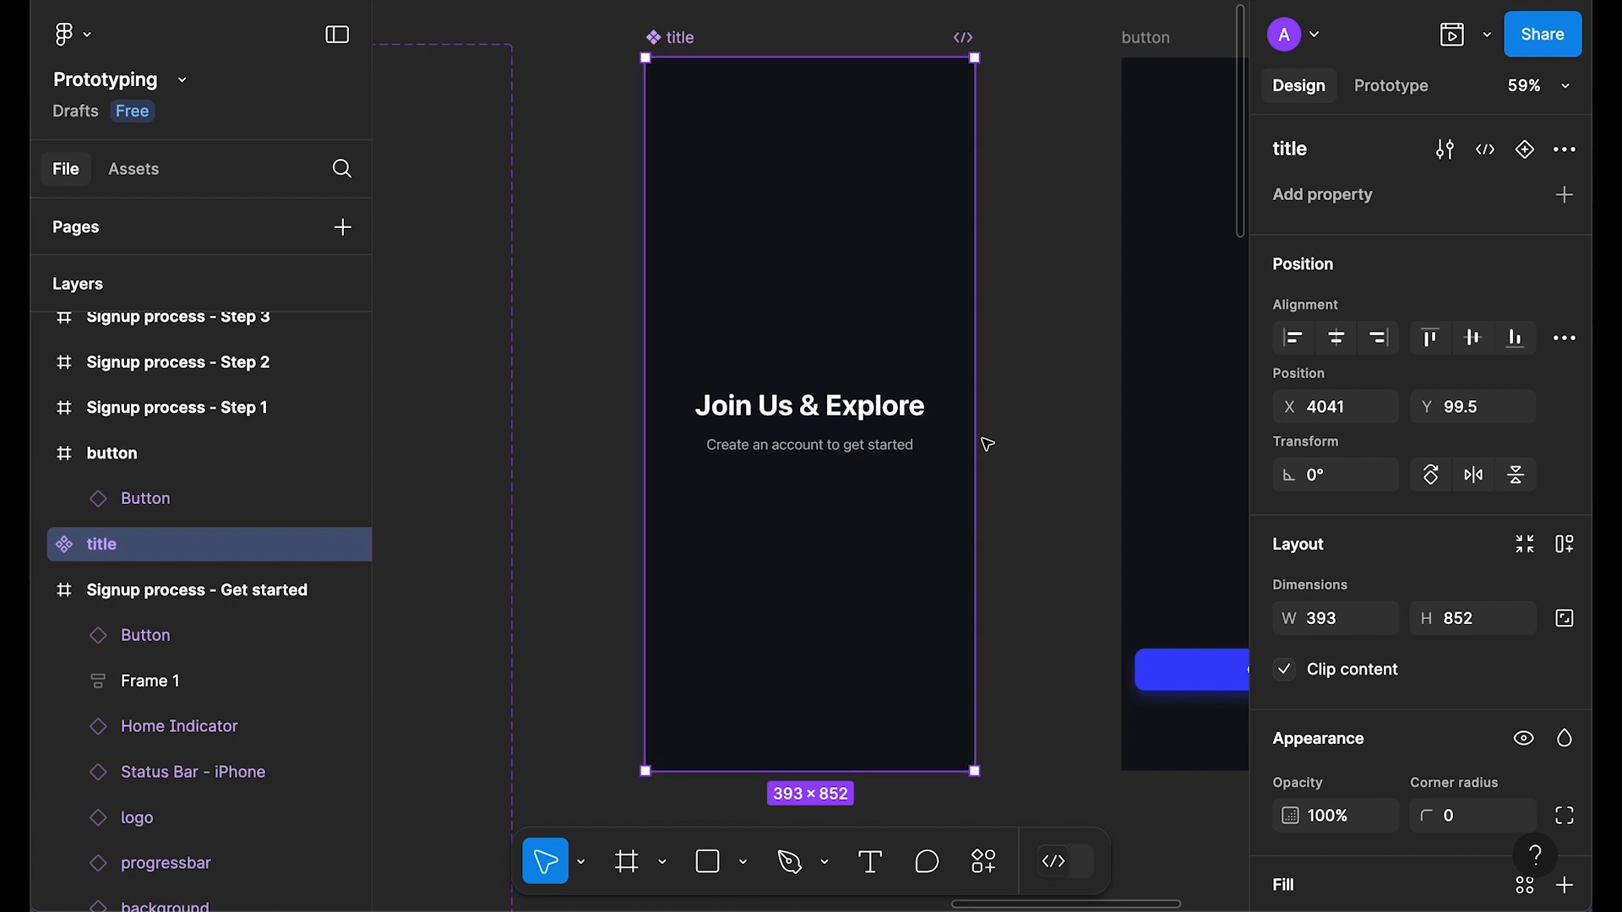
scroll(790, 426, up, 3)
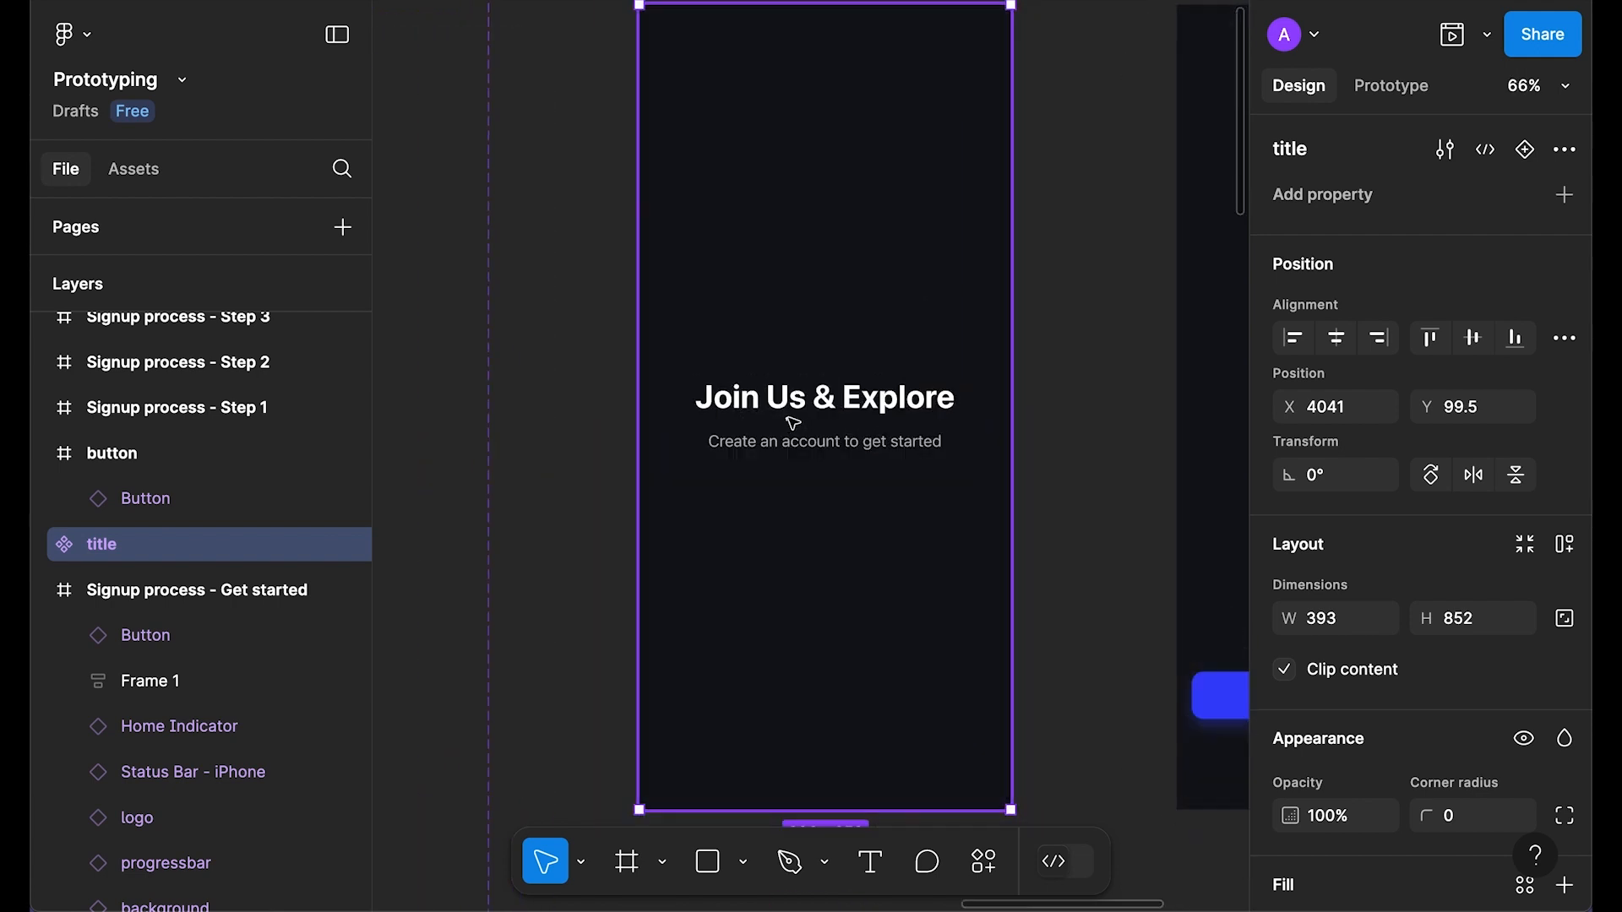
Step: Set the Frame 1 text stack gap to -48, centre it vertically, and draw a rectangle over it
double_click(832, 412)
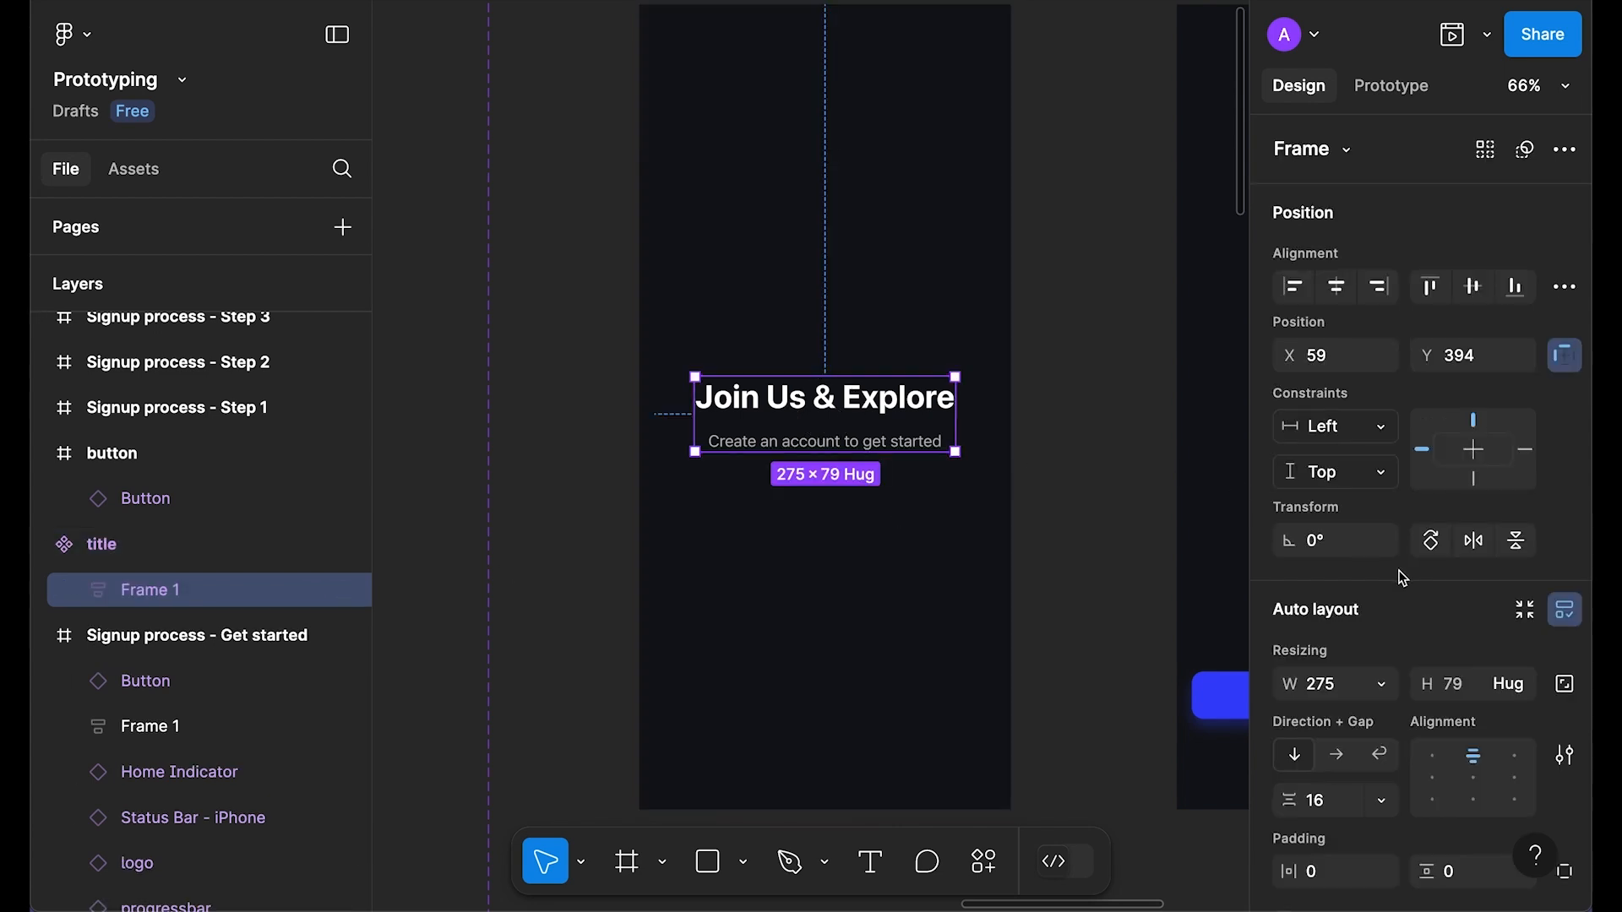
scroll(1335, 743, down, 2)
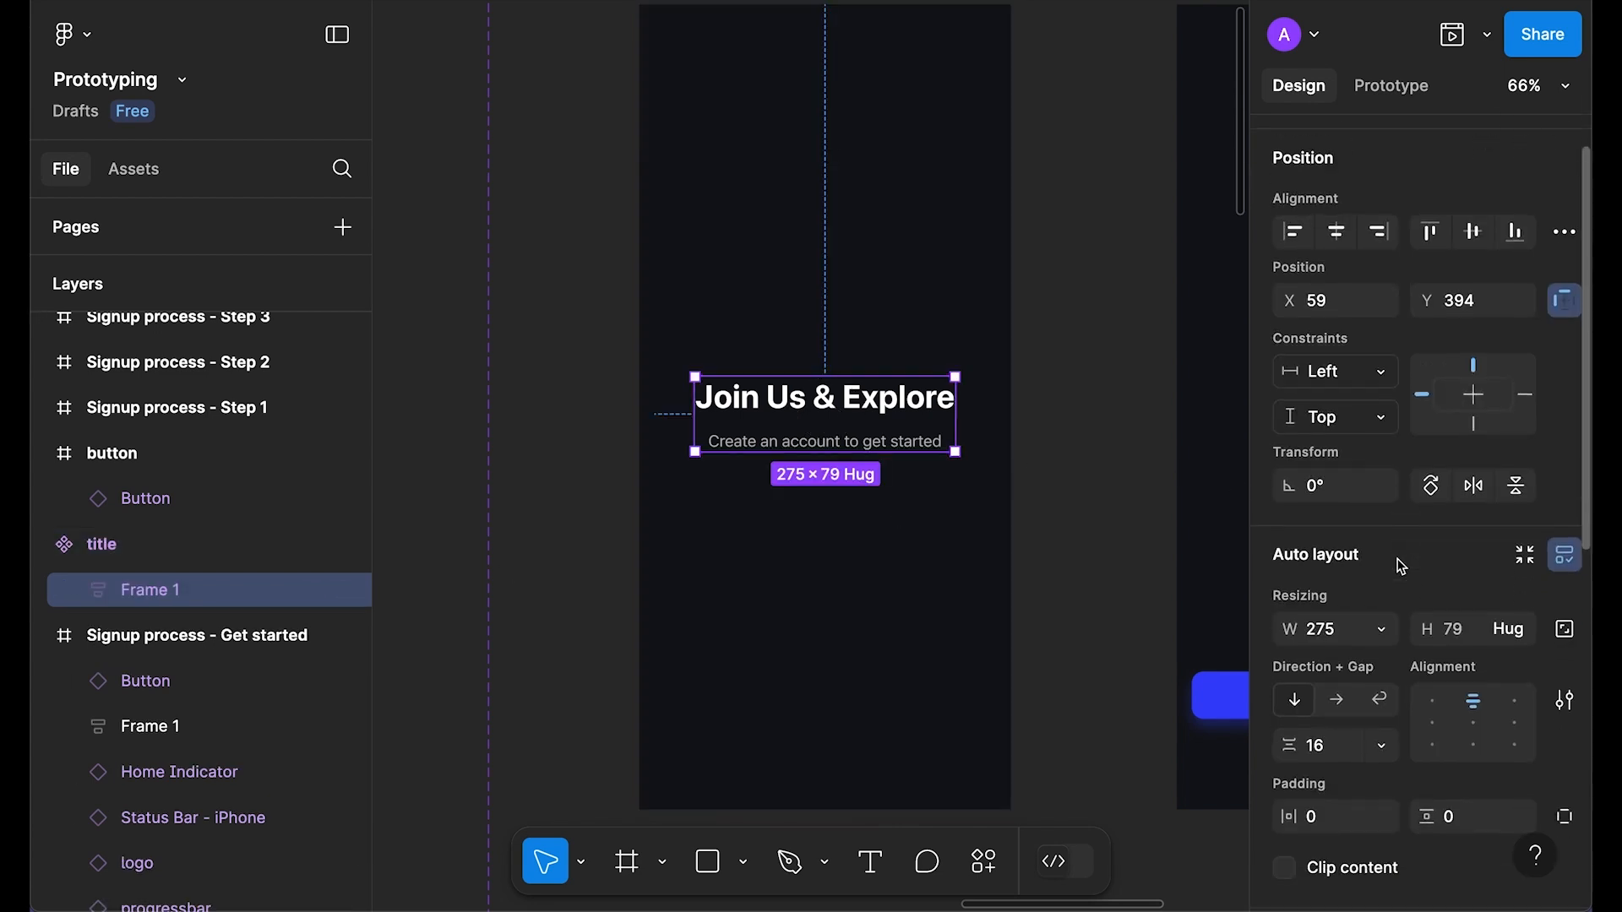
click(1338, 754)
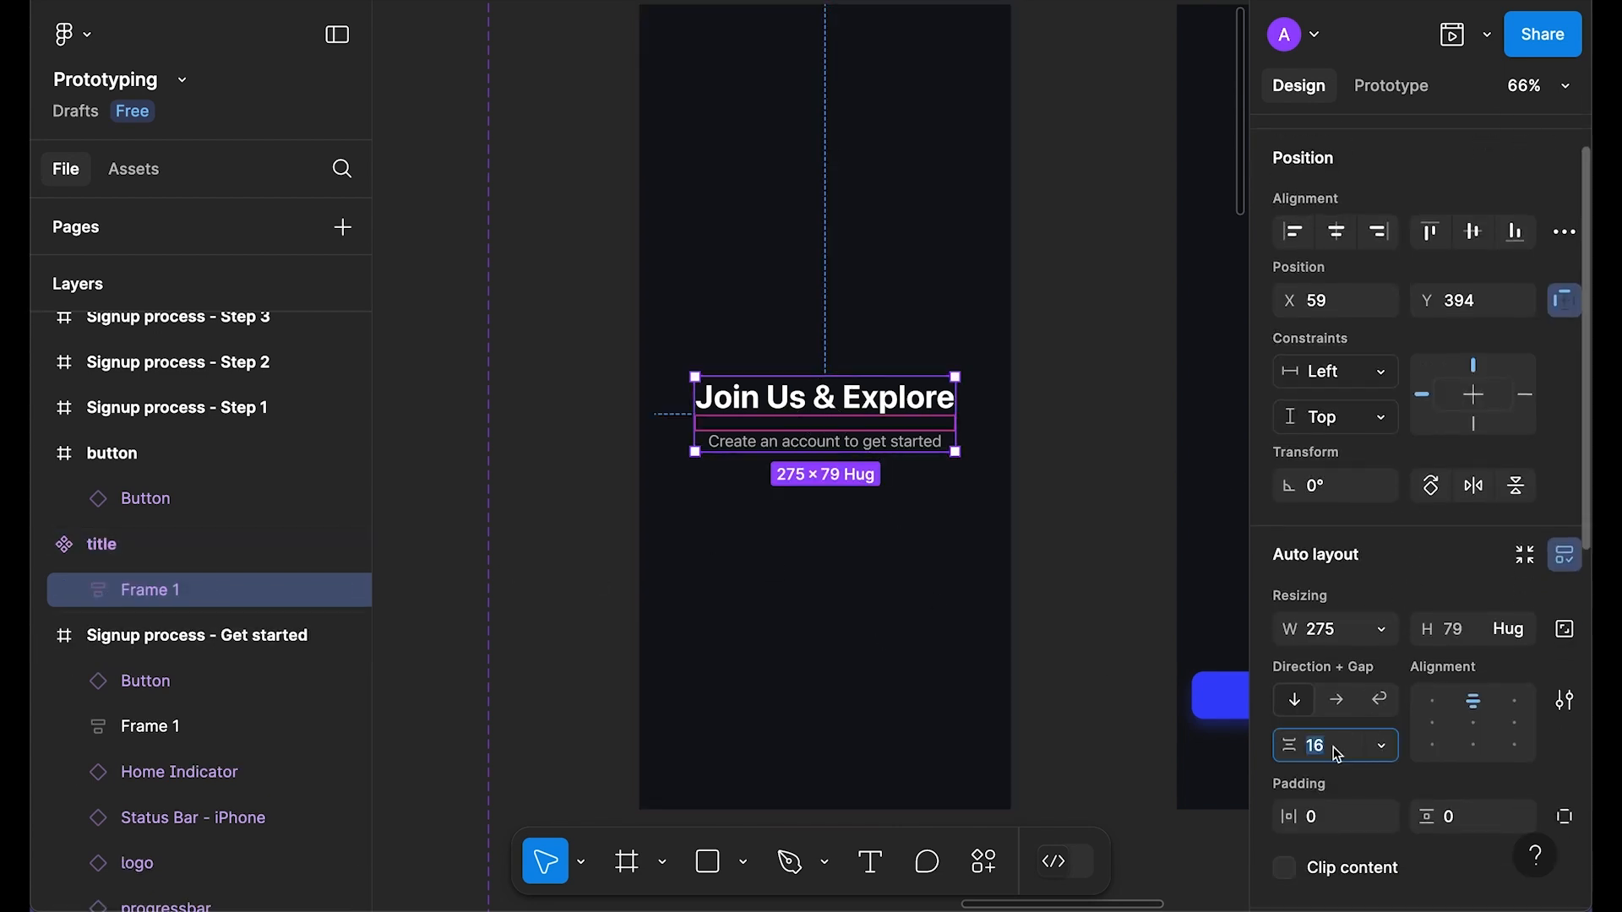
text(32)
key(shift+Down)
key(shift+Down)
key(shift+Down)
key(shift+Down)
key(shift+Down)
key(shift+Down)
key(shift+Down)
key(shift+Down)
key(shift+Down)
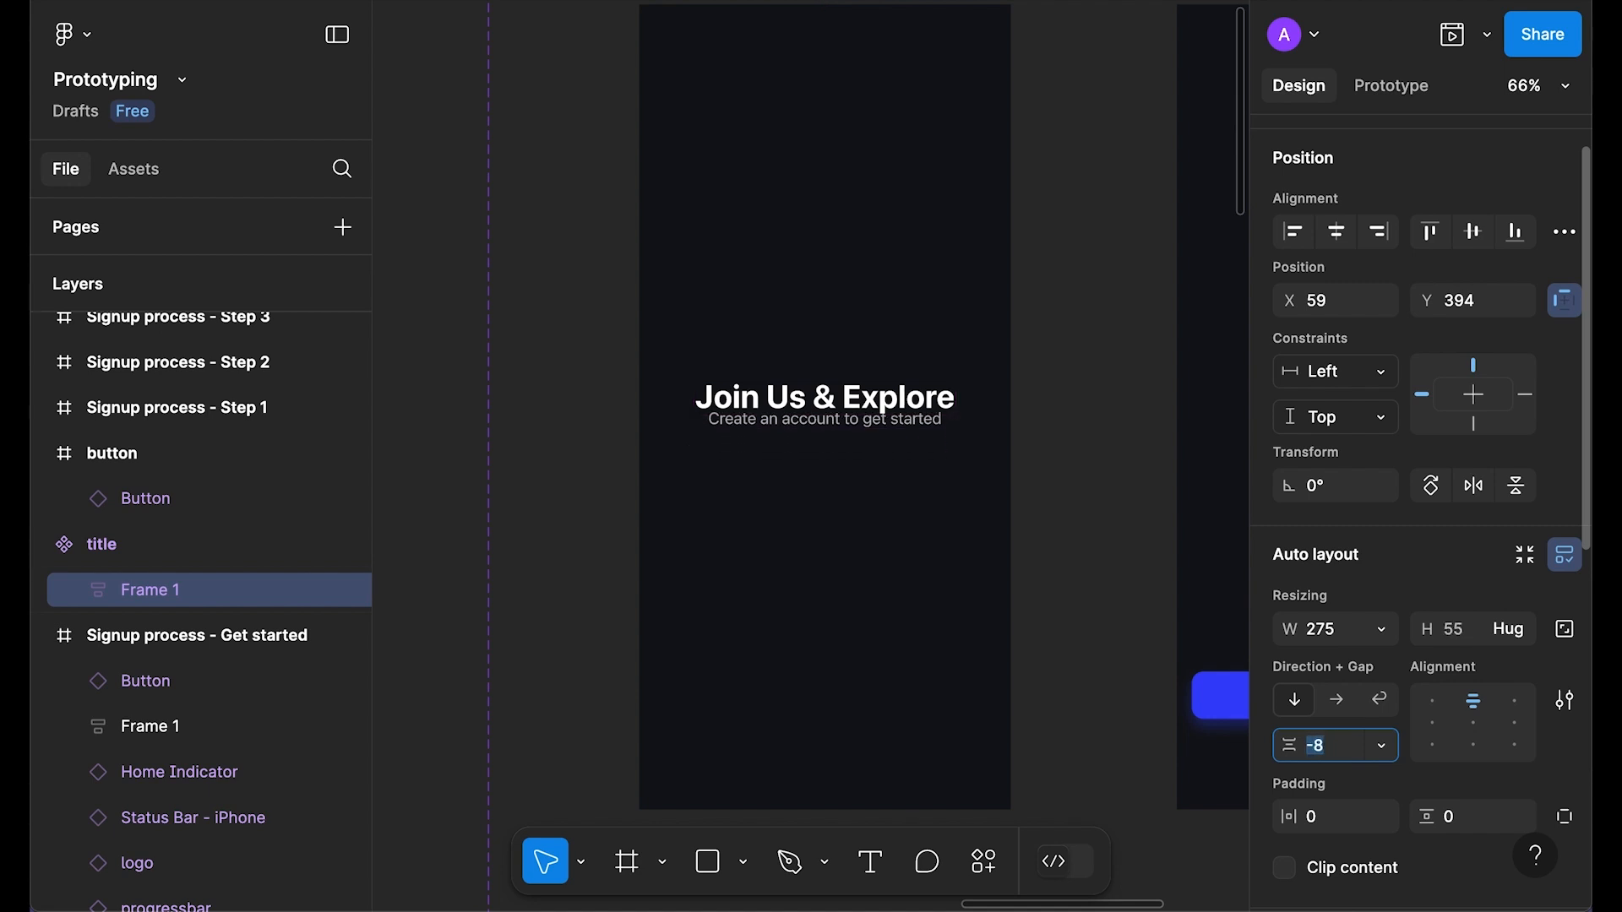
key(shift+Up)
key(Escape)
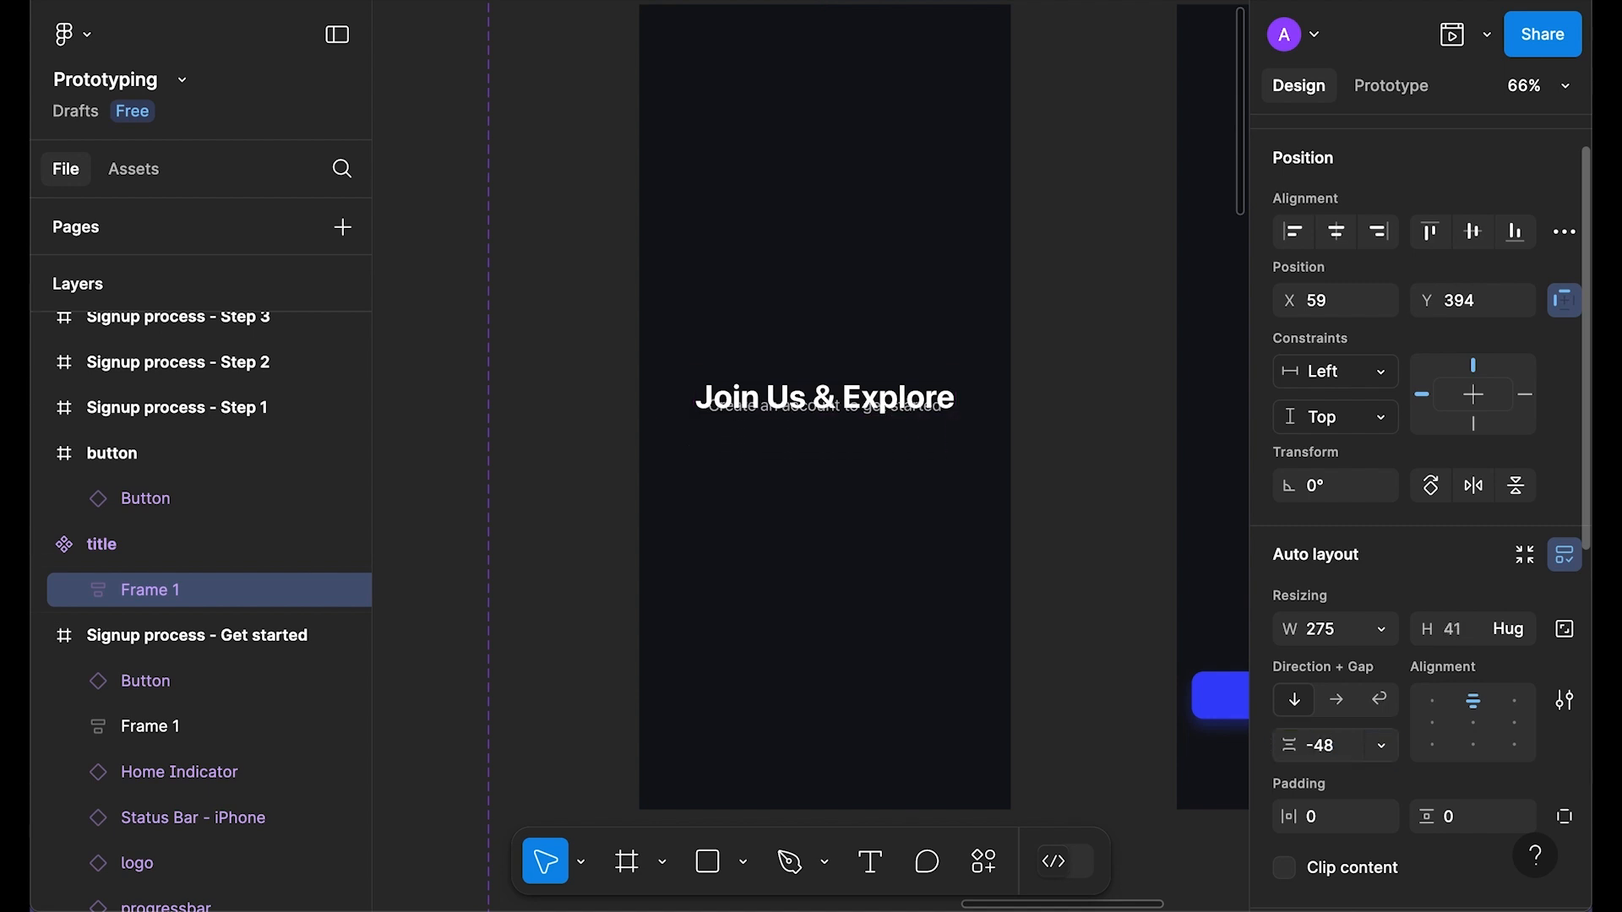
click(1473, 232)
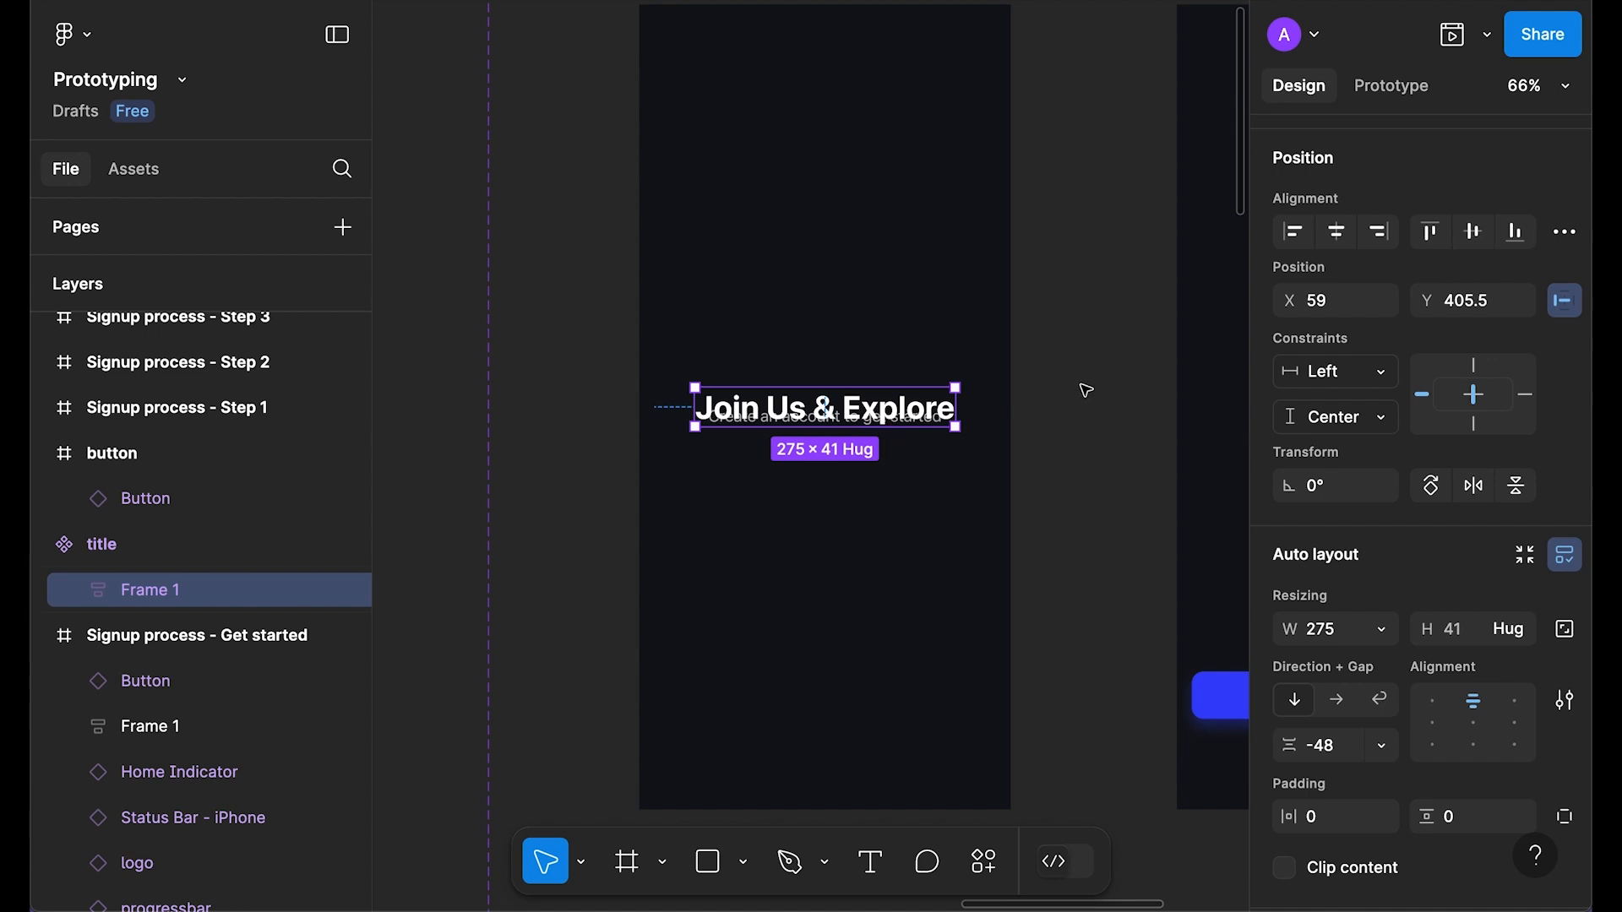
key(r)
mouse_move(664, 338)
mouse_down()
mouse_move(743, 408)
mouse_move(985, 480)
mouse_up()
Step: Centre the rectangle in the frame and give it a Layer blur of 50
click(1473, 232)
click(1344, 231)
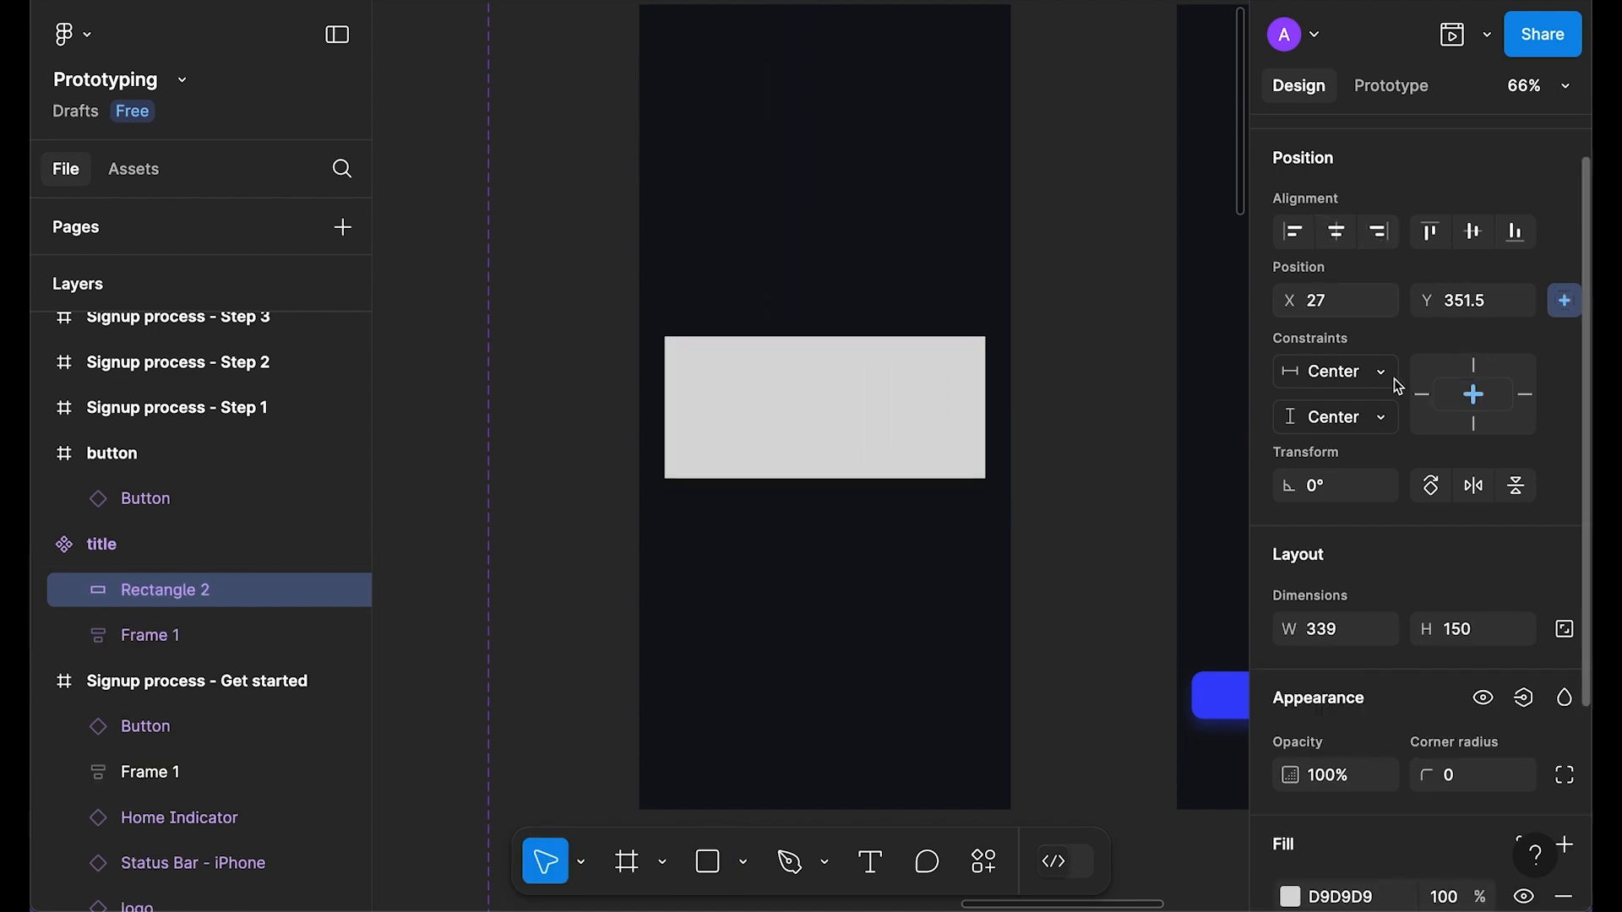
scroll(1428, 473, down, 3)
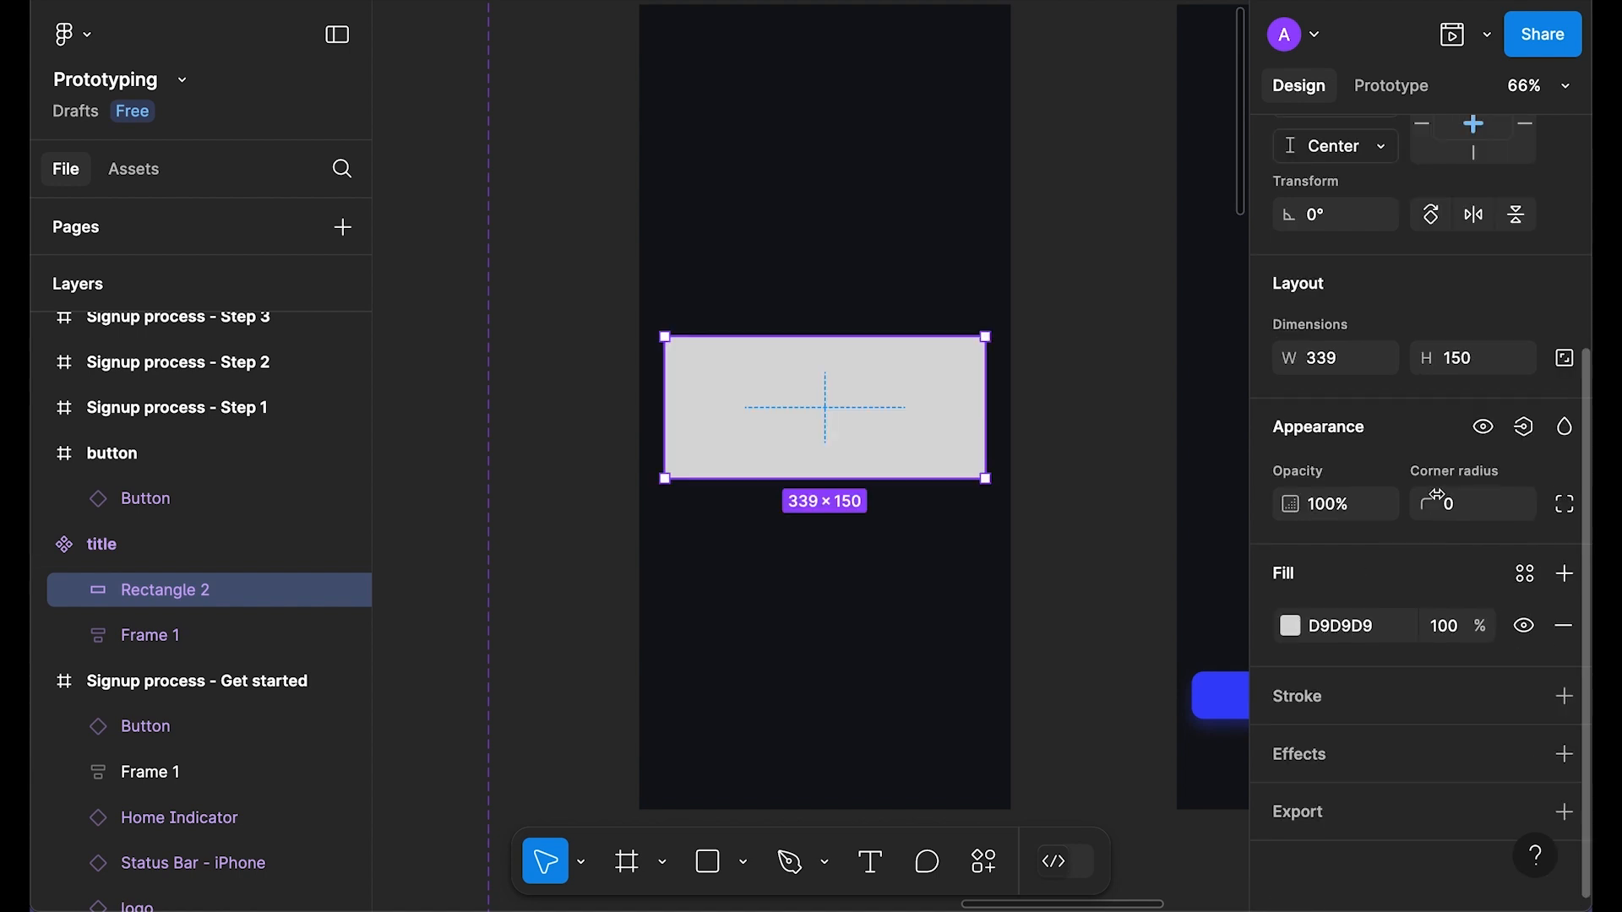
click(1563, 754)
click(1409, 775)
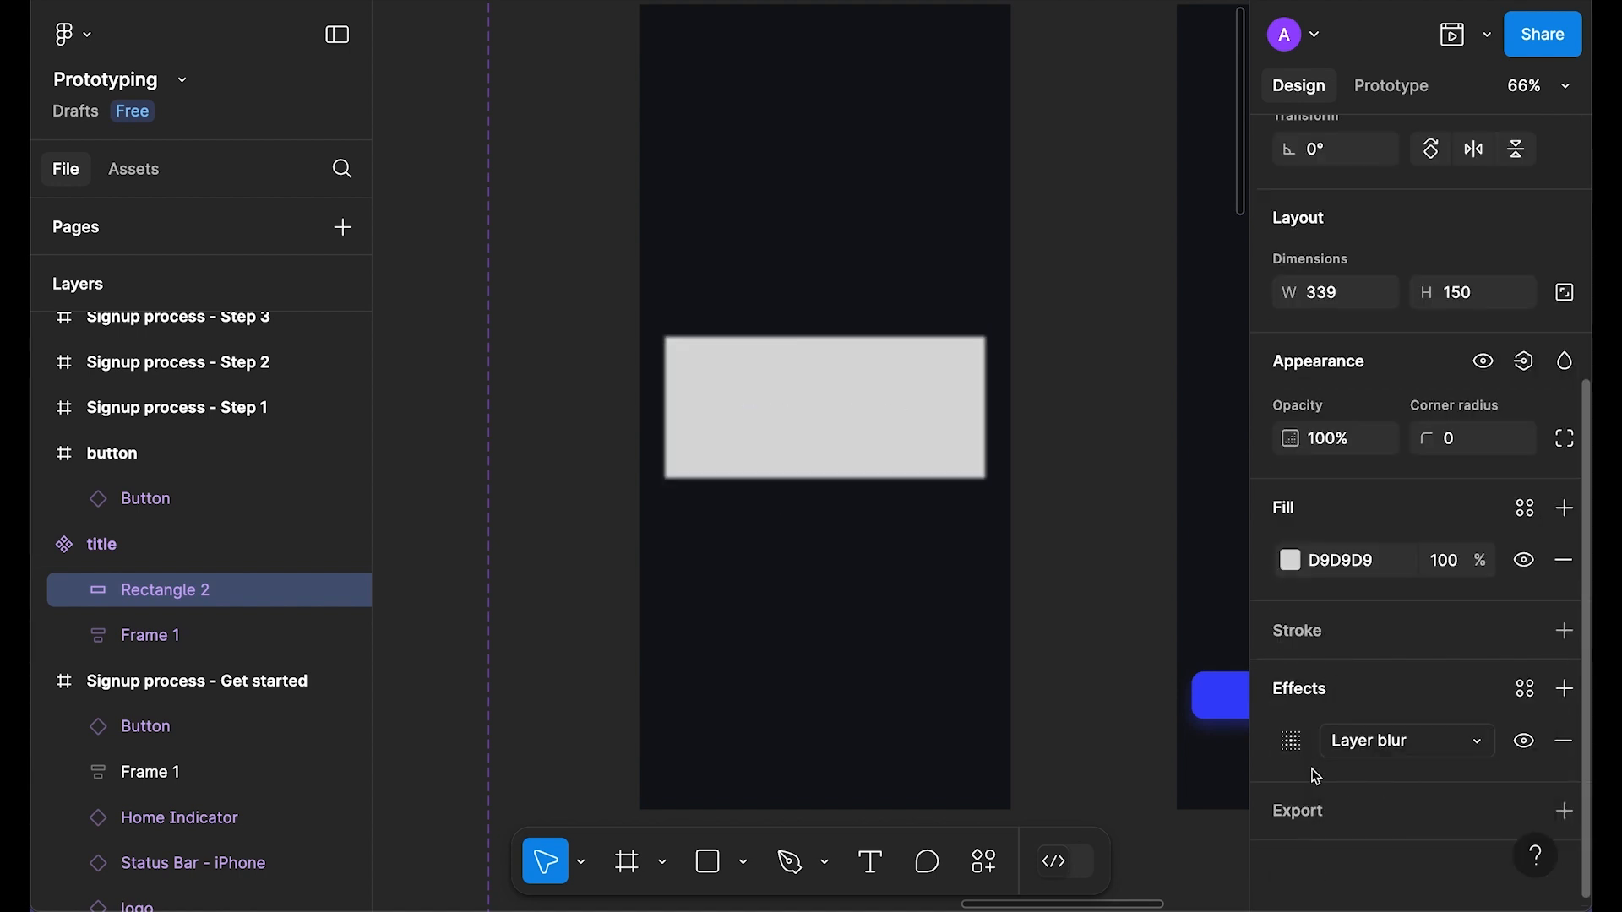
click(1291, 741)
click(1142, 799)
text(50)
key(Return)
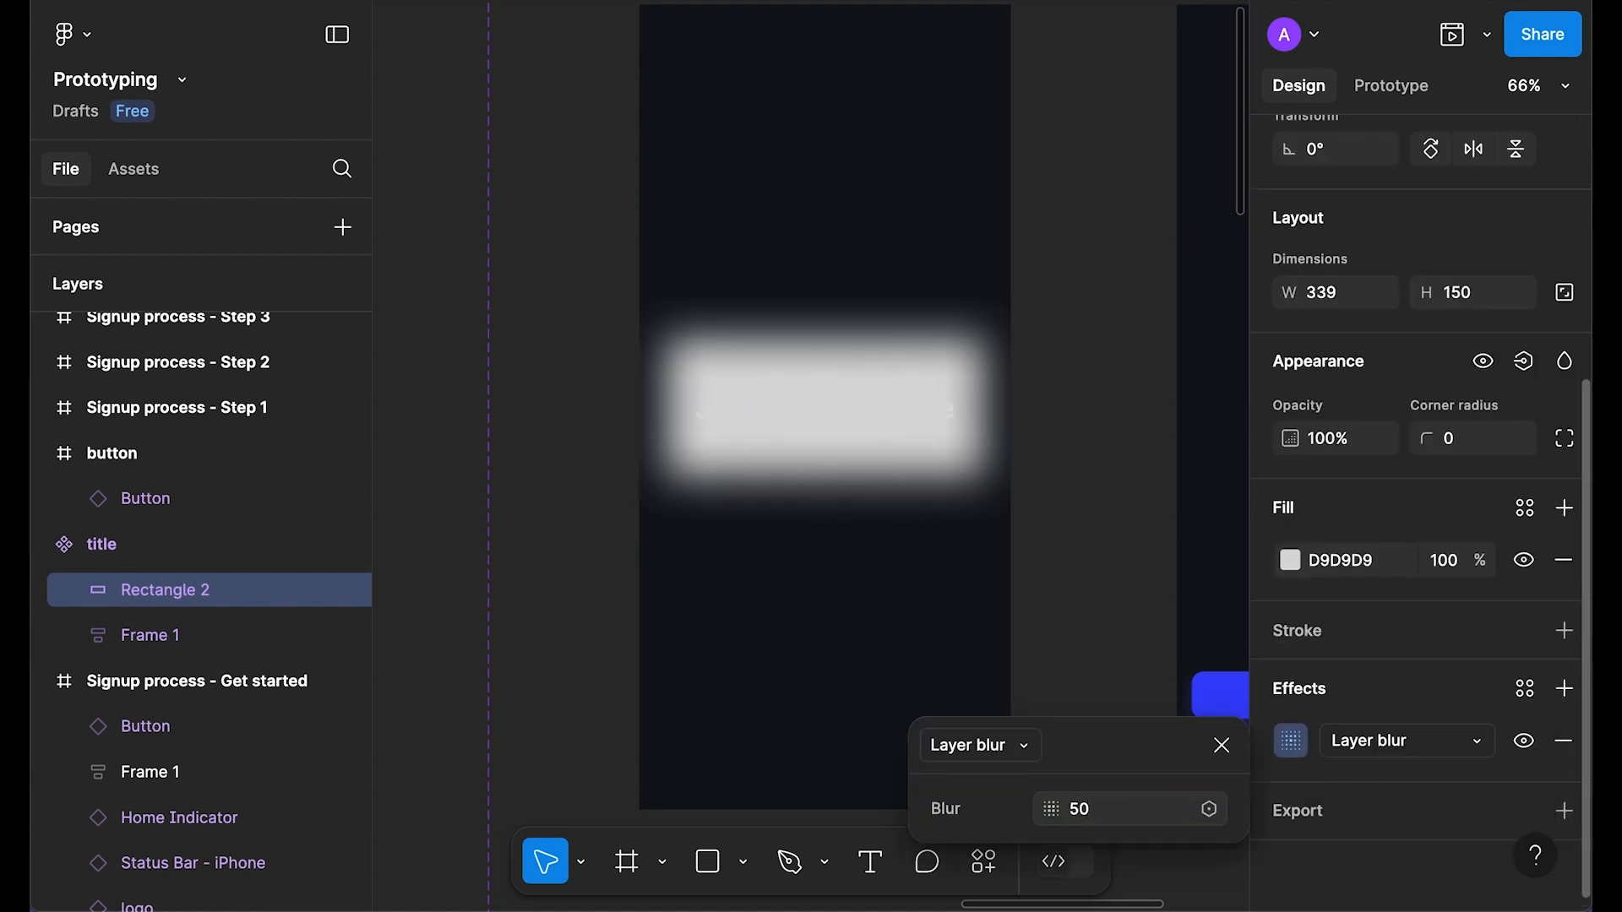
click(1222, 746)
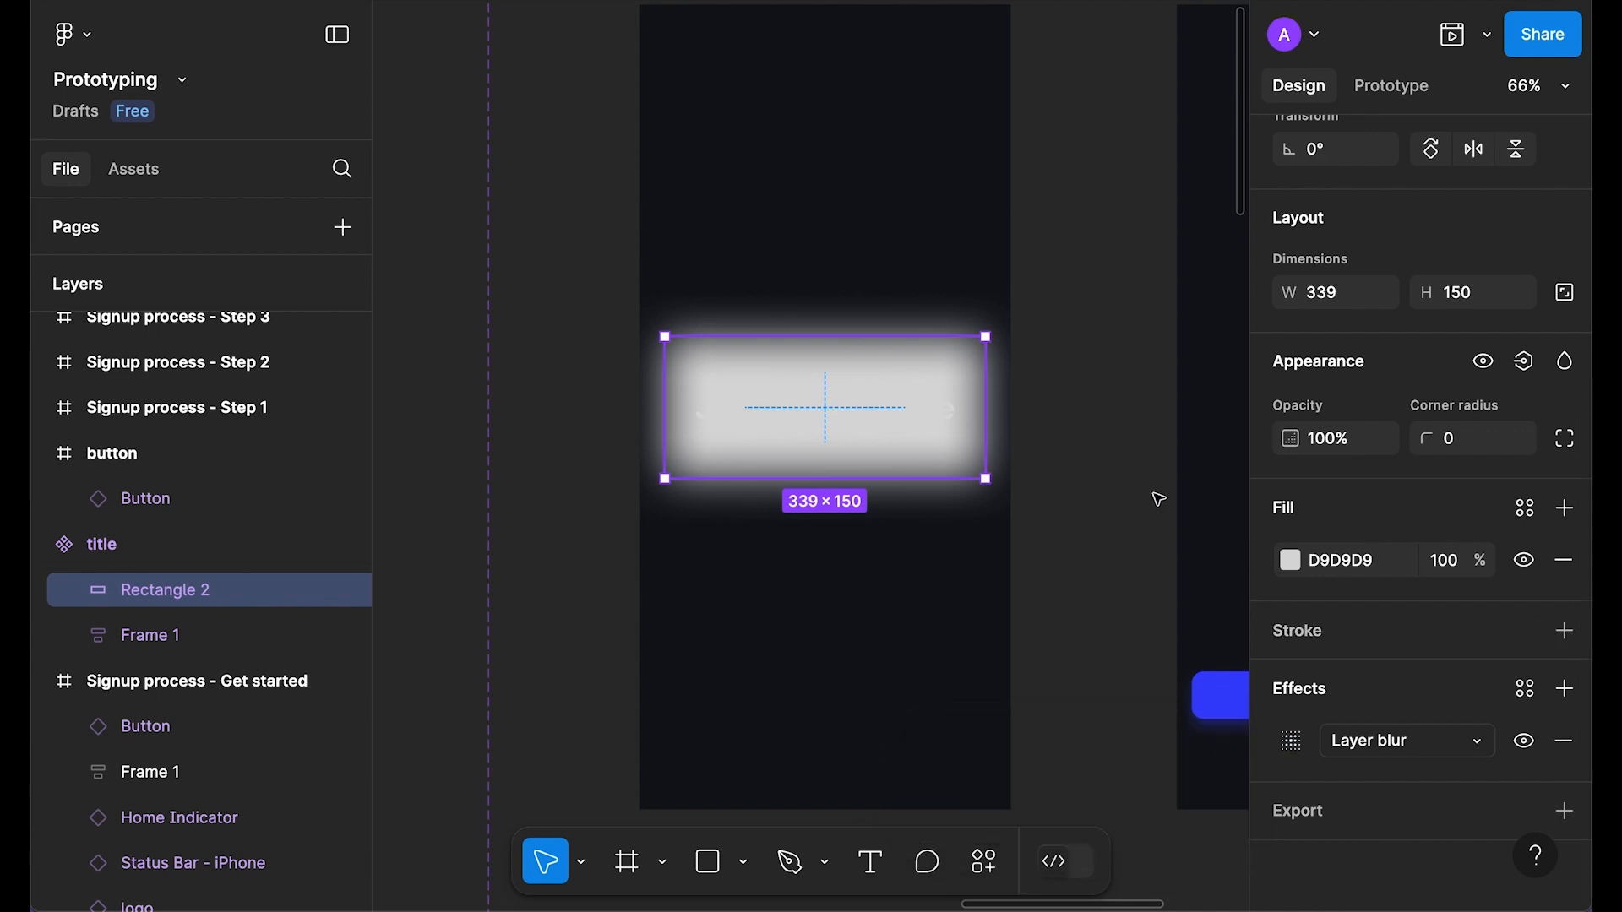
Step: Fill the rectangle with the dark frame background colour sampled from the canvas
scroll(1157, 502, up, 2)
click(1293, 562)
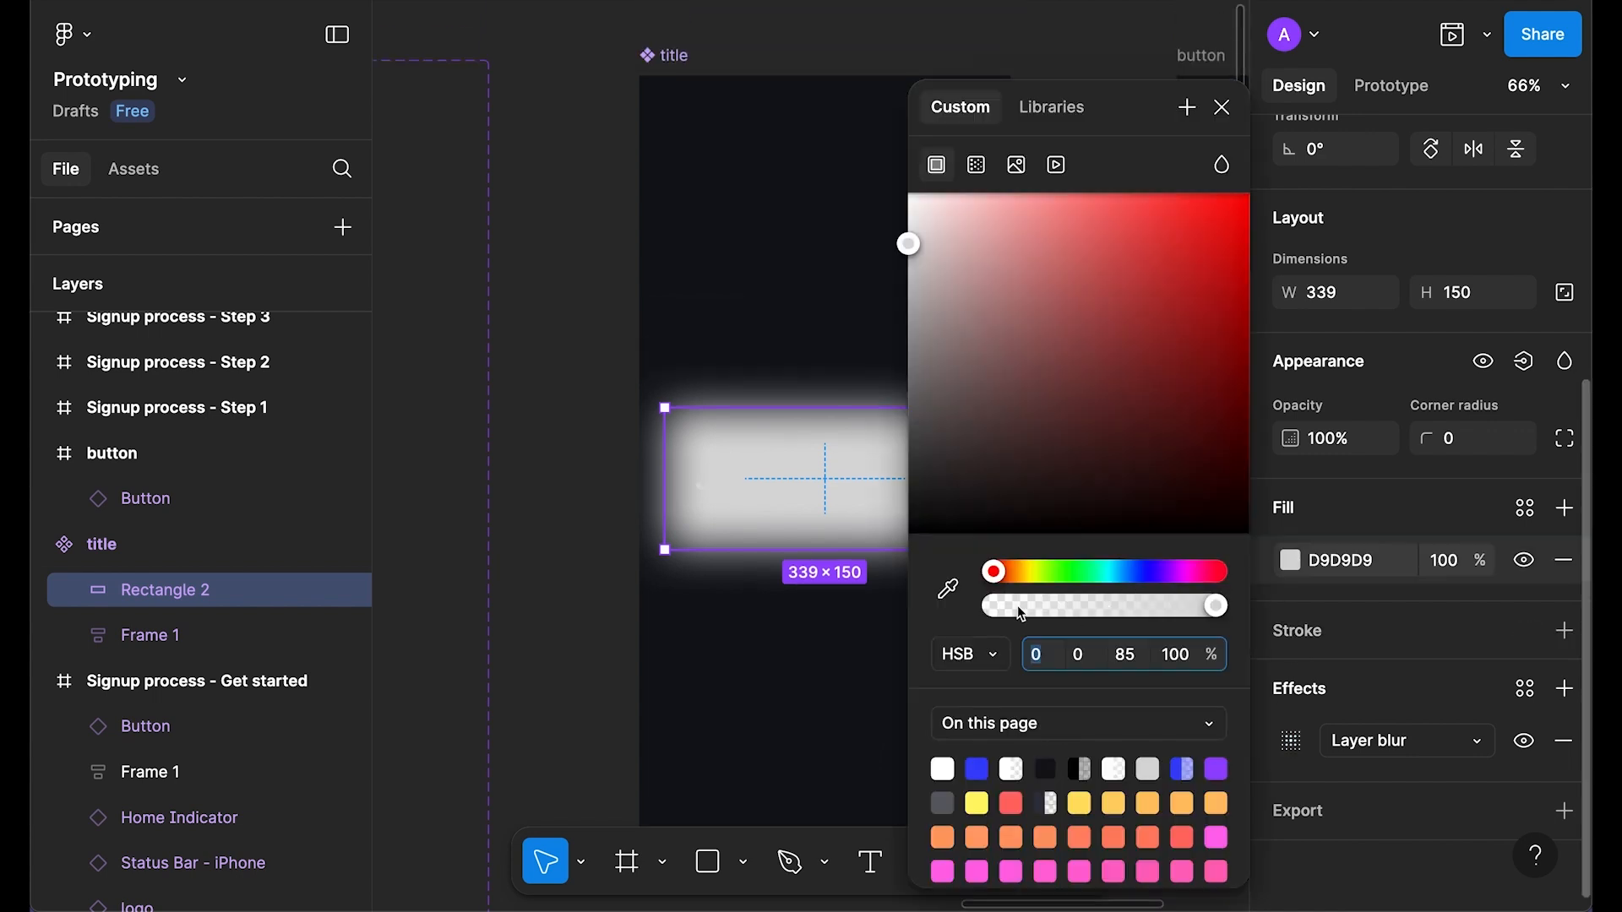
click(948, 589)
click(760, 230)
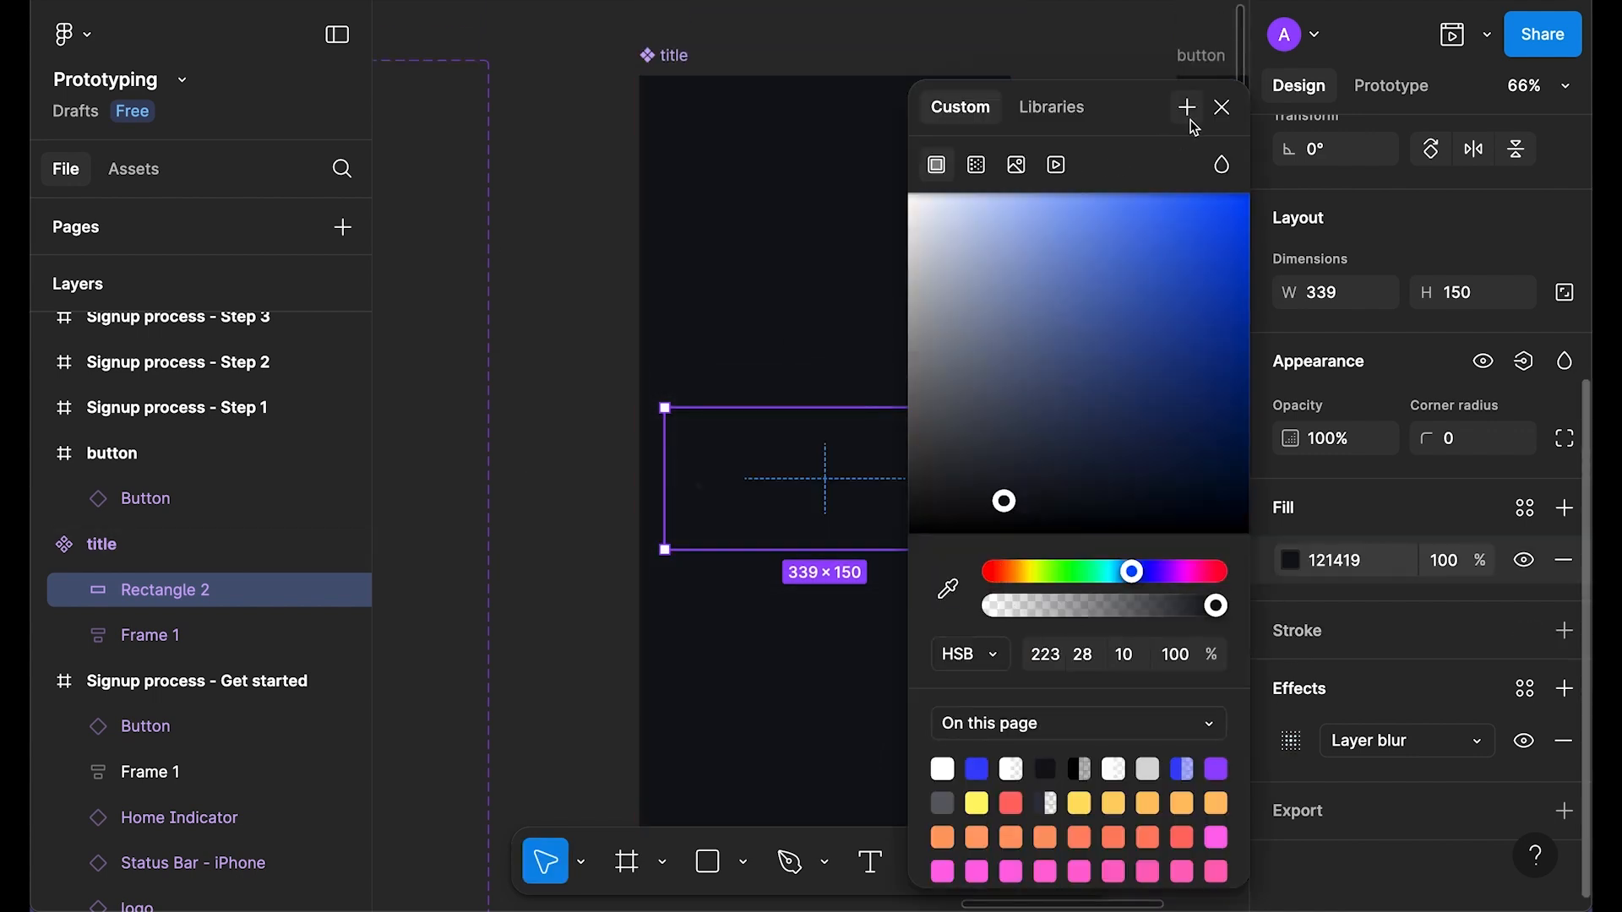
click(1221, 108)
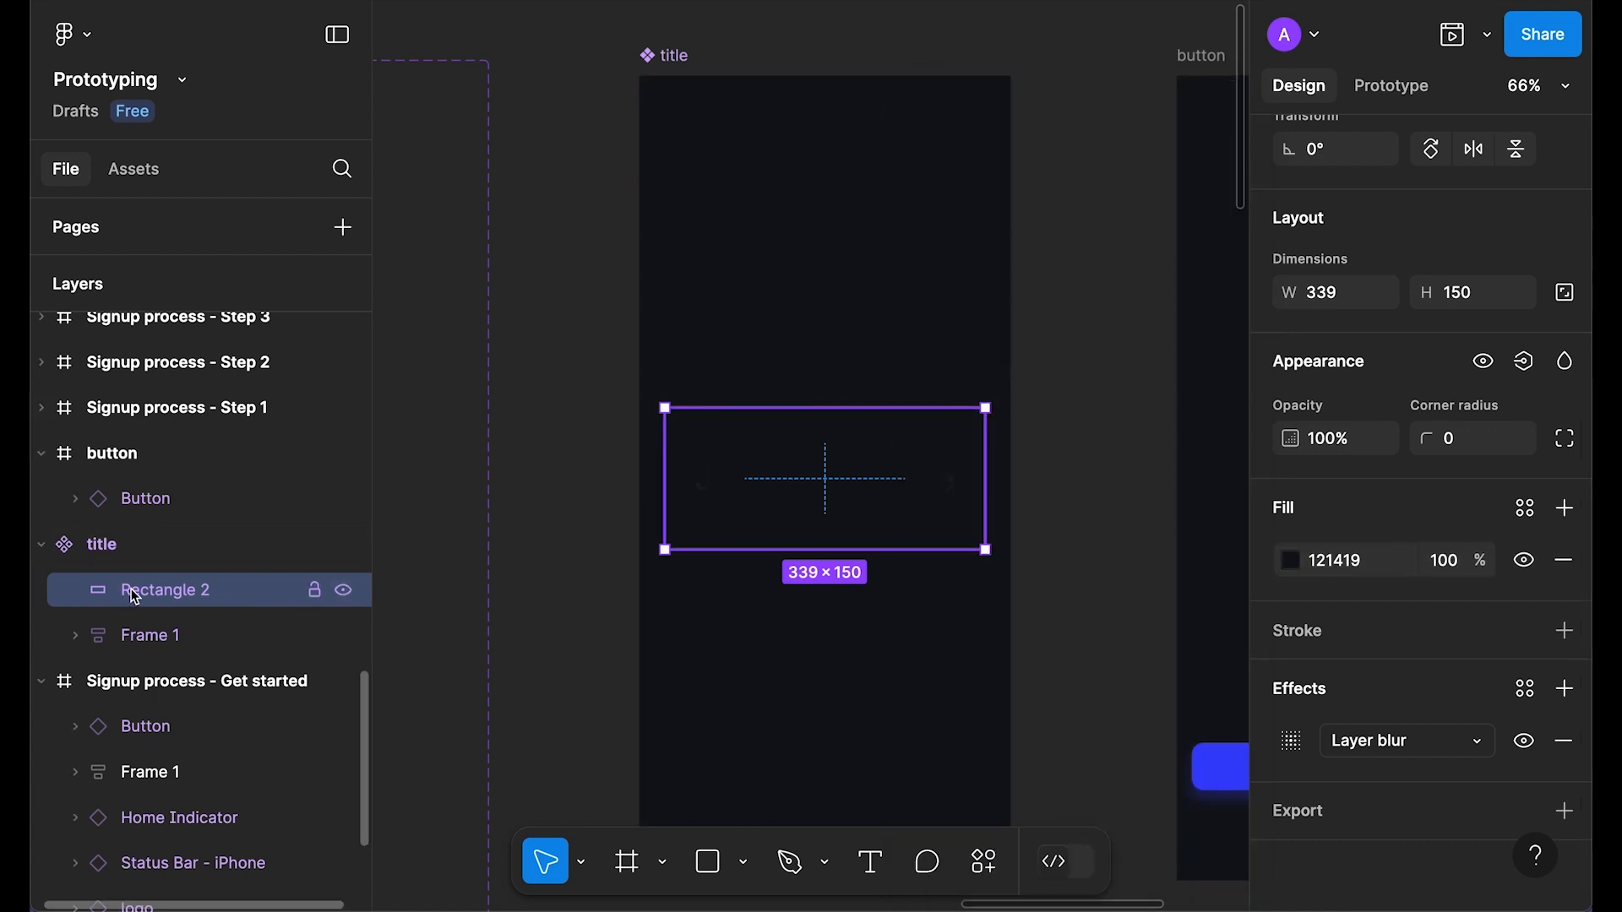
Step: Move Frame 1 above the rectangle and use the rectangle as a mask over the title text
drag(132, 637, 140, 580)
click(143, 640)
shift+click(143, 592)
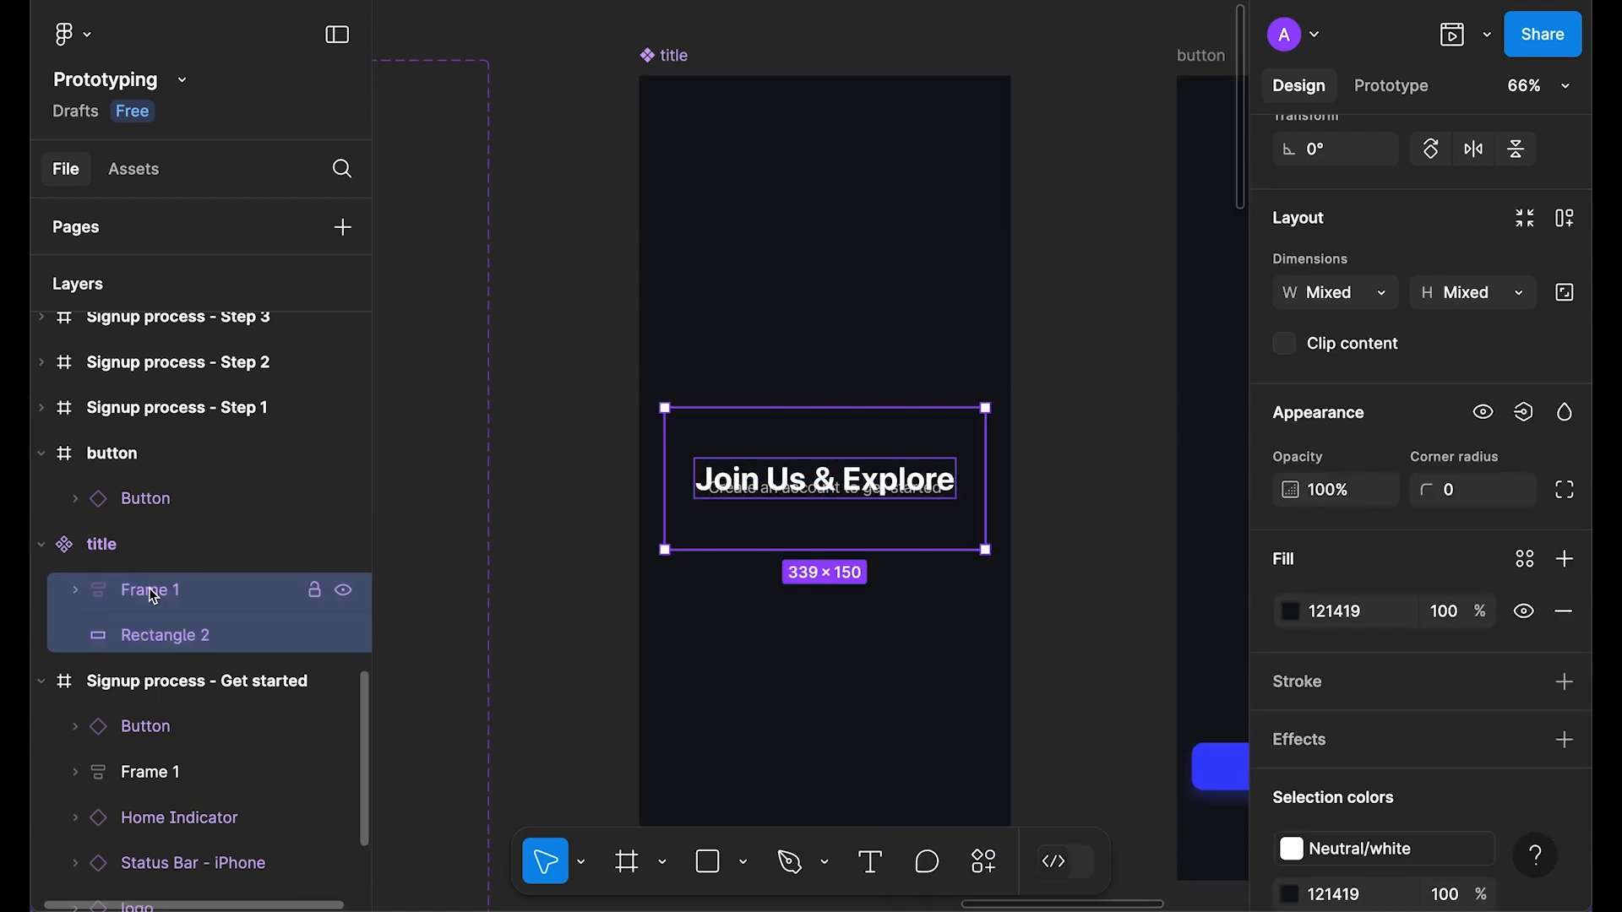
scroll(1319, 409, up, 5)
click(1525, 150)
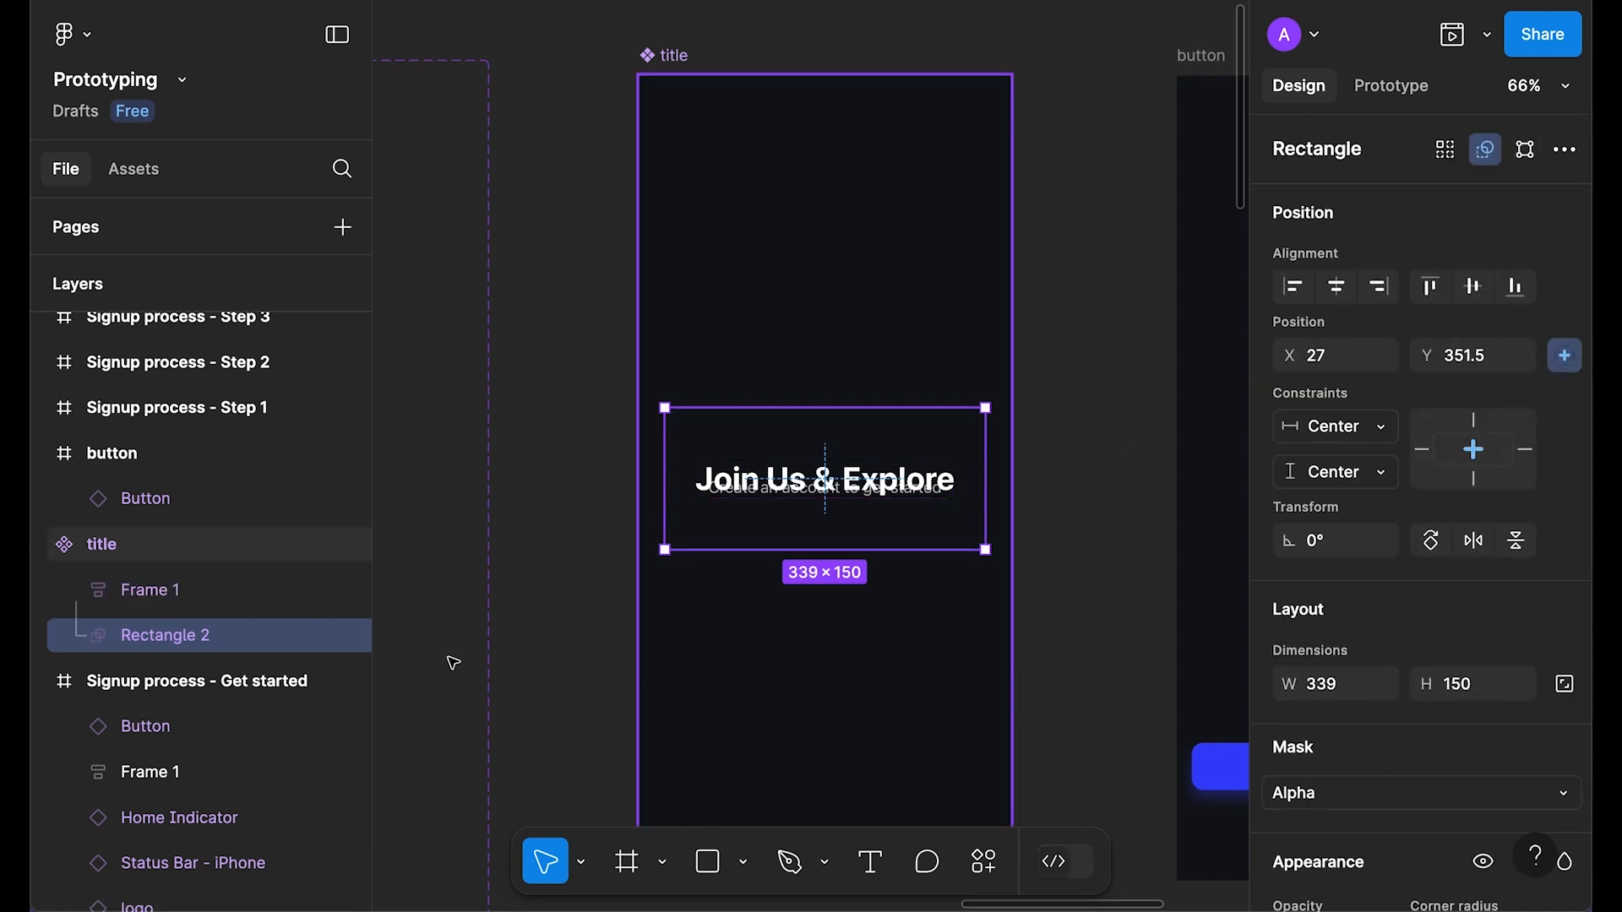
Step: Slide the mask right to X 395, hiding the title text
key(shift+Right)
key(shift+Right)
key(shift+Right)
key(shift+Right)
key(shift+Right)
key(shift+Right)
key(shift+Right)
key(shift+Right)
key(shift+Right)
key(shift+Right)
key(shift+Right)
key(shift+Right)
key(shift+Right)
key(shift+Right)
key(shift+Right)
key(shift+Right)
key(shift+Right)
key(shift+Right)
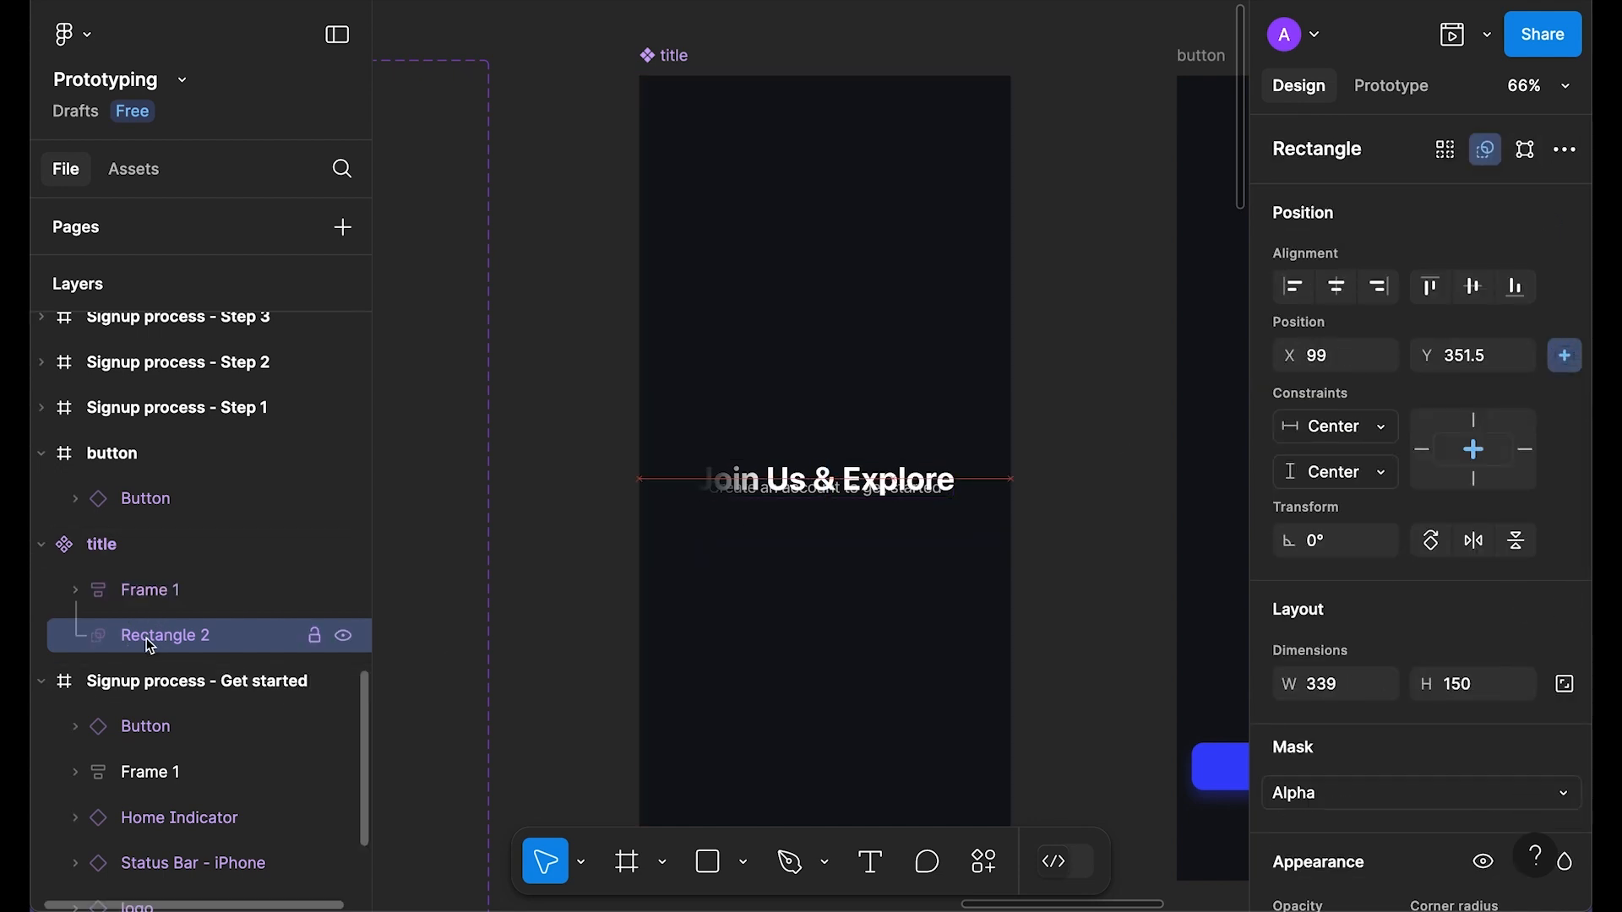
key(shift+Right)
key(shift+Right)
key(shift+Right)
key(shift+Right)
key(shift+Right)
key(shift+Right)
key(shift+Right)
key(shift+Right)
key(shift+Right)
key(shift+Right)
key(shift+Right)
key(shift+Right)
key(shift+Right)
key(shift+Right)
key(shift+Right)
key(shift+Right)
key(shift+Right)
key(shift+Right)
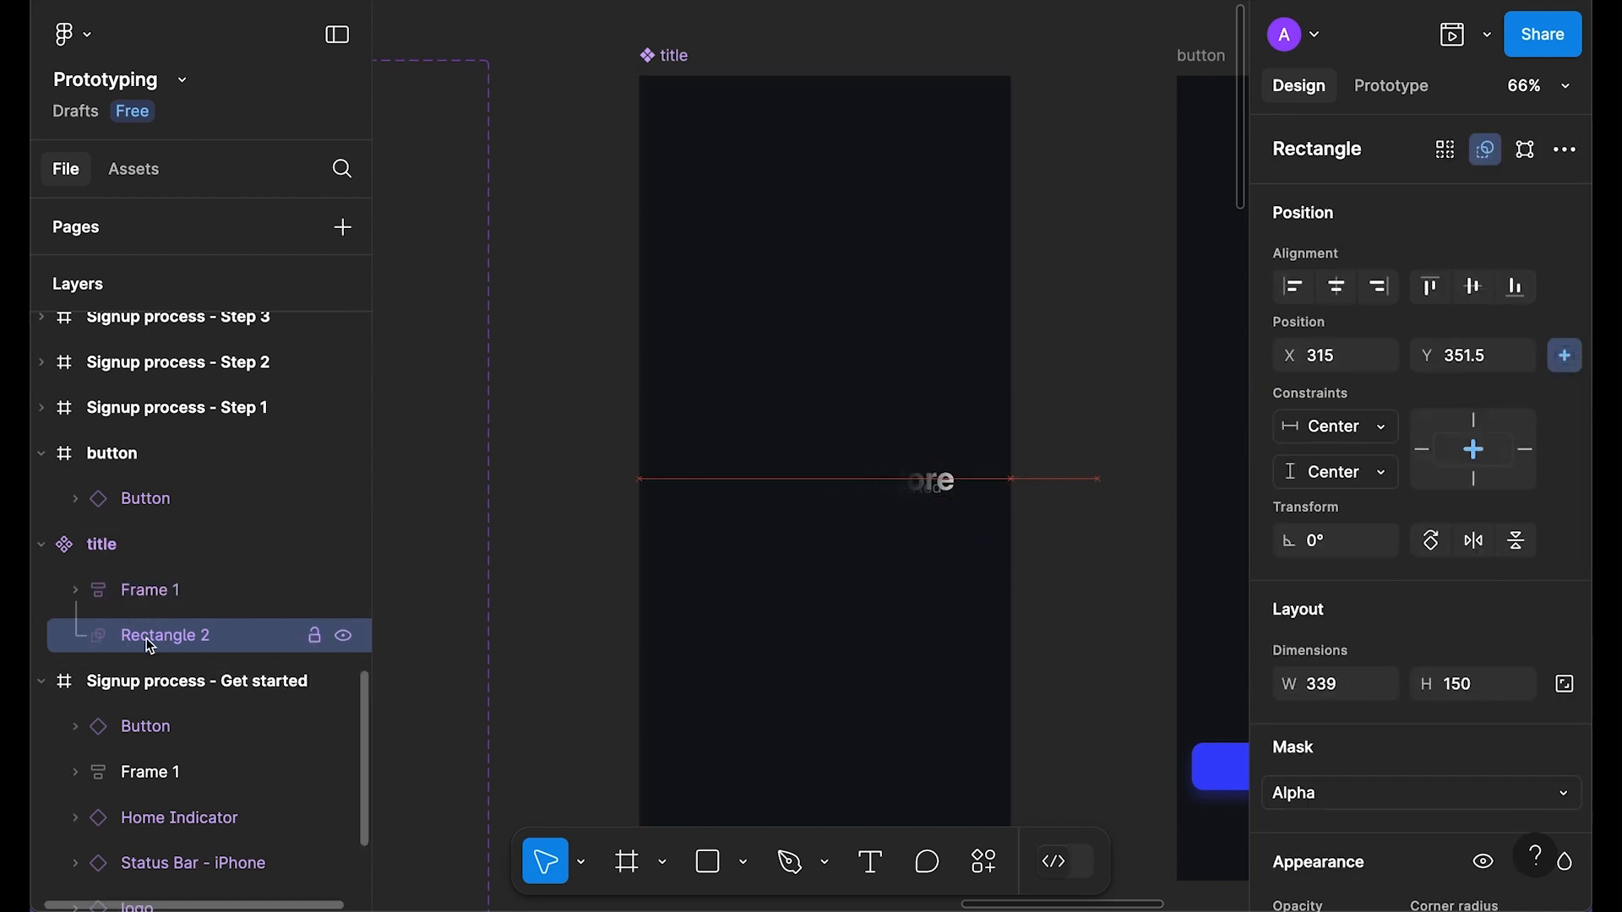
key(shift+Right)
key(shift+Right)
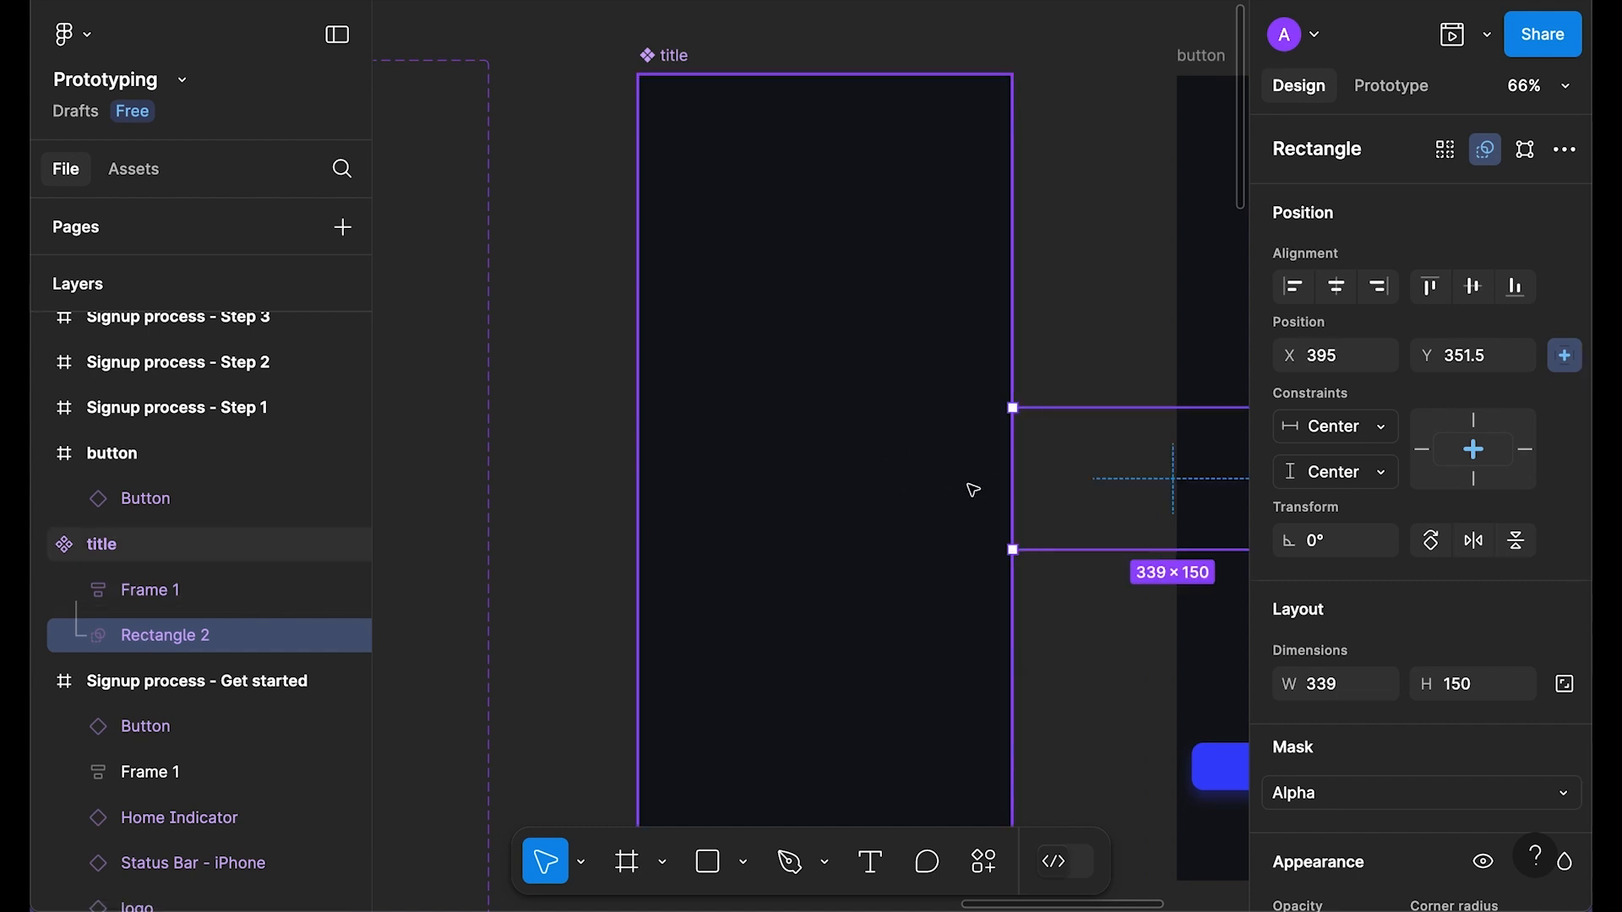
click(1010, 222)
ctrl+scroll(1009, 222, down, 3)
scroll(1017, 205, right, 2)
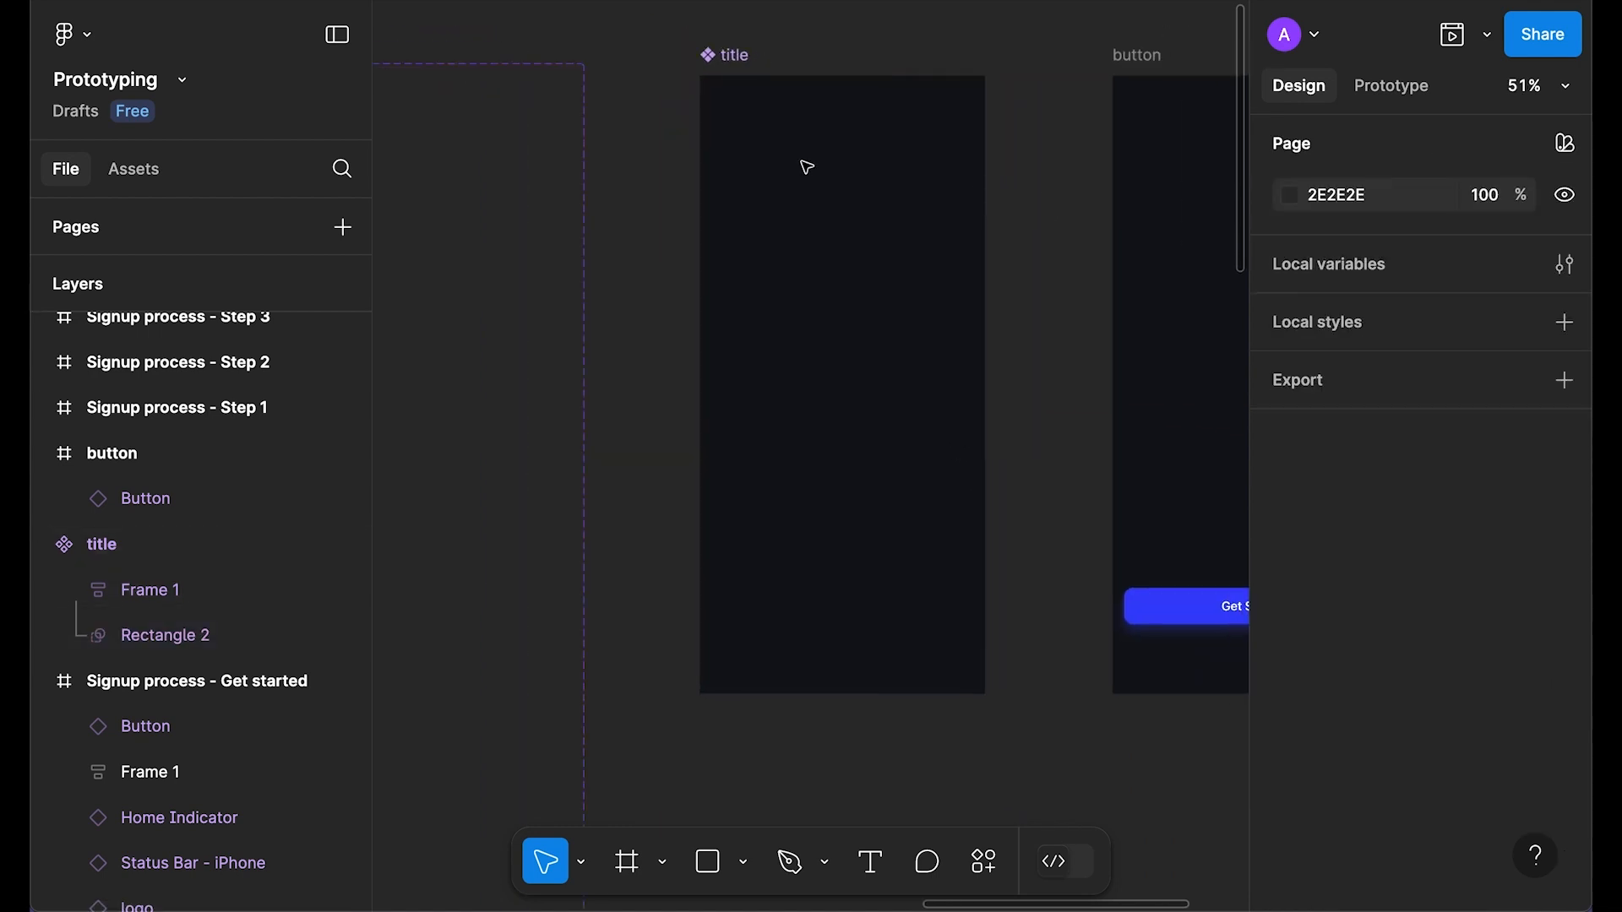
Step: Create new title variants by adding a variant and duplicating it
click(700, 48)
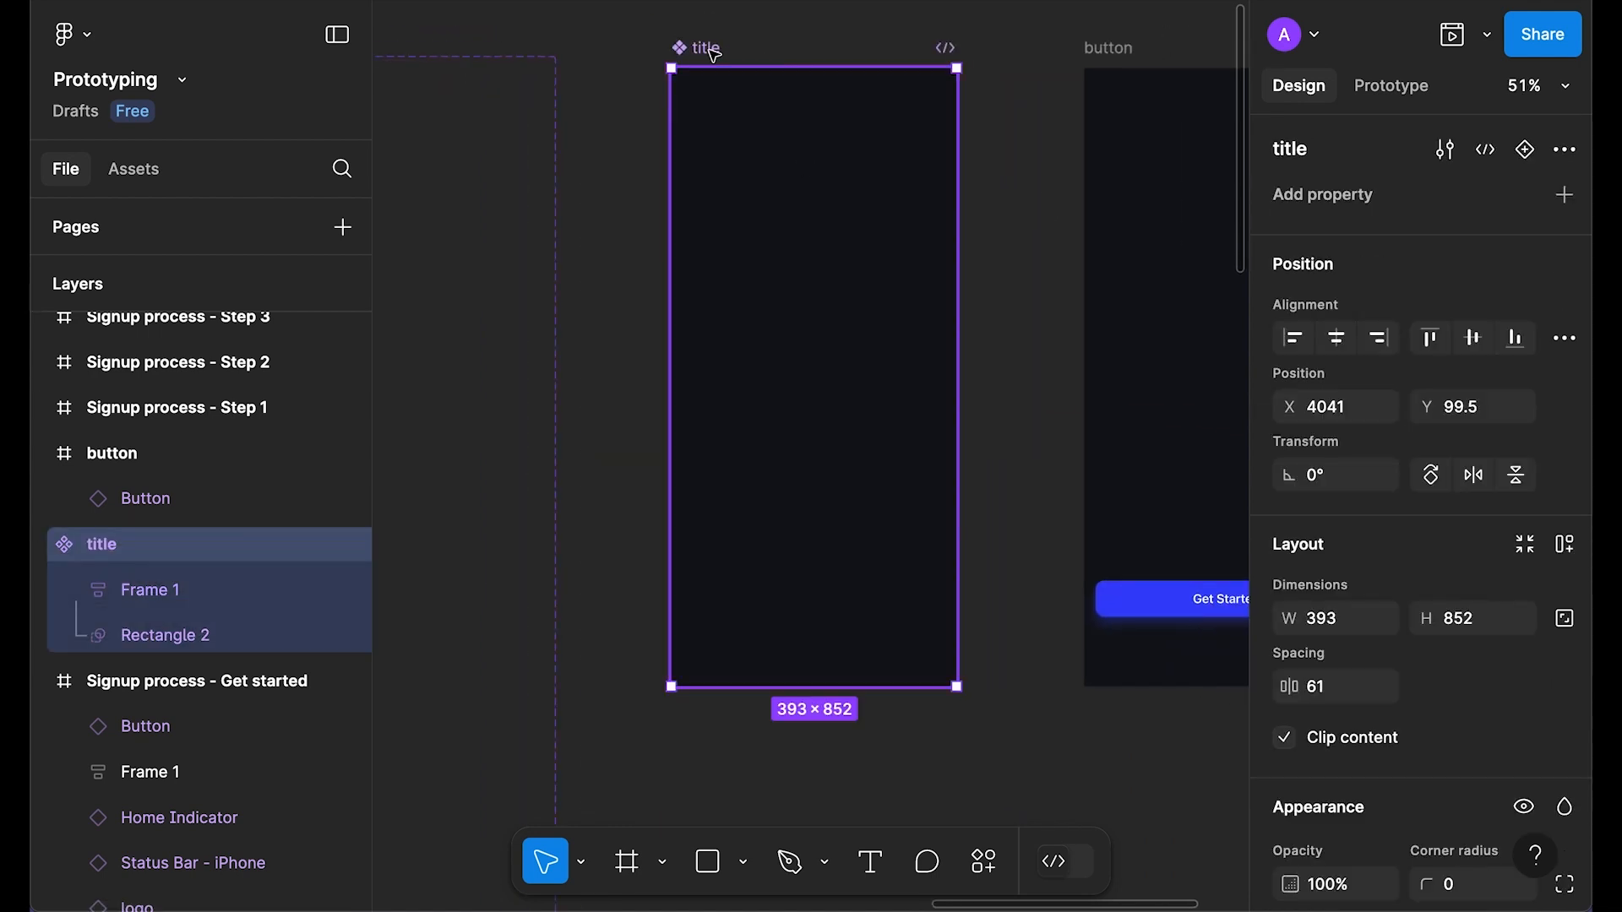
click(1526, 150)
ctrl+scroll(1090, 290, down, 2)
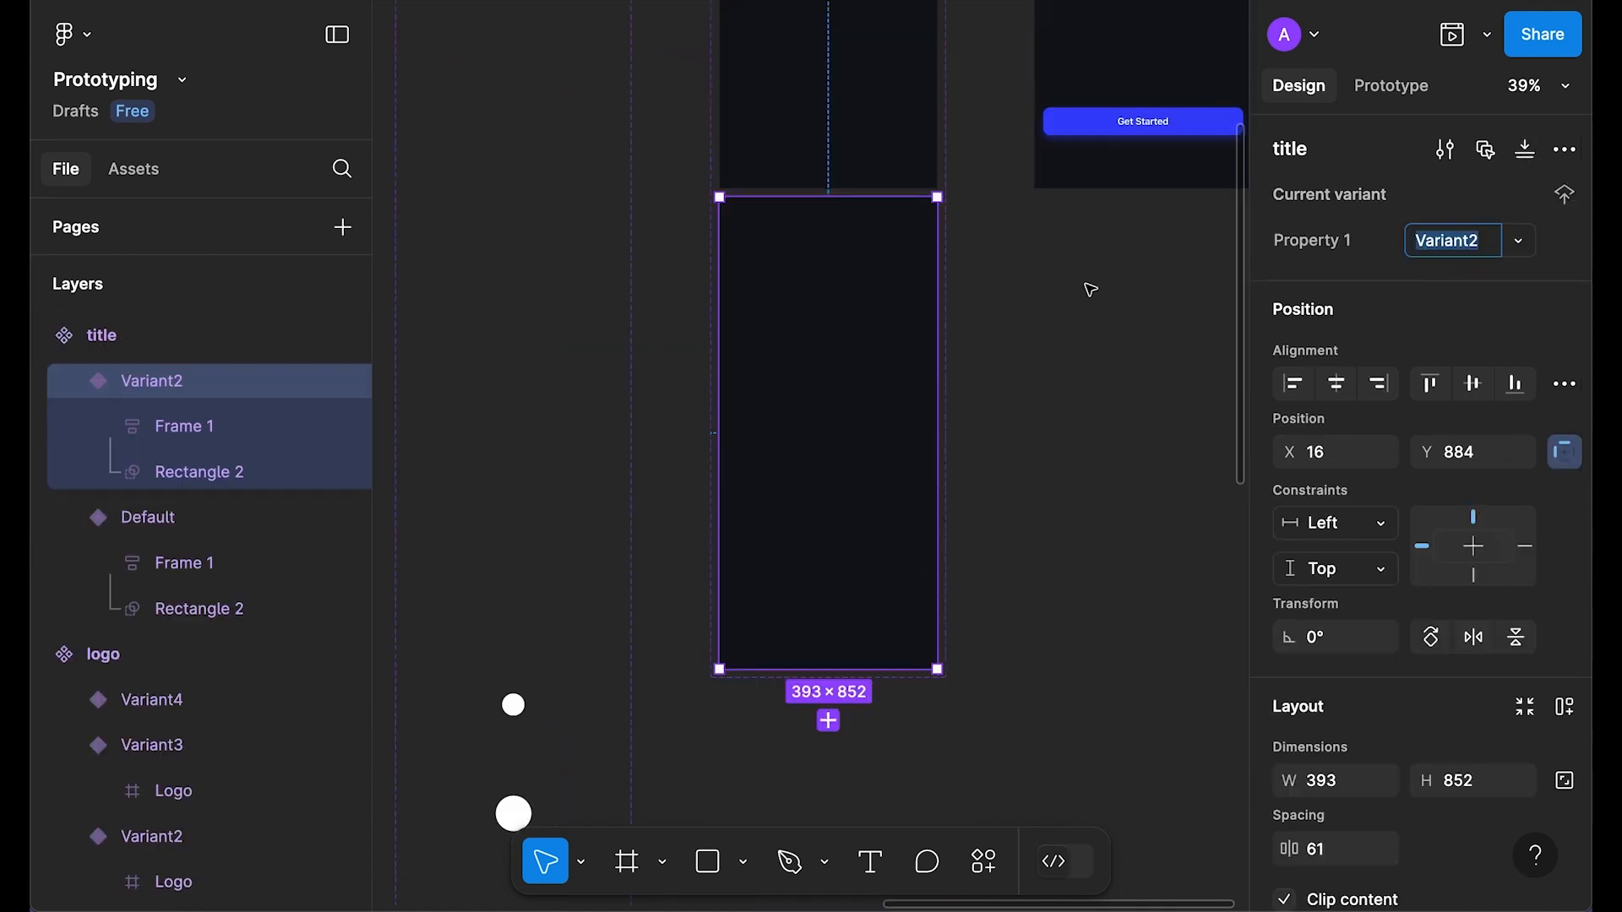
key(ctrl+d)
key(ctrl+d)
scroll(1056, 304, down, 5)
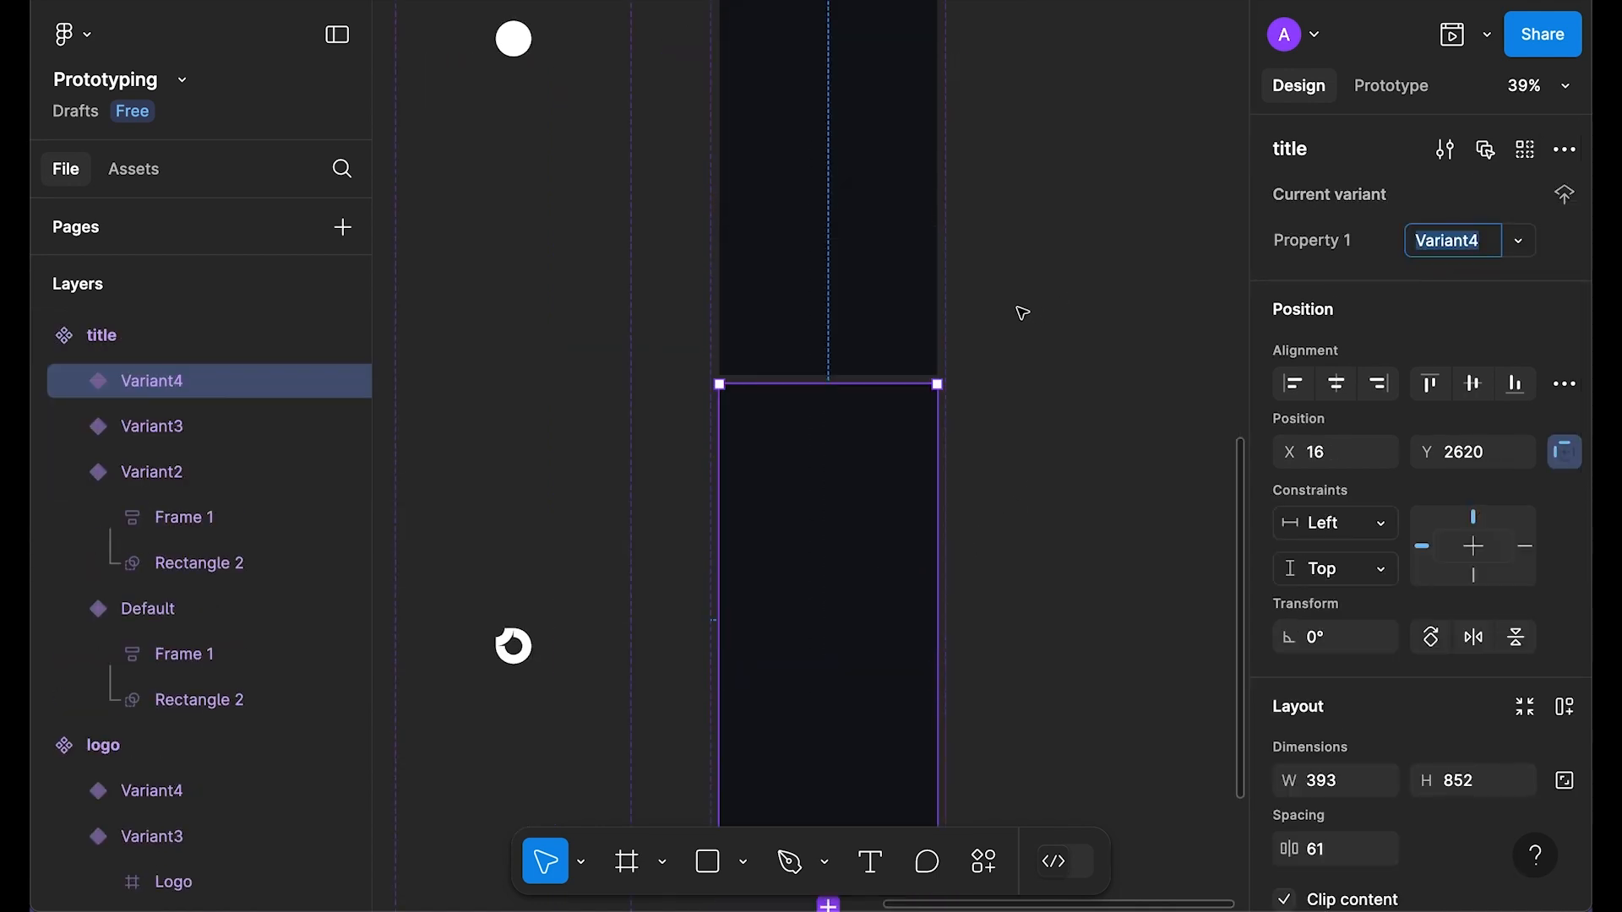
ctrl+scroll(1101, 296, down, 3)
Step: Set the spacing between the title component's variants to 100
click(1082, 181)
drag(1083, 181, 931, 530)
scroll(819, 283, up, 4)
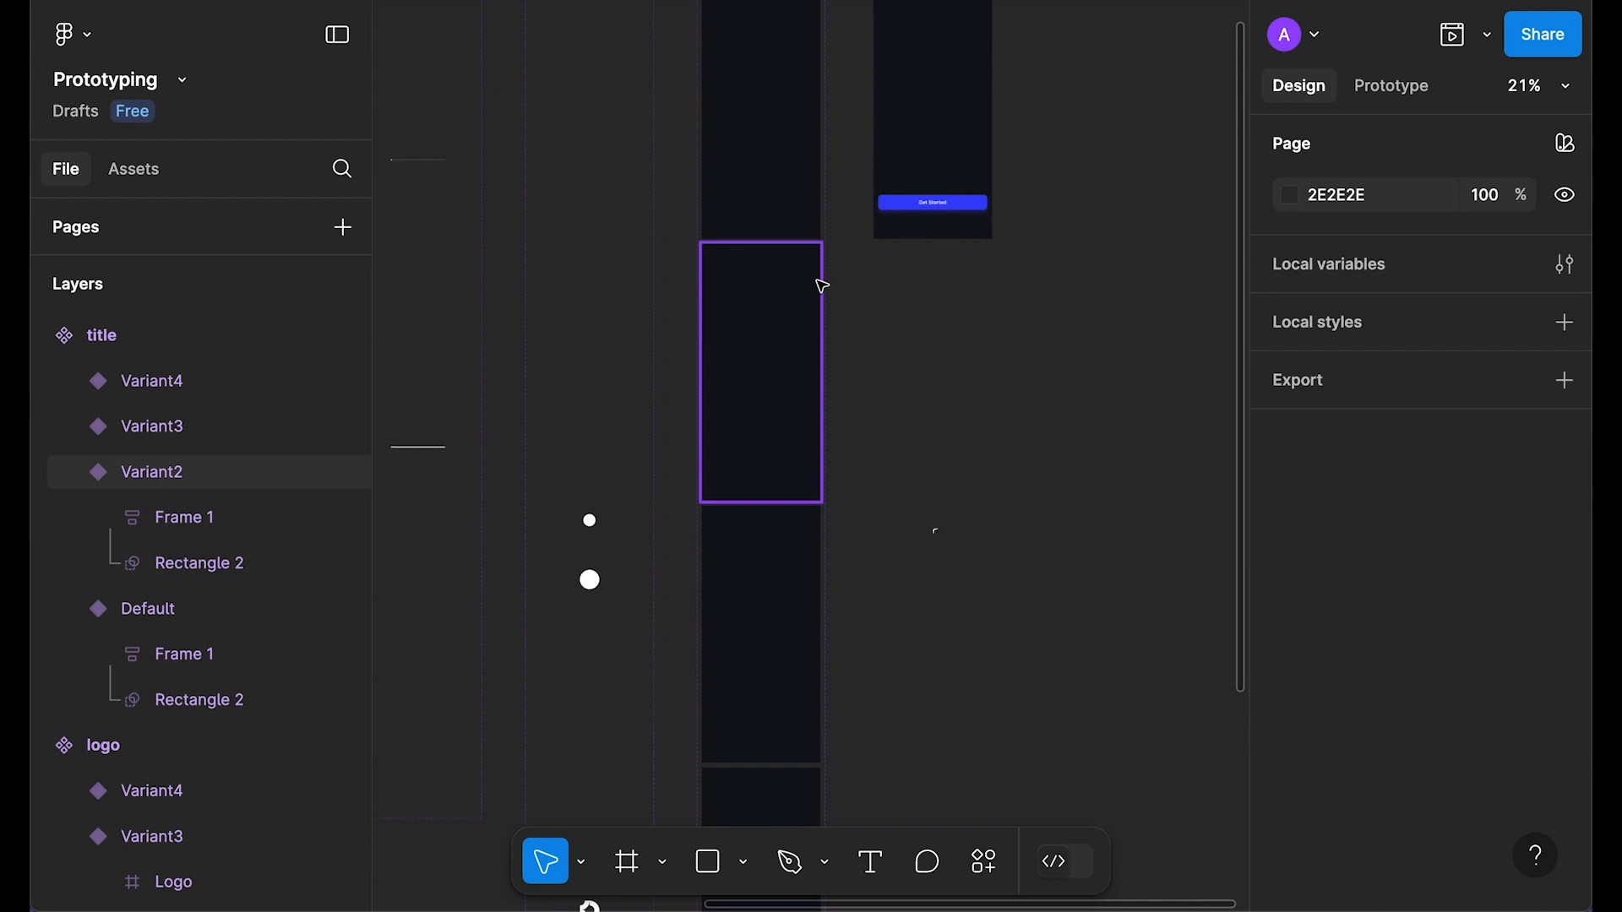
click(728, 203)
scroll(1453, 456, down, 2)
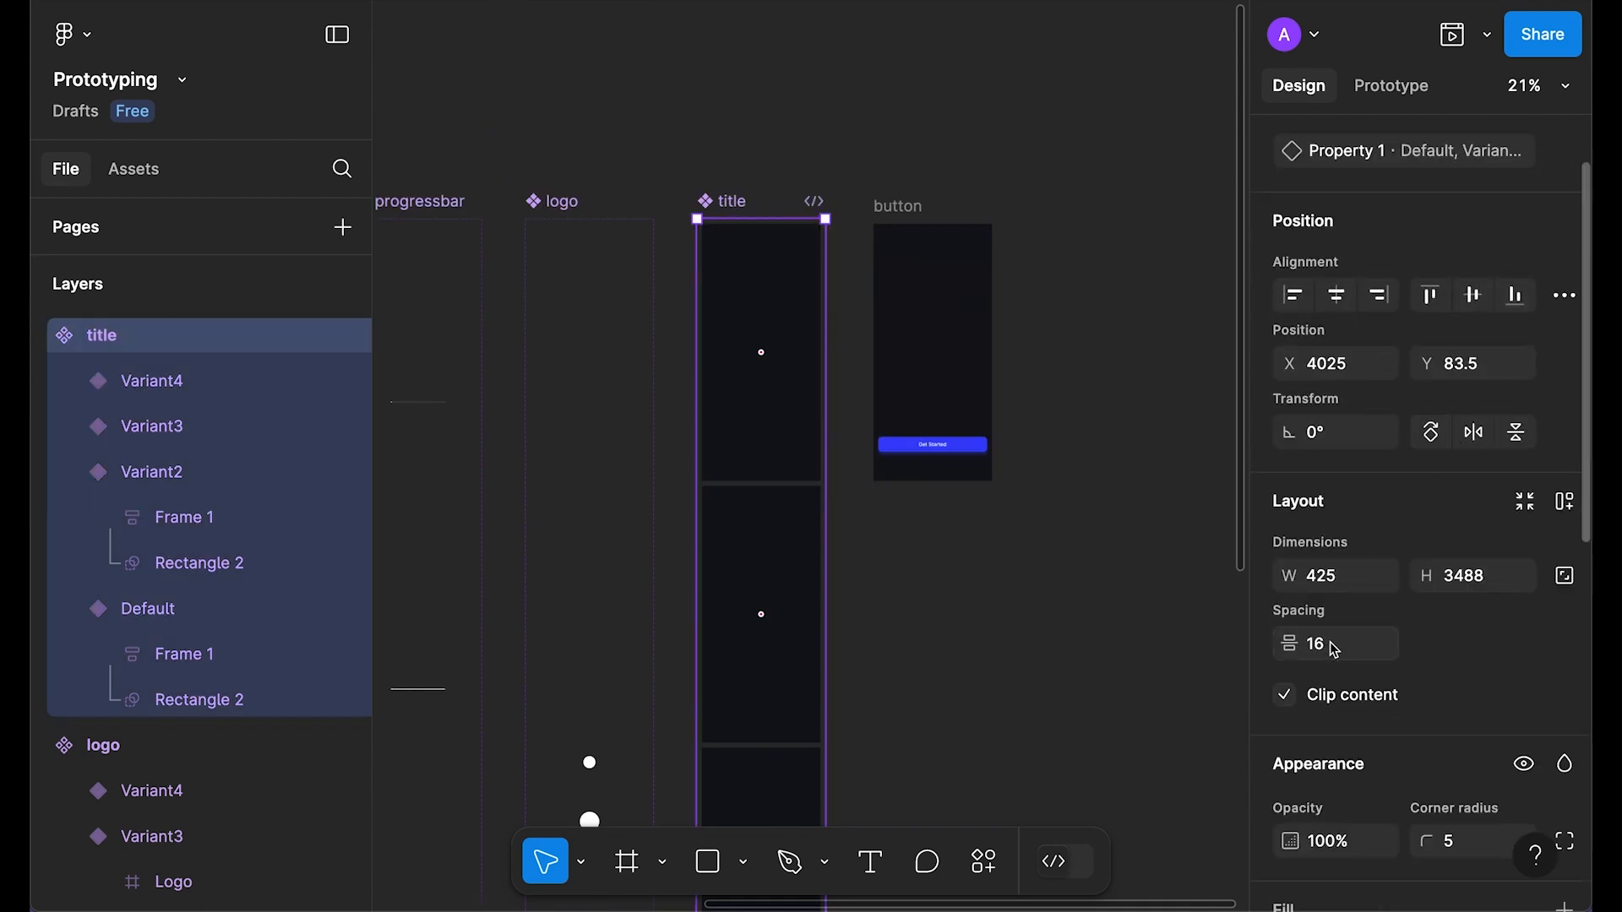
key(Return)
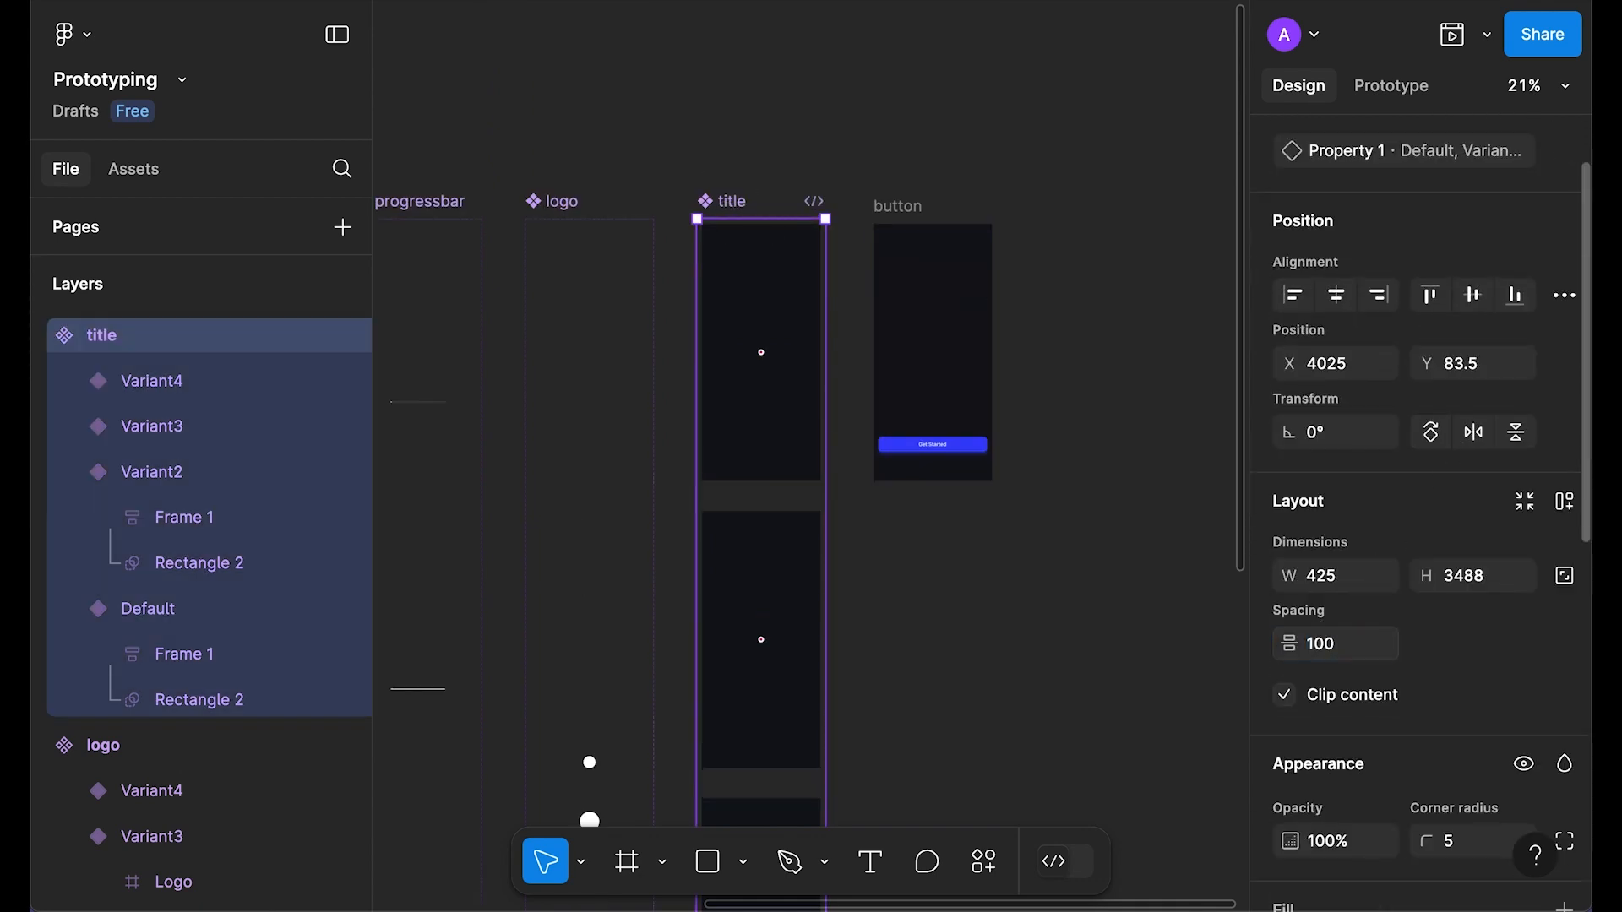
scroll(872, 501, down, 2)
click(871, 502)
ctrl+scroll(811, 431, up, 3)
drag(733, 537, 870, 483)
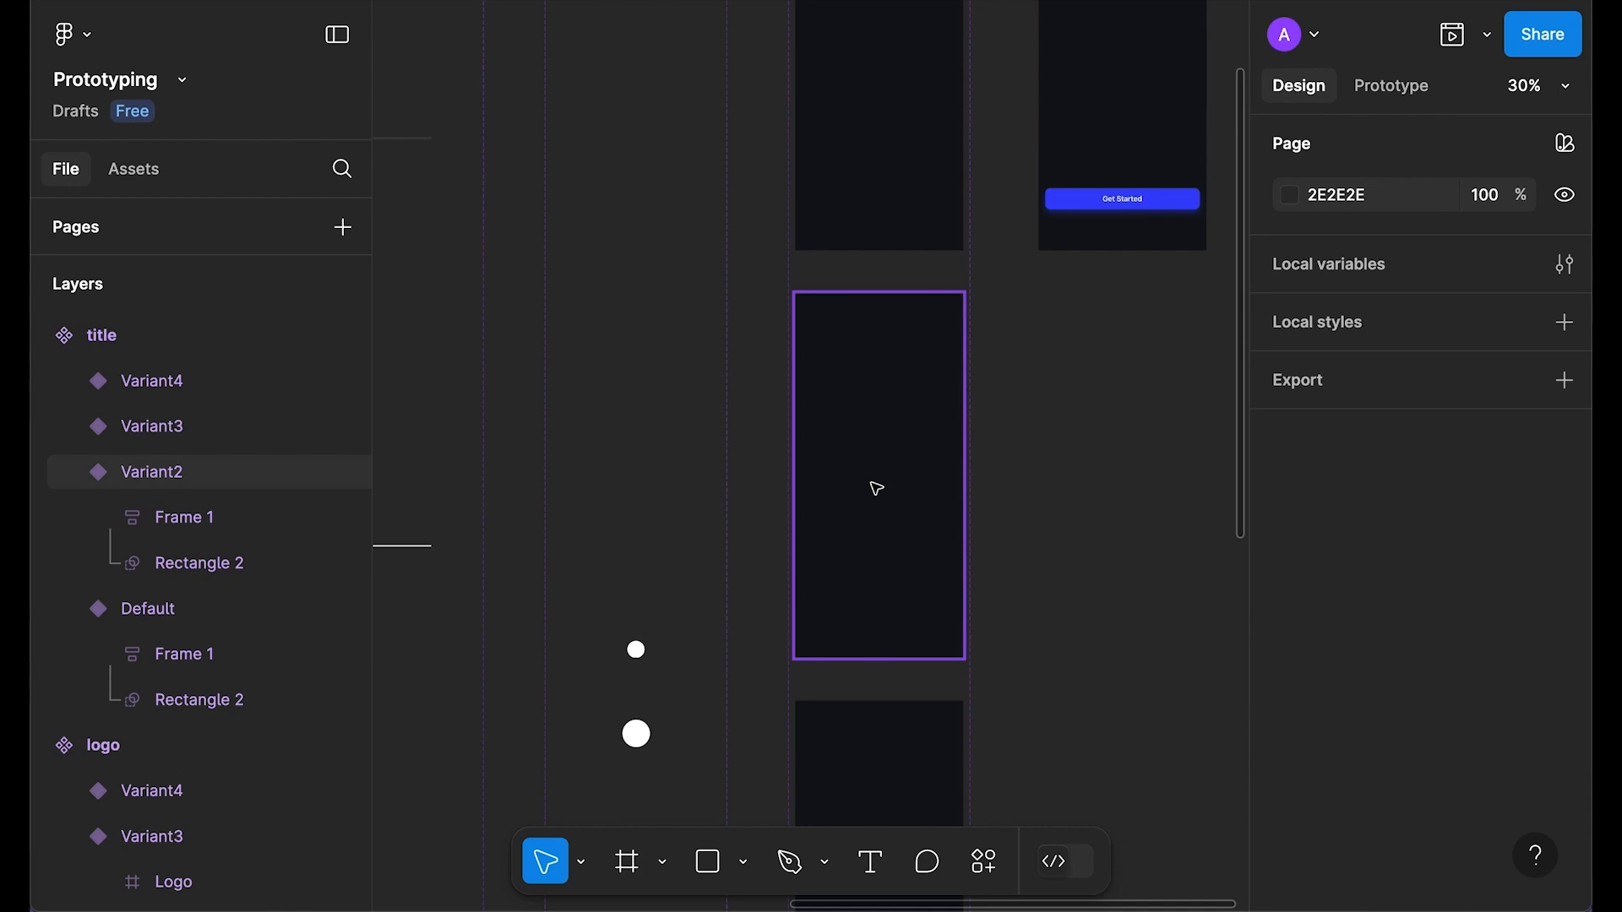
ctrl+scroll(895, 473, up, 1)
Step: In Variant2, centre the masking rectangle horizontally, set the text stack gap to 32, and centre it vertically
drag(1002, 347, 969, 303)
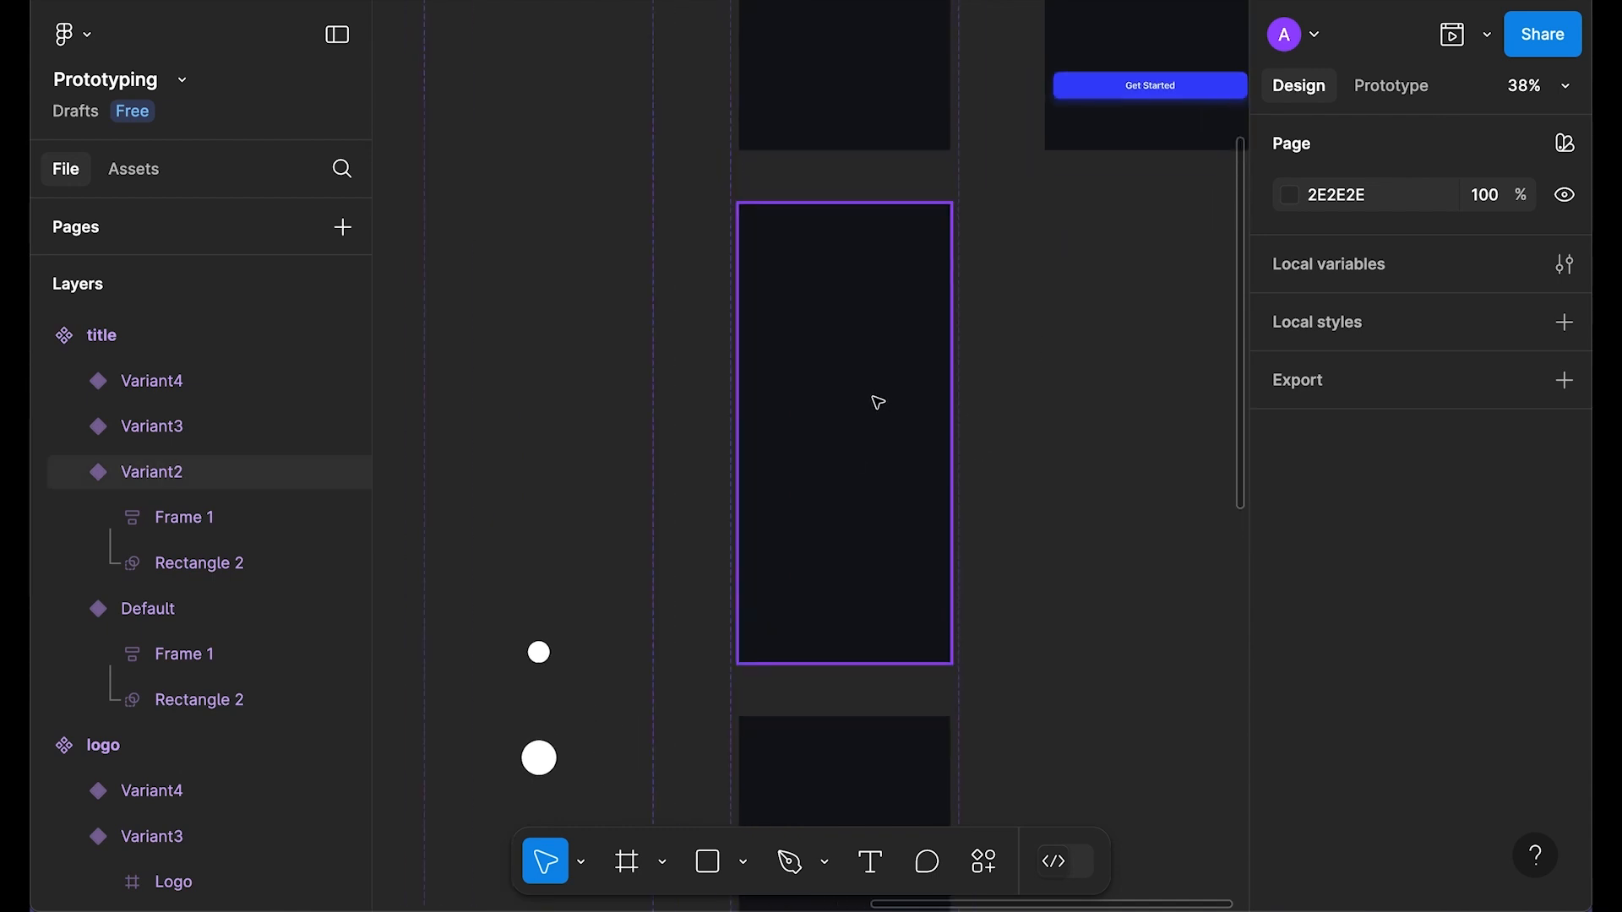
ctrl+scroll(858, 456, up, 2)
click(850, 384)
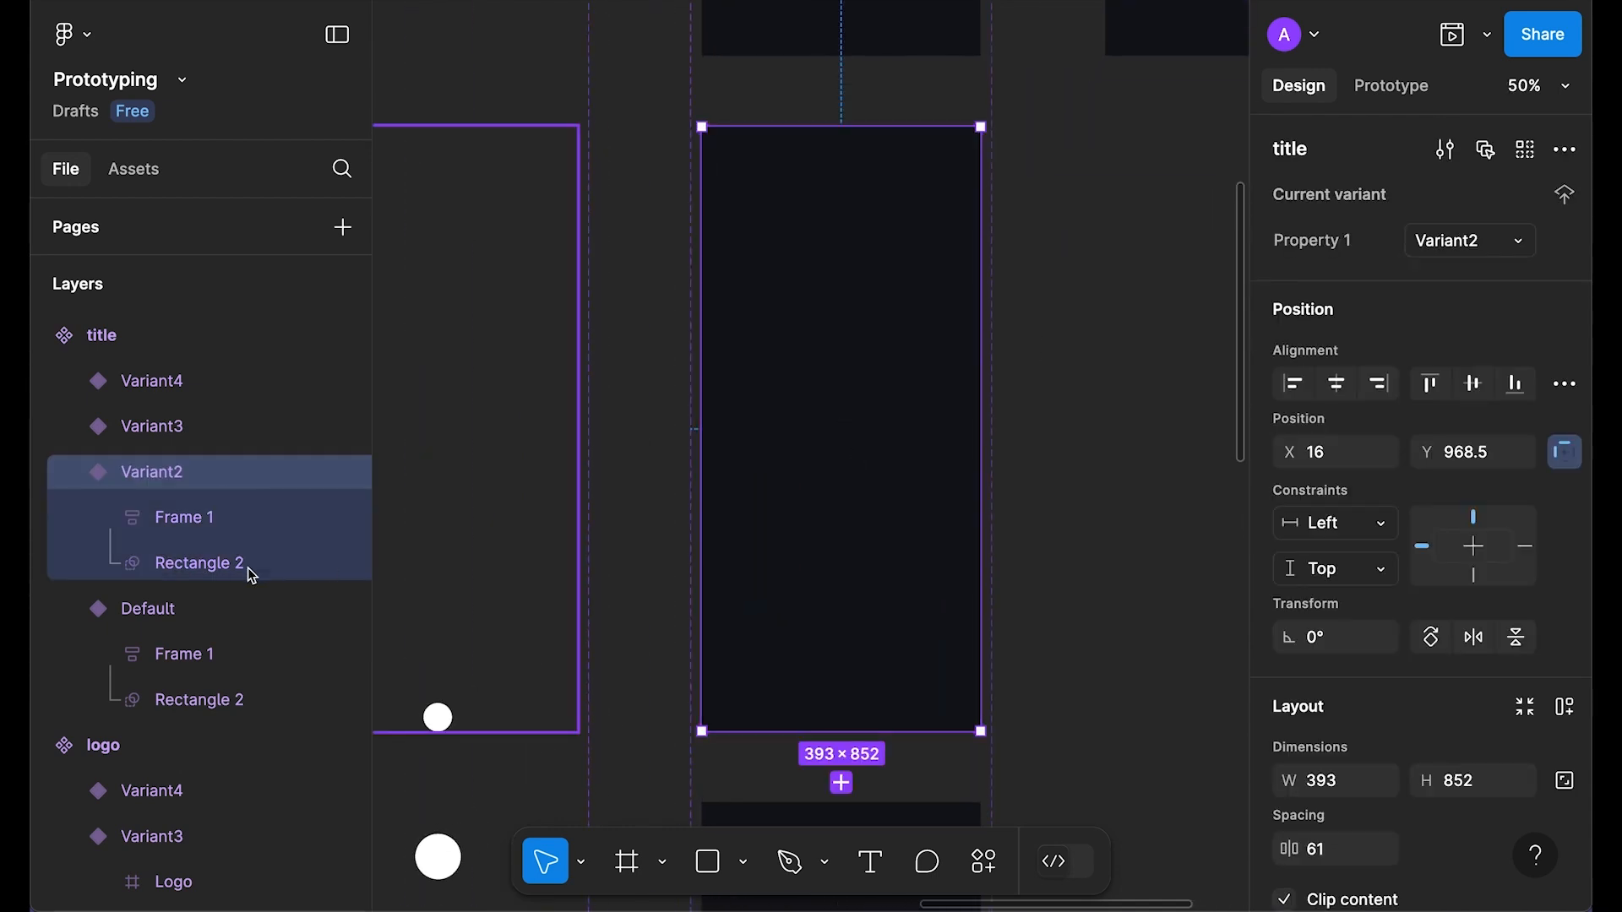
click(177, 566)
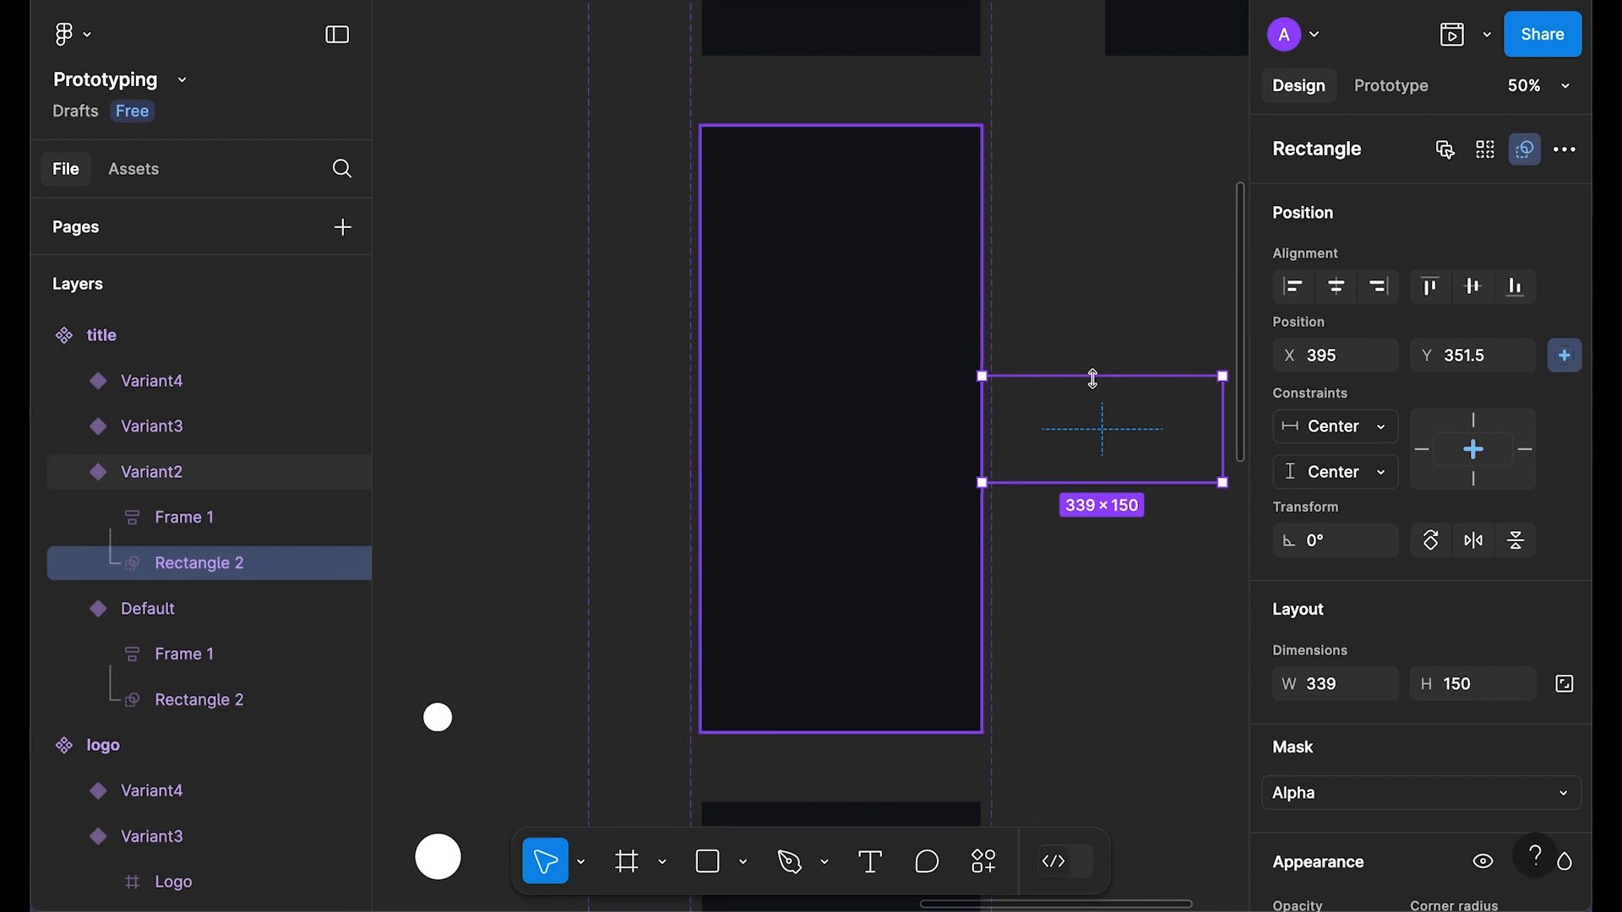
click(1336, 287)
click(908, 445)
scroll(1332, 771, down, 1)
click(1347, 784)
text(32)
key(Return)
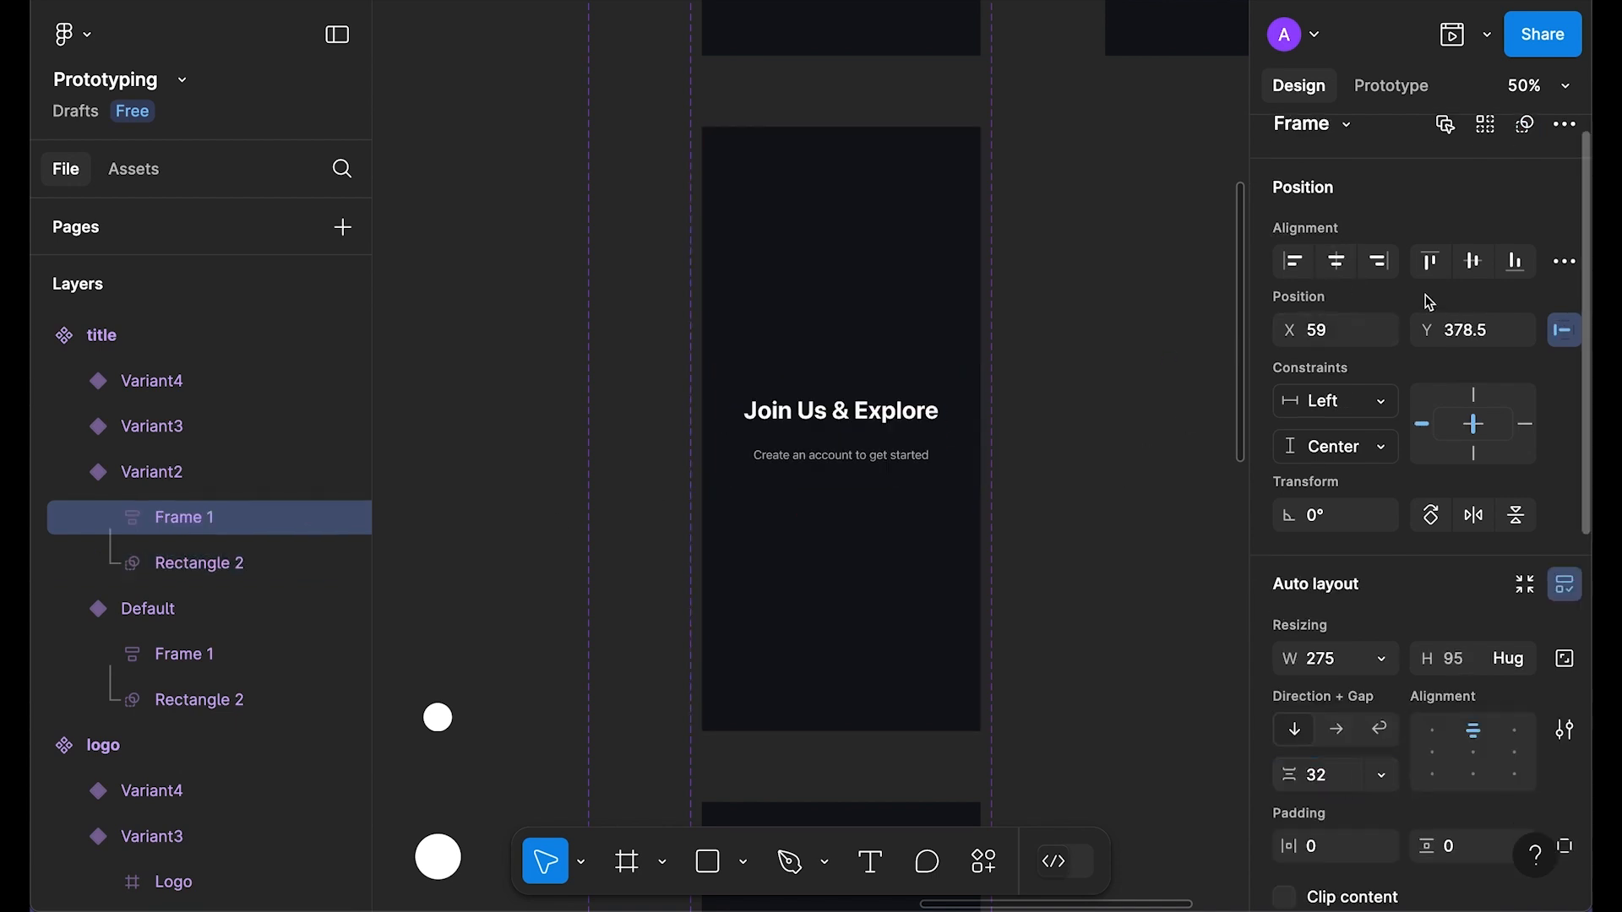
click(1480, 262)
click(1114, 326)
Step: In Variant3, centre the masking rectangle horizontally, set the text stack gap to 8, and centre it
scroll(1113, 326, down, 9)
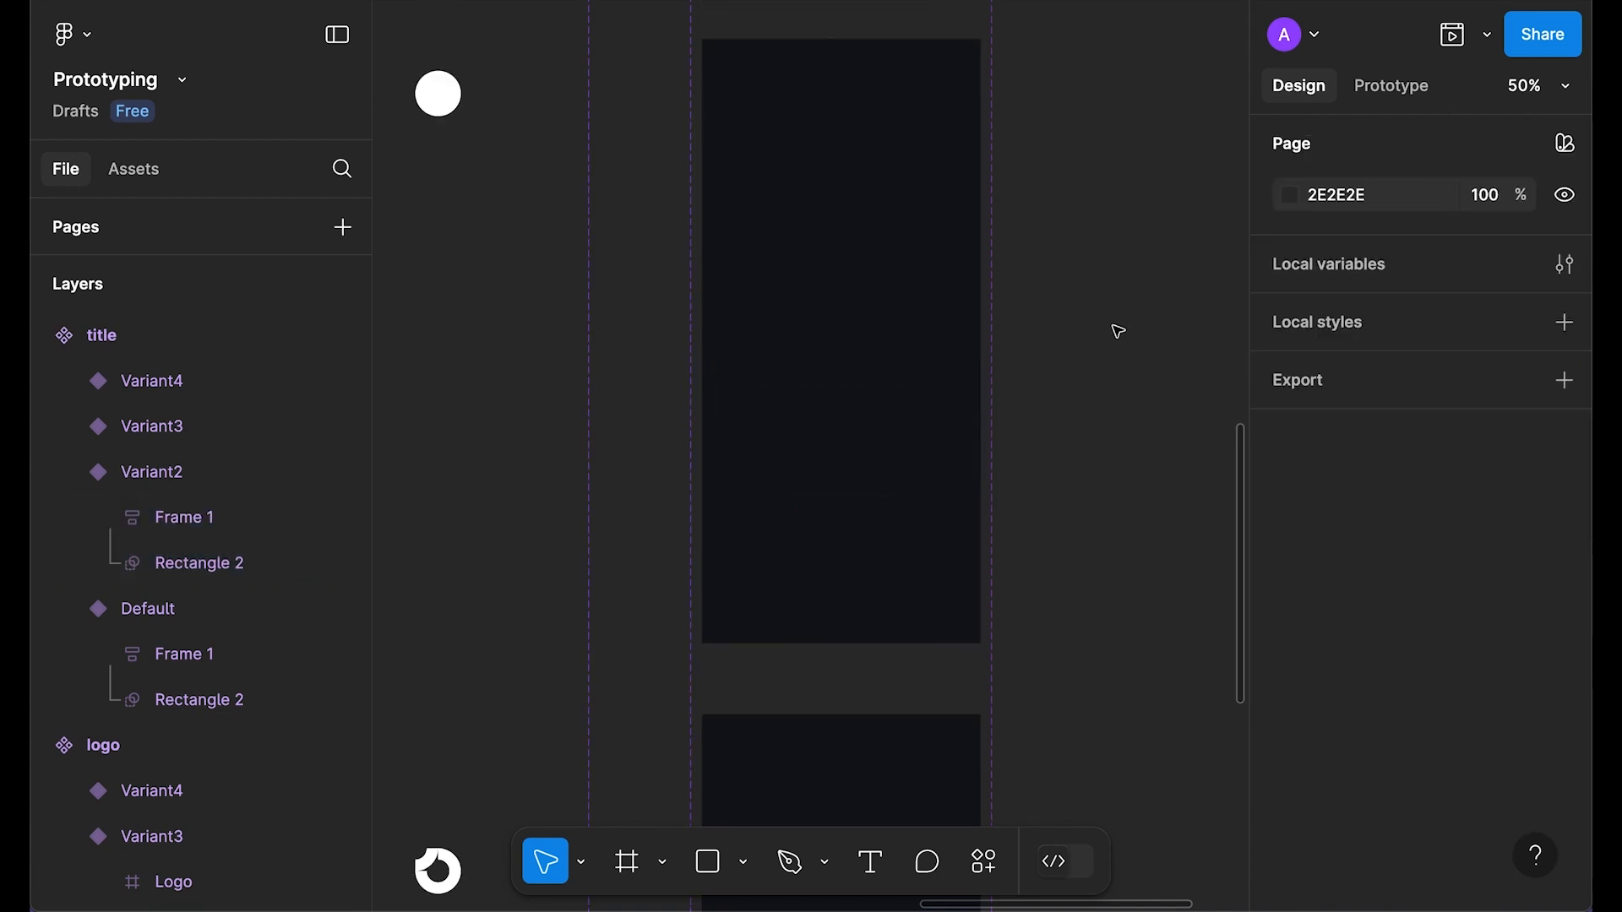
click(875, 319)
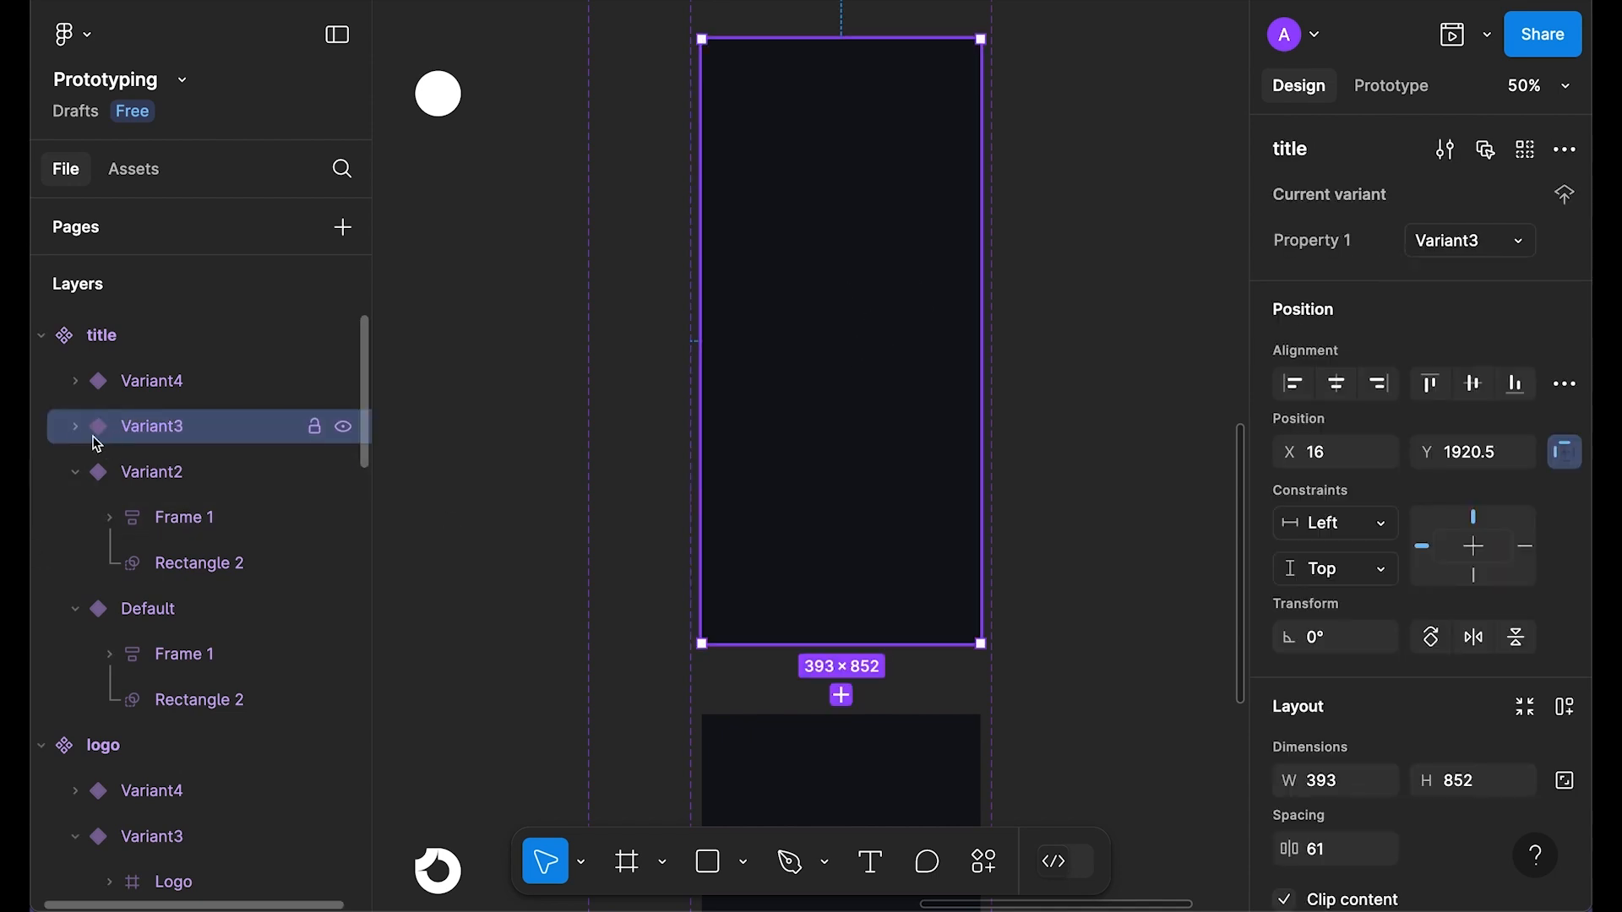
click(74, 426)
click(186, 517)
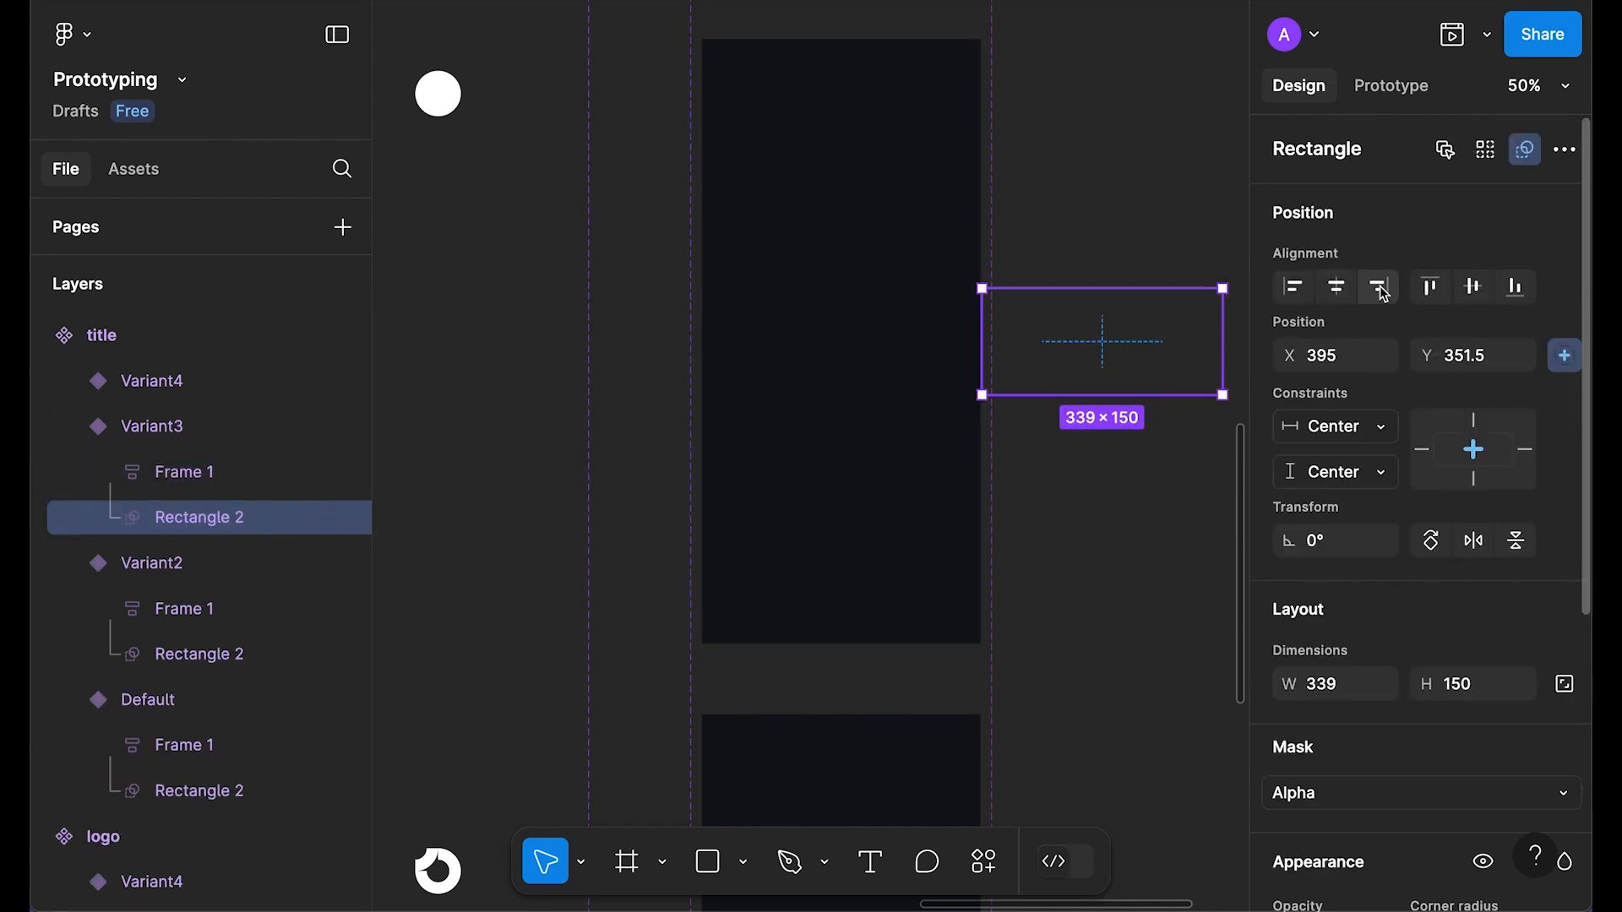
click(1337, 287)
click(849, 350)
scroll(849, 350, up, 5)
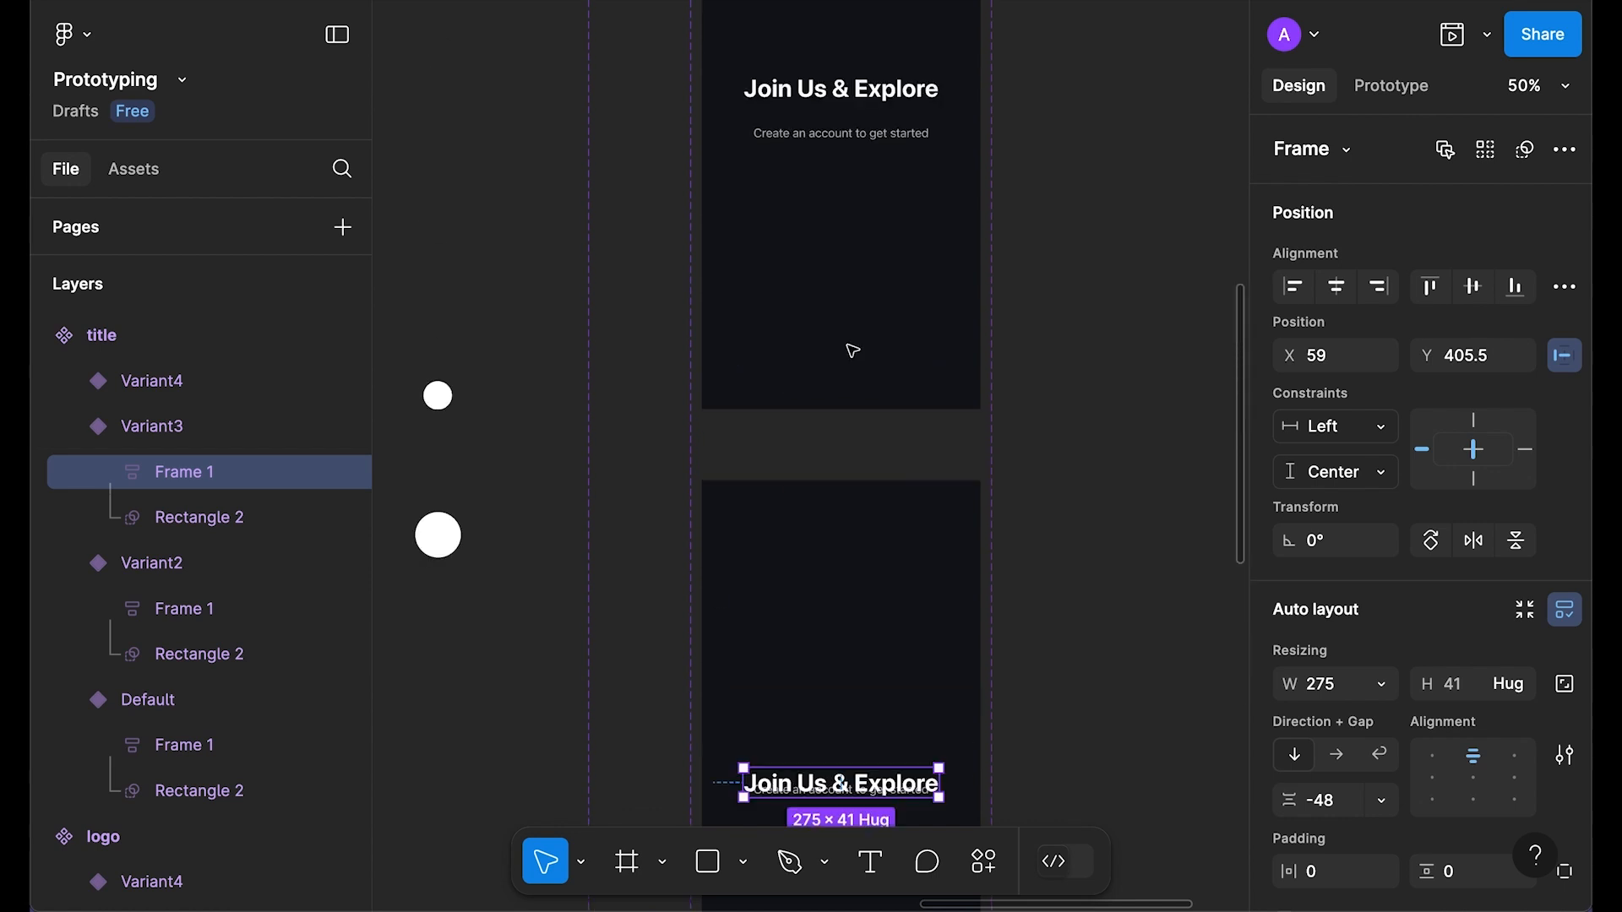
scroll(887, 245, down, 5)
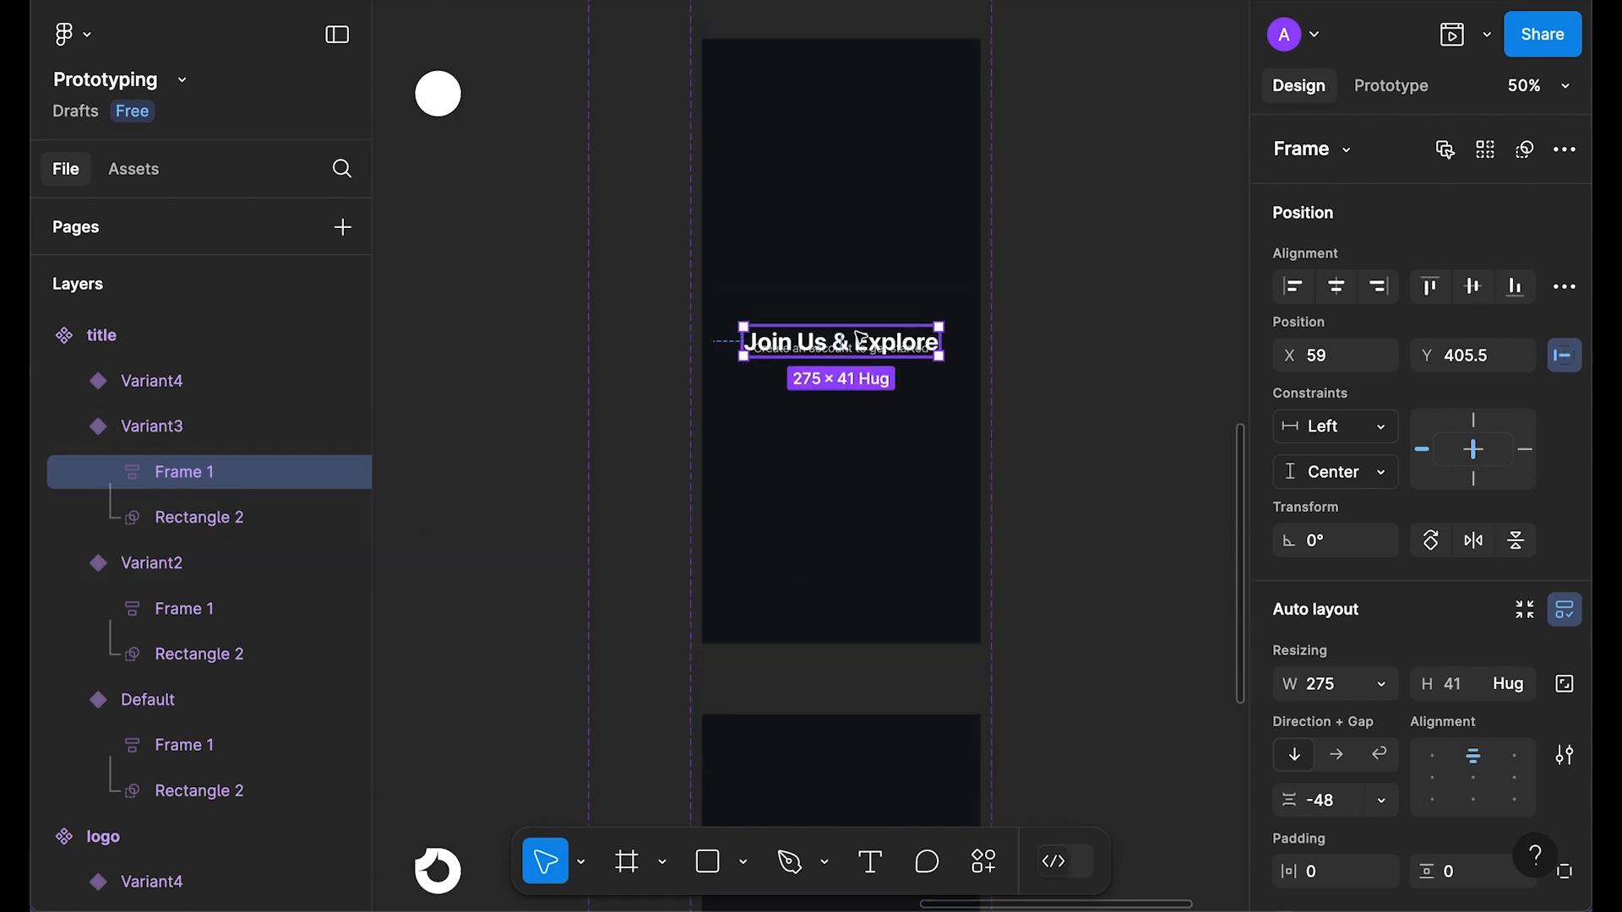
click(1344, 811)
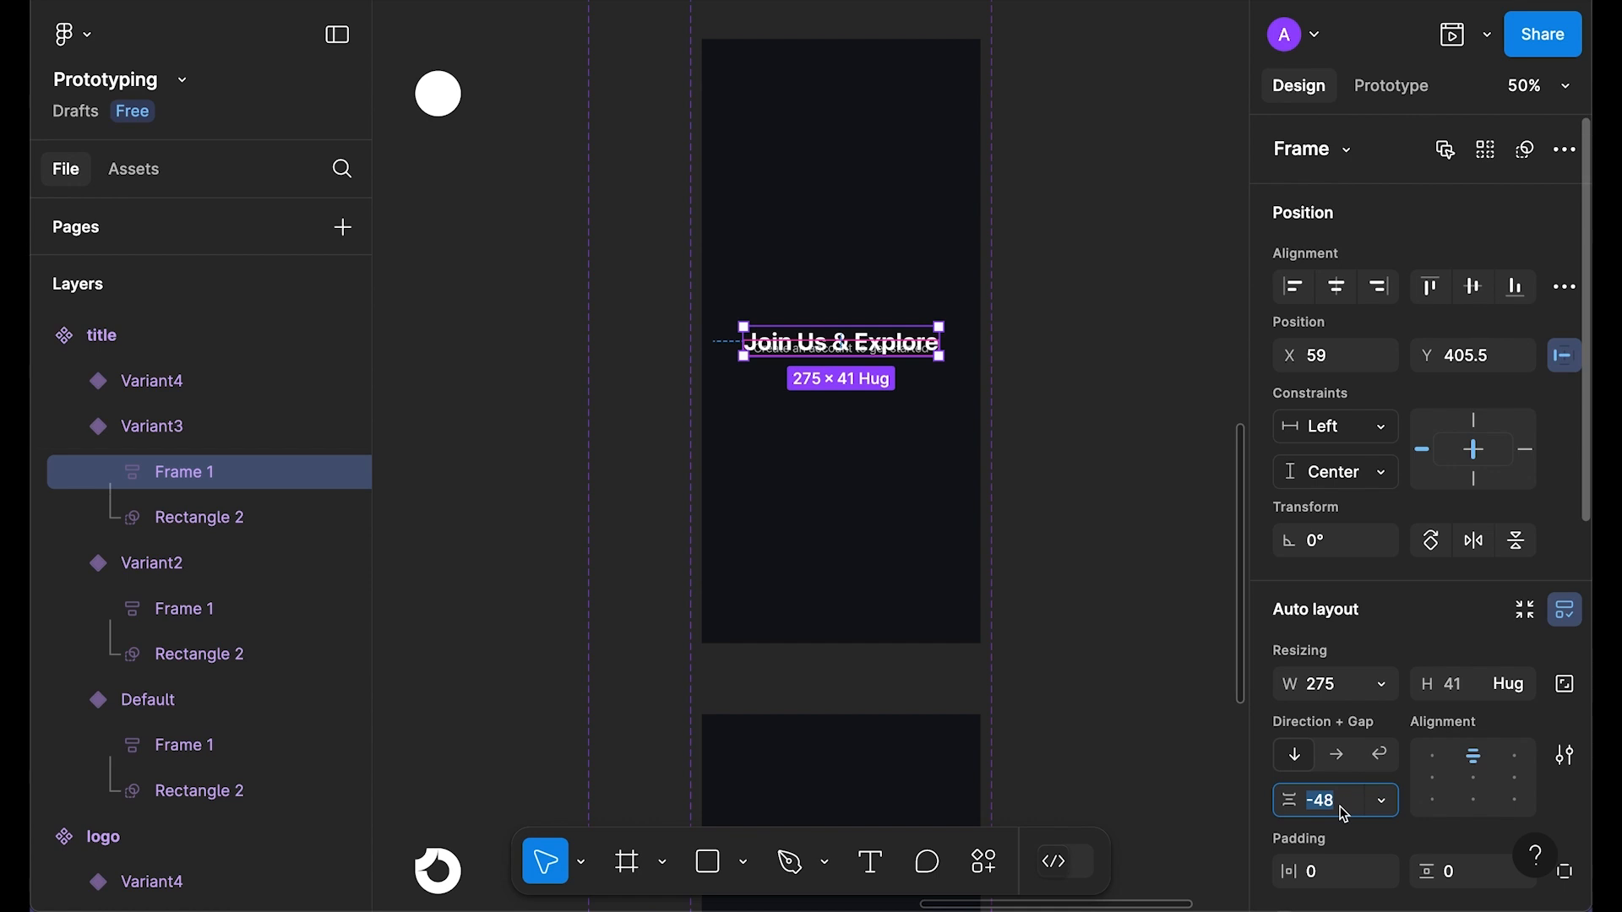
text(8)
key(Return)
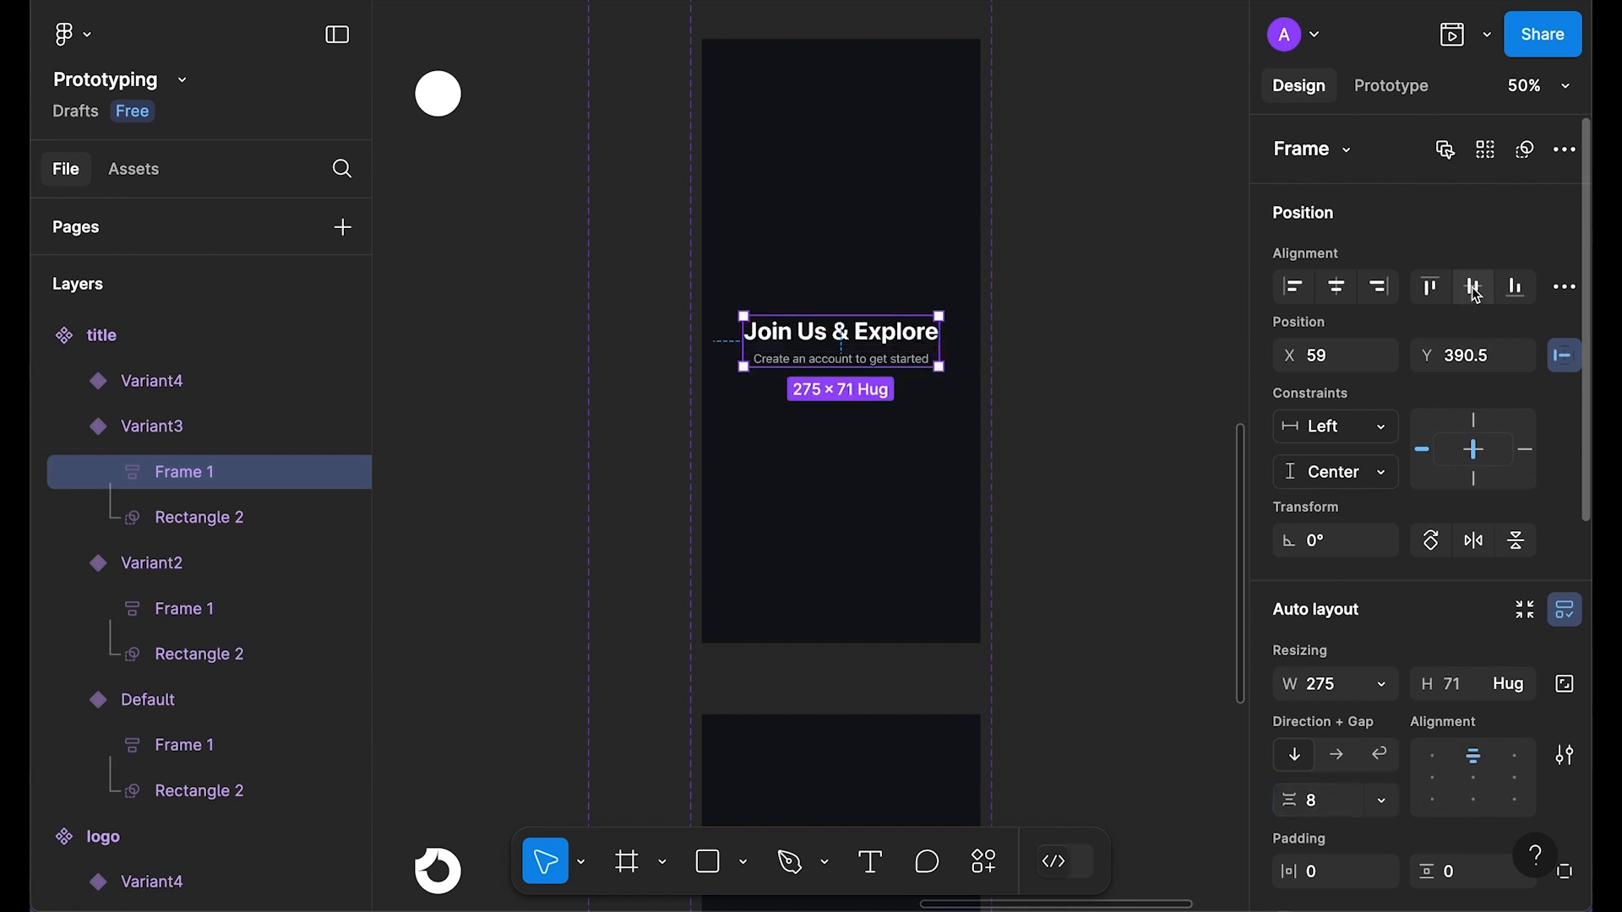
click(1336, 286)
Step: In Variant4, centre the masking rectangle horizontally and set the text stack gap to 16
scroll(1123, 440, down, 6)
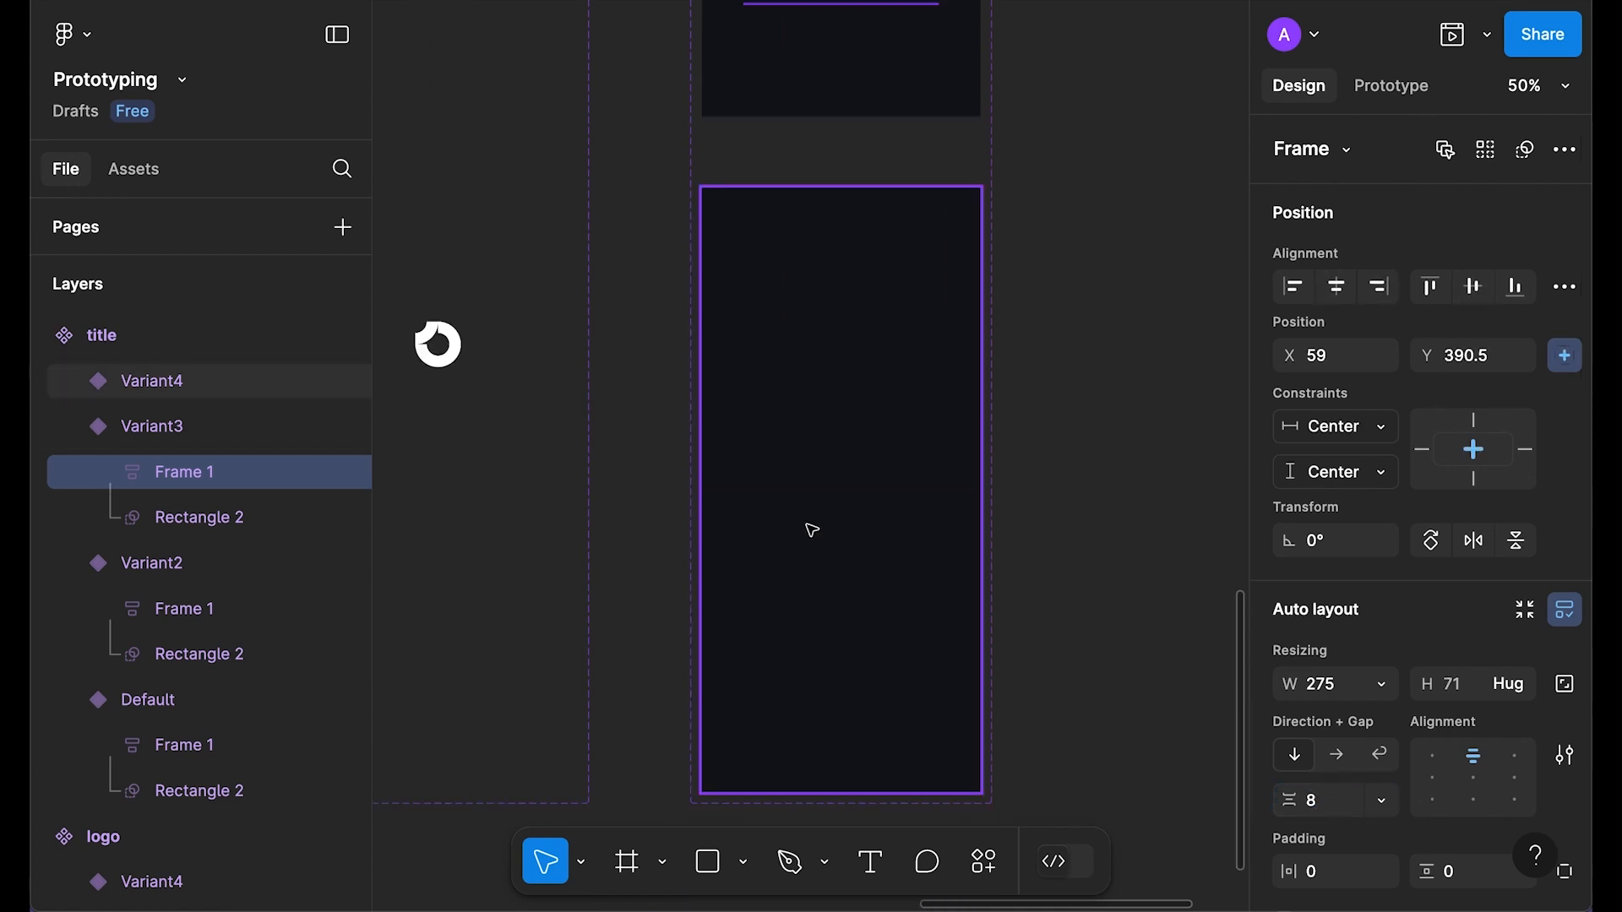
click(79, 382)
click(76, 382)
click(200, 471)
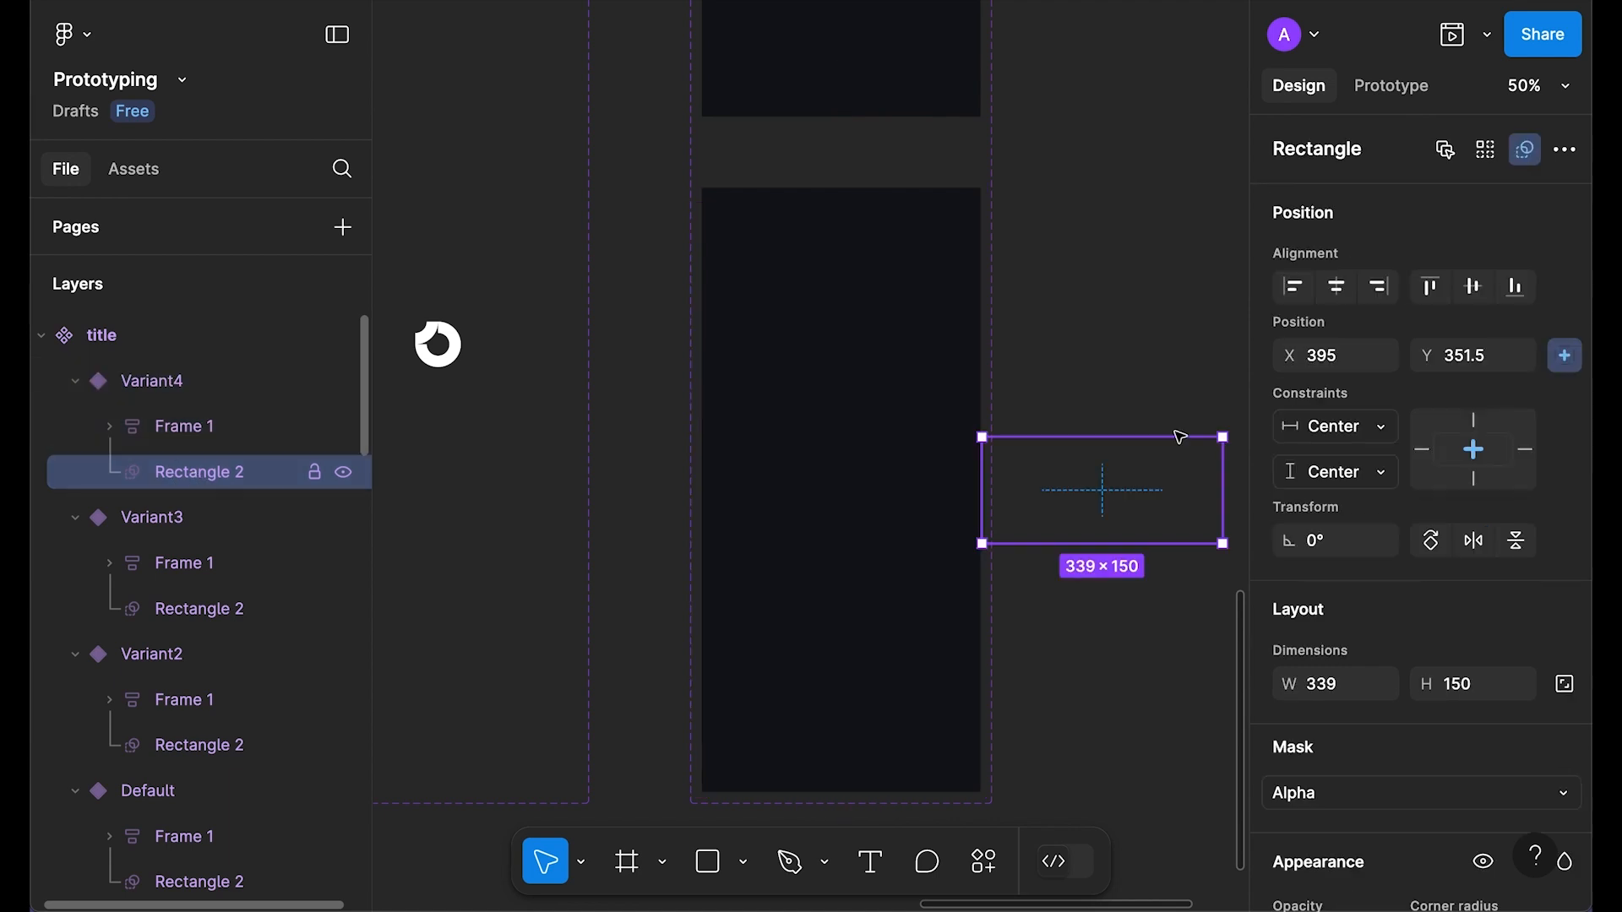
click(1336, 286)
click(184, 425)
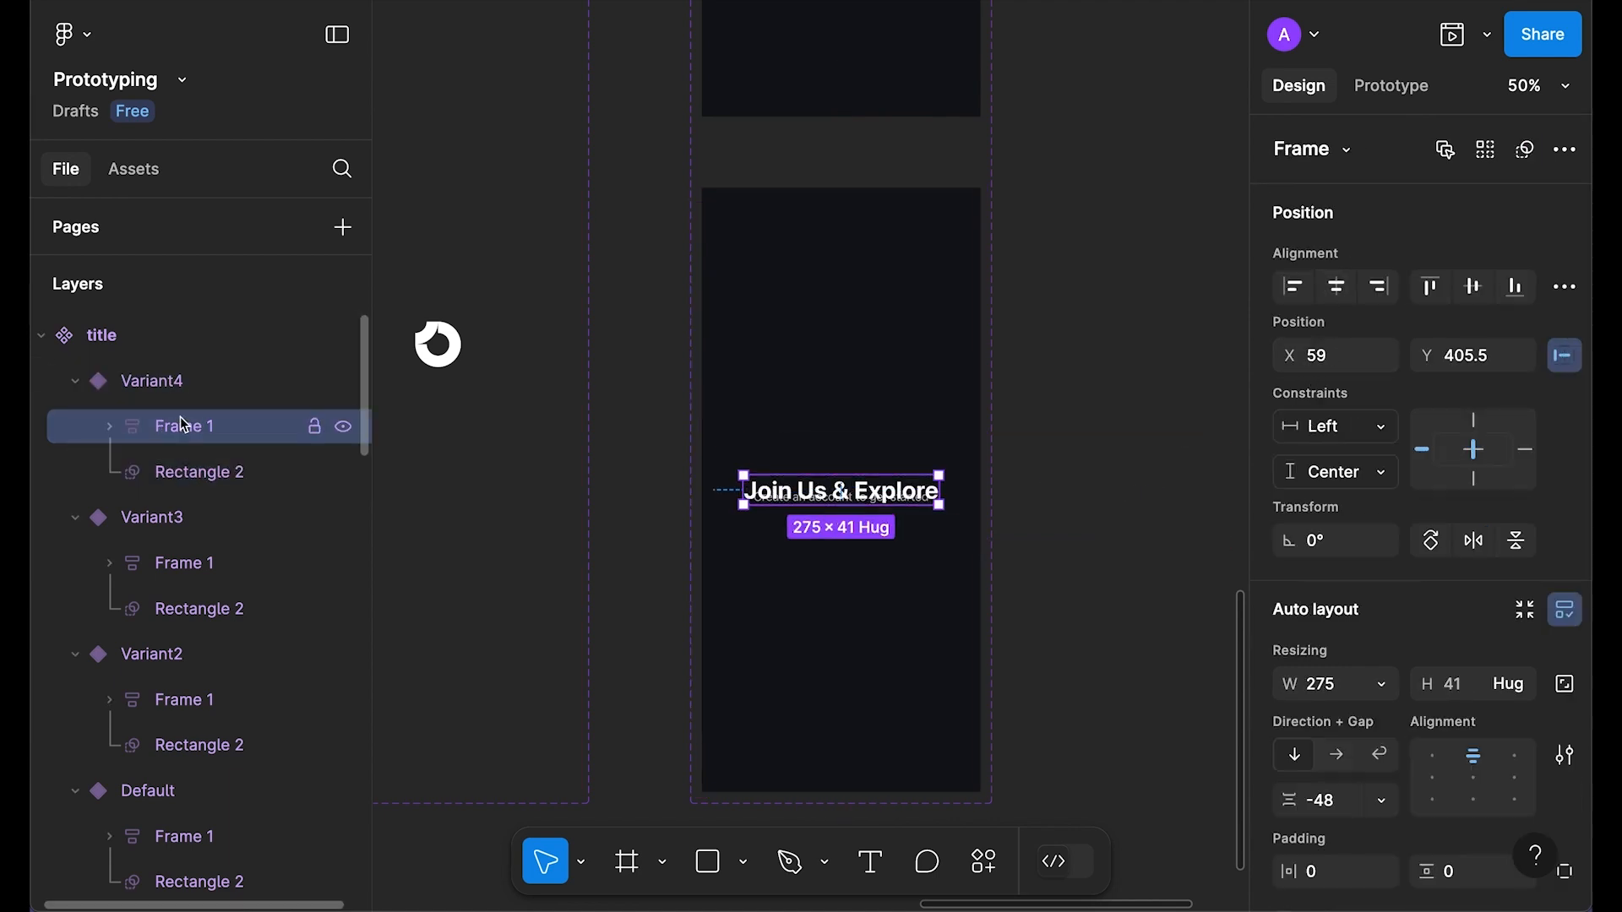
scroll(1357, 778, down, 1)
click(1348, 786)
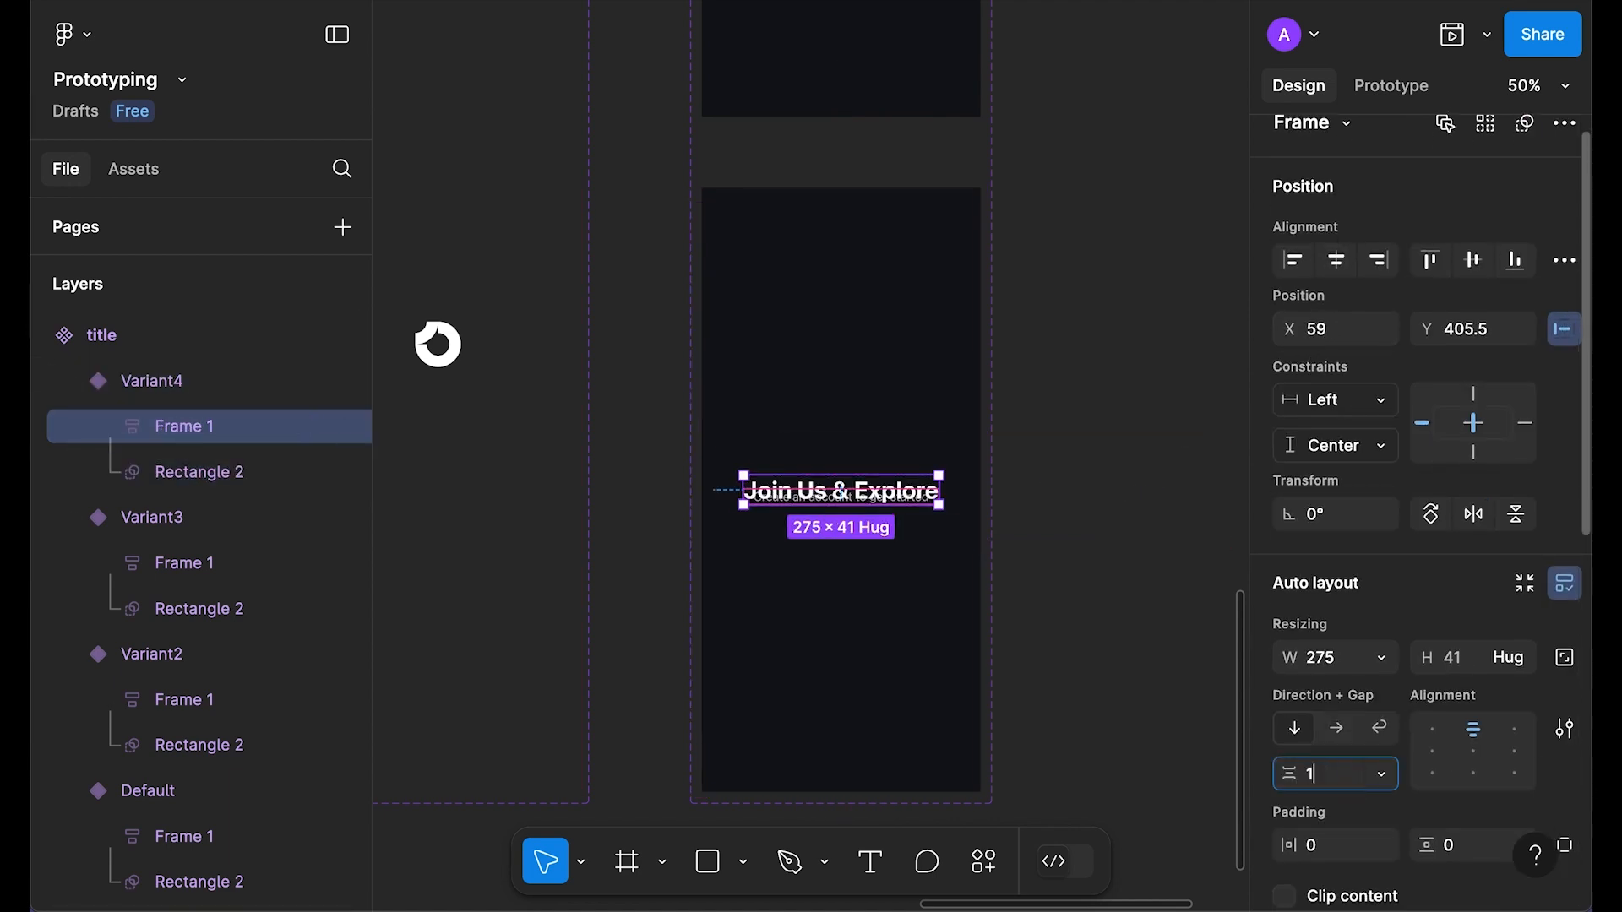
text(16)
key(Return)
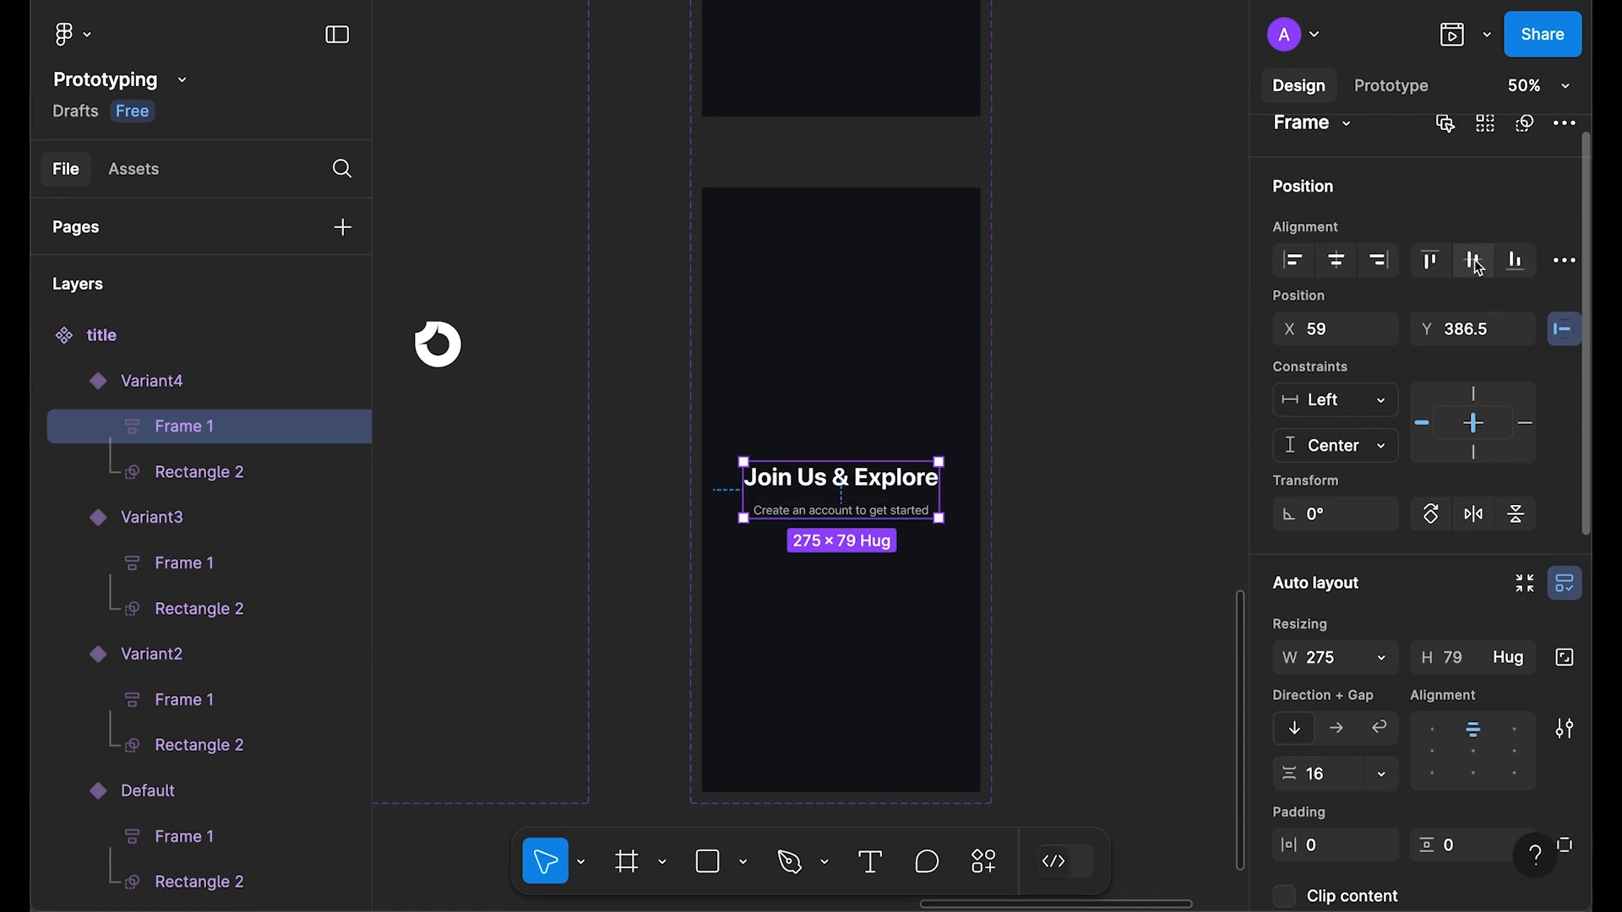
click(1089, 324)
scroll(1087, 323, up, 5)
scroll(1002, 284, down, 5)
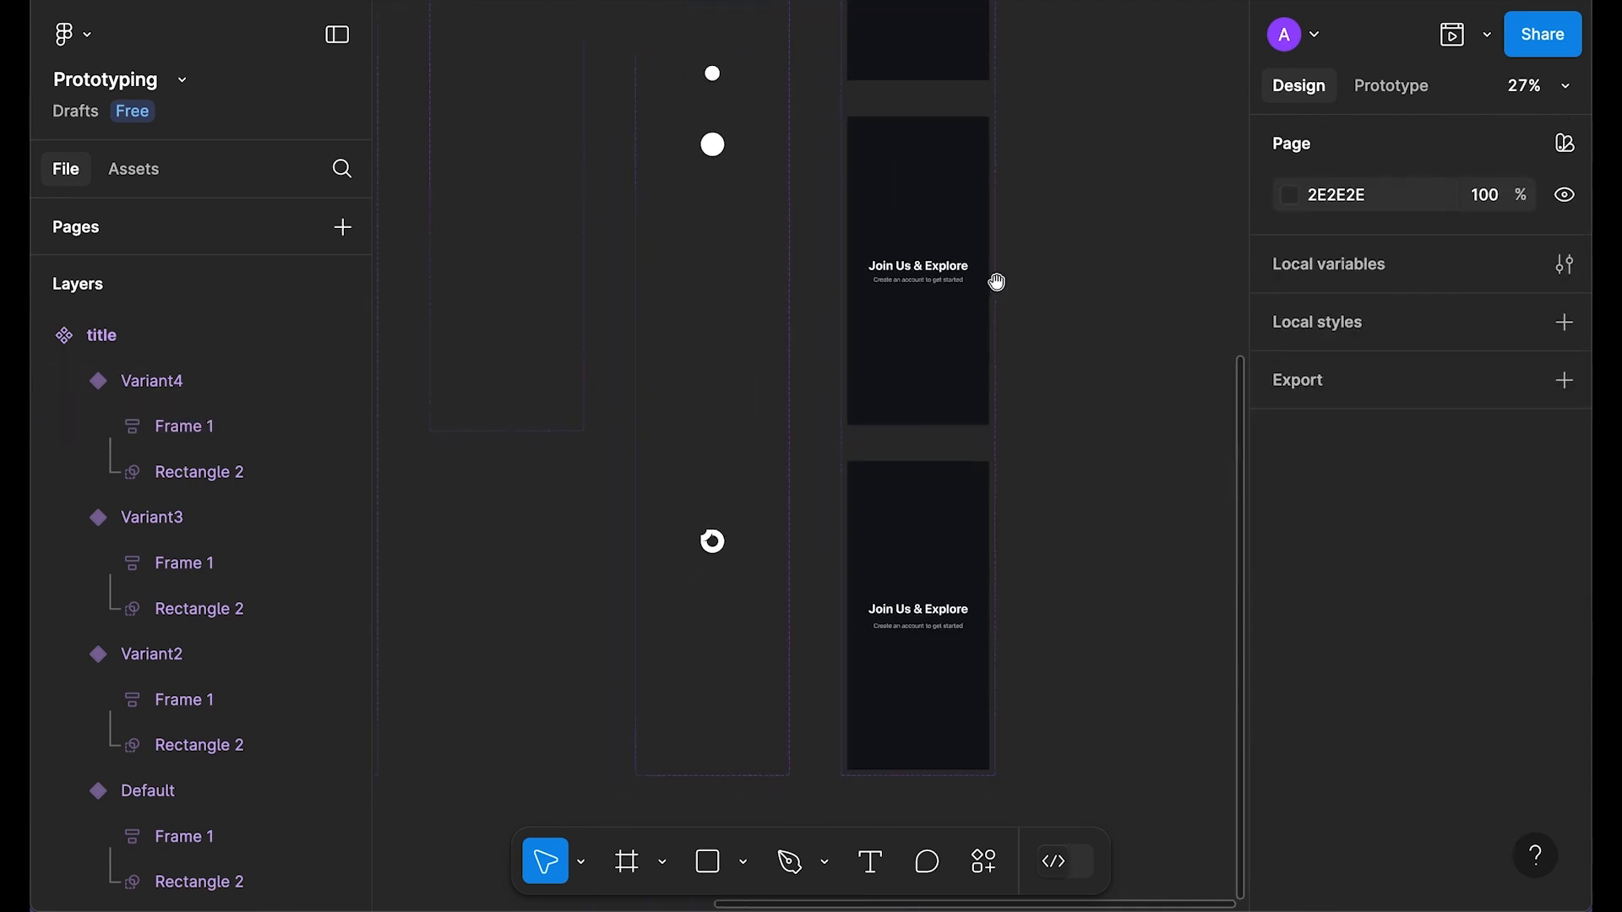
drag(996, 282, 847, 622)
scroll(909, 214, up, 1)
drag(908, 213, 878, 399)
scroll(869, 402, up, 3)
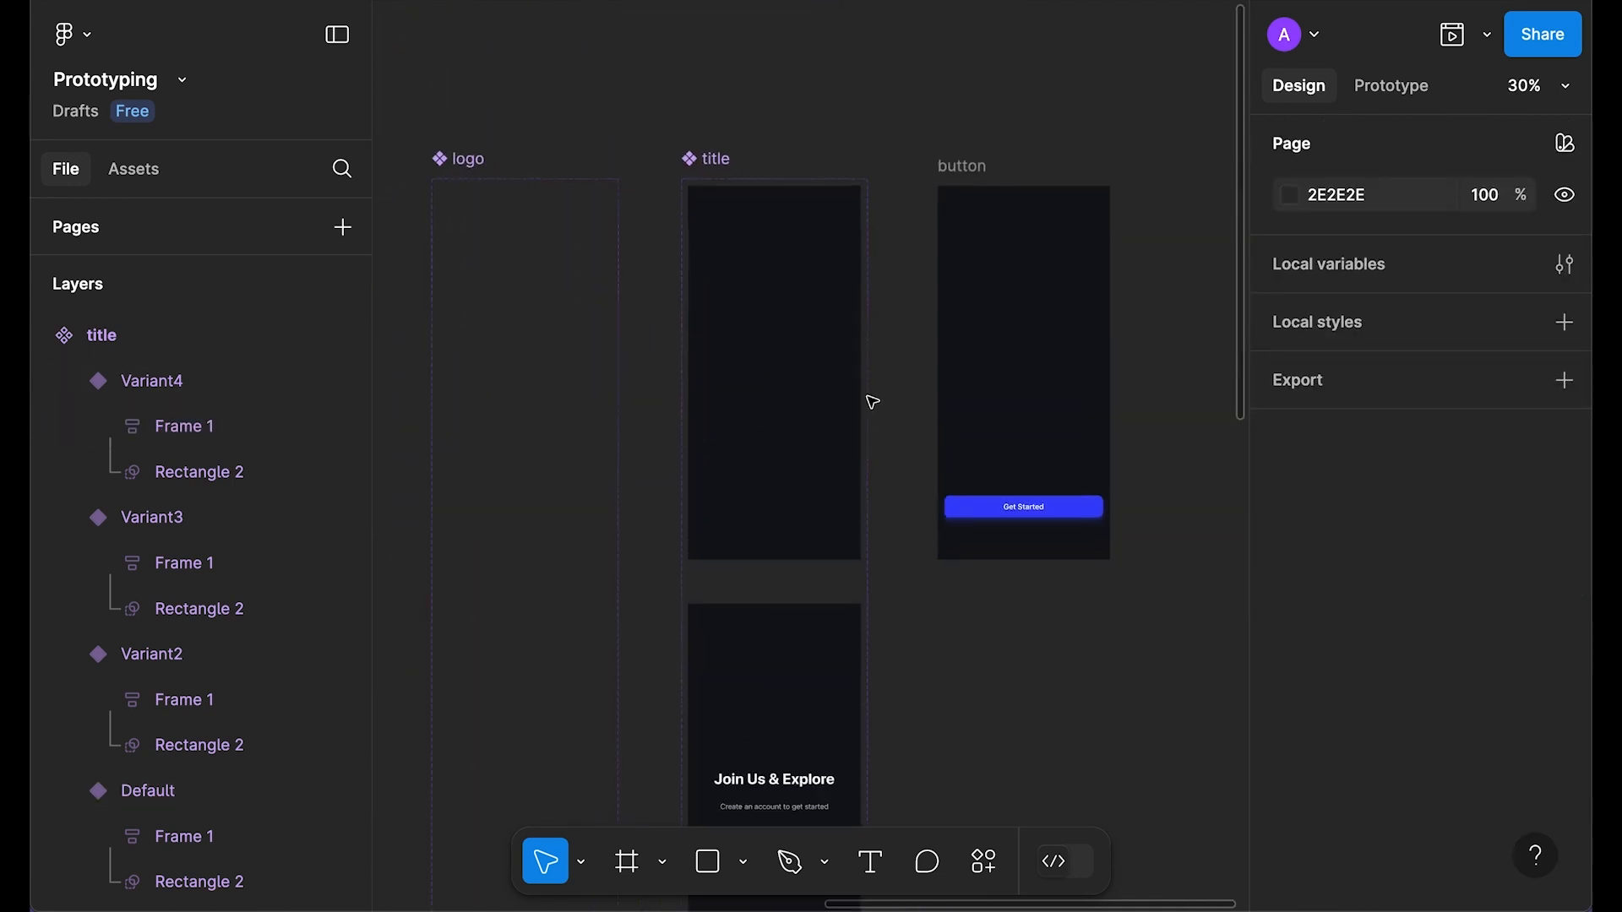
scroll(923, 351, down, 1)
Step: Link the title's Default variant to Variant2 with an After delay trigger of 1ms
click(910, 379)
click(1402, 87)
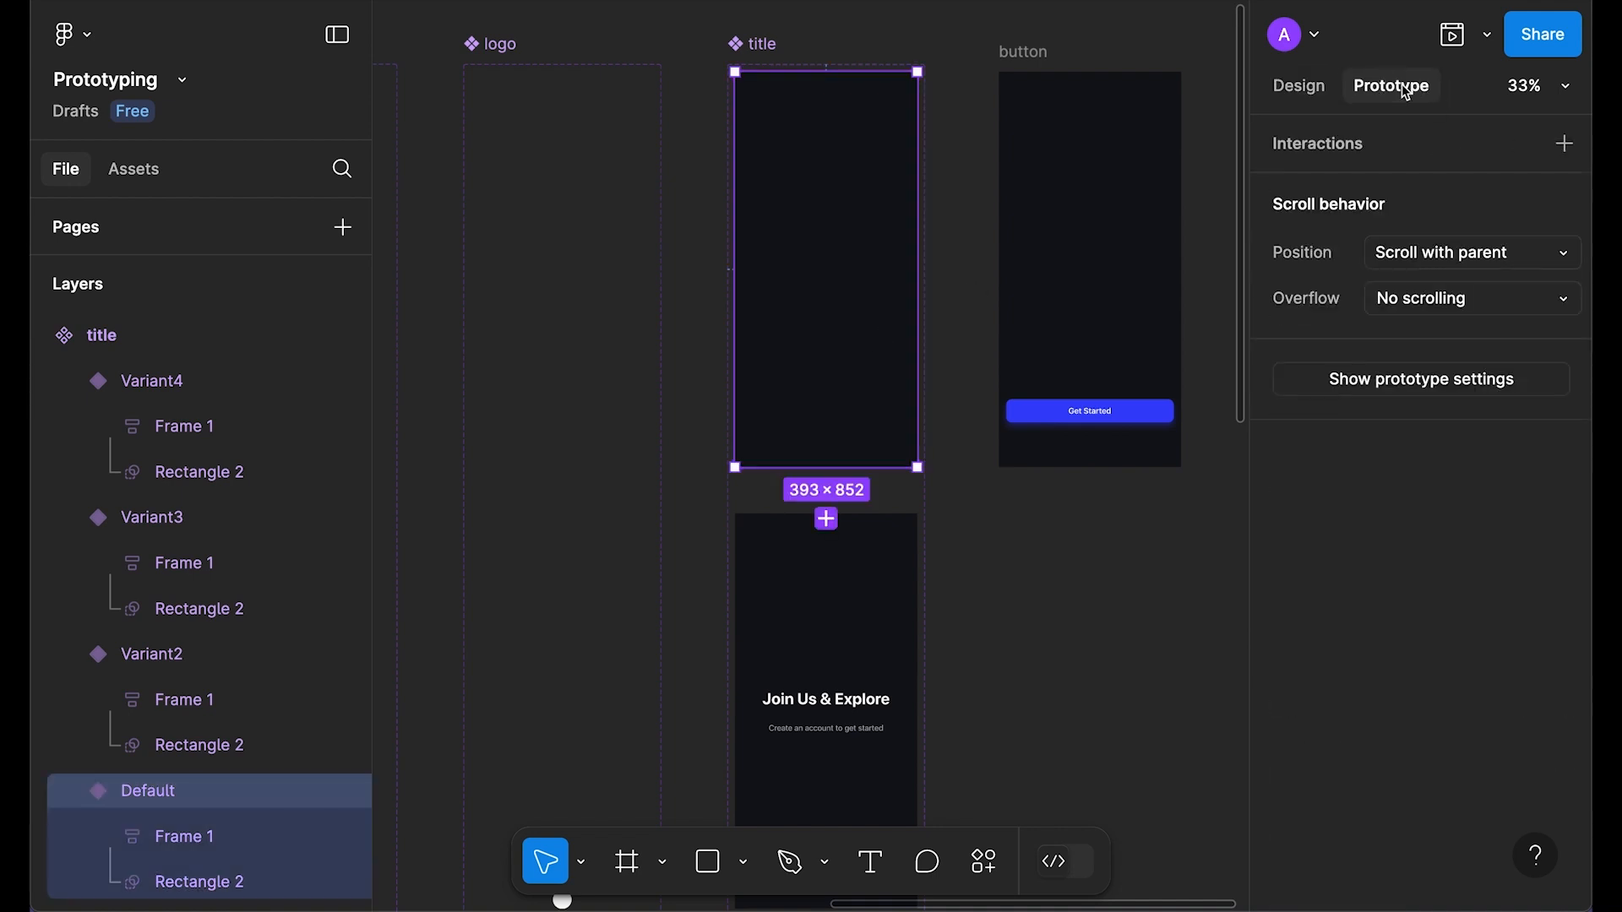
scroll(845, 412, up, 3)
scroll(845, 411, down, 2)
drag(823, 329, 869, 423)
click(876, 151)
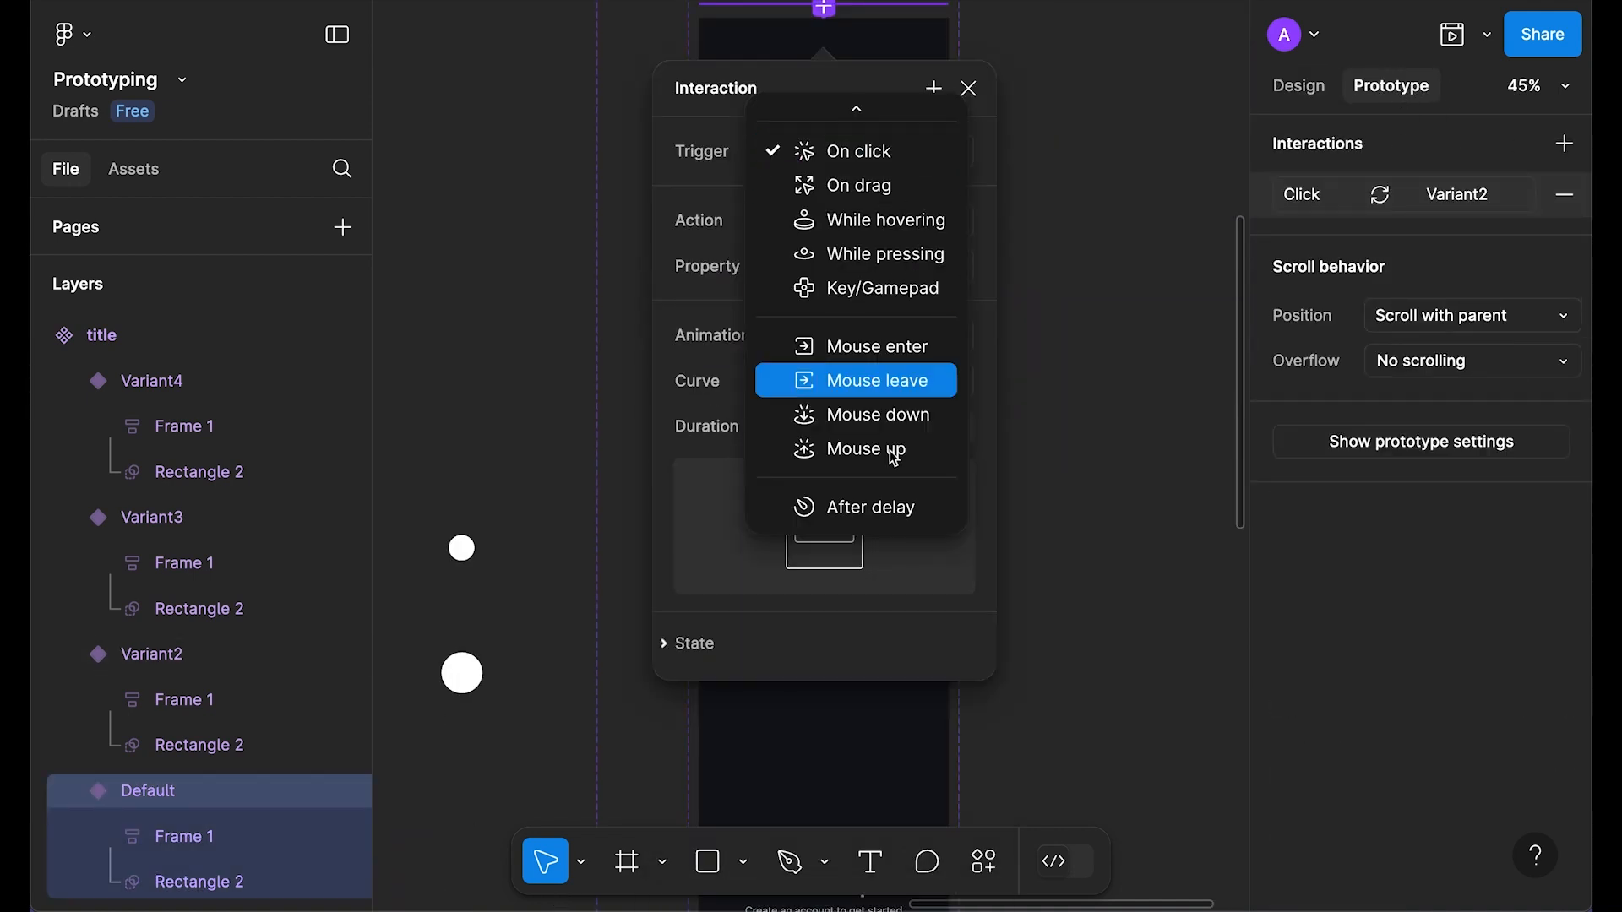
click(887, 506)
click(883, 199)
text(1)
key(Return)
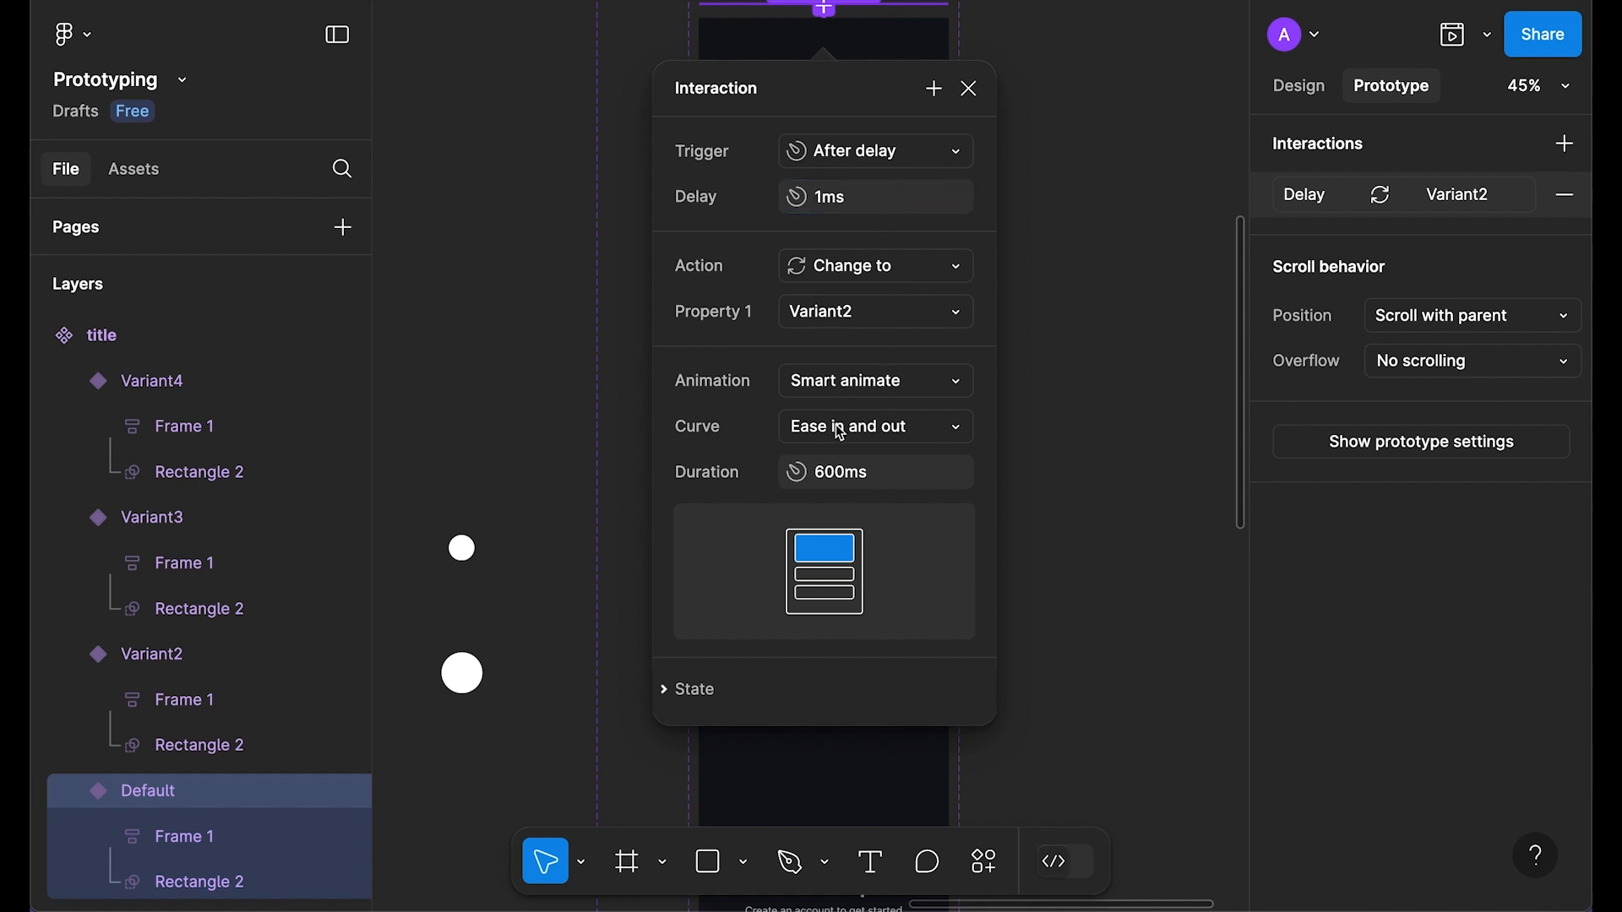
click(980, 84)
Step: Link Variant2 to Variant3 with an After delay trigger of 1ms
click(880, 366)
scroll(822, 450, down, 2)
drag(824, 457, 878, 549)
click(876, 328)
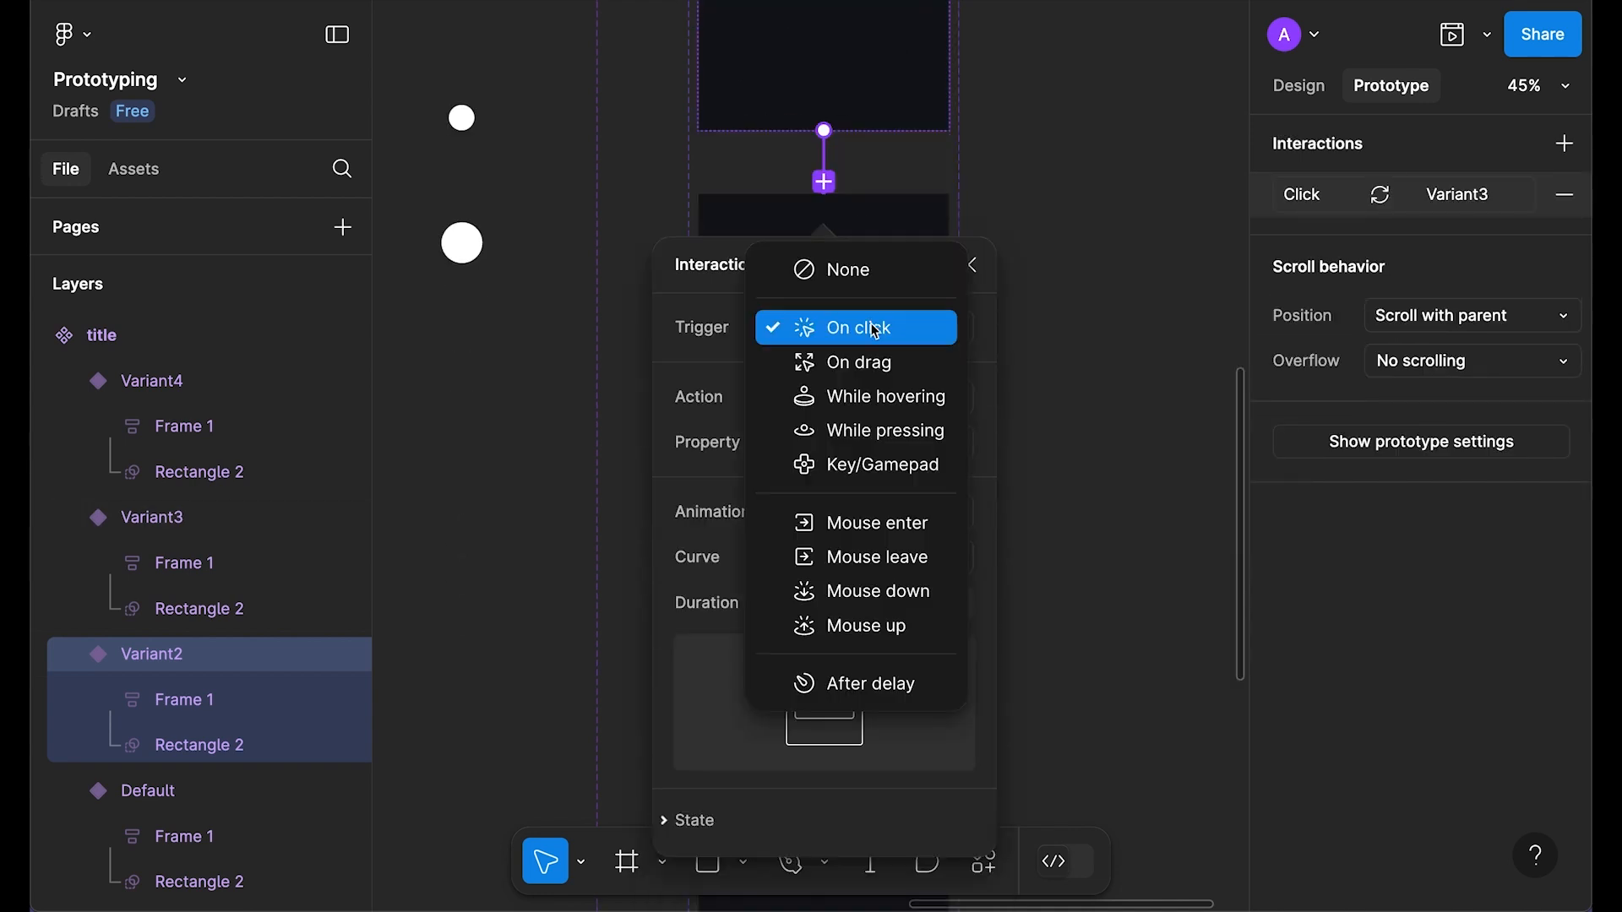
click(881, 684)
text(1)
key(Return)
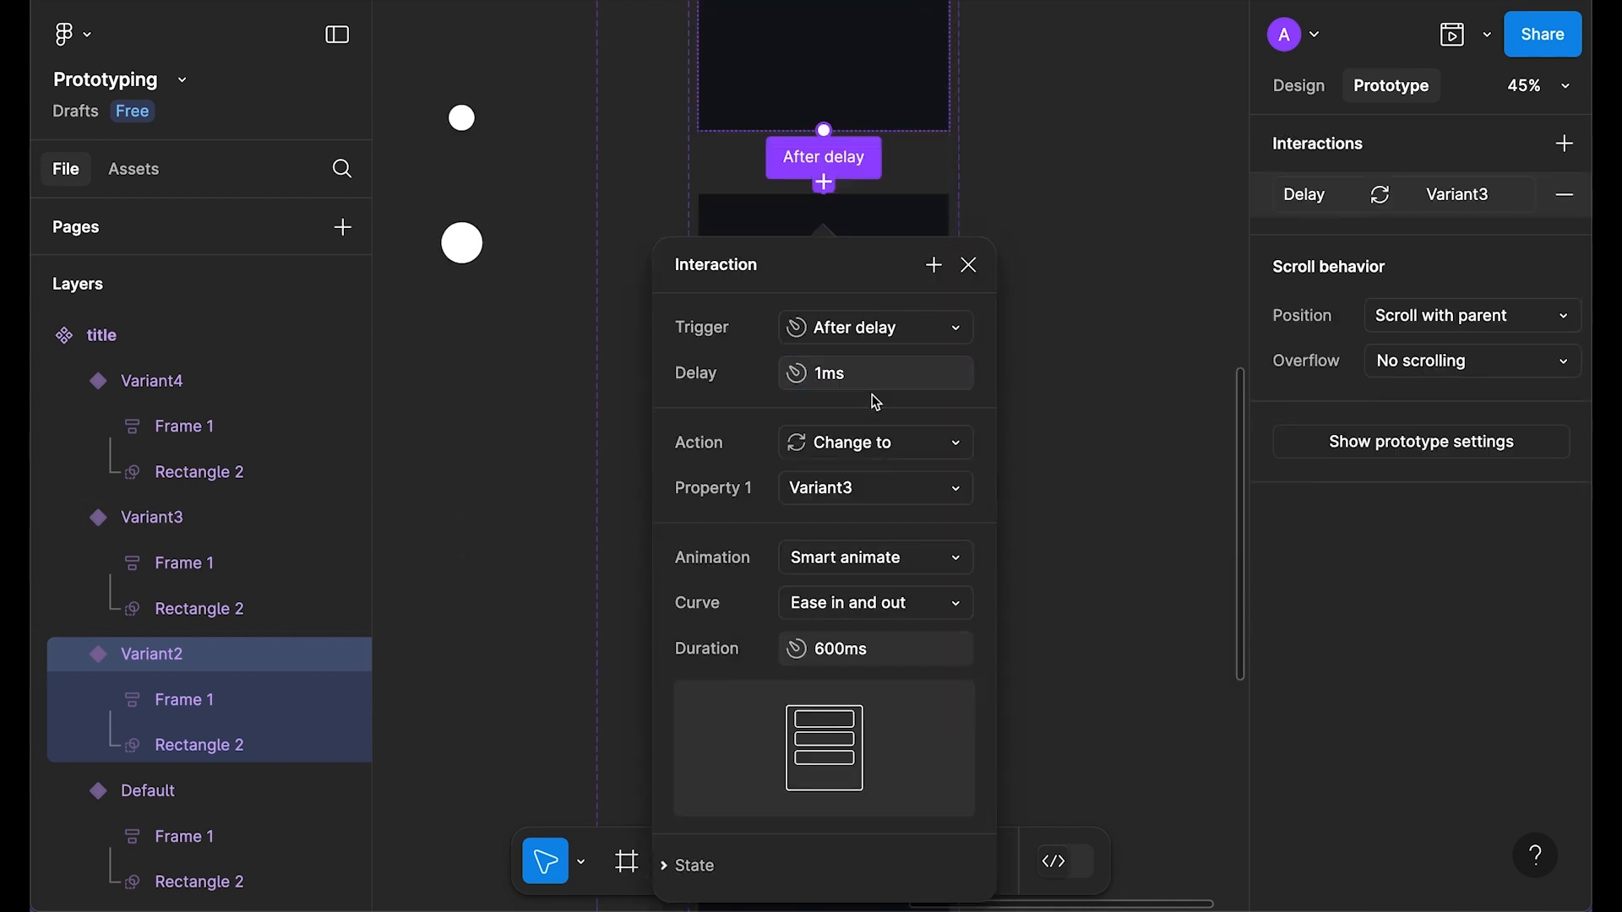
click(970, 265)
Step: Link Variant3 to Variant4 with an After delay trigger of 1ms
scroll(836, 297, down, 4)
click(820, 302)
scroll(864, 299, down, 1)
drag(824, 301, 864, 426)
scroll(870, 433, down, 5)
click(874, 25)
scroll(889, 224, down, 2)
click(879, 264)
scroll(899, 190, up, 3)
click(885, 301)
text(1)
key(Return)
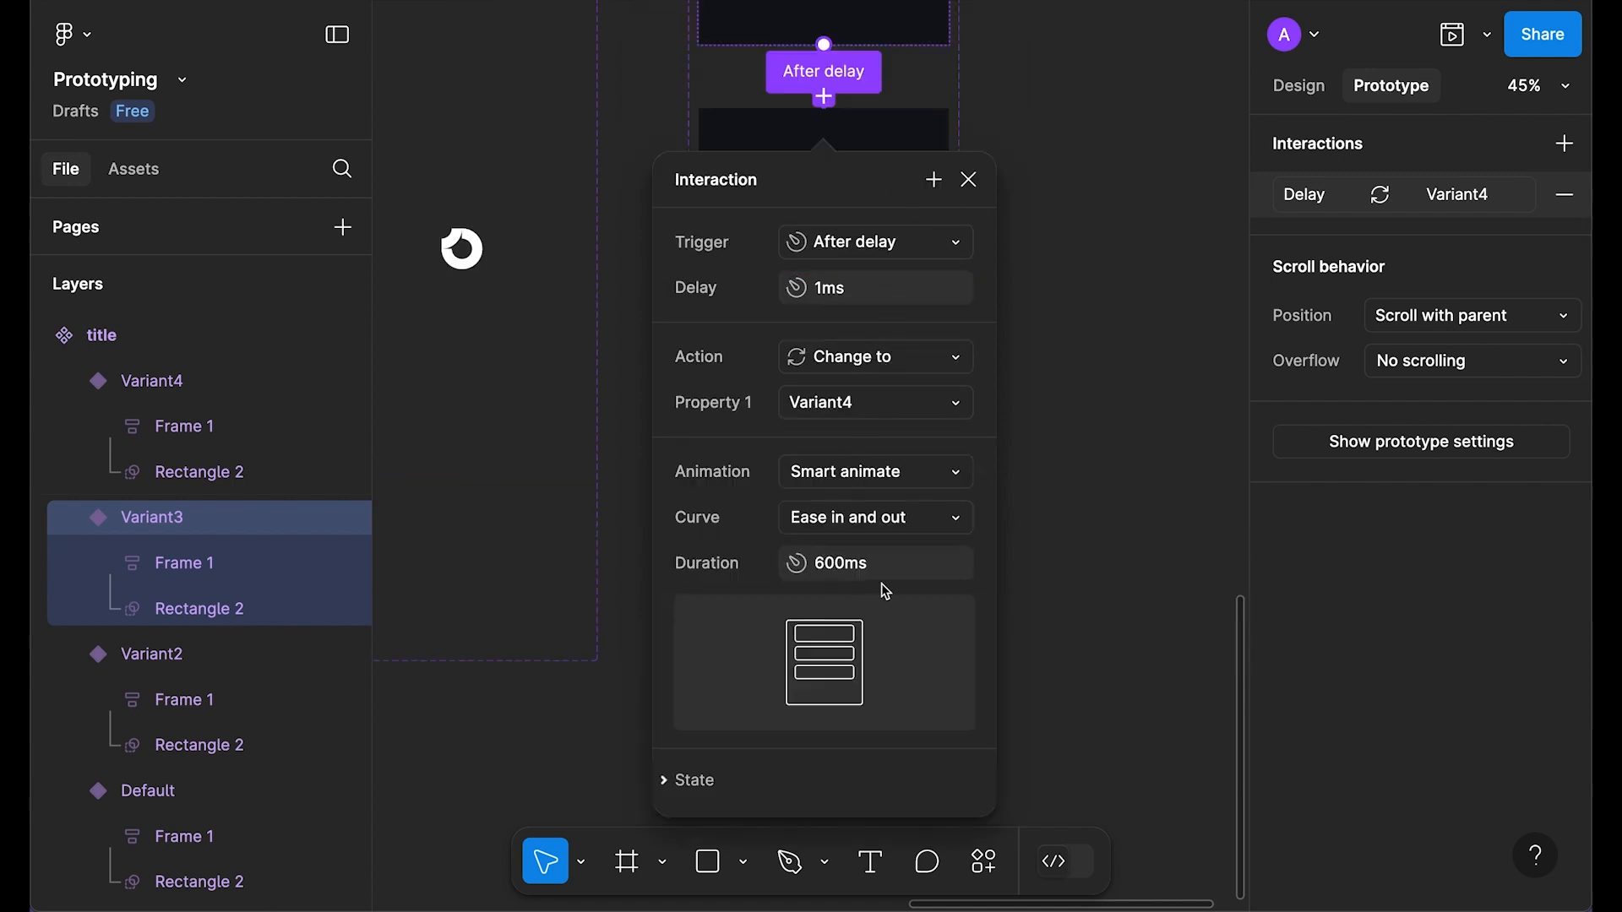
click(969, 179)
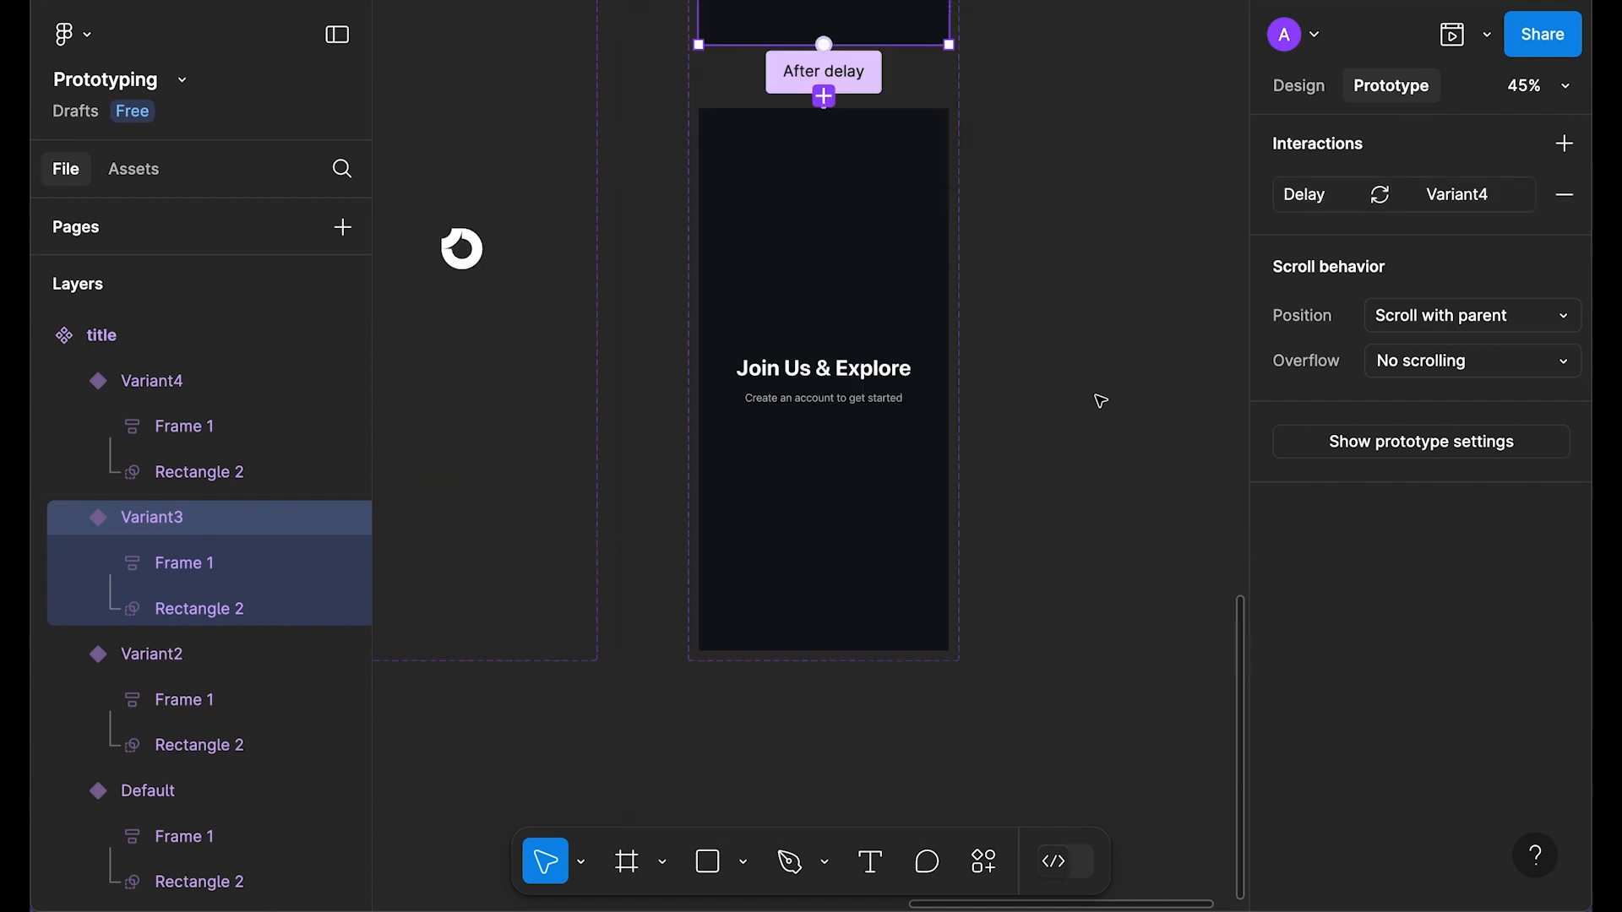
Step: Place a 393×852 instance of the title component on the canvas
scroll(1072, 399, down, 5)
drag(927, 749, 914, 876)
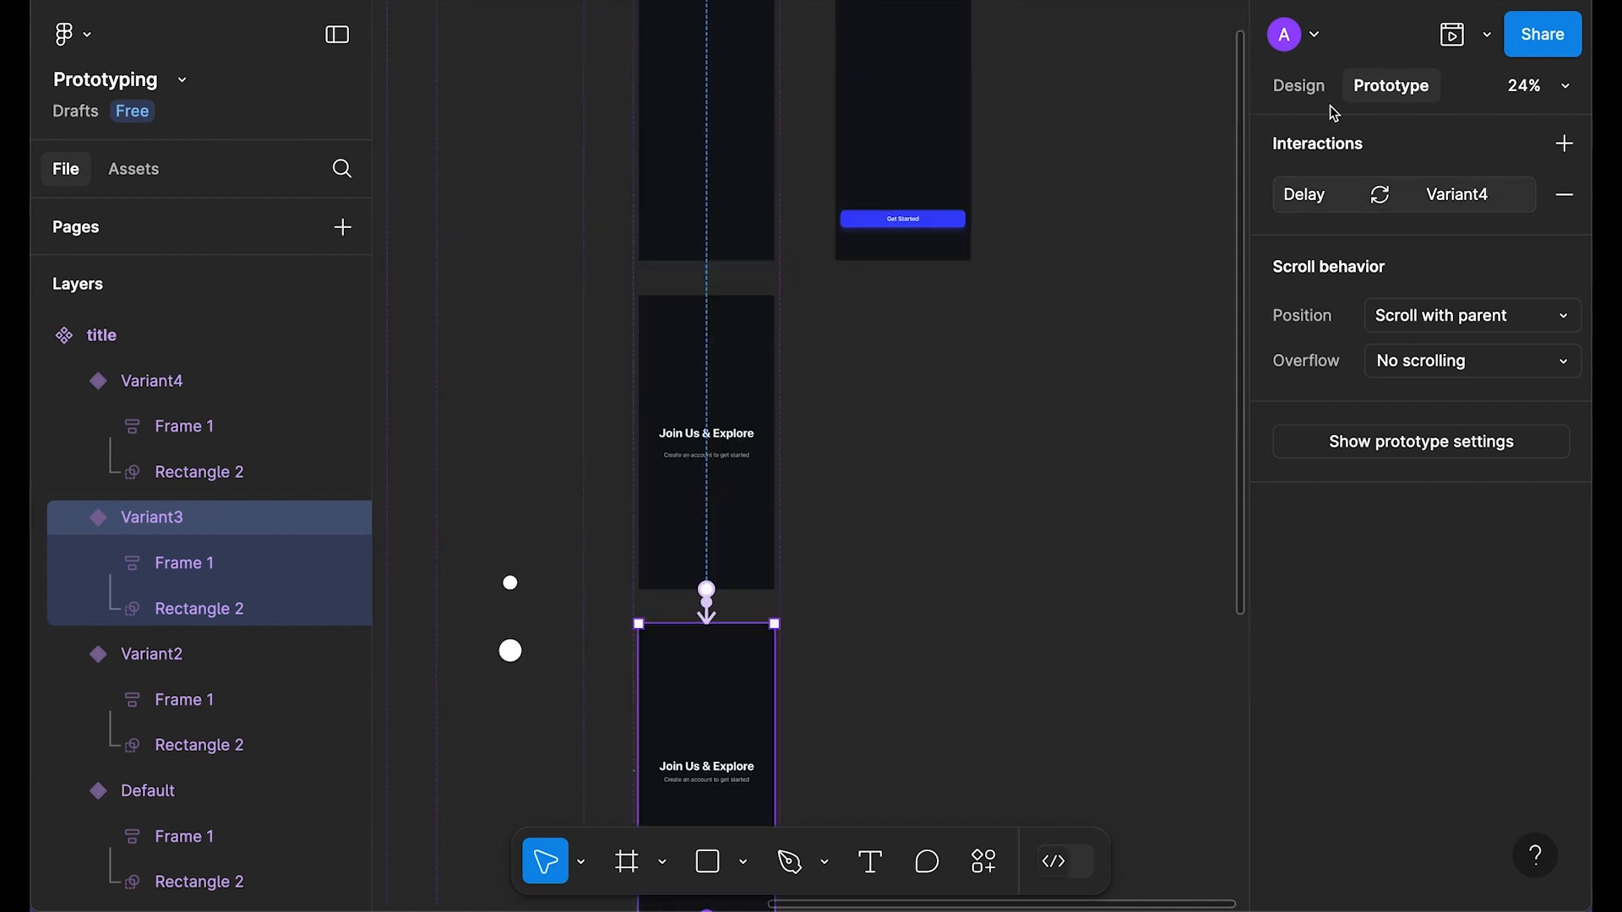
click(1301, 89)
scroll(753, 351, up, 2)
drag(713, 228, 908, 555)
scroll(1030, 507, up, 3)
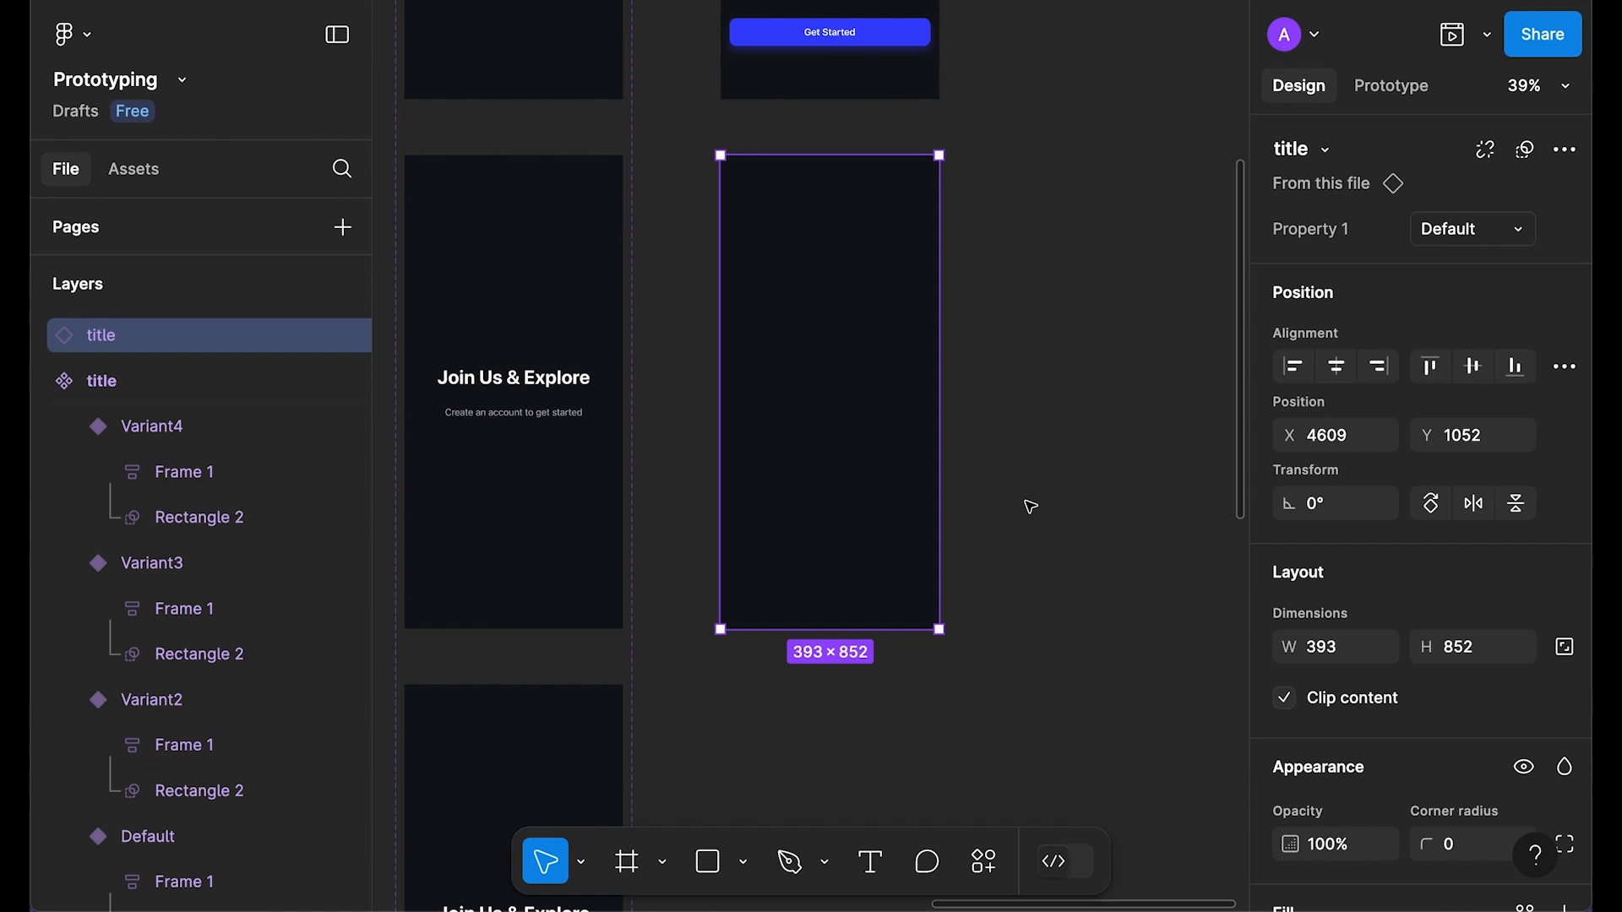
Step: Preview the title instance's animation as a prototype
key(shift+space)
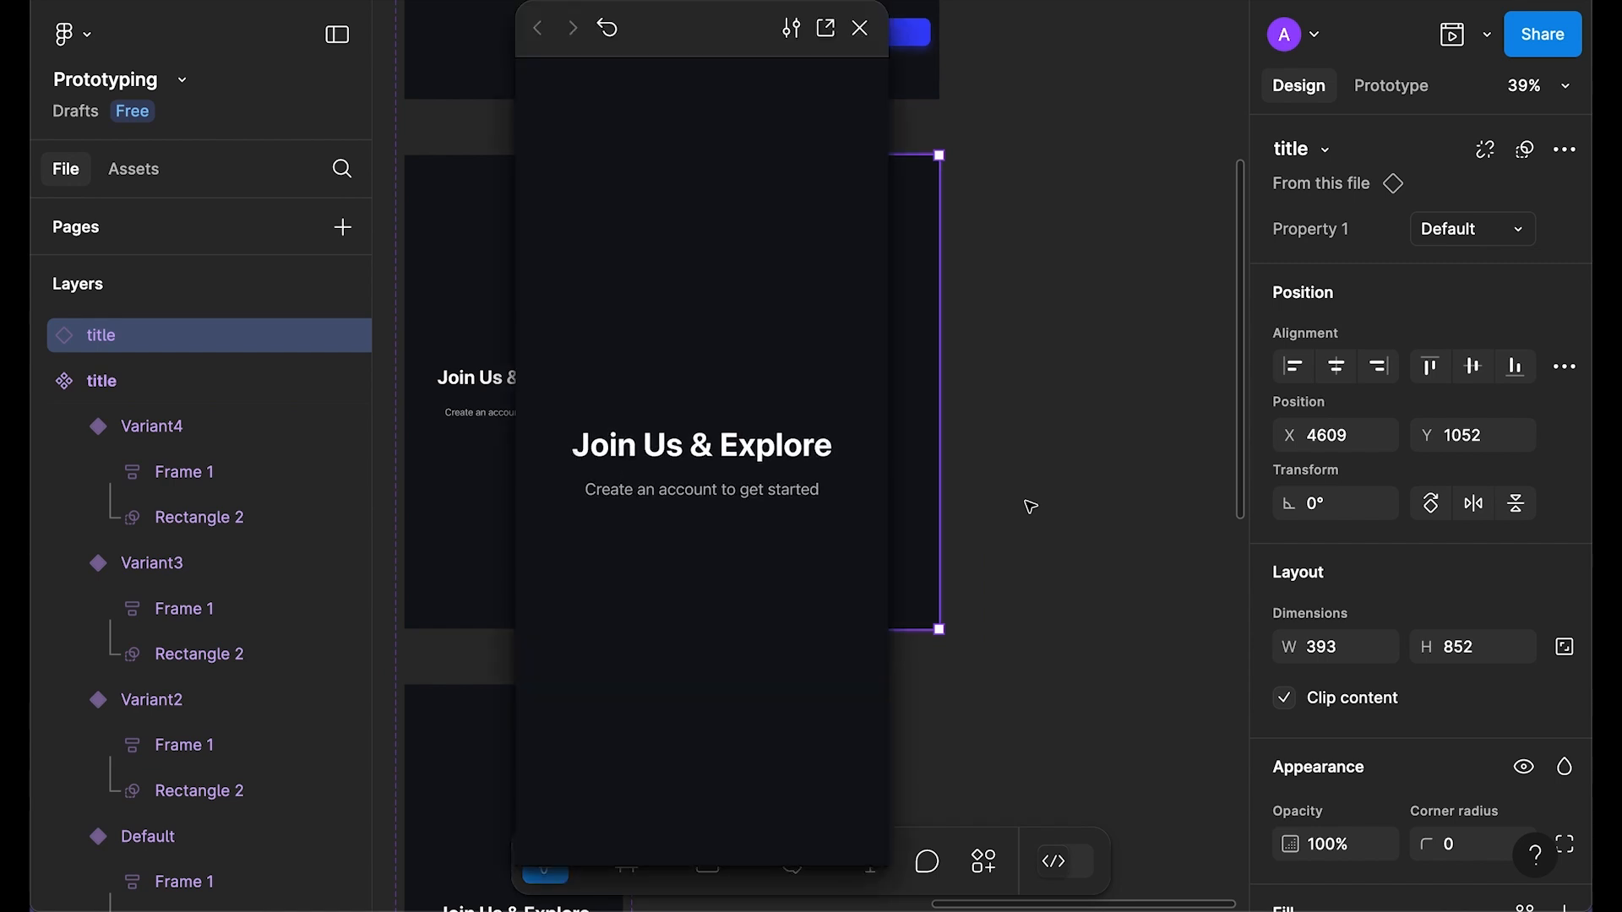
click(860, 28)
click(1056, 252)
scroll(1059, 253, down, 2)
scroll(1058, 253, up, 3)
scroll(642, 253, up, 3)
Step: Remove the Neutral/700 fill from all four title variants
click(596, 180)
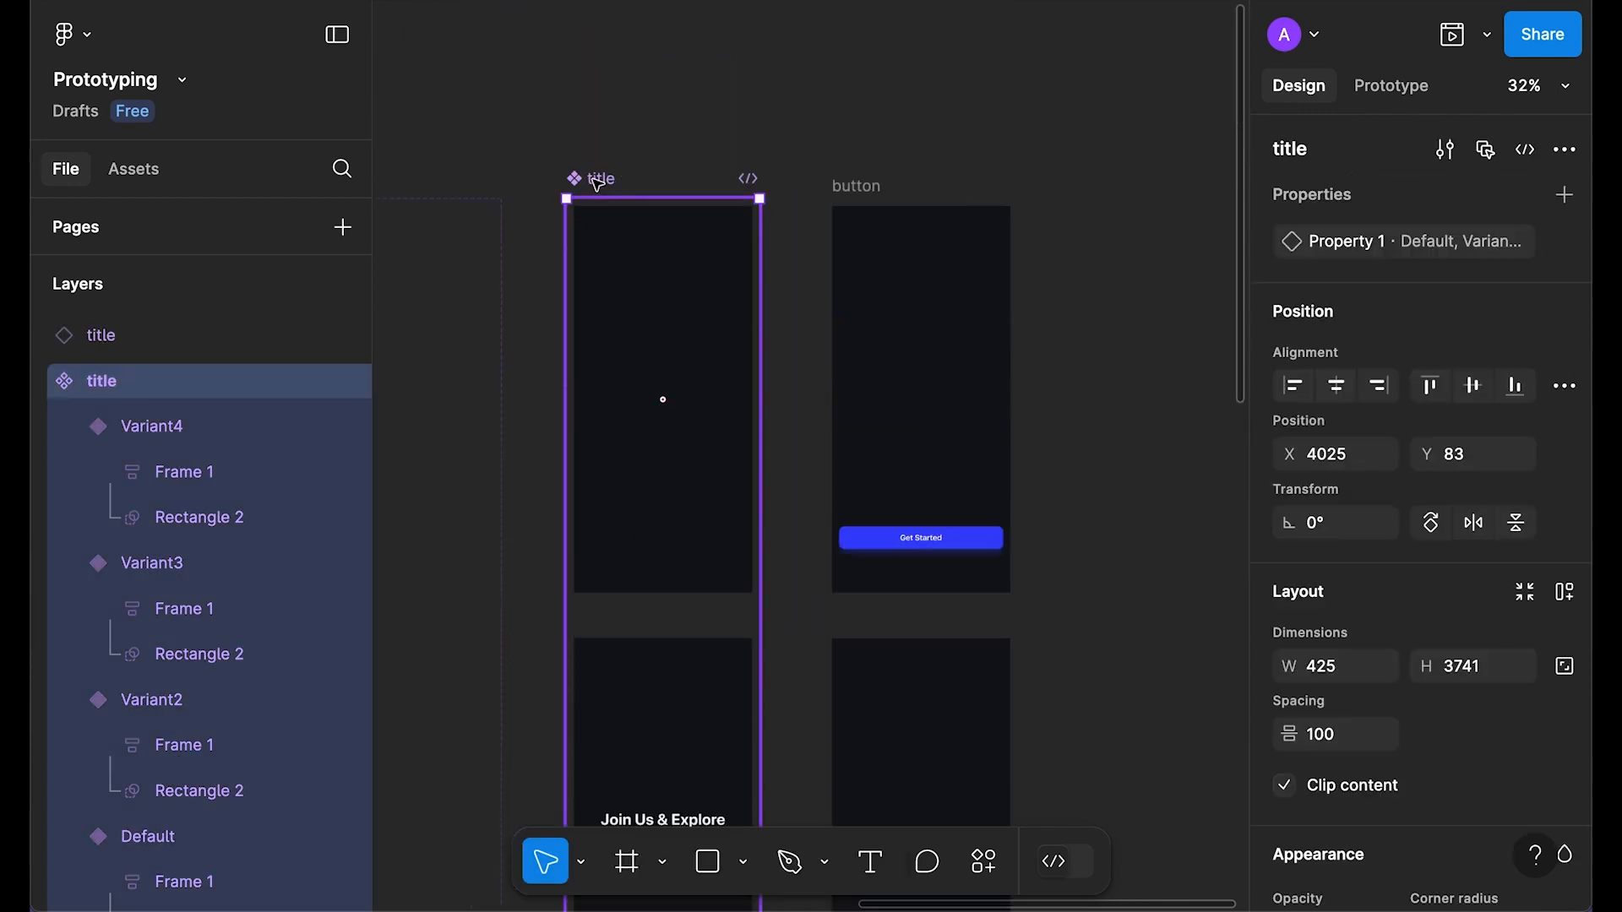
key(Return)
scroll(1463, 449, down, 4)
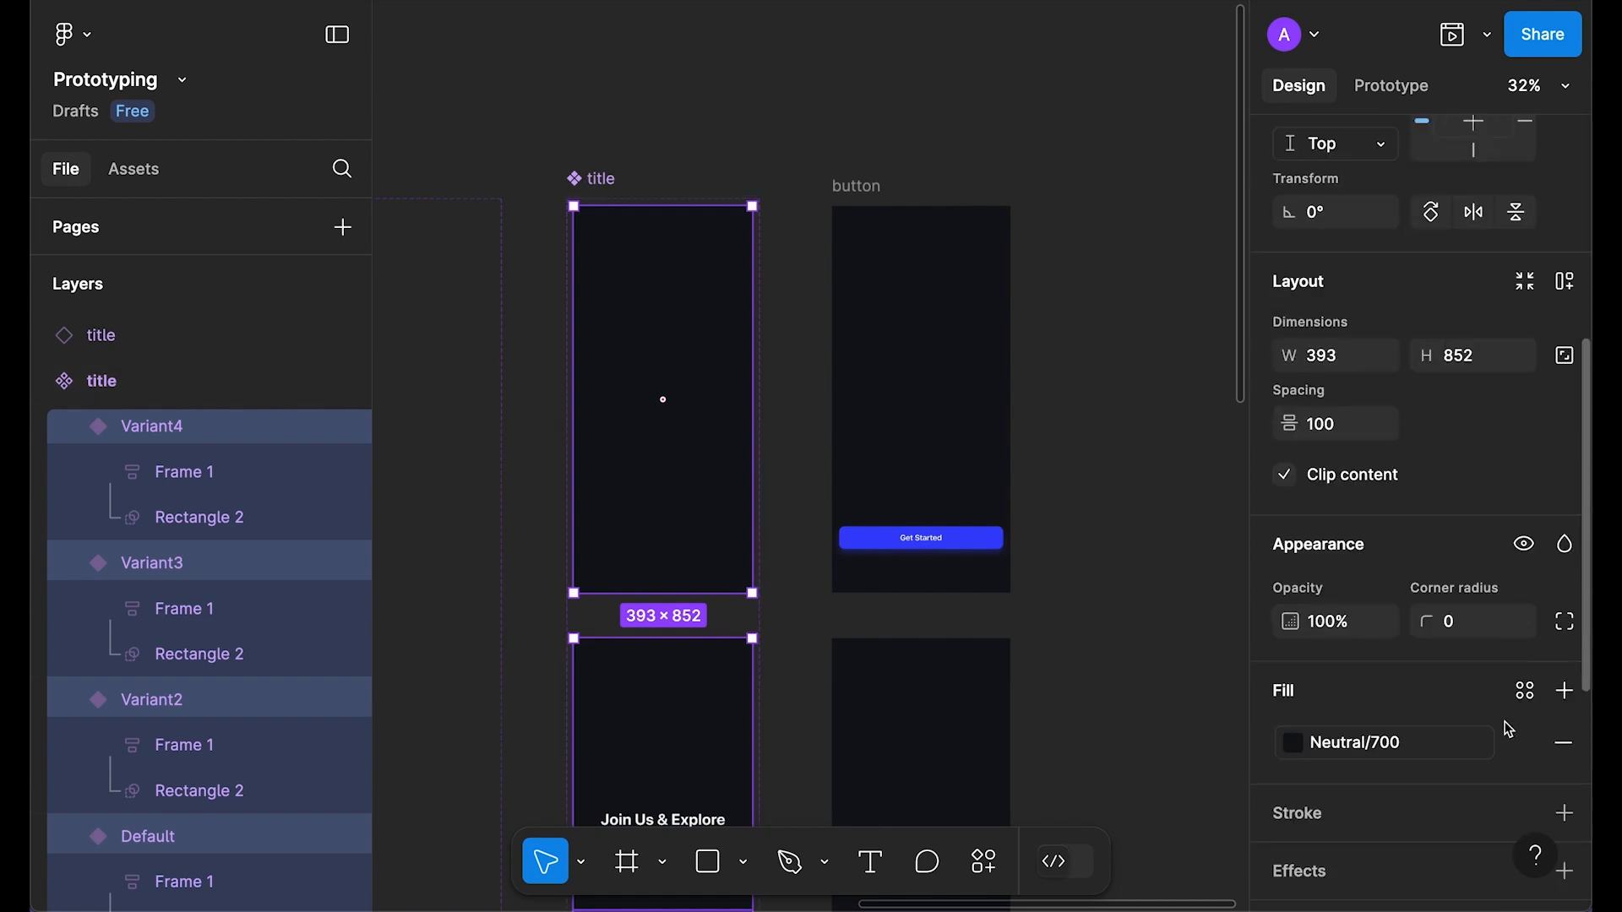
click(1565, 748)
Step: Delete the test title instance from the canvas
click(1021, 438)
scroll(1021, 437, down, 5)
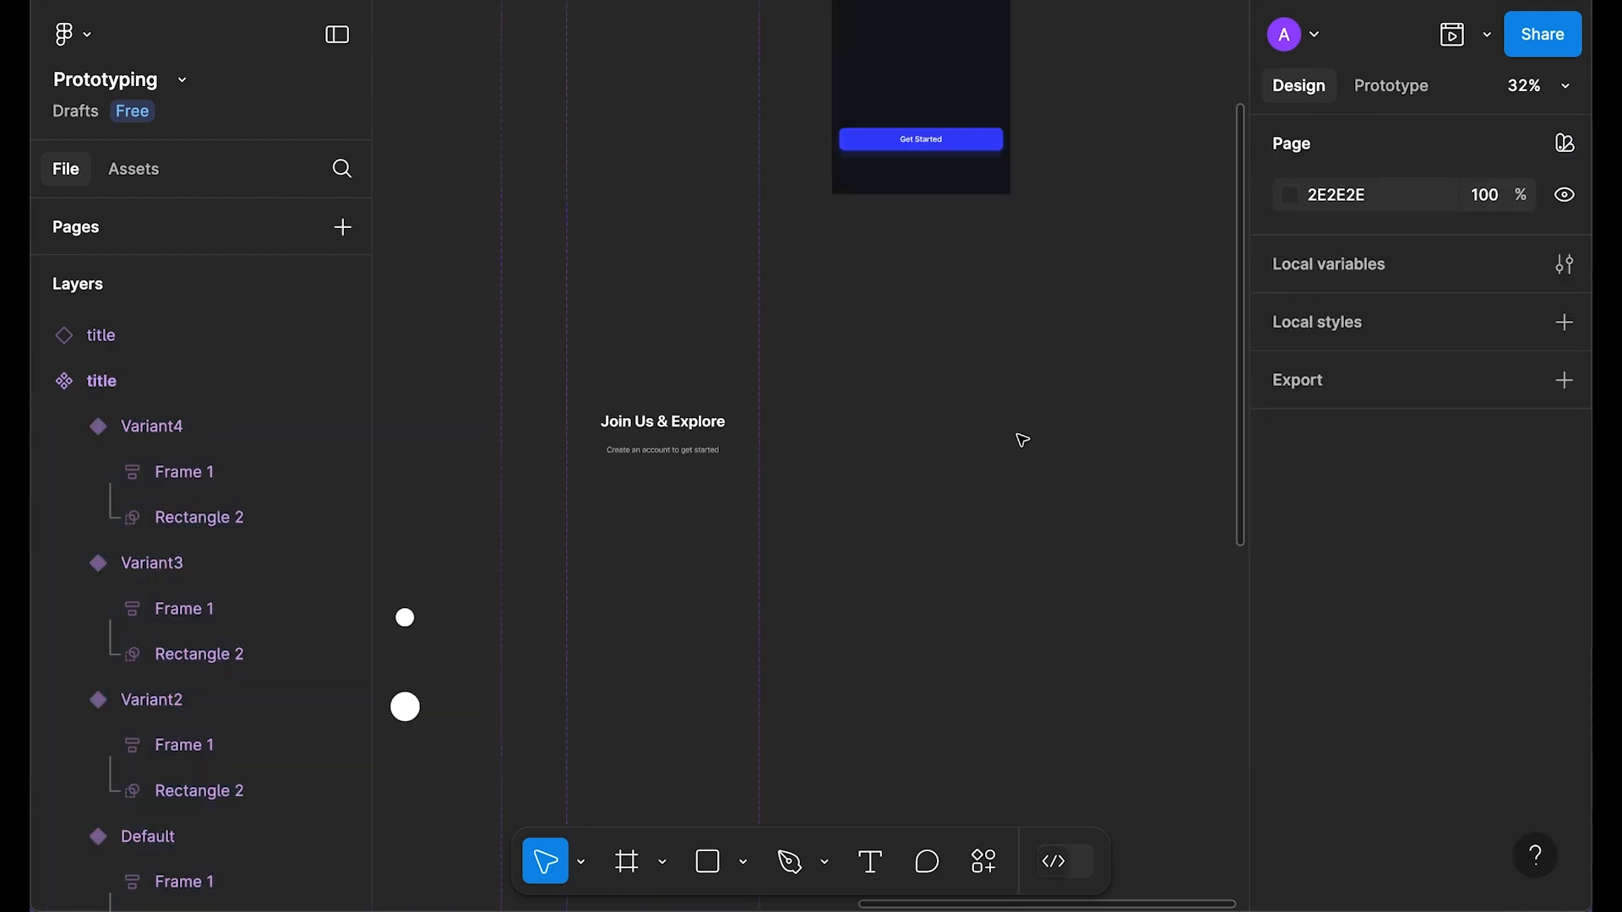
click(935, 365)
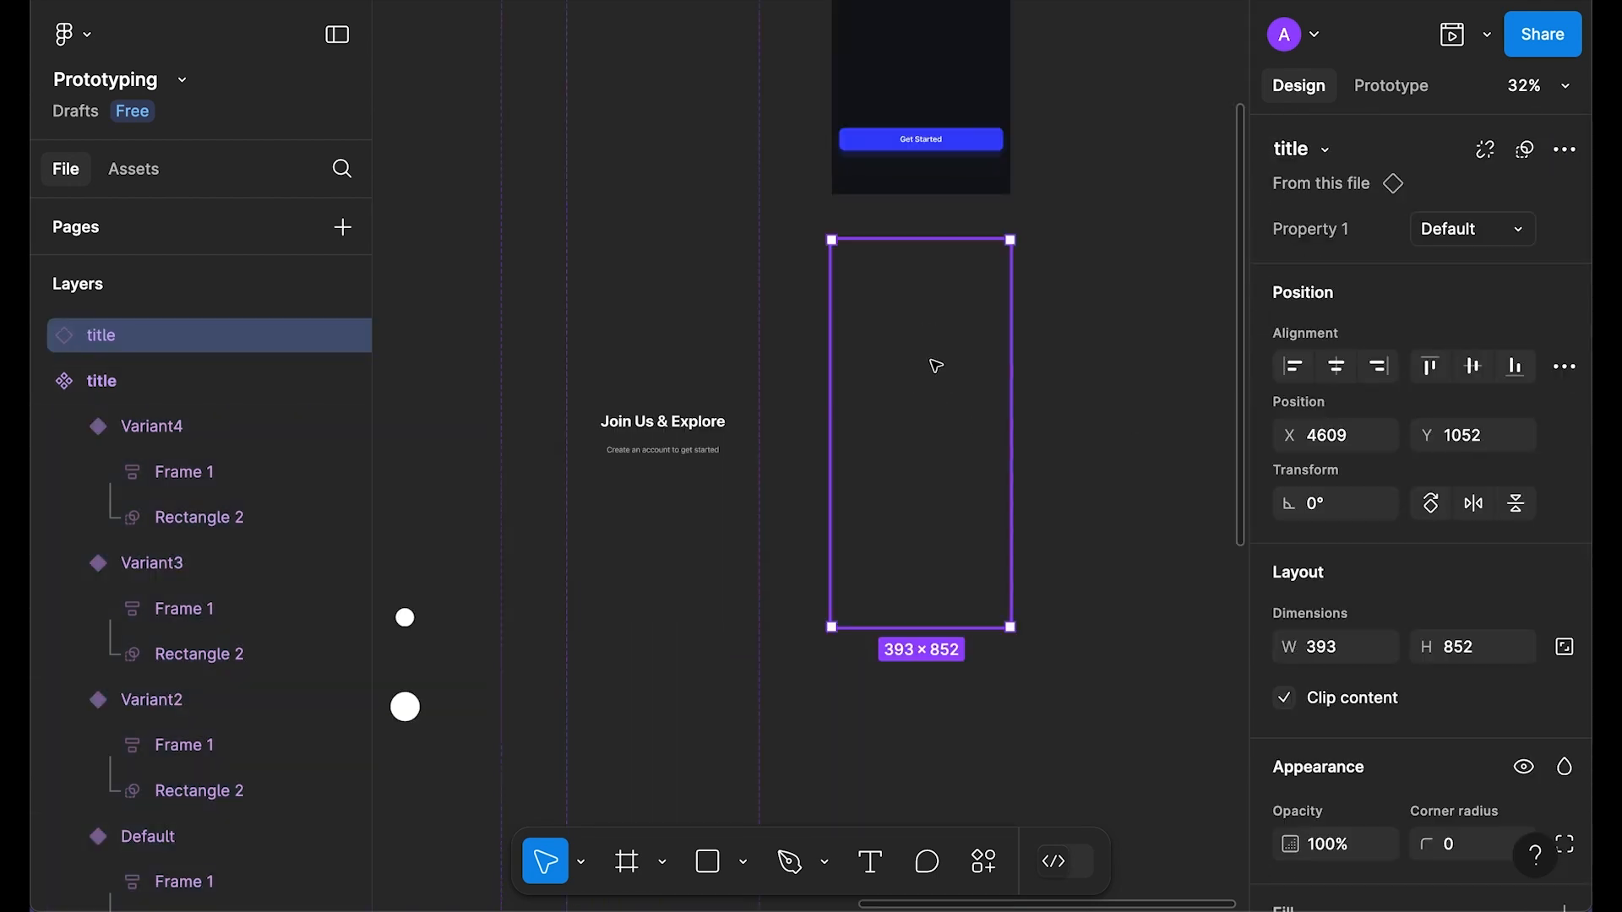
key(Delete)
scroll(973, 439, down, 4)
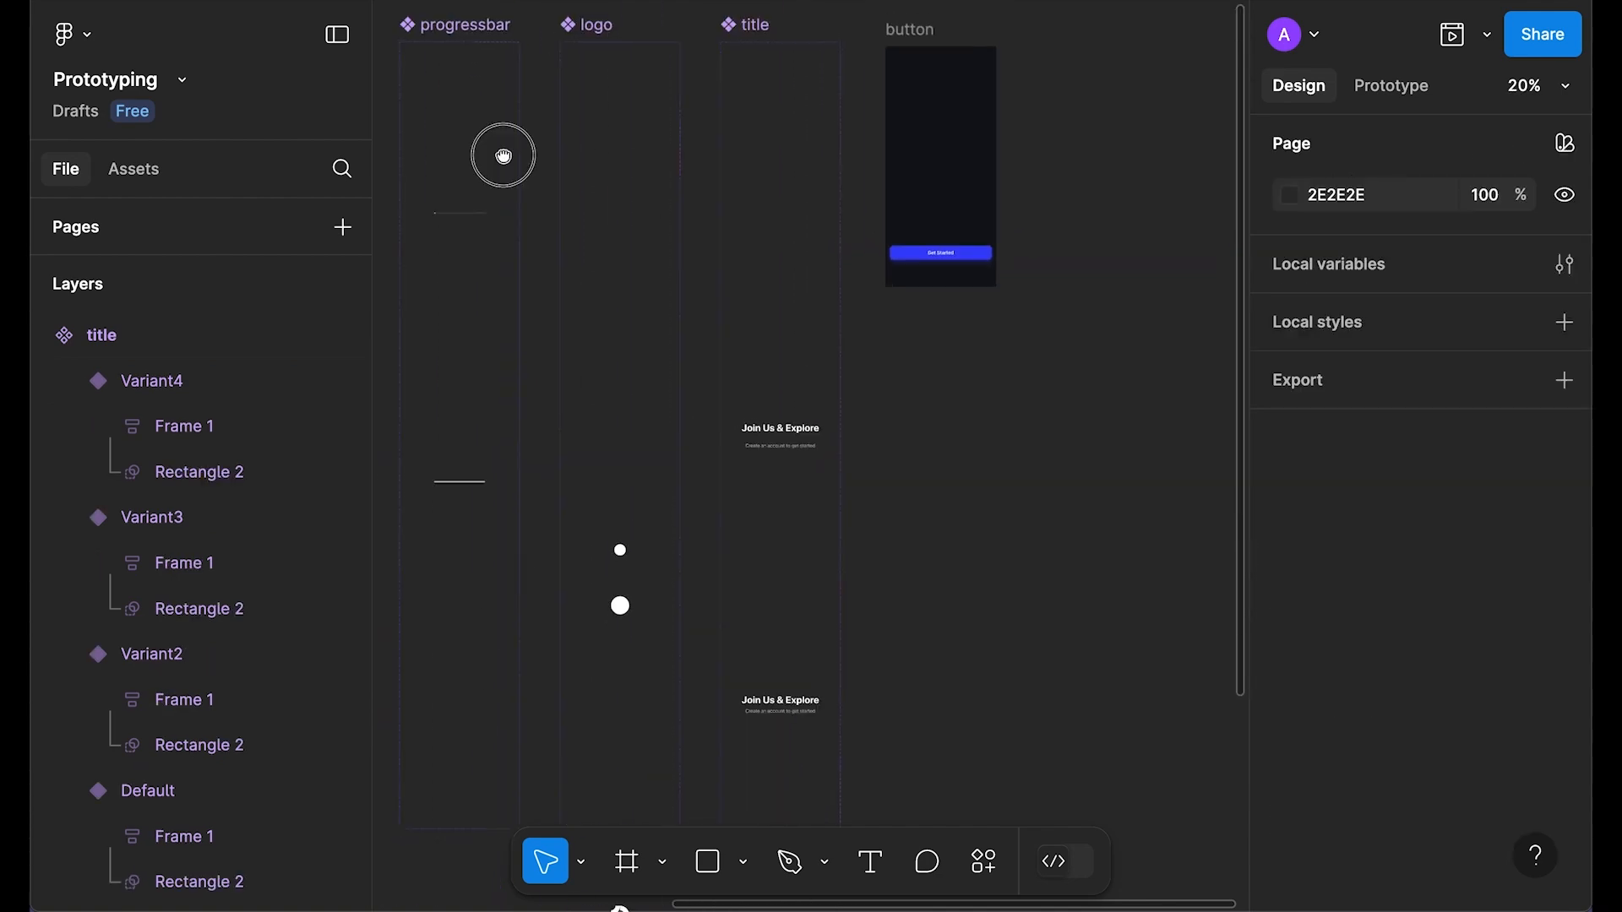
Step: Replace the Join Us & Explore heading frame with the centred title instance and preview the screen
drag(504, 156, 893, 344)
drag(699, 351, 1009, 331)
scroll(855, 354, up, 5)
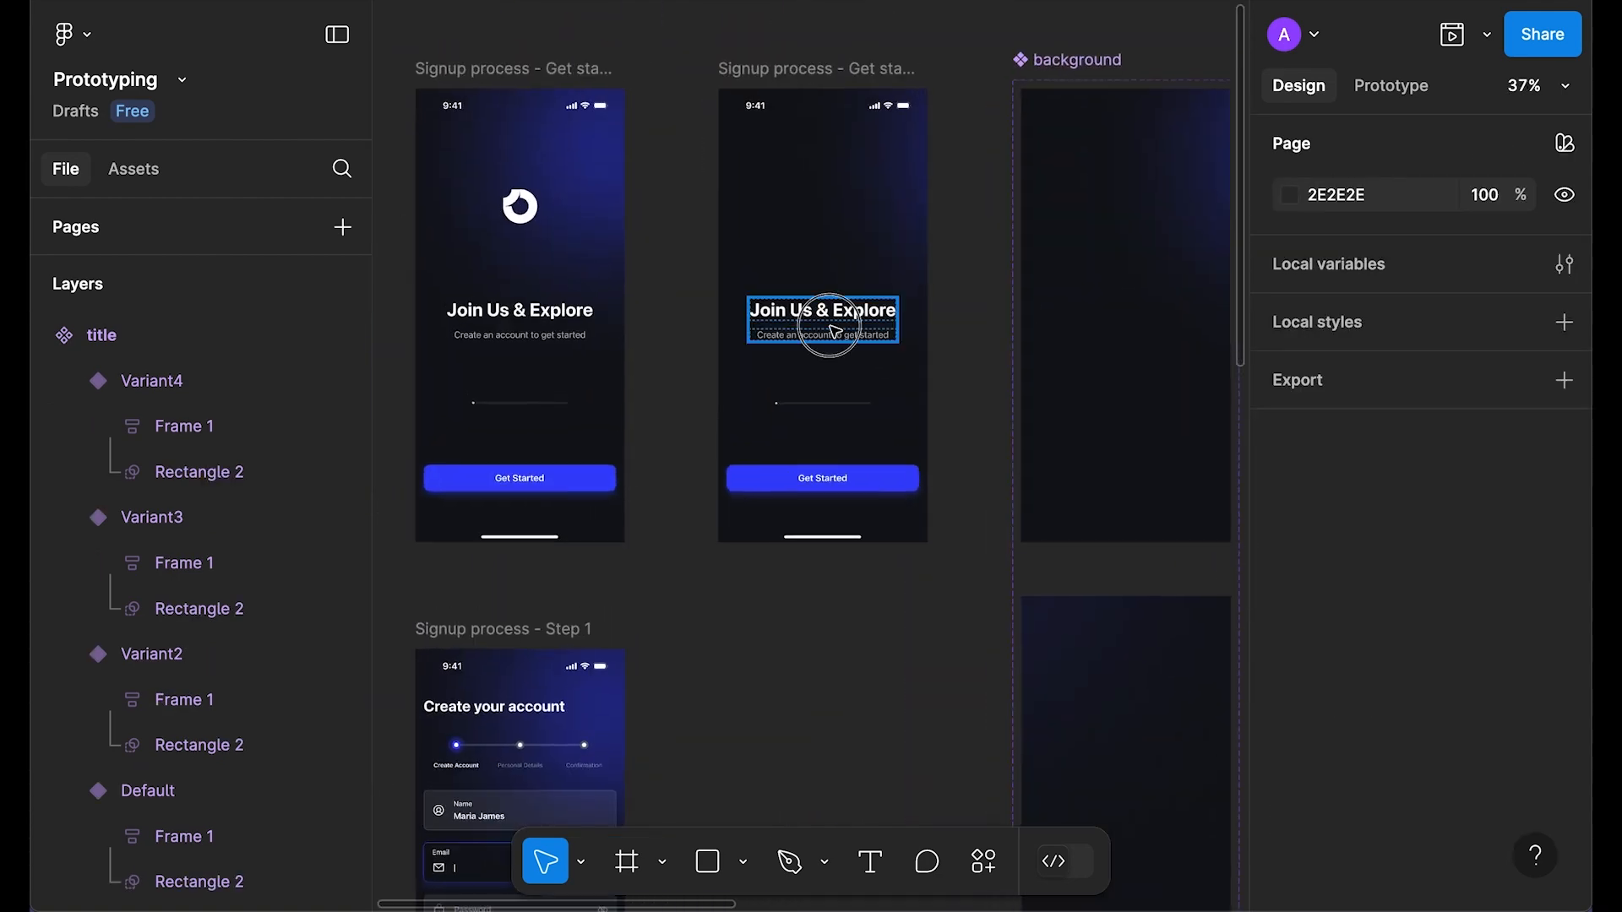
right_click(821, 311)
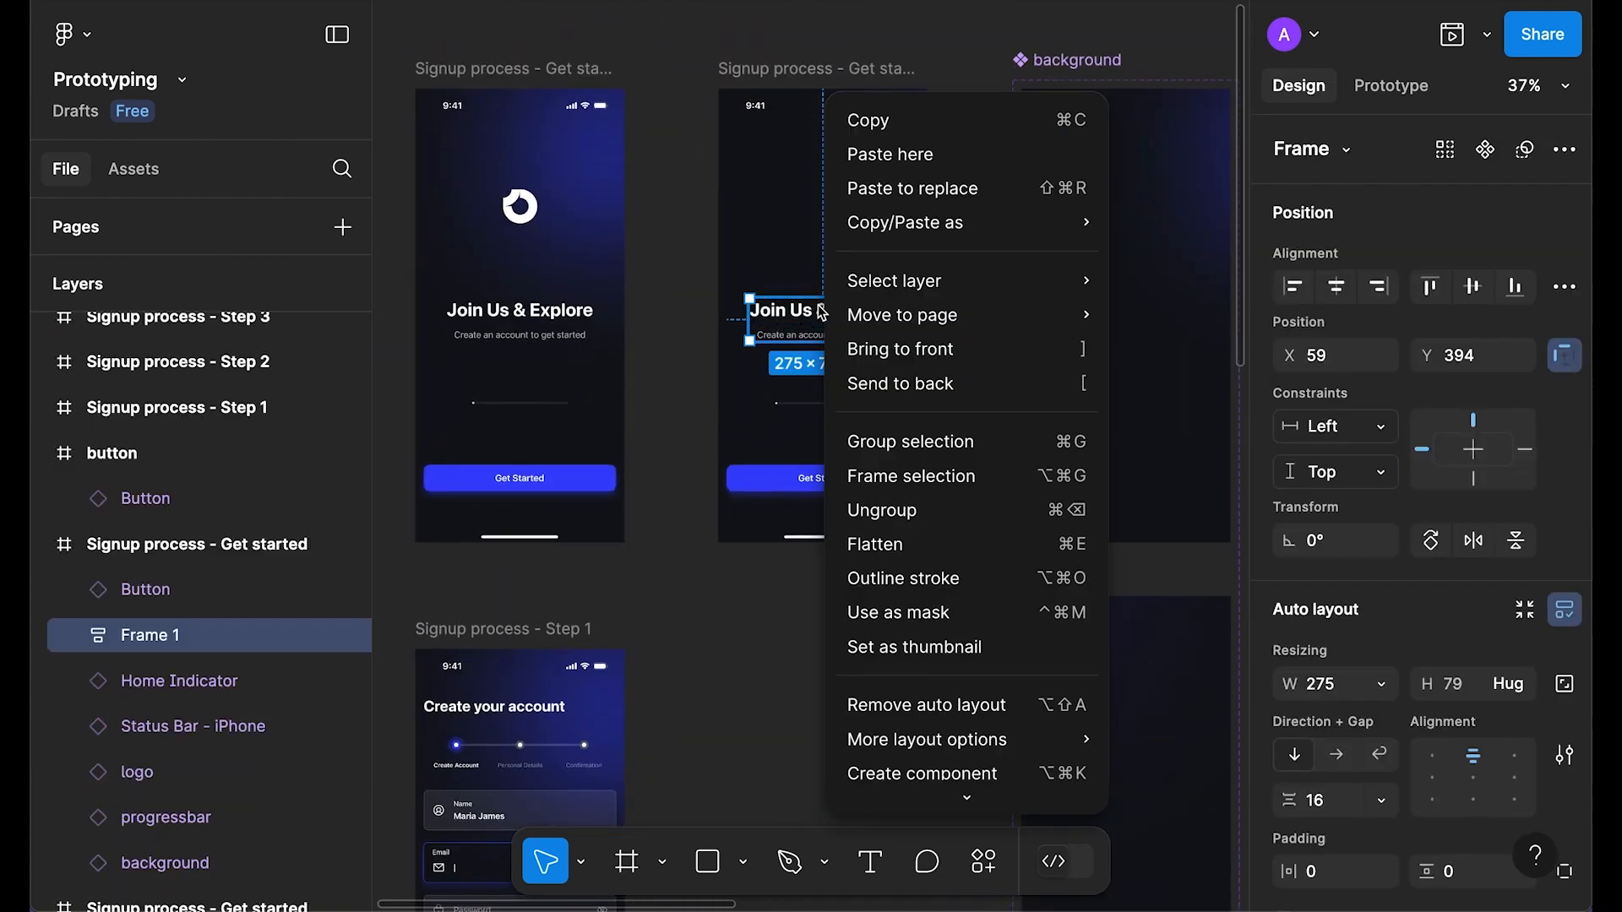
click(906, 195)
click(1336, 366)
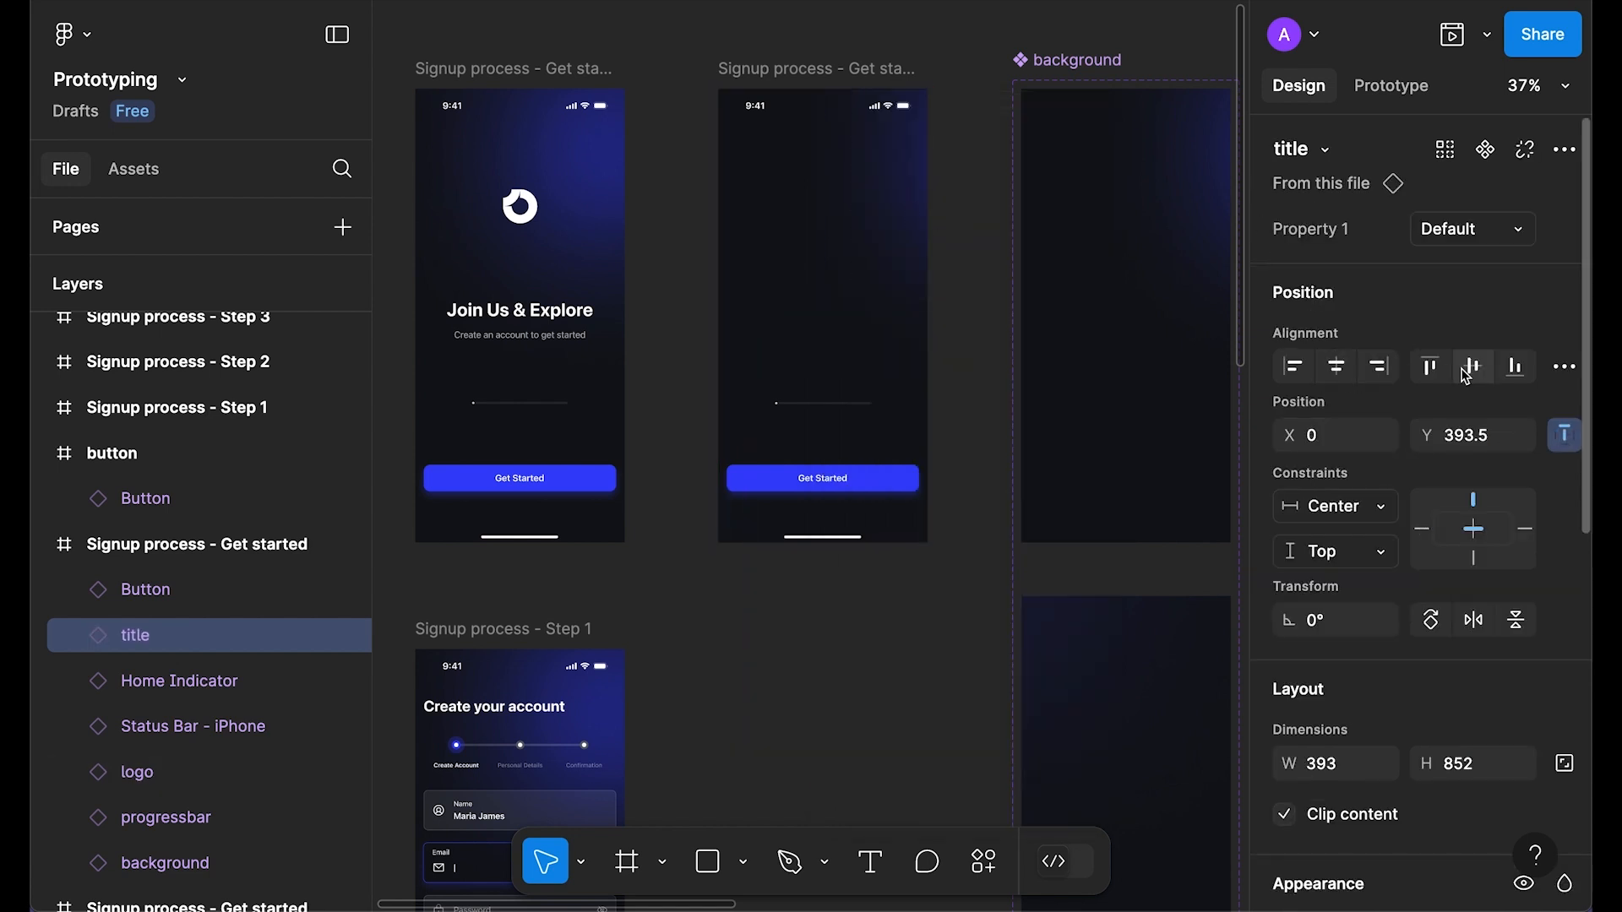
click(1472, 367)
click(811, 75)
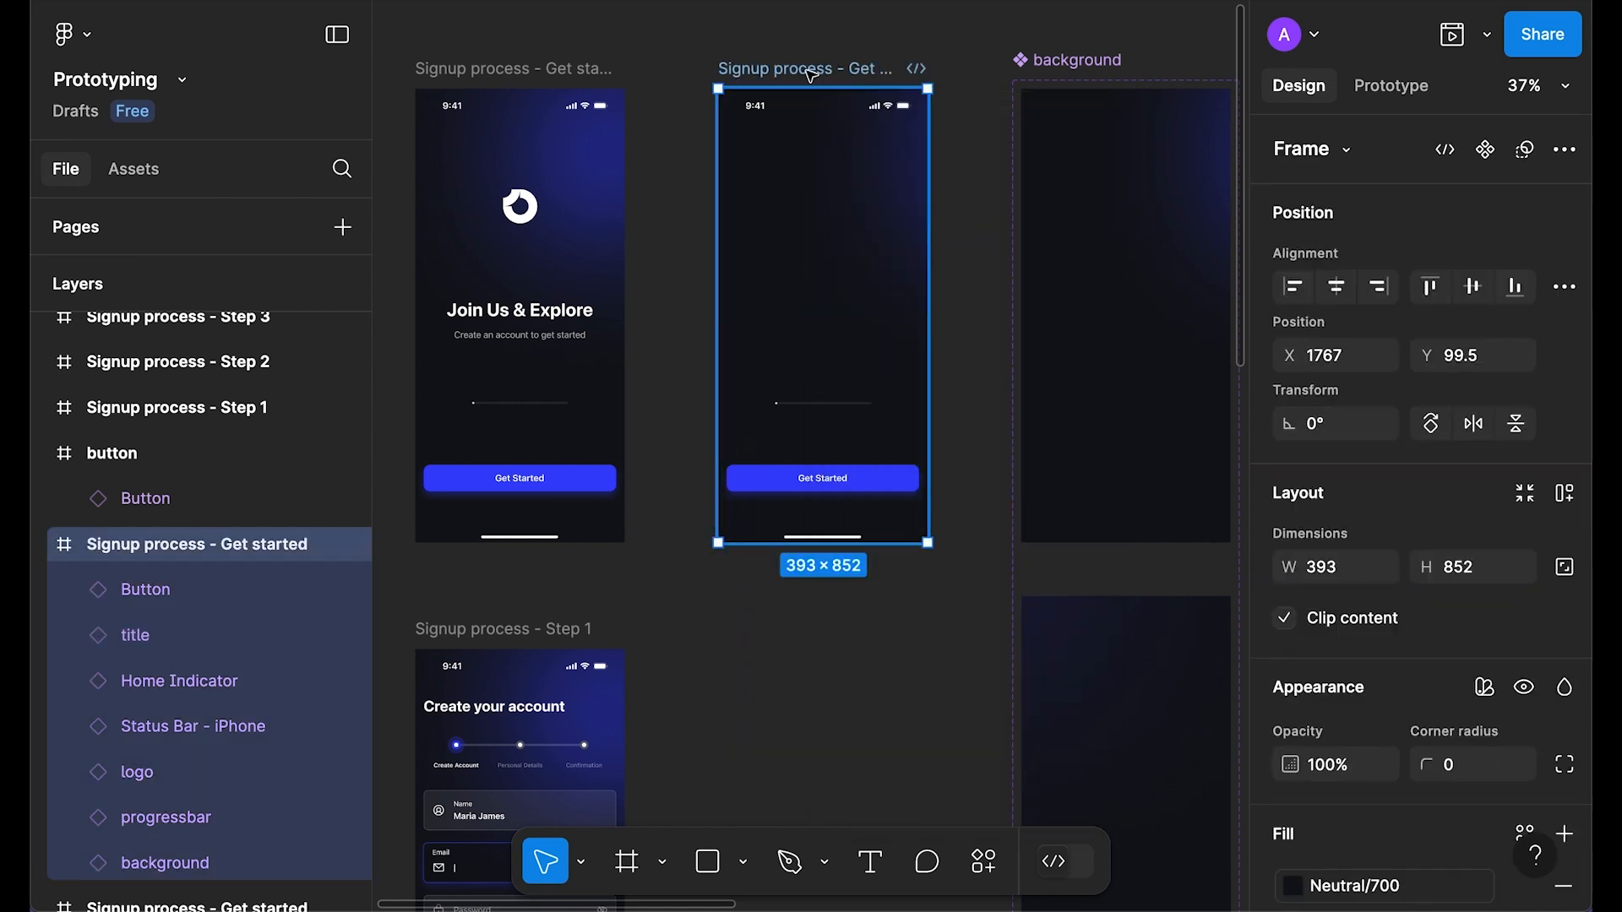
key(shift+space)
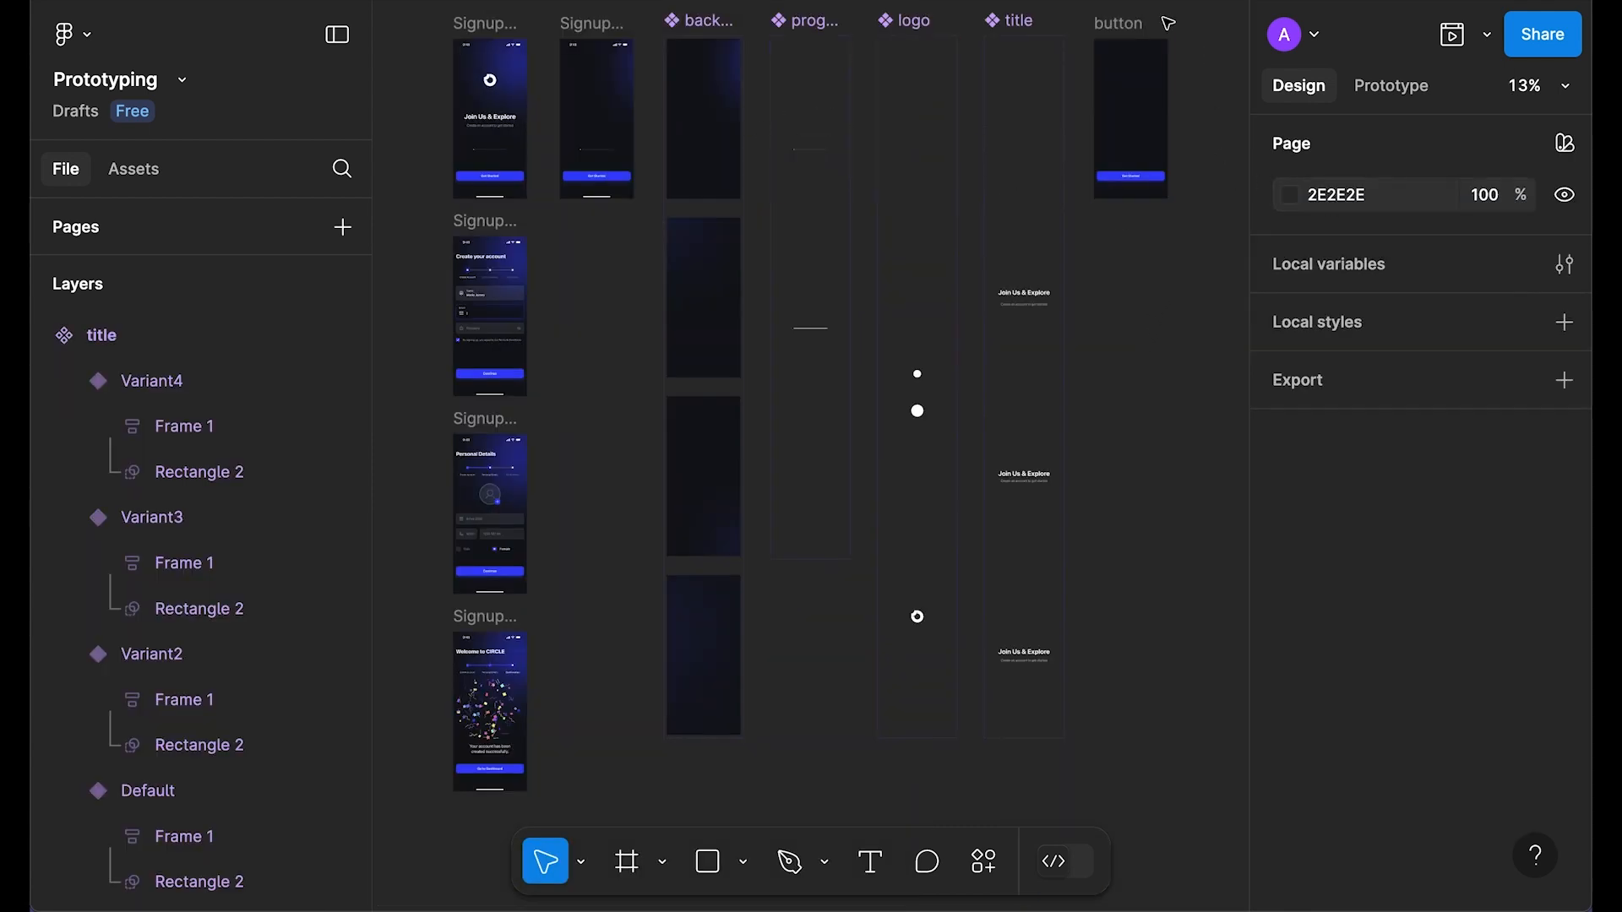
Step: Turn the button frame into a component with Ctrl+Alt+K
click(1119, 24)
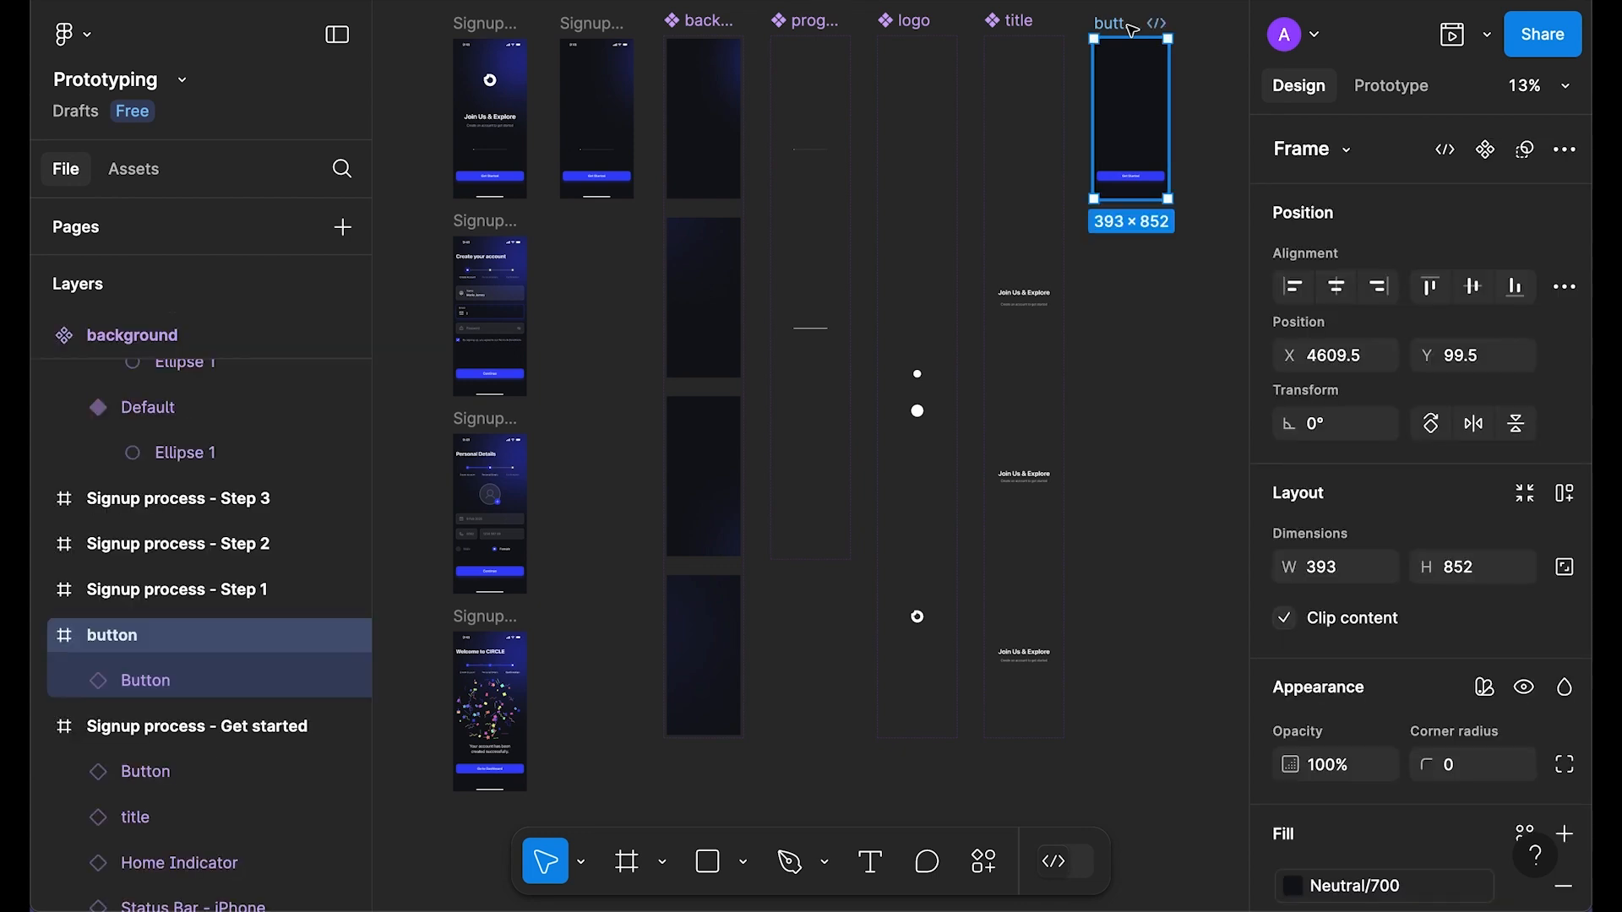
key(shift+2)
click(1110, 254)
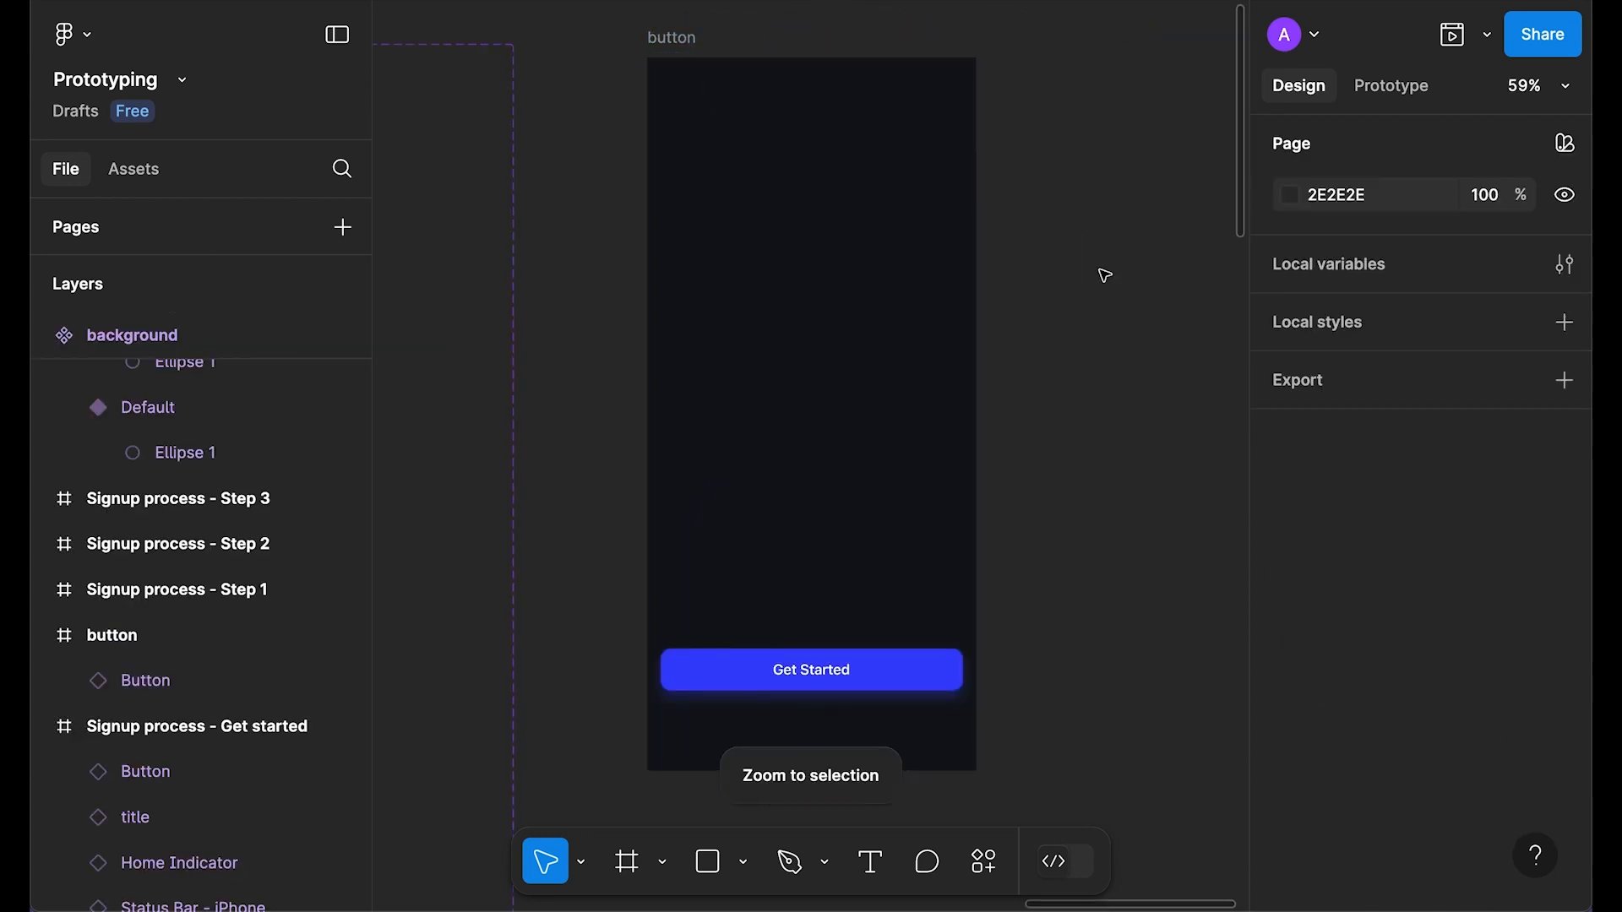
scroll(1104, 275, down, 3)
click(786, 54)
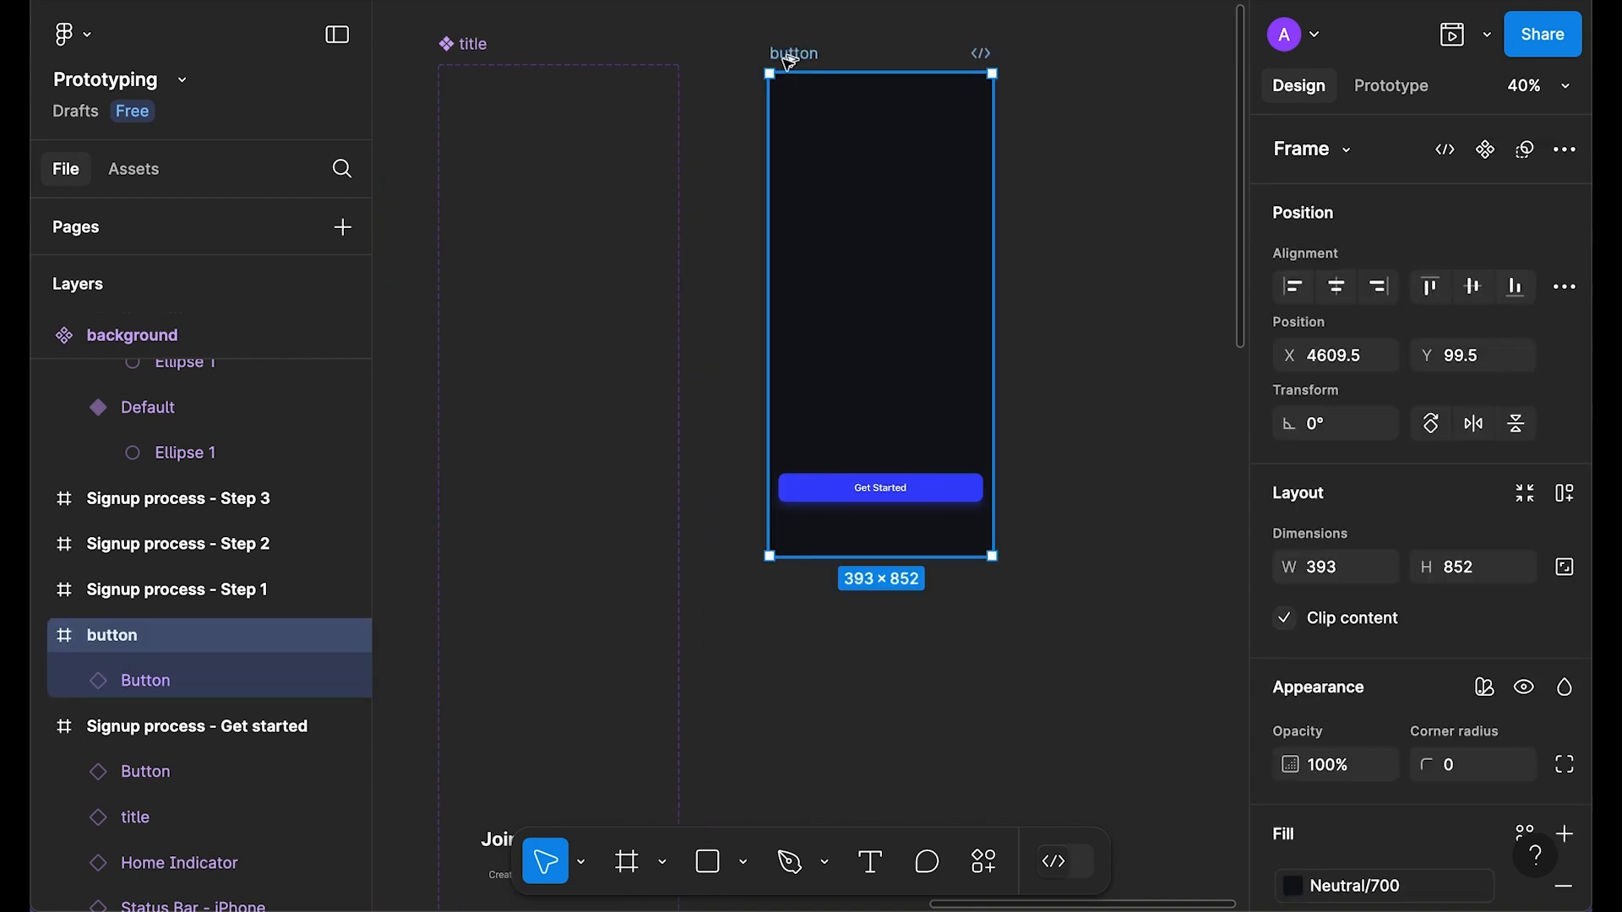
key(ctrl+alt+k)
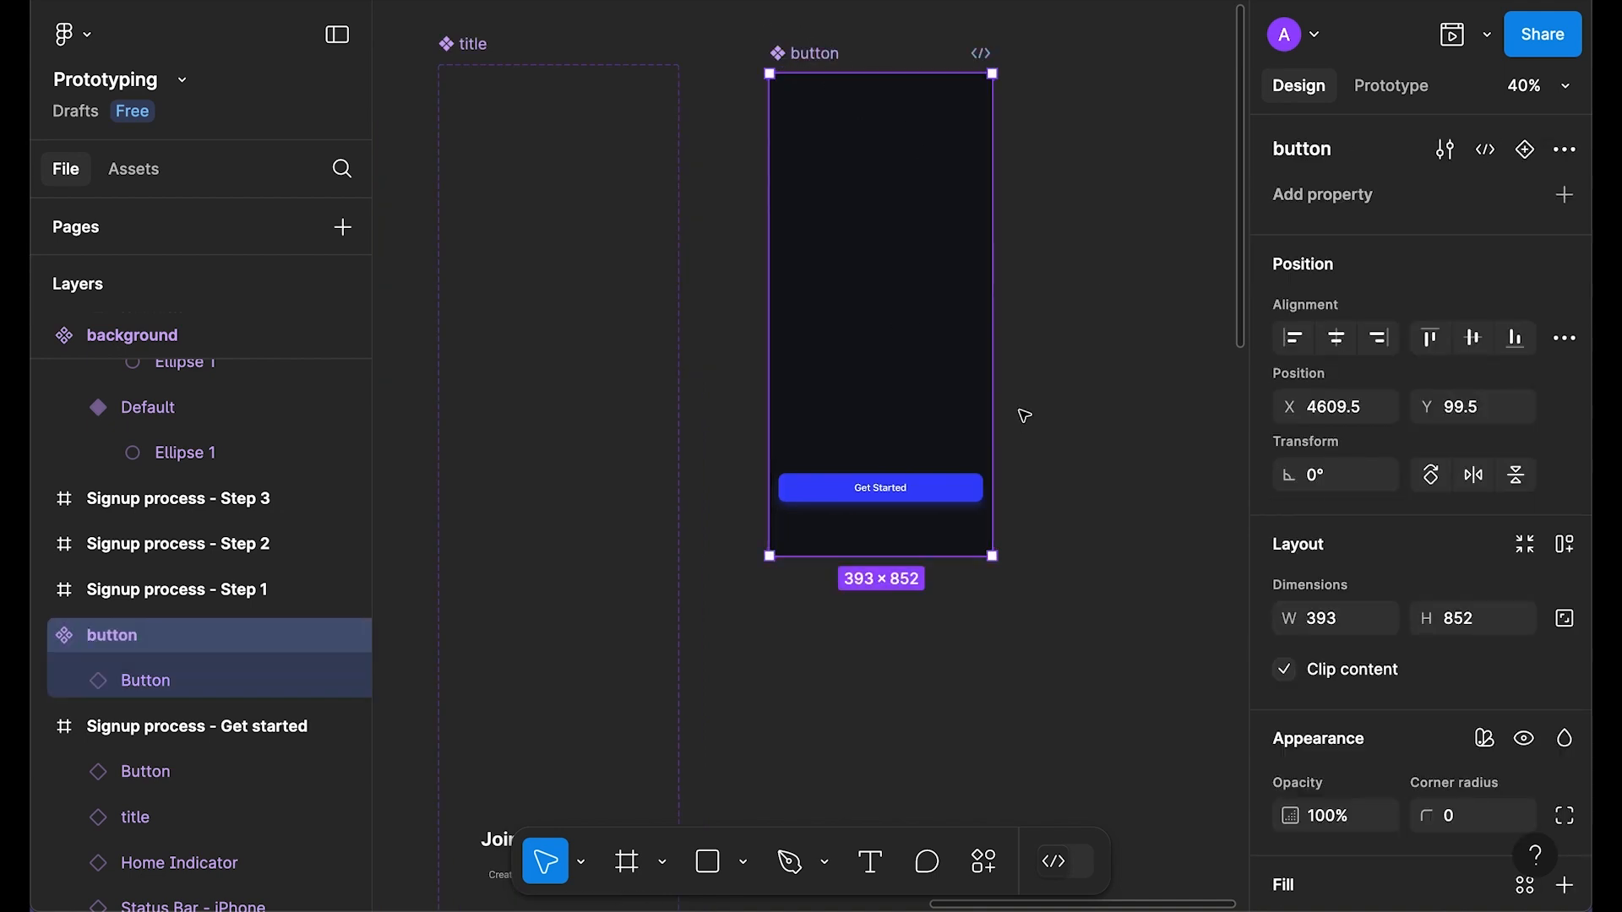
Step: Add button variants up to Variant4
click(1525, 152)
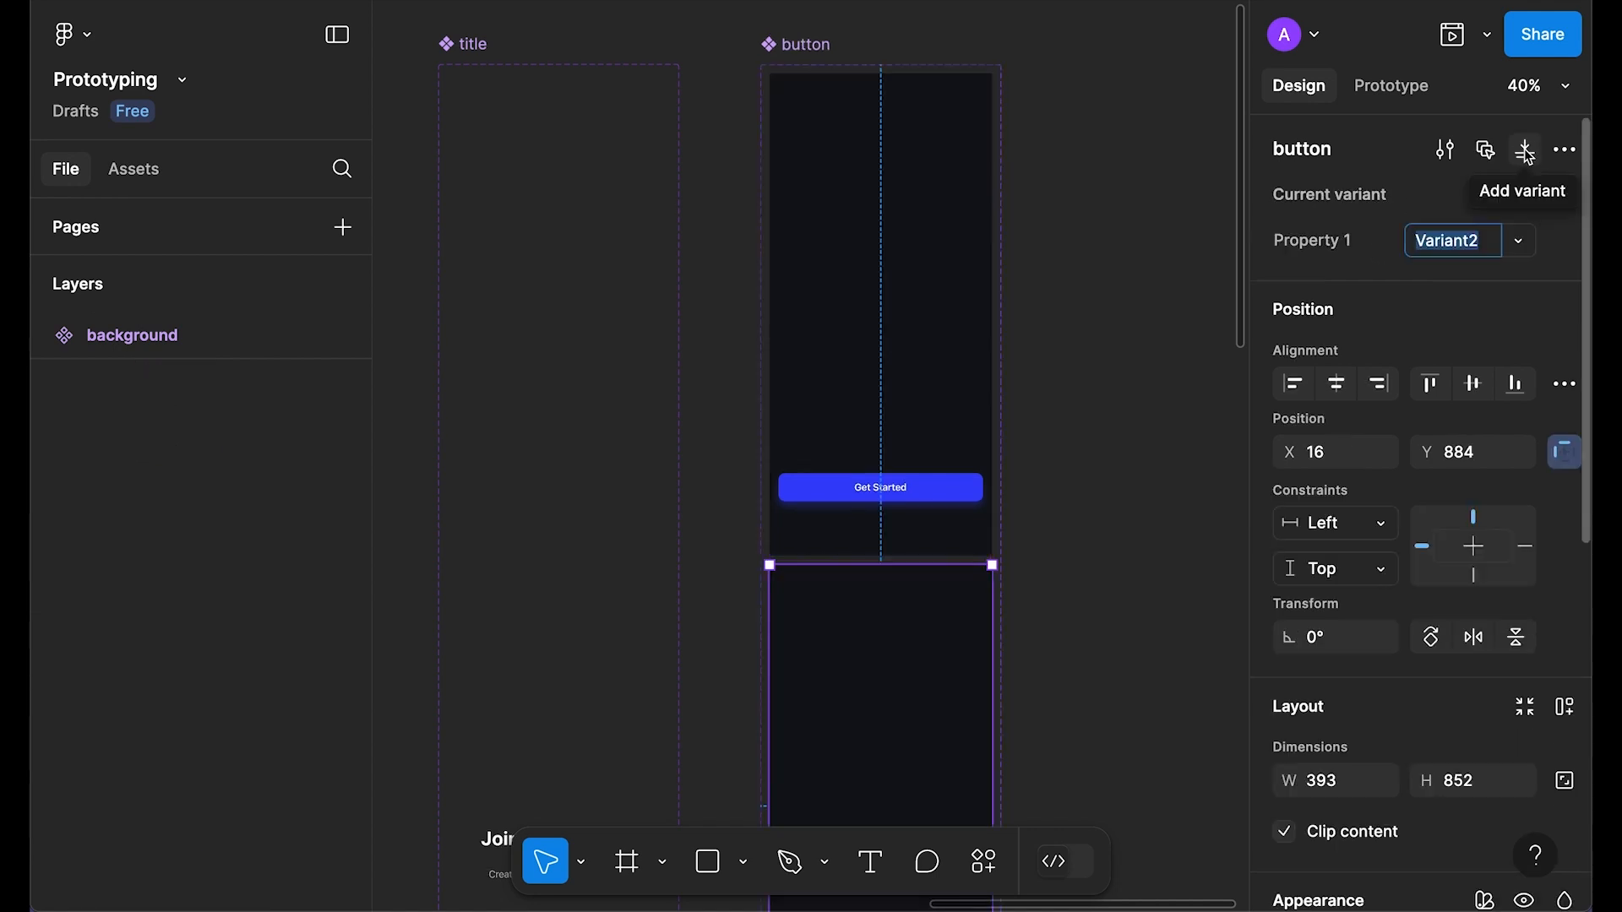
scroll(1047, 449, down, 3)
scroll(982, 464, down, 3)
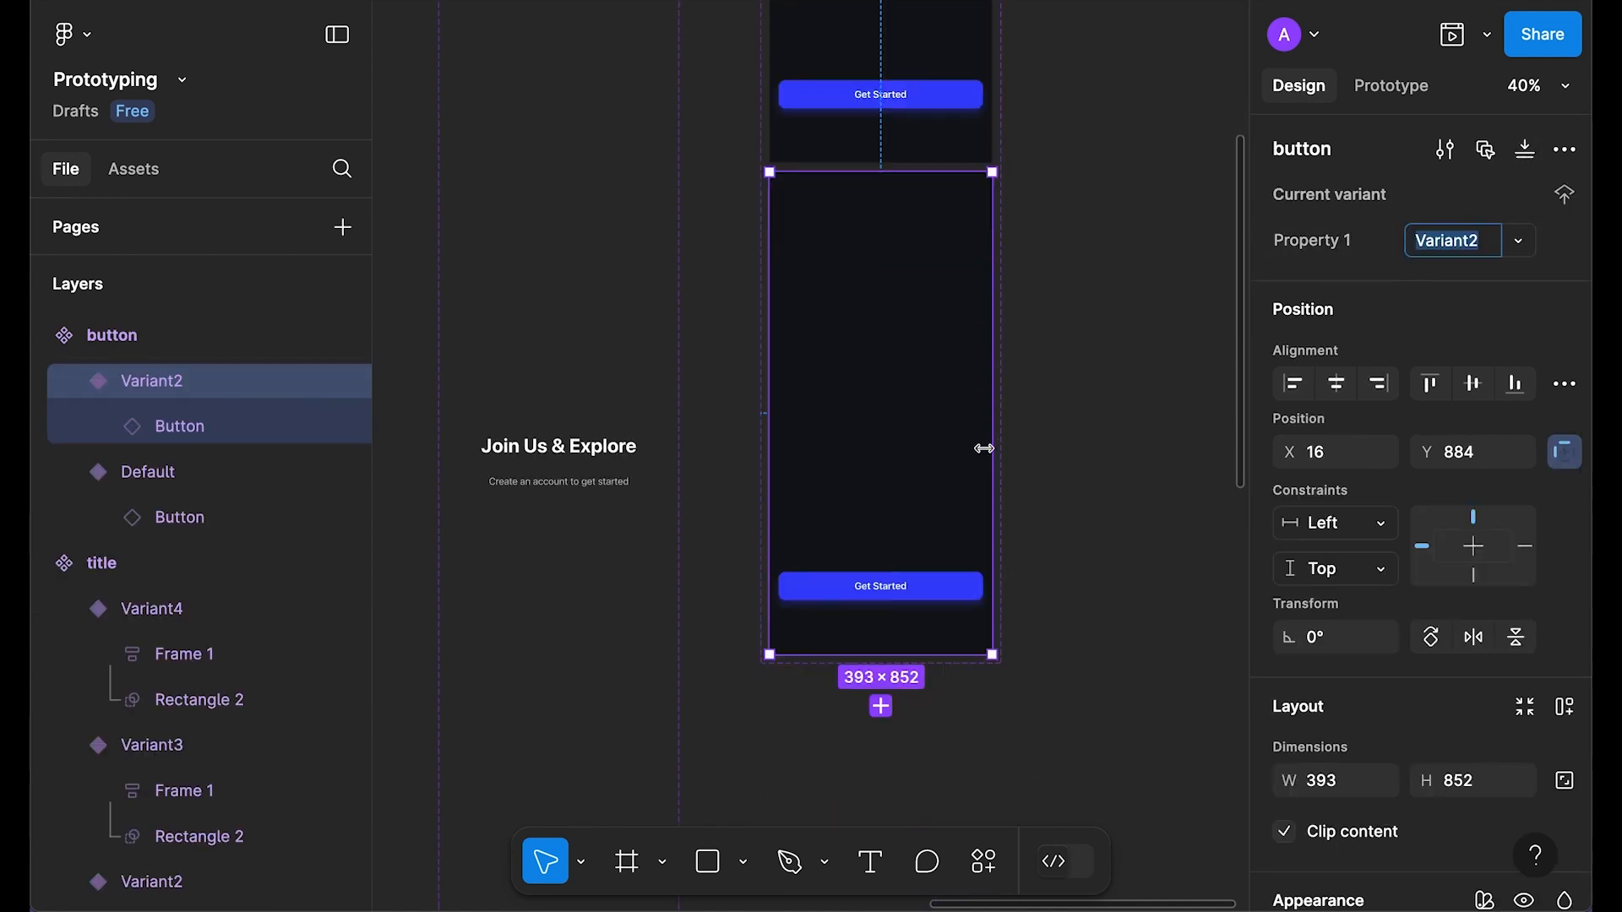
key(ctrl+d)
key(ctrl+d)
scroll(984, 449, down, 3)
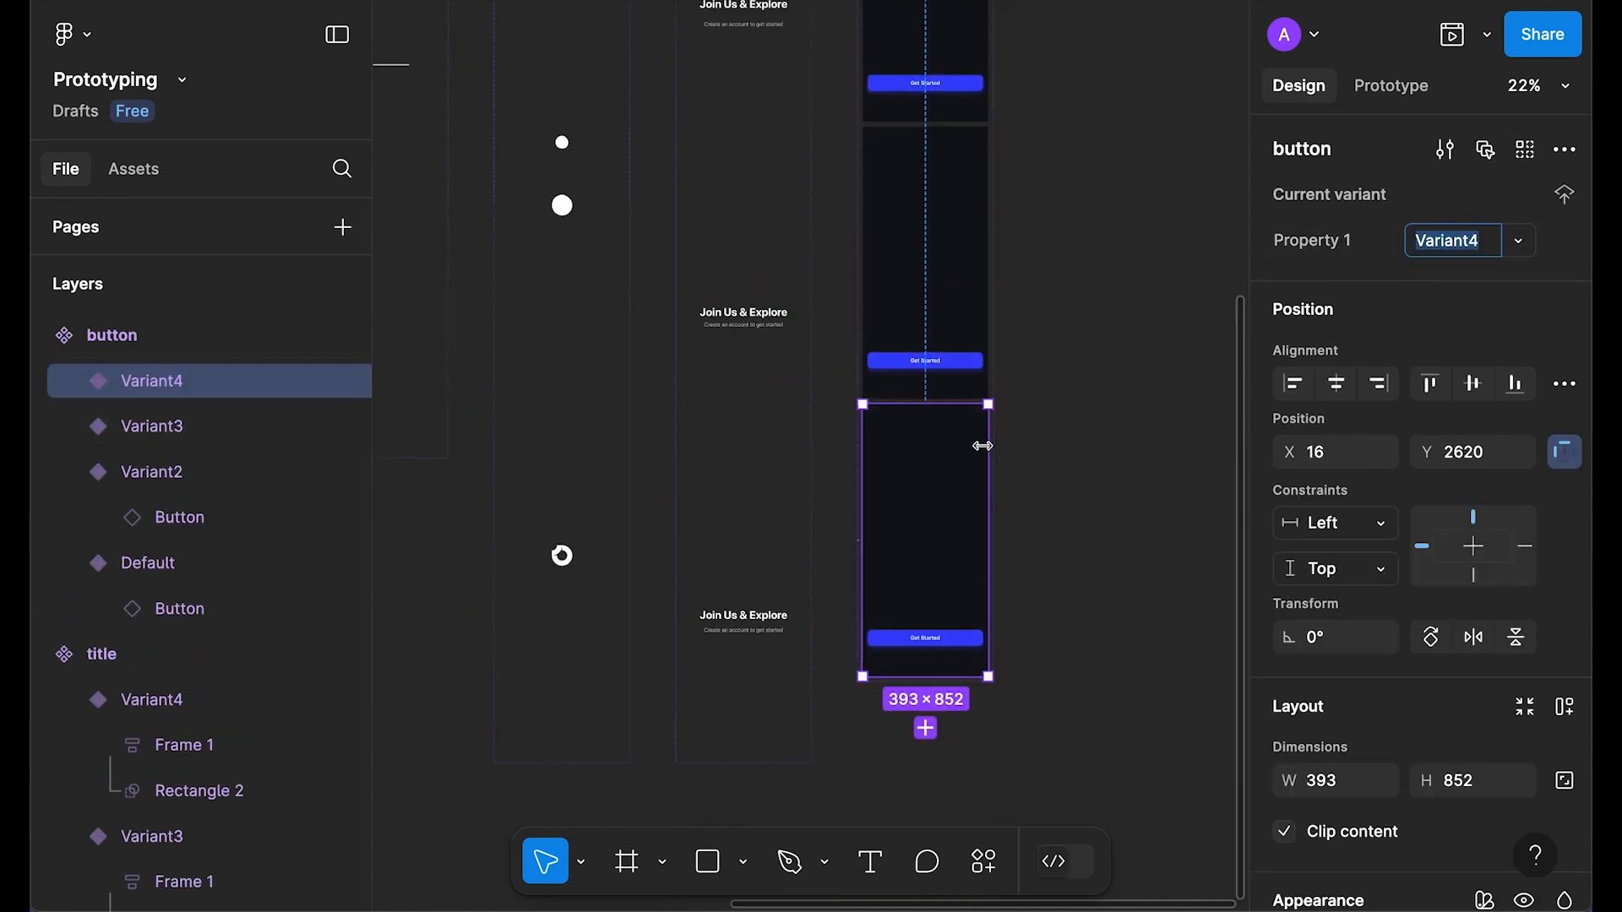
click(1061, 370)
scroll(1061, 369, up, 5)
Step: Set the variant spacing to 100 and resize the component set to fit
click(923, 330)
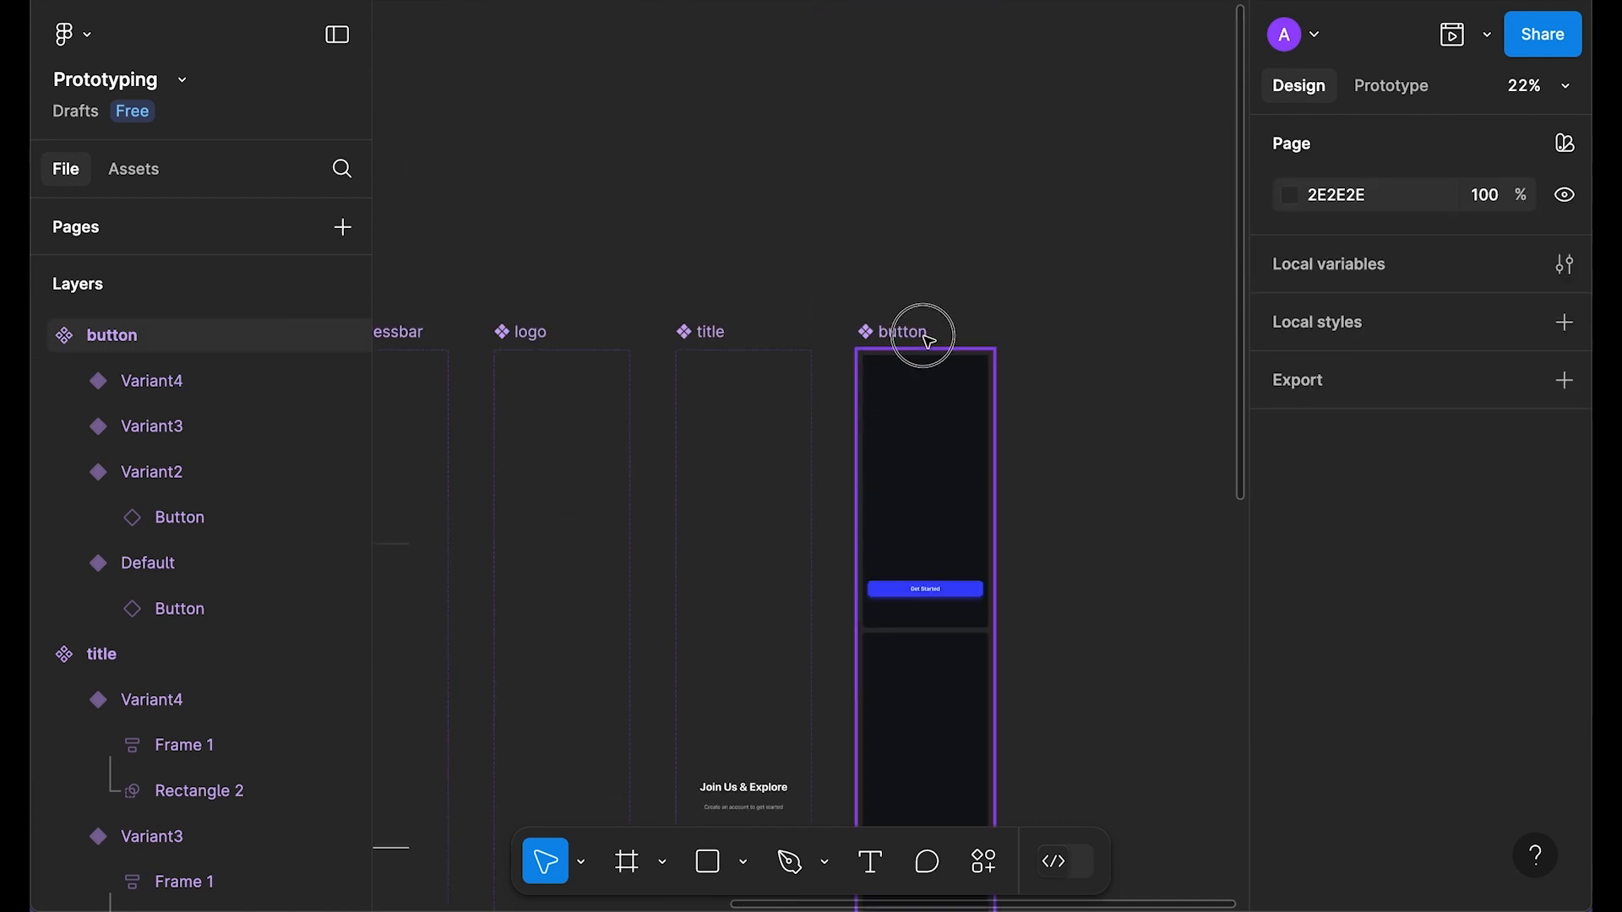
click(1343, 639)
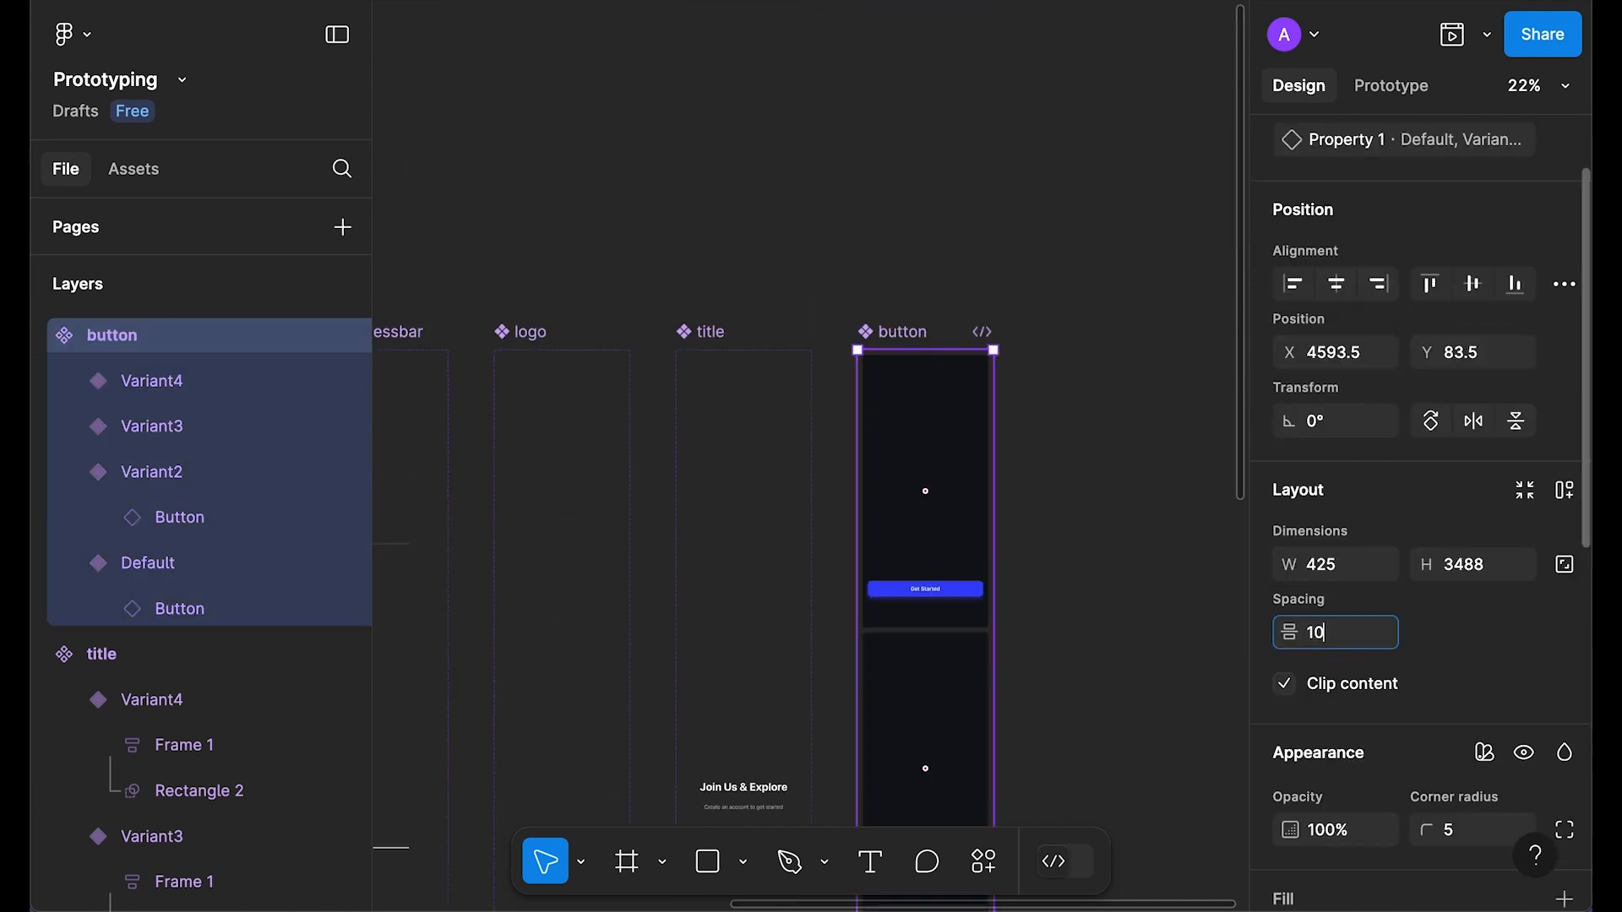
key(Return)
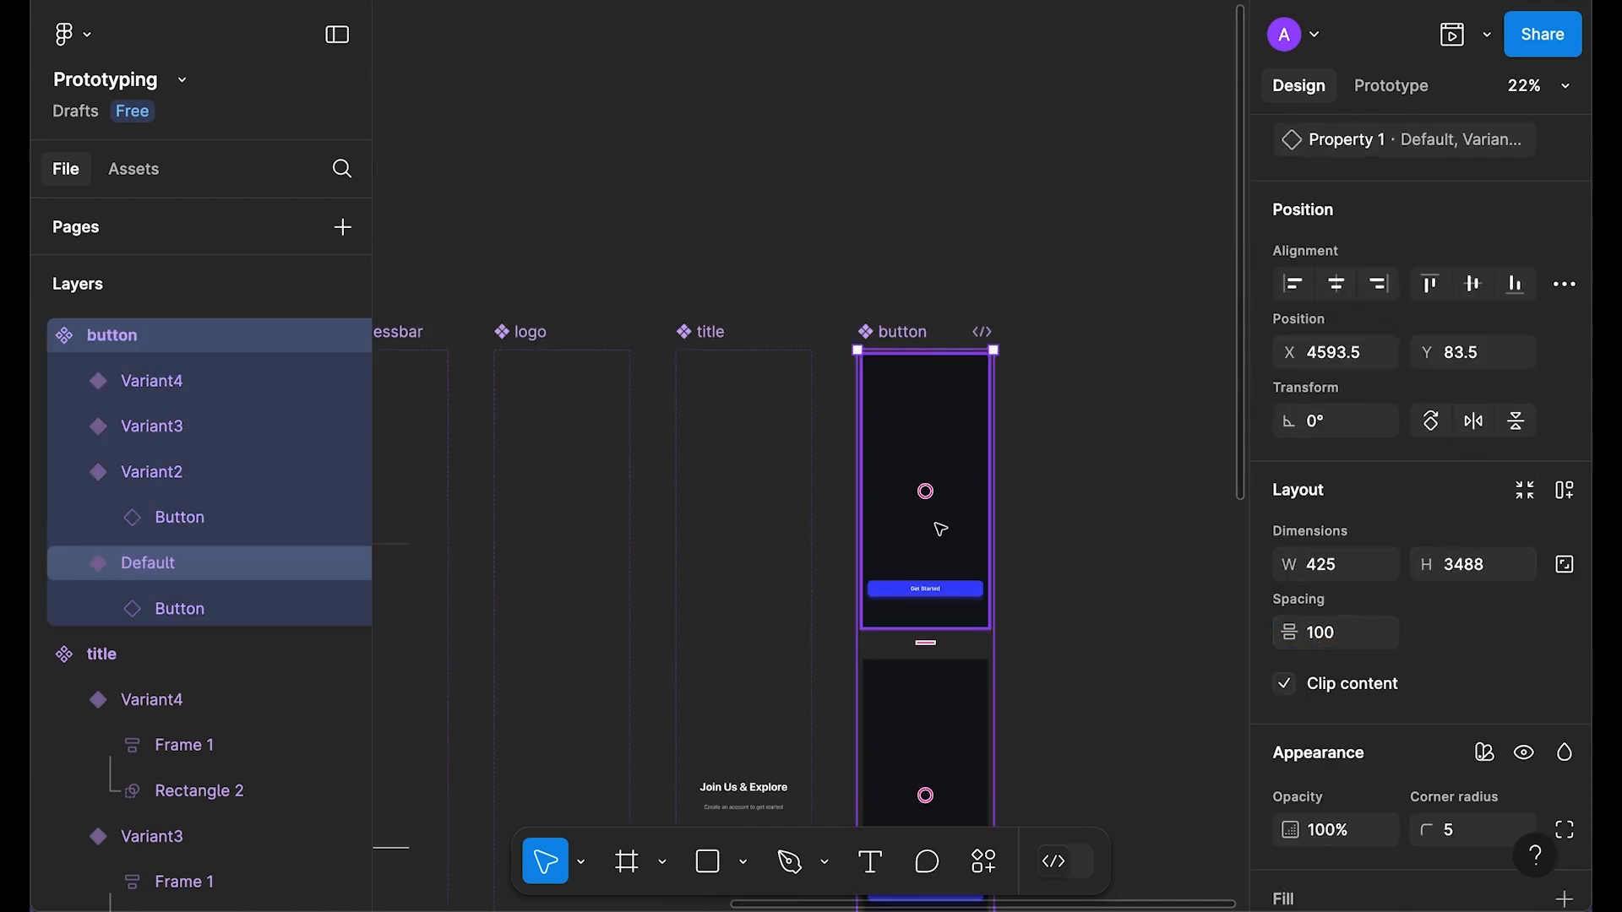
scroll(937, 549, down, 5)
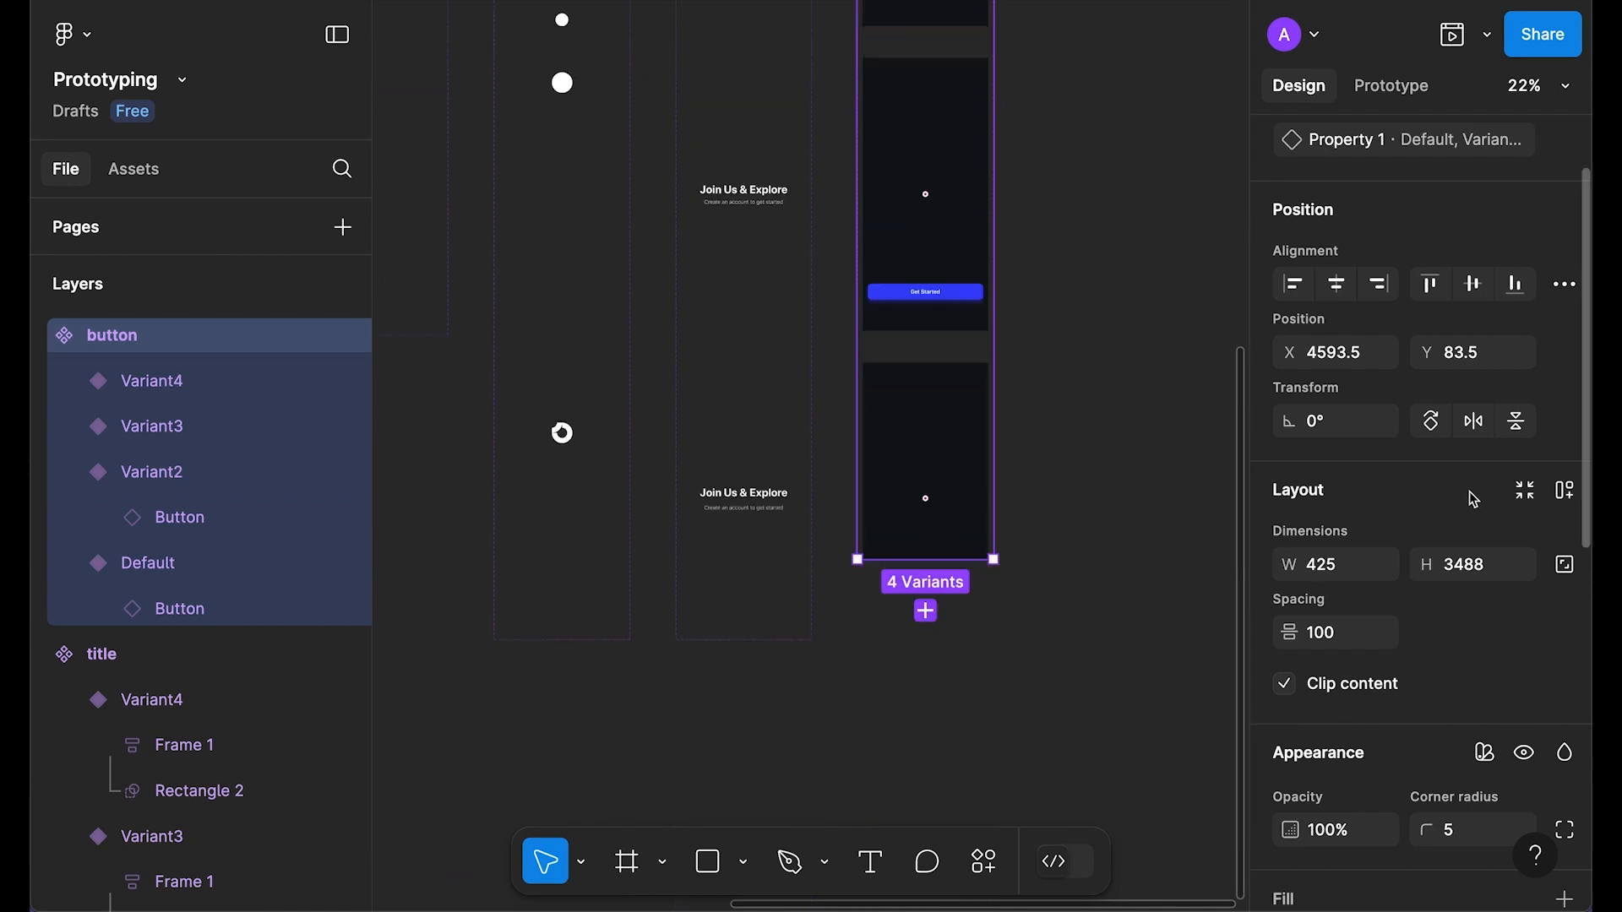
click(1532, 498)
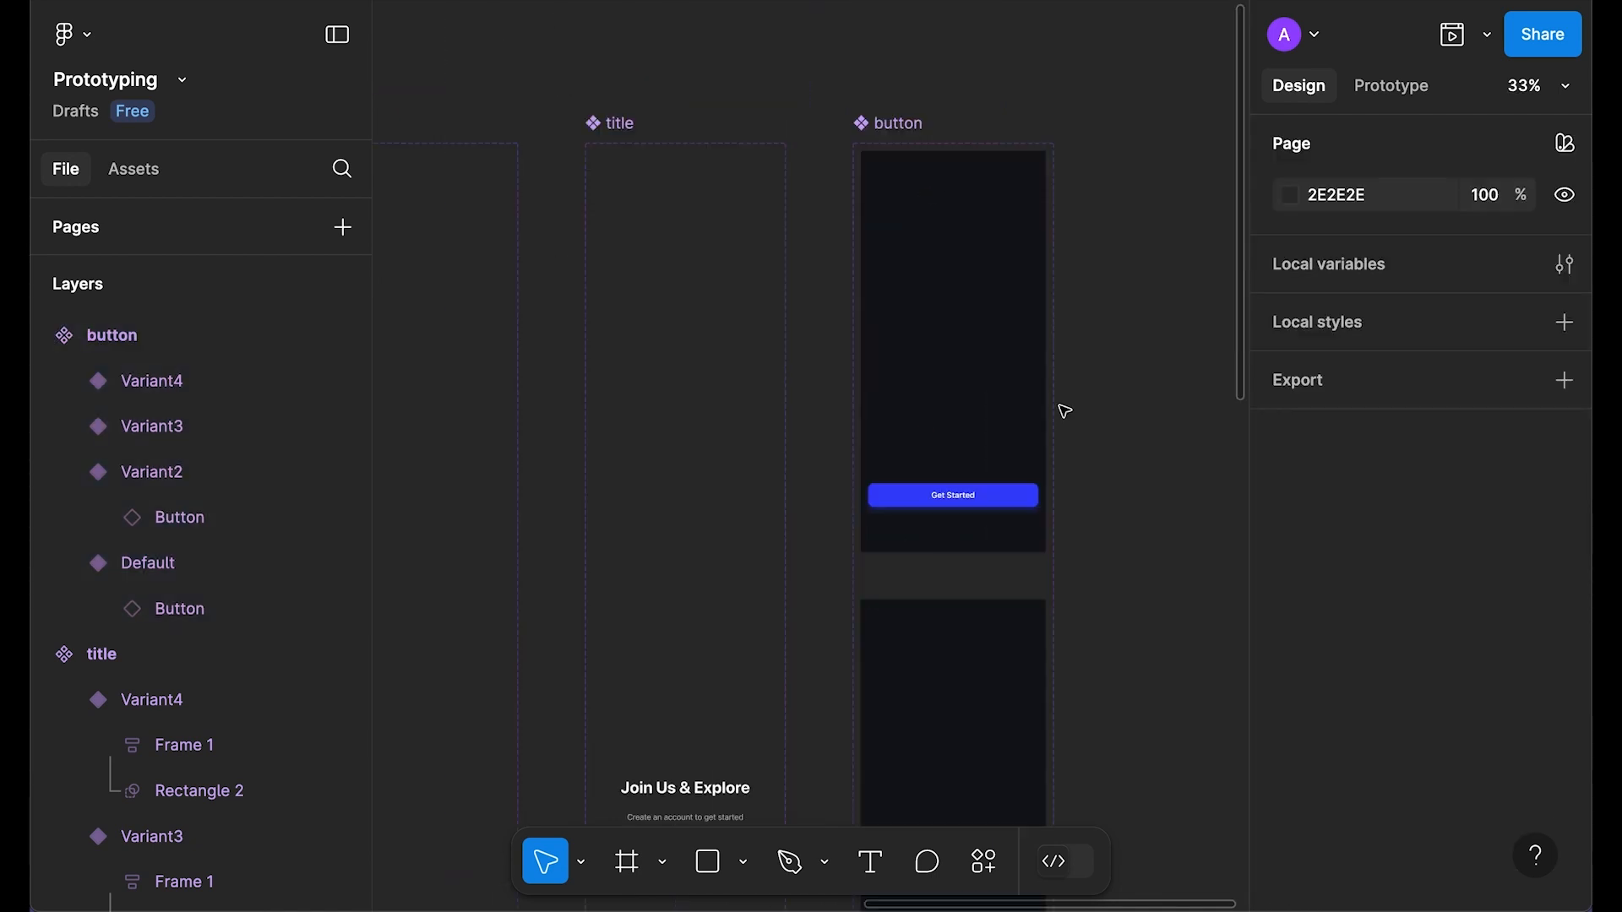
Step: Select the Get Started button inside the Default variant, leaving its position unchanged
double_click(932, 505)
scroll(1039, 387, down, 3)
scroll(921, 463, up, 2)
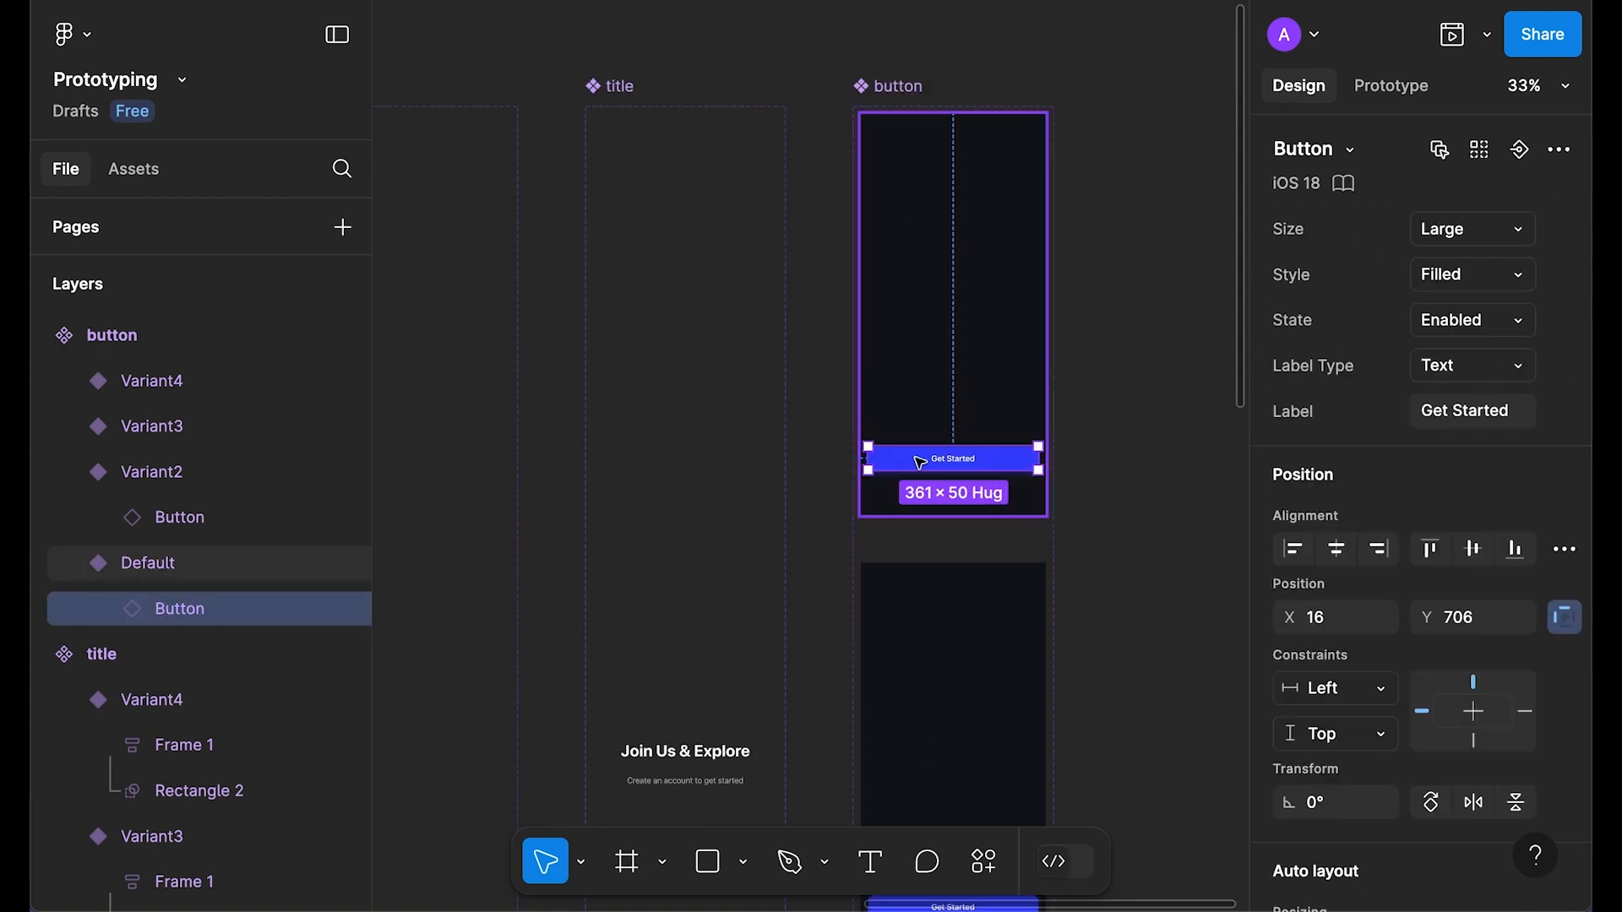
key(shift+Down)
key(shift+Down)
key(shift+Down)
key(shift+Down)
key(shift+Down)
key(shift+Down)
key(shift+Down)
key(shift+Down)
key(shift+Down)
key(shift+Down)
key(shift+Down)
key(shift+Down)
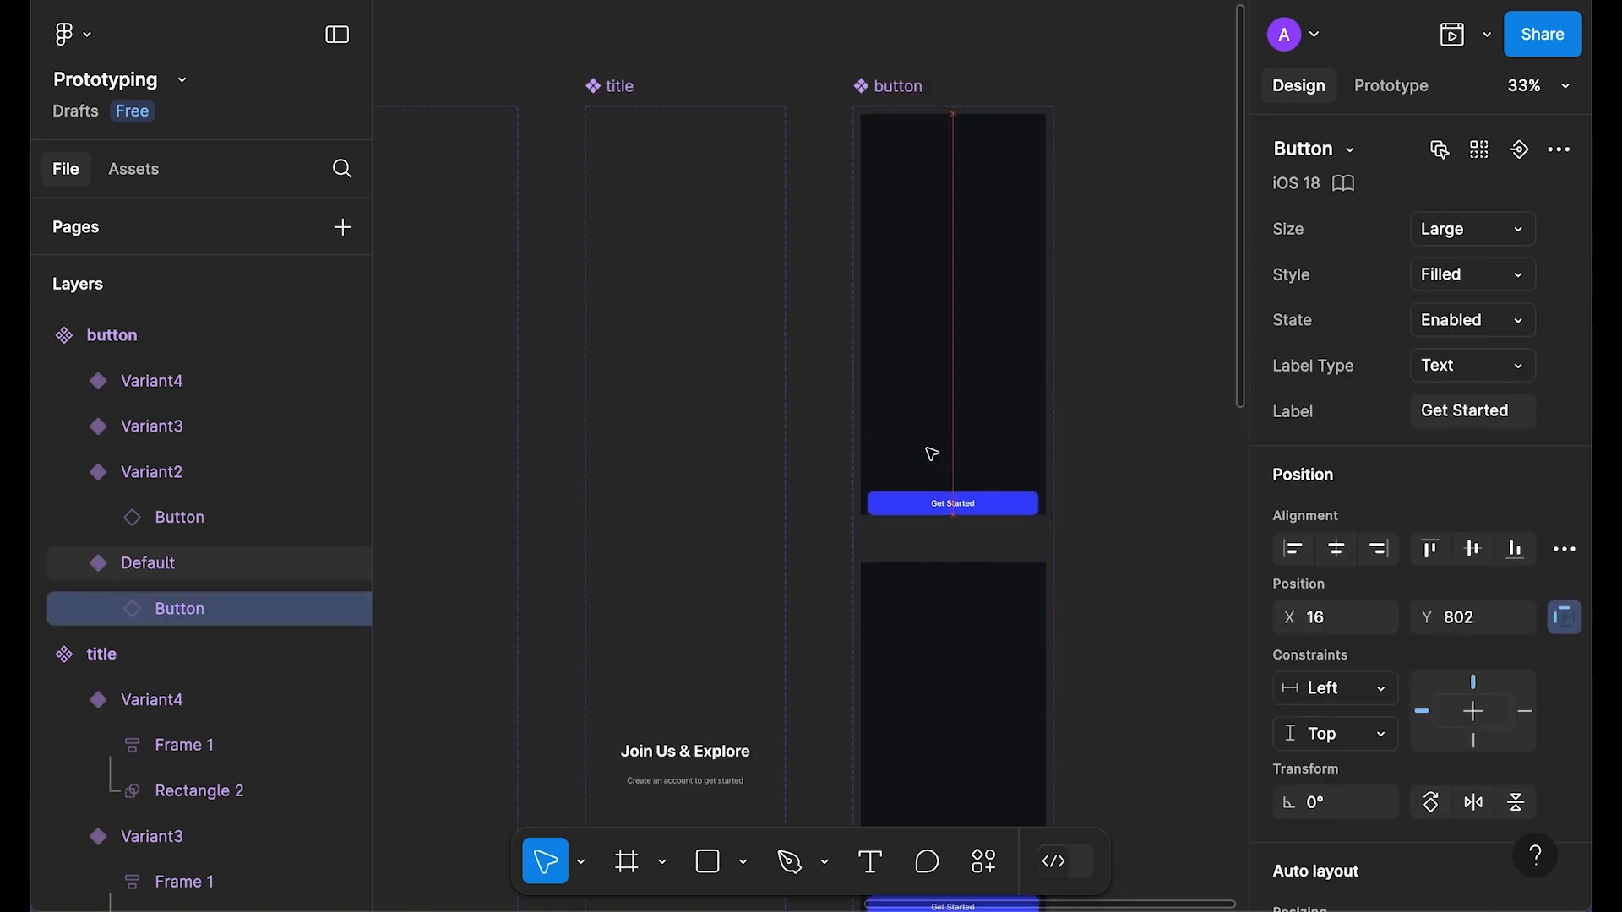
key(ctrl+z)
scroll(1421, 646, down, 10)
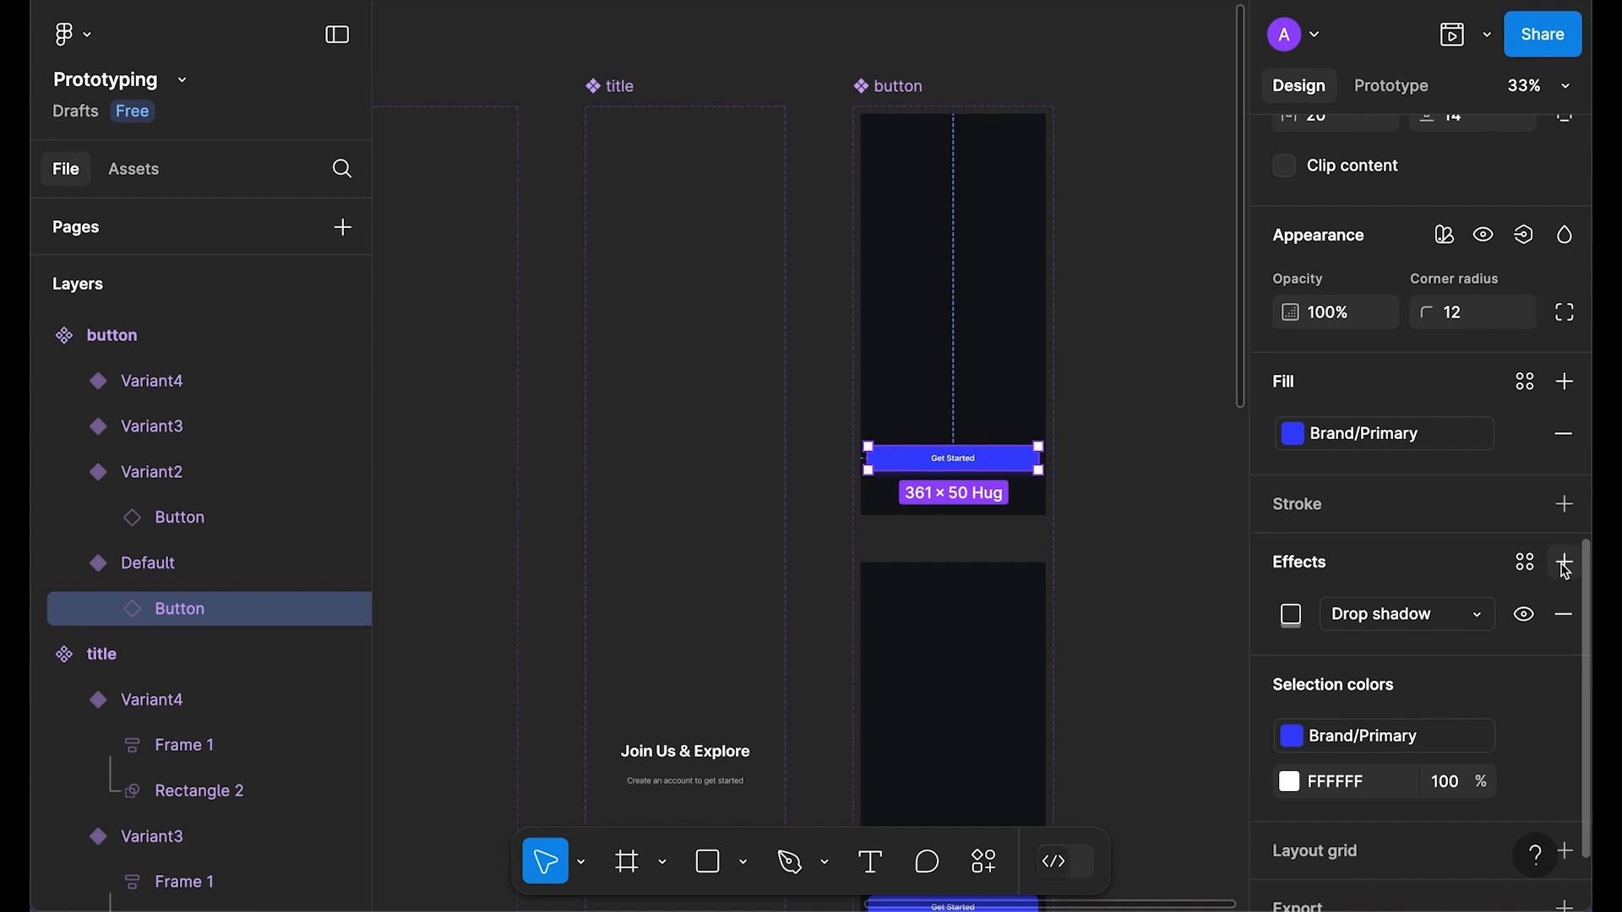
Step: Add a Layer blur of 50 to the Default button alongside its drop shadow
click(1571, 562)
click(1394, 617)
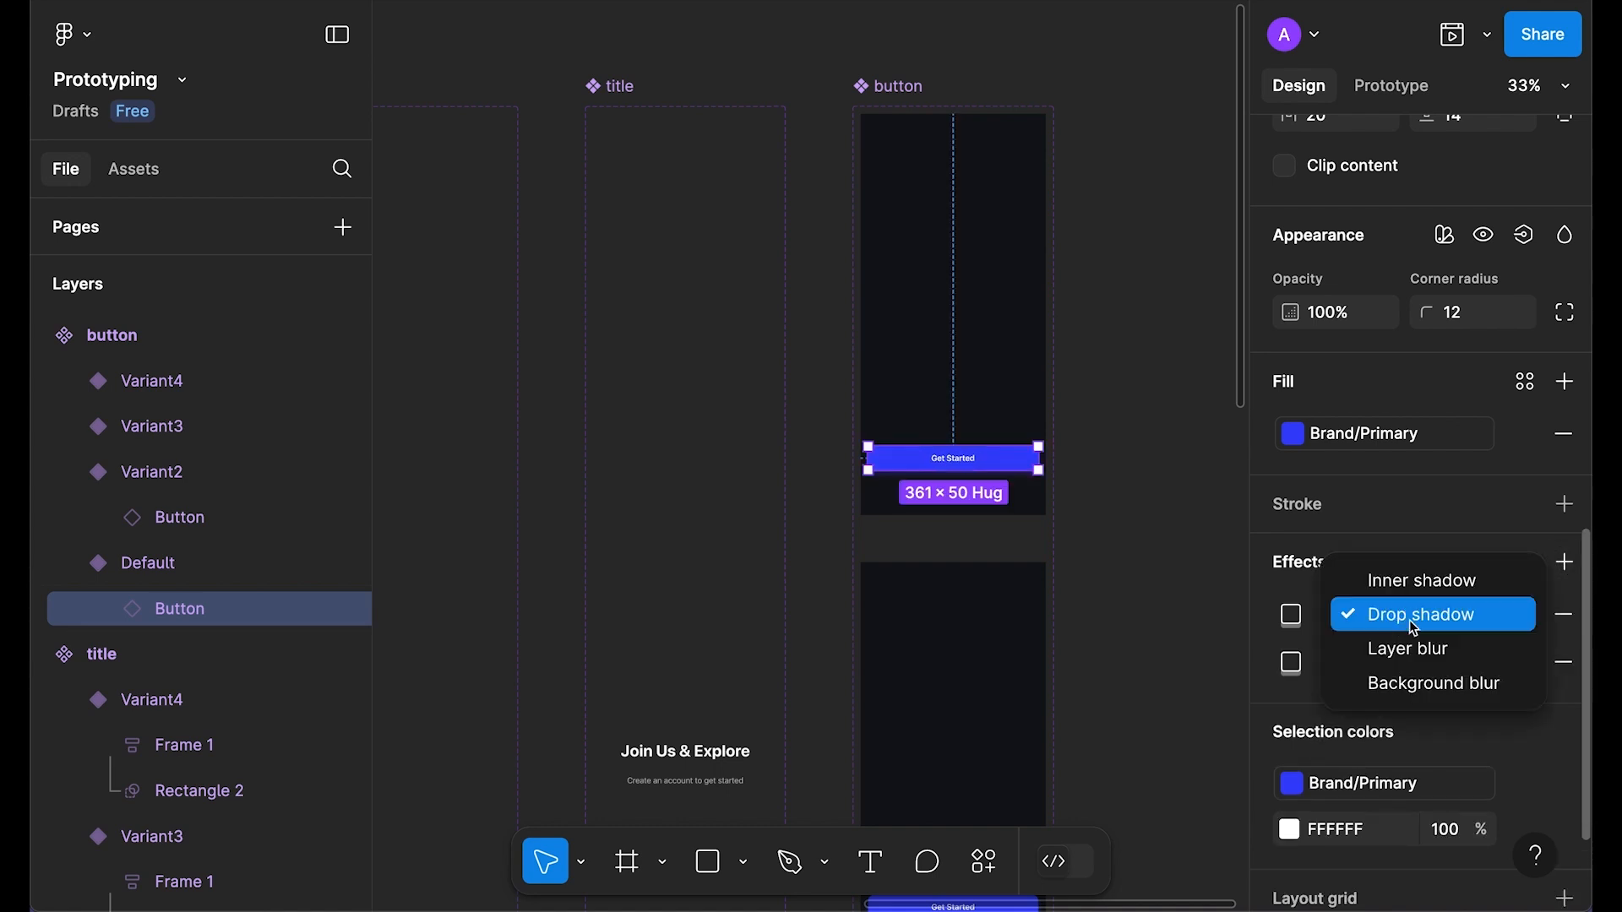
click(1413, 652)
click(1291, 615)
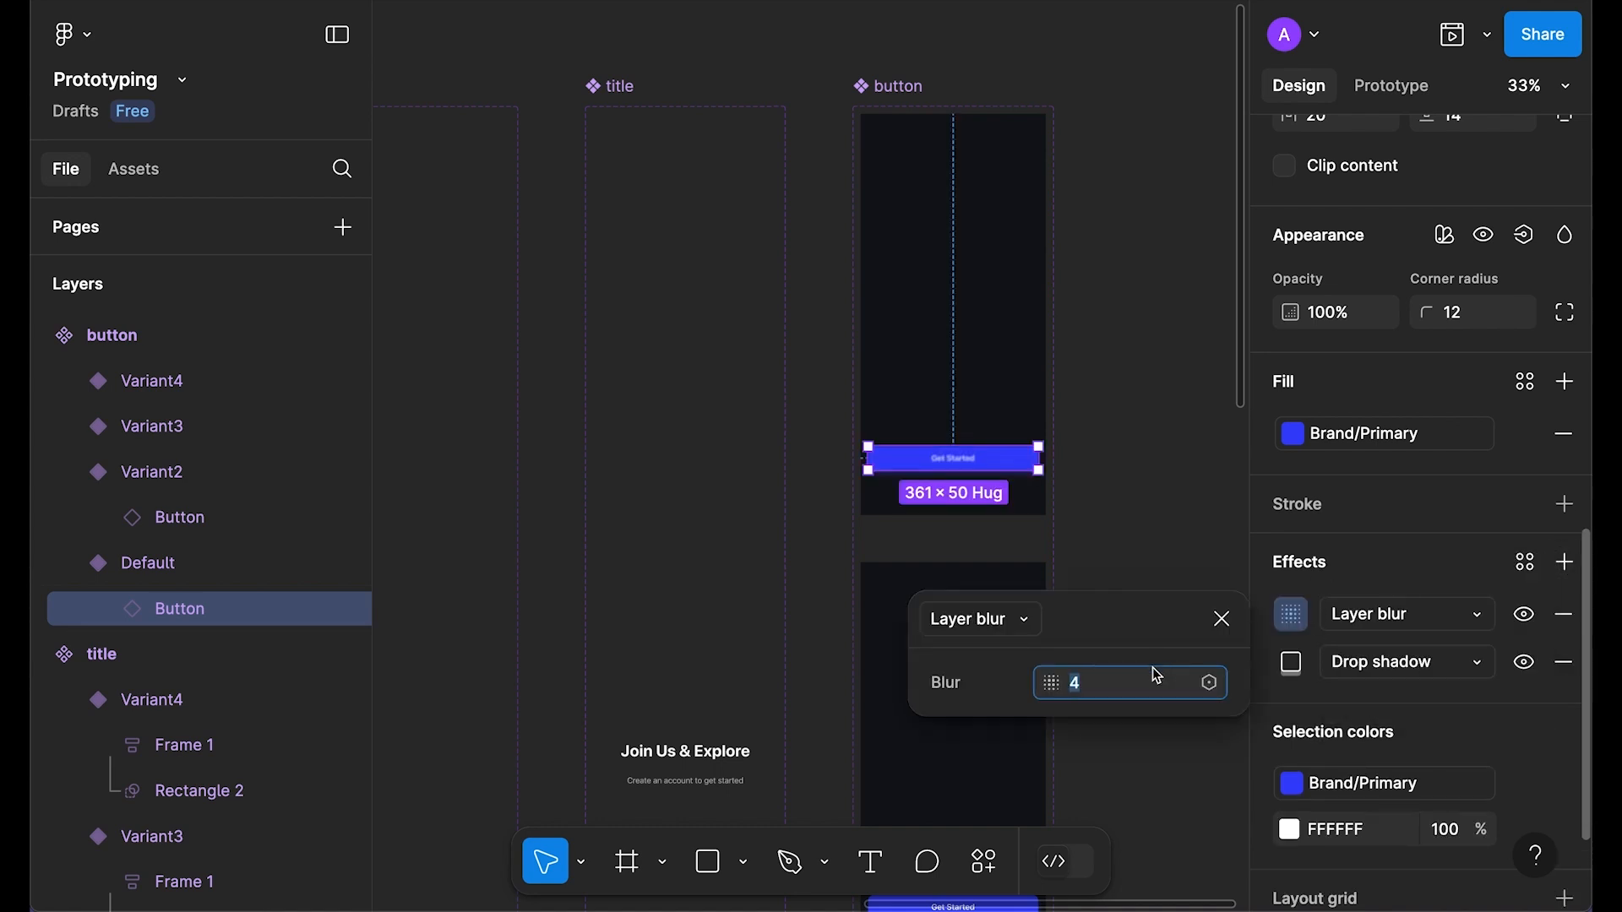
key(Return)
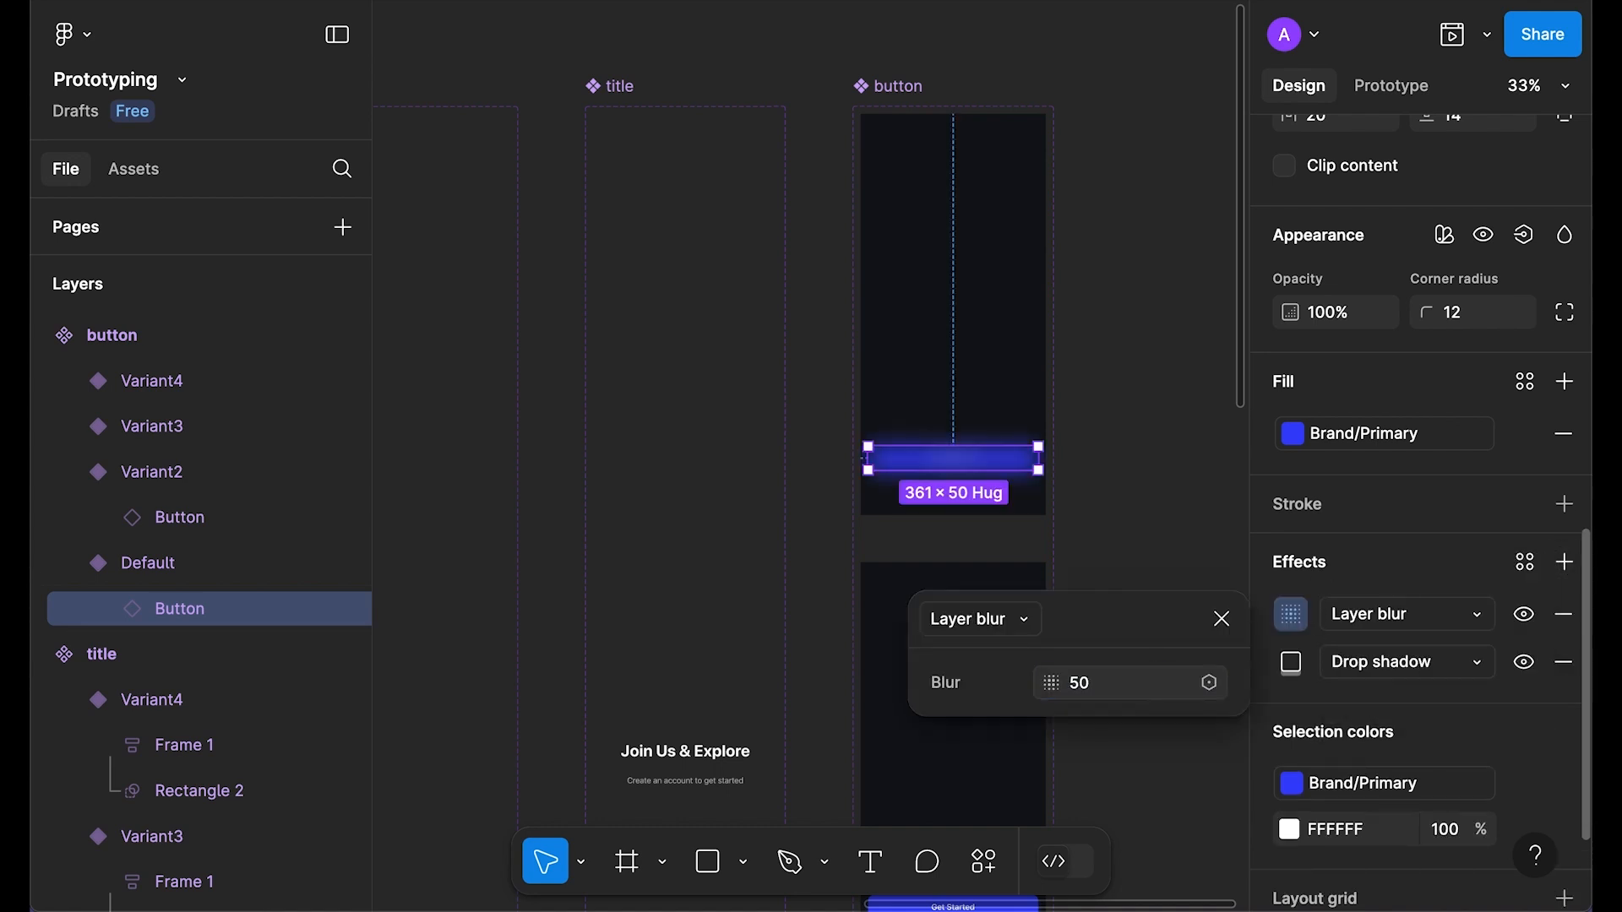
click(1224, 620)
click(1144, 453)
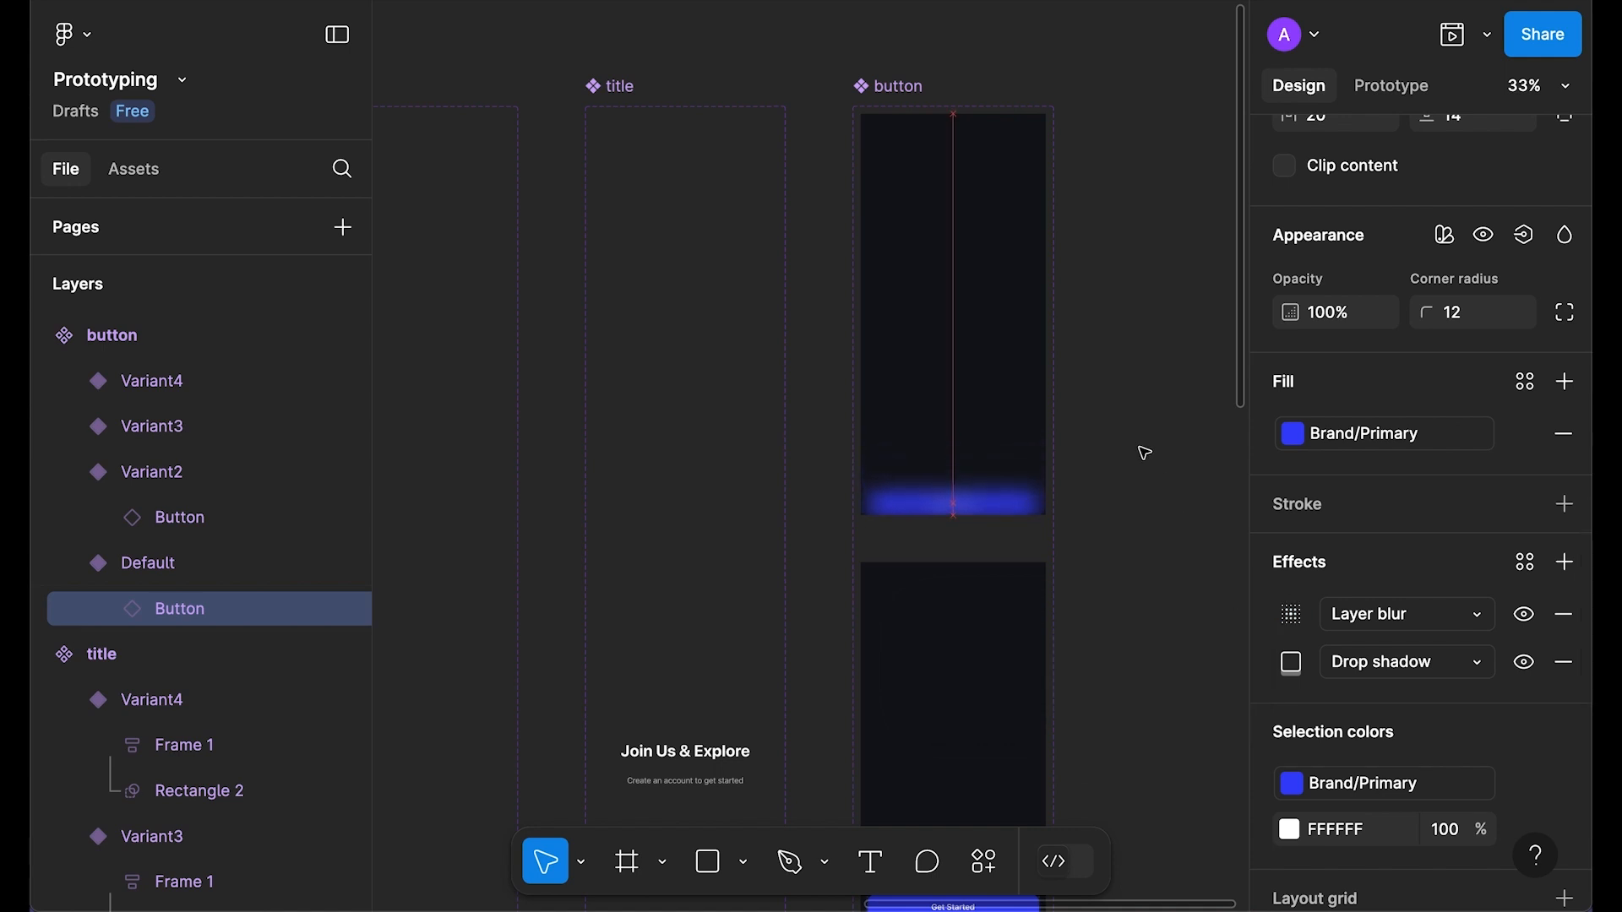
click(1145, 454)
scroll(944, 332, up, 1)
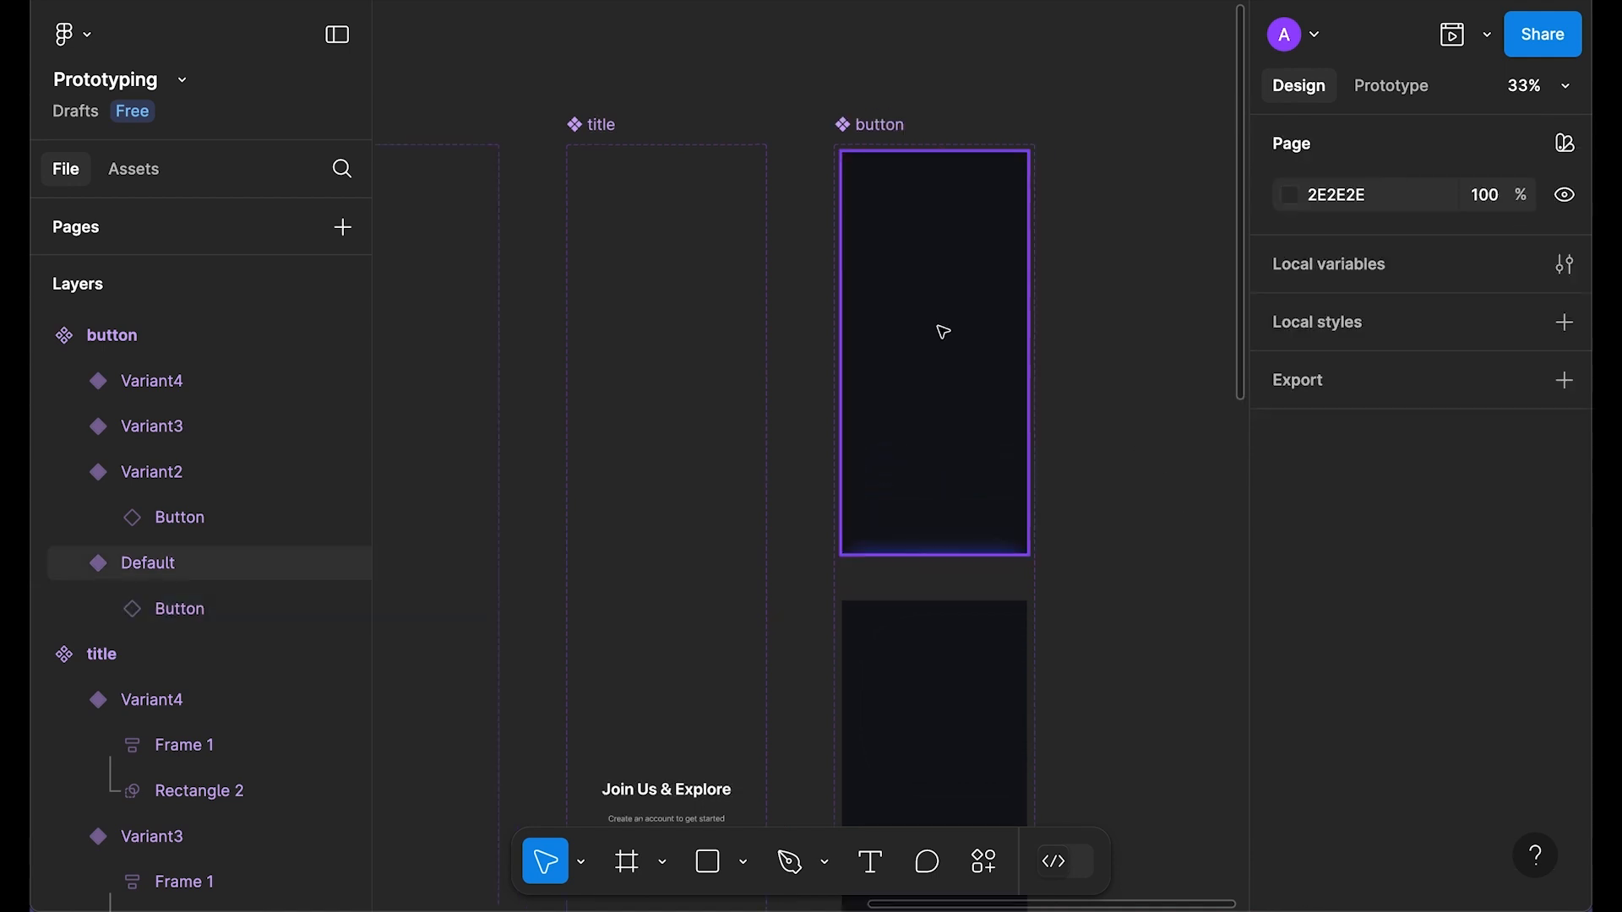
scroll(944, 332, down, 7)
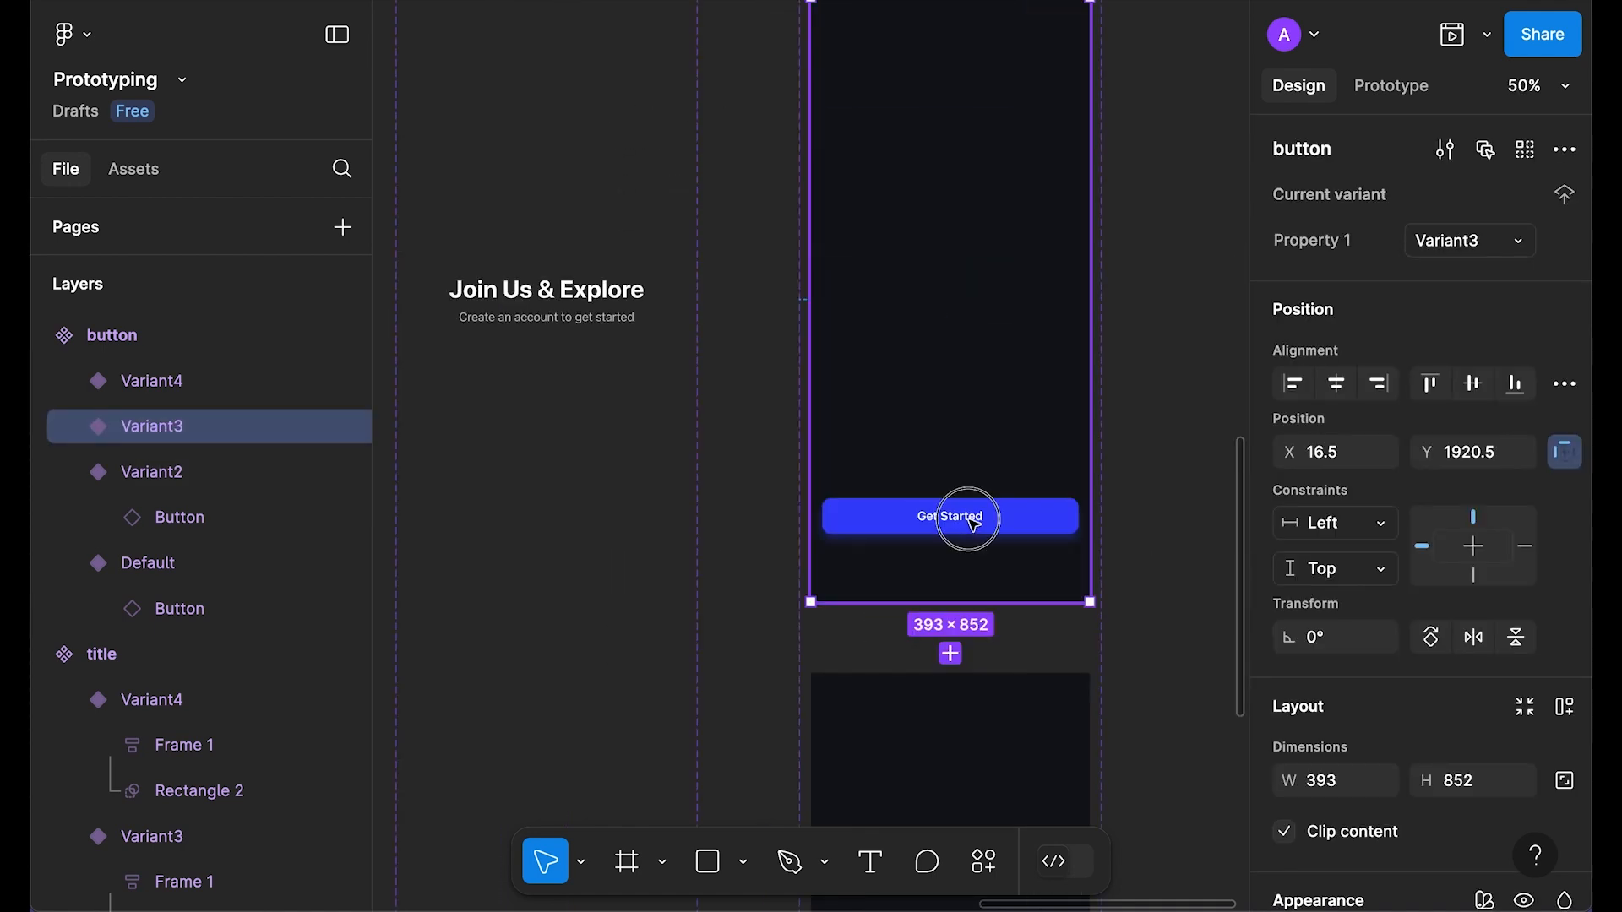
Step: Set the Variant3 button's drop shadow to Y 16, blur 32 and 60% opacity
double_click(969, 519)
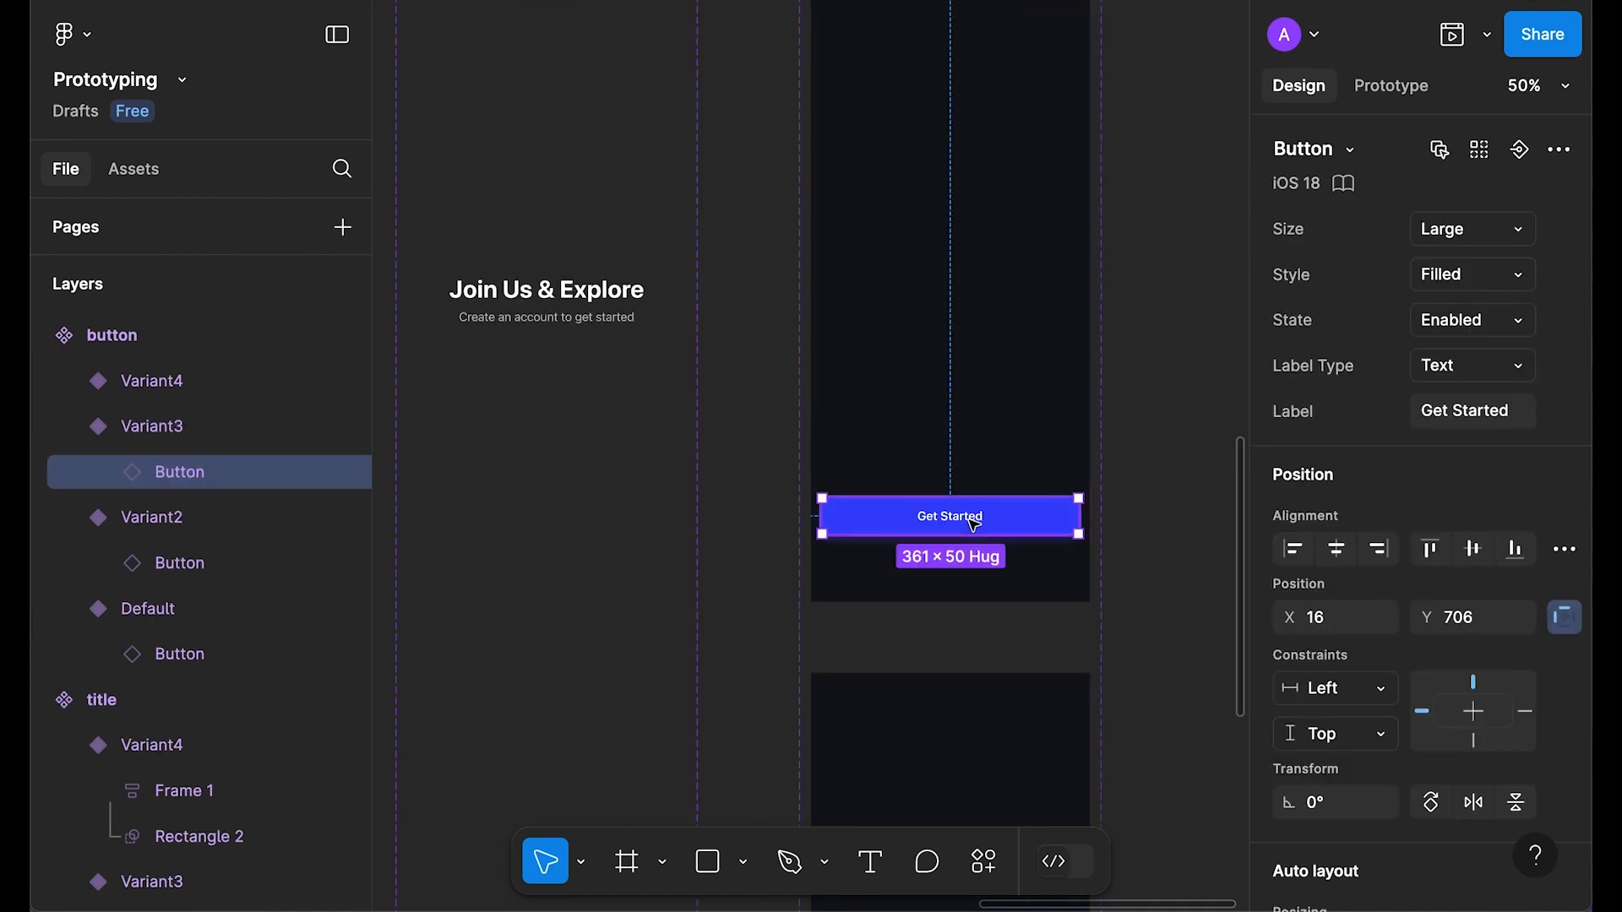
scroll(1402, 473, down, 10)
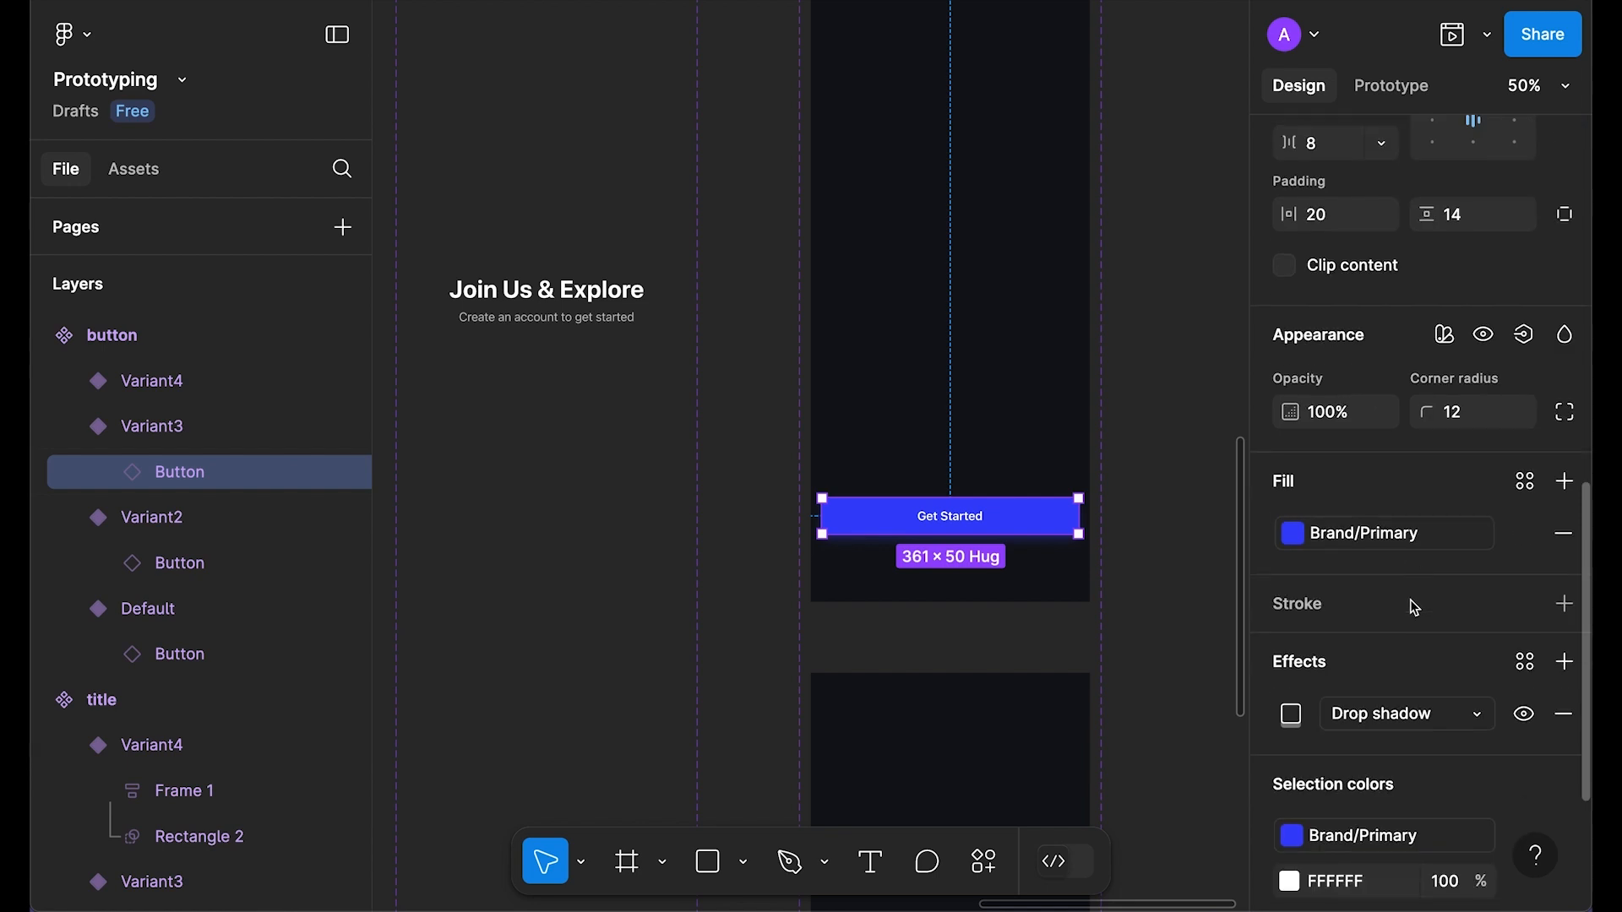
scroll(1415, 607, down, 3)
click(1293, 519)
click(1089, 637)
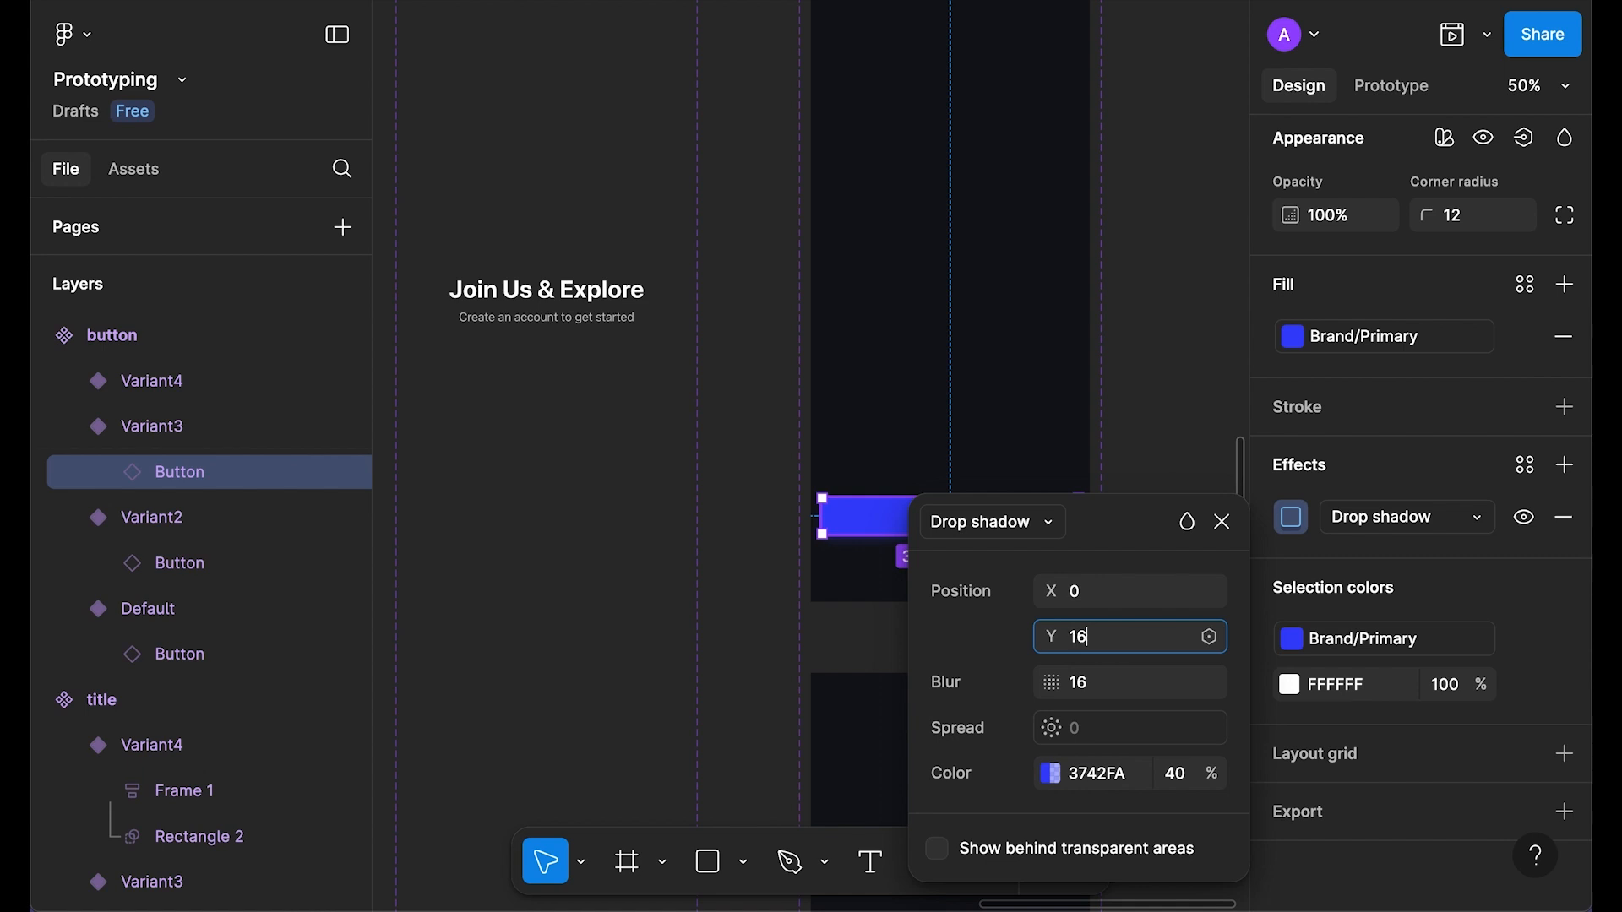
key(Tab)
text(32)
click(1182, 784)
text(60)
key(Return)
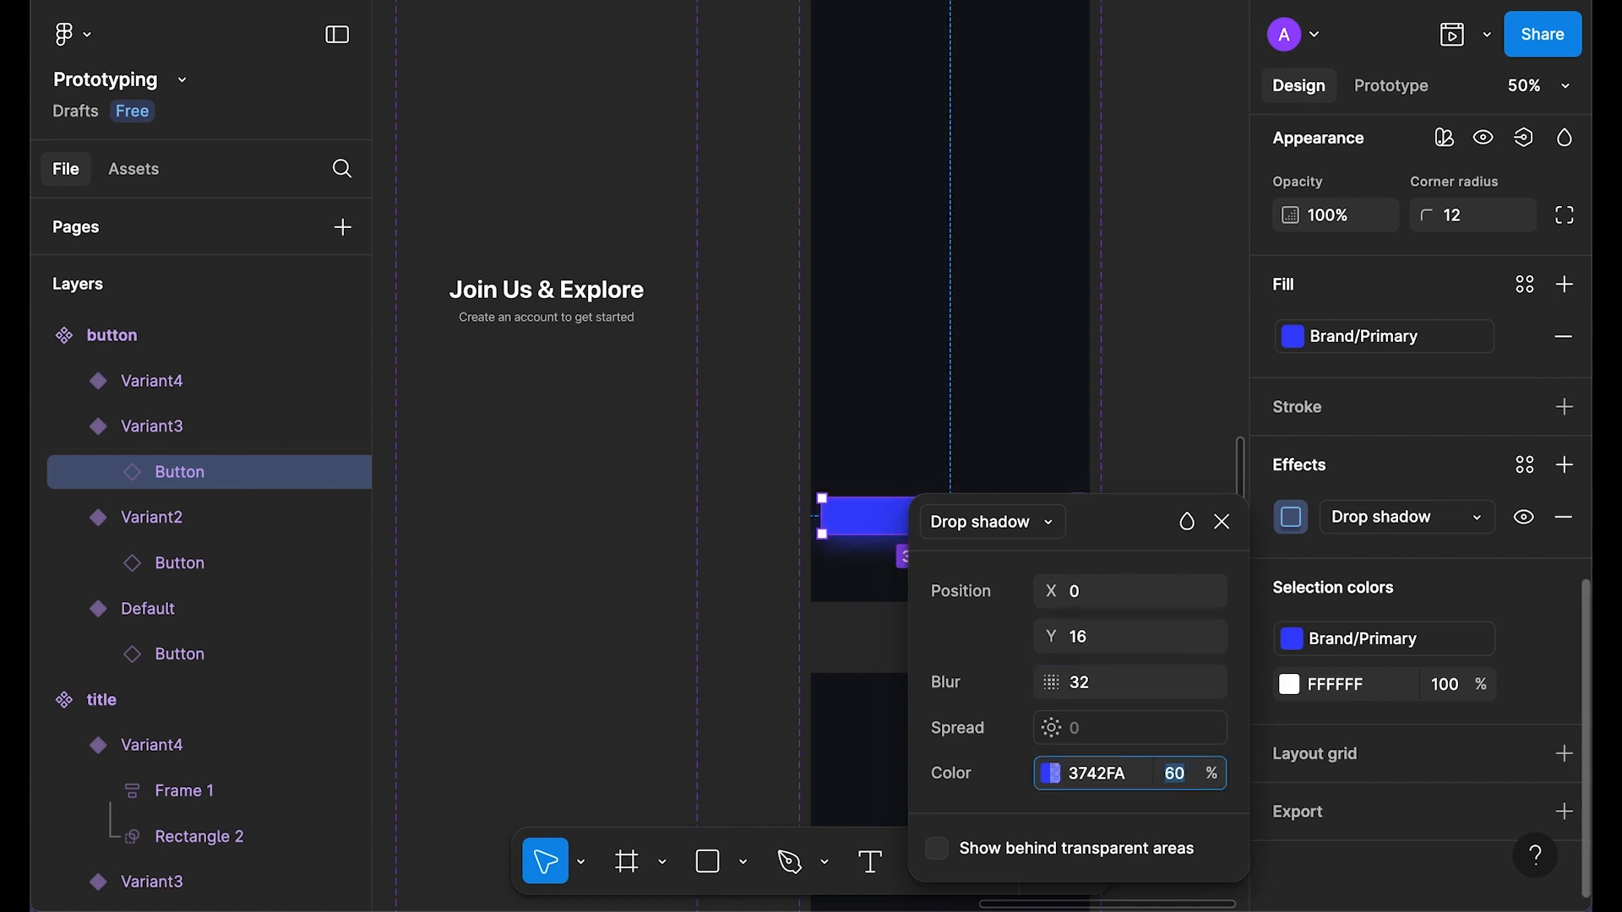
key(Escape)
click(1192, 394)
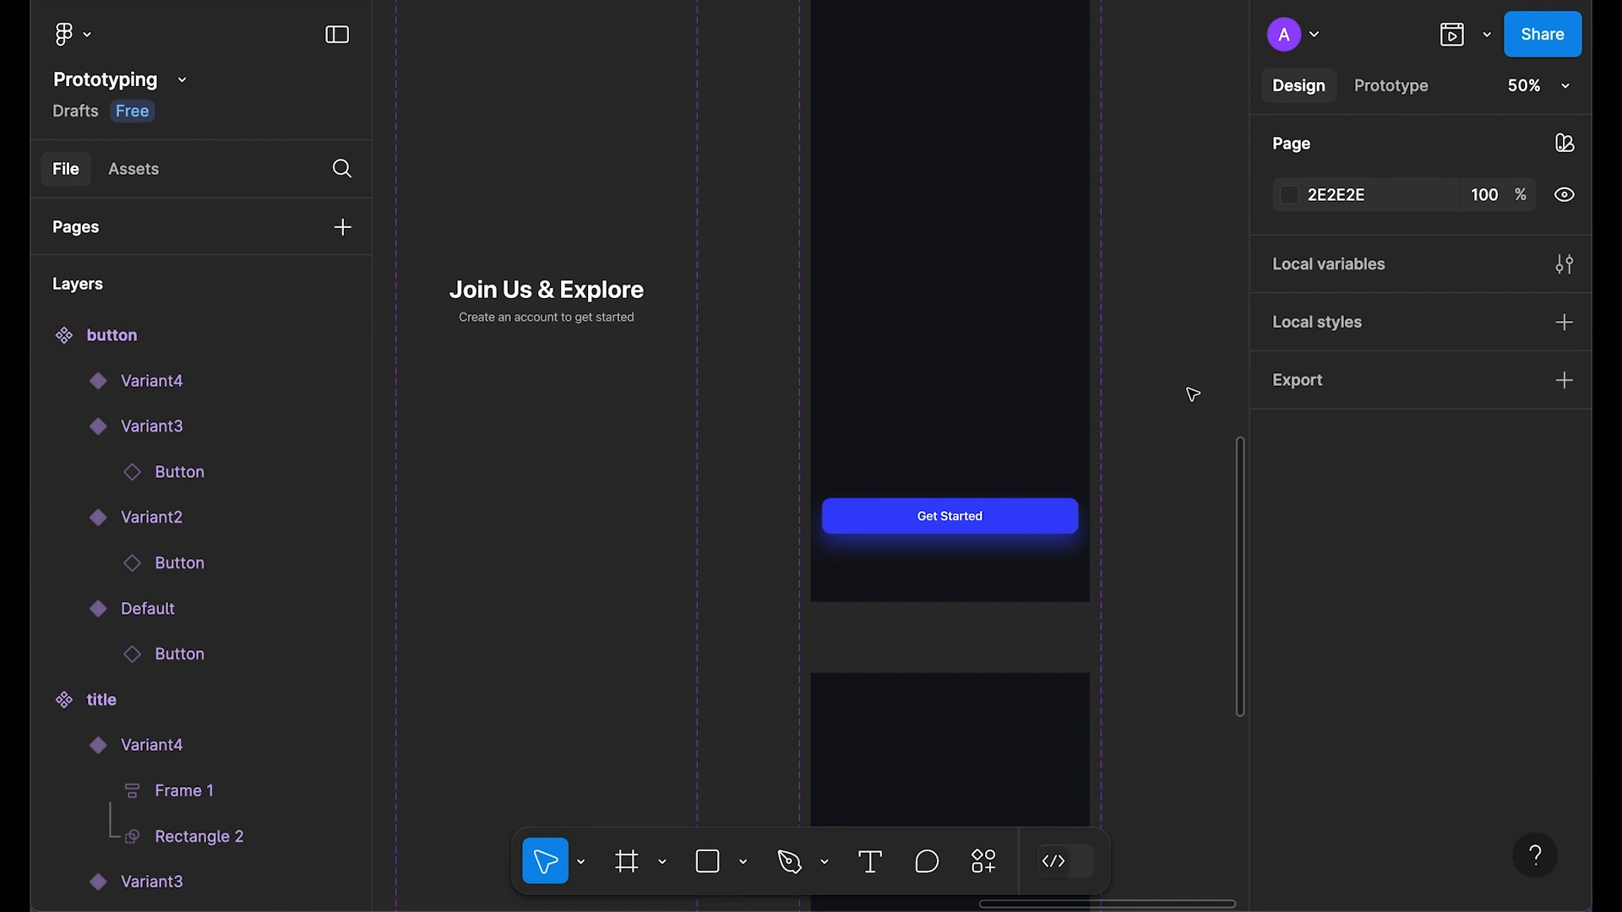
scroll(1192, 394, down, 3)
scroll(1010, 163, up, 1)
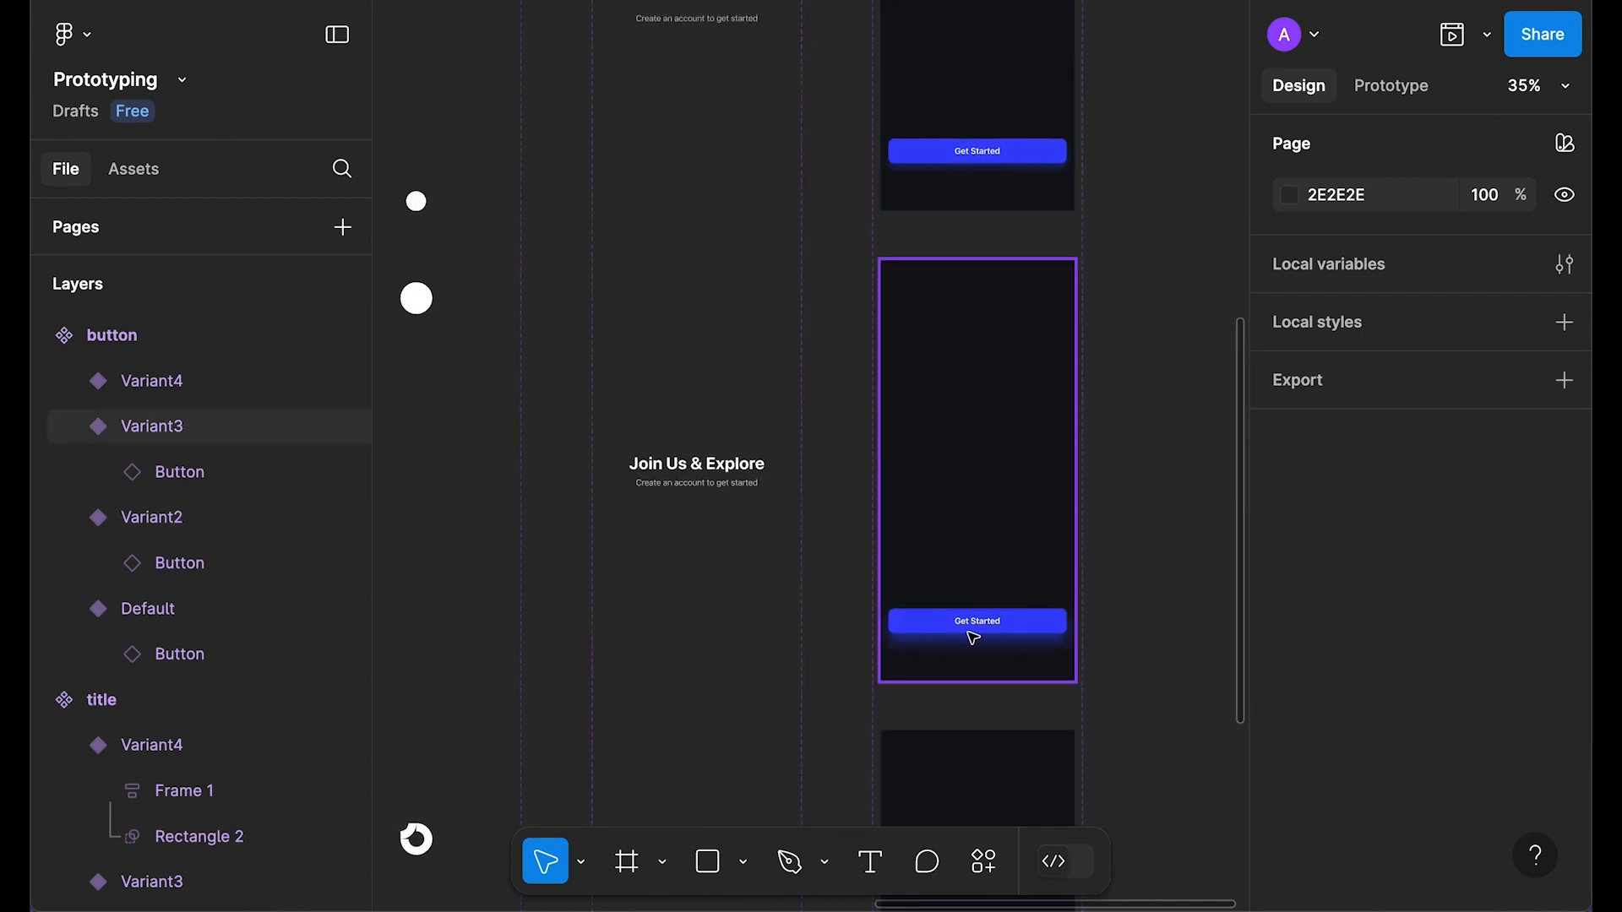
Step: Delete the Variant4 frame from the button component set
scroll(957, 635, down, 10)
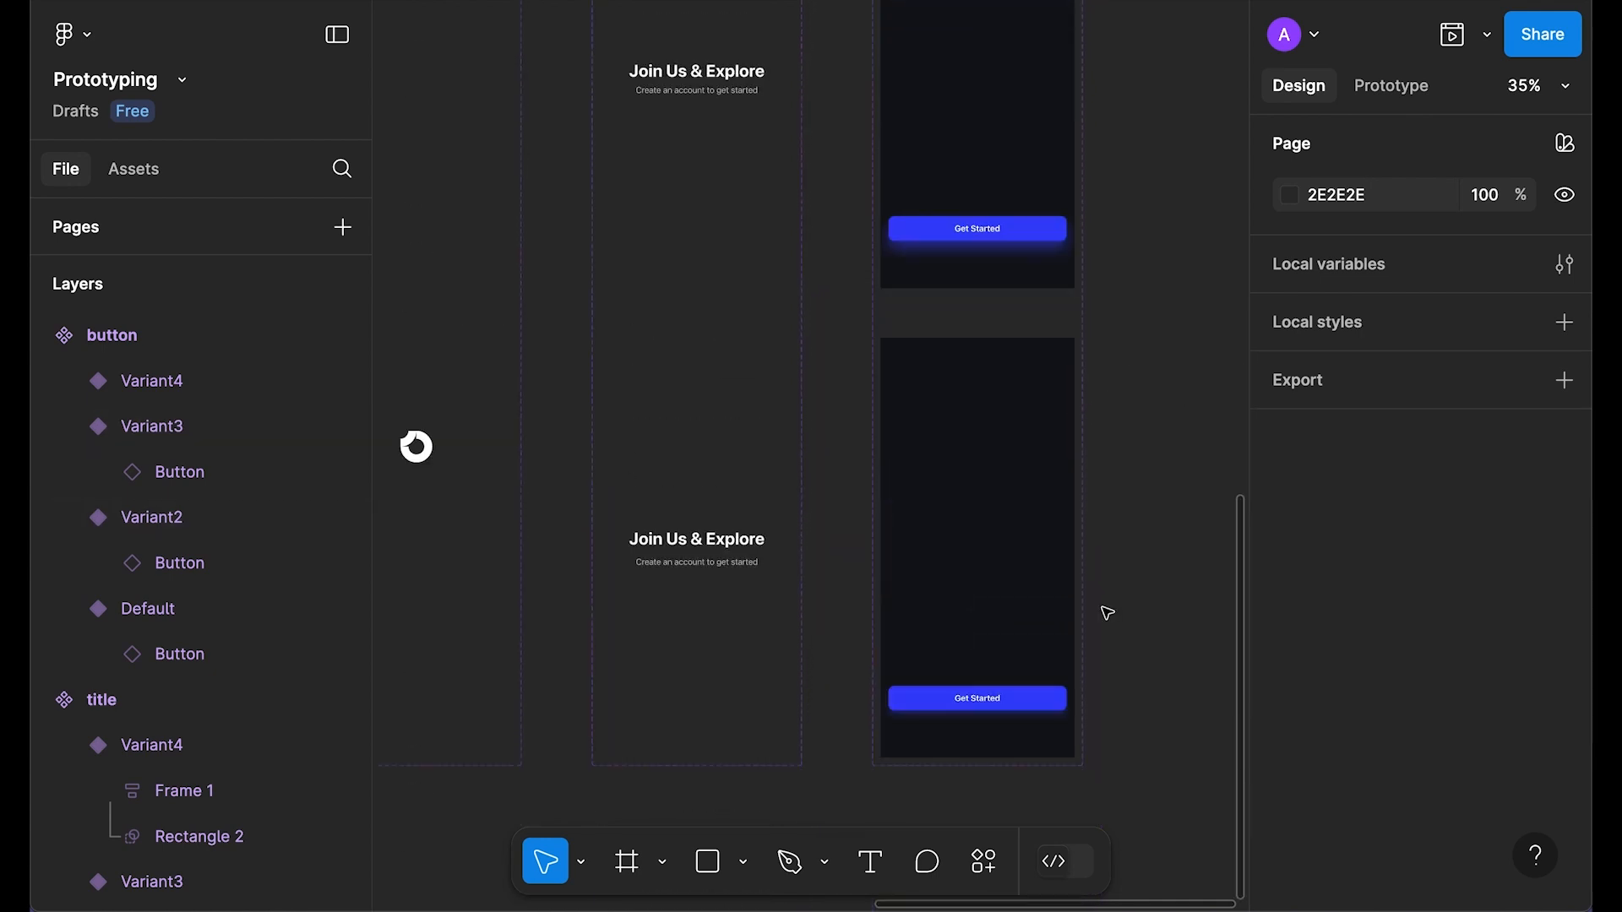
click(1022, 359)
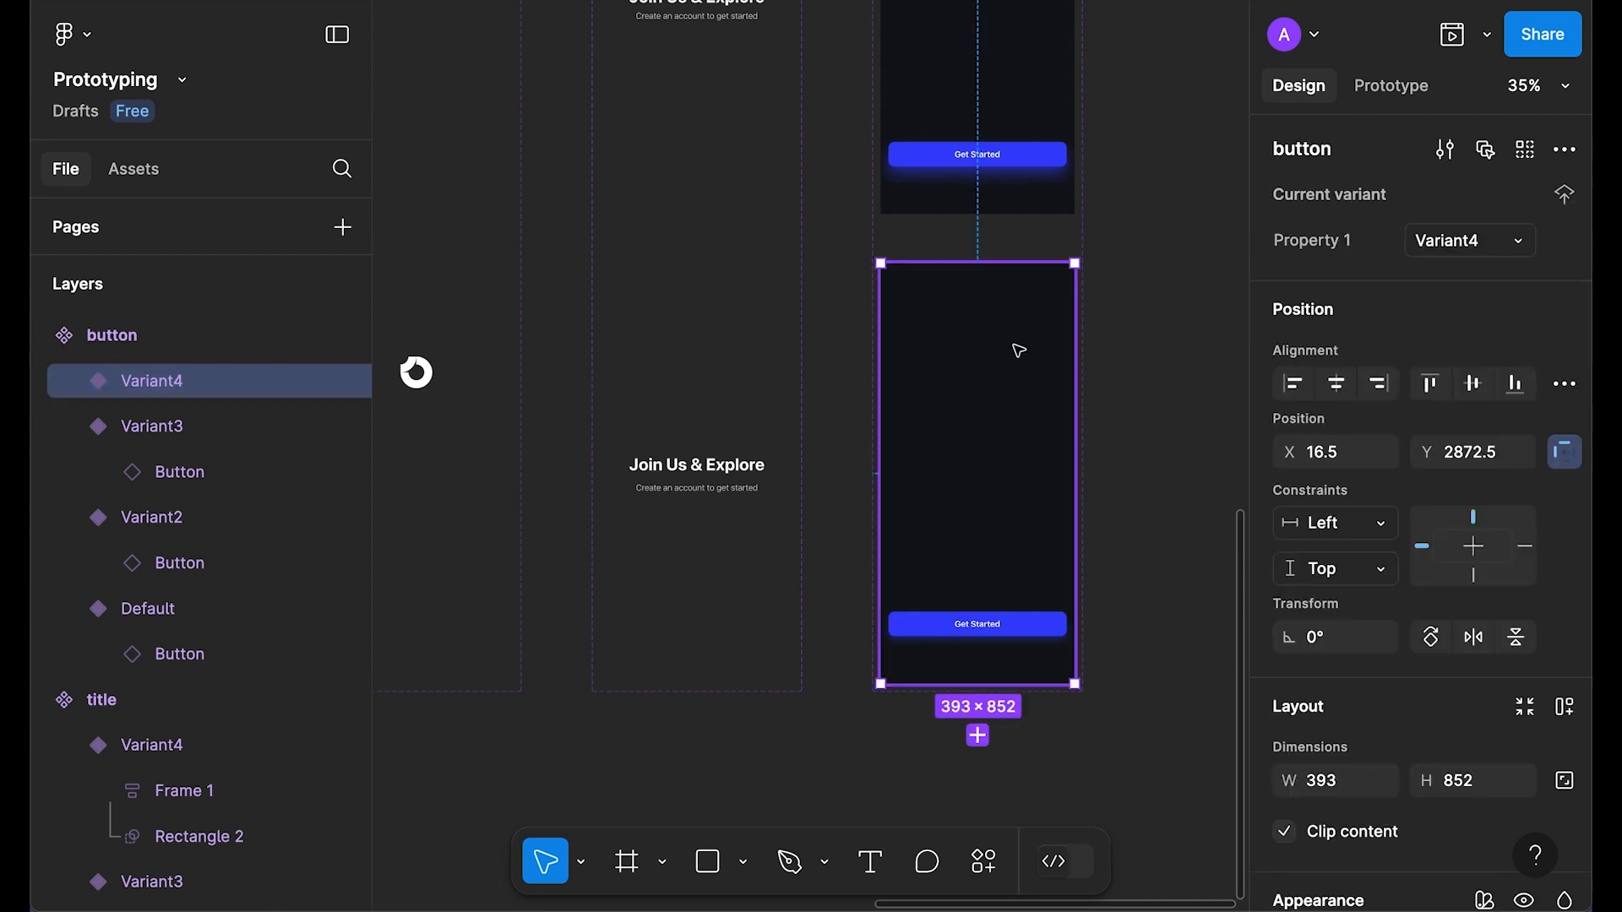
key(Delete)
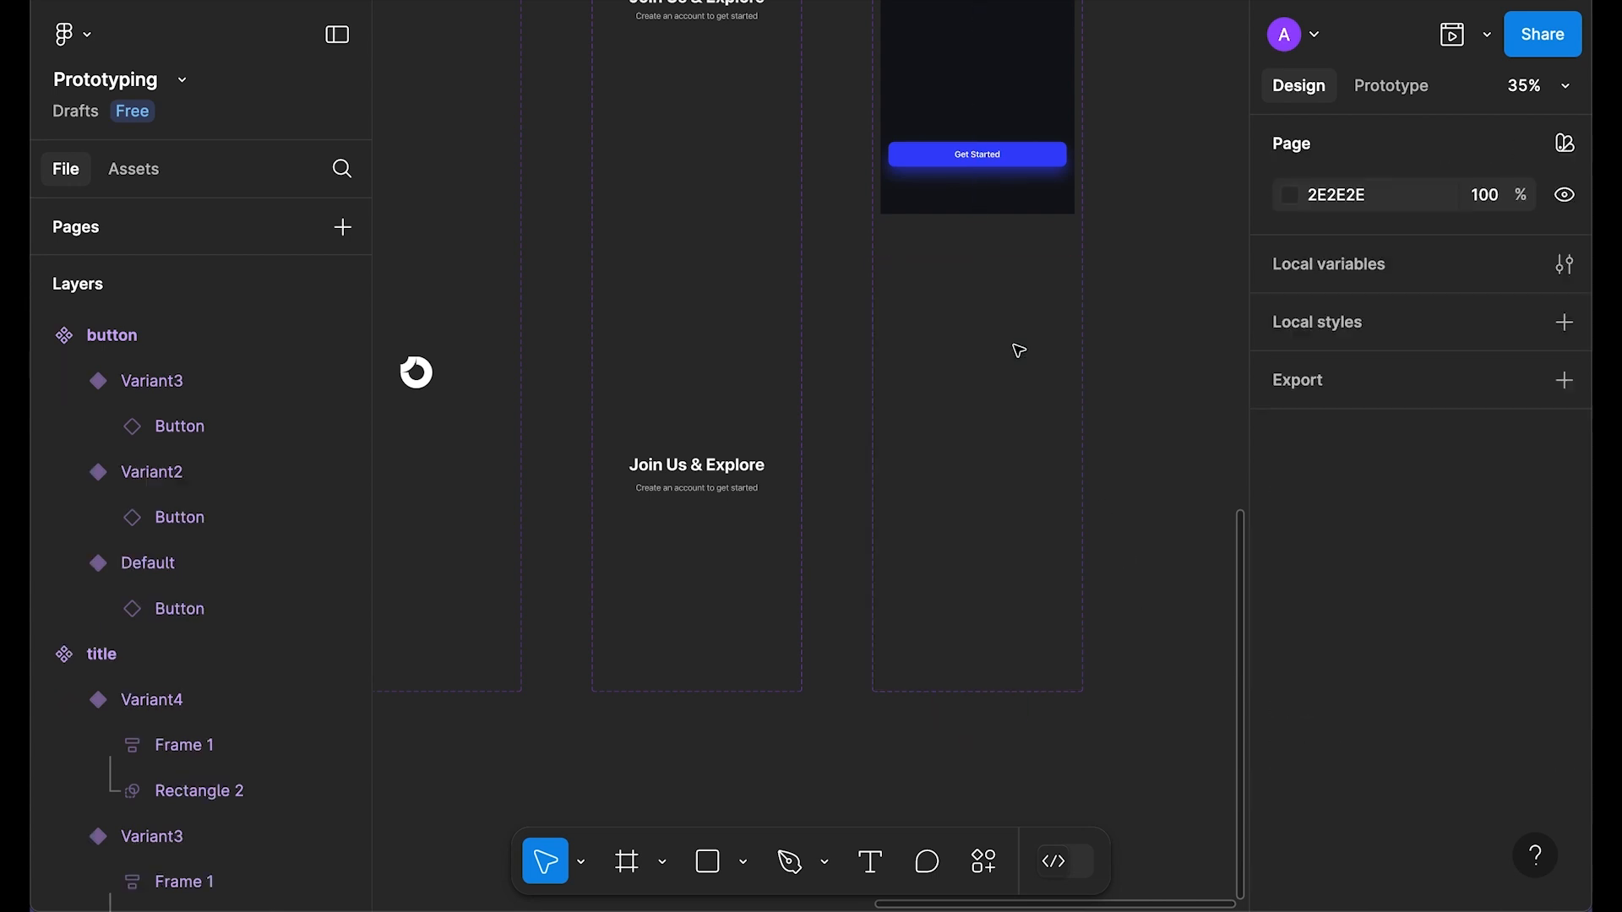
scroll(1018, 350, up, 10)
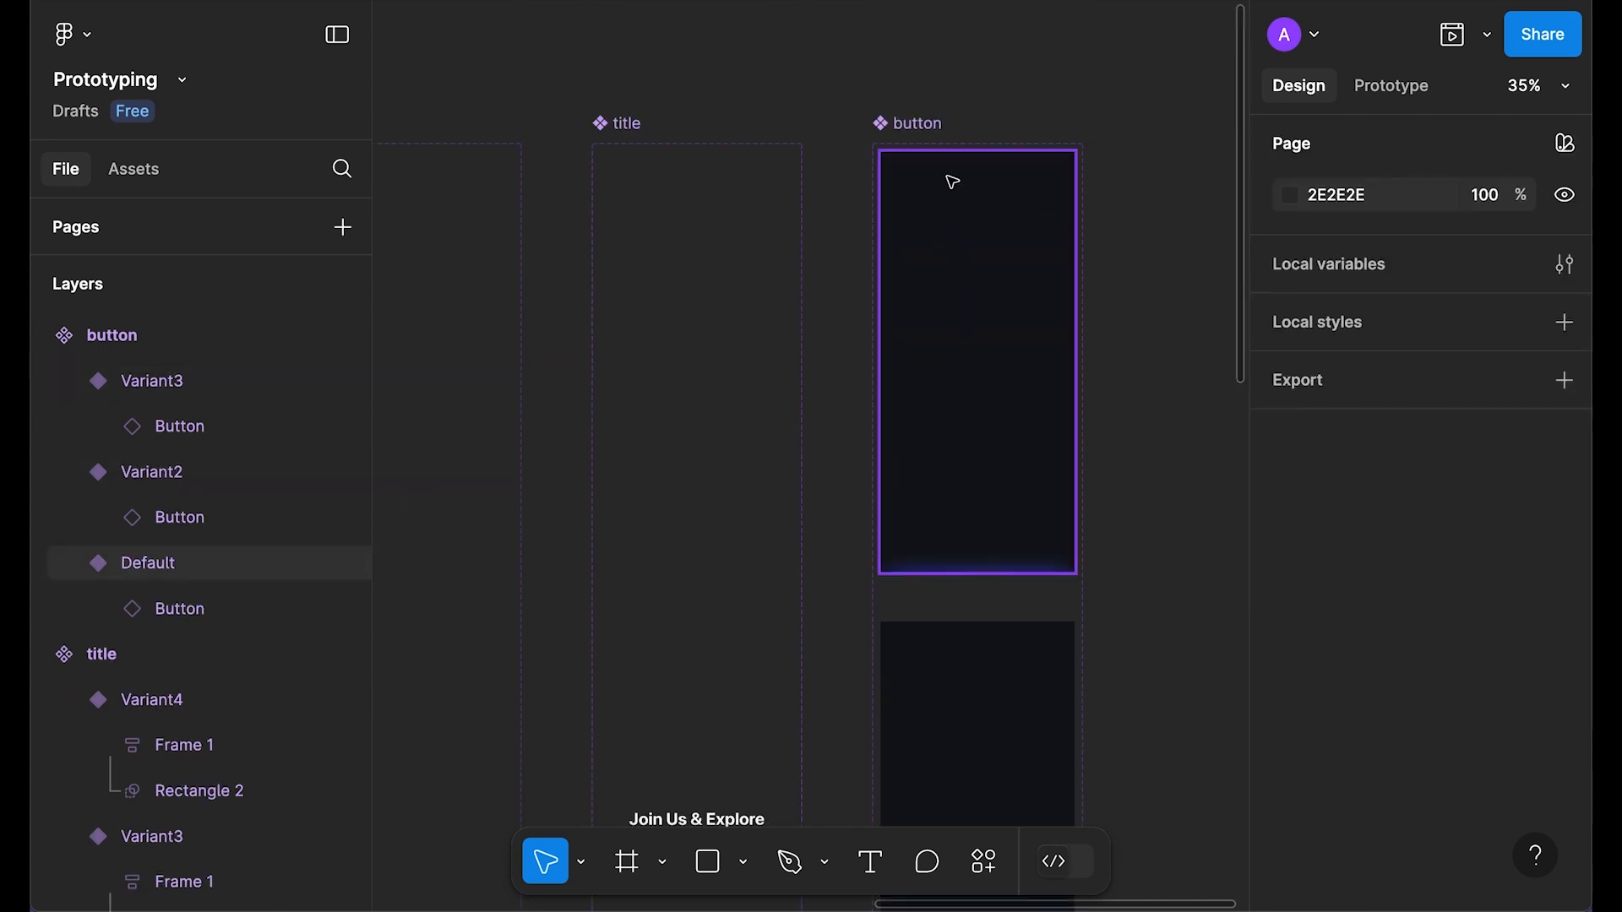
Step: Select the button component set and bring the top of its variants into view
click(956, 152)
scroll(1162, 533, down, 5)
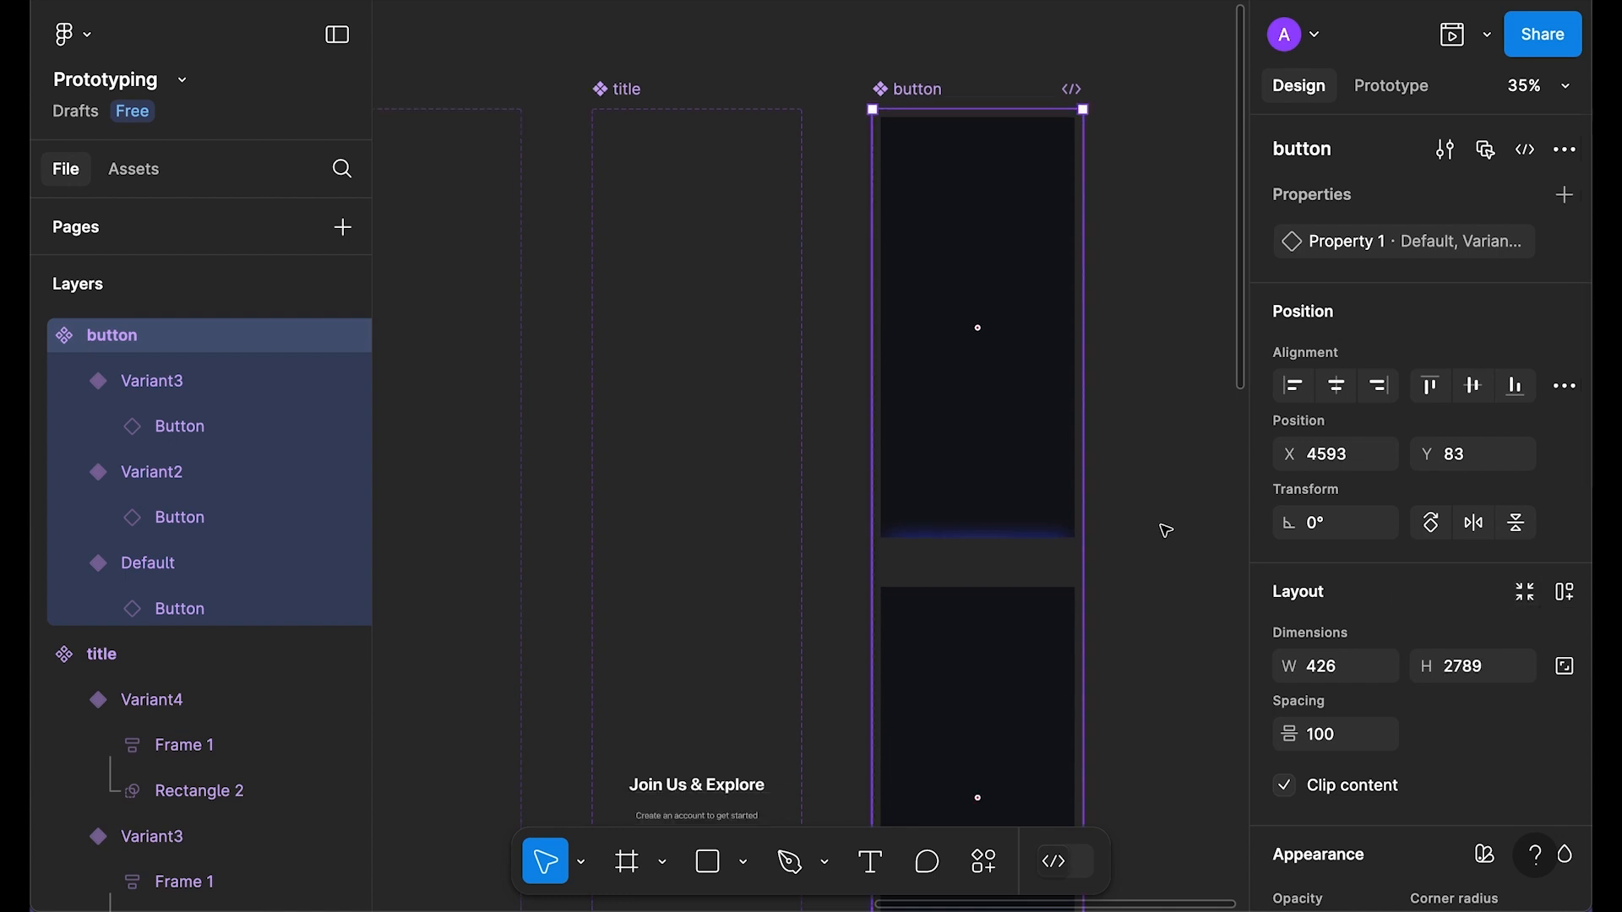
scroll(1166, 541, down, 6)
scroll(1115, 398, up, 7)
drag(1177, 71, 1093, 539)
drag(1071, 305, 1006, 333)
click(1166, 315)
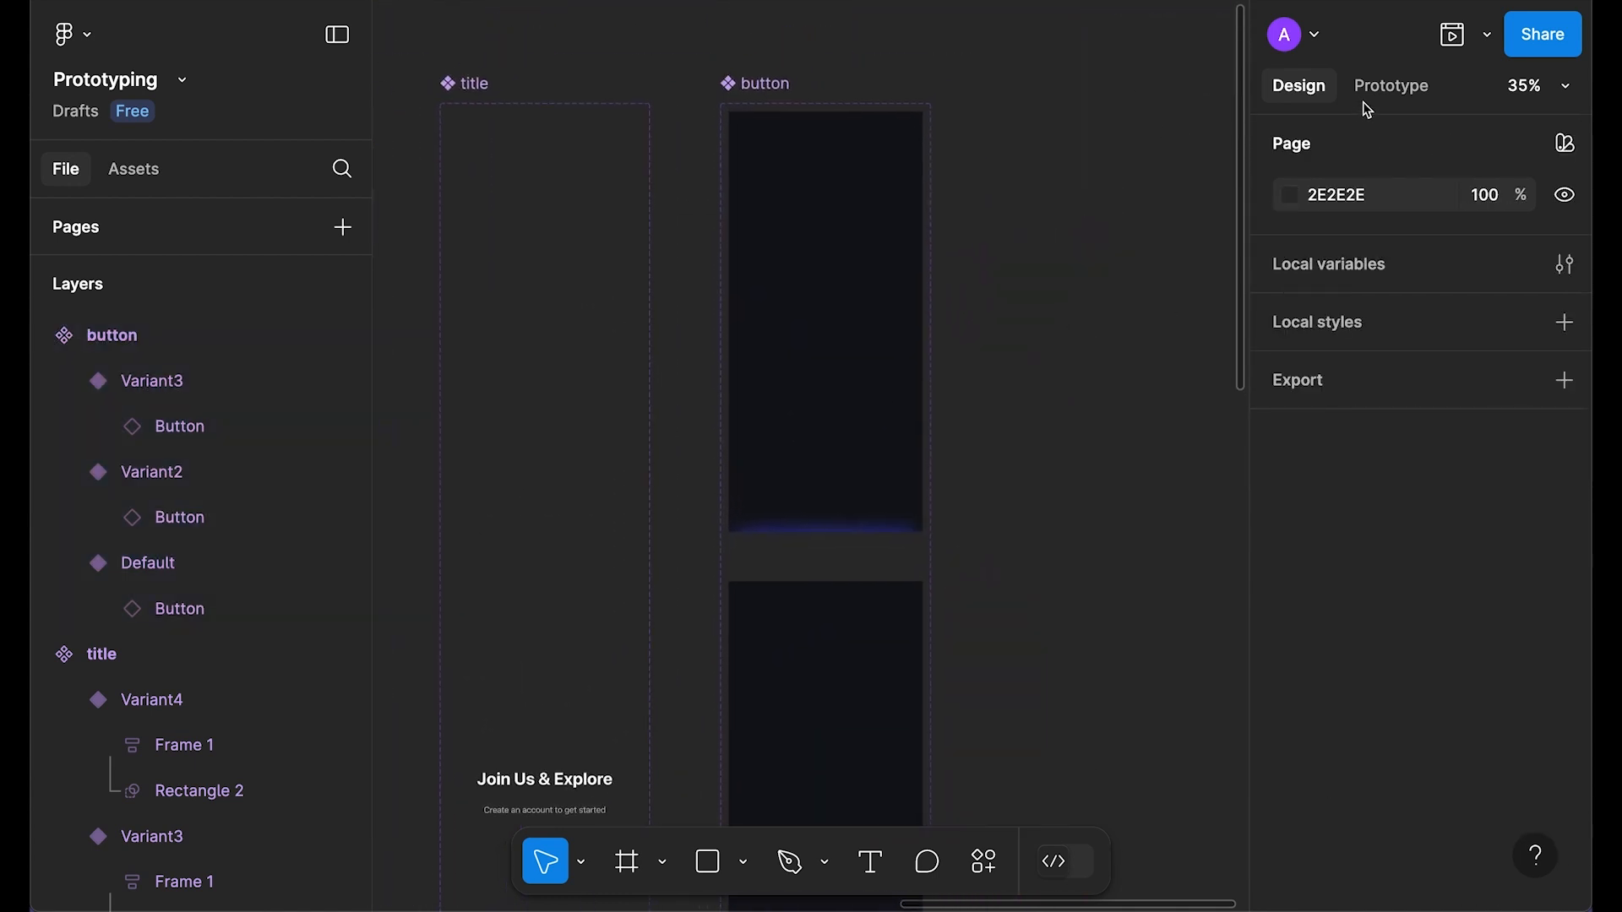
Step: Link the Default variant to Variant2 with an After delay trigger of 1ms, Smart animate
click(1378, 92)
click(802, 365)
scroll(686, 419, down, 4)
scroll(876, 320, up, 2)
drag(831, 303, 852, 379)
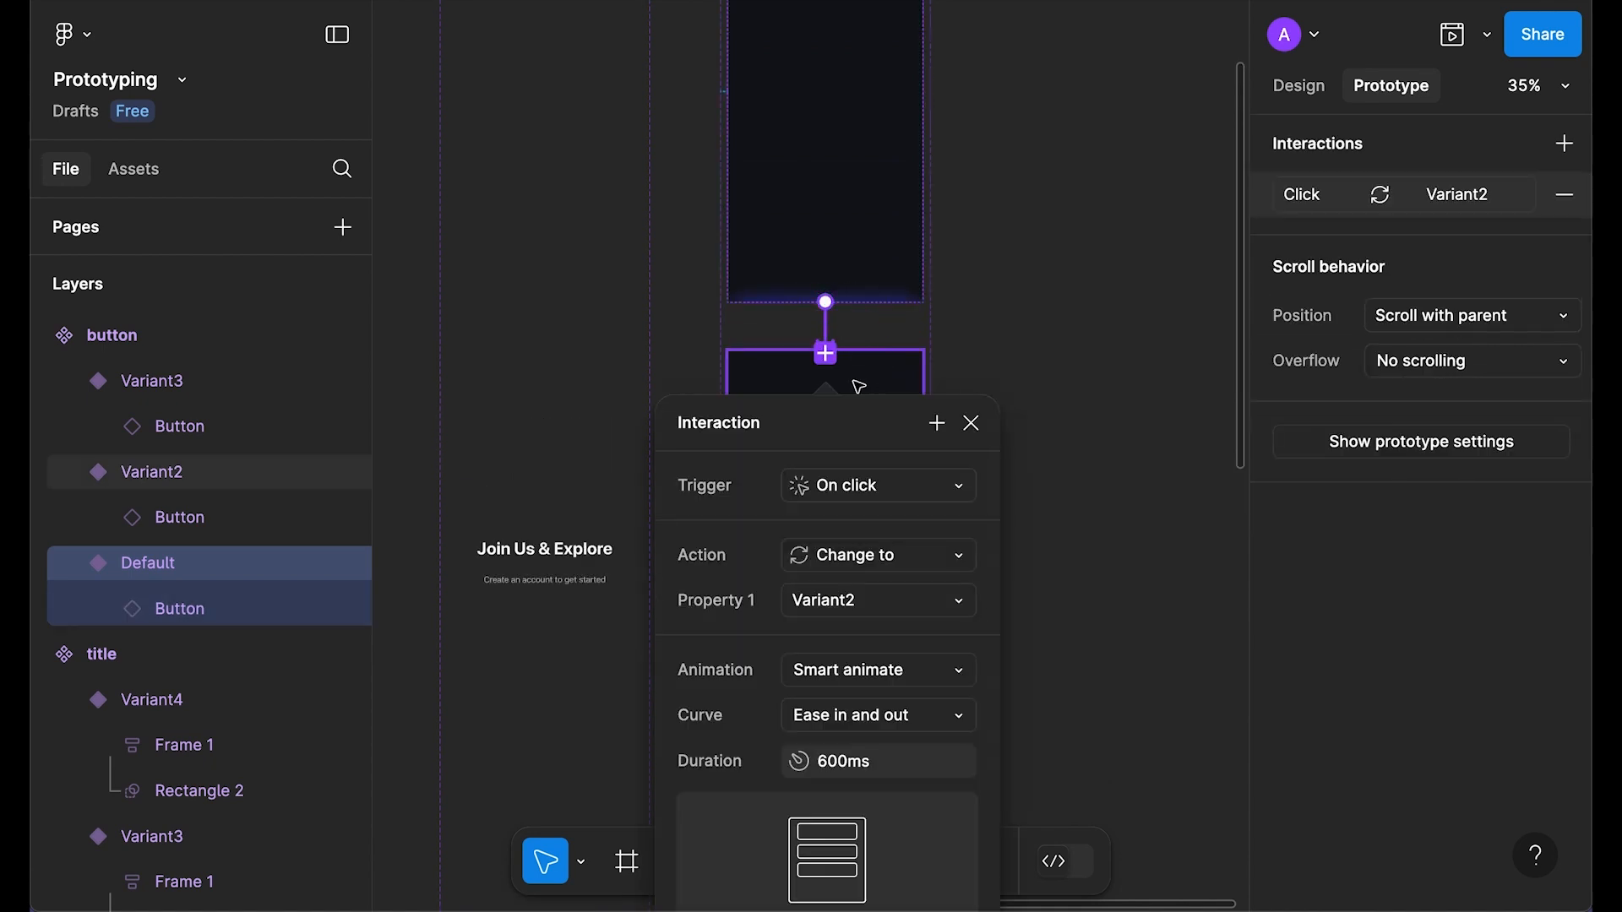
click(889, 385)
click(844, 732)
click(854, 422)
text(1)
key(Return)
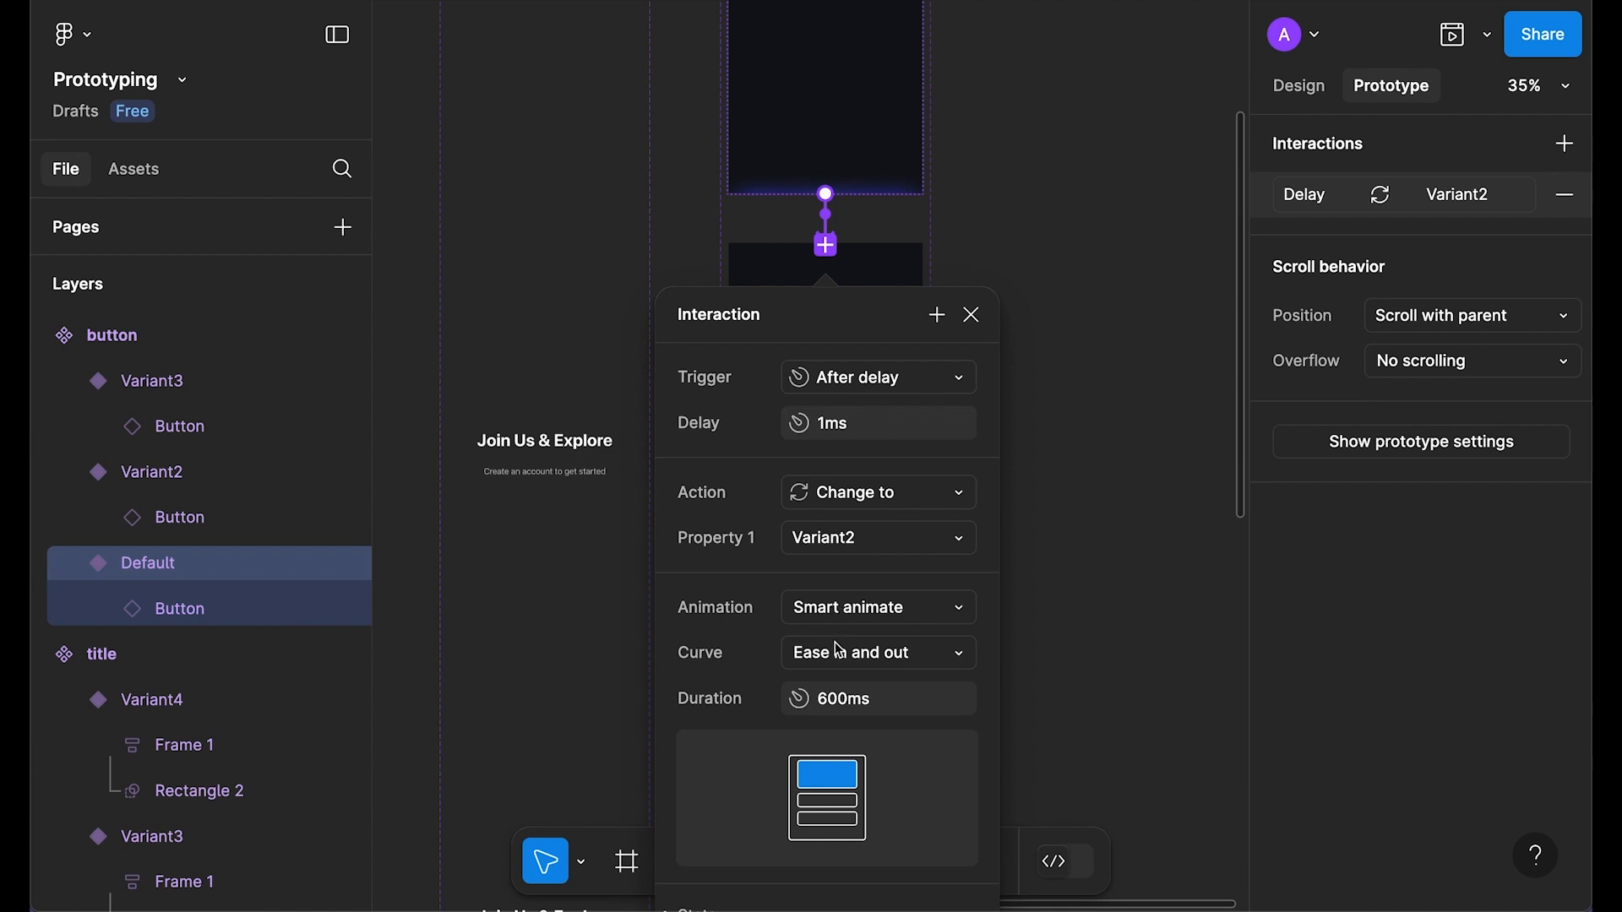
scroll(808, 676, down, 1)
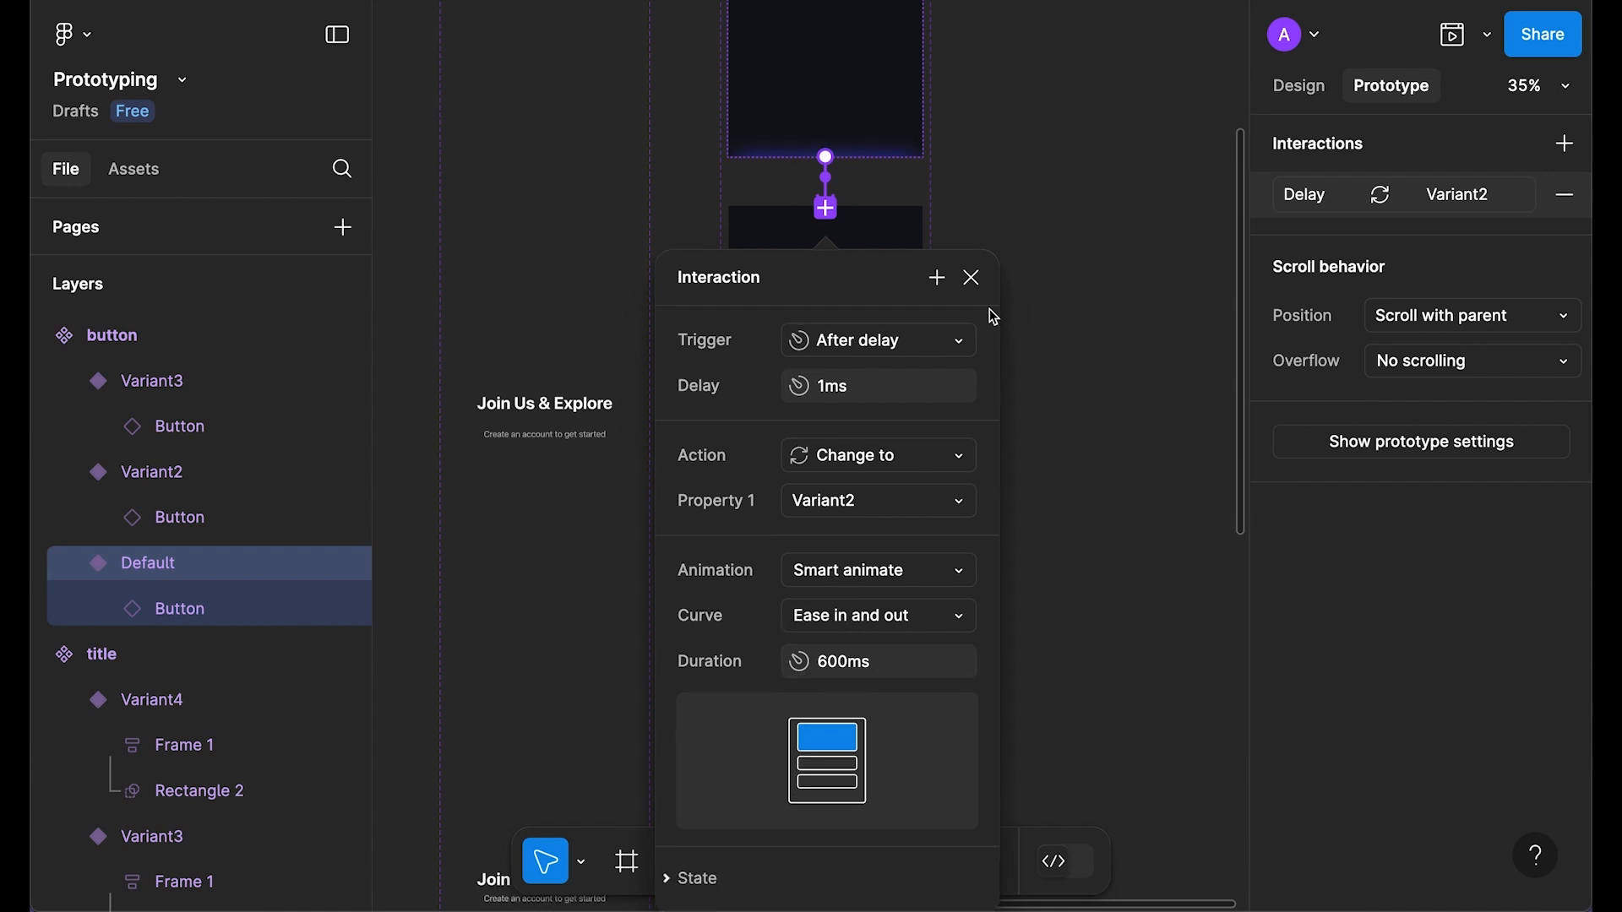
click(971, 277)
Step: Select the Get Started button inside Variant2
scroll(1107, 296, down, 5)
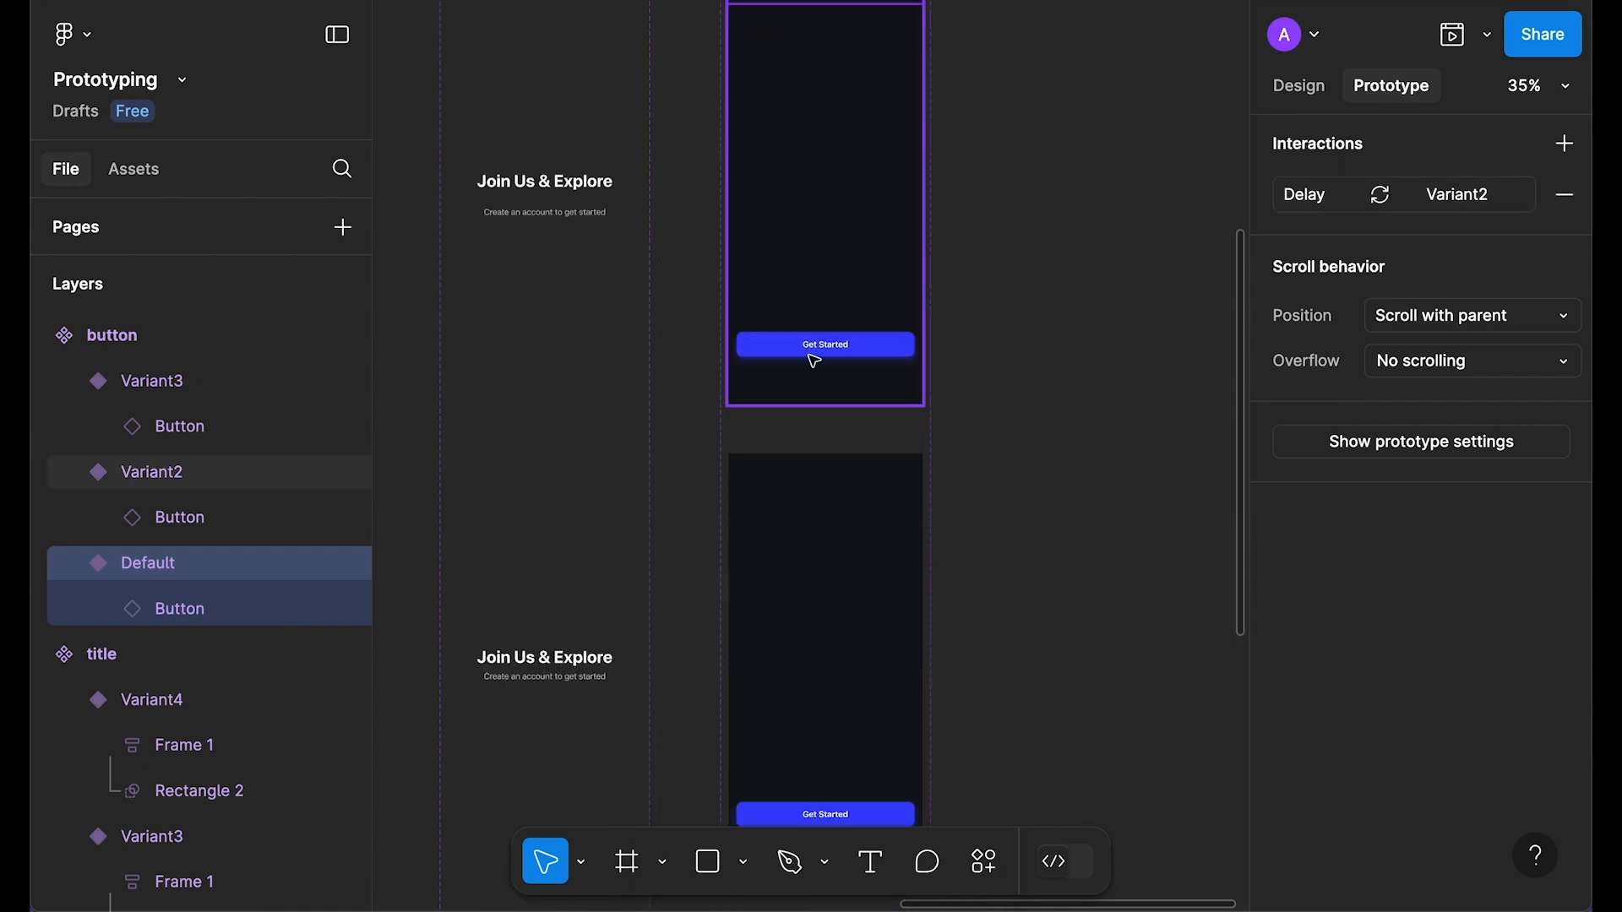
scroll(816, 359, down, 2)
double_click(827, 279)
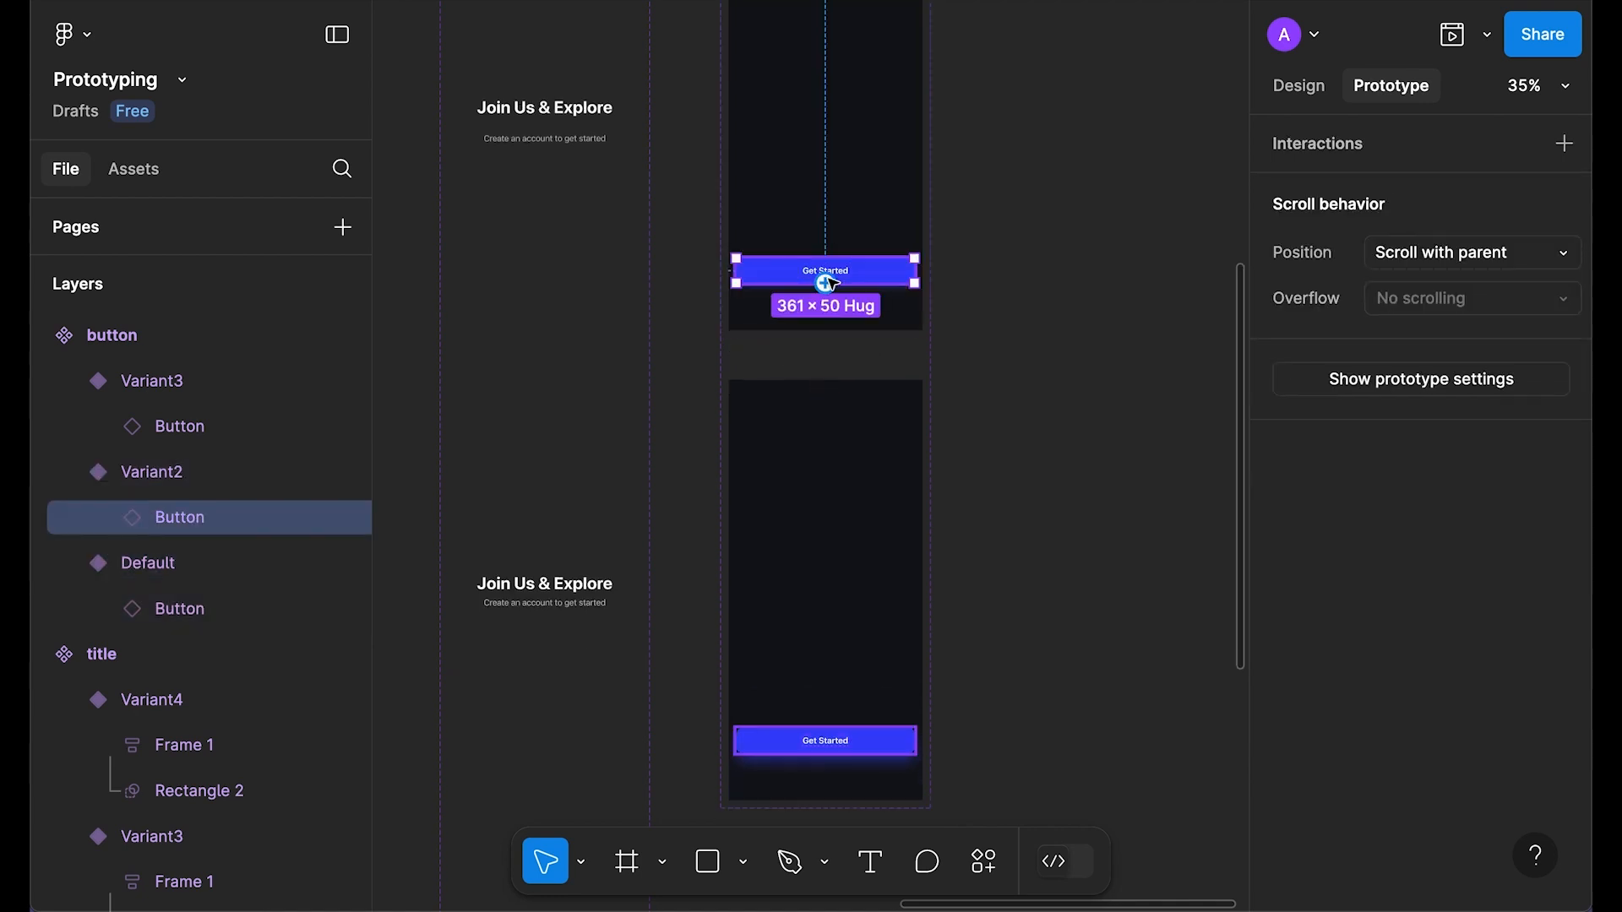
scroll(932, 294, up, 3)
click(749, 217)
click(840, 377)
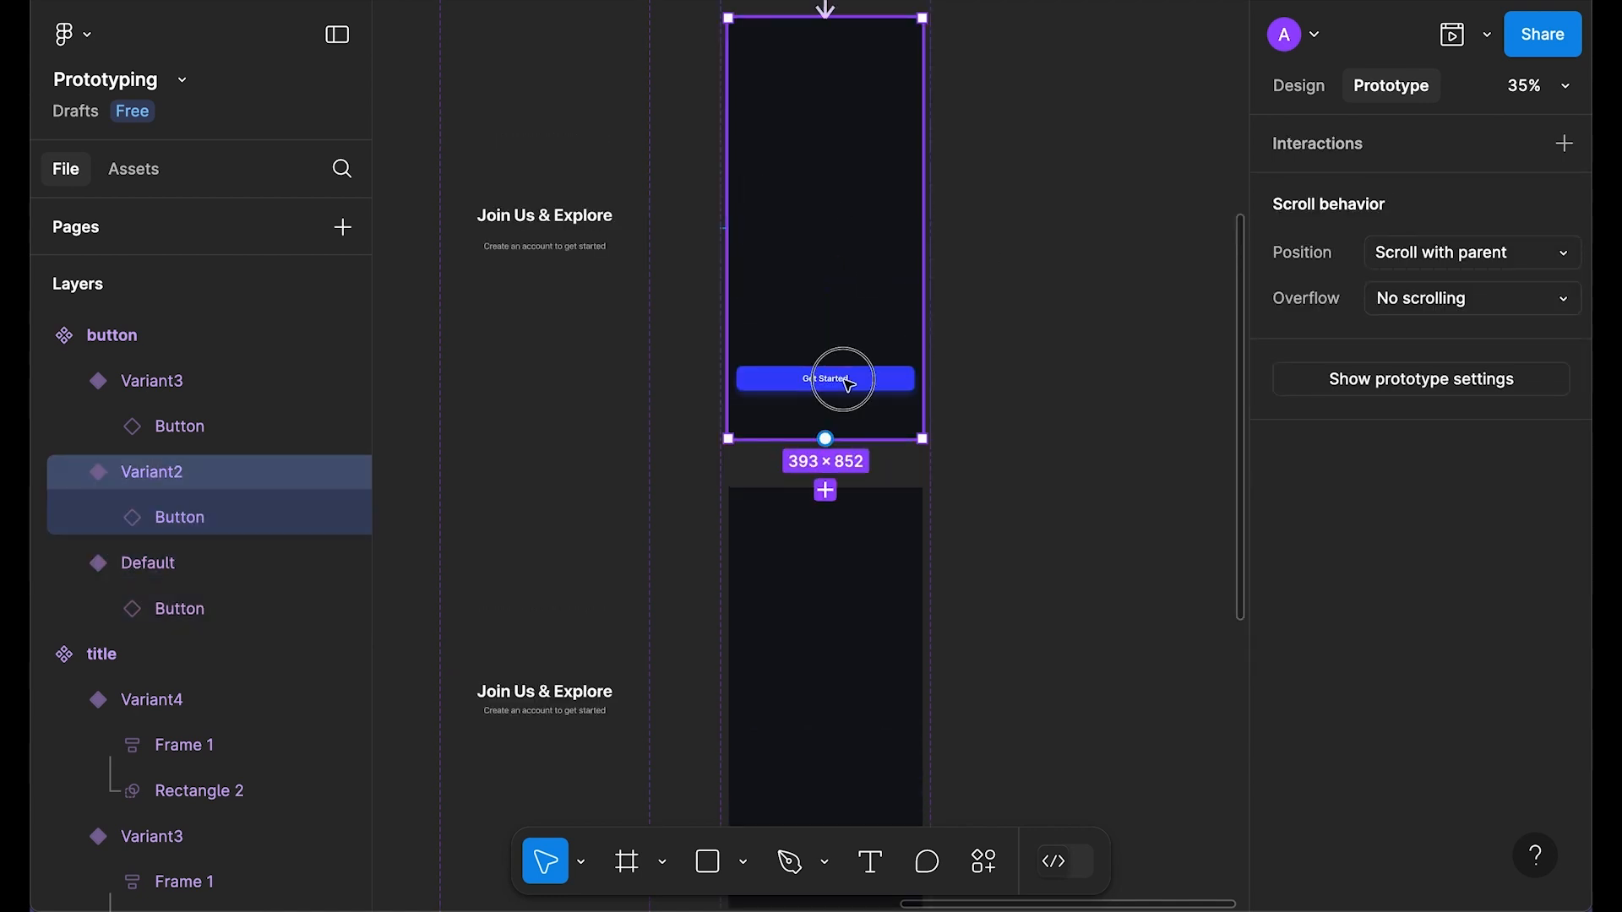
Step: Link the button to Variant3 with a While hovering trigger, 600ms ease-in-and-out smart animate
scroll(840, 394, down, 2)
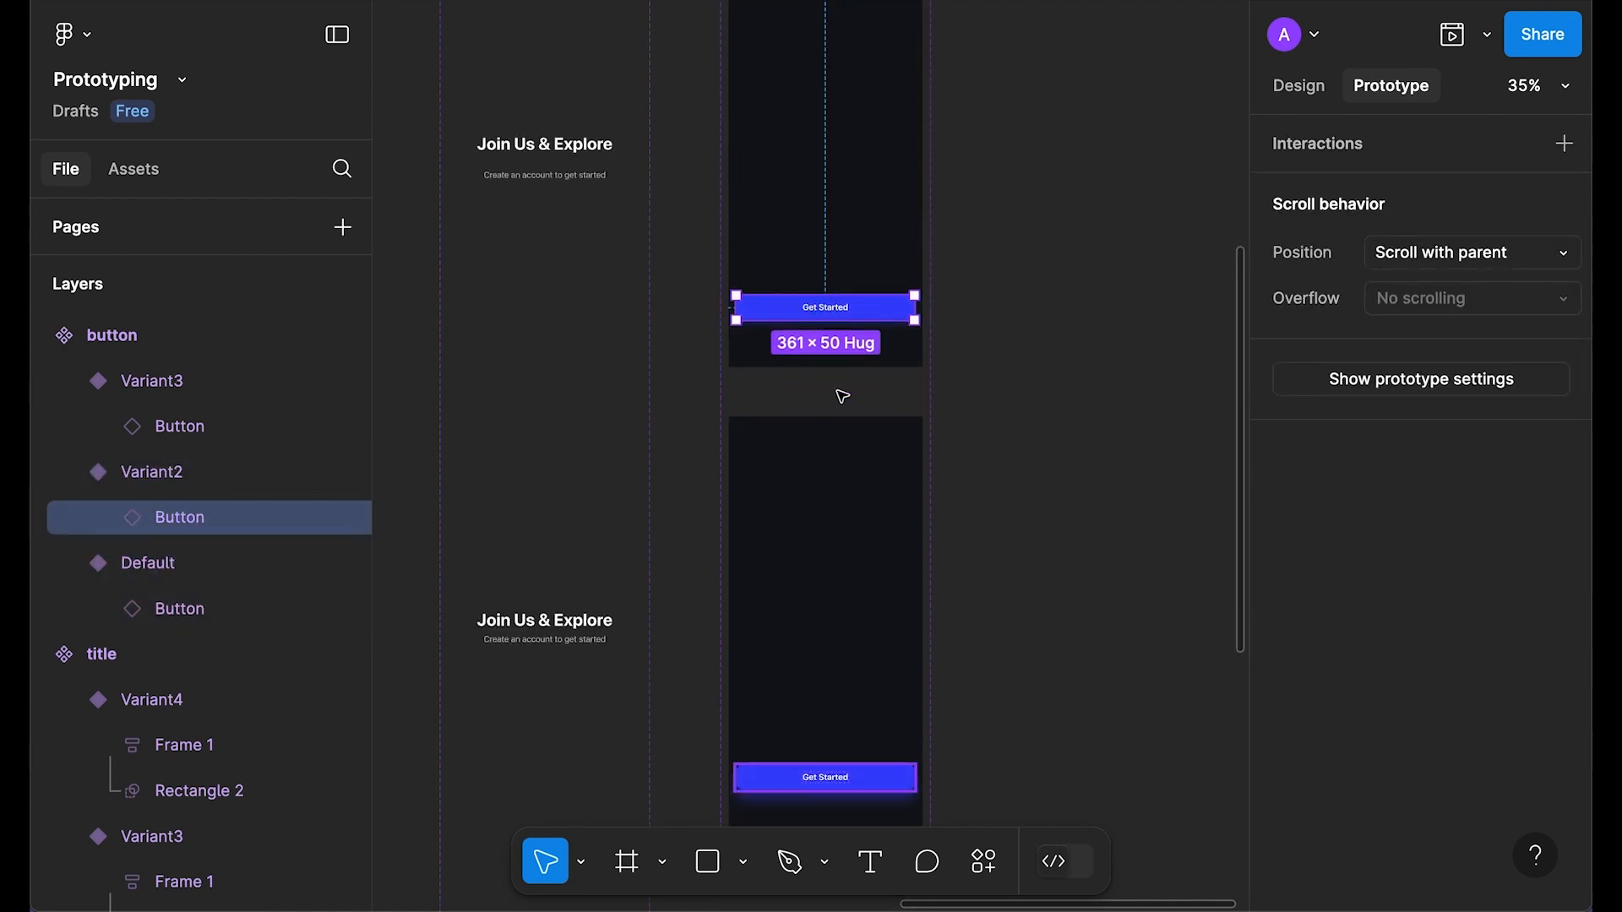
scroll(827, 322, down, 1)
drag(825, 280, 841, 394)
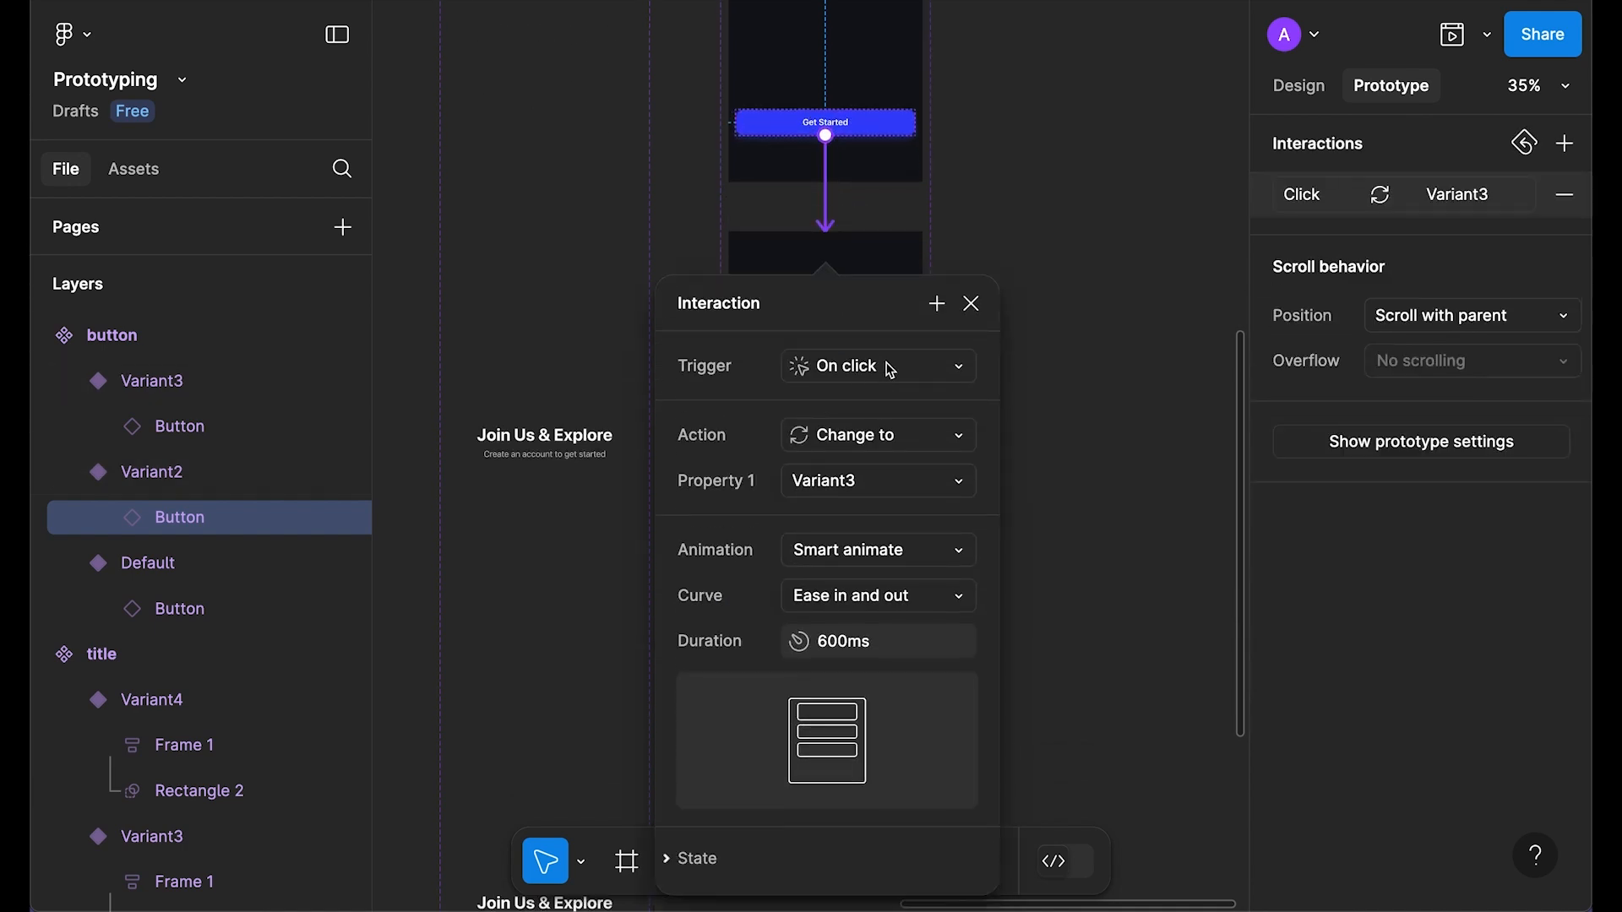
click(891, 370)
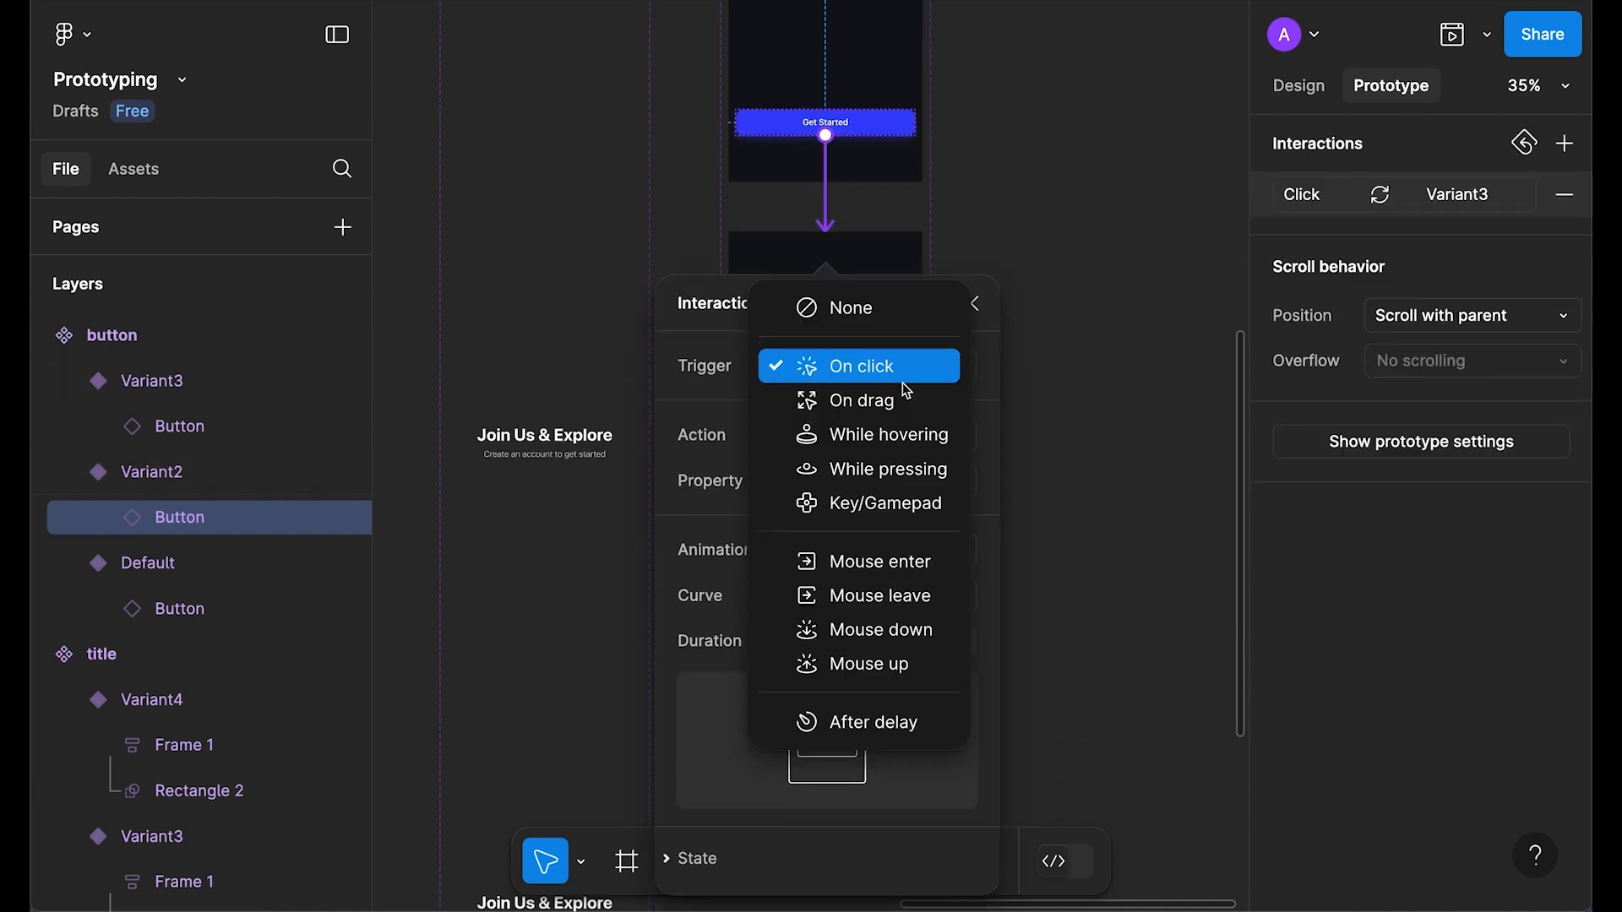
click(870, 435)
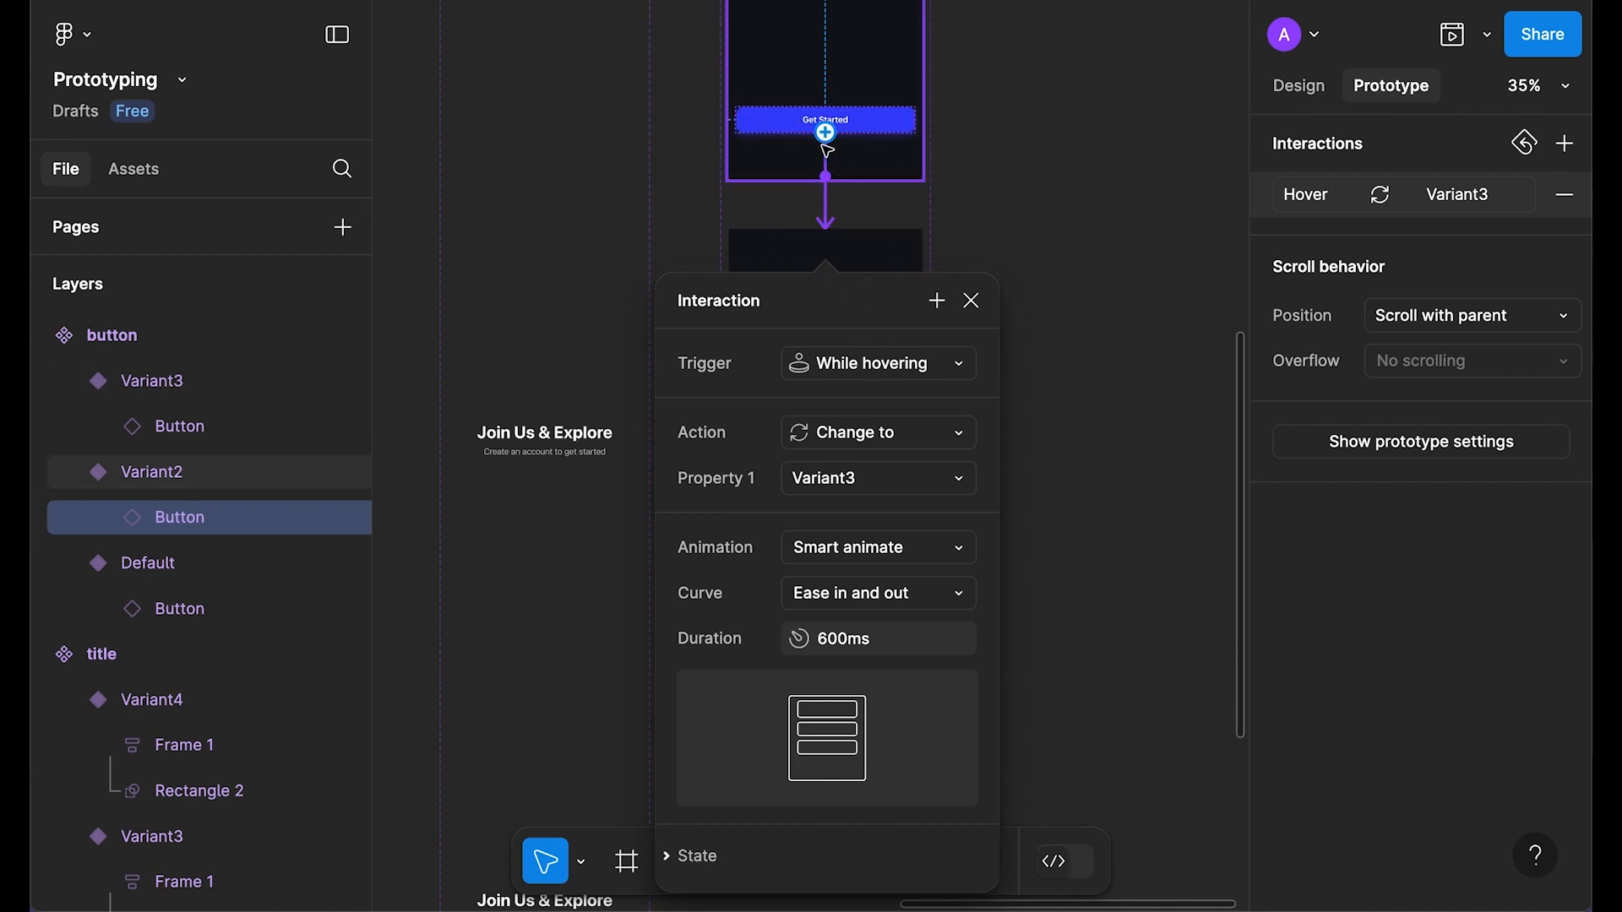
scroll(840, 486, down, 1)
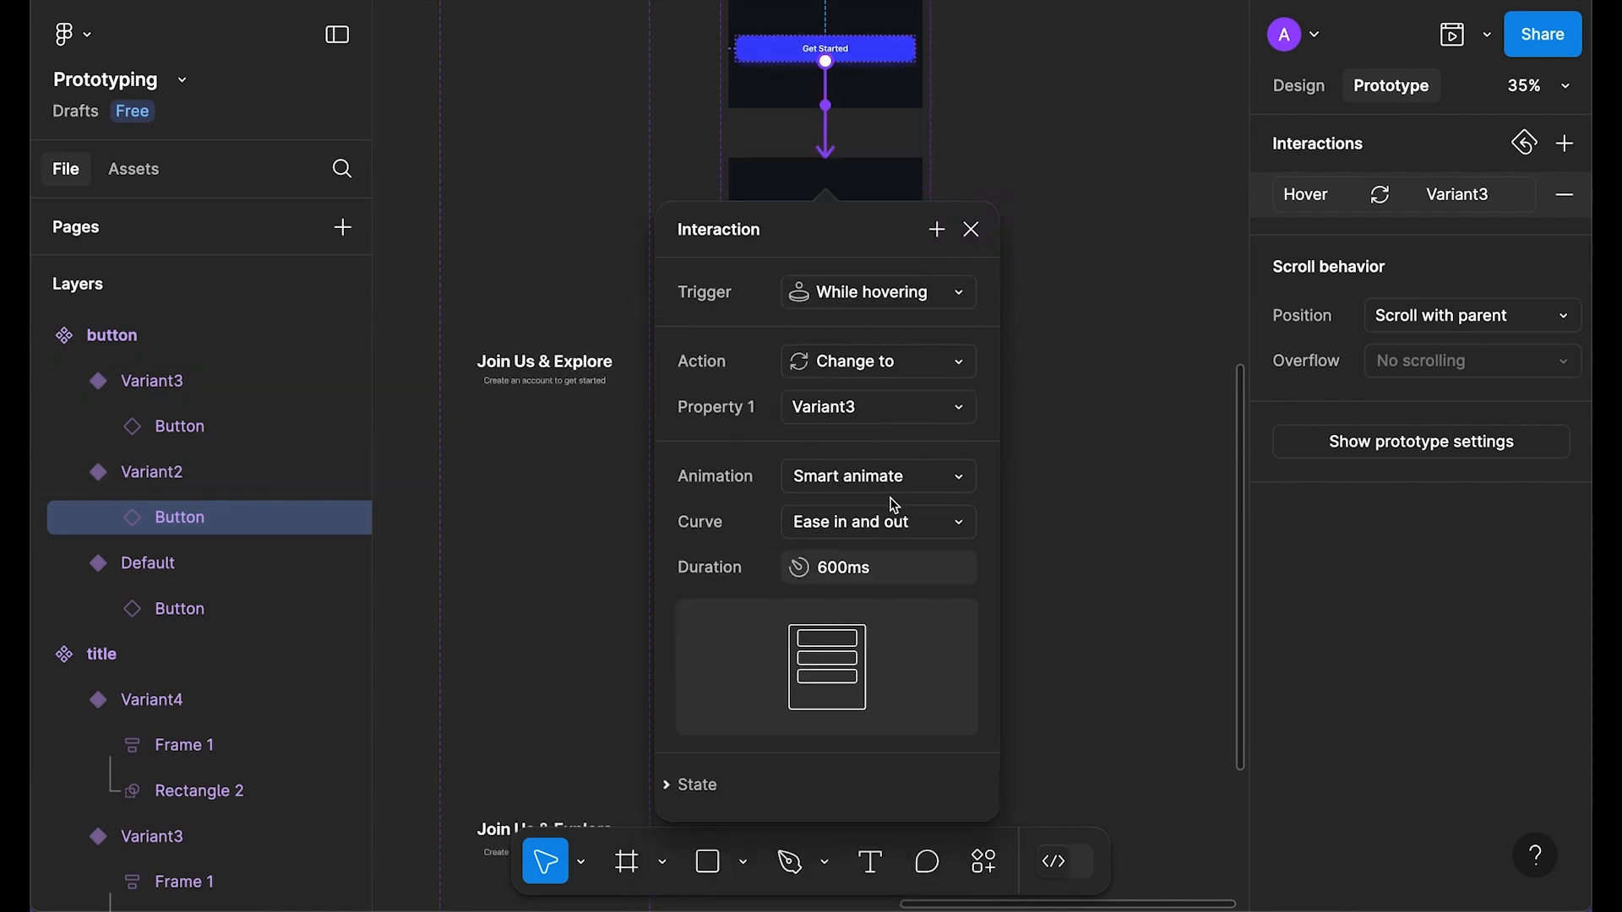
click(972, 230)
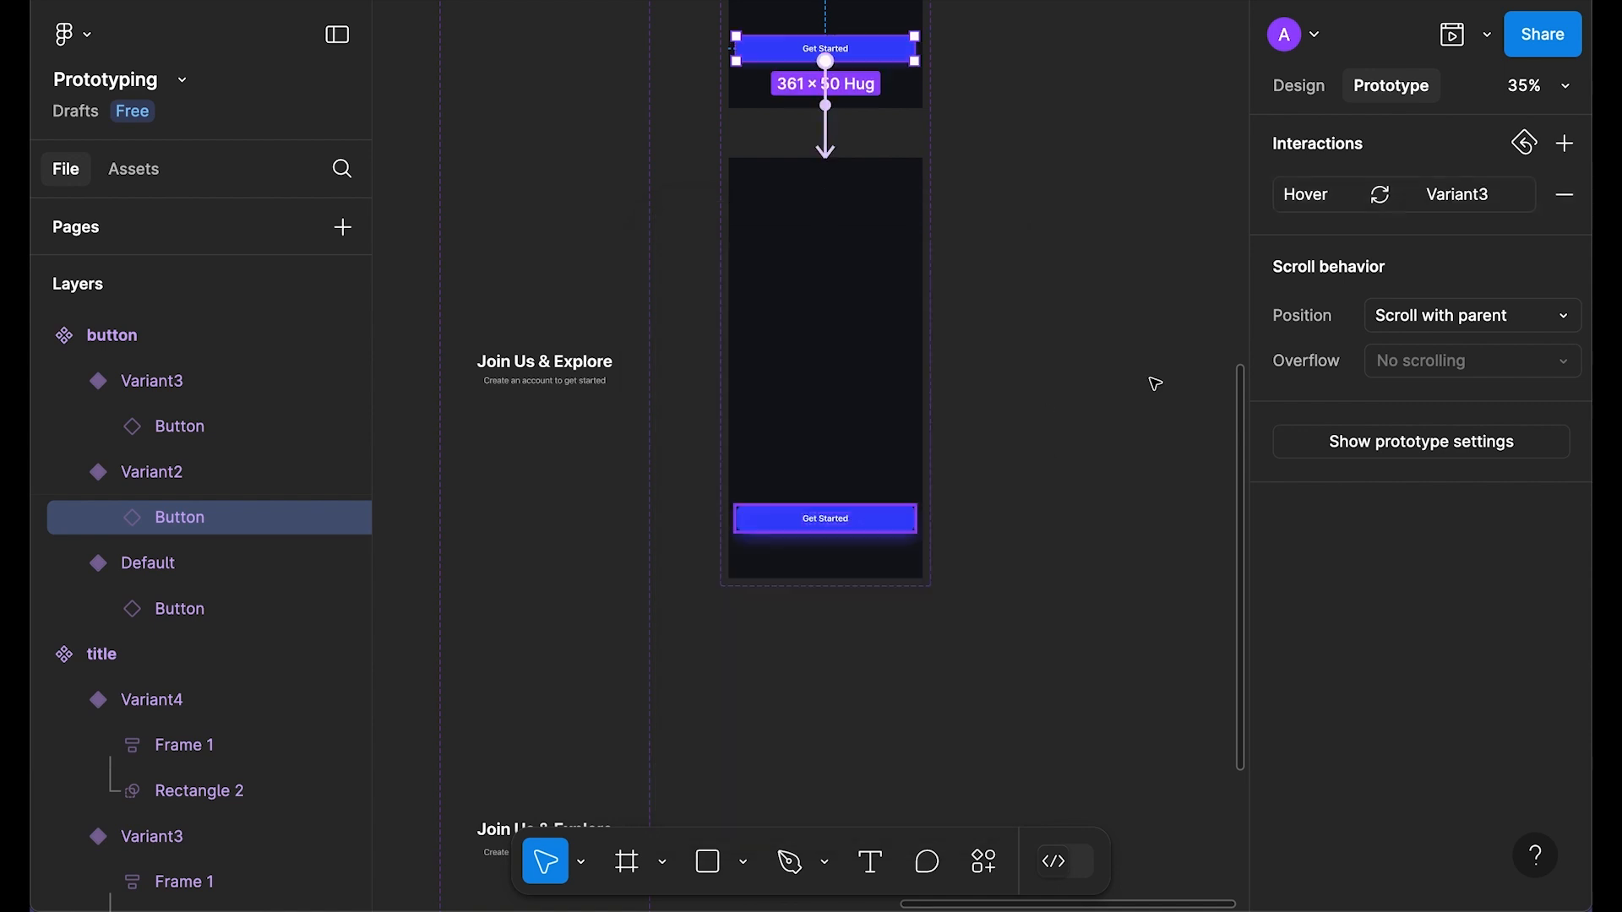
scroll(1142, 410, up, 6)
click(1133, 402)
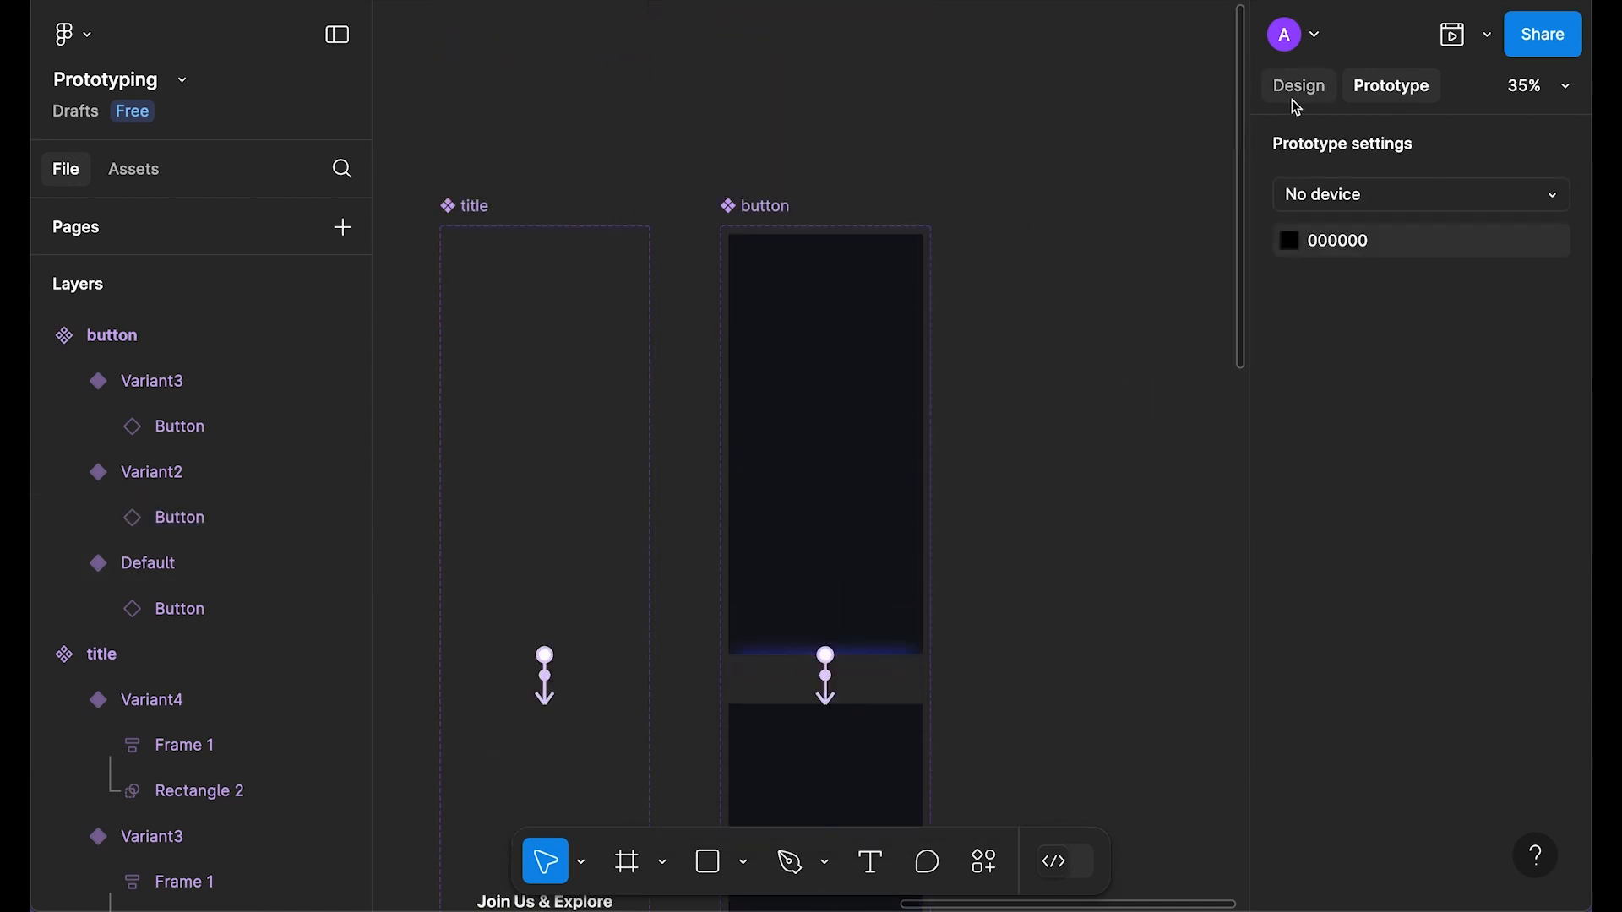
Step: Place a test instance of the button component beside the set and preview its slide-in animation
click(1298, 85)
drag(807, 441, 1076, 434)
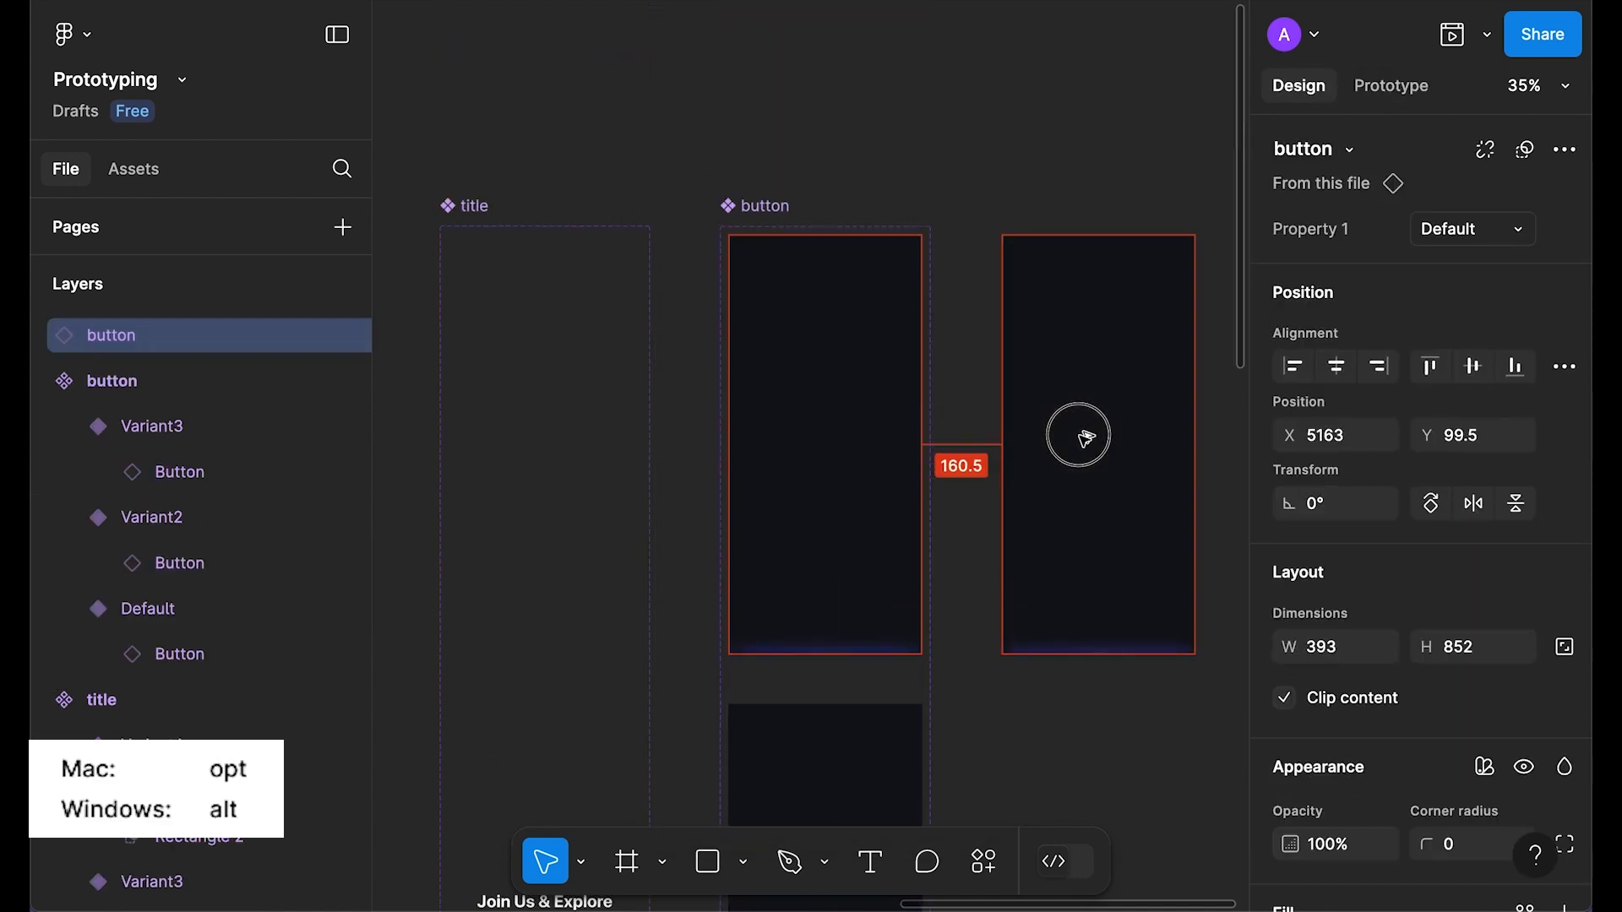
scroll(1107, 554, right, 3)
scroll(1107, 553, down, 1)
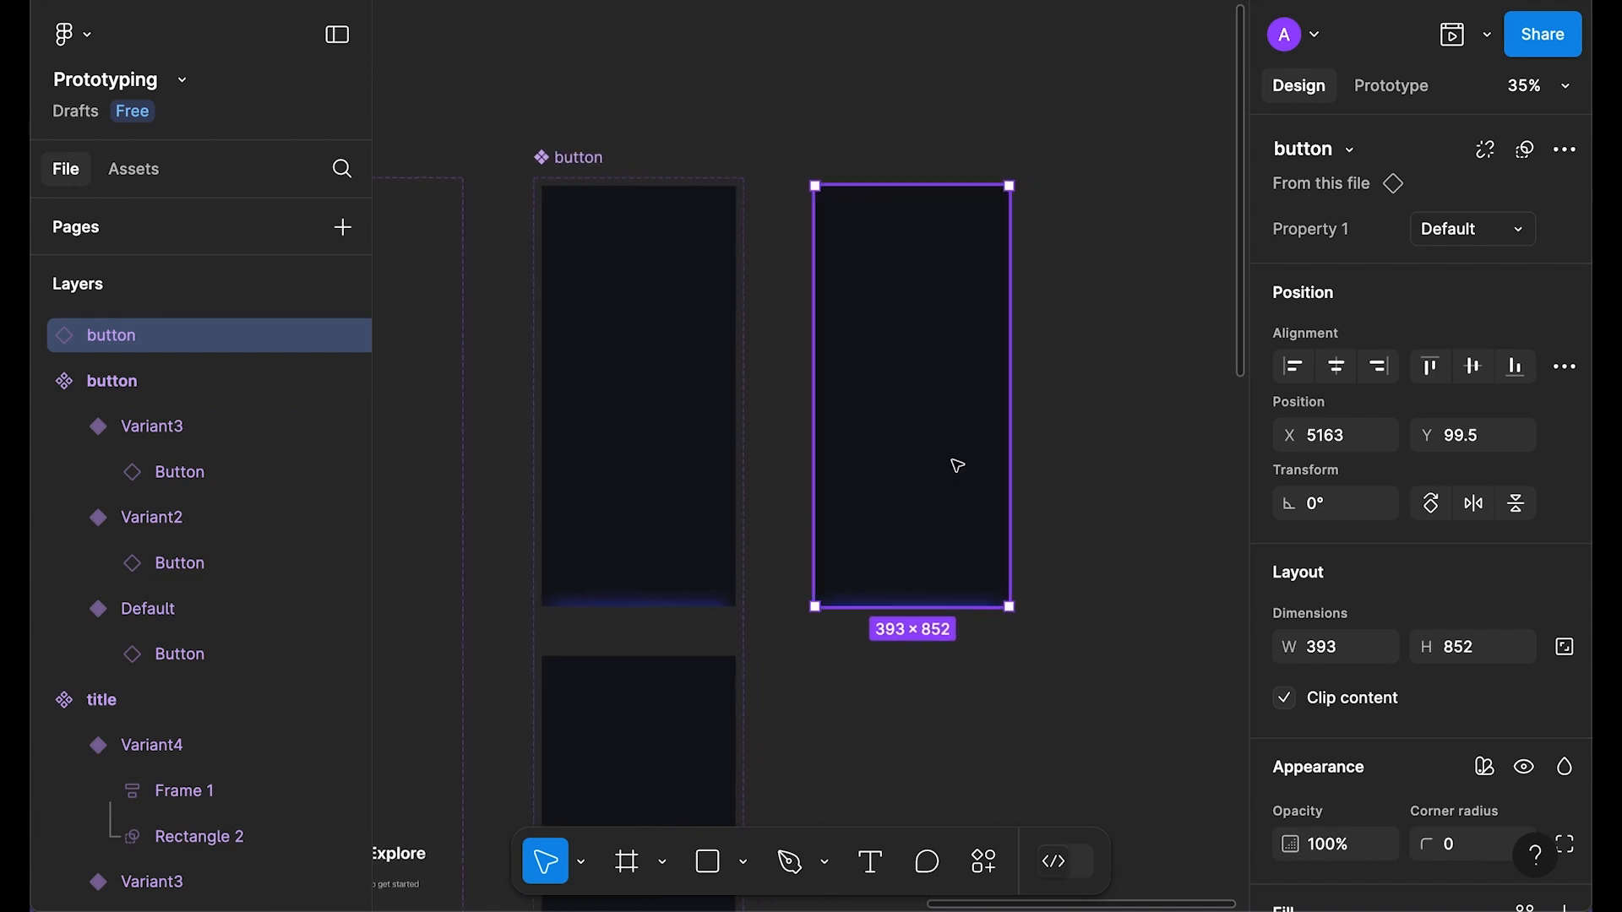
key(shift+space)
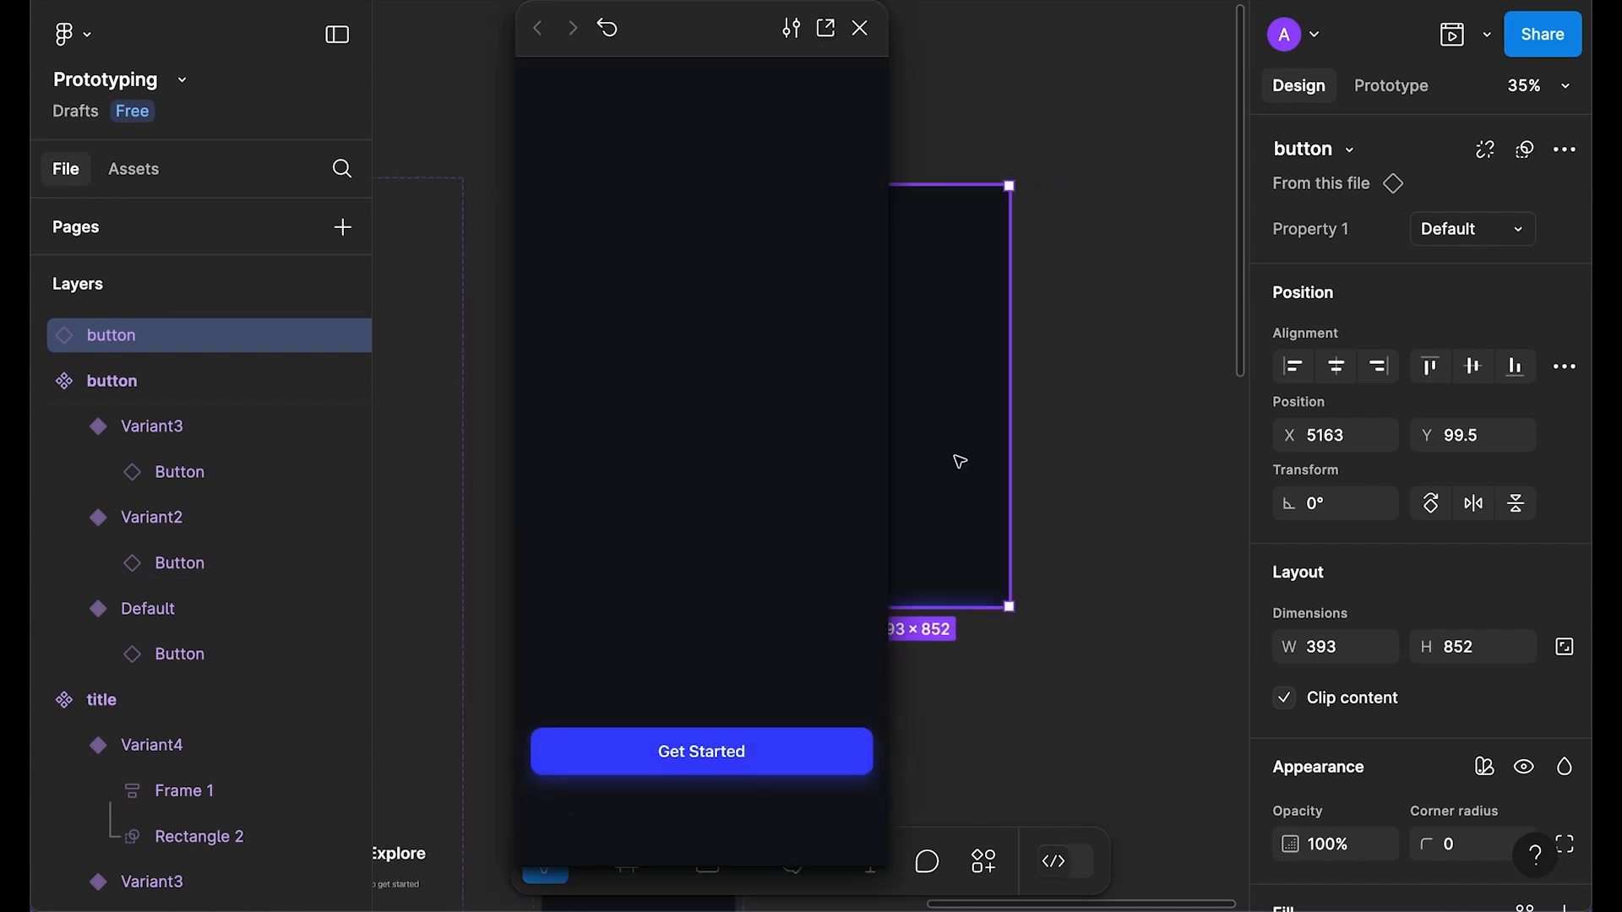
click(607, 28)
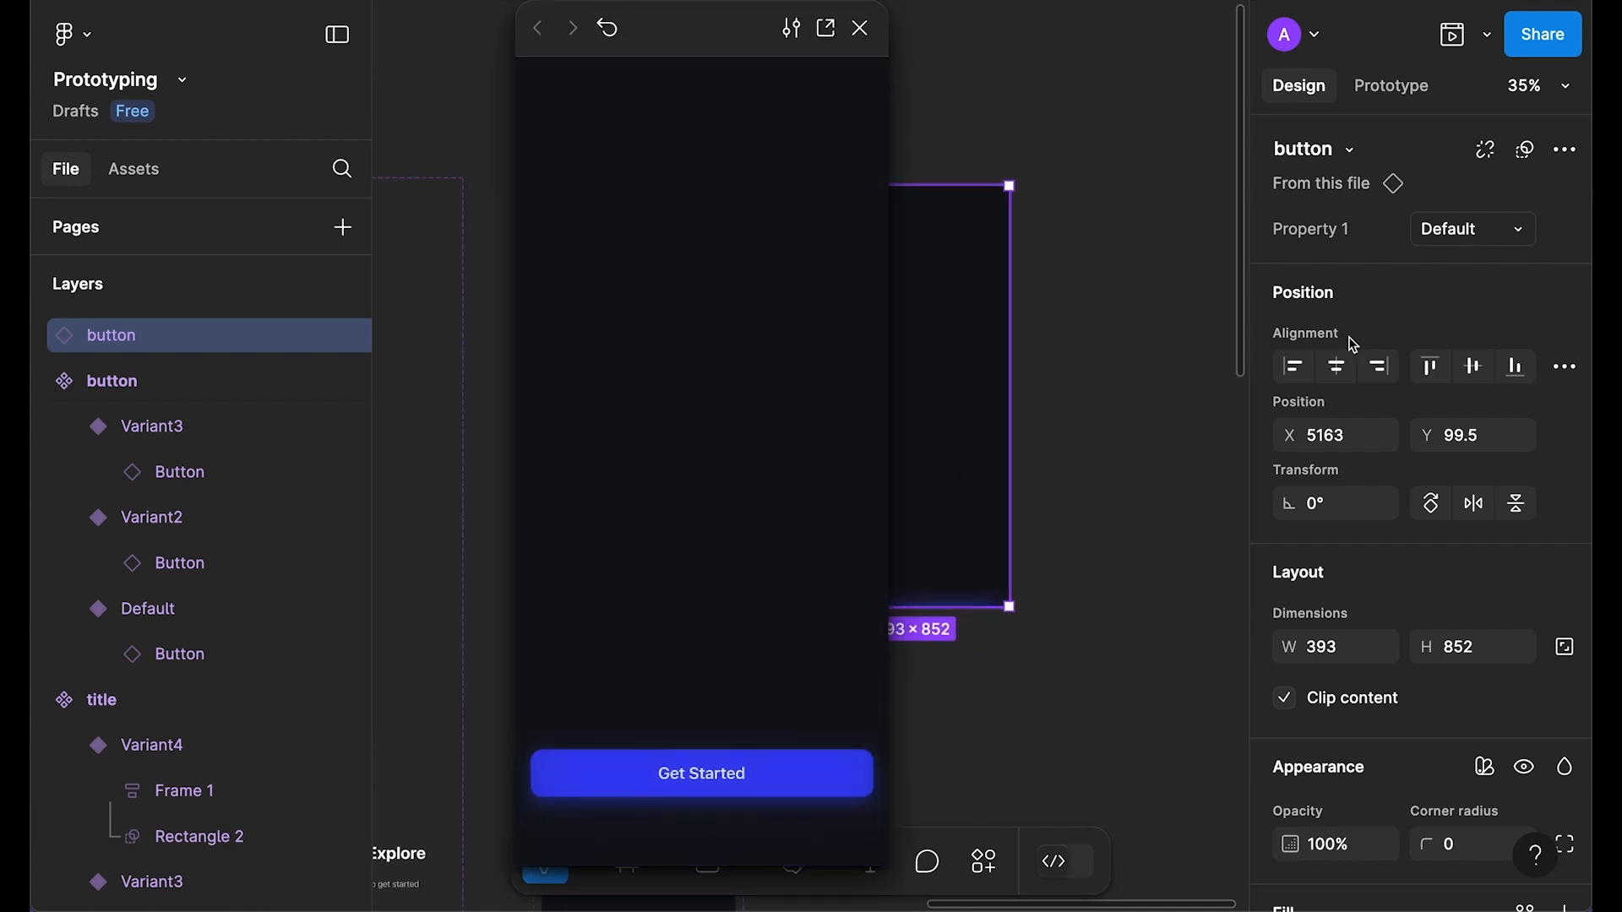
click(607, 28)
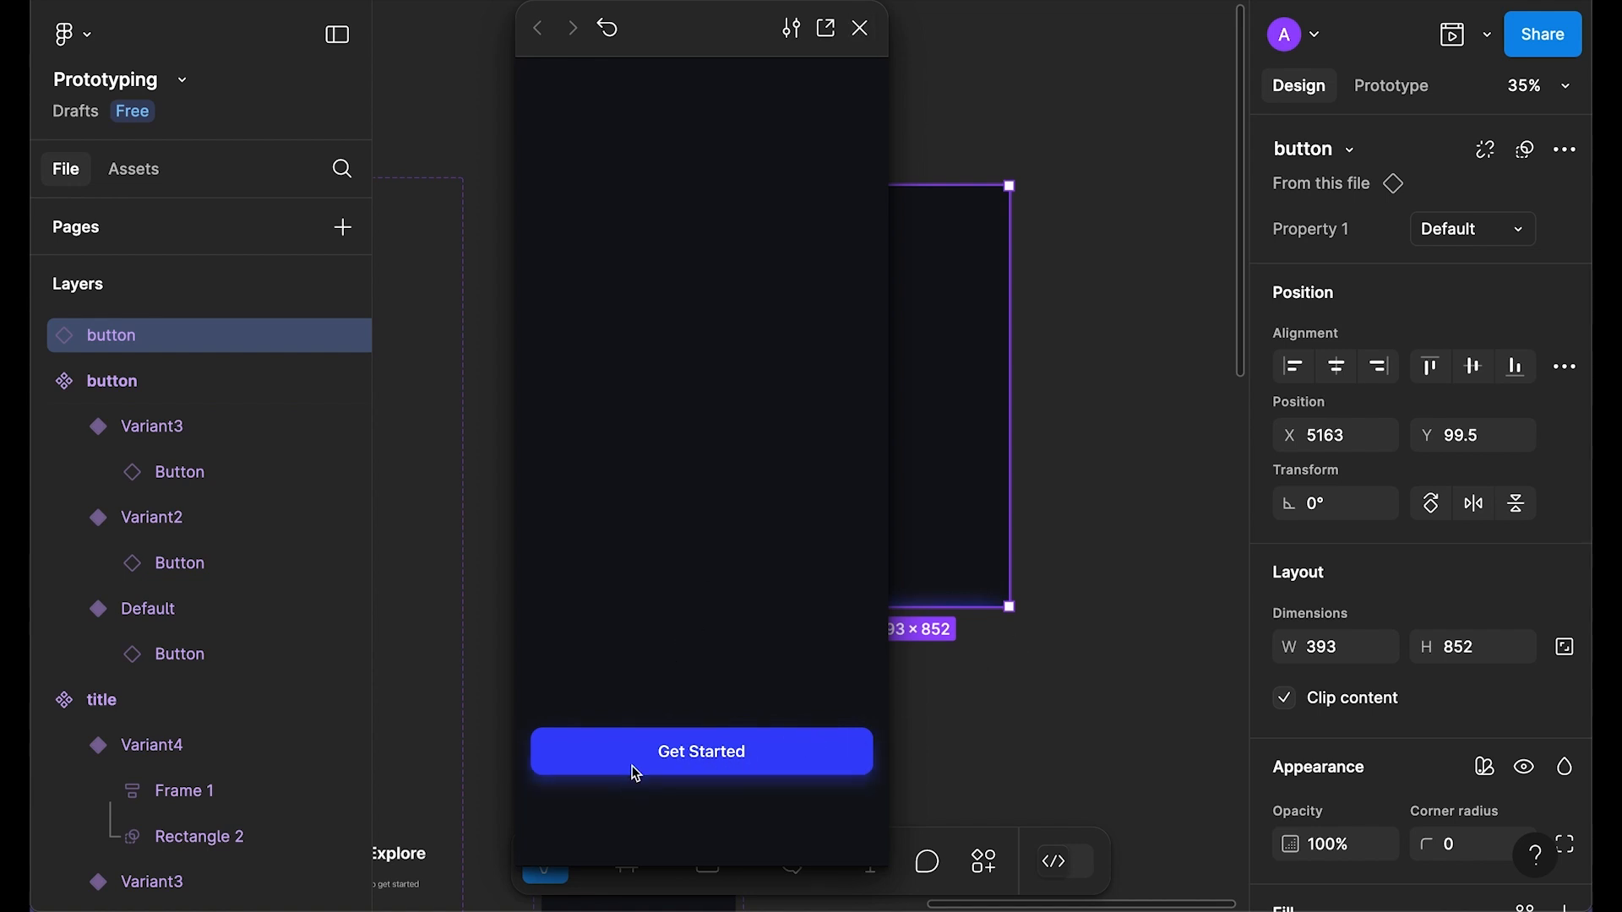
key(Escape)
Step: Remove the Neutral/700 fill from all three button variants
click(1041, 139)
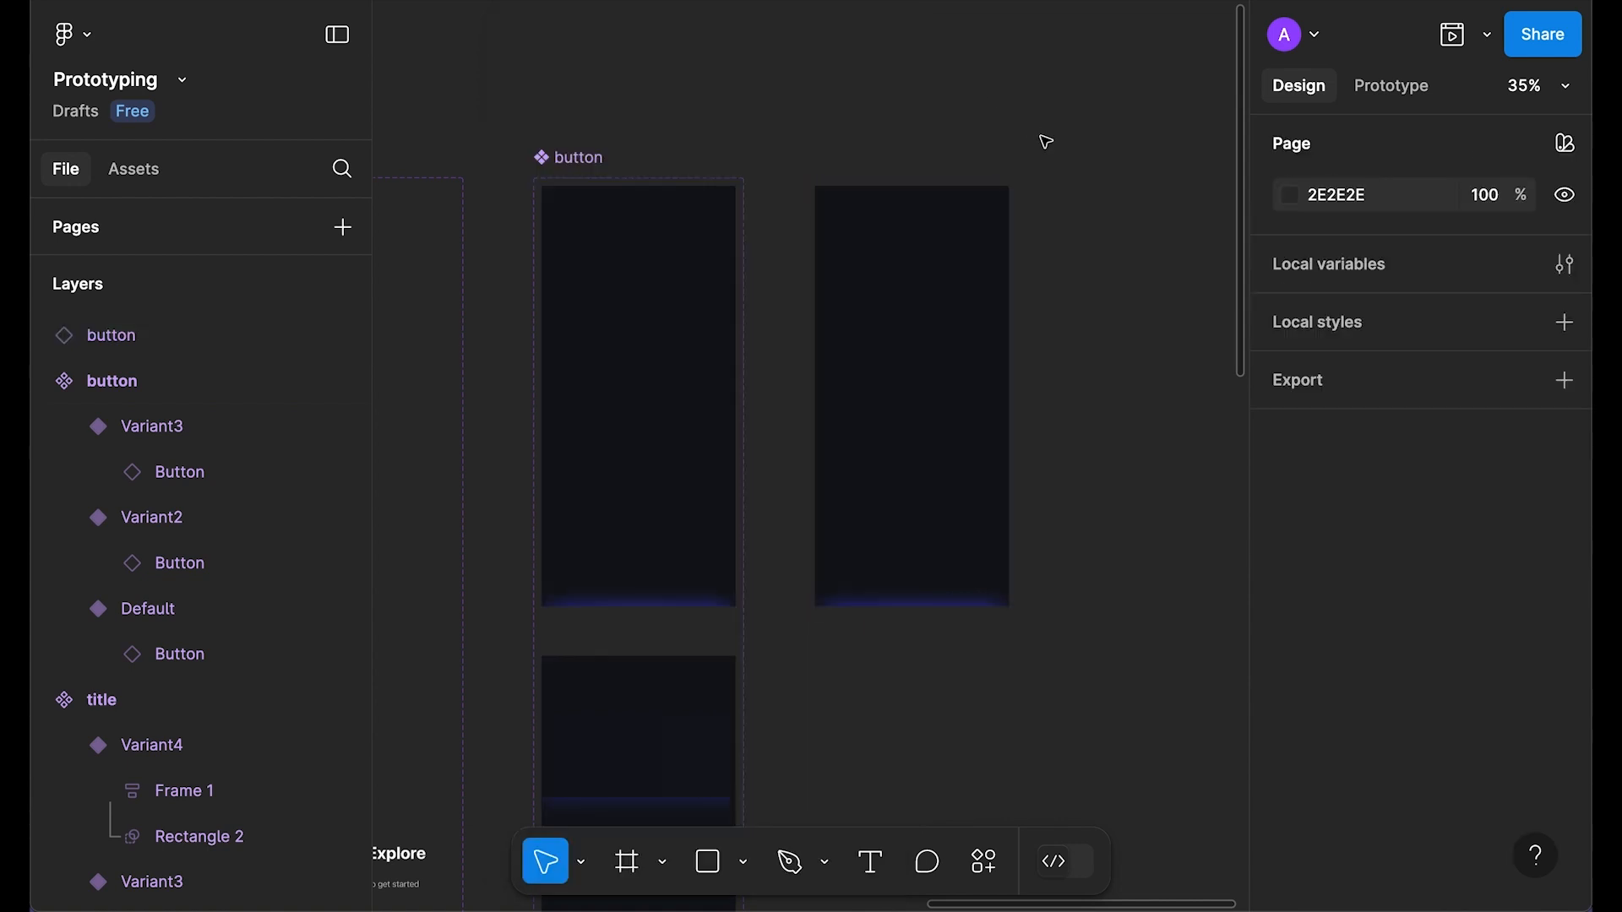
click(566, 124)
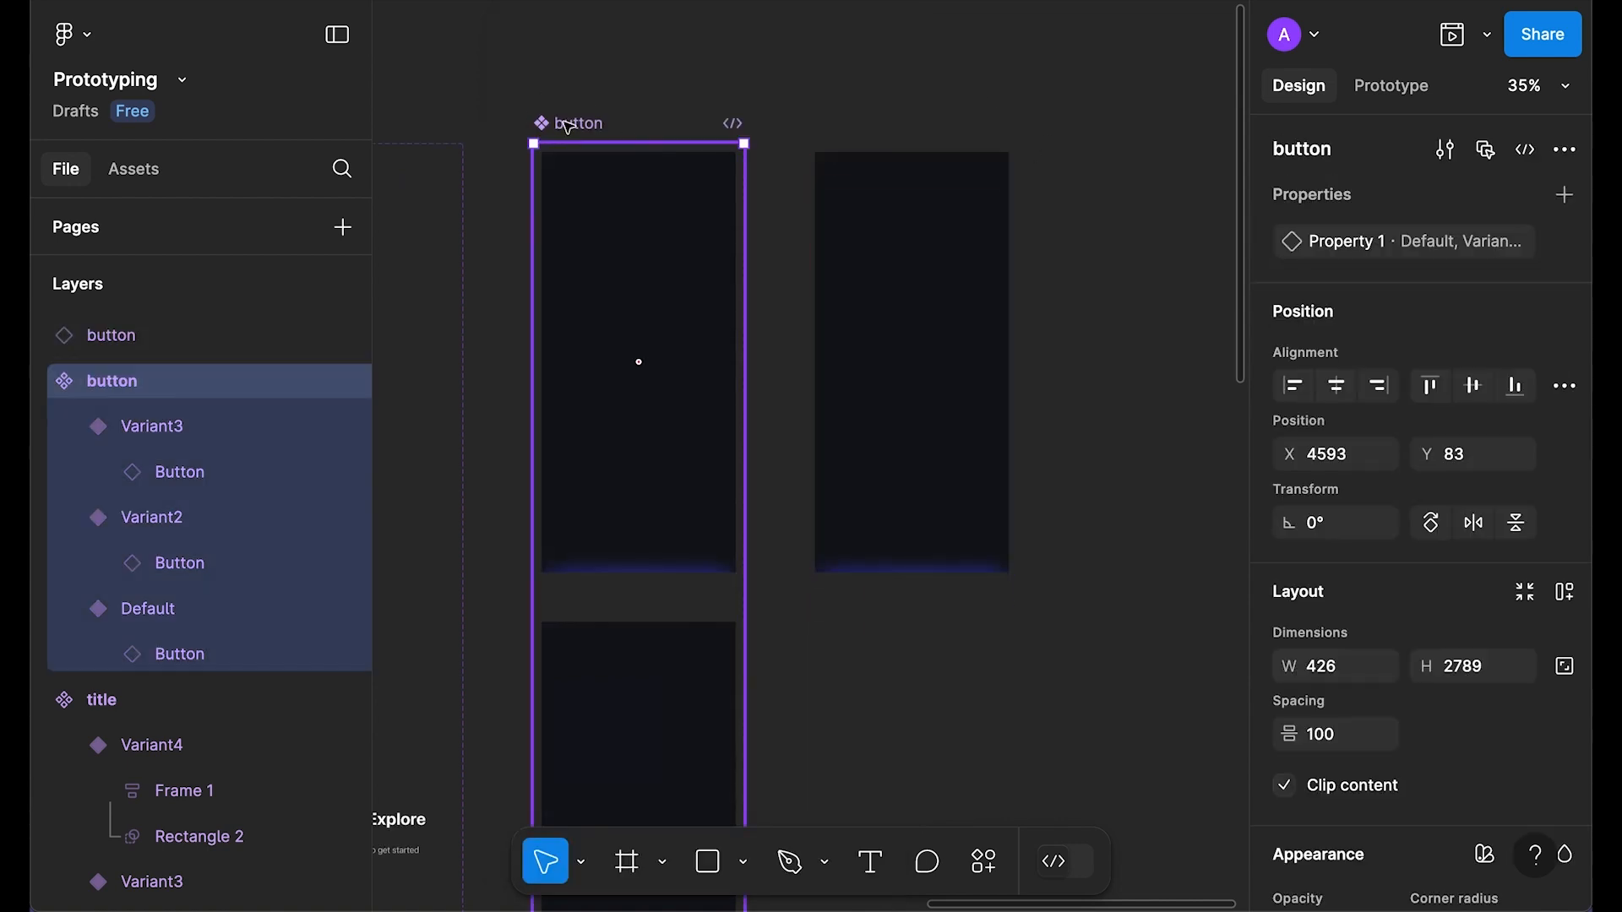
key(Return)
scroll(1448, 605, down, 10)
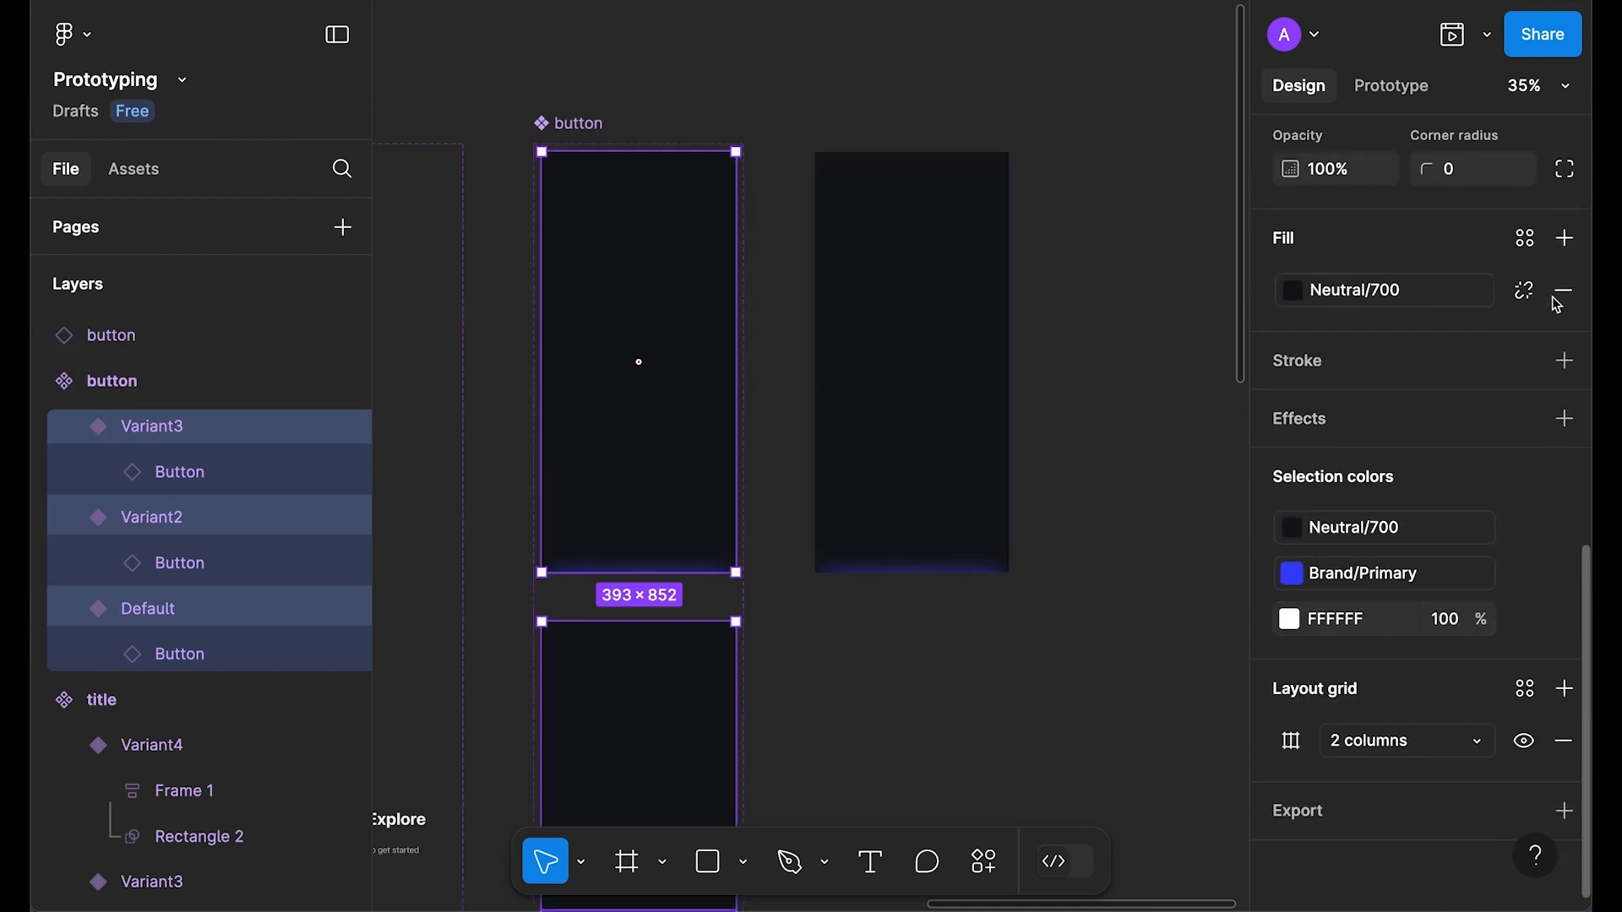
click(1562, 292)
Step: Delete the test button instance and pan over to the Signup frames
click(1105, 429)
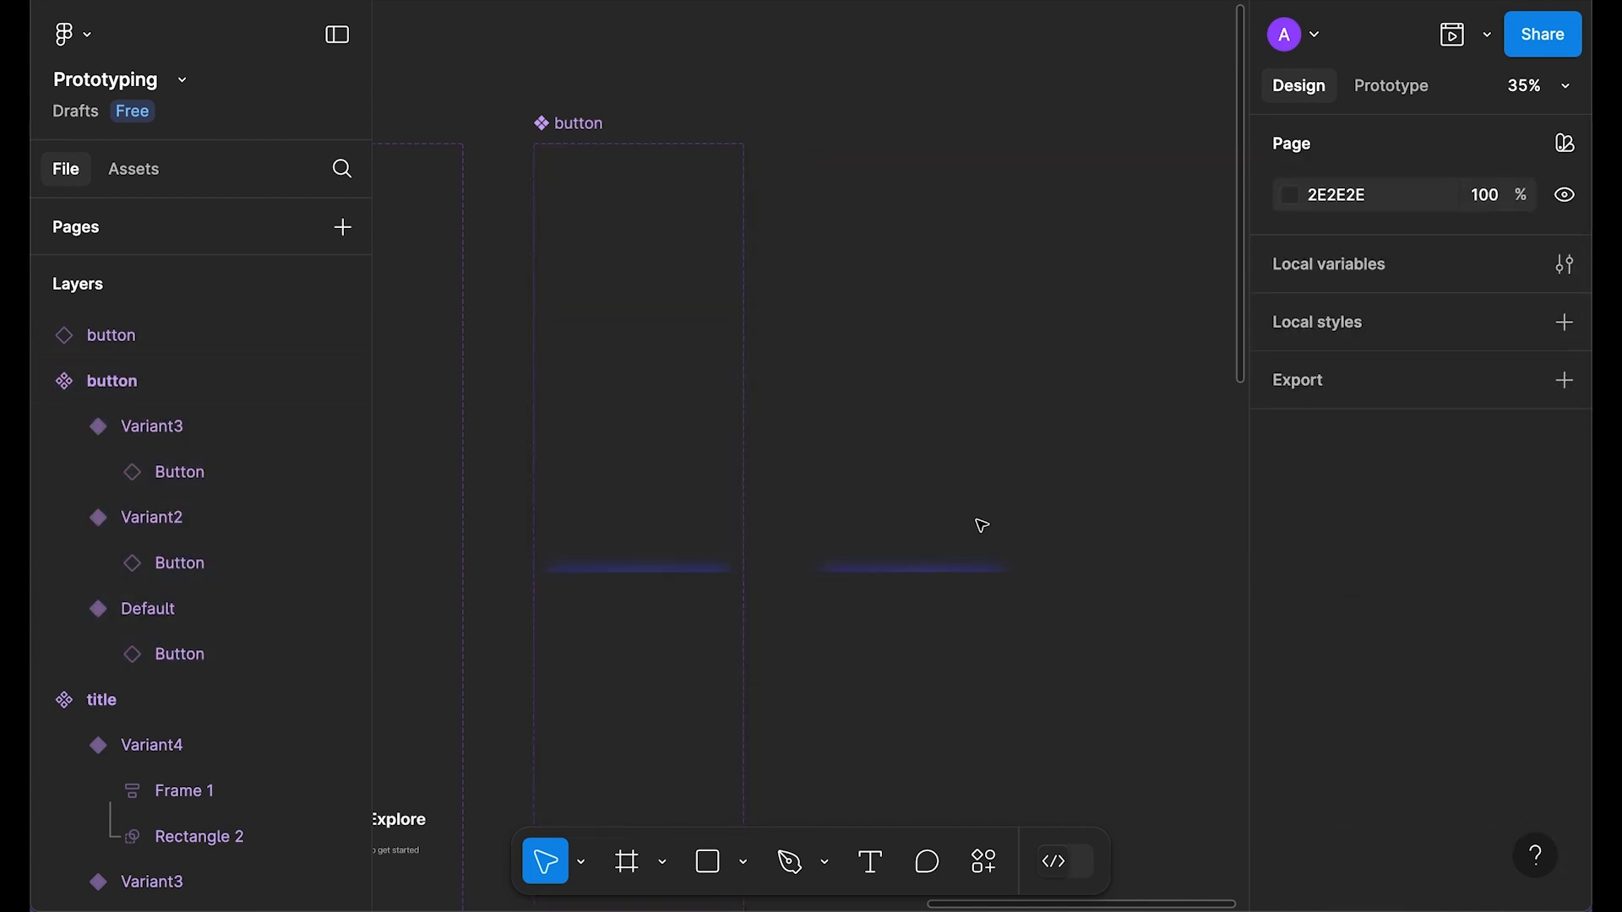
click(984, 520)
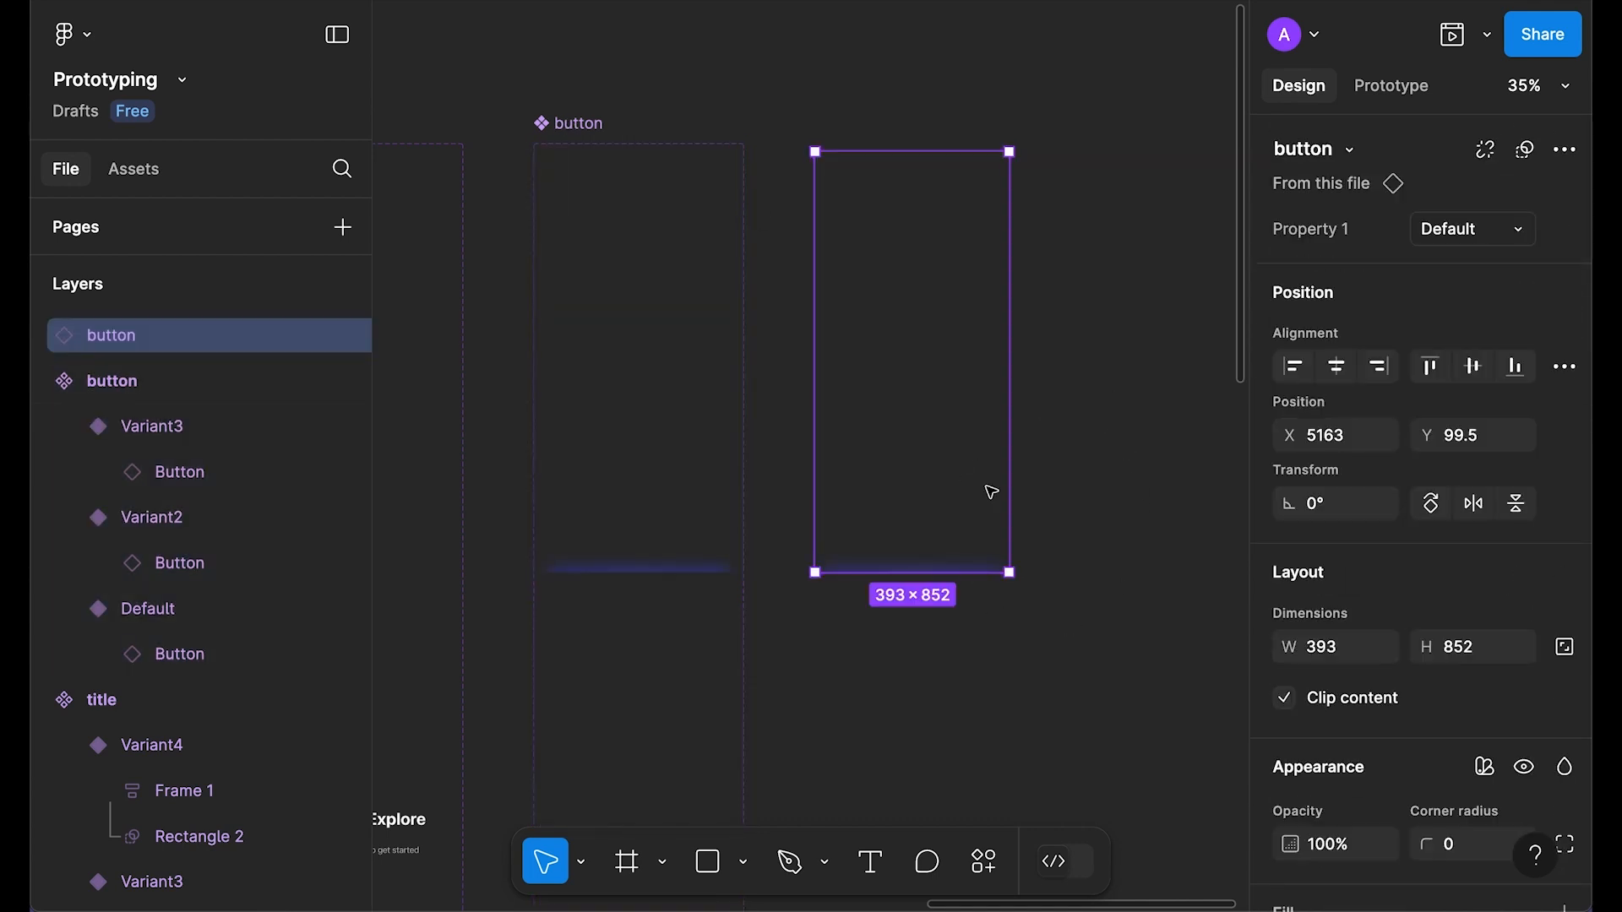
key(ctrl+x)
drag(749, 477, 1198, 442)
drag(783, 518, 1234, 553)
drag(757, 522, 1259, 479)
drag(793, 521, 1017, 501)
drag(644, 564, 536, 510)
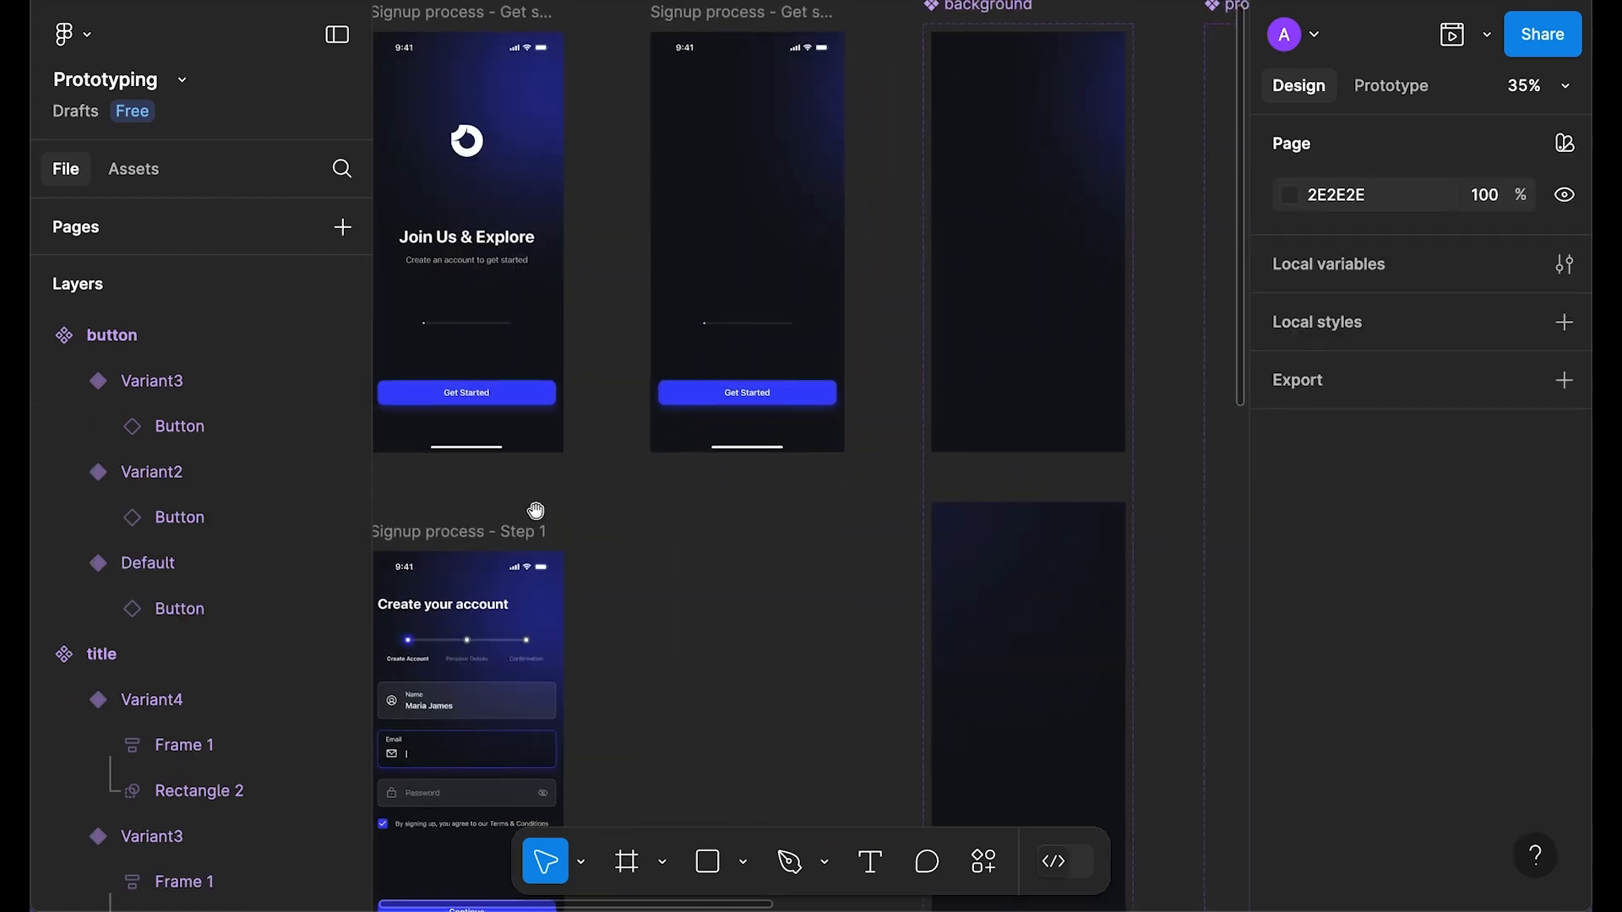
Step: Replace the second frame's Get Started button with the button component, centred horizontally and vertically
click(778, 406)
right_click(779, 406)
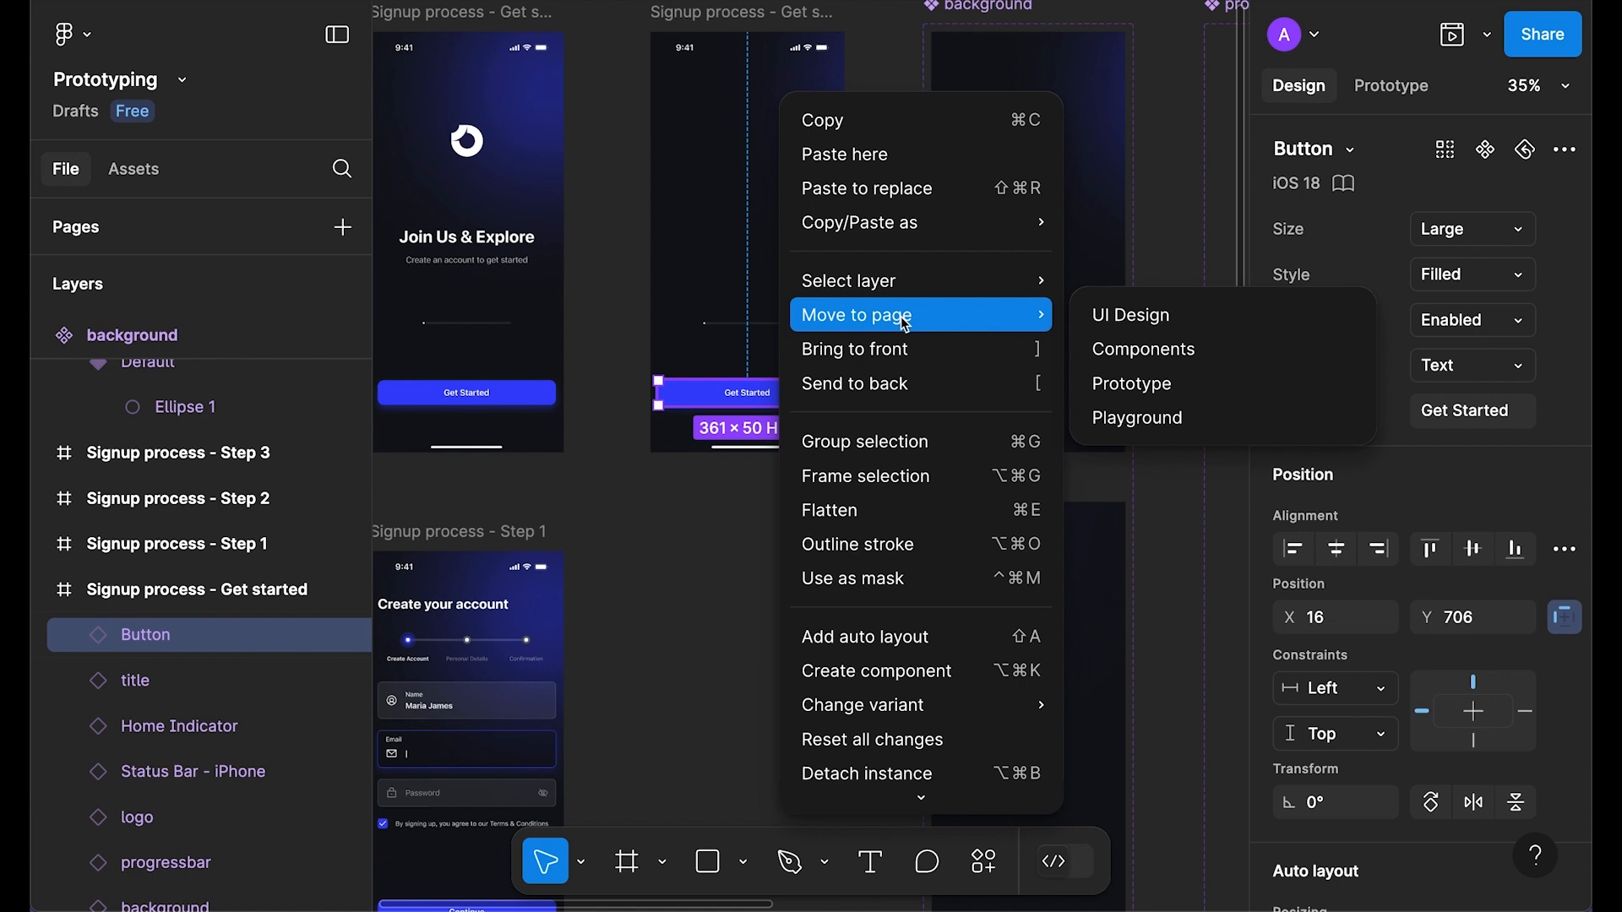
click(920, 196)
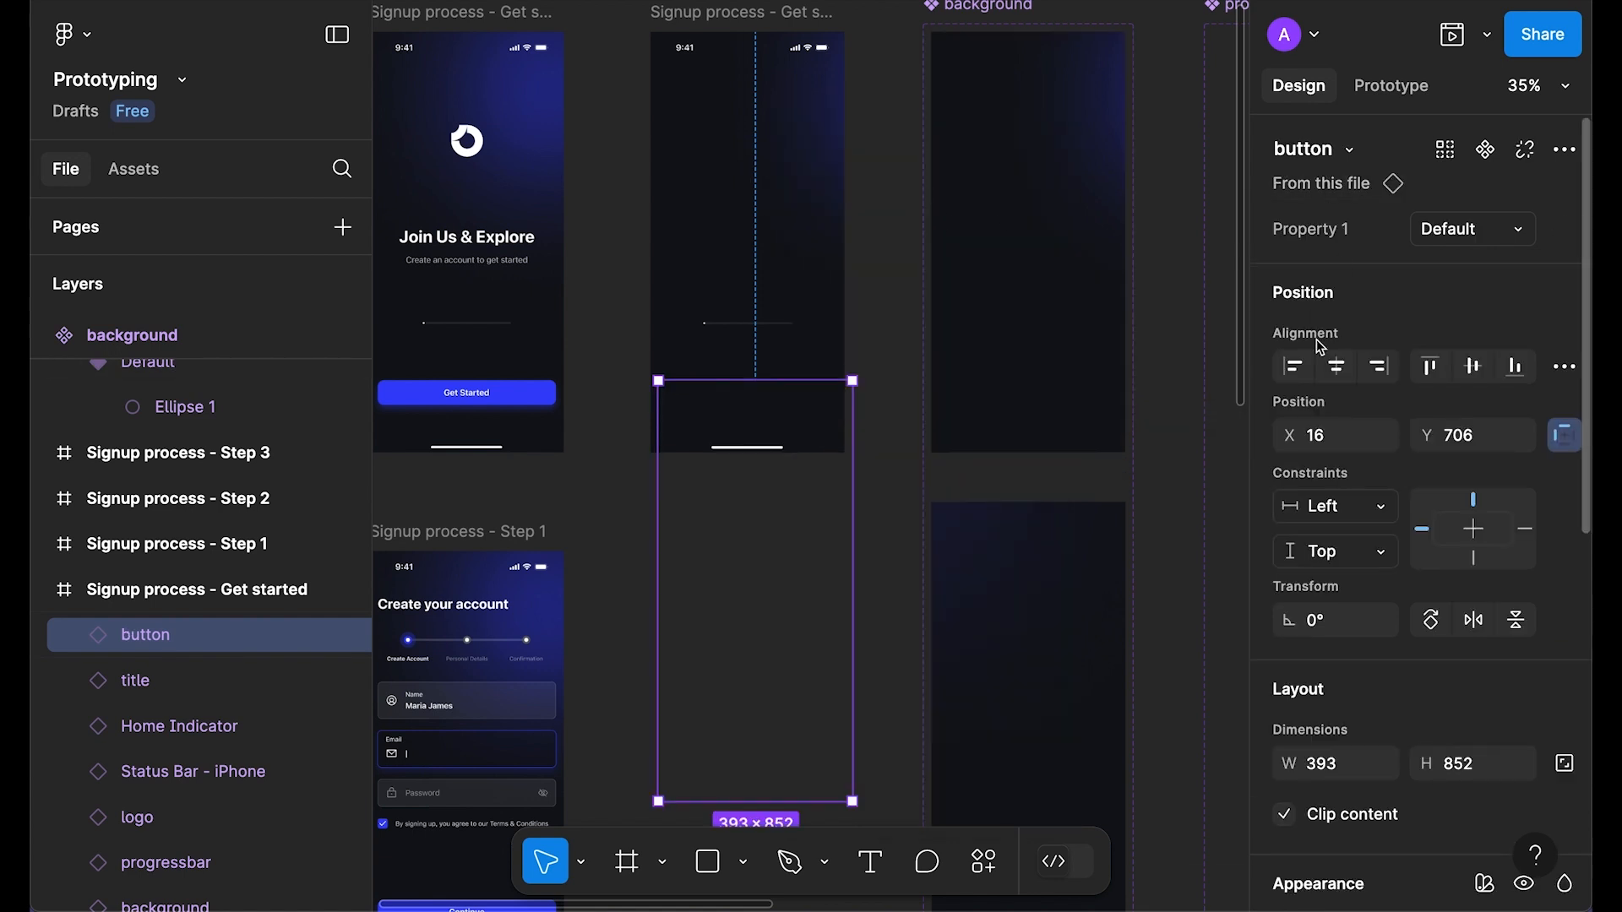
click(1337, 366)
click(1473, 370)
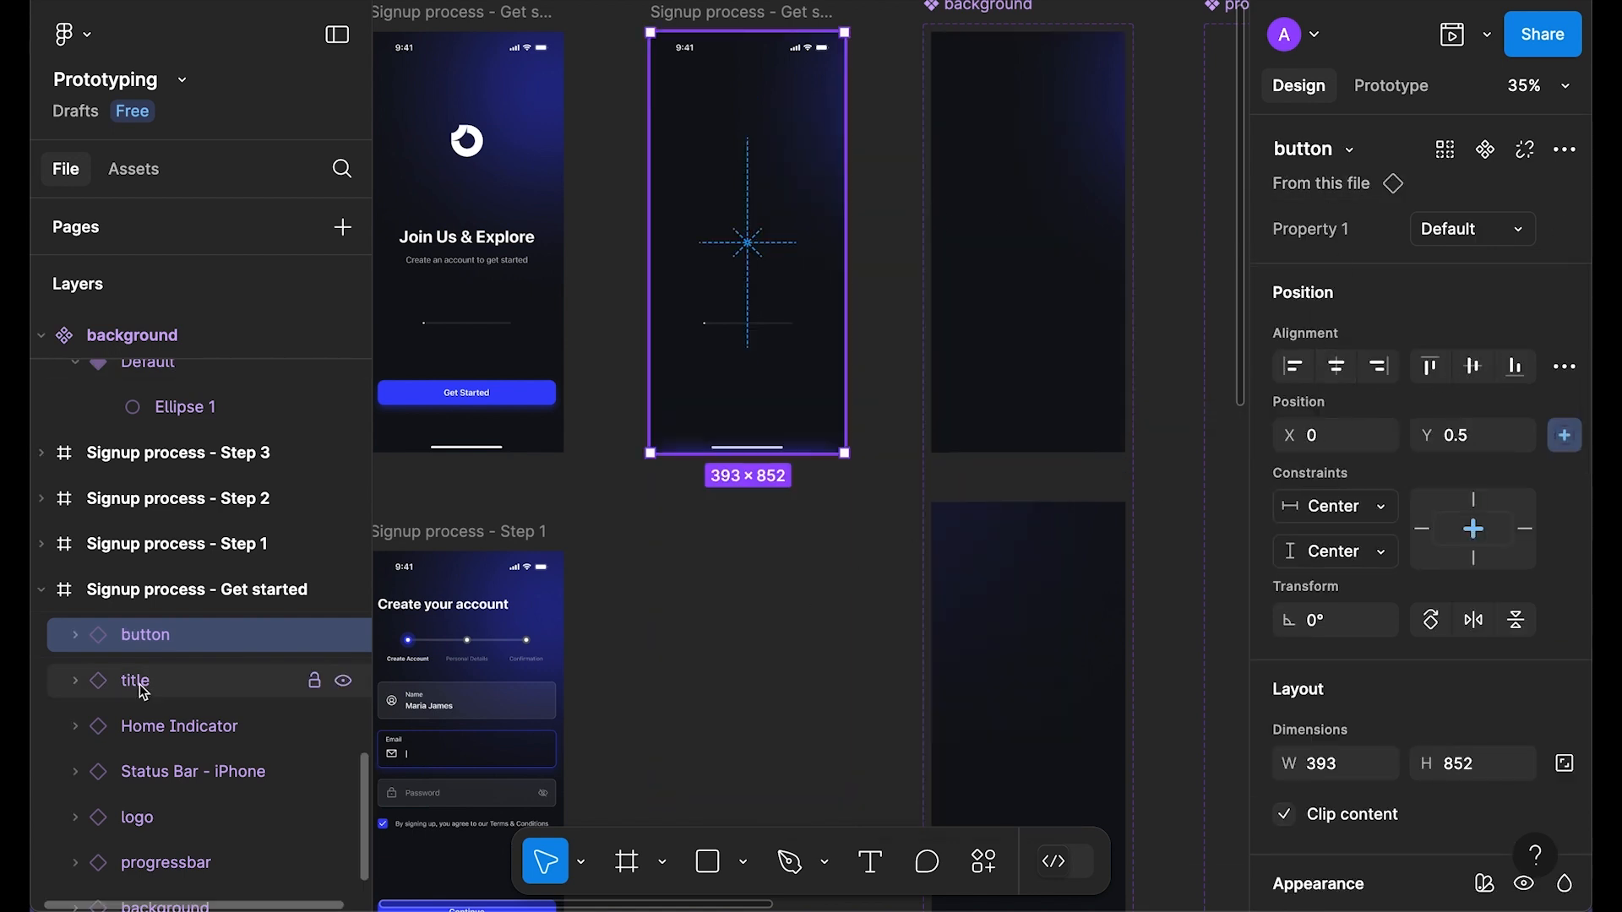
Step: Move the Status Bar - iPhone and Home Indicator layers to the top of the layer stack
scroll(159, 639, down, 2)
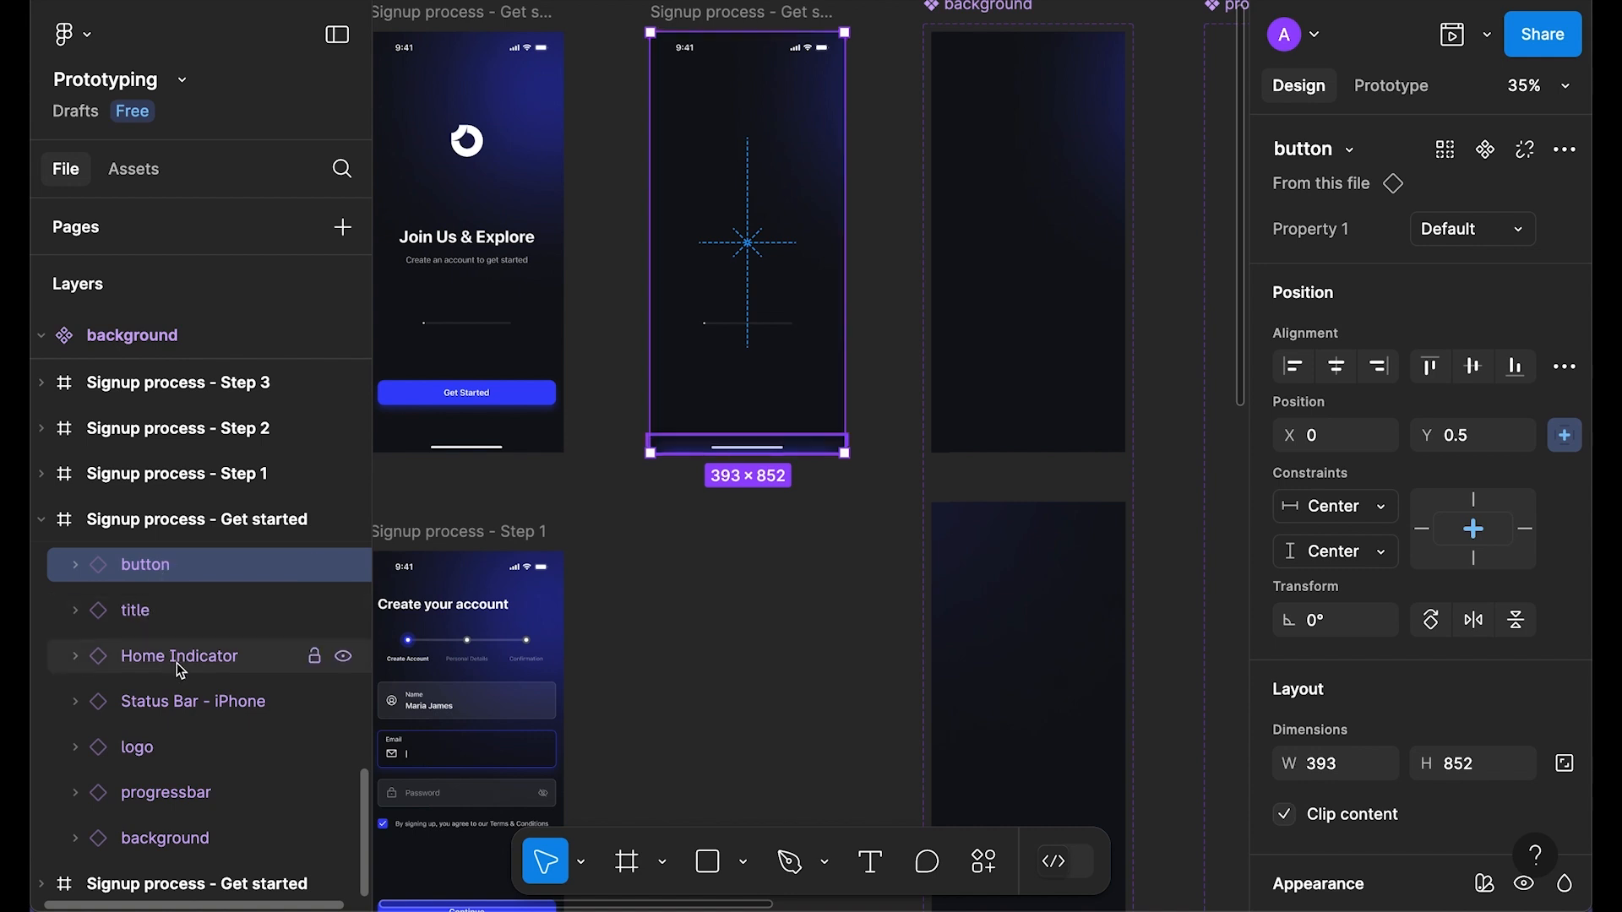
drag(187, 705, 169, 549)
click(158, 778)
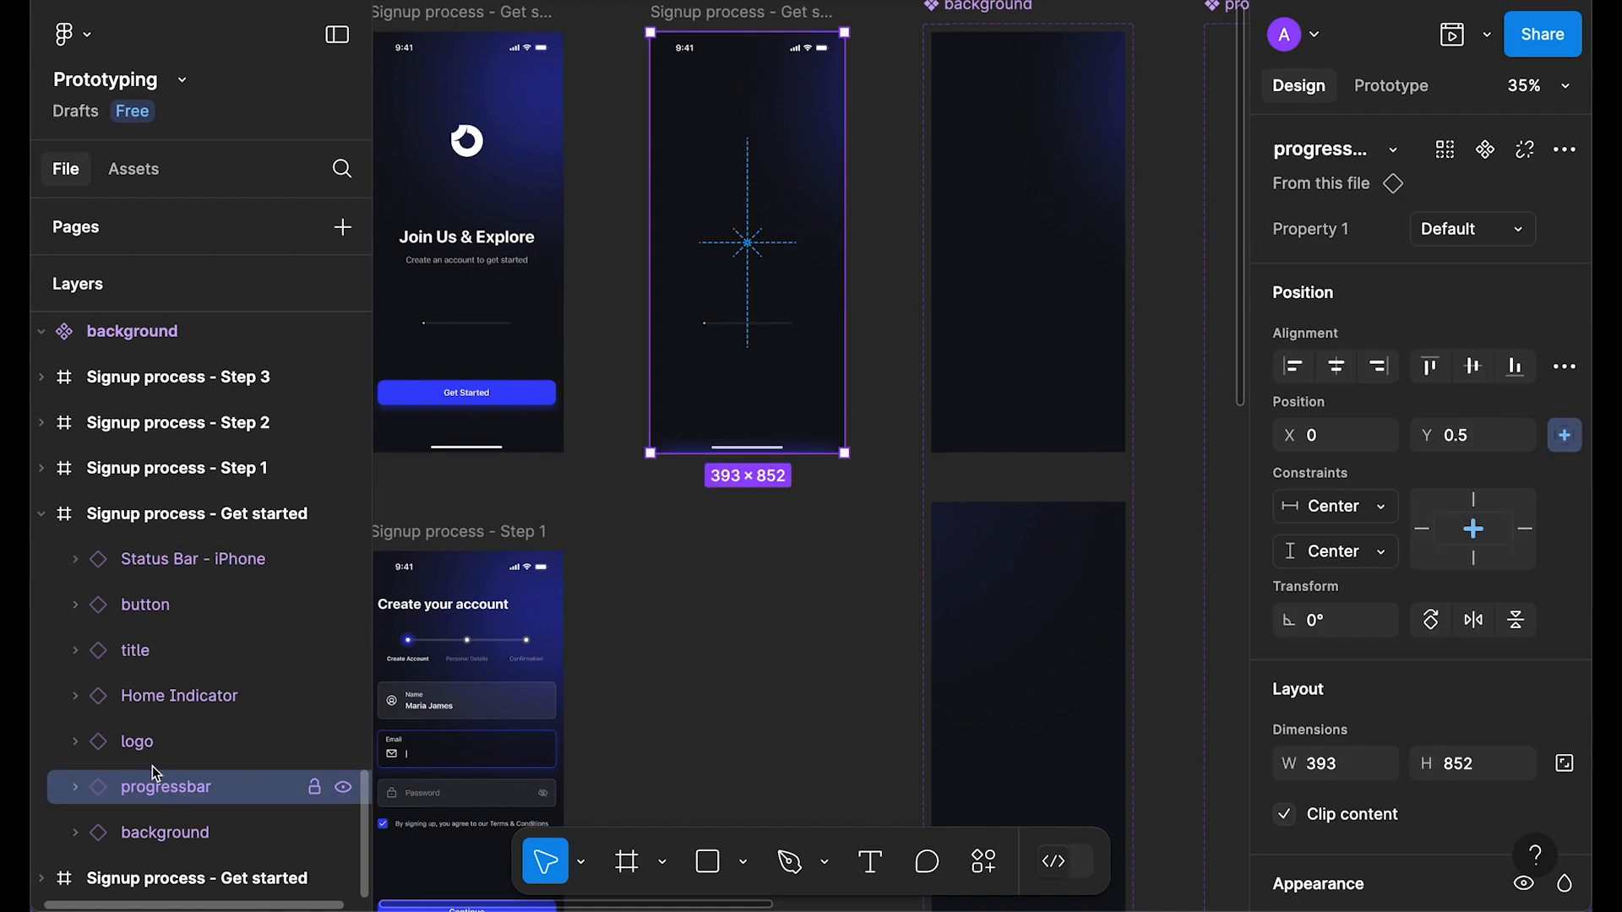
click(148, 737)
drag(174, 701, 215, 583)
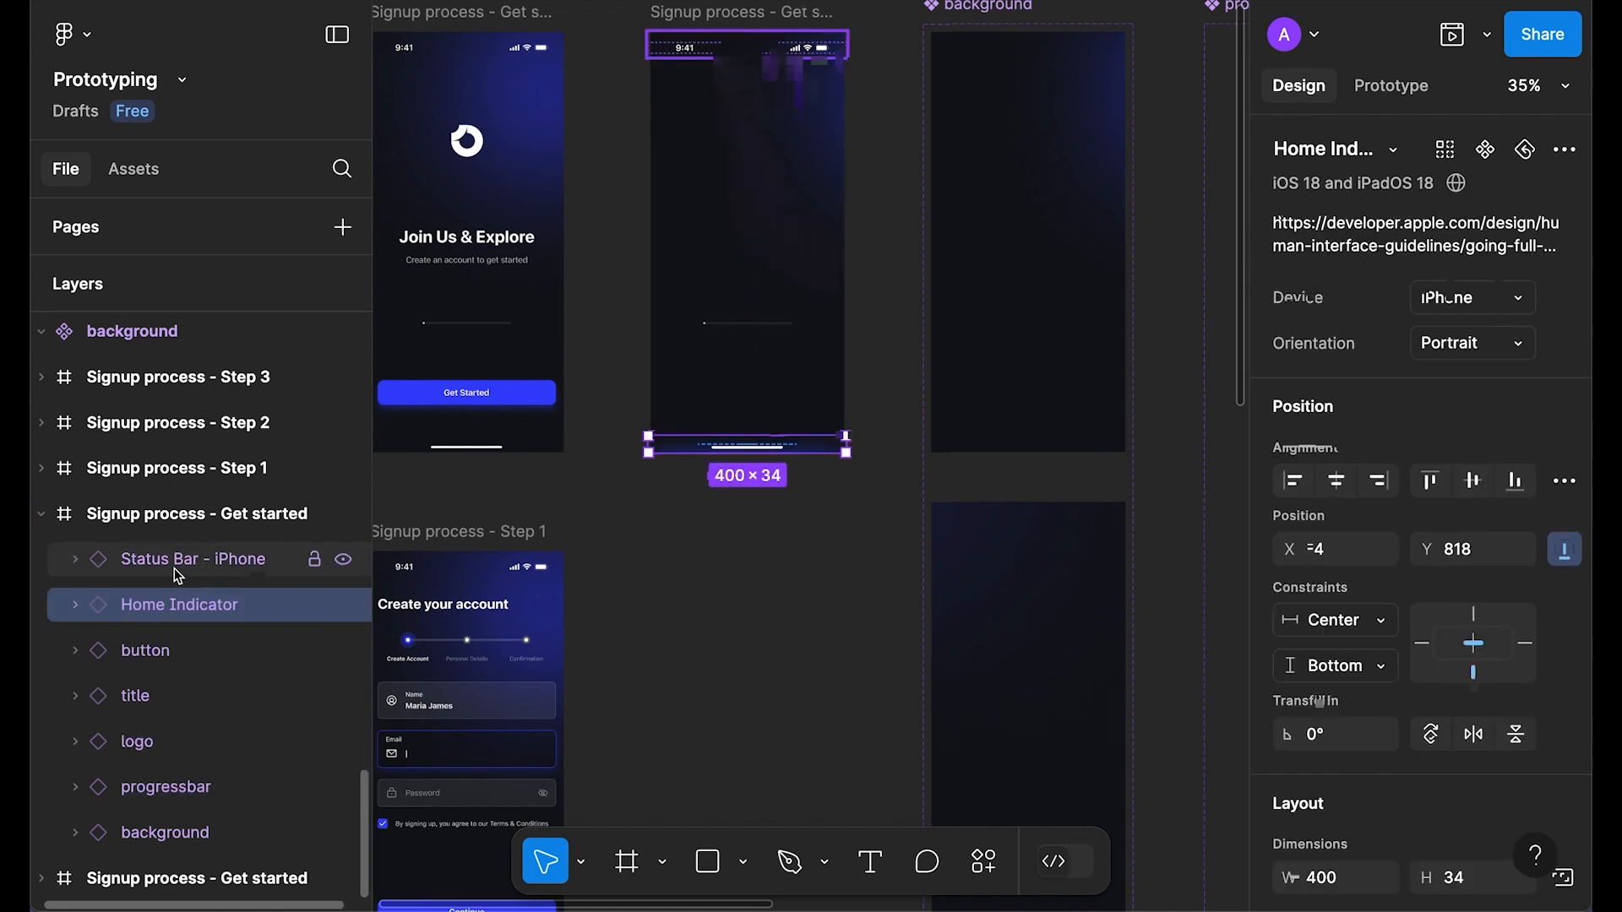
Step: Preview the Signup process - Get started frame as a prototype, then close it
click(762, 13)
key(shift+space)
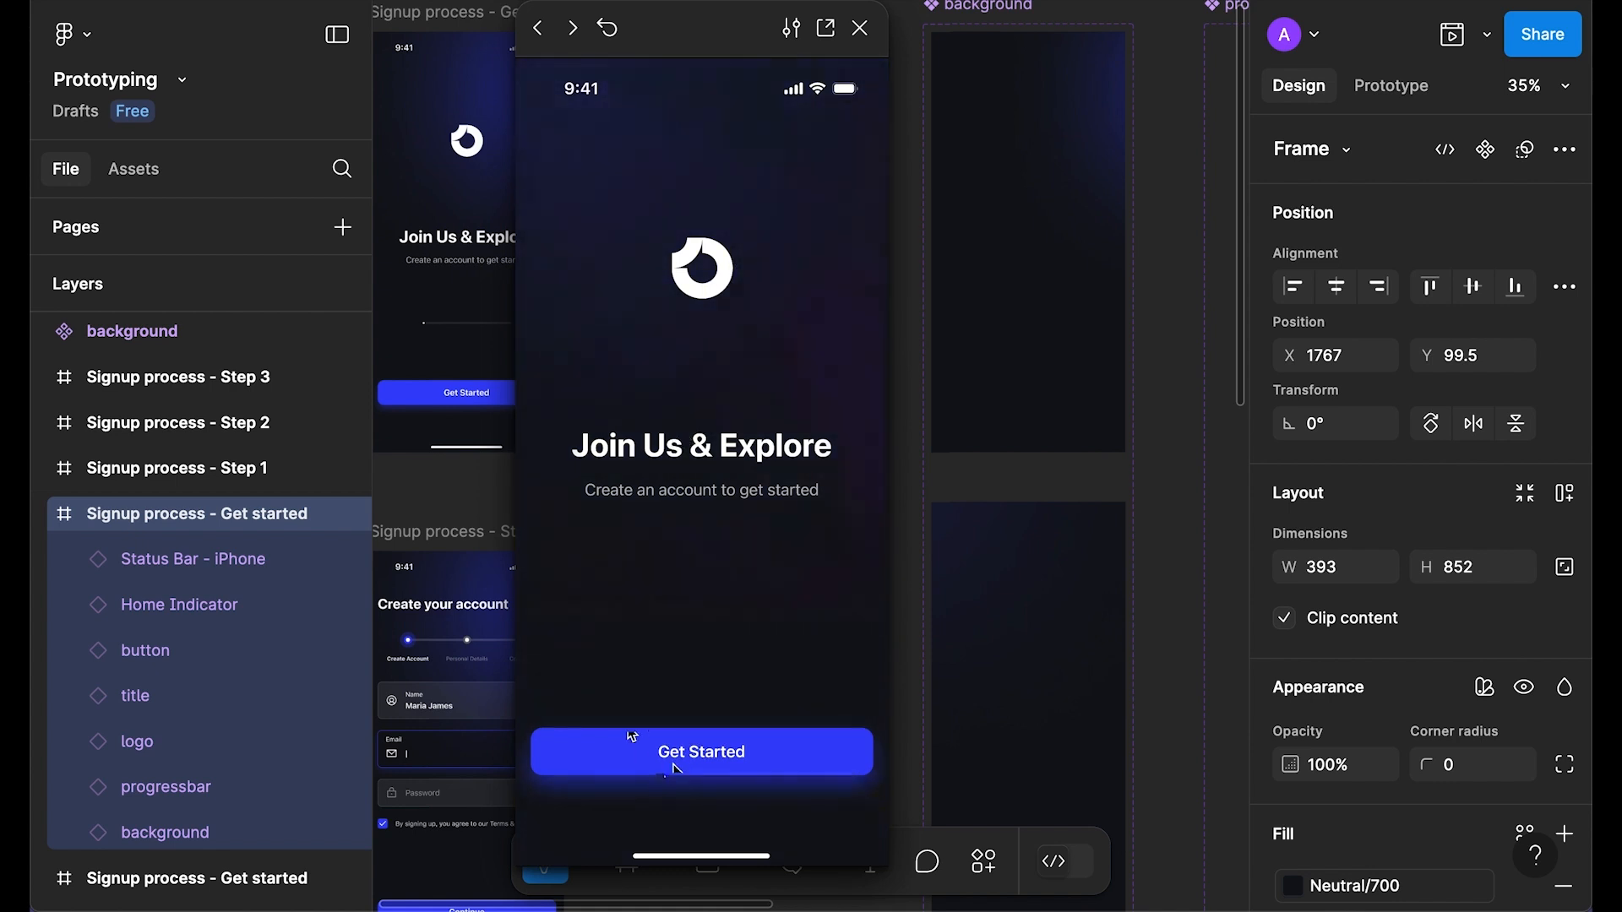
click(861, 29)
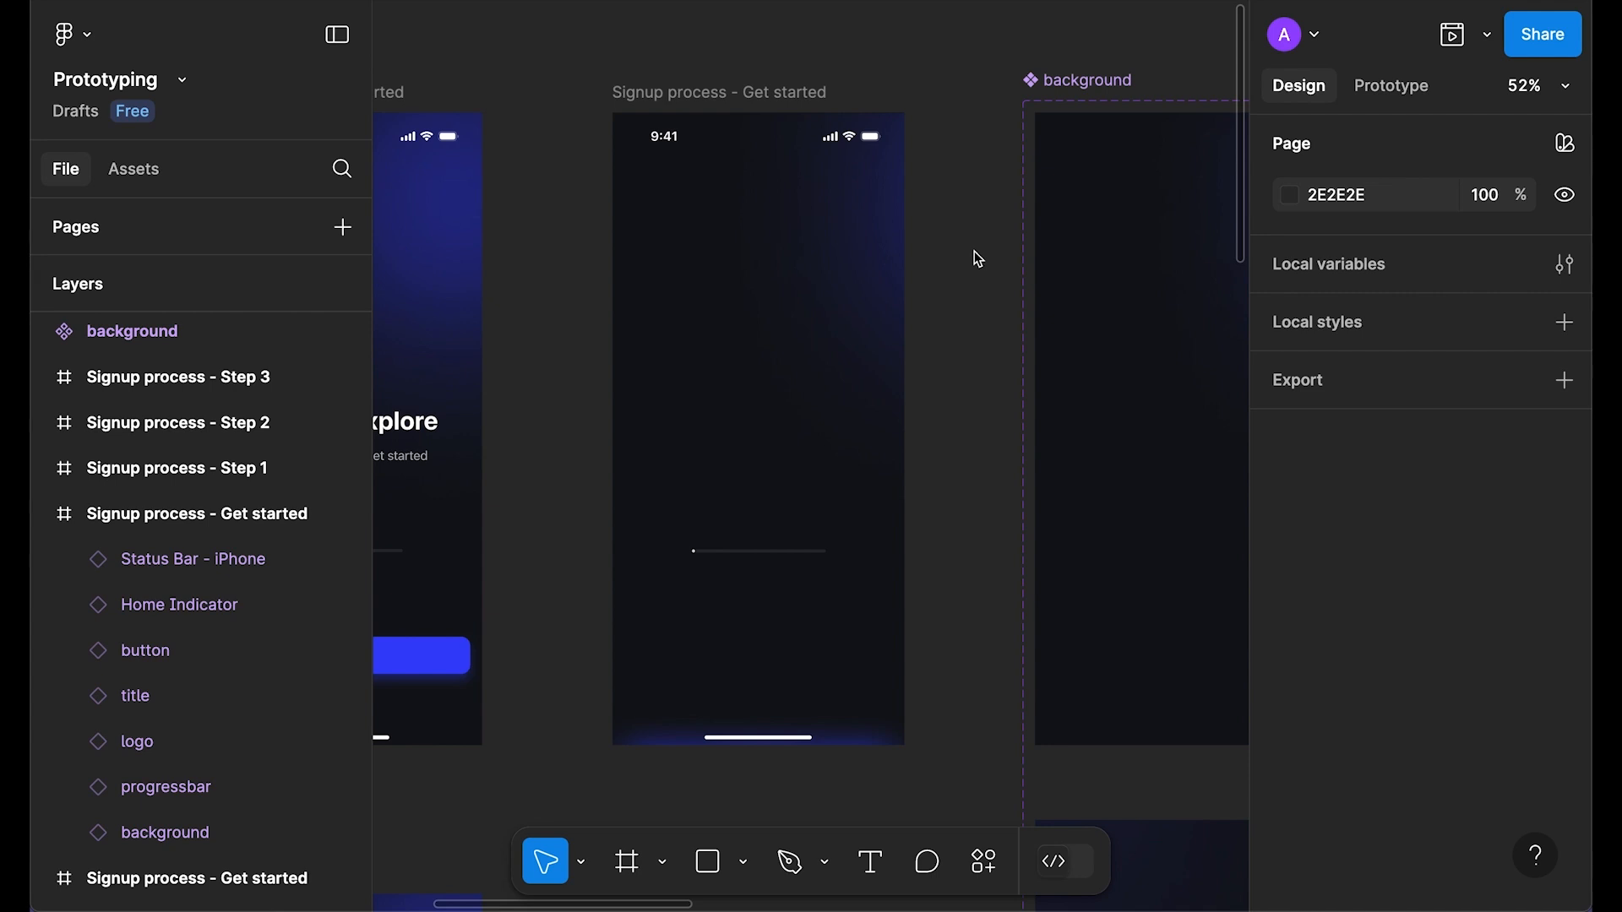
Step: Preview the status bar + home indicator test instance as a prototype, replaying its animation
click(779, 157)
key(Tab)
click(955, 539)
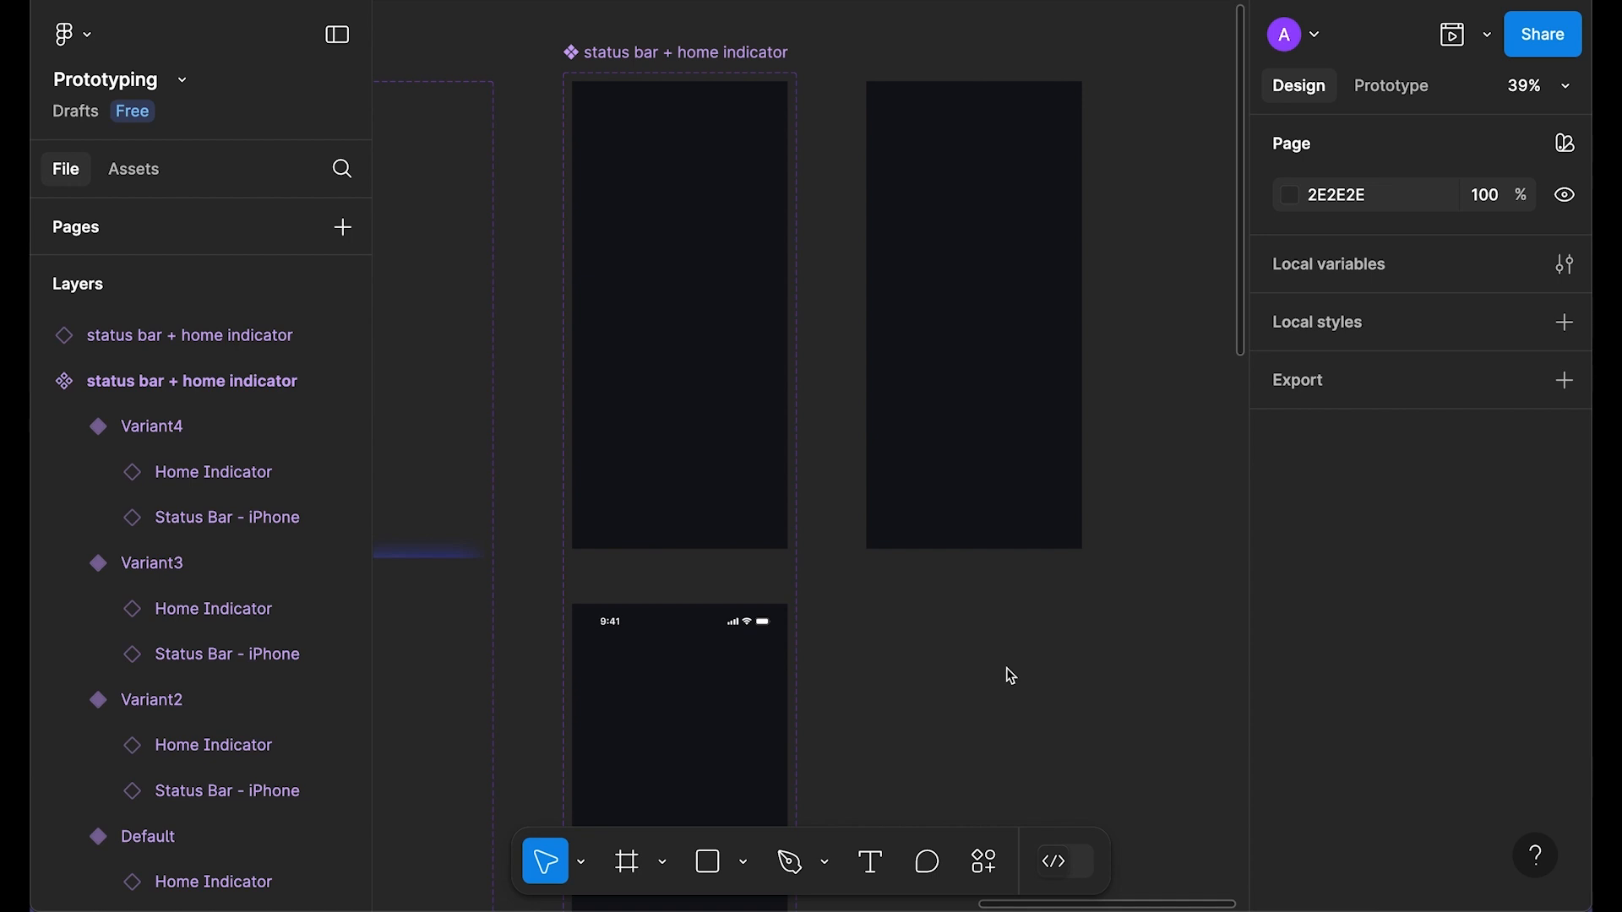
click(1012, 320)
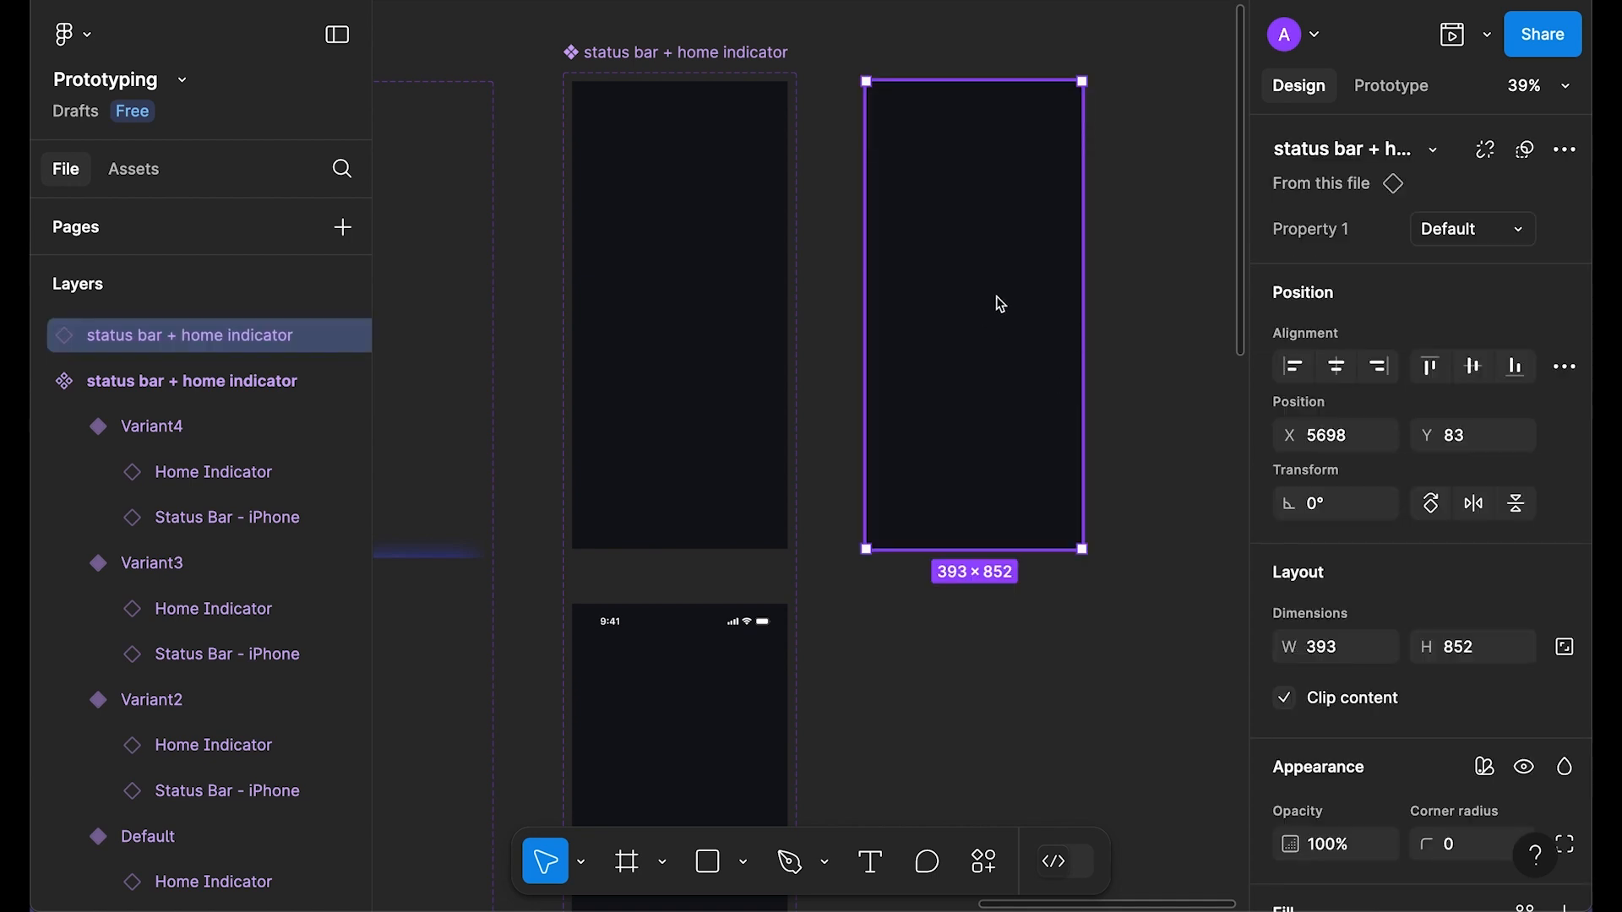
key(shift+space)
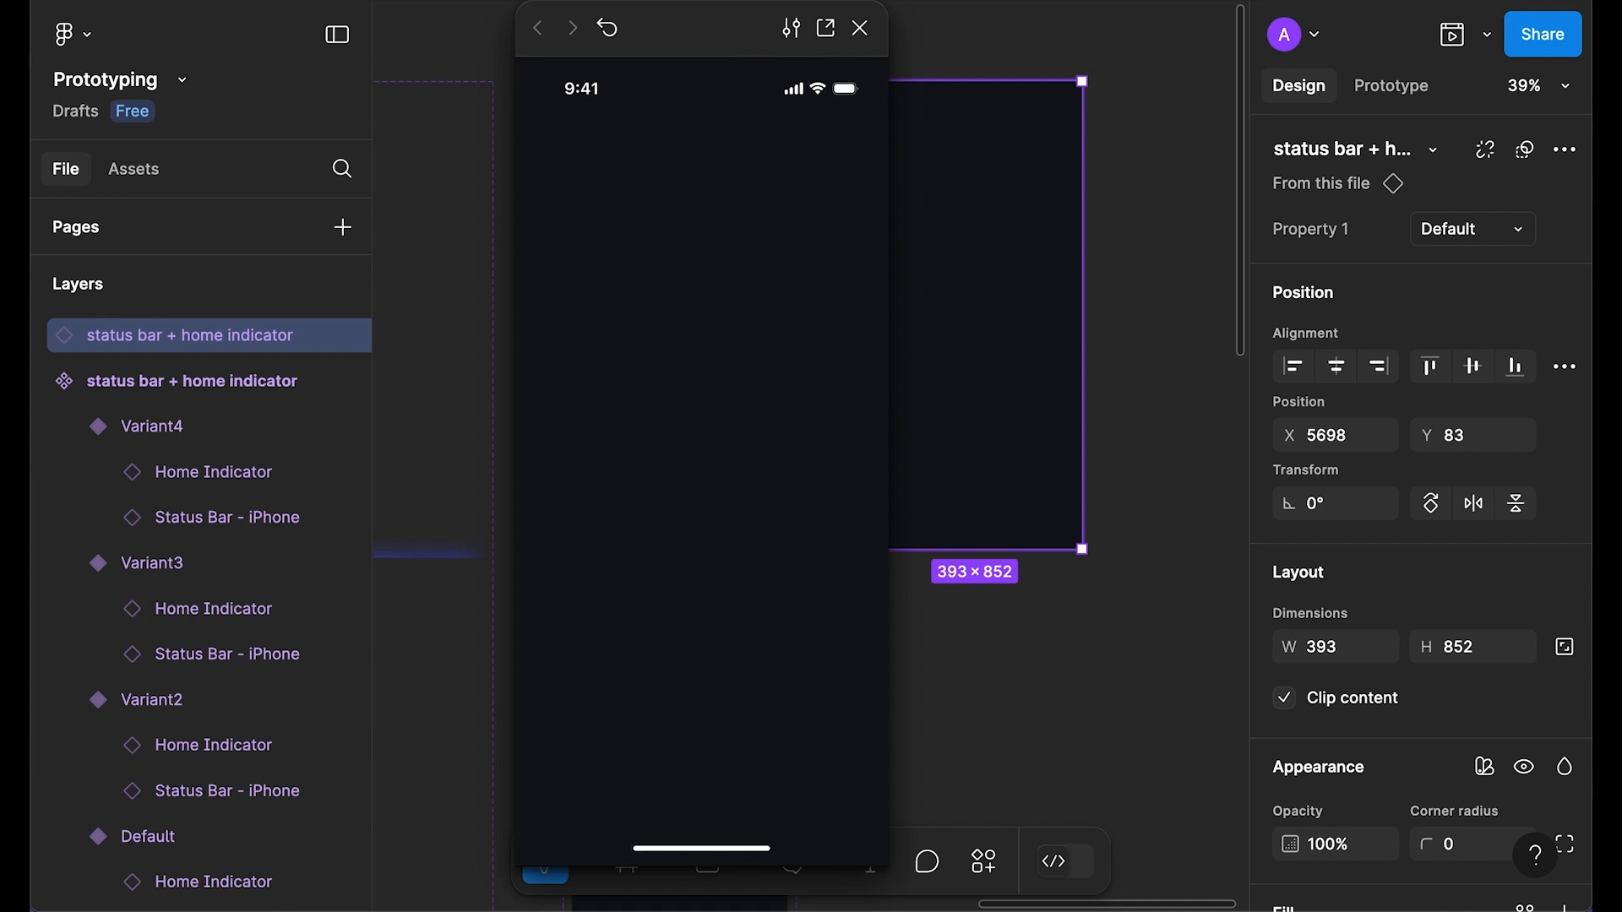
click(612, 30)
click(861, 31)
Step: Remove the Neutral/700 fill from all four status bar + home indicator variants
click(639, 59)
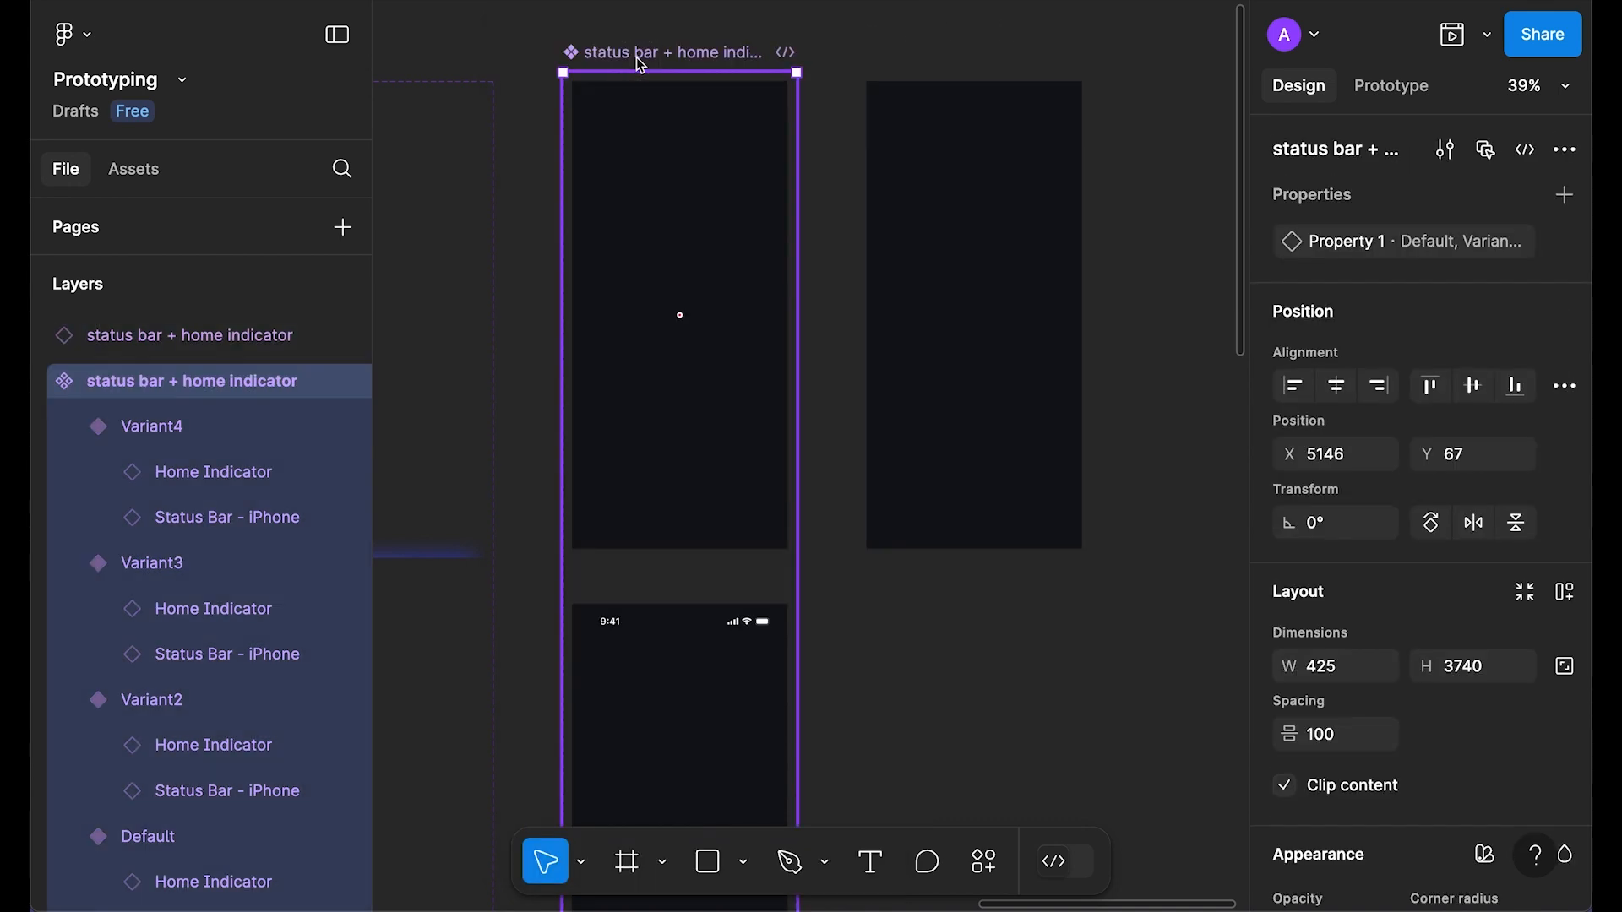
key(Return)
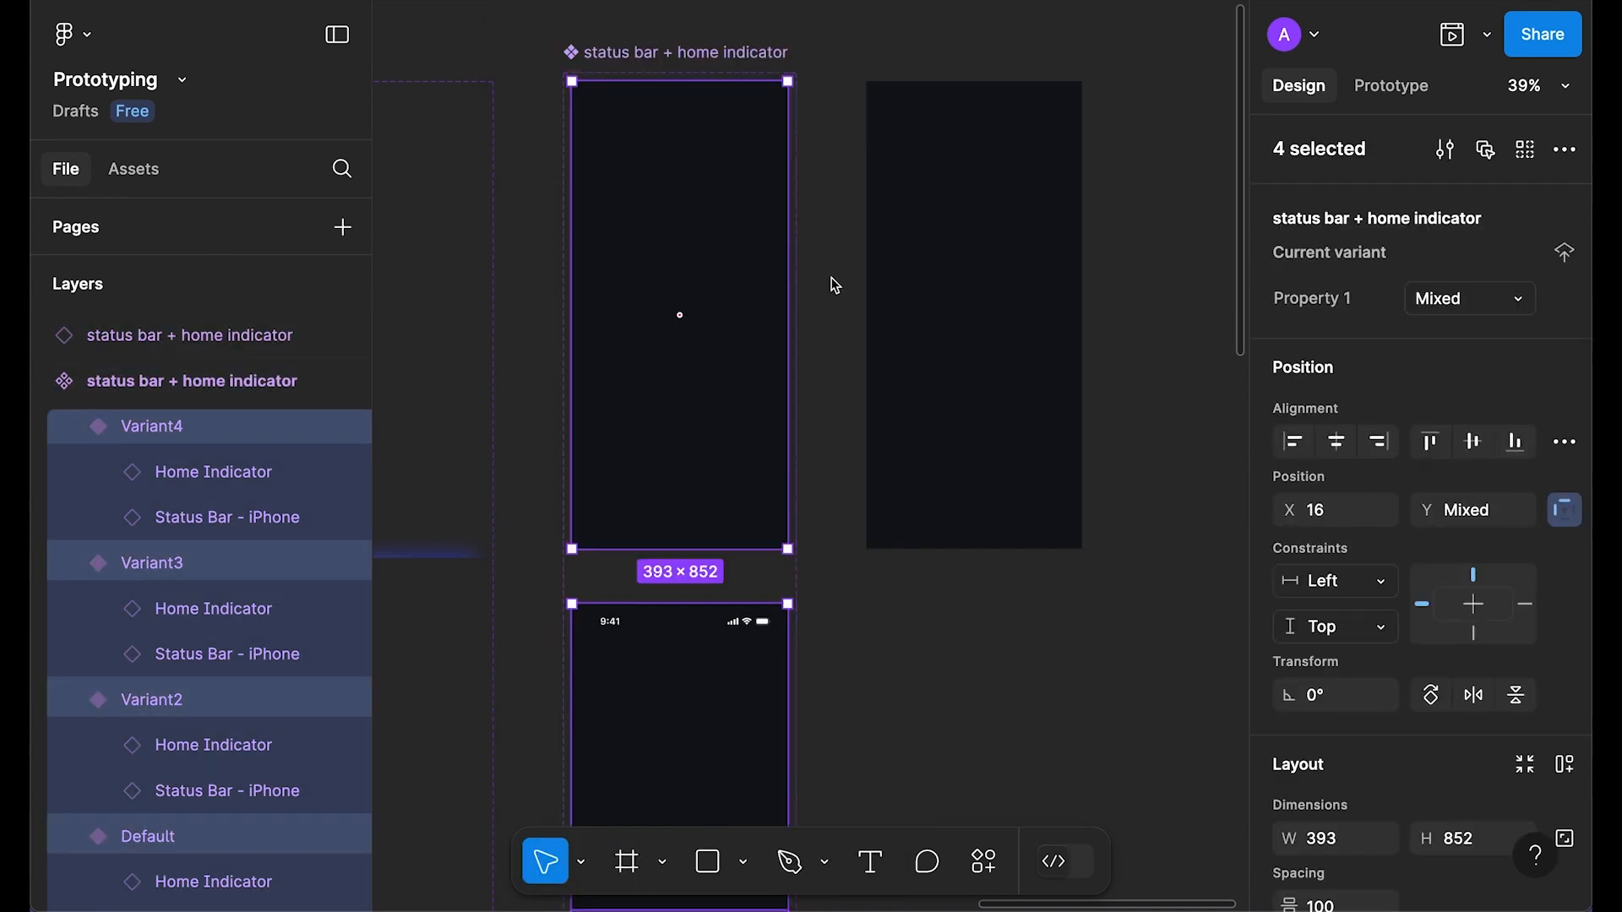
scroll(1413, 518, down, 5)
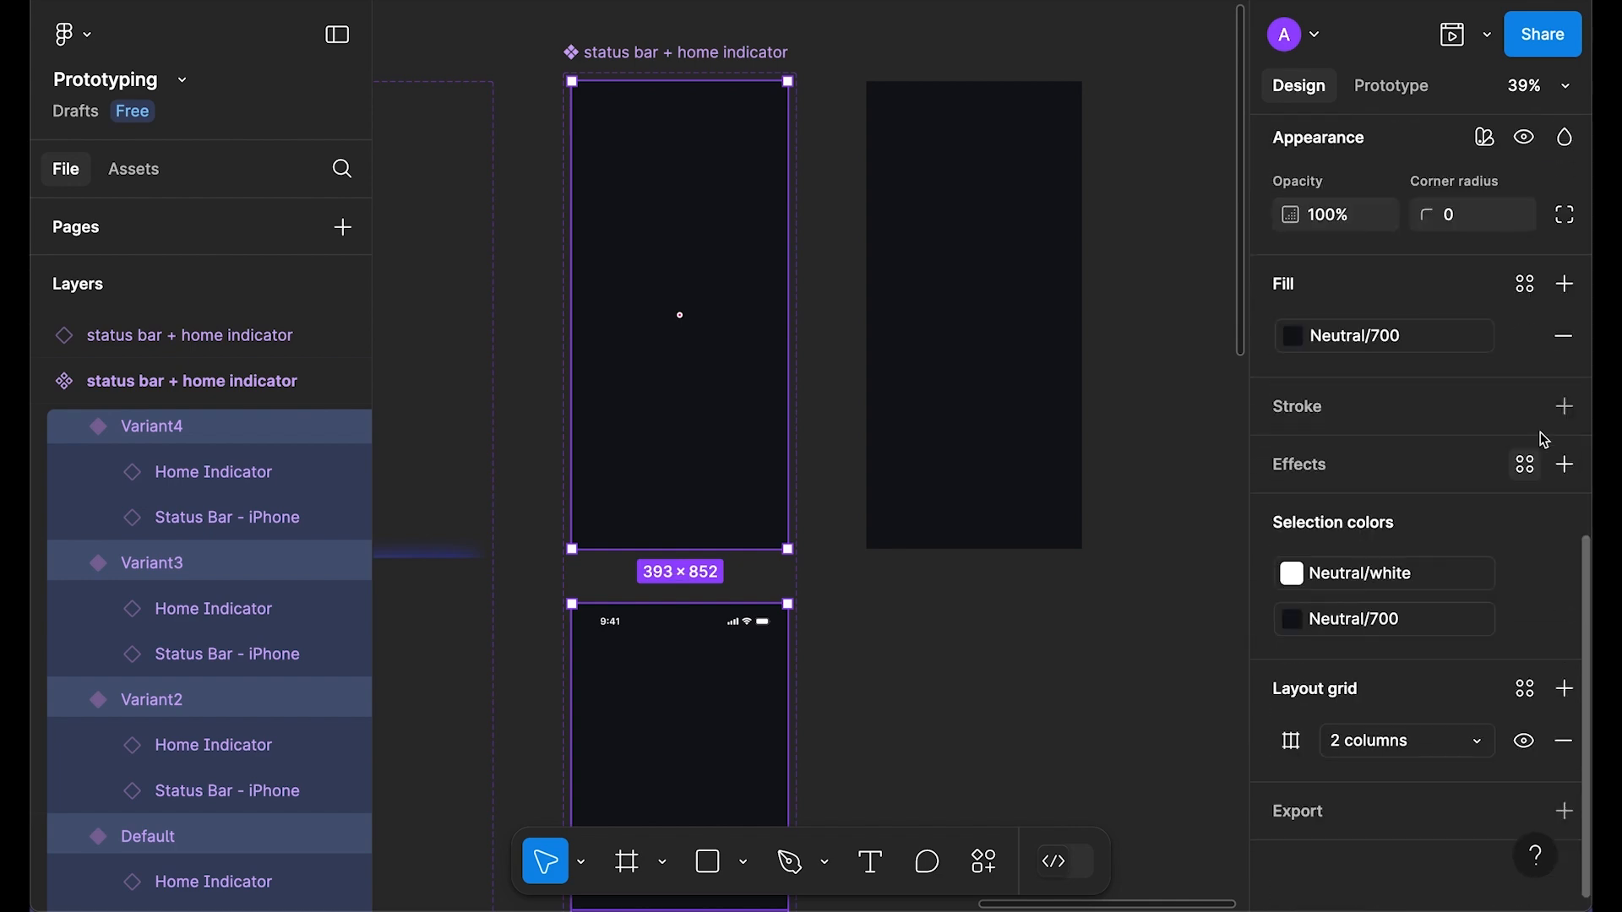
click(1565, 333)
Step: Delete the test instance and pan back to the signup frames
click(1158, 132)
click(971, 296)
key(Delete)
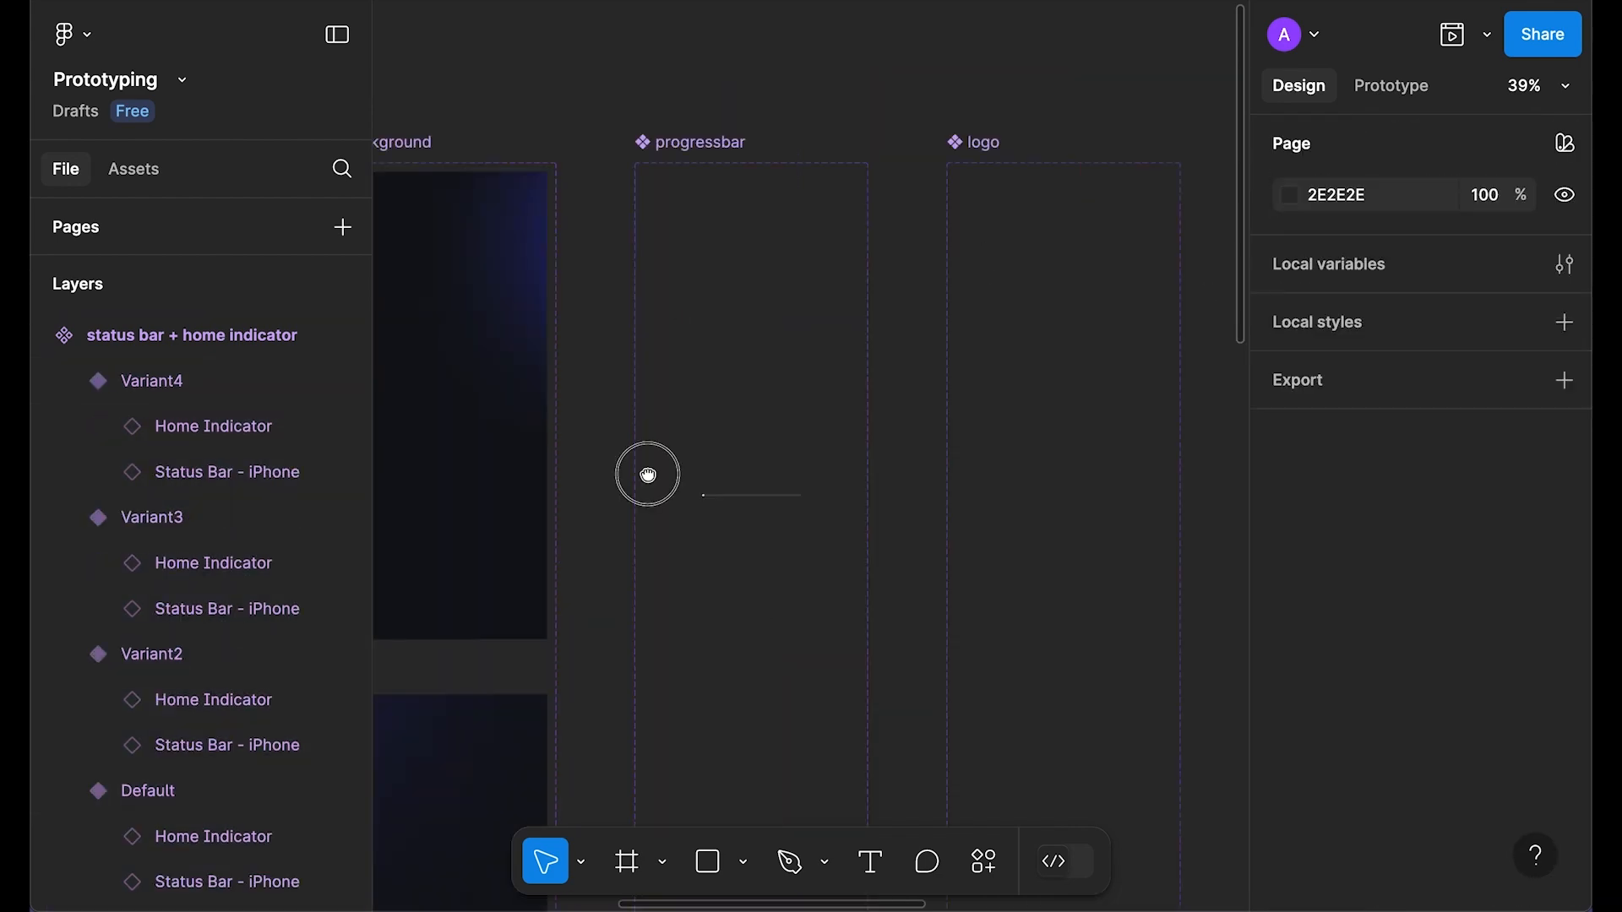
drag(648, 474, 1042, 489)
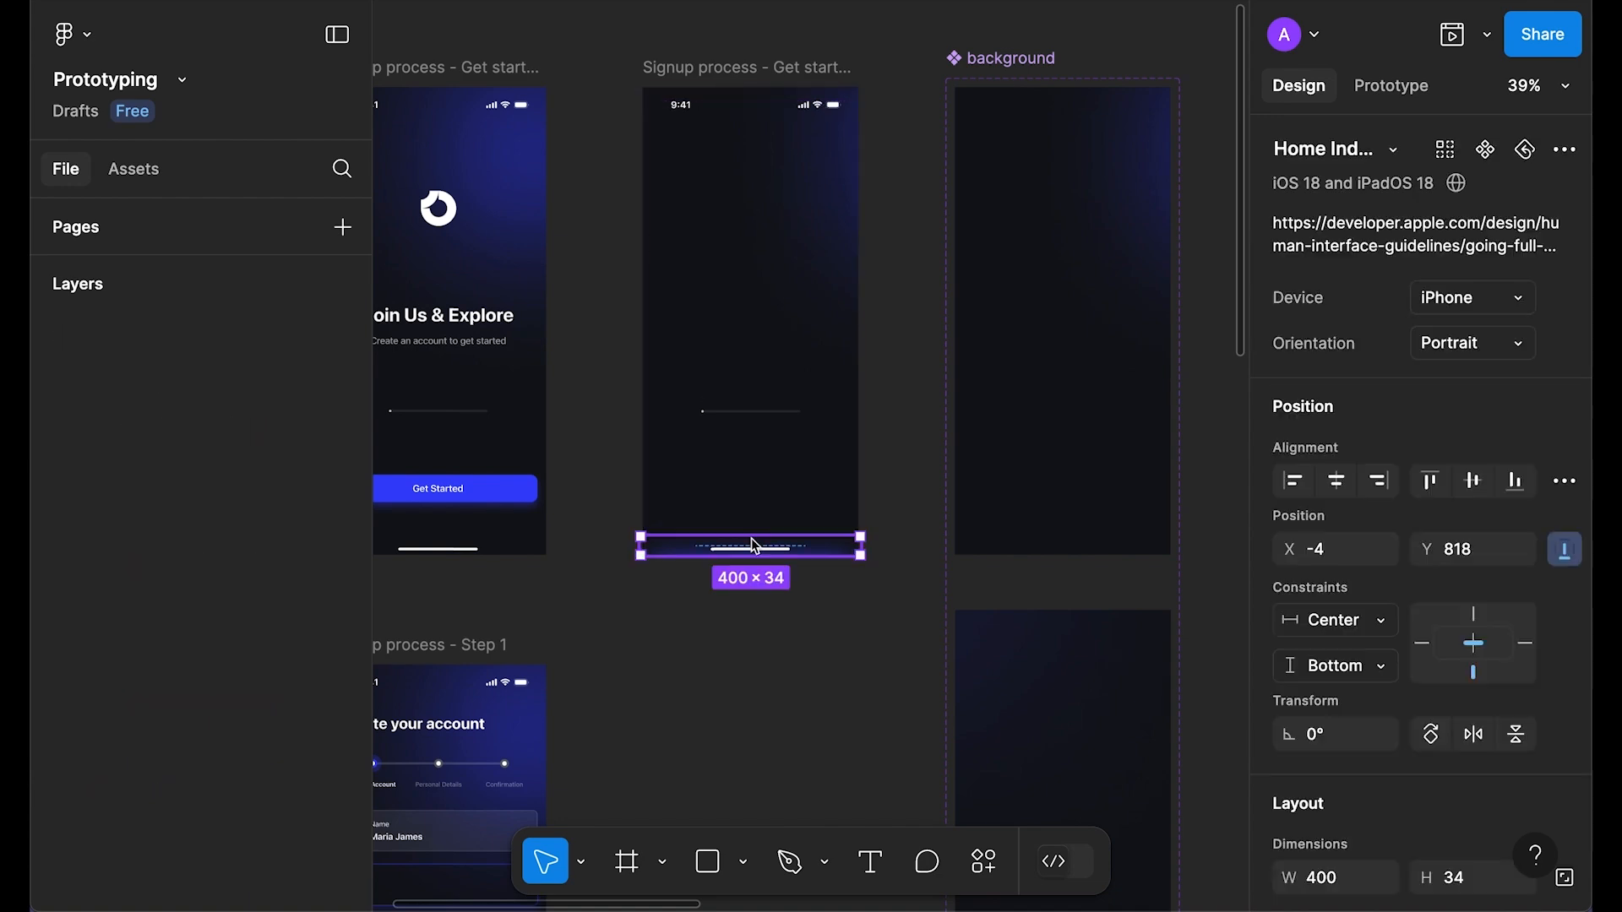
Step: Swap the status bar for the status bar + home indicator component, then zoom to and preview the frame
right_click(738, 118)
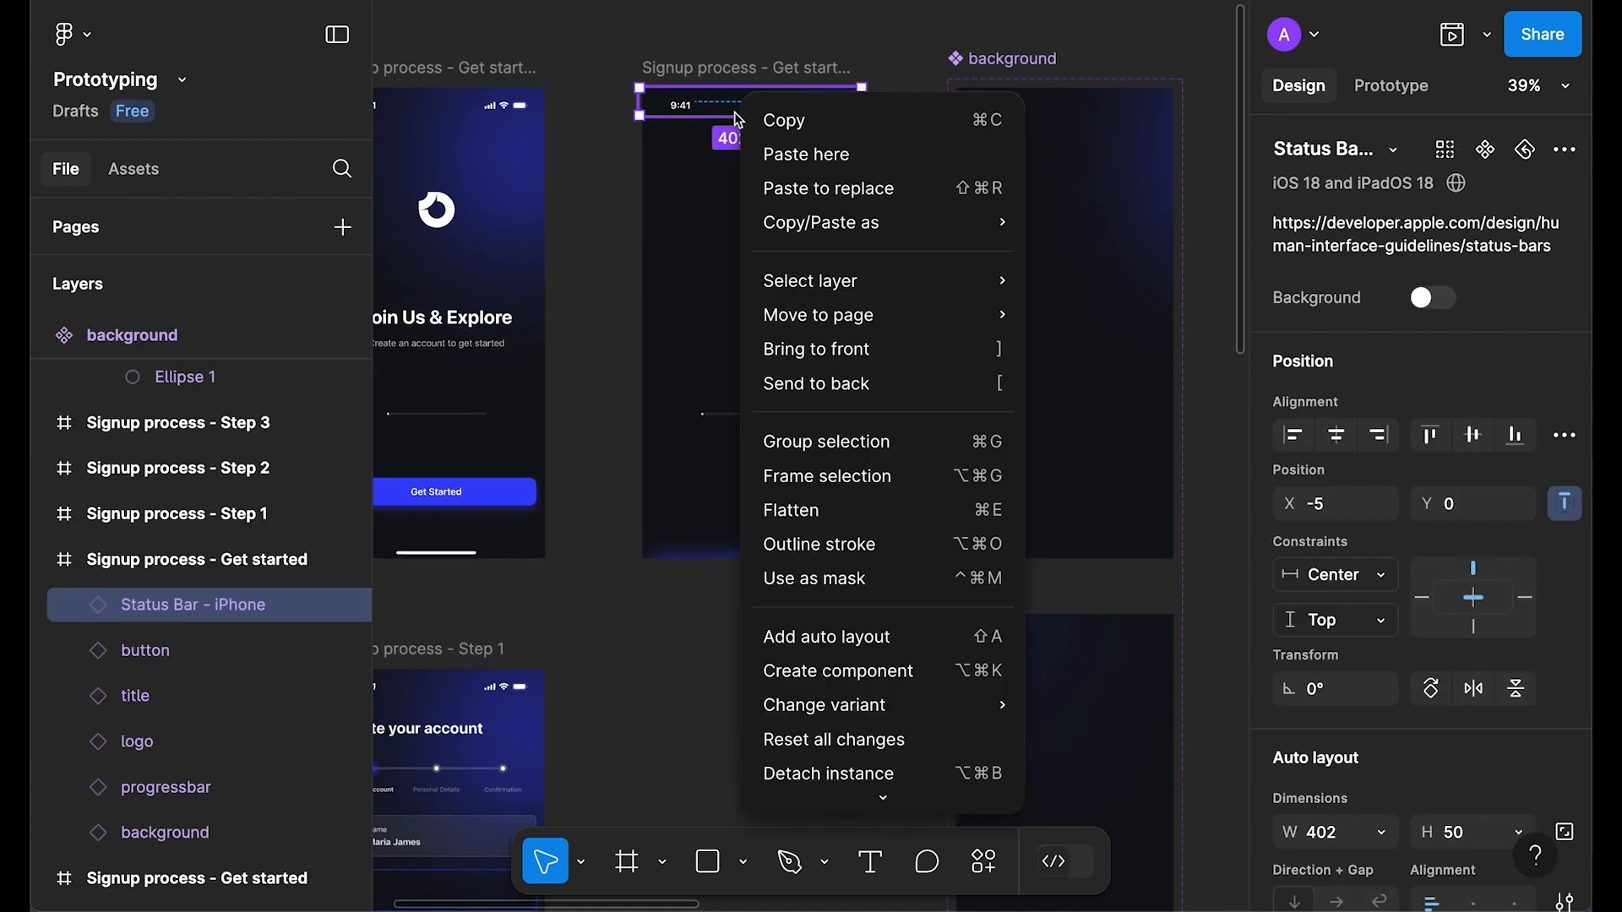
click(803, 188)
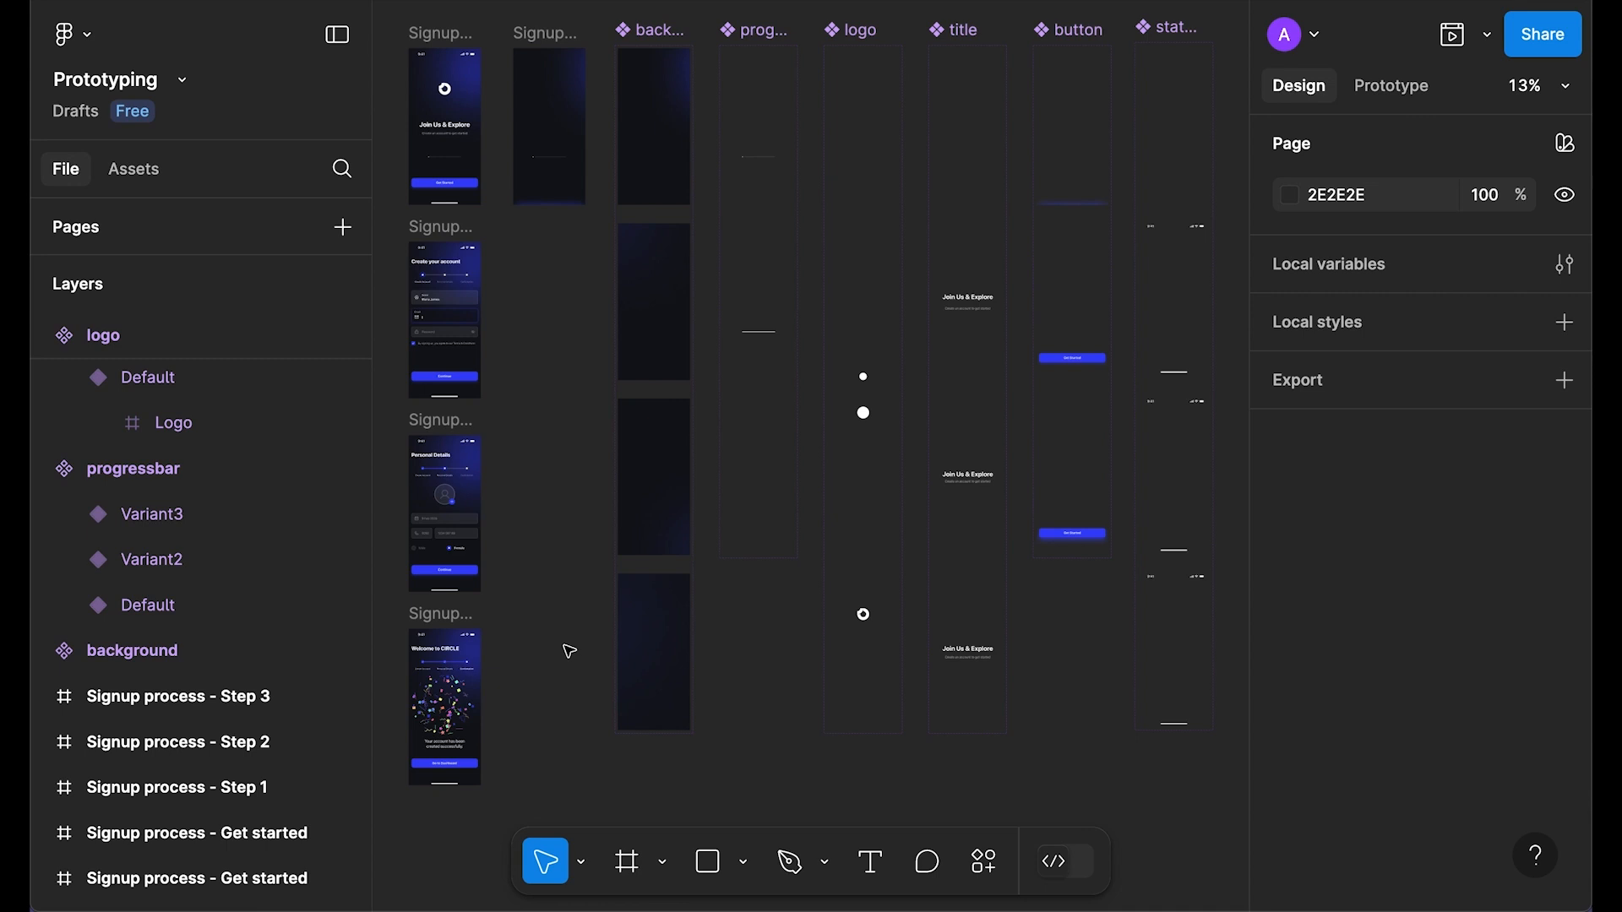
click(540, 36)
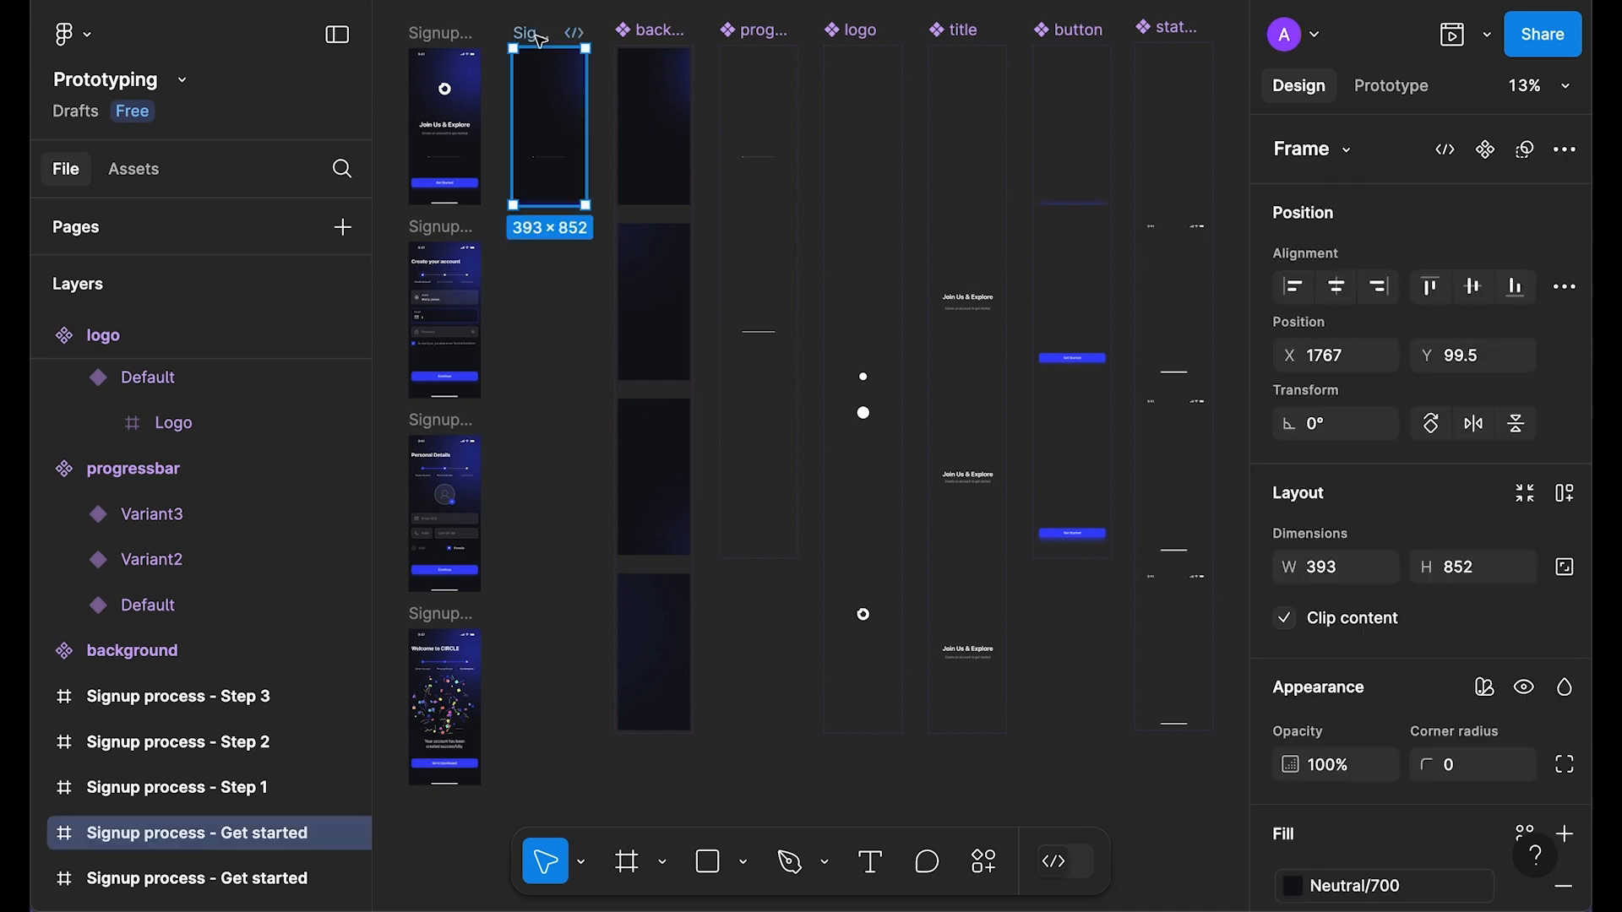
key(shift+2)
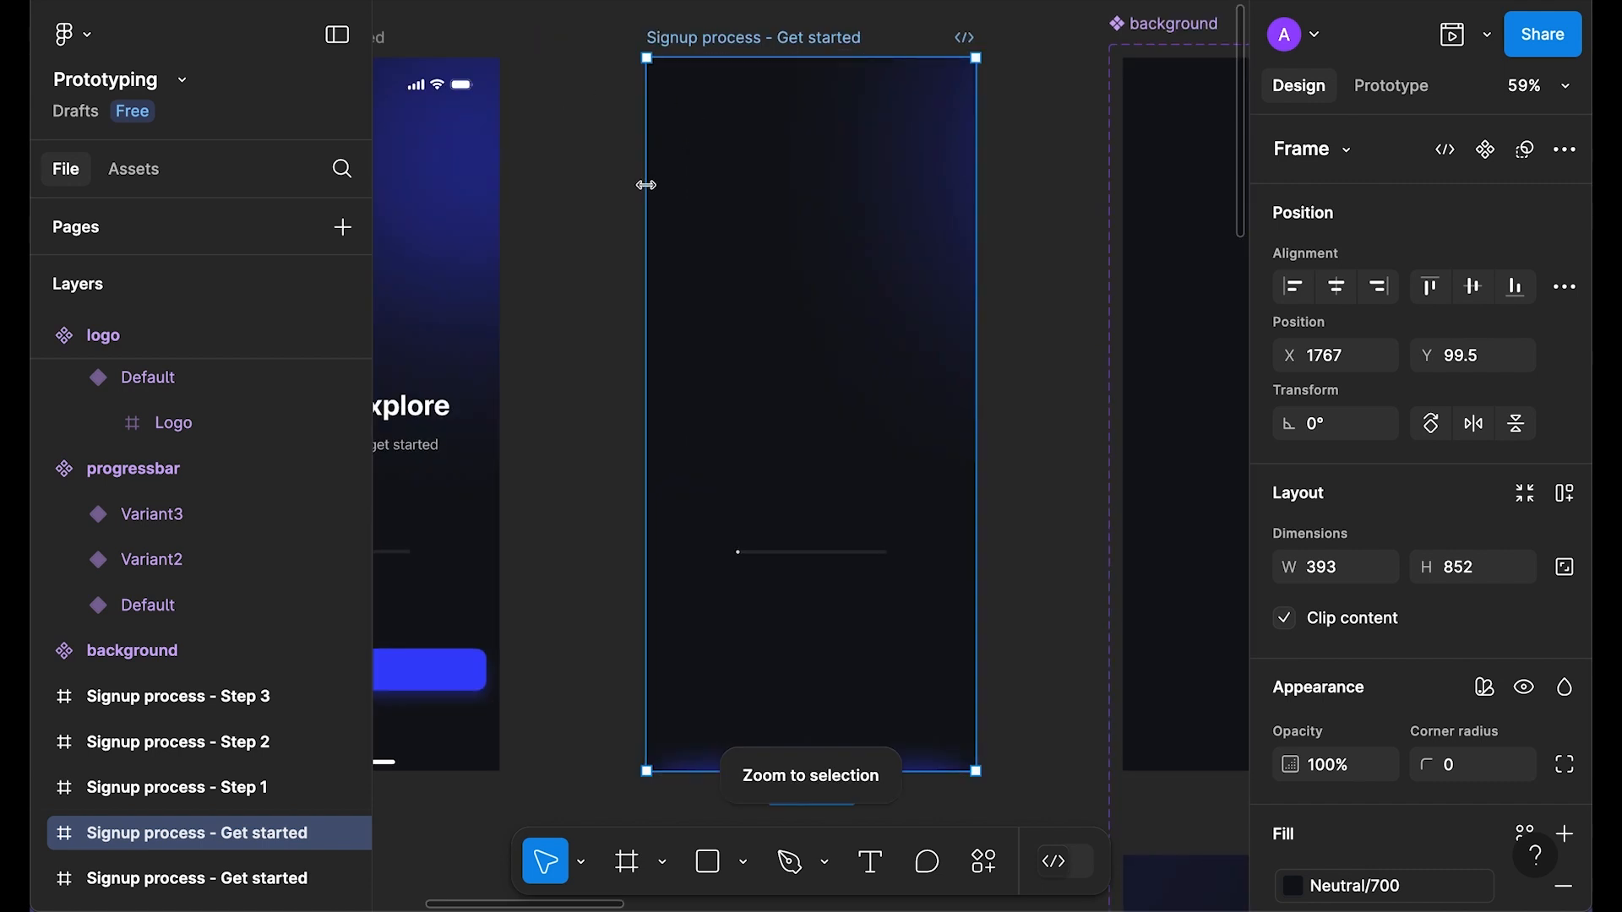
key(shift+space)
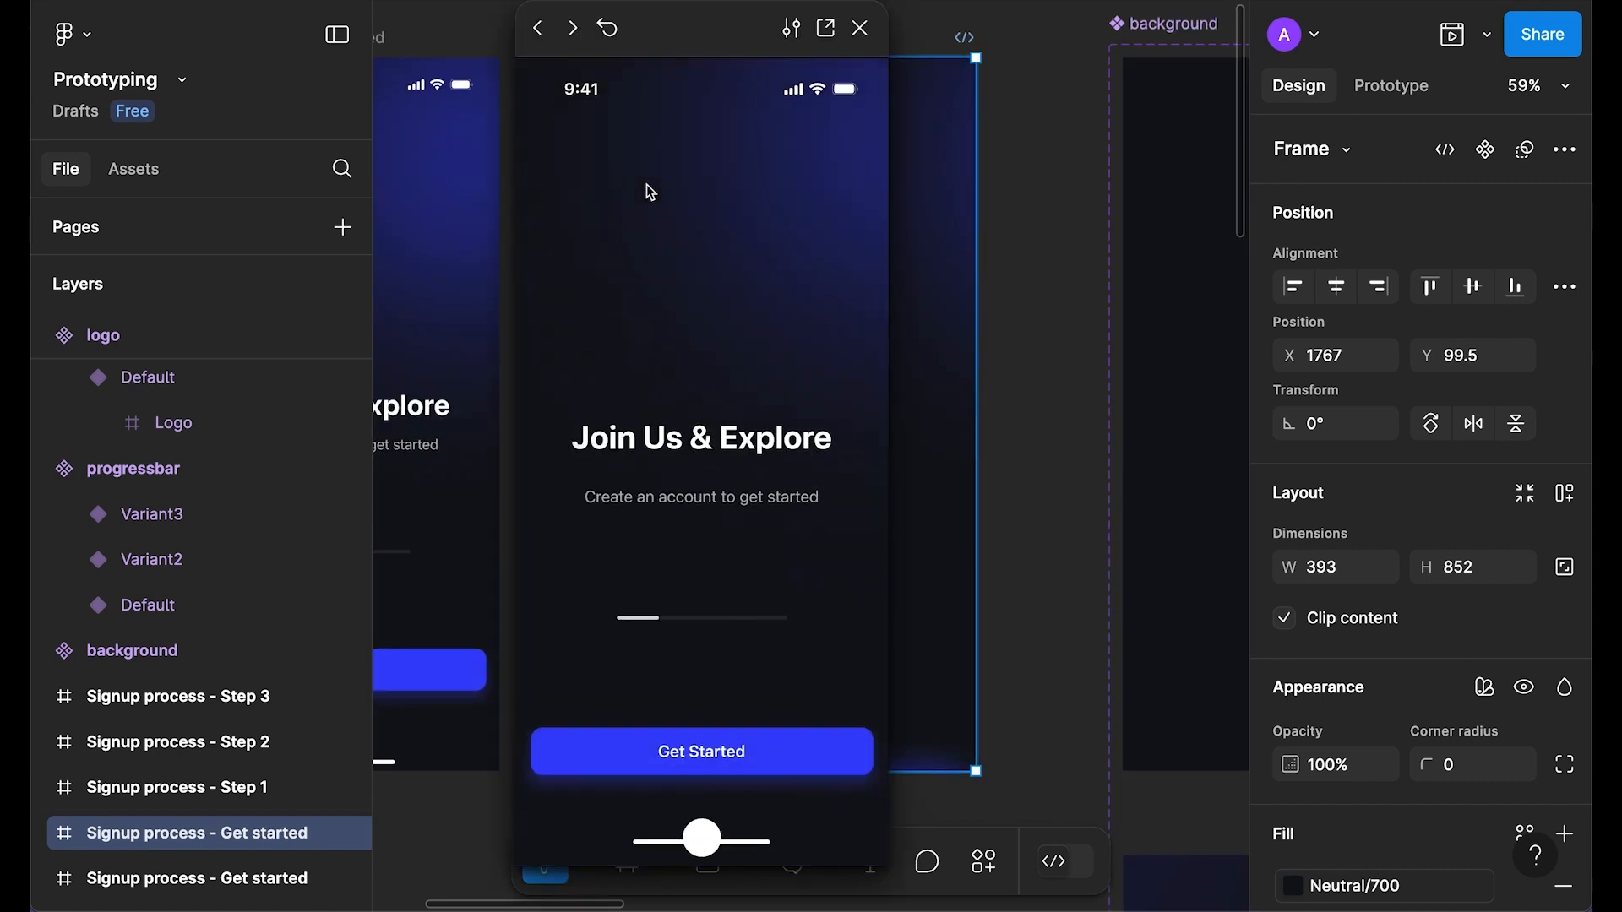
click(609, 34)
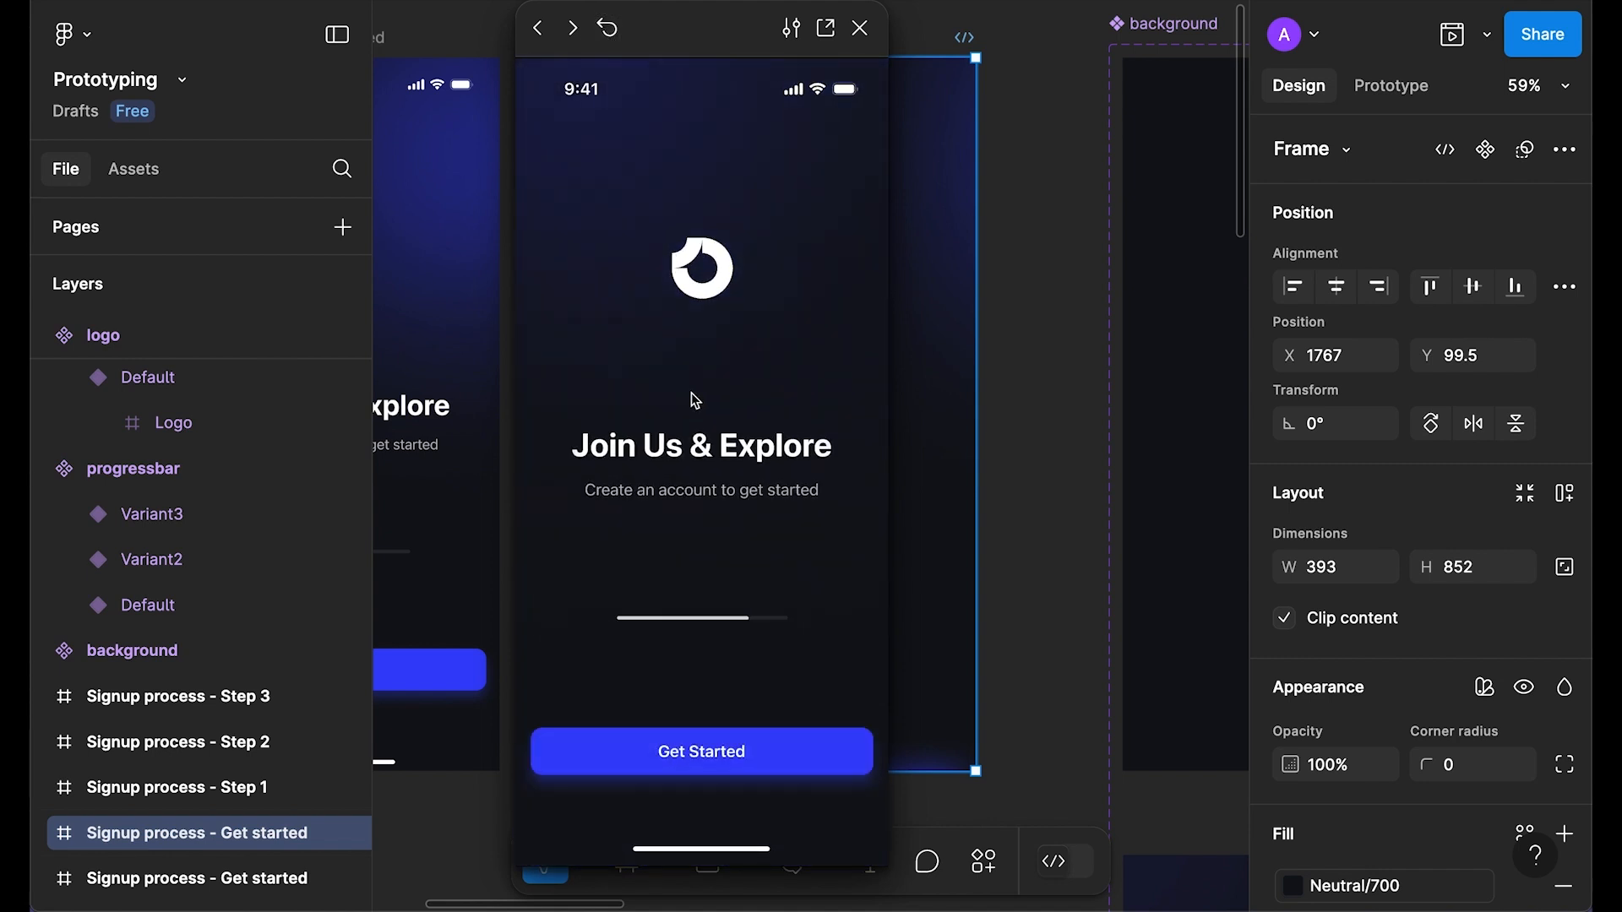
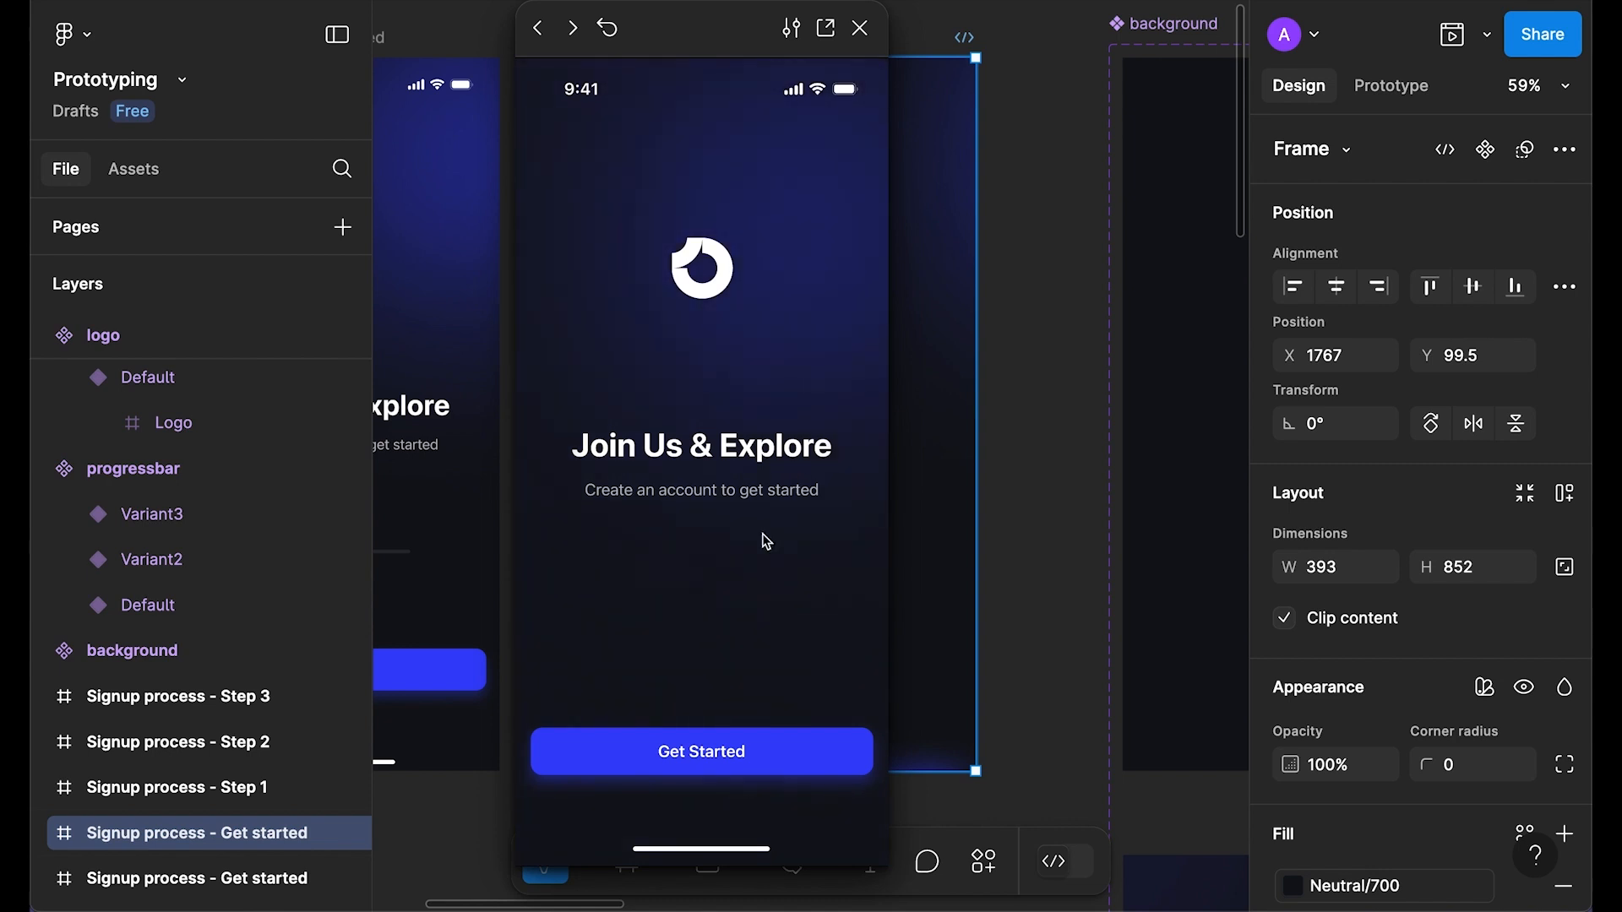
Step: Close the preview and inspect the background Default variant's after-delay interaction
click(860, 28)
click(713, 384)
scroll(659, 376, down, 2)
scroll(655, 428, up, 2)
scroll(744, 465, down, 2)
click(855, 515)
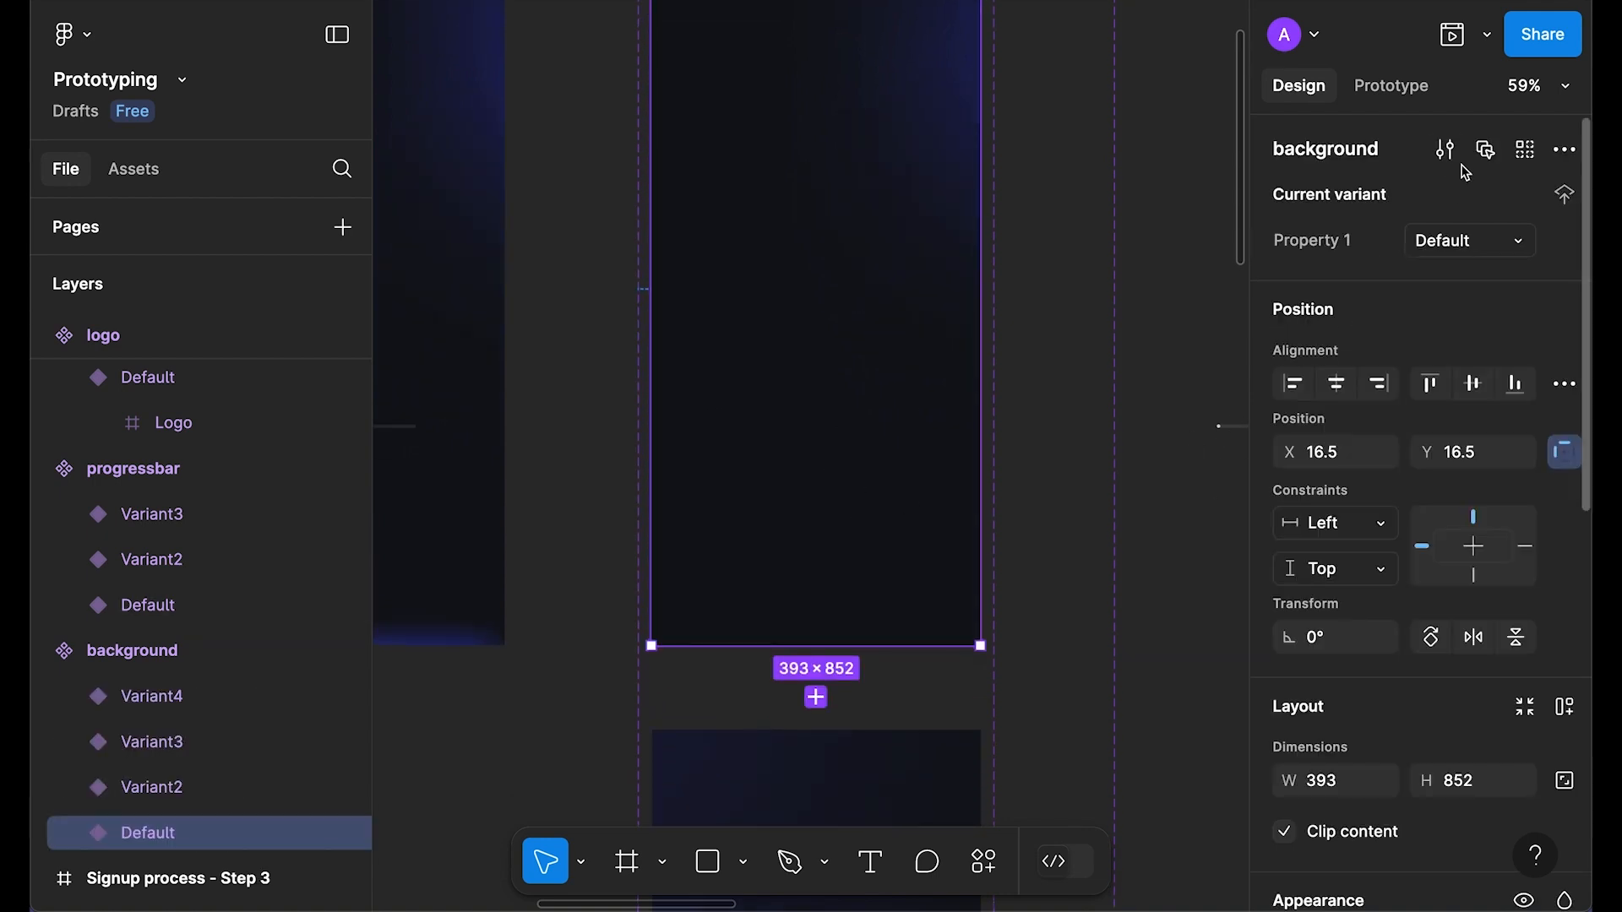
click(1391, 85)
click(828, 682)
scroll(894, 621, down, 6)
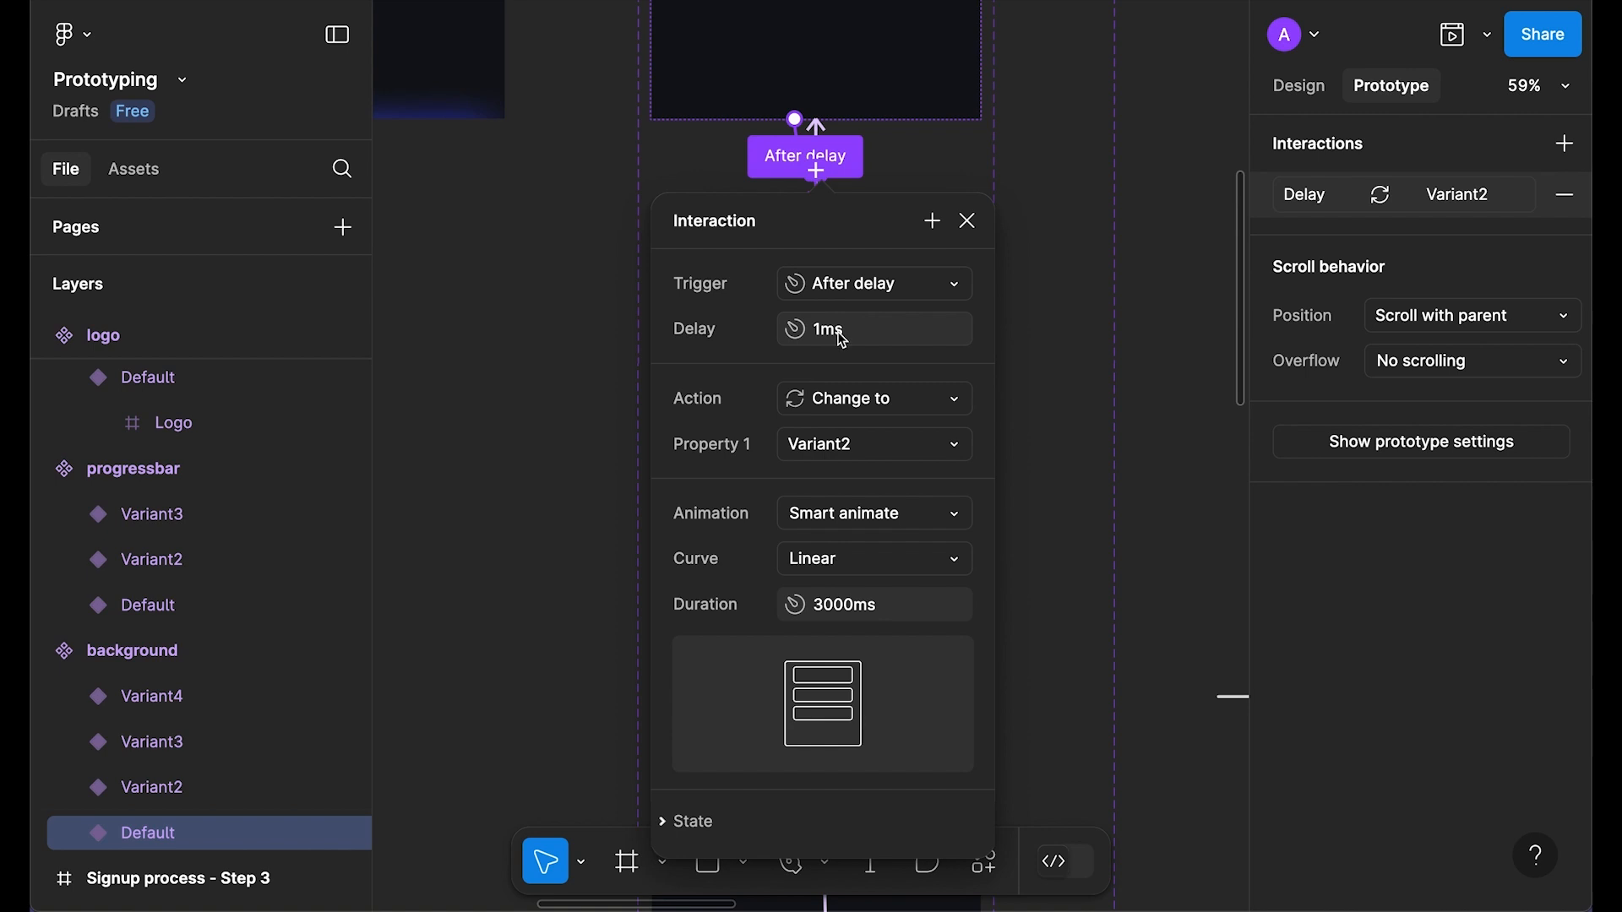
click(967, 222)
scroll(955, 224, down, 3)
Step: Review the progressbar and logo Default variants' after-delay interactions
drag(985, 184, 675, 617)
click(853, 392)
click(906, 661)
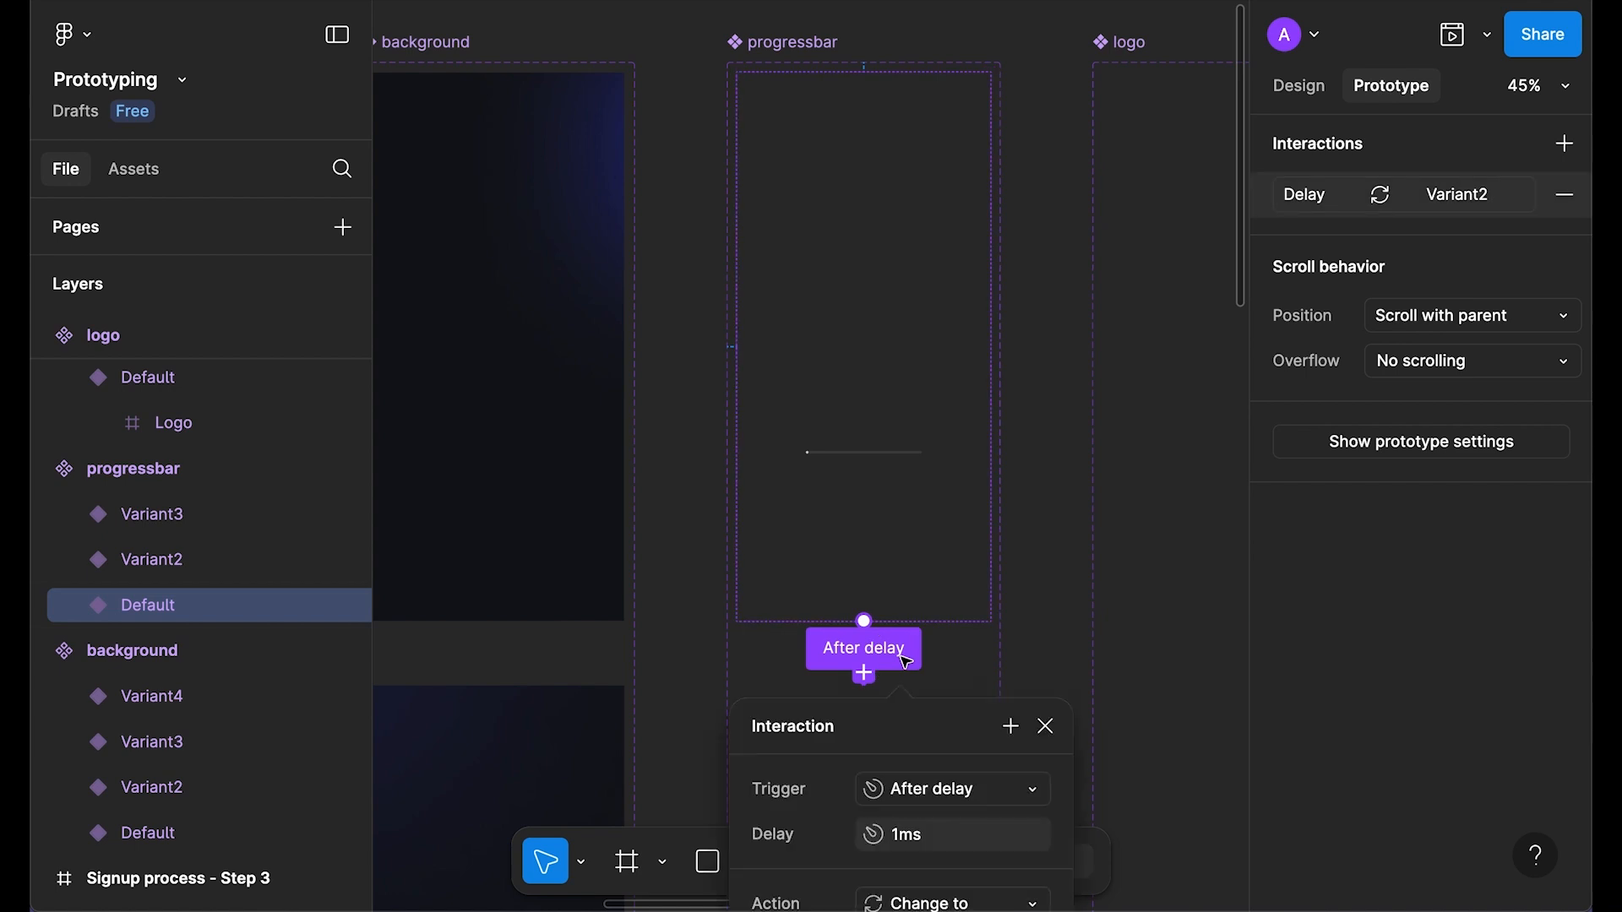
click(1047, 489)
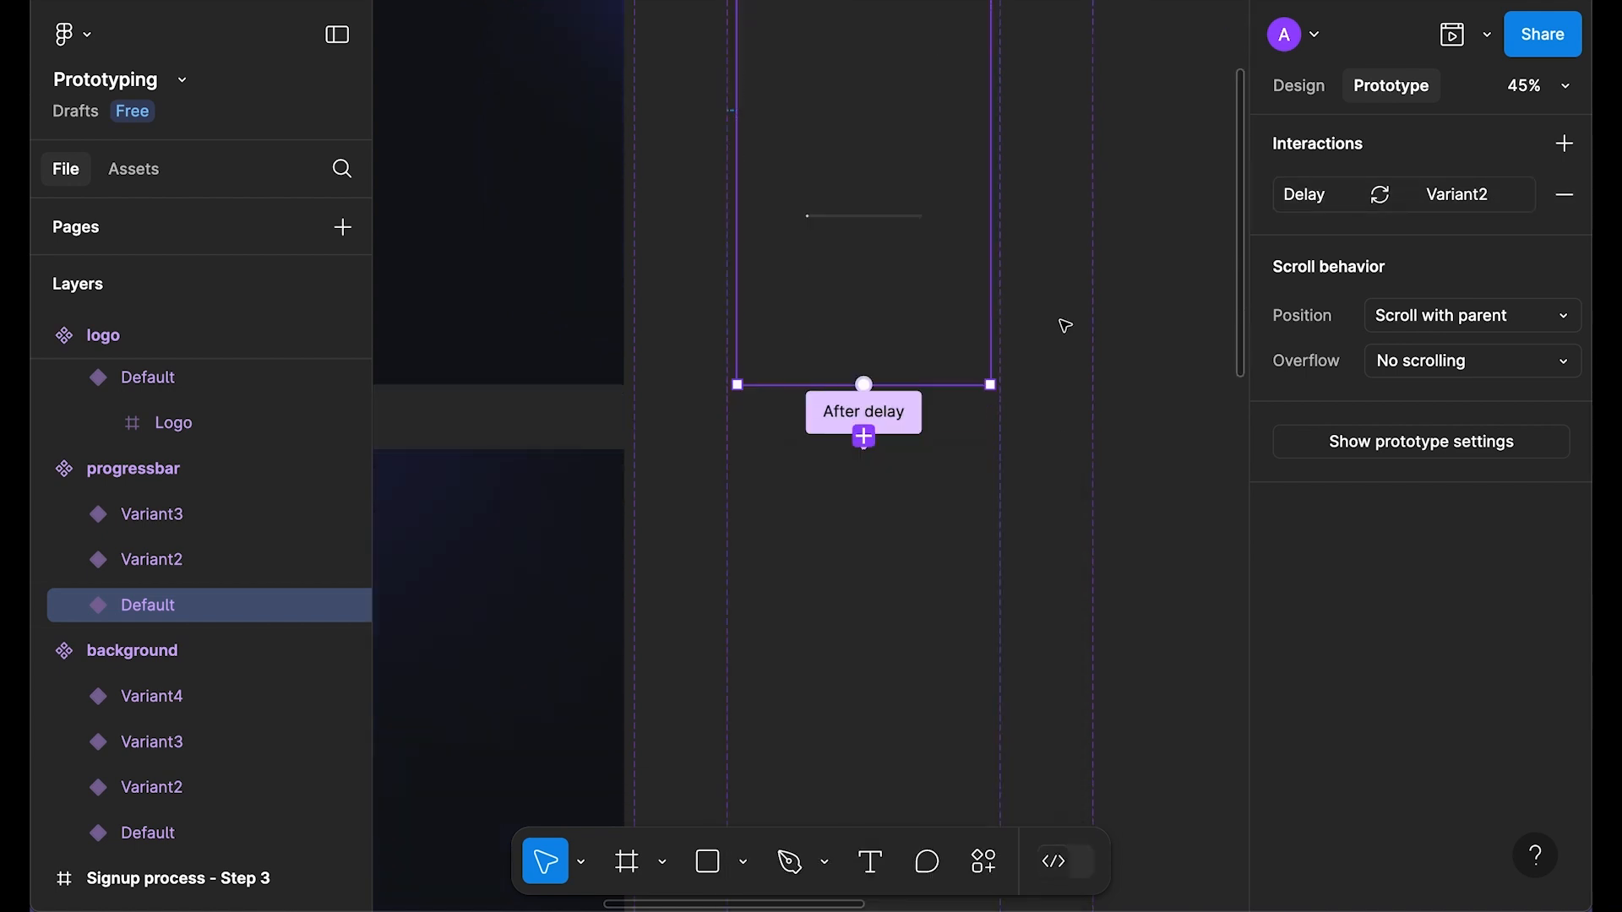
click(1052, 262)
drag(1052, 262, 974, 441)
click(794, 596)
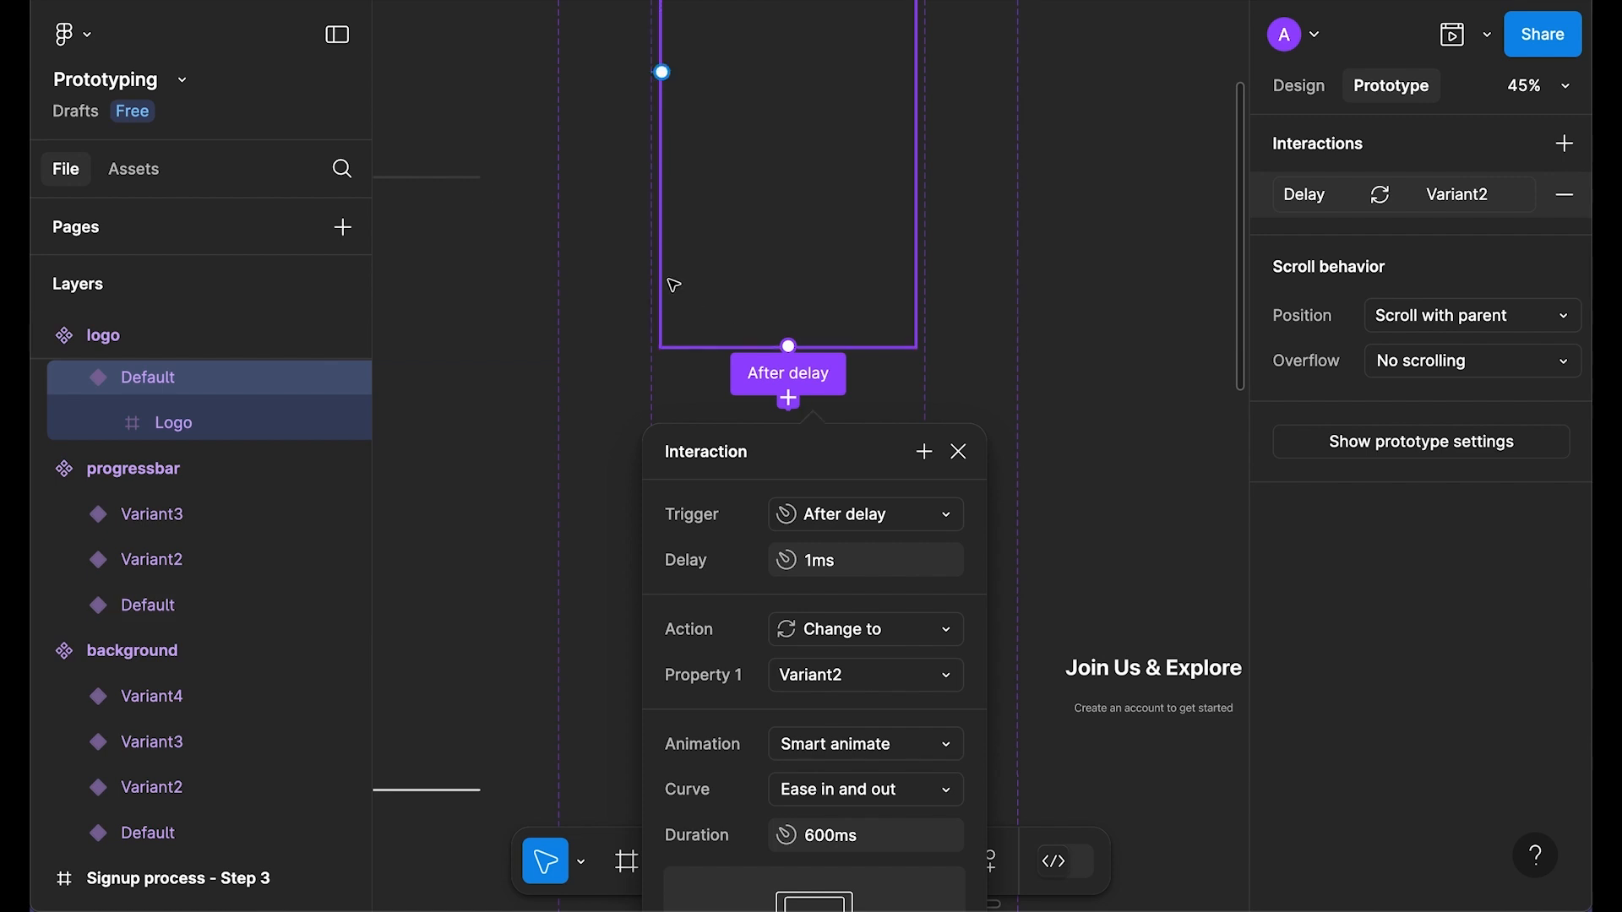
click(593, 237)
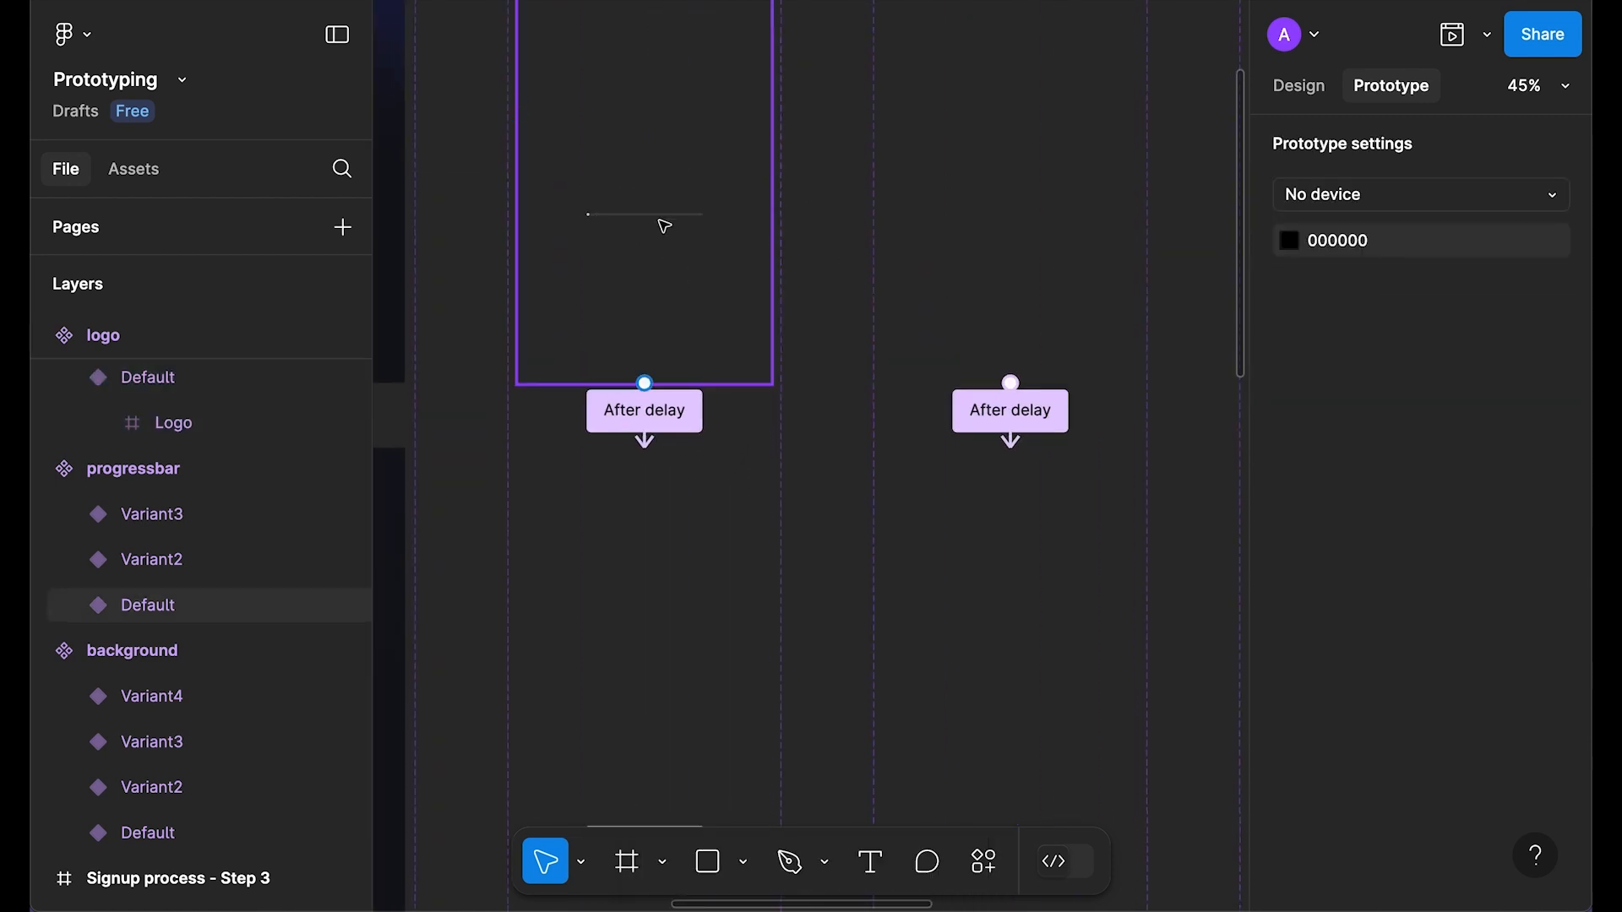
Step: Change the logo Default's after-delay interaction to 2000ms
click(1058, 419)
click(1087, 592)
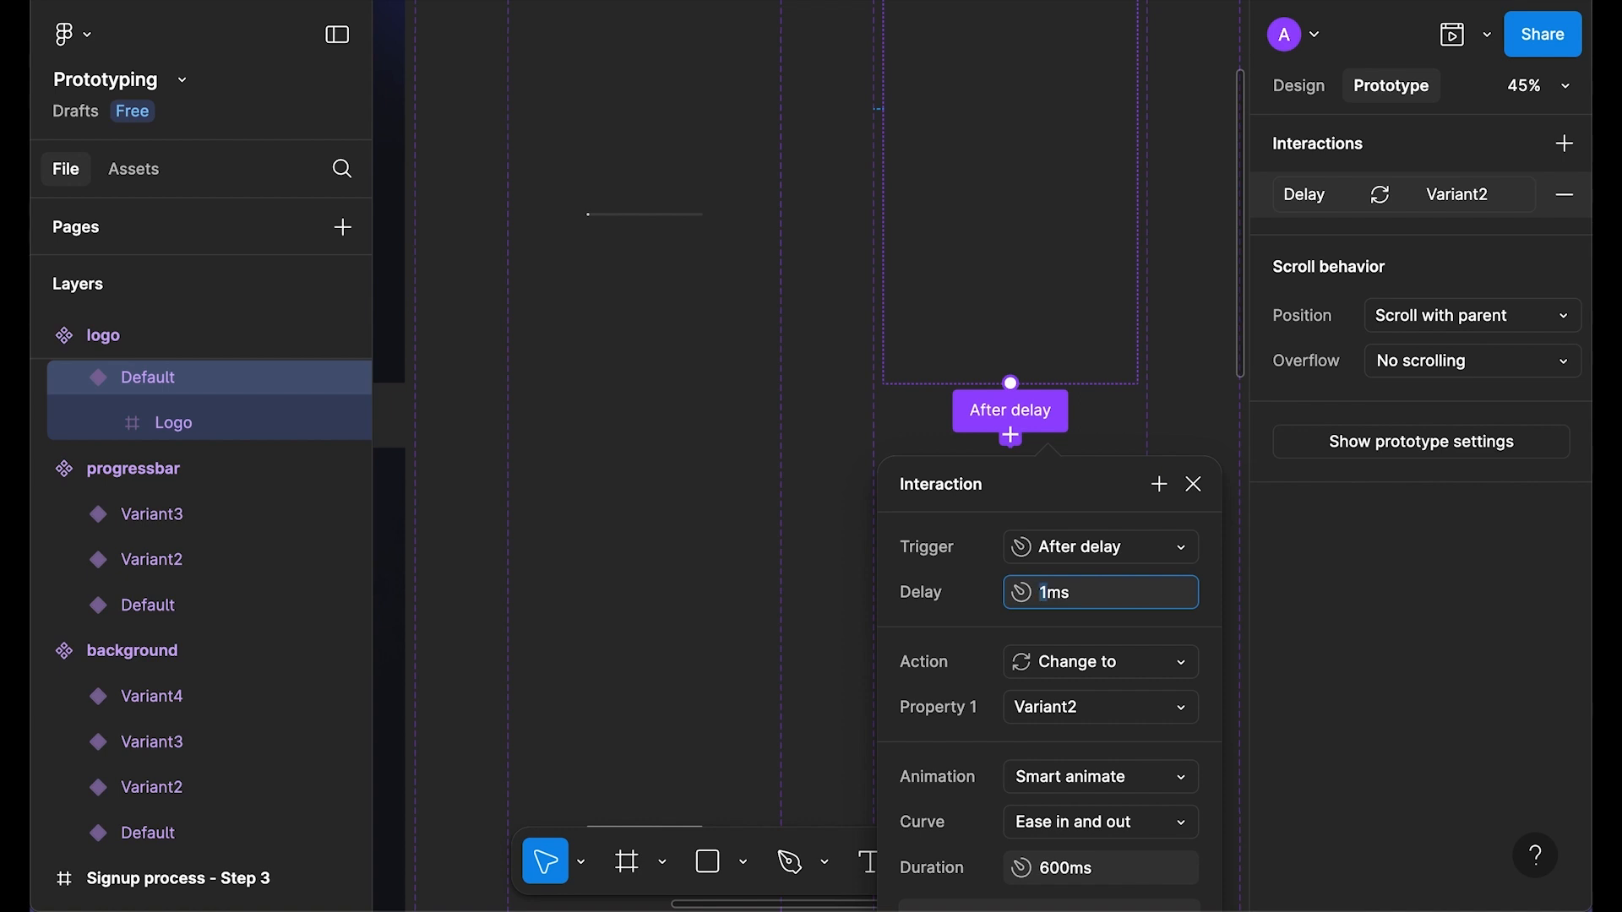
text(2000)
key(Return)
click(1194, 483)
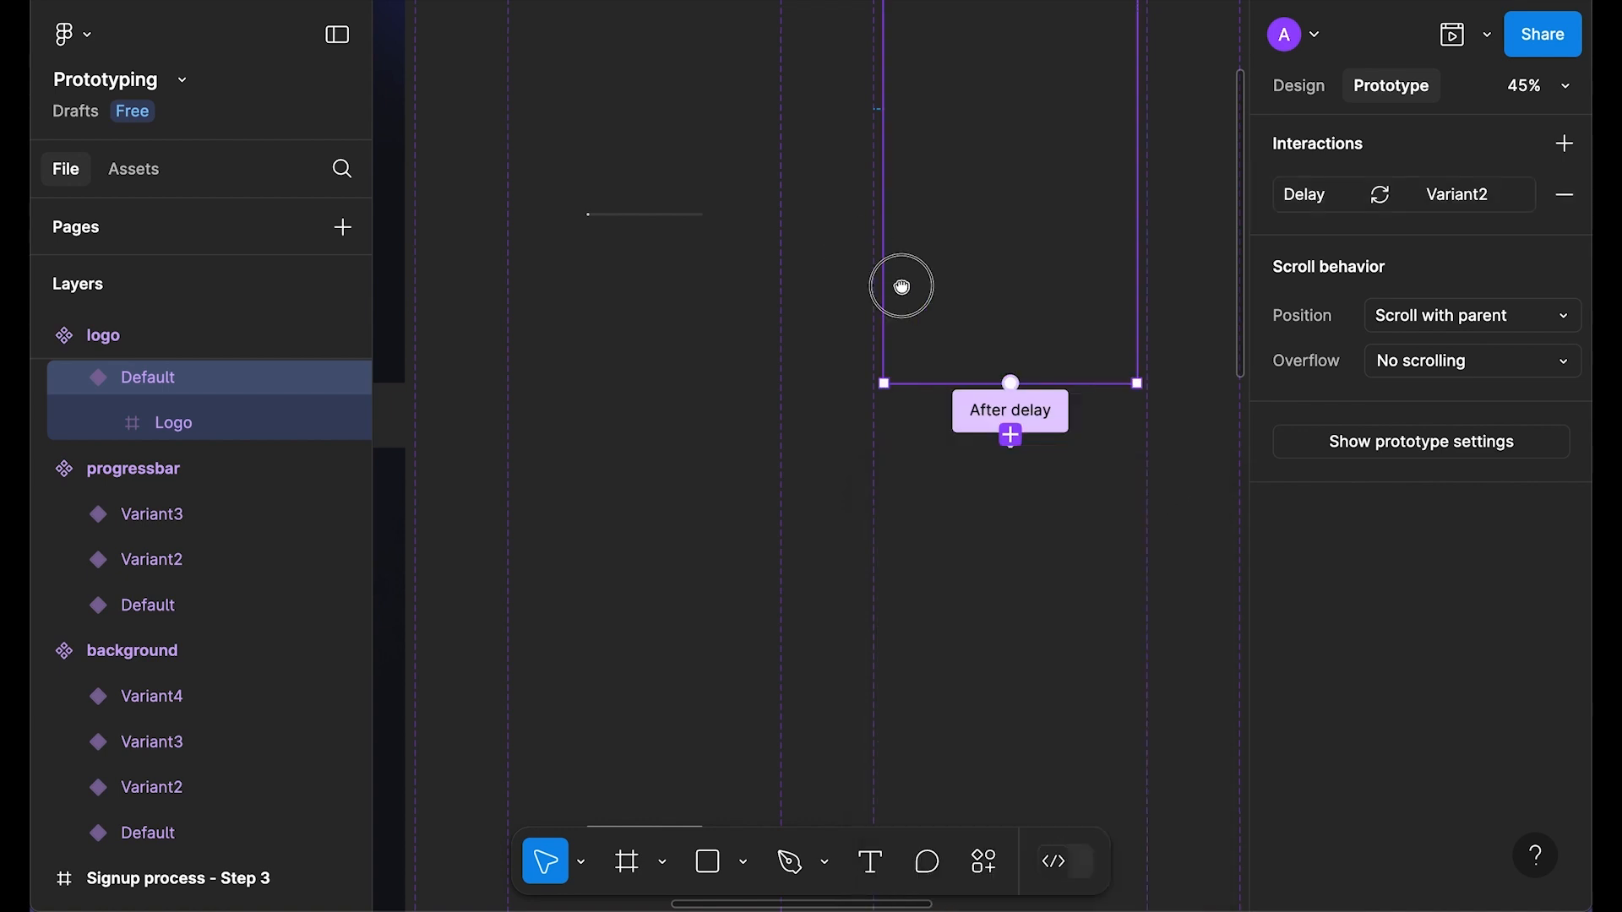
Step: Preview the Signup process - Get started frame to check the 2000ms logo delay
scroll(887, 321, up, 3)
scroll(887, 321, left, 4)
drag(877, 361, 1077, 338)
click(500, 84)
key(shift+space)
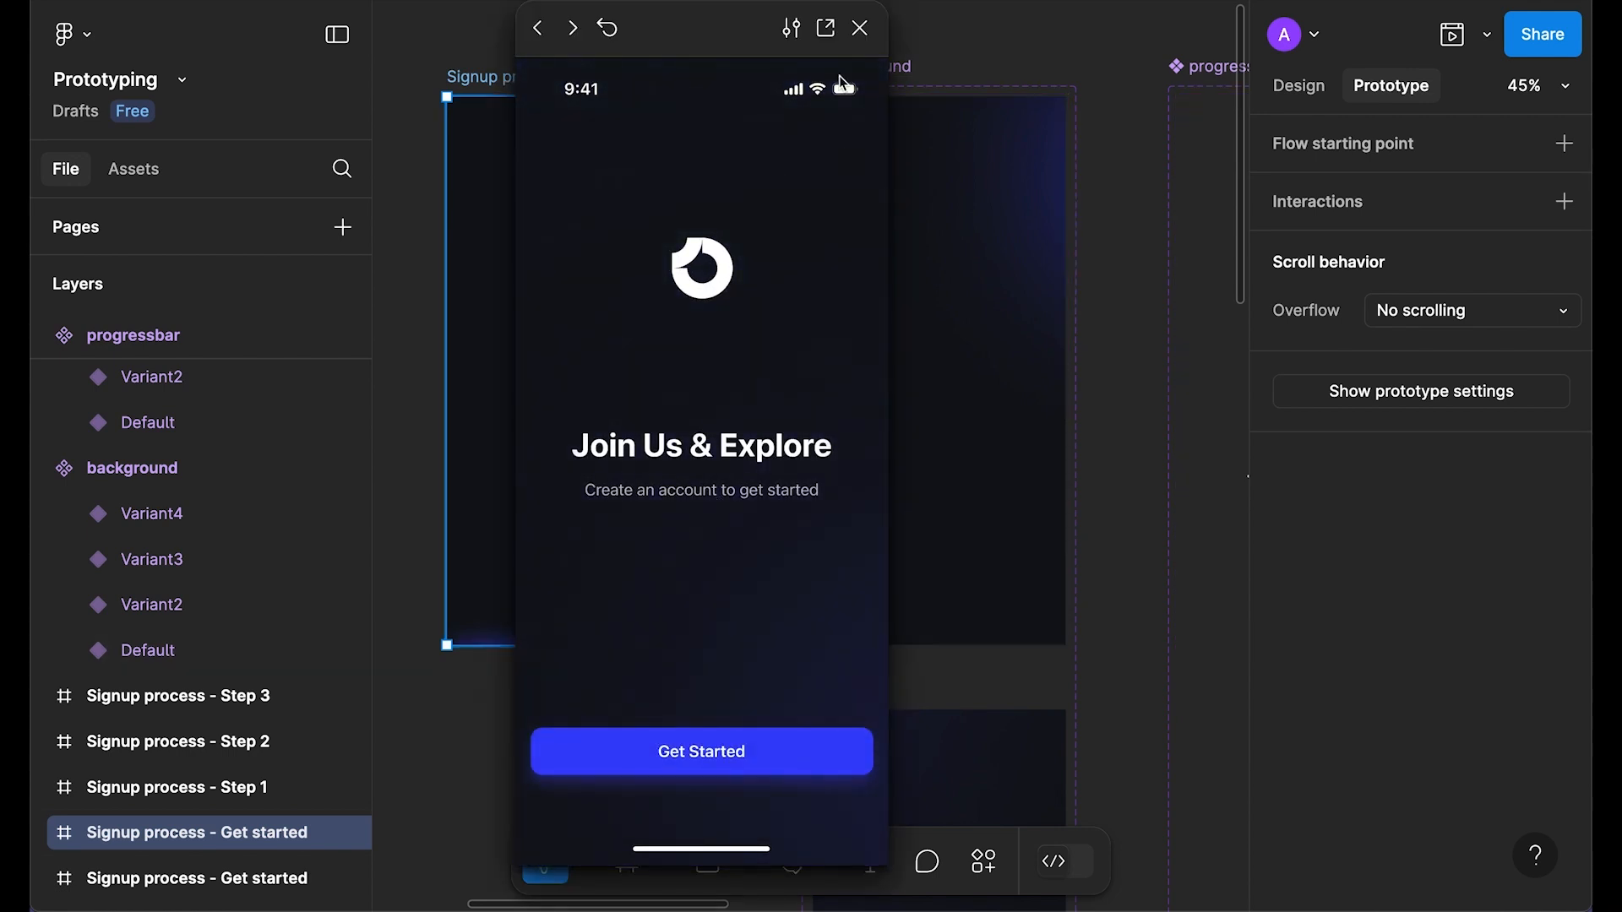
click(860, 28)
drag(611, 442, 849, 324)
Step: Hide the button and title layers in the Get started frame
click(1299, 86)
click(825, 201)
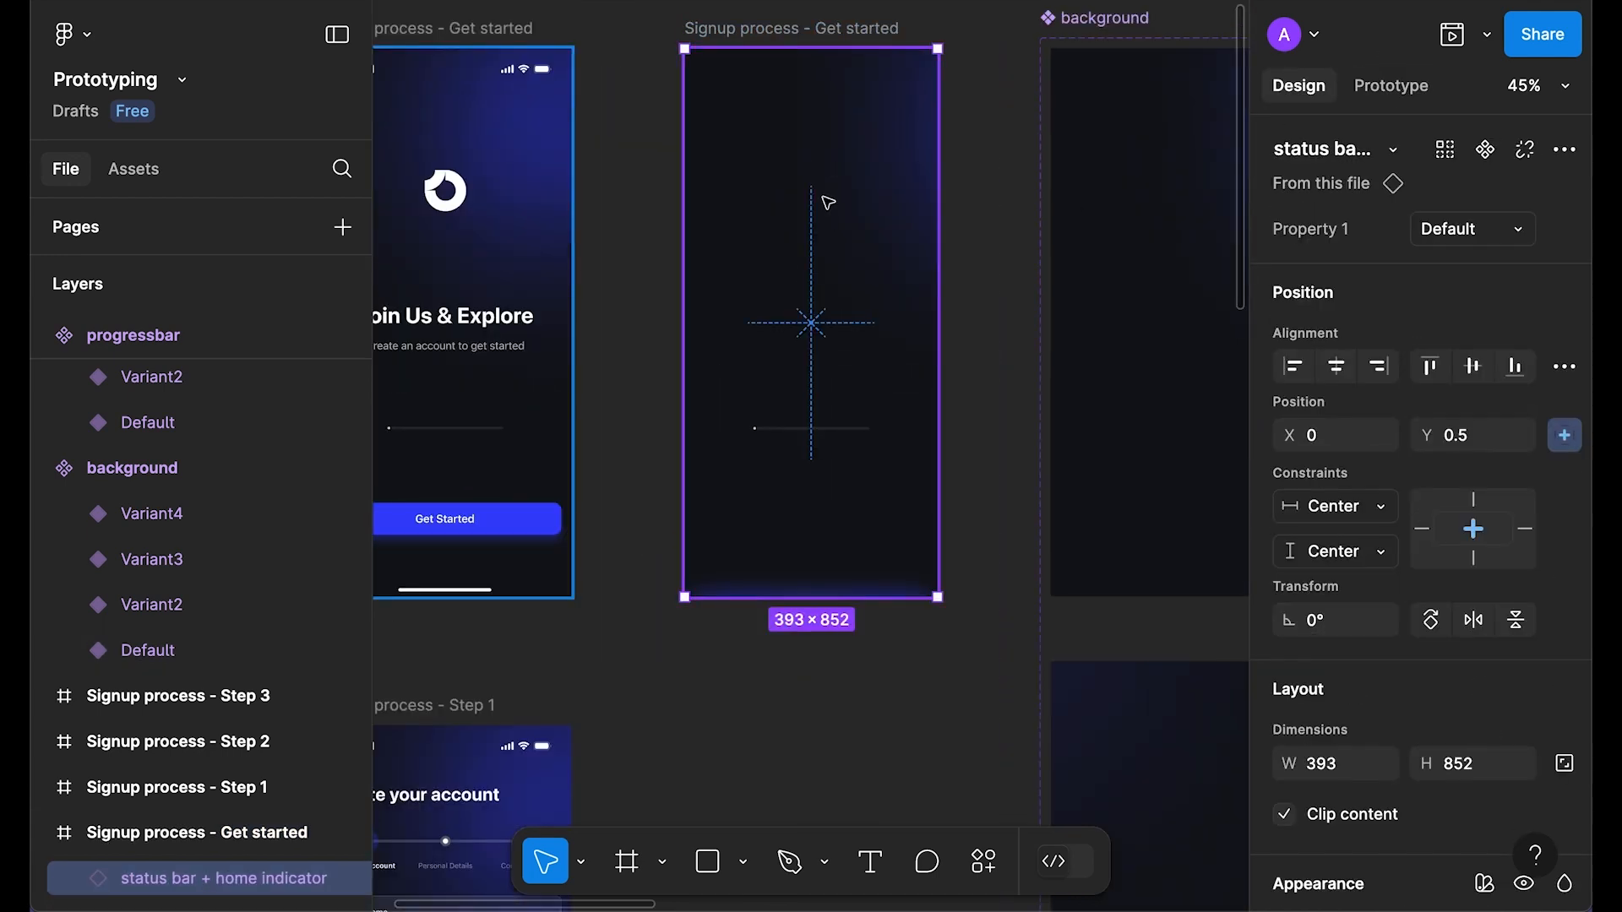
scroll(195, 692, down, 2)
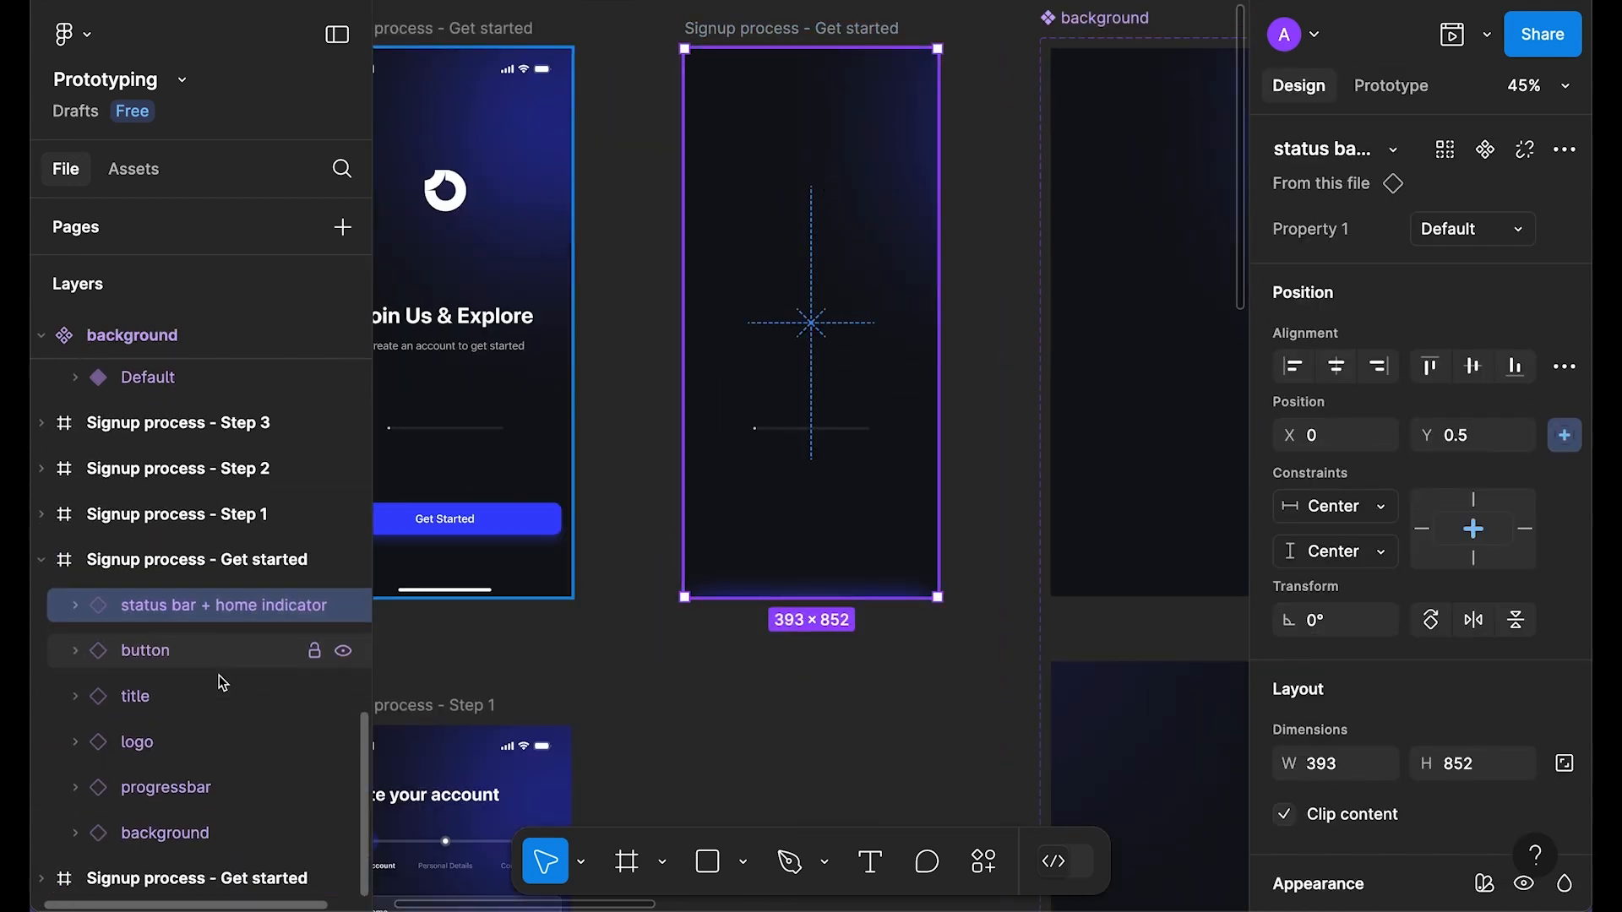
click(344, 654)
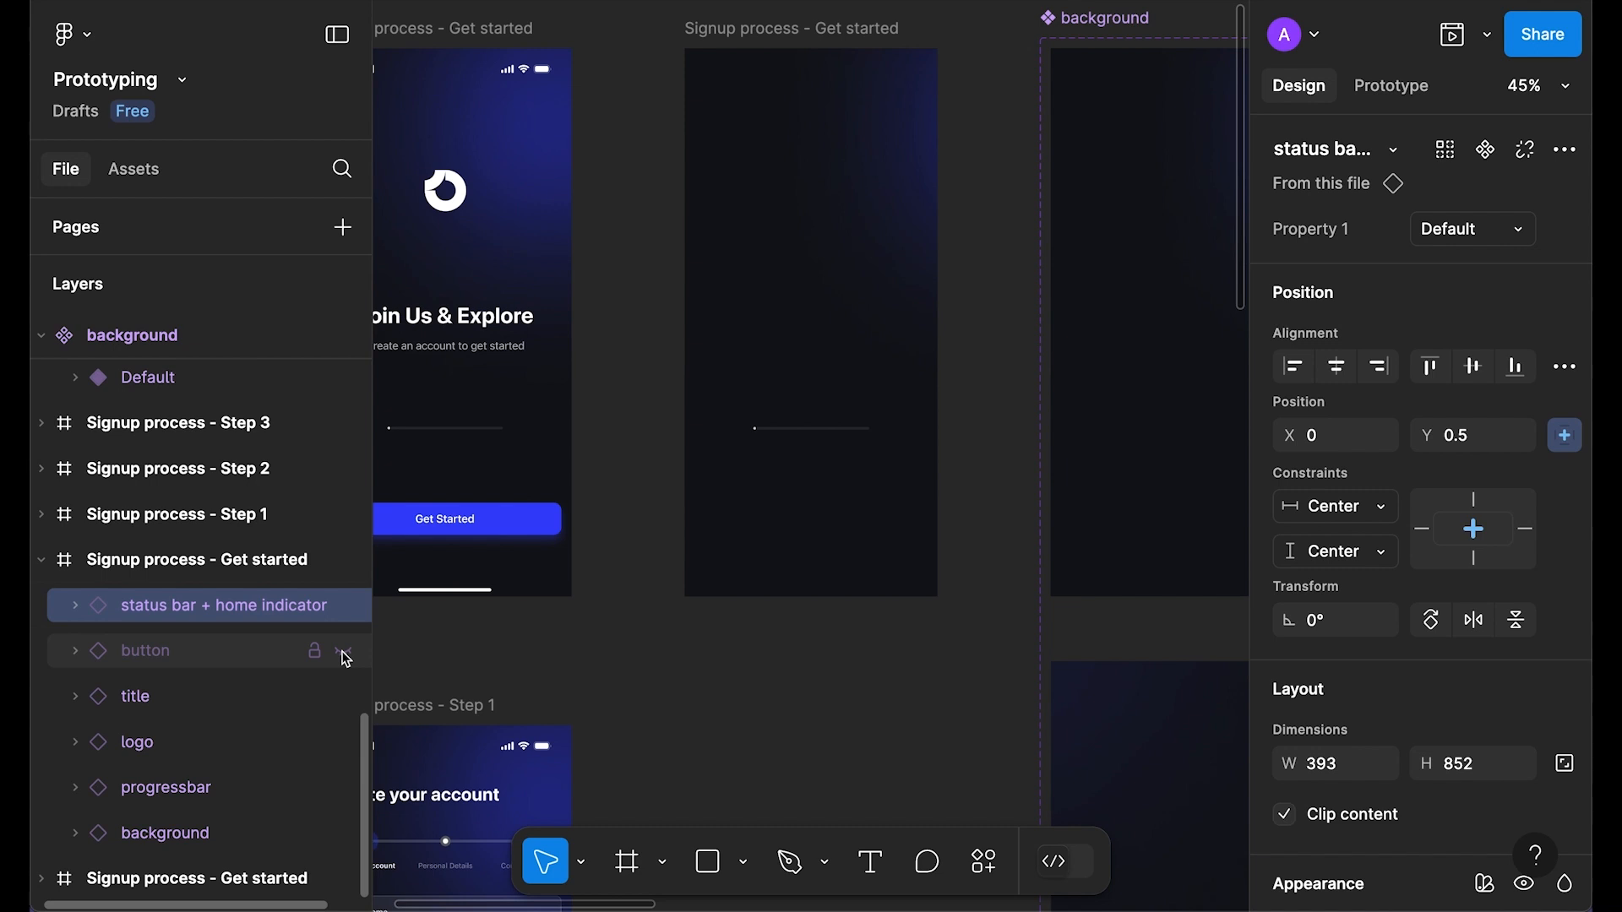
click(344, 698)
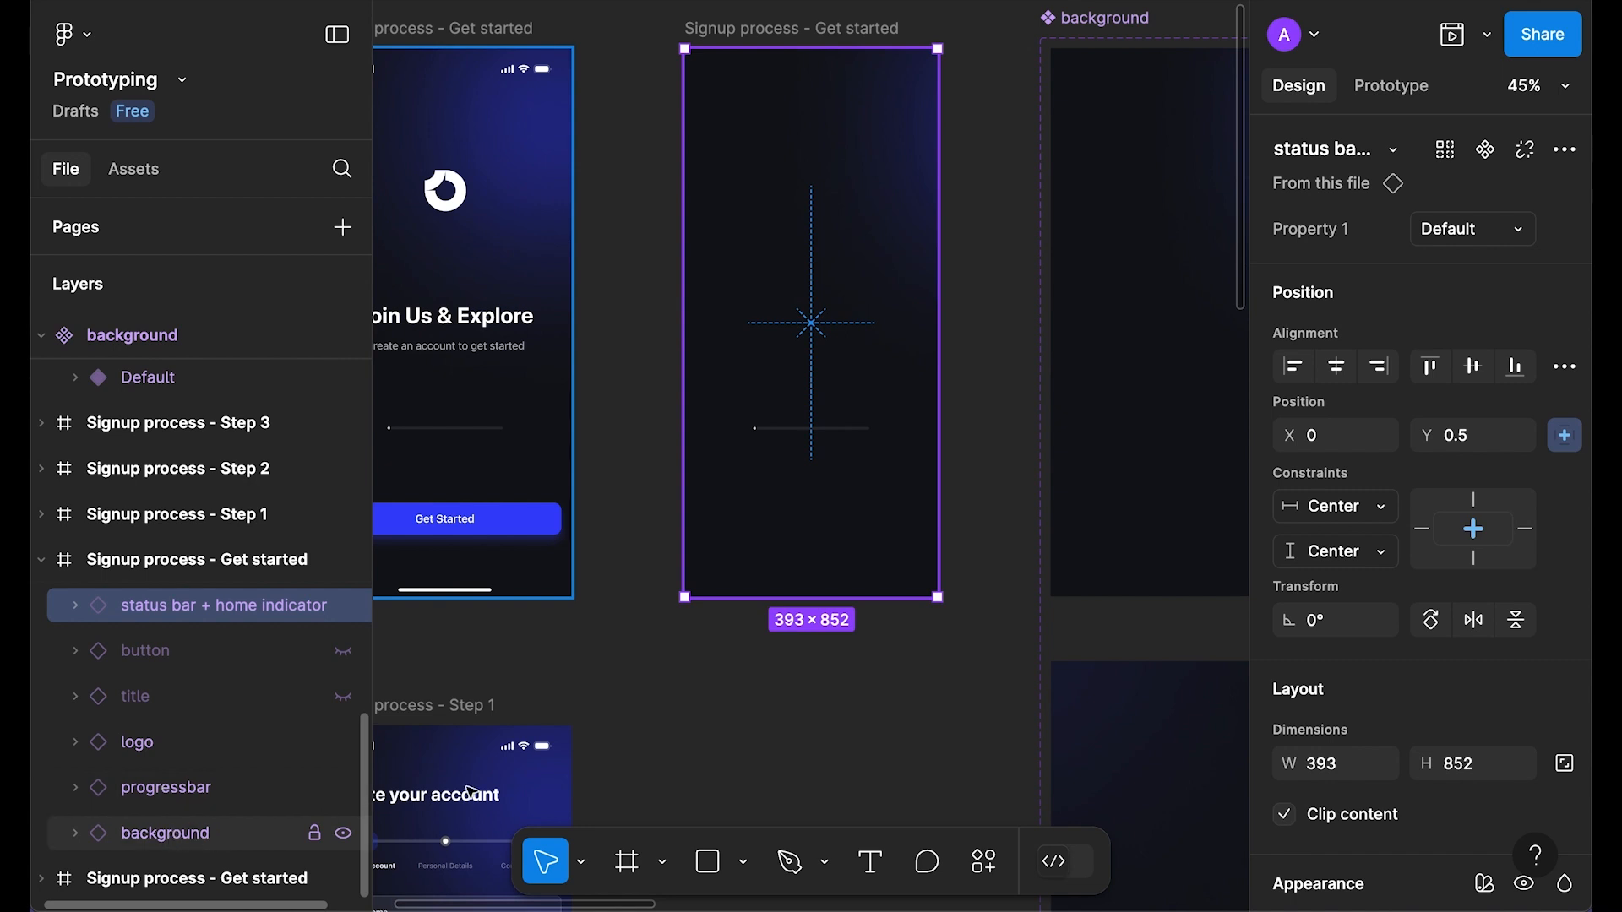
Step: Preview the Get started frame without the button and title
click(662, 717)
click(762, 34)
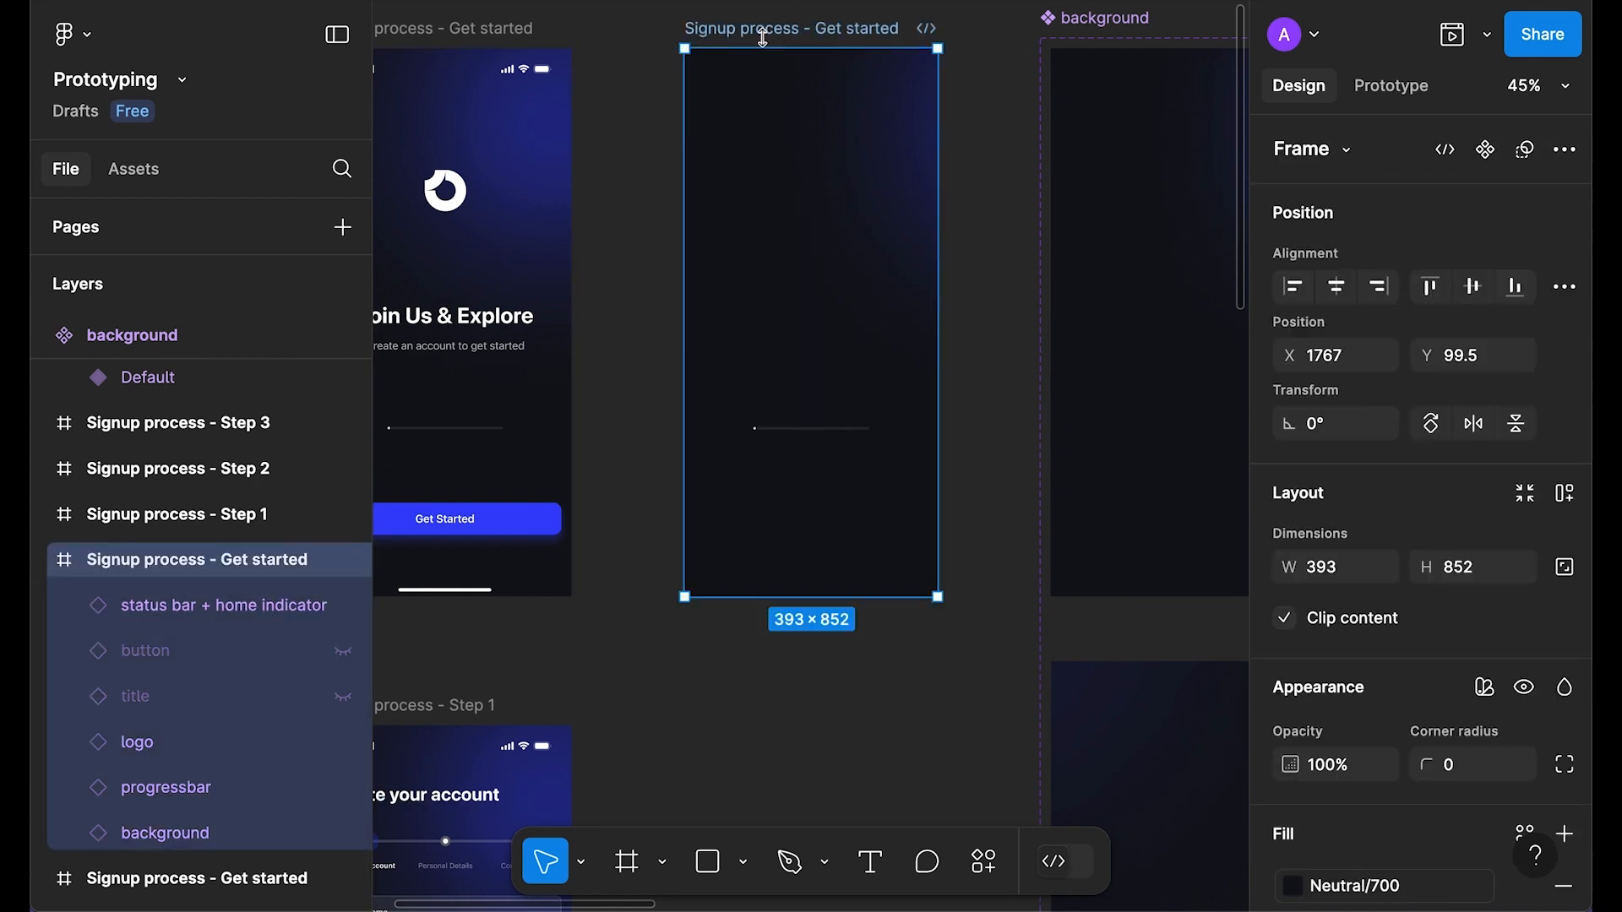
key(shift+space)
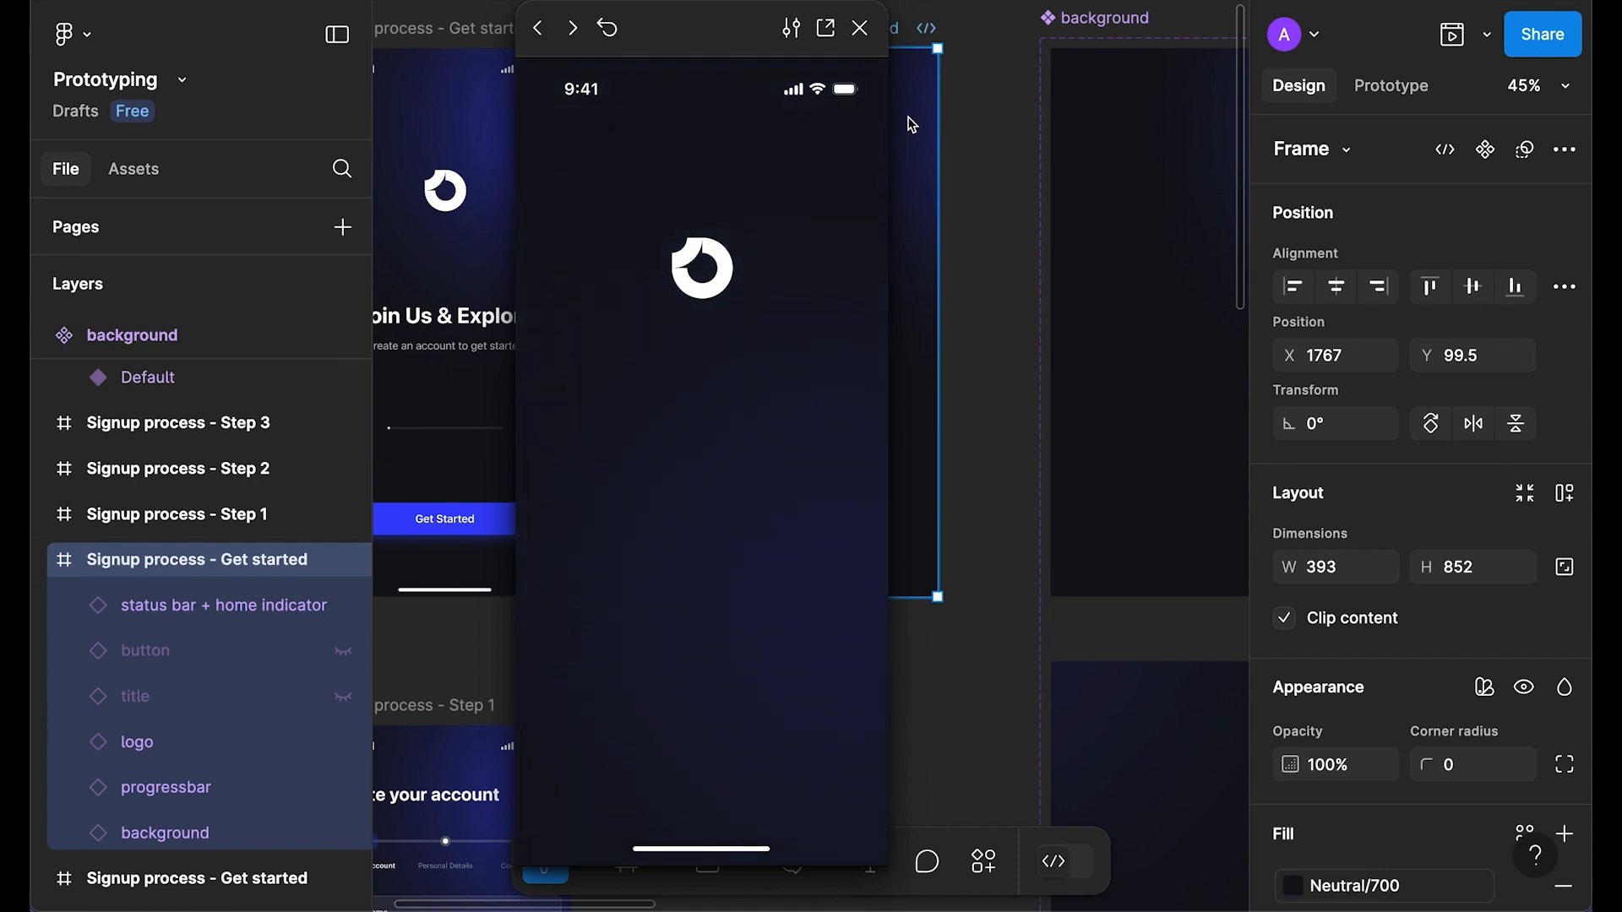
click(862, 28)
Step: Change the logo's after-delay interaction delay to 3000ms
scroll(803, 337, right, 10)
drag(906, 396, 583, 342)
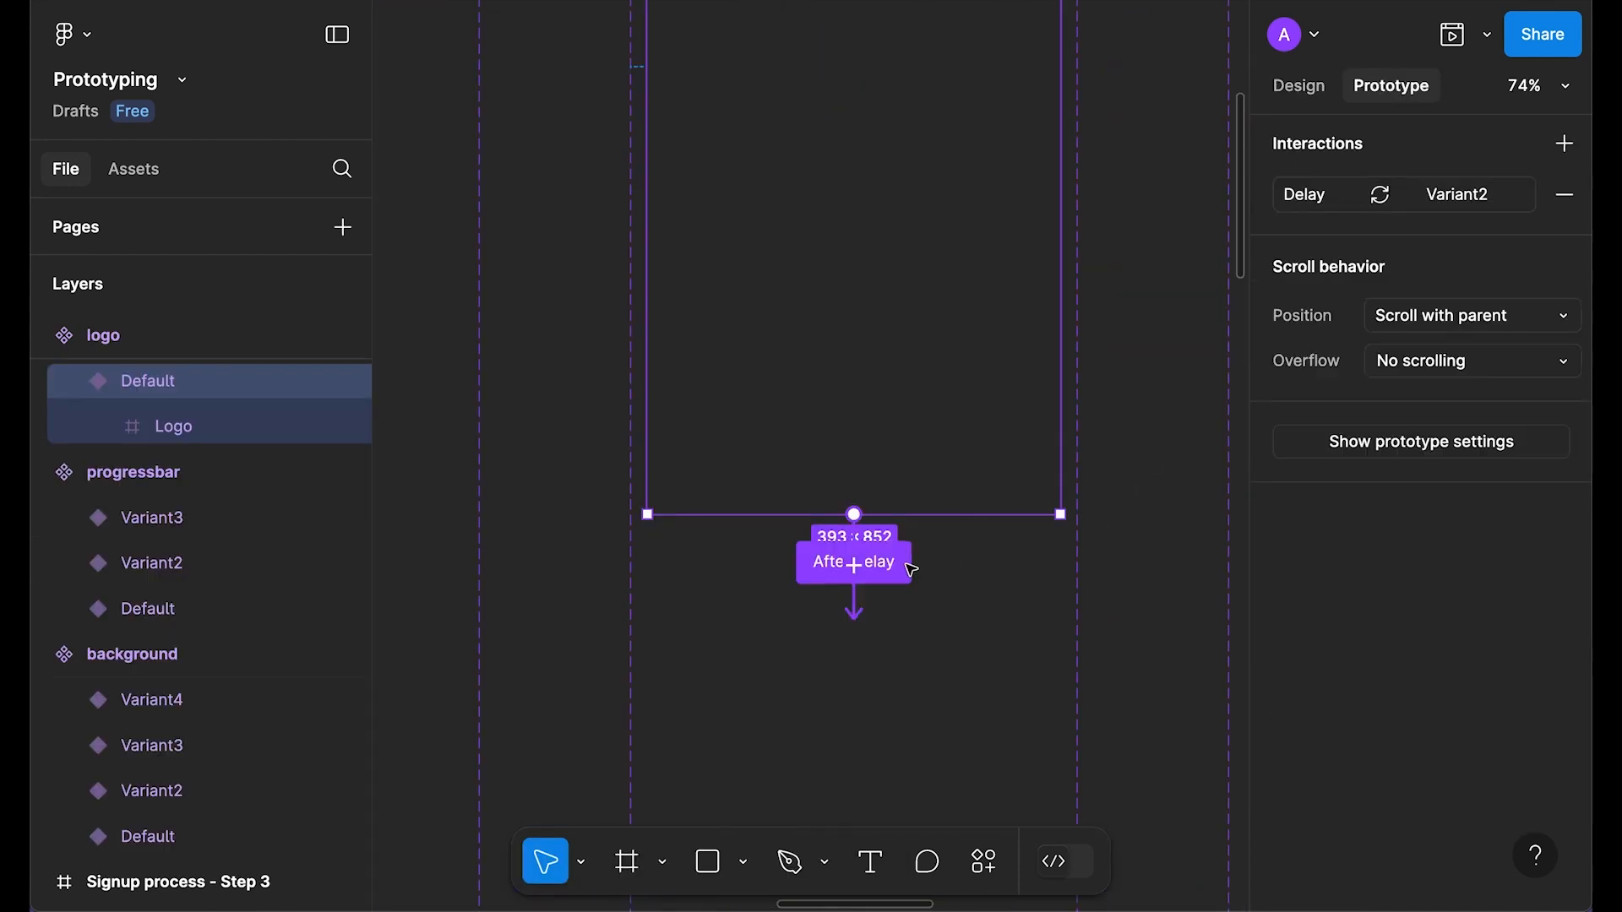
click(905, 564)
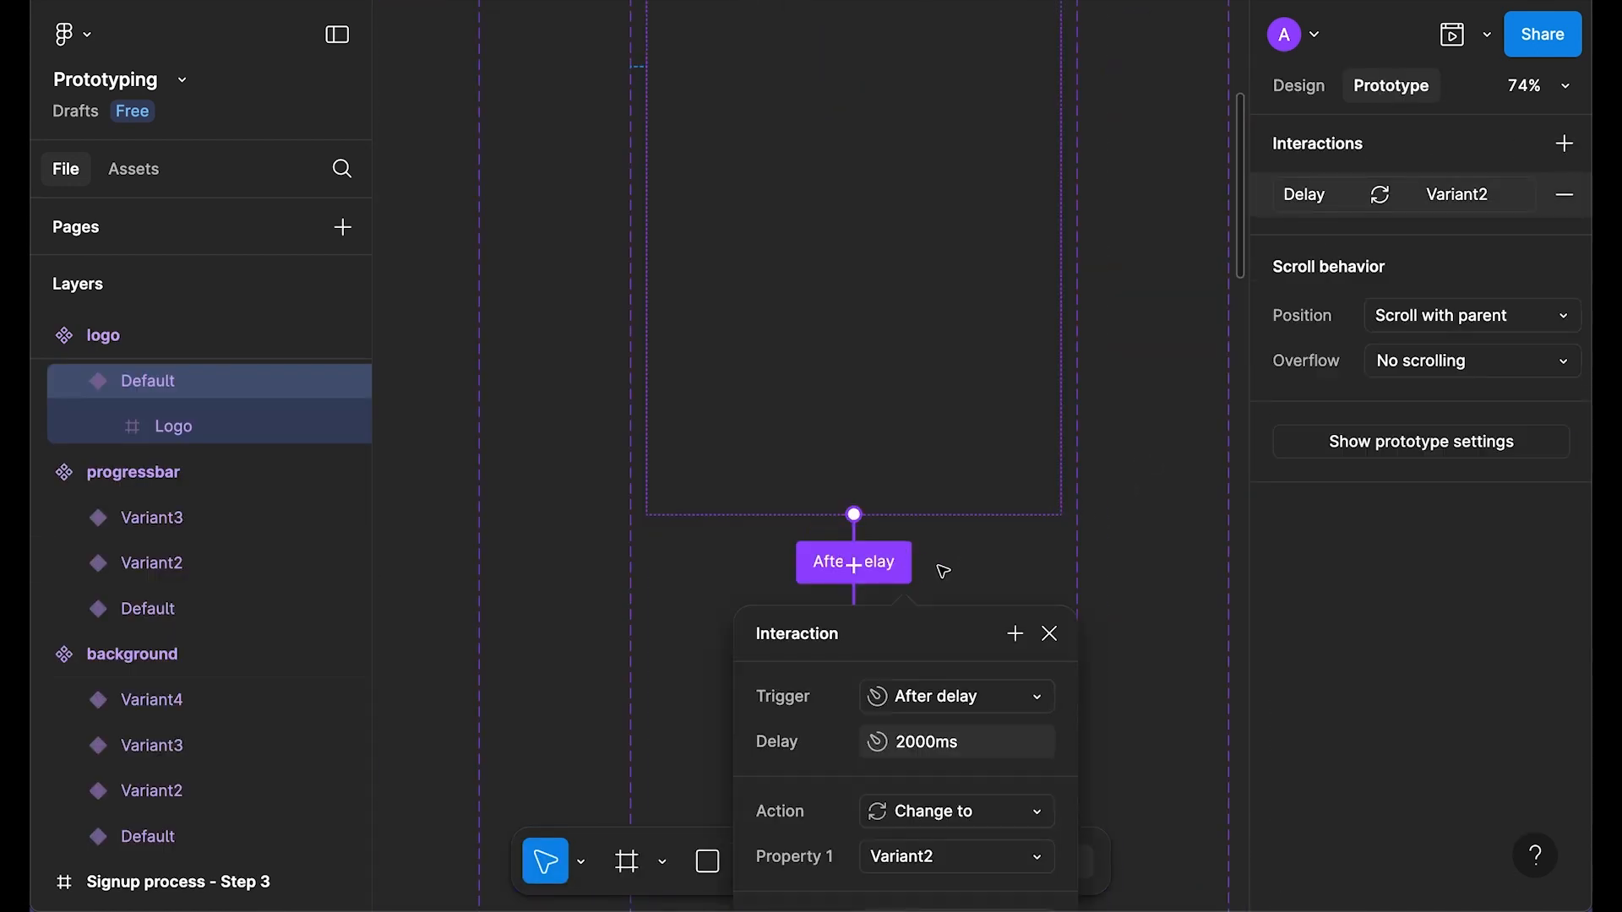
scroll(911, 568, down, 3)
click(927, 596)
key(Left)
key(Right)
key(BackSpace)
text(3)
key(Return)
Step: Preview the Get started frame with the 3000ms logo delay
drag(815, 401, 978, 438)
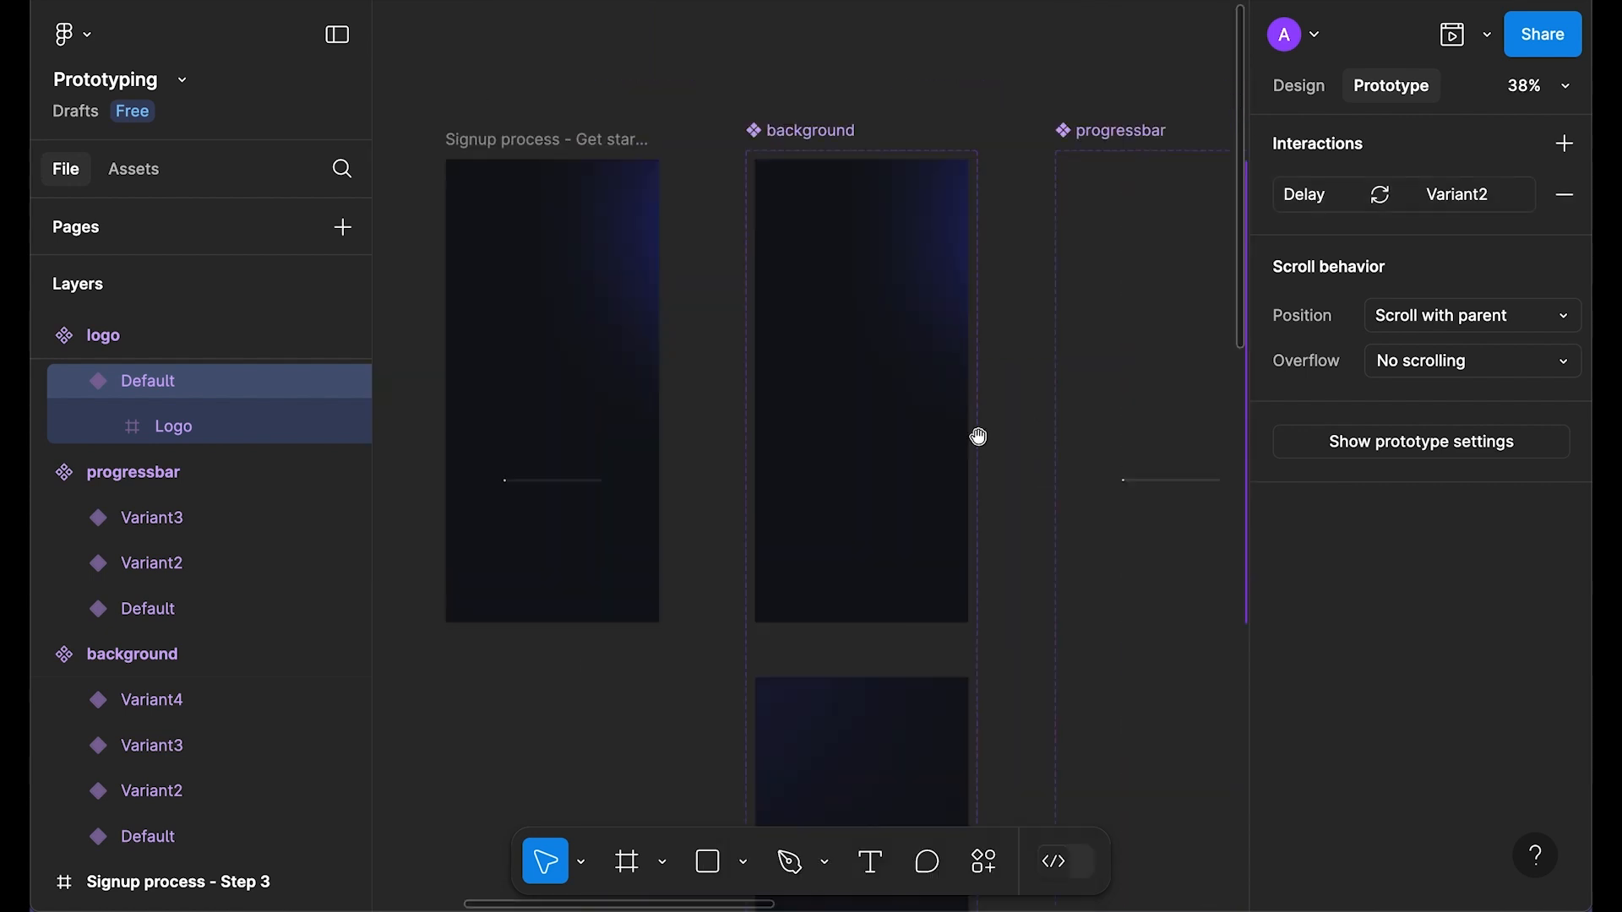
scroll(624, 240, left, 2)
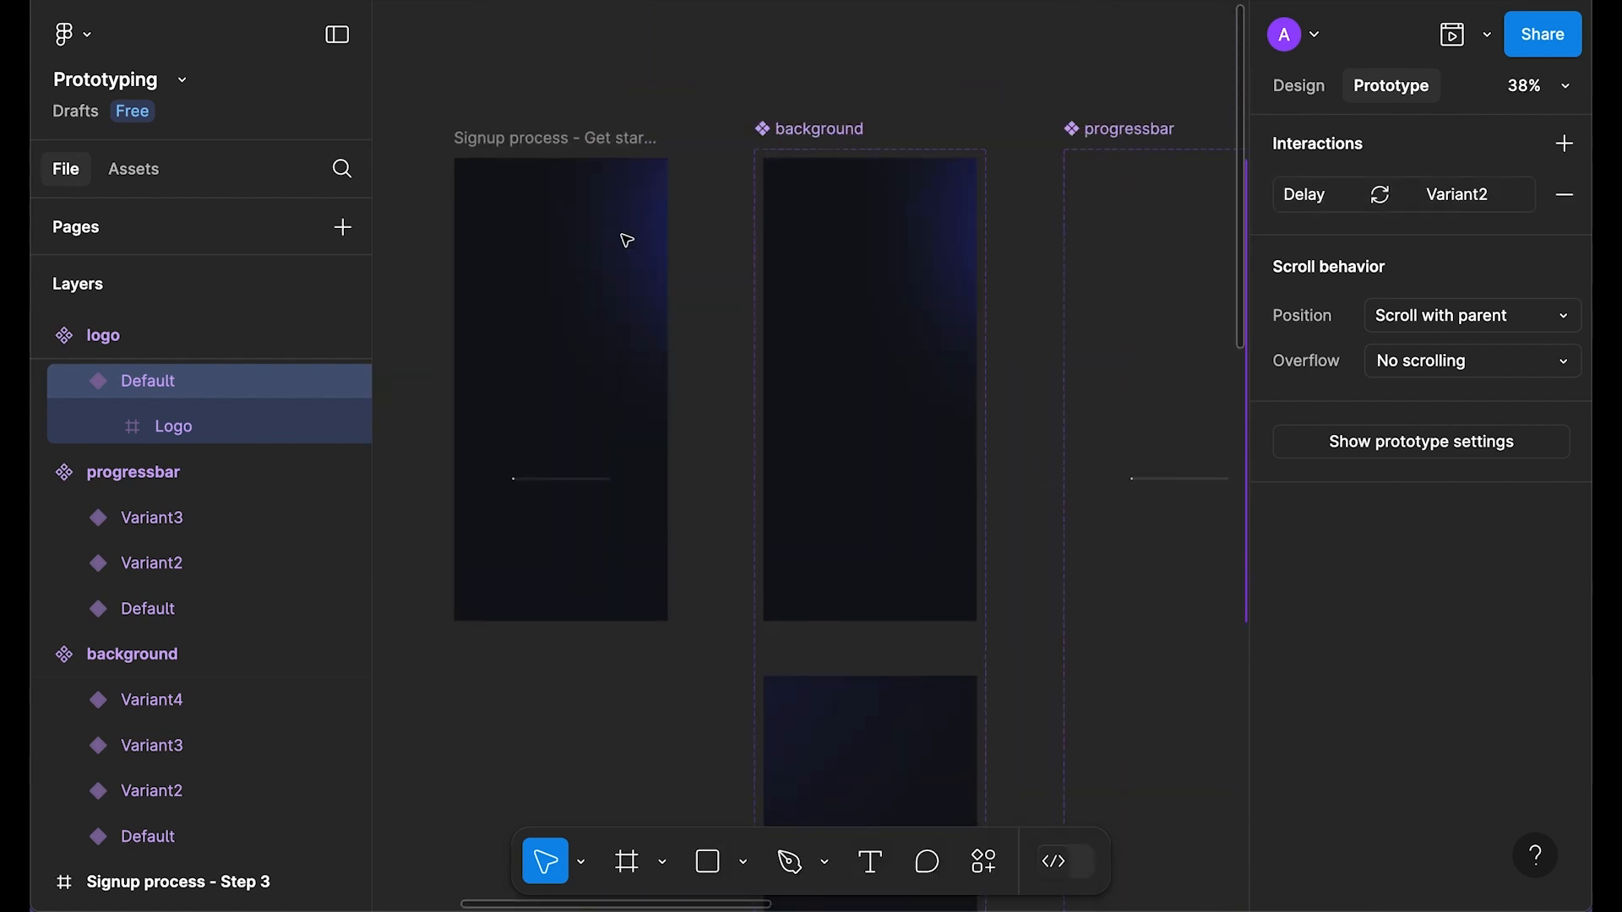
click(628, 126)
key(shift+space)
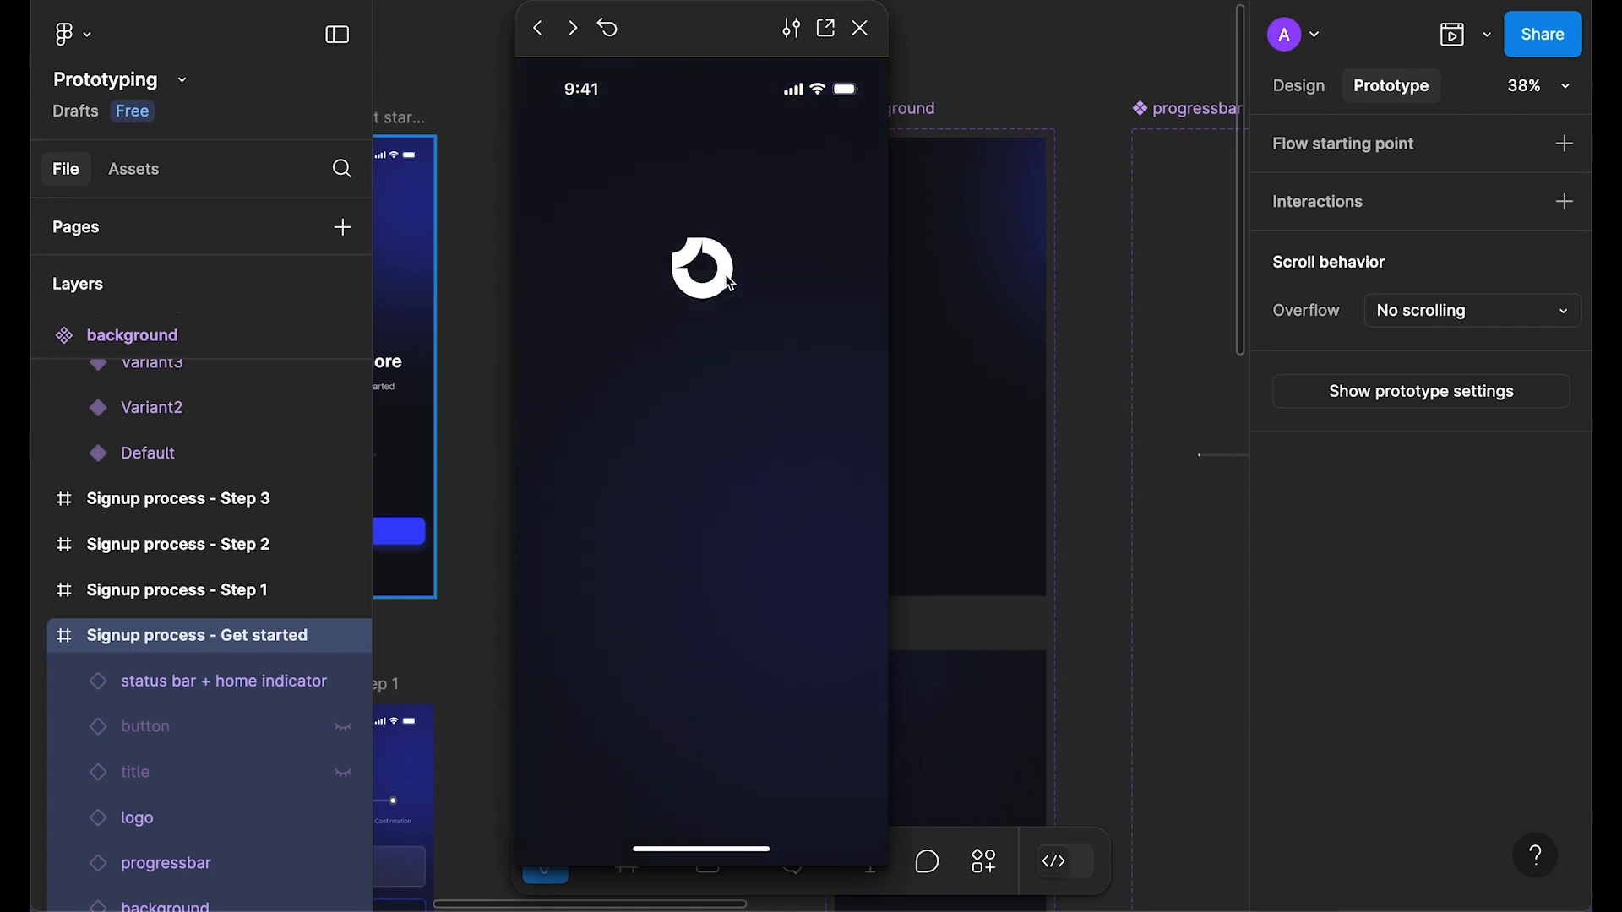
click(861, 28)
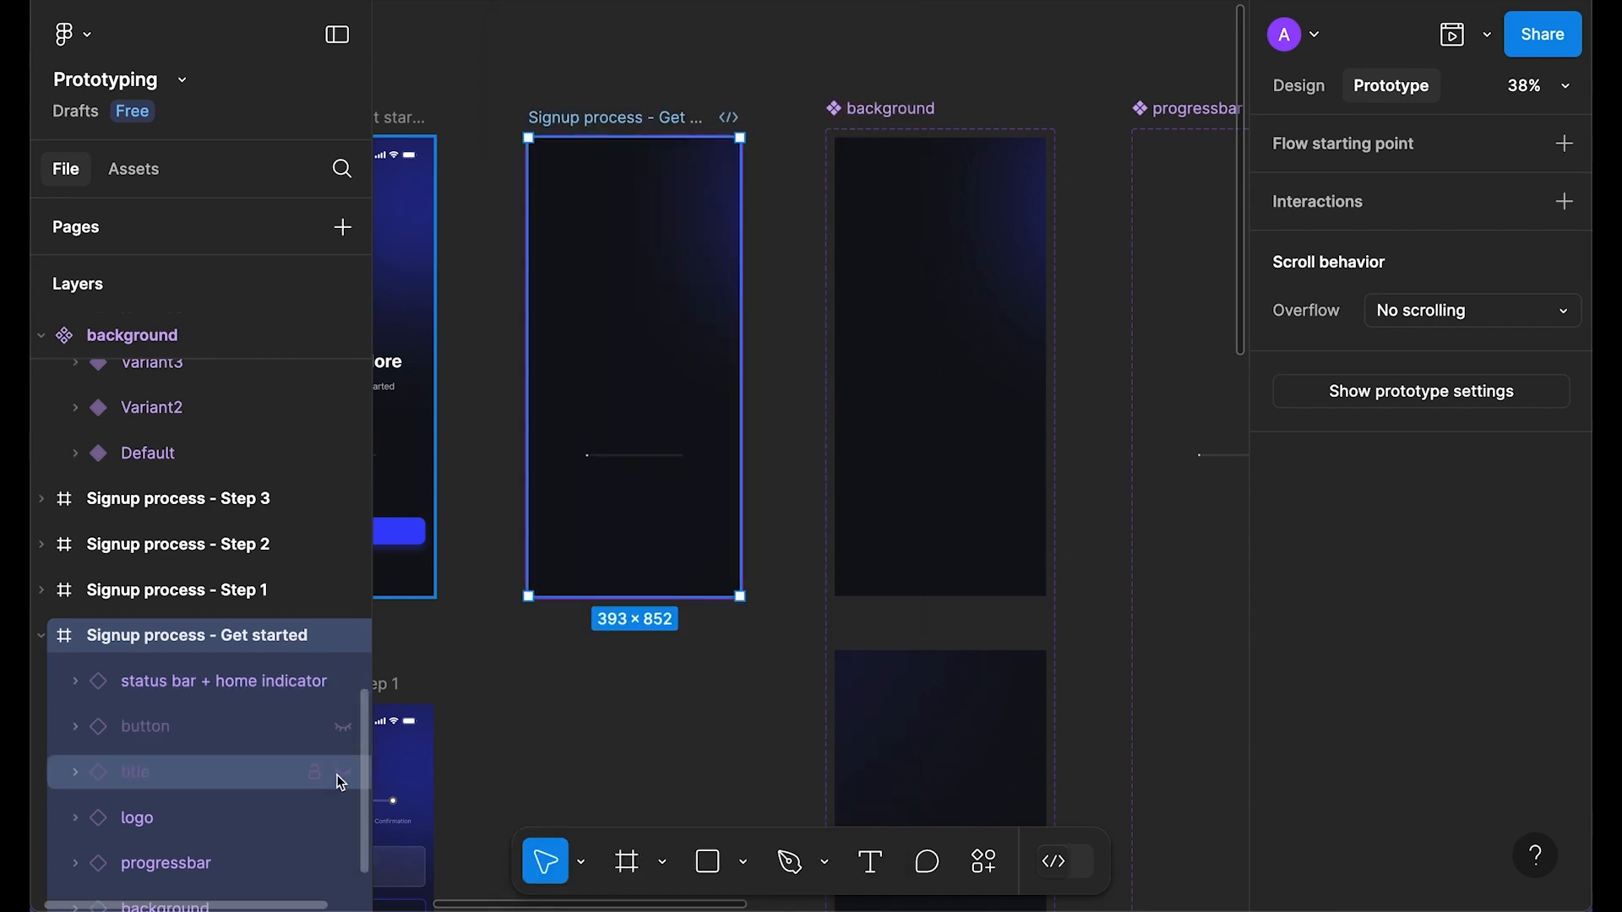
Step: Make the title layer visible again and select the title component
click(342, 778)
scroll(873, 387, right, 10)
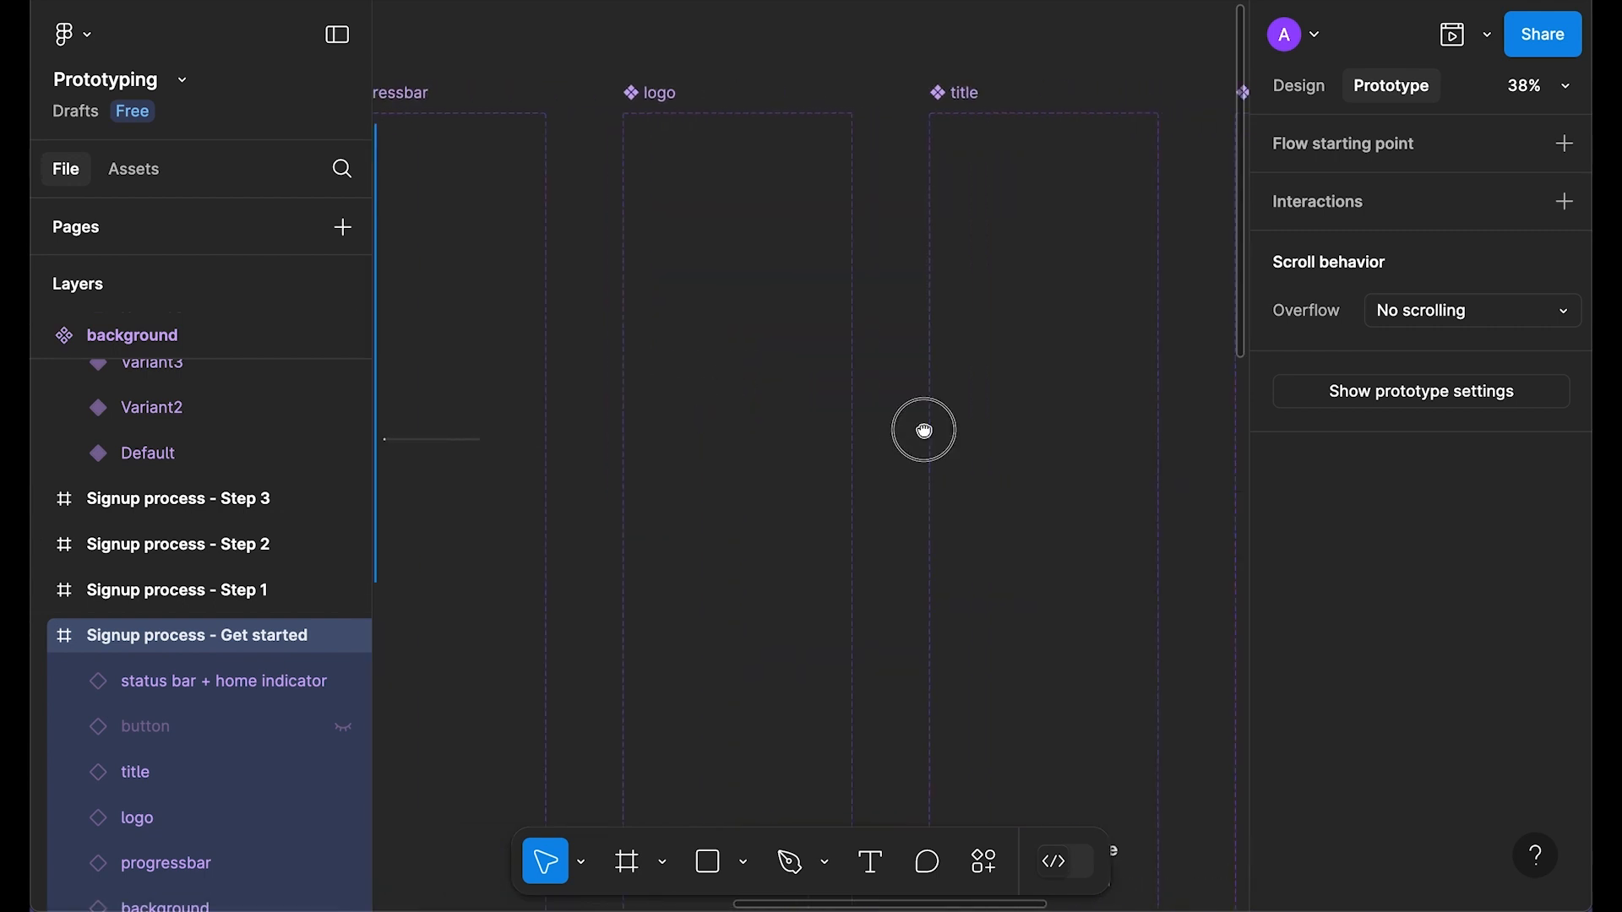
click(734, 431)
scroll(1107, 417, up, 3)
scroll(955, 358, right, 3)
click(938, 397)
scroll(939, 507, up, 2)
Step: Set the title Default's after-delay interaction delay, which ends up at 6000ms
click(895, 642)
click(961, 841)
text(6000)
key(Return)
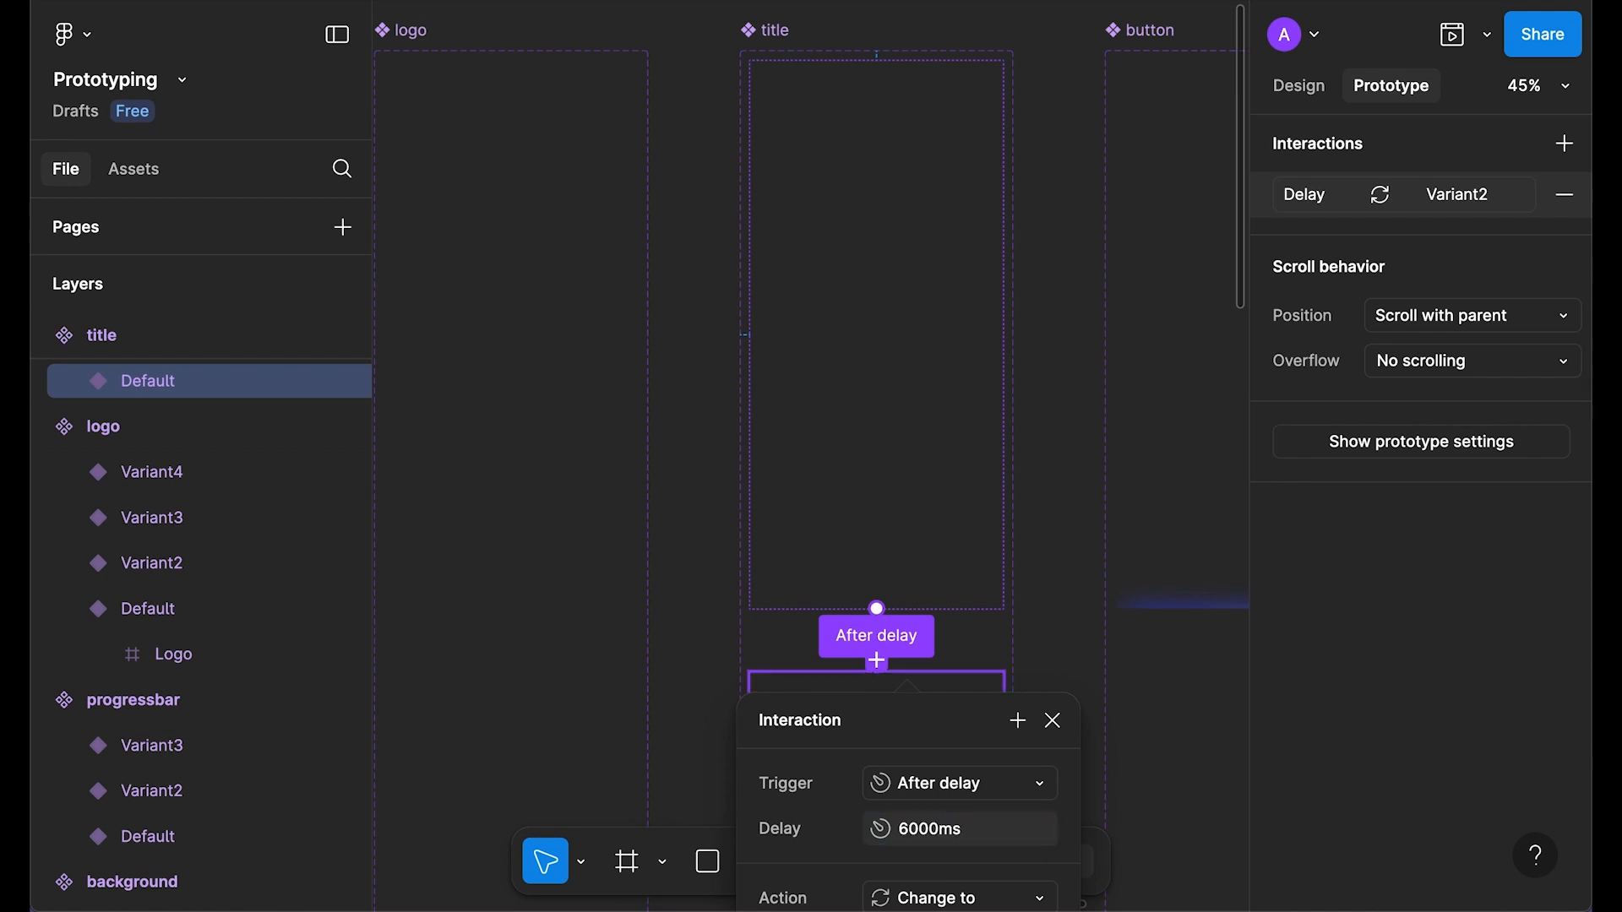
click(1054, 722)
Step: Preview the Get started frame with the title and button showing
scroll(1065, 722, down, 3)
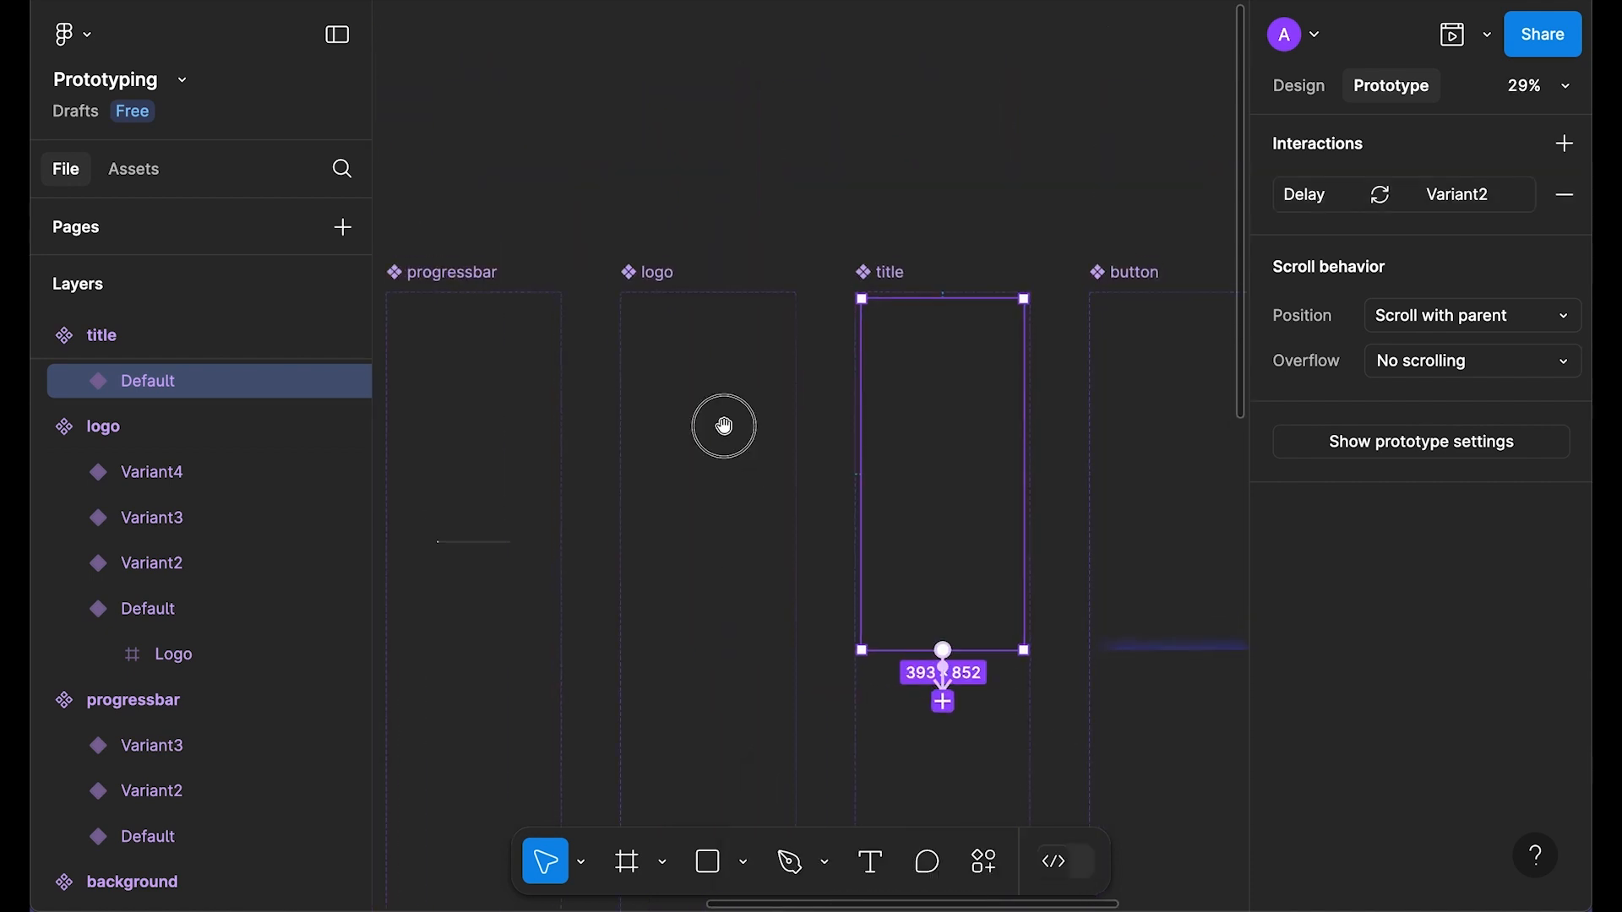
scroll(611, 517, left, 3)
scroll(610, 517, left, 5)
click(588, 219)
key(shift+space)
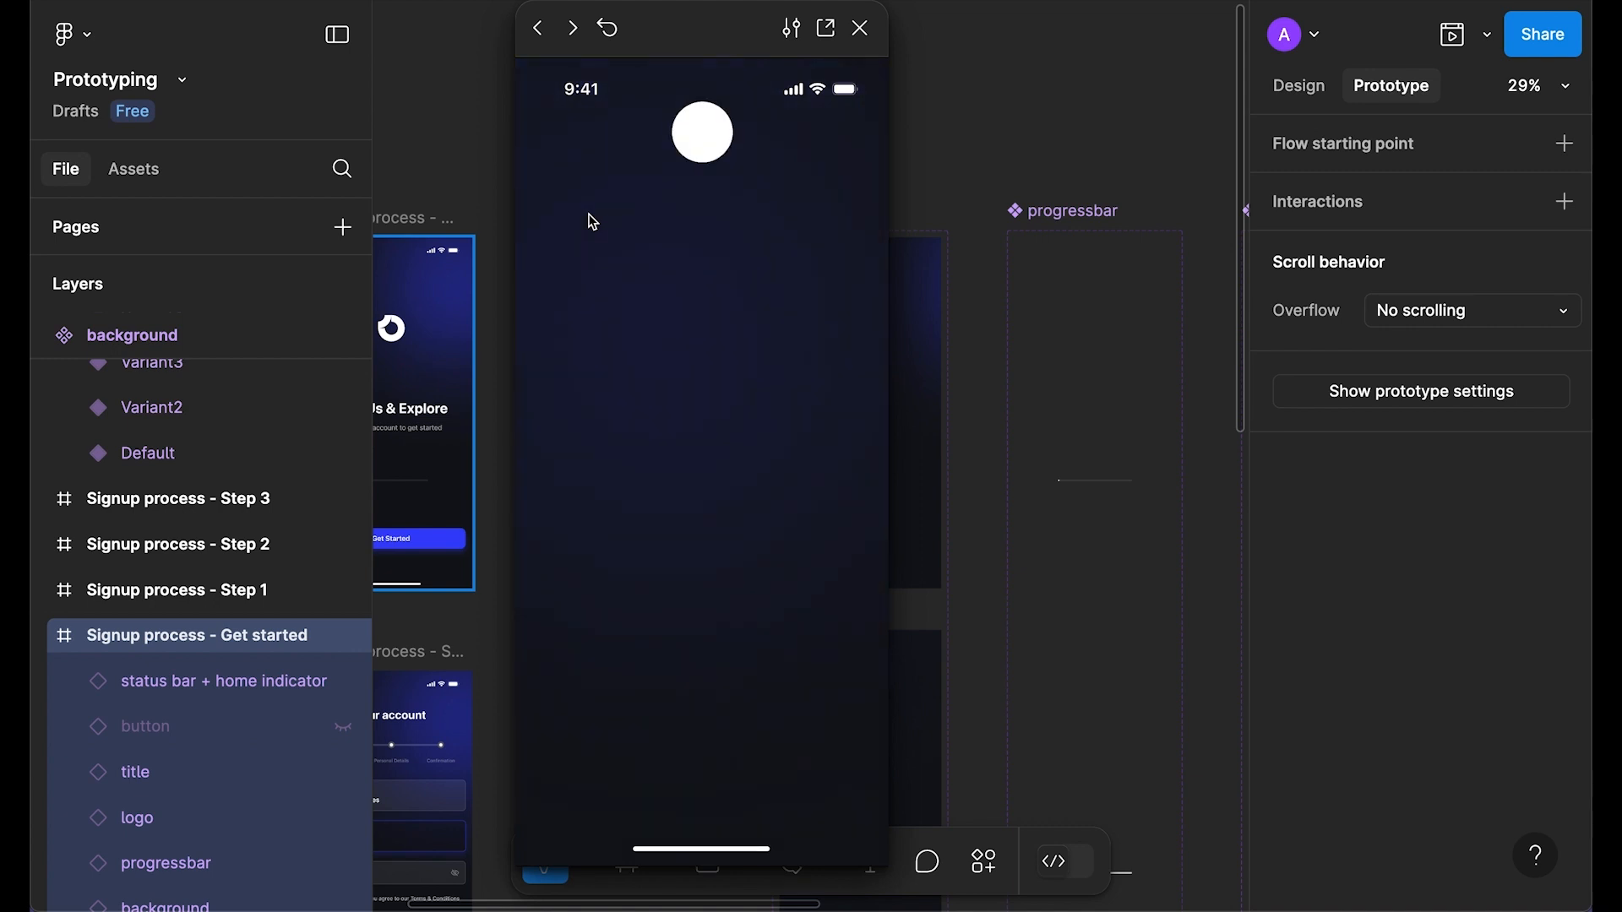
click(861, 28)
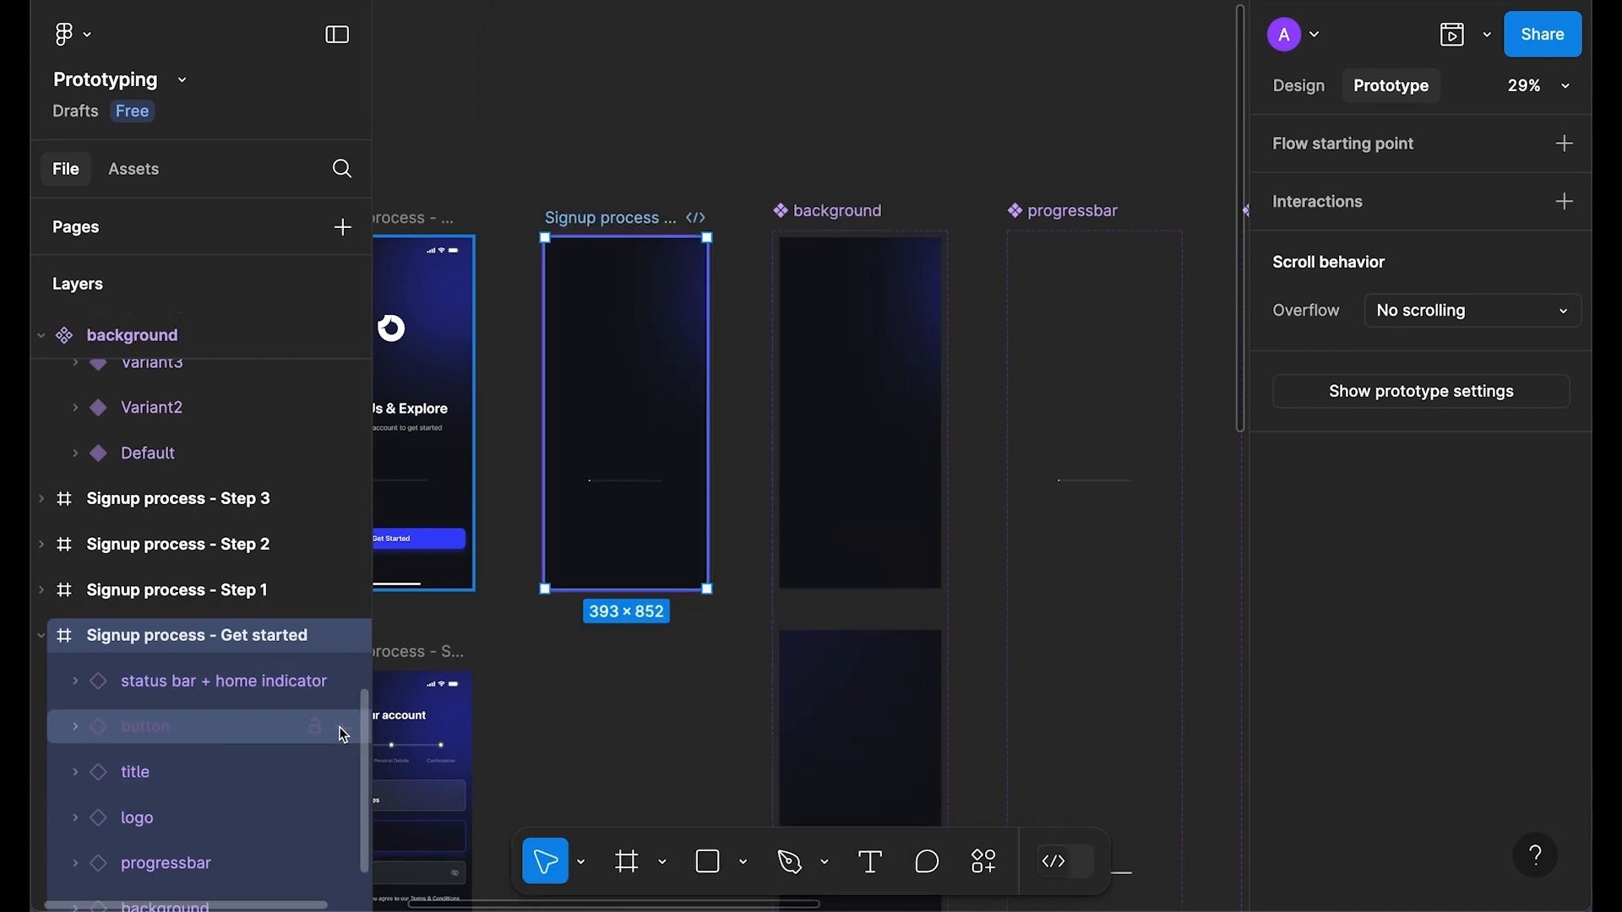
Step: Shorten the title's after-delay interaction delay to 600ms
scroll(883, 297, right, 5)
click(851, 344)
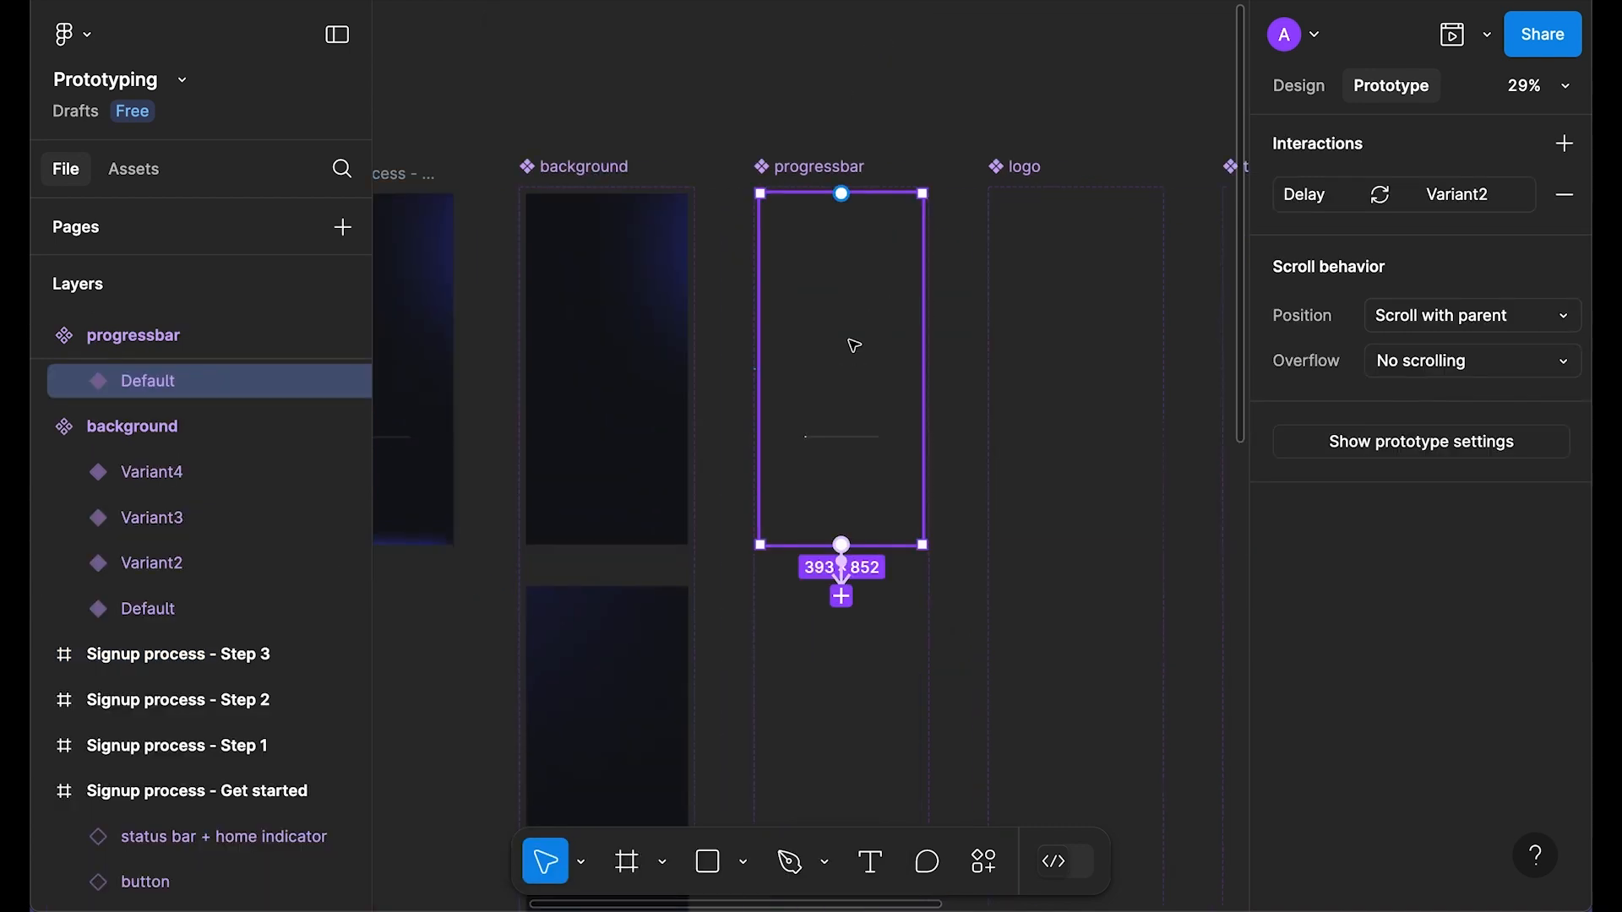
drag(1166, 372, 836, 355)
click(997, 349)
scroll(170, 554, up, 3)
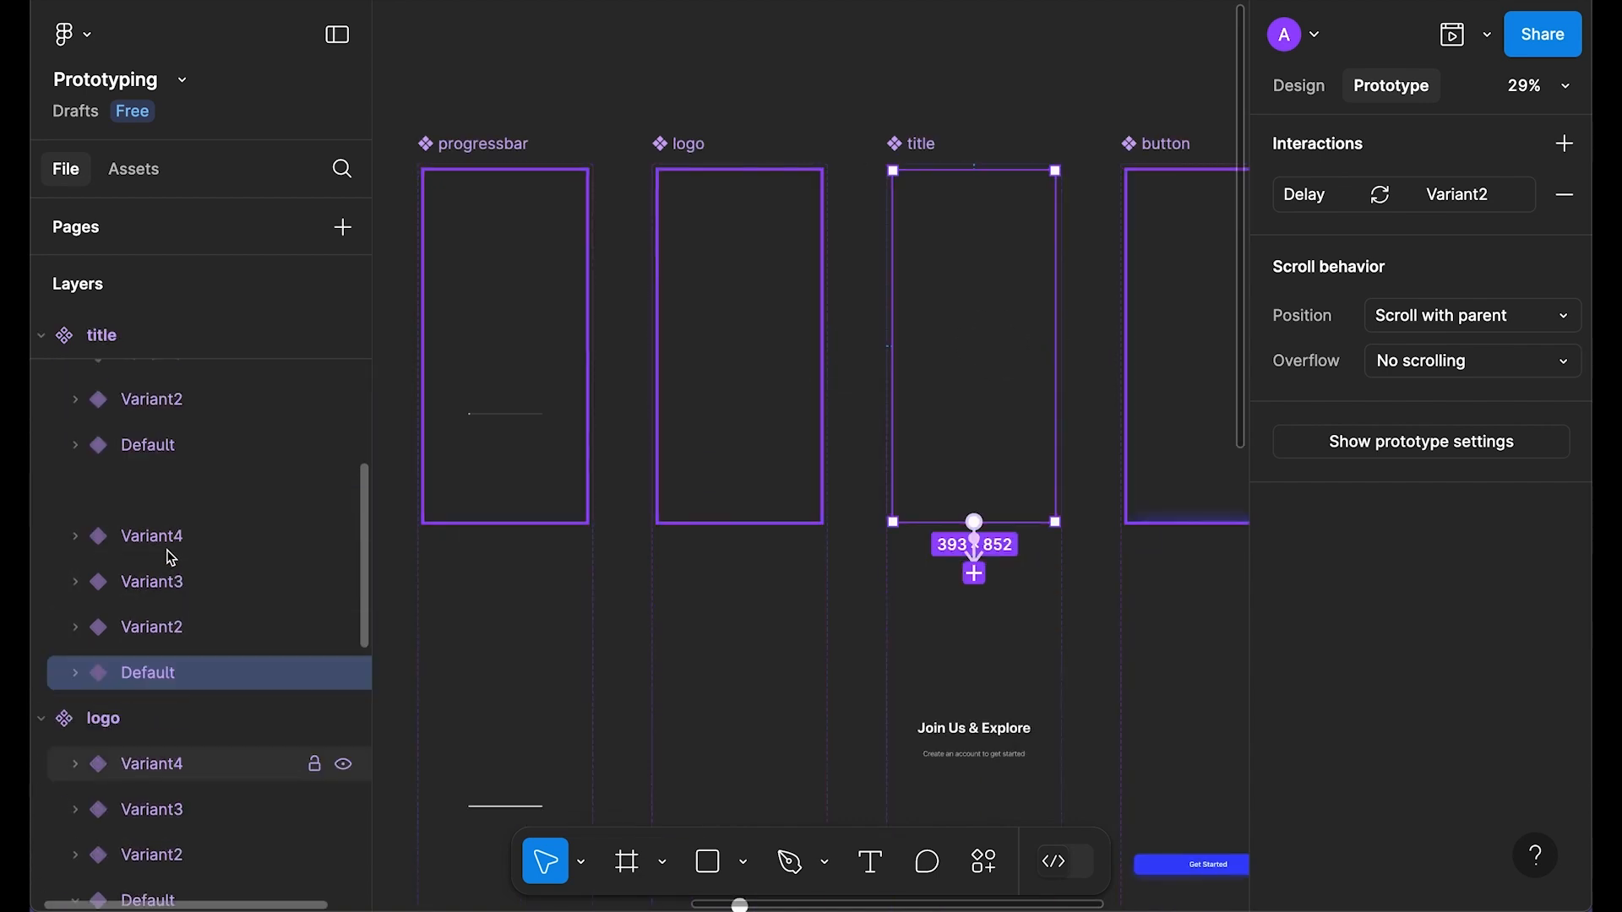
scroll(1056, 633, up, 2)
scroll(1052, 635, up, 5)
click(974, 622)
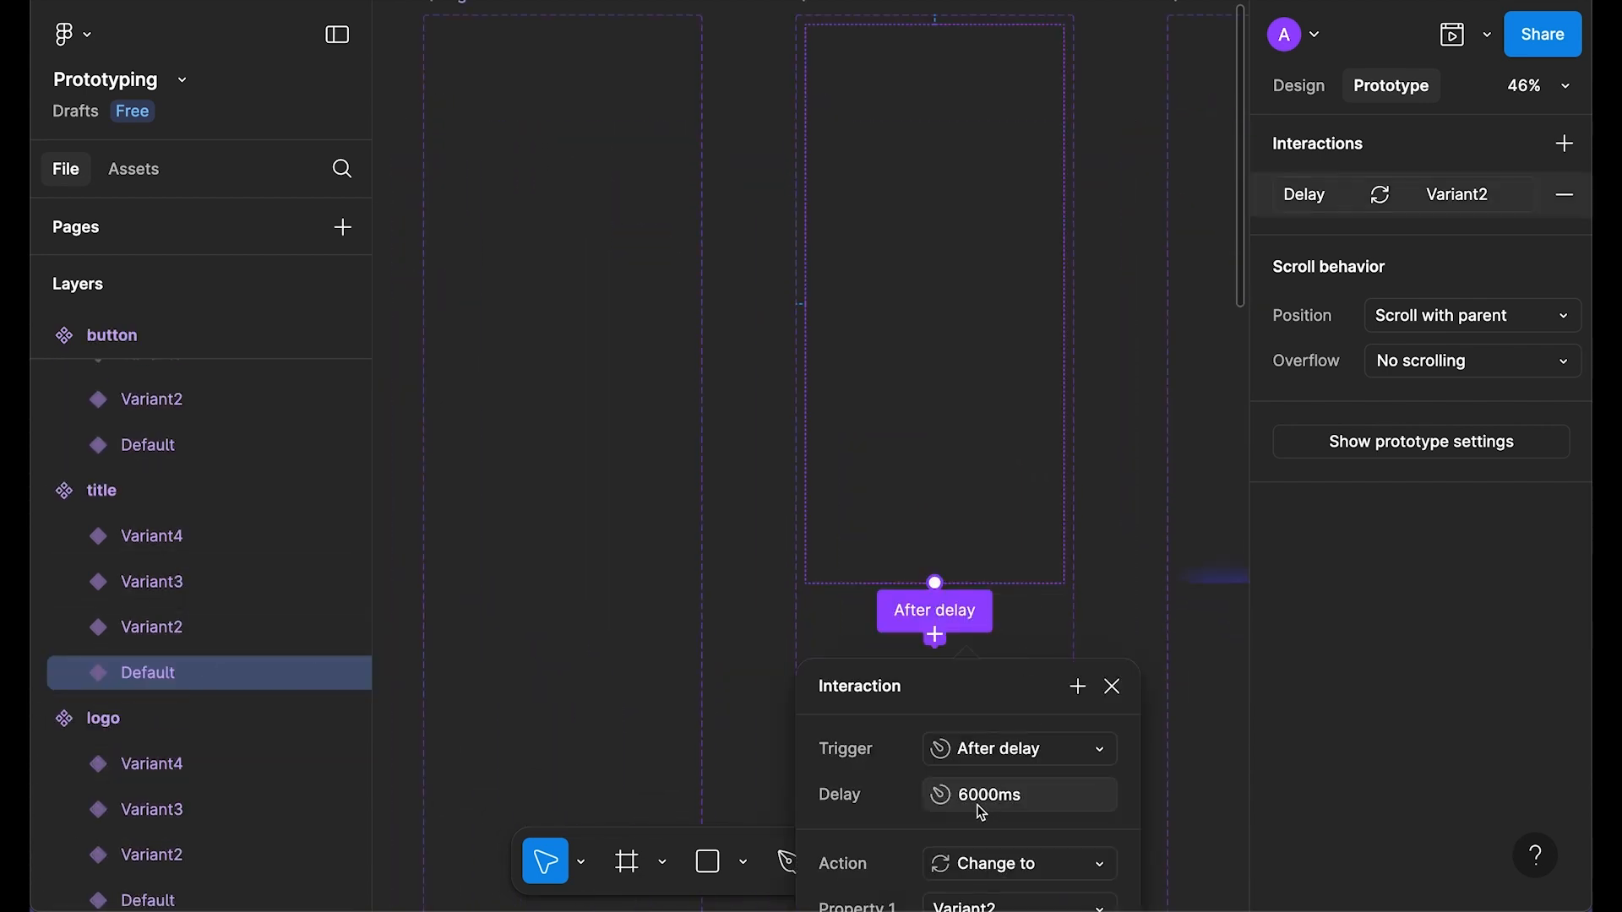
click(977, 800)
click(1000, 795)
key(Return)
click(1112, 687)
Step: Preview the Get started frame with the 600ms title delay
scroll(1119, 692, down, 5)
drag(681, 402, 927, 279)
click(616, 253)
key(shift+space)
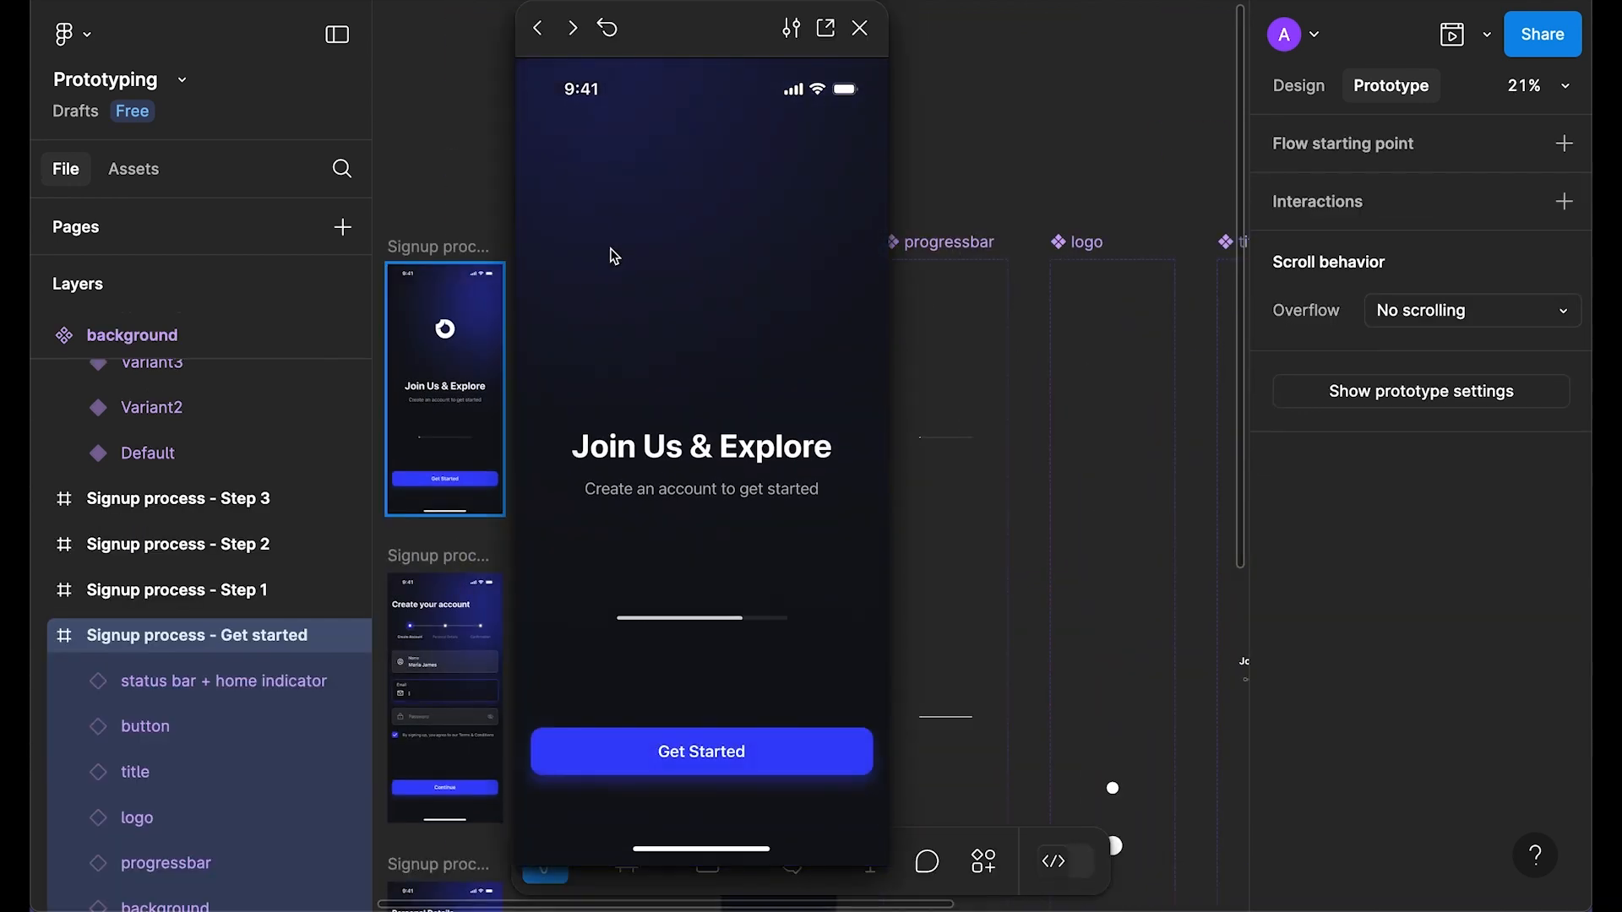
Step: Set the title's after-delay interaction delay to 5000ms
click(861, 28)
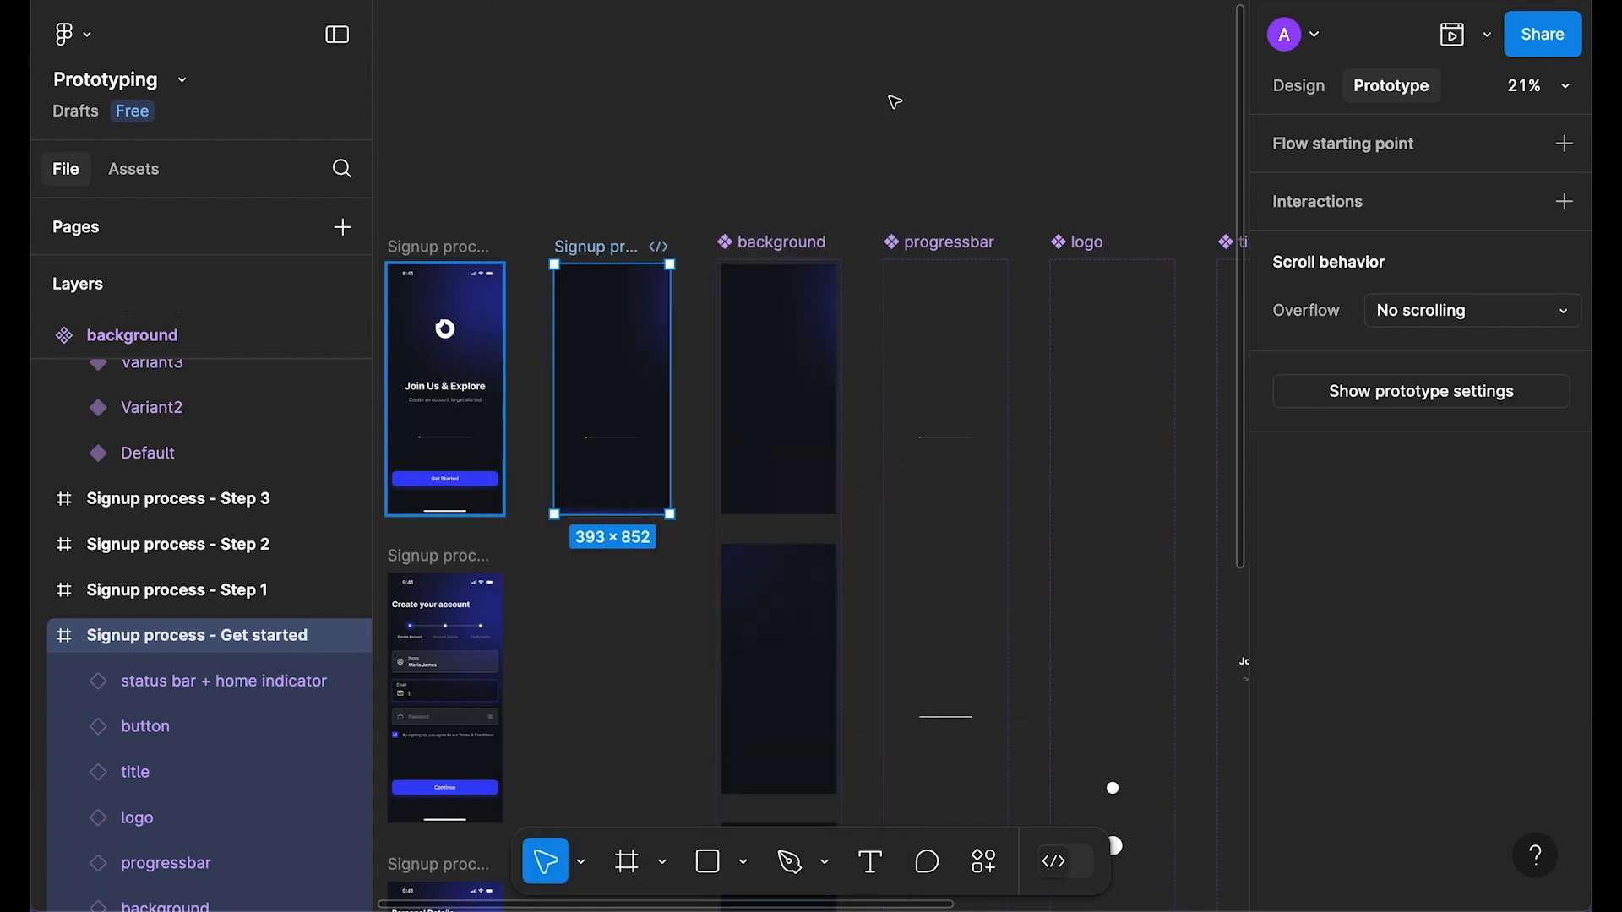
scroll(1077, 499, right, 4)
scroll(1077, 499, down, 2)
scroll(781, 297, up, 4)
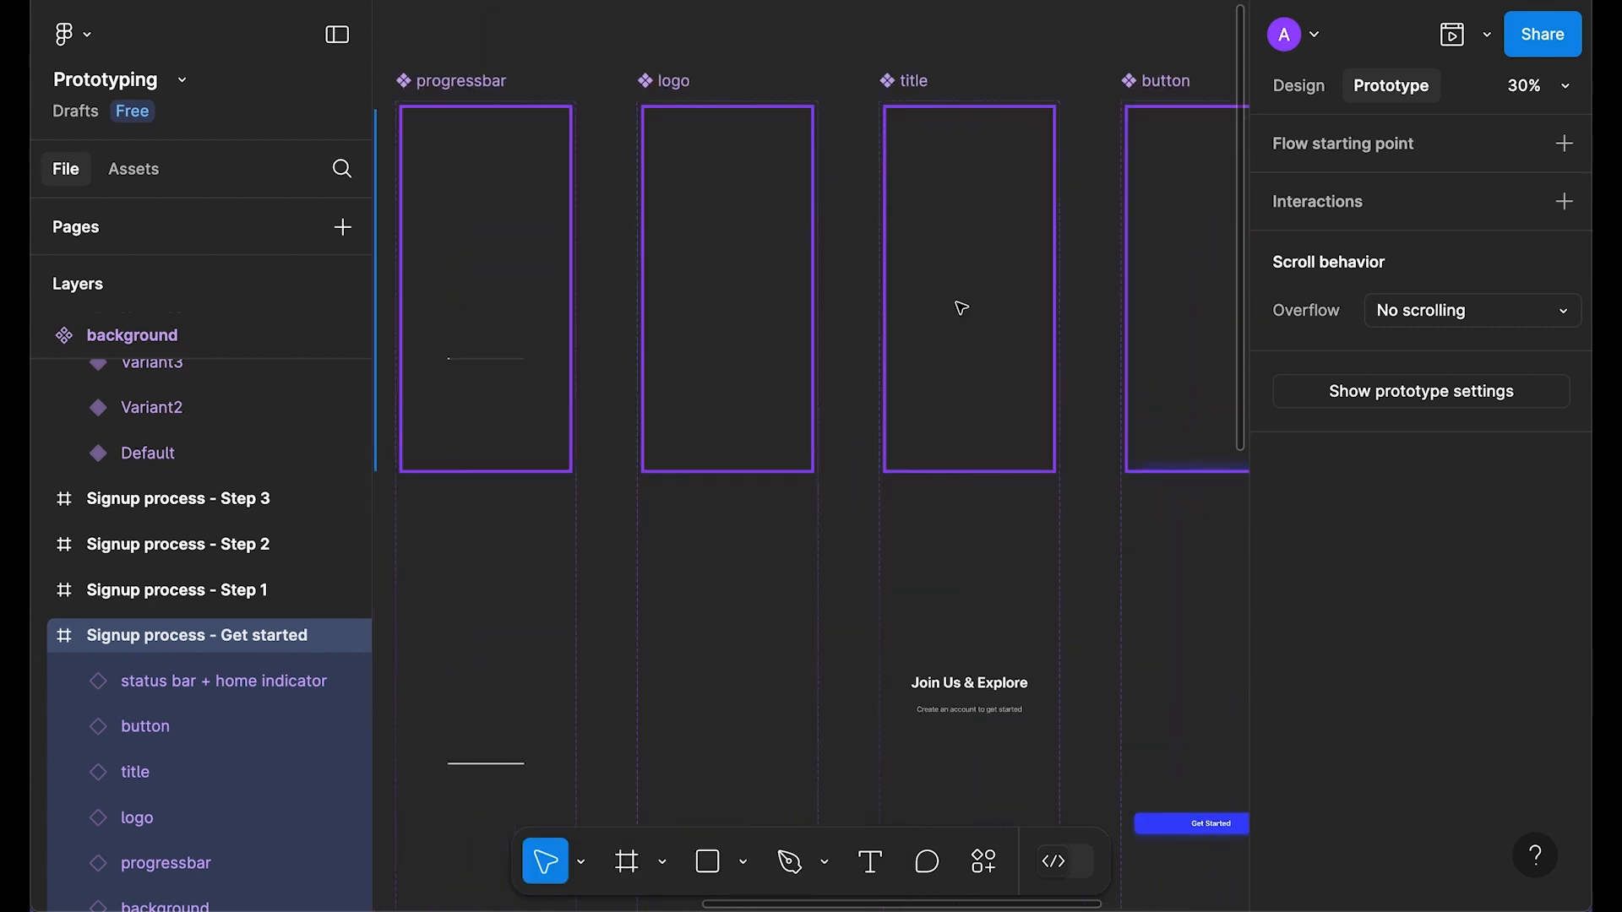
click(1011, 442)
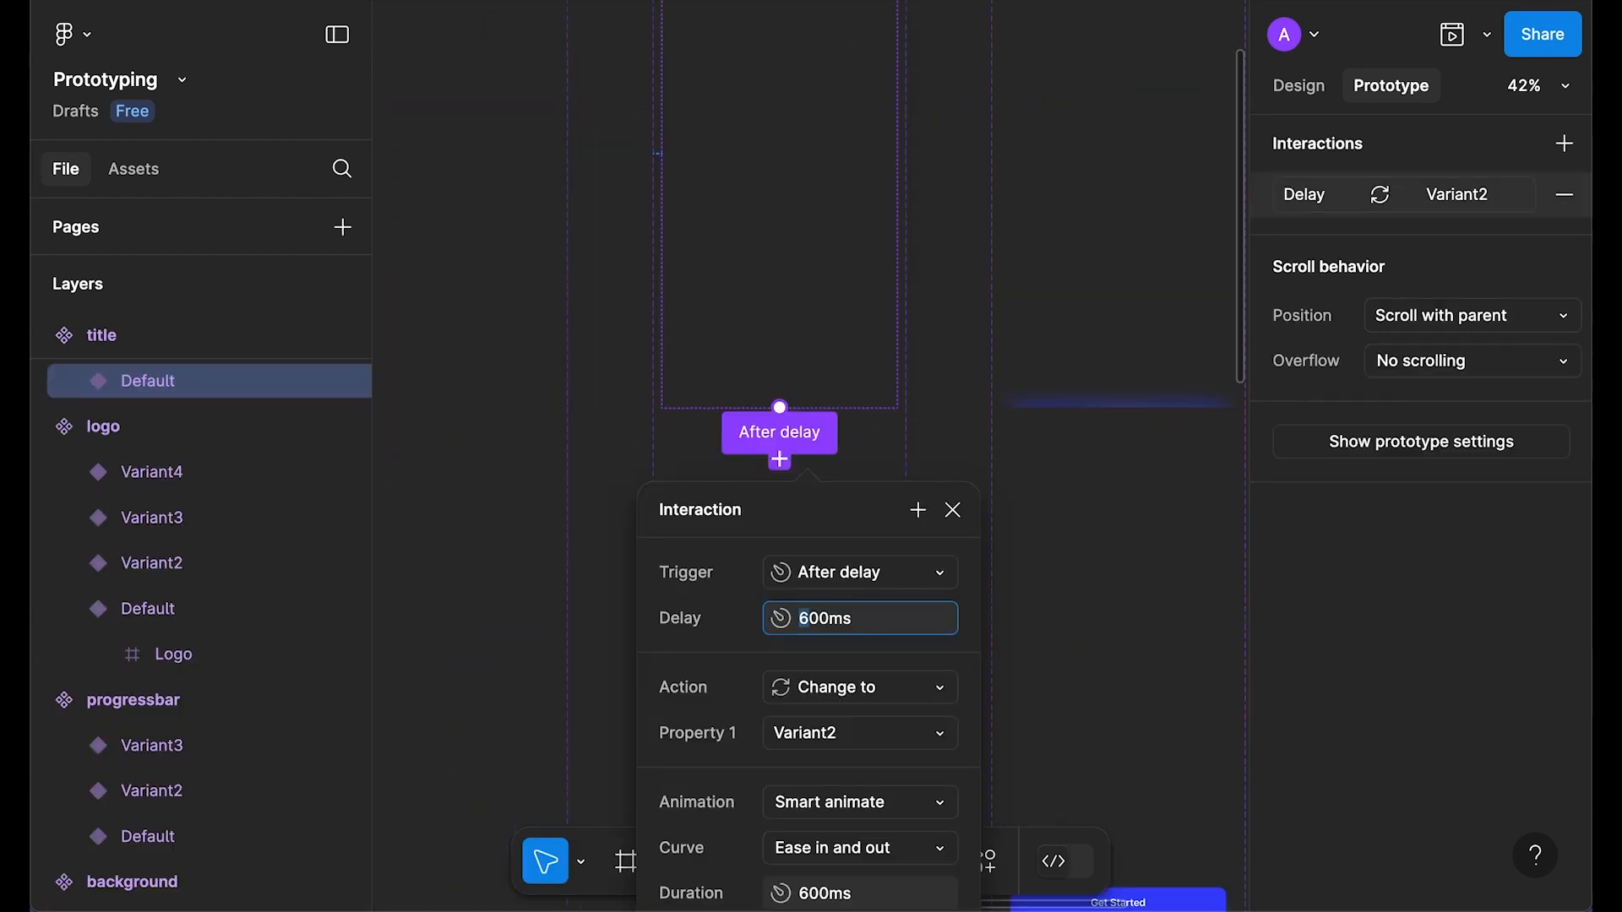
text(5000ms)
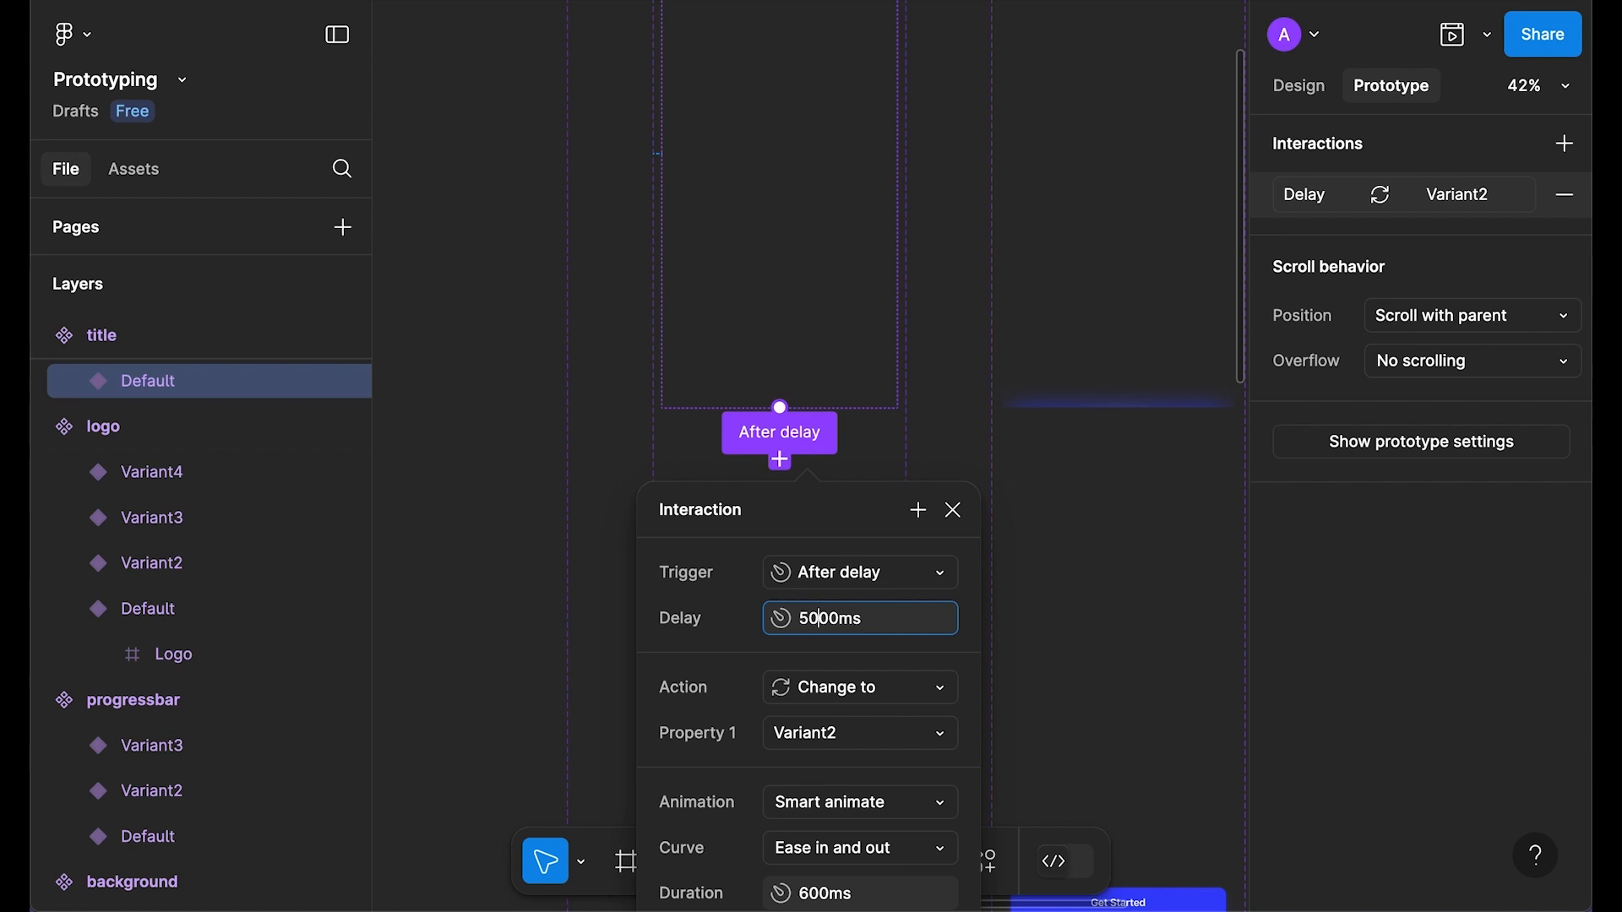
key(Return)
click(947, 510)
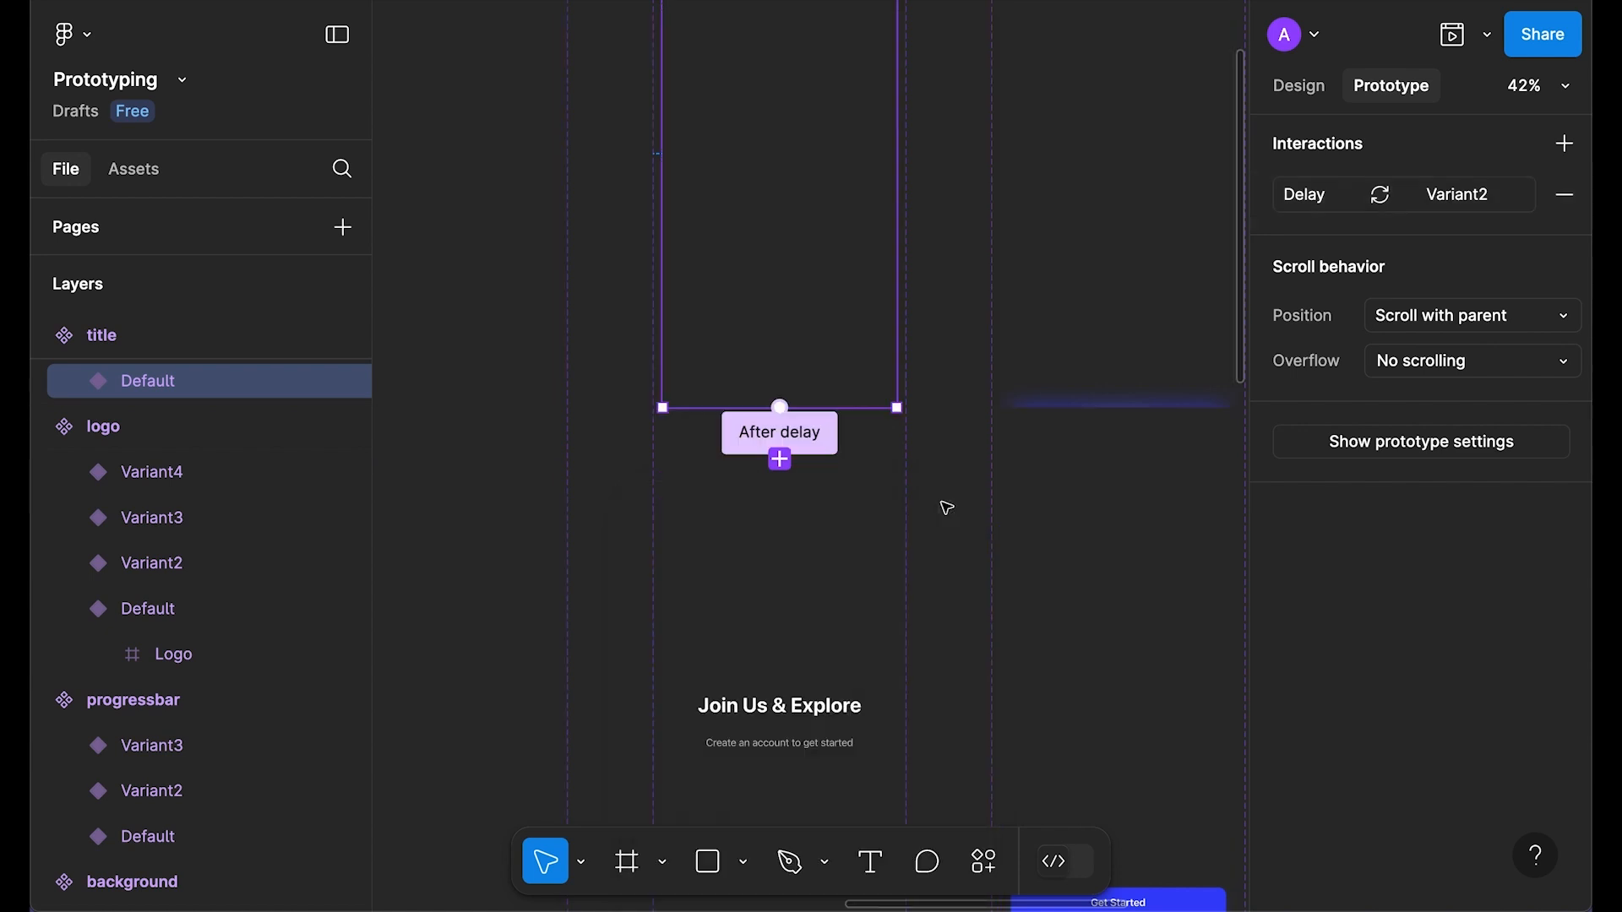
Step: Preview the Get started screen's animation with the 5000ms title delay
scroll(728, 402, down, 3)
scroll(596, 185, left, 5)
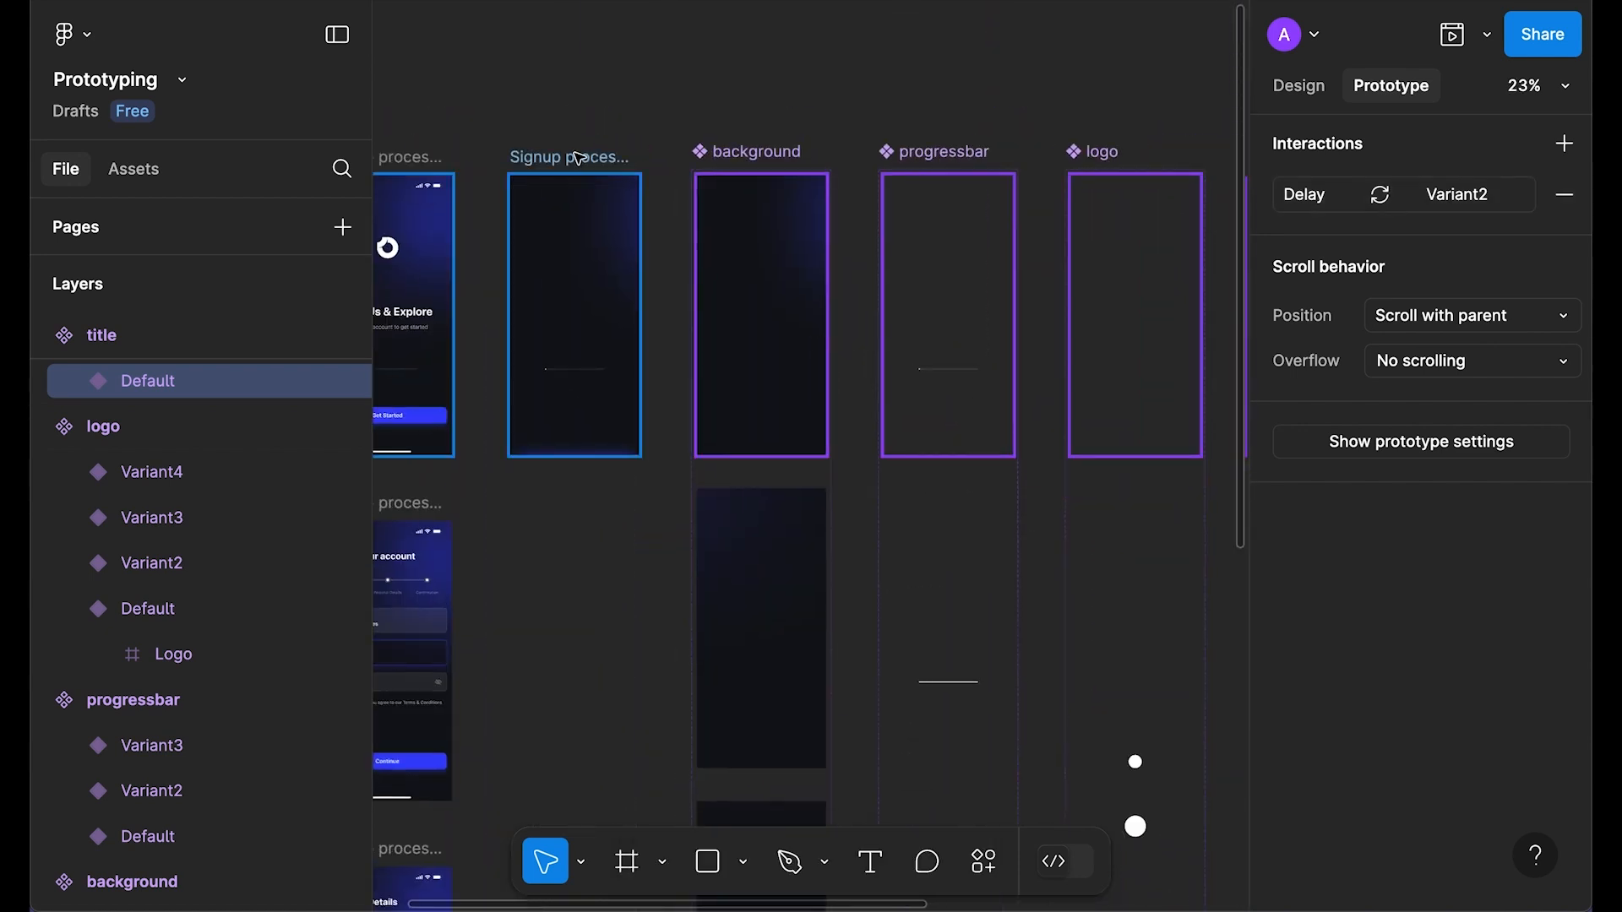
click(578, 160)
key(shift+space)
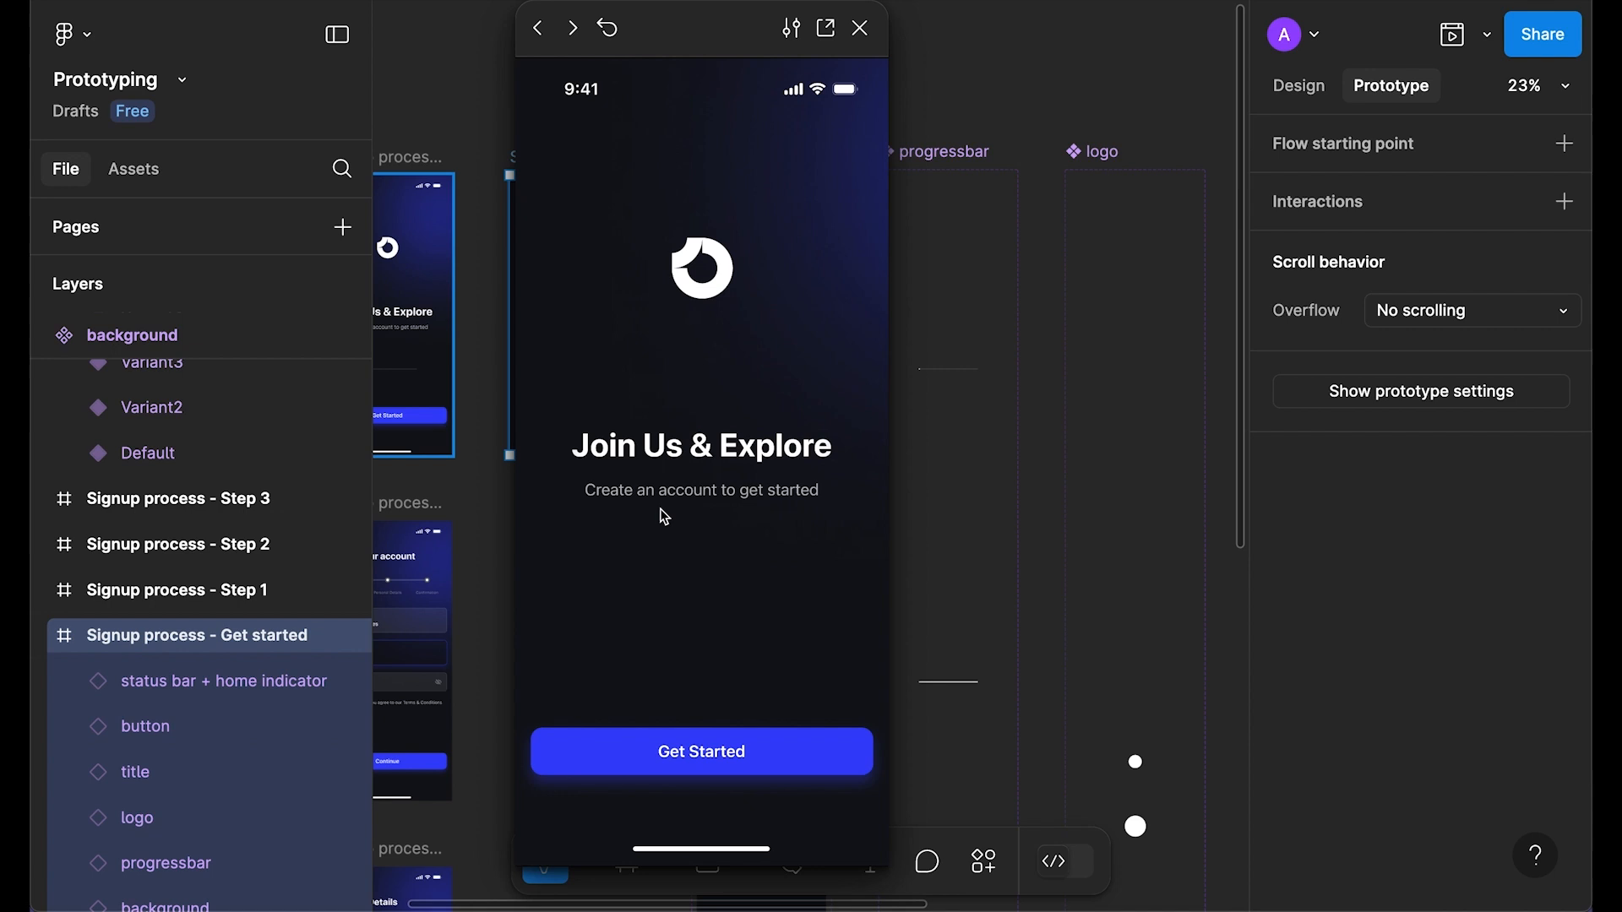
click(860, 28)
Step: Set the button Default variant's after-delay to 7000ms and replay the preview
drag(994, 505, 610, 501)
drag(1093, 475, 774, 443)
scroll(816, 315, up, 3)
scroll(811, 319, up, 1)
click(787, 430)
scroll(804, 566, up, 3)
click(798, 567)
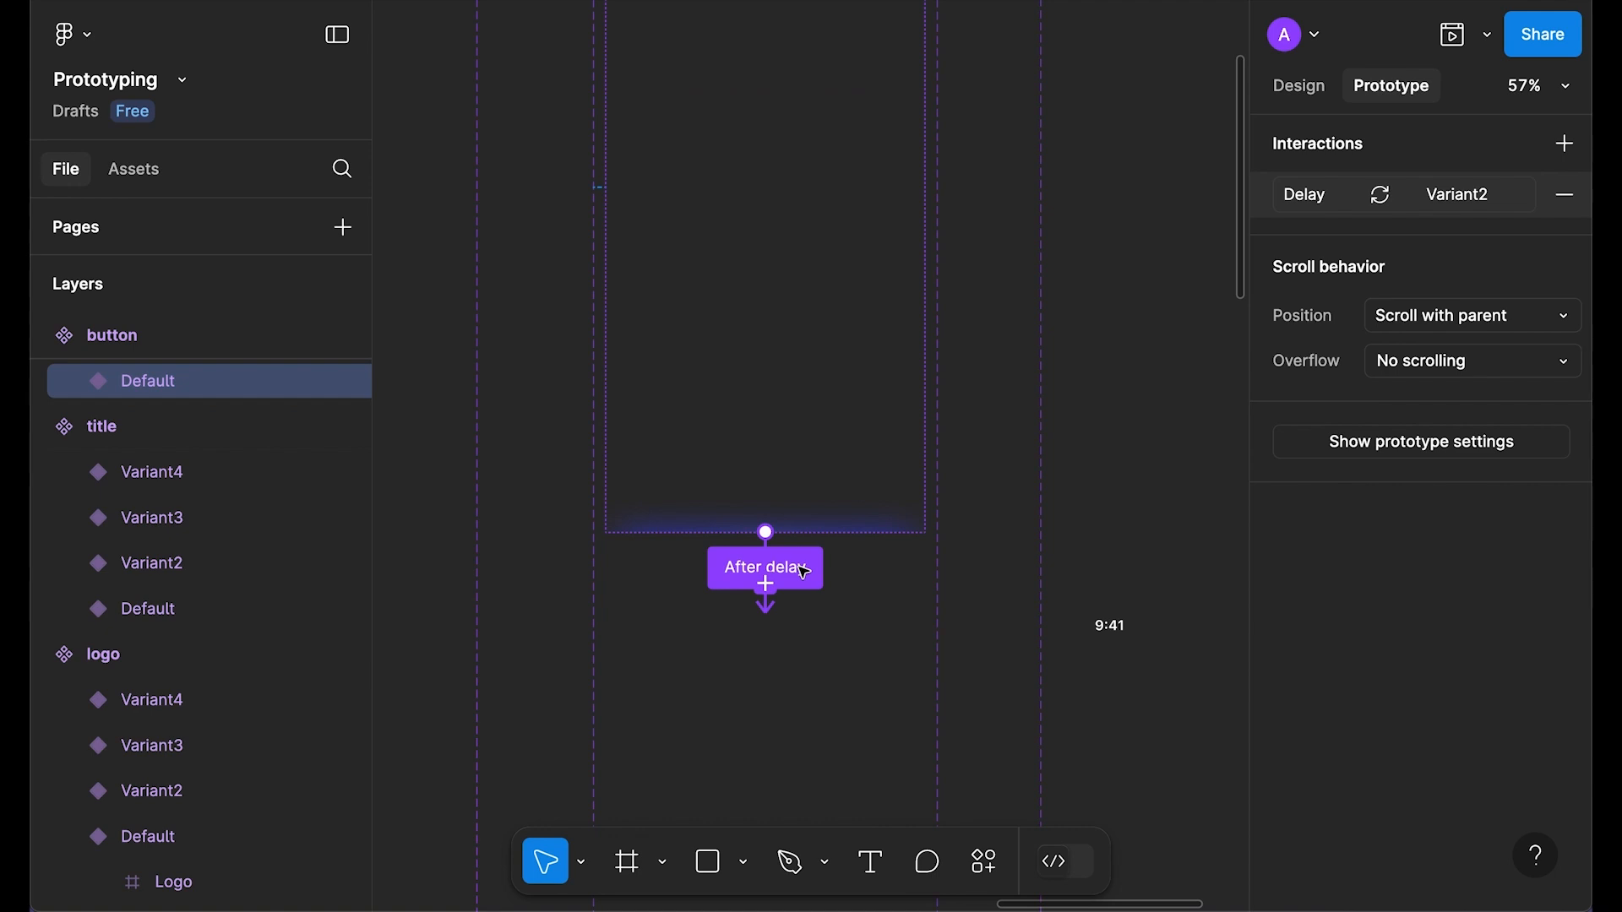
scroll(803, 572, down, 1)
click(845, 649)
text(7000)
key(Return)
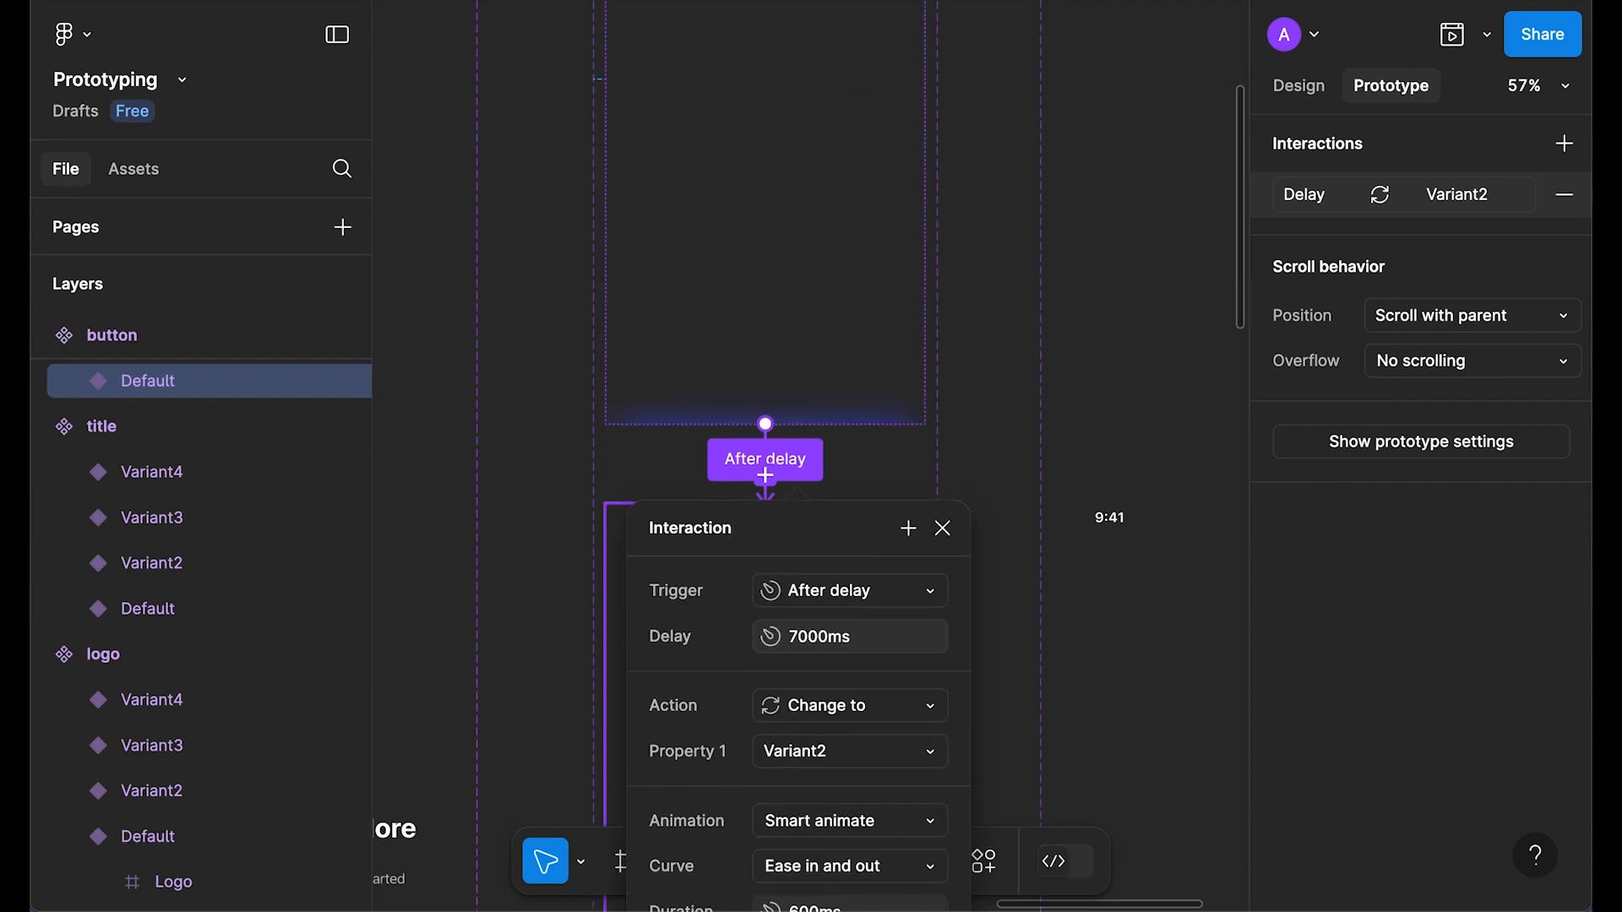
scroll(879, 682, down, 2)
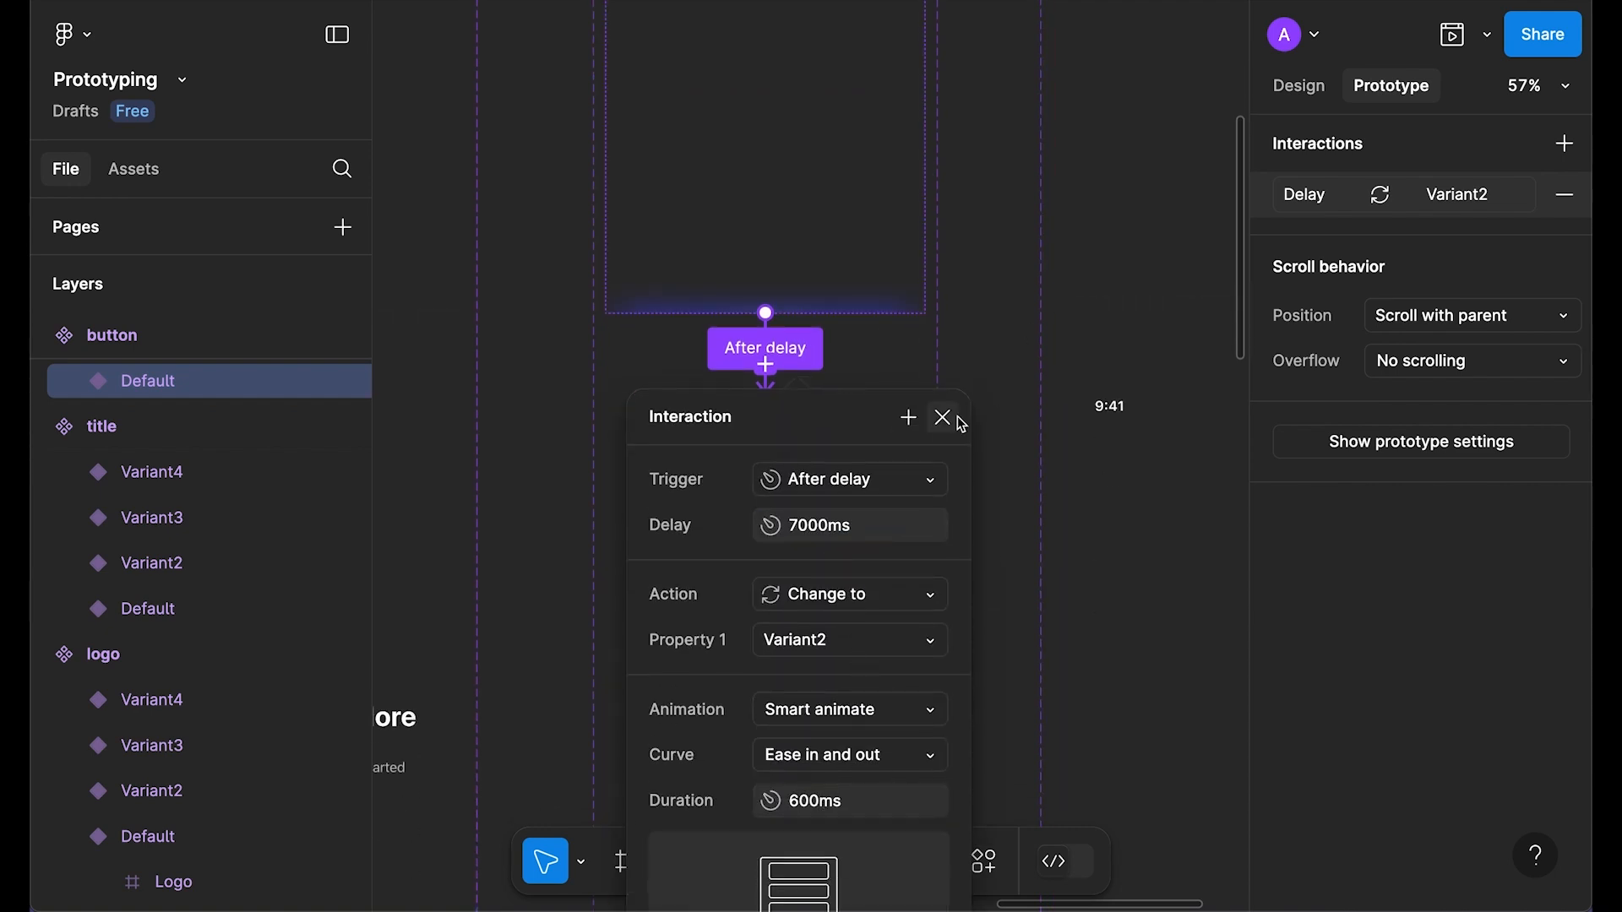
click(952, 417)
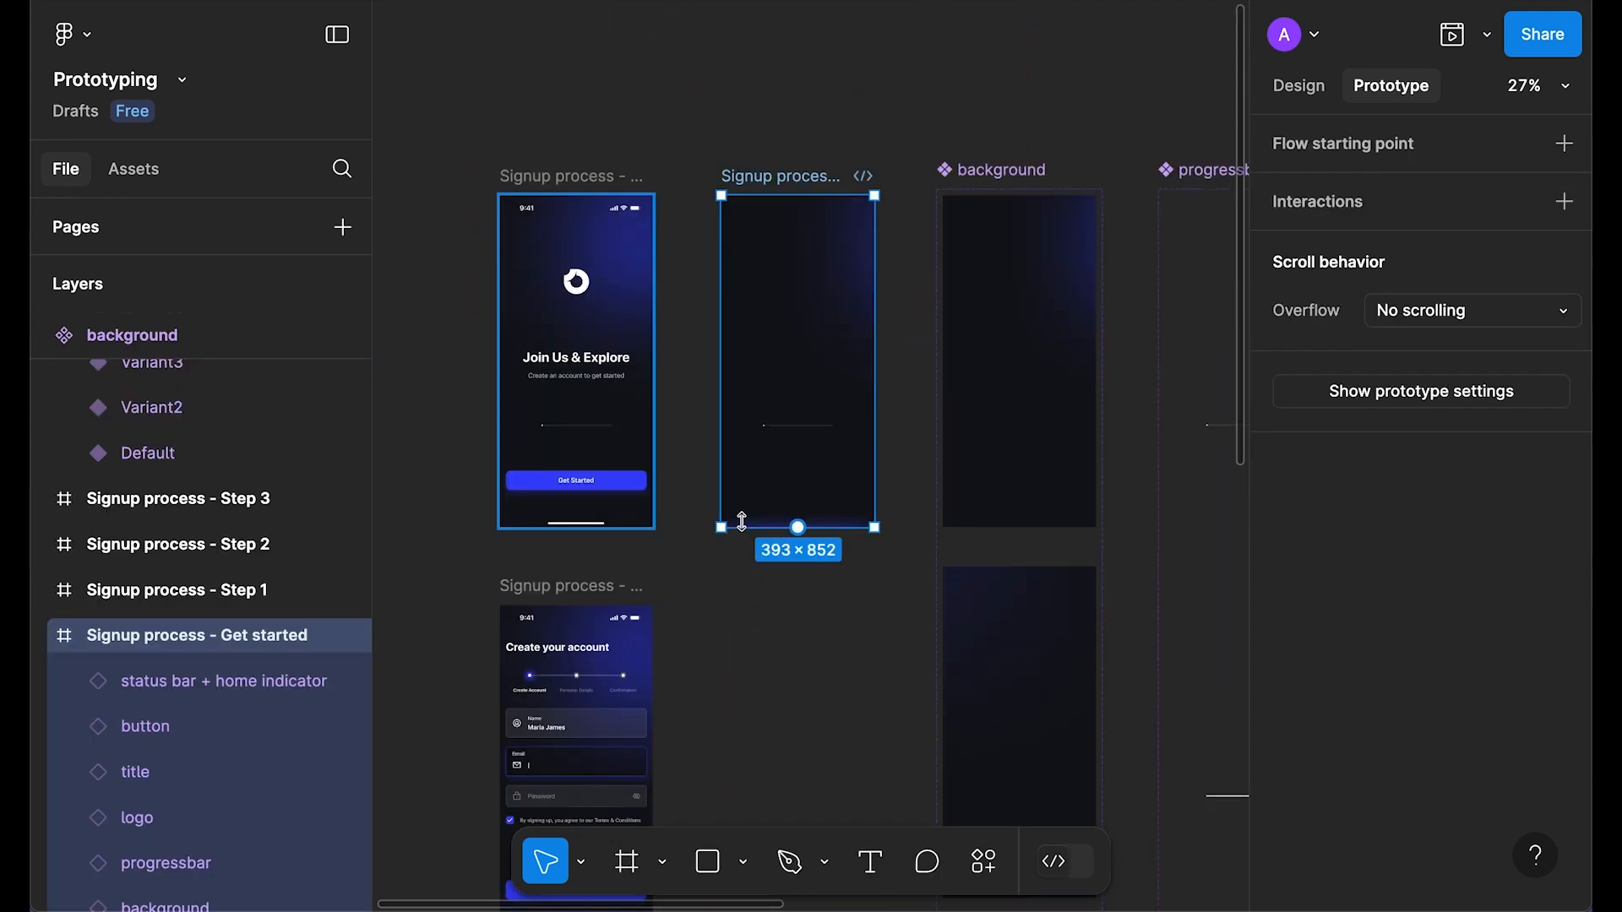
key(shift+space)
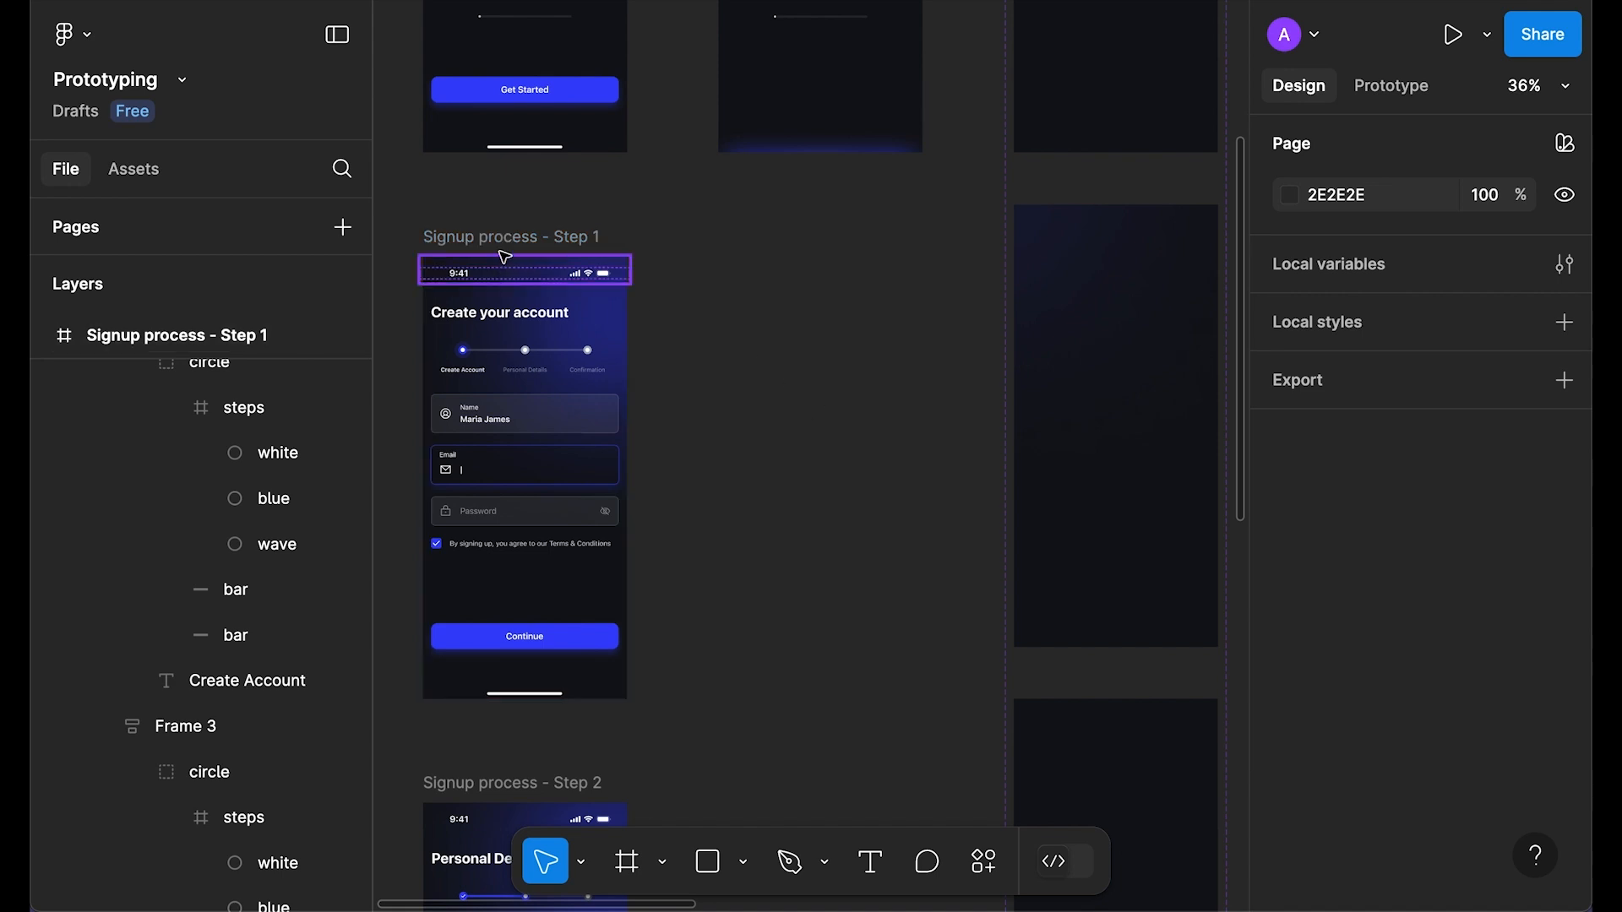
Step: Preview the Signup process - Step 1 screen
click(503, 244)
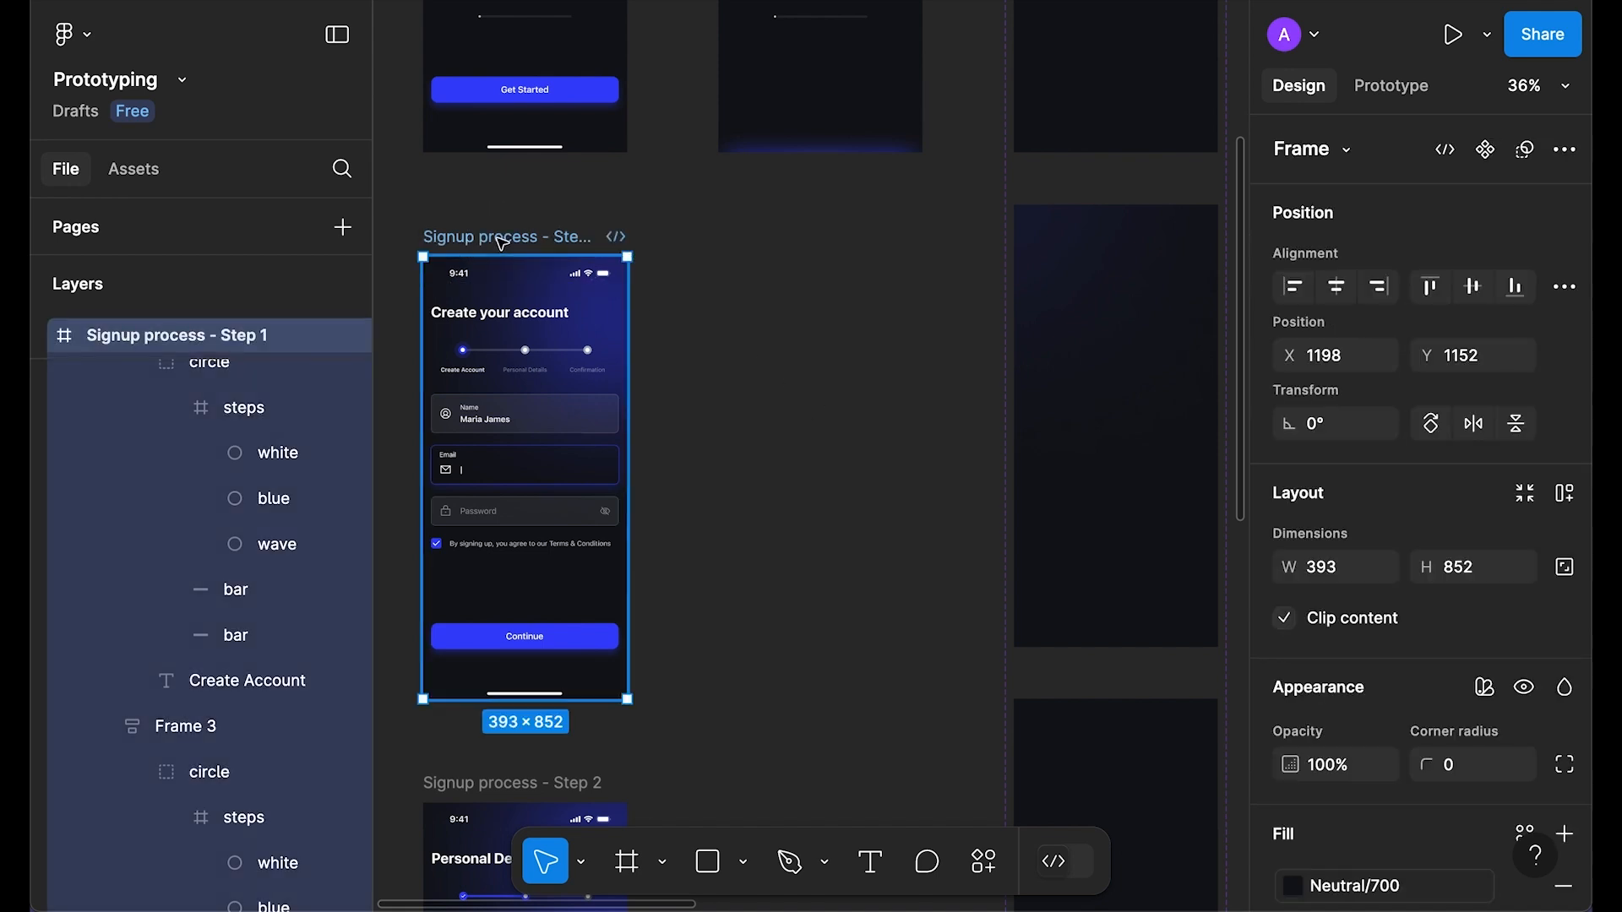
key(shift+space)
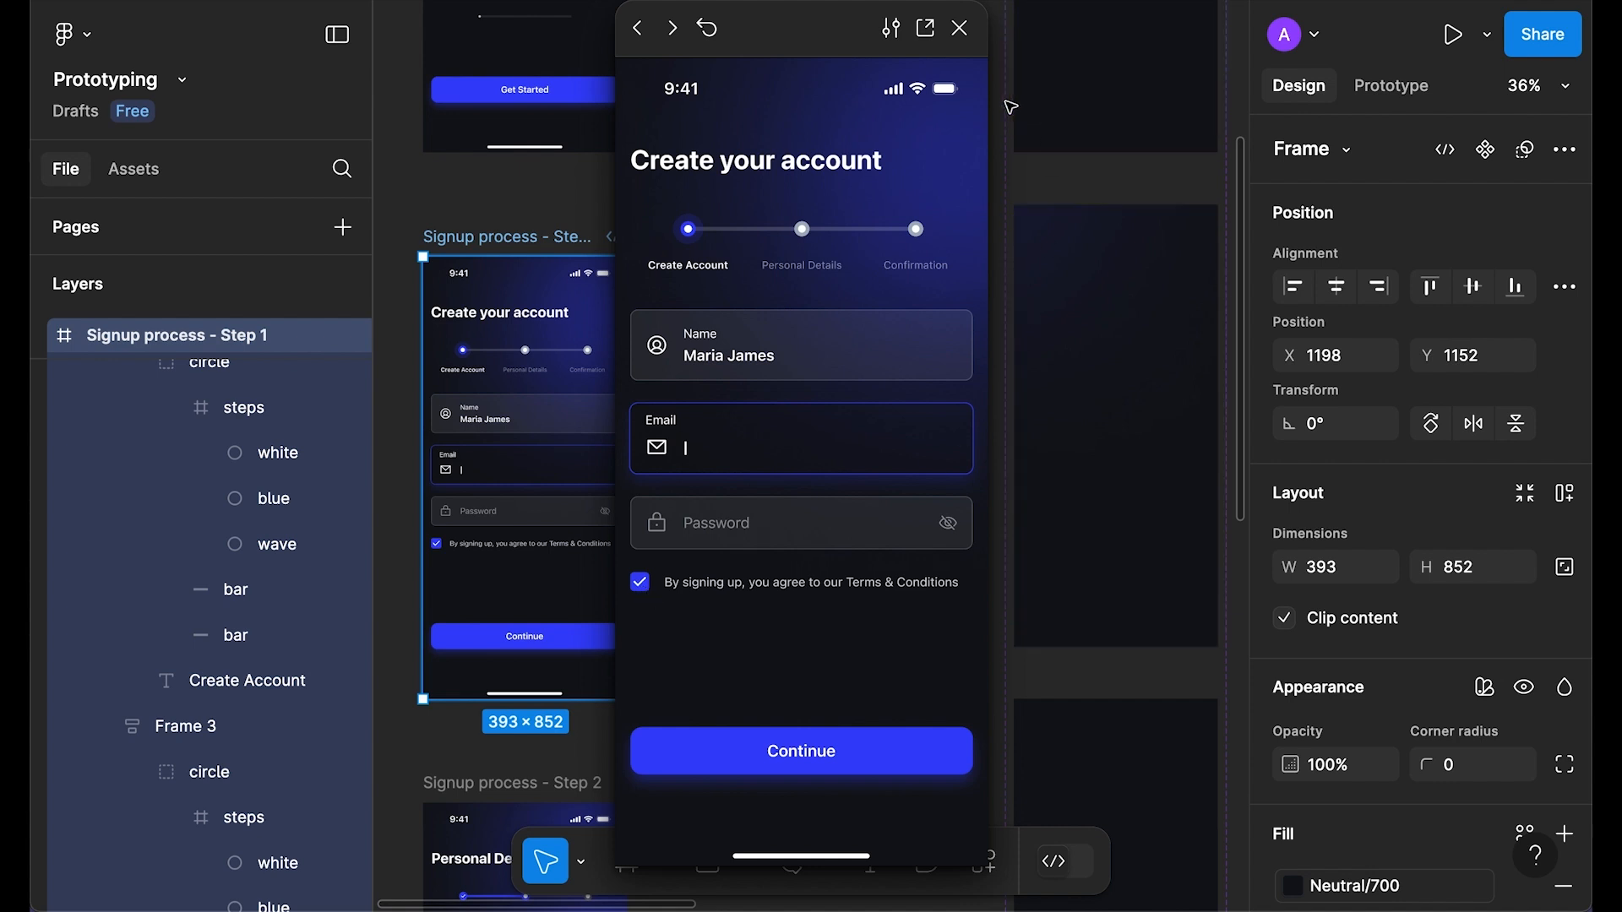
click(959, 28)
Step: Copy the Step 1 frame and paste it on empty canvas as Signup process - Step 4
click(514, 239)
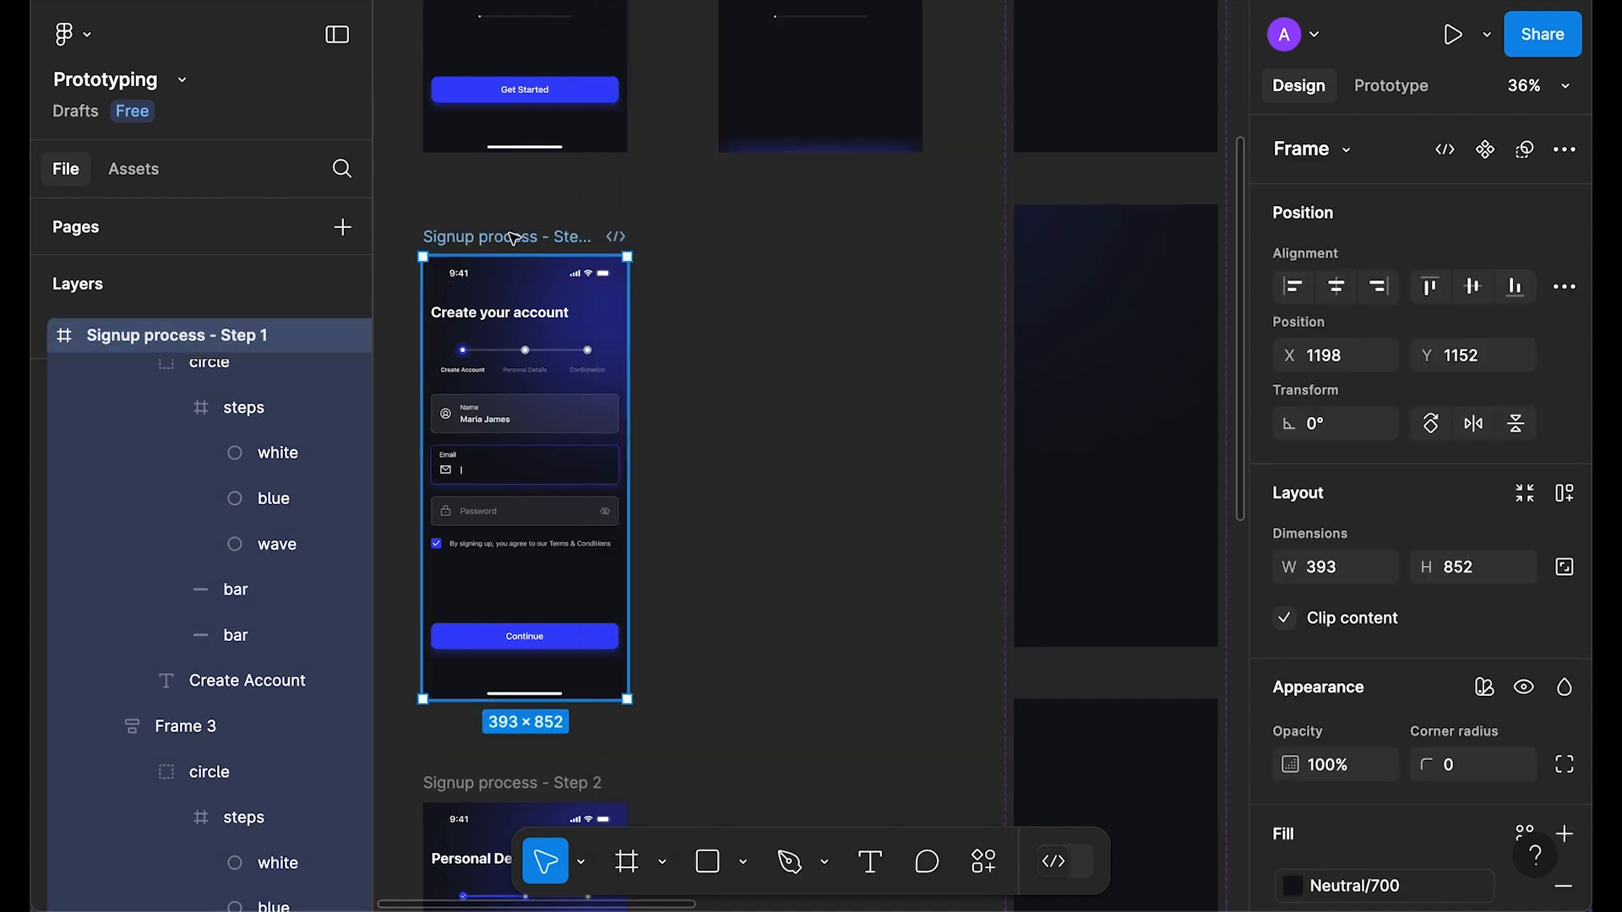
click(855, 484)
scroll(855, 484, down, 5)
scroll(841, 445, right, 5)
scroll(862, 442, up, 5)
right_click(905, 243)
click(935, 267)
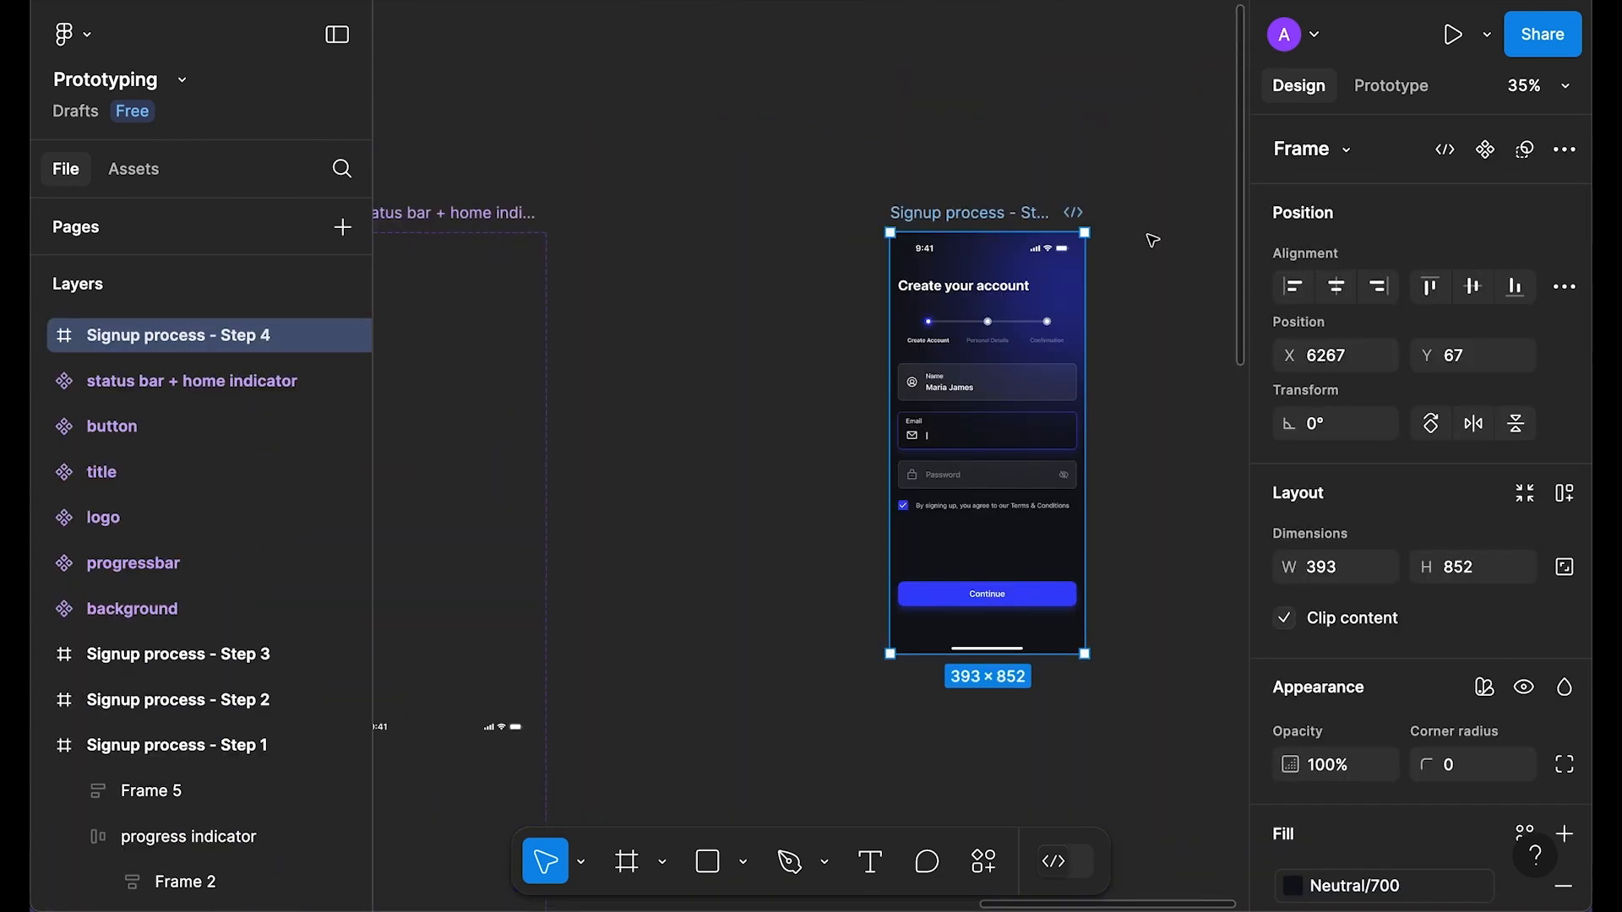
Step: Drill into Step 4's progress indicator and copy the first step's steps frame
scroll(1152, 240, up, 5)
click(1096, 362)
click(646, 338)
double_click(646, 338)
double_click(645, 337)
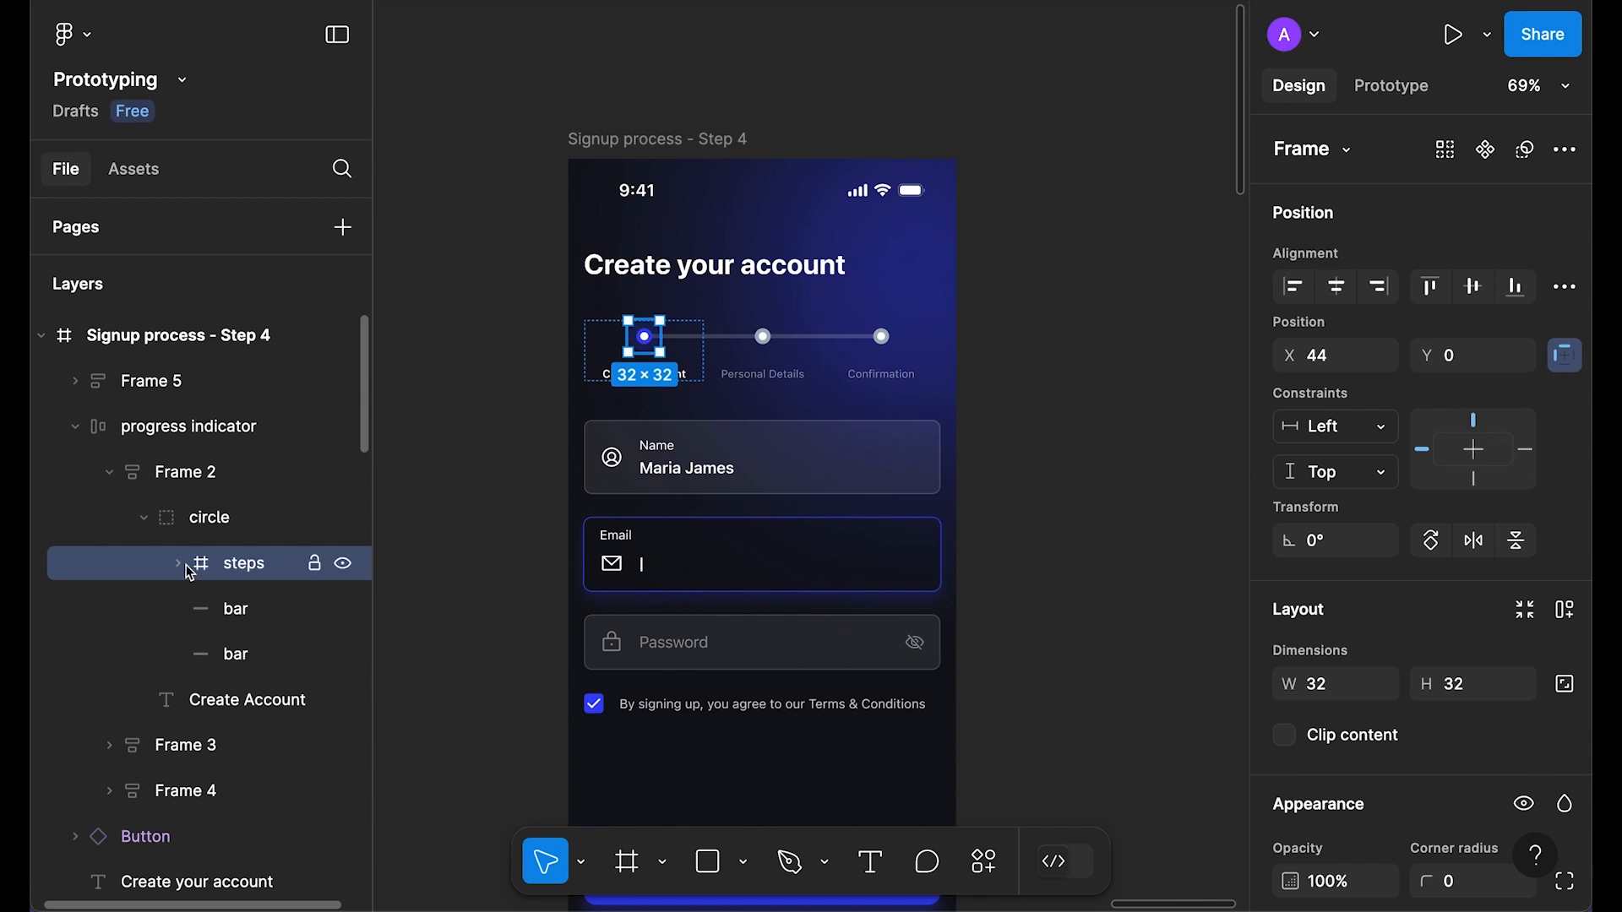
key(ctrl+c)
Step: Paste the steps frame onto empty canvas and zoom in on the copy
scroll(992, 268, right, 3)
click(992, 267)
right_click(992, 268)
click(1024, 291)
key(shift+2)
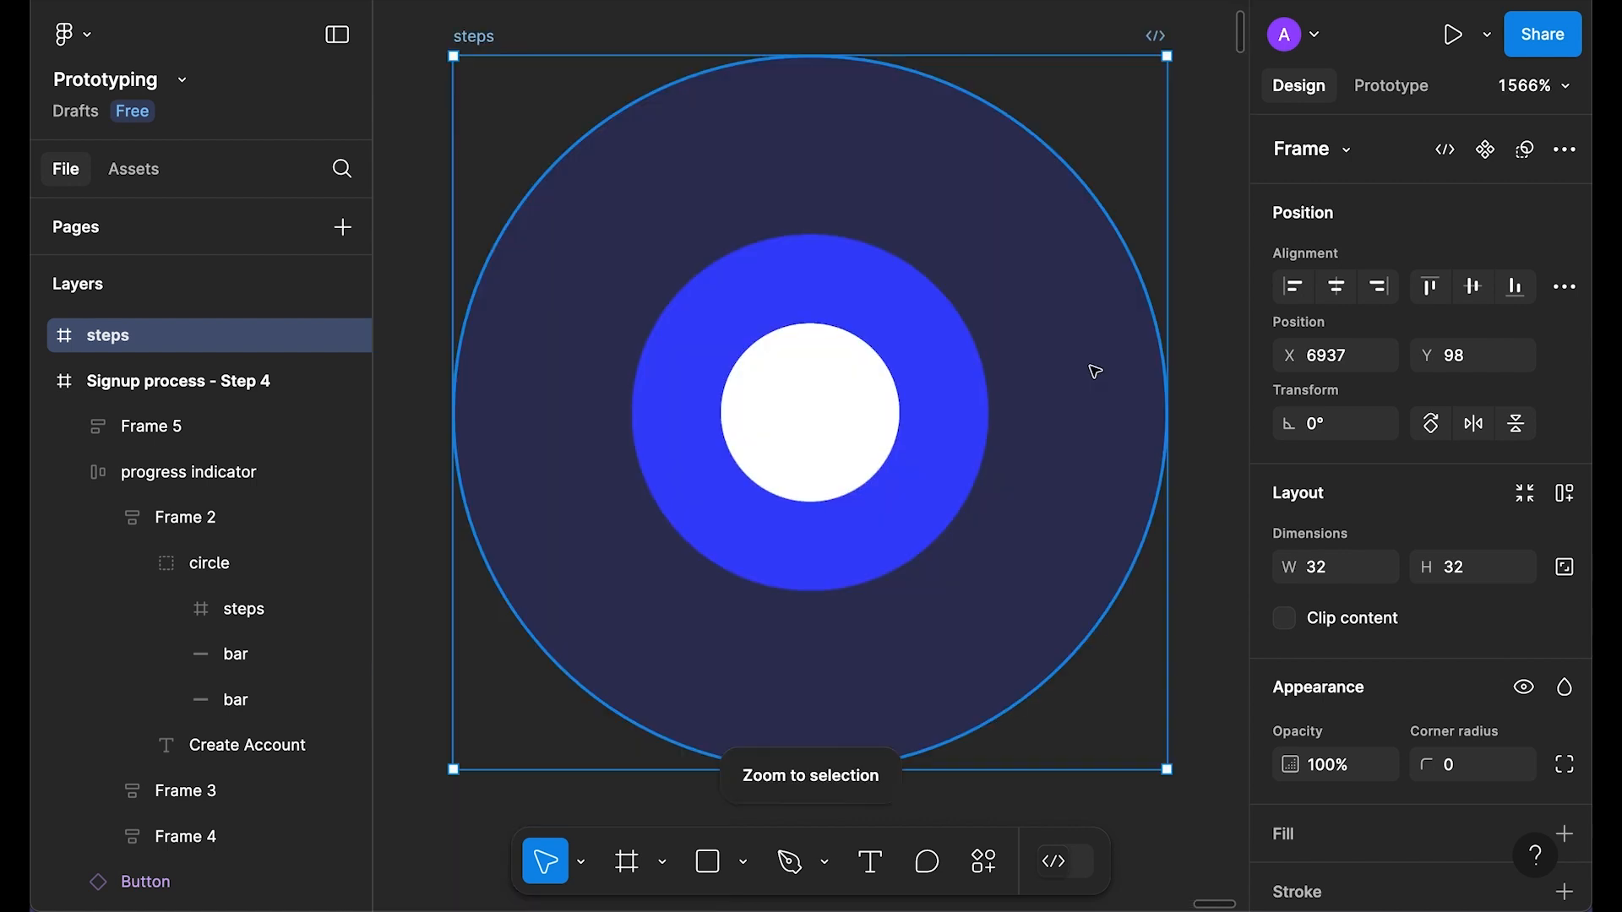
scroll(805, 231, down, 3)
click(1121, 383)
scroll(1121, 382, right, 1)
click(572, 108)
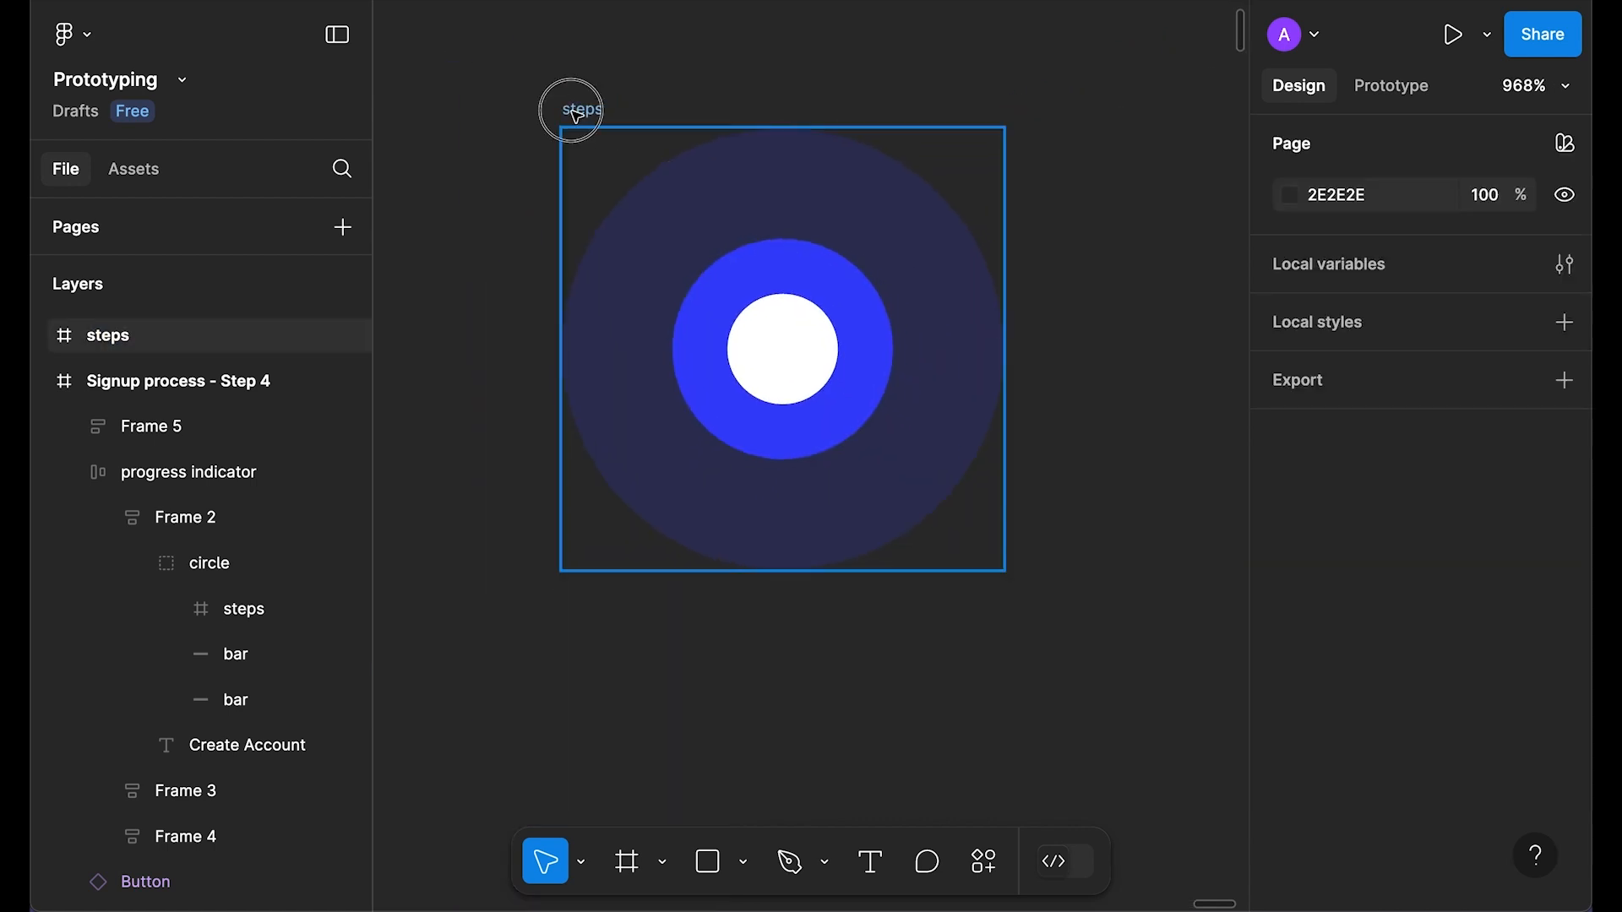
Step: Expand the pasted frame's layers and select its faint wave circle
click(41, 336)
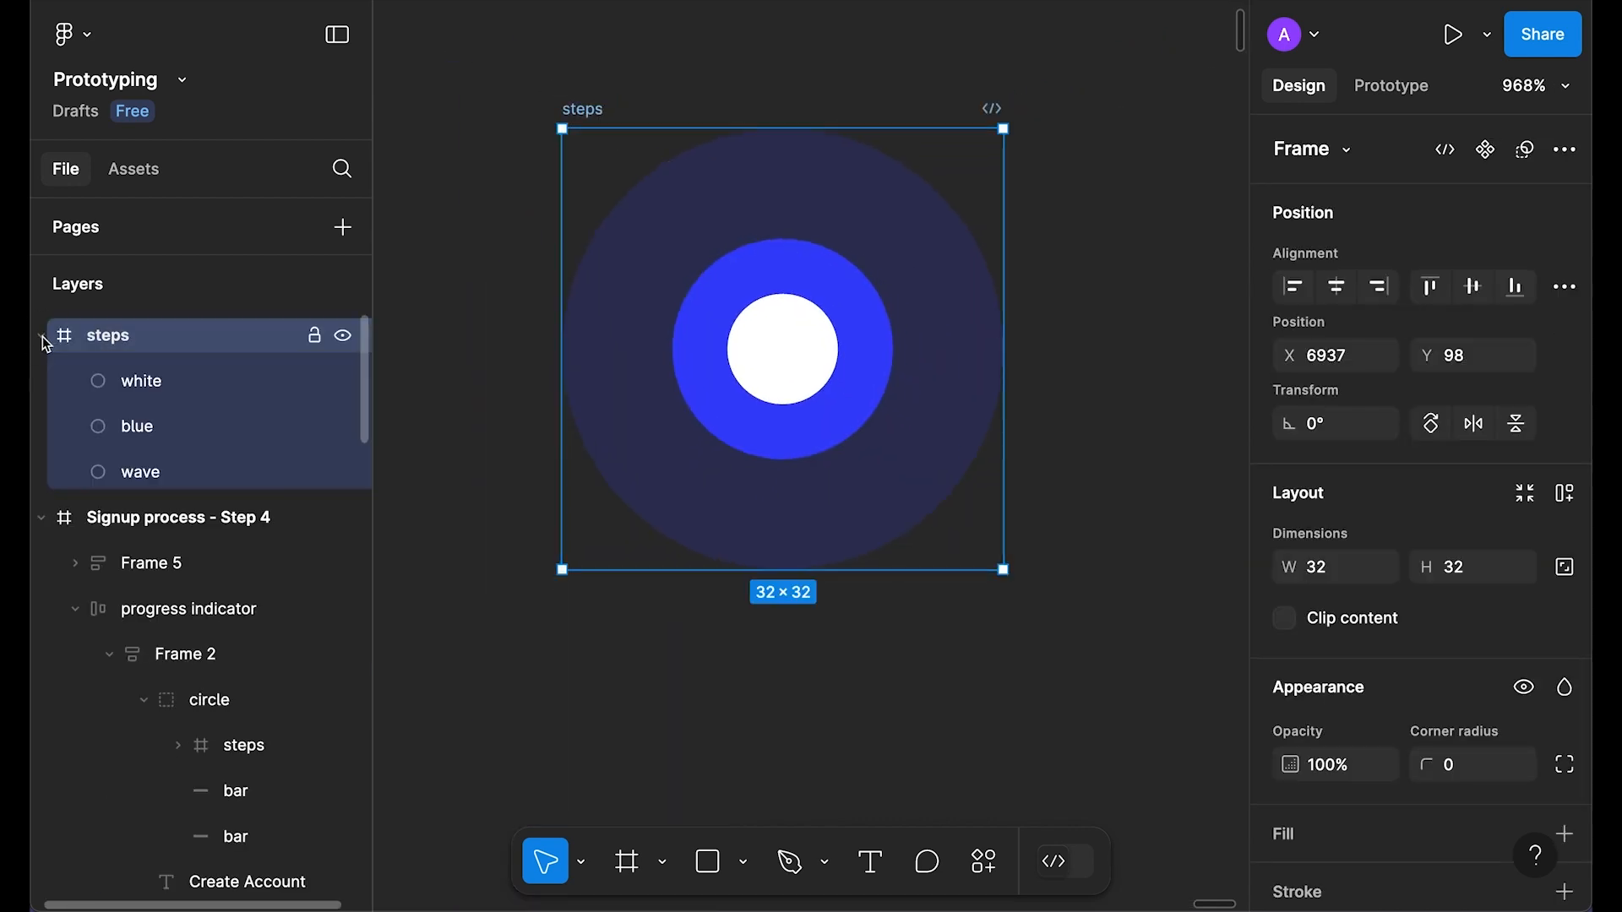
click(159, 388)
click(155, 431)
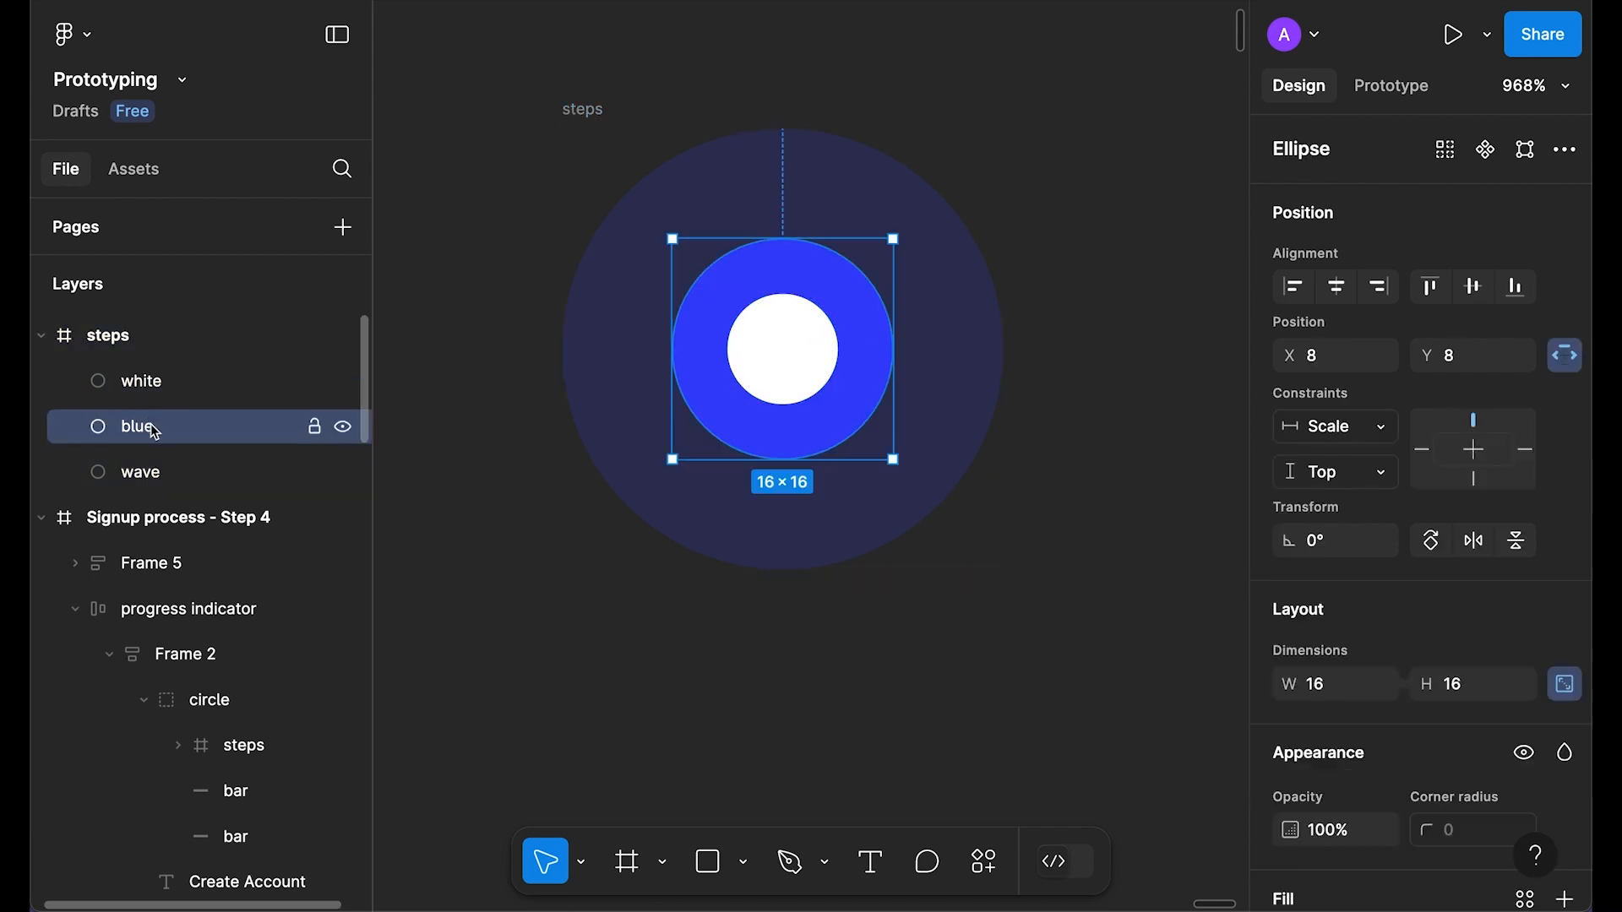
click(150, 478)
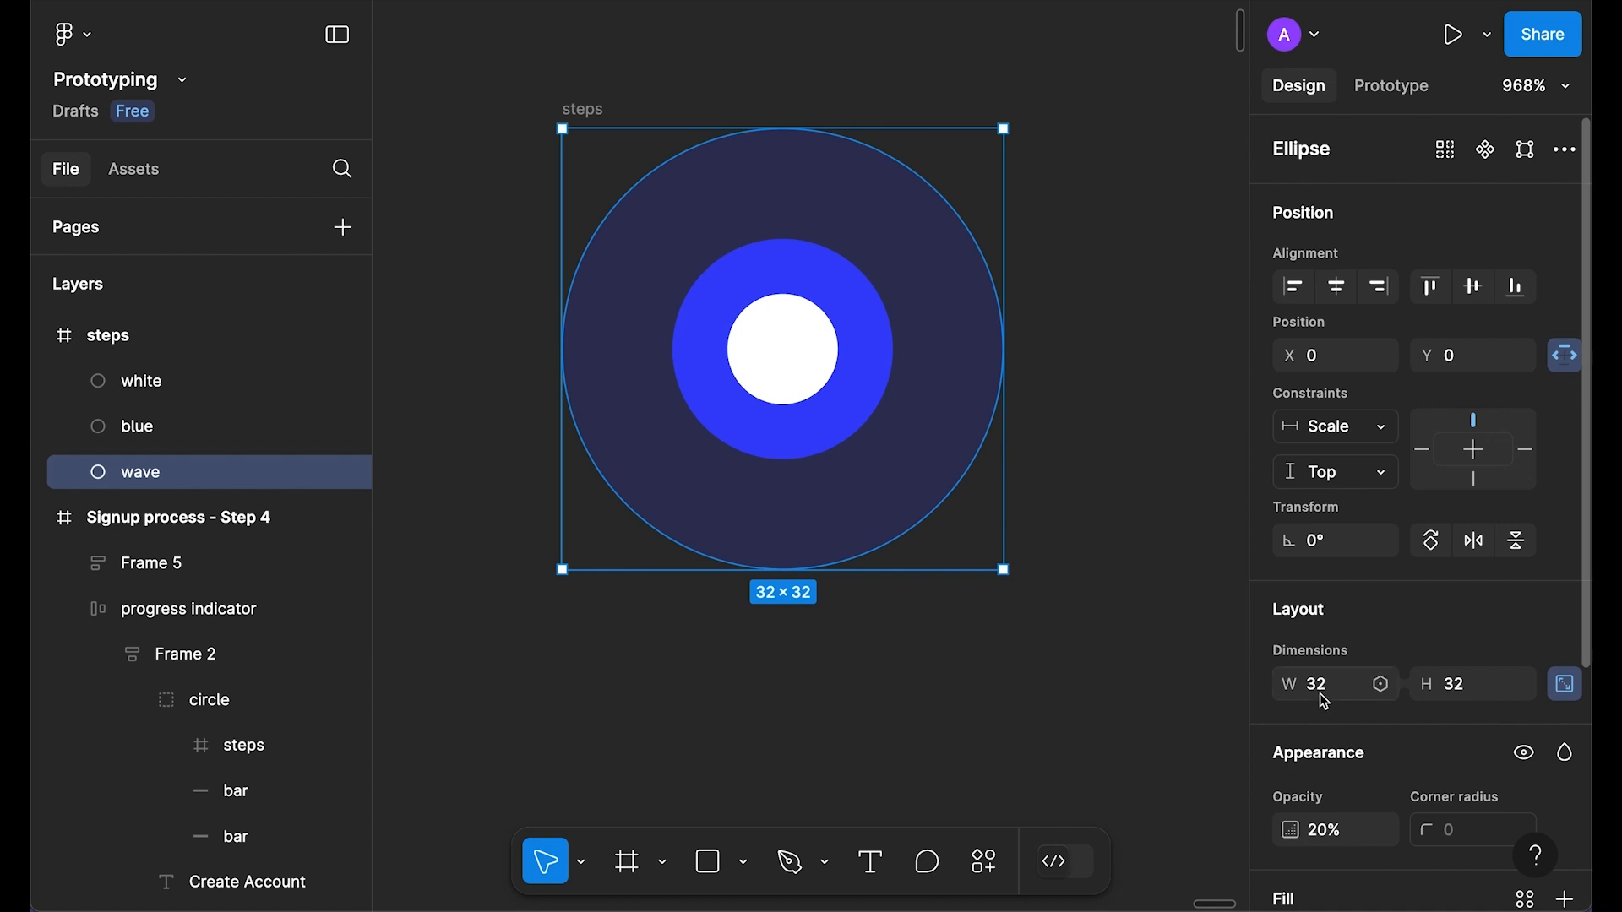
click(1126, 510)
scroll(1017, 329, down, 3)
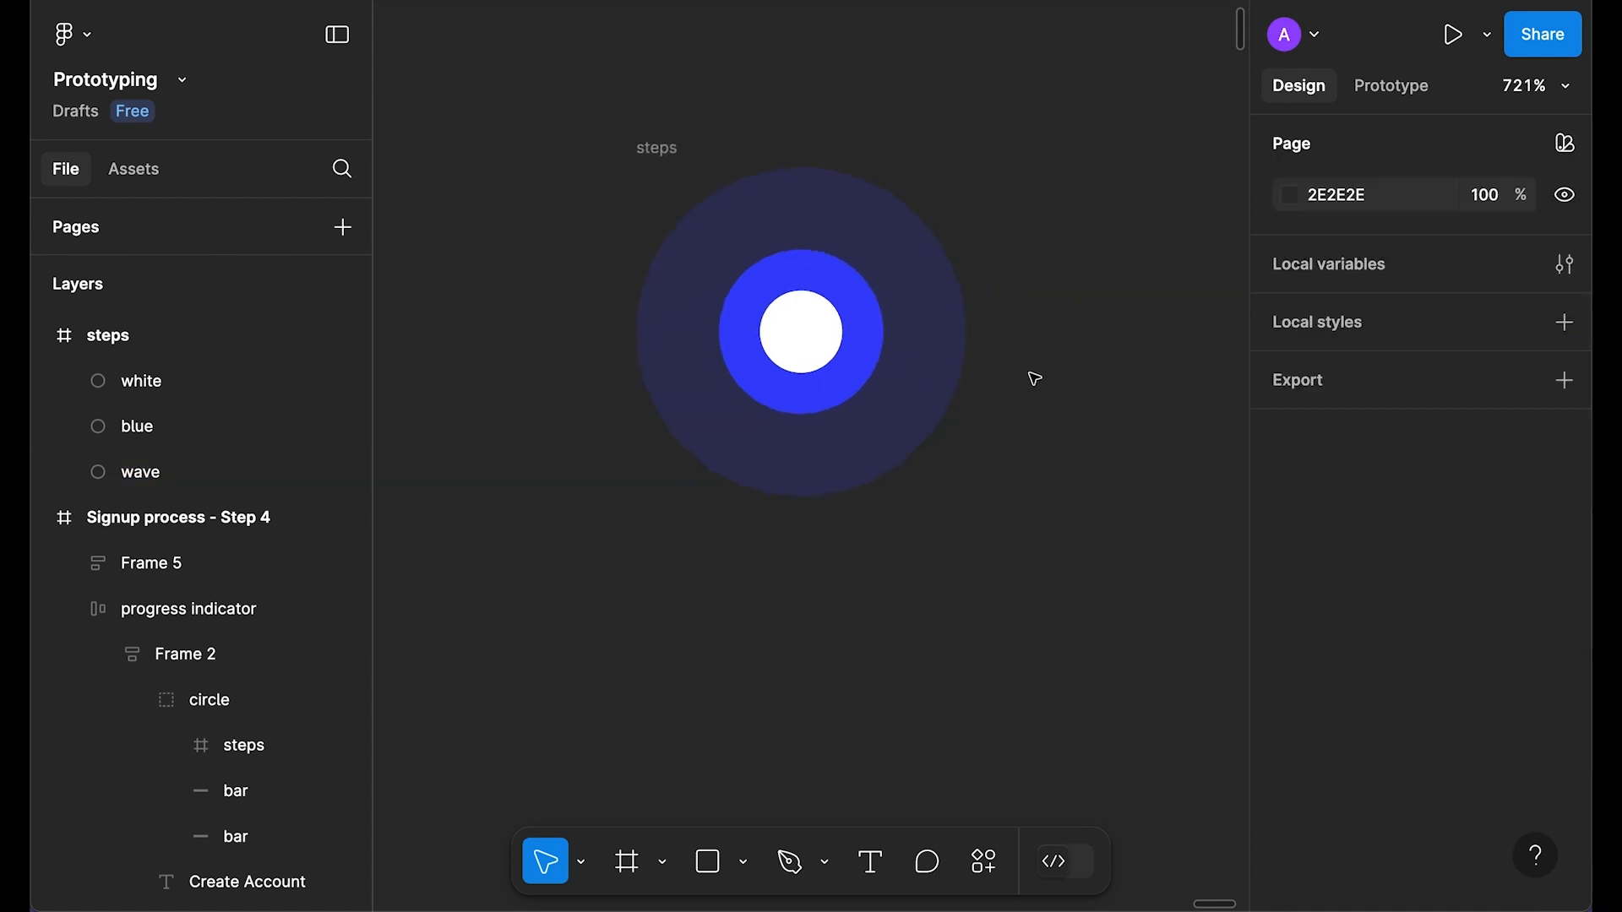
click(159, 482)
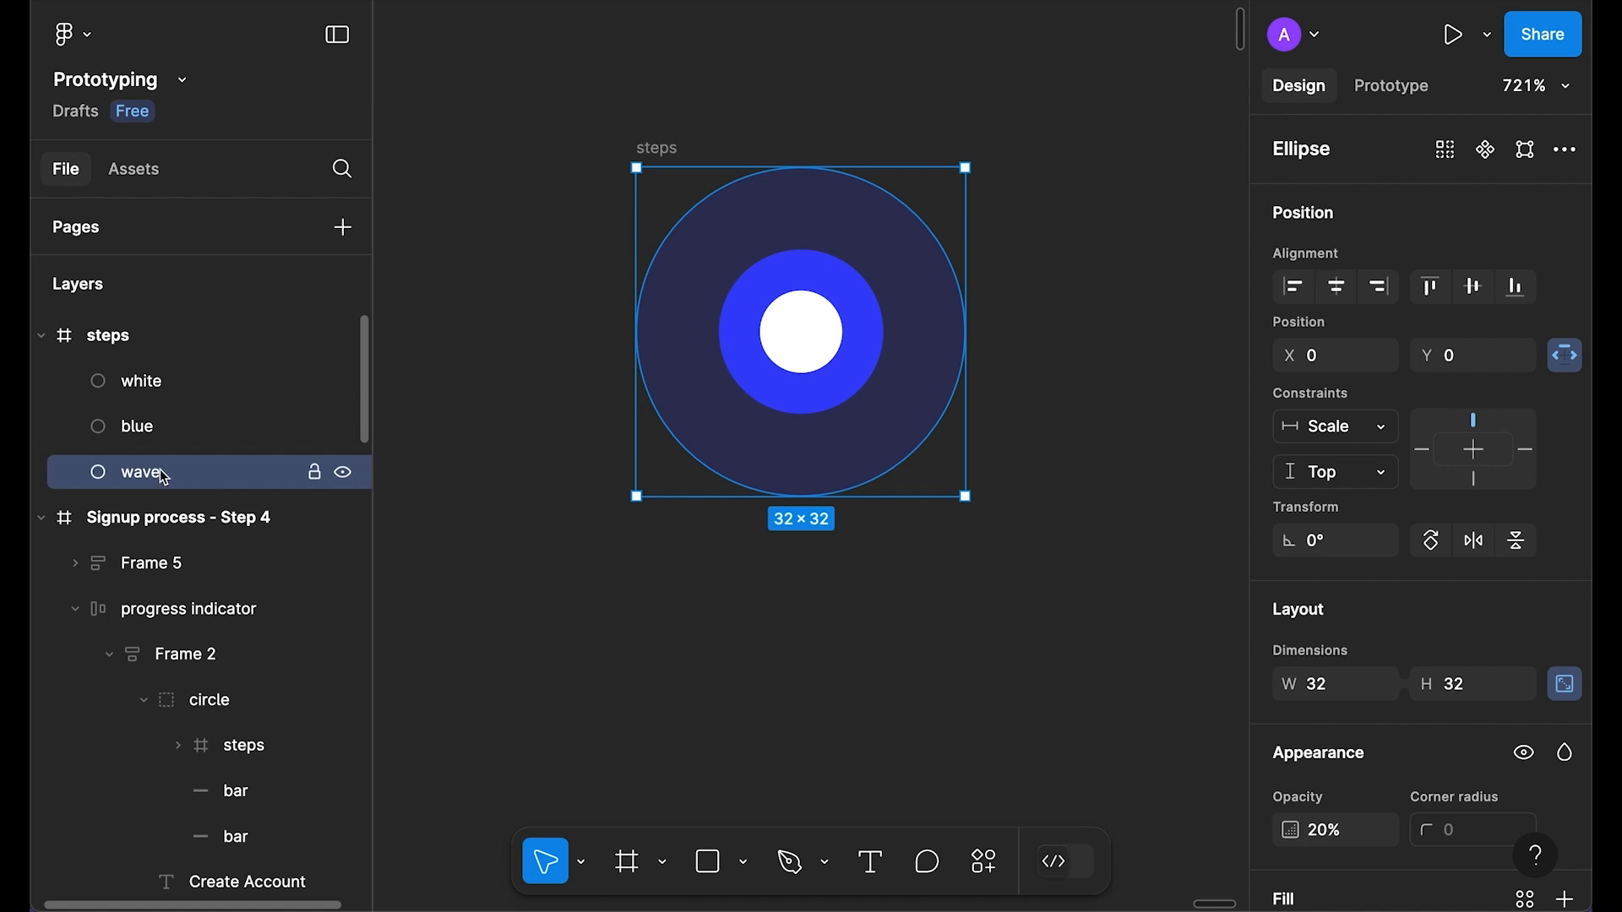
Step: Duplicate the wave circle with Ctrl+D and shrink the copy to 8×8
key(ctrl+d)
click(158, 483)
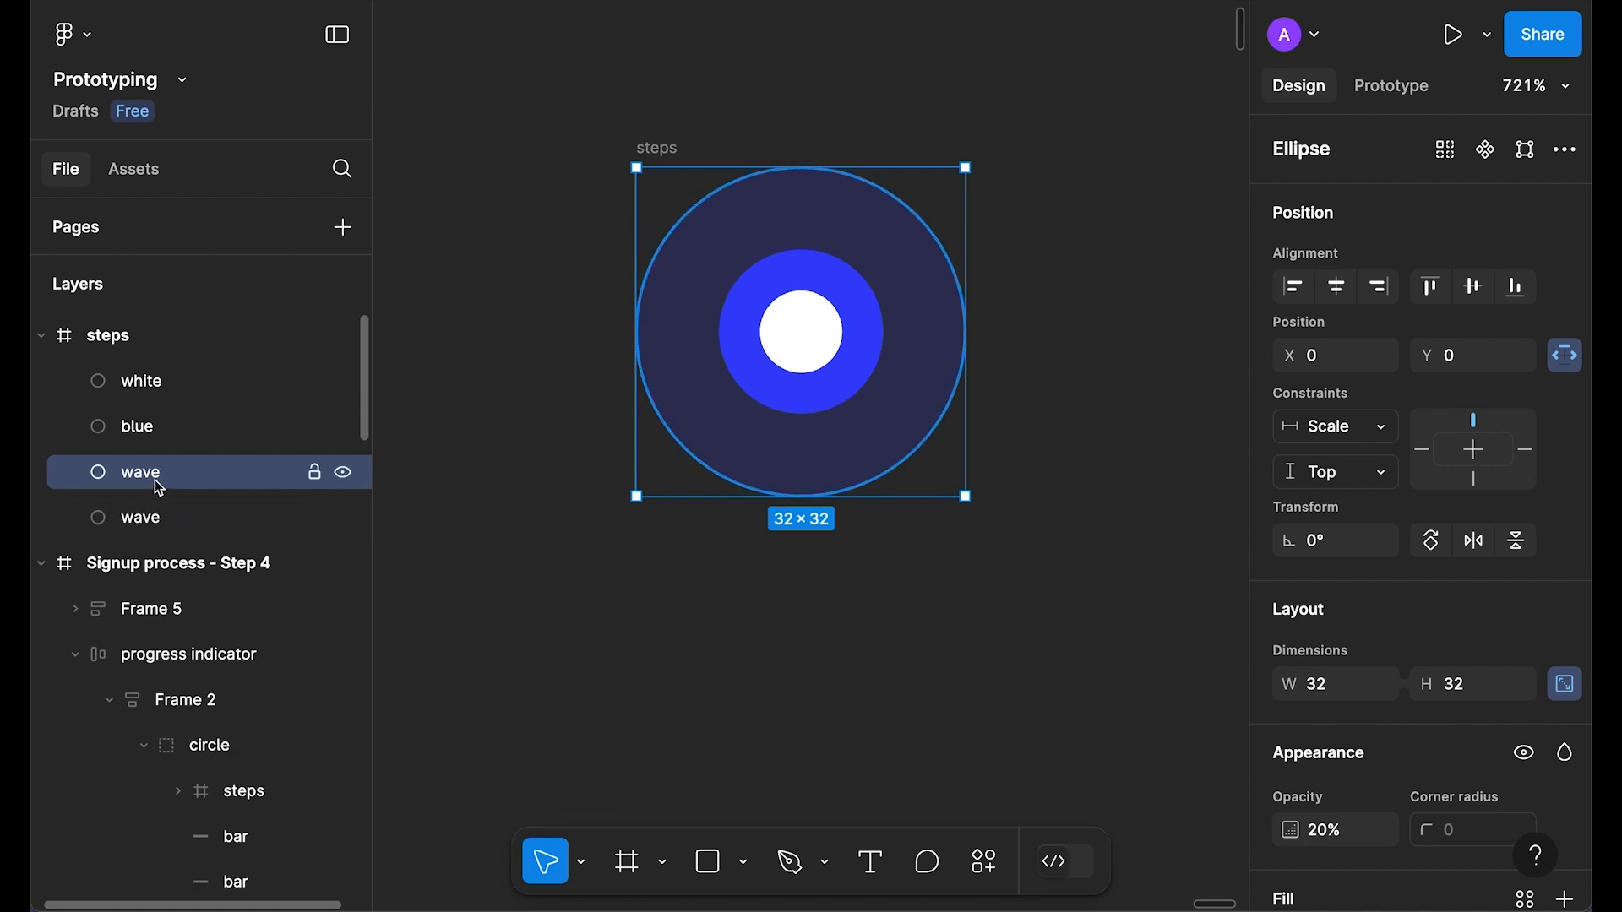
drag(967, 168, 845, 318)
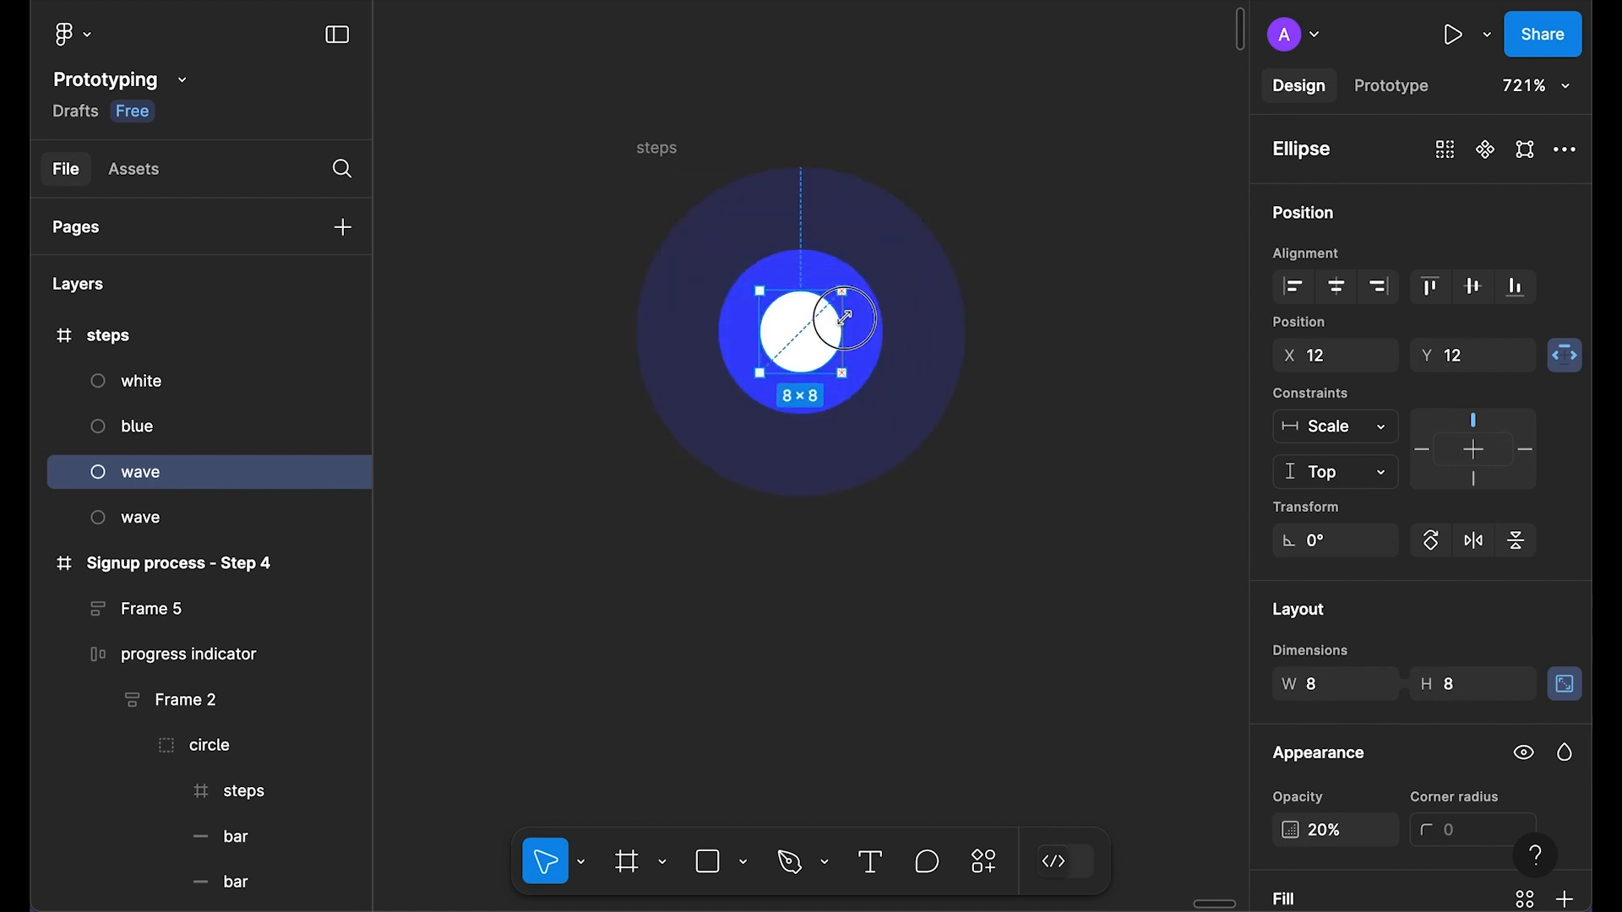
click(140, 516)
scroll(148, 511, down, 1)
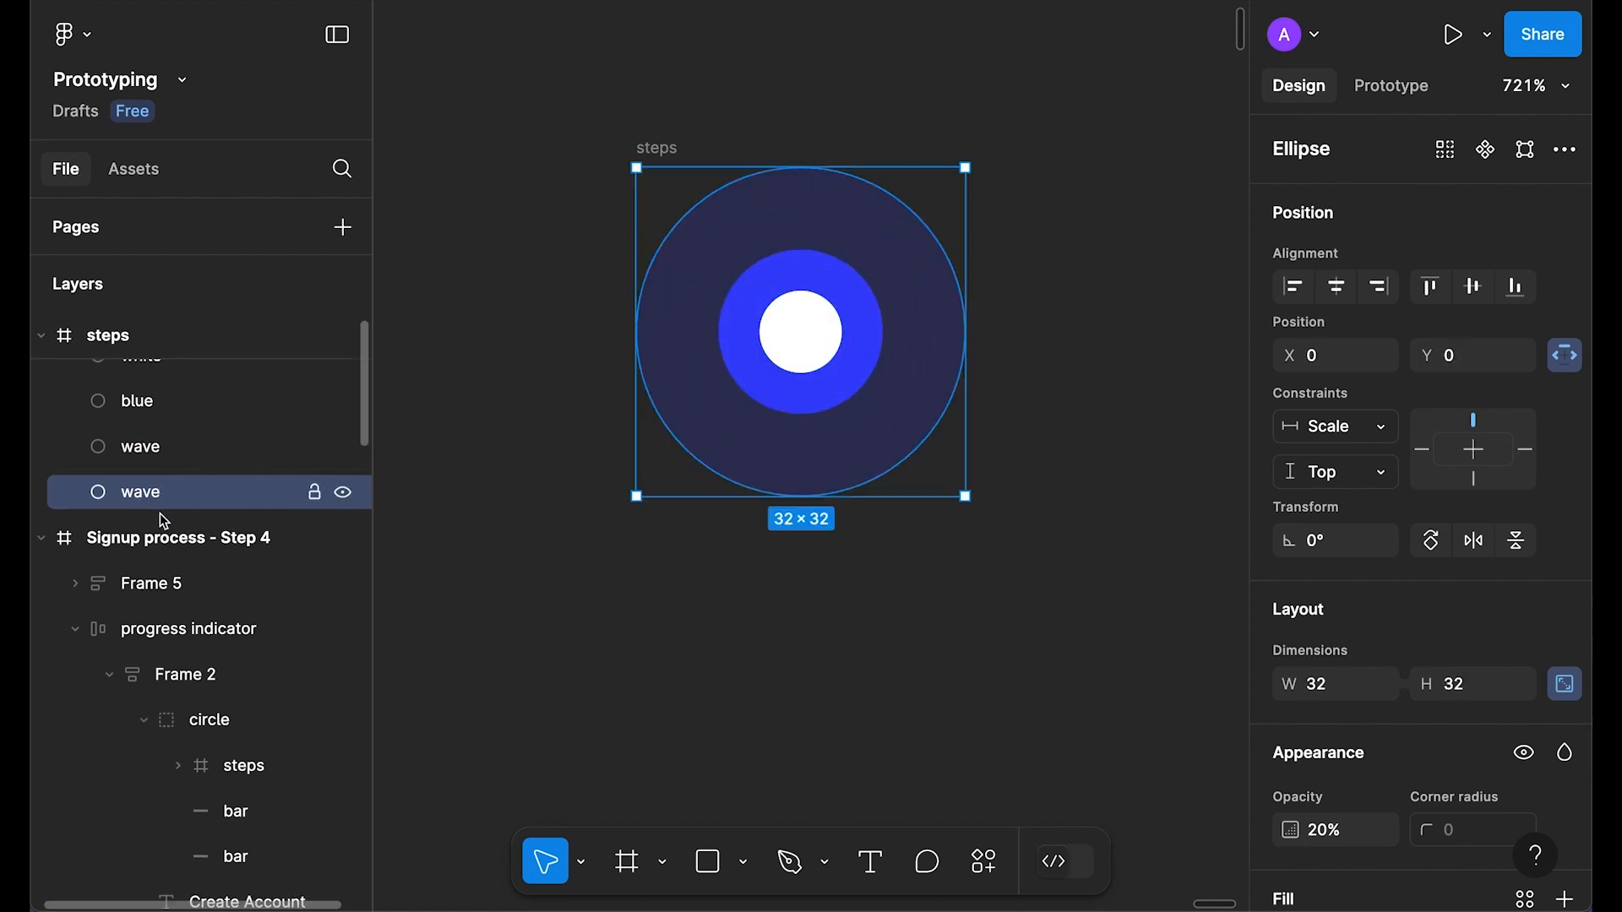
click(651, 163)
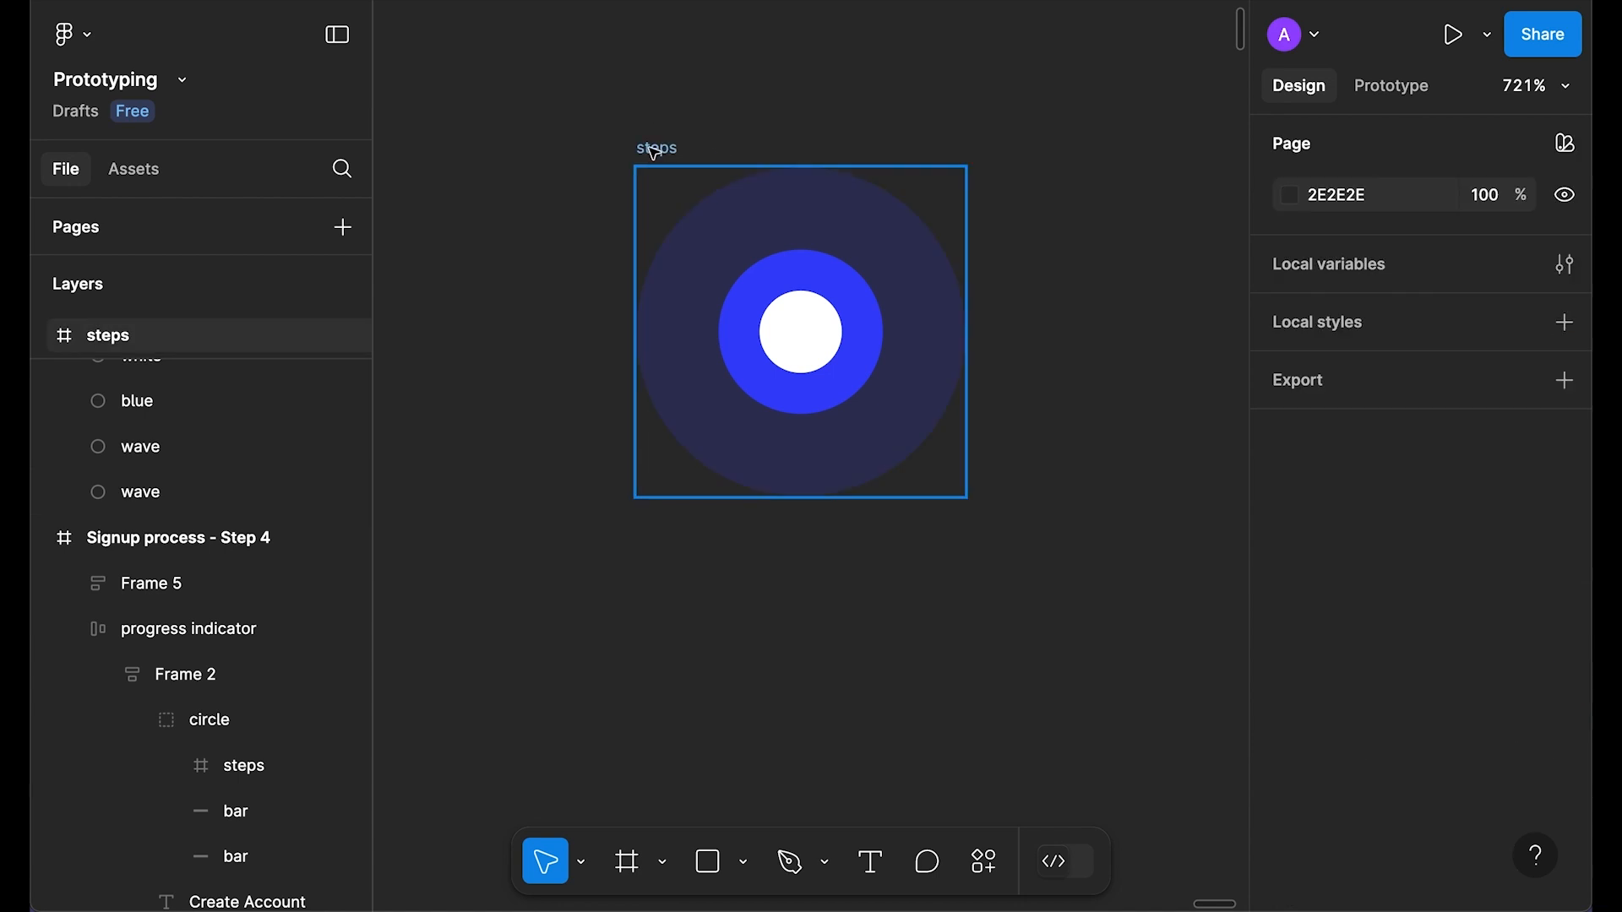
click(655, 153)
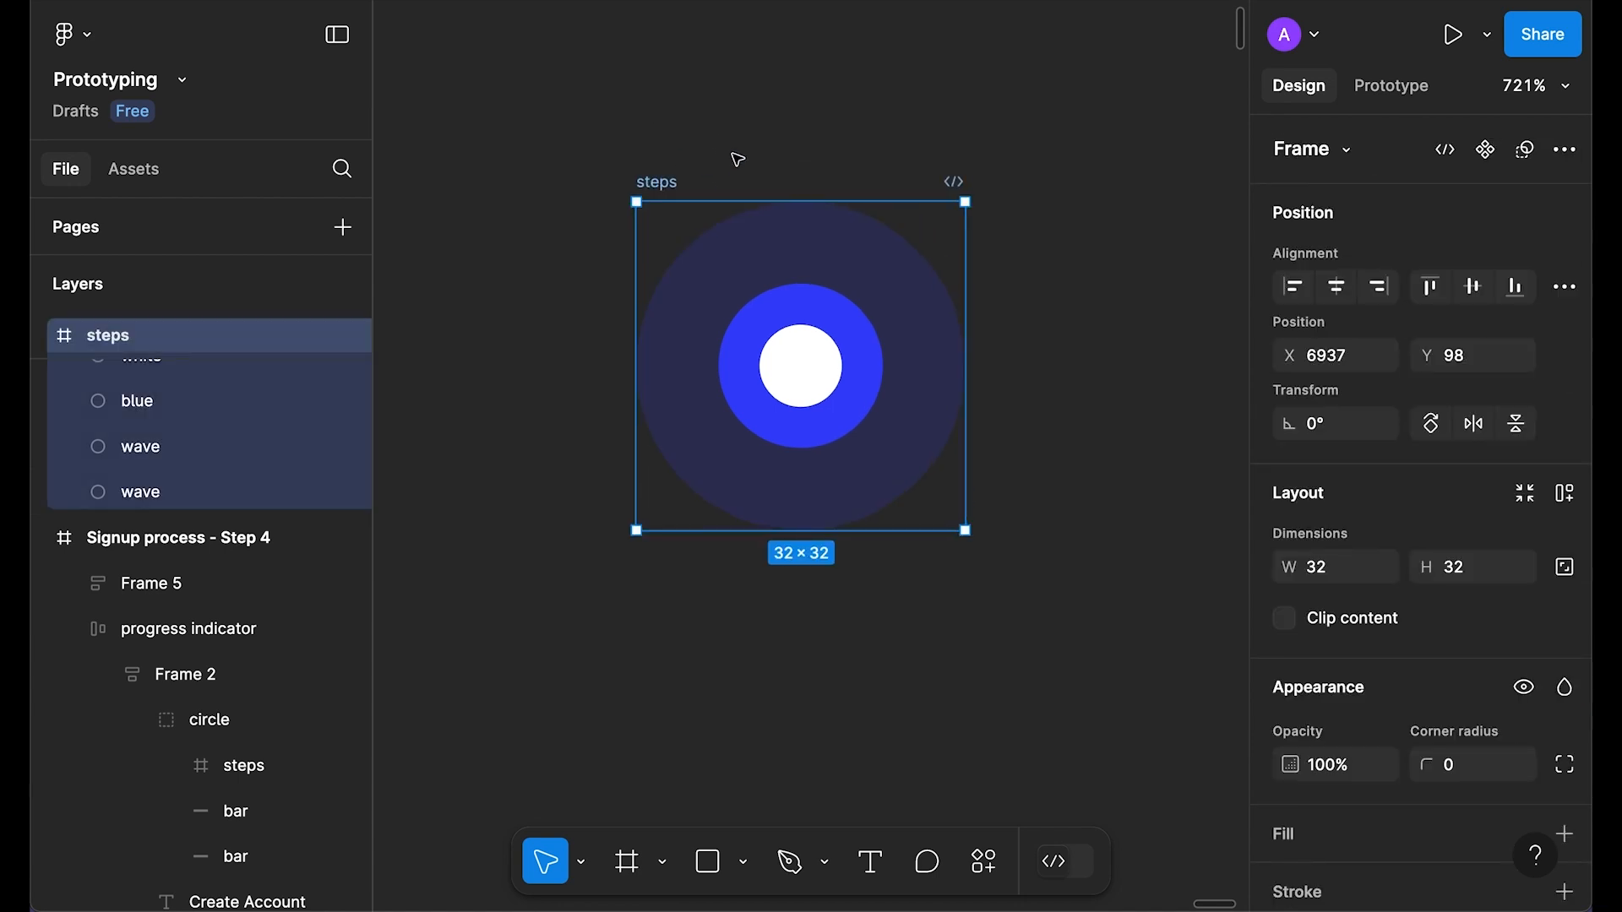
Step: Make the steps frame a component, add a Variant2, and enlarge the variant set
key(ctrl+alt+k)
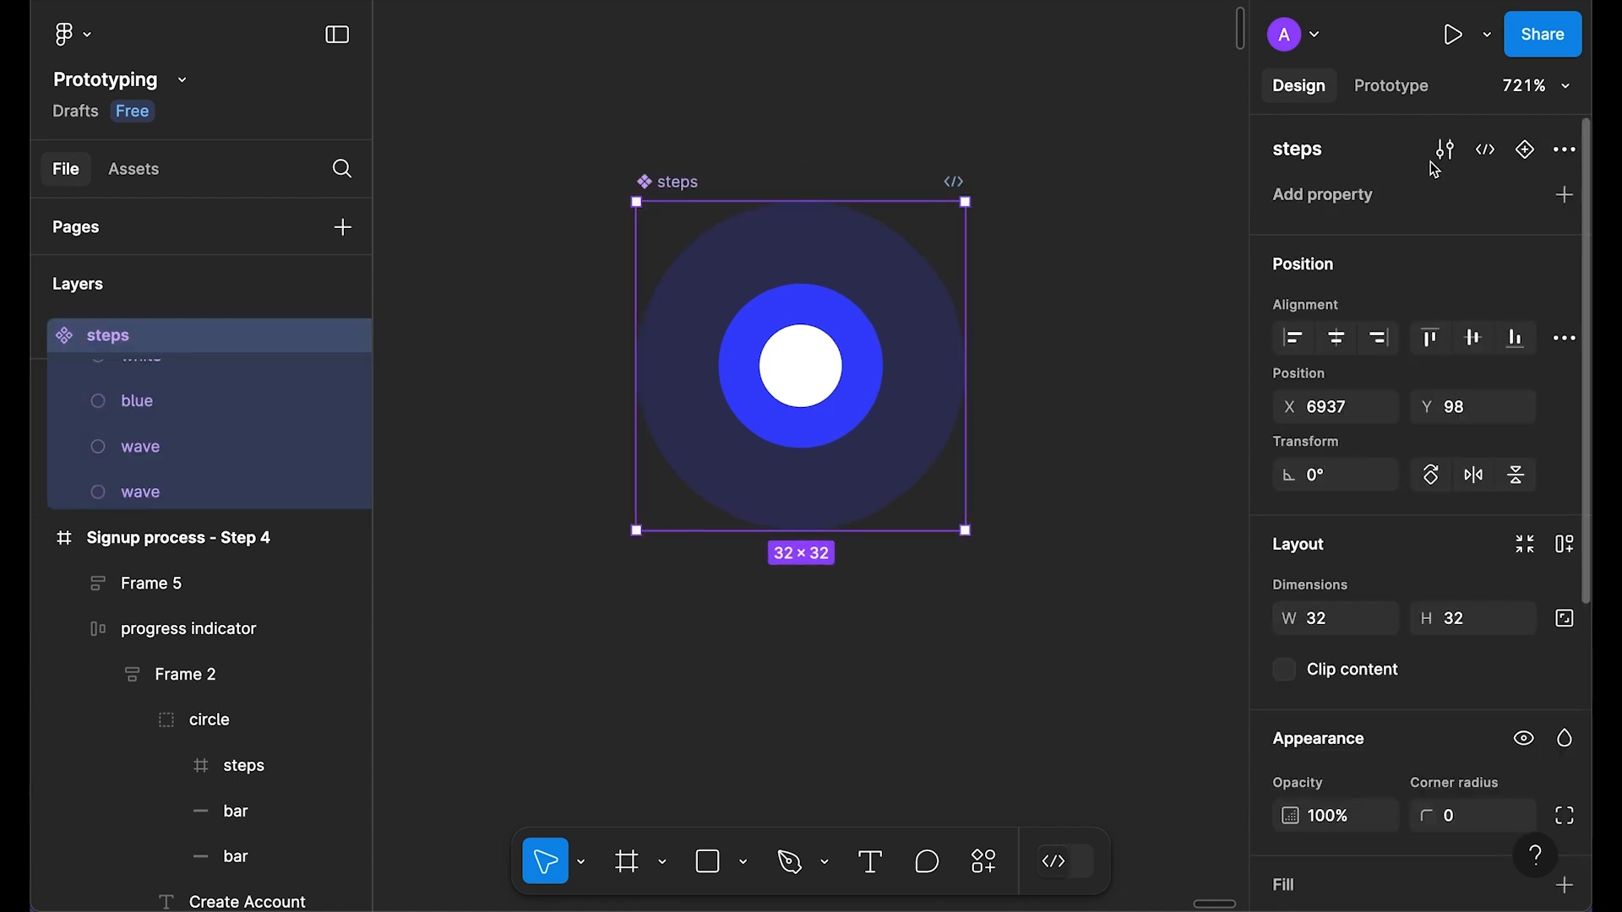
click(1527, 158)
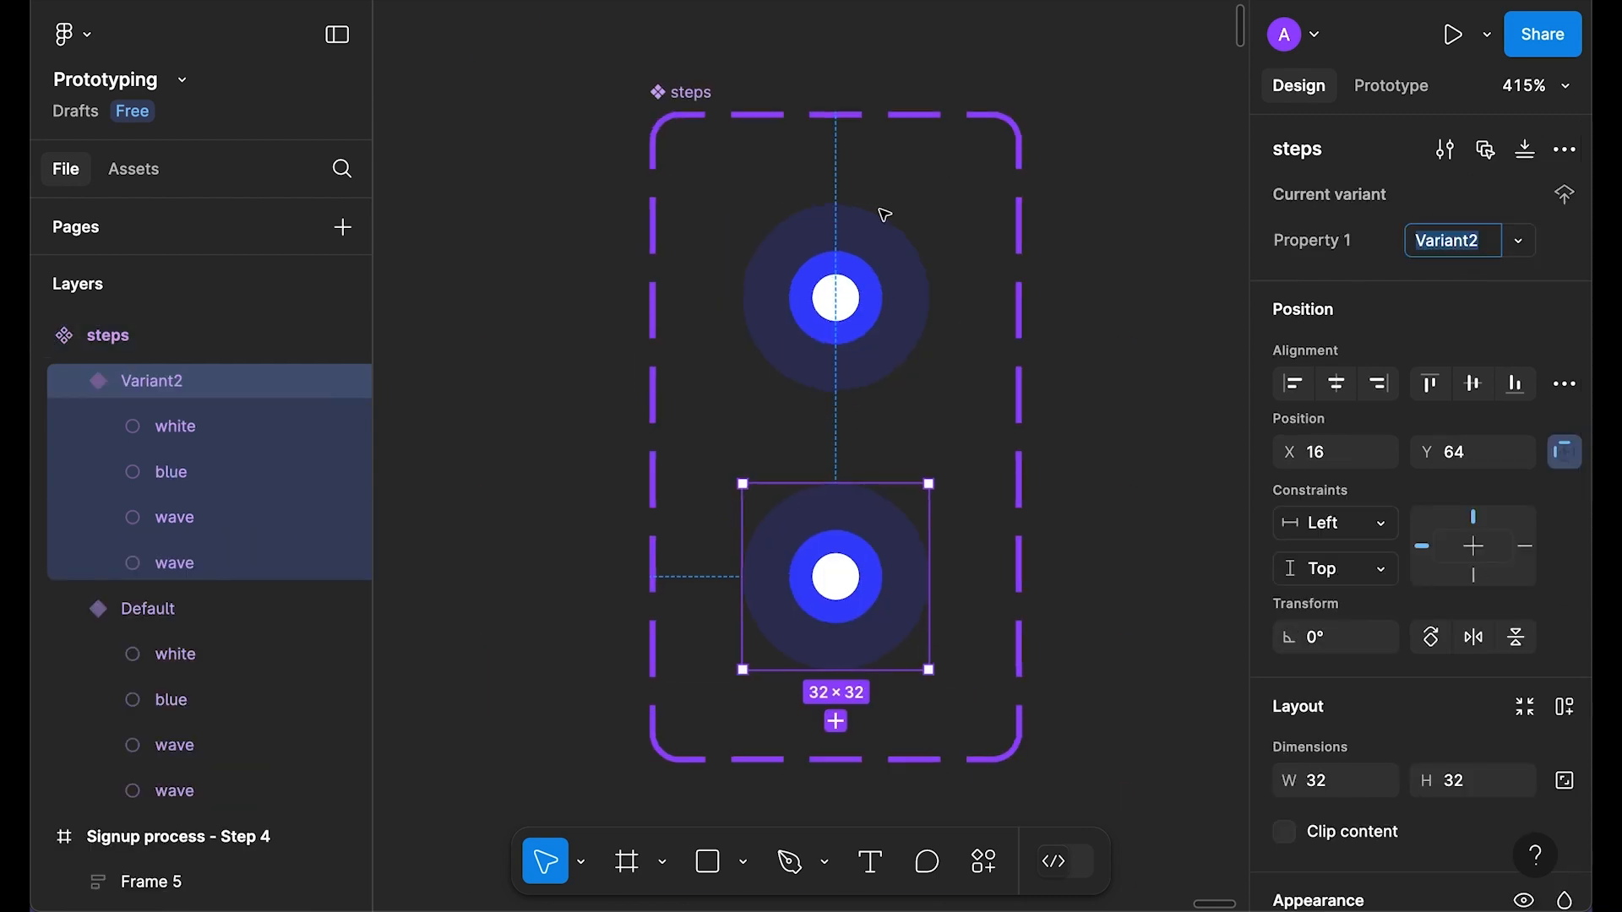
click(809, 107)
click(727, 105)
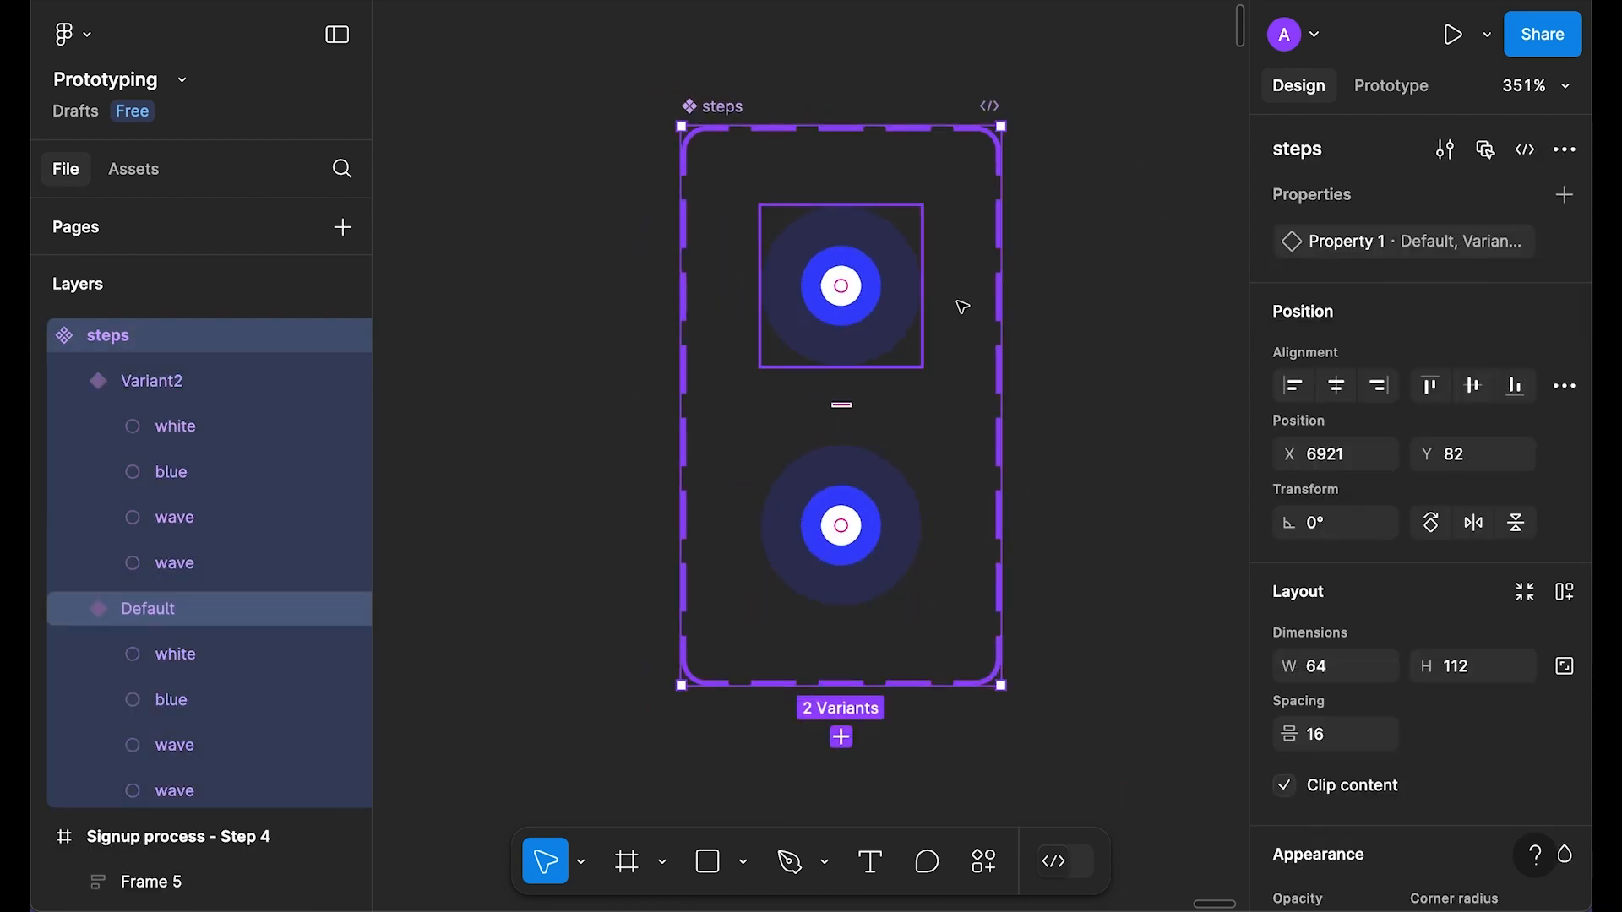
drag(1001, 338, 1225, 337)
drag(1007, 676, 1031, 837)
Step: Centre the Default and Variant2 variants horizontally and move Variant2 lower in the set
click(572, 245)
scroll(735, 242, right, 2)
scroll(735, 242, down, 1)
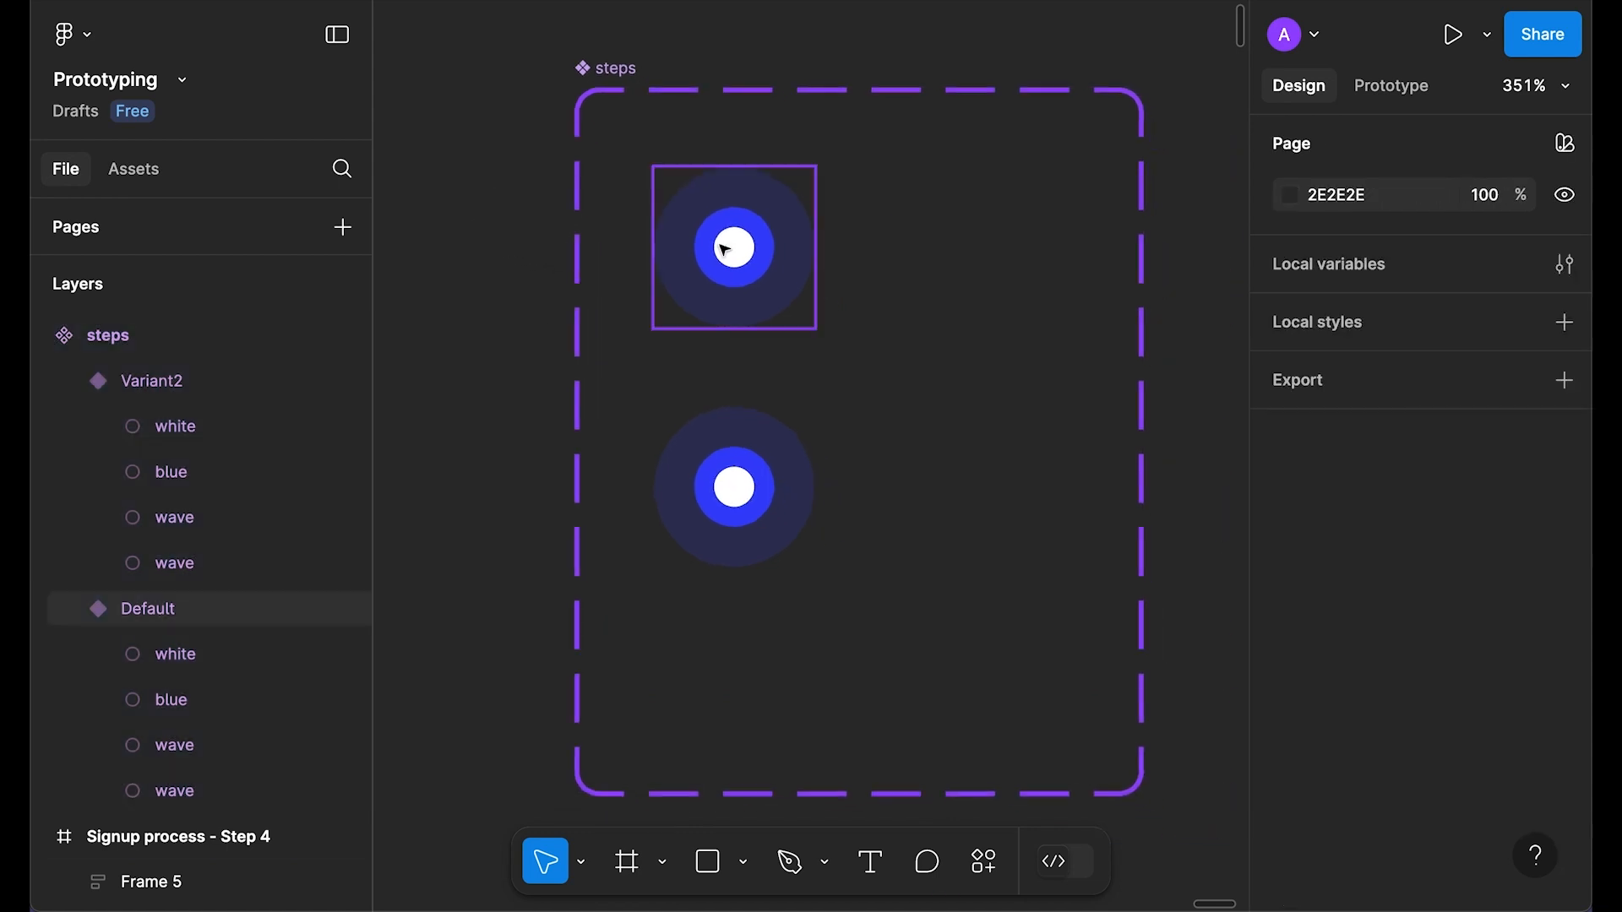
click(735, 247)
click(1336, 384)
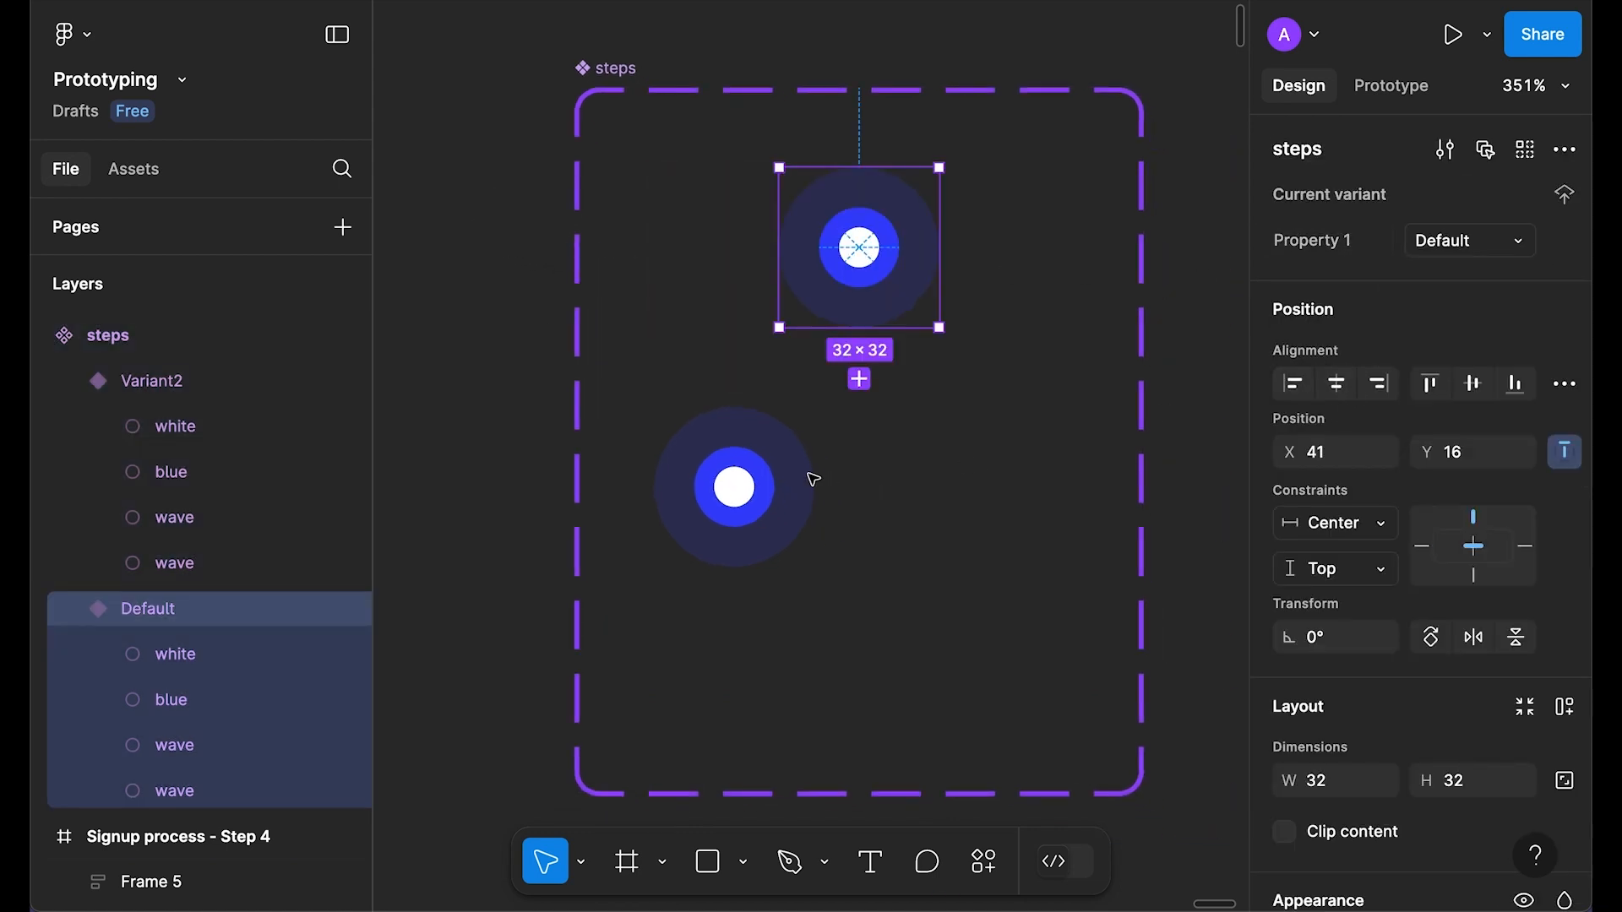
click(806, 475)
click(1332, 393)
drag(881, 494, 898, 578)
key(Escape)
Step: Resize Variant2's lower wave ring to 64×64 at 20% opacity
click(884, 659)
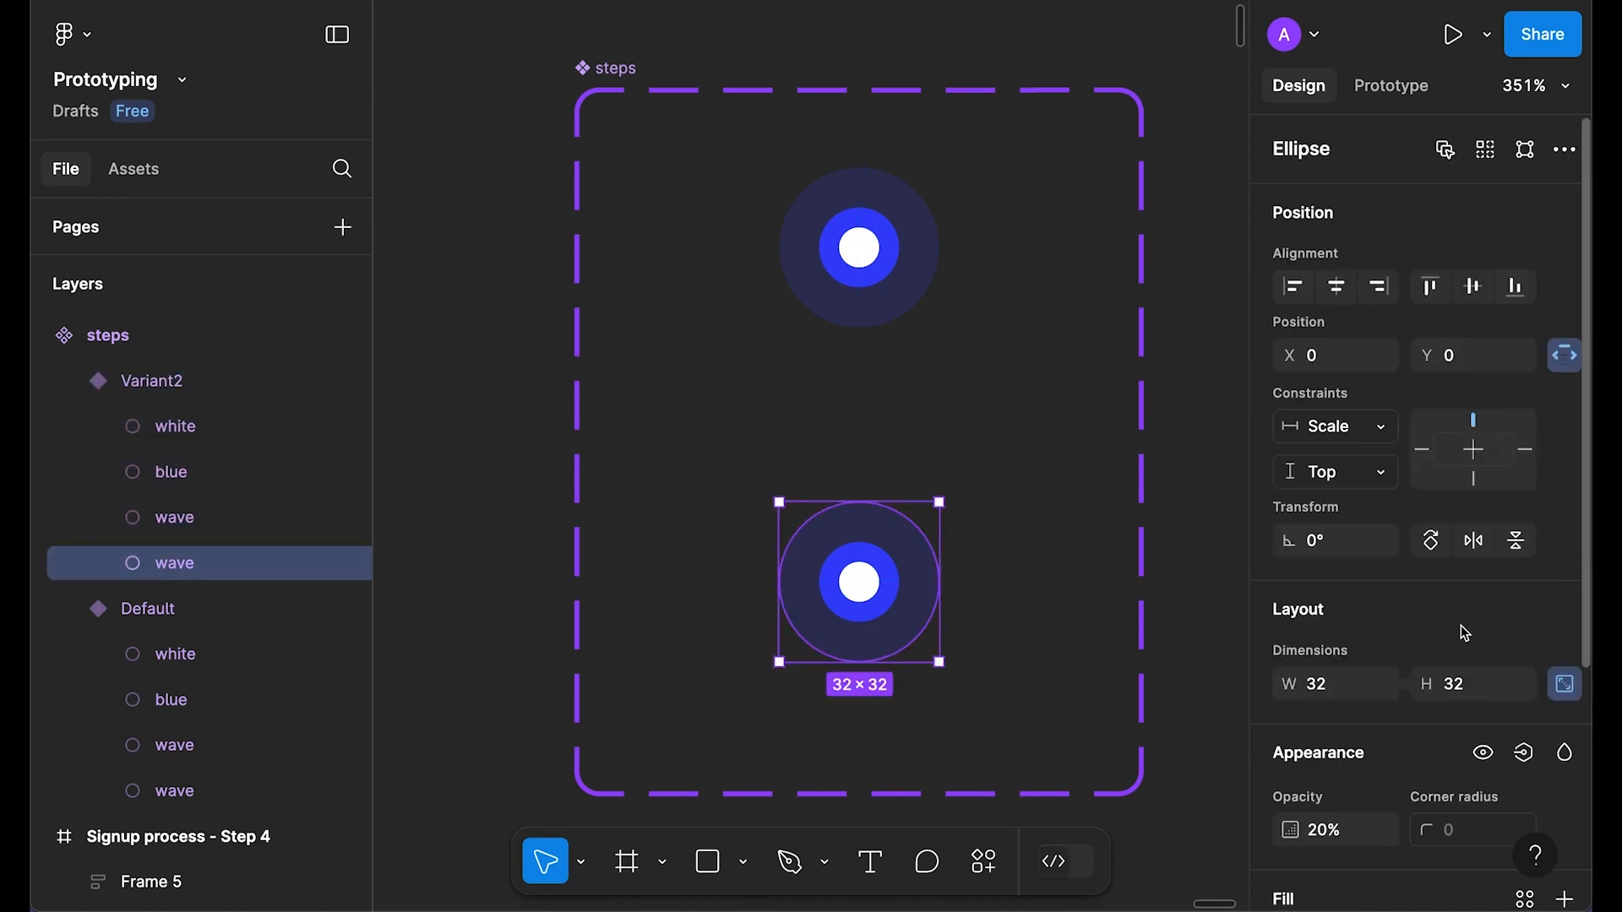
scroll(1356, 632, down, 1)
scroll(1455, 647, down, 1)
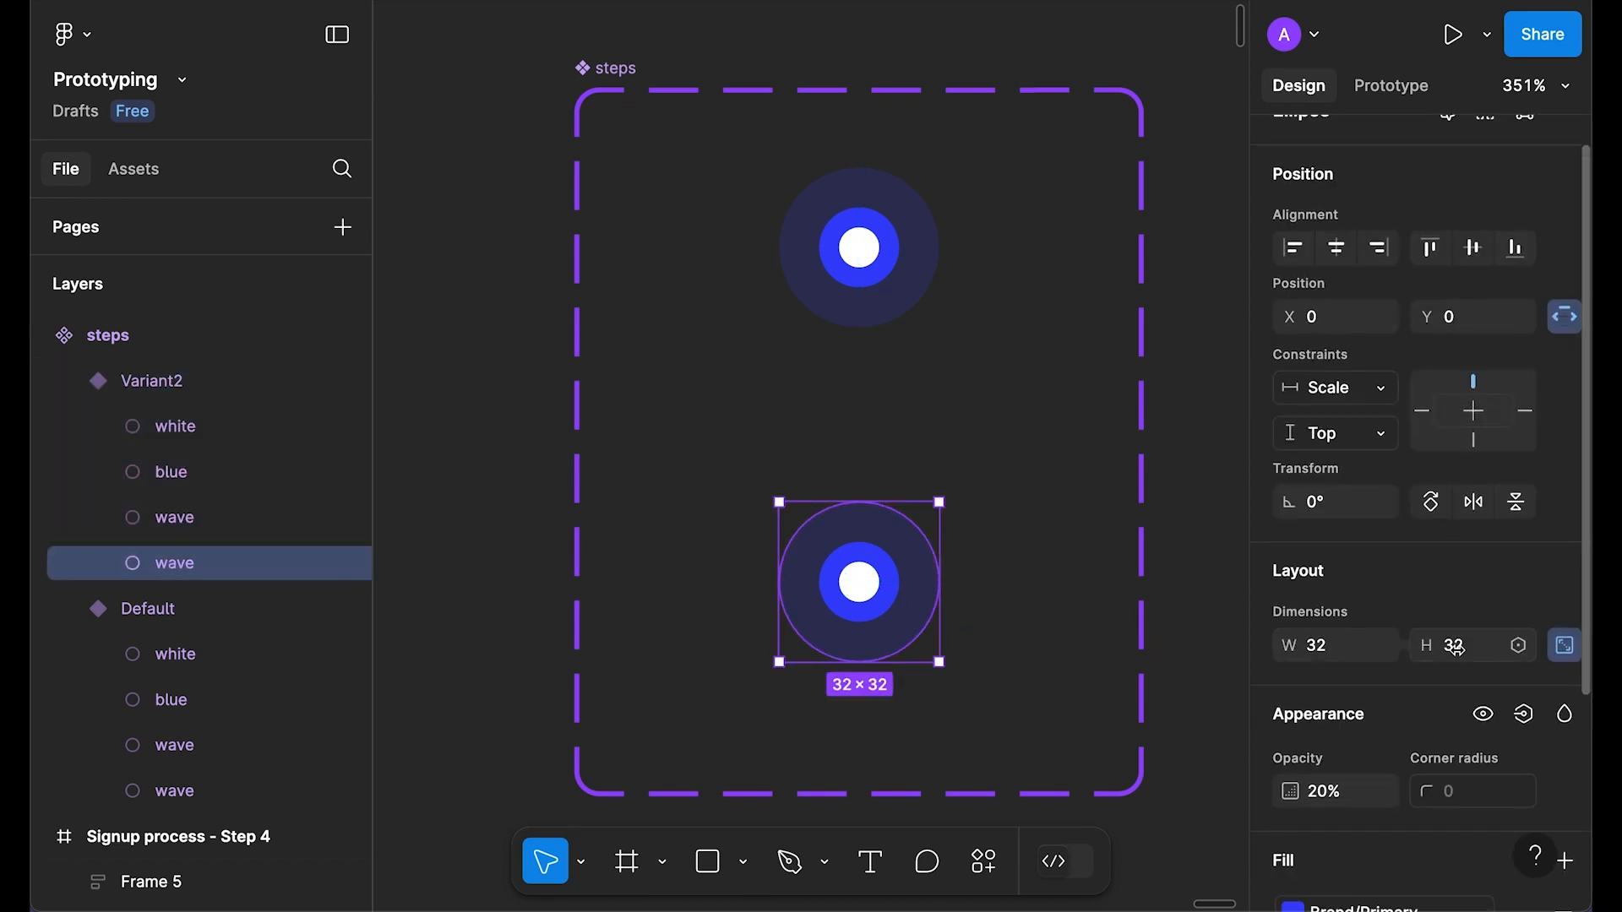
click(1455, 647)
key(Return)
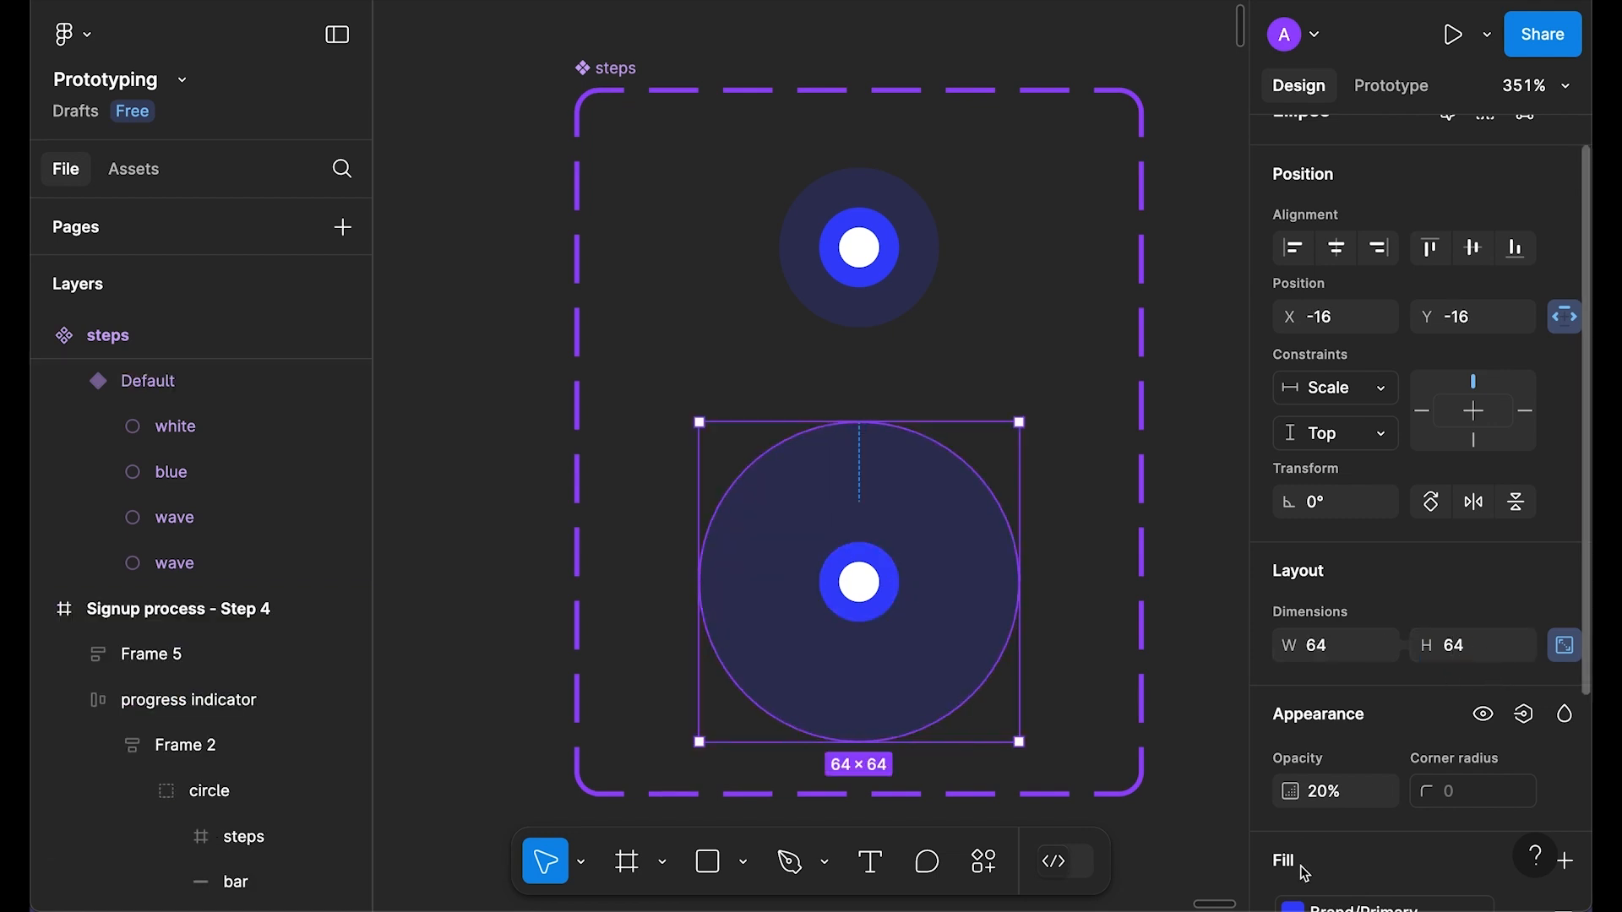
click(1333, 793)
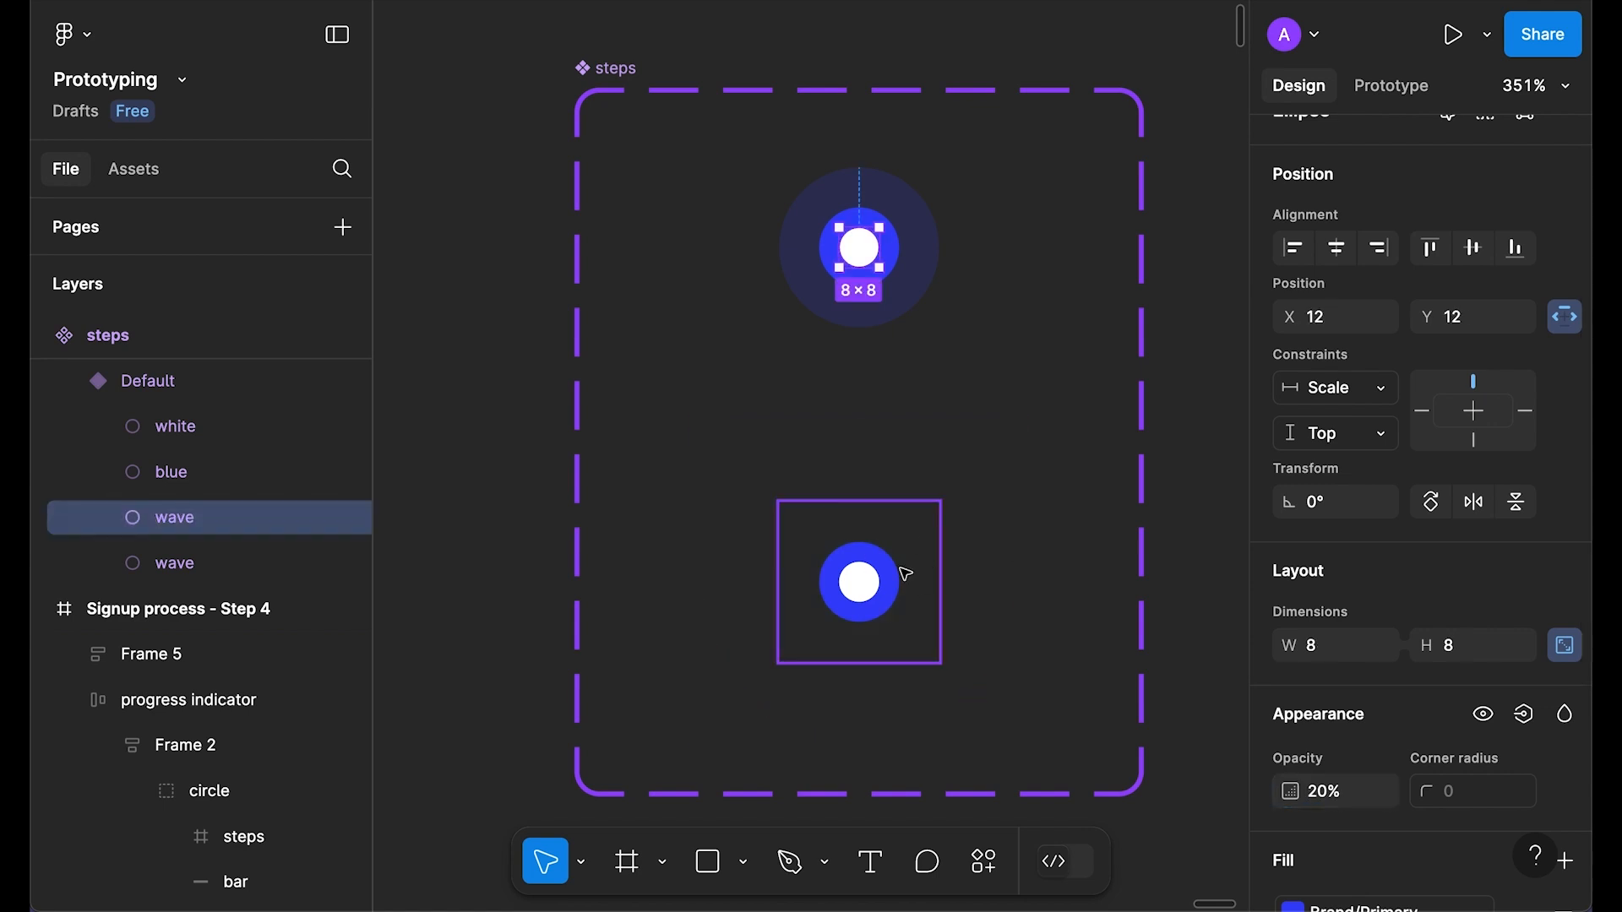
Step: Grow Variant2's other wave ring from 8×8 to 28×28
click(904, 571)
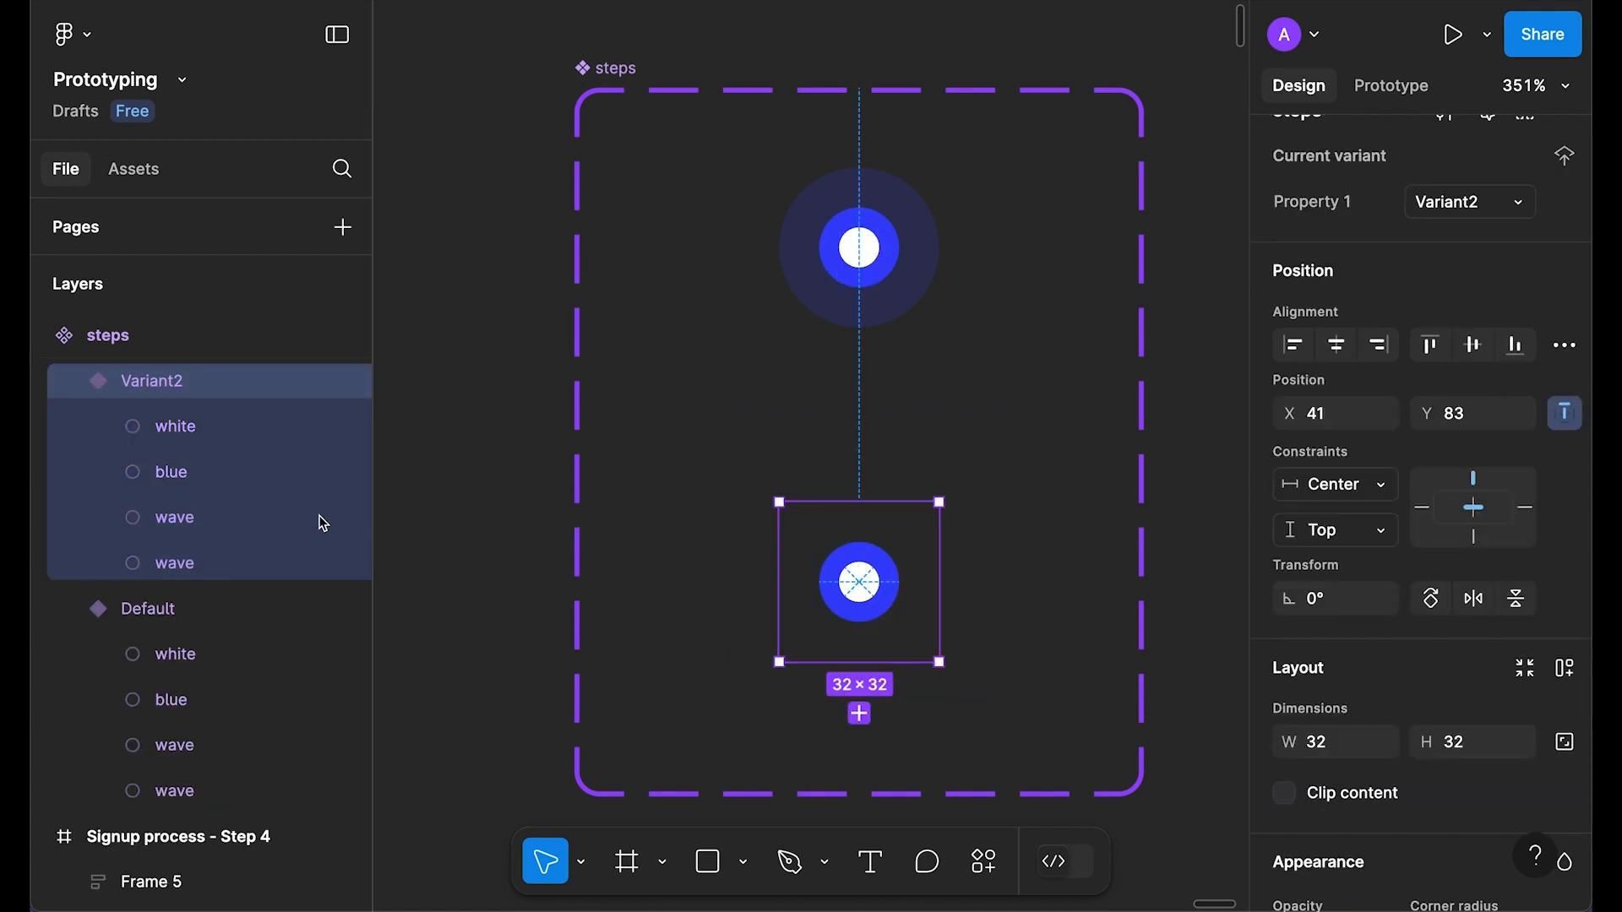
click(187, 518)
drag(879, 562, 941, 502)
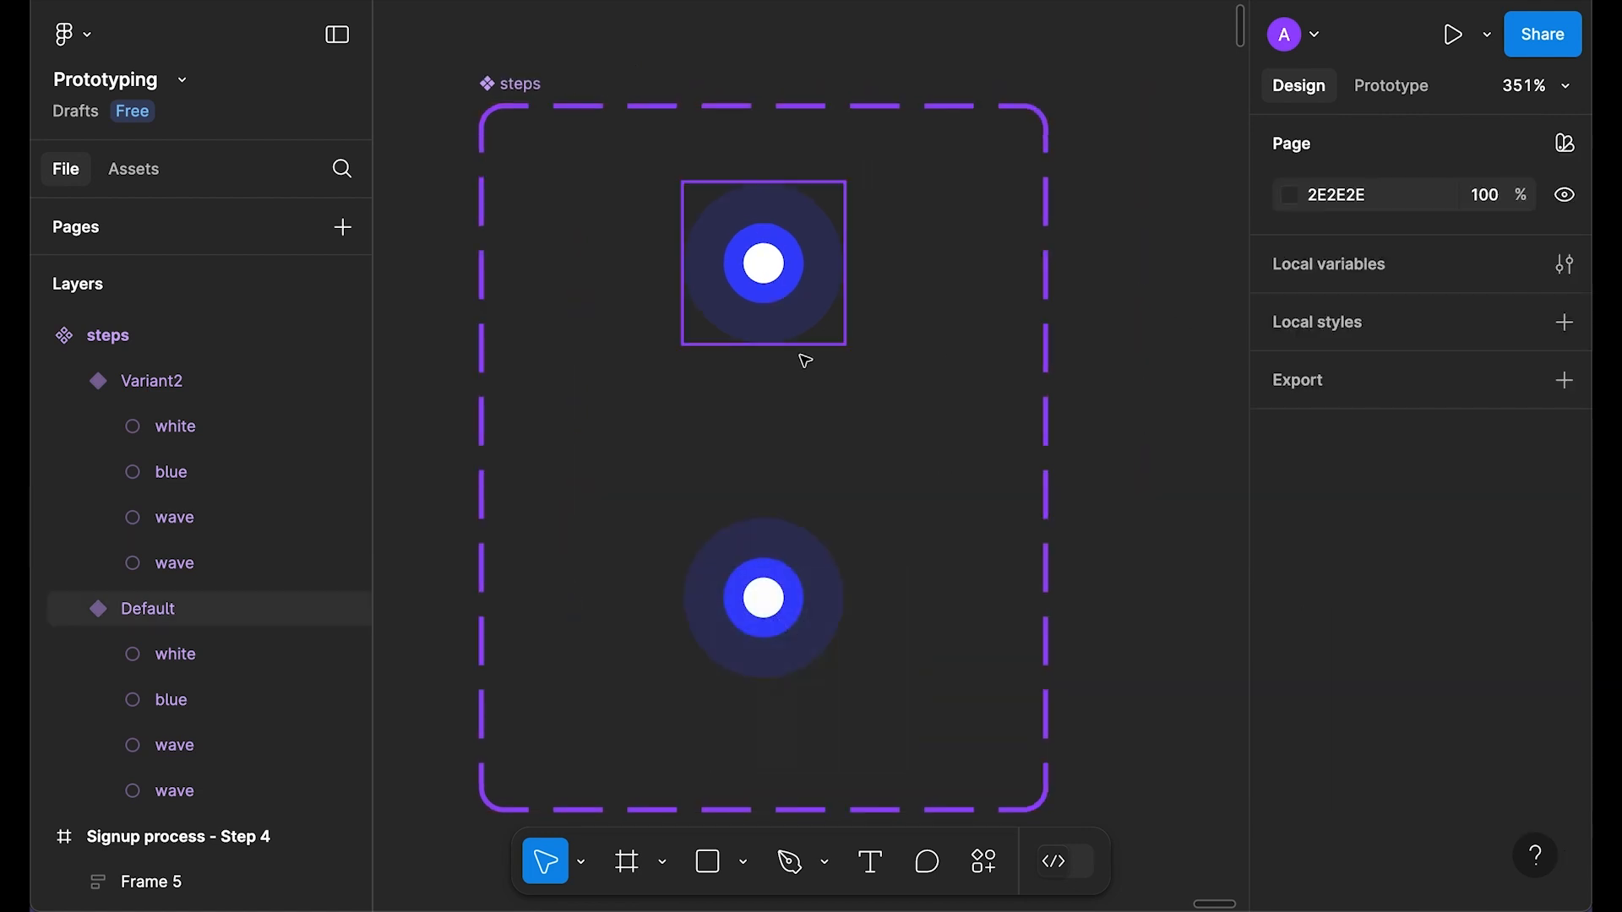
Step: Link the Default variant to Variant2 with an After delay trigger of 1ms
click(1395, 88)
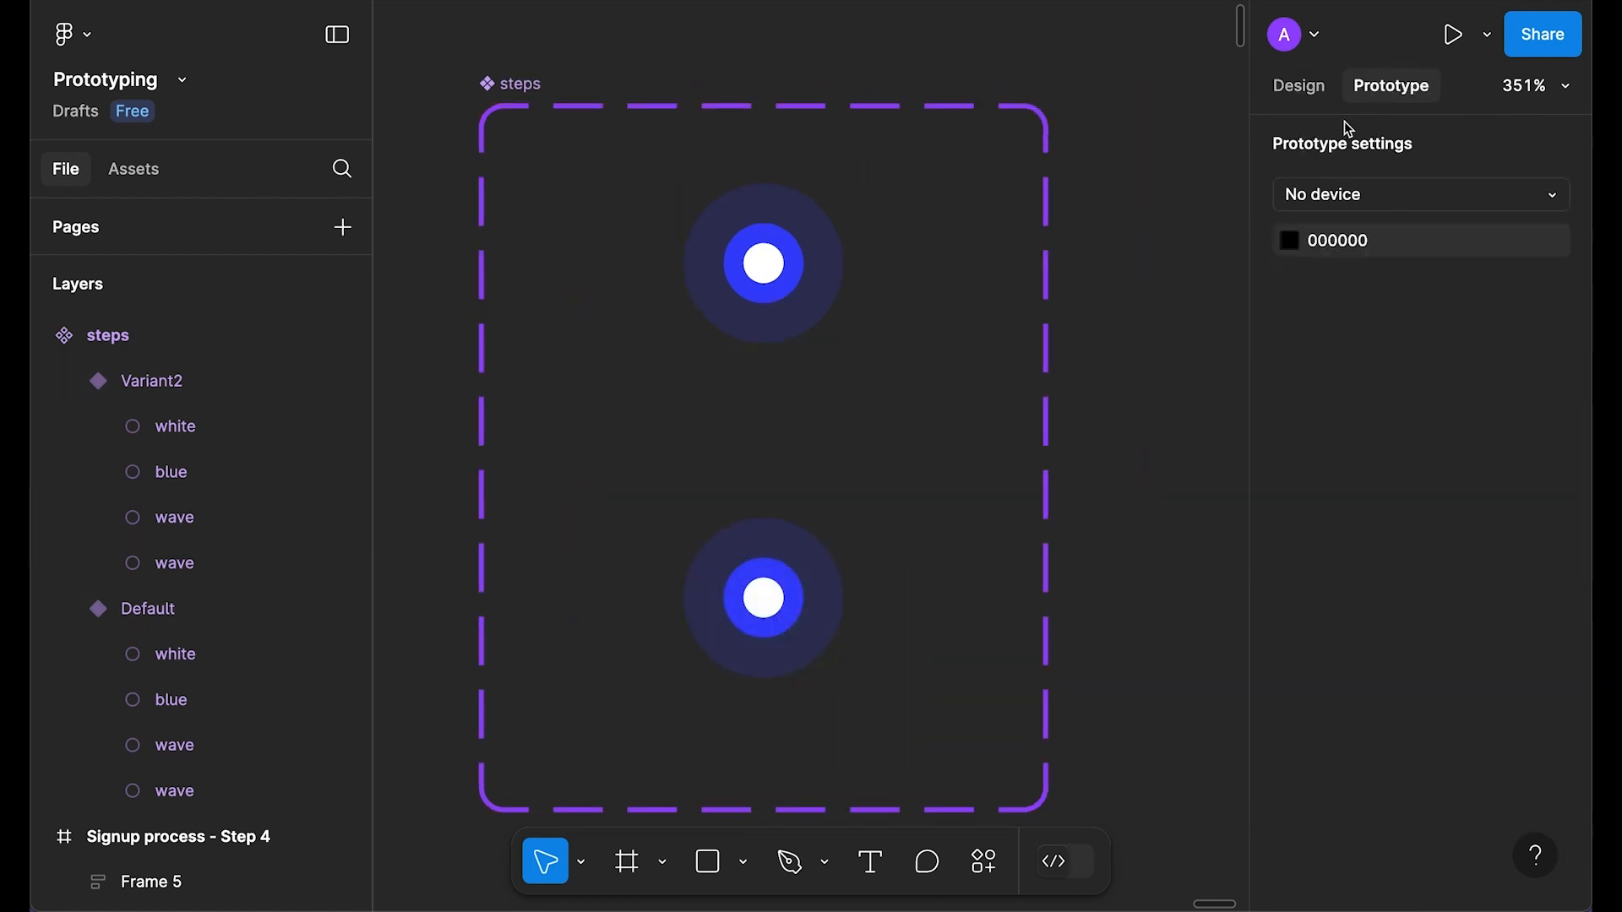
click(781, 283)
drag(765, 343, 763, 591)
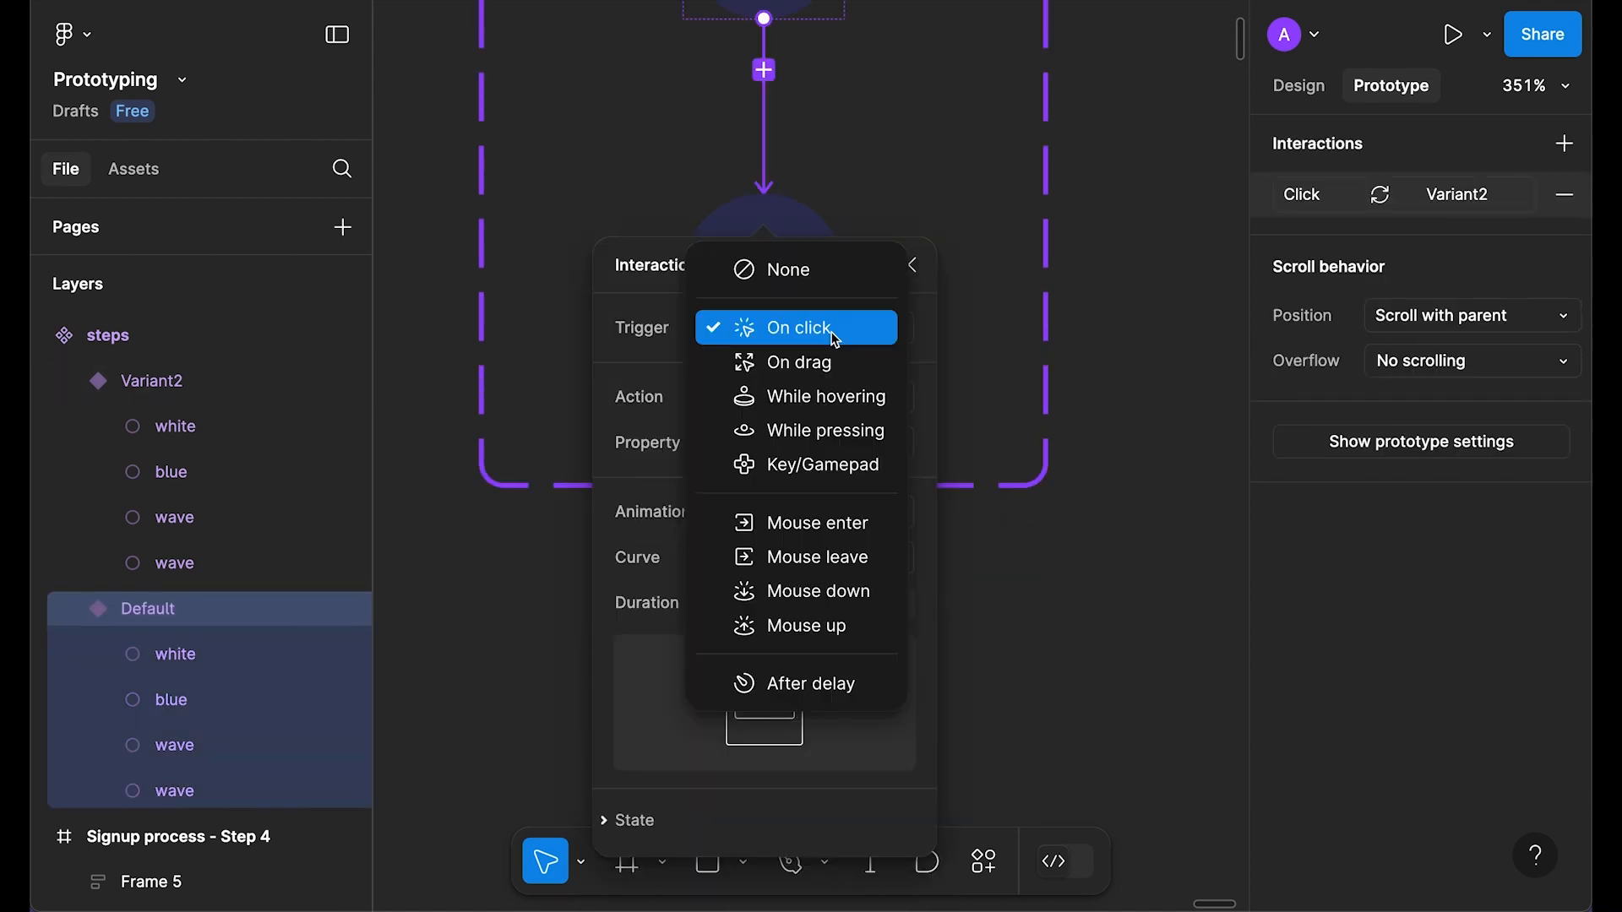
click(811, 683)
click(821, 382)
text(1)
key(Return)
Step: Set that transition to Smart animate with Linear easing and 300ms duration
click(785, 562)
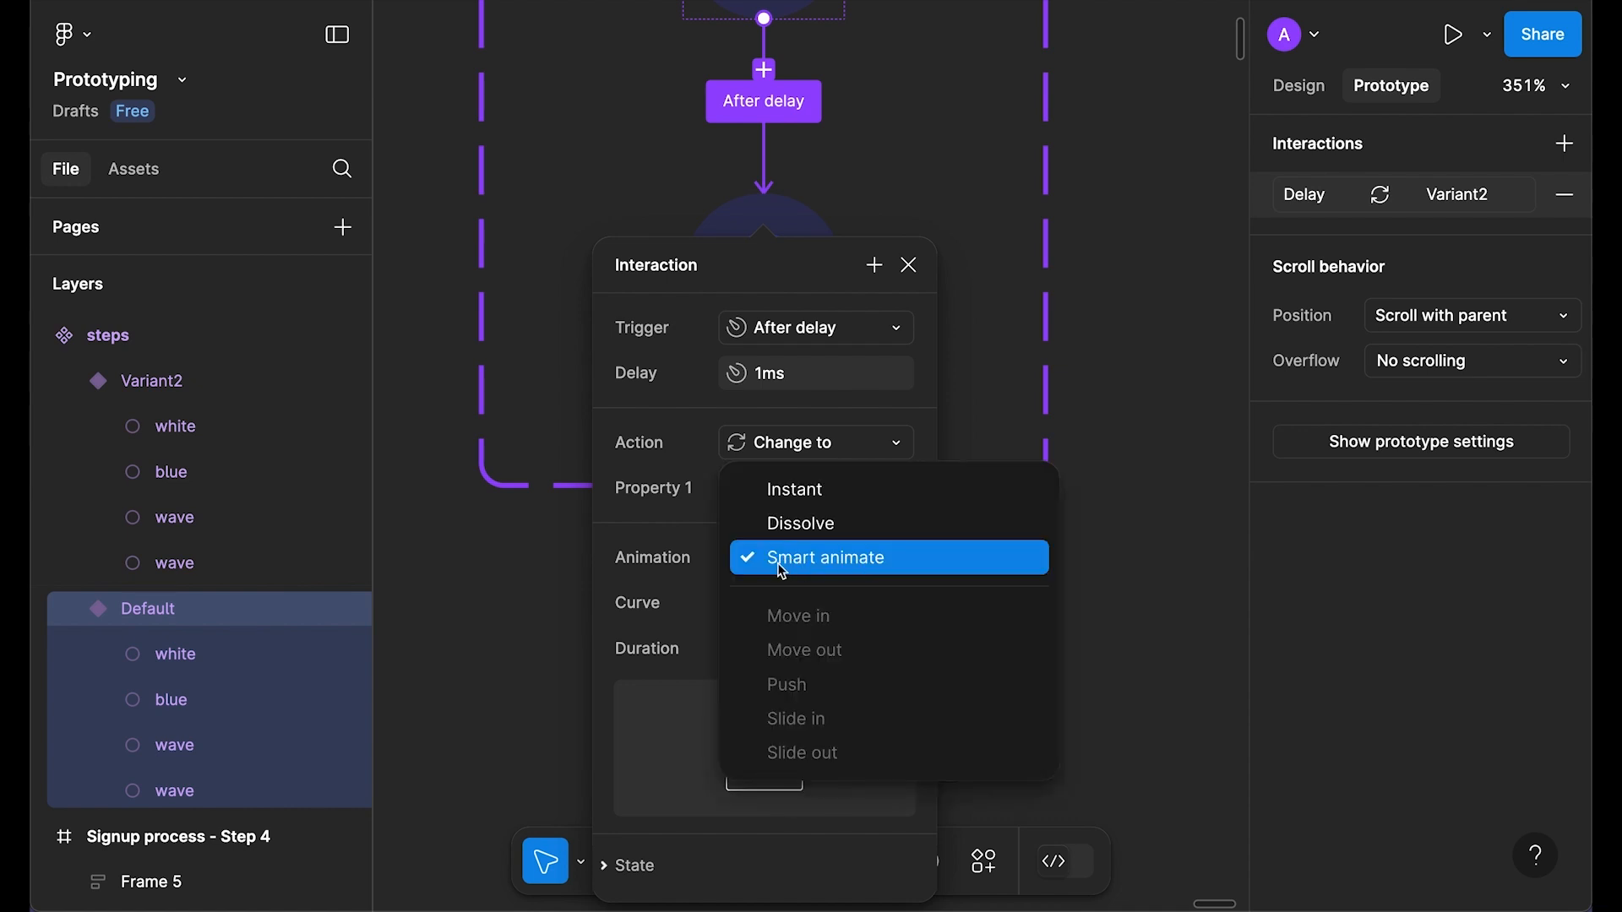
click(807, 566)
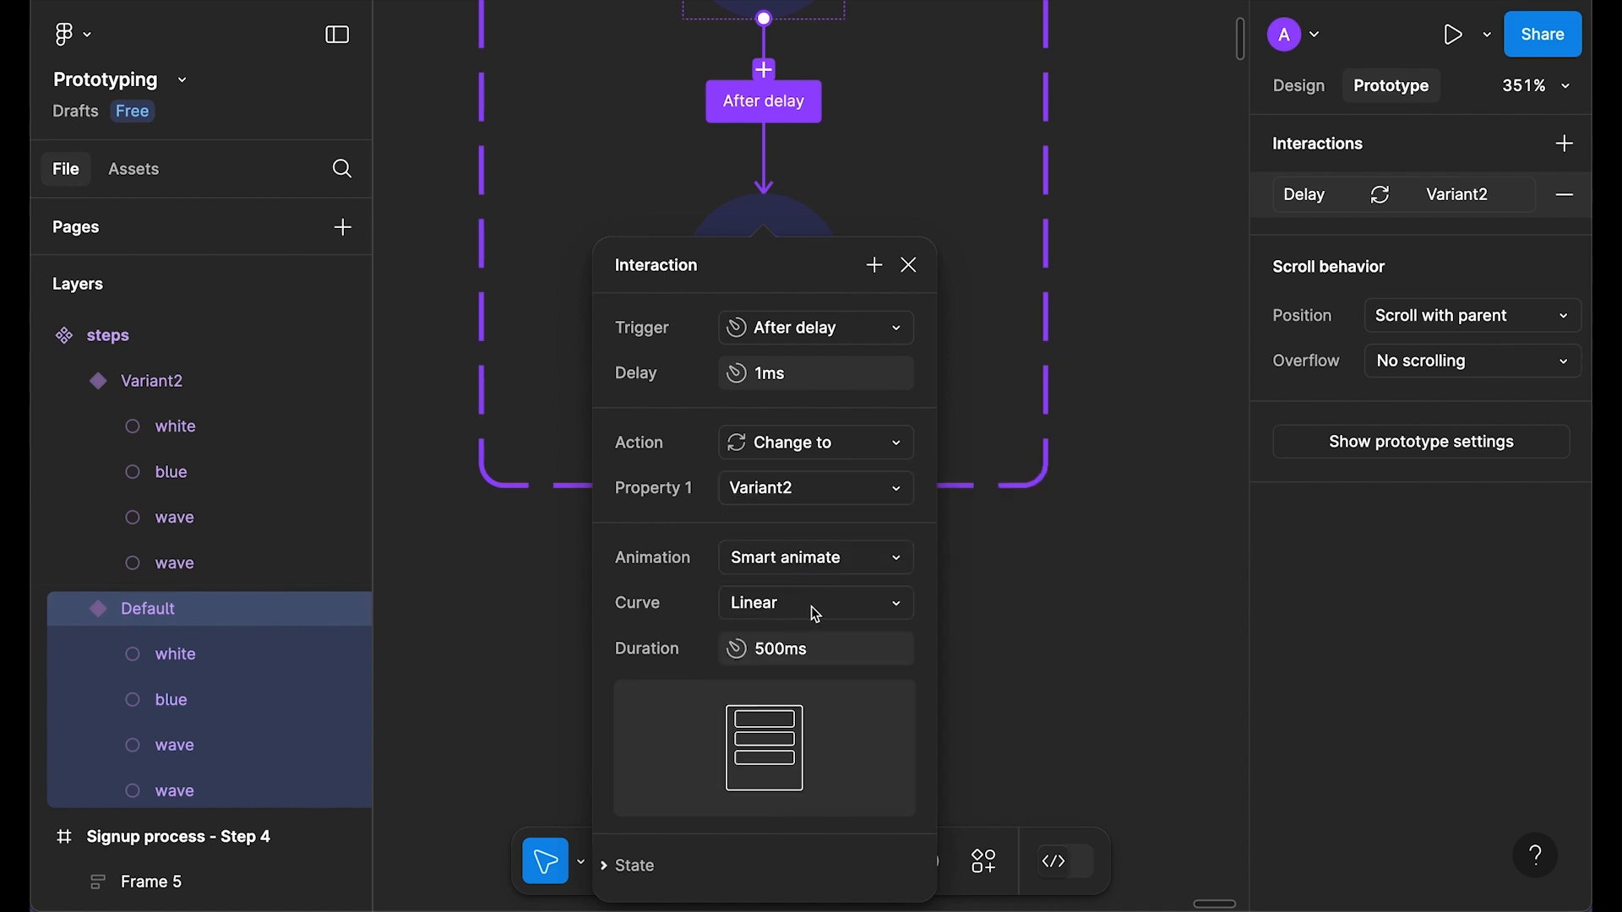
click(794, 599)
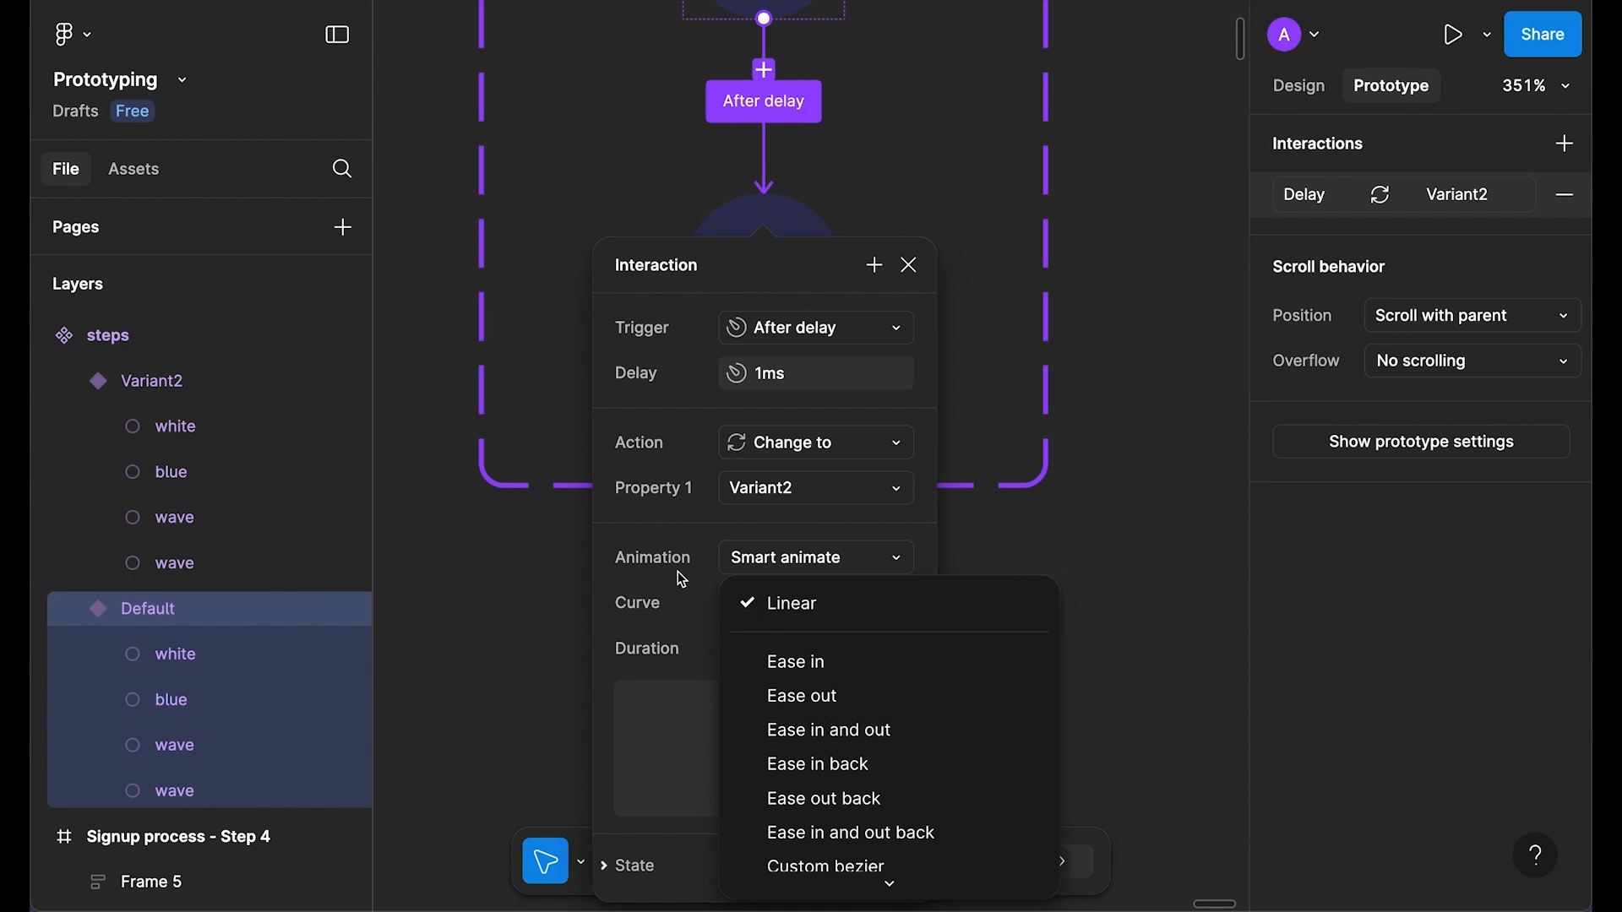
click(807, 609)
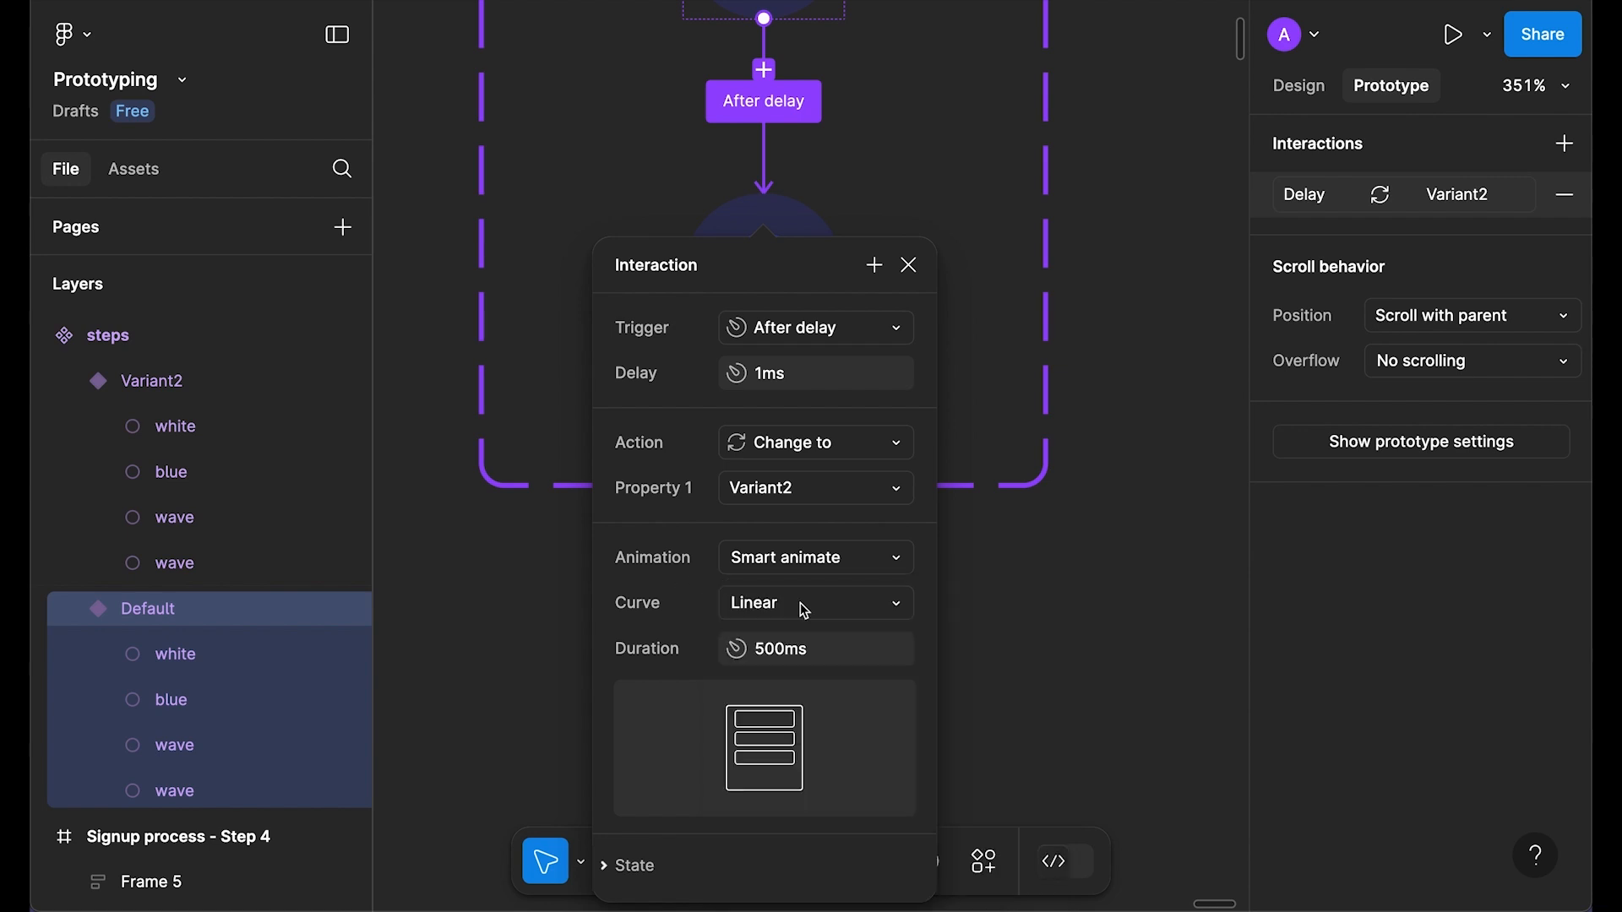
click(820, 658)
text(300)
key(Return)
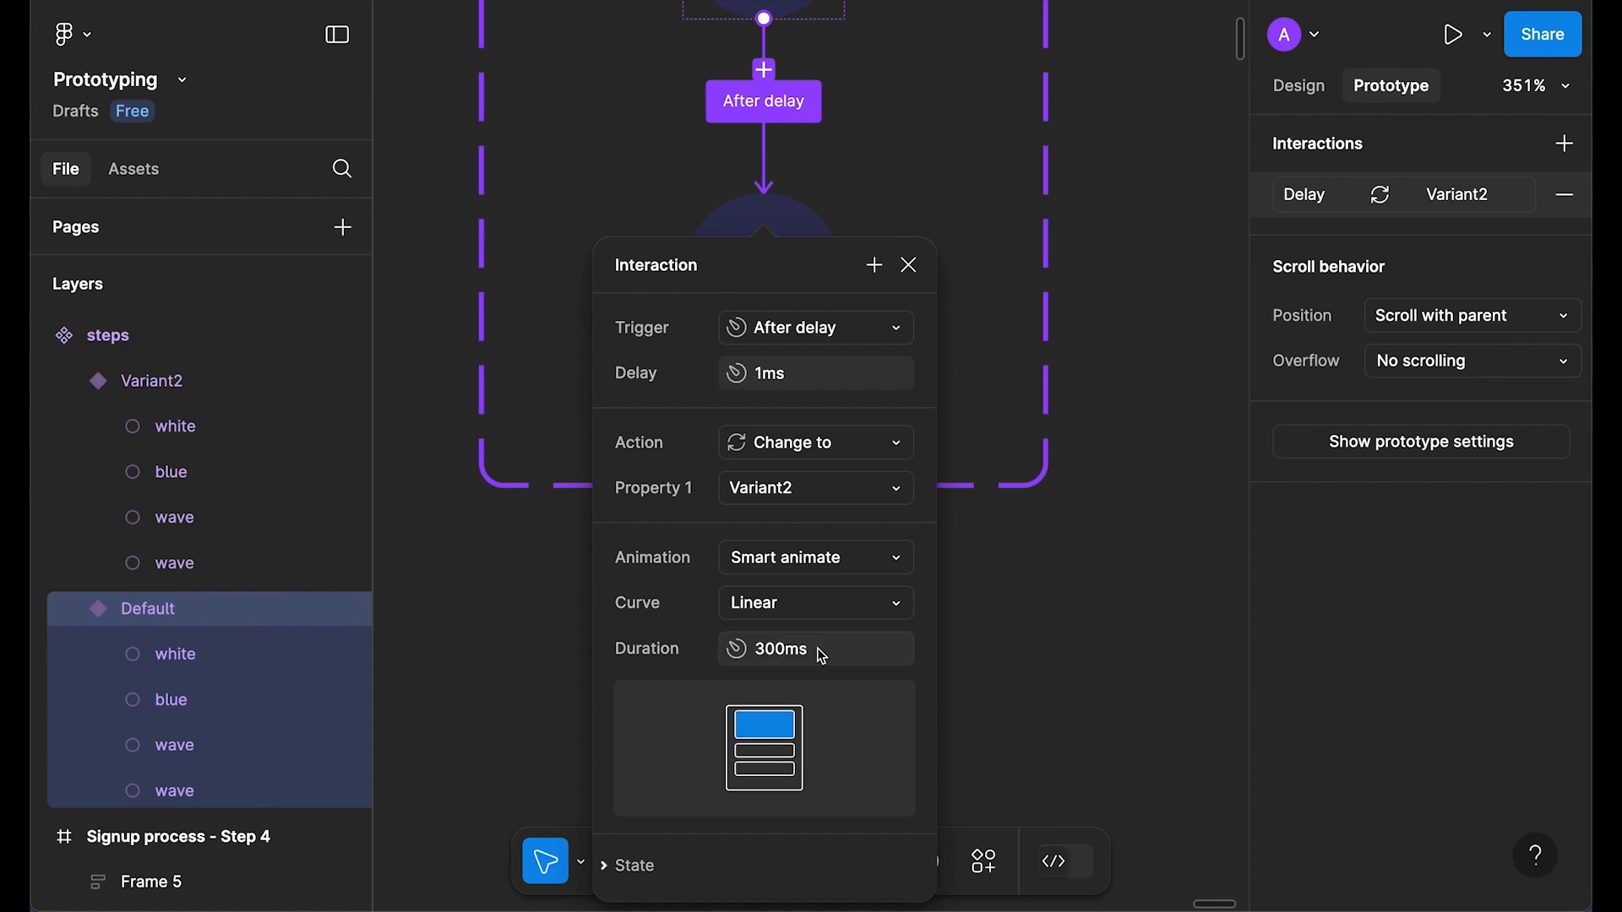
click(909, 265)
Step: Link Variant2 back to the Default variant with a 1ms After delay trigger
scroll(920, 262, down, 5)
scroll(854, 351, up, 2)
scroll(851, 342, up, 3)
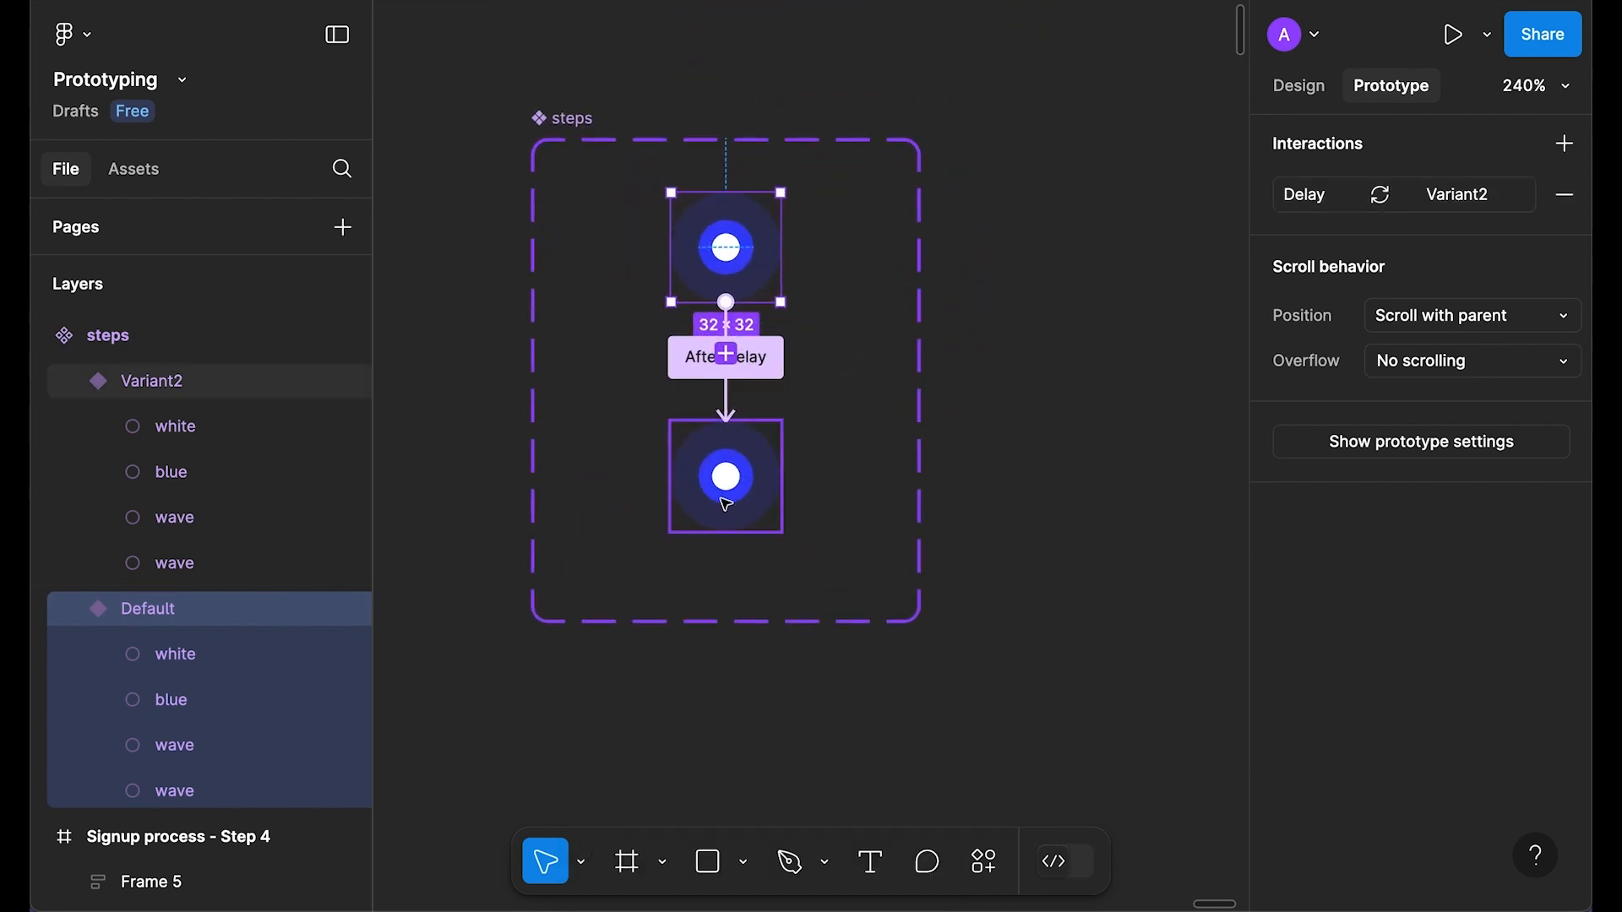
click(759, 477)
drag(780, 478, 733, 248)
scroll(790, 342, down, 6)
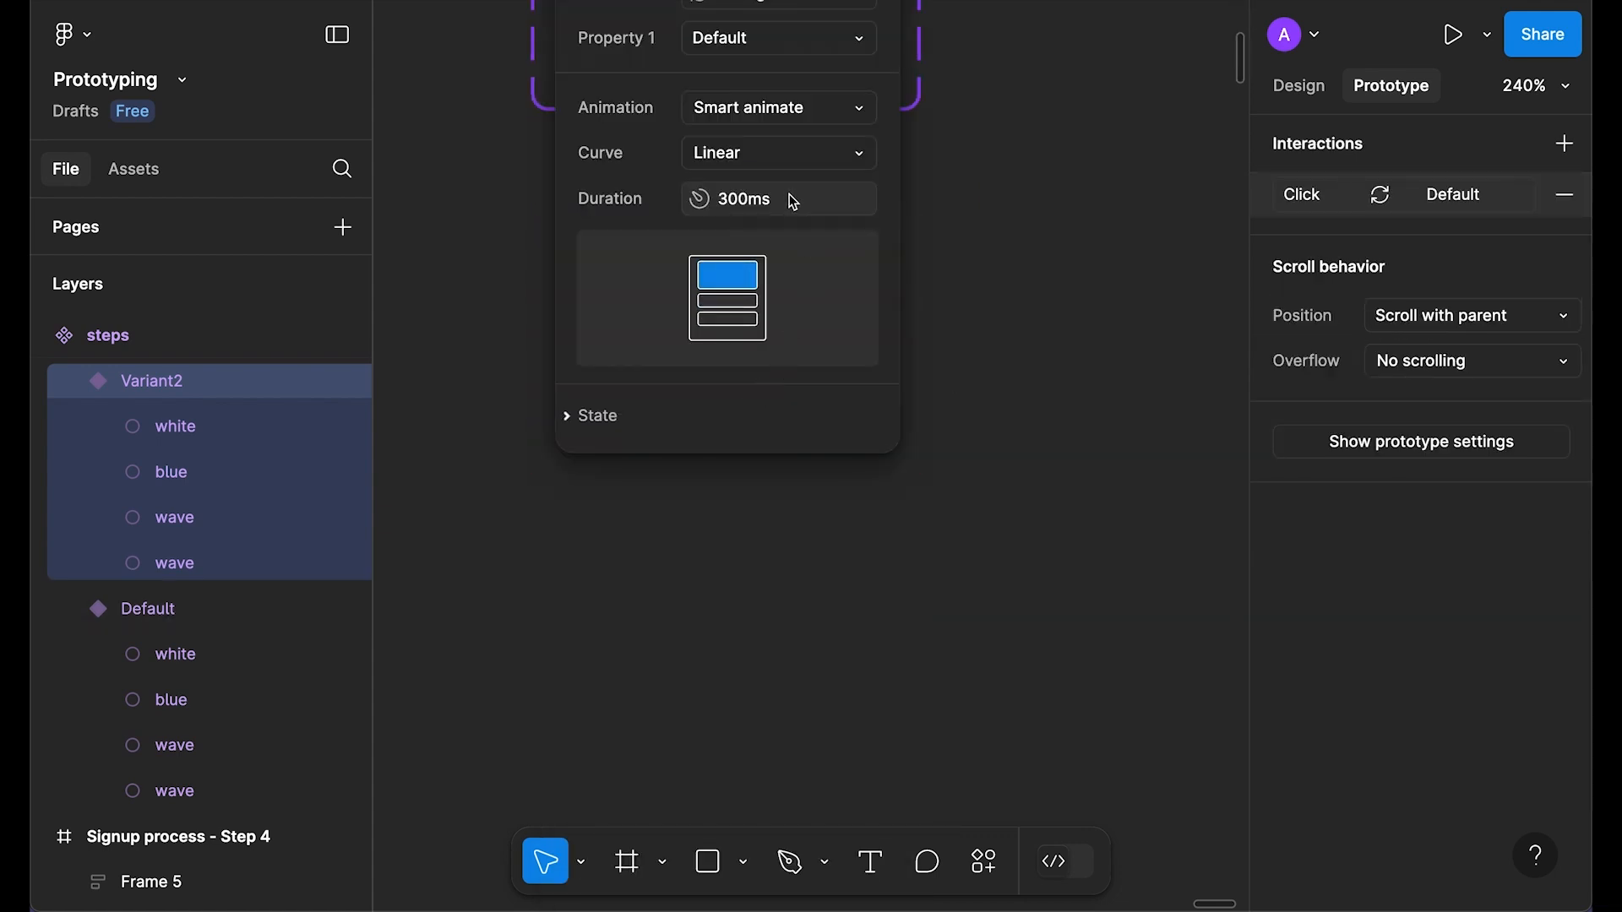
scroll(790, 342, up, 5)
click(847, 338)
click(813, 697)
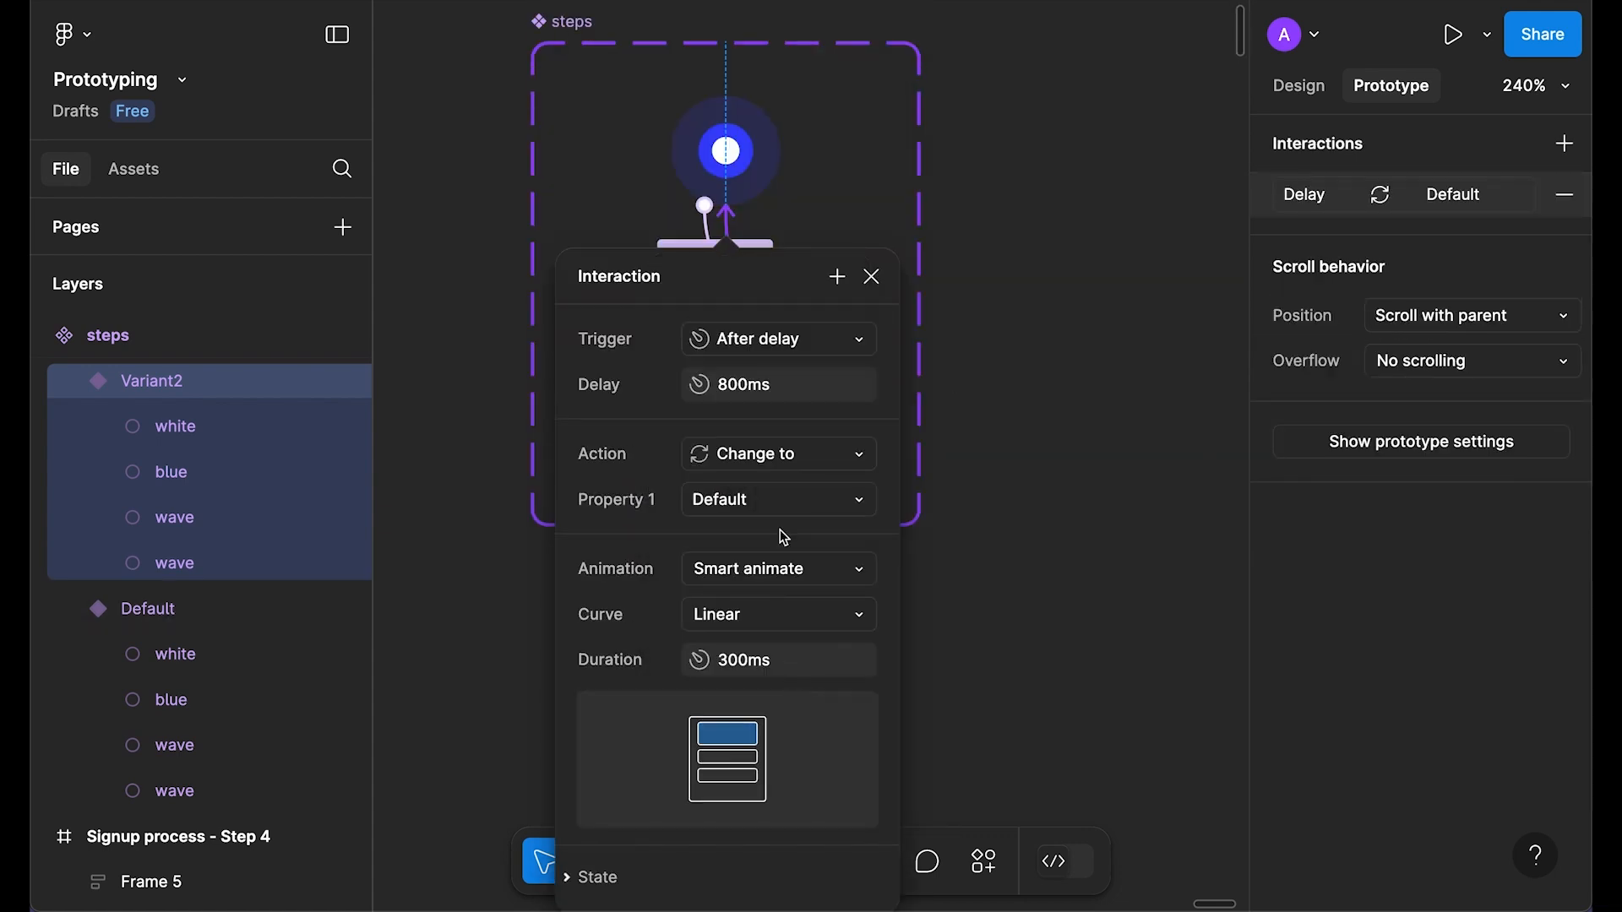
click(772, 388)
text(1)
key(Return)
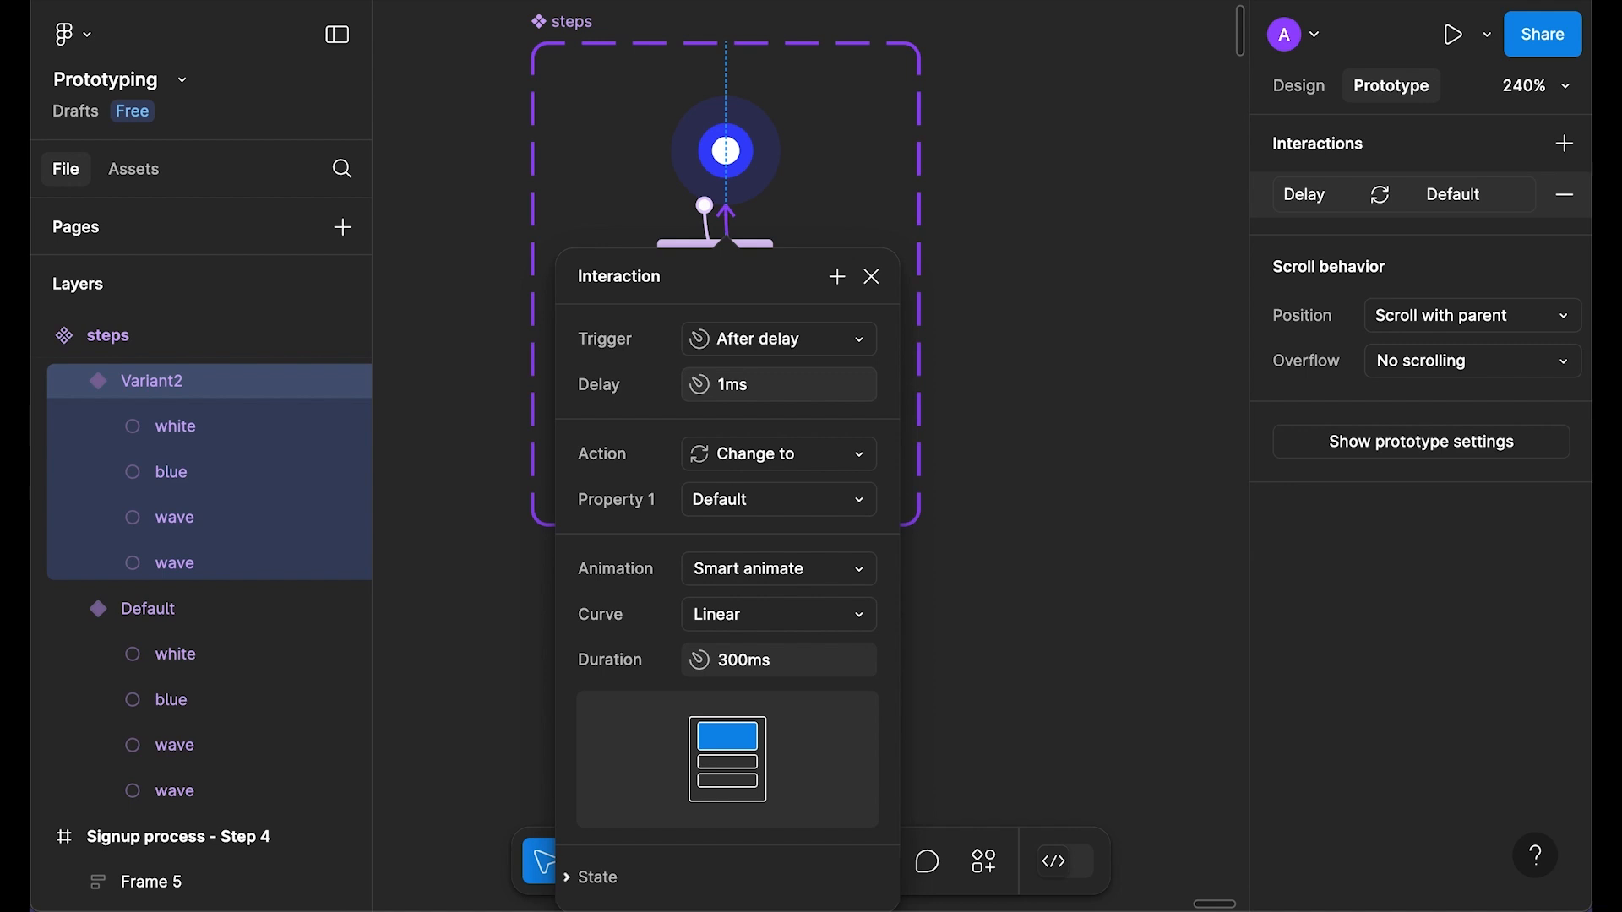
click(871, 277)
Step: Place a steps instance outside the component set
click(996, 185)
scroll(996, 185, right, 2)
click(1294, 89)
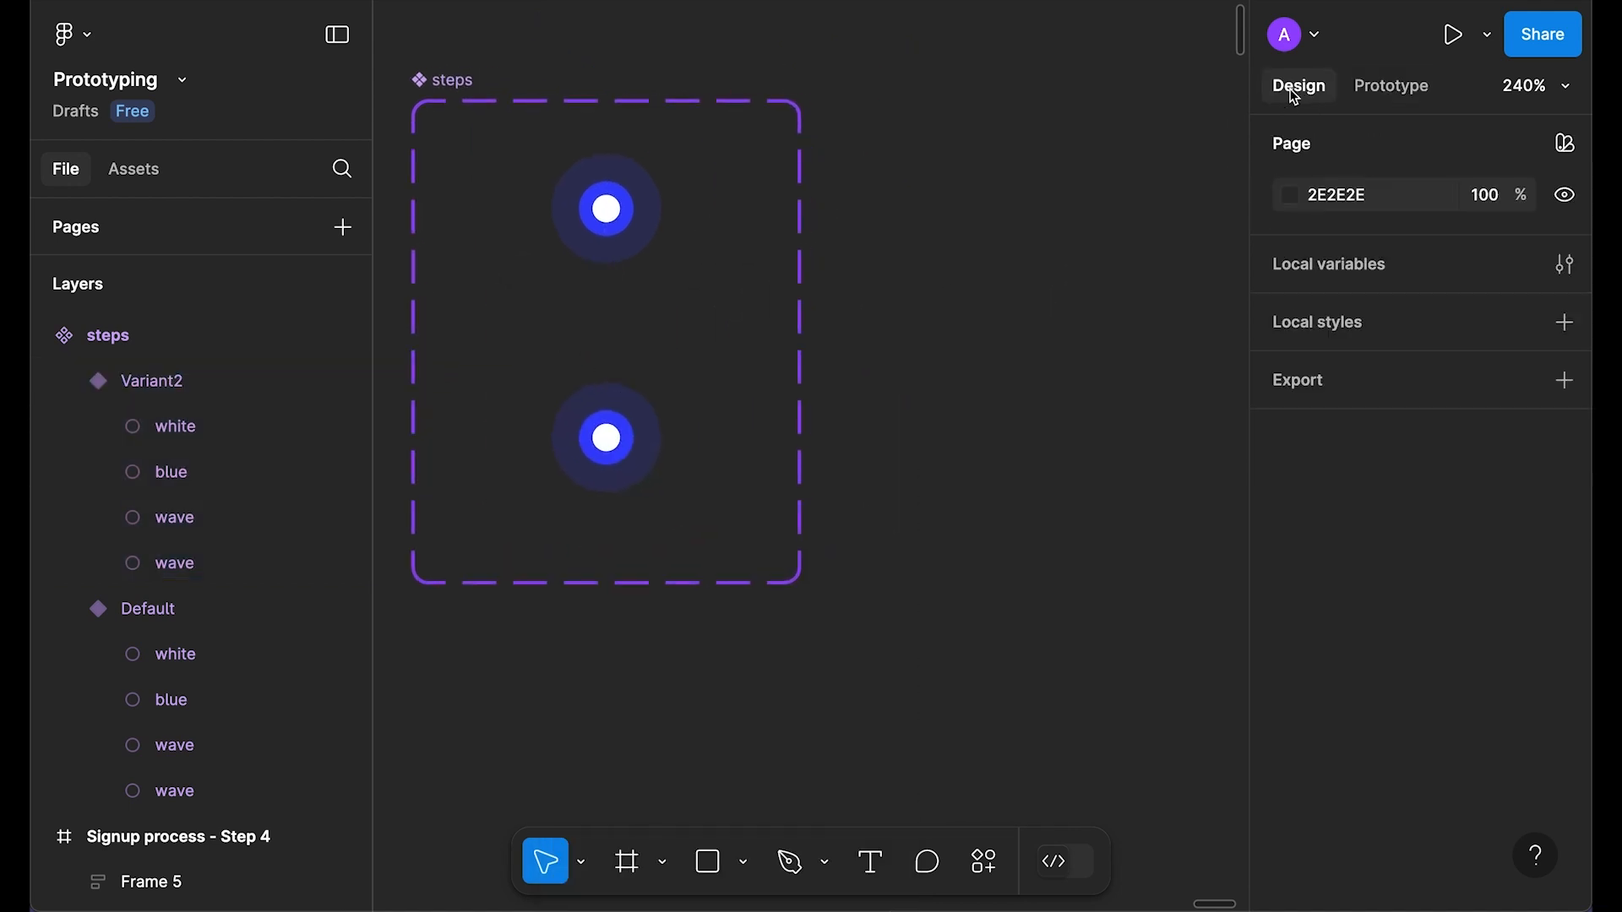
drag(652, 213, 1079, 207)
scroll(954, 240, right, 3)
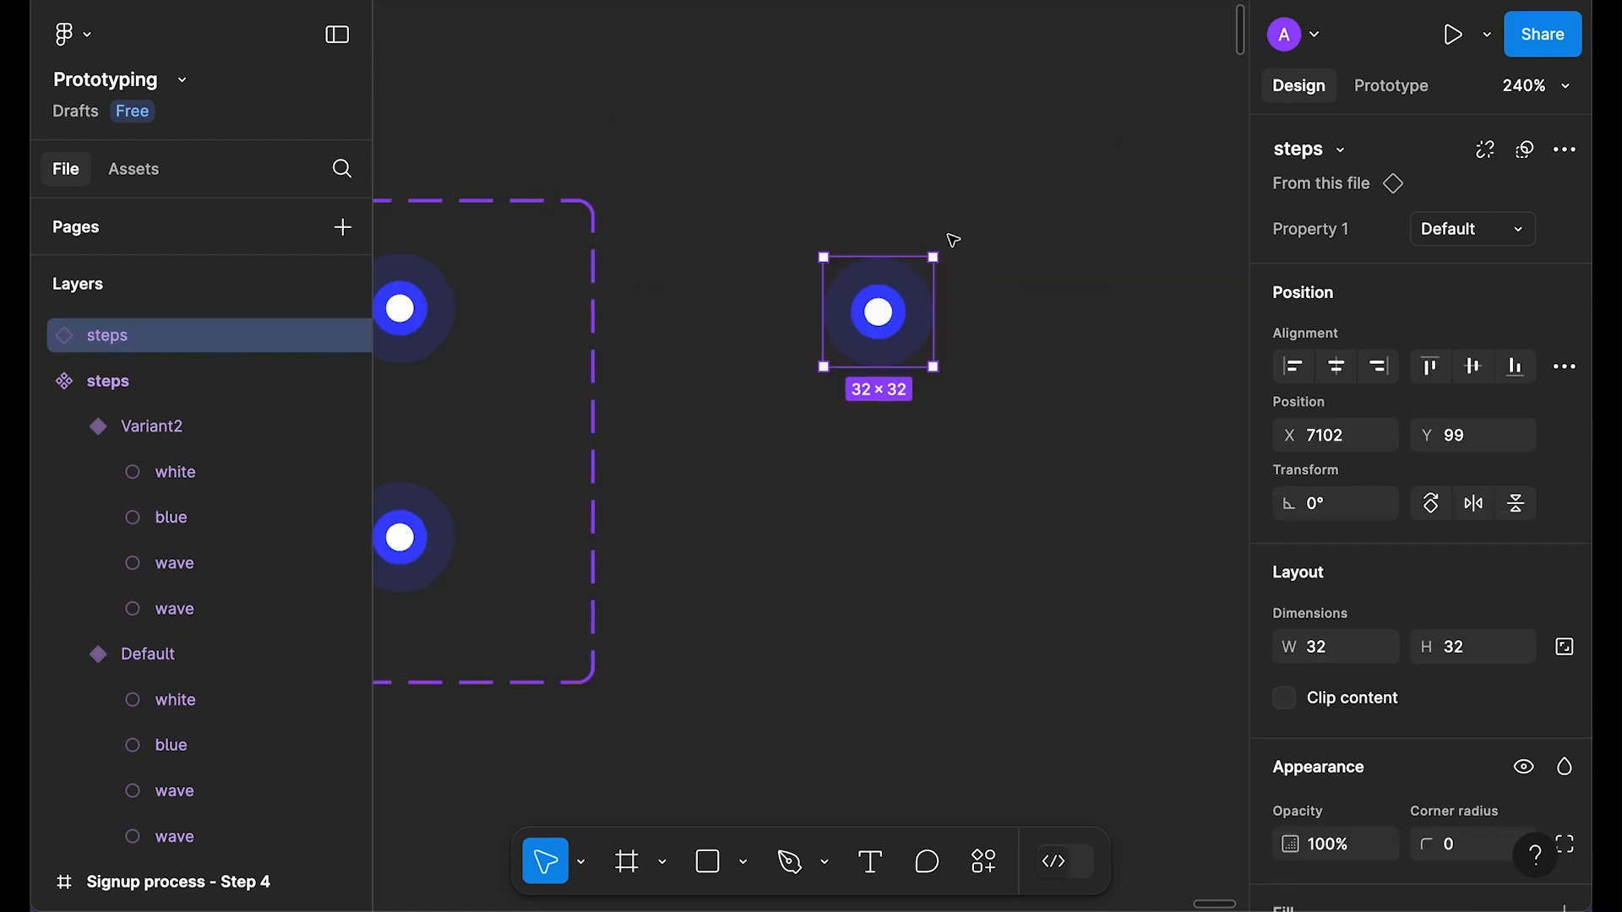
Step: Wrap the instance in Frame 32, centre it, and preview the animation
key(f)
drag(707, 145, 1084, 507)
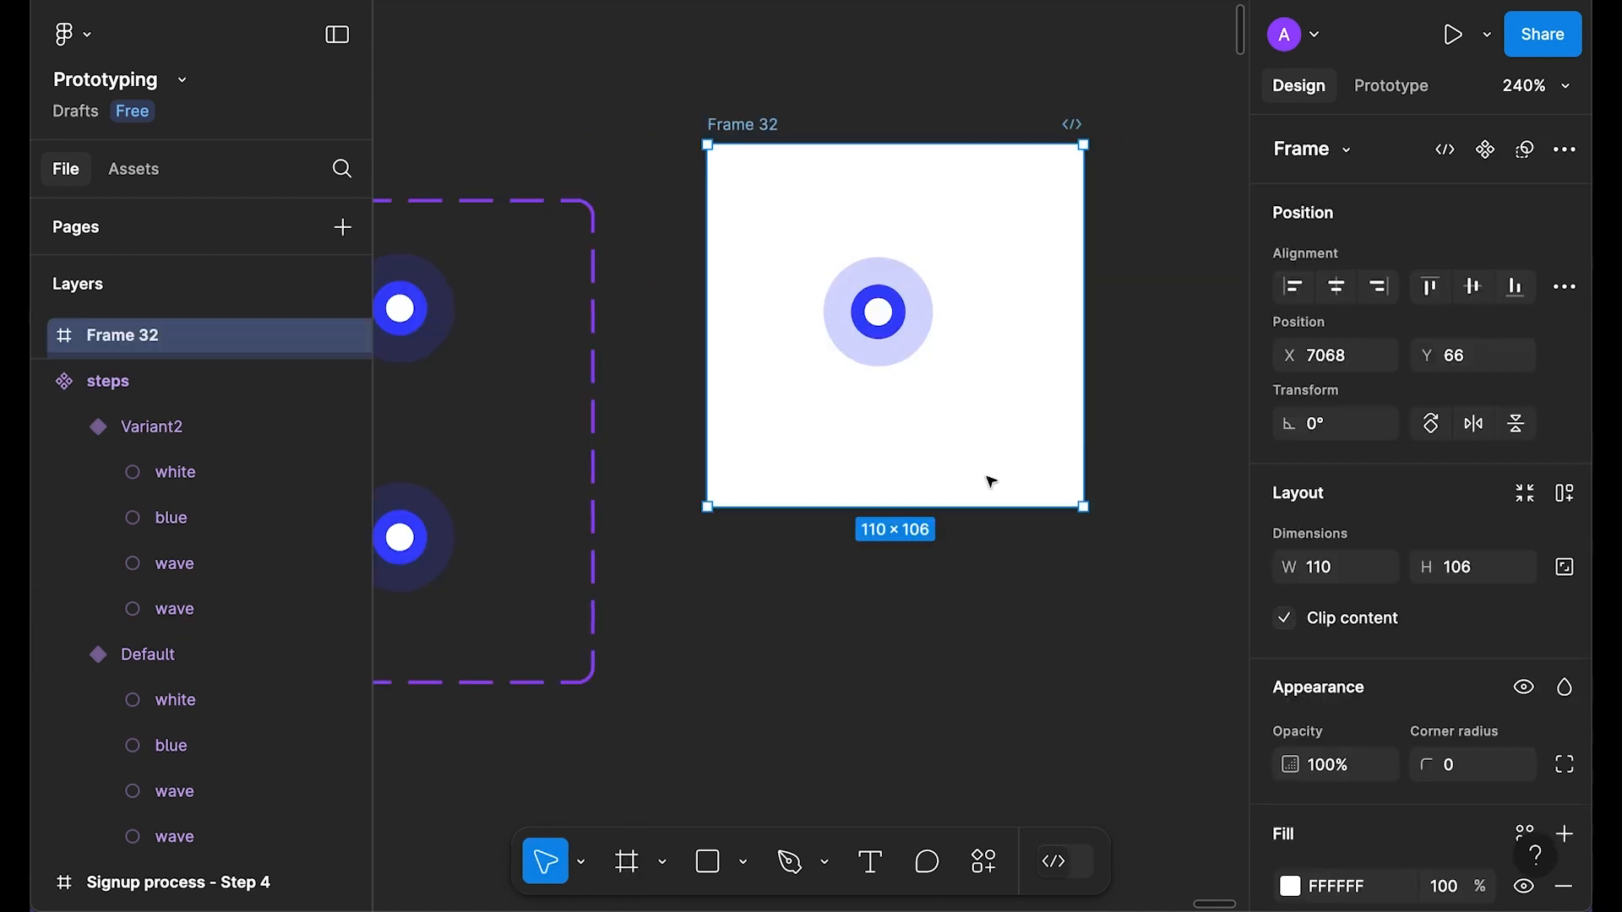
key(Return)
click(1345, 366)
click(1471, 367)
click(1162, 261)
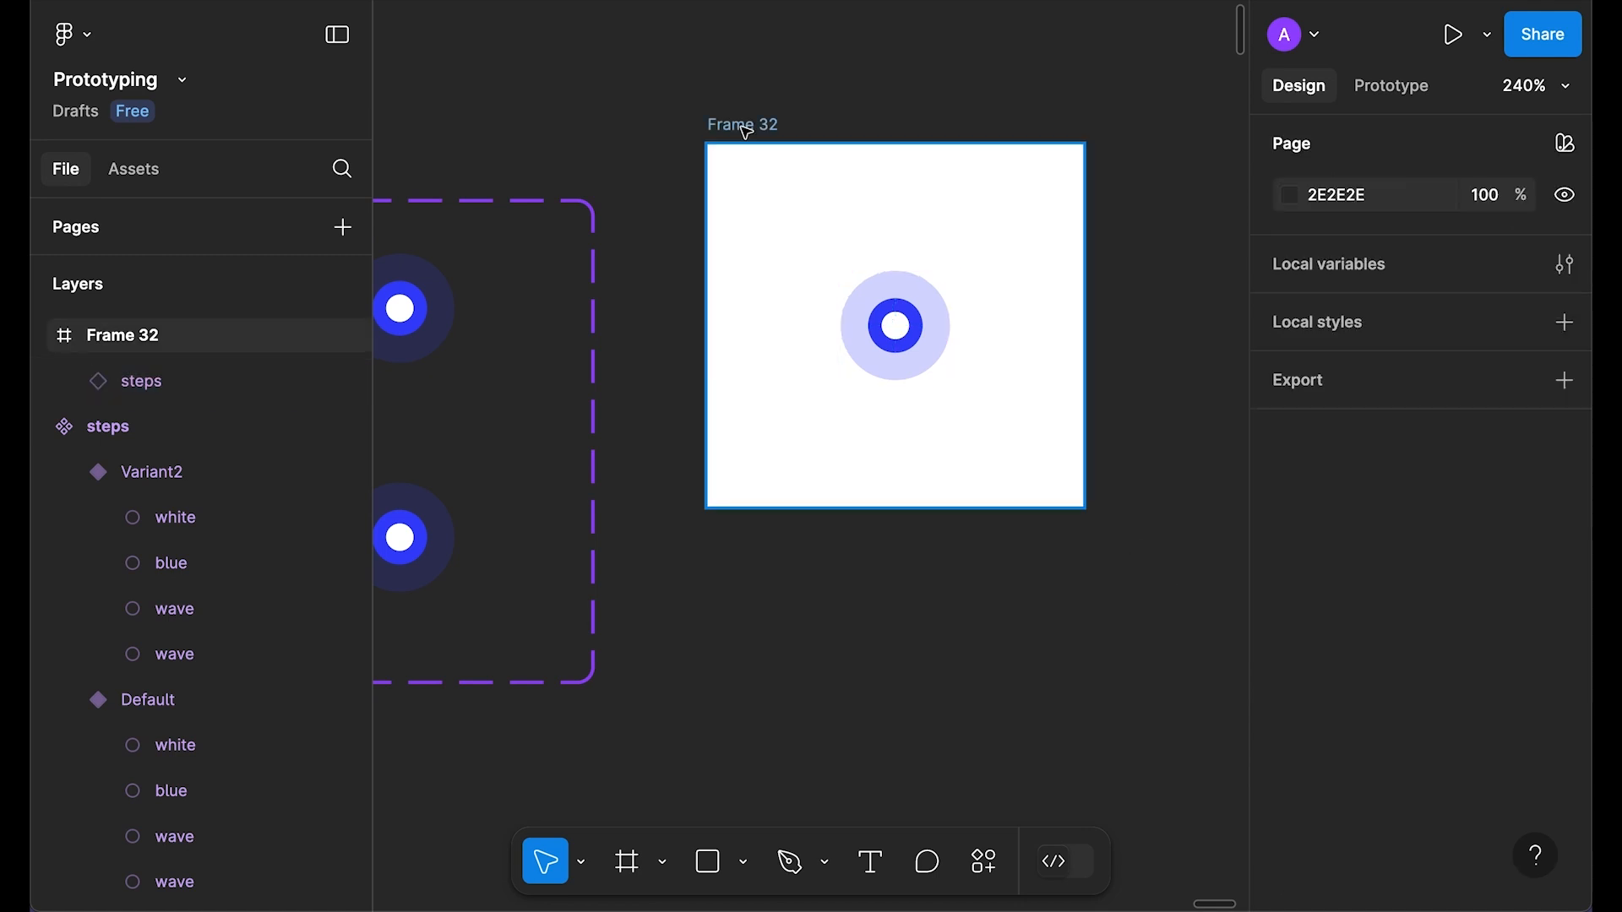
click(746, 124)
drag(752, 126, 766, 150)
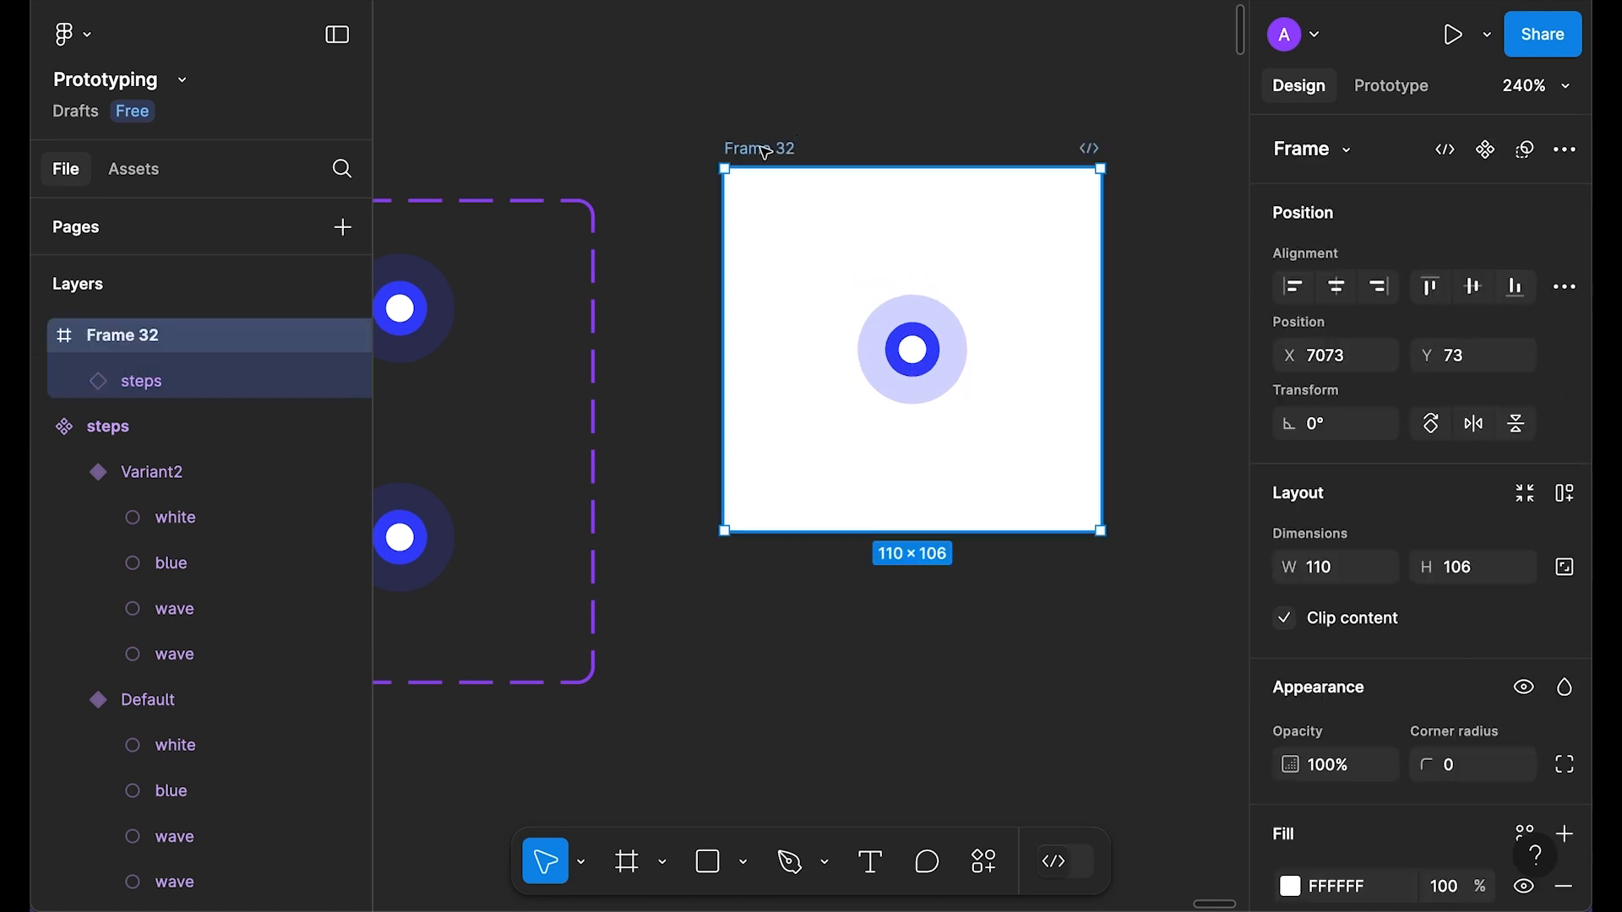
key(shift+space)
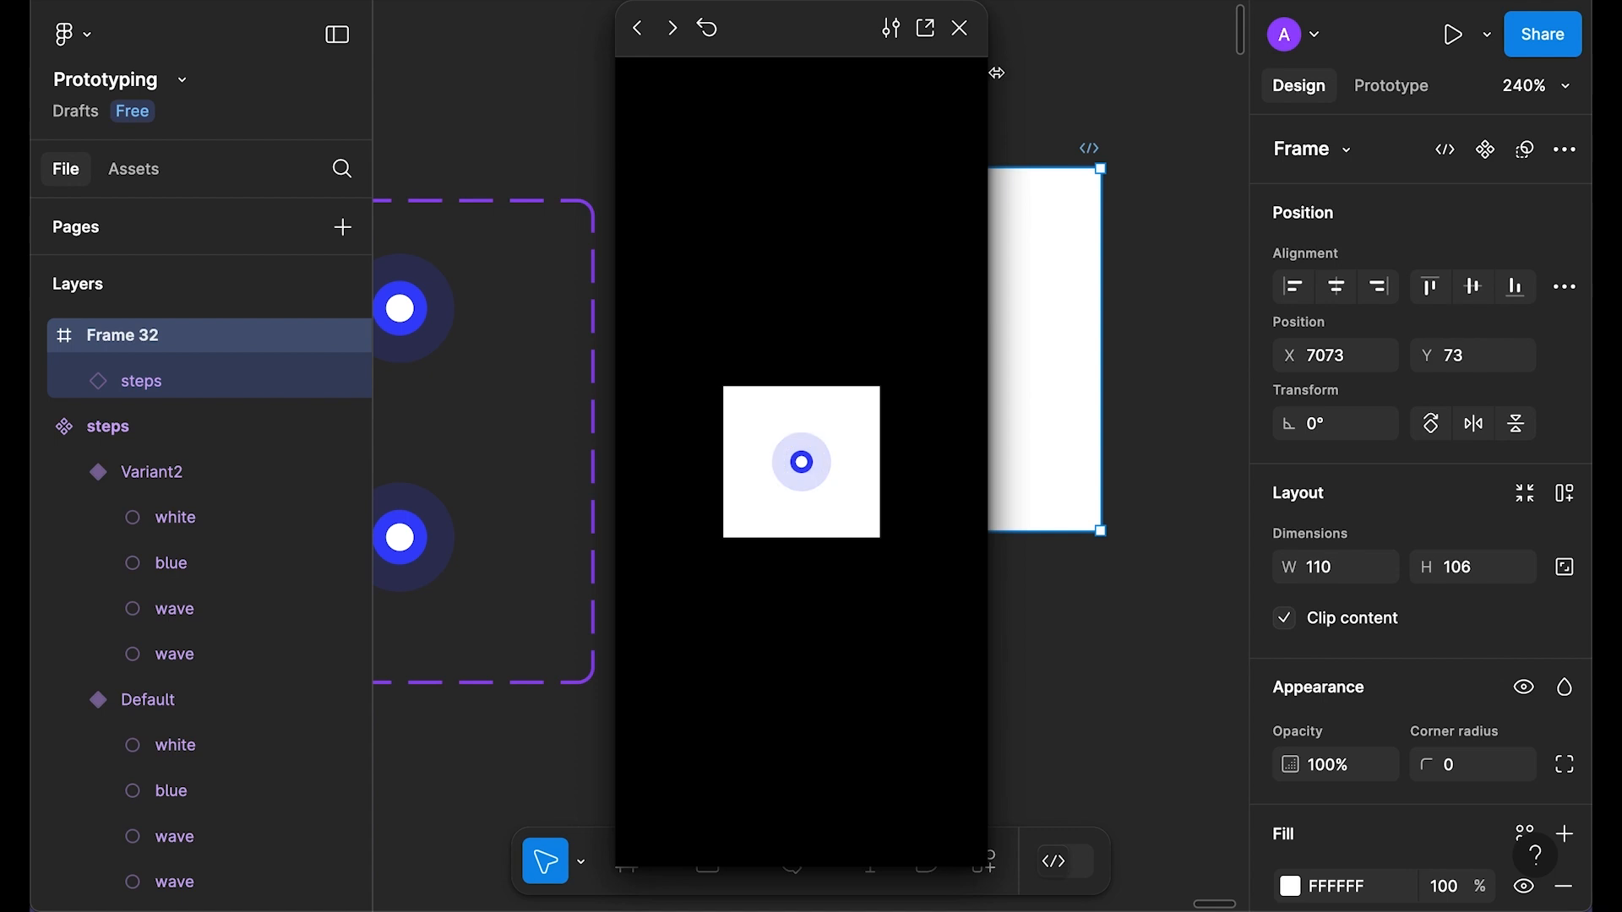
click(960, 34)
Step: Make the Variant2-to-Default return transition Instant
click(743, 609)
scroll(718, 591, left, 4)
scroll(676, 528, up, 5)
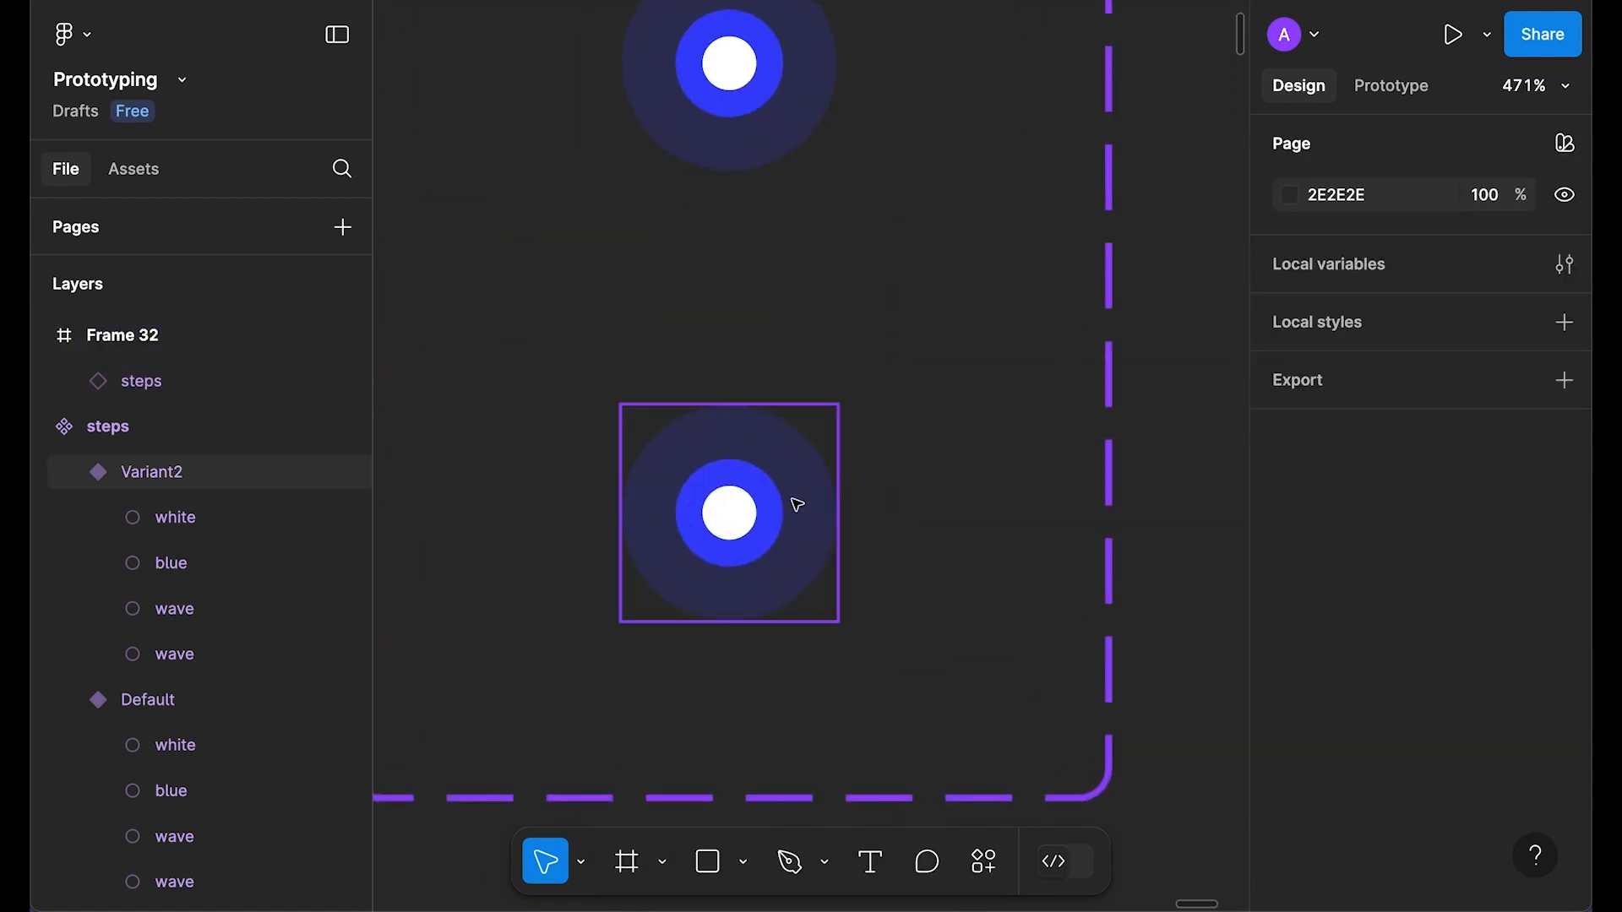
click(797, 504)
click(1391, 86)
click(793, 294)
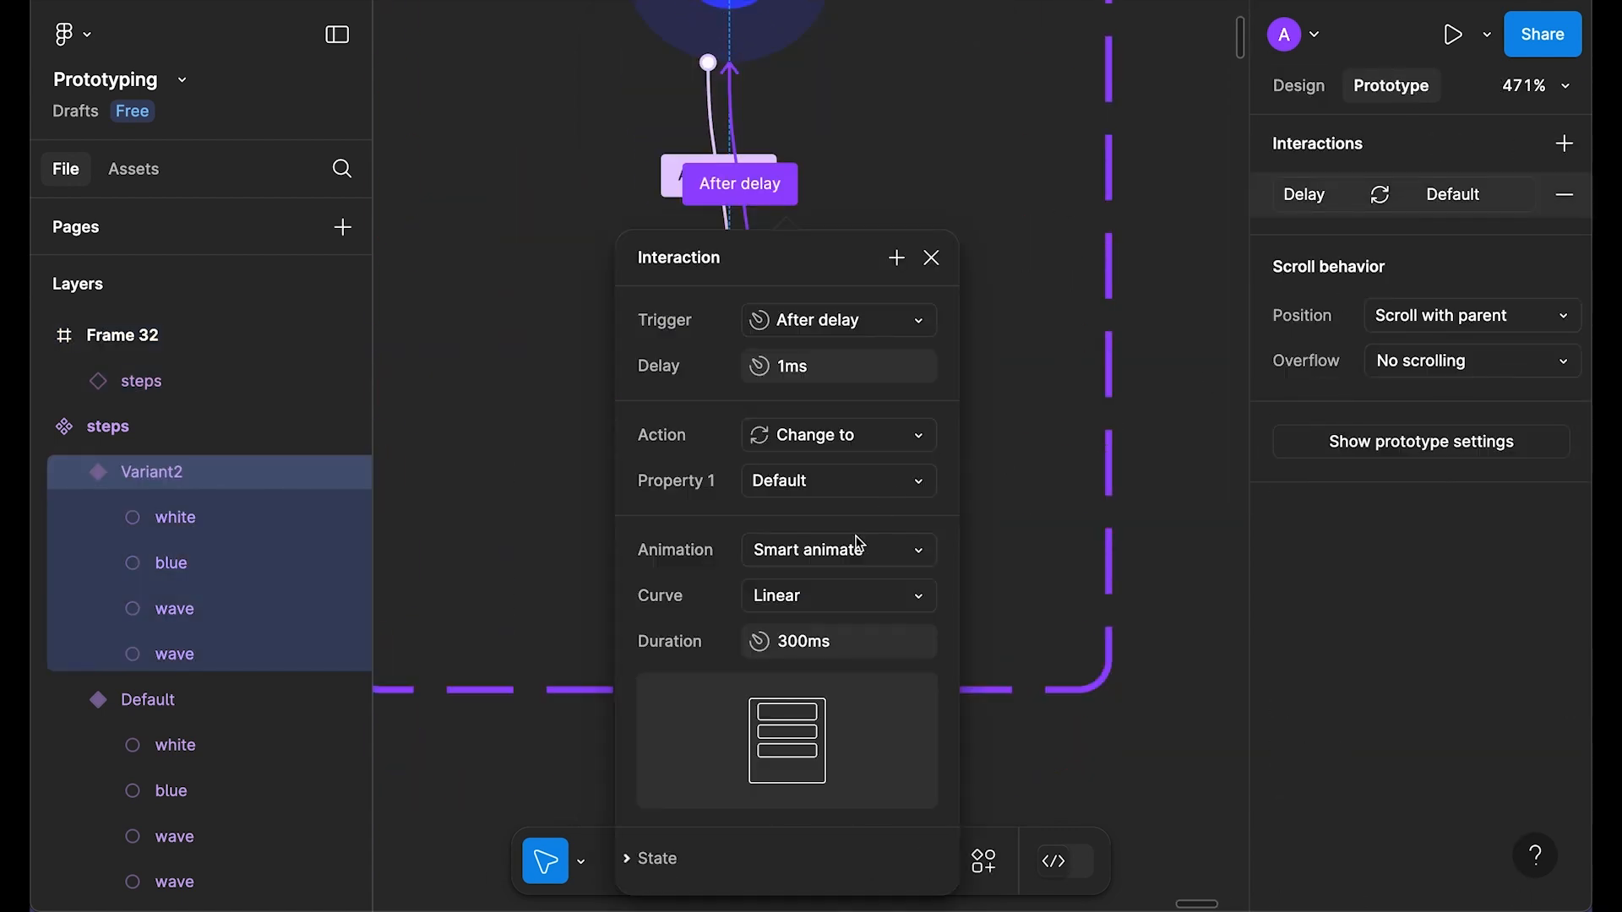
click(855, 551)
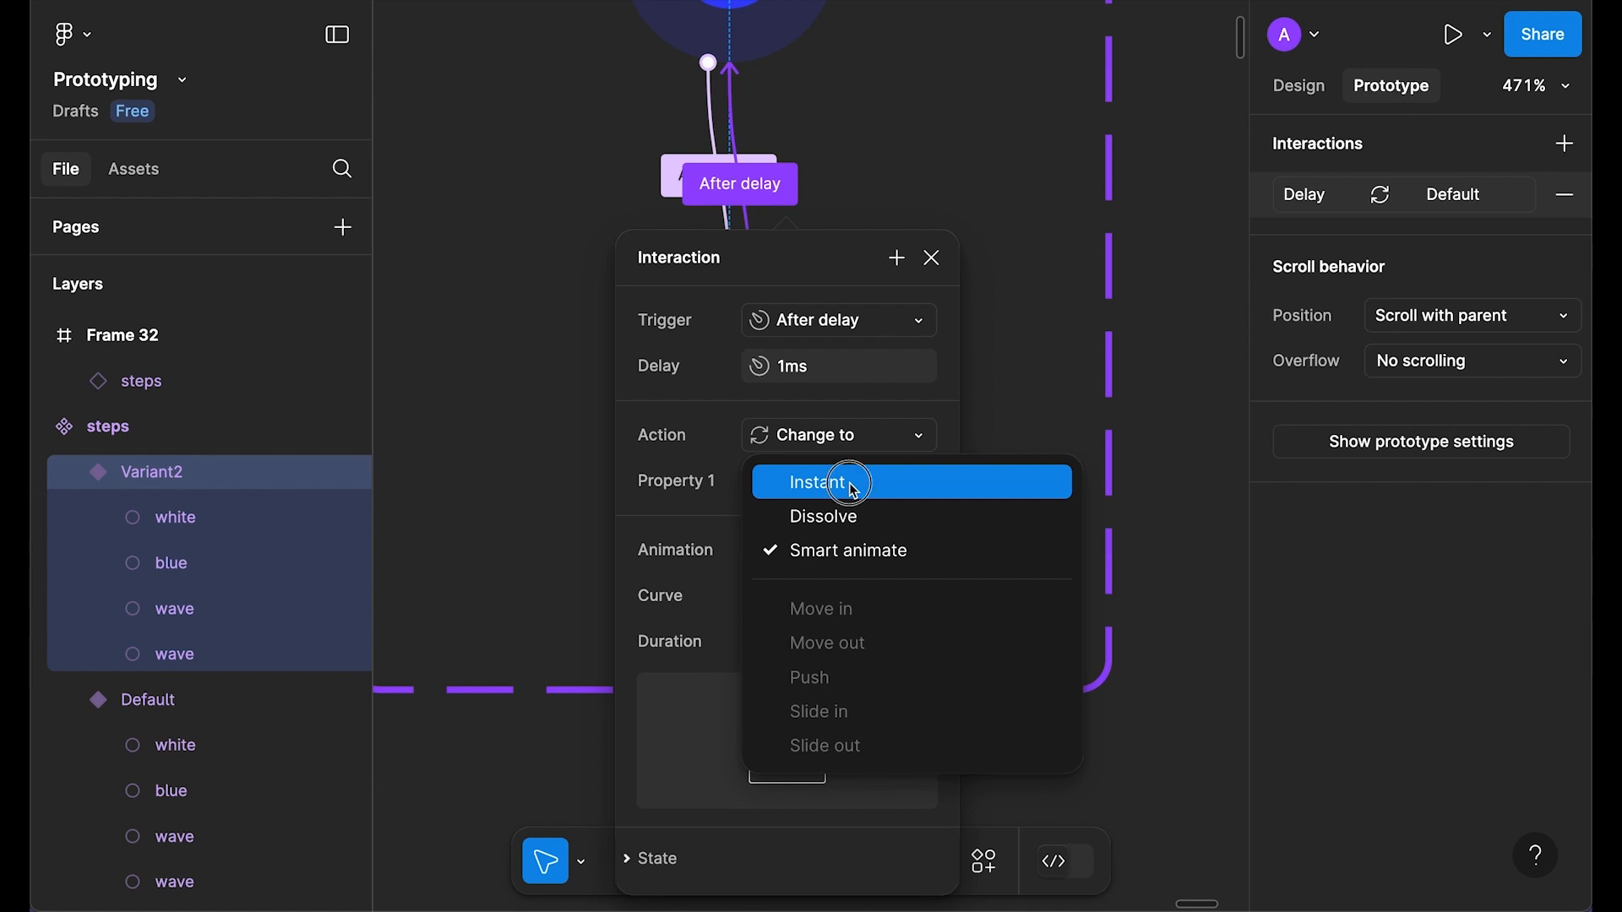
click(849, 483)
click(930, 258)
Step: Preview Frame 32's looping animation again
drag(1018, 384, 615, 590)
scroll(693, 473, down, 5)
drag(886, 172, 787, 241)
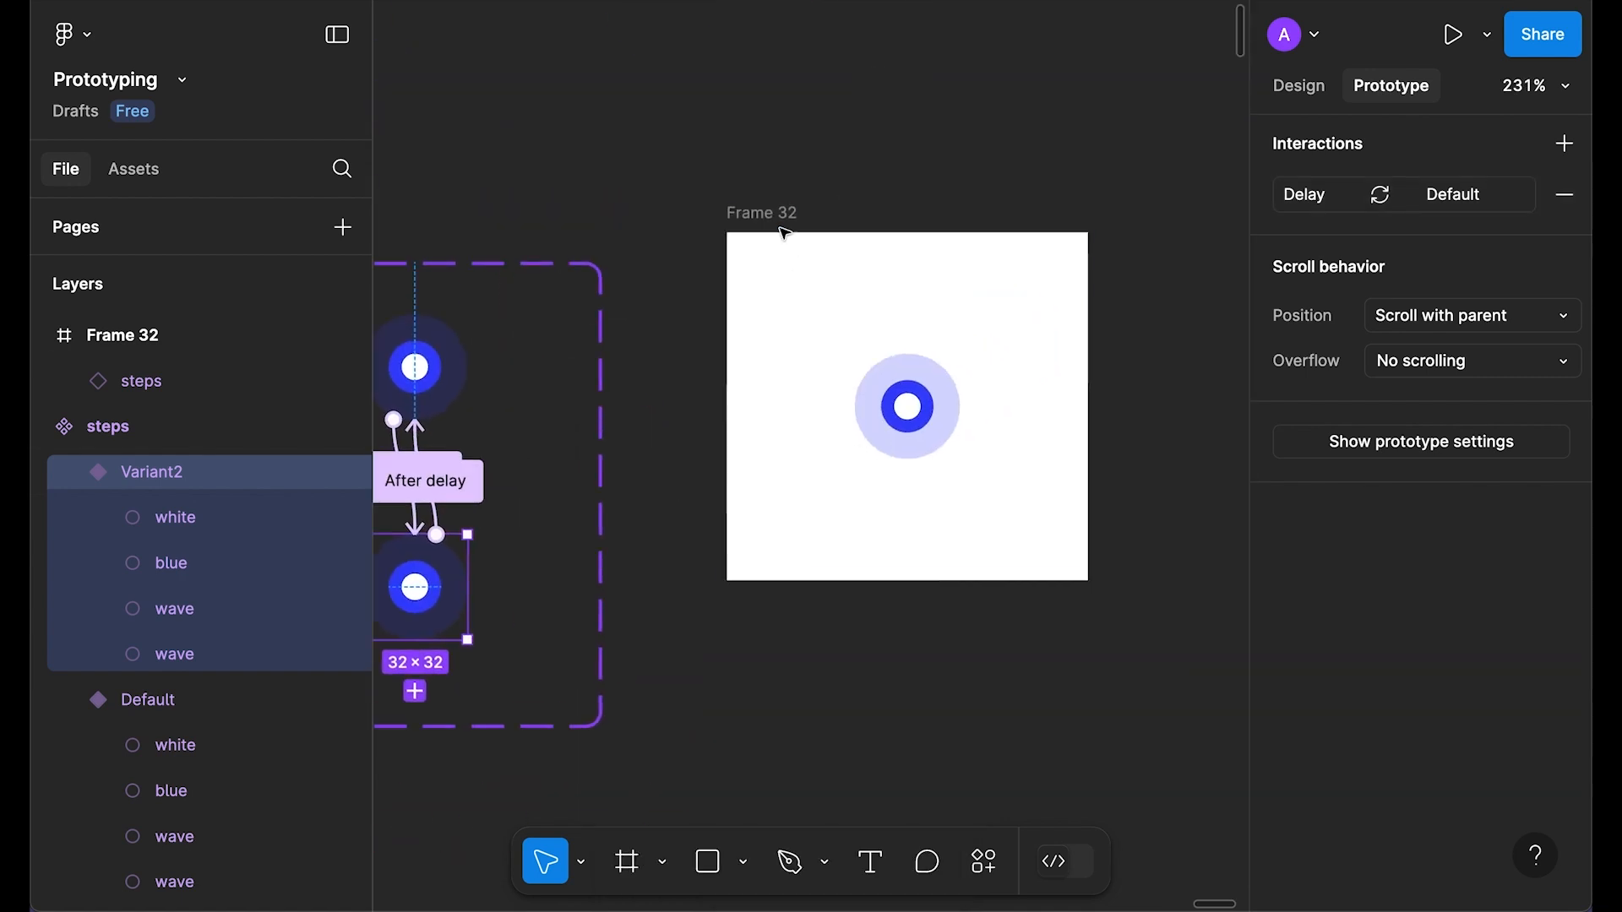
click(787, 240)
key(shift+space)
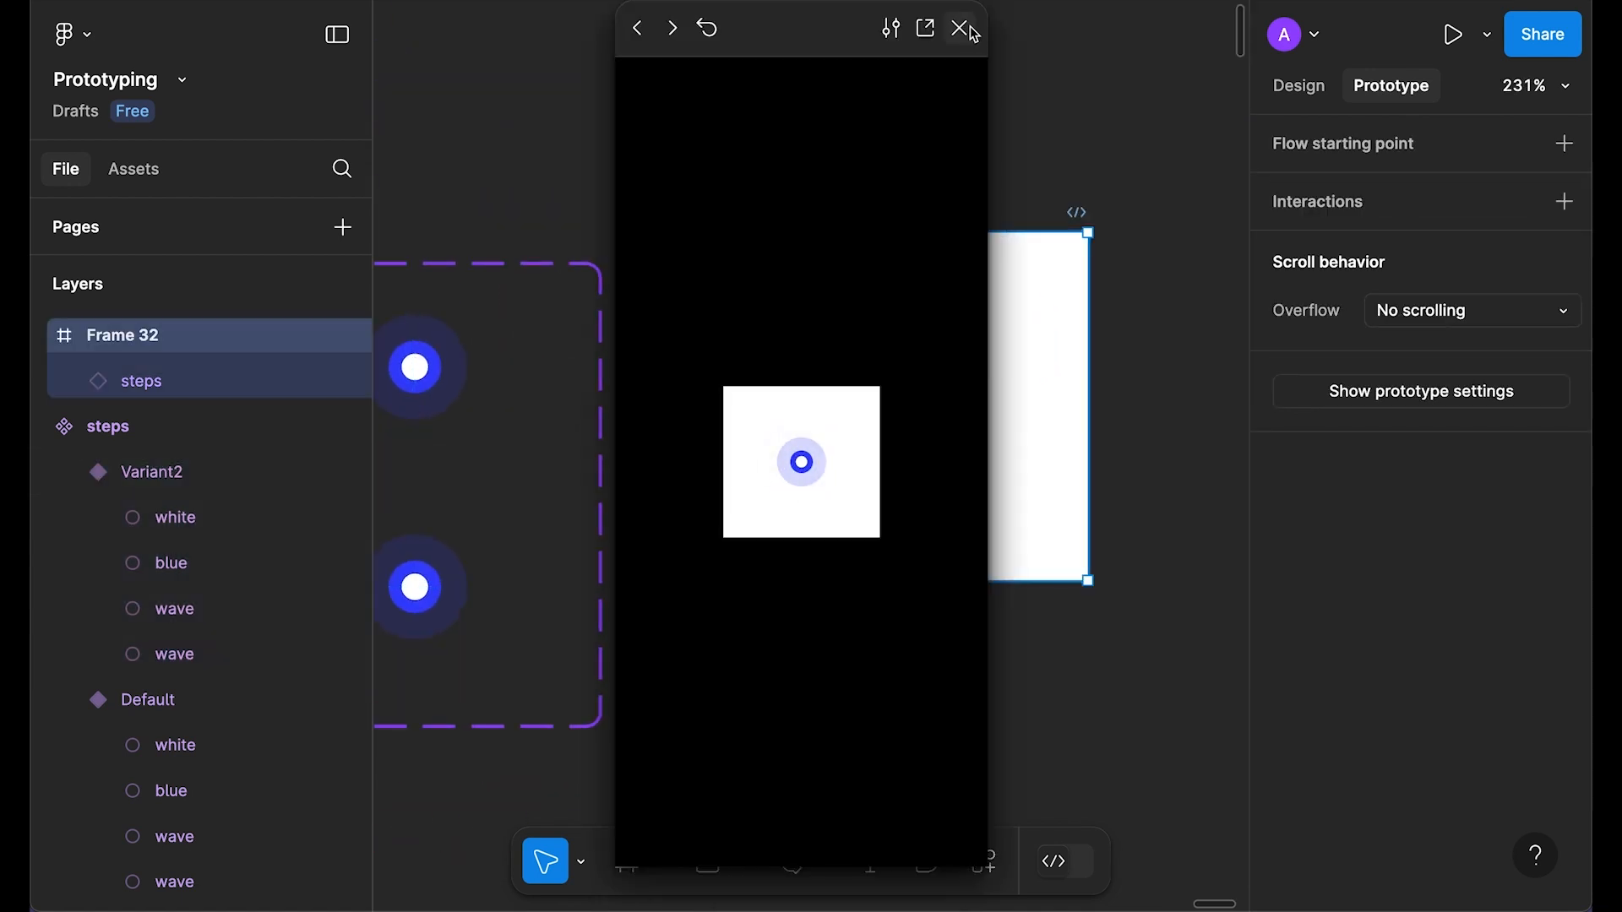
click(968, 28)
Step: Change the forward transition's duration to 600ms
drag(529, 520, 843, 496)
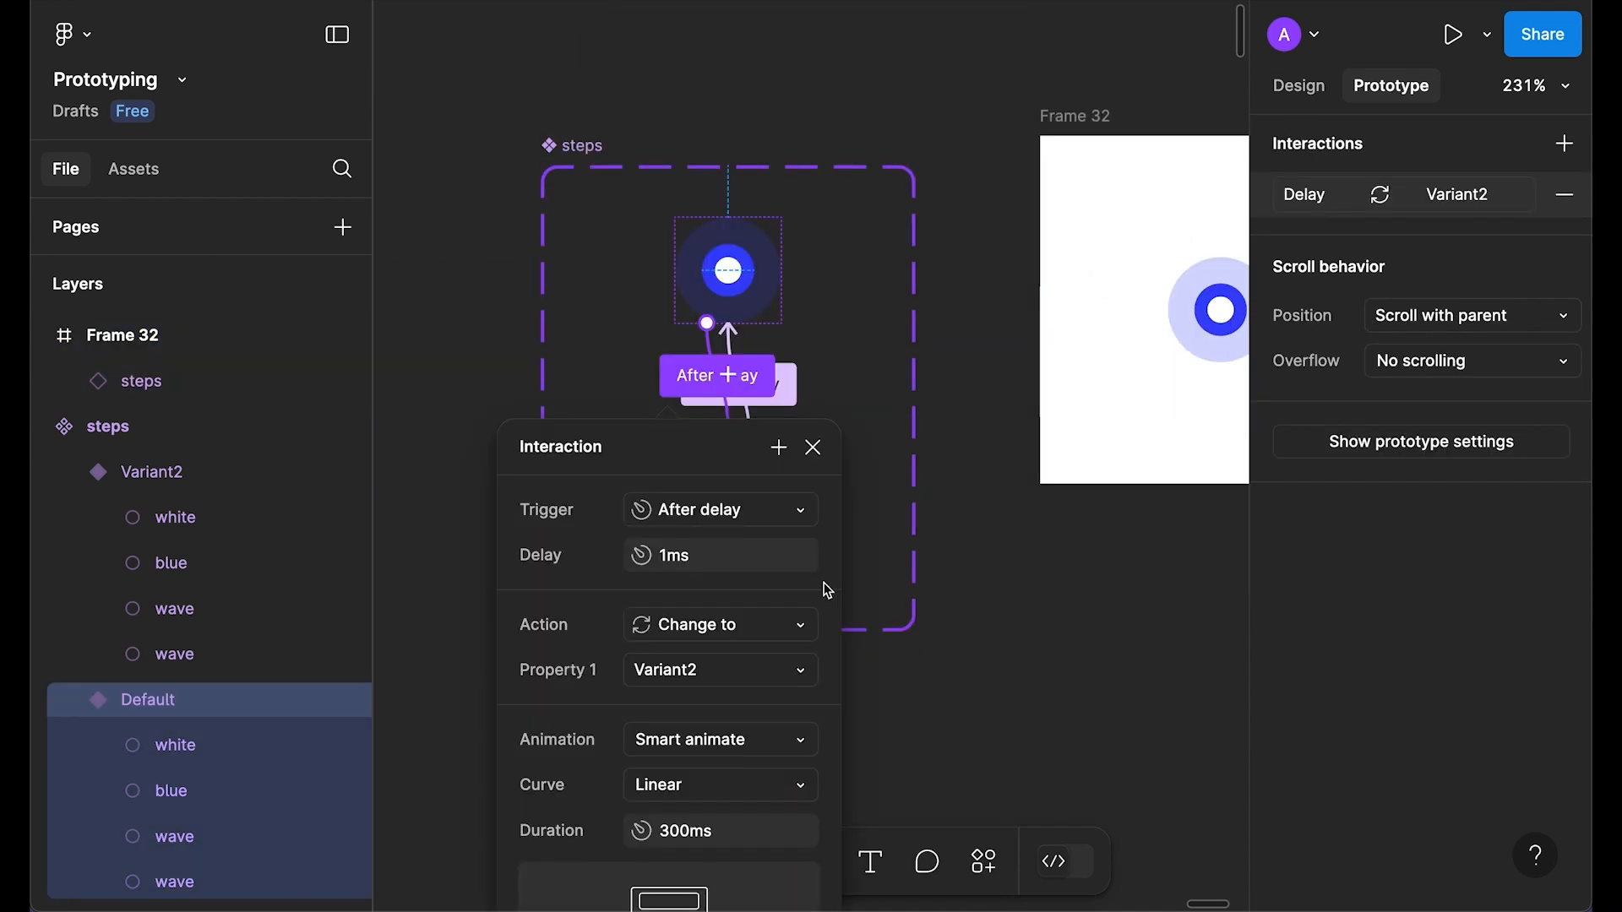
scroll(827, 591, down, 2)
click(728, 722)
key(Left)
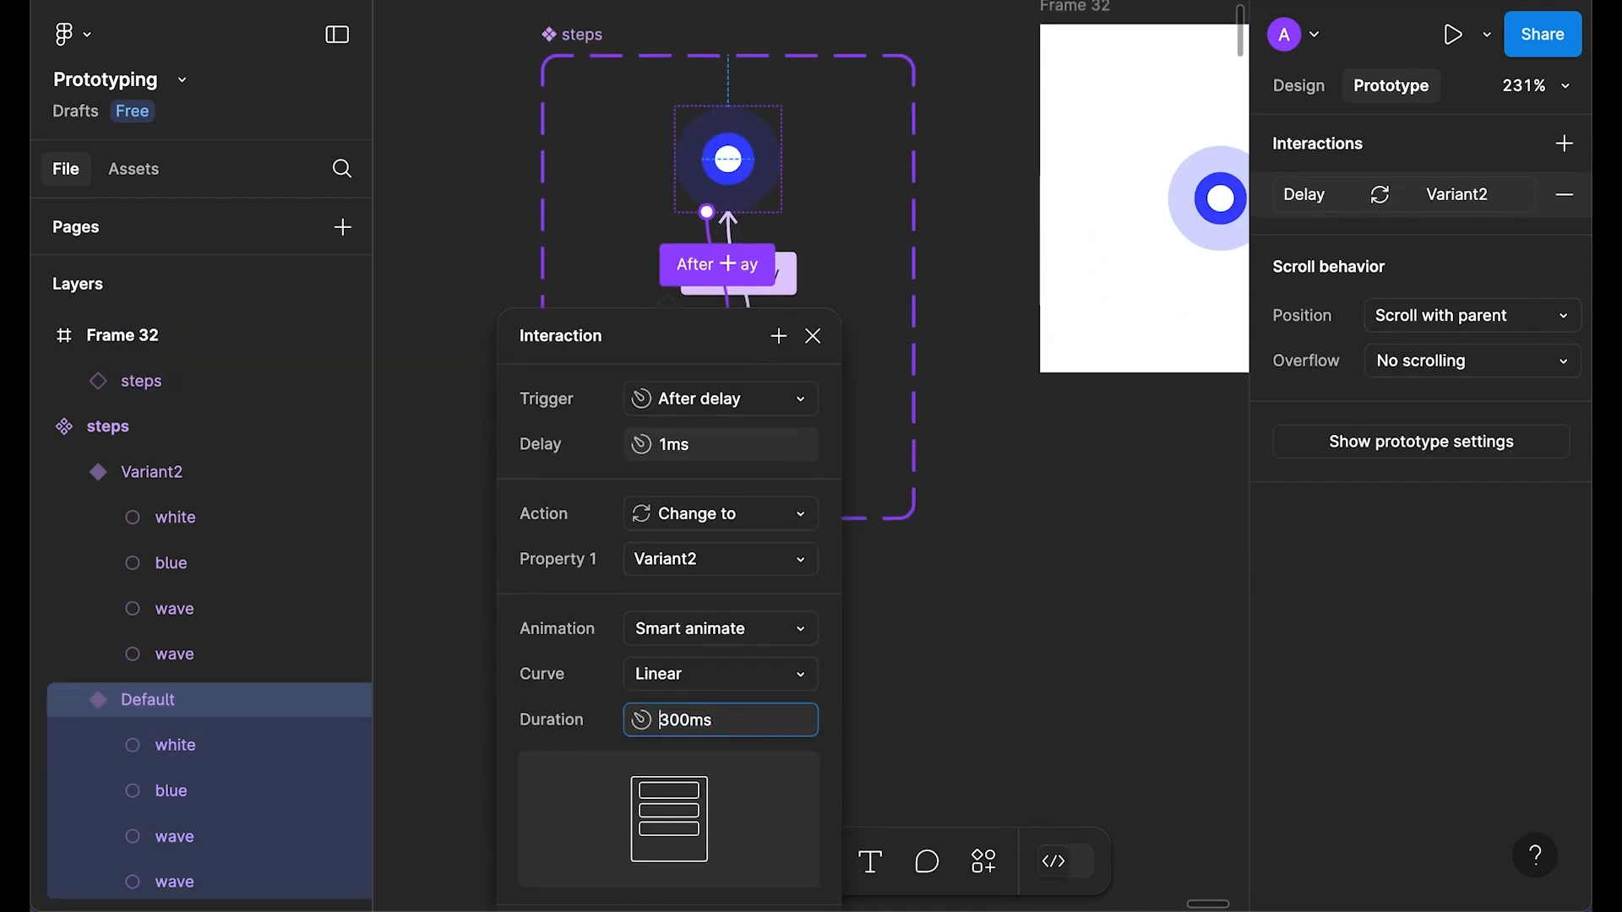
text(6)
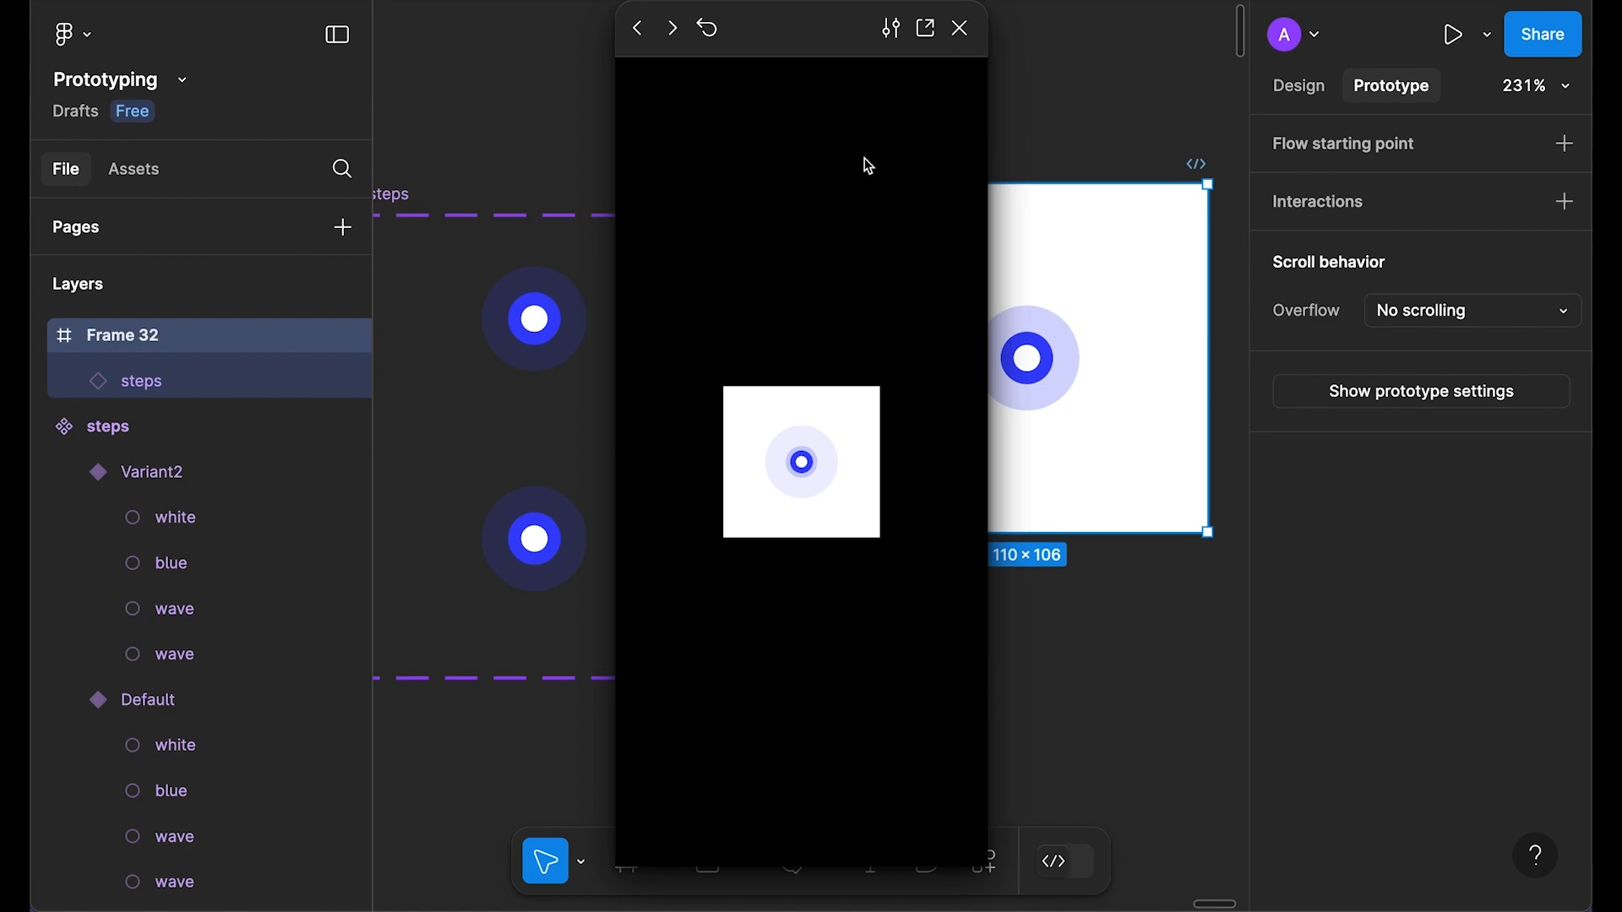
click(961, 29)
Step: Delete the test steps instance from Frame 32
click(1298, 85)
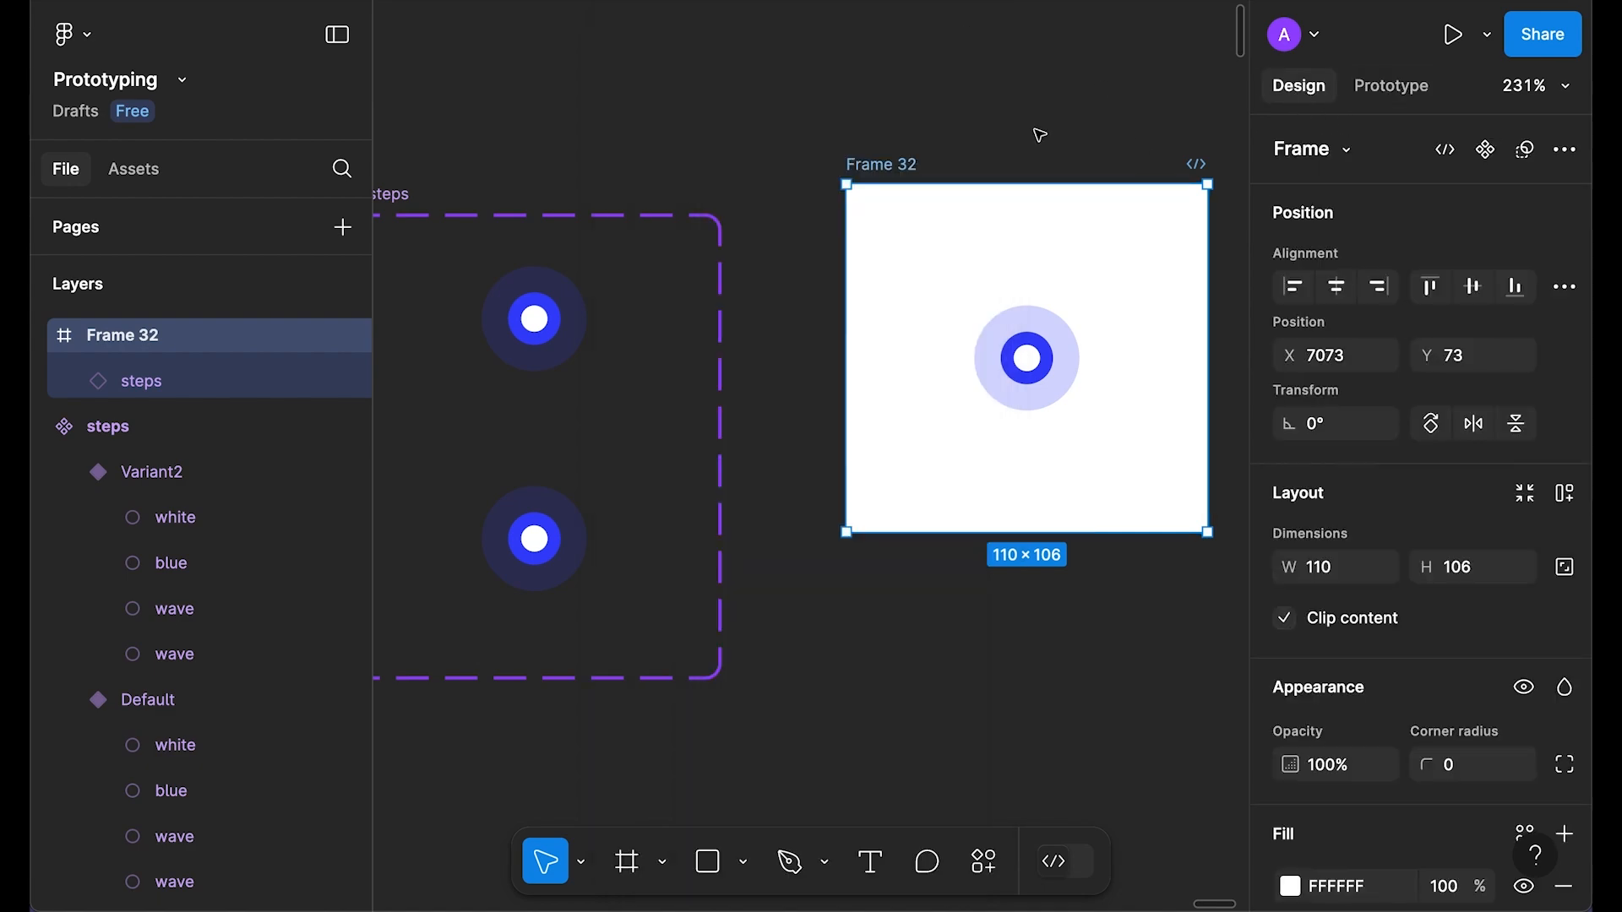
click(1090, 284)
click(1024, 368)
key(Delete)
scroll(1025, 363, down, 5)
scroll(1056, 490, left, 8)
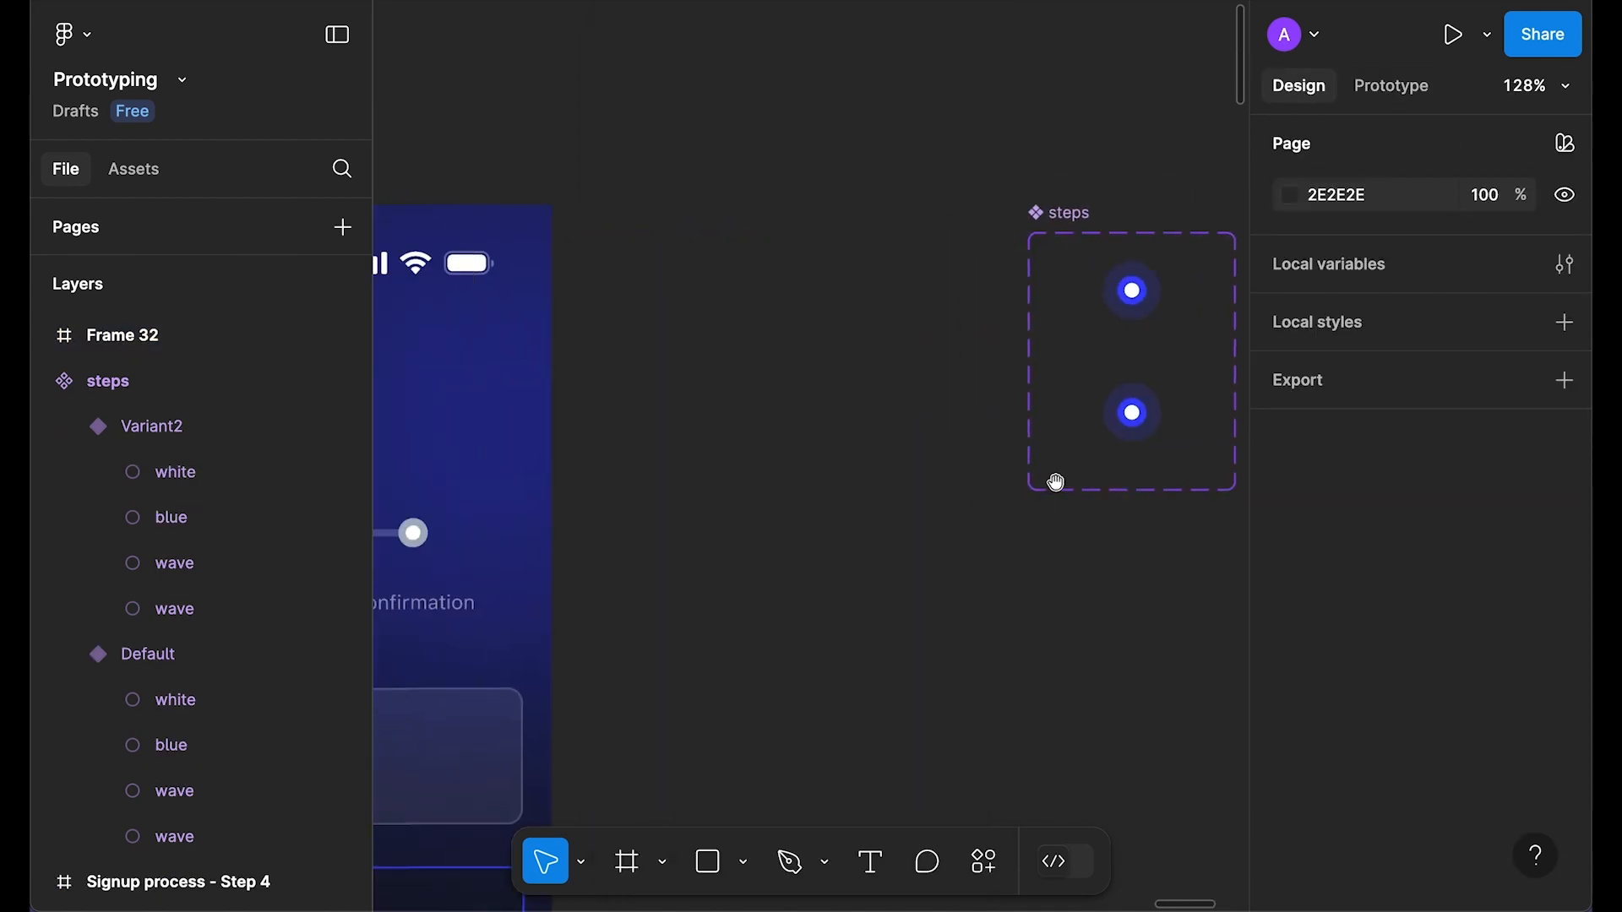
Step: Replace the progress indicator's first steps frame with the copied steps component
drag(1087, 517, 1107, 504)
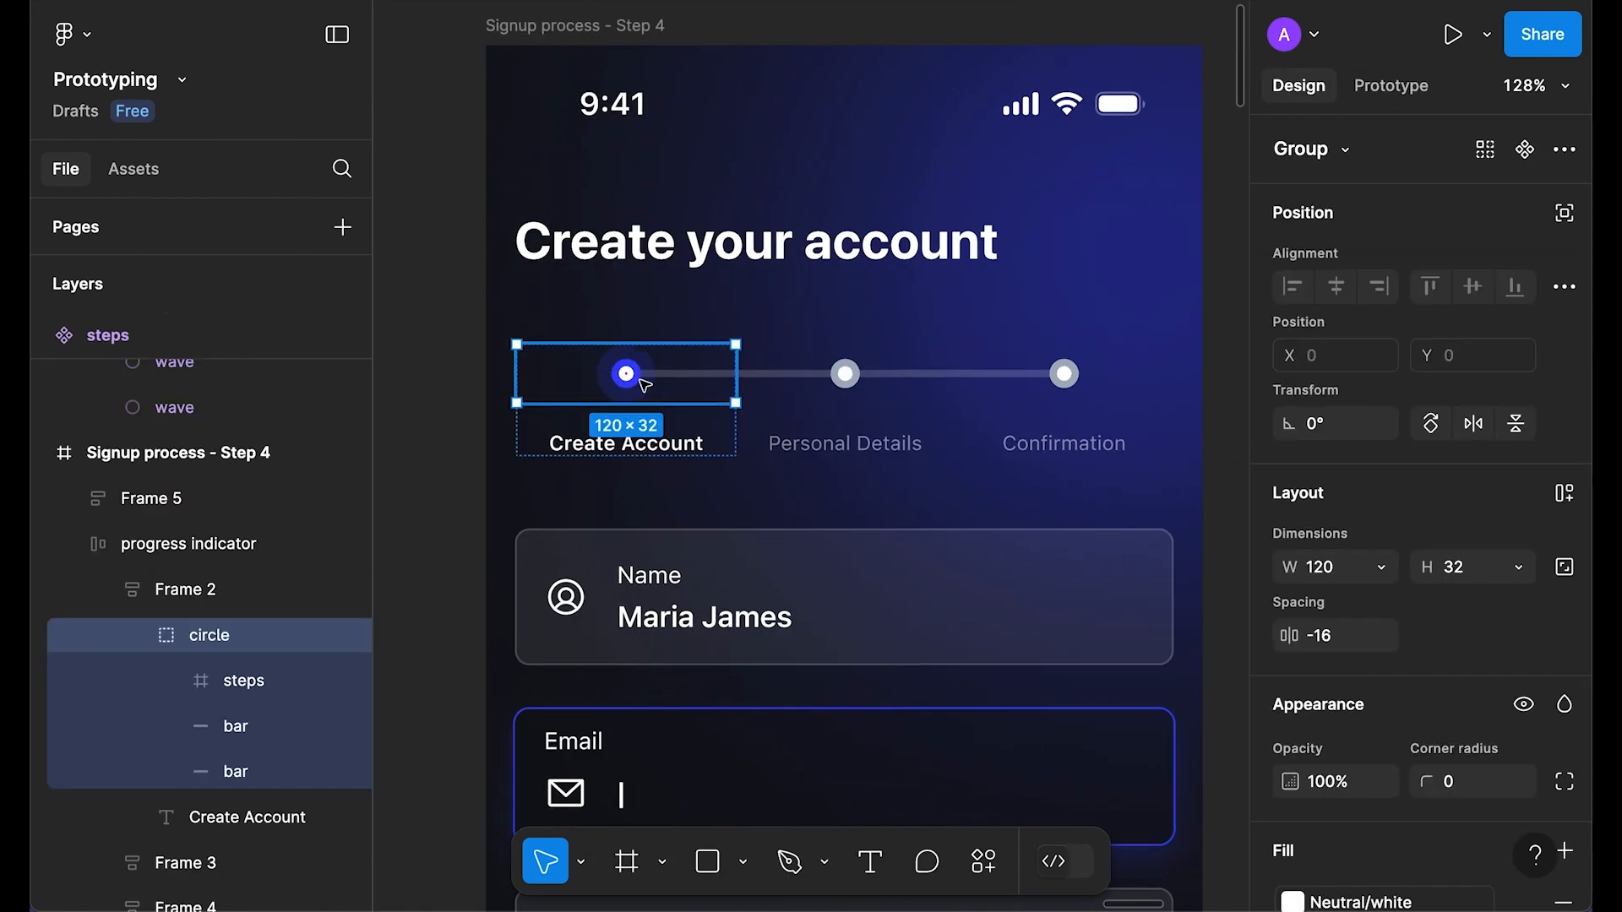
double_click(640, 378)
right_click(639, 378)
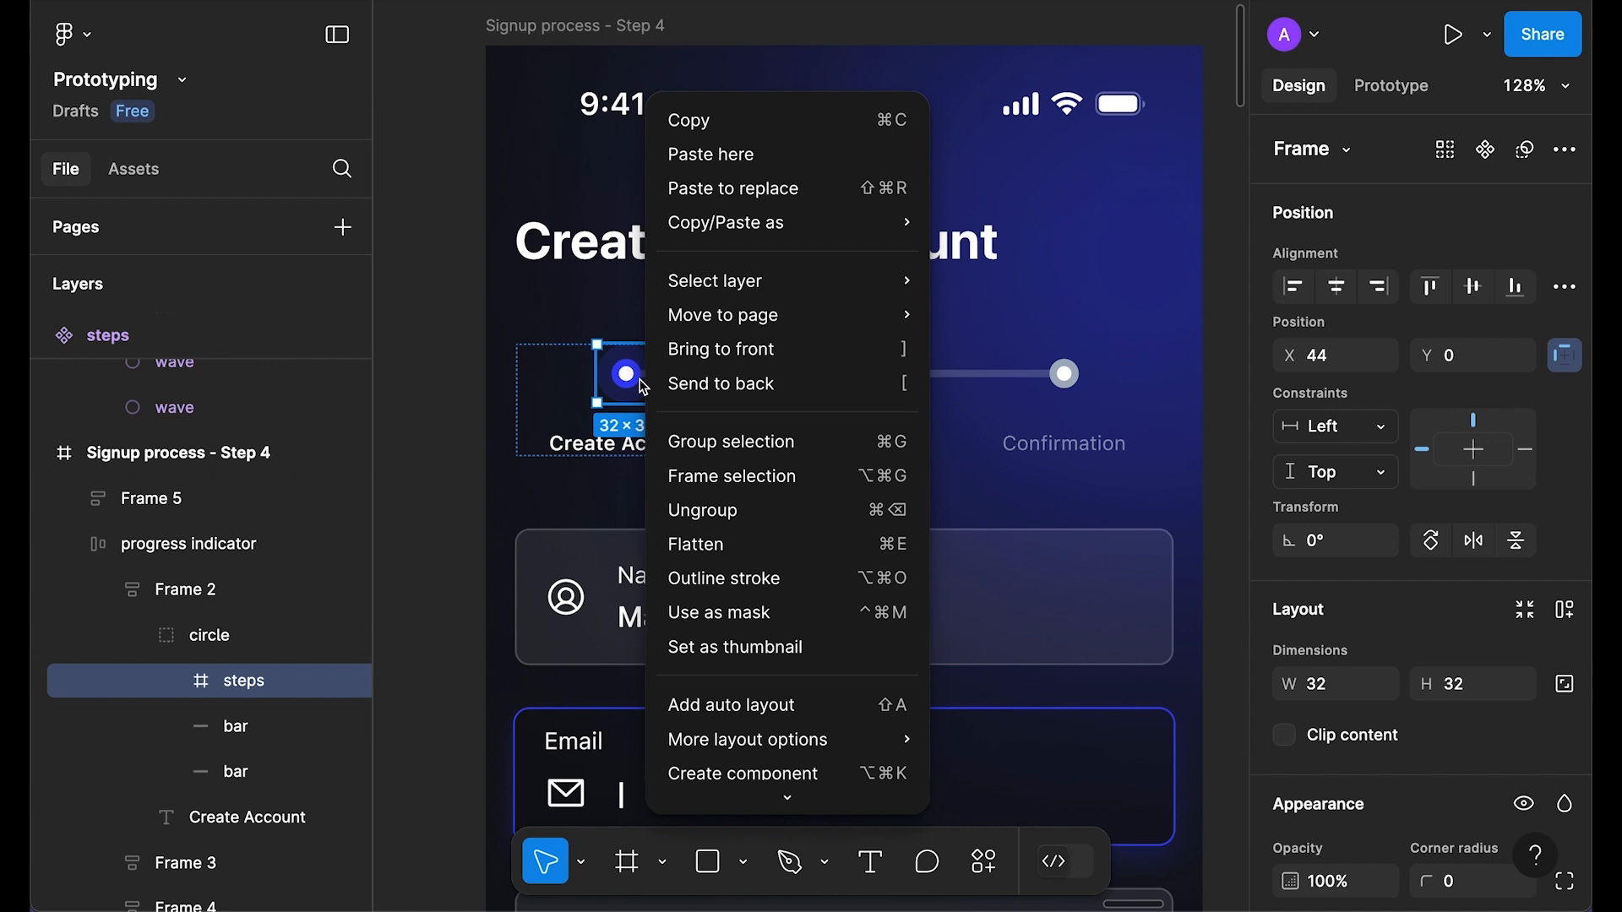
click(795, 188)
click(602, 42)
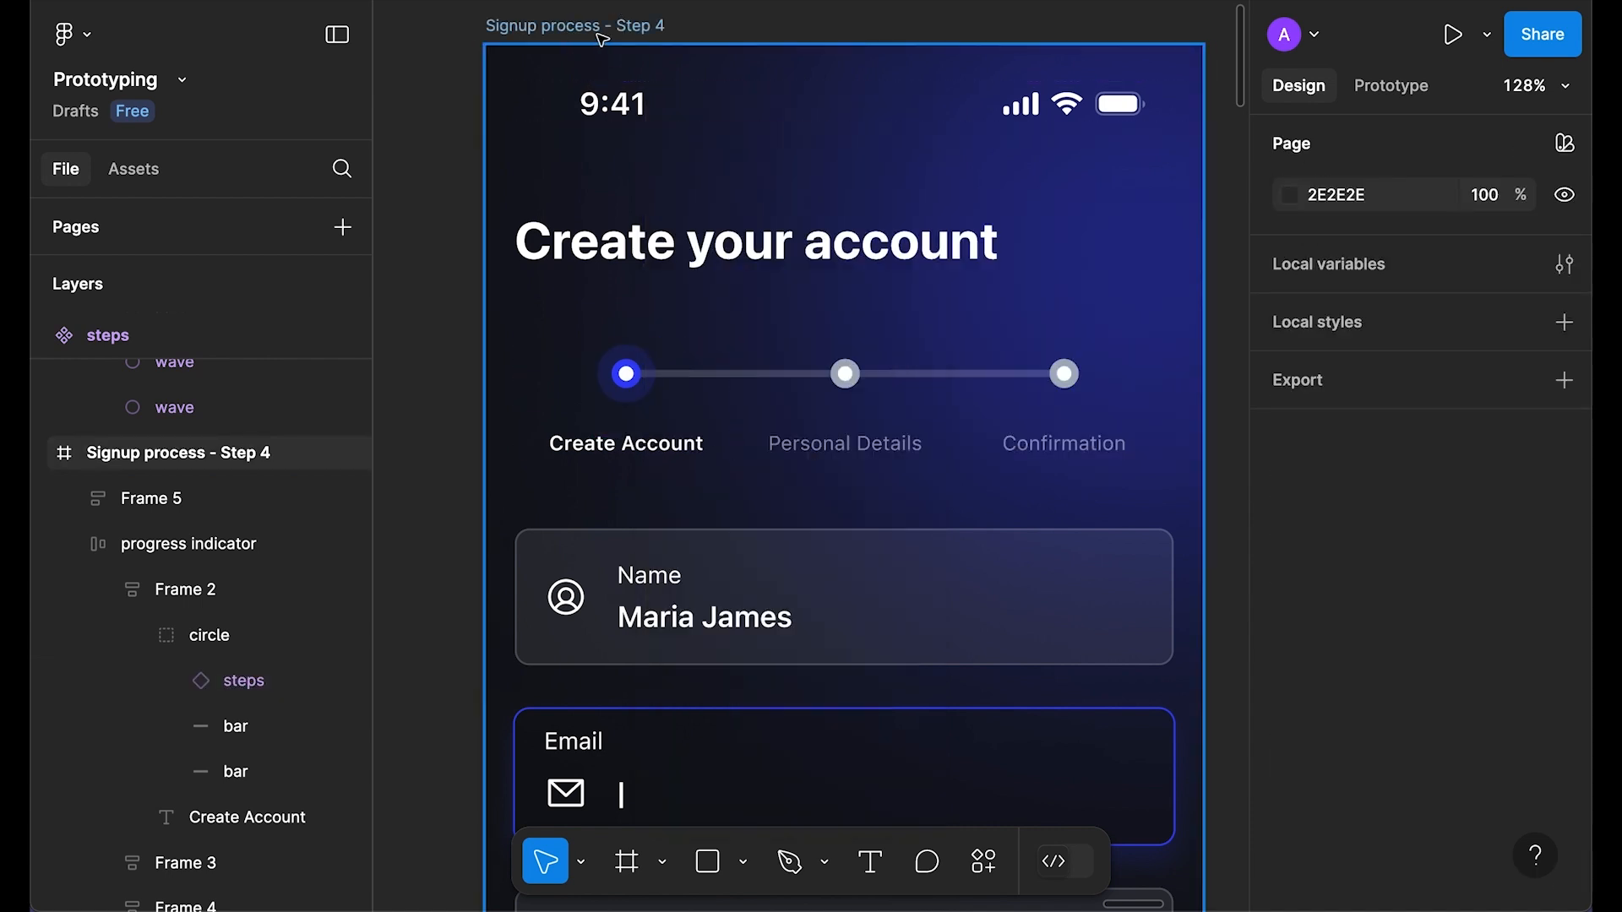
Step: Preview the Signup process - Step 4 frame to check the animated dot
click(602, 41)
key(shift+space)
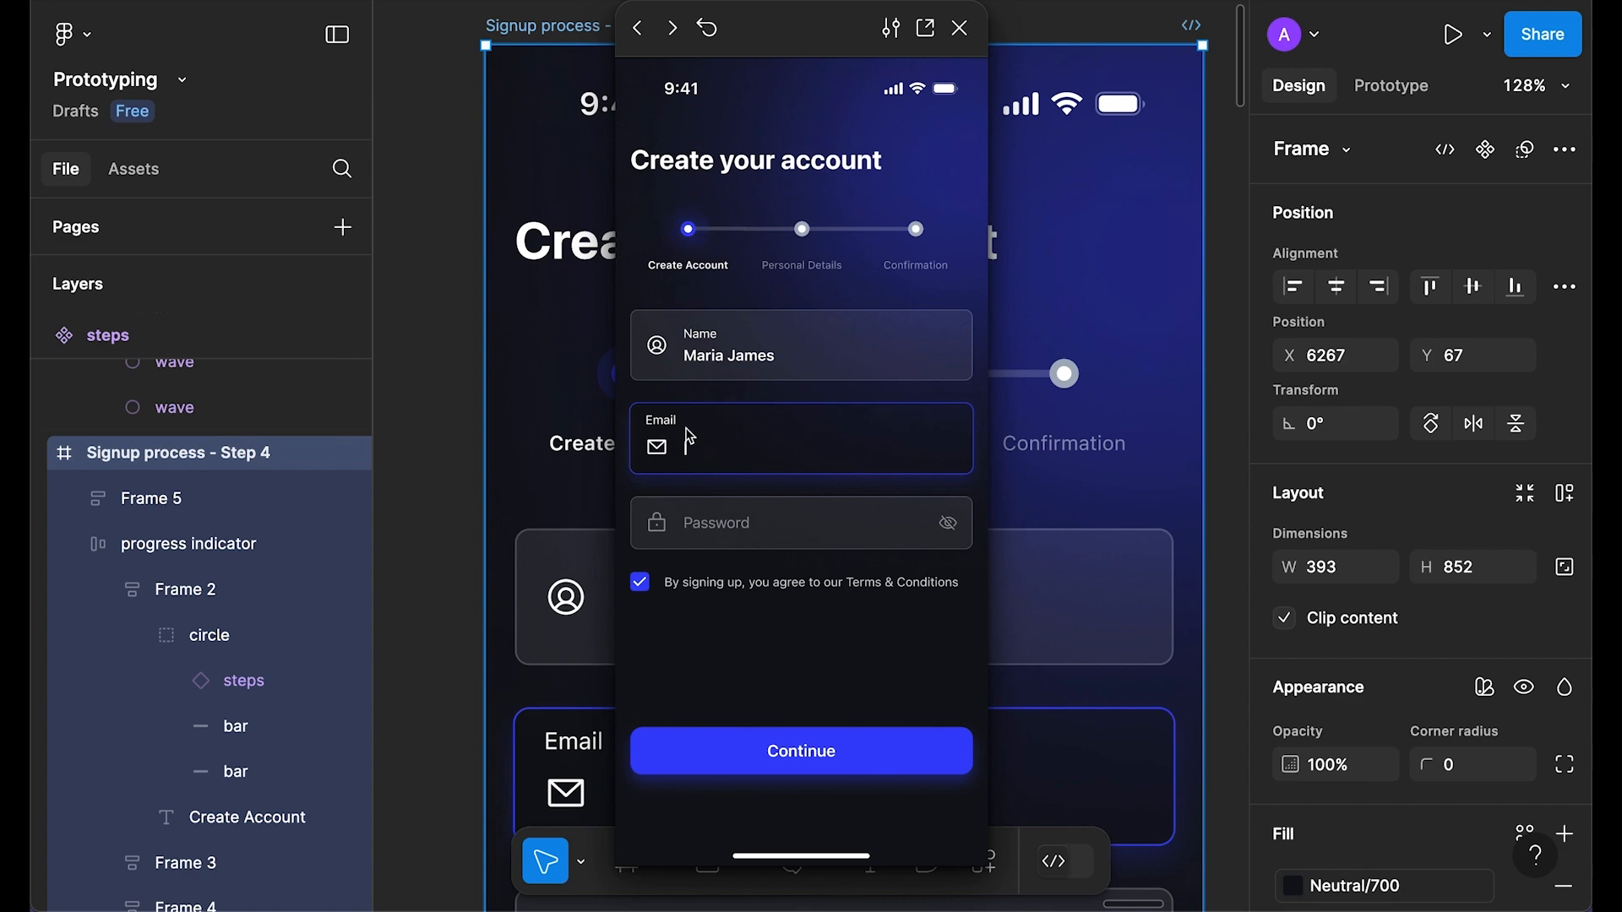
key(Escape)
click(406, 514)
scroll(651, 521, down, 4)
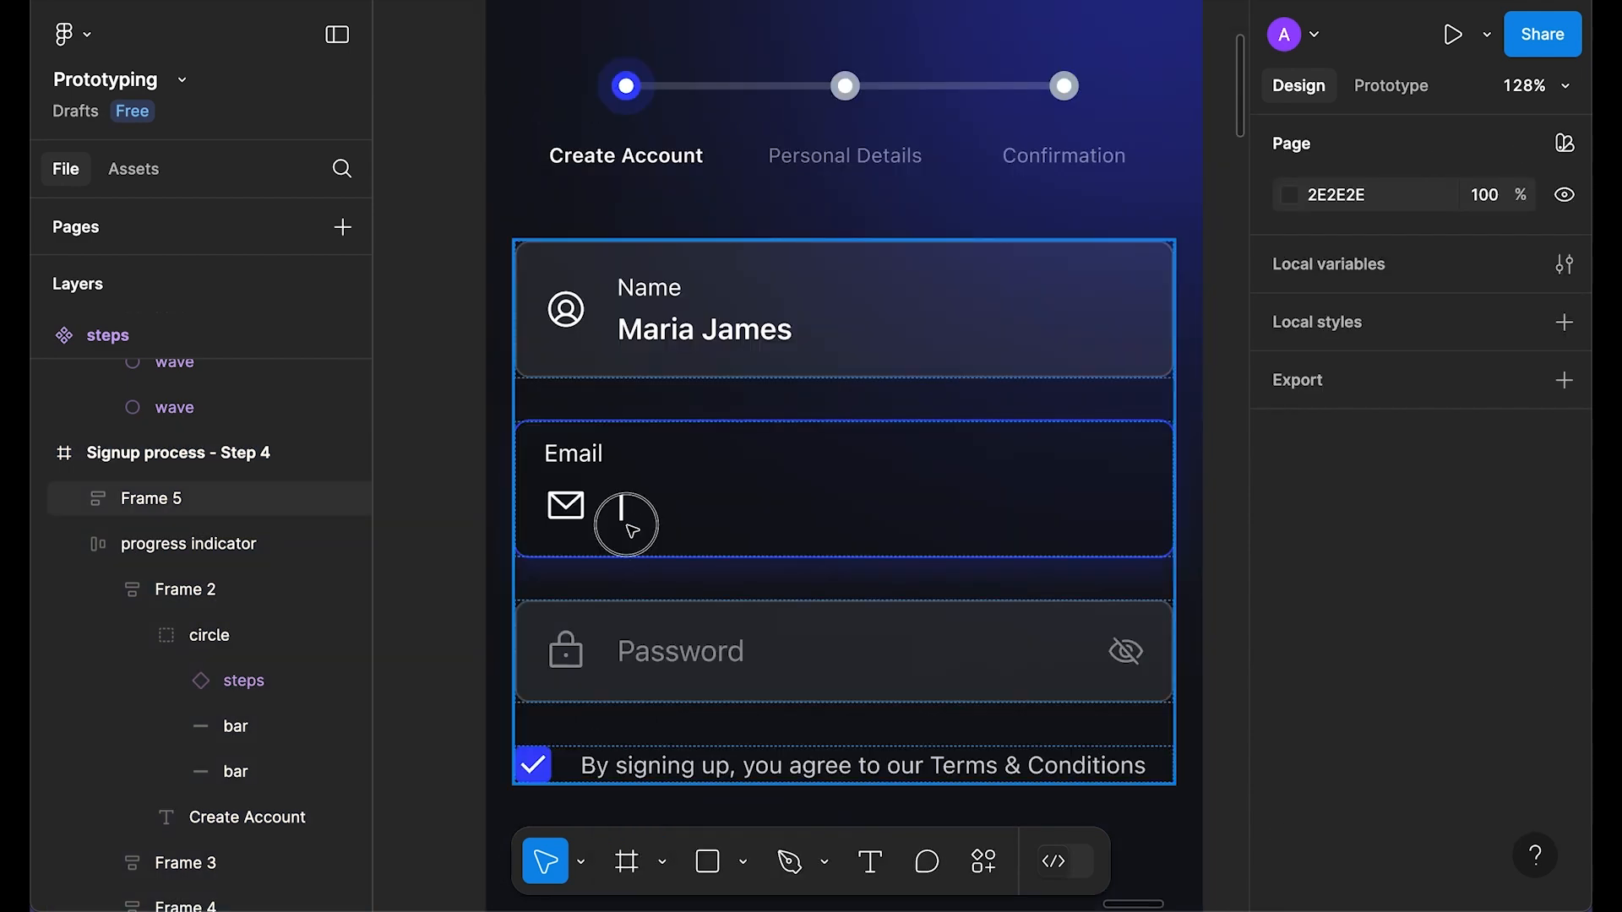
Step: Select and copy the Email field's cursor frame
triple_click(622, 514)
double_click(621, 508)
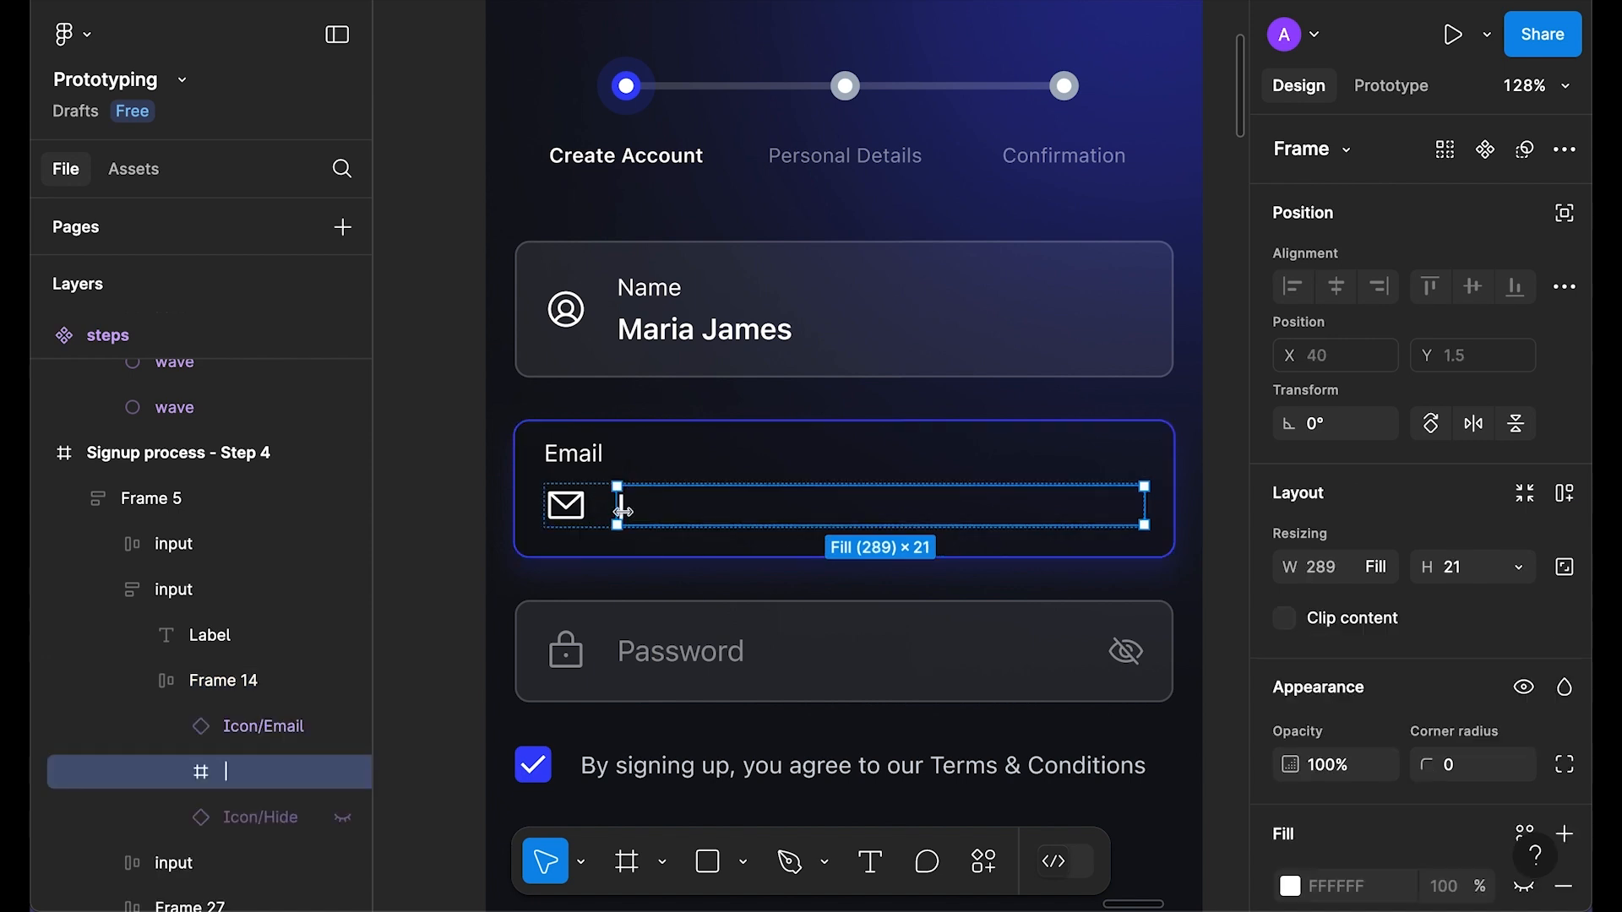
click(177, 772)
click(262, 823)
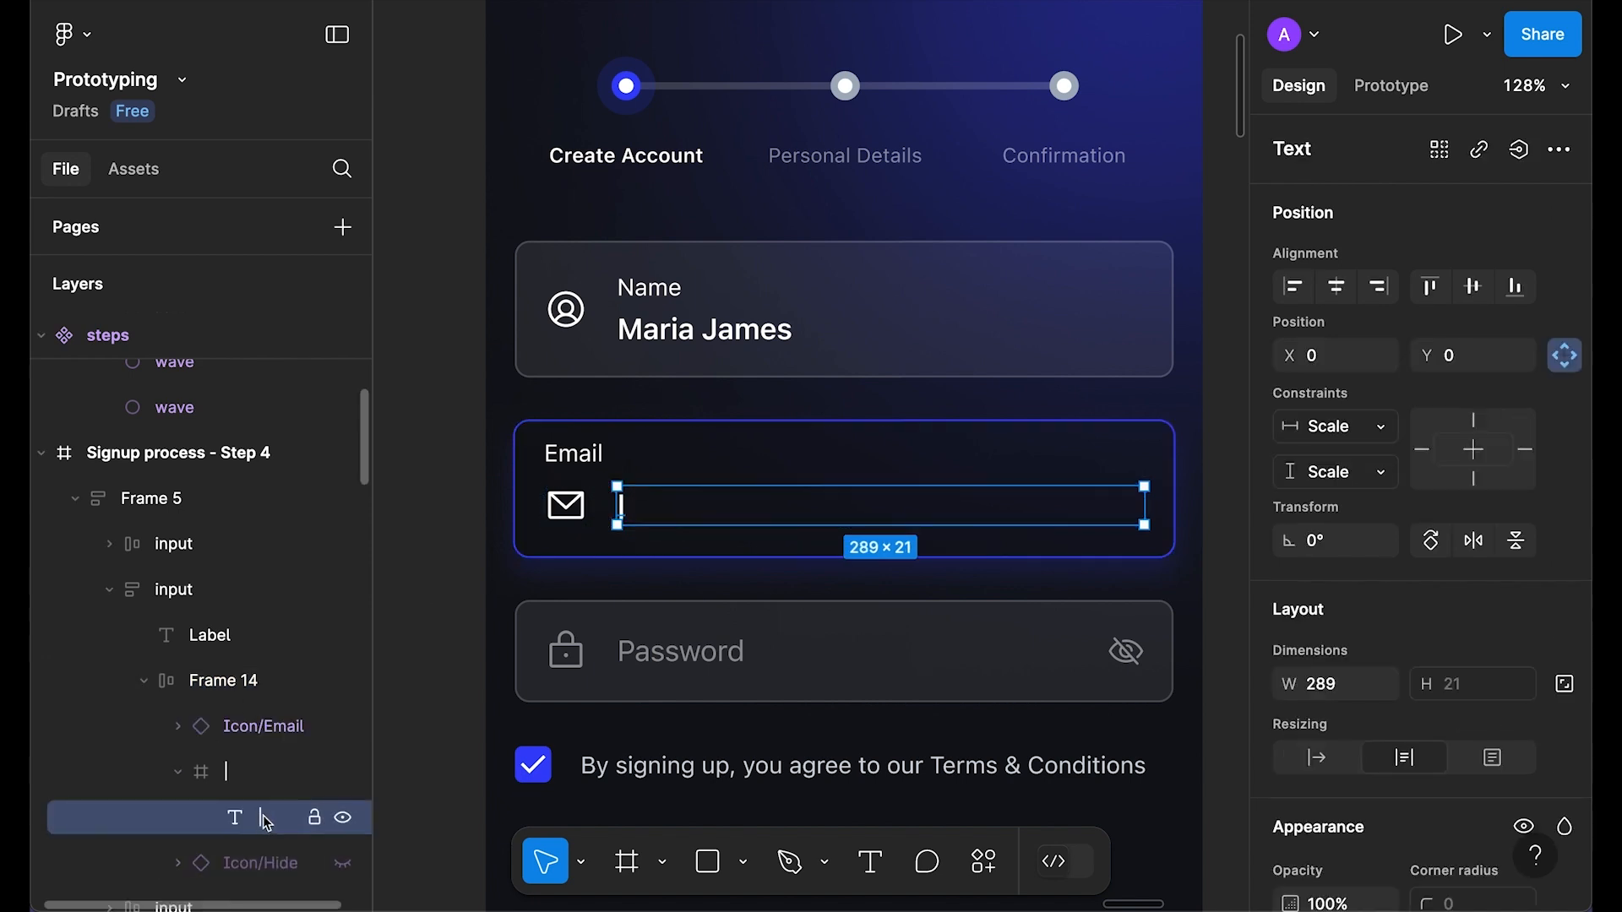
click(254, 775)
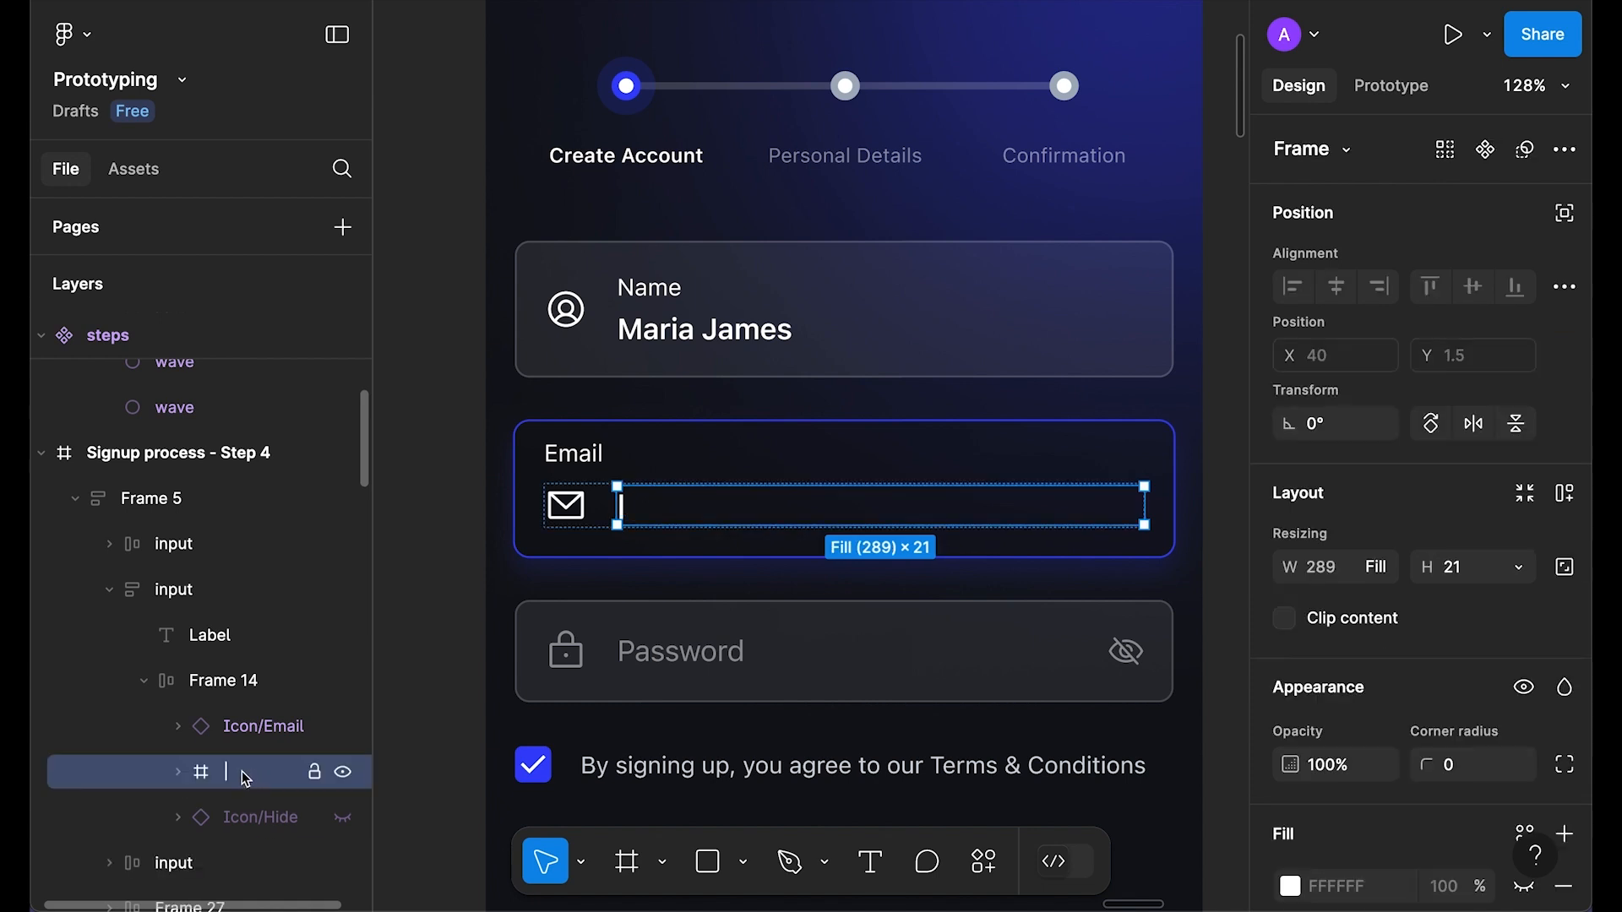
click(444, 556)
Step: Paste the cursor frame onto empty canvas and make it a component with a second variant
scroll(752, 467, right, 10)
right_click(630, 494)
click(693, 516)
scroll(455, 437, up, 2)
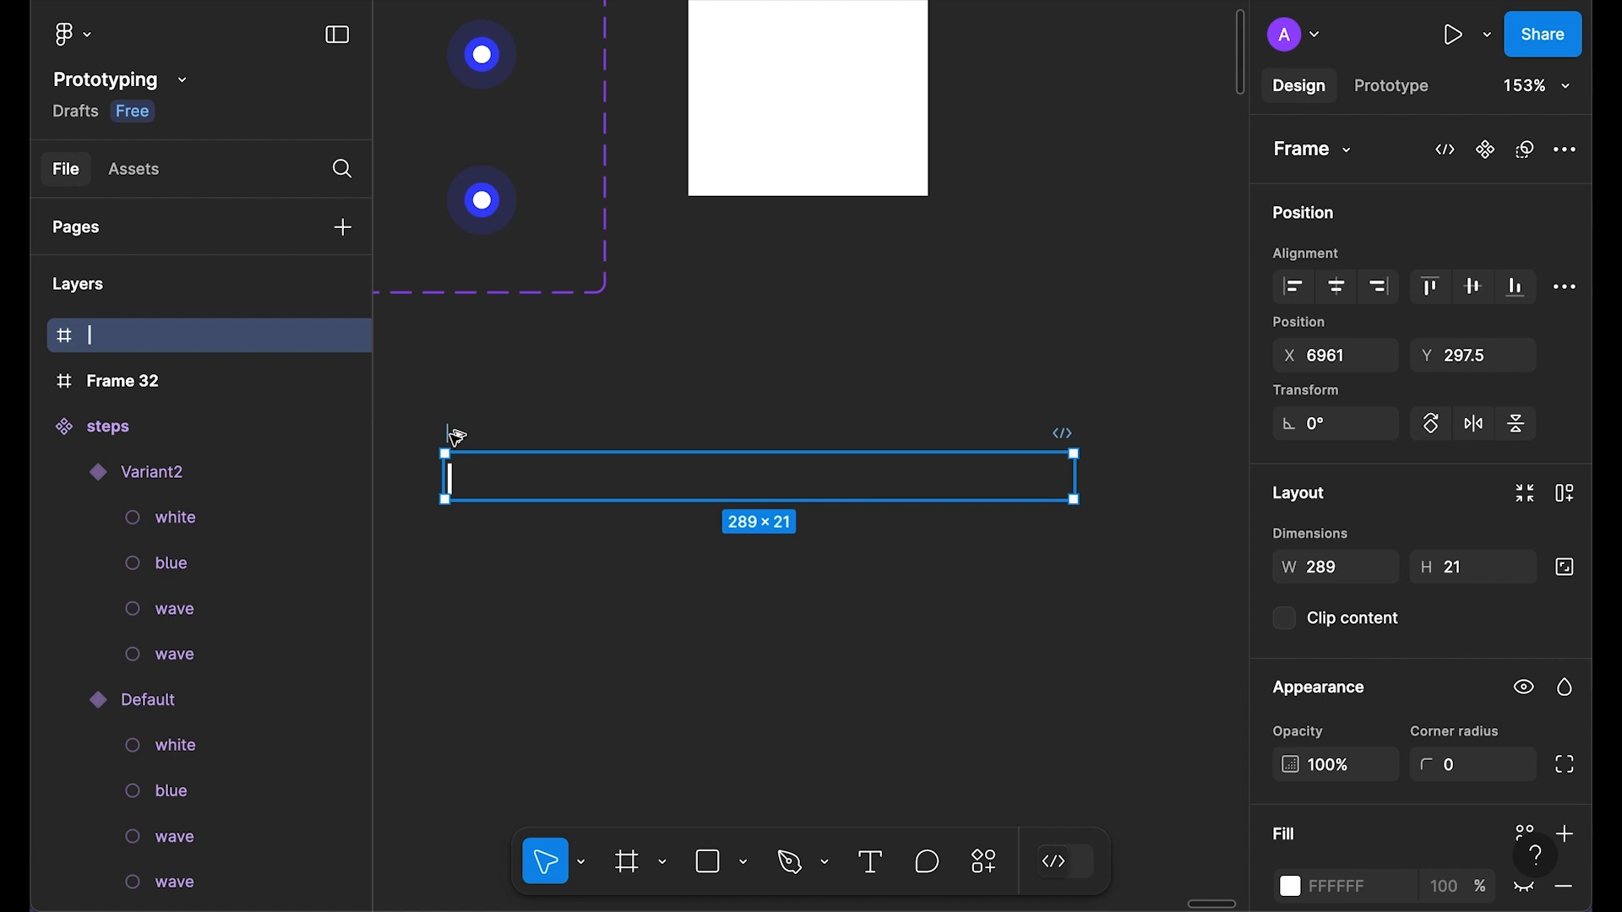
key(ctrl+alt+k)
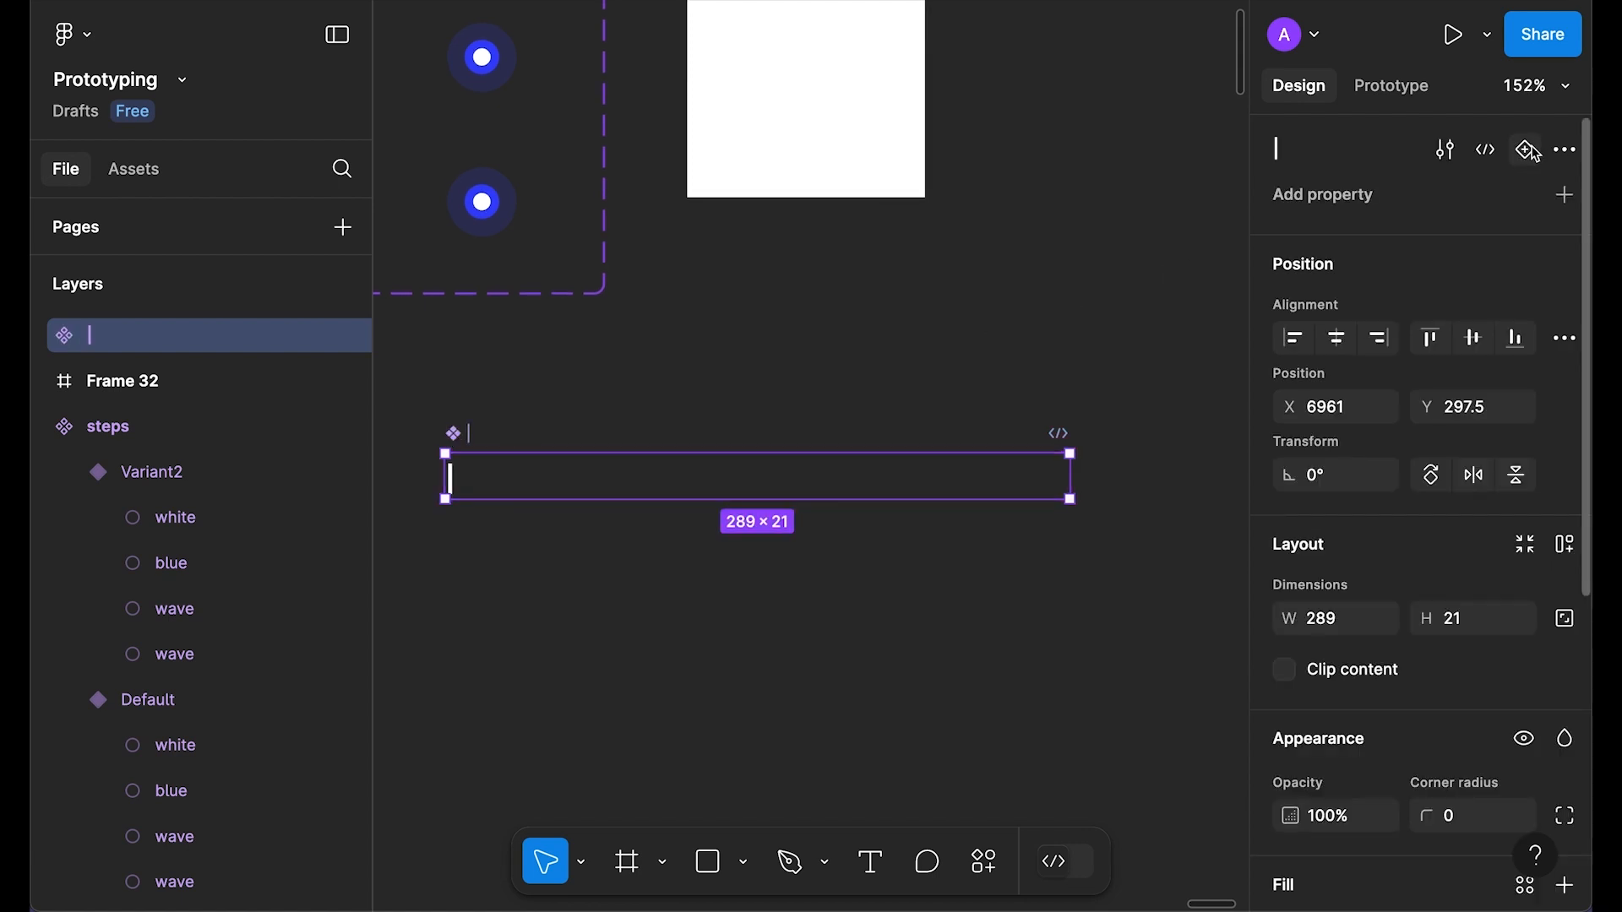
click(1527, 150)
key(Escape)
Step: Set the text inside Variant2 to 0% opacity
click(451, 560)
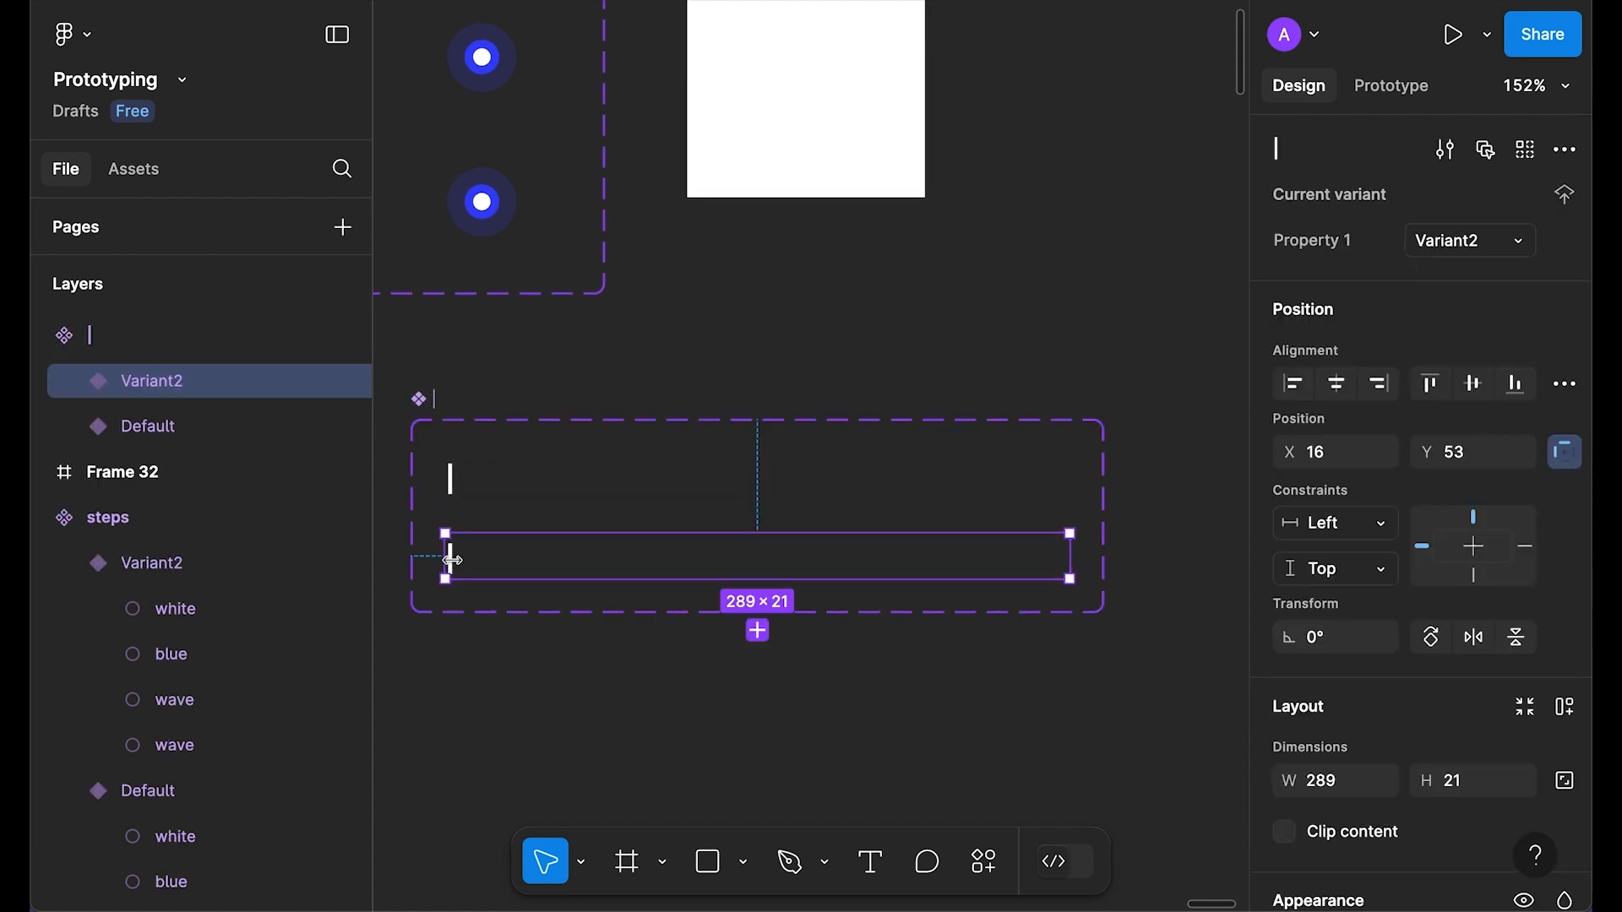
click(465, 573)
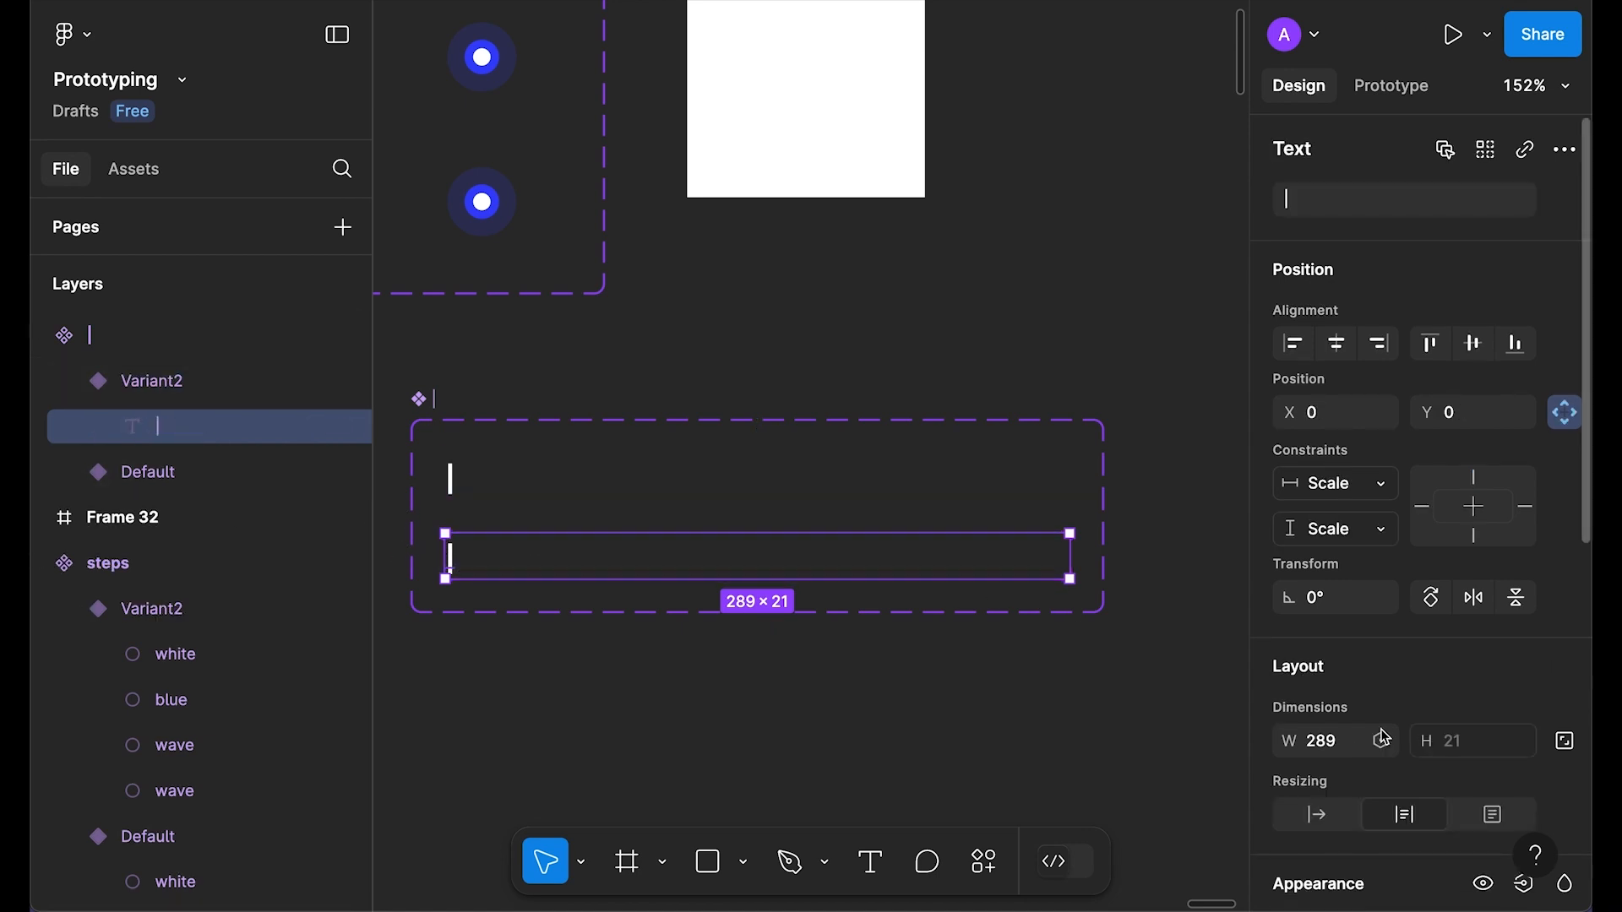
scroll(1383, 738, down, 3)
click(1351, 808)
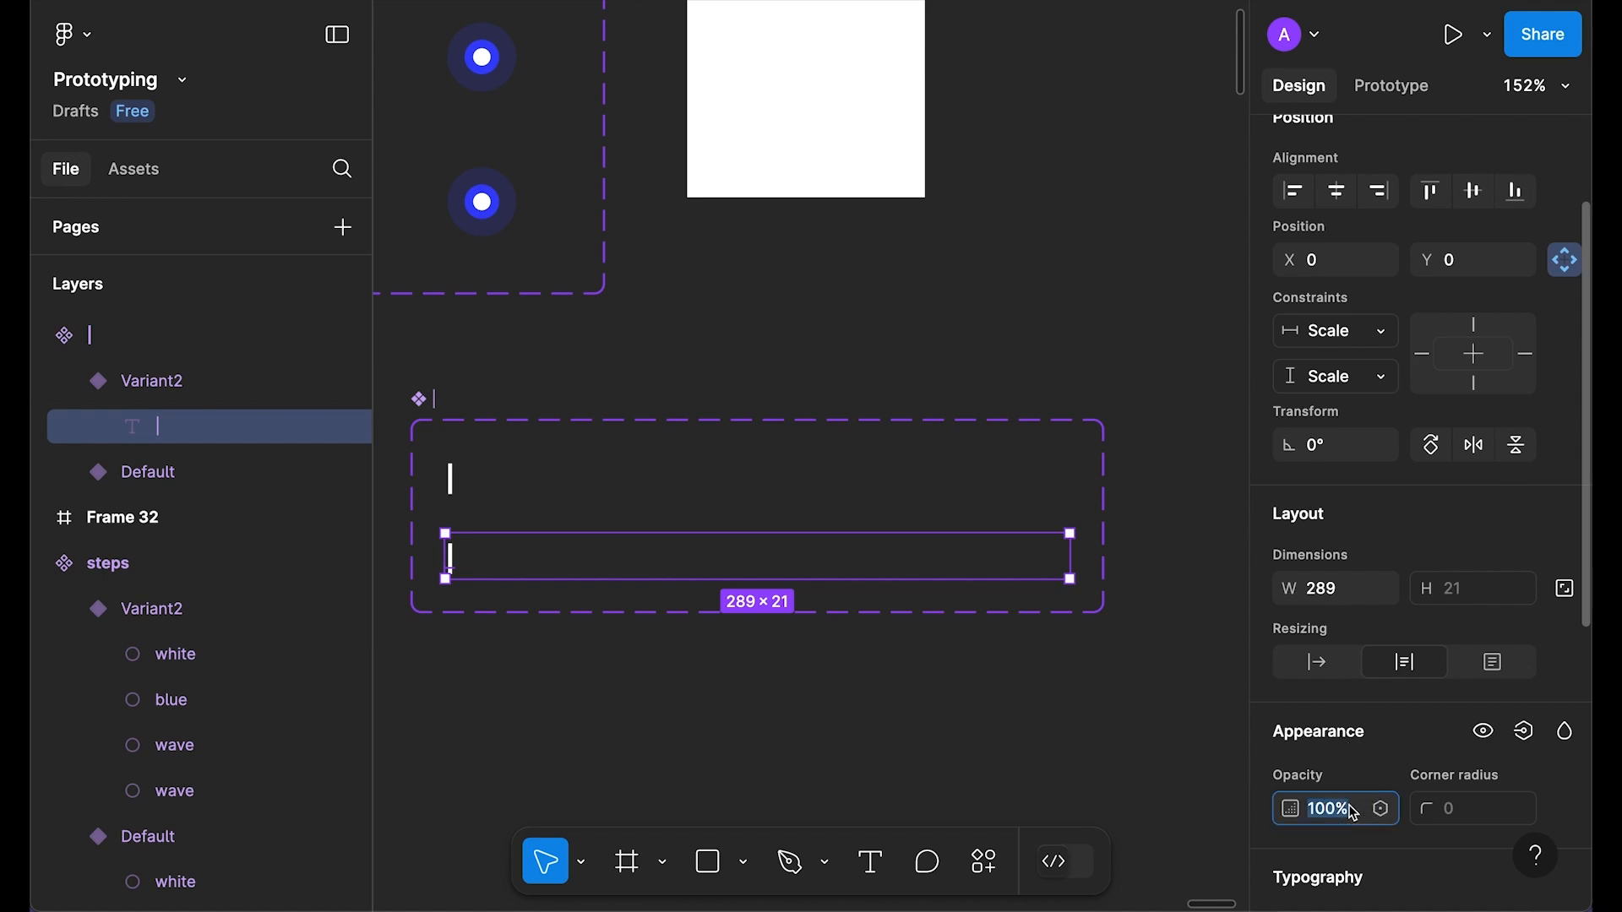
text(0)
key(Return)
click(509, 522)
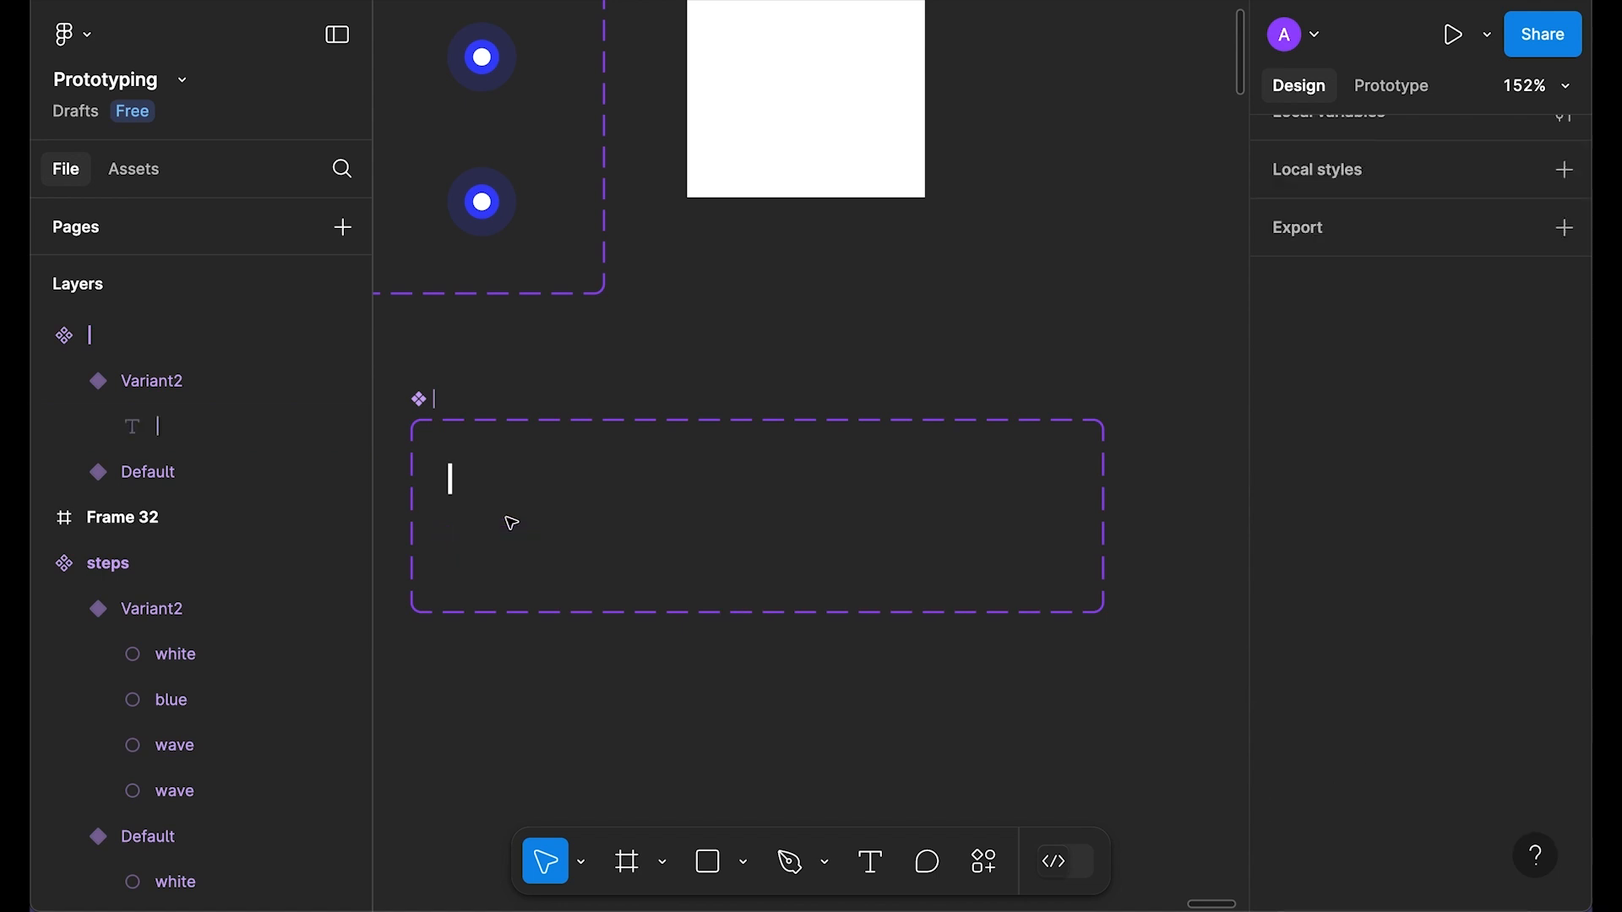
Step: Link Default to Variant2 with After delay 1ms, Smart animate, Linear, 600ms
click(538, 468)
click(1385, 86)
drag(758, 499, 762, 556)
scroll(862, 579, down, 3)
click(809, 540)
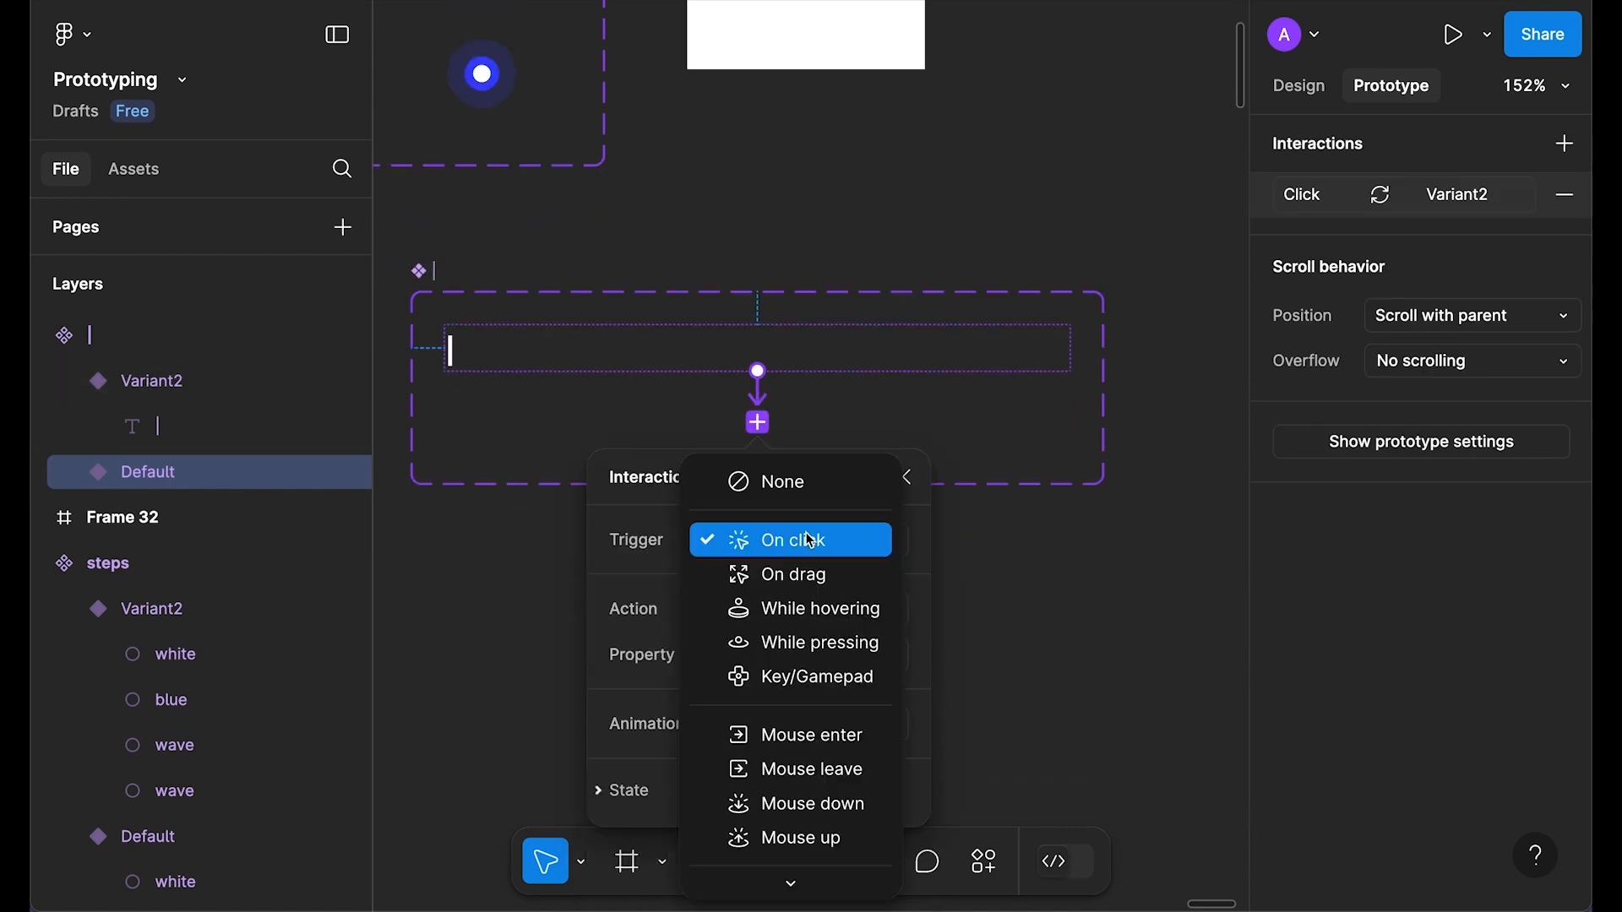
click(805, 583)
text(1)
key(Return)
scroll(826, 643, down, 2)
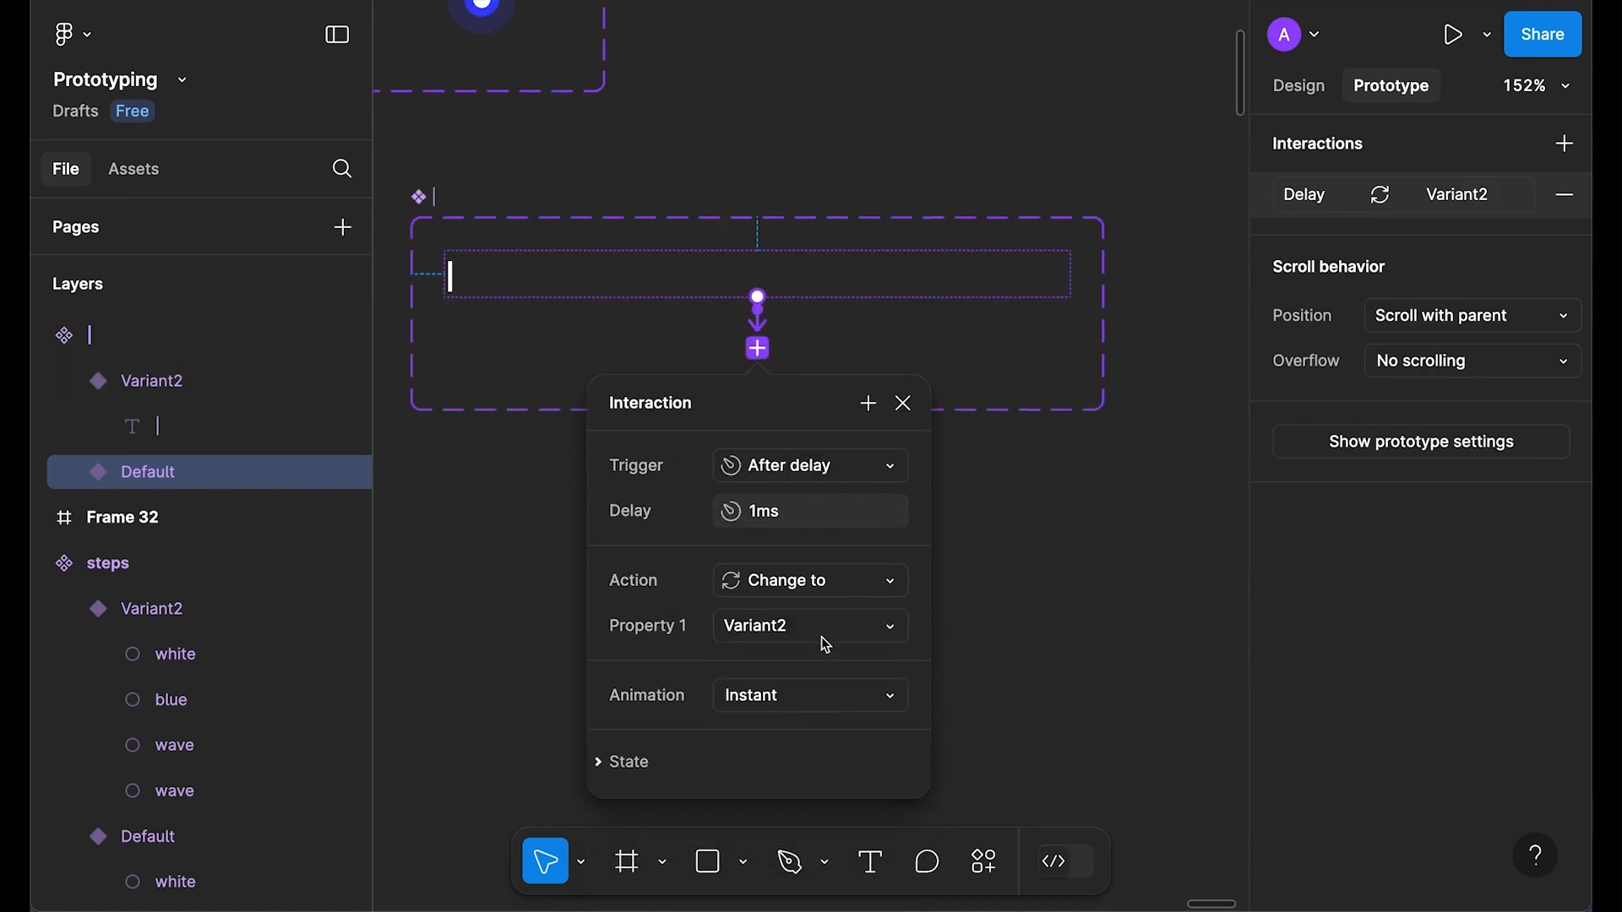
click(811, 695)
click(826, 764)
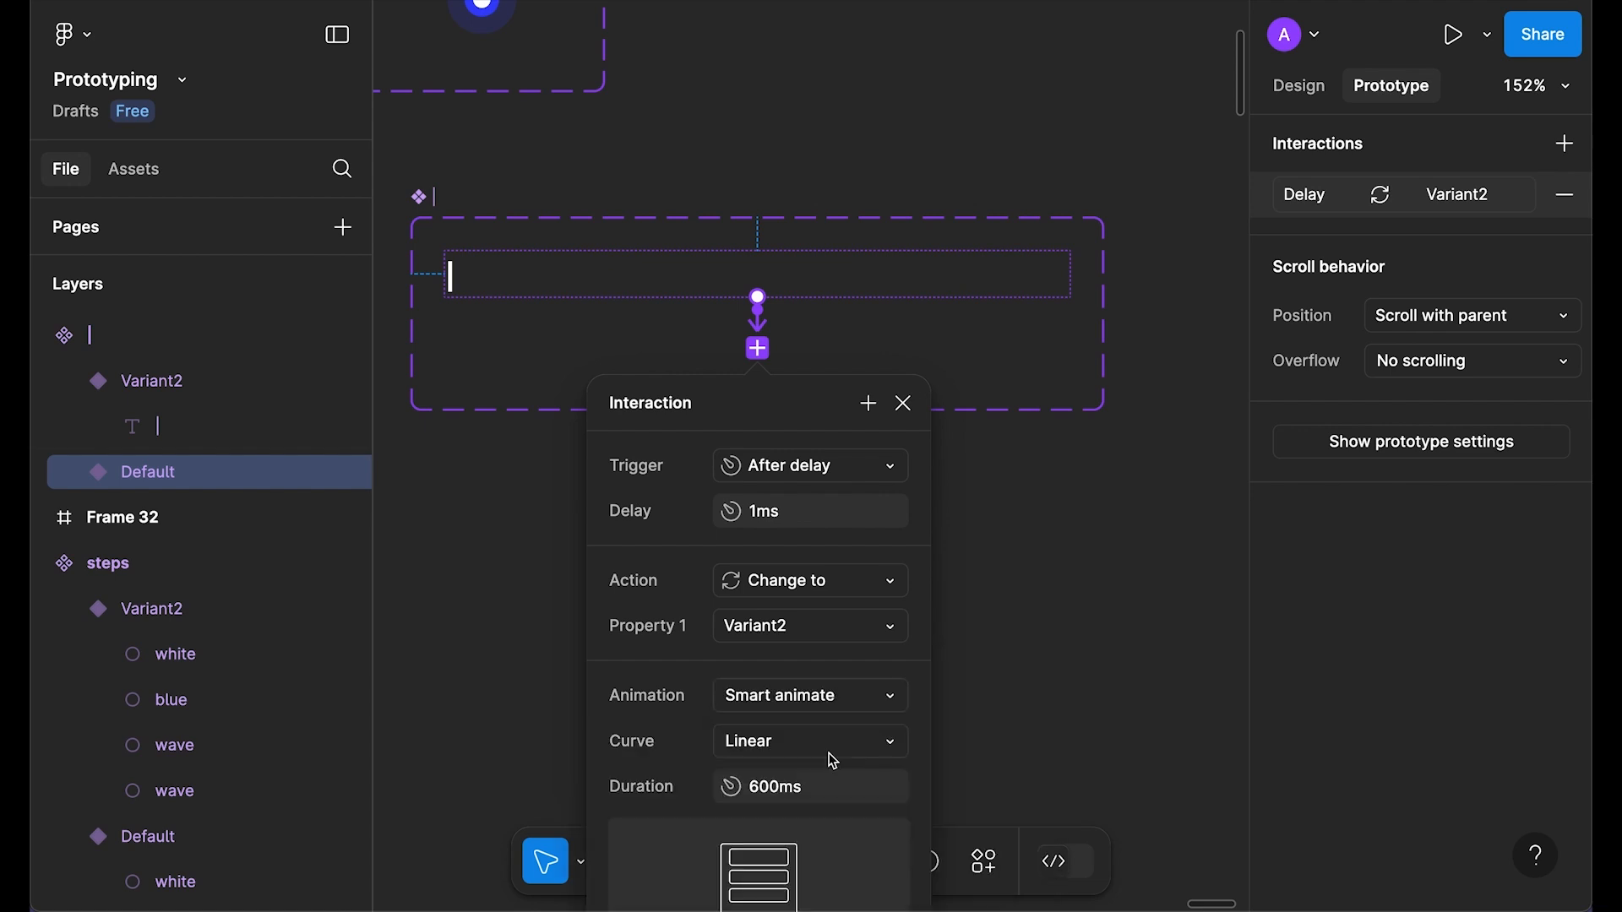
scroll(855, 716, down, 1)
scroll(855, 716, down, 1)
click(818, 722)
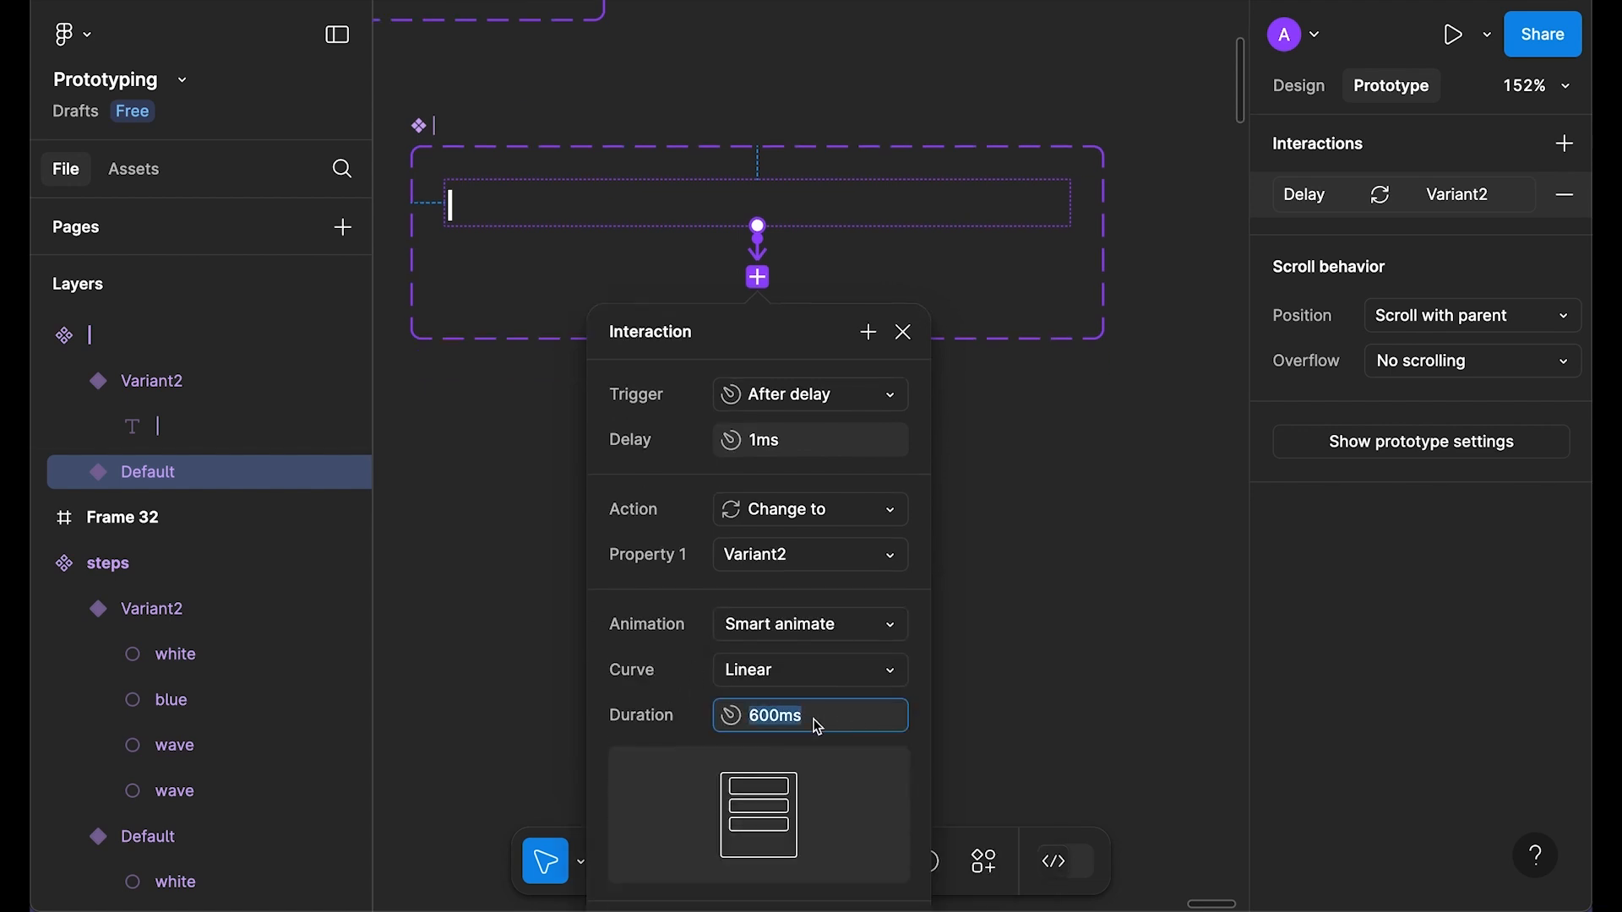
click(903, 332)
scroll(840, 318, up, 3)
Step: Link Variant2 back to Default with the same 1ms after-delay transition
click(826, 396)
drag(826, 395, 839, 318)
click(795, 465)
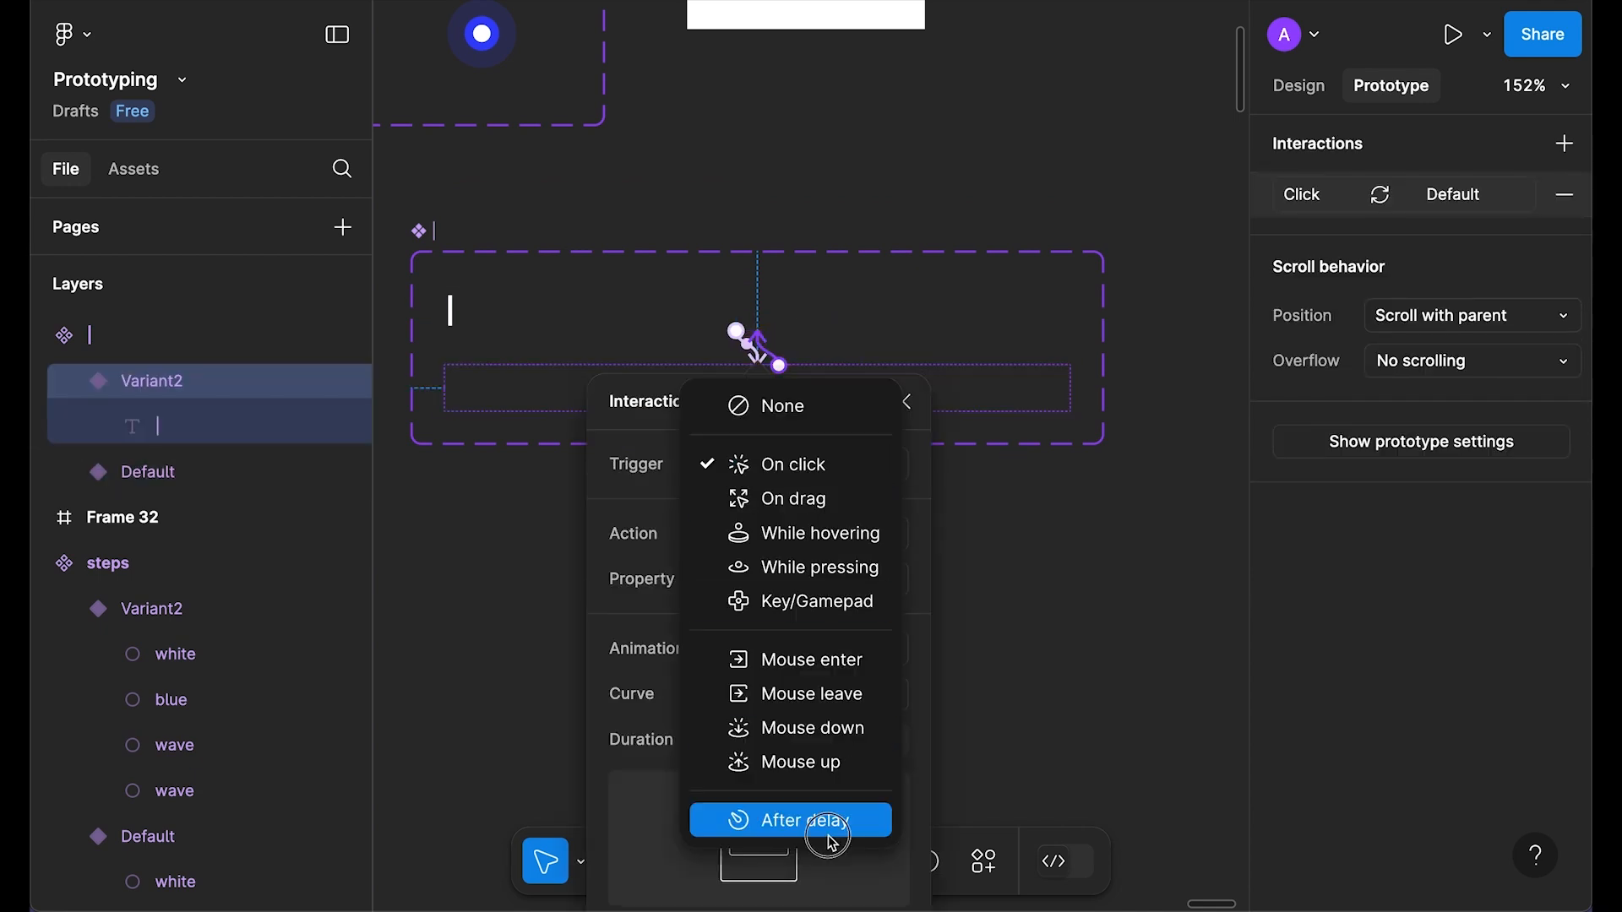
click(827, 835)
click(809, 521)
text(1)
key(Return)
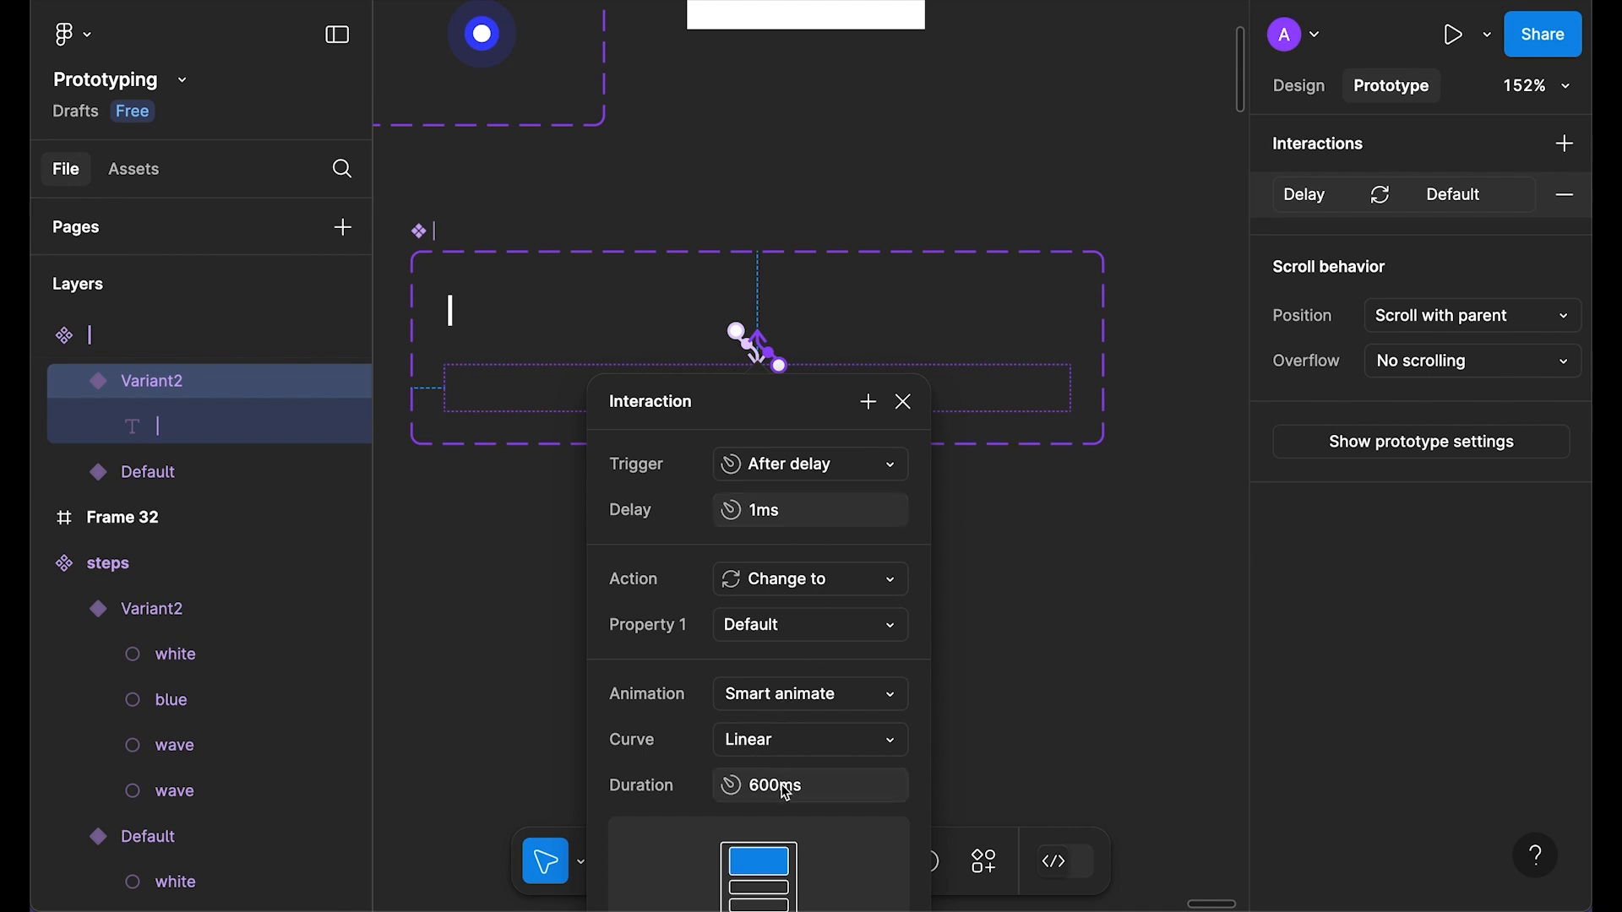
click(904, 402)
click(1305, 87)
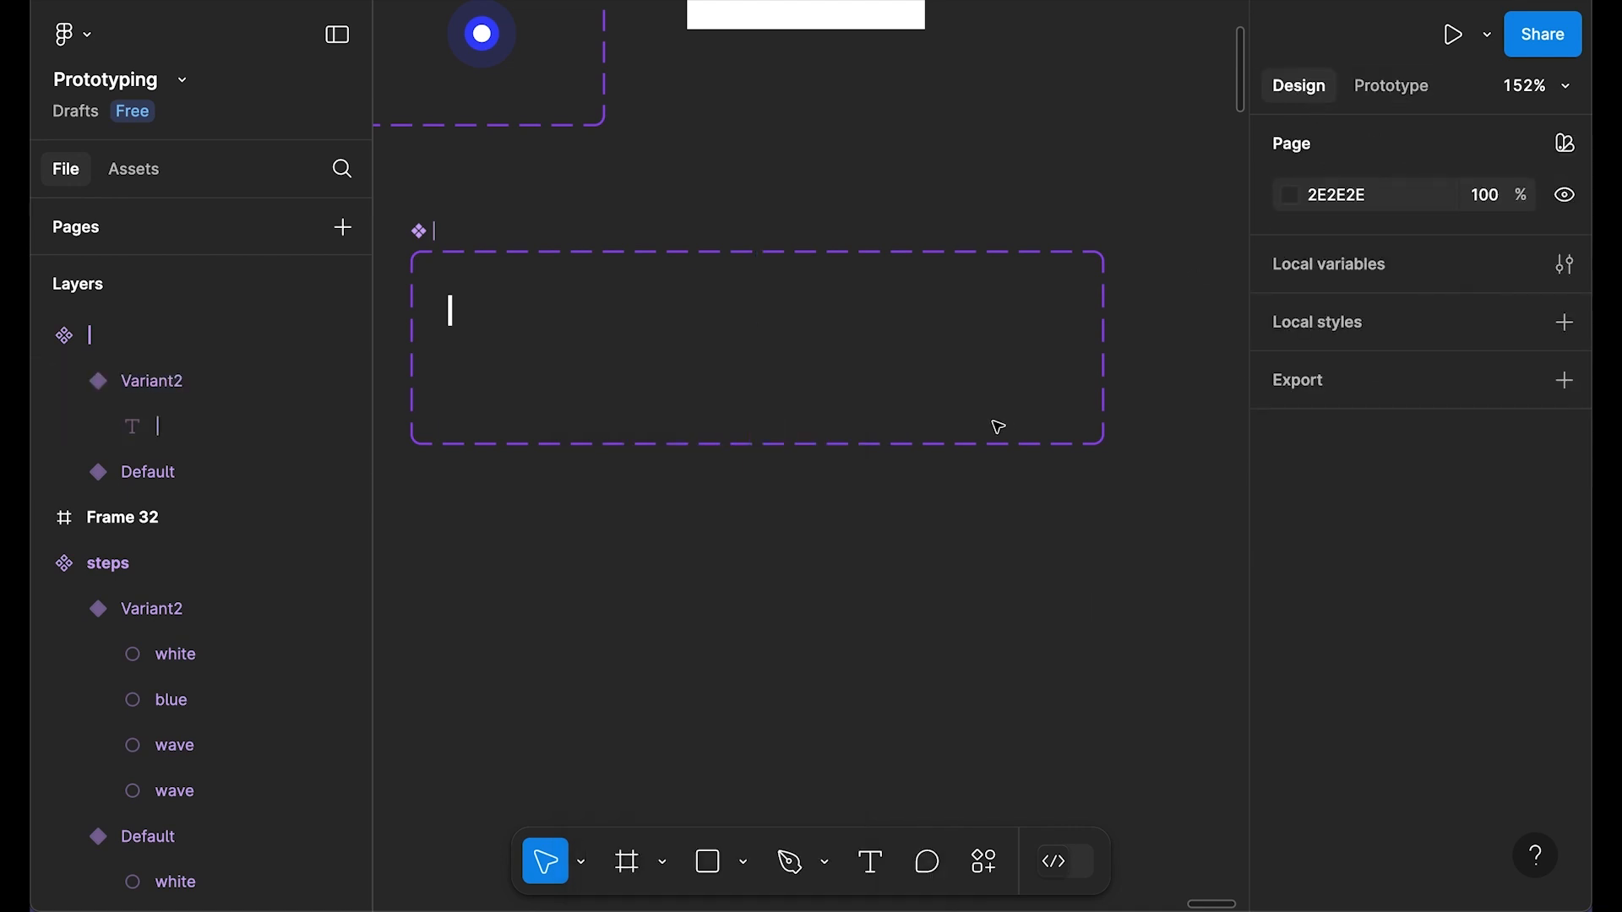
scroll(998, 427, down, 3)
Step: Cut a cursor instance and use it to replace the Email field's cursor frame
click(619, 337)
drag(596, 335, 981, 428)
key(ctrl+x)
scroll(560, 603, down, 5)
scroll(574, 430, up, 5)
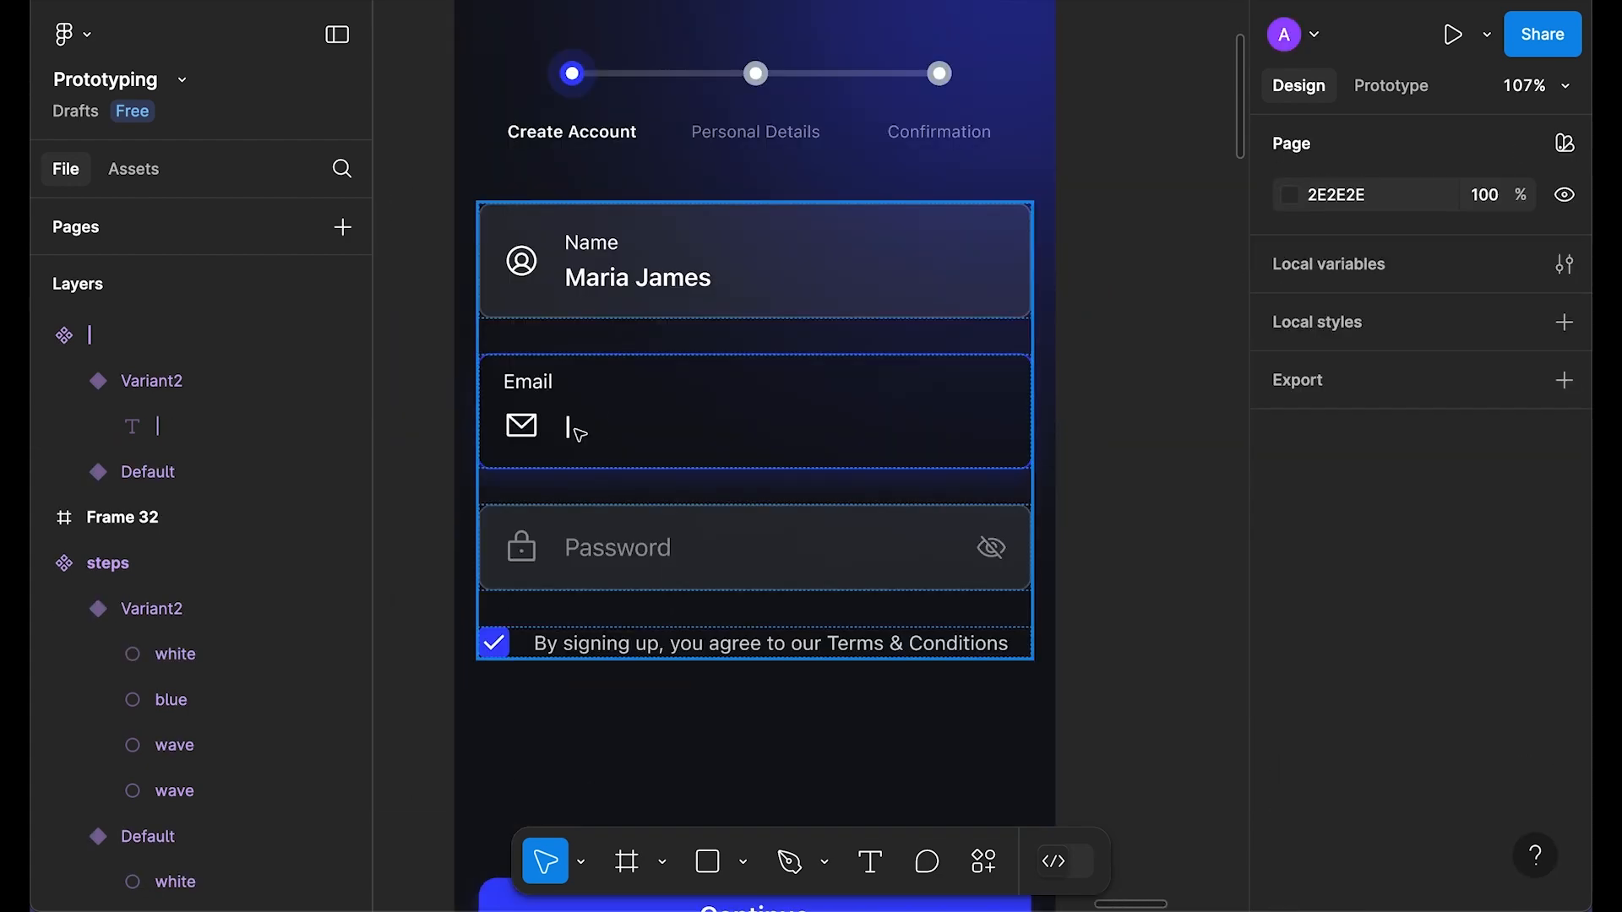
click(575, 430)
double_click(575, 430)
right_click(574, 431)
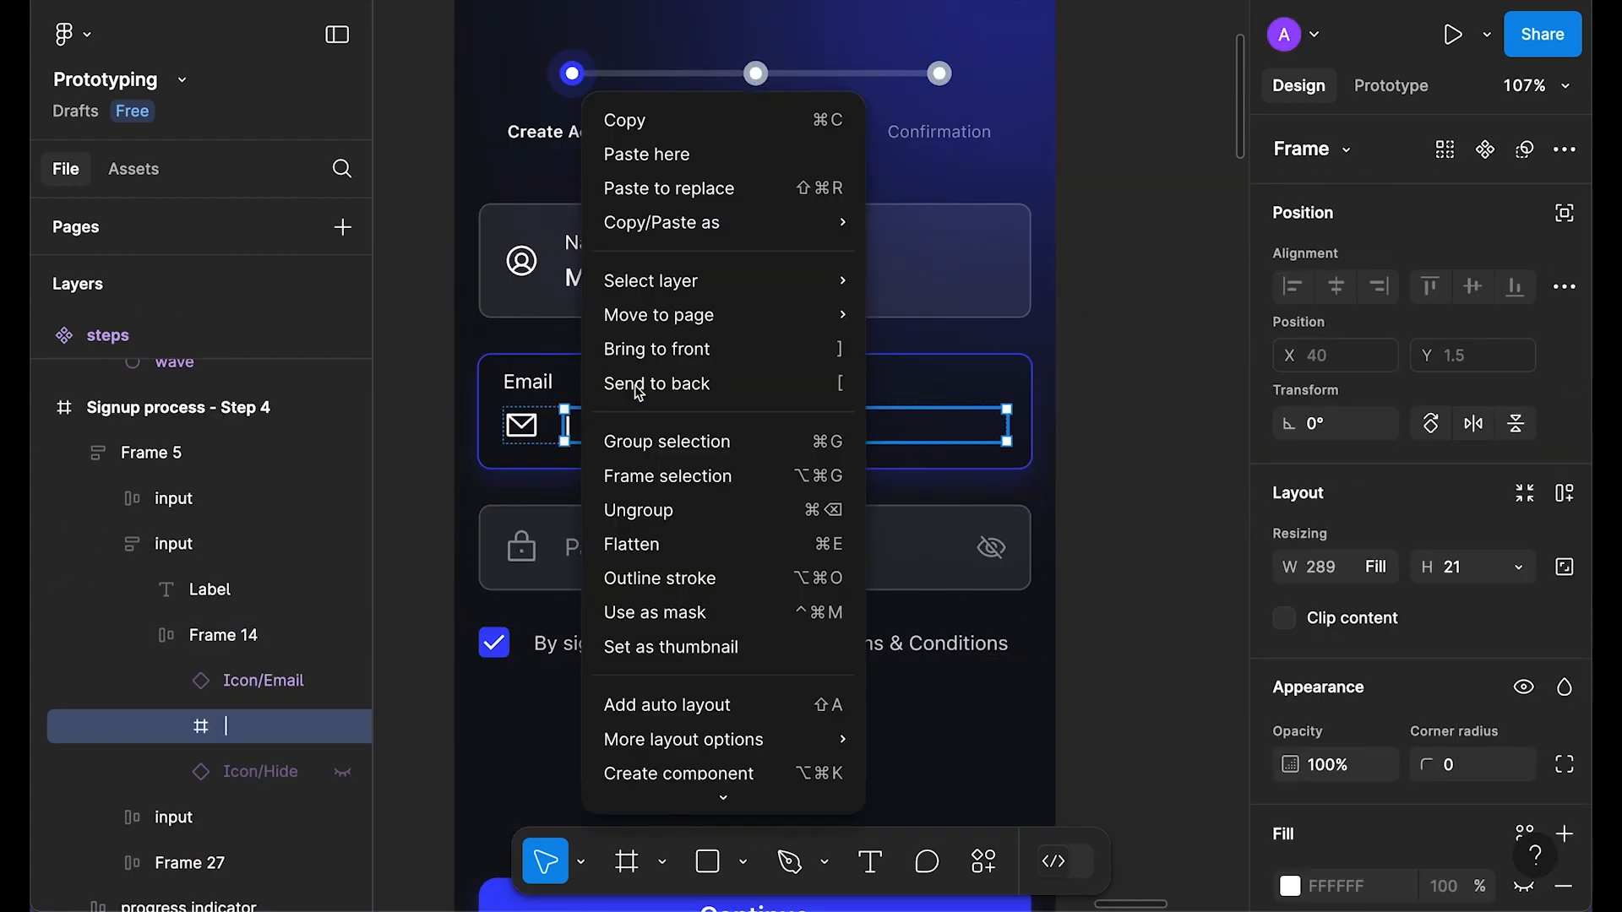
click(740, 188)
click(426, 427)
Step: Preview the Signup process - Step 4 frame to check the blinking cursor
scroll(418, 386, down, 3)
click(602, 125)
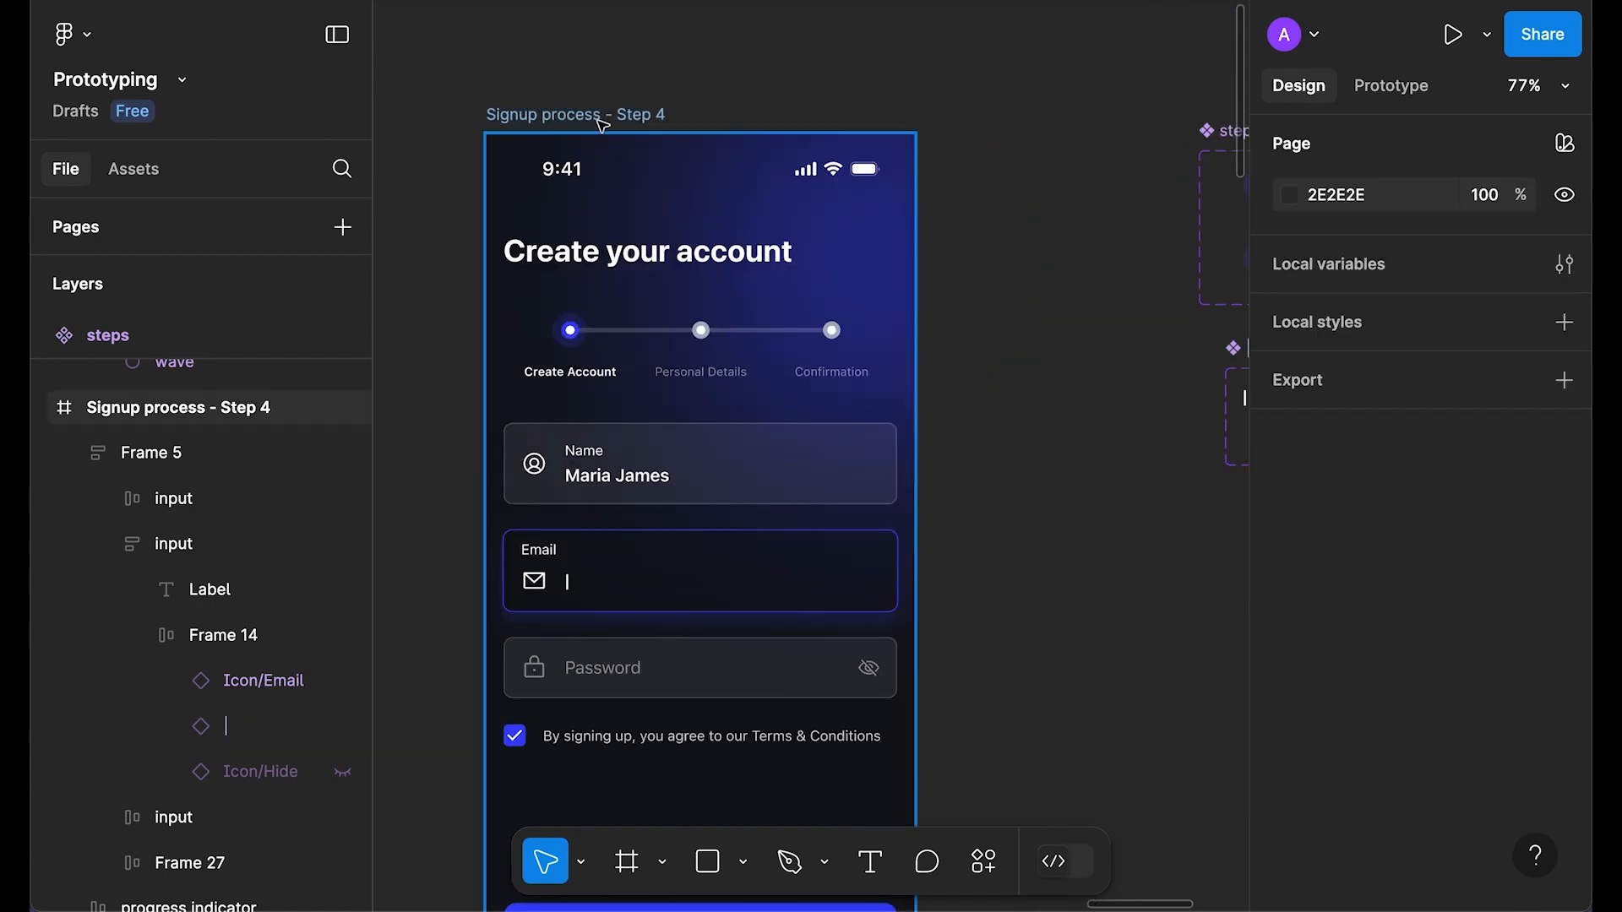
key(shift+space)
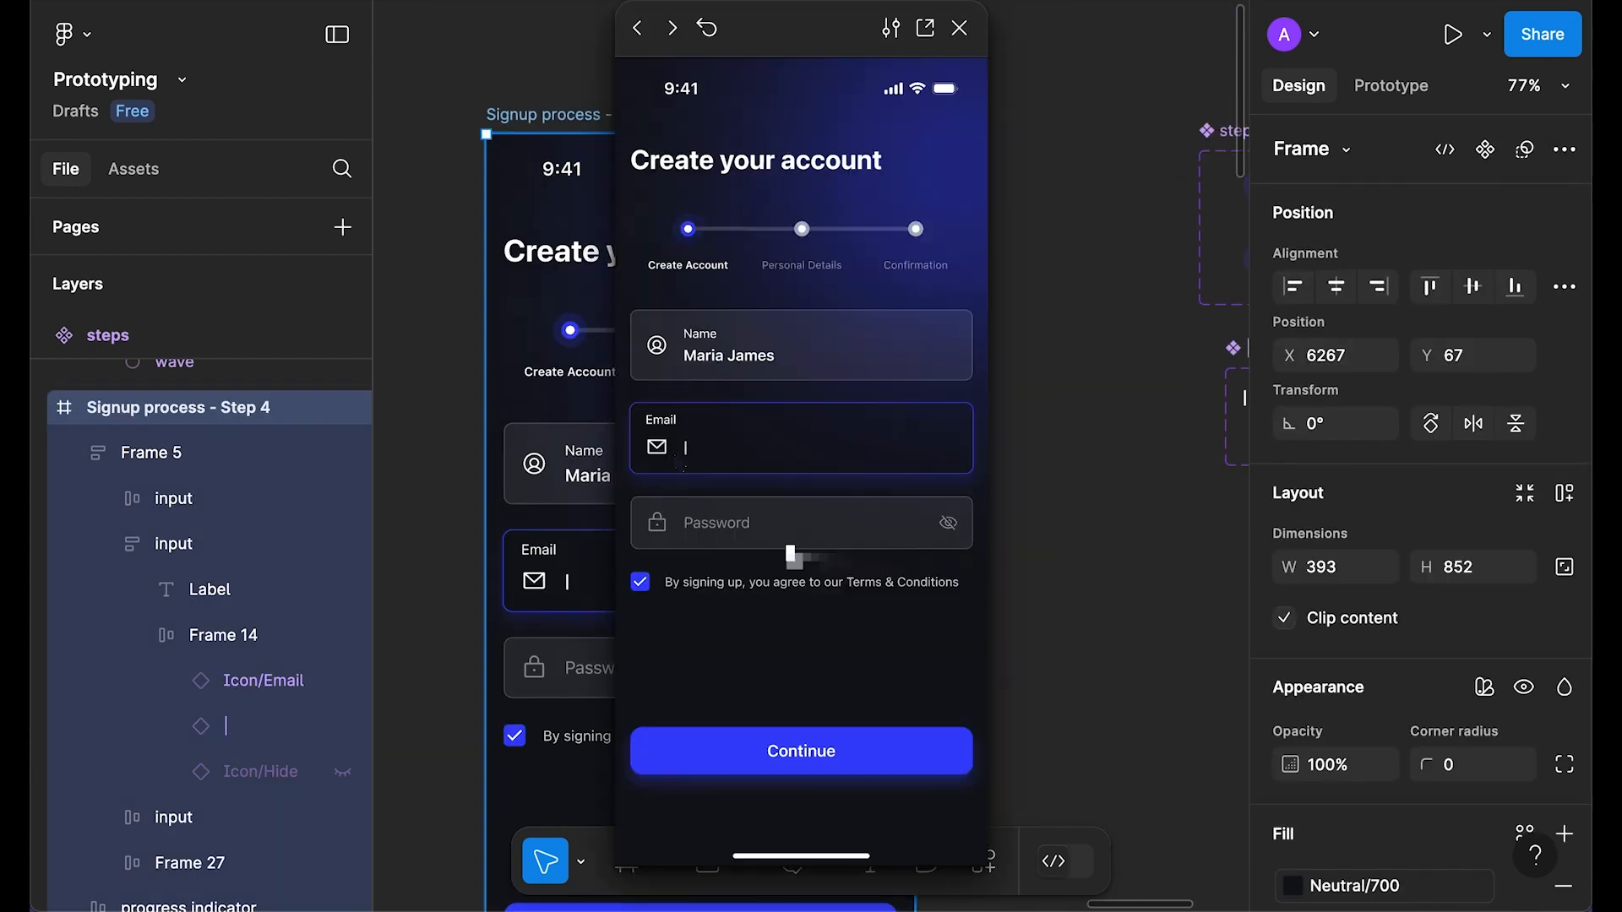
click(959, 27)
Step: Change the duration of both cursor interactions to 430ms
click(1157, 498)
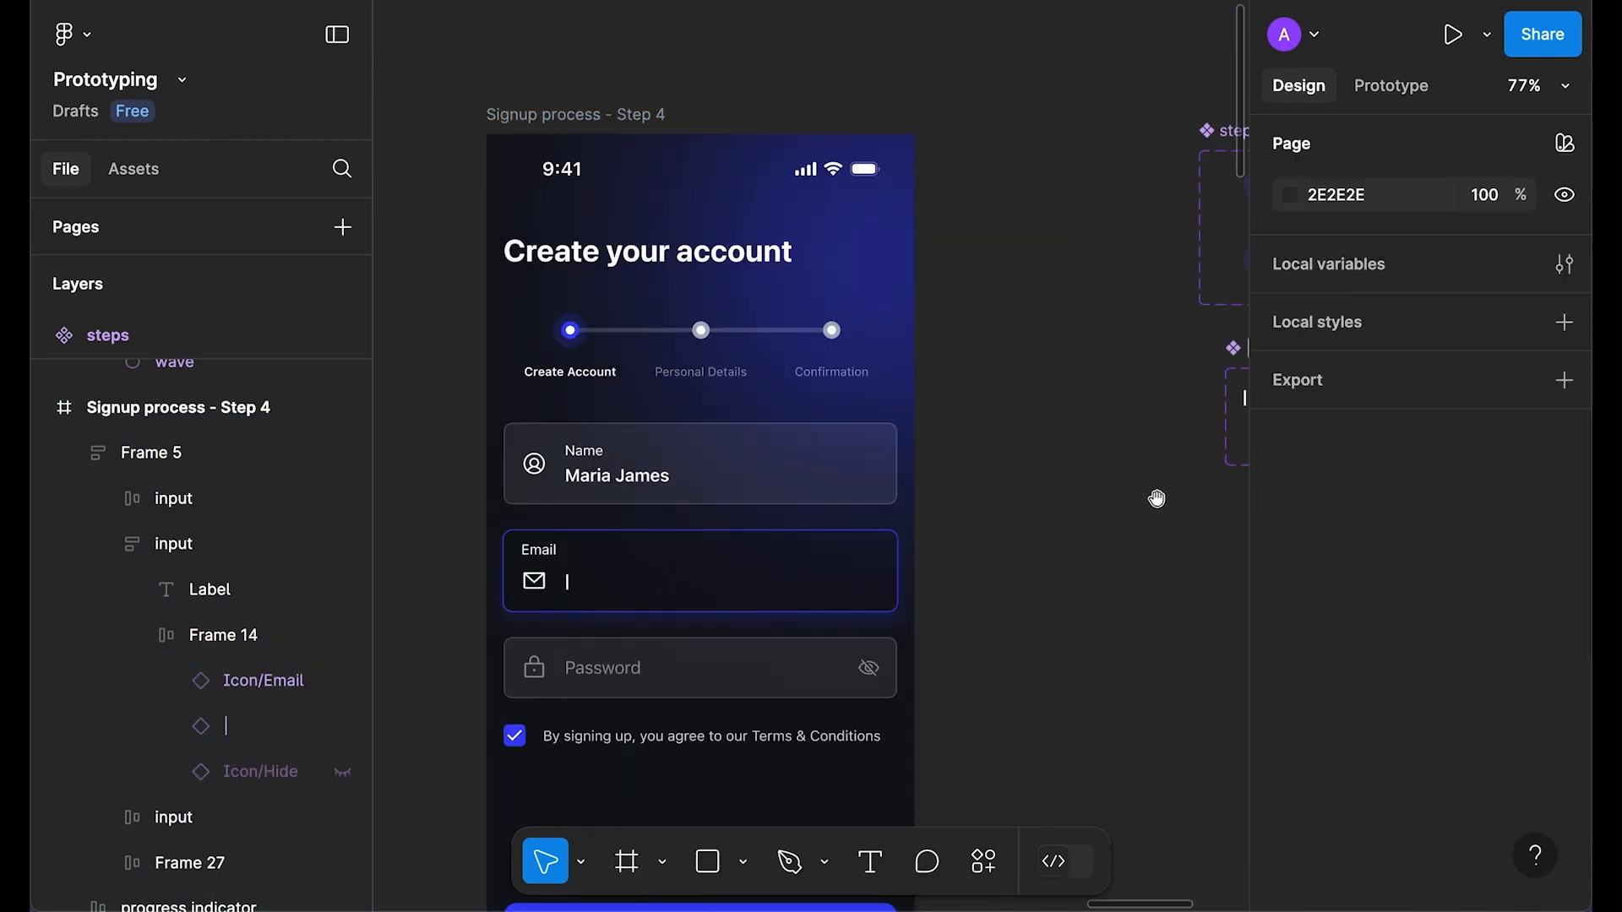
drag(1157, 499, 778, 499)
scroll(980, 438, up, 5)
scroll(929, 414, right, 3)
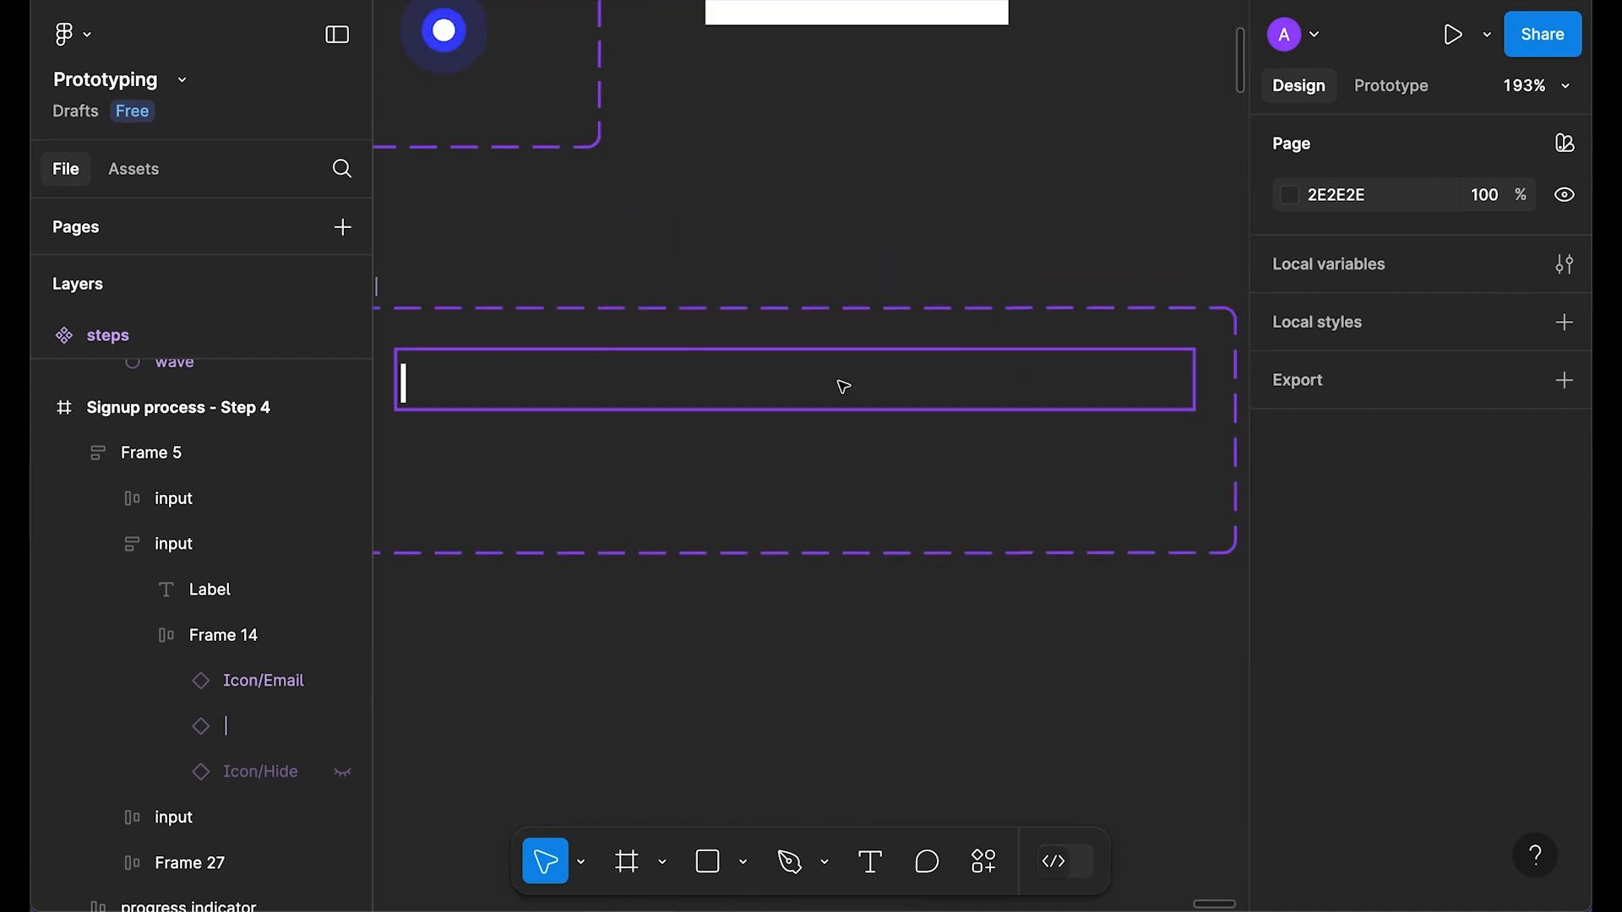
scroll(843, 386, down, 3)
click(845, 397)
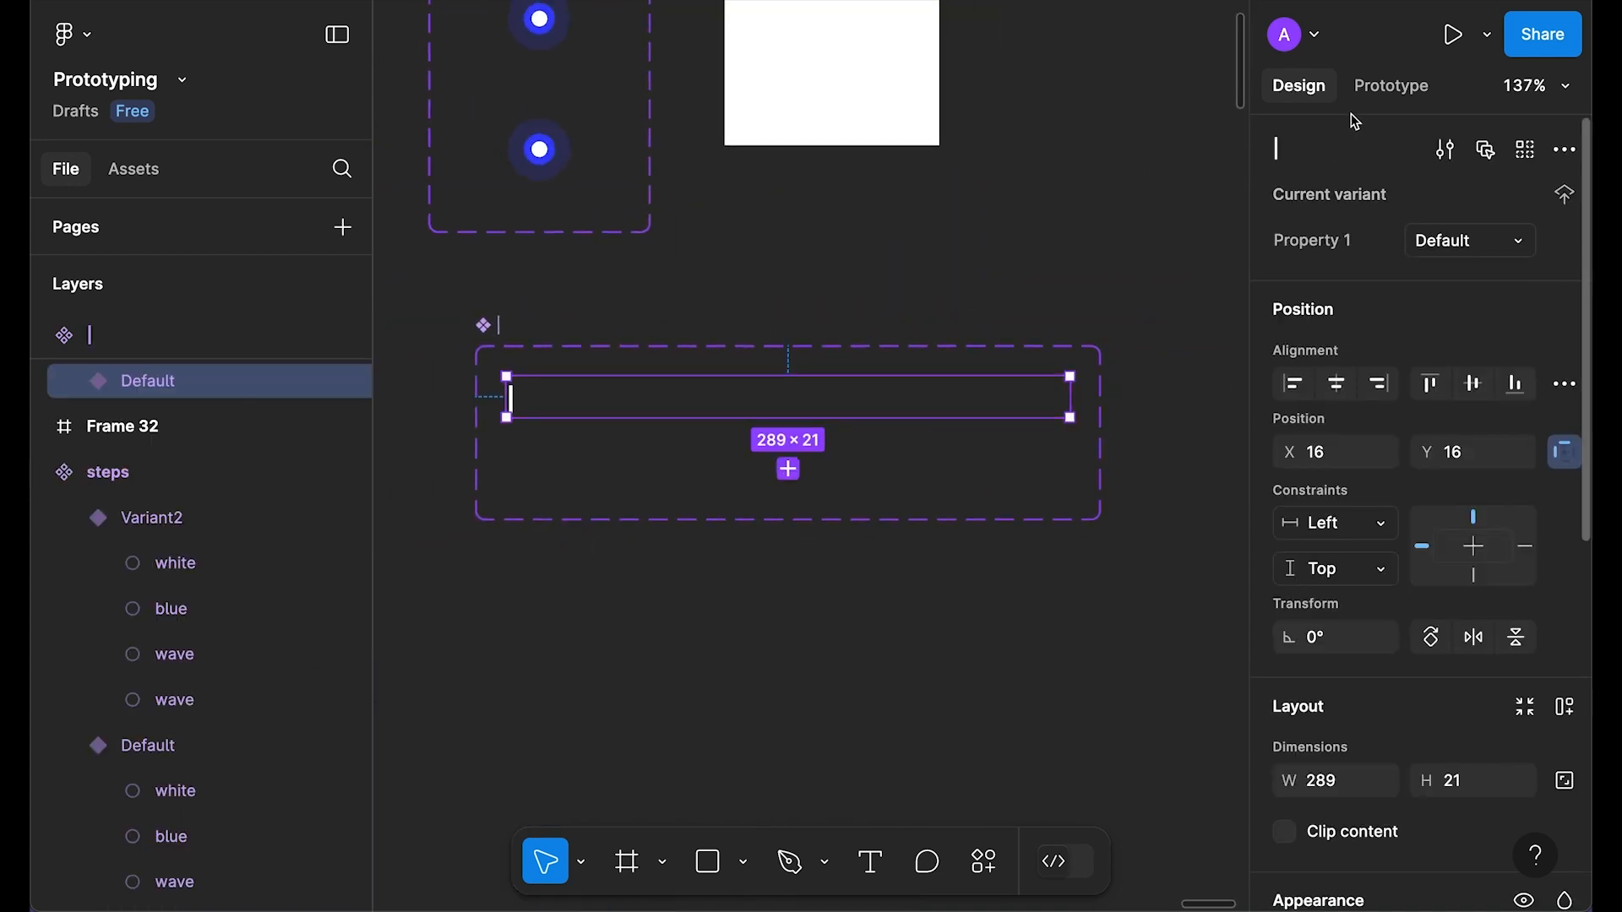
key(shift+e)
scroll(549, 506, up, 5)
drag(551, 485, 822, 494)
scroll(845, 539, down, 3)
click(764, 729)
key(Left)
text(430)
key(Return)
click(833, 341)
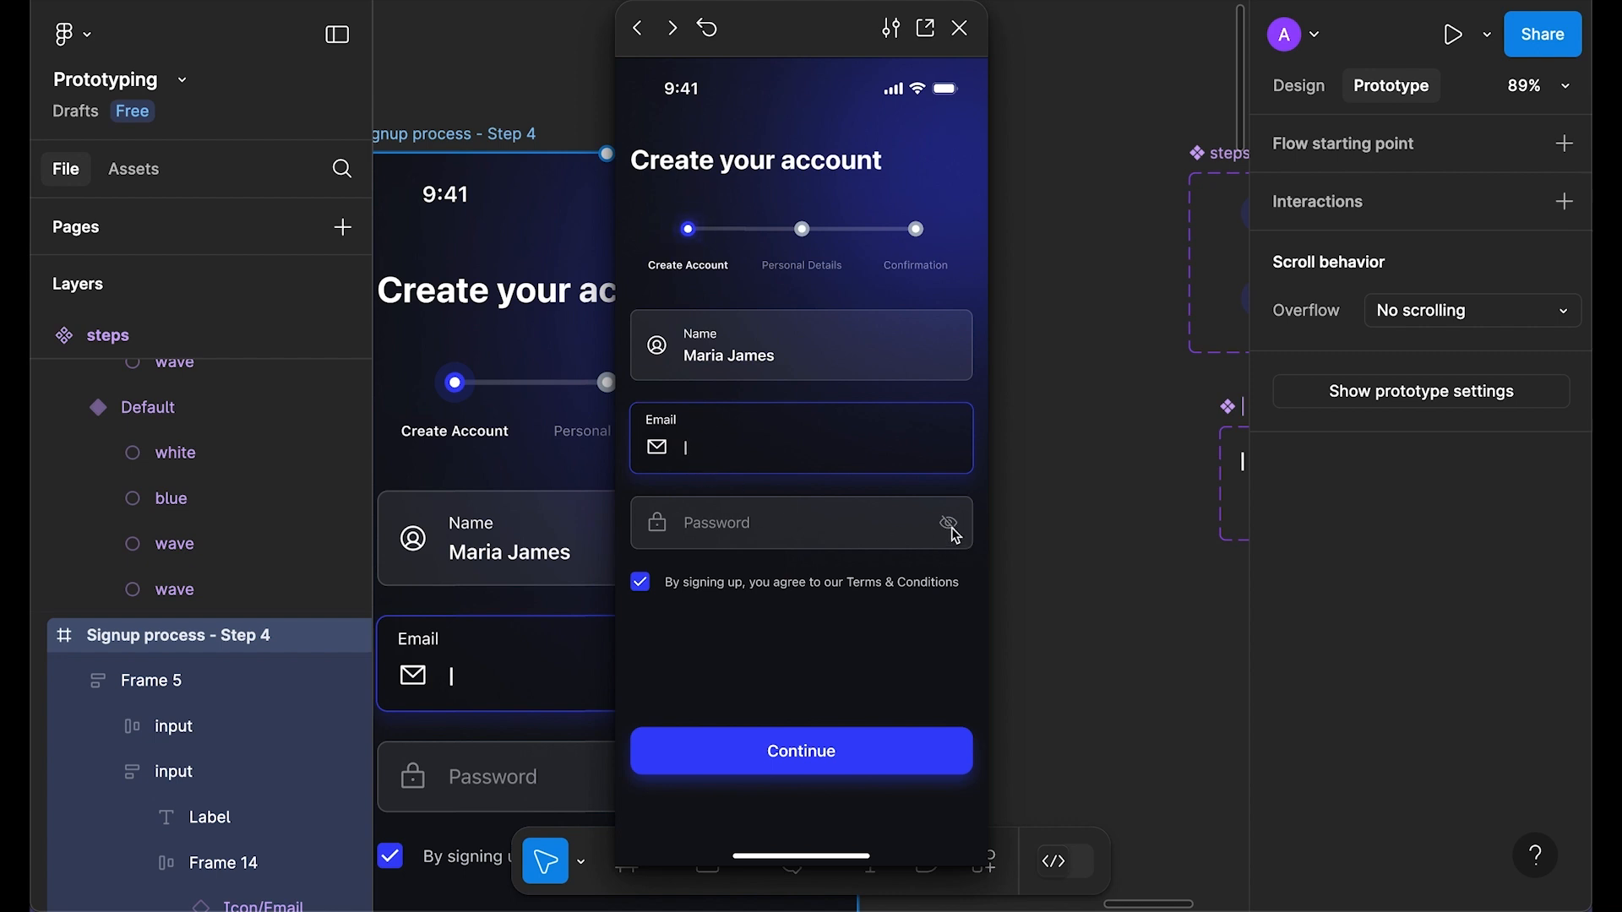
Step: Combine Icon/Hide and Icon/Unhide into an Icon component set and nudge it right
click(959, 28)
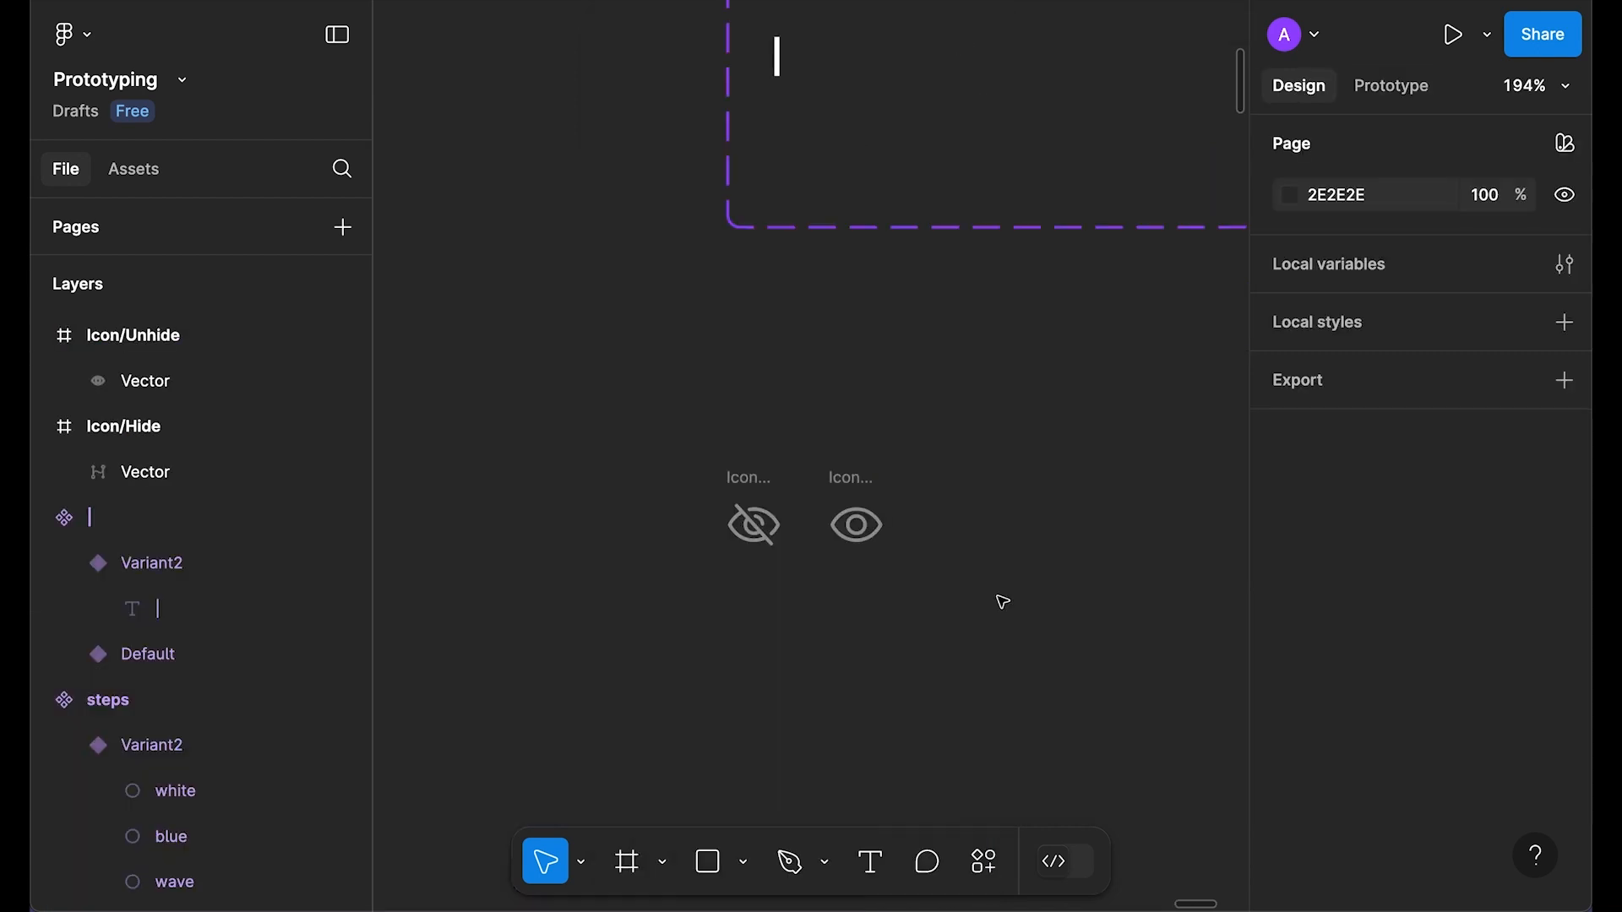
scroll(797, 583, up, 5)
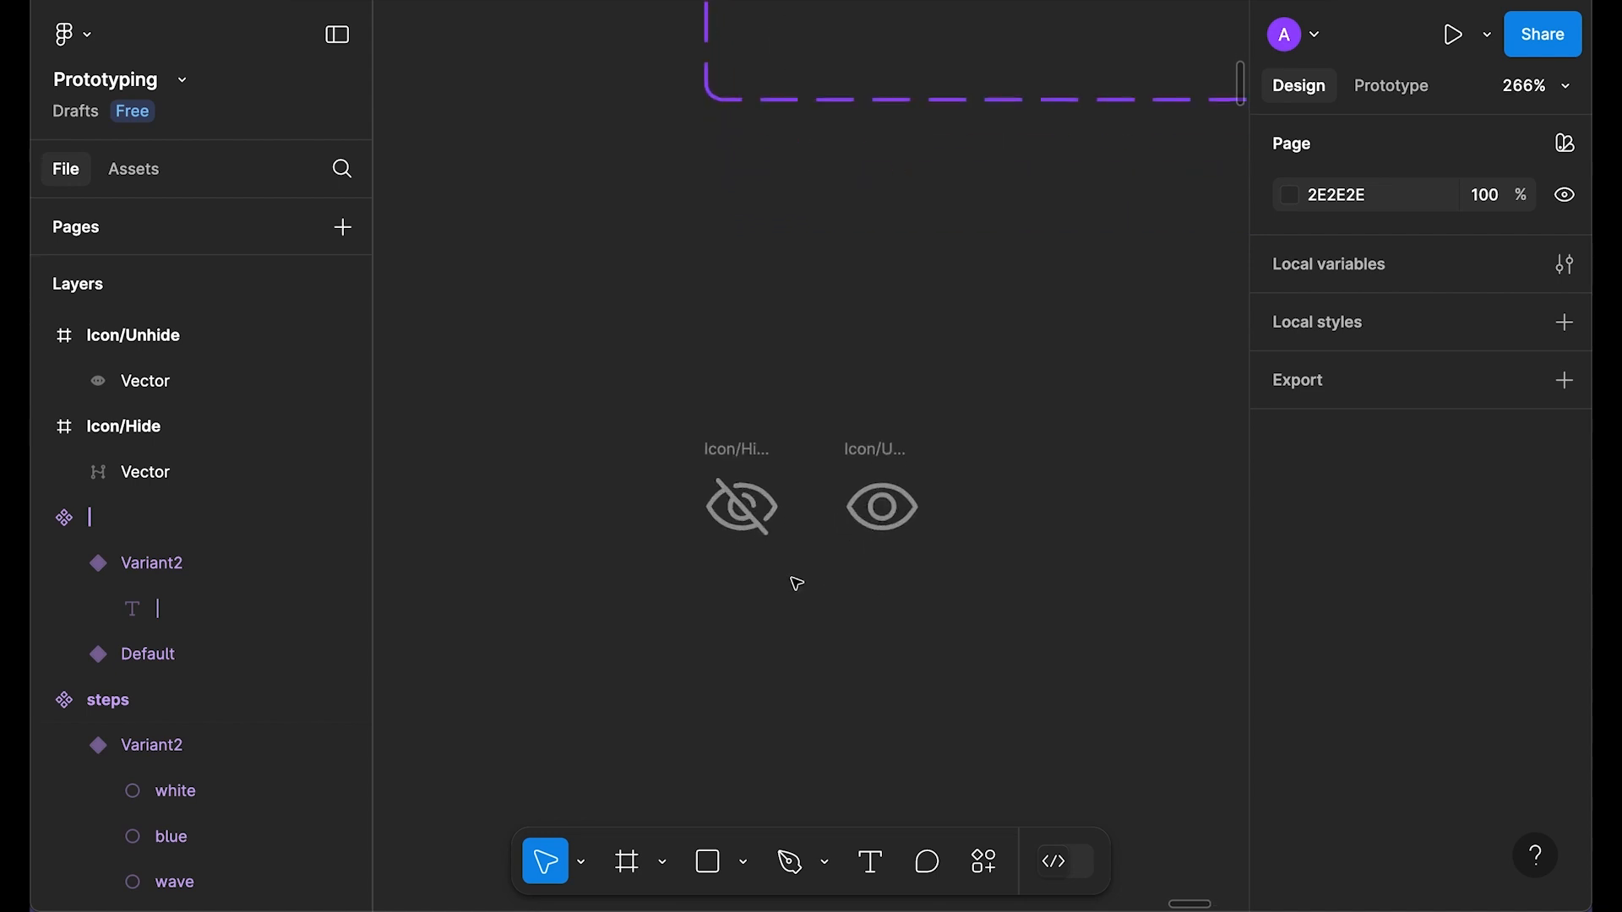
drag(1191, 692, 628, 321)
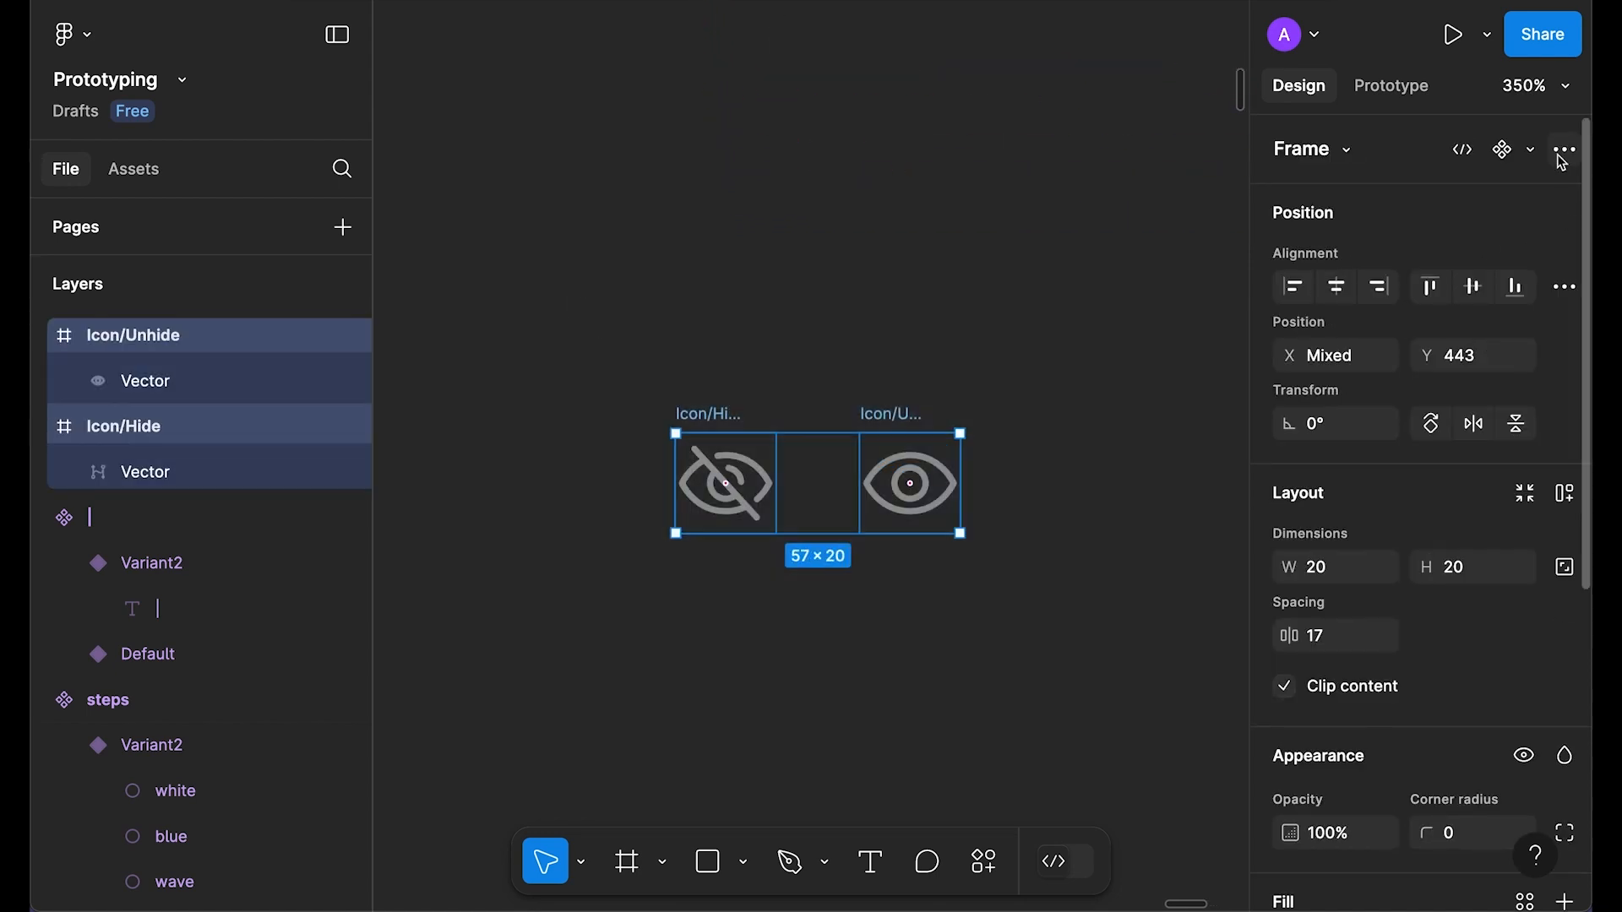
click(1532, 152)
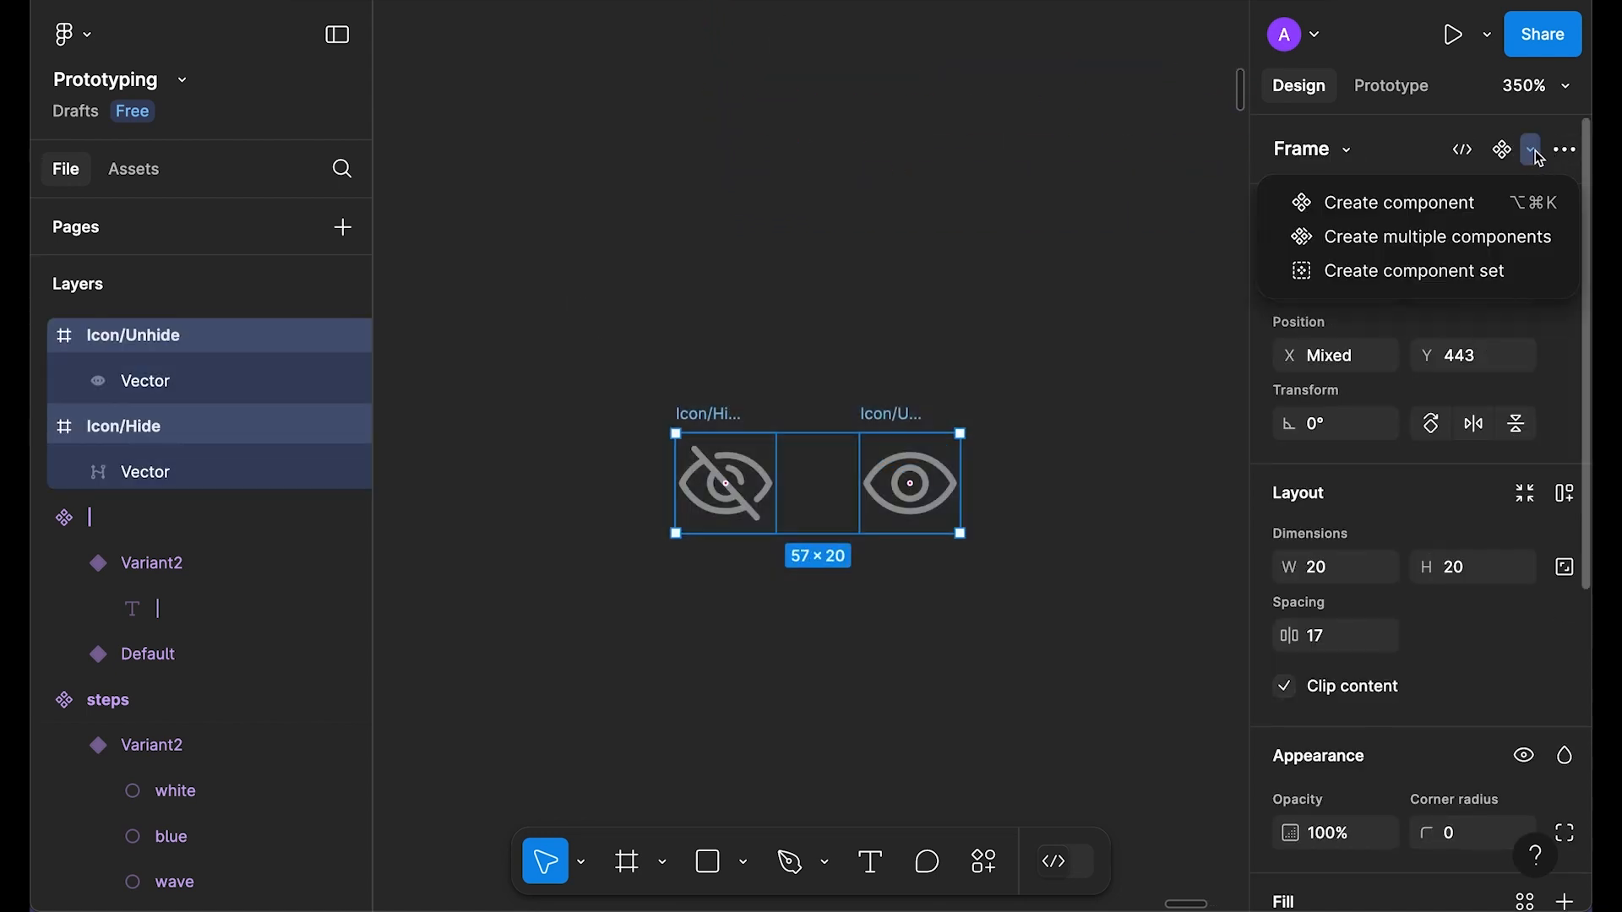
click(1446, 275)
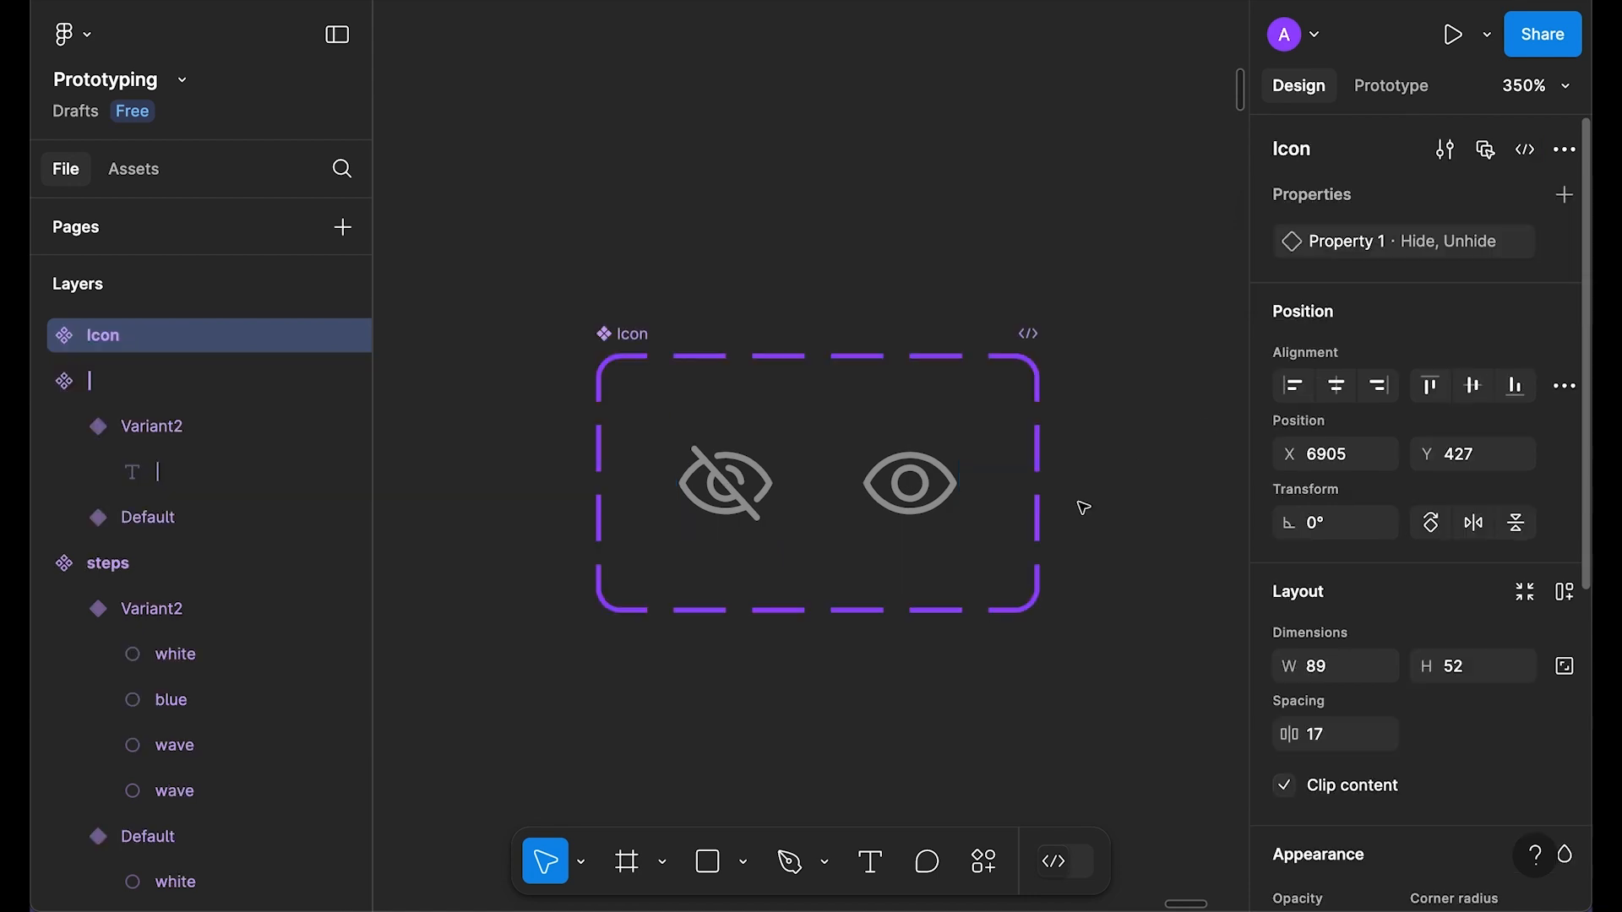
scroll(1081, 503, down, 3)
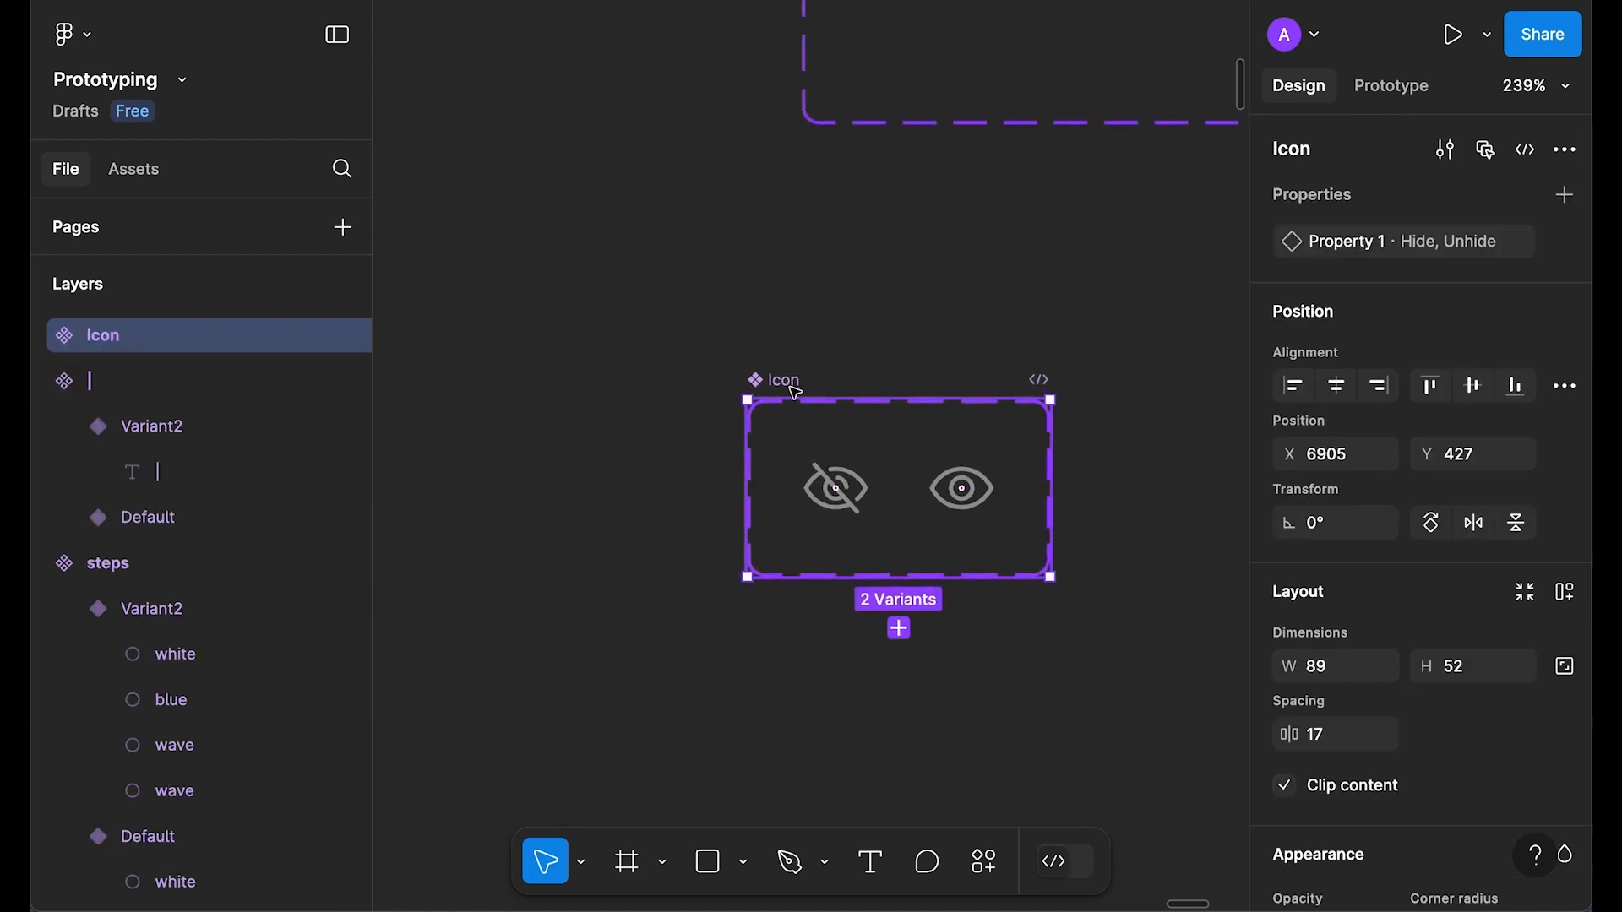
drag(791, 391, 848, 391)
scroll(988, 483, up, 2)
scroll(990, 483, up, 3)
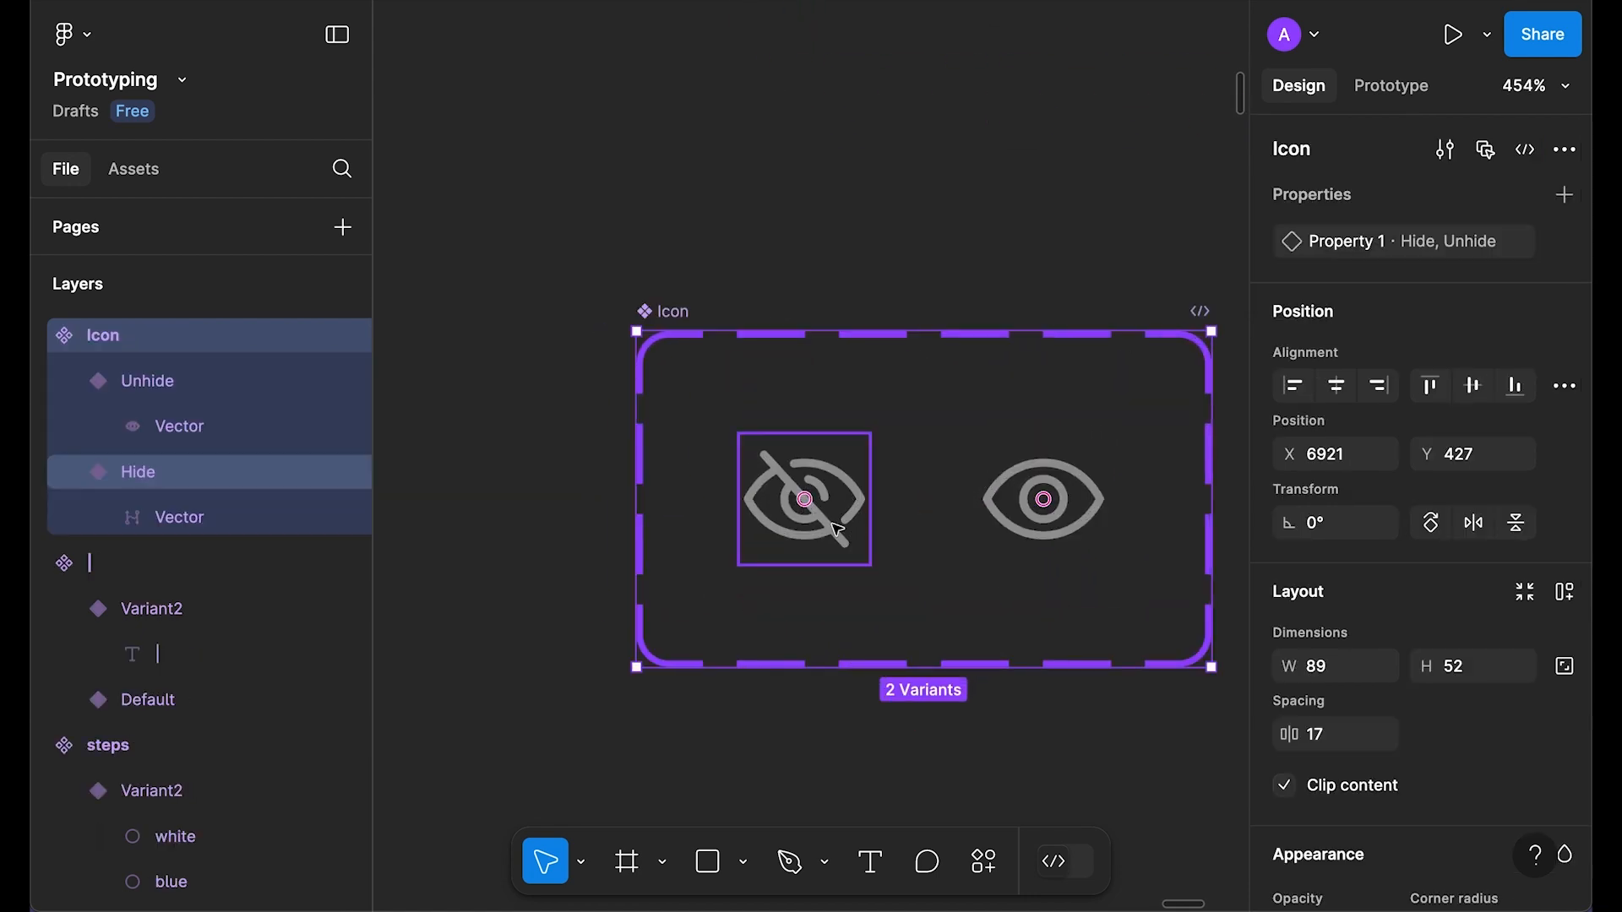
click(807, 498)
Step: Link Hide to Unhide On click with Smart animate, Ease in and out, 300ms
click(1417, 93)
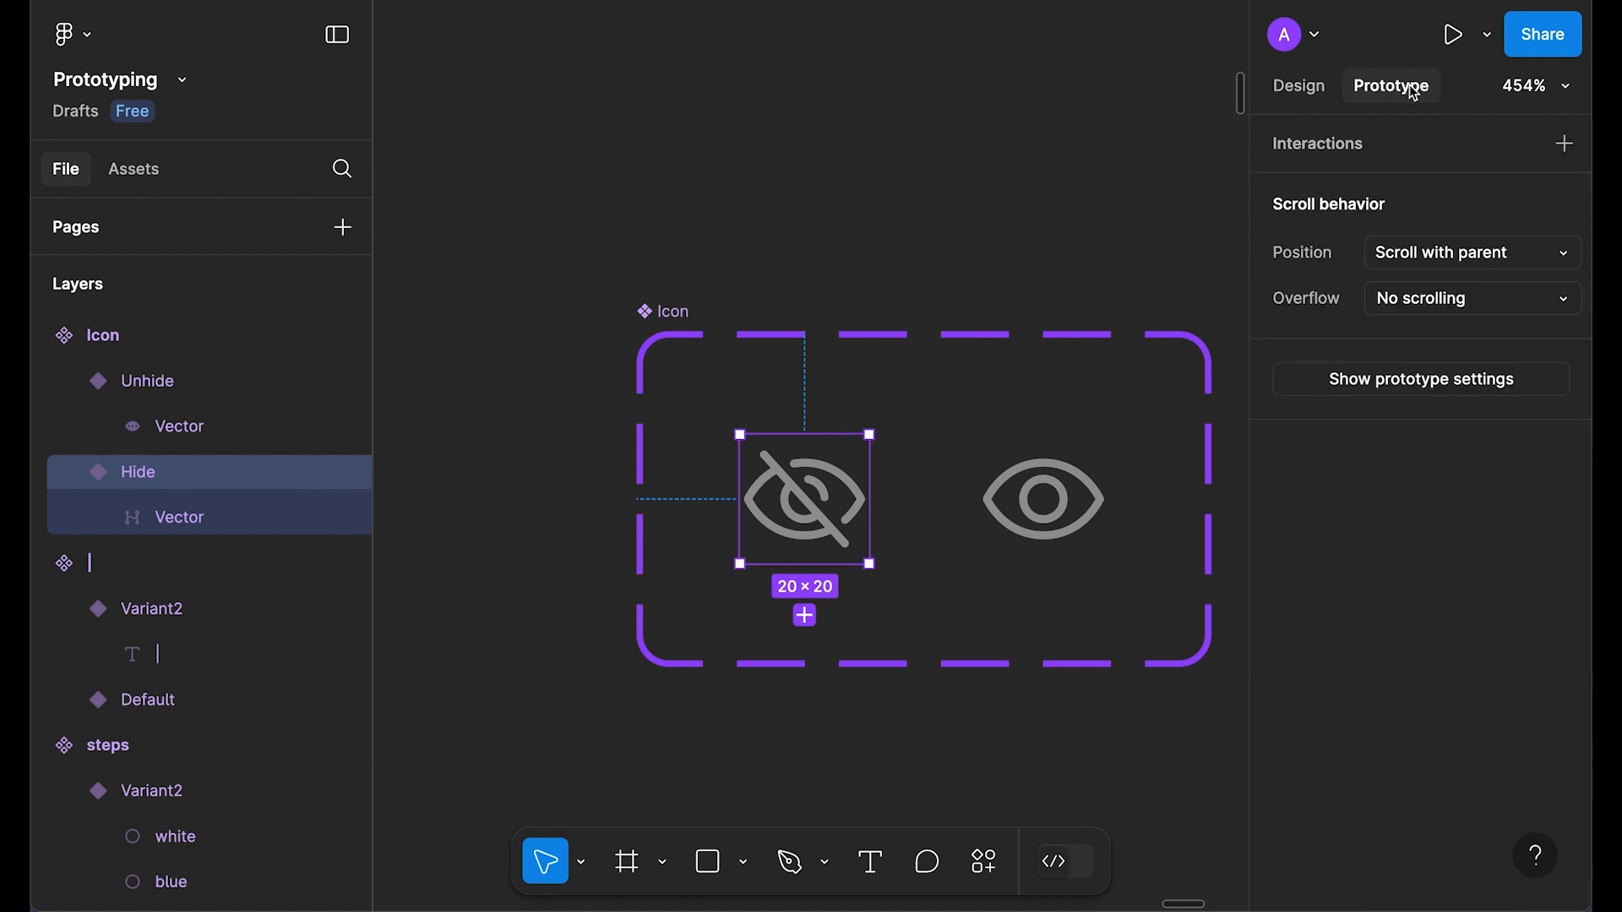
drag(870, 500, 1044, 500)
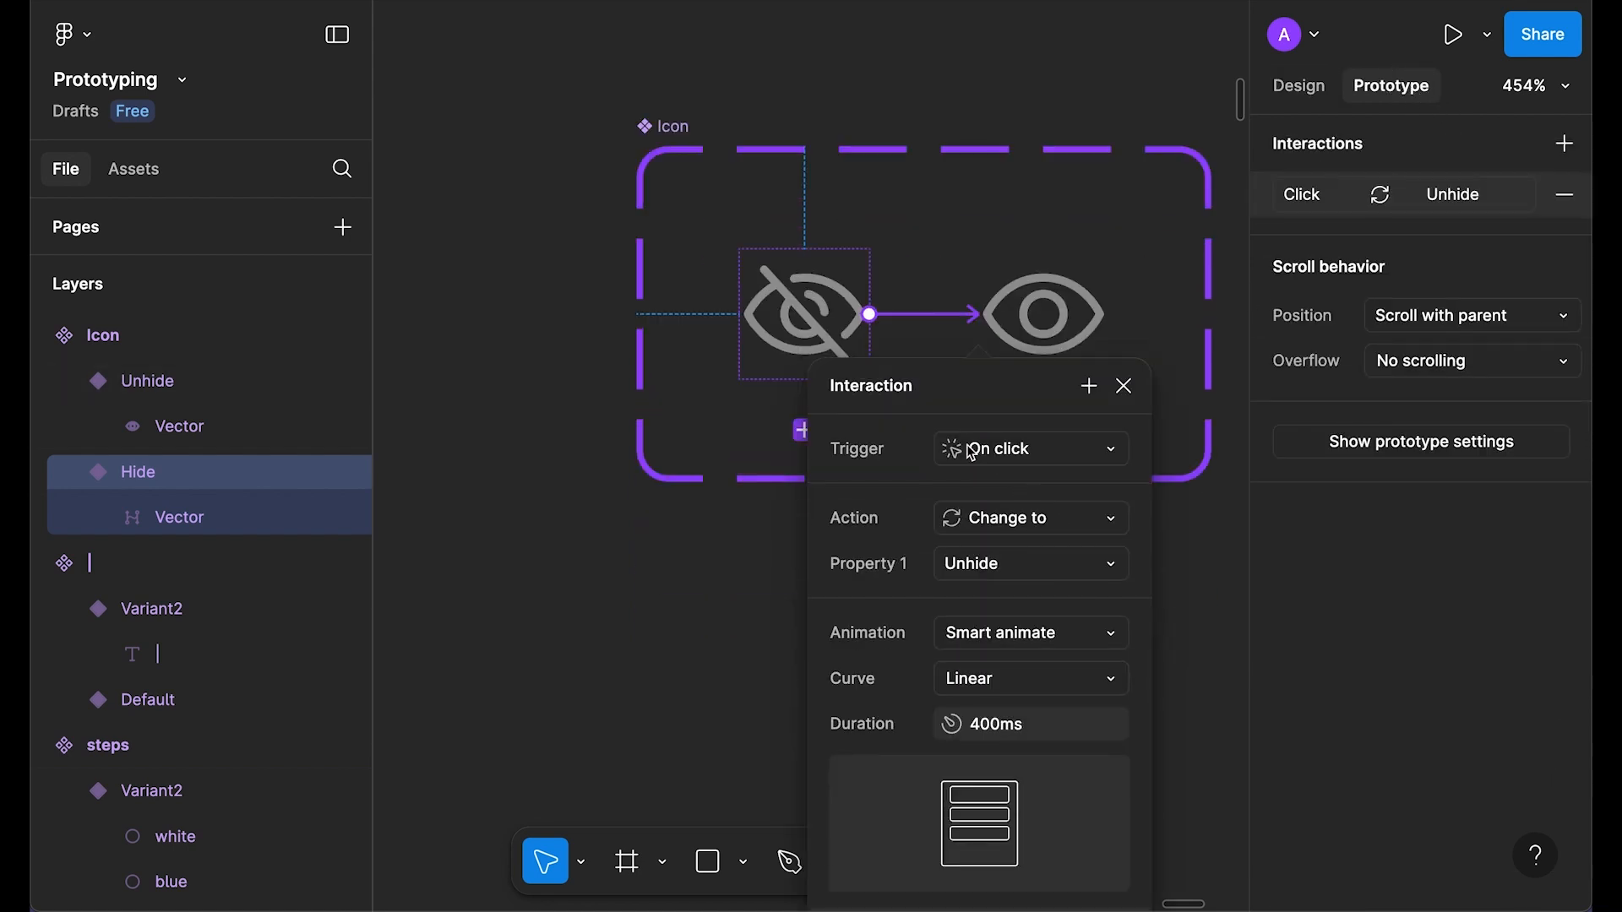
click(1059, 453)
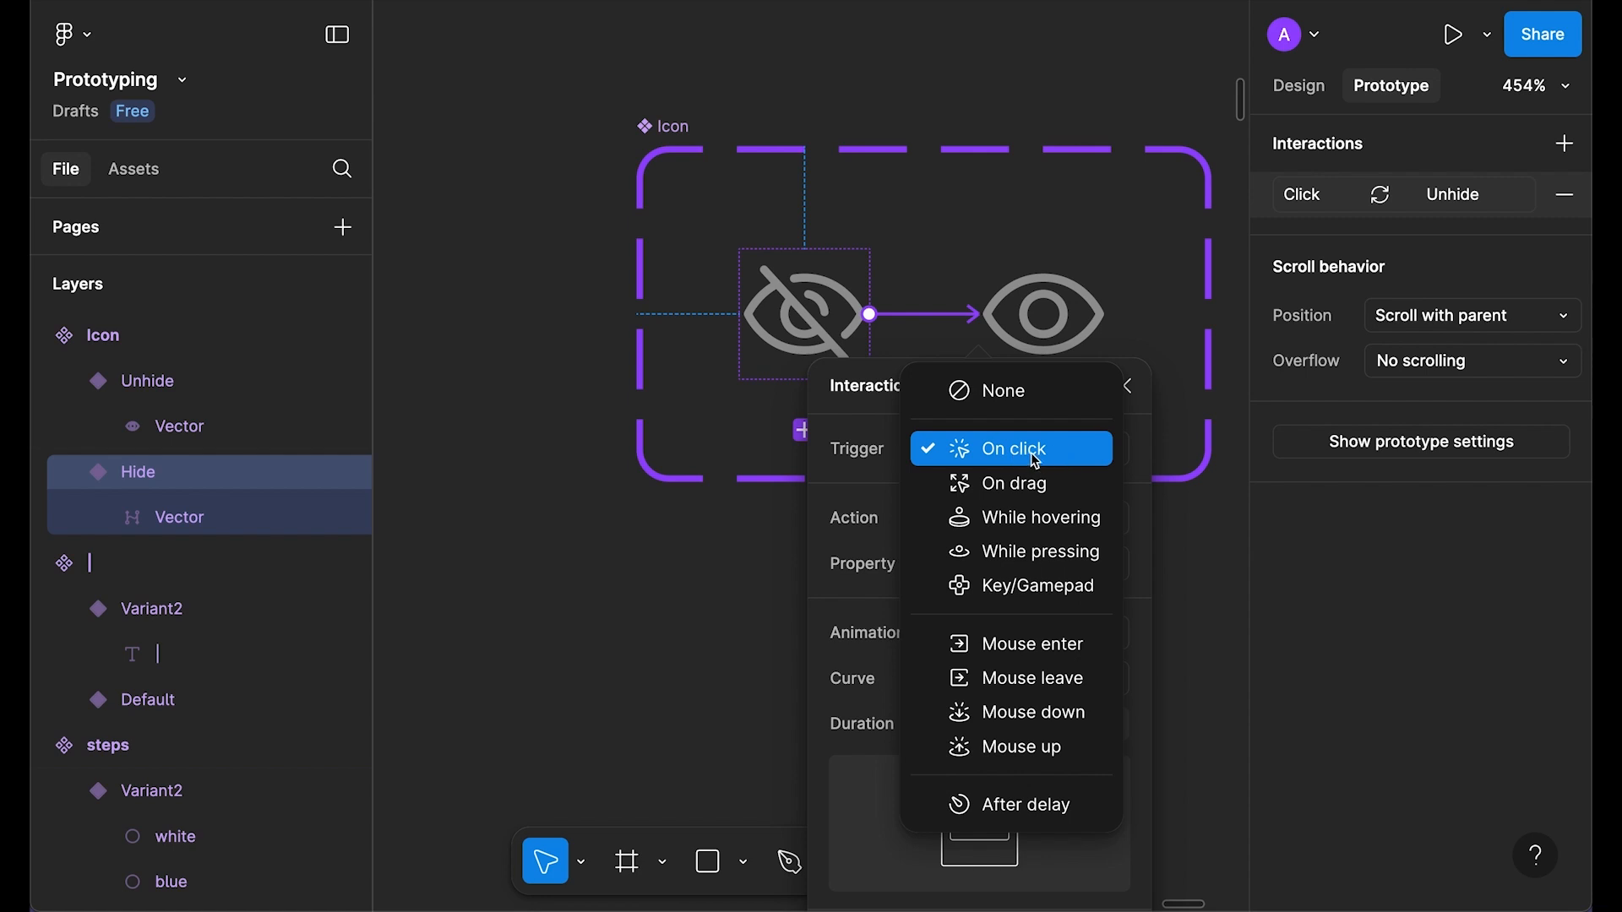
click(1036, 460)
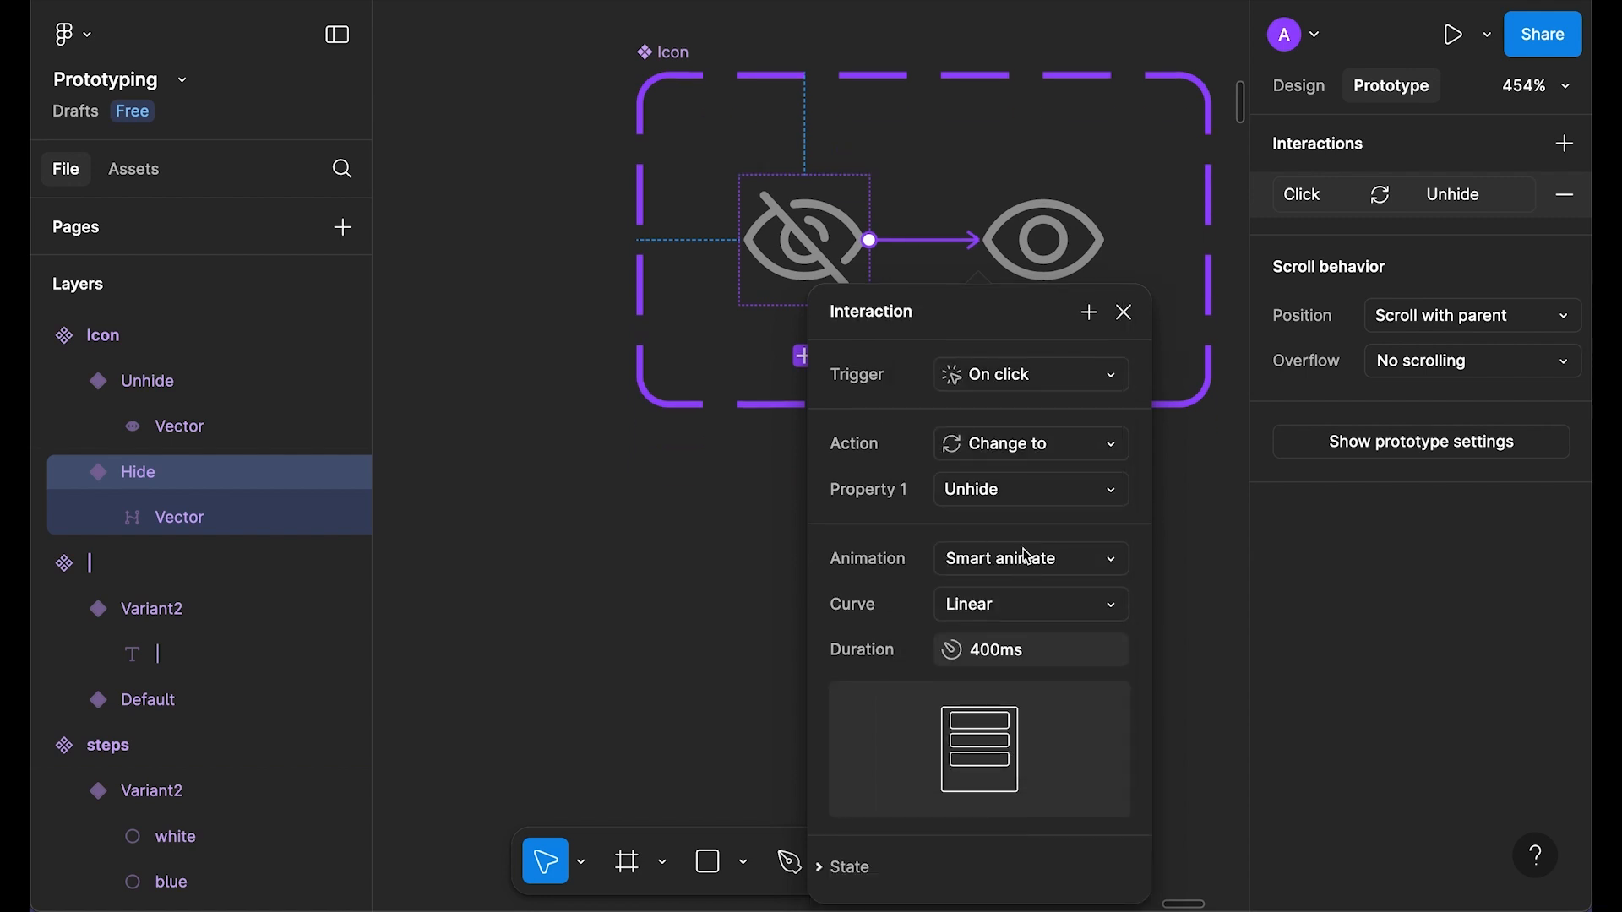
click(1090, 604)
click(1115, 733)
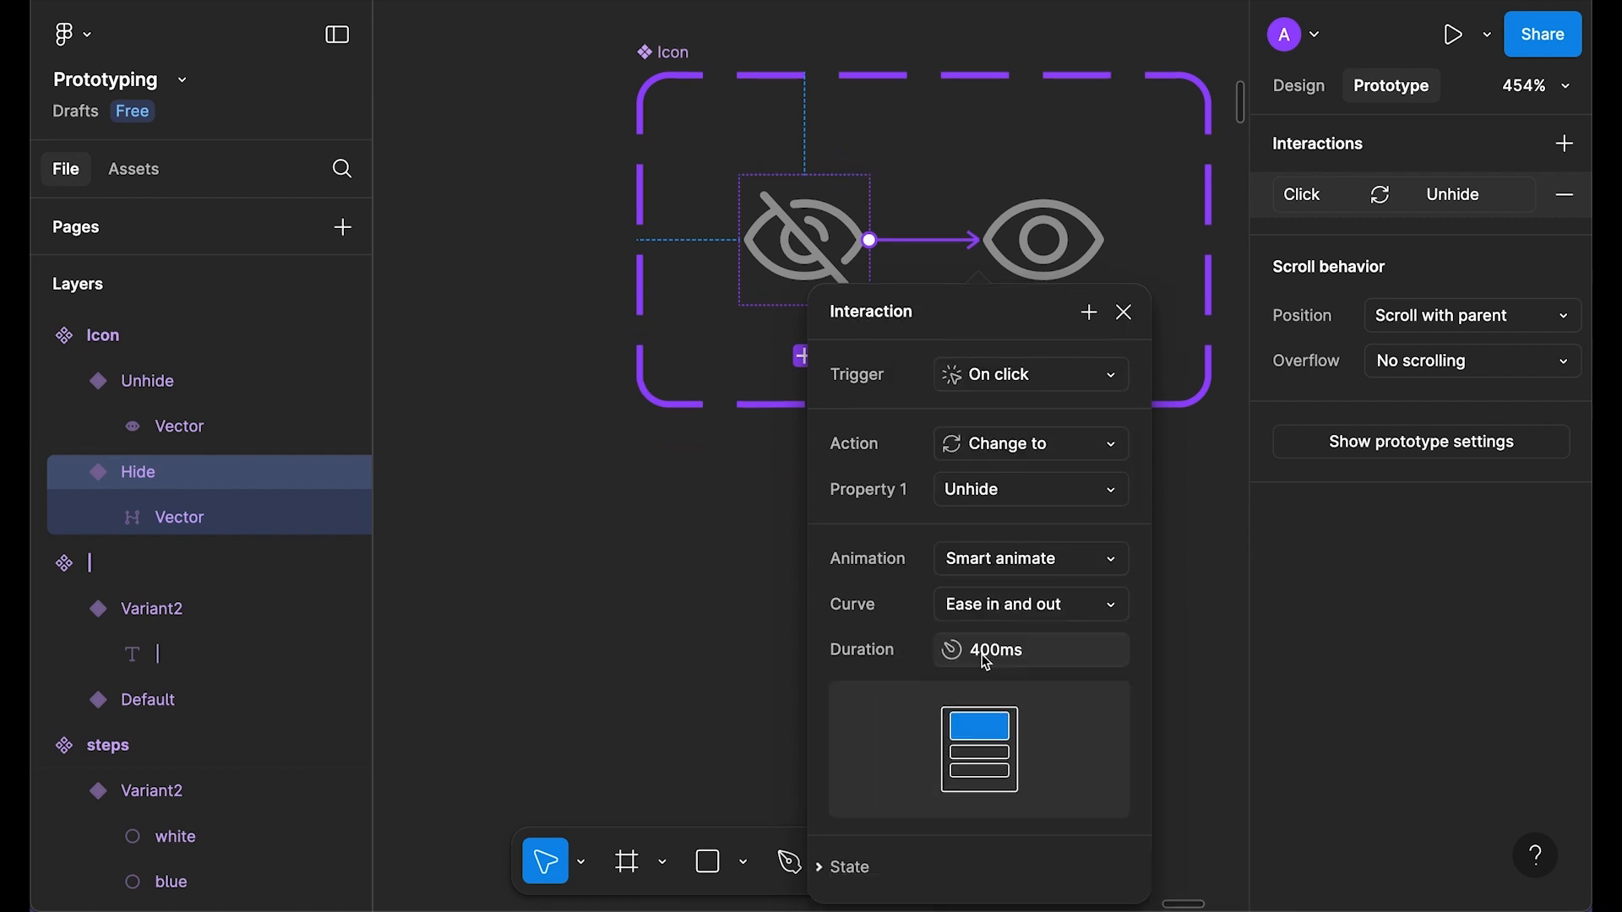
click(1036, 656)
text(3)
key(Return)
click(1124, 312)
Step: Link Unhide back to Hide with the same click transition
click(1098, 287)
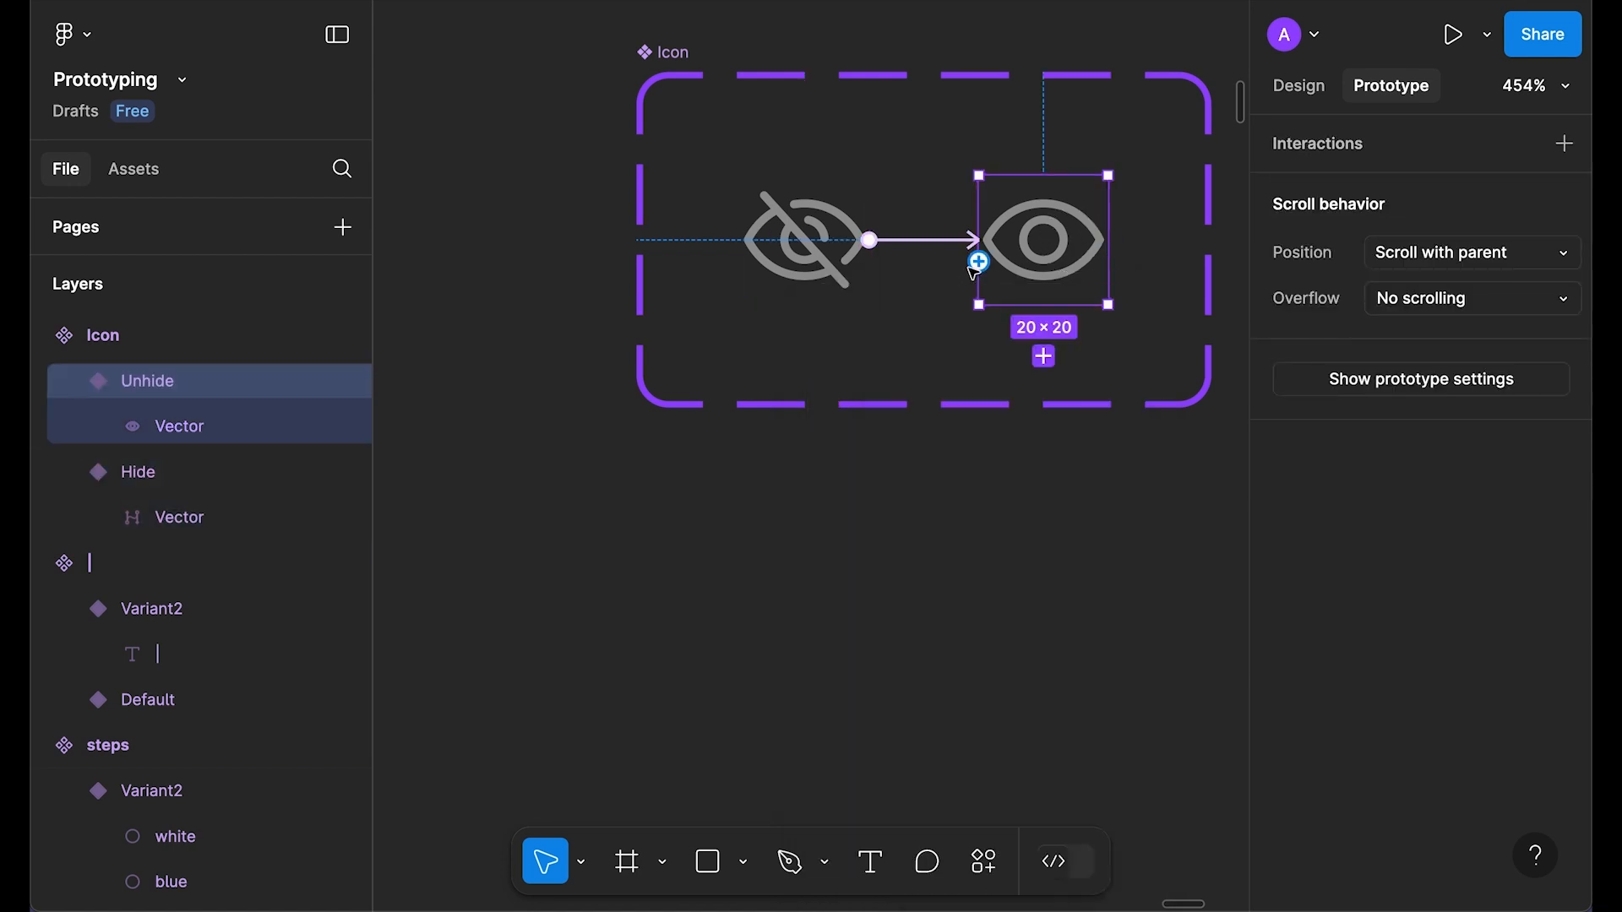
drag(980, 262, 872, 267)
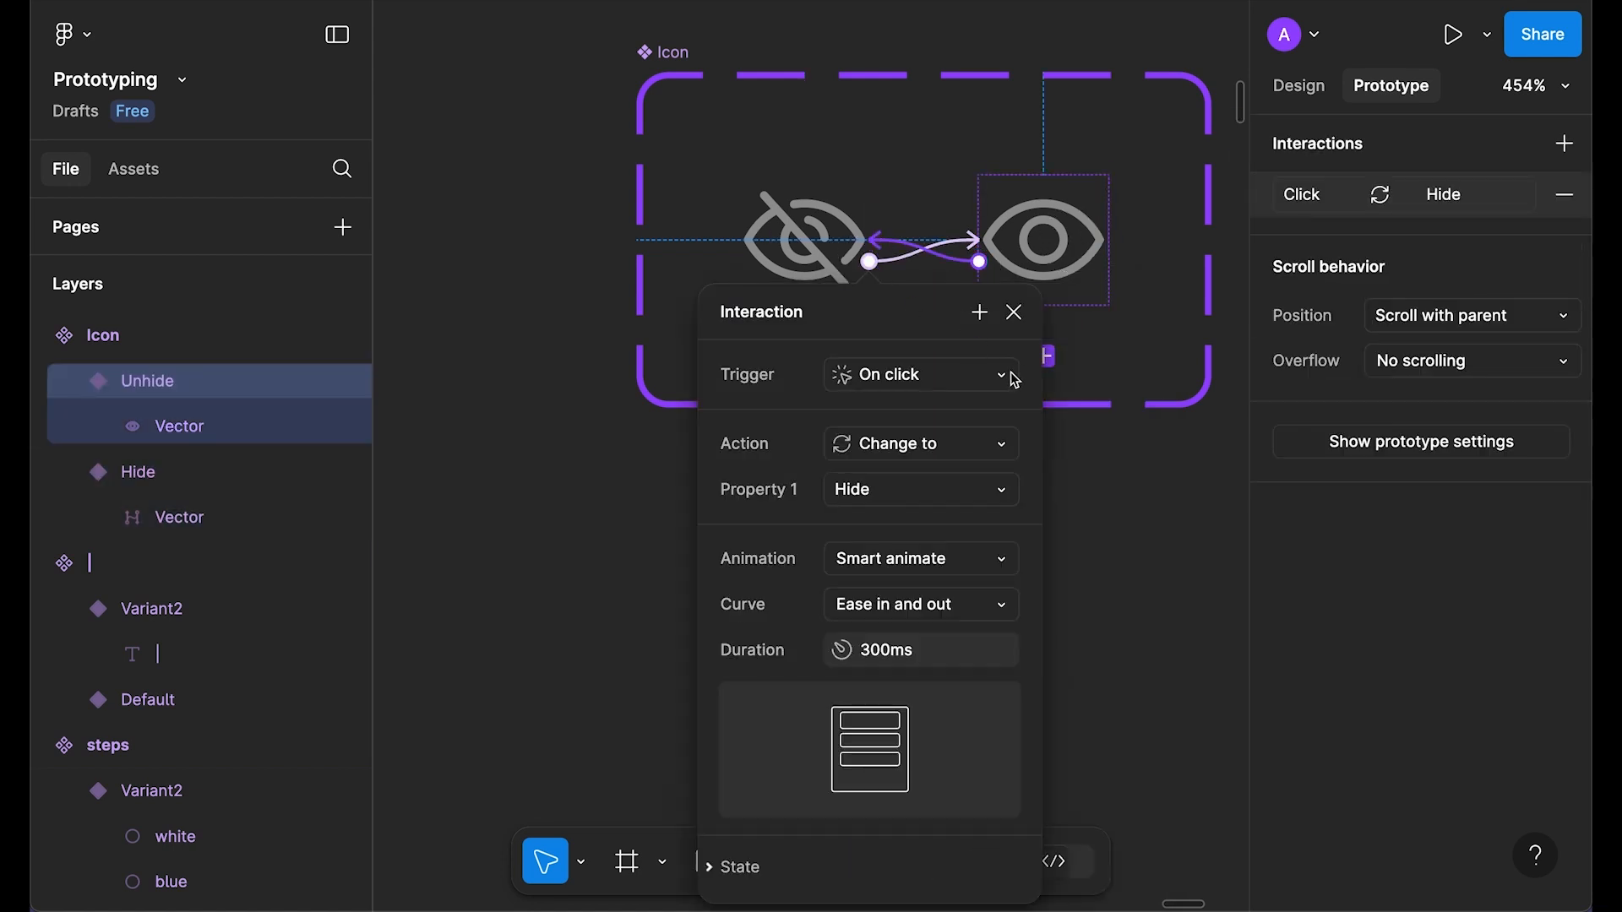
scroll(1016, 386, down, 2)
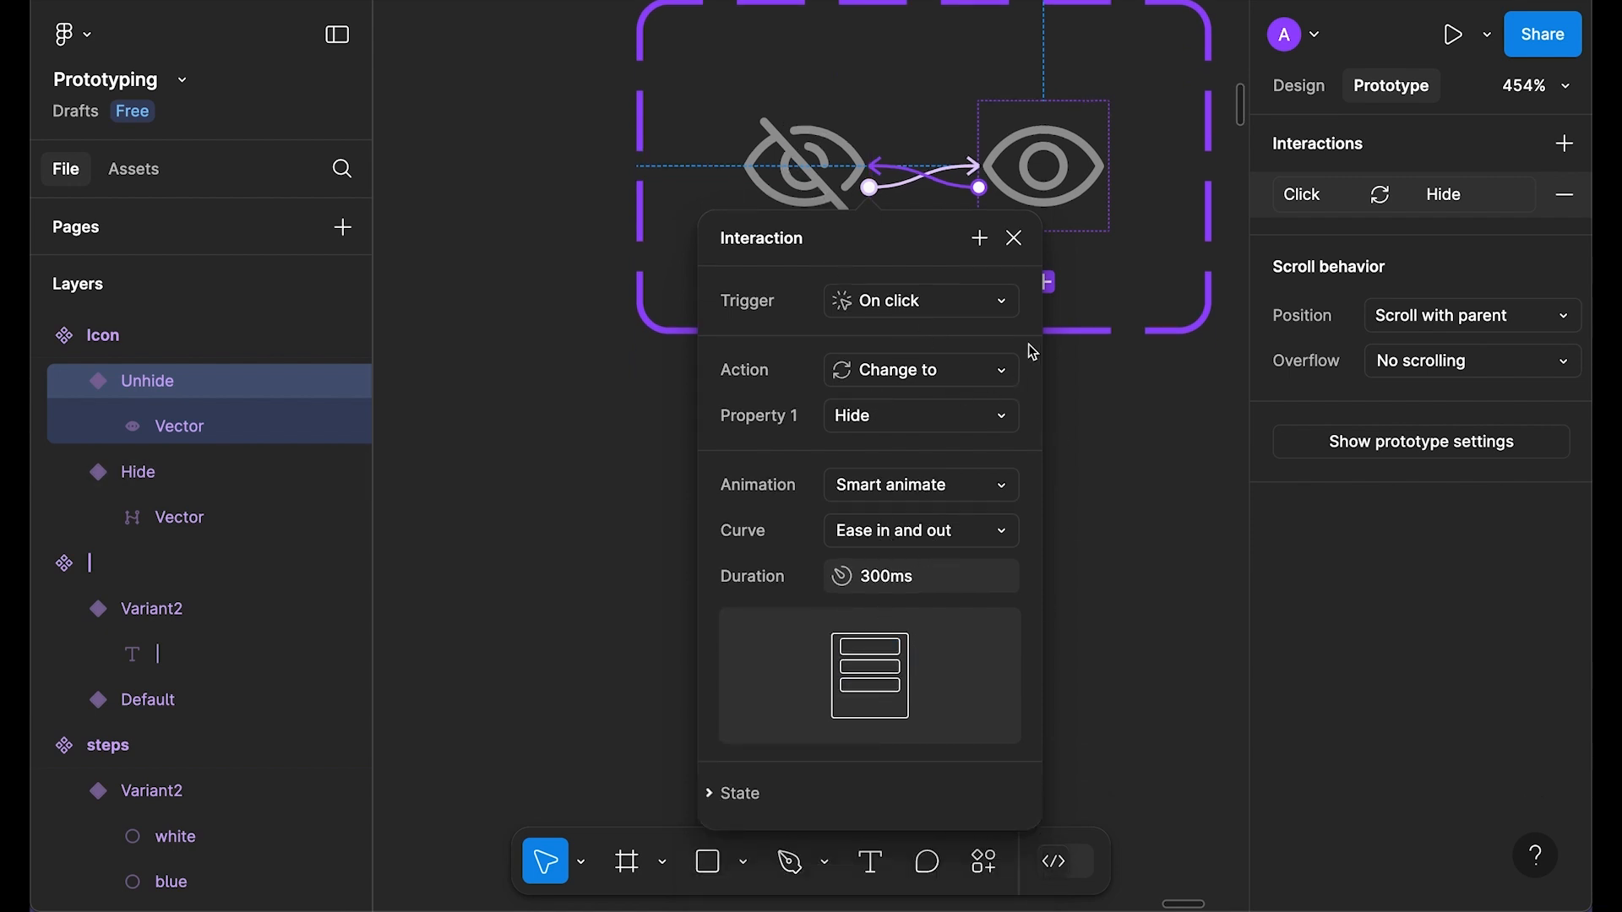
click(1013, 238)
click(947, 548)
scroll(947, 548, down, 2)
scroll(927, 536, right, 1)
click(789, 305)
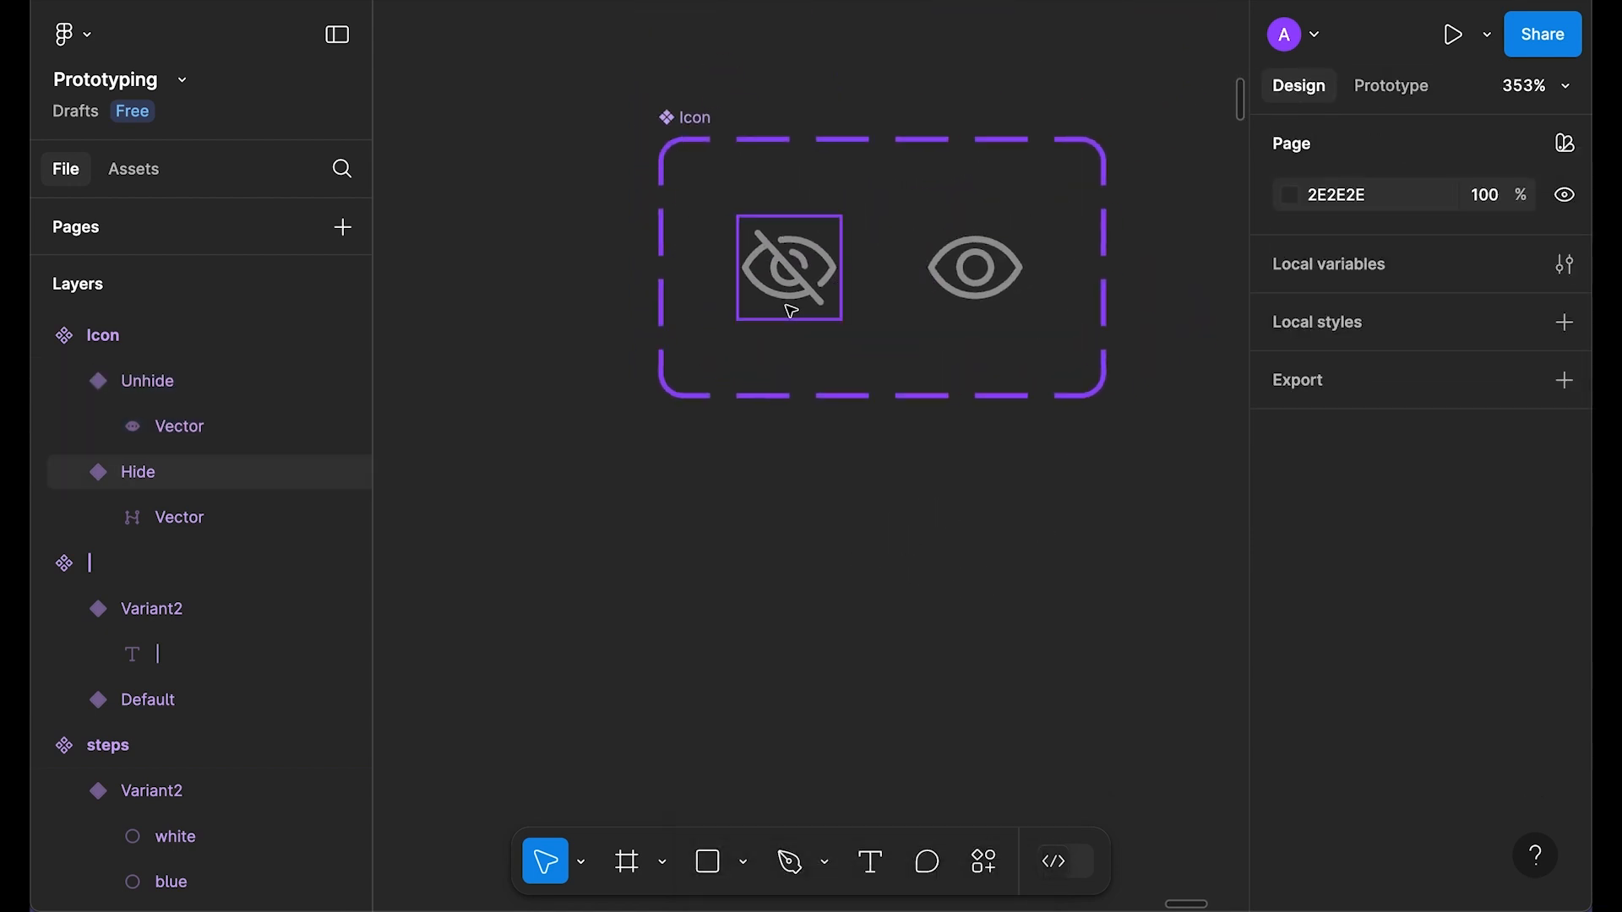
Step: Duplicate an Icon instance and draw a 57×55 frame filled purple 472A68 below the icons
drag(814, 532, 795, 718)
scroll(880, 540, down, 5)
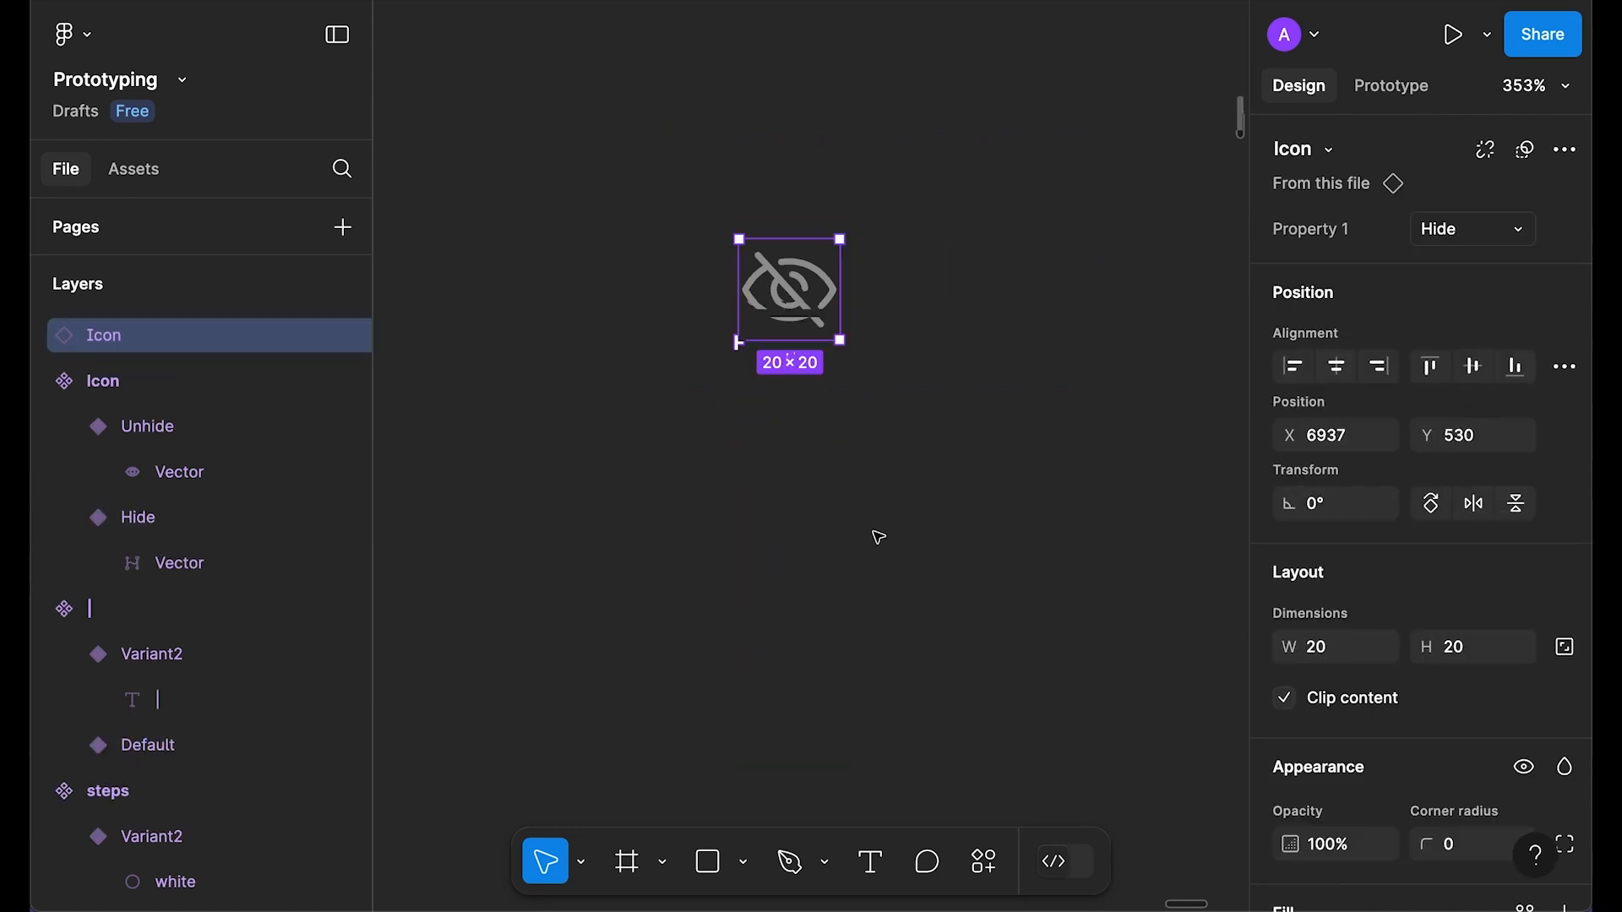
key(f)
drag(658, 229, 946, 509)
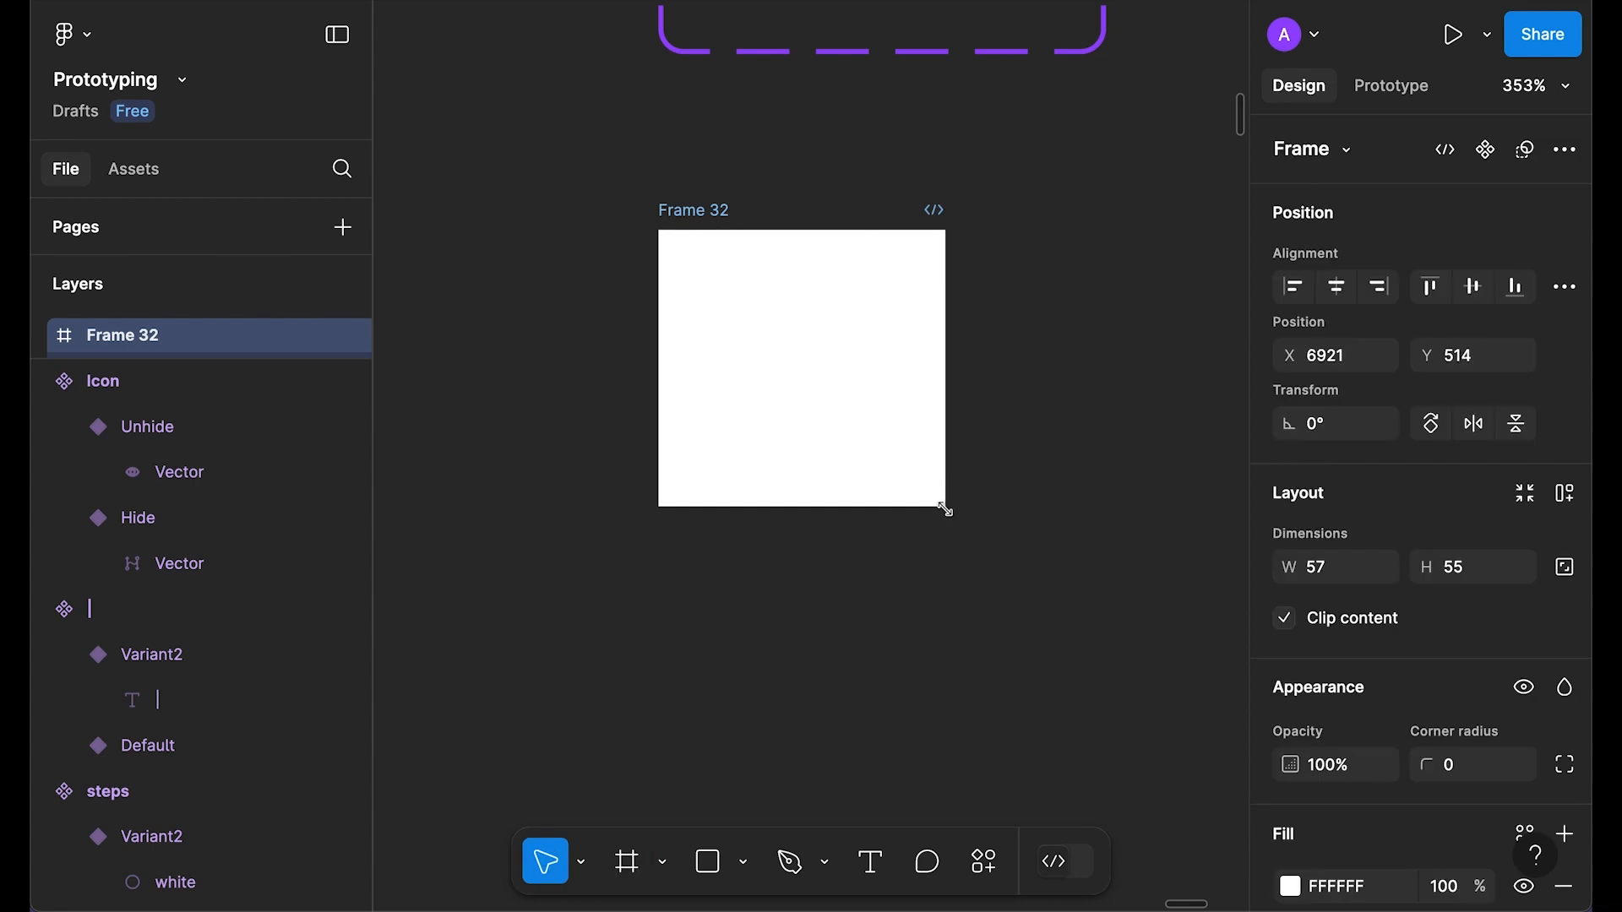
scroll(1297, 667, down, 3)
click(1292, 694)
drag(1180, 319, 1117, 412)
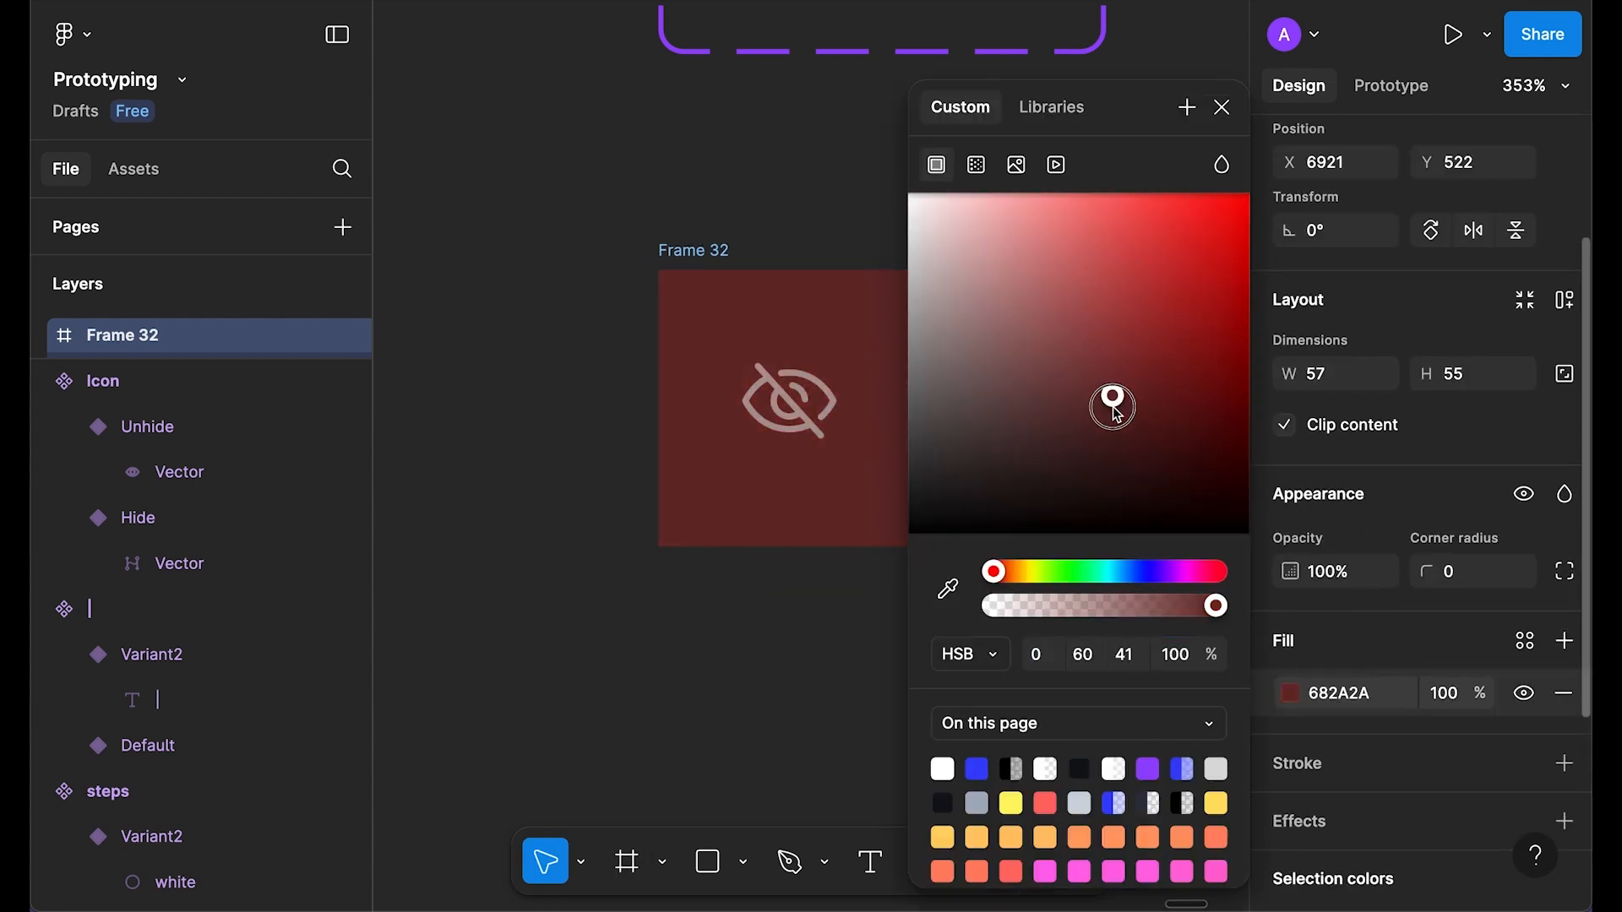
click(1166, 574)
click(1222, 107)
Step: Place the Icon instance centred in Frame 32 and preview the eye toggle
key(ctrl+v)
scroll(1335, 245, up, 3)
click(1335, 361)
click(1474, 360)
click(716, 253)
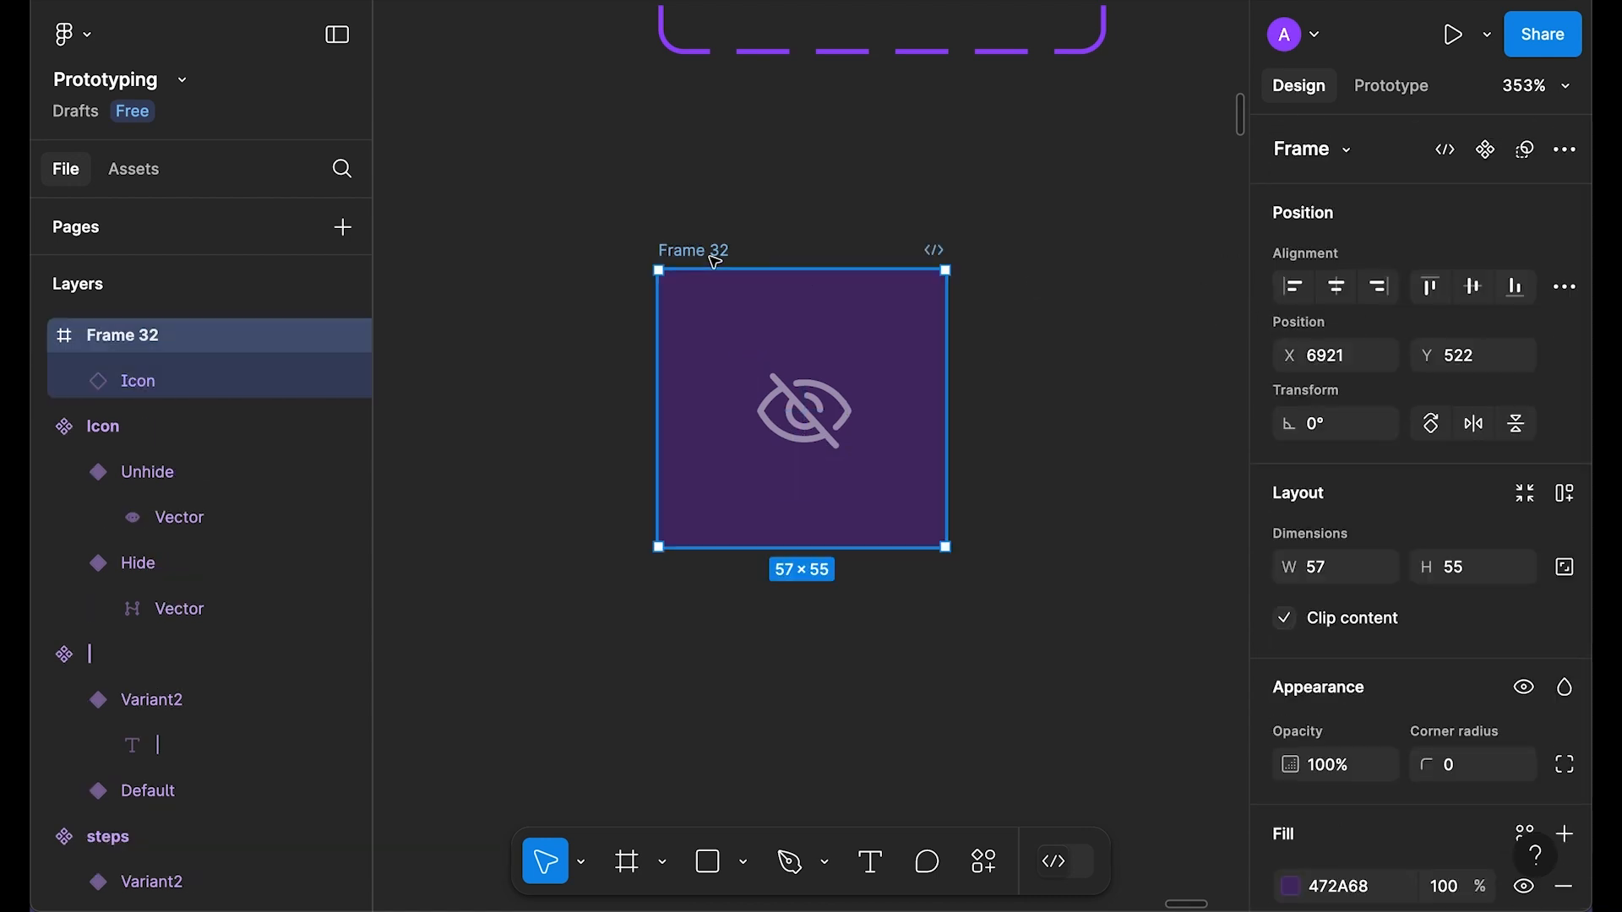
key(shift+space)
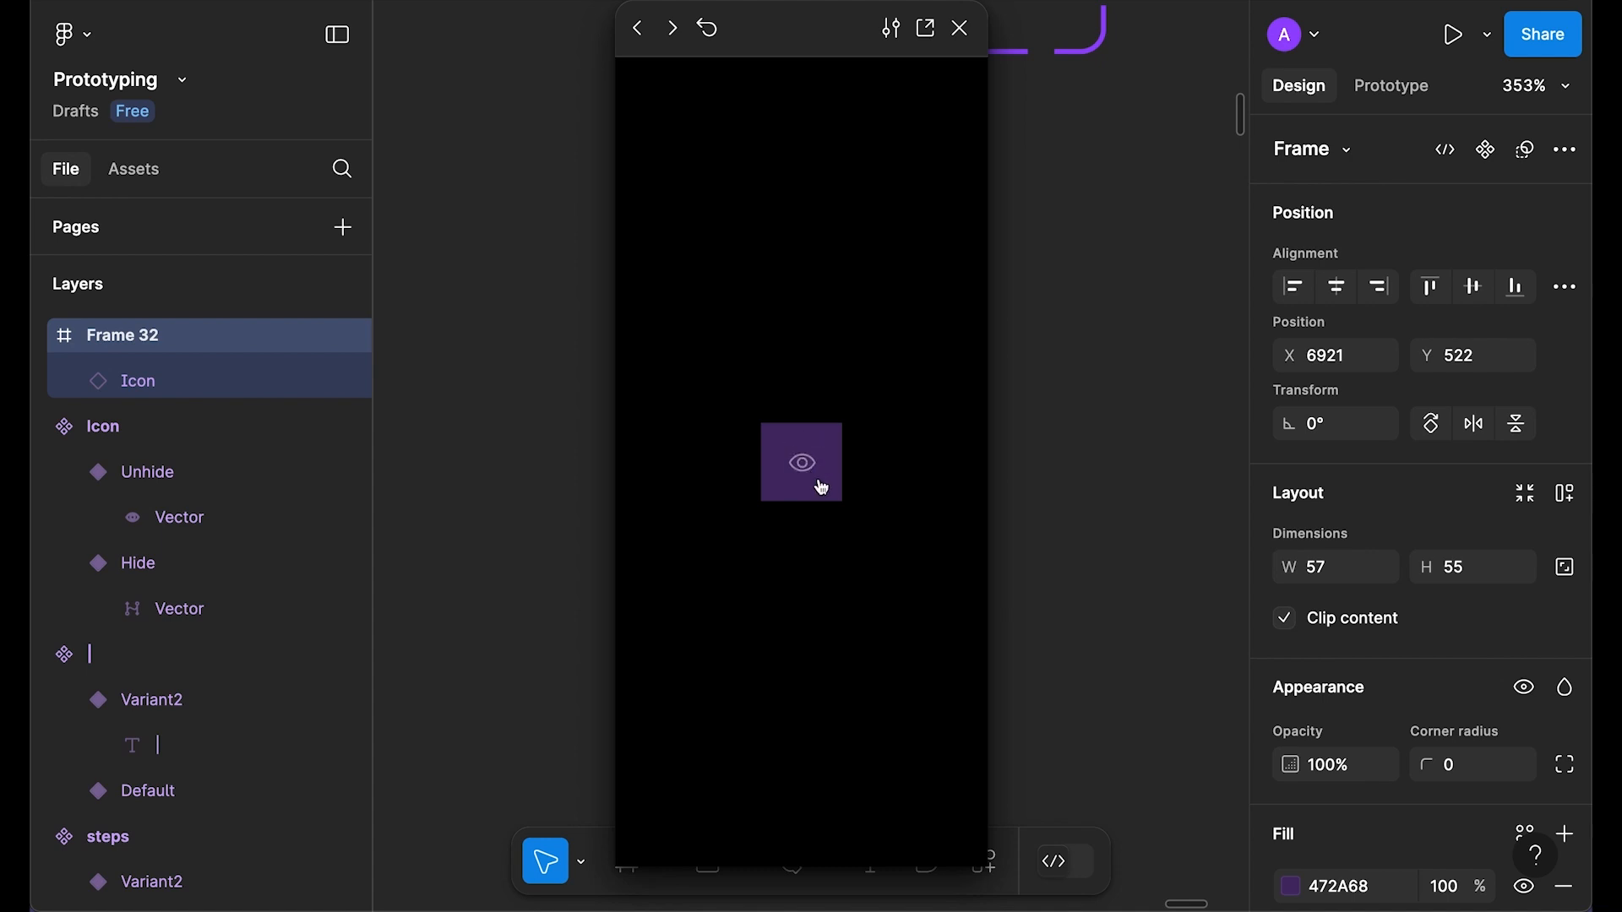
click(961, 28)
Step: Delete the Icon instance from Frame 32, leaving the frame empty
click(921, 152)
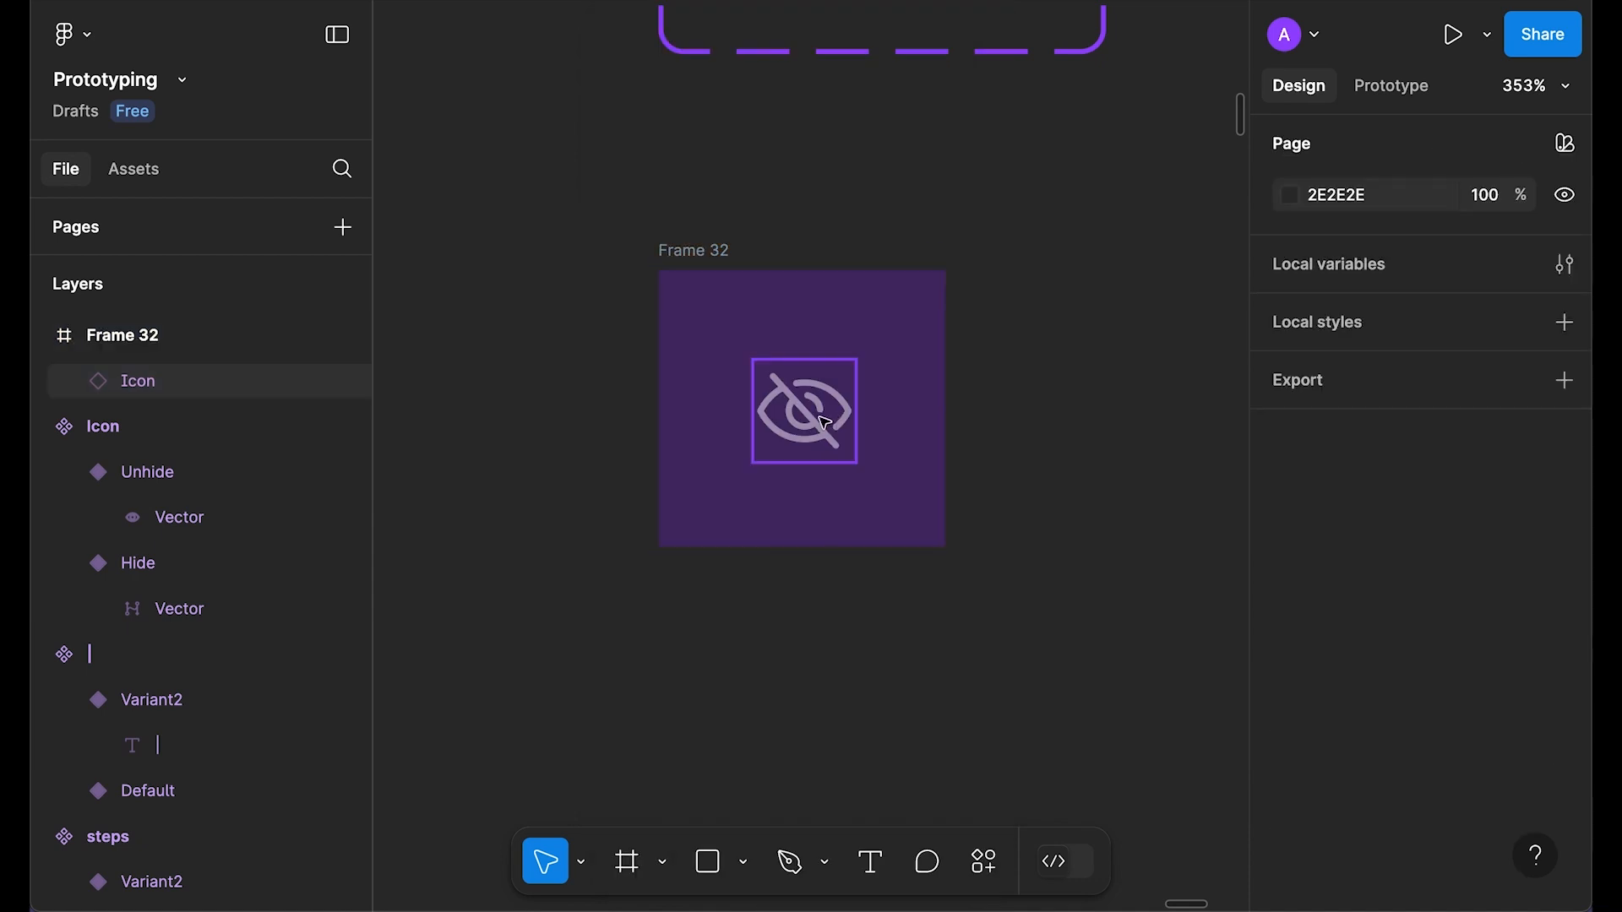
click(823, 422)
key(Delete)
scroll(946, 541, down, 5)
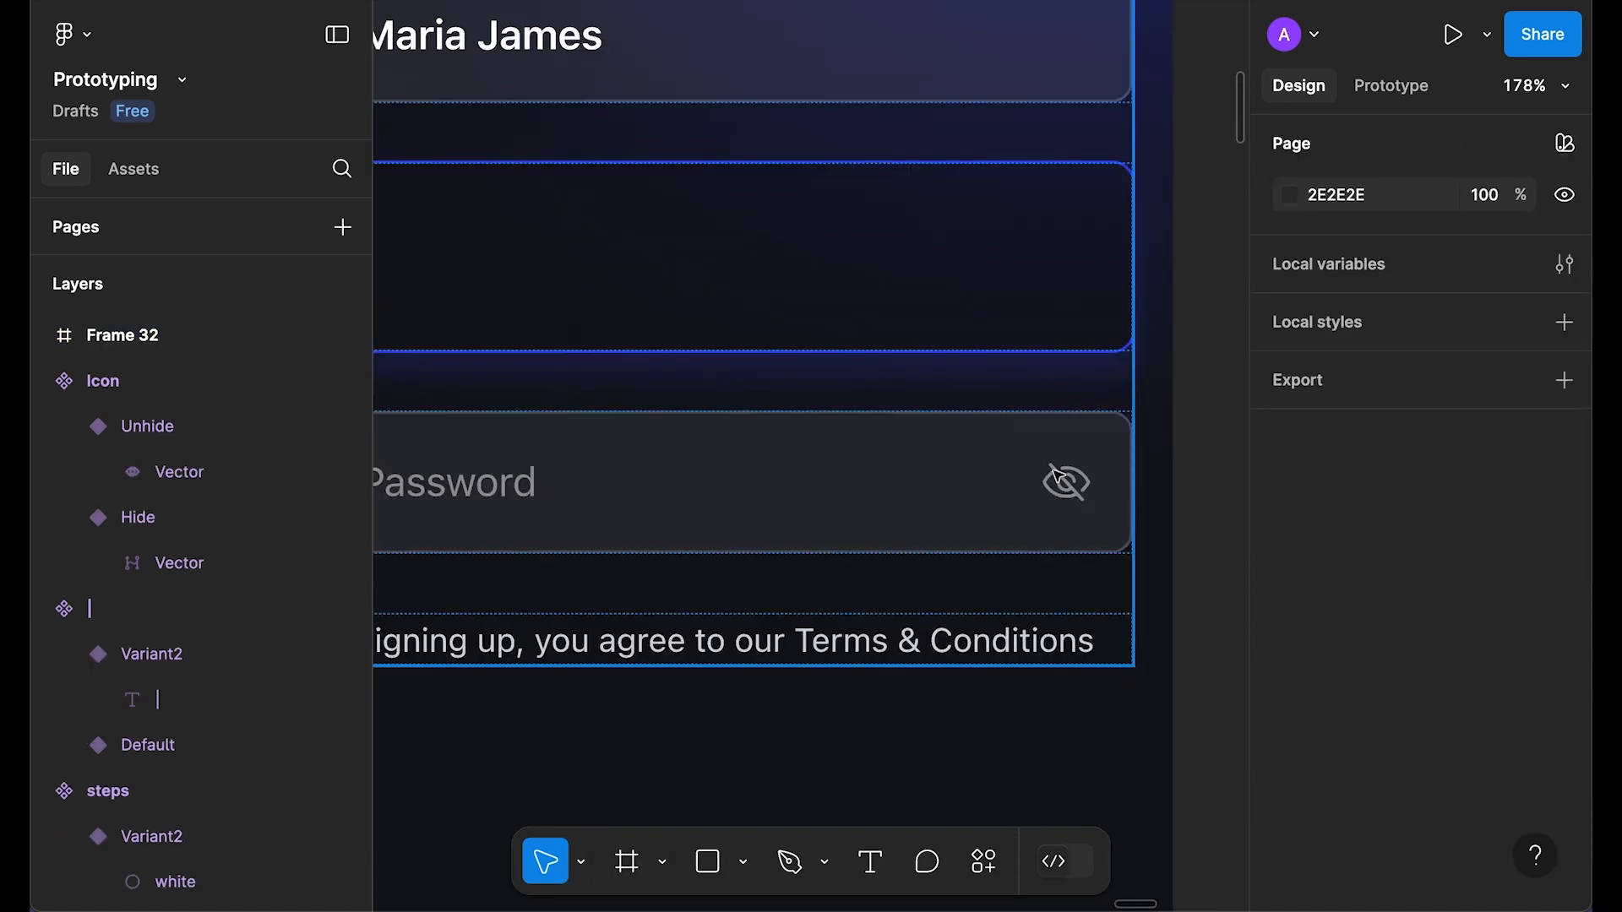
Step: Replace the password field's nested Icon/Hide with the copied Icon instance
click(1066, 484)
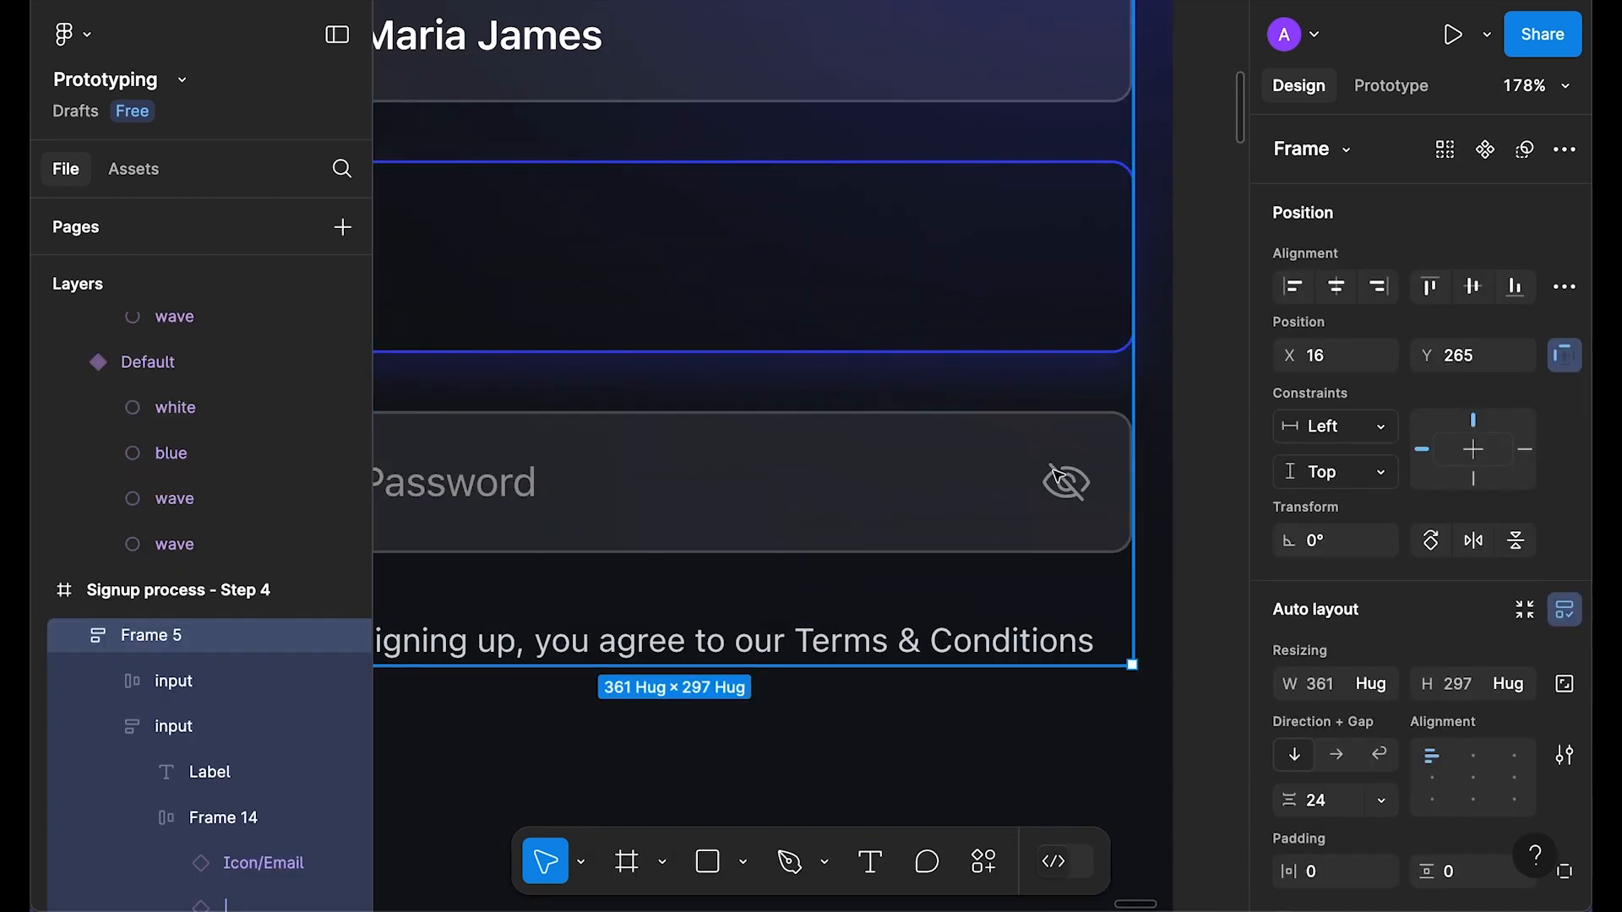
double_click(1069, 485)
right_click(1071, 487)
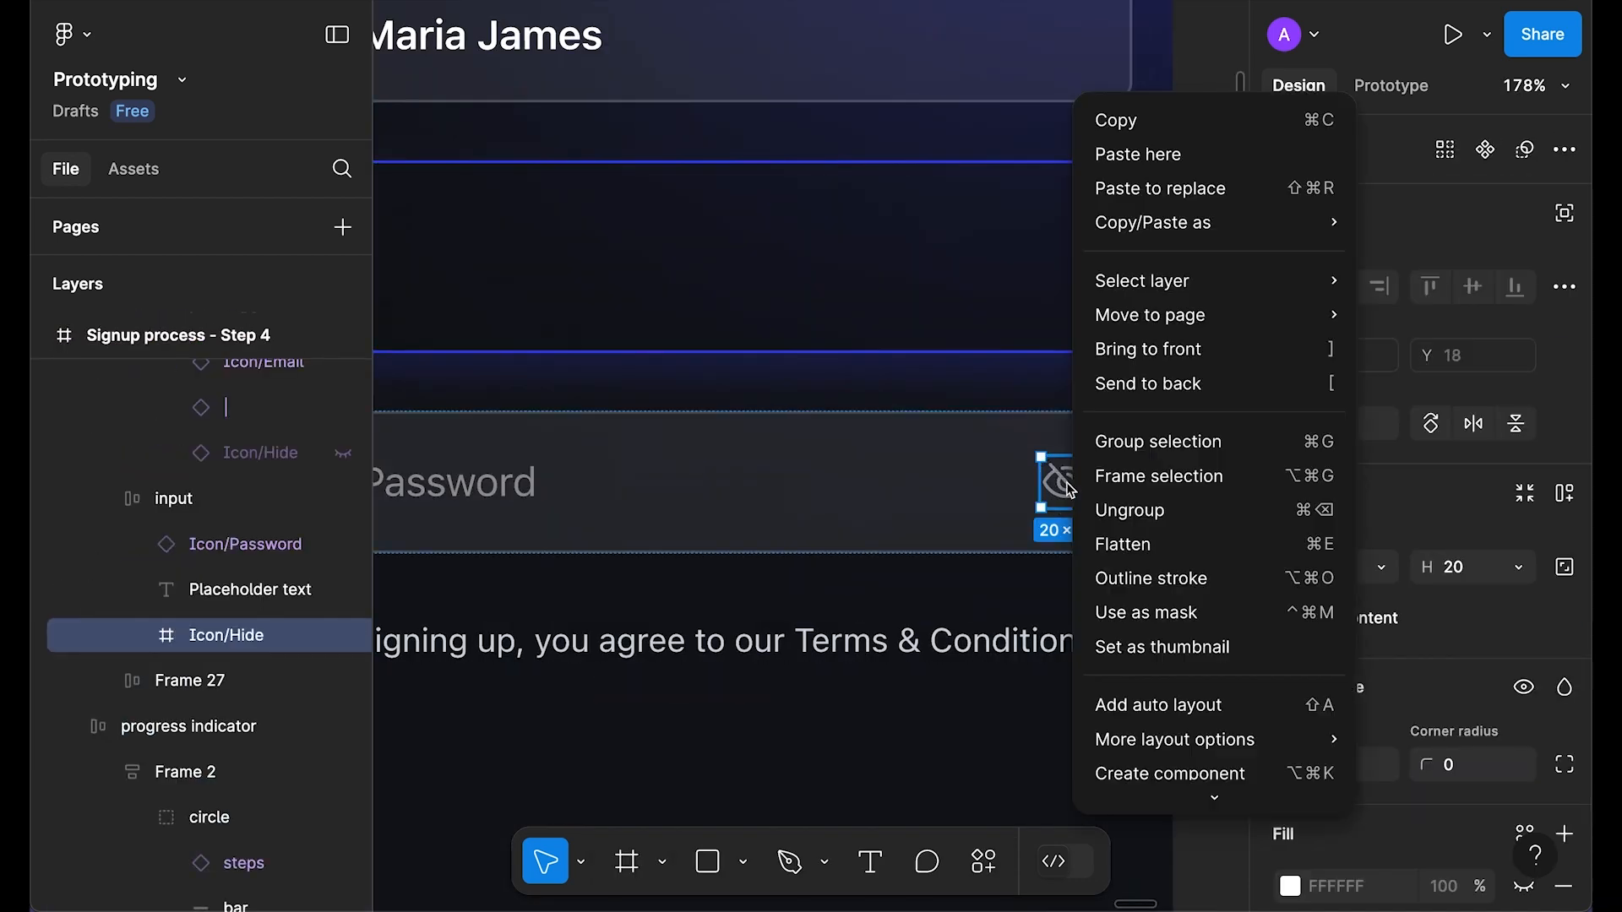
click(1200, 189)
click(1204, 428)
scroll(970, 391, down, 5)
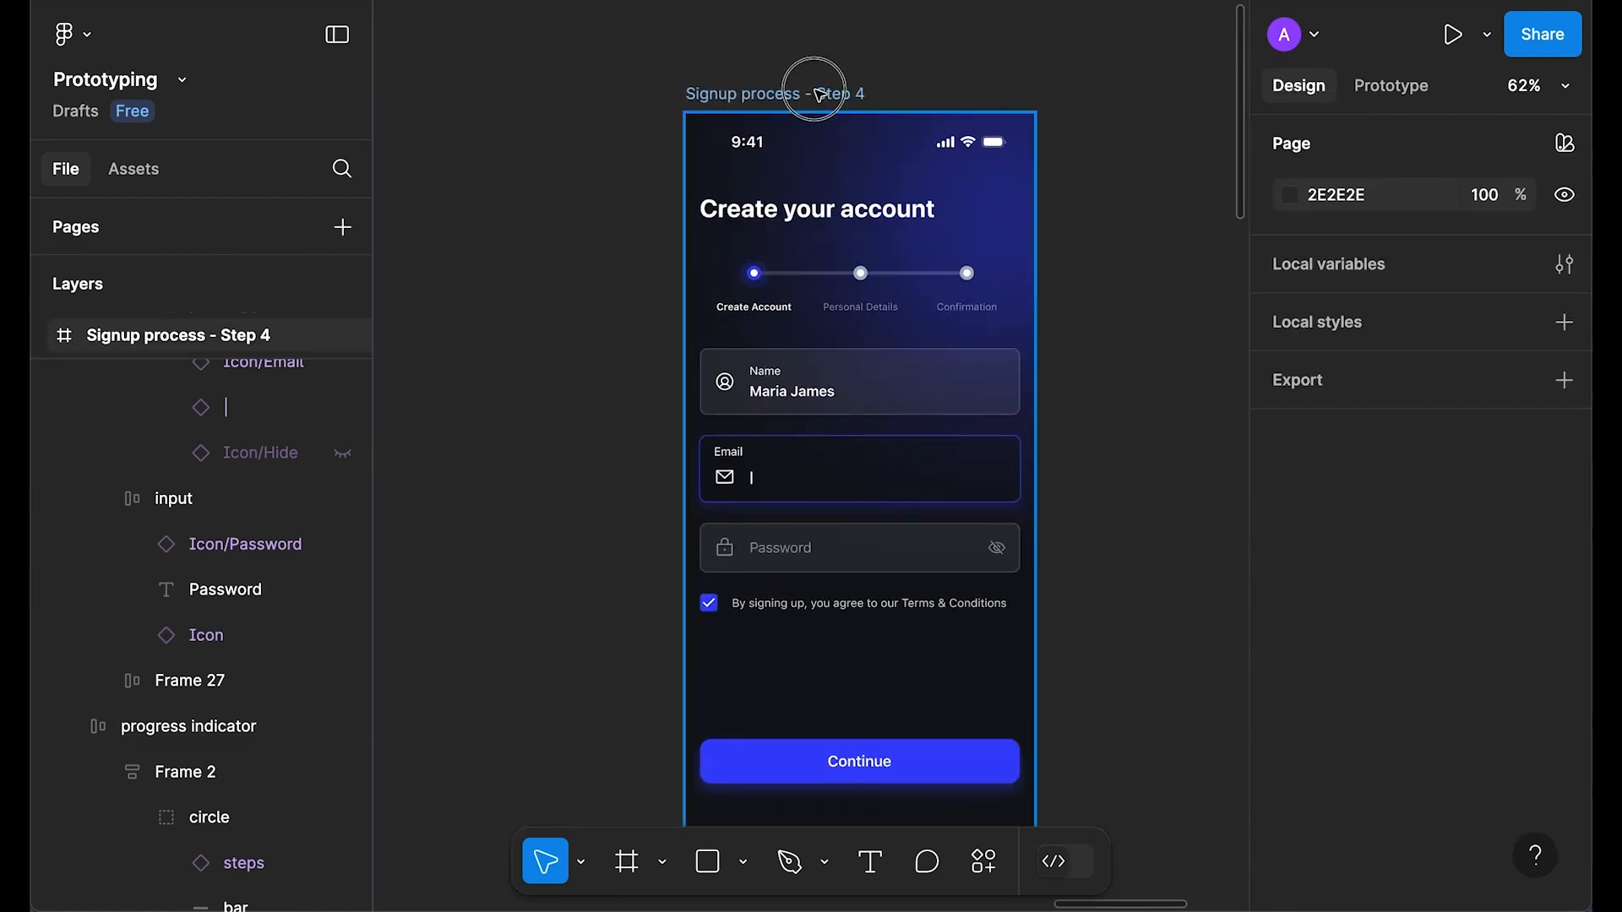
Step: Preview the signup screen and toggle the password eye several times
click(820, 94)
key(shift+space)
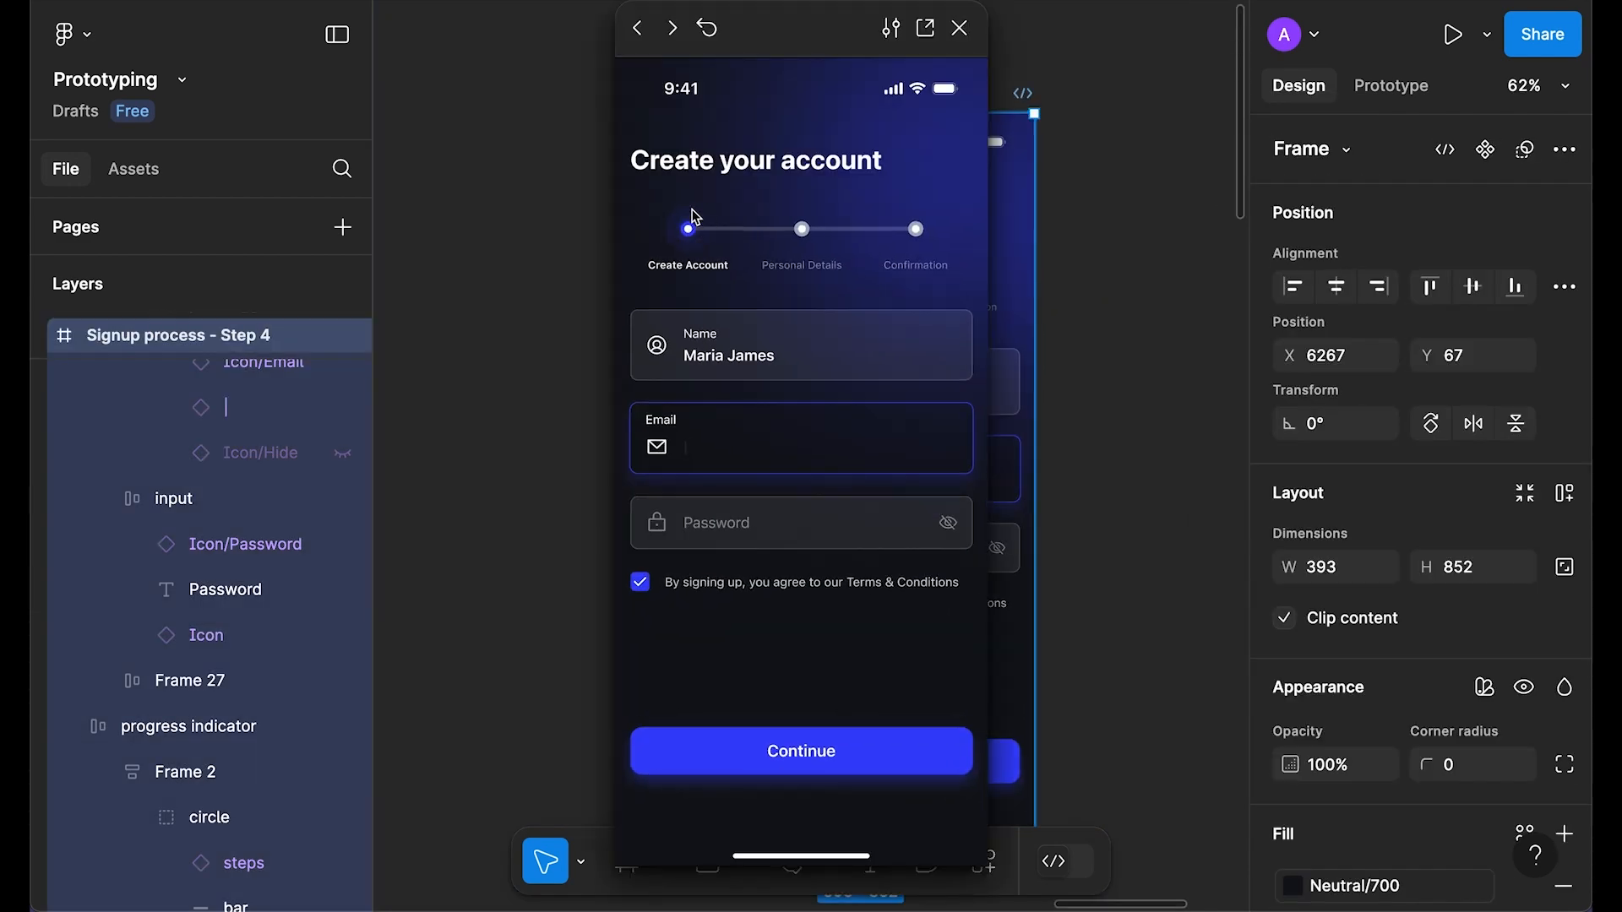
click(949, 527)
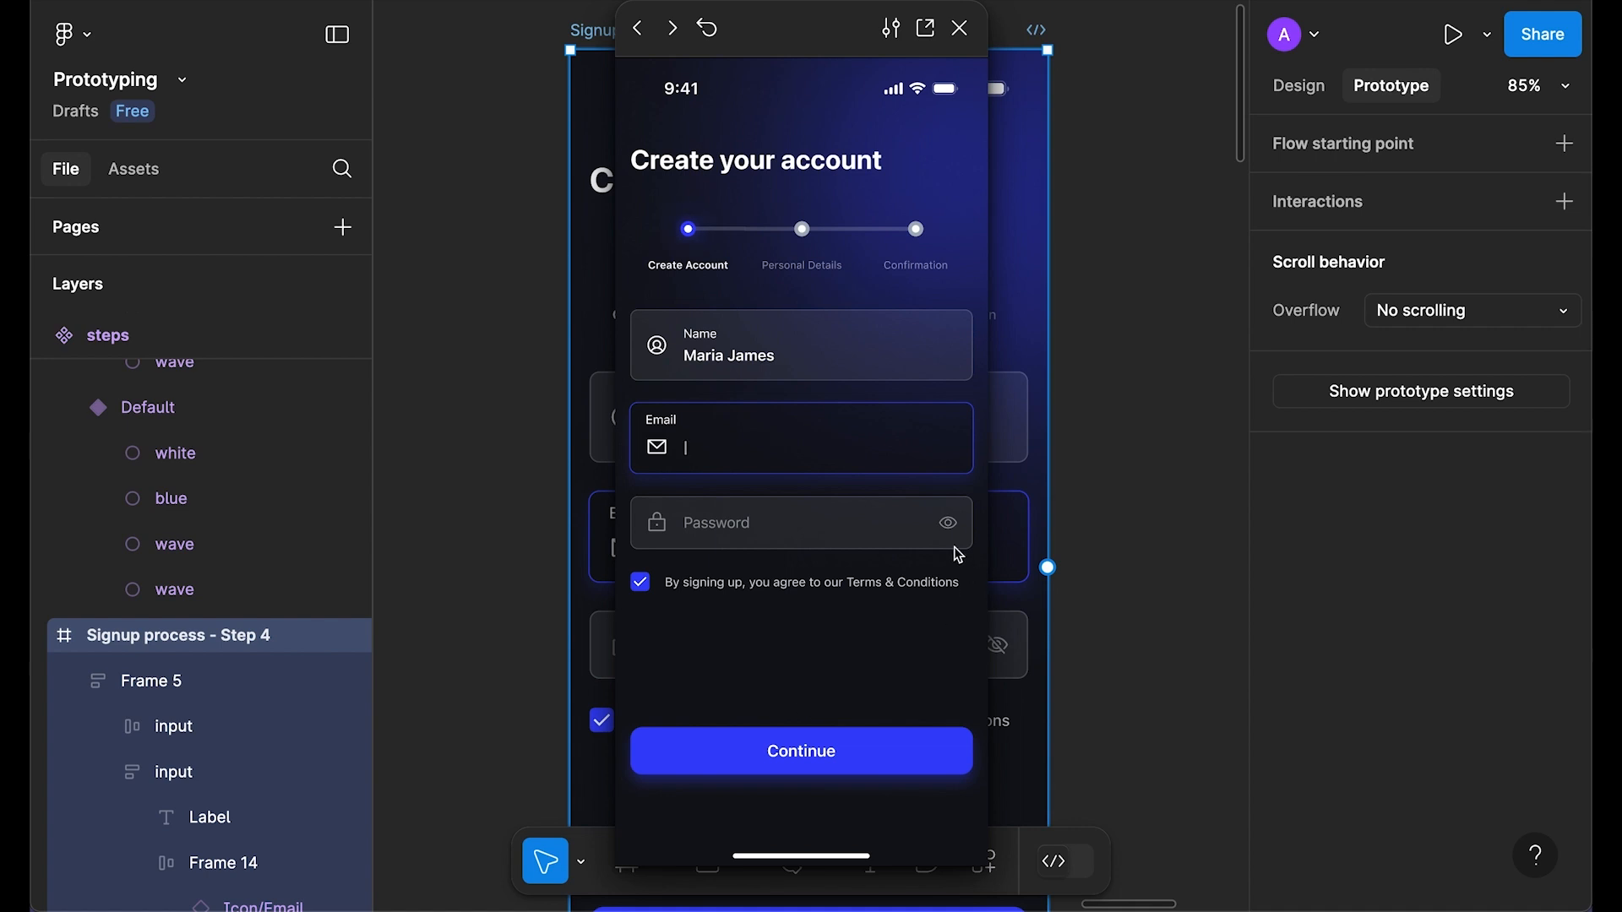
click(951, 537)
click(949, 534)
click(950, 533)
click(960, 28)
click(1078, 481)
scroll(1081, 473, down, 2)
click(1299, 85)
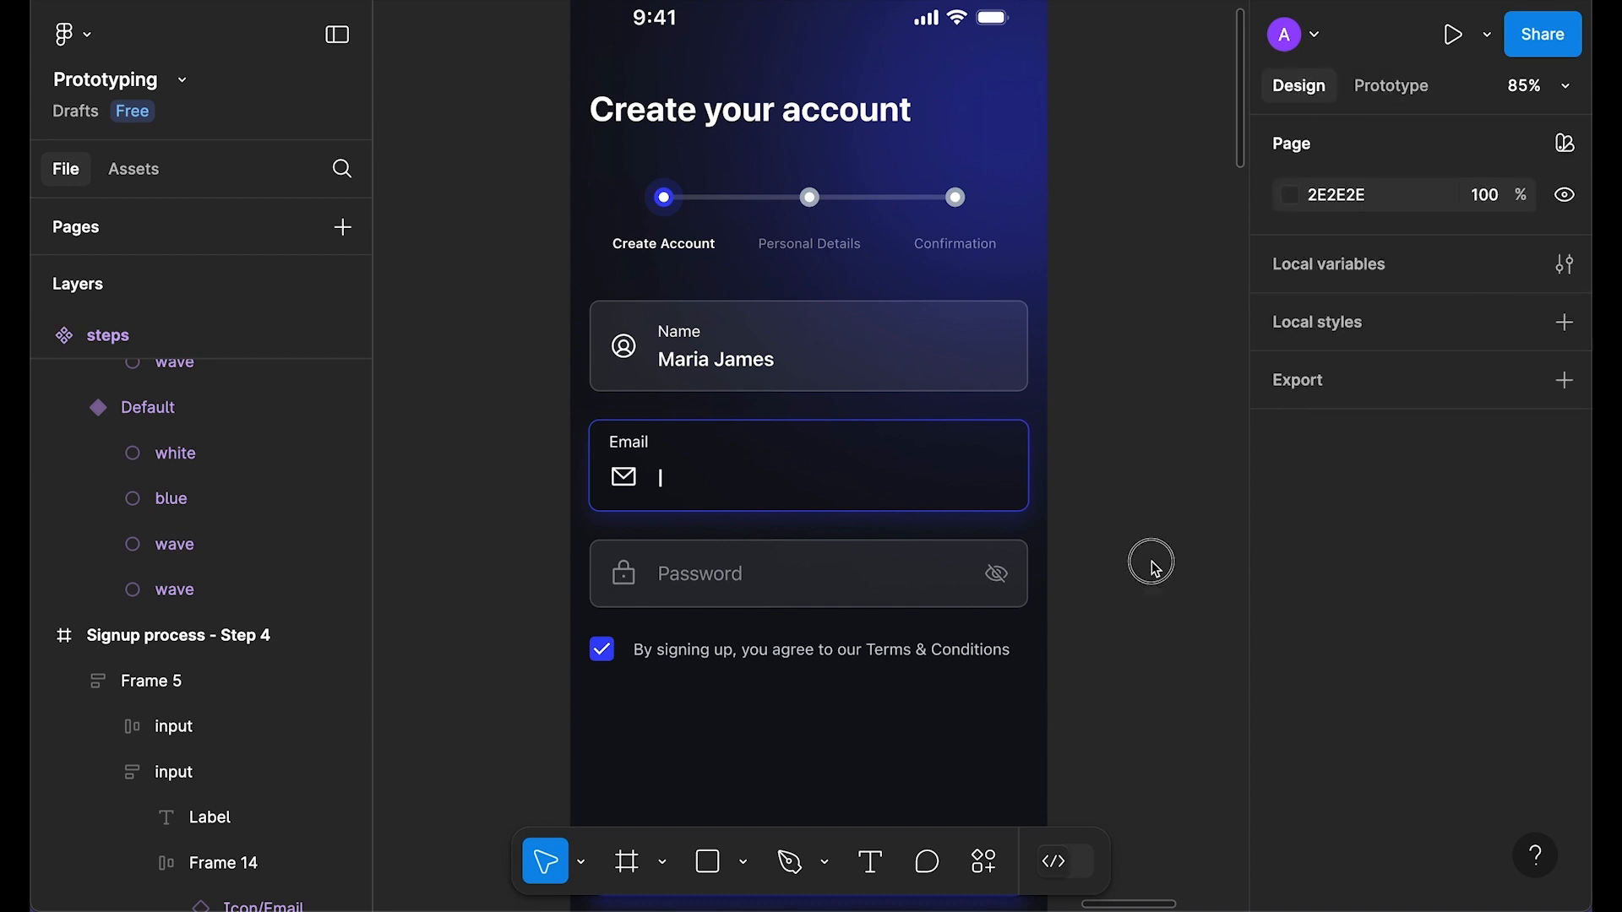
Step: Paste a copy of the password input row below the icons and make it a component
scroll(670, 561, right, 3)
click(670, 561)
click(650, 548)
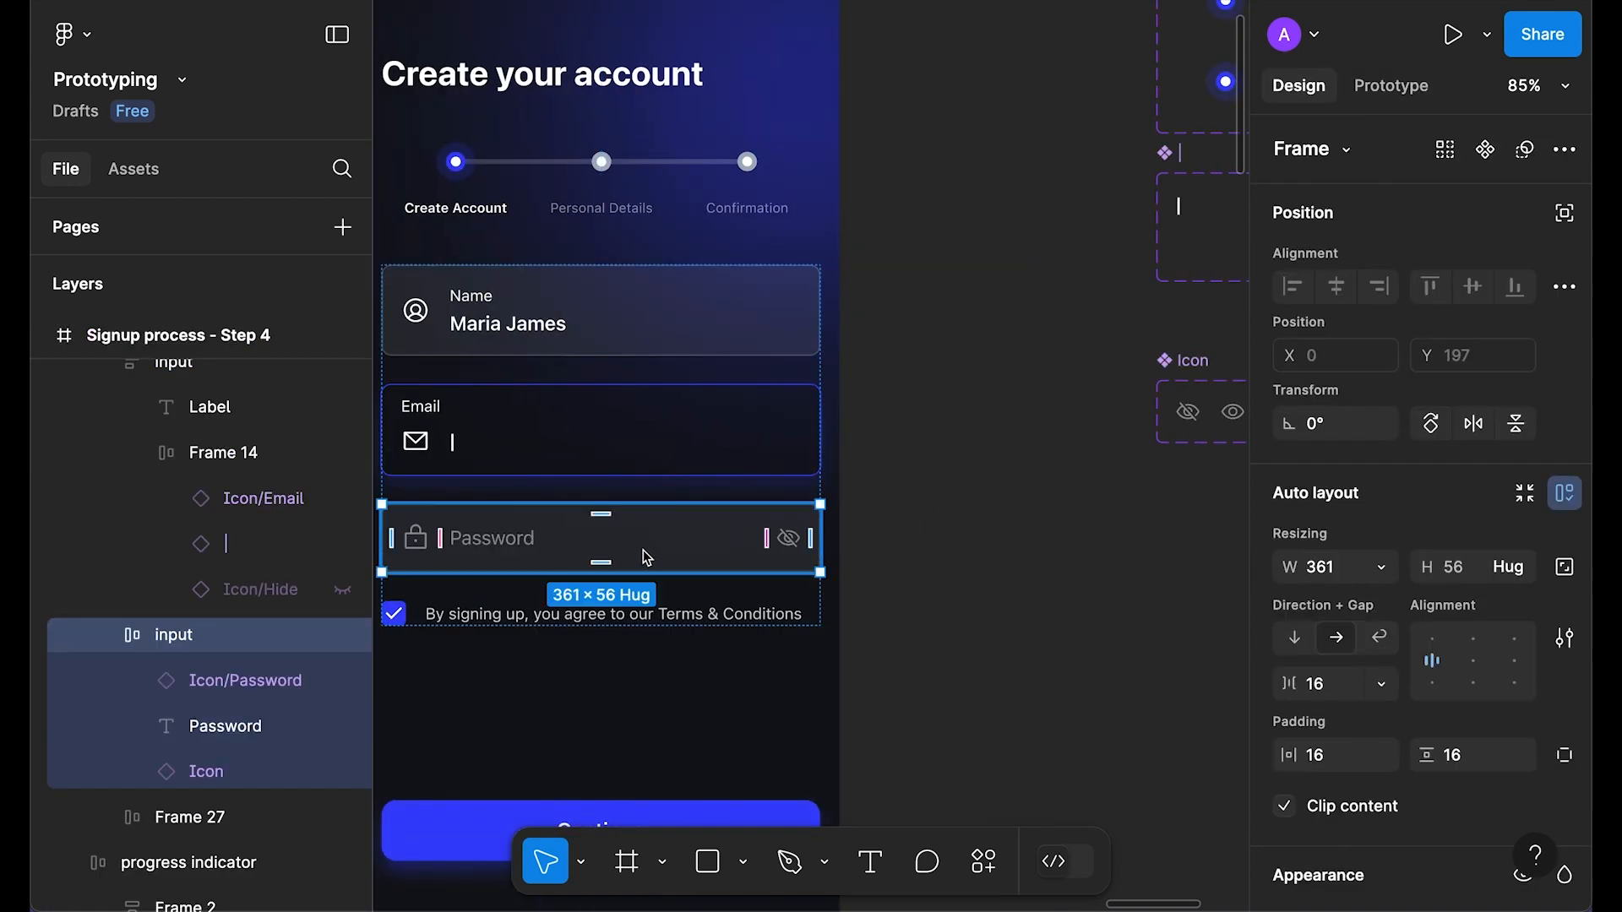
scroll(1072, 572, right, 4)
right_click(825, 519)
click(851, 533)
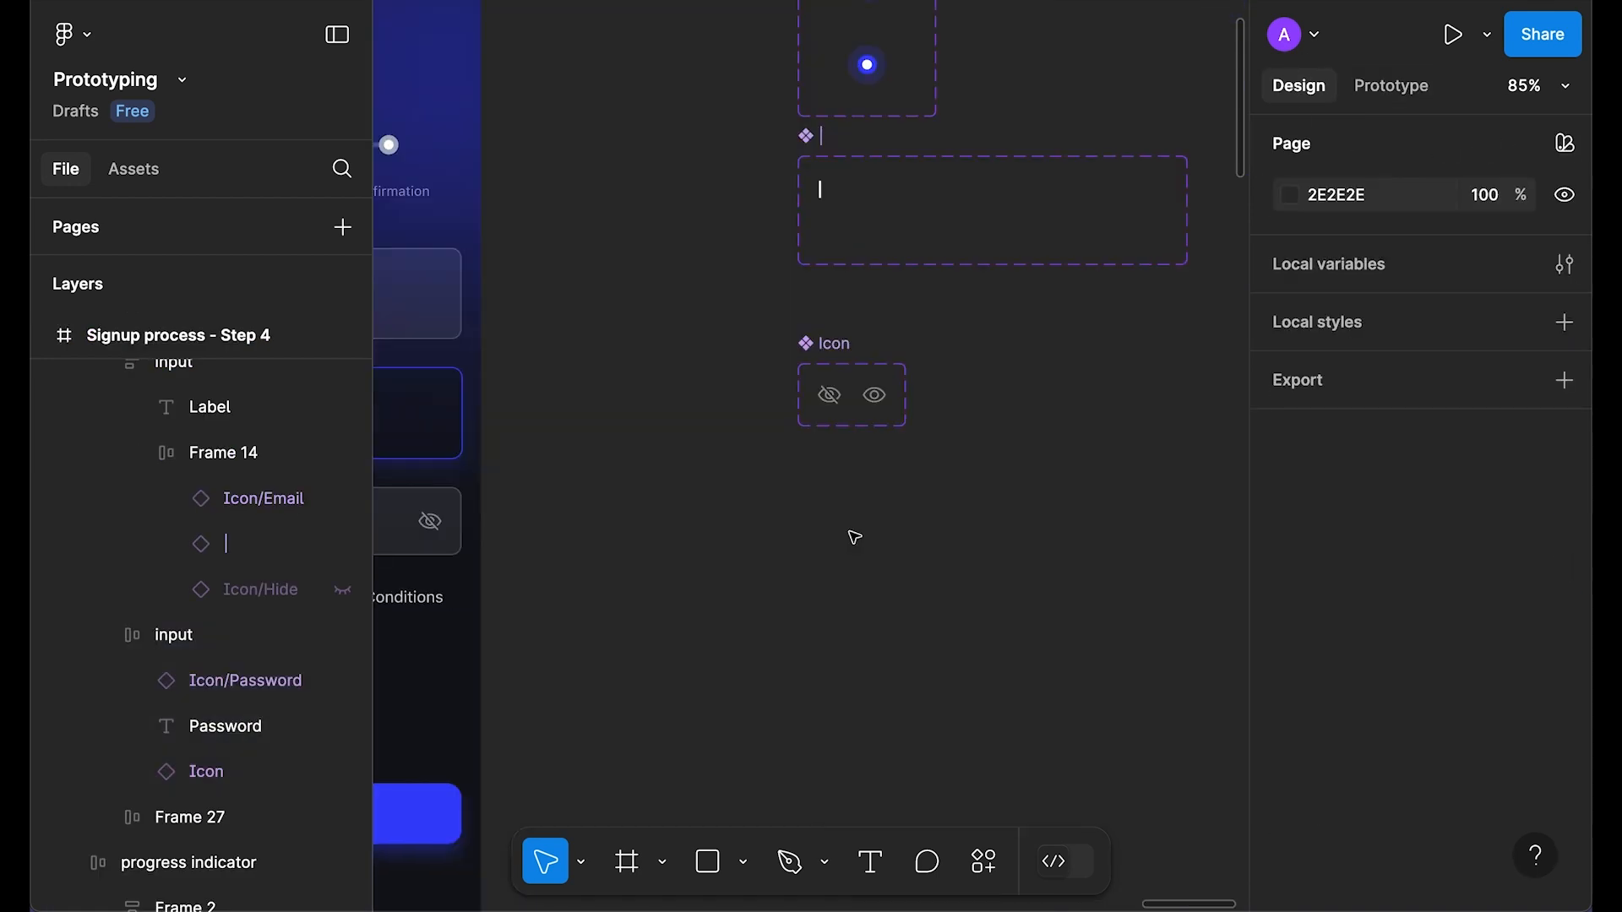
scroll(577, 481, right, 4)
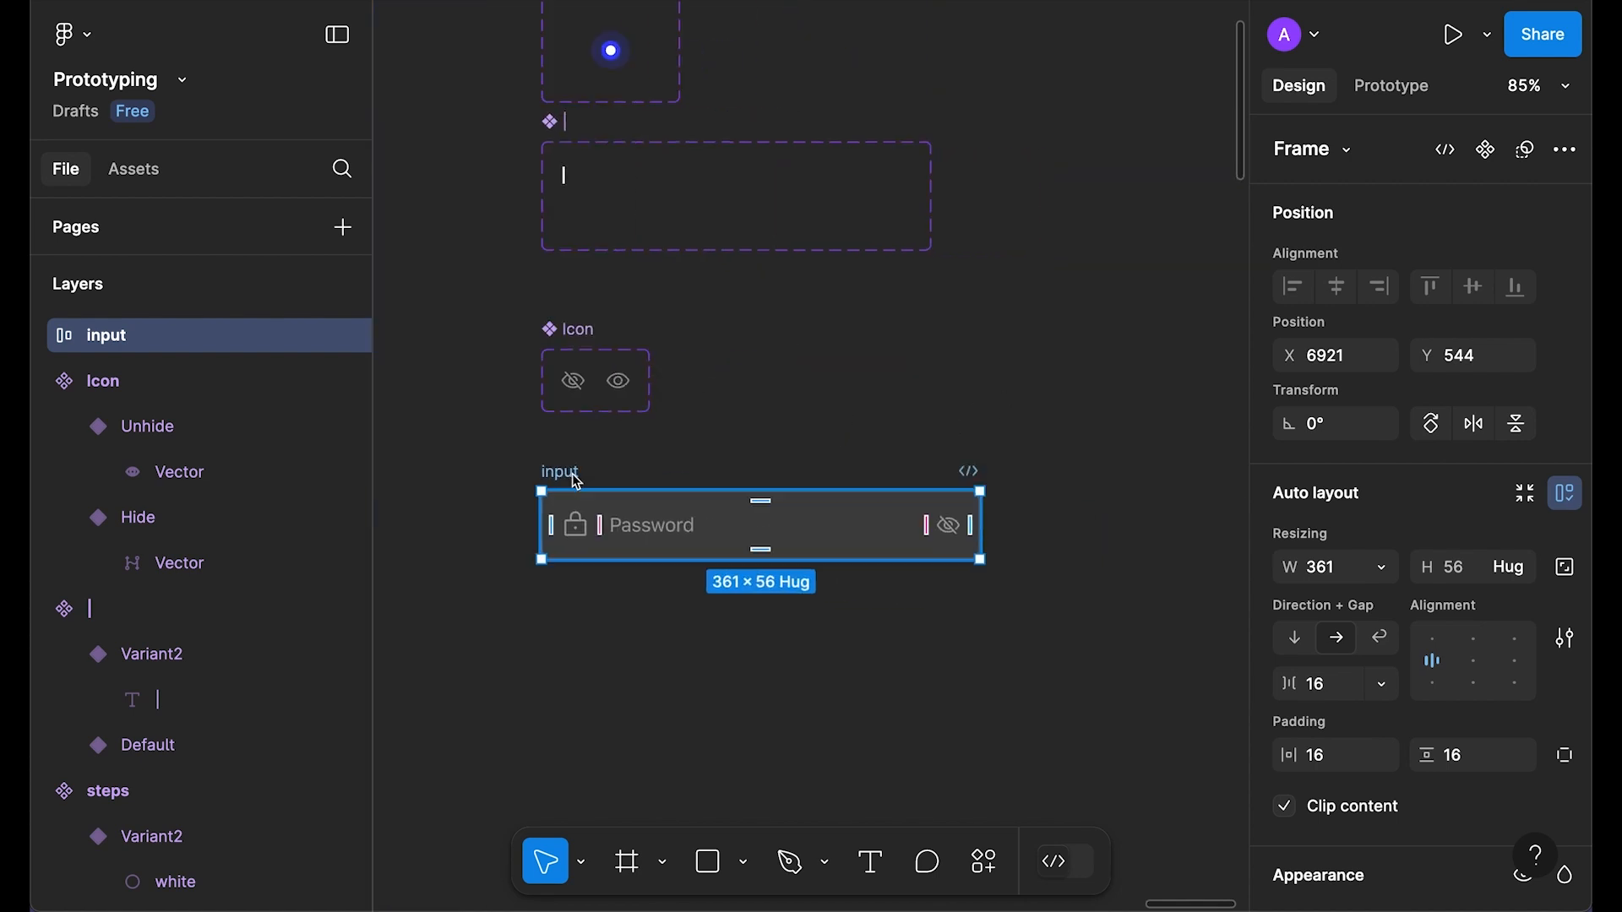
key(super+alt+k)
Step: Add a second variant to the input component and set its lock icon opacity to 100%
click(1525, 150)
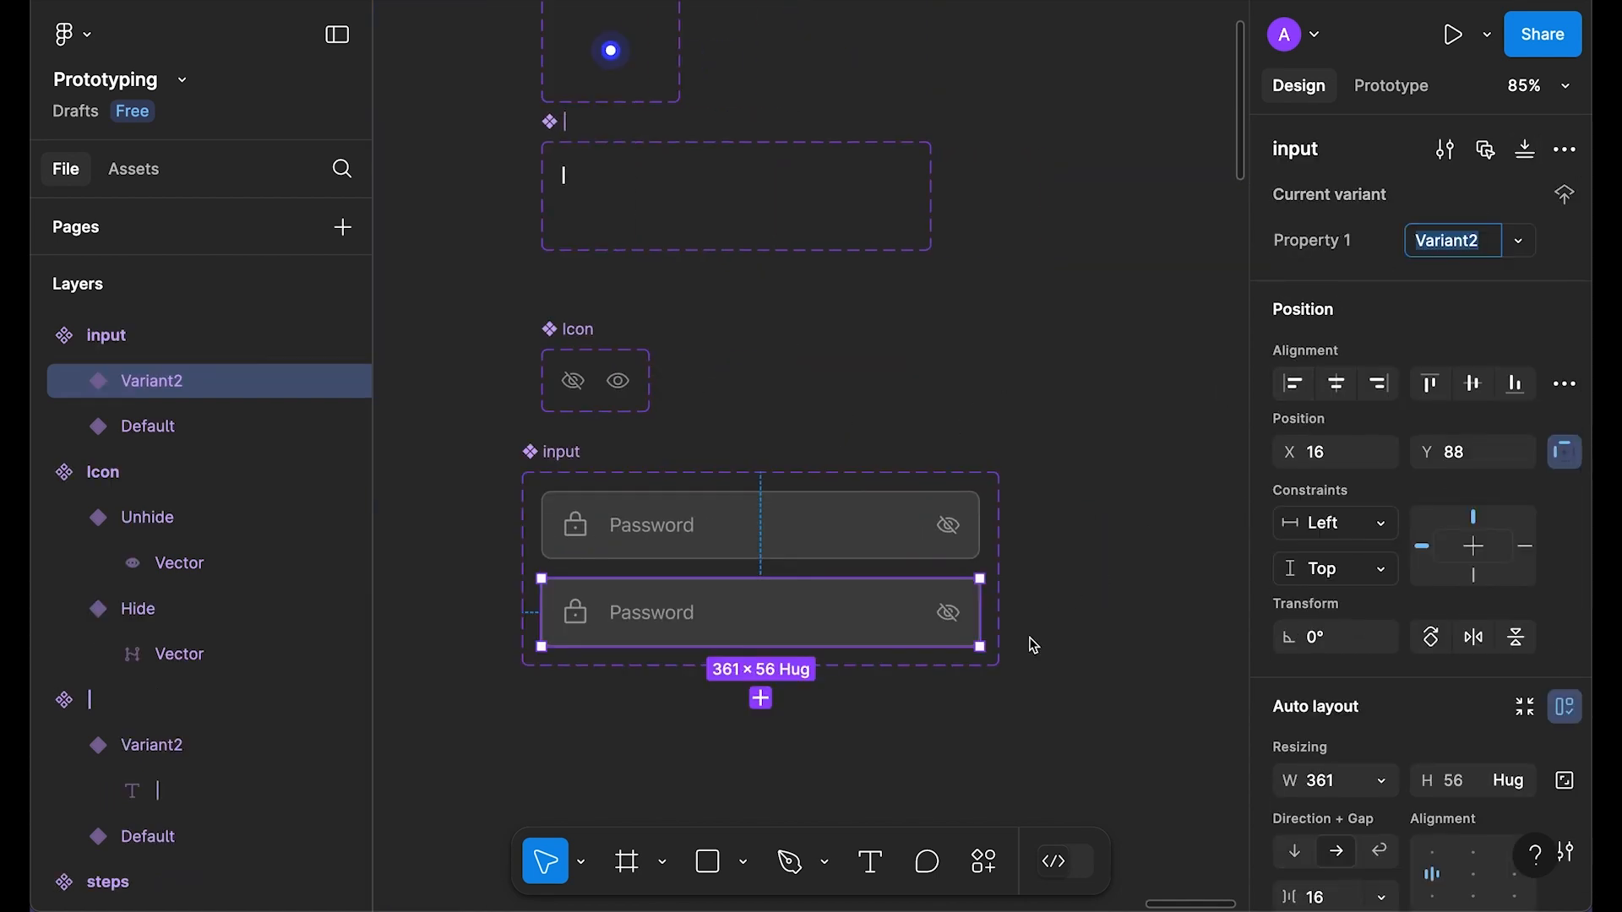
click(1096, 578)
scroll(569, 611, up, 2)
click(570, 612)
click(569, 612)
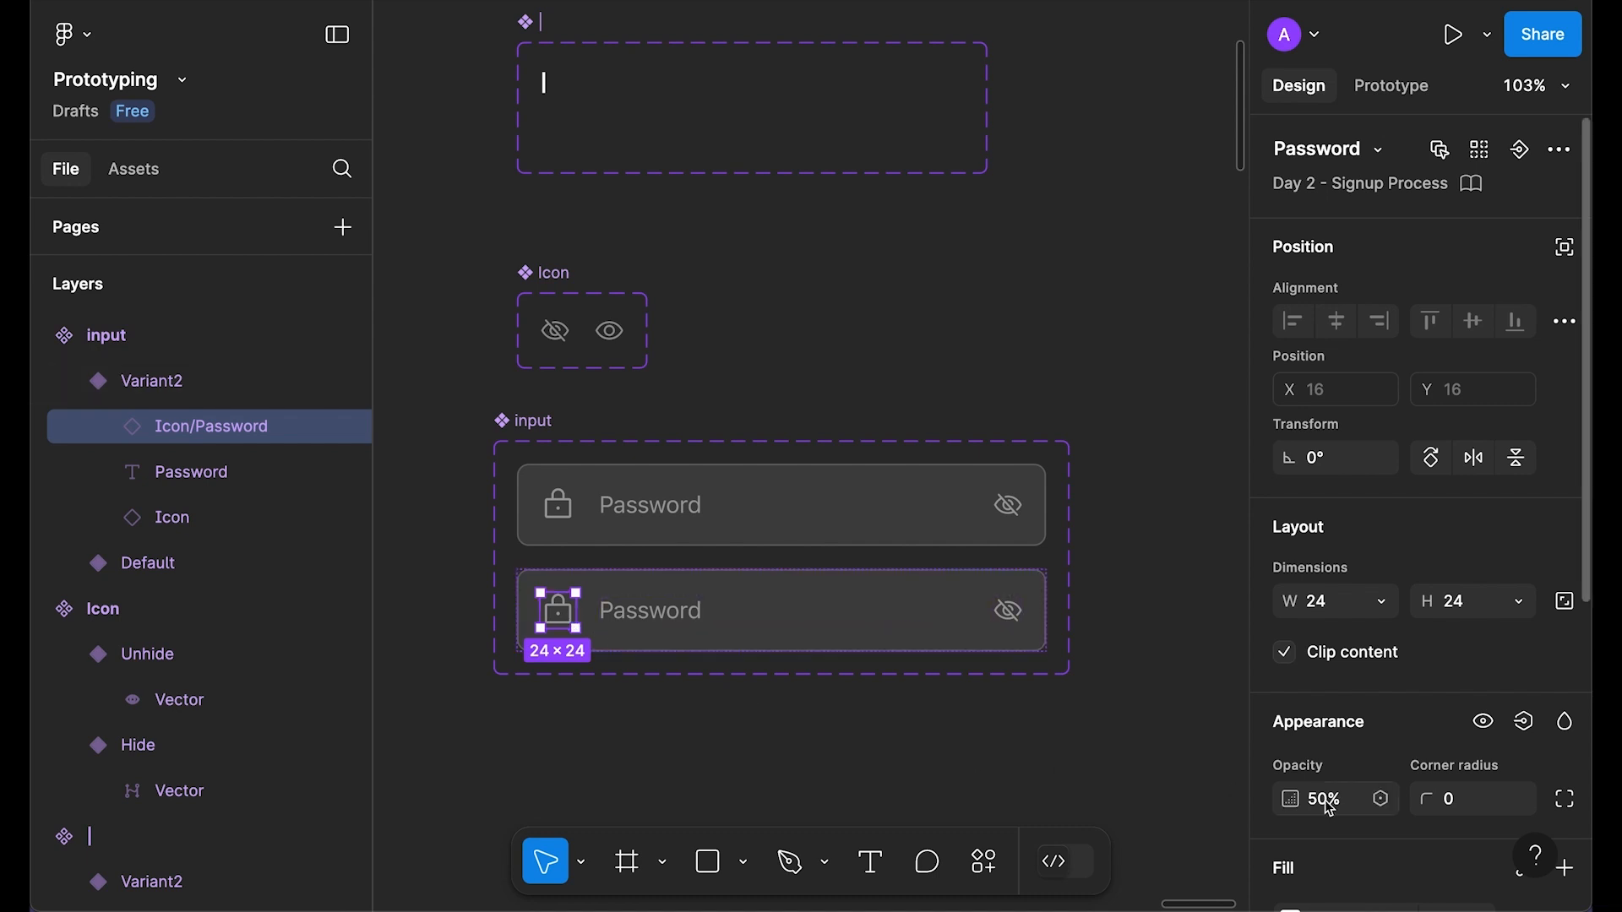
key(0)
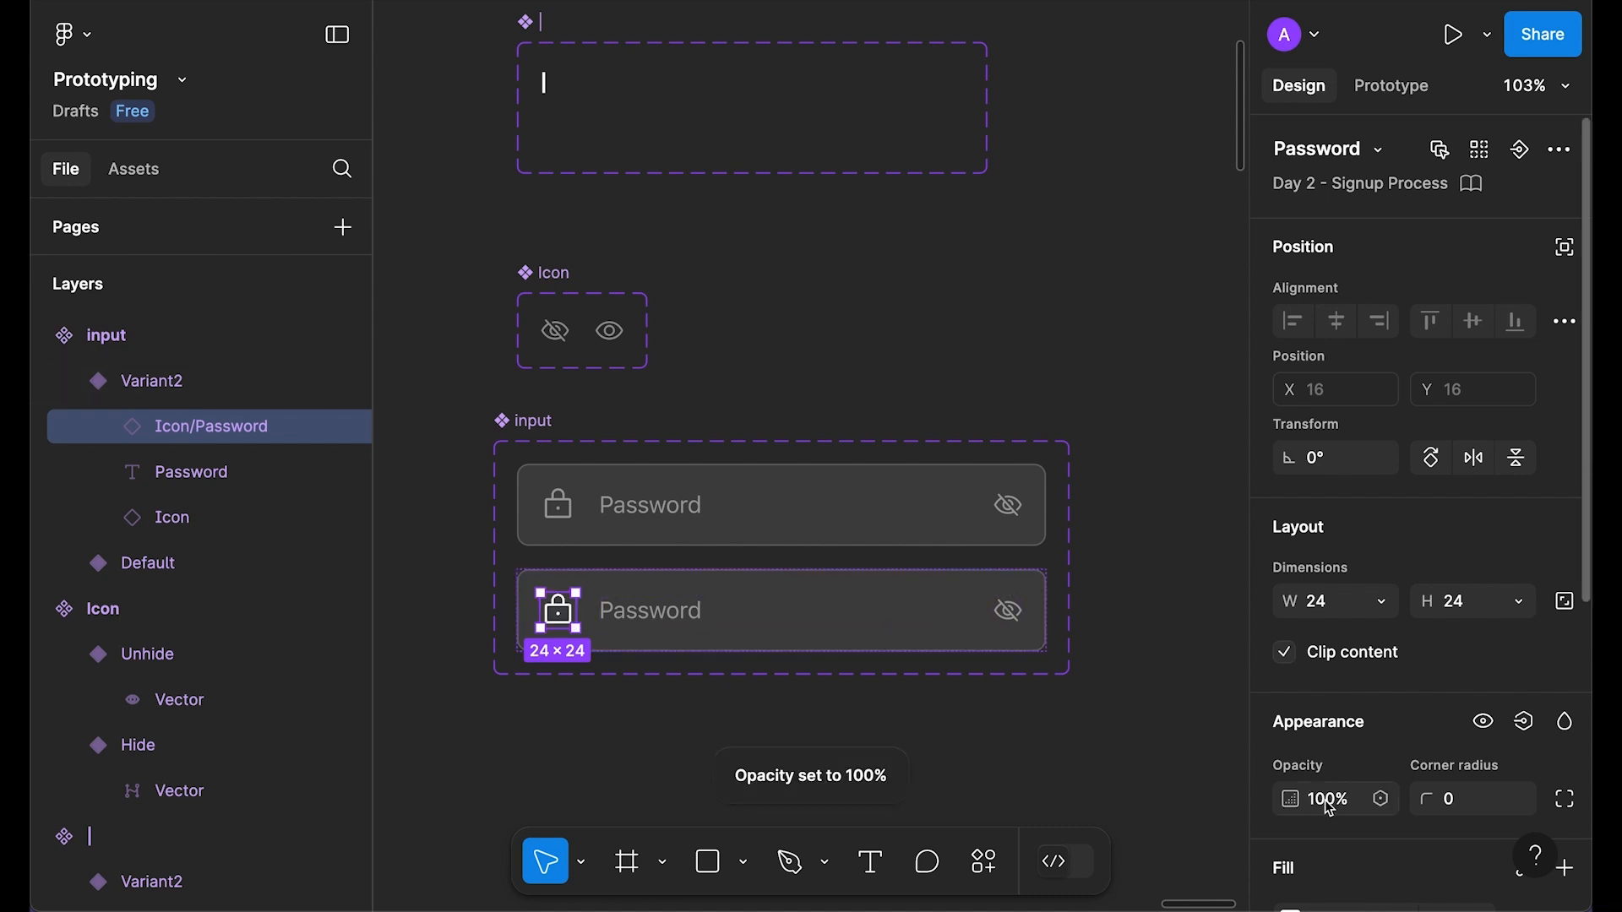
click(623, 614)
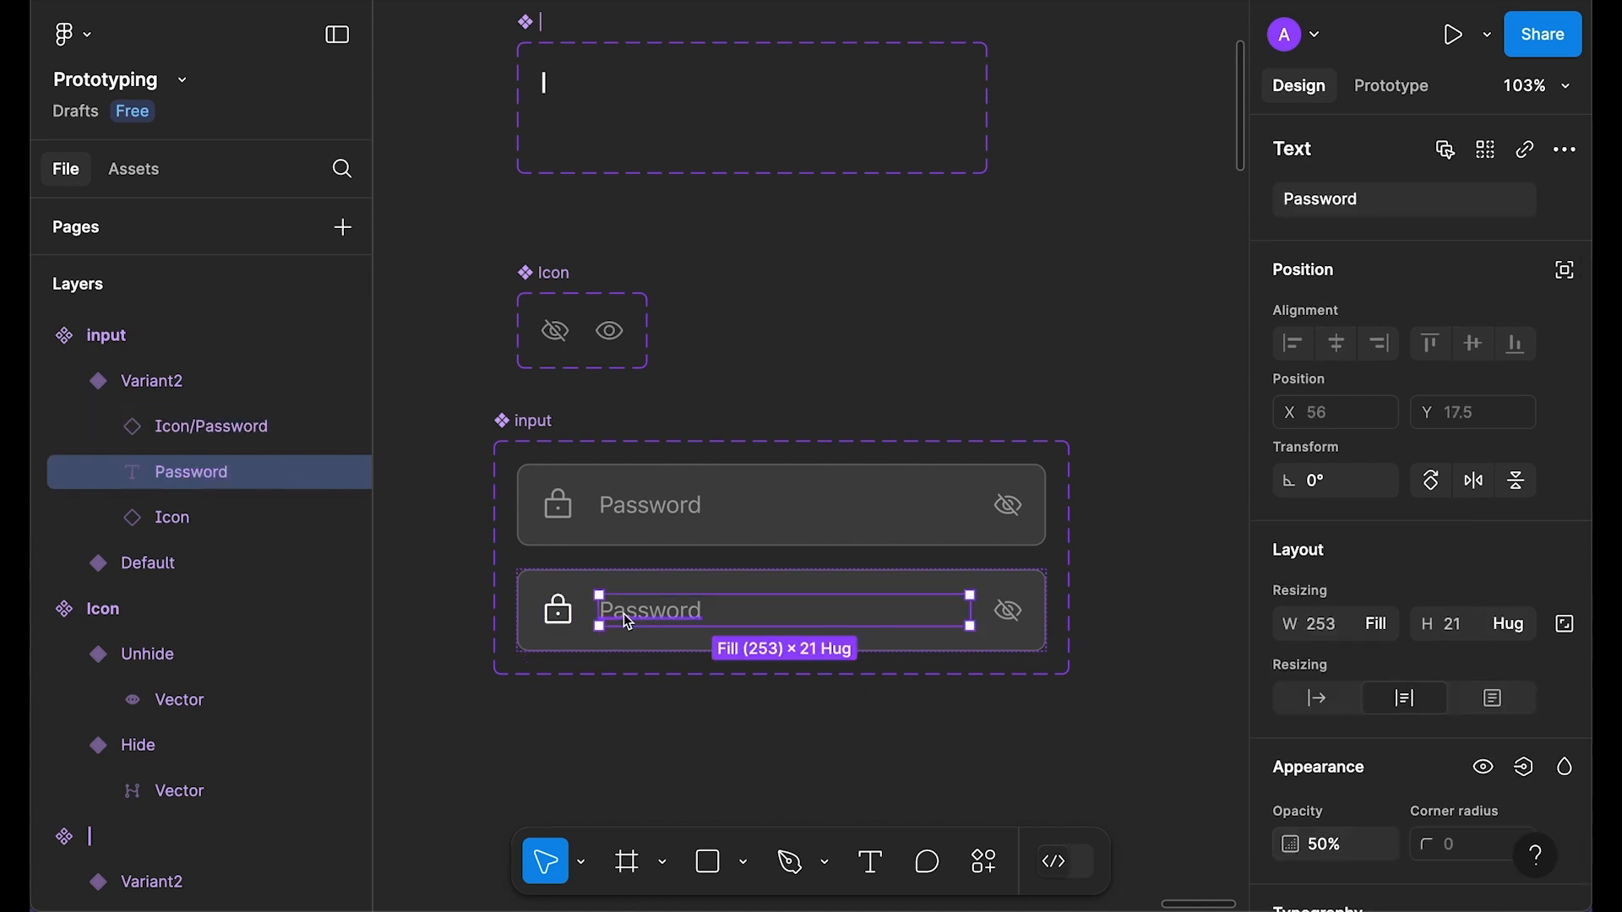
double_click(631, 609)
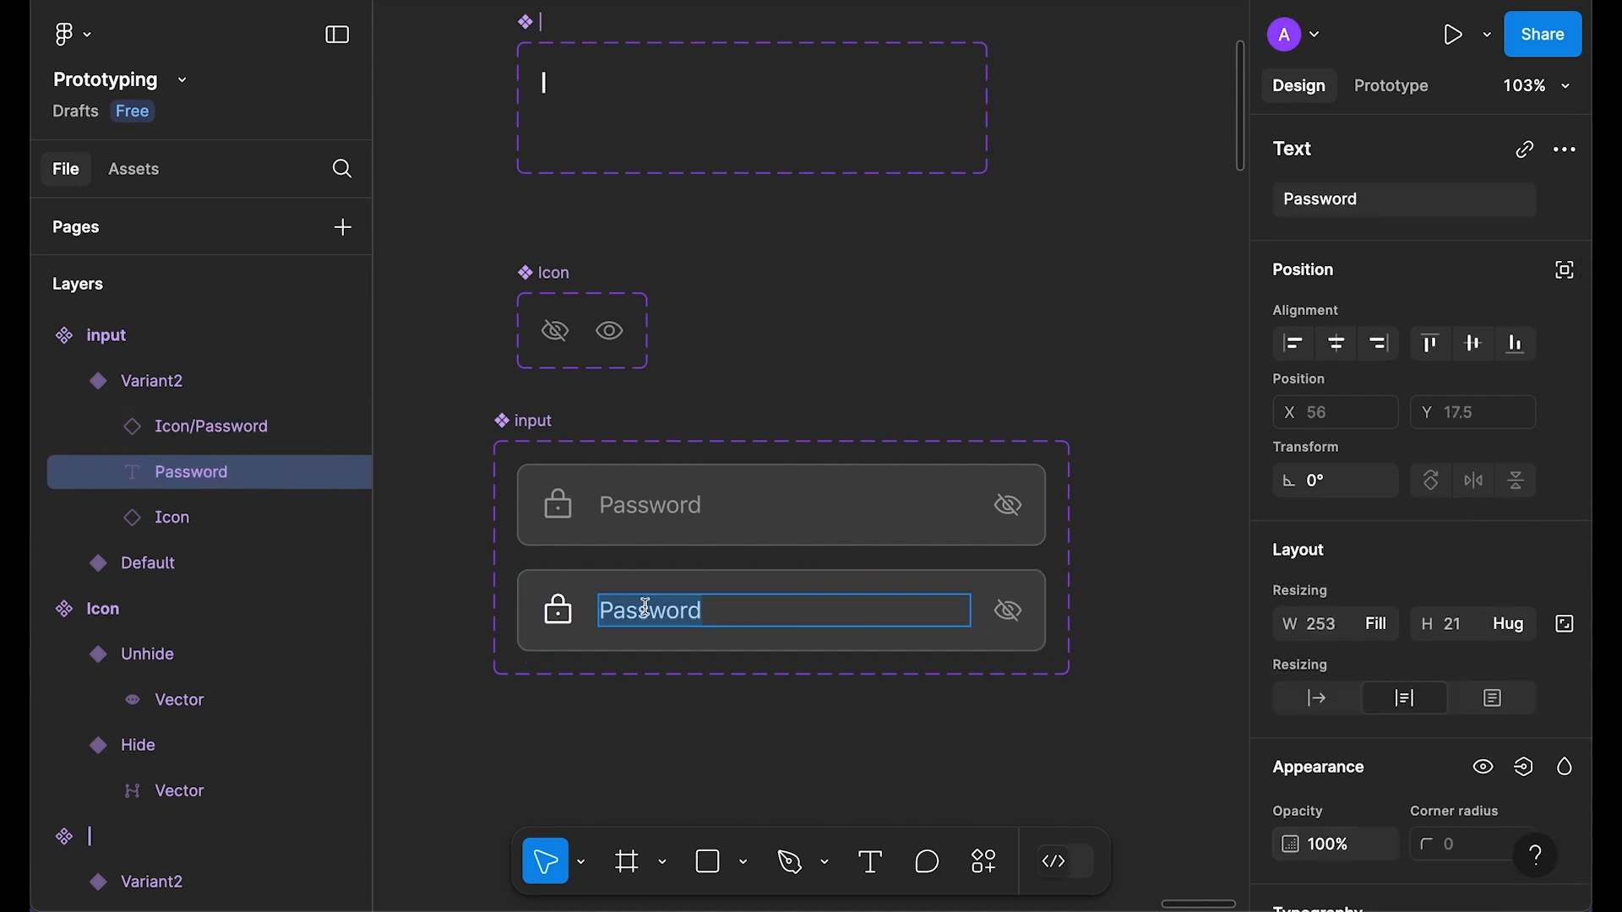
text(1234abcdef)
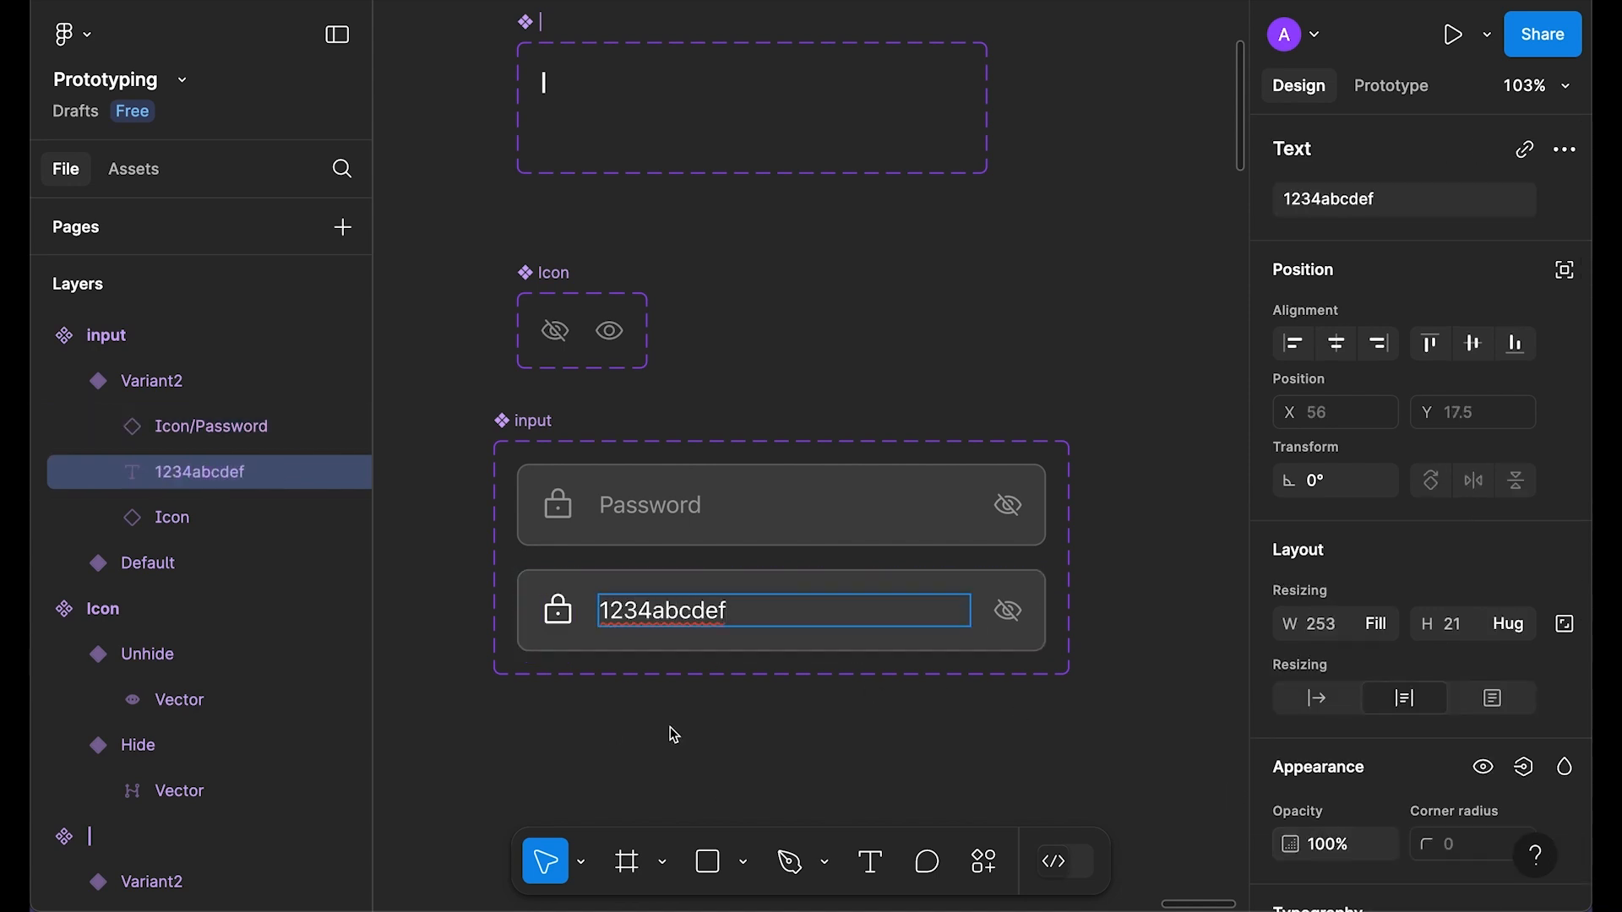
key(Escape)
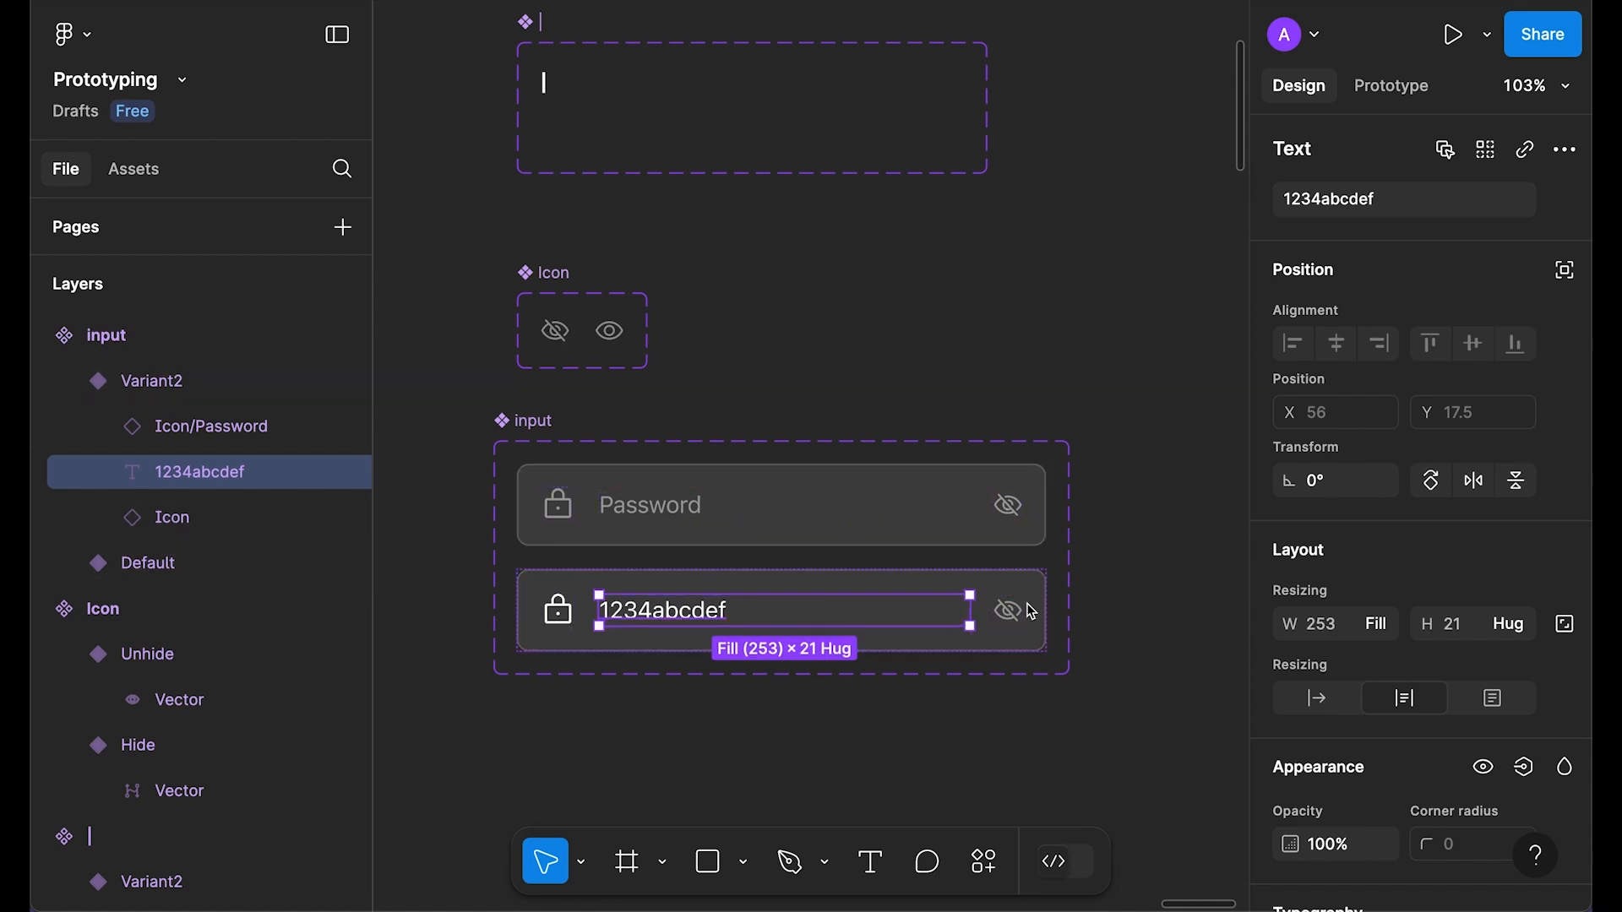
click(1115, 503)
Step: Alt-drag standalone copies of the Hide and Unhide eye icons, then delete the Icon component set
click(610, 331)
shift+click(555, 341)
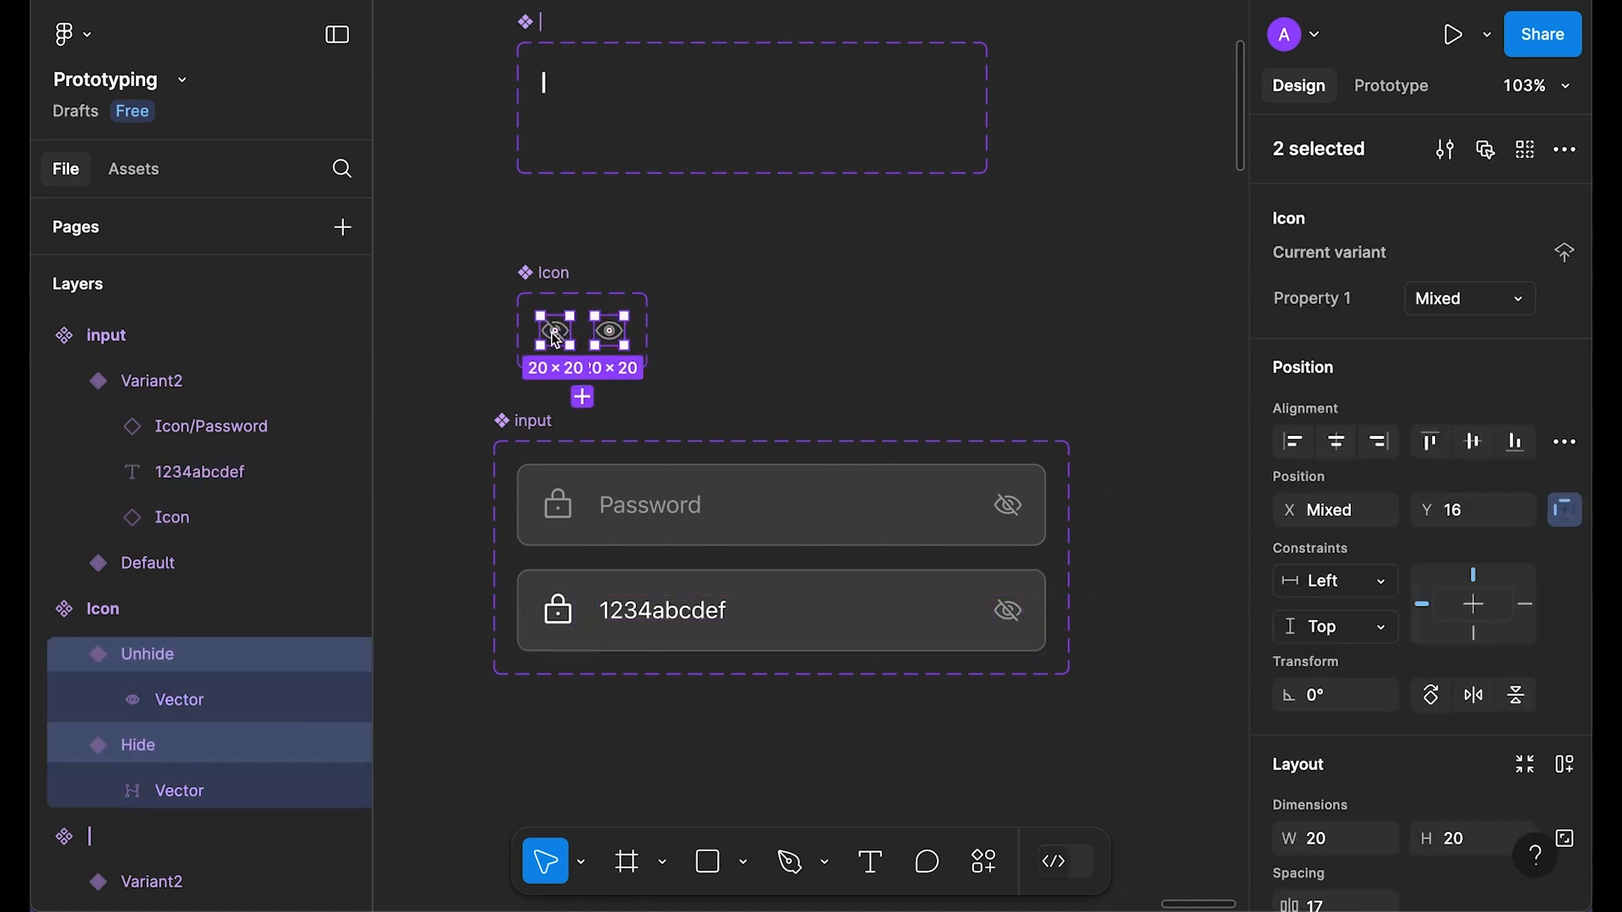
drag(554, 330, 767, 328)
click(518, 279)
click(530, 281)
key(Delete)
click(769, 331)
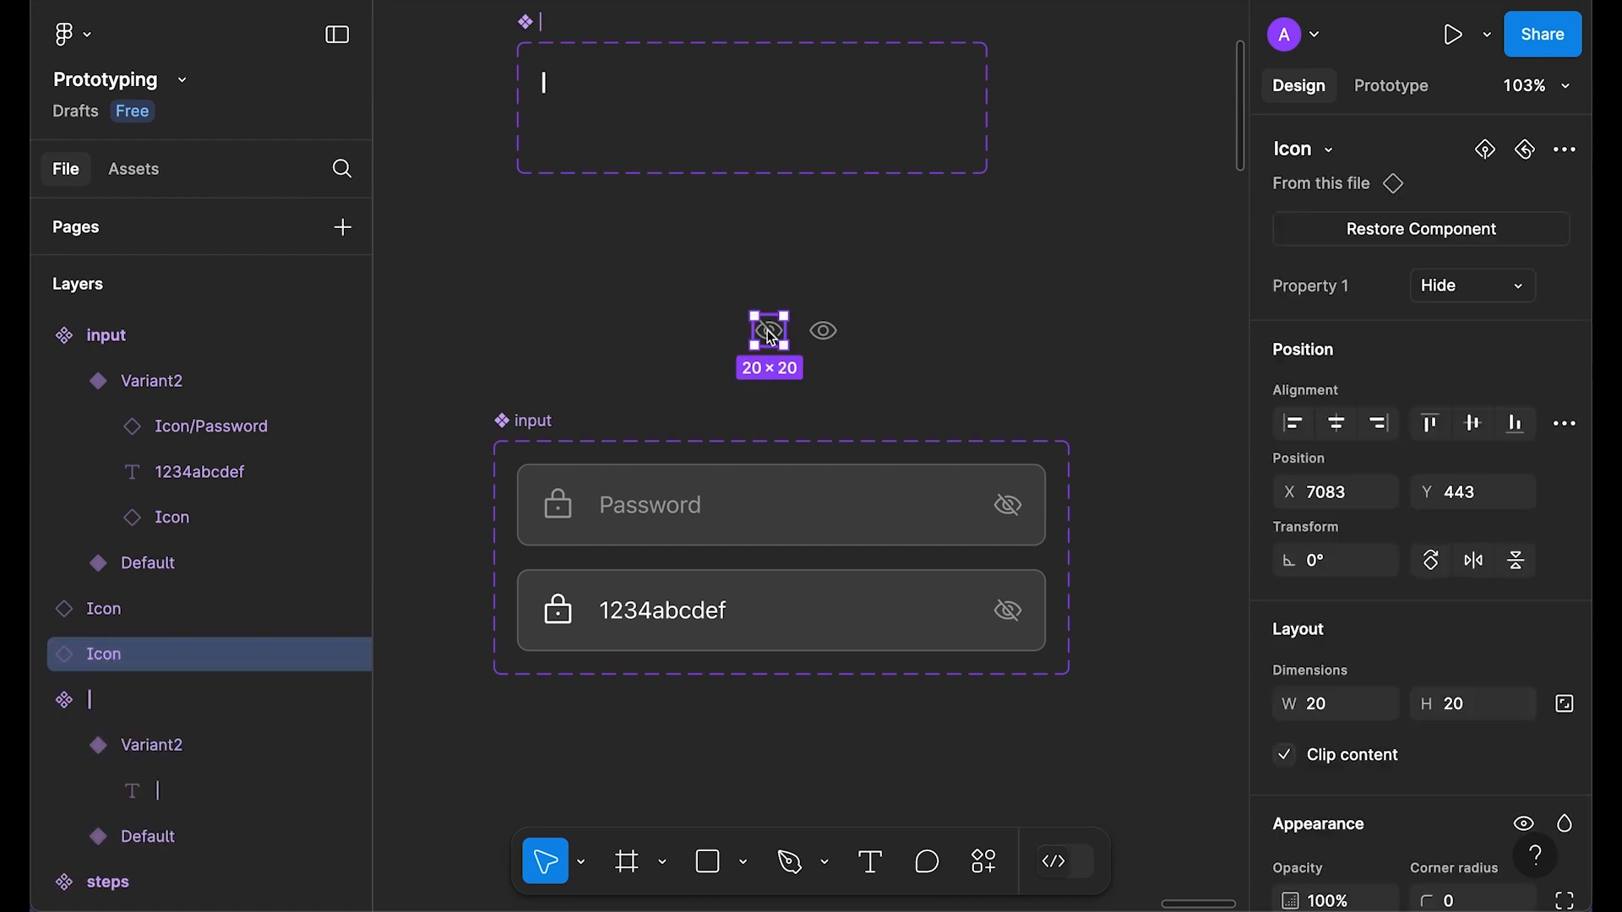
drag(955, 289, 750, 344)
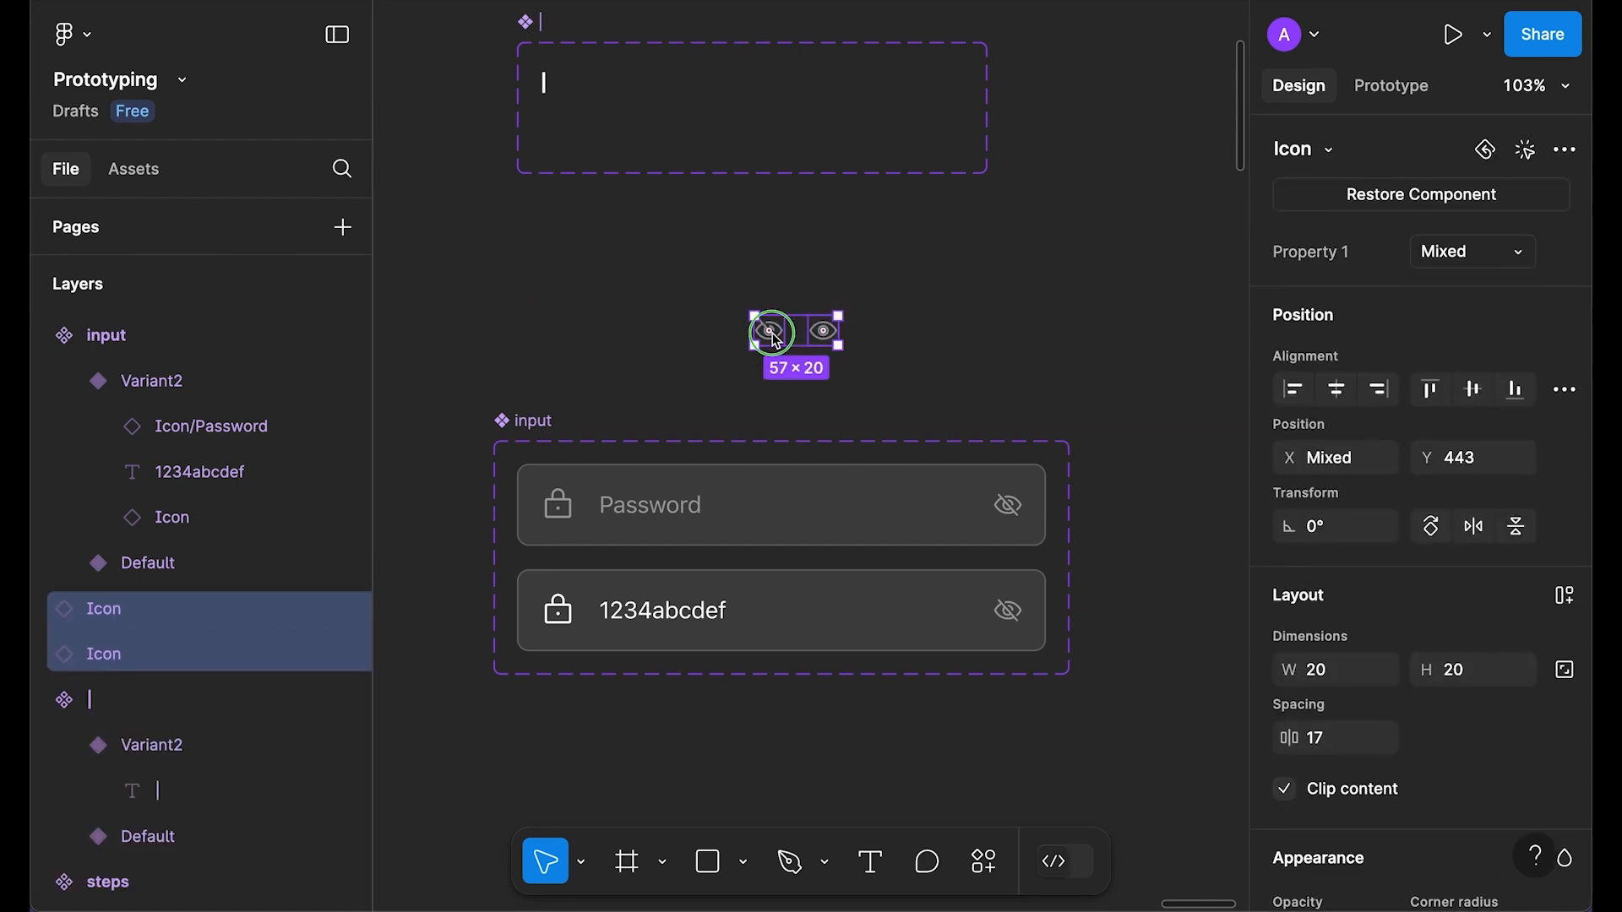
Step: Detach both eye icons and paste-replace the Default variant's eye with the crossed-out eye
right_click(786, 332)
scroll(925, 711, down, 1)
click(860, 764)
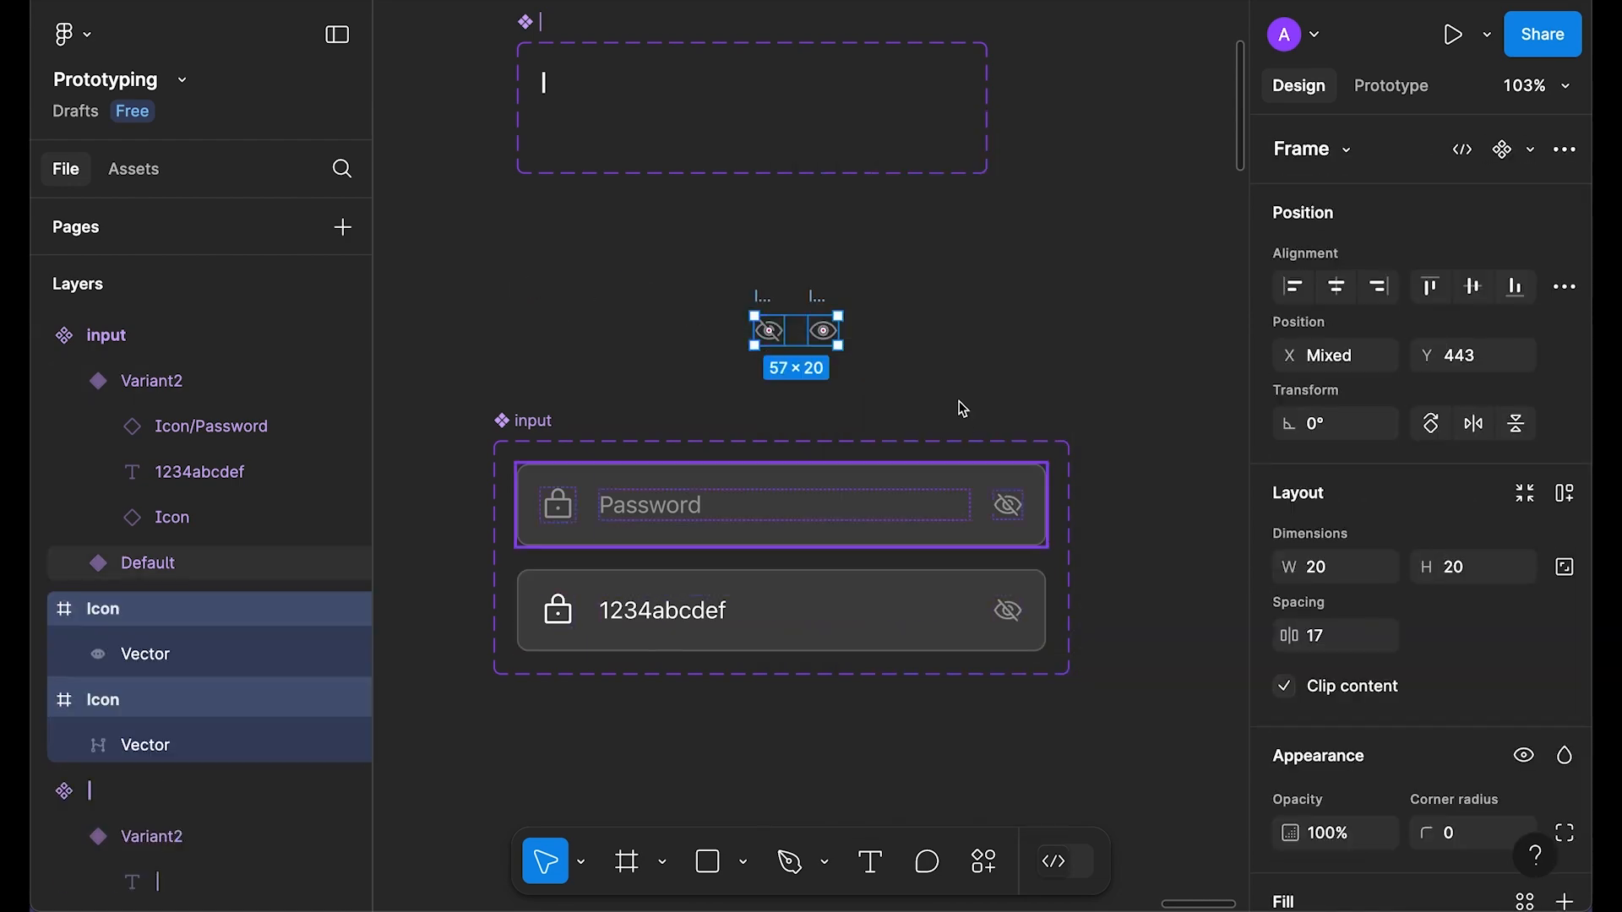
click(762, 300)
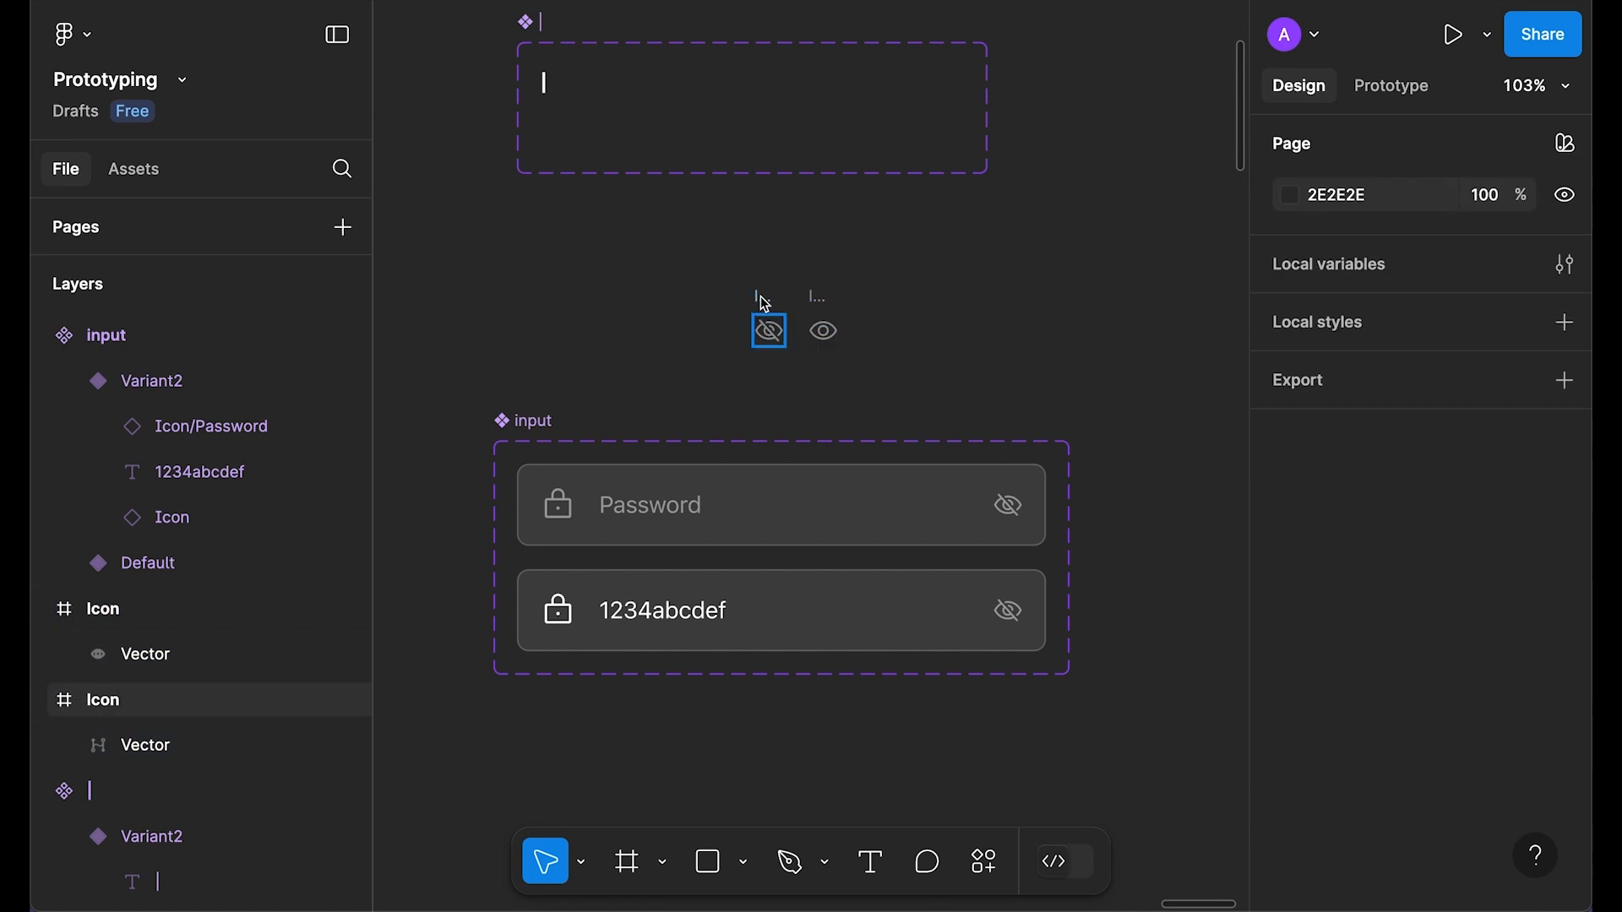
key(Delete)
click(1011, 506)
right_click(1018, 507)
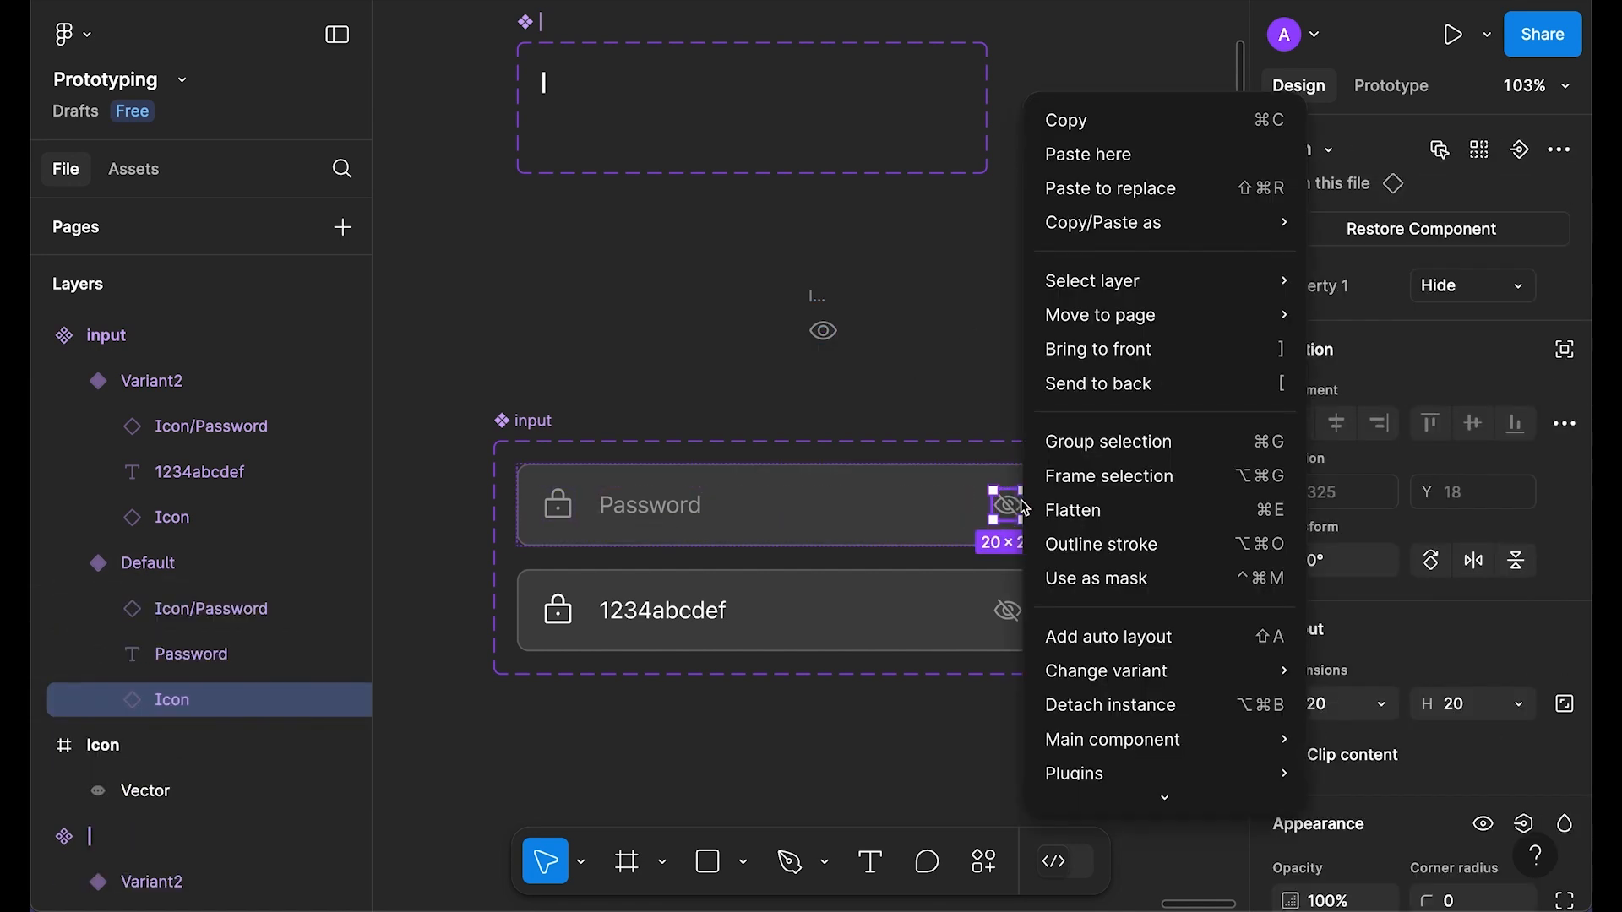
click(1138, 189)
click(1007, 265)
Step: Paste-replace the 1234abcdef variant's eye icon with the open eye
click(807, 297)
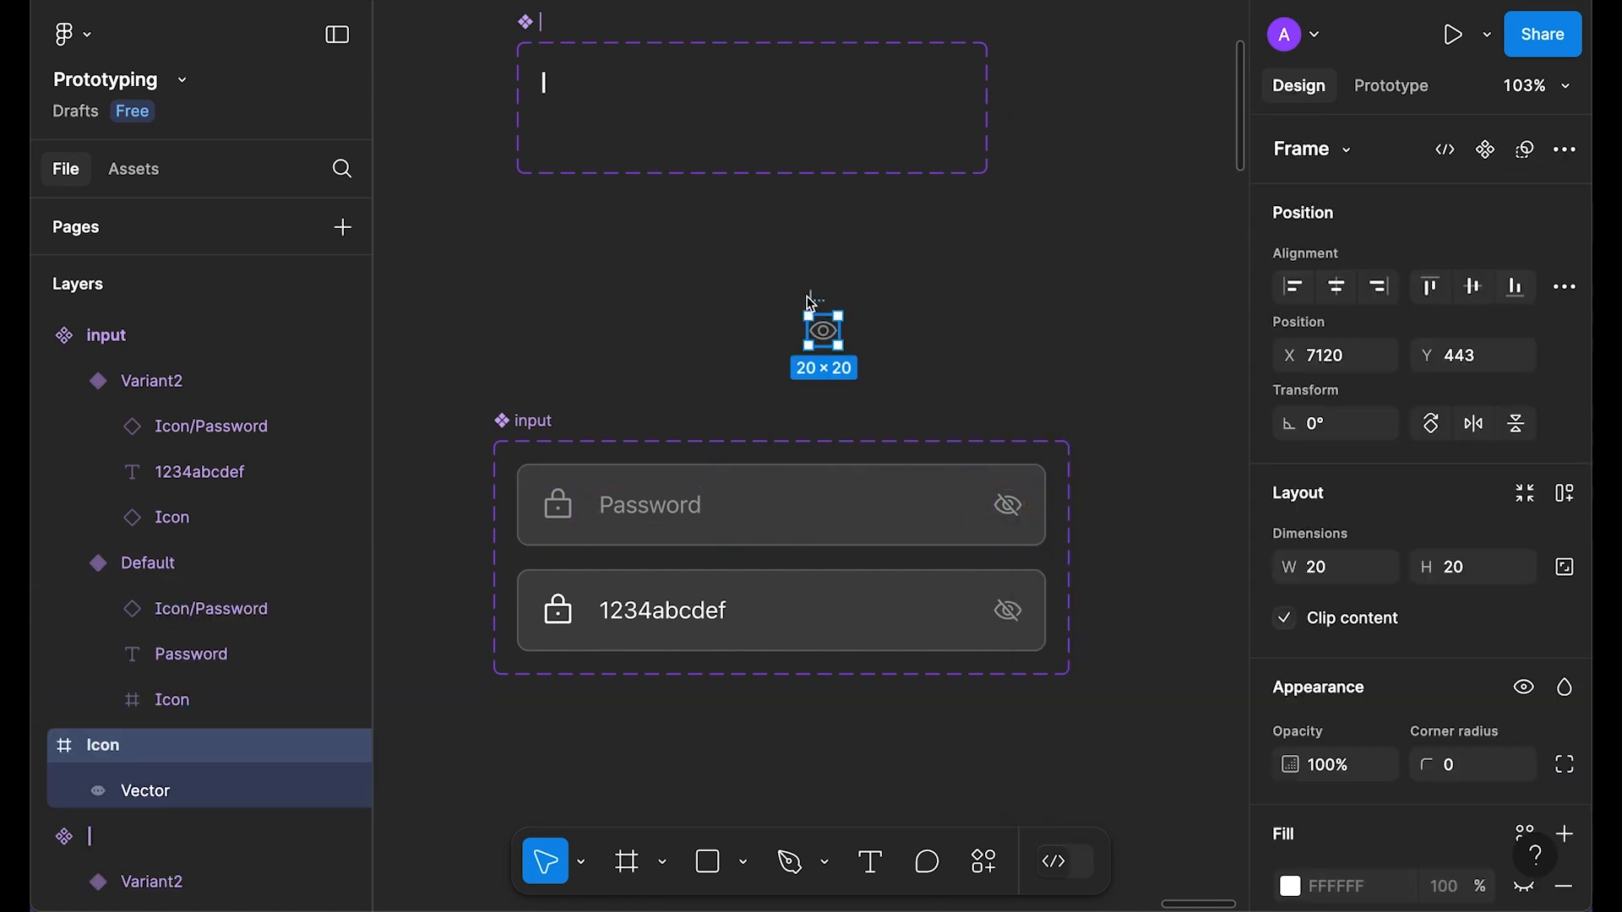
key(Delete)
click(1001, 614)
right_click(1001, 614)
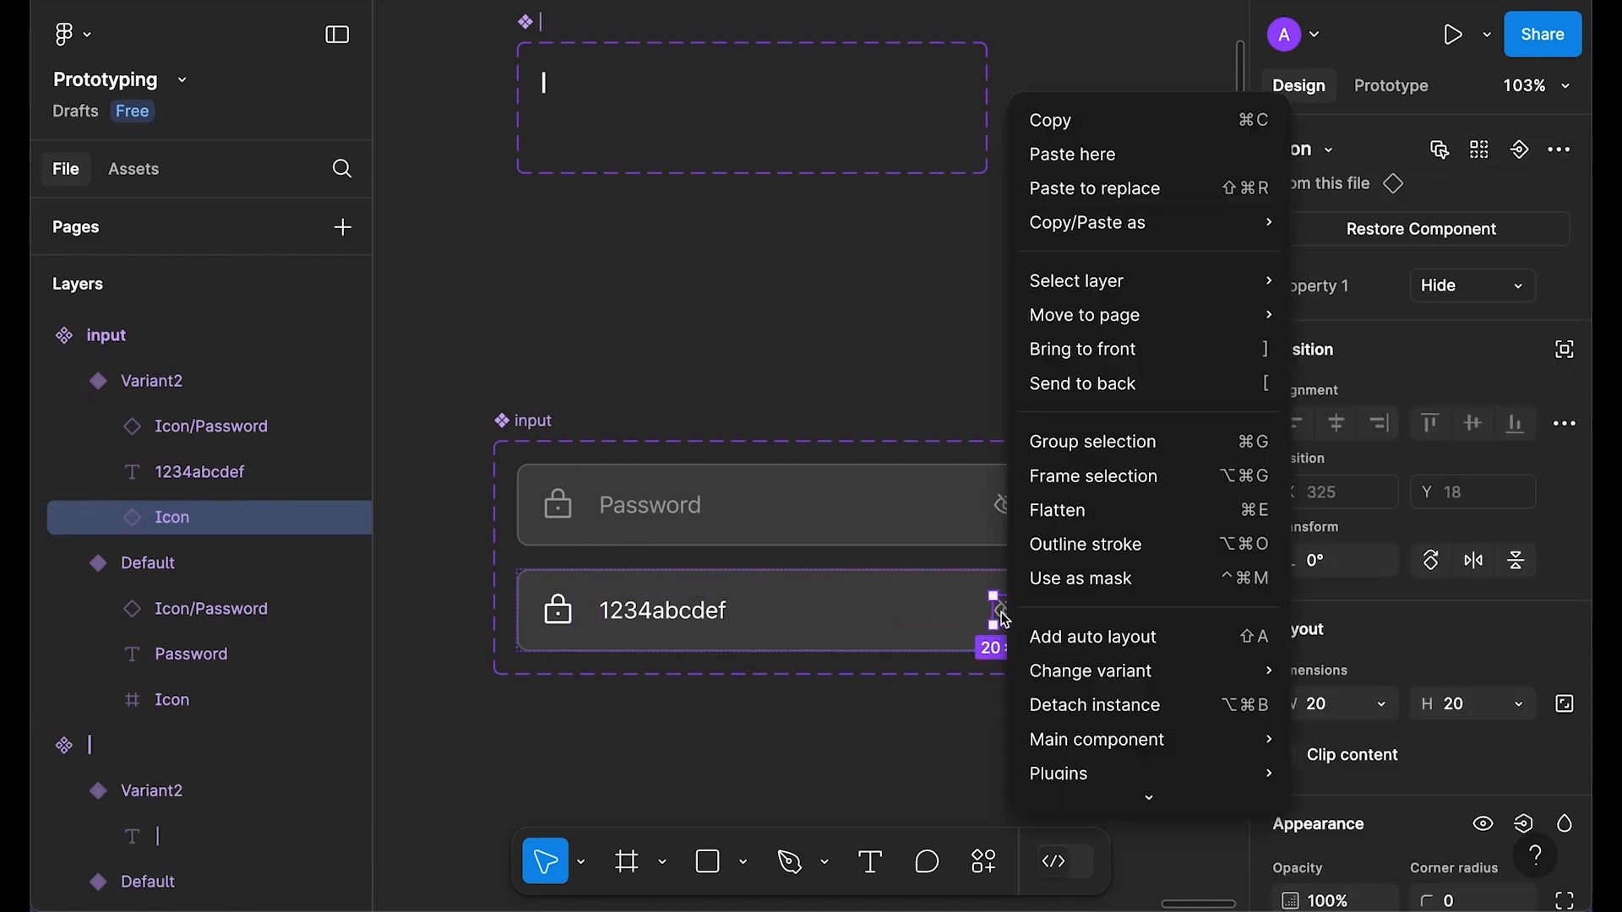
click(1118, 202)
click(1162, 485)
scroll(1162, 485, down, 2)
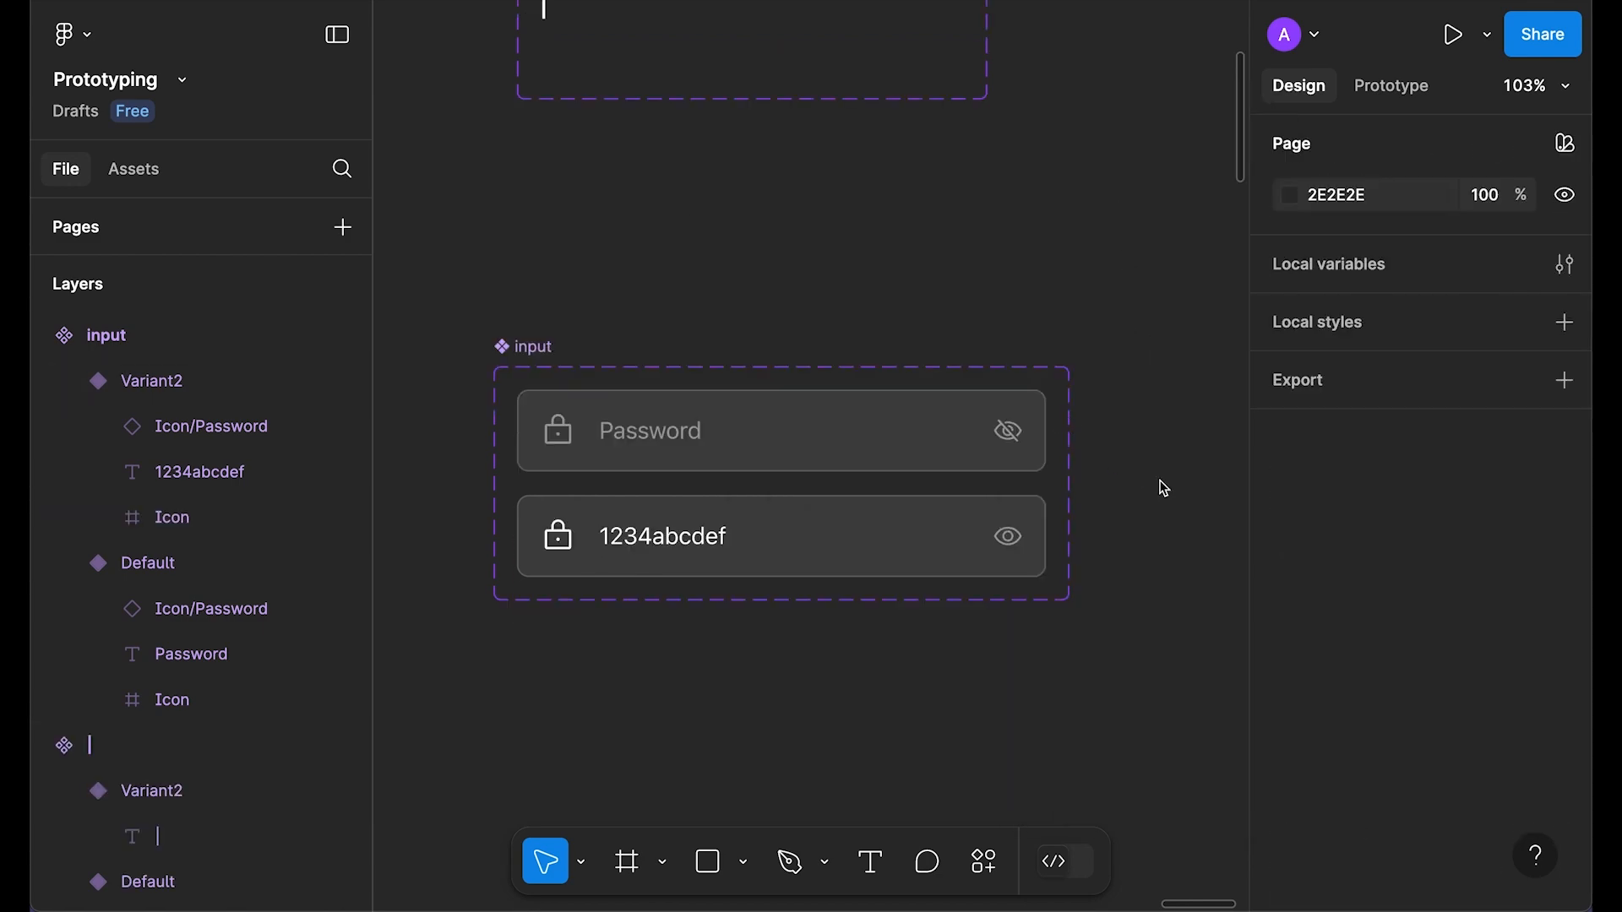
scroll(1098, 448, right, 2)
Step: Link the Default variant's eye icon On click → Change to the 1234abcdef variant
double_click(956, 400)
click(1376, 97)
drag(969, 400, 726, 461)
scroll(721, 257, down, 4)
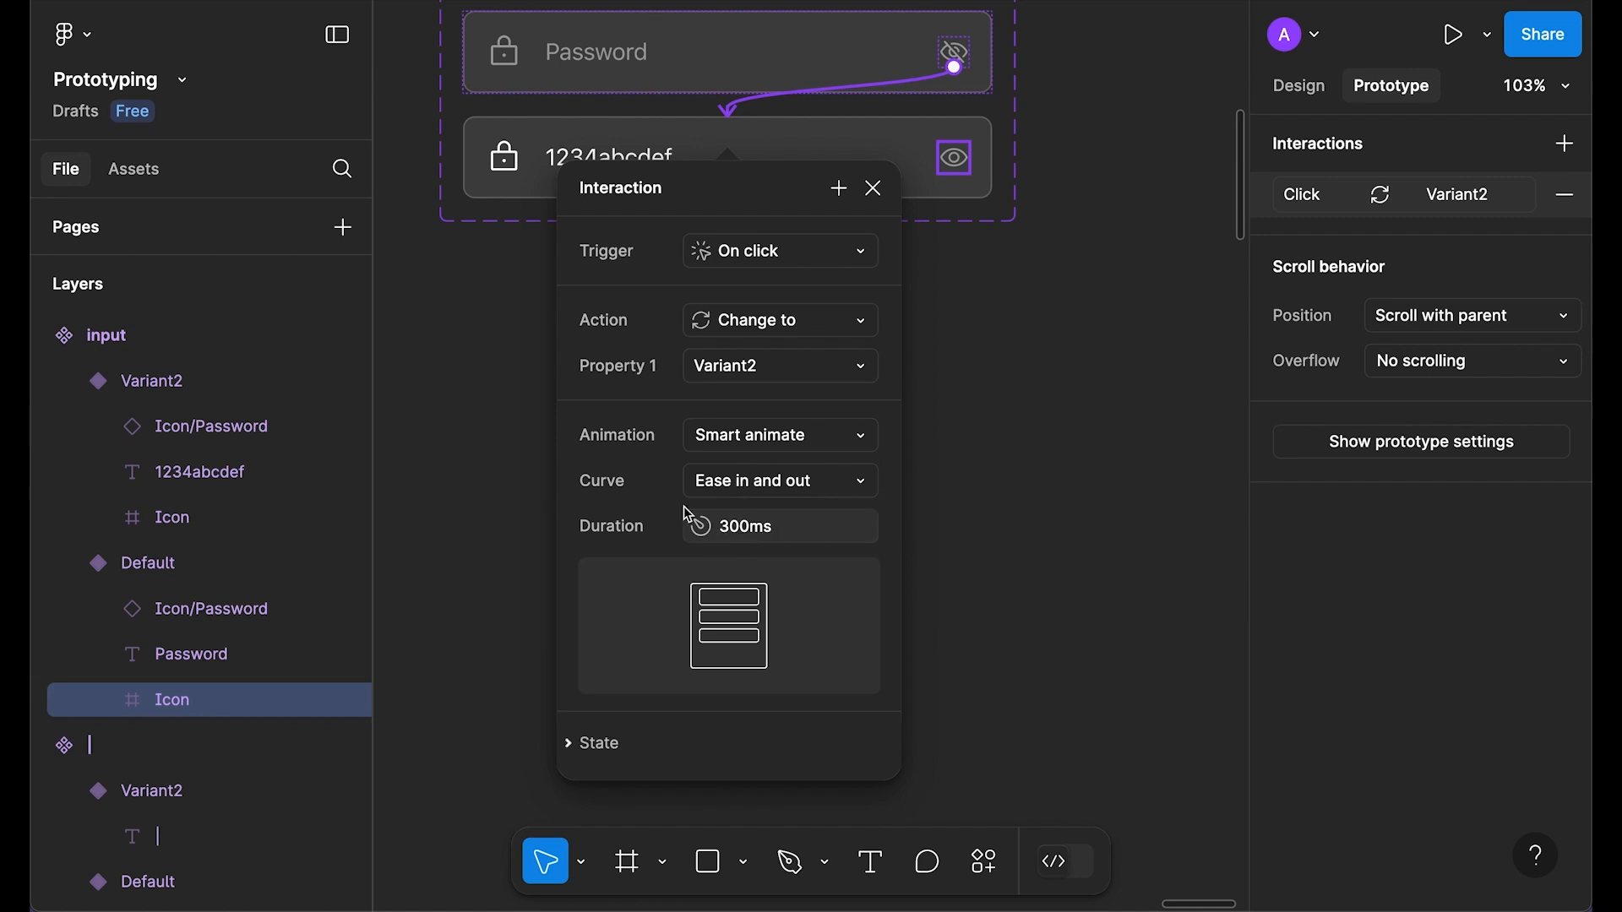
scroll(689, 515, up, 1)
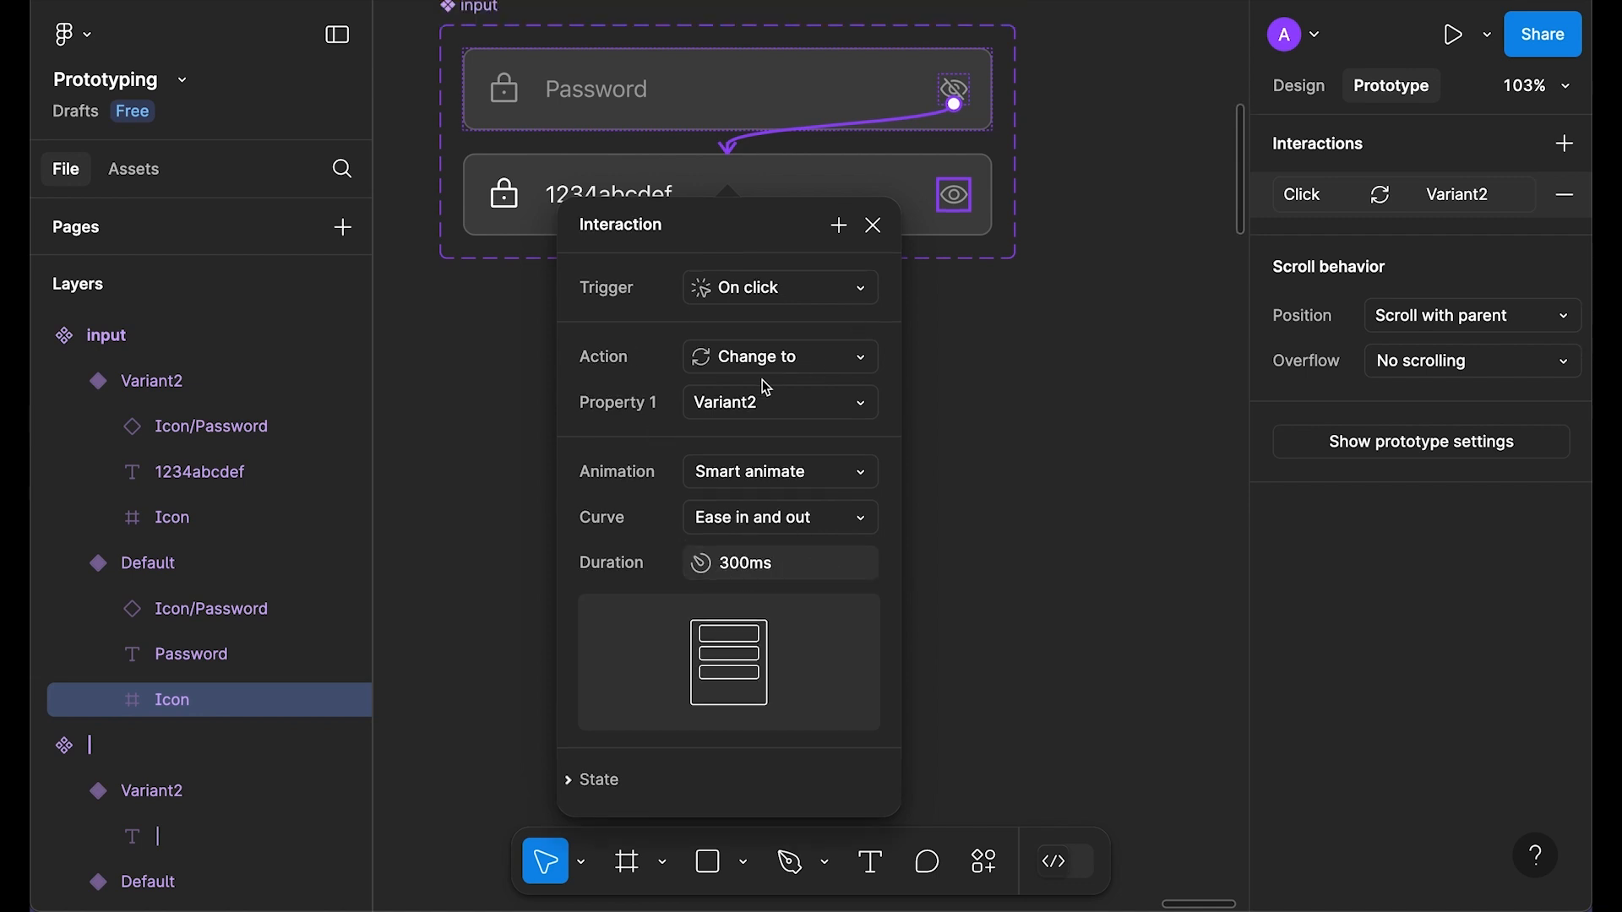
click(878, 231)
Step: Link the 1234abcdef eye icon back to Default, then place a Password instance below the set
scroll(1047, 353, up, 2)
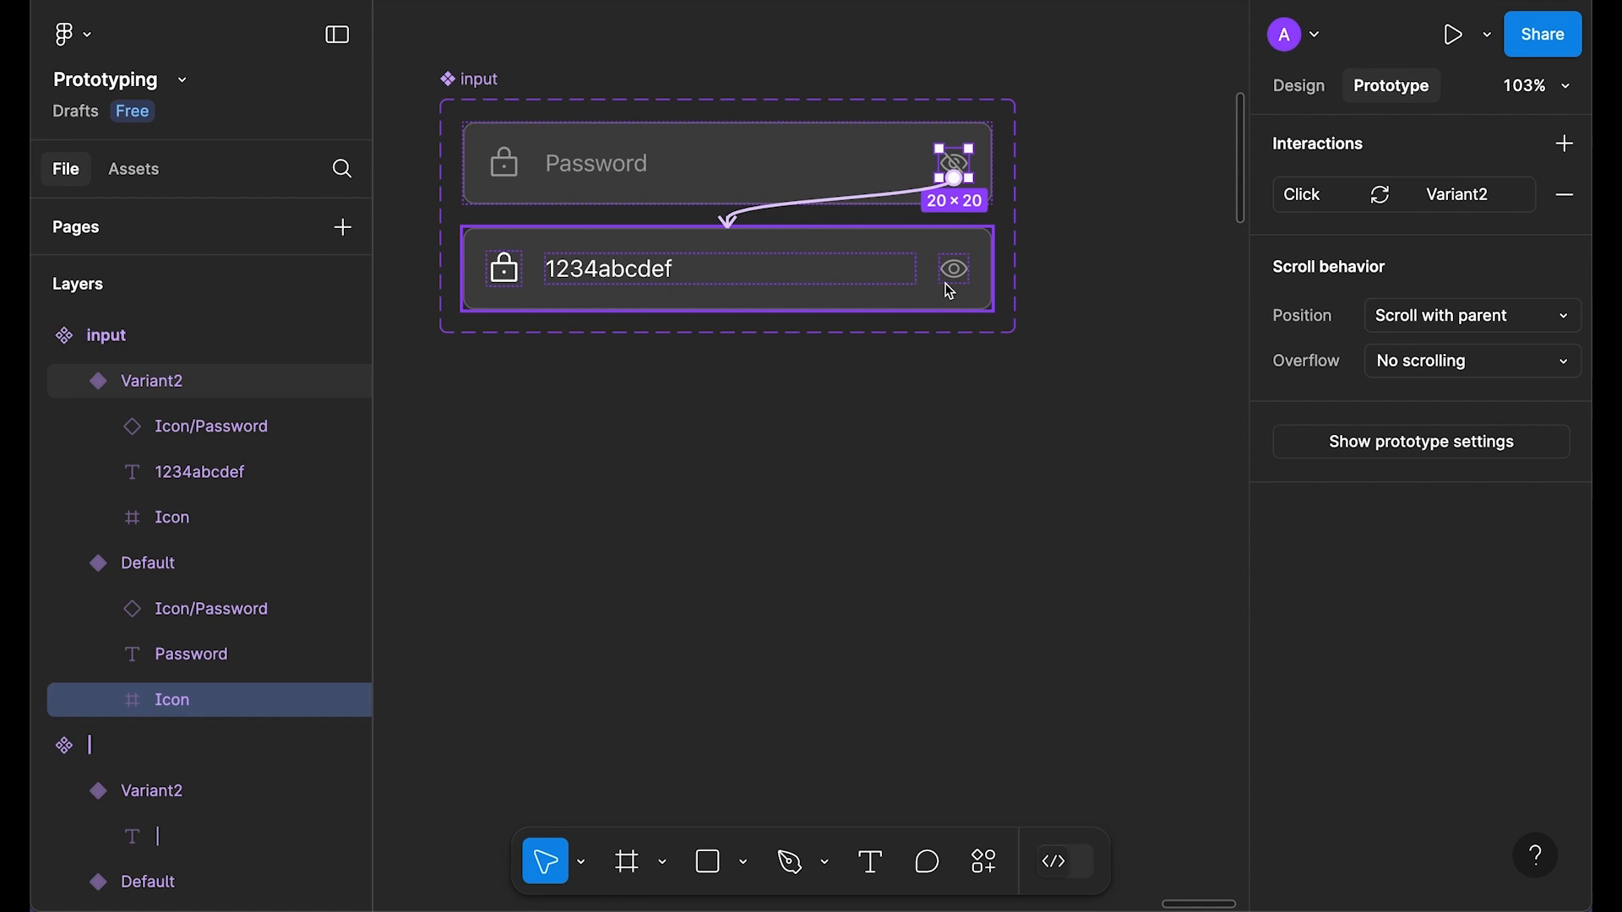
click(954, 274)
click(955, 282)
drag(942, 269, 960, 170)
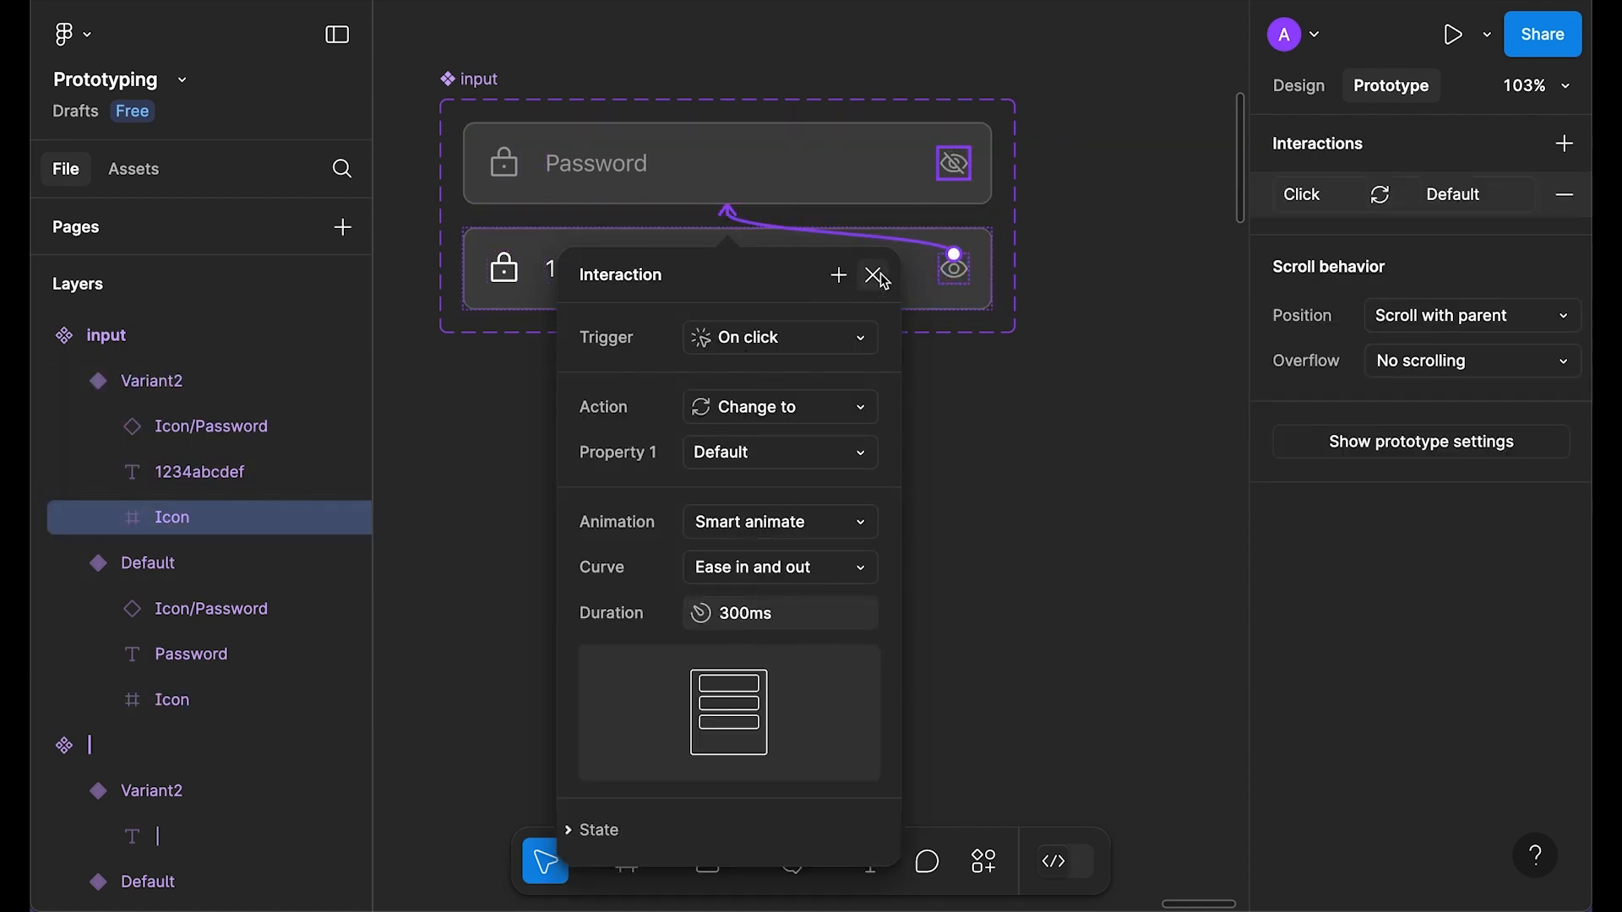
click(872, 274)
click(1300, 86)
drag(757, 145, 796, 451)
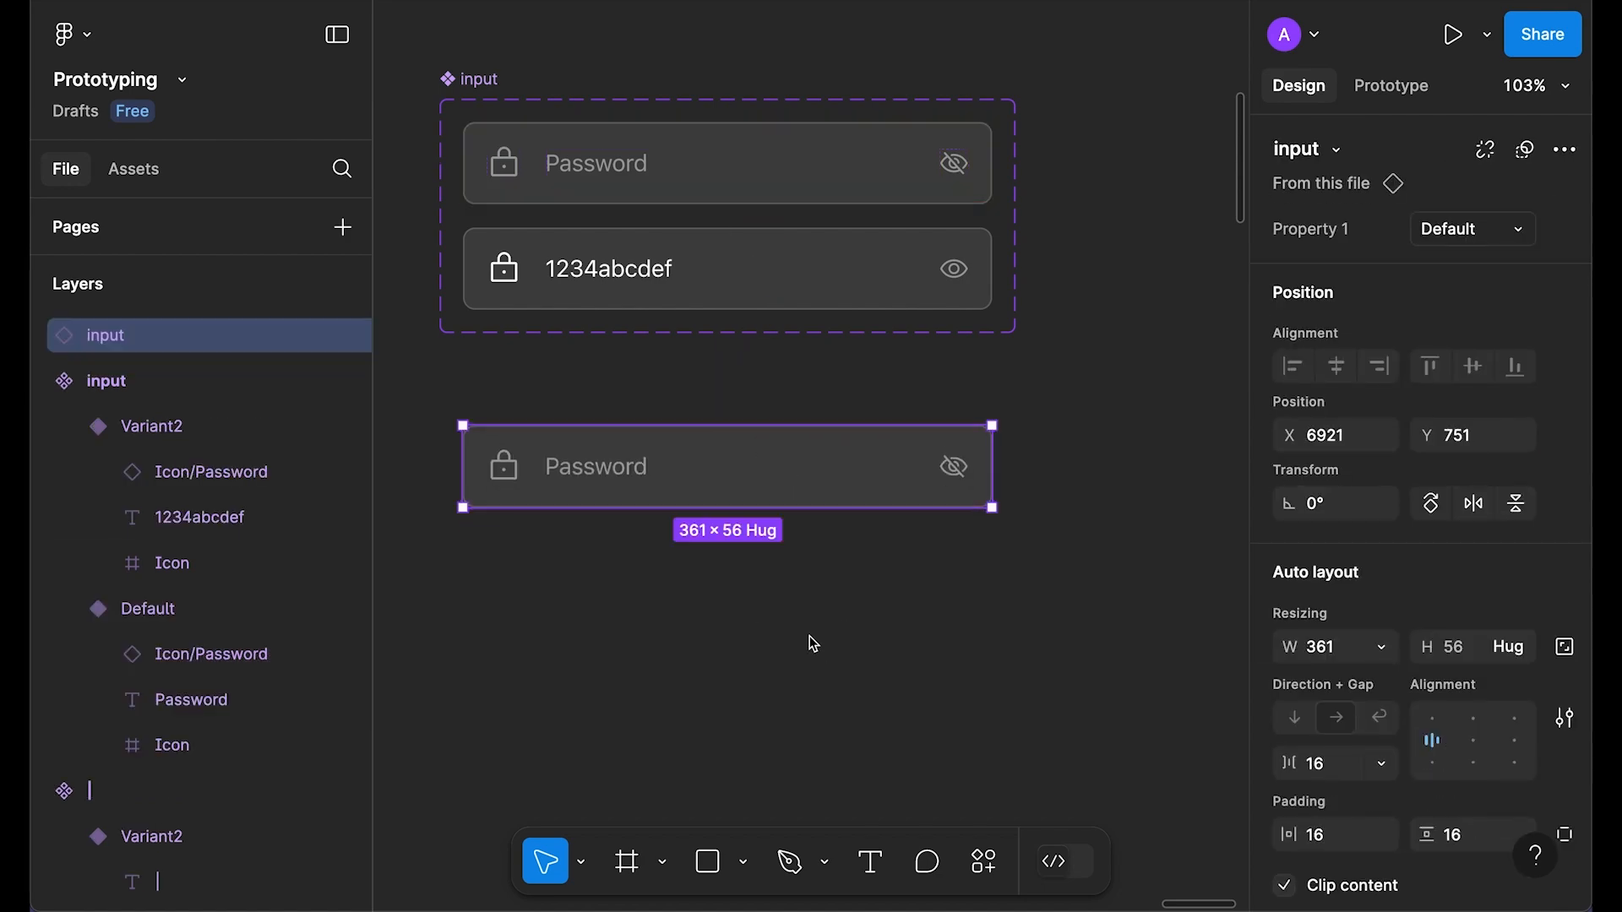
Step: Replace the signup screen's Password field with the cut input component instance
key(ctrl+x)
scroll(757, 598, down, 3)
scroll(850, 740, left, 5)
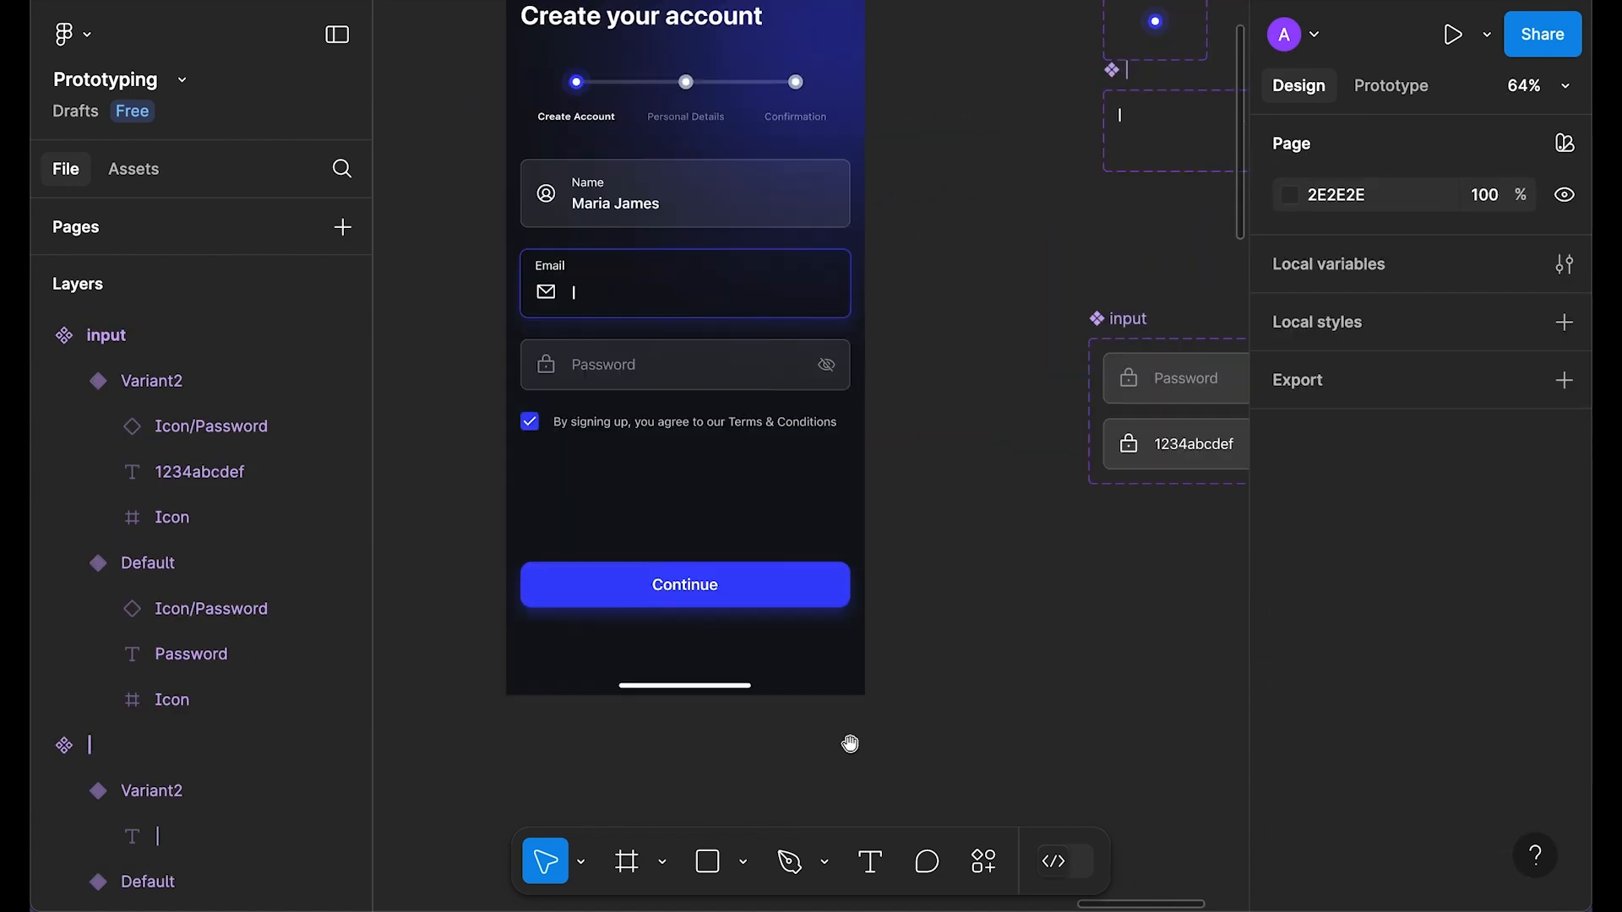
ctrl+click(664, 351)
scroll(665, 352, up, 2)
right_click(665, 352)
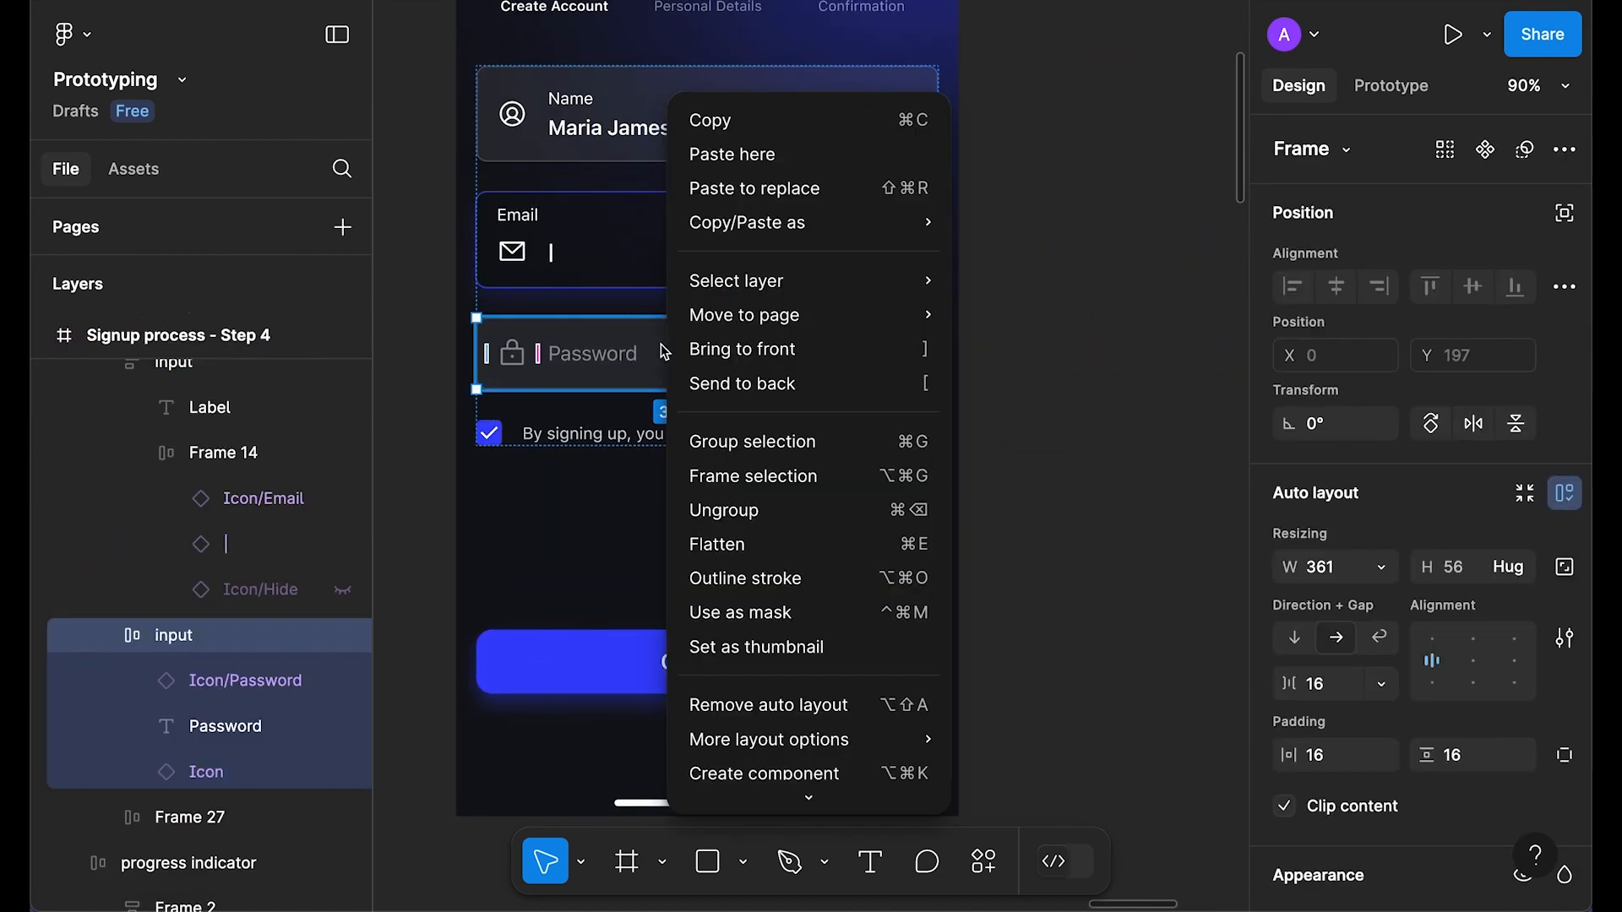
click(804, 190)
click(1102, 323)
scroll(1103, 323, up, 5)
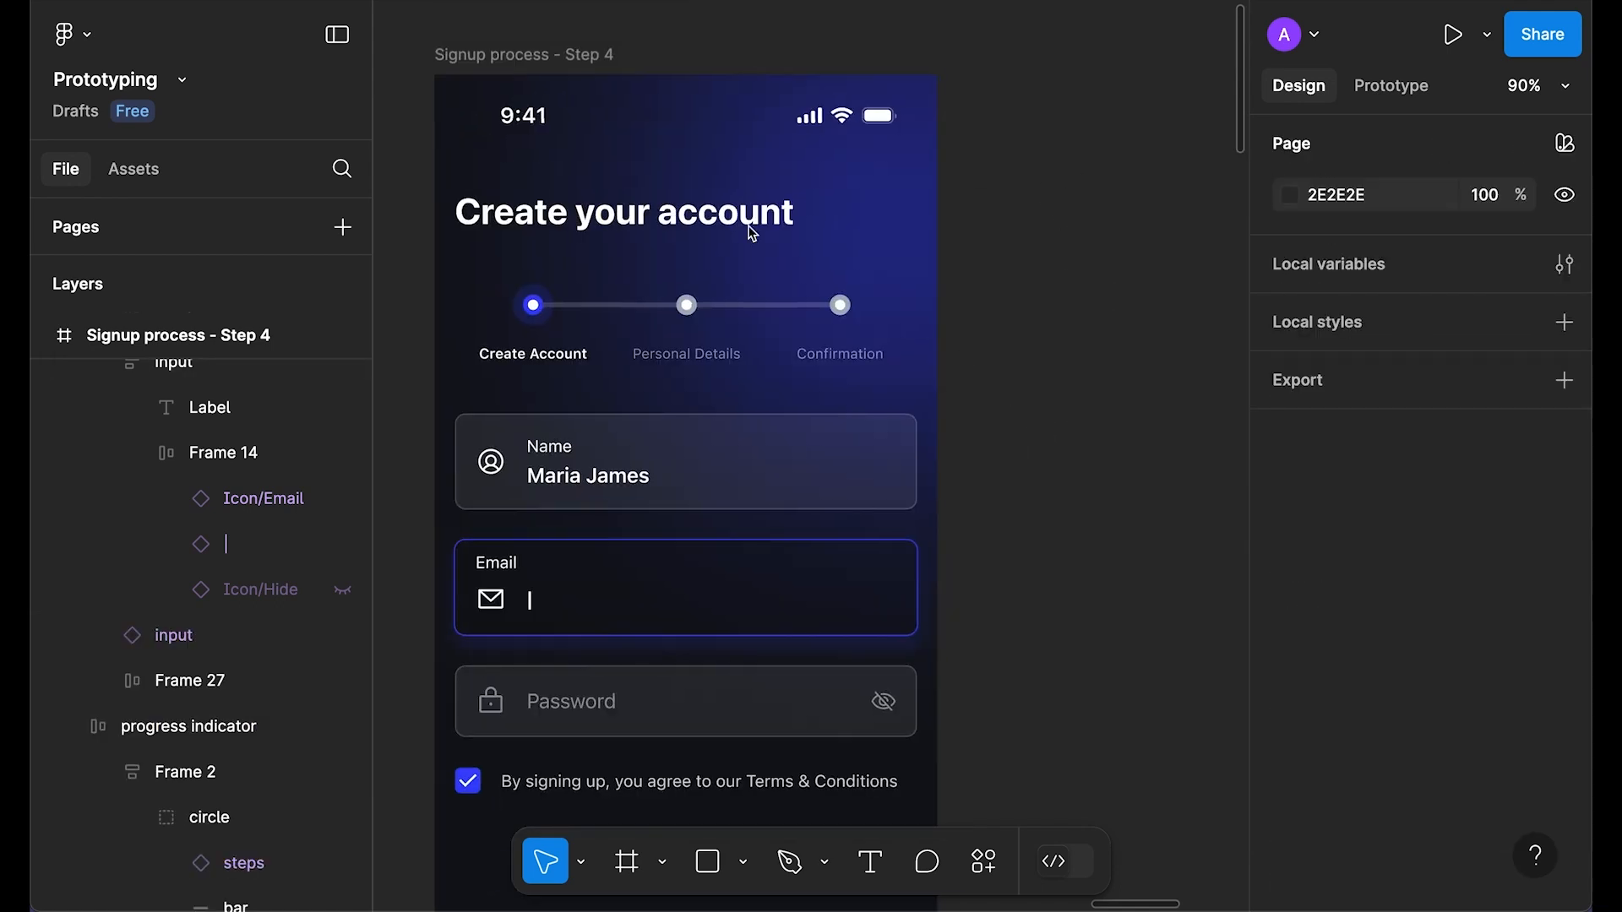
click(568, 50)
key(shift+space)
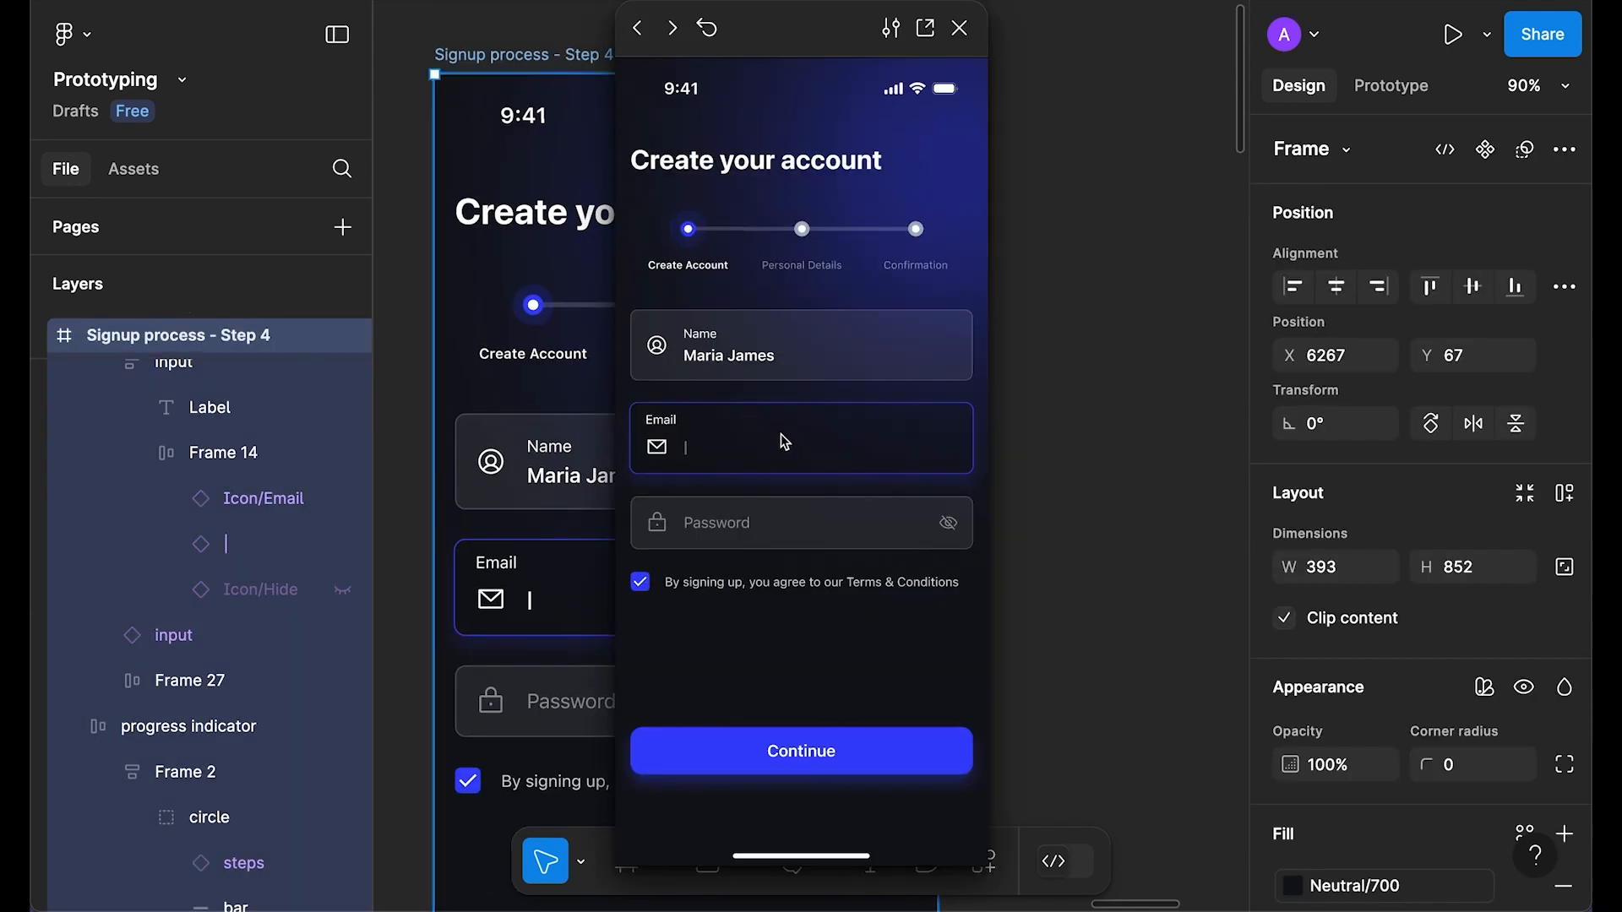
click(951, 529)
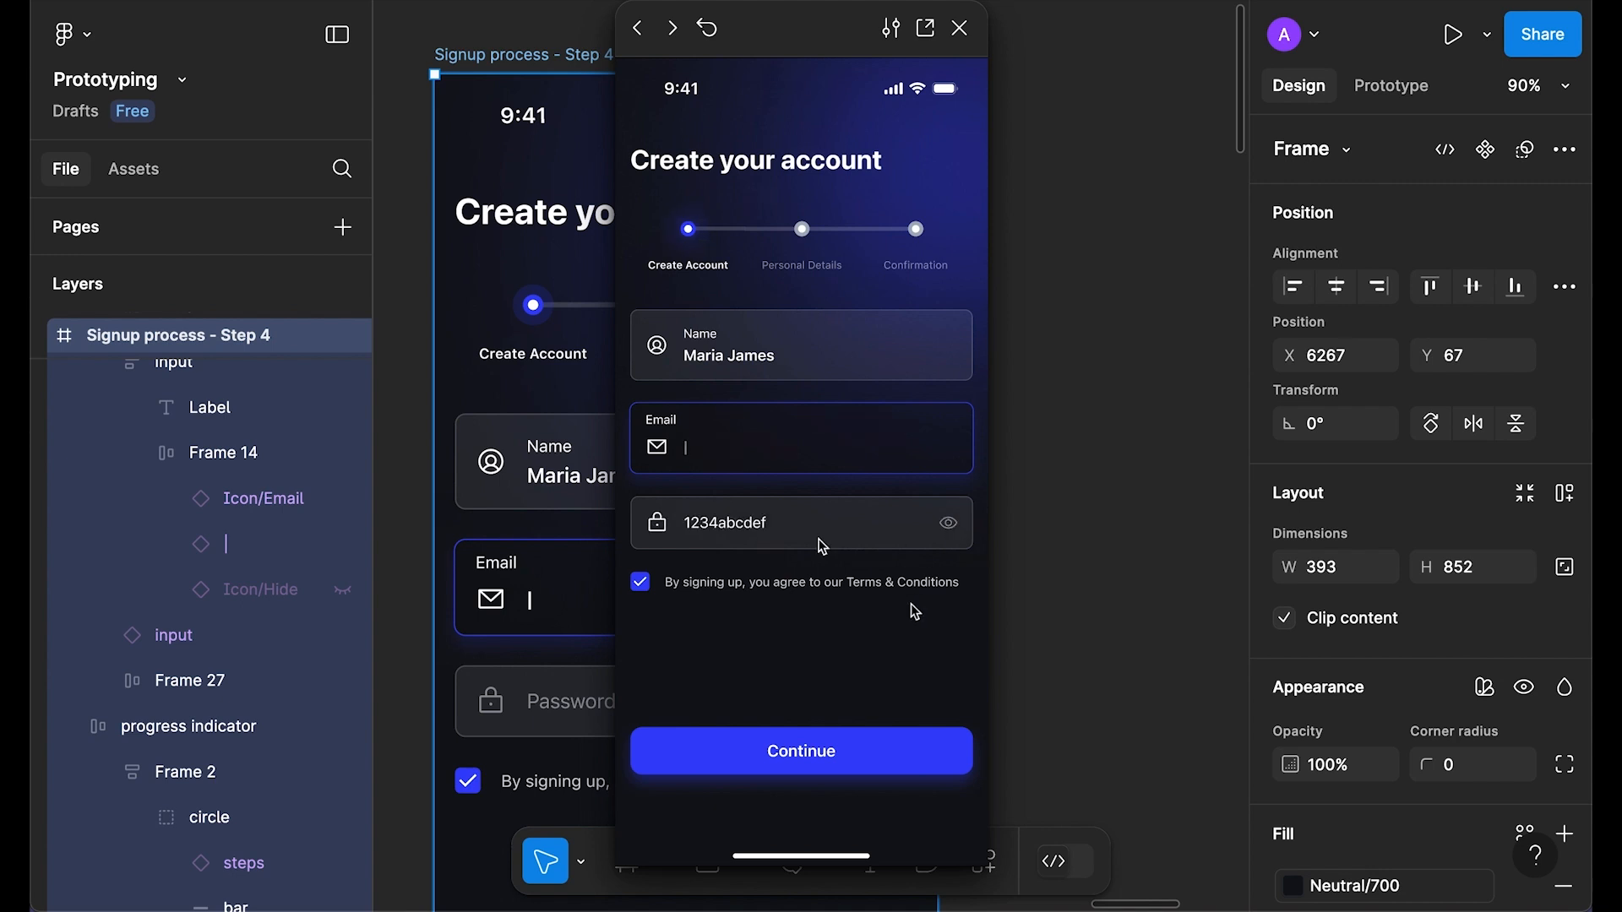
click(950, 527)
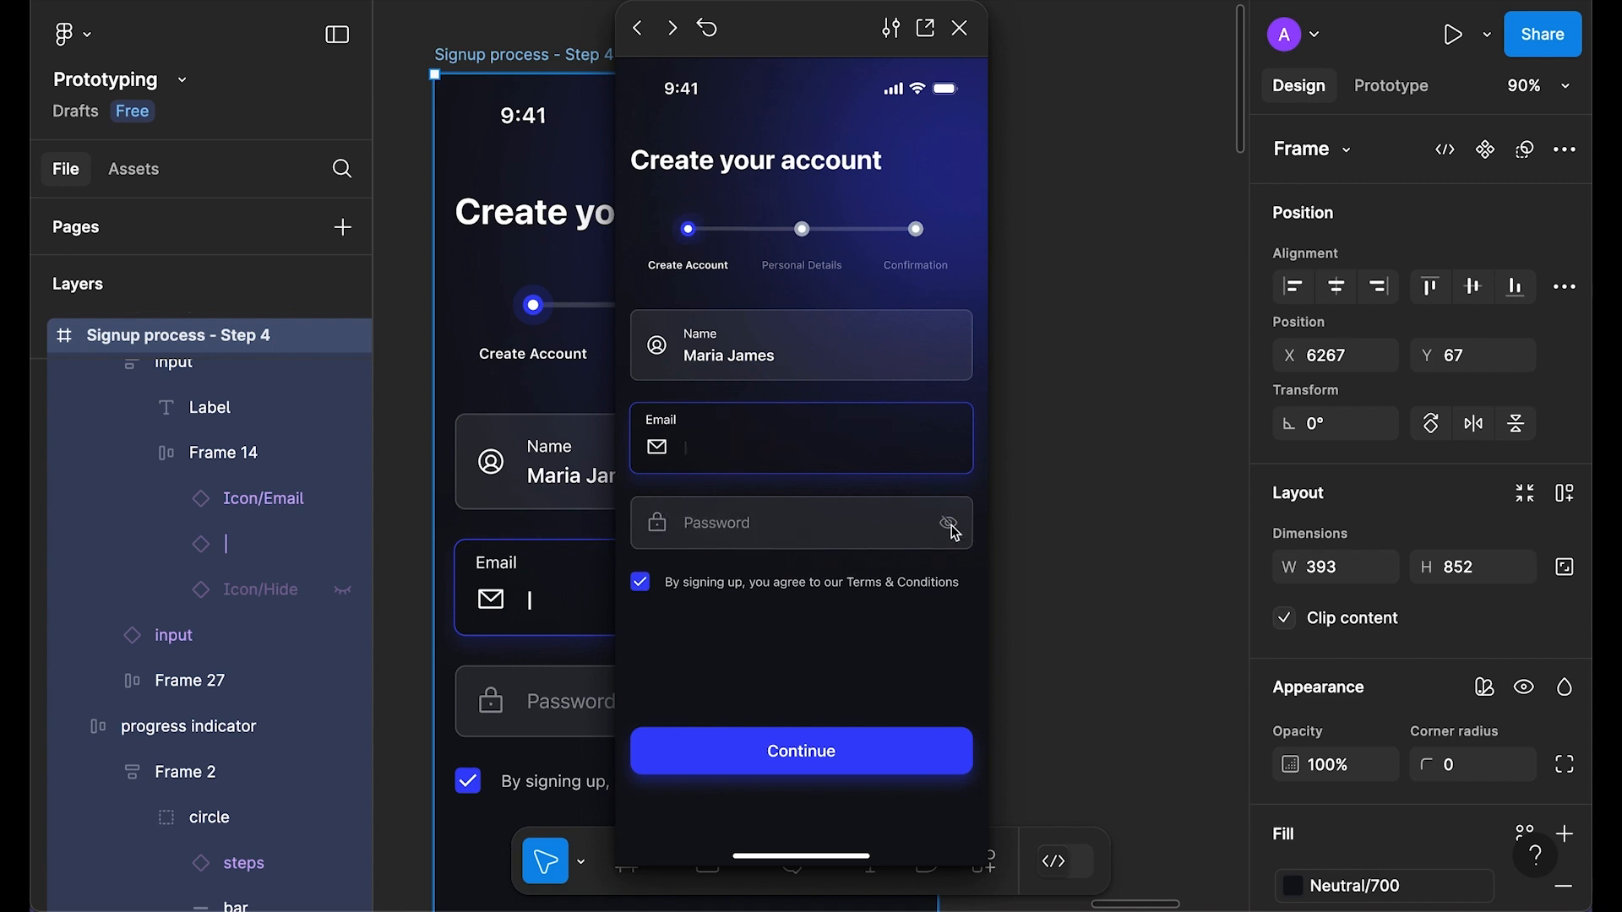
click(953, 532)
Step: Toggle the password visibility twice more, then close the prototype preview
click(953, 533)
click(953, 532)
click(959, 28)
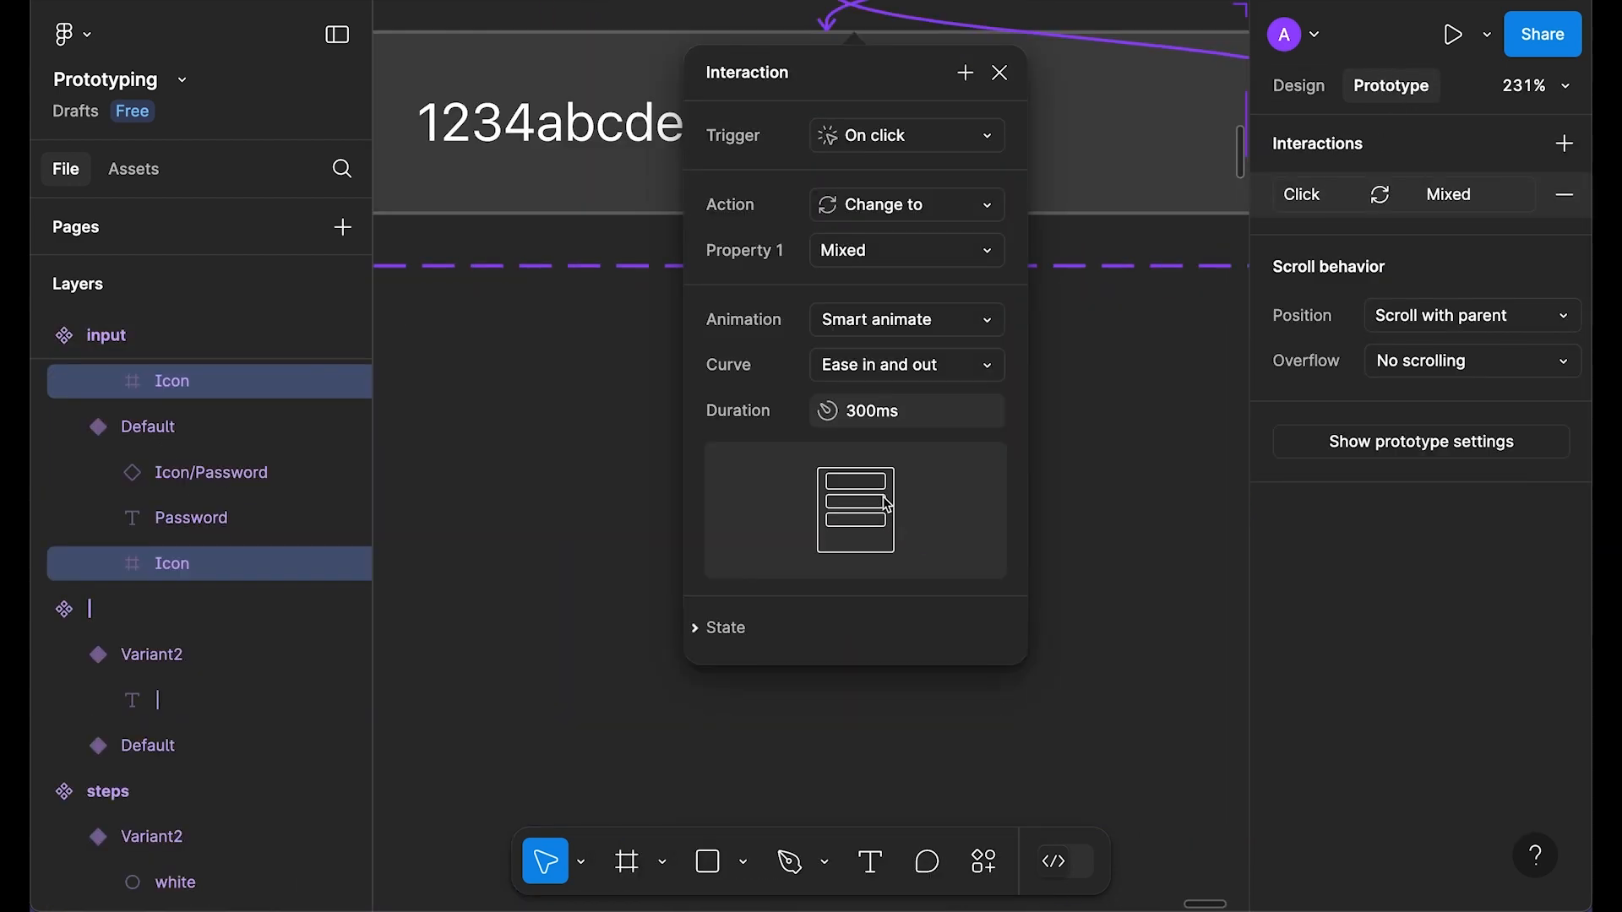
scroll(887, 498, up, 2)
key(Left)
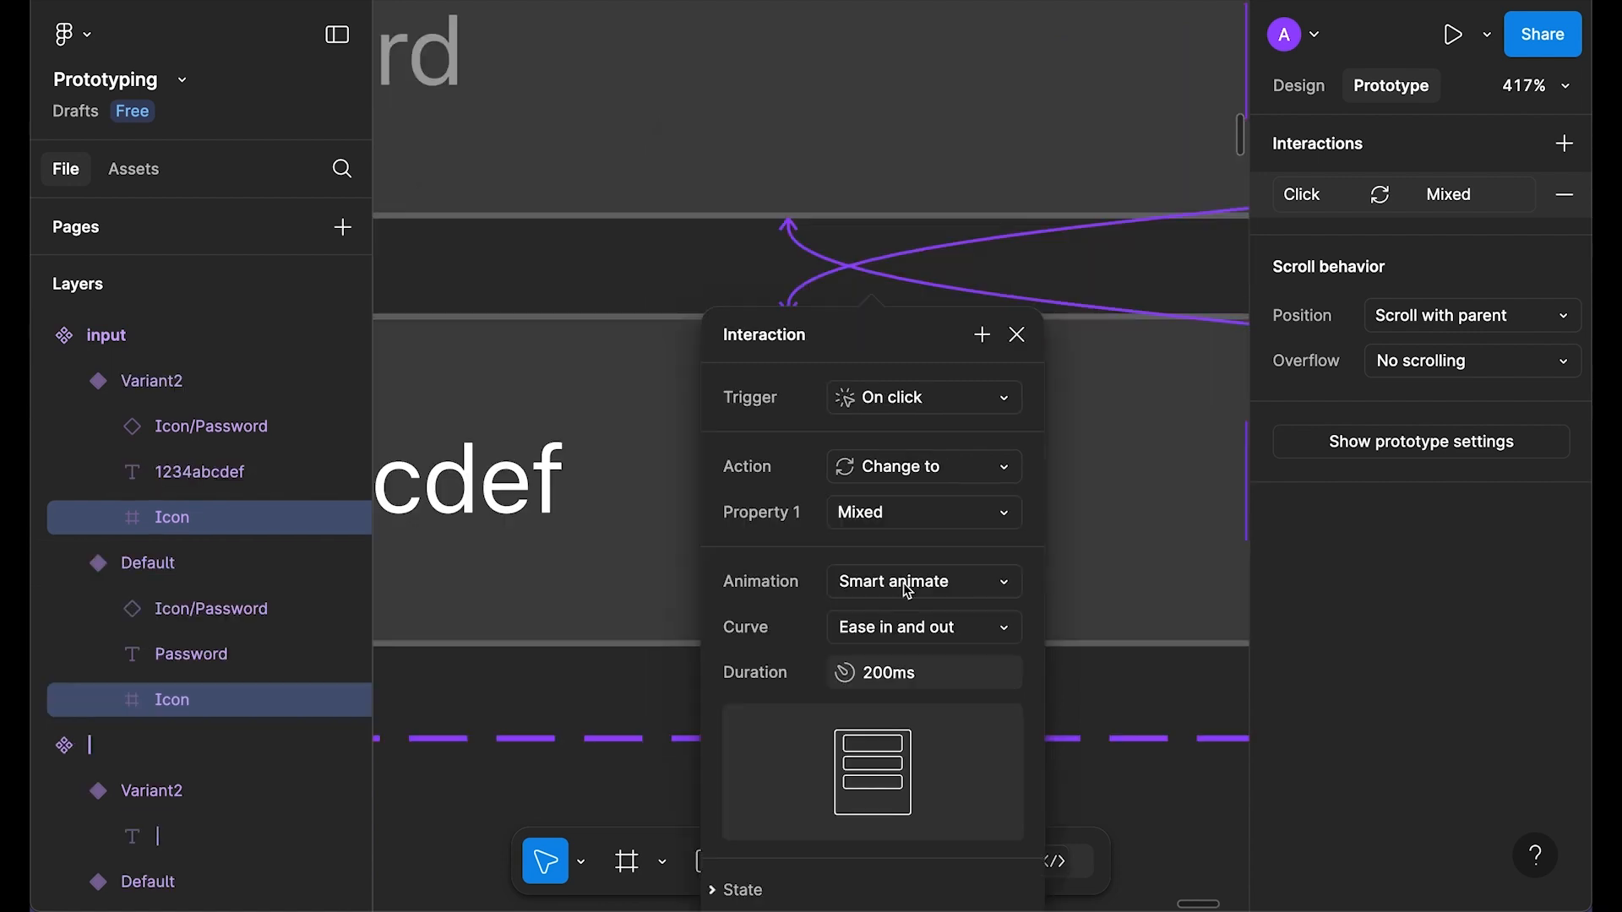
Step: Change the eye toggle's animation to Instant, after briefly trying Dissolve with Linear easing
click(908, 587)
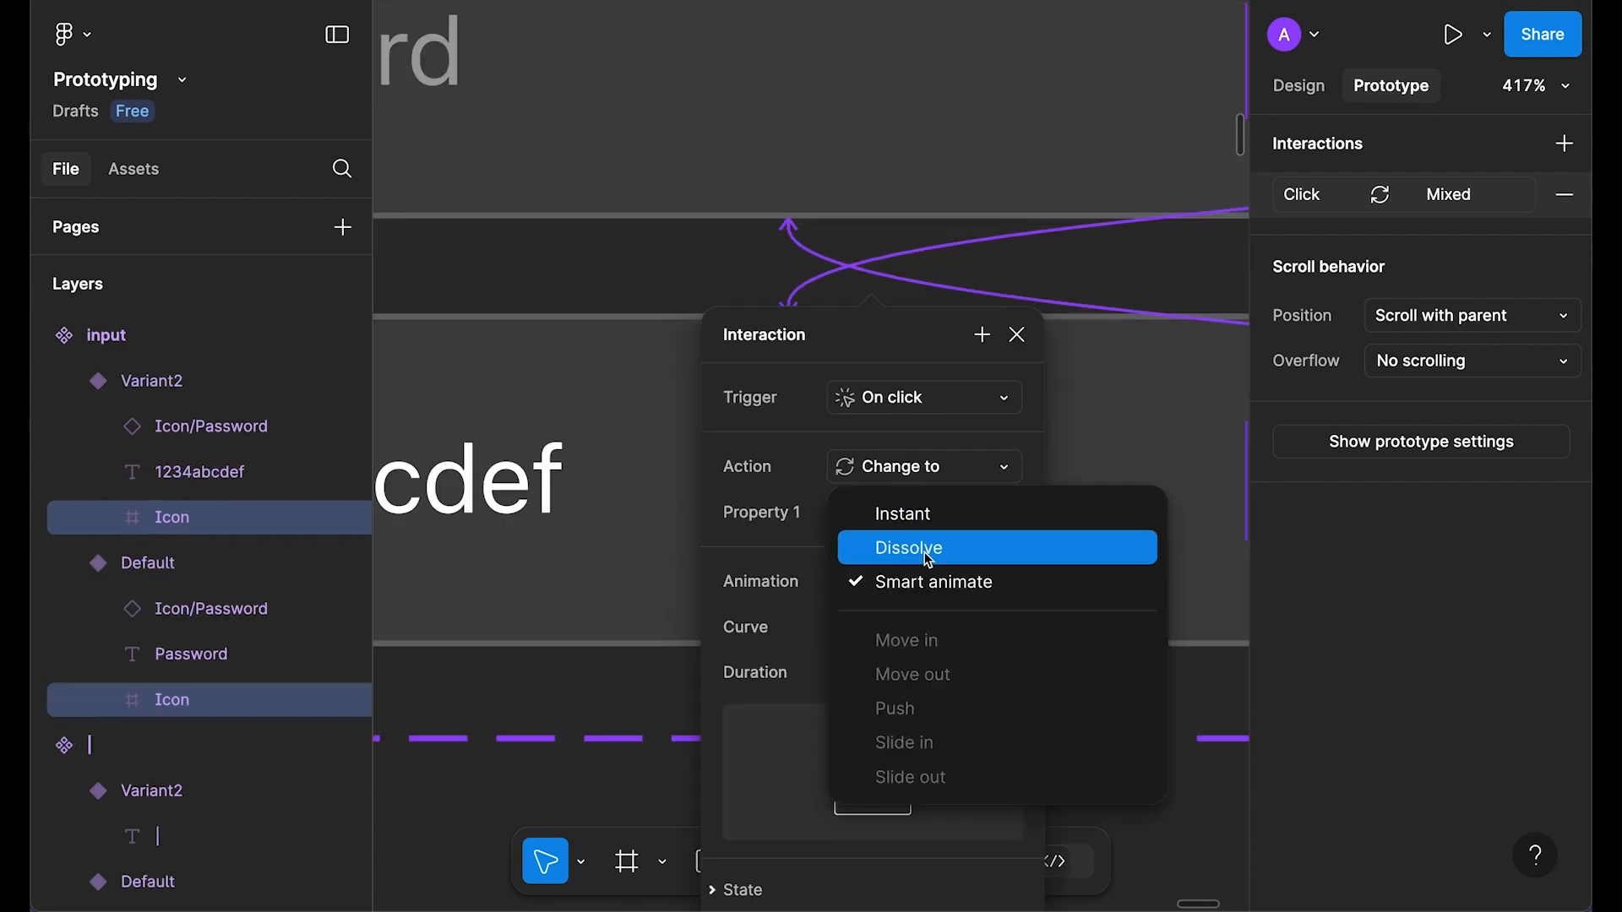
click(929, 553)
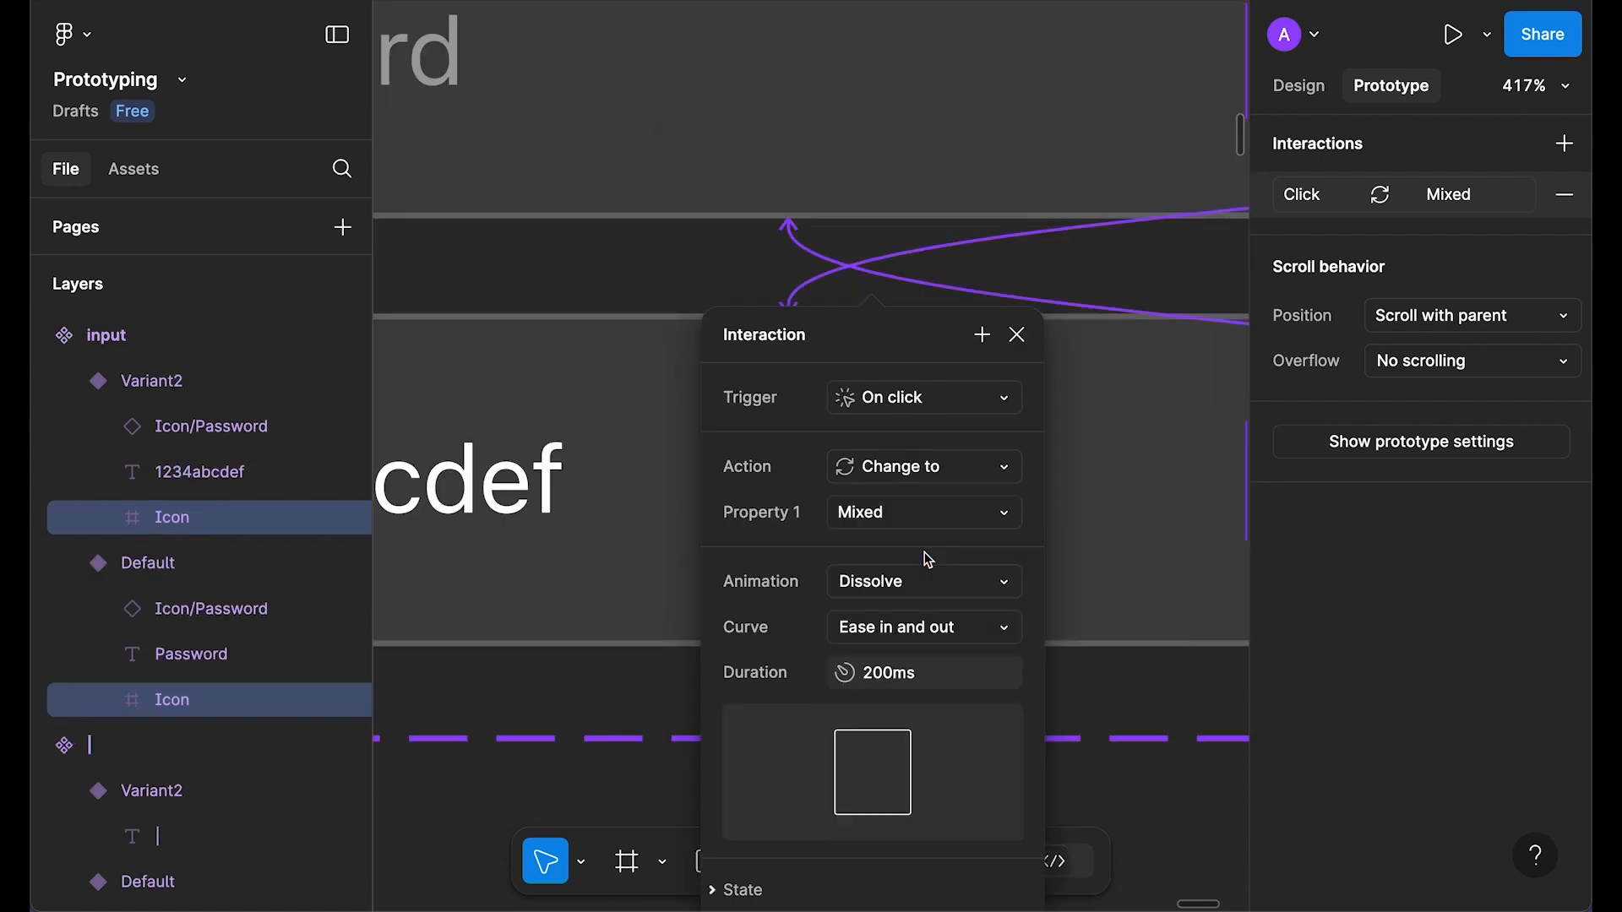
click(959, 644)
click(923, 498)
scroll(938, 583, down, 2)
click(969, 625)
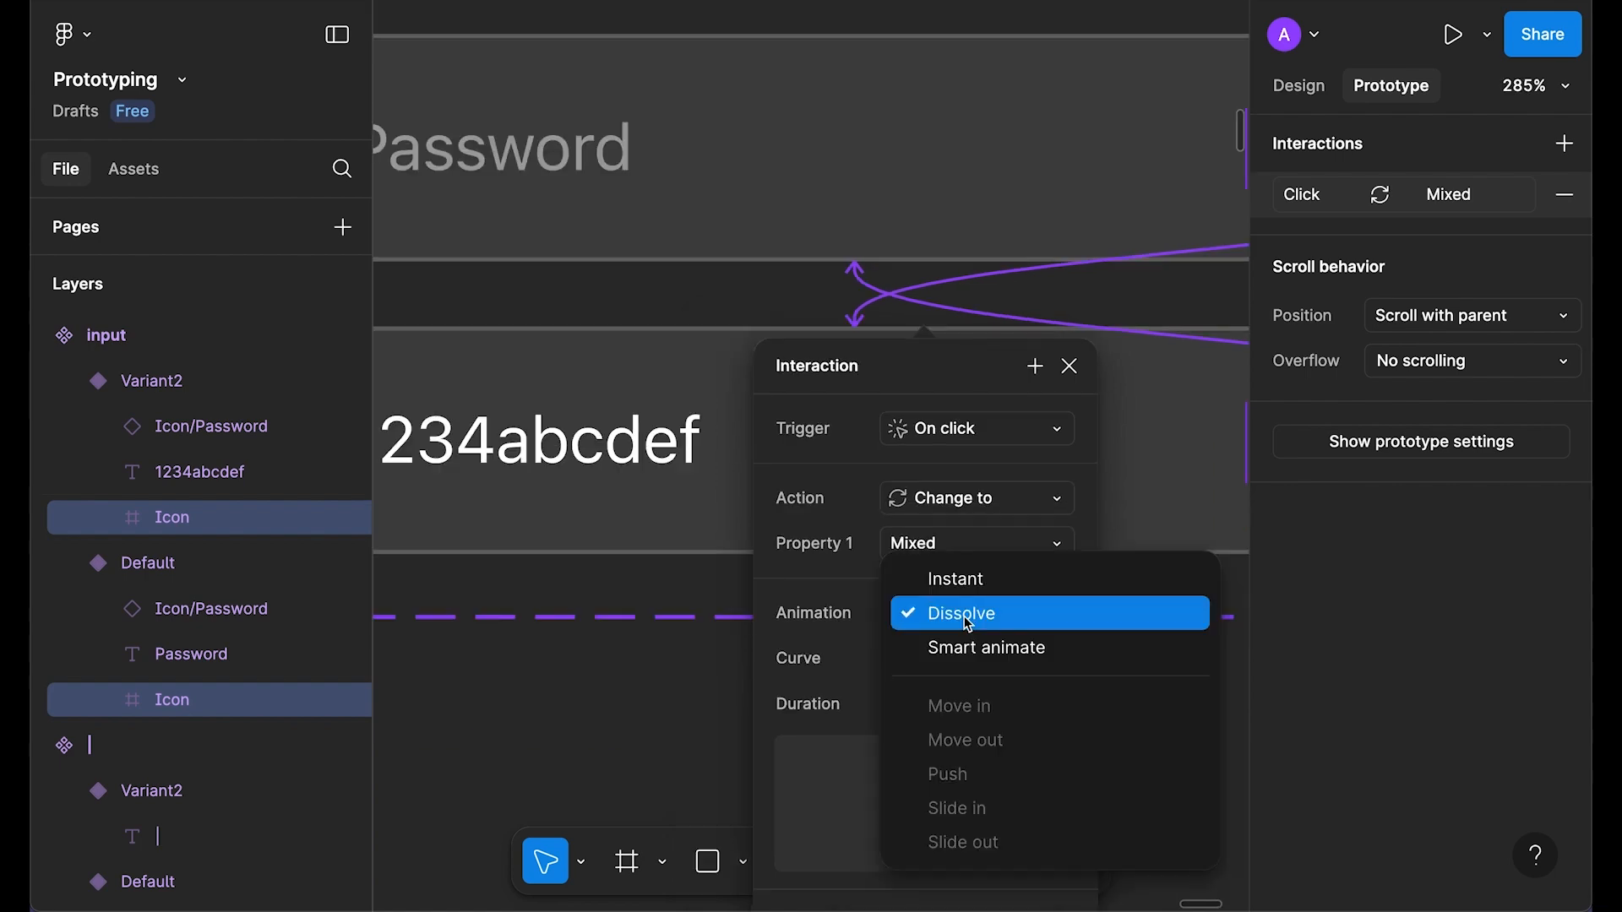
click(957, 583)
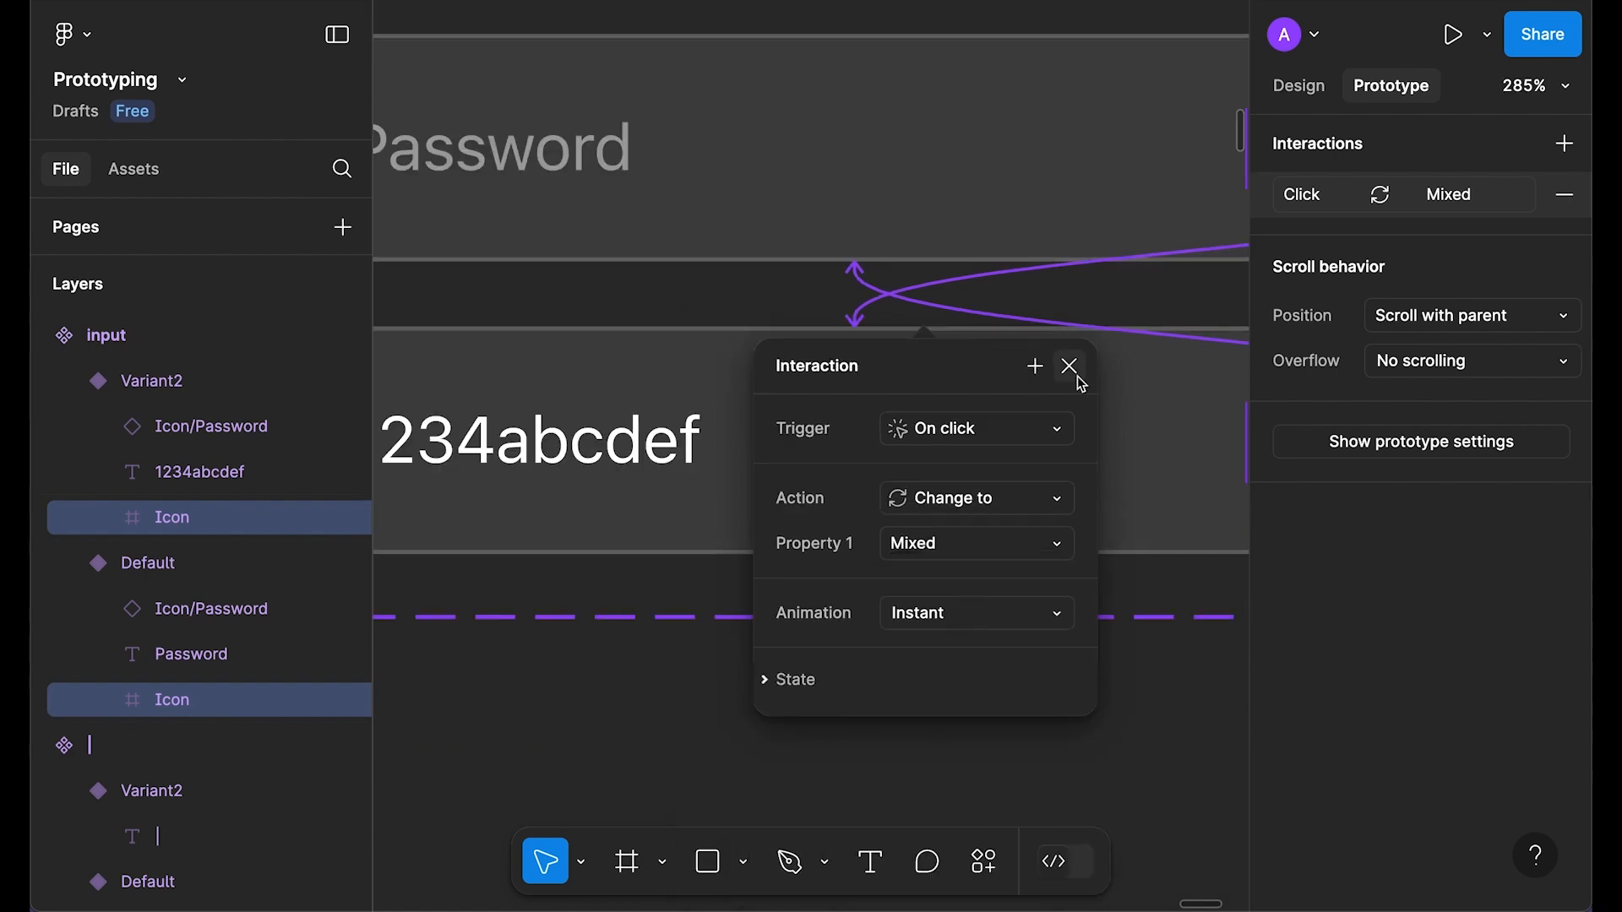
click(1077, 377)
Step: Select the Signup process - Step 4 frame and open its inline preview
scroll(1075, 374, down, 5)
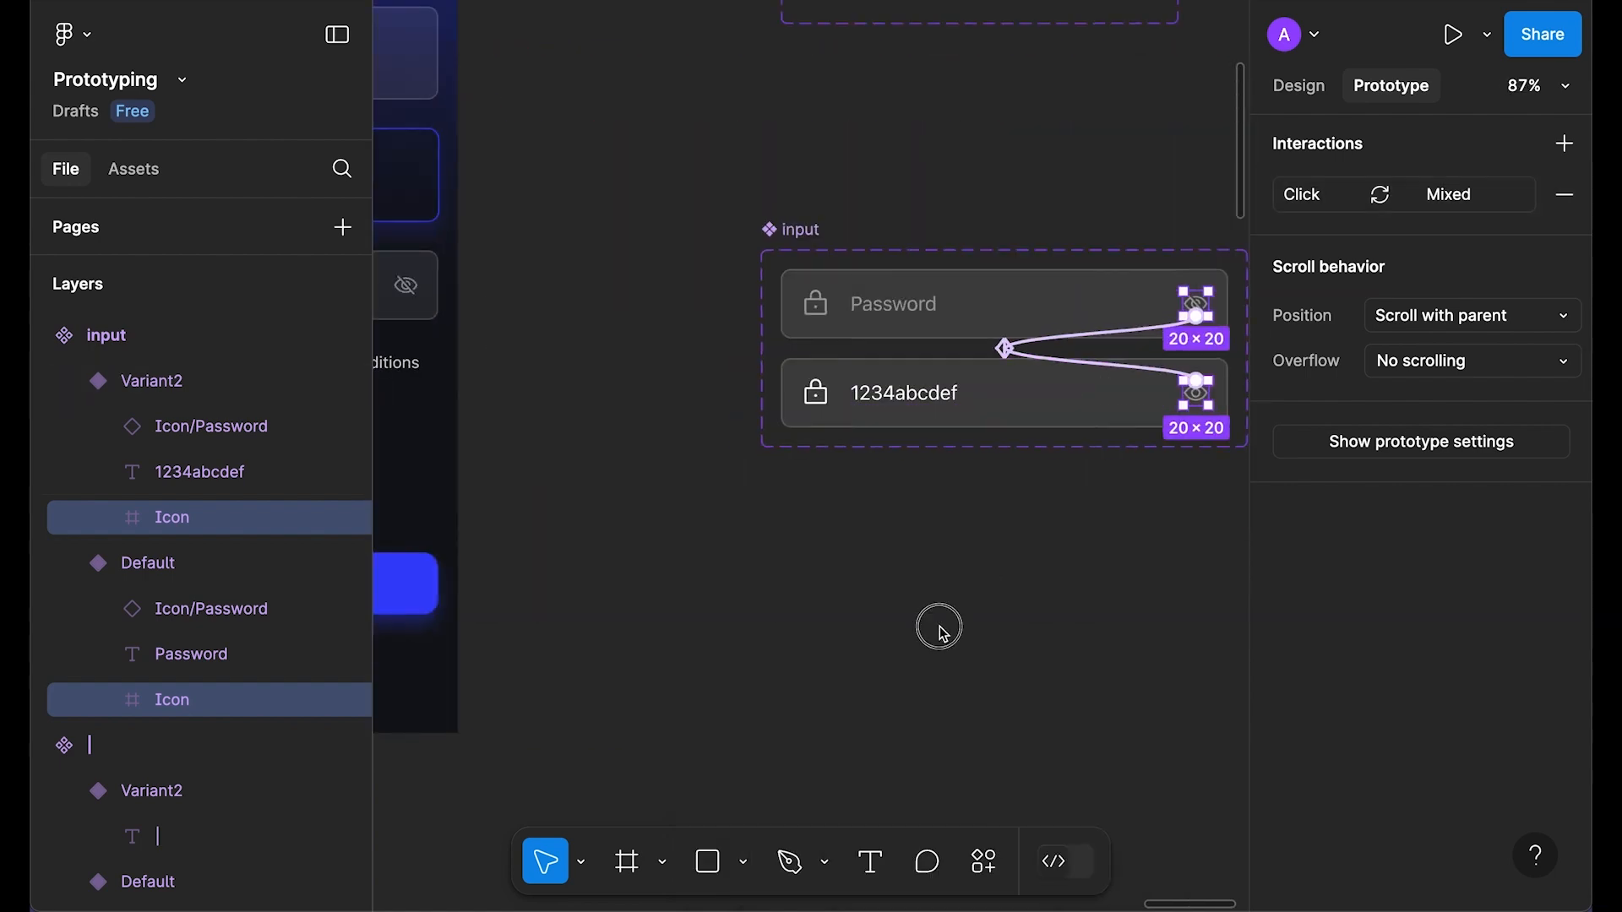
click(940, 626)
scroll(858, 623, left, 6)
click(684, 264)
scroll(619, 382, down, 4)
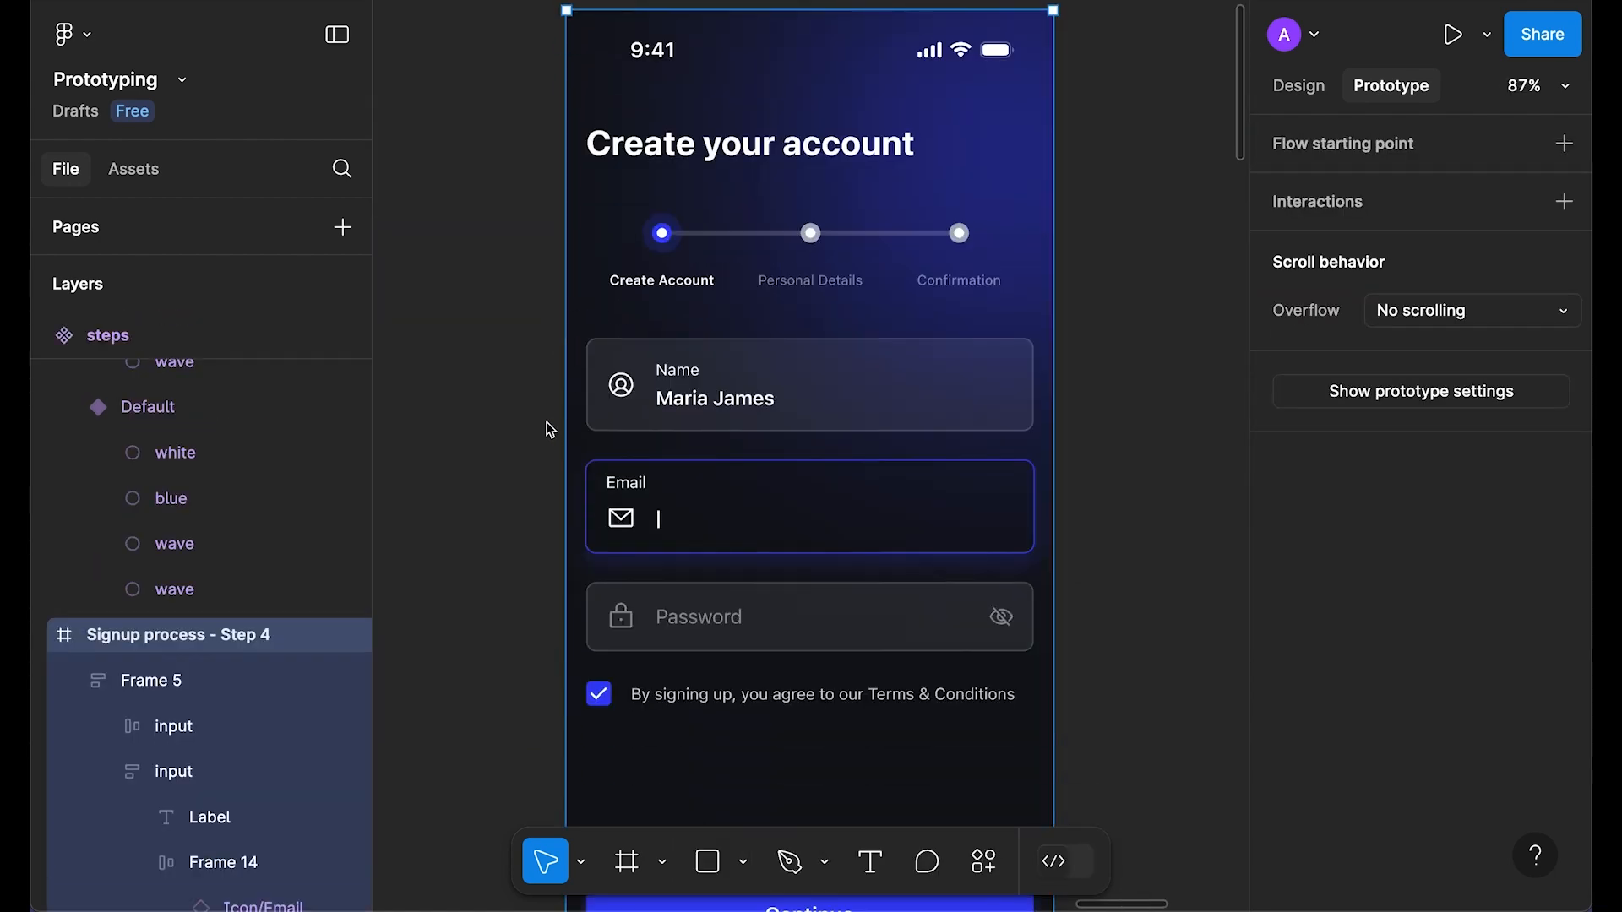
key(shift+space)
click(957, 527)
click(959, 530)
click(958, 532)
click(958, 532)
click(957, 532)
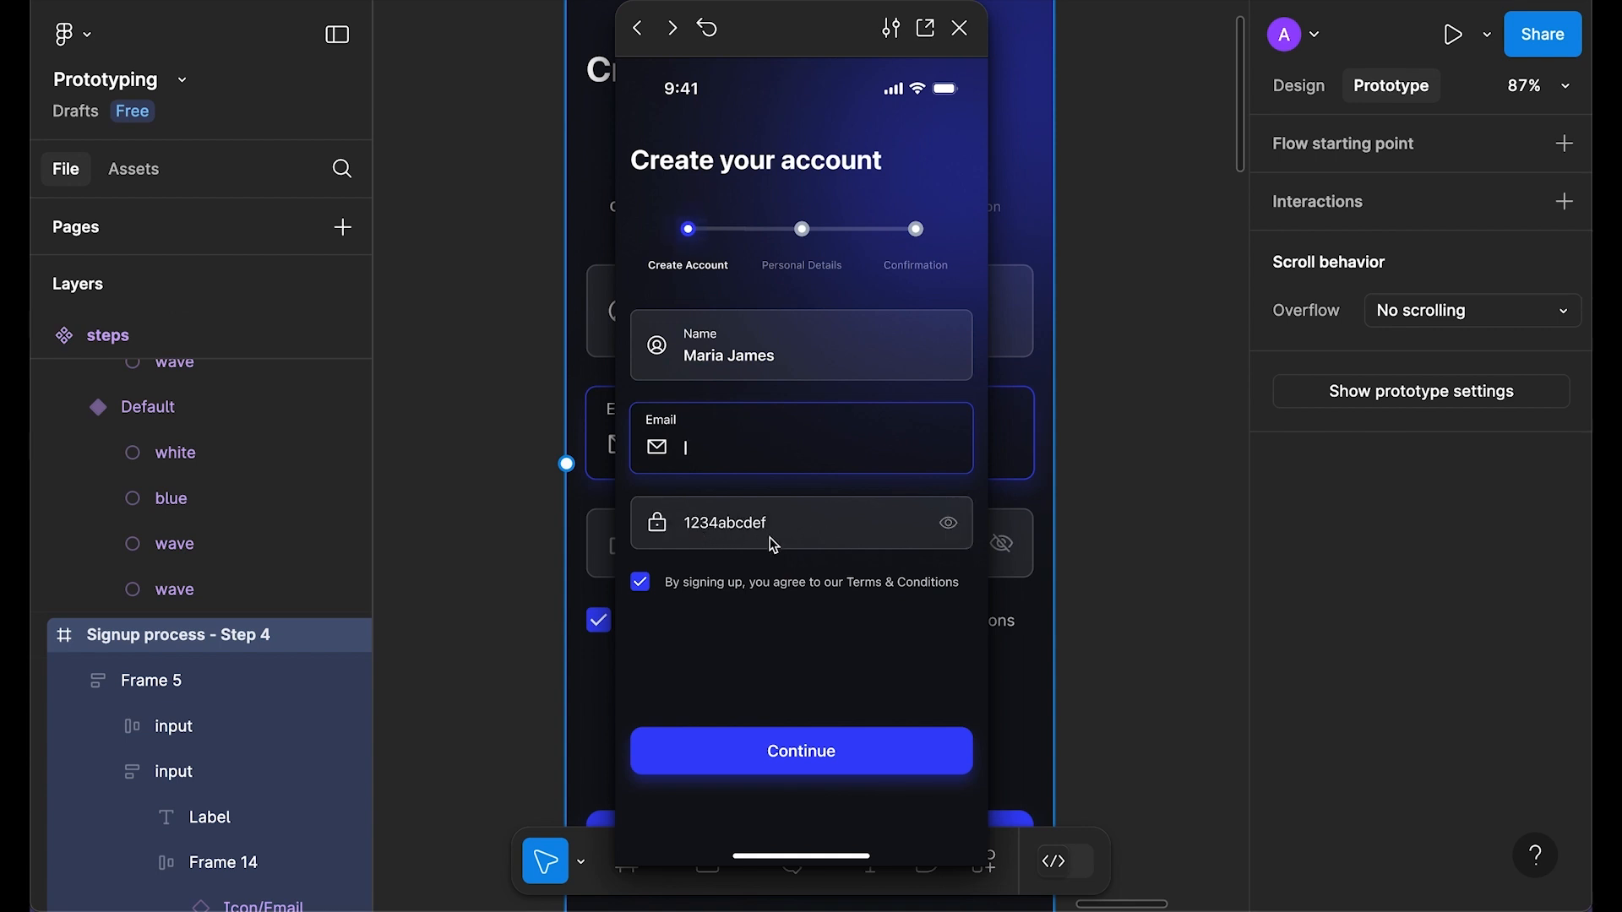
click(954, 532)
click(952, 530)
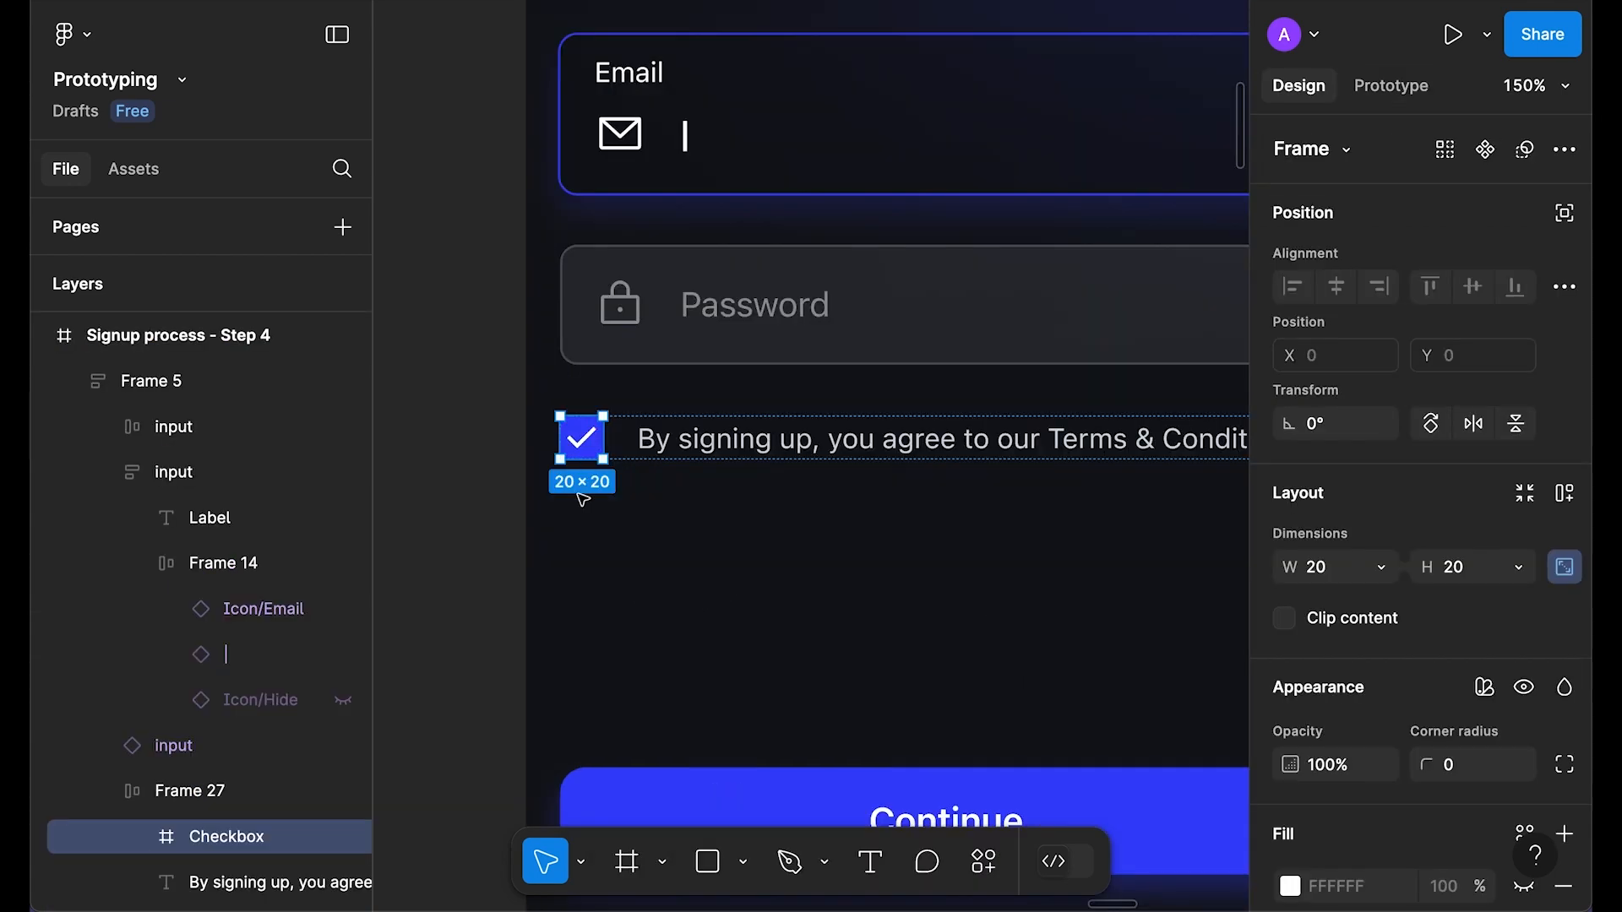
click(462, 497)
scroll(456, 496, down, 5)
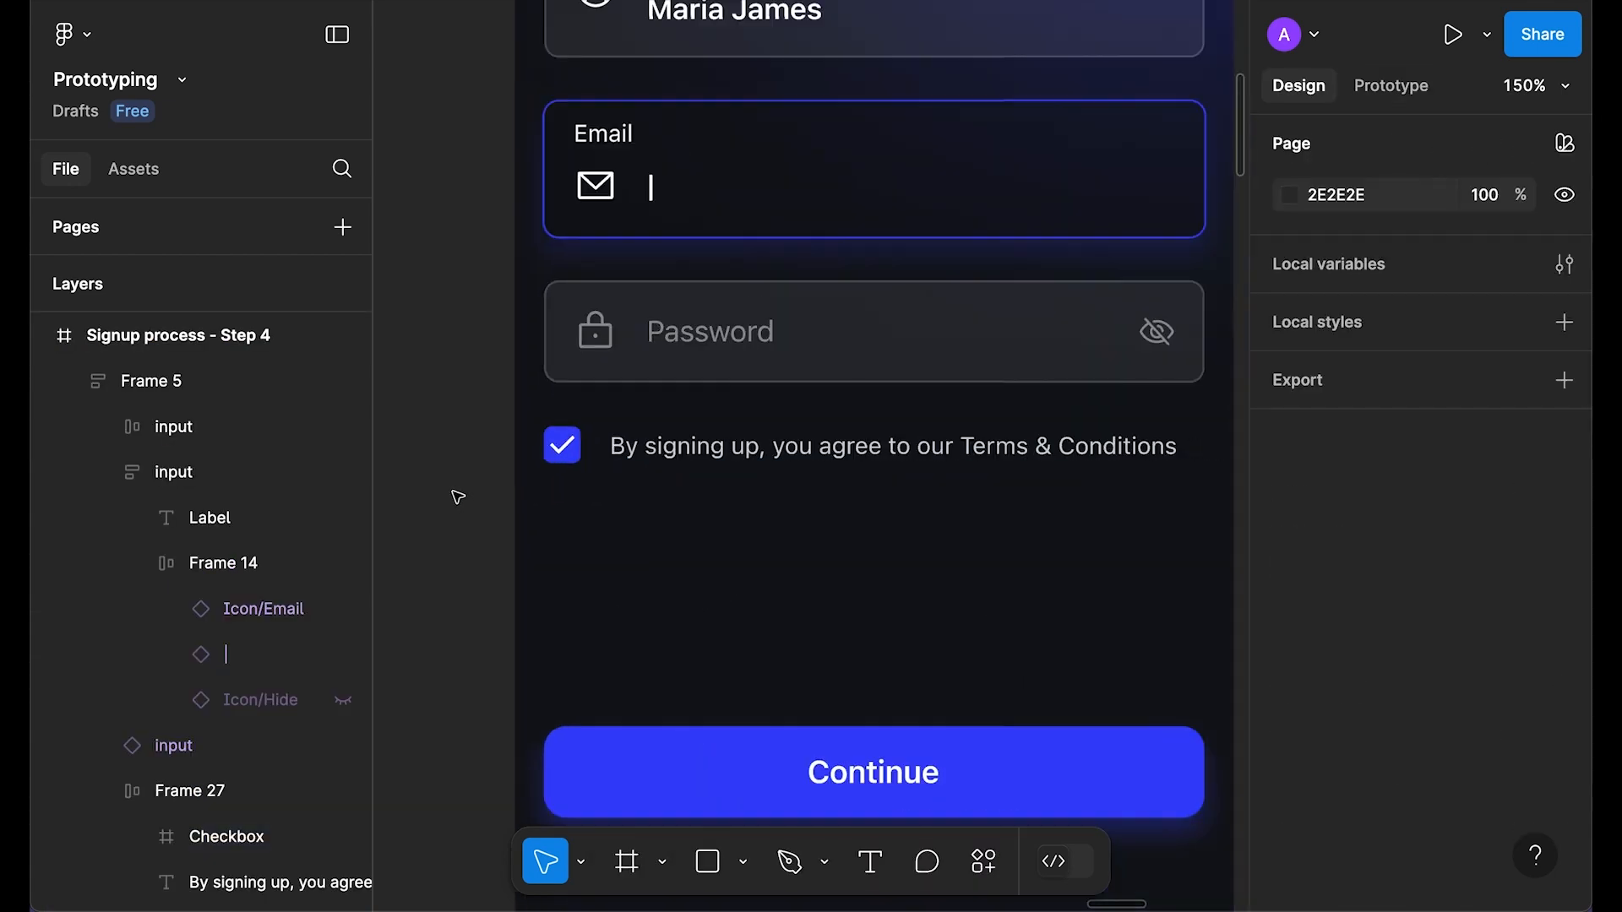
Step: Paste the checkbox beside the input component, duplicate it, and delete the copy's tick
scroll(676, 528, right, 5)
scroll(848, 554, up, 3)
right_click(599, 568)
click(632, 539)
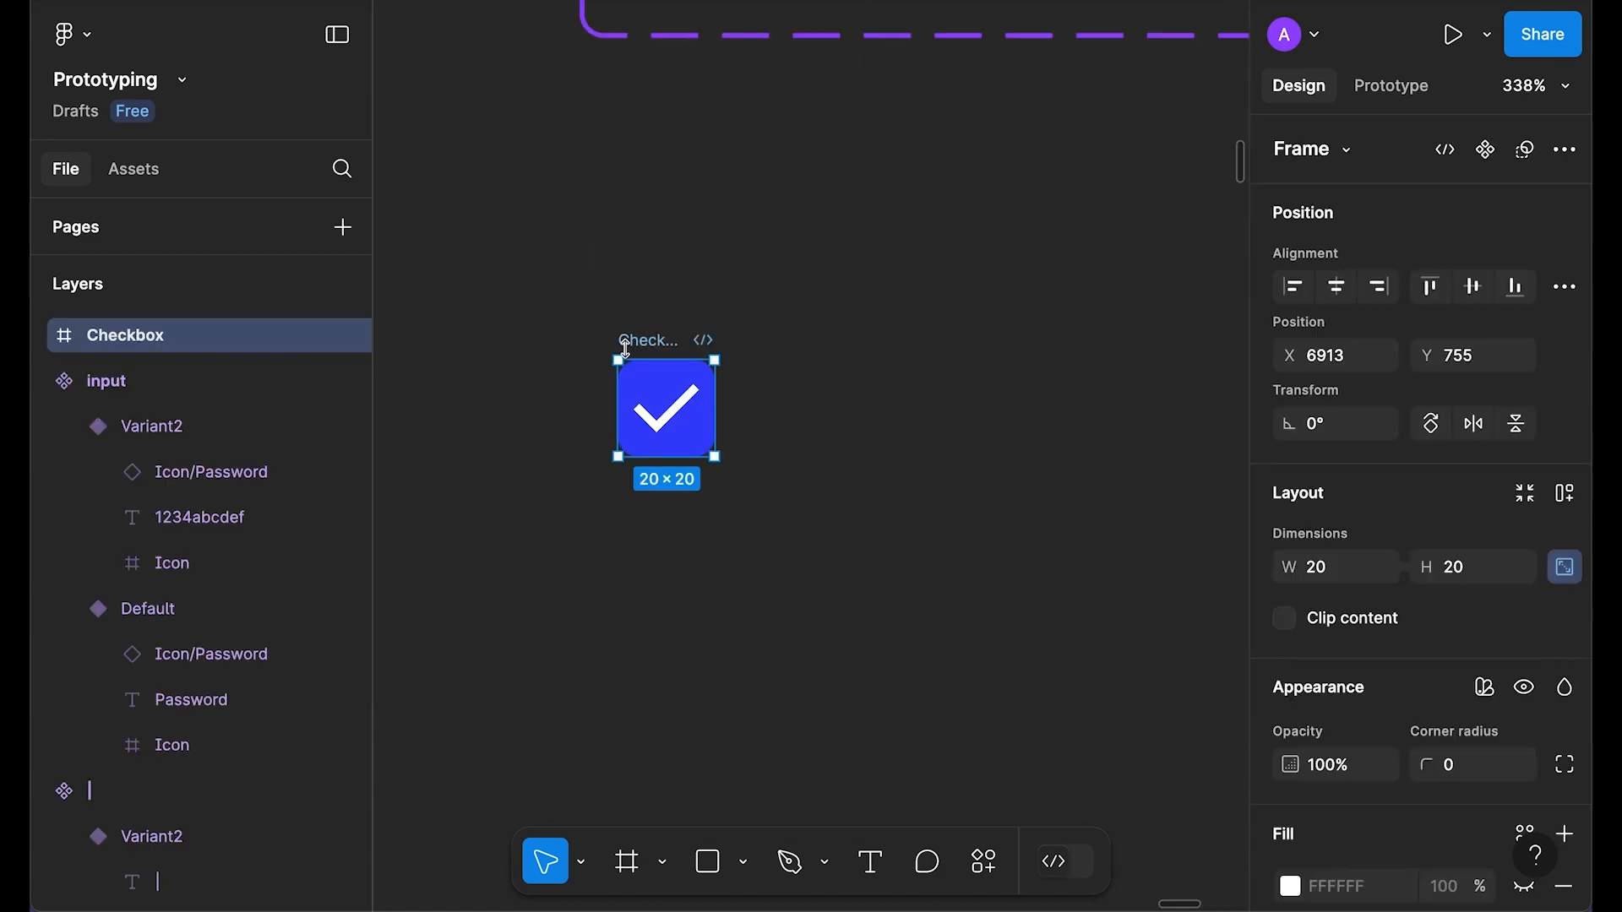
key(super+d)
click(1122, 434)
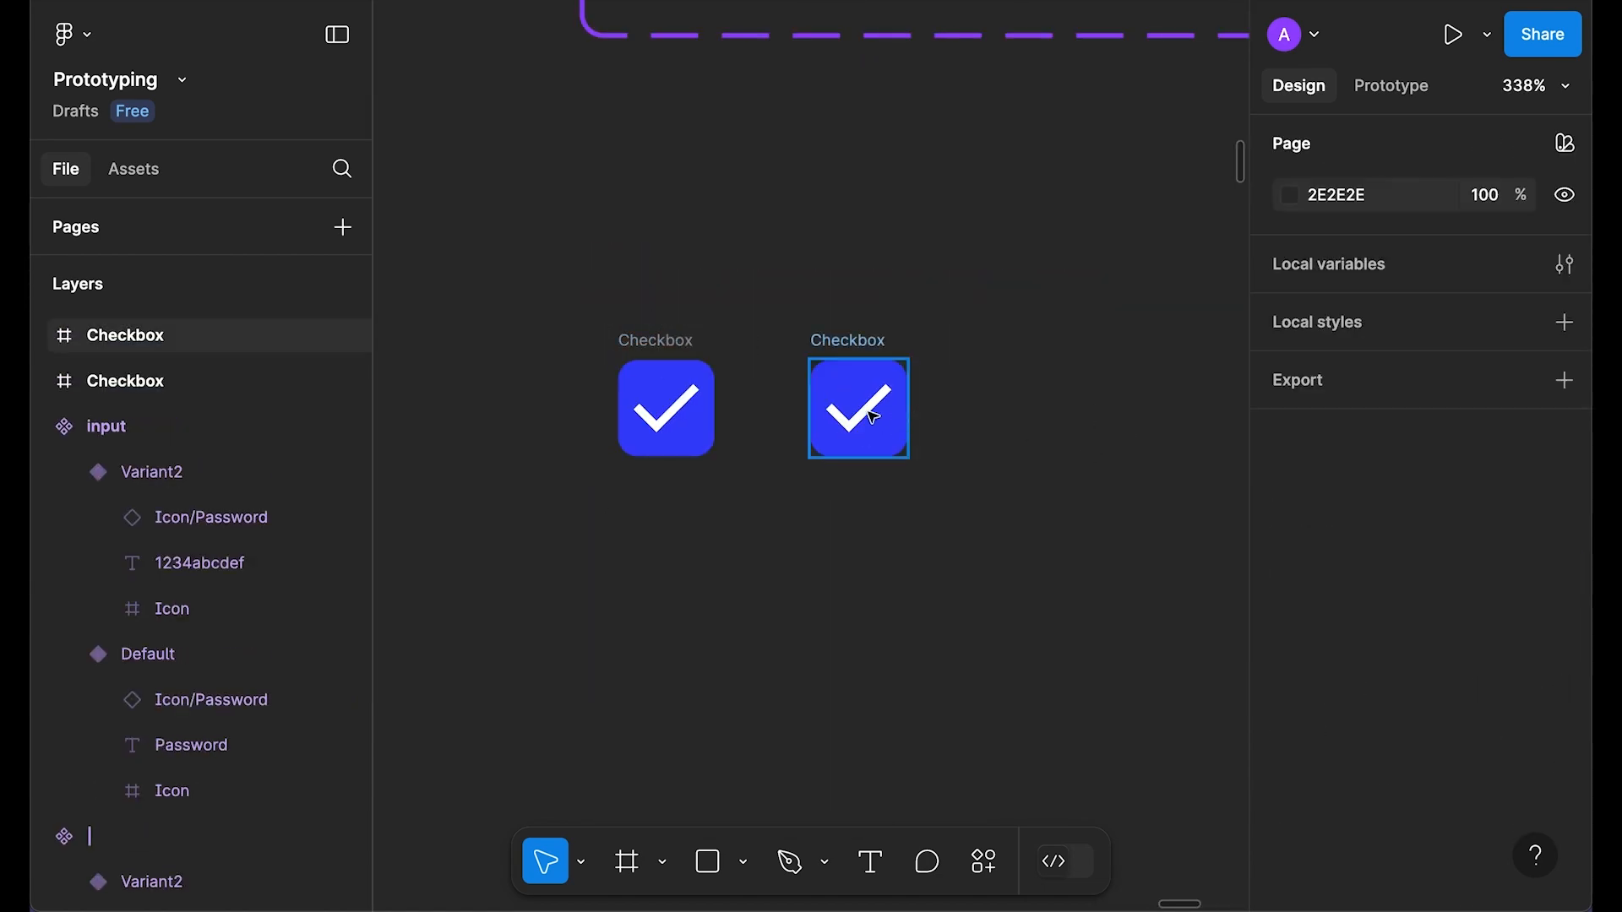
double_click(874, 416)
key(Delete)
scroll(1022, 609, down, 5)
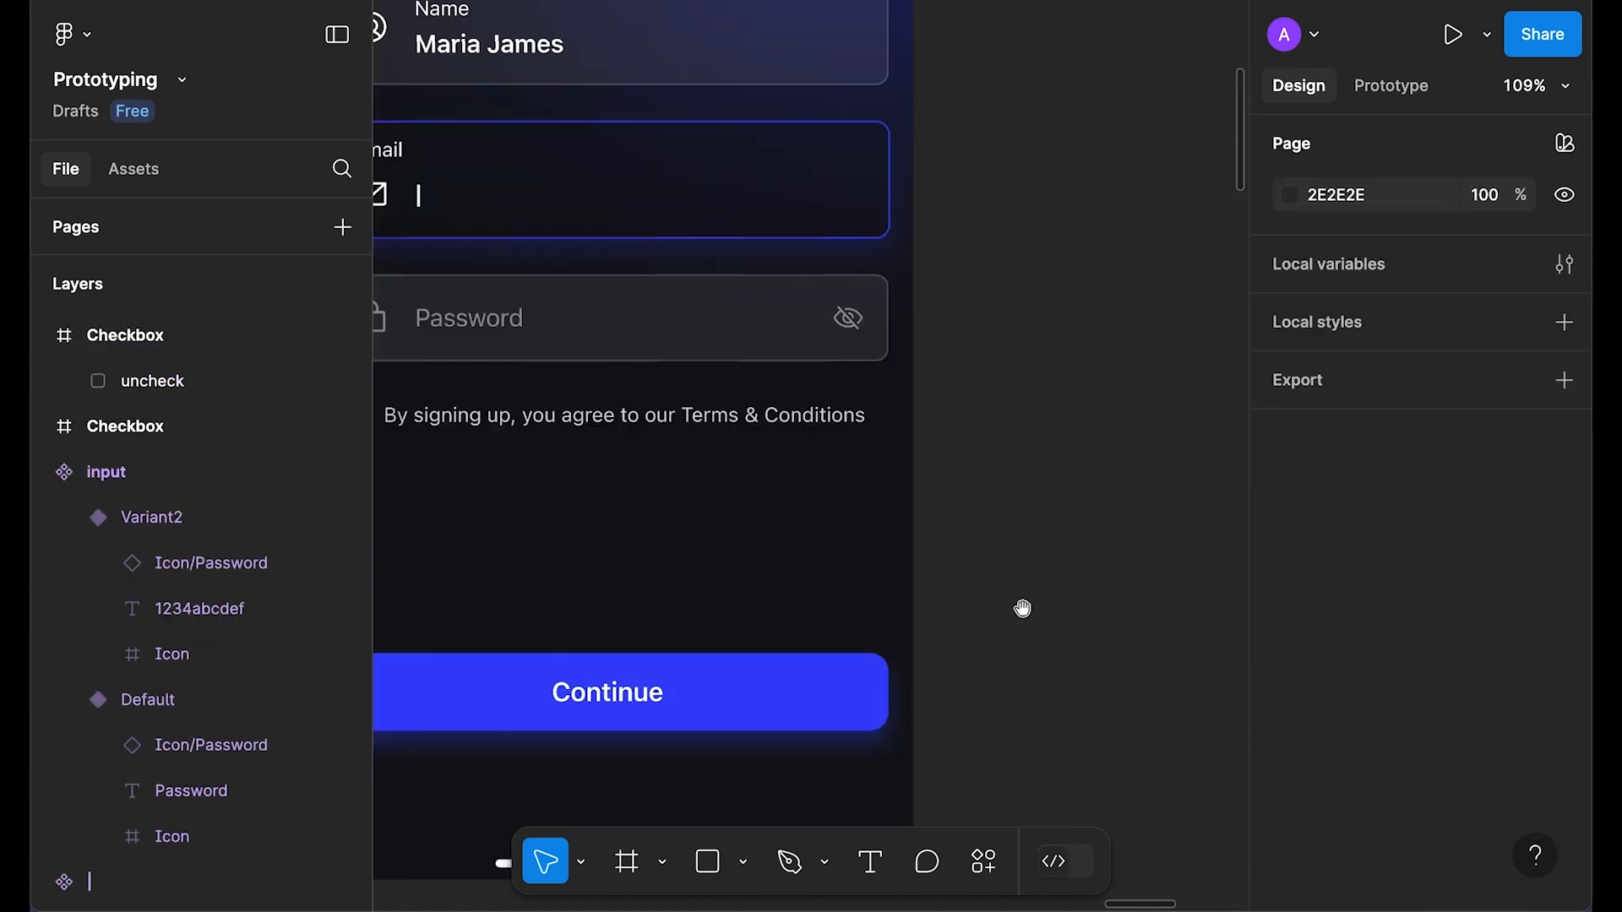
scroll(688, 496, up, 5)
Step: Inspect the password input's styling for reference
click(944, 430)
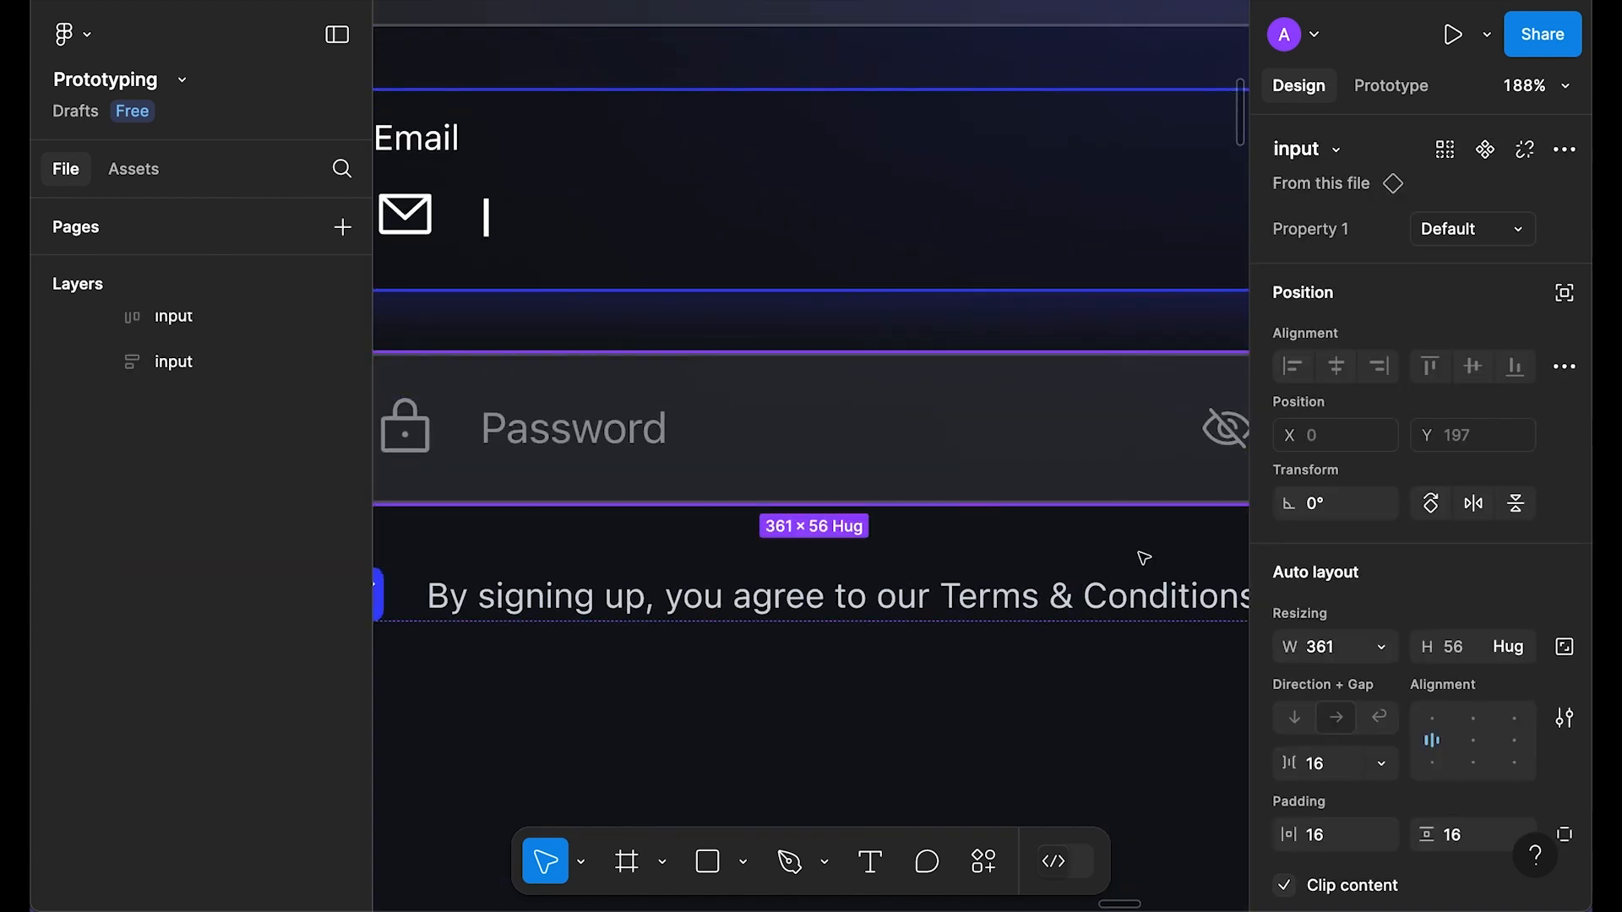
drag(1150, 551, 865, 515)
scroll(1419, 591, down, 9)
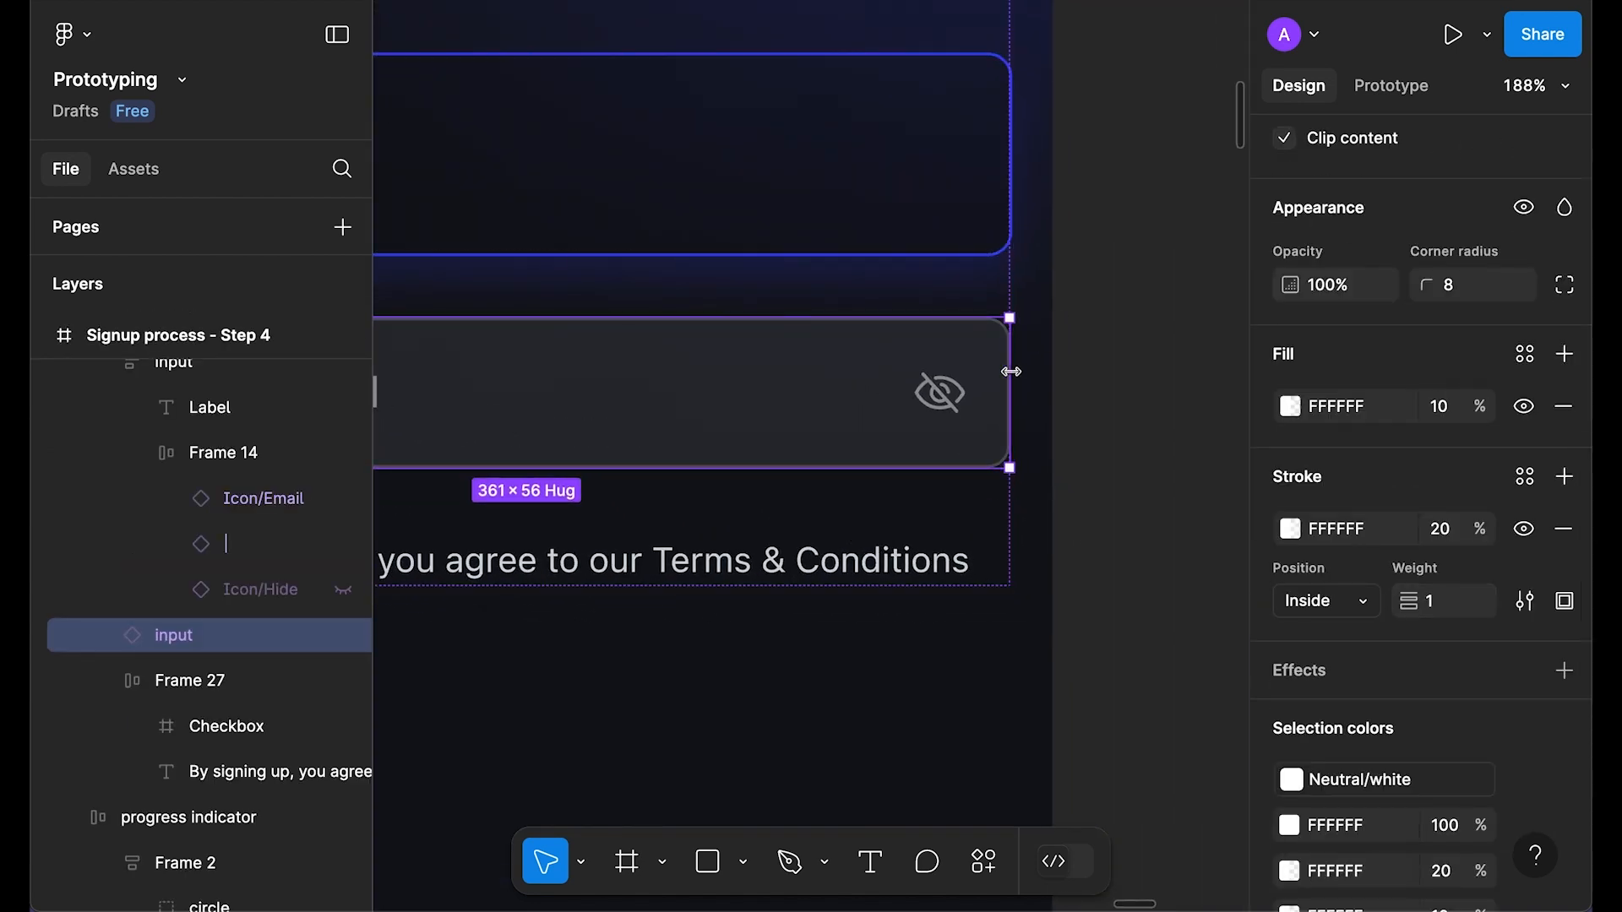
scroll(1440, 412, down, 1)
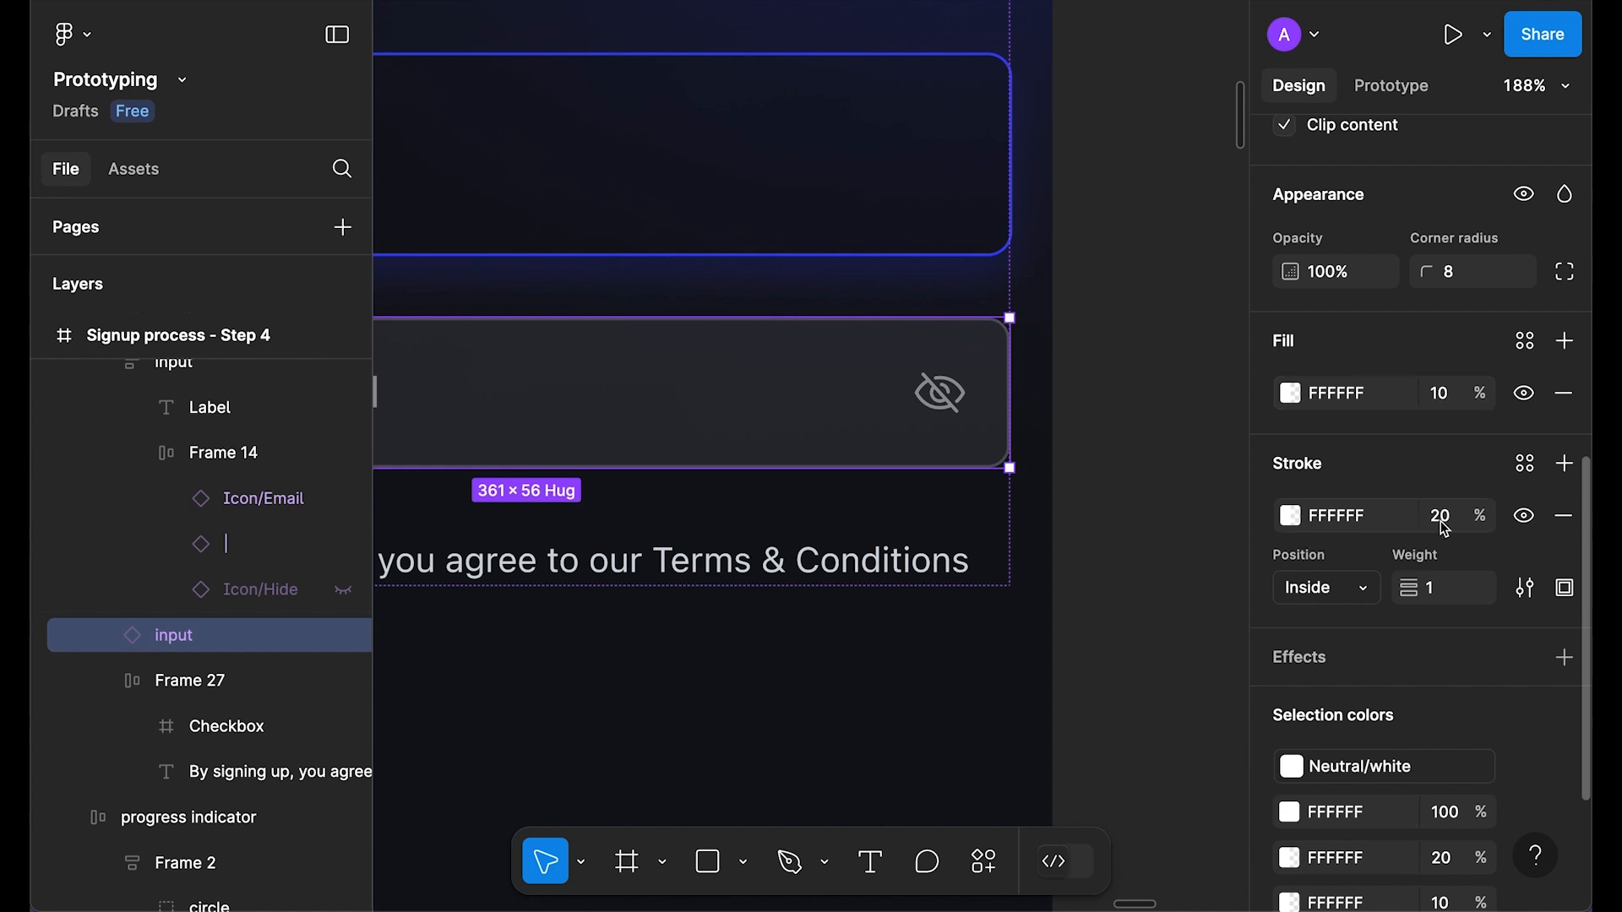
scroll(1144, 532, down, 5)
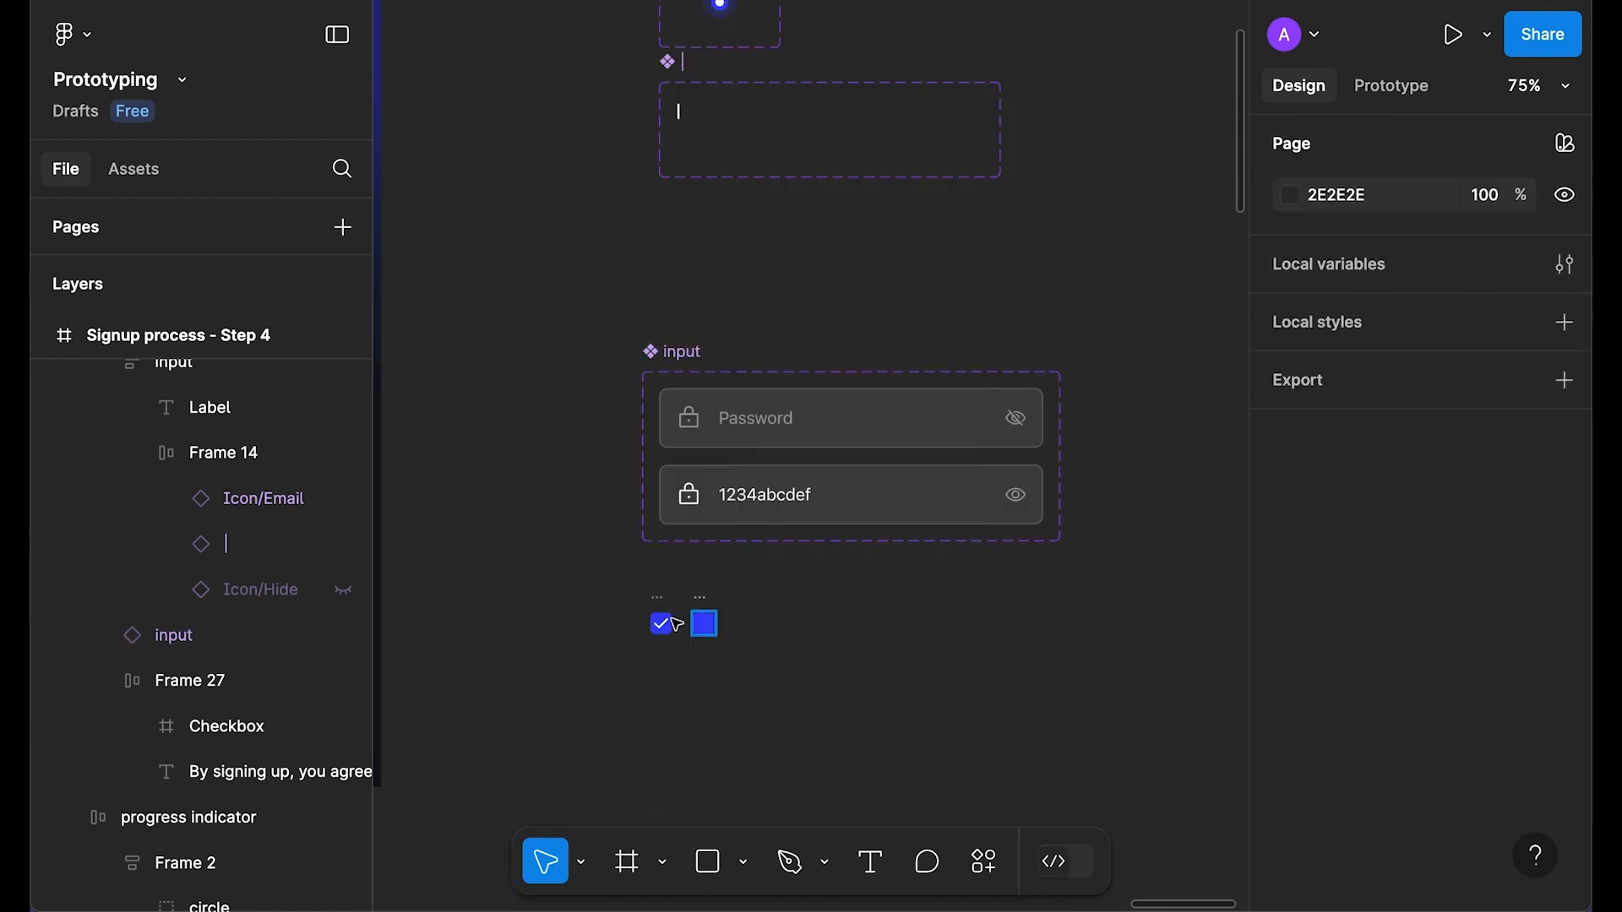
scroll(642, 627, up, 5)
scroll(844, 641, up, 1)
Step: Detach the copy's Brand/Primary fill and make it white at 10% opacity
click(843, 641)
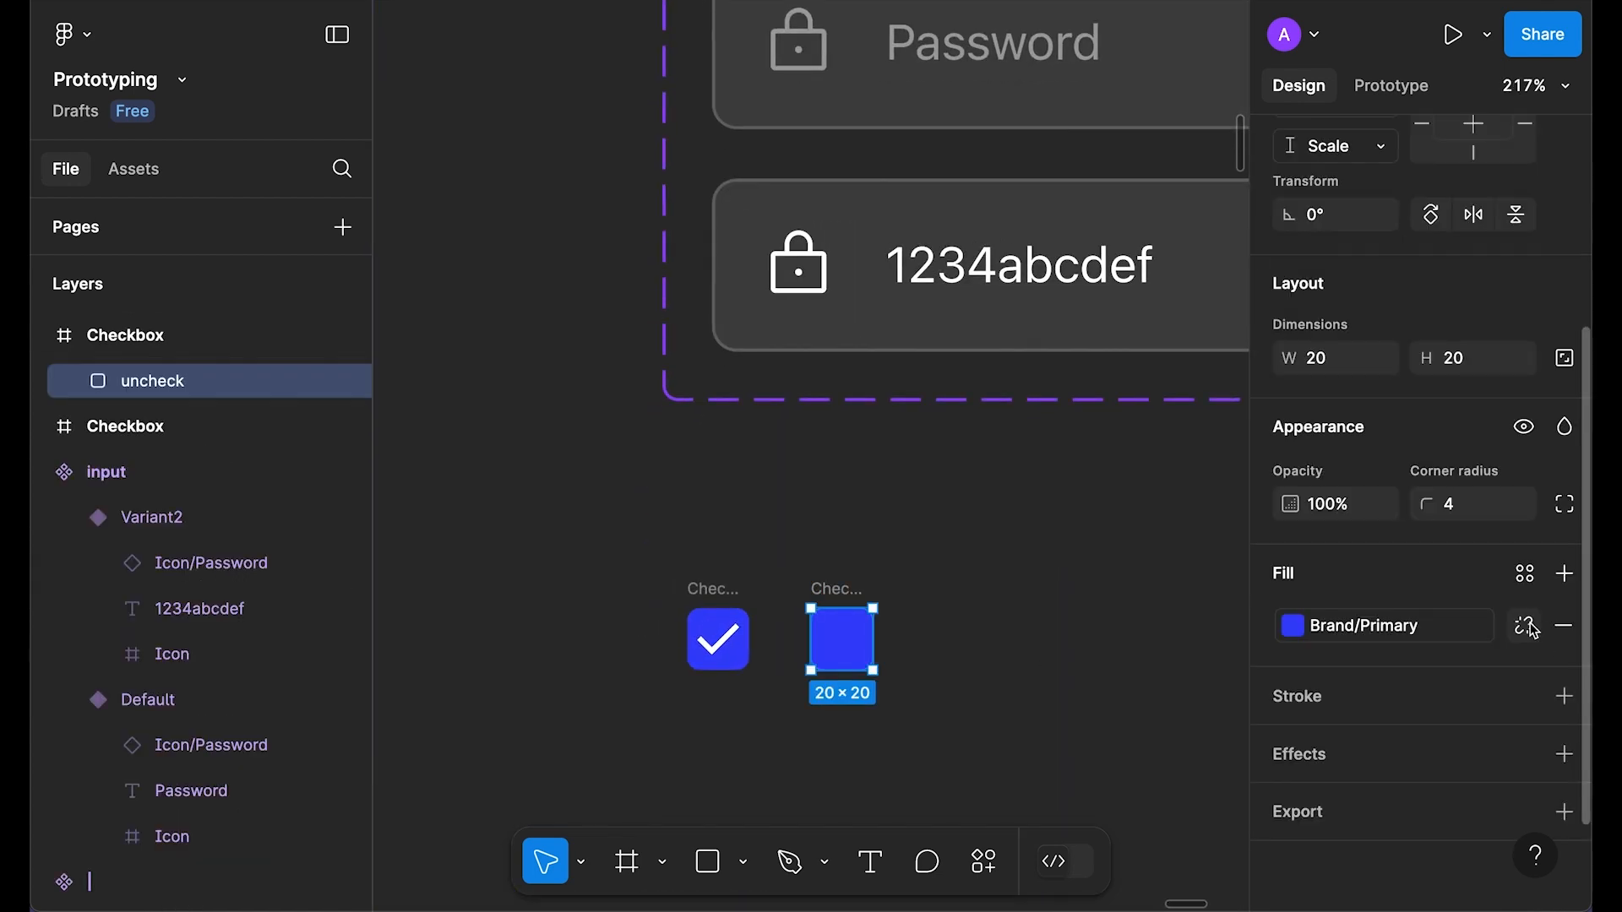
click(1530, 626)
click(1290, 636)
drag(1221, 207, 909, 192)
click(1223, 108)
click(1463, 641)
text(10)
Step: Add a white stroke at 20% opacity to the unticked square
click(1564, 696)
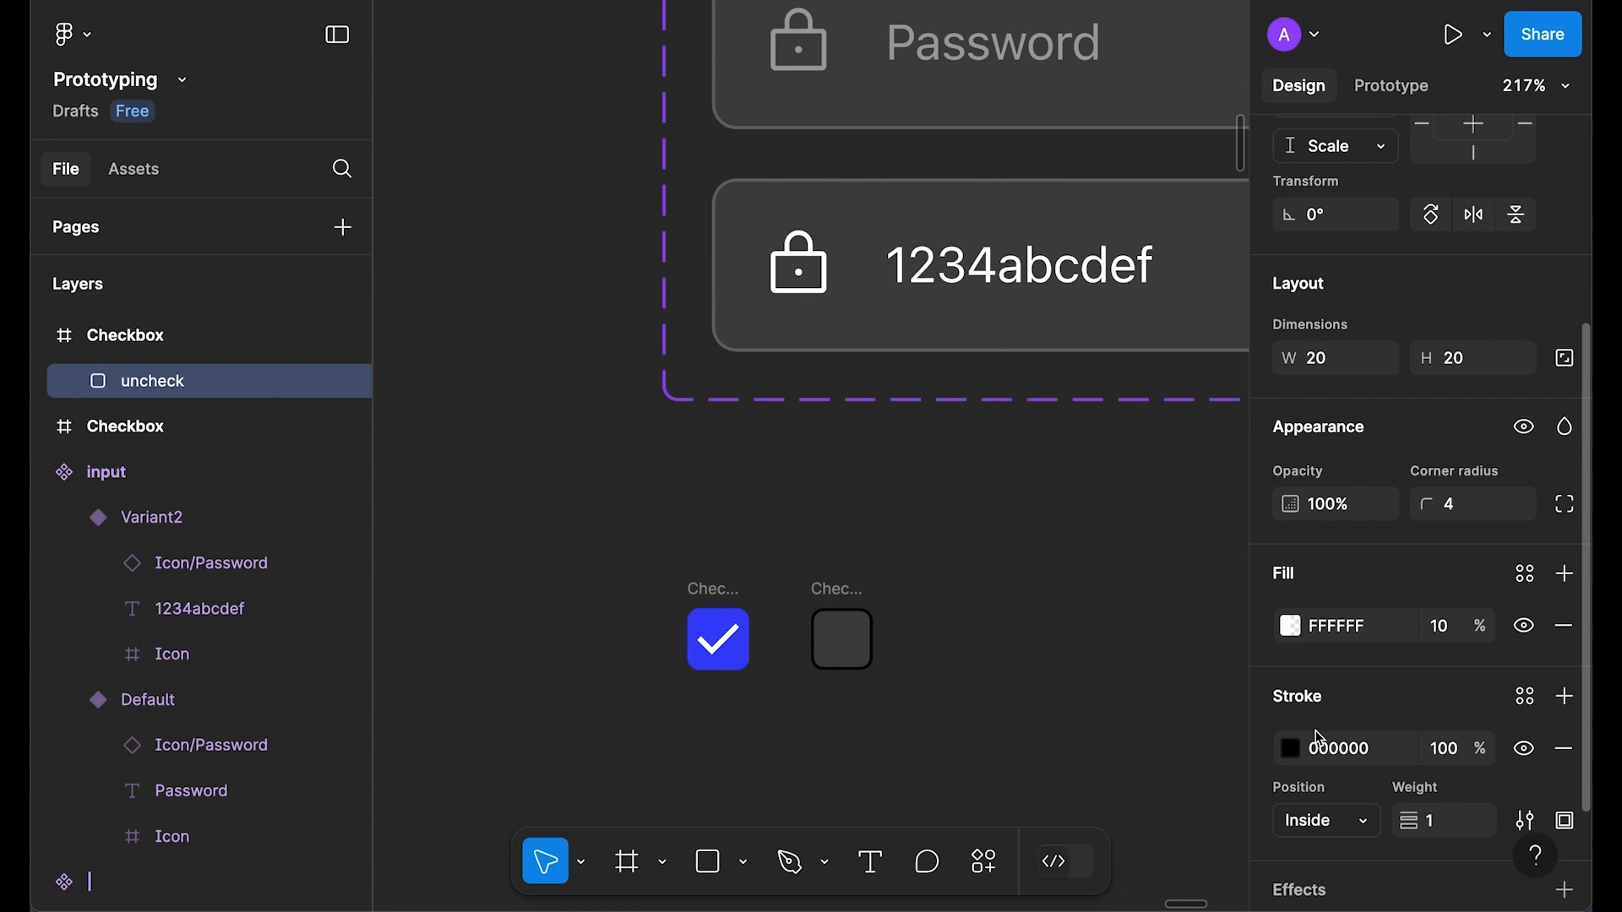
click(1292, 749)
drag(955, 530, 800, 98)
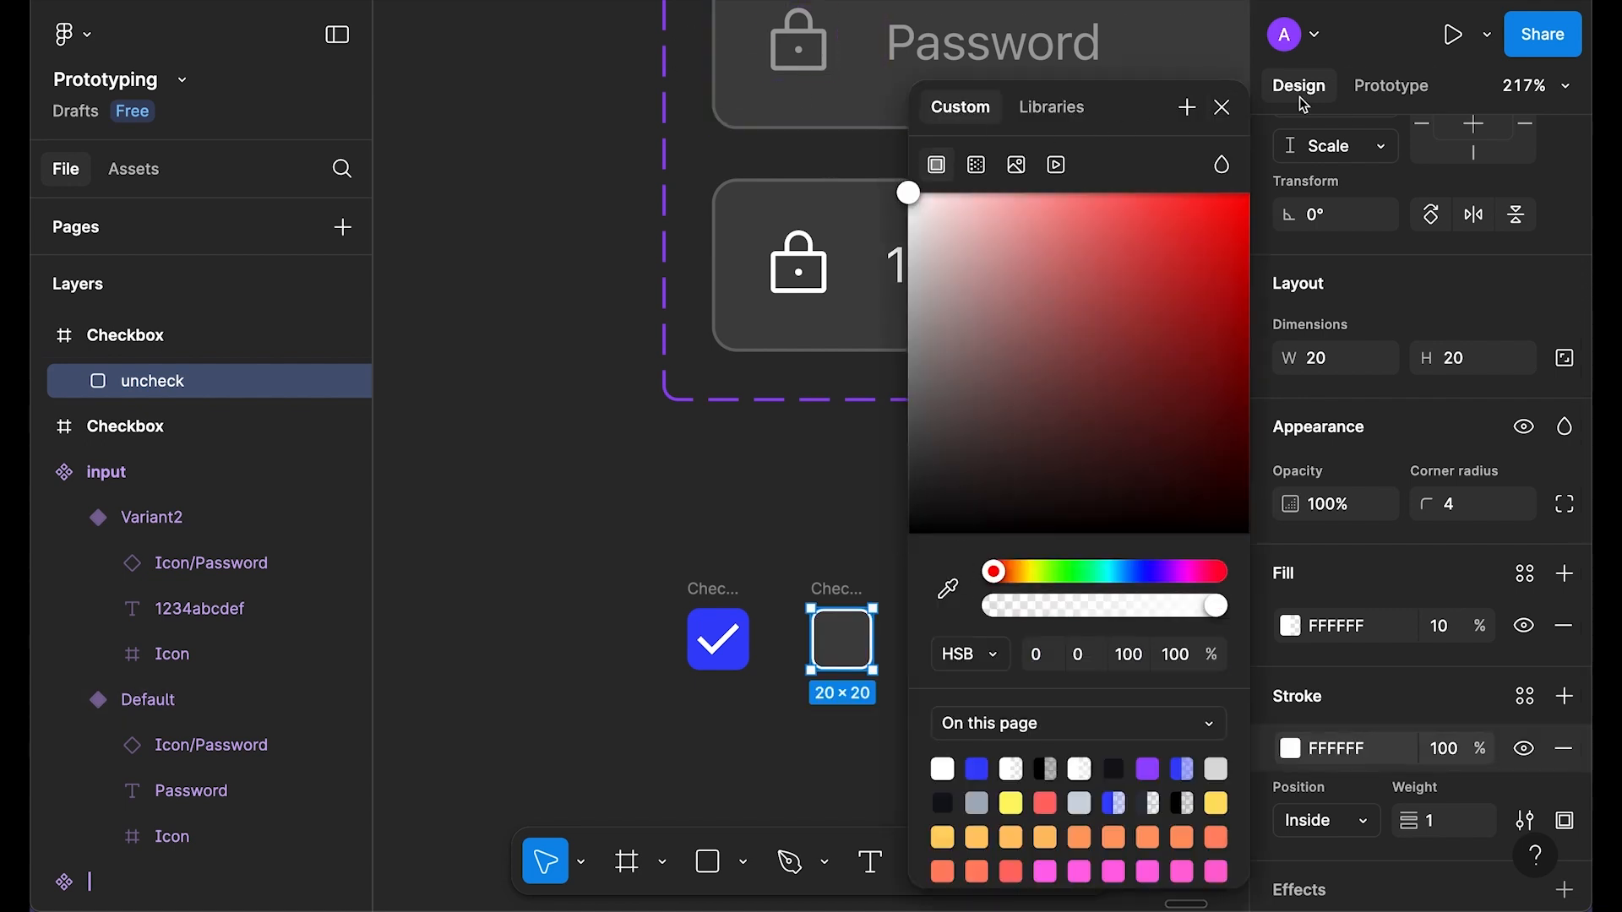
click(1222, 108)
click(1447, 757)
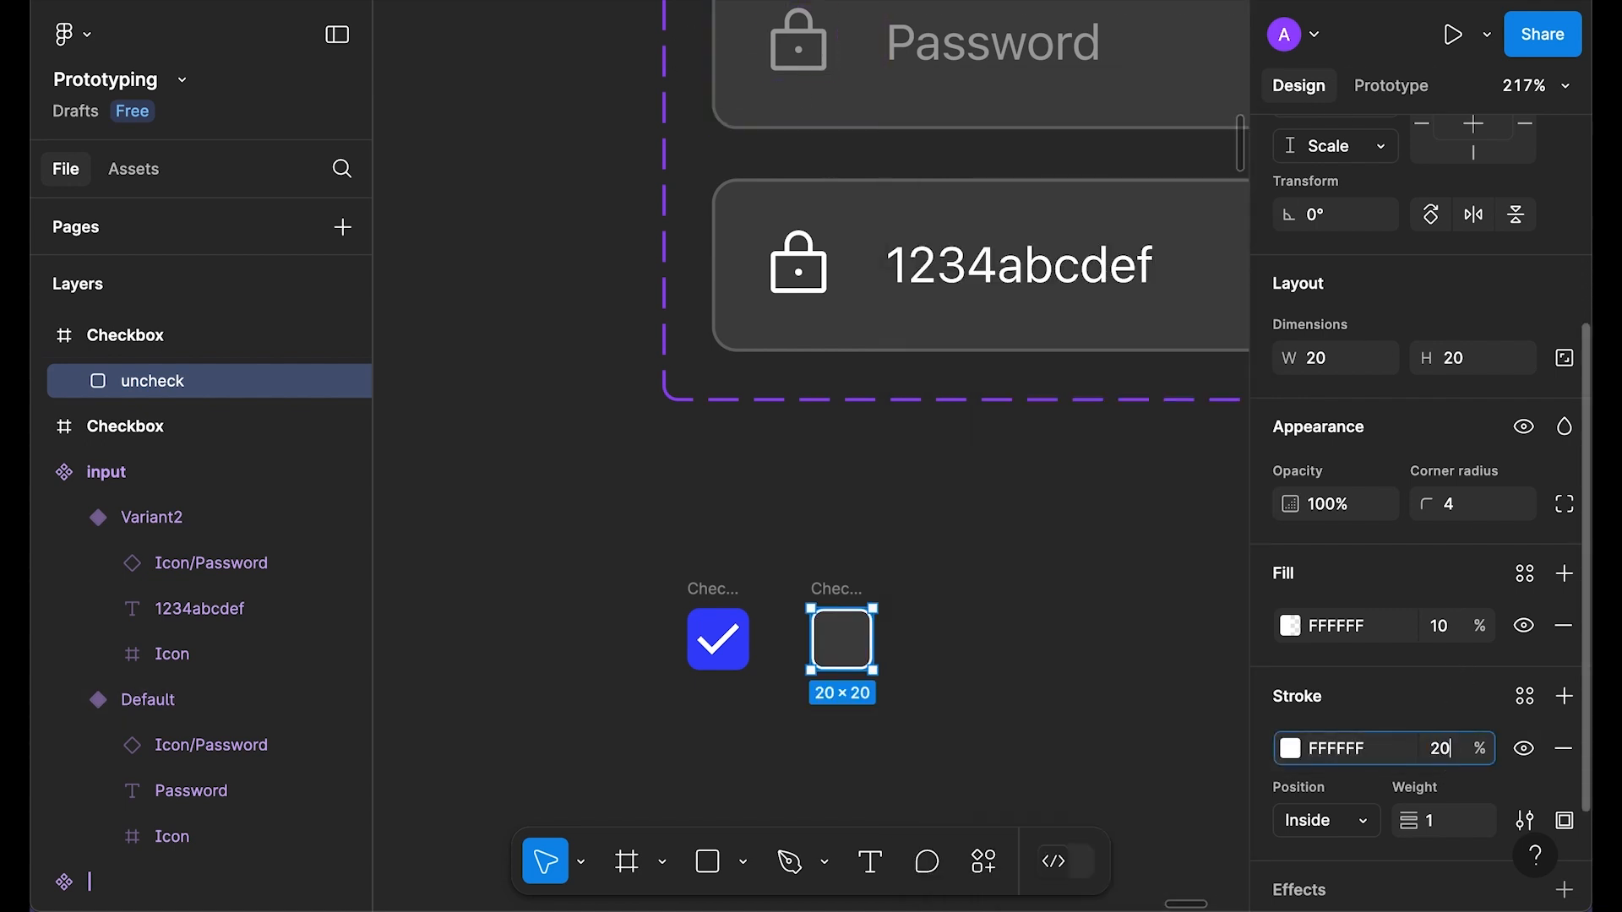
click(898, 634)
scroll(912, 597, up, 5)
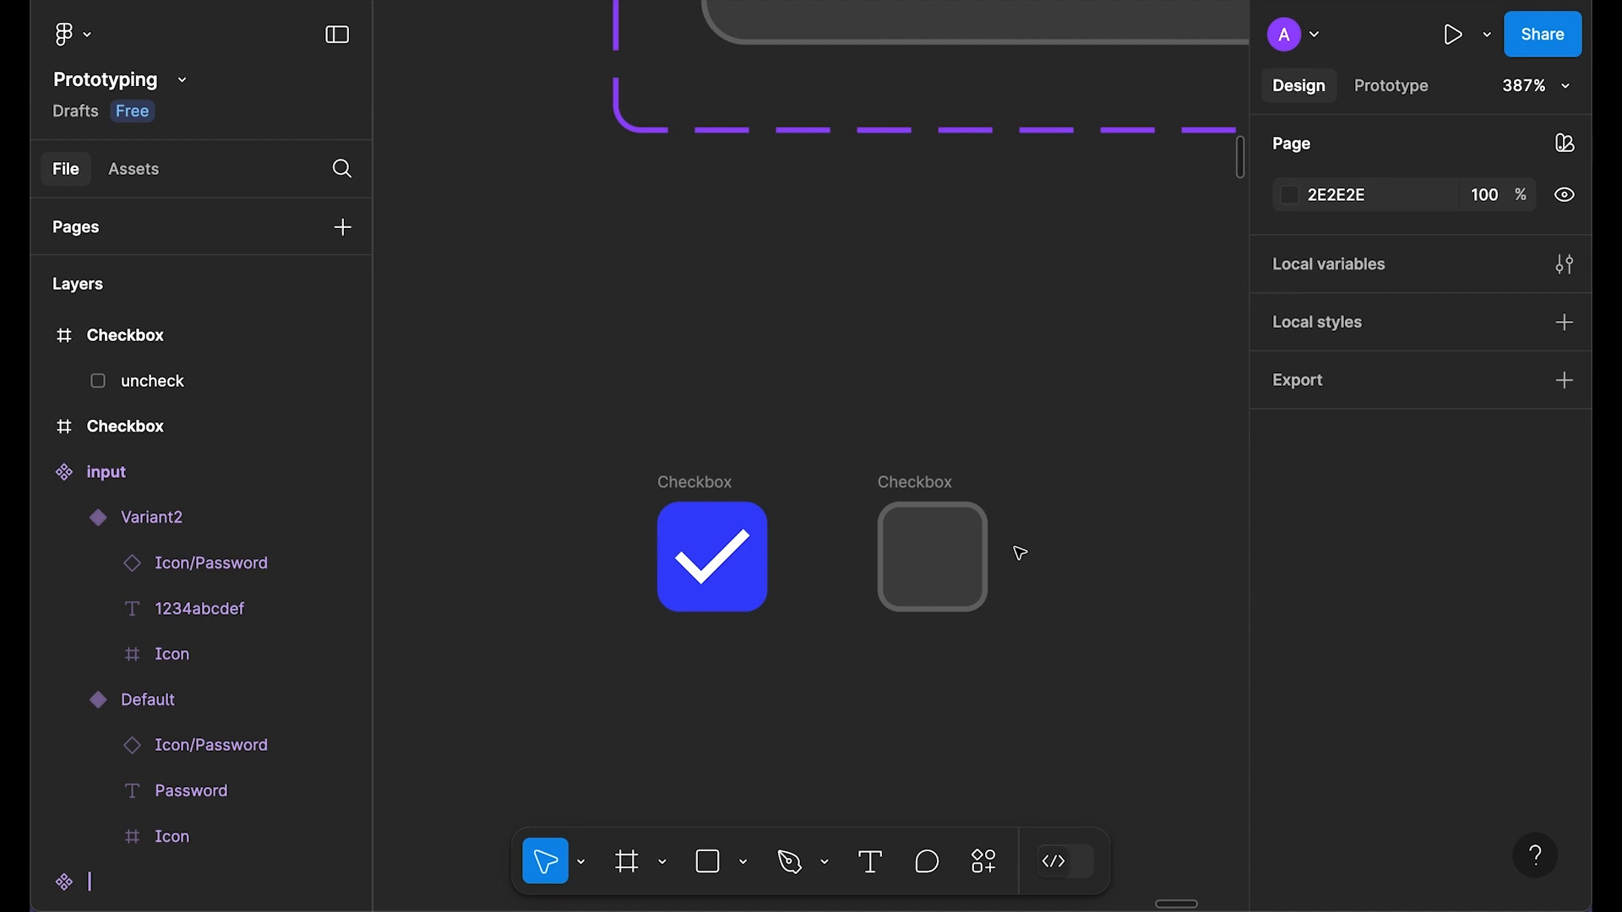
Step: Rename the checkbox frames to check and uncheck and select both
click(713, 486)
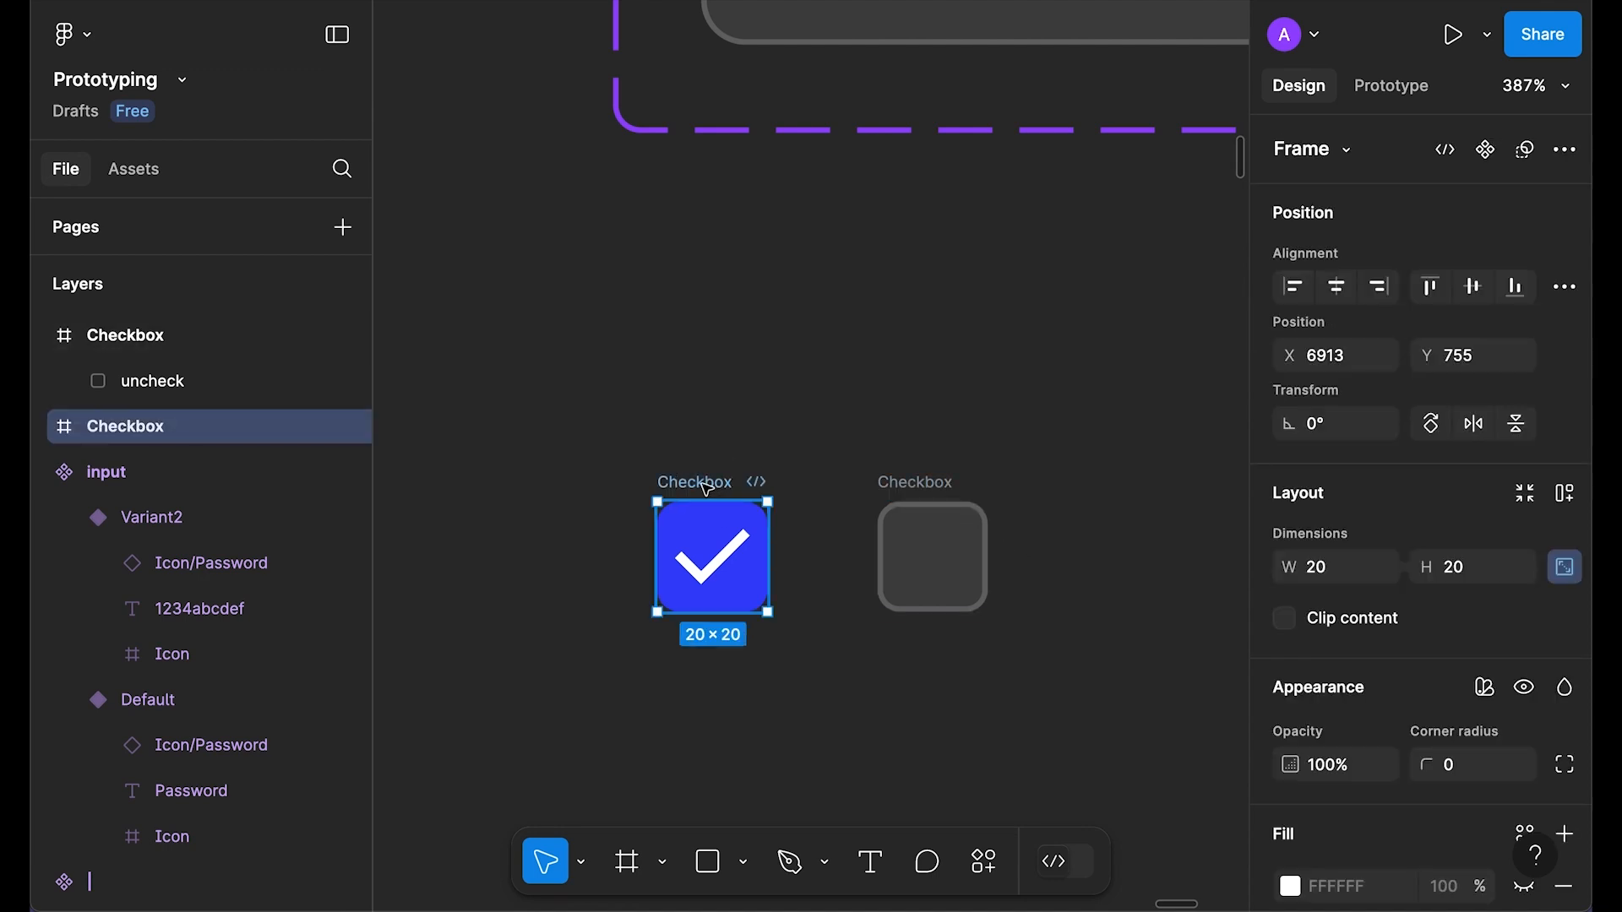
click(920, 485)
double_click(920, 485)
text(uncheck)
key(Return)
double_click(676, 486)
text(check)
key(Return)
shift+click(893, 486)
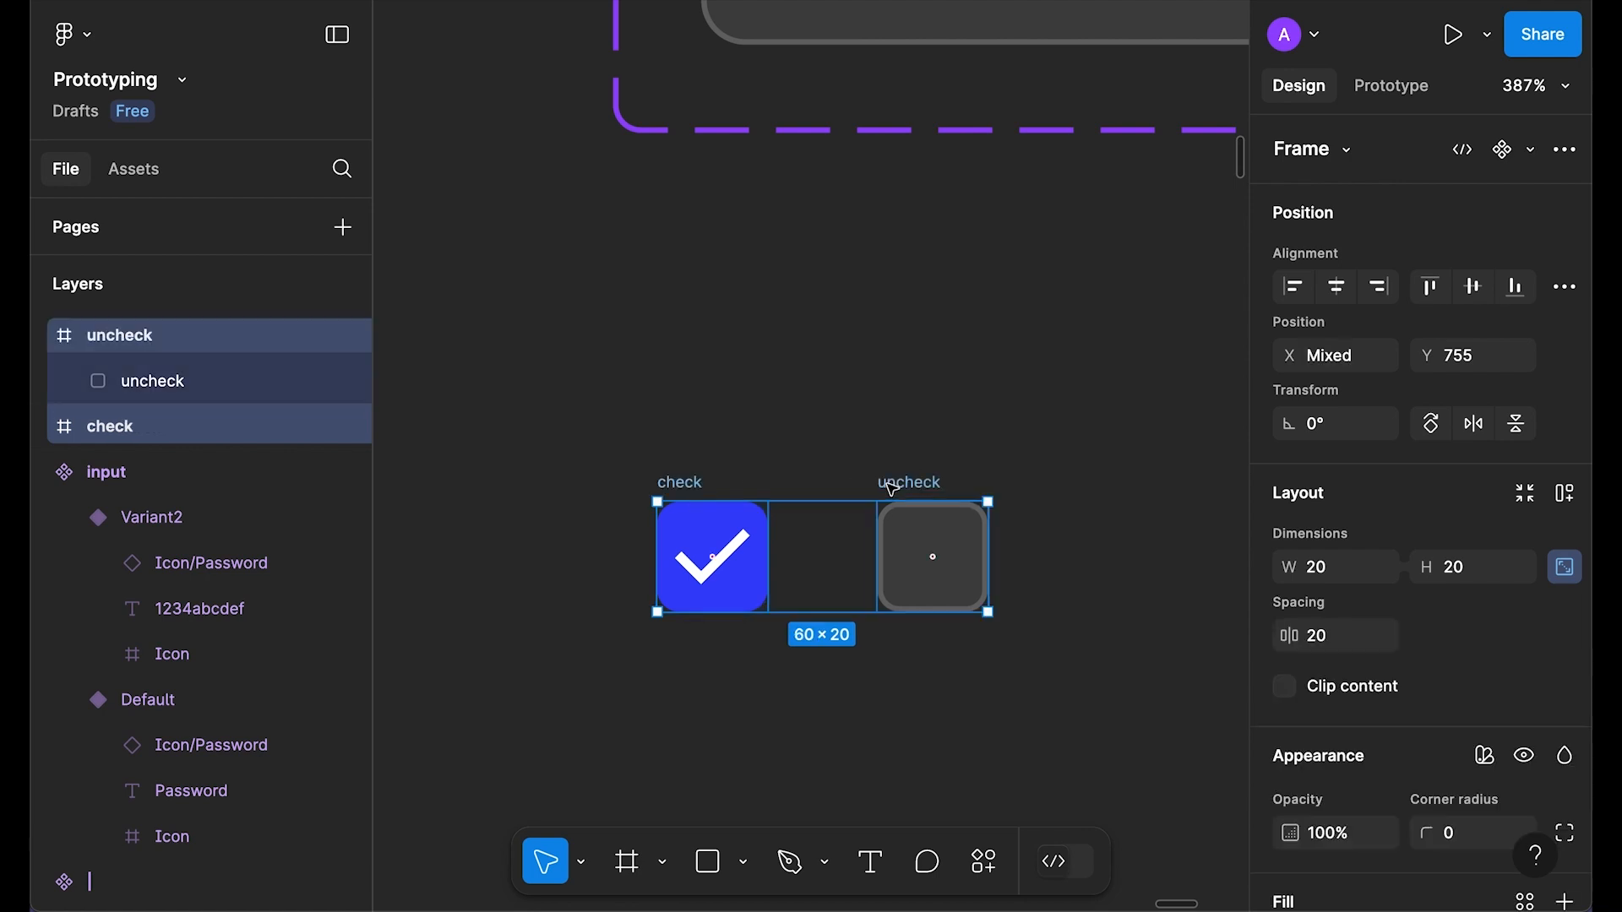
click(1531, 150)
Step: Combine the check and uncheck boxes into Component 1 and swap it in for the screen's old checkbox
click(1449, 271)
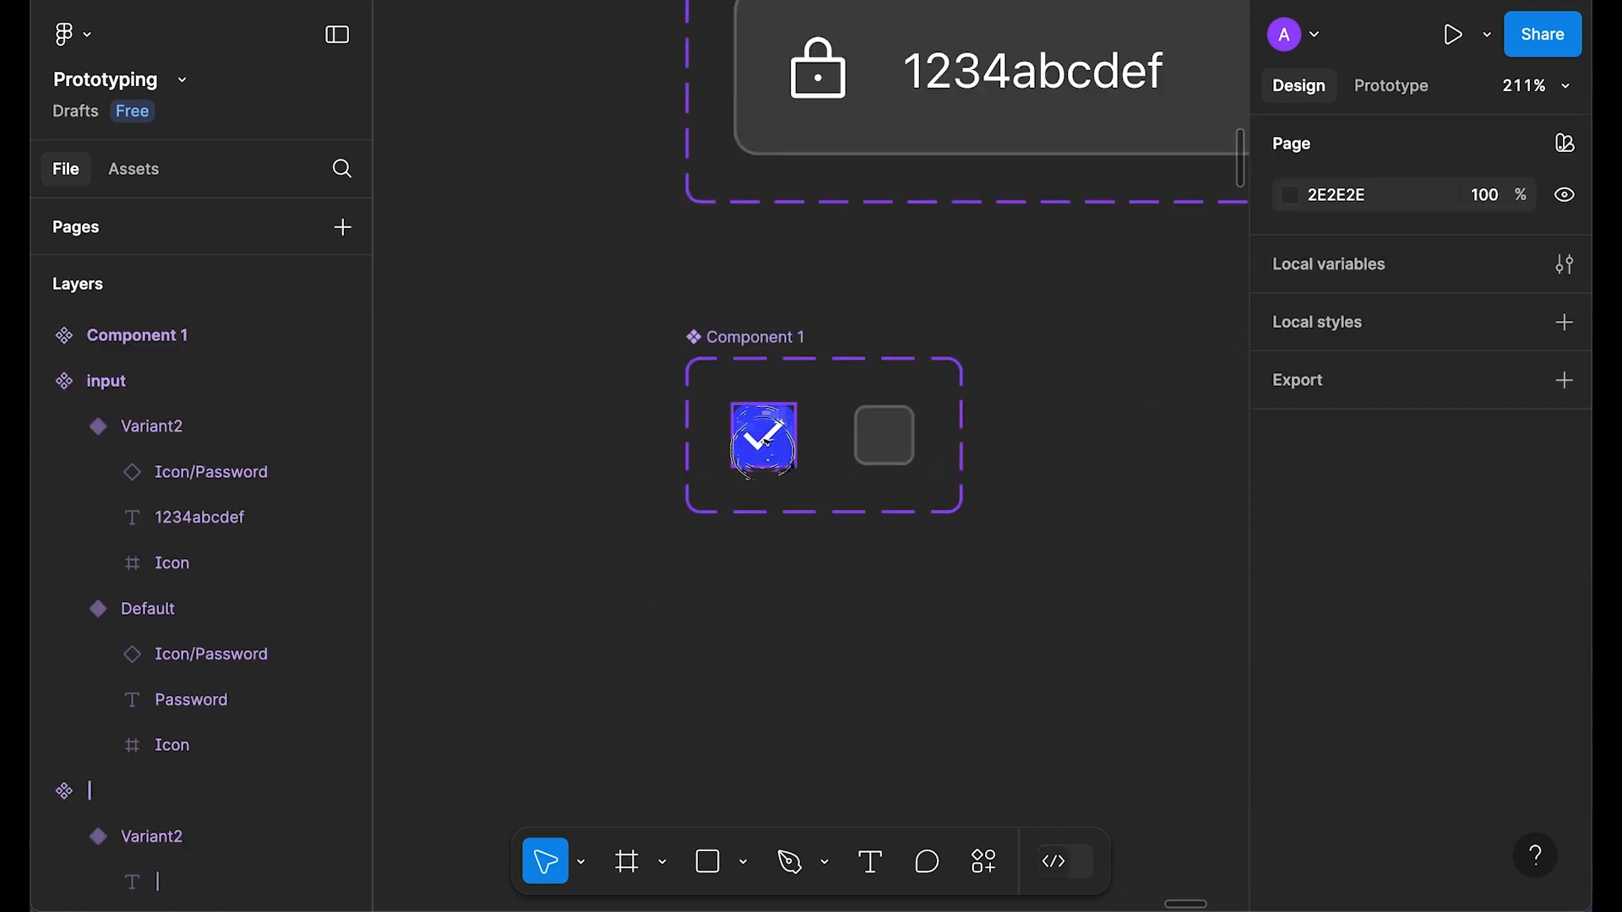
scroll(908, 590, down, 2)
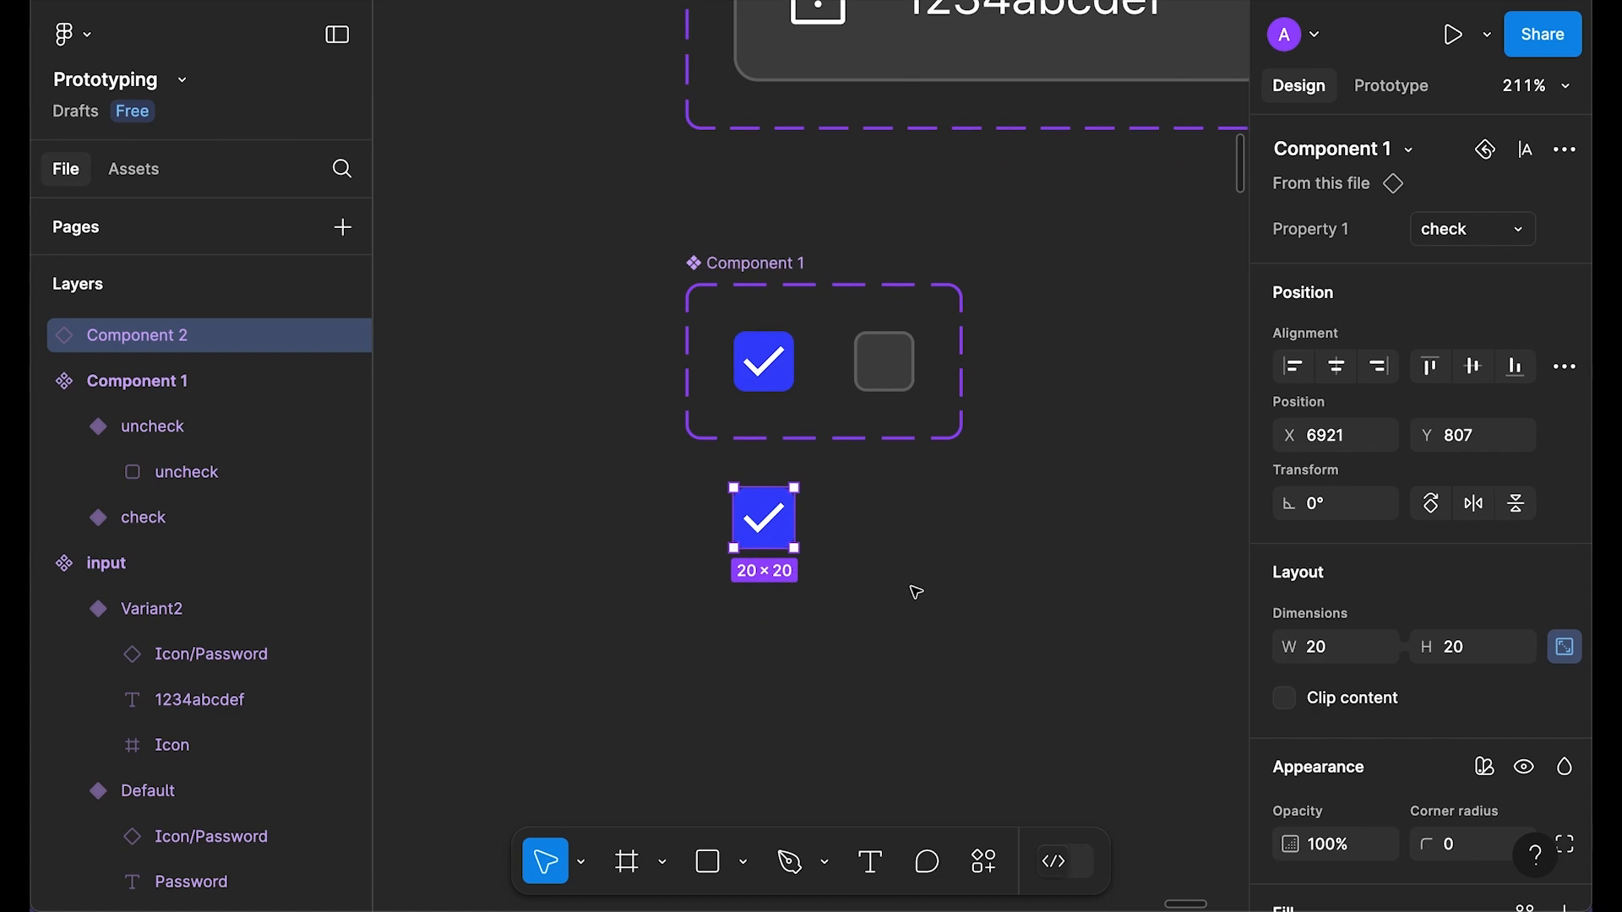
key(Delete)
scroll(735, 546, left, 5)
scroll(743, 543, down, 5)
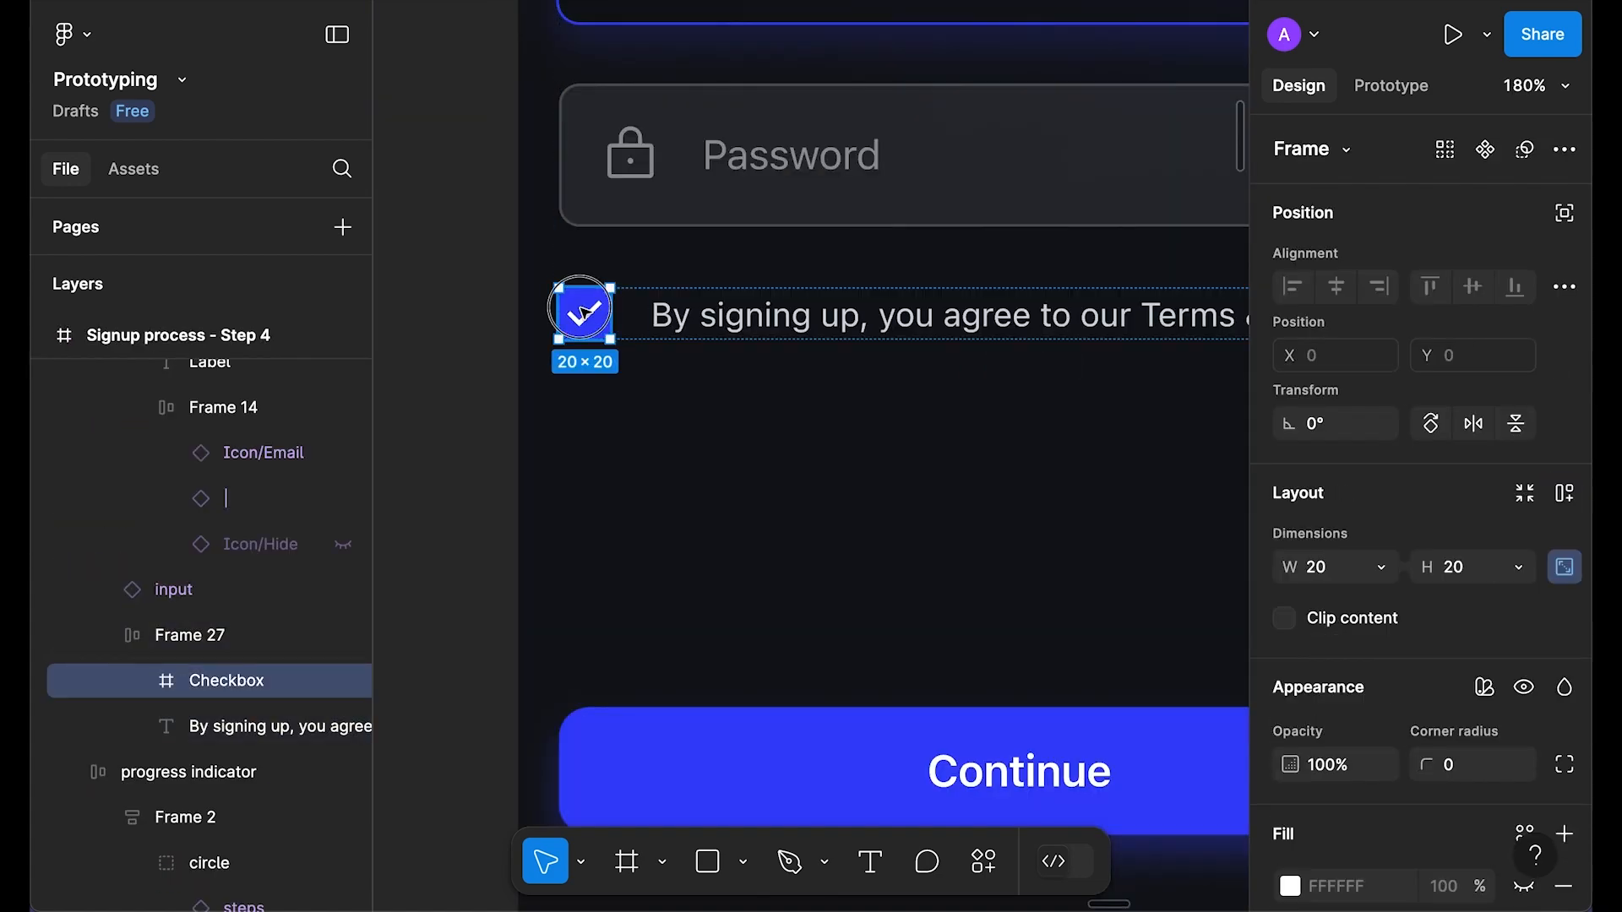
right_click(568, 311)
click(720, 187)
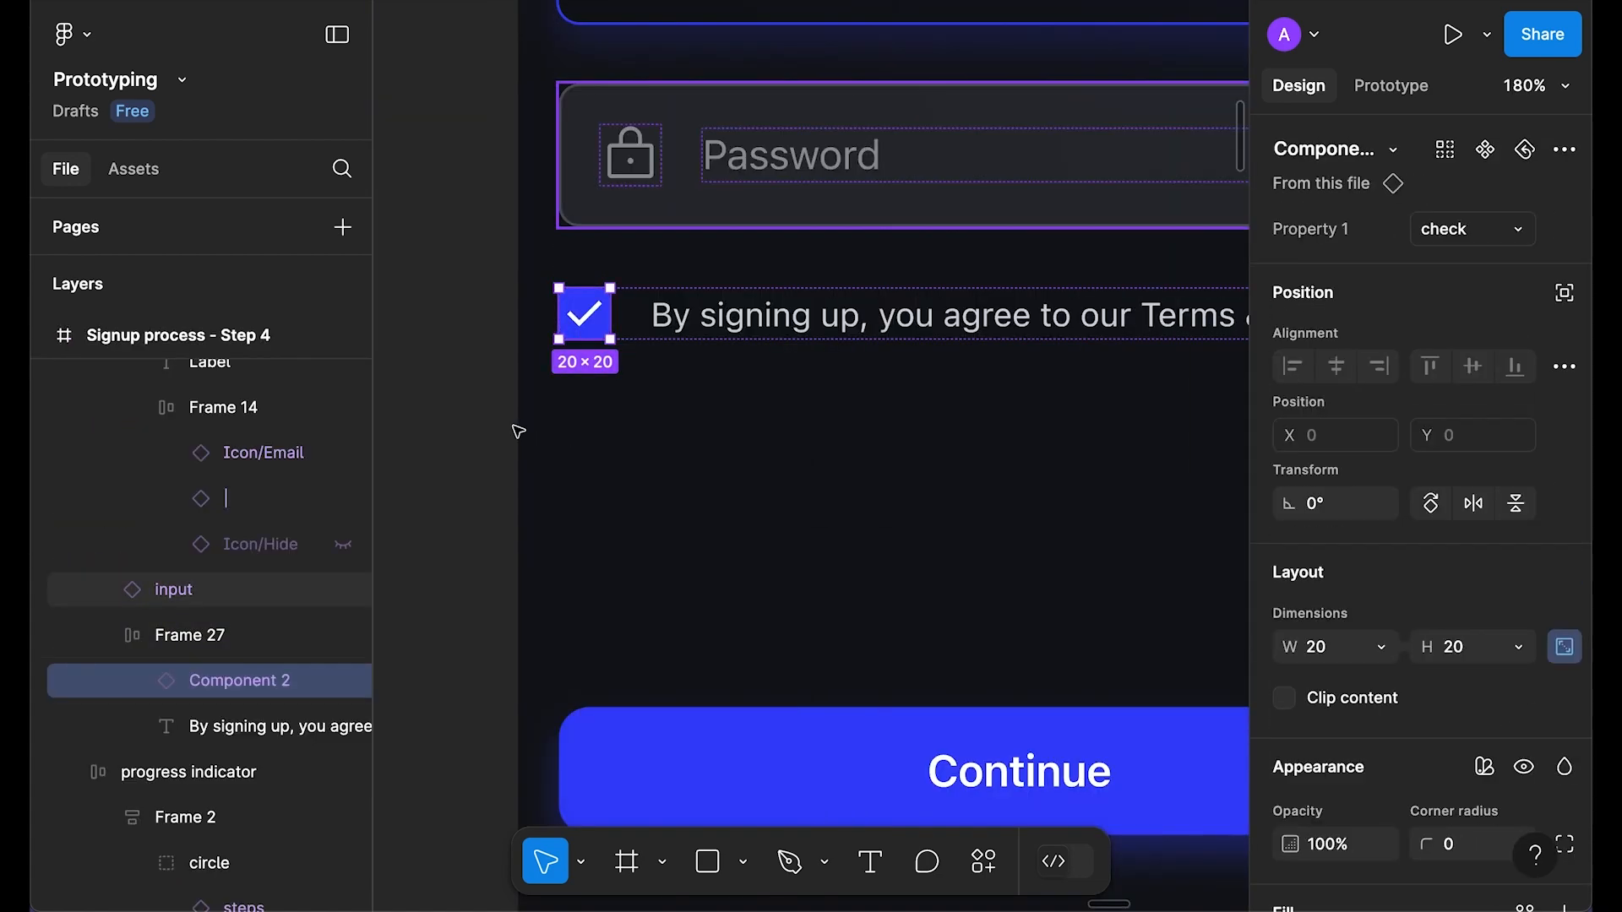
click(474, 397)
Step: Preview the signup screen, toggling the password visibility on and off, then close the preview
scroll(474, 398, down, 8)
drag(426, 310, 581, 326)
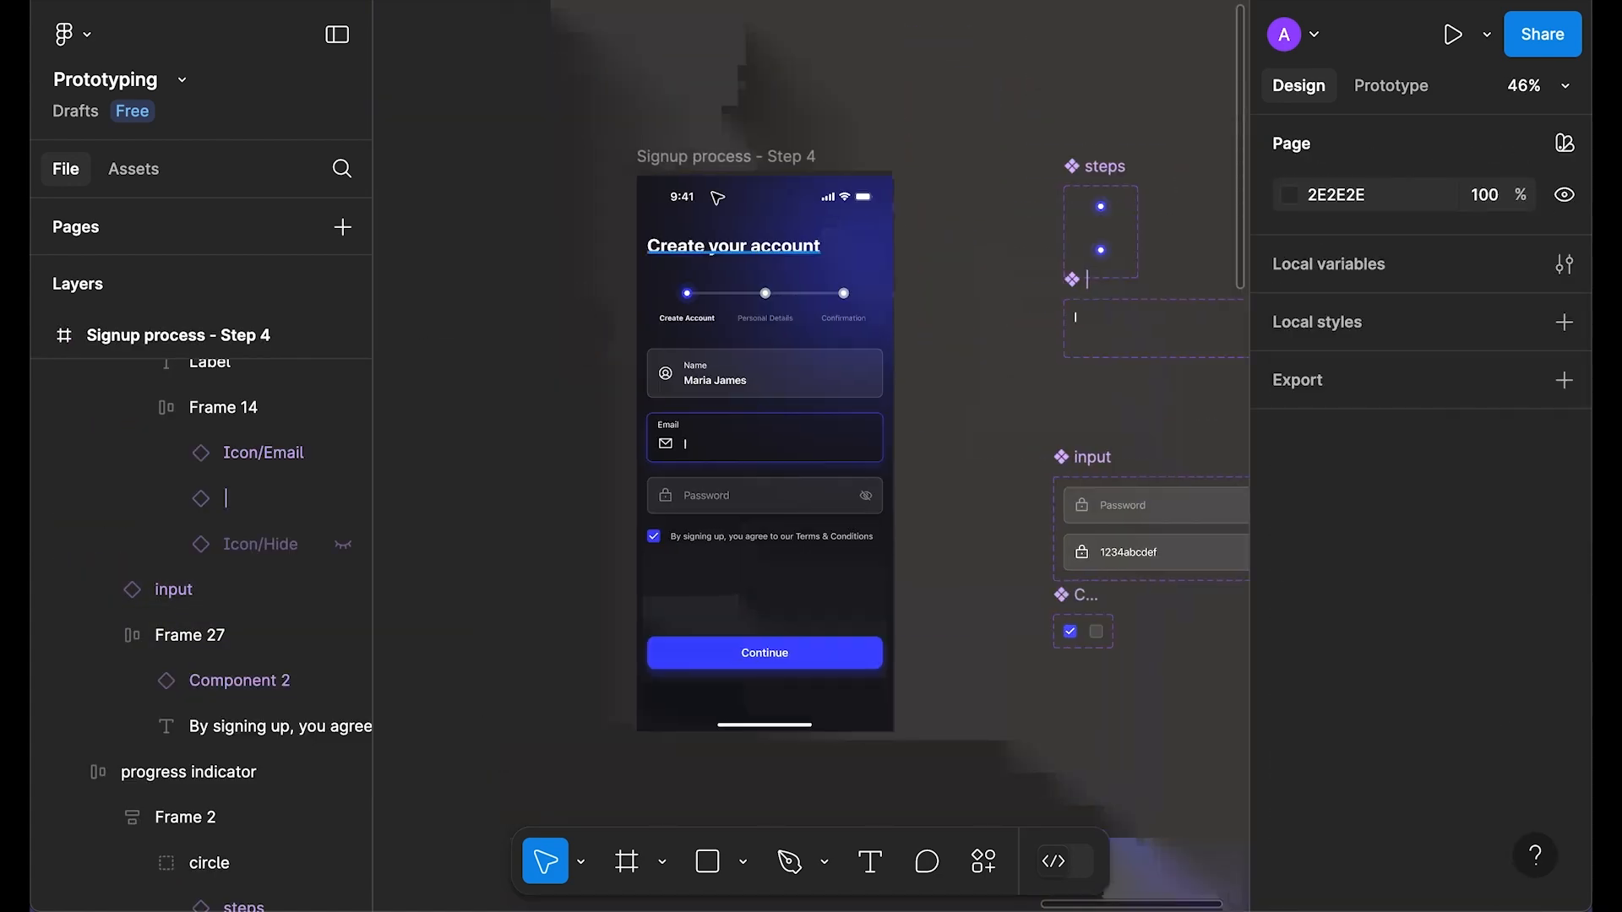
click(727, 161)
key(shift+space)
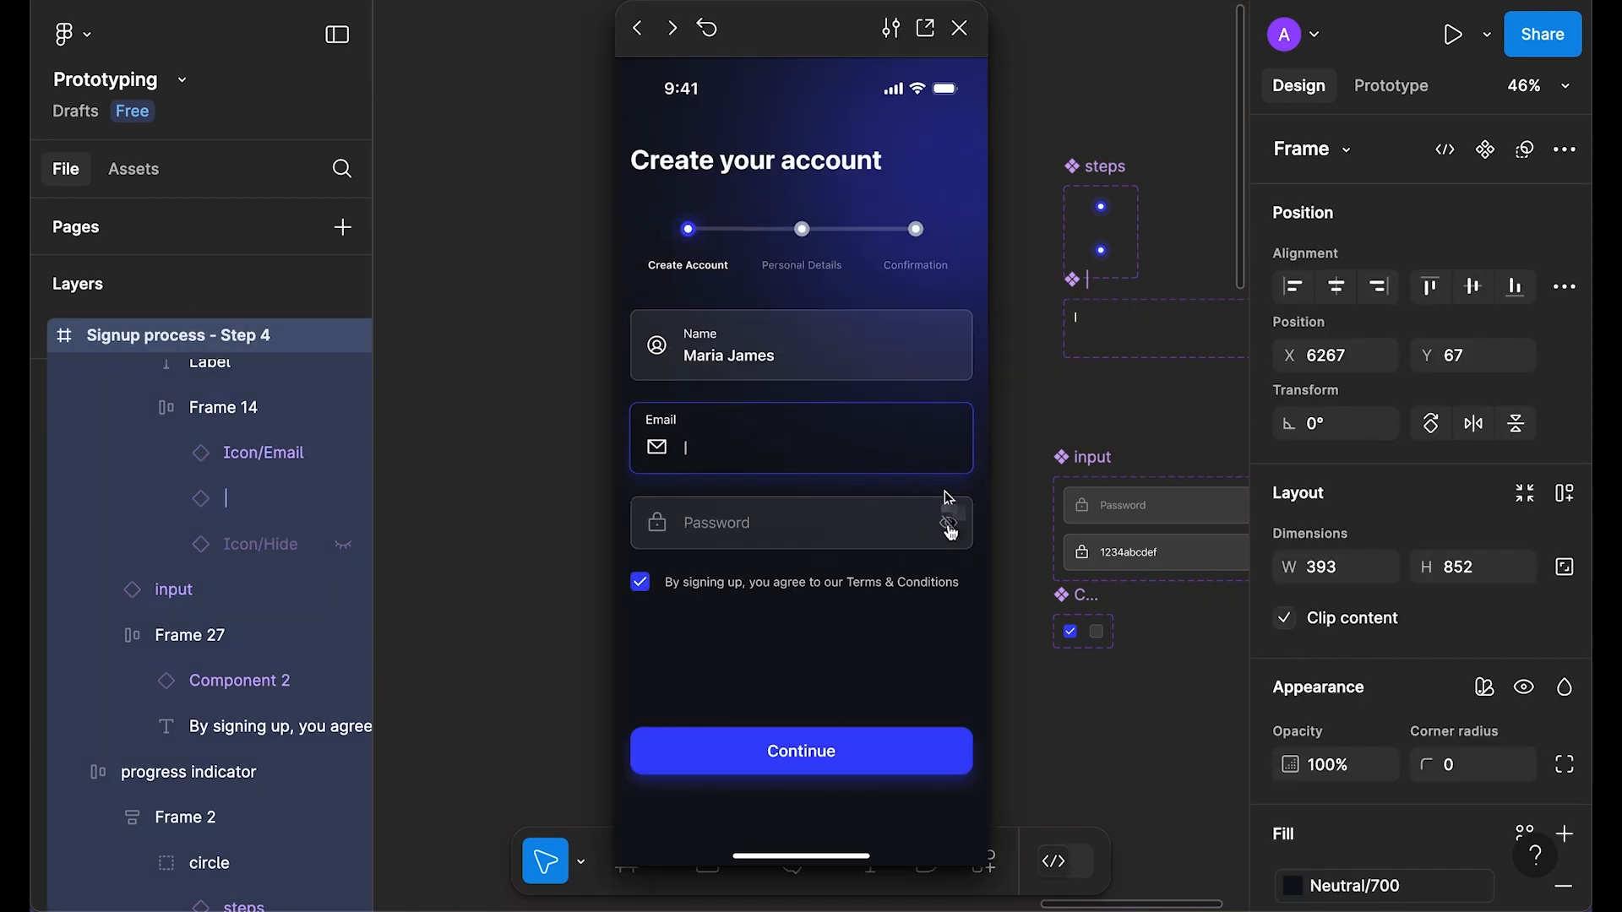
click(949, 528)
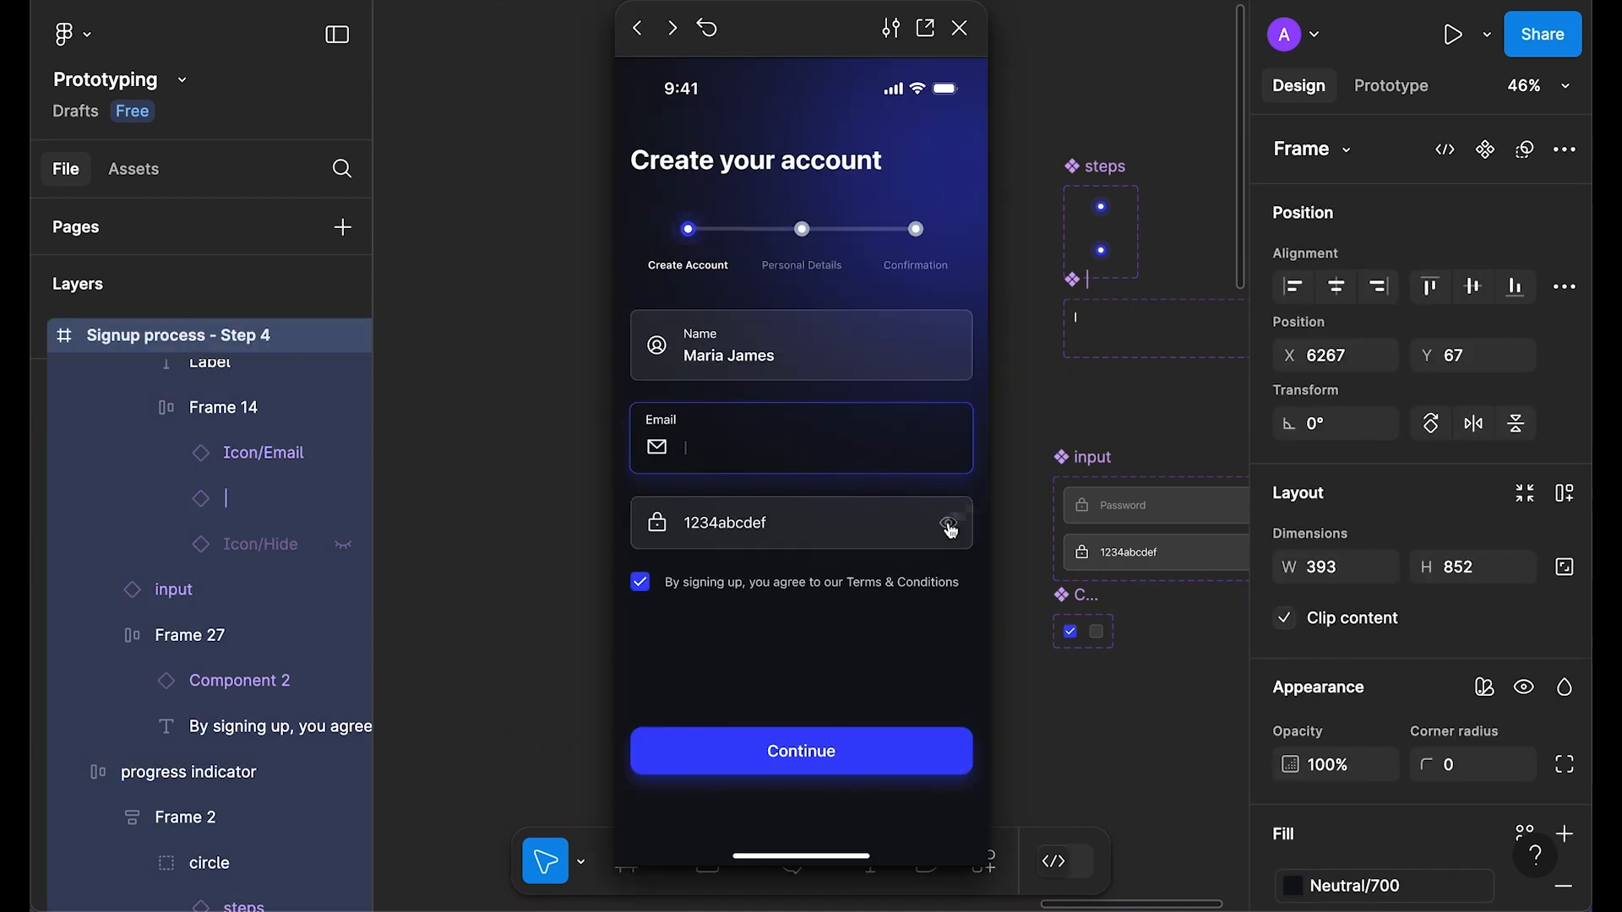
click(950, 528)
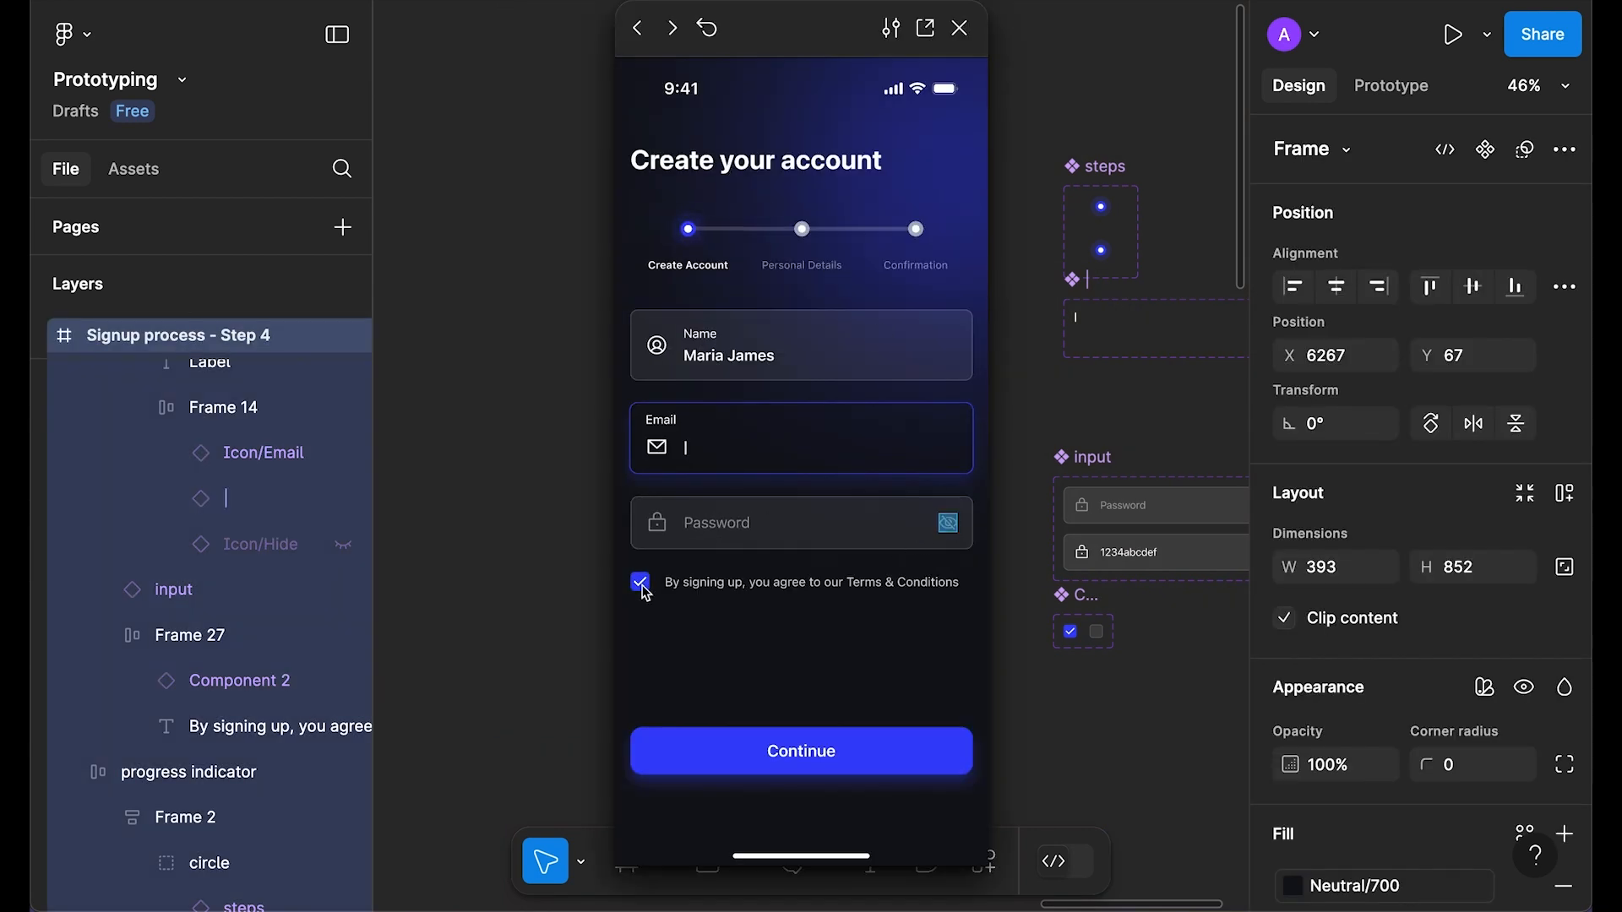
click(958, 29)
scroll(999, 676, up, 5)
scroll(813, 547, up, 4)
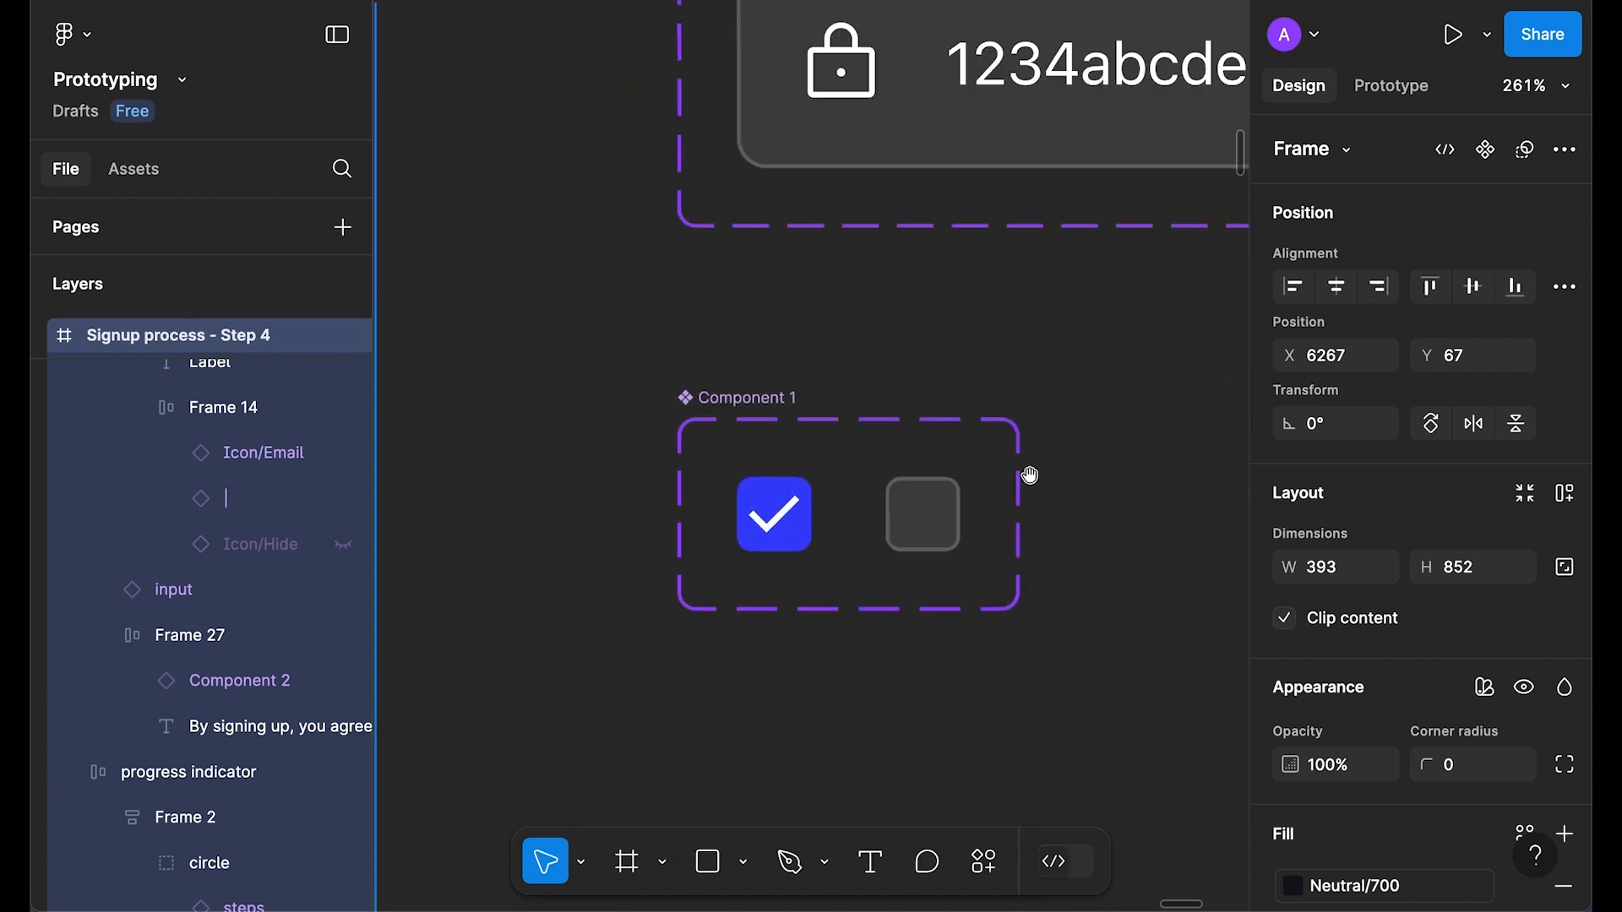
Step: Make the check variant change to uncheck on click with Smart animate and Ease in and out
click(1391, 85)
click(813, 523)
drag(812, 516, 920, 522)
scroll(930, 548, down, 1)
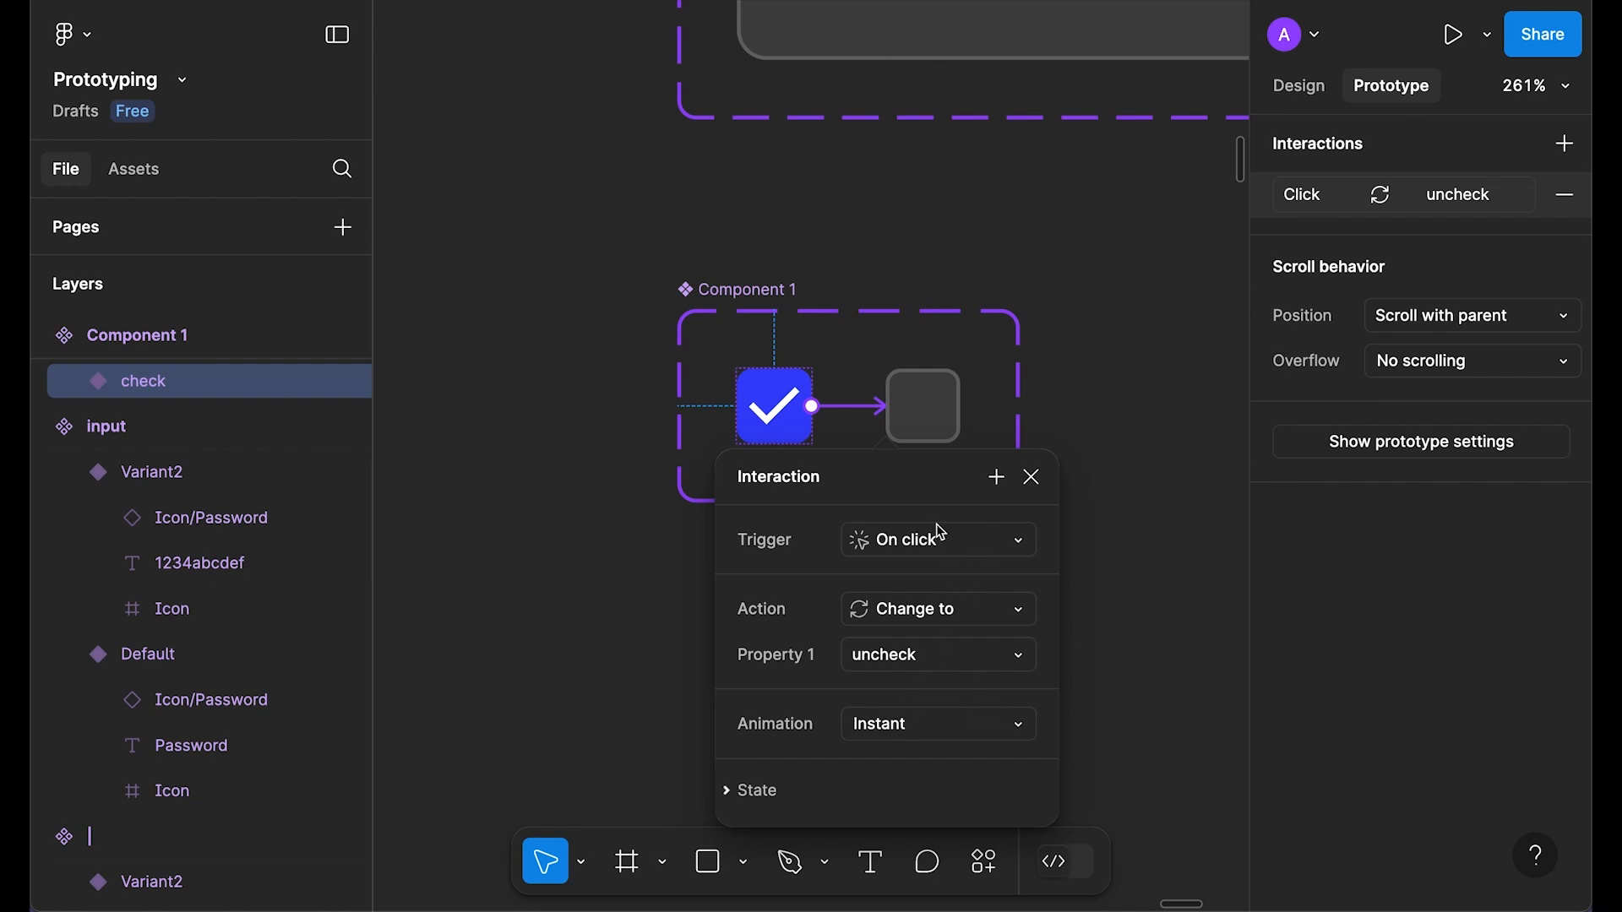
scroll(941, 530, down, 2)
click(921, 651)
click(980, 712)
scroll(940, 635, down, 1)
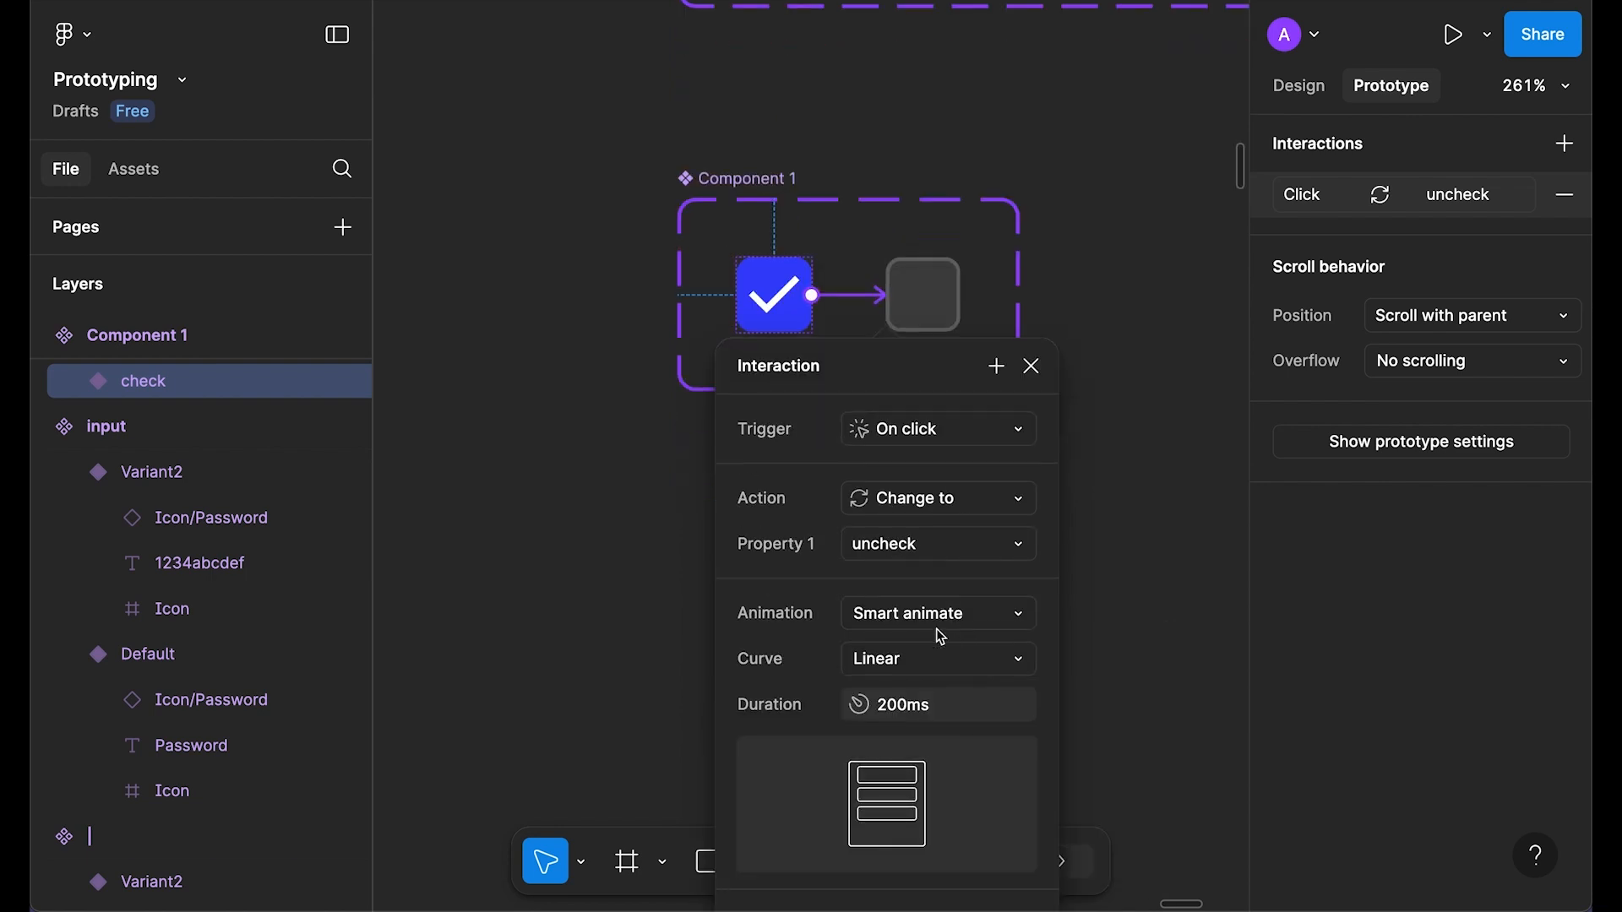
scroll(941, 636, down, 1)
click(940, 636)
click(1022, 725)
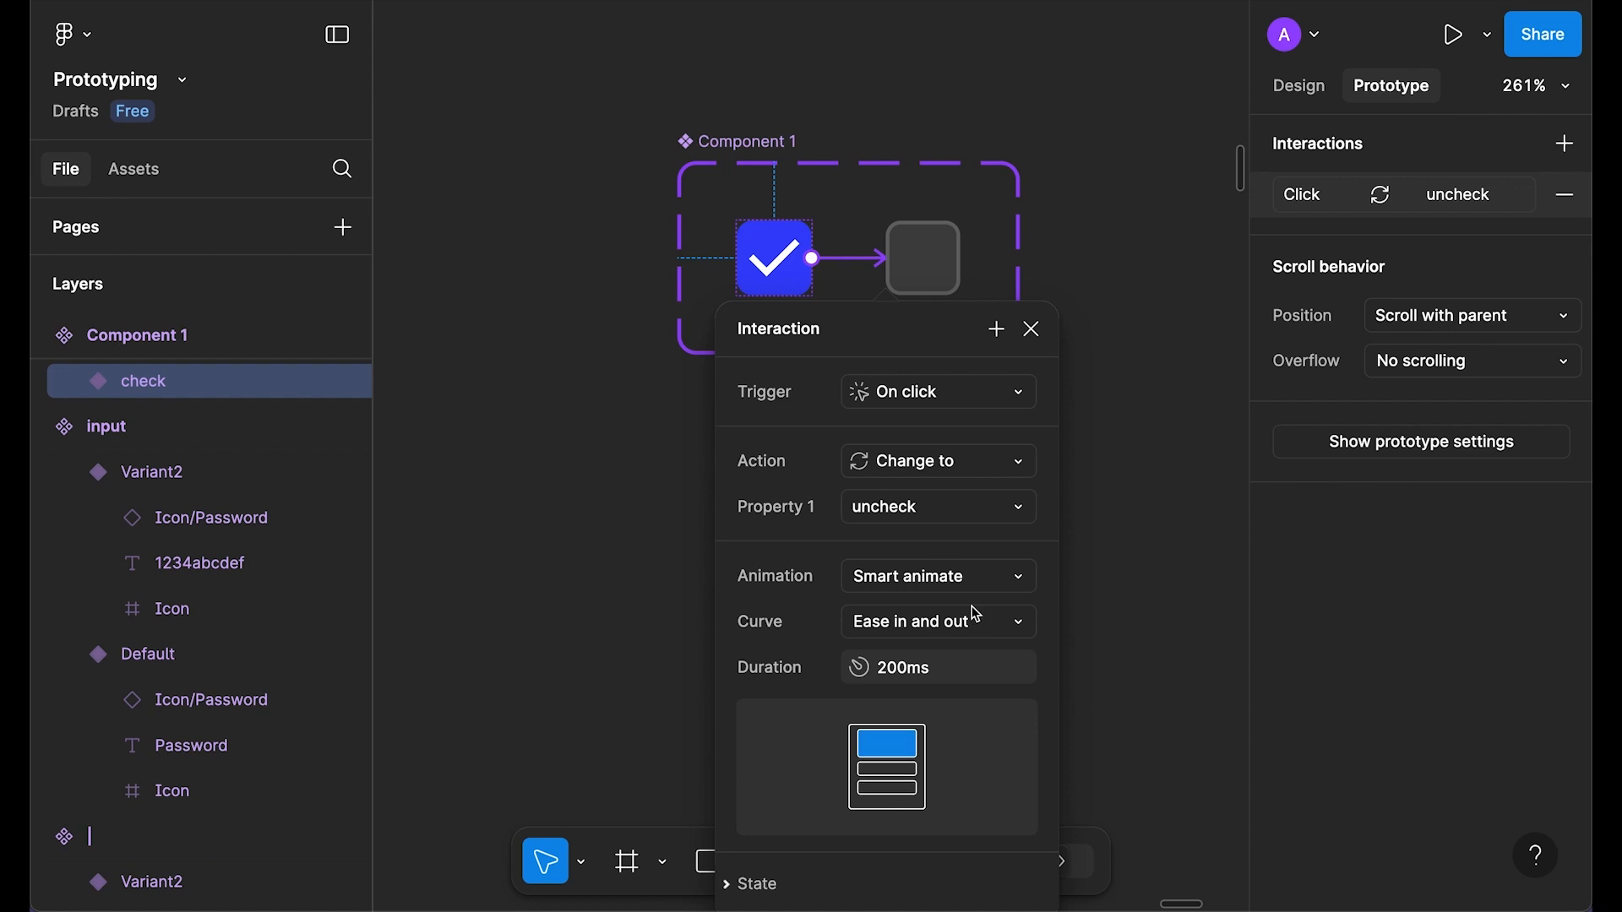
click(882, 668)
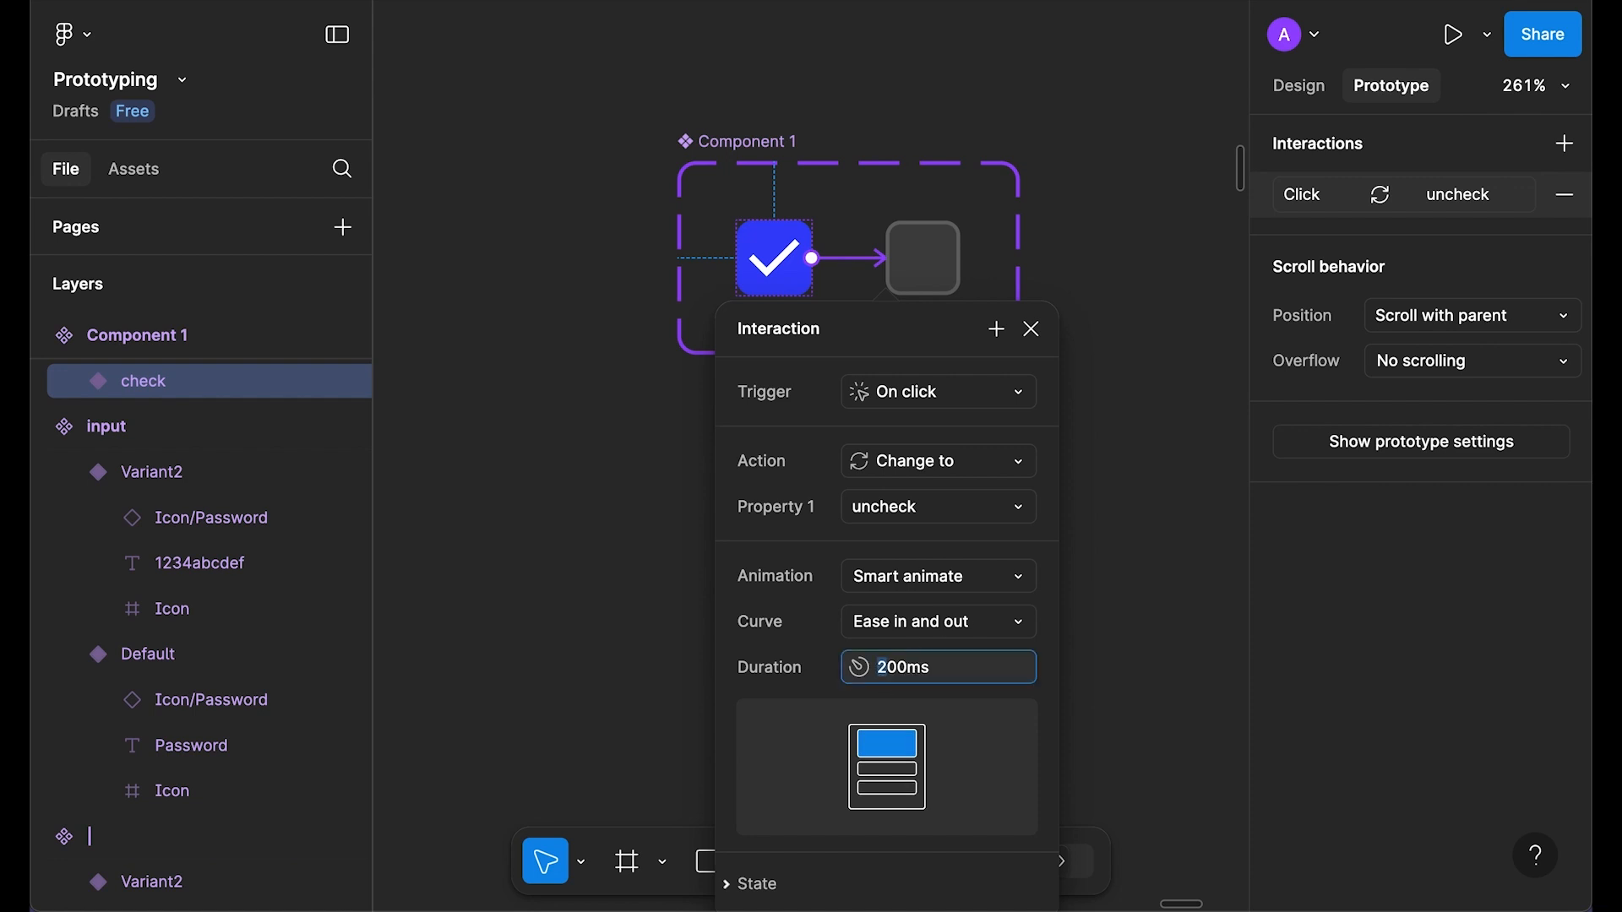
click(1030, 328)
Step: Link the uncheck variant back to check, then test the terms checkbox toggling in a preview
click(924, 286)
drag(925, 297, 782, 268)
click(954, 348)
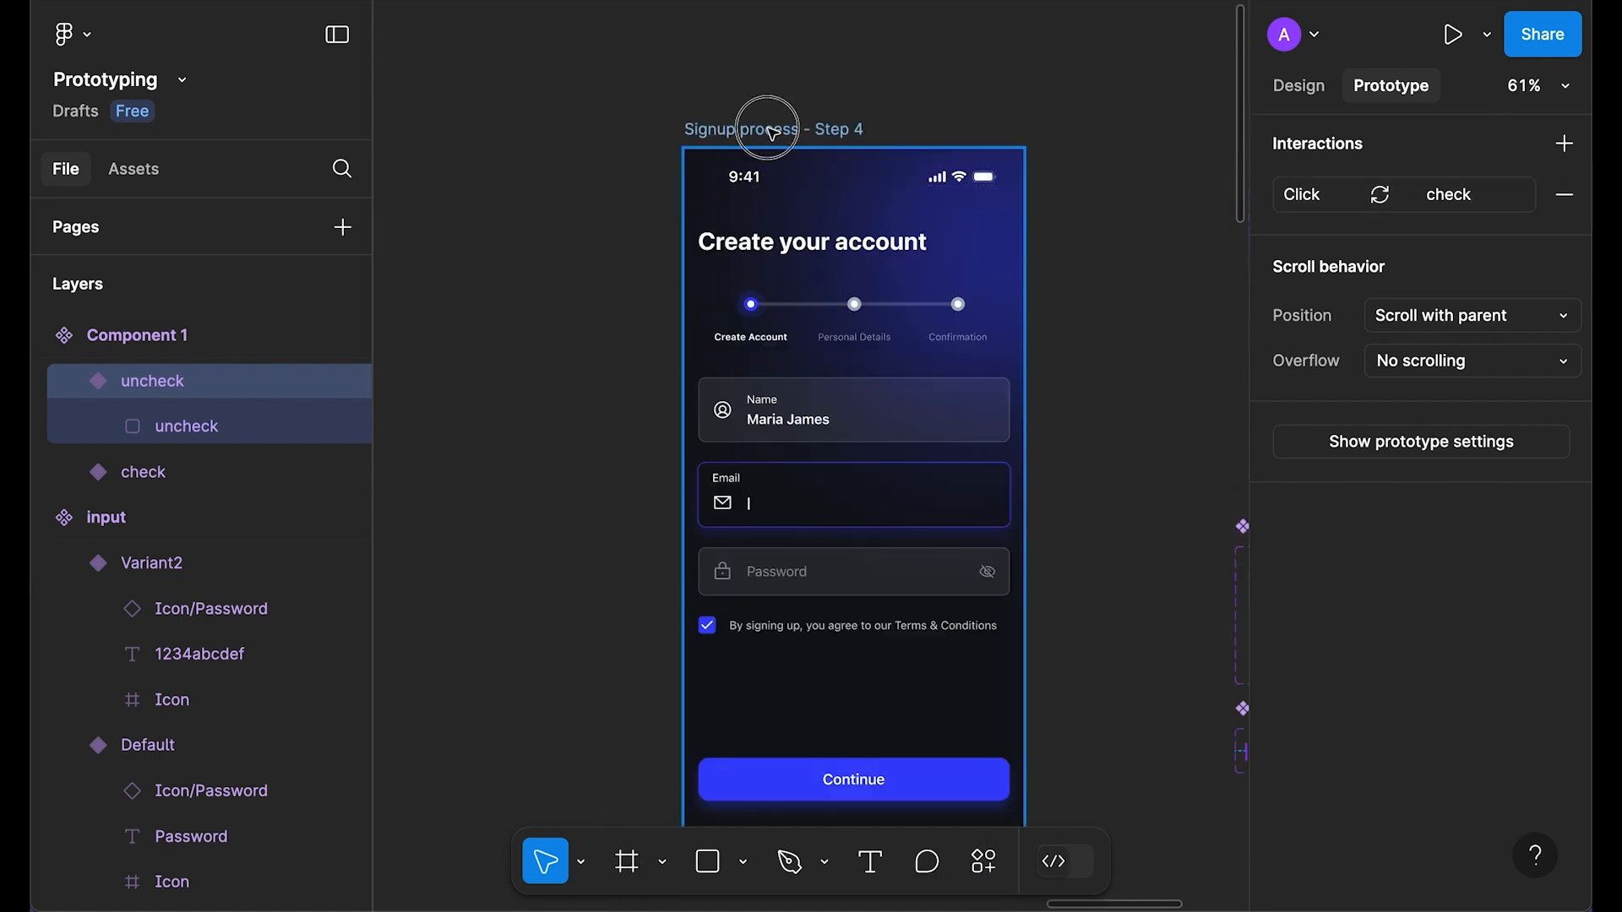
click(766, 128)
key(shift+space)
click(640, 583)
click(643, 586)
click(641, 580)
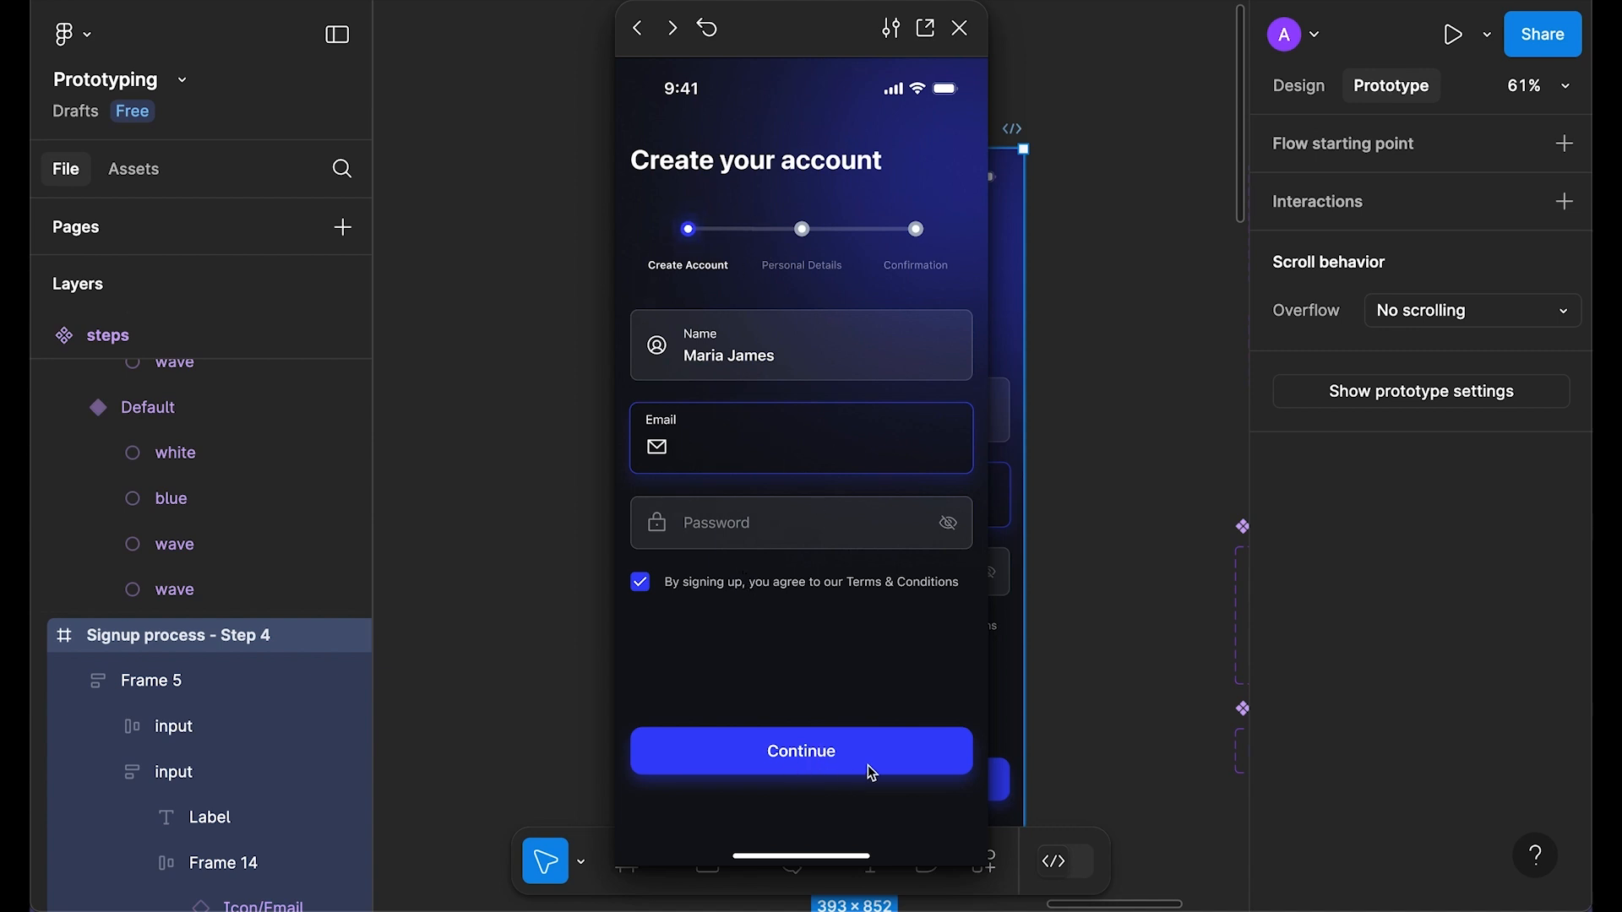
Step: Close the preview and return to the Design properties with nothing selected
click(960, 28)
scroll(1068, 217, down, 3)
click(1098, 423)
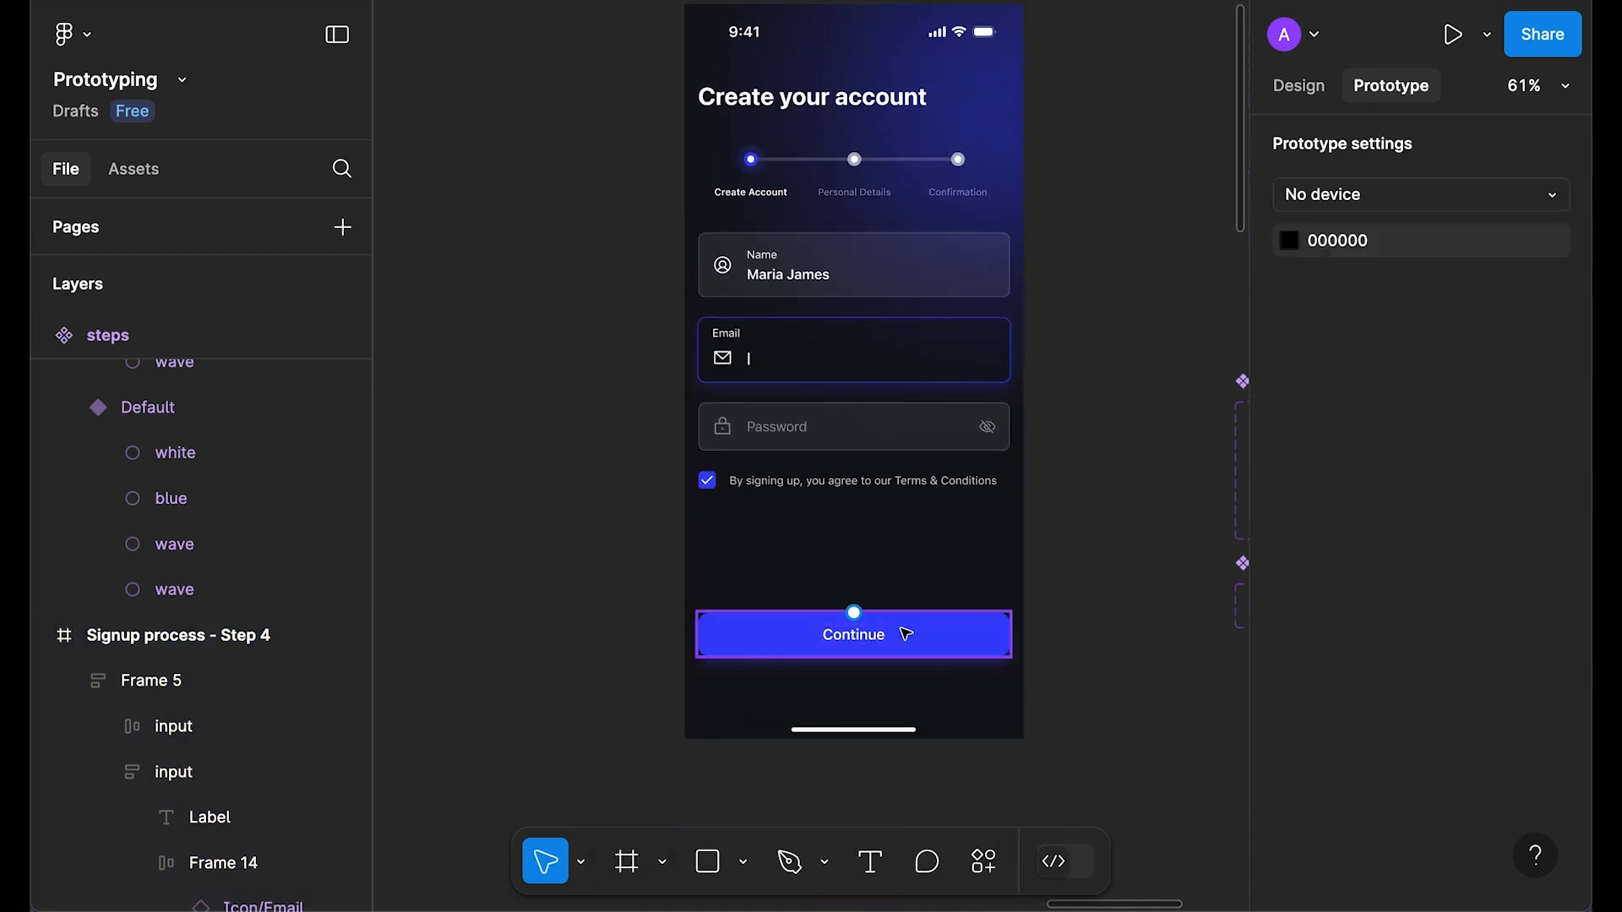
click(1314, 88)
scroll(1093, 656, right, 5)
scroll(1093, 655, down, 2)
Step: Duplicate the Continue button into a component with a second variant, spaced 100 apart
drag(650, 554, 1181, 647)
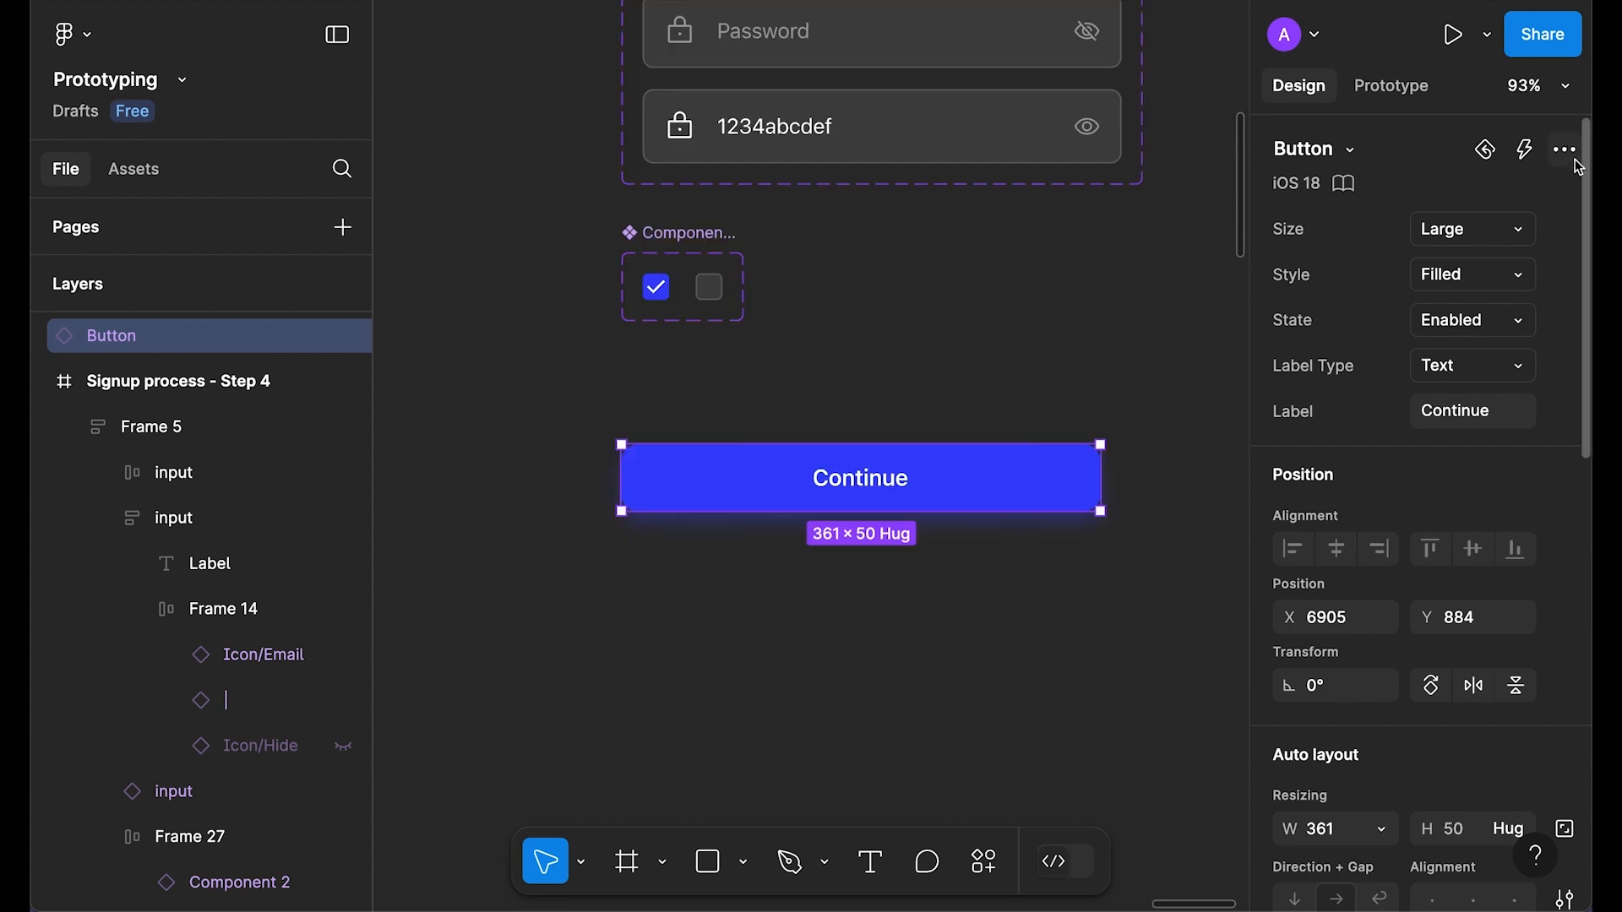
click(1565, 150)
click(1413, 264)
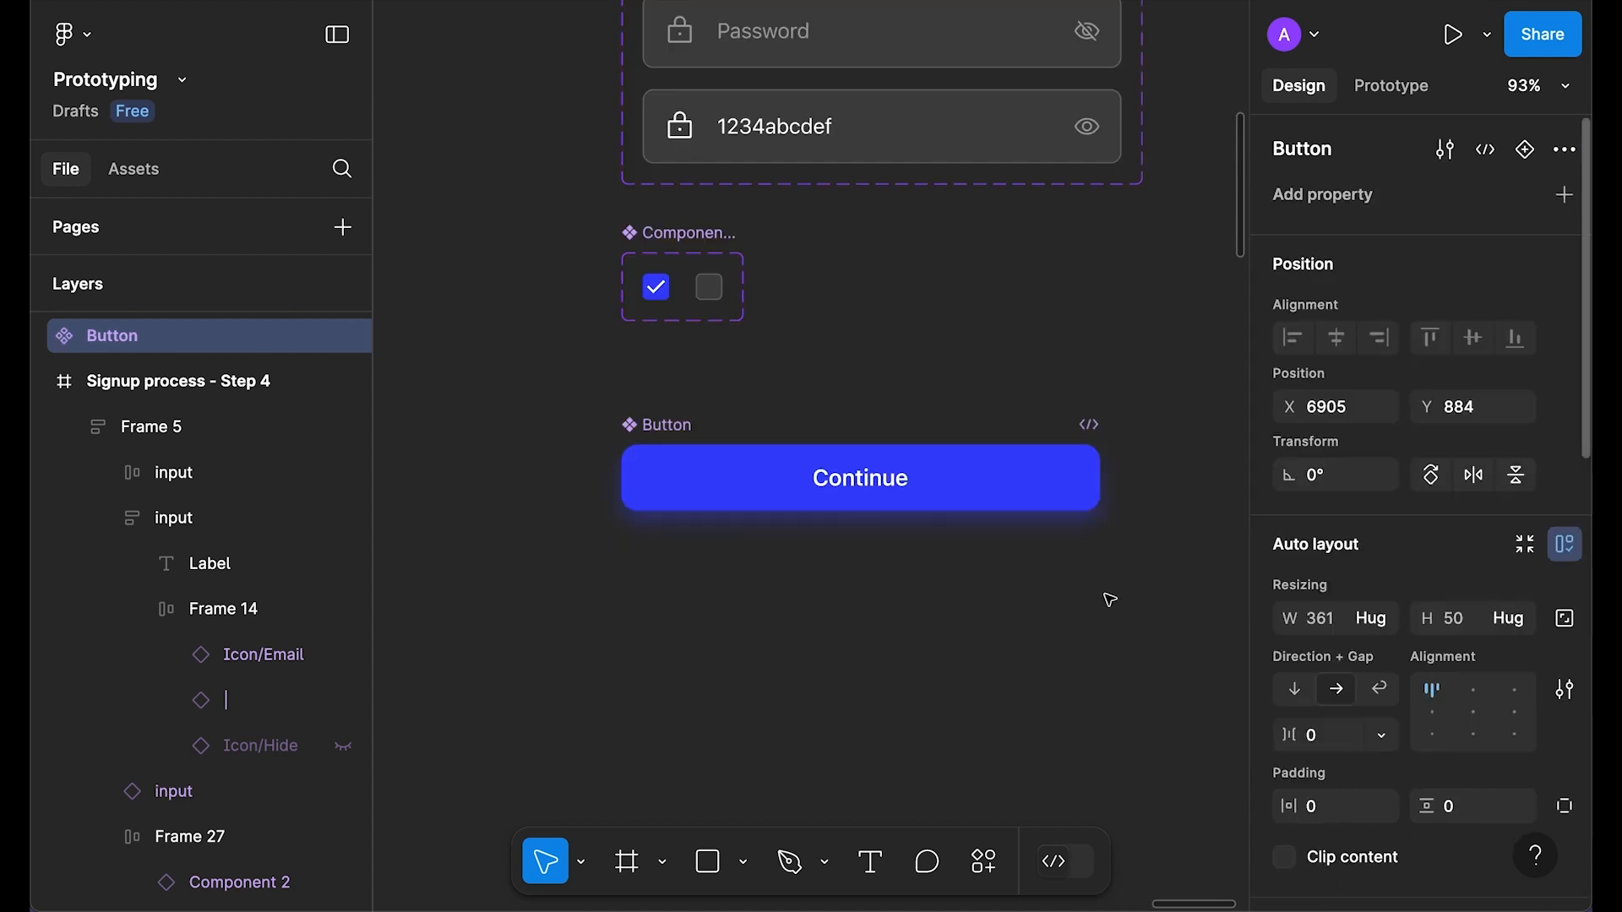
click(1523, 156)
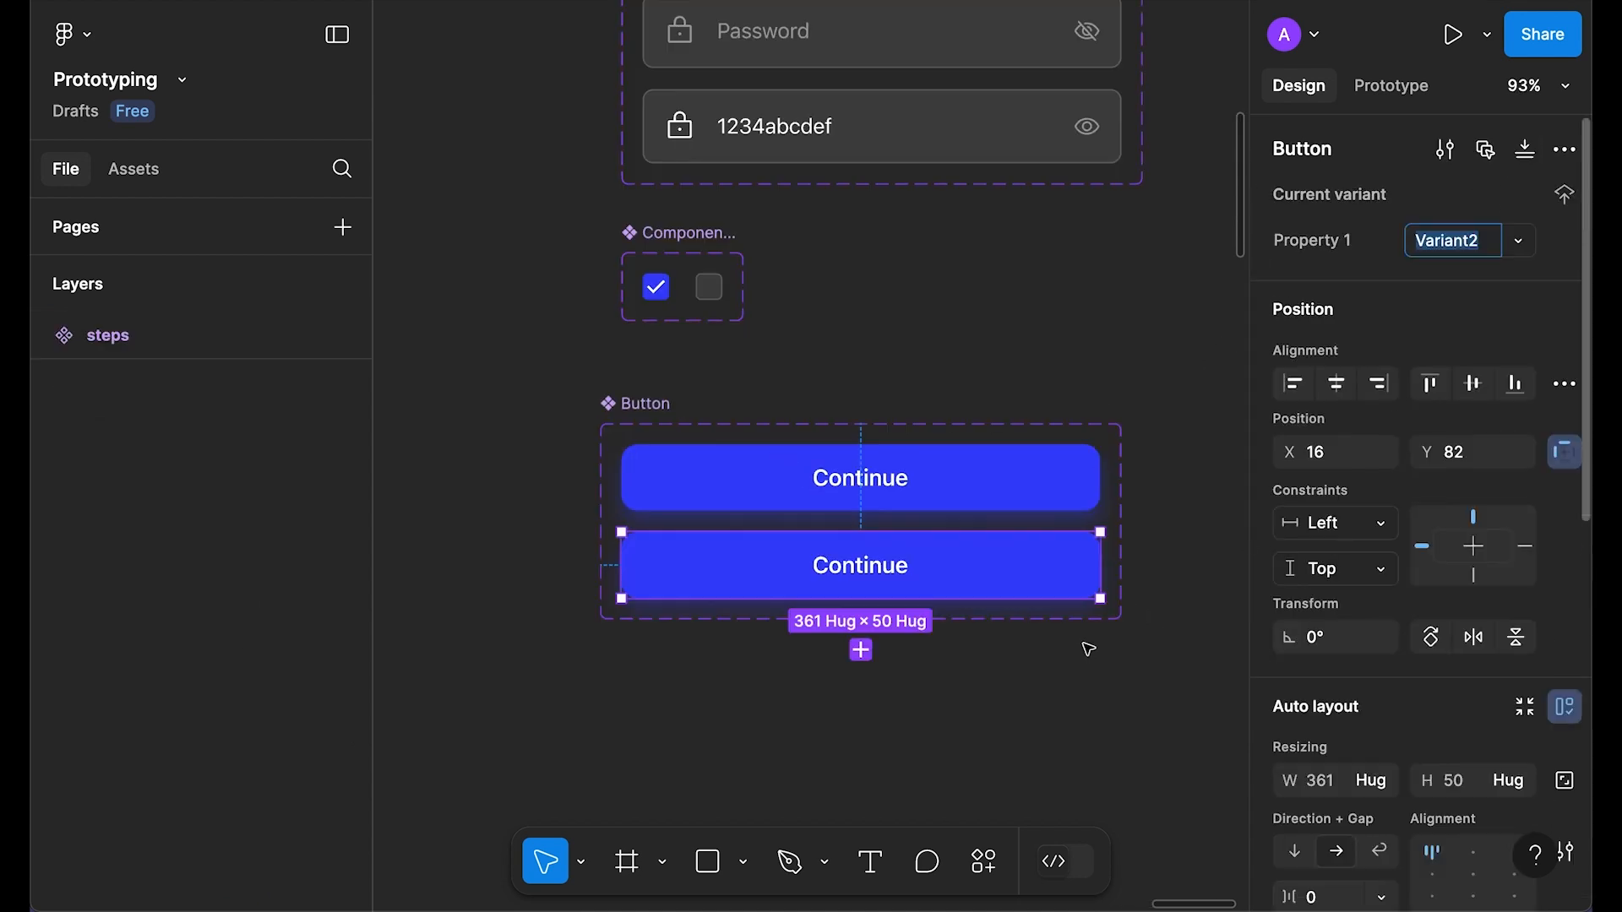
click(1333, 701)
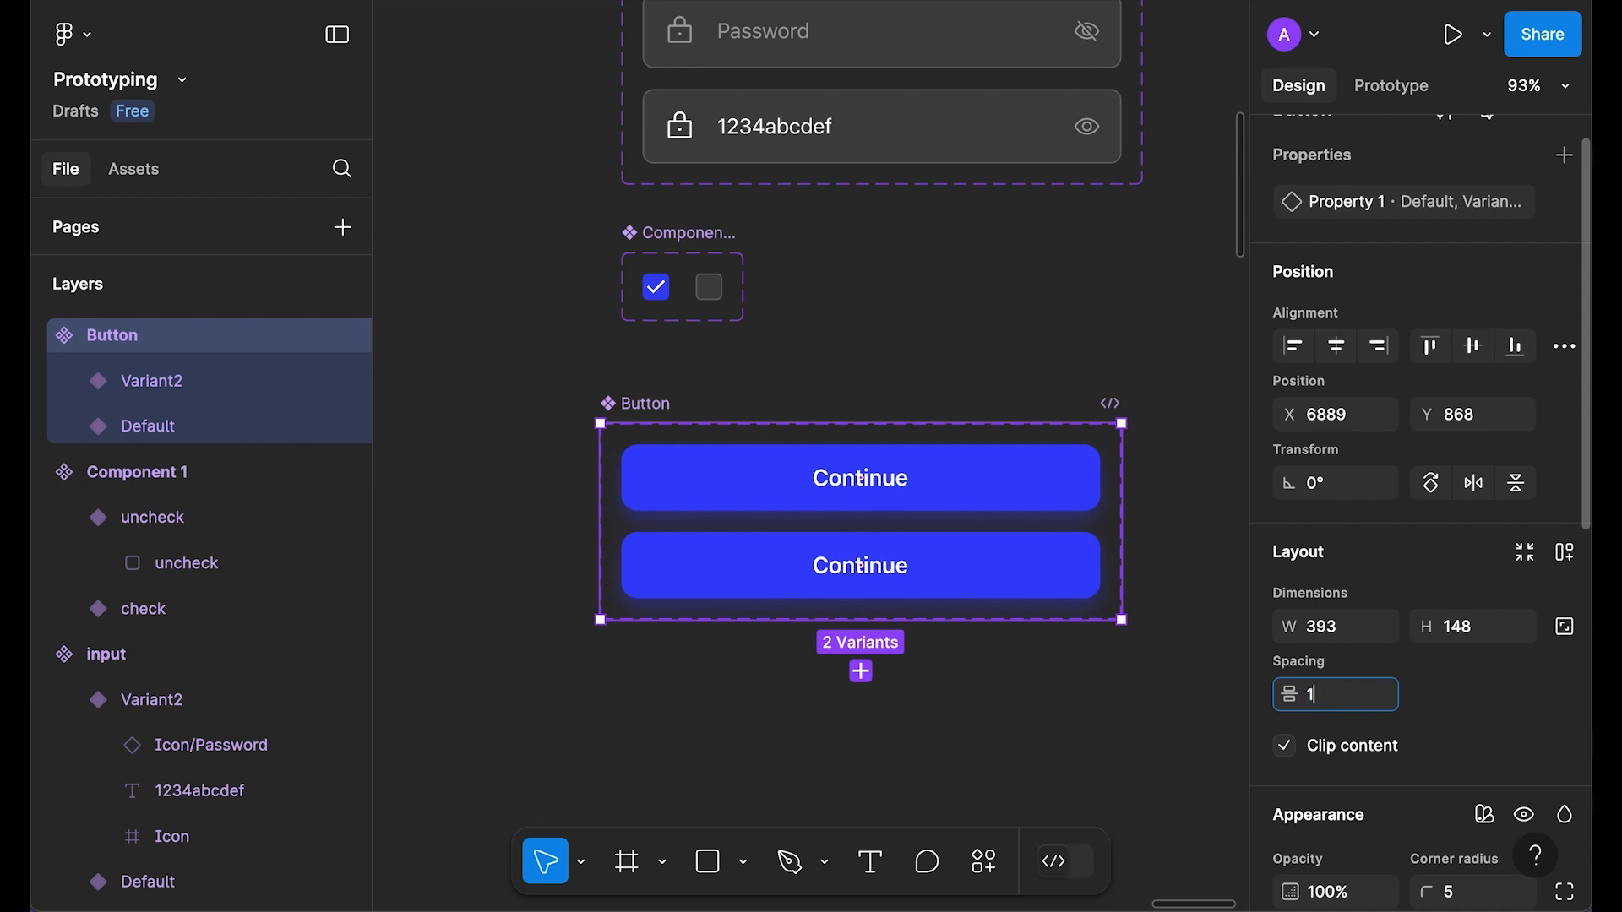
key(Return)
click(1526, 553)
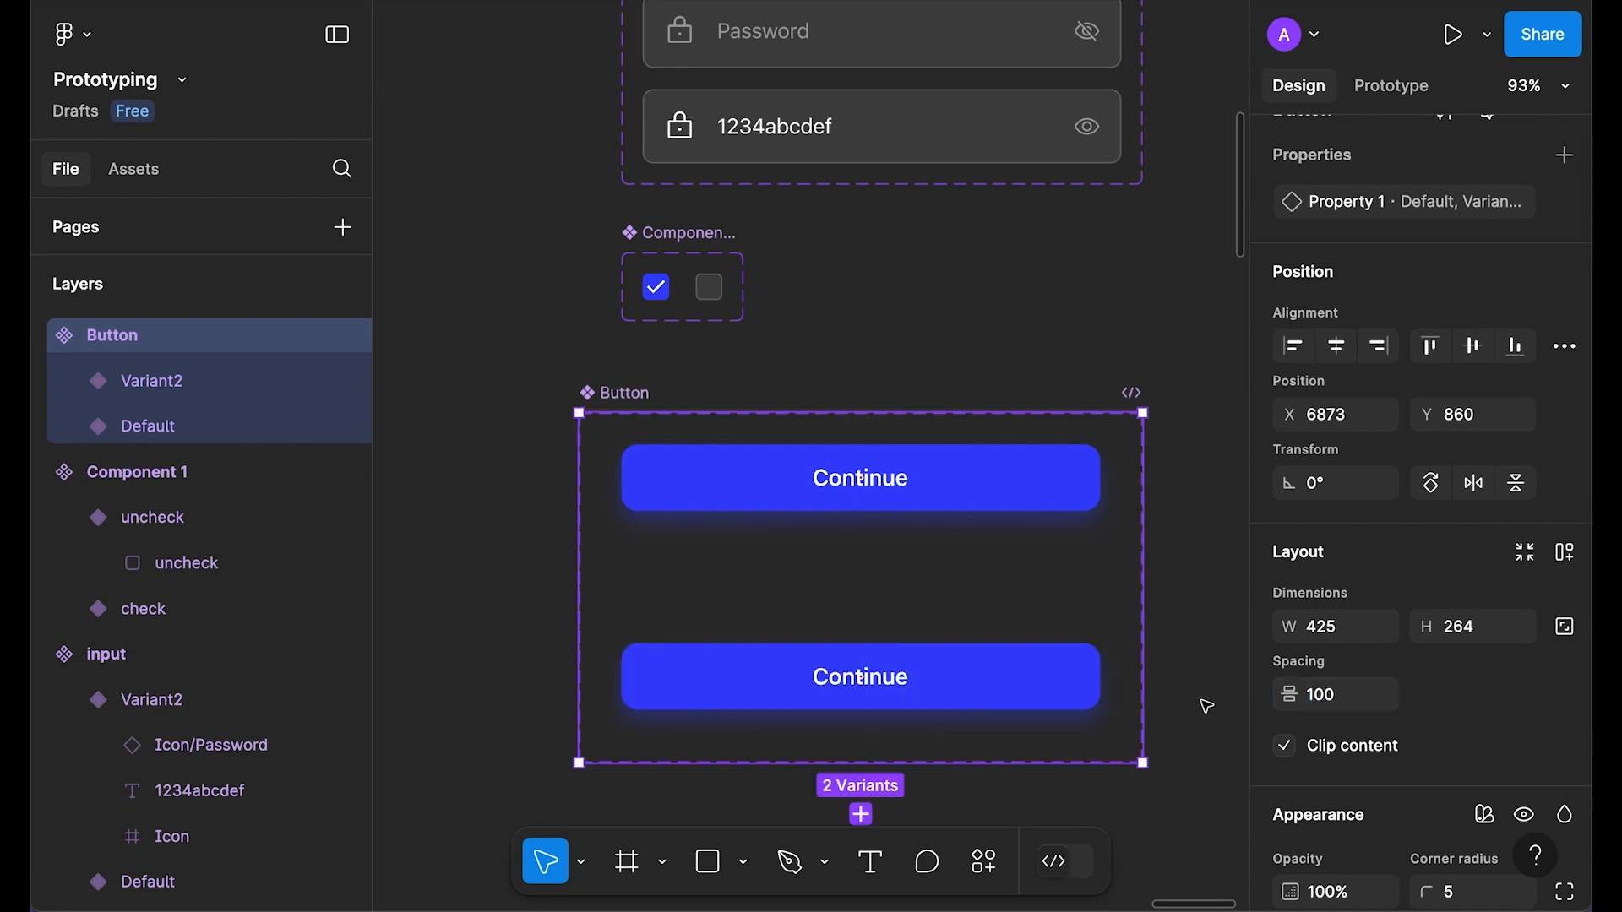
click(1172, 607)
Step: Make the Button variant set taller, to a height of 328
click(860, 672)
click(897, 480)
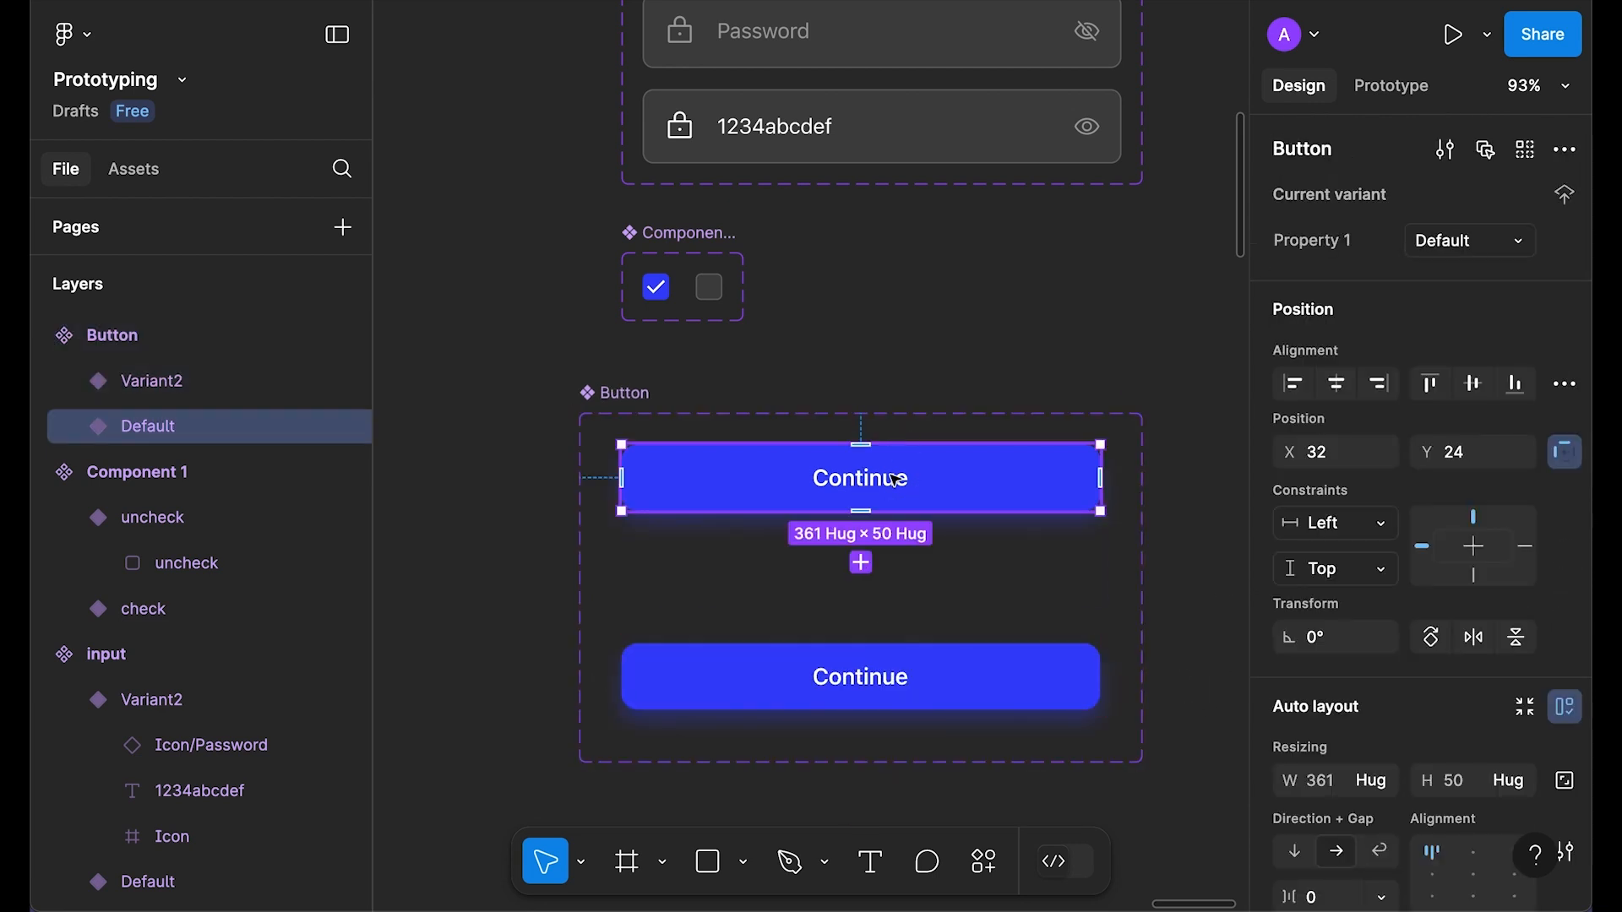
click(971, 663)
scroll(929, 642, down, 2)
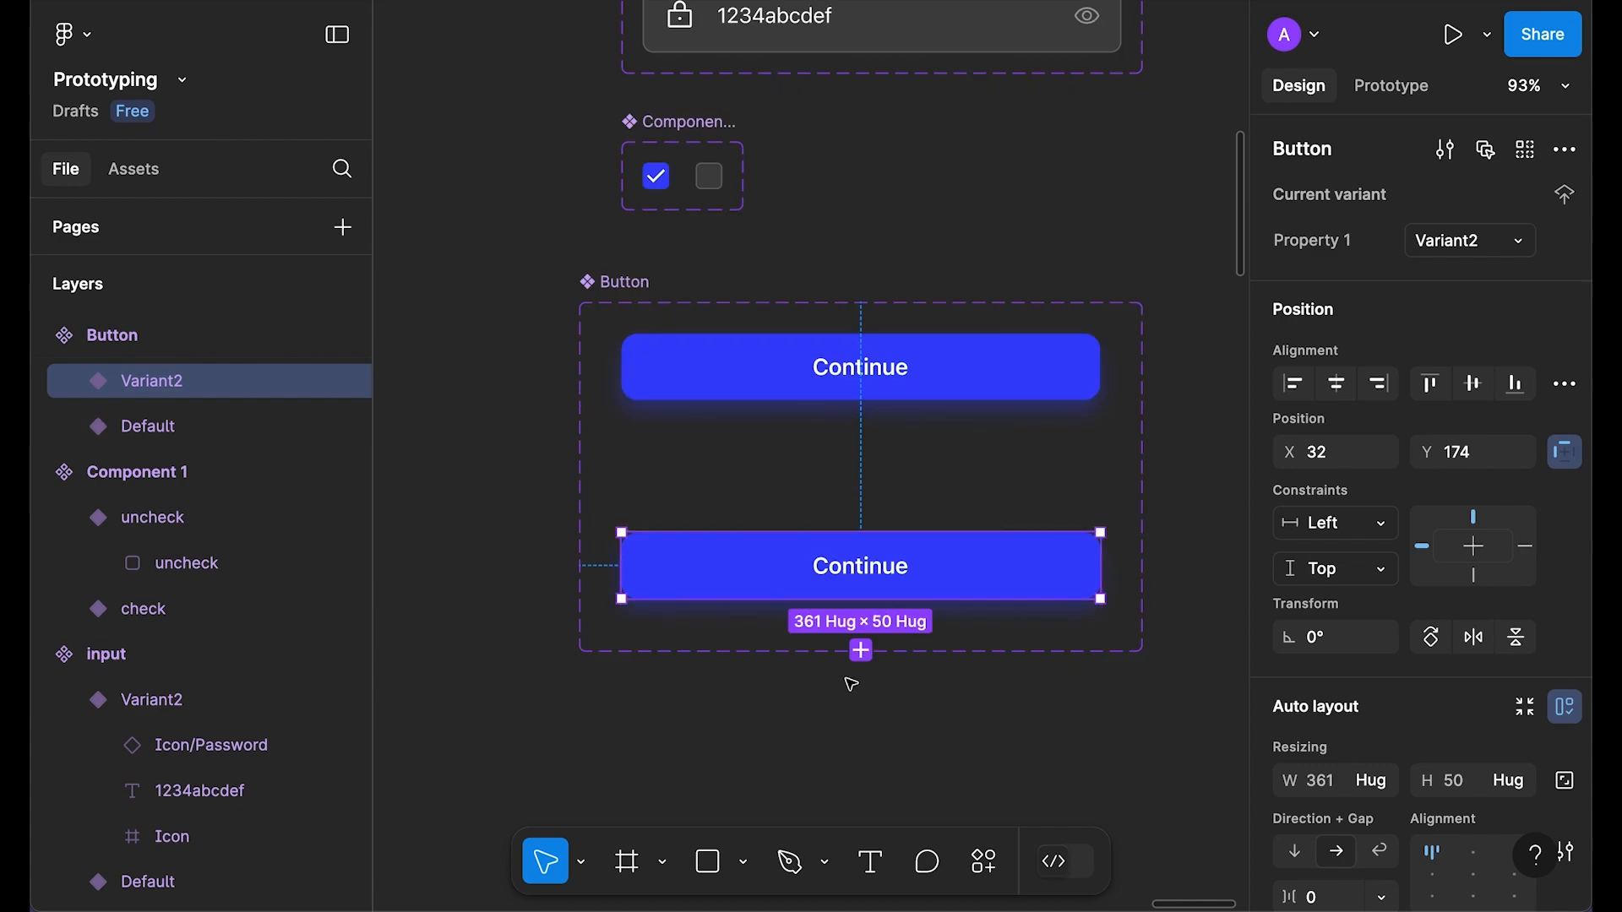
click(885, 642)
drag(890, 652, 891, 737)
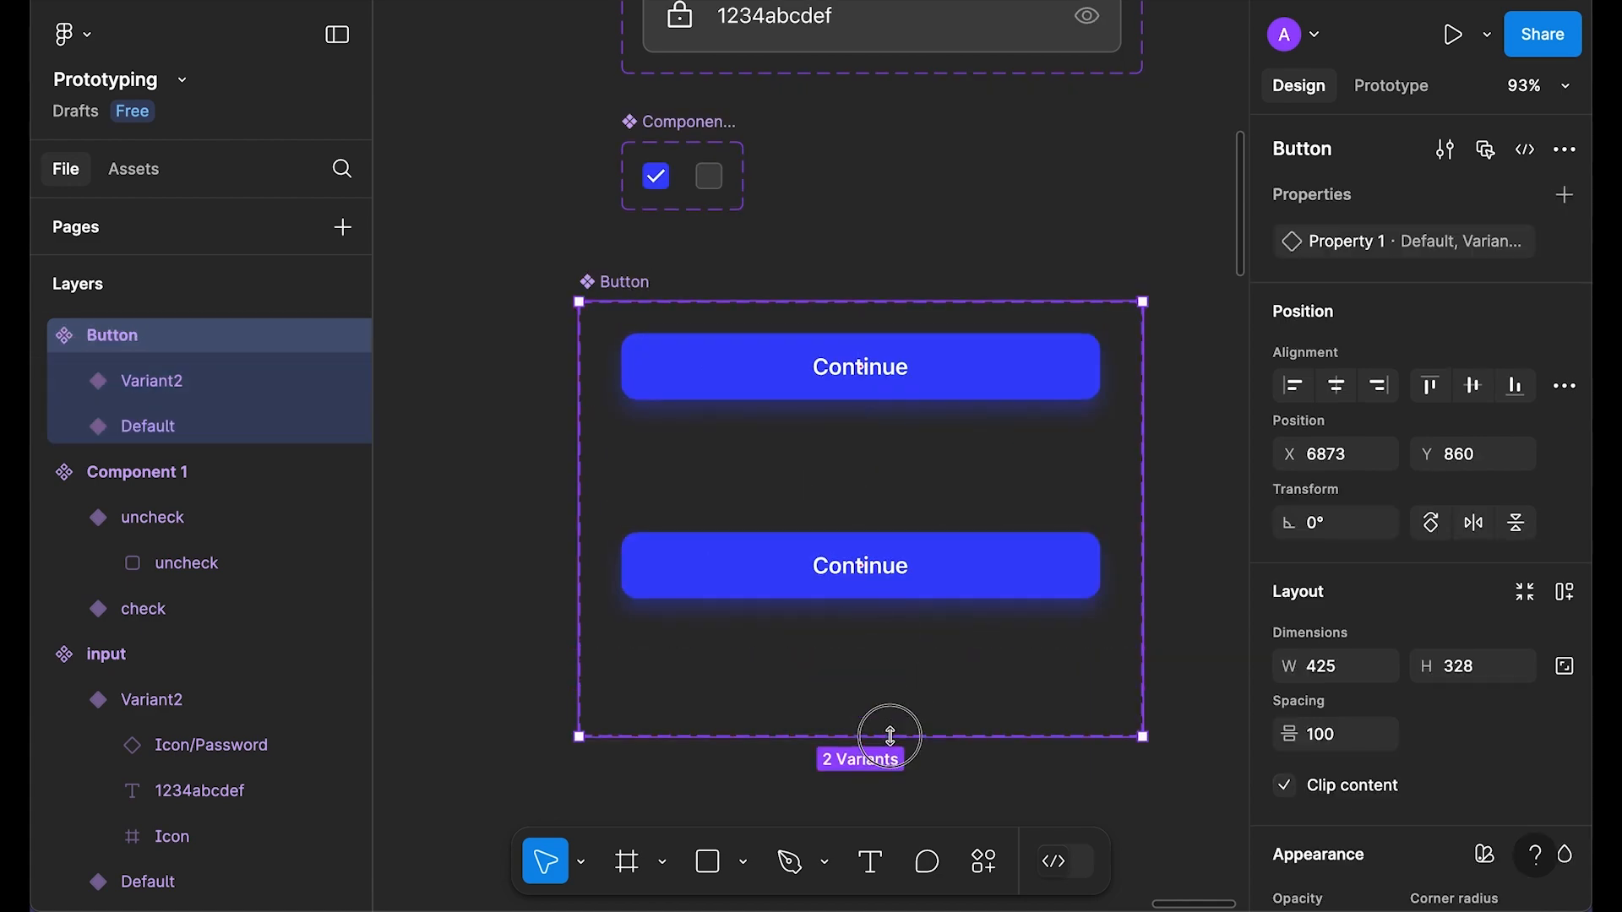
click(954, 581)
scroll(1394, 659, down, 6)
Step: Give Variant2's button a drop shadow with Y 16, blur 32 and 60% opacity
double_click(1006, 580)
scroll(1469, 642, down, 1)
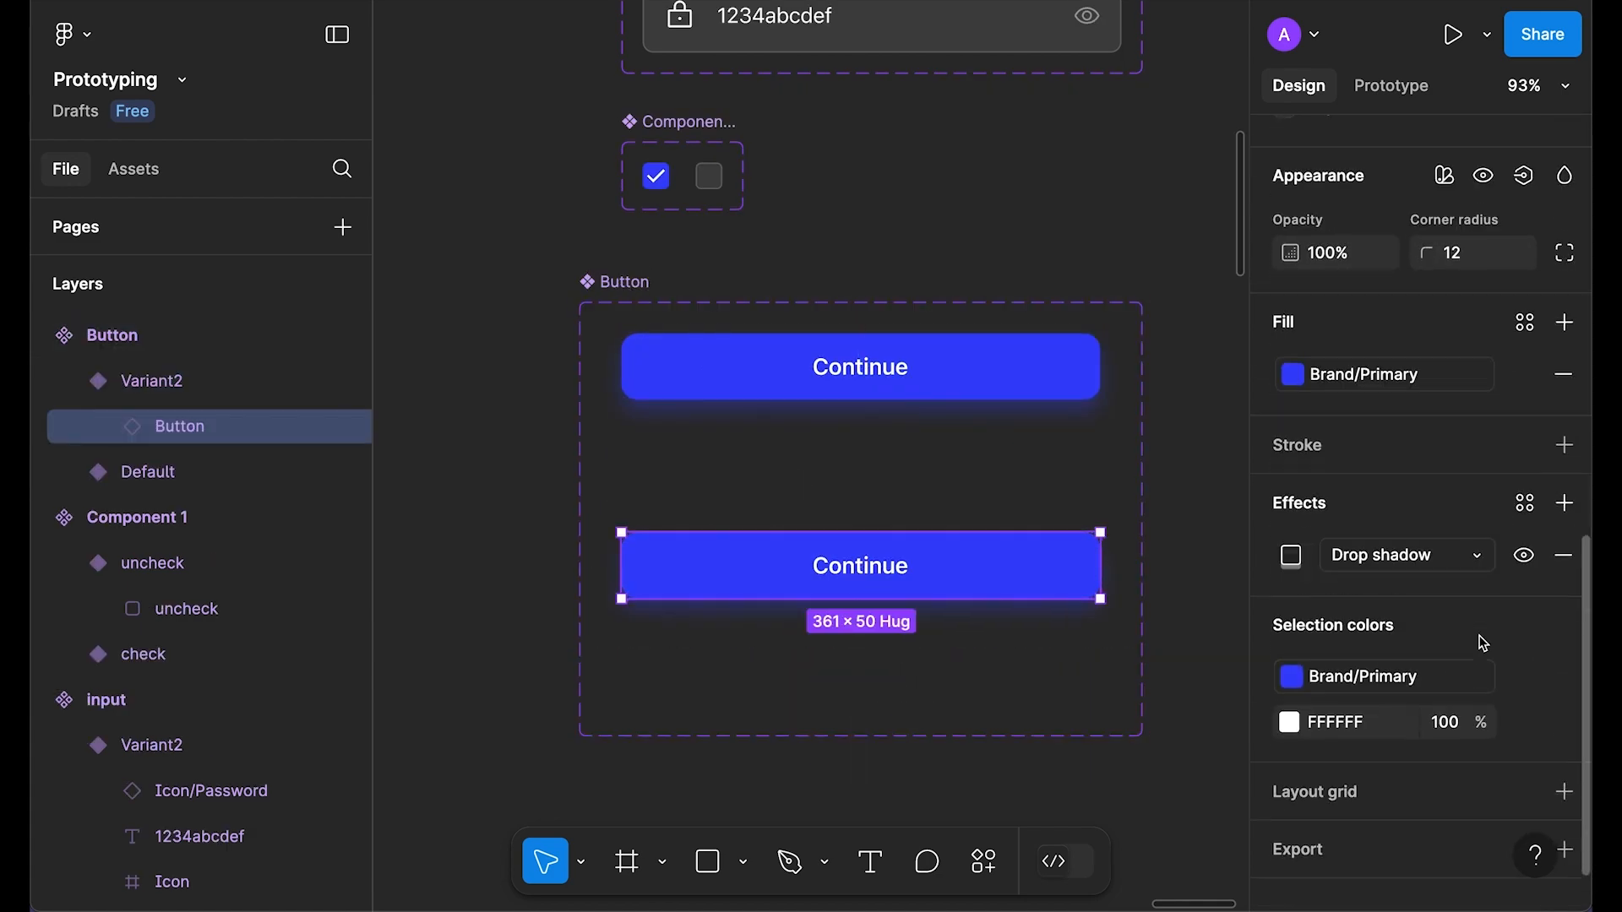
scroll(1485, 644, down, 1)
click(1291, 517)
key(Tab)
text(16)
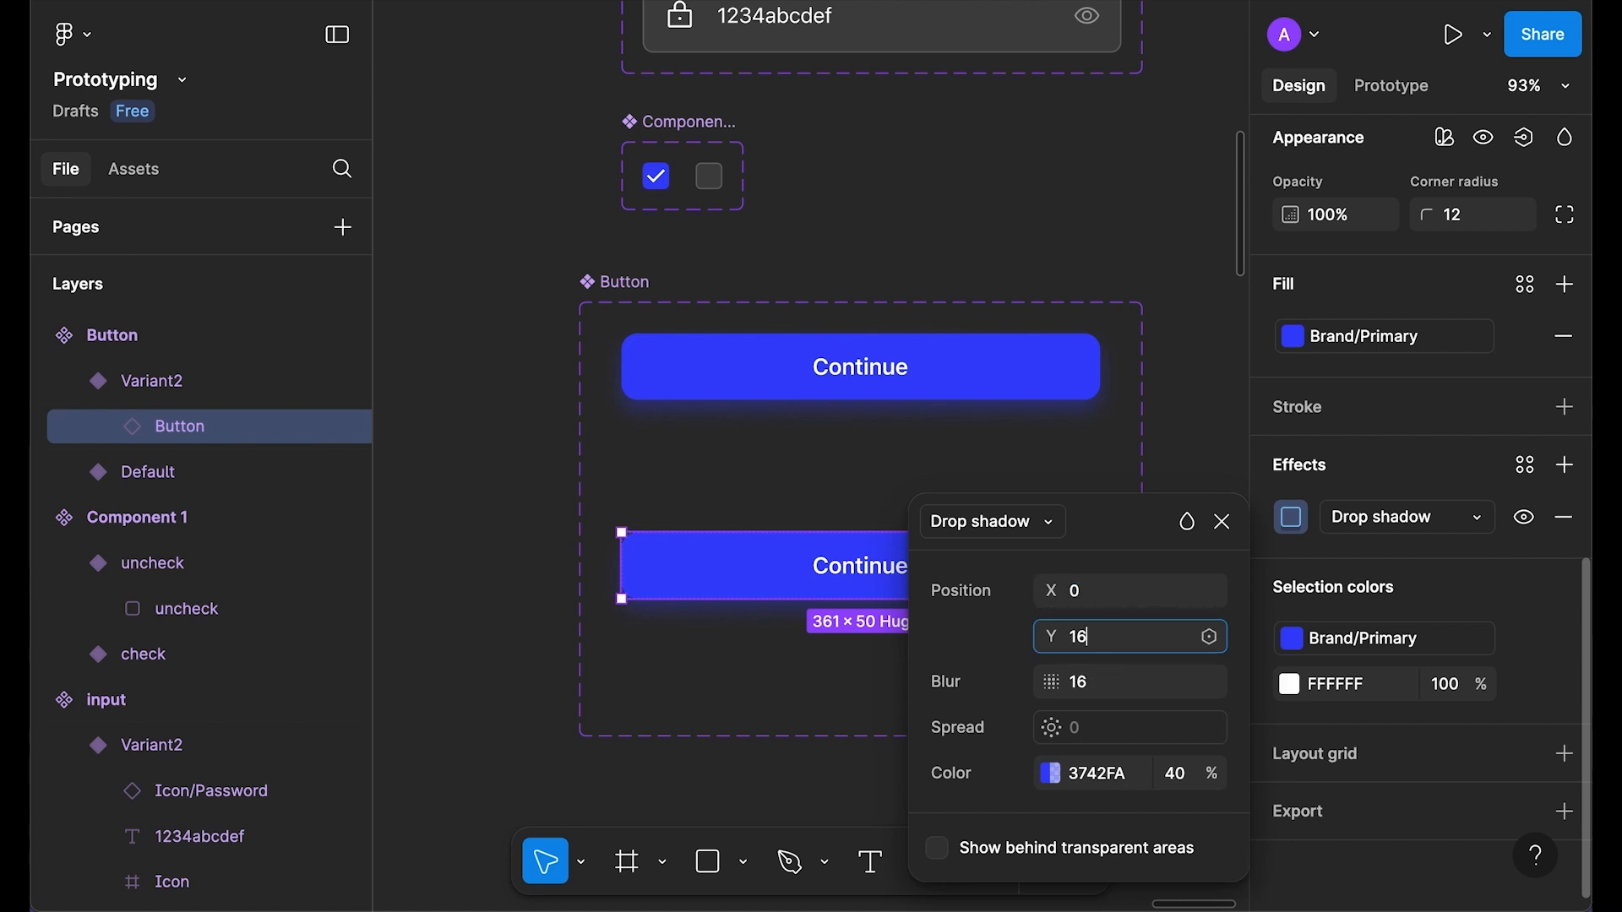
key(Tab)
text(32)
key(Return)
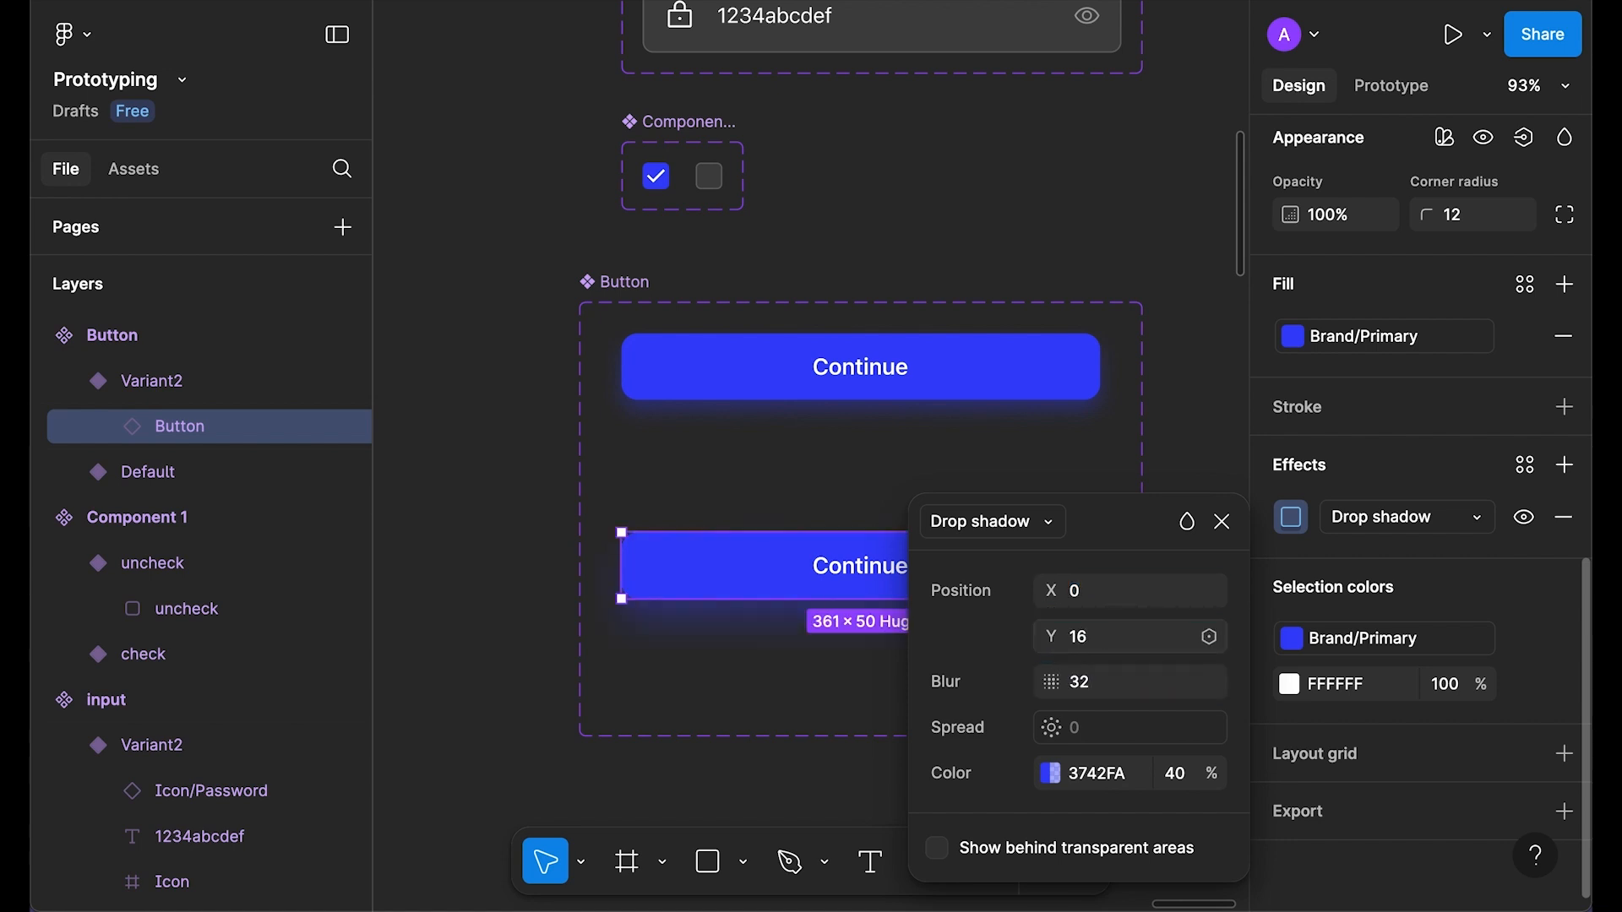
click(1179, 777)
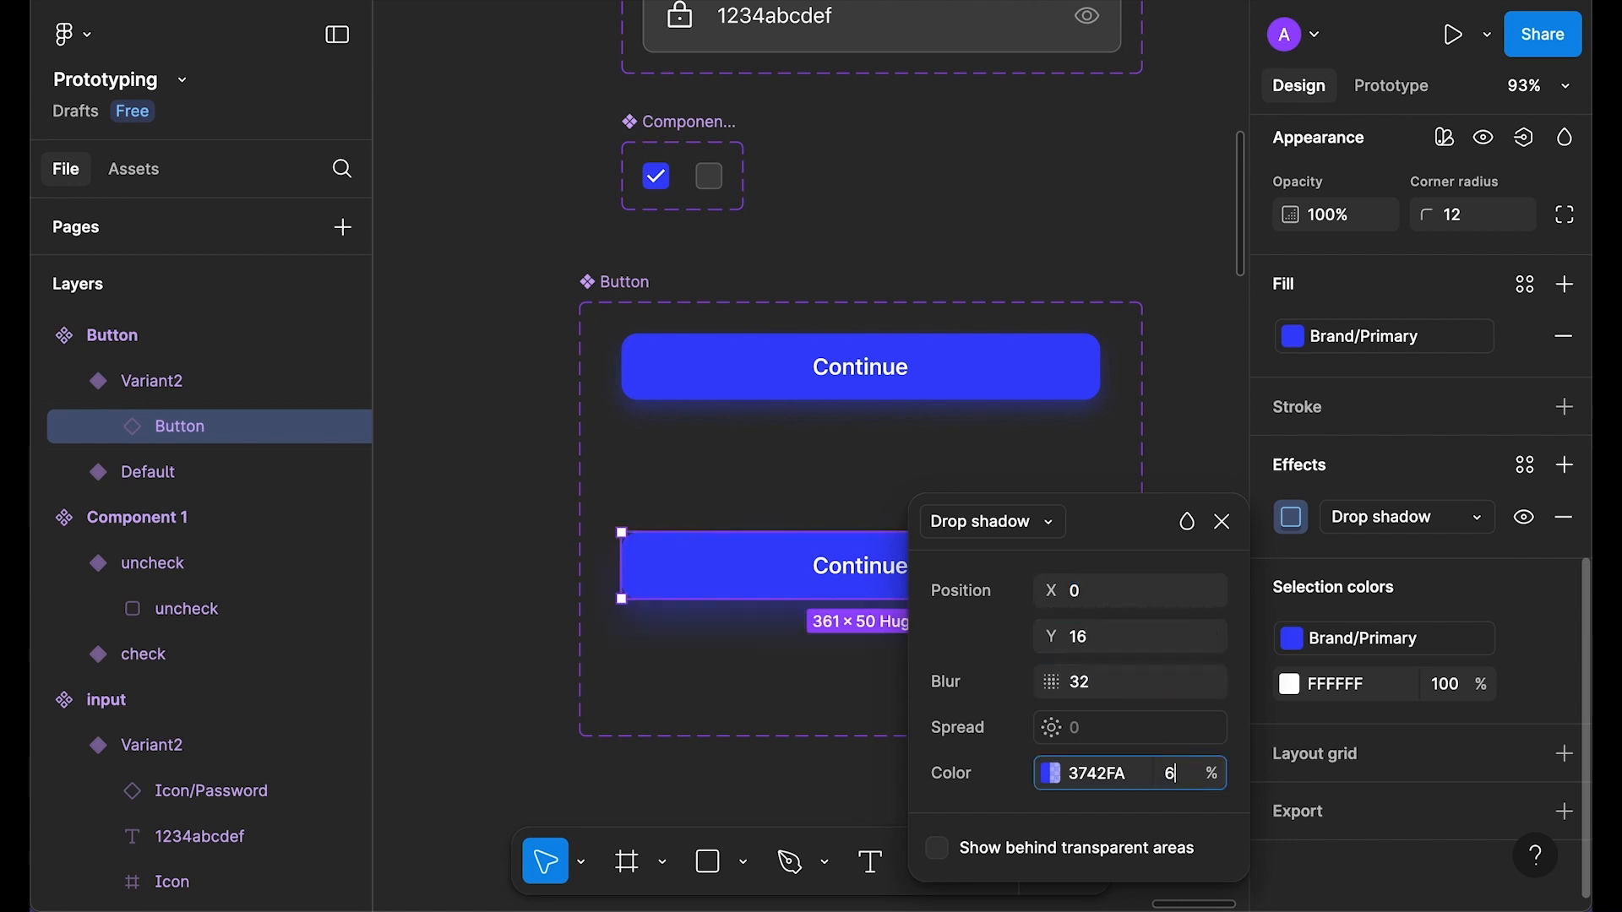
text(60)
click(1223, 521)
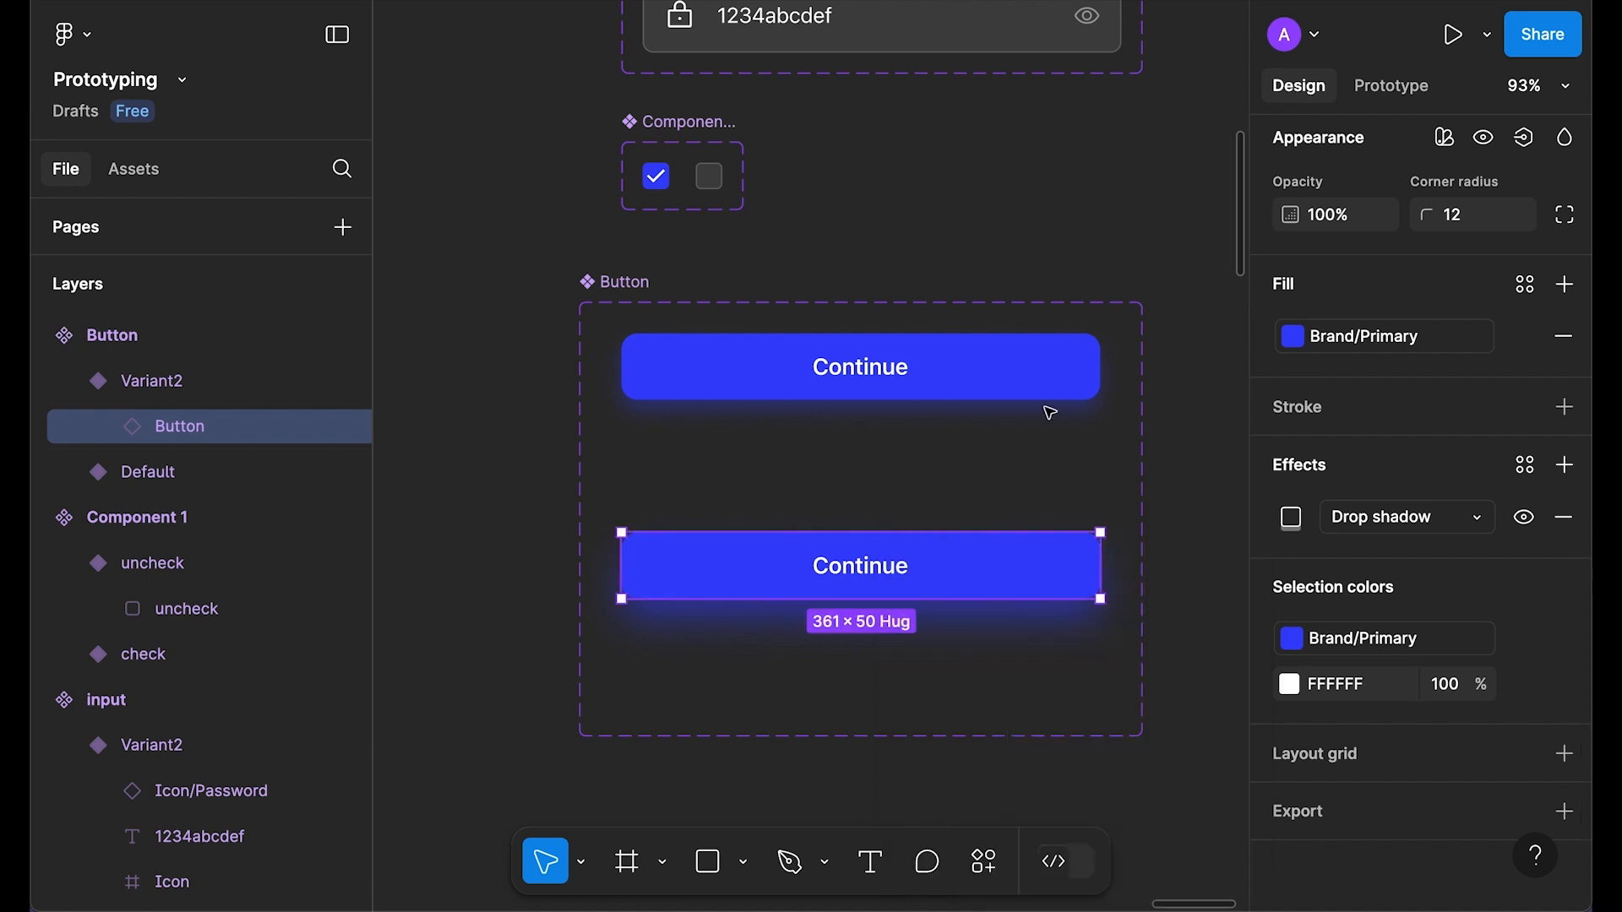
Step: Connect the Default variant to Variant2 with an On click interaction
click(1046, 399)
click(1392, 85)
drag(860, 400, 895, 542)
scroll(927, 658, down, 3)
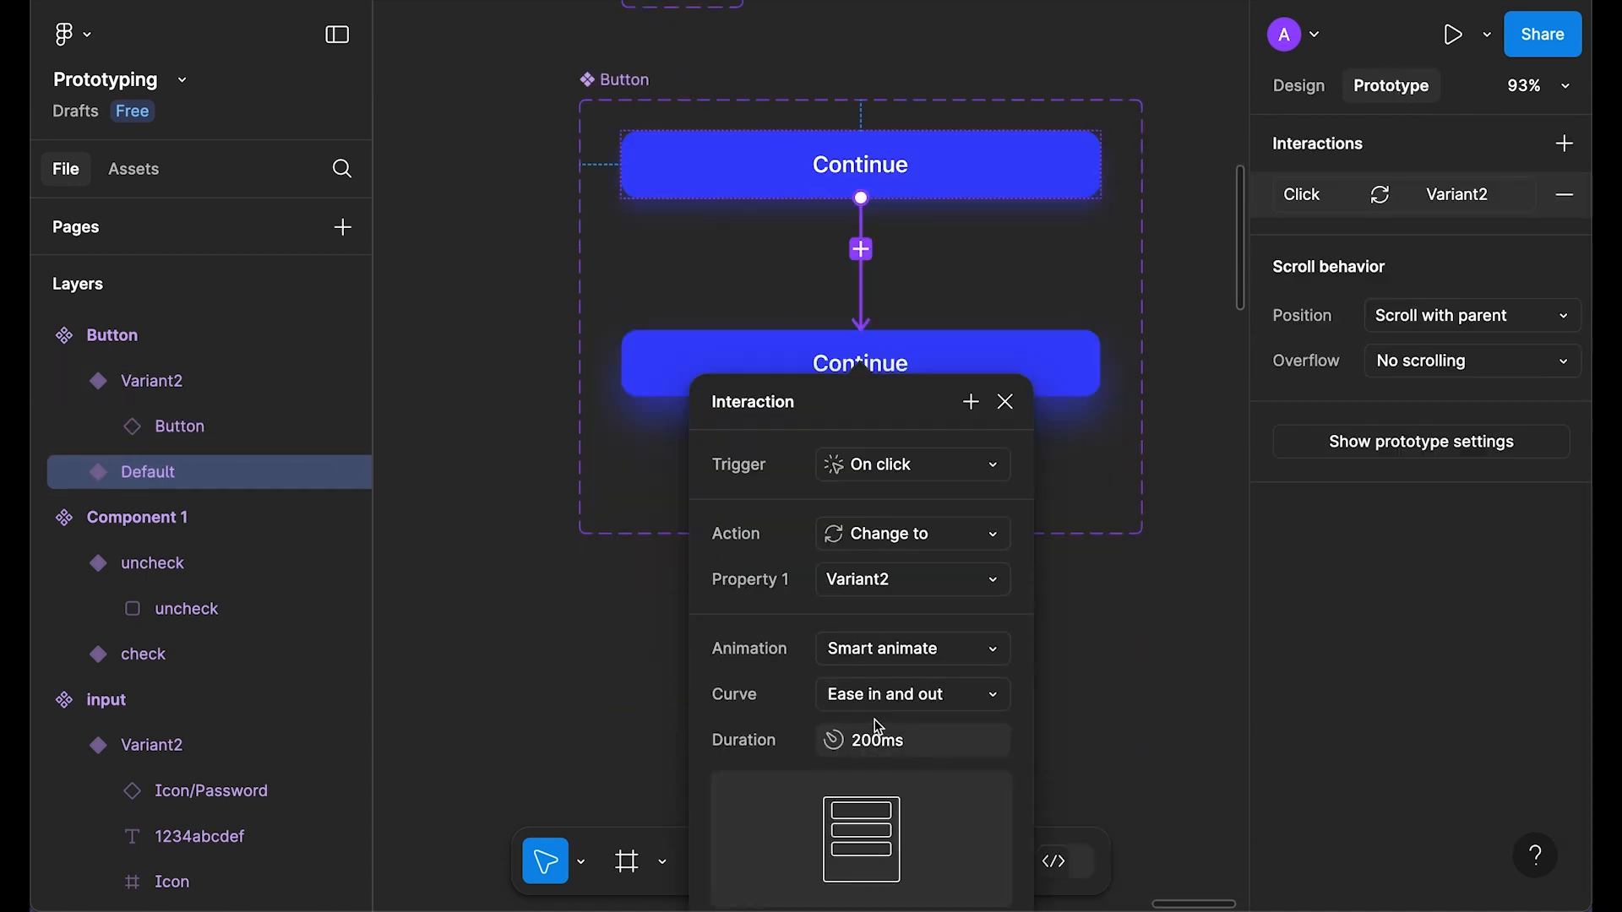
Step: Replace the phone's Continue button with an instance of the Button component
click(1005, 402)
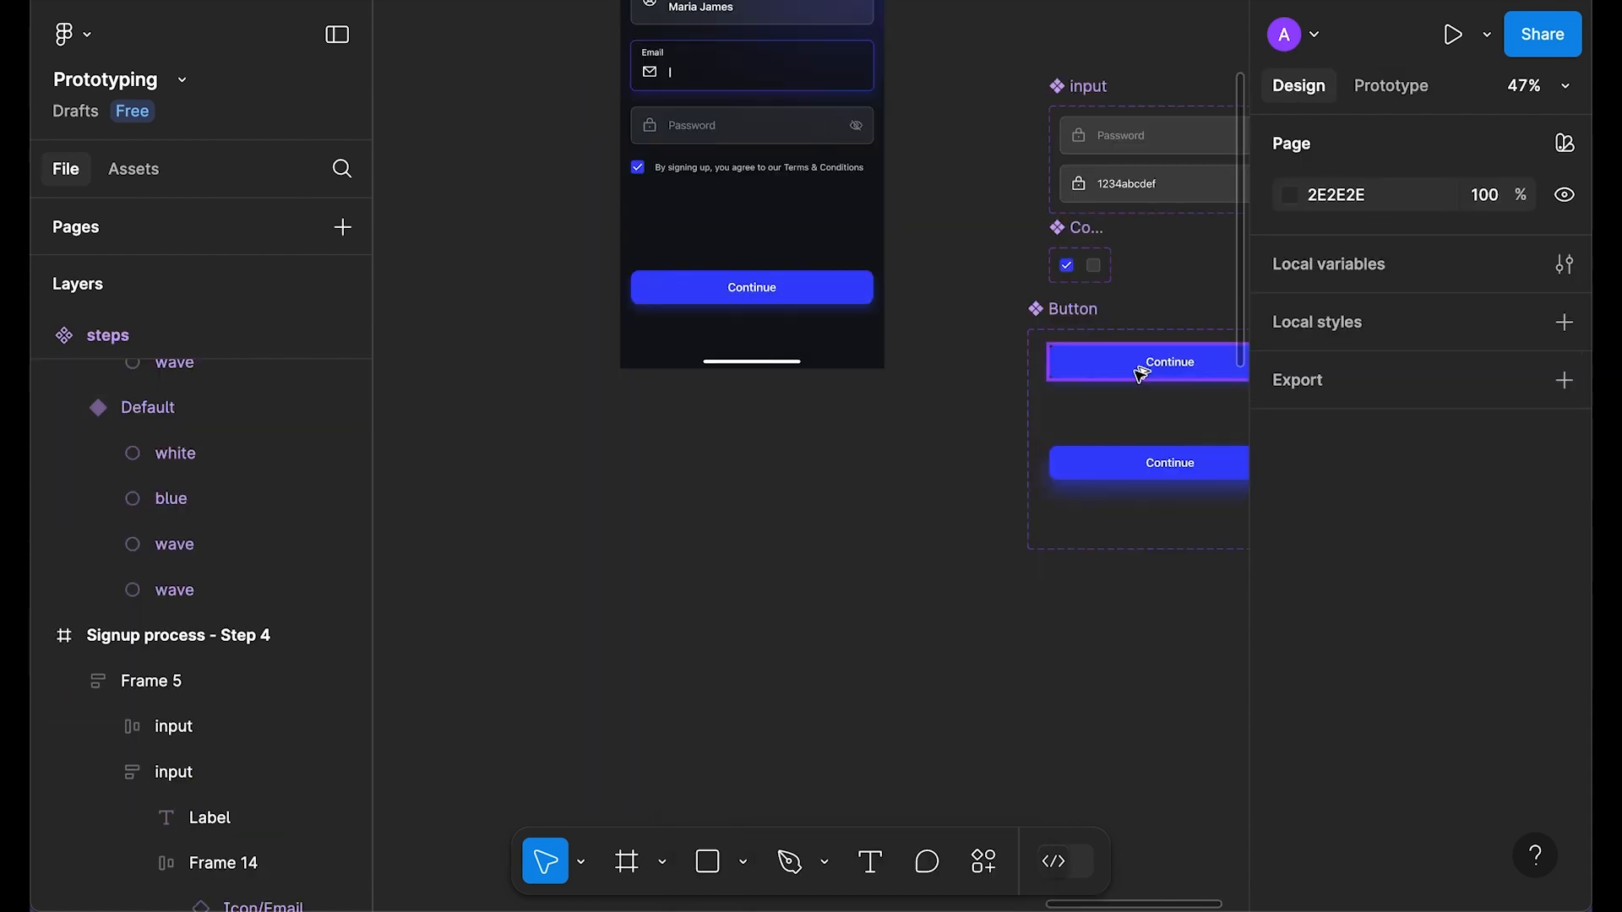
drag(688, 508, 690, 509)
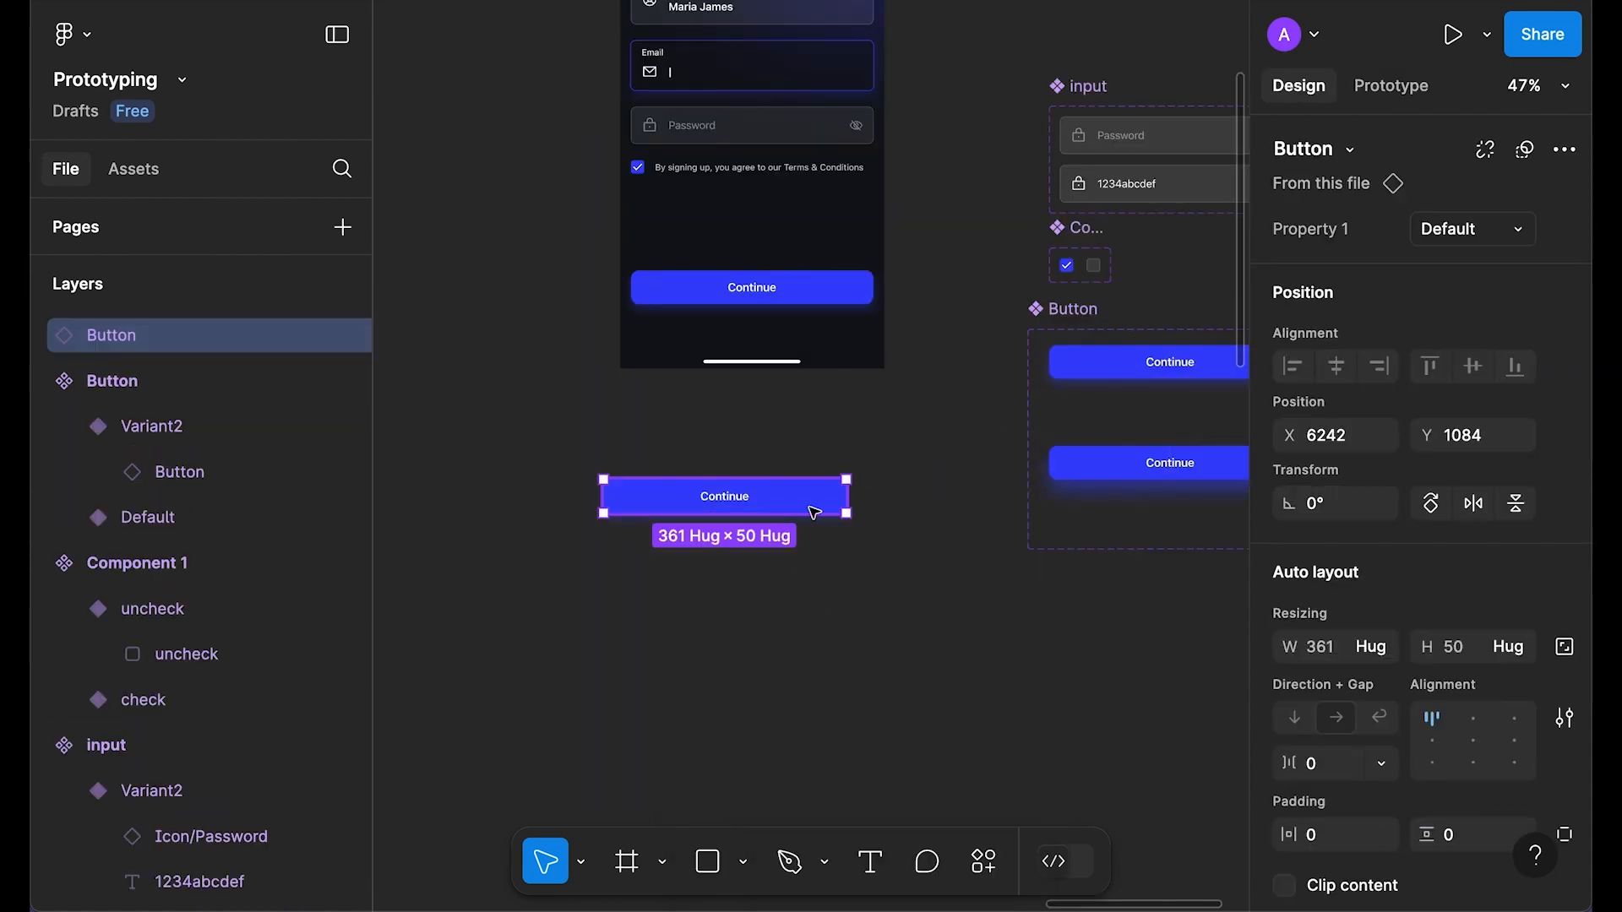
key(super+x)
right_click(803, 286)
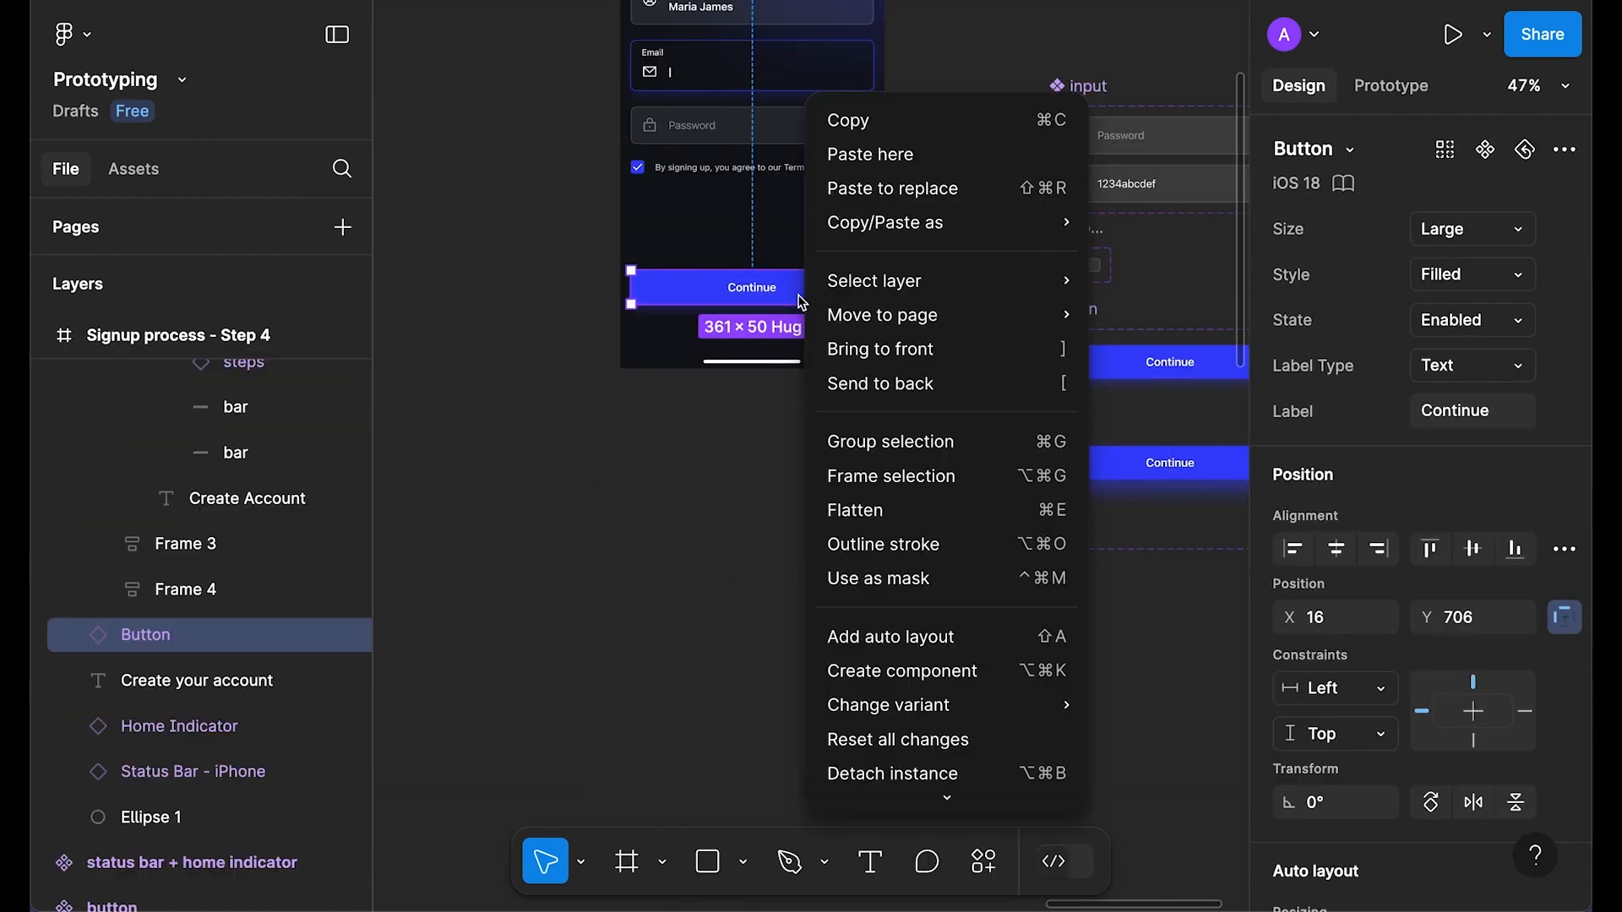
click(1002, 197)
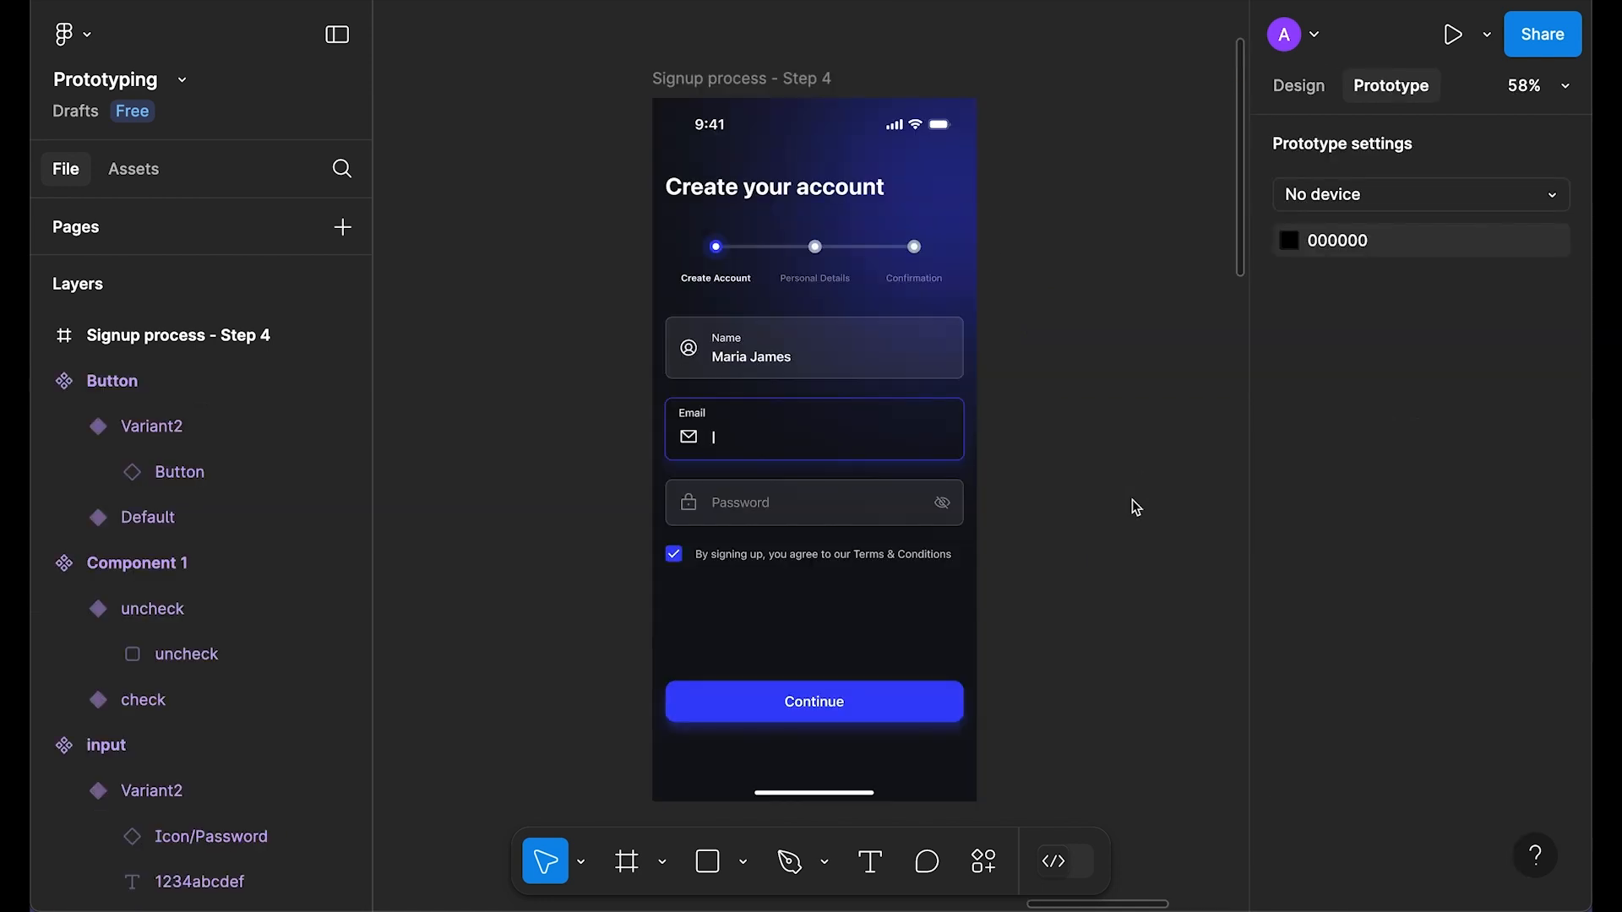
Step: Select the Signup process - Step 4 frame and test the Terms checkbox in the preview
scroll(1100, 228, down, 1)
scroll(1059, 231, right, 2)
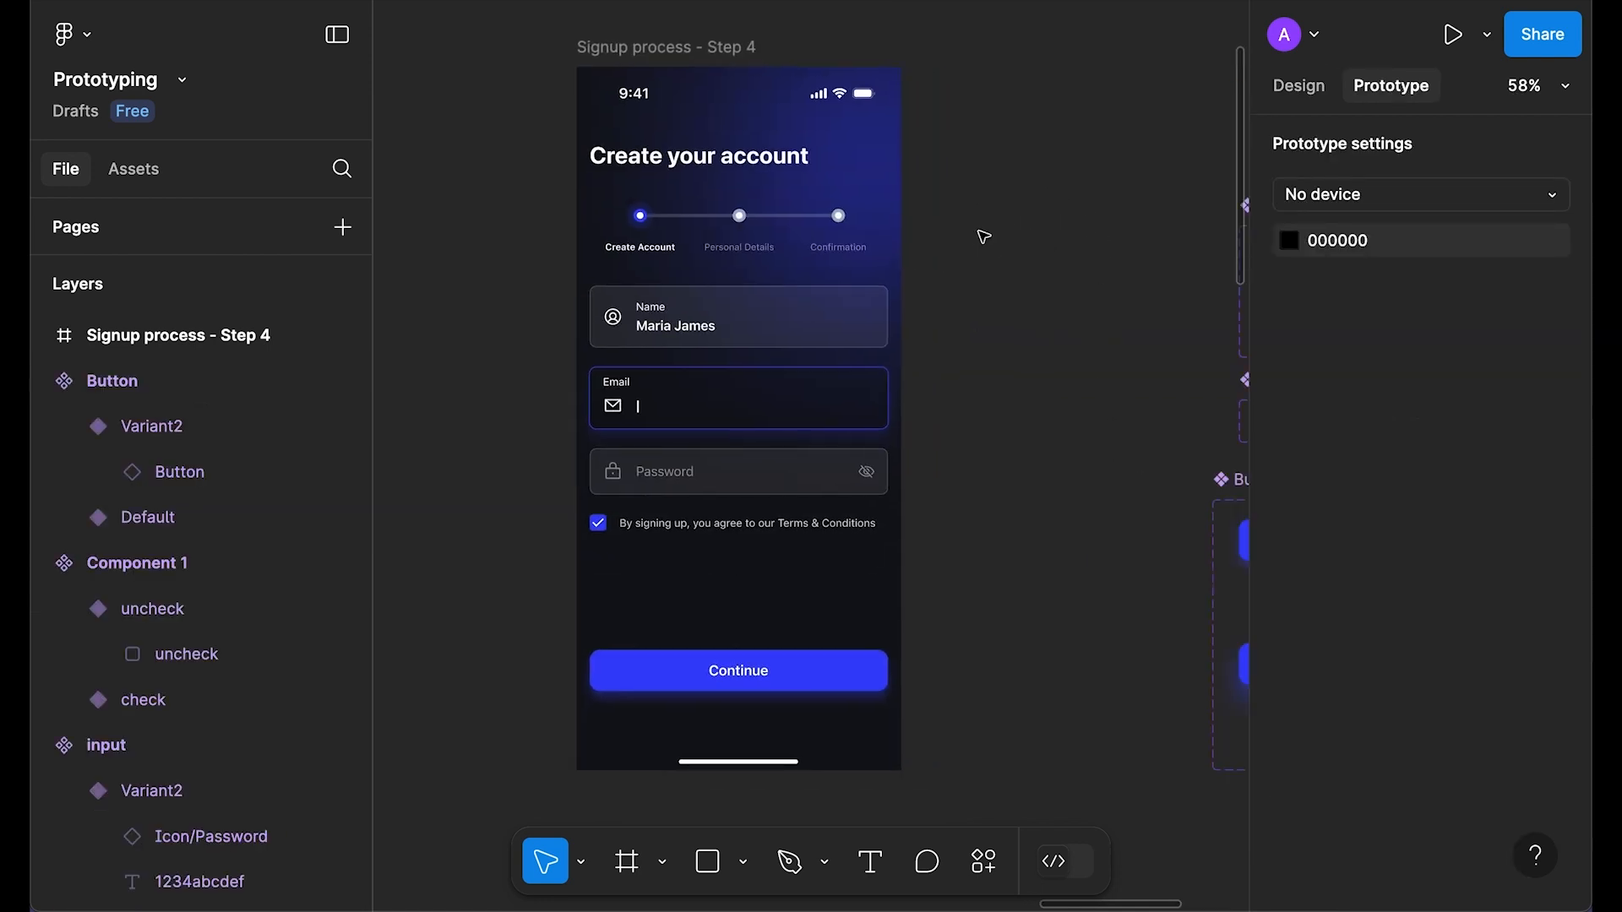
click(673, 53)
click(673, 55)
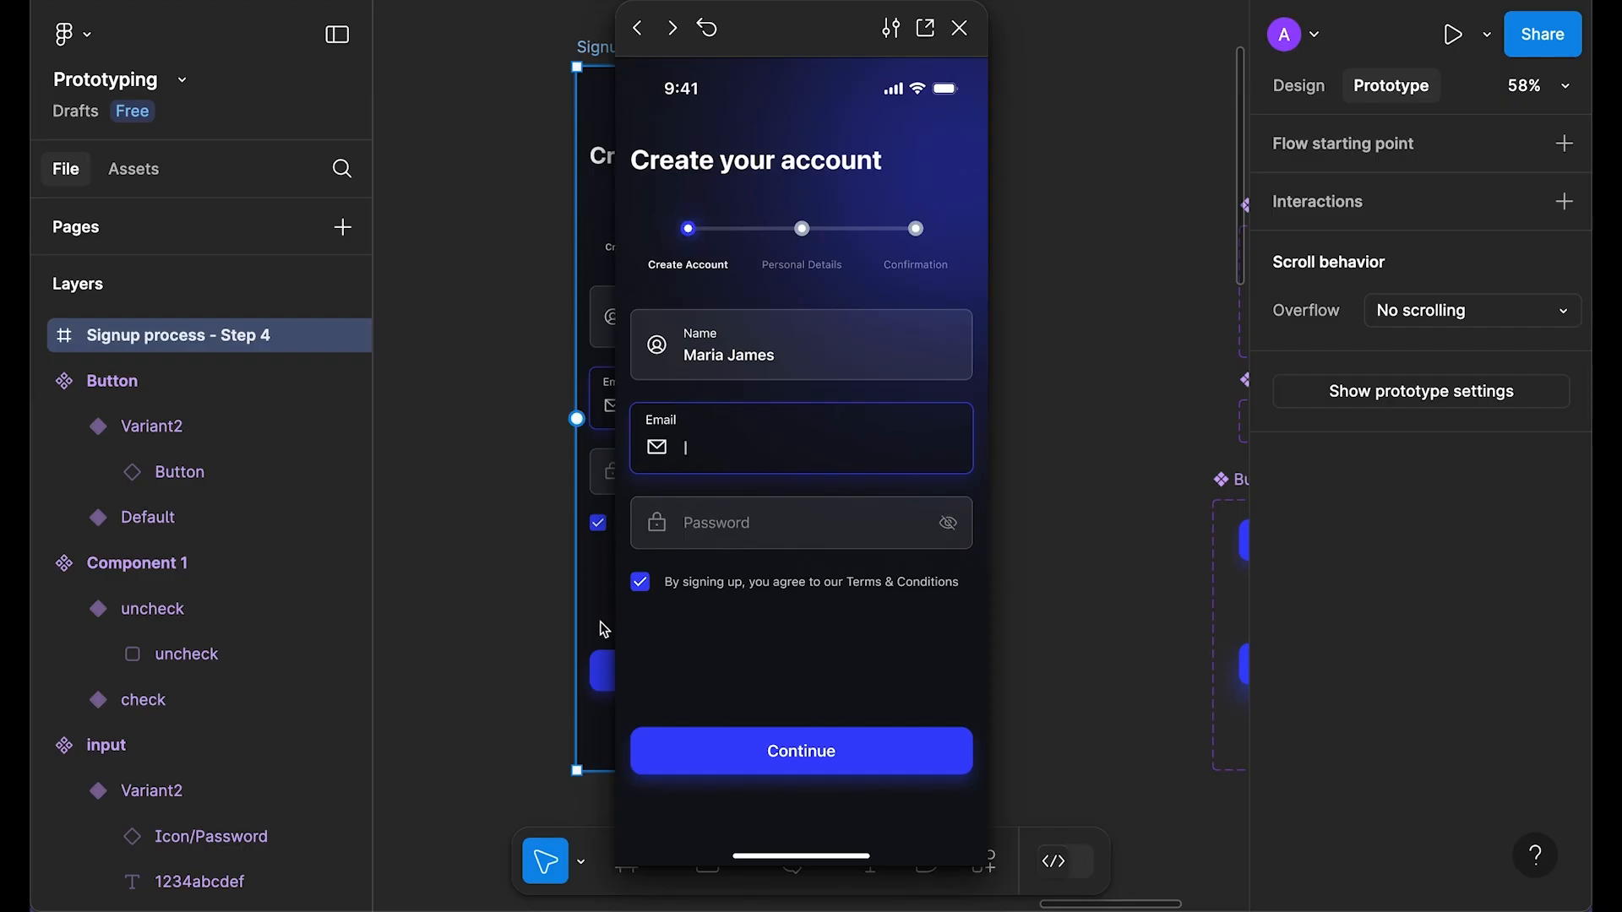
click(645, 584)
click(645, 584)
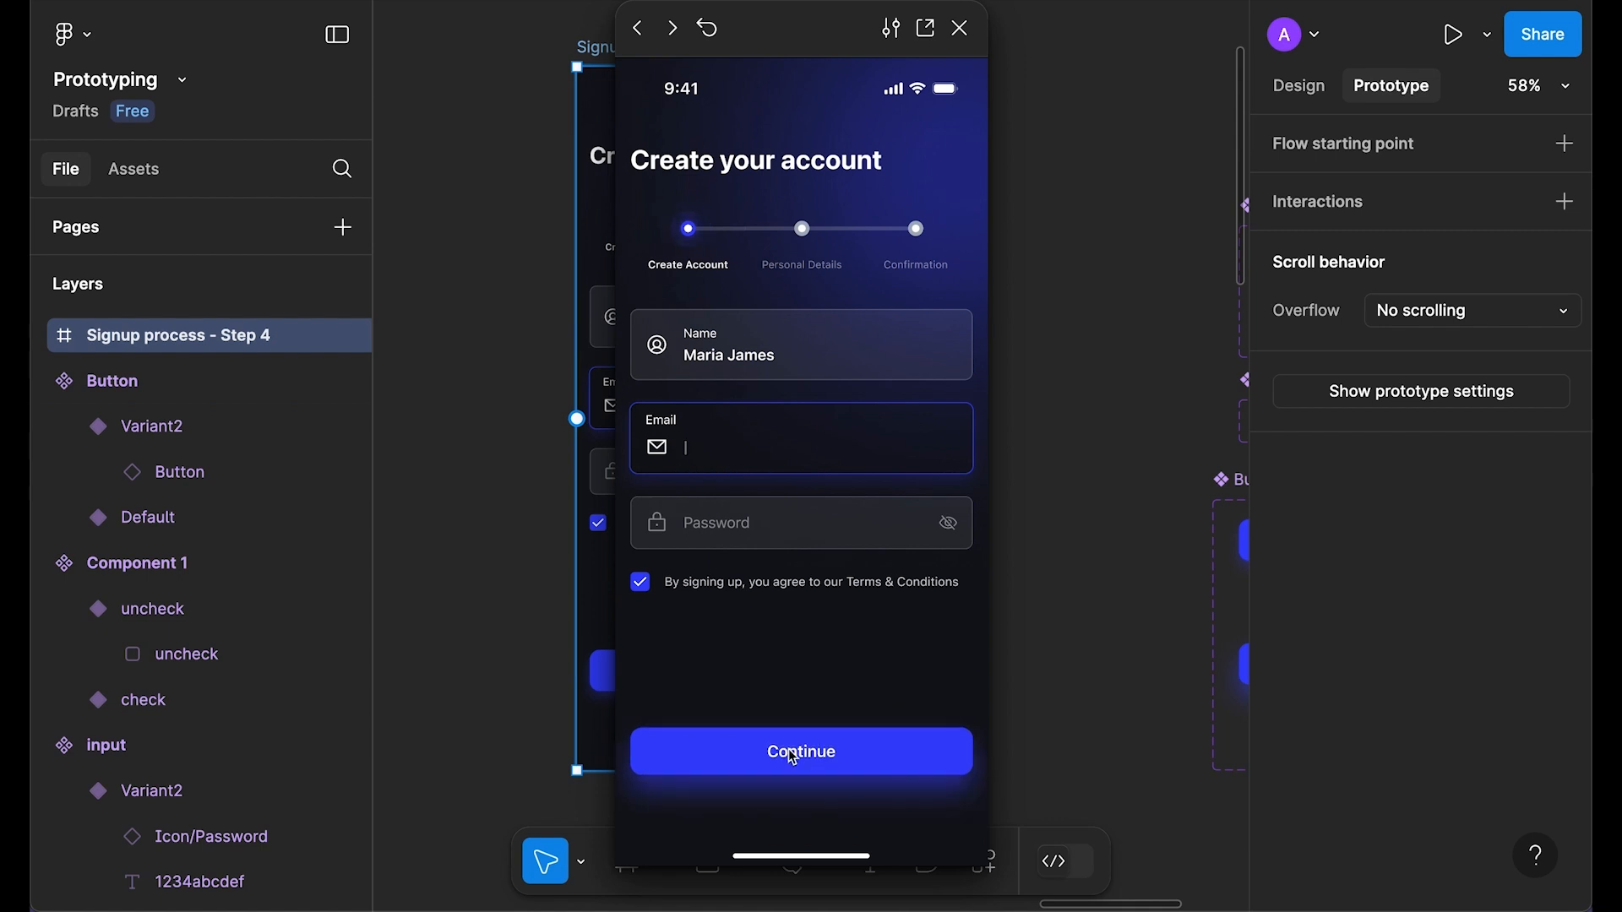
Step: Close the preview, then cut the Step 4 frame and paste it back onto the canvas
click(960, 28)
click(1277, 92)
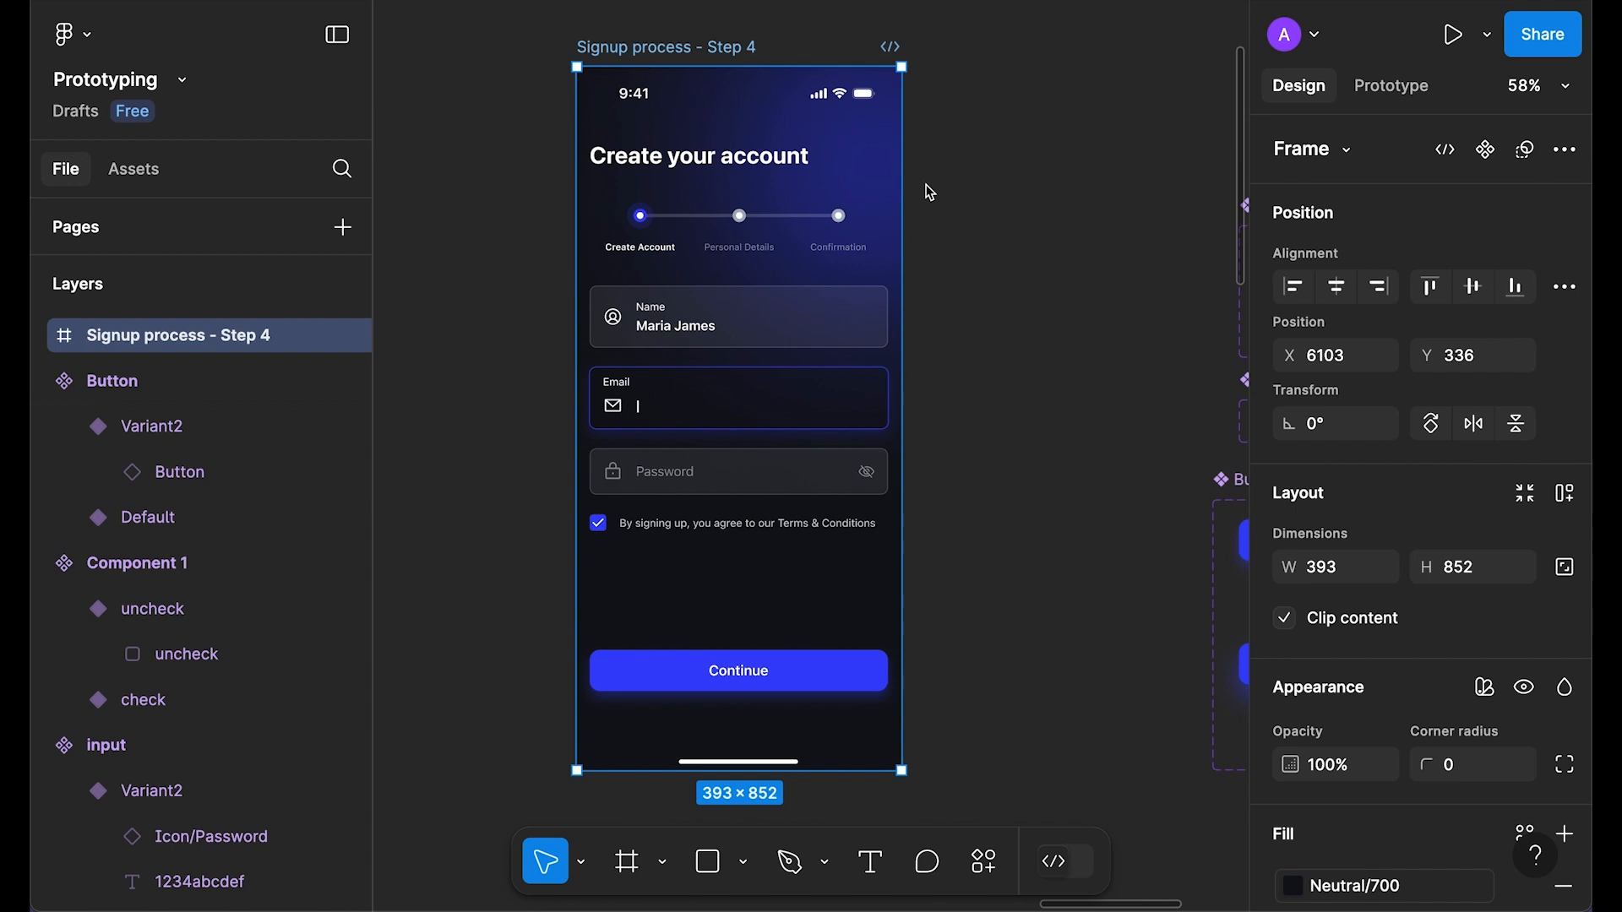
key(ctrl+x)
scroll(746, 470, down, 5)
right_click(790, 382)
click(824, 402)
scroll(798, 438, down, 2)
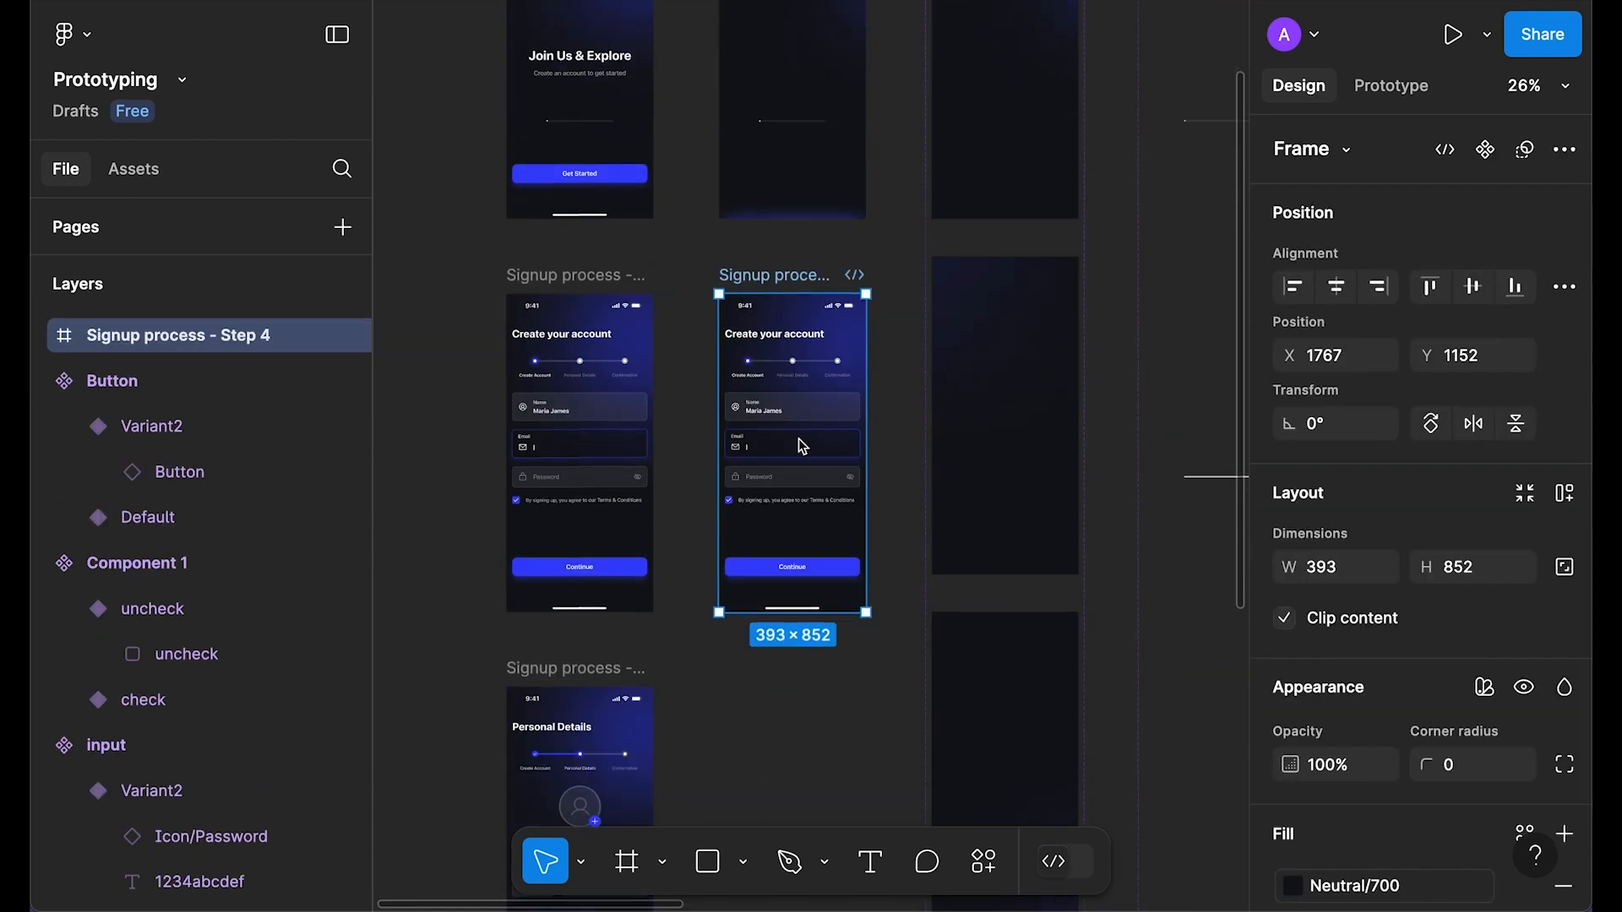
scroll(709, 506, down, 3)
scroll(718, 540, down, 3)
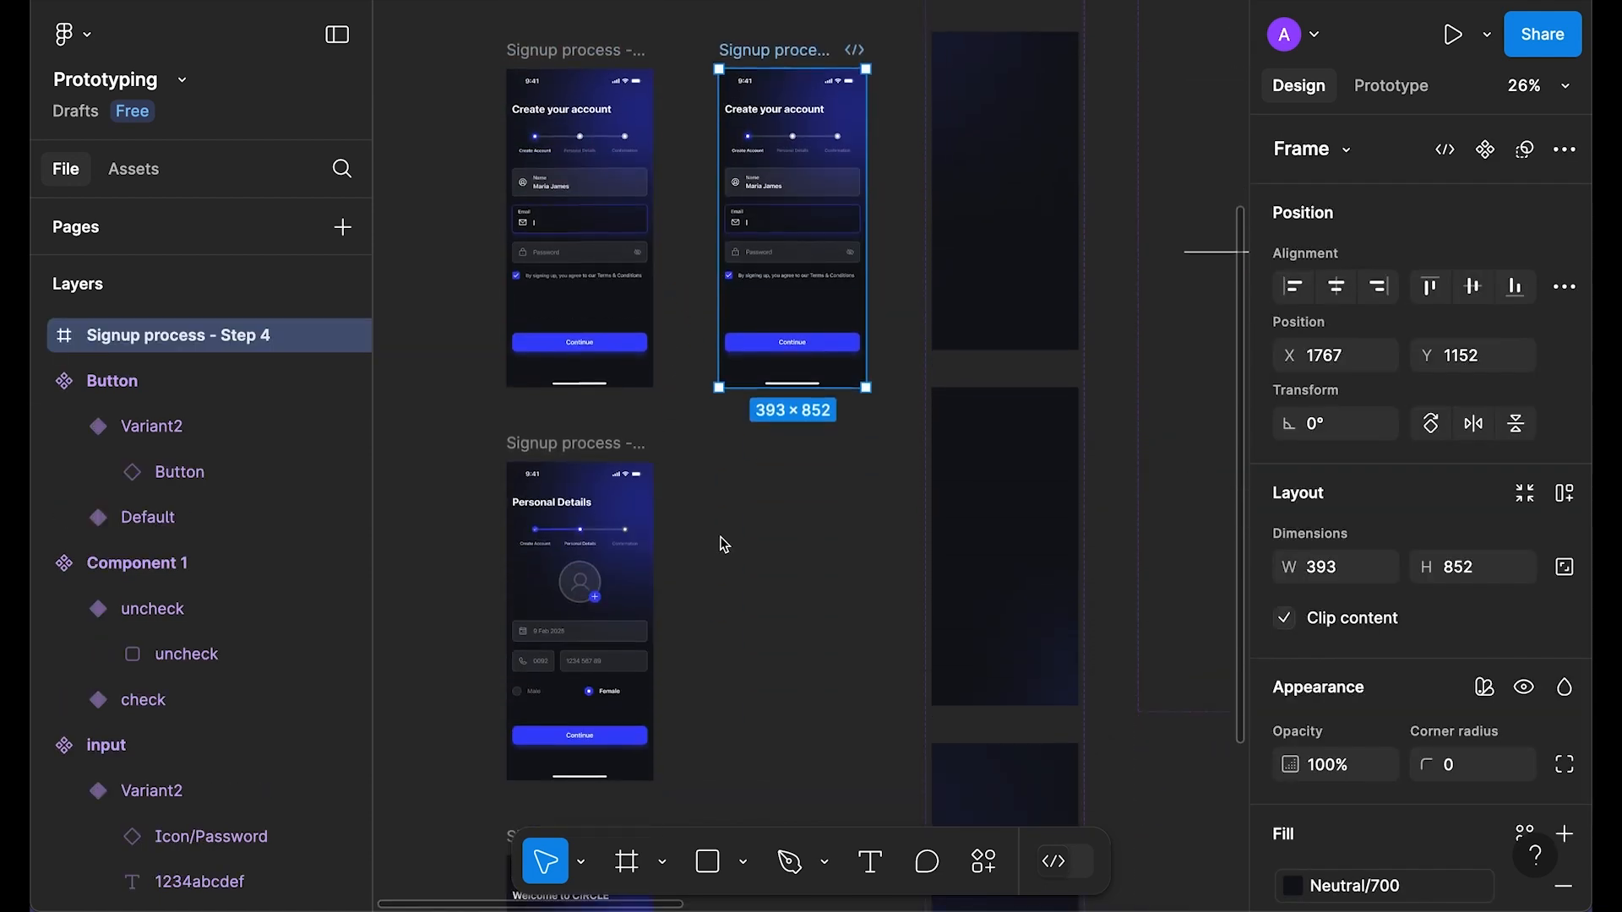
click(718, 541)
Step: Select the Signup process - Step 2 frame and preview it as a prototype
scroll(552, 440, up, 2)
scroll(691, 498, down, 2)
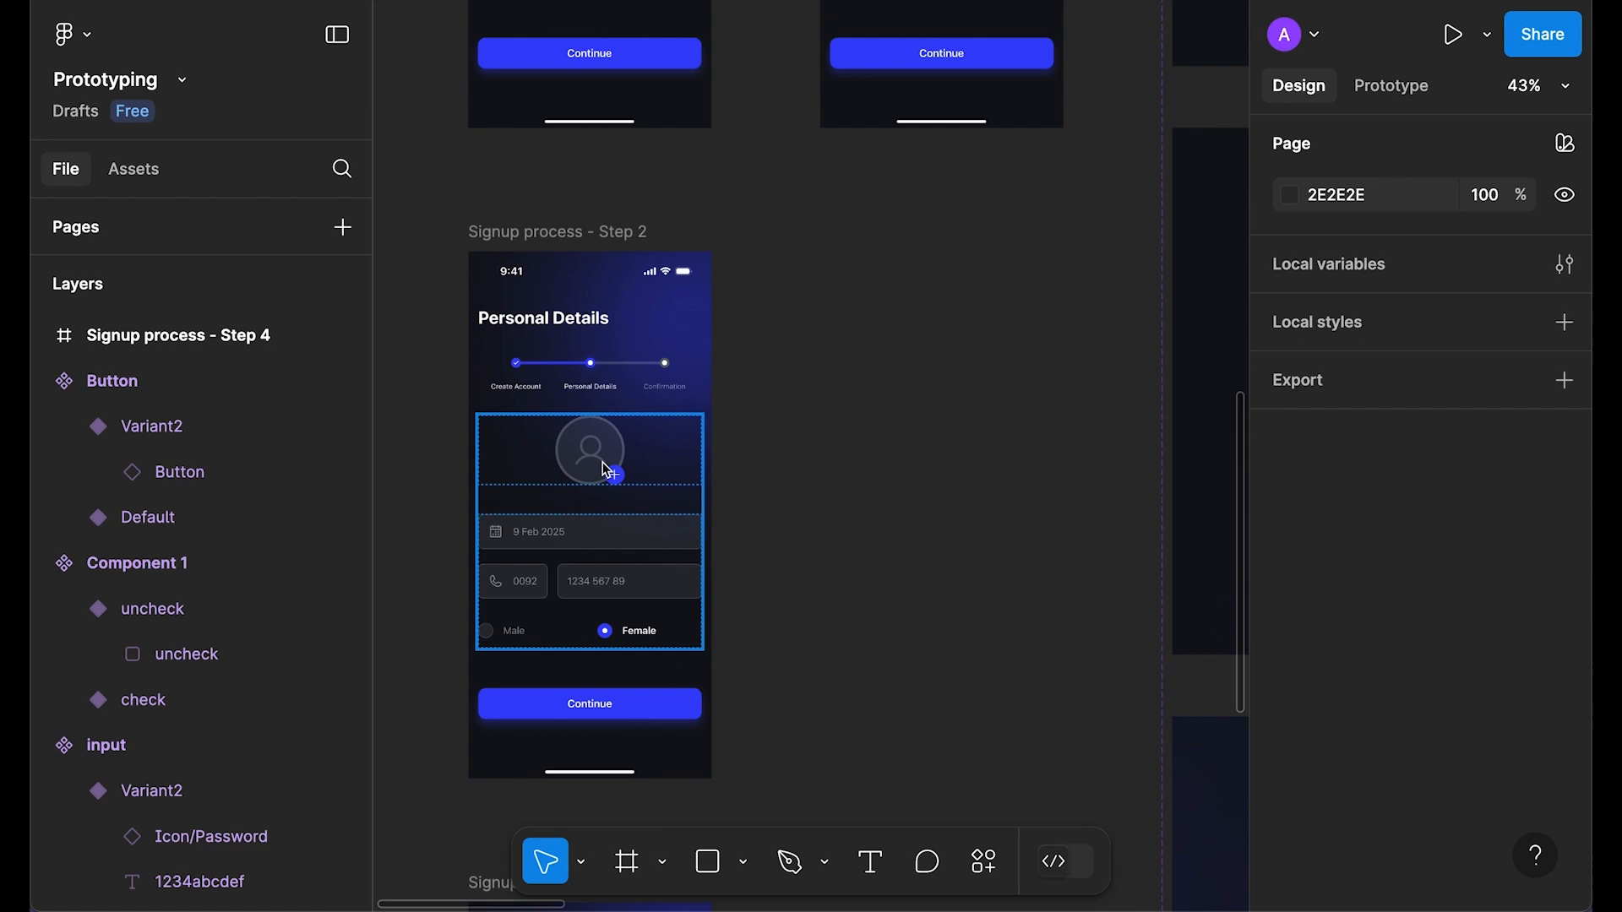
scroll(690, 473, up, 1)
click(563, 160)
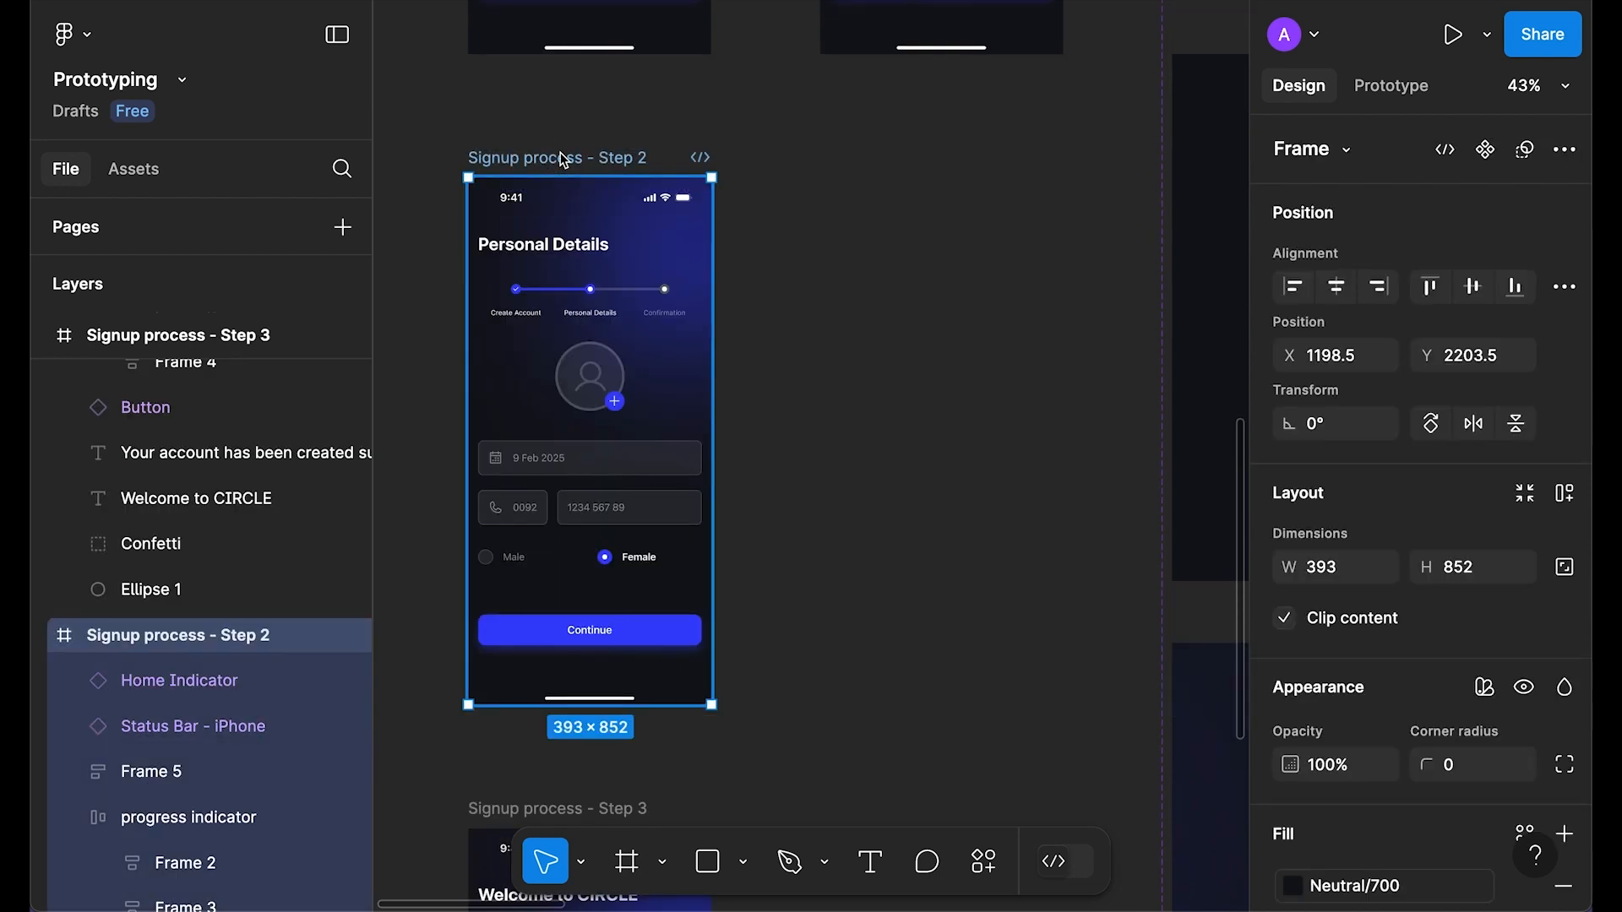
key(shift+space)
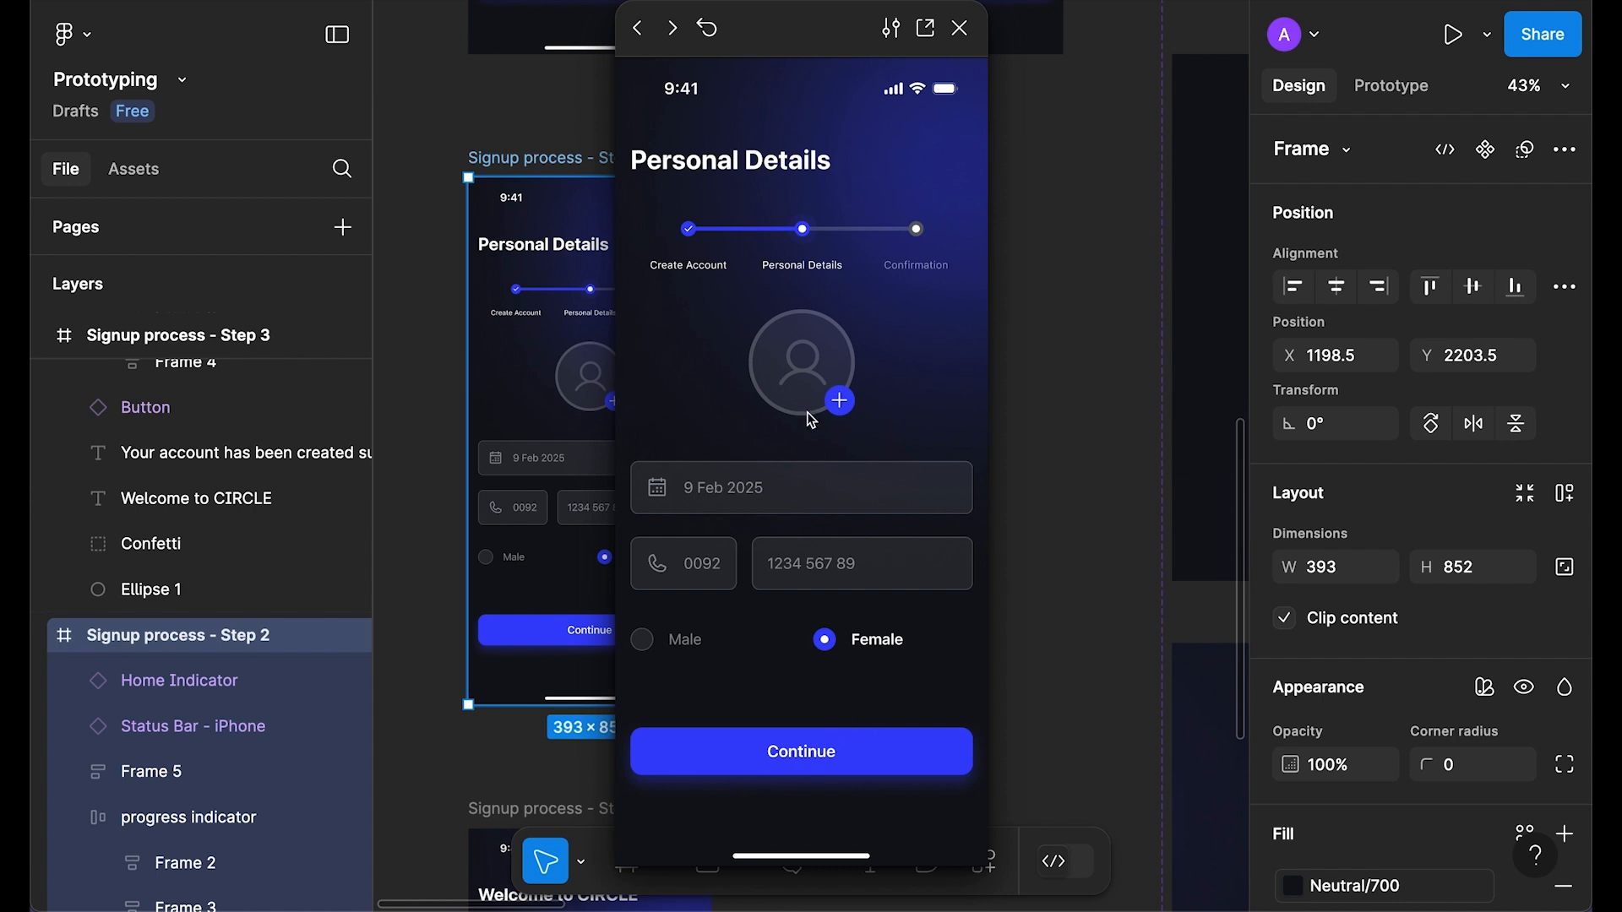
Step: Close the preview, then place a steps default-variant instance from the components and cut it
click(963, 30)
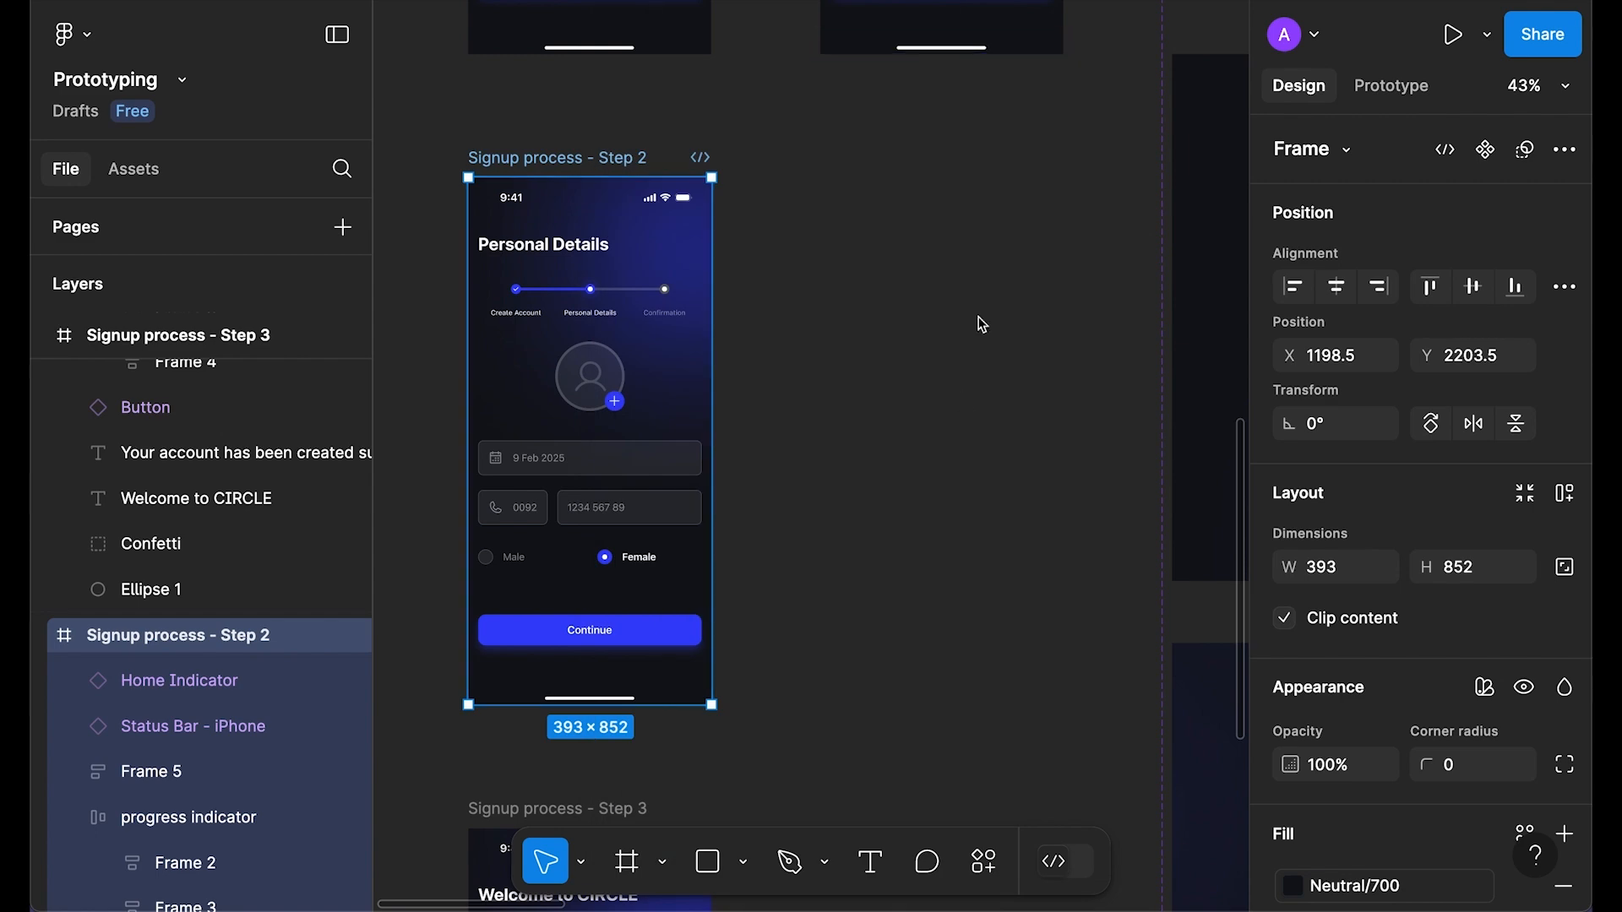
click(905, 291)
scroll(883, 280, down, 8)
drag(904, 325, 726, 358)
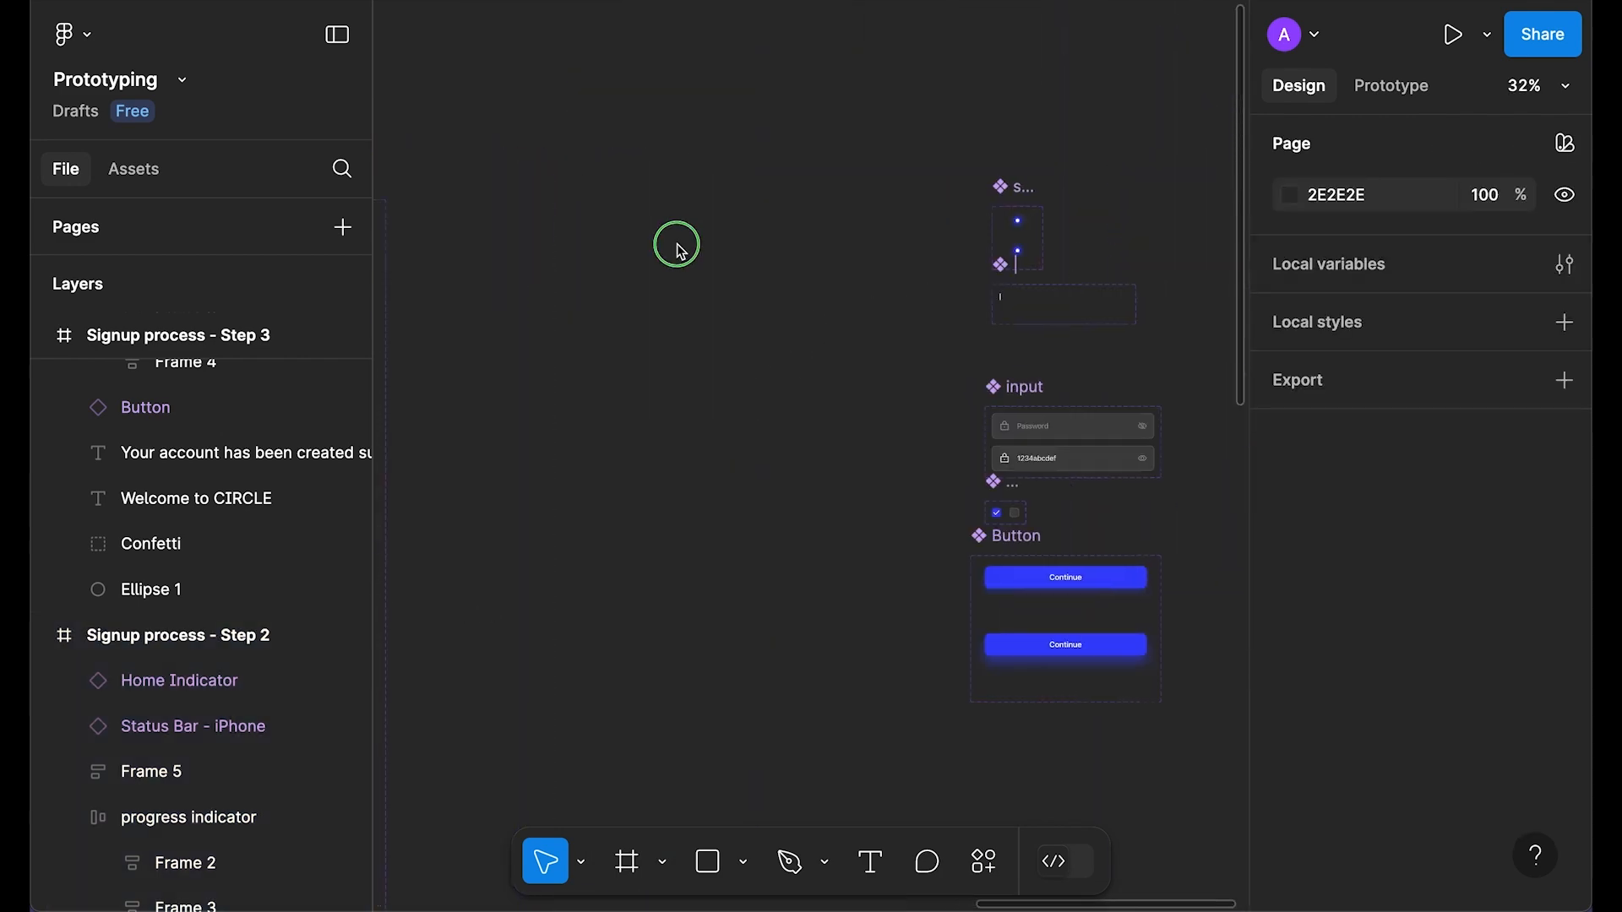
right_click(680, 245)
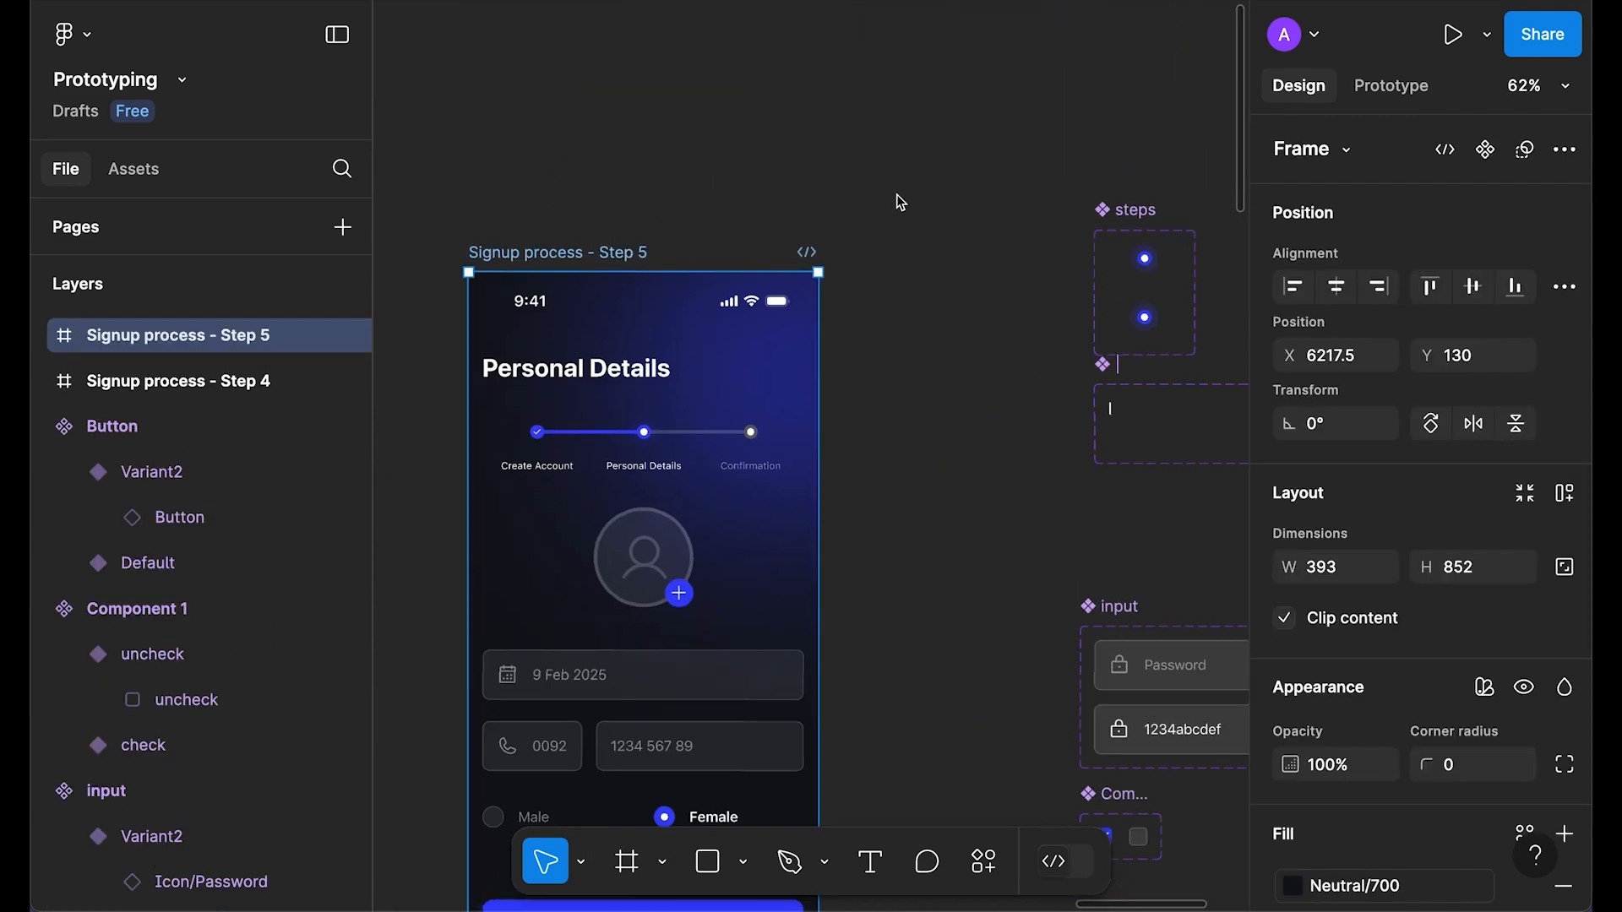
key(Escape)
drag(1154, 263, 981, 268)
key(ctrl+x)
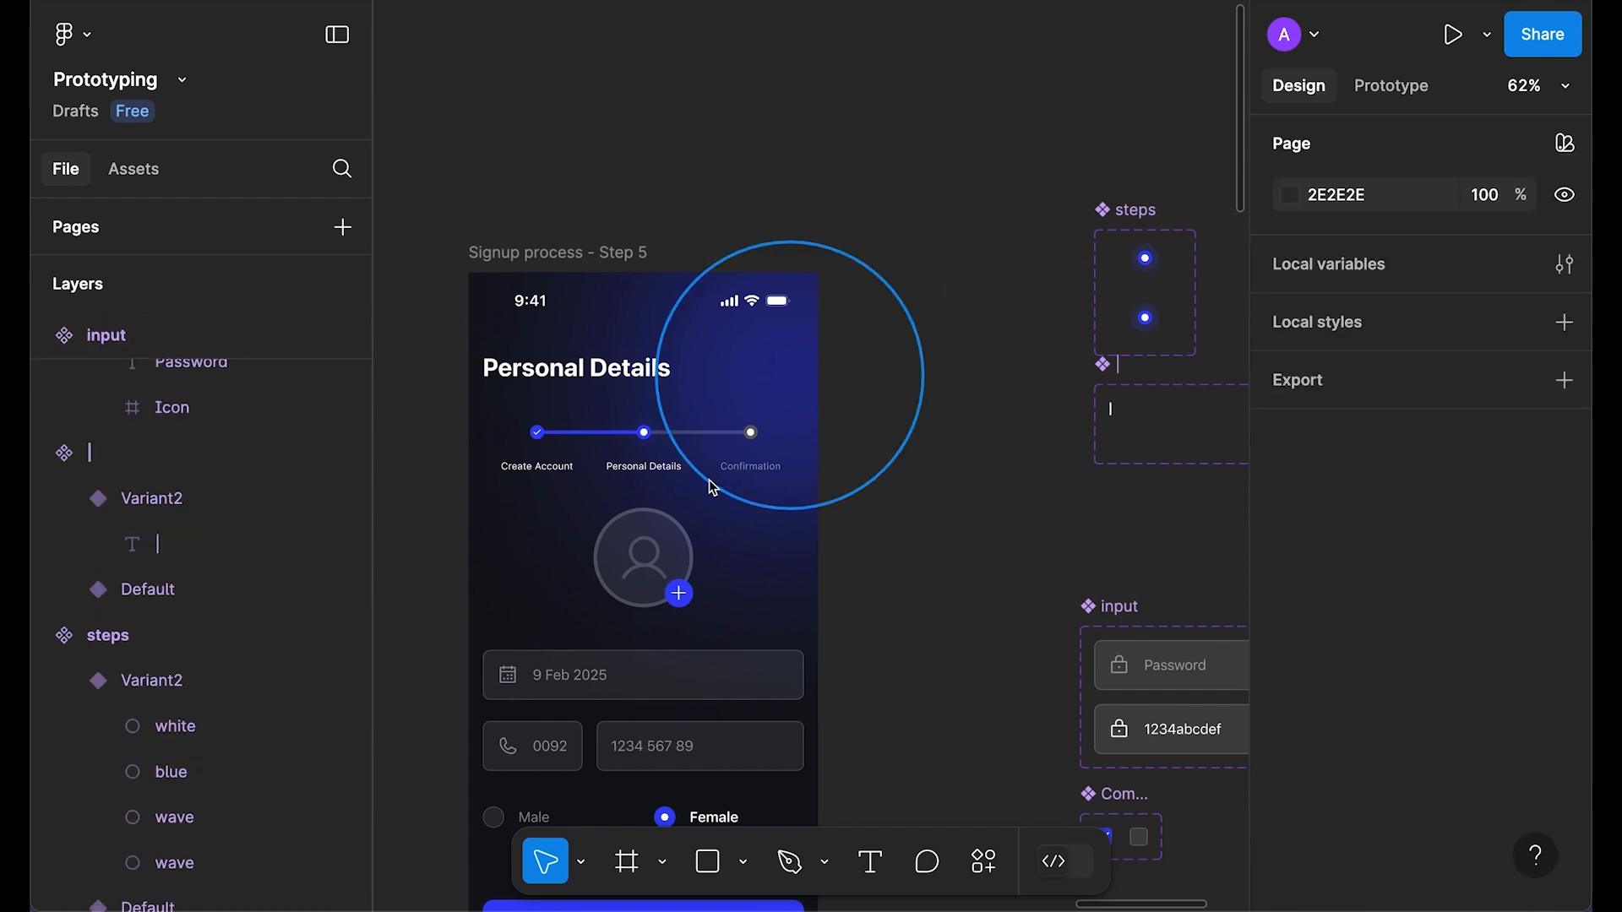
Step: Paste the steps instance in place of Step 5's nested Personal Details progress dot
double_click(645, 436)
double_click(645, 437)
right_click(649, 444)
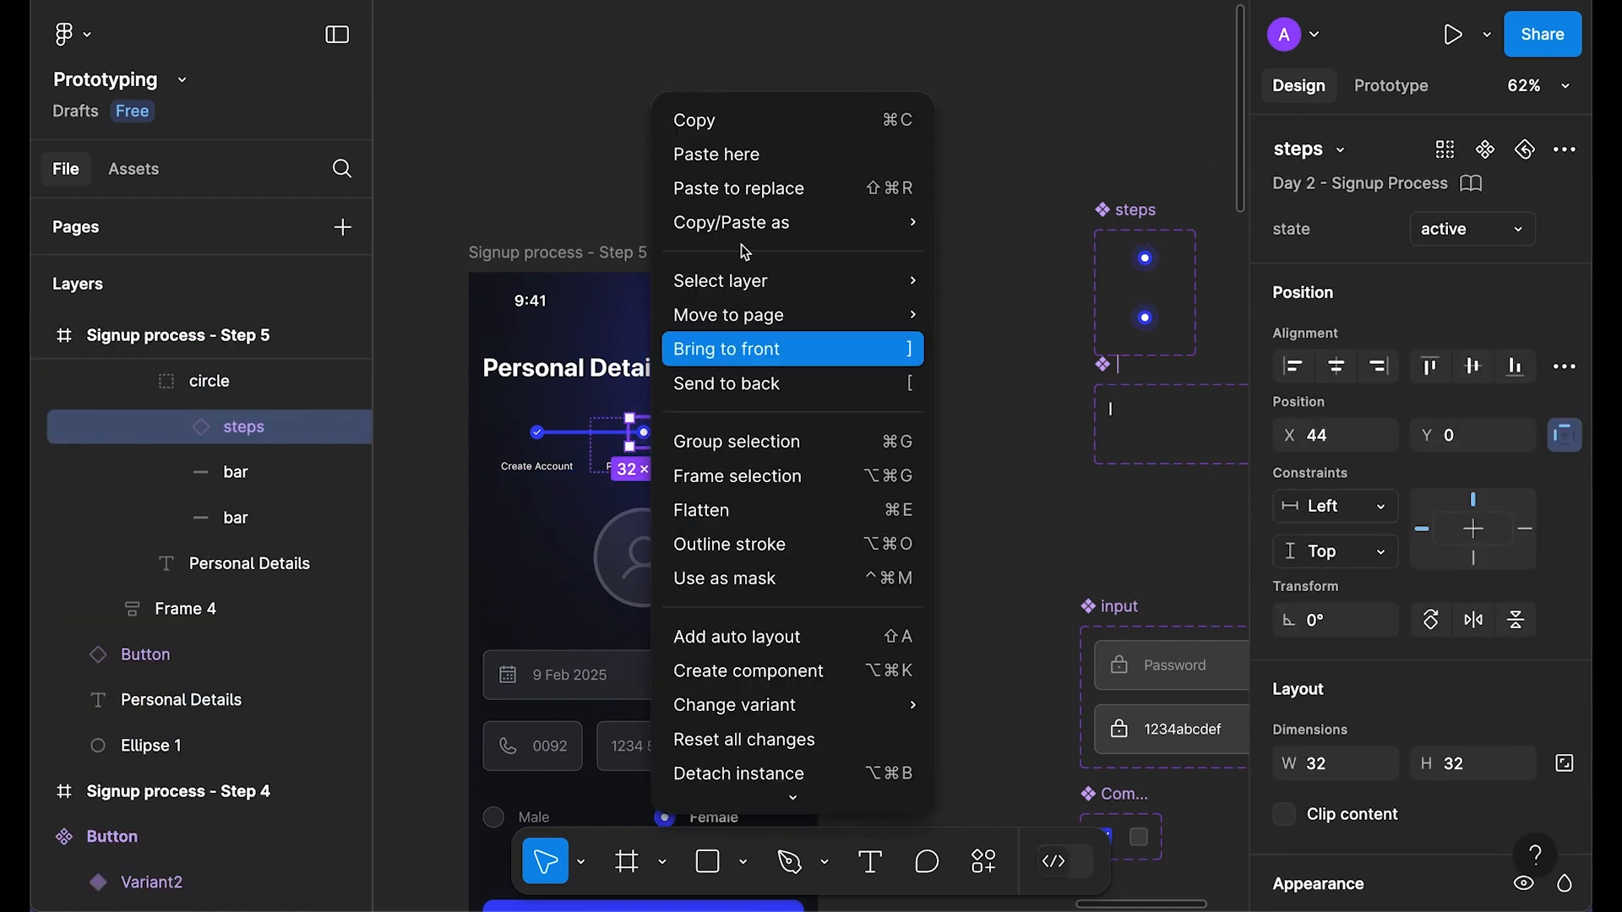
click(760, 185)
Step: Preview the Step 5 frame, close the preview, and select Step 5's Avatar frame
scroll(956, 358, down, 3)
scroll(955, 358, left, 3)
click(758, 121)
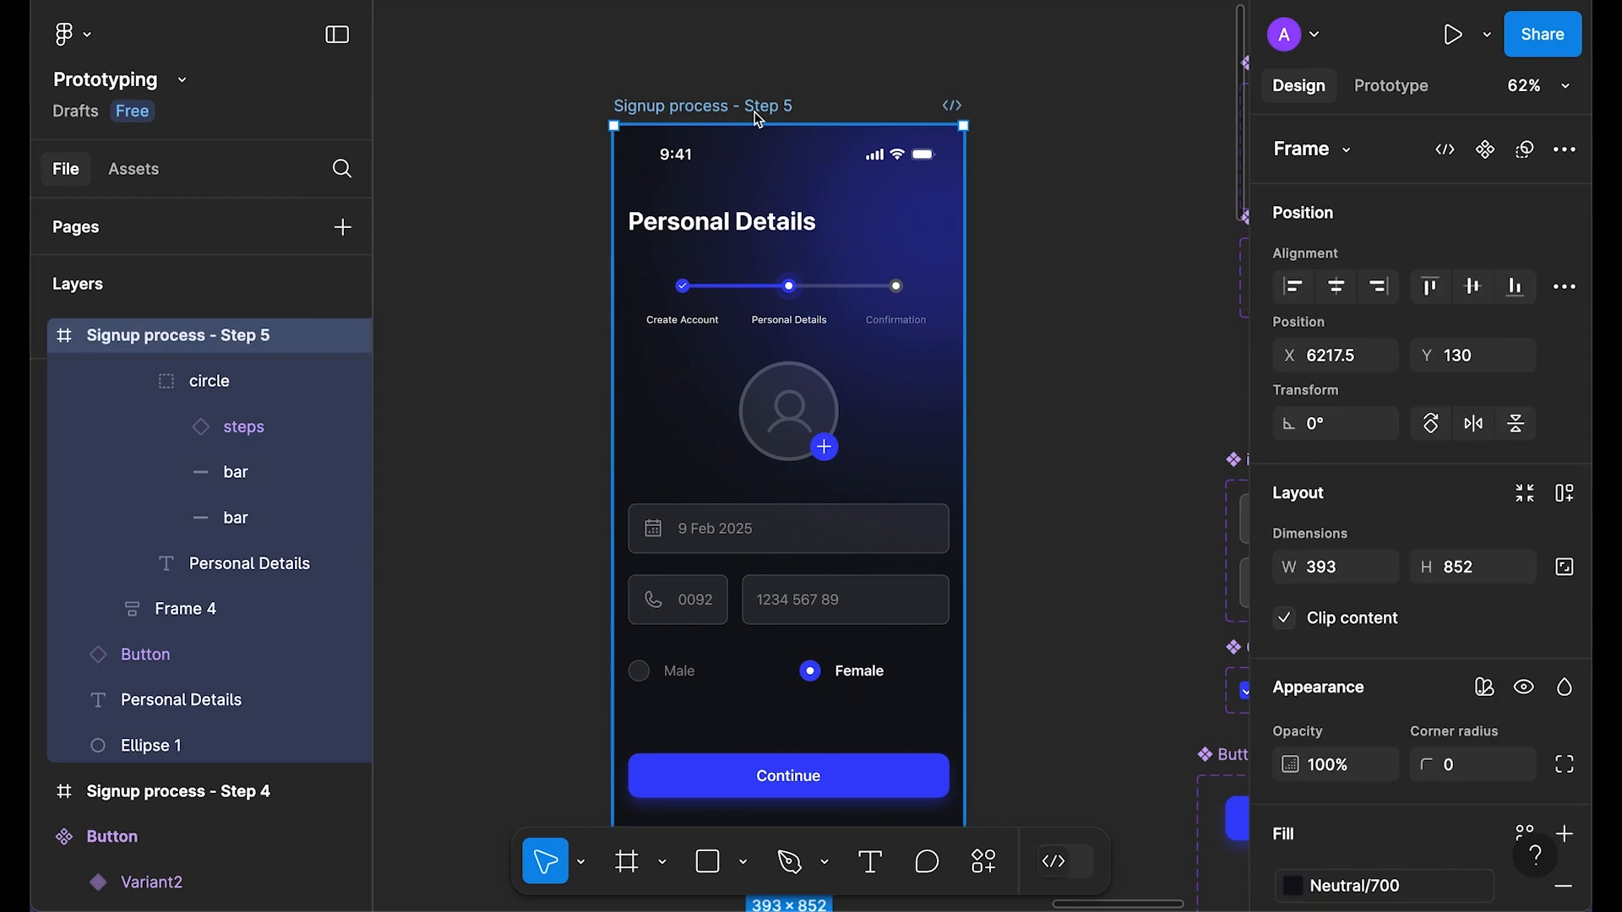
key(shift+space)
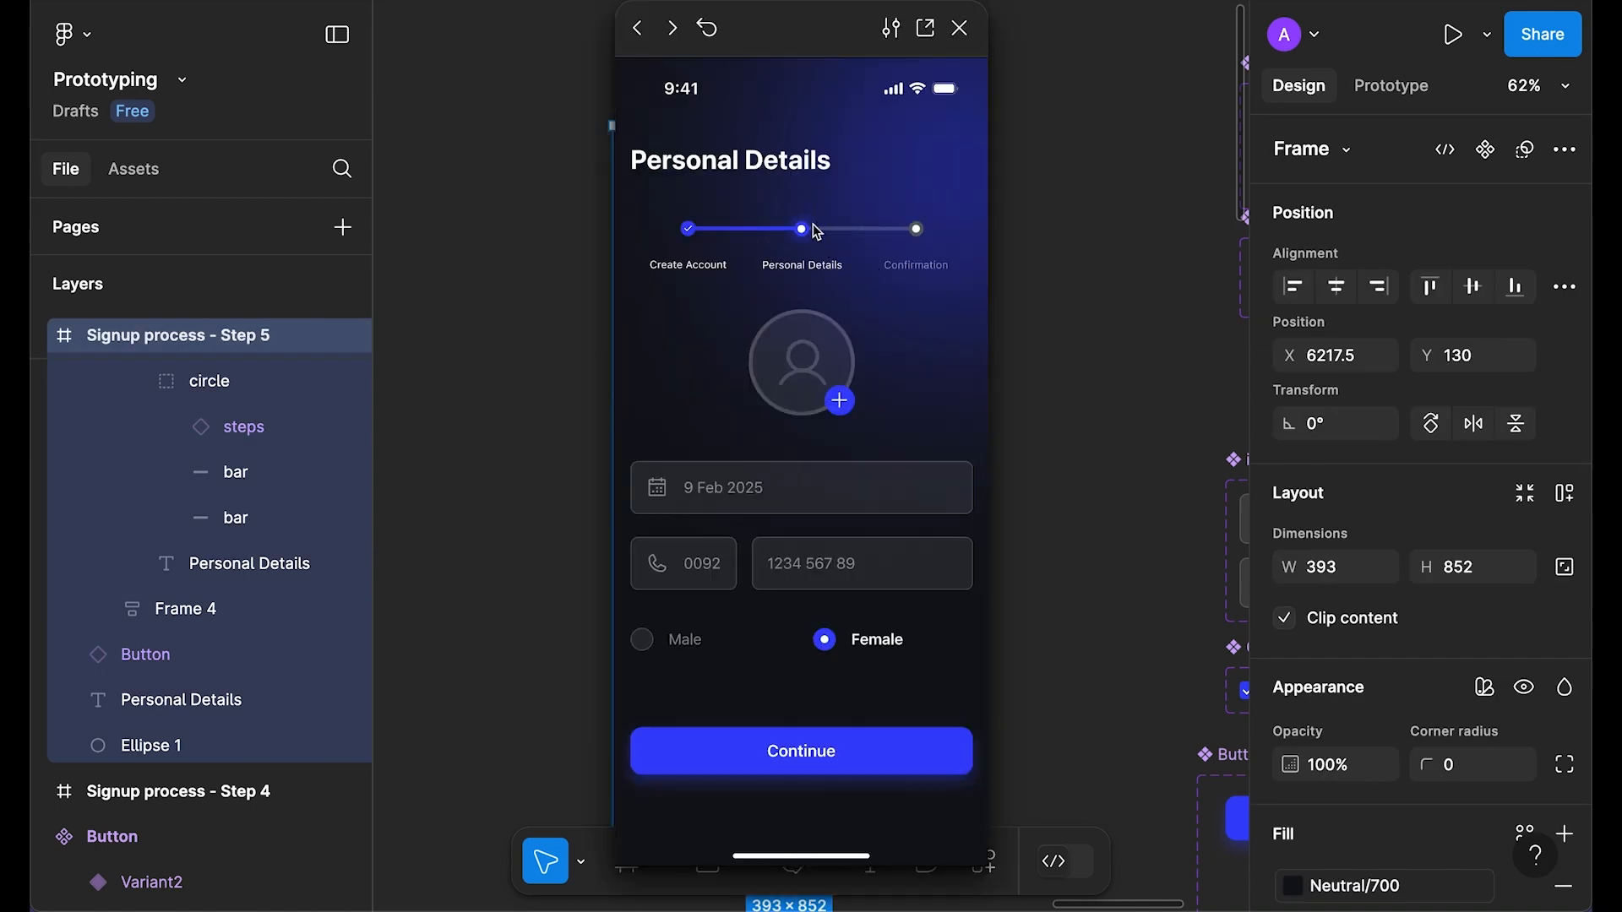
click(960, 28)
click(819, 410)
click(818, 410)
Step: Paste a copy of the Avatar beside the components and make it a component with a second variant
key(super+c)
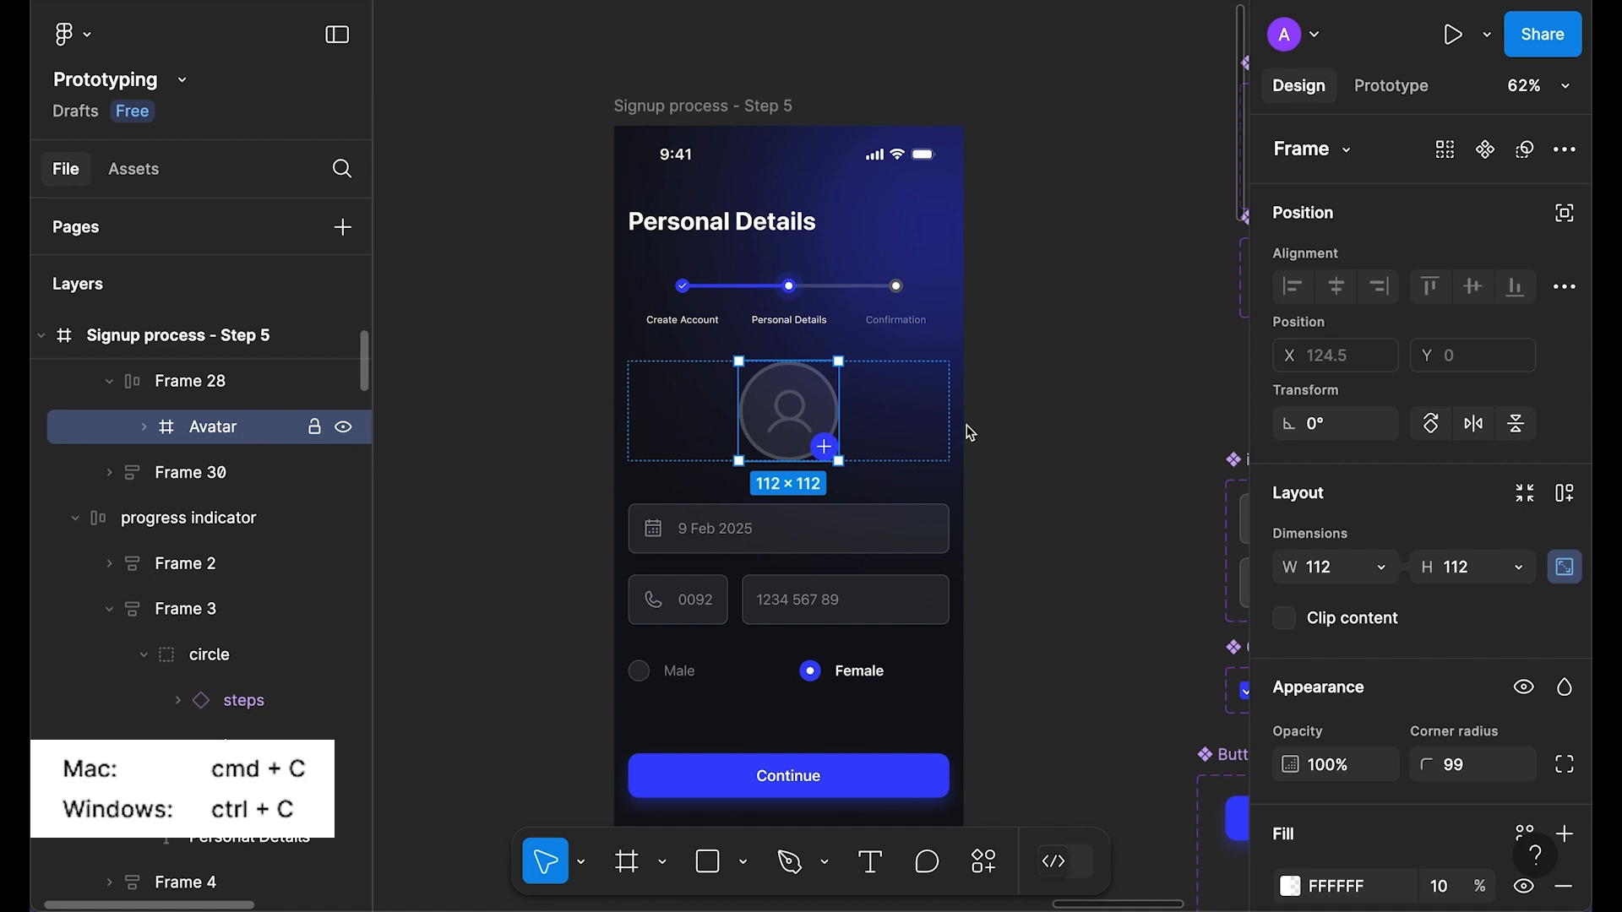
drag(822, 299, 677, 293)
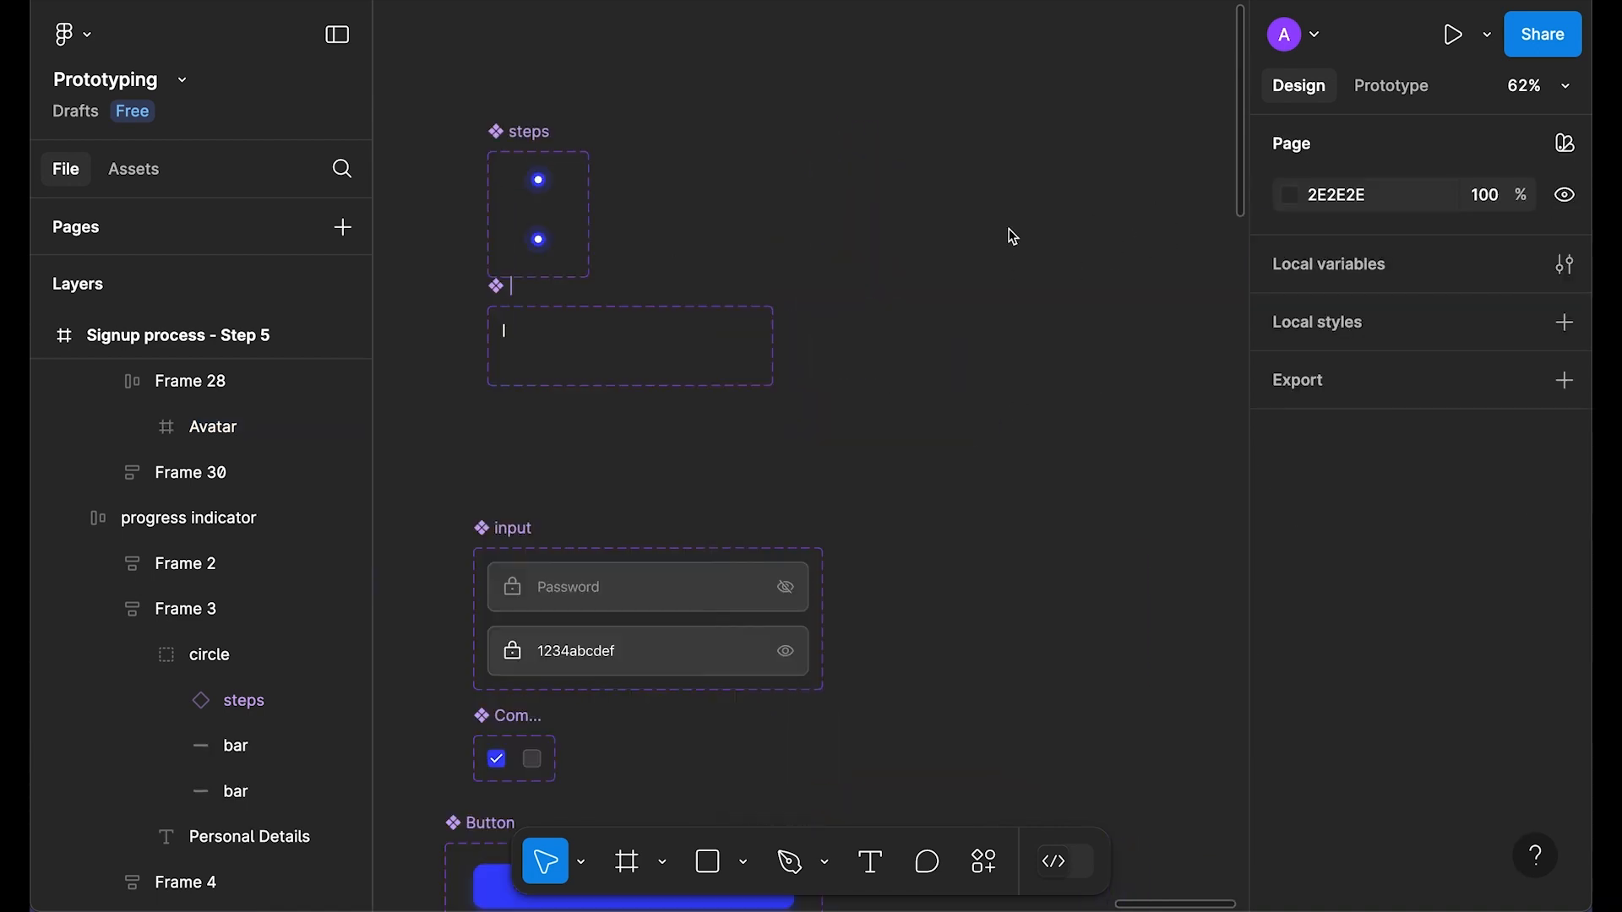
right_click(1010, 228)
click(1039, 248)
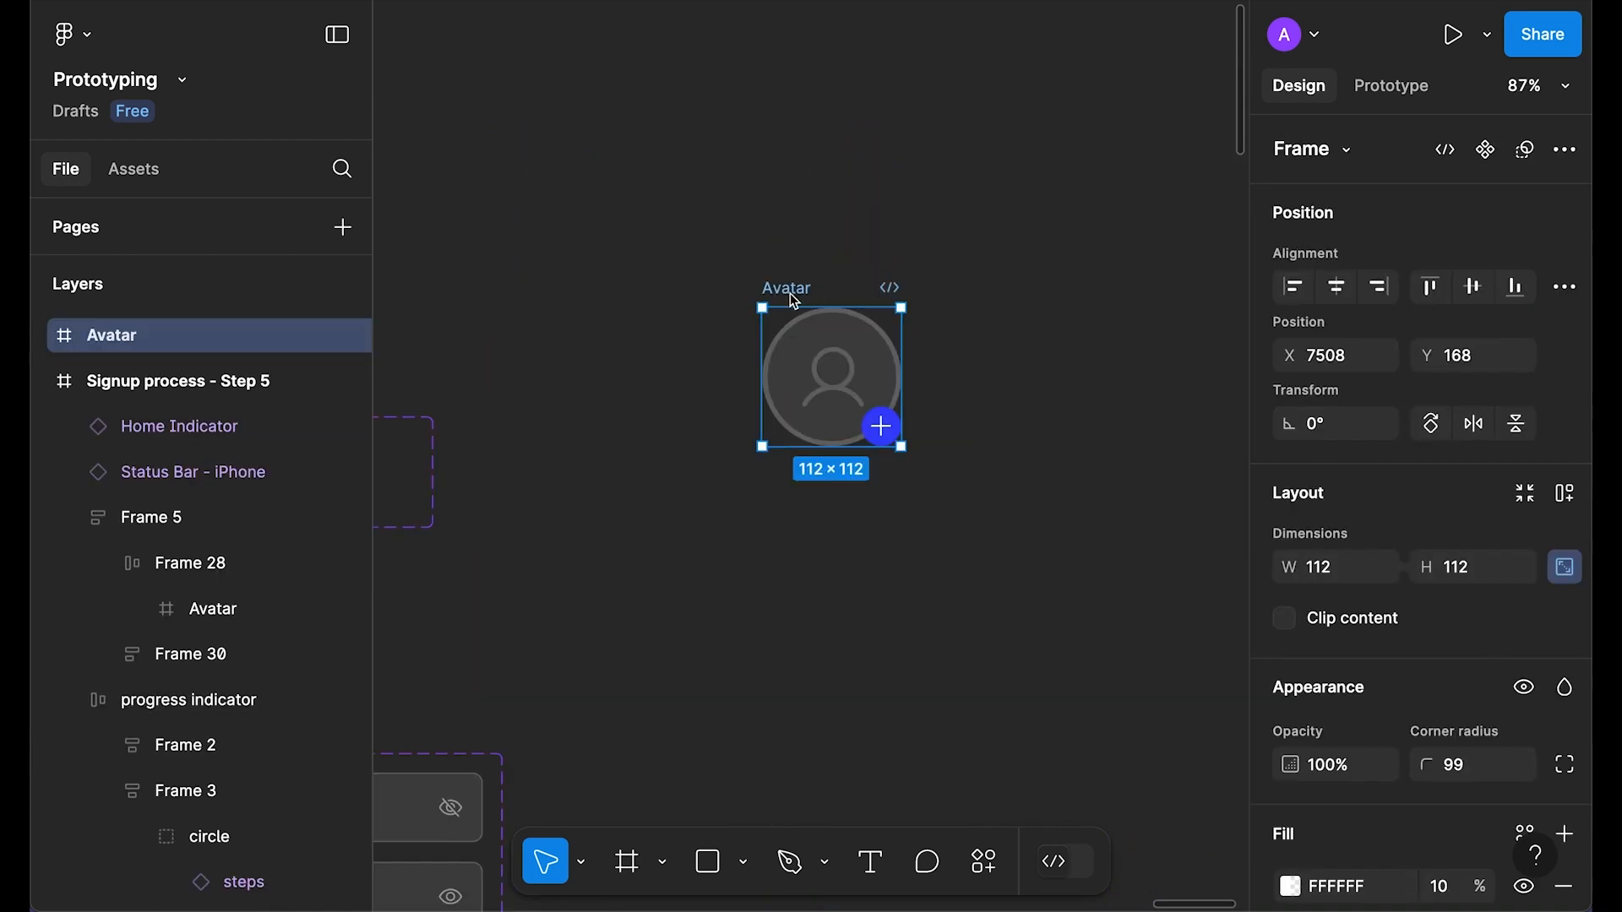
click(1485, 151)
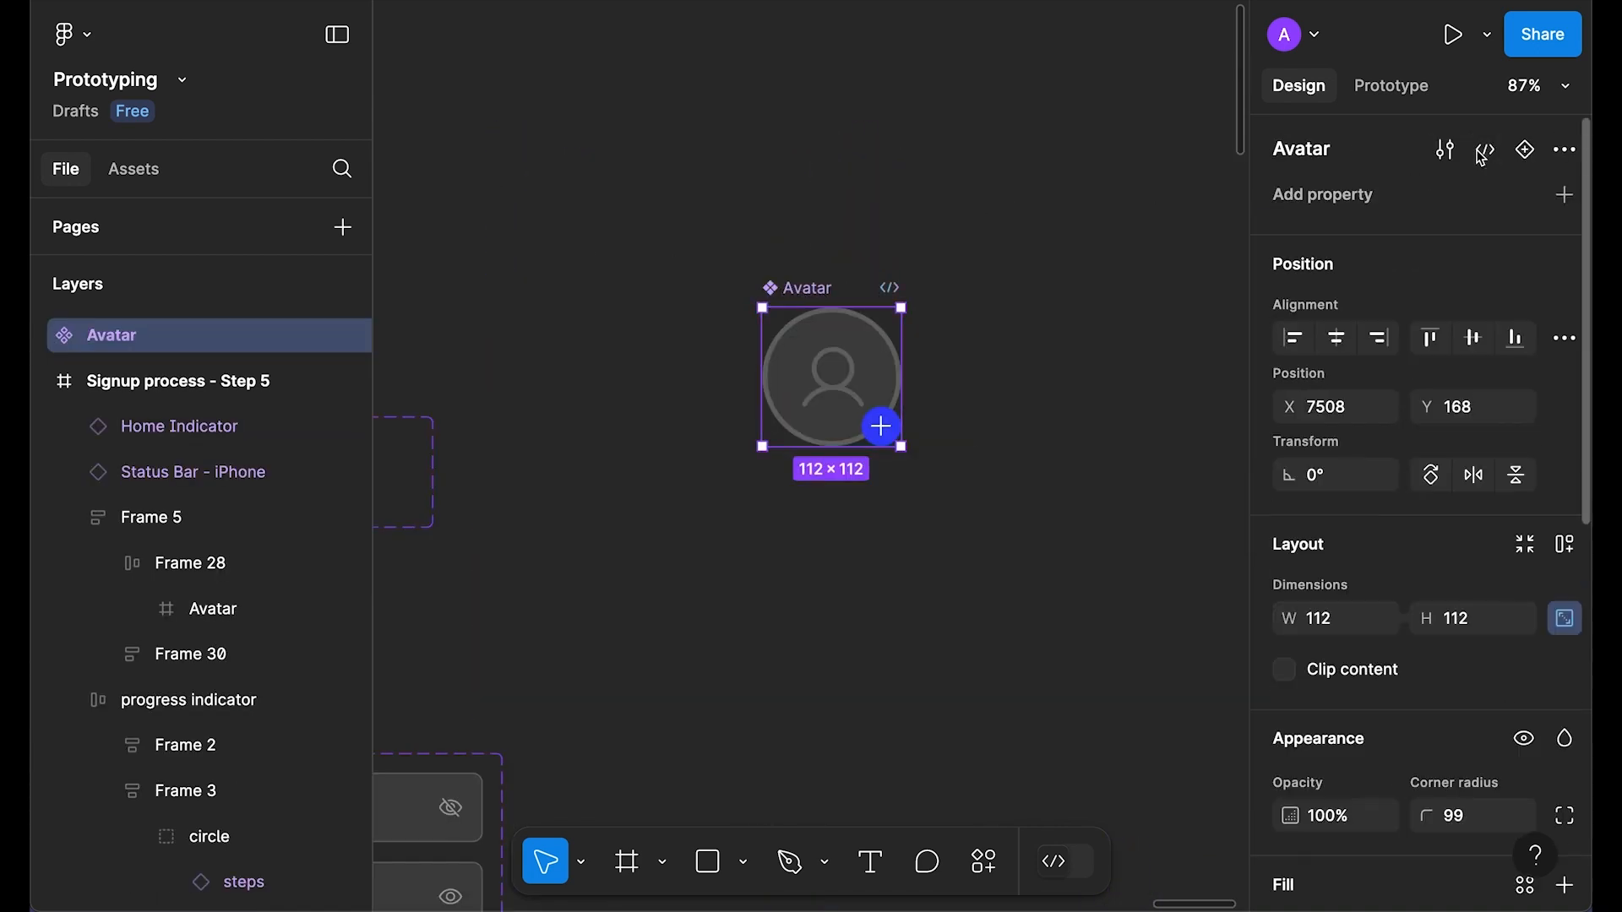
click(1485, 152)
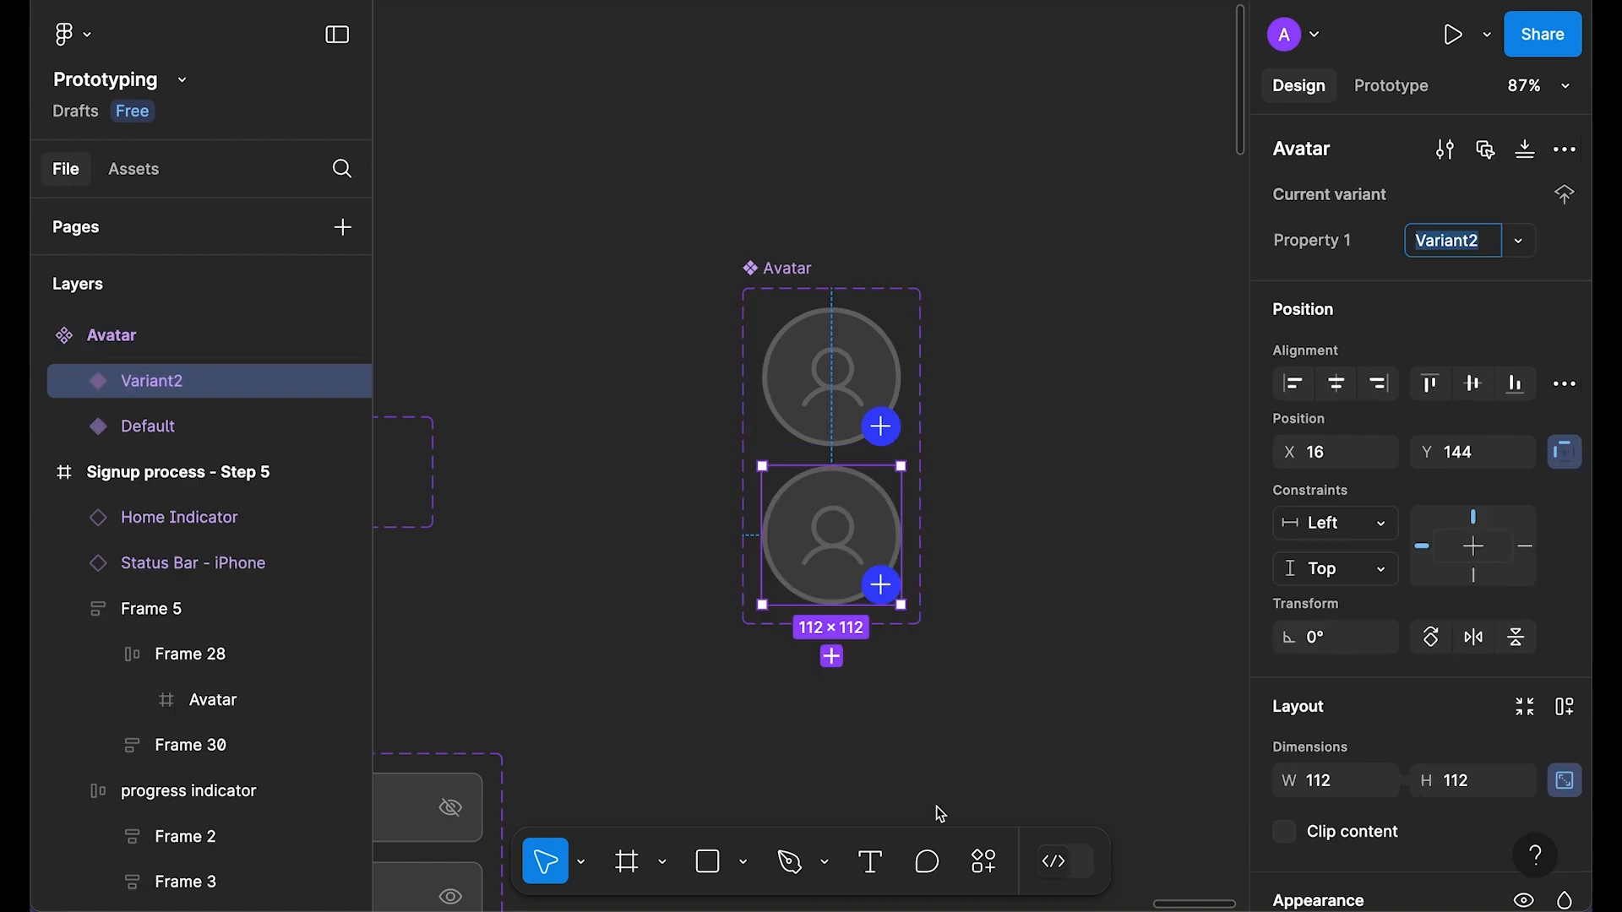
Step: Delete the plus badge, blue circle and User icon from Avatar Variant2
click(1071, 534)
scroll(919, 526, up, 3)
double_click(884, 601)
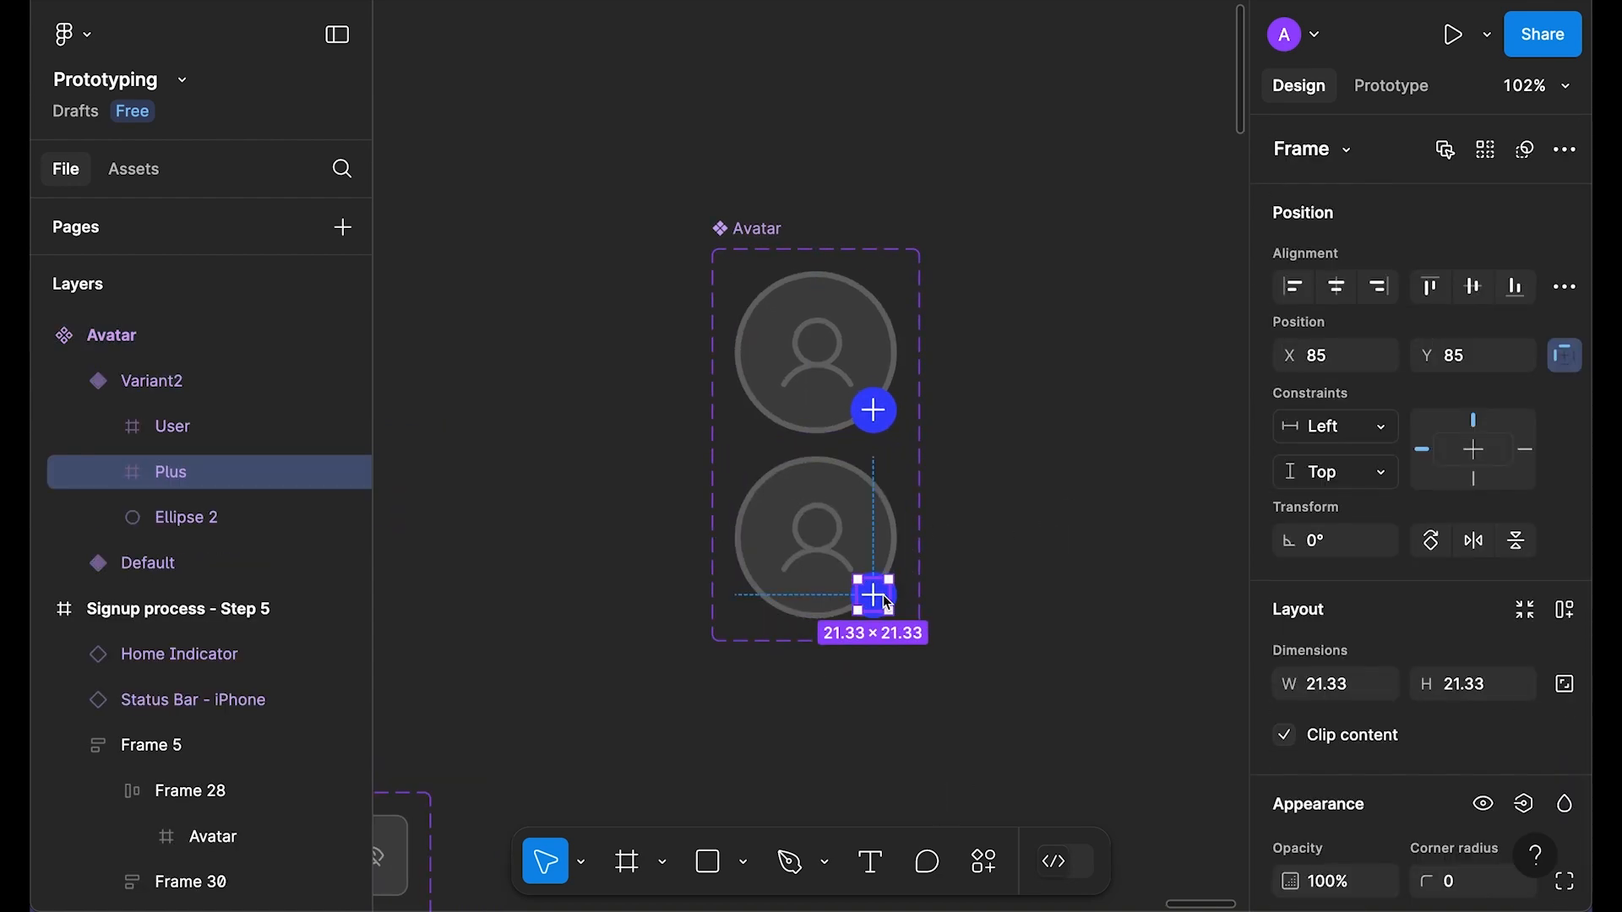
key(Delete)
double_click(878, 602)
key(Delete)
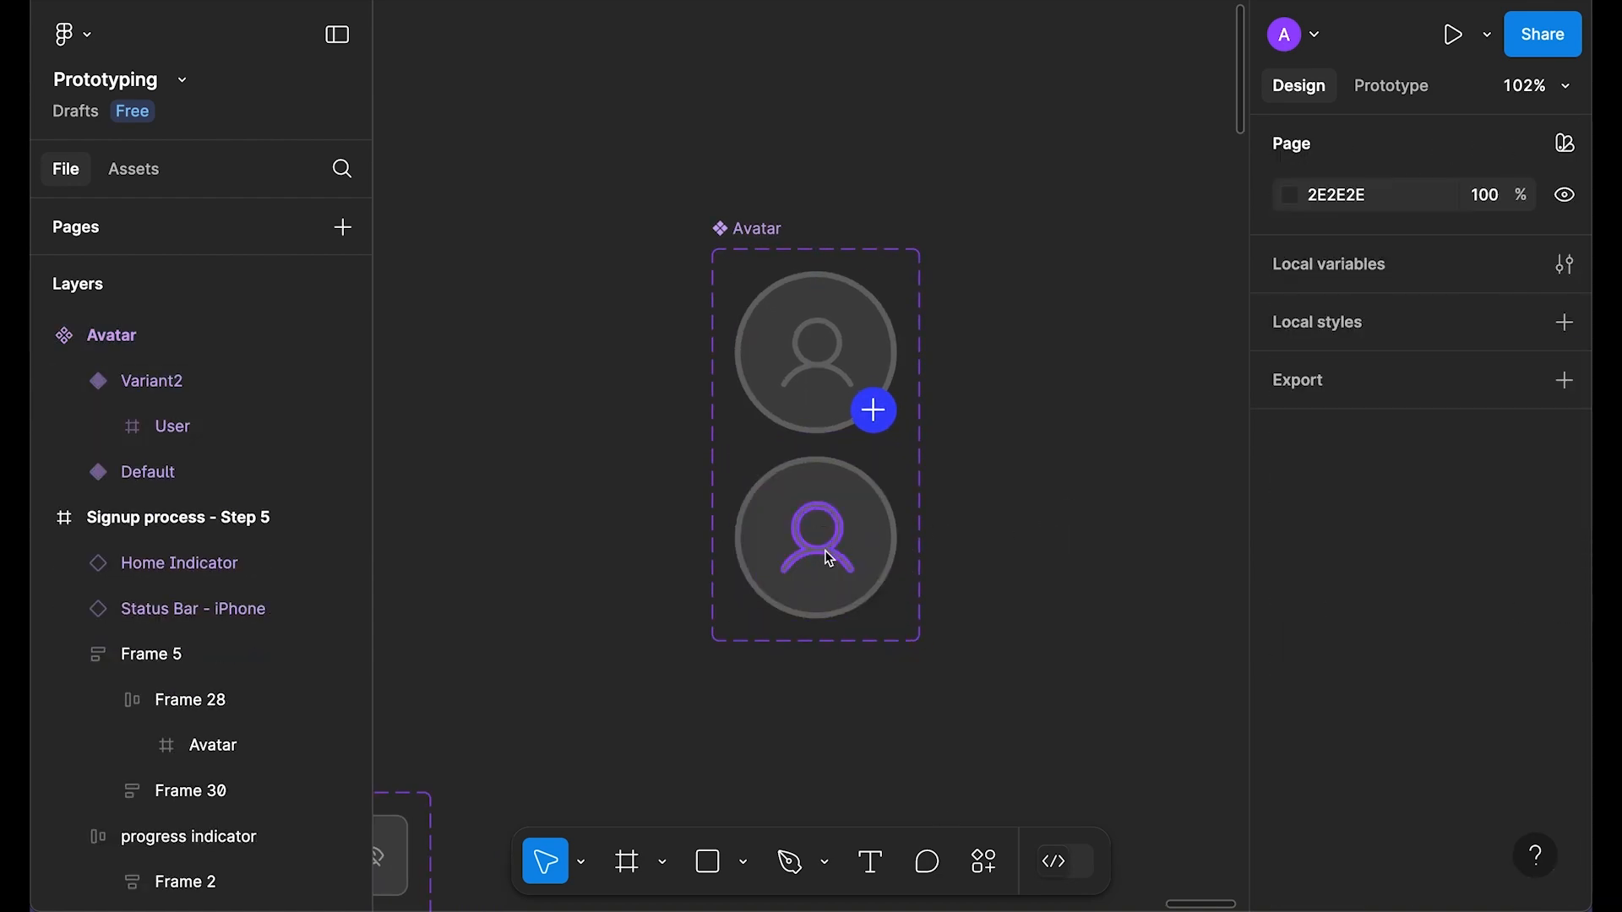
double_click(826, 558)
click(200, 429)
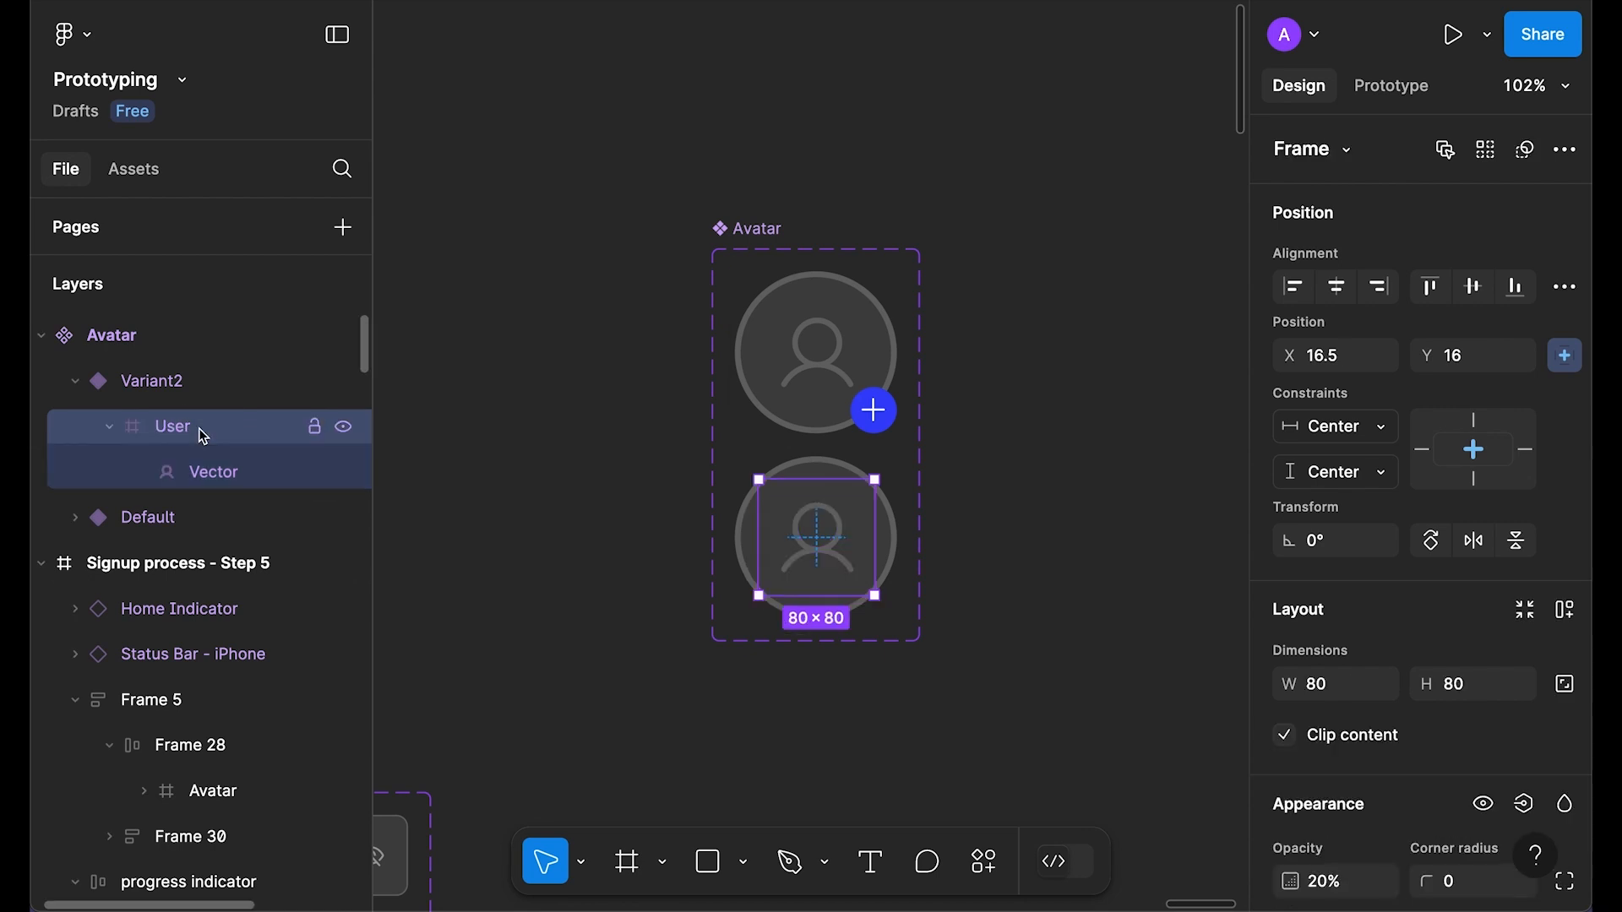
key(Delete)
Step: Set Variant2's circle fill opacity to 100% and remove its stroke
click(784, 533)
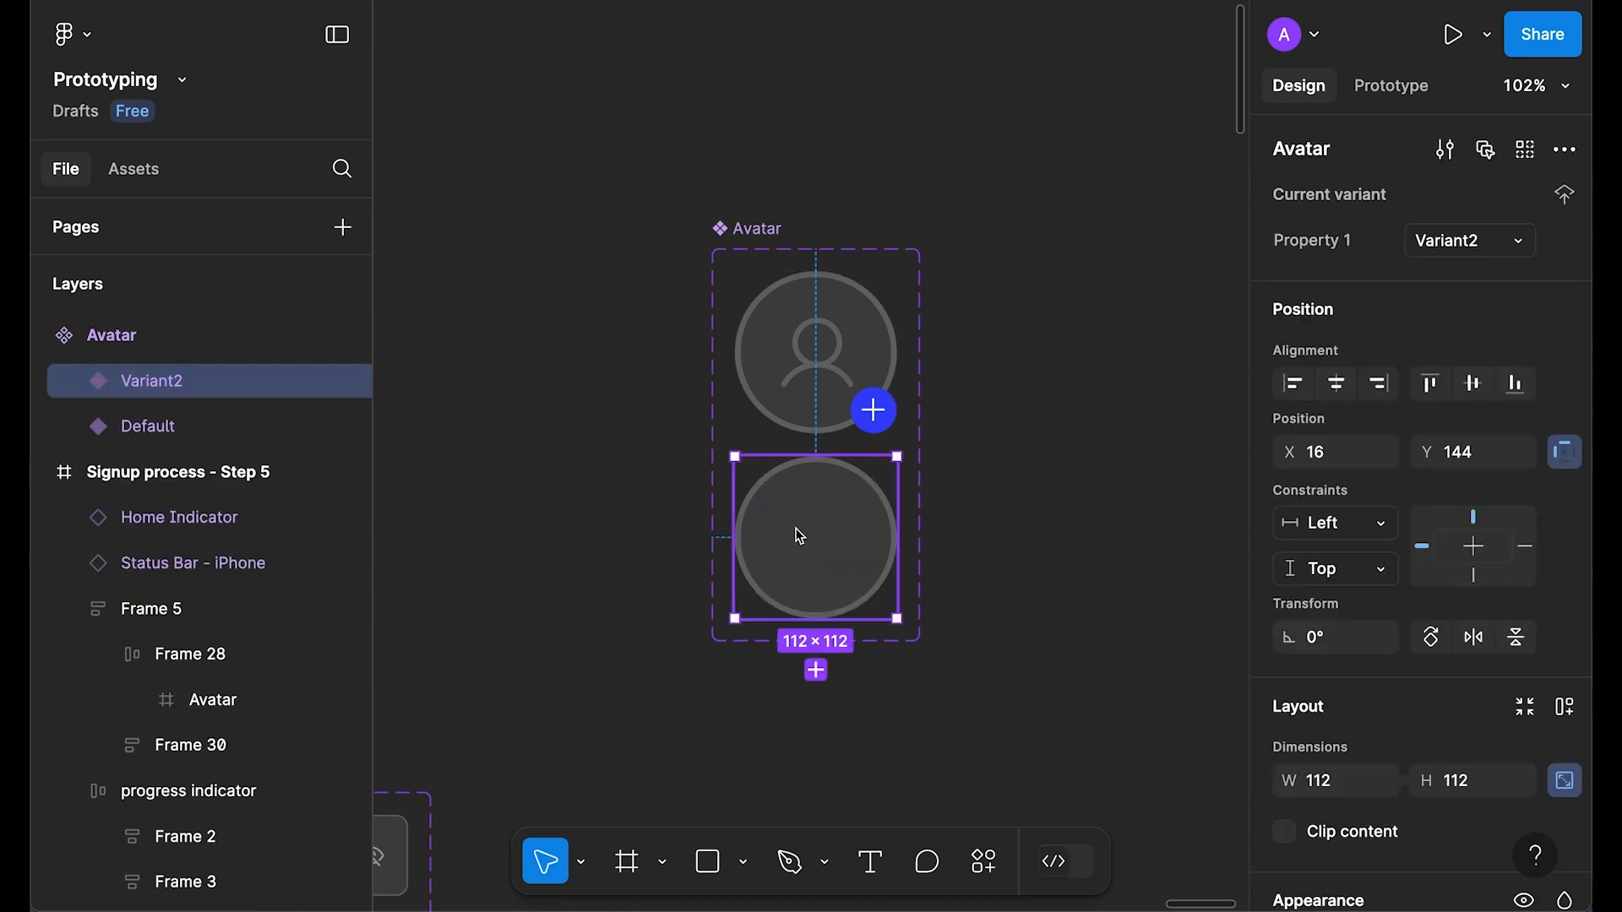
scroll(1418, 543, down, 6)
key(0)
click(1456, 533)
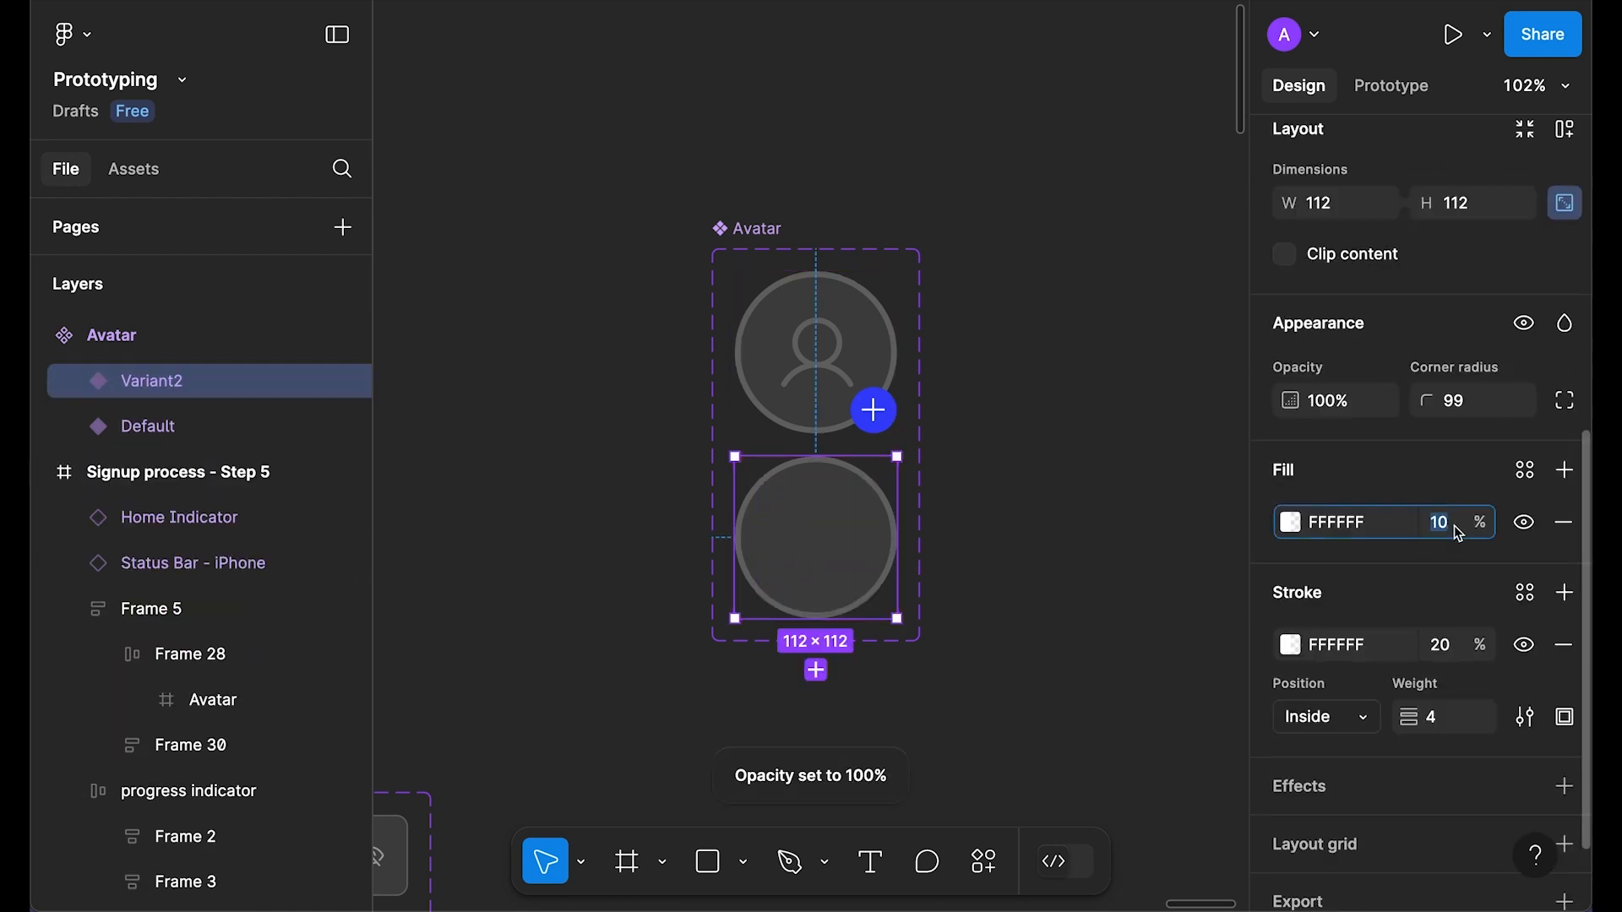
text(100)
key(Return)
click(1452, 647)
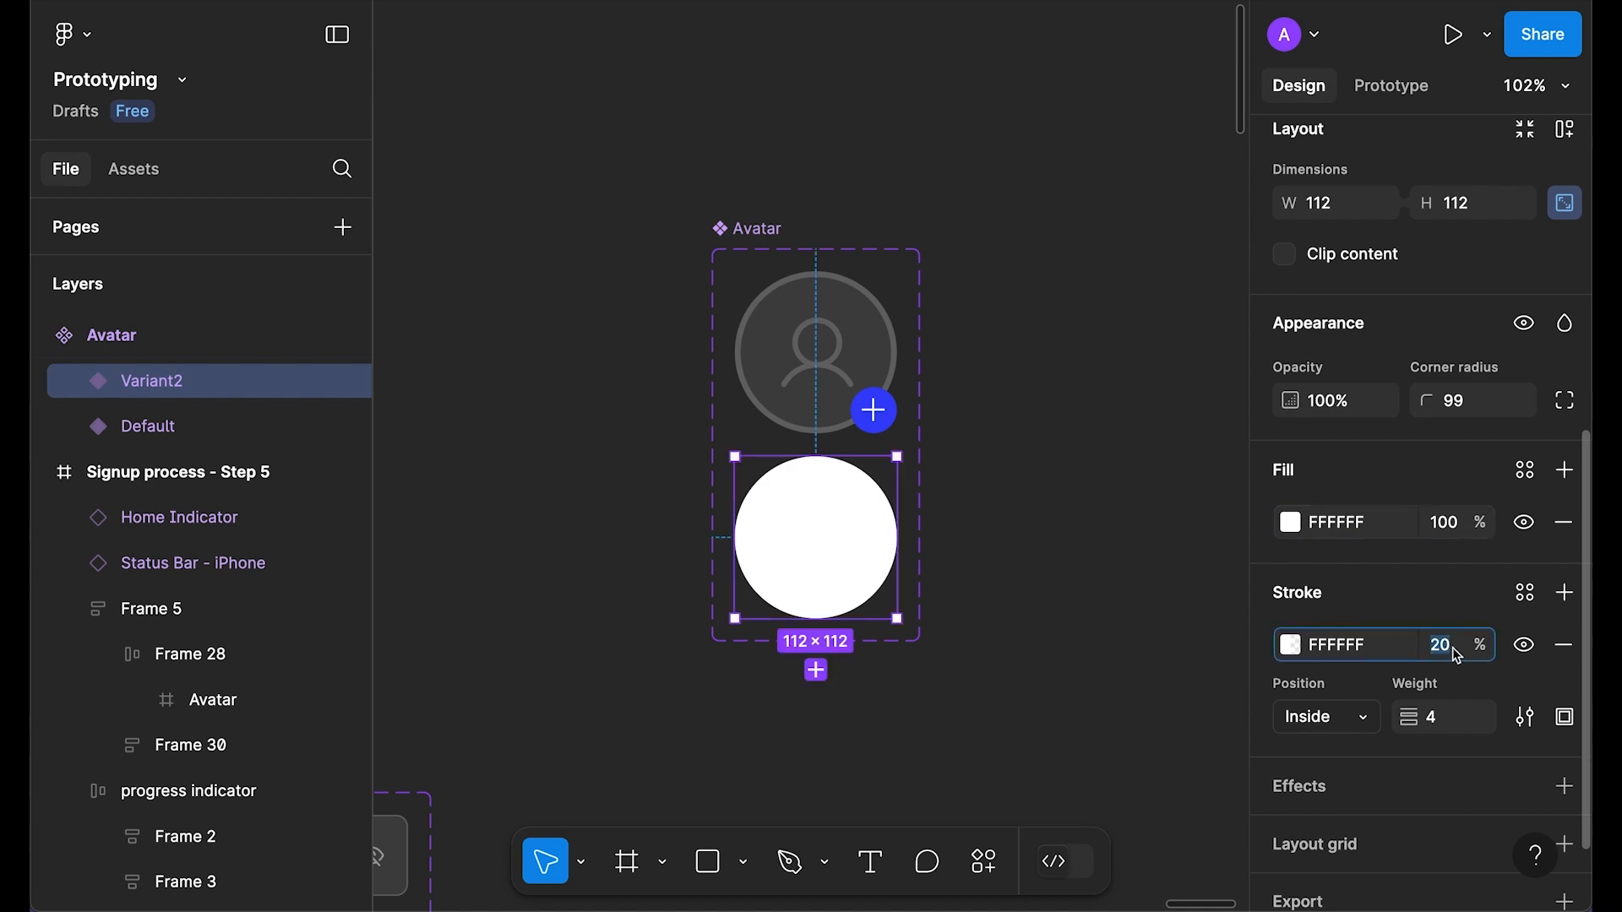
text(100)
key(Return)
click(1565, 646)
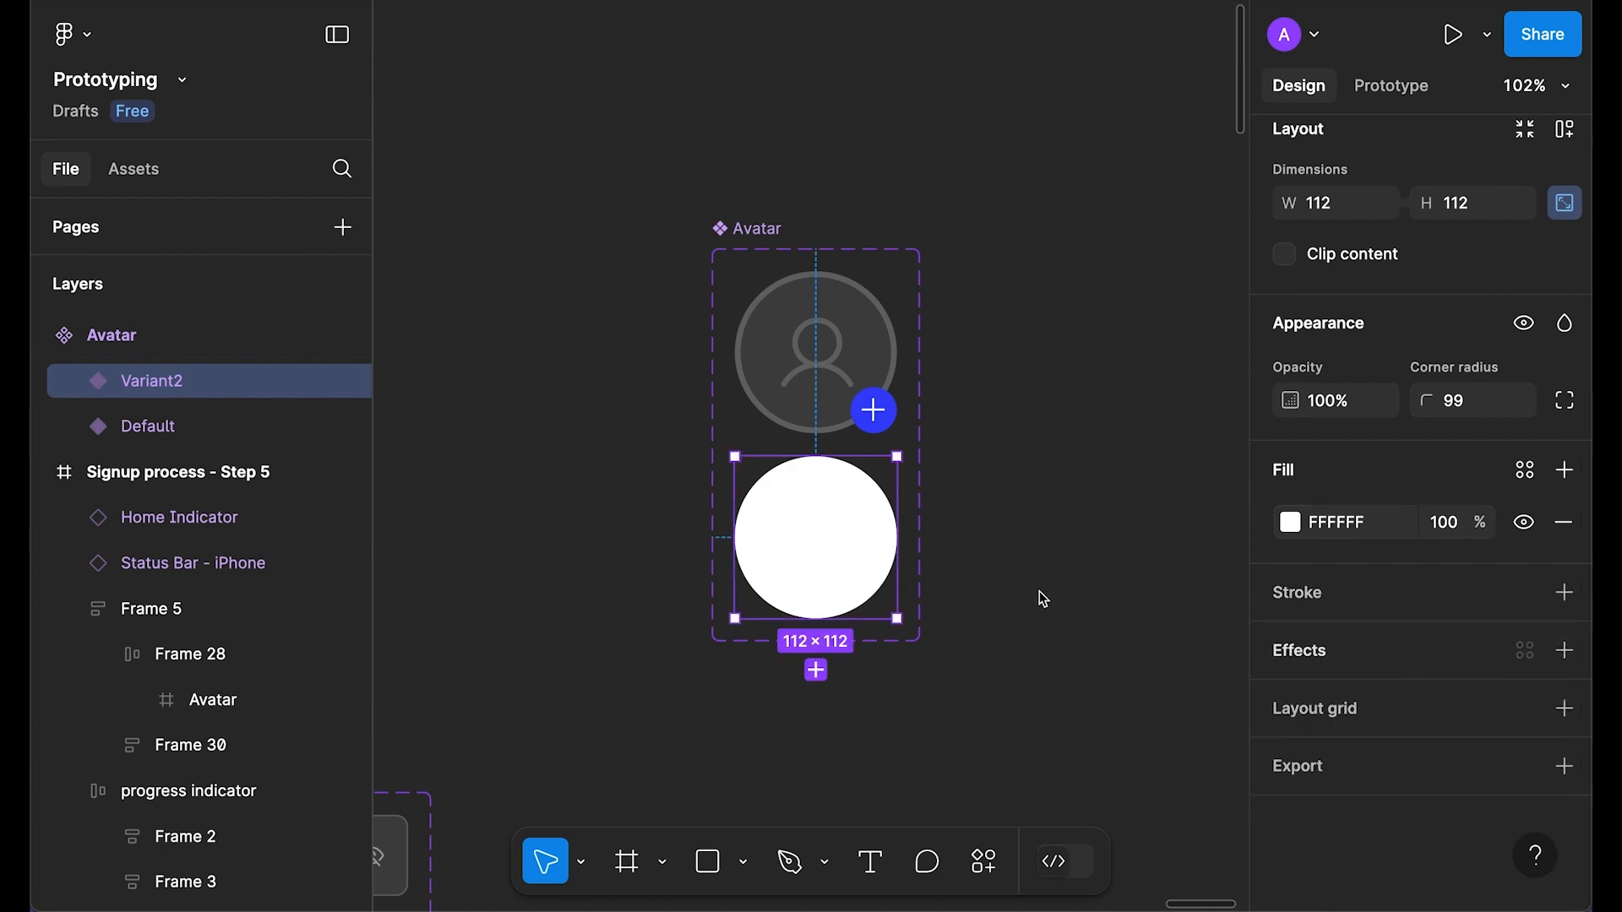
Step: Fill Variant2's circle with a woman's profile photo using the User Profile plugin
key(super+k)
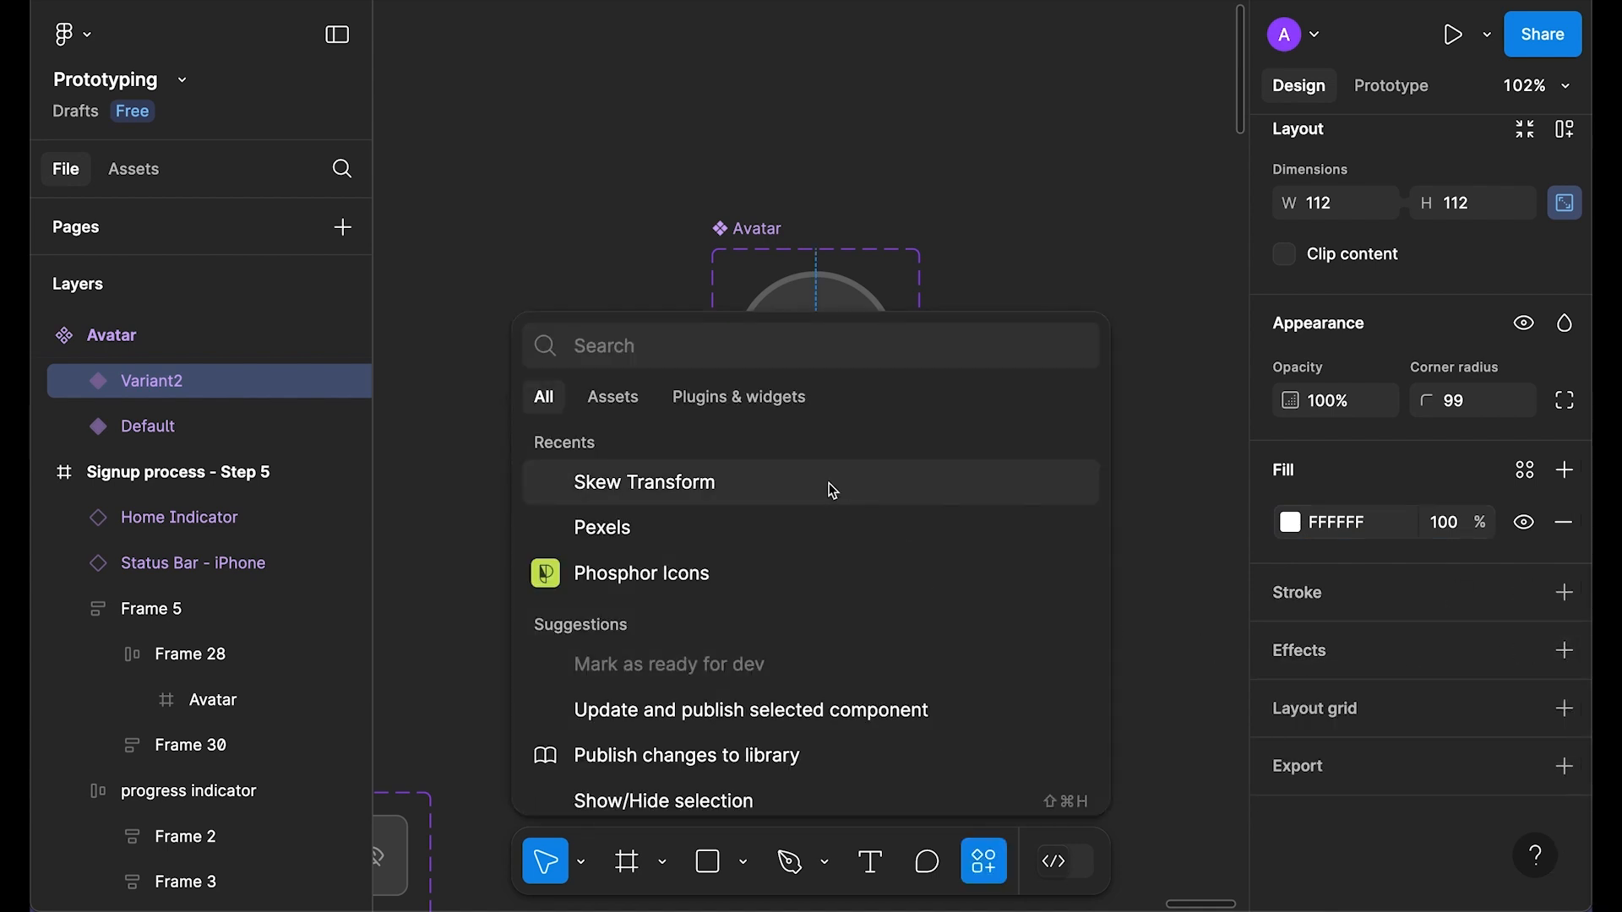
click(743, 412)
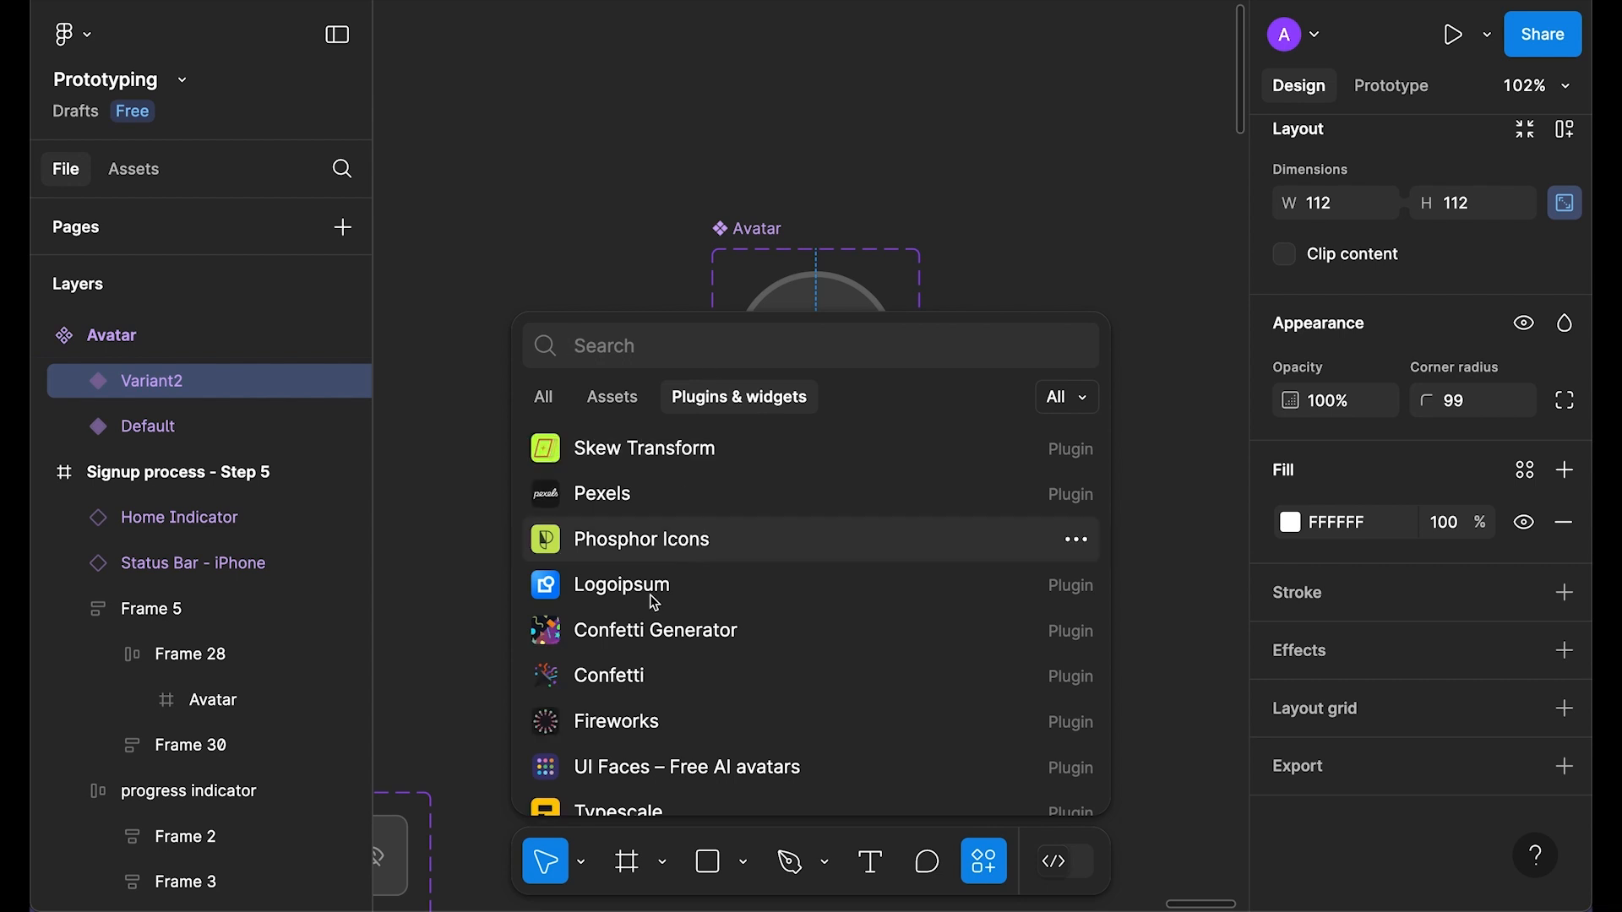
text(user)
key(Return)
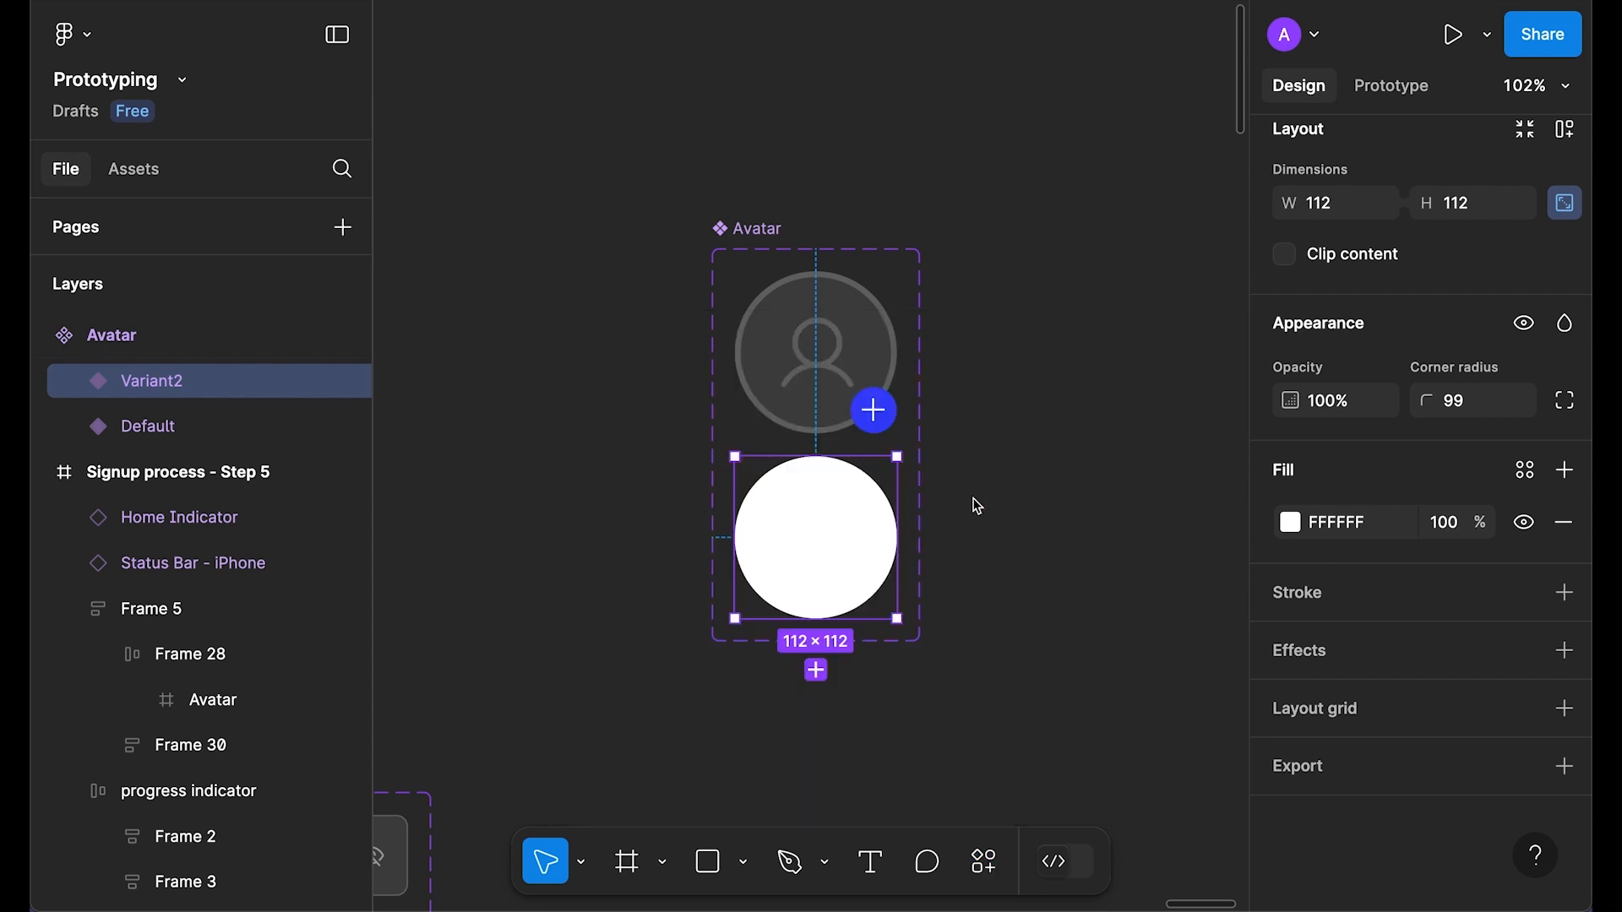
click(1030, 270)
click(1090, 794)
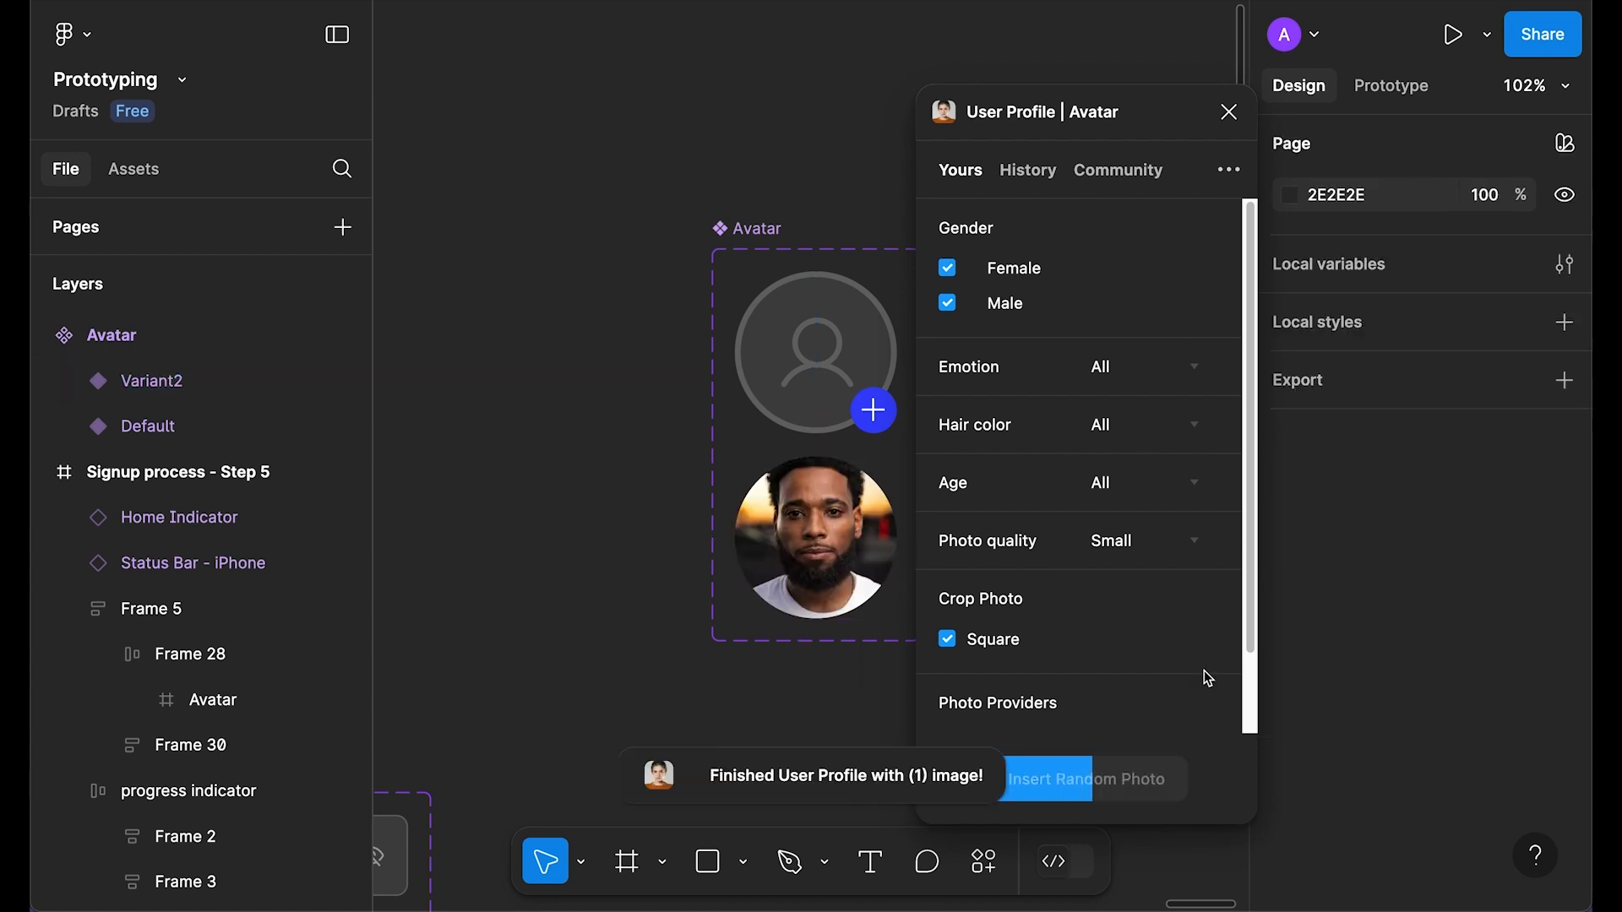
click(1081, 793)
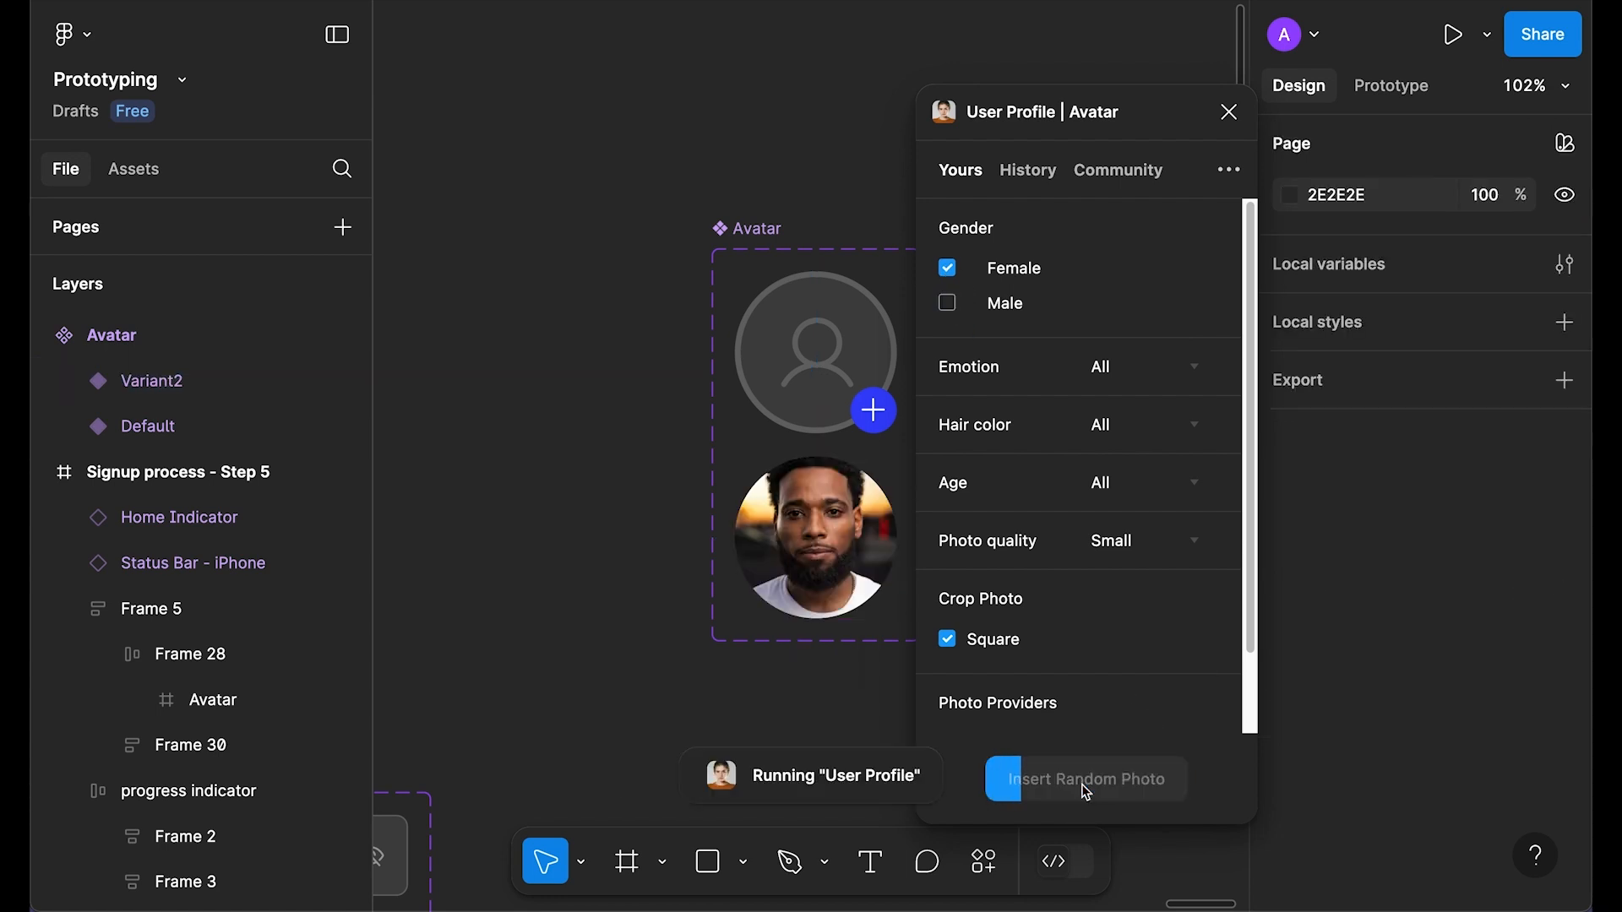
click(1229, 113)
click(1369, 91)
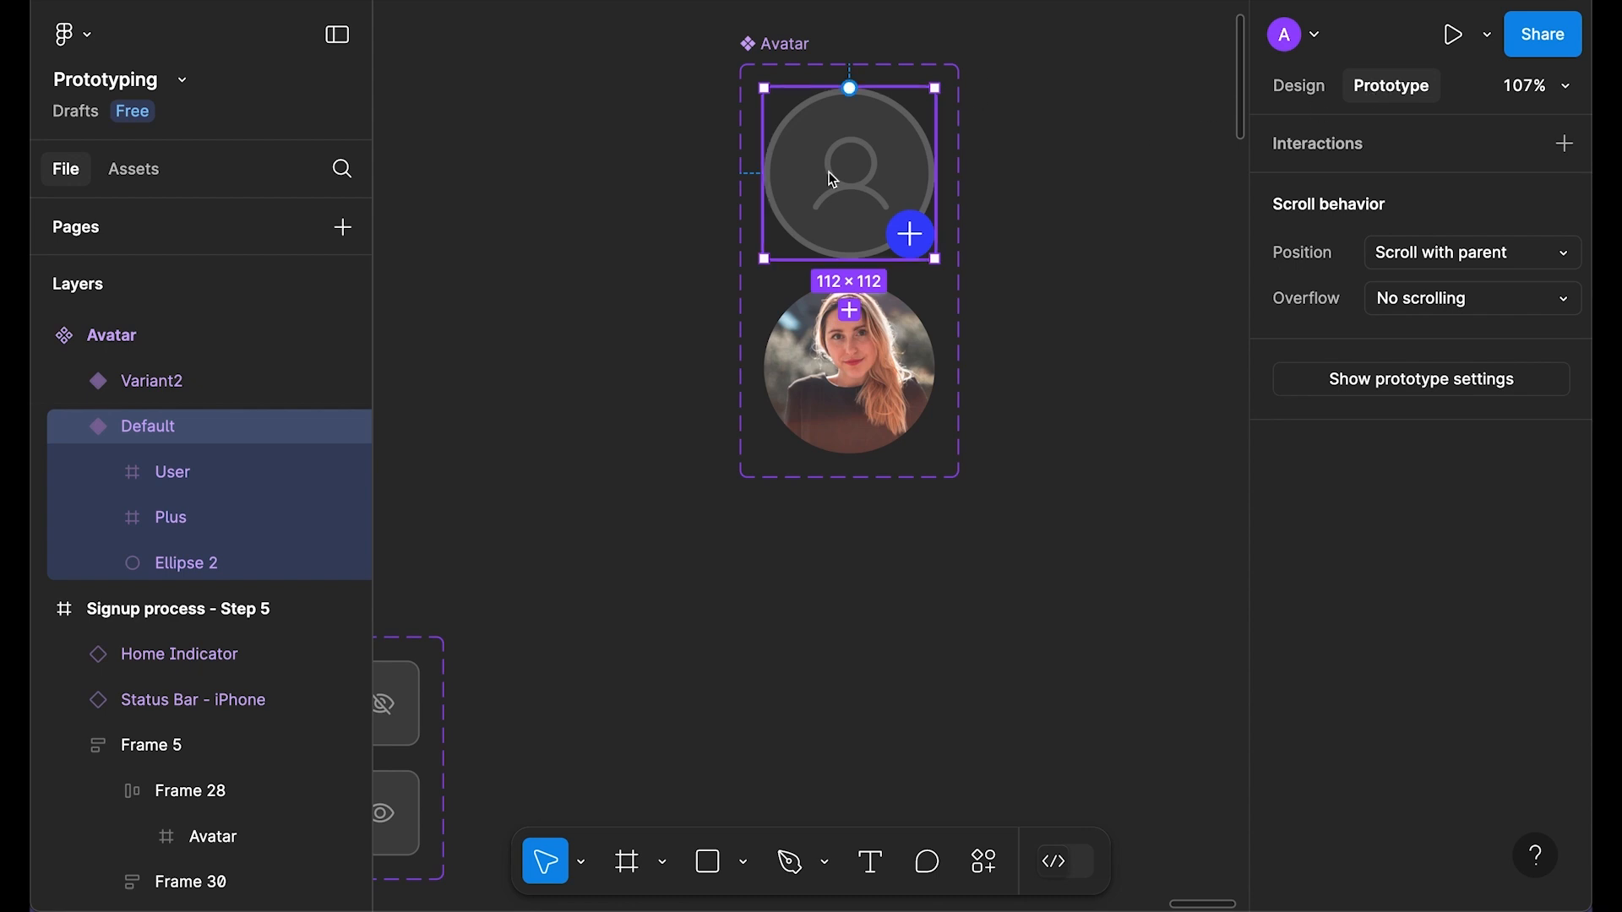
scroll(868, 162, up, 1)
scroll(871, 166, up, 3)
Step: Connect the Default avatar to Variant2 with an Instant animation
drag(802, 33, 815, 412)
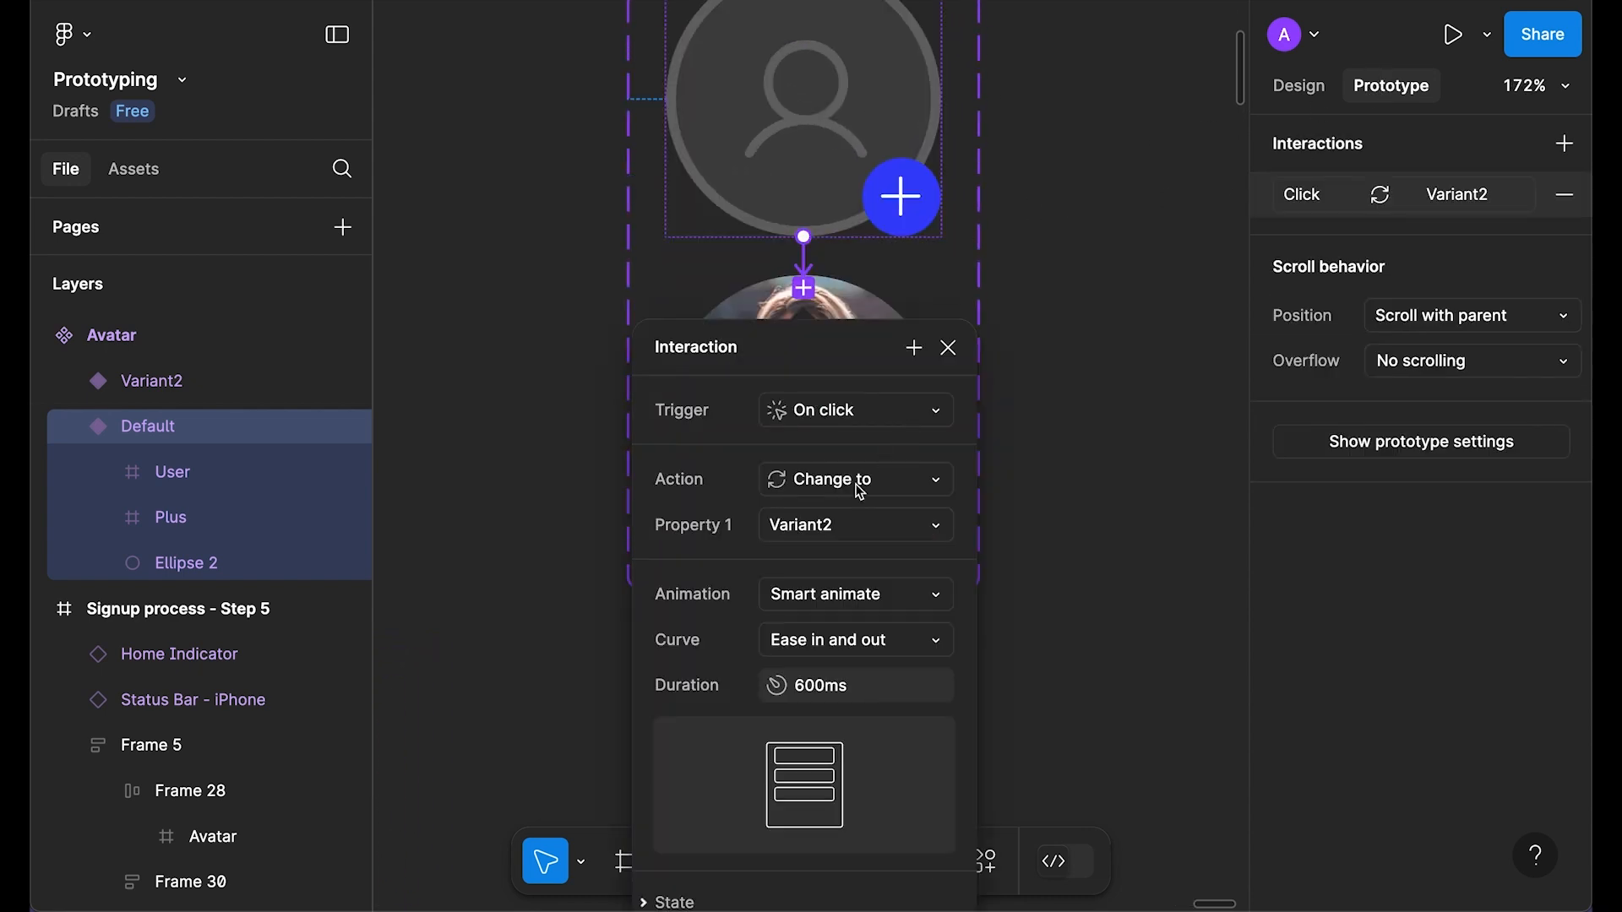
scroll(859, 491, down, 2)
click(875, 519)
click(885, 454)
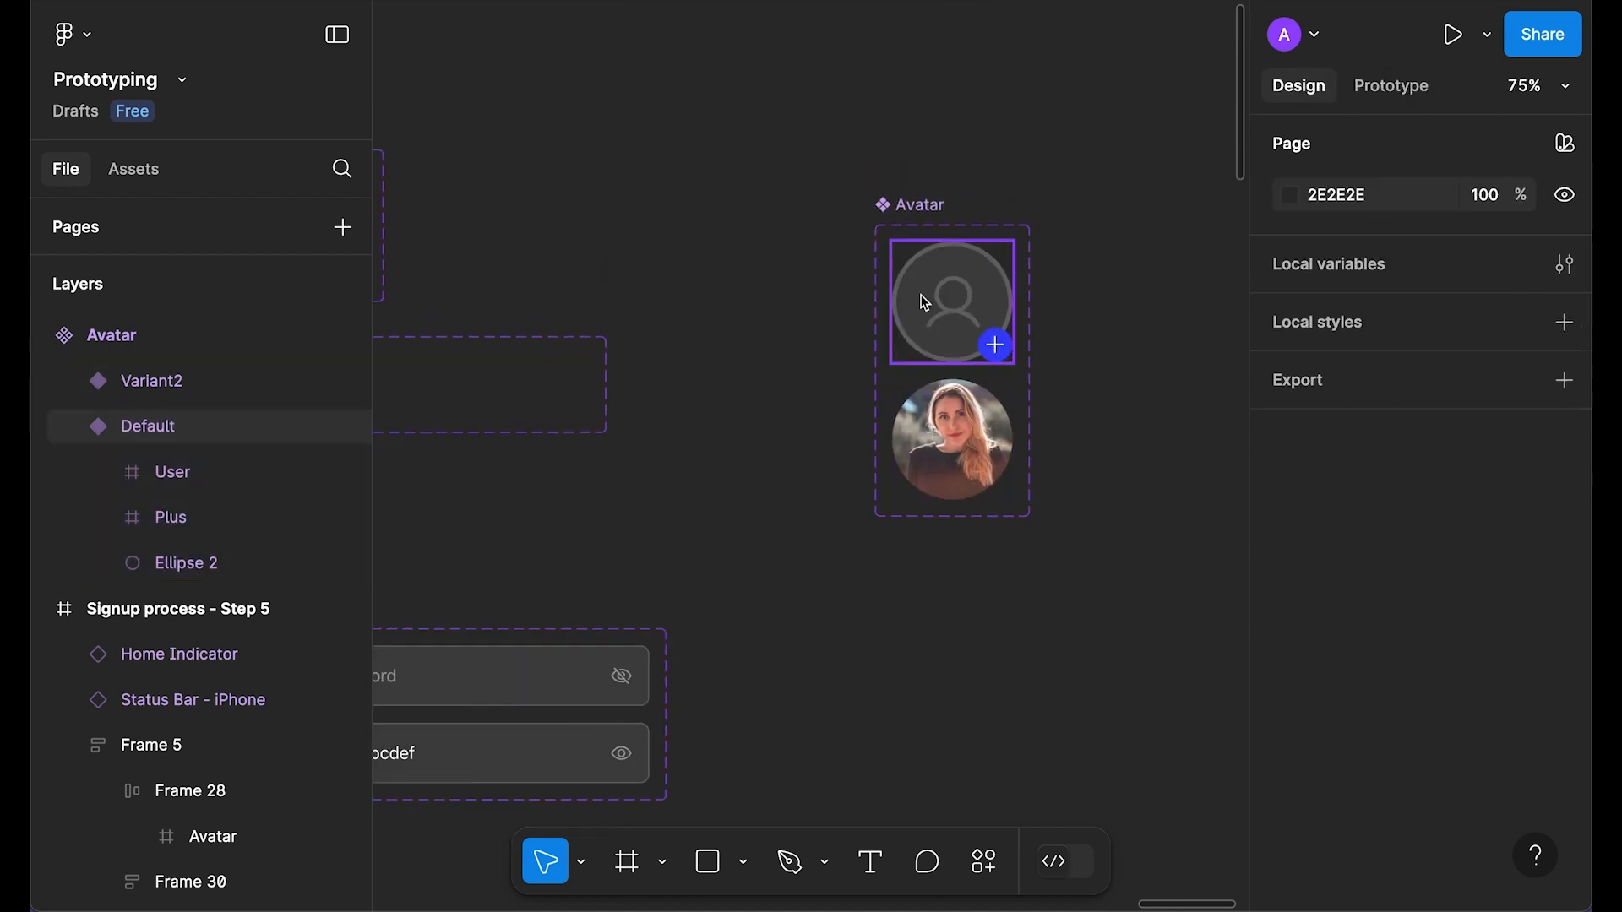
Step: Replace Step 5's Avatar frame with an Avatar component instance using Paste to replace
click(930, 296)
drag(912, 304, 714, 308)
key(Delete)
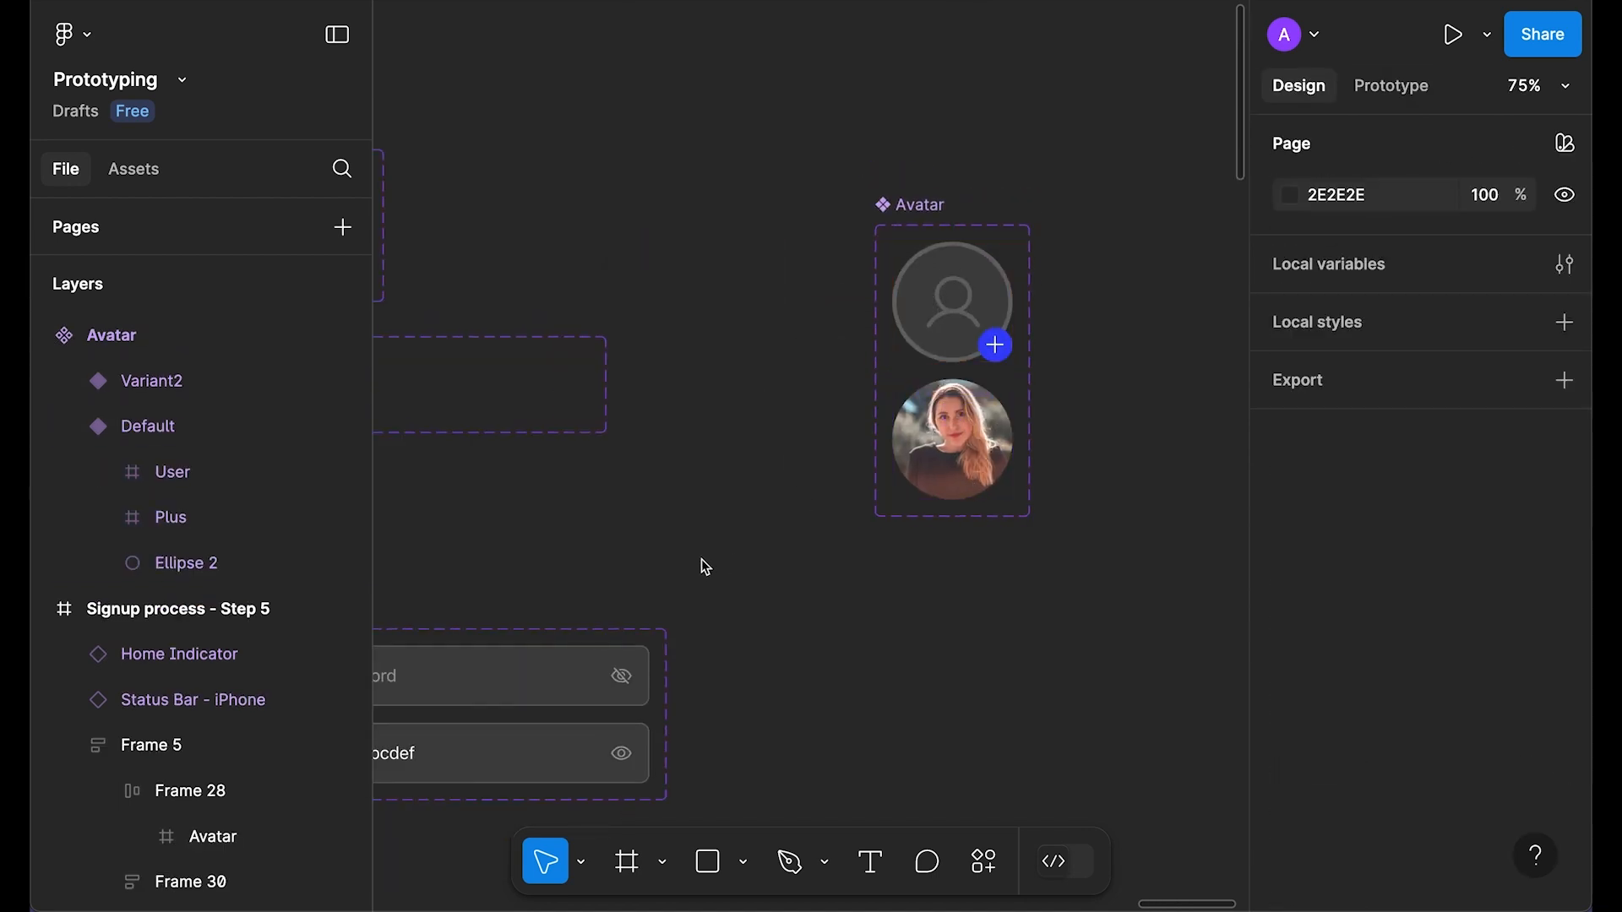
ctrl+scroll(717, 524, down, 3)
scroll(718, 525, left, 8)
double_click(623, 437)
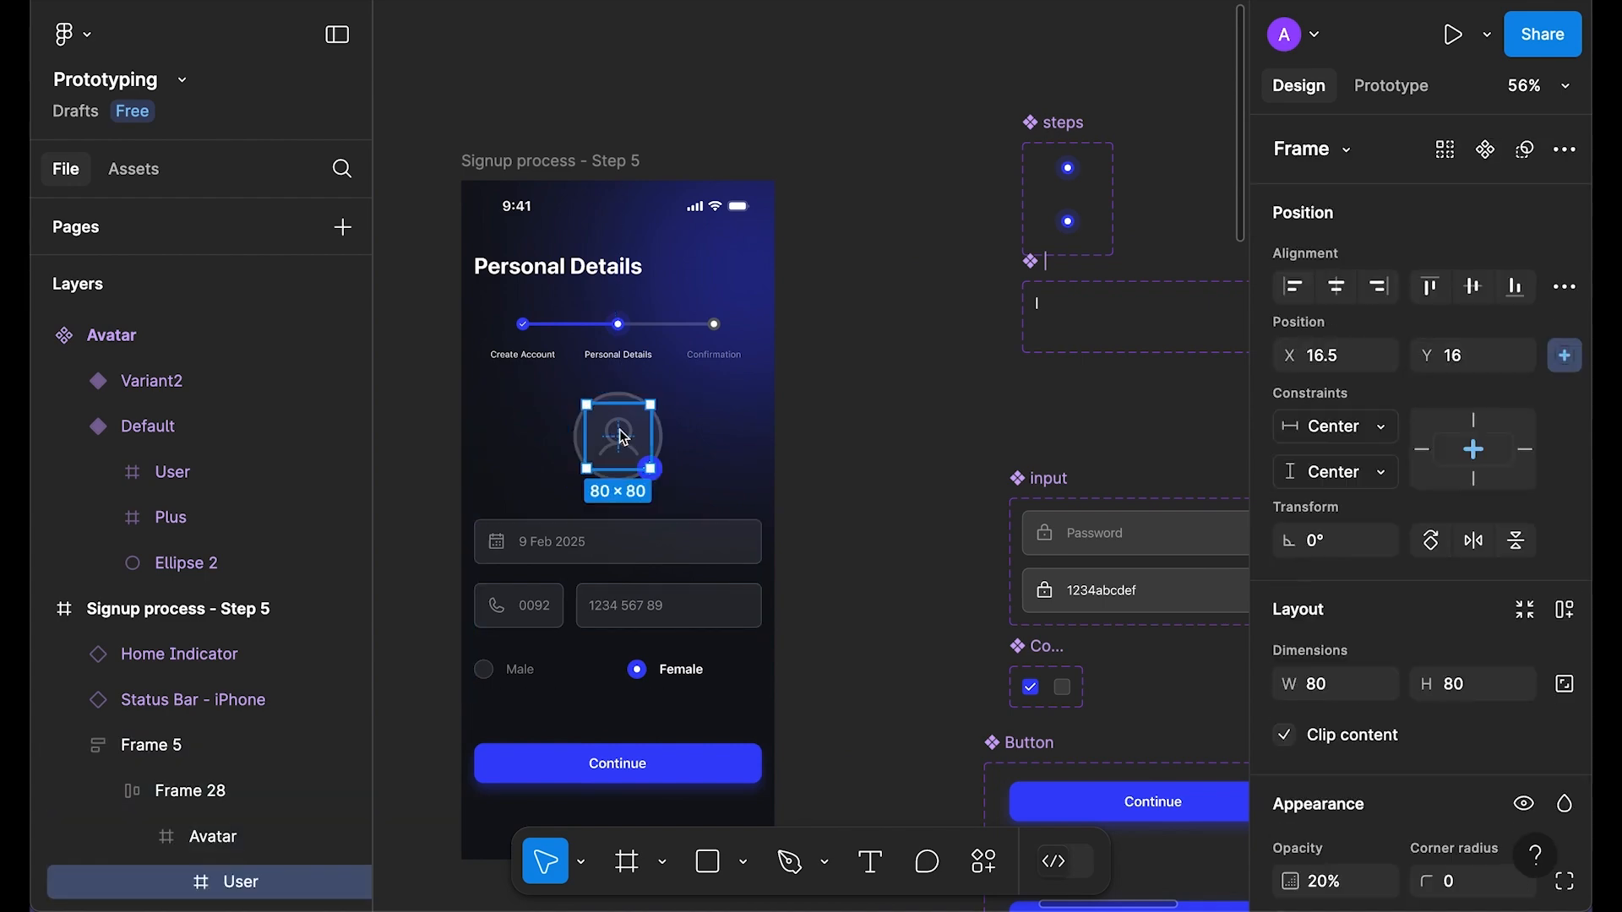
key(Escape)
right_click(649, 435)
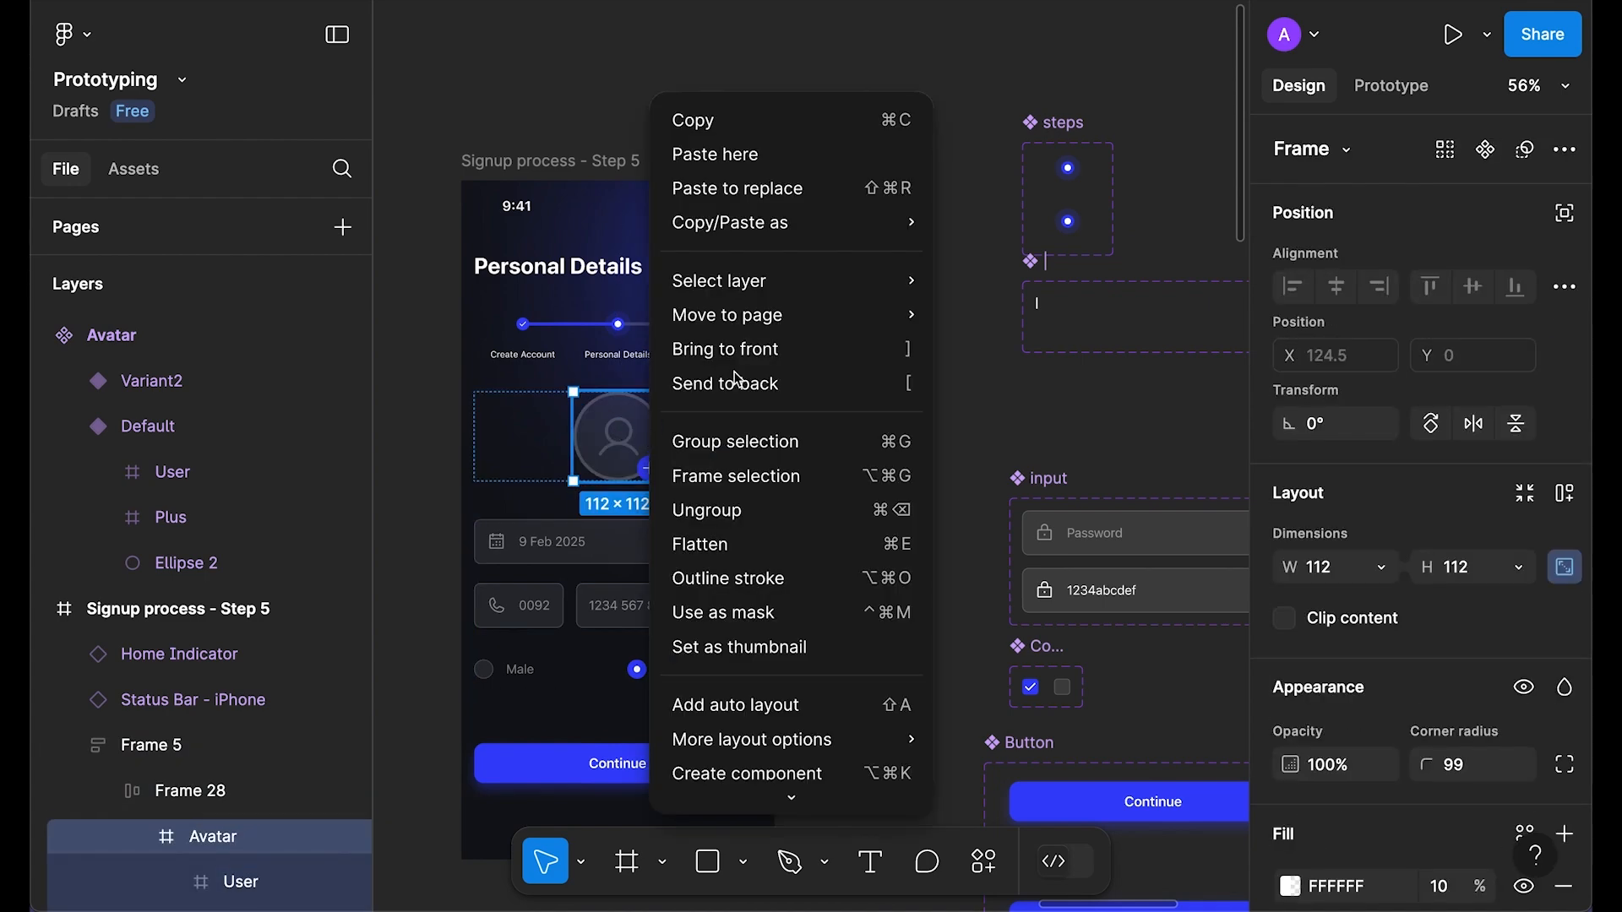
click(804, 188)
Step: Center and select the Step 5 frame and preview it as a prototype
click(874, 361)
drag(874, 361, 992, 265)
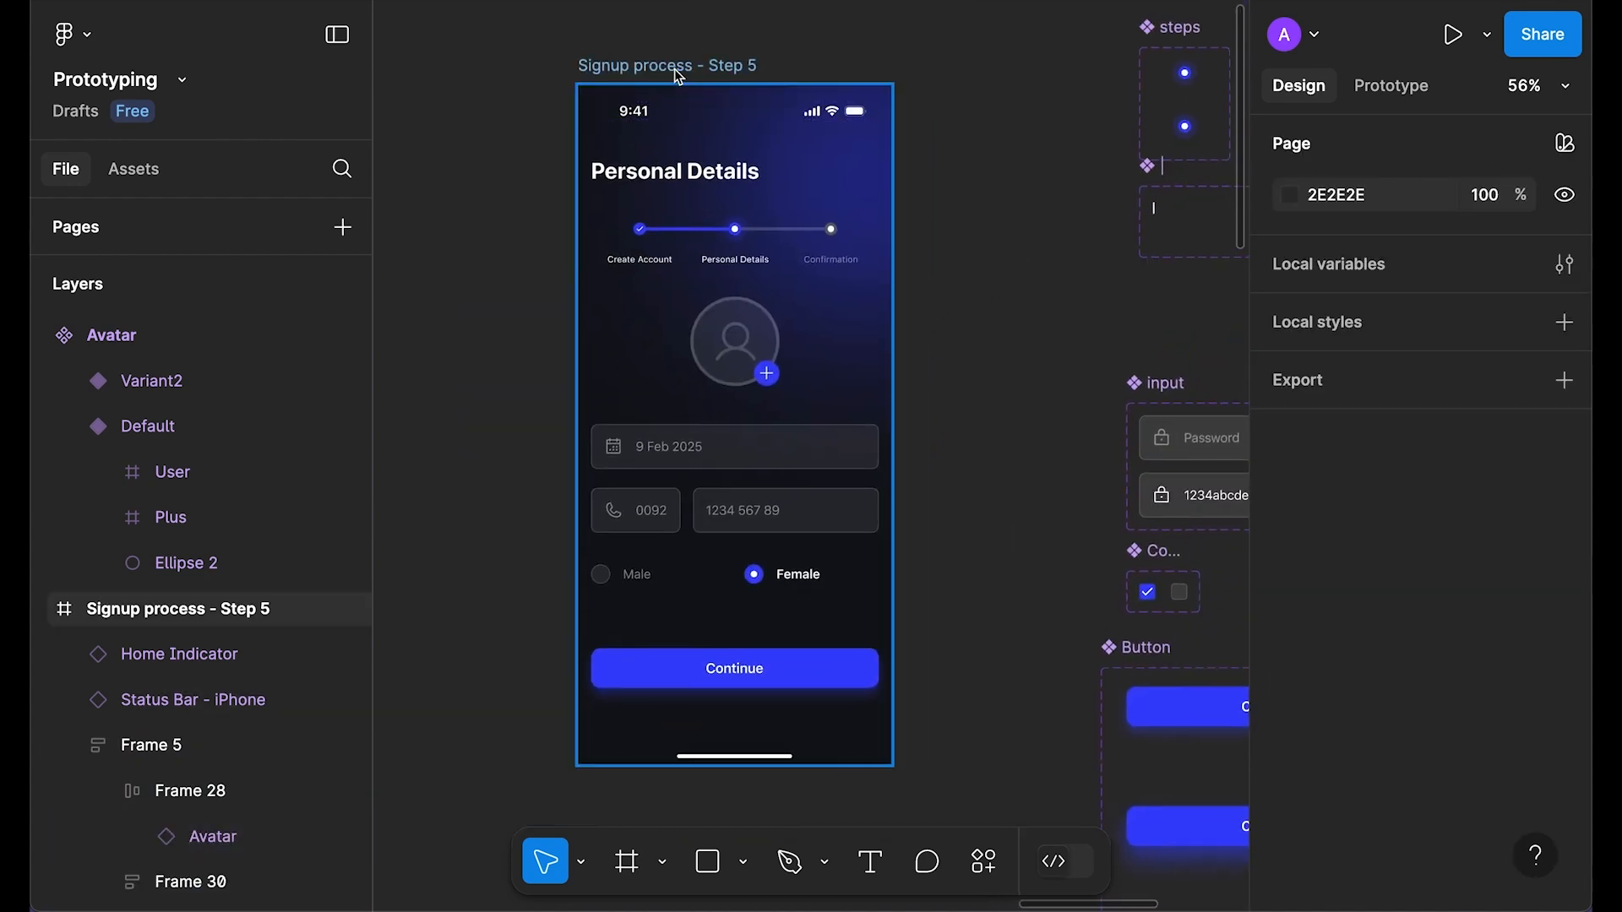
click(674, 68)
key(shift+space)
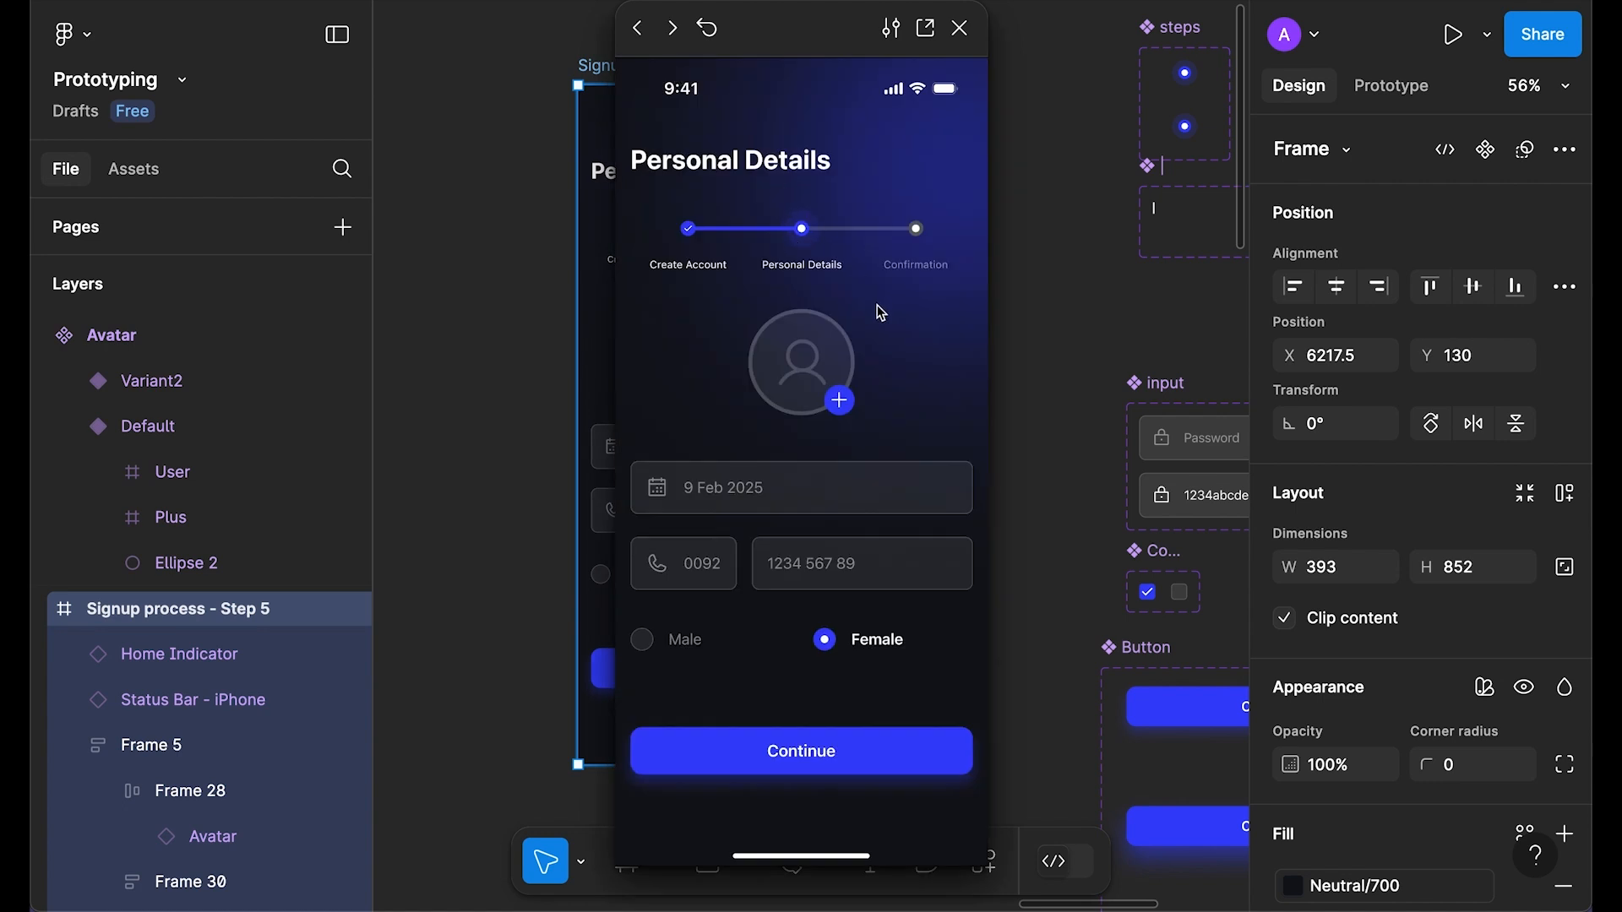
Step: Tap the avatar in the preview, close it, and select the photo Avatar variant
click(813, 376)
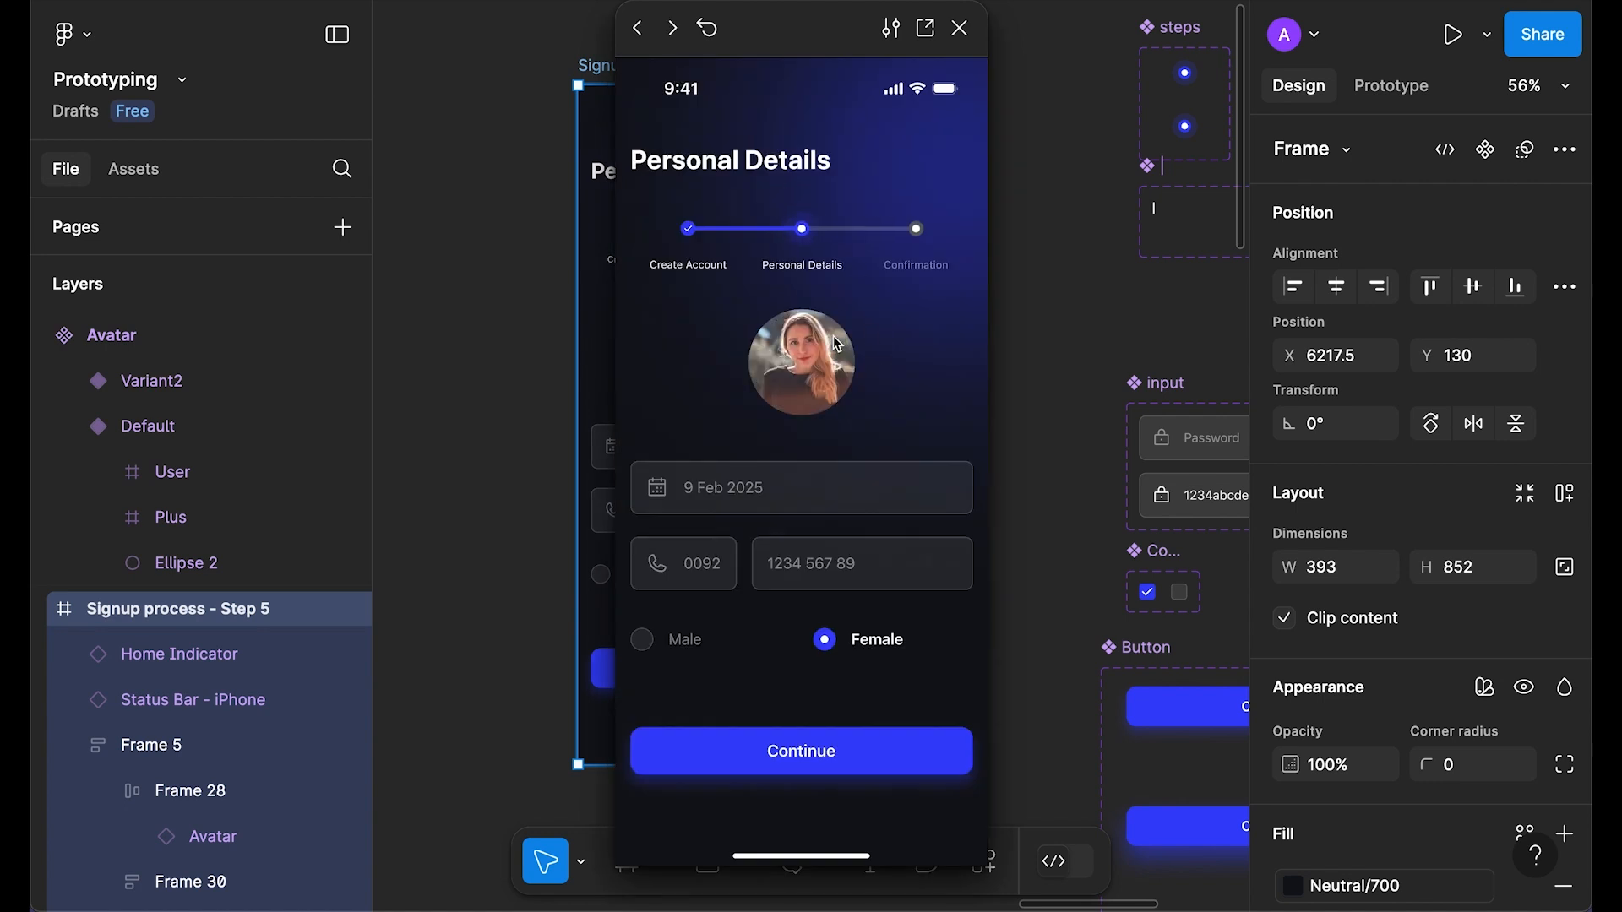
click(964, 29)
scroll(881, 328, right, 5)
scroll(883, 330, right, 4)
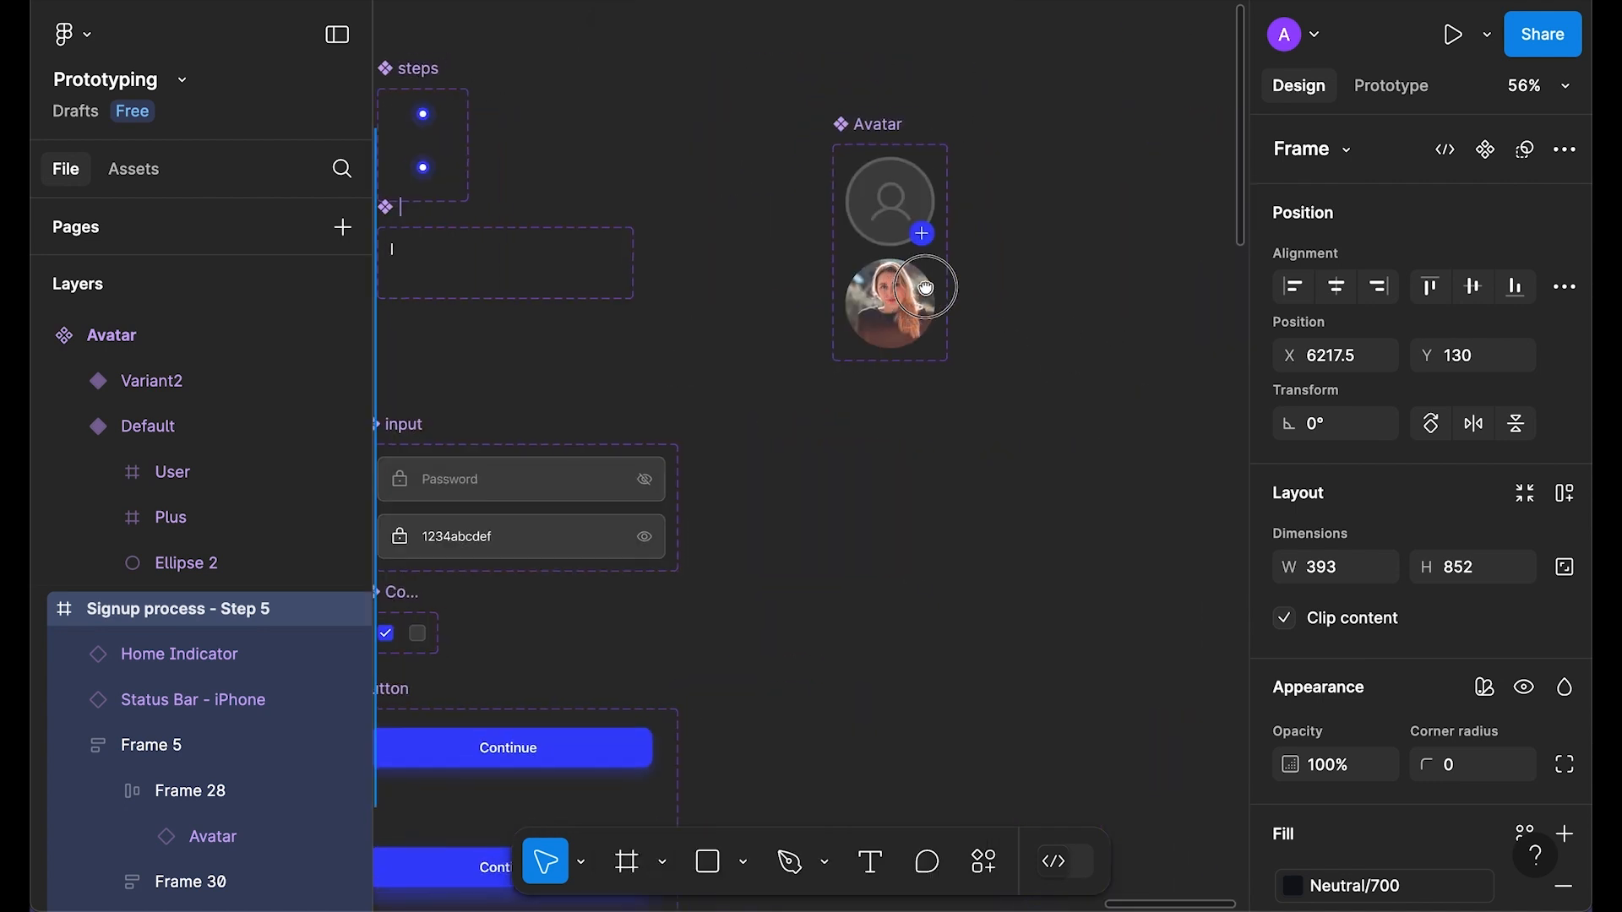
scroll(925, 286, up, 5)
click(877, 294)
scroll(1297, 655, down, 5)
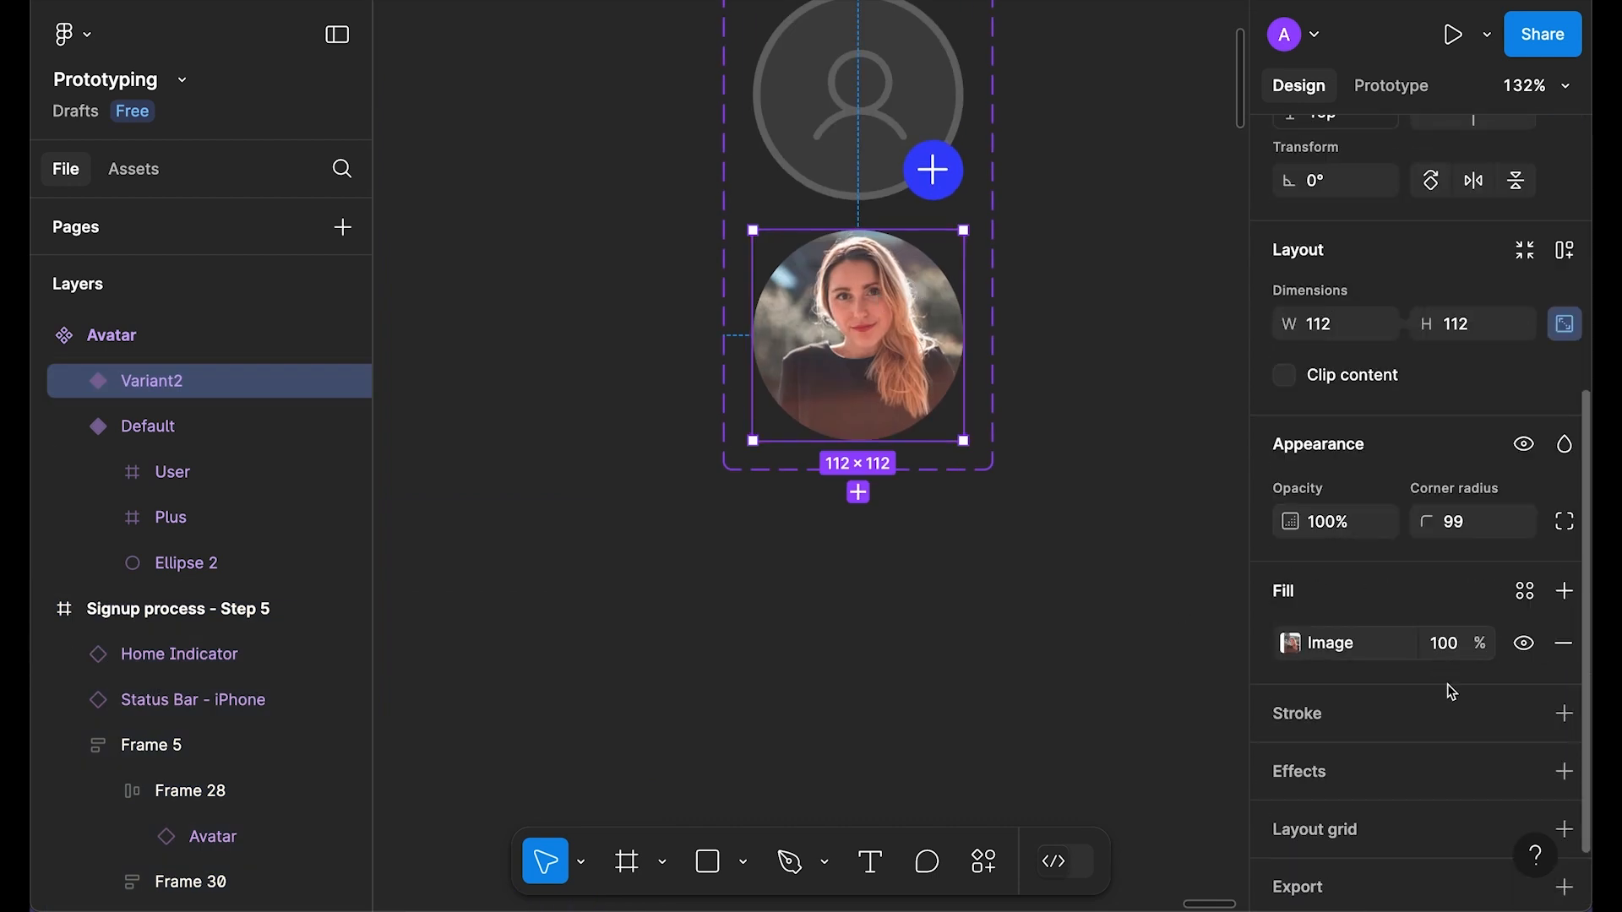
Step: Give the photo avatar an outside stroke, weight 3, colour FFFFFF, 20% opacity
click(1564, 714)
click(1337, 834)
click(1358, 873)
click(1426, 843)
text(2)
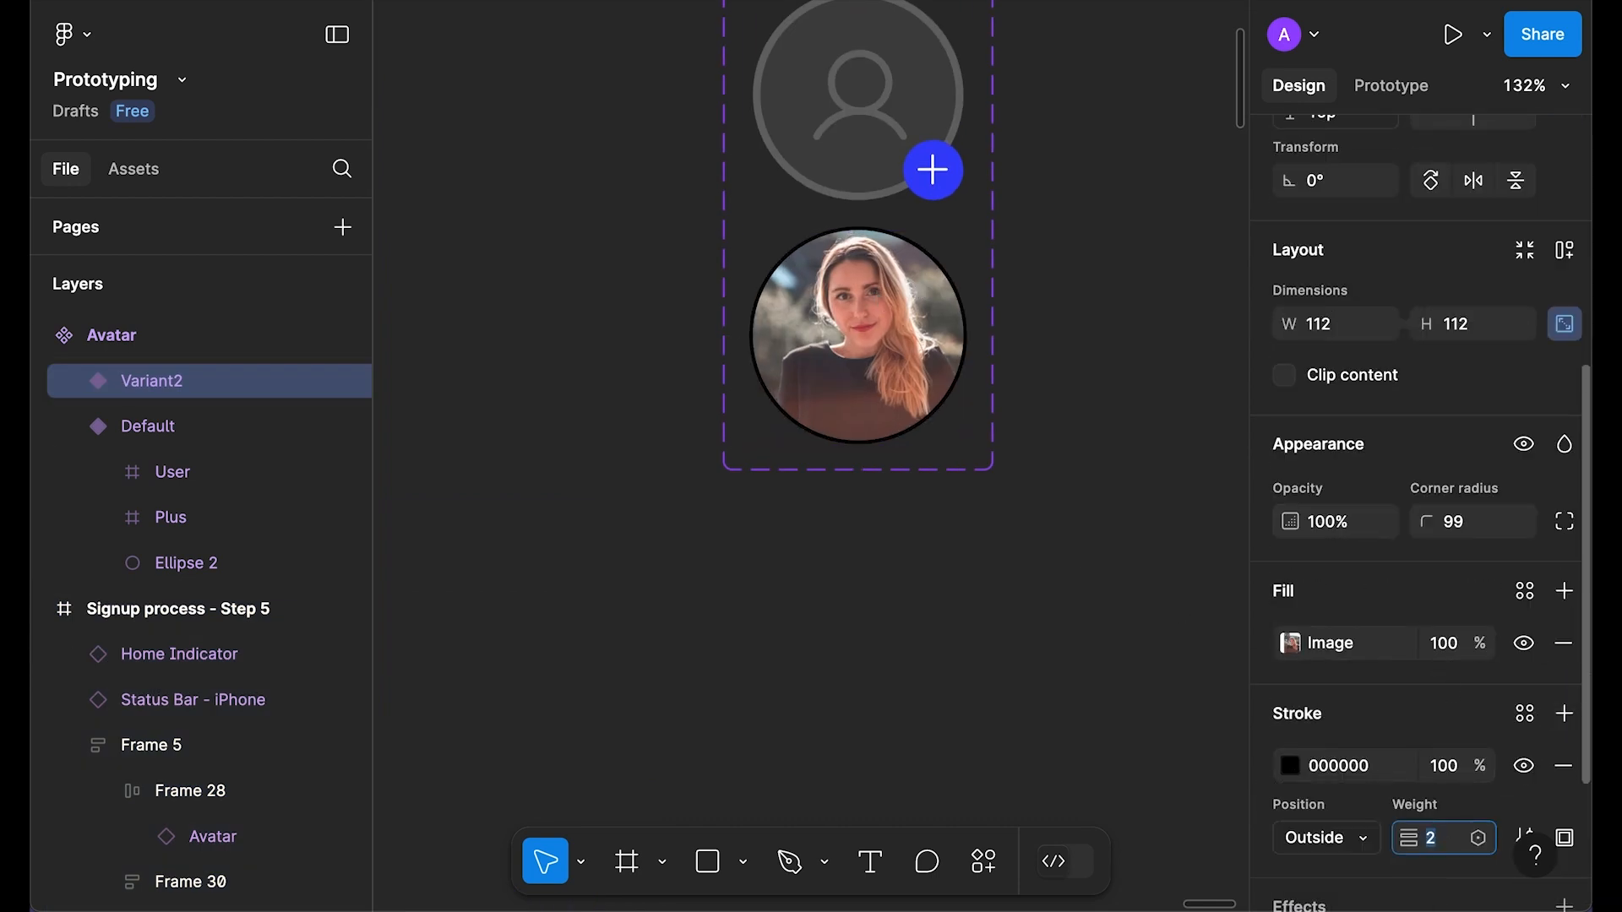
key(Up)
click(1290, 767)
drag(1141, 453, 698, 74)
click(1403, 710)
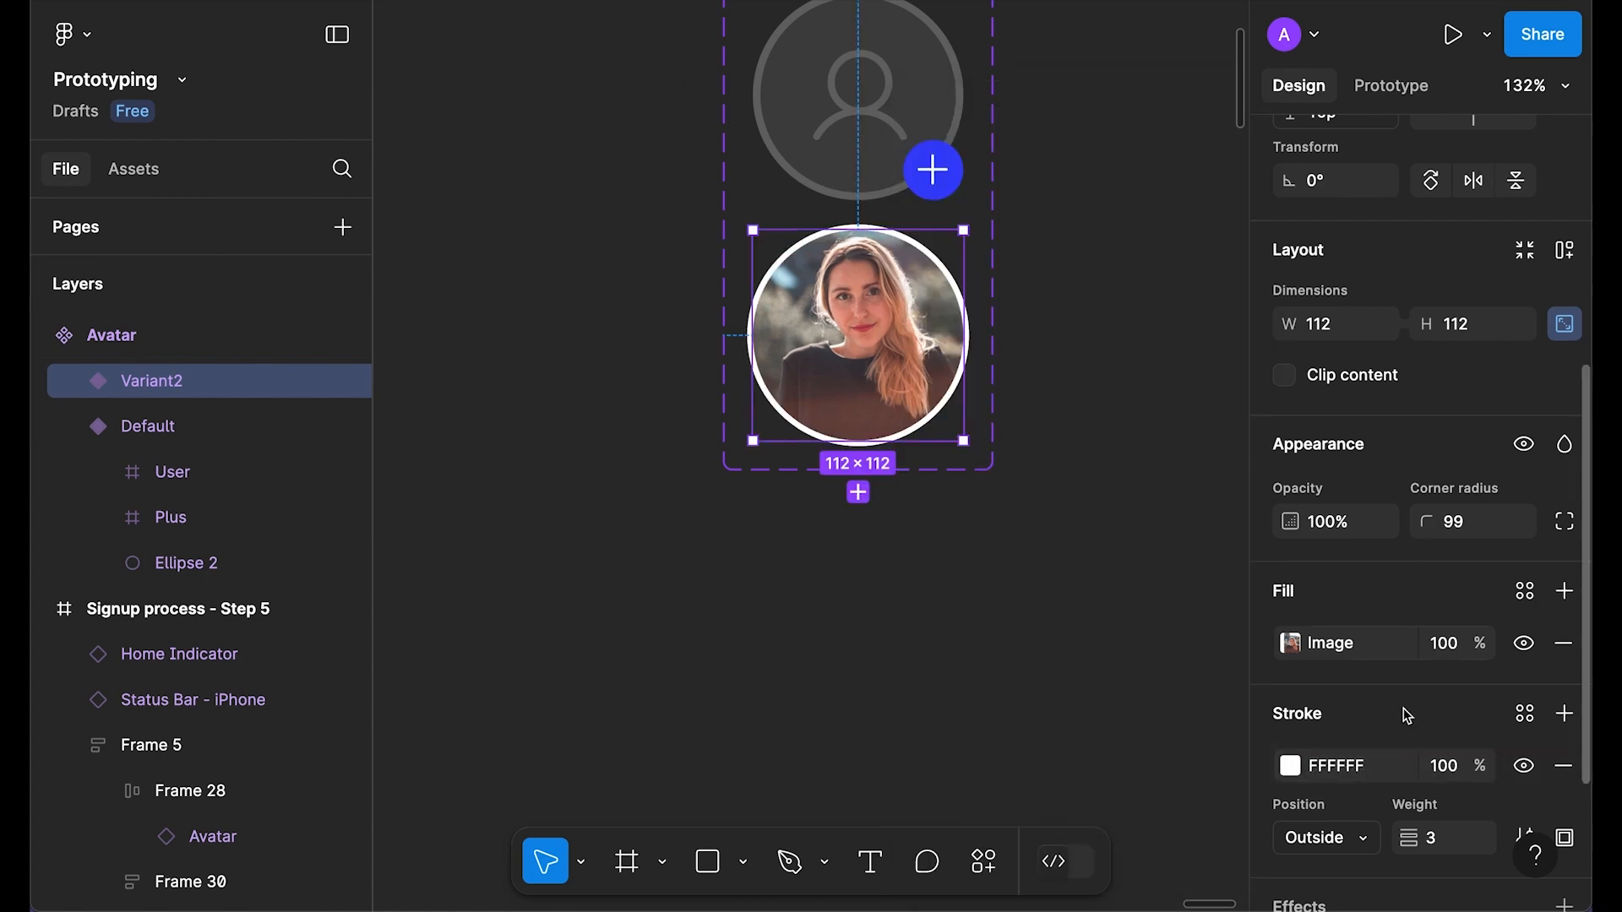
click(1451, 773)
text(20)
key(Return)
Step: Preview Step 5 and tap the avatar twice, restarting once, to check the photo swap
scroll(1062, 551, left, 9)
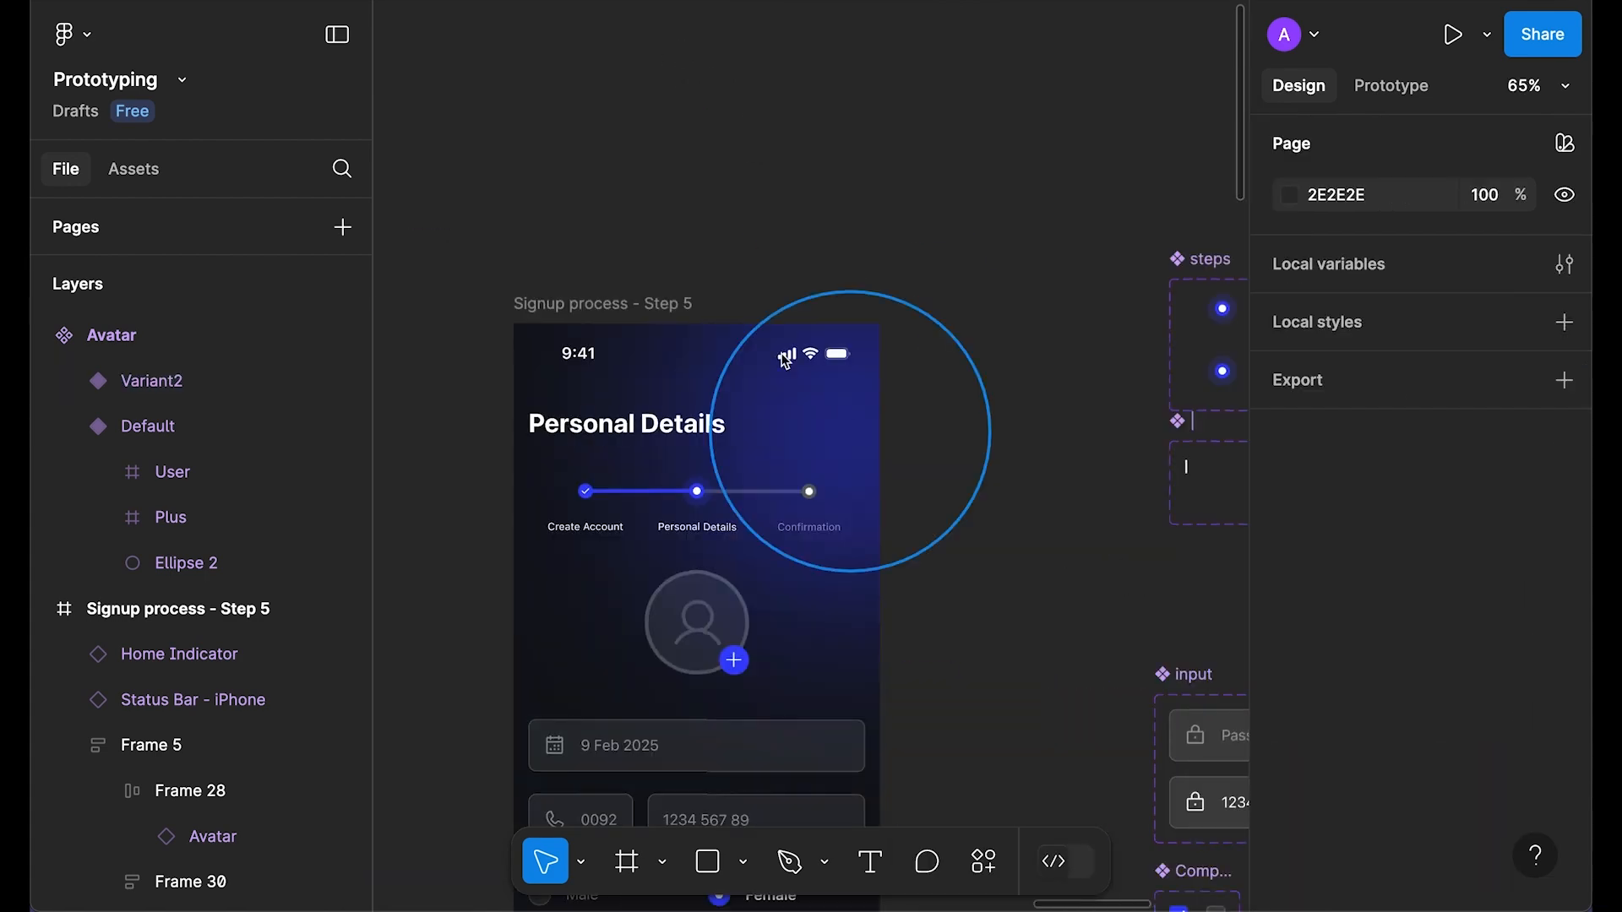
click(590, 298)
scroll(593, 299, down, 3)
key(shift+space)
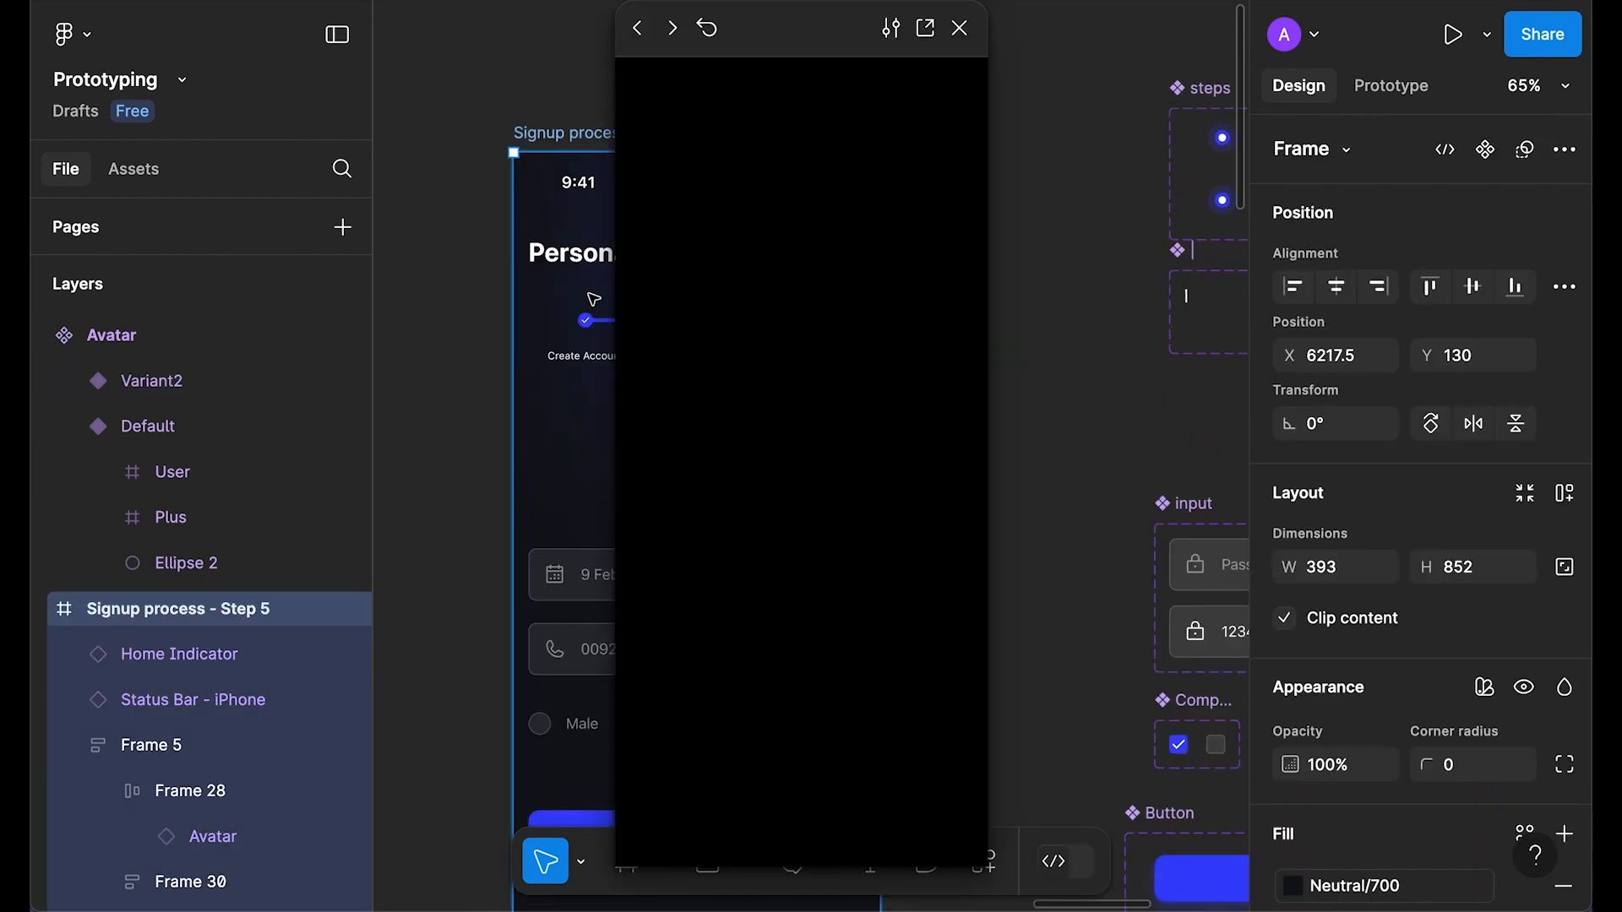
click(837, 376)
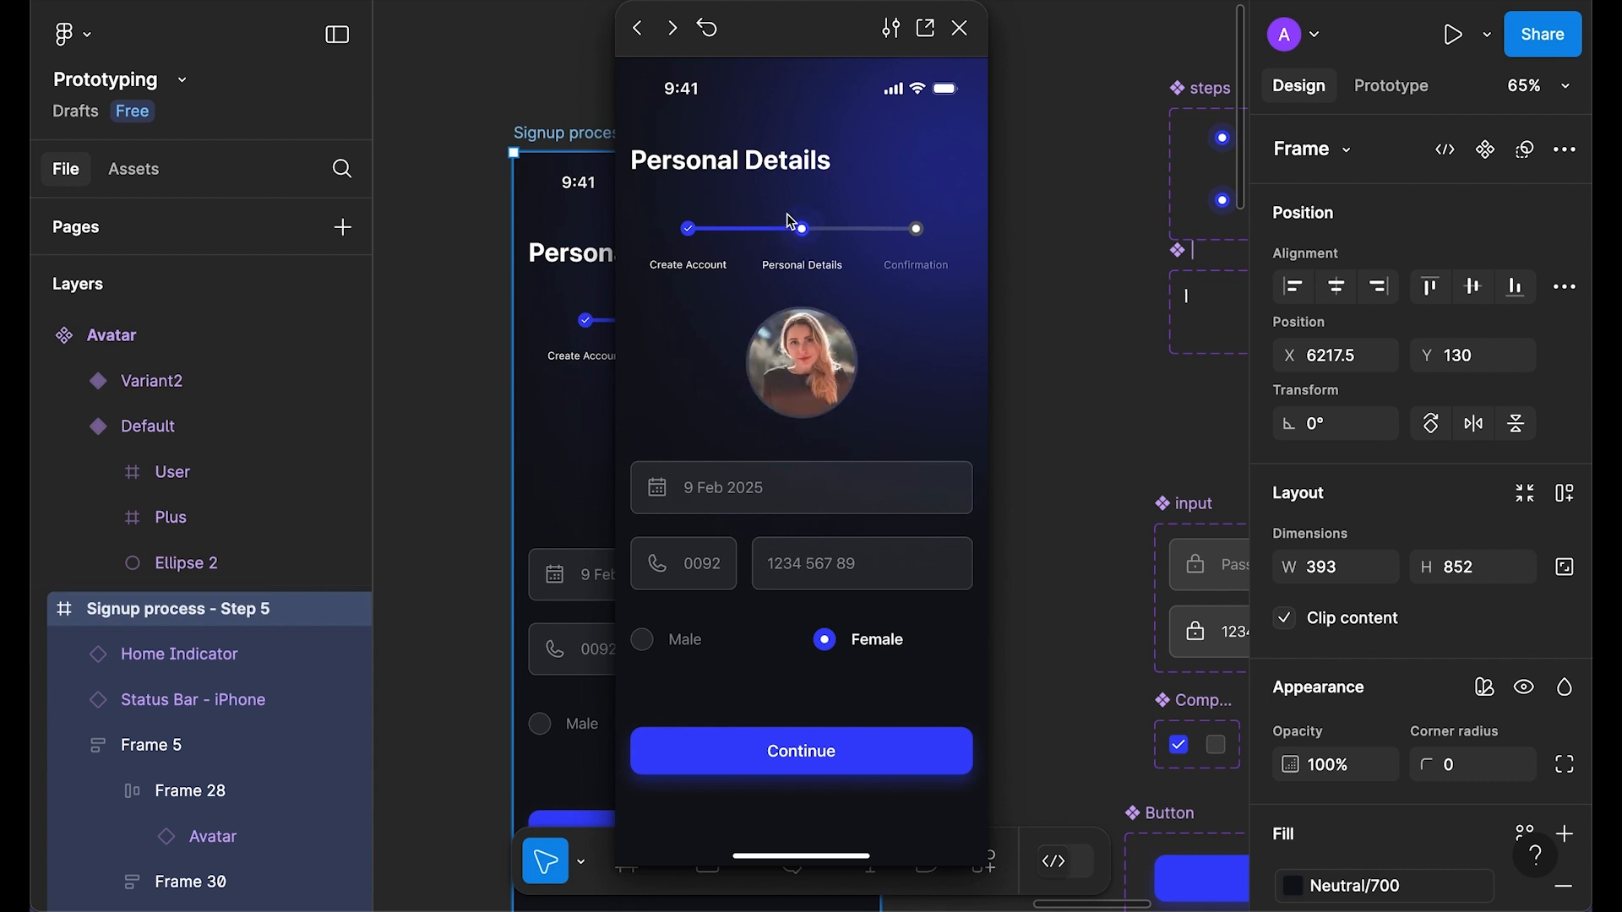
click(706, 28)
click(838, 373)
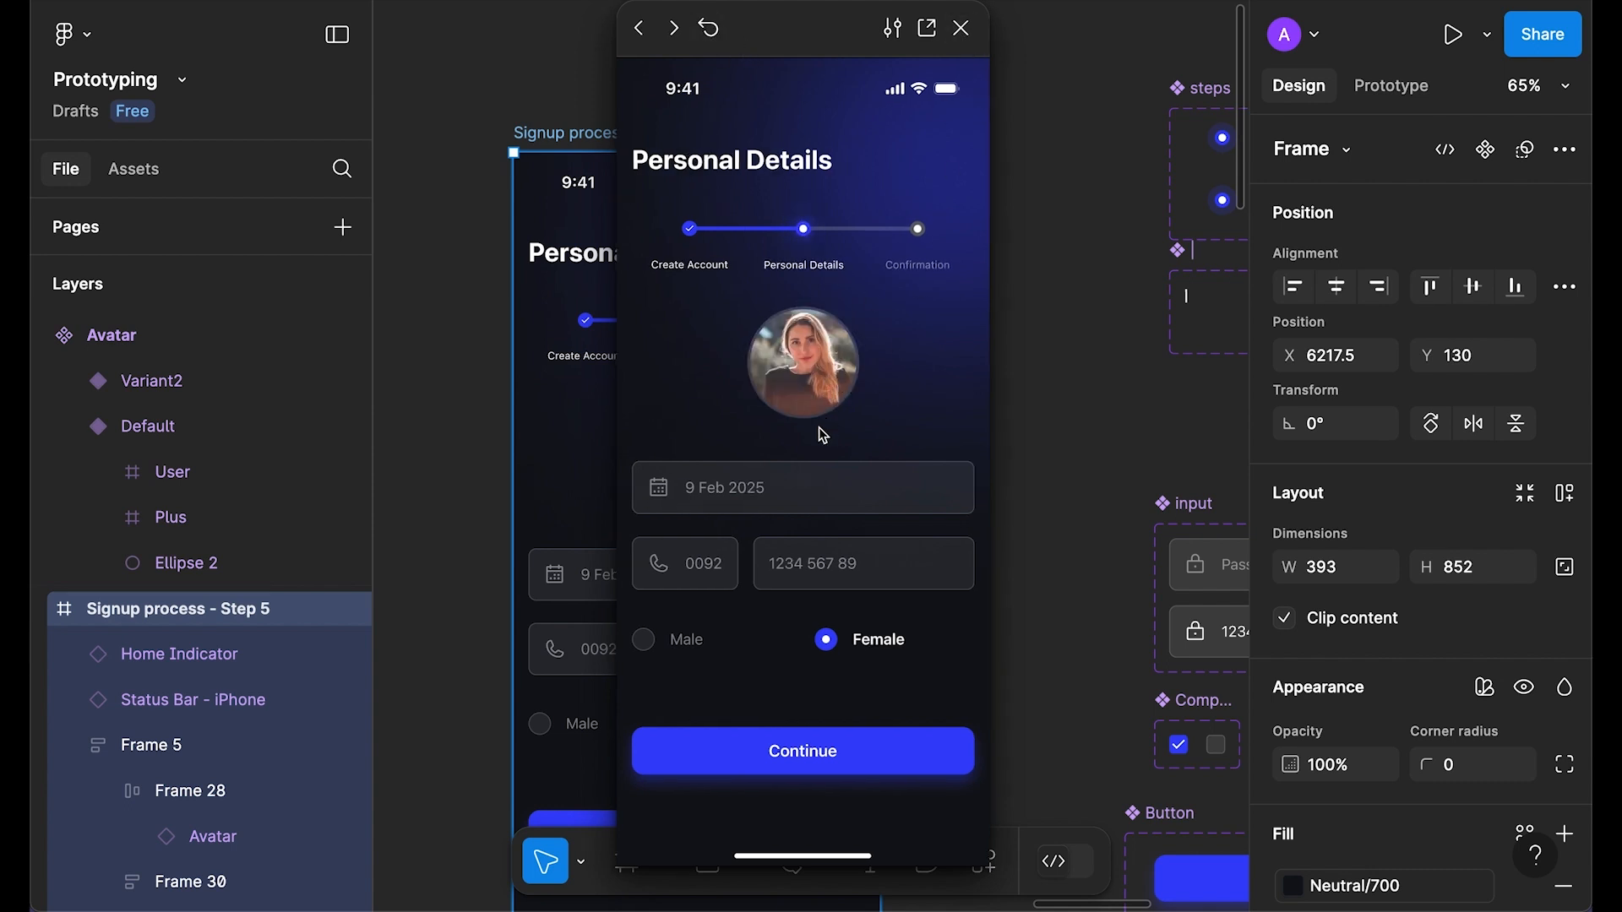
click(962, 28)
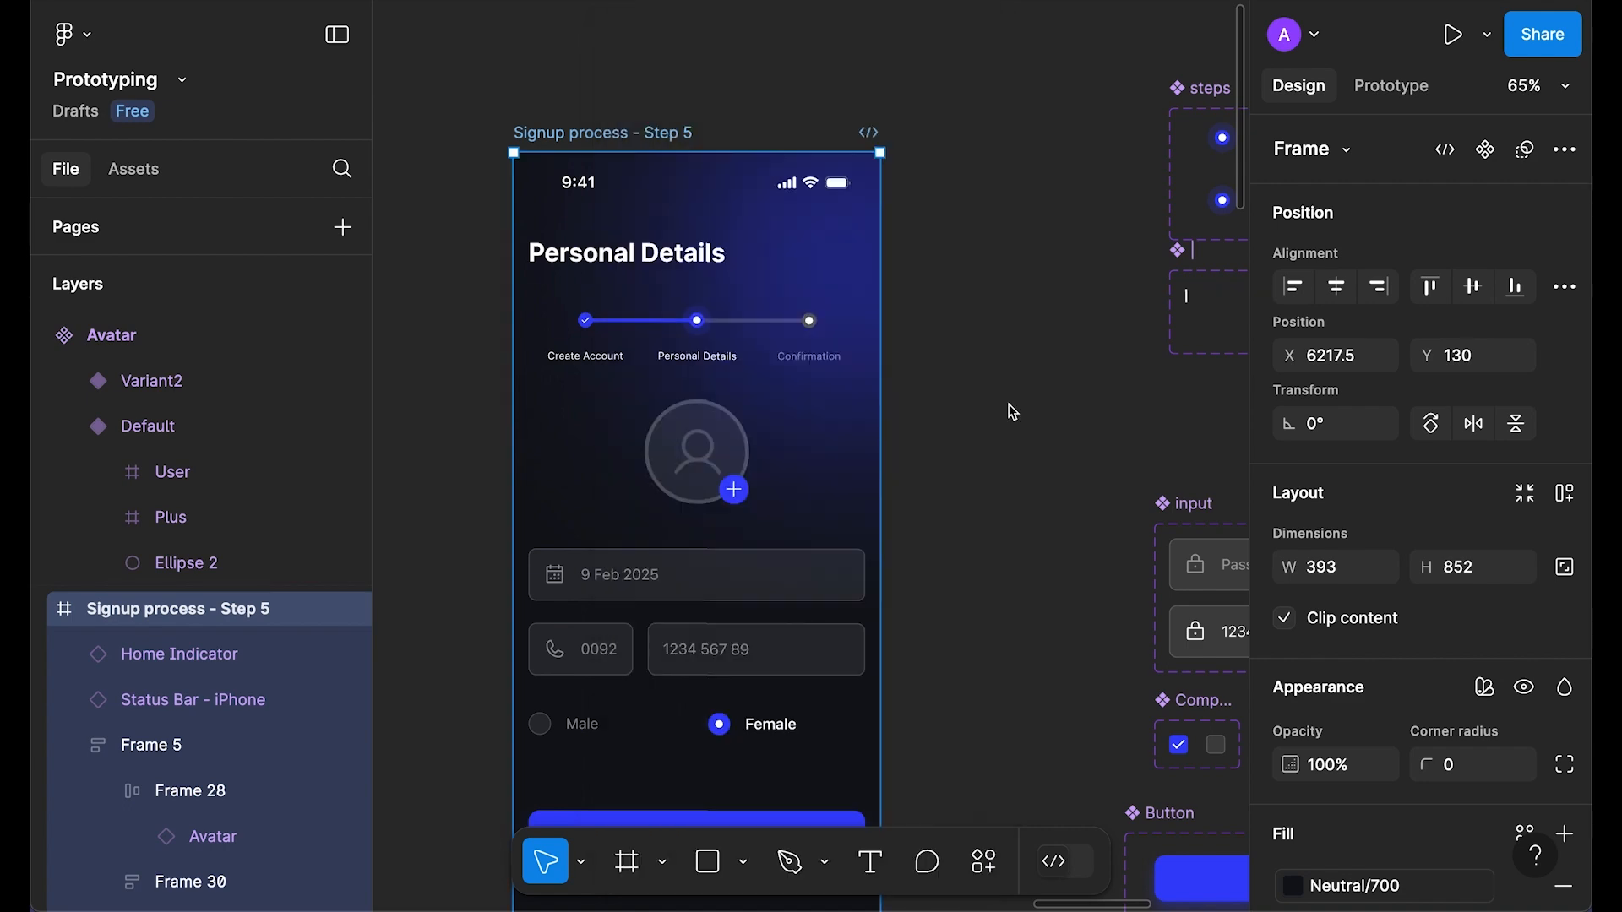
Step: Copy the date input beside the Avatar component and make it a component with two variants
click(1006, 409)
scroll(1006, 409, down, 2)
click(673, 534)
click(676, 515)
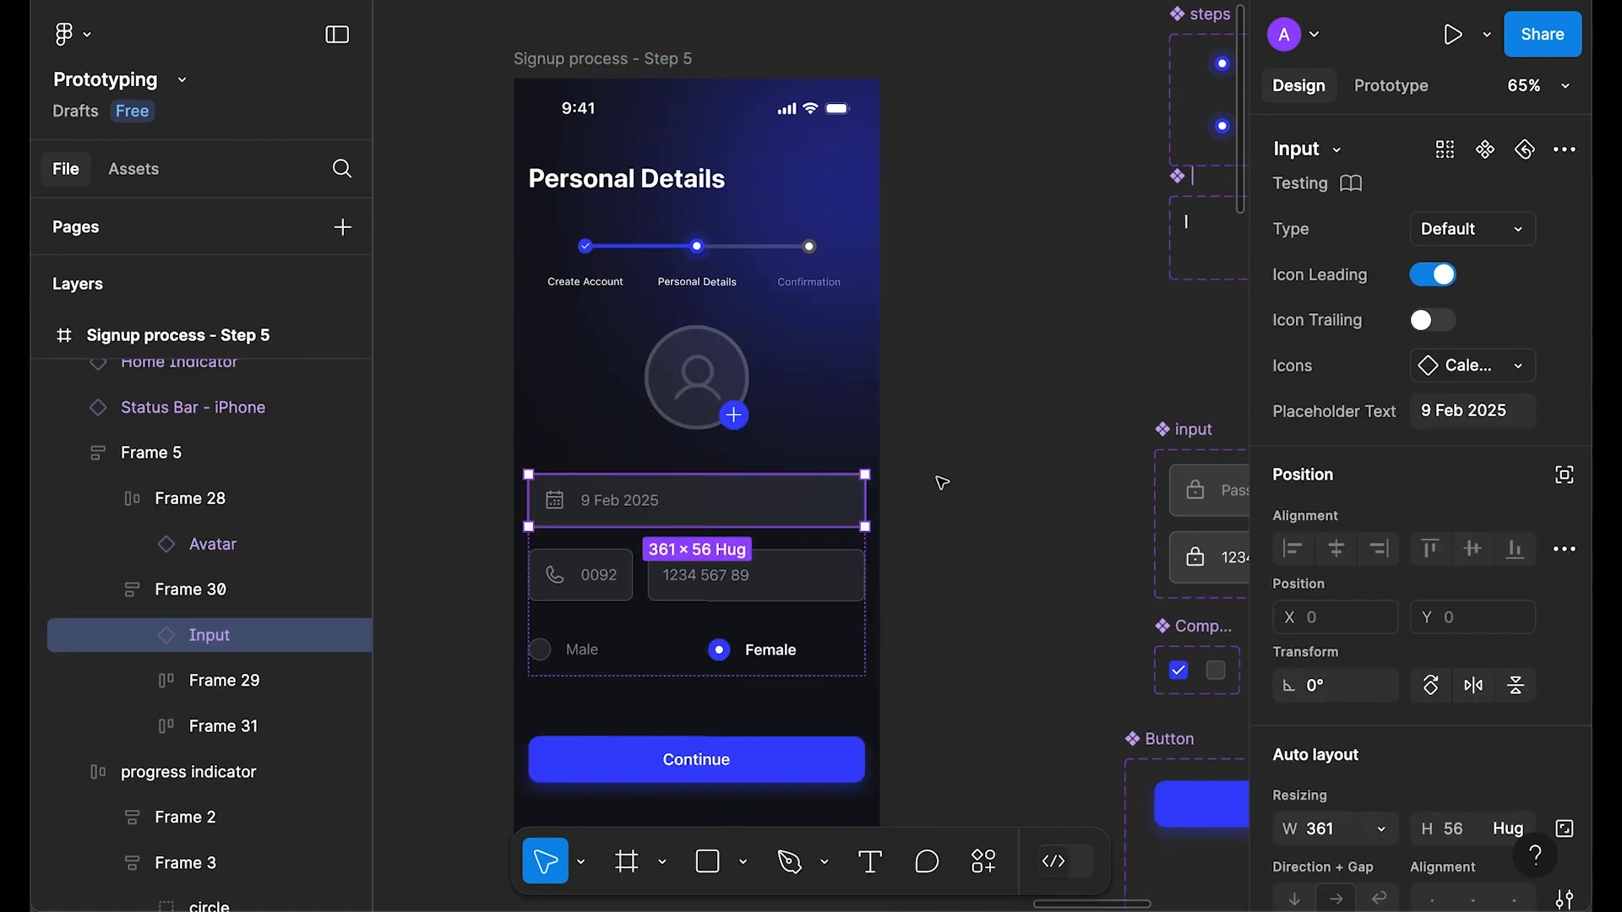
key(ctrl+c)
click(955, 340)
scroll(955, 340, right, 10)
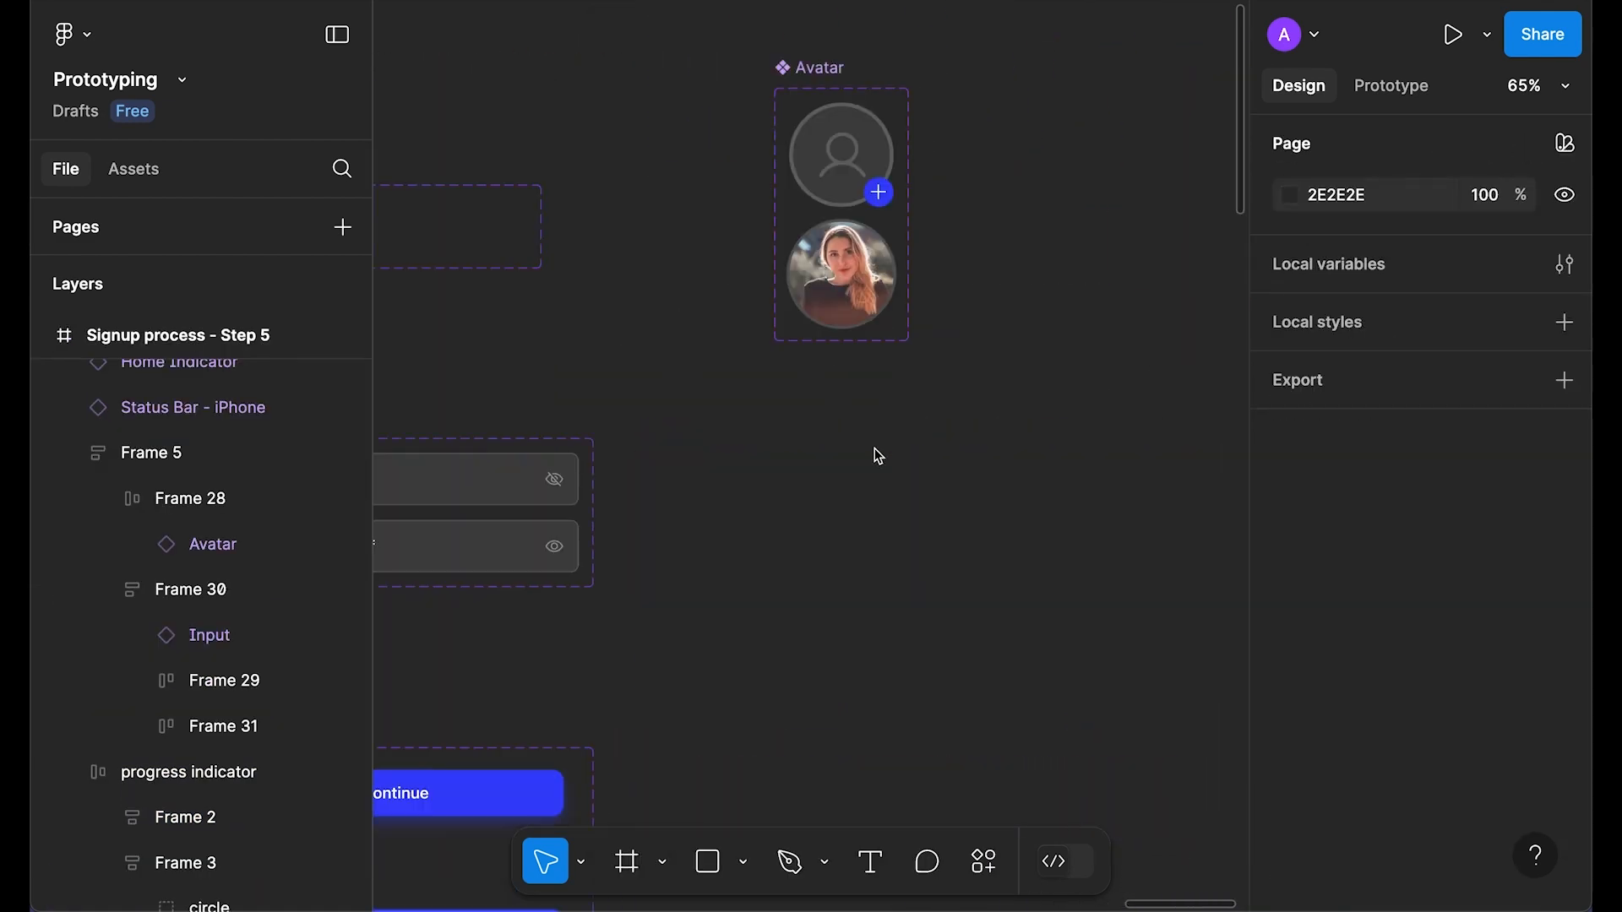
key(ctrl+v)
scroll(1112, 351, up, 3)
click(1565, 149)
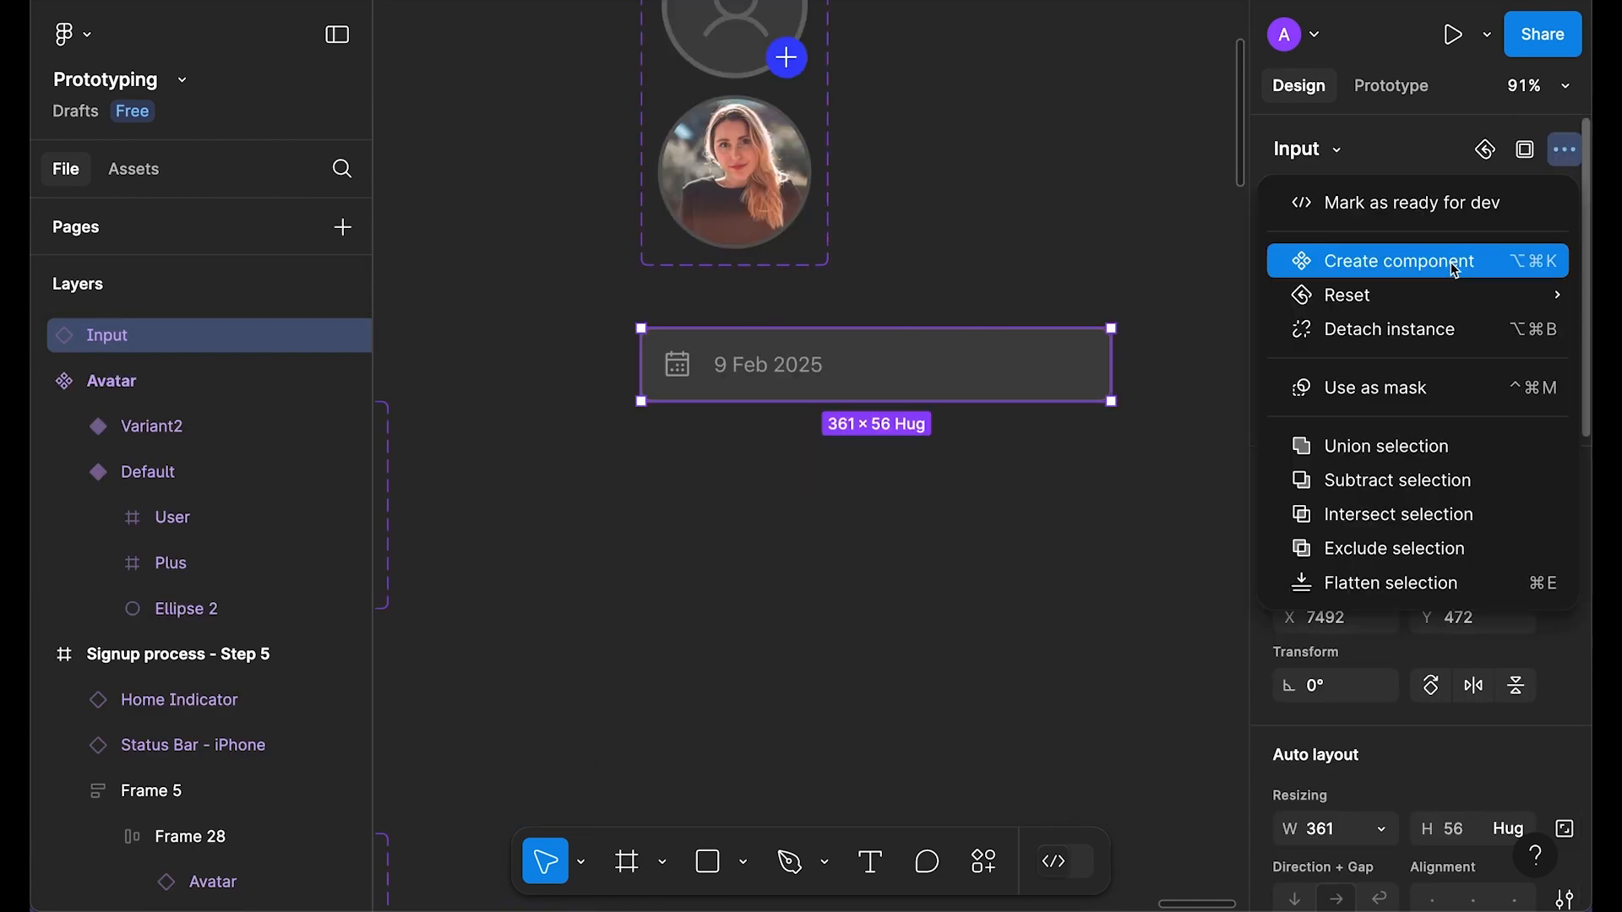
click(1399, 261)
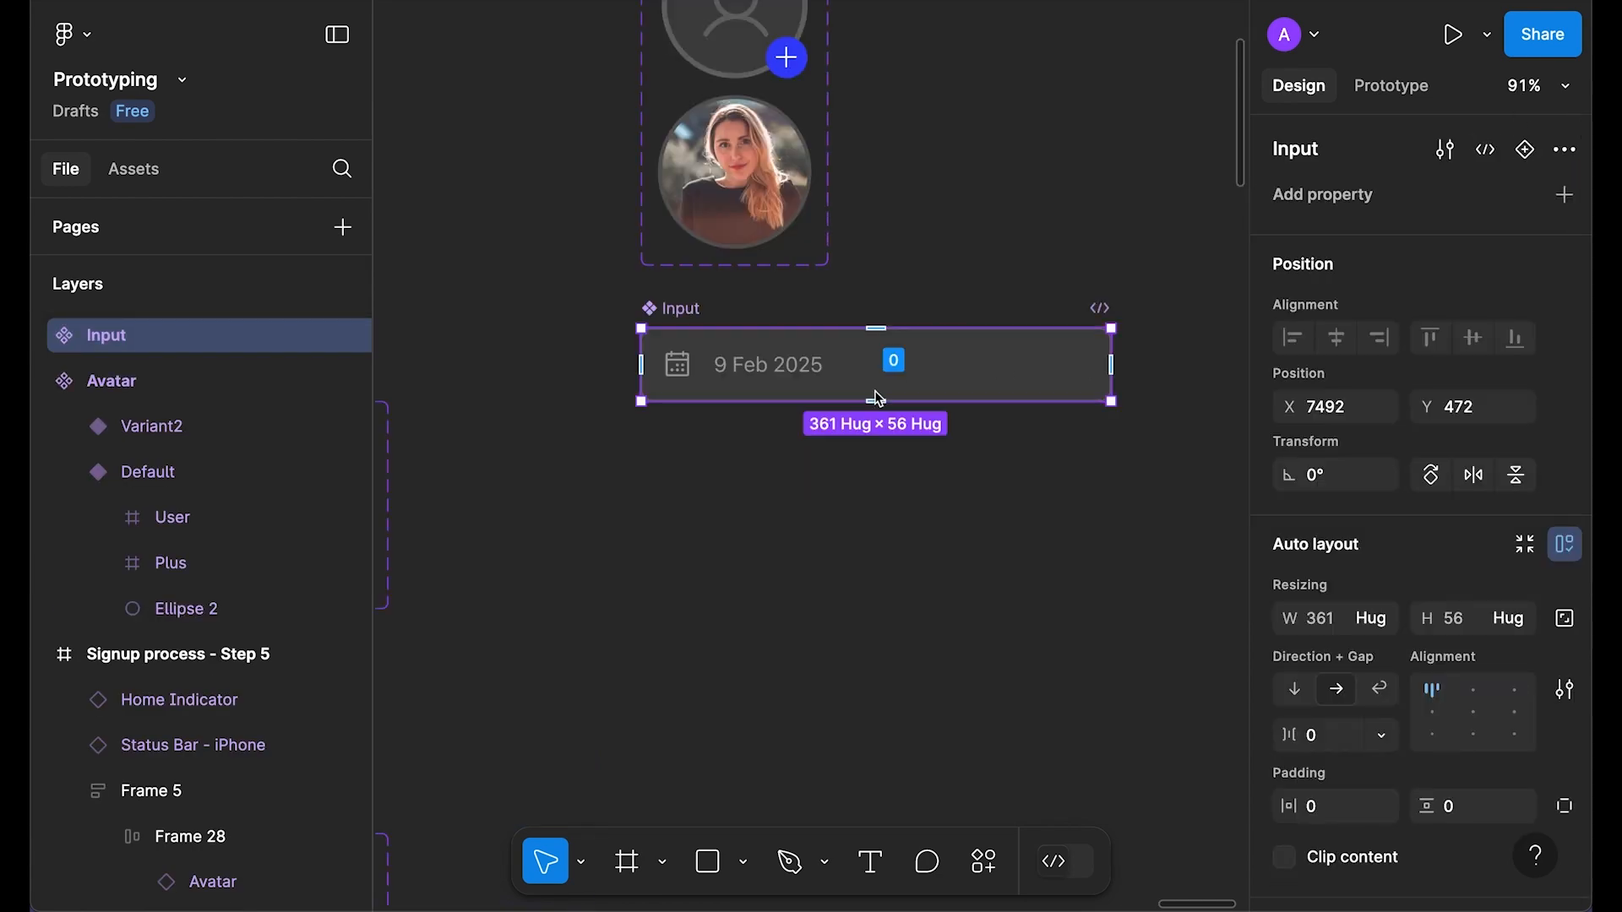
click(1524, 150)
Step: Change the Default variant's placeholder text to 'Date of Birth'
click(778, 621)
scroll(750, 333, up, 5)
triple_click(748, 331)
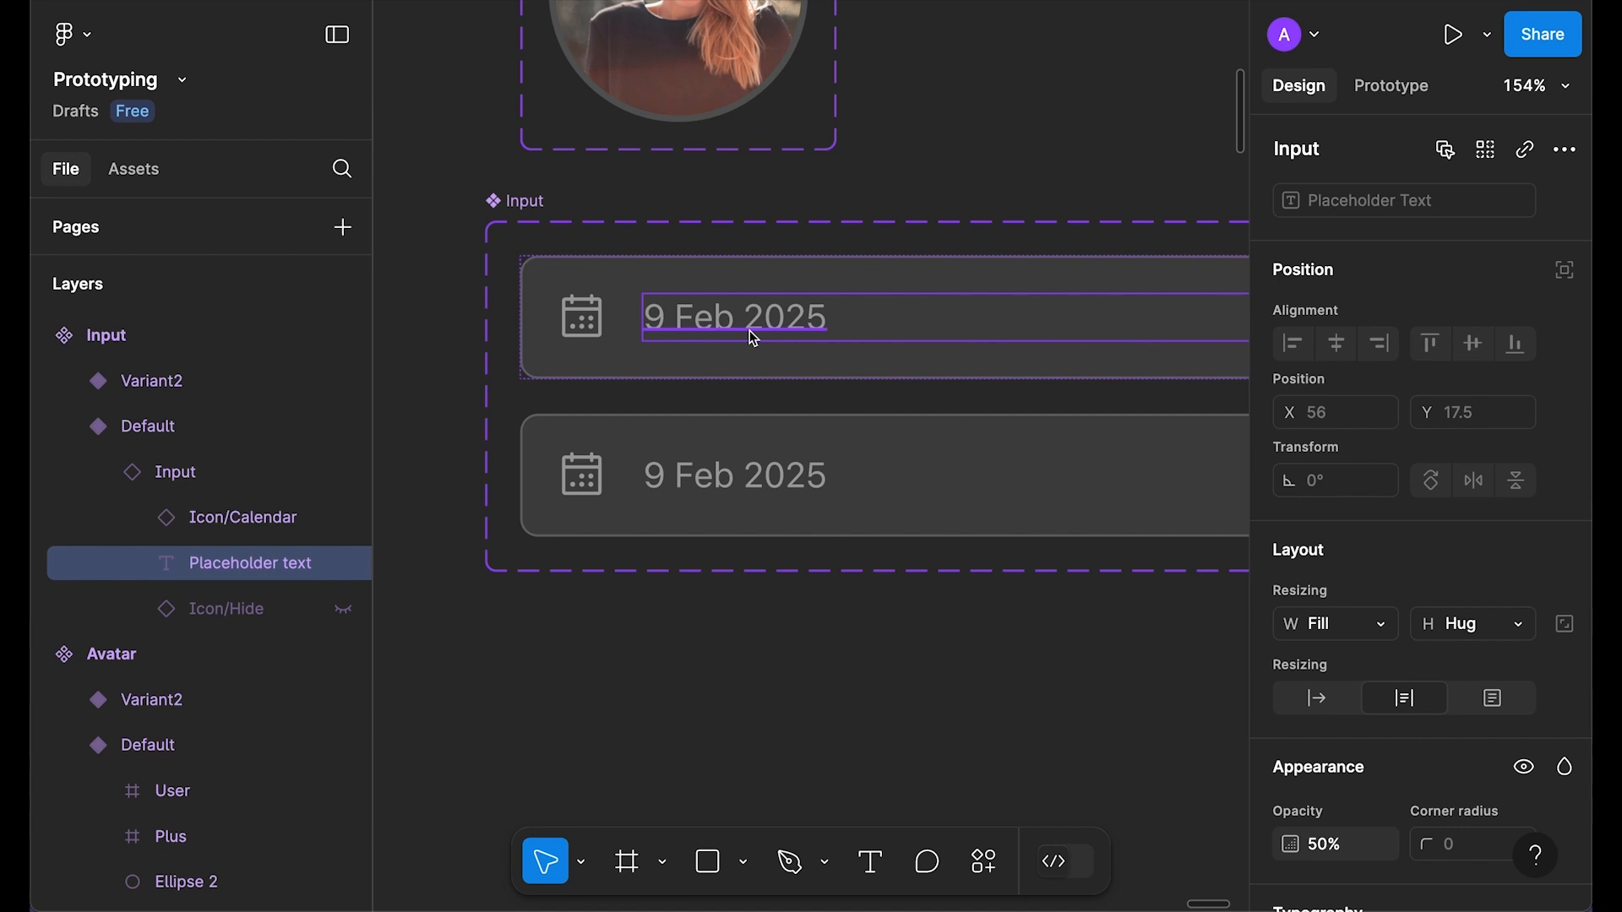
double_click(758, 329)
text(Date of Birth)
key(Escape)
Step: Set Variant2's 9 Feb 2025 text to 100% opacity
scroll(680, 475, down, 3)
click(688, 482)
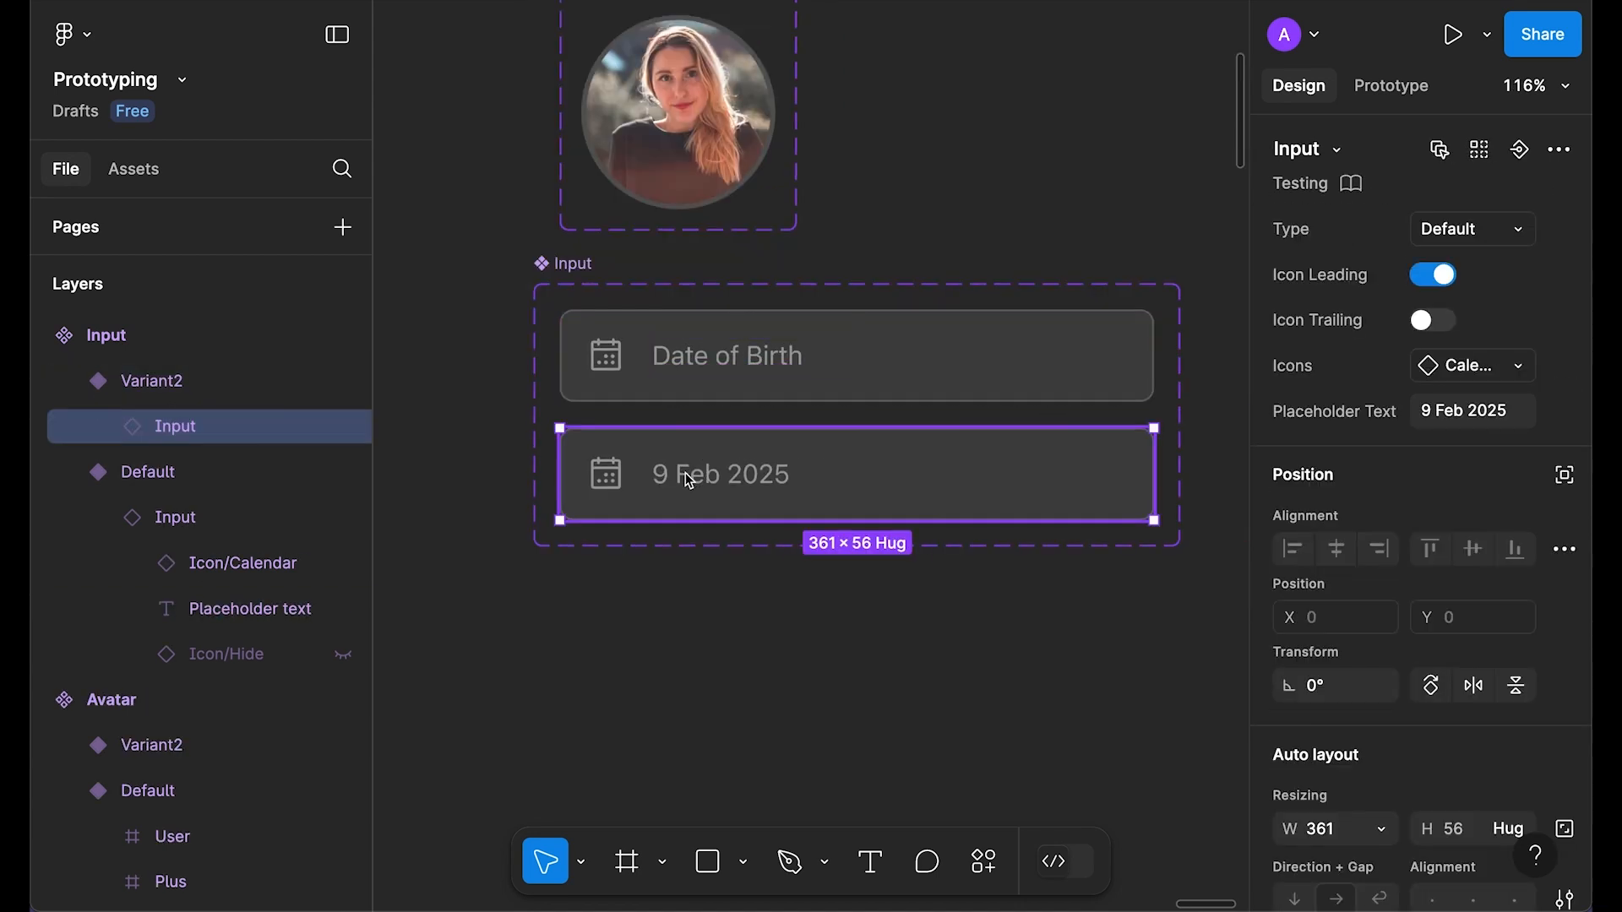
double_click(689, 482)
key(0)
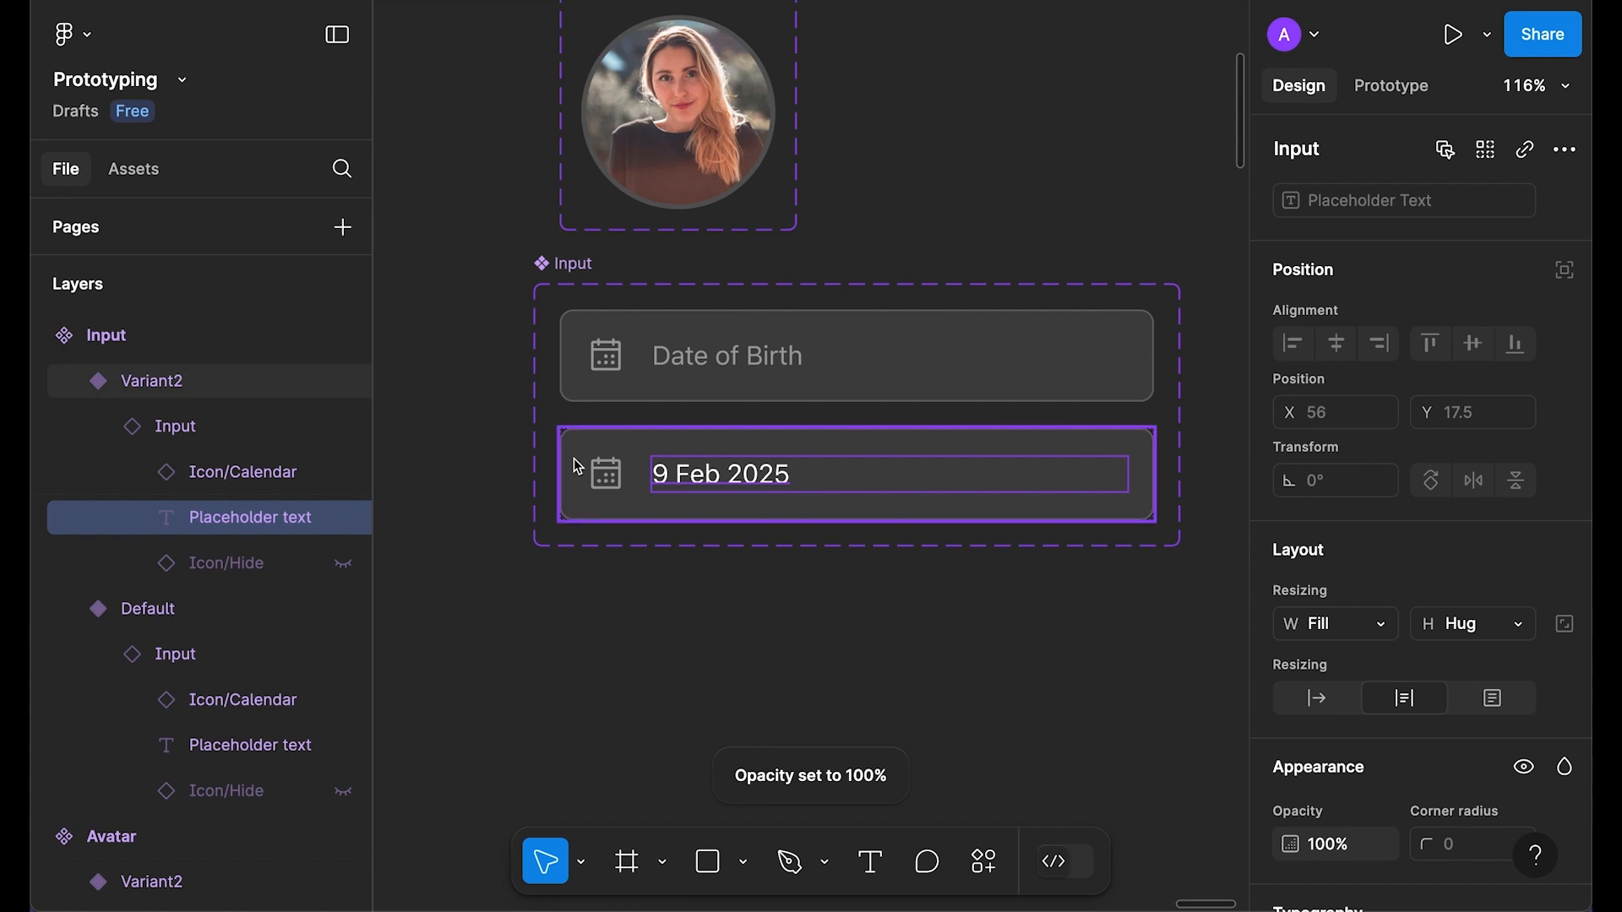
click(1011, 651)
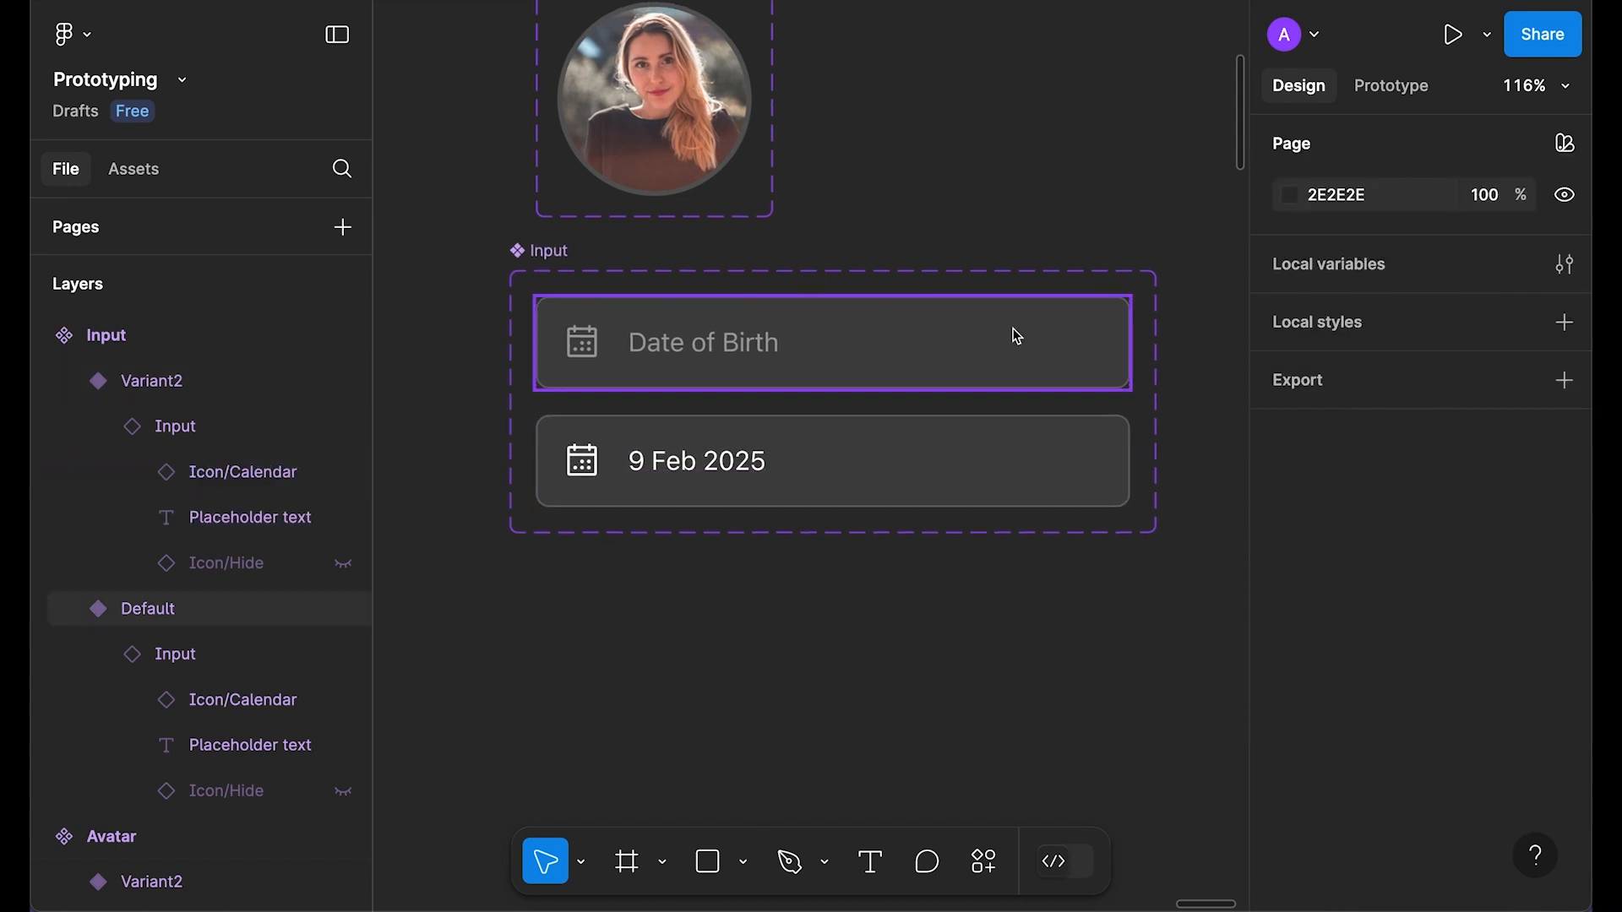
Step: Link the Date of Birth variant to Variant2 with an On click interaction
click(971, 342)
click(1405, 93)
drag(833, 387, 929, 442)
scroll(818, 561, down, 2)
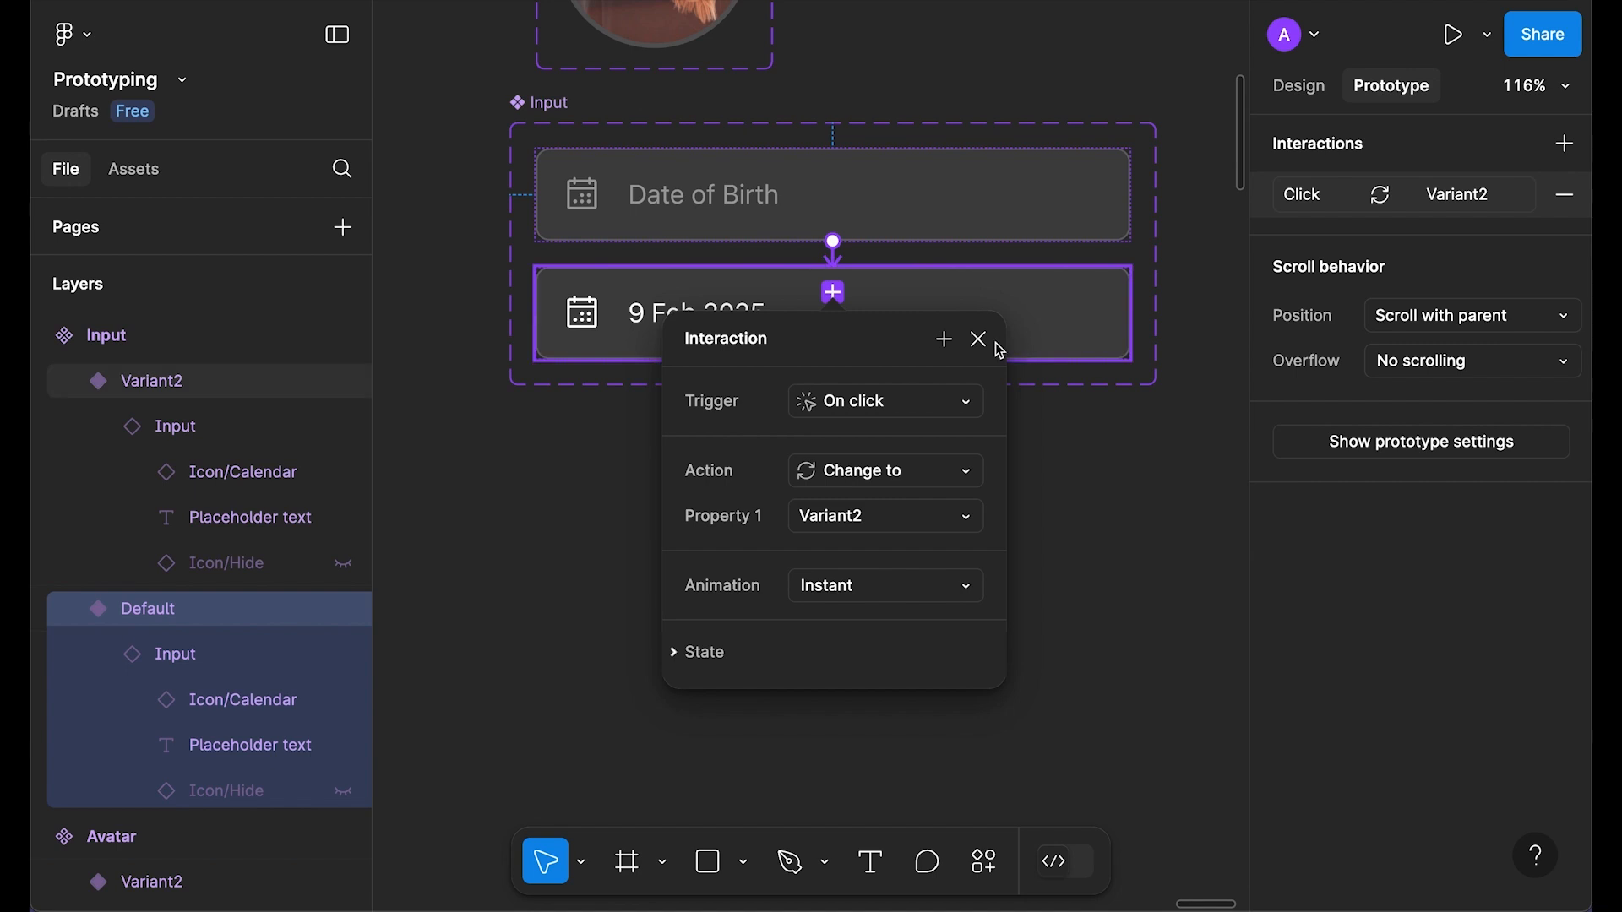
click(980, 339)
click(860, 556)
scroll(860, 556, down, 5)
scroll(860, 556, left, 5)
Step: Copy the Date of Birth input variant and paste it to replace Step 5's date field
click(1298, 85)
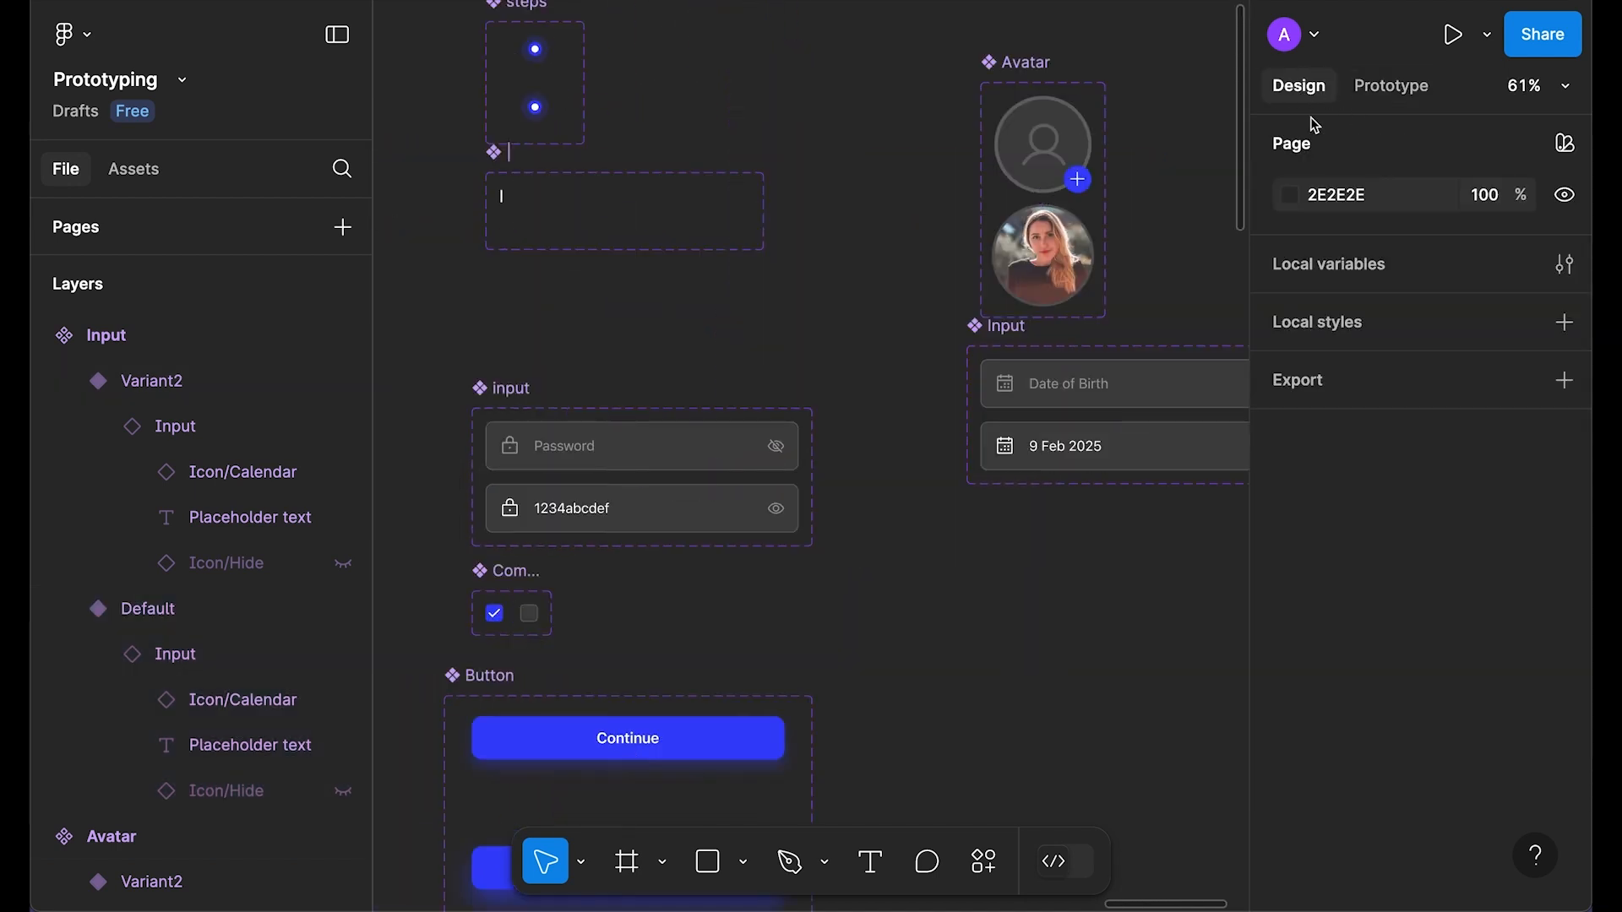
click(1057, 392)
drag(1018, 605, 1056, 574)
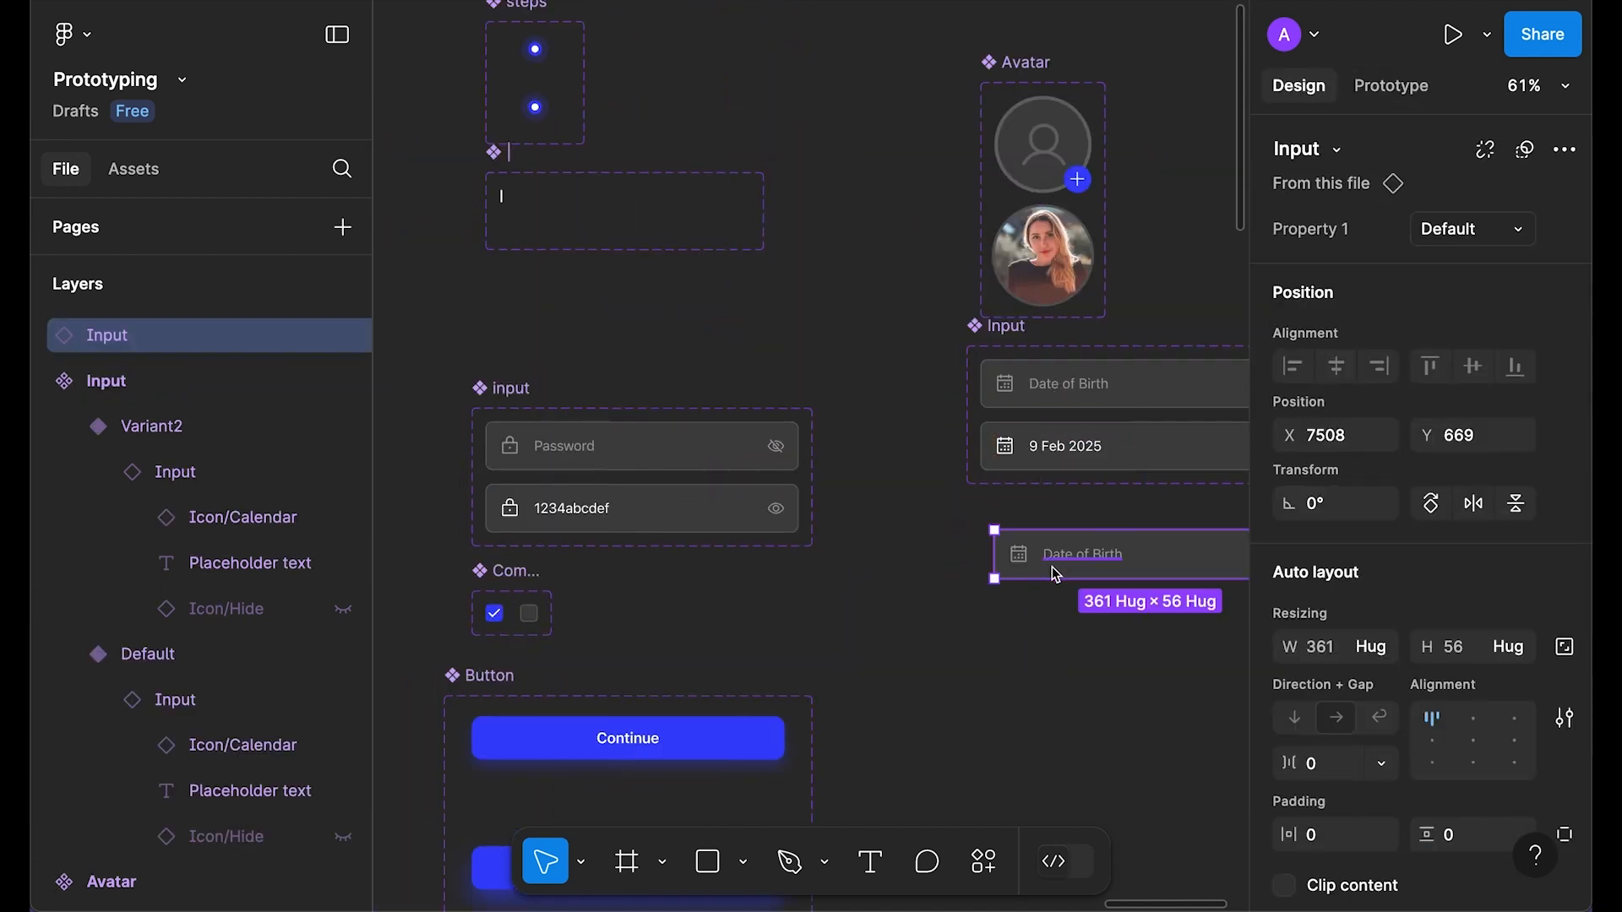
key(super+x)
scroll(714, 562, left, 8)
super+click(775, 436)
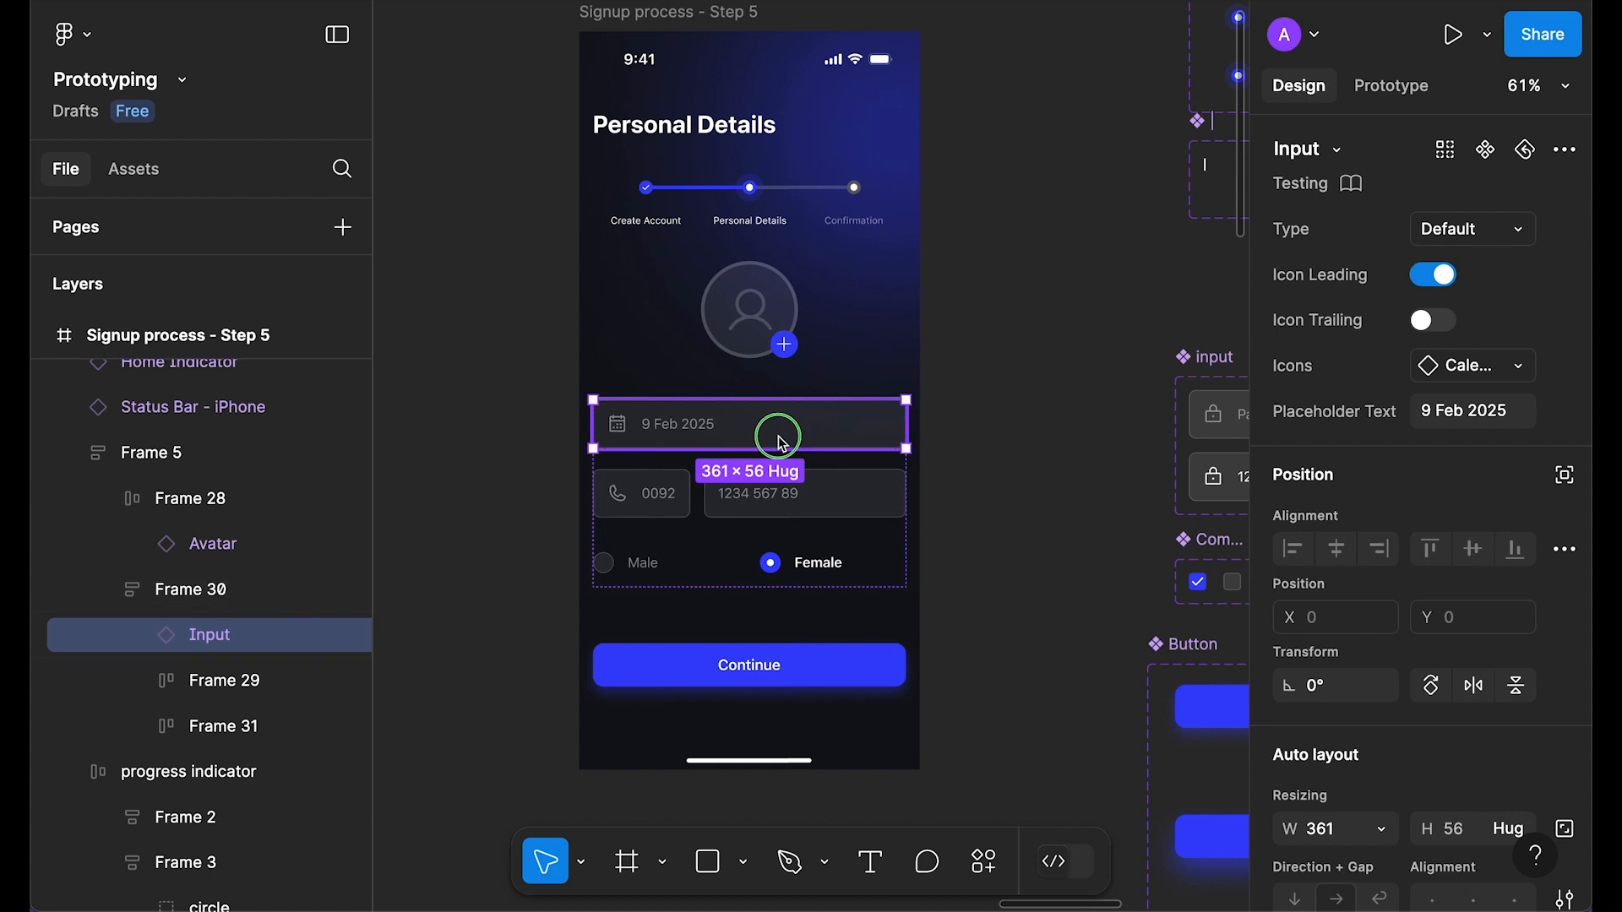
right_click(777, 434)
key(Escape)
click(1035, 337)
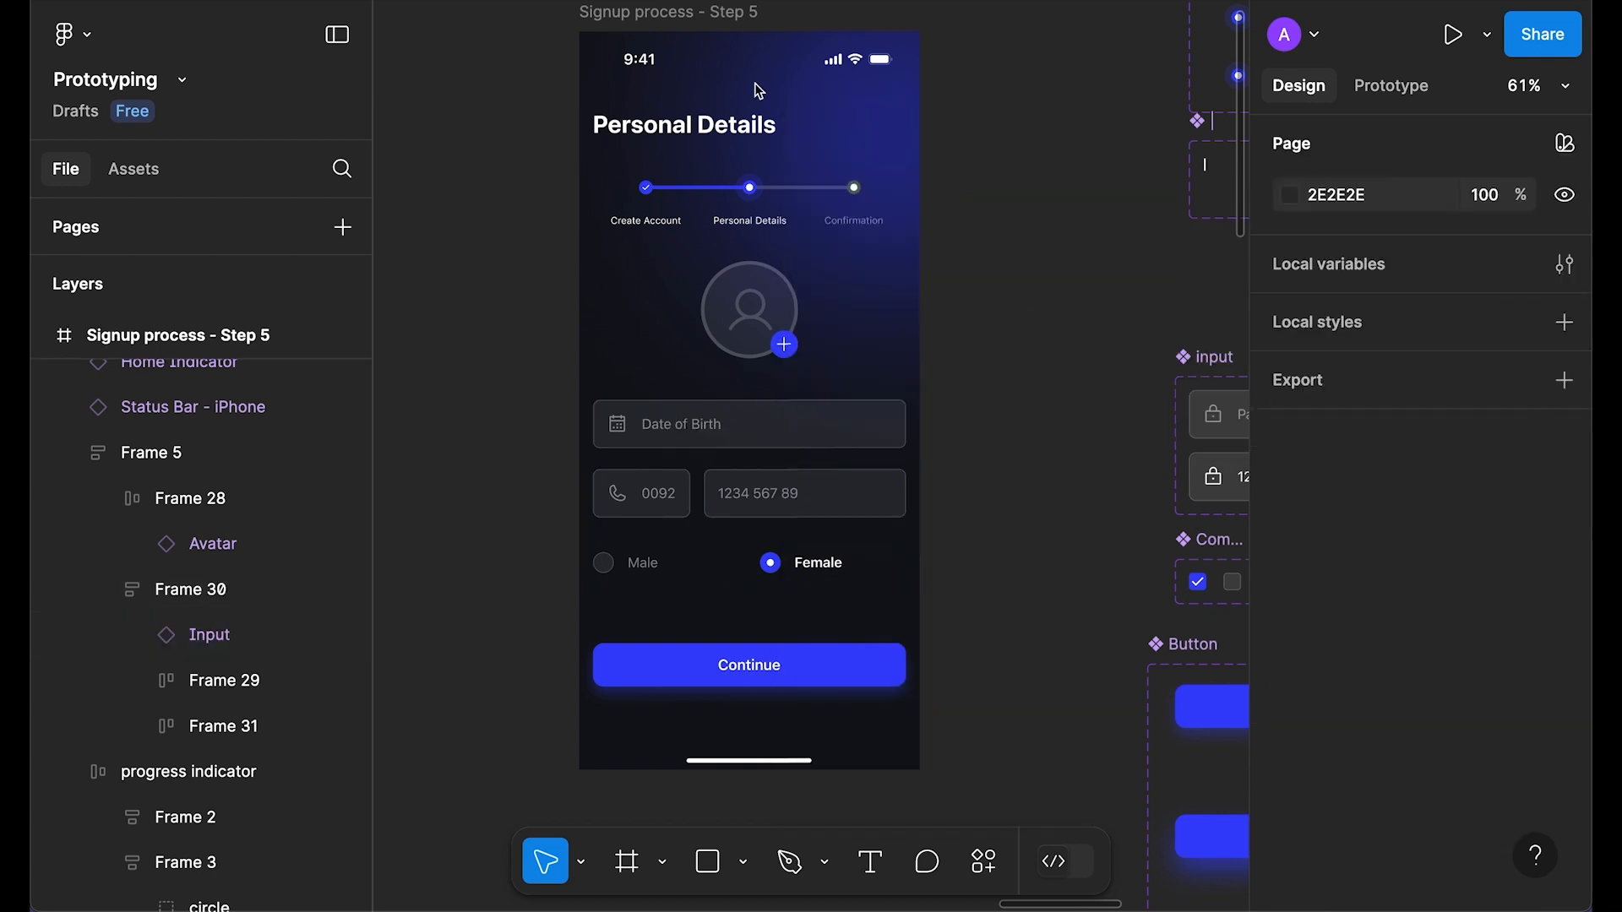
Step: Preview Step 5 and confirm tapping the date field fills in 9 Feb 2025
click(654, 19)
key(shift+space)
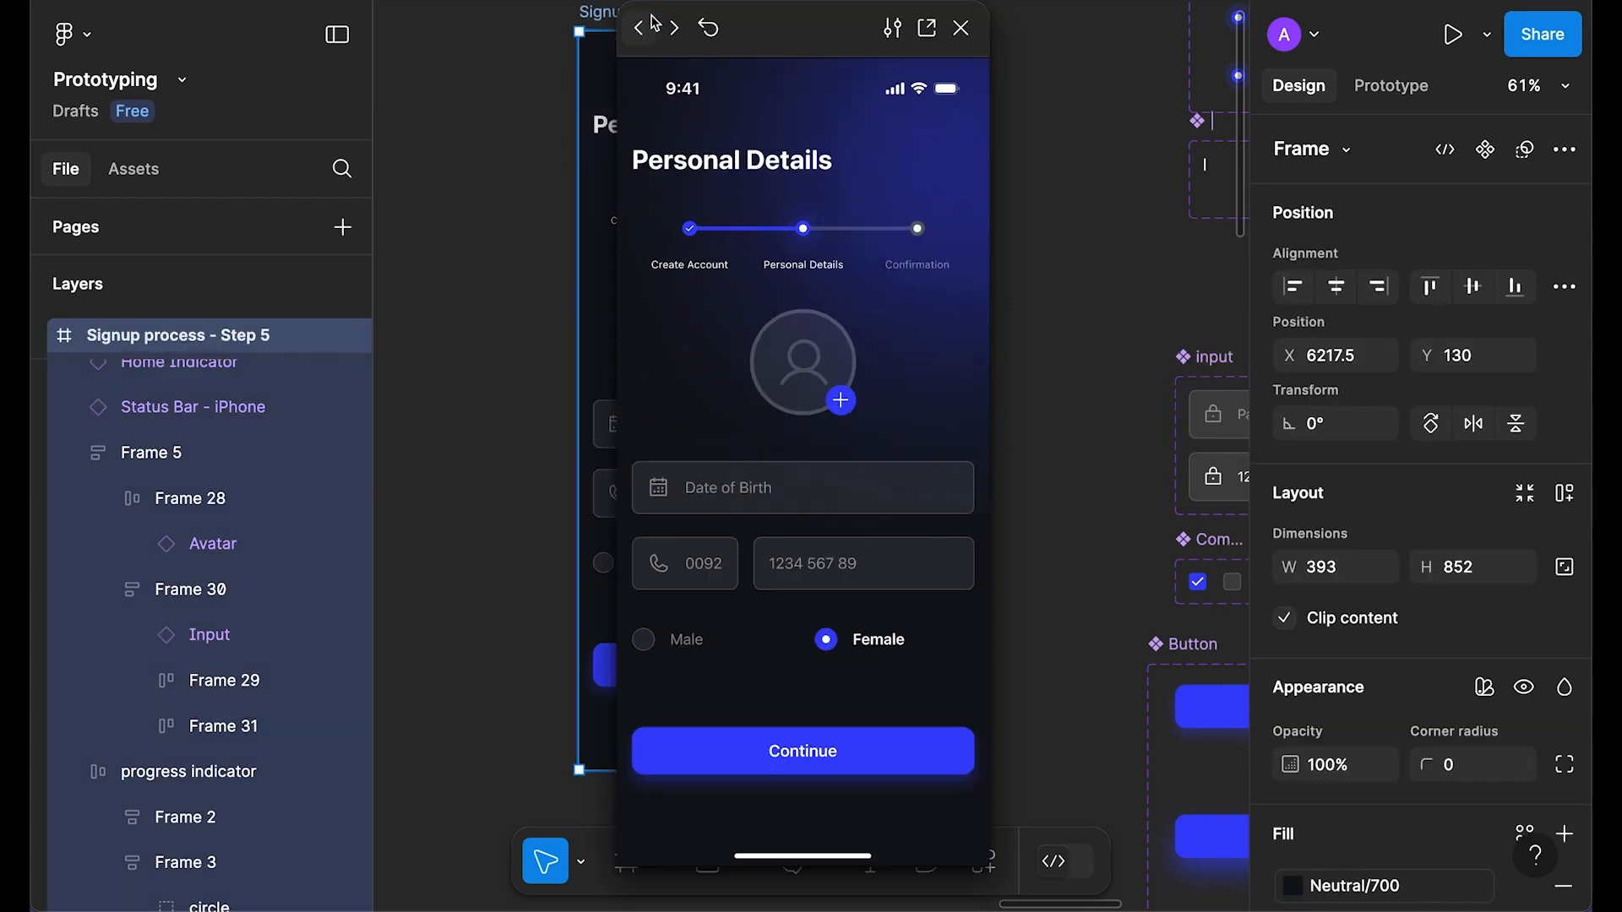
click(802, 359)
click(754, 496)
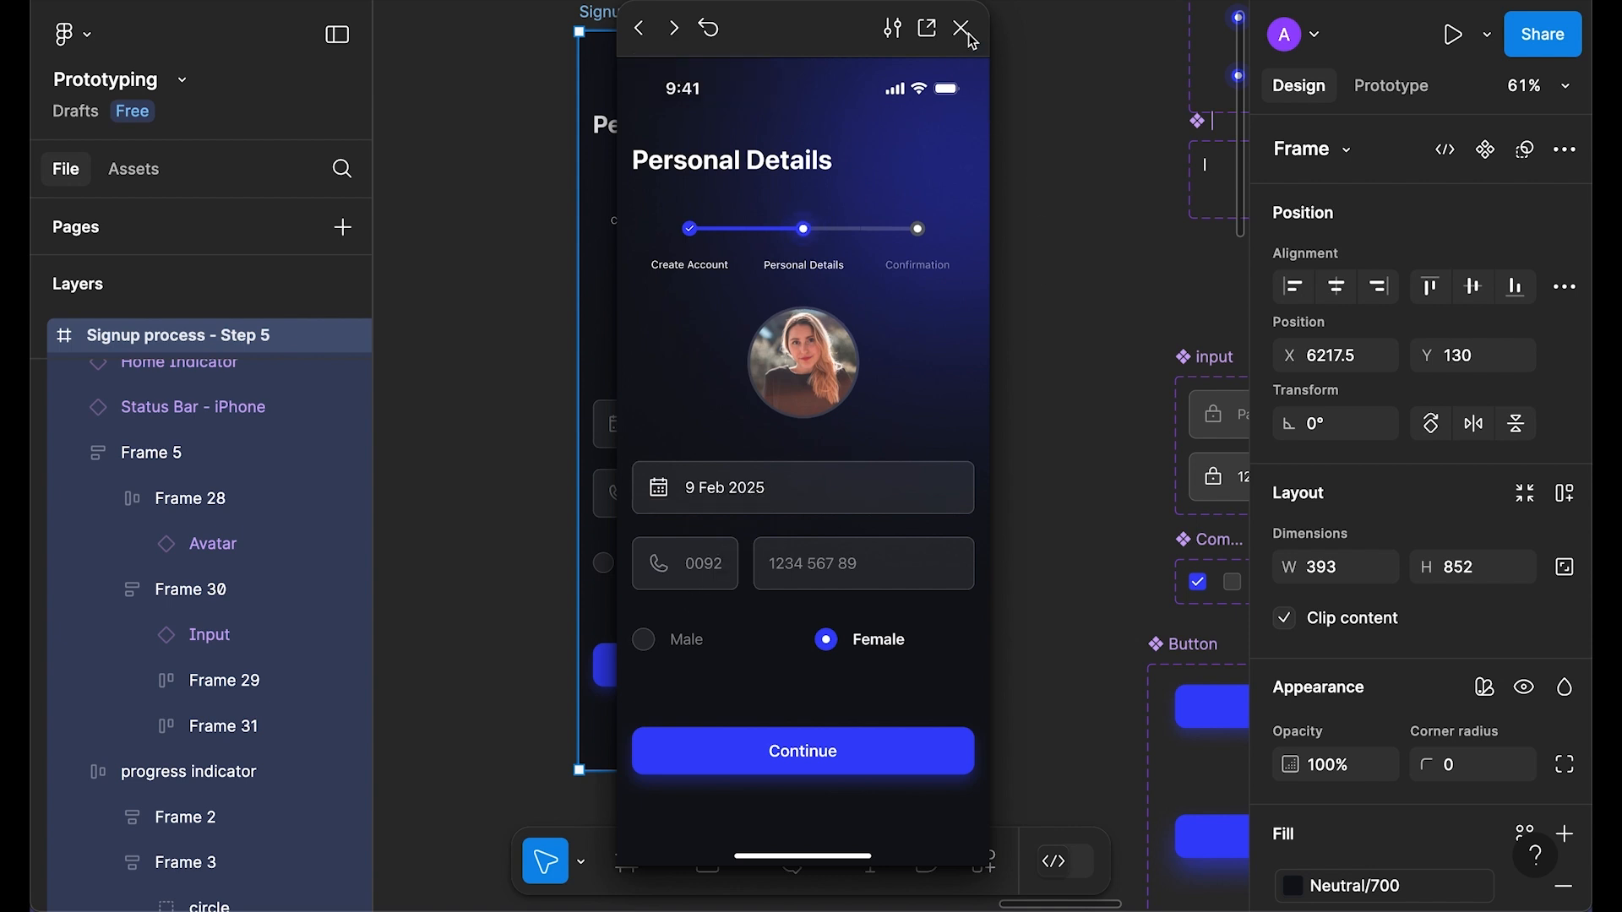
key(Escape)
key(Escape)
click(629, 496)
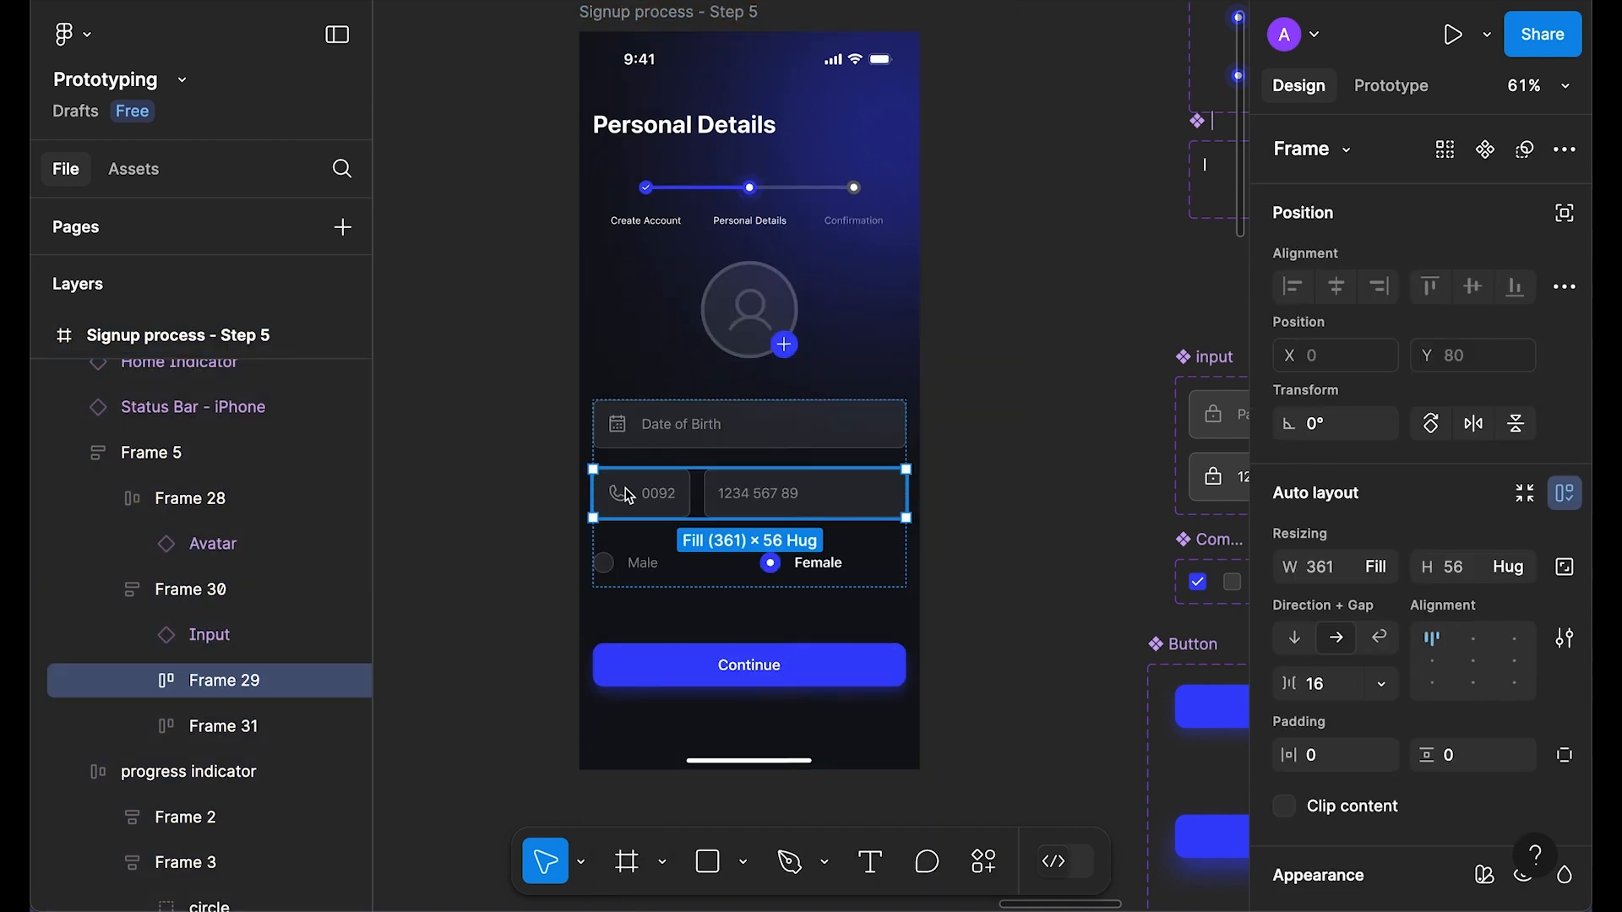
click(1061, 333)
scroll(707, 346, right, 5)
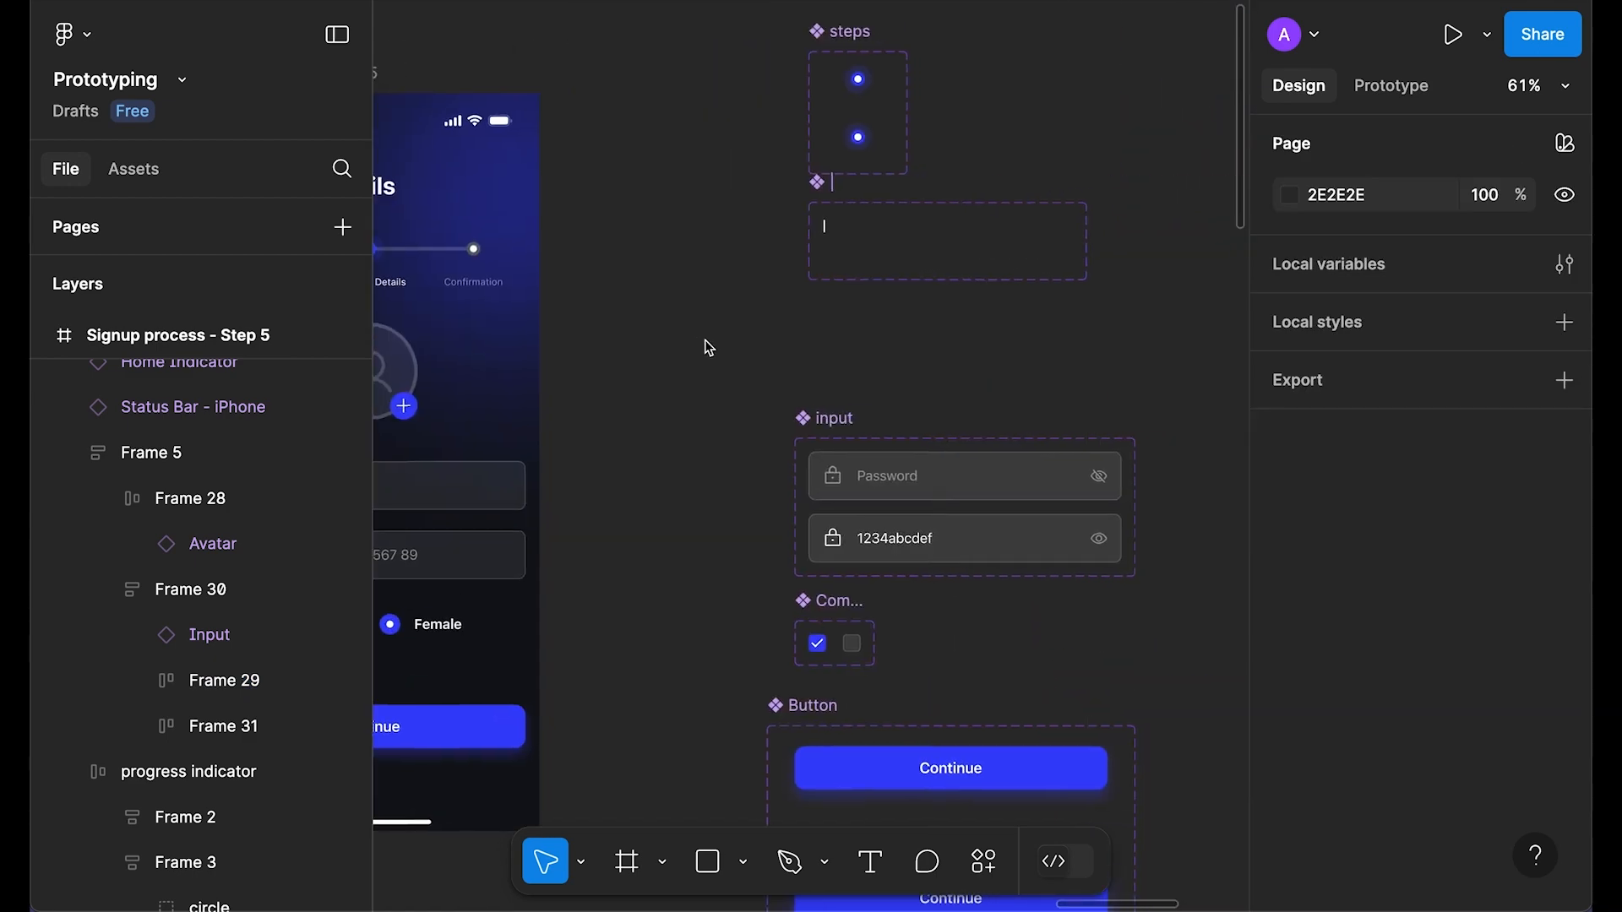
Step: Make the phone number row a component whose Variant2 shows the phone icon and code at full opacity
scroll(708, 347, right, 6)
scroll(764, 517, down, 1)
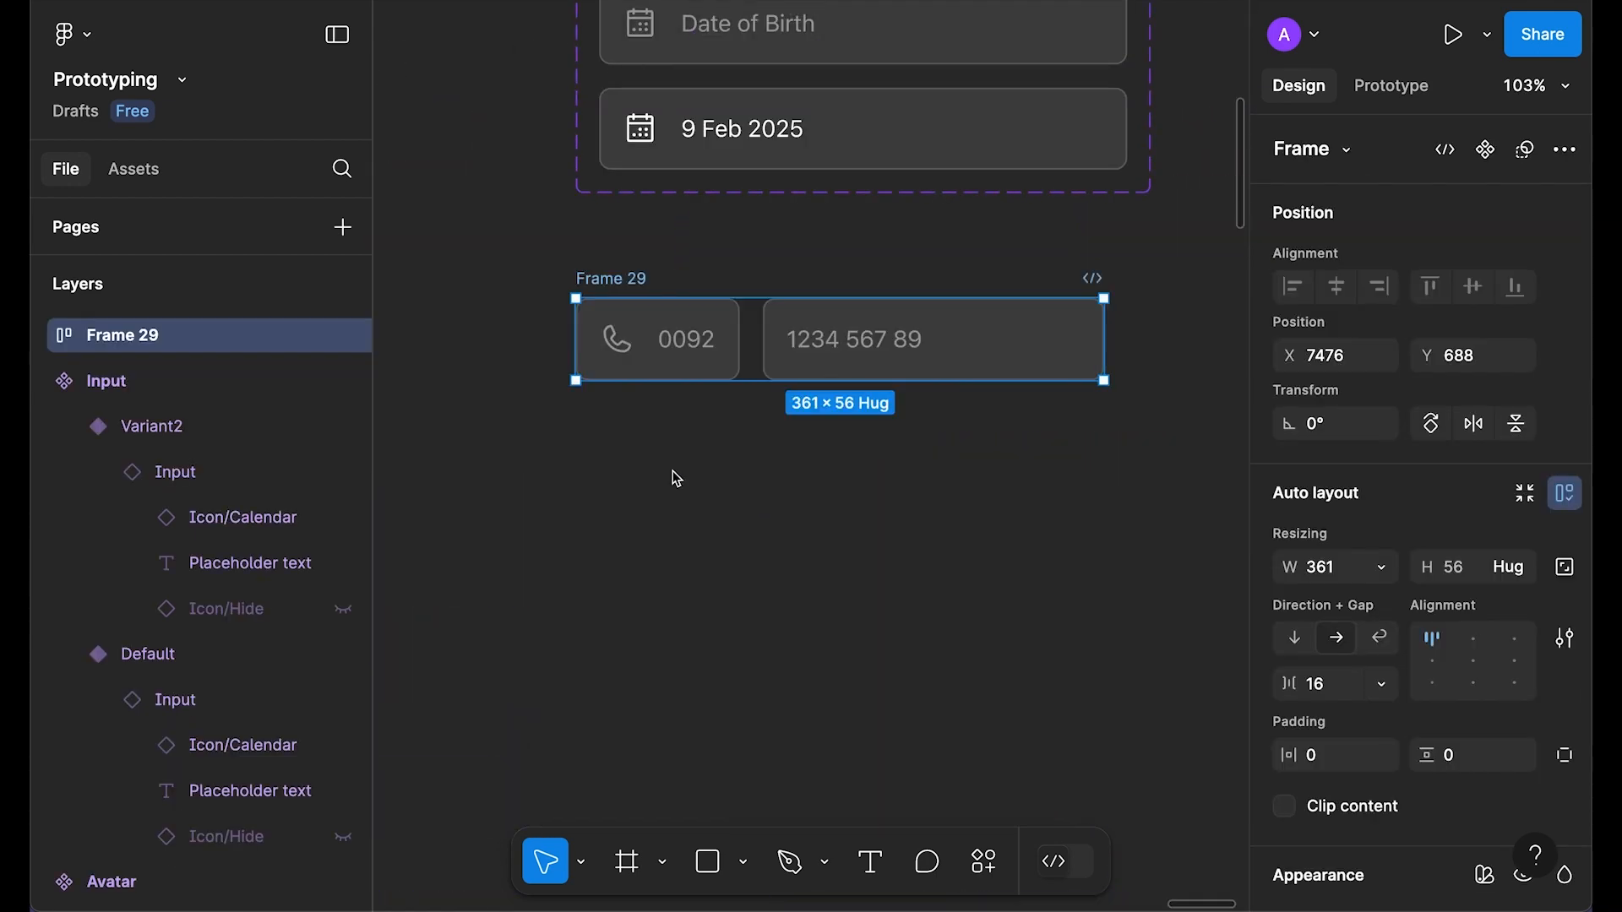
key(ctrl+alt+k)
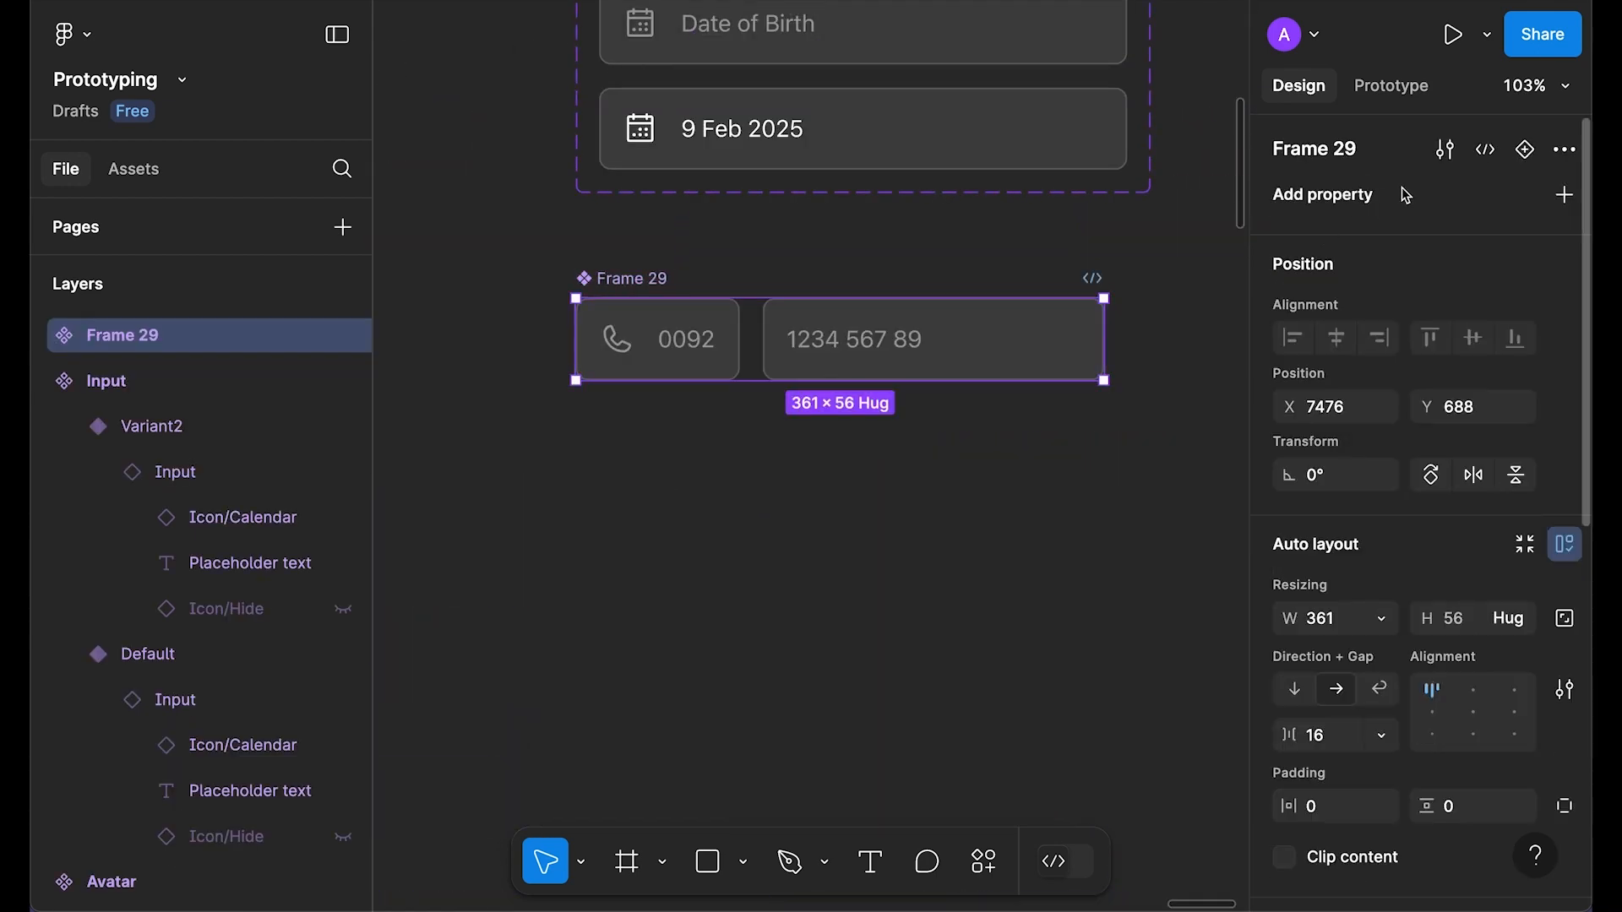
click(1520, 148)
scroll(915, 340, up, 3)
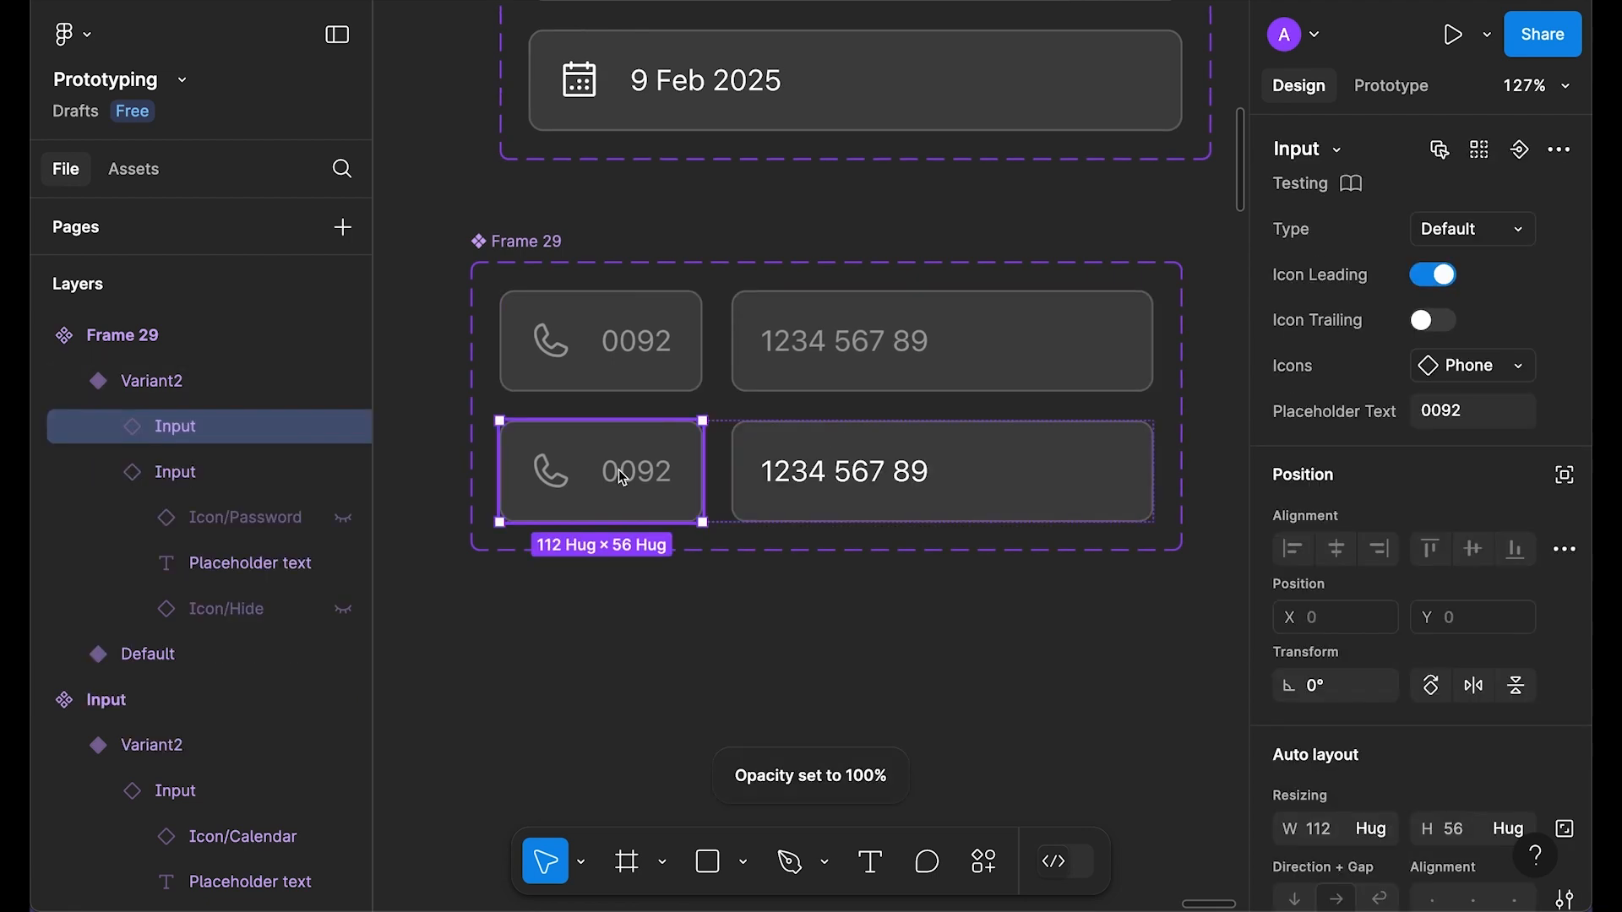
double_click(622, 475)
shift+click(560, 482)
key(0)
click(839, 652)
Step: Add an On click, Change to interaction from the Default phone variant to Variant2
click(1036, 368)
click(1402, 85)
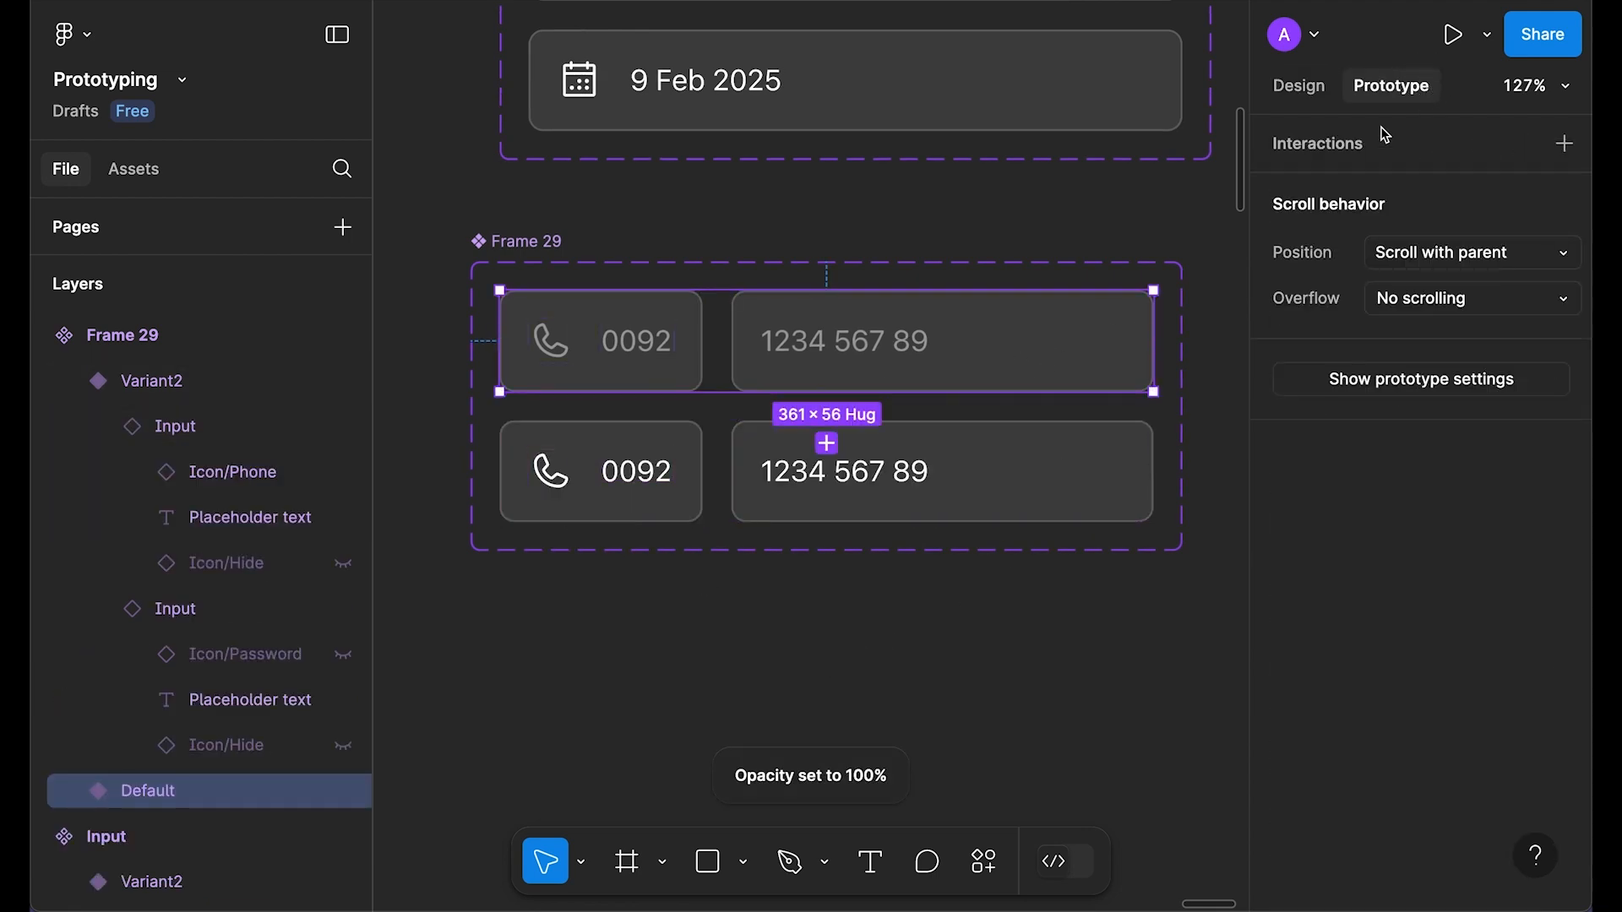
drag(829, 394, 870, 469)
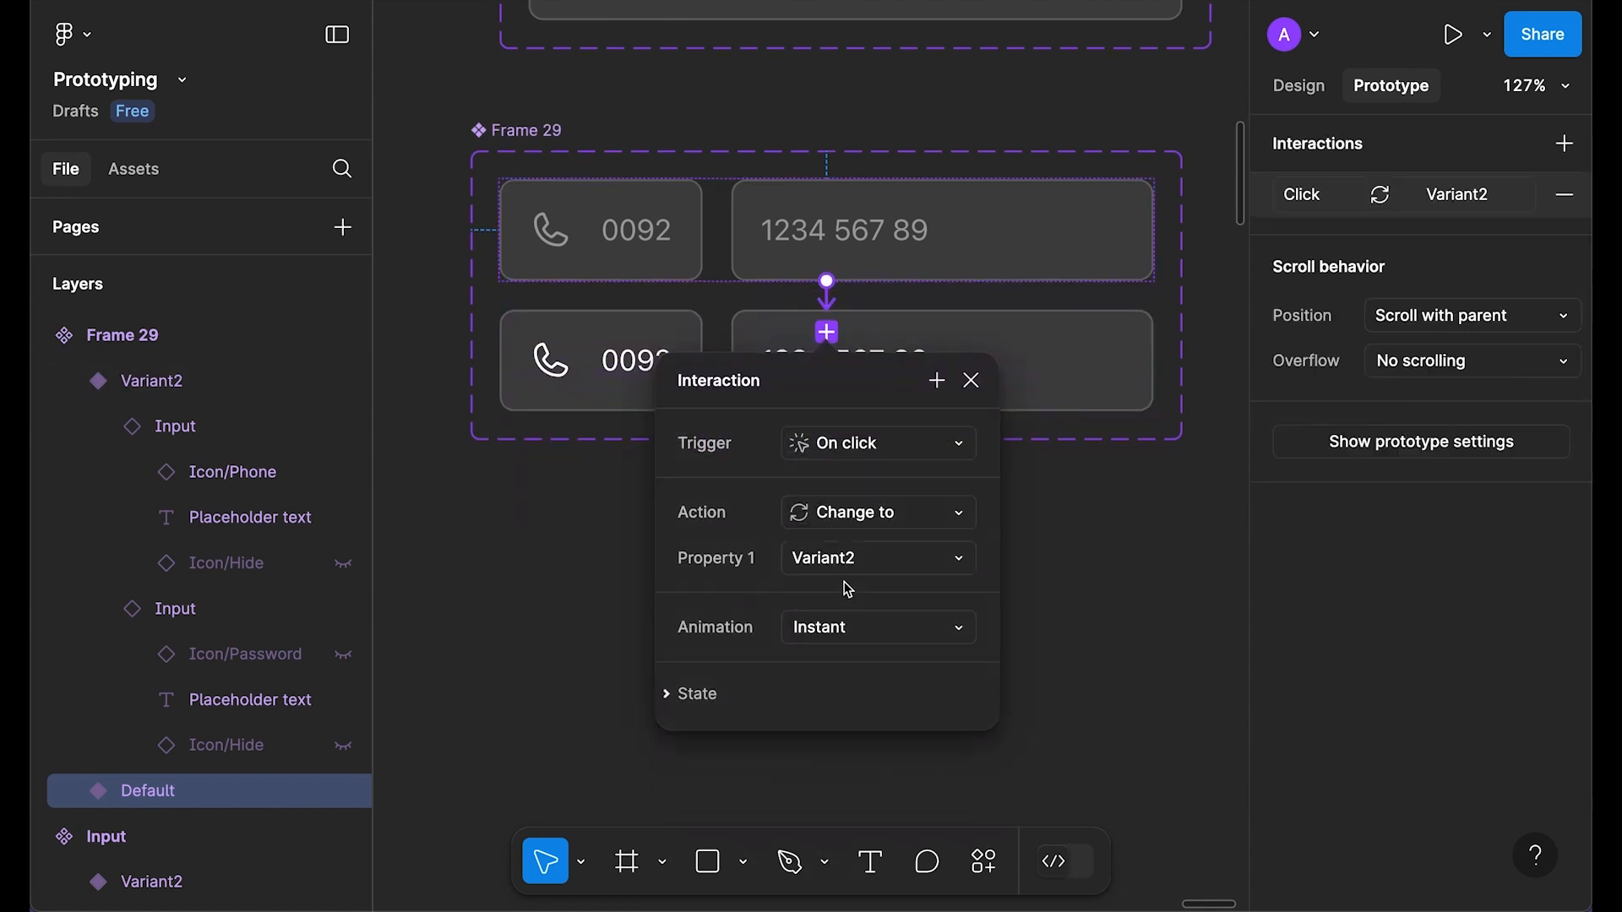
click(971, 382)
click(1115, 590)
Step: Replace Step 5's phone field group (Frame 29) with a copy of the Default phone input instance
scroll(1042, 596, down, 4)
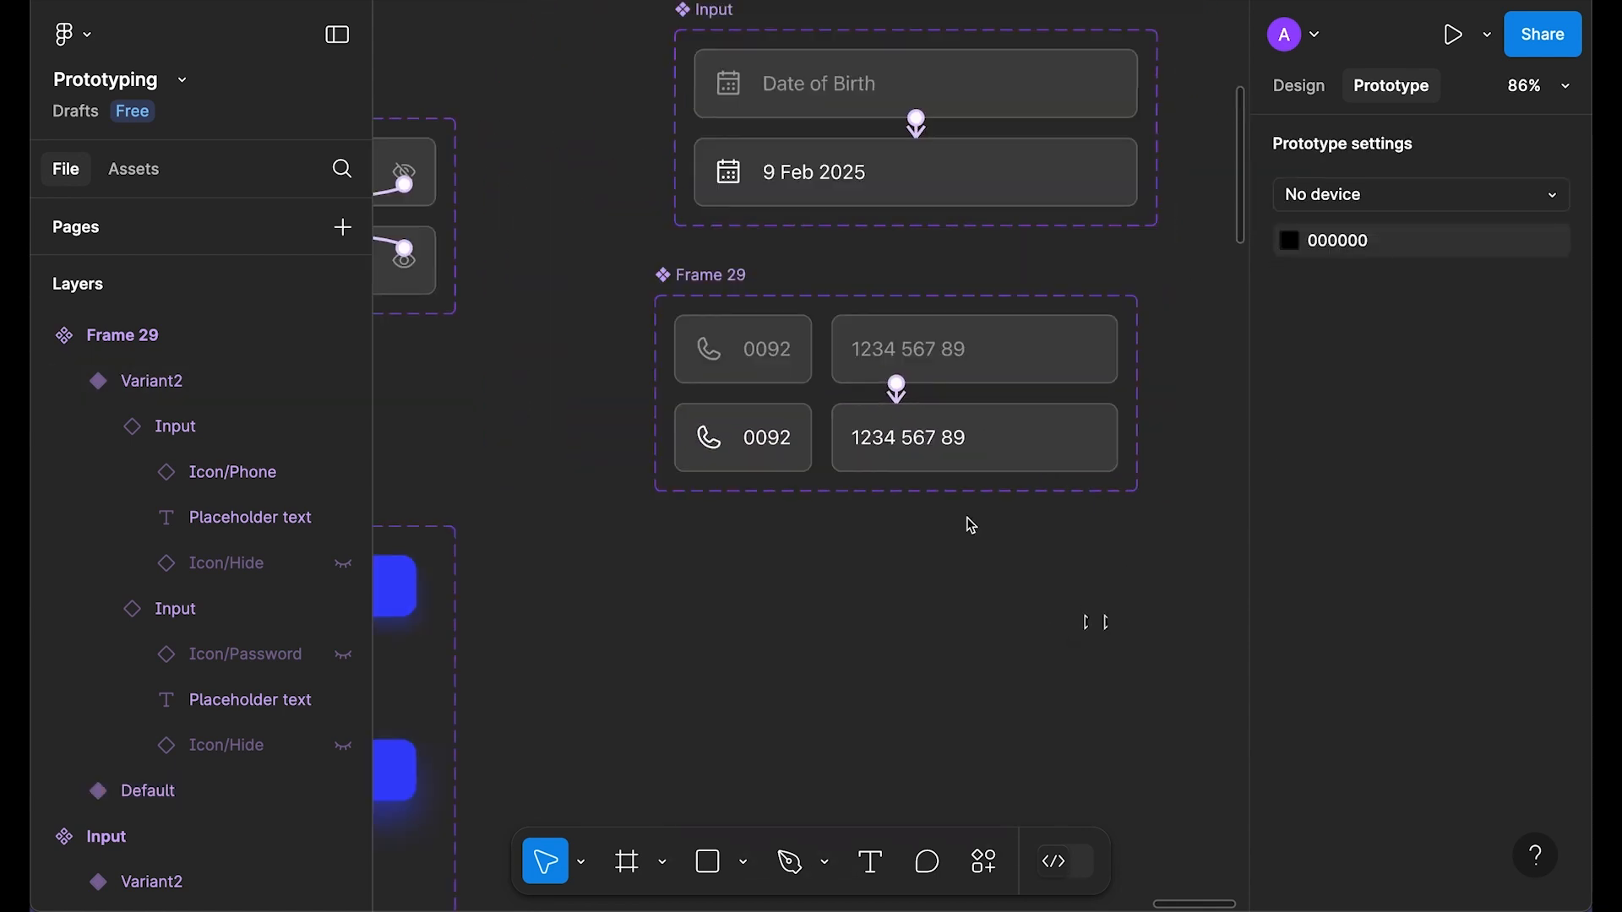
click(1298, 86)
click(1043, 355)
drag(957, 592, 960, 594)
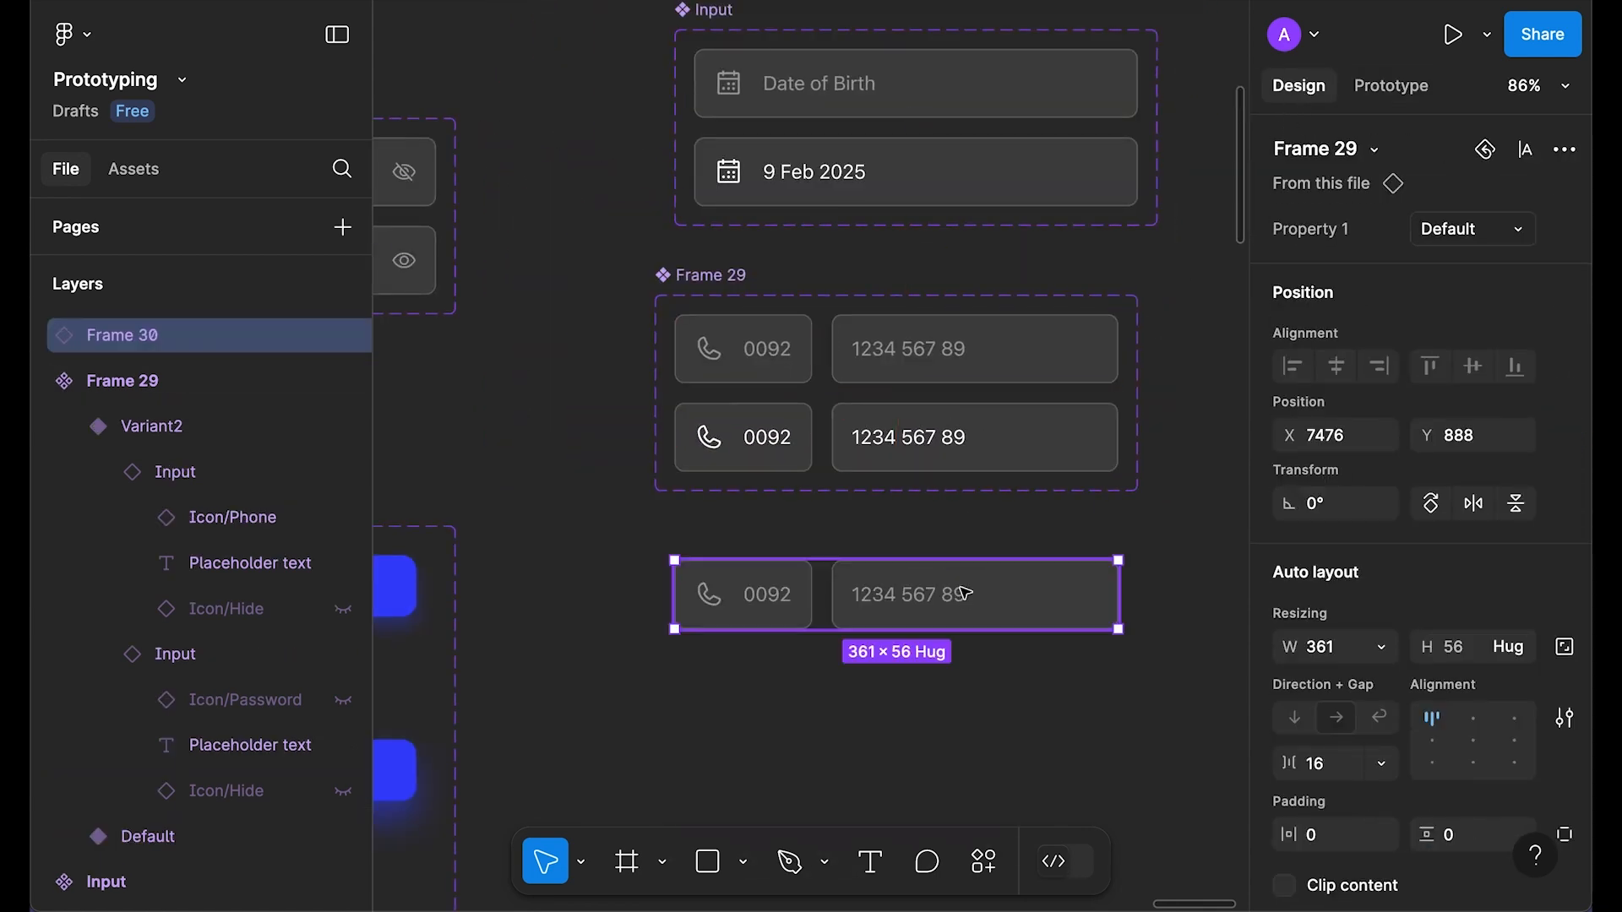
key(Delete)
drag(842, 558, 1216, 583)
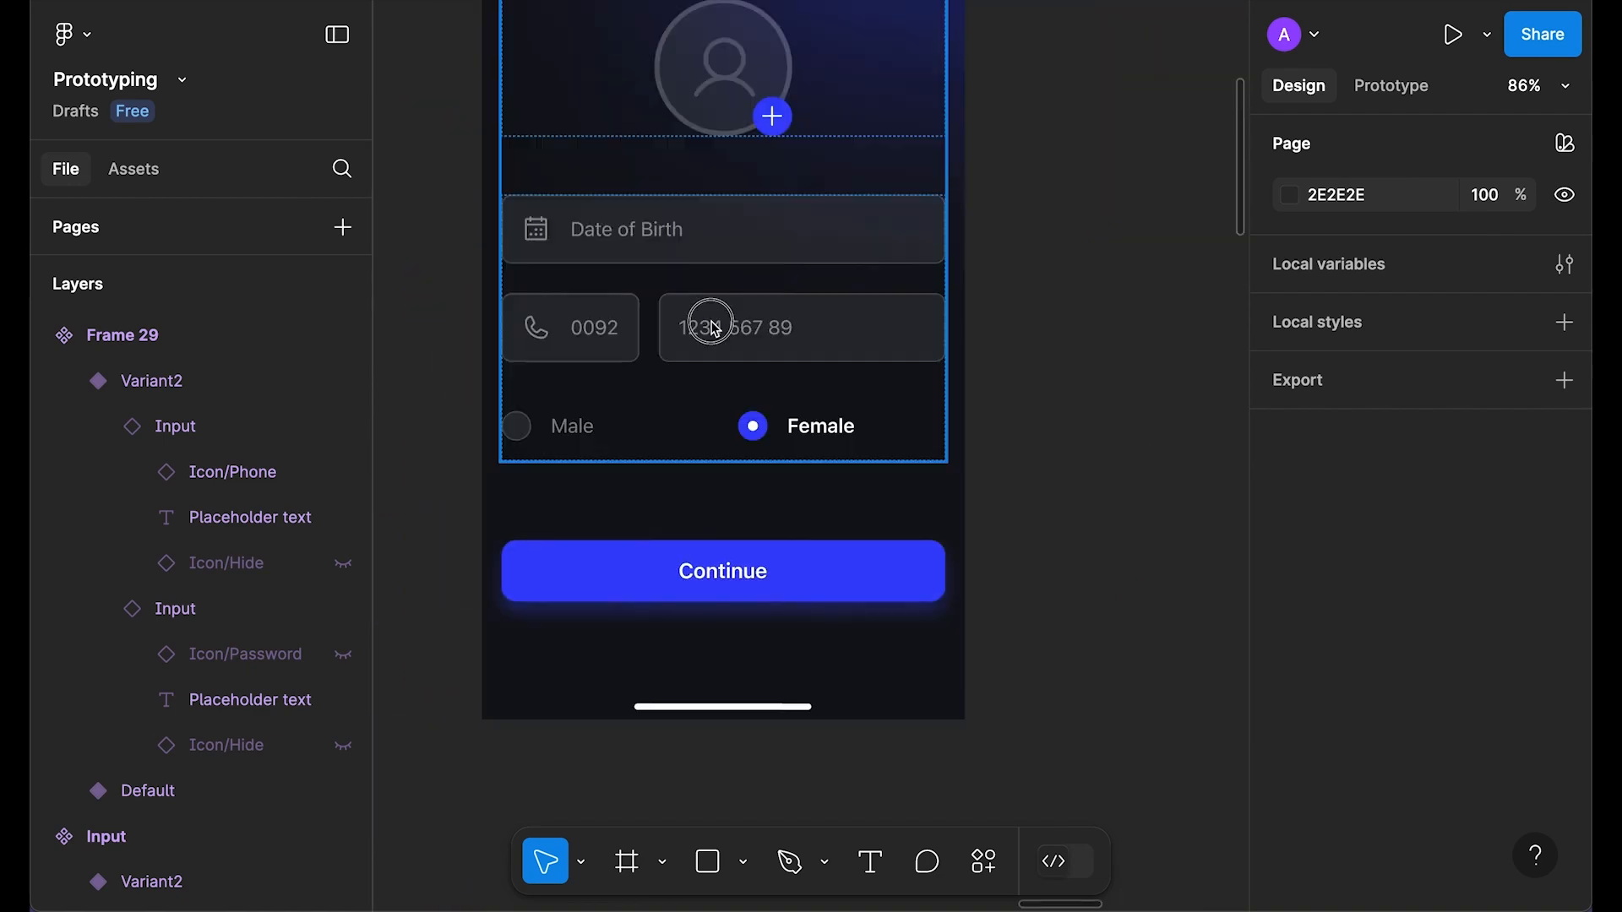
double_click(711, 327)
right_click(711, 328)
click(922, 194)
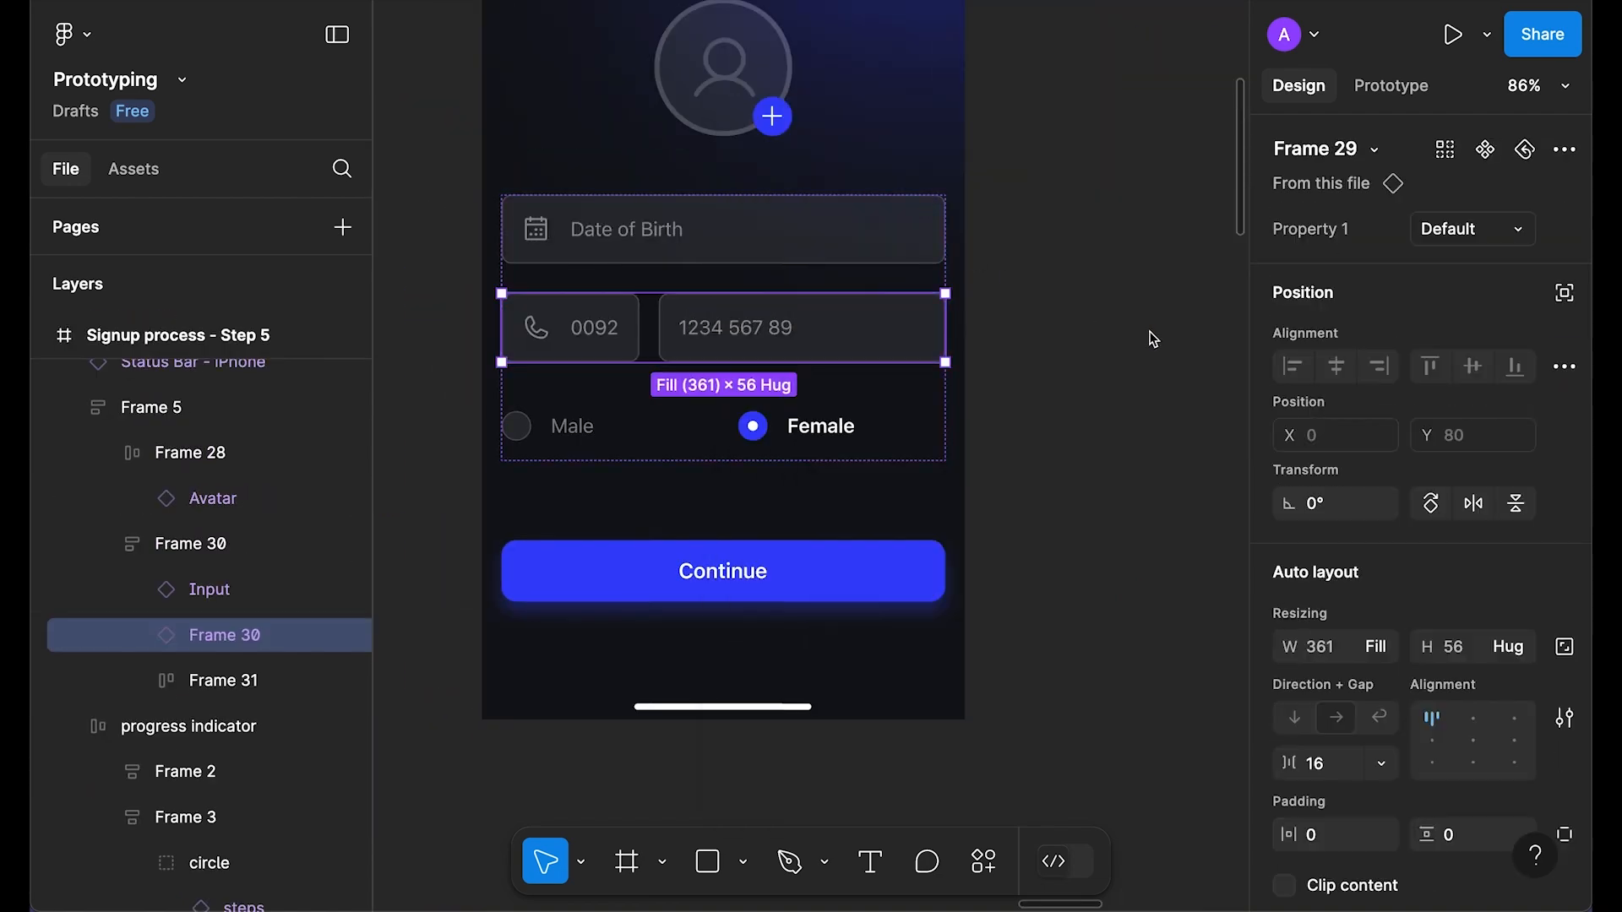
Step: Open a prototype preview of the Step 5 frame
scroll(1151, 337, up, 5)
click(605, 71)
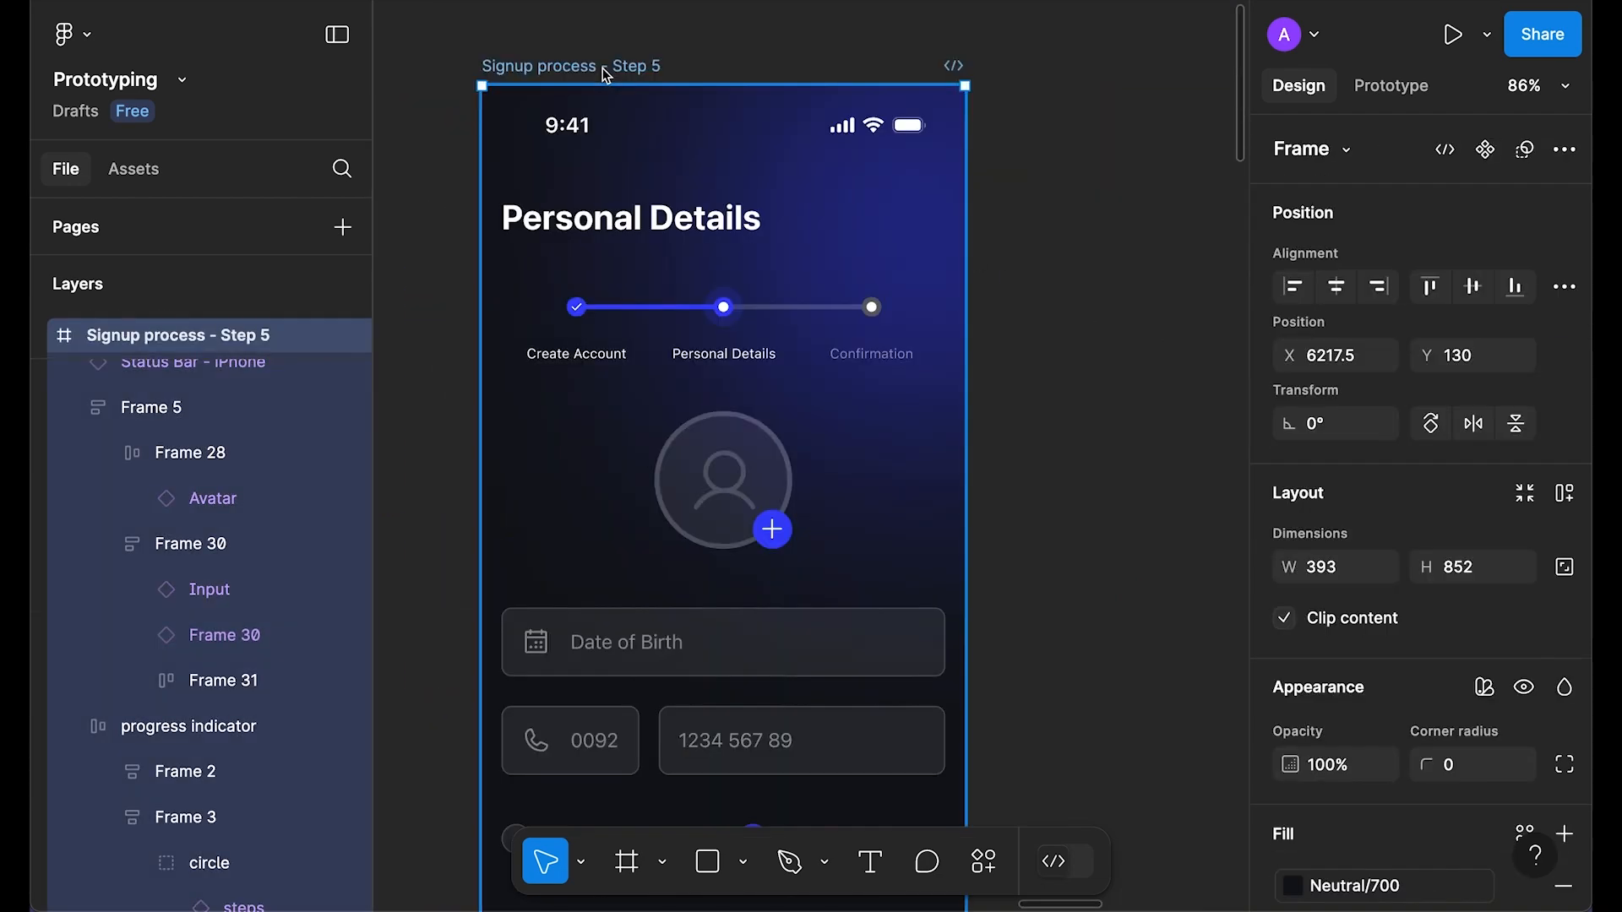
key(shift+space)
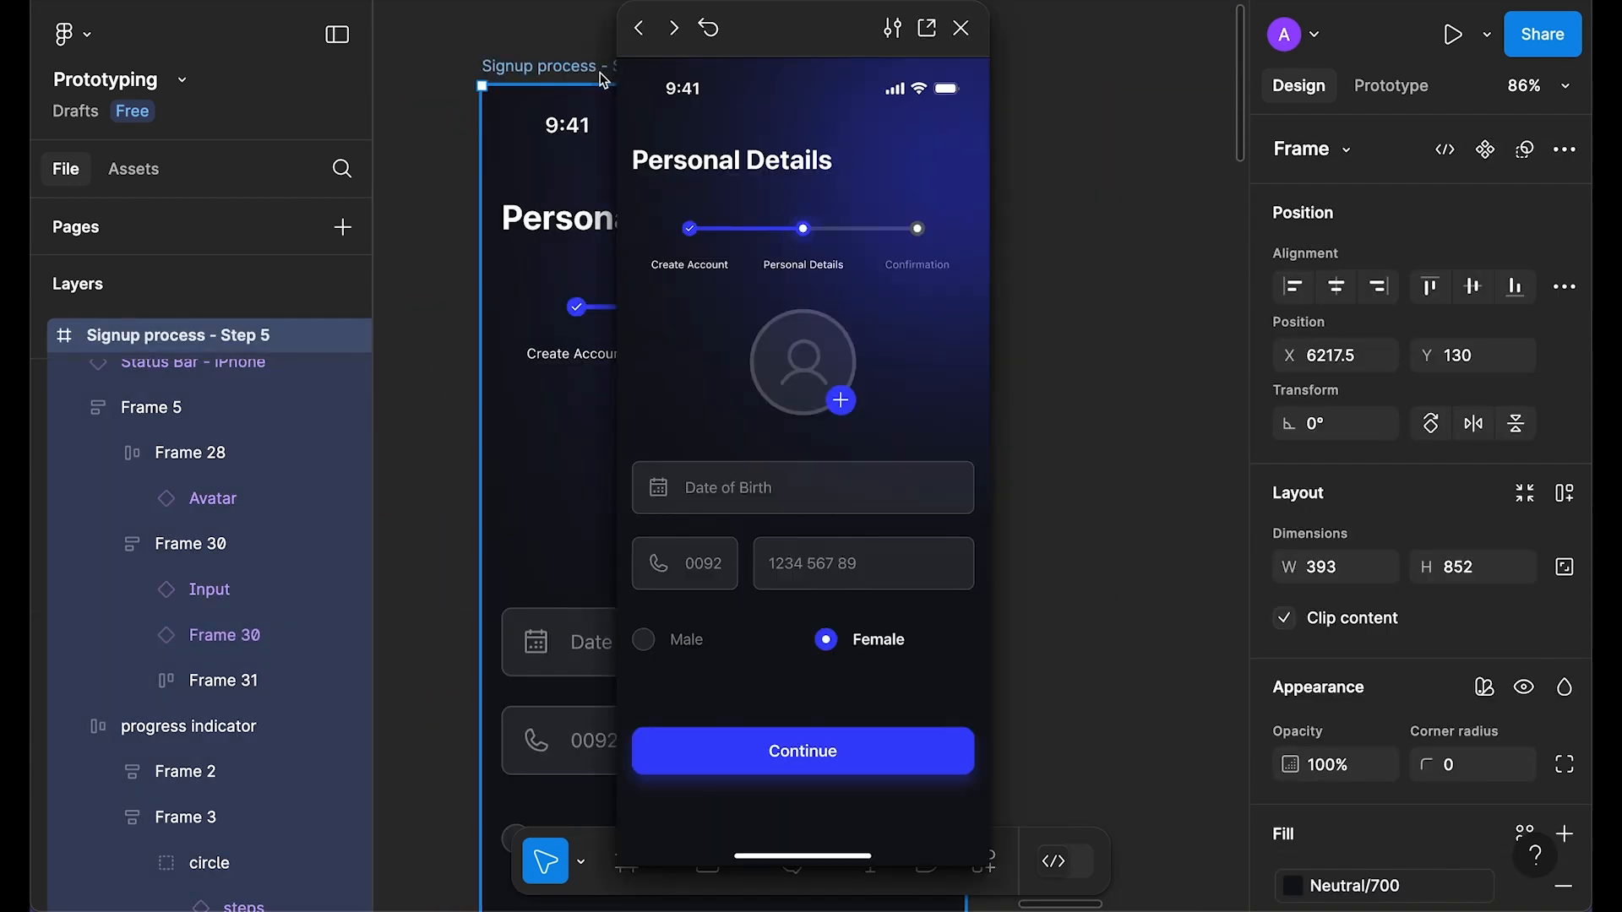
Step: In the preview, fill in the avatar photo, date of birth and phone number, then close it
click(839, 399)
click(716, 492)
click(680, 573)
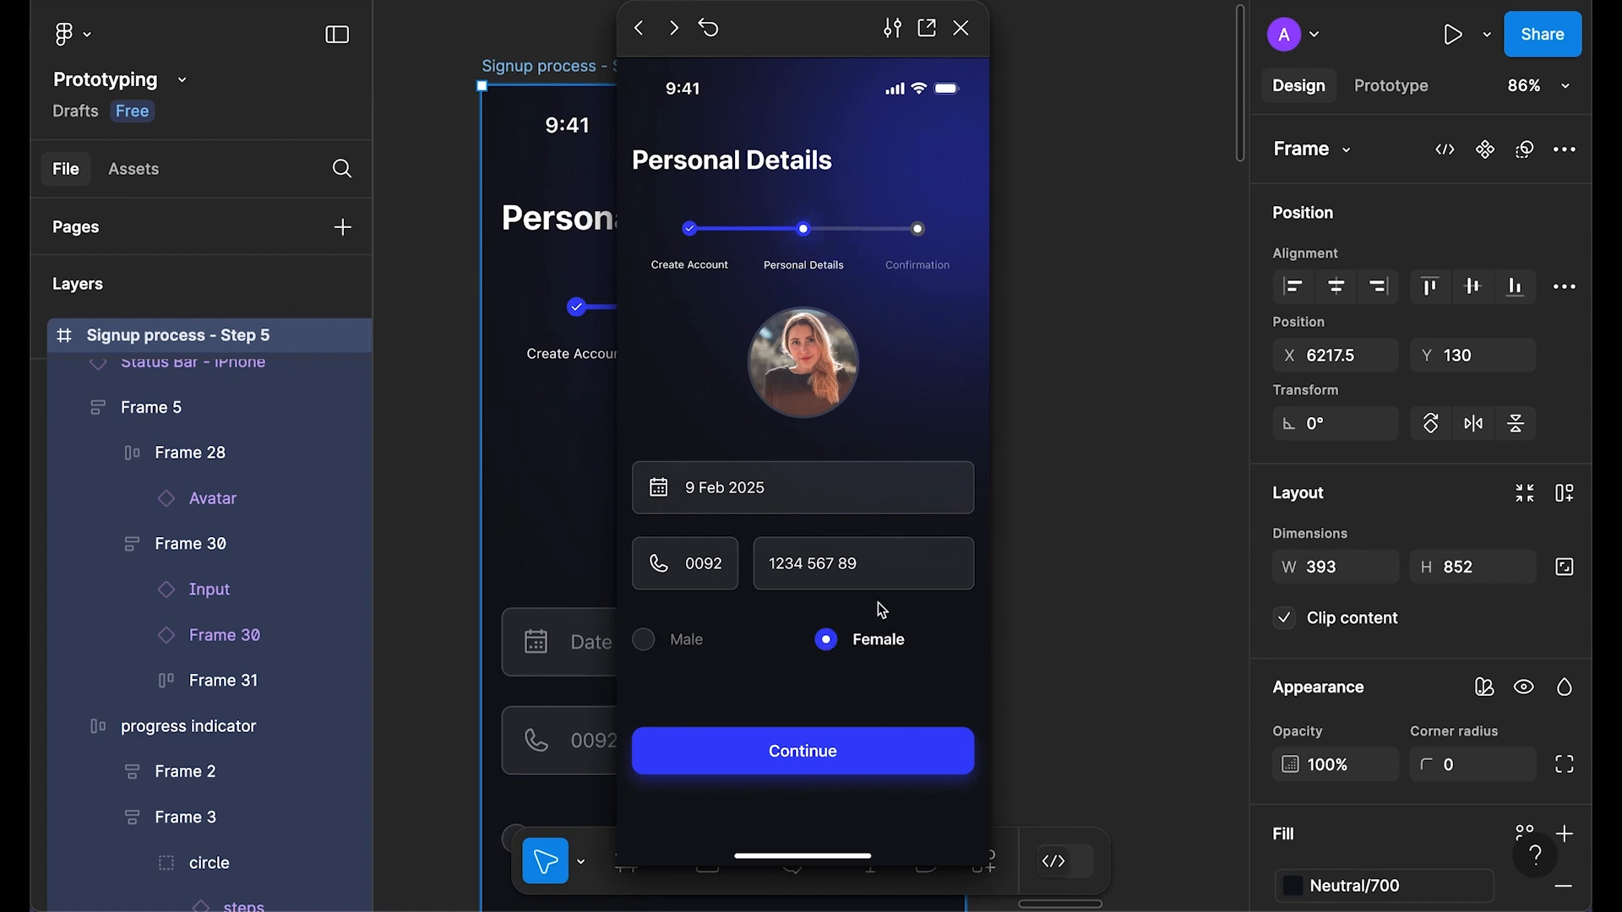
click(961, 34)
Step: Replace Step 5's Continue button with a copy of the Default Button variant
click(1086, 384)
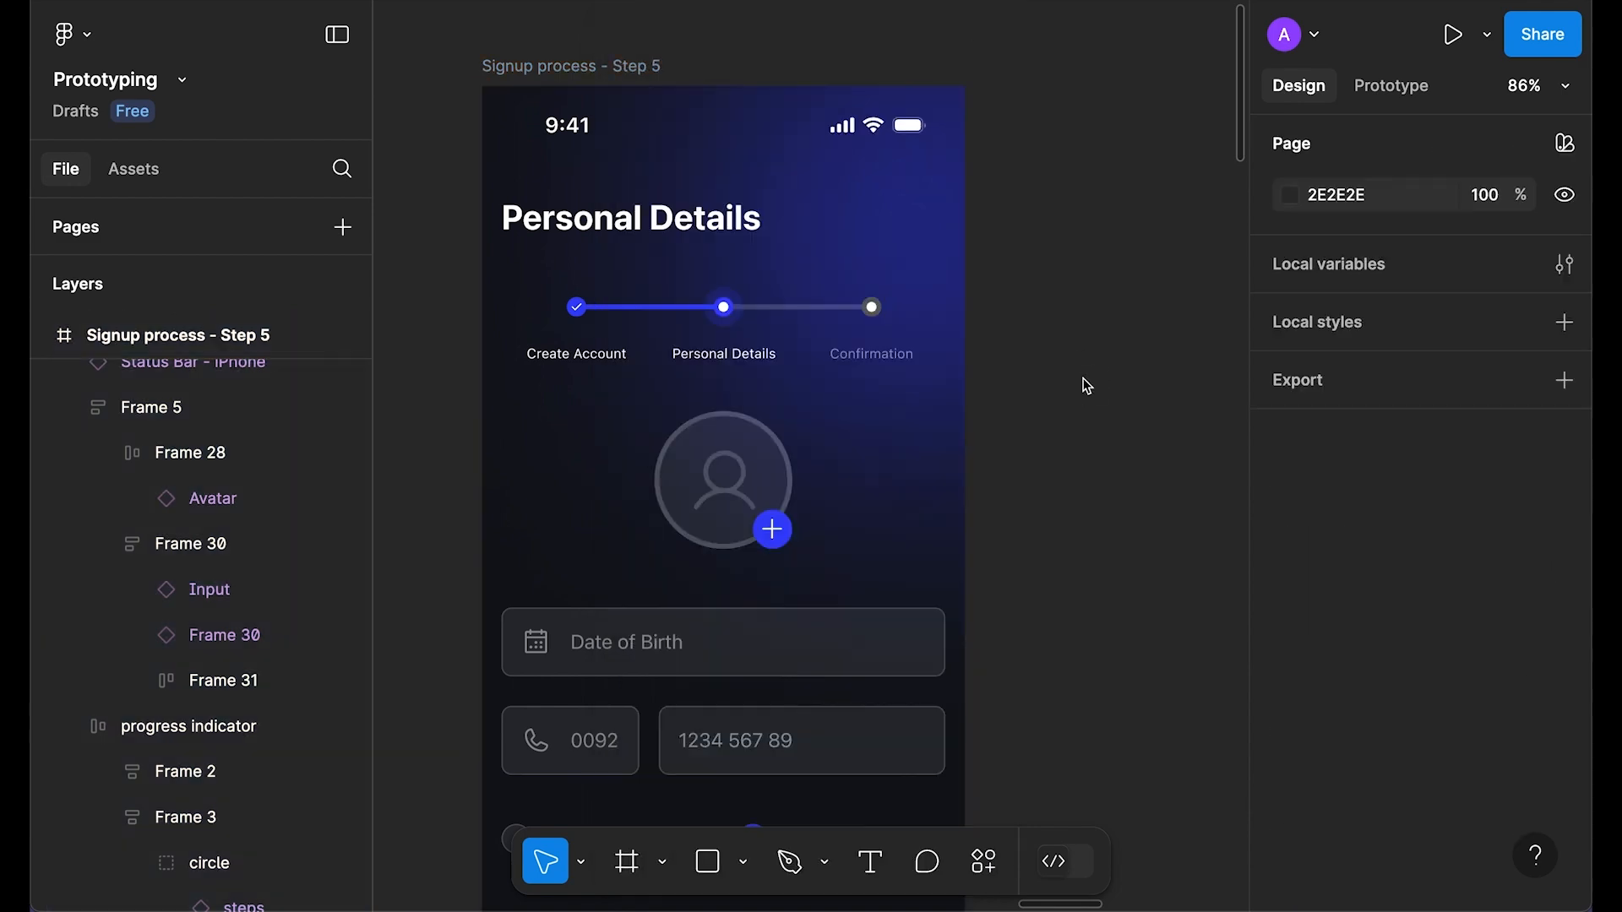
scroll(1072, 380, down, 3)
scroll(1119, 514, down, 5)
drag(1119, 515, 862, 387)
click(1096, 550)
drag(1096, 550, 663, 511)
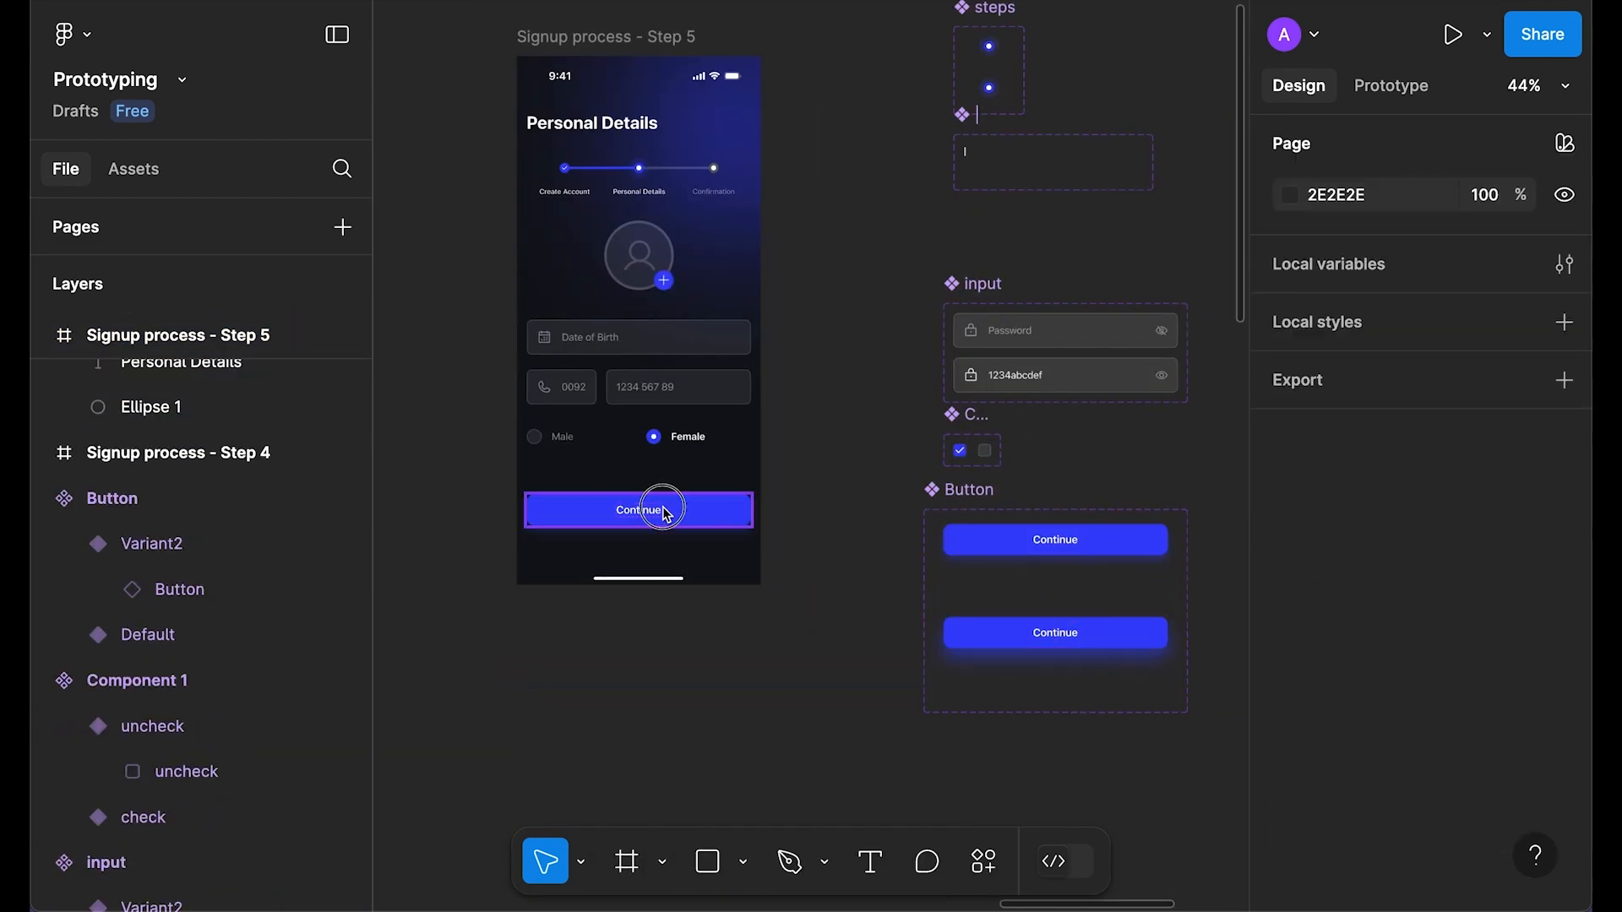
right_click(667, 511)
click(787, 189)
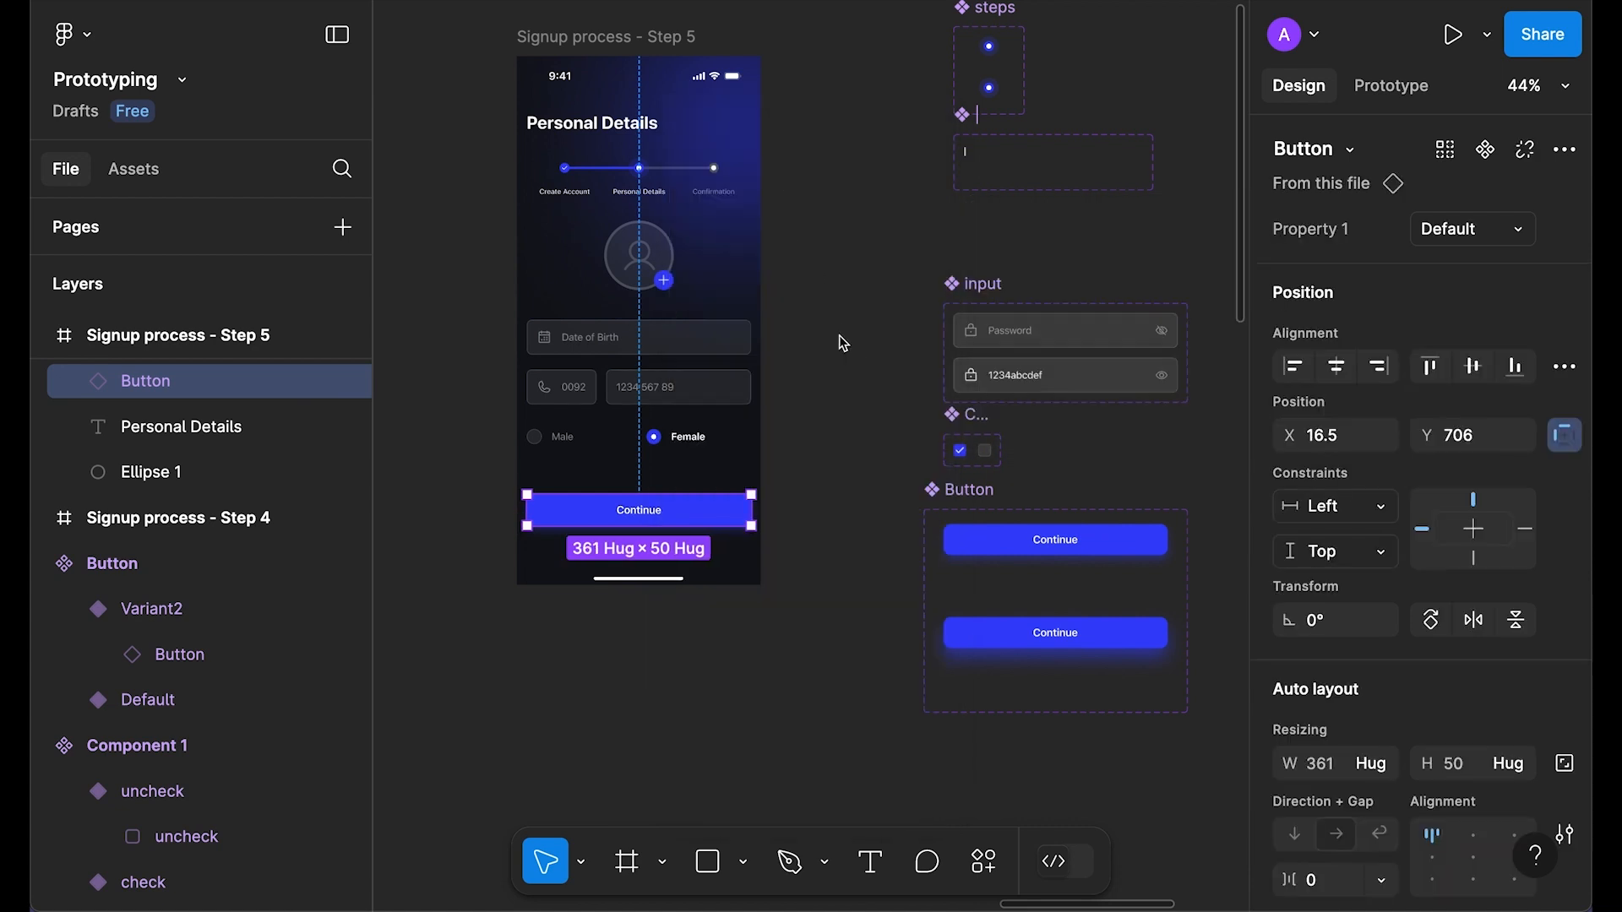
Step: Preview Step 5 again, filling date, avatar and phone, then testing Continue
key(shift+space)
click(839, 465)
click(803, 379)
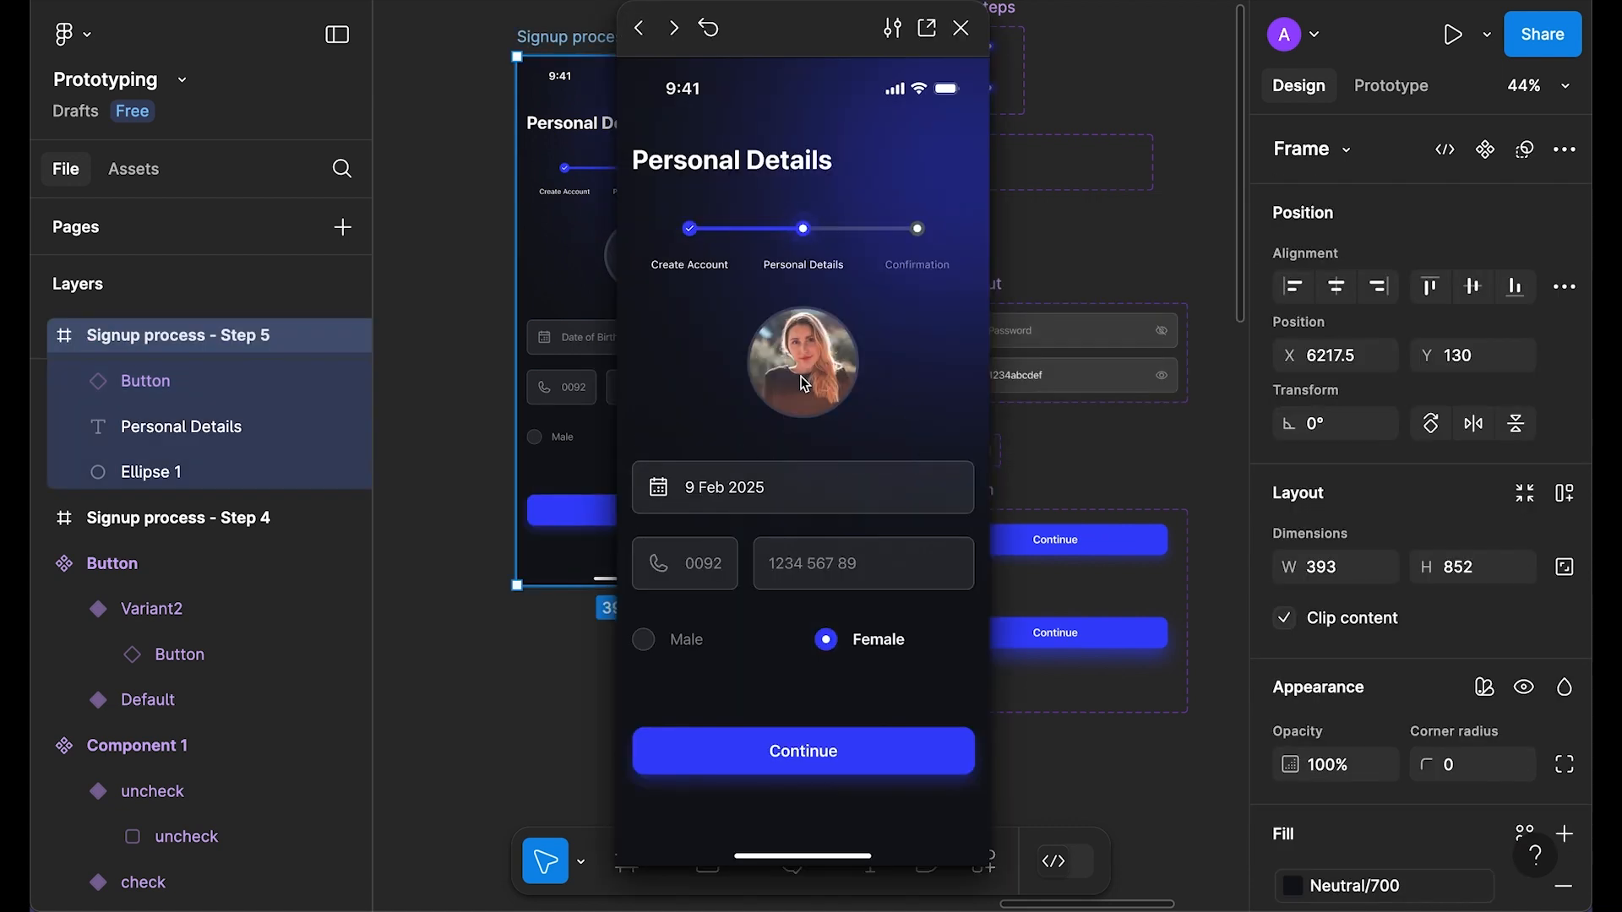
click(792, 554)
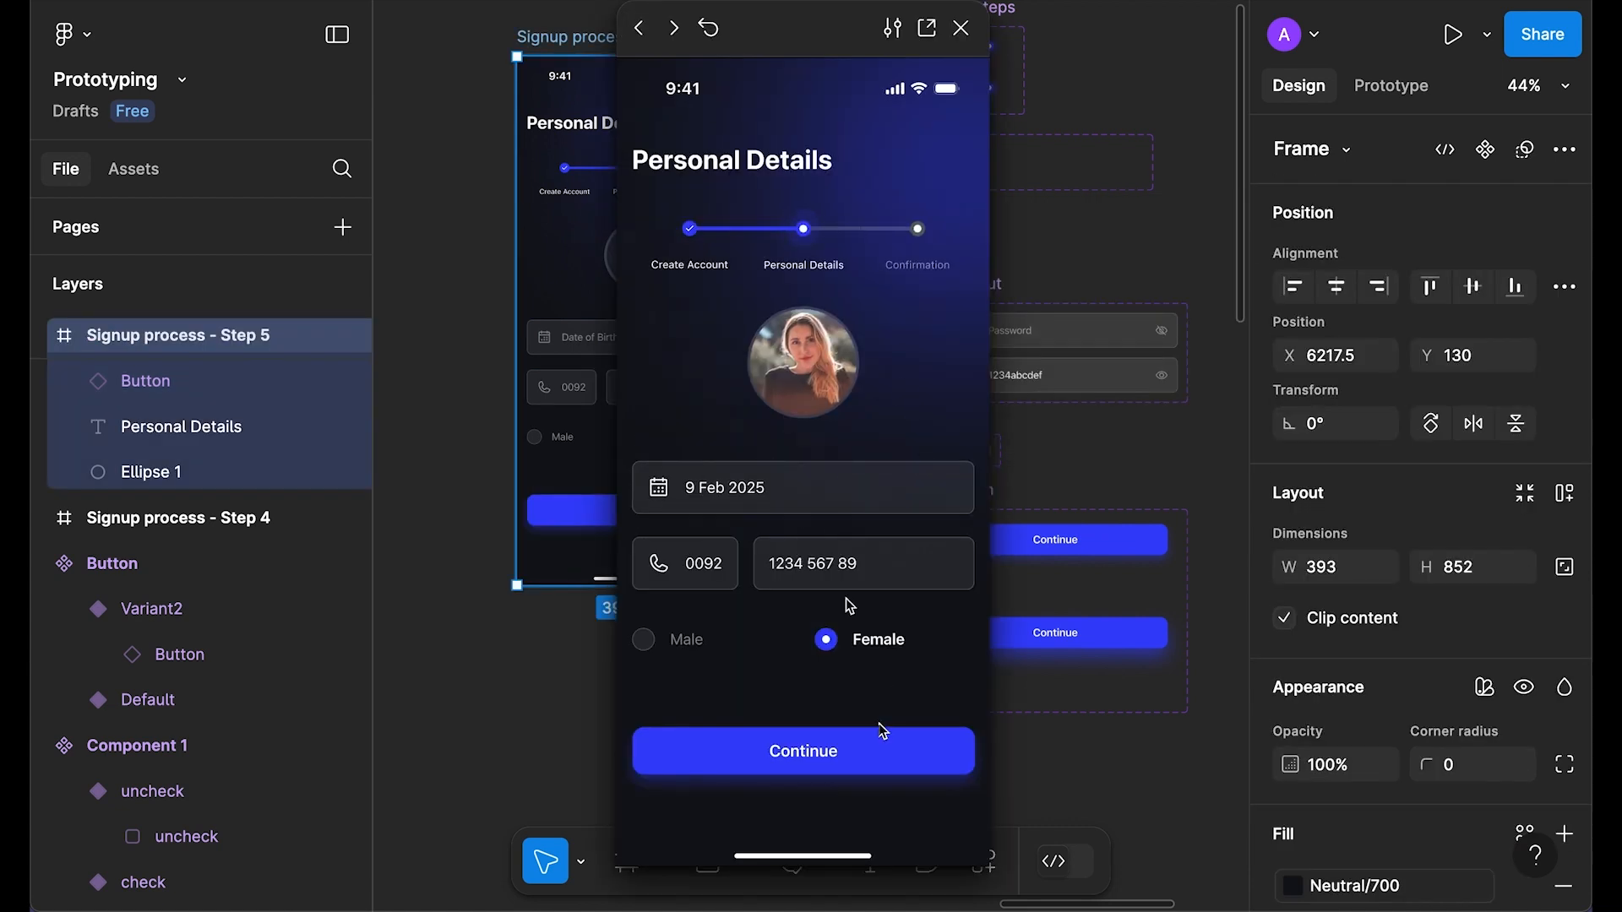
click(808, 763)
Step: Move the Step 5 frame beside the Personal Details screens and align it with its neighbours
click(961, 28)
scroll(847, 434, down, 5)
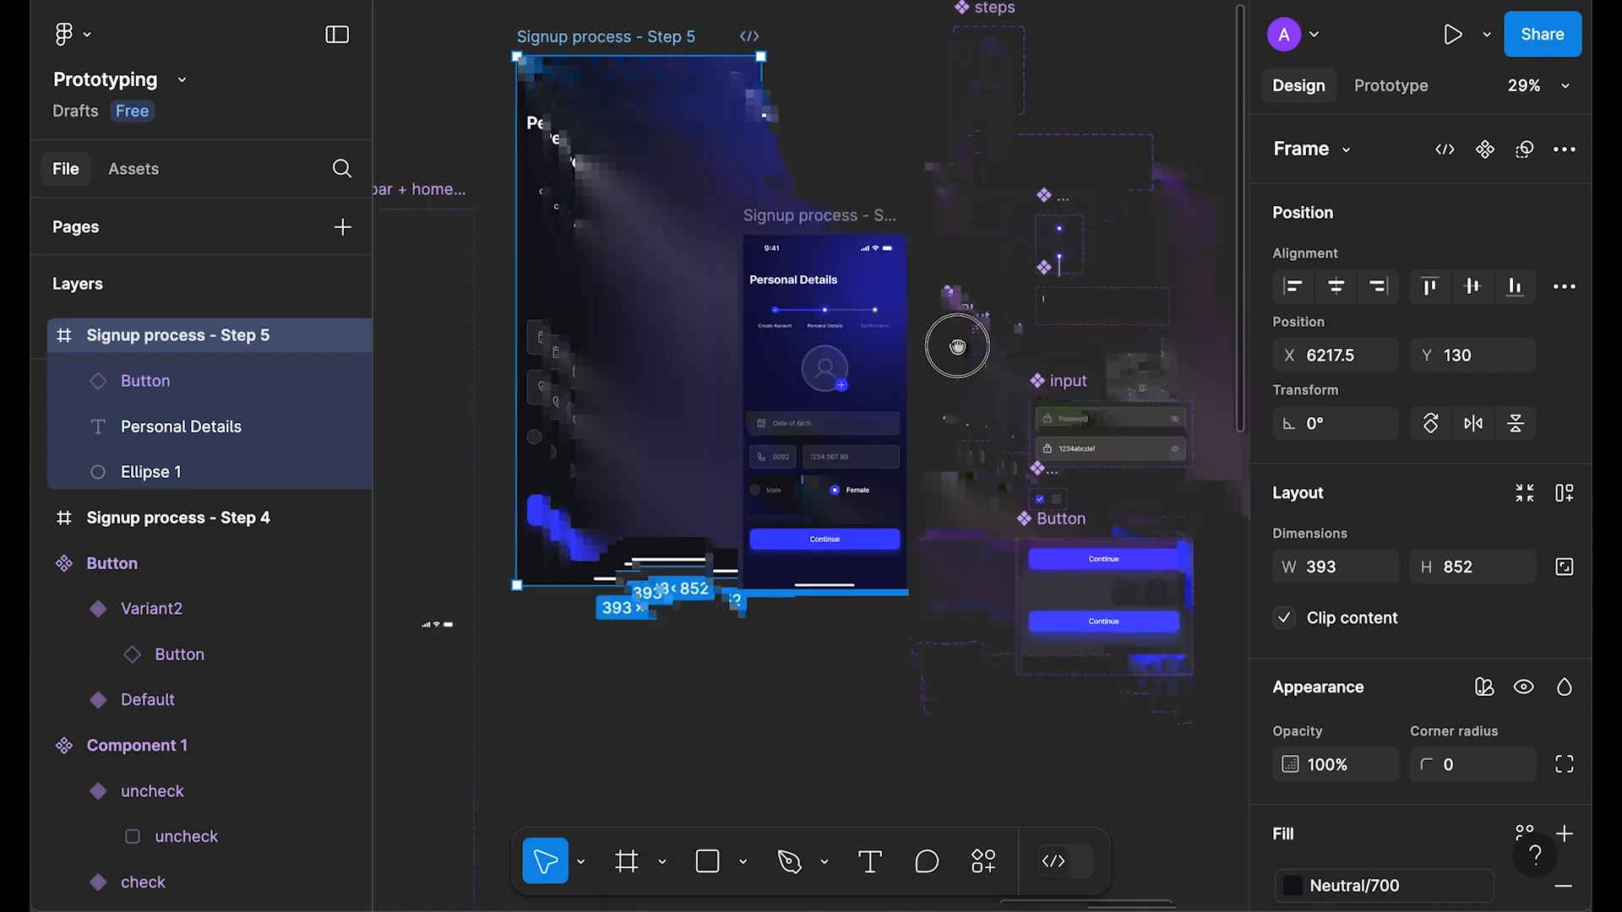
key(Delete)
drag(833, 512, 1124, 414)
drag(608, 405, 931, 220)
scroll(670, 524, down, 4)
right_click(724, 351)
click(760, 378)
drag(756, 338, 705, 301)
Step: Drag a steps instance out of its component set next to the Welcome to CIRCLE screen
scroll(680, 459, down, 5)
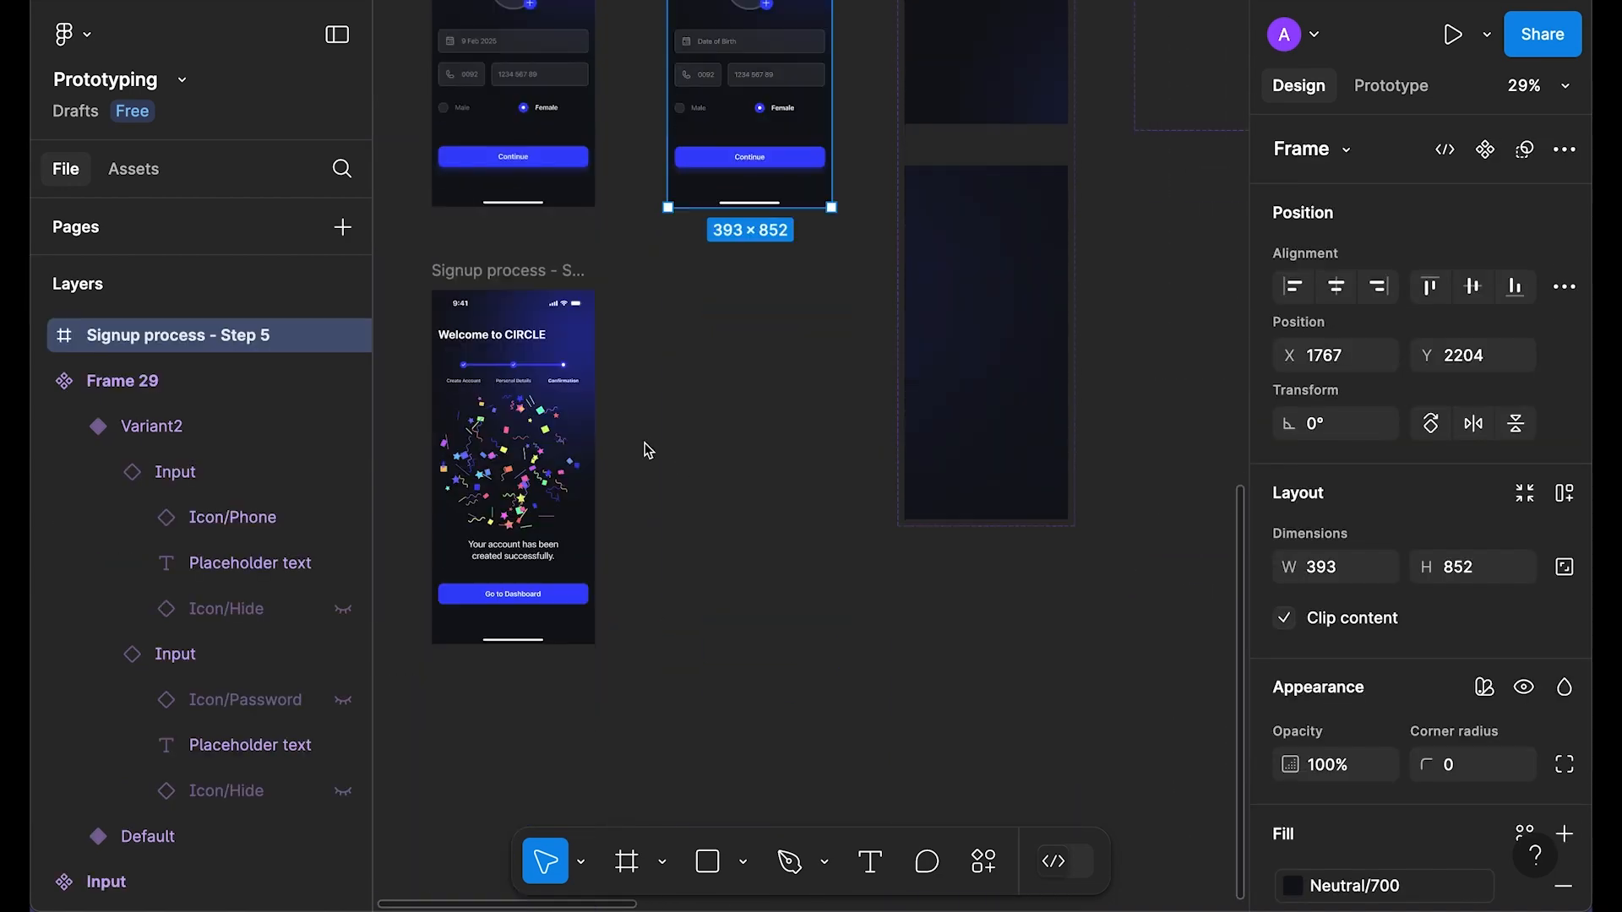
scroll(597, 420, up, 3)
scroll(597, 420, up, 2)
drag(597, 420, 877, 359)
scroll(877, 358, up, 1)
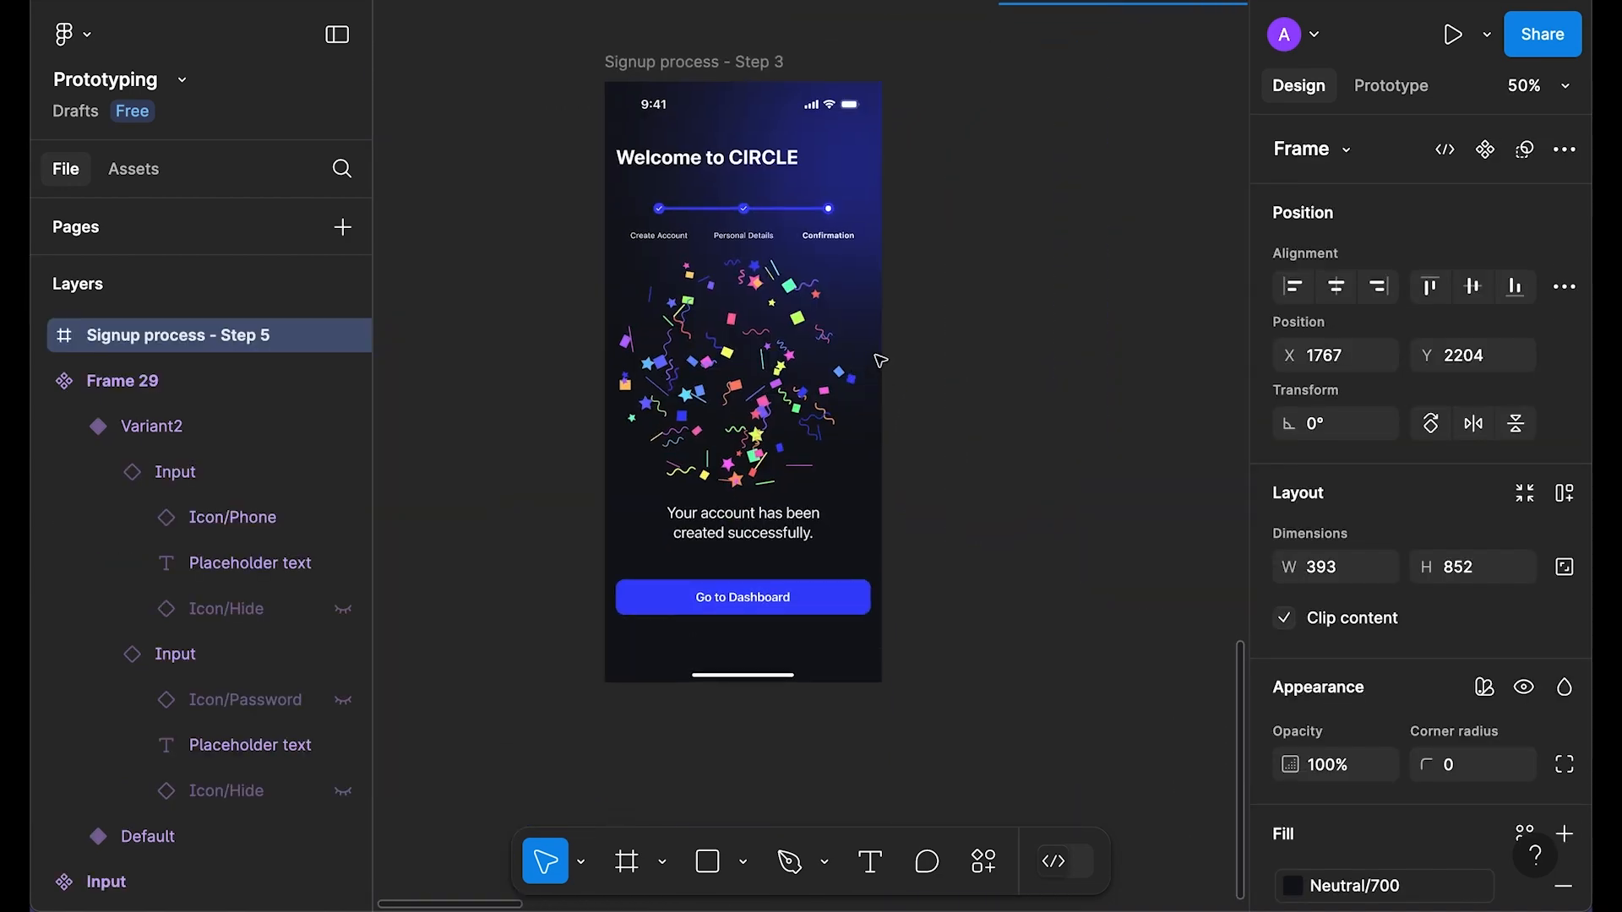
scroll(877, 358, up, 2)
drag(959, 222, 966, 275)
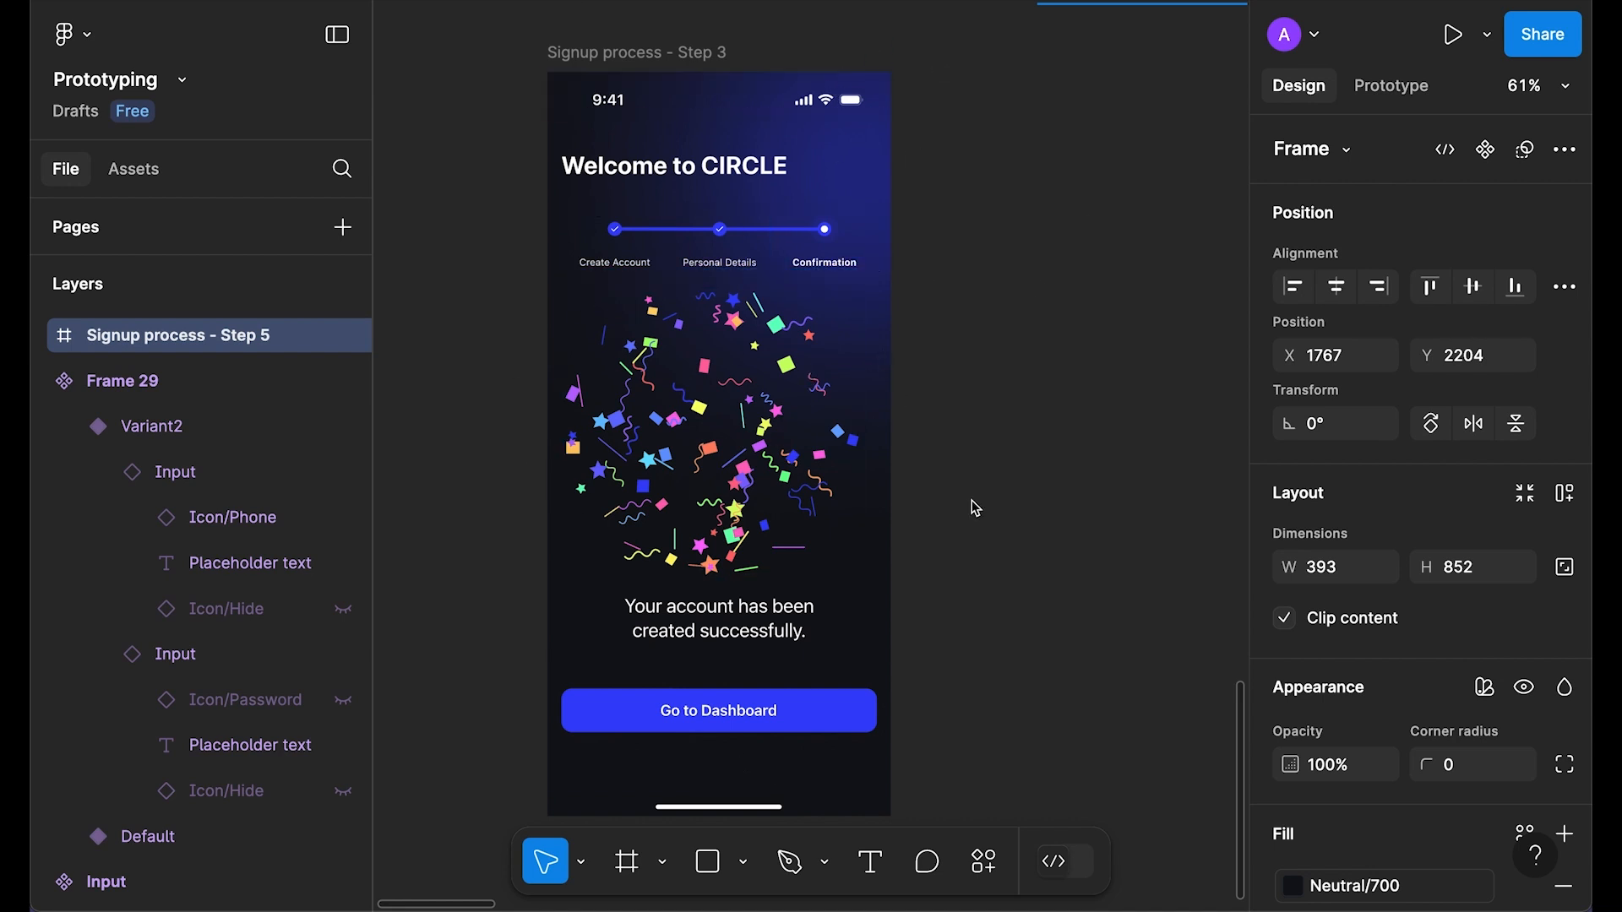
scroll(971, 500, down, 1)
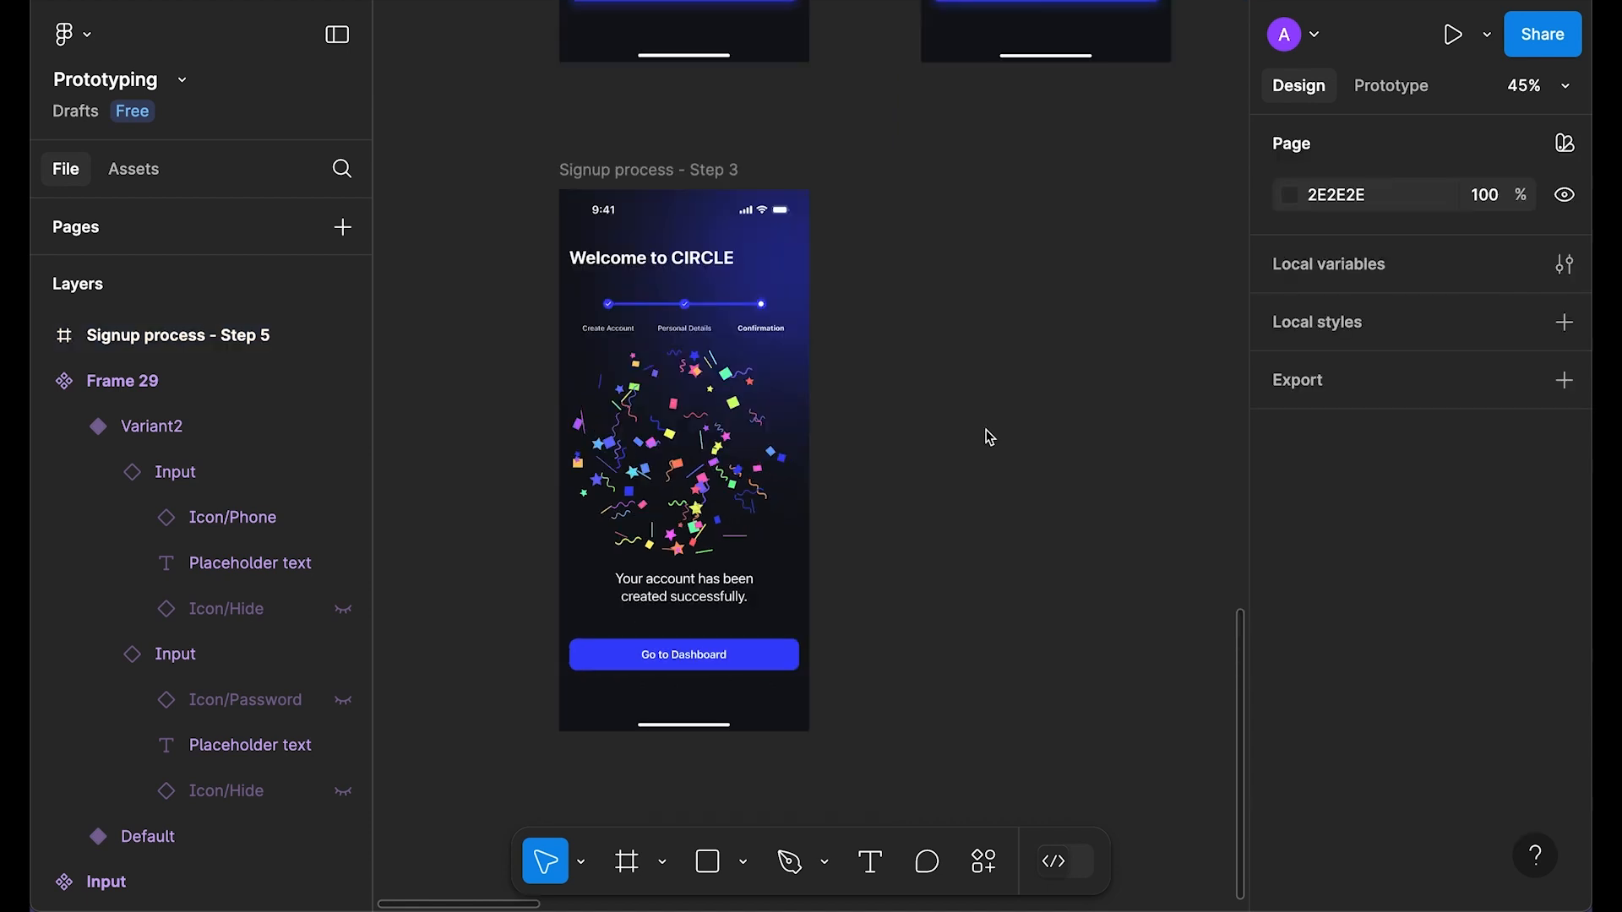
click(636, 168)
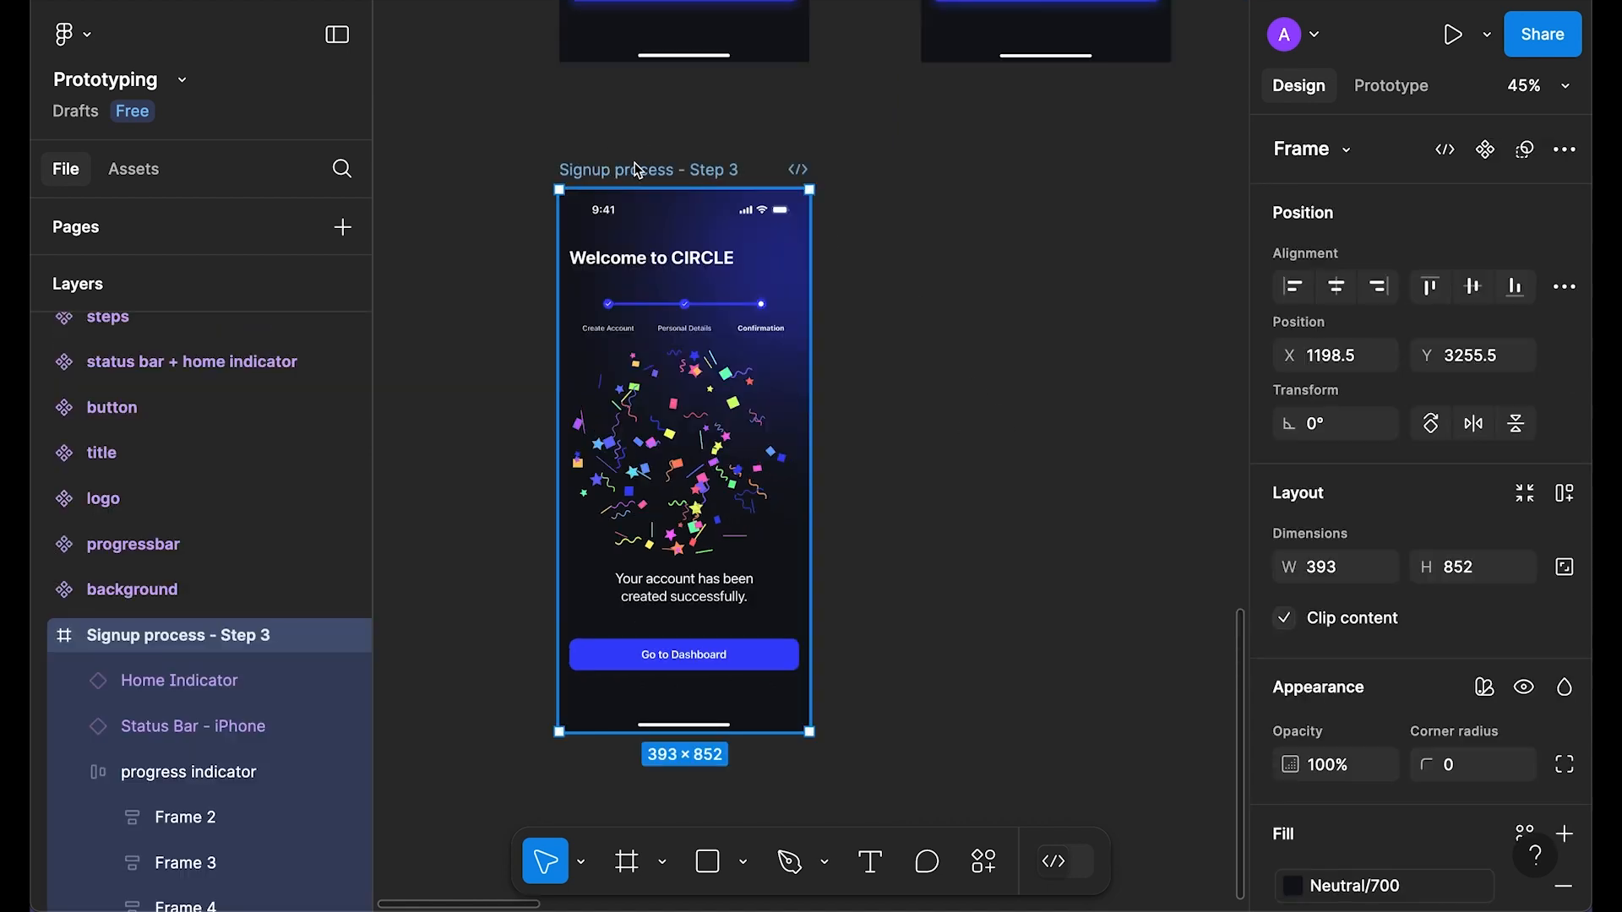
click(1016, 352)
scroll(1017, 351, down, 5)
drag(1097, 333, 764, 508)
scroll(728, 516, up, 5)
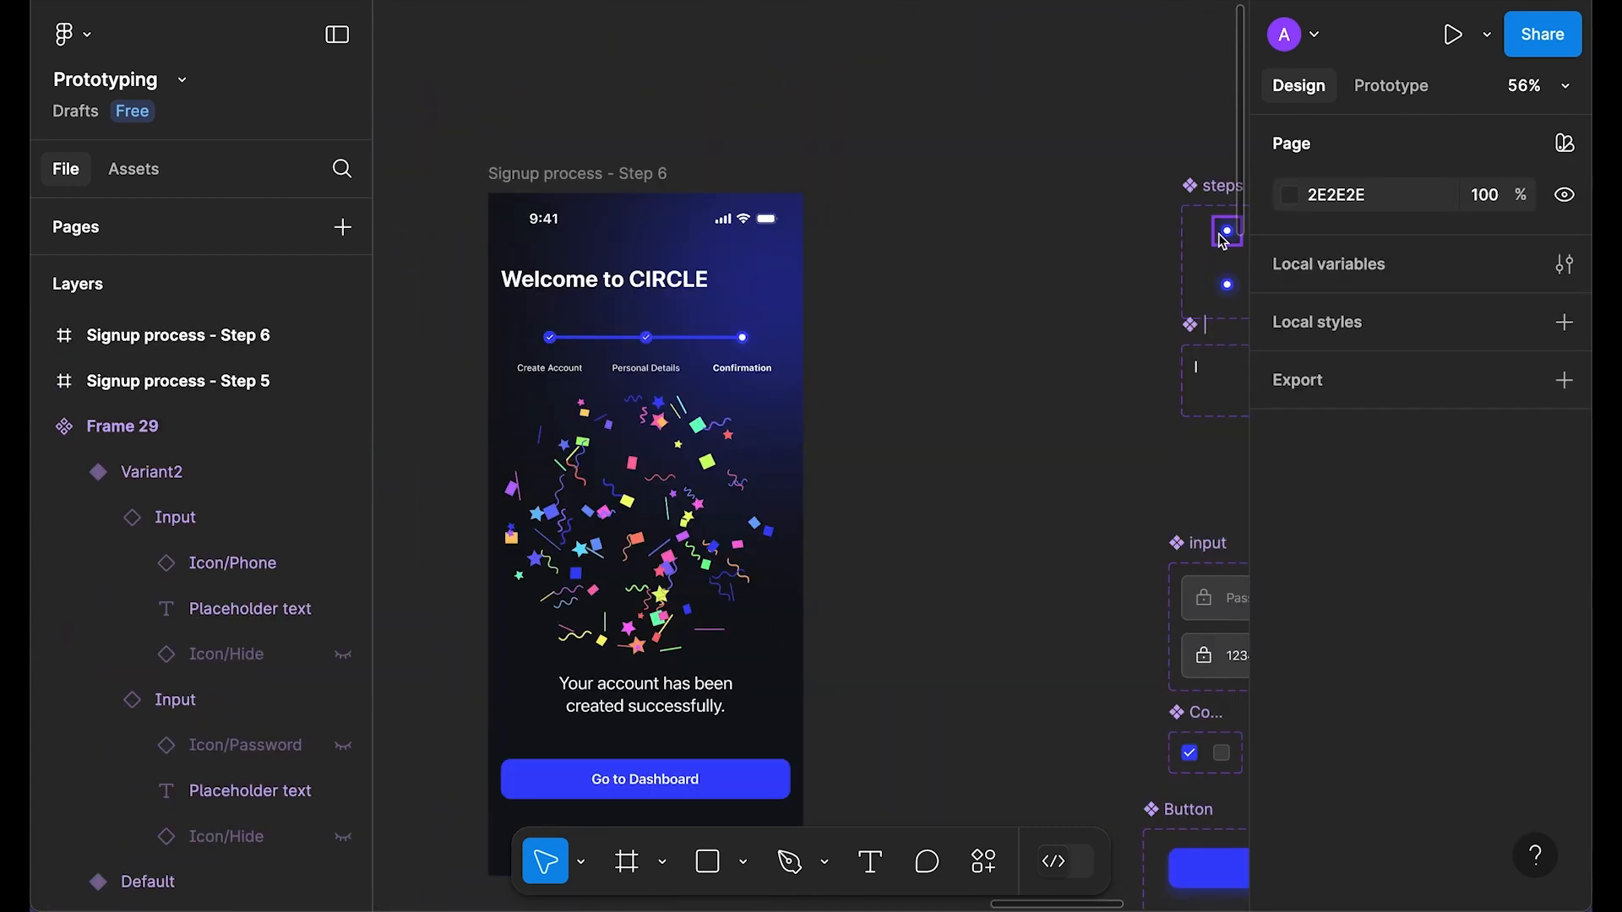
drag(1224, 242, 1003, 264)
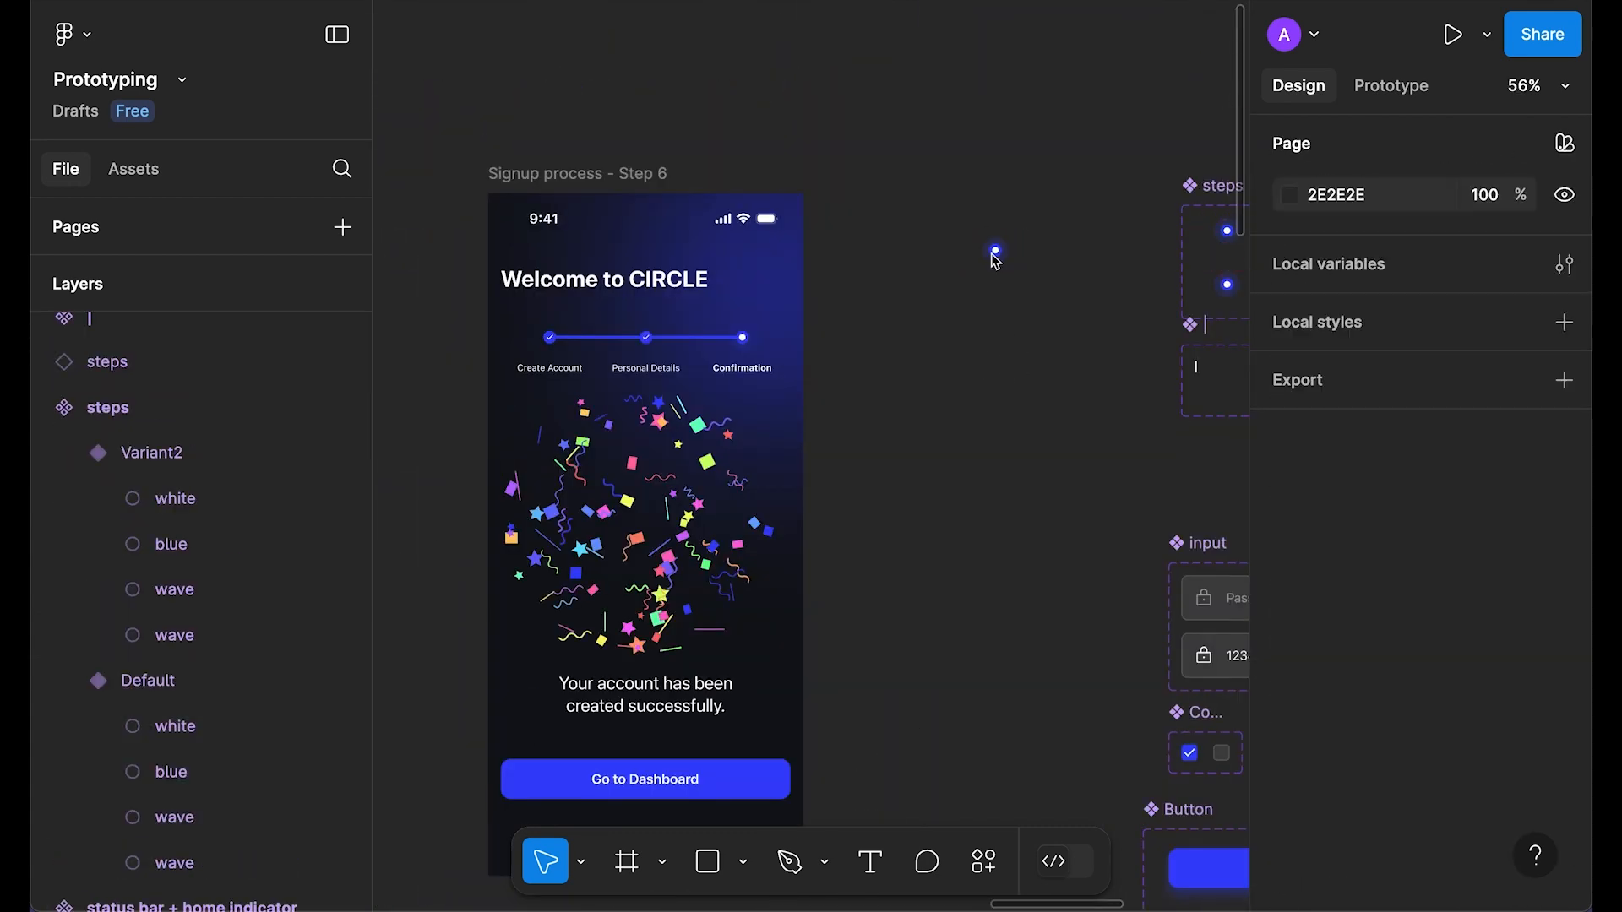
Step: Replace the last circle in Step 6's progress bar with the steps instance
key(Delete)
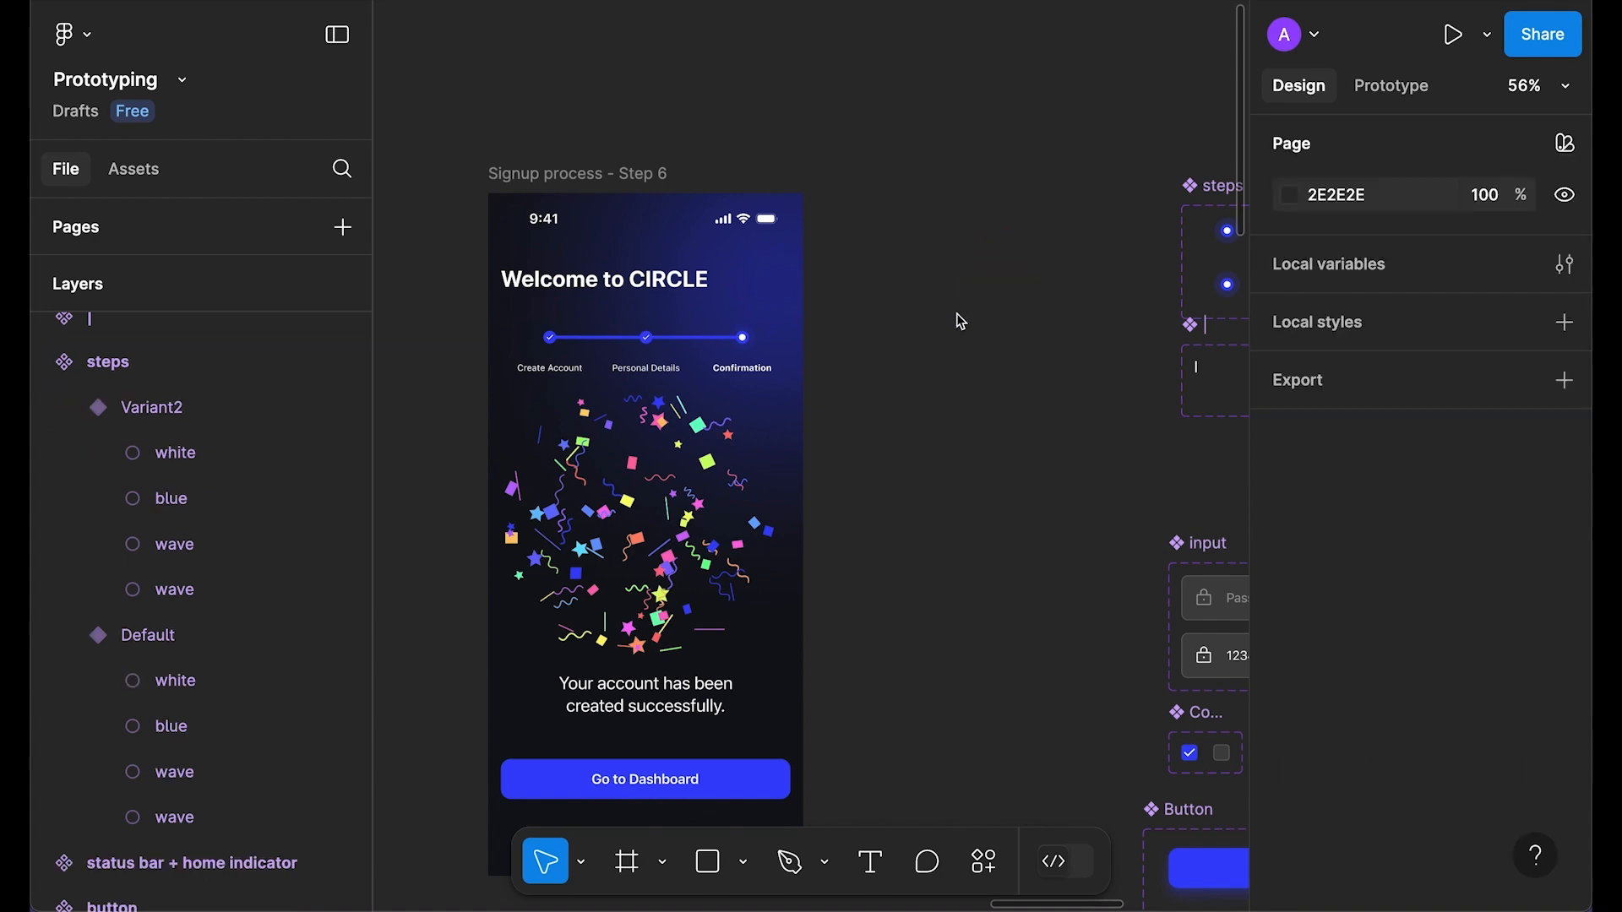
click(752, 342)
double_click(746, 342)
key(ctrl+v)
right_click(739, 338)
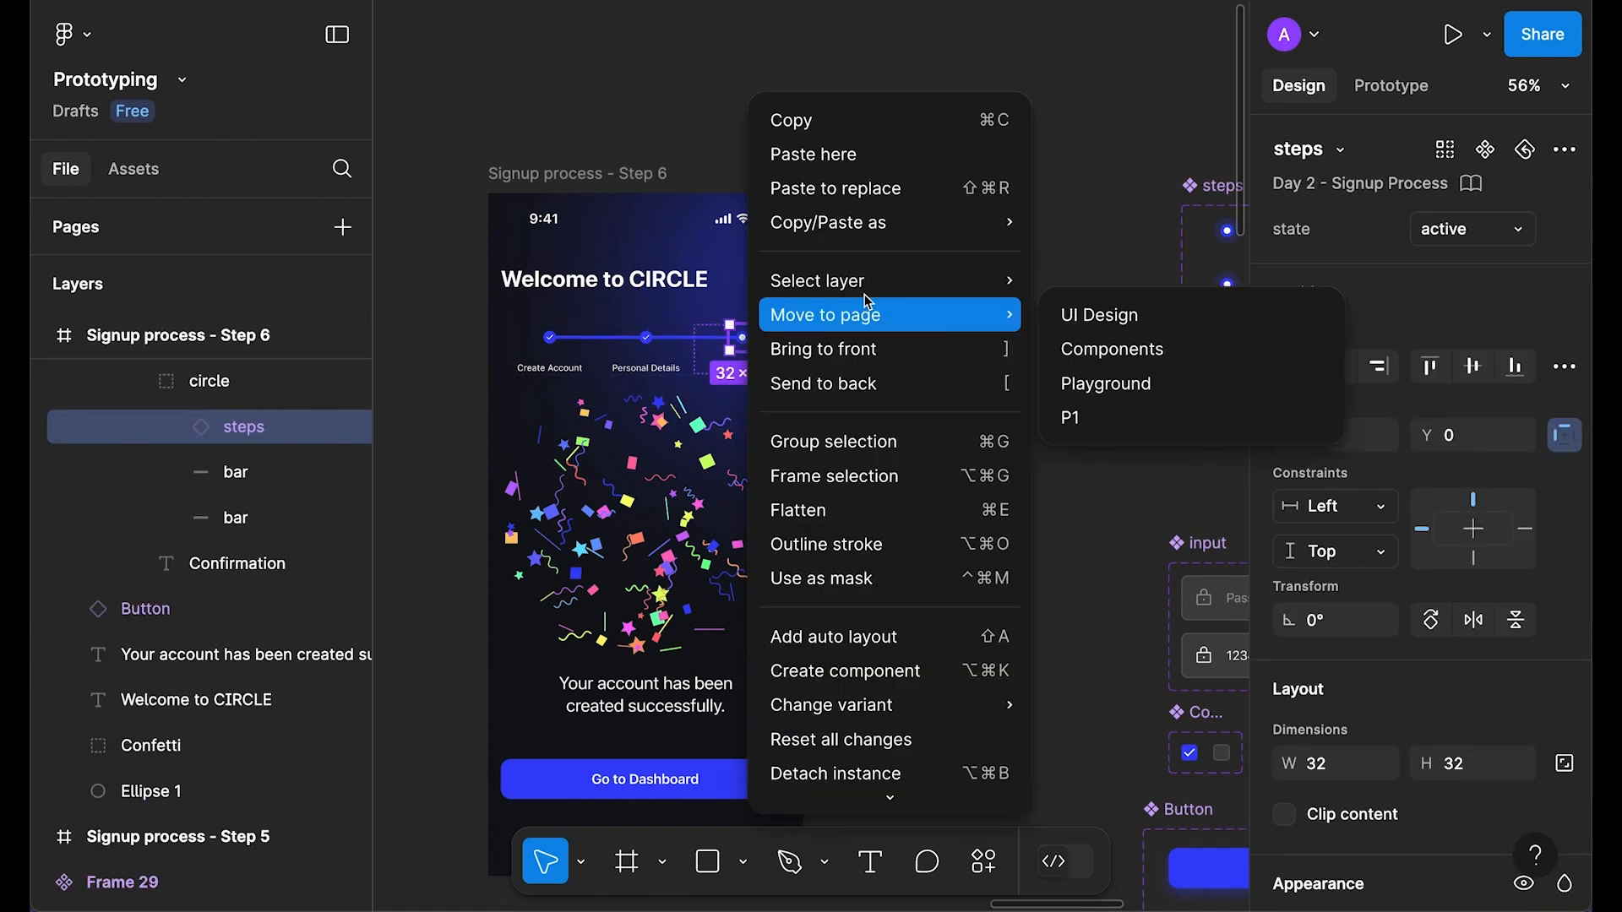
click(865, 189)
click(933, 383)
Step: Preview the Step 6 prototype, then close it
click(608, 172)
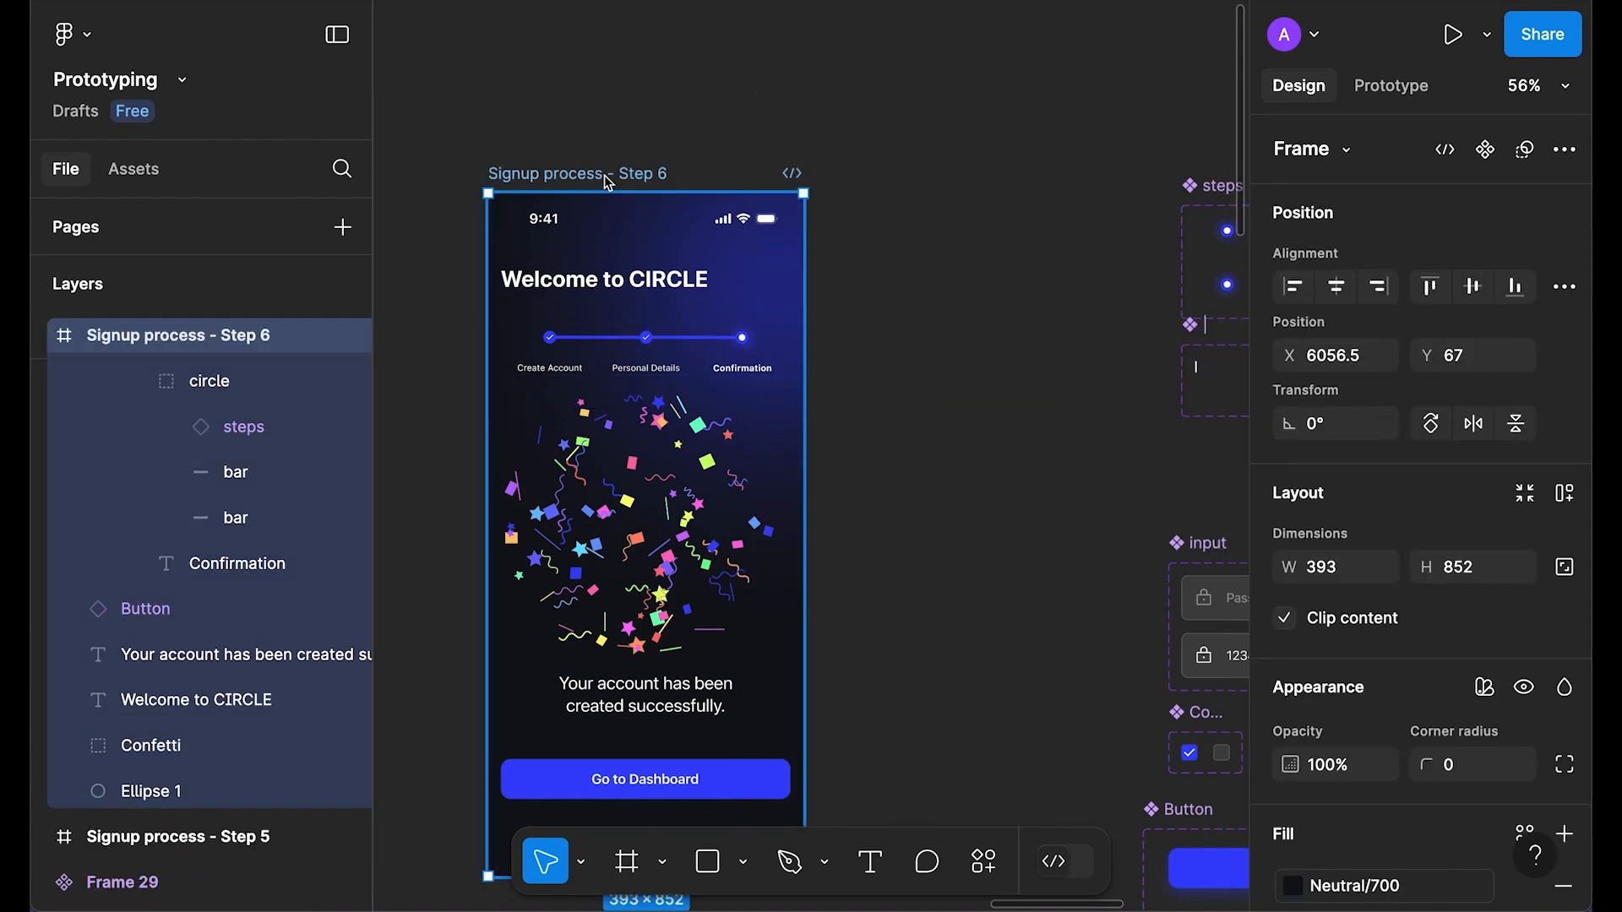
key(shift+space)
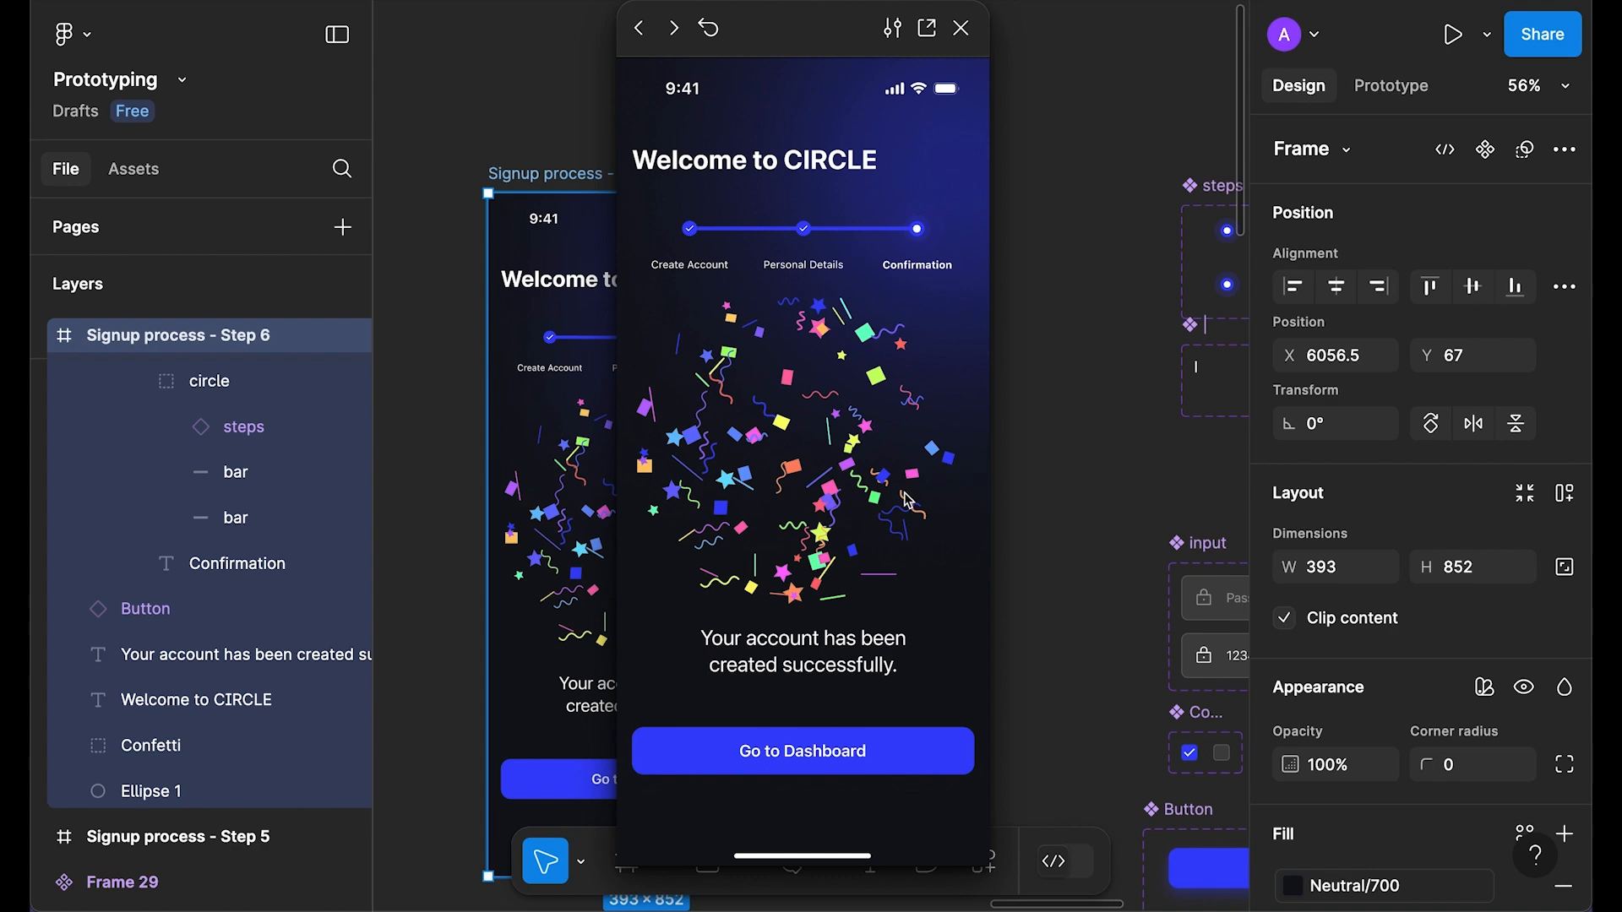
click(961, 28)
click(1025, 434)
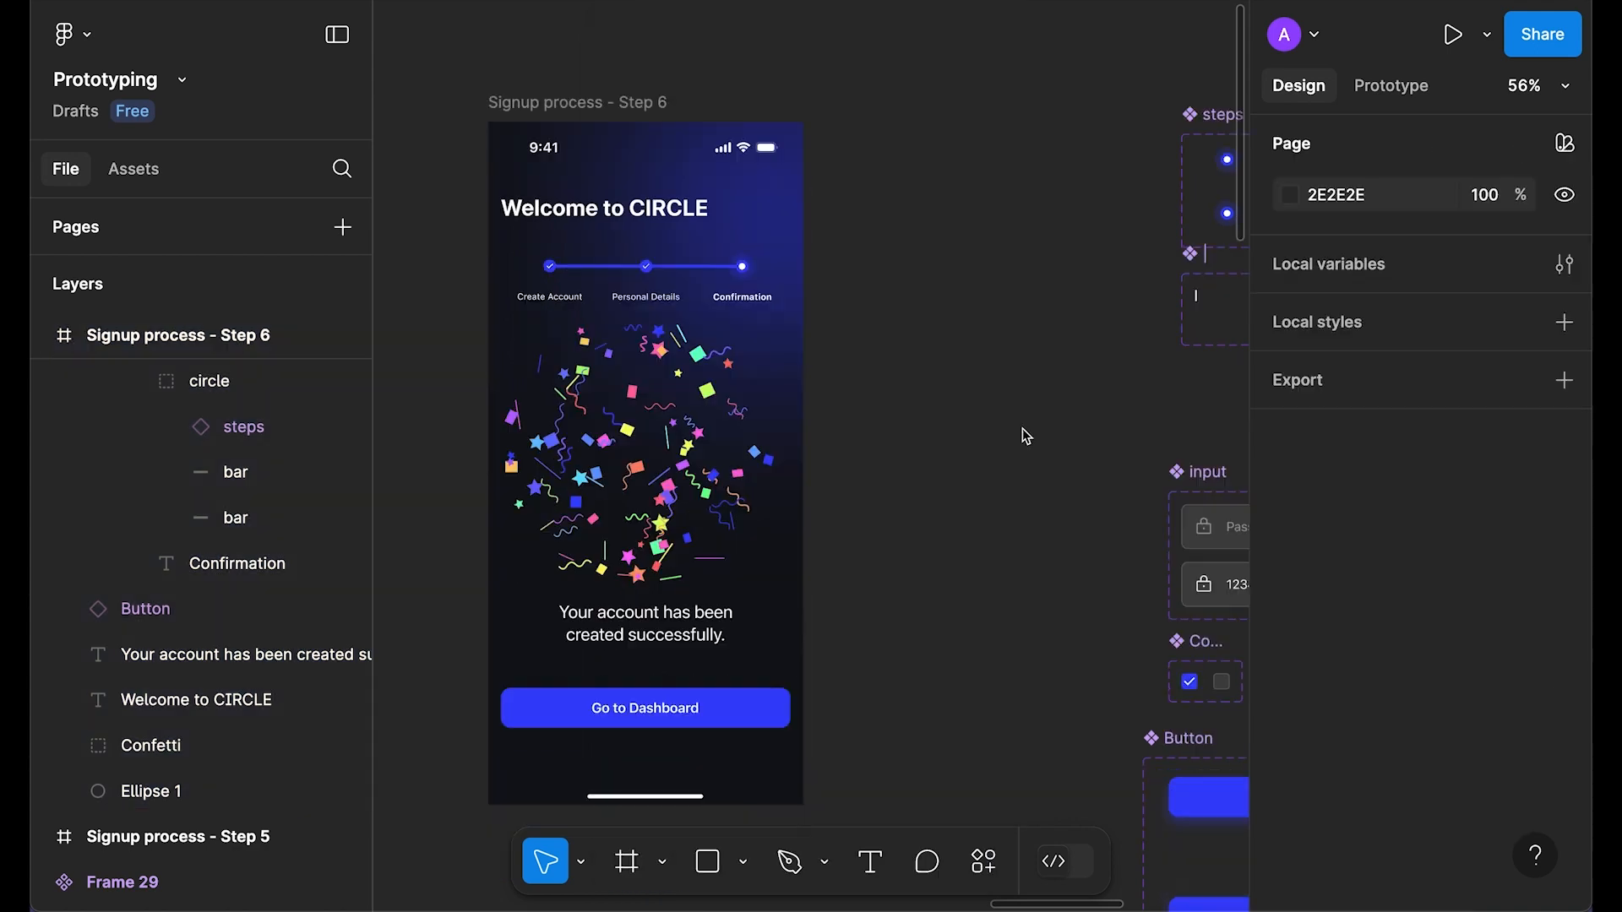
scroll(1017, 431, down, 3)
drag(977, 447, 1005, 328)
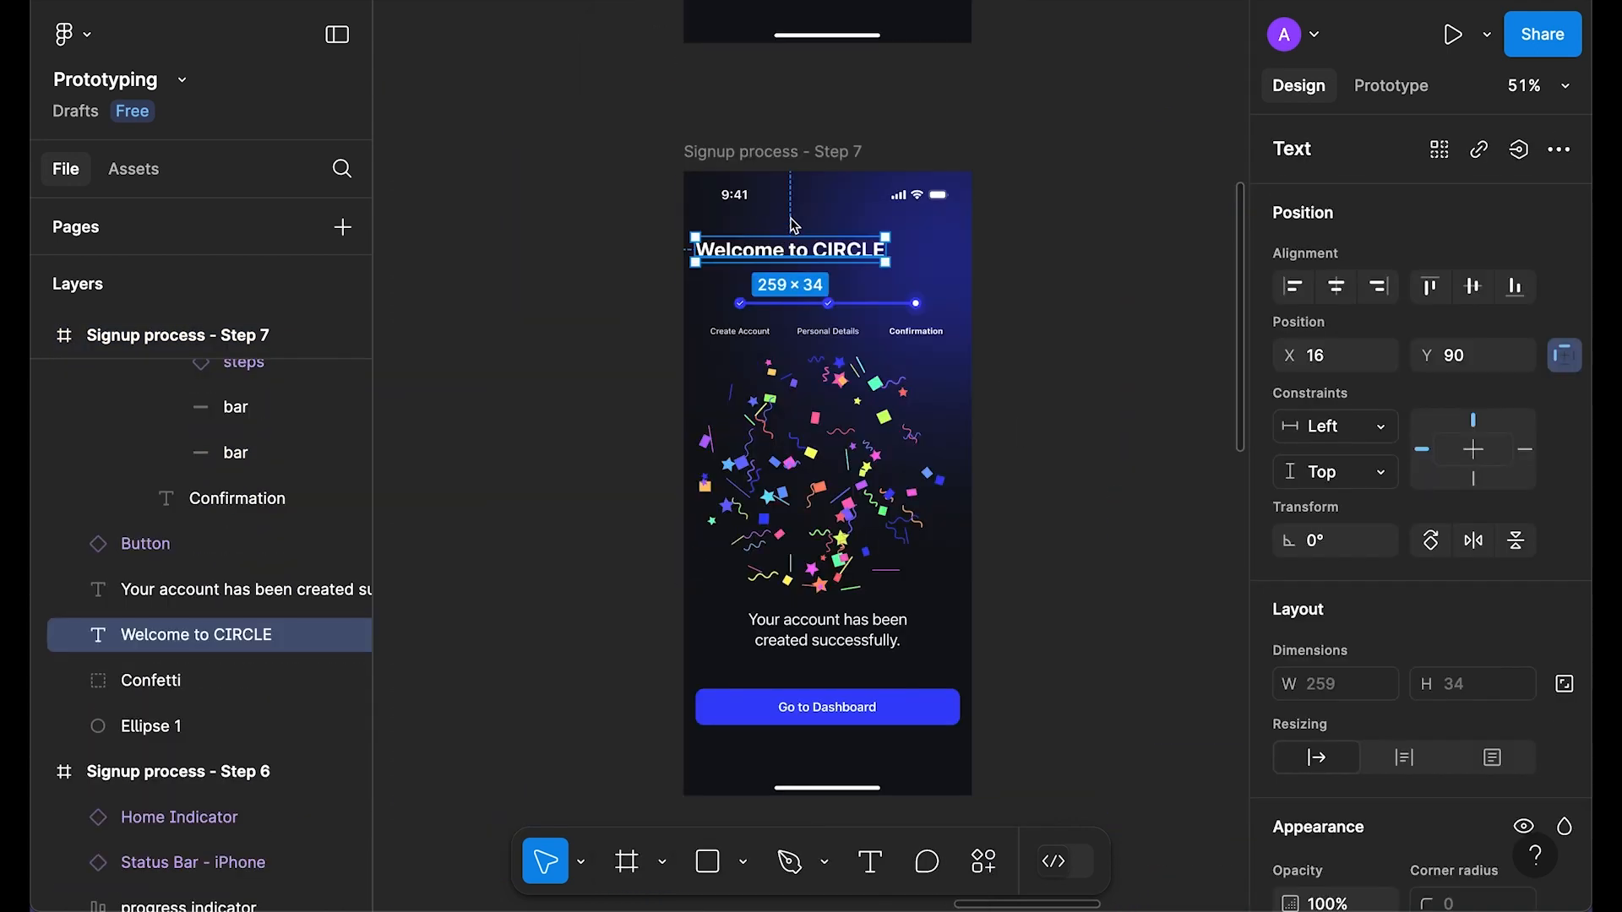
Step: Delete Step 7's title, progress indicator, home bar, Go to Dashboard button and account-created message
key(Delete)
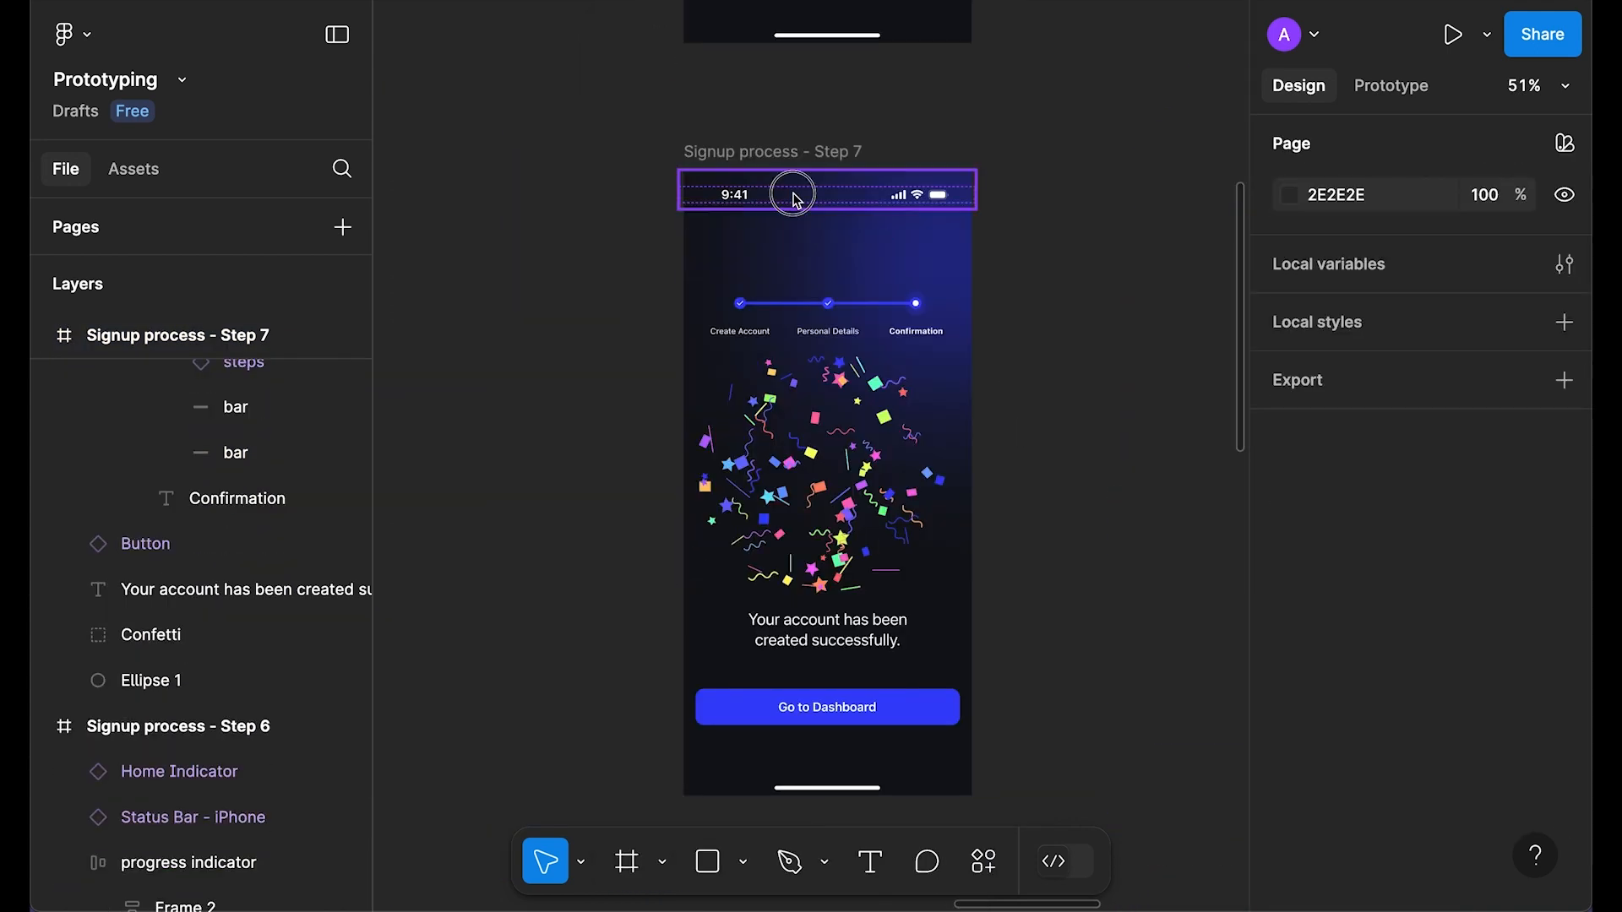
click(835, 316)
key(Delete)
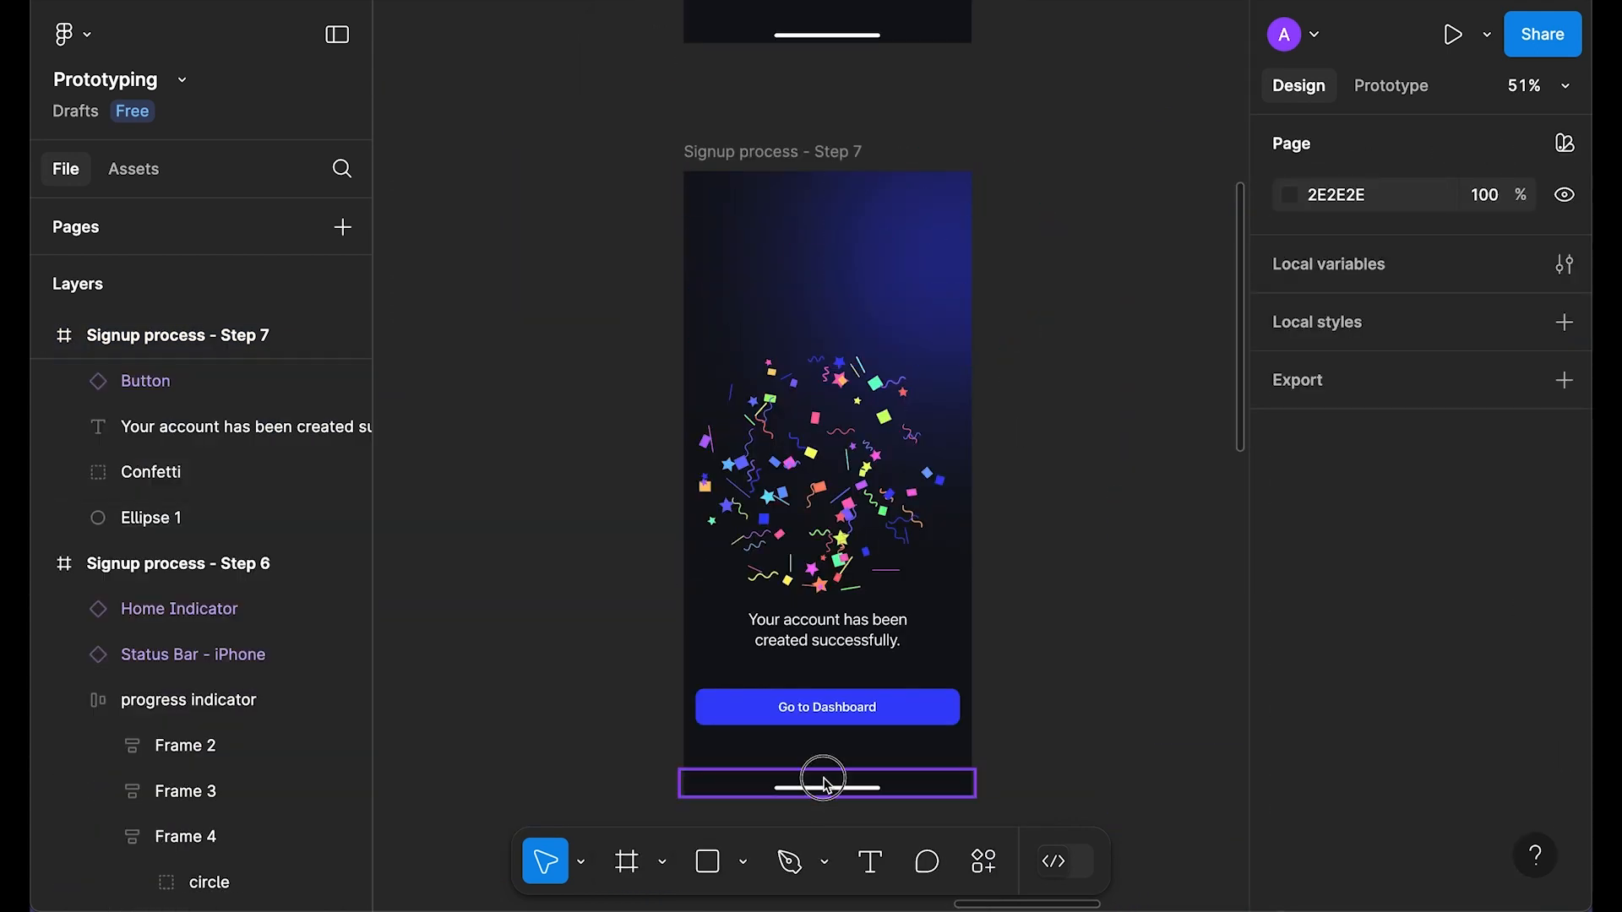
click(827, 786)
key(Delete)
key(Delete)
click(839, 656)
key(Delete)
click(941, 254)
key(Delete)
Step: Rename the Step 7 frame to 'confetti' and turn it into a component
click(767, 153)
double_click(767, 153)
text(confetti)
key(Return)
scroll(627, 221, down, 2)
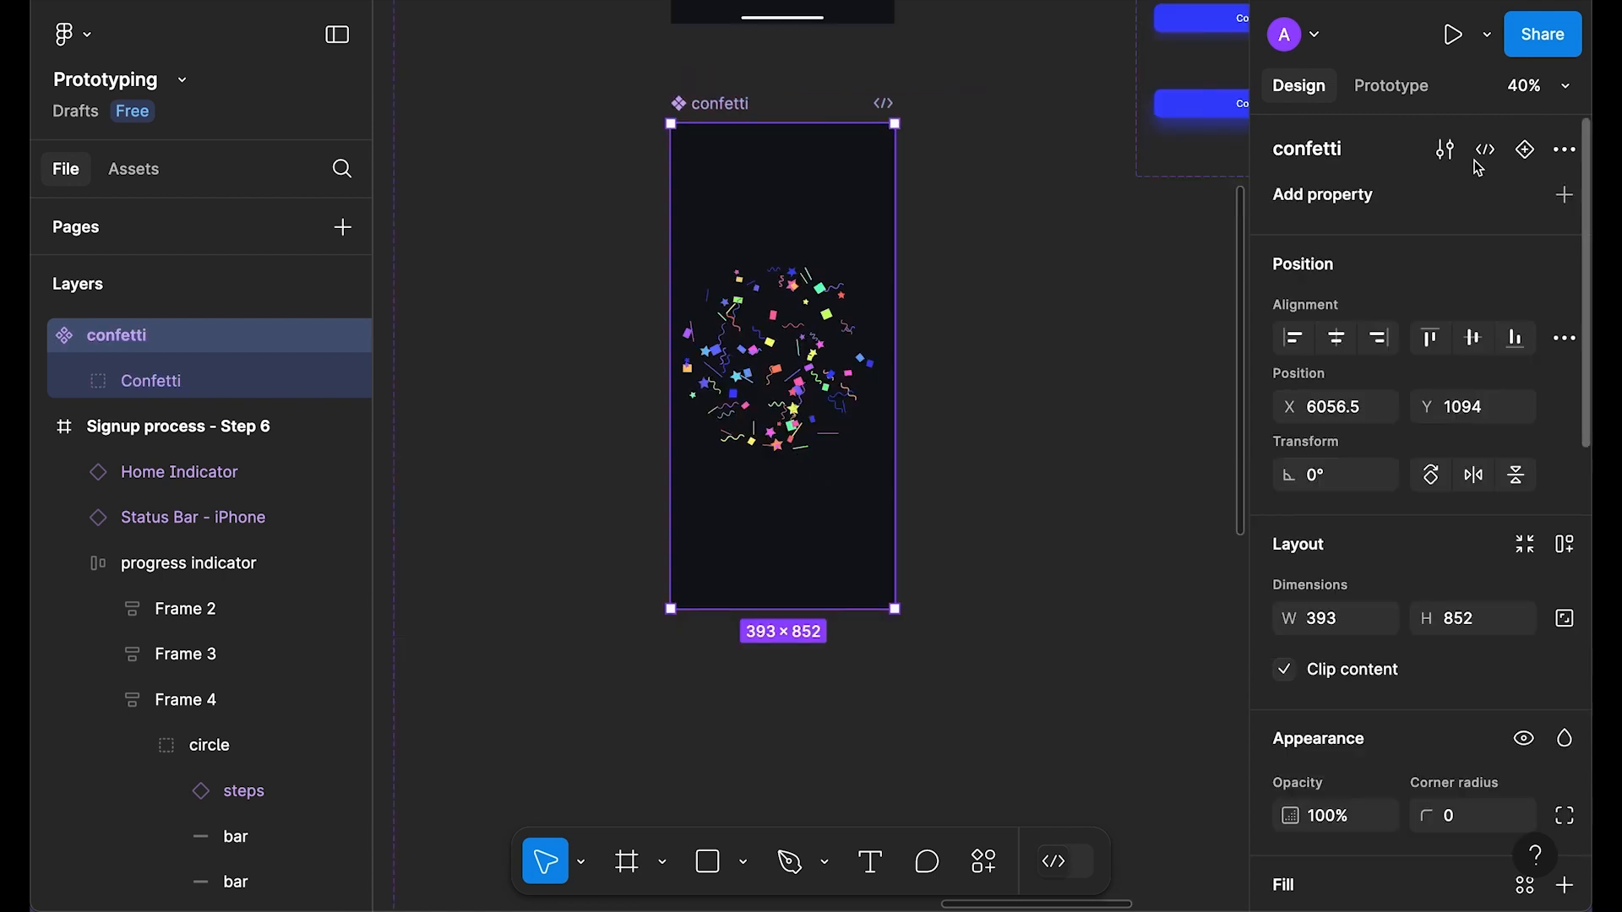
click(1524, 150)
Step: Set the spacing between the confetti component's variants to 100
scroll(1107, 512, down, 1)
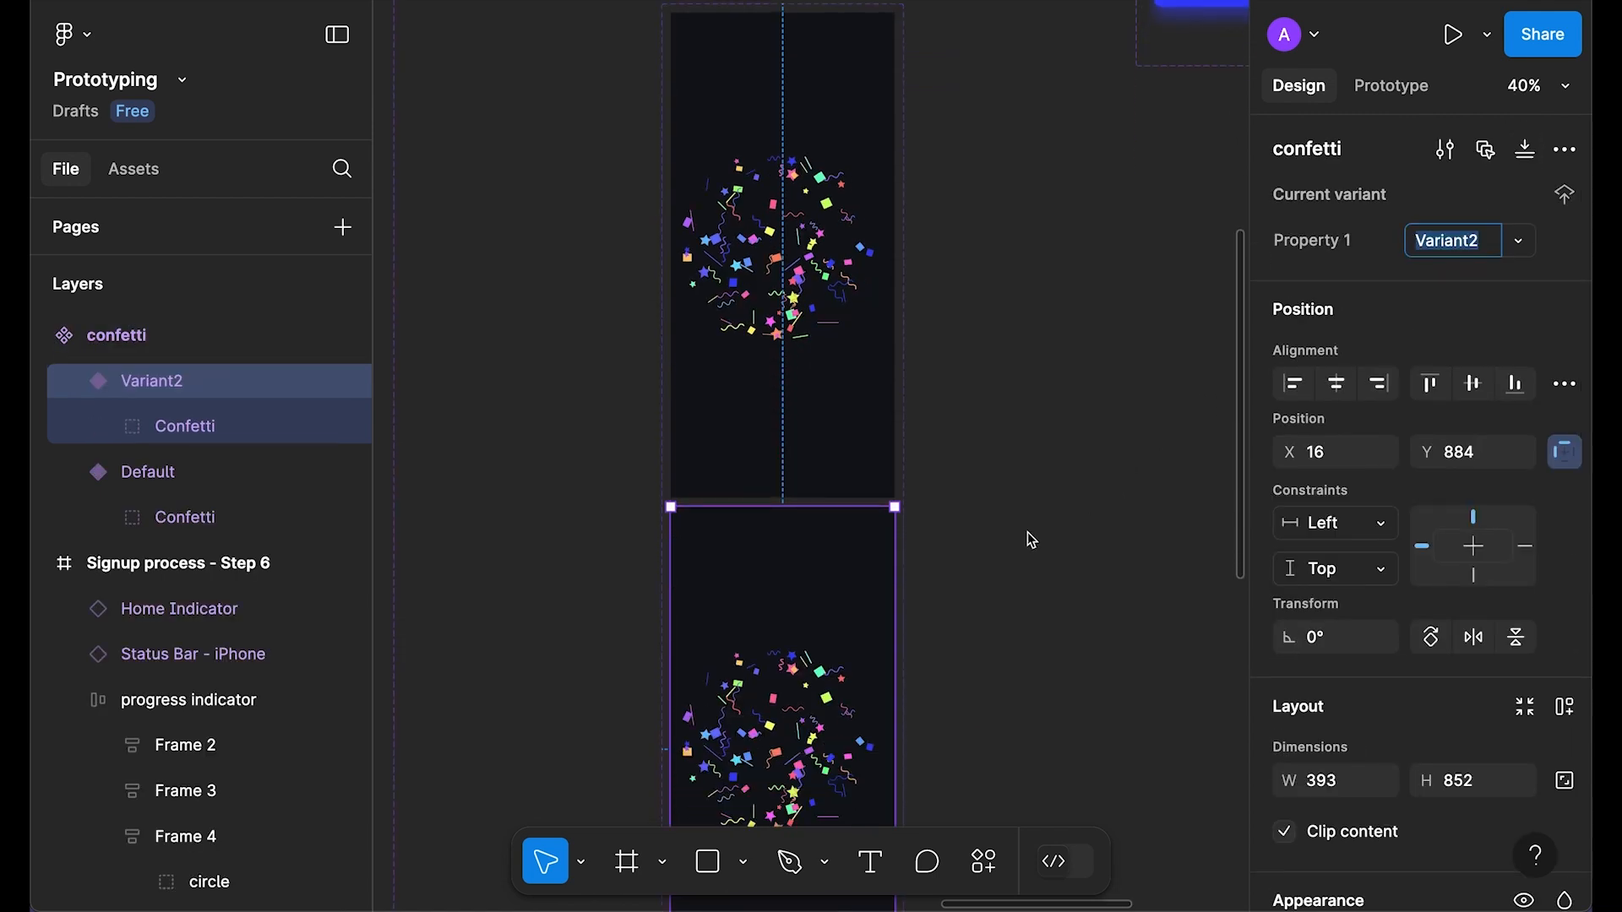
click(1027, 532)
scroll(1028, 532, up, 2)
drag(966, 576, 996, 395)
scroll(820, 111, up, 2)
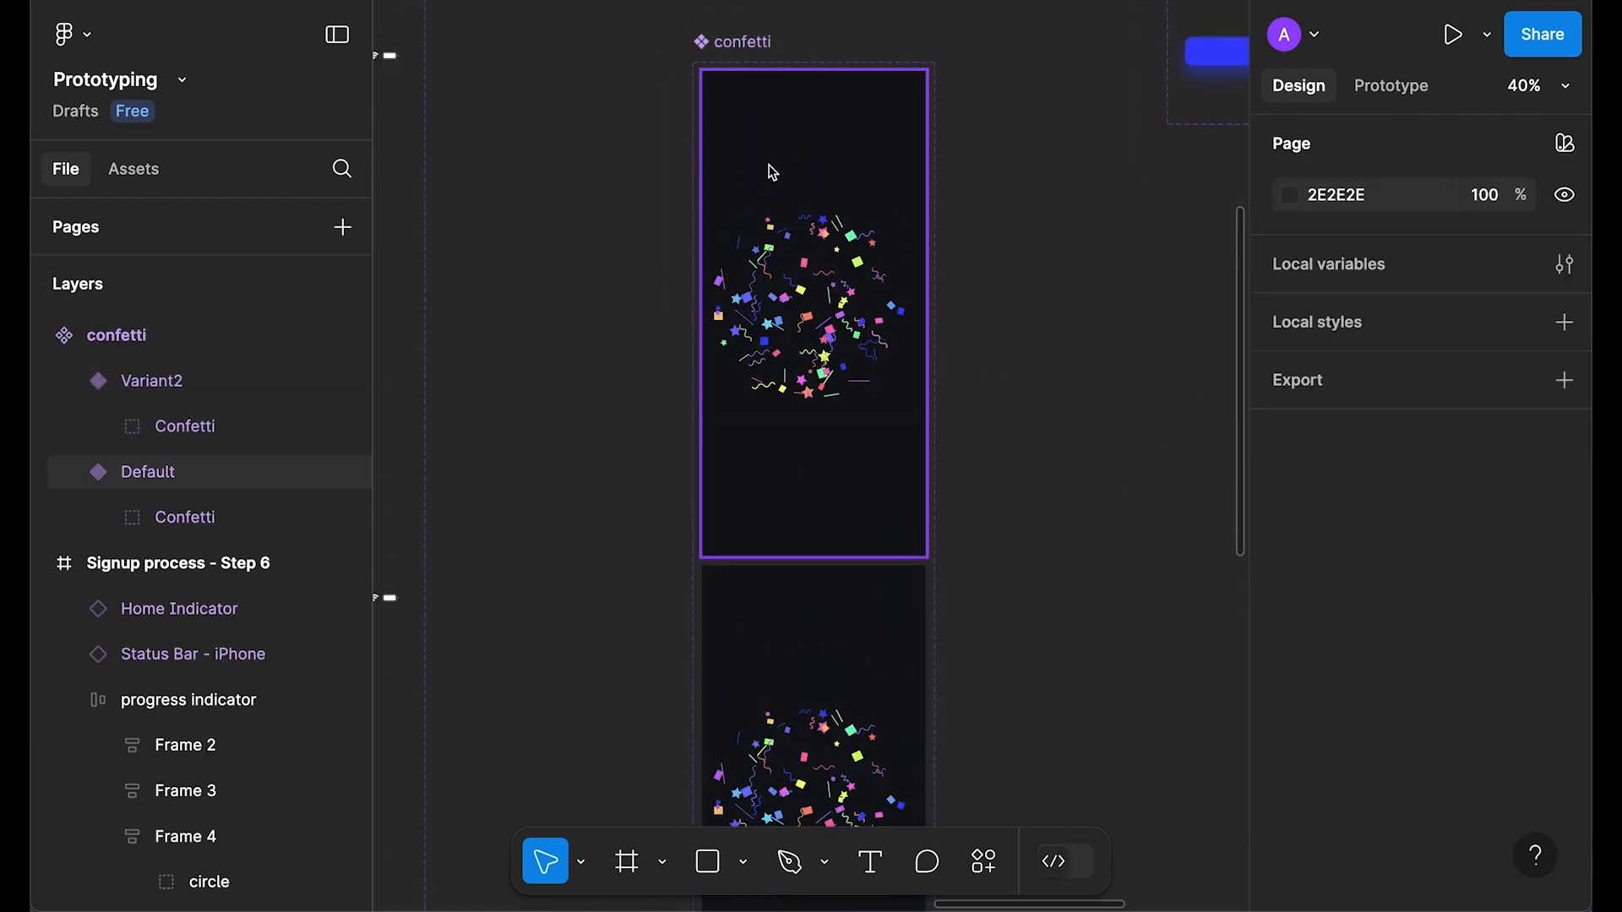
click(760, 46)
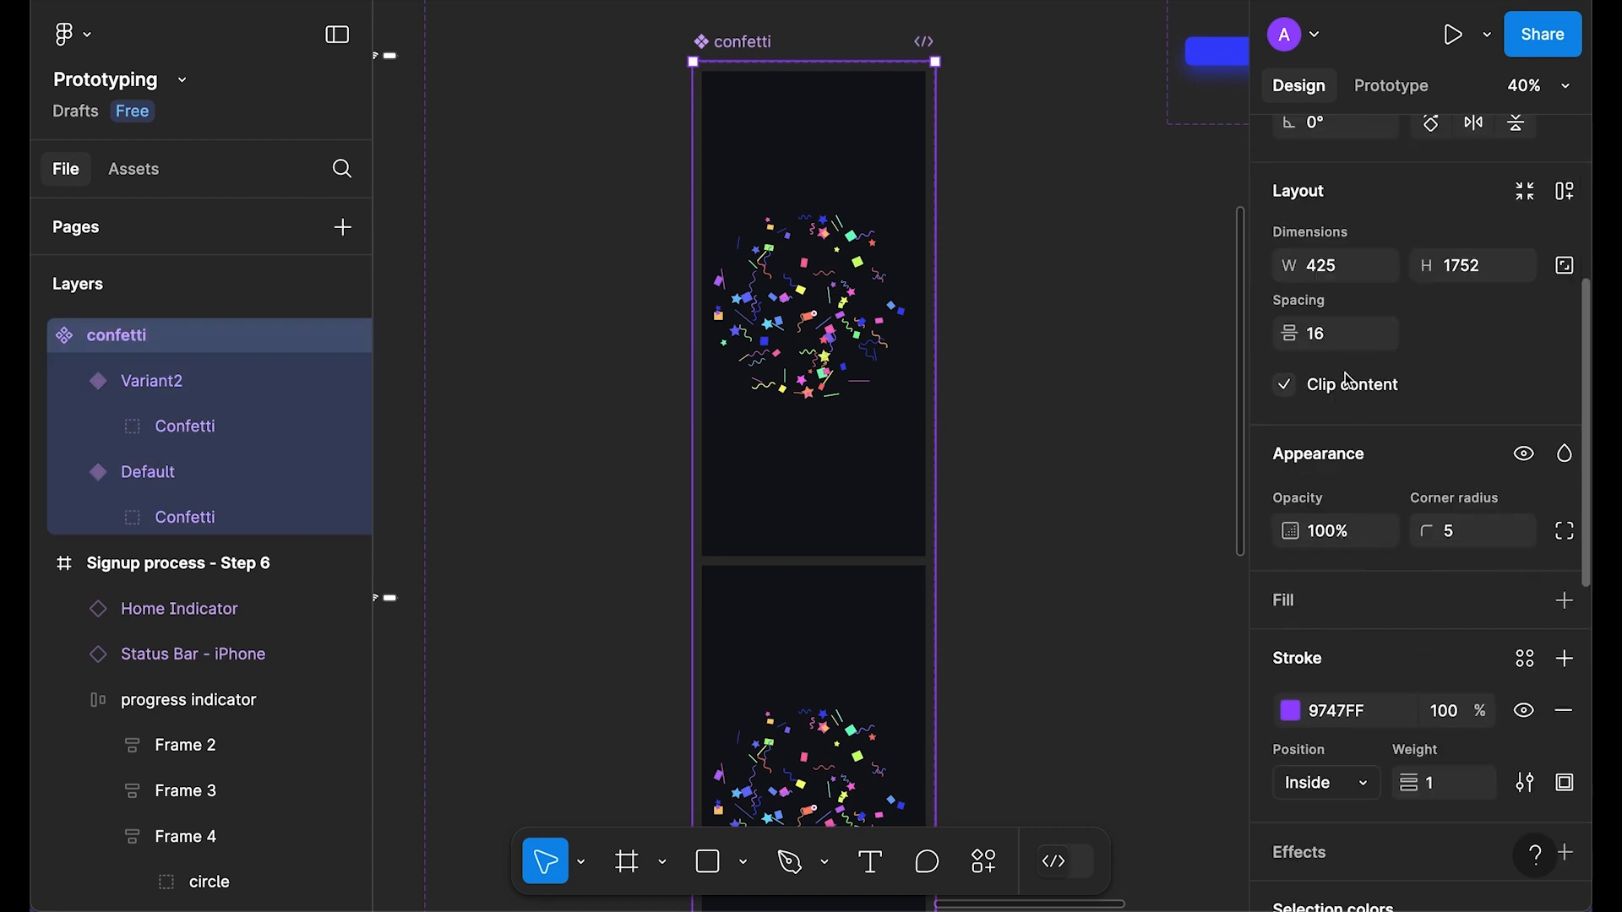
click(1337, 342)
text(100)
key(Return)
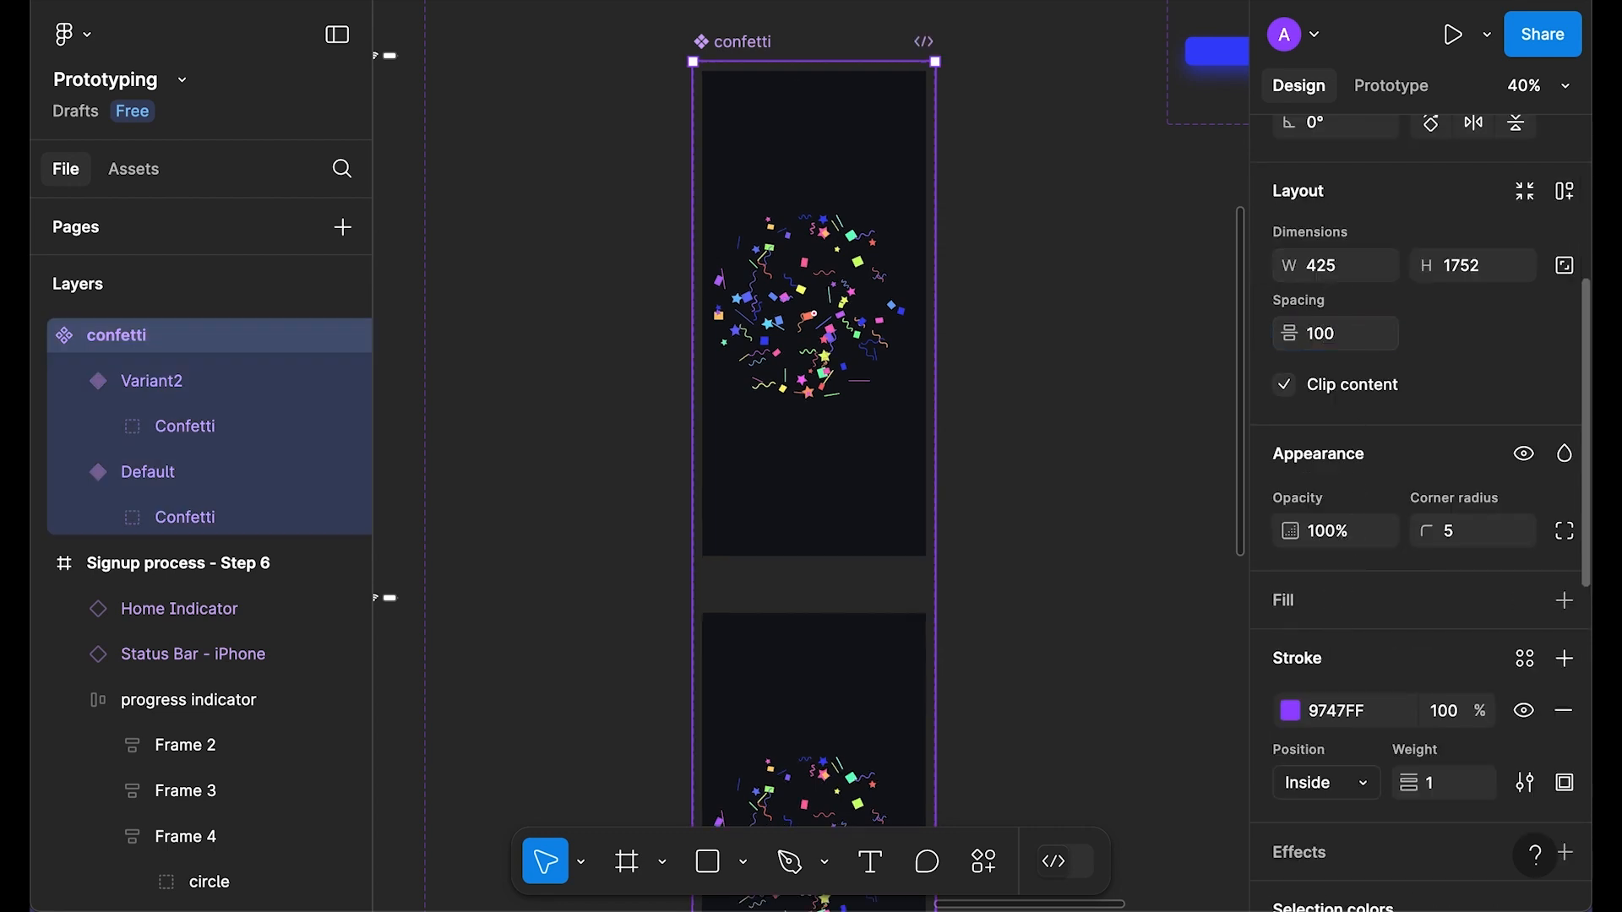
Step: Scale the Default variant's confetti group down to 41.95×40.5 with the scale tool
scroll(1529, 422, up, 3)
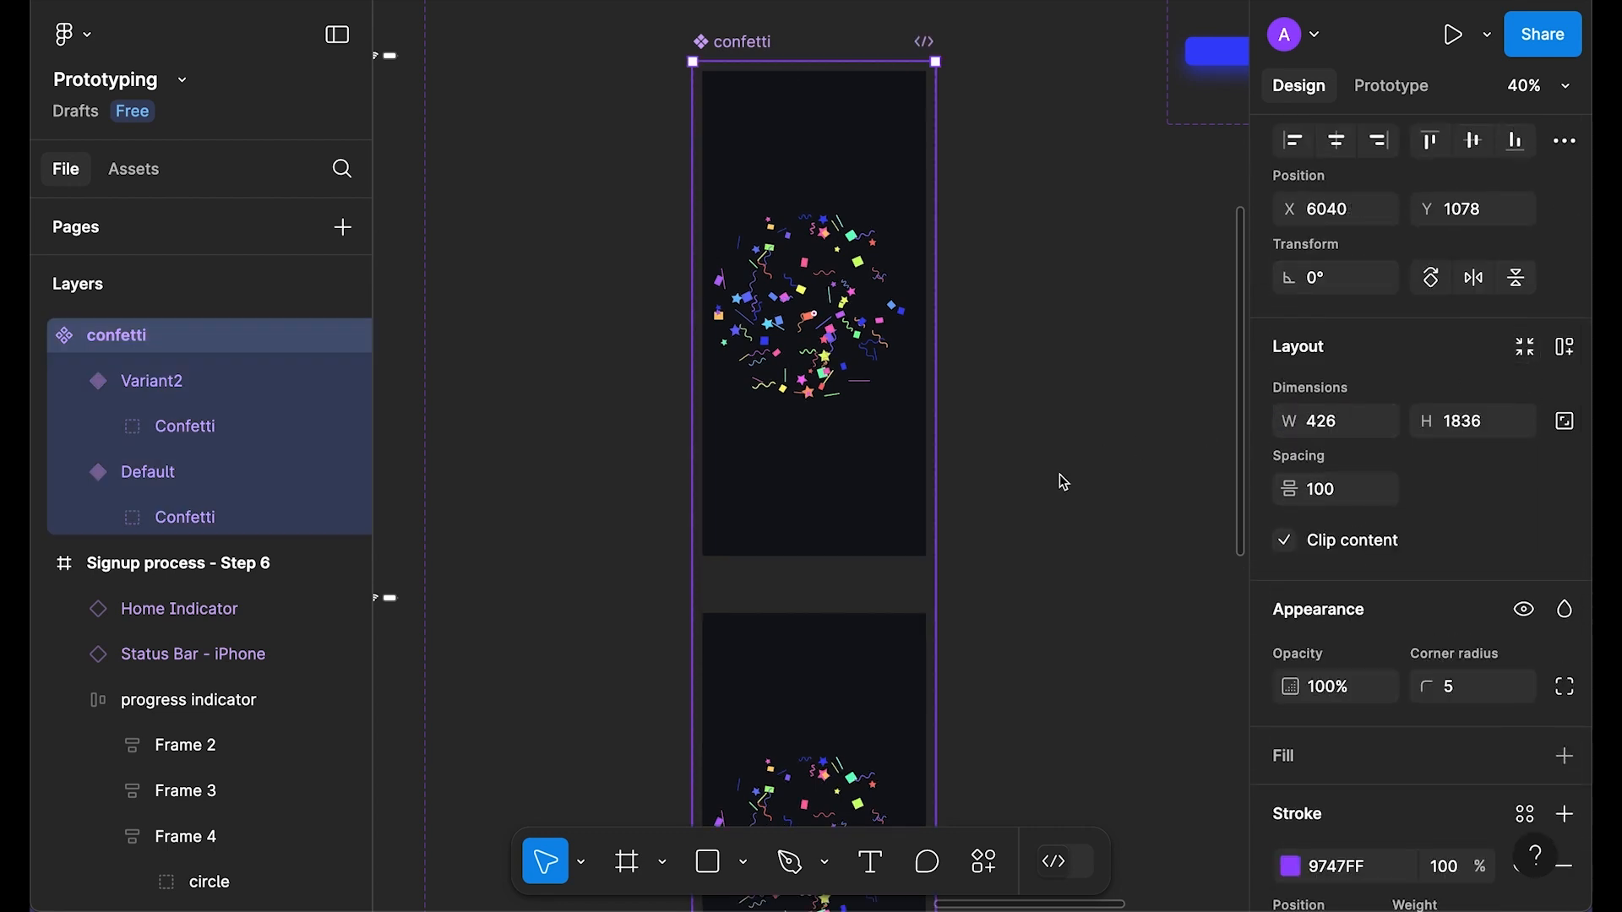
scroll(1018, 463, up, 1)
click(1018, 463)
double_click(794, 371)
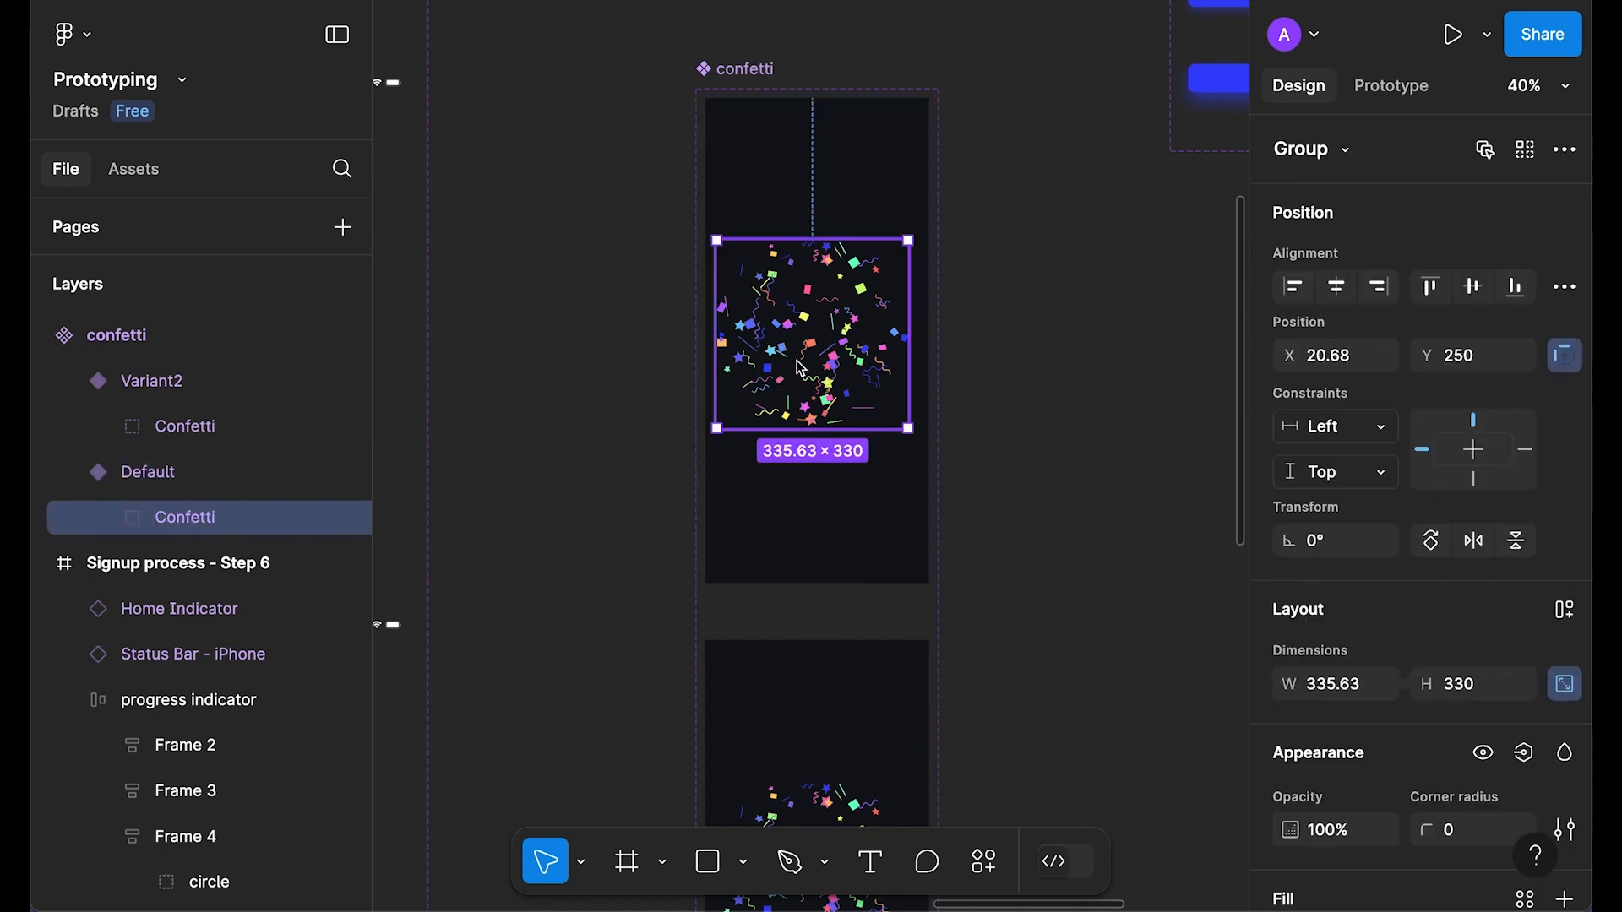
key(k)
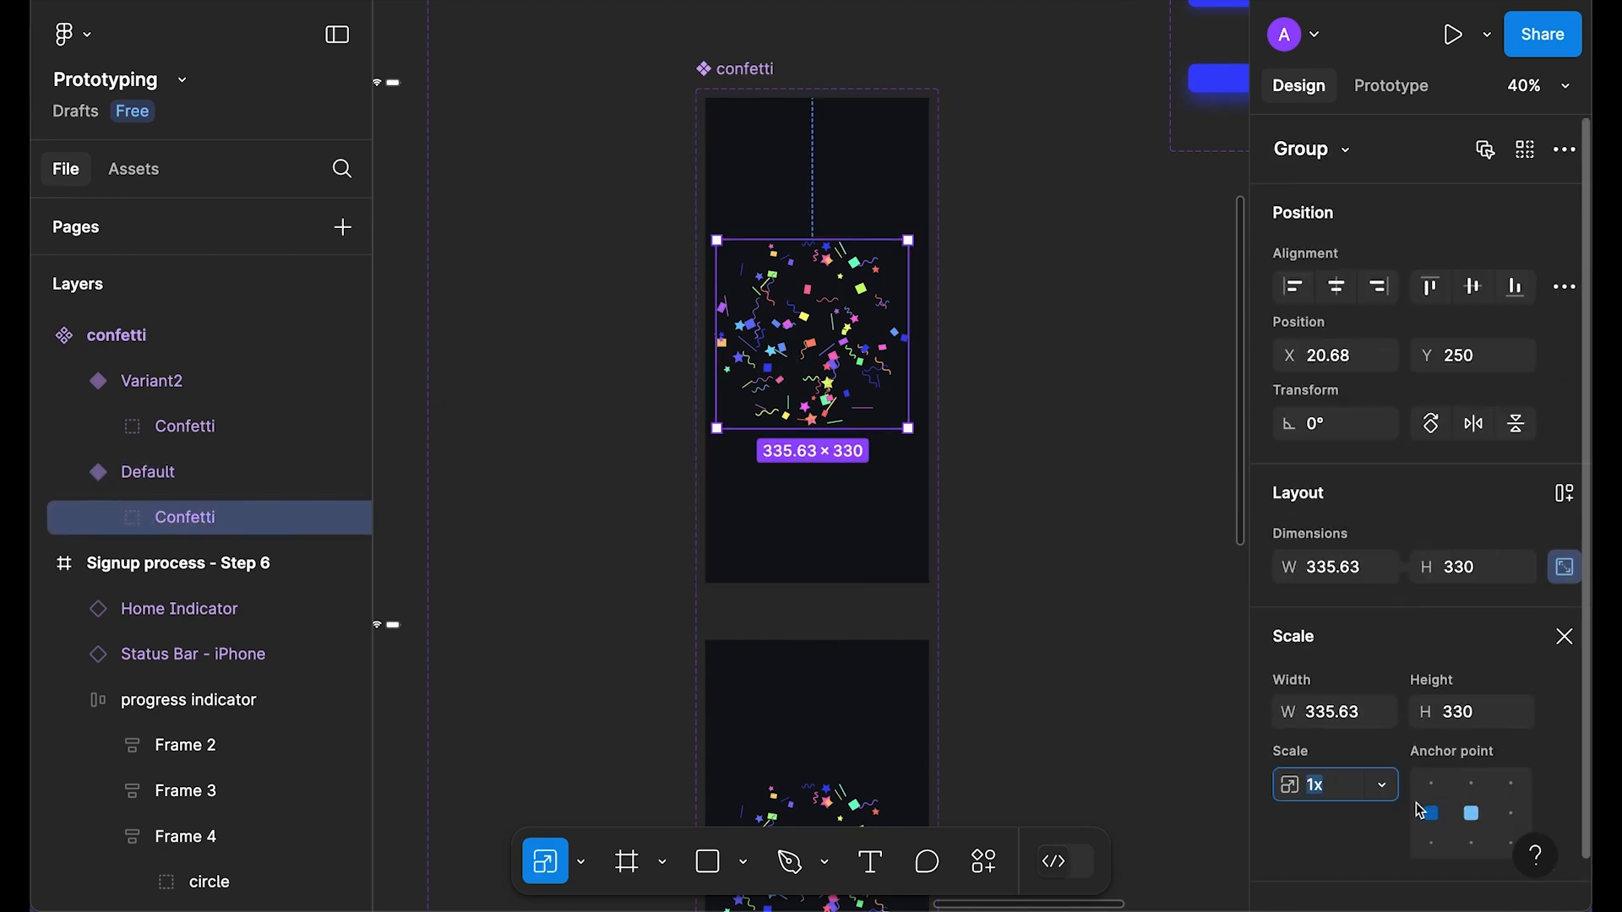
click(1382, 785)
click(1358, 692)
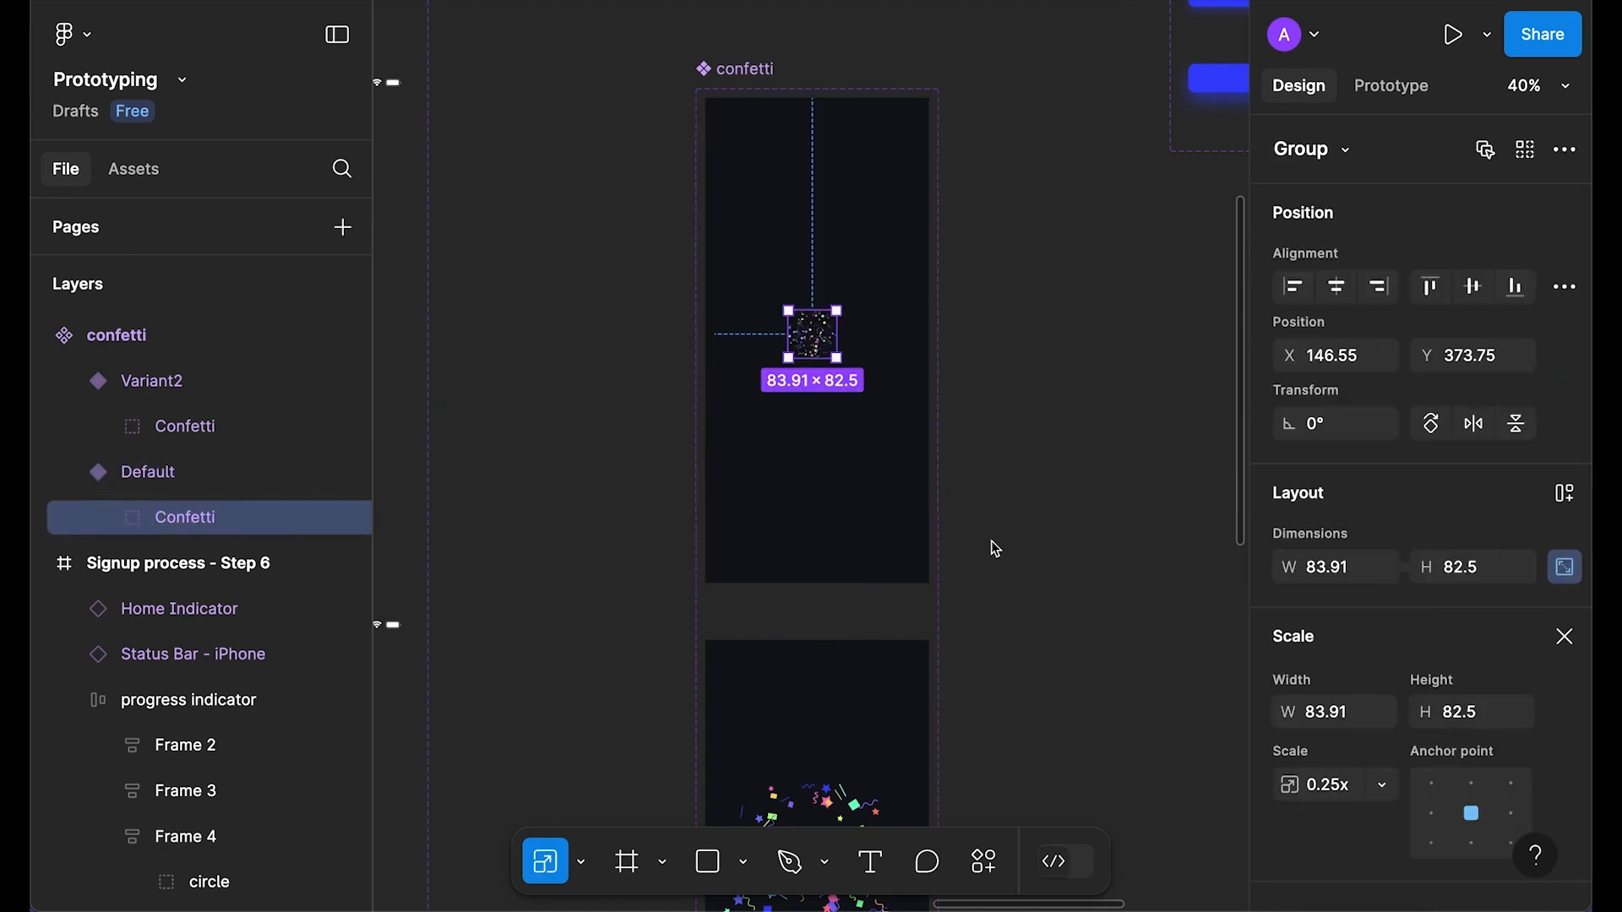
click(1384, 787)
click(1124, 673)
click(1037, 458)
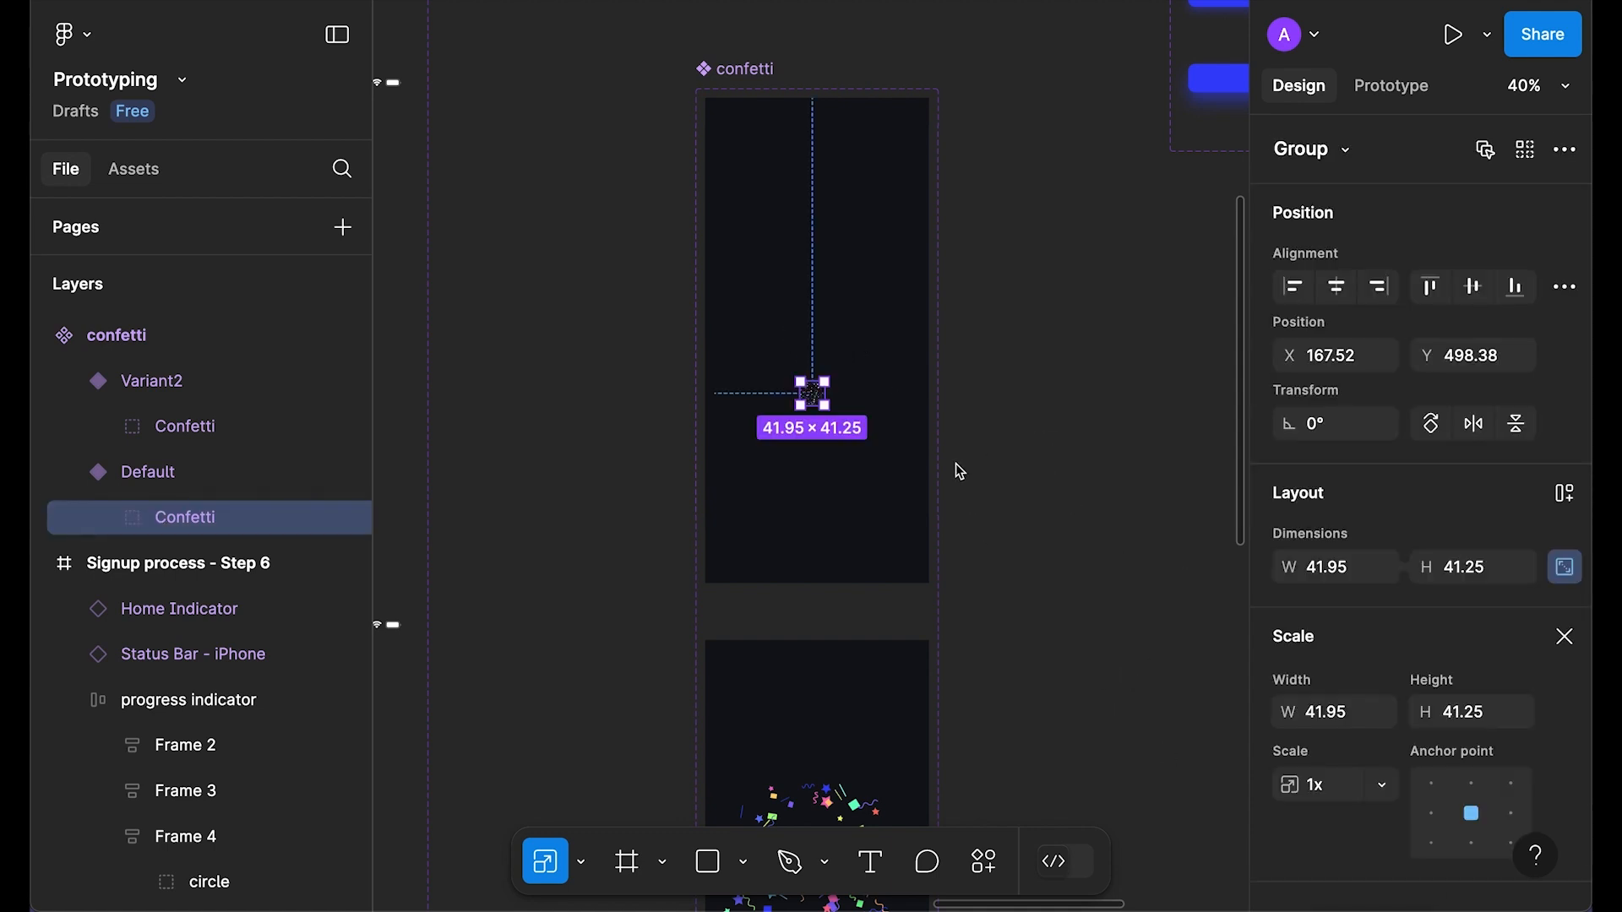
Step: Rotate the confetti pieces 180° and move the group to the frame's bottom at Y 859
key(Return)
click(1335, 423)
text(180)
key(Return)
key(shift+Return)
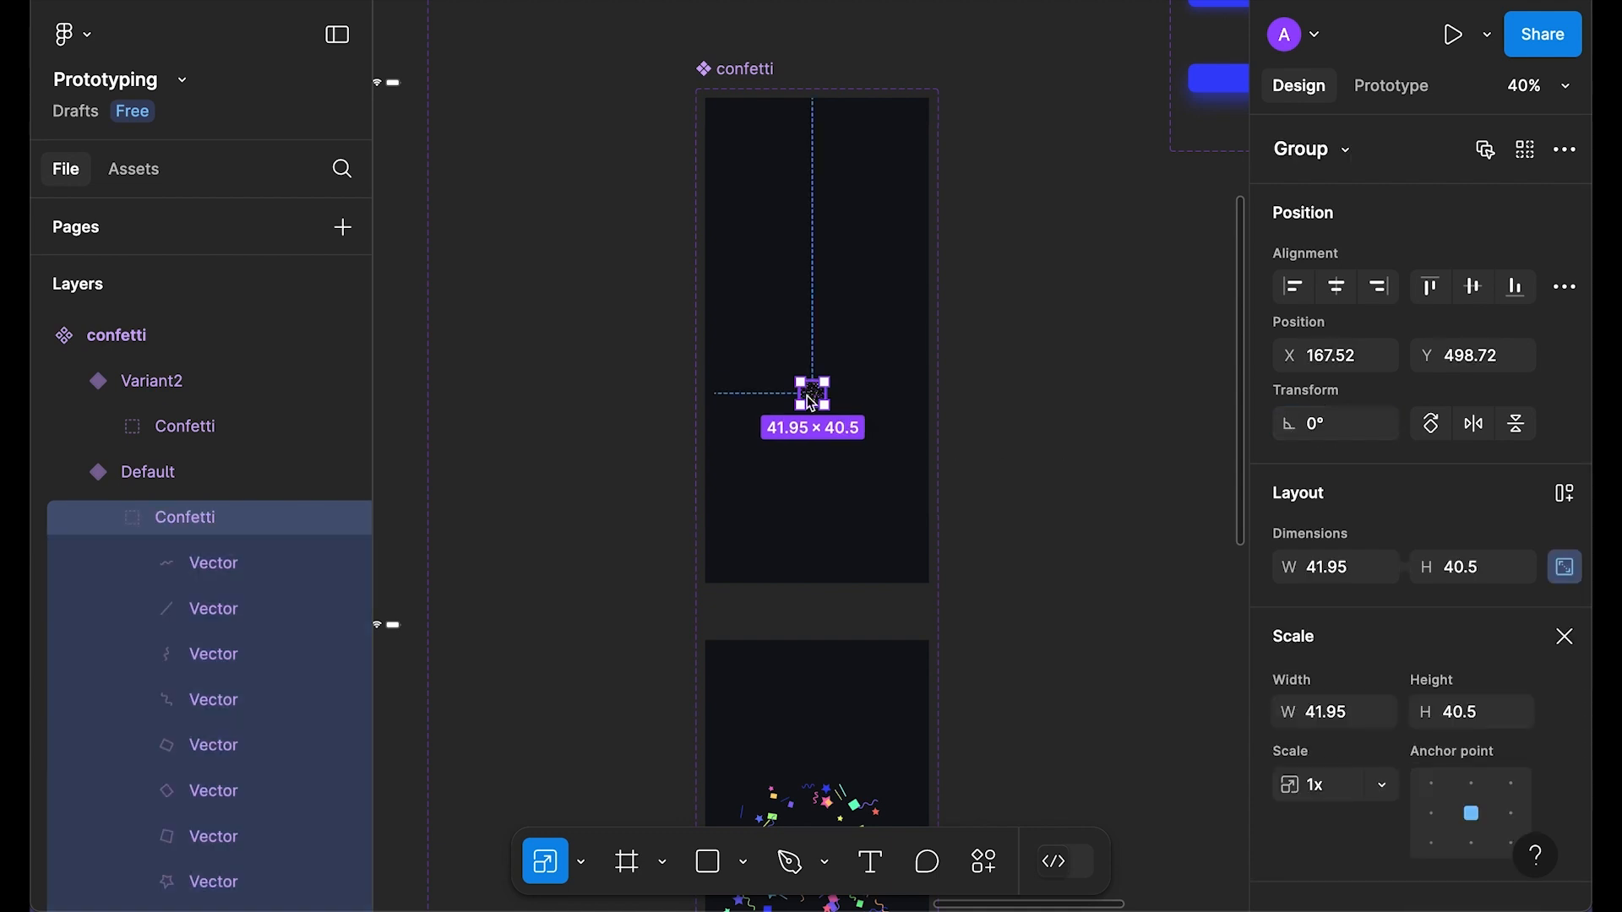
key(shift+Down)
key(shift+Down)
key(shift+Down)
key(shift+Down)
key(shift+Down)
key(shift+Down)
key(shift+Down)
key(shift+Down)
click(1515, 287)
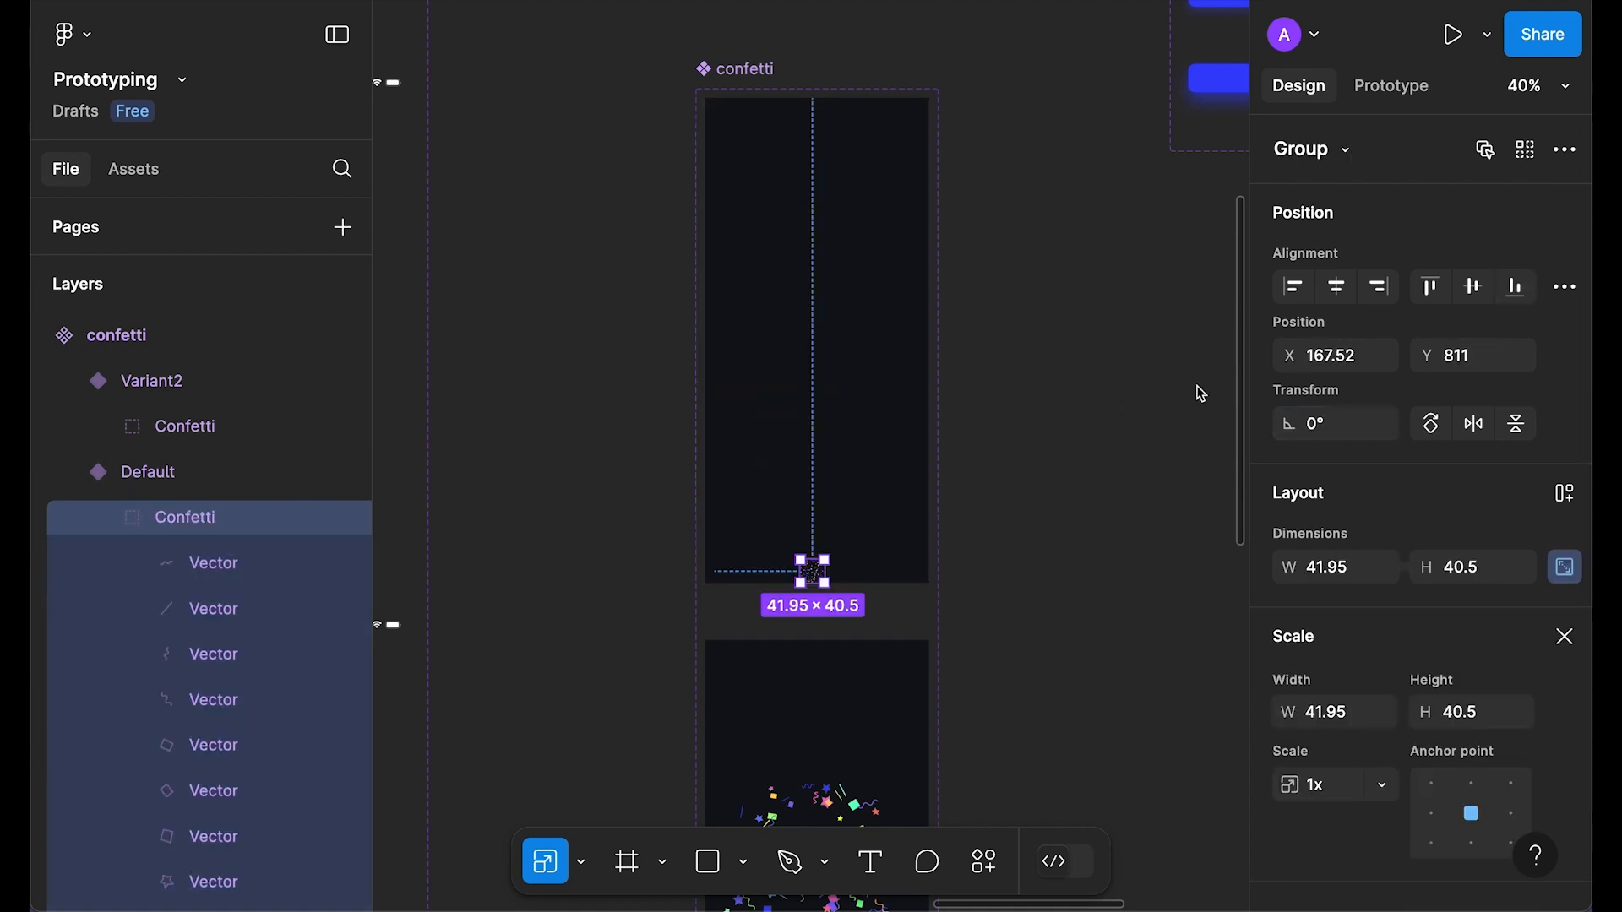
key(Down)
key(Down)
key(Down)
key(Down)
key(Down)
key(Down)
key(Down)
key(Down)
key(Down)
key(Down)
key(Down)
key(Down)
key(Down)
key(Down)
key(Down)
key(Down)
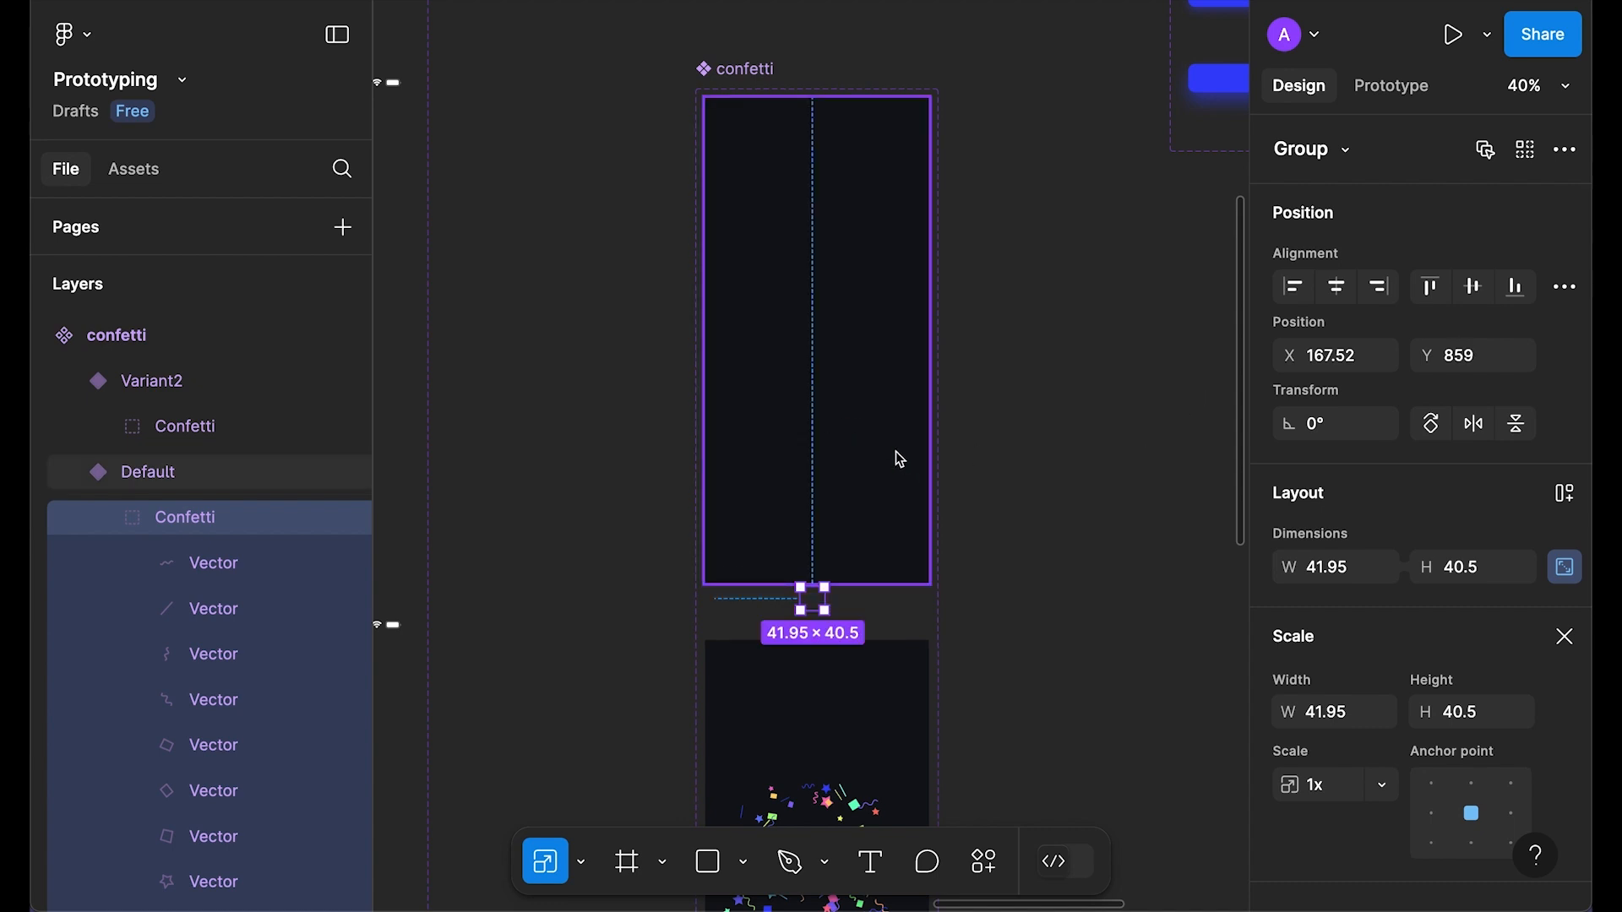
scroll(885, 370, down, 6)
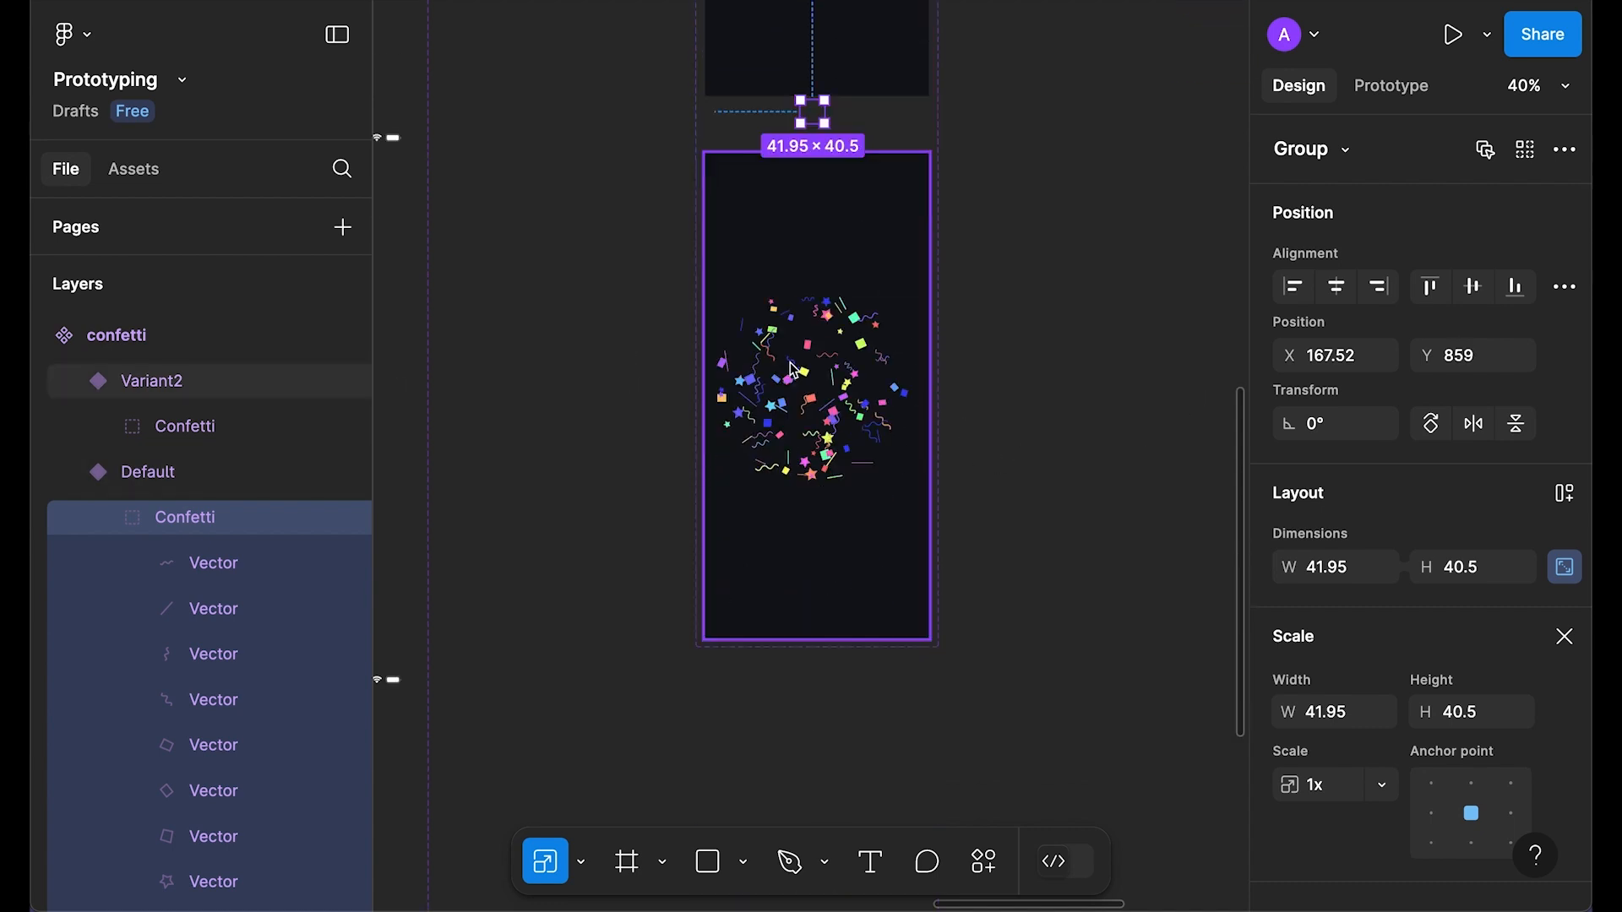
click(792, 367)
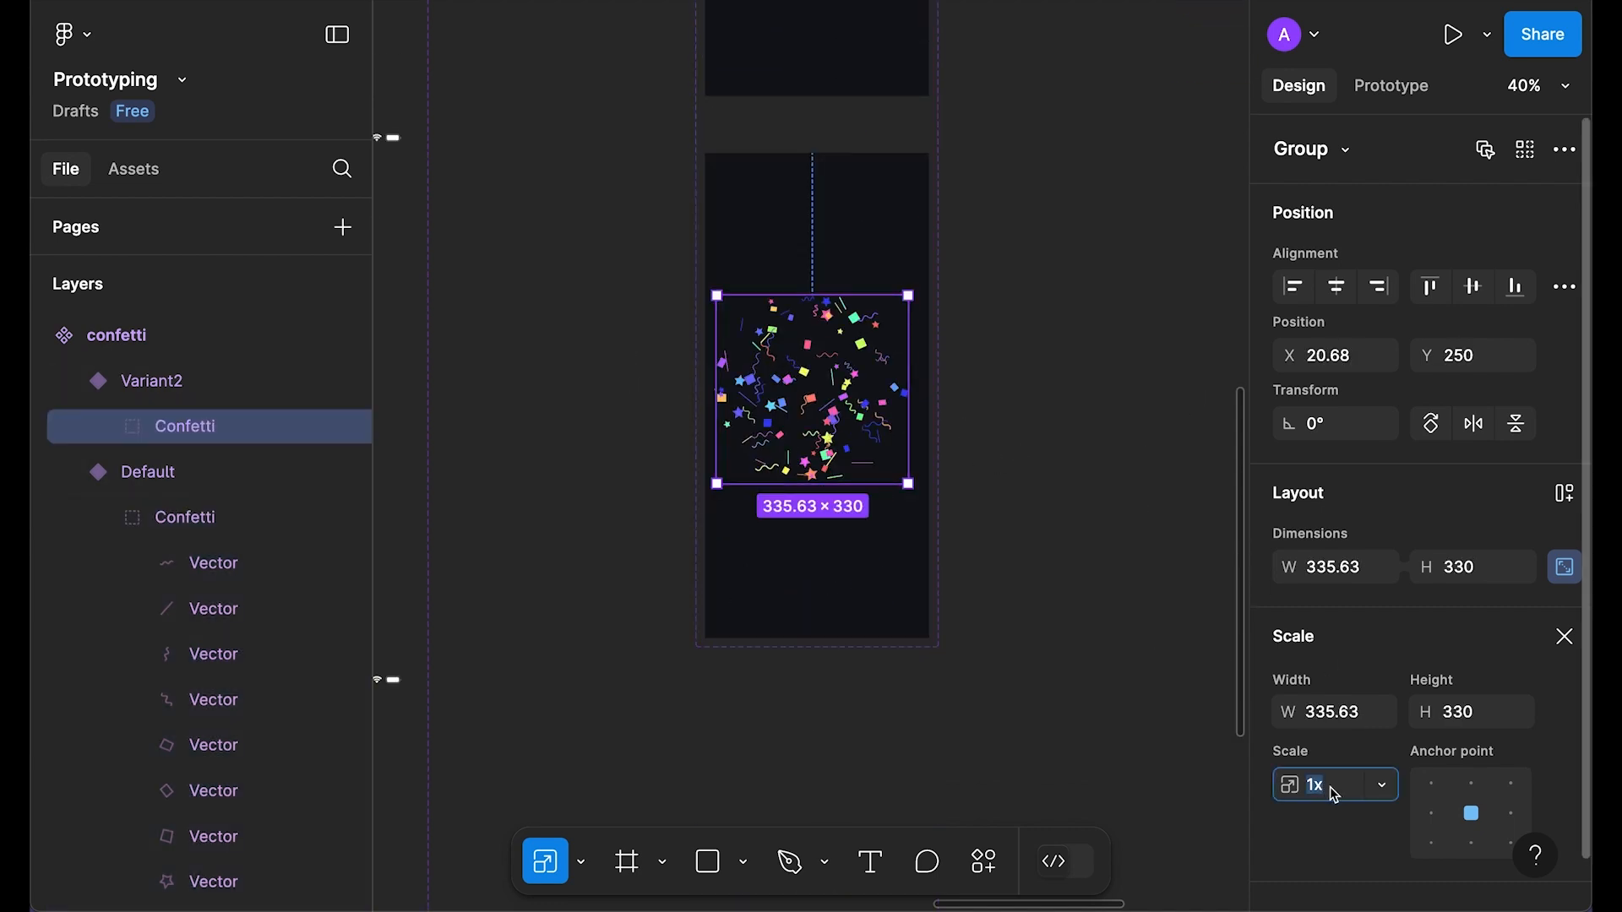
Step: Scale Variant2's Confetti group 10x and nudge it upward
click(1364, 784)
scroll(1409, 773, down, 2)
click(1340, 859)
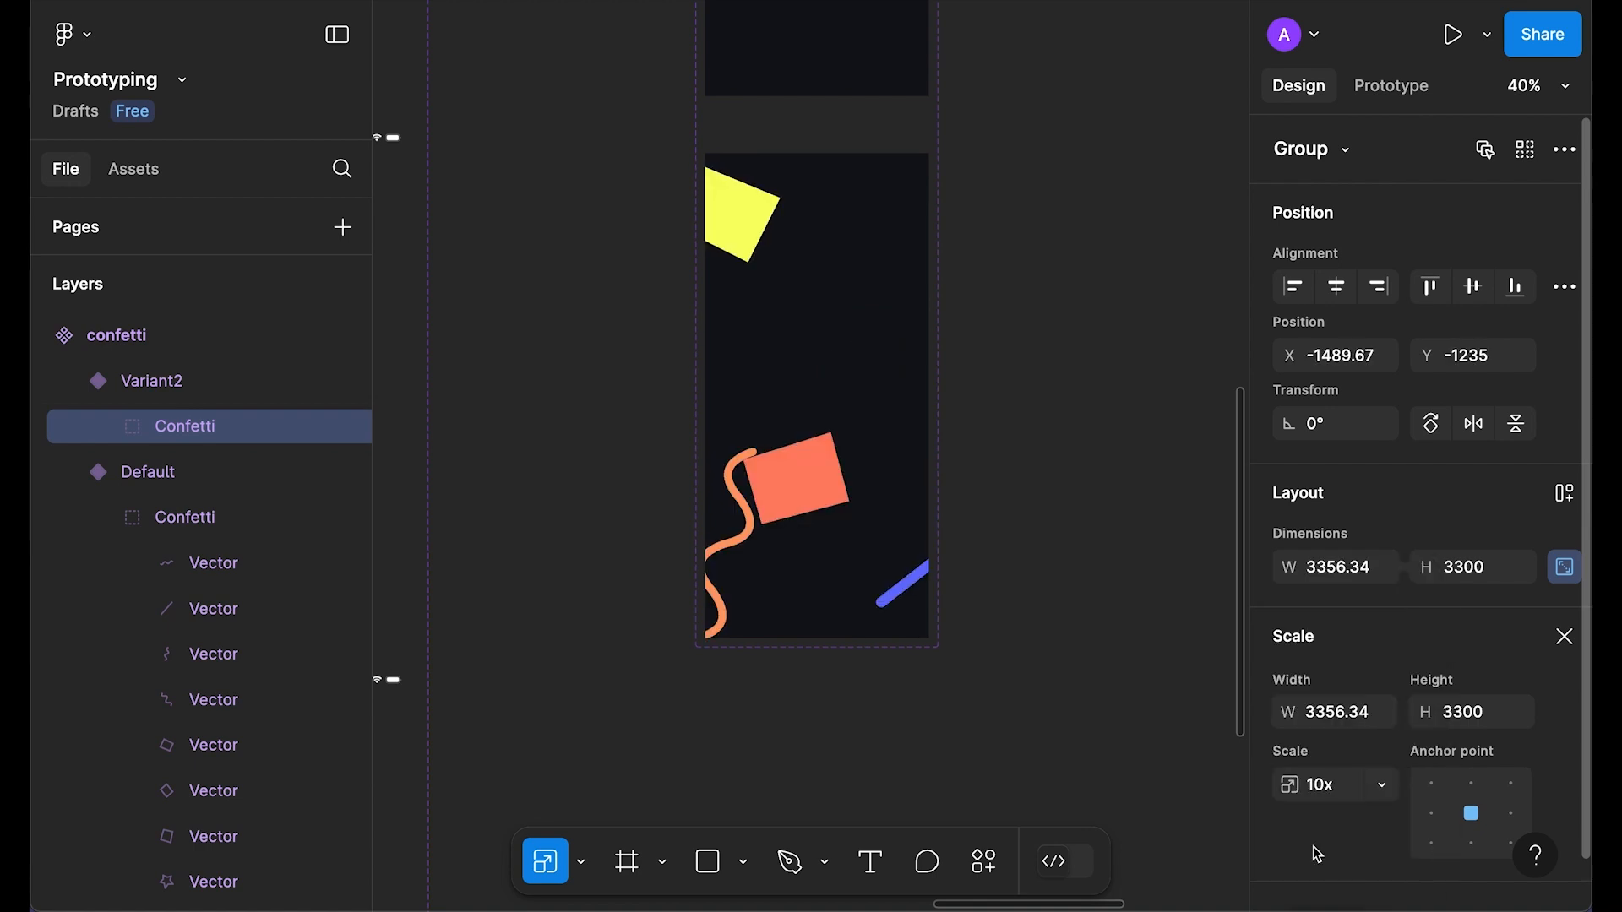
scroll(1007, 454, down, 5)
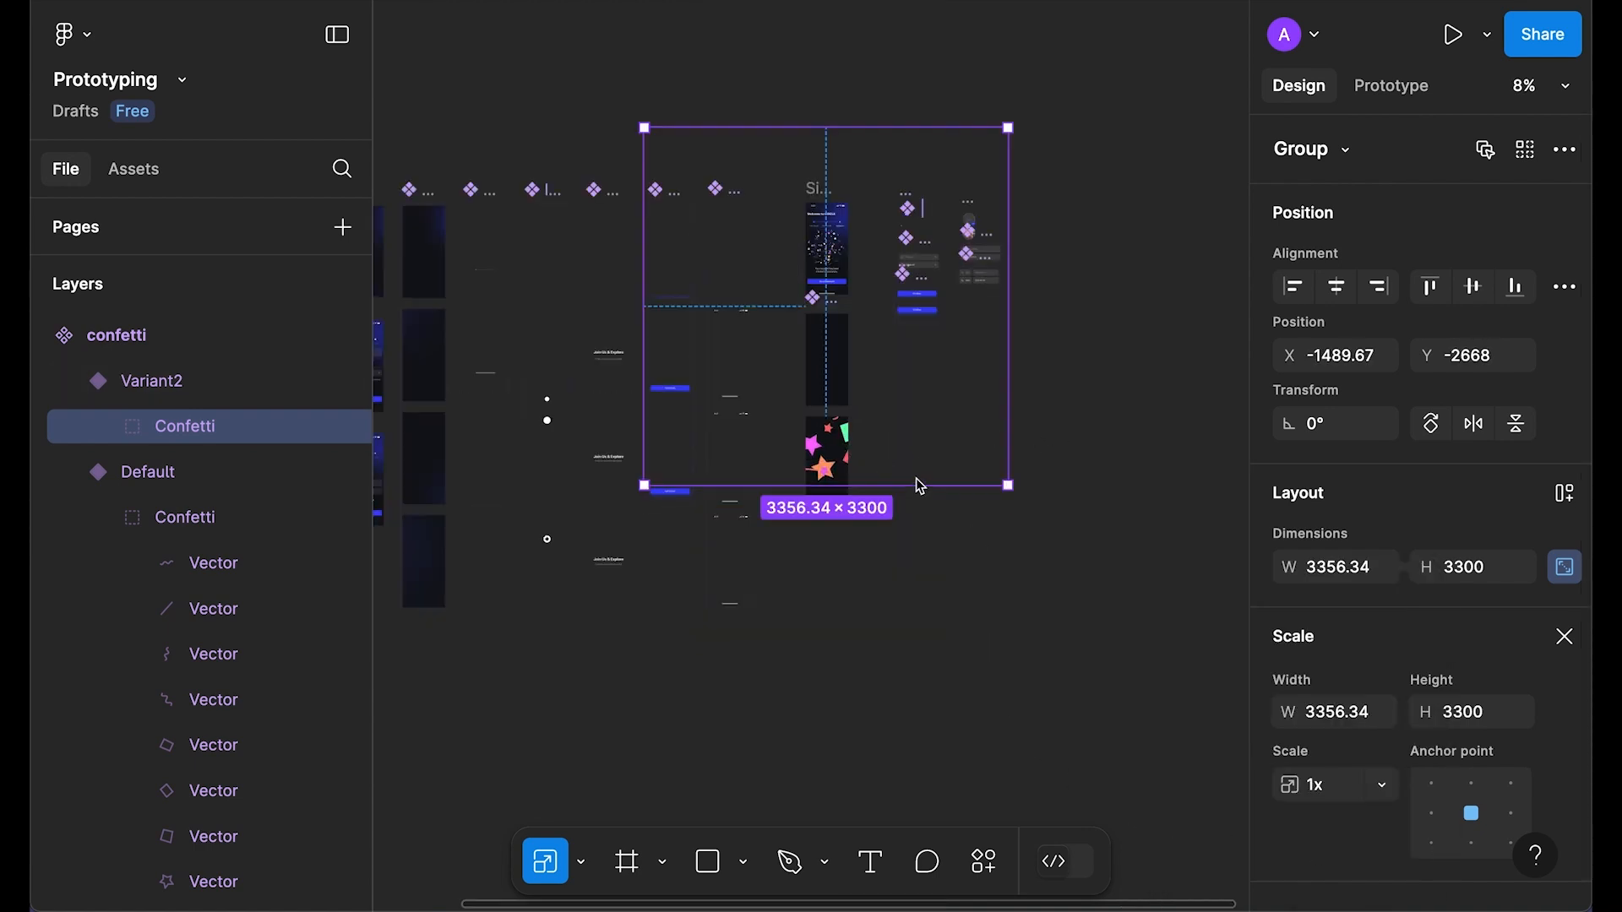
drag(910, 433, 910, 417)
scroll(910, 417, up, 3)
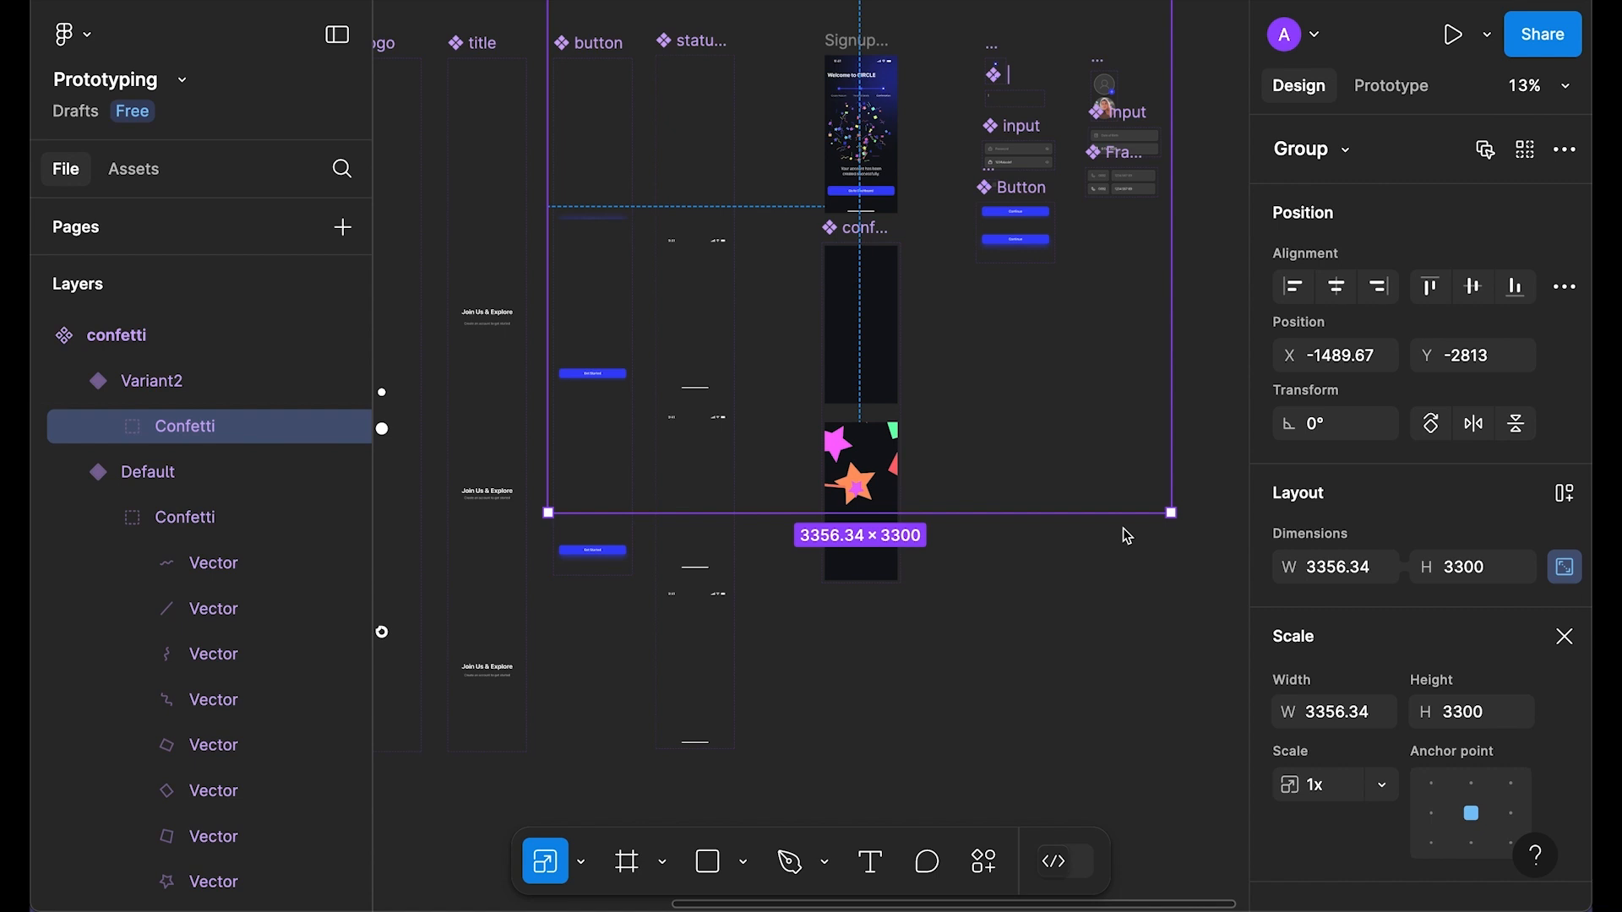
Step: Set all the confetti pieces to 0% opacity
key(Return)
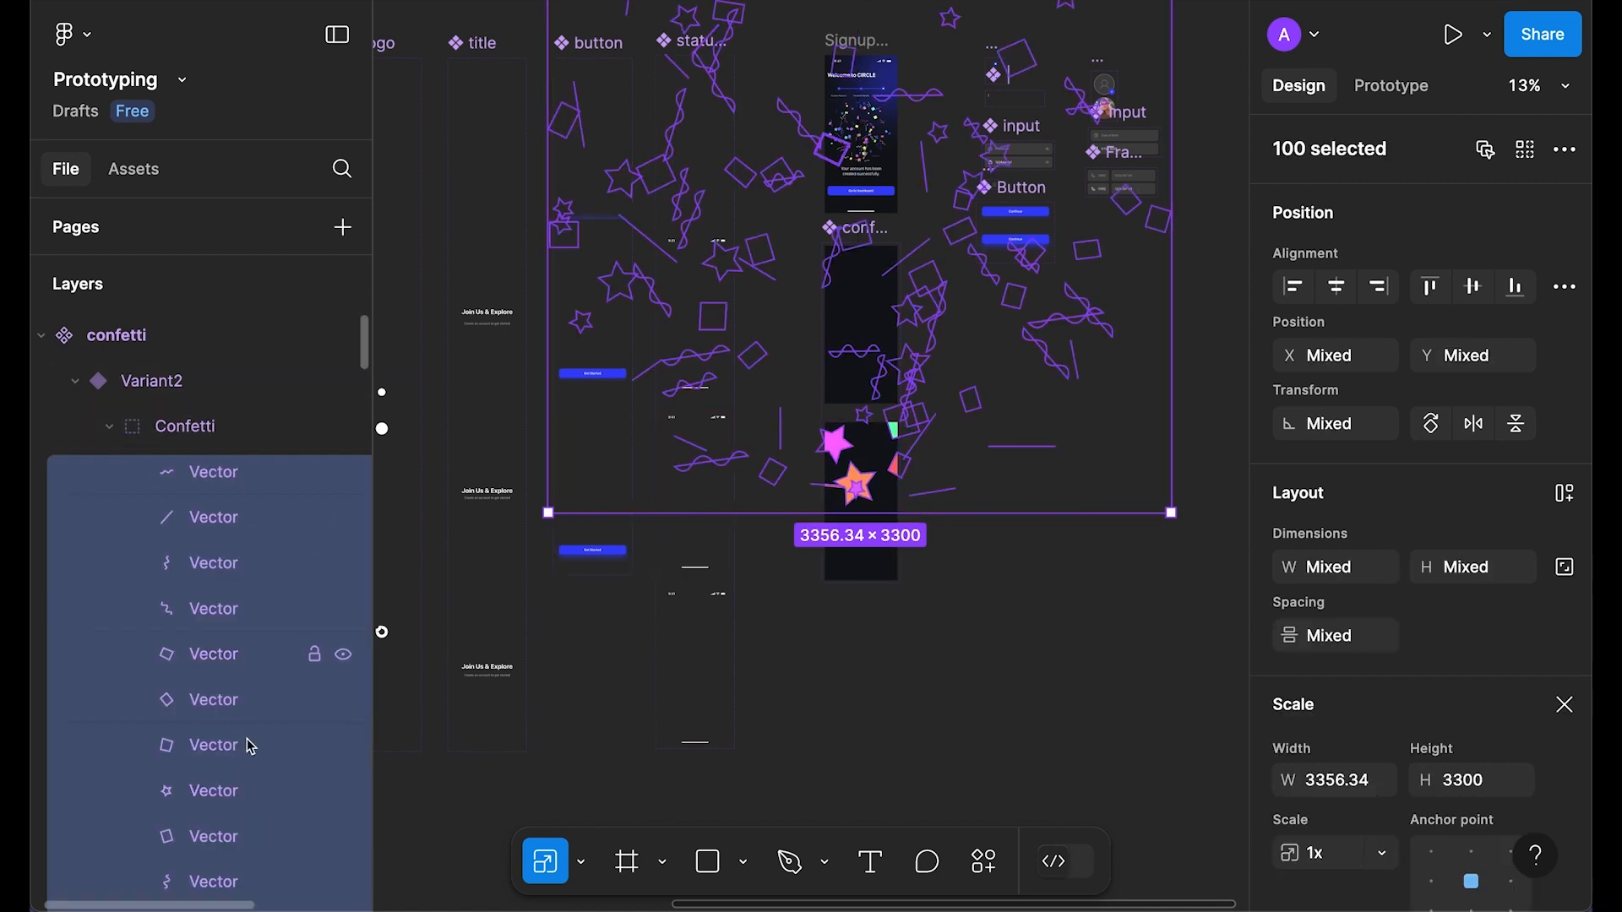
key(v)
scroll(1368, 572, down, 2)
click(1335, 791)
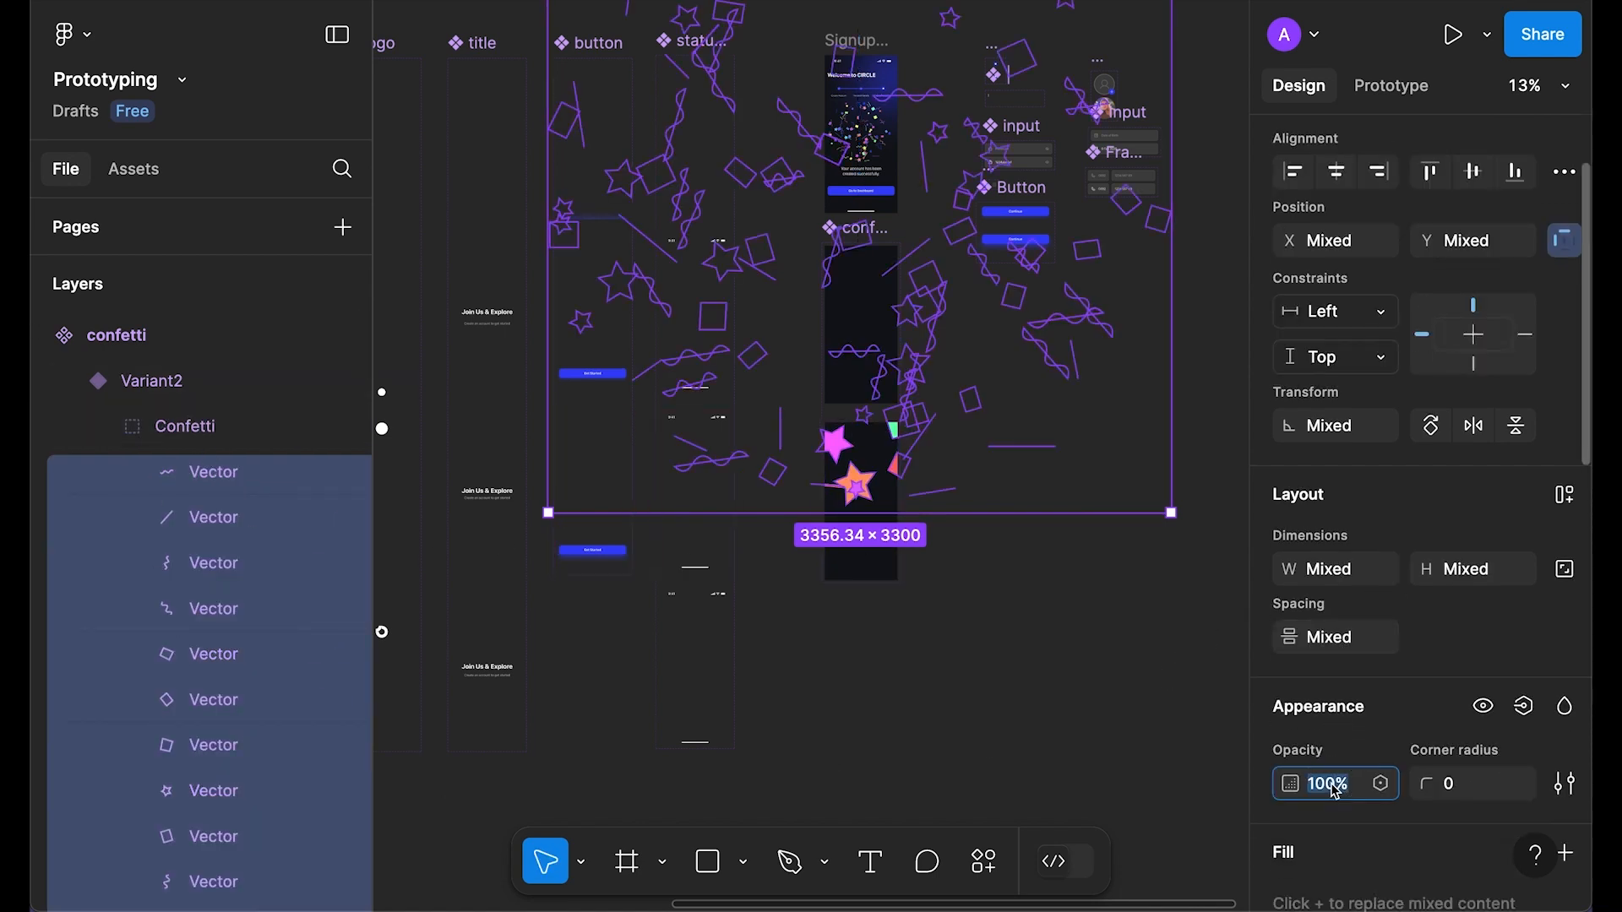
key(Return)
click(1050, 609)
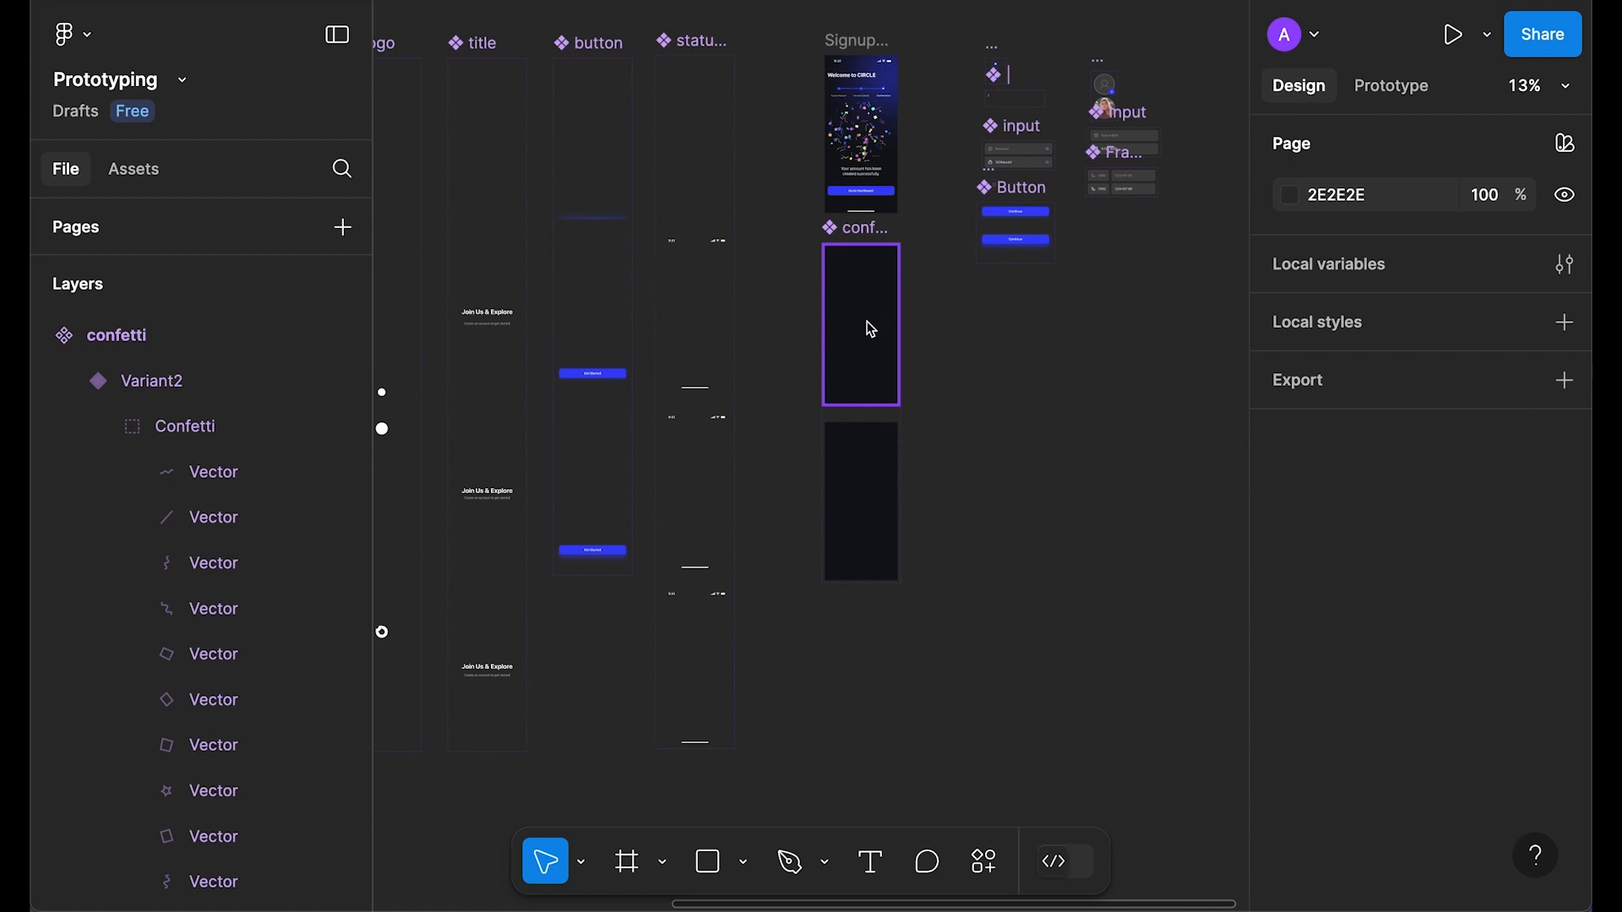
scroll(867, 321, up, 3)
Step: Alt-drag the Default variant out to make a confetti instance beside the component set
drag(851, 268, 1165, 424)
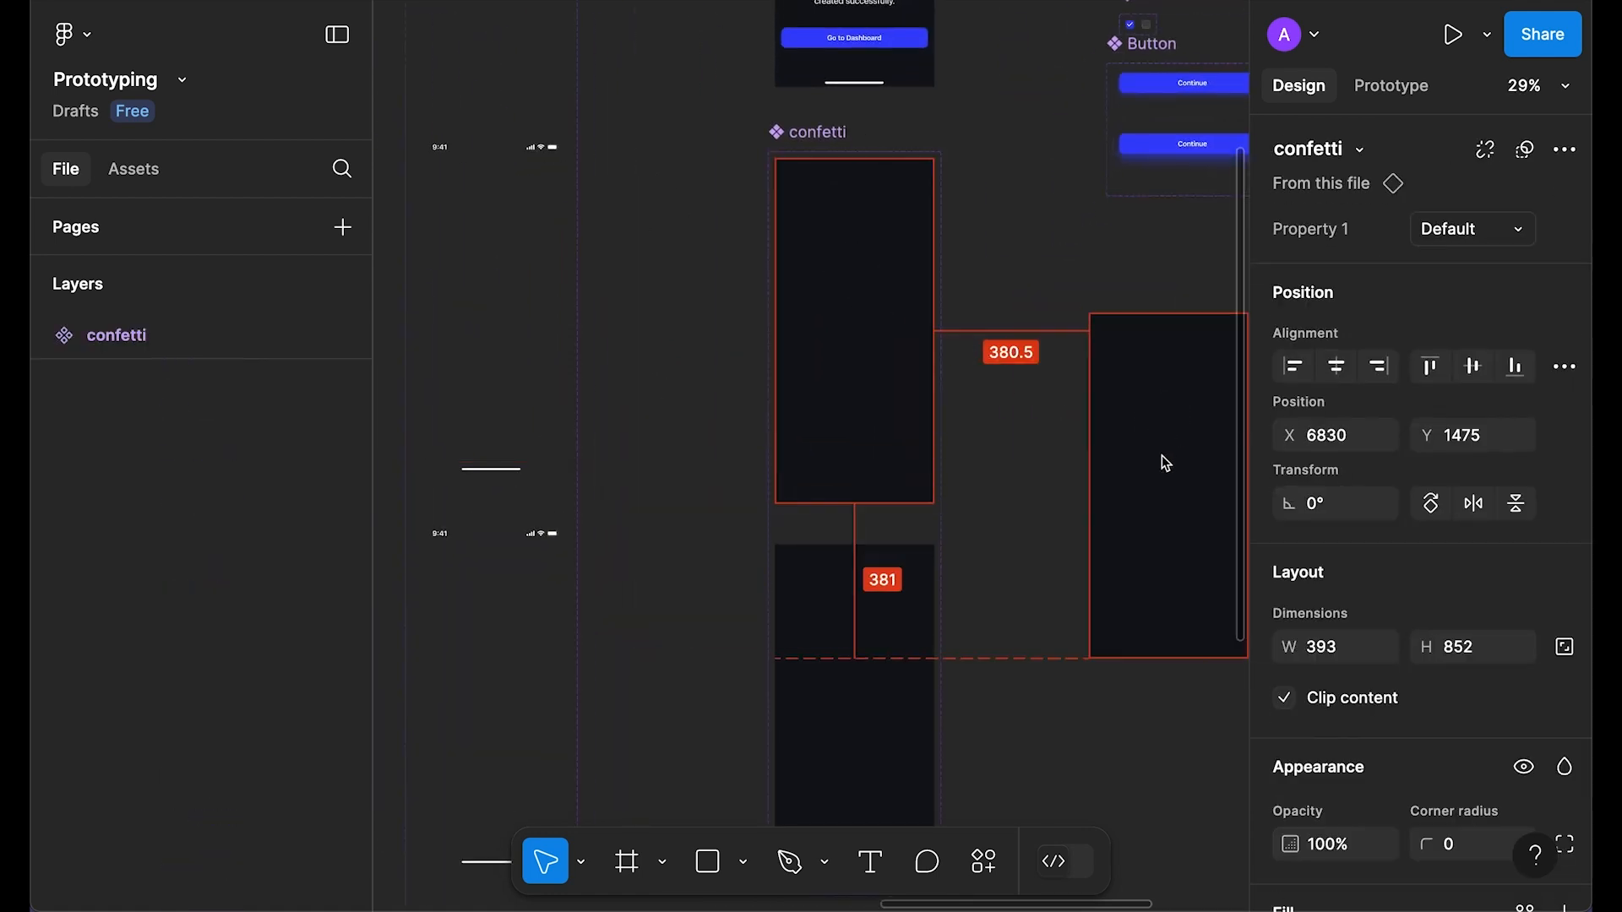
drag(1019, 398, 755, 327)
key(shift+space)
Step: Connect the Default confetti variant to Variant2 in prototype mode
click(962, 28)
click(660, 257)
key(shift+e)
scroll(481, 453, up, 5)
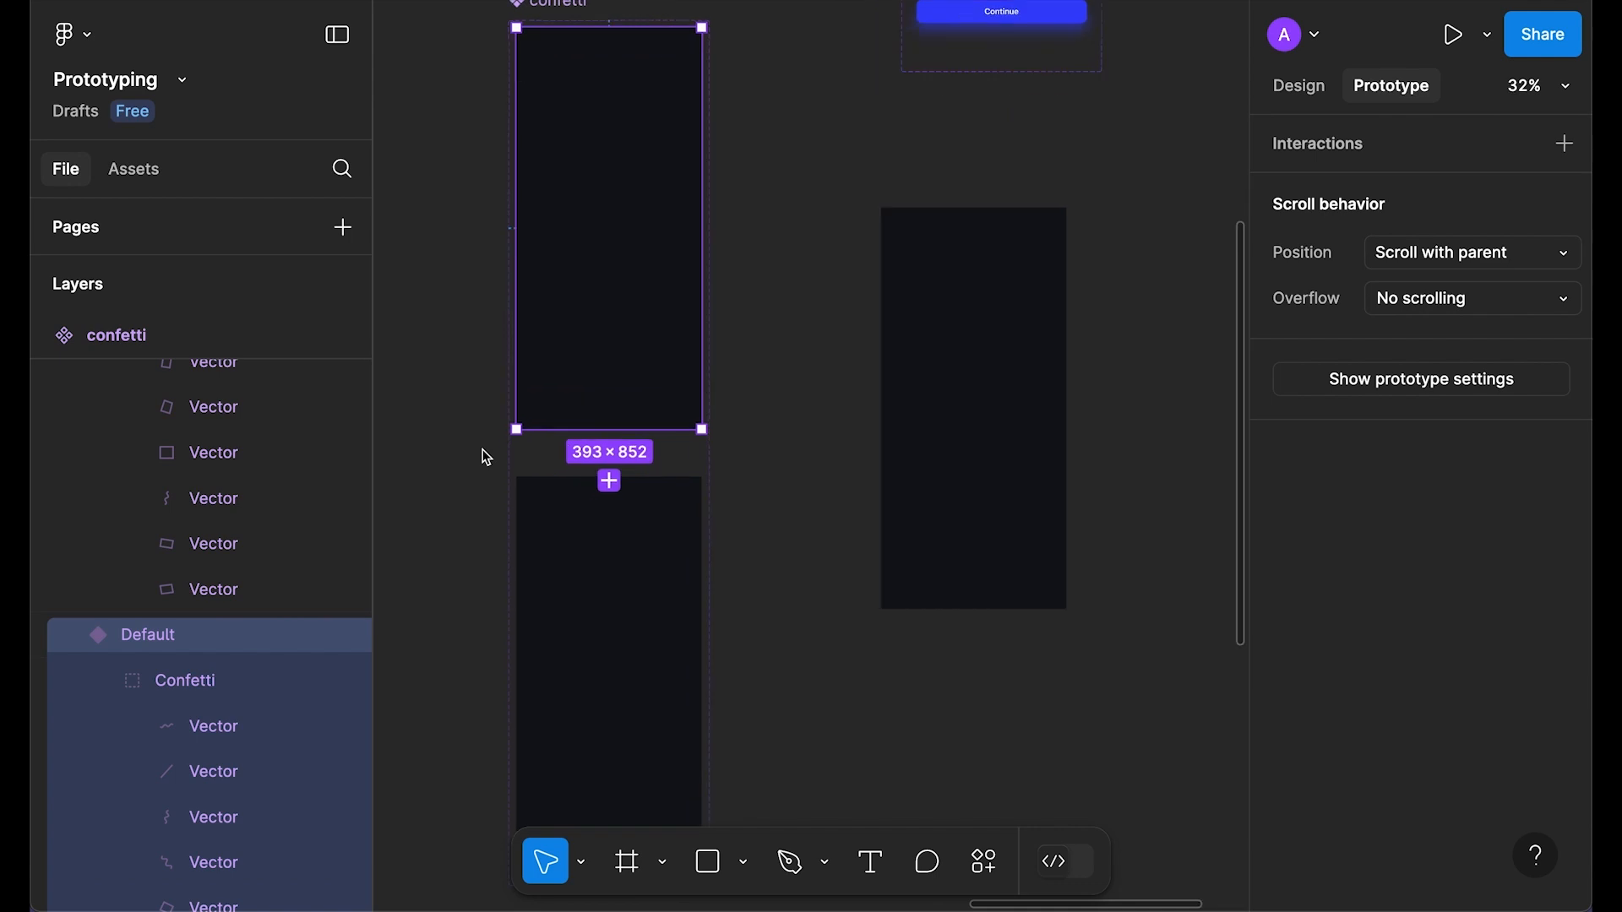
drag(627, 475, 680, 501)
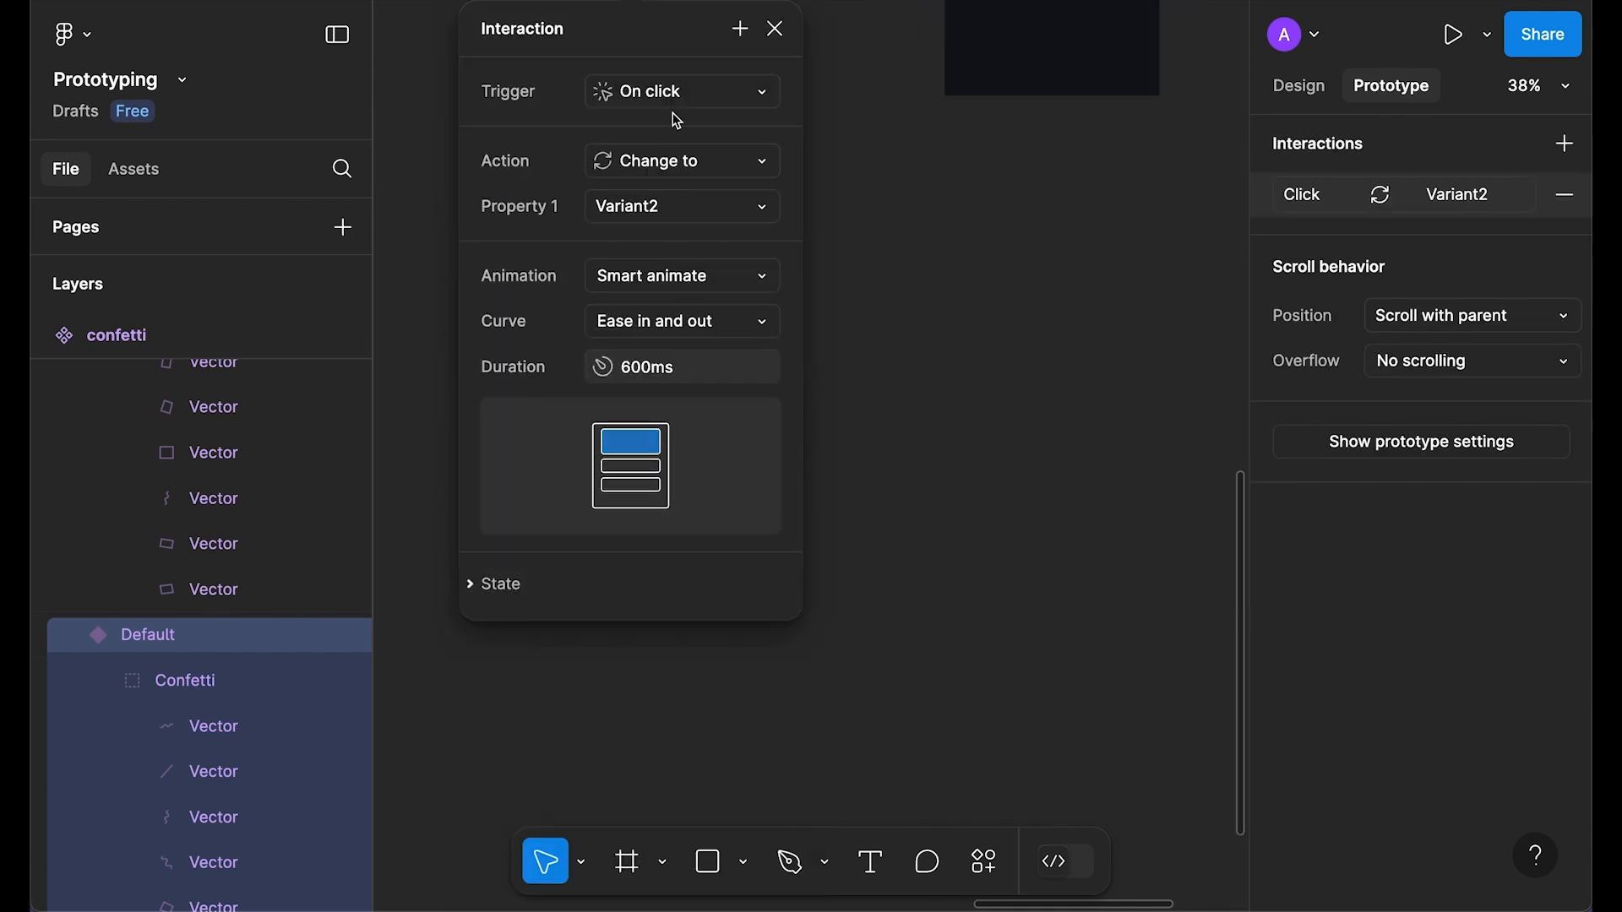
Step: Set the trigger to After delay (600ms) and keep Smart animate
click(697, 249)
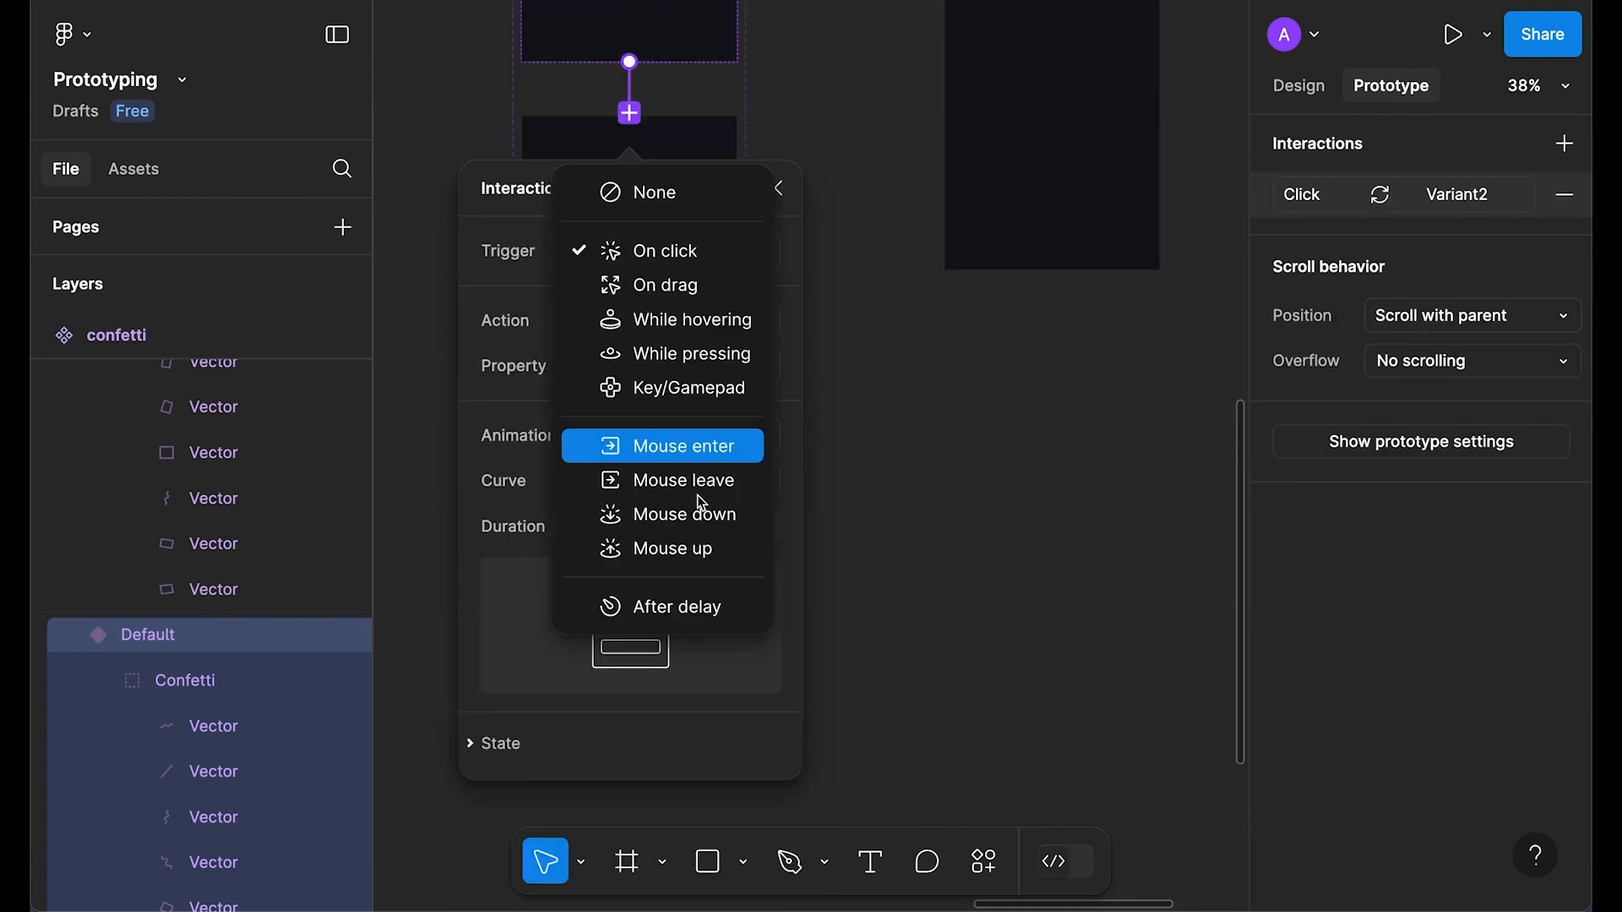
click(685, 607)
click(684, 308)
key(Return)
click(649, 485)
click(652, 486)
scroll(1111, 254, up, 2)
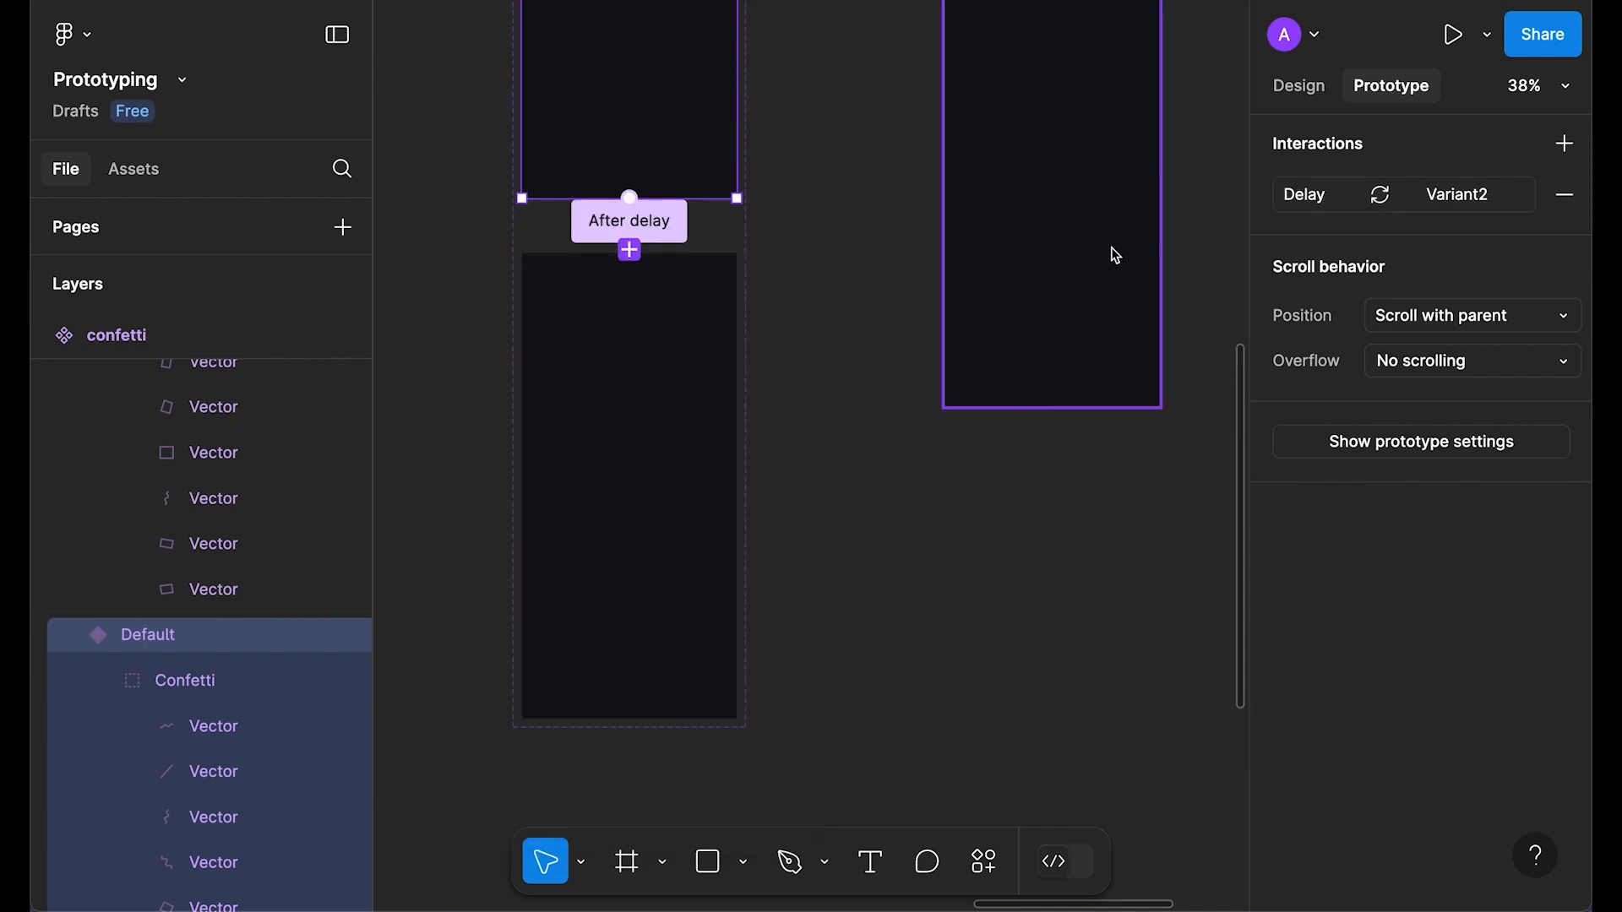
Step: Preview the confetti instance's animation, then select the confetti component set
click(1111, 254)
key(shift+space)
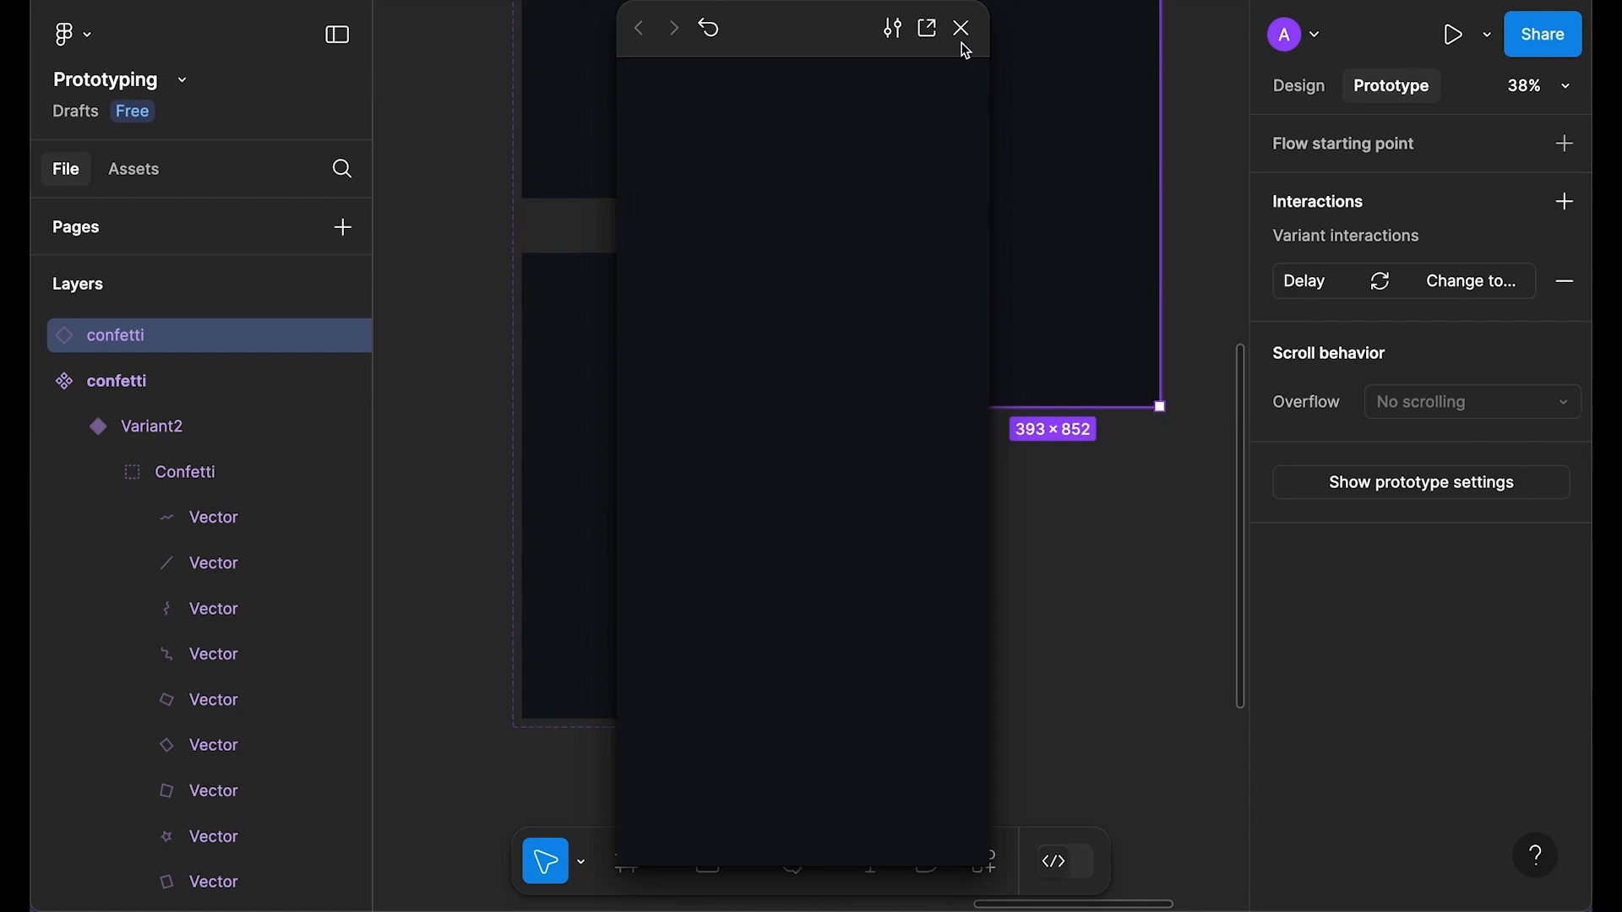
click(961, 31)
click(951, 528)
scroll(954, 535, down, 5)
click(835, 174)
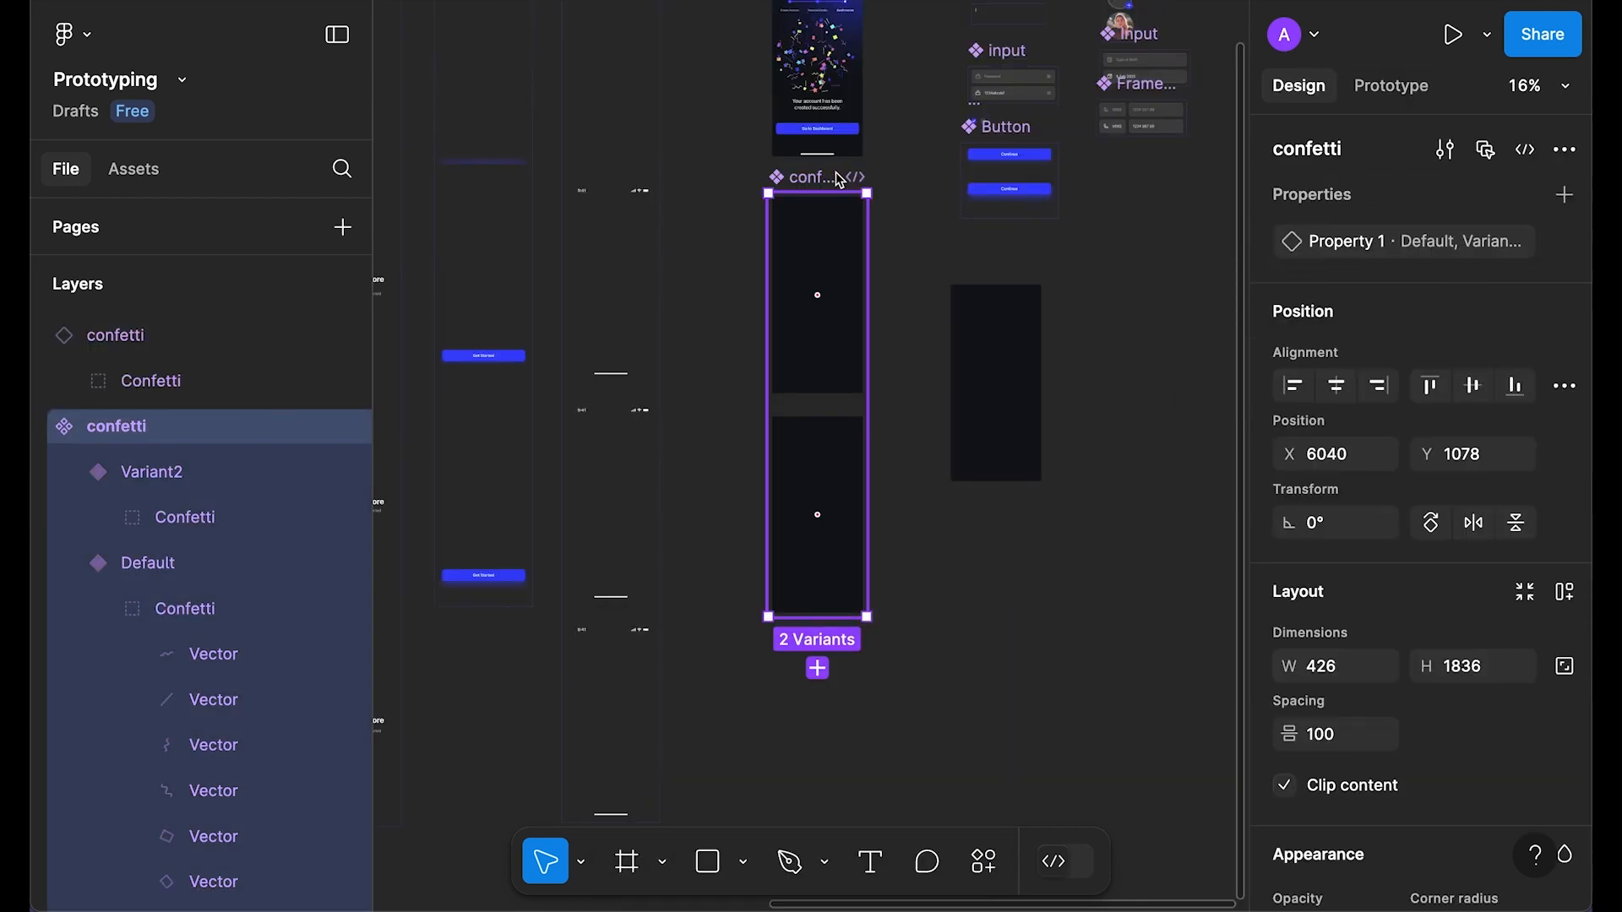
Step: Remove the dark fill from both confetti variants
key(Return)
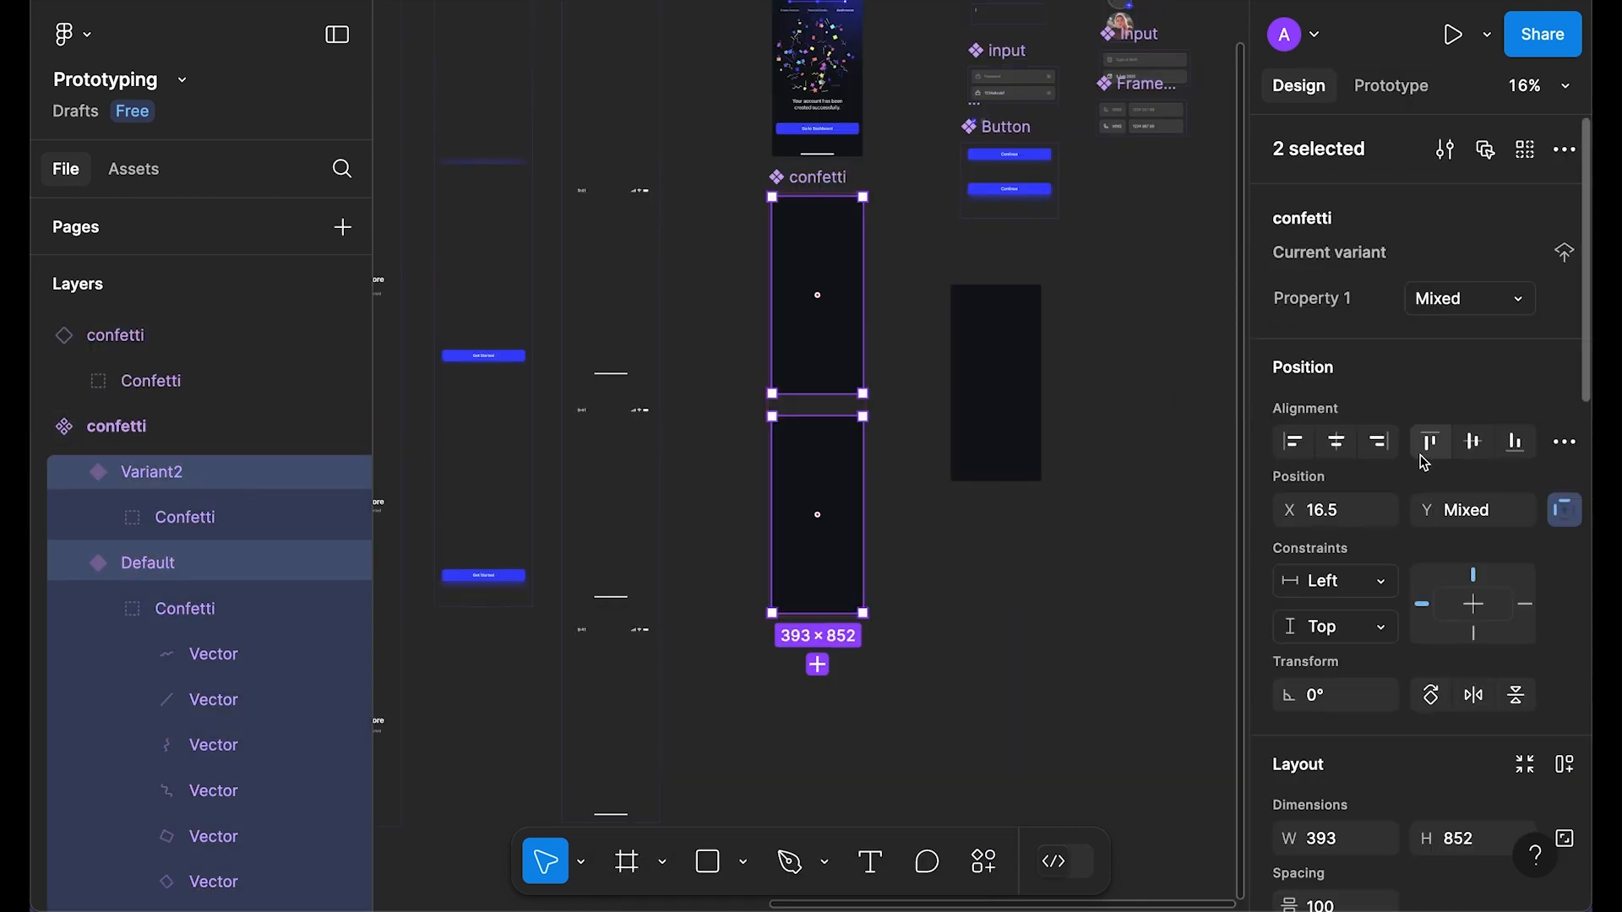
scroll(1537, 737, down, 10)
scroll(1535, 719, up, 5)
click(1564, 617)
click(1118, 661)
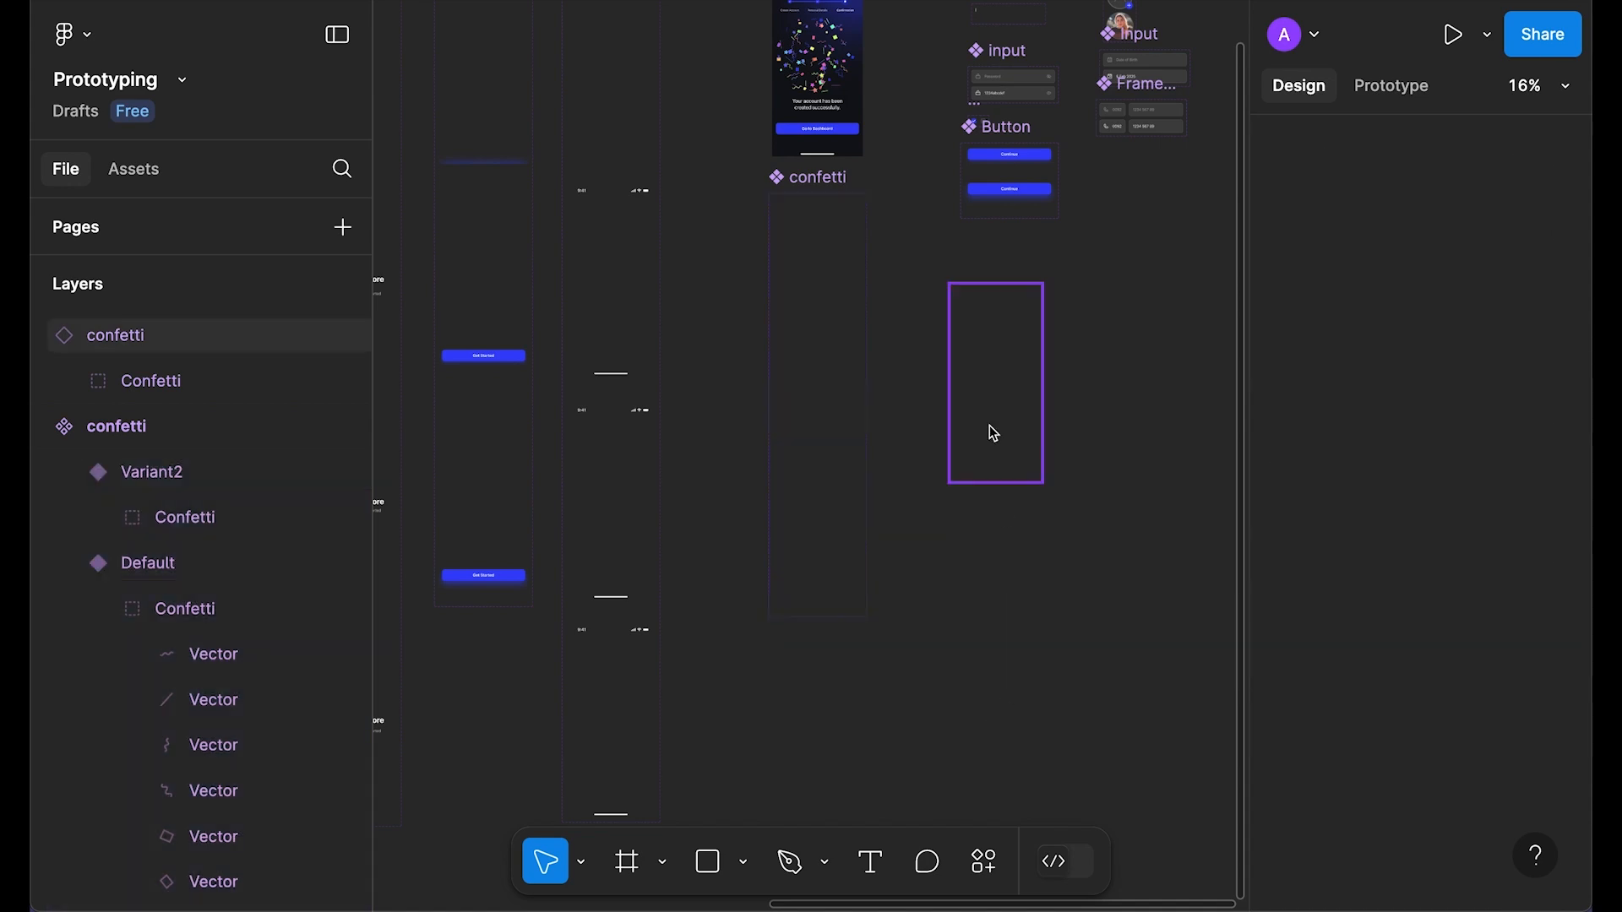
Step: Replace Step 6's old Confetti group with the instance, centred at top, sent back one layer
click(990, 412)
key(super+x)
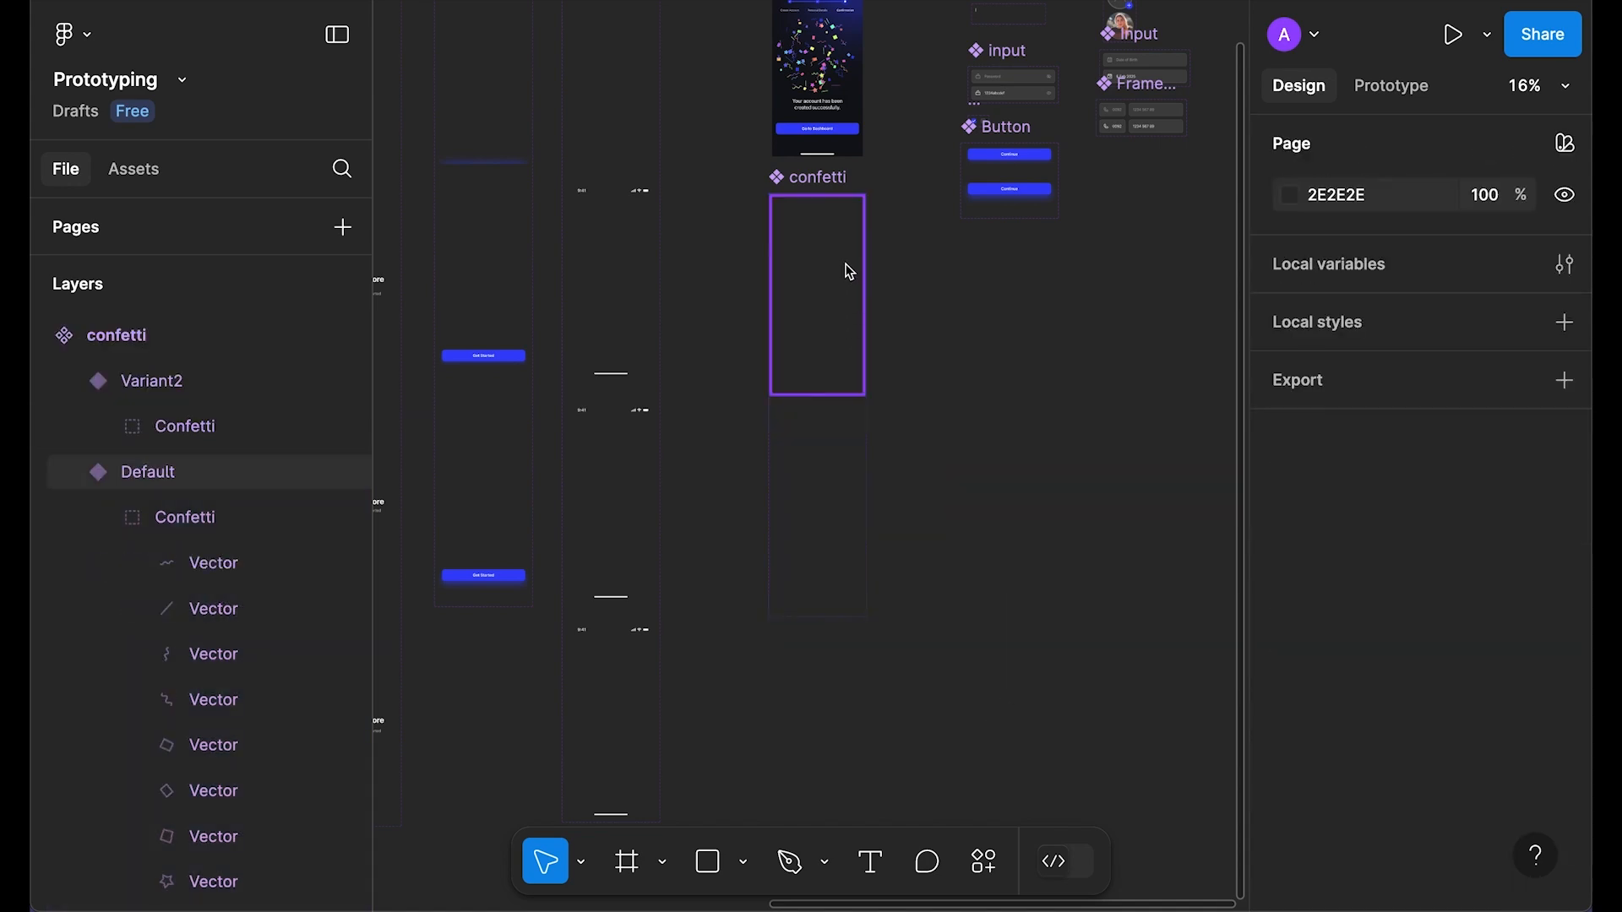
scroll(847, 271, up, 8)
right_click(797, 553)
click(923, 188)
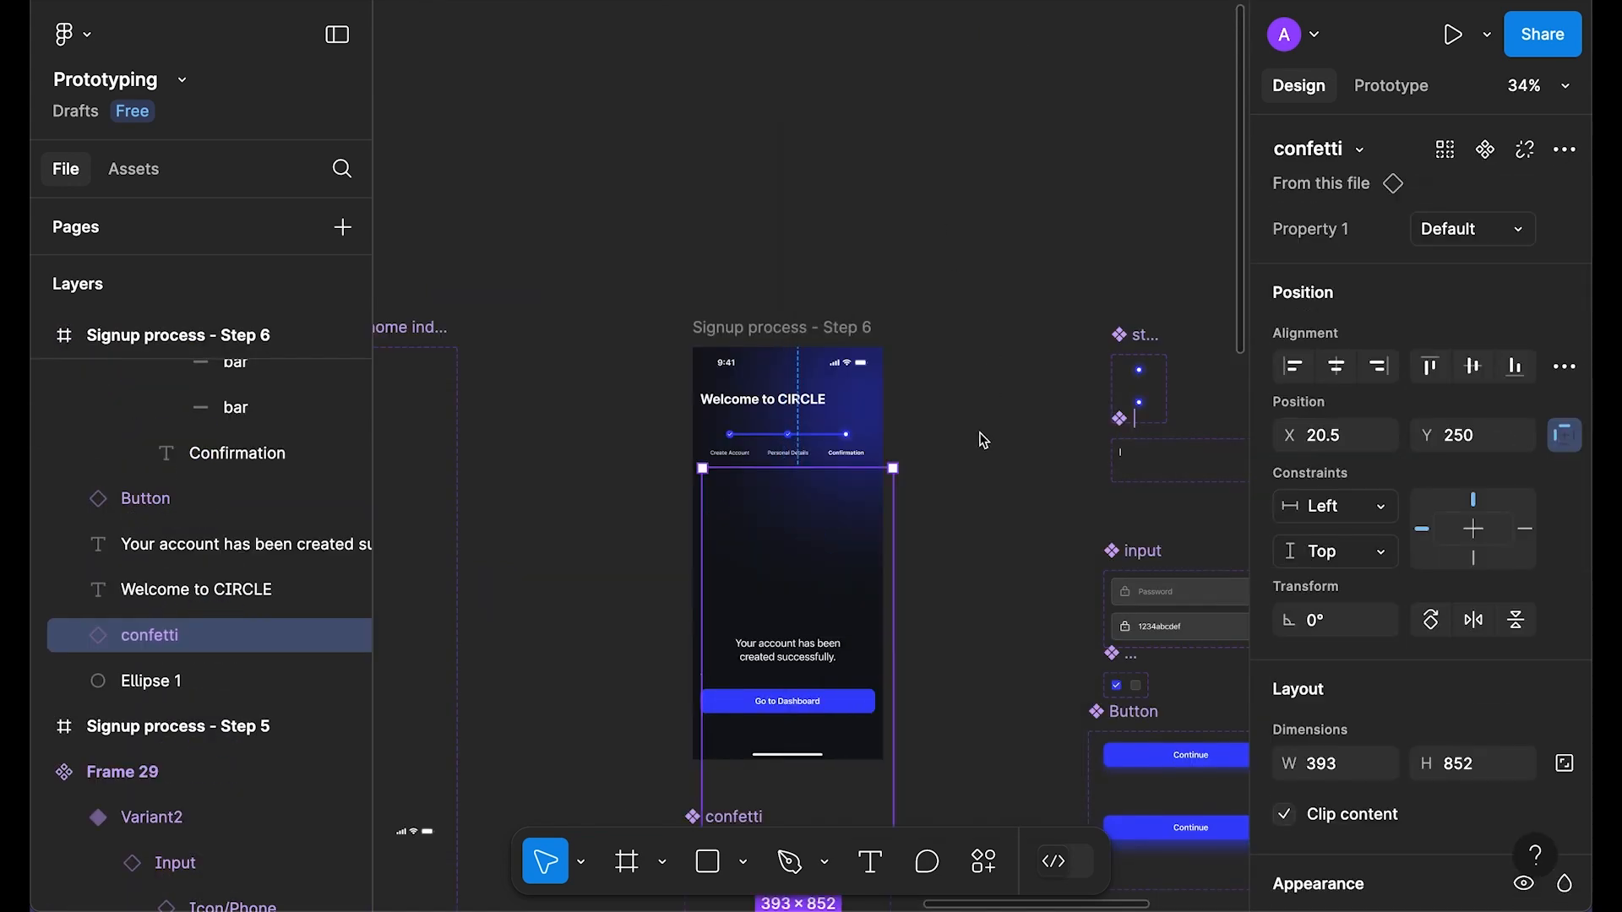
click(1336, 366)
click(1472, 366)
key(super+bracketleft)
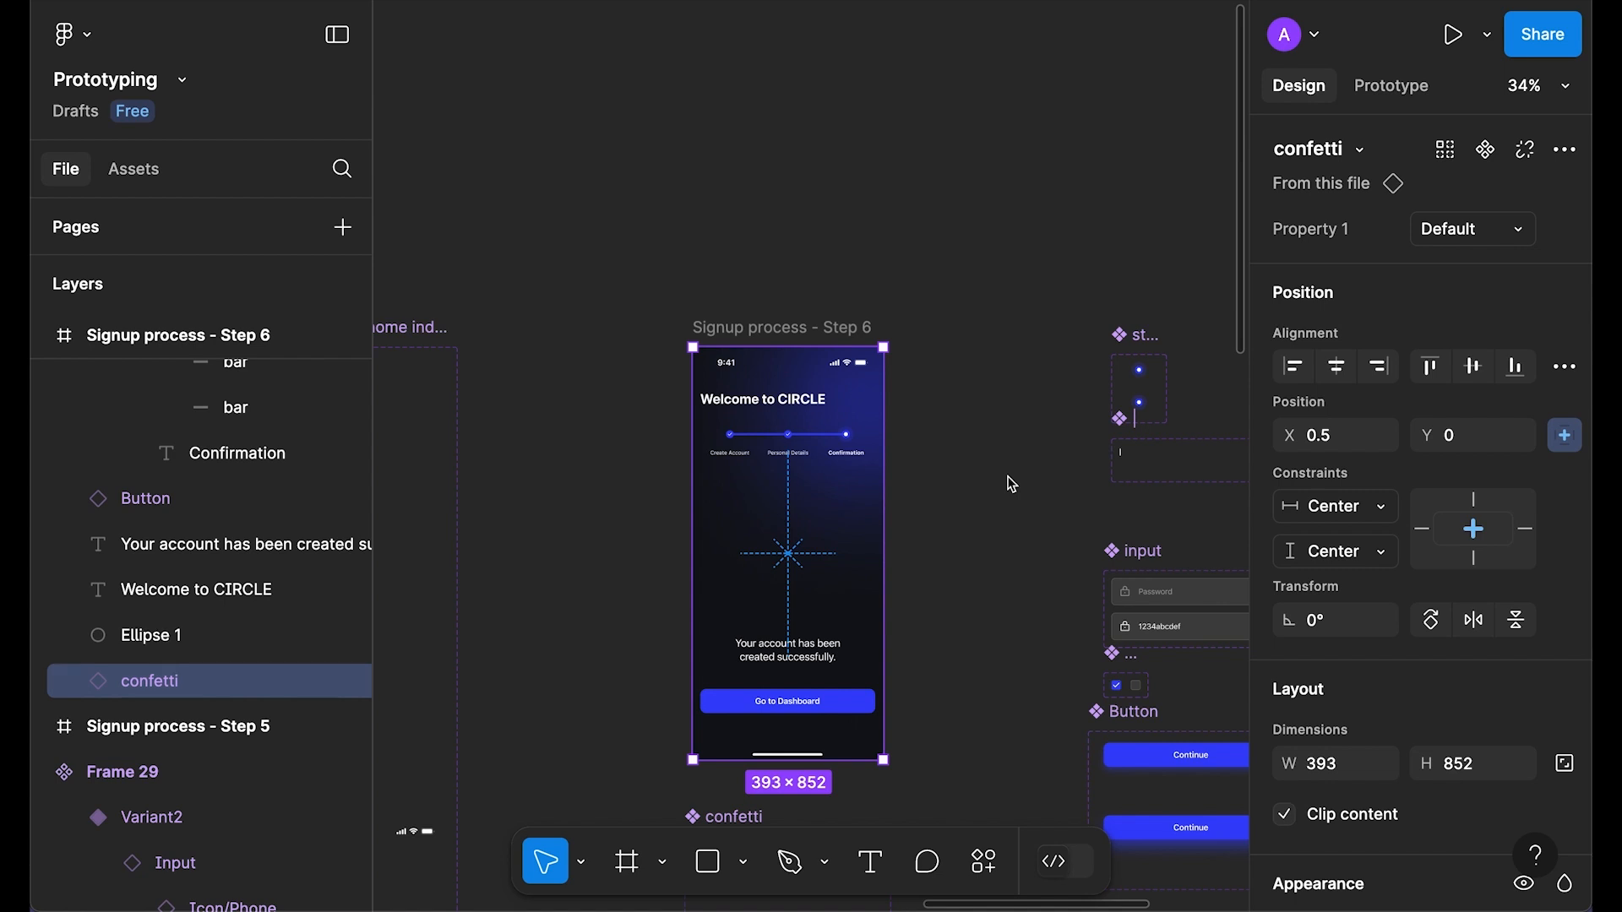
Step: Vertically centre the success message and move Go to Dashboard up beneath it
click(788, 650)
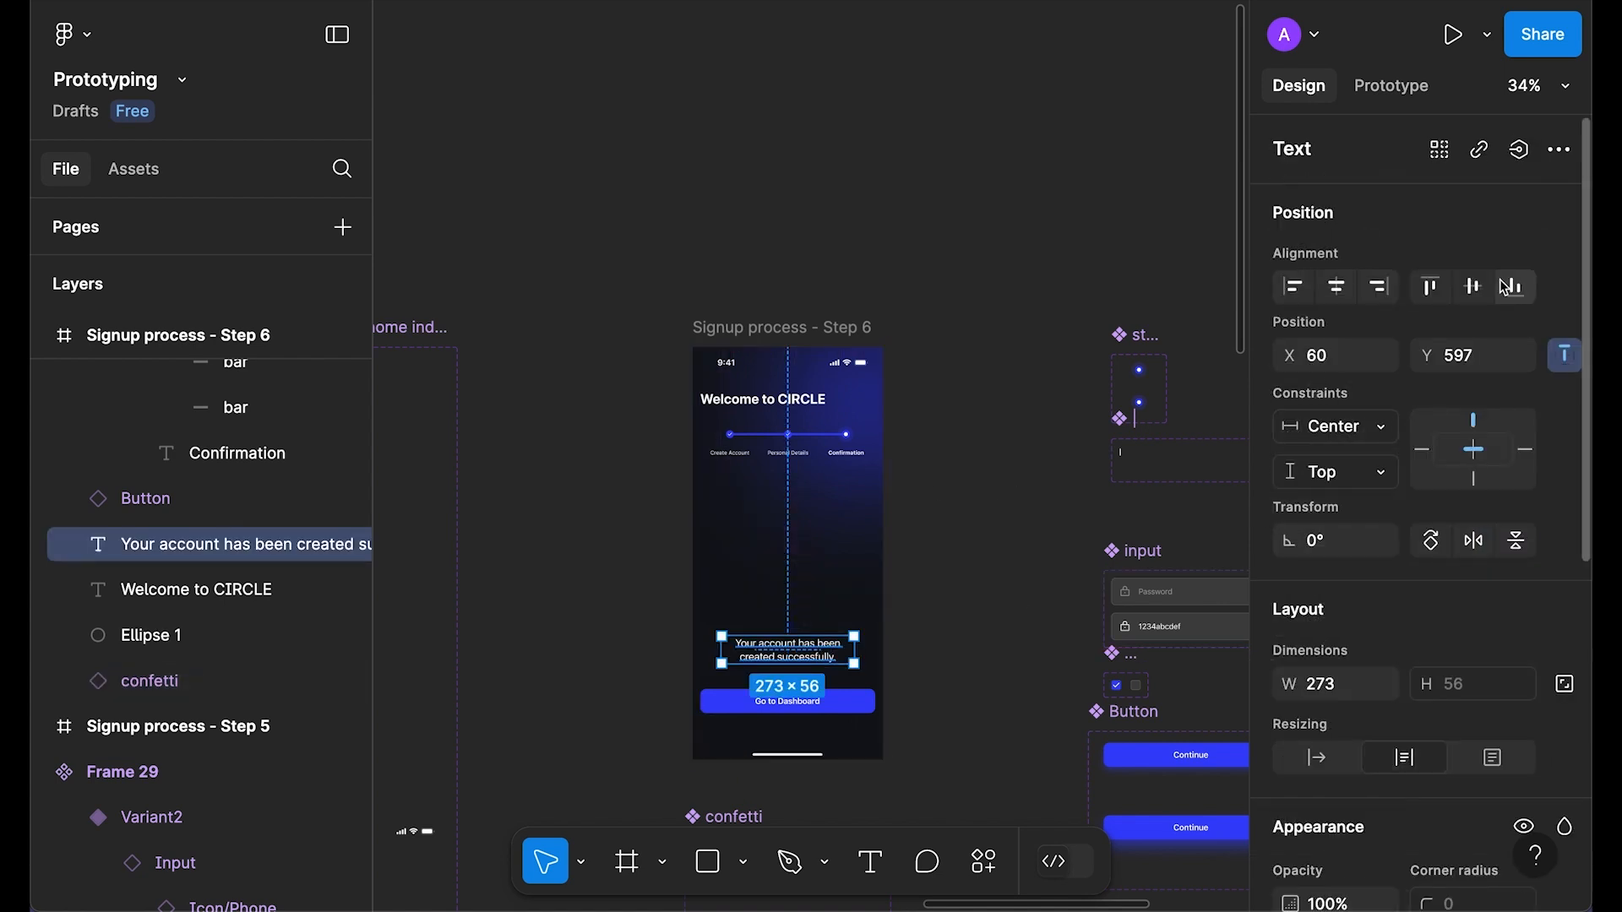
click(1472, 285)
scroll(940, 676, down, 2)
drag(826, 629, 826, 539)
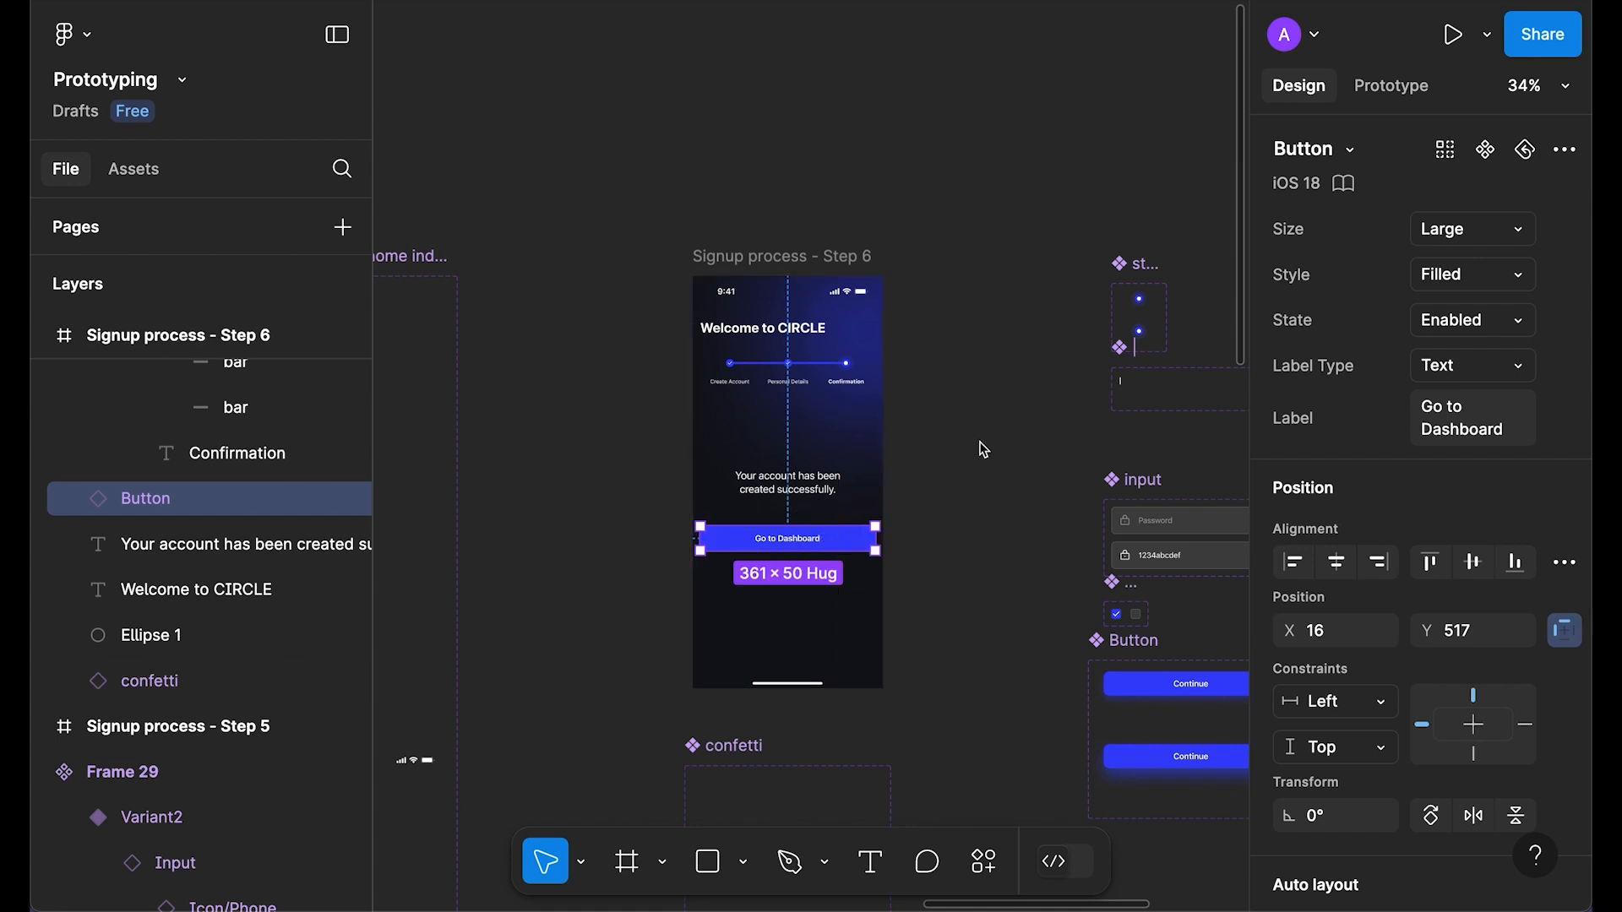
Step: Preview the Step 6 confirmation screen
click(832, 258)
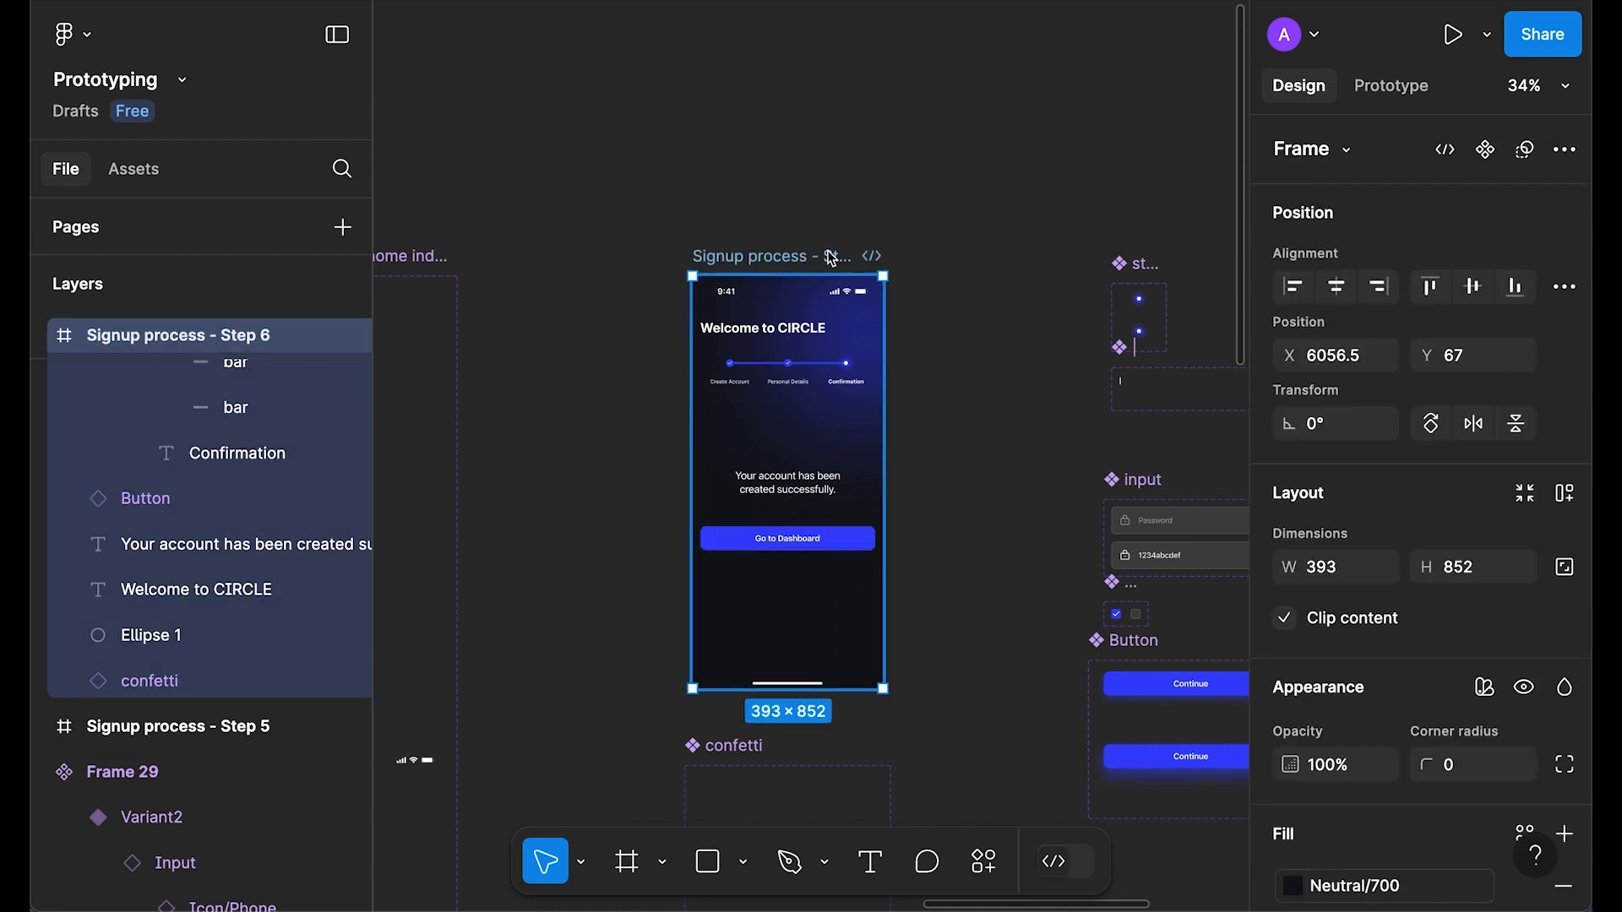
key(shift+space)
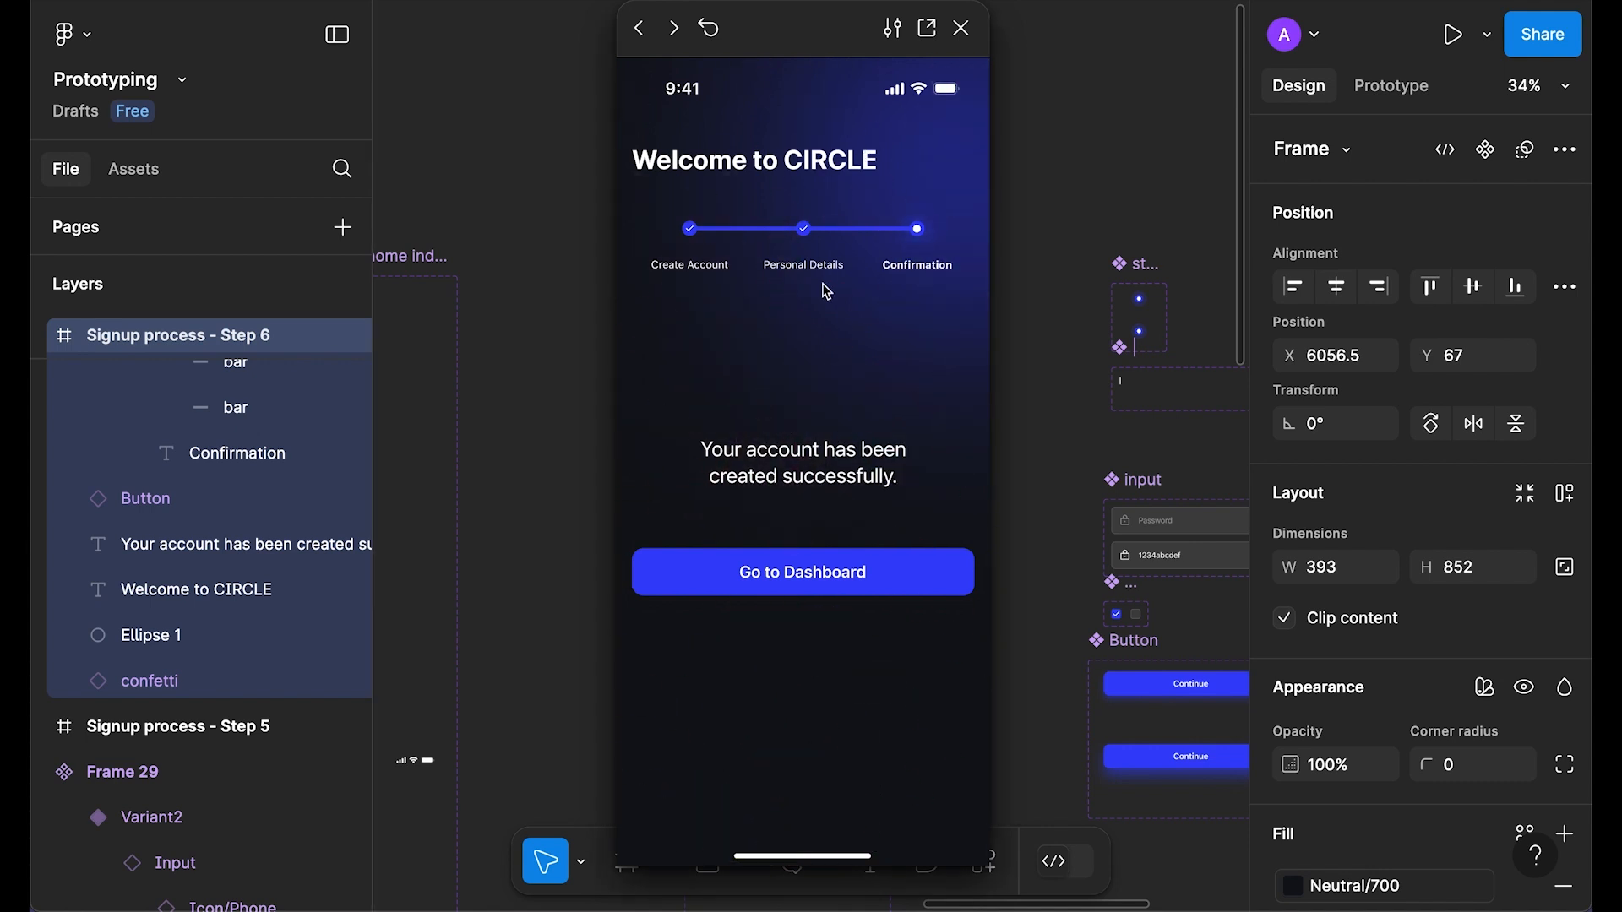
click(963, 28)
scroll(964, 464, down, 3)
click(965, 465)
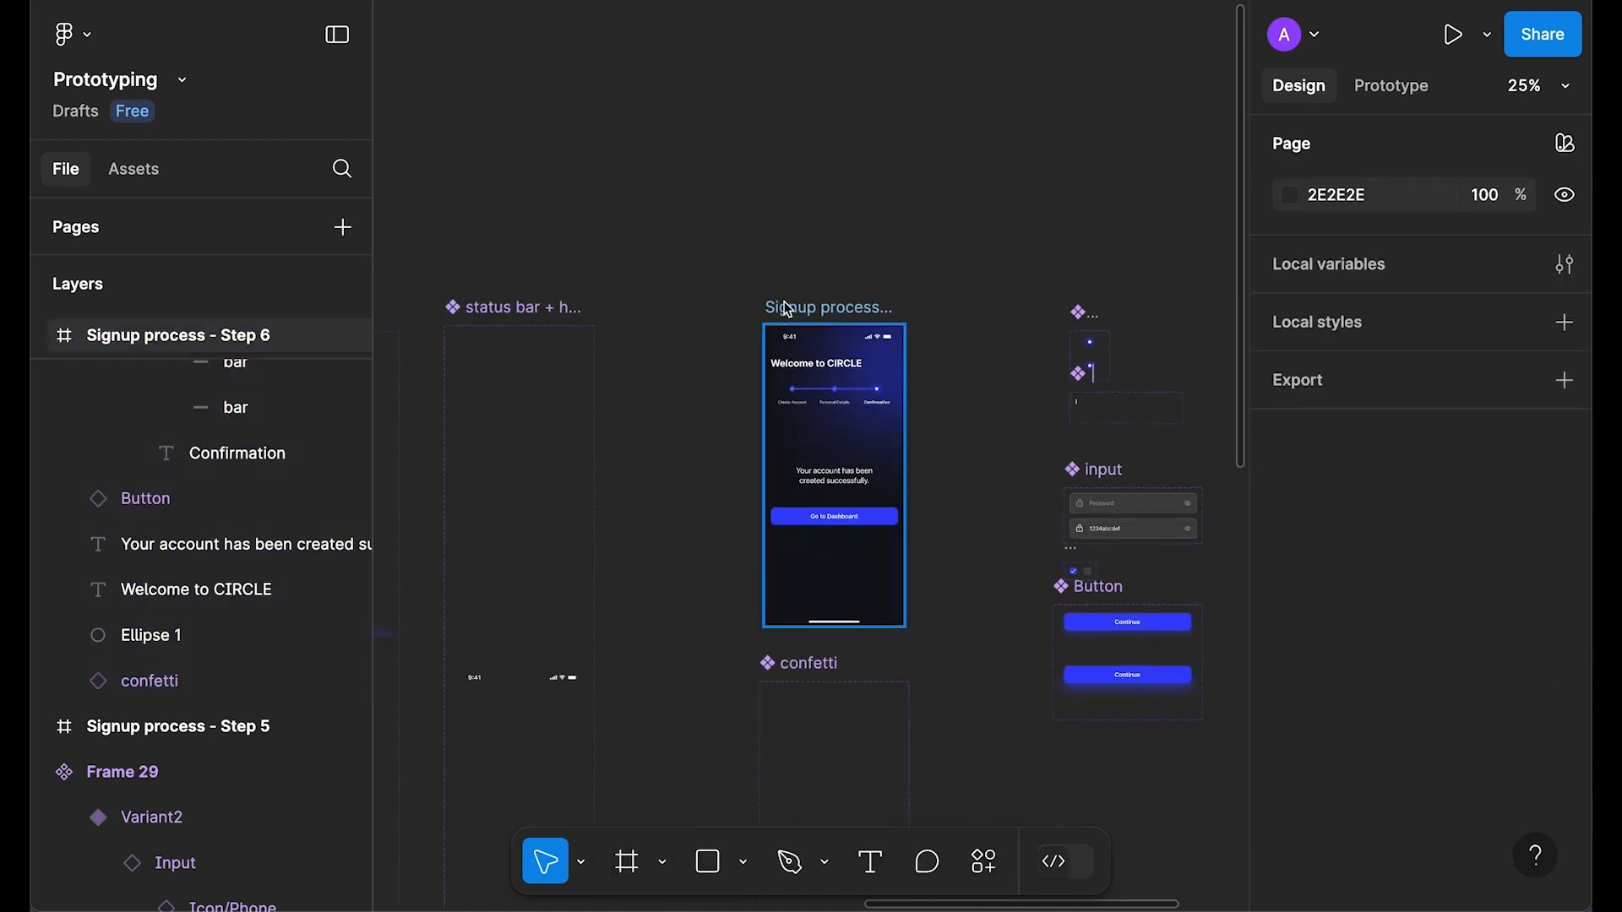
Step: Cut the Step 6 frame and paste it beside the confetti Welcome frame
click(787, 310)
key(super+x)
scroll(794, 319, down, 5)
scroll(778, 494, up, 6)
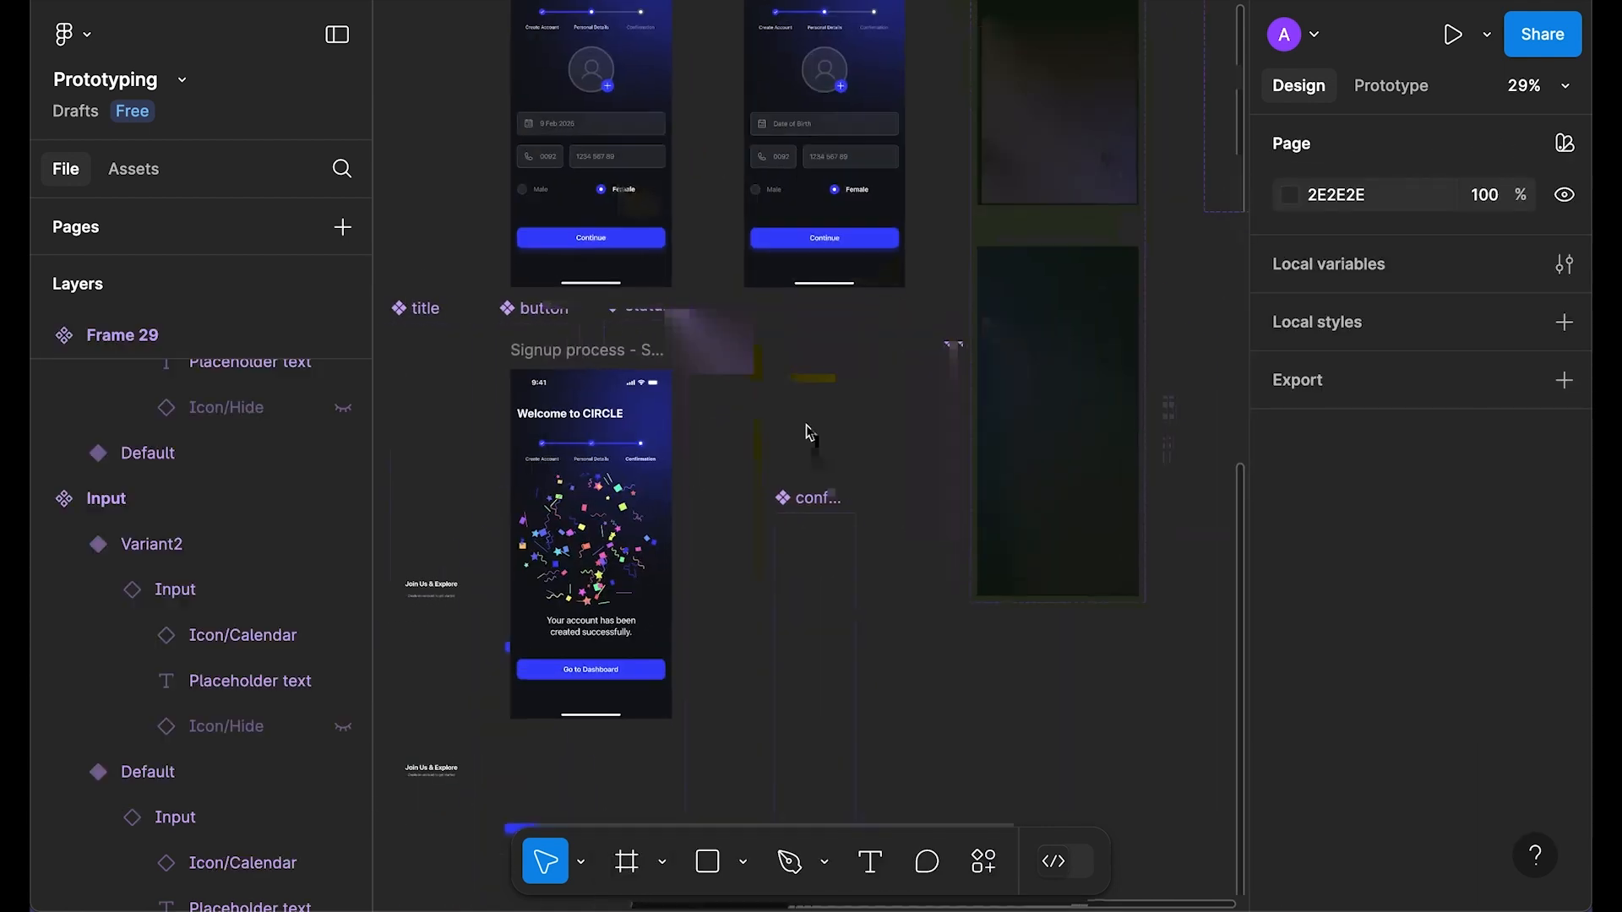
right_click(813, 415)
click(835, 438)
drag(835, 406, 735, 326)
click(735, 326)
Step: Preview the Join Us & Explore opening screen
scroll(735, 326, up, 8)
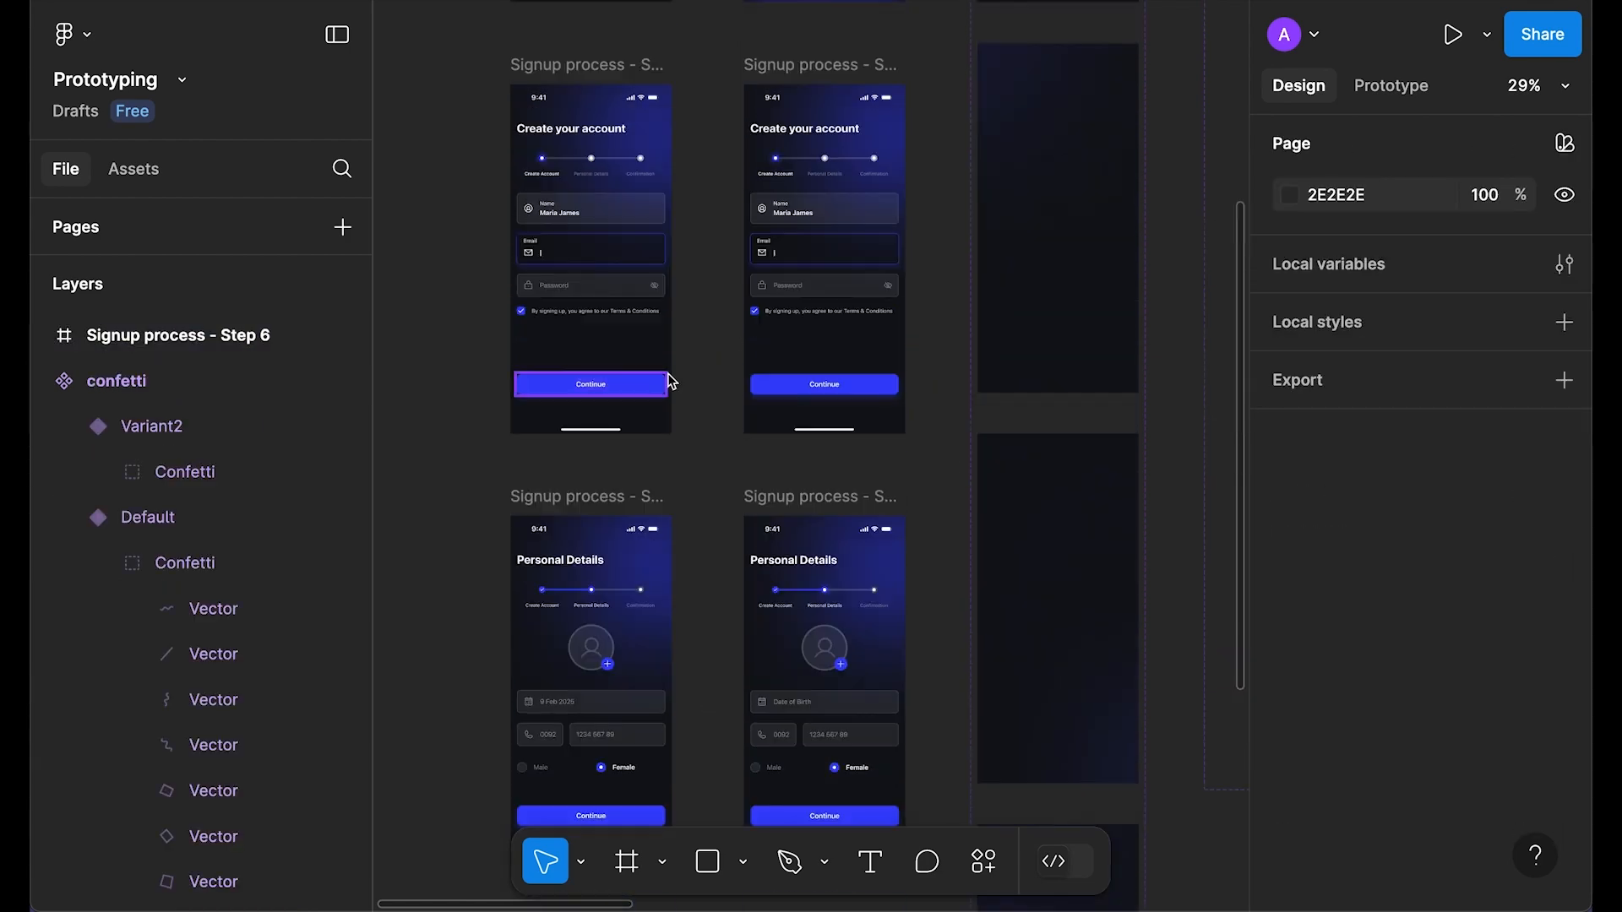
scroll(666, 449, up, 6)
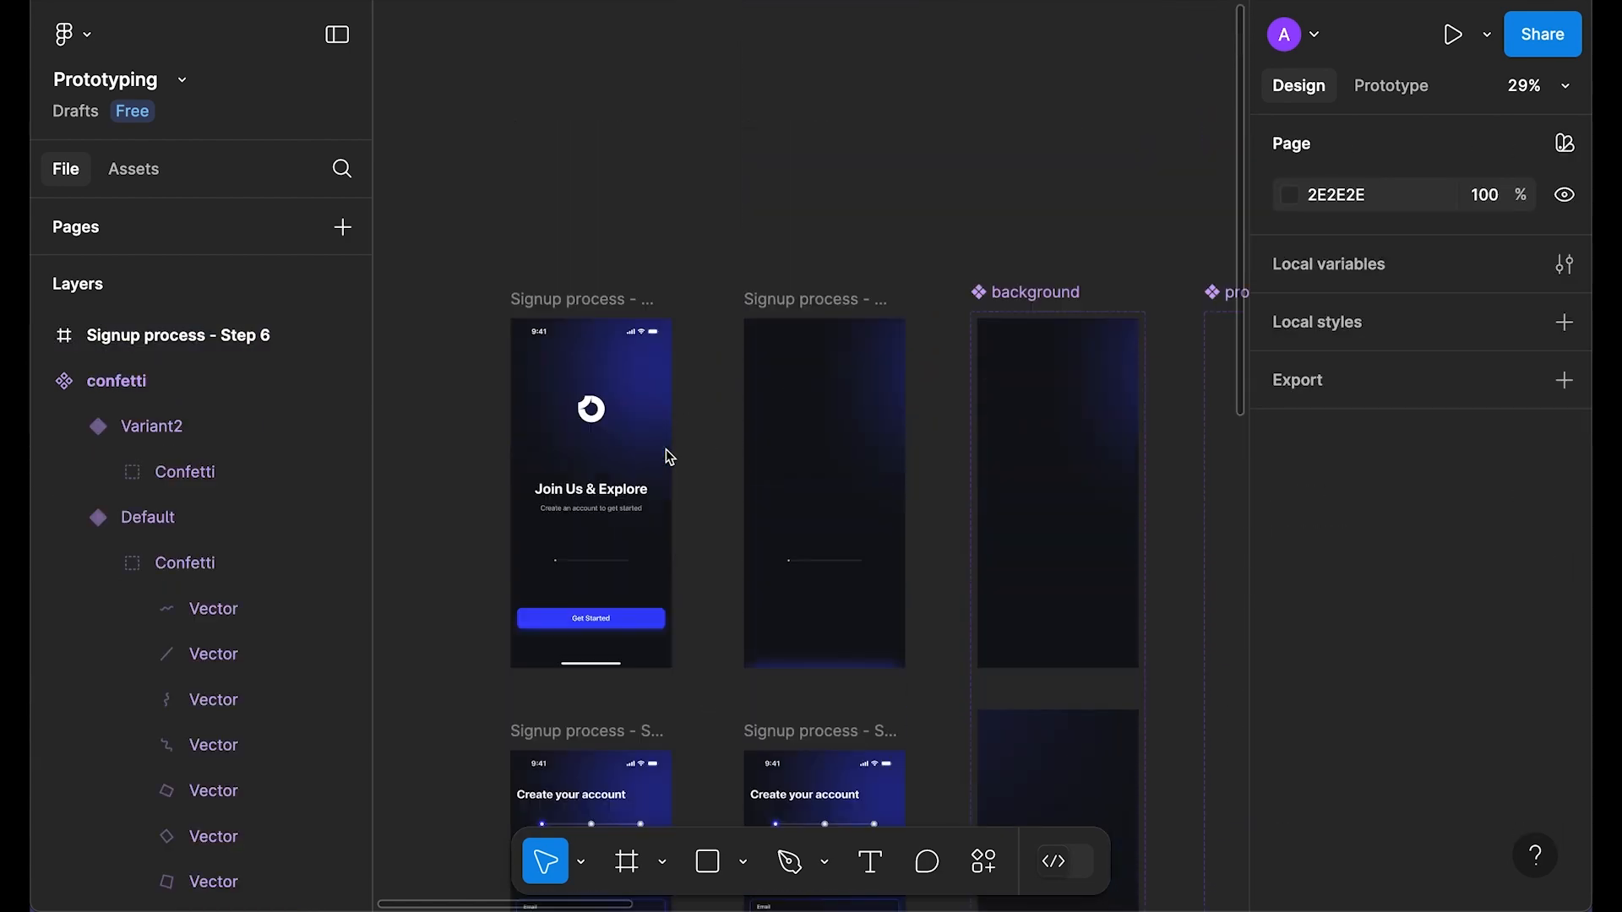
scroll(666, 449, down, 7)
scroll(647, 500, up, 5)
scroll(647, 499, down, 5)
scroll(885, 272, up, 2)
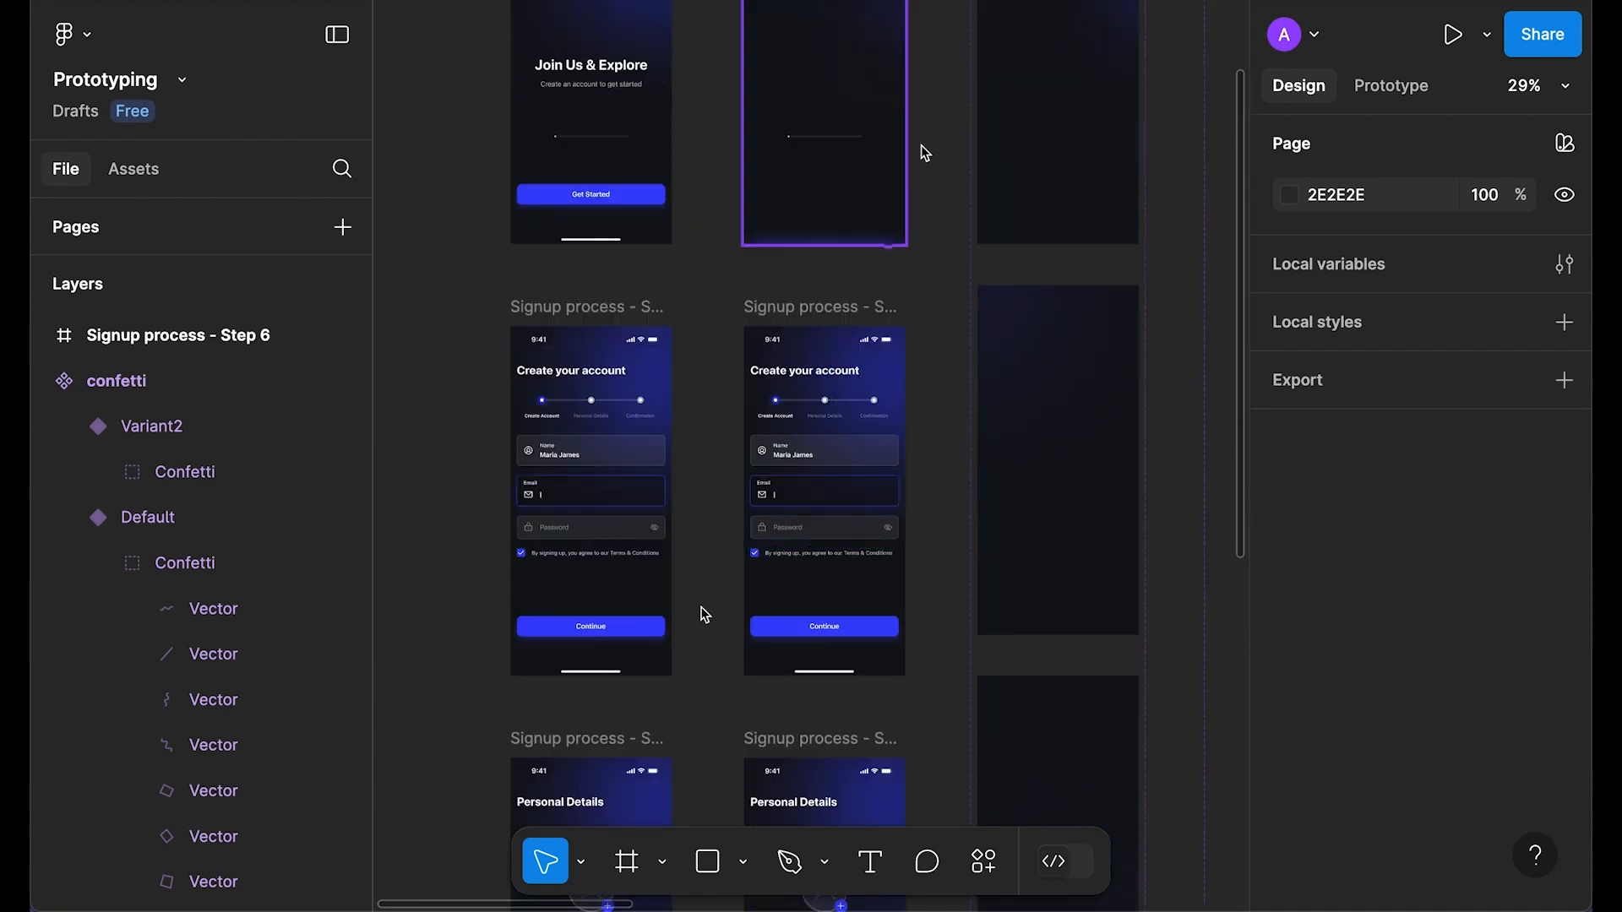
scroll(702, 612, down, 5)
scroll(676, 424, down, 3)
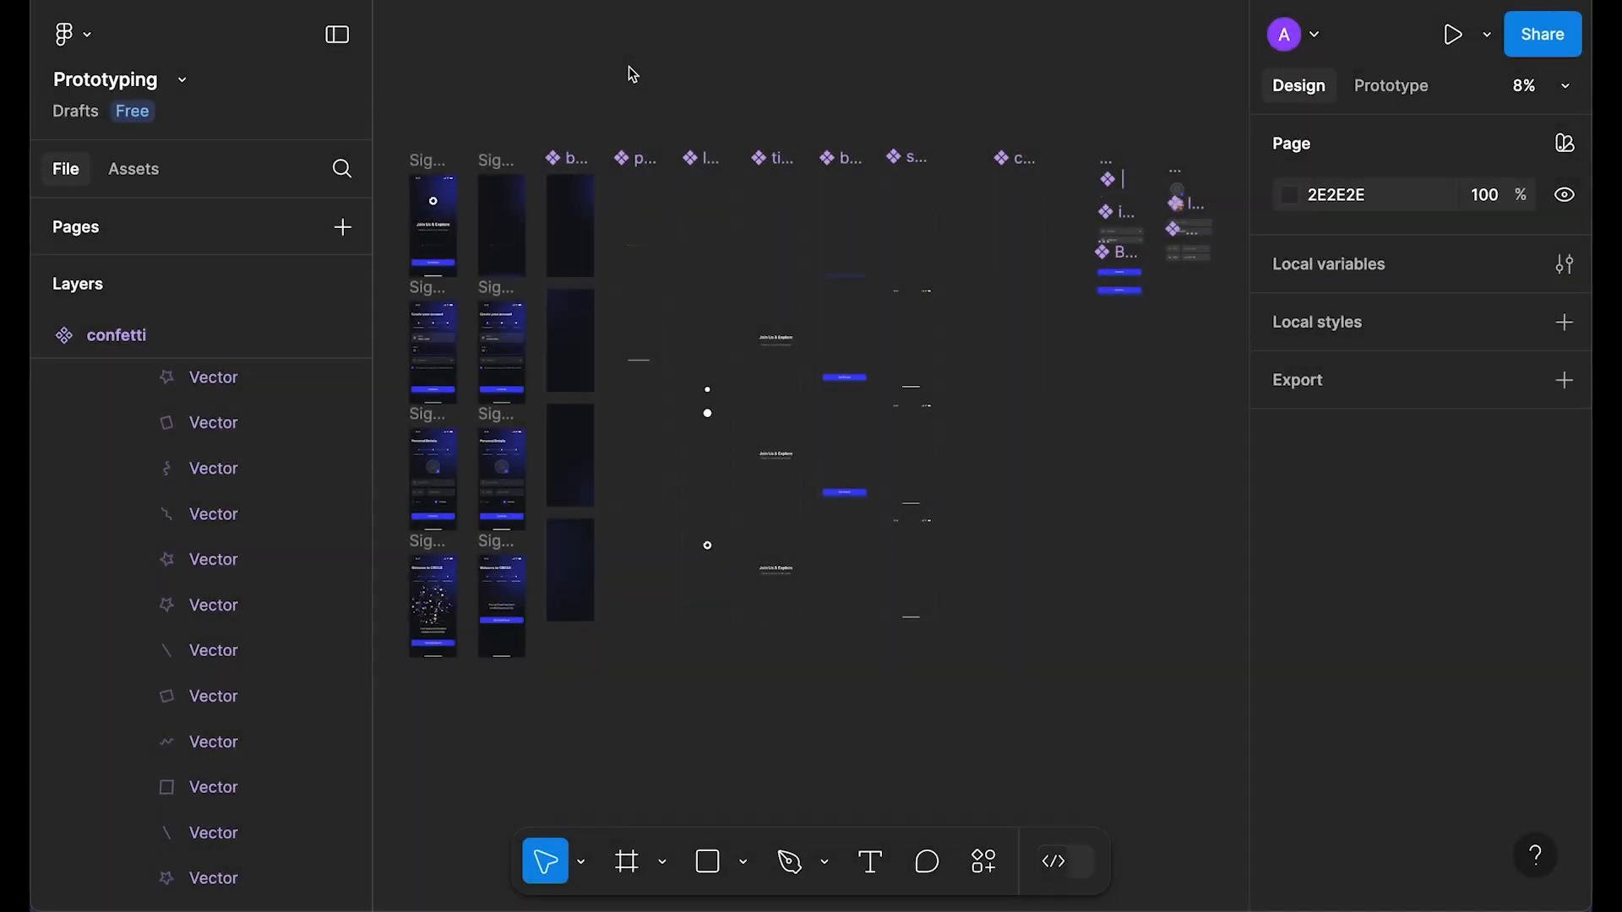
scroll(510, 105, up, 5)
drag(480, 168, 738, 97)
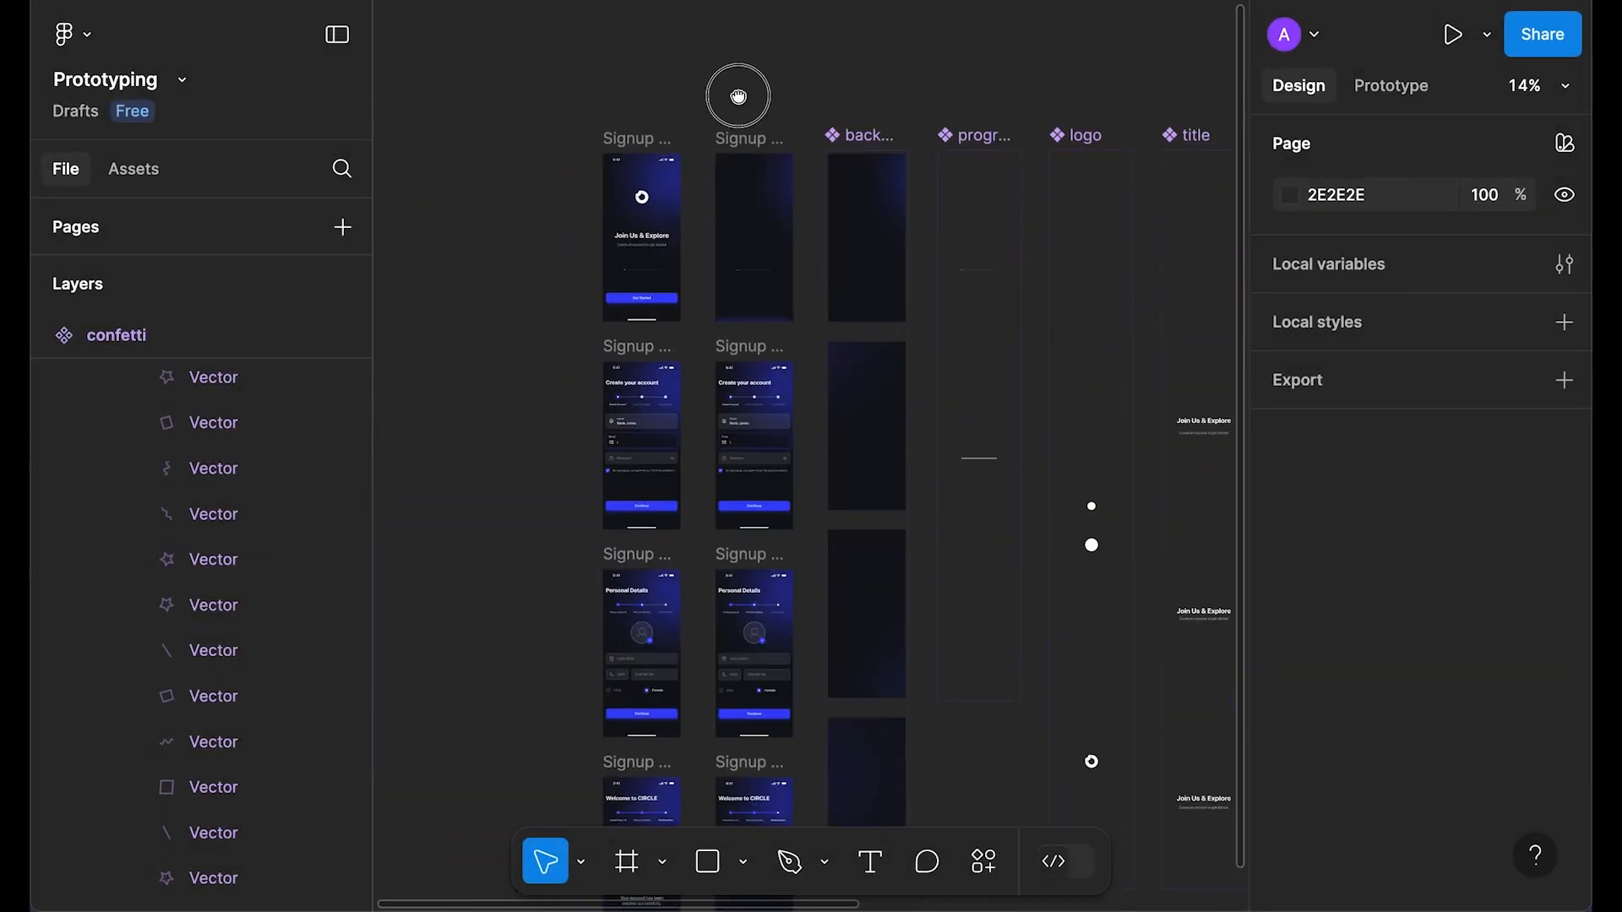
scroll(738, 97, up, 1)
scroll(742, 104, up, 2)
drag(811, 134, 811, 113)
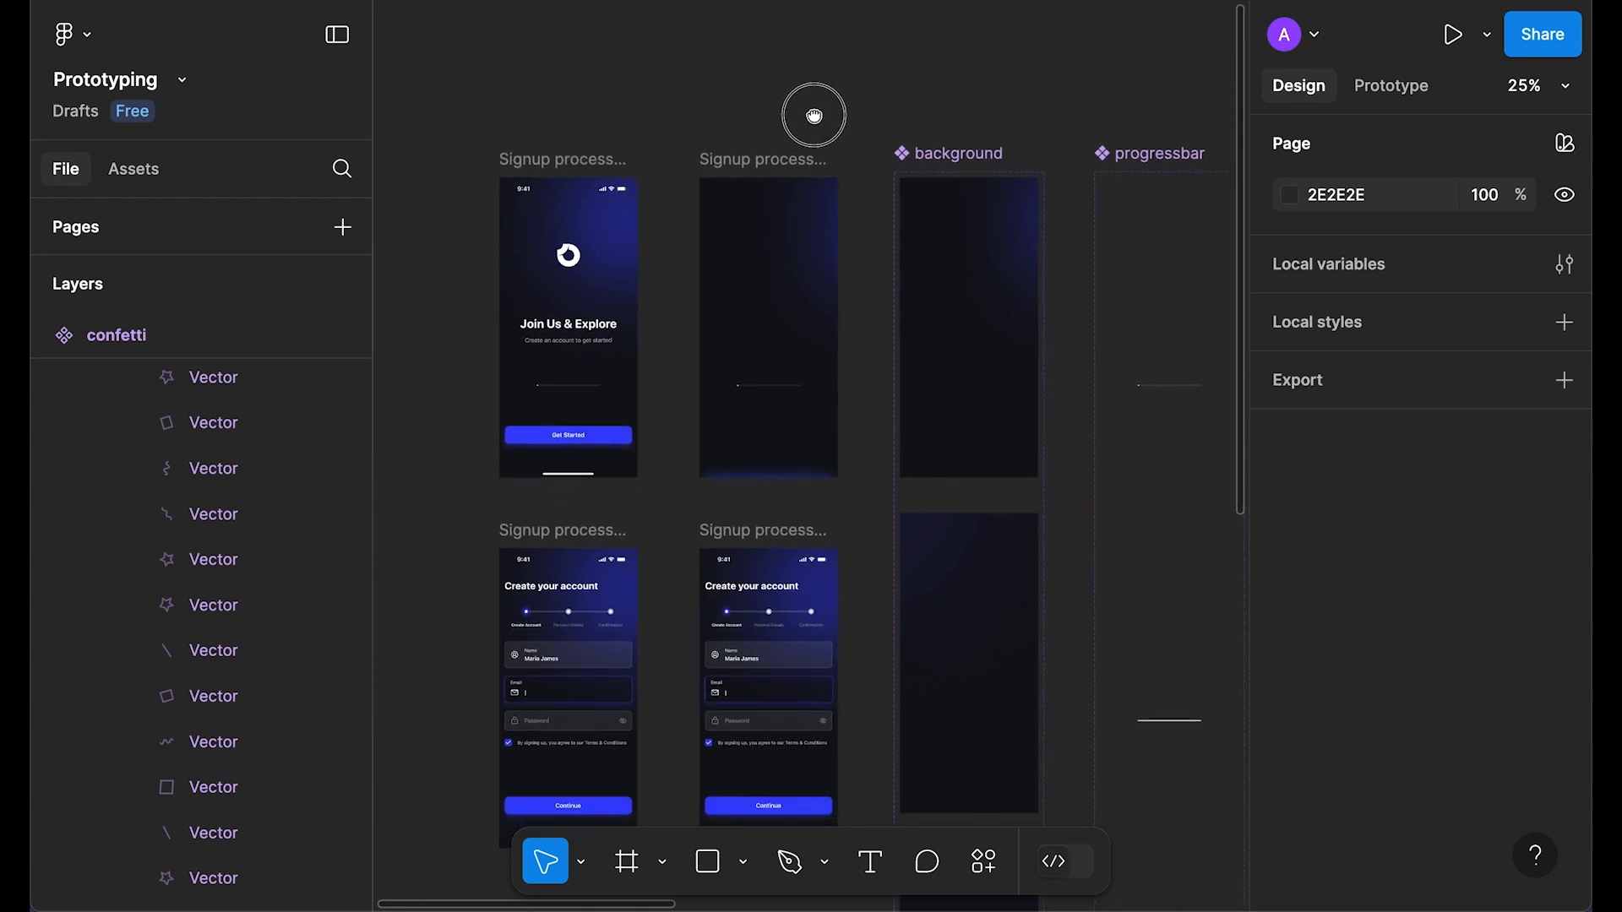
click(781, 161)
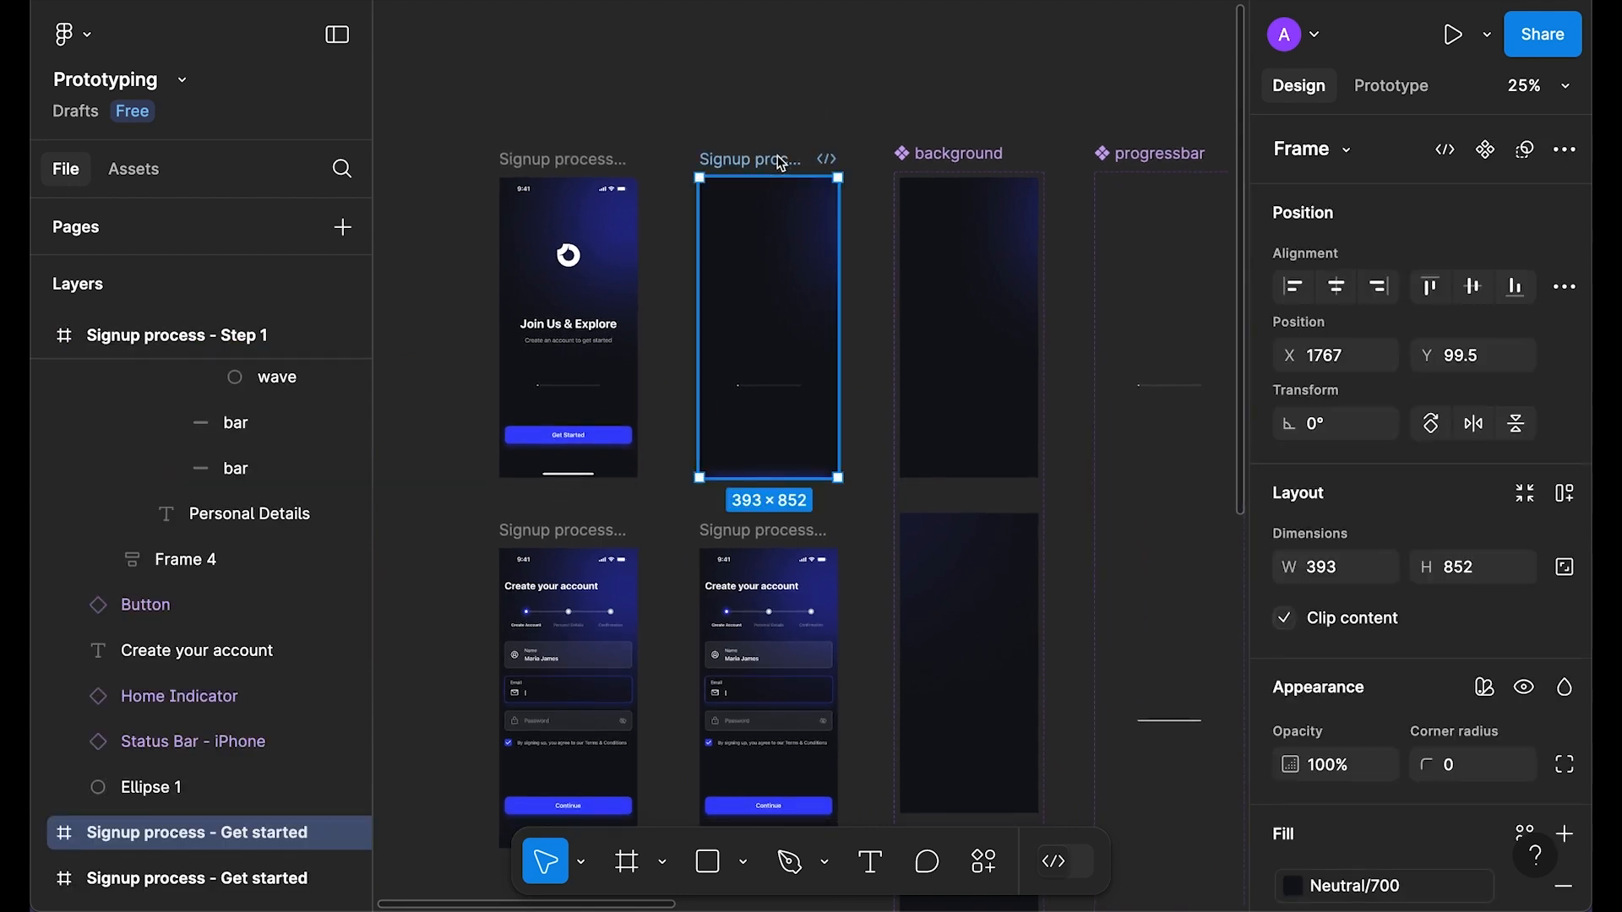
key(shift+space)
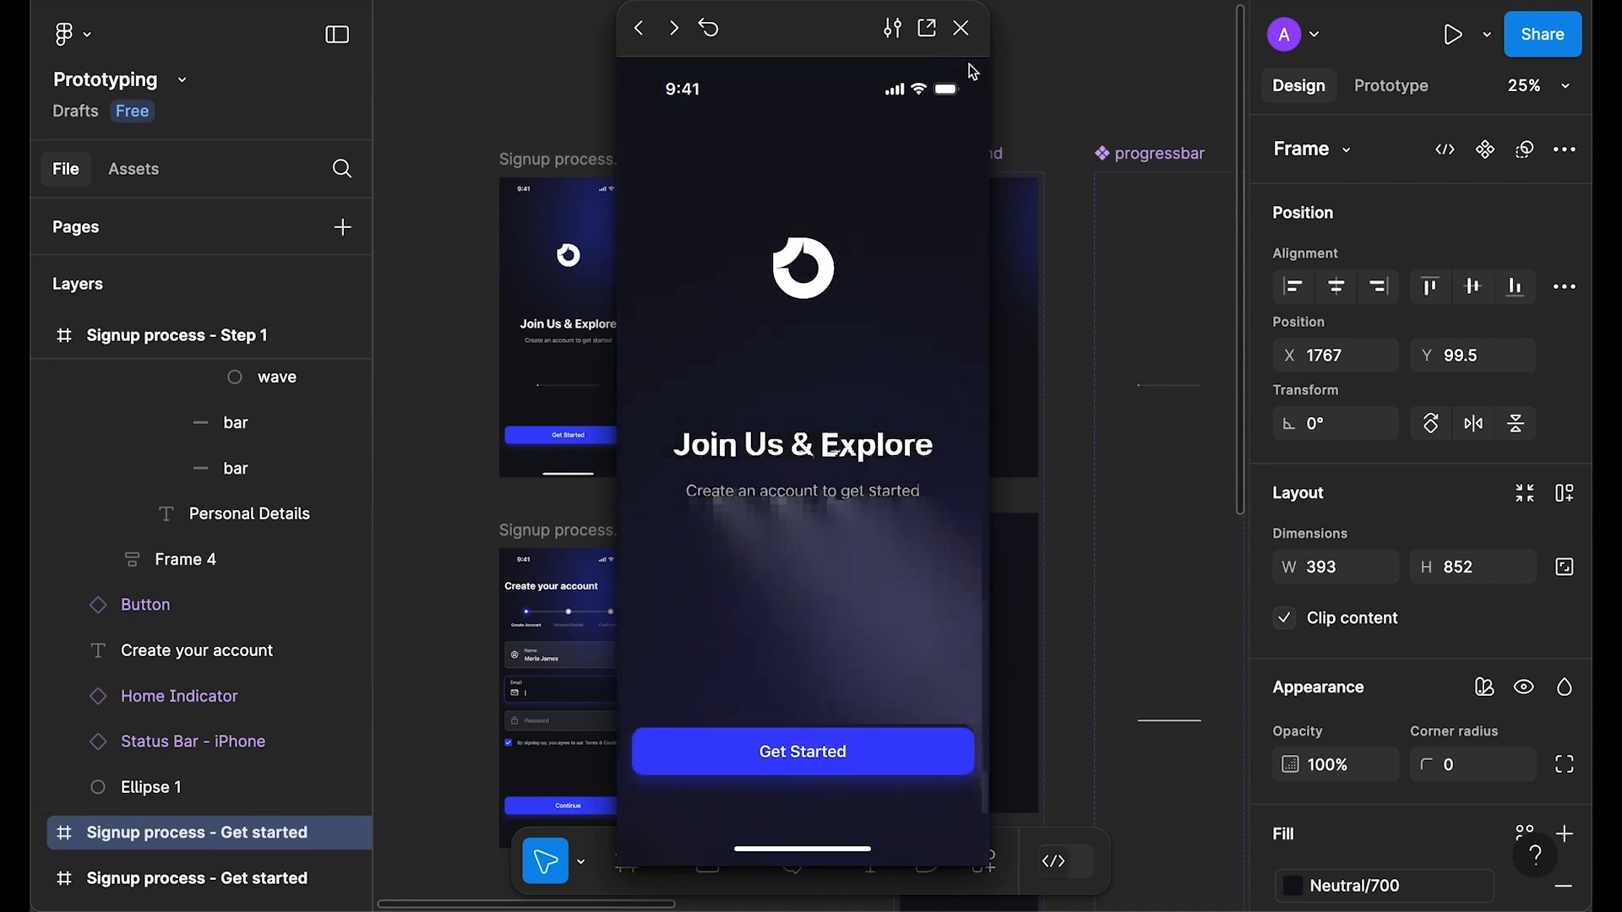
click(961, 28)
Step: Preview Create your account, testing the password reveal and terms checkbox
scroll(845, 321, down, 3)
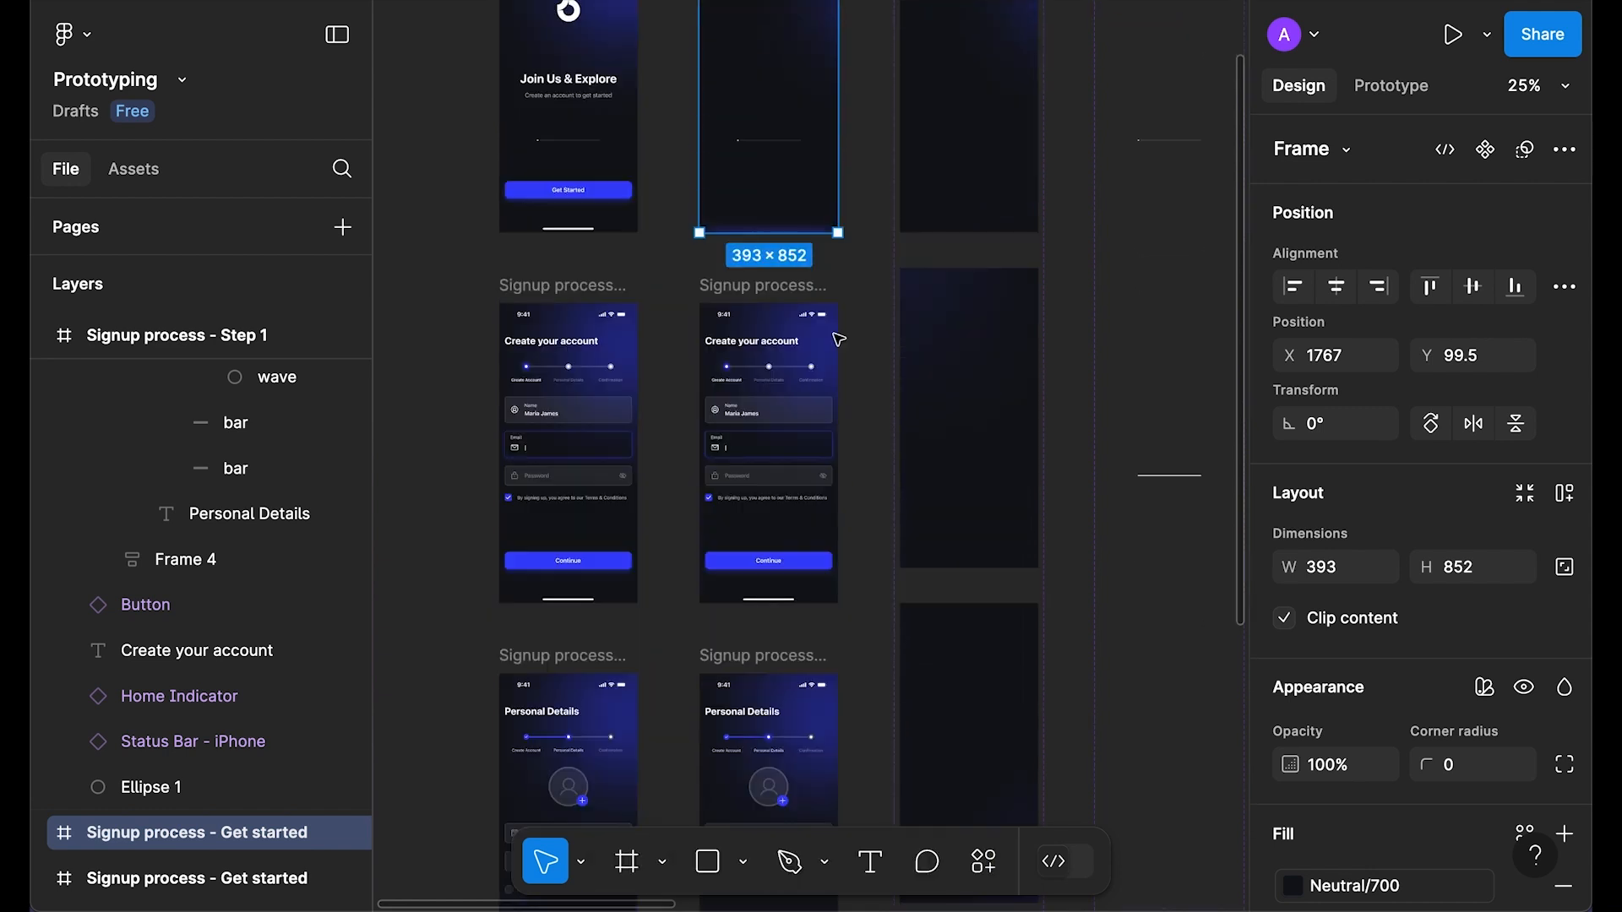
click(778, 291)
key(shift+space)
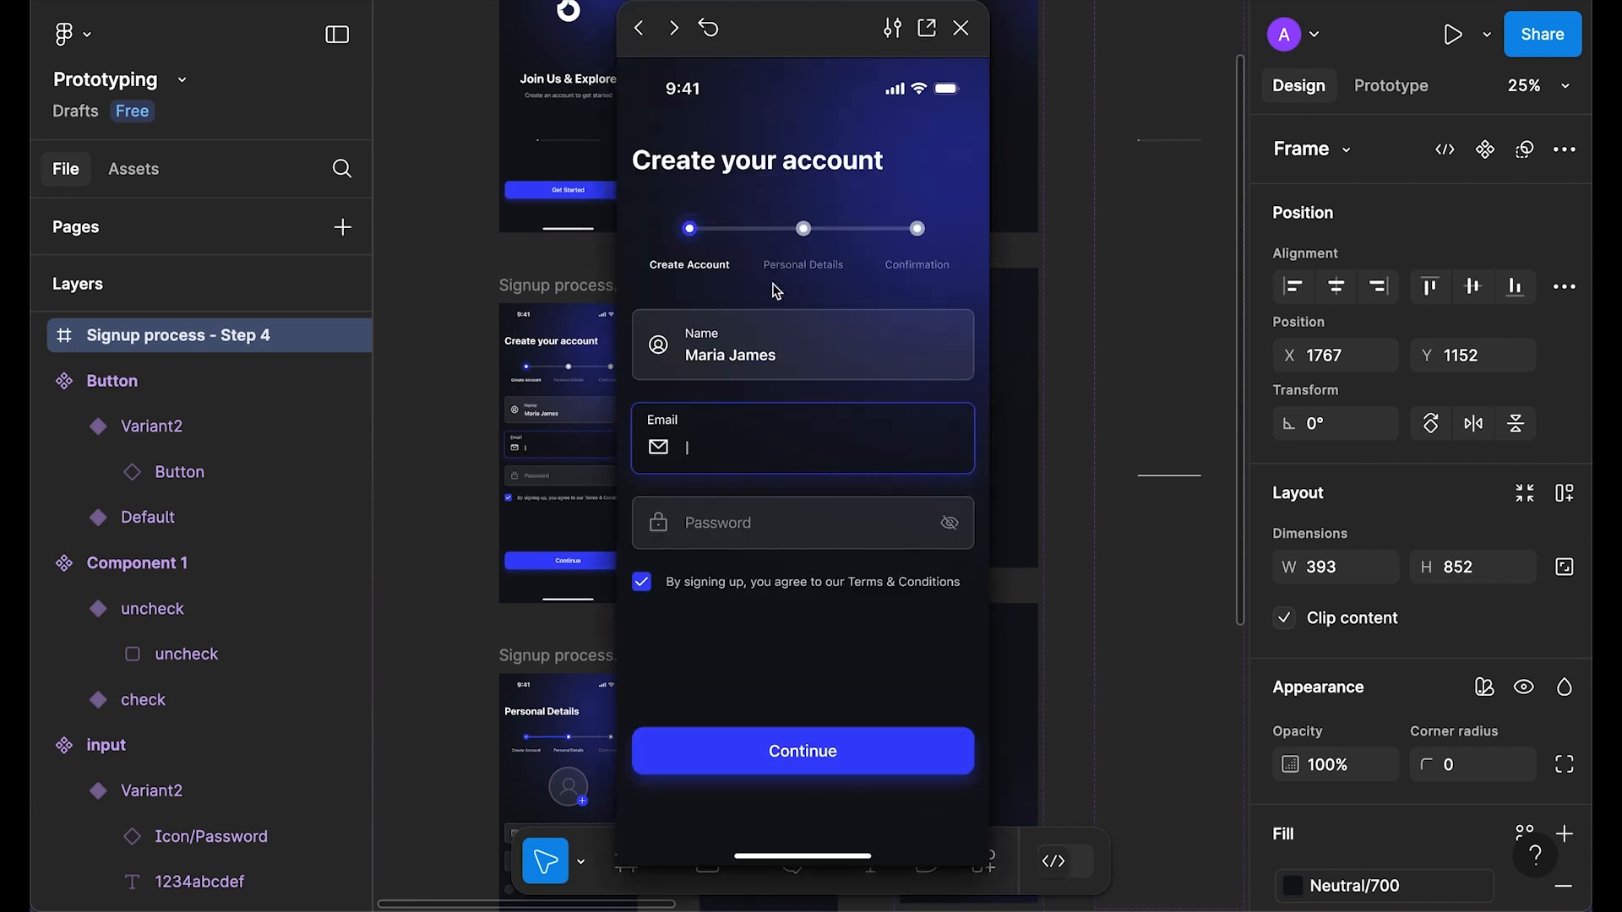
click(949, 523)
click(637, 589)
click(642, 590)
key(shift+space)
Step: Preview Personal Details, trying the profile photo, date of birth and phone fields
scroll(761, 380, down, 5)
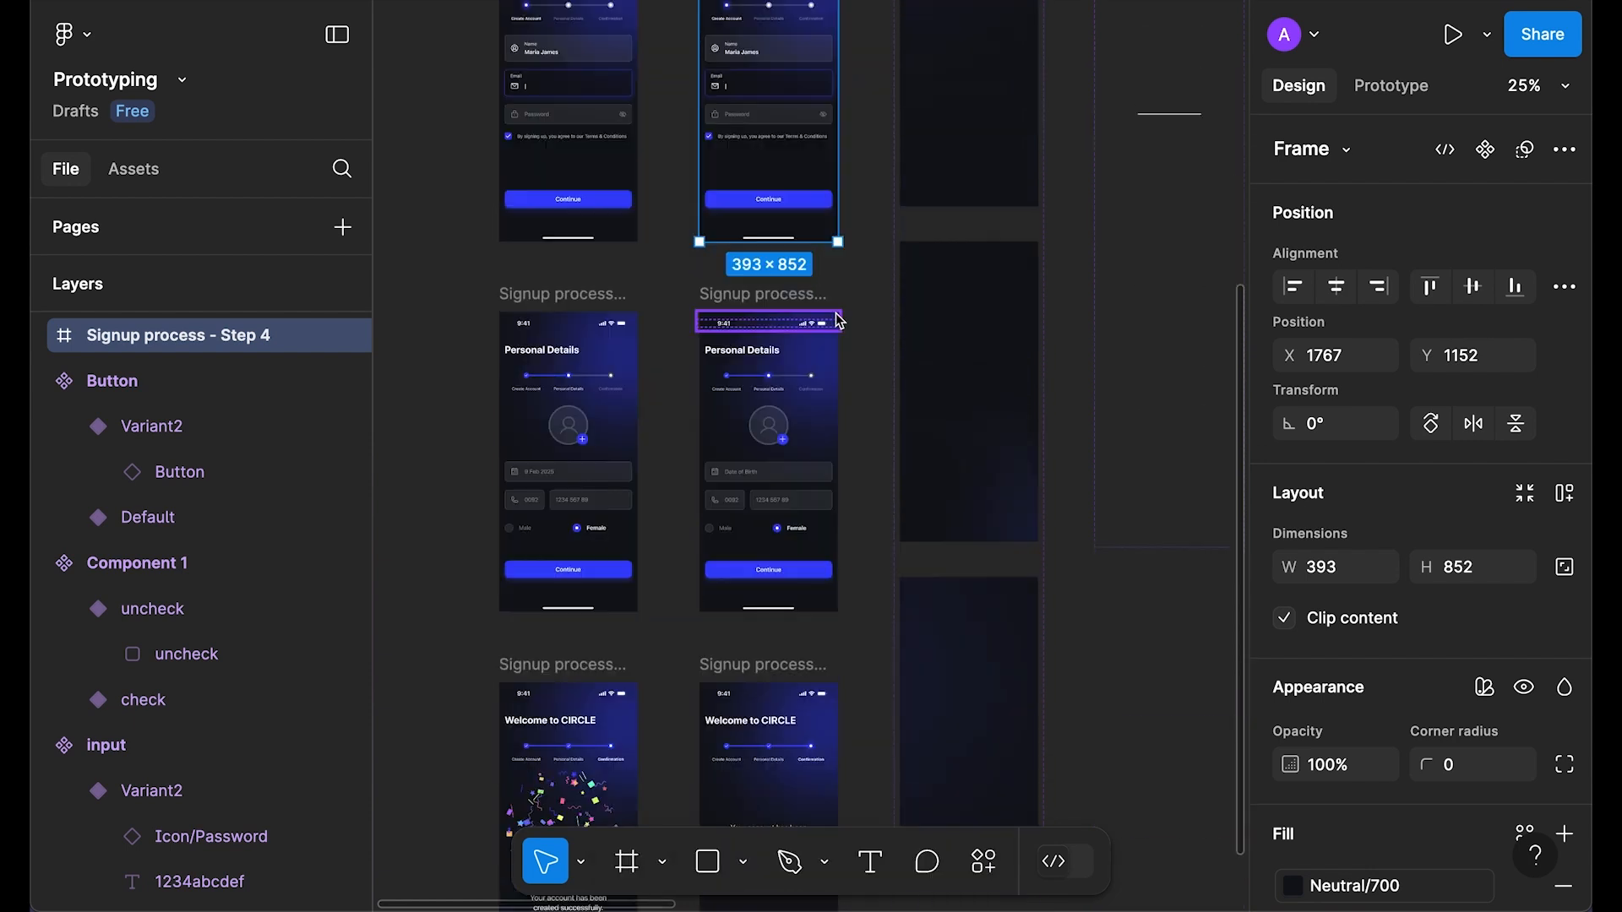
click(759, 253)
key(shift+space)
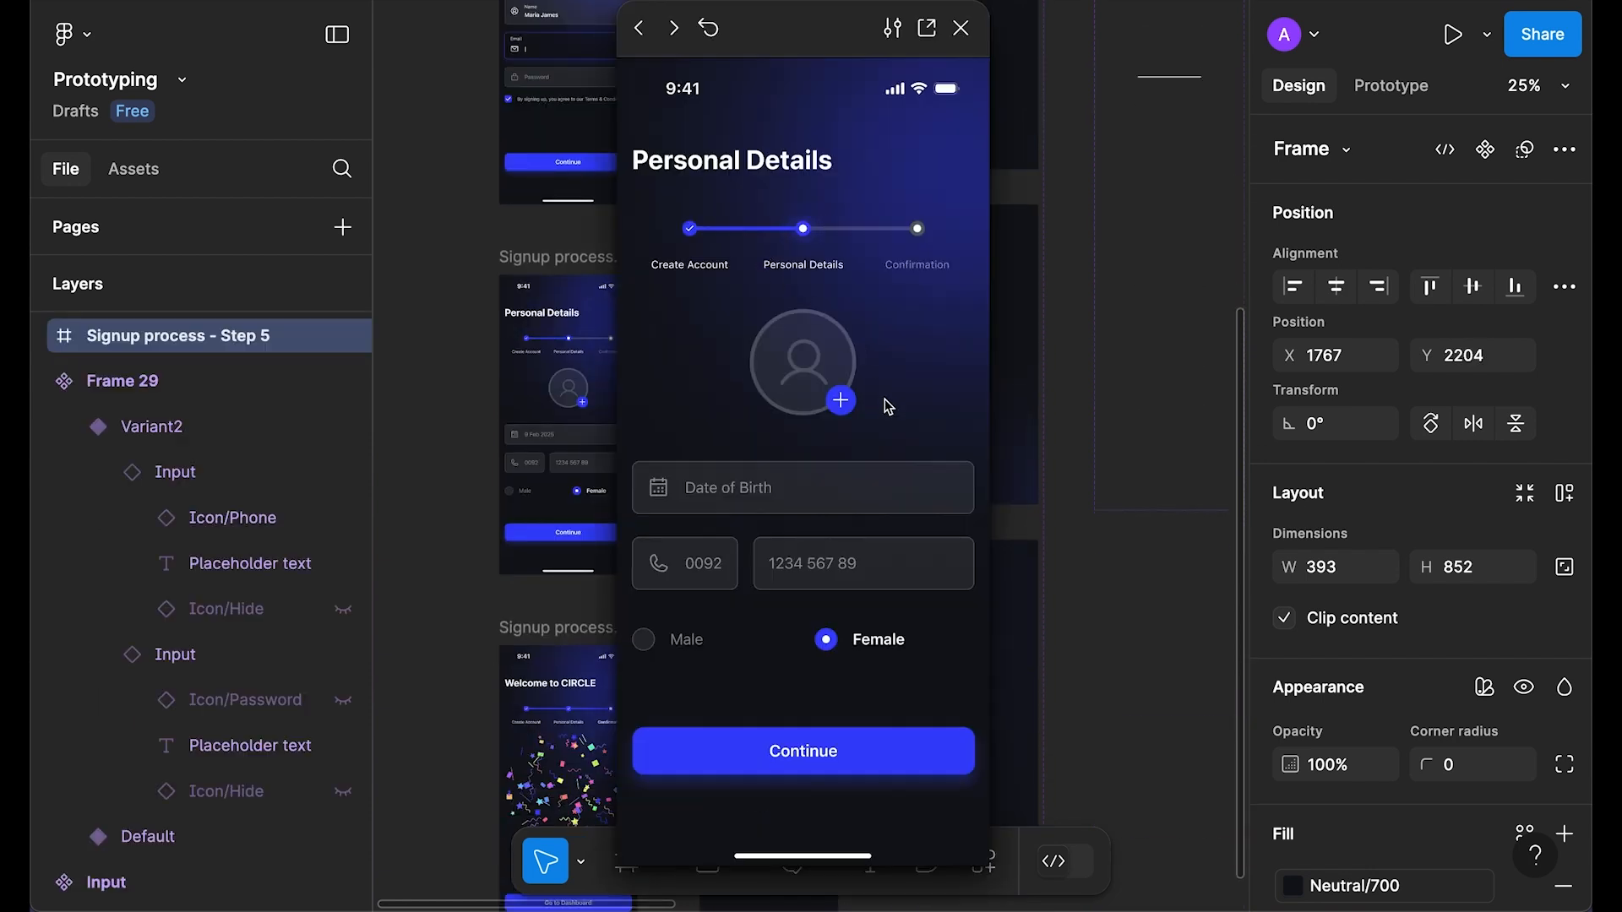
click(843, 403)
click(747, 500)
click(710, 564)
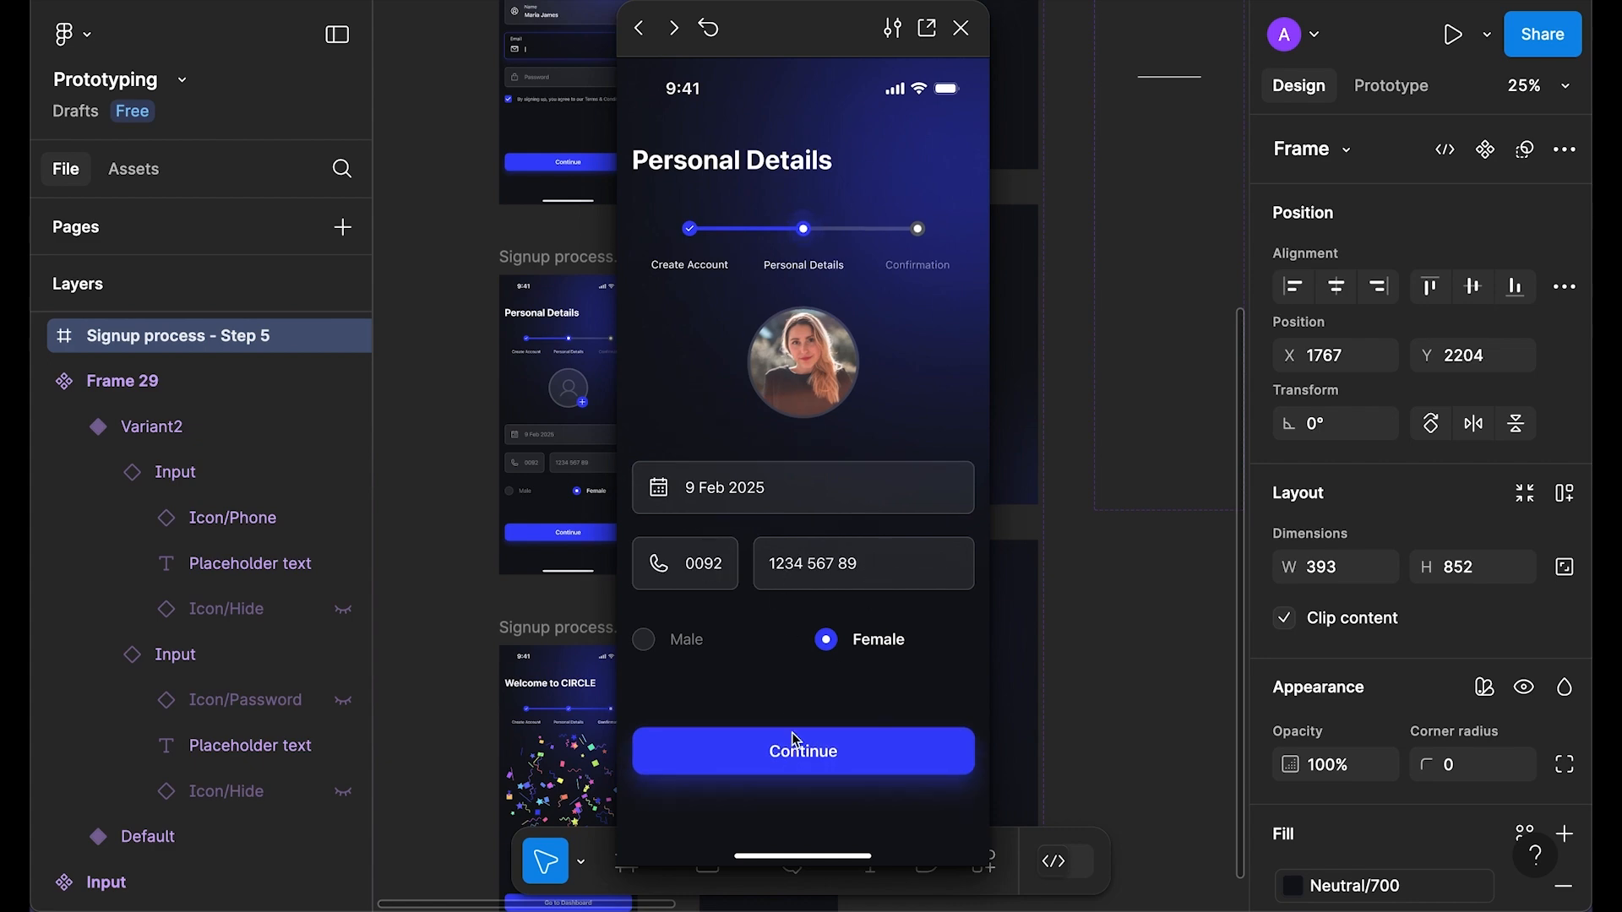
key(shift+space)
Step: Preview the Step 6 confirmation screen, then zoom out to show all frames
scroll(774, 367, down, 5)
scroll(773, 367, up, 2)
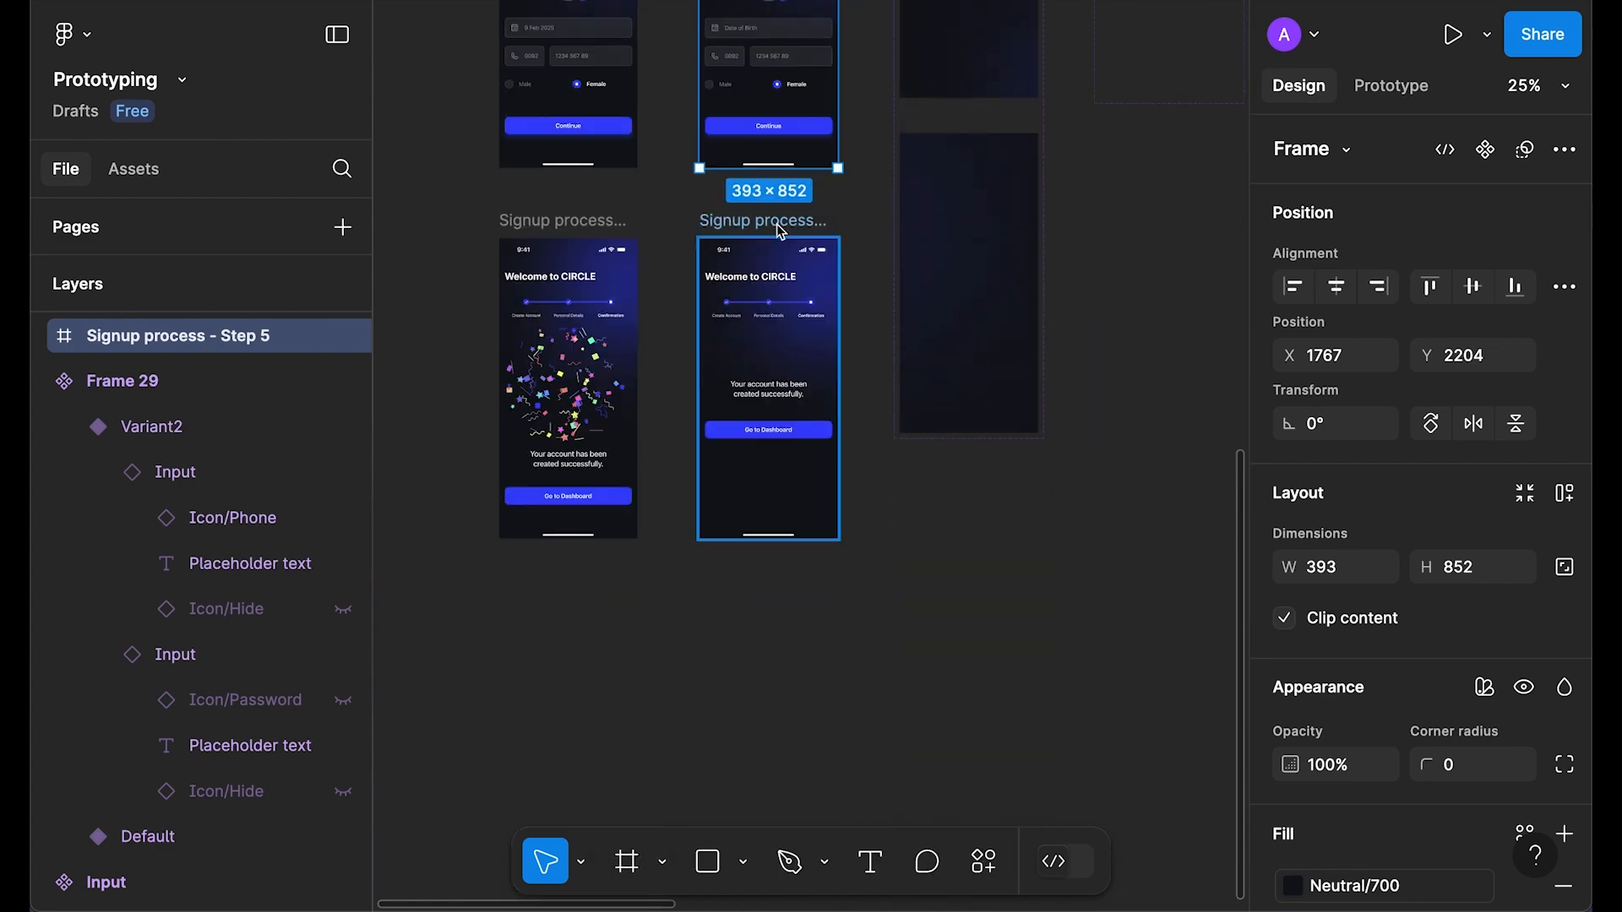
click(780, 228)
key(shift+space)
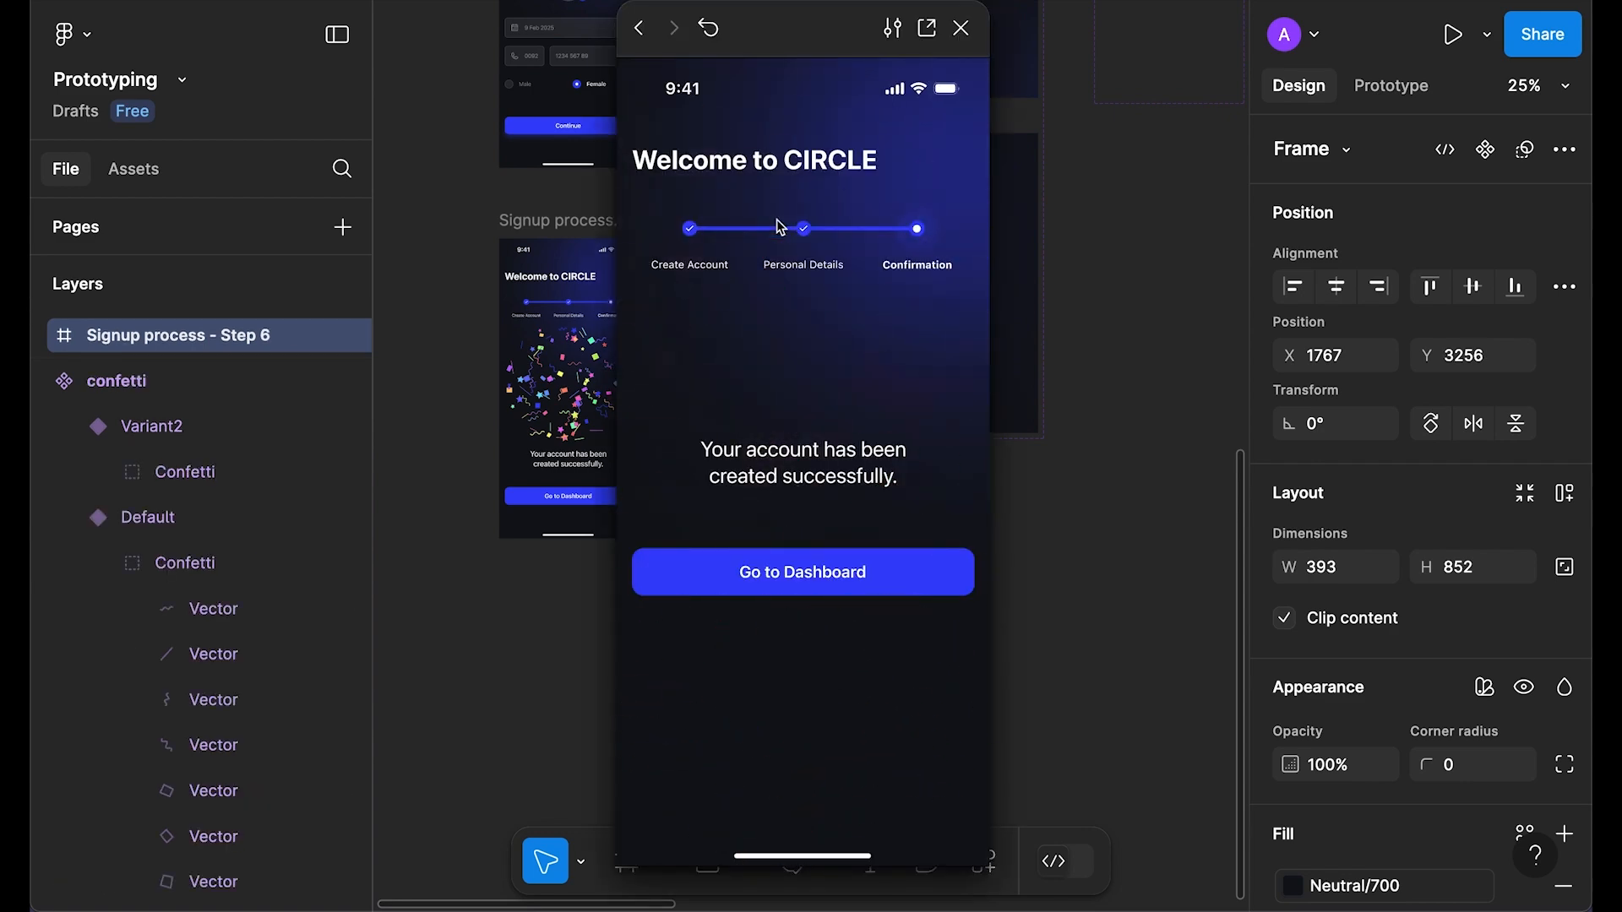
click(962, 27)
key(Escape)
scroll(1097, 347, down, 3)
drag(1104, 301, 852, 554)
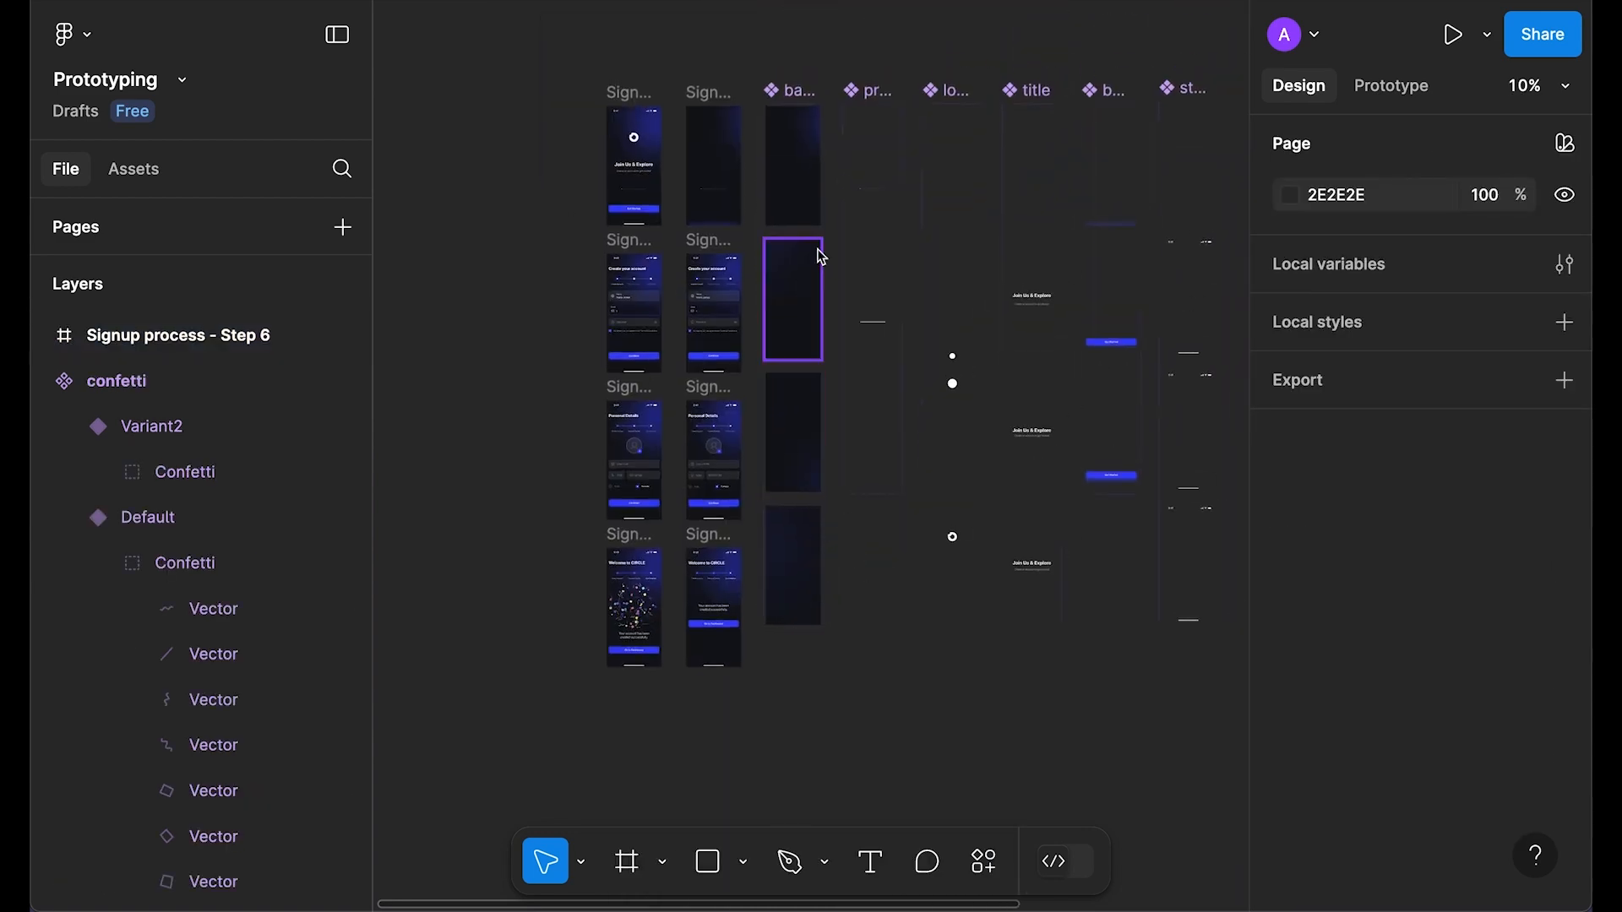
Step: Link the Get Started button to the Create your account screen
scroll(845, 354, up, 2)
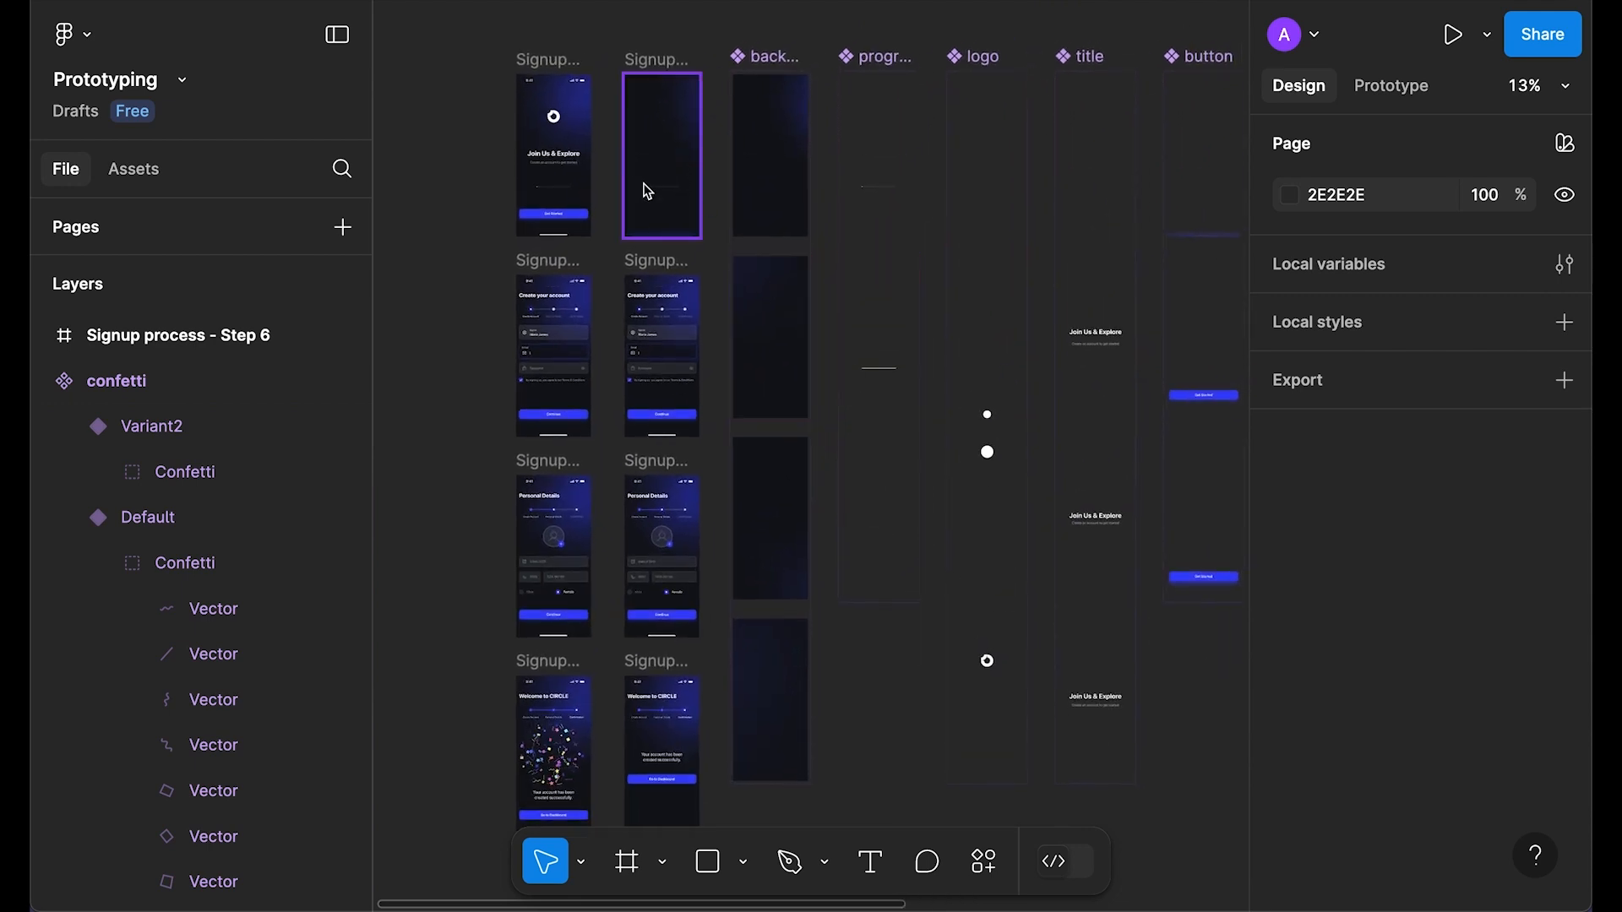
drag(1166, 420, 1139, 388)
click(1399, 94)
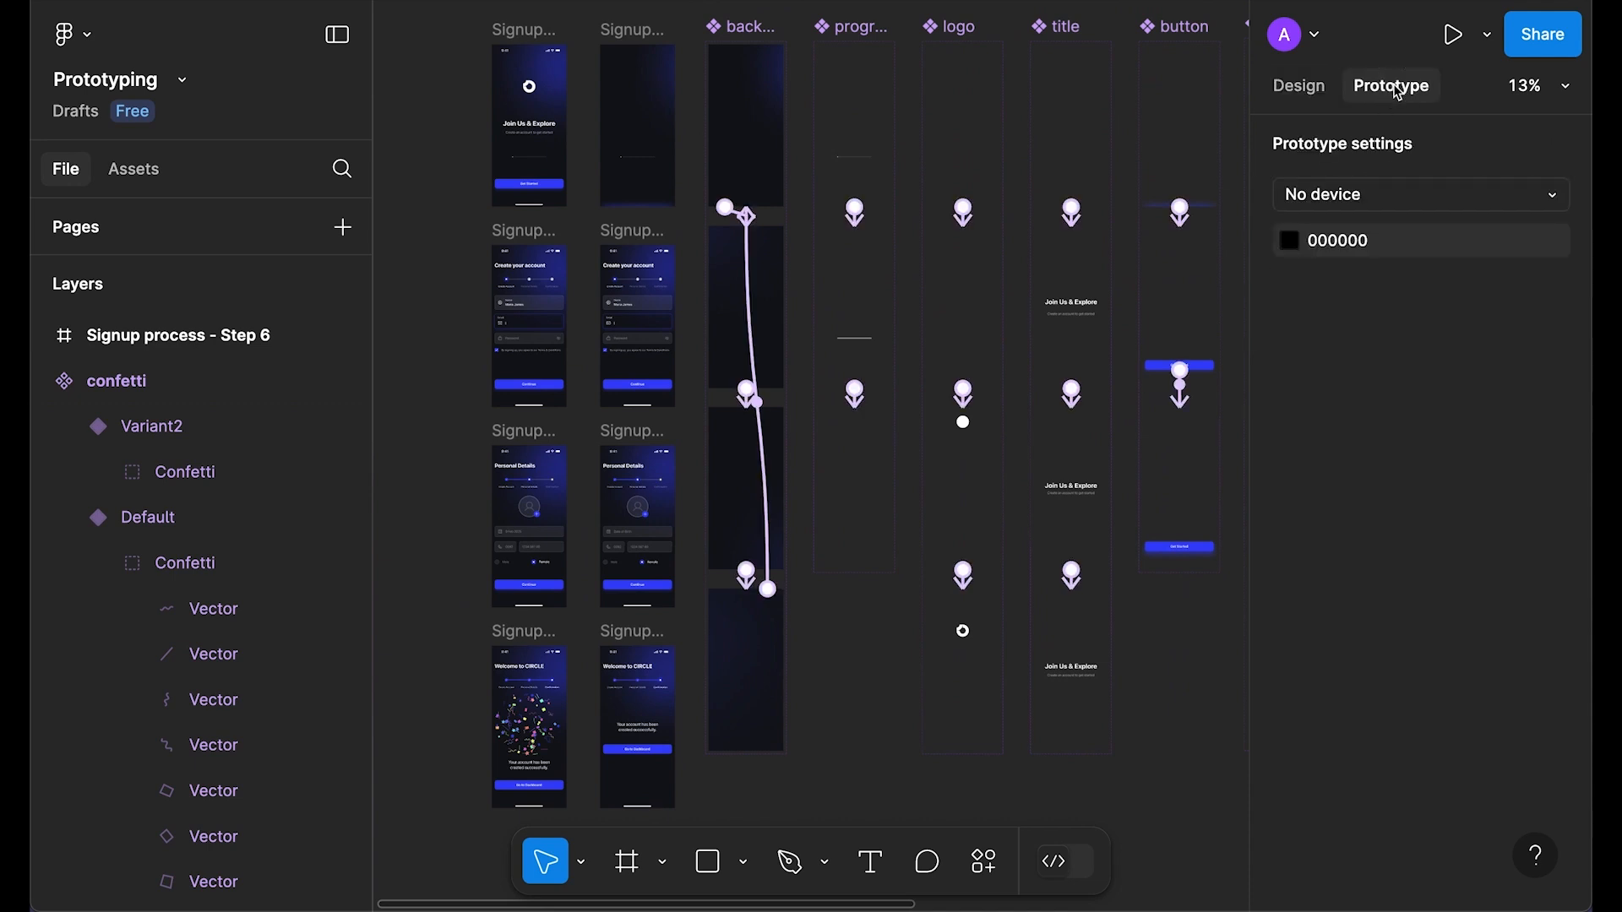
double_click(1180, 546)
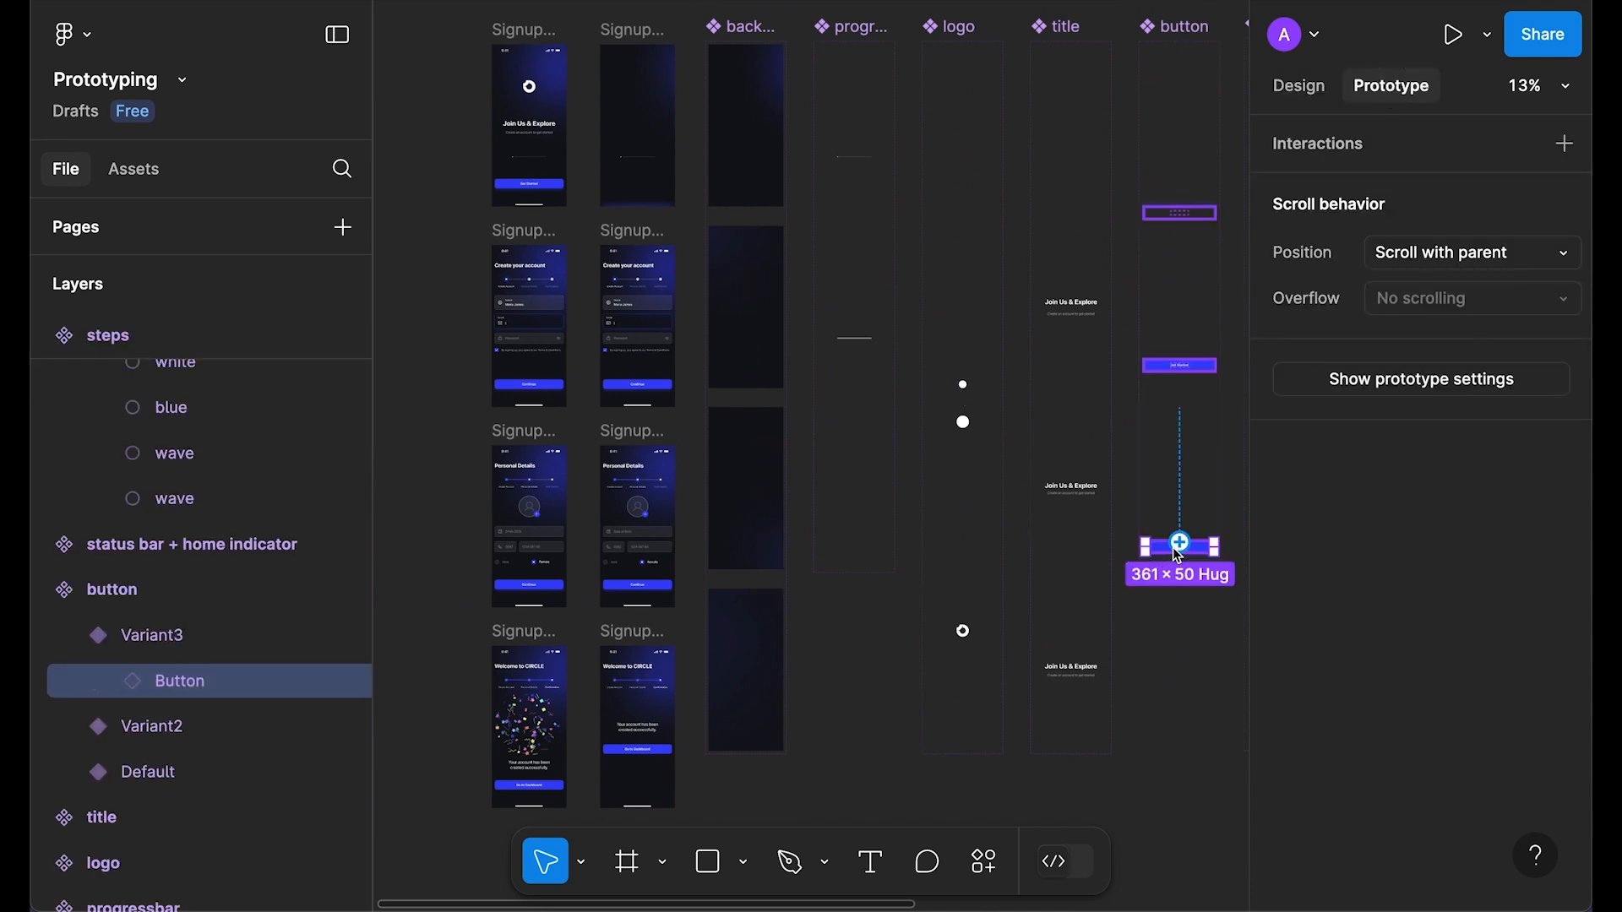
scroll(1210, 550, up, 5)
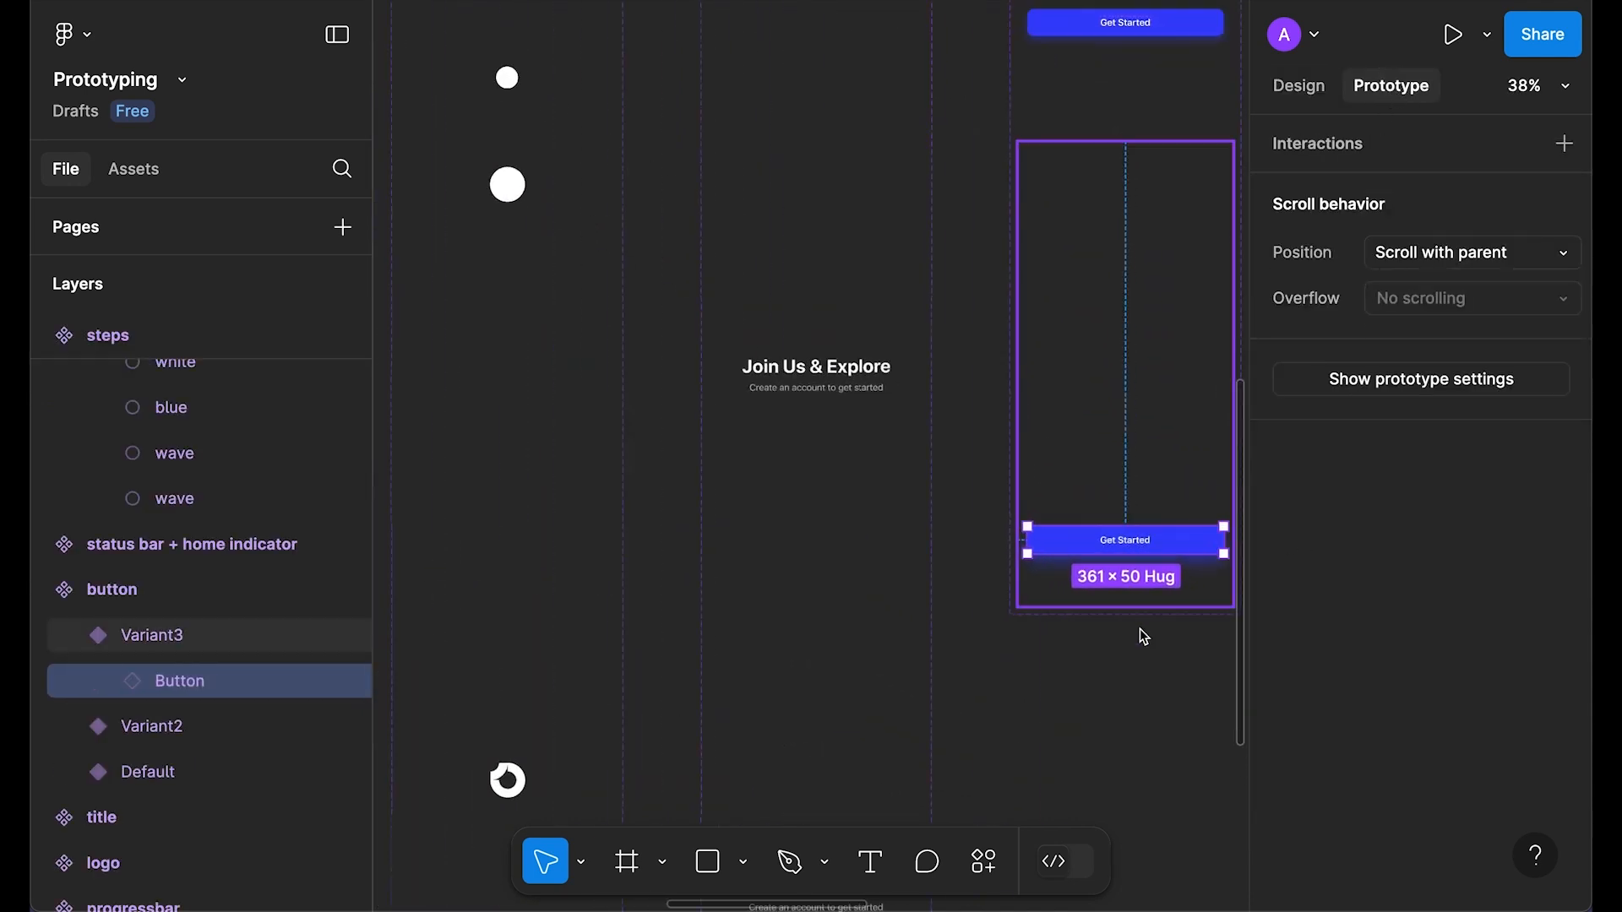
scroll(1090, 532, down, 5)
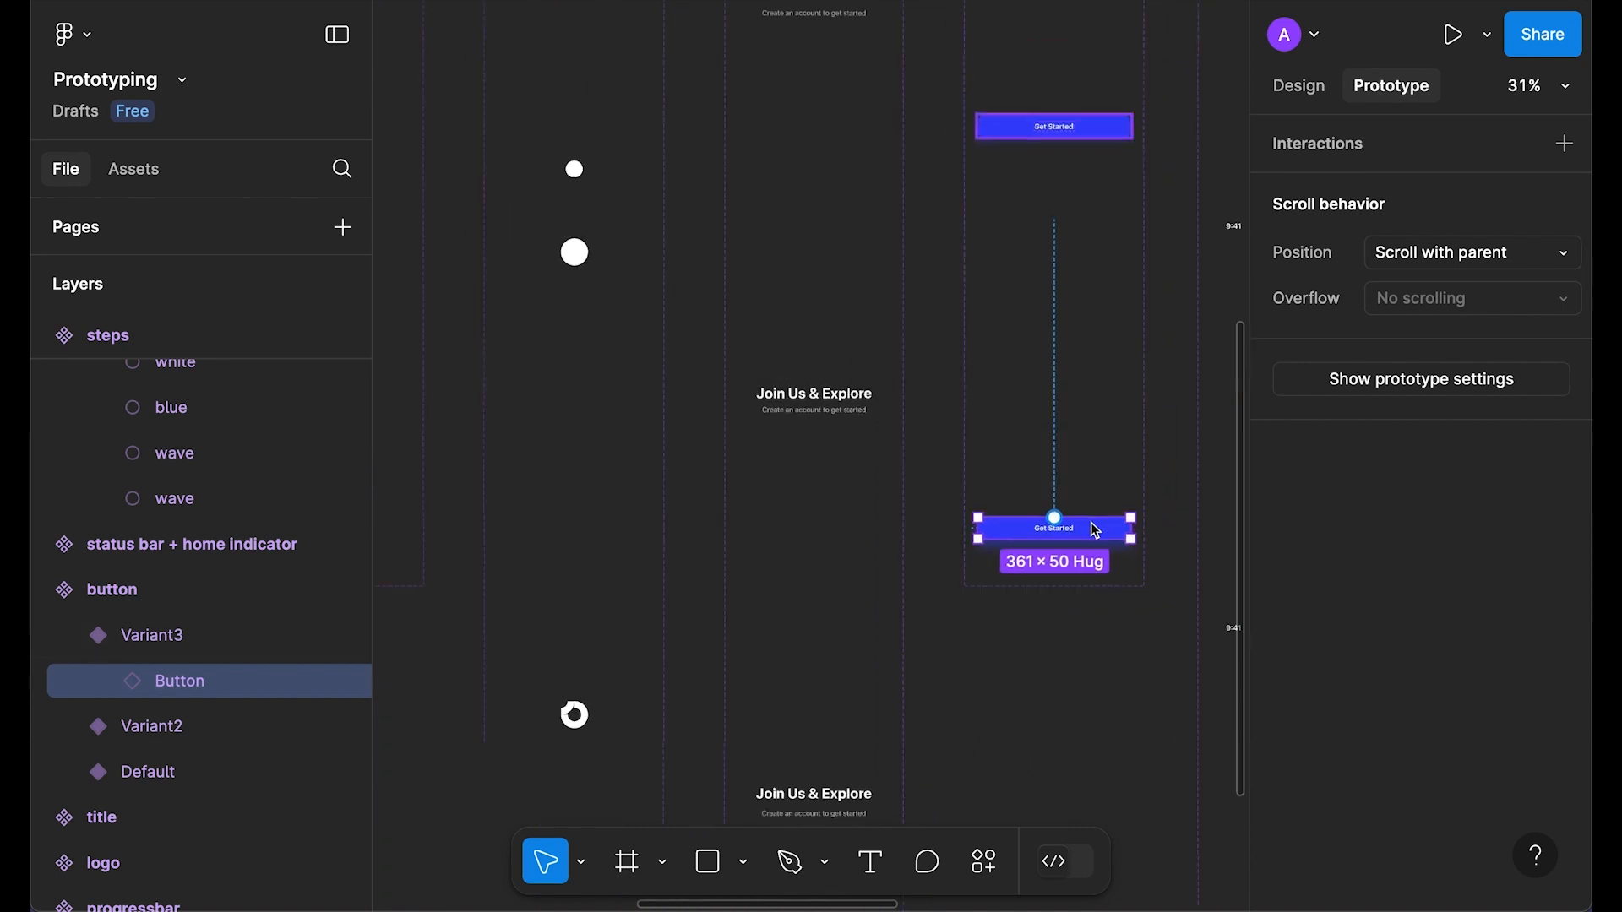
scroll(940, 585, down, 1)
drag(1150, 607, 616, 296)
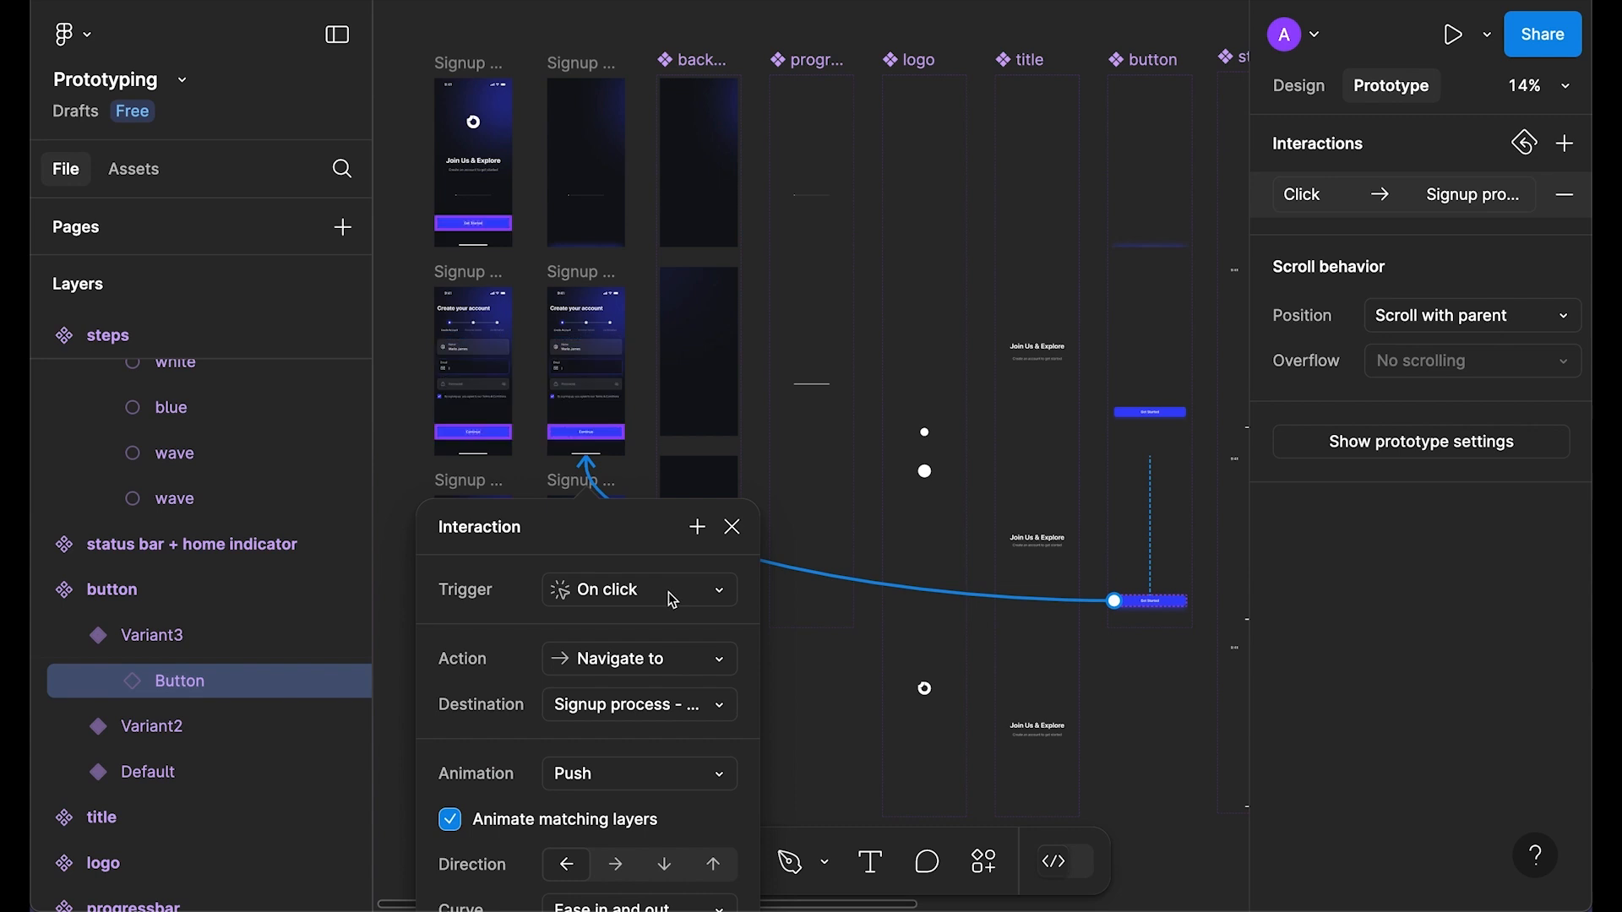
Step: Change the Get Started transition from Smart animate to Dissolve
scroll(650, 549, down, 2)
scroll(714, 500, down, 2)
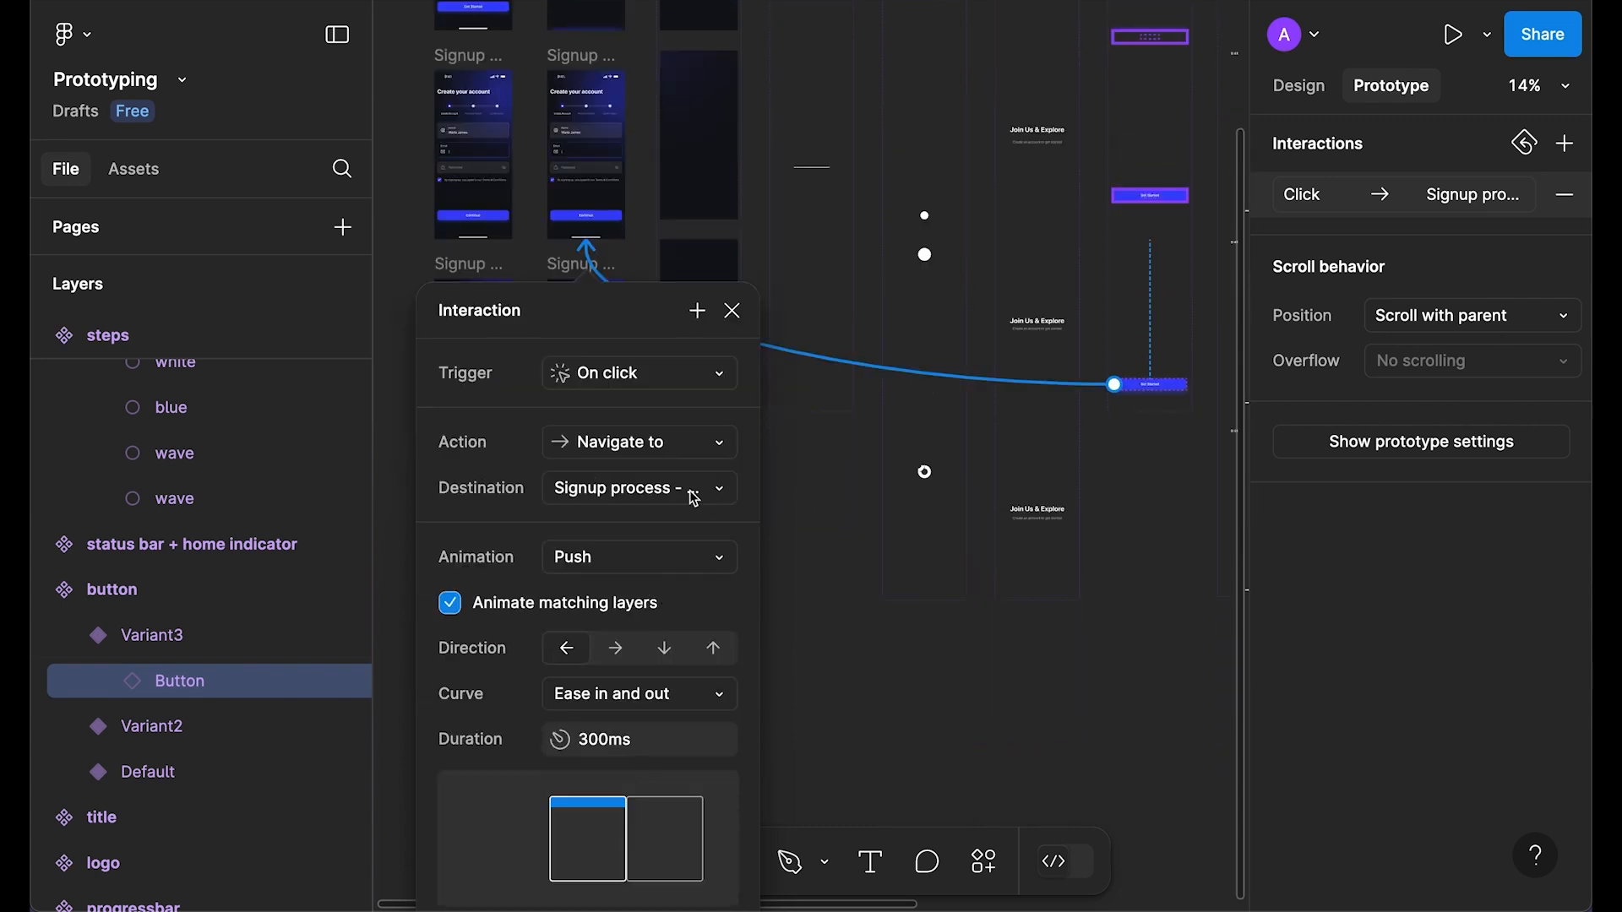
click(589, 558)
click(663, 432)
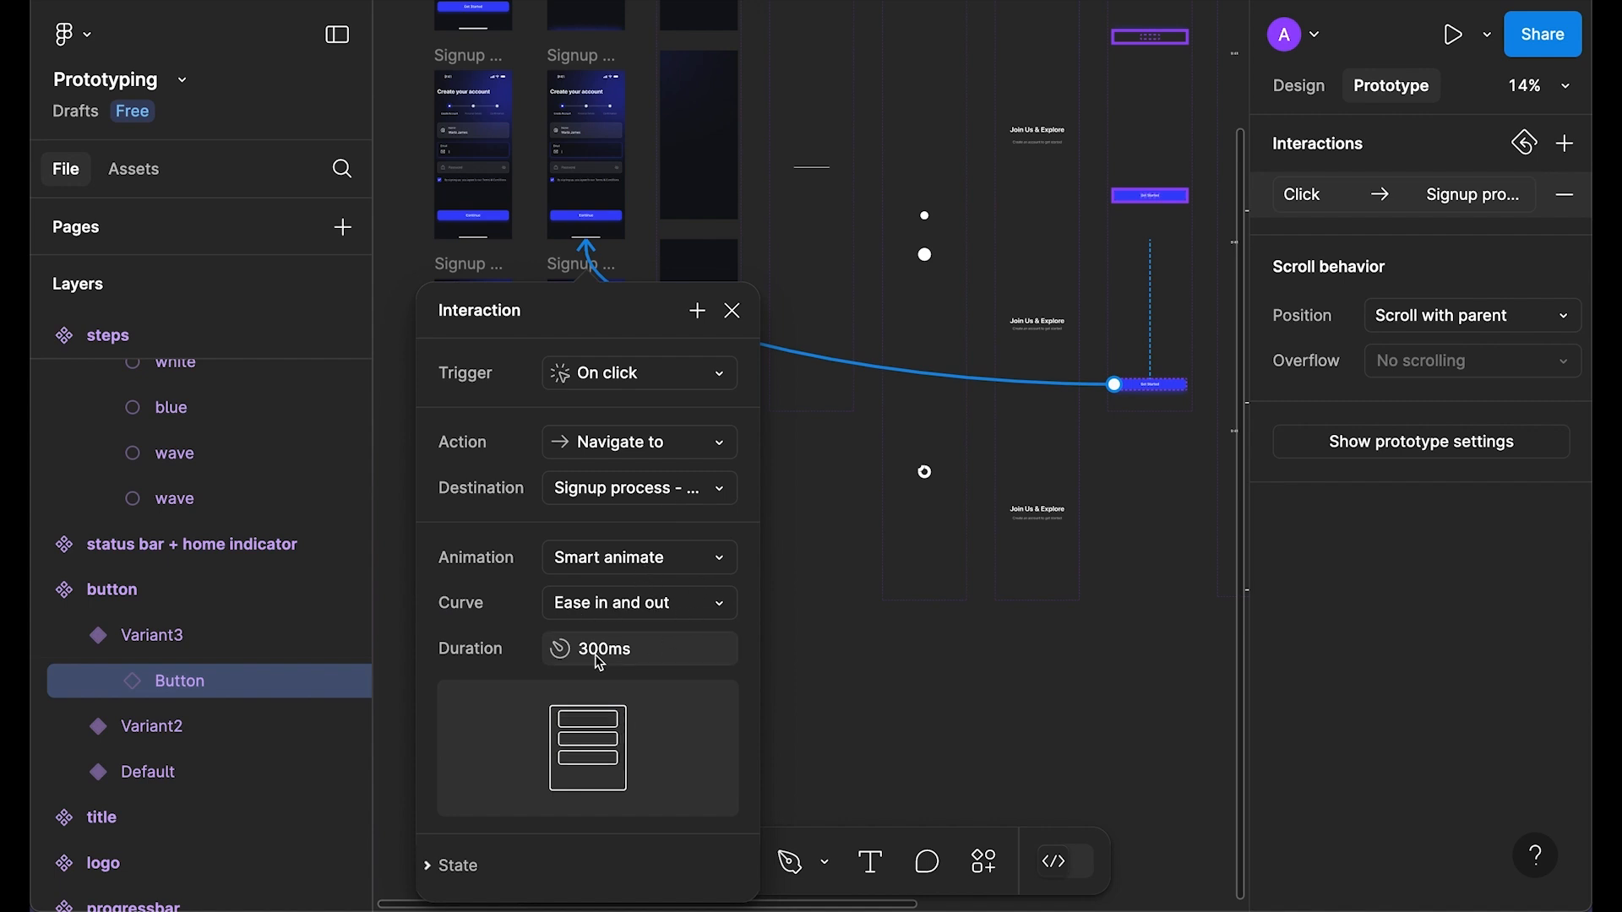
click(702, 562)
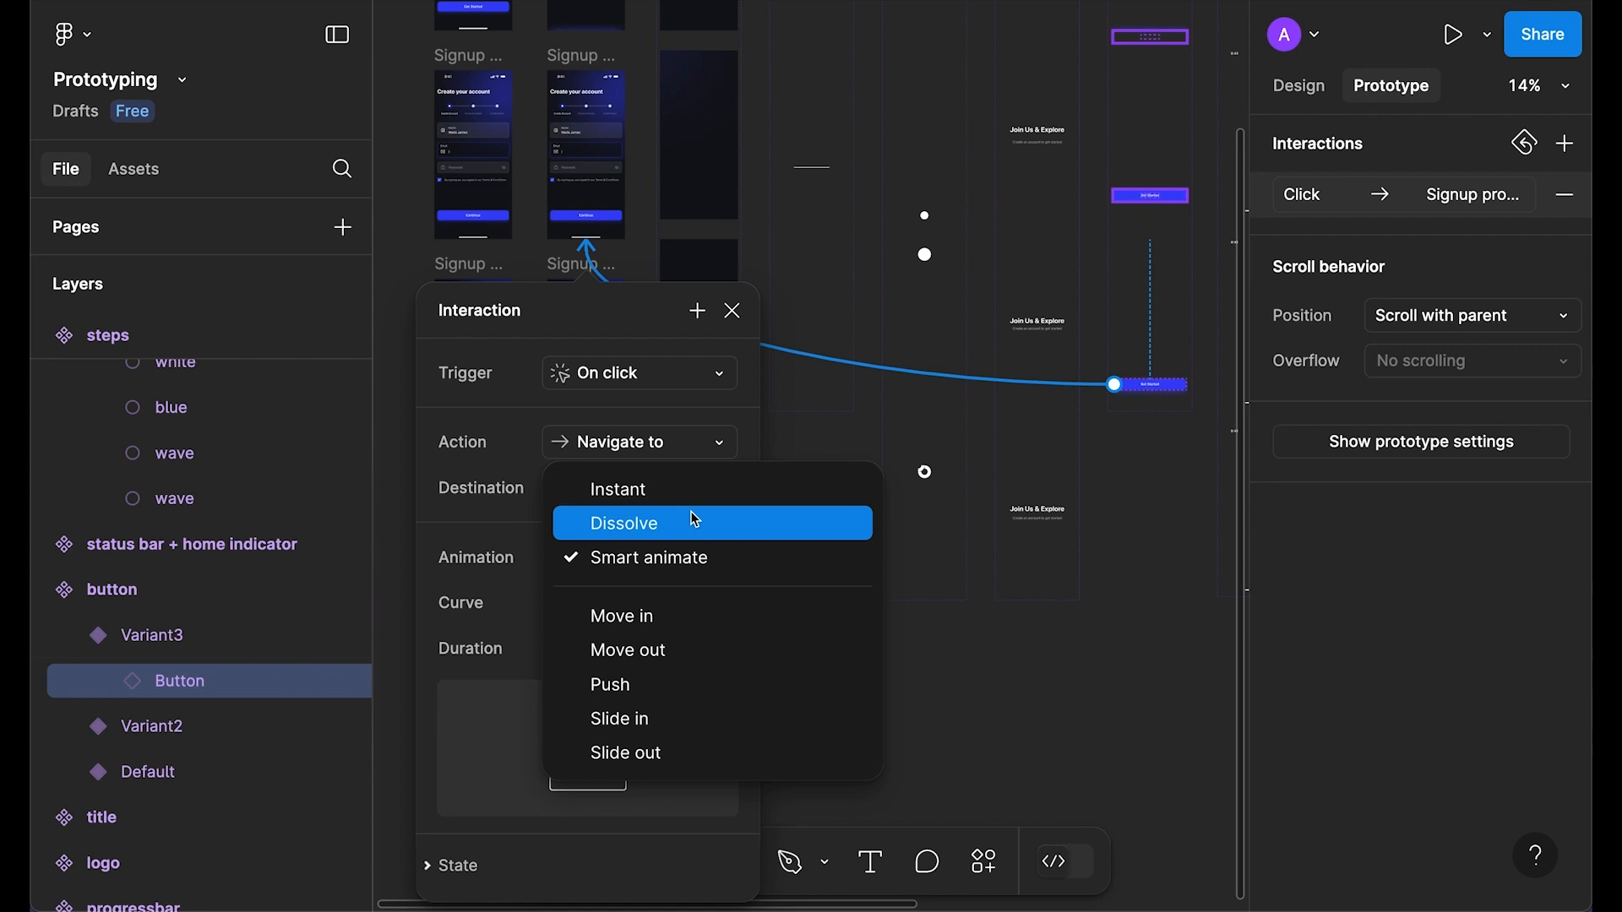
click(634, 528)
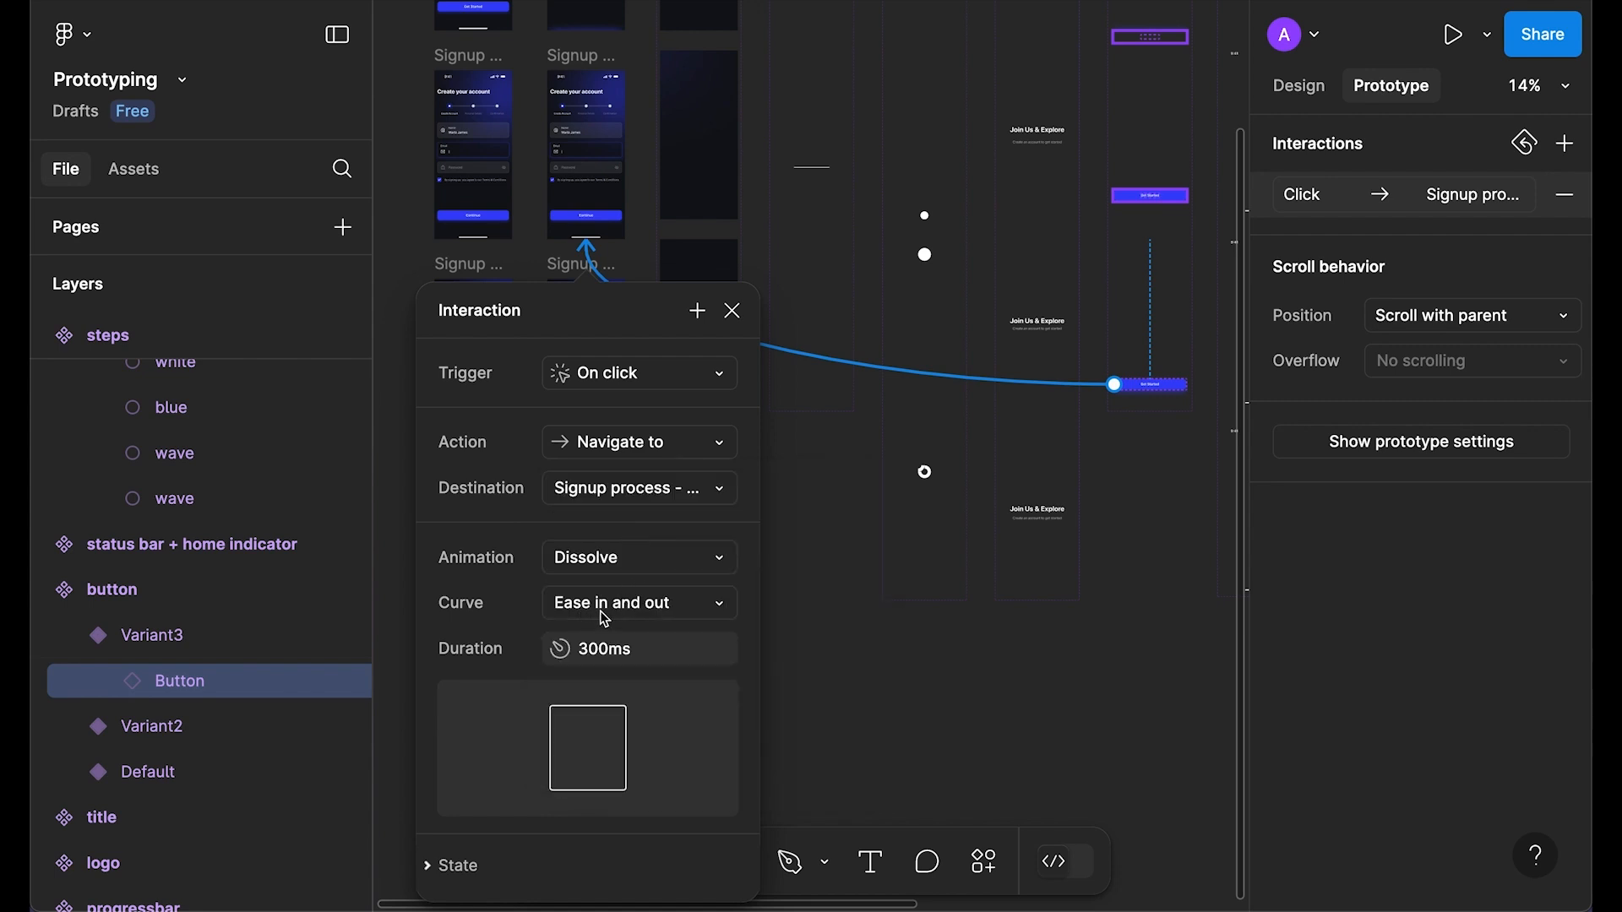
click(731, 311)
scroll(659, 211, up, 3)
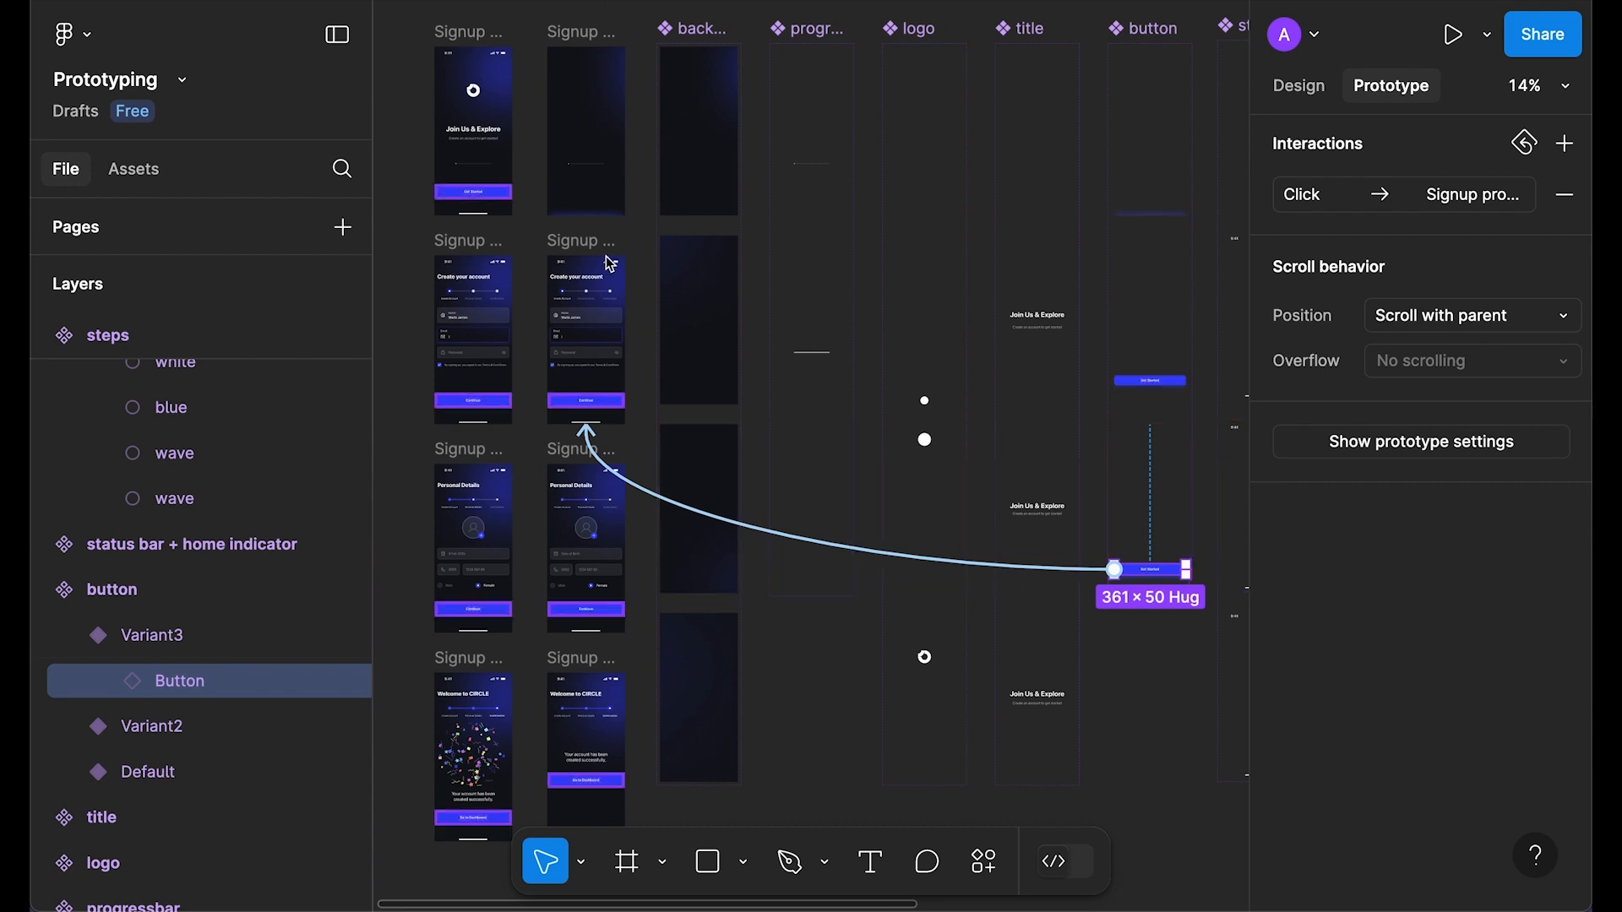
click(583, 38)
key(shift+space)
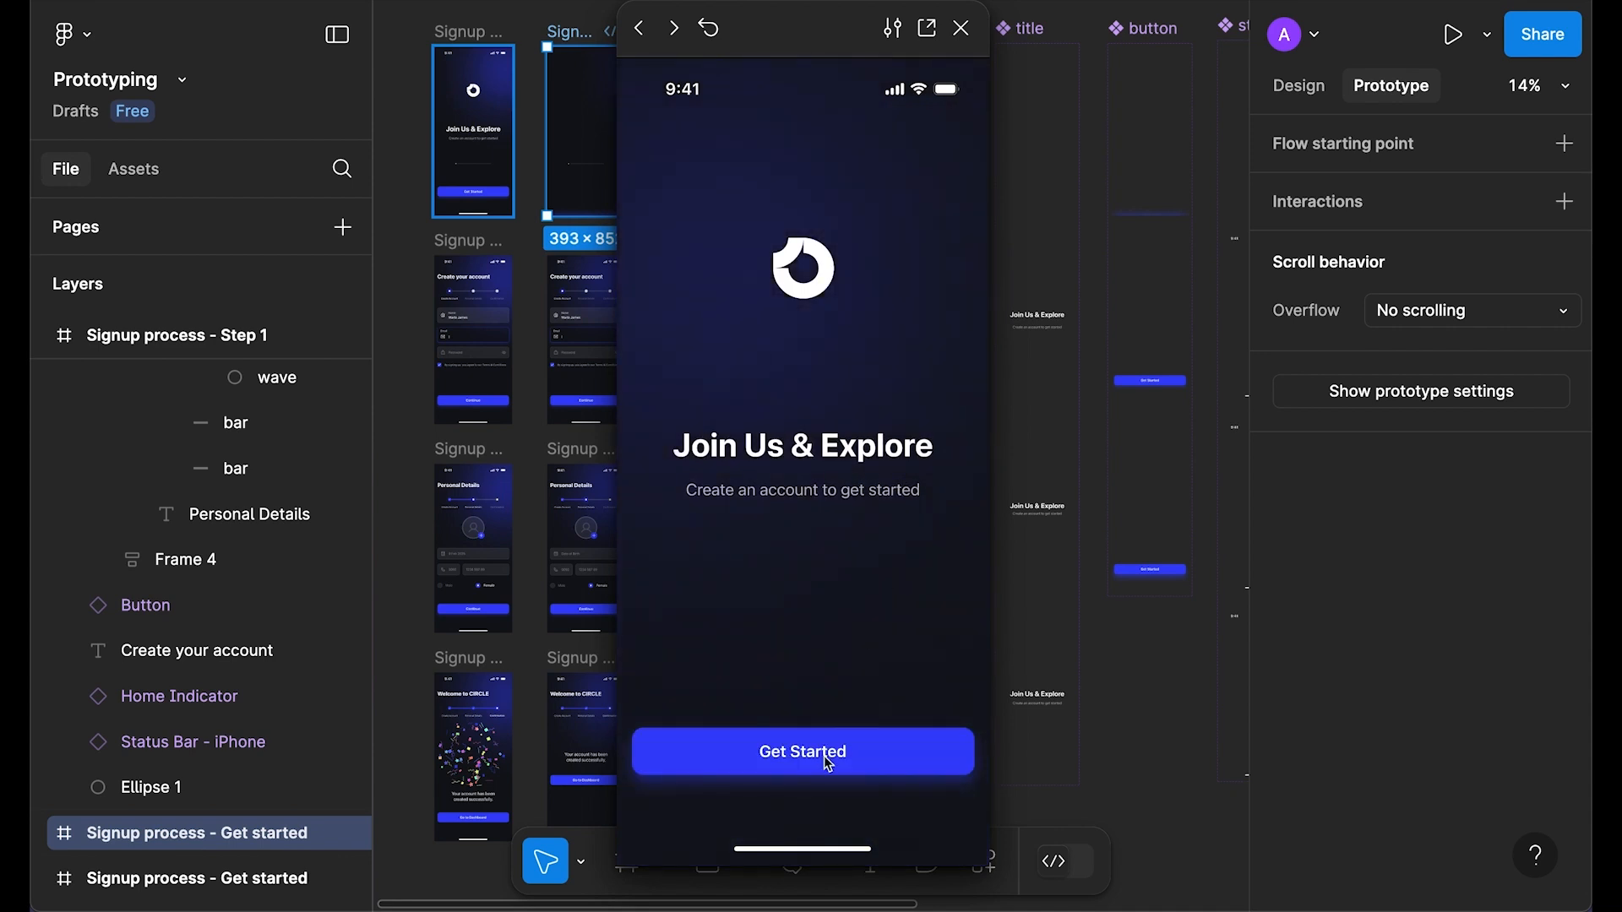
click(818, 759)
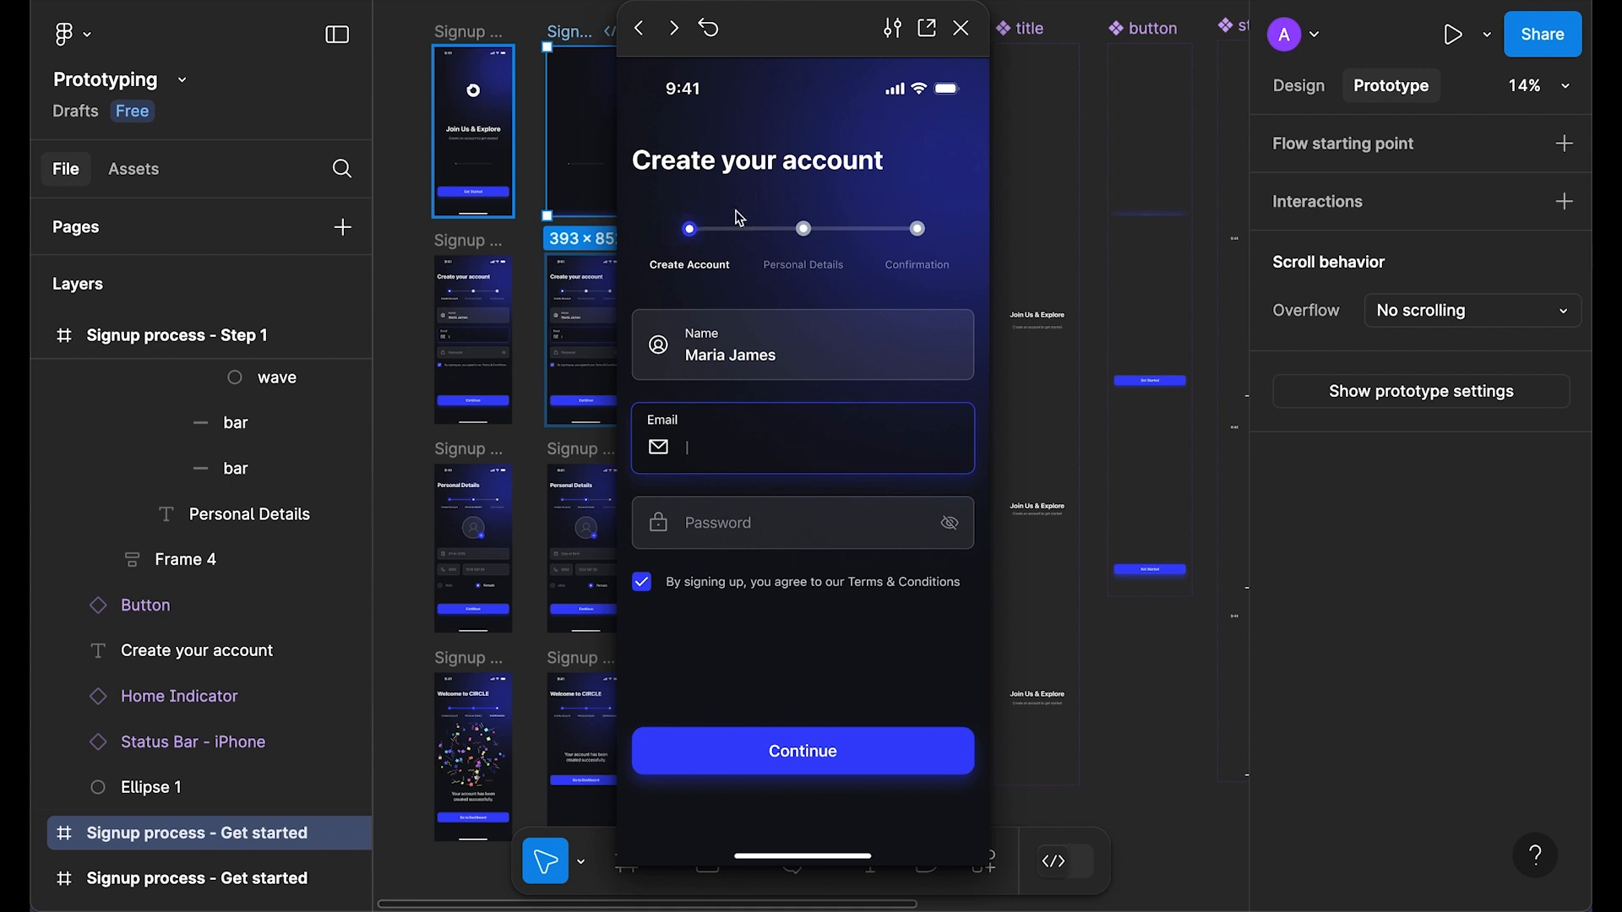
click(962, 29)
scroll(644, 369, down, 3)
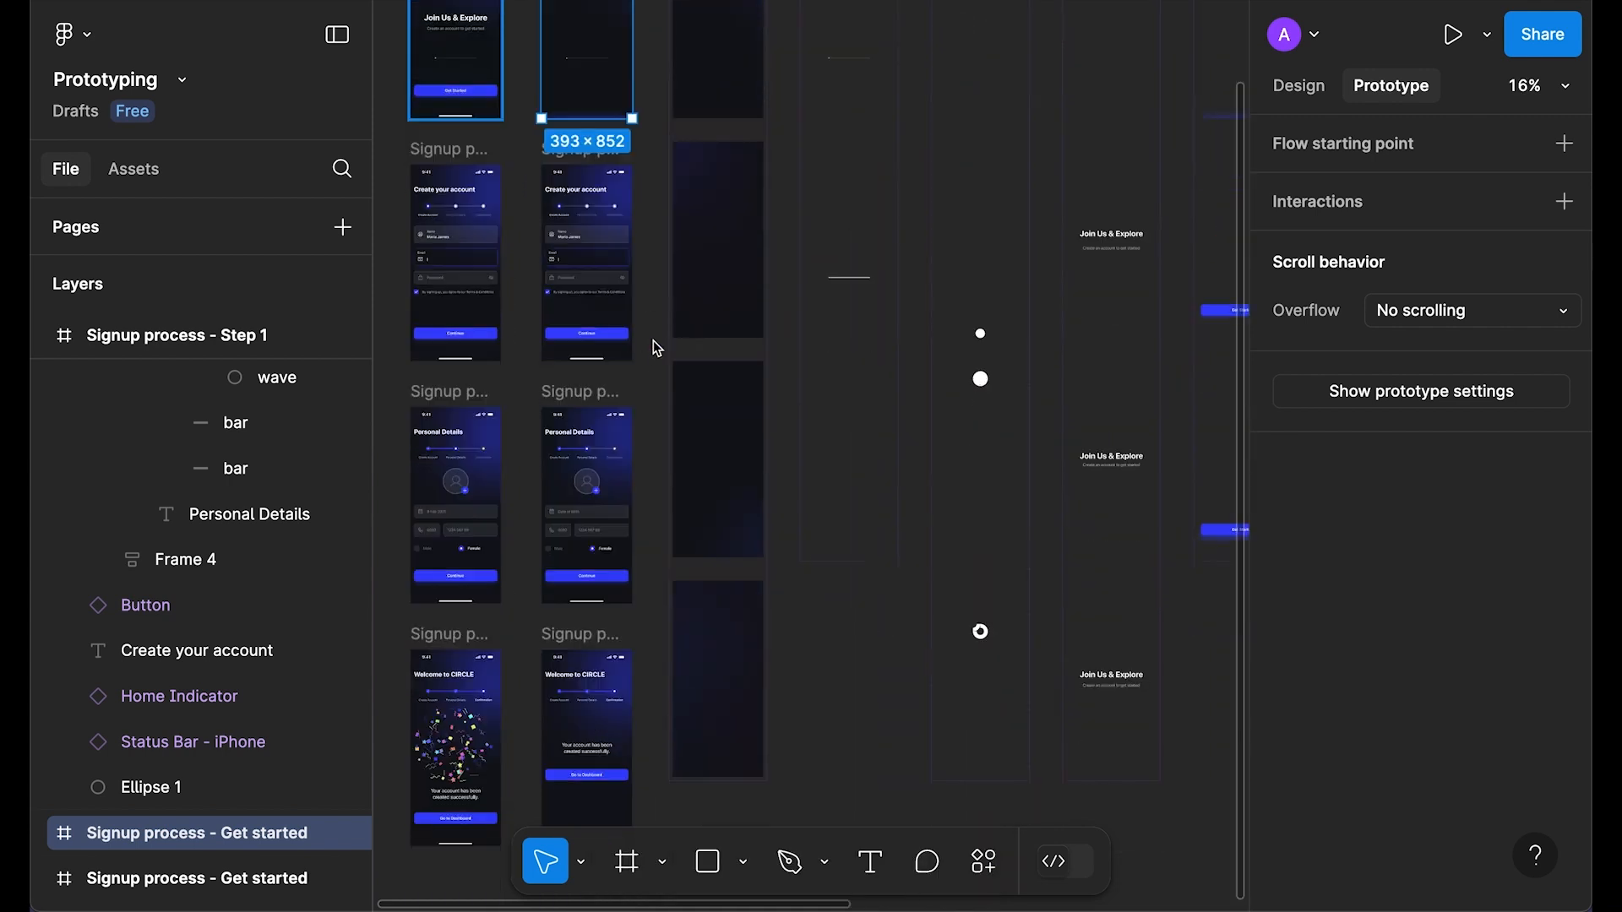
scroll(696, 391, up, 3)
Step: Link the Continue button to the Personal Details screen
click(751, 343)
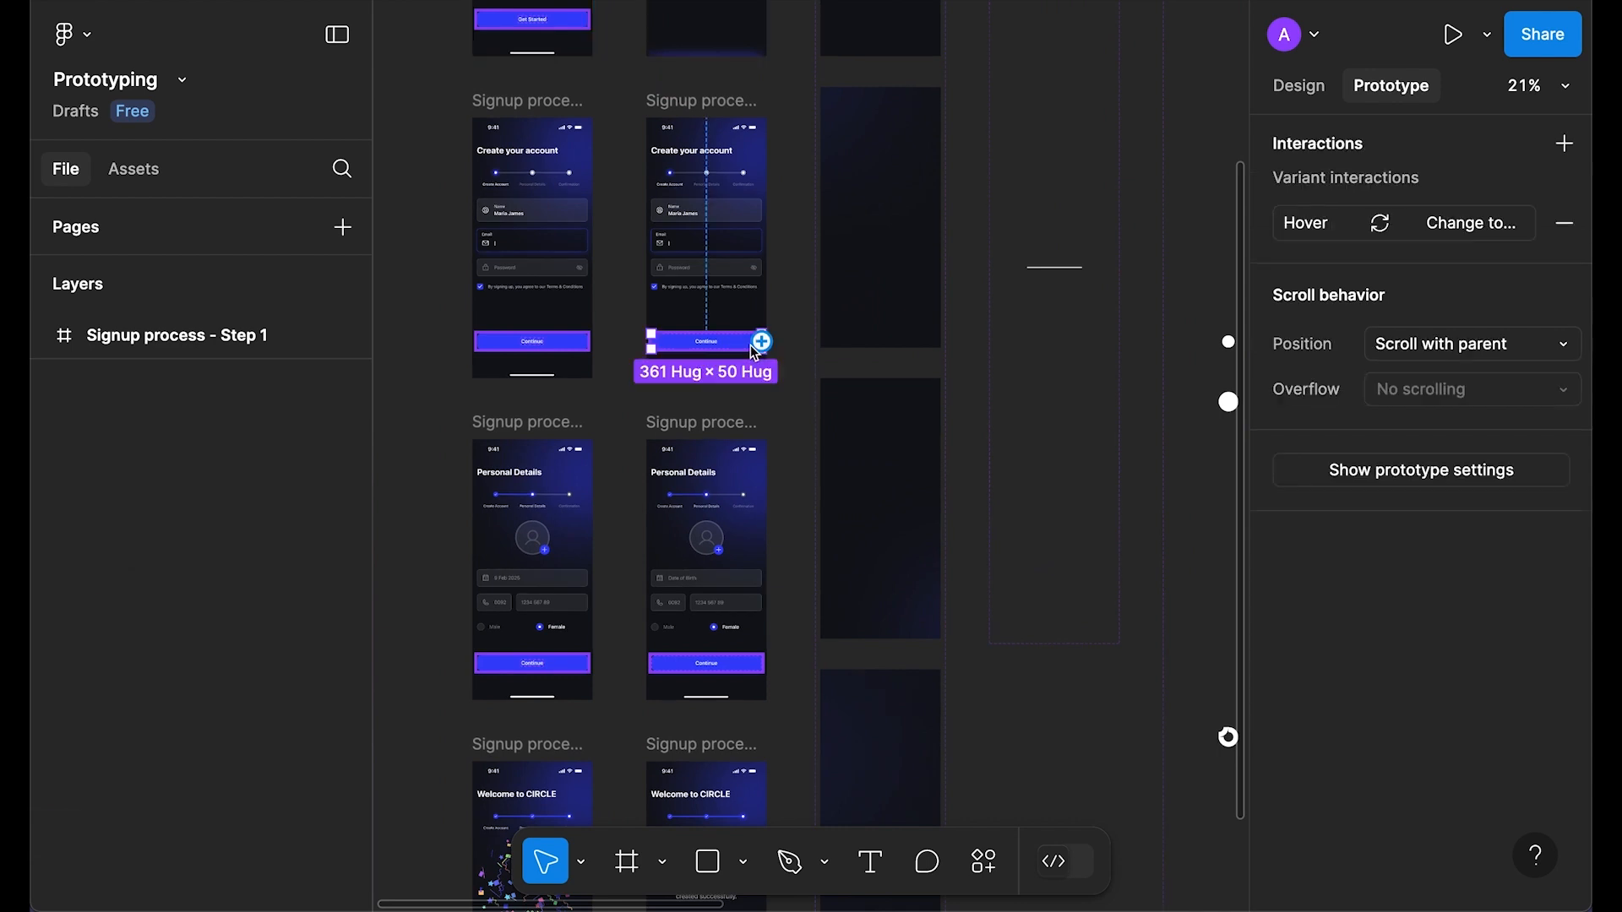
scroll(712, 287, down, 2)
drag(726, 332, 718, 399)
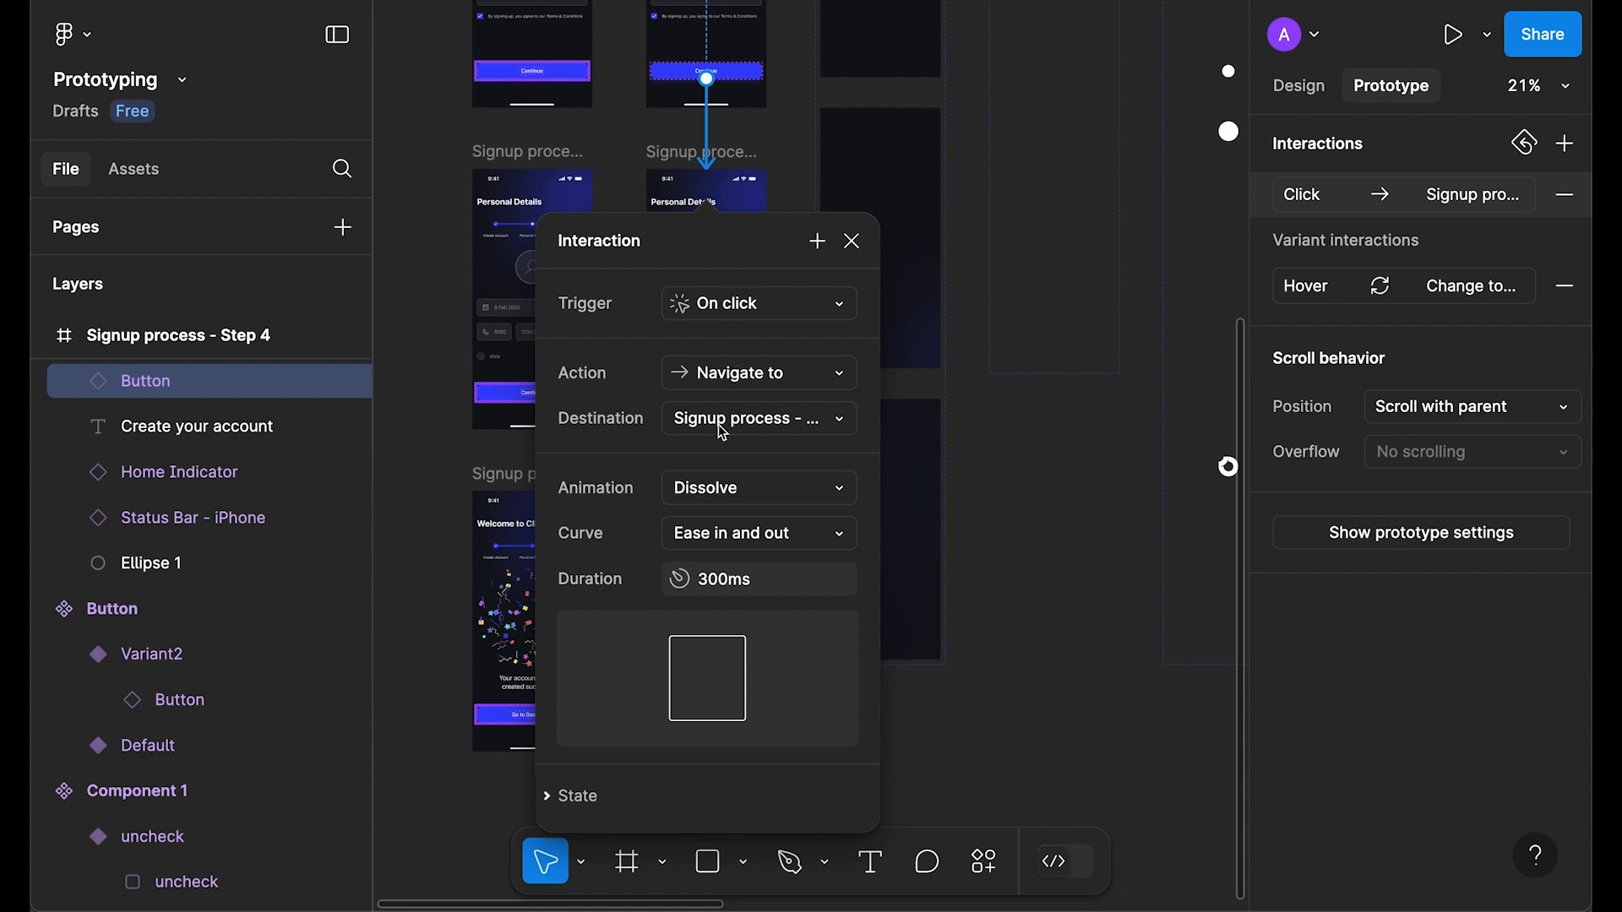
Step: Compare the Push, Move in and Move out transitions, returning to Push
click(814, 491)
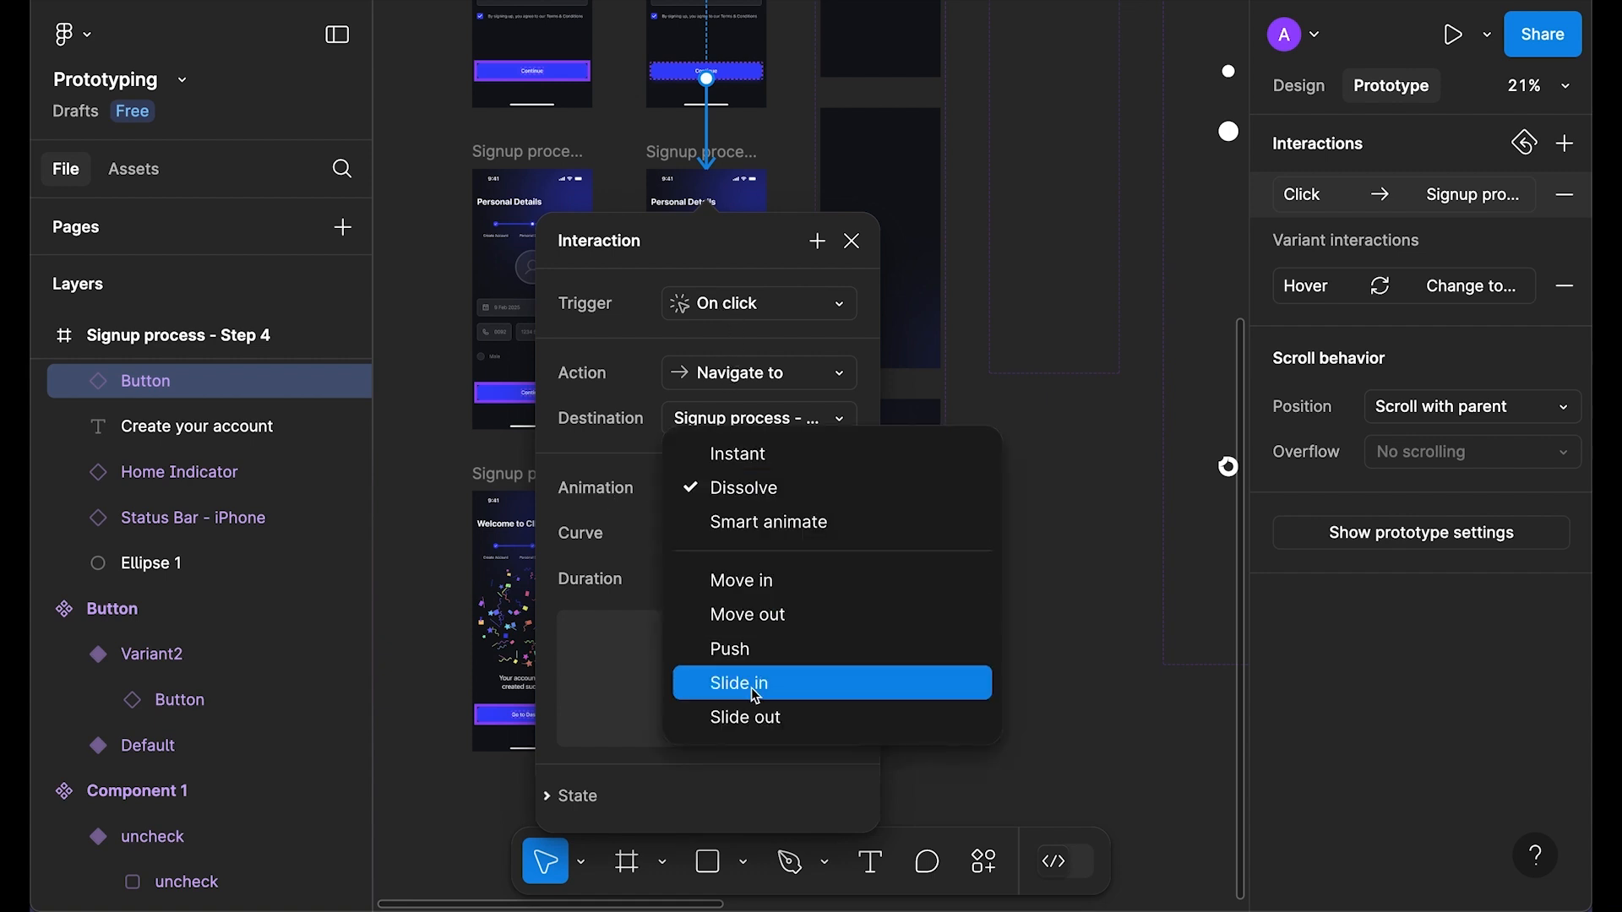
click(761, 649)
click(760, 488)
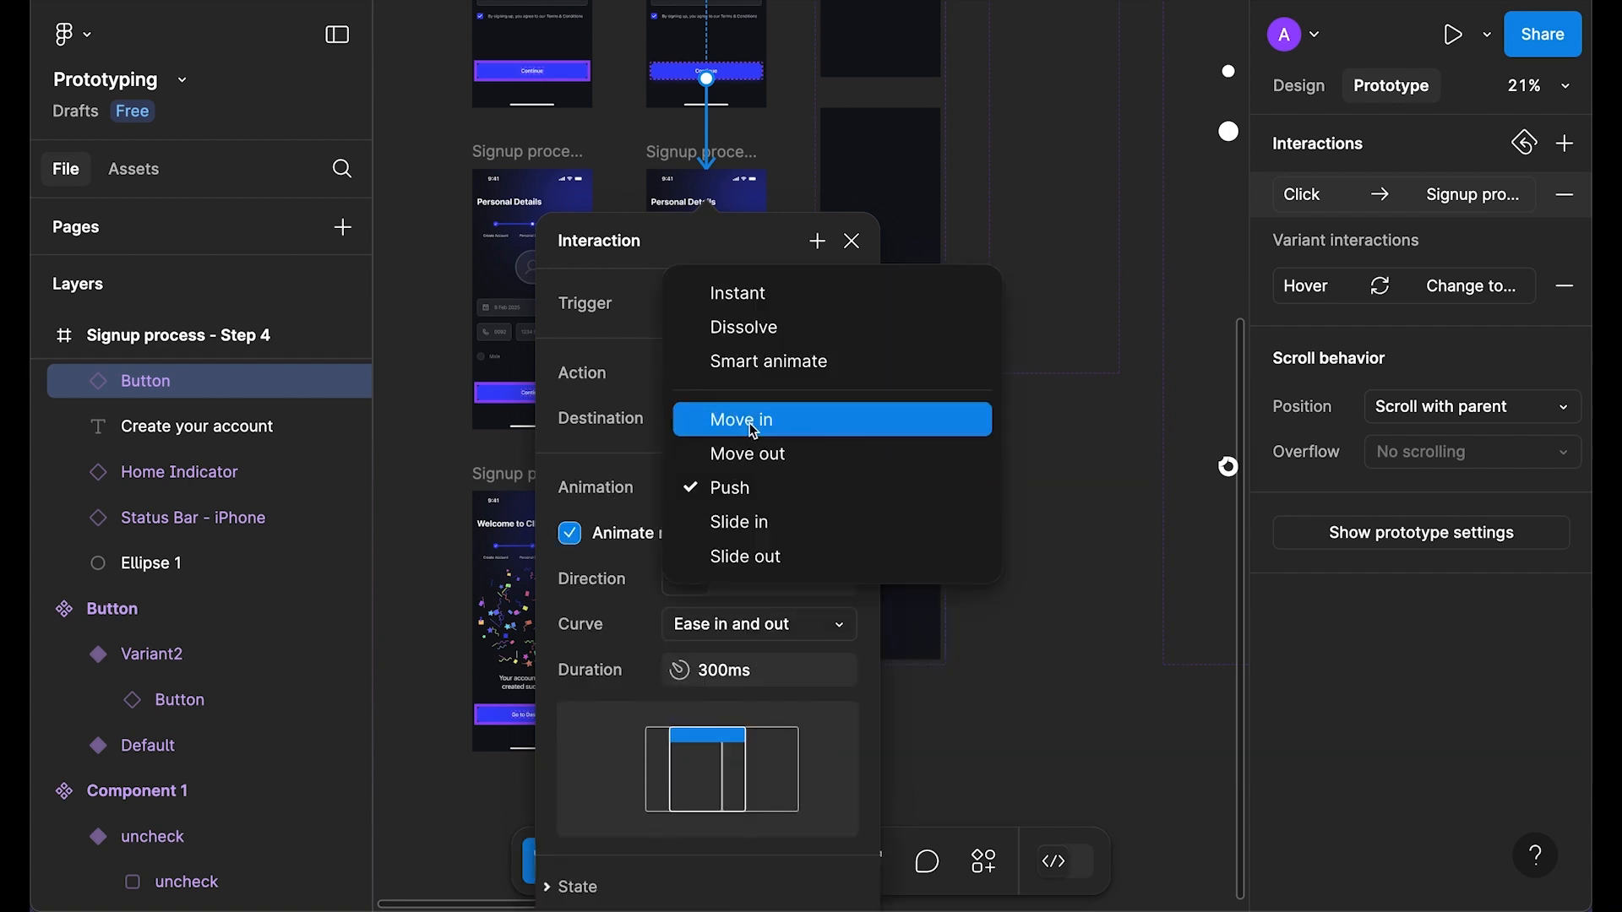
click(754, 422)
click(748, 488)
click(747, 518)
click(752, 488)
click(754, 522)
Step: Compare Slide in and Slide out, then settle on the Push transition
click(753, 495)
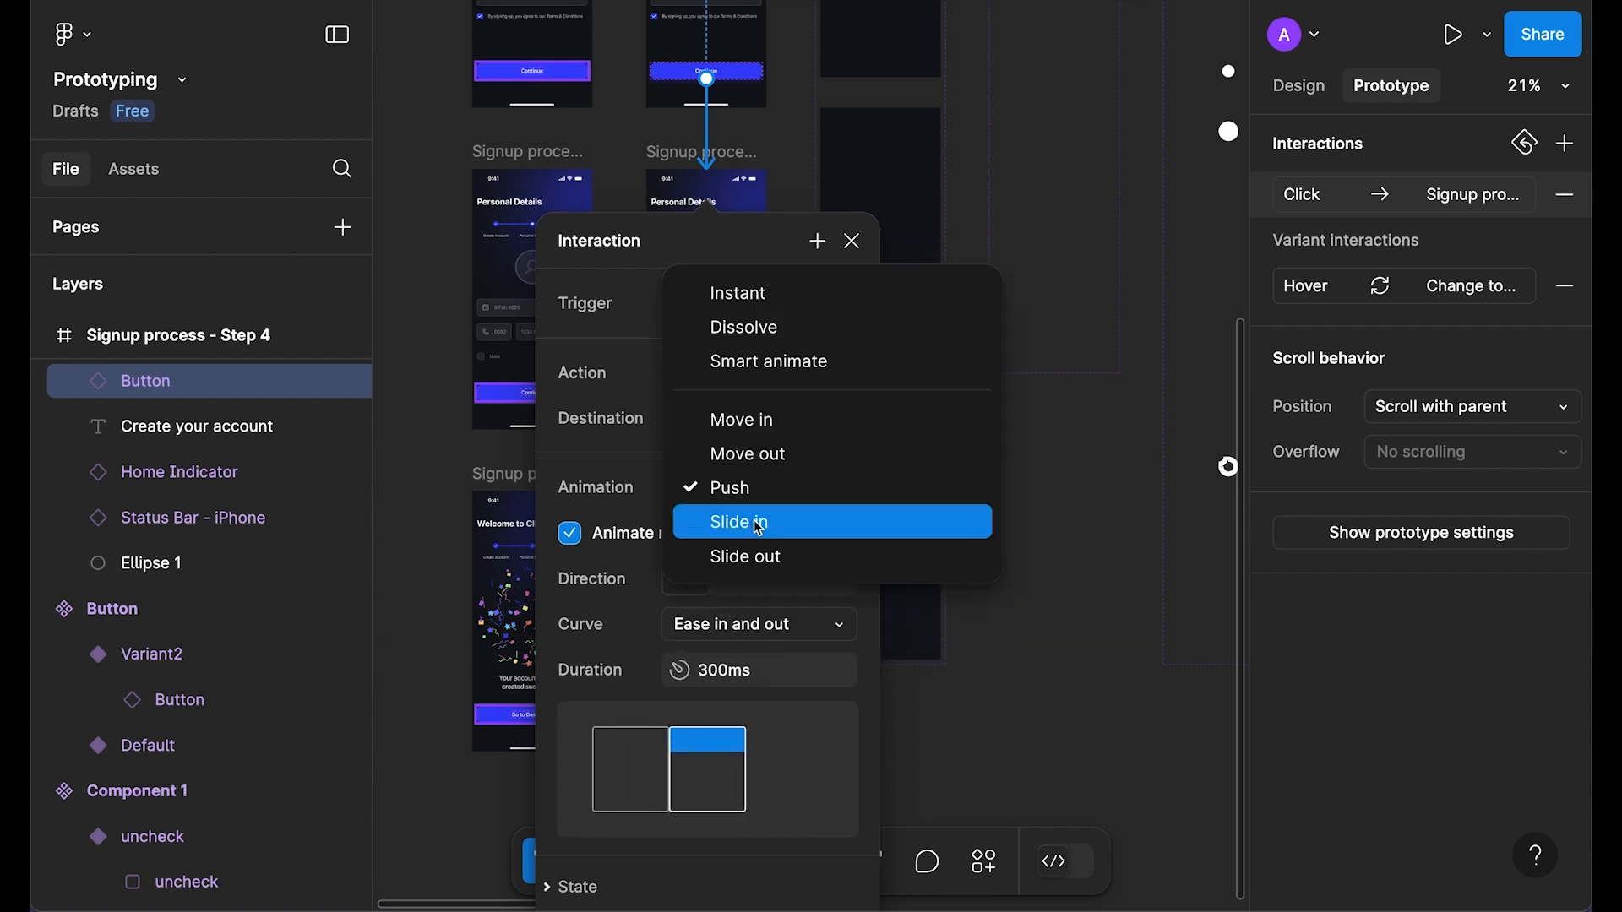
click(753, 521)
click(752, 494)
click(747, 528)
click(752, 494)
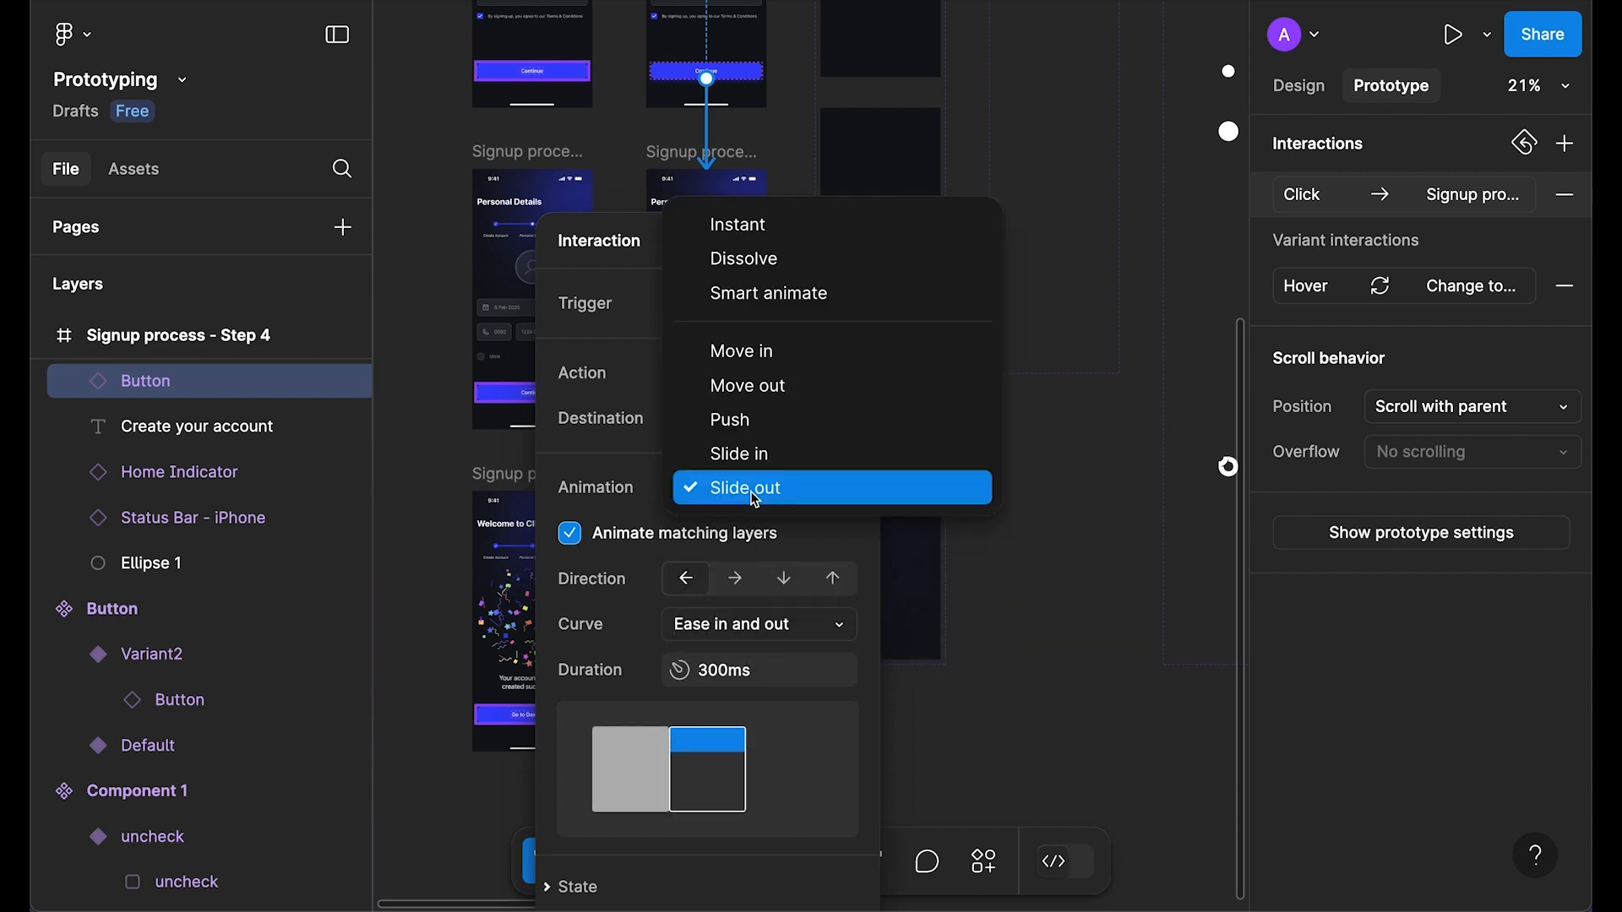
click(774, 434)
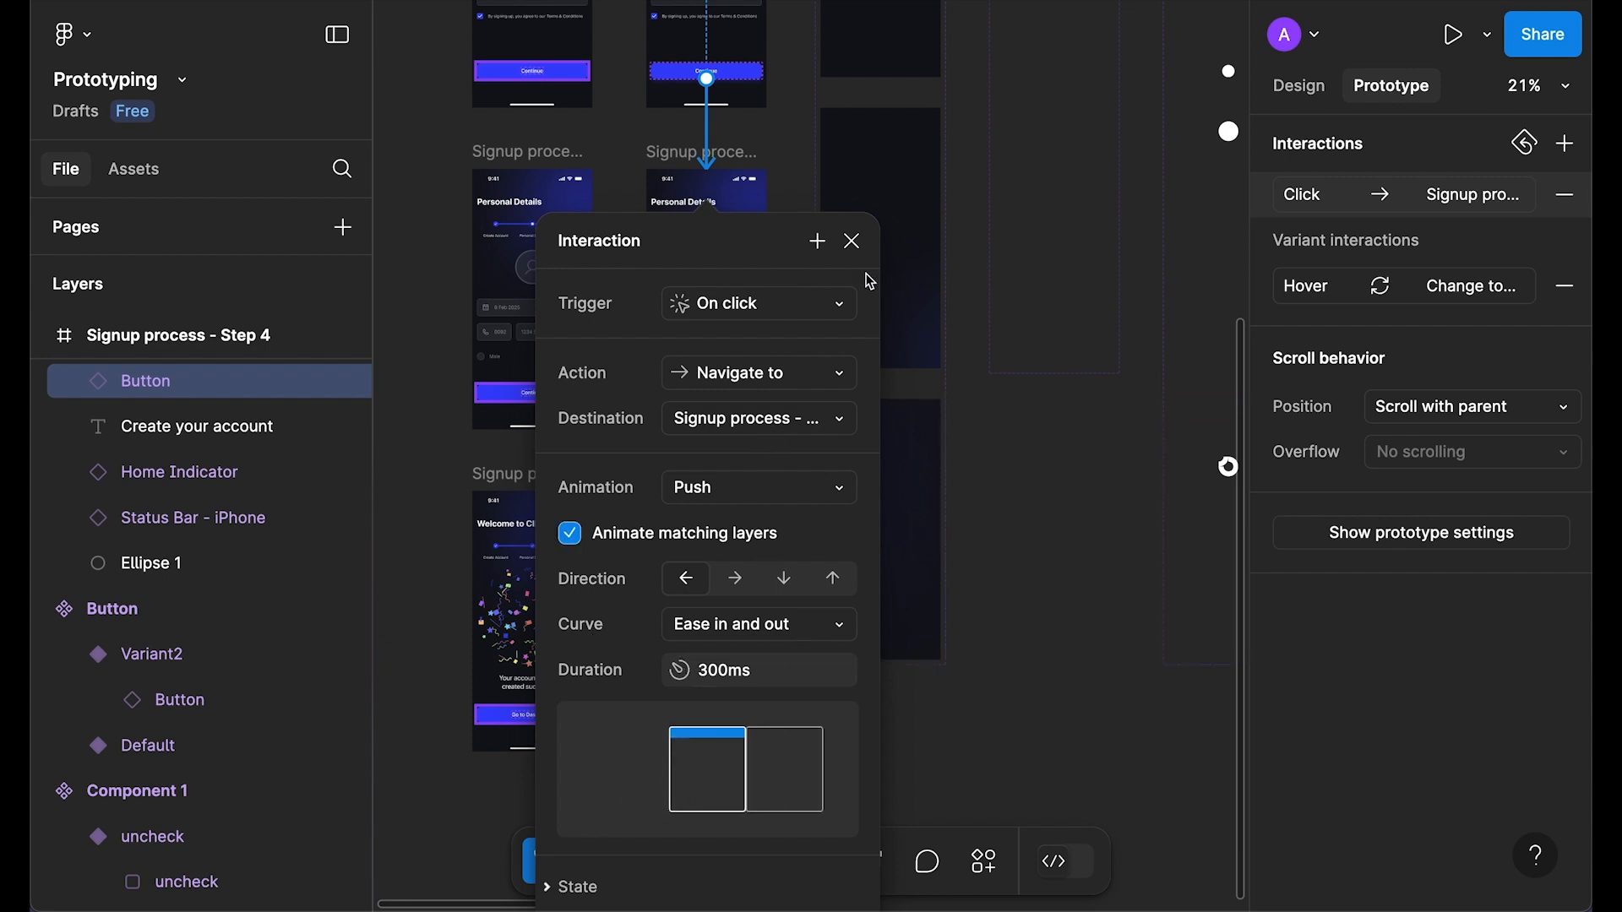
click(852, 242)
scroll(772, 424, up, 4)
click(709, 148)
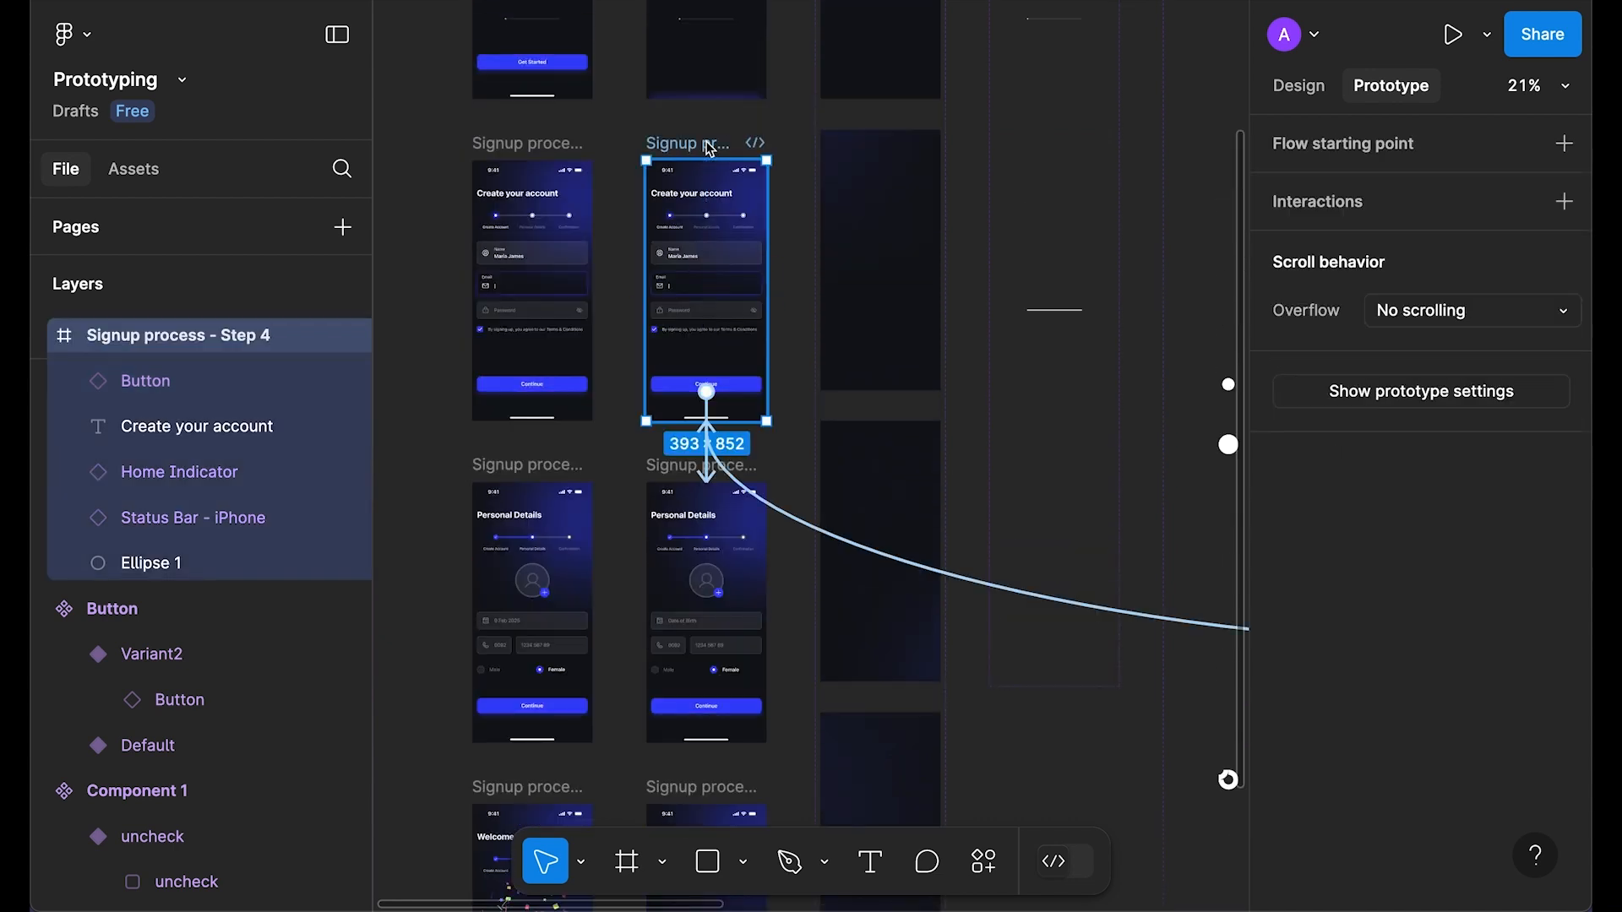
Step: Preview the account form and test advancing to Personal Details
key(shift+space)
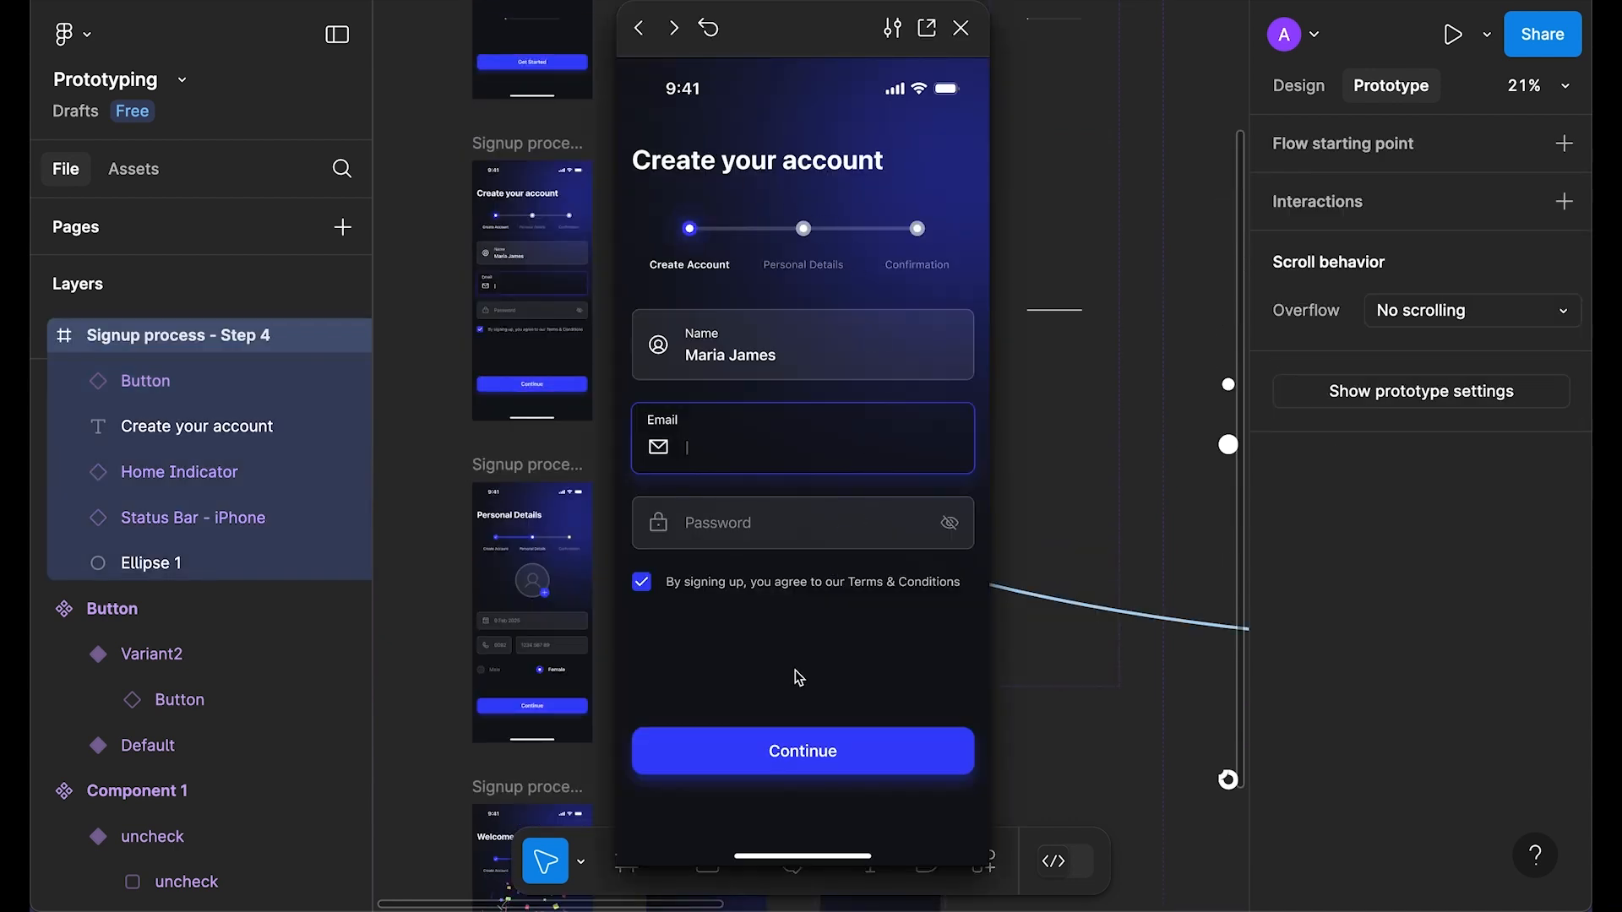
click(787, 751)
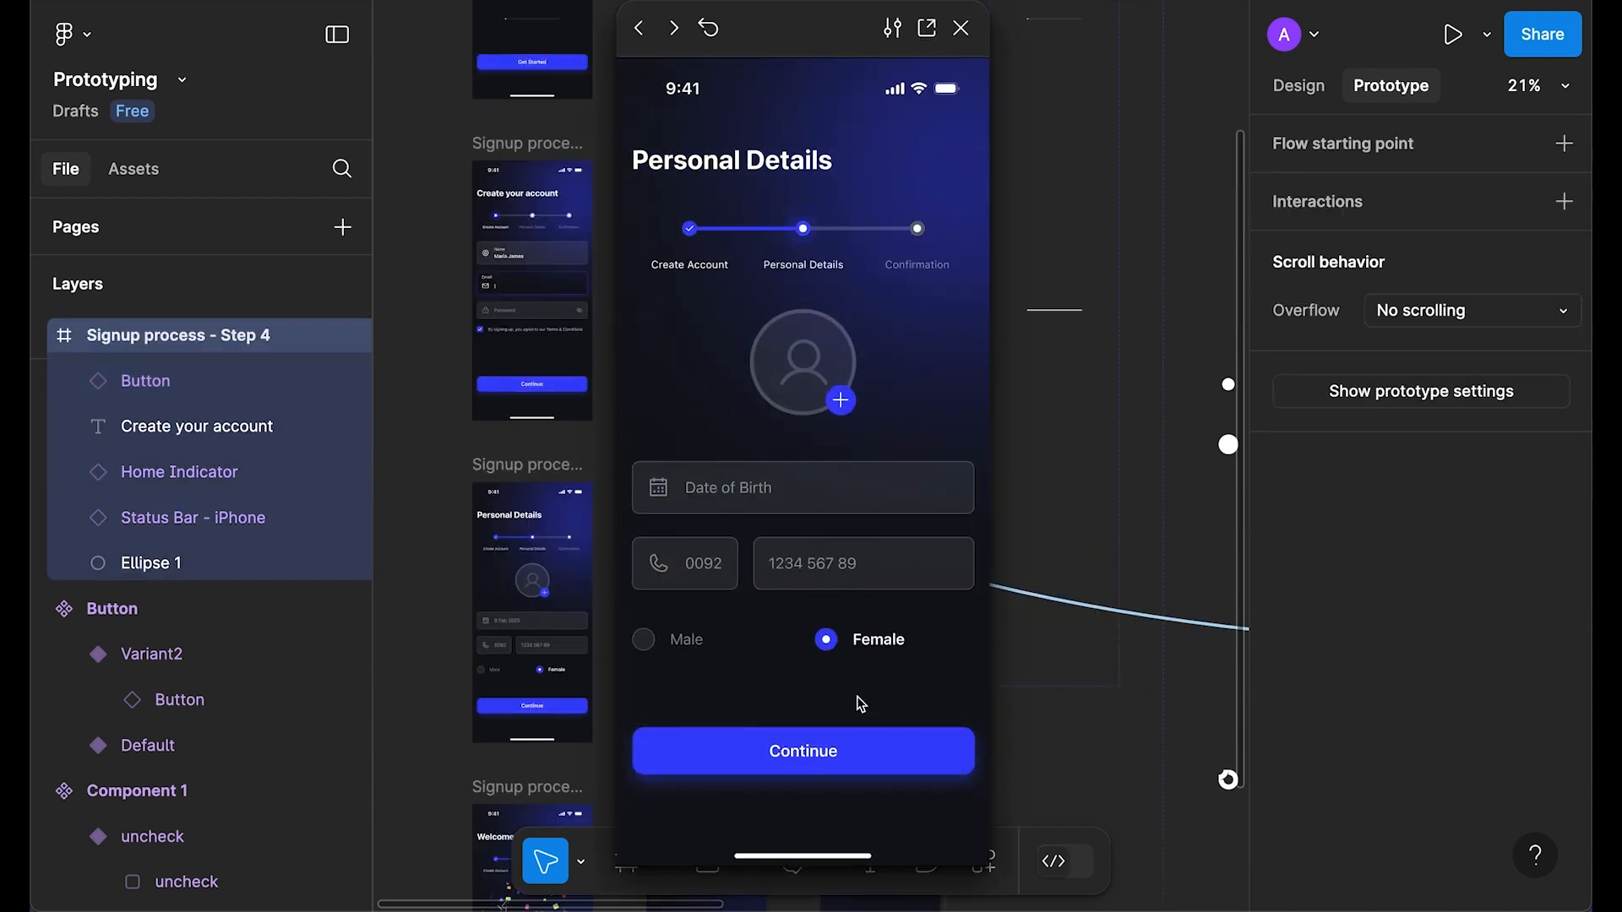
click(963, 29)
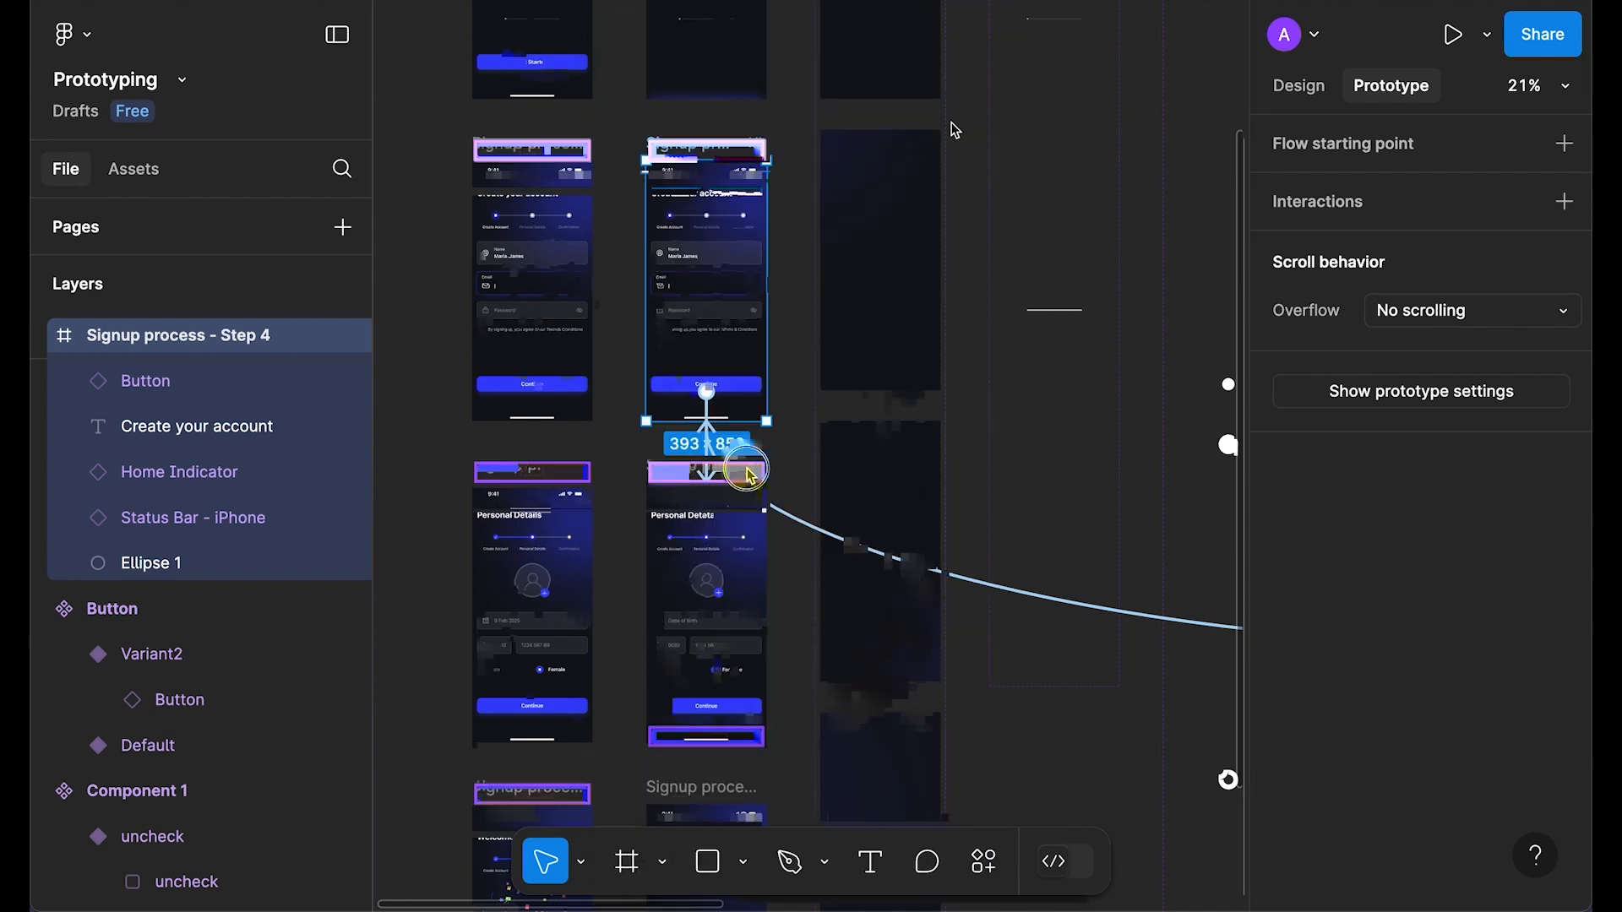
Step: Link the Personal Details Continue button to Welcome to CIRCLE with a Move out animation
click(706, 370)
drag(706, 369, 718, 473)
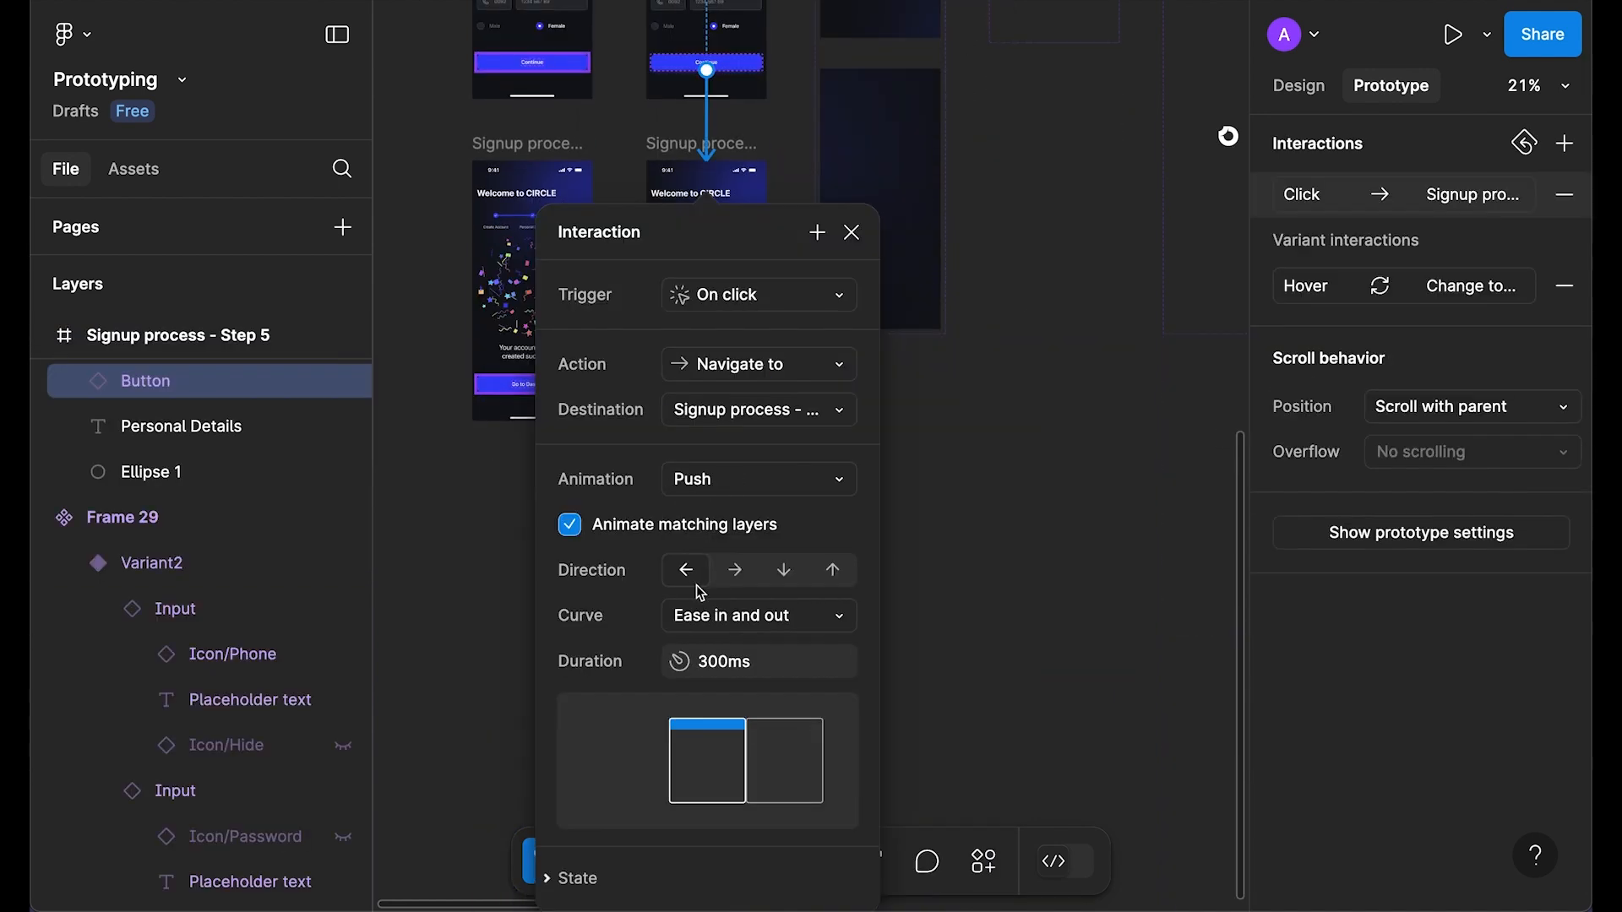
click(792, 493)
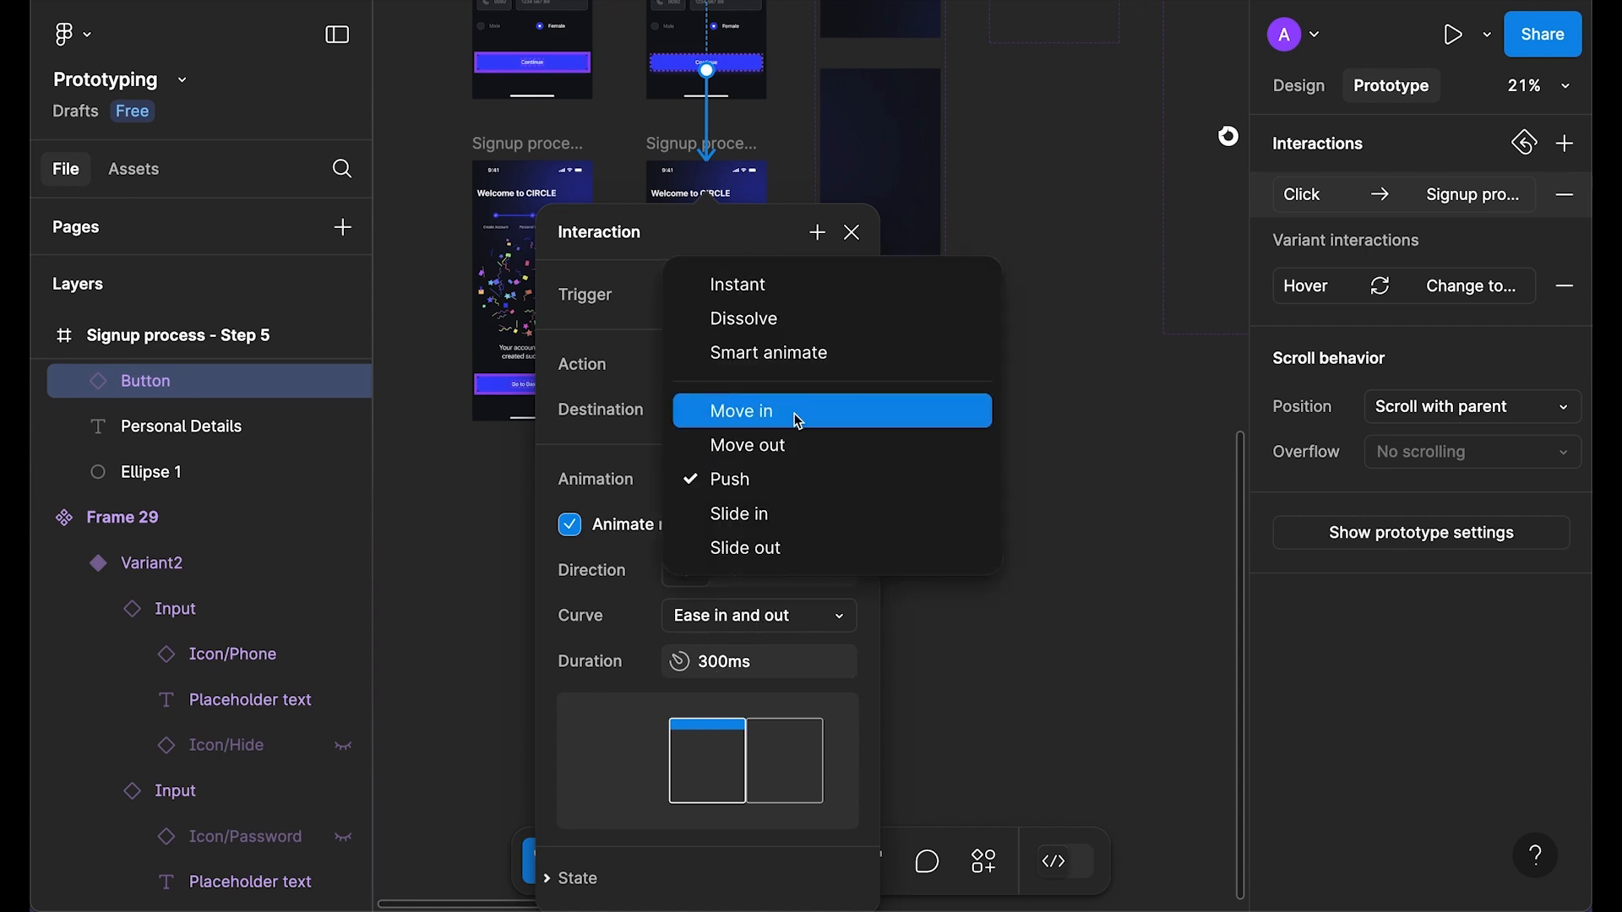
click(795, 445)
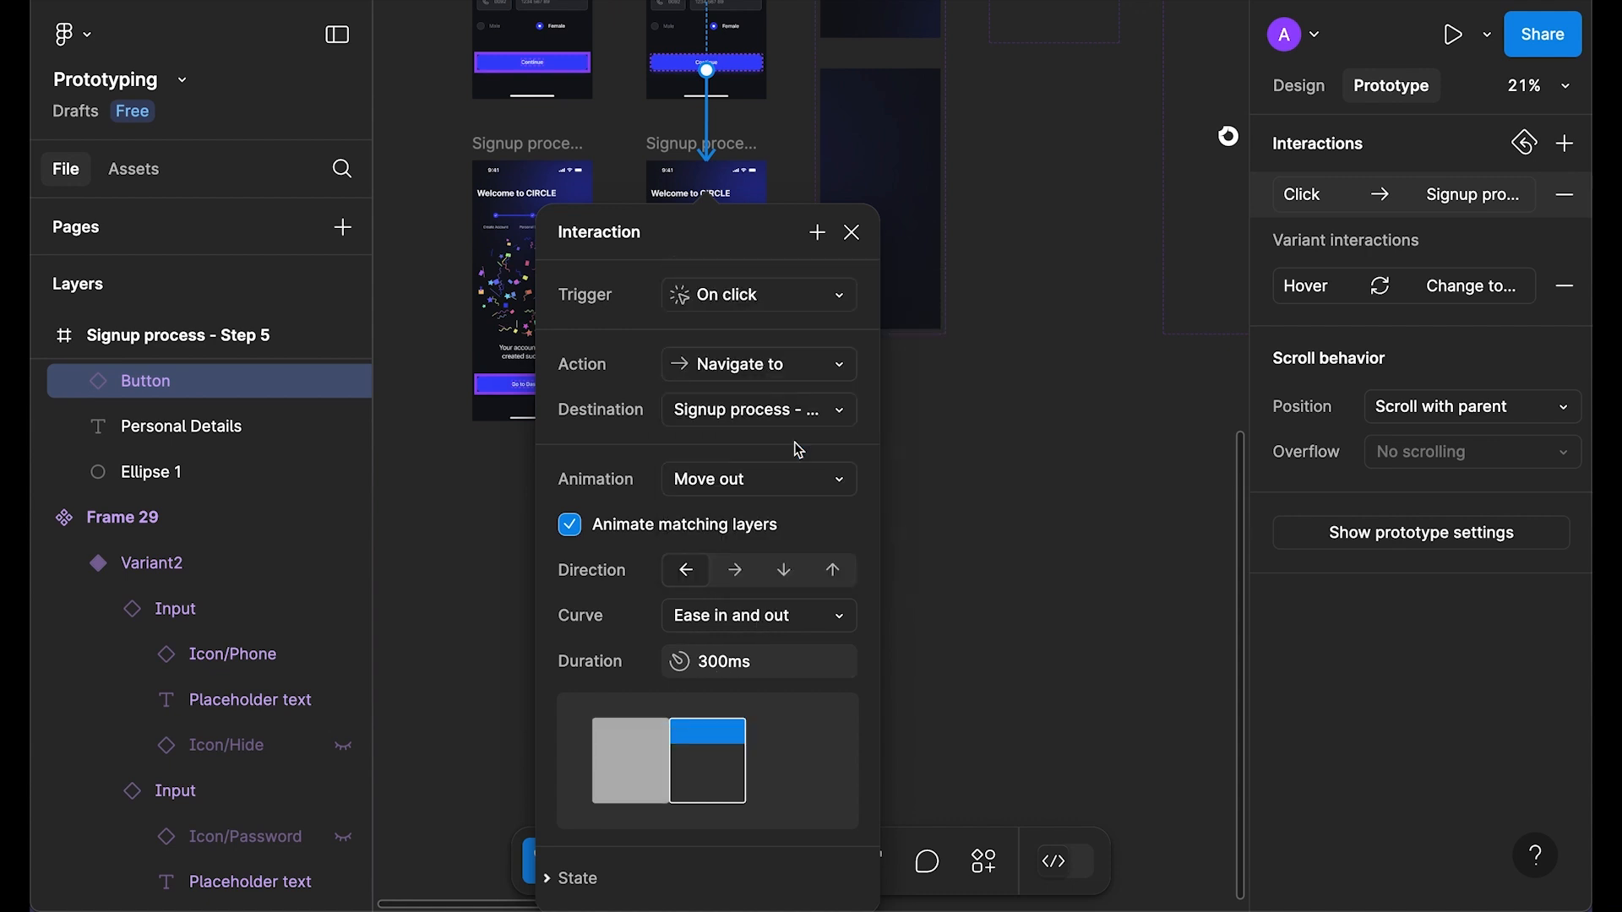
click(852, 233)
Step: Preview Personal Details and test the Continue transition to Welcome to CIRCLE
scroll(865, 496, up, 3)
scroll(761, 205, up, 6)
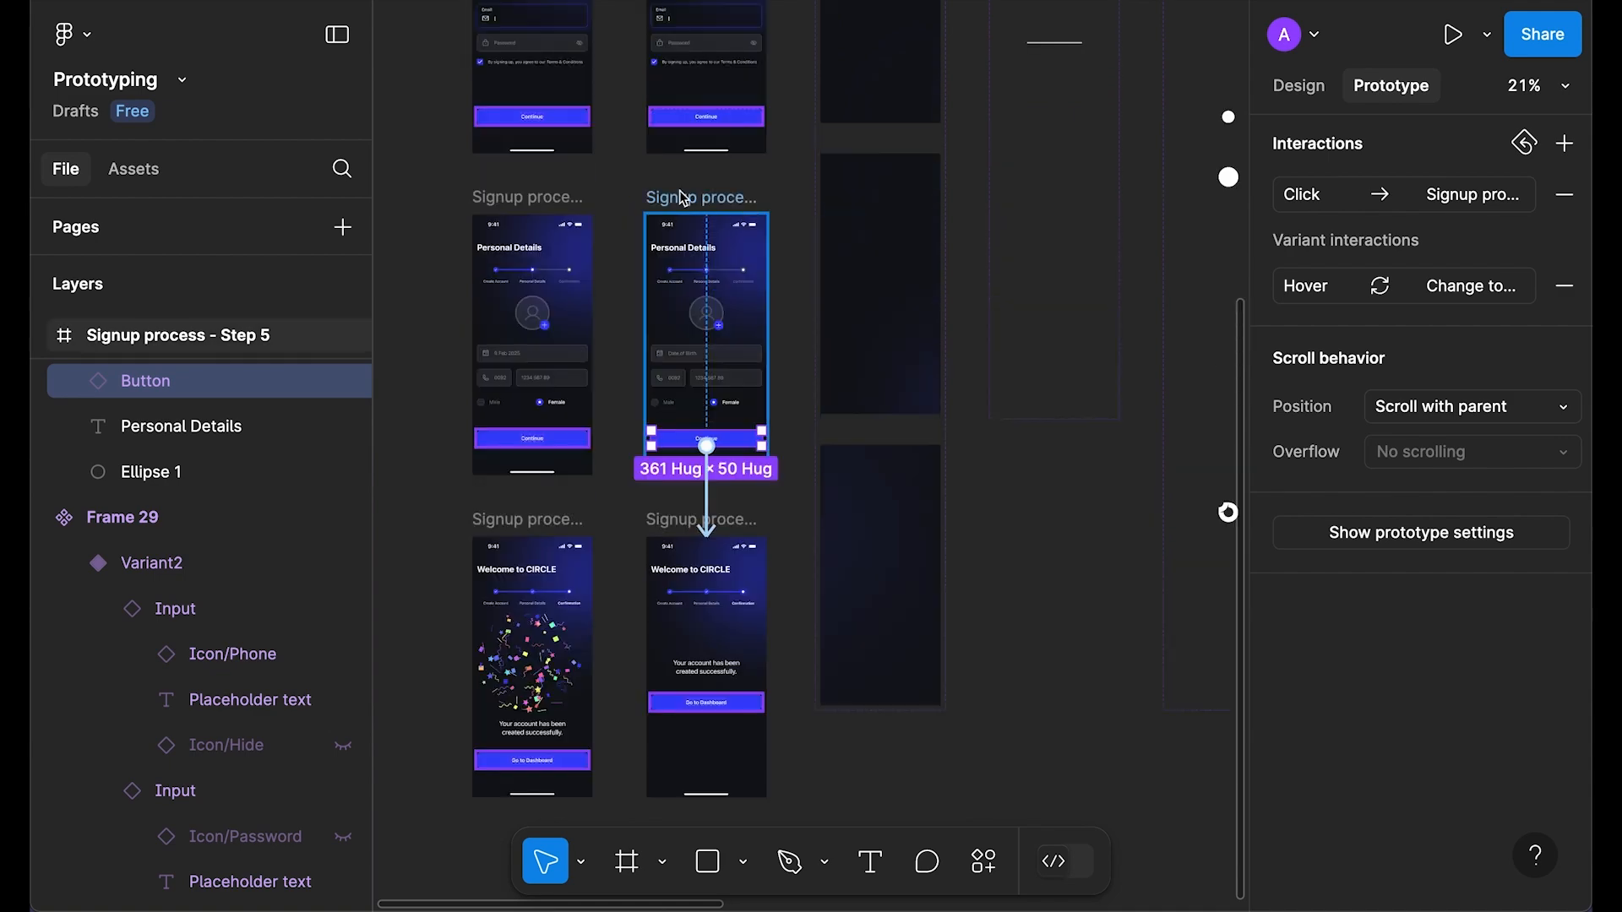
click(684, 197)
key(shift+space)
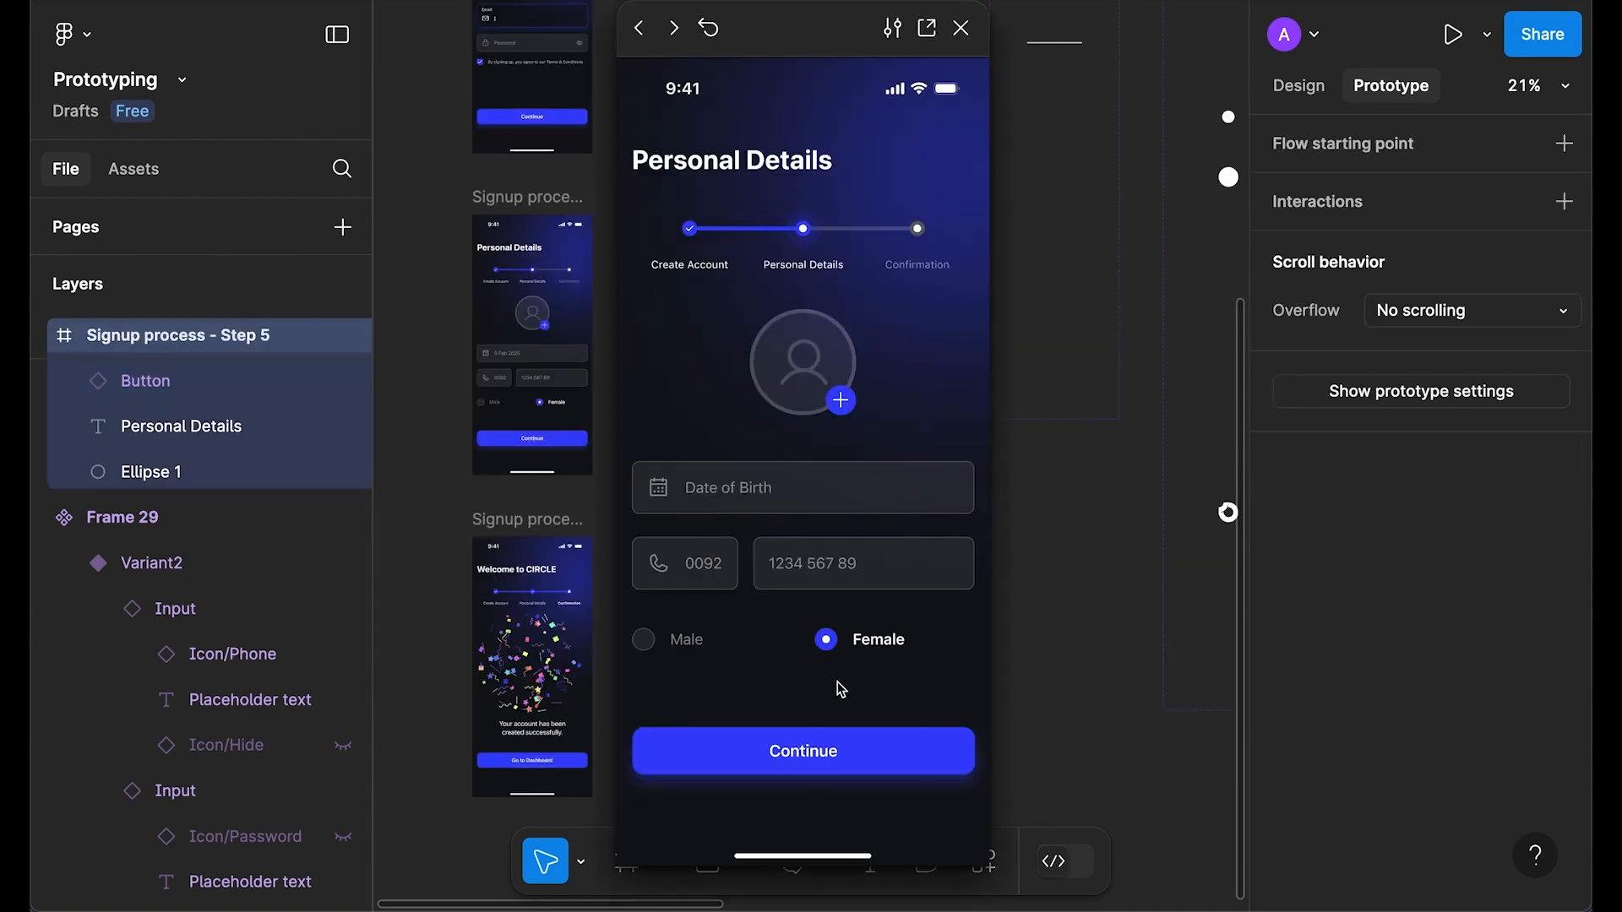
click(804, 759)
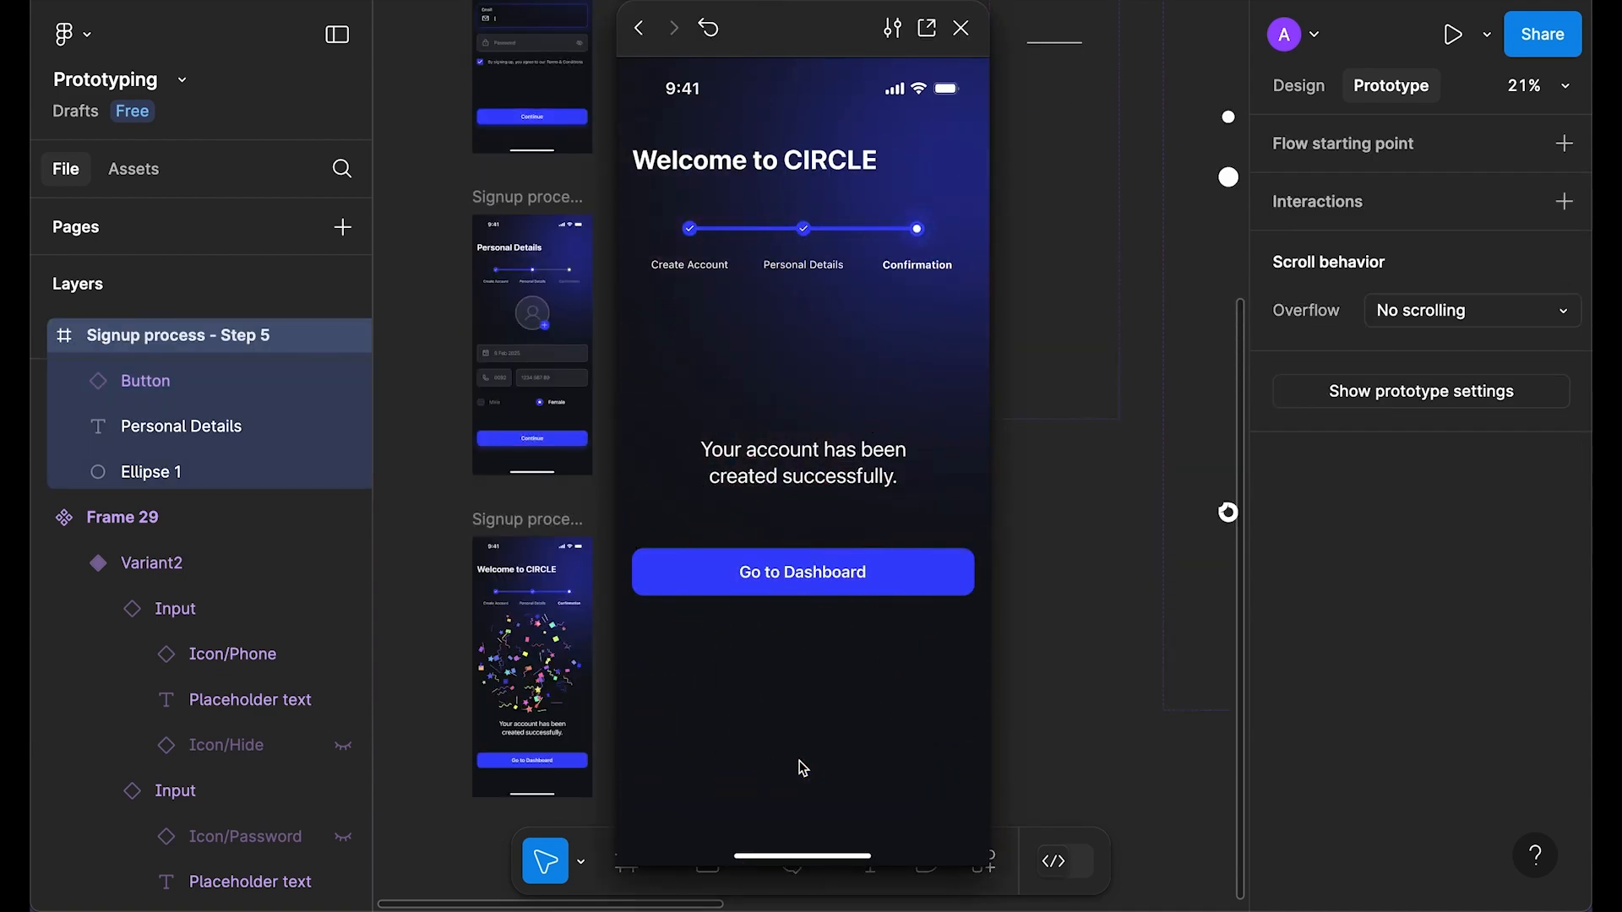
click(961, 28)
Step: Change the Continue button's transition animation to Push
click(708, 509)
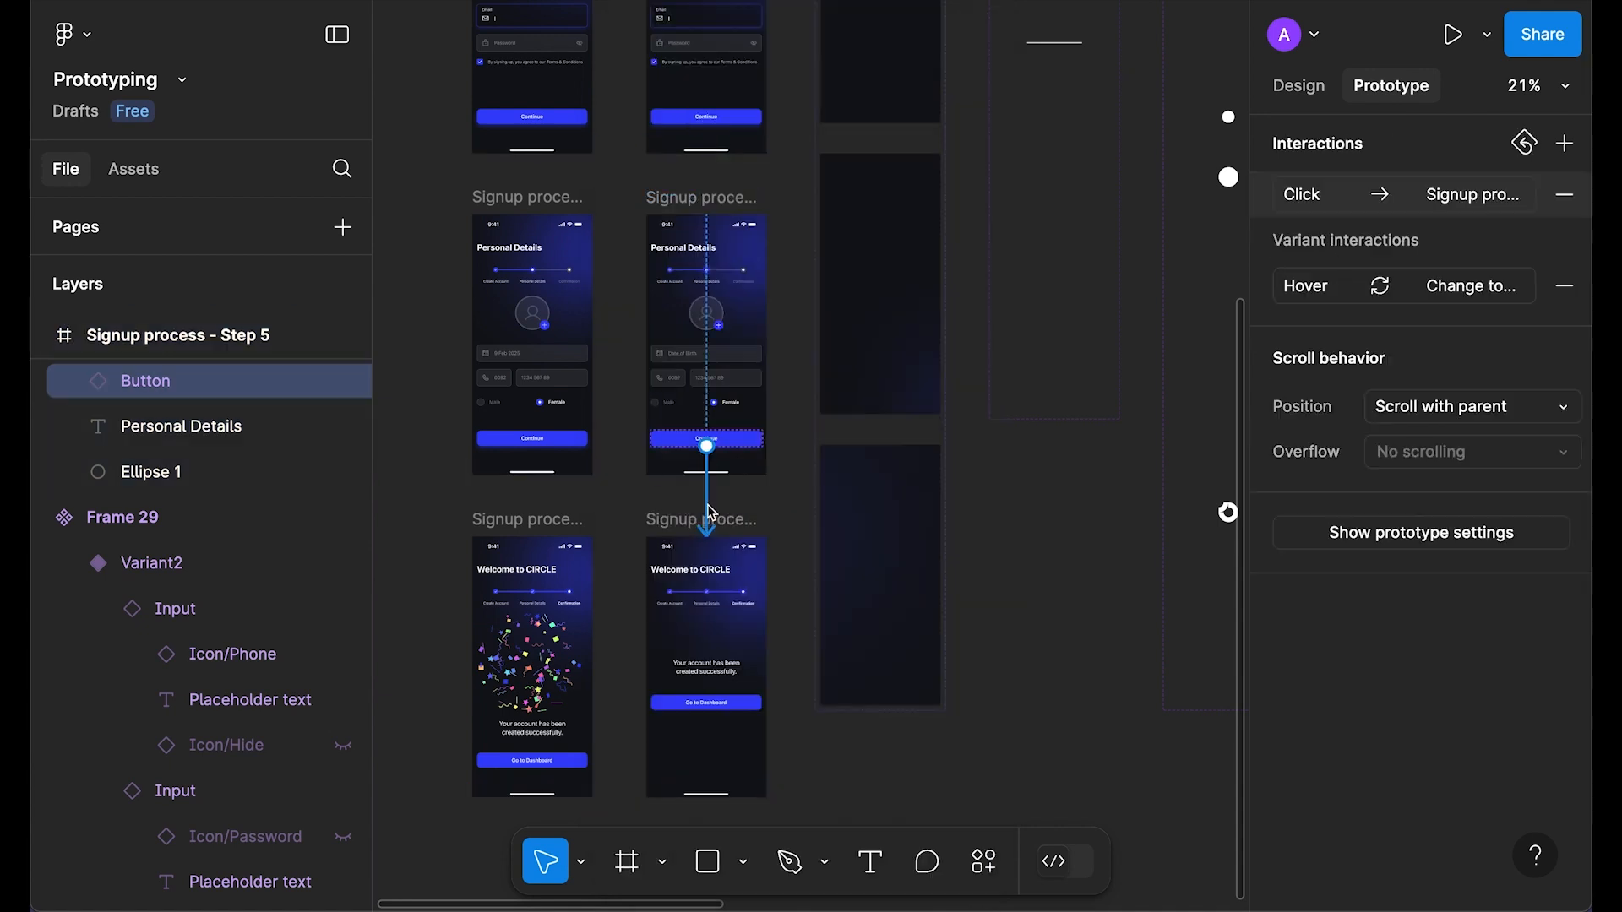
click(771, 554)
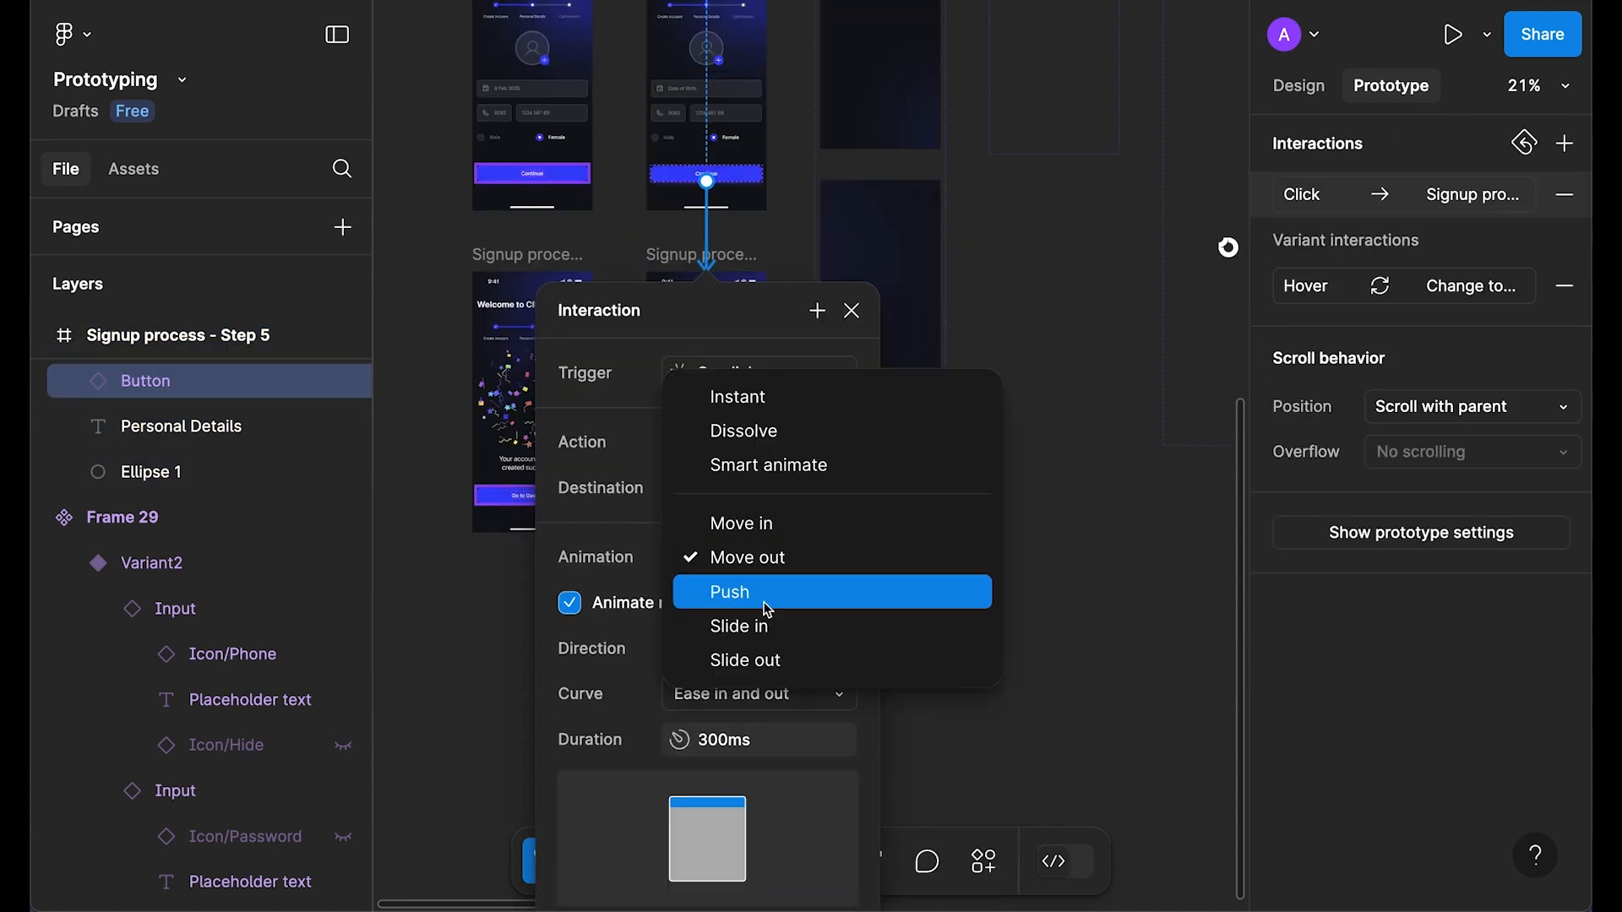
click(763, 594)
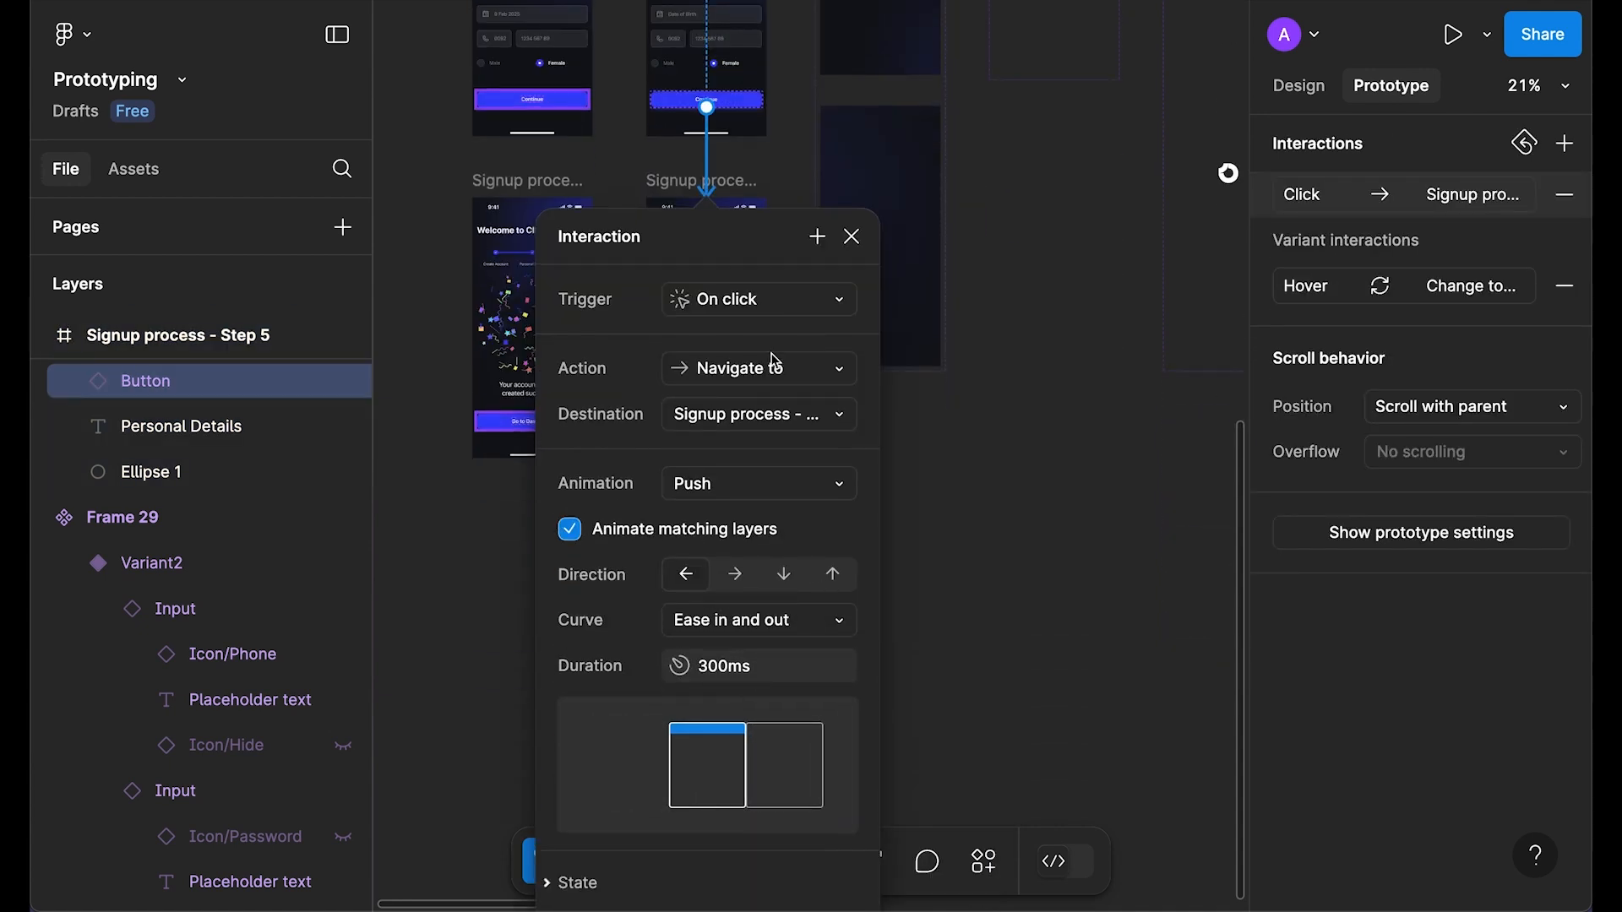
click(845, 244)
scroll(890, 610, up, 12)
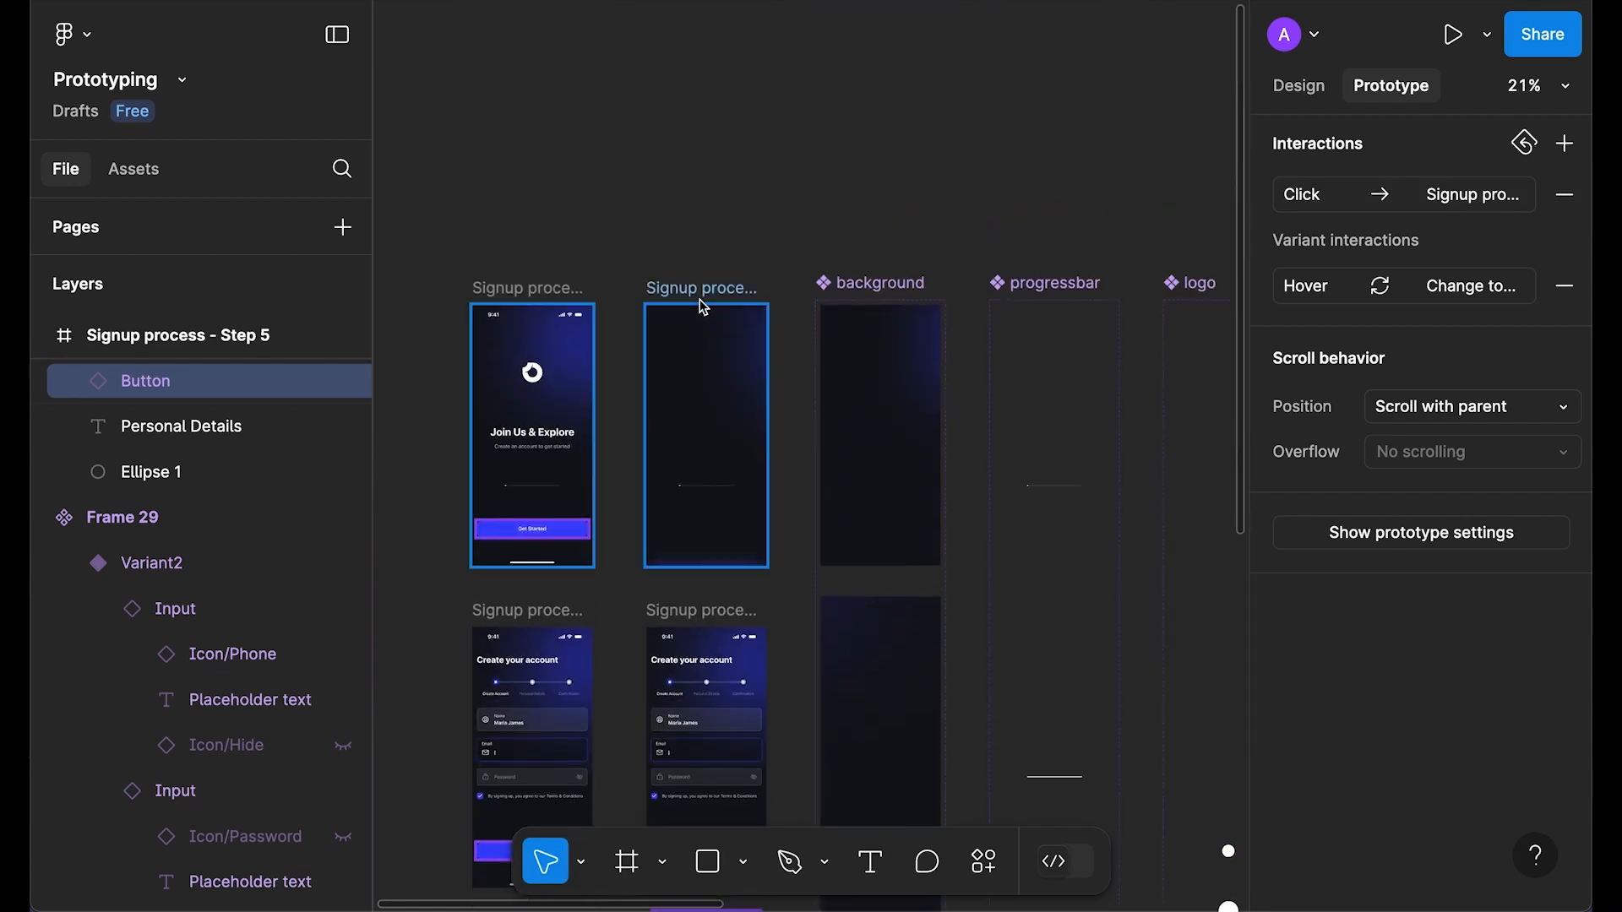
Step: Run the prototype from Join Us & Explore through Personal Details to Welcome to CIRCLE, then pan the canvas
click(702, 298)
key(shift+space)
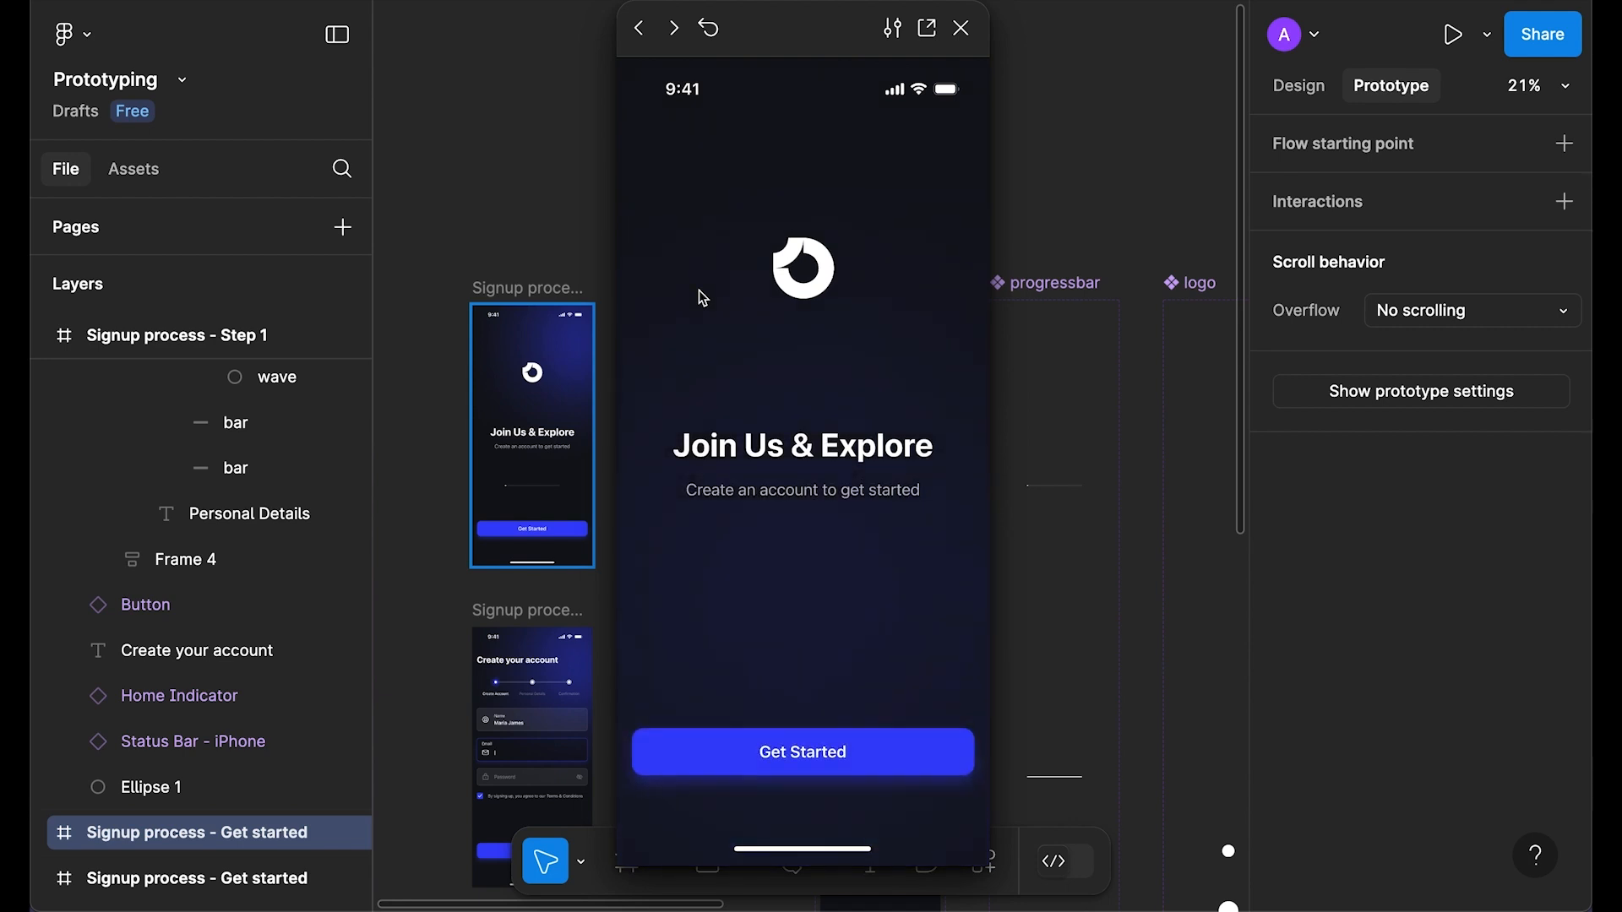
click(790, 756)
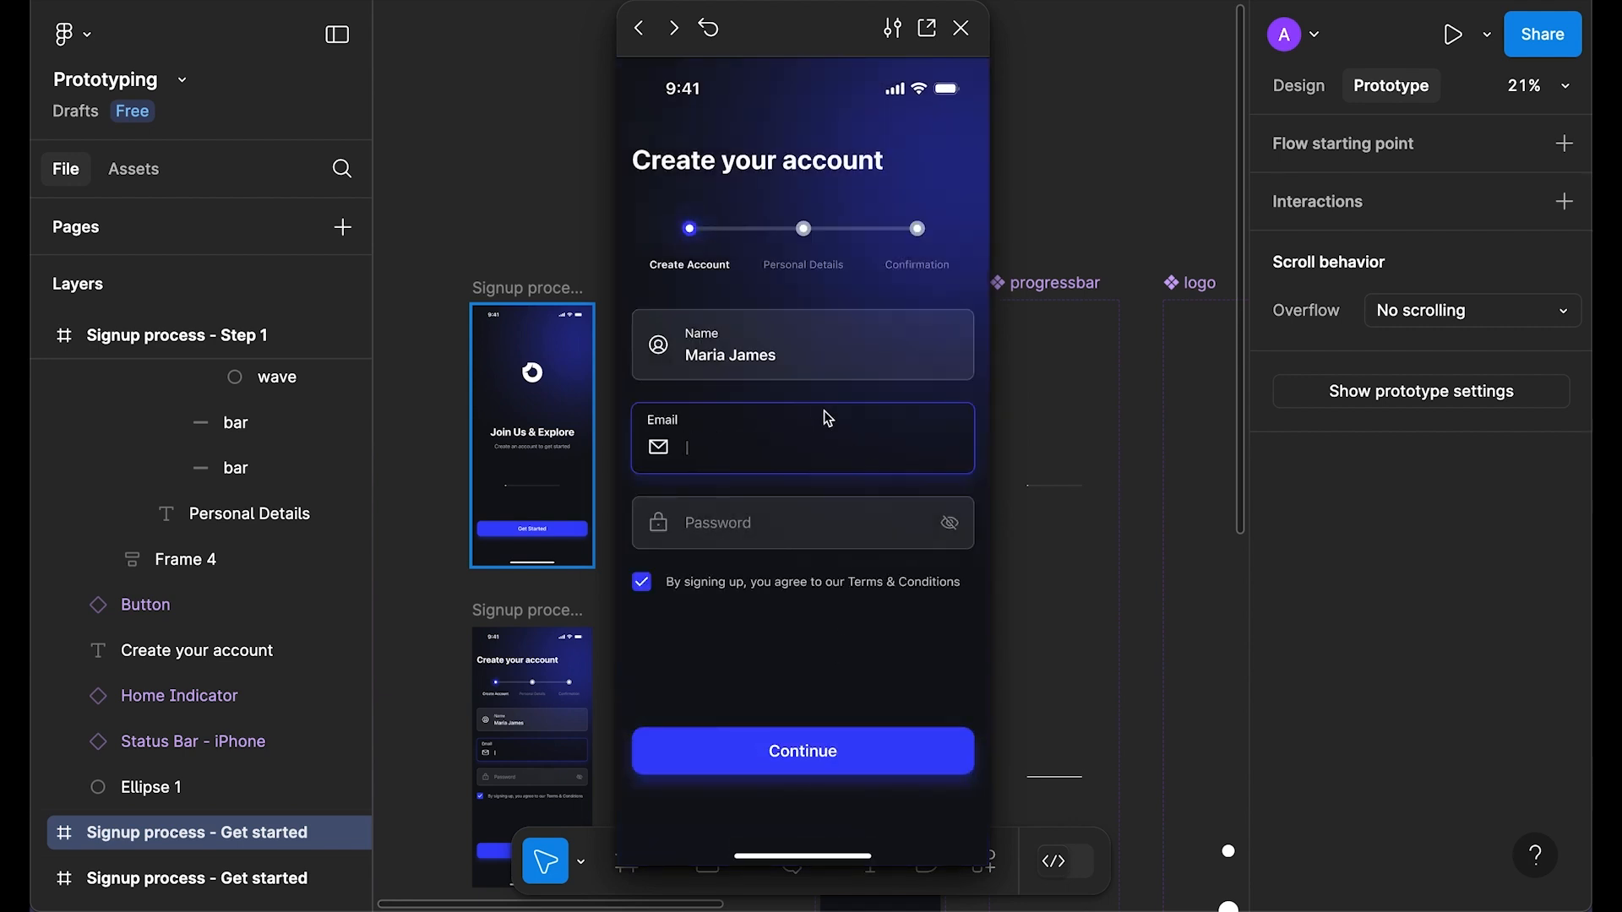
click(959, 529)
click(803, 759)
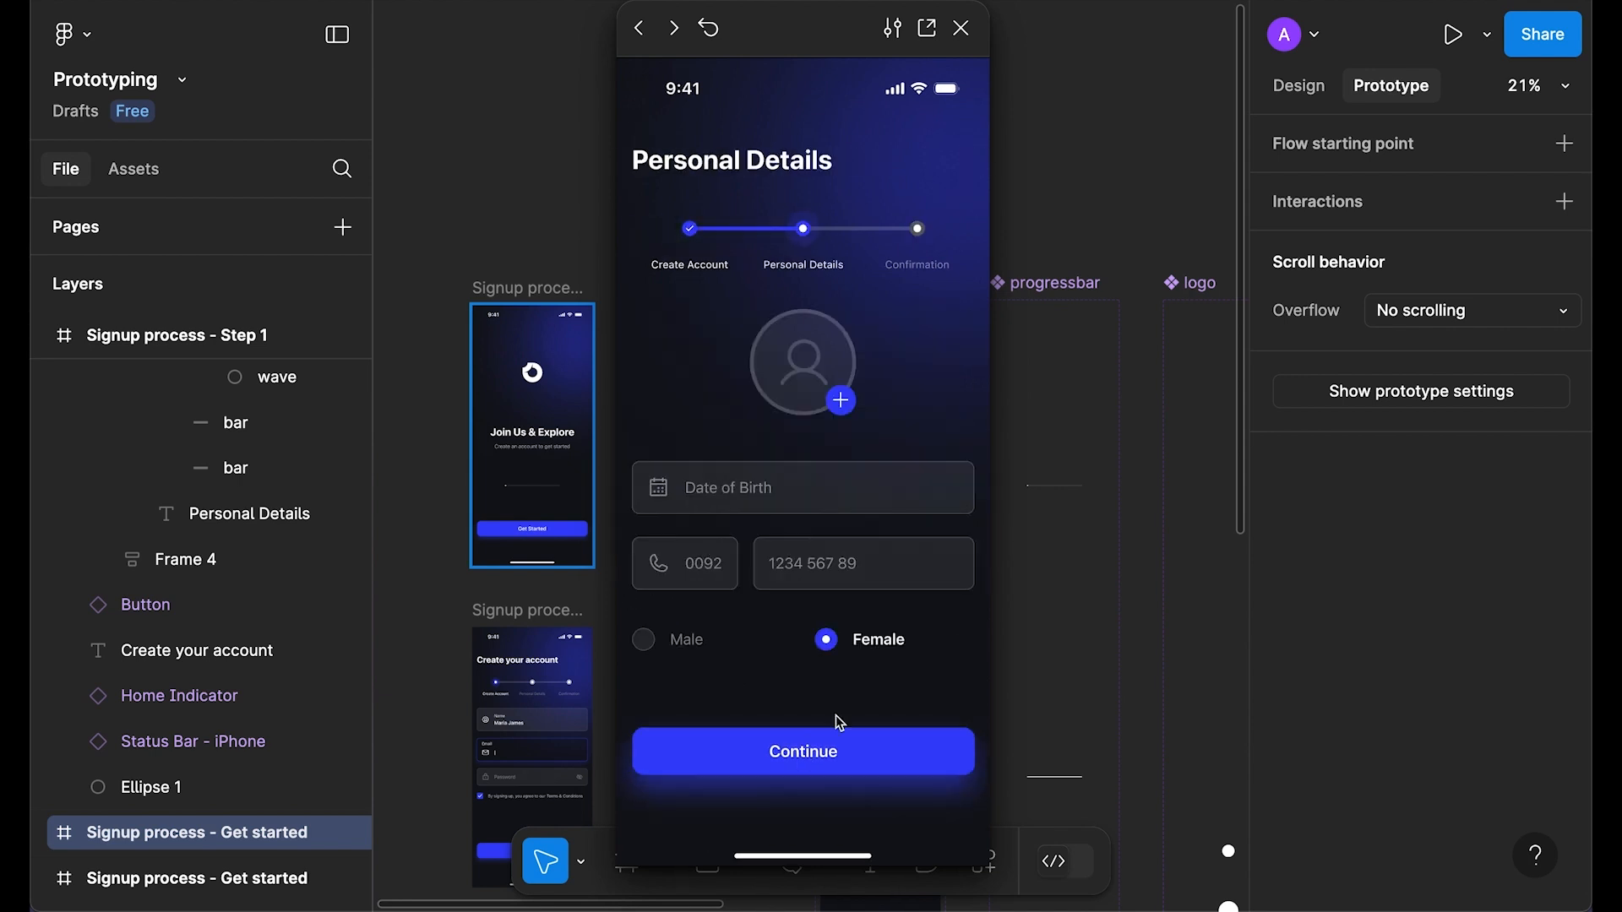
click(843, 397)
click(793, 477)
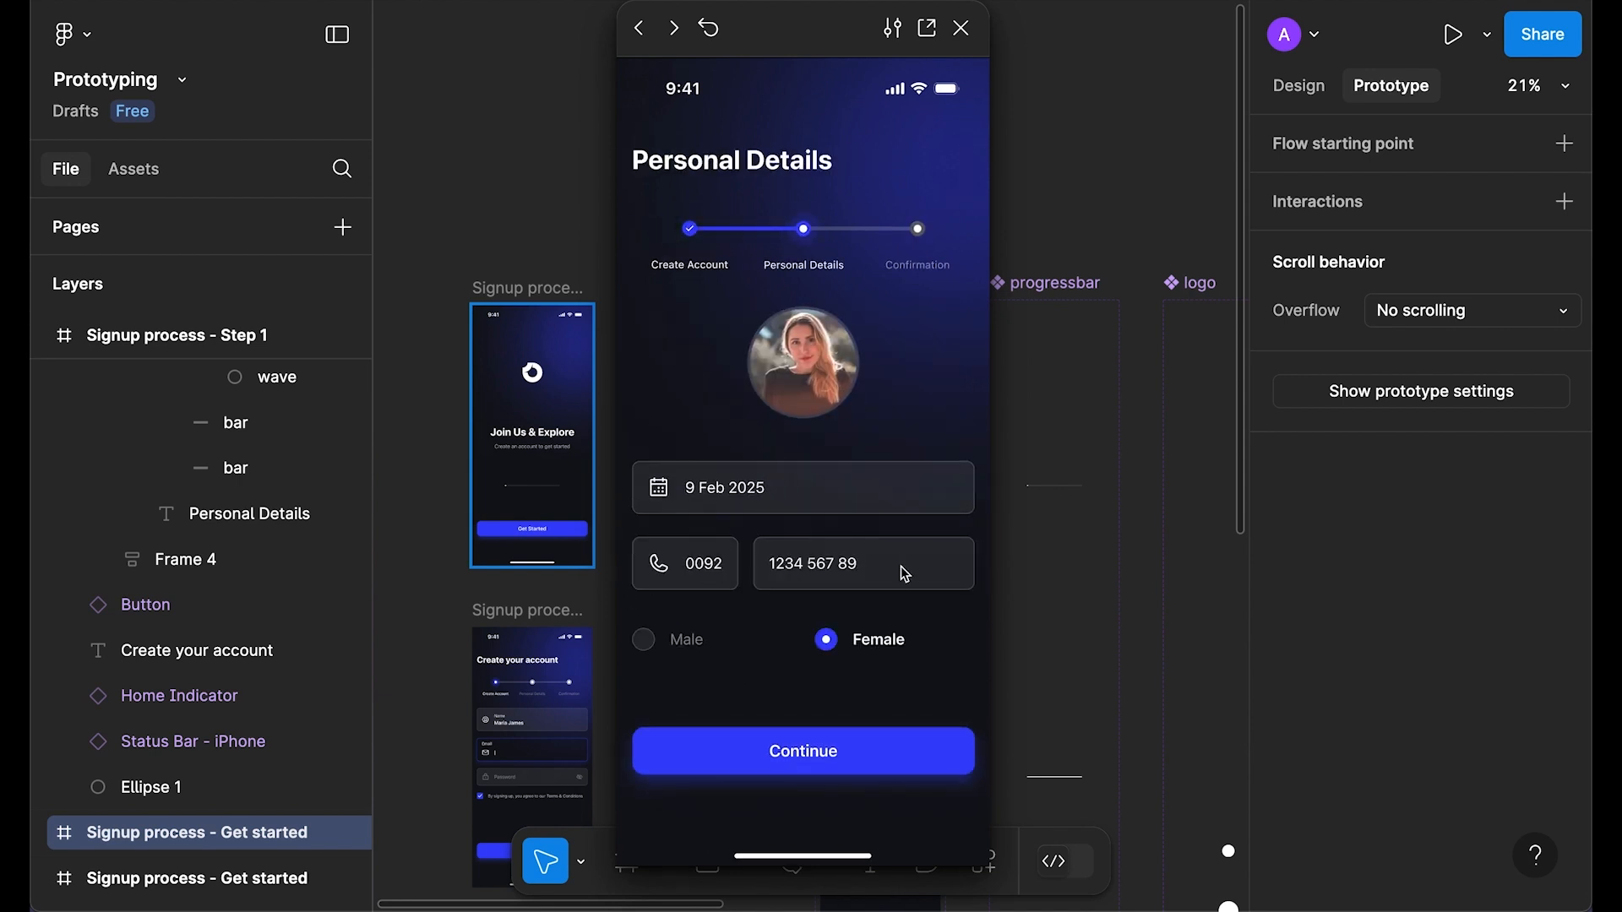
click(849, 737)
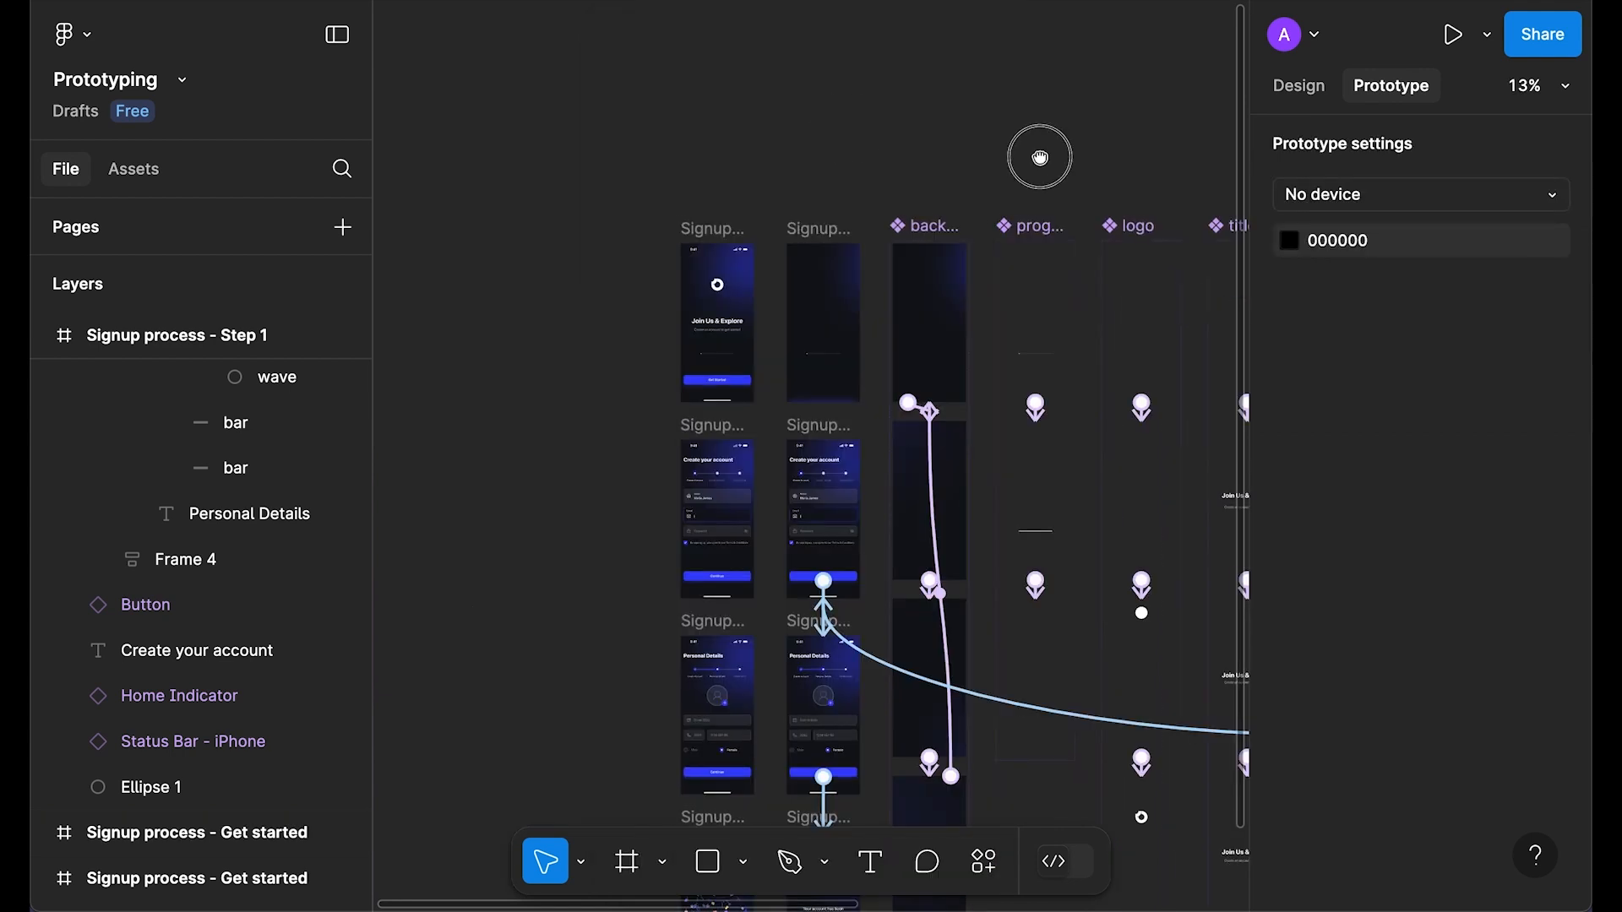
drag(1040, 156, 803, 108)
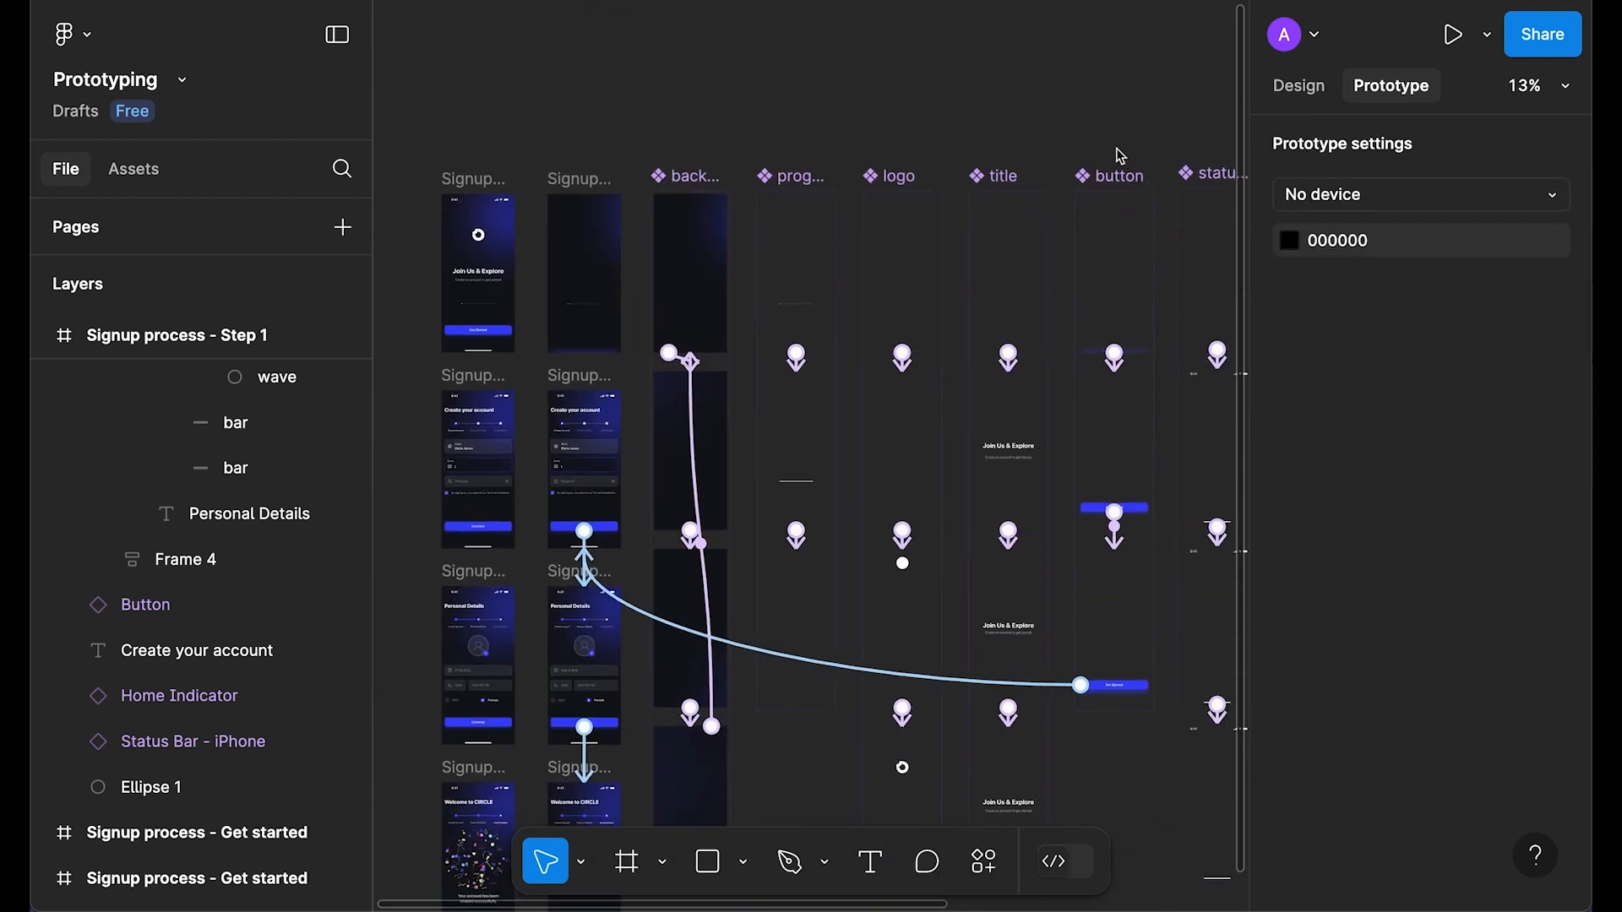
Step: Bring the status bar + home indicator component into view and remove a stray duplicate
drag(1120, 156, 760, 159)
scroll(861, 253, up, 5)
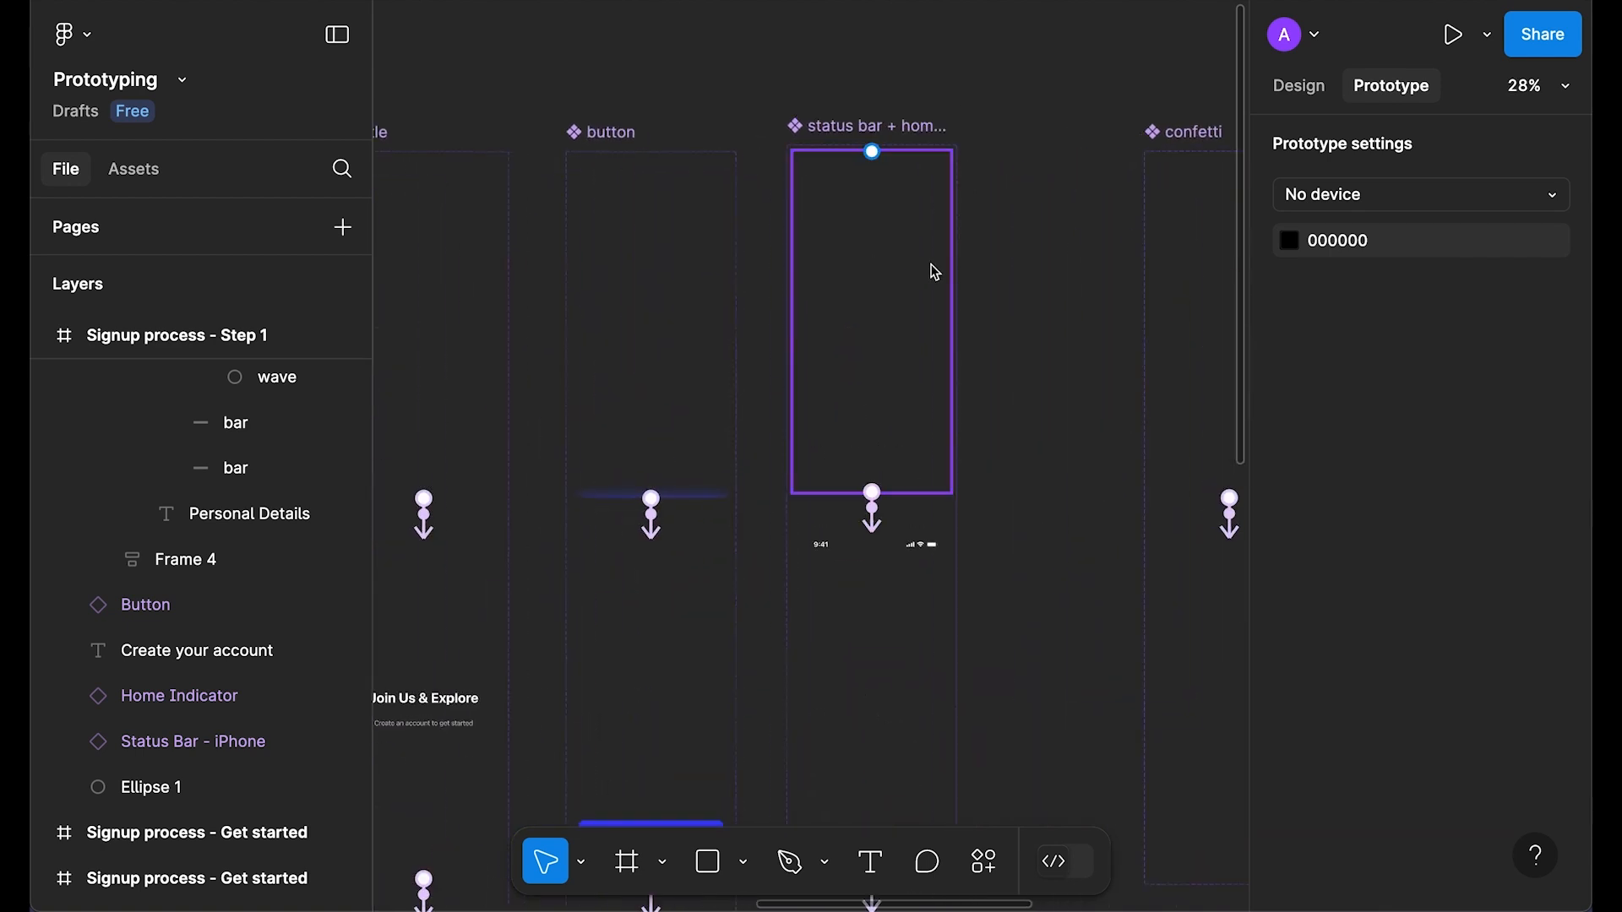
click(1325, 91)
scroll(865, 321, up, 1)
drag(887, 441, 863, 363)
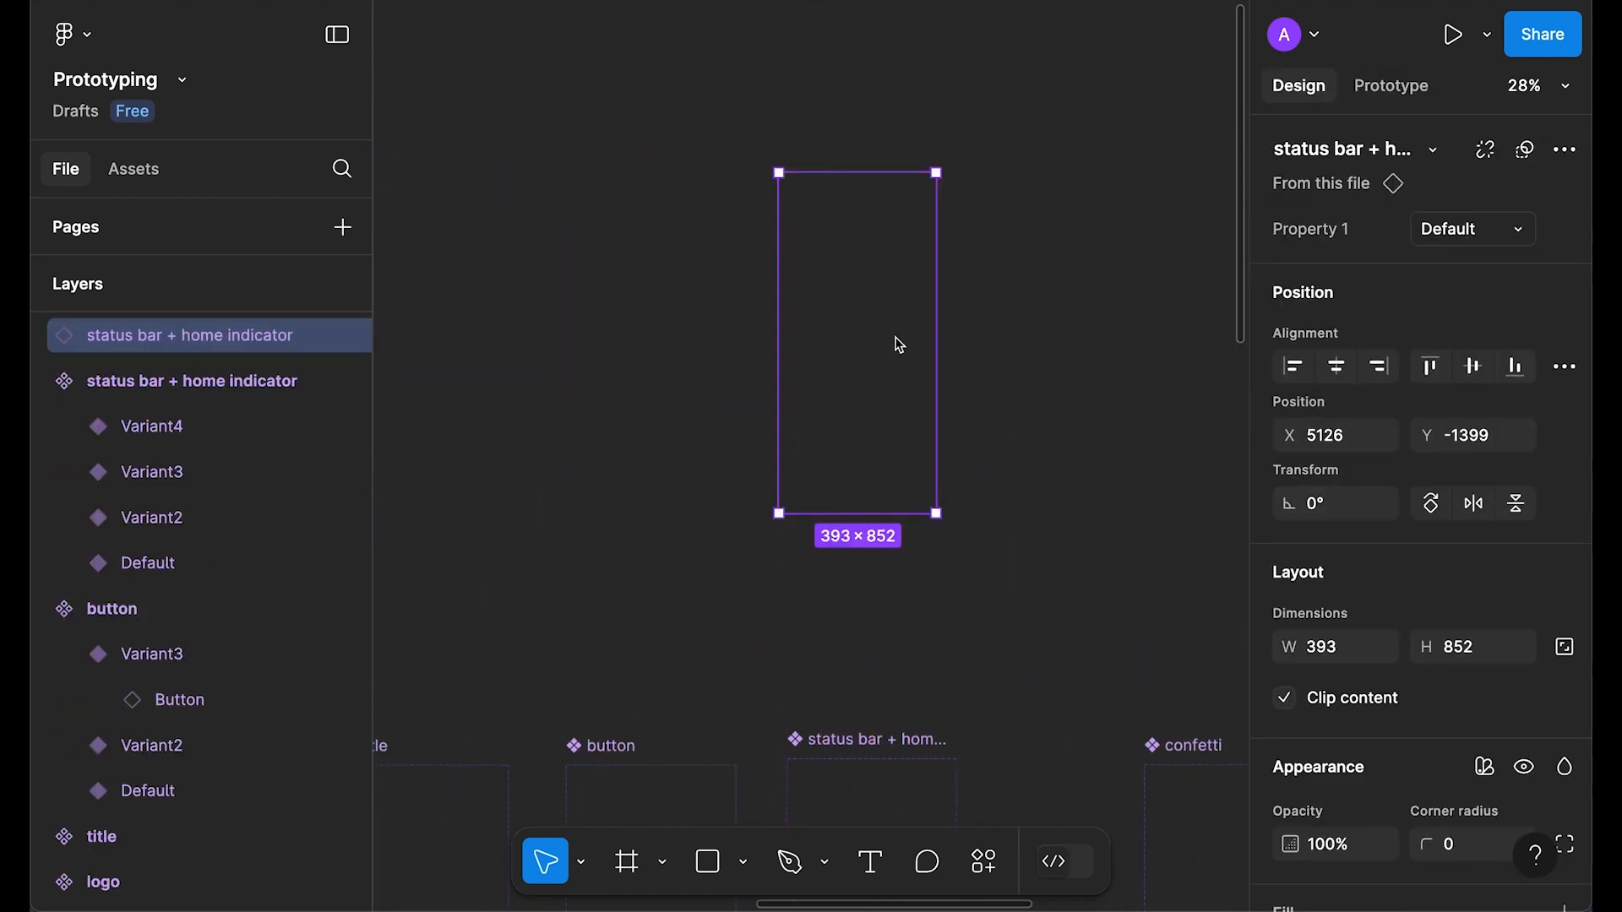
key(Delete)
Step: Delete the home indicator from the Create your account screen
scroll(895, 344, down, 5)
scroll(743, 248, up, 5)
click(910, 119)
shift+click(836, 468)
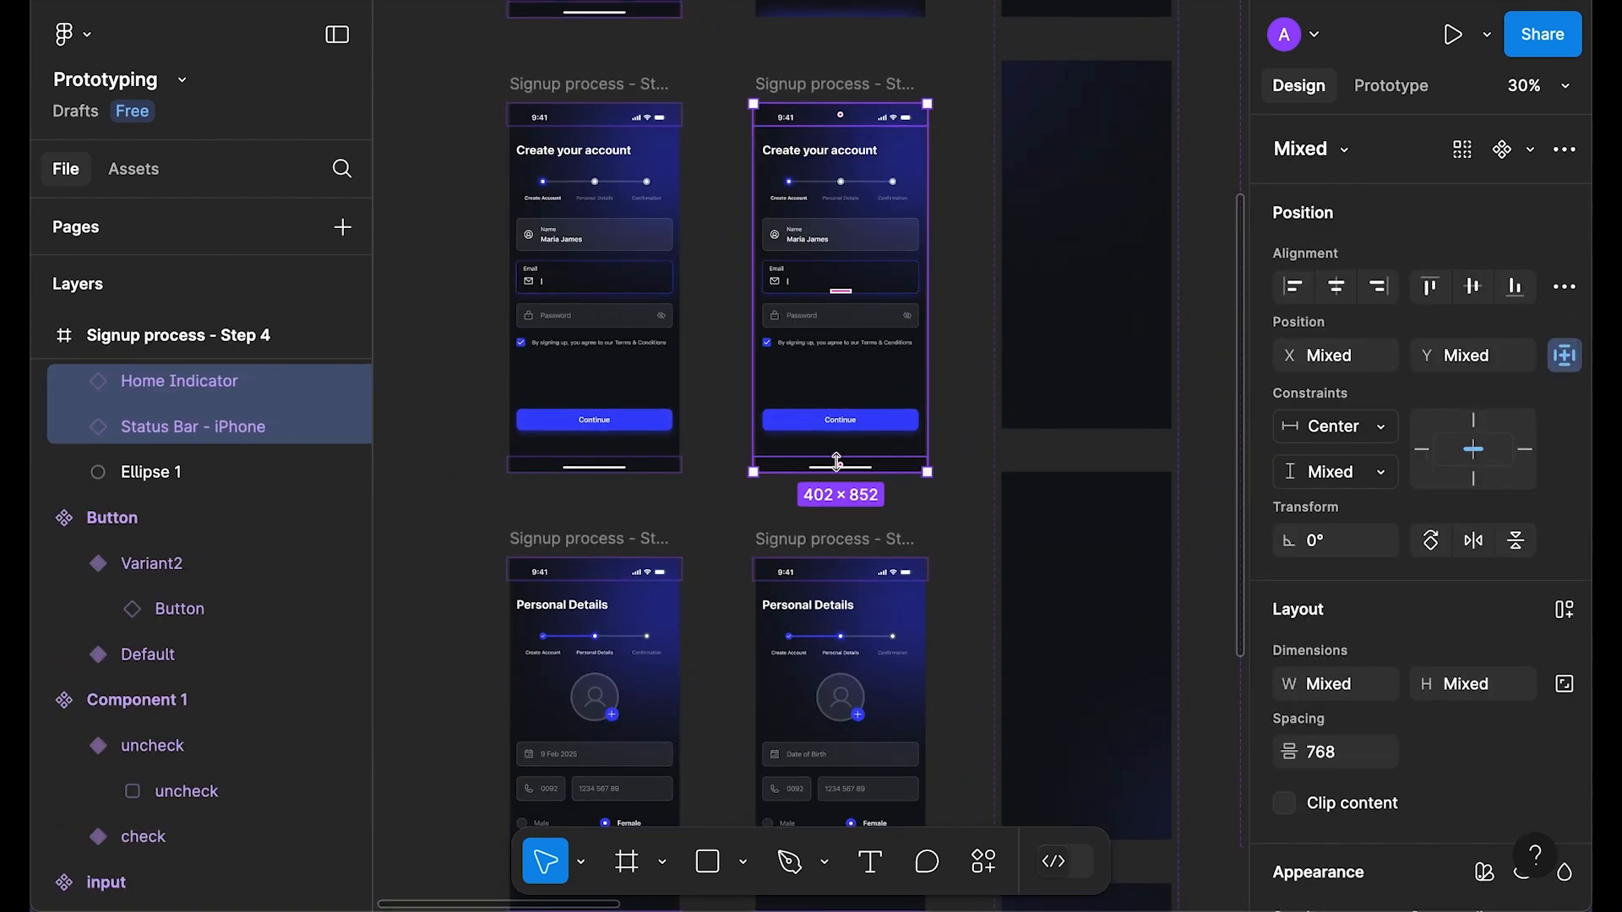
key(Delete)
key(ctrl+z)
click(844, 467)
key(Delete)
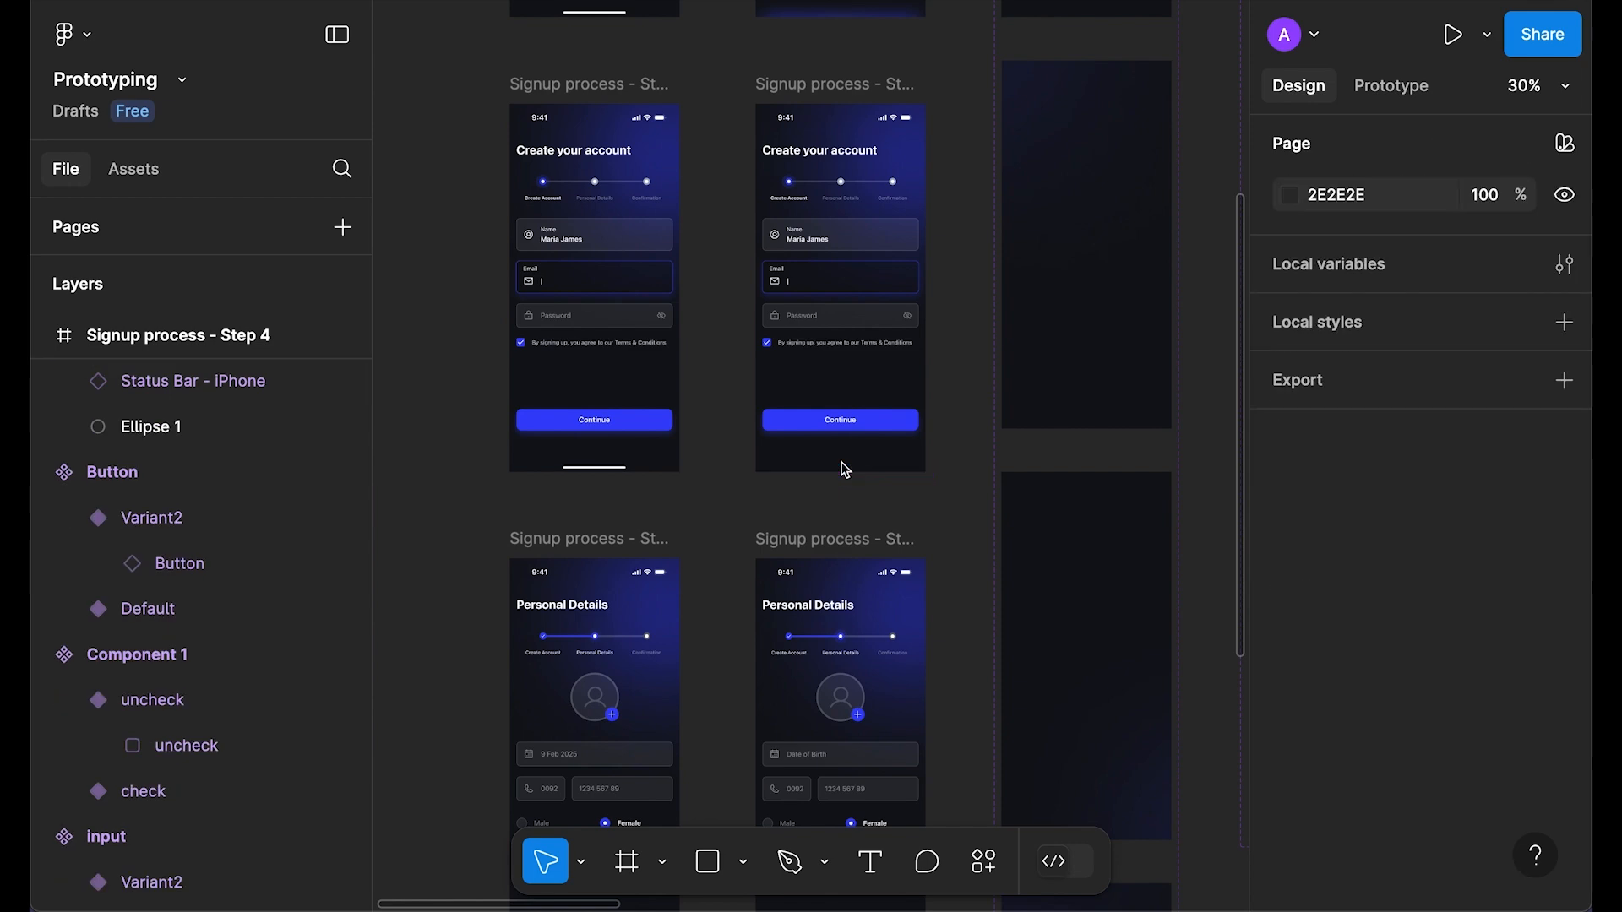
Step: Replace the status bar with the combined component, move it behind Ellipse 1, and preview the screen
click(803, 122)
right_click(807, 124)
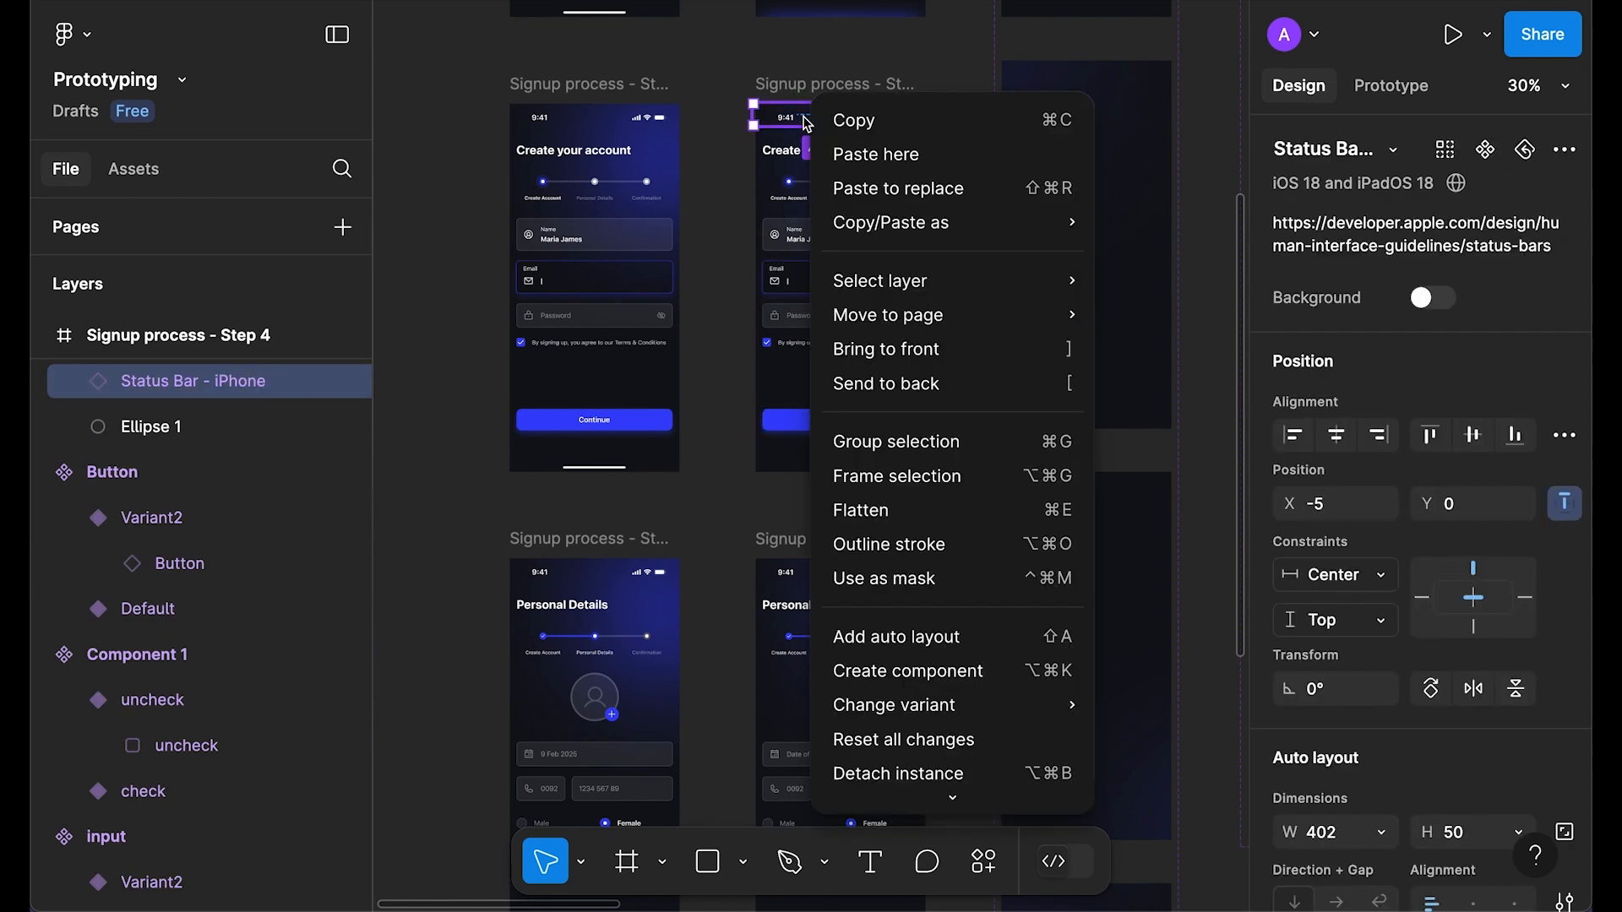
click(915, 188)
key(ctrl+bracketleft)
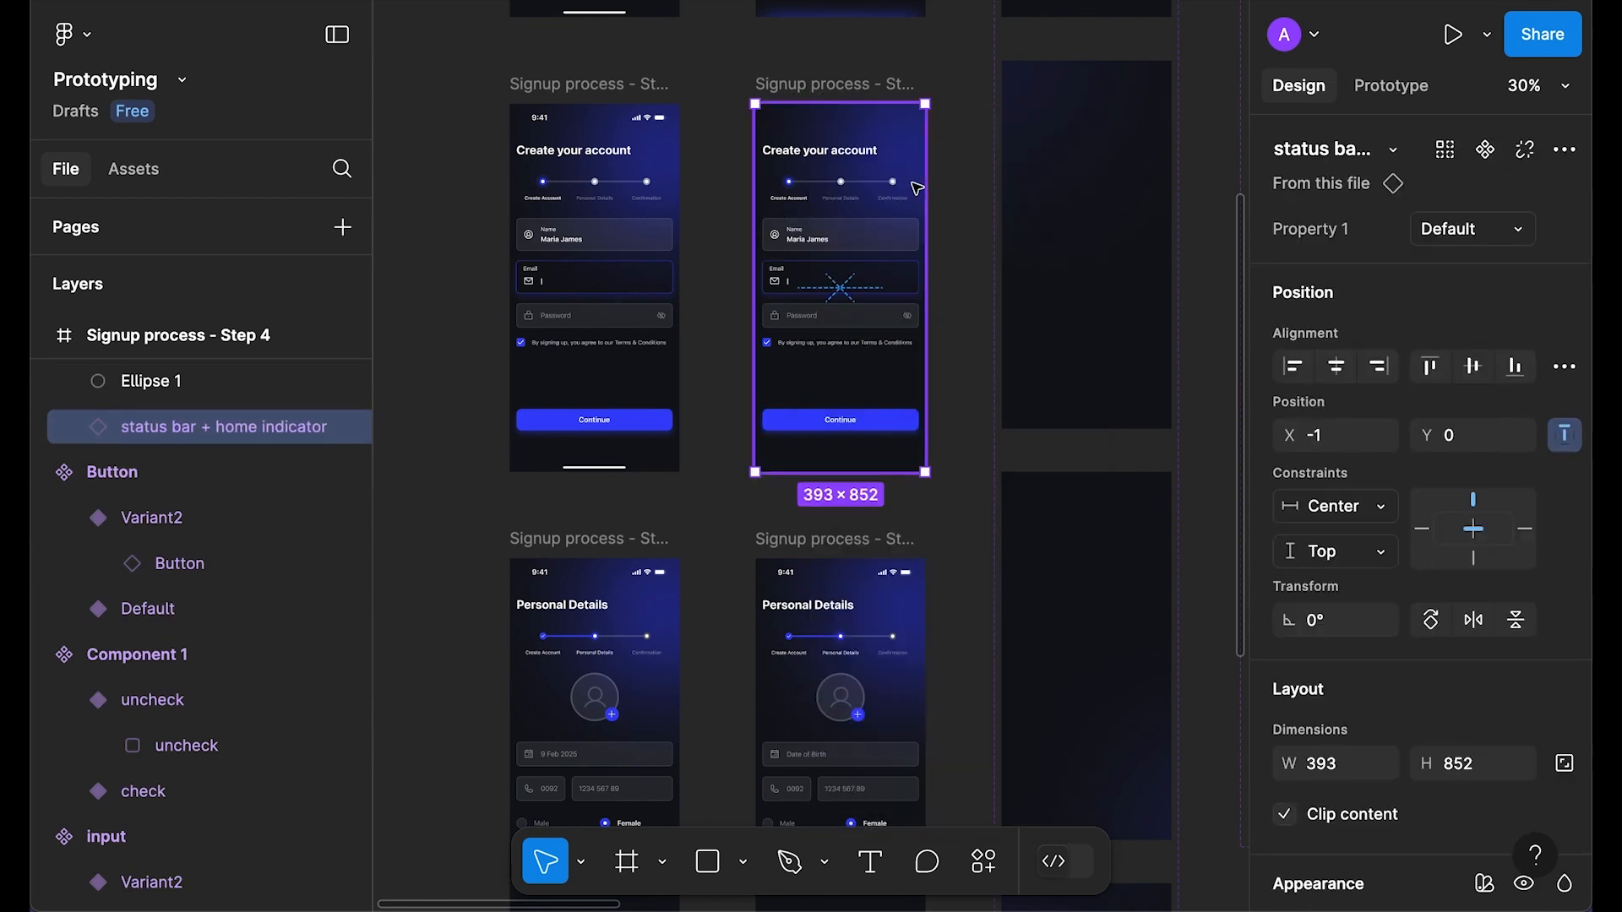
click(851, 85)
key(shift+space)
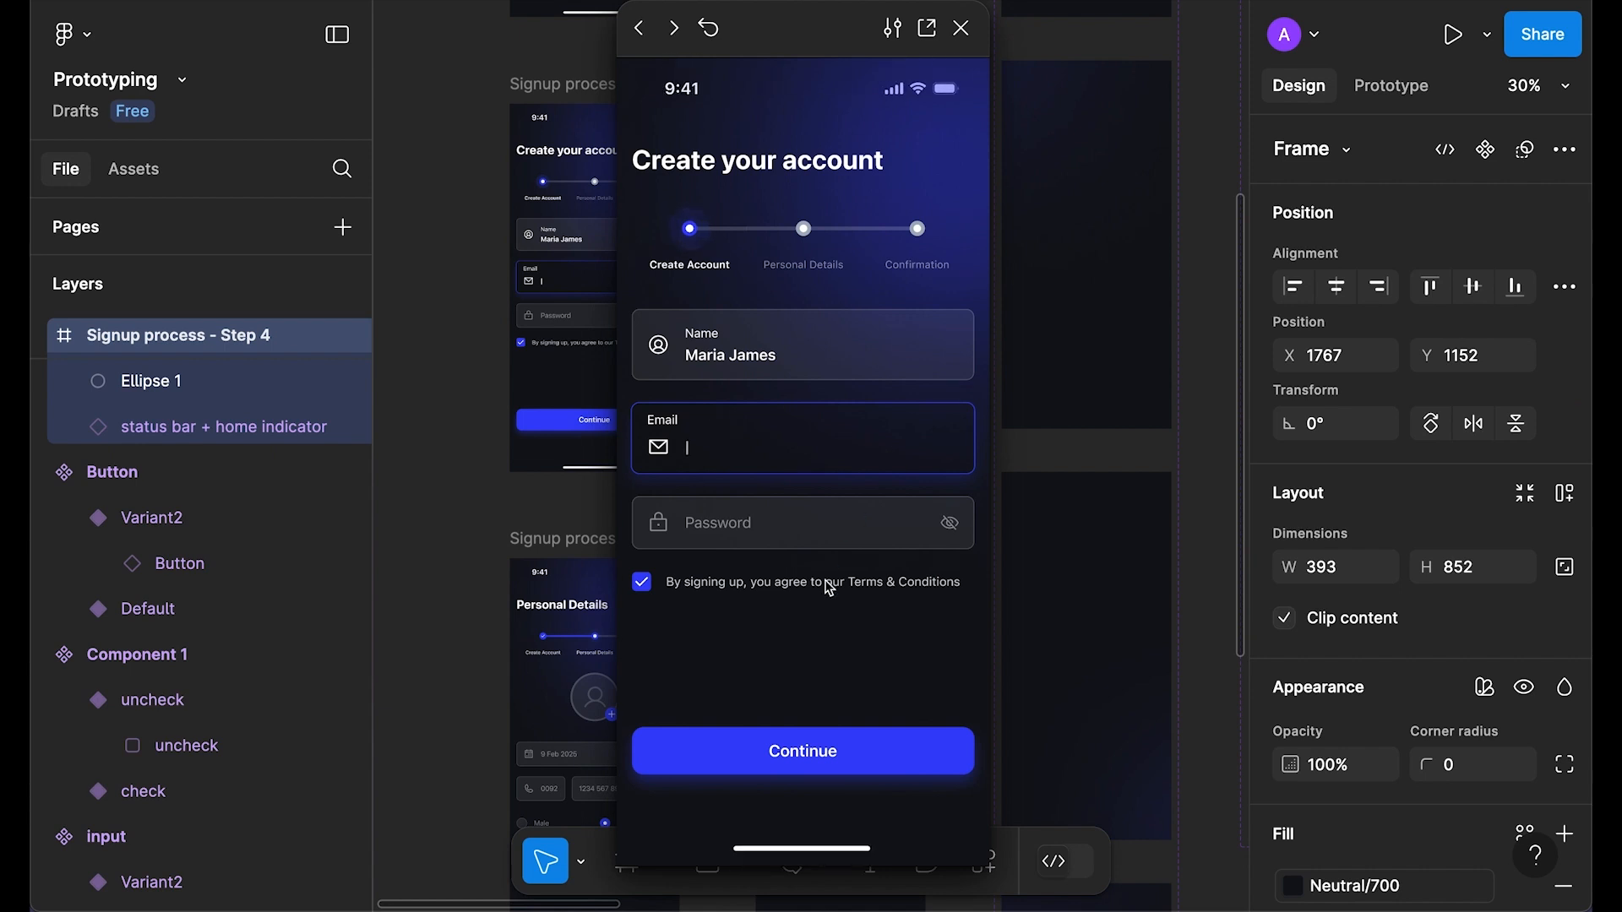
Step: On Personal Details, delete the home indicator, swap in the combined status bar sent to back, and preview
click(961, 30)
scroll(895, 465, down, 5)
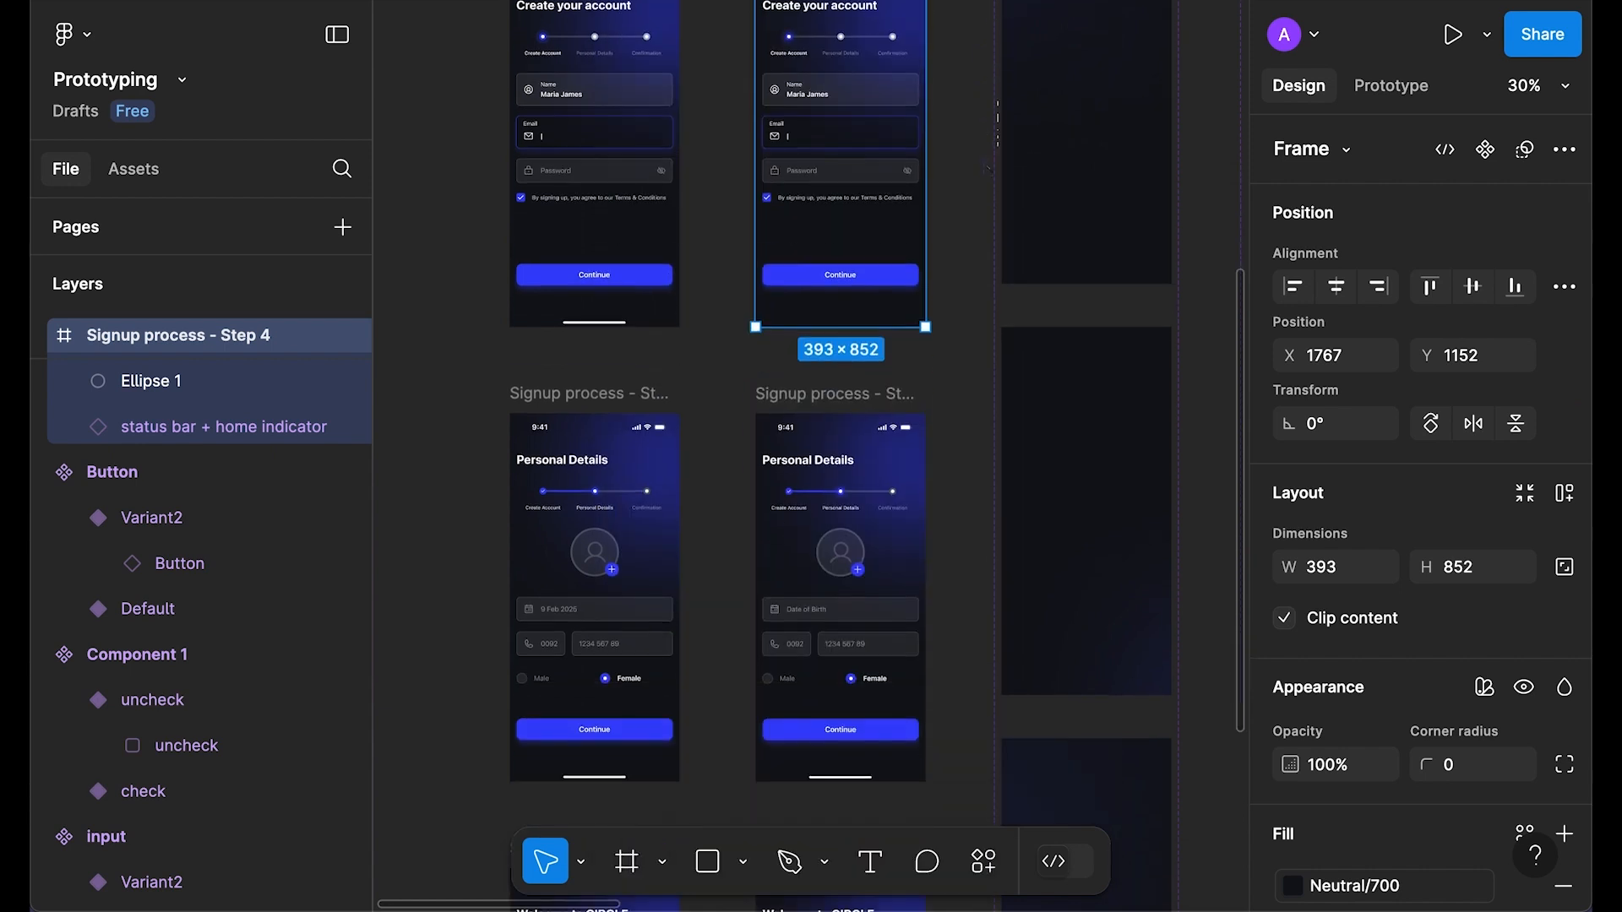
click(870, 614)
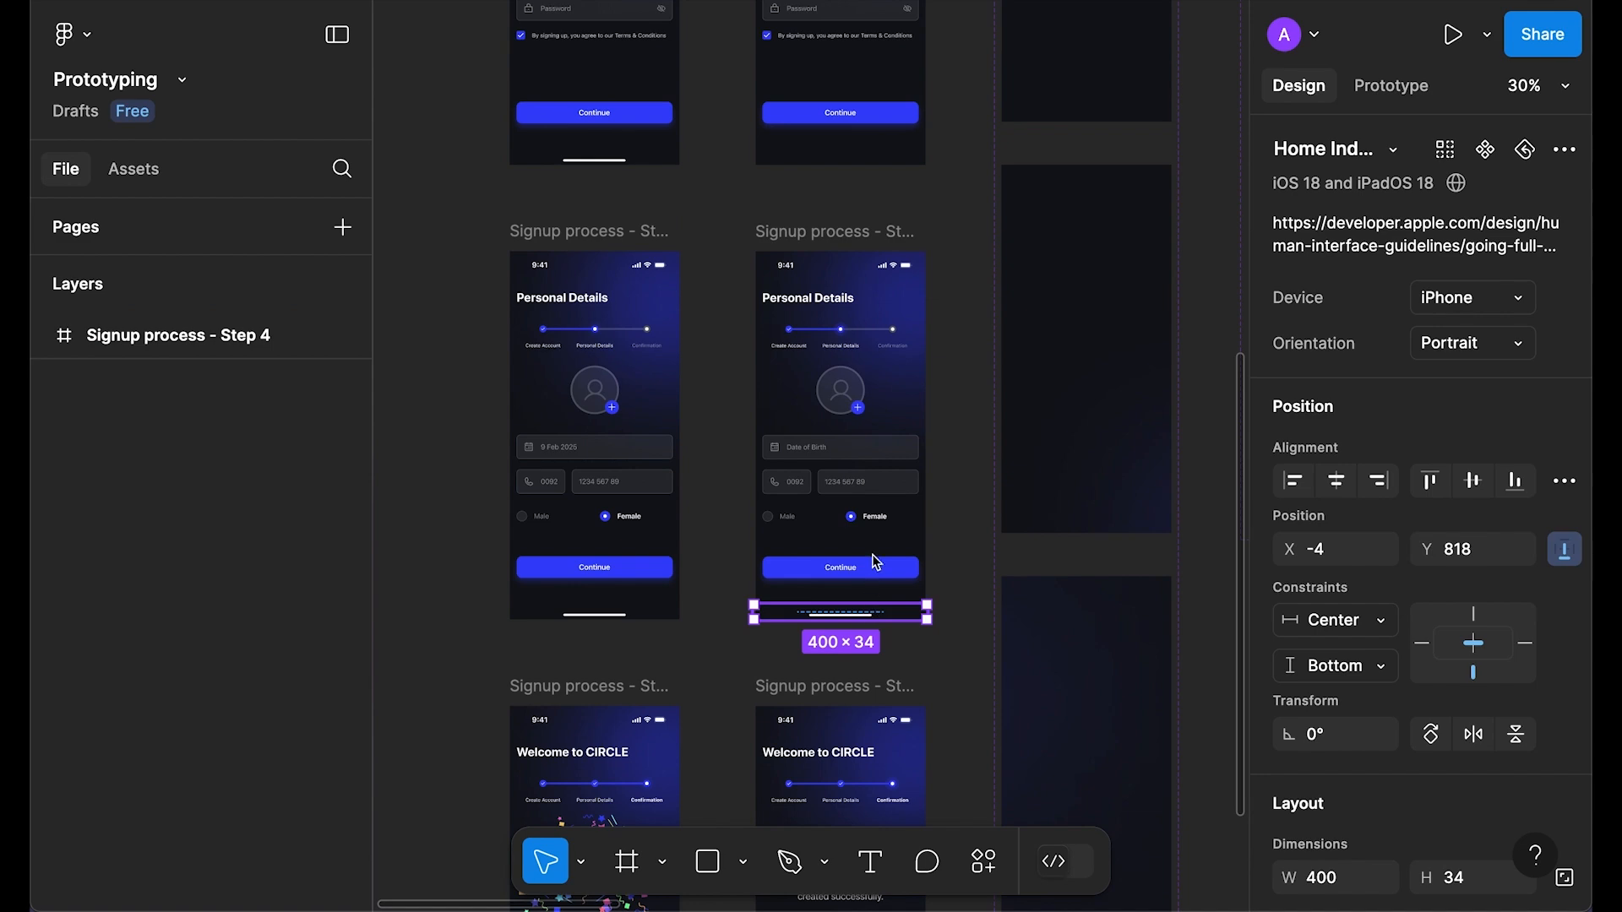
key(Delete)
right_click(886, 268)
click(1027, 204)
key([)
click(894, 230)
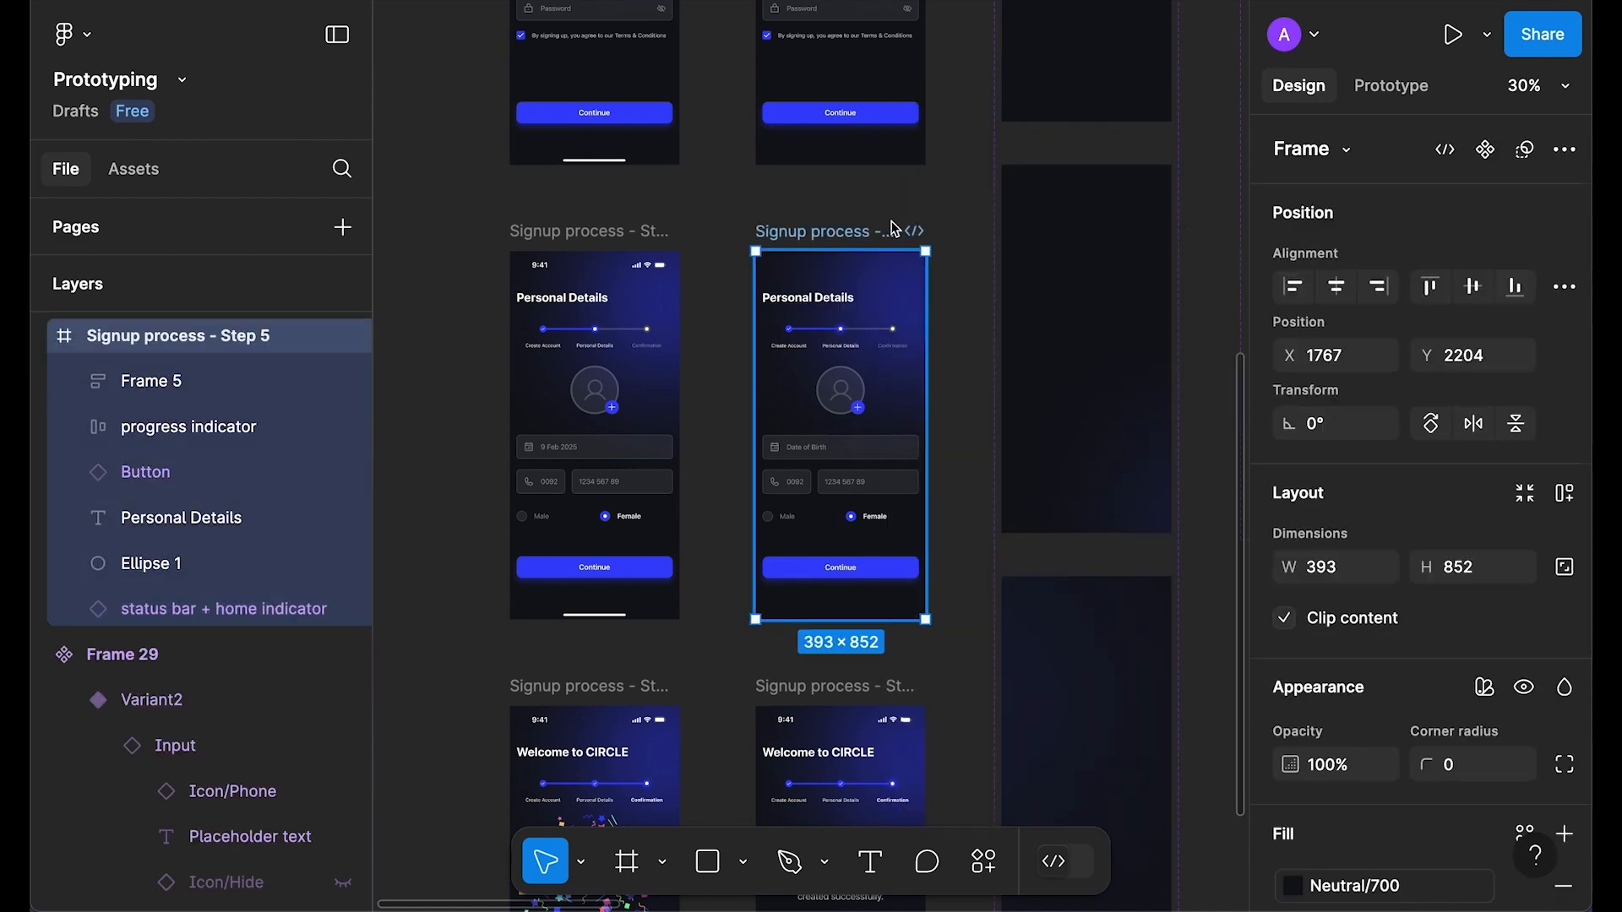
key(shift+space)
click(960, 28)
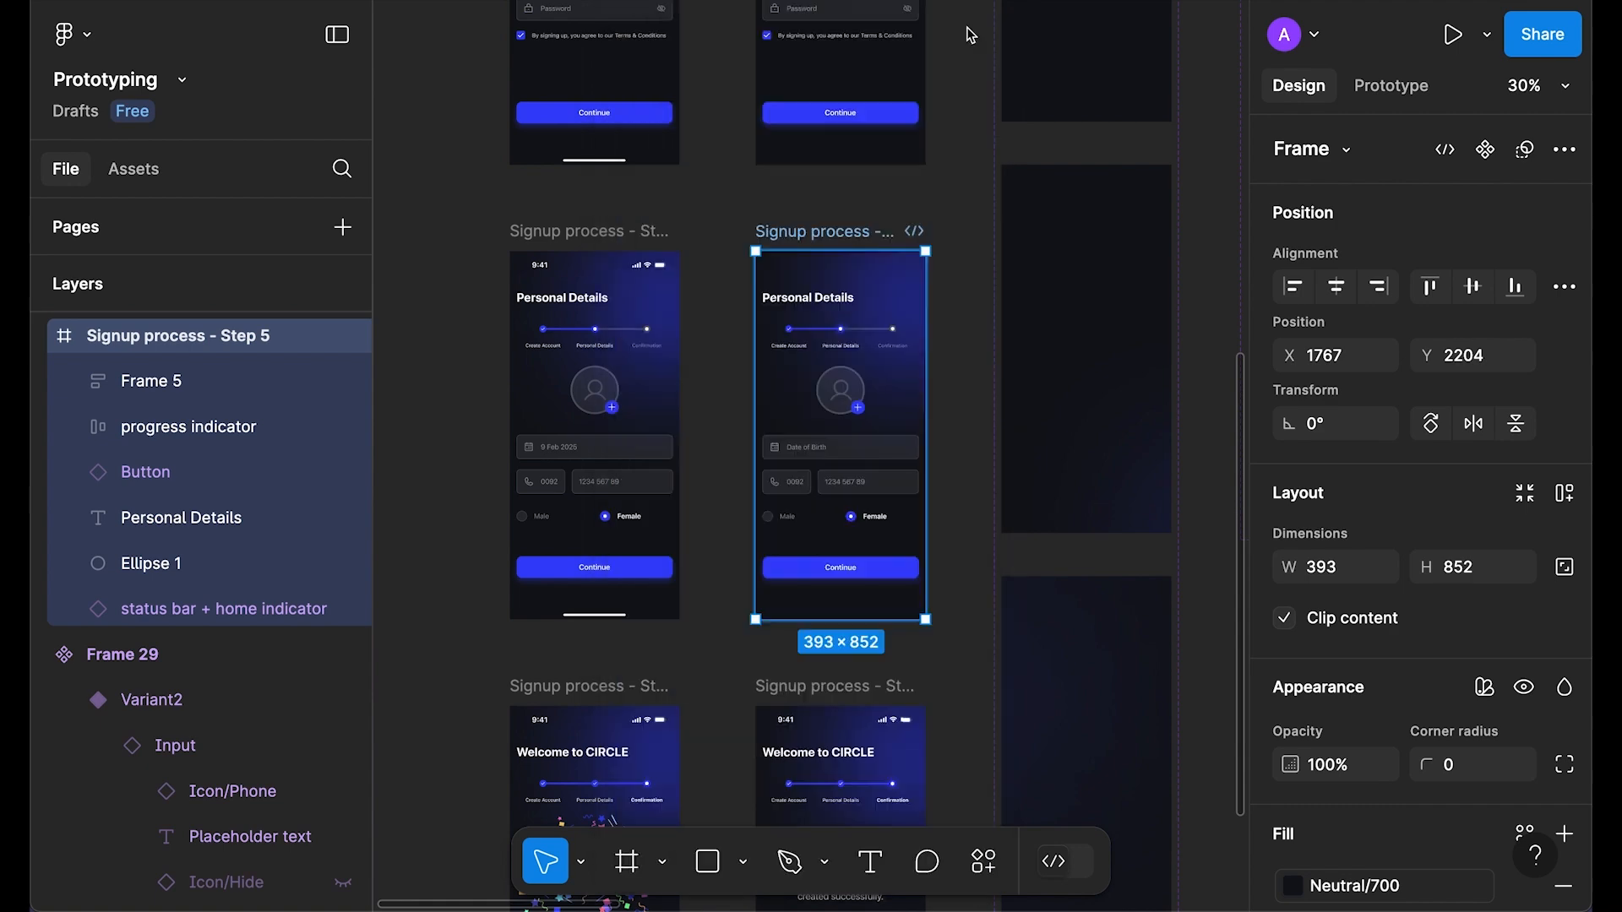
Step: Check Ellipse 1 on Create your account and preview that screen
scroll(882, 353, down, 5)
scroll(883, 353, up, 5)
click(909, 110)
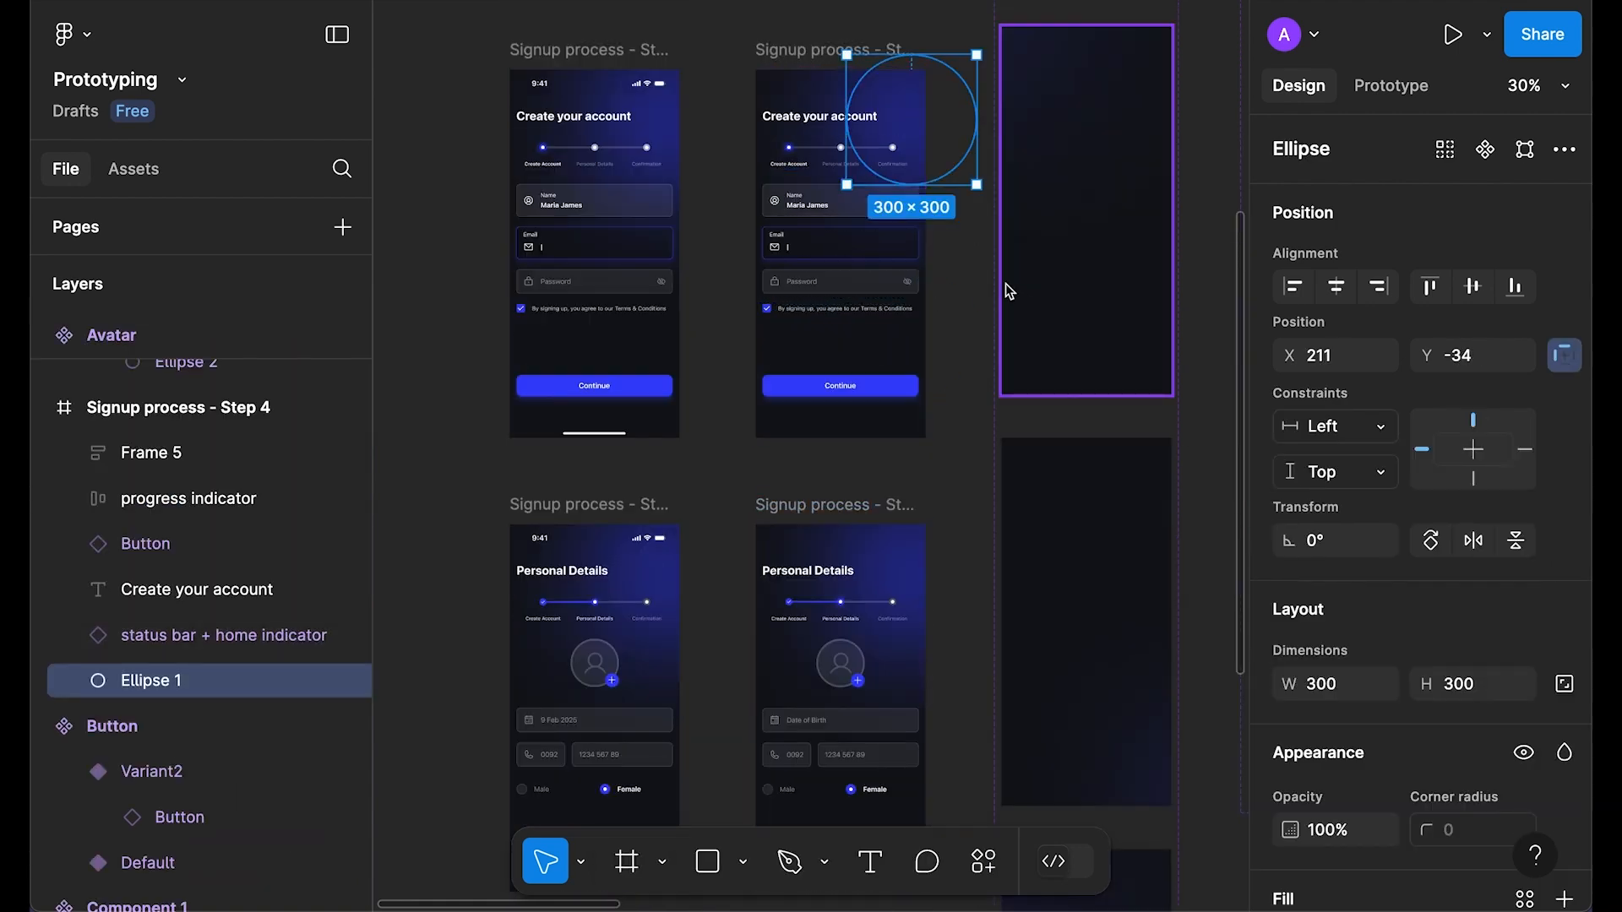
click(845, 50)
key(shift+space)
click(960, 28)
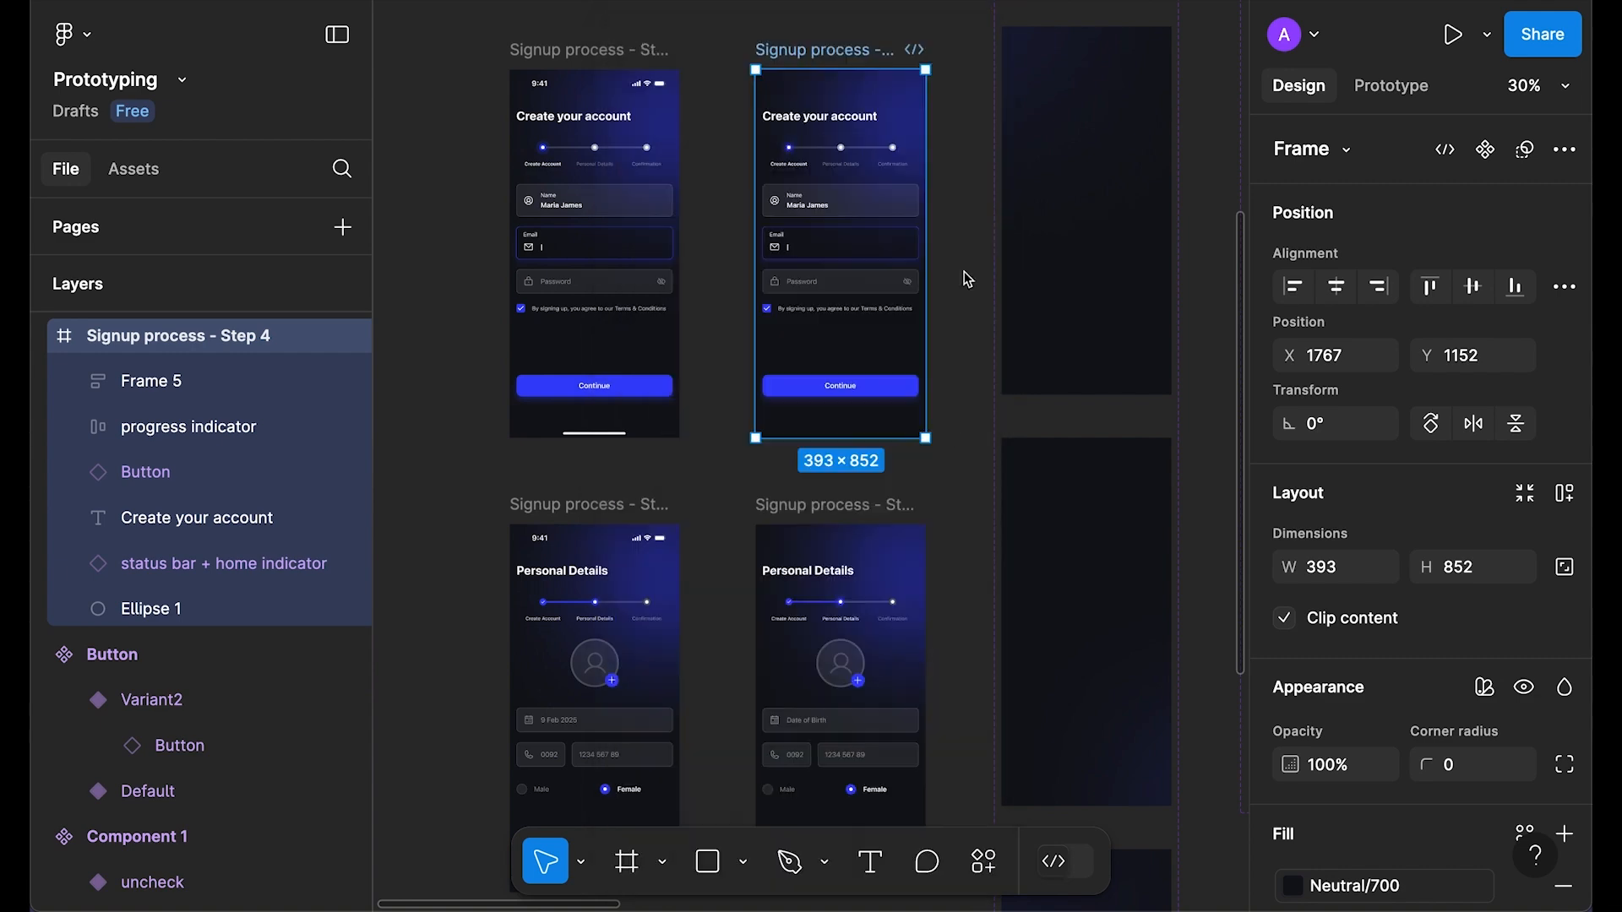
Step: Move Ellipse 1 behind the status bar on Personal Details and preview it
scroll(965, 271, down, 2)
click(906, 324)
key(ctrl+bracketleft)
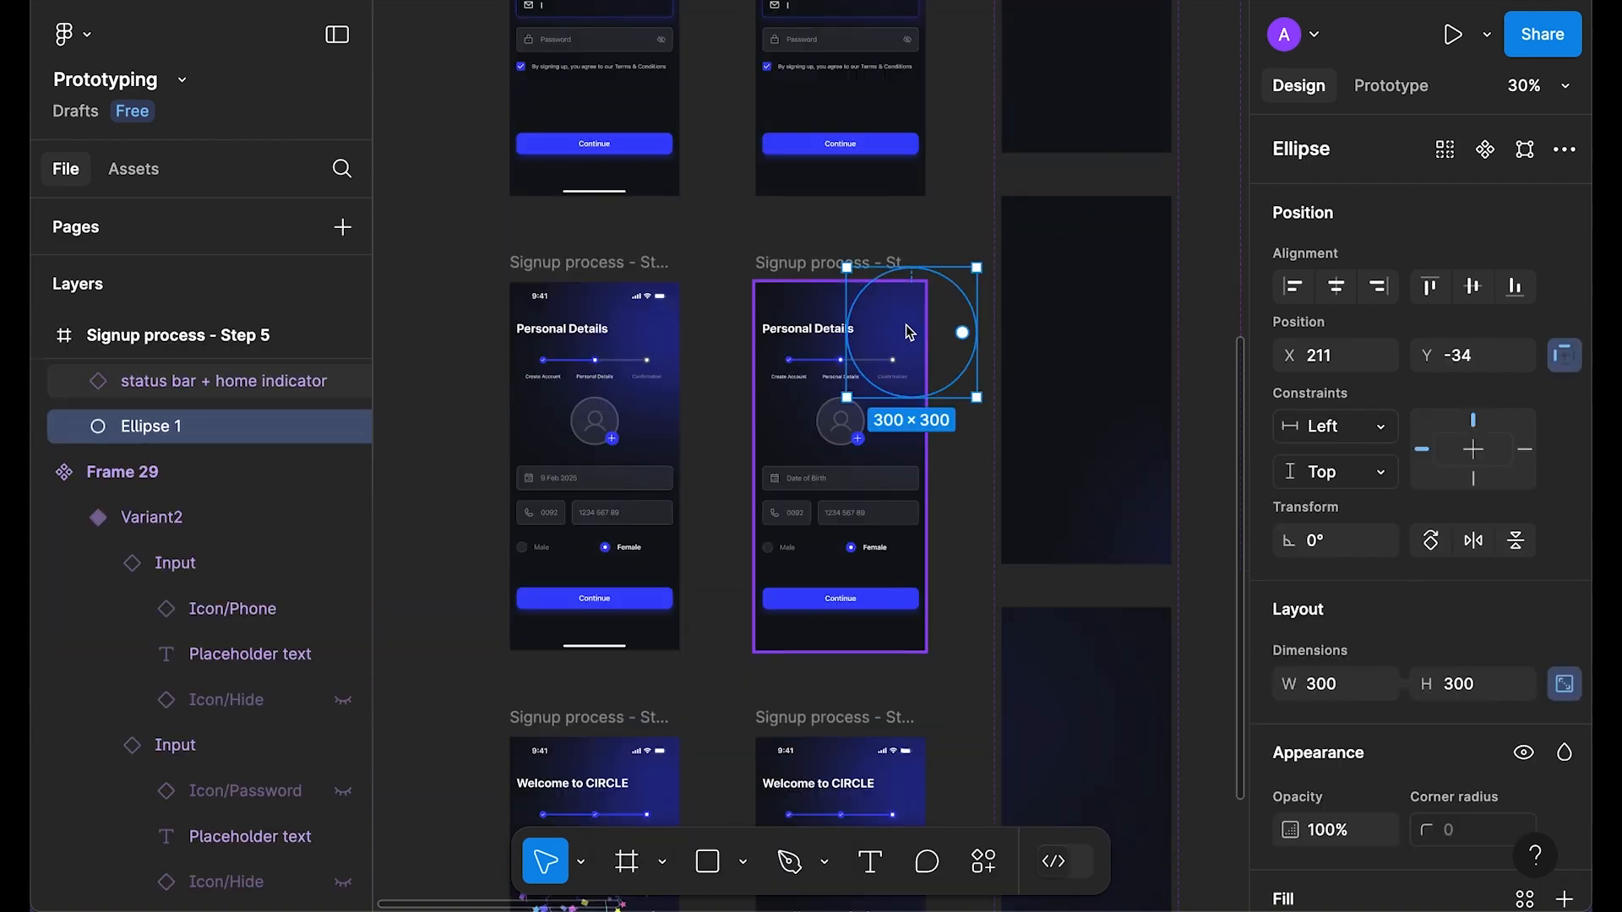
click(797, 263)
key(shift+space)
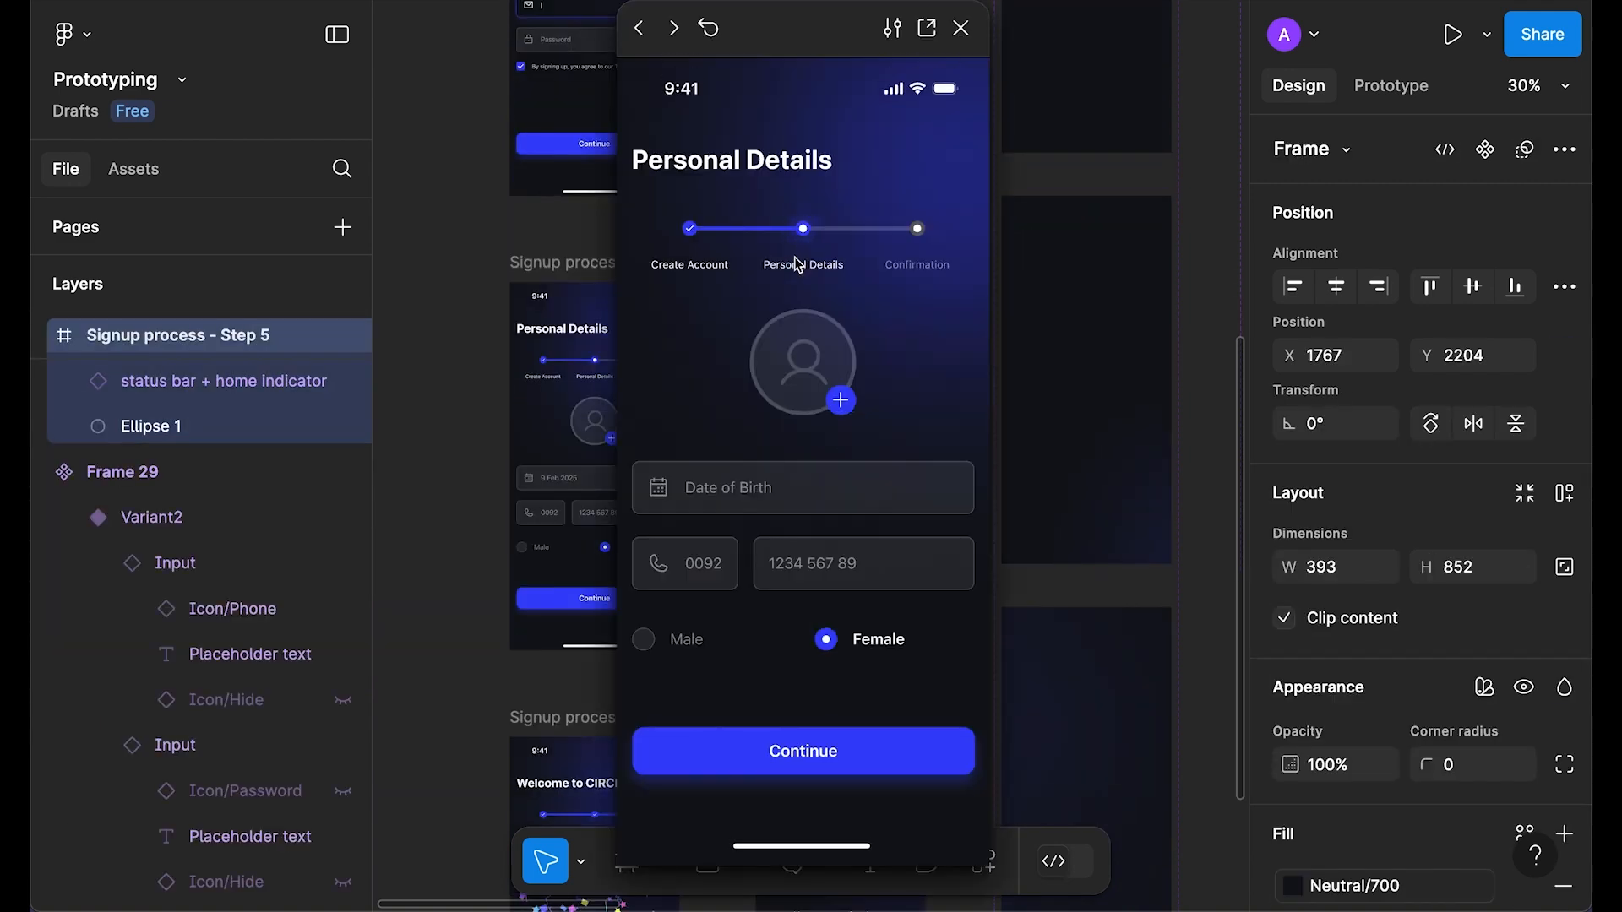
click(960, 27)
click(802, 429)
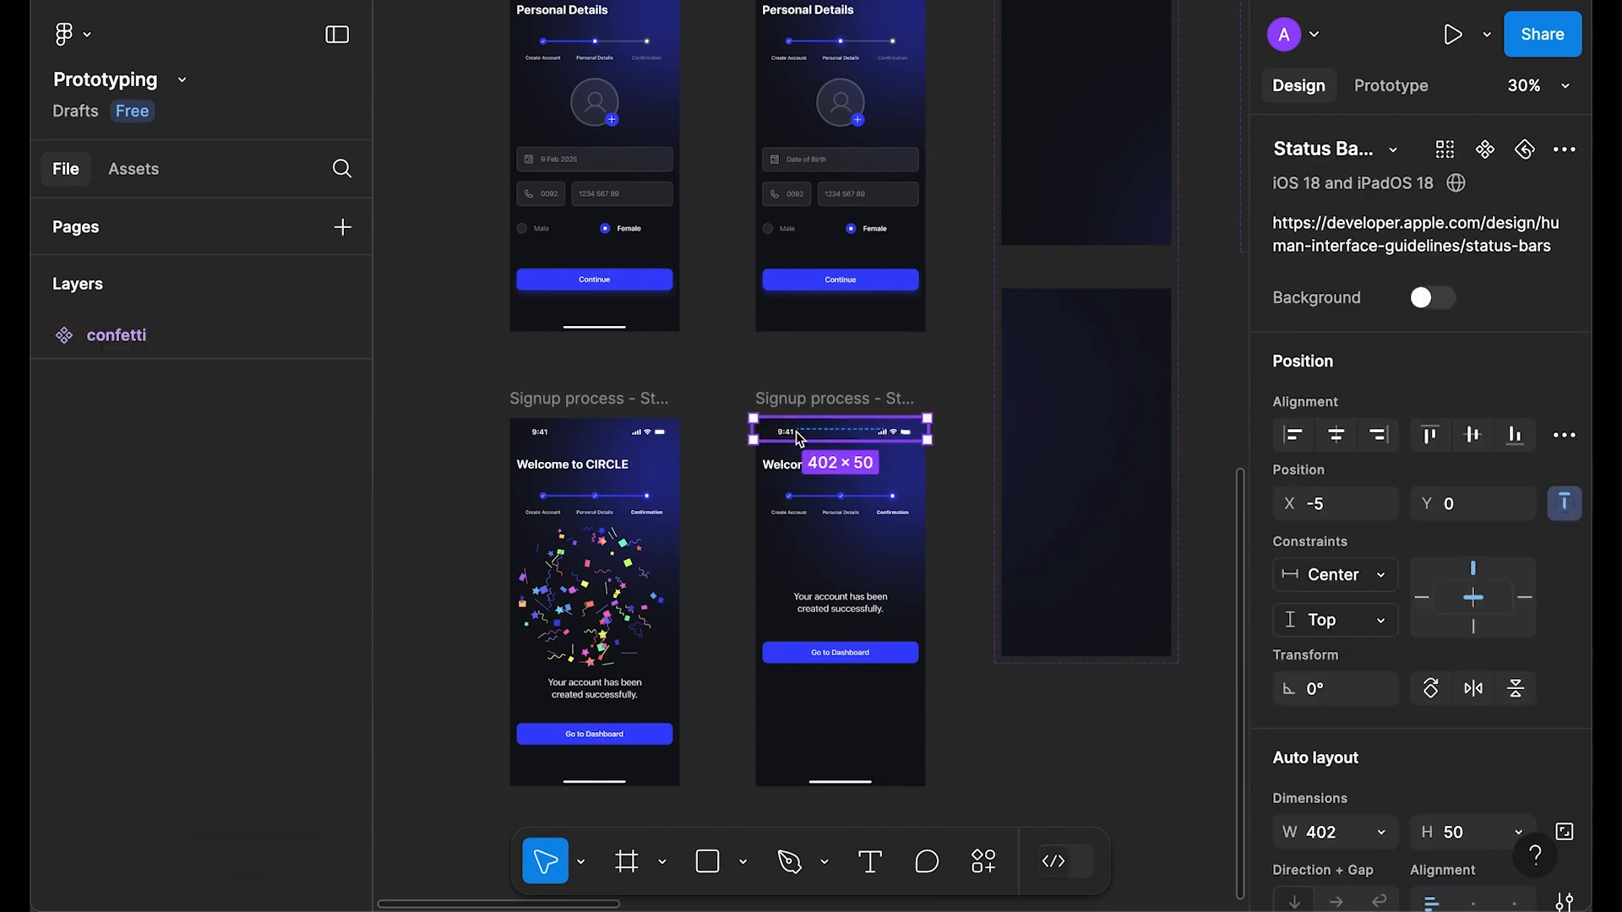
Step: Remove the Welcome screen's home indicator and paste the combined component over its status bar
right_click(804, 429)
key(Escape)
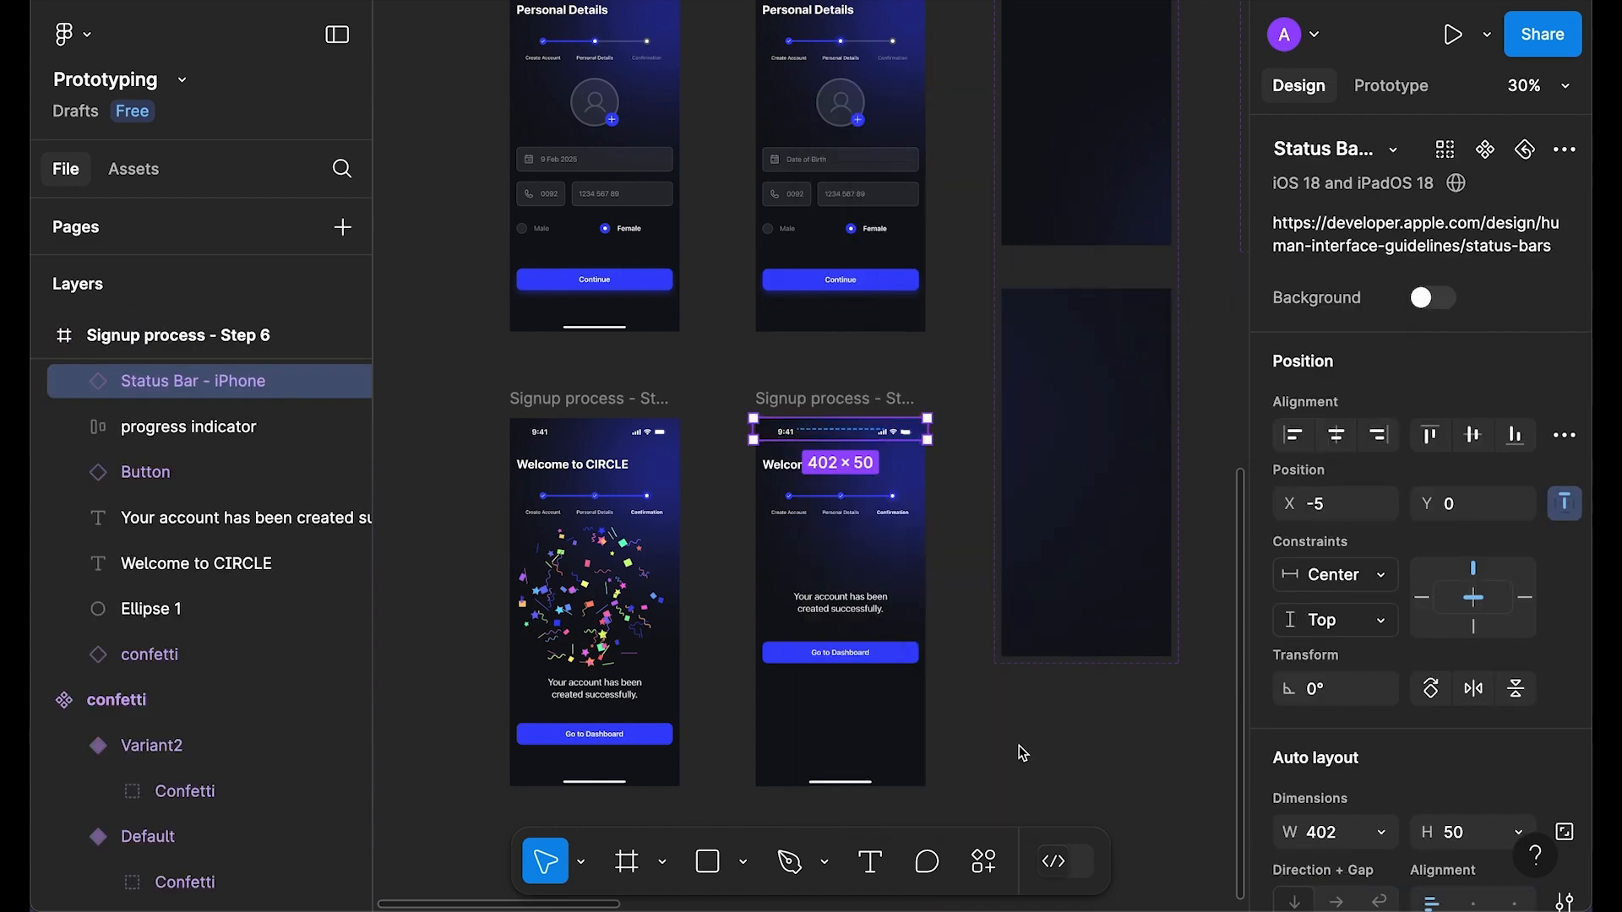
click(839, 781)
key(Escape)
right_click(870, 435)
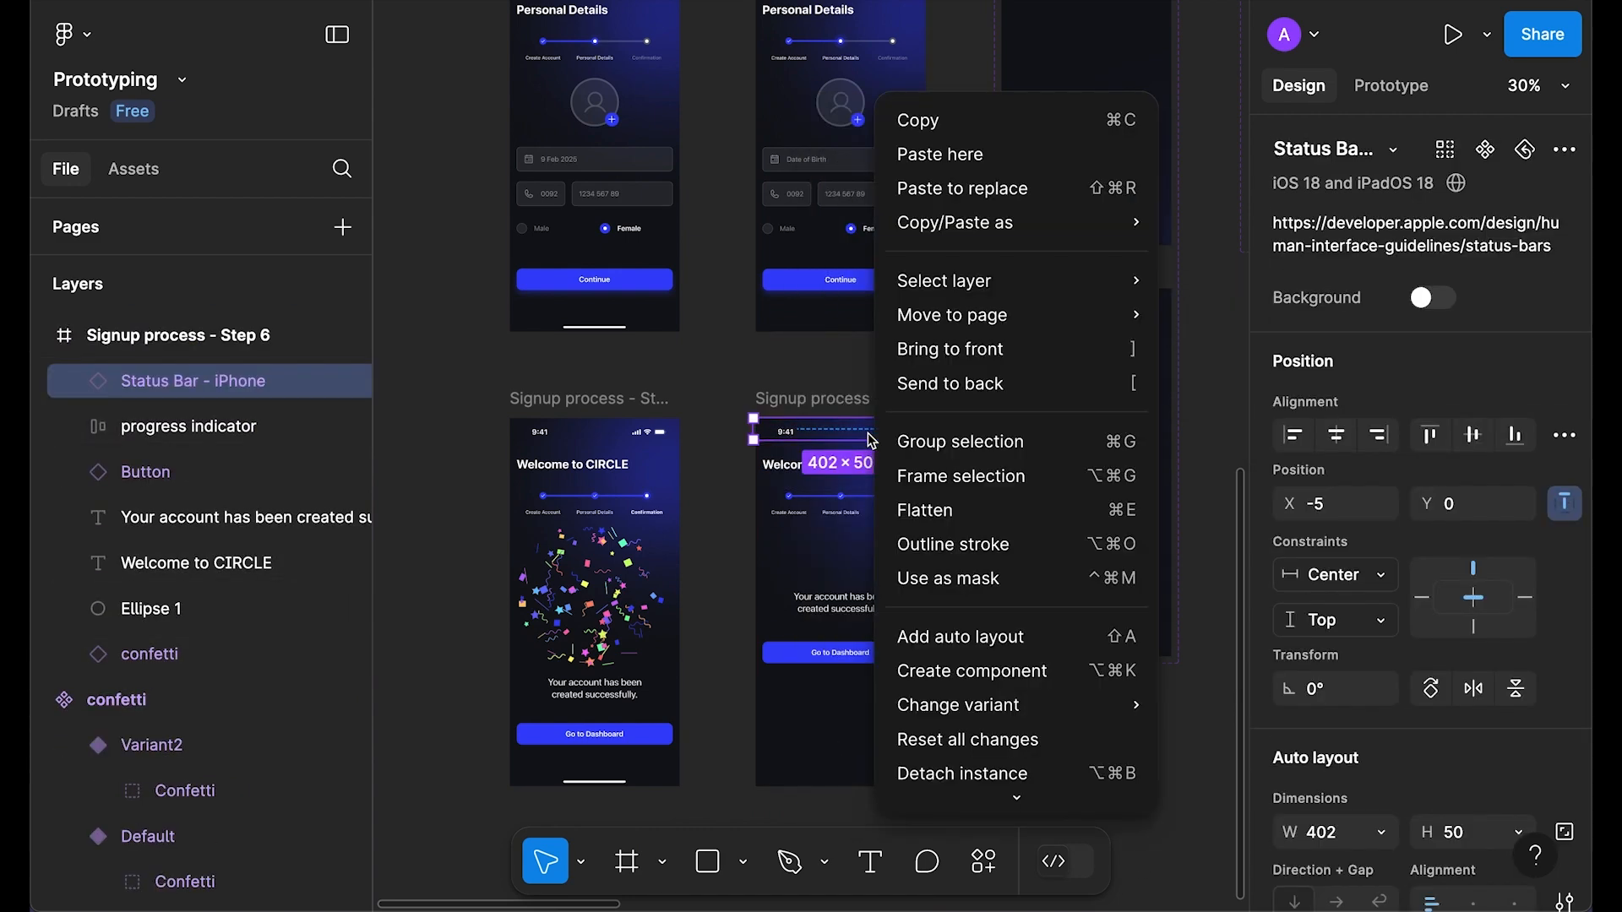
click(956, 187)
Step: Preview the Welcome to CIRCLE screen, then close the preview
click(832, 403)
key(shift+space)
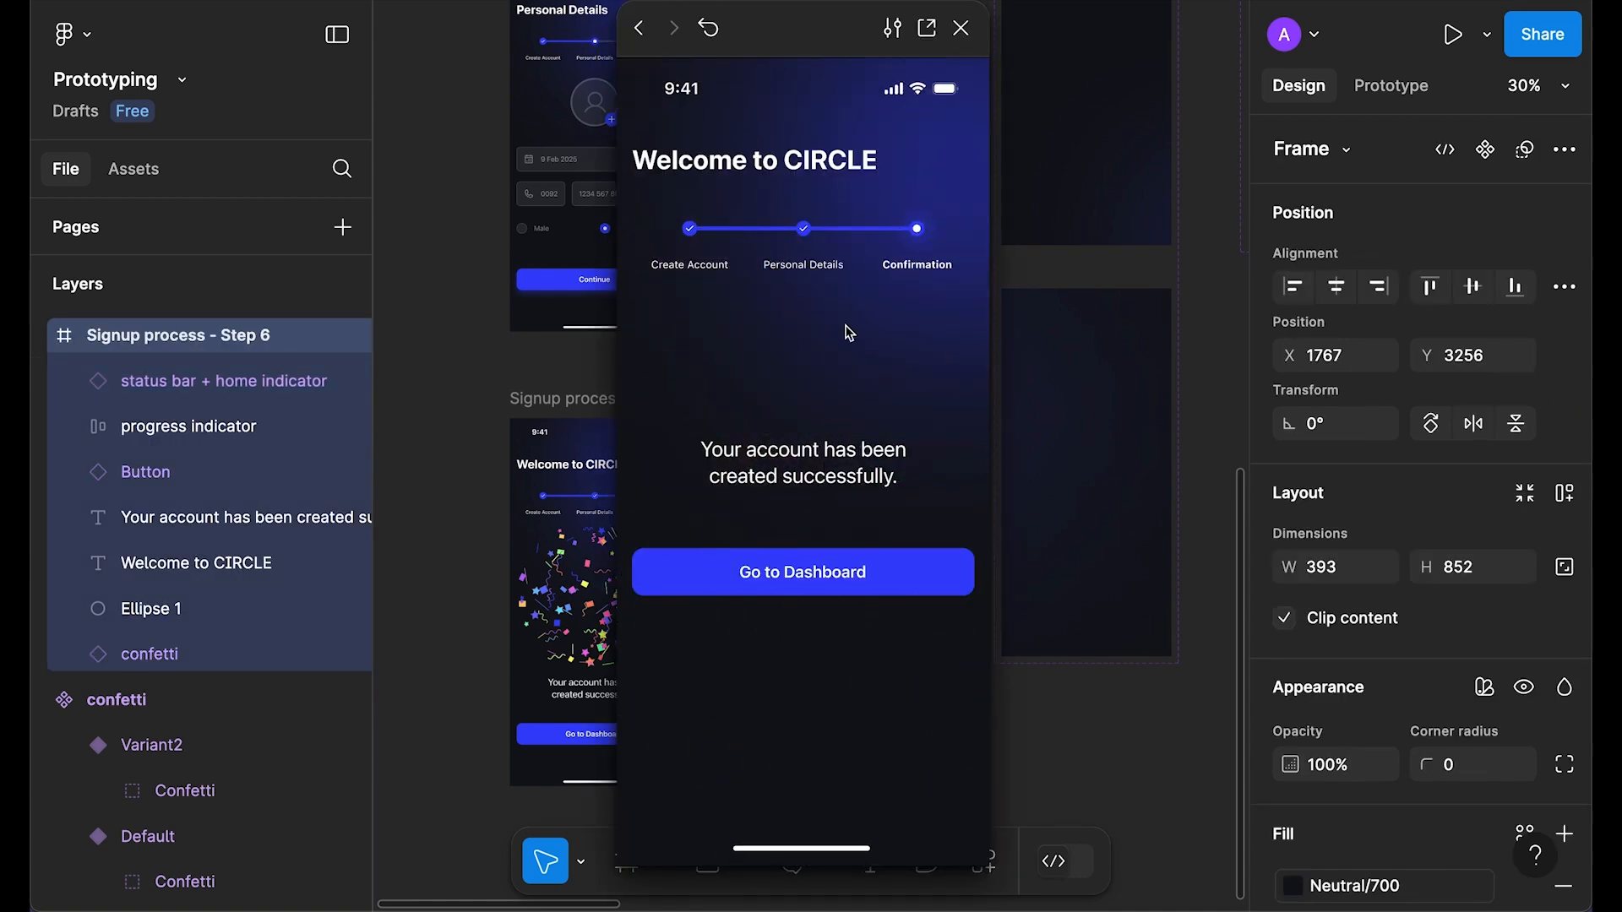
click(968, 43)
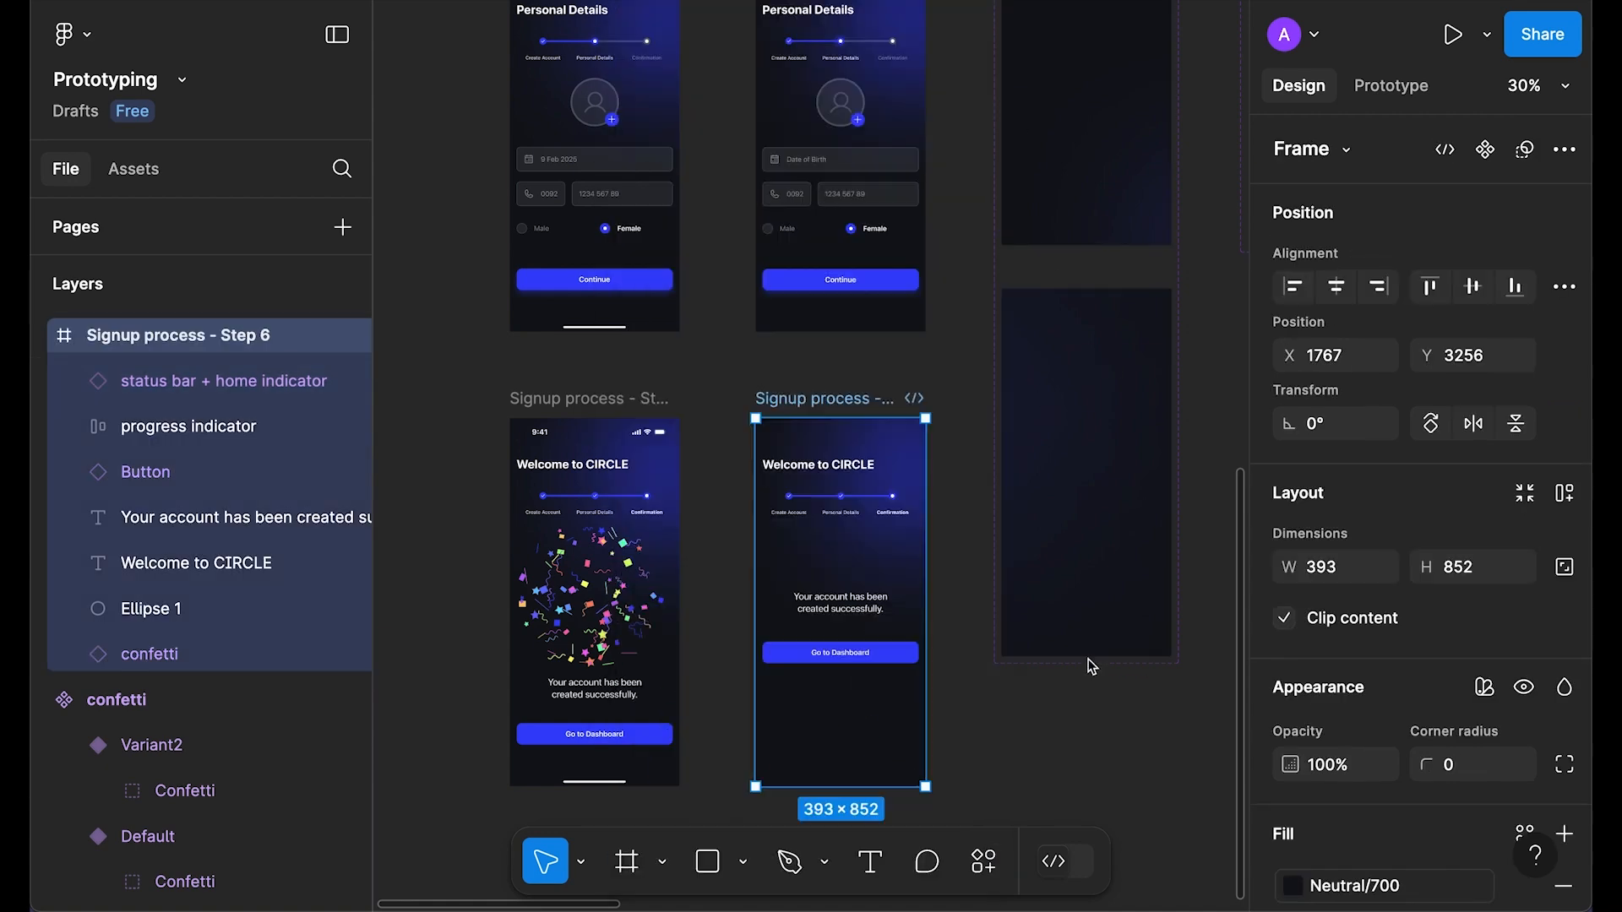
click(1082, 758)
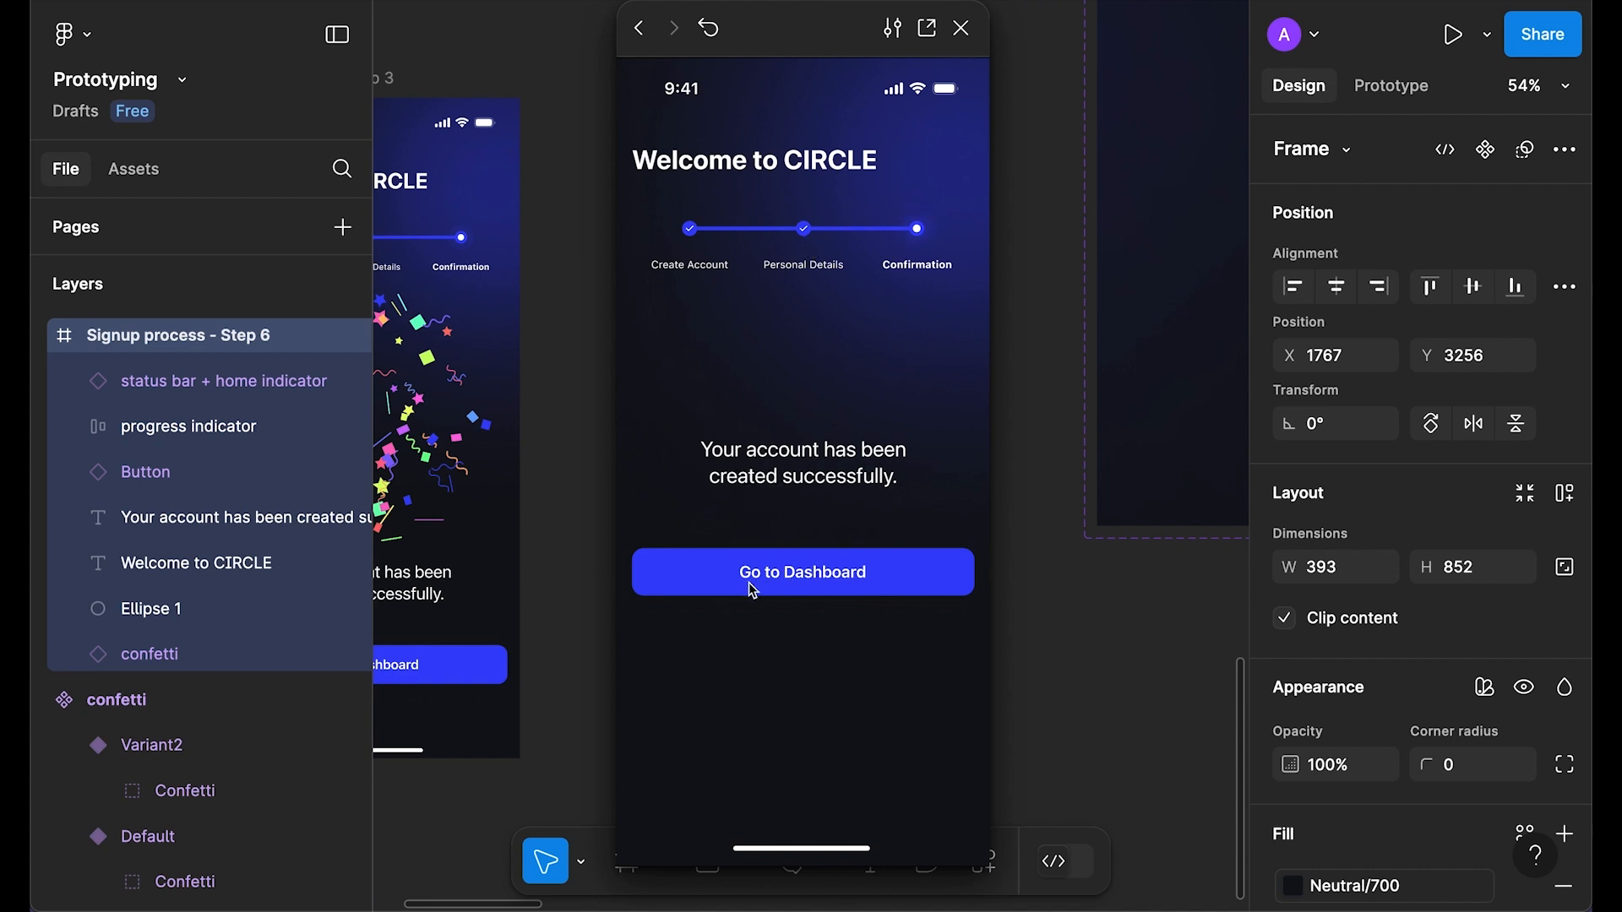
click(962, 29)
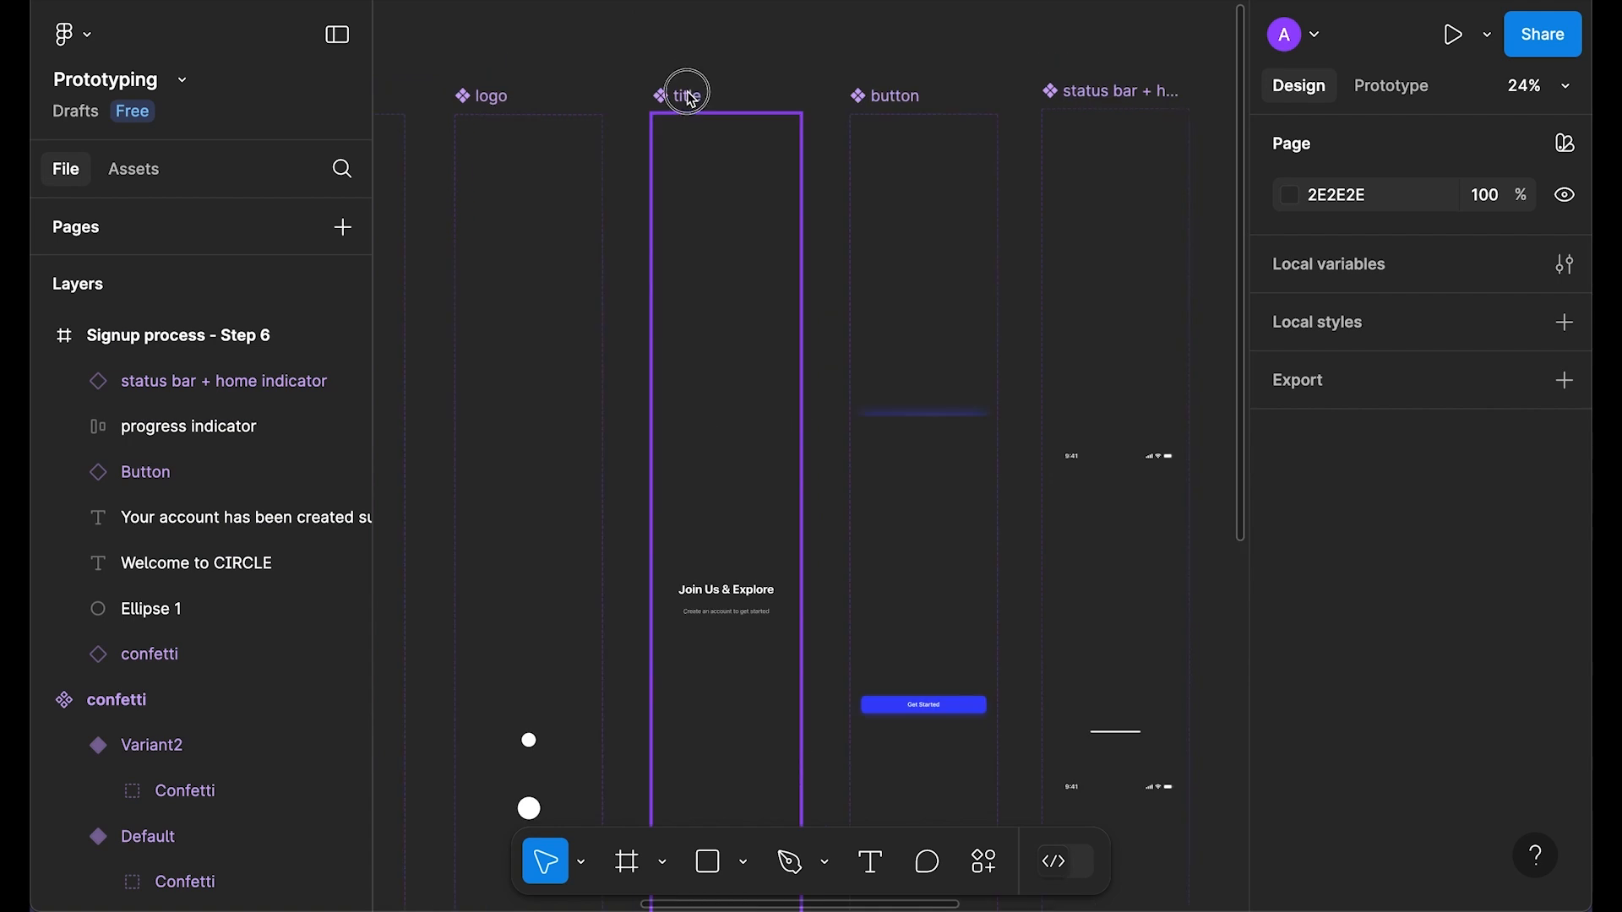
click(691, 99)
shift+click(895, 99)
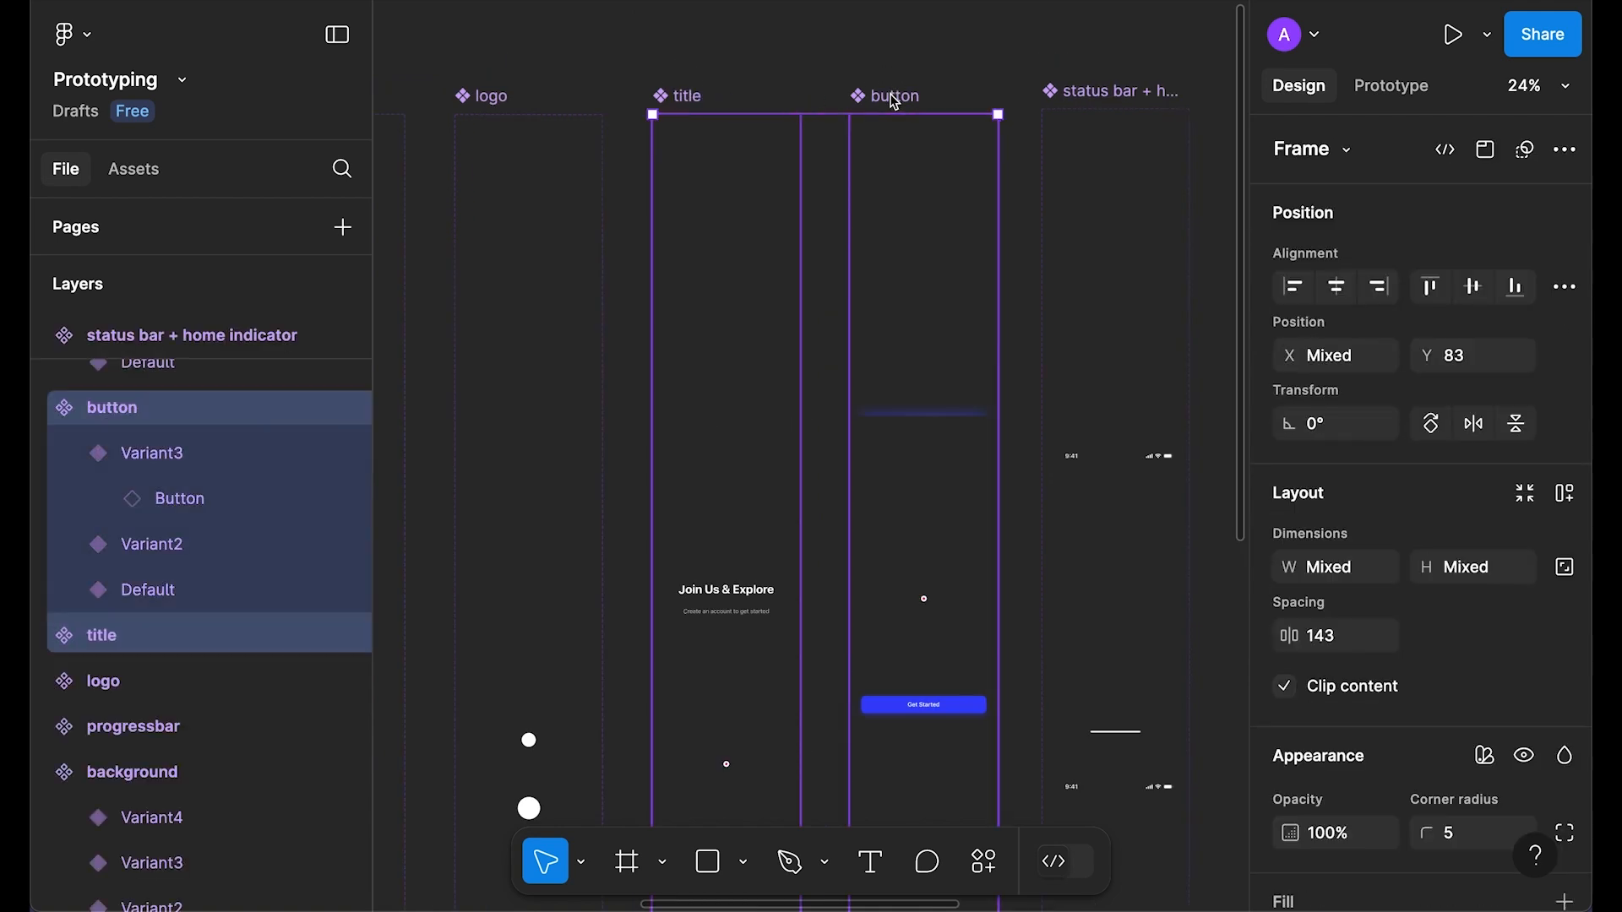
drag(1110, 269, 645, 317)
right_click(856, 153)
drag(1084, 312, 753, 380)
click(904, 173)
click(979, 195)
scroll(979, 195, down, 5)
scroll(747, 384, up, 8)
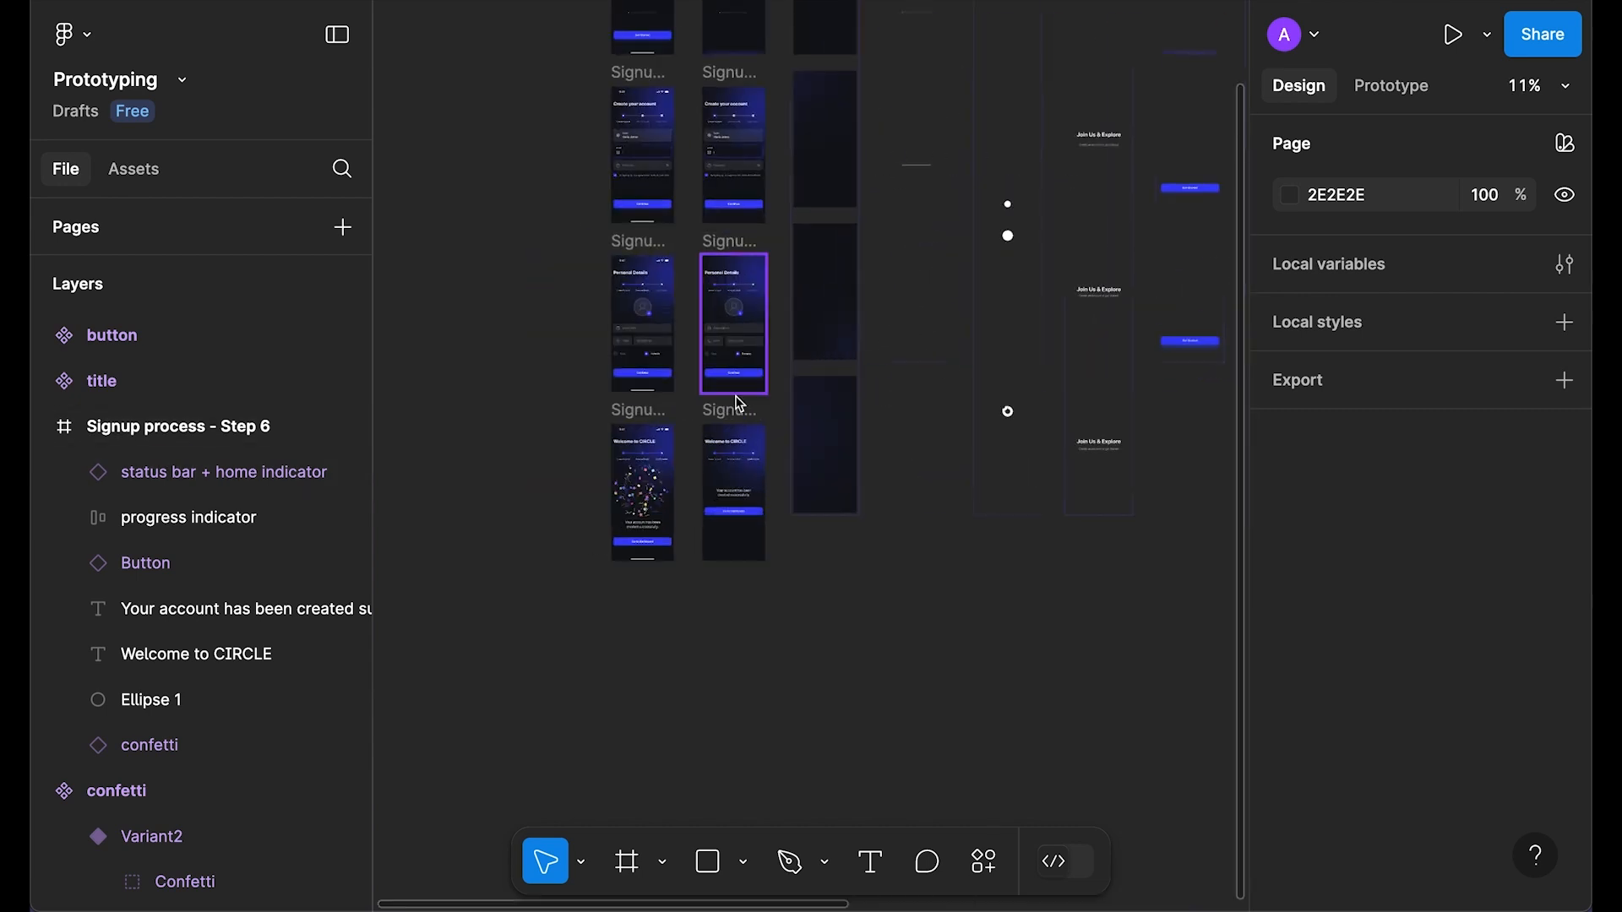
click(723, 417)
scroll(723, 418, down, 3)
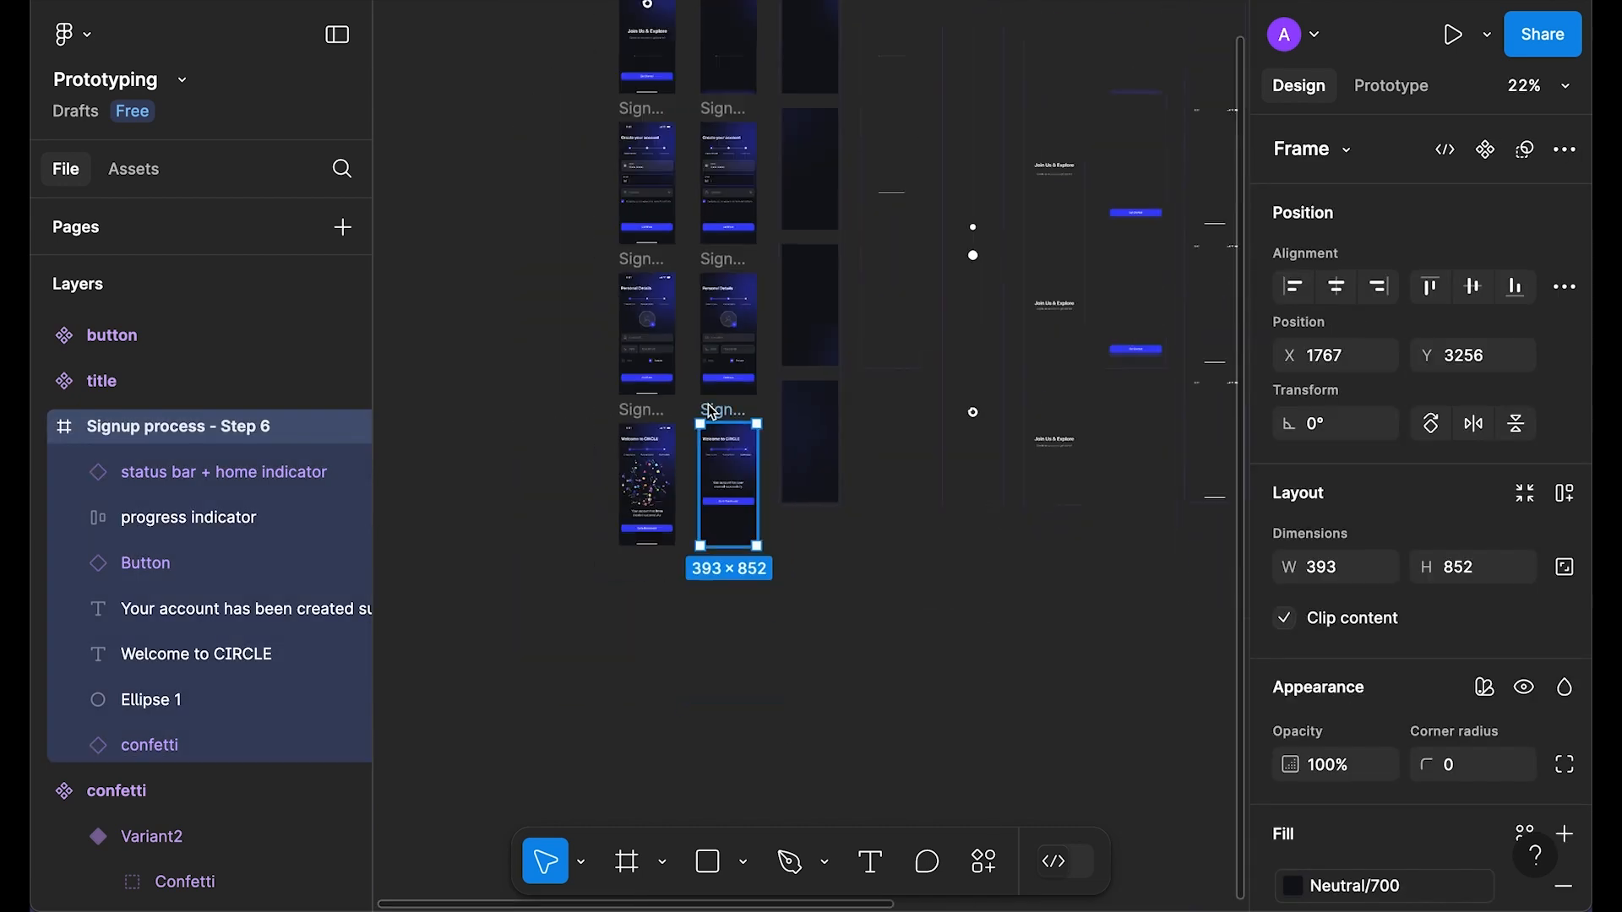
scroll(591, 439, right, 3)
drag(499, 456, 1183, 270)
scroll(937, 497, up, 5)
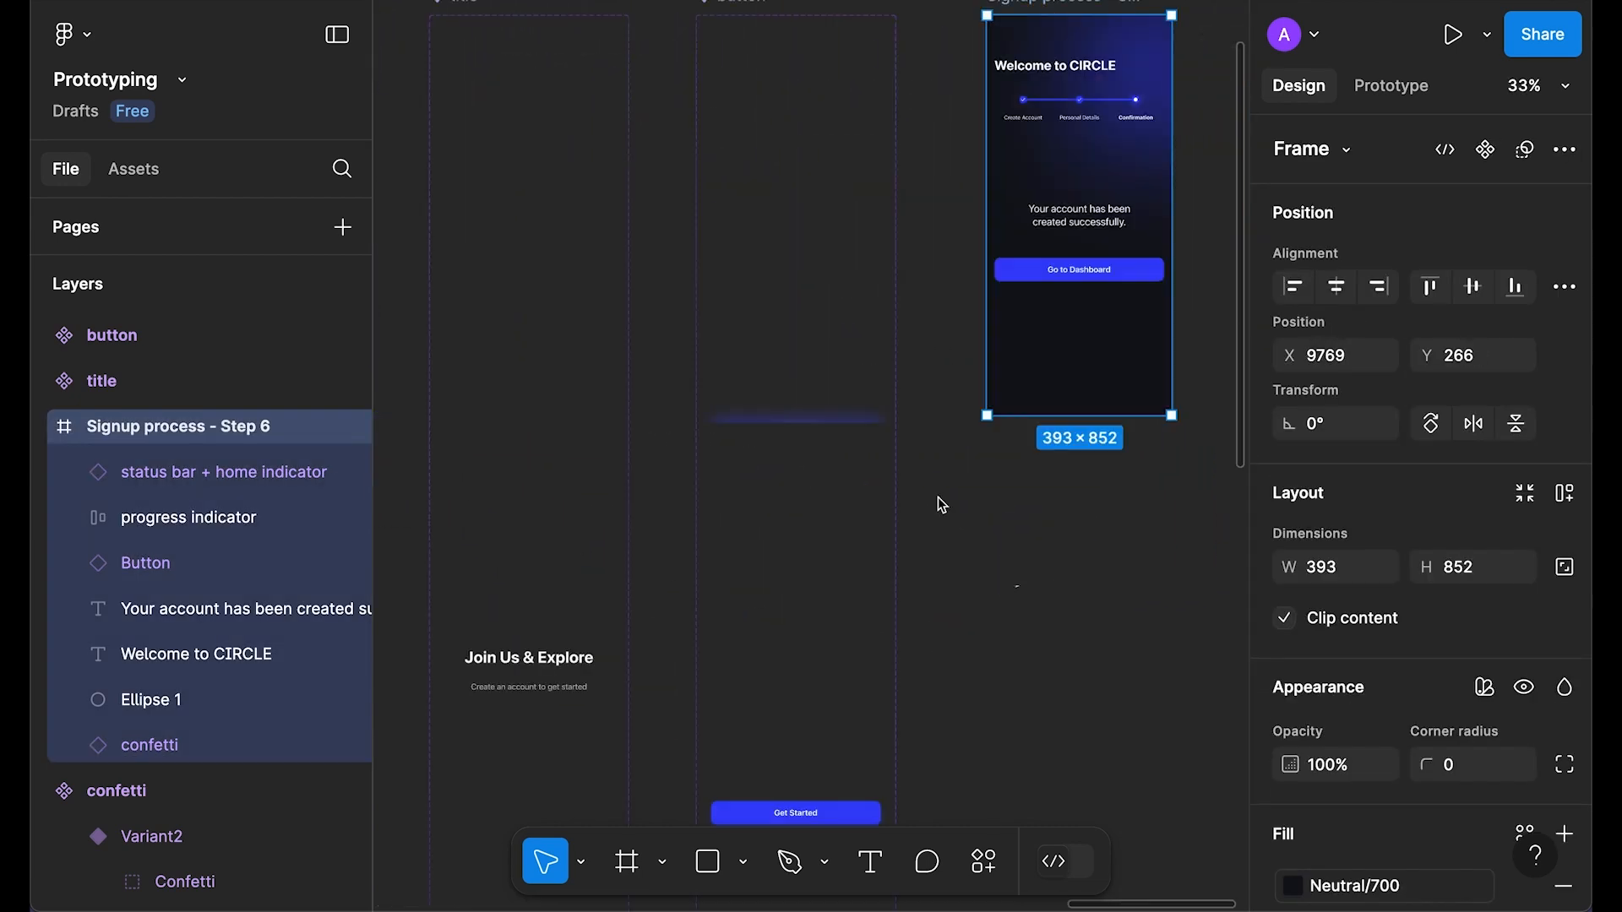
click(938, 497)
drag(506, 394, 534, 471)
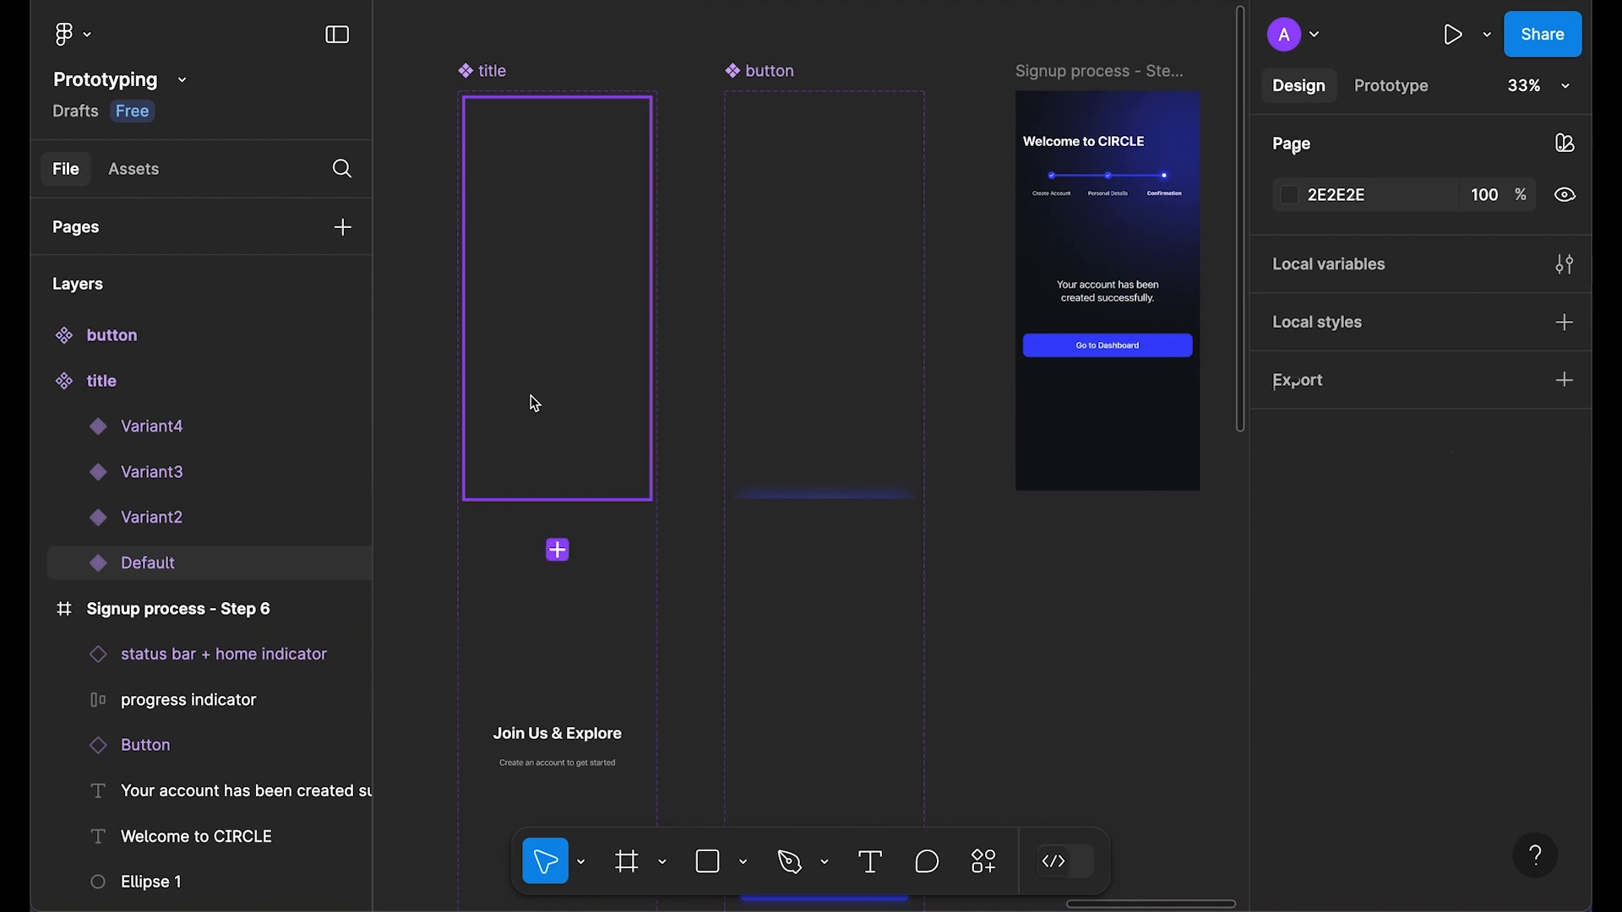
click(558, 404)
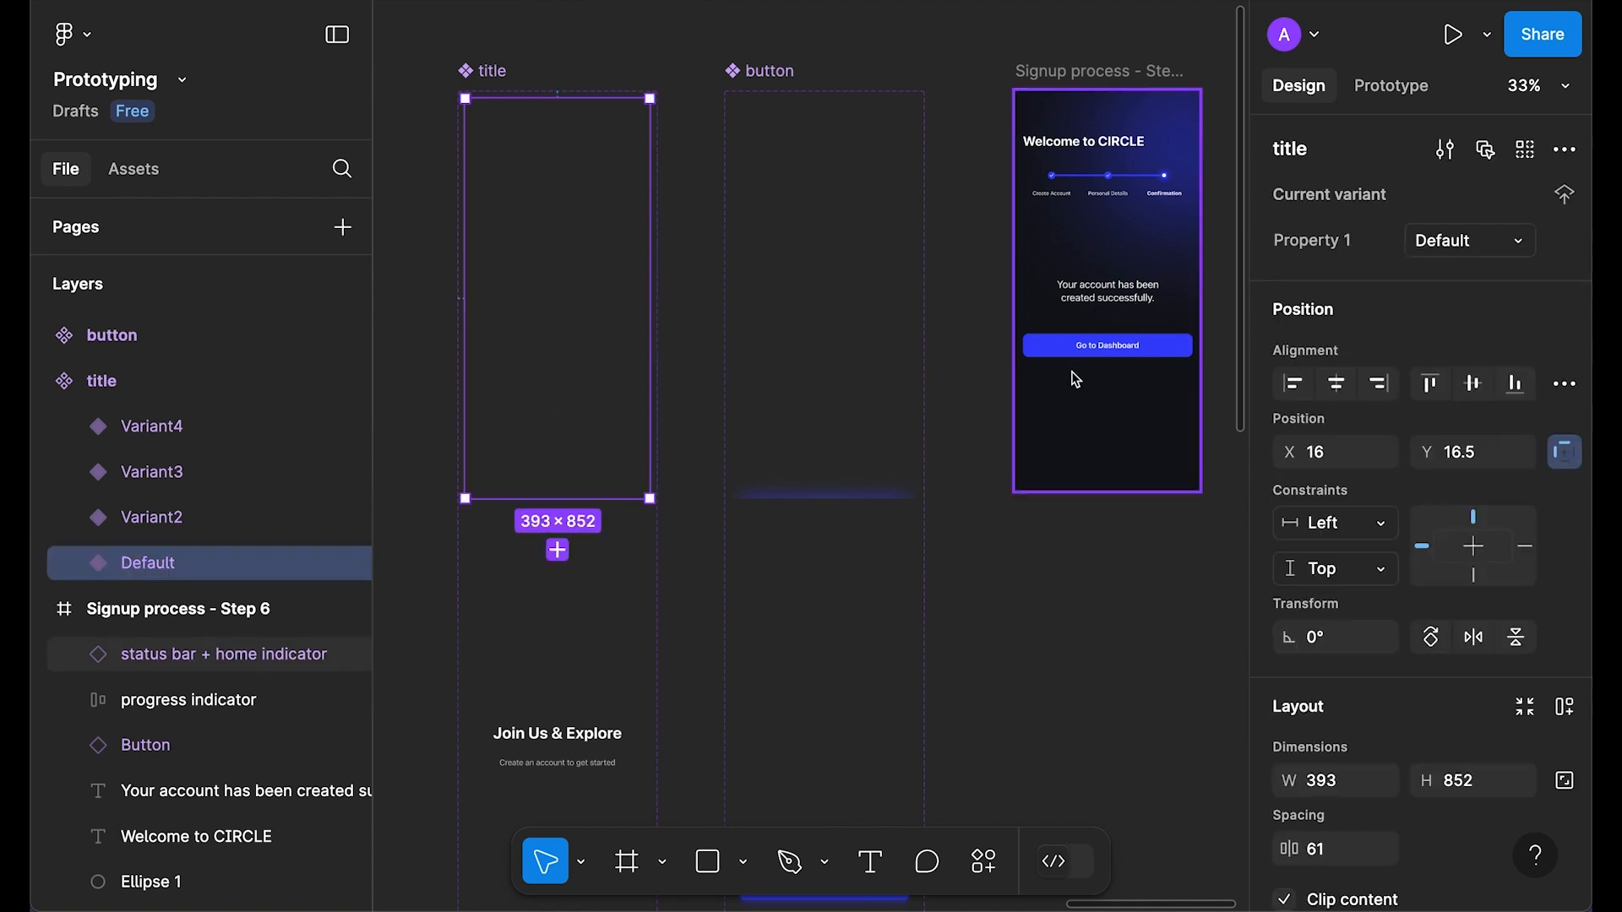
click(832, 536)
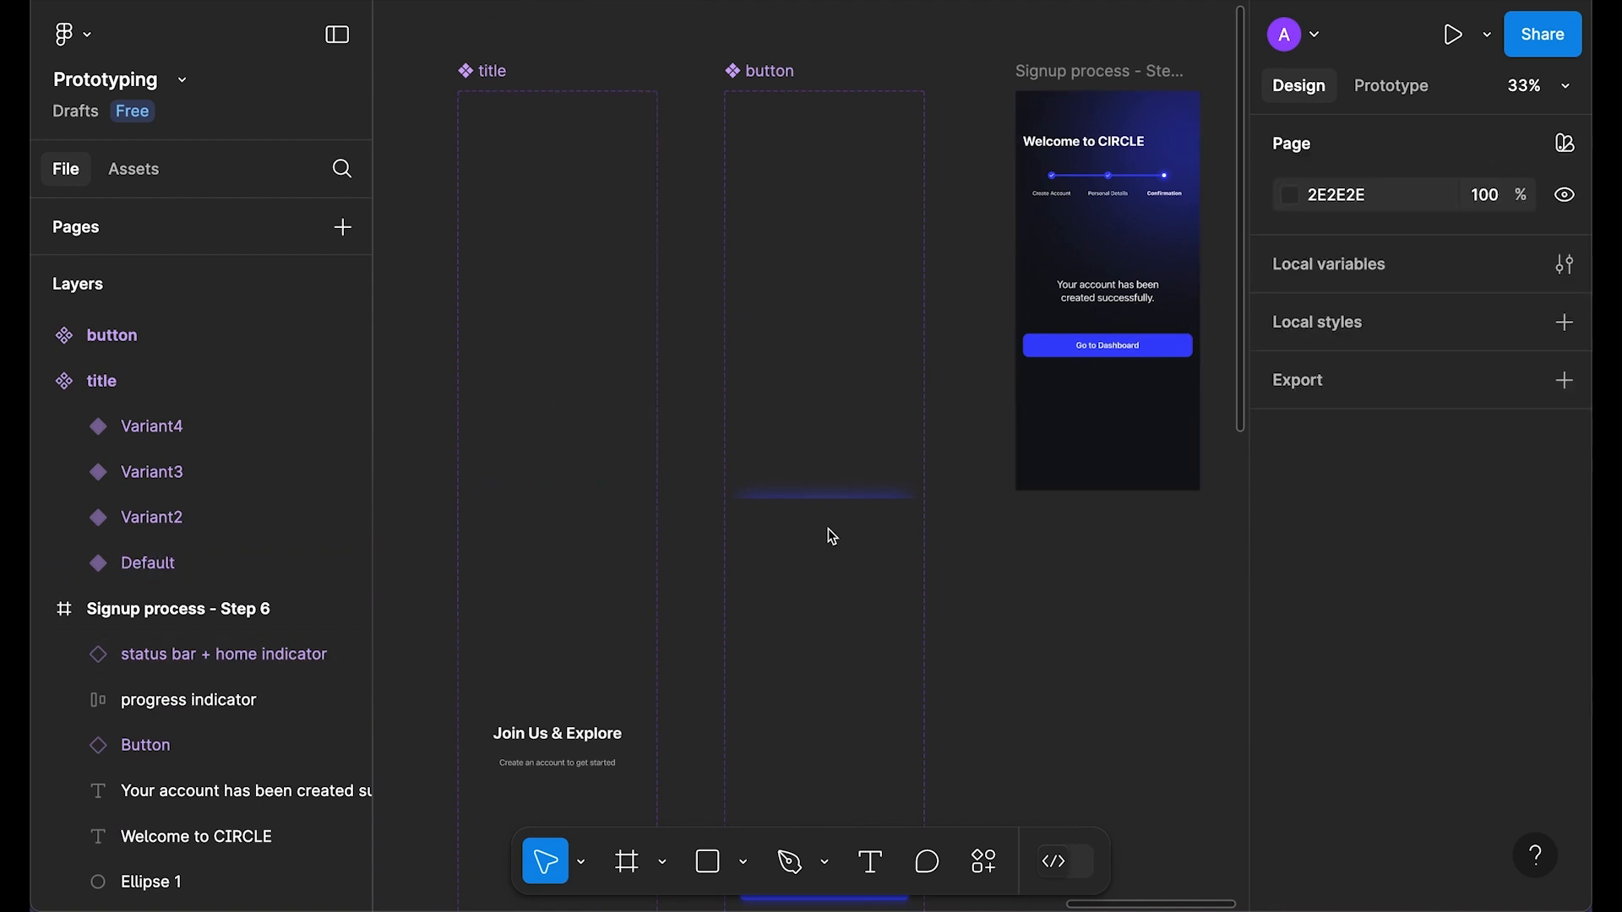
click(579, 362)
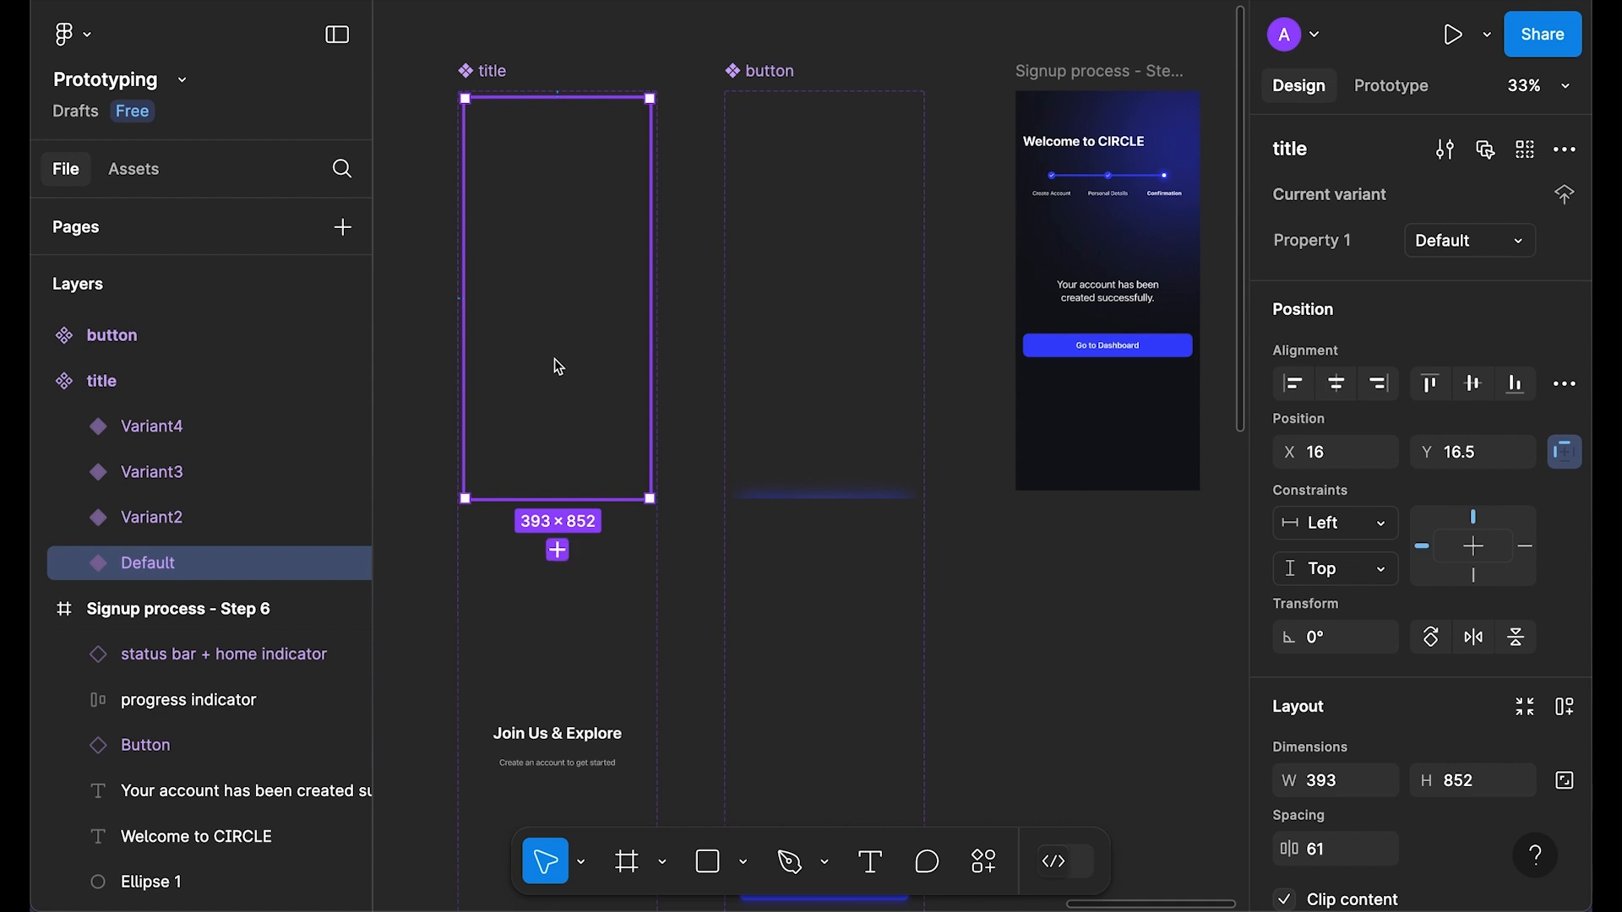
Step: Copy the word 'Congratulations!' from the long text line
click(77, 564)
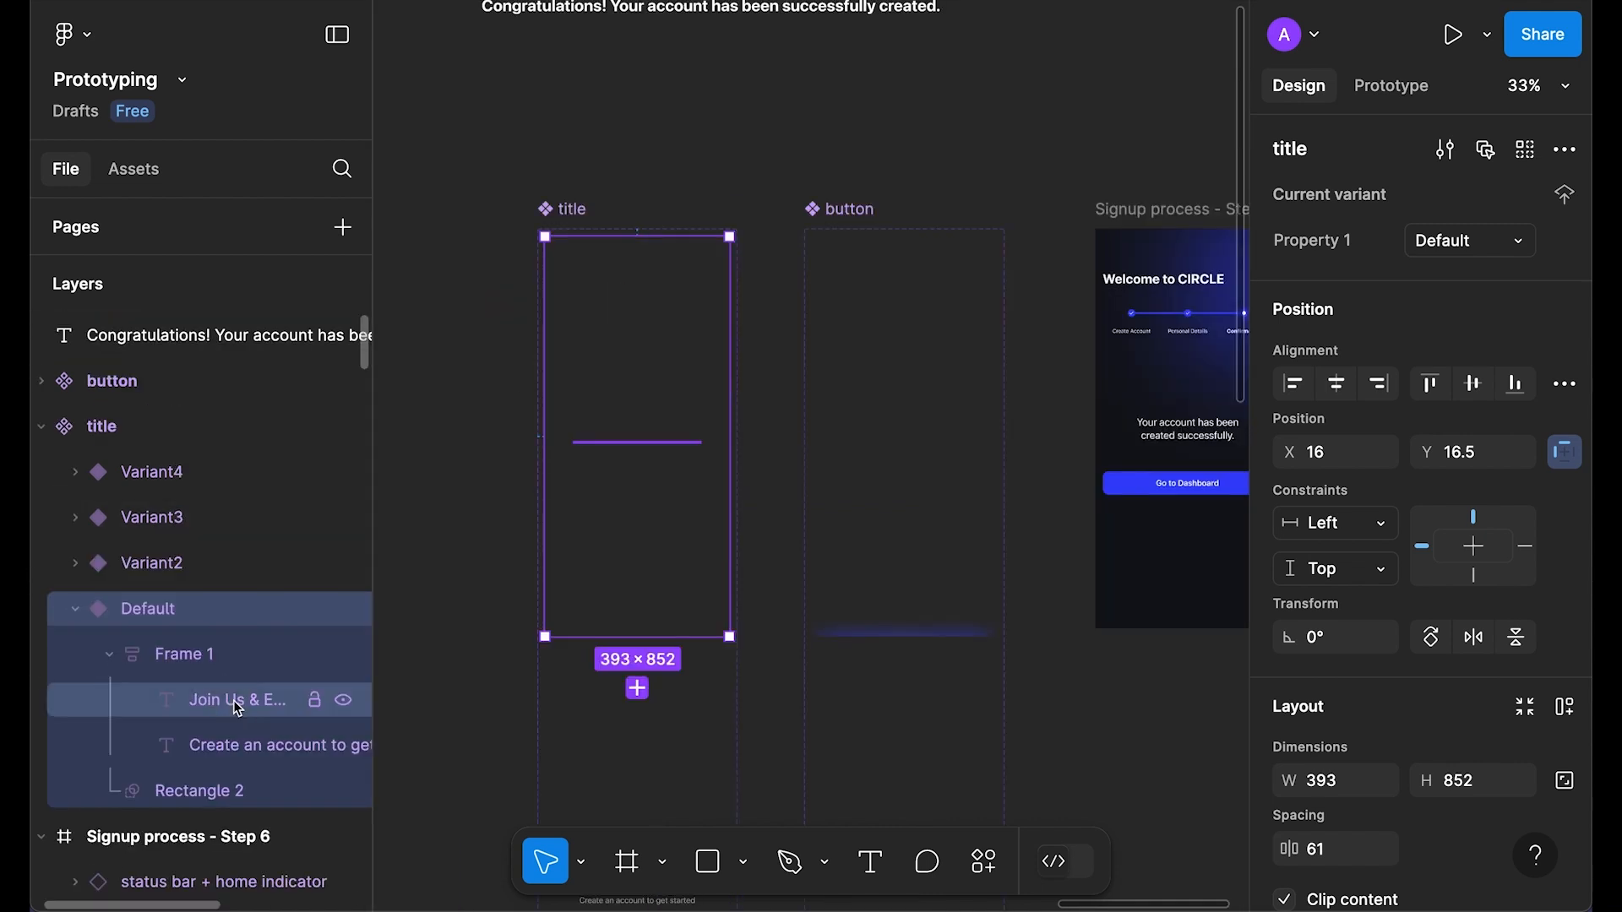
click(238, 708)
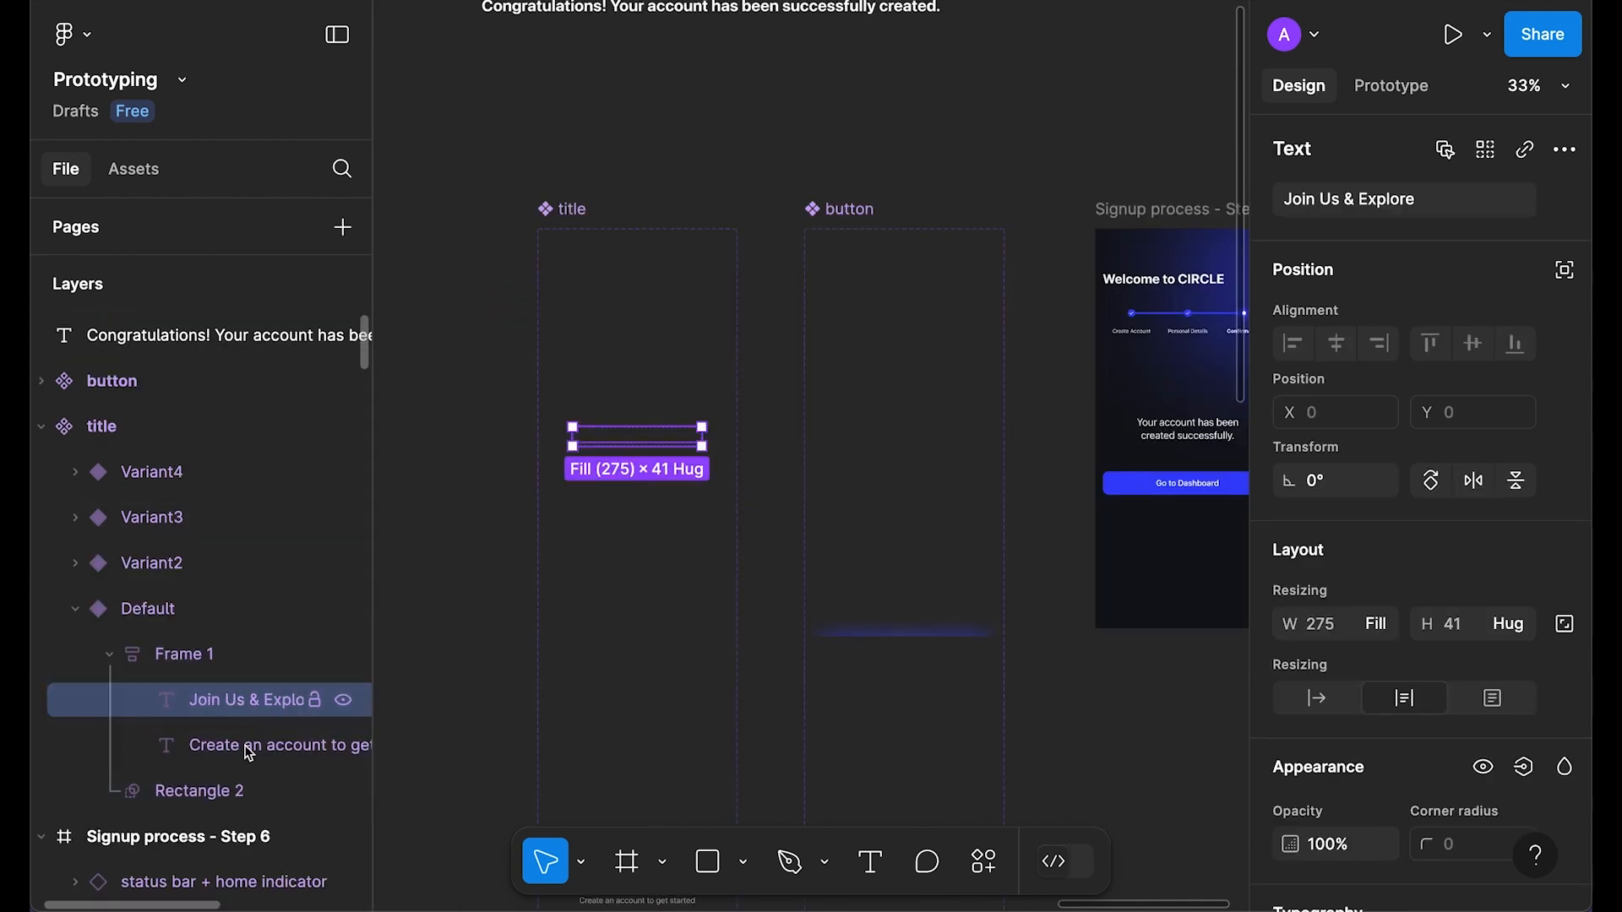
click(249, 746)
click(473, 313)
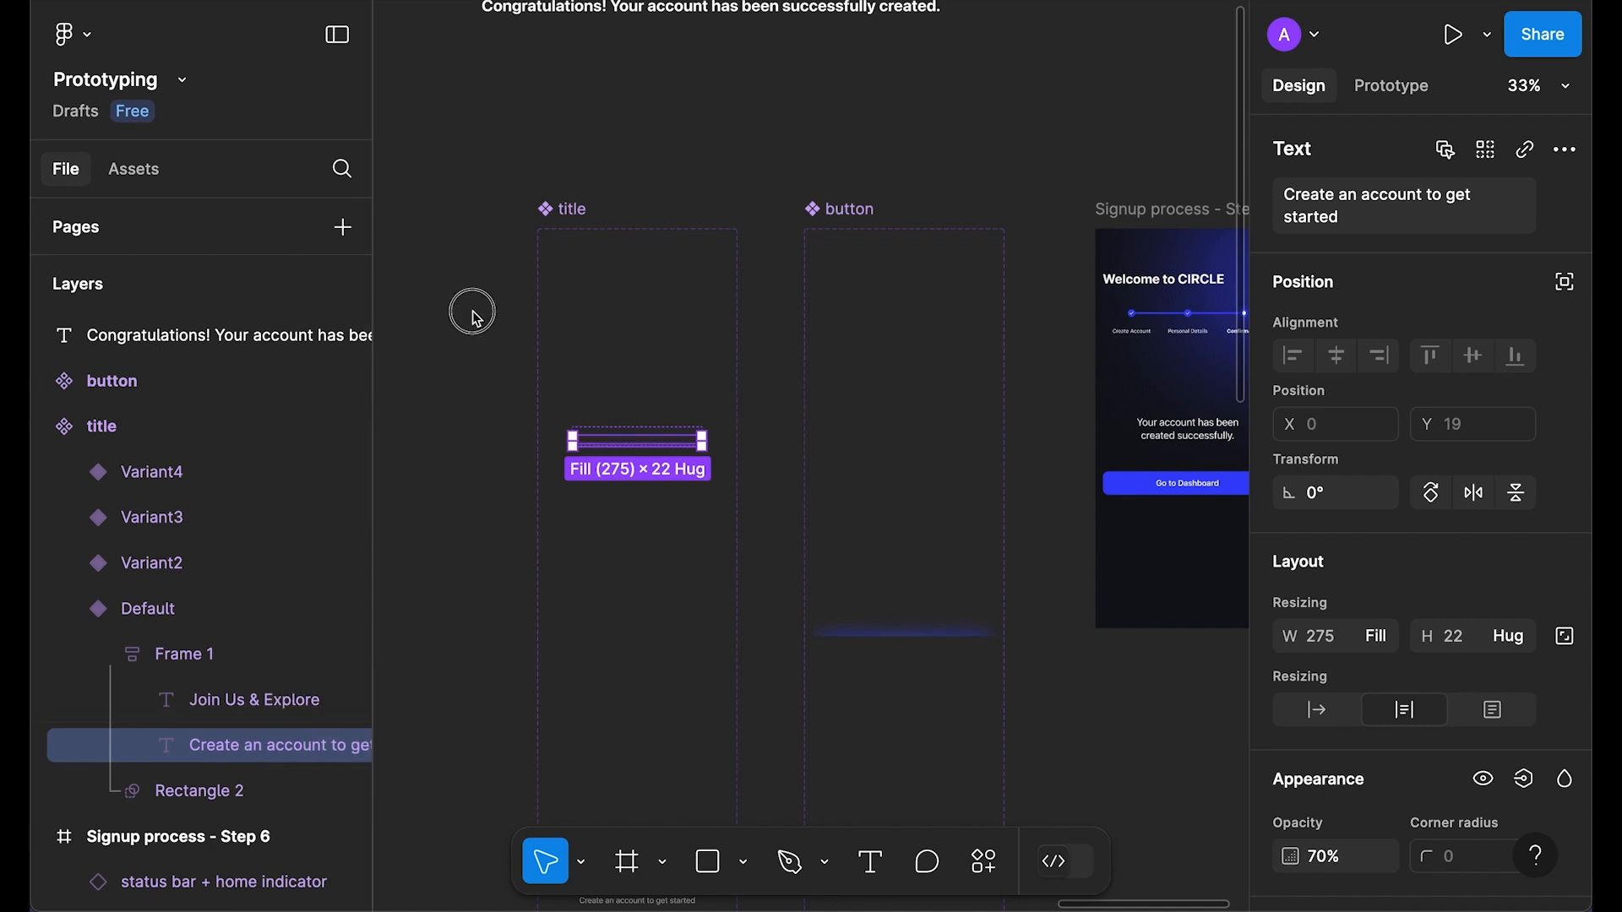
scroll(473, 313, up, 1)
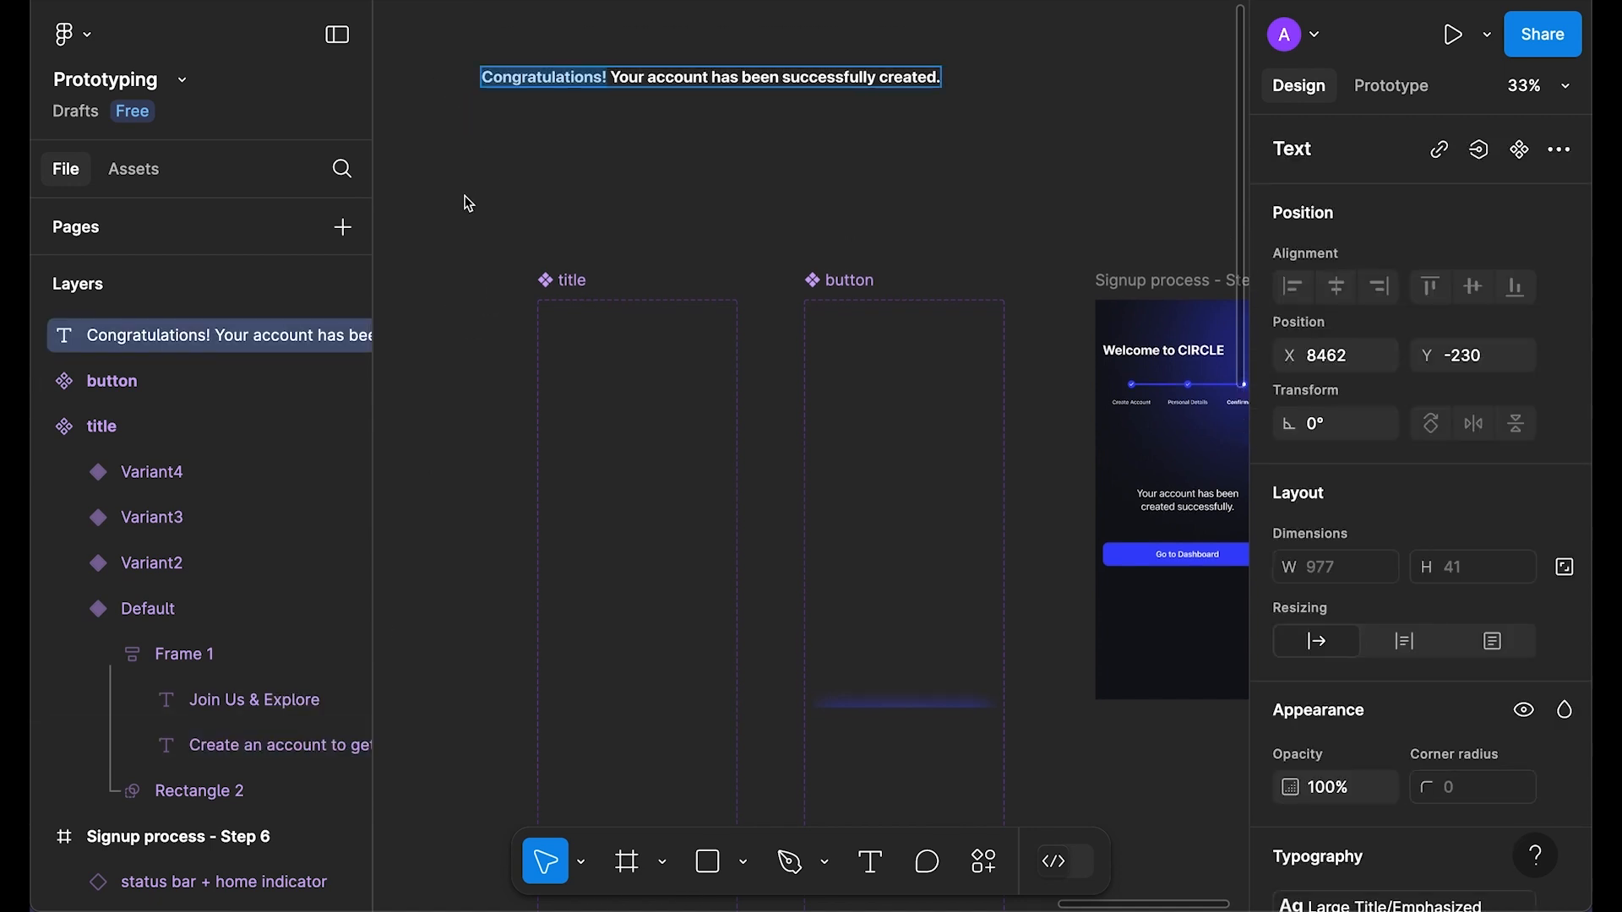
key(Escape)
Step: Replace the Default and Variant2 headings with 'Congratulations!'
click(227, 701)
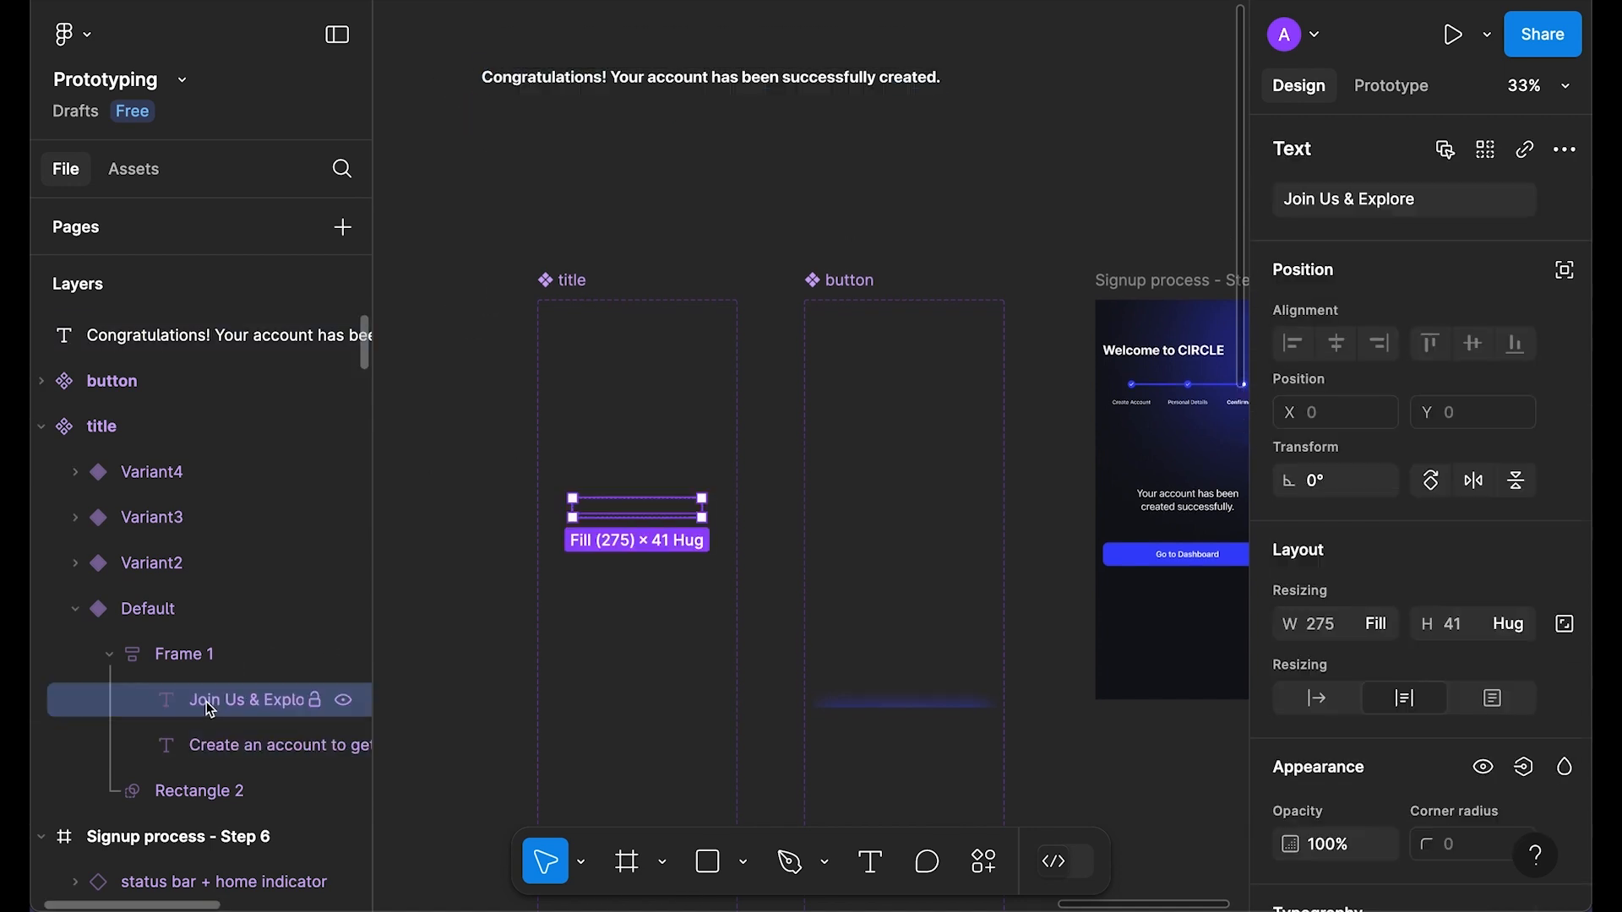
click(1379, 215)
text(Congratulations!)
scroll(641, 605, down, 4)
click(641, 605)
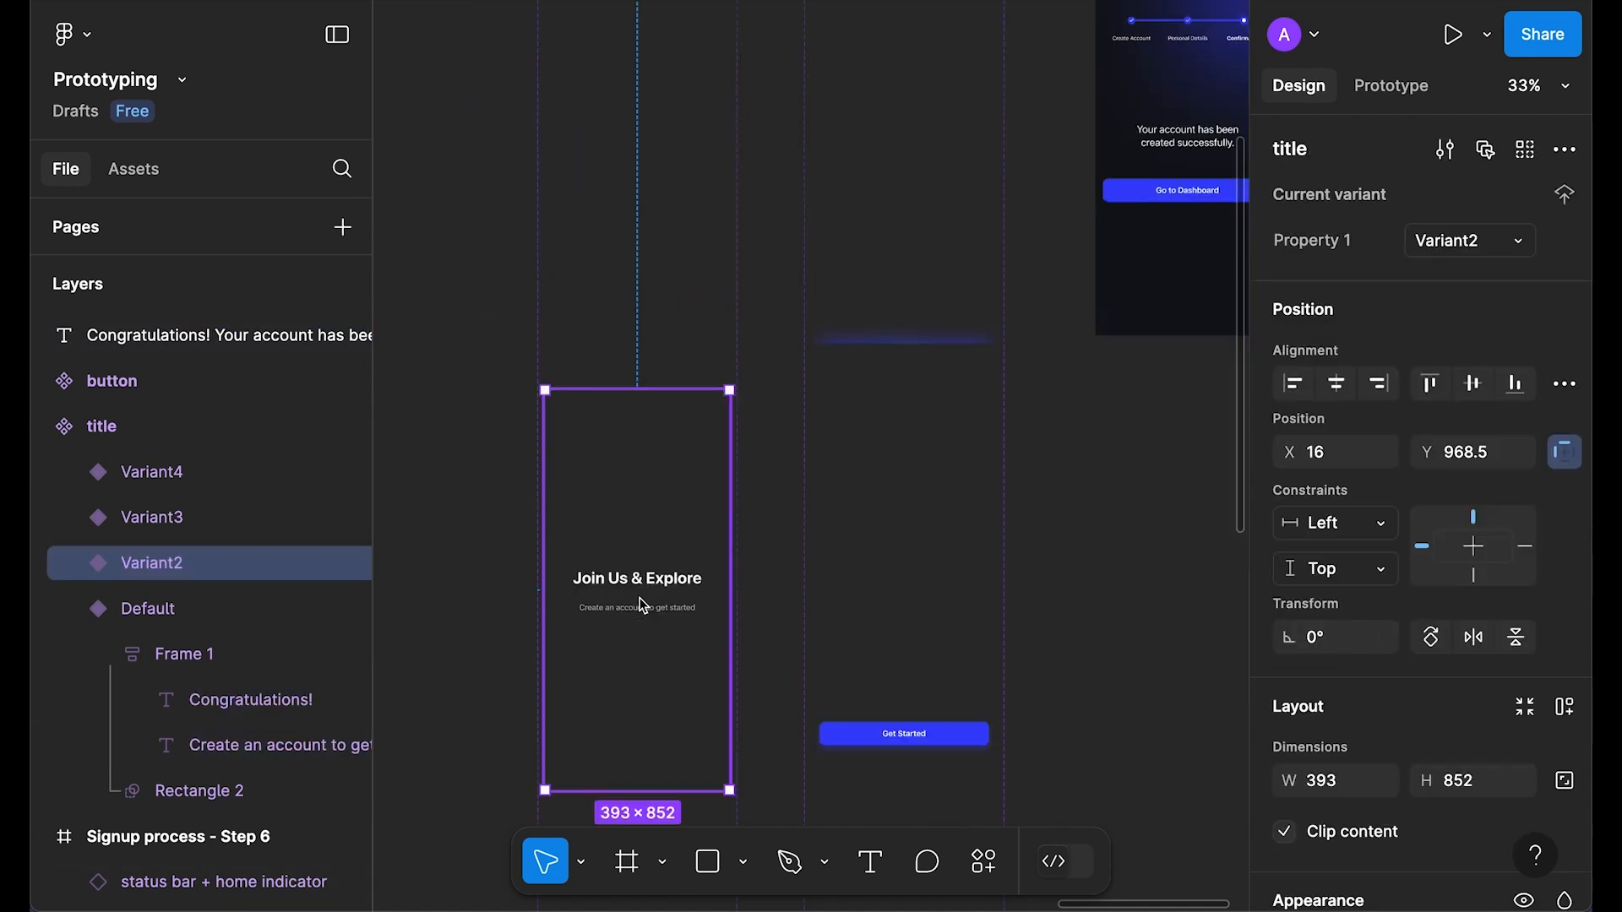
super+click(654, 584)
click(1360, 210)
text(Congratulations!)
key(Return)
scroll(912, 380, down, 5)
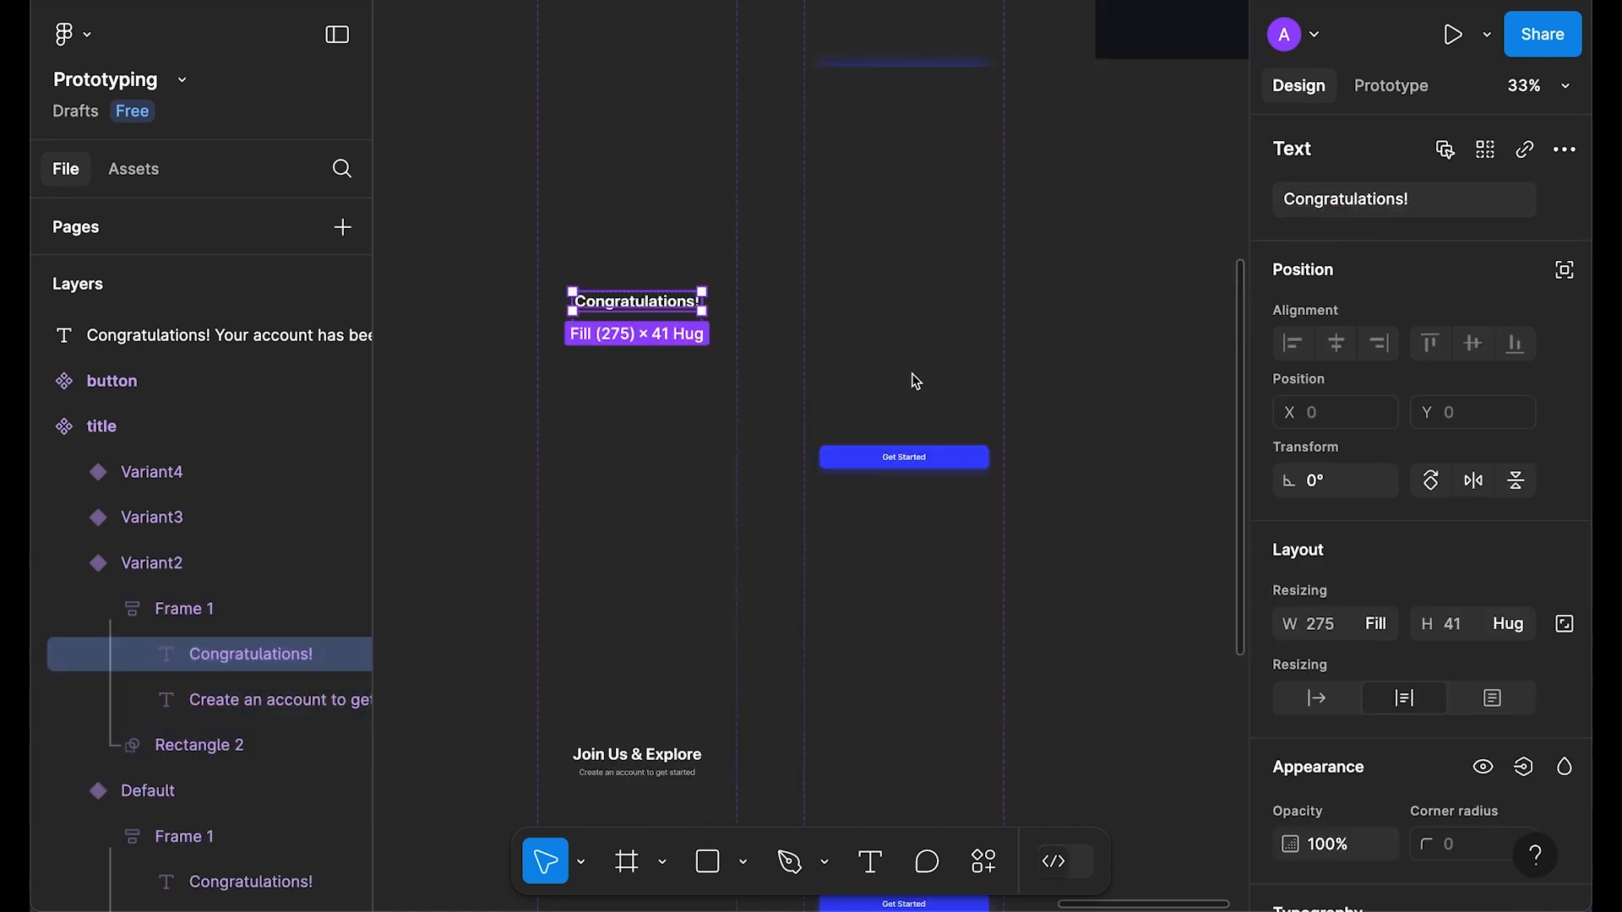
Step: Replace the Variant3 and Variant4 headings with 'Congratulations!'
super+click(652, 646)
click(1379, 218)
key(super+a)
text(Congratulations!)
key(Return)
scroll(760, 490, down, 5)
scroll(760, 490, down, 2)
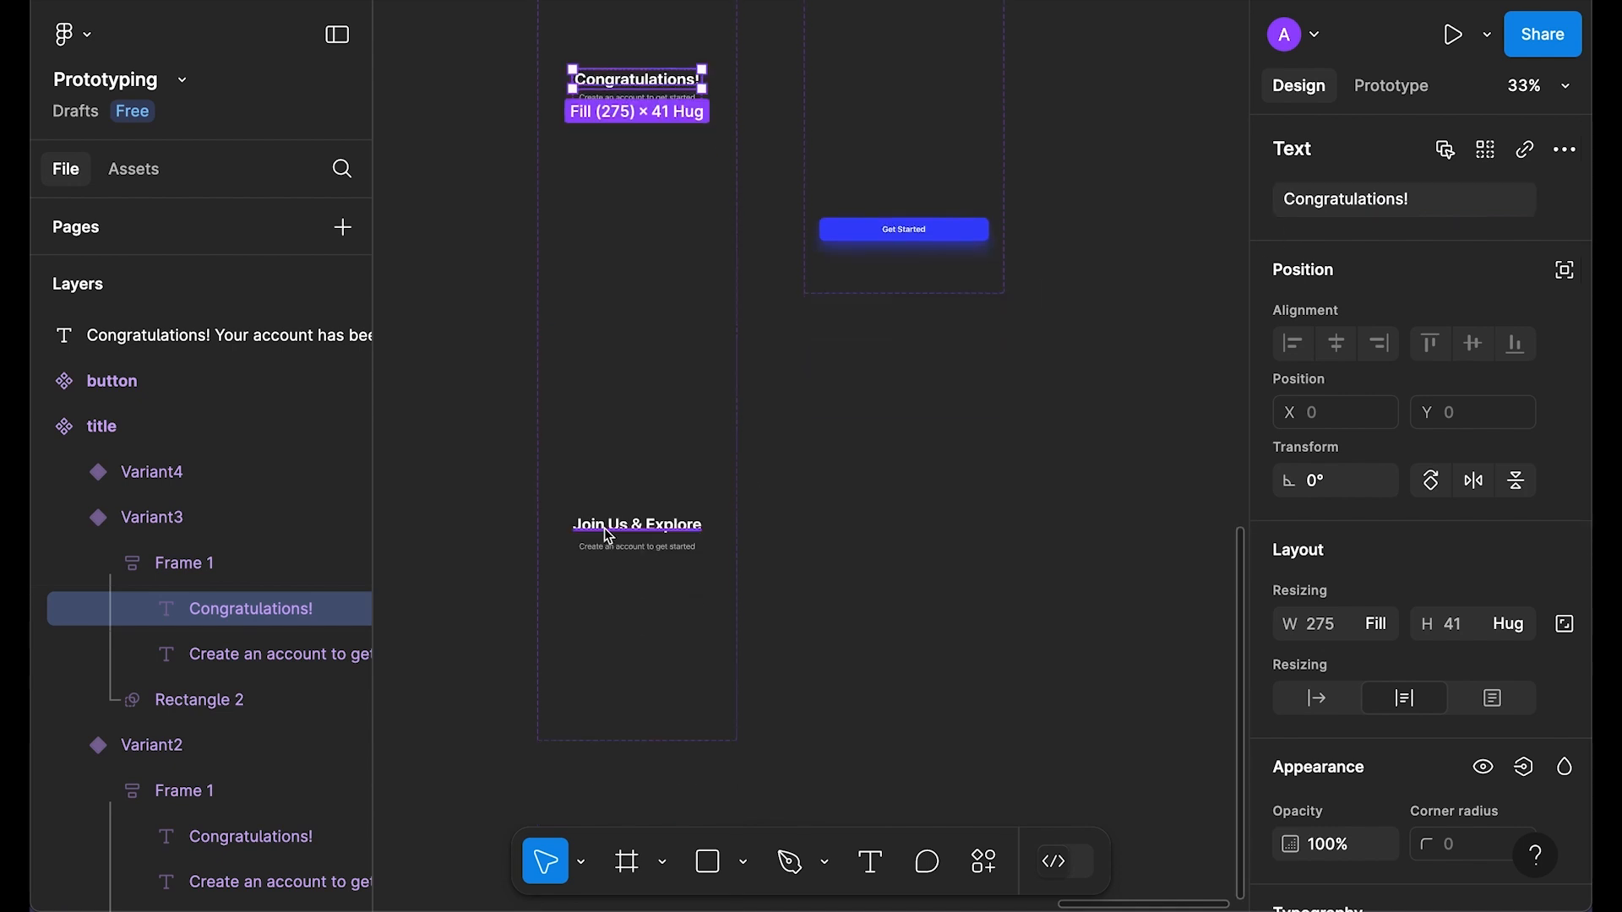
super+click(637, 525)
click(1284, 203)
text(Congratulations!)
key(Return)
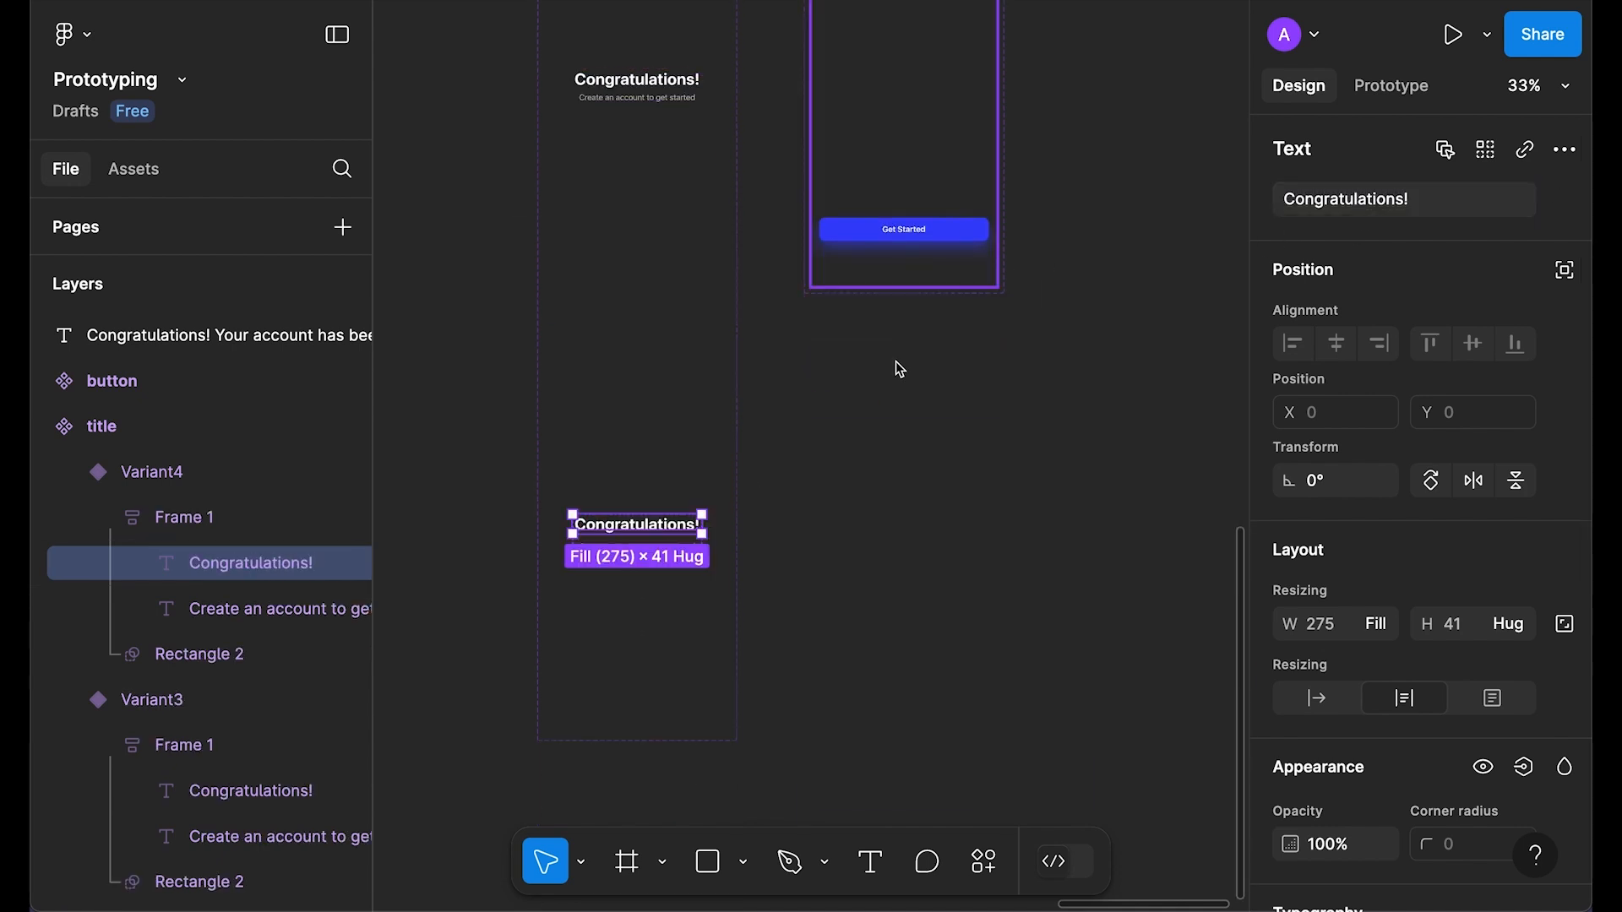
Step: Copy the sentence 'Your account has been successfully created.' from the long text
scroll(706, 359, up, 5)
double_click(610, 199)
drag(610, 199, 975, 220)
key(super+c)
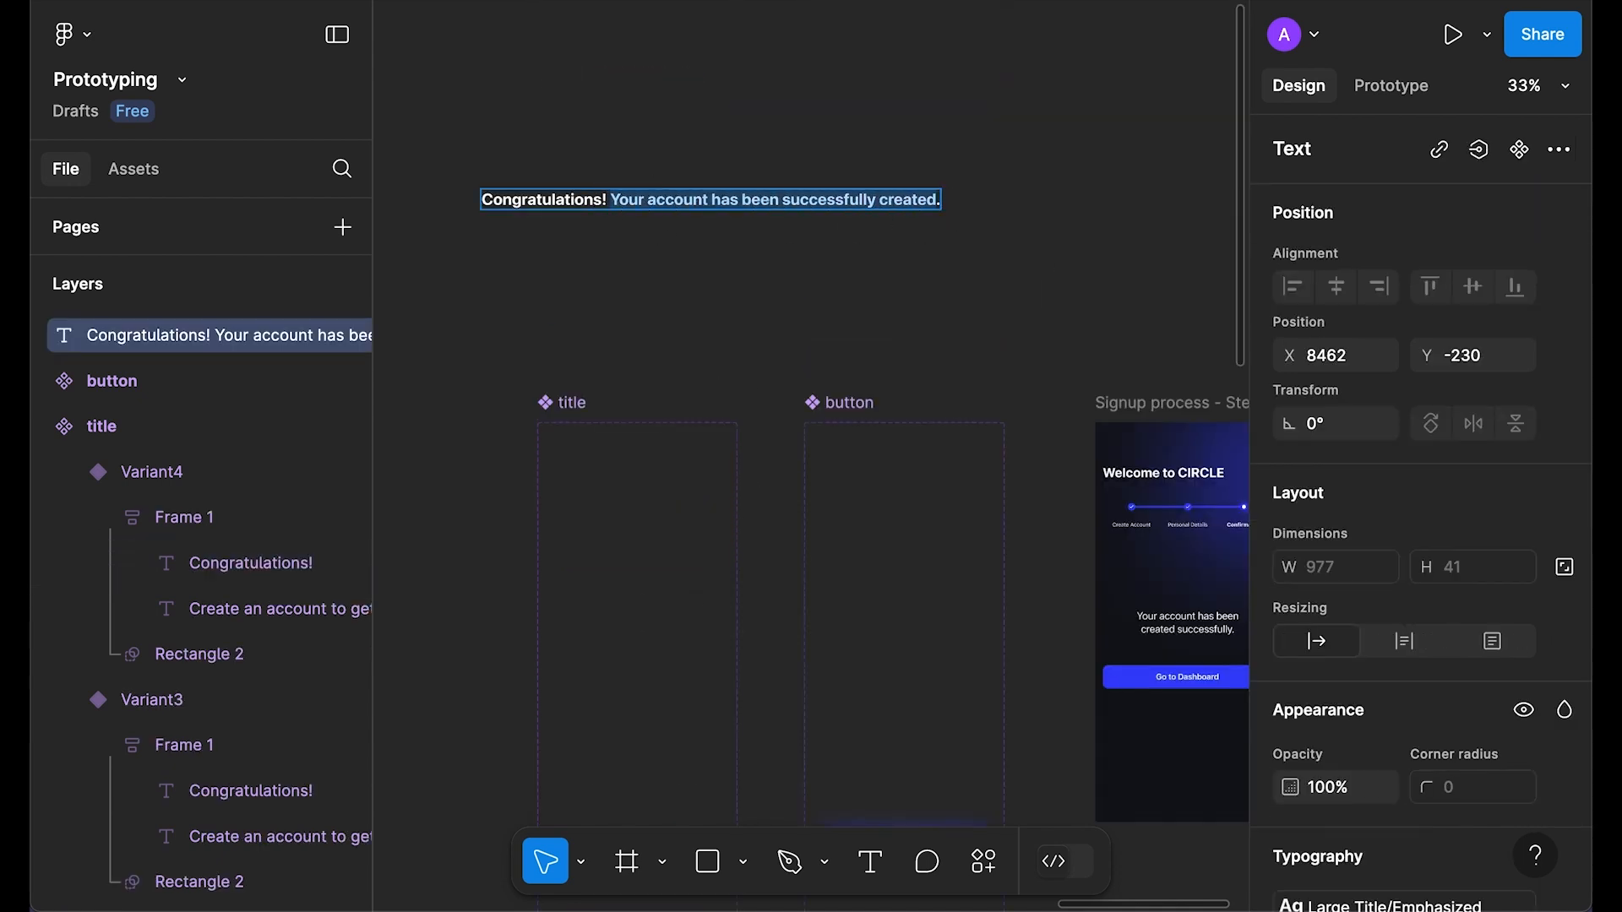
key(Escape)
scroll(739, 355, down, 5)
Step: Paste the account-created sentence into the Default and Variant2 subtitles
click(634, 420)
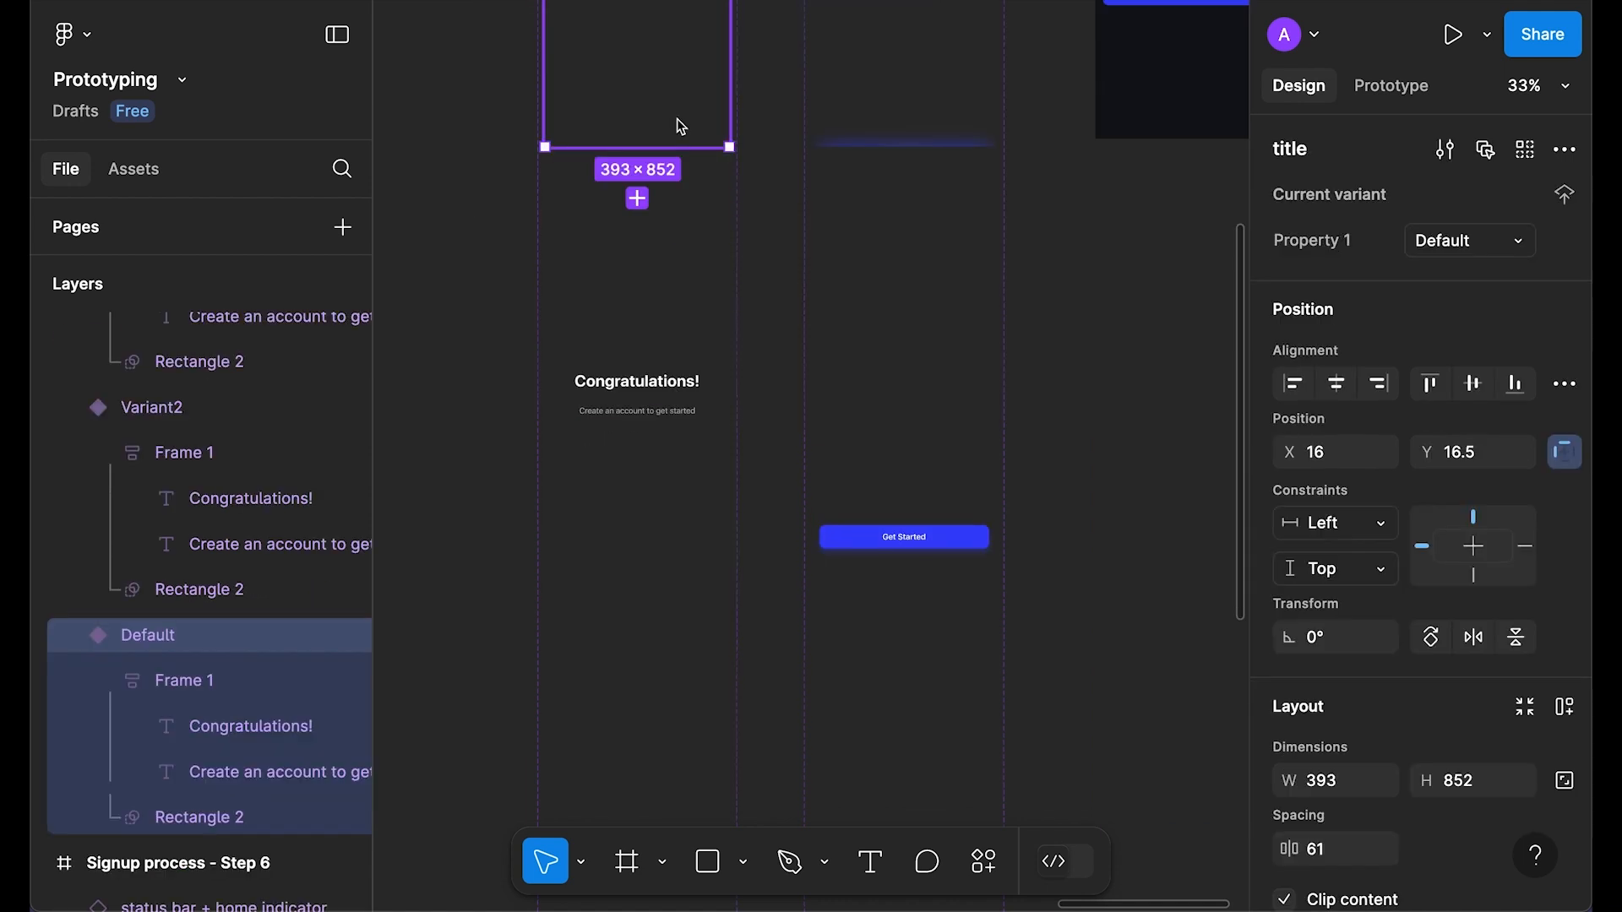
click(270, 772)
click(1368, 214)
key(super+v)
scroll(645, 344, down, 2)
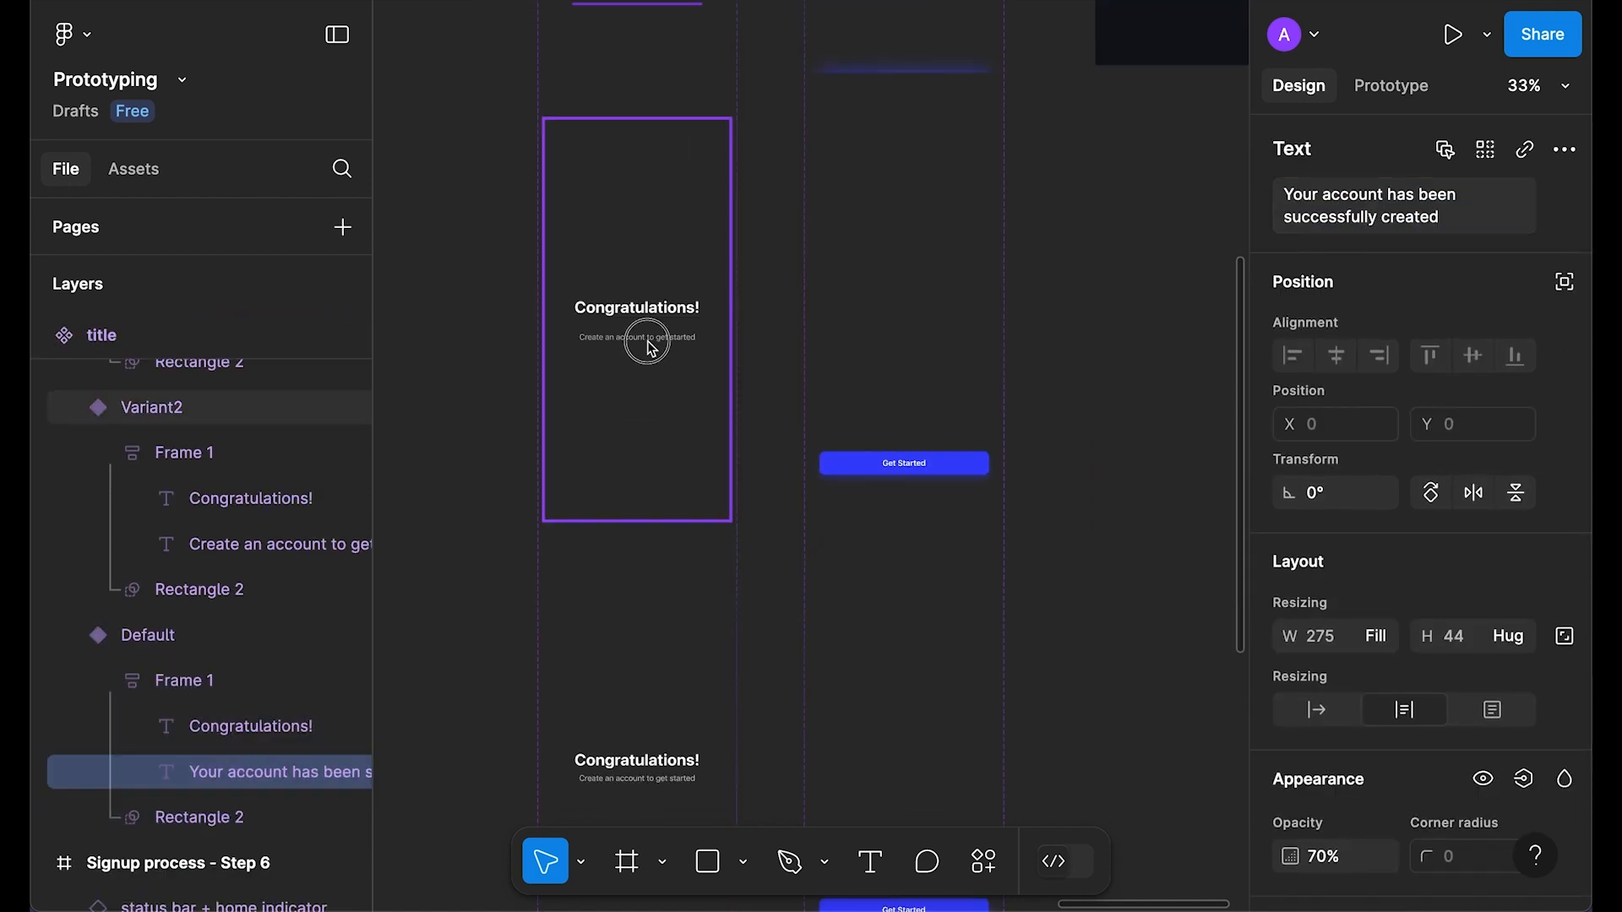
click(645, 344)
click(645, 341)
click(1347, 220)
key(super+v)
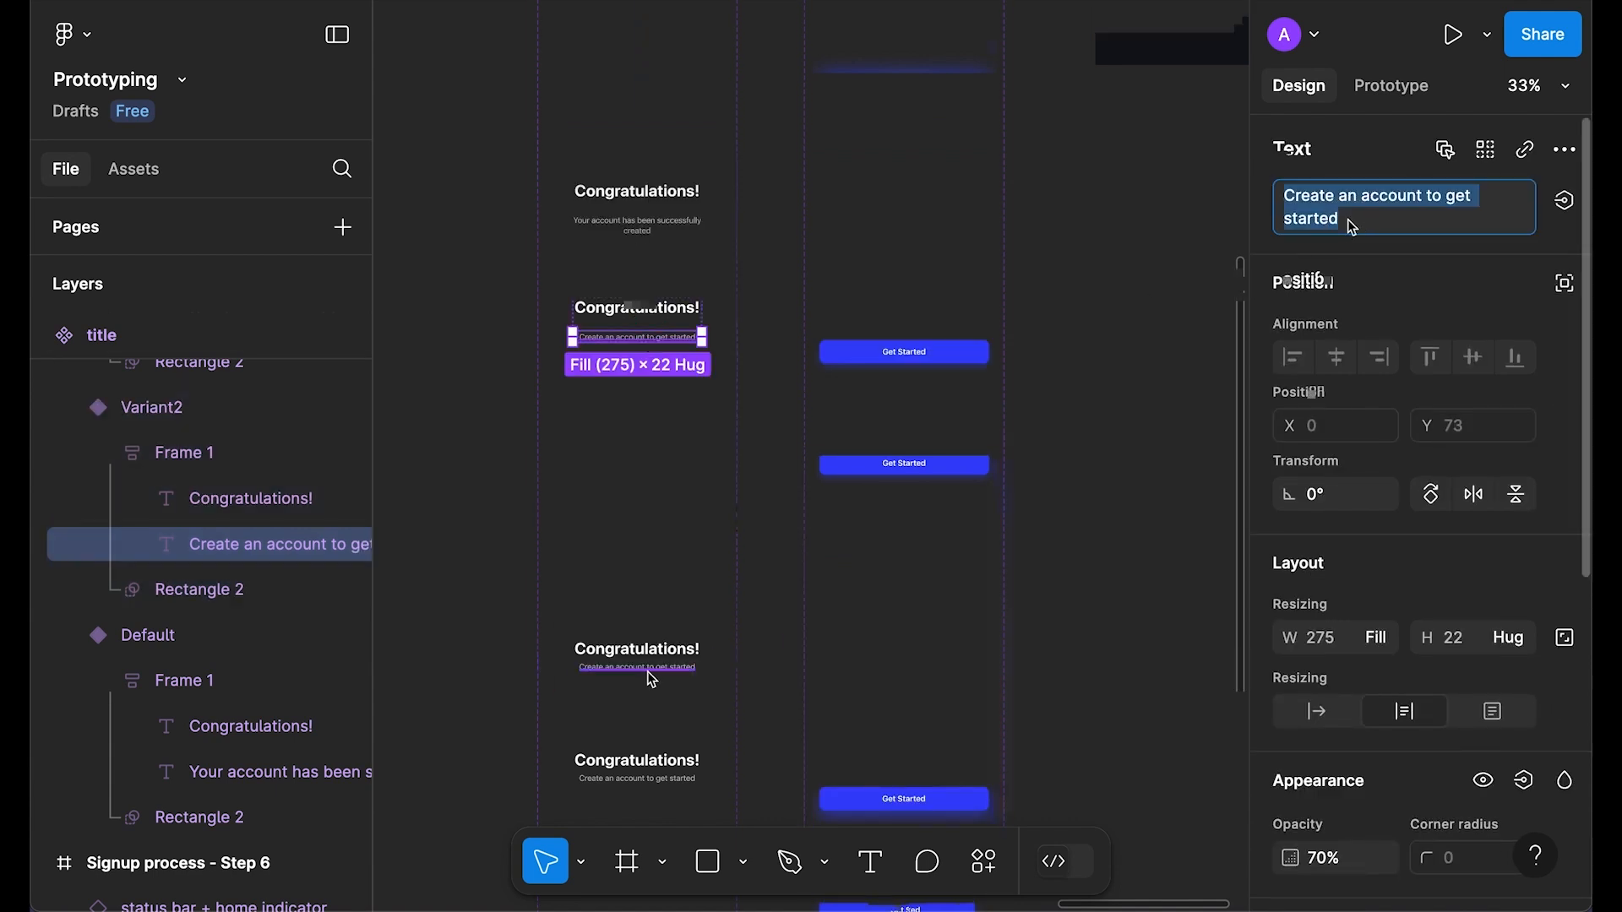
Step: Paste the account-created sentence into the remaining two variants' subtitles
super+click(672, 671)
click(1382, 210)
key(super+v)
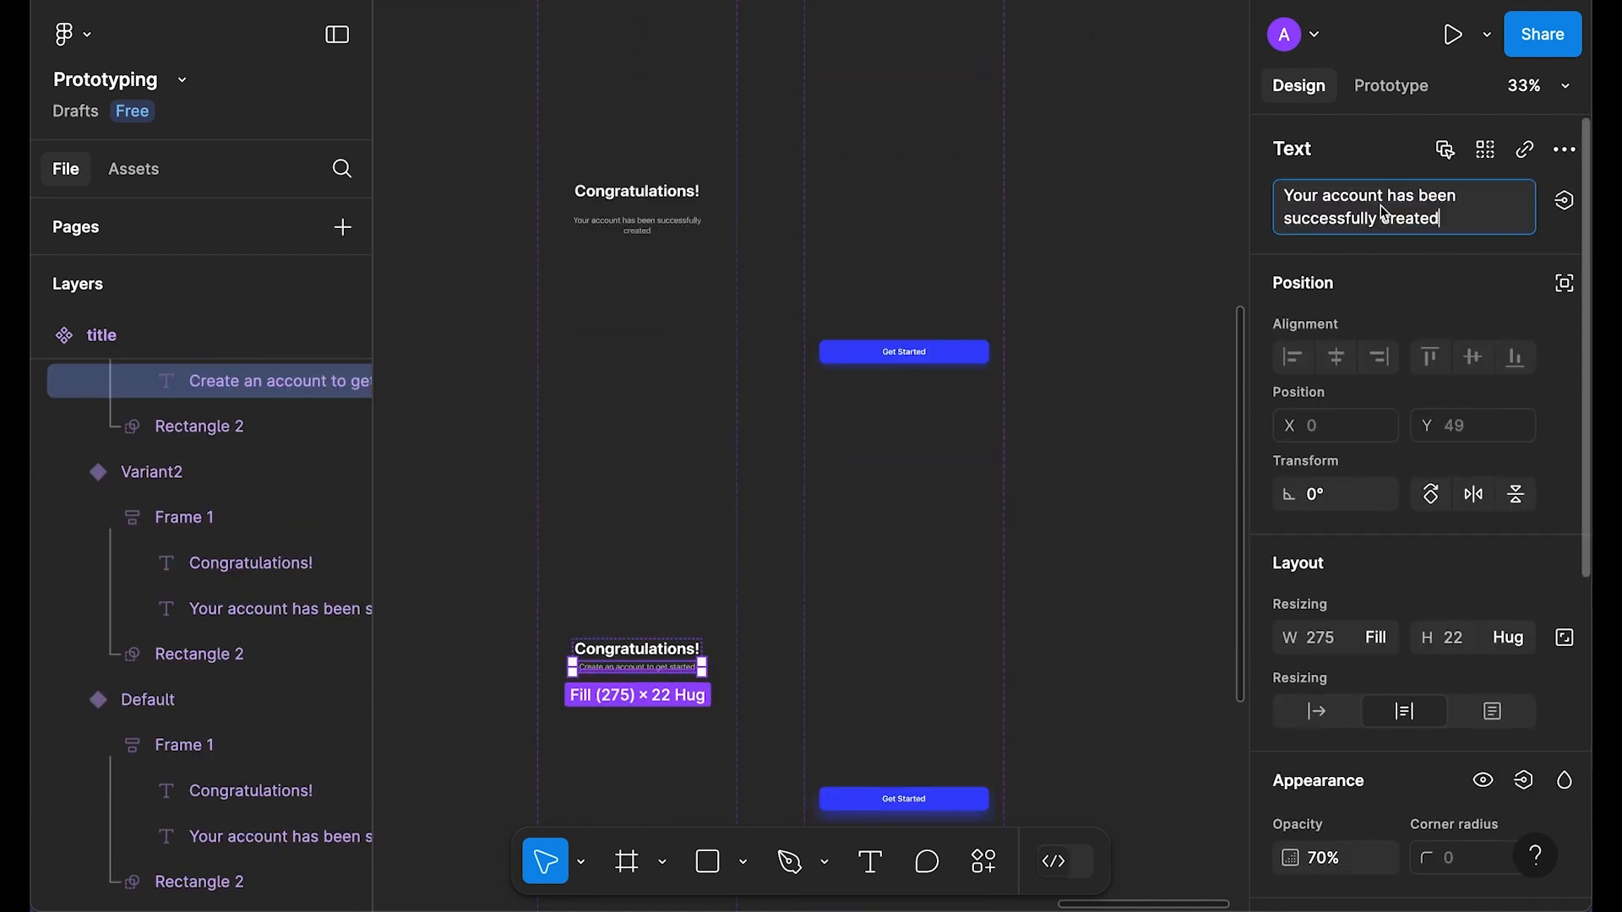
scroll(1102, 377, down, 12)
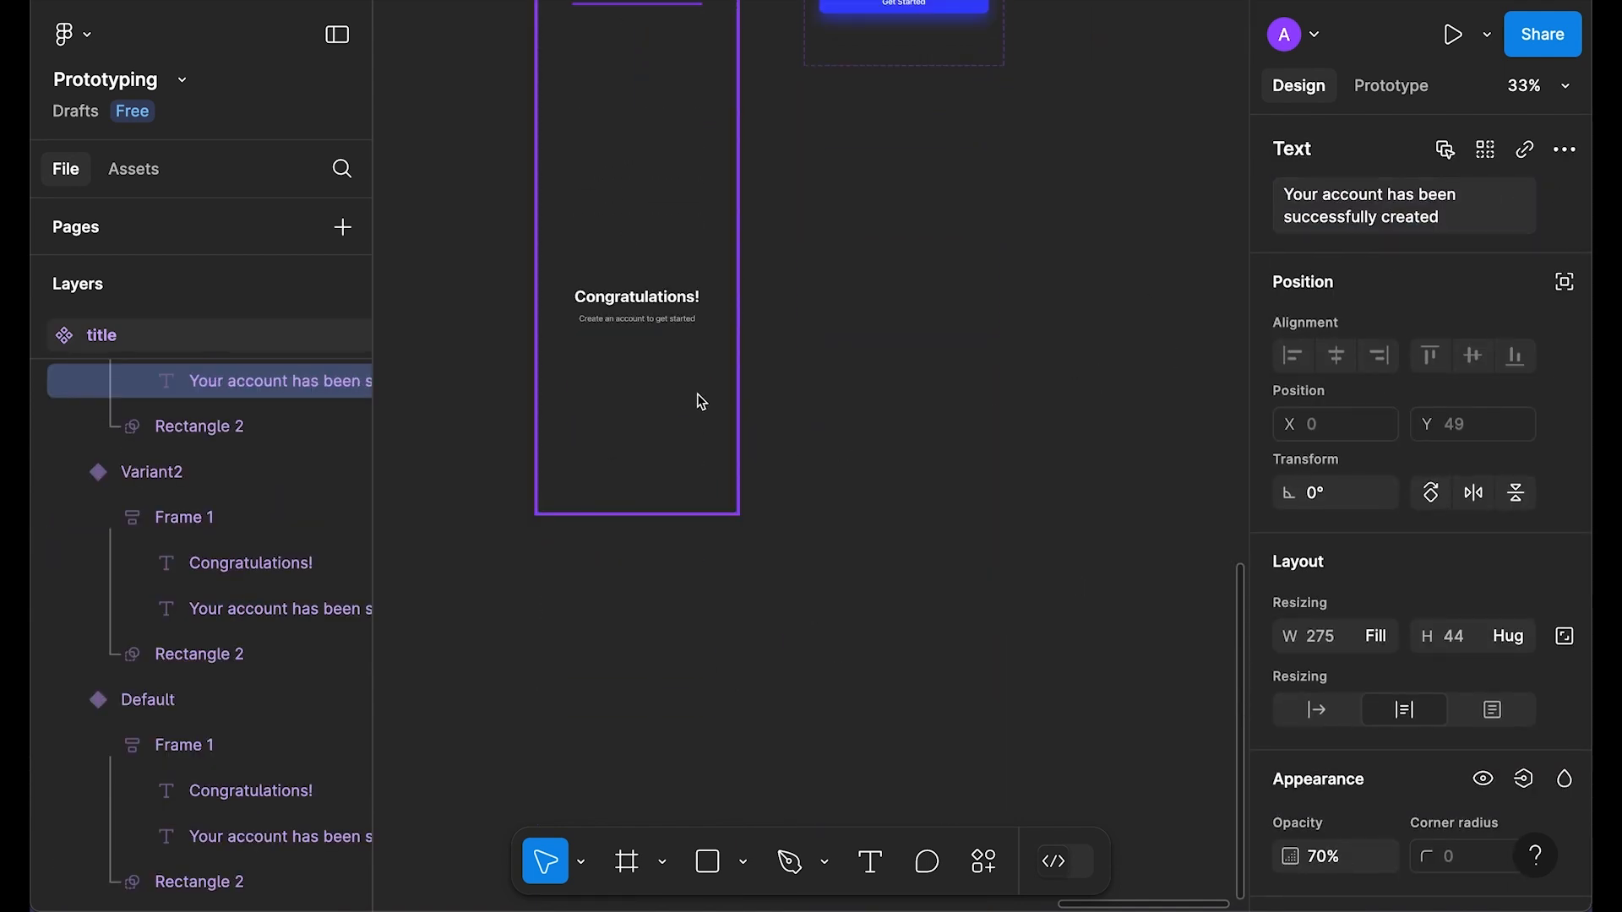
scroll(699, 421, up, 6)
super+click(639, 586)
click(1388, 227)
key(super+v)
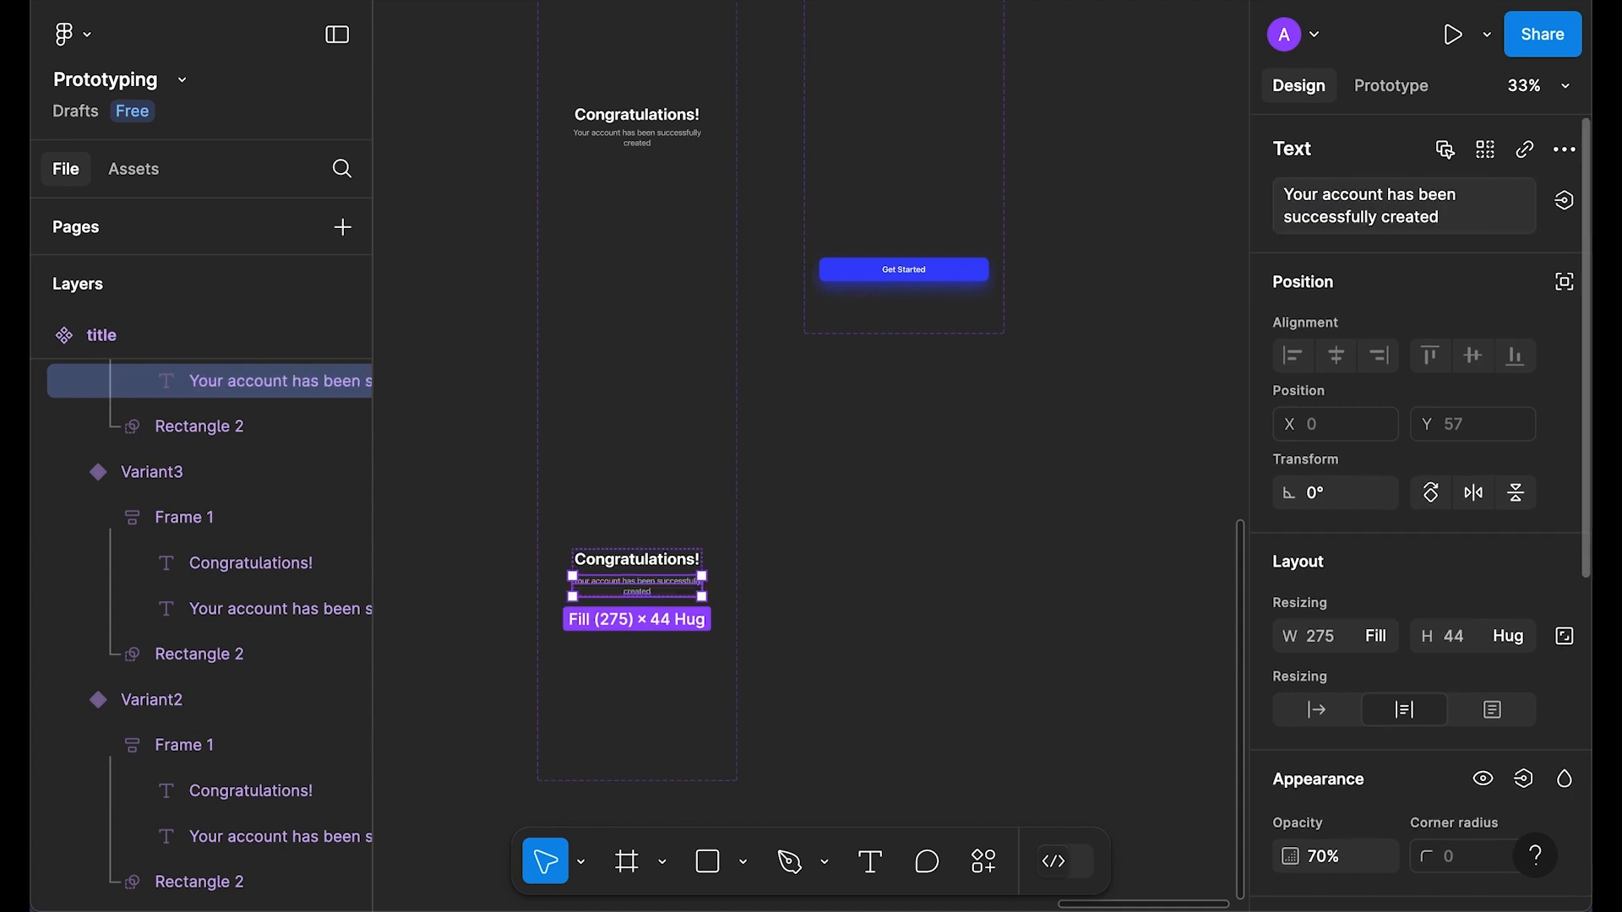
Step: Remove the stray copy of the title component
click(941, 514)
scroll(941, 515, up, 6)
scroll(545, 325, up, 2)
click(525, 469)
drag(514, 397, 1031, 654)
click(1178, 431)
key(super+x)
Step: Send the status bar layer and Ellipse 1 to the back of the Step 6 screen
click(905, 385)
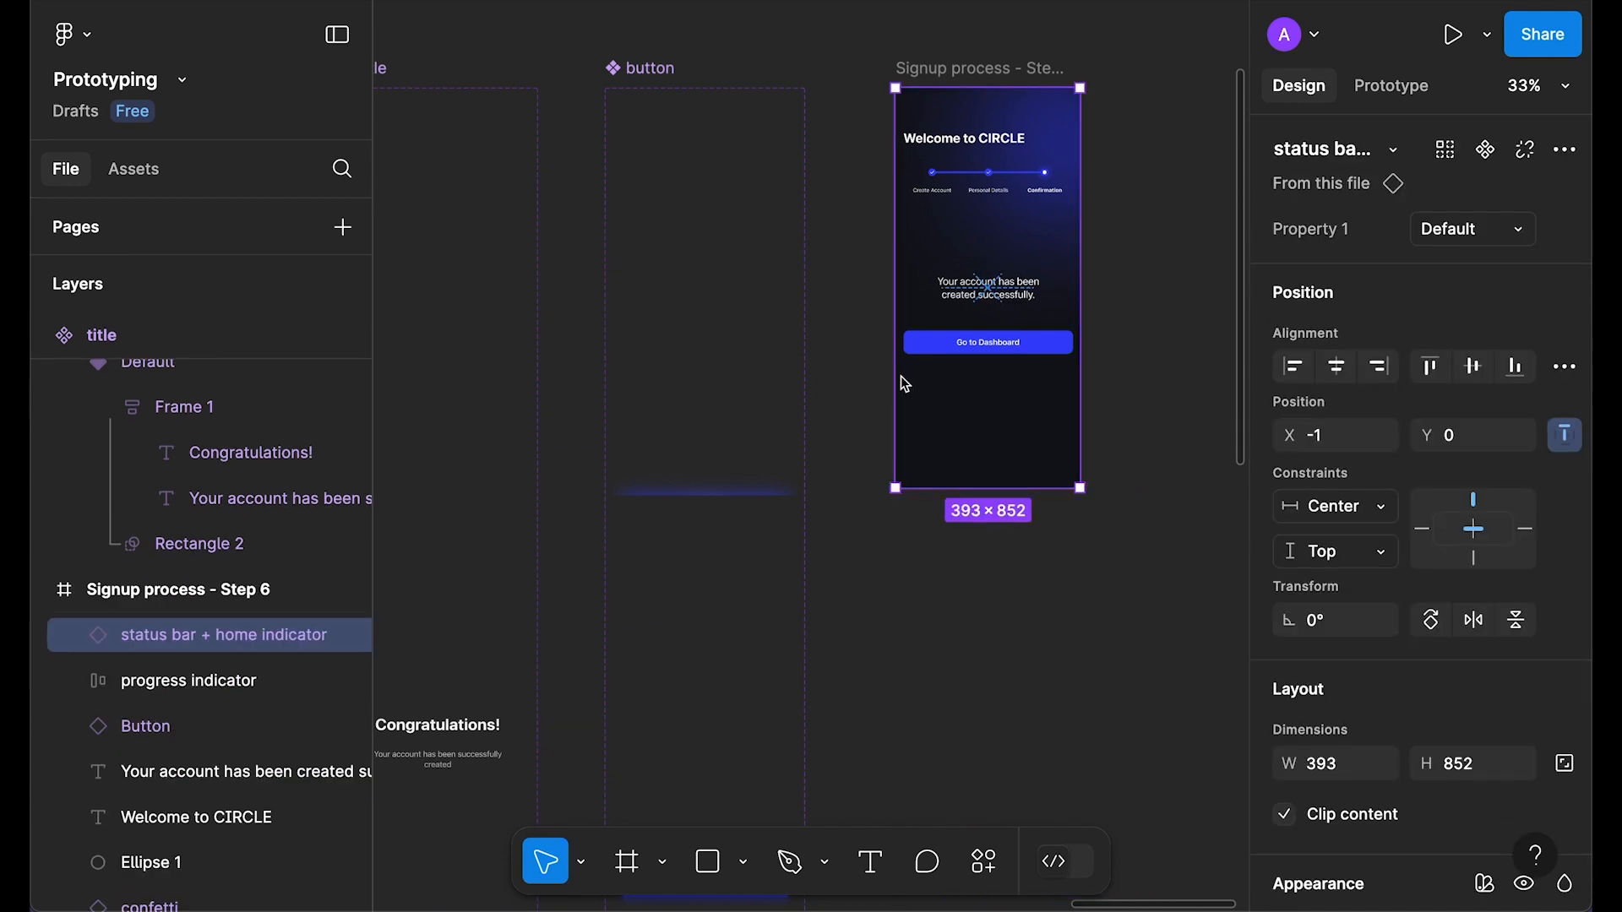
key(super+alt+bracketleft)
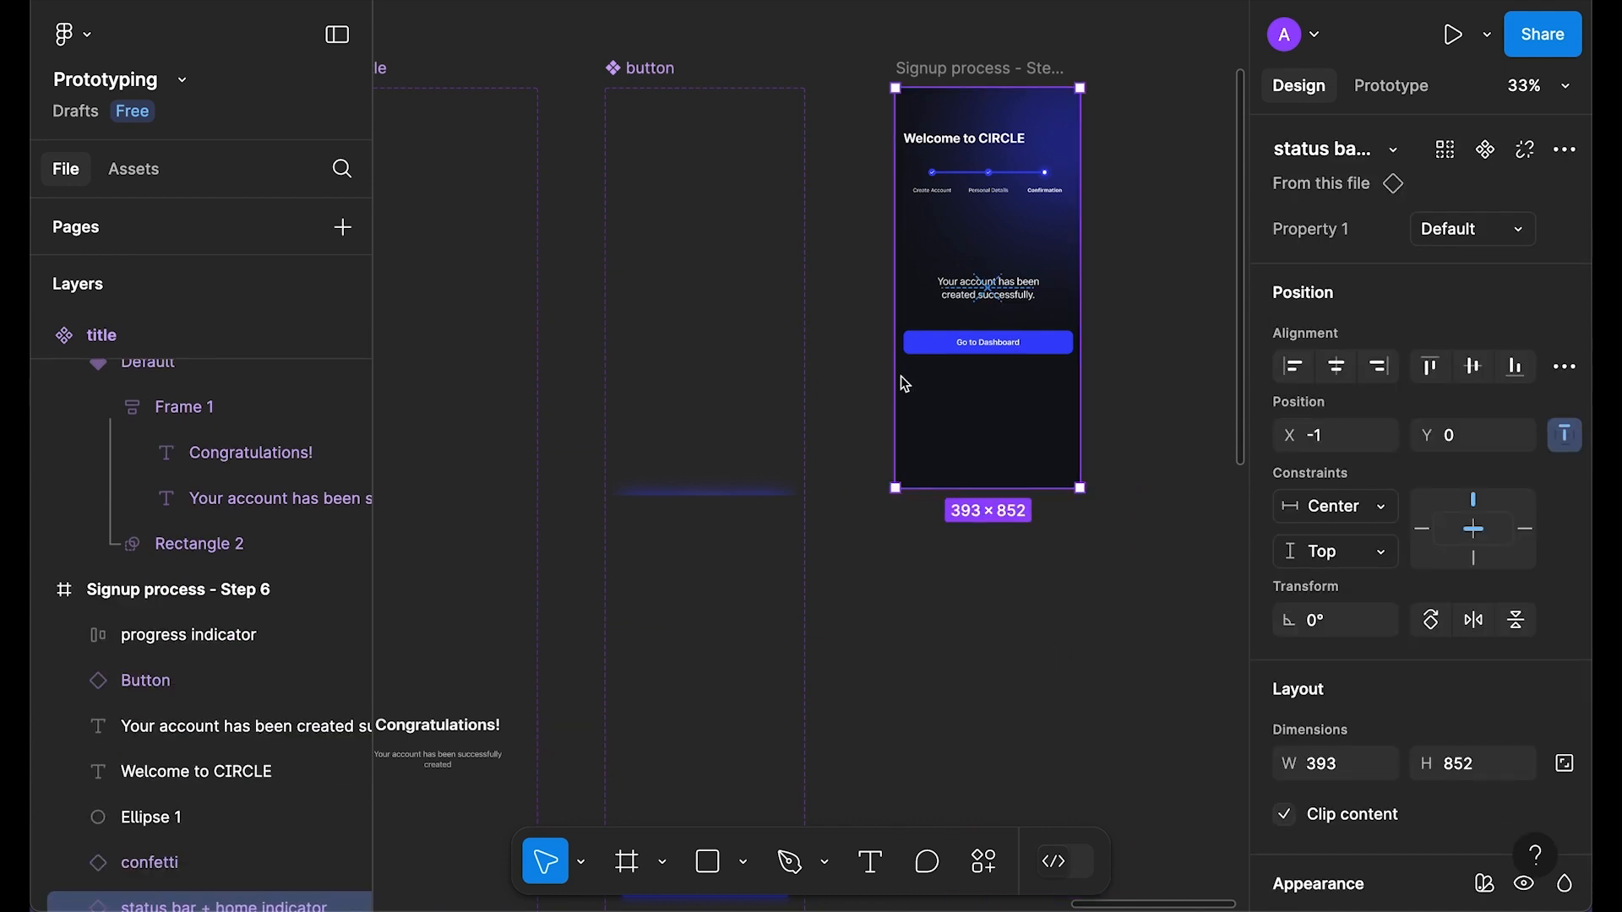
click(1042, 122)
key(super+alt+bracketleft)
Step: Replace the Step 6 confirmation text with the copied title component and preview the screen
click(1005, 302)
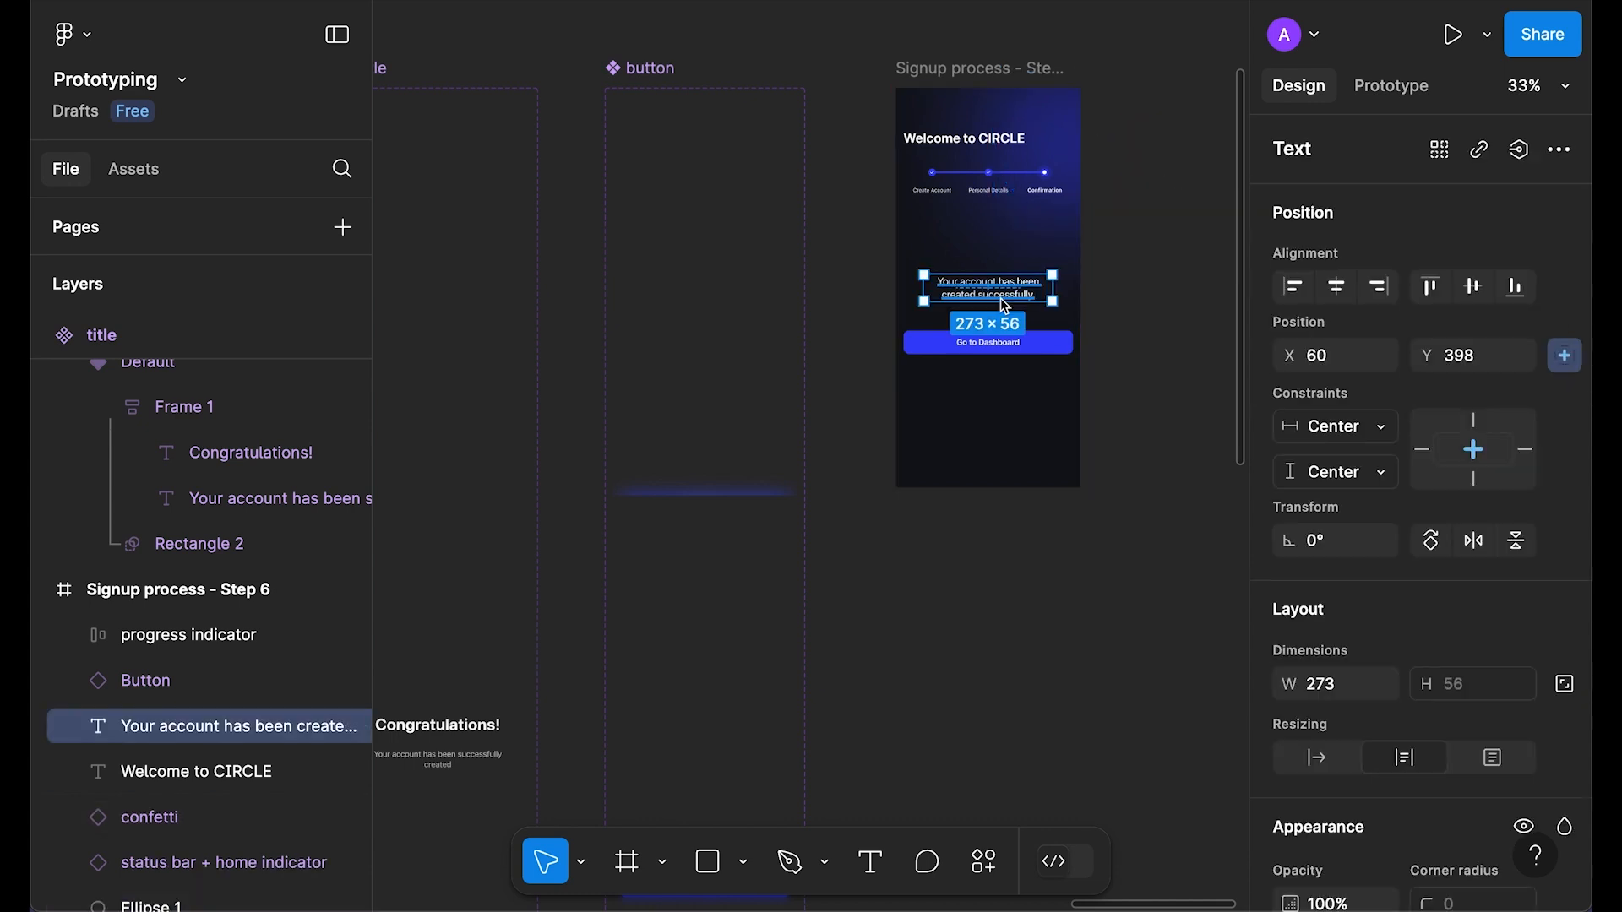
right_click(998, 298)
click(1115, 186)
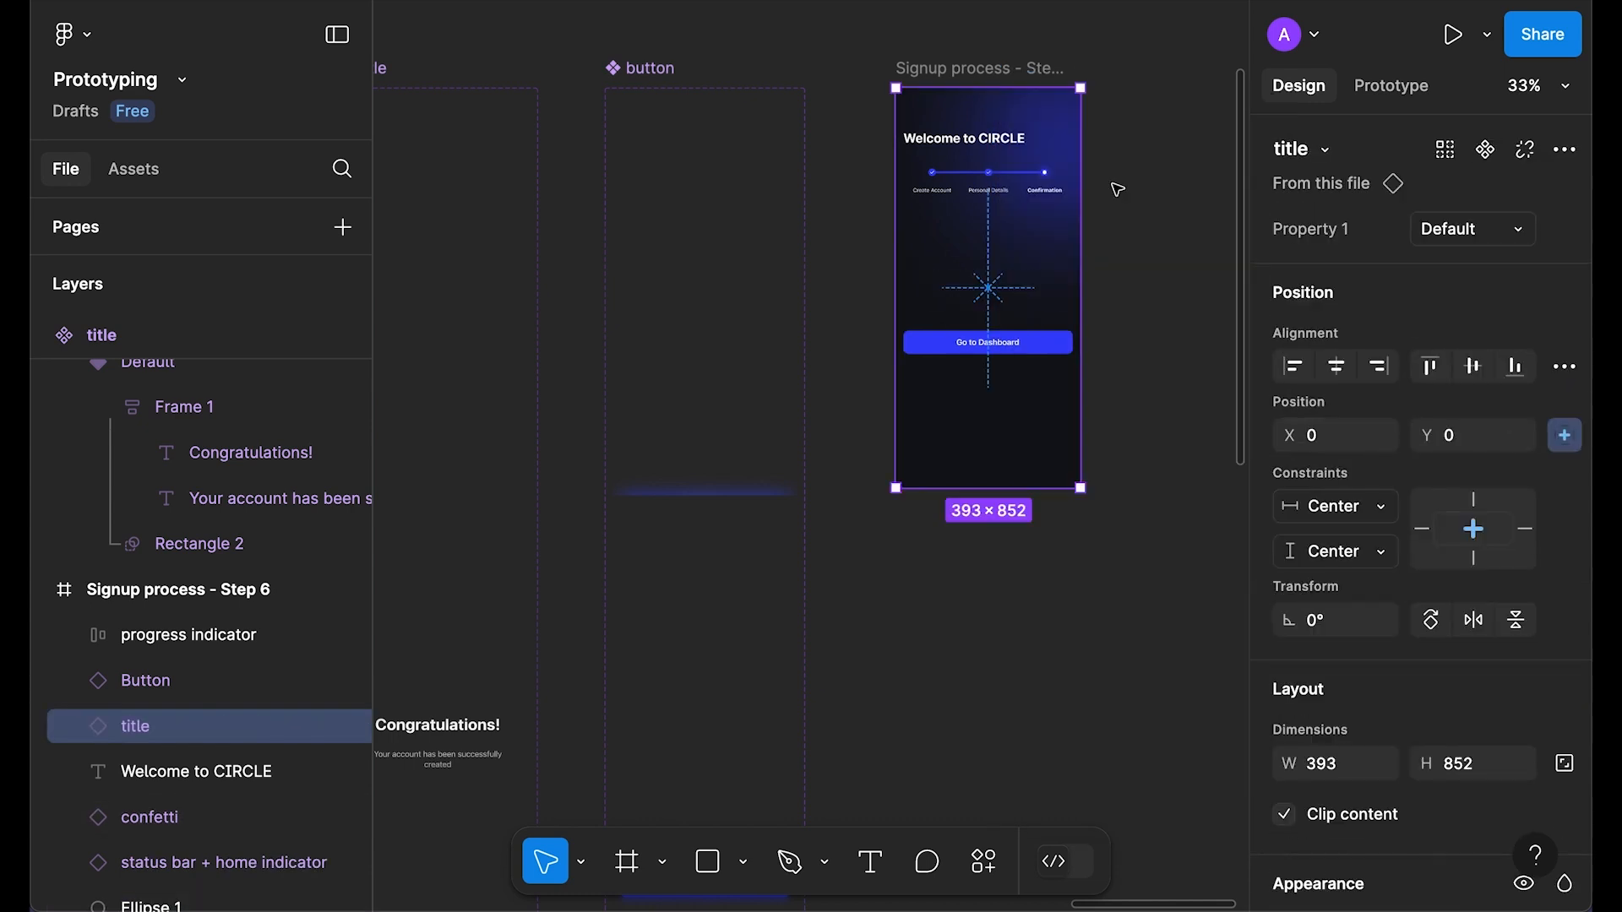
key(shift+space)
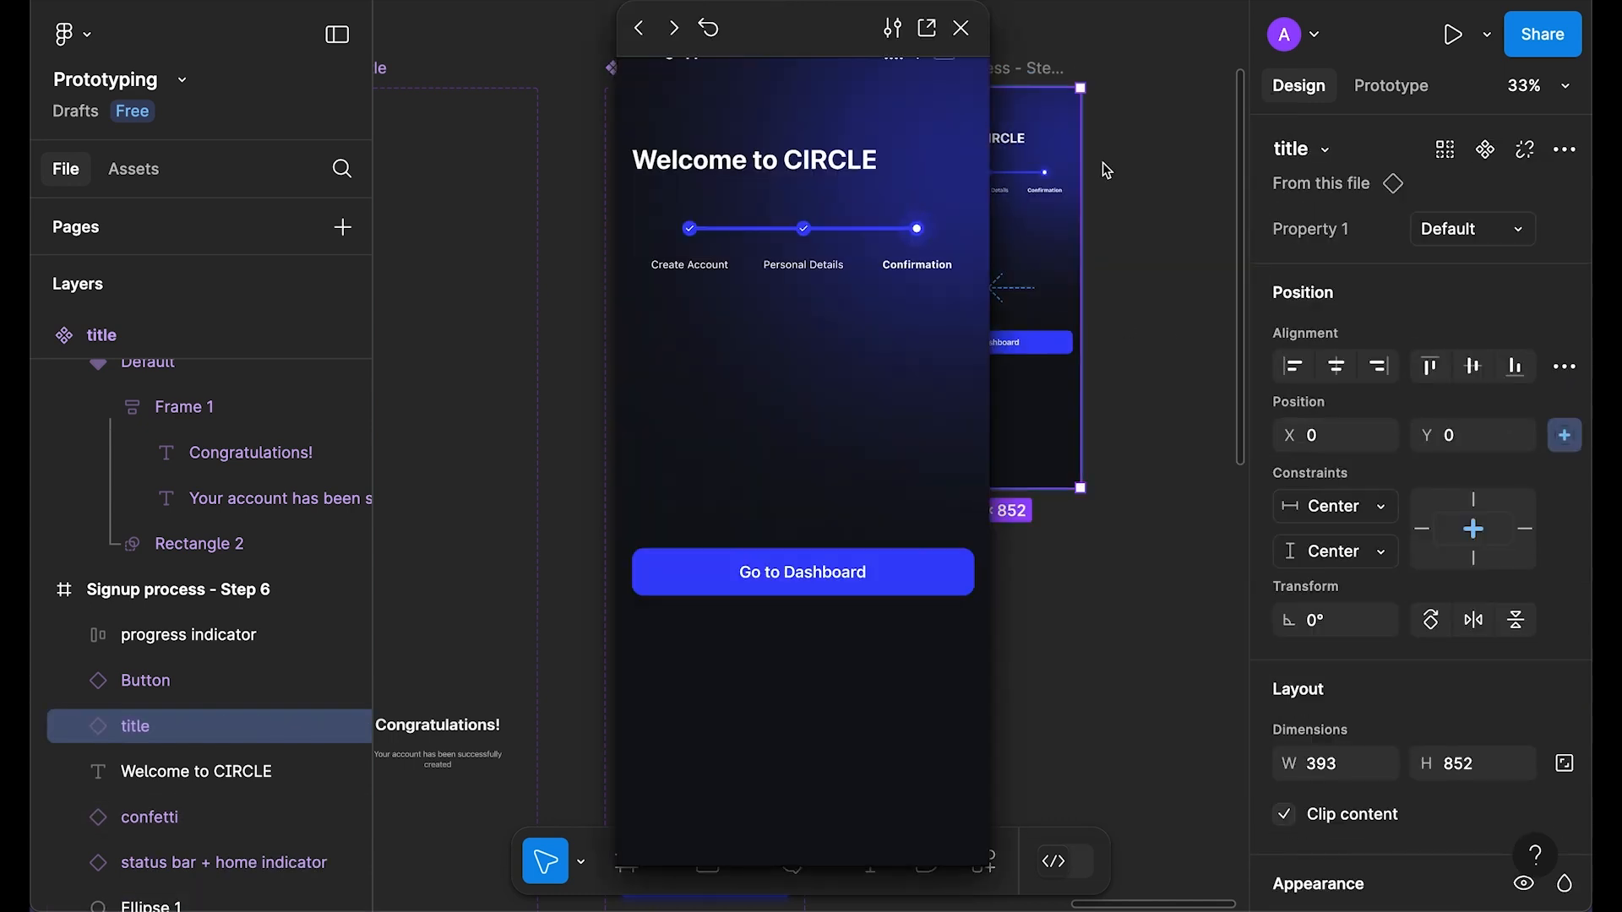
click(960, 28)
click(1097, 525)
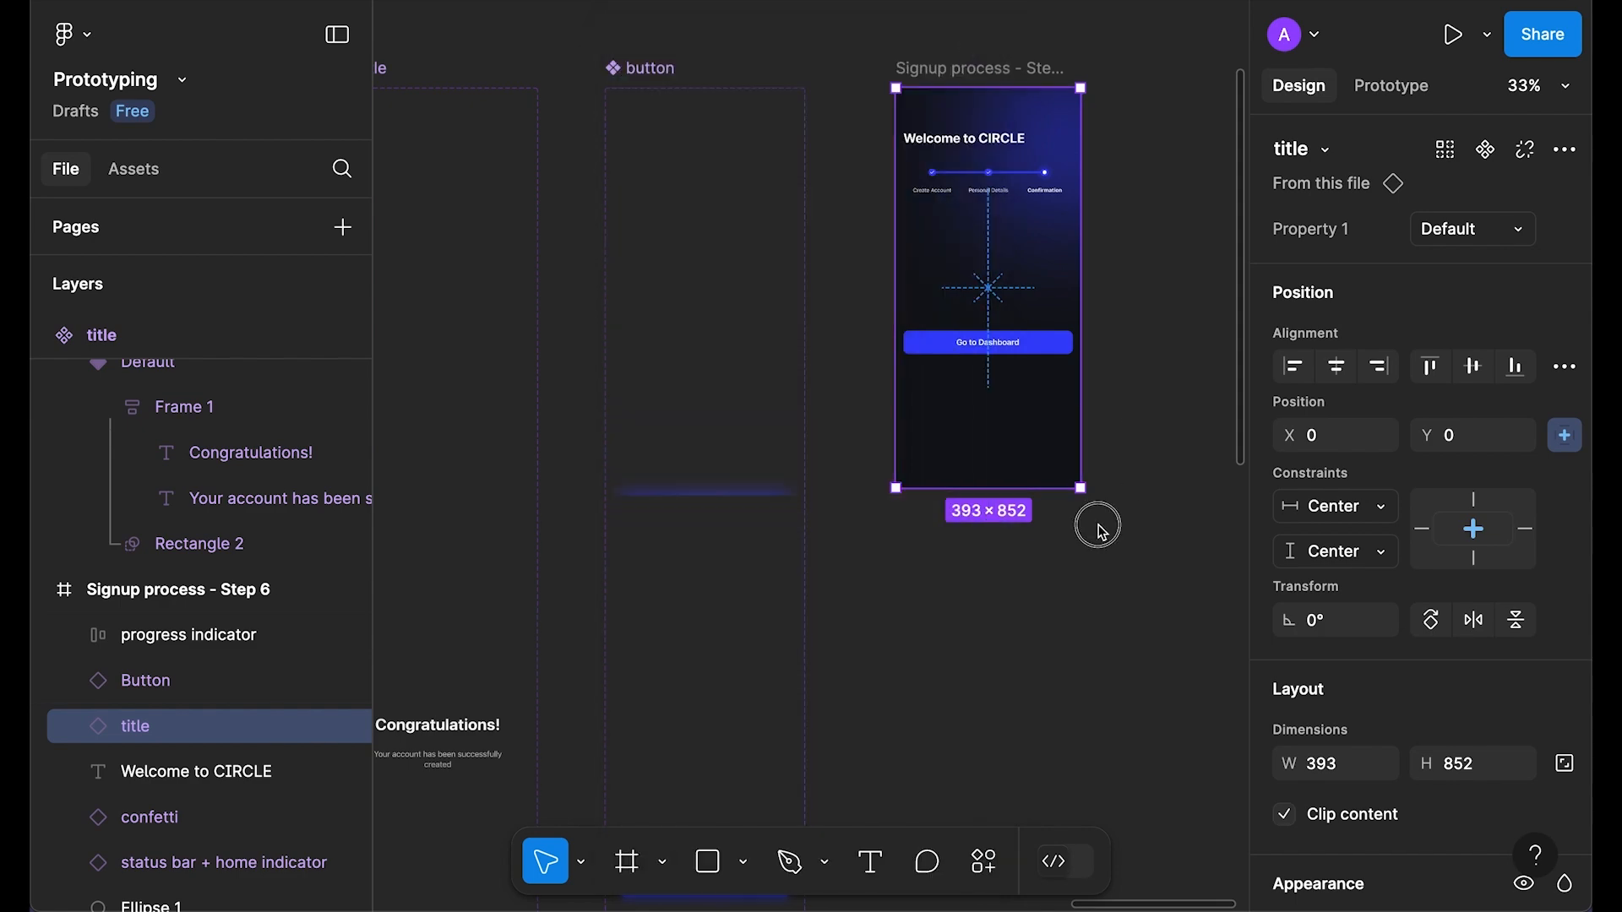
drag(960, 601, 1191, 622)
Step: Change the title Default variant's After delay interaction from 5000ms to 1000ms
click(747, 312)
key(shift+e)
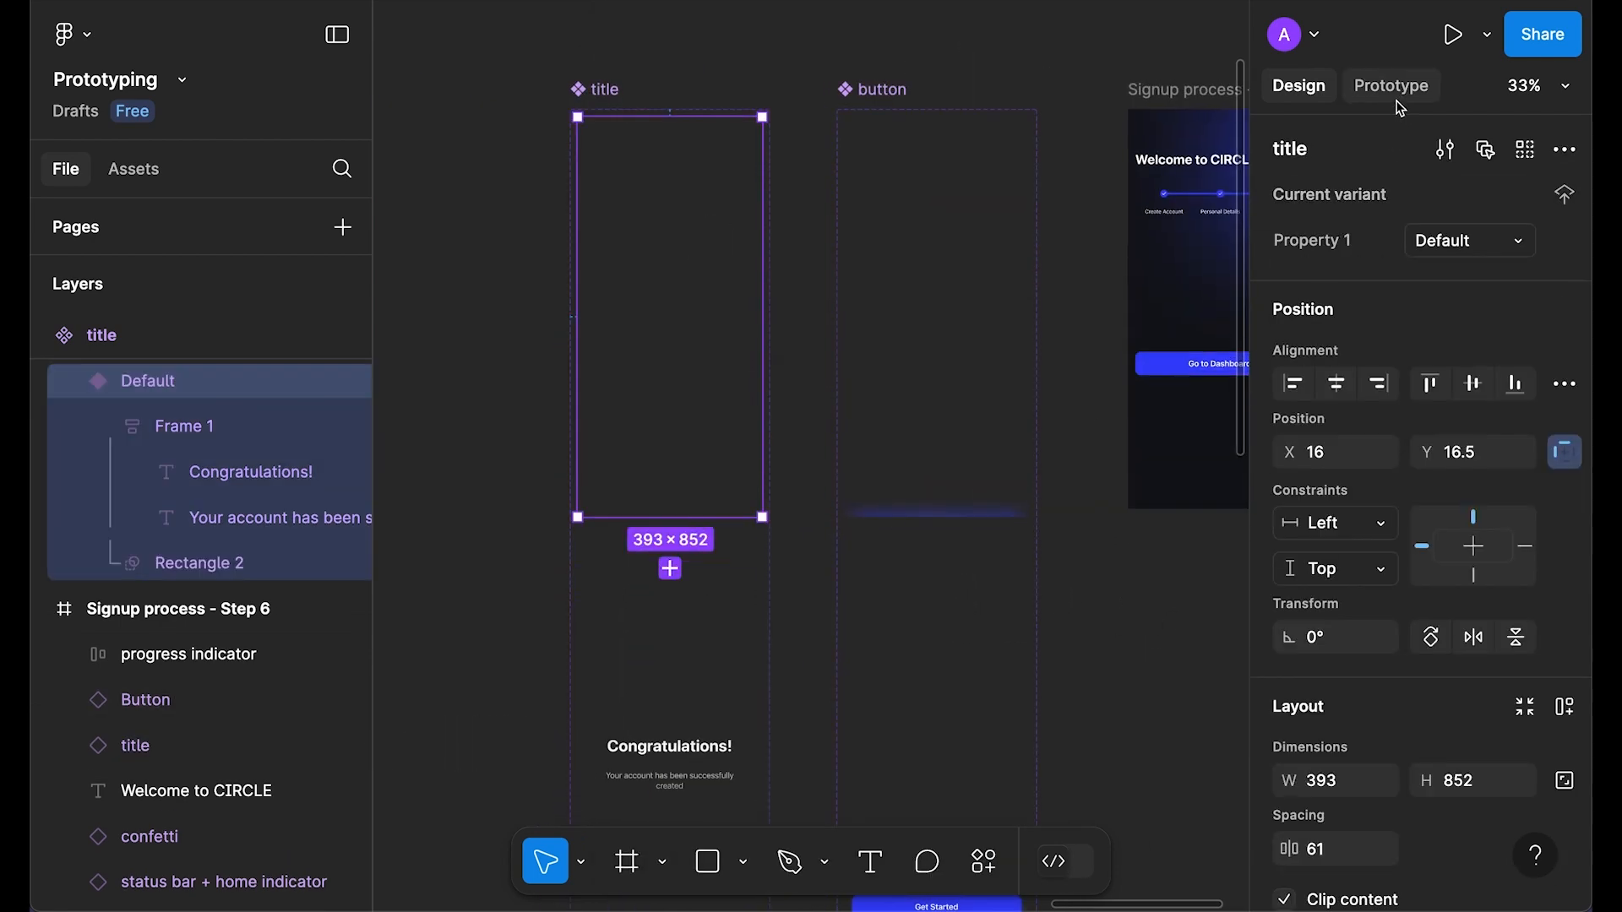
click(684, 547)
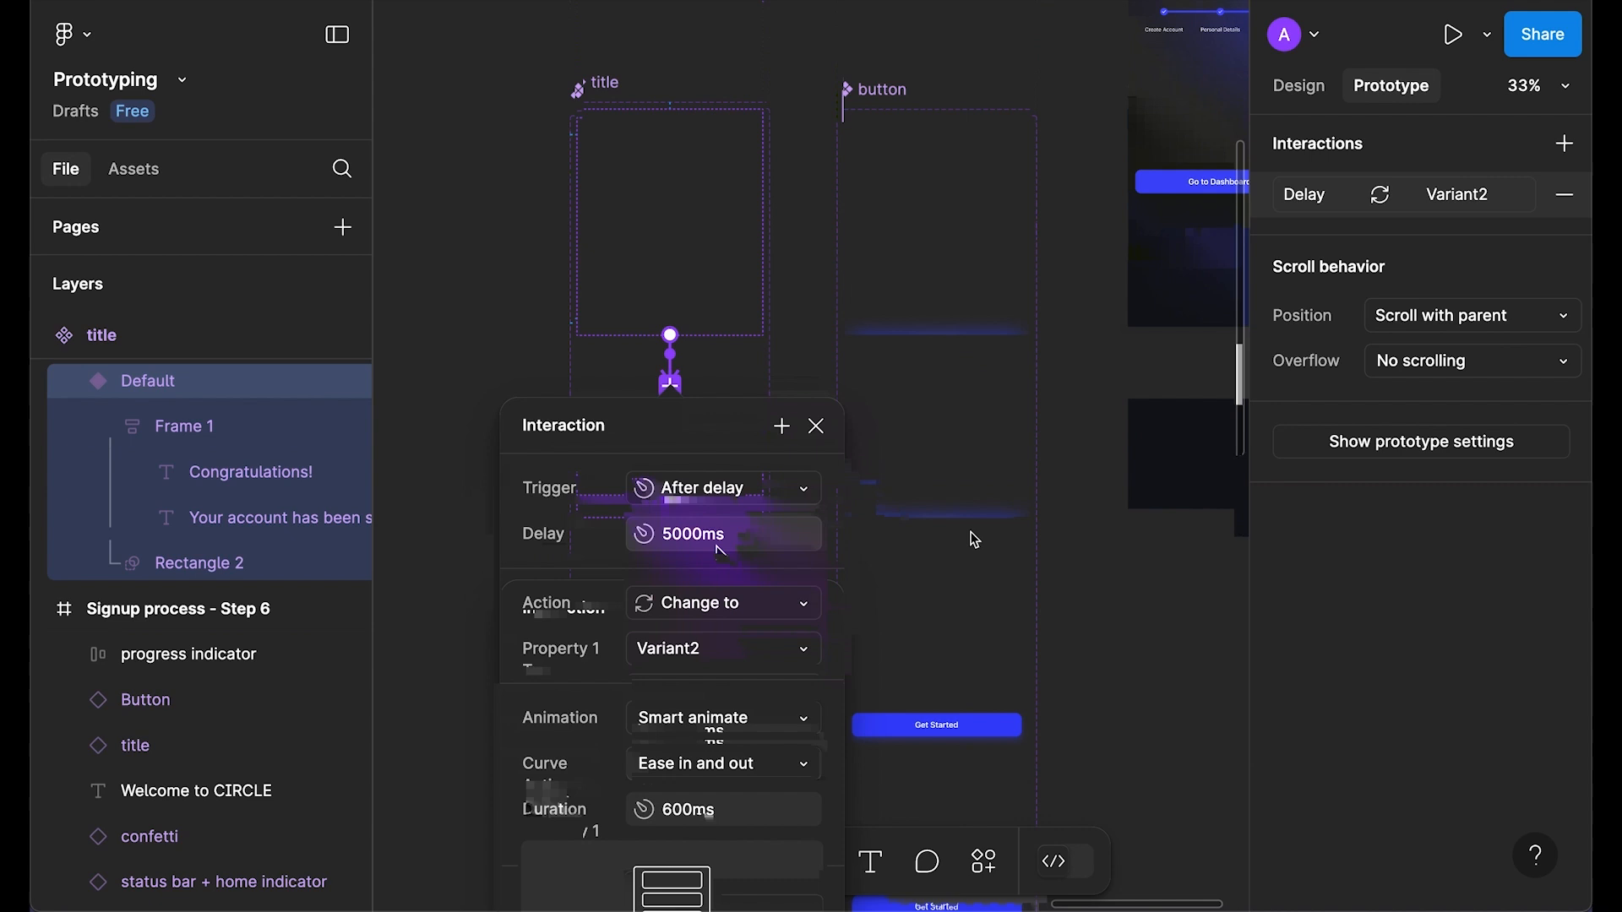
click(688, 549)
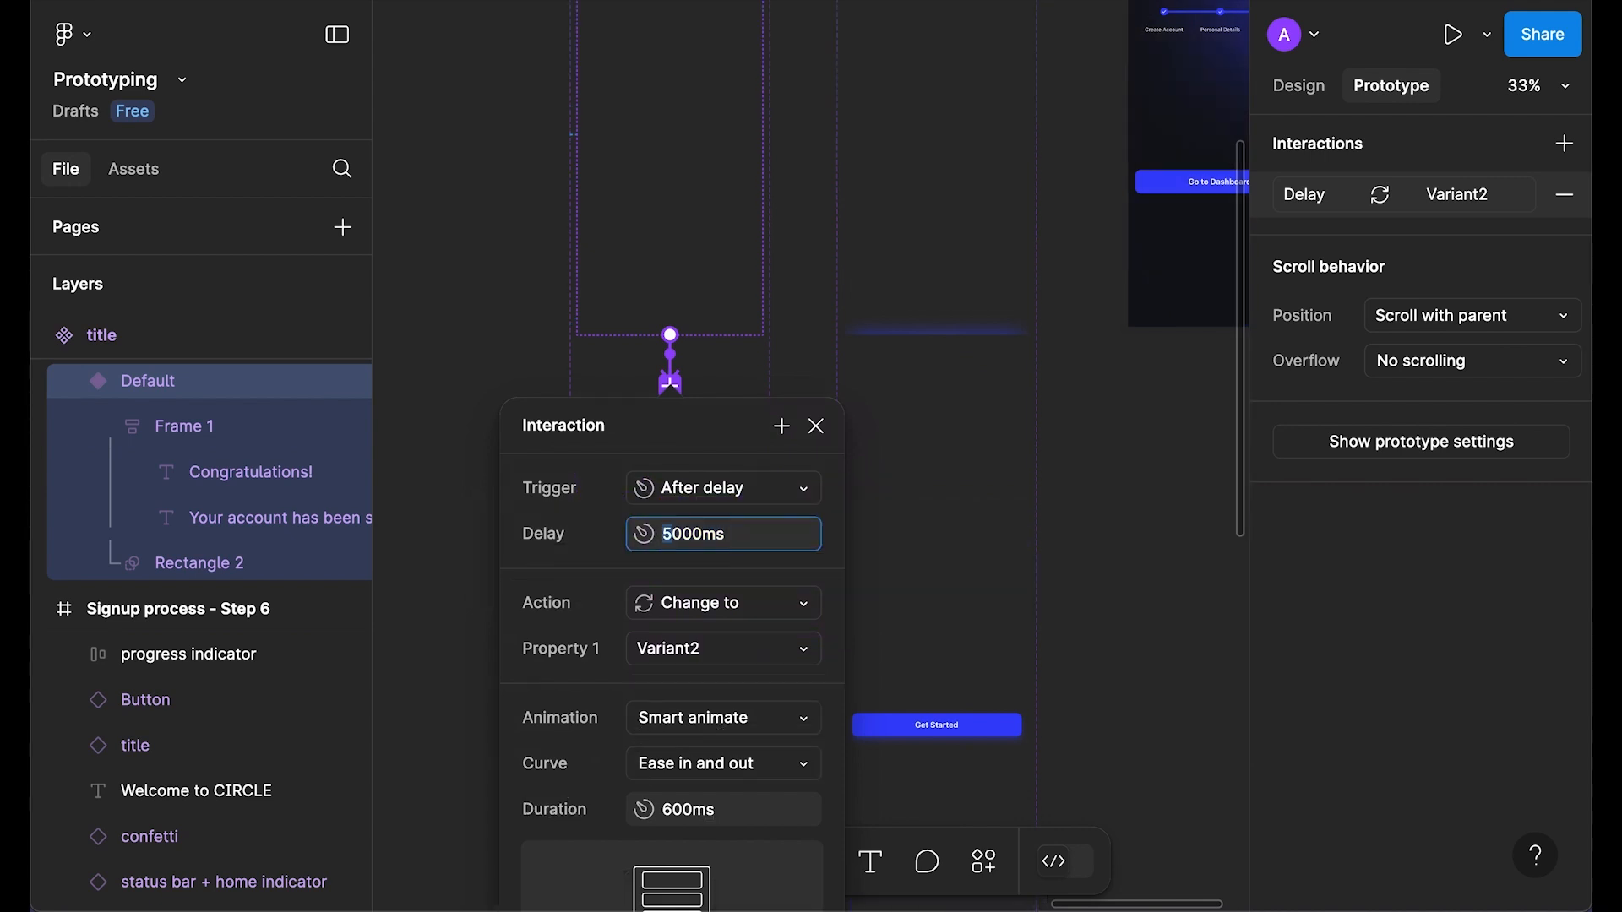
click(815, 426)
Step: Preview Step 6 to watch Congratulations! appear after the delay
click(954, 197)
key(shift+space)
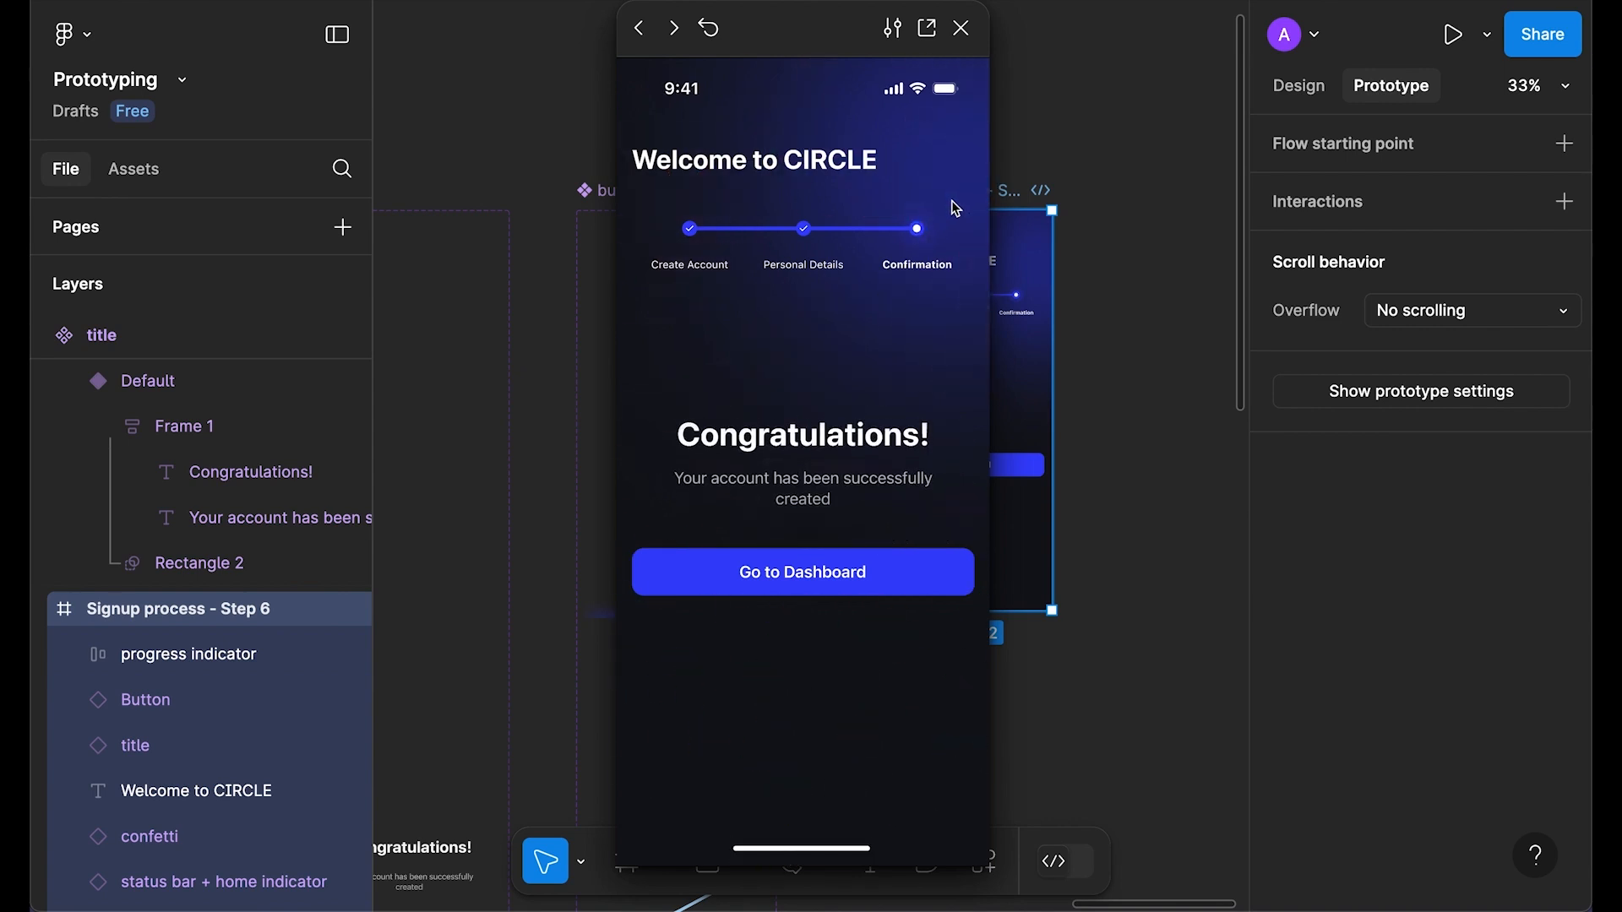
click(961, 28)
scroll(1090, 490, down, 2)
click(1062, 514)
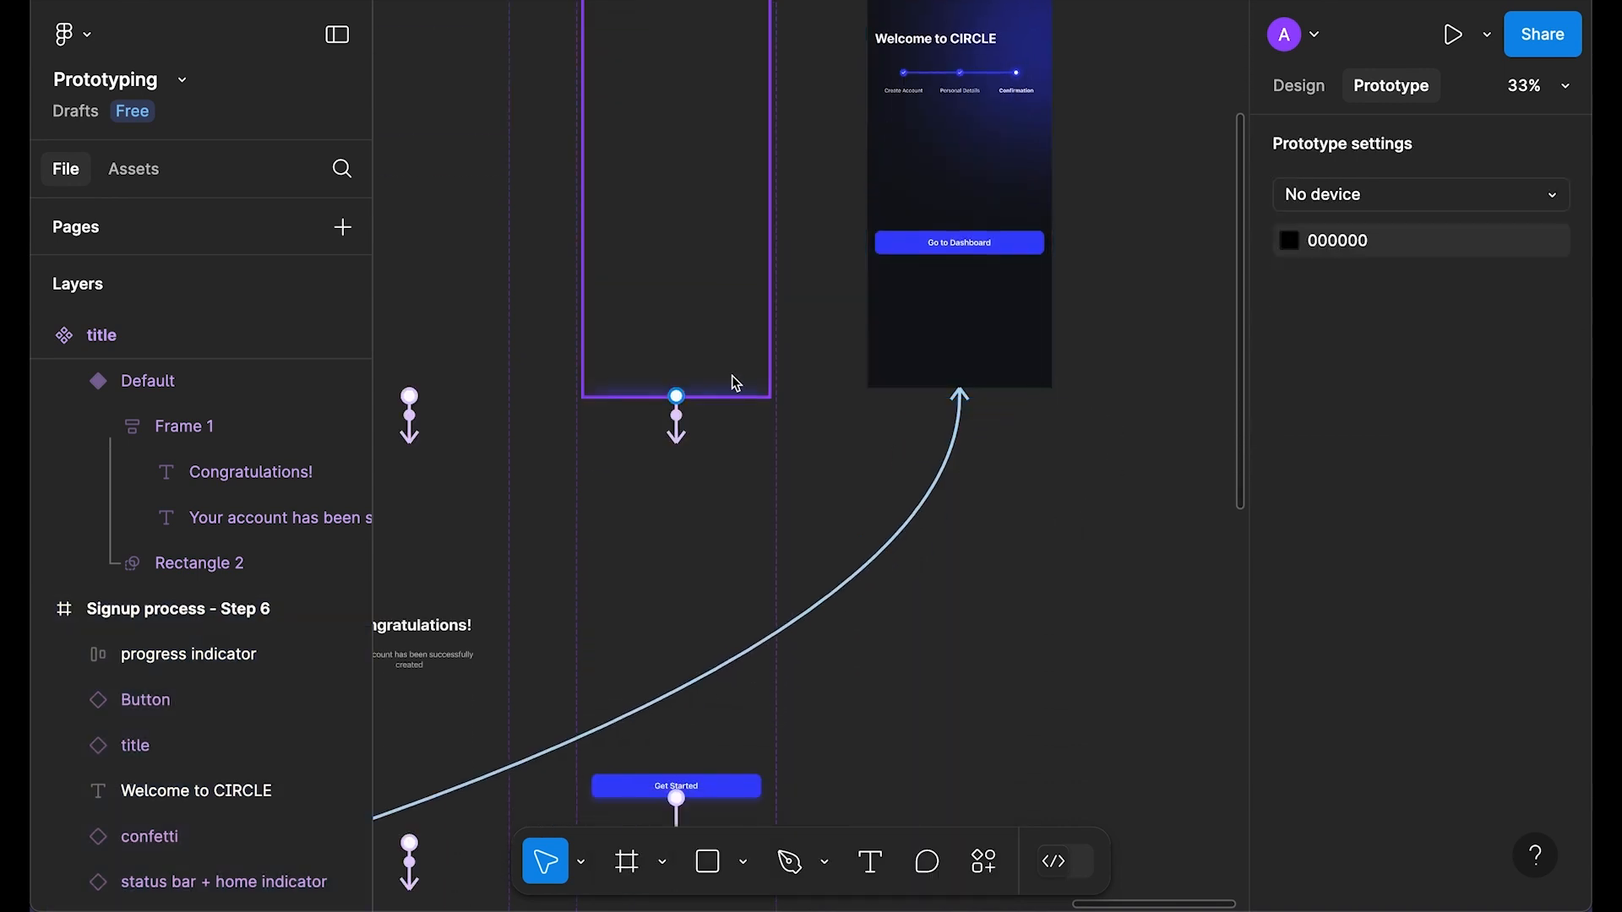
click(712, 320)
Step: Change the Default variant's button label to 'Go to Dashboard'
click(76, 382)
click(195, 435)
click(109, 427)
click(200, 515)
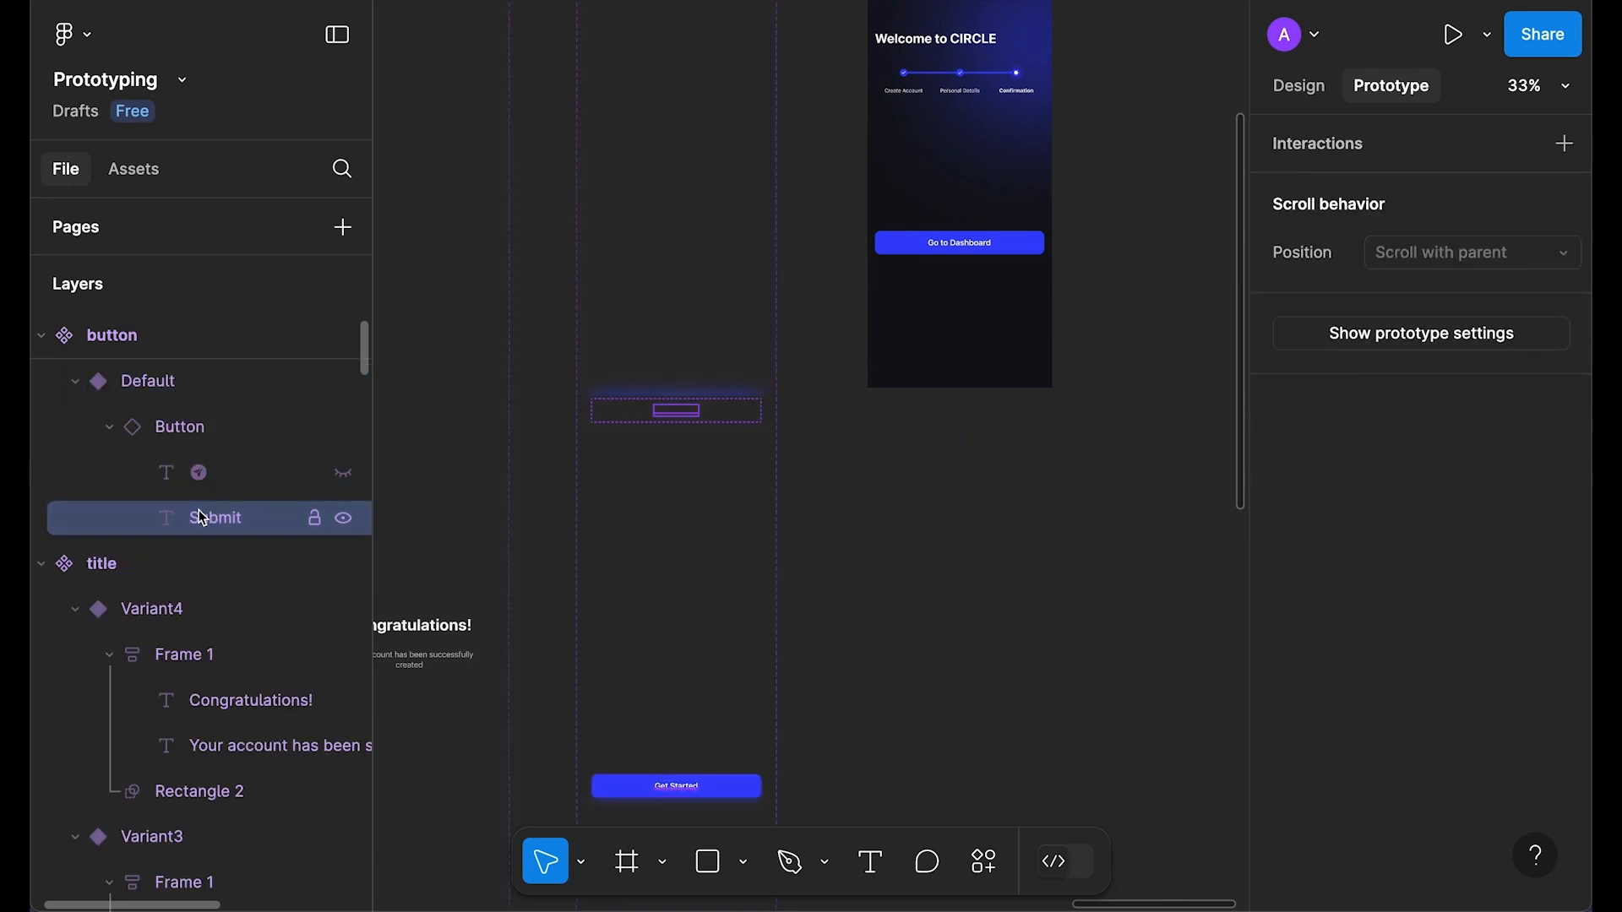
click(192, 426)
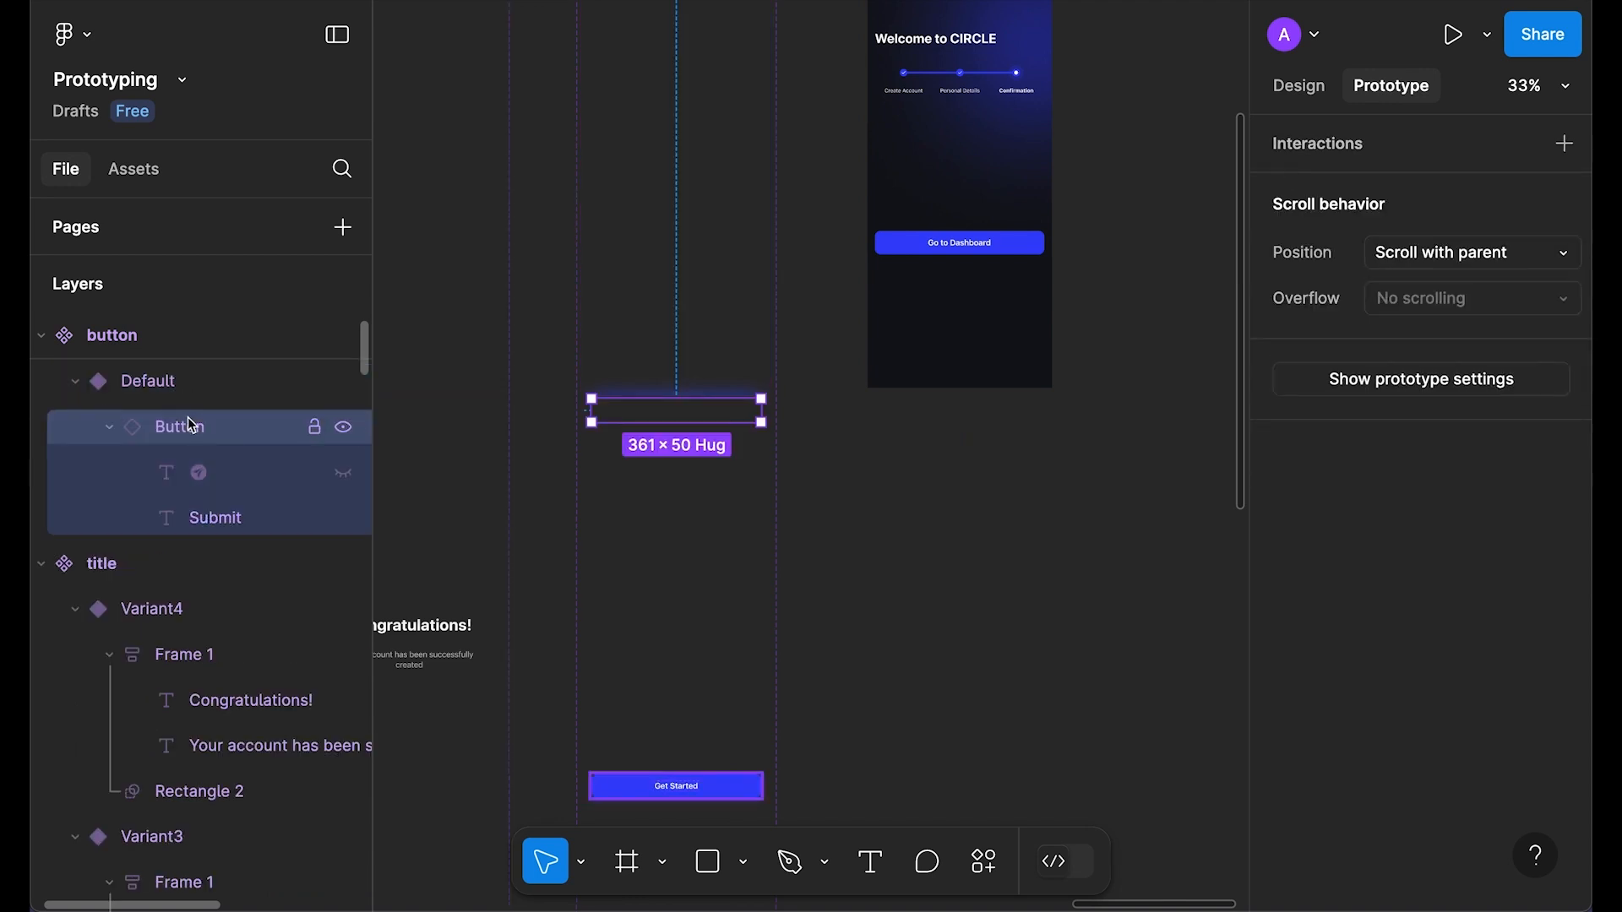
click(1301, 85)
click(1464, 423)
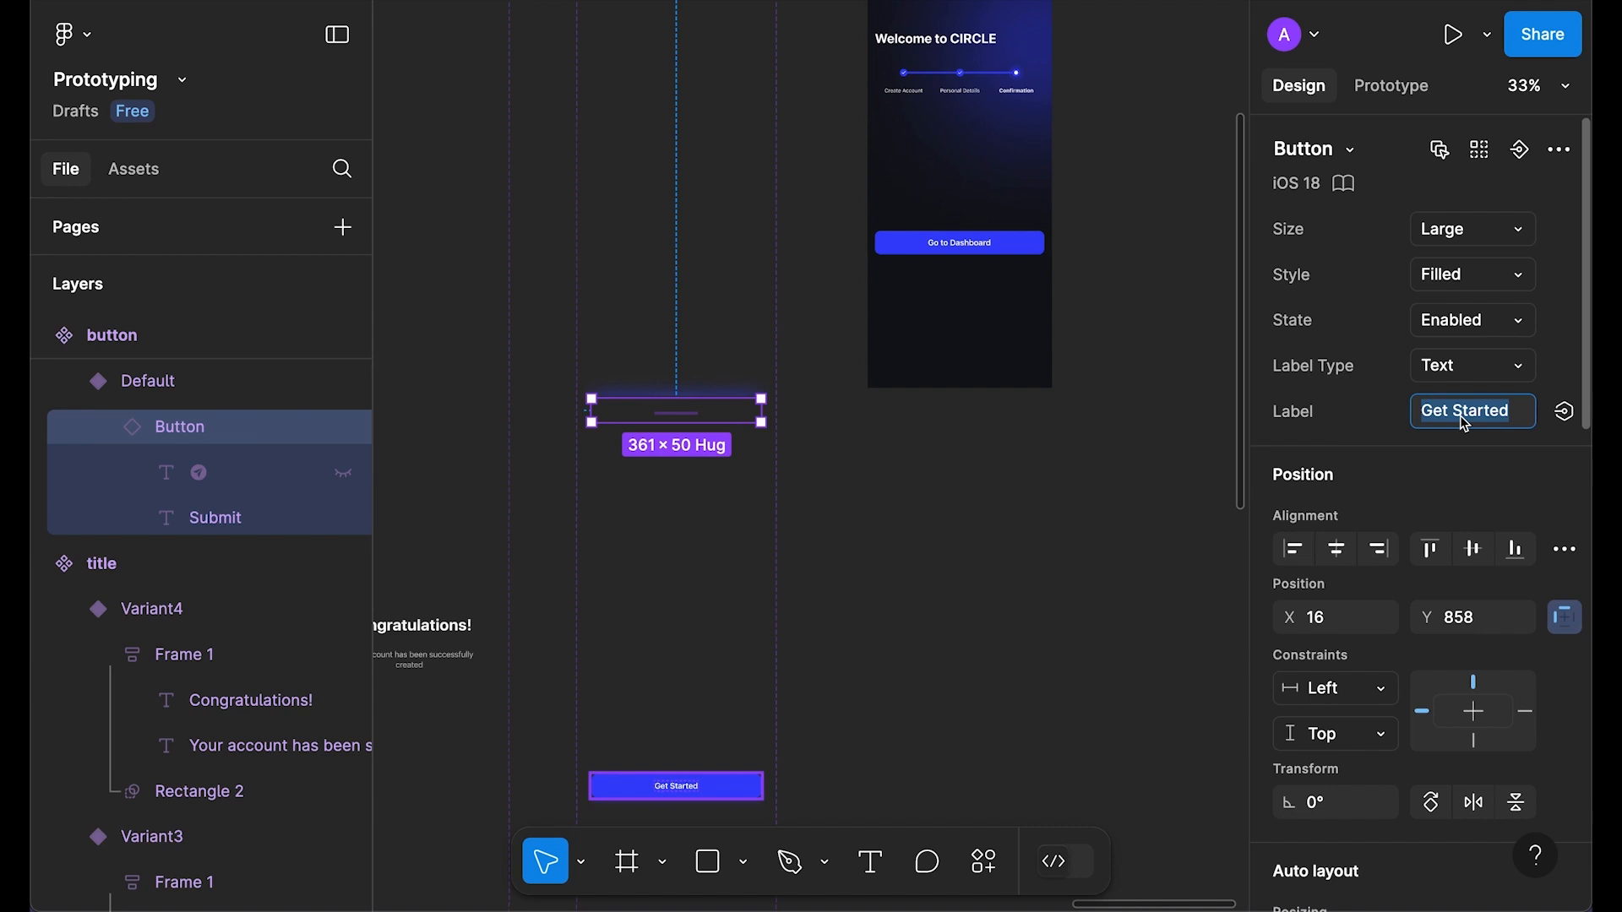
text(Go to Dashbard)
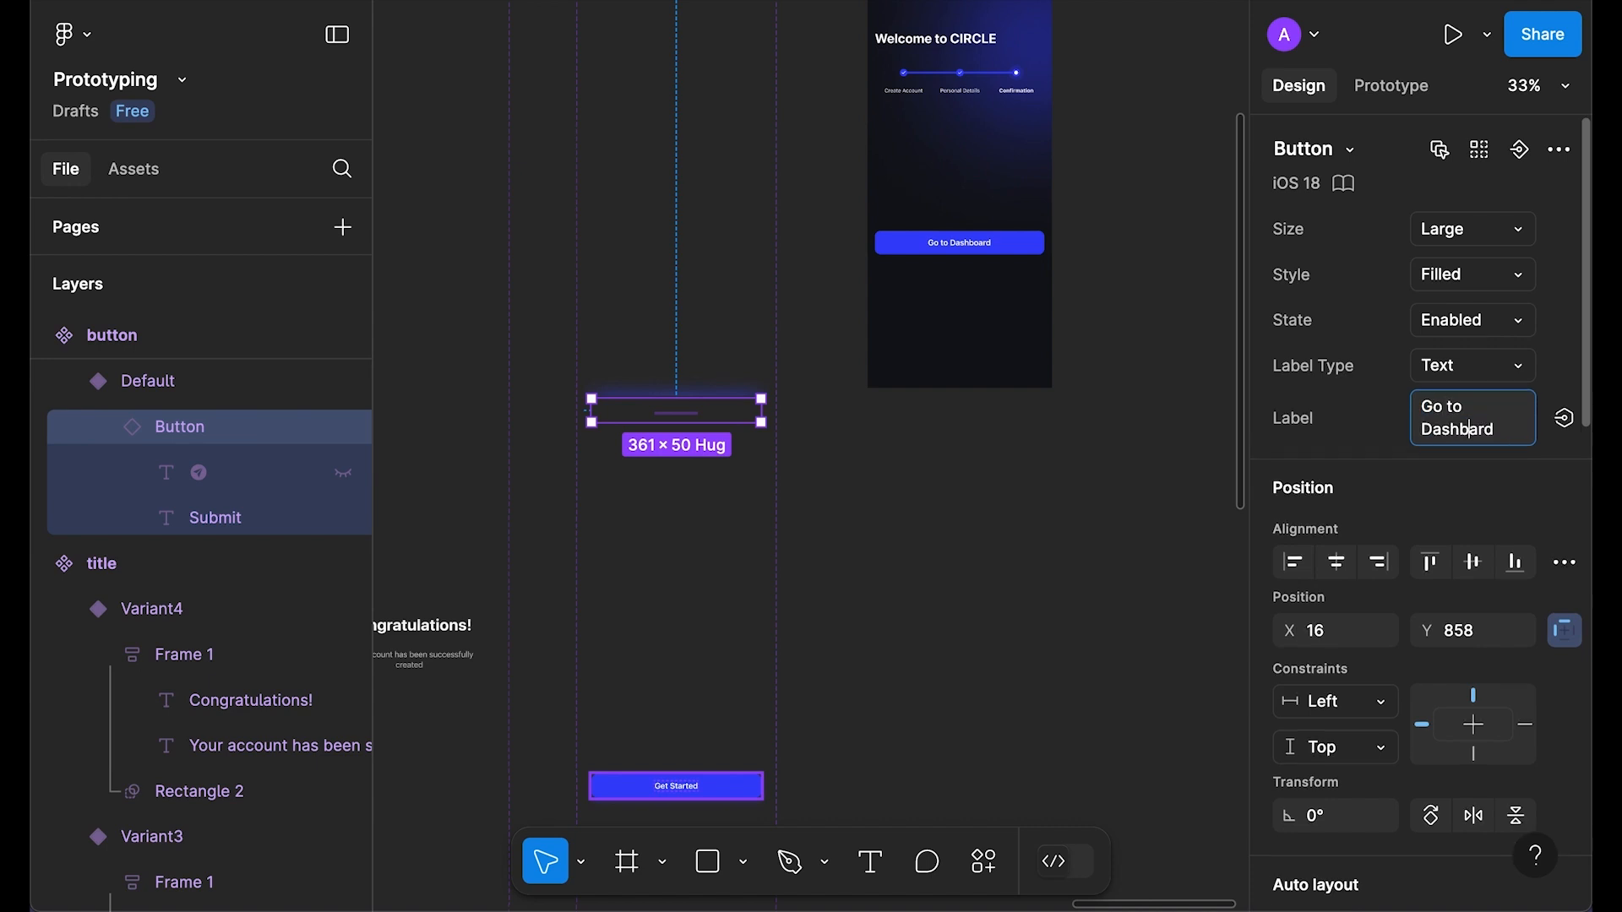
click(1471, 429)
key(ctrl+c)
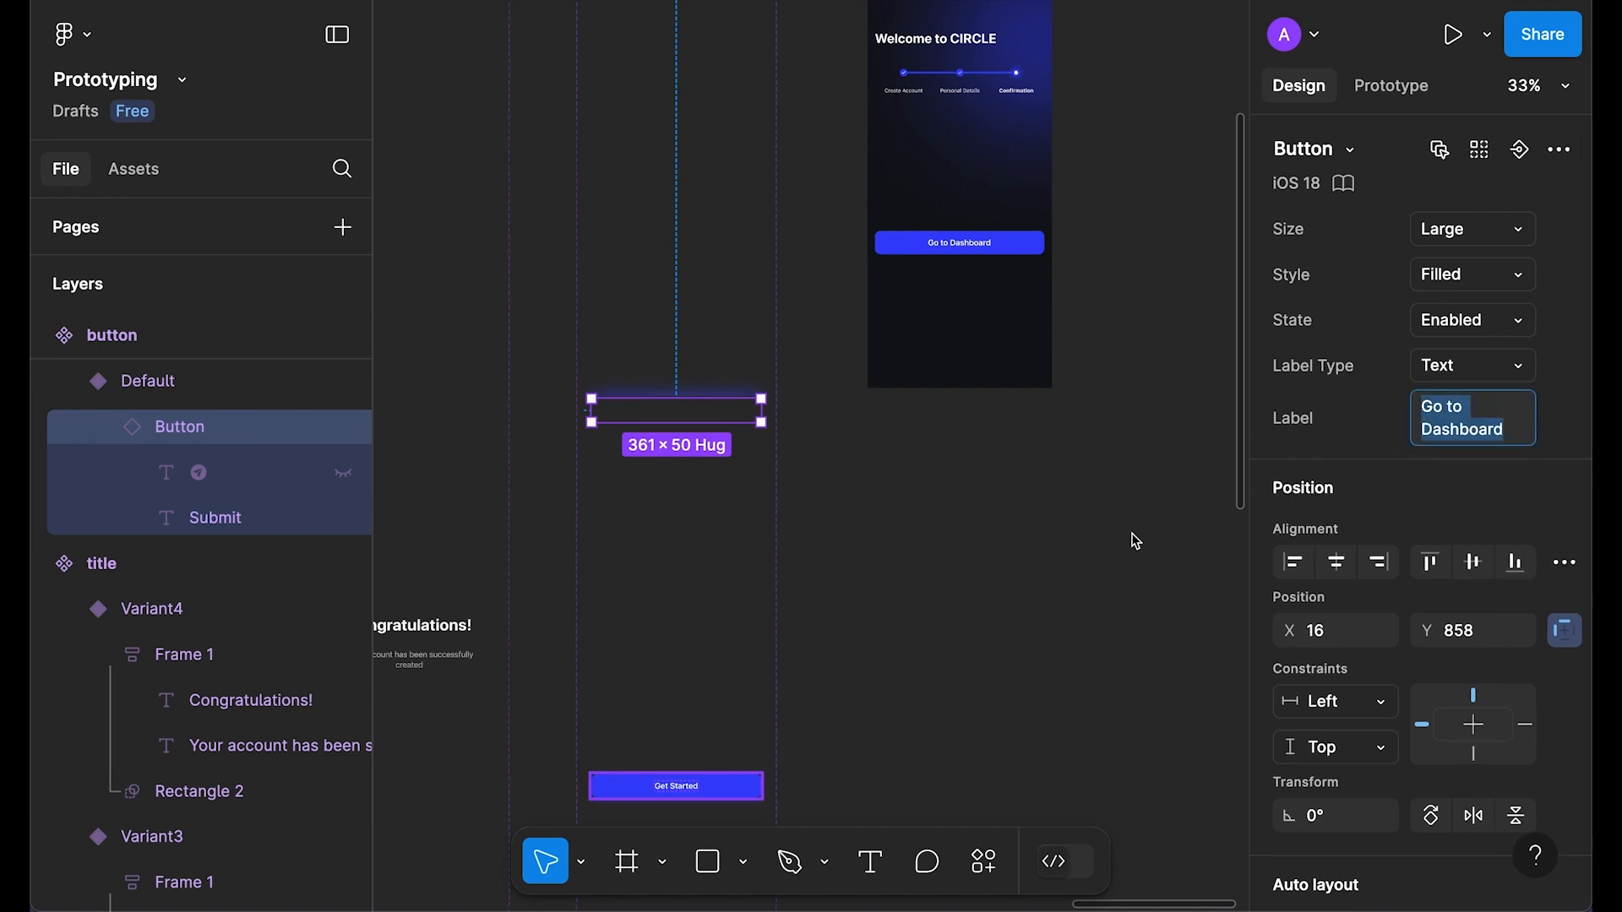
click(1063, 518)
Step: Relabel the Variant2 and Variant3 buttons 'Go to Dashboard'
scroll(687, 378, down, 5)
ctrl+click(687, 377)
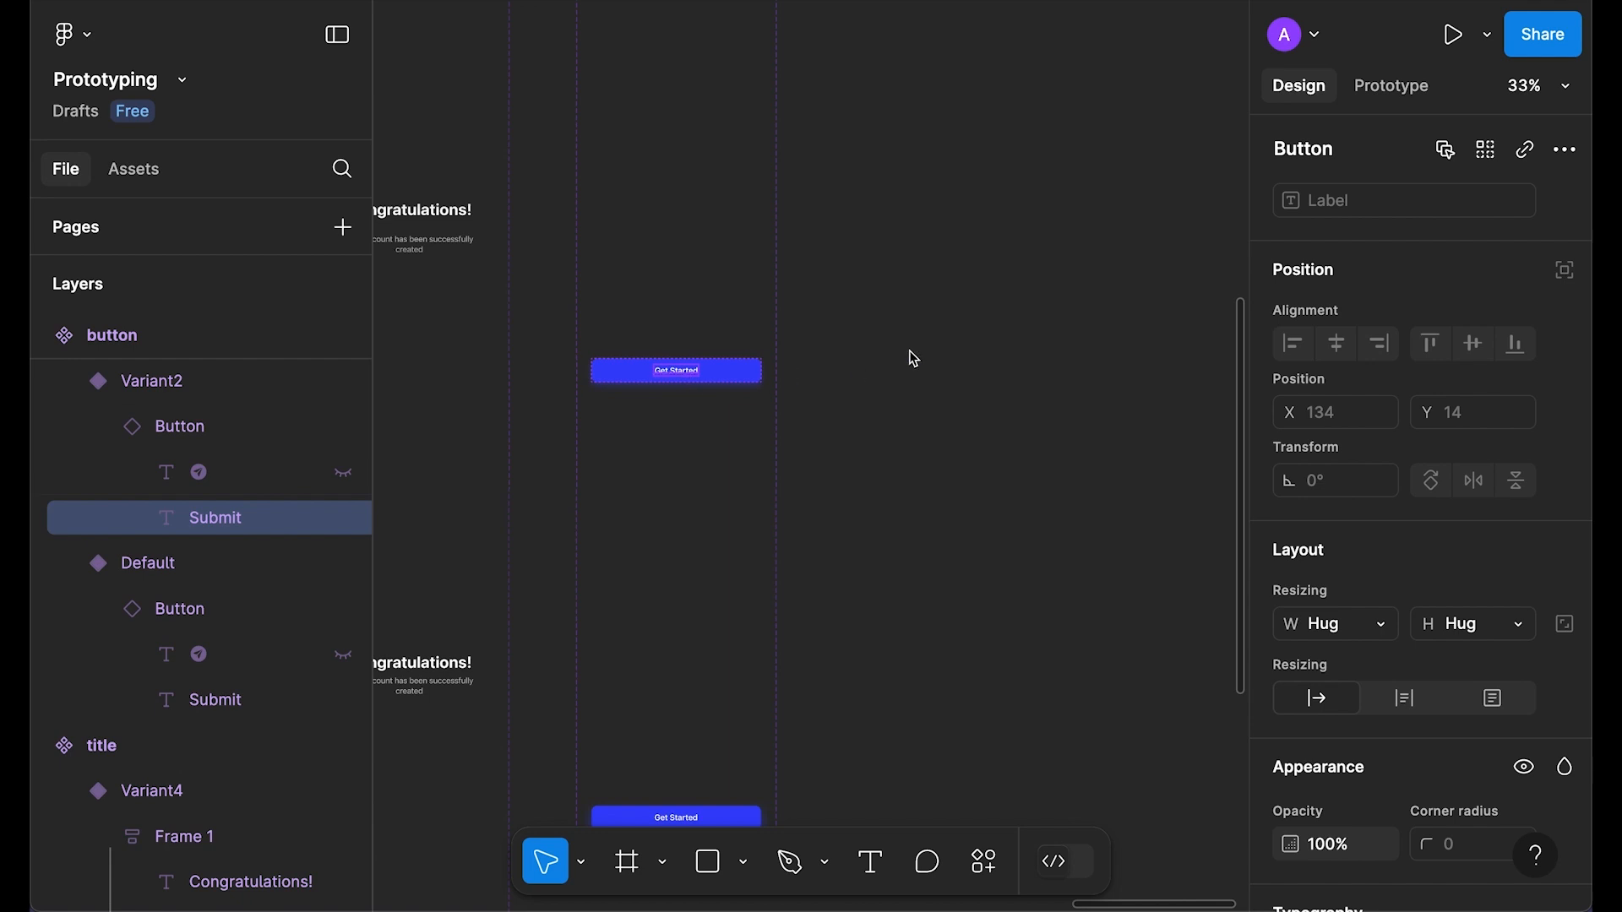
click(166, 429)
click(1472, 411)
text(Go to Dashboard)
key(Return)
scroll(1133, 452, down, 5)
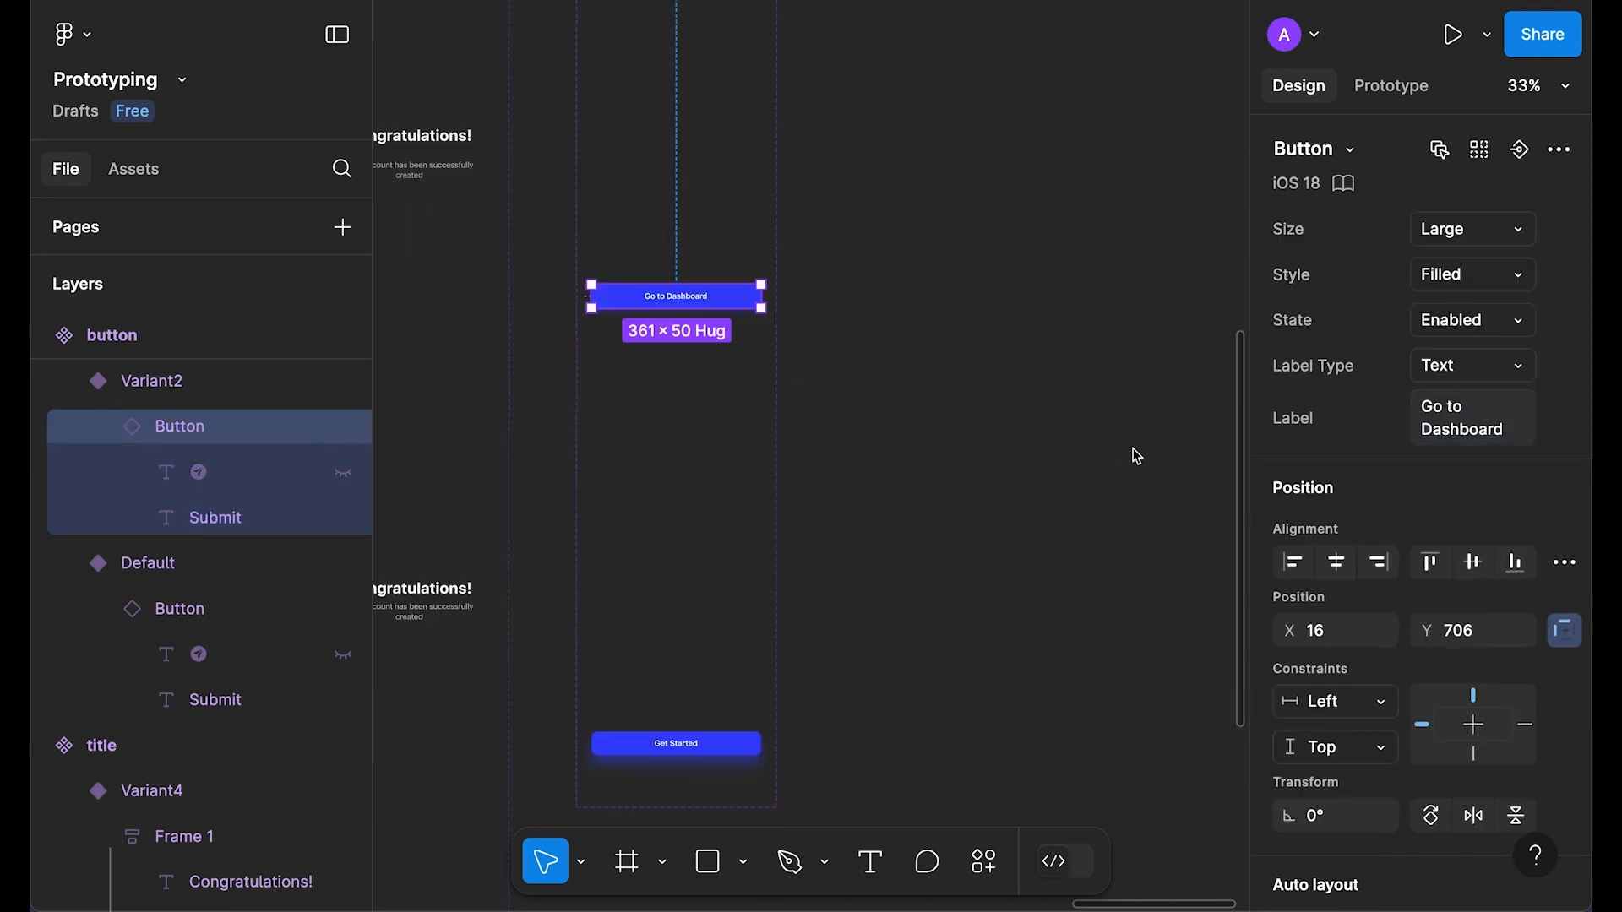
double_click(712, 397)
click(1470, 411)
key(ctrl+v)
key(Return)
Step: Drag a copy of the button component below the variants
scroll(1132, 350, up, 7)
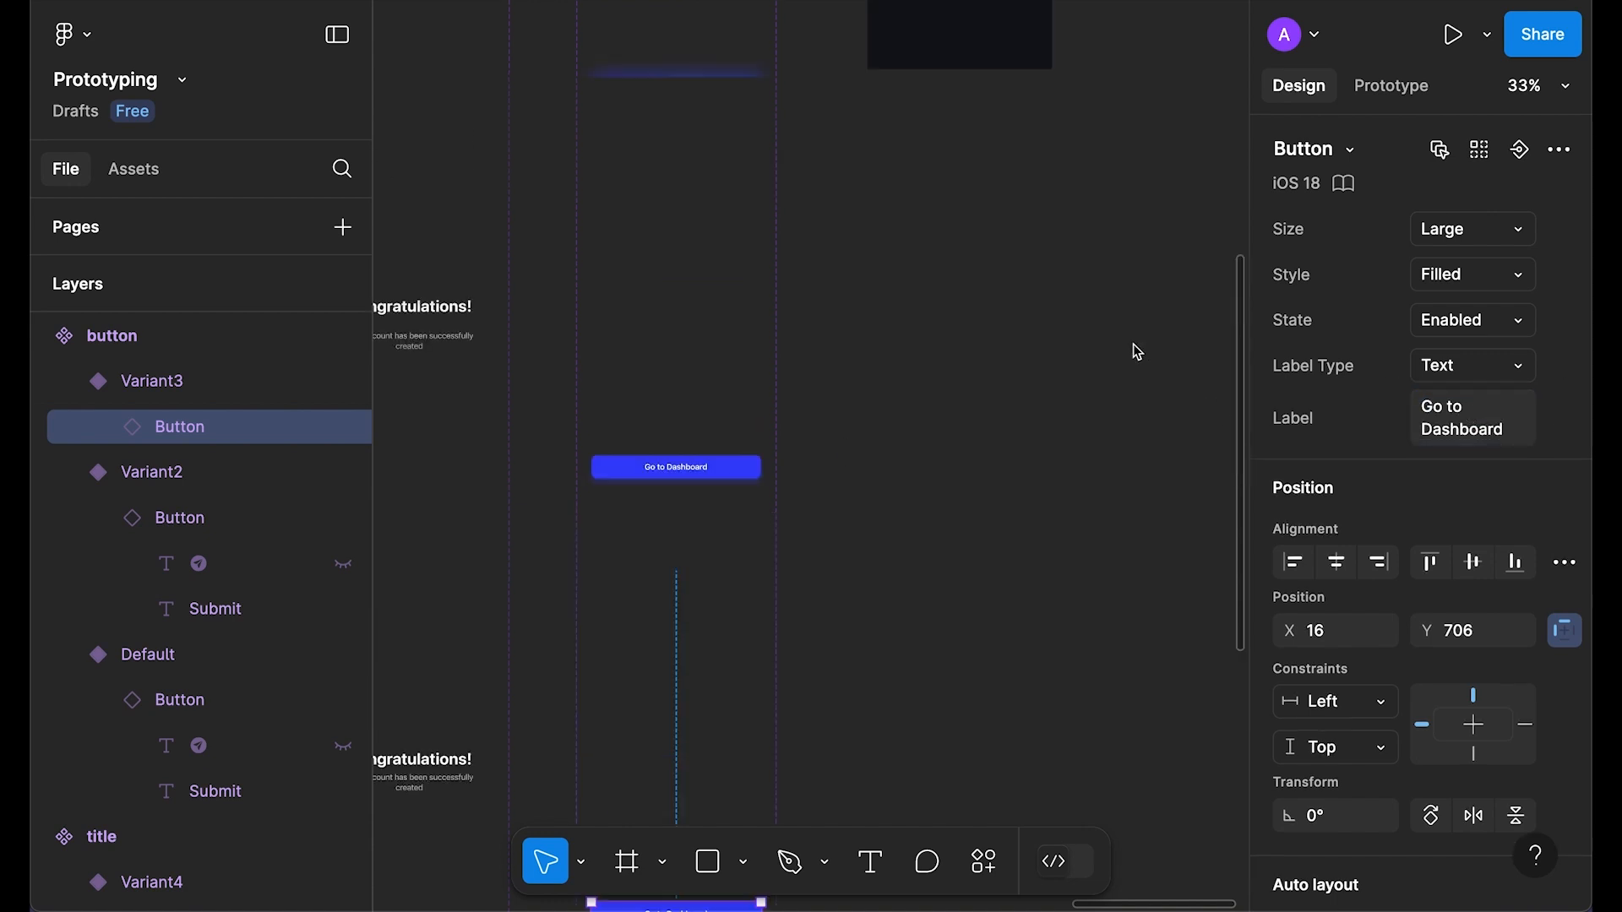
click(709, 396)
click(708, 392)
scroll(647, 375, down, 1)
alt+drag(644, 368, 922, 729)
scroll(1048, 584, down, 3)
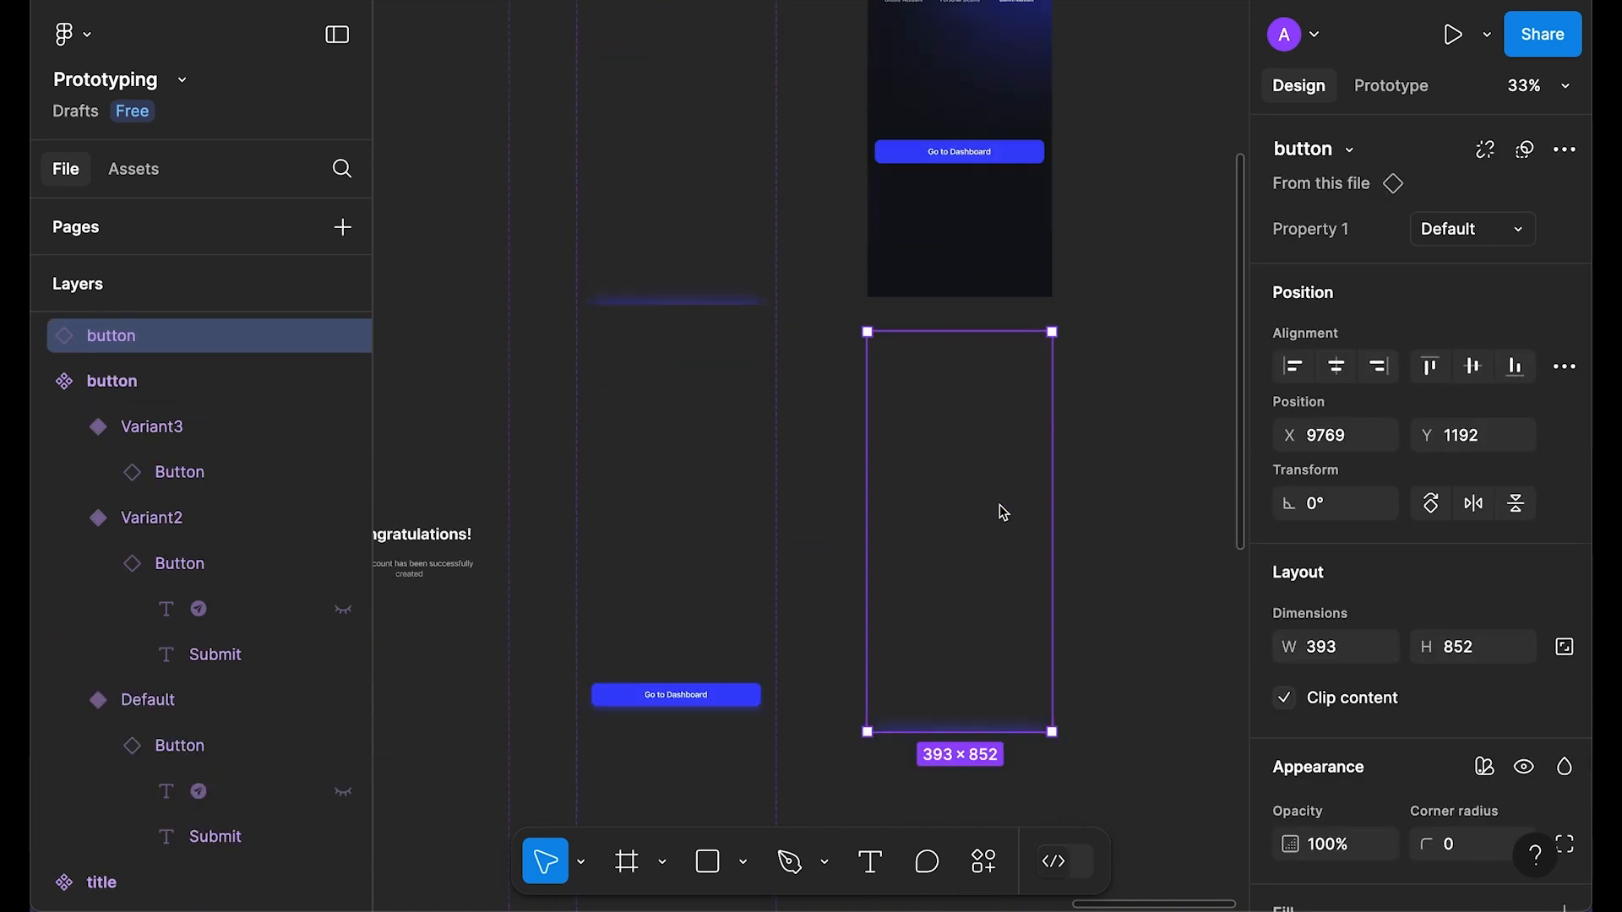
Step: Delete the duplicate and replace Step 6's Go to Dashboard button with the button component, centred in the frame
key(Delete)
click(960, 156)
right_click(960, 152)
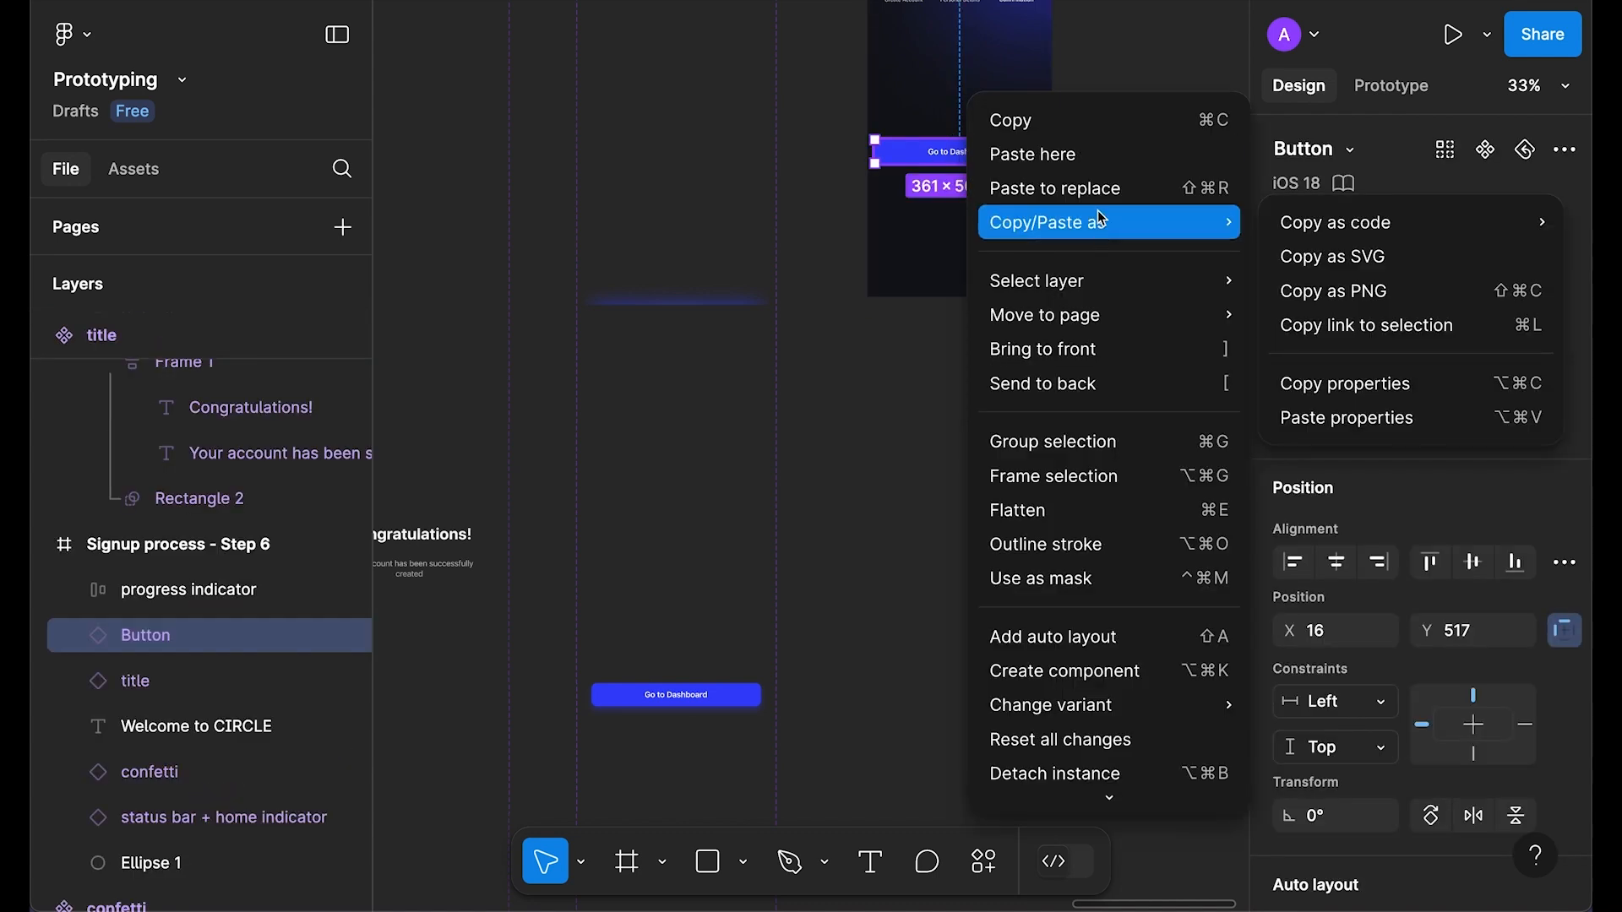
click(1098, 185)
scroll(1166, 305, up, 2)
click(1336, 366)
click(1473, 366)
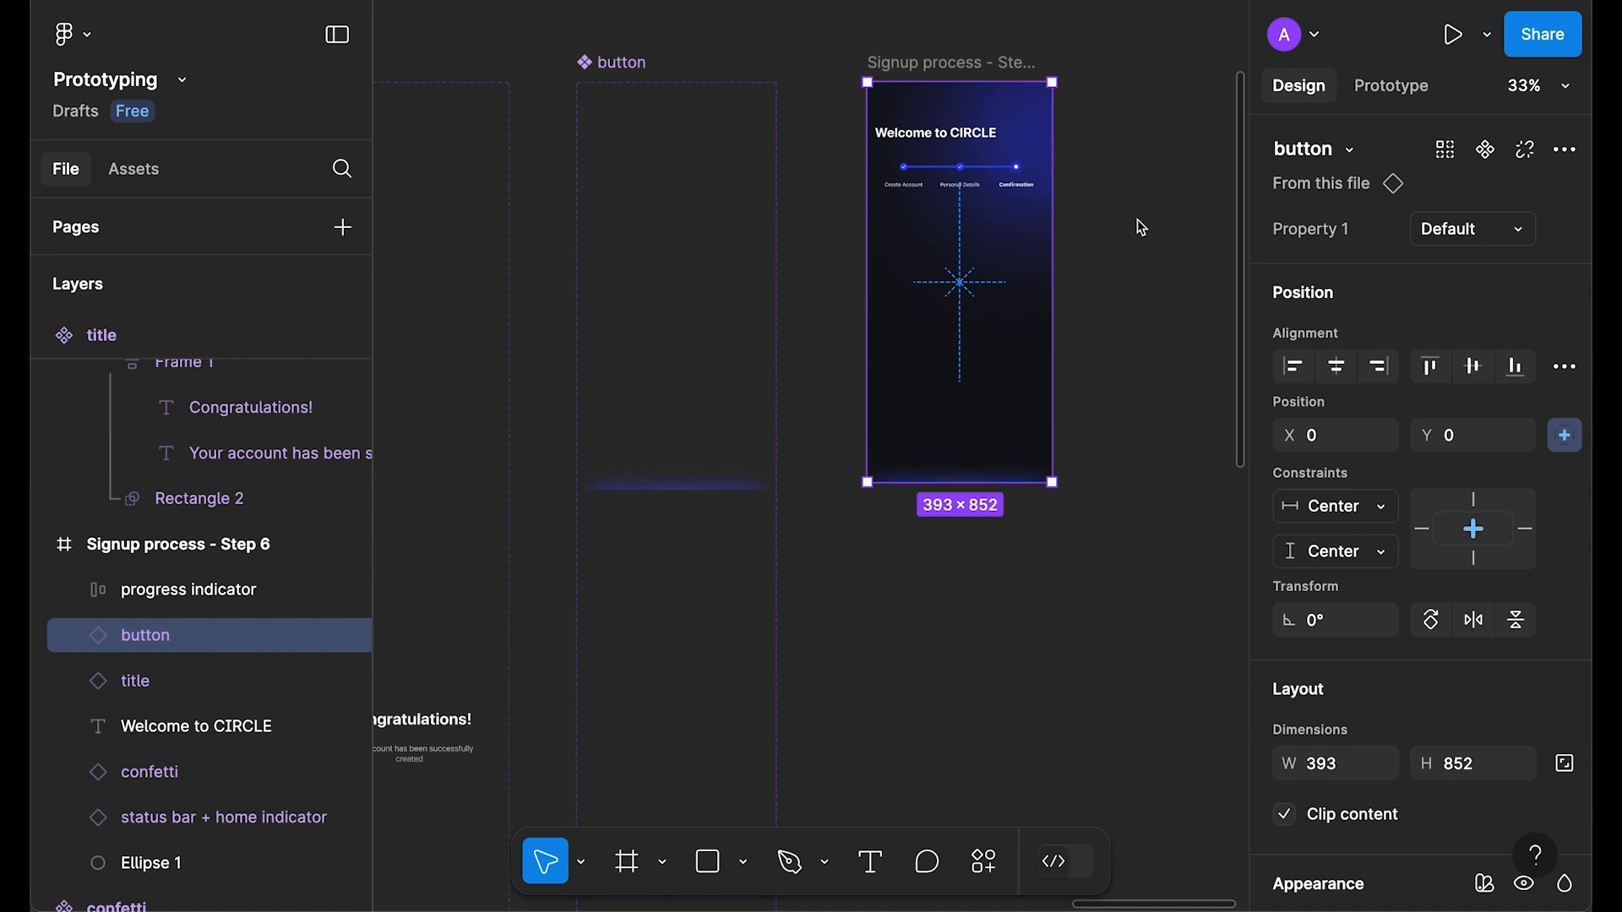
Step: Preview the Step 6 screen's animation
click(953, 64)
key(shift+space)
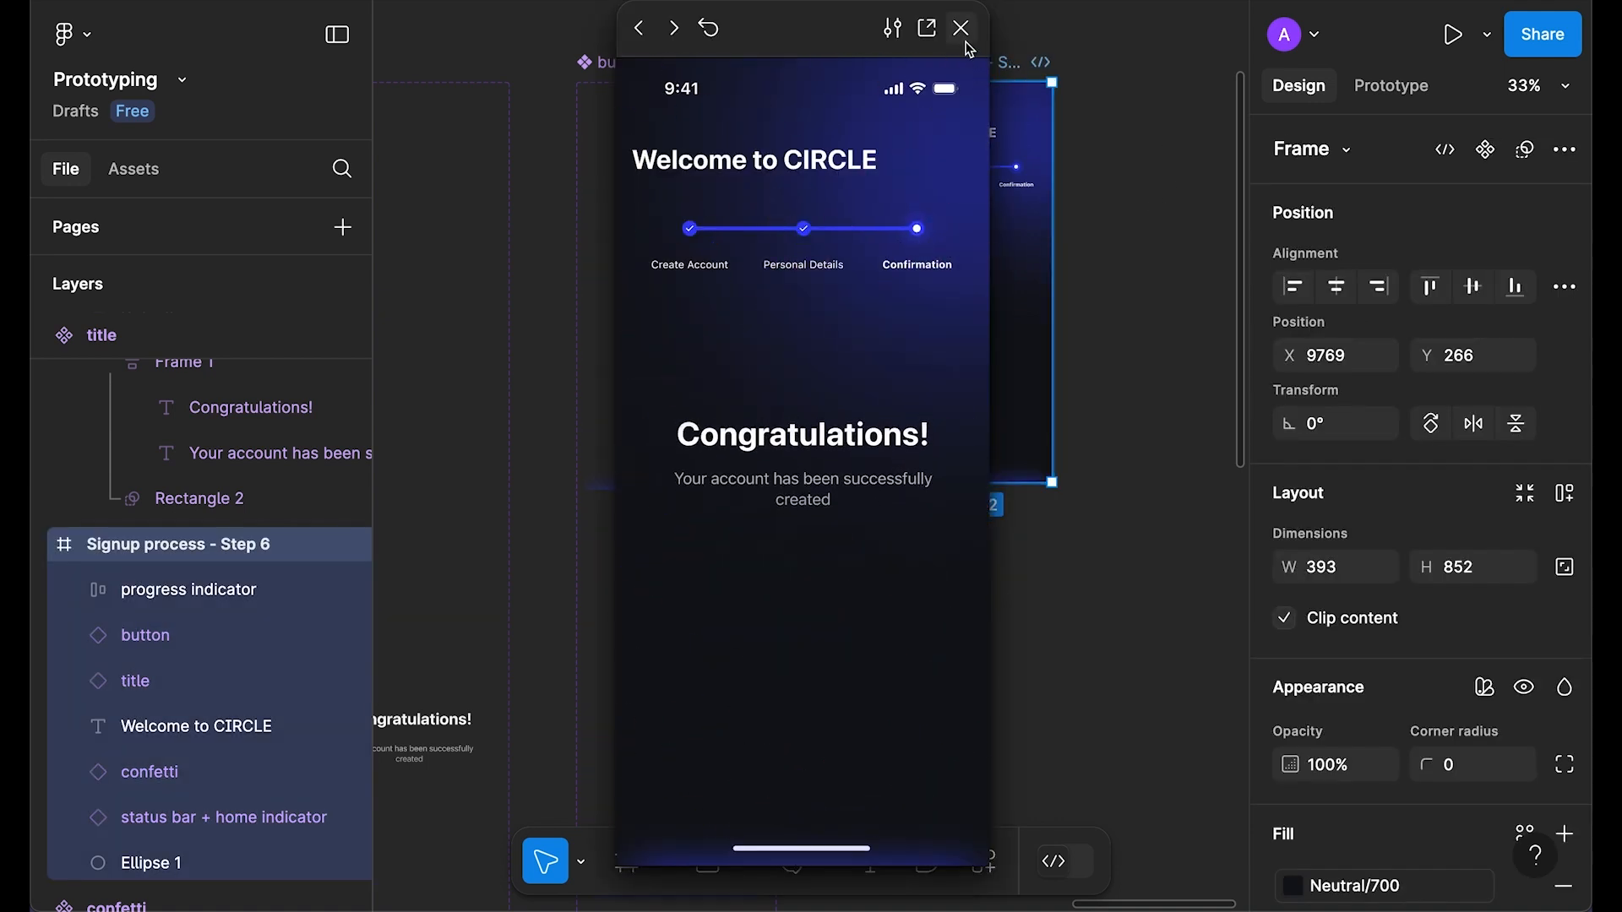
click(961, 28)
click(706, 307)
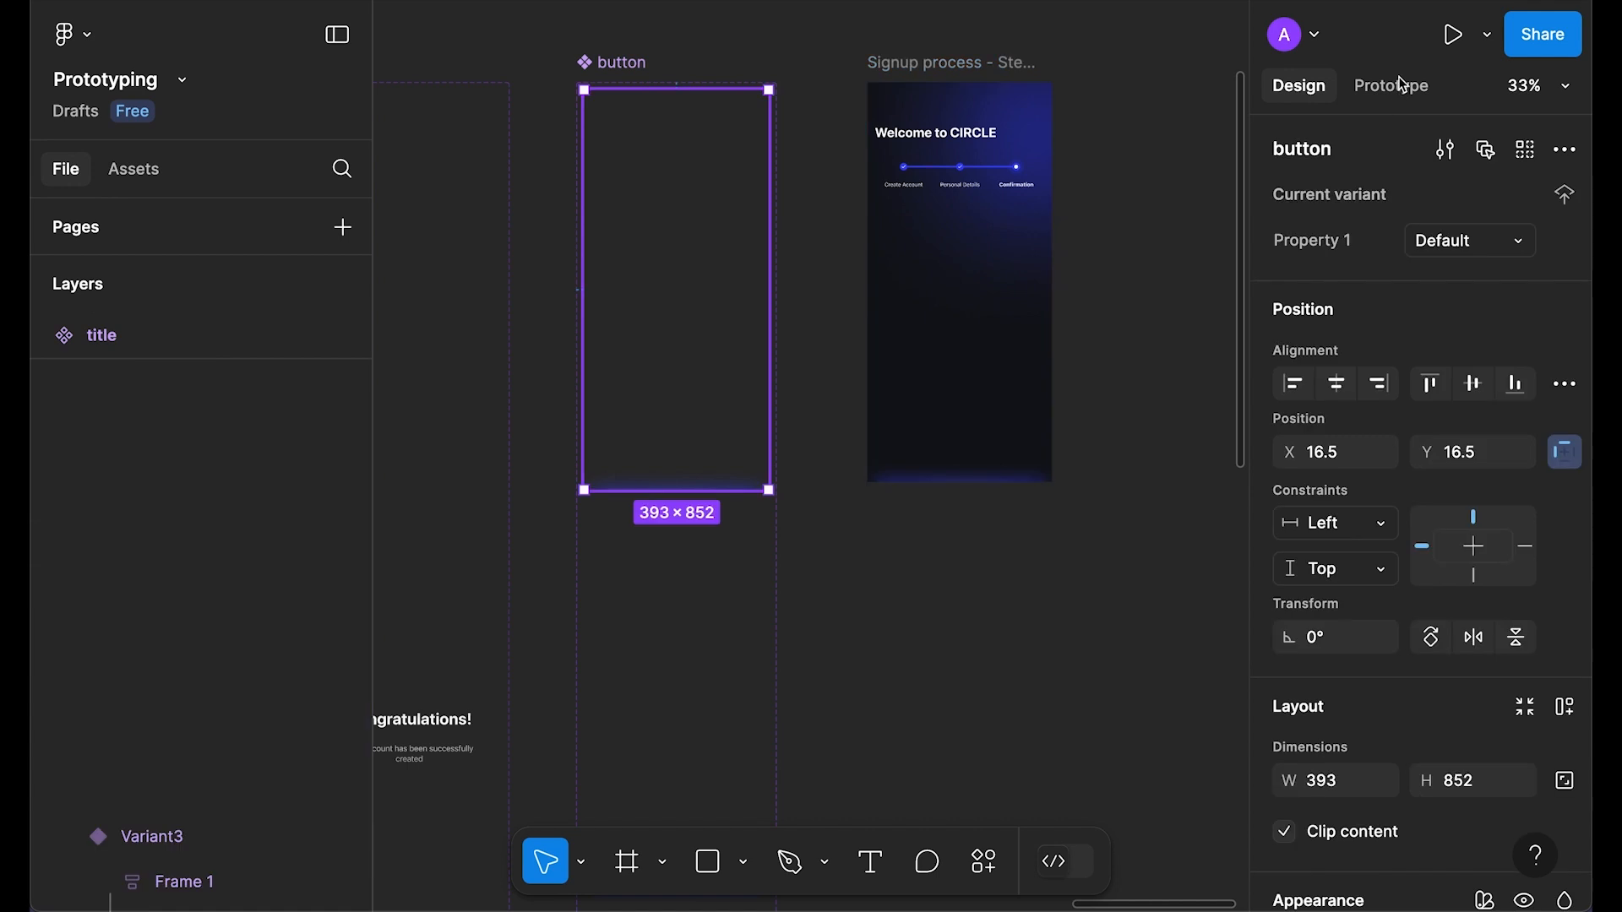
Step: Change the button component's After delay interaction from 7000ms to 2000ms
key(shift+e)
click(678, 515)
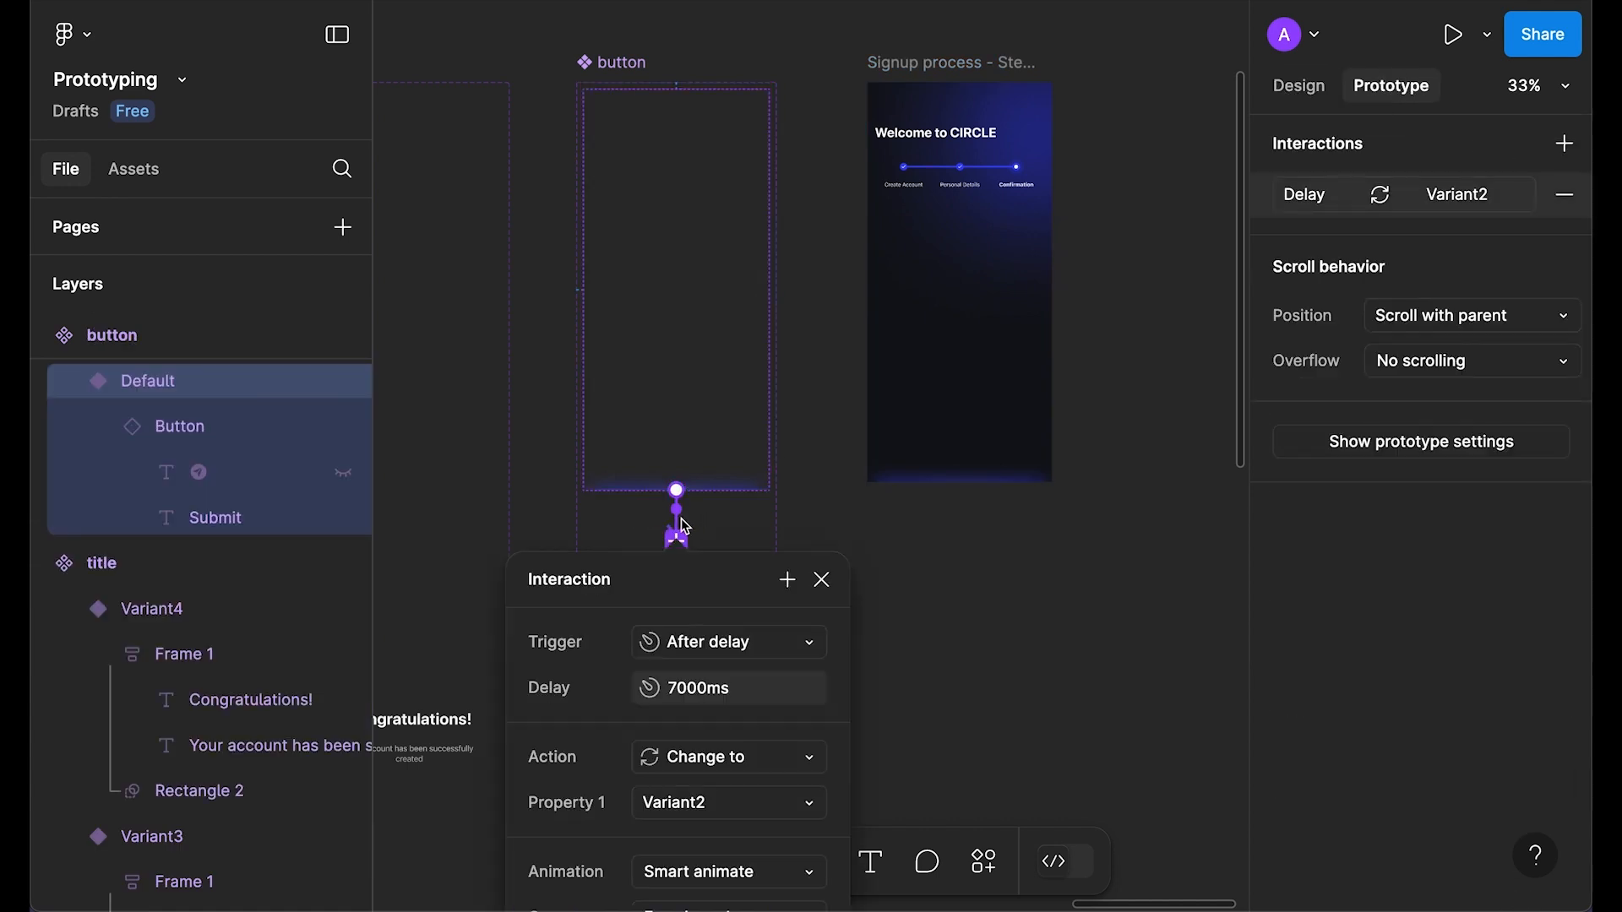
scroll(834, 565, down, 3)
click(714, 549)
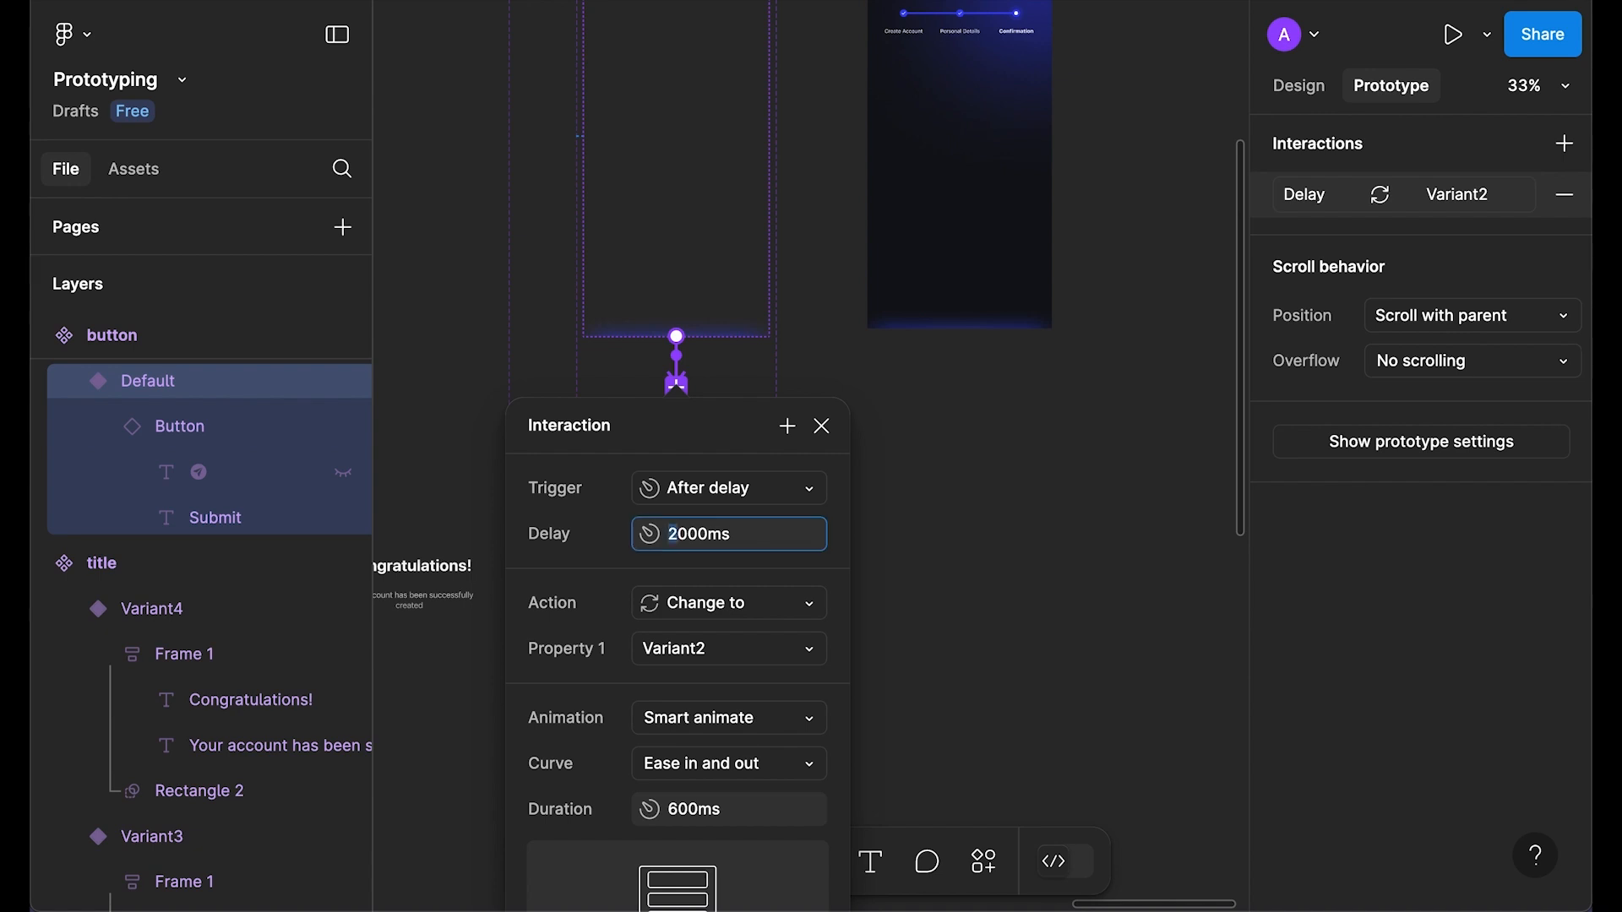
click(822, 426)
scroll(1014, 550, up, 5)
Step: Preview Step 6 again and recheck the button's delayed interaction
click(970, 351)
key(shift+space)
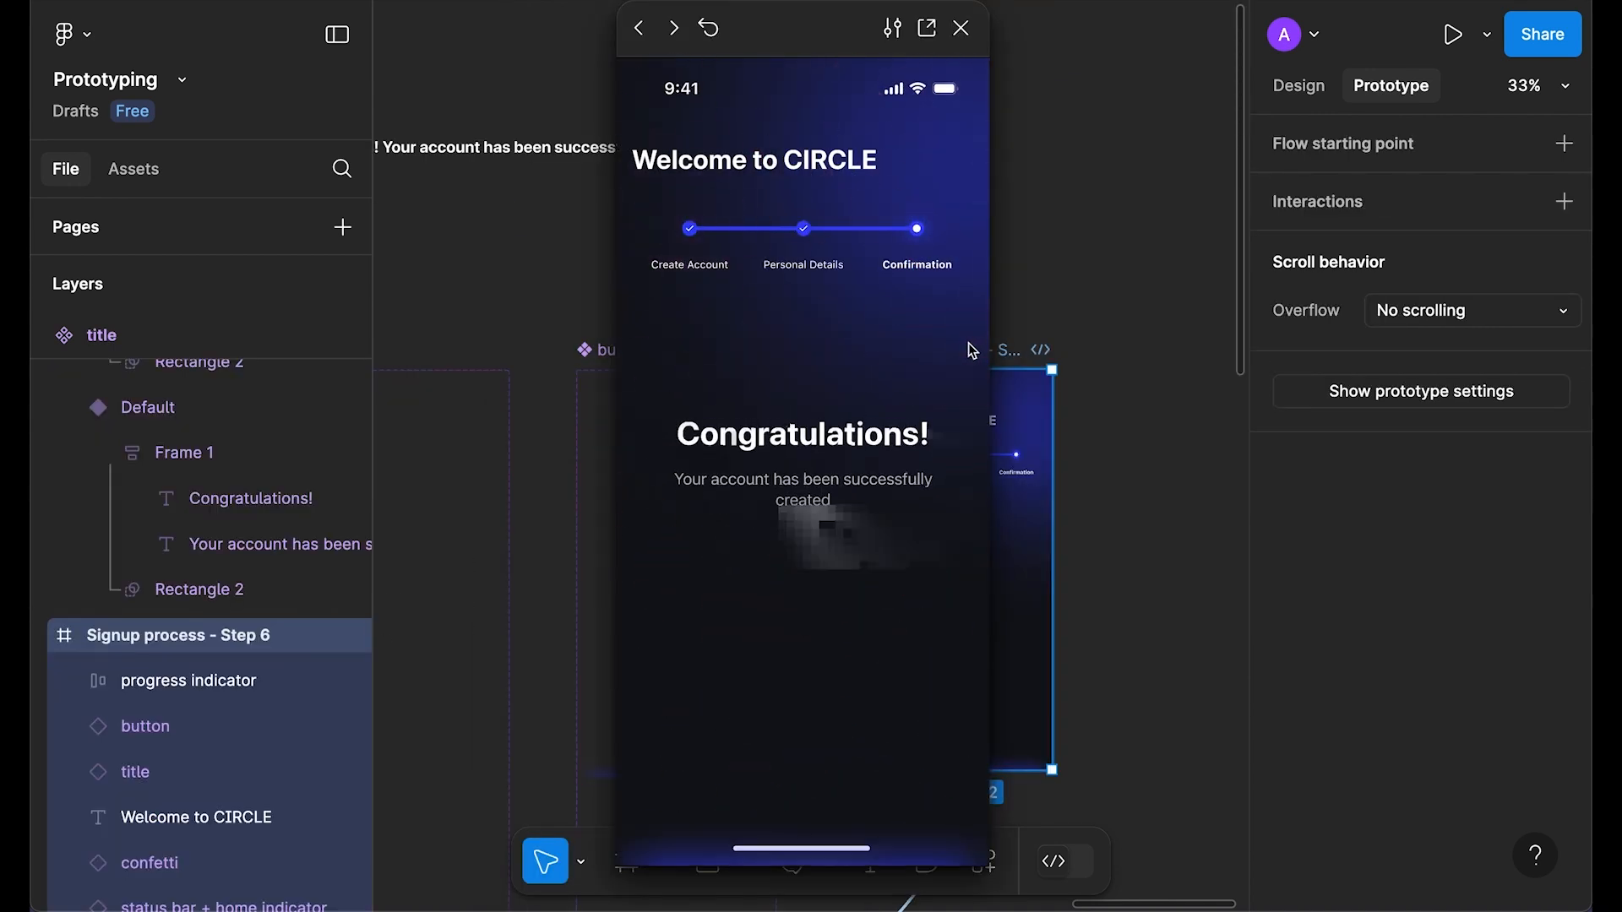
click(963, 27)
scroll(653, 266, down, 5)
click(656, 274)
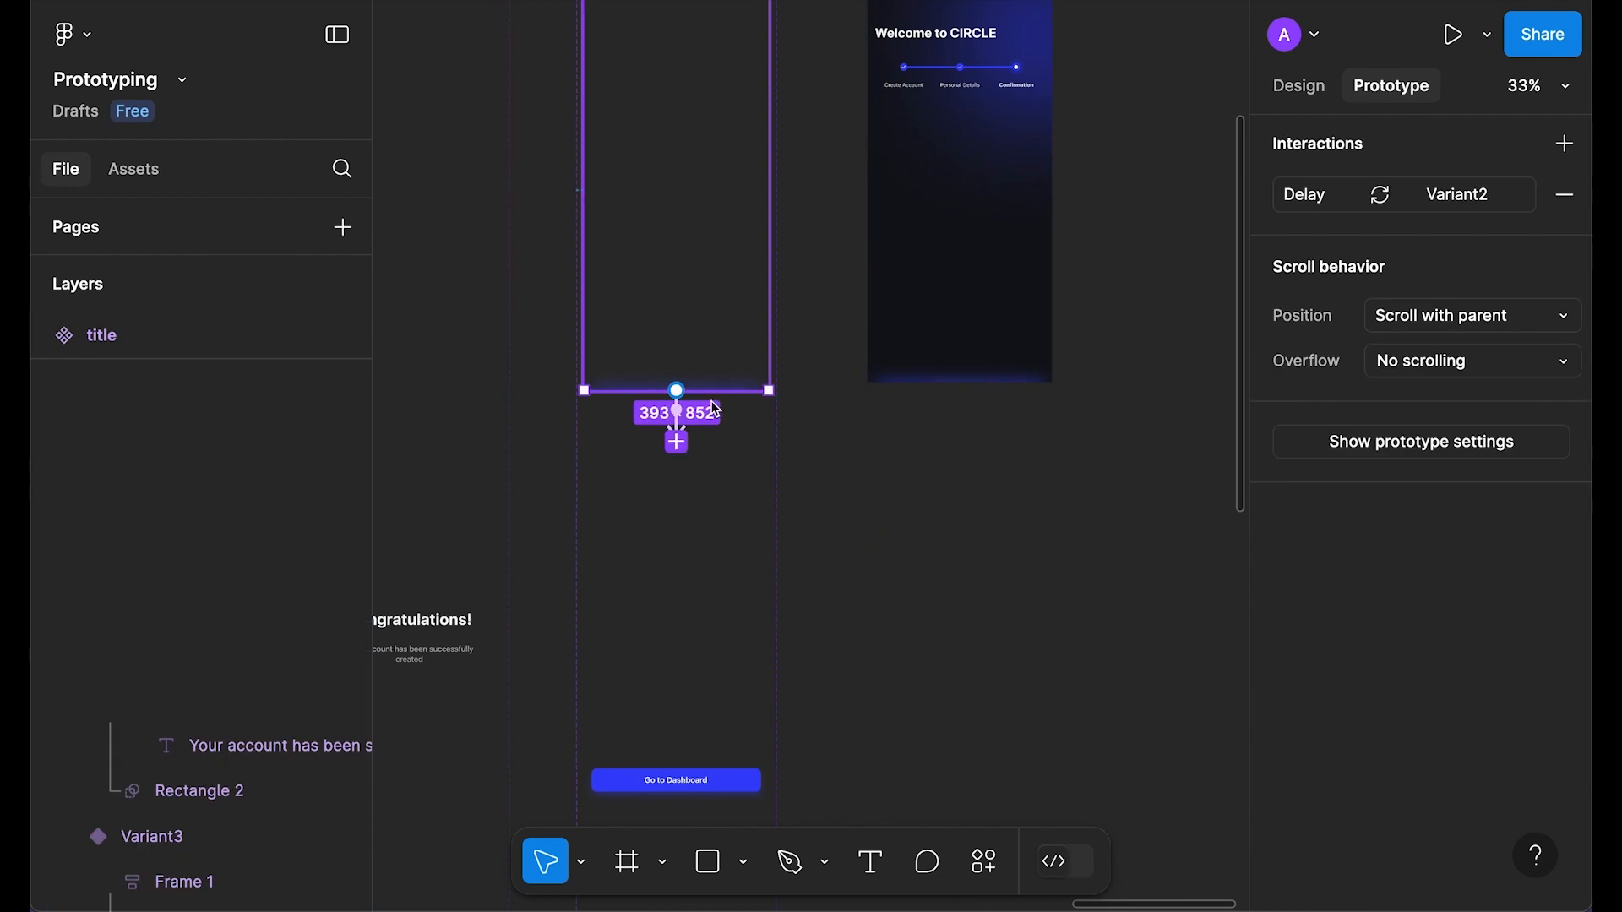
click(677, 413)
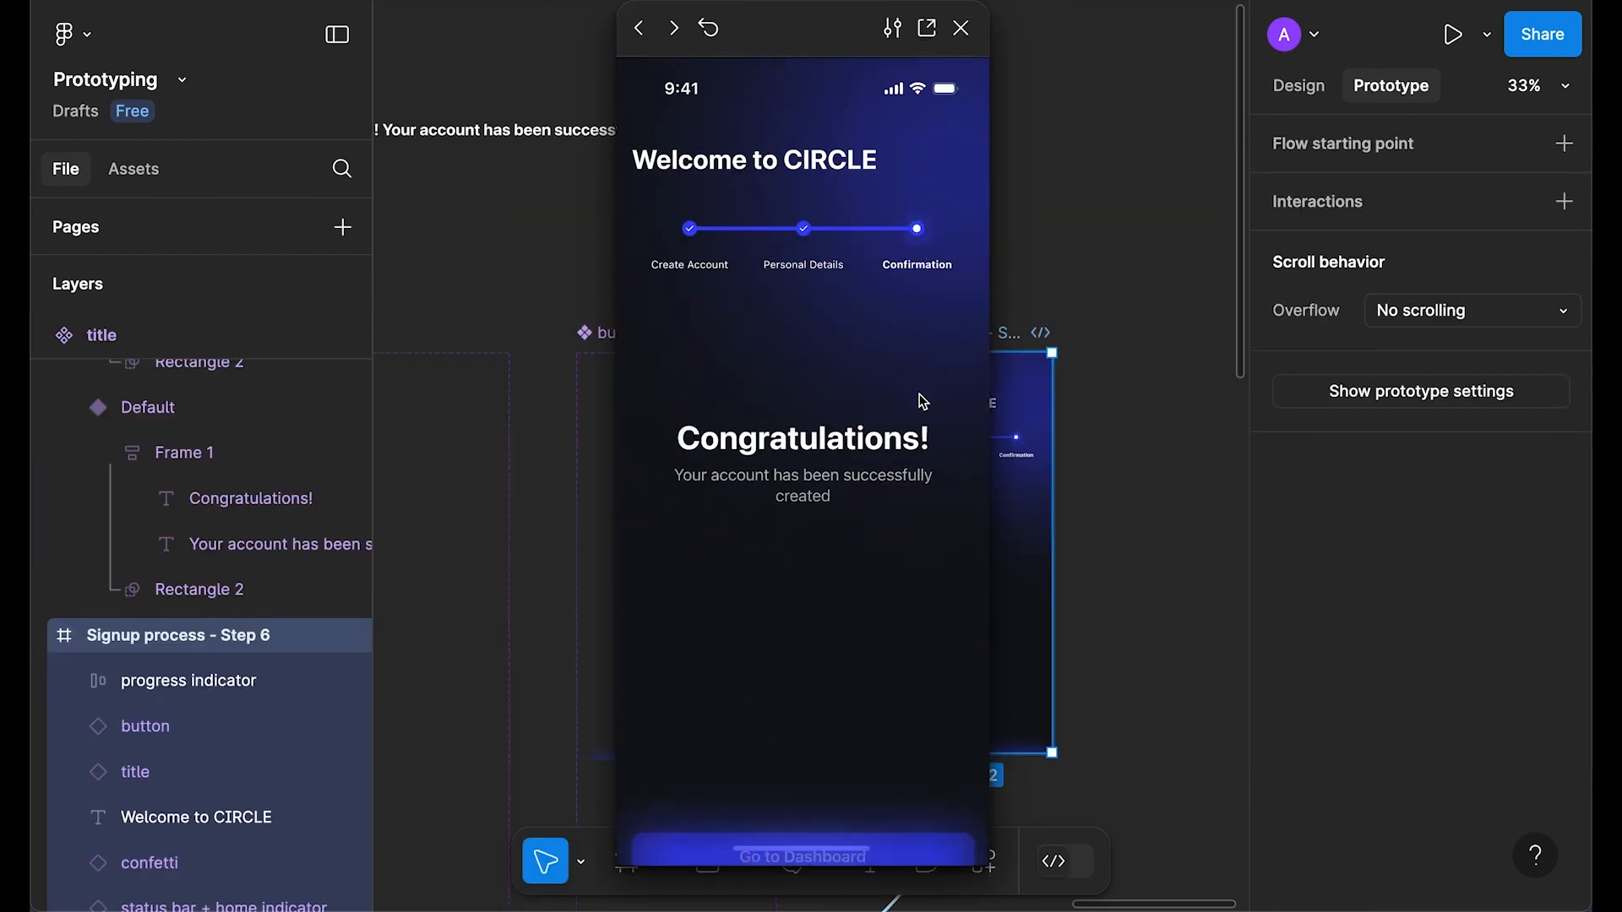
click(958, 33)
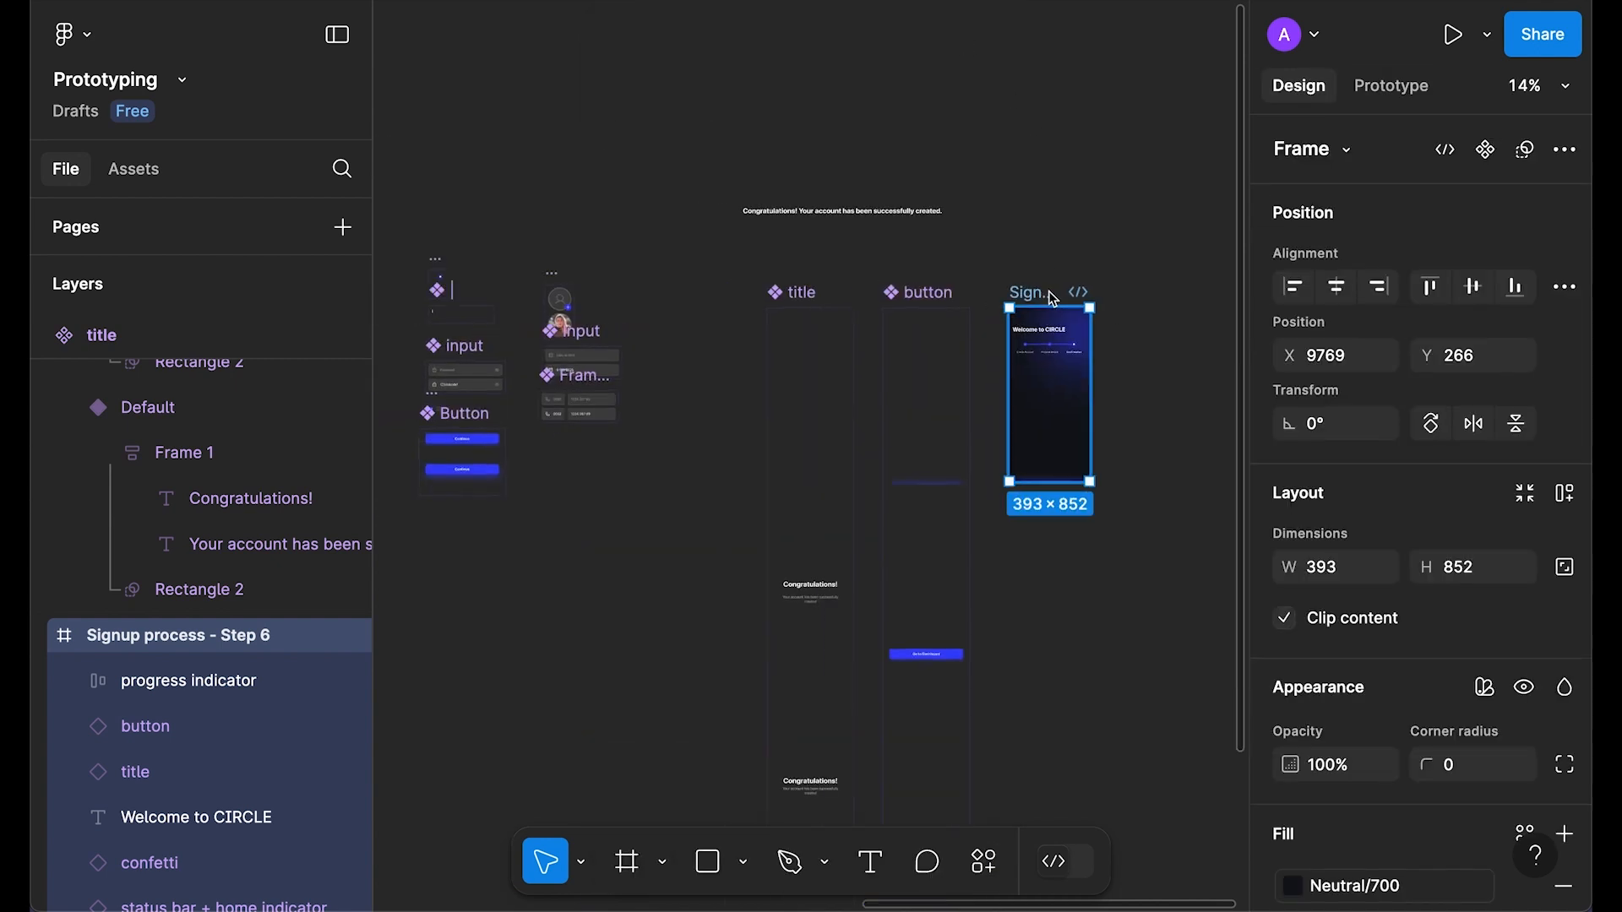
Step: Move the Step 6 frame beside the Join Us & Explore signup screen
drag(1046, 293, 507, 680)
drag(500, 626, 1061, 199)
drag(1085, 261, 541, 135)
scroll(663, 433, up, 3)
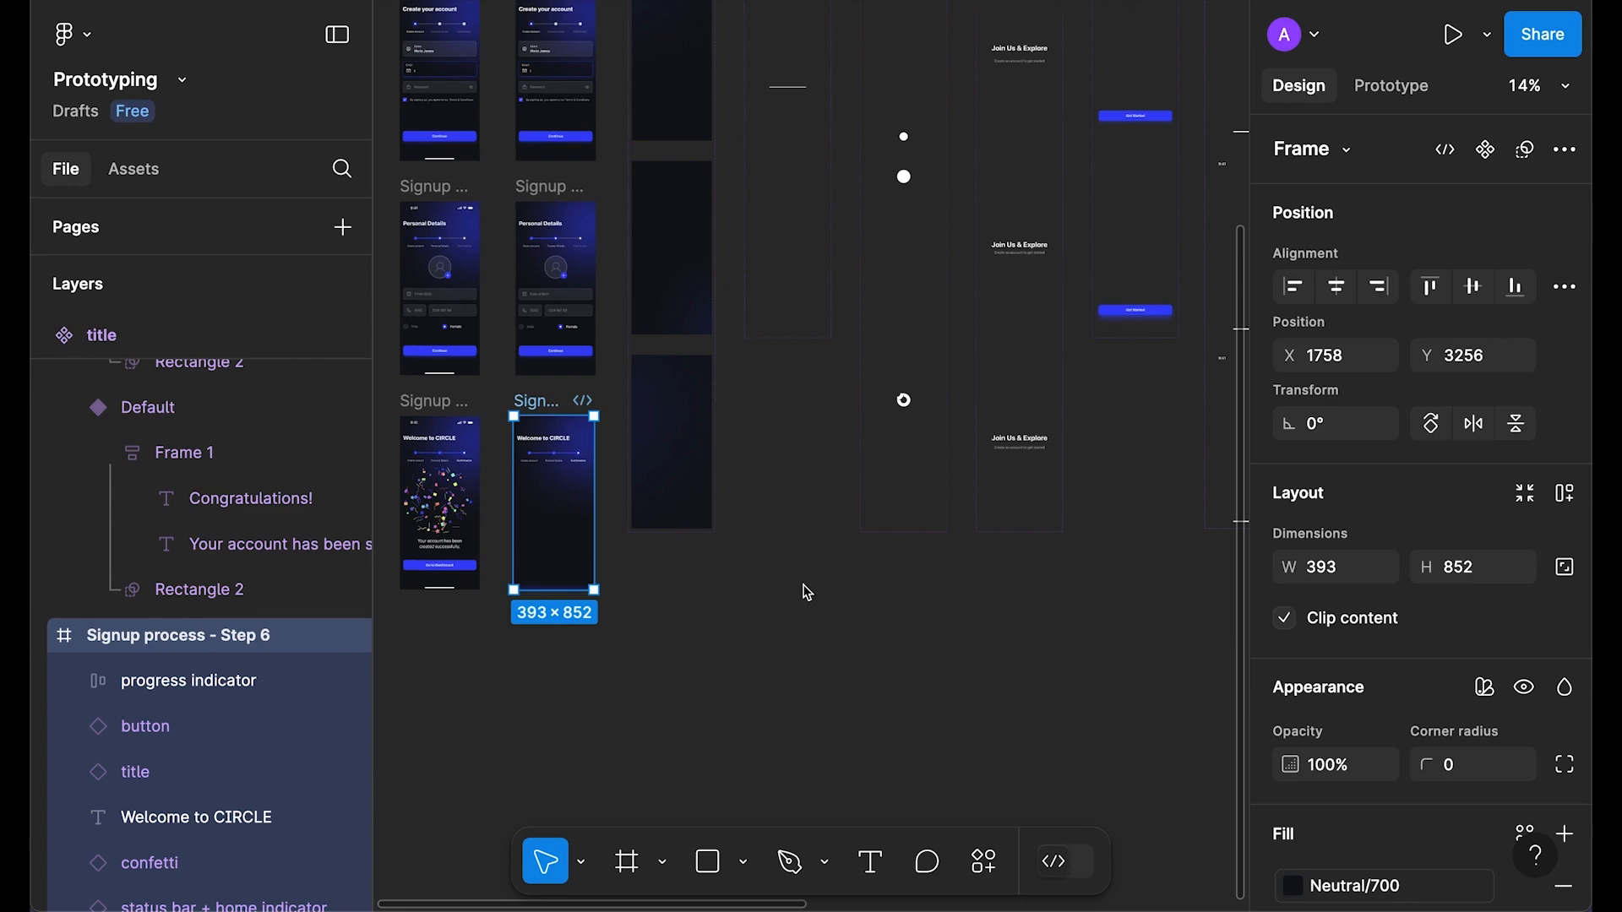
scroll(793, 564, up, 6)
scroll(663, 457, down, 1)
Step: Play the prototype from the first screen through every signup step to Congratulations!
click(713, 114)
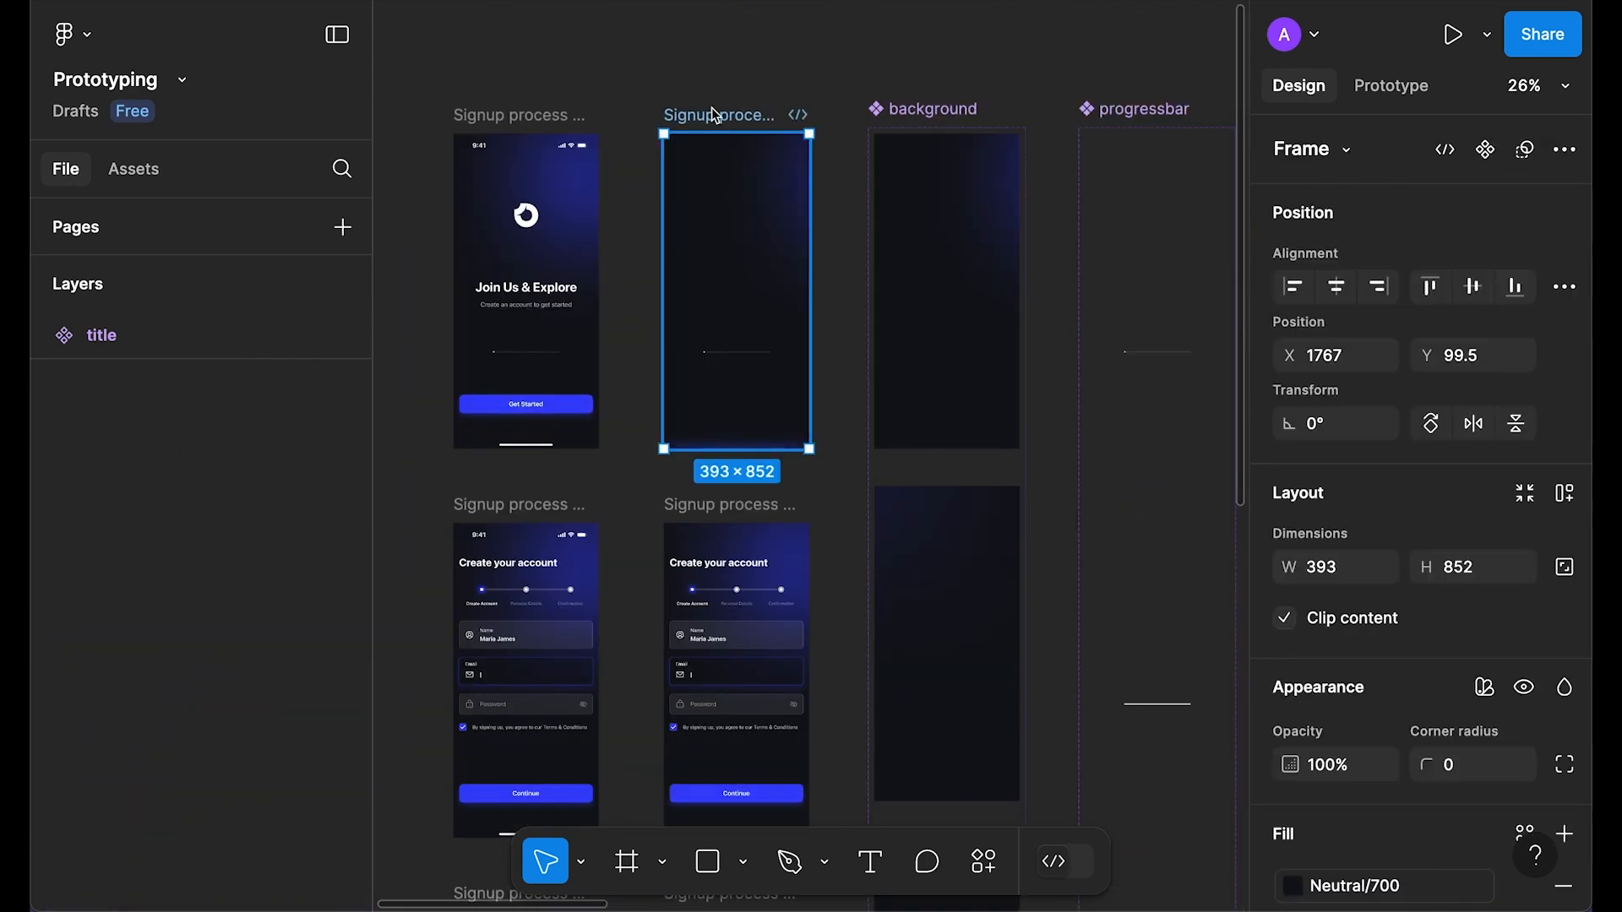
key(shift+space)
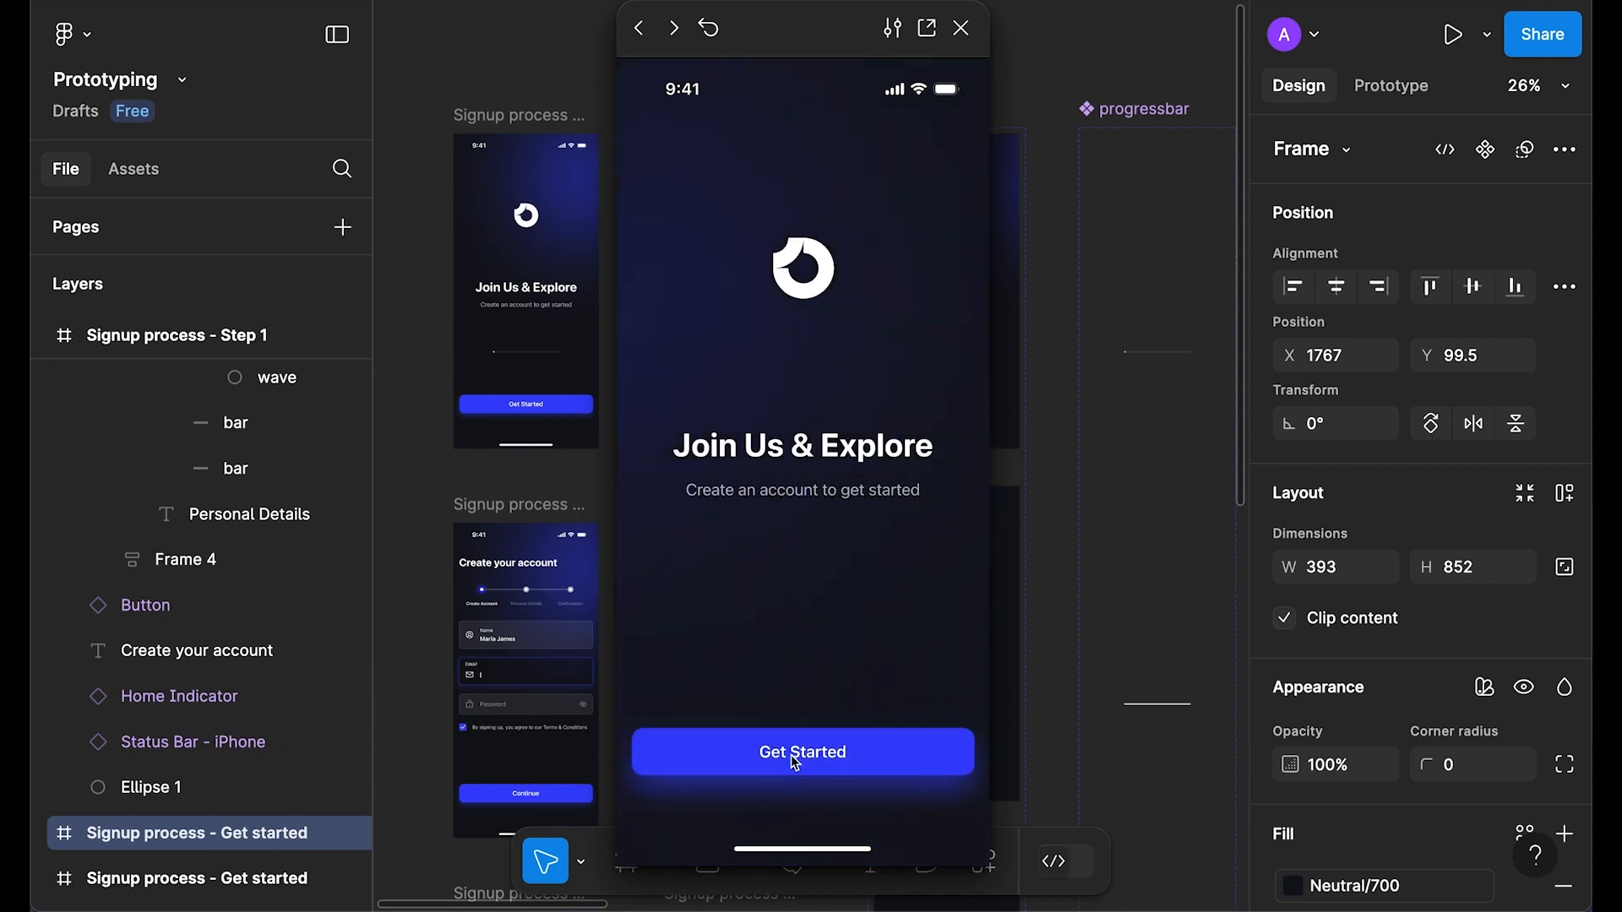
click(795, 760)
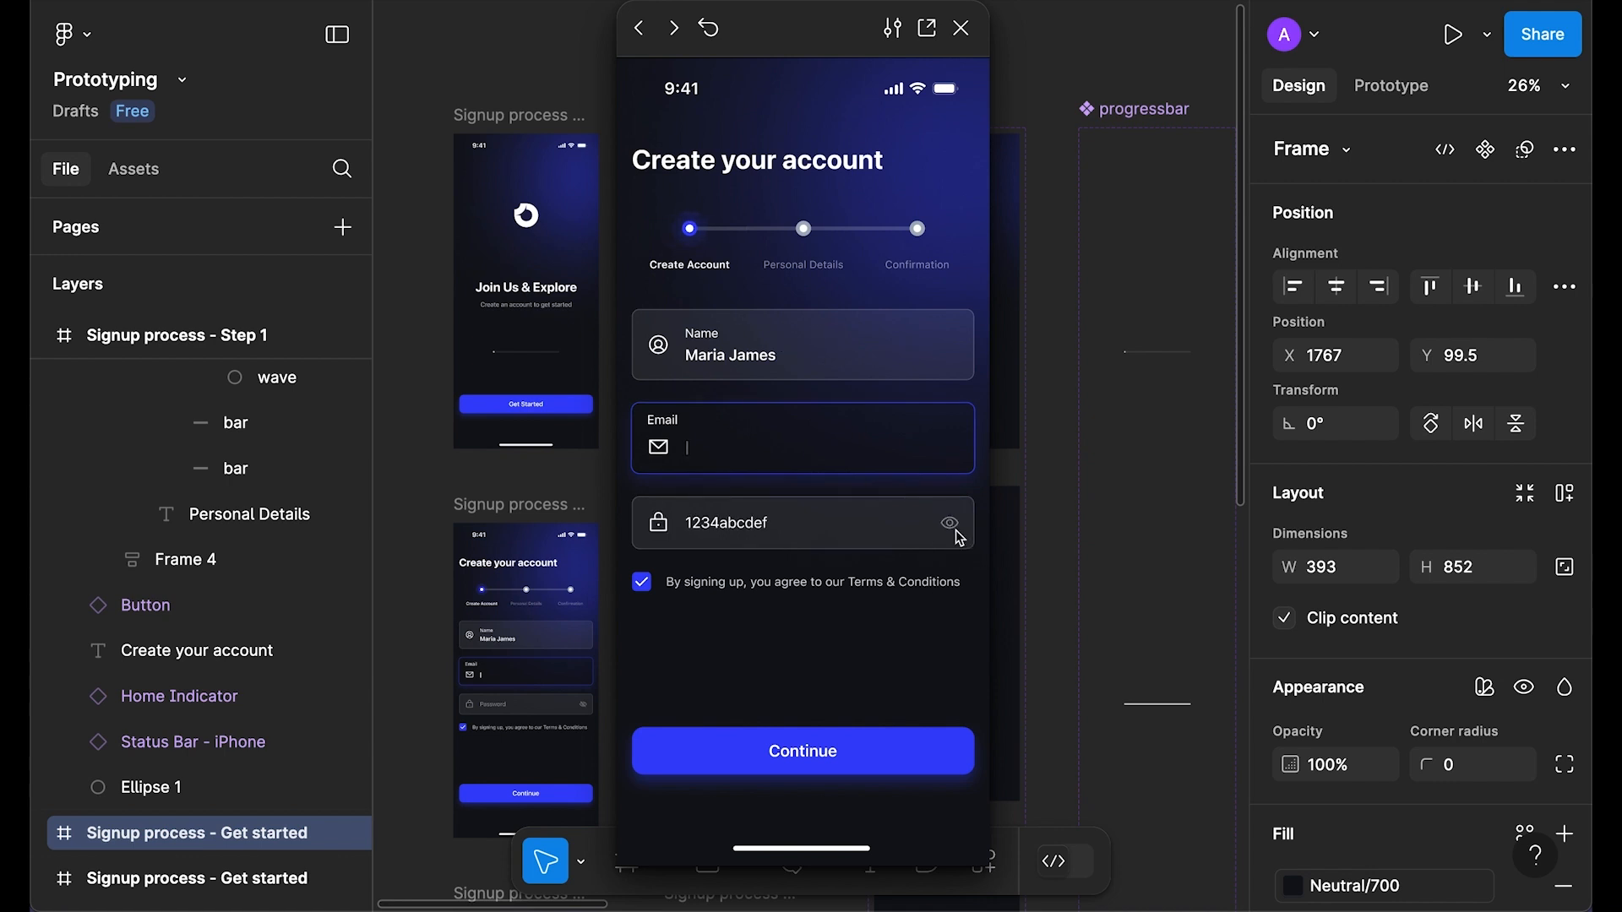
click(814, 757)
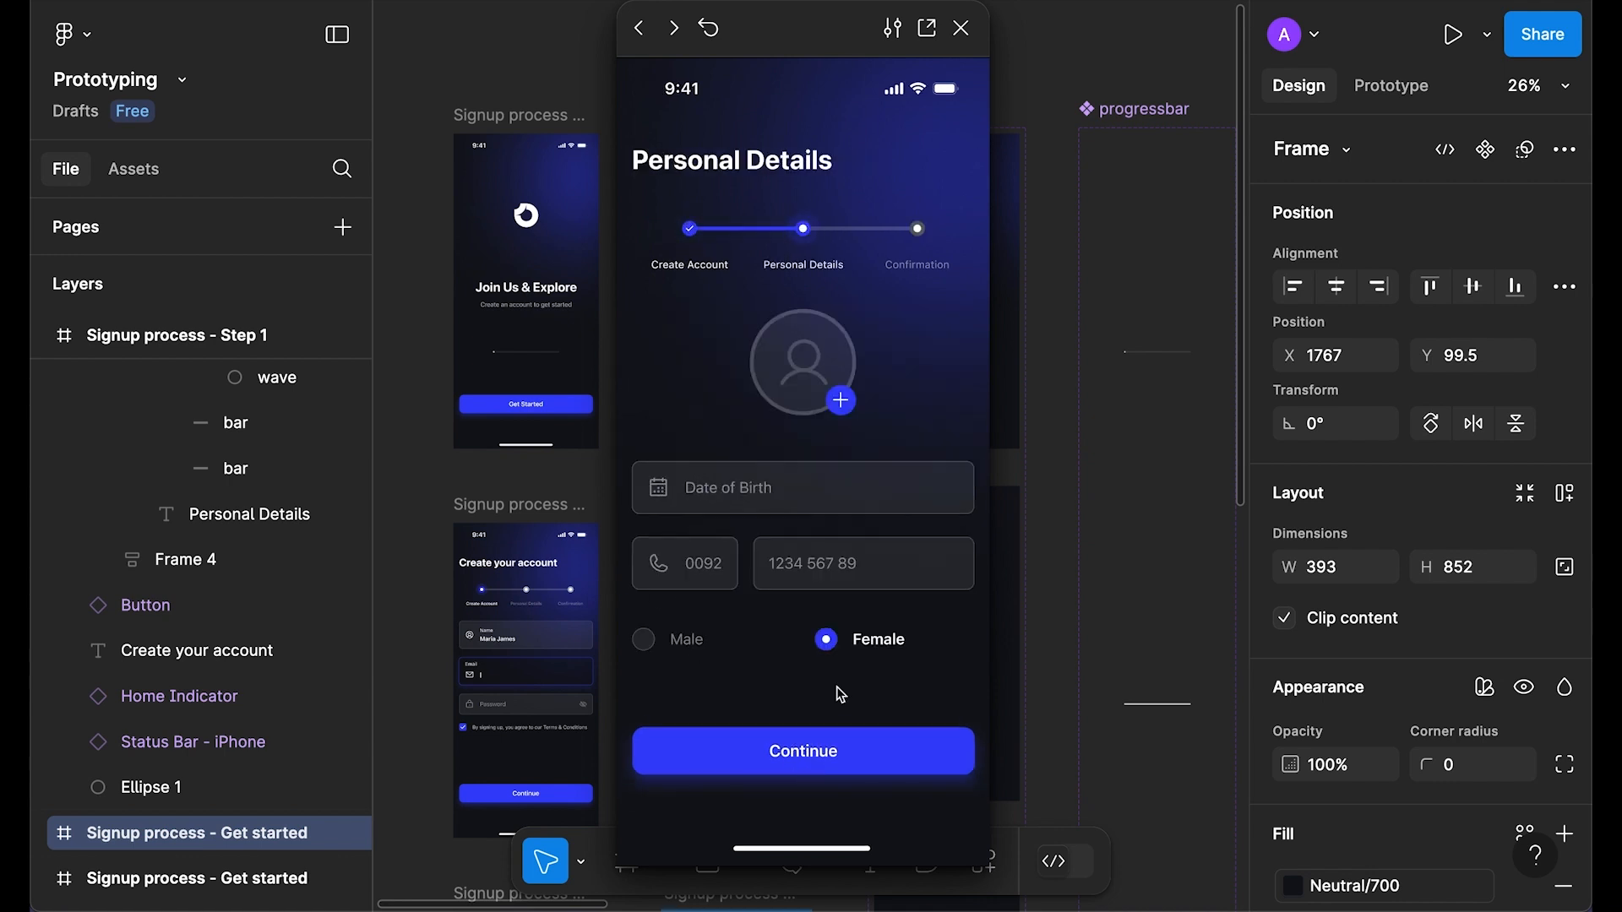
click(840, 409)
click(748, 494)
click(688, 557)
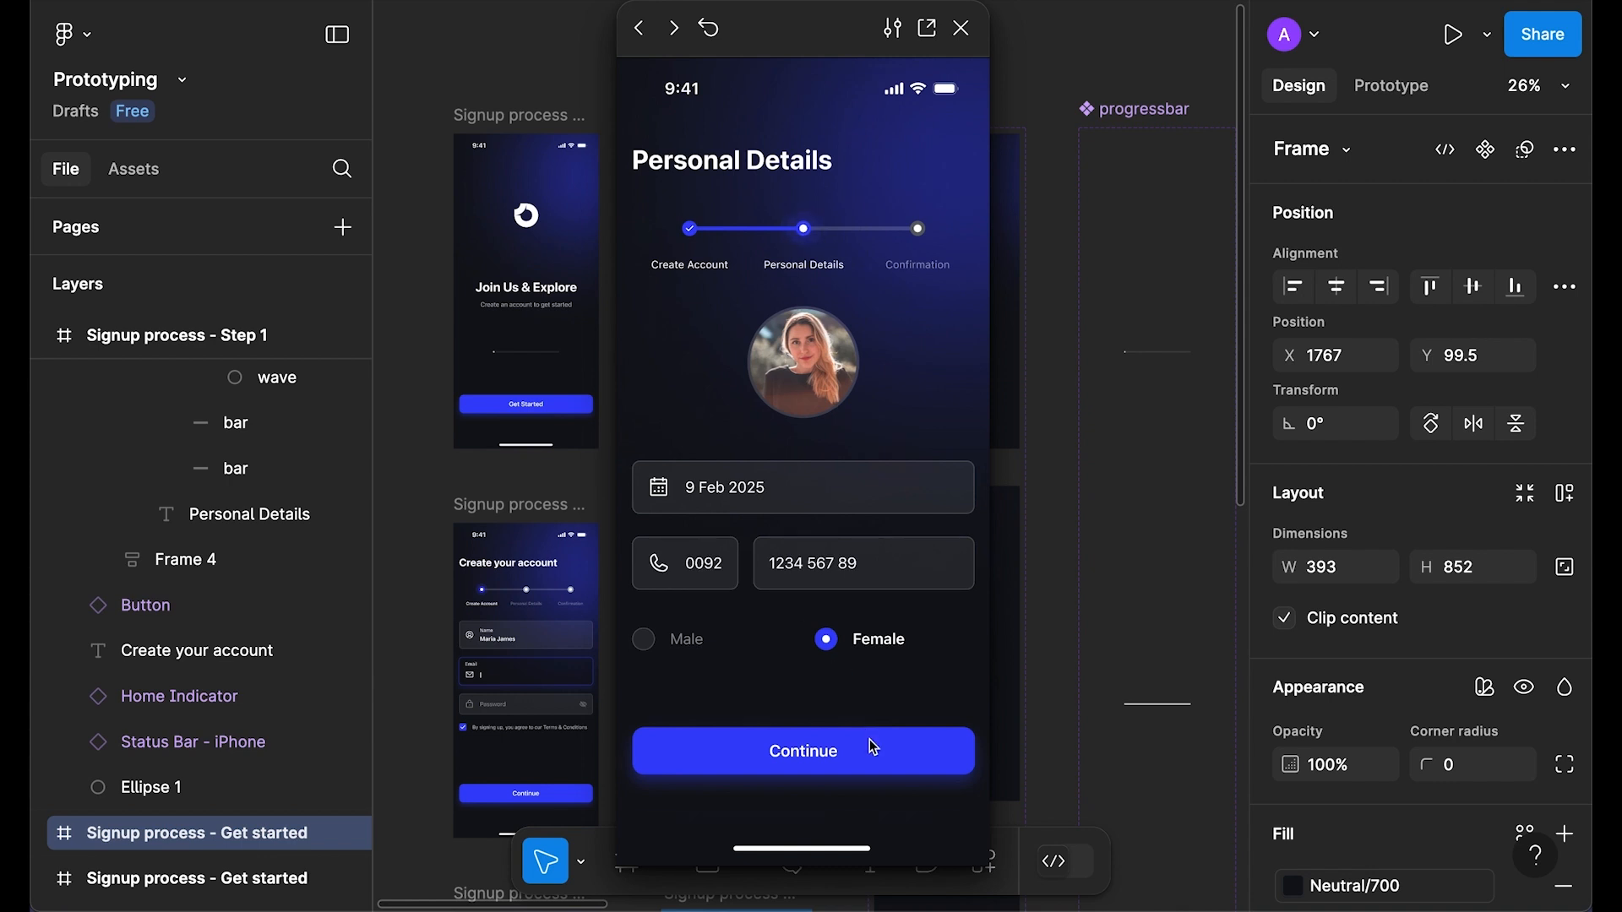
click(830, 753)
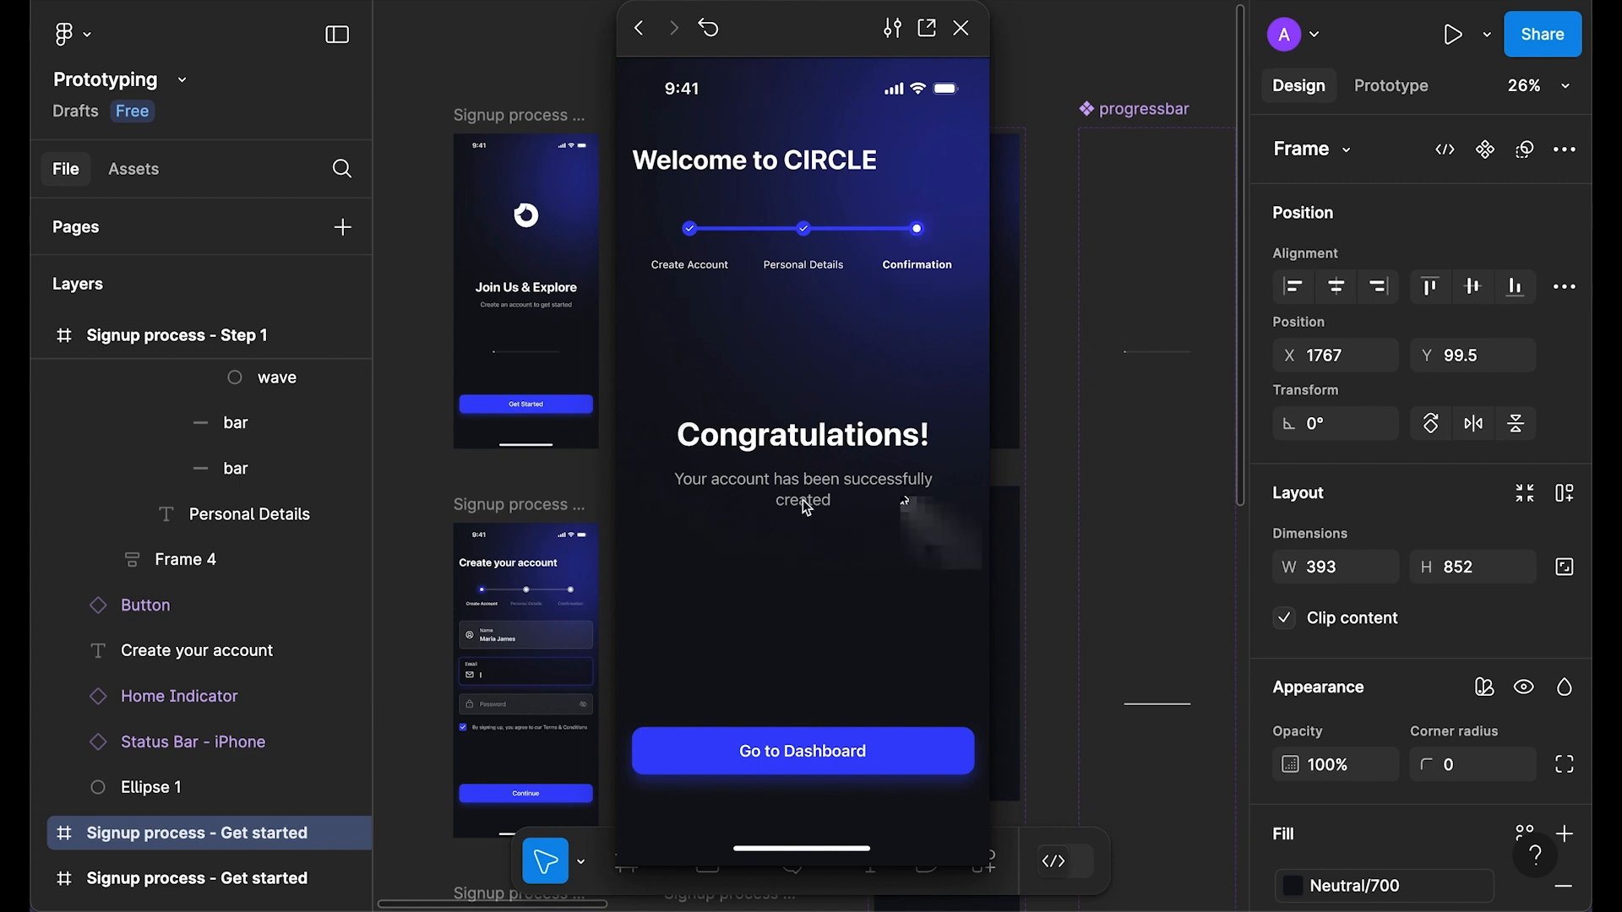
key(Escape)
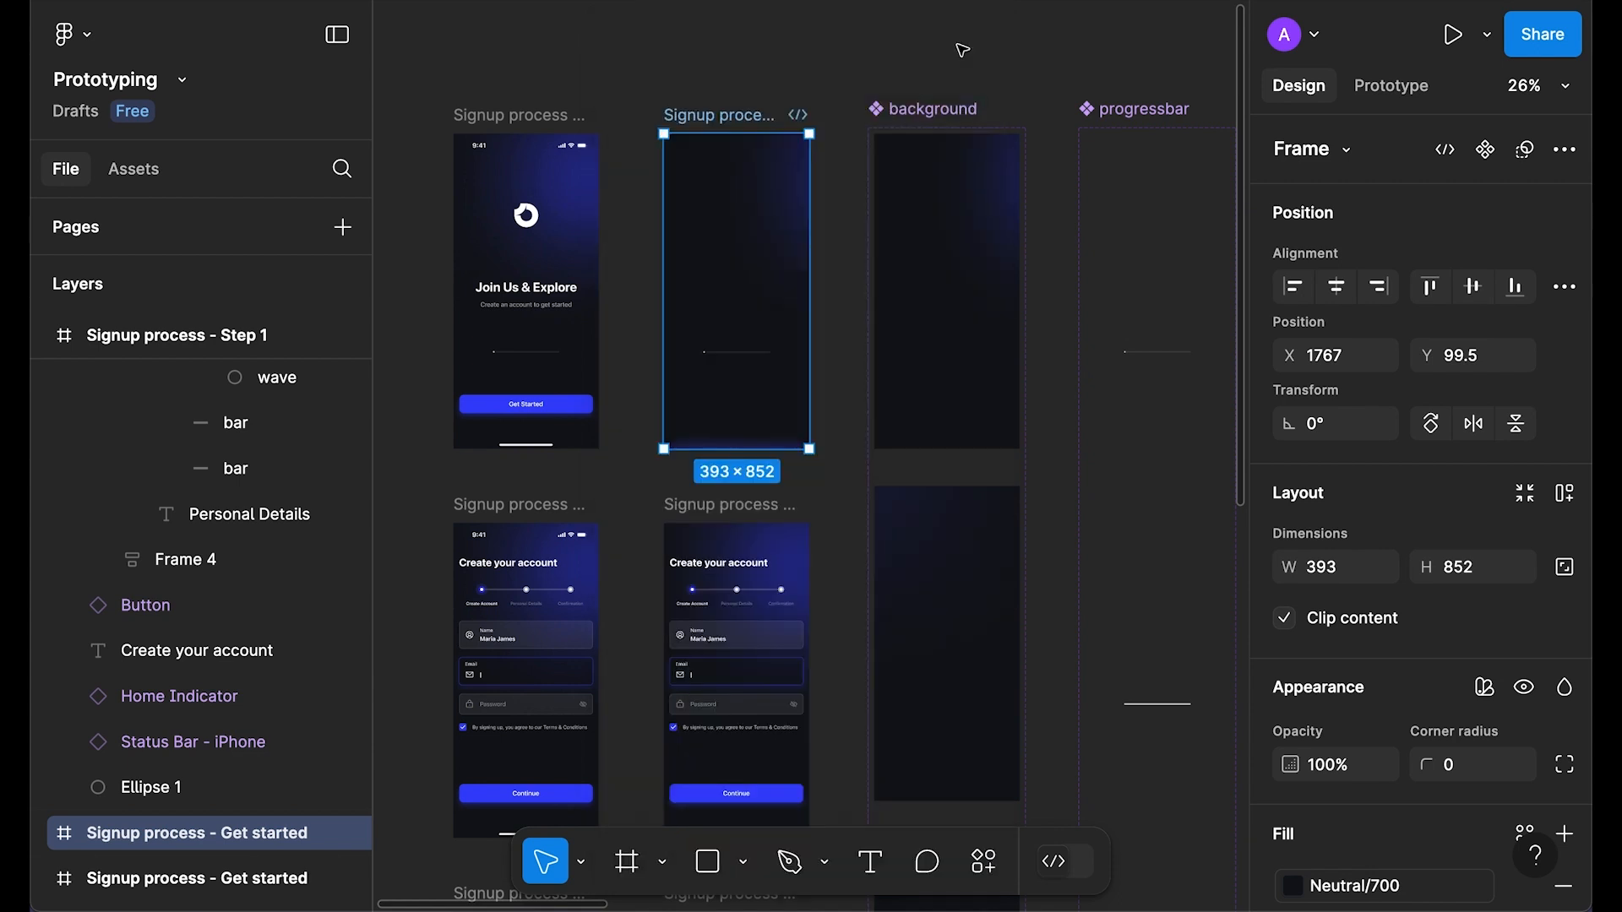